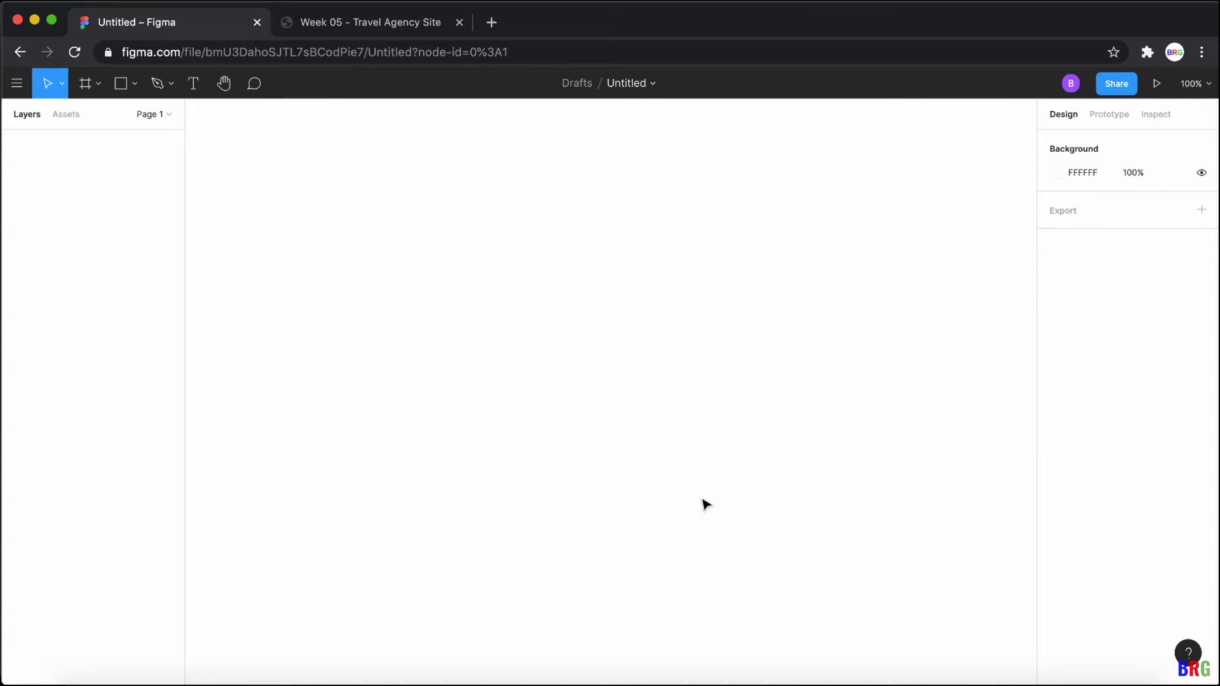
Step: Switch to the Week 05 travel agency website and examine its header, hero banner and trip feature strip
click(359, 29)
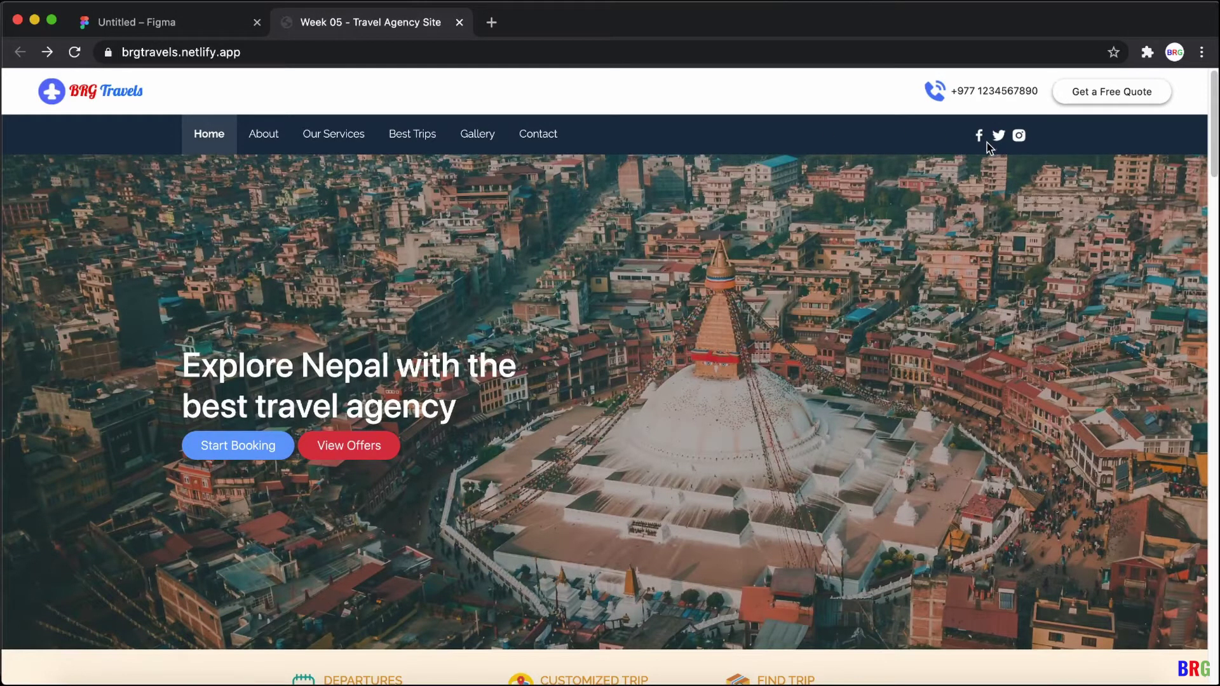
scroll(779, 267, down, 2)
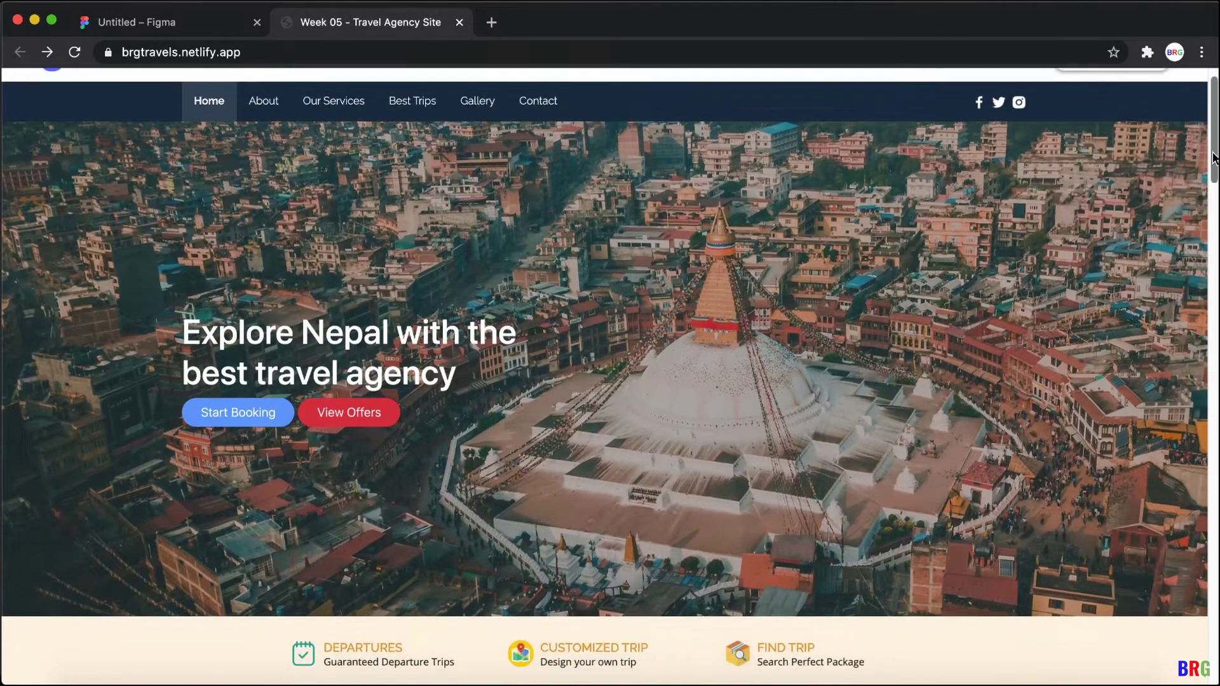
drag(182, 289, 464, 314)
click(520, 385)
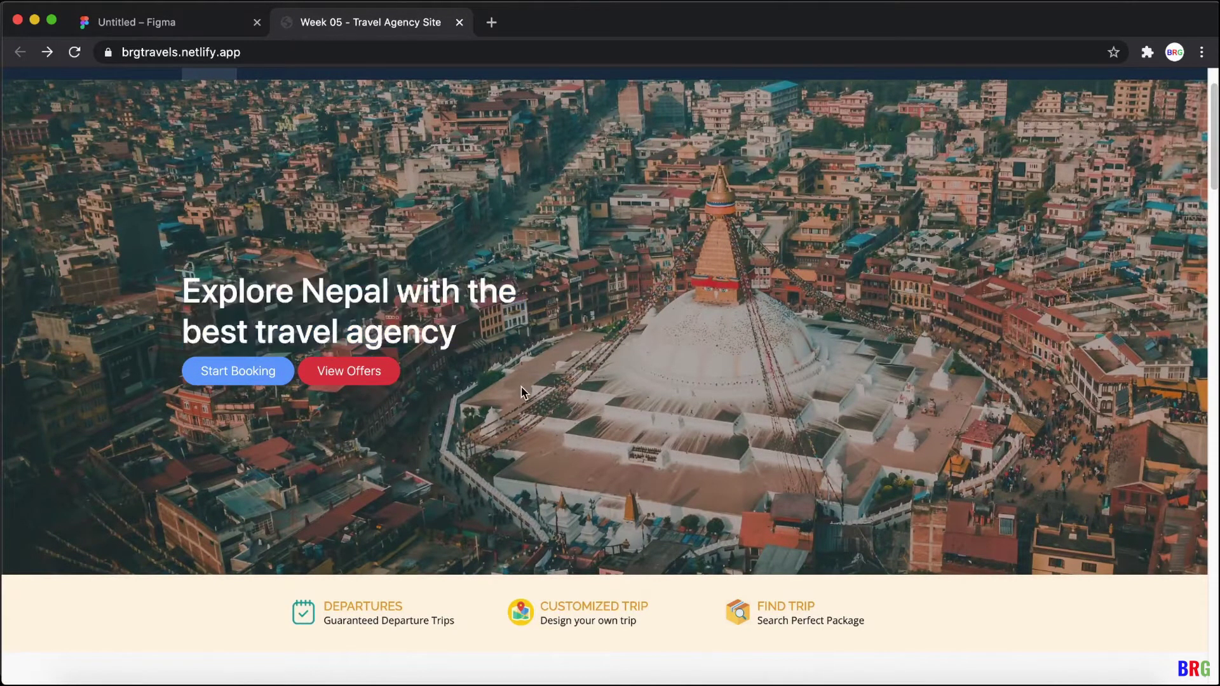
scroll(521, 388, up, 1)
scroll(525, 395, up, 1)
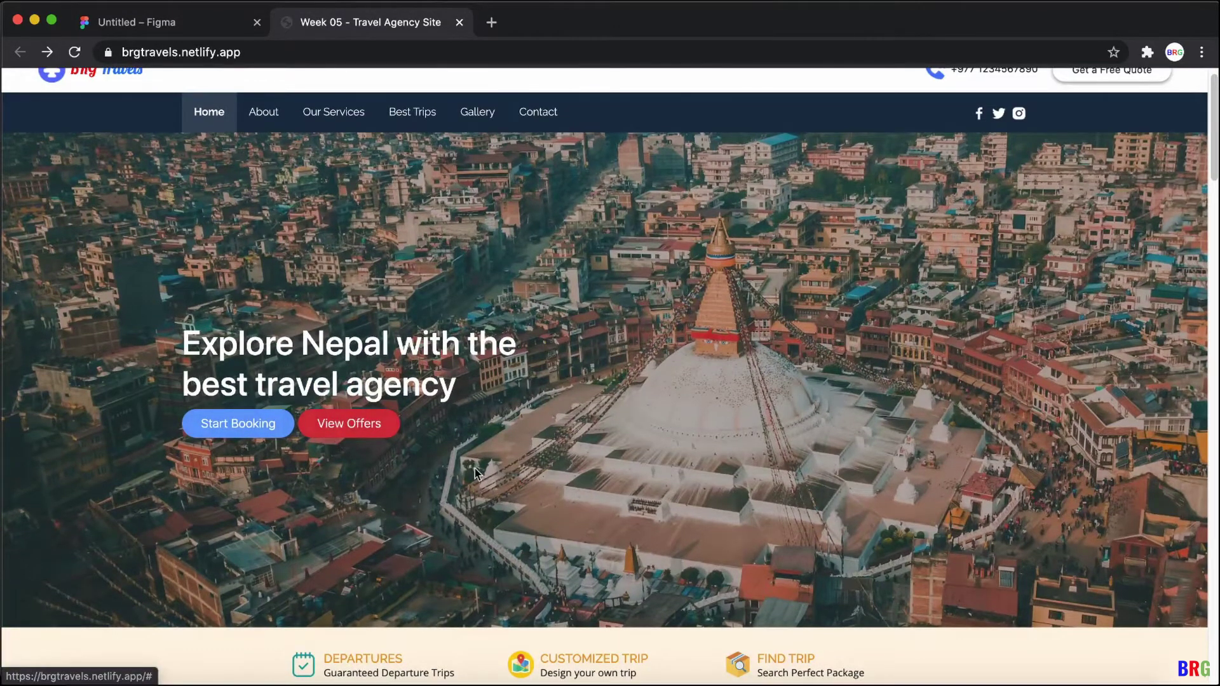
scroll(641, 486, up, 1)
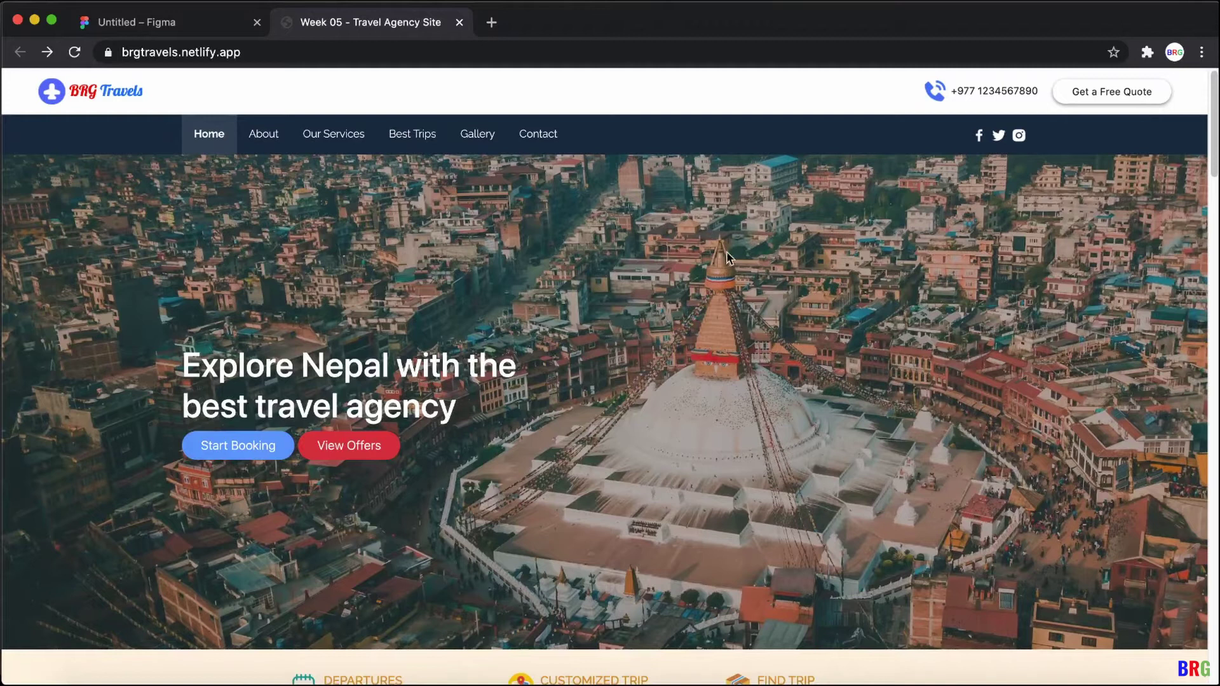
scroll(722, 459, down, 2)
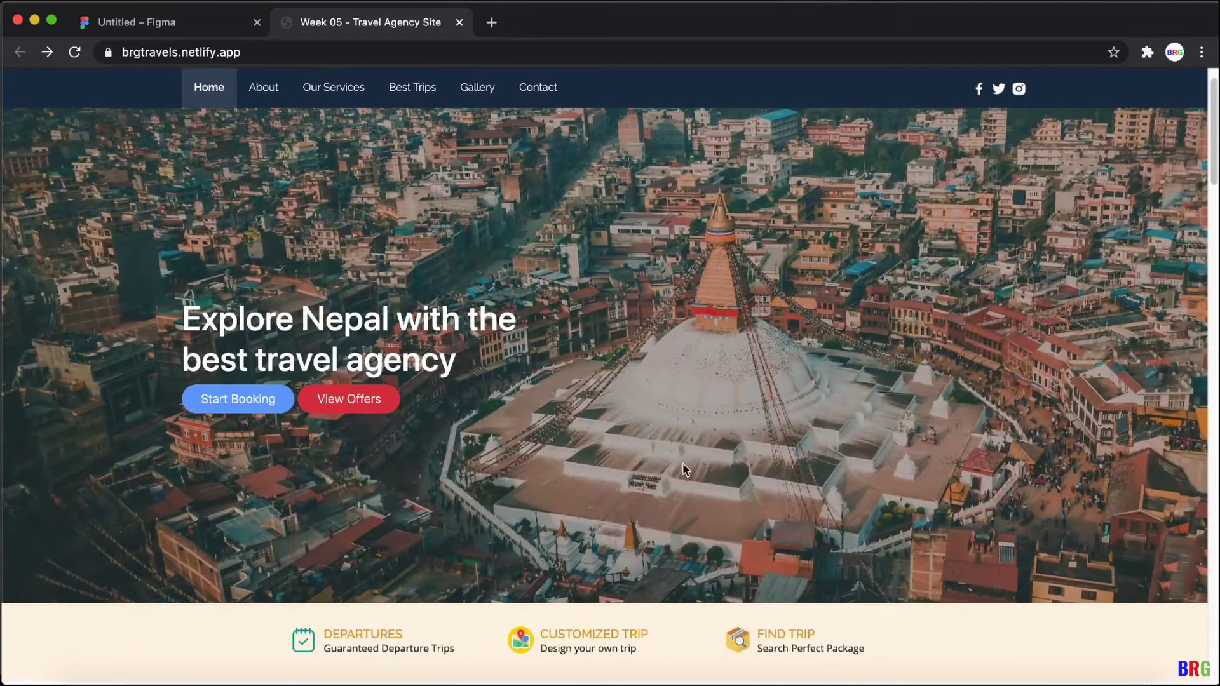
scroll(693, 453, down, 12)
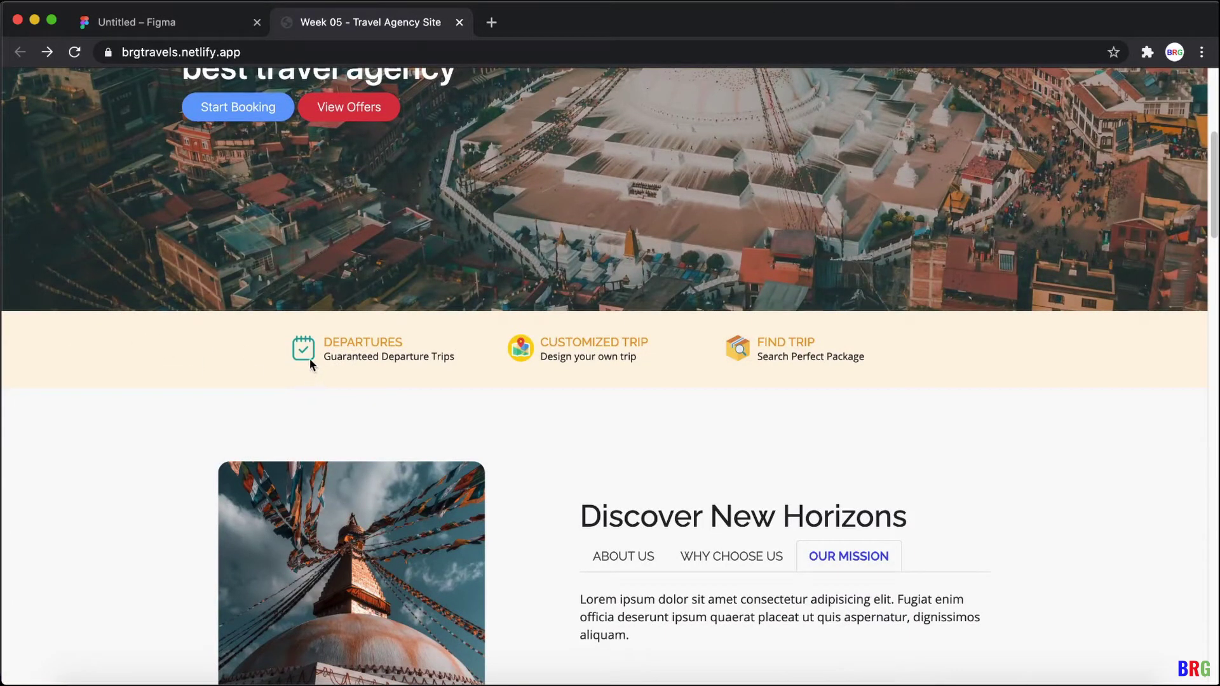
drag(326, 359, 640, 343)
click(556, 350)
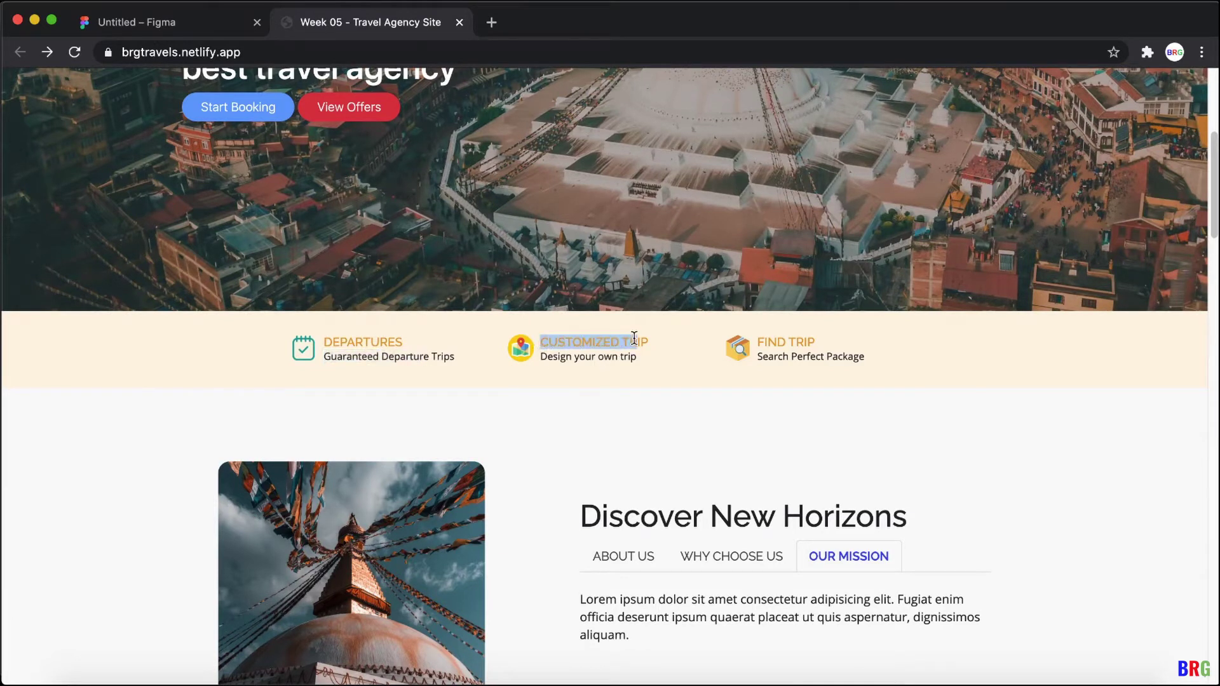
click(650, 358)
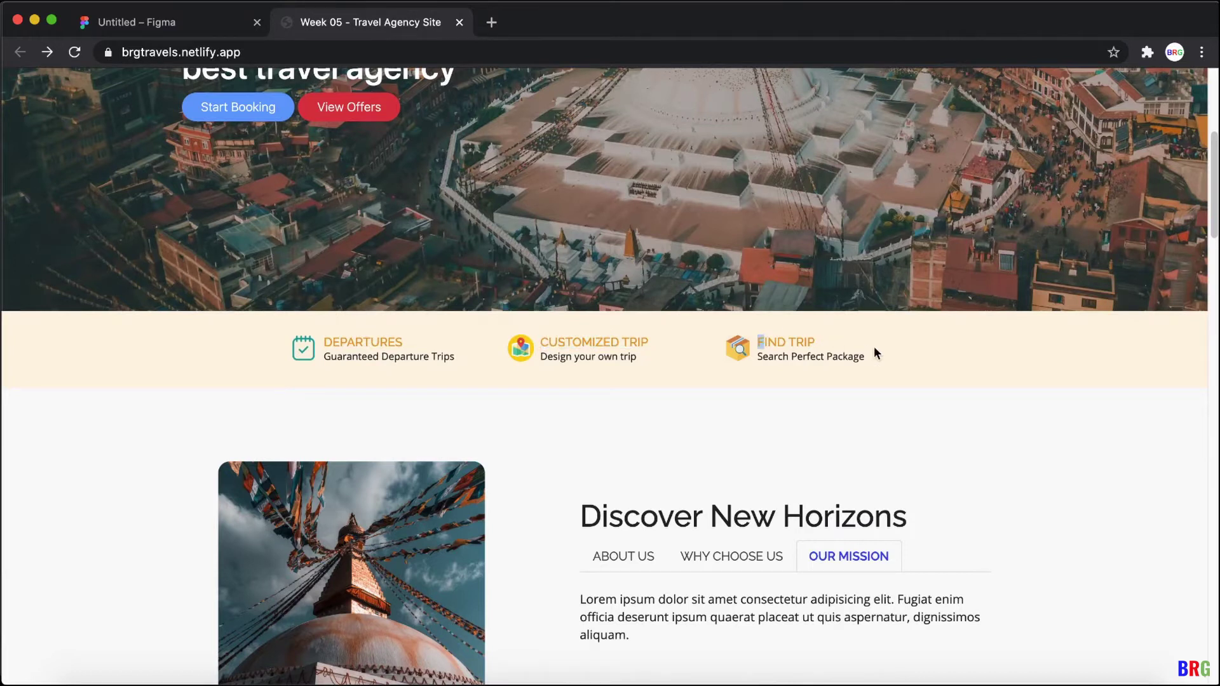
Step: Review the About Us, Why Choose Us and Our Mission content in the Discover New Horizons section
scroll(619, 457, down, 4)
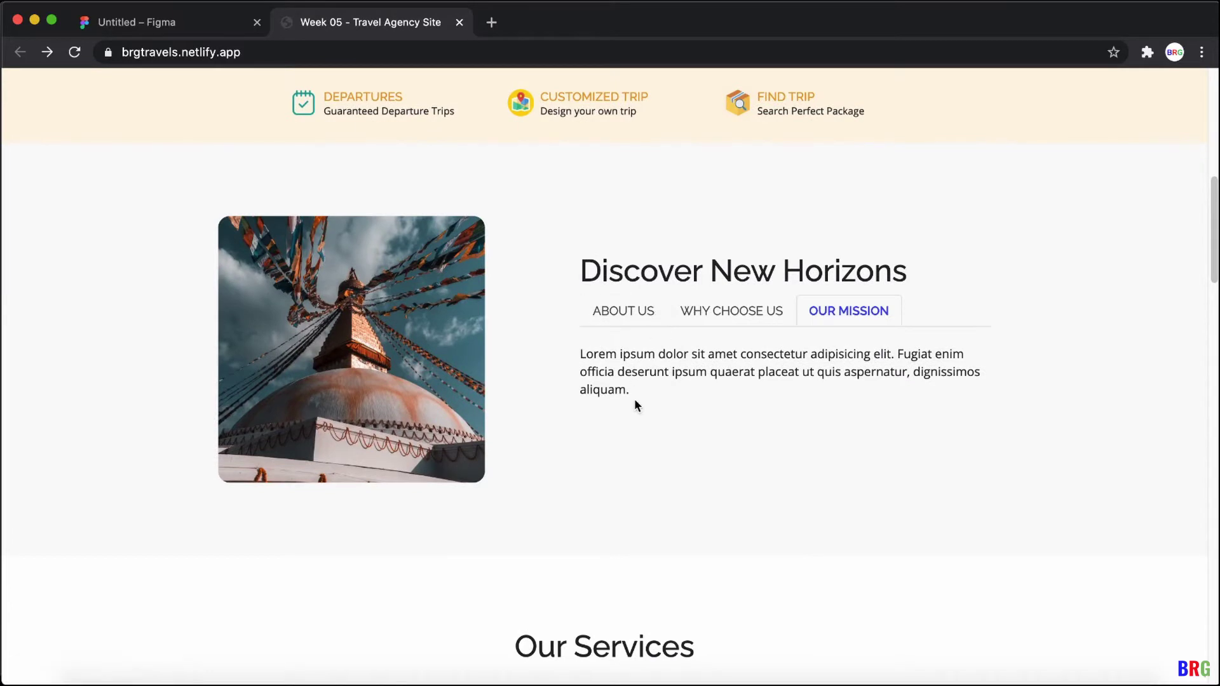
click(608, 311)
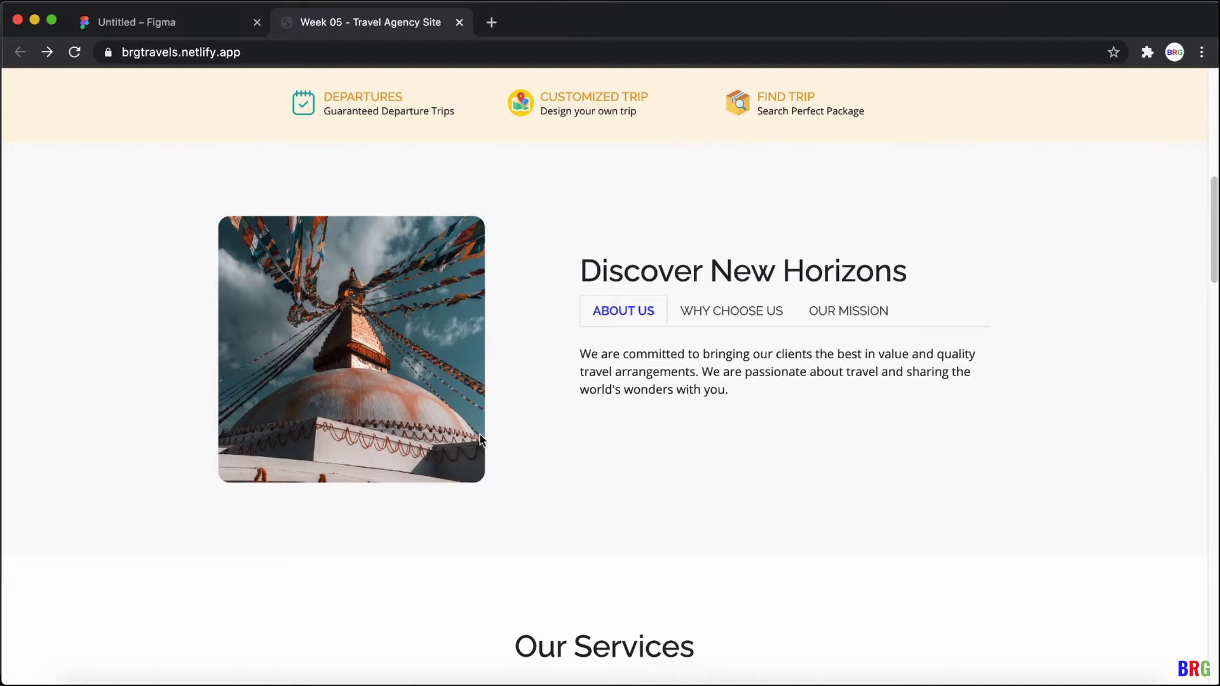
scroll(475, 424, up, 10)
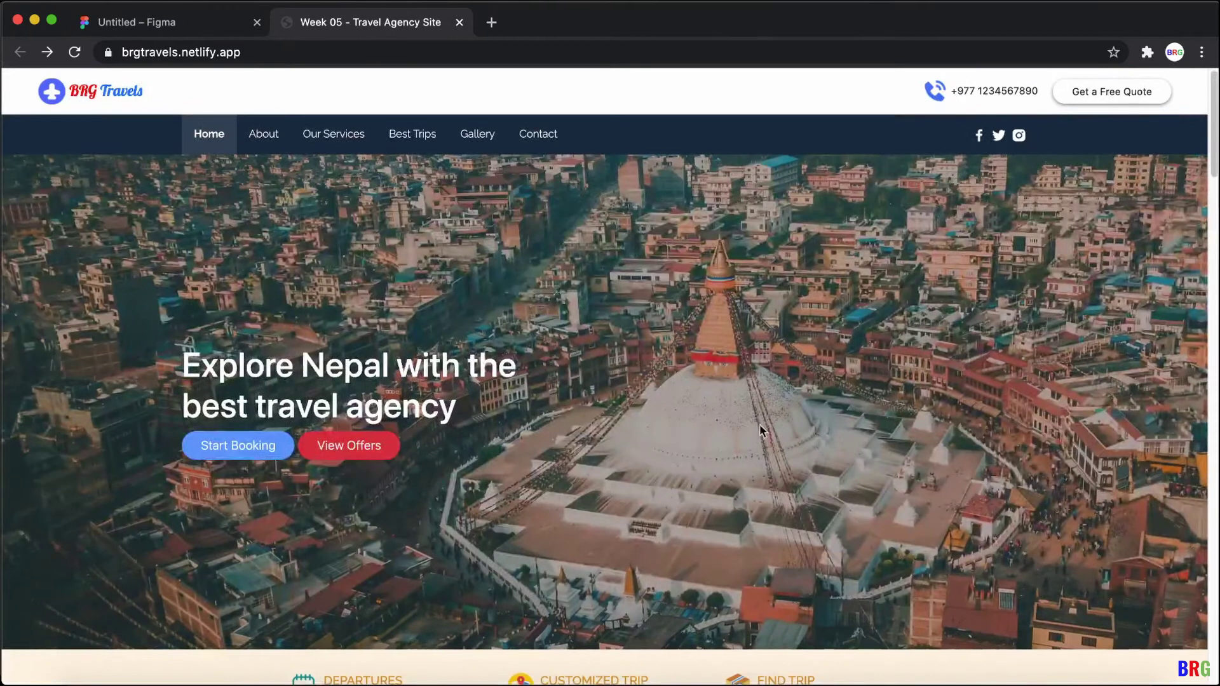
scroll(737, 420, down, 10)
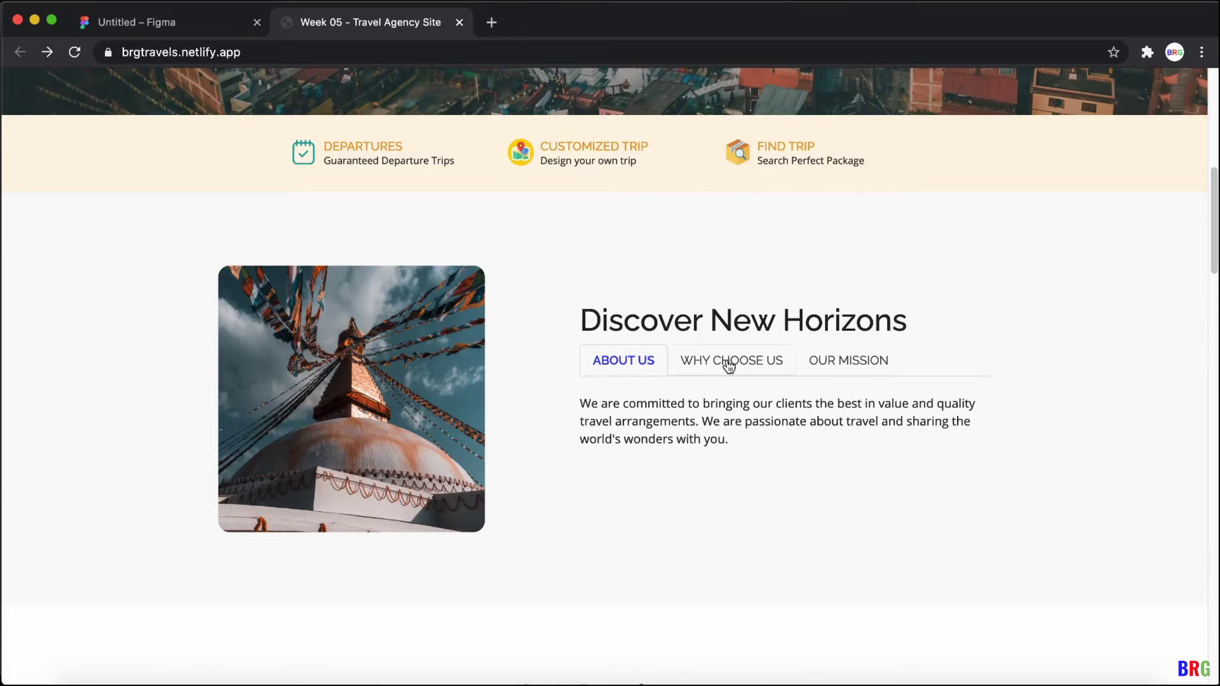
click(726, 365)
click(857, 367)
click(623, 362)
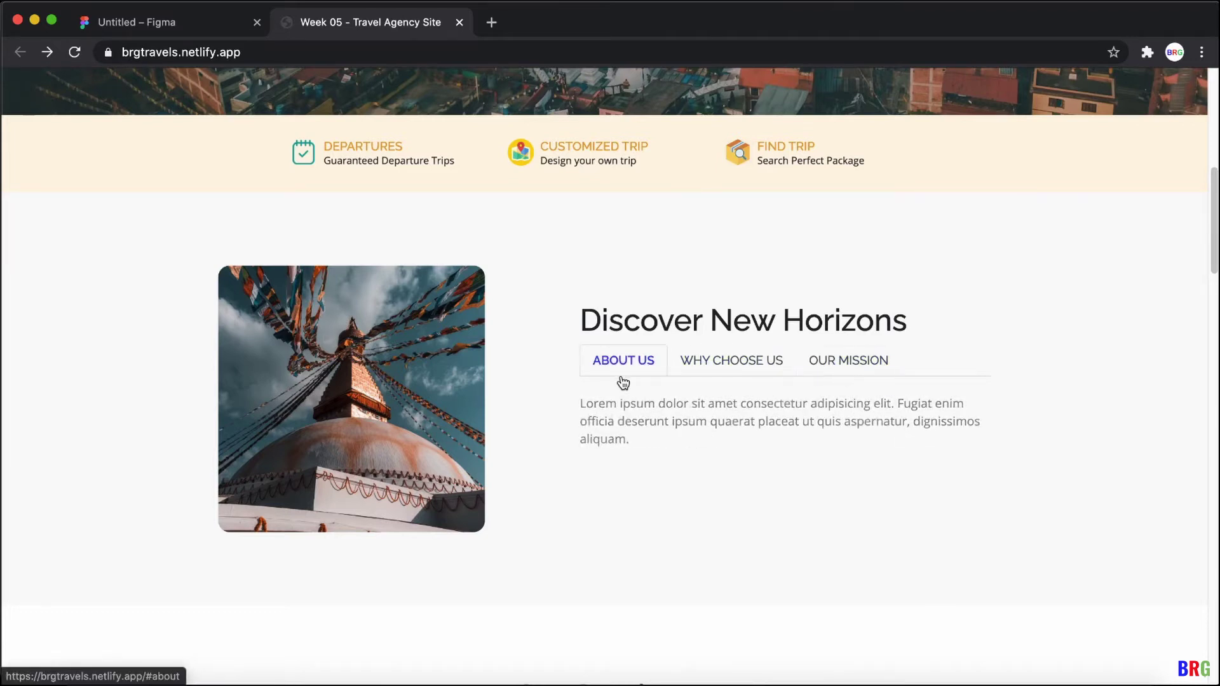
Step: Examine the four cards in the Our Services section, including their icons, headings and descriptions
scroll(621, 433, down, 2)
scroll(621, 436, down, 6)
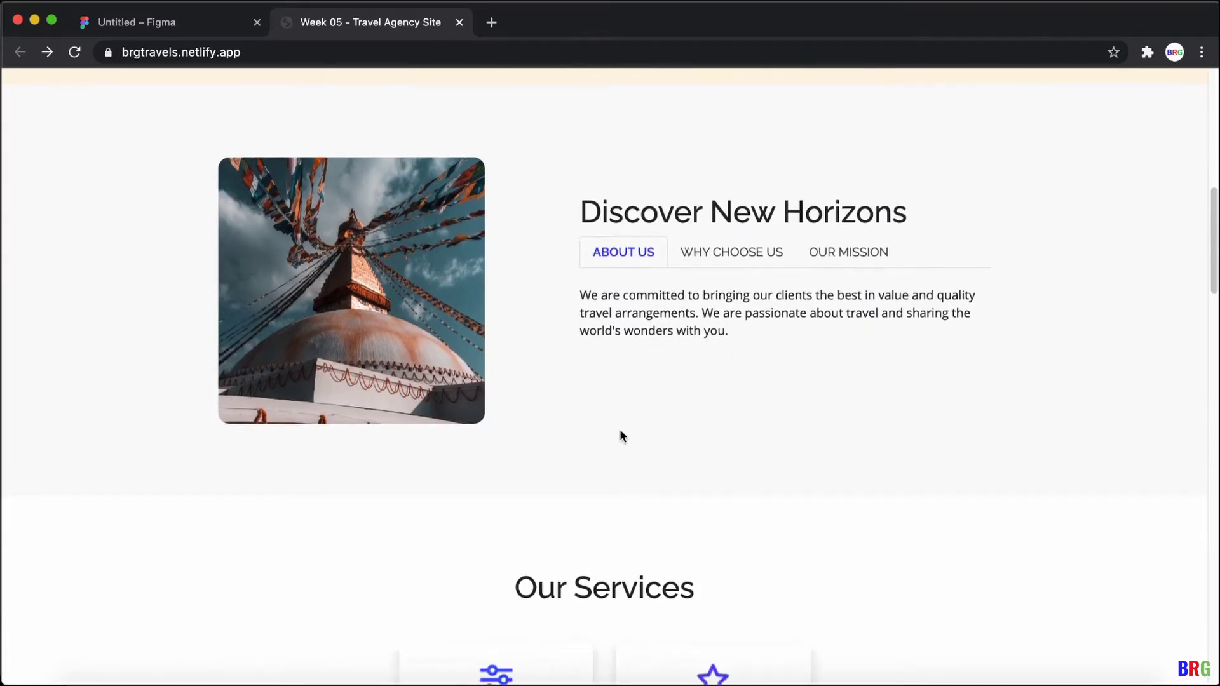
scroll(625, 436, down, 2)
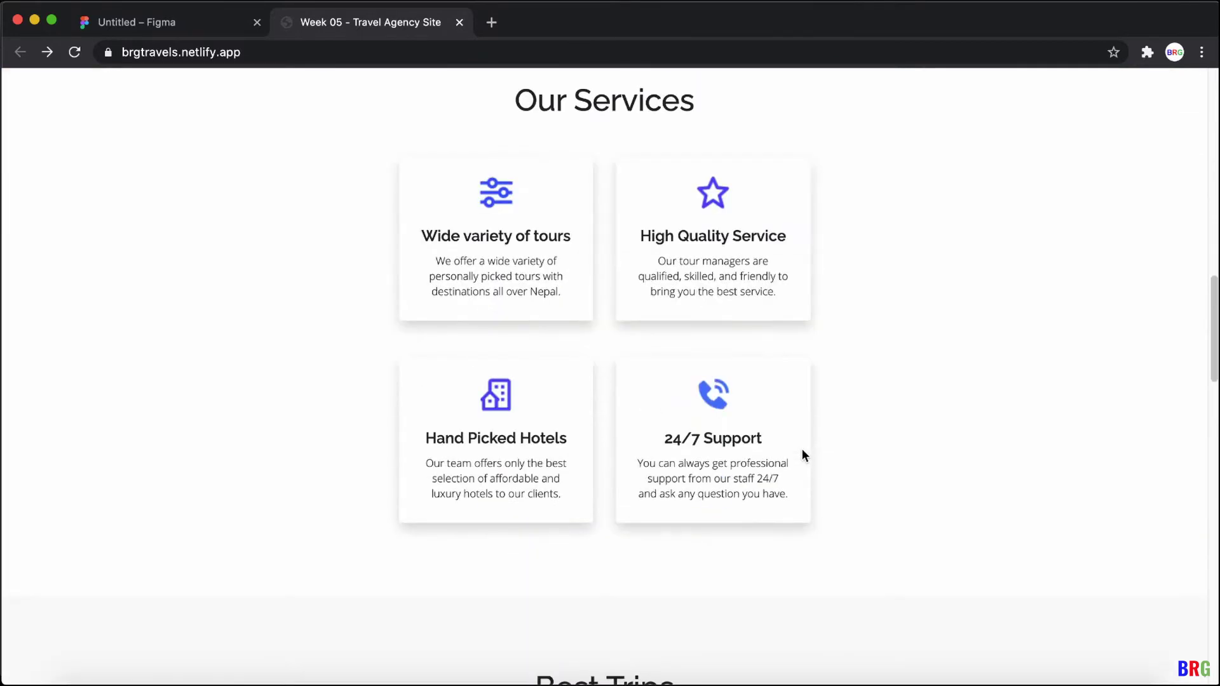
scroll(842, 459, up, 1)
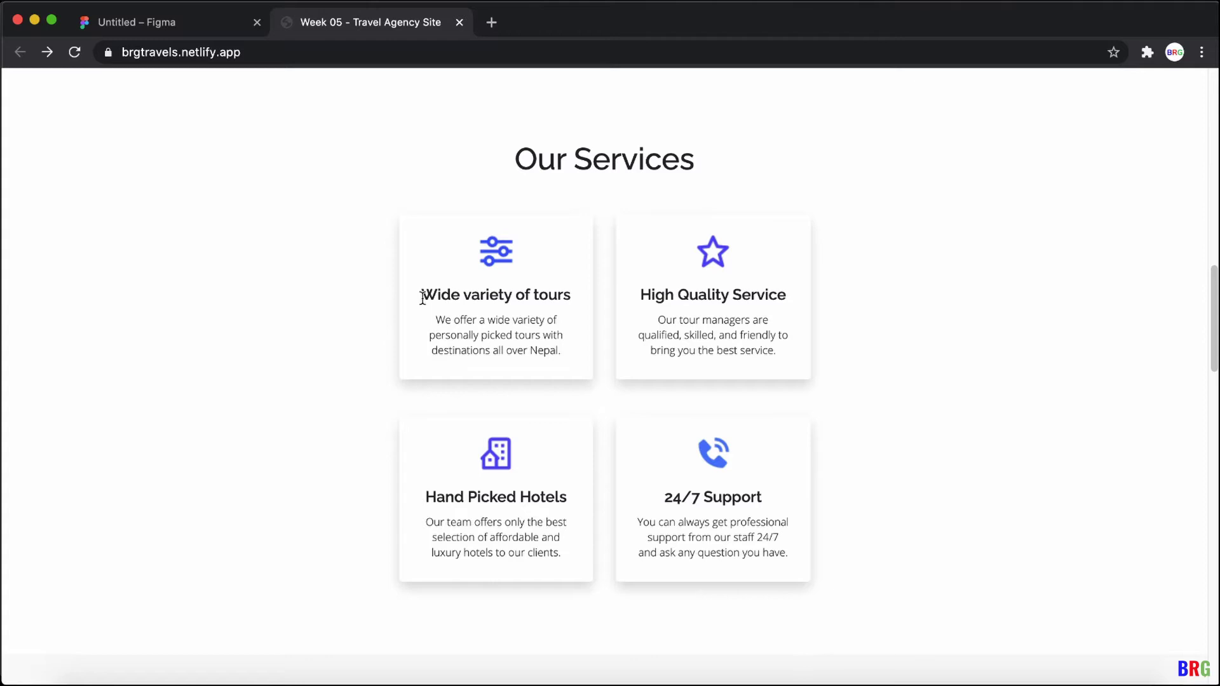
drag(422, 299, 574, 300)
click(584, 360)
drag(640, 296, 783, 295)
click(809, 320)
scroll(856, 468, down, 3)
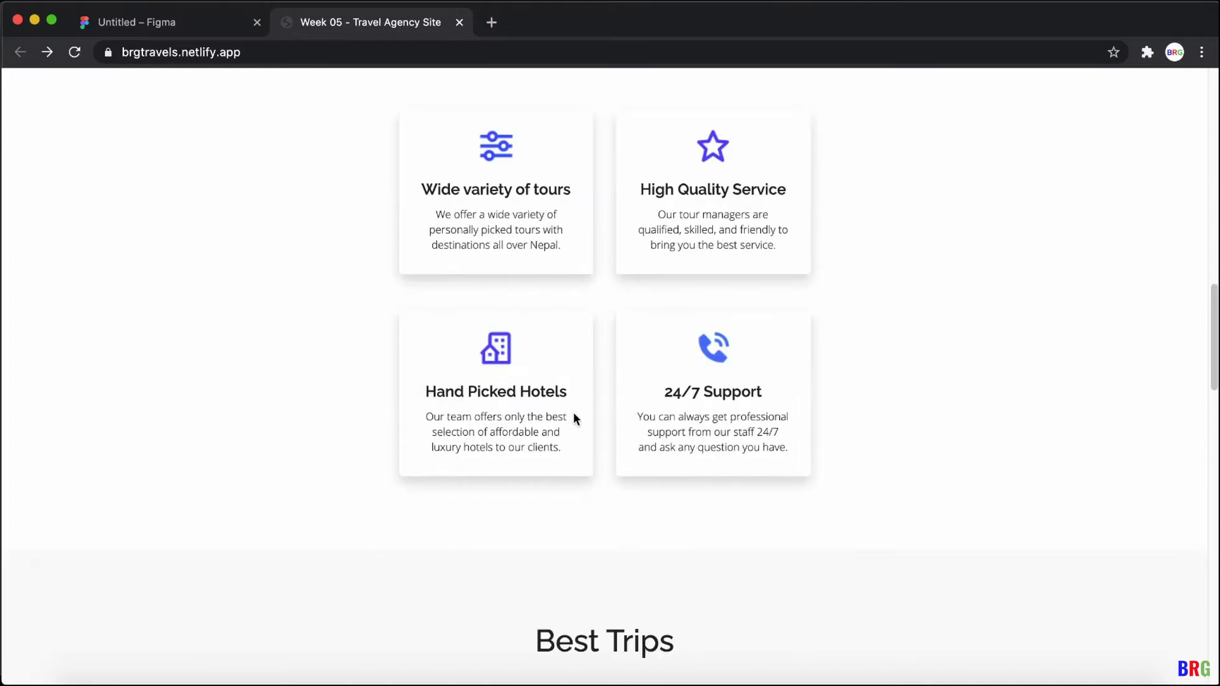
drag(421, 395, 574, 402)
click(674, 410)
drag(763, 392, 655, 383)
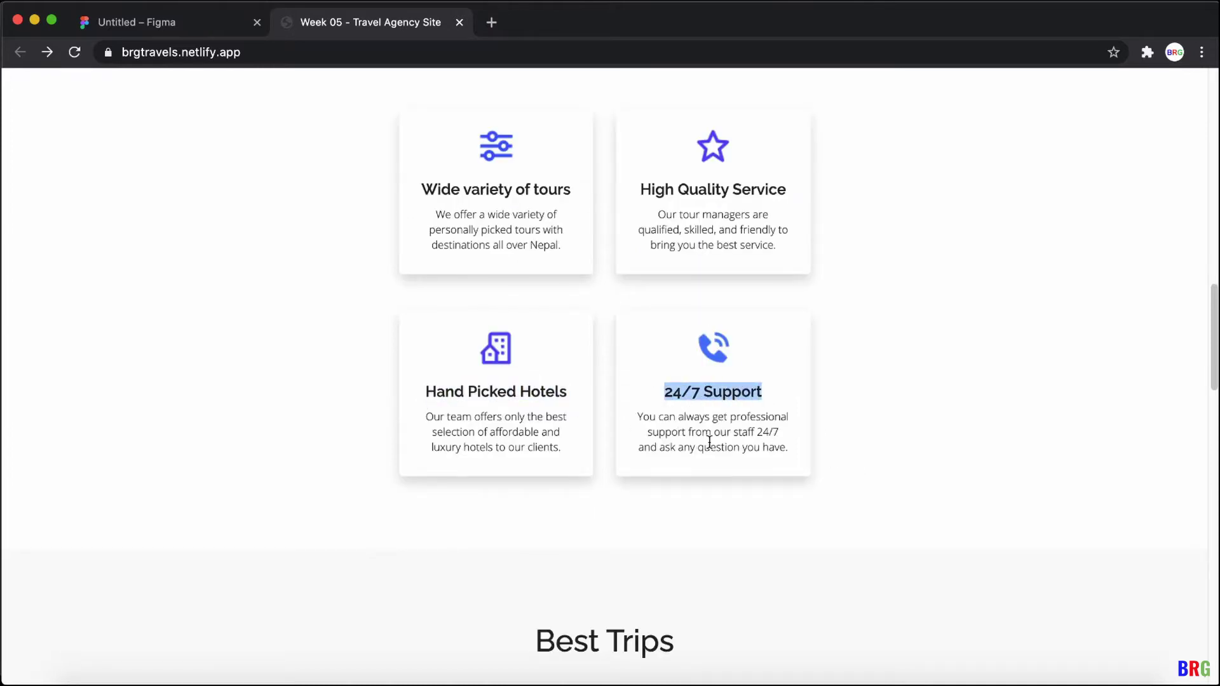
Step: Examine the Best Trips section with its trip cards and the View More Trips button
scroll(763, 492, down, 6)
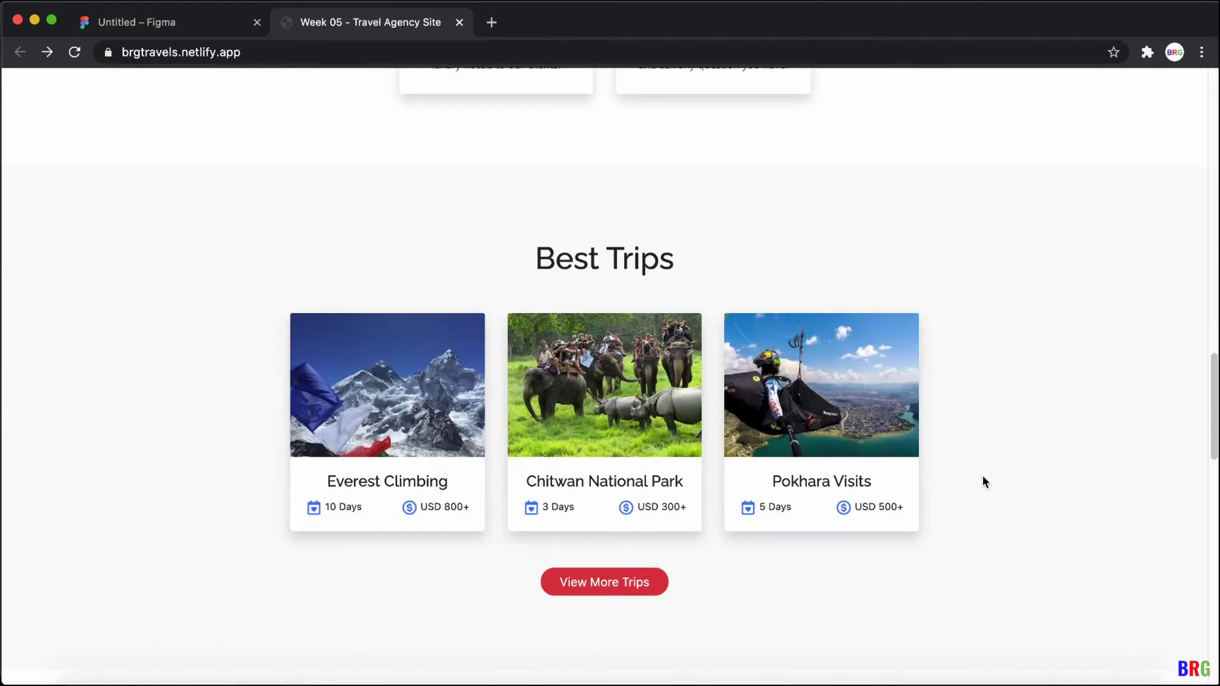
drag(538, 234, 670, 235)
click(787, 248)
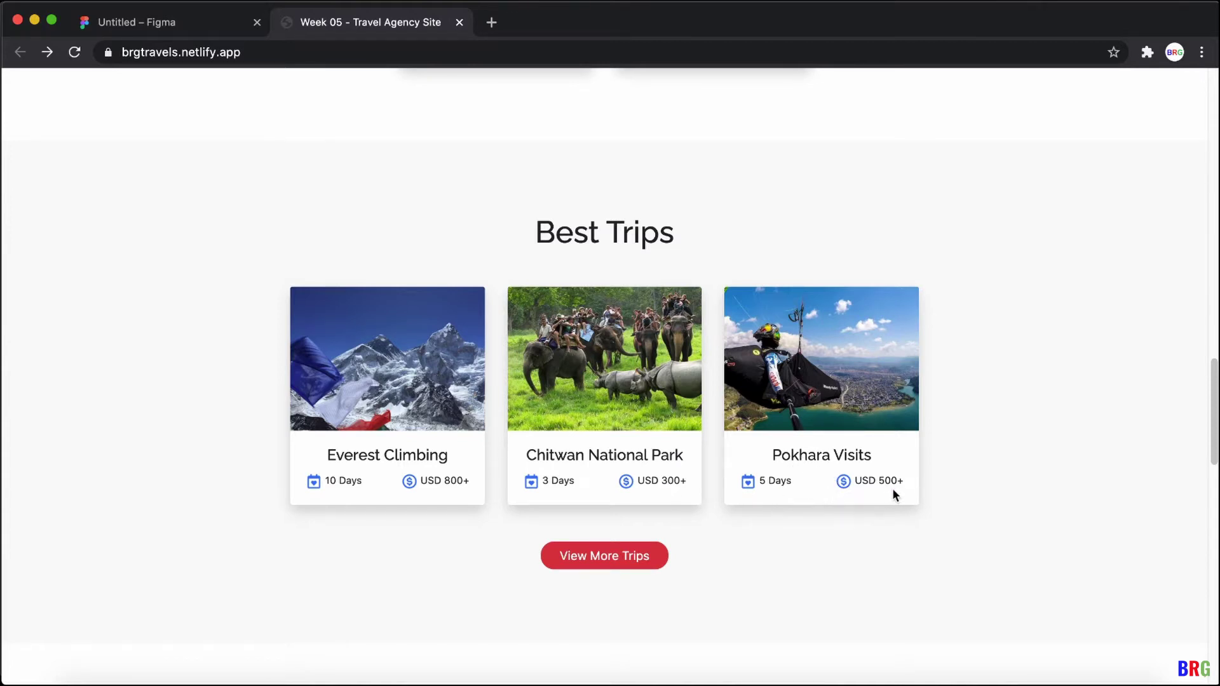
scroll(711, 511, down, 2)
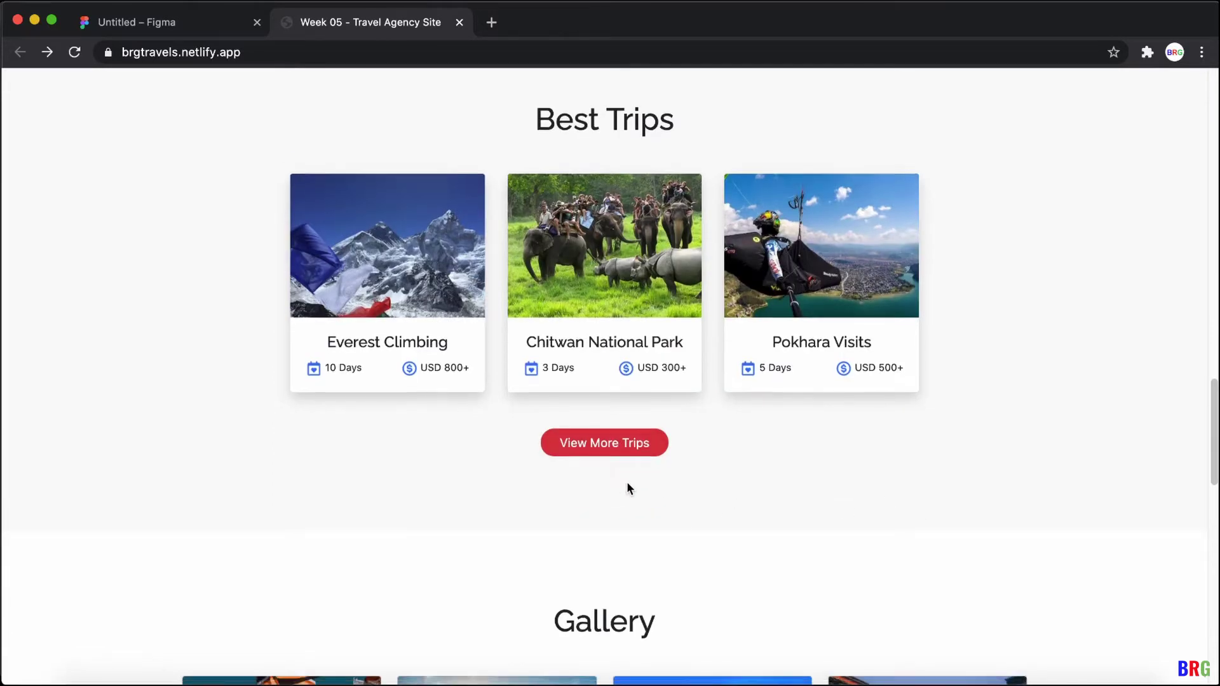
Step: Examine the Gallery, Partners and contact footer sections, and return to the start of the page
scroll(792, 509, down, 10)
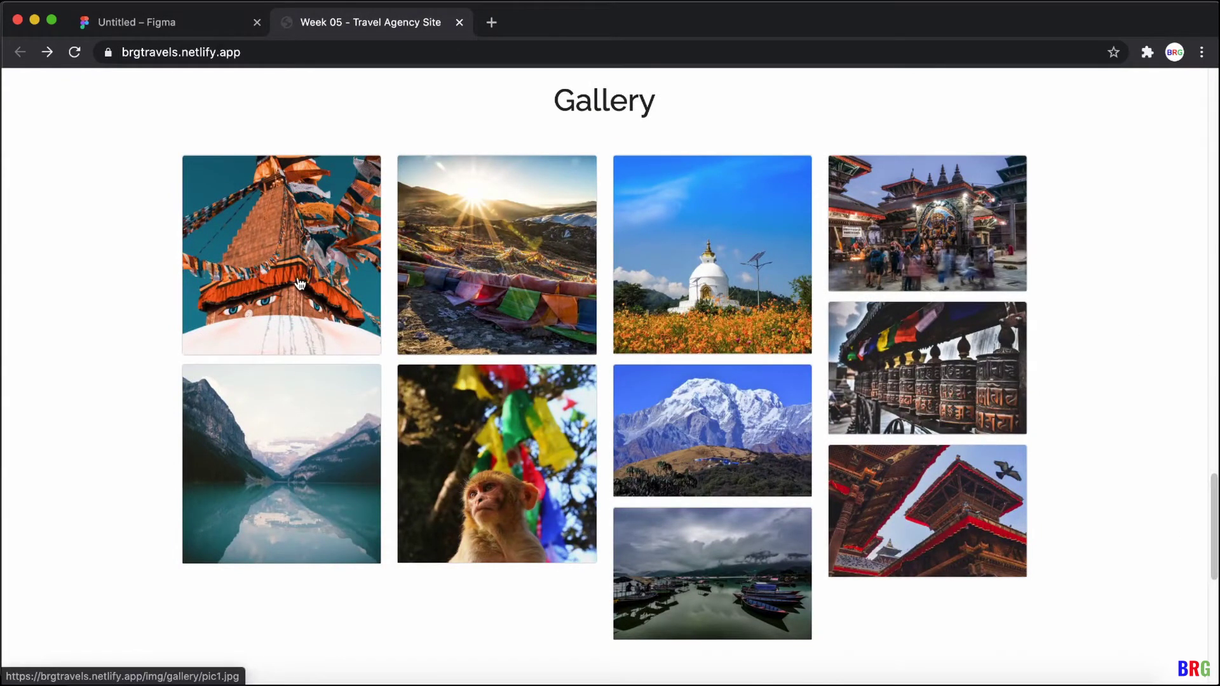
scroll(569, 515, down, 2)
scroll(568, 515, down, 5)
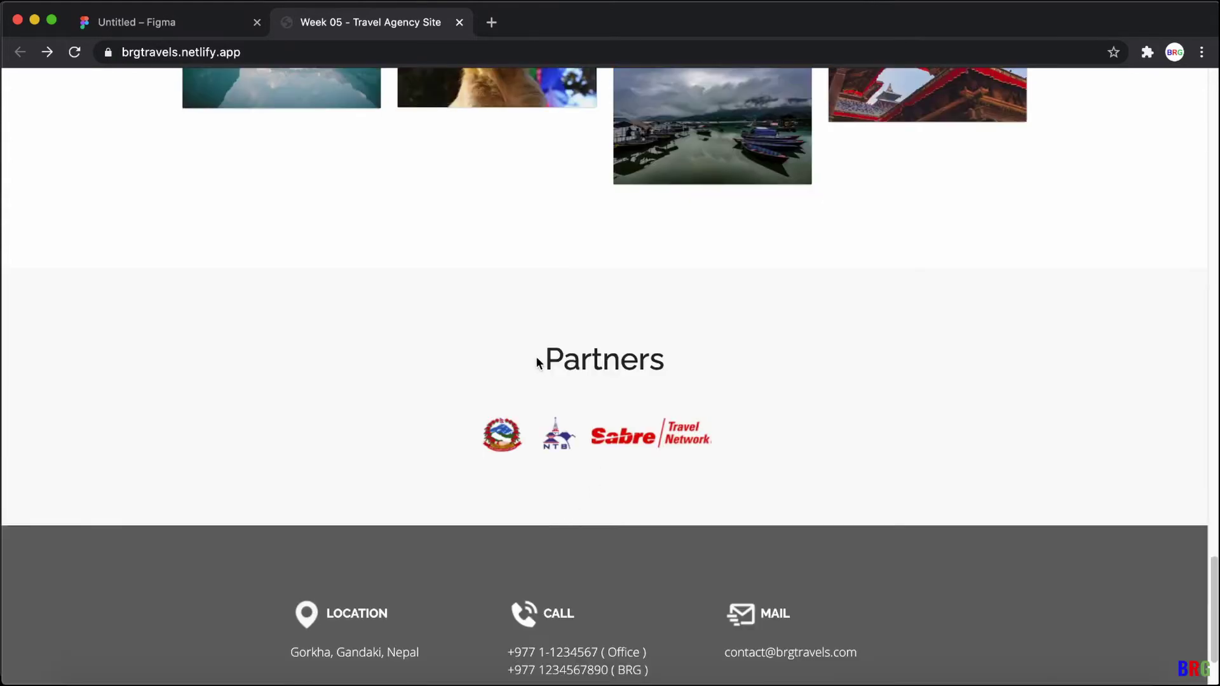
drag(537, 363, 692, 398)
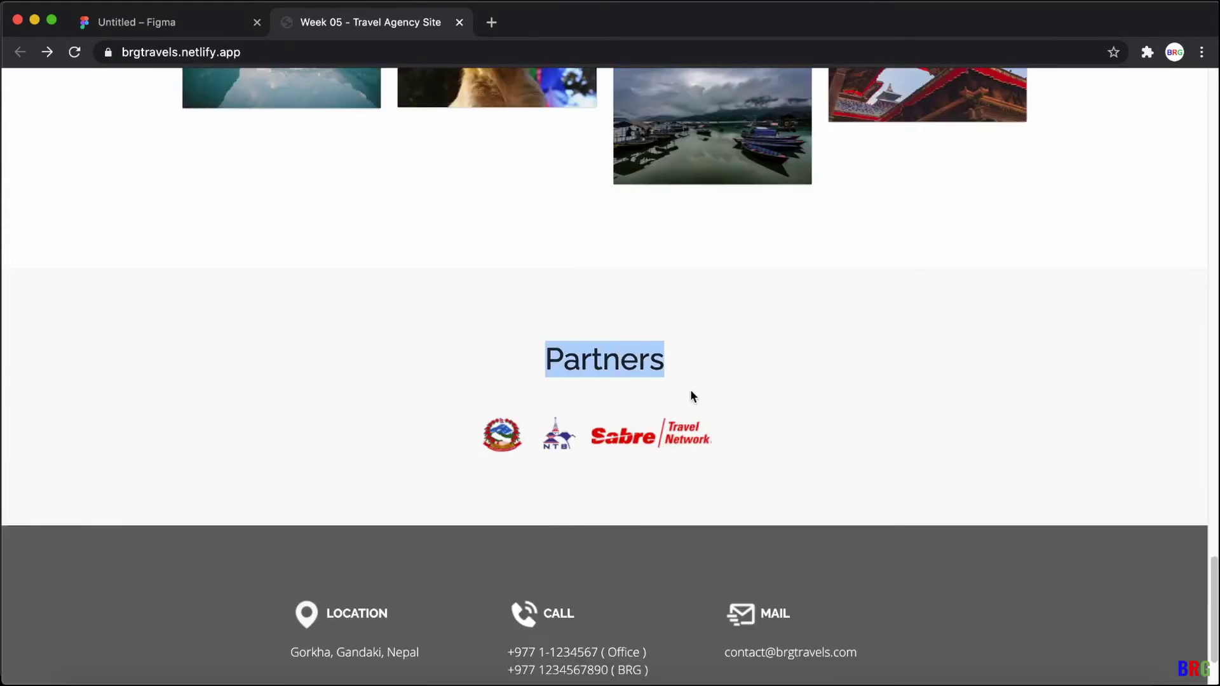
click(787, 478)
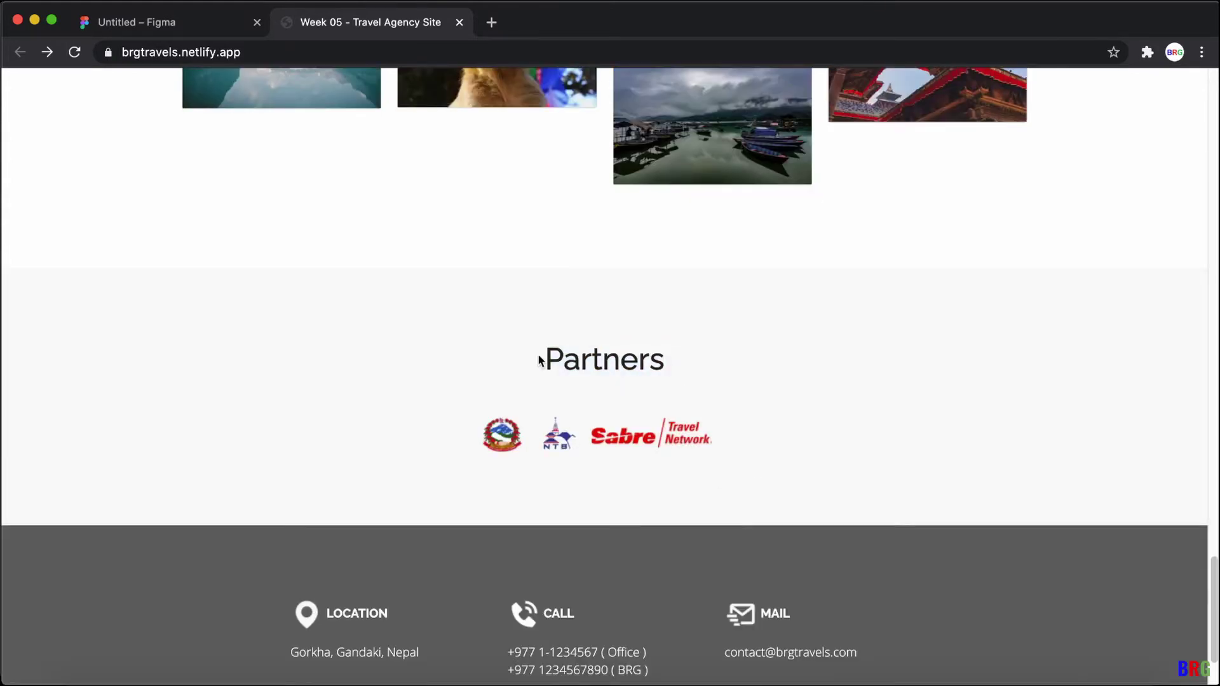
scroll(576, 425, down, 2)
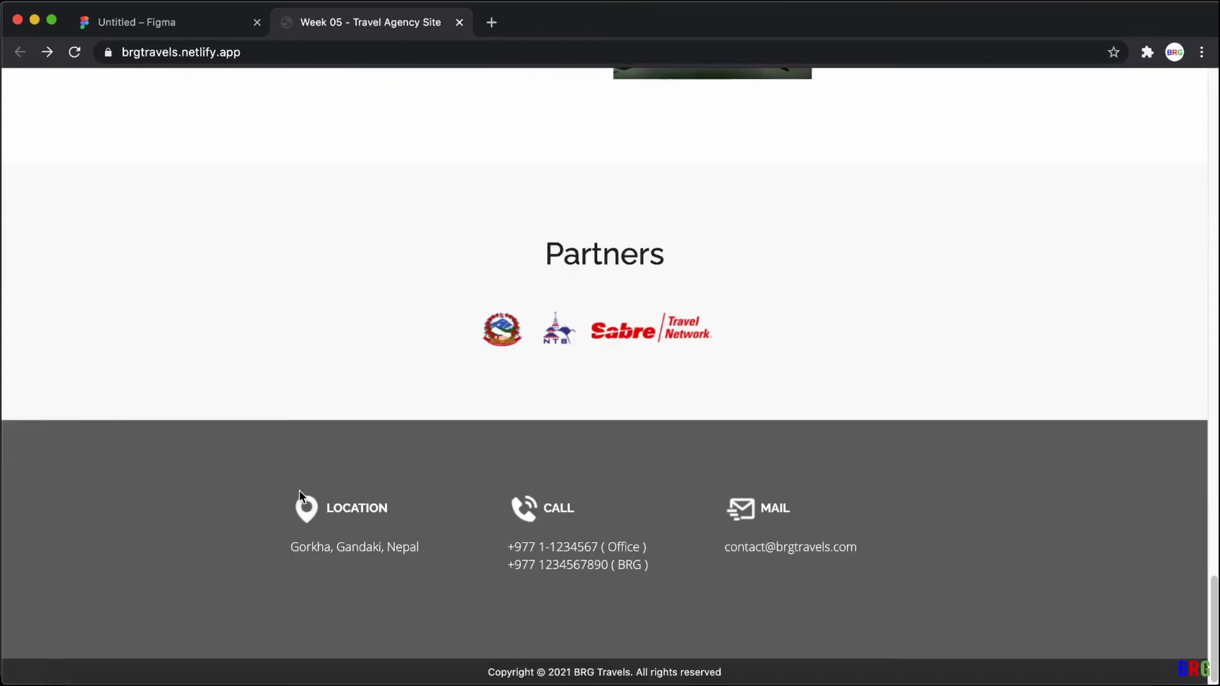
drag(297, 498, 620, 593)
click(776, 585)
scroll(1209, 625, up, 20)
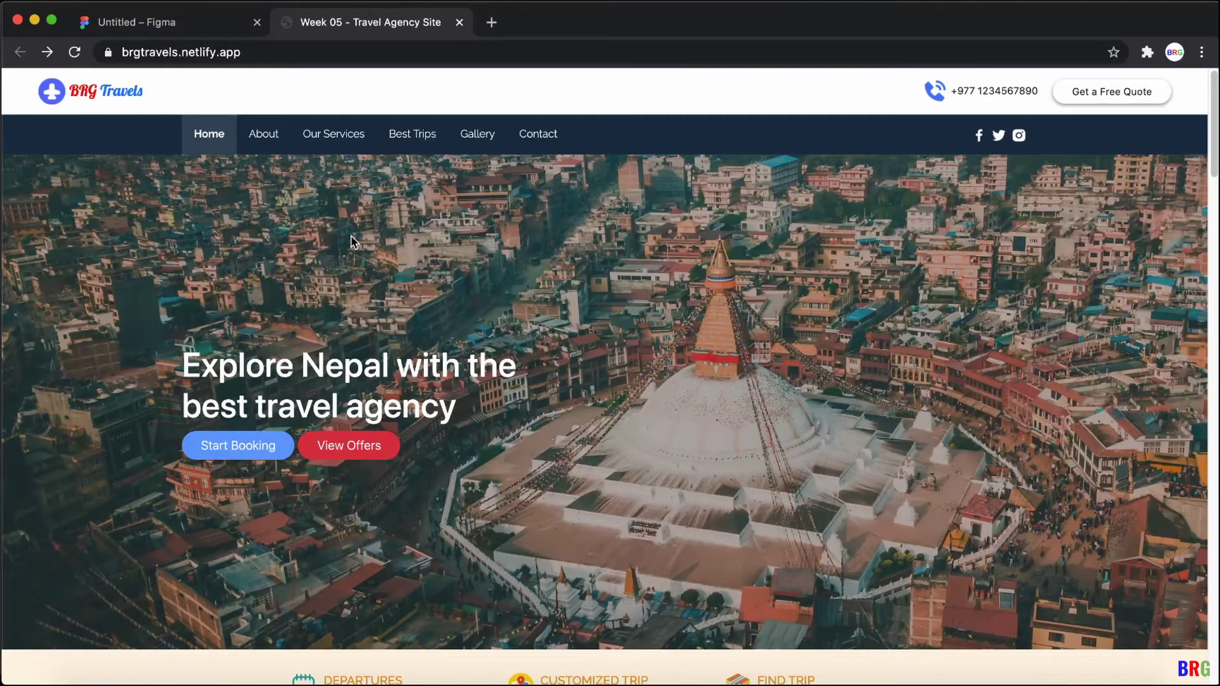
Step: Switch back to the Figma file and rename it brgtravels
click(153, 21)
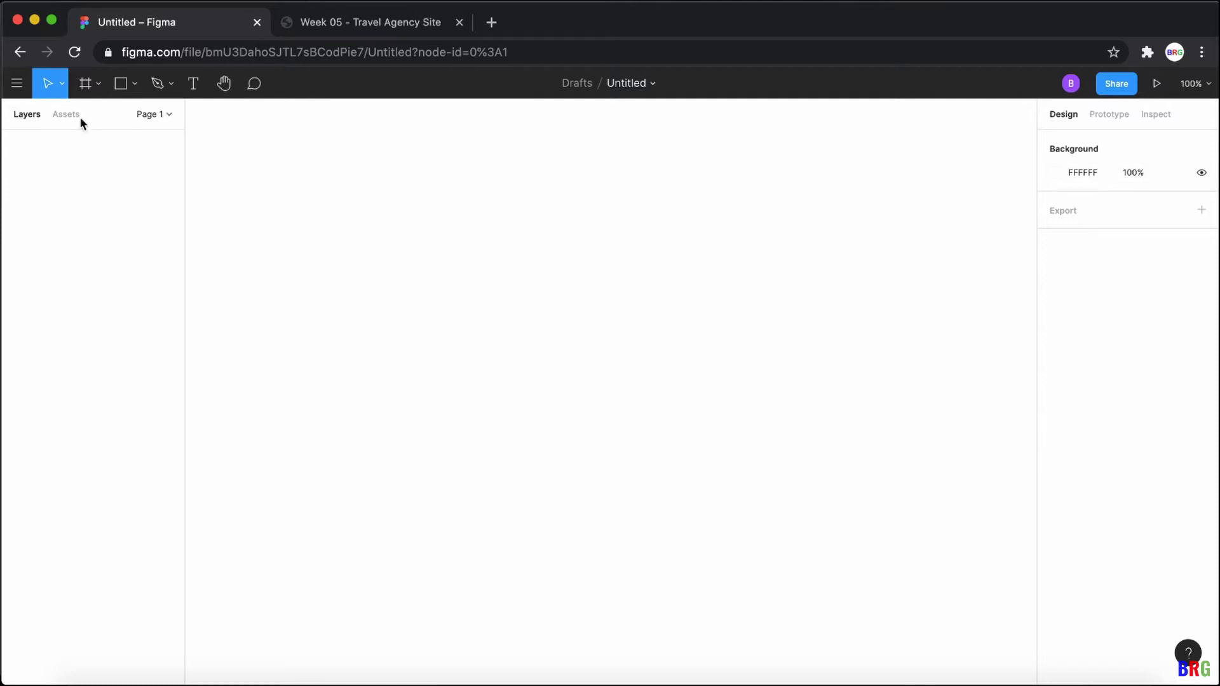
click(17, 84)
click(594, 268)
click(652, 84)
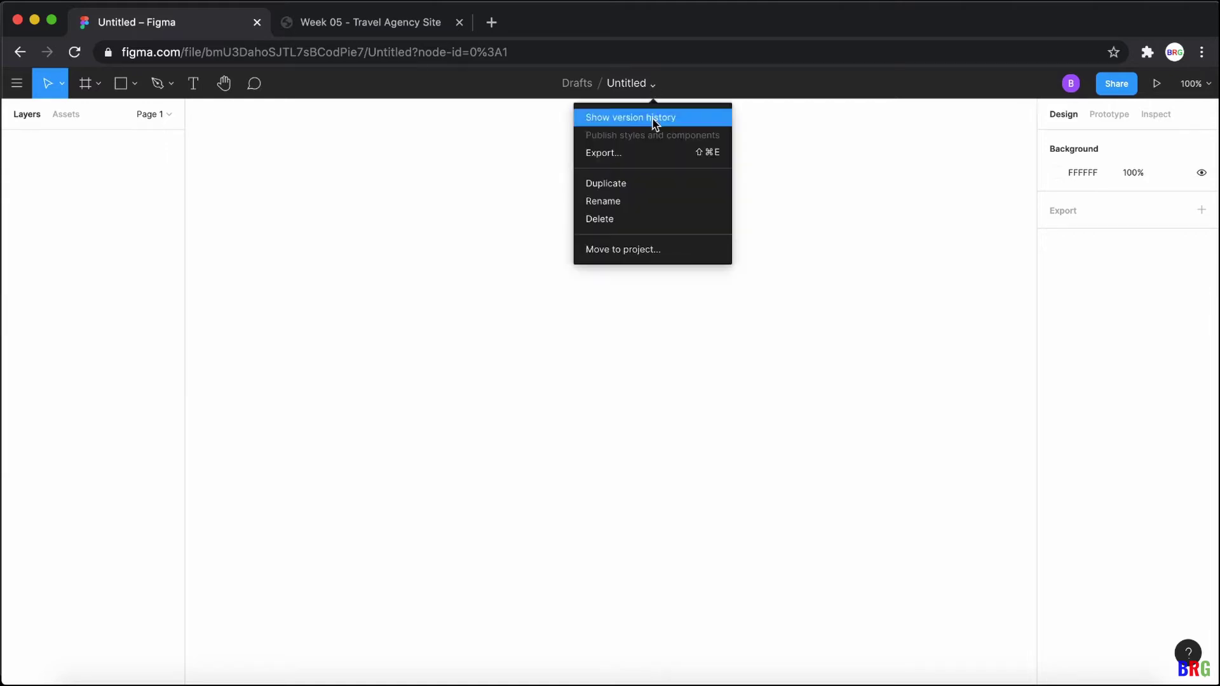
click(645, 203)
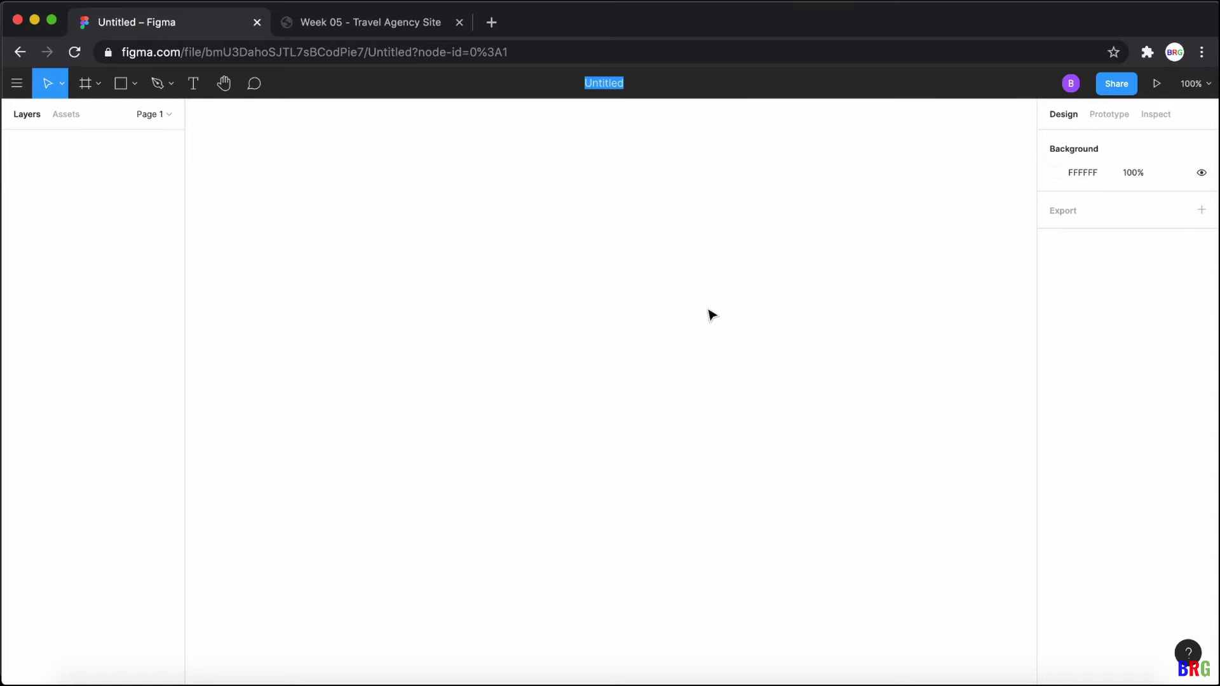
text(brgtravels)
key(Return)
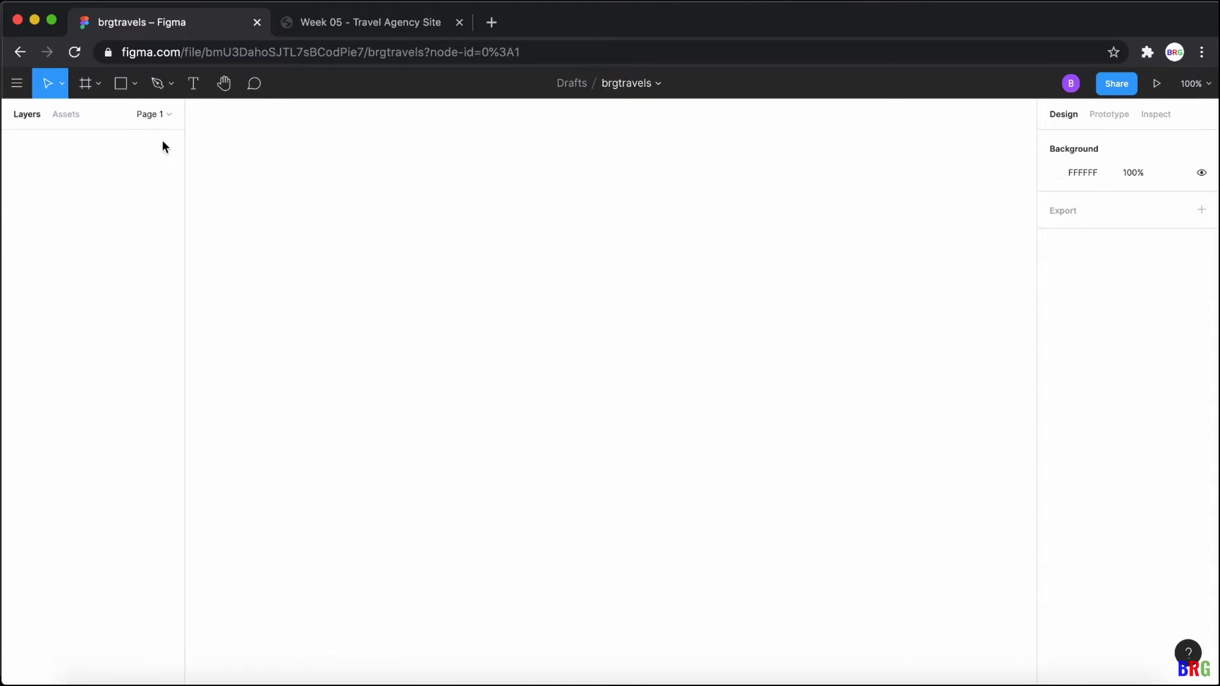
click(100, 89)
click(101, 89)
click(101, 88)
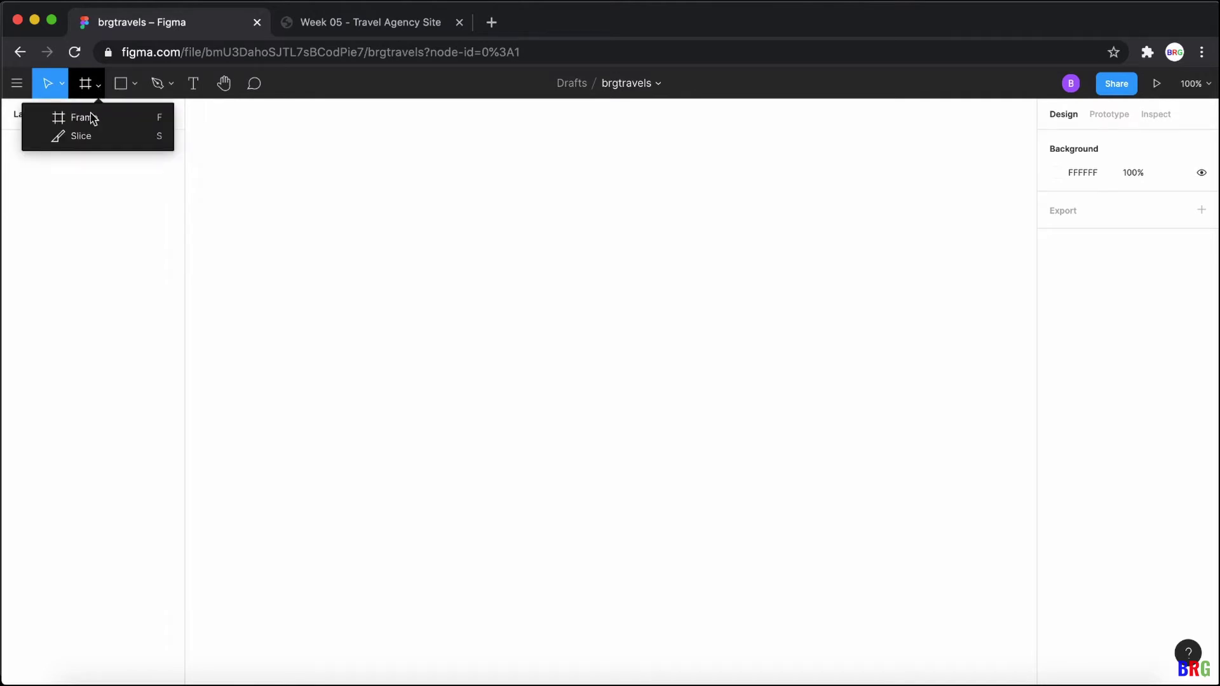
click(137, 85)
click(136, 85)
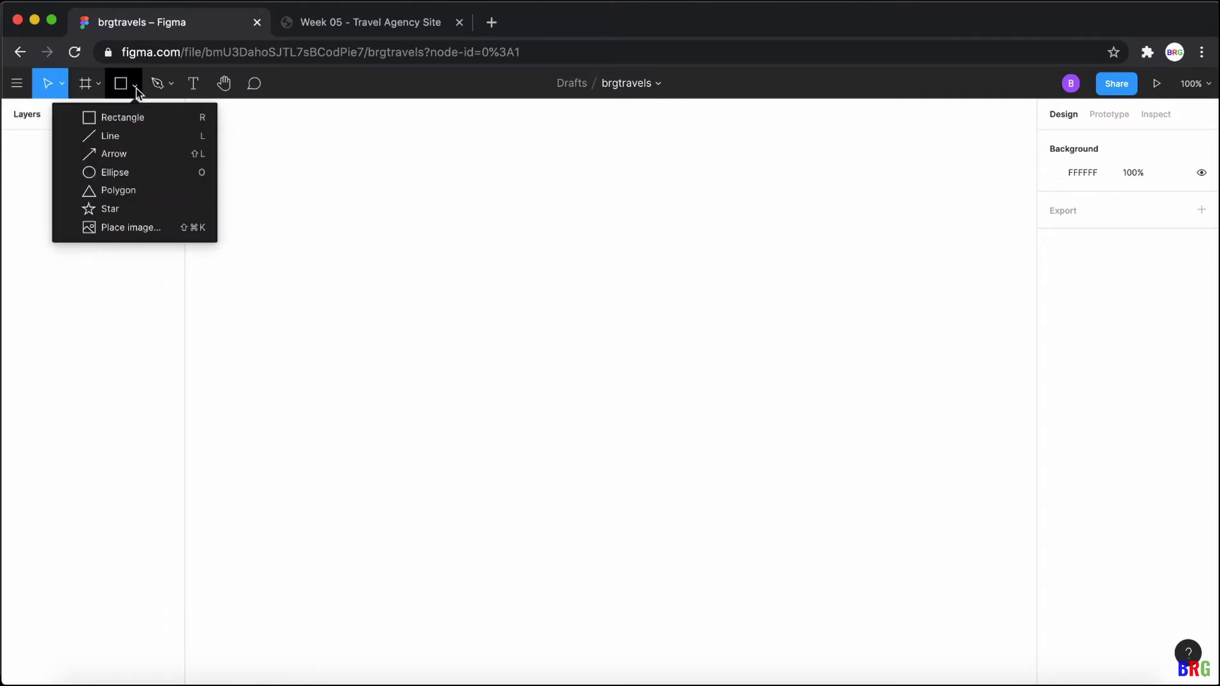
click(155, 84)
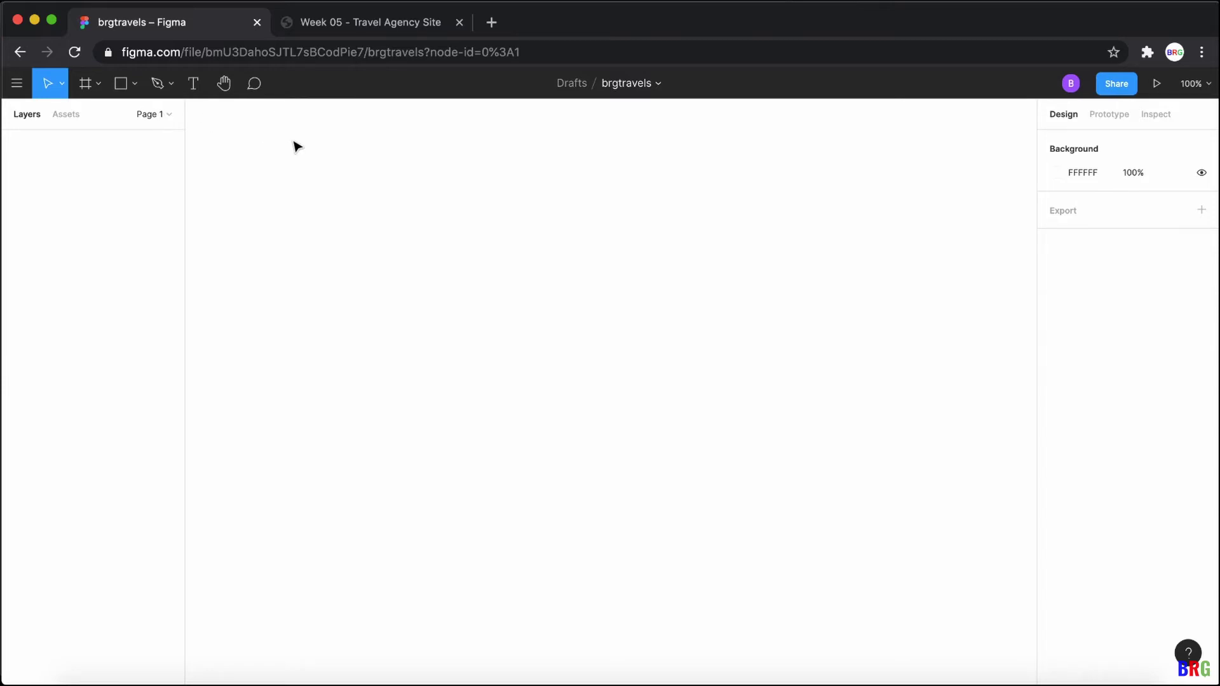
click(98, 84)
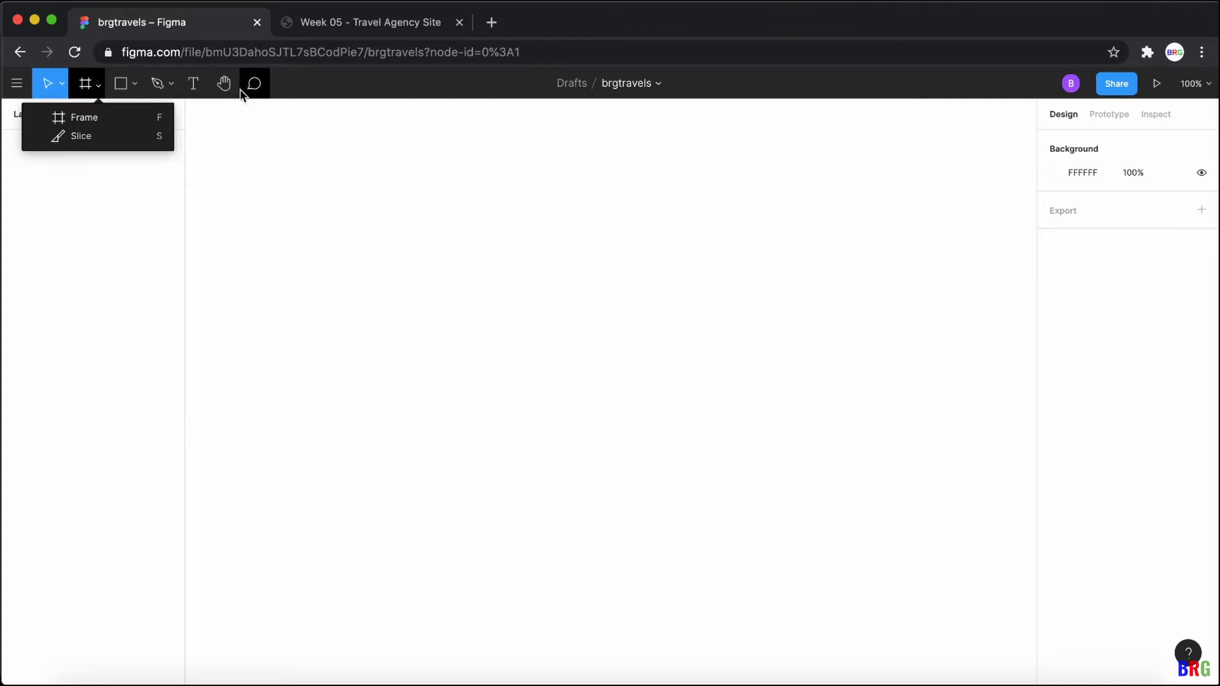
click(331, 152)
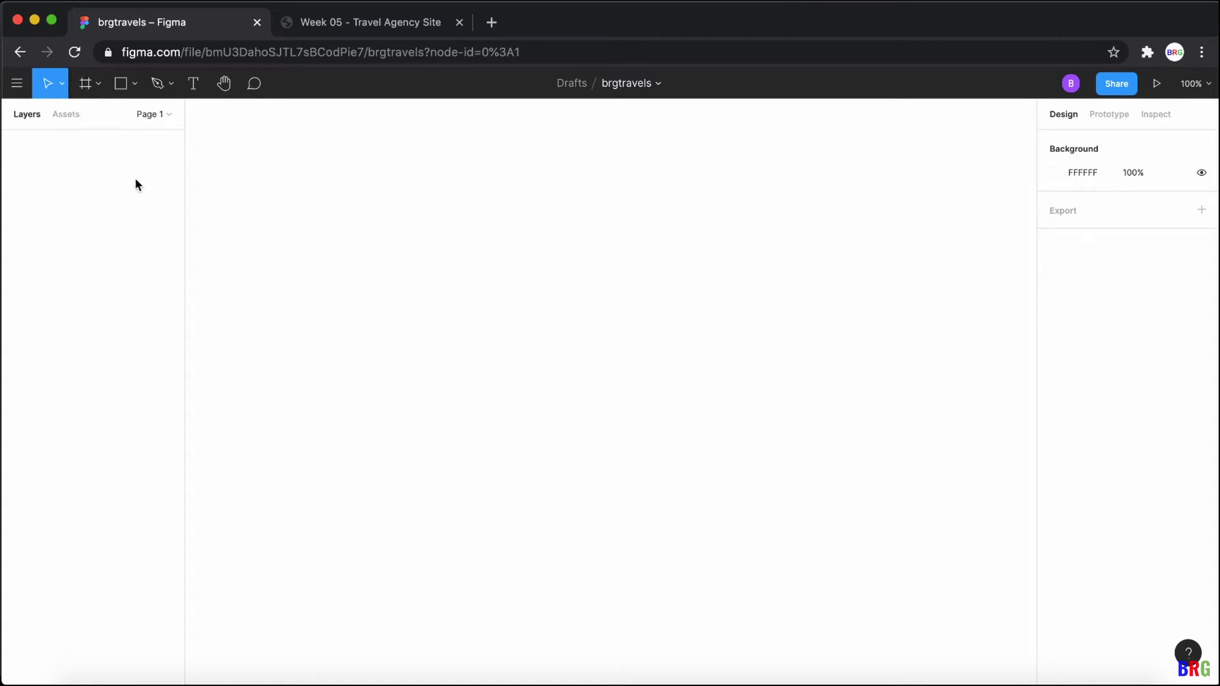
click(99, 87)
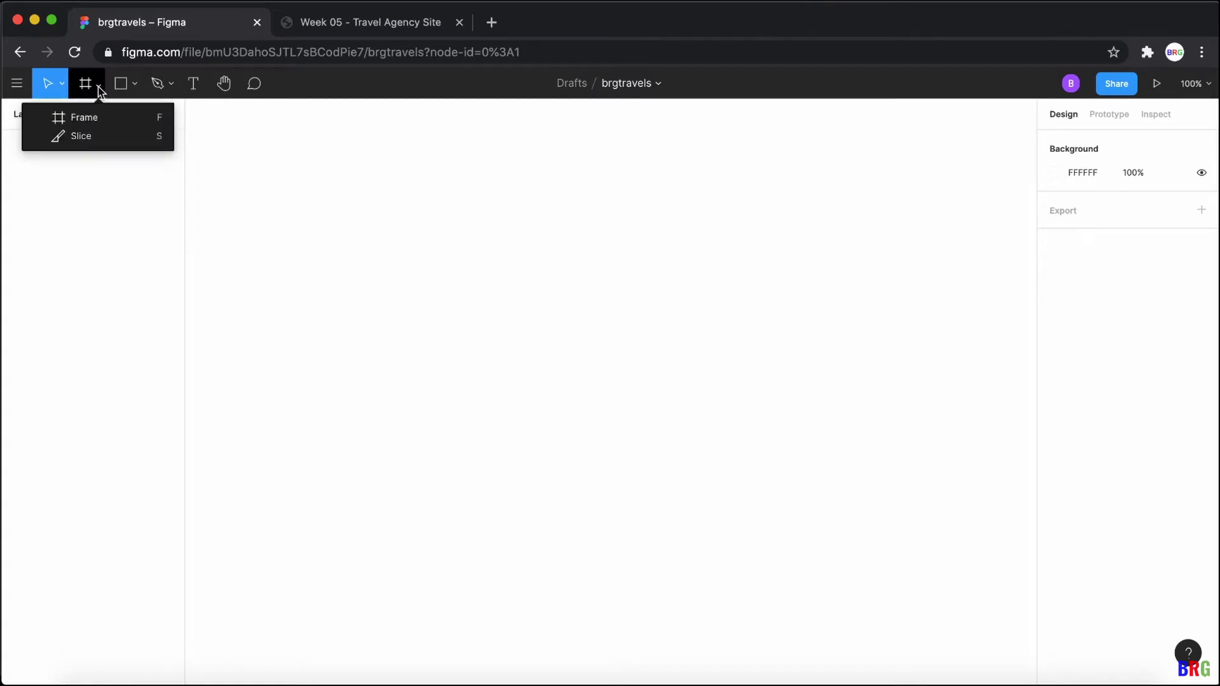
click(84, 117)
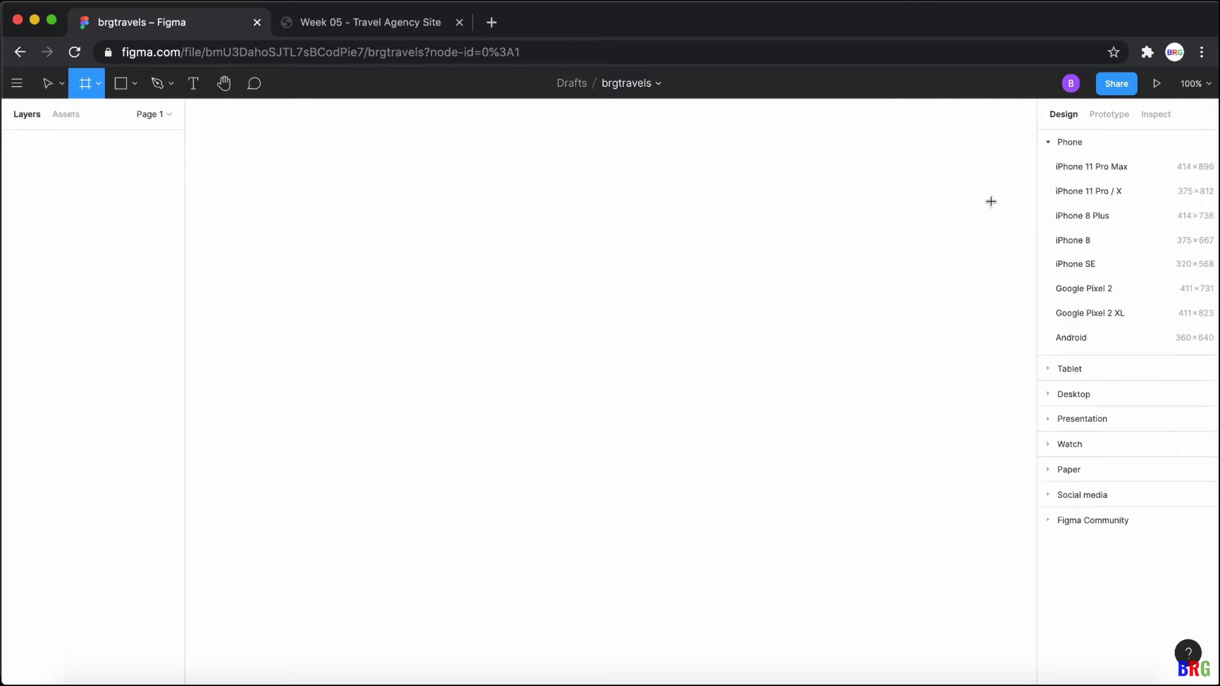
click(871, 319)
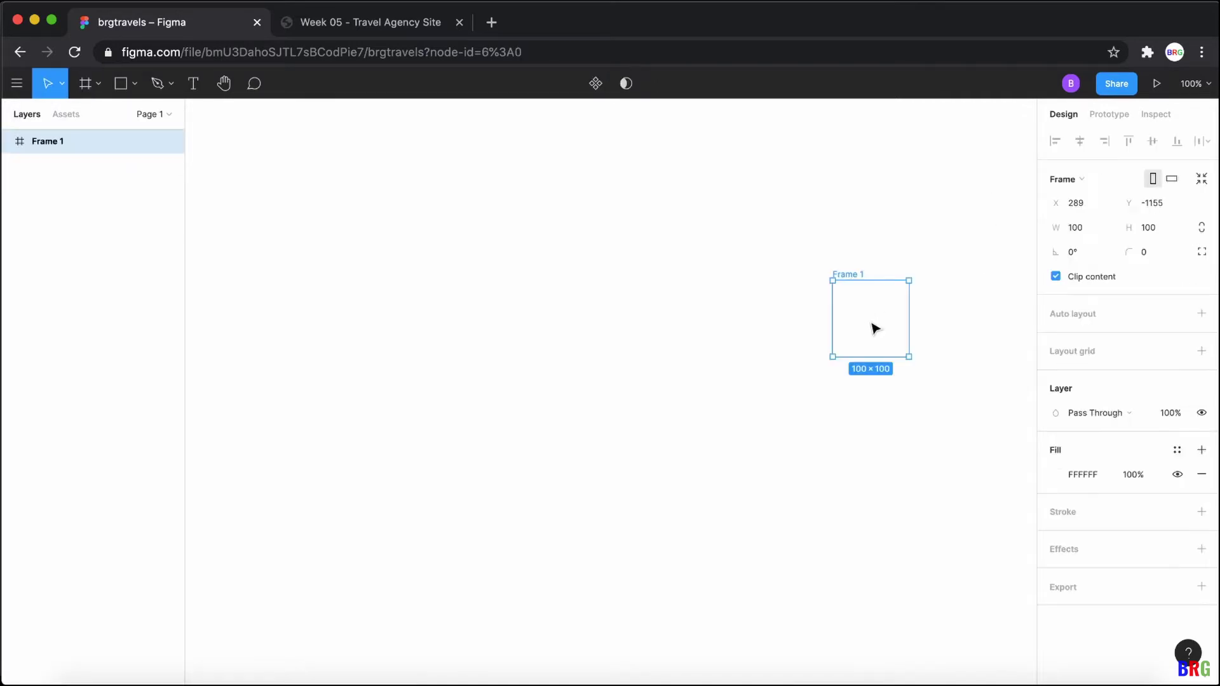
drag(876, 328, 574, 326)
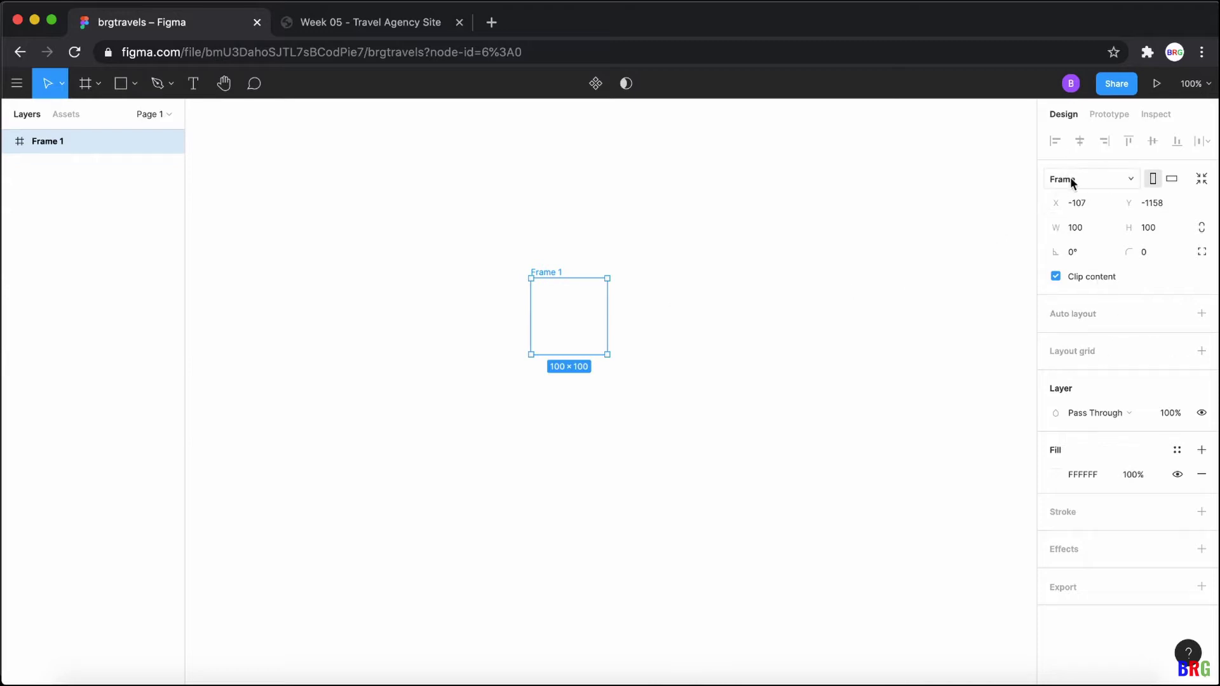
click(1109, 113)
click(1151, 114)
click(1056, 126)
key(Delete)
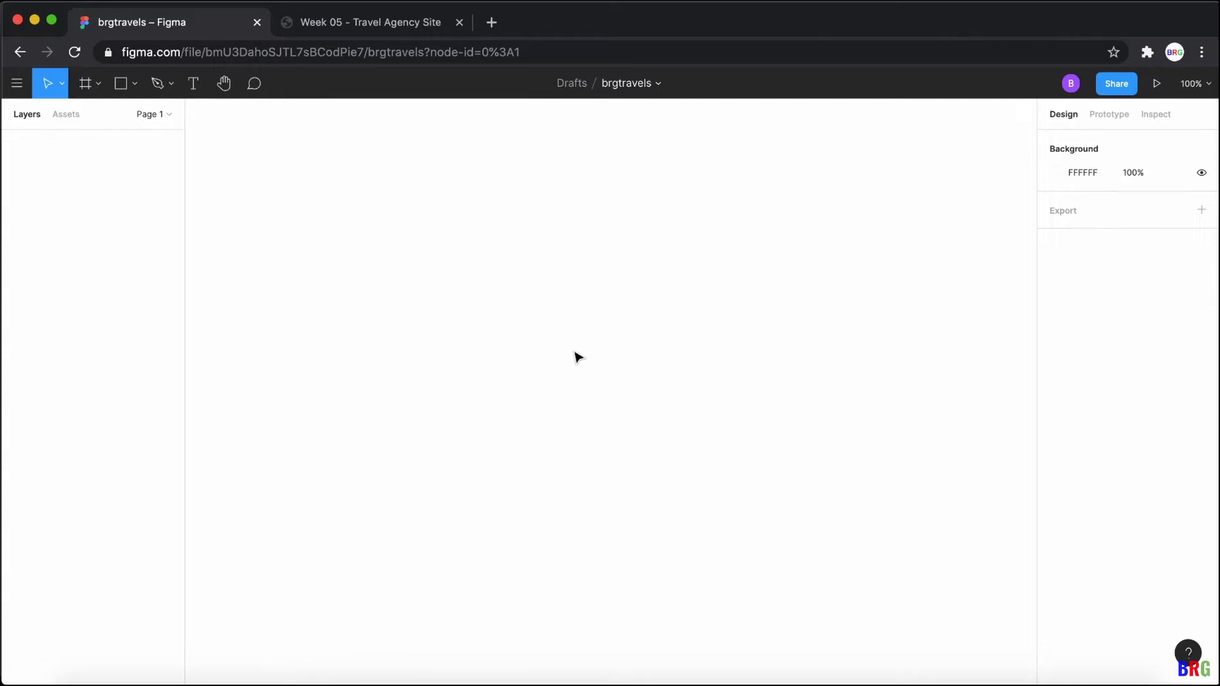
Step: Create a 1440 × 1024 frame from the Desktop preset
click(86, 83)
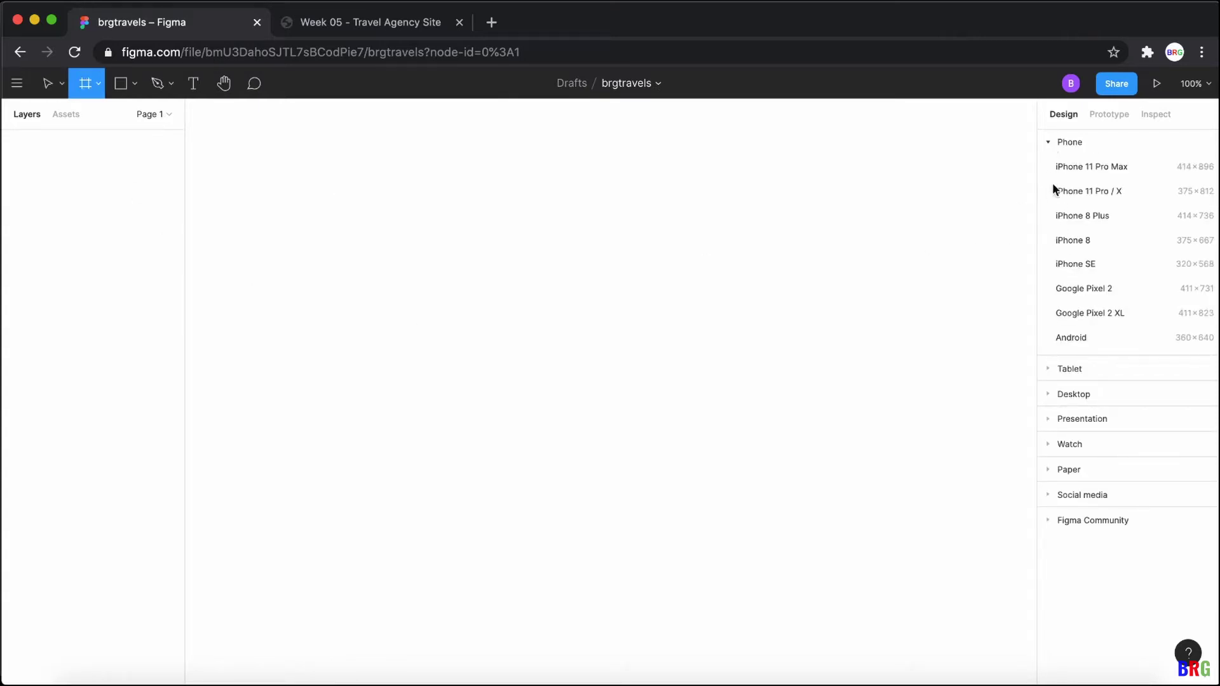
click(1047, 142)
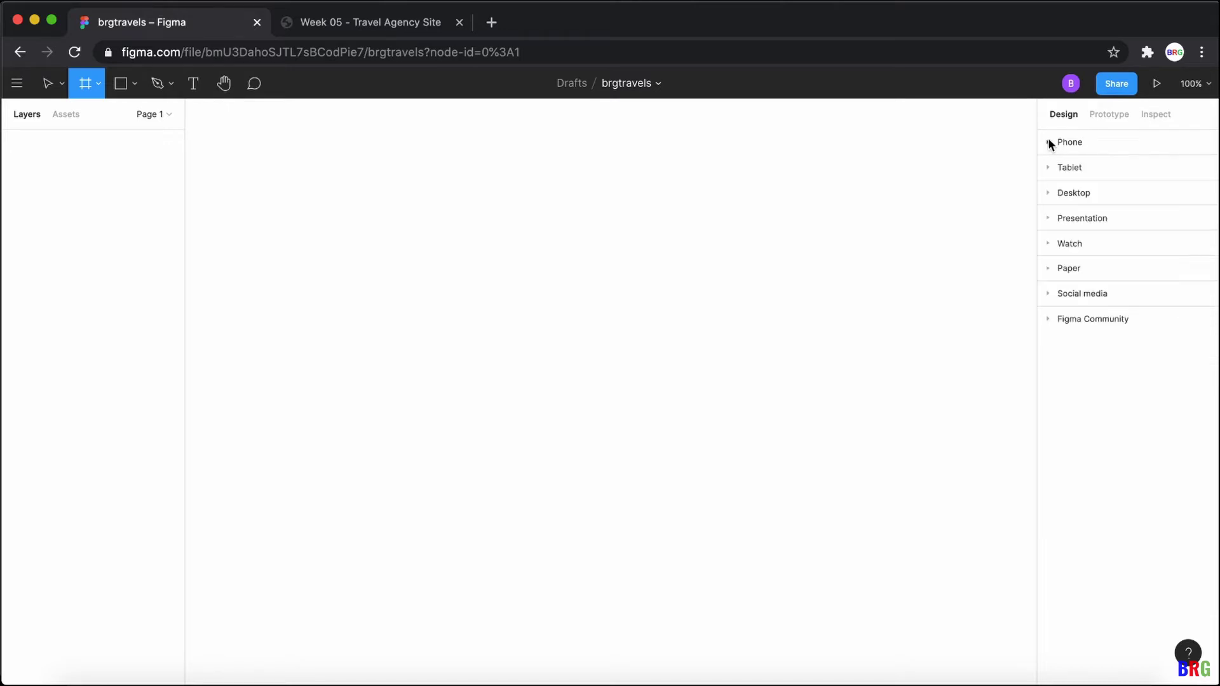
click(1049, 192)
click(1049, 344)
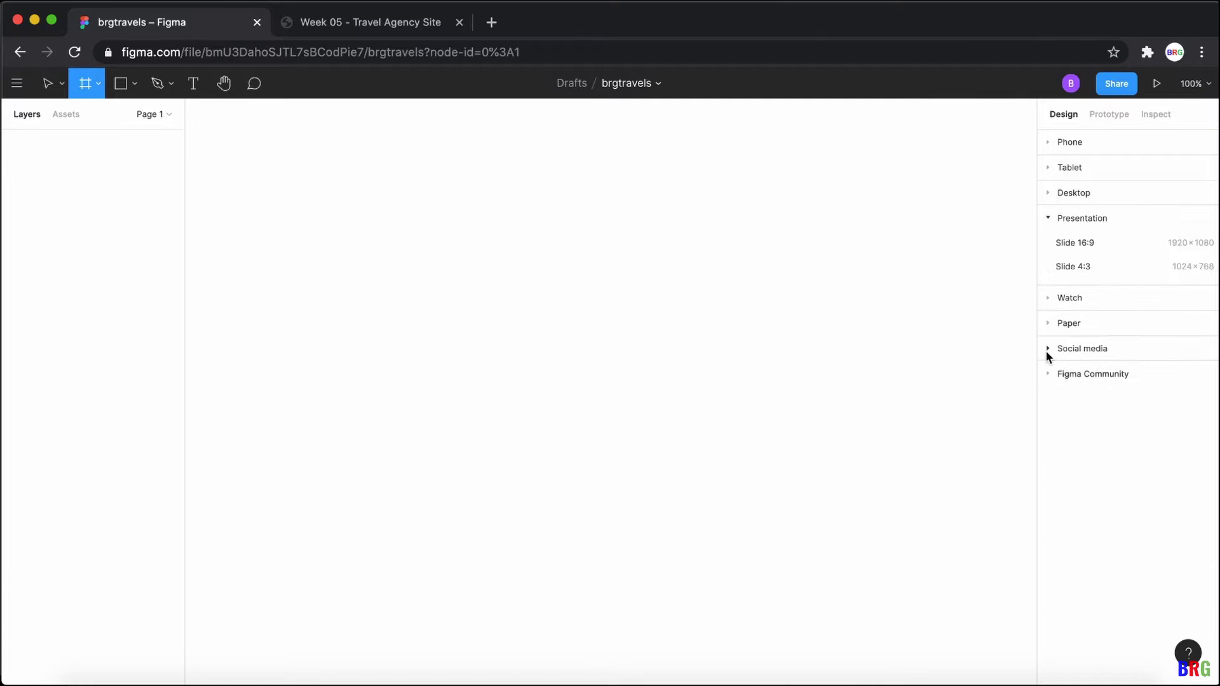
click(1047, 298)
click(1048, 242)
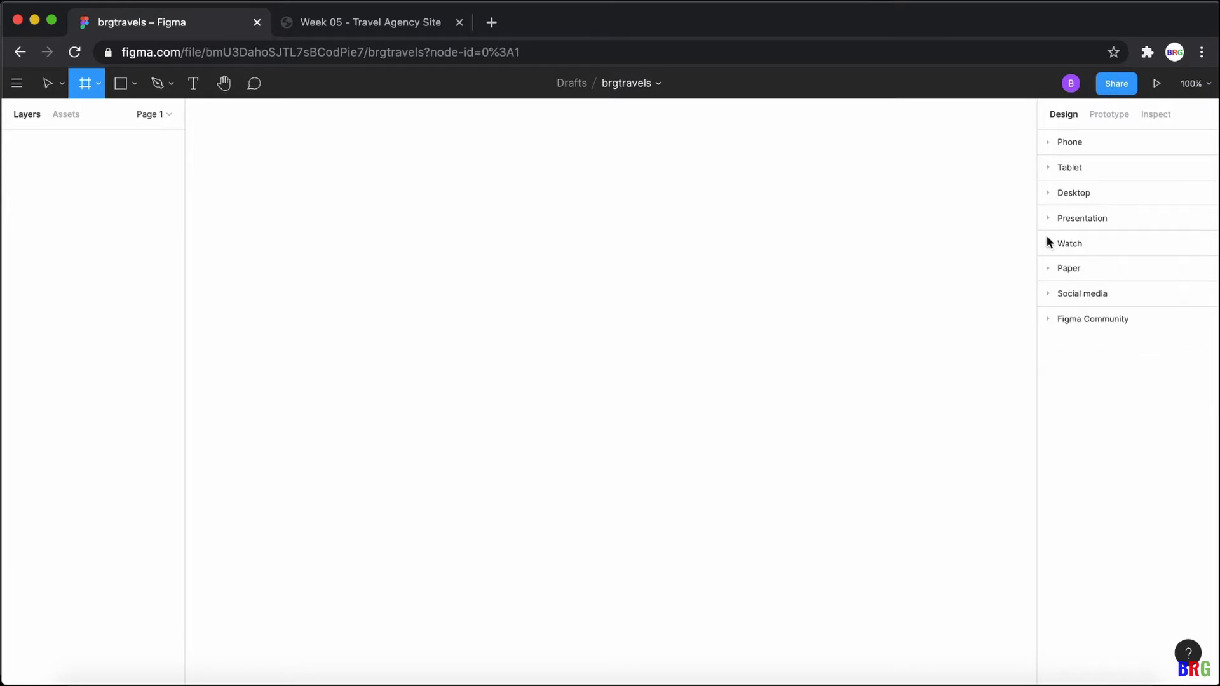
click(1047, 193)
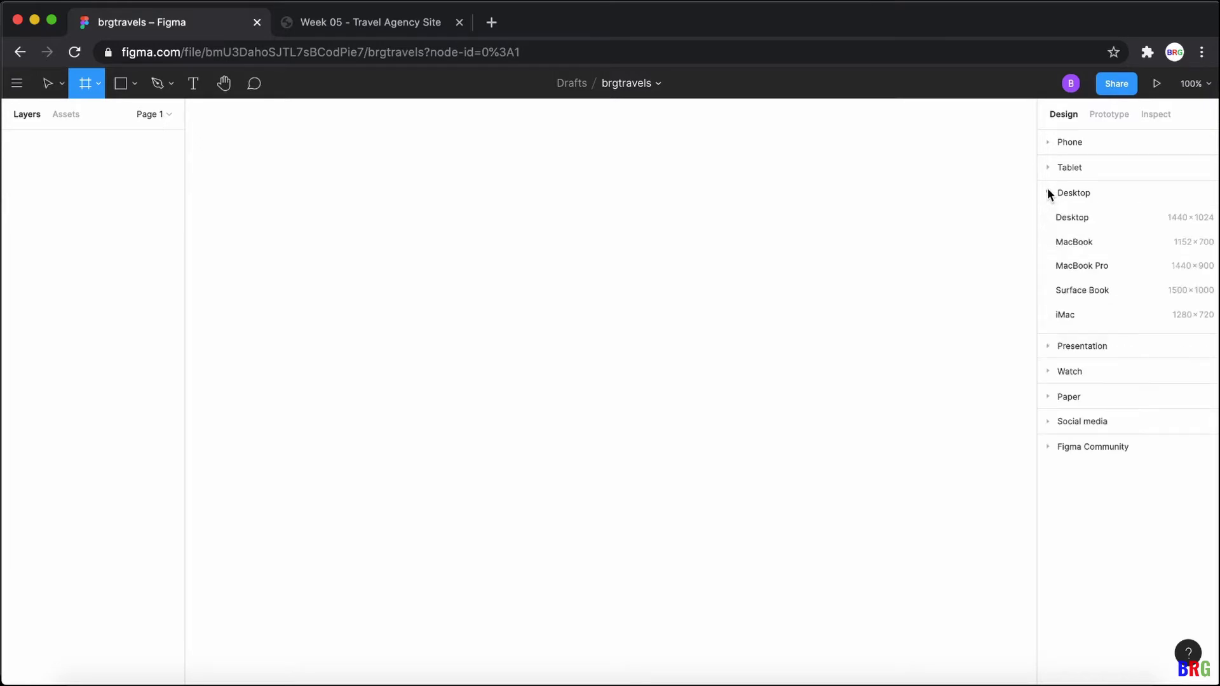
click(1085, 219)
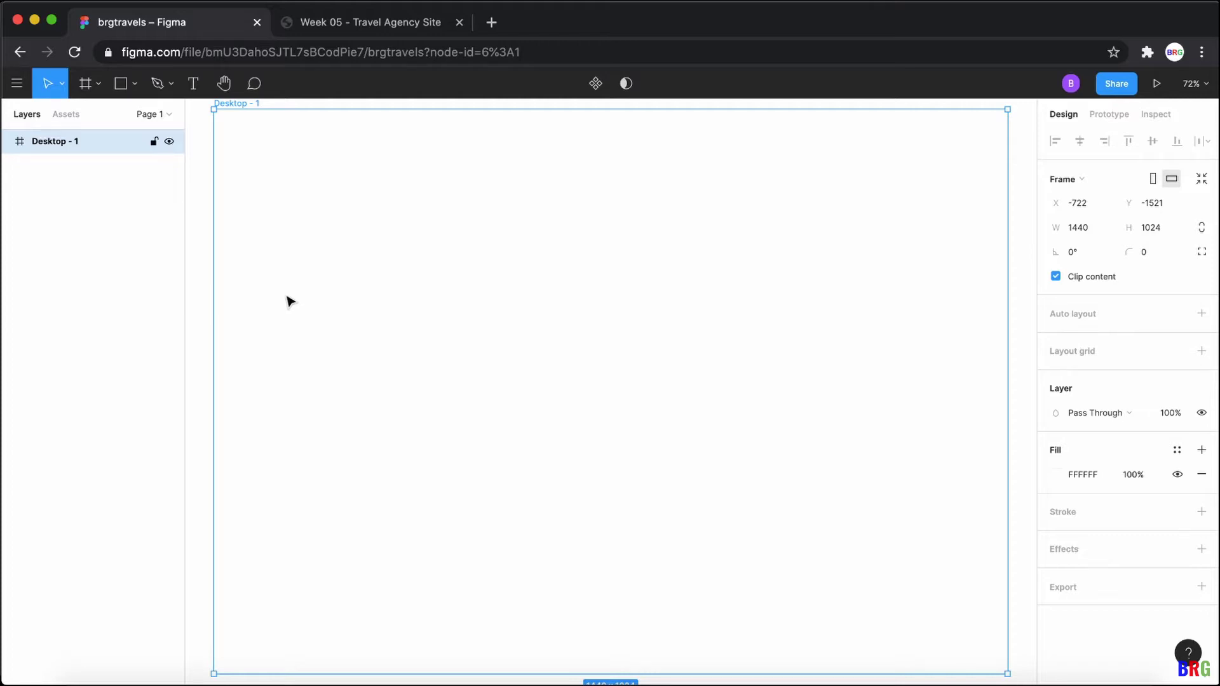
Step: Rename the new desktop frame as home
scroll(291, 300, down, 2)
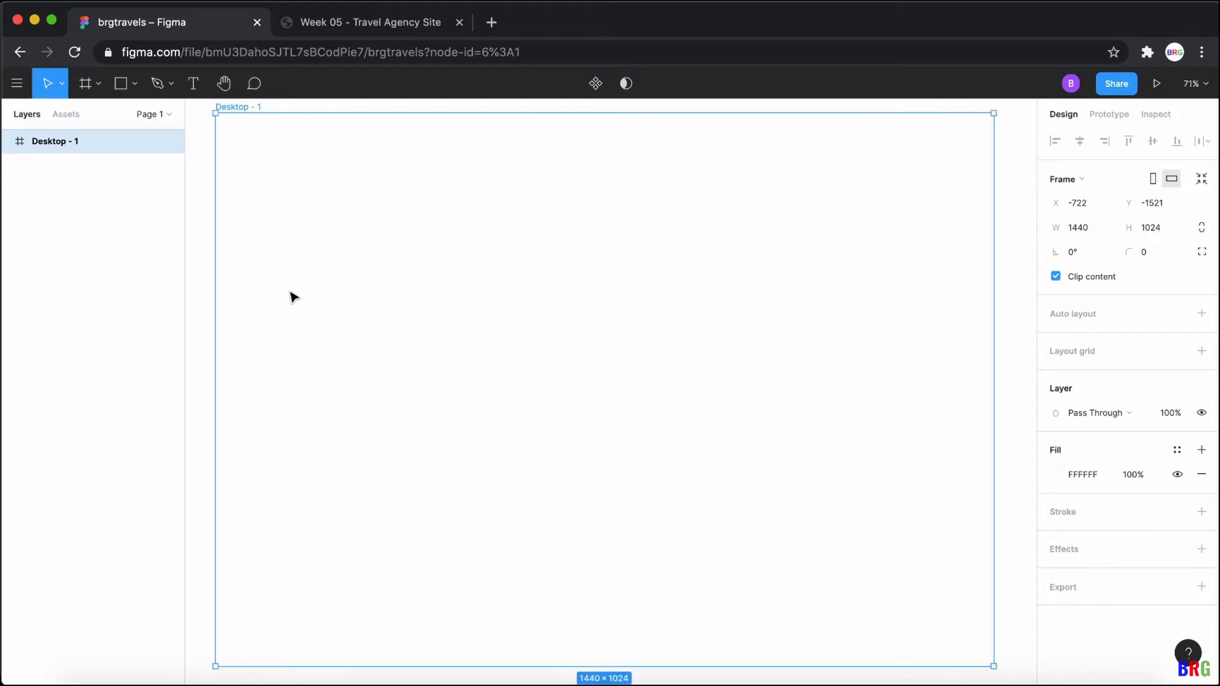
scroll(291, 297, down, 1)
scroll(291, 297, up, 2)
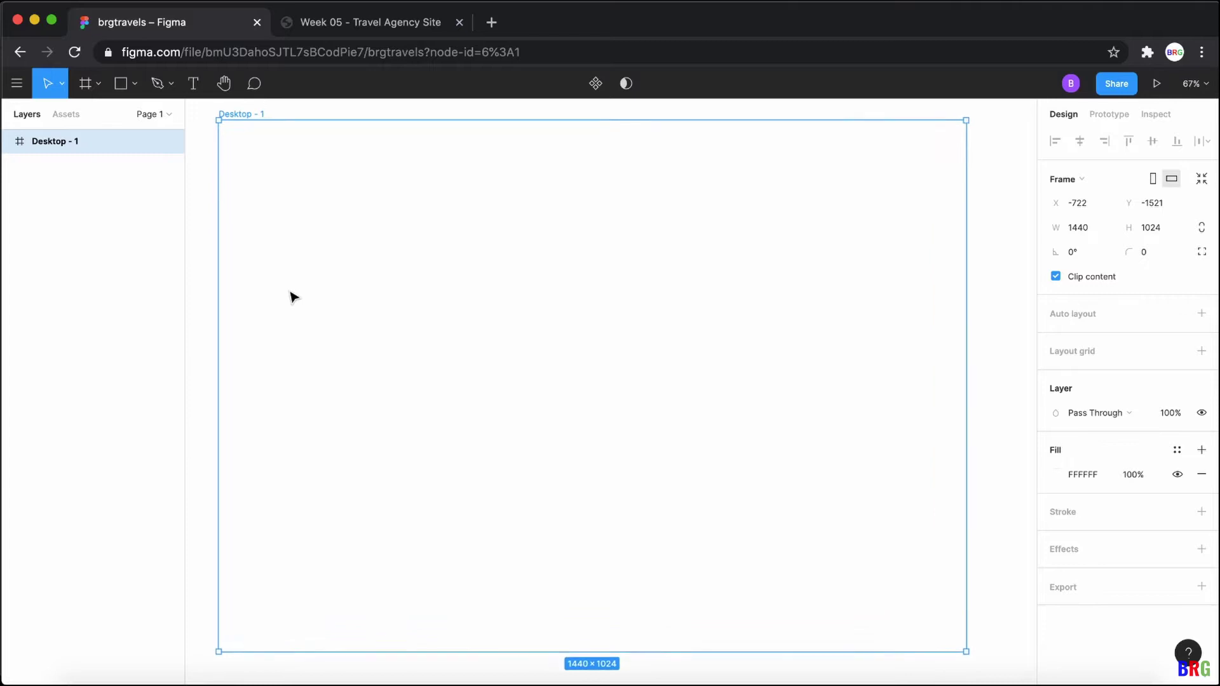
scroll(292, 298, up, 2)
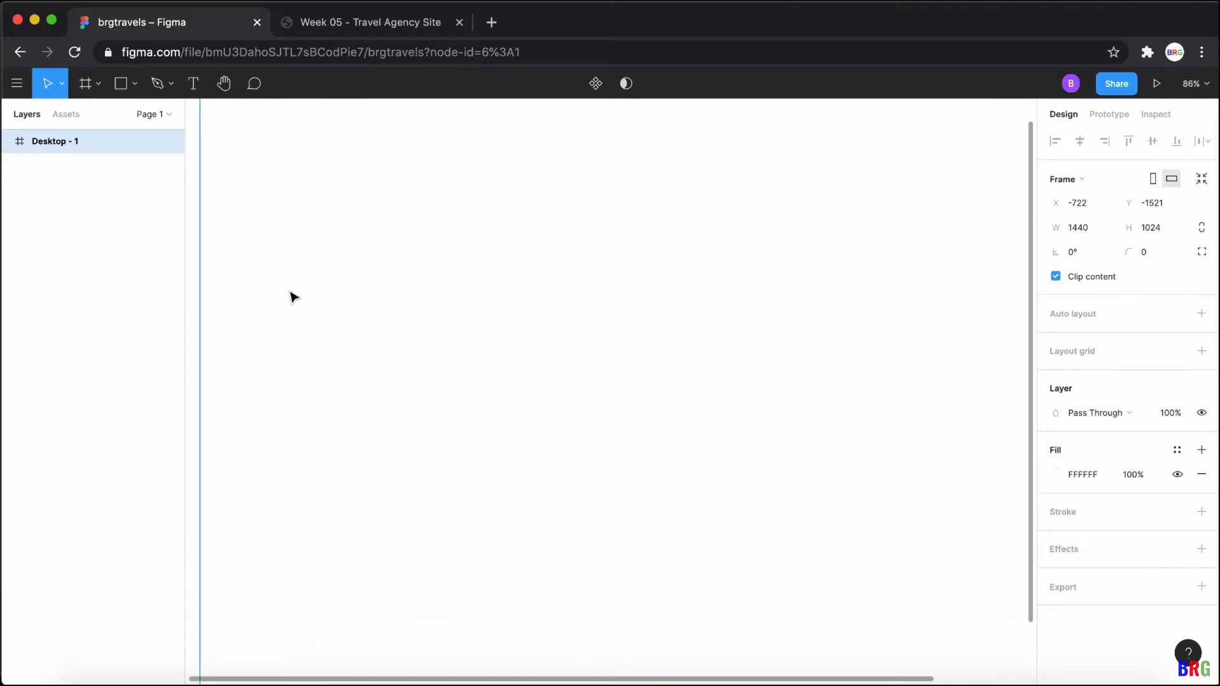
scroll(291, 297, down, 4)
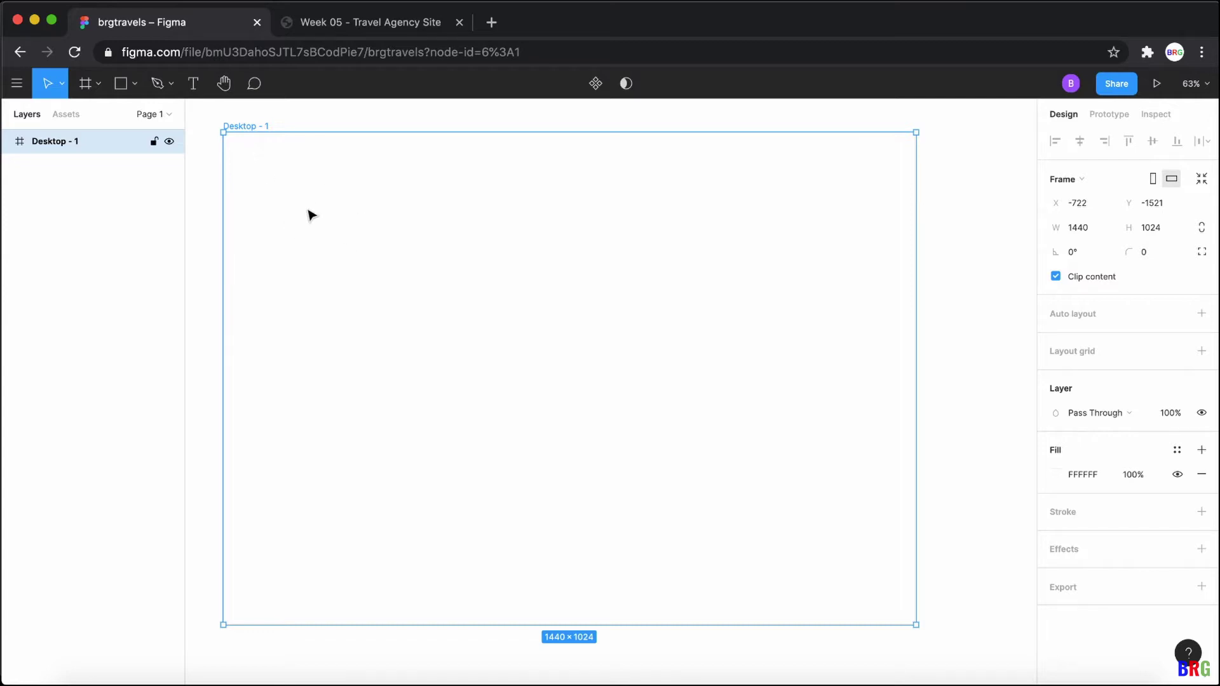
right_click(66, 144)
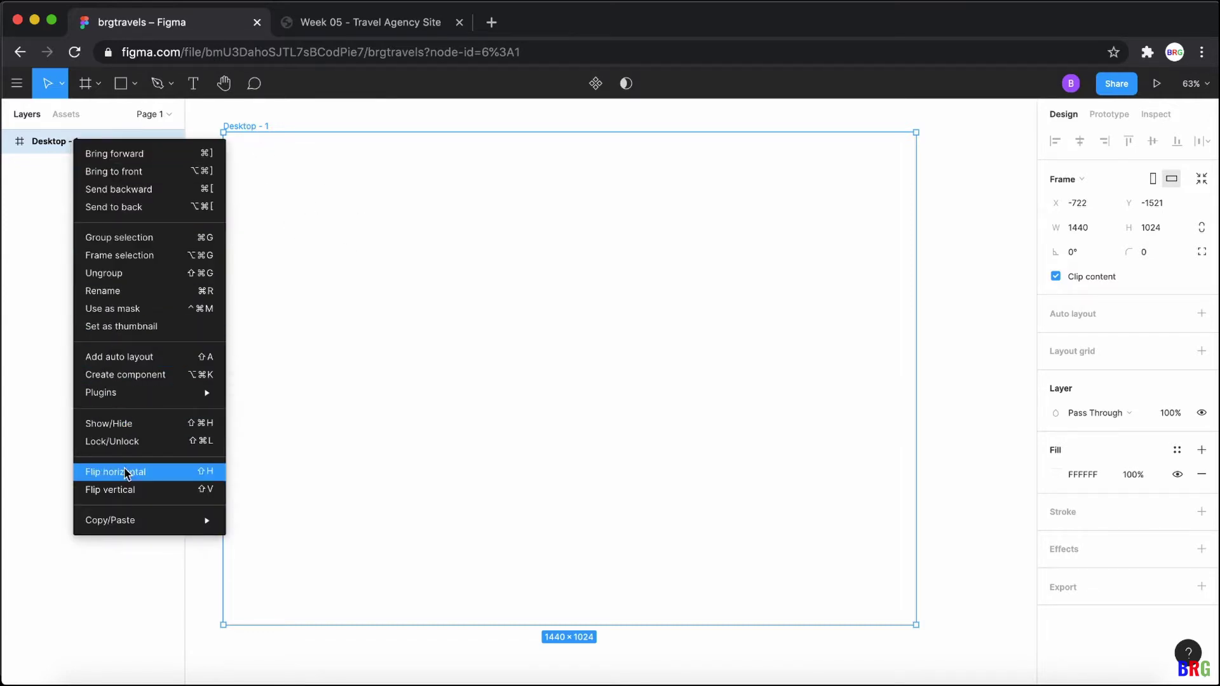
click(123, 291)
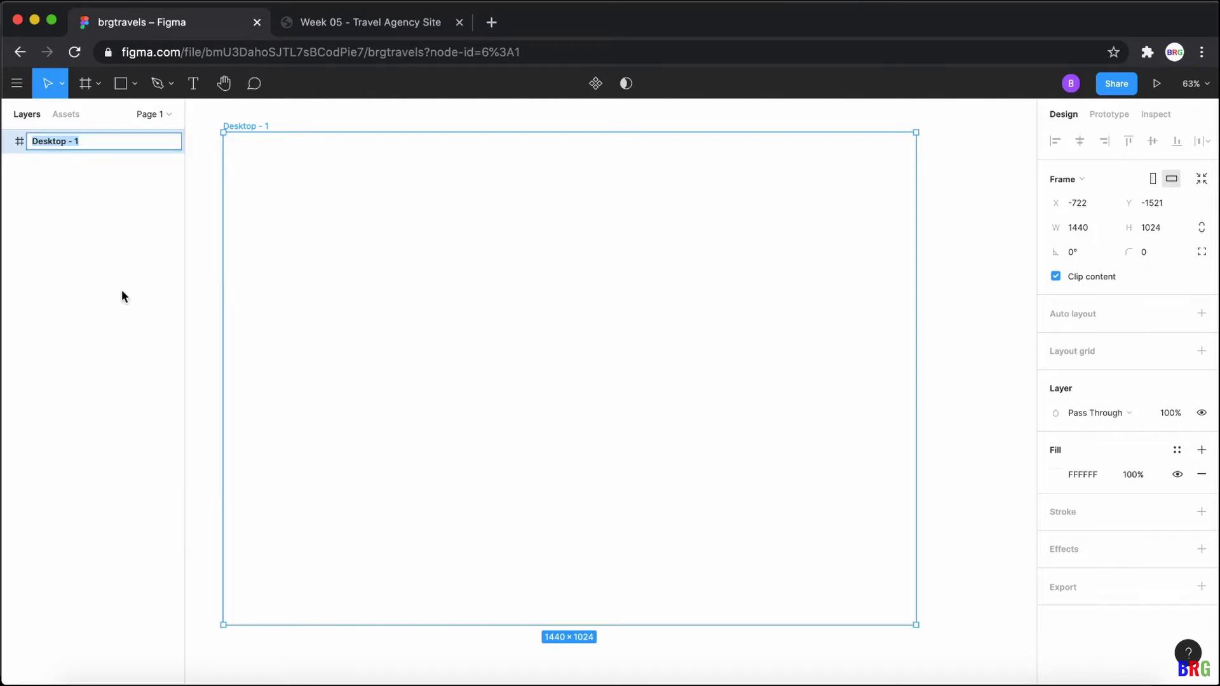
text(home)
key(Return)
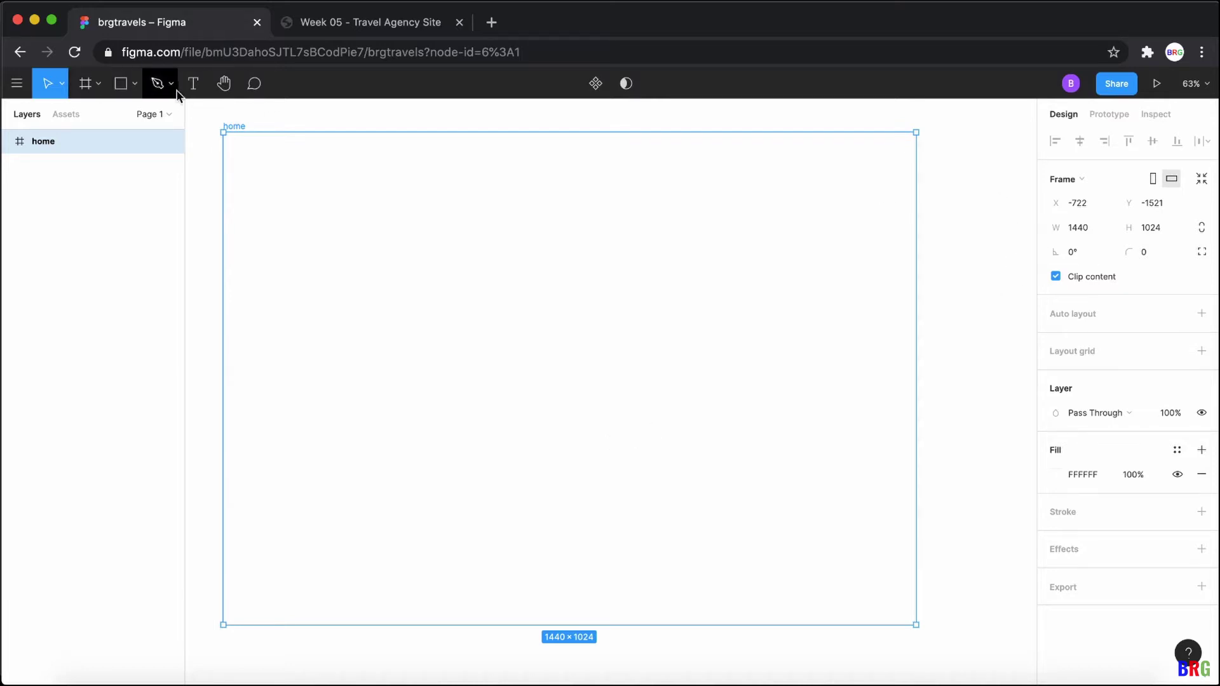
click(223, 84)
scroll(602, 300, left, 5)
scroll(668, 308, right, 8)
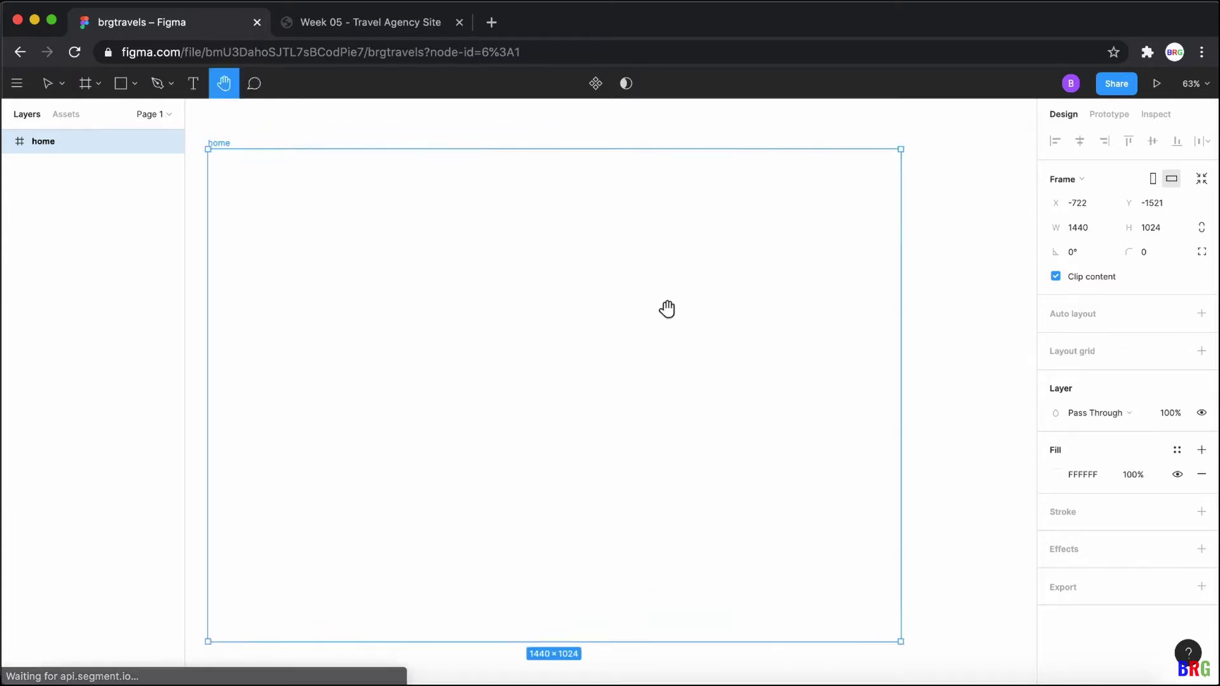
drag(485, 289, 567, 298)
scroll(725, 288, left, 3)
scroll(728, 290, right, 2)
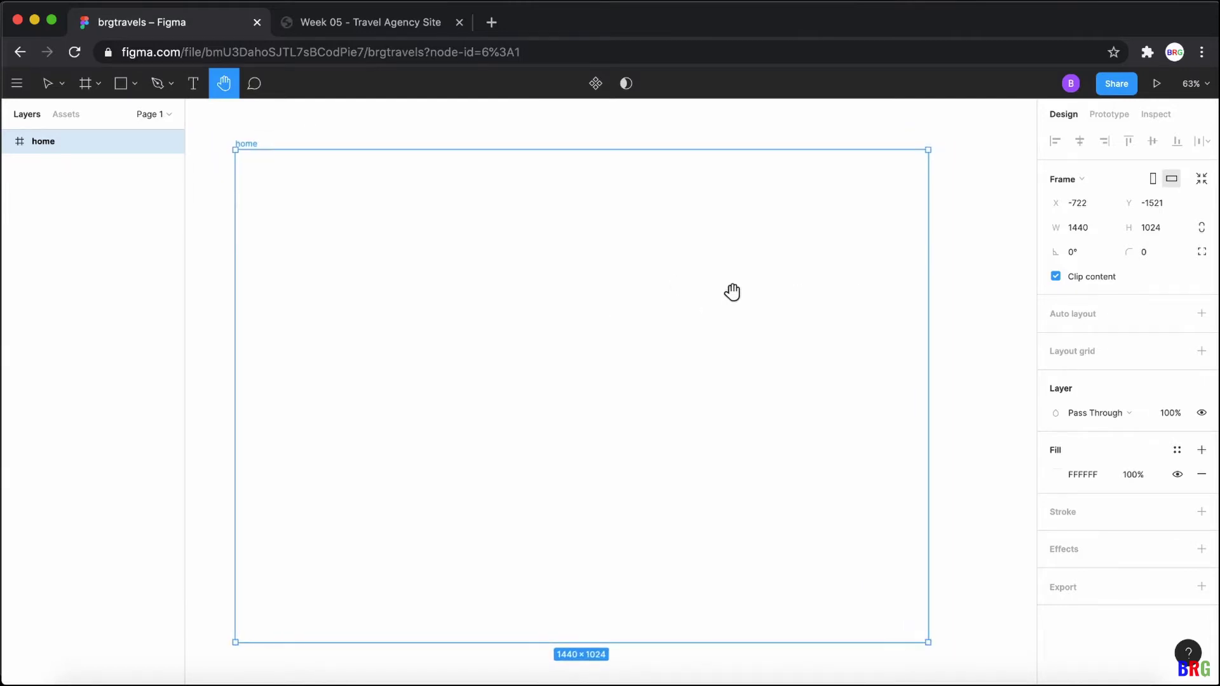
Step: Draw a 1440 × 90 header rectangle across the full width of the home frame, flush with its upper edge
click(97, 87)
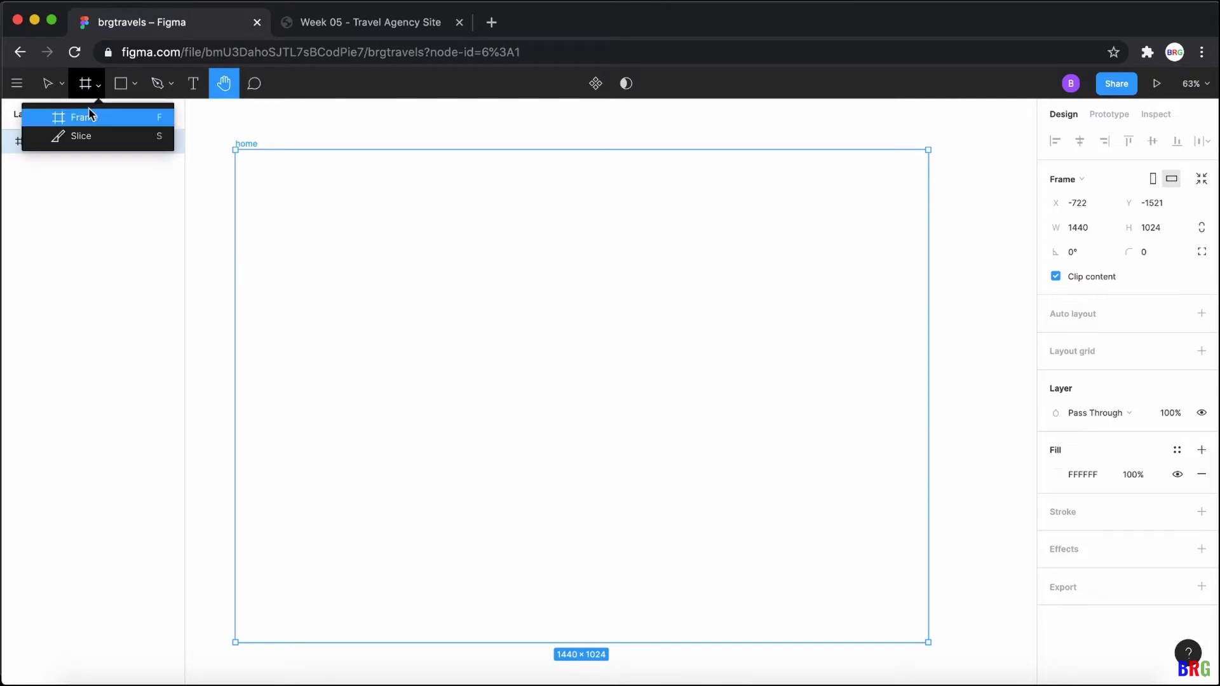
click(125, 89)
click(134, 85)
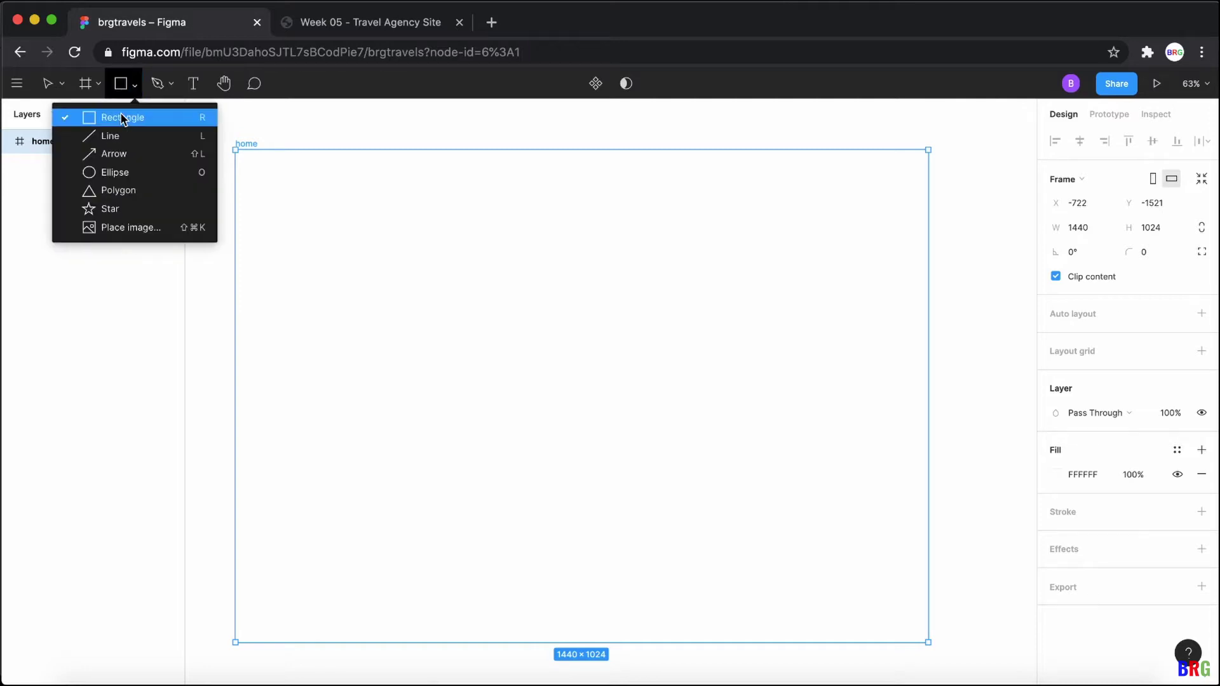
click(124, 122)
click(343, 24)
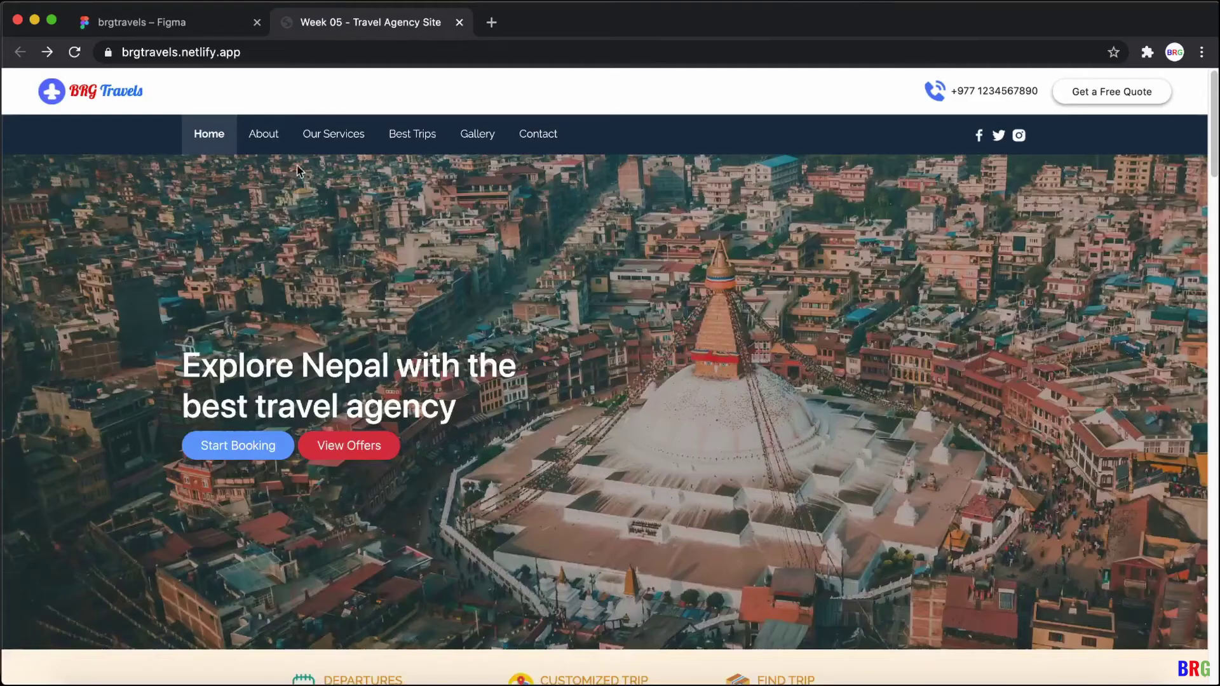
click(159, 23)
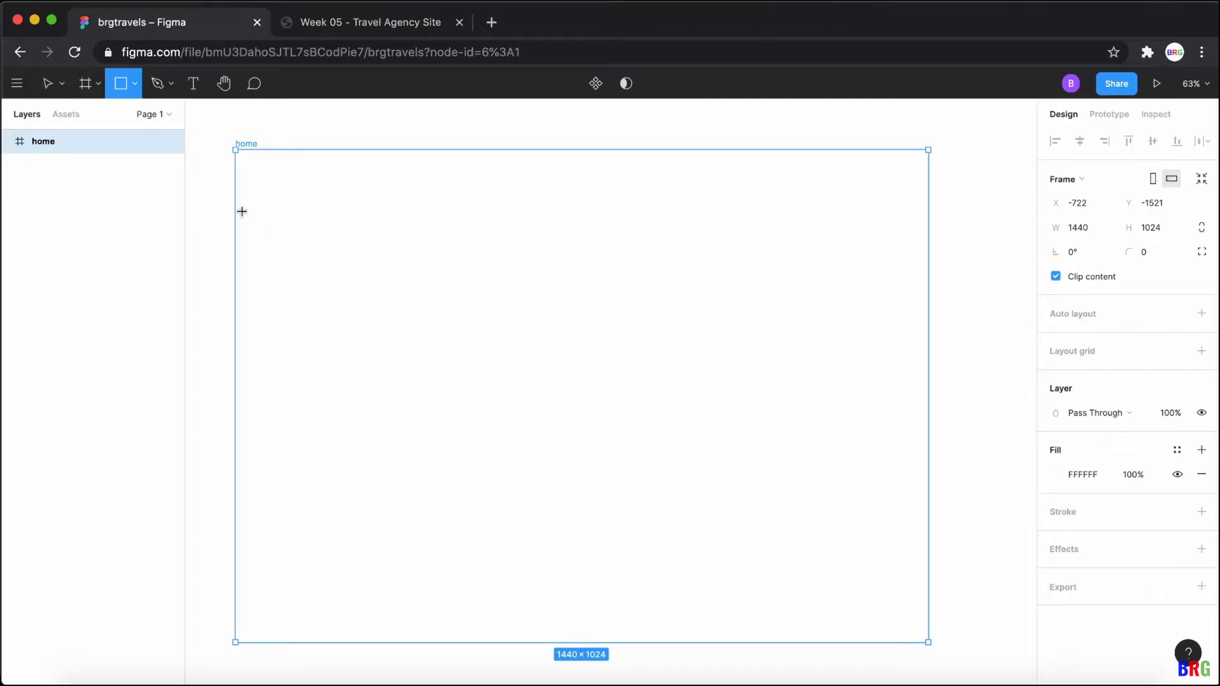
mouse_move(235, 149)
mouse_down()
mouse_move(270, 196)
mouse_move(792, 195)
mouse_move(907, 178)
mouse_move(935, 183)
mouse_move(927, 197)
mouse_up()
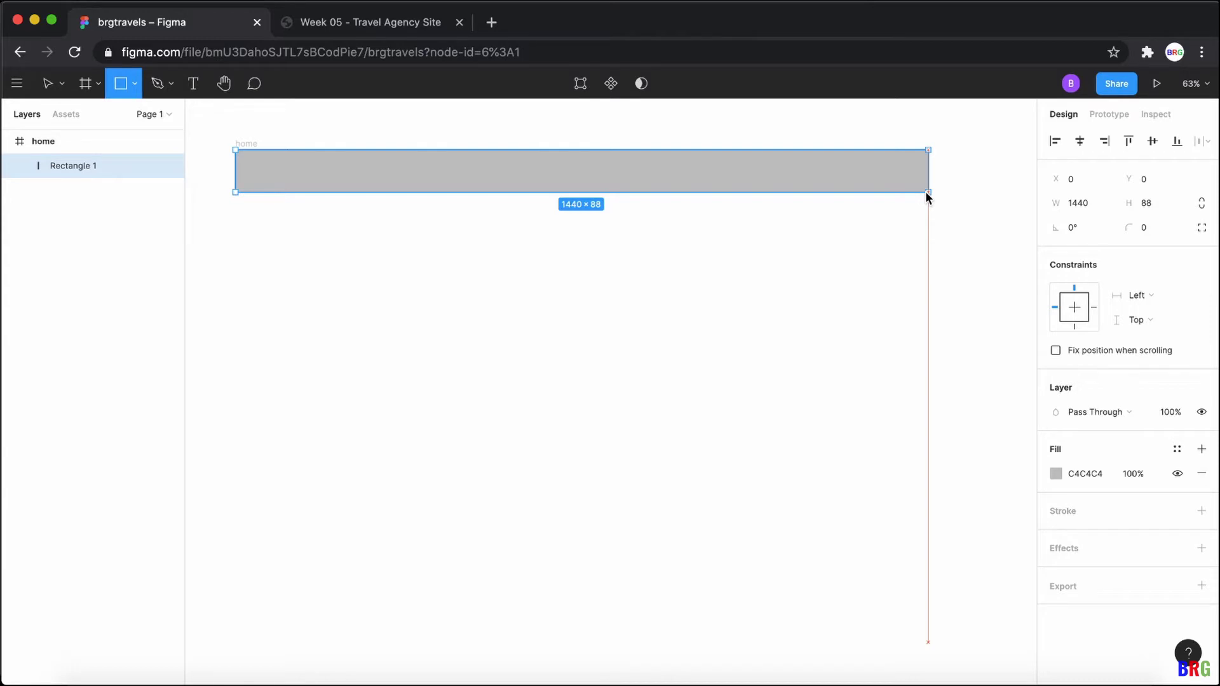
drag(926, 192, 926, 194)
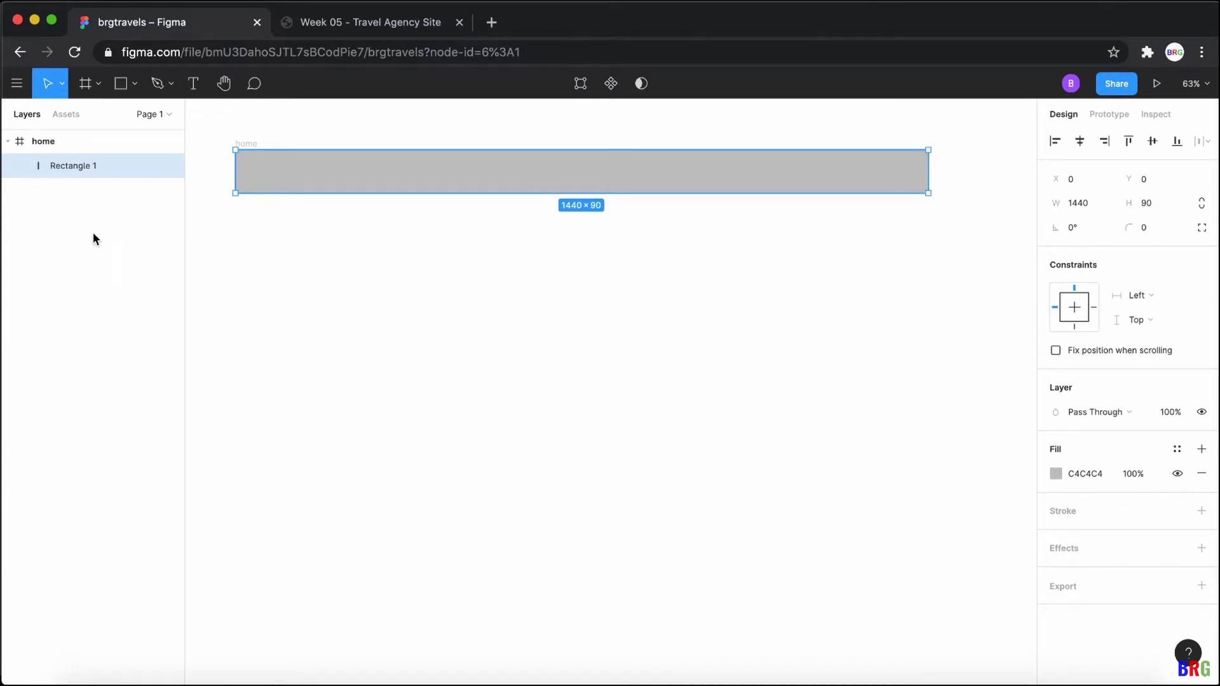
Step: Set the canvas background color to light grey EDEDED so the home frame stands out
click(41, 141)
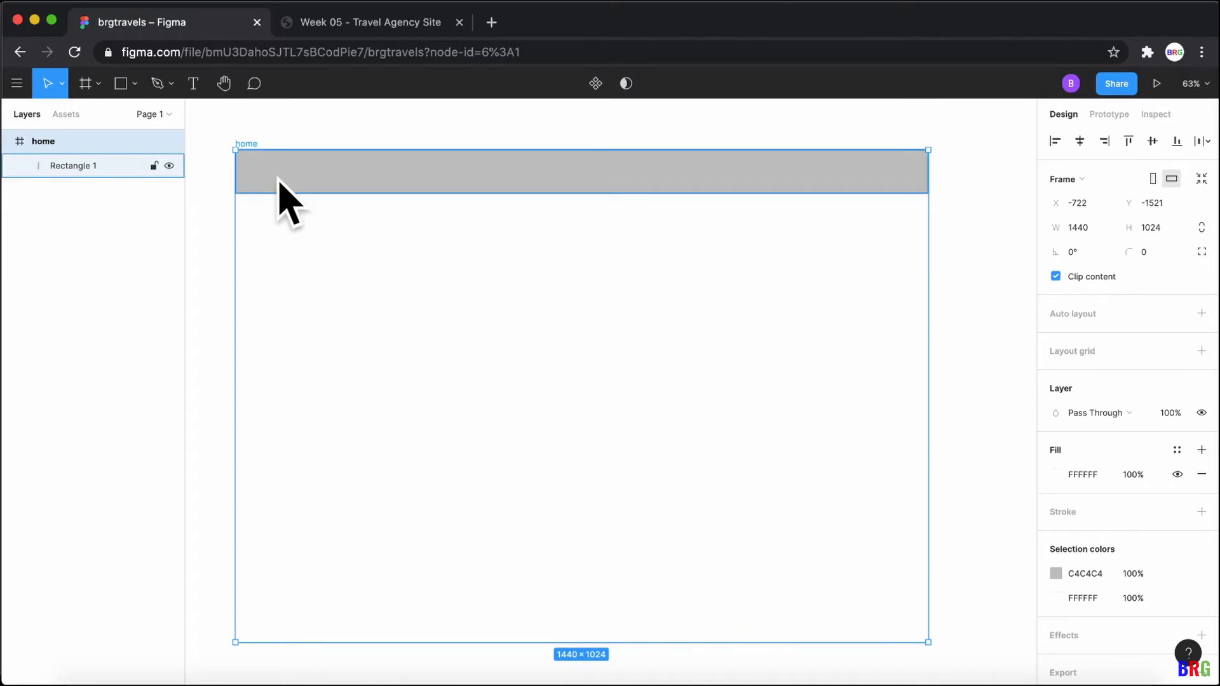
click(1021, 267)
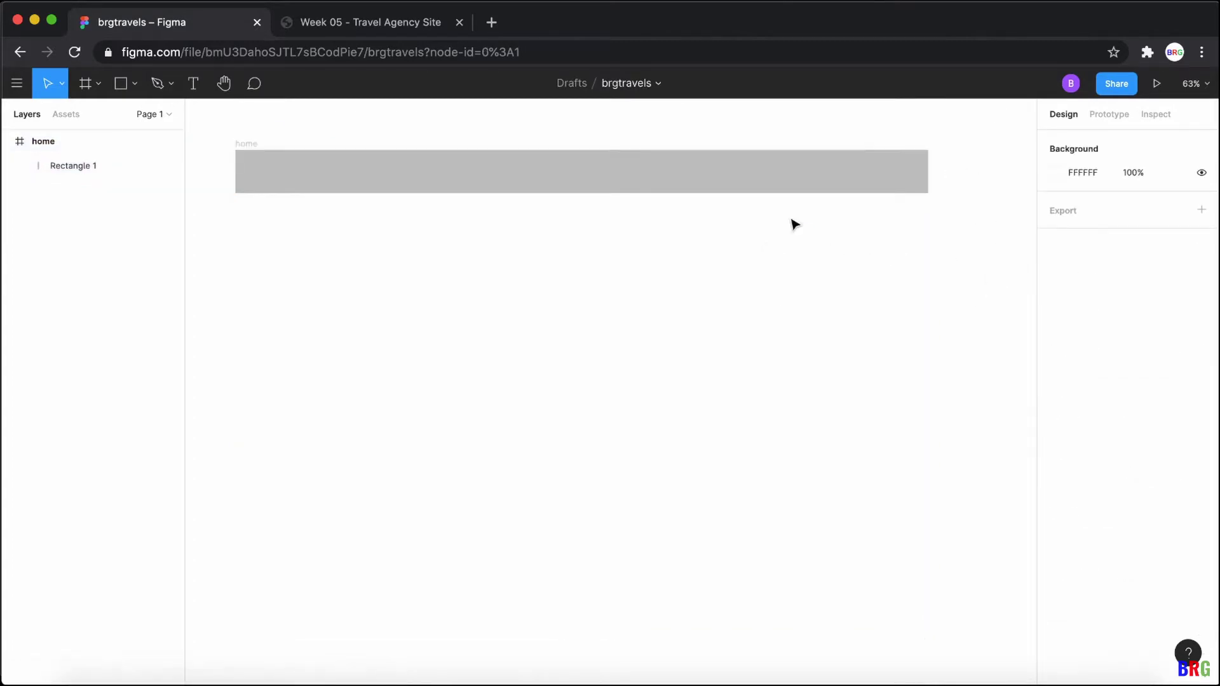
click(54, 143)
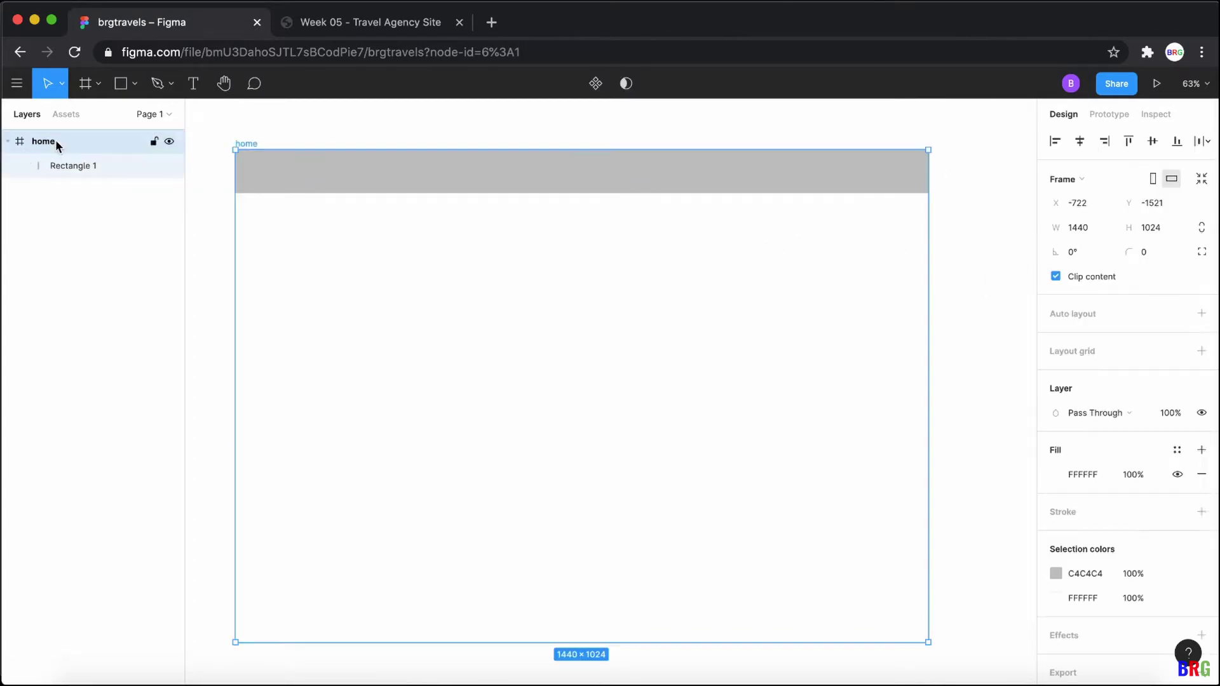
click(975, 224)
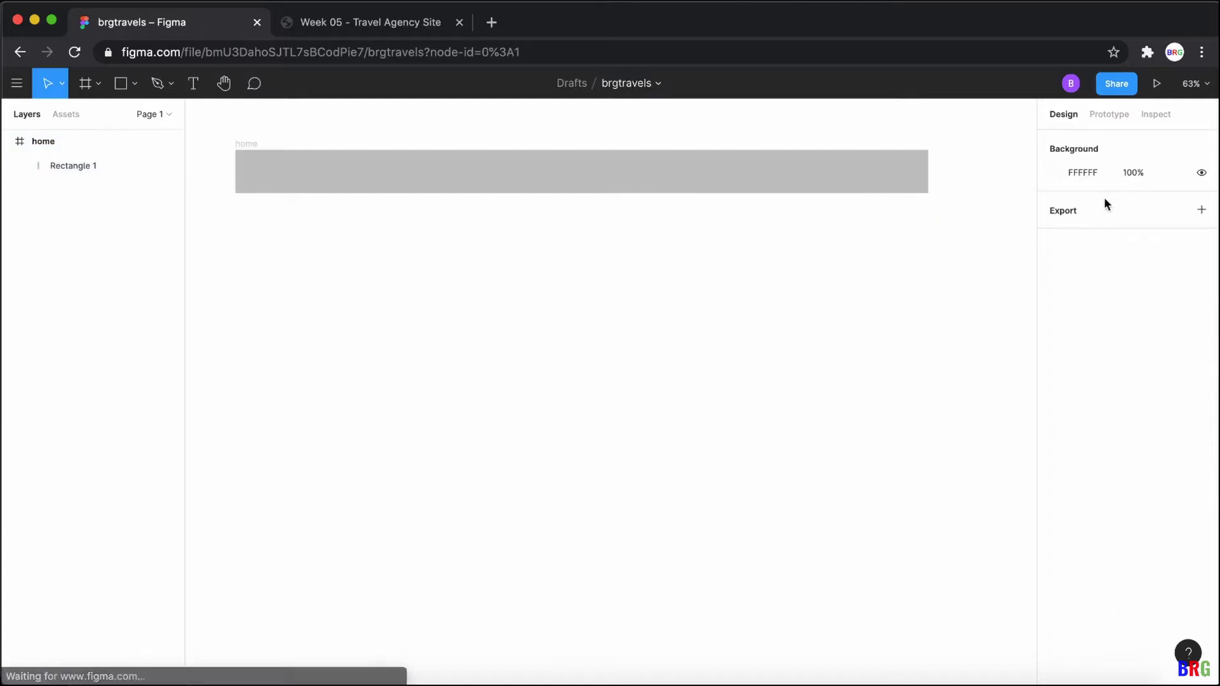
click(1060, 174)
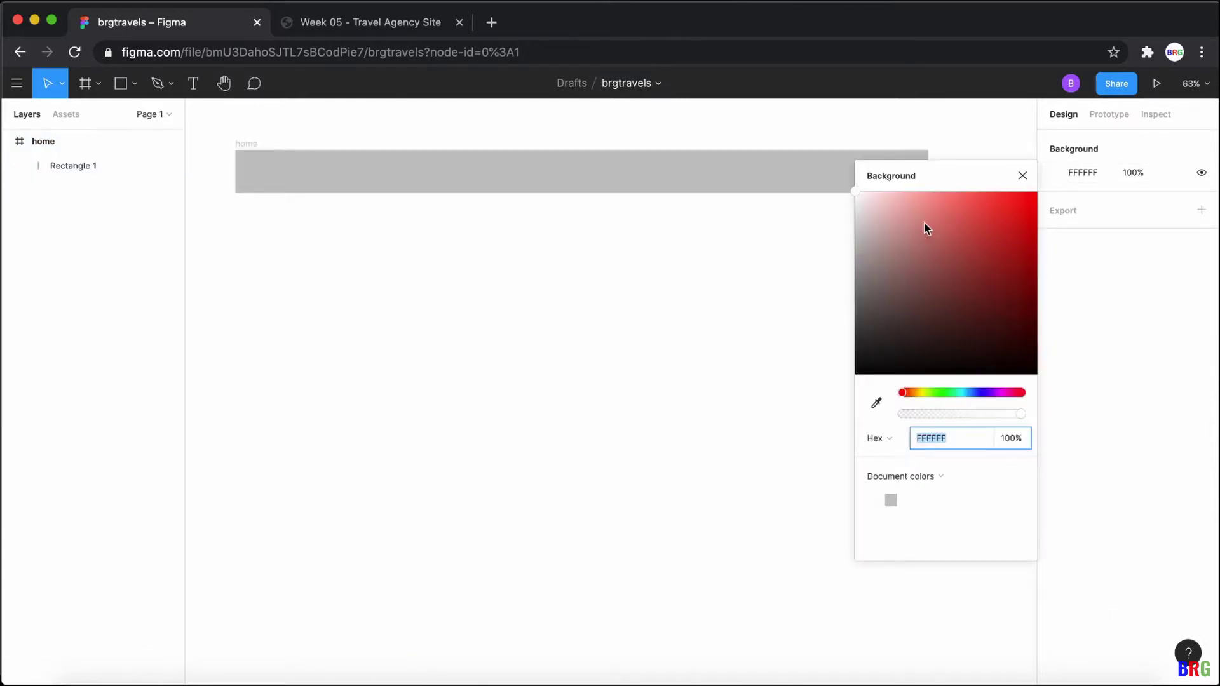
click(906, 195)
drag(905, 196, 832, 213)
click(966, 394)
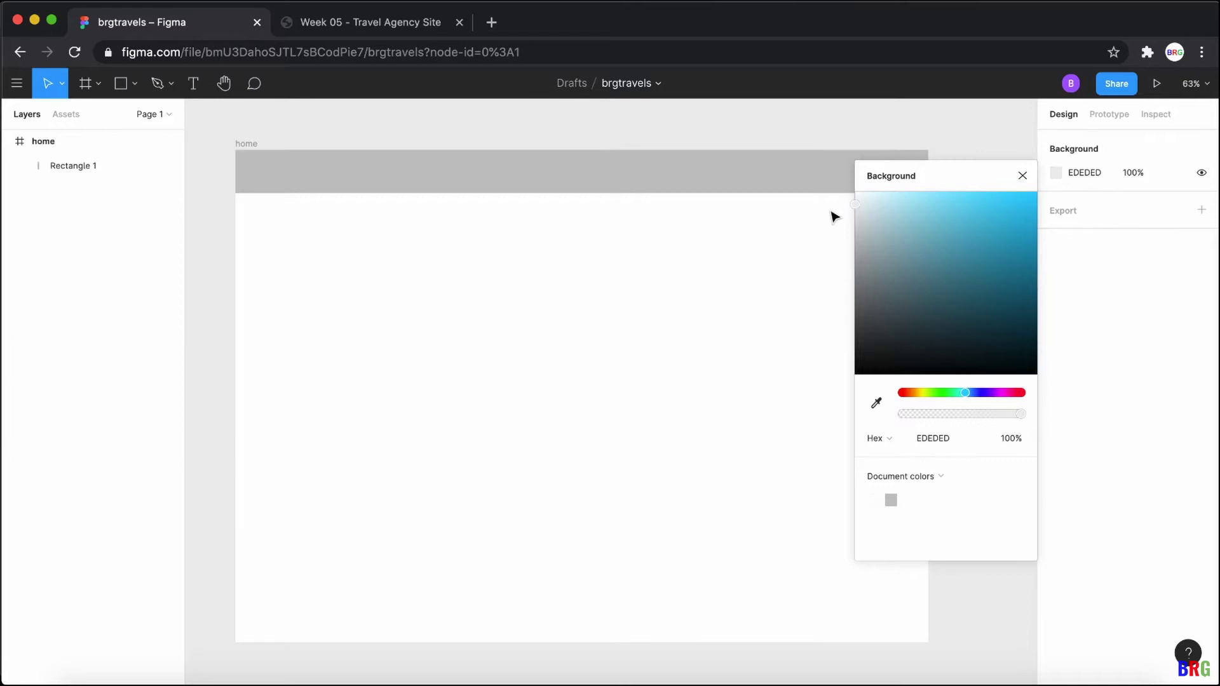
click(1022, 175)
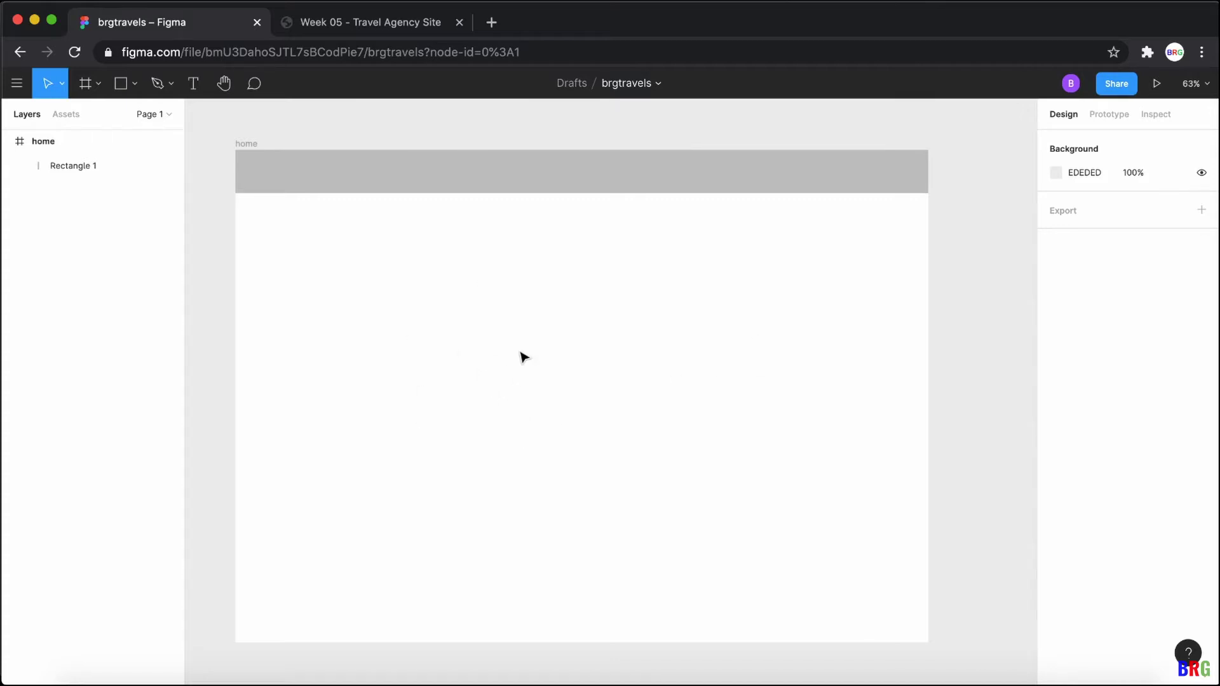
click(224, 83)
drag(369, 296, 382, 283)
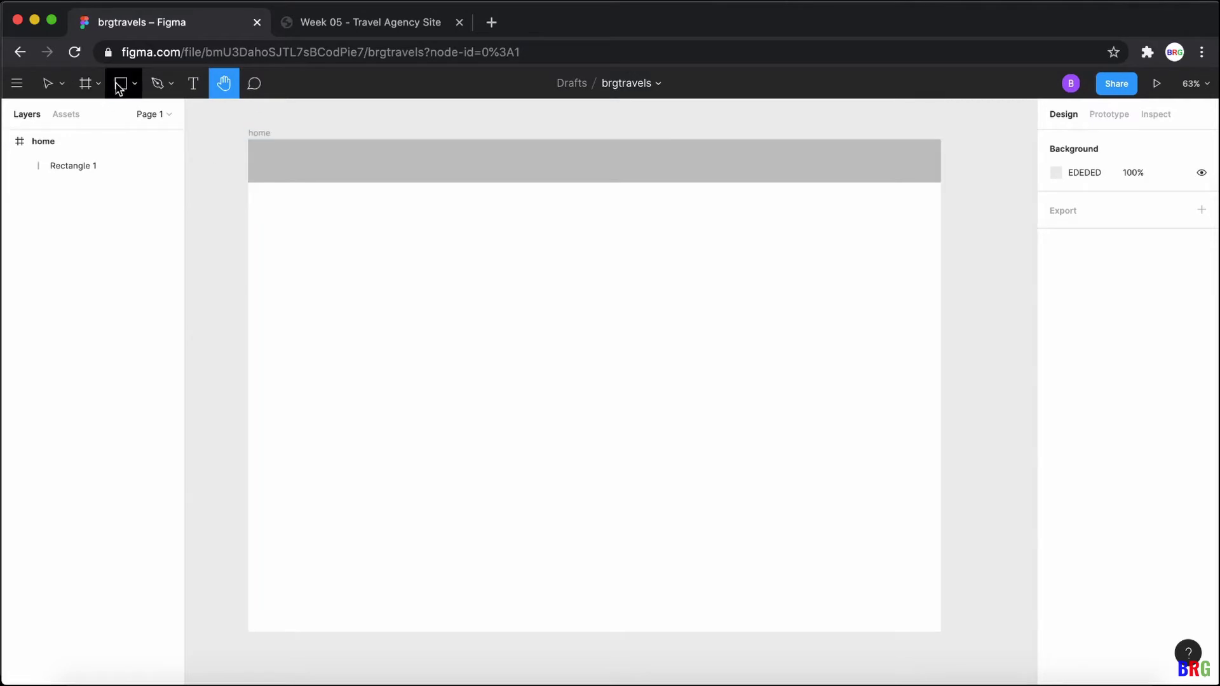
click(58, 87)
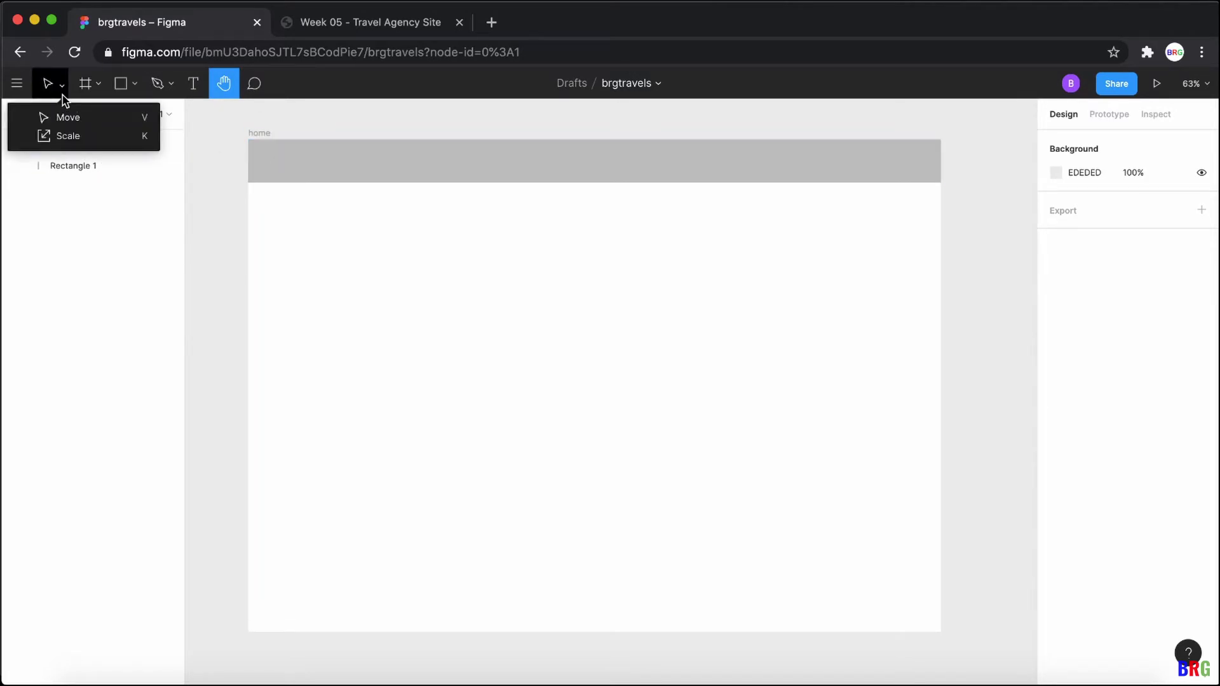
click(51, 117)
Step: Set the fill of the header rectangle to white FFFFFF
click(288, 171)
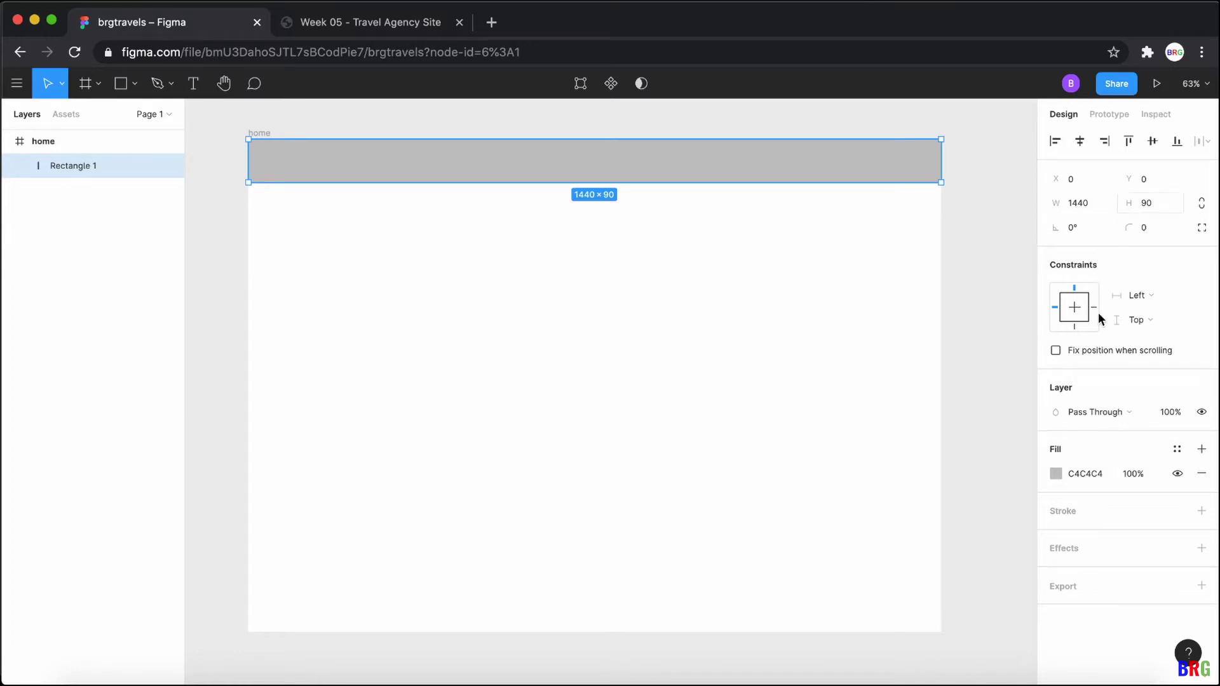
key(shift+1)
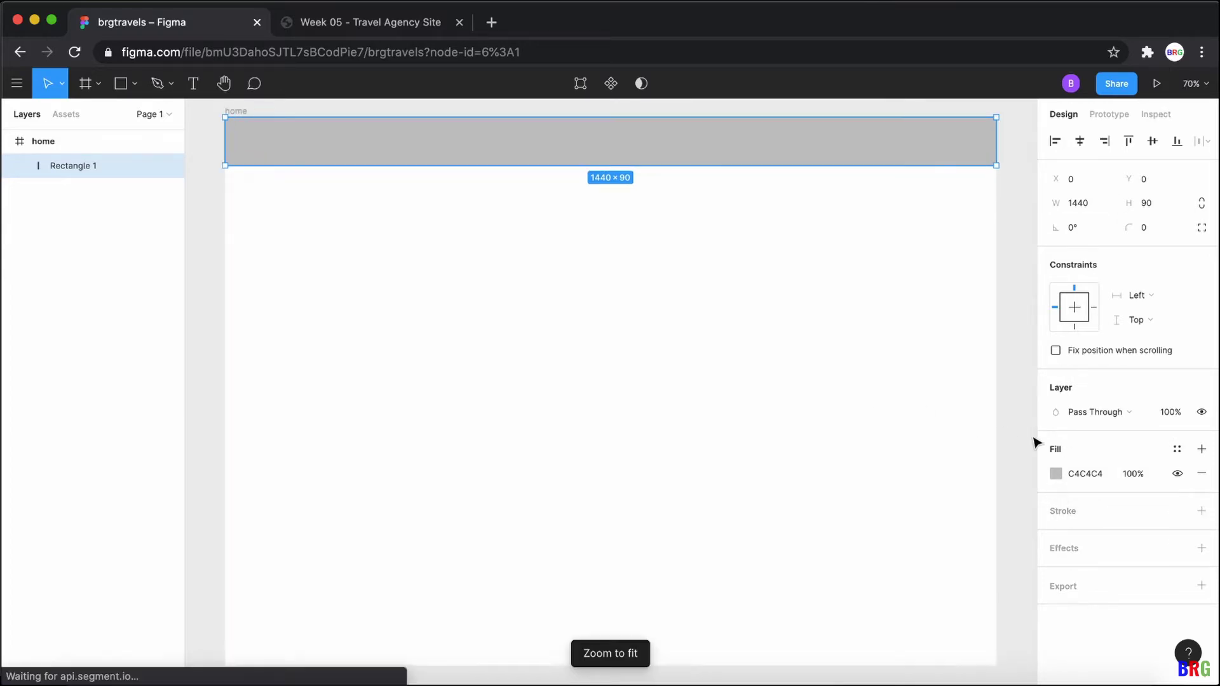
click(1056, 474)
drag(858, 330, 858, 304)
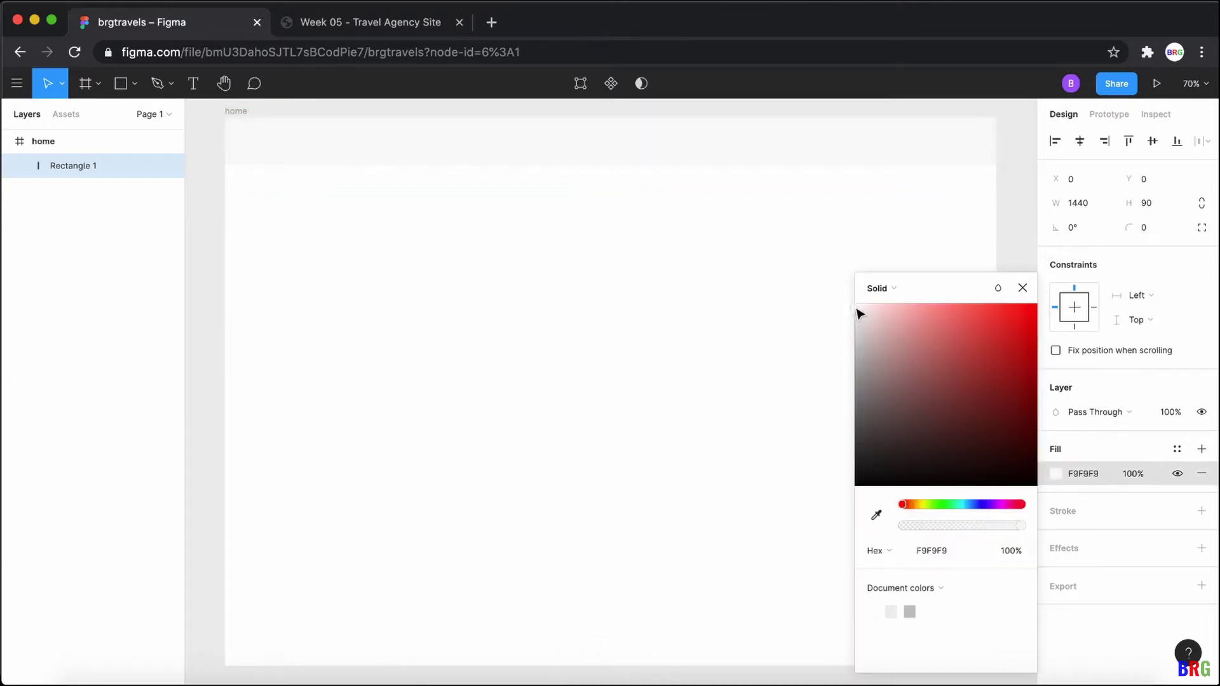
click(1024, 287)
Step: Check the header logo on the reference travel site and place logo.png from the brgtravels img folder in the home frame
click(378, 24)
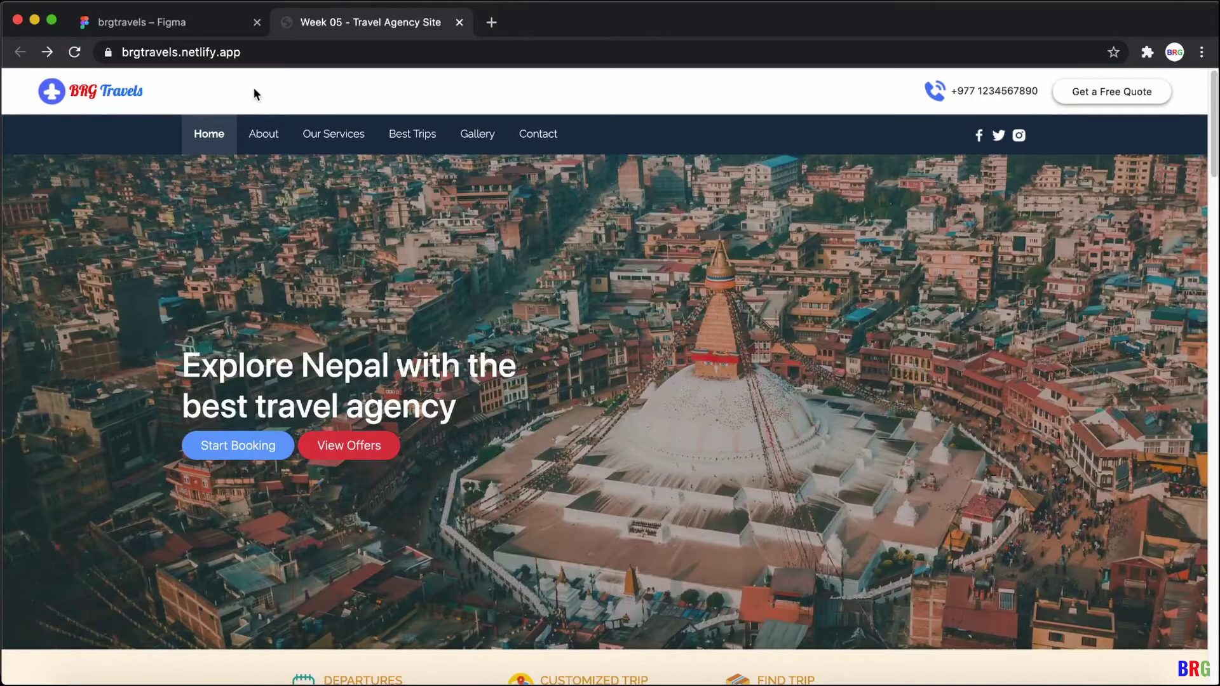
click(192, 24)
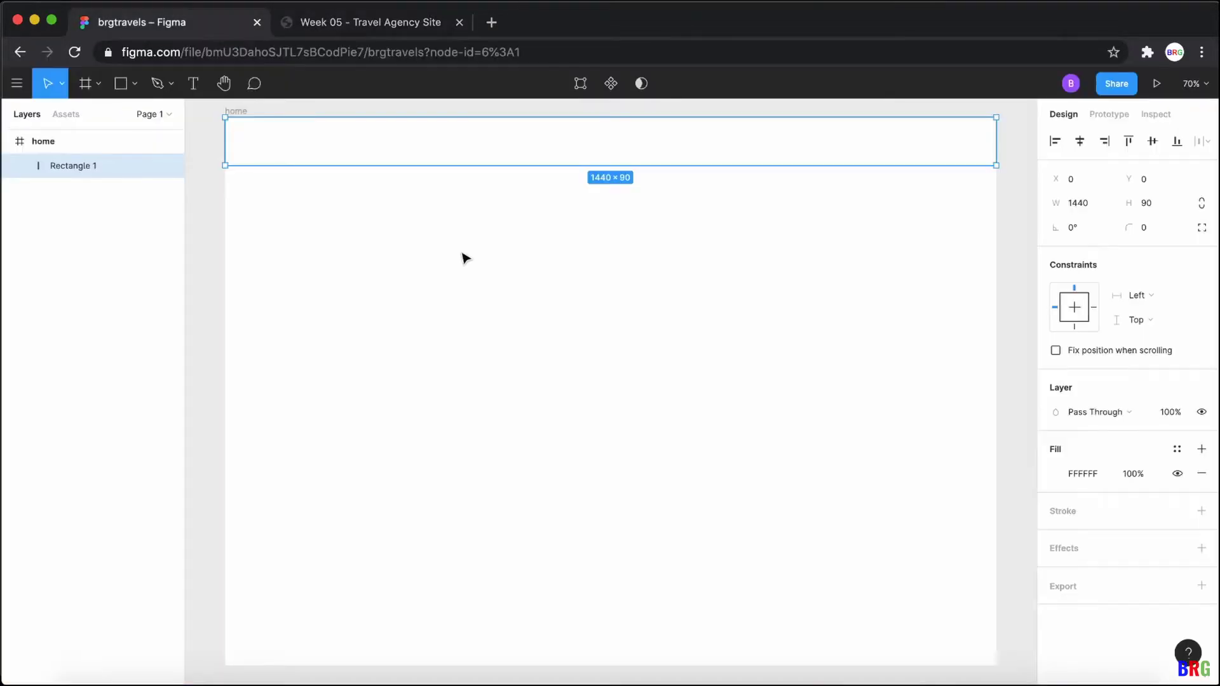
click(343, 23)
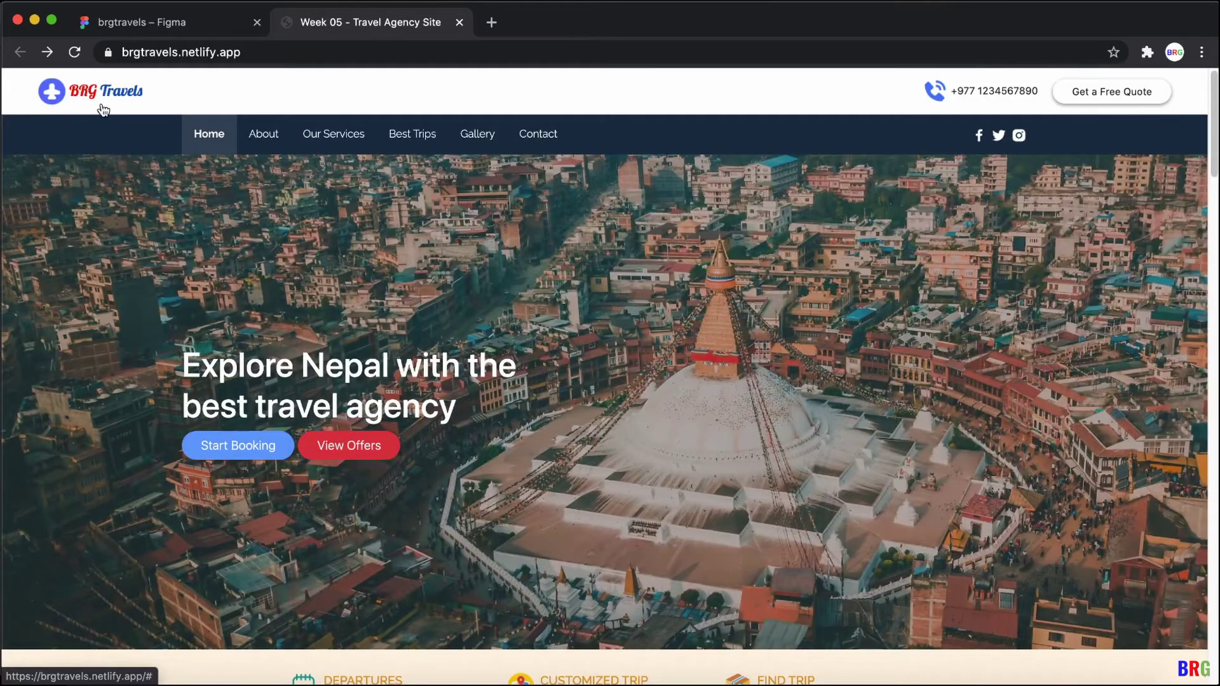
click(155, 25)
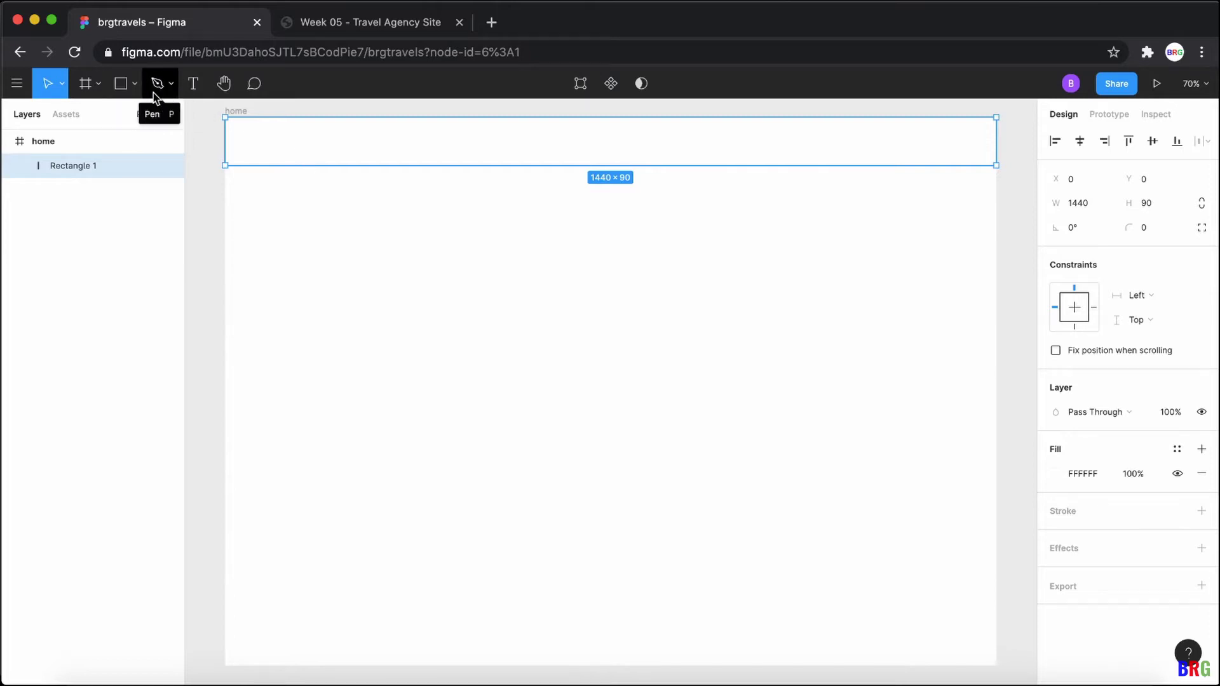
click(136, 89)
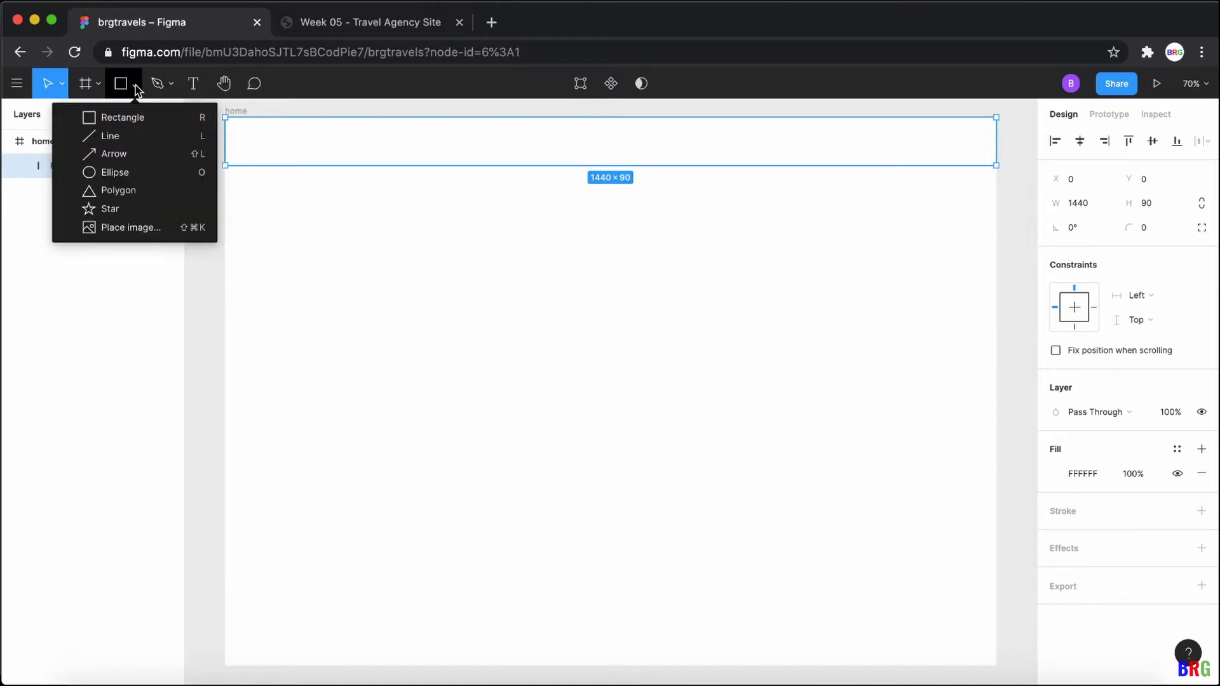
click(135, 227)
double_click(267, 136)
click(363, 141)
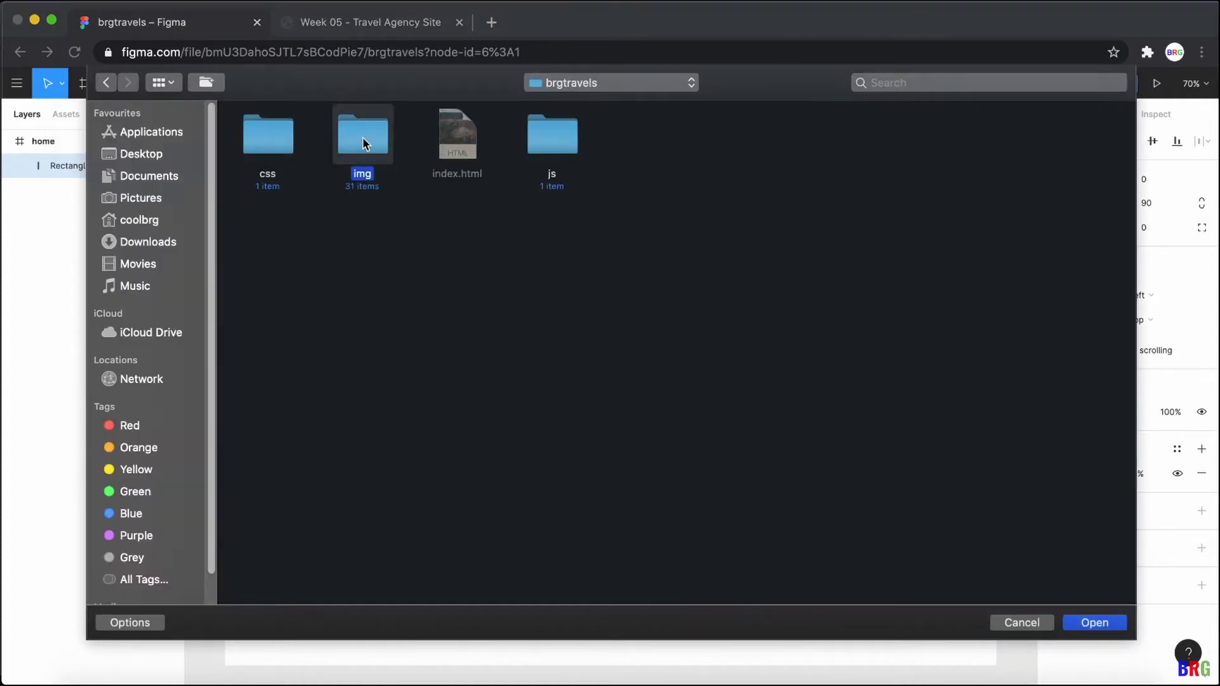
double_click(365, 143)
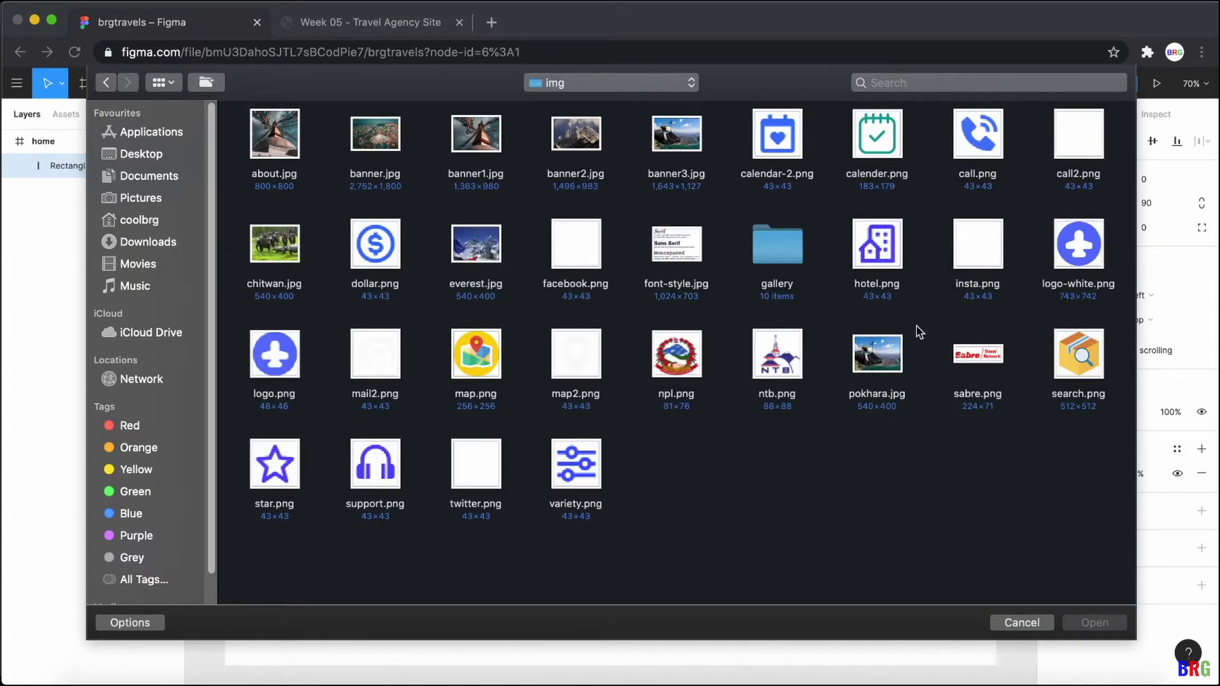
double_click(288, 365)
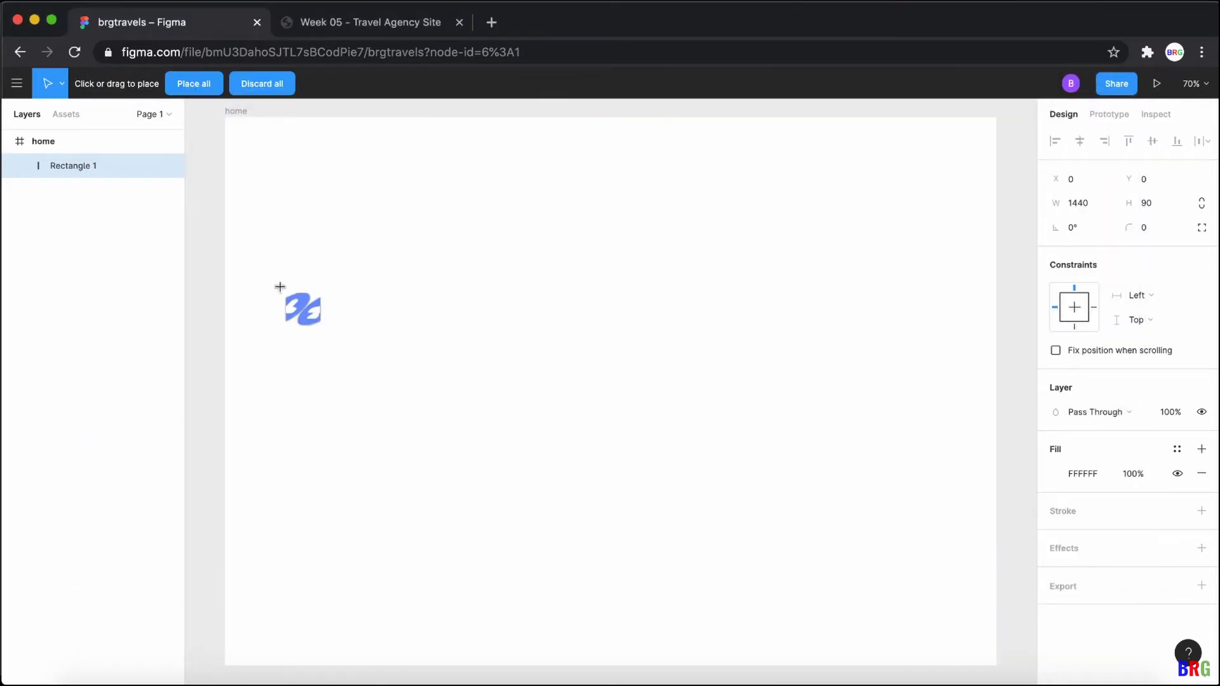
click(377, 472)
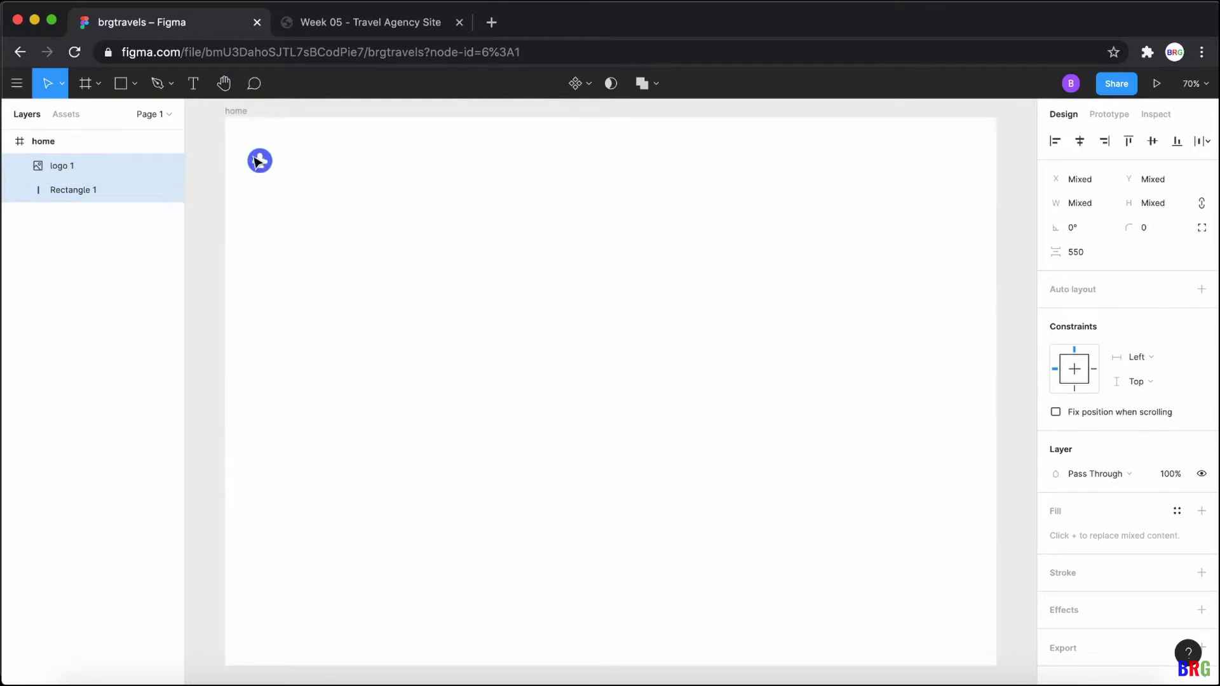
drag(250, 145, 260, 144)
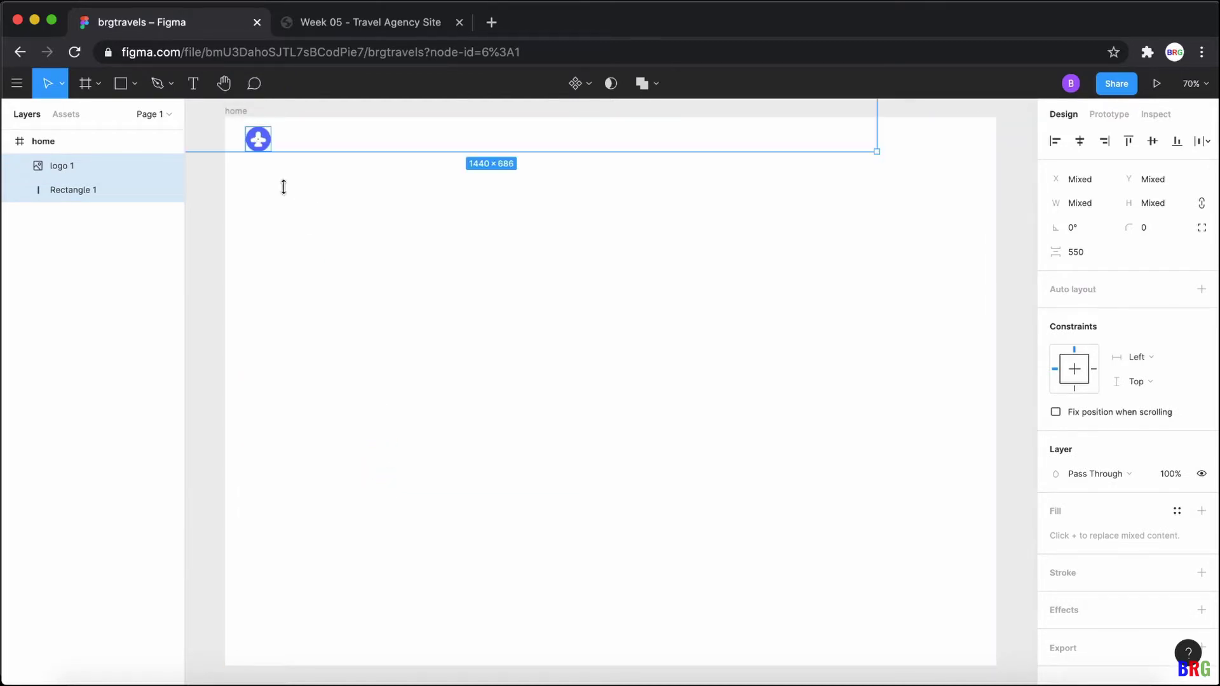
scroll(395, 289, up, 3)
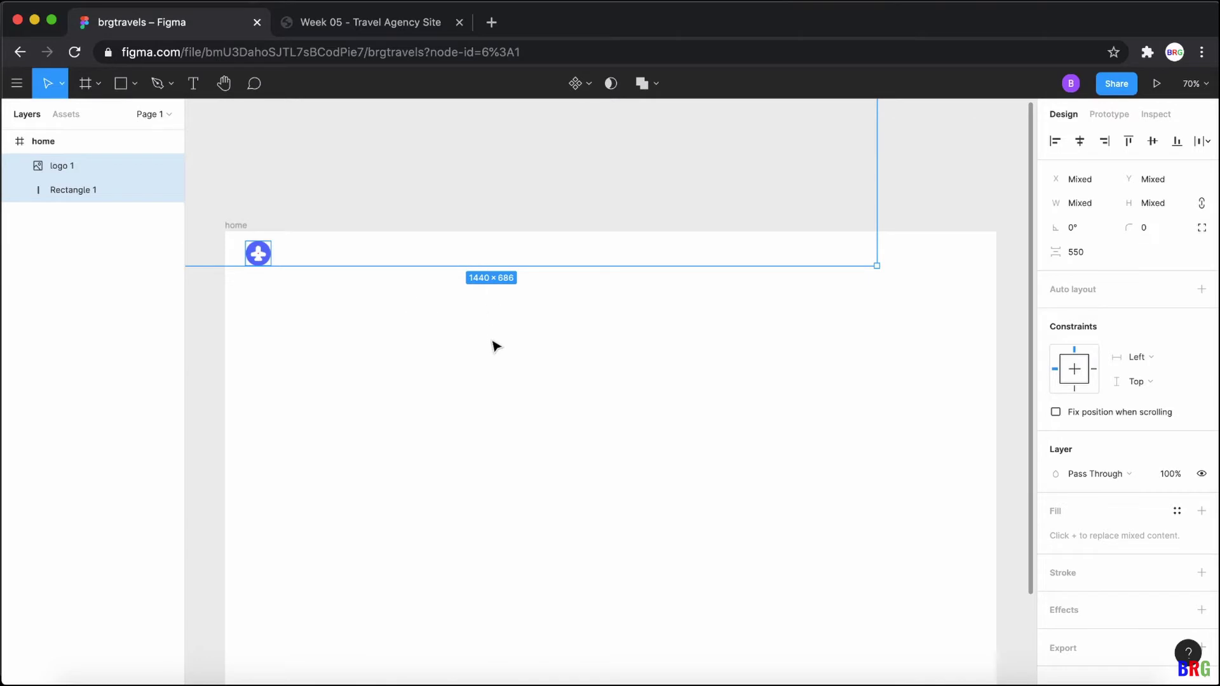
scroll(518, 372, up, 5)
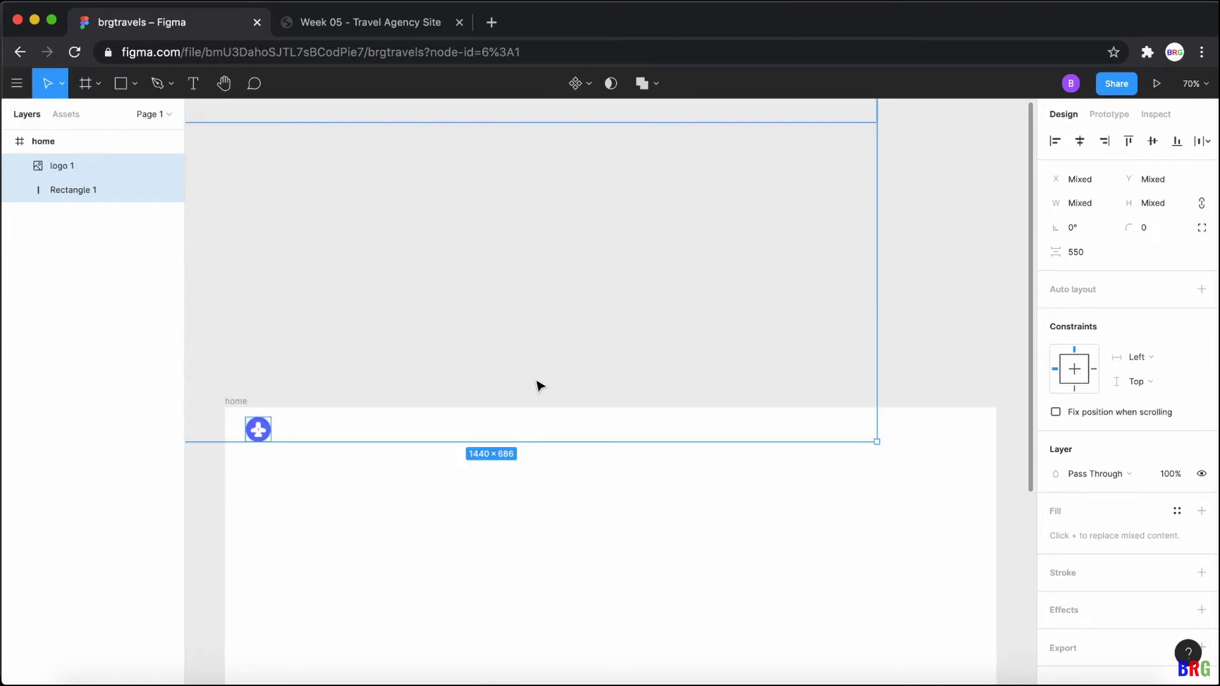
scroll(528, 396, down, 5)
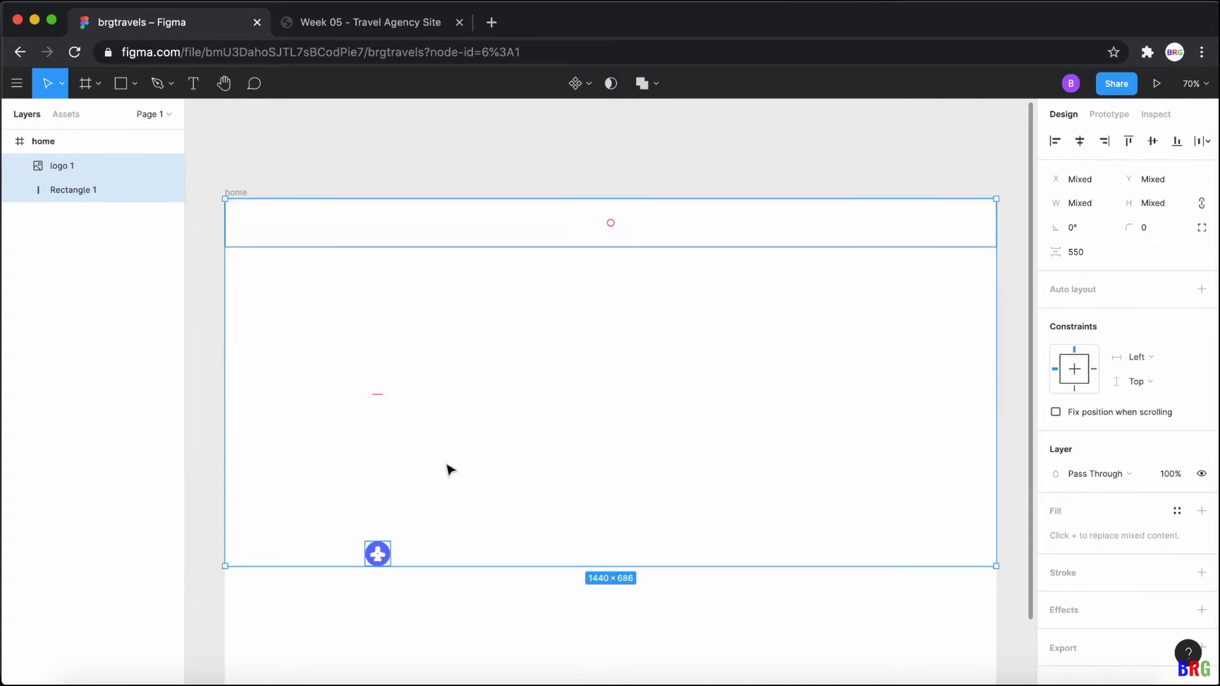
scroll(394, 416, down, 2)
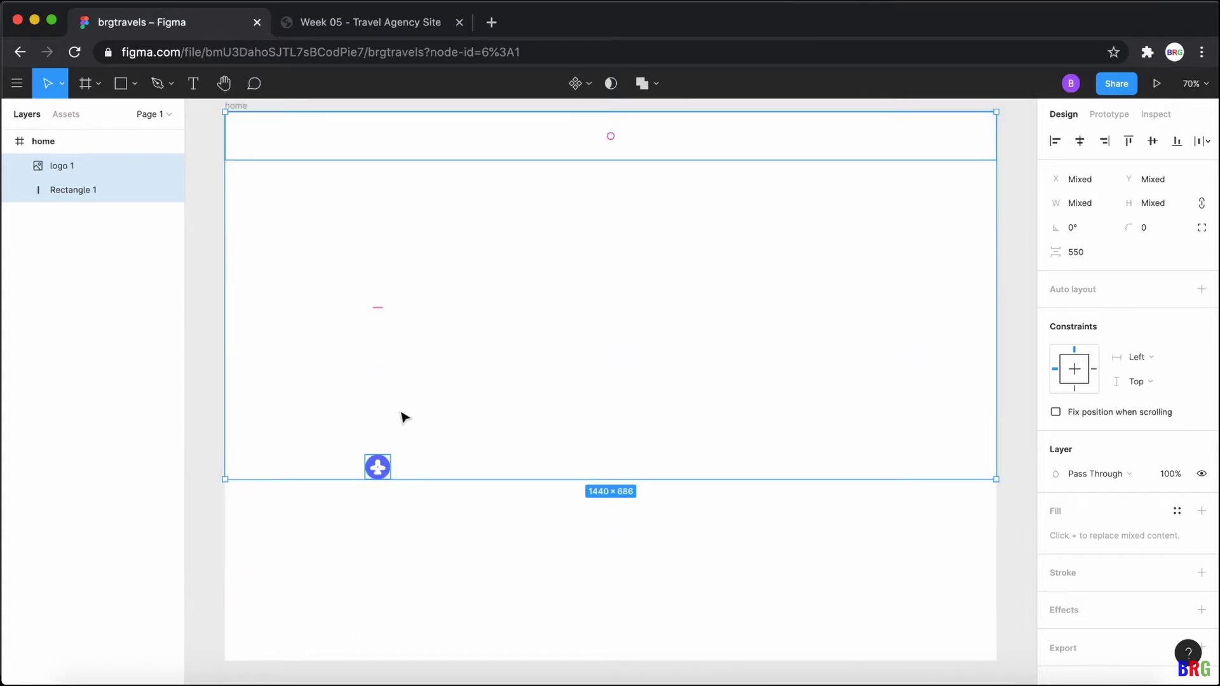
Step: Move only the logo image into the header's left end, at about X 35, Y 22
click(471, 383)
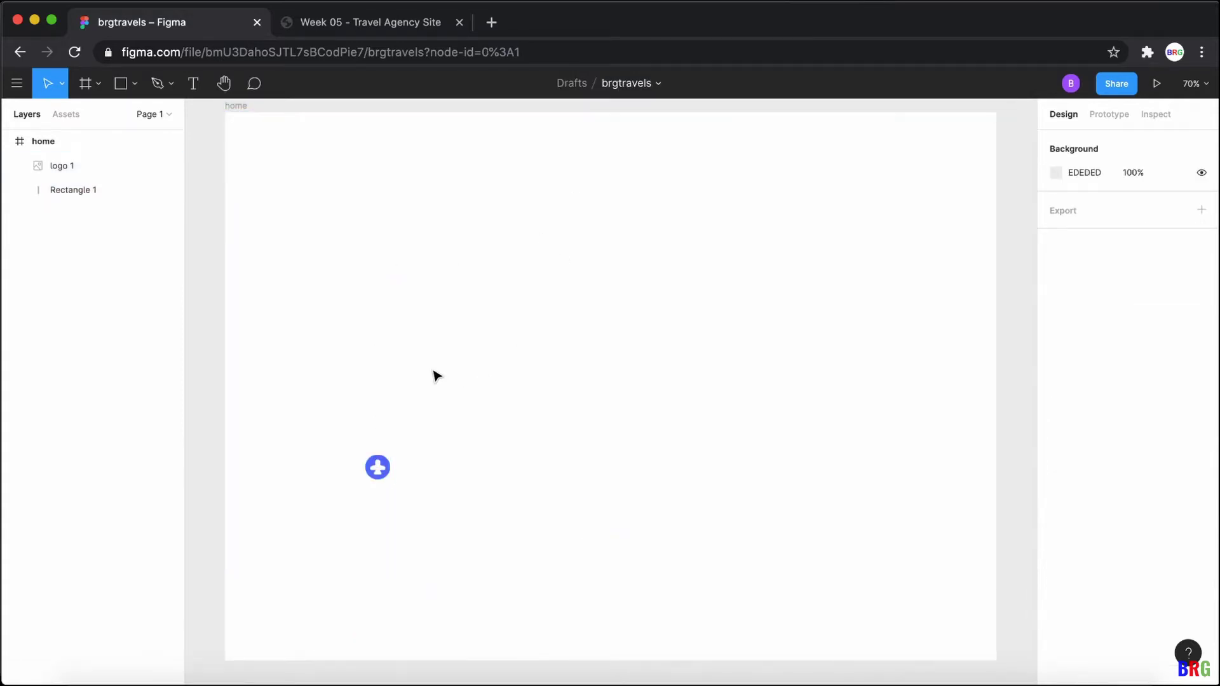
click(368, 139)
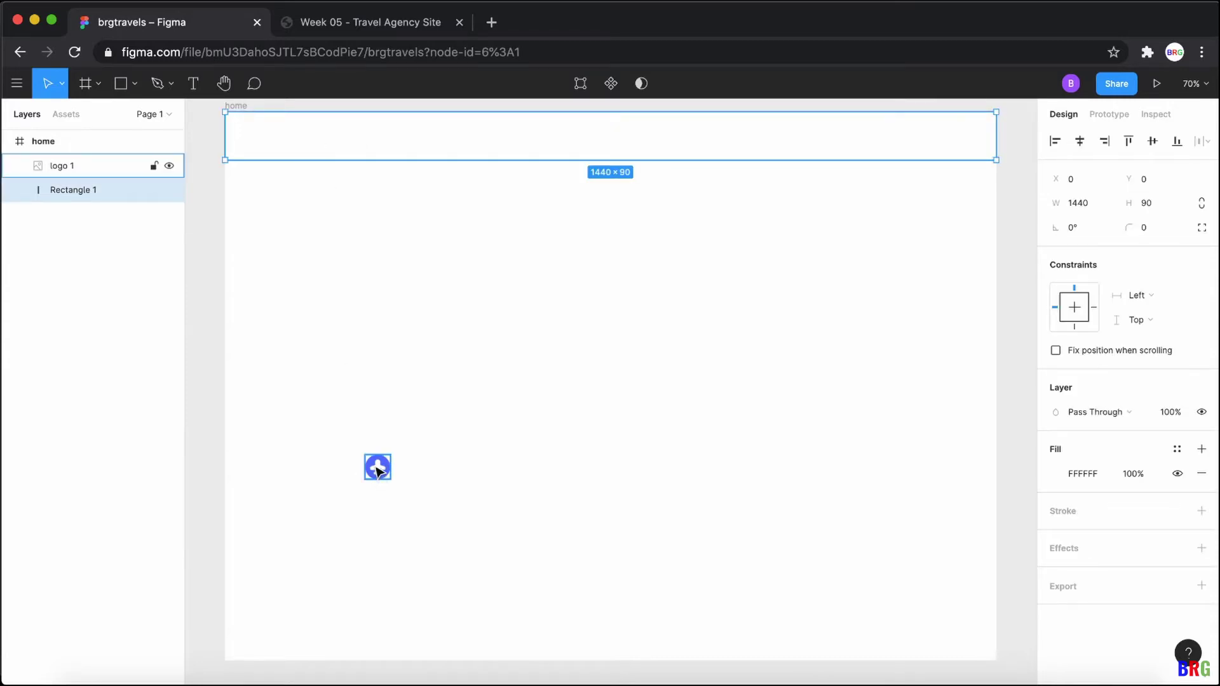
drag(379, 472, 257, 141)
Step: Set the header rectangle's fill to light grey F0F0F0 so it stands out from the white frame
click(313, 150)
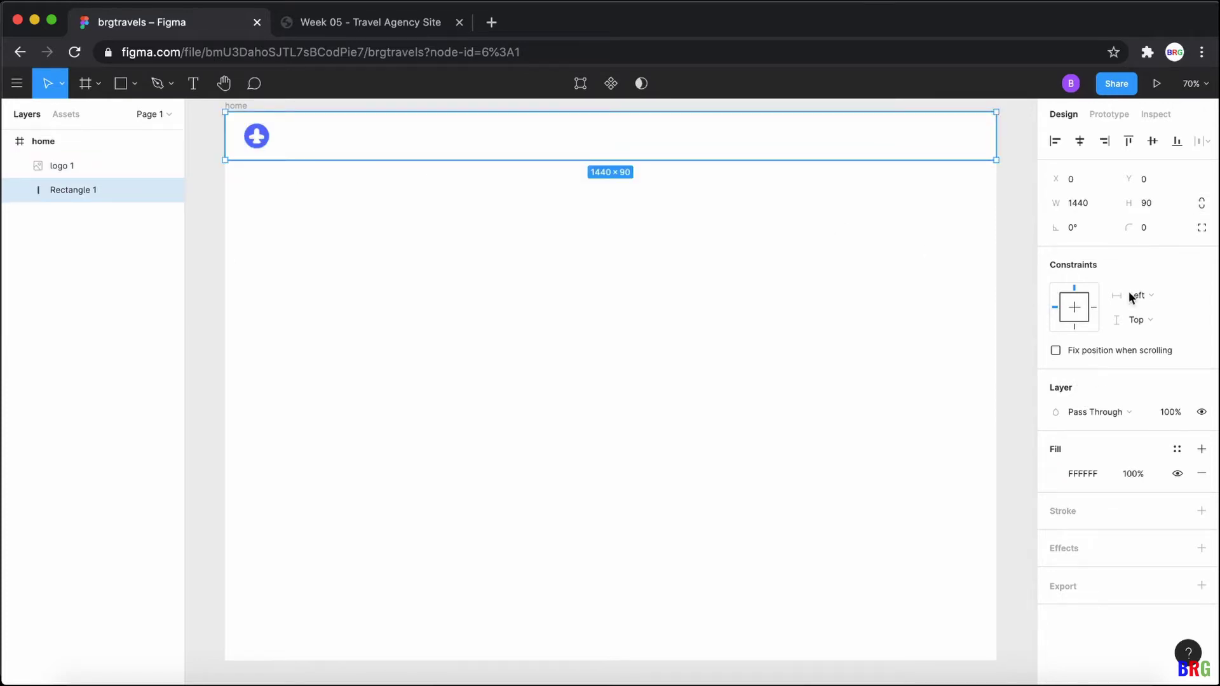
click(1055, 474)
drag(861, 309, 855, 321)
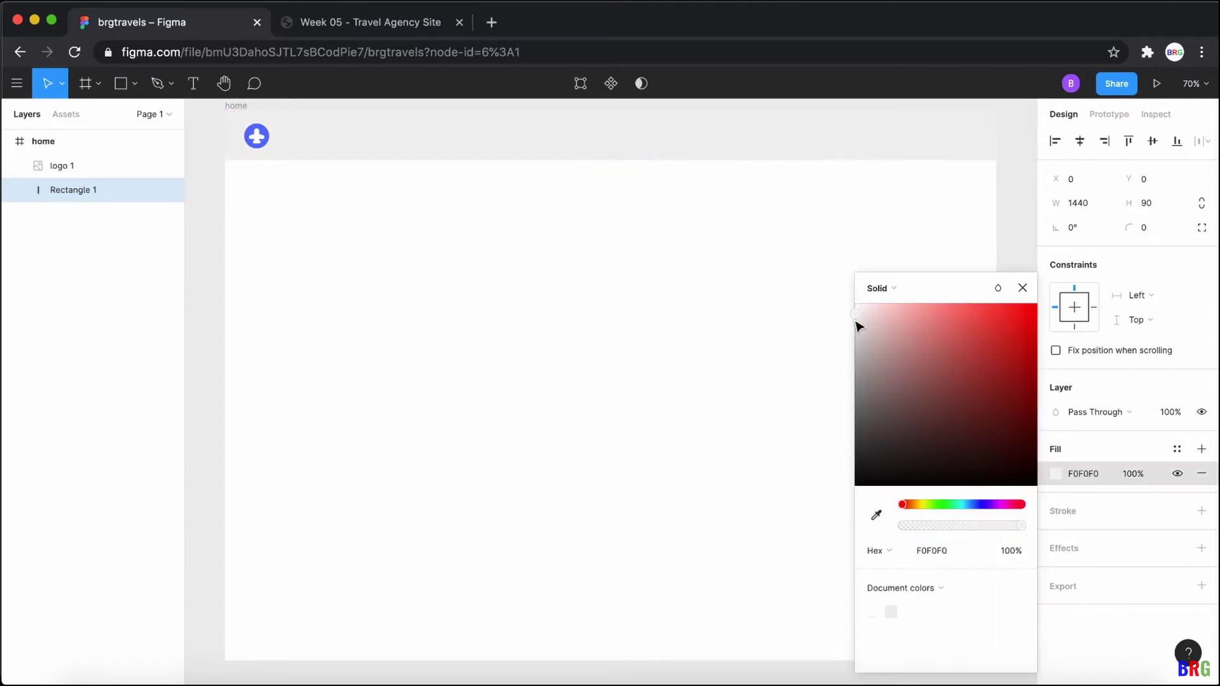
click(1023, 288)
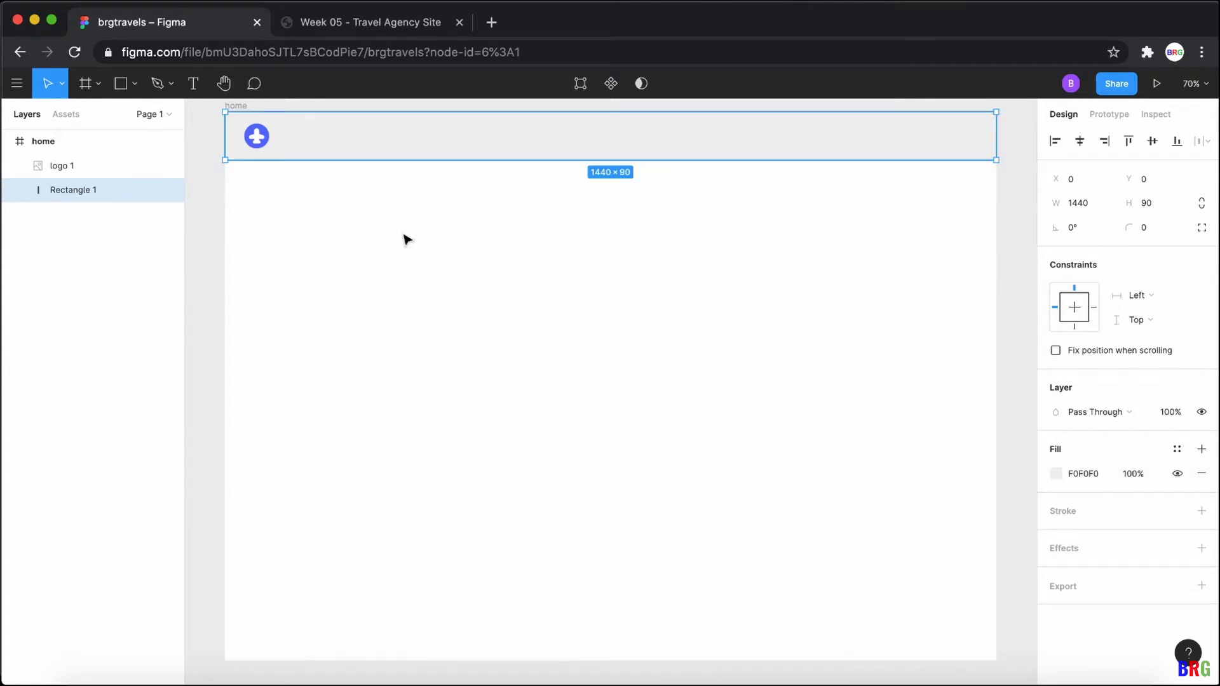
click(401, 239)
click(256, 136)
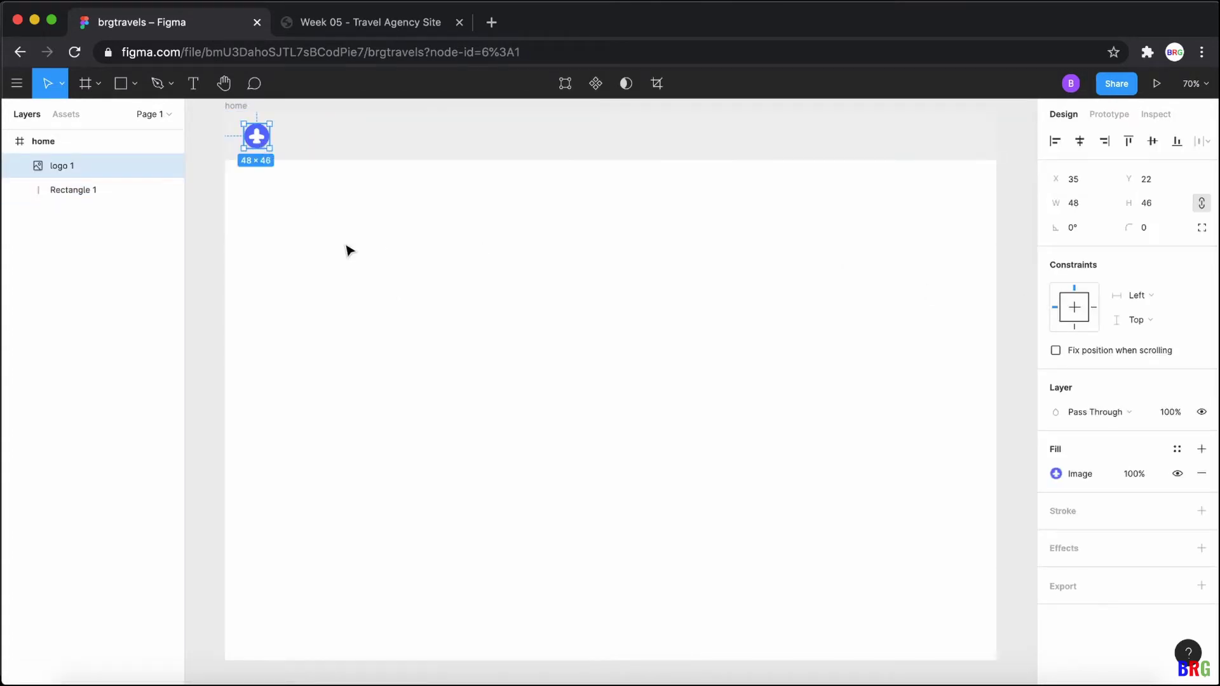
click(333, 220)
Step: Add the text BRG Travels in the header, directly to the right of the logo
click(193, 86)
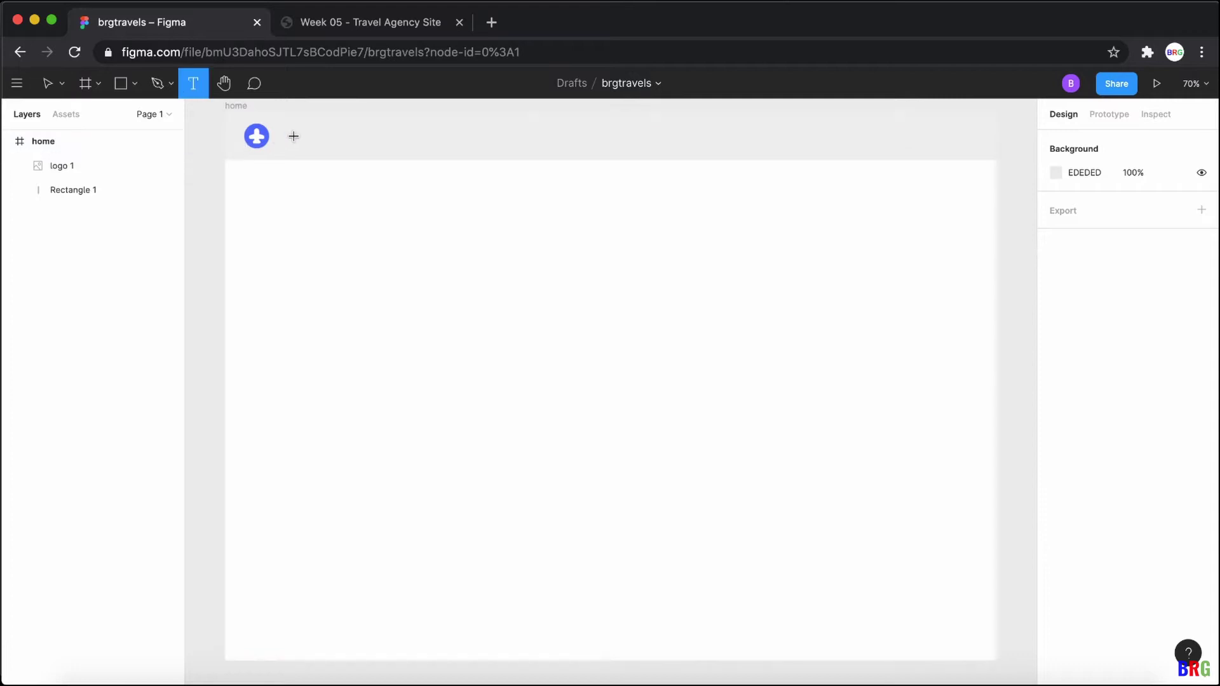
click(276, 130)
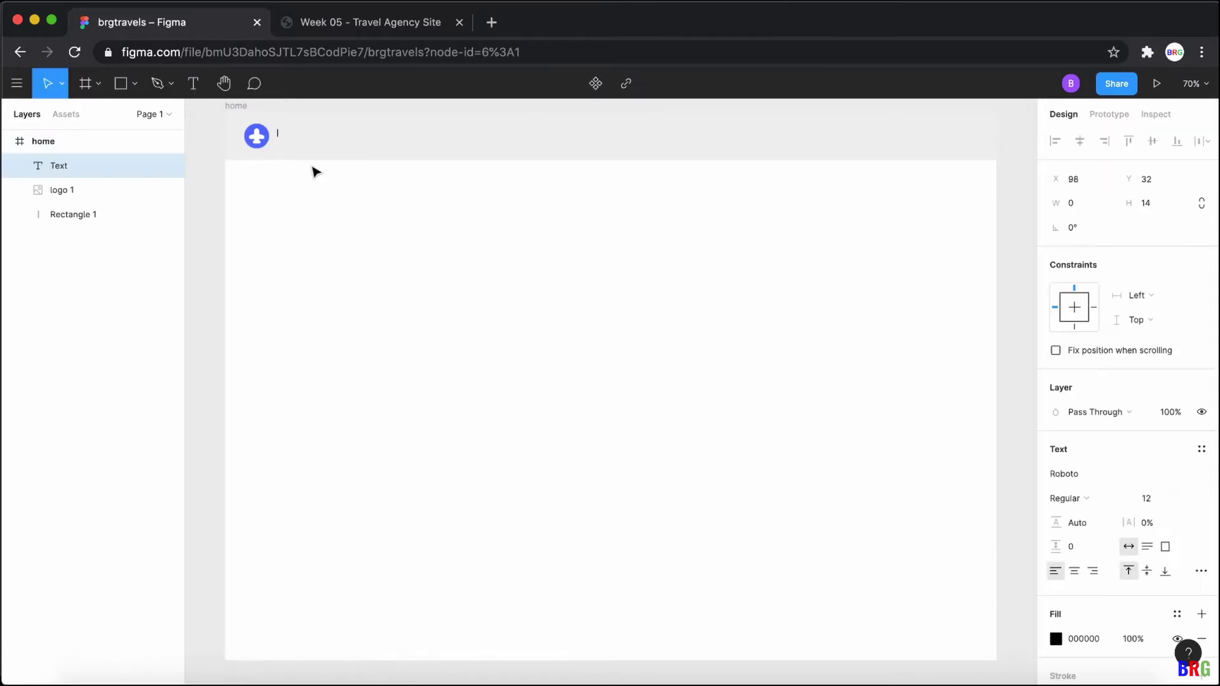
text(BRG Travels)
Step: Set the font size of the whole BRG Travels text to 28
key(super+a)
scroll(1109, 604, down, 3)
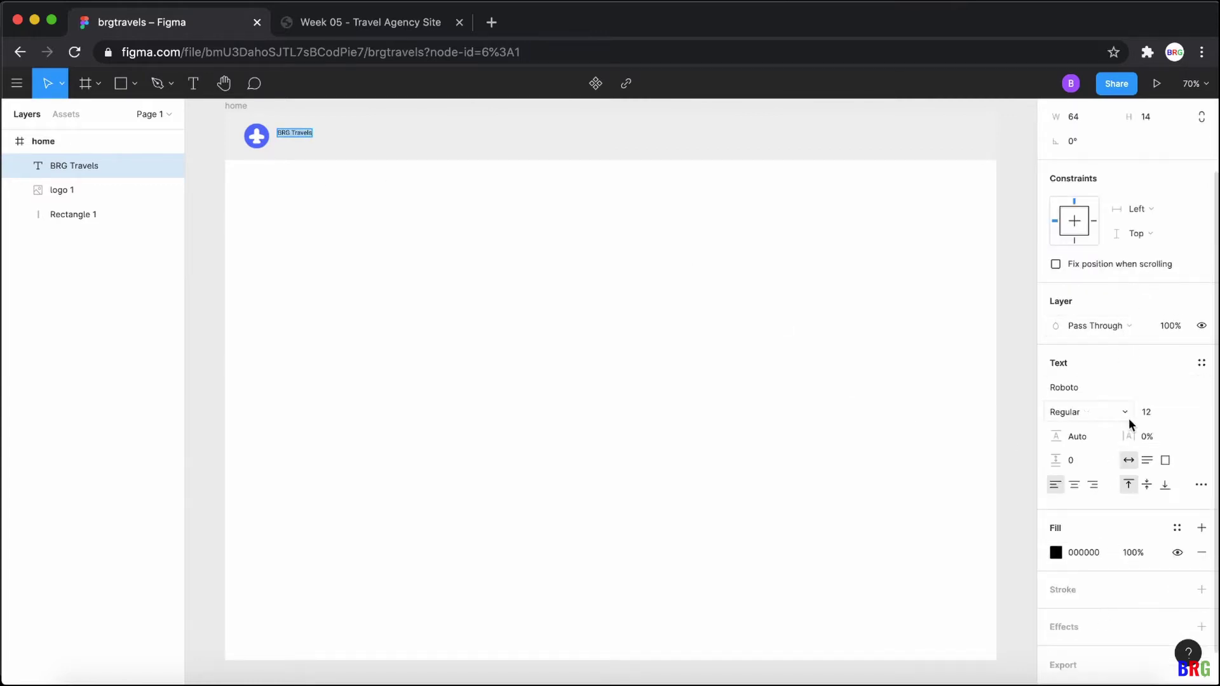
click(1189, 413)
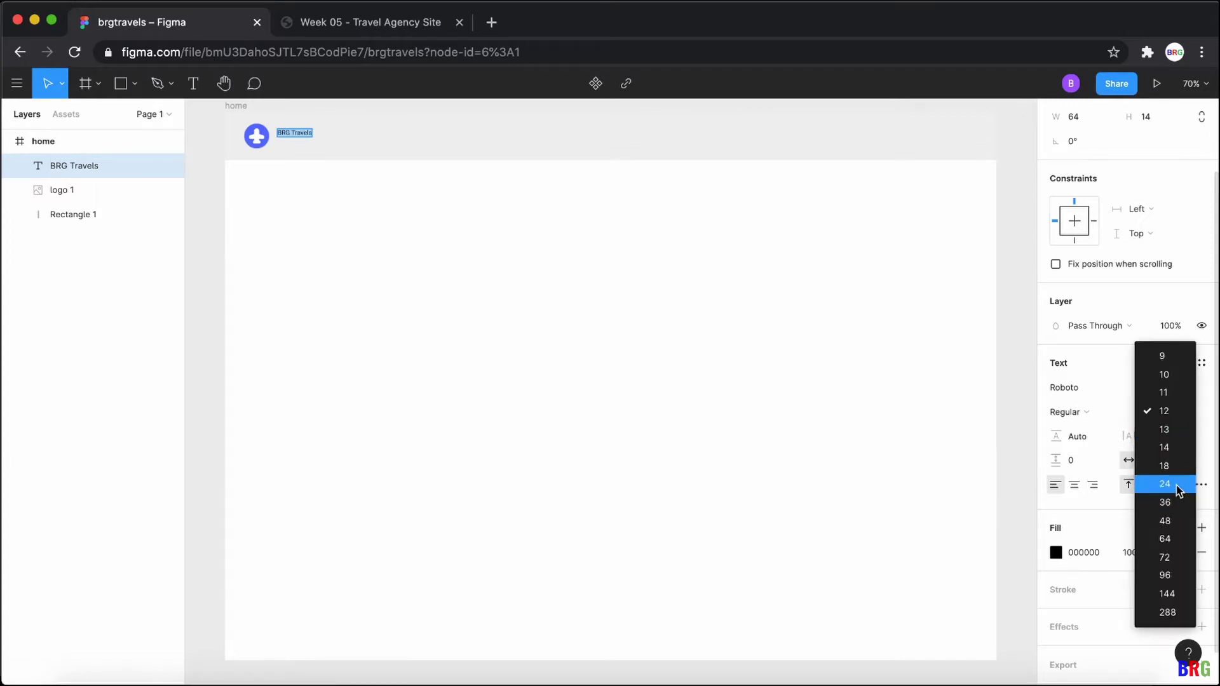
click(1165, 484)
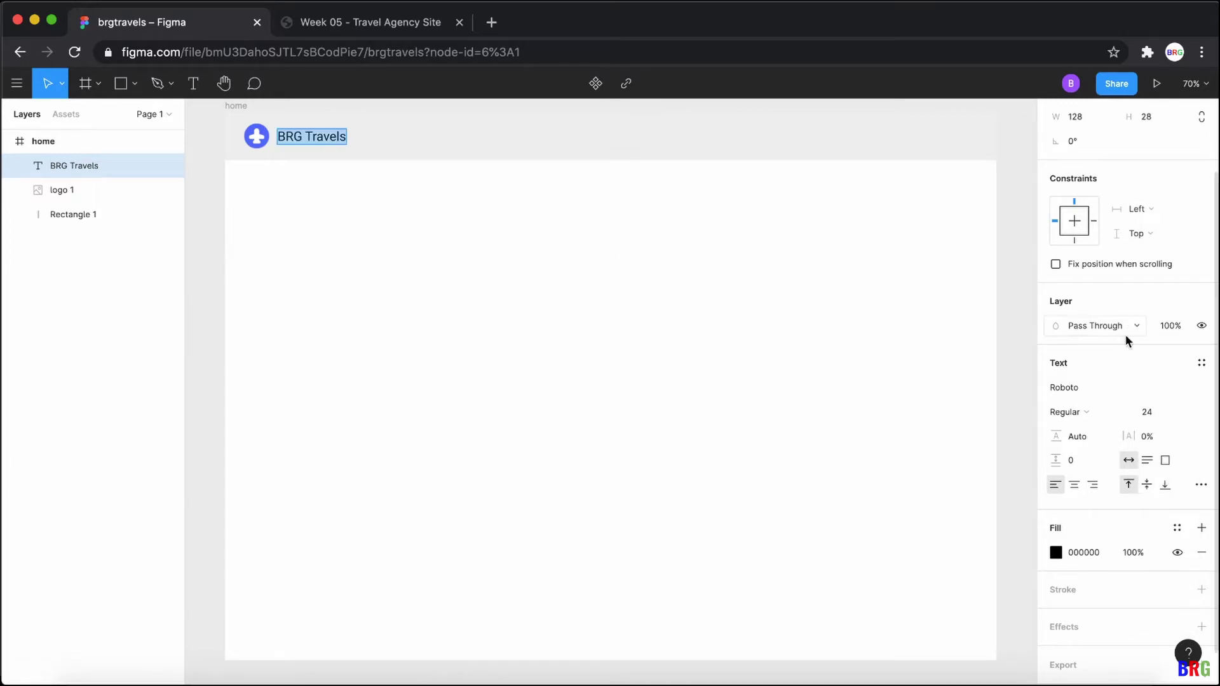
click(1187, 415)
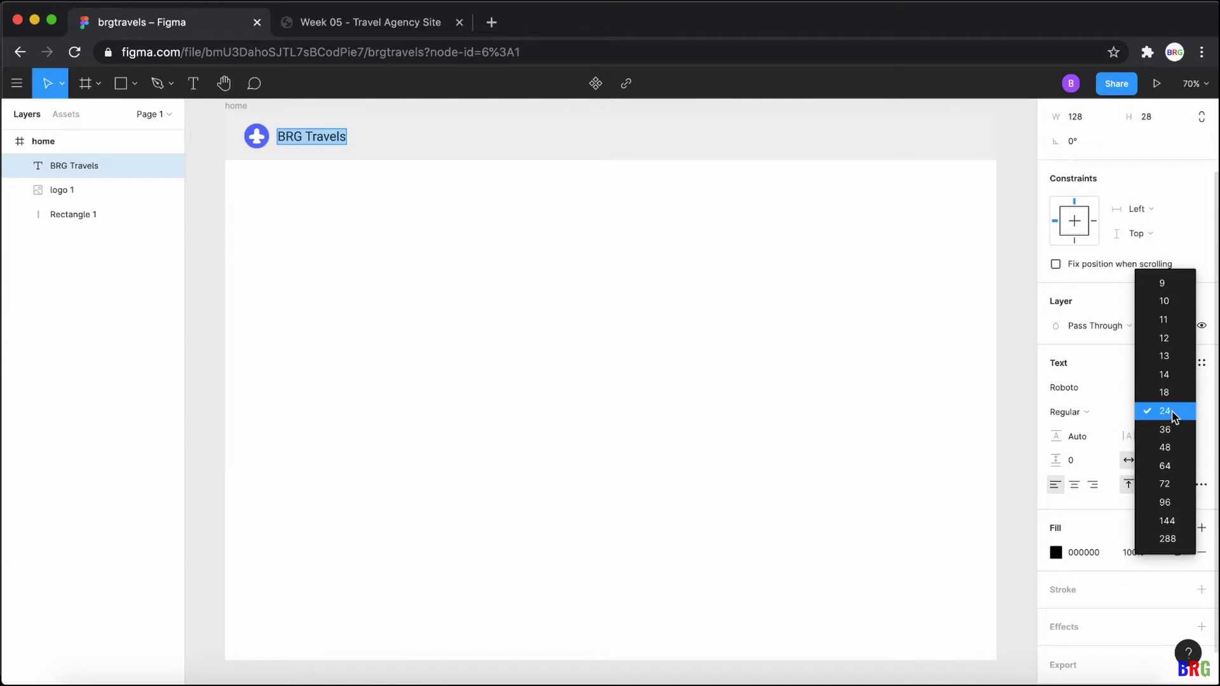
click(1110, 401)
click(1156, 414)
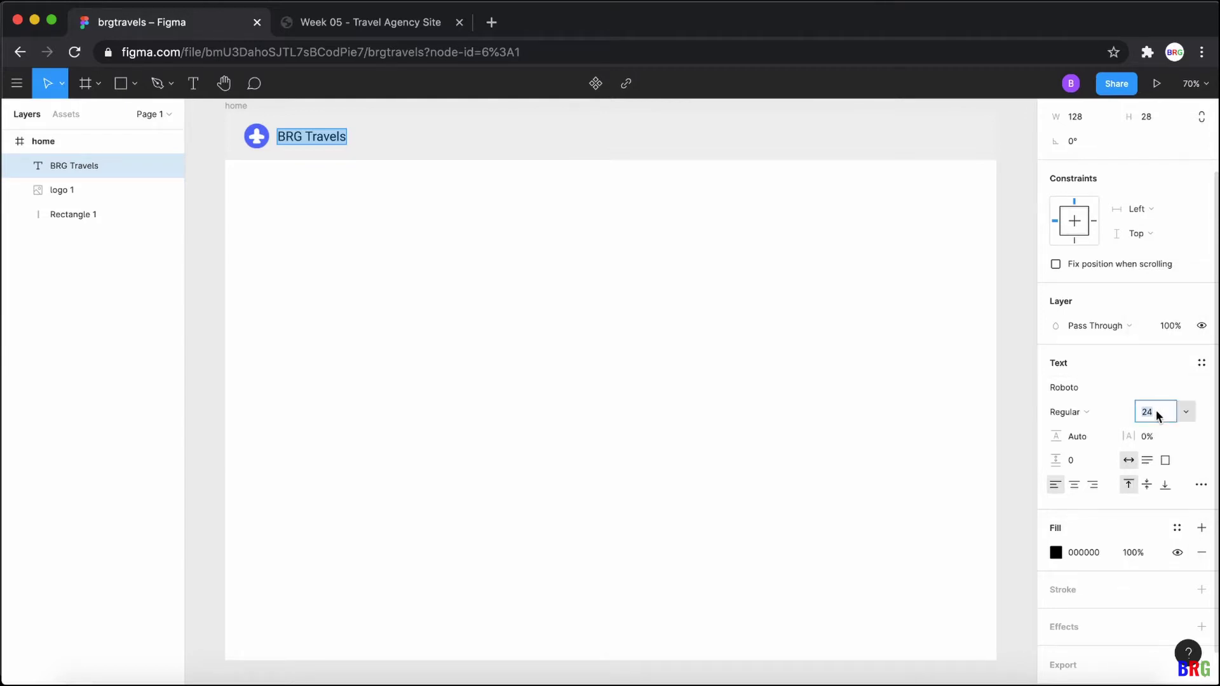
text(28)
key(Return)
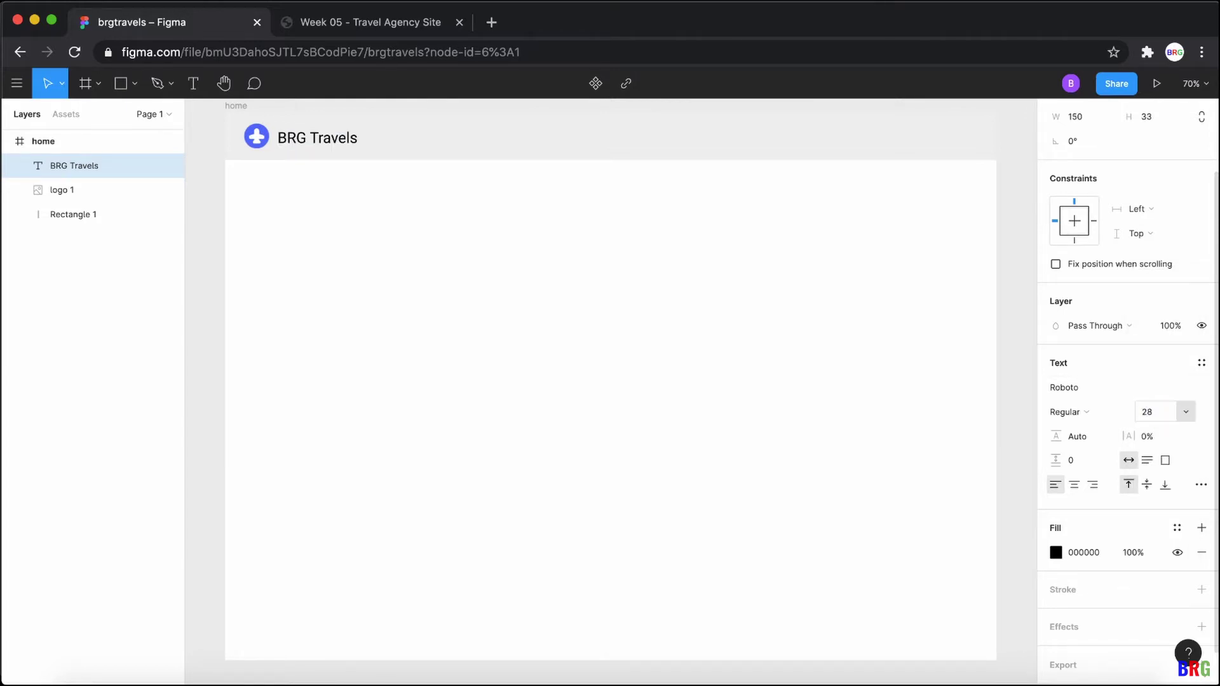
Step: Inspect the font of the BRG Travels brand text on the reference website with WhatFont
click(313, 151)
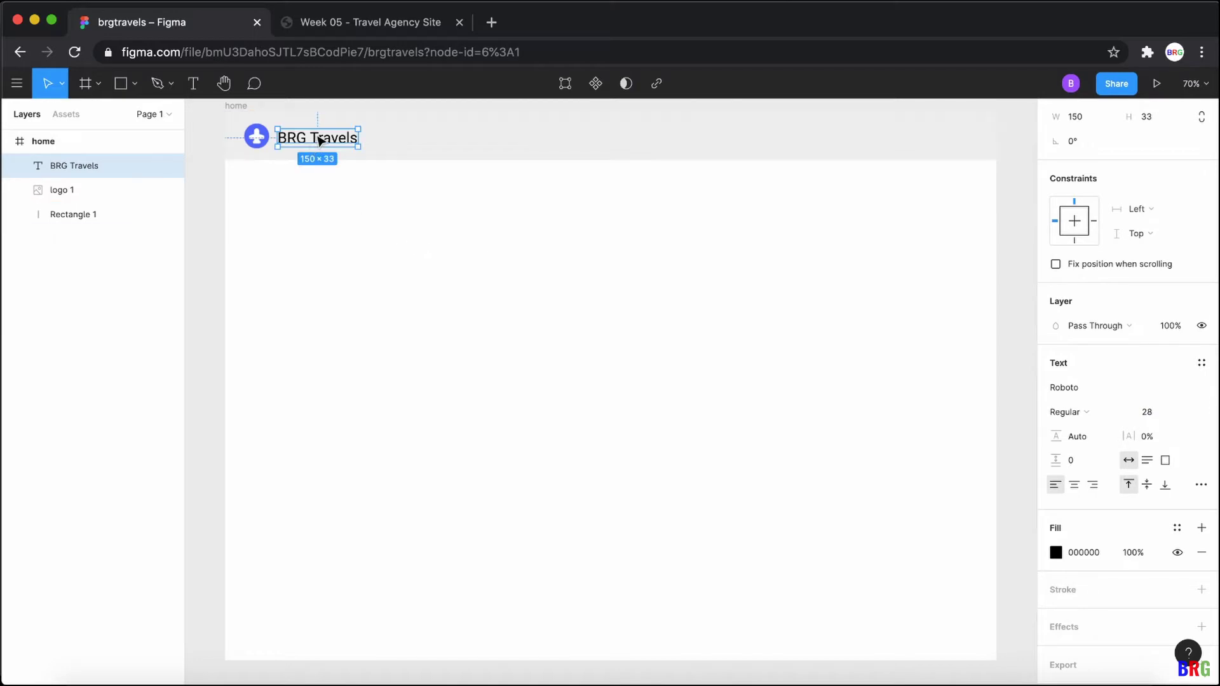
double_click(320, 140)
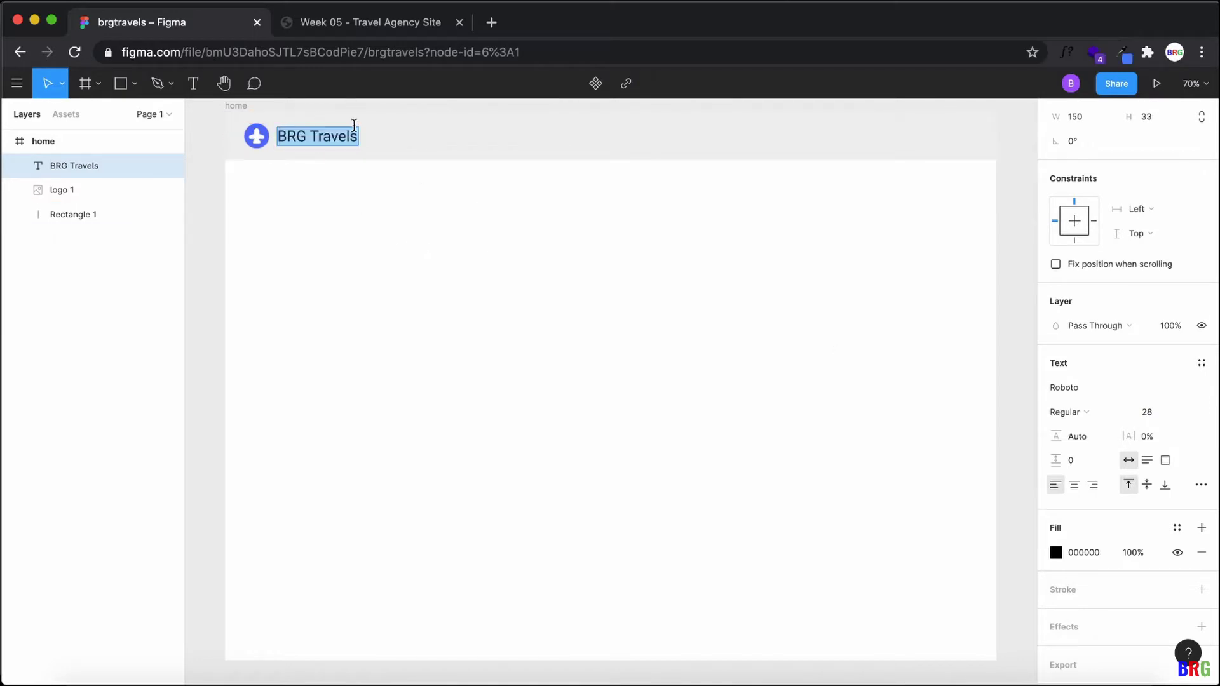
key(Escape)
double_click(314, 135)
click(381, 21)
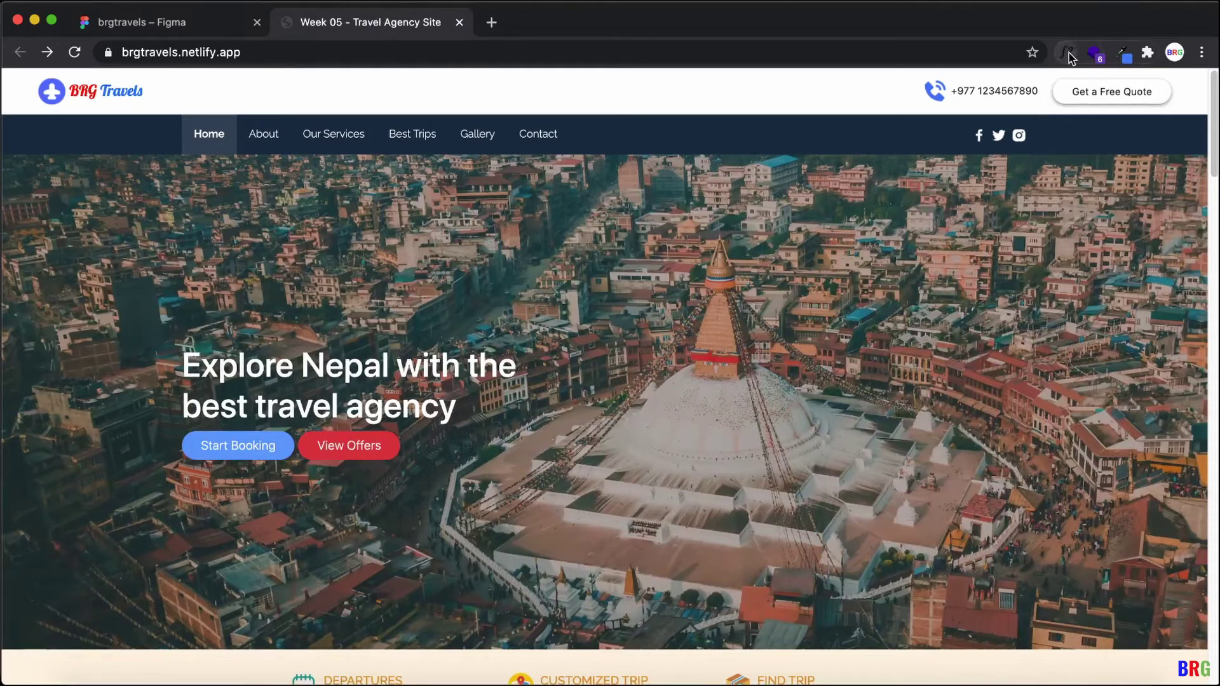
mouse_move(94, 95)
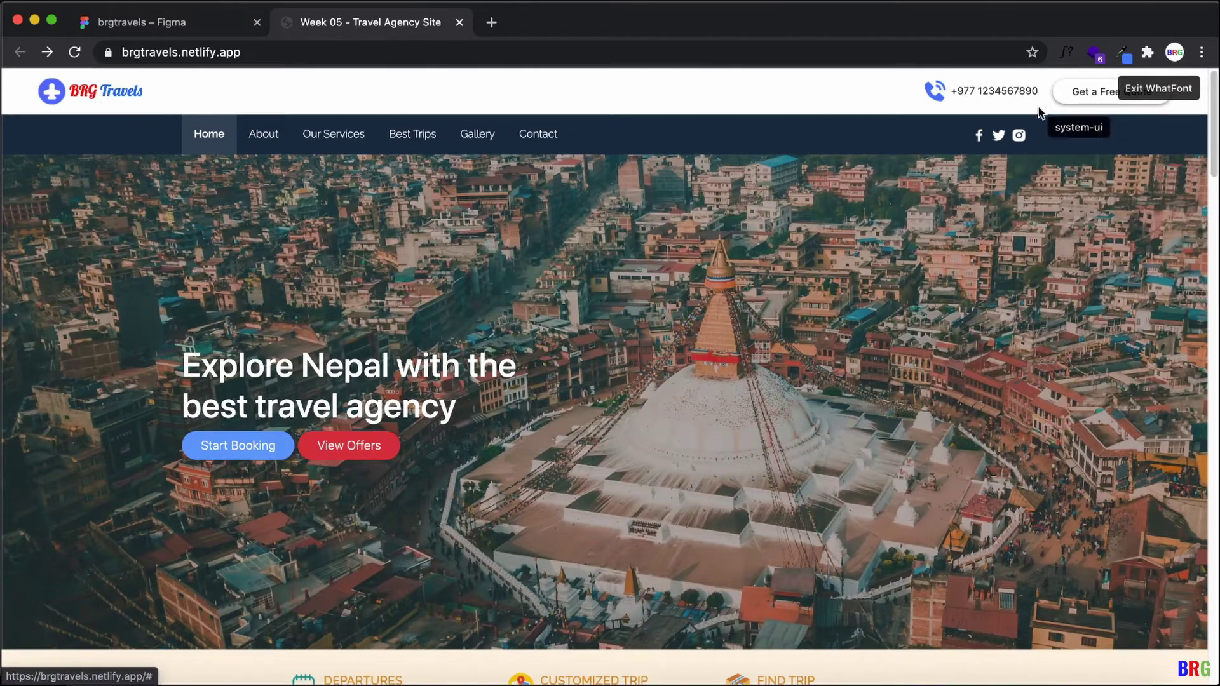
click(1150, 88)
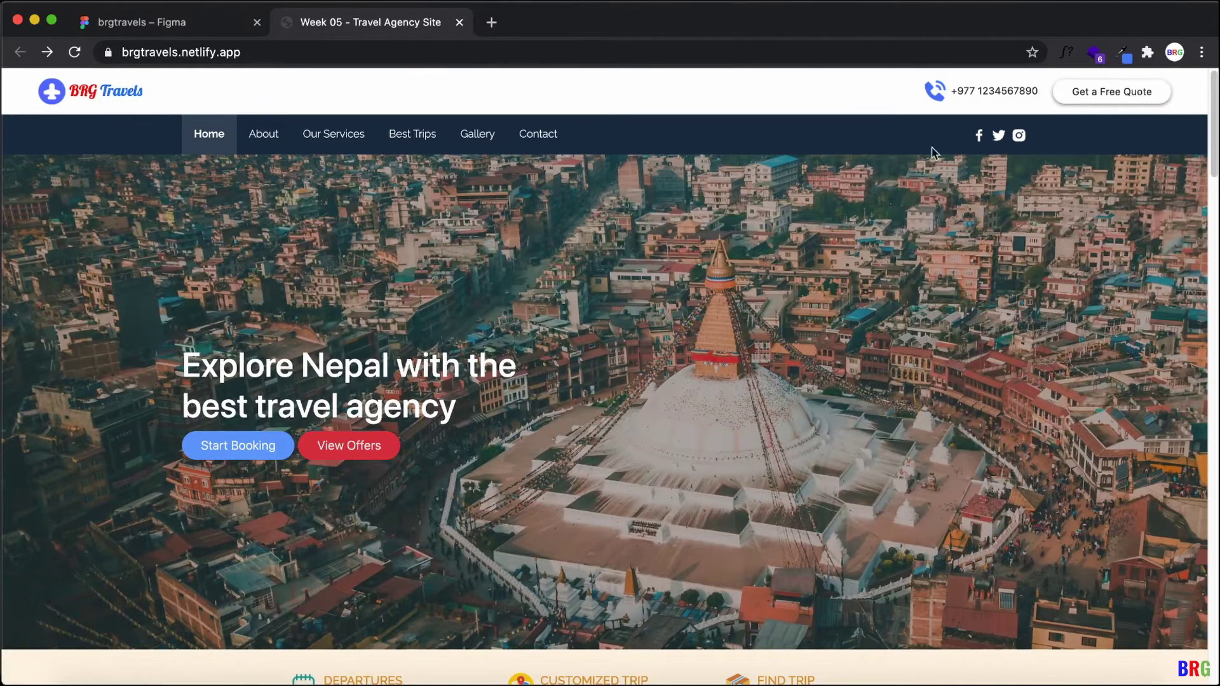
Step: Back in Figma, set the font of the whole BRG Travels text to Lobster
click(170, 27)
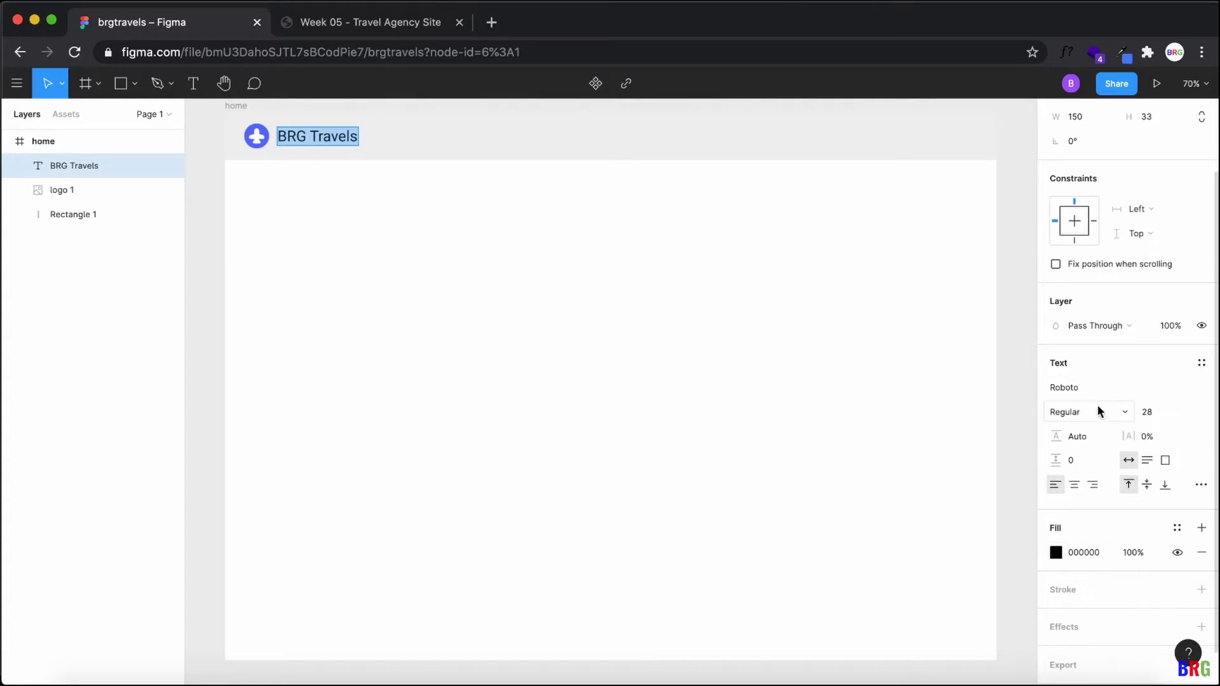
click(1204, 388)
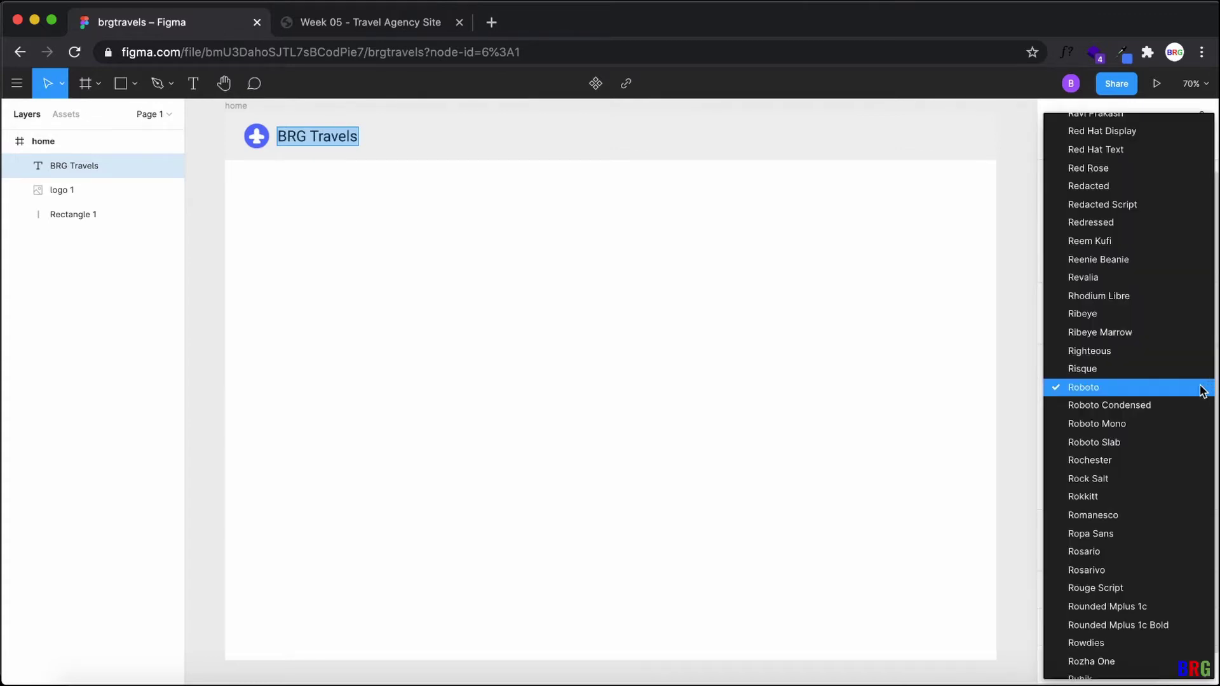
click(996, 426)
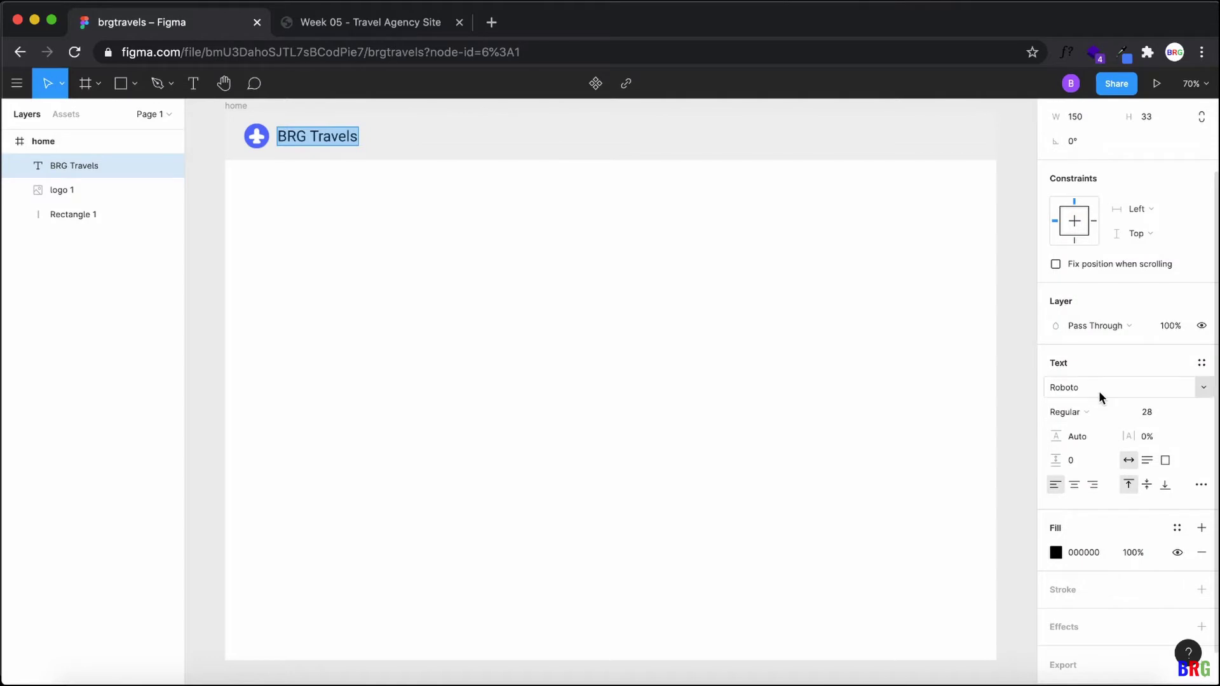
click(1098, 389)
text(Lobster)
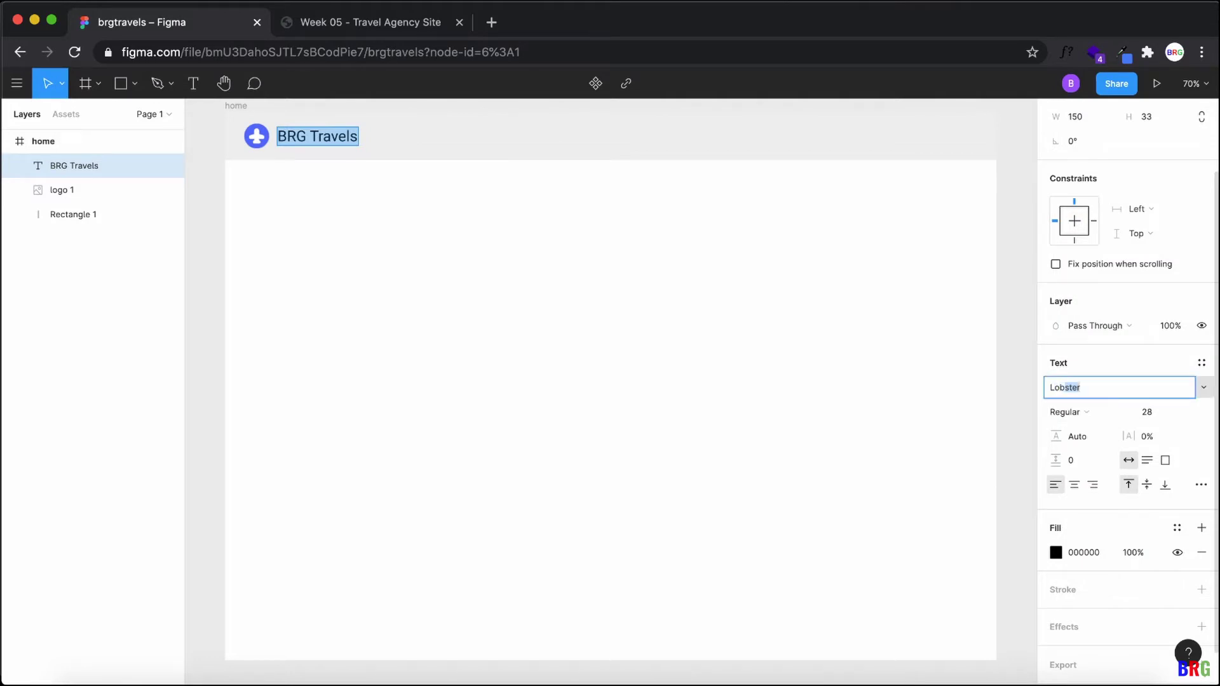
key(Return)
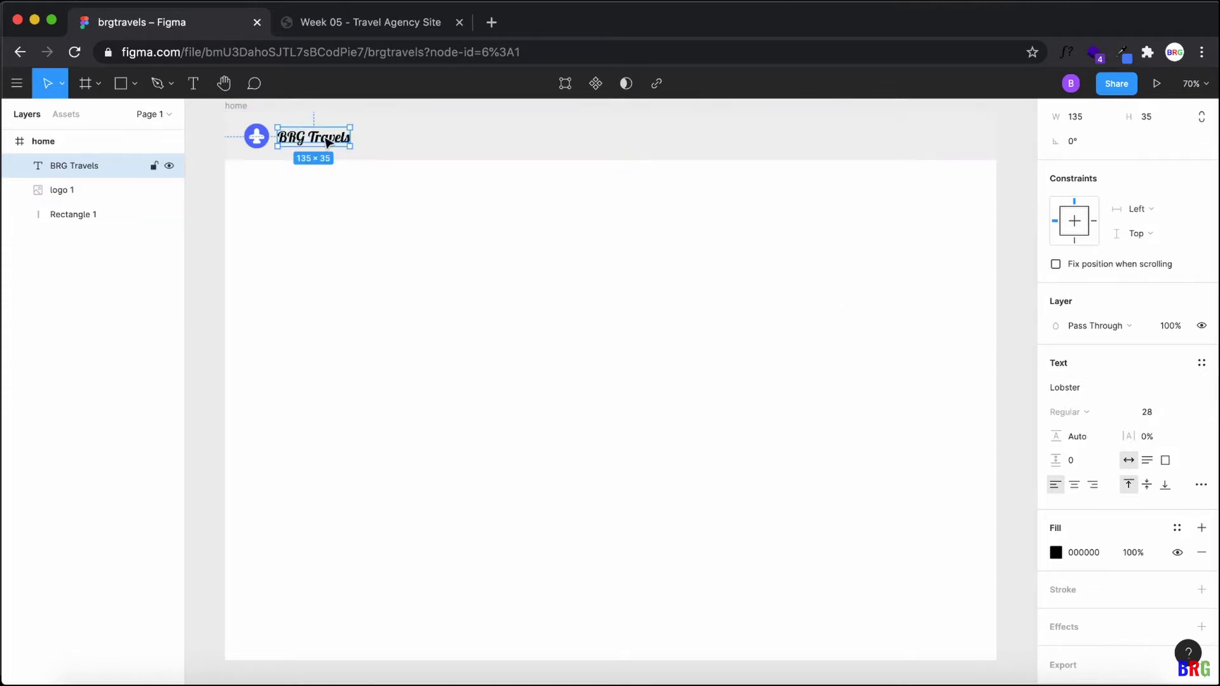
click(396, 218)
click(95, 165)
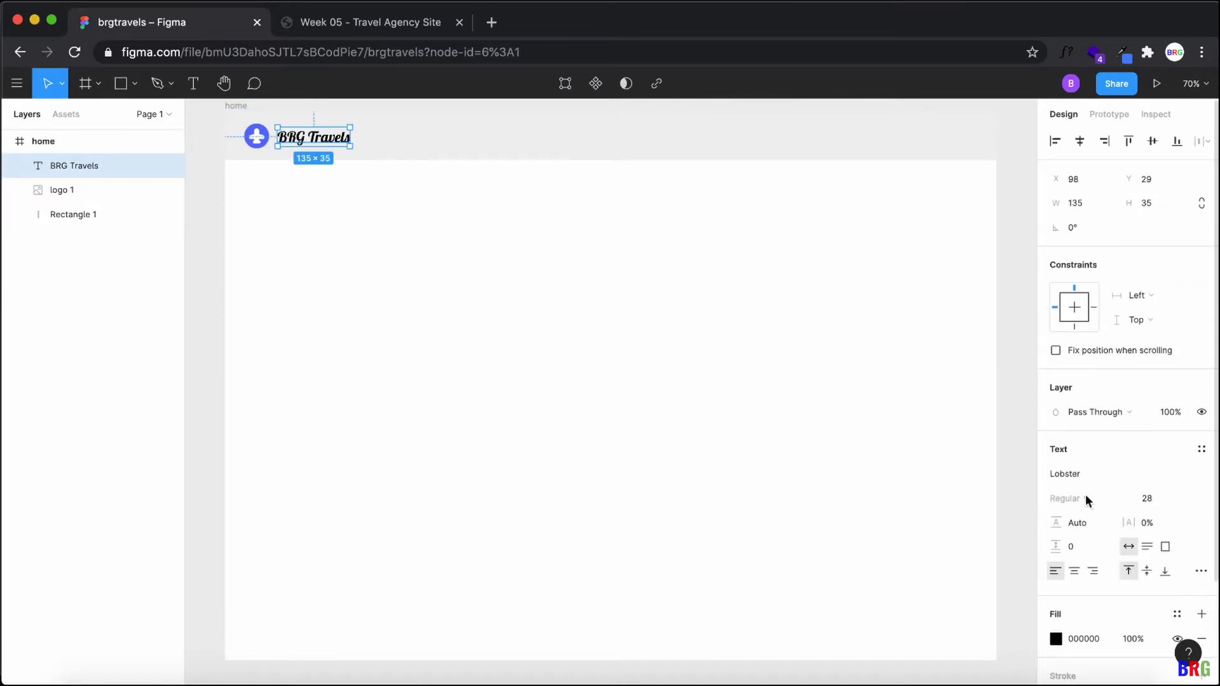
Step: Colour only the word BRG in the header's brand text red, FF4545, after comparing it with the reference website
click(321, 28)
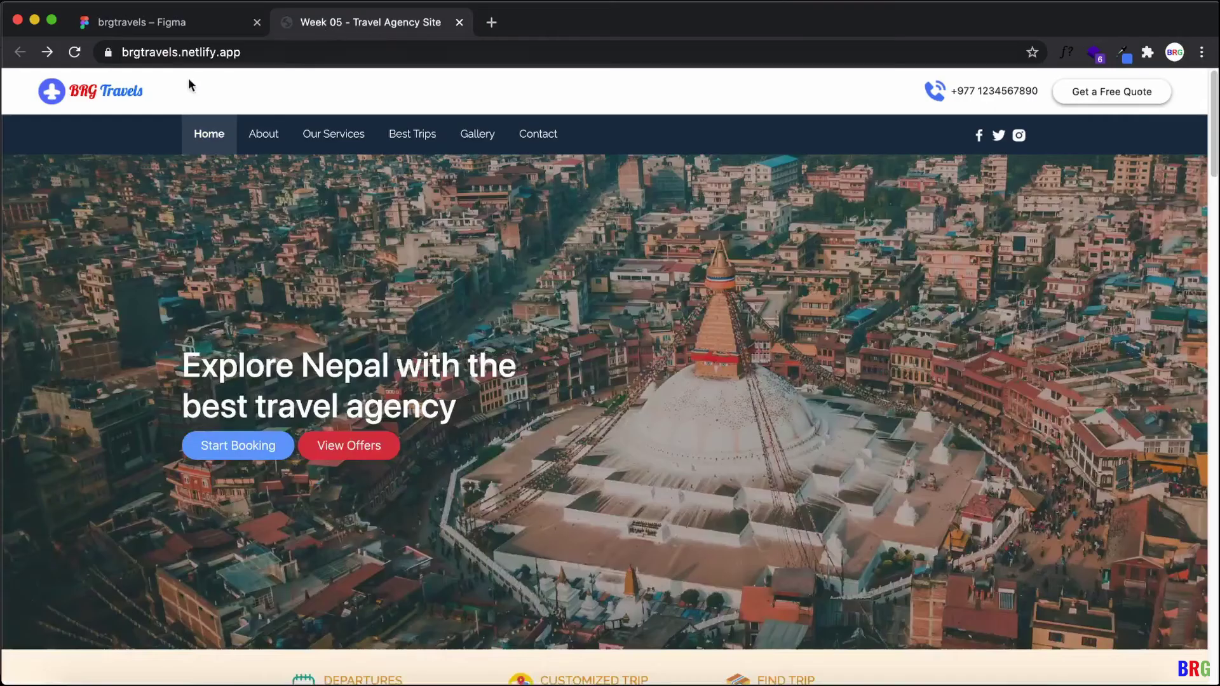
click(162, 25)
click(308, 197)
click(289, 140)
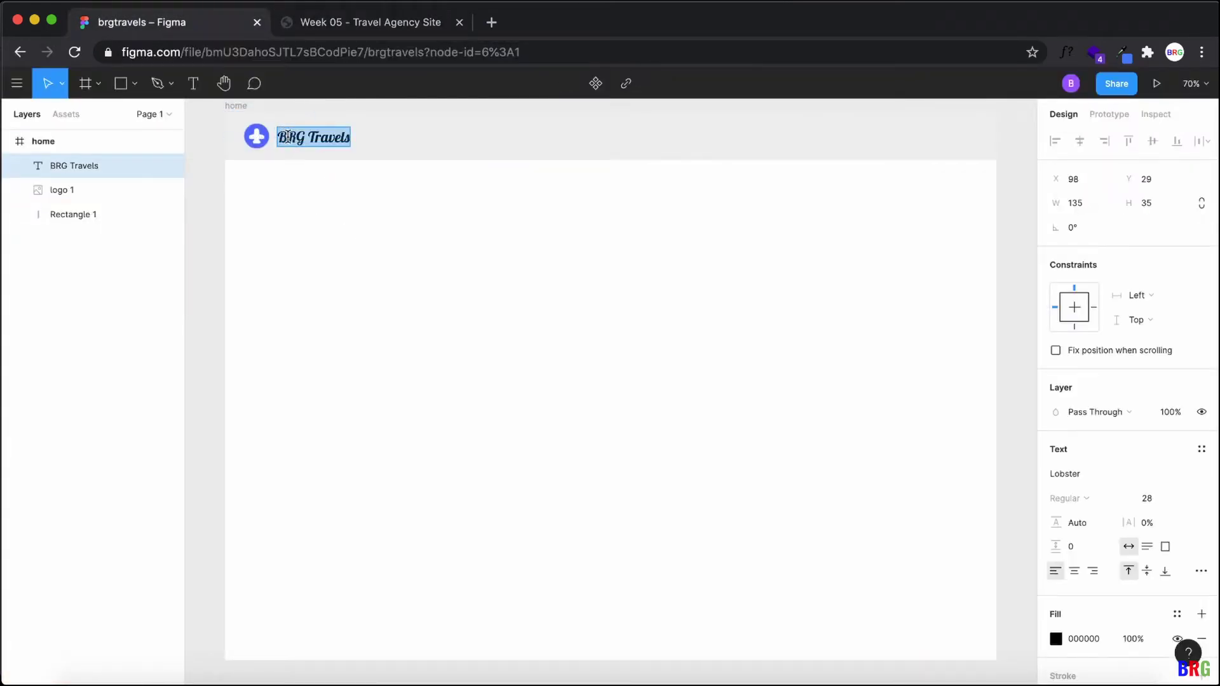
drag(301, 136, 277, 135)
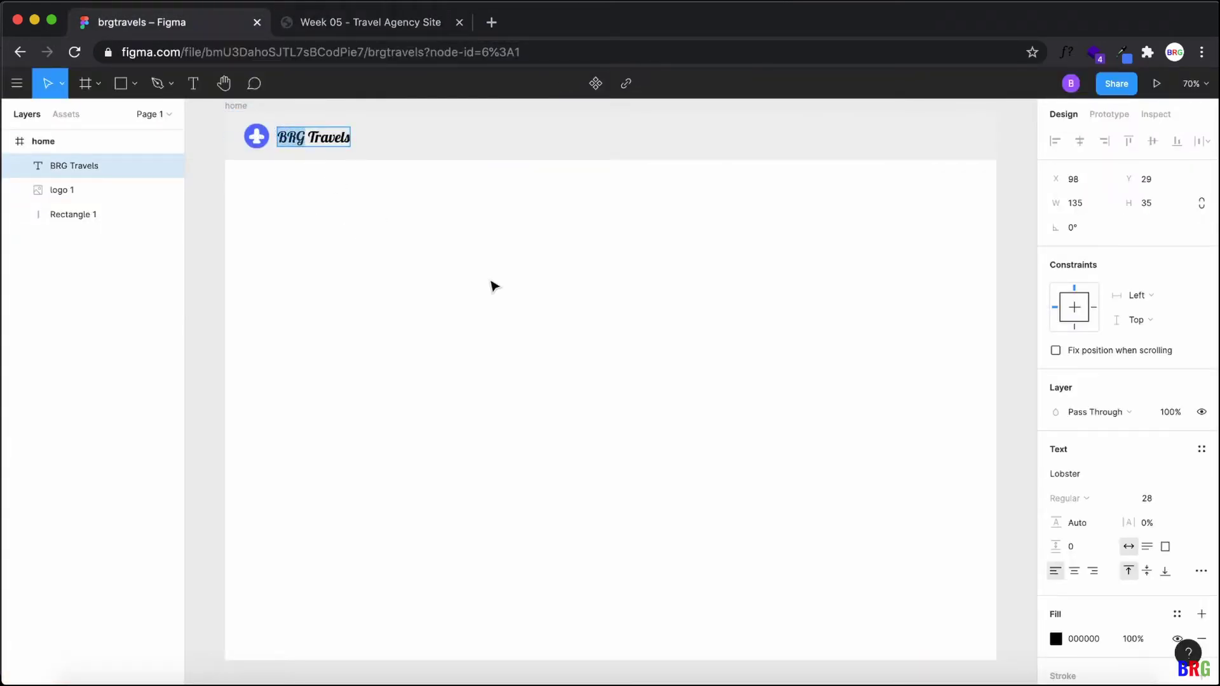
scroll(1066, 539, down, 3)
click(1057, 515)
click(1015, 333)
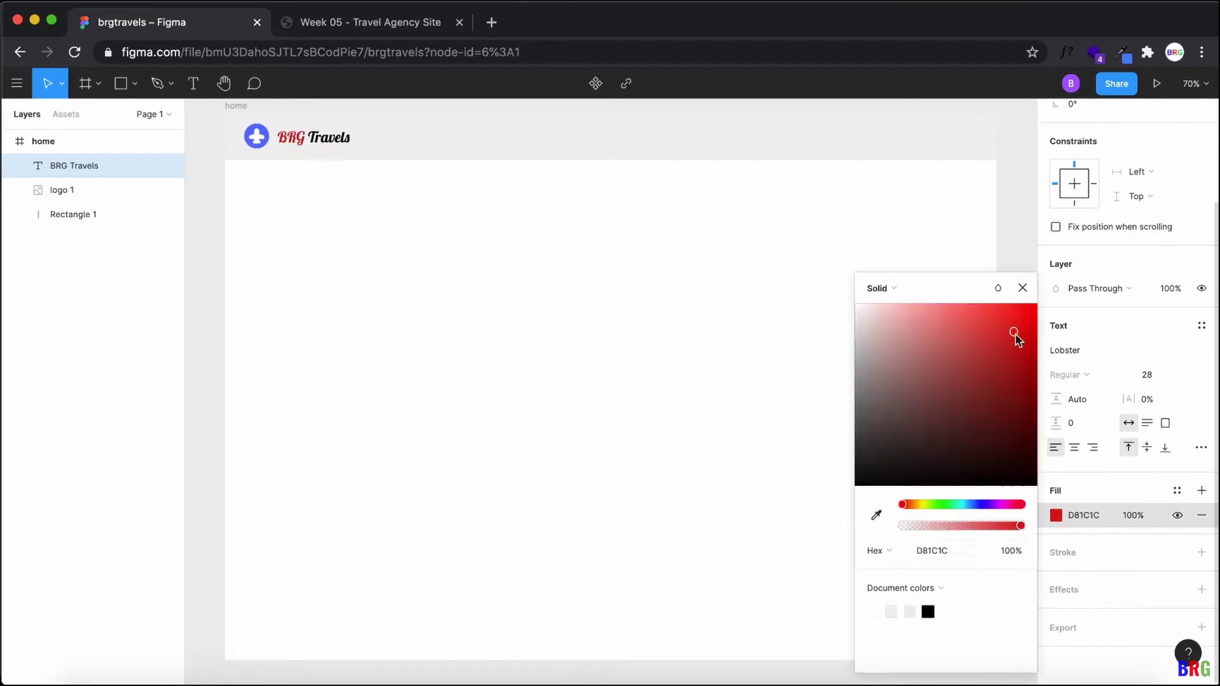
drag(1015, 332, 984, 291)
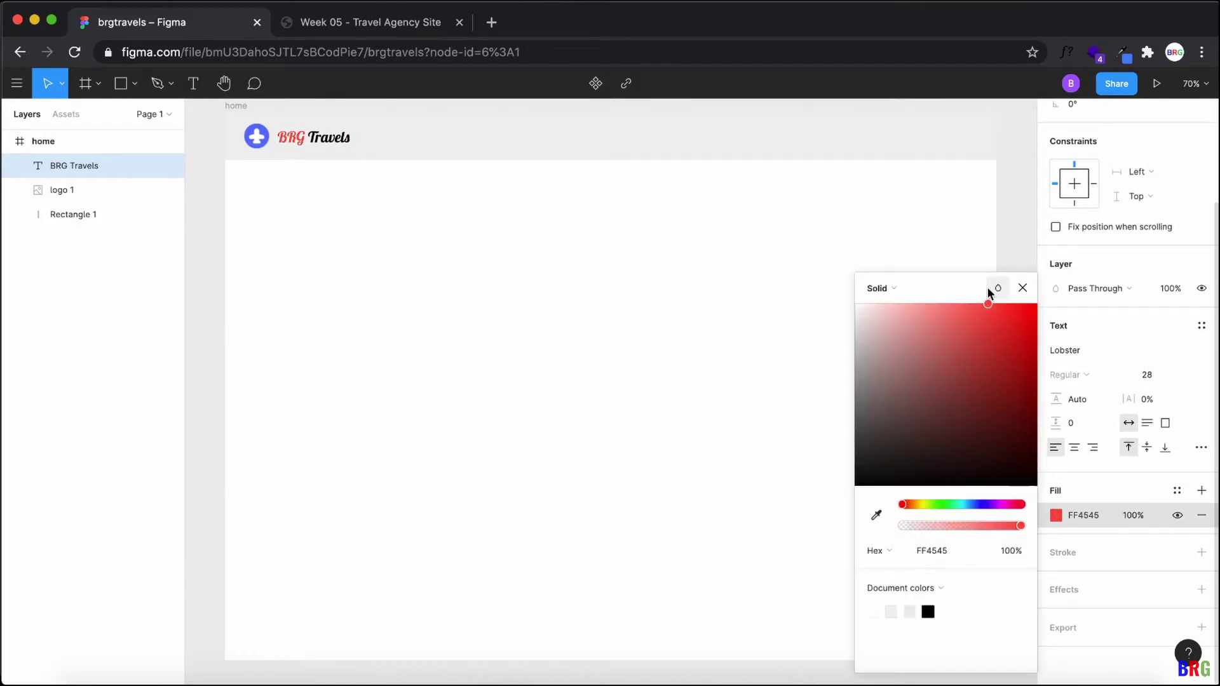
click(1023, 288)
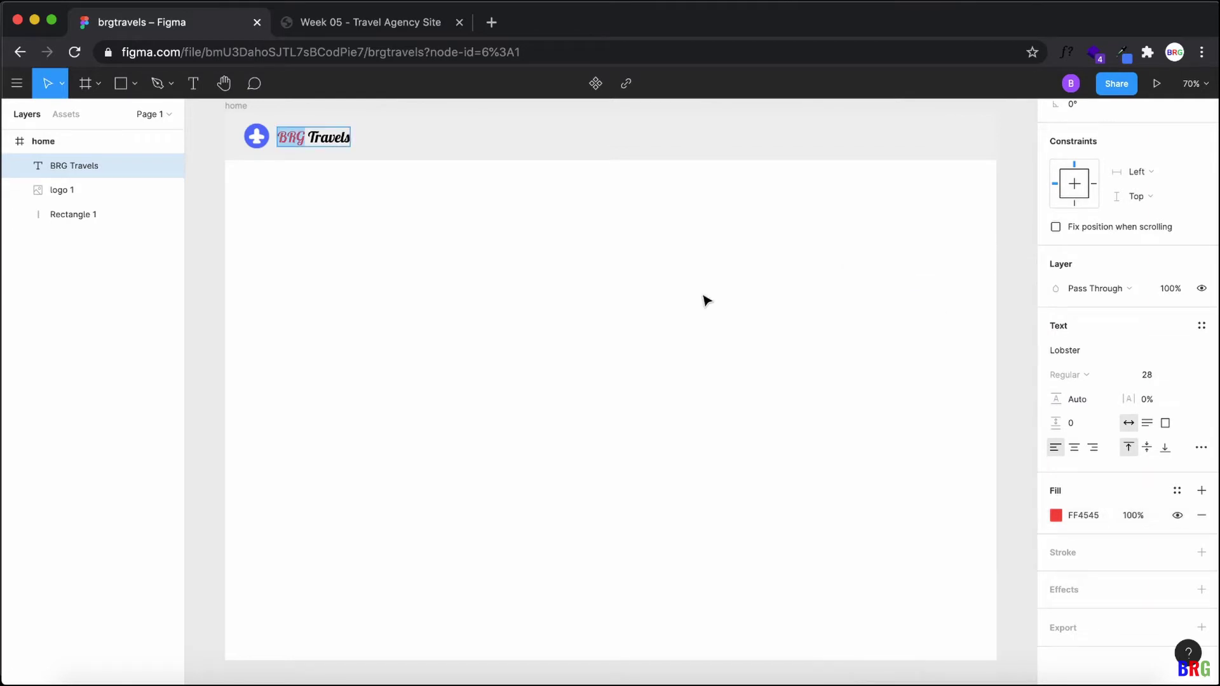
key(Escape)
click(327, 200)
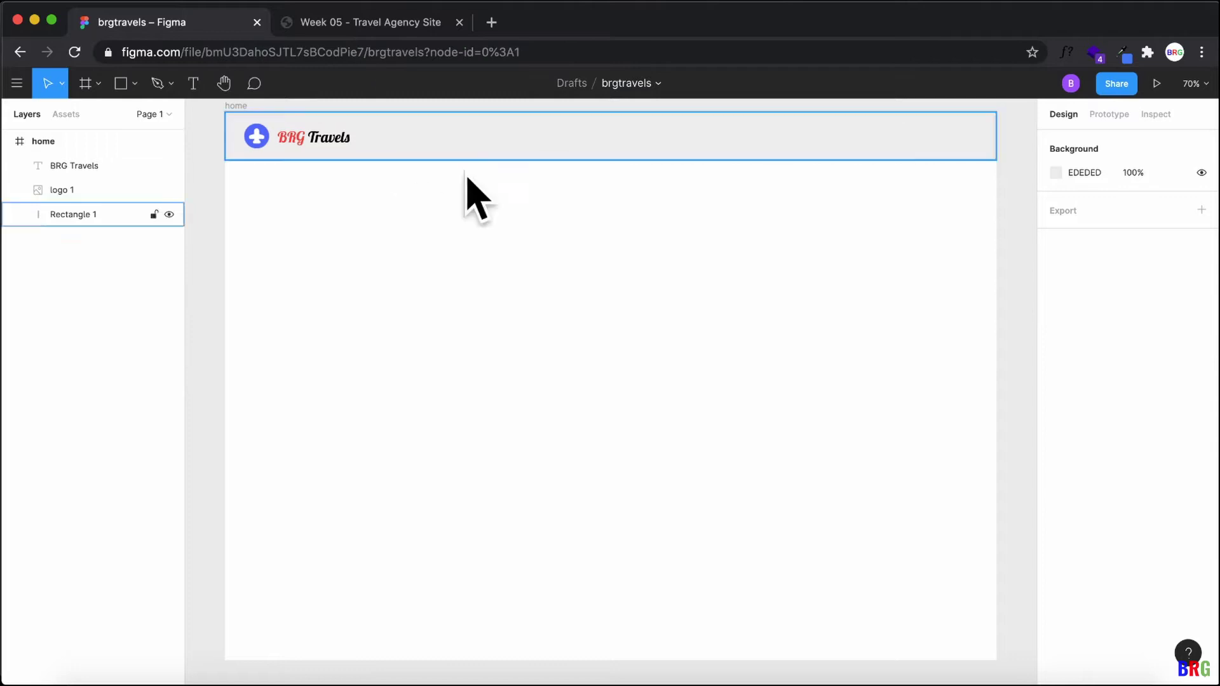
Step: Check the reference website's header, and place the image call.png in the home frame below the header at its original size
click(353, 26)
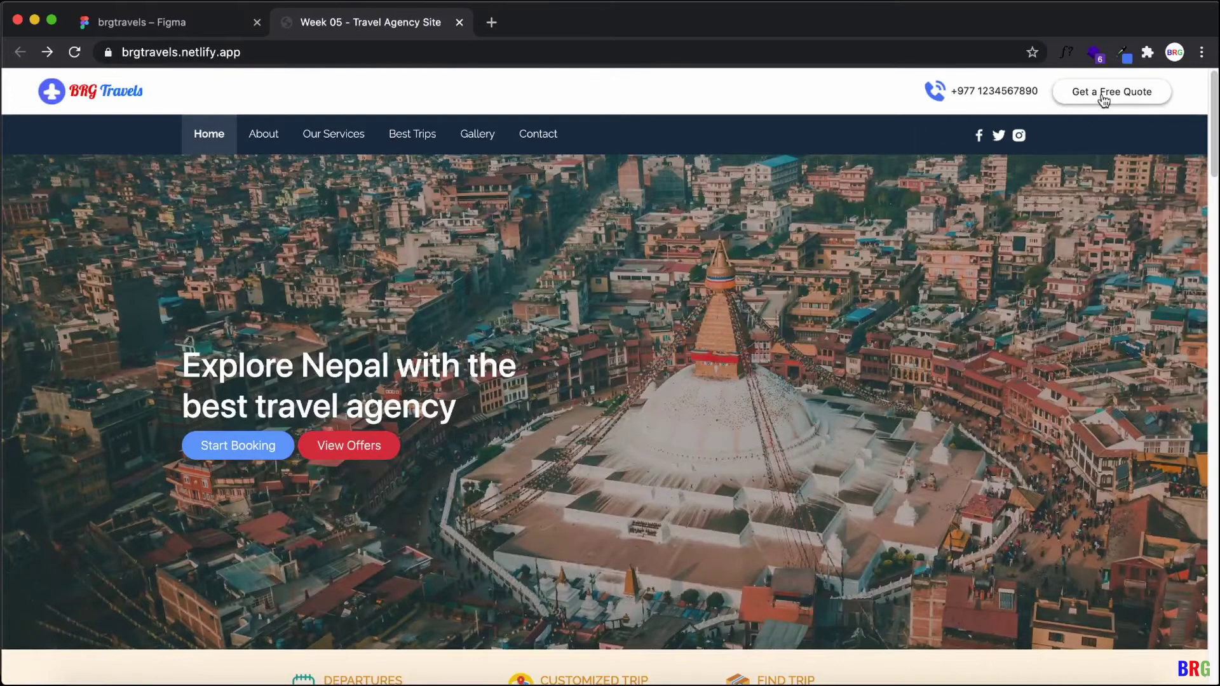
click(150, 22)
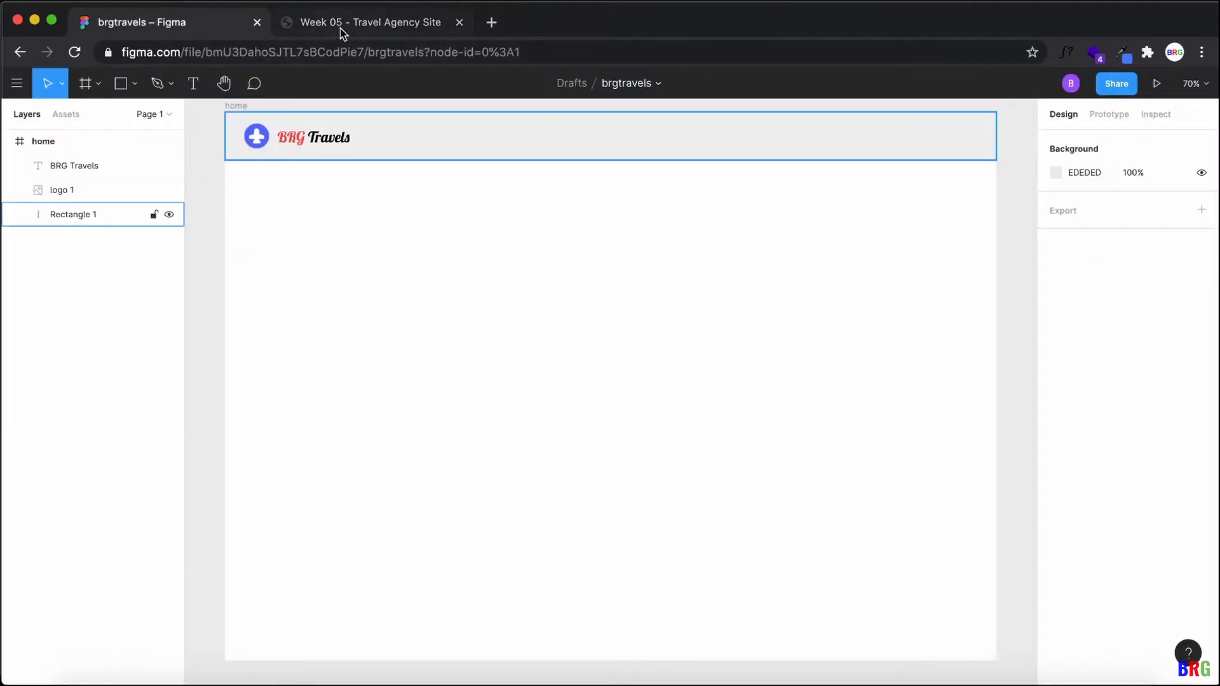
click(365, 25)
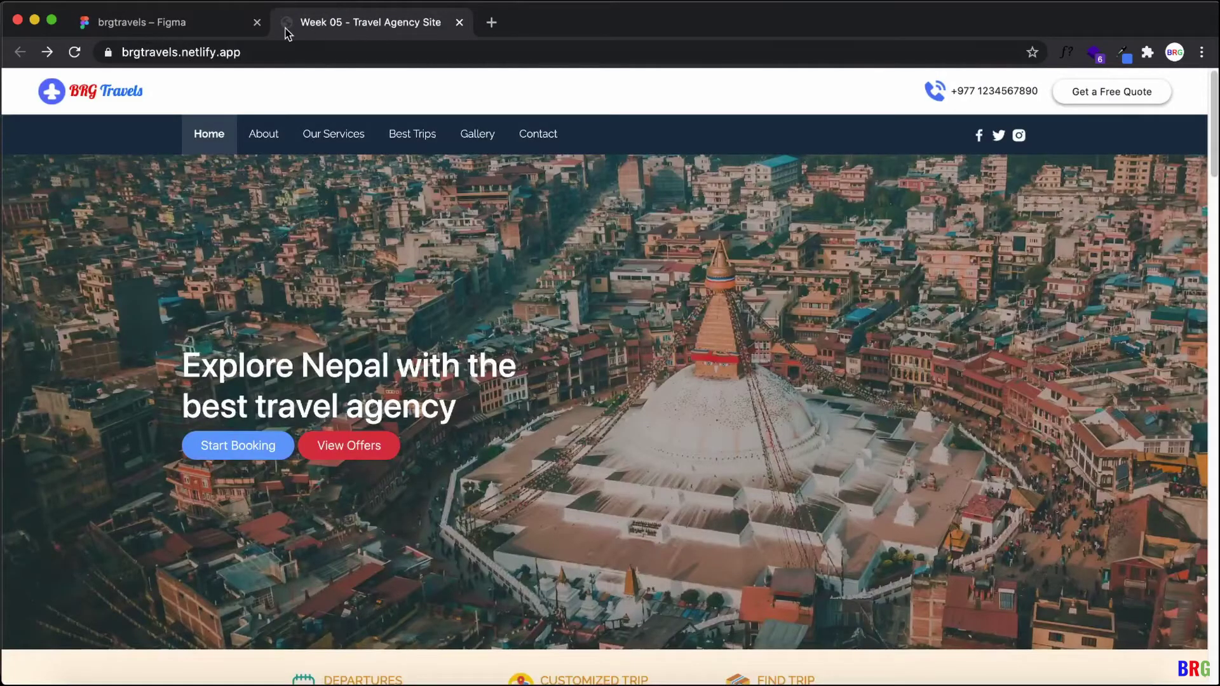
click(191, 25)
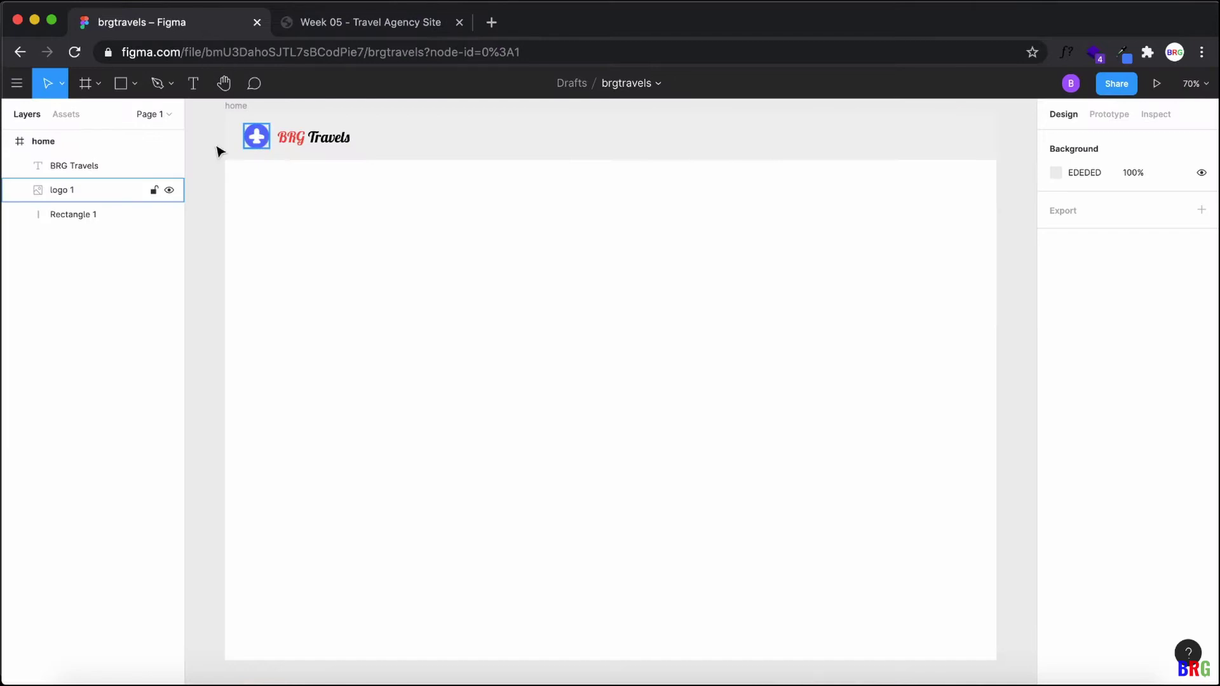
click(132, 88)
click(150, 230)
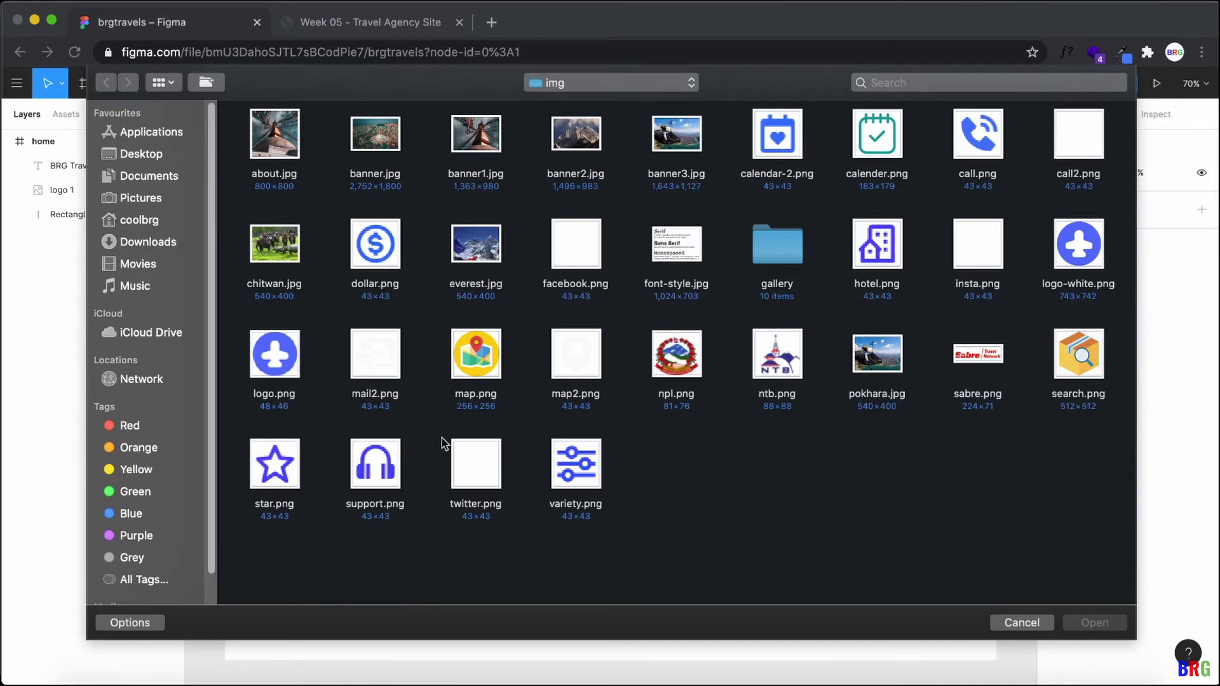
double_click(982, 141)
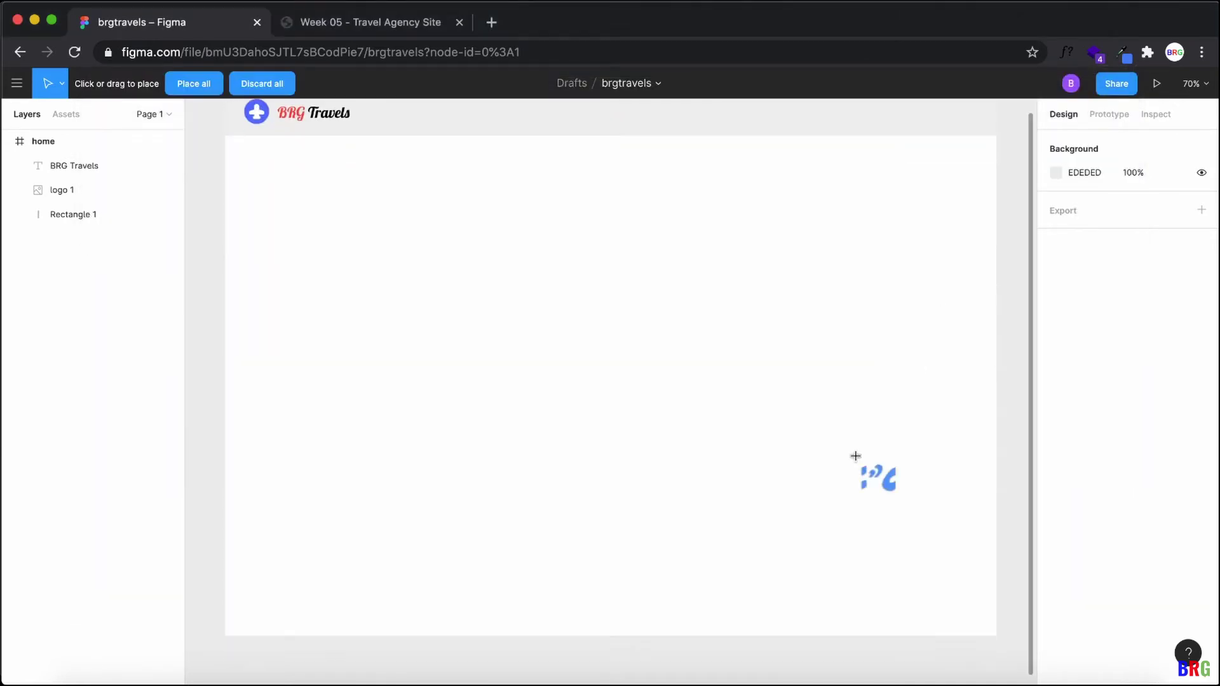
scroll(856, 456, down, 3)
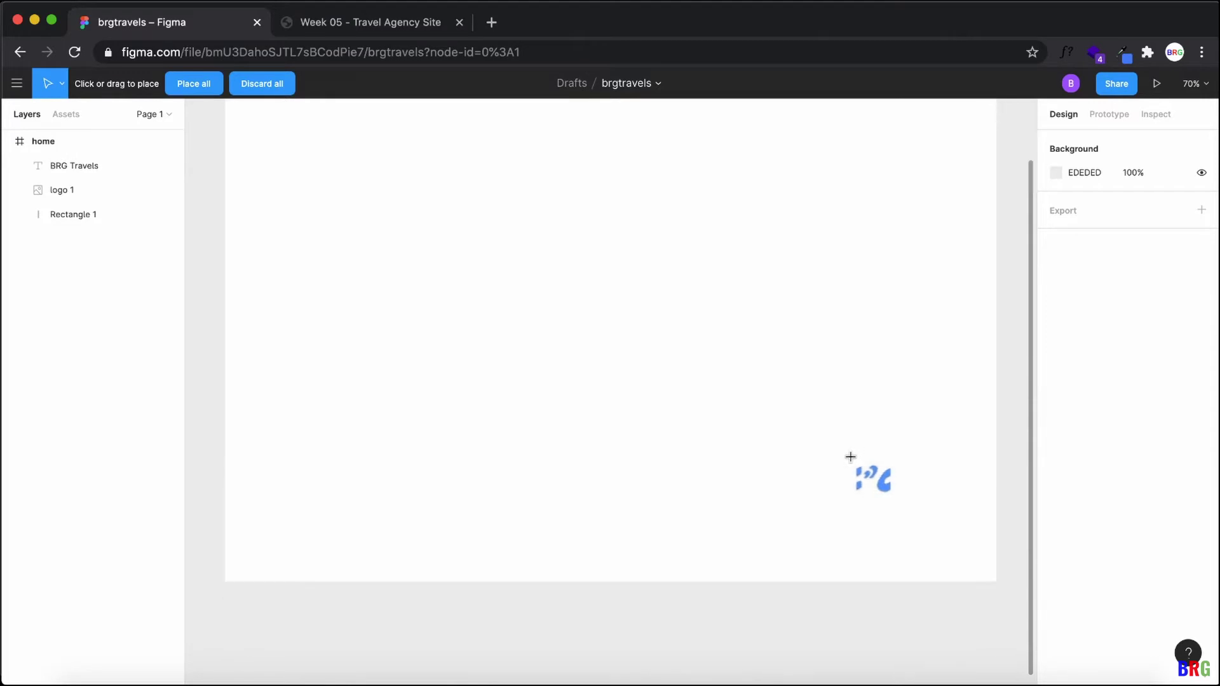
click(730, 451)
scroll(809, 483, up, 3)
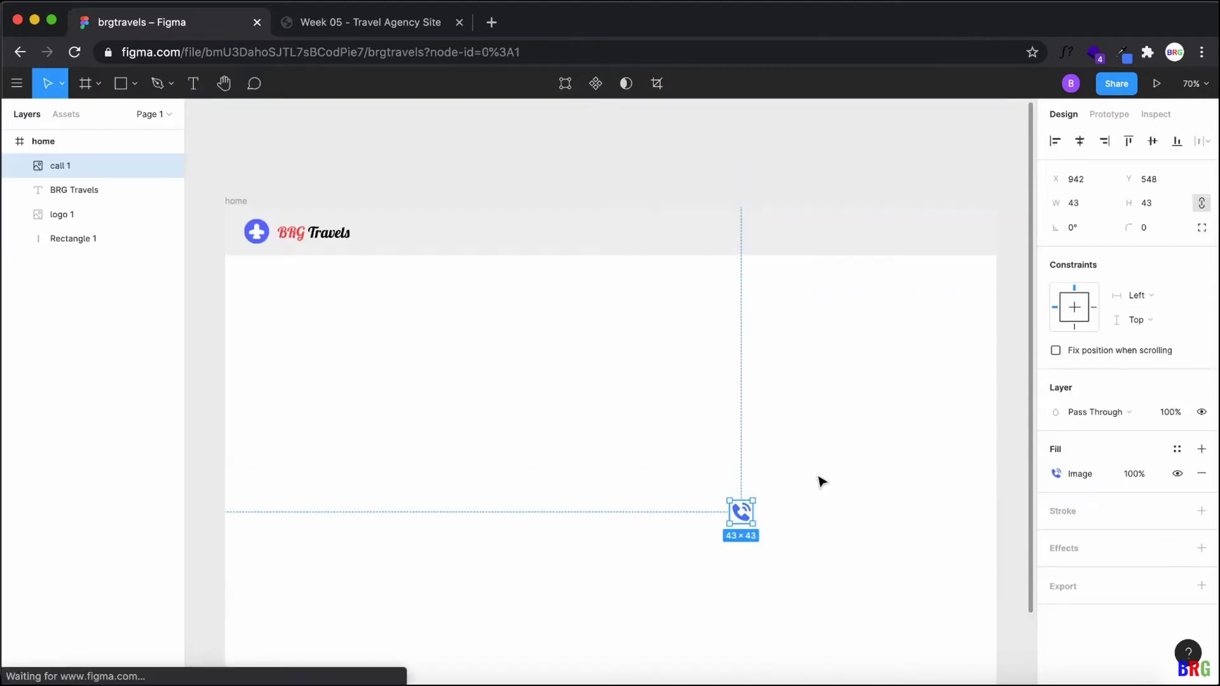
Step: Move the call icon up into the header, about two-thirds of the way across and vertically aligned with the logo
click(820, 481)
click(742, 513)
drag(747, 512, 787, 243)
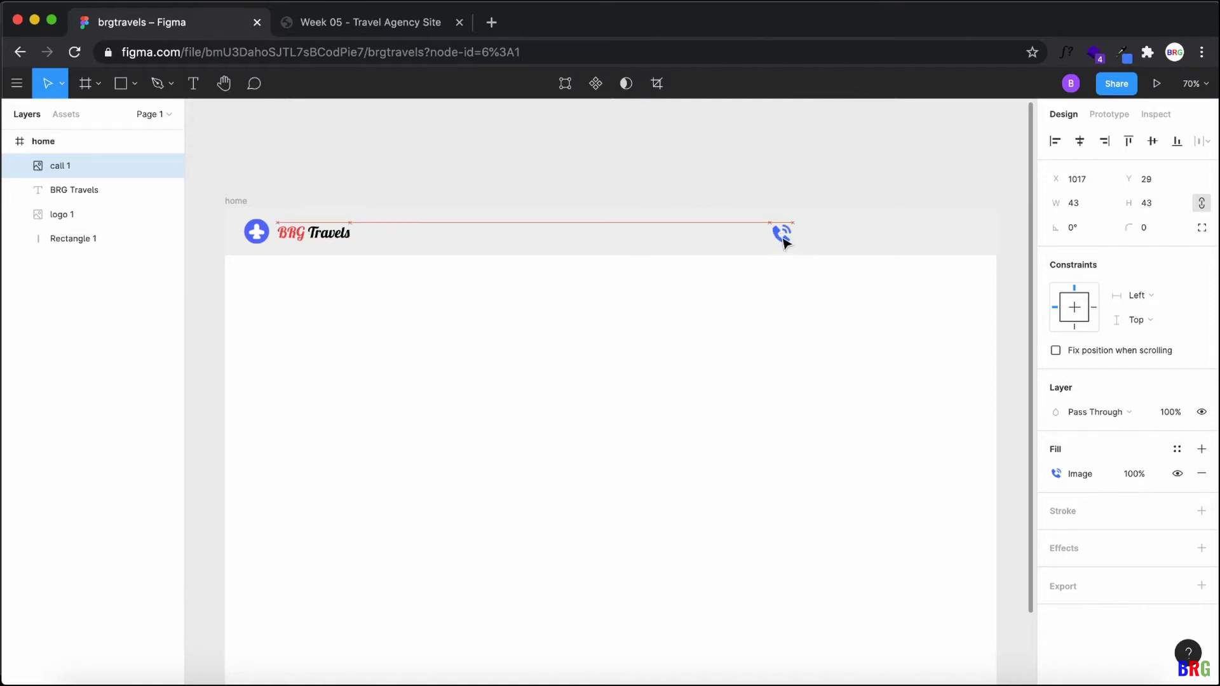
drag(785, 241, 788, 240)
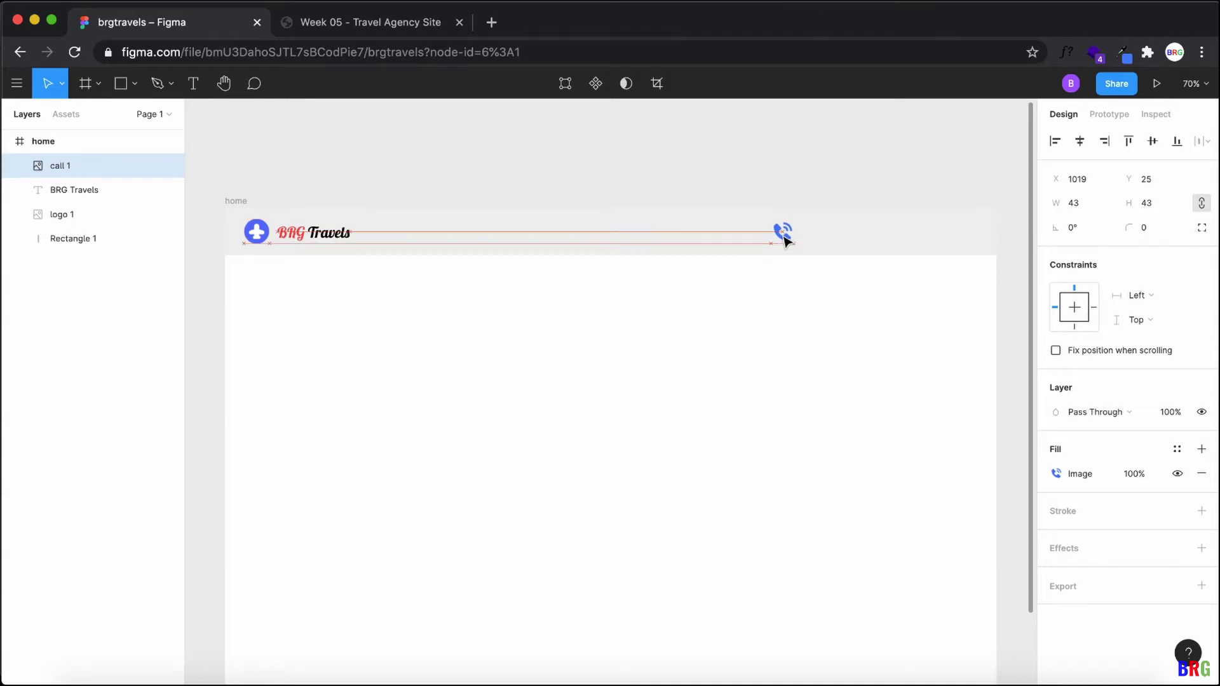
drag(786, 239, 736, 231)
click(804, 316)
click(772, 323)
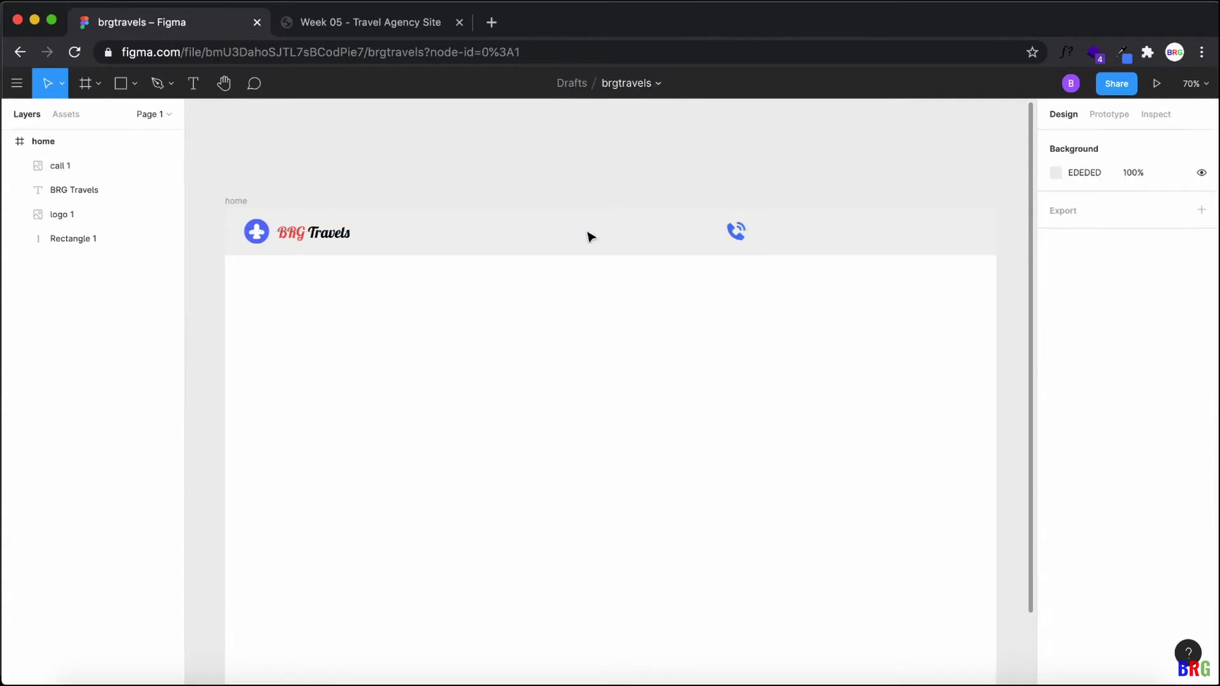
Step: Add a text with the agency's phone number in the header, directly to the right of the call icon
click(357, 22)
click(204, 29)
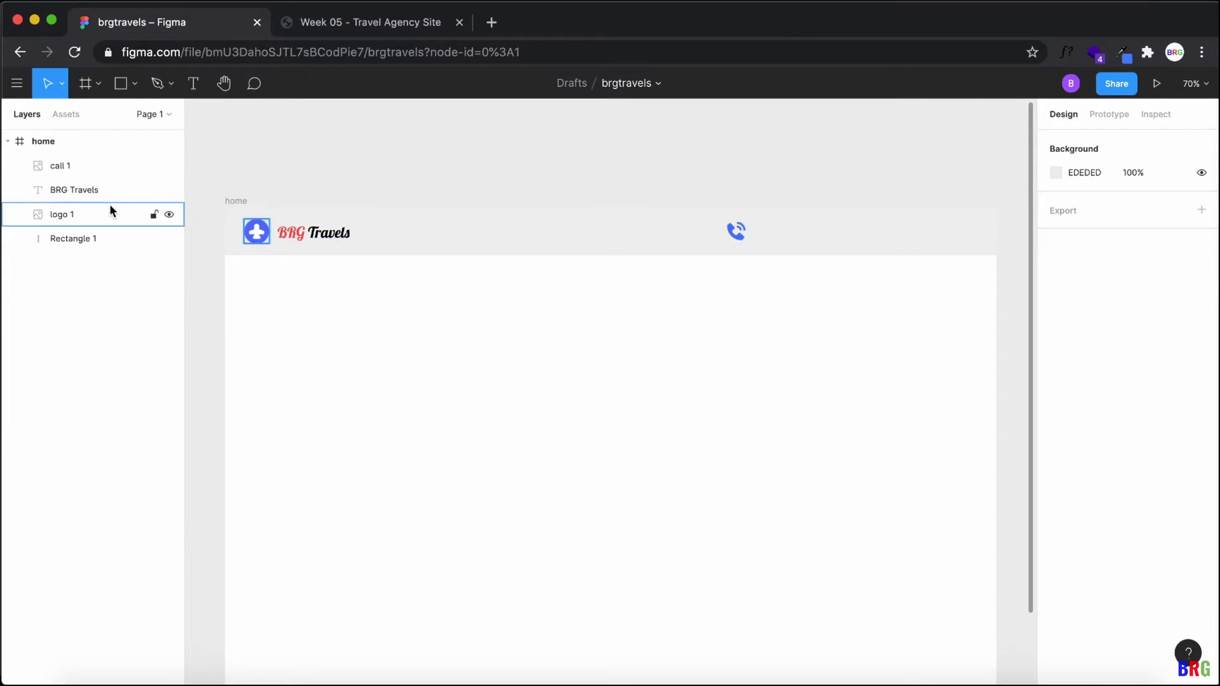
click(195, 84)
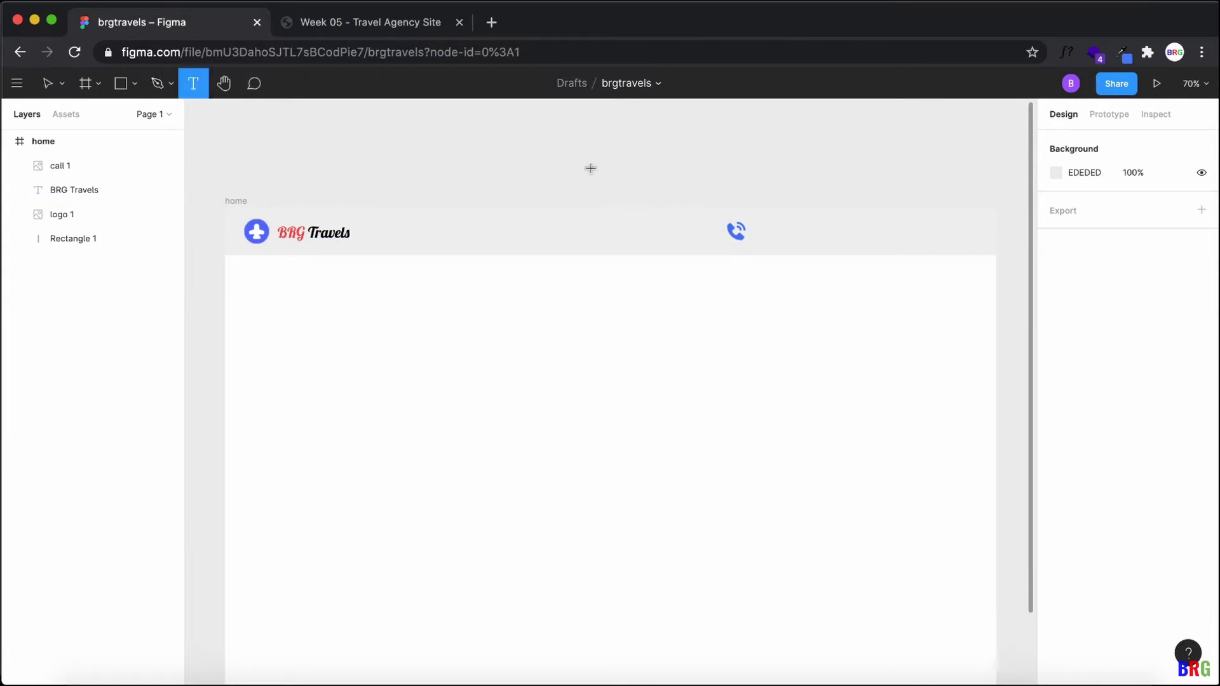
click(756, 231)
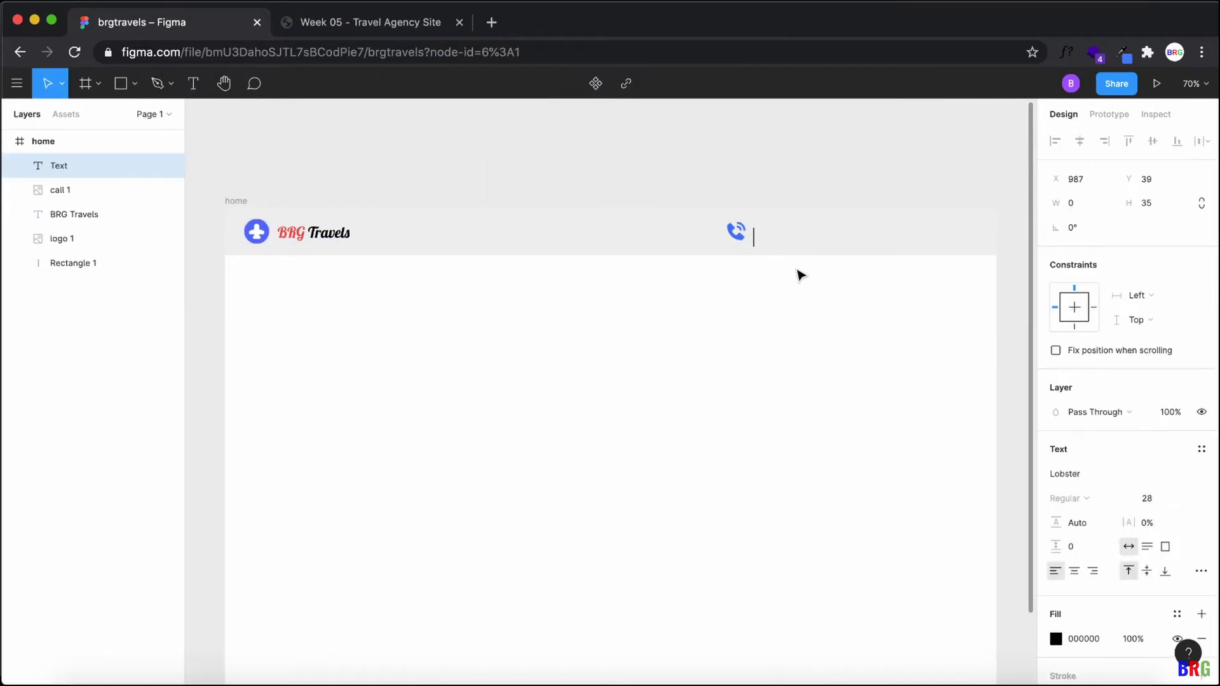
text(+977 1)
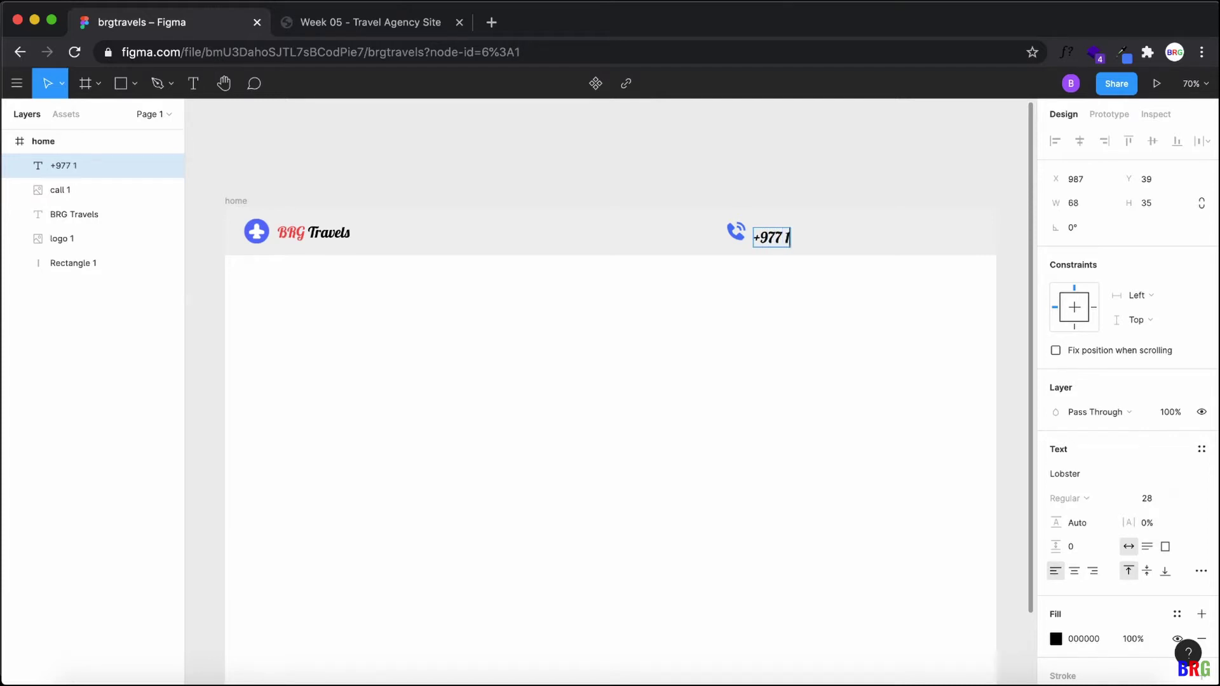
text(23456)
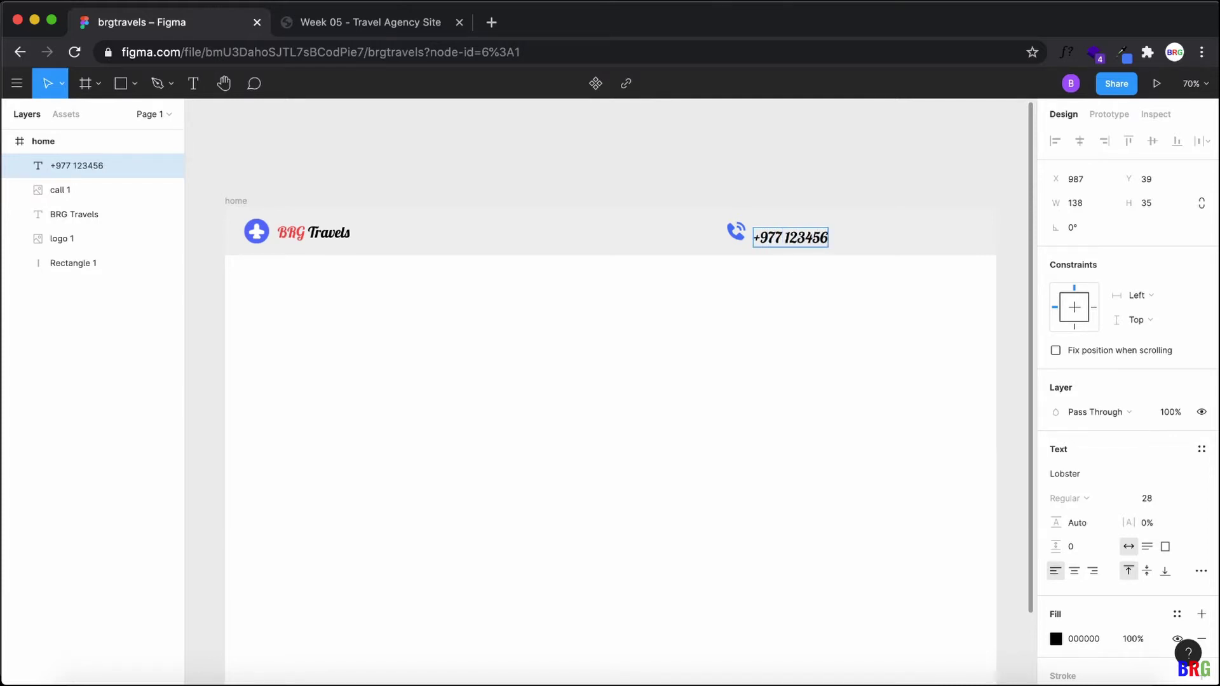
text(9870)
Step: Set the header's phone number text to Roboto, size 18, and align it vertically beside the call icon
key(super+a)
click(1118, 474)
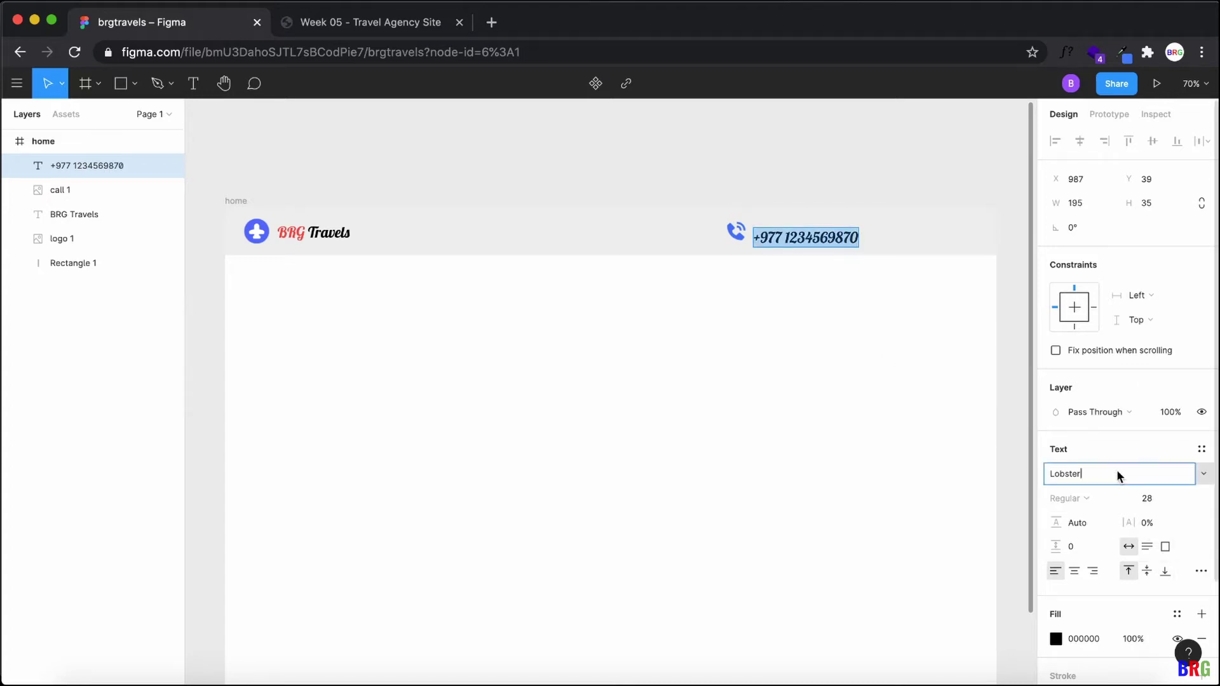
key(Return)
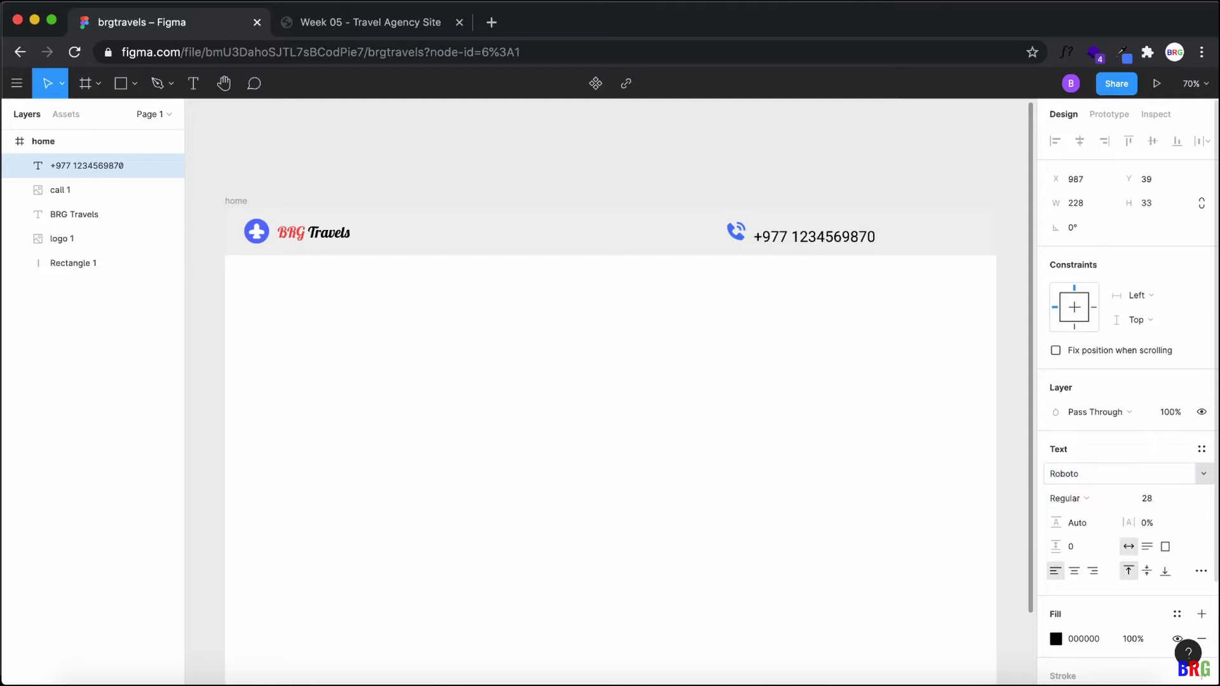
click(1189, 499)
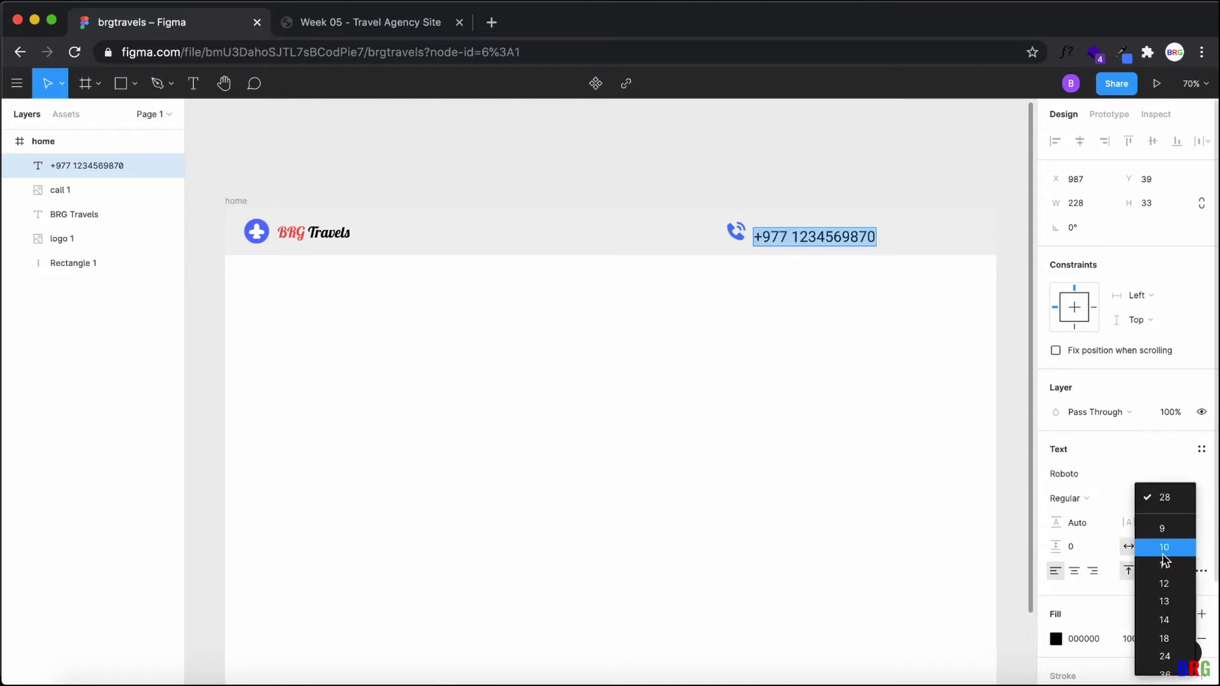
click(1172, 635)
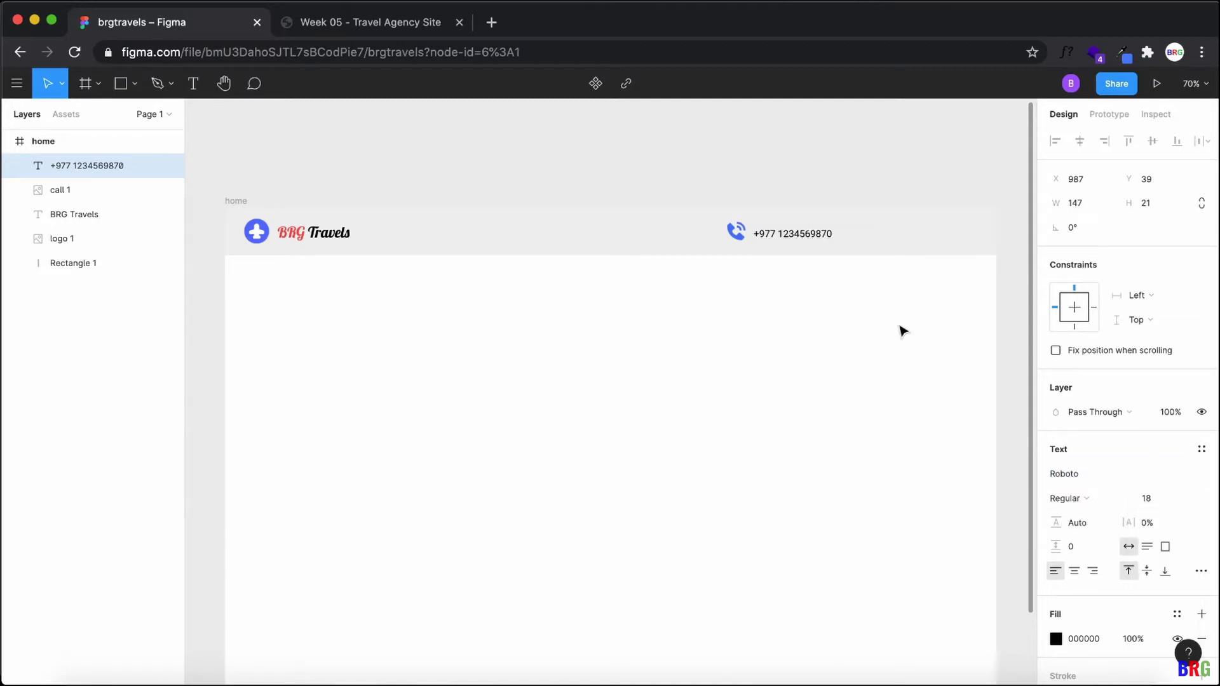
key(Escape)
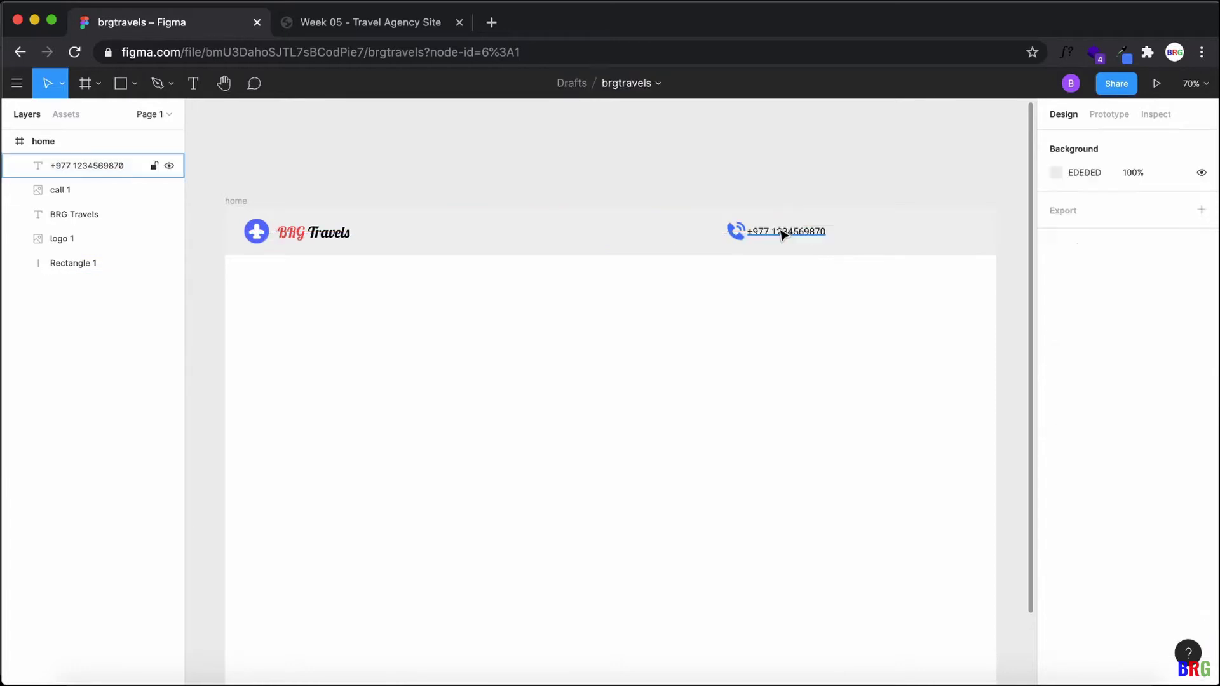
drag(791, 235, 786, 233)
click(793, 319)
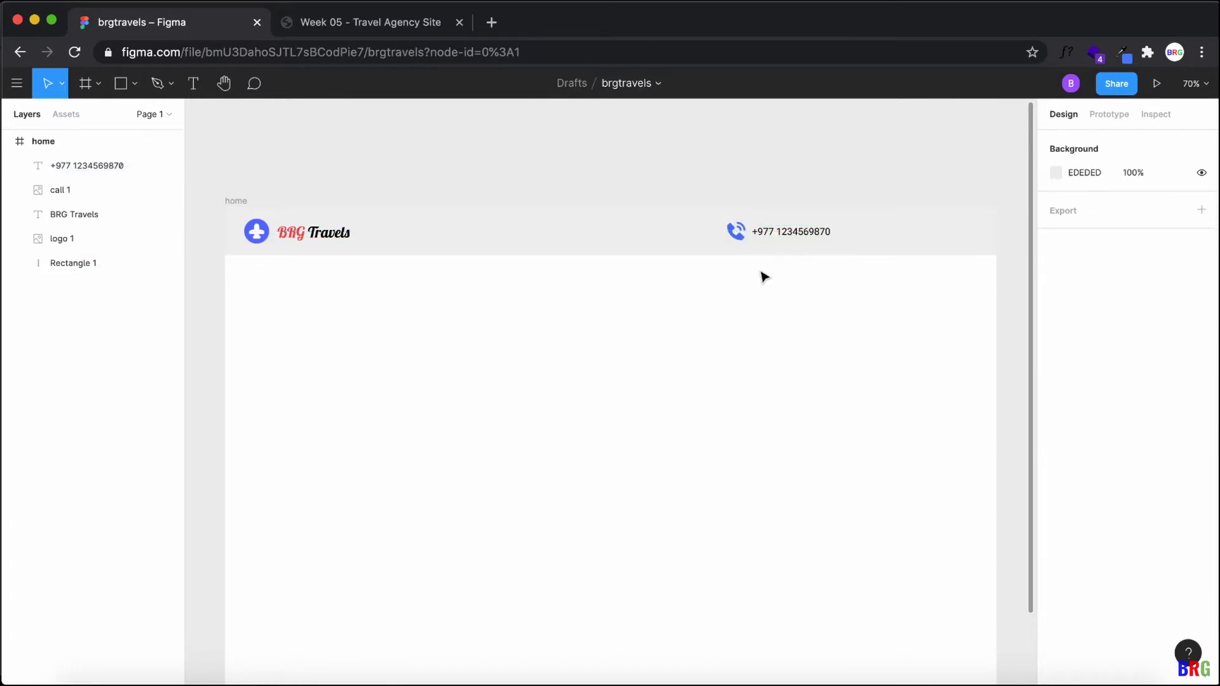
Step: Check the reference website's header, and draw a rectangle of about 236 × 46 to the right of the phone number
click(365, 21)
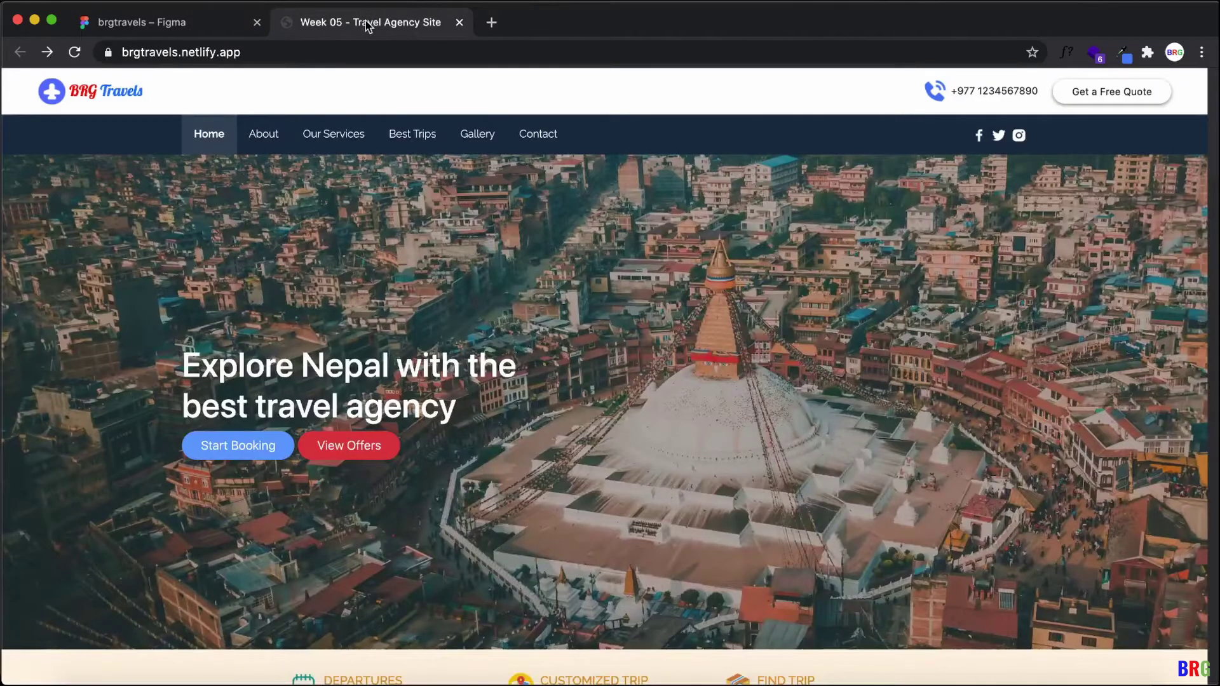
click(202, 20)
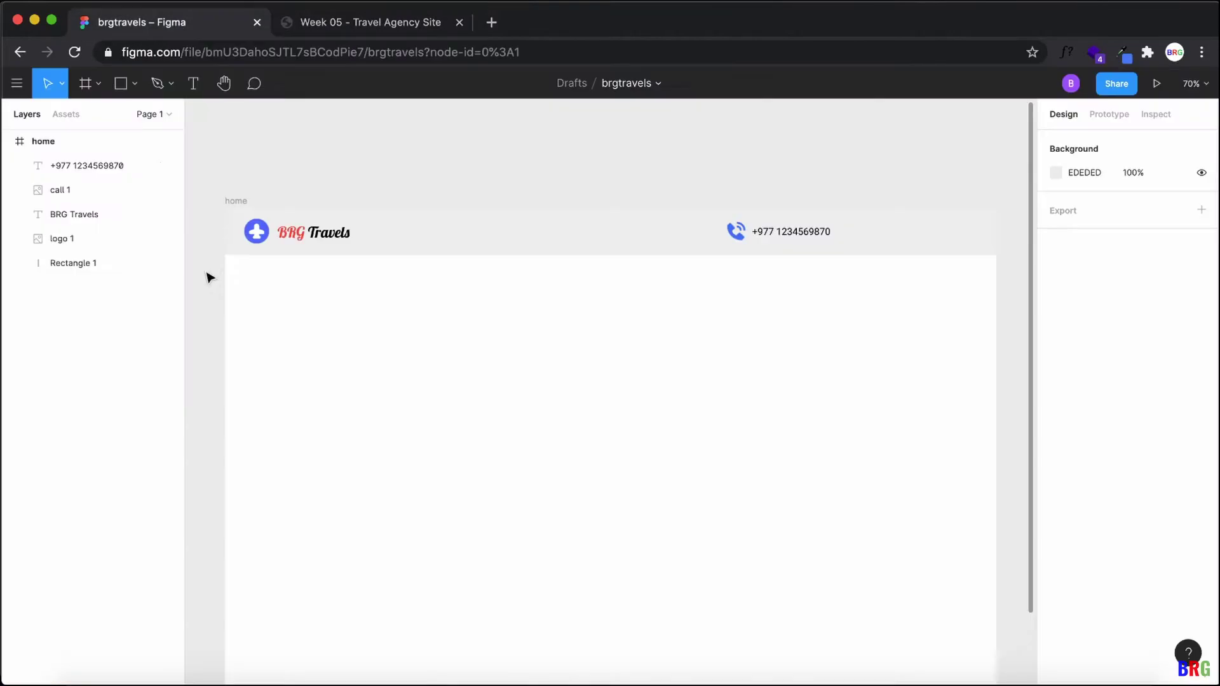
click(134, 84)
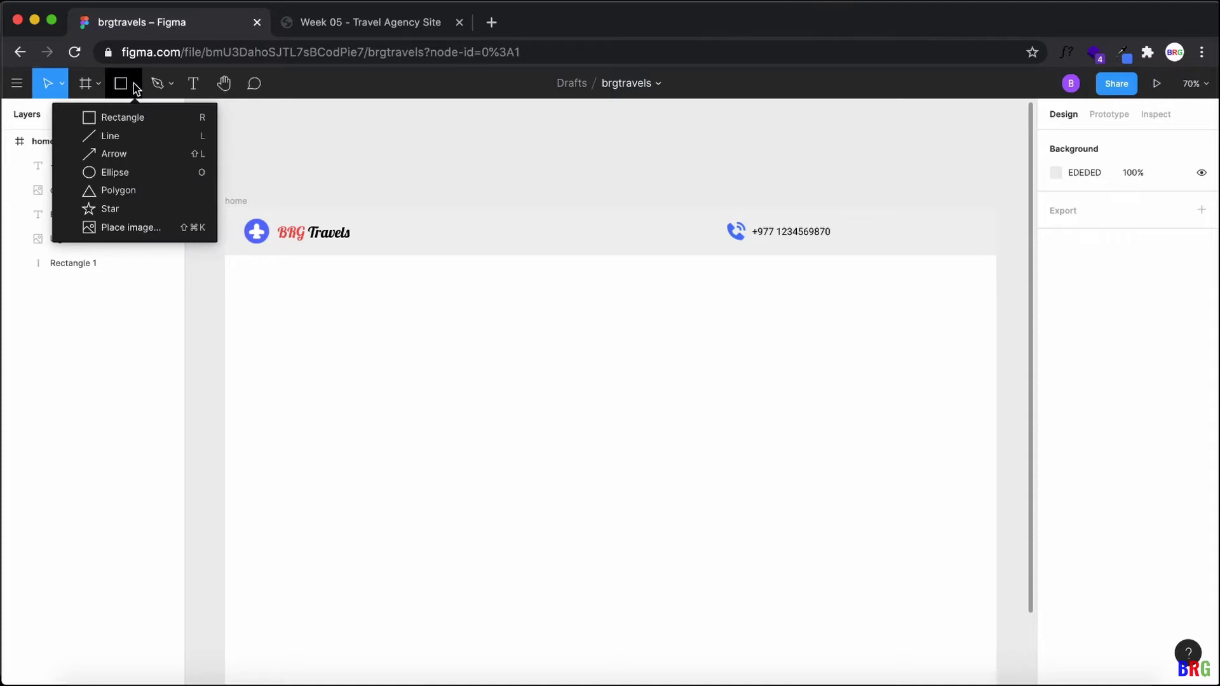
click(140, 125)
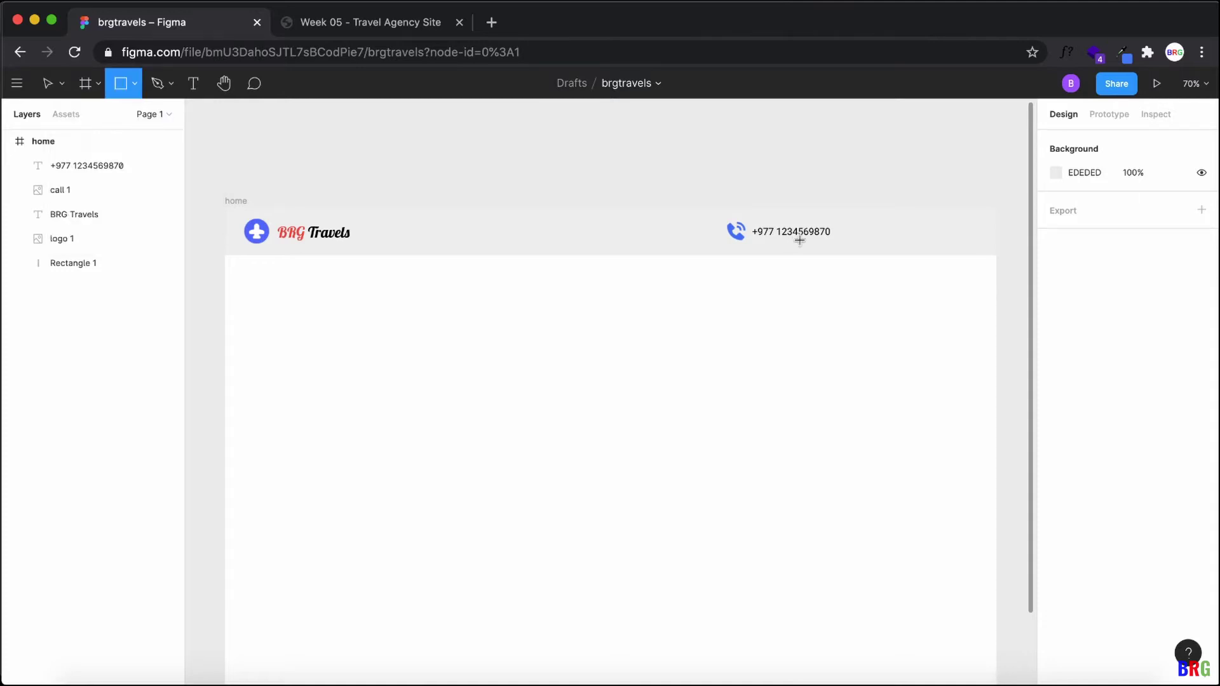
drag(855, 224, 920, 217)
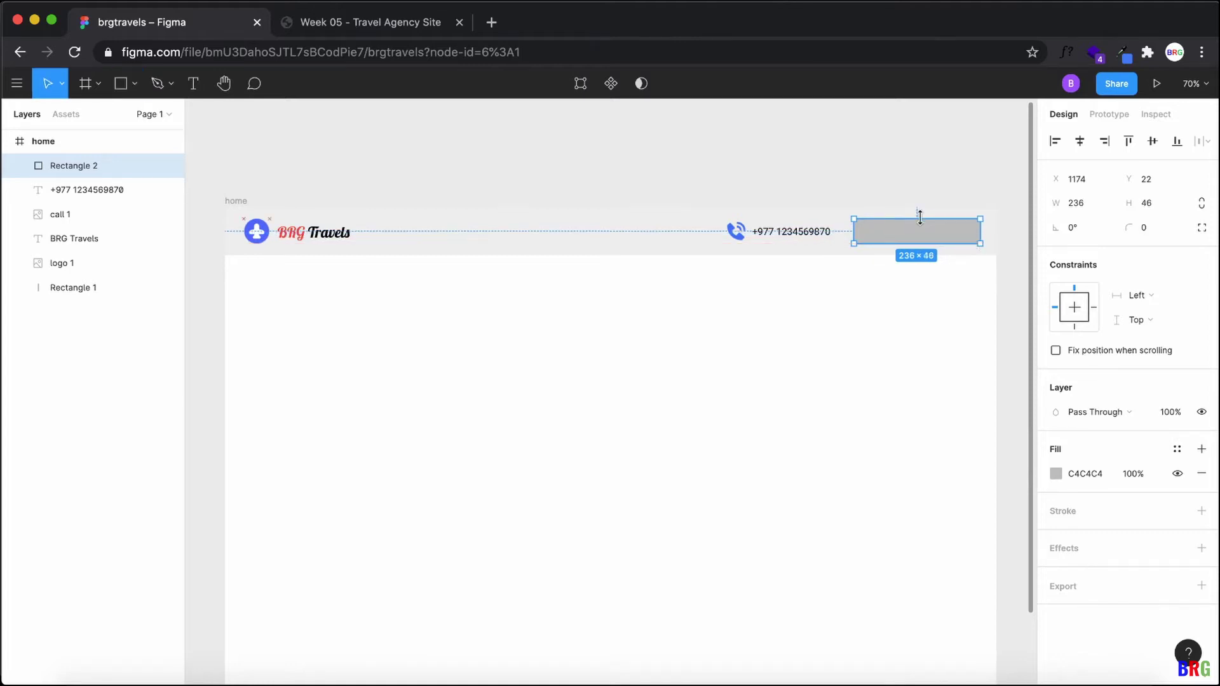
Step: Fill the new header rectangle with white, FFFFFF
click(908, 349)
click(957, 240)
click(1056, 474)
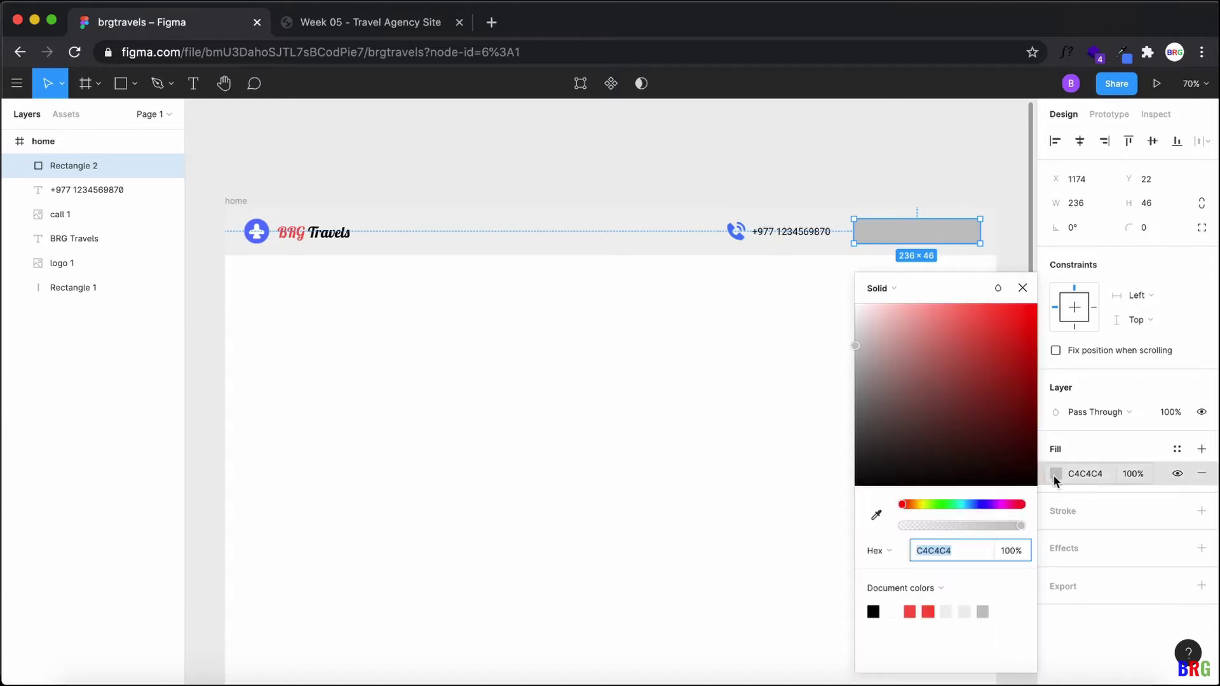
text(FFFFFF)
key(Return)
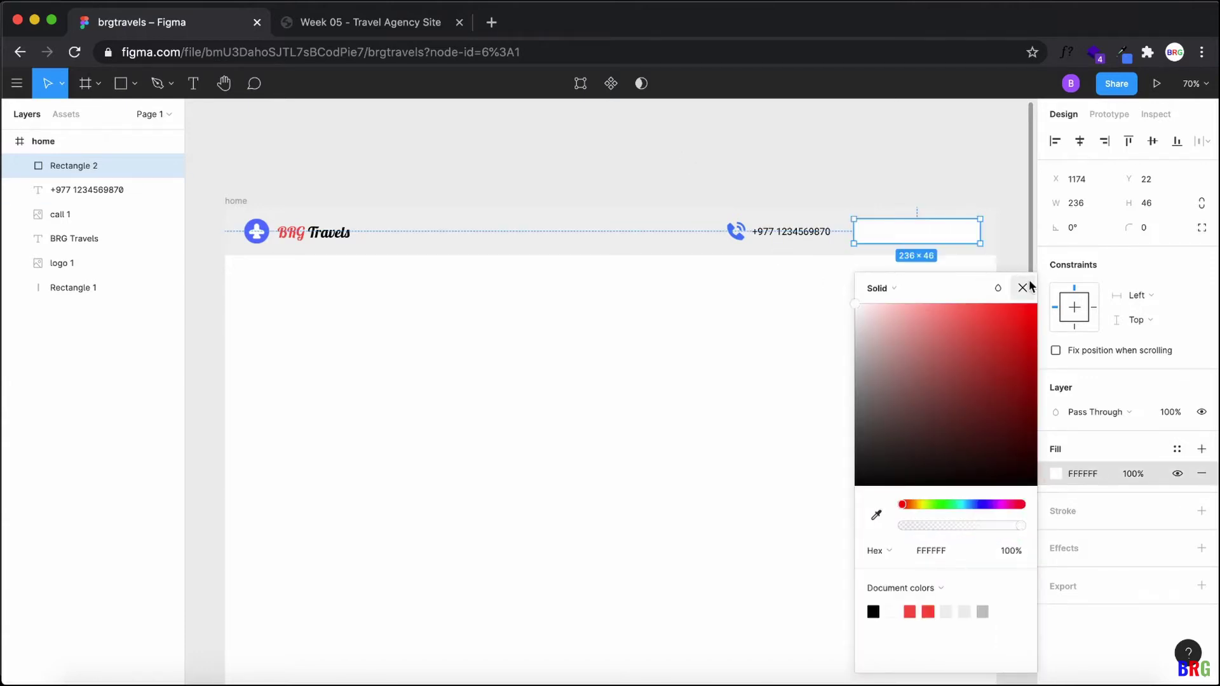
click(1012, 262)
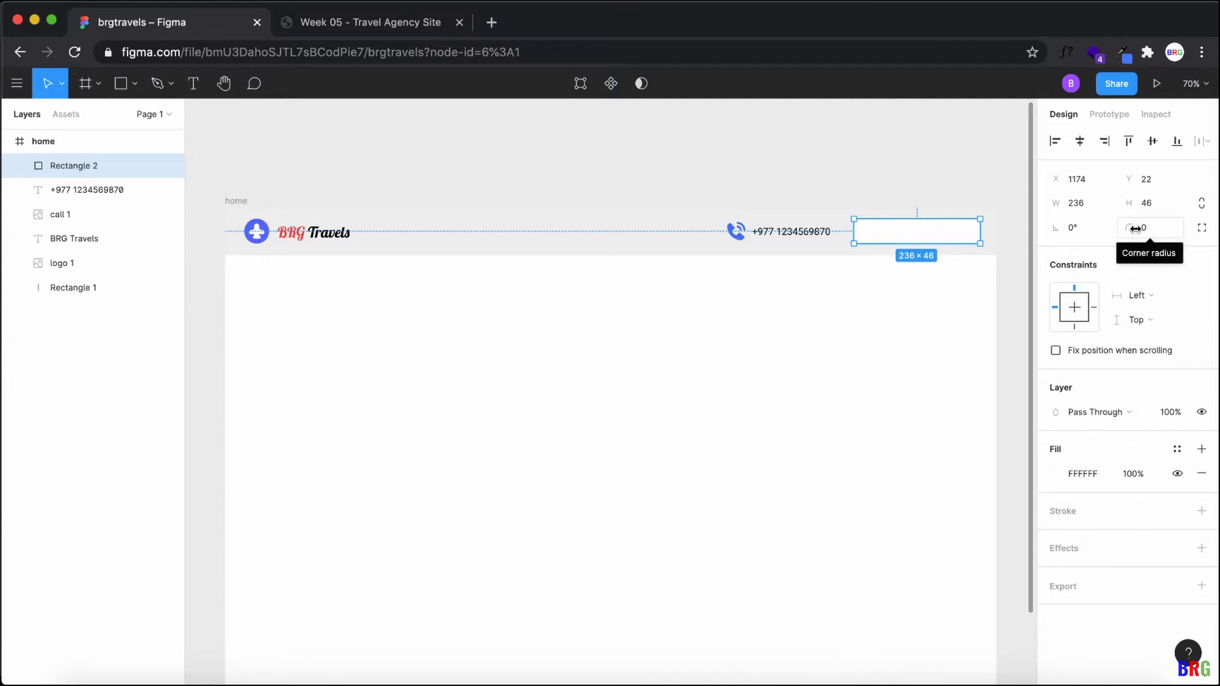
Step: Try a corner radius of 12 on the white rectangle against the reference website's button, and reset the radius to 0
drag(1142, 230, 99, 220)
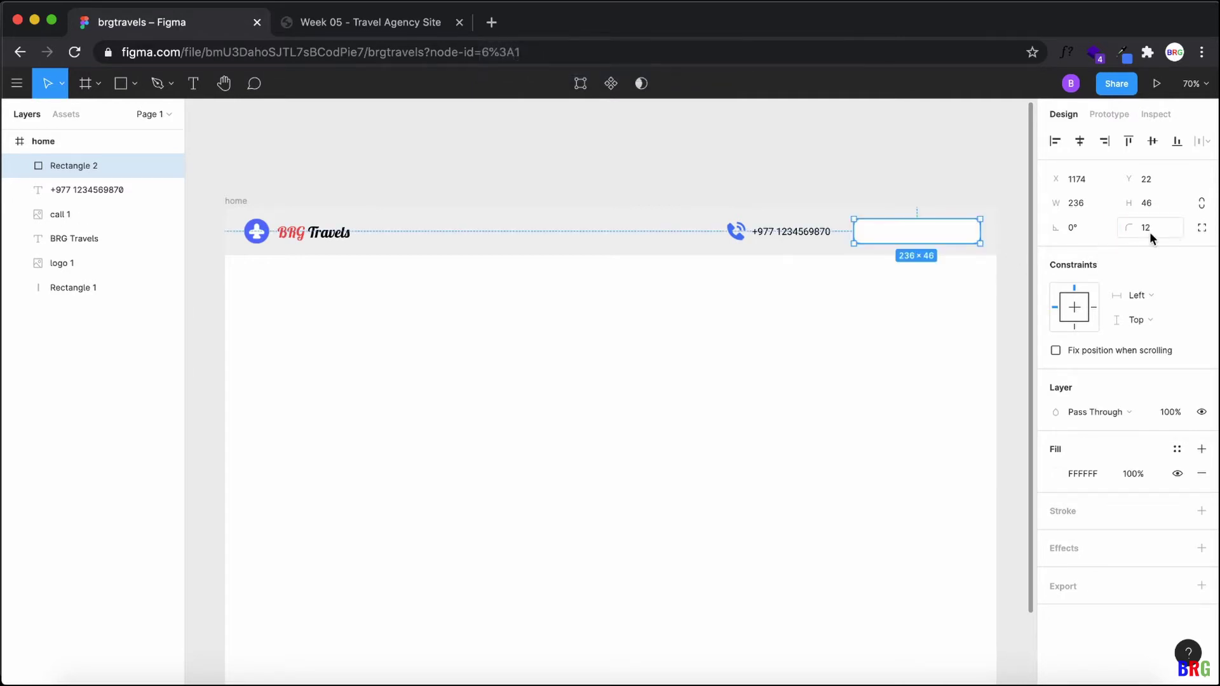
click(389, 21)
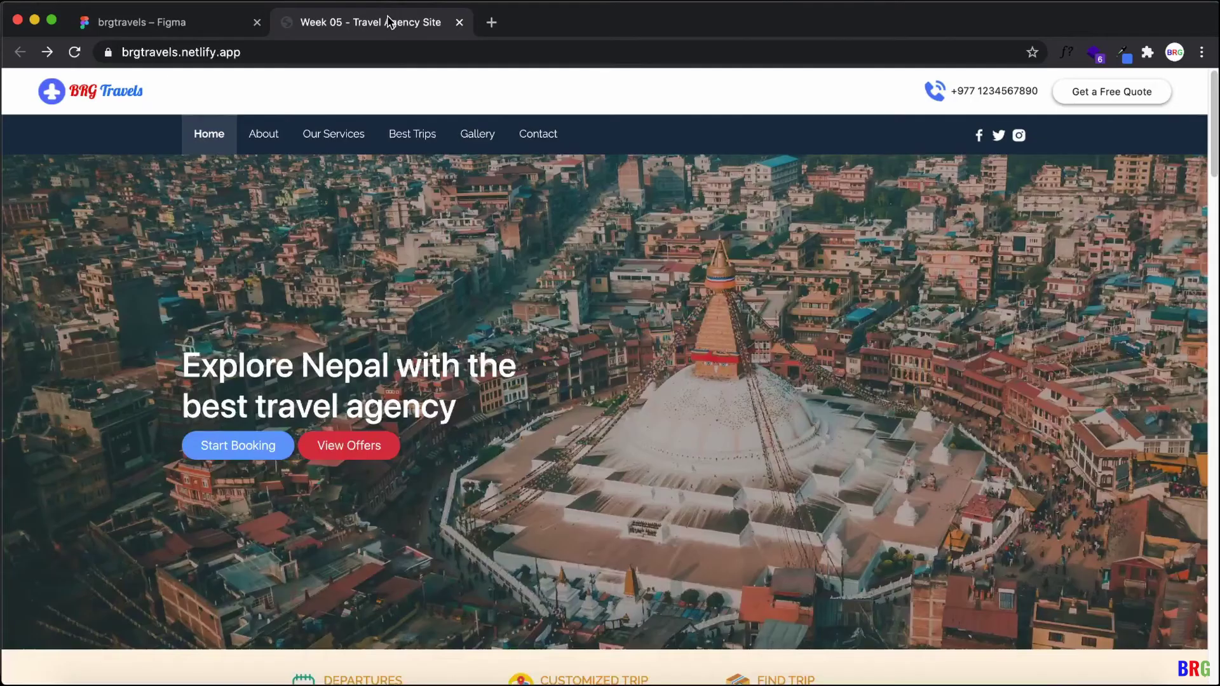
click(175, 21)
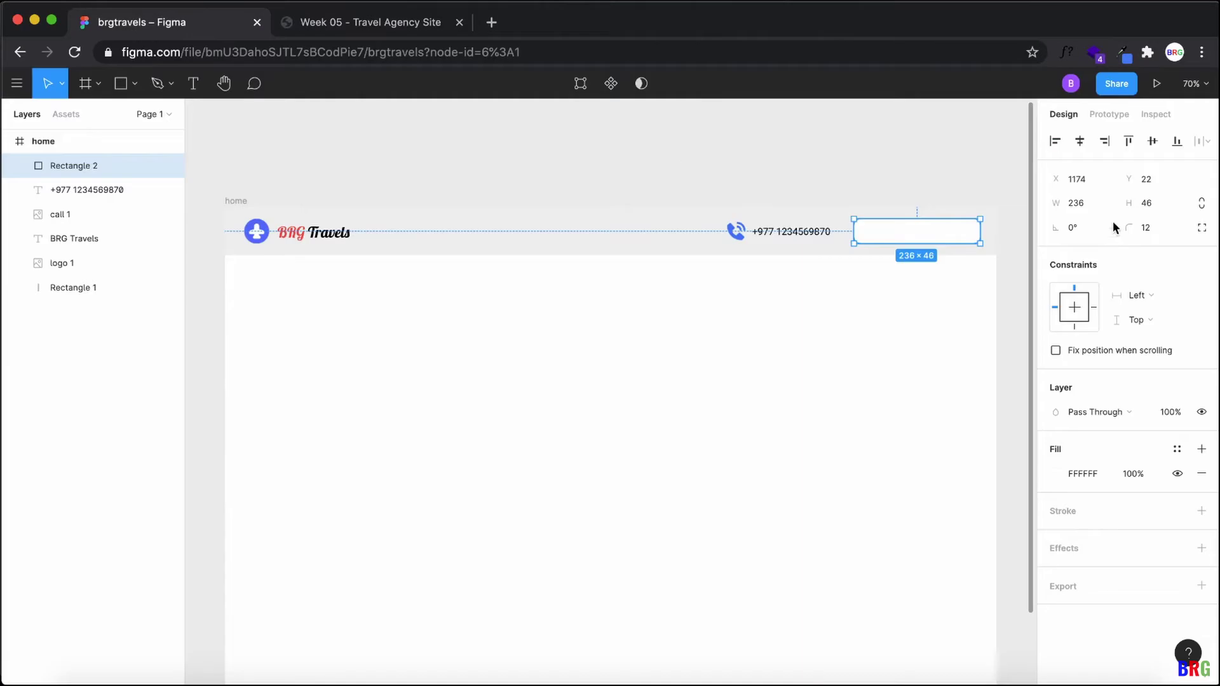
click(1150, 233)
text(0)
key(Return)
Step: Round the white header rectangle's corners directly on the canvas to a radius of 23, giving it fully rounded ends
click(935, 270)
click(929, 240)
scroll(953, 321, up, 5)
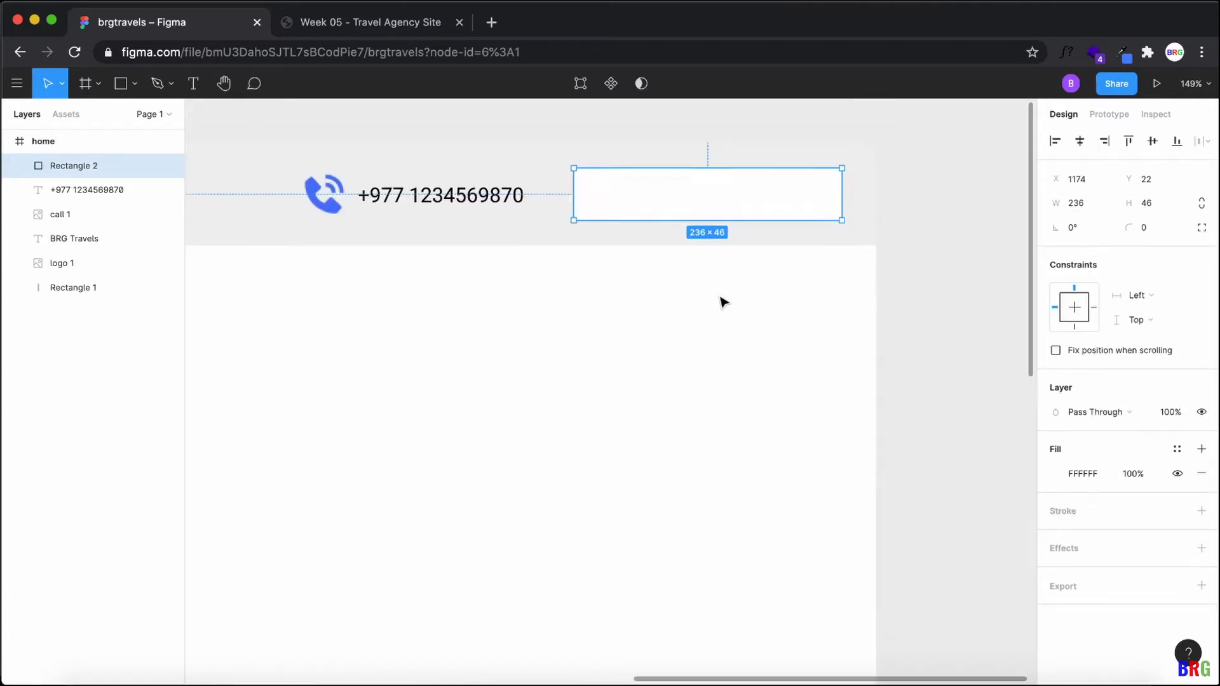
scroll(710, 311, up, 5)
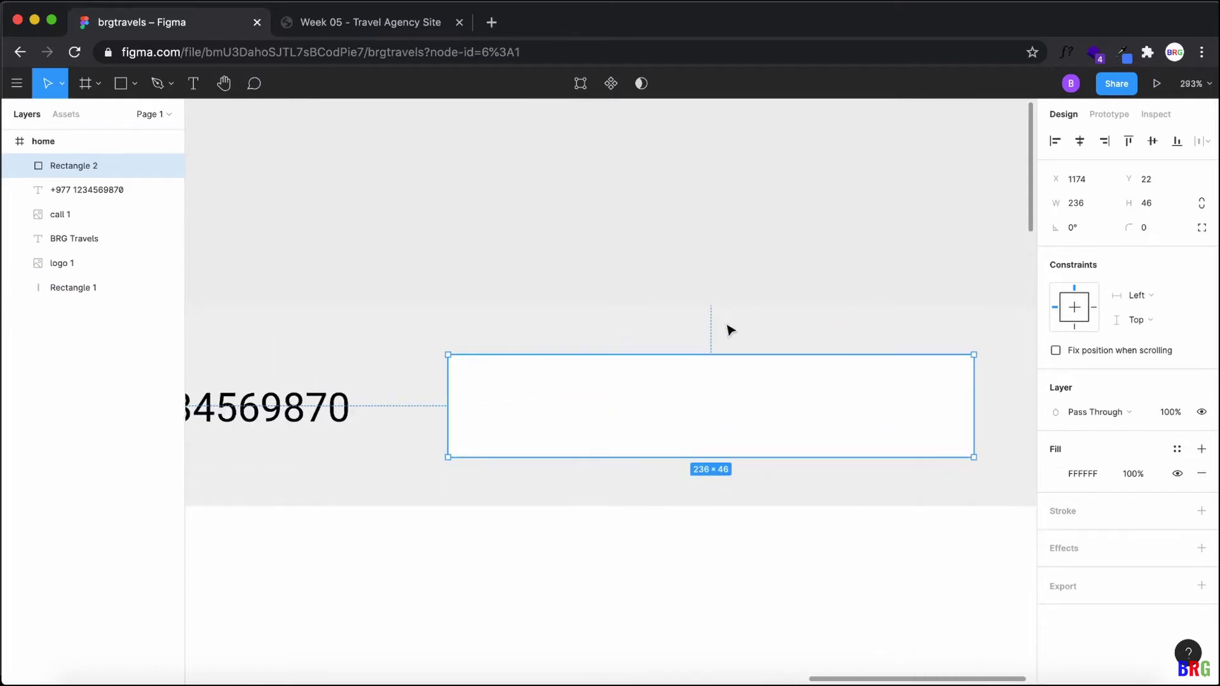
click(831, 555)
click(968, 453)
scroll(969, 453, up, 1)
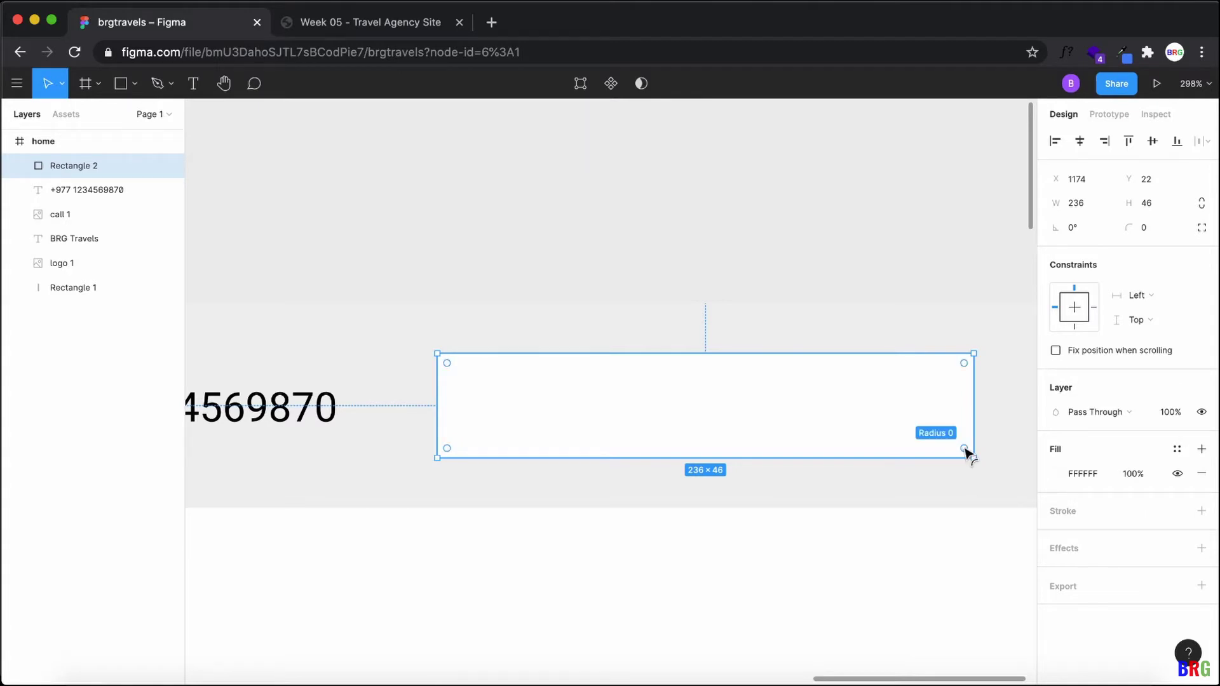
drag(965, 445, 869, 428)
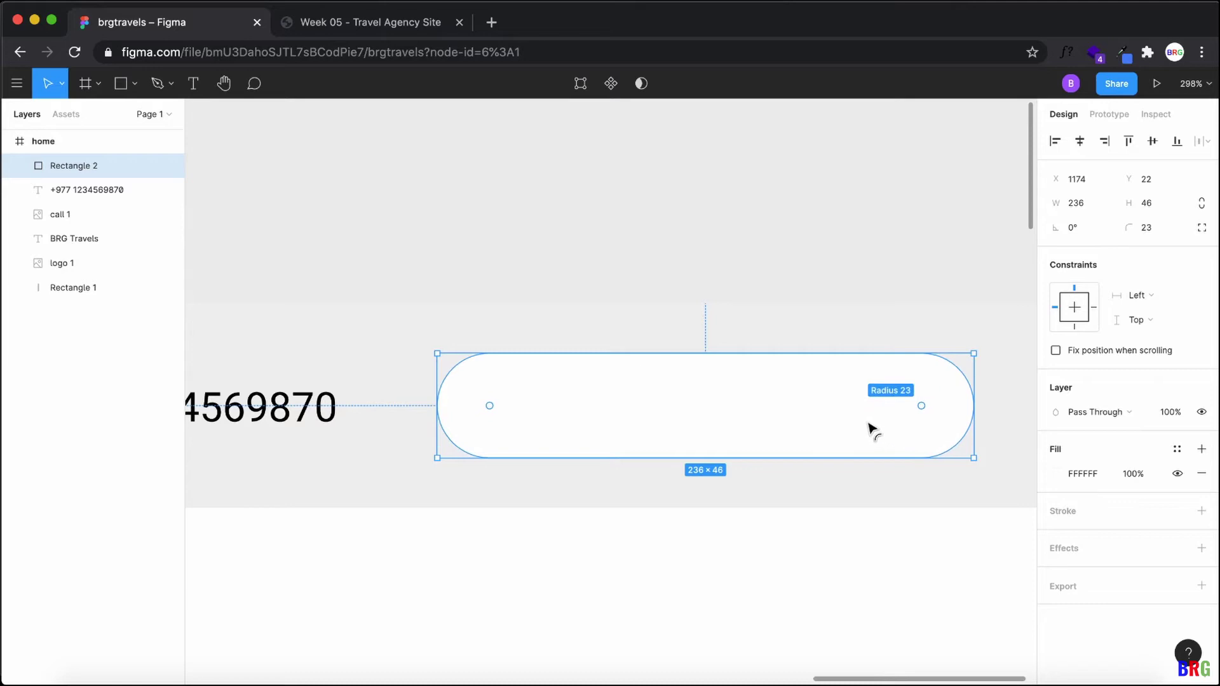
click(889, 541)
Step: Add the text Get a Free Quote, worded as on the reference website, and centre it inside the white rounded rectangle
scroll(885, 528, down, 5)
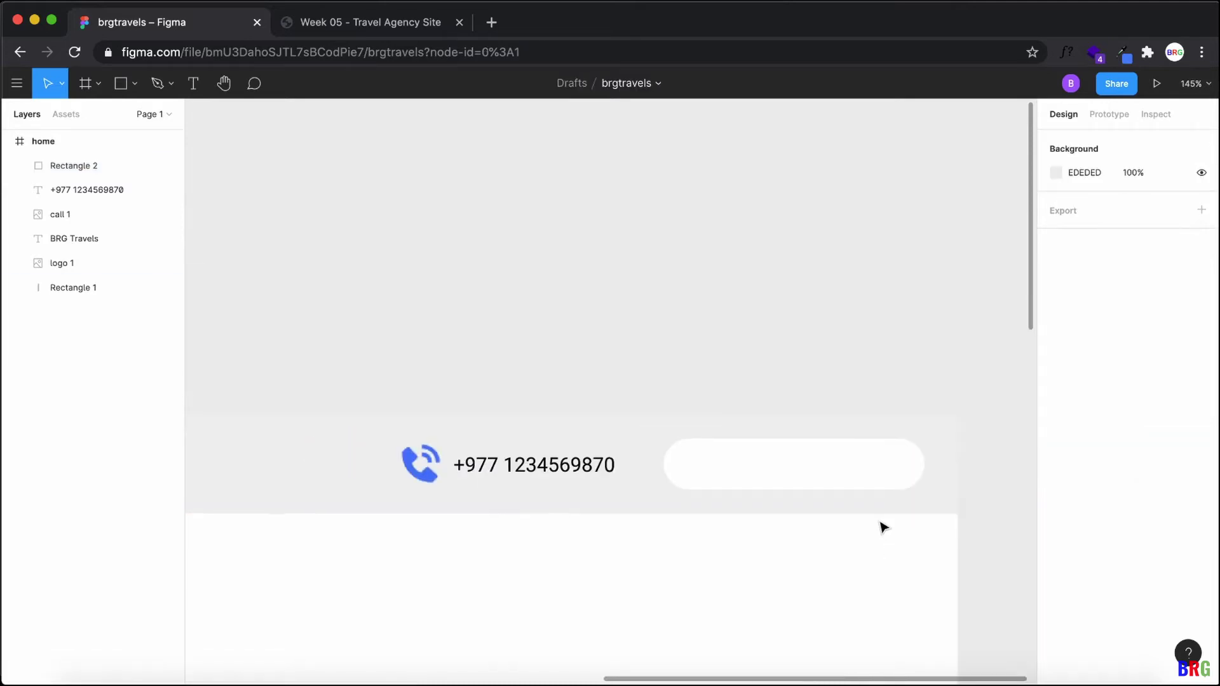
scroll(885, 528, down, 2)
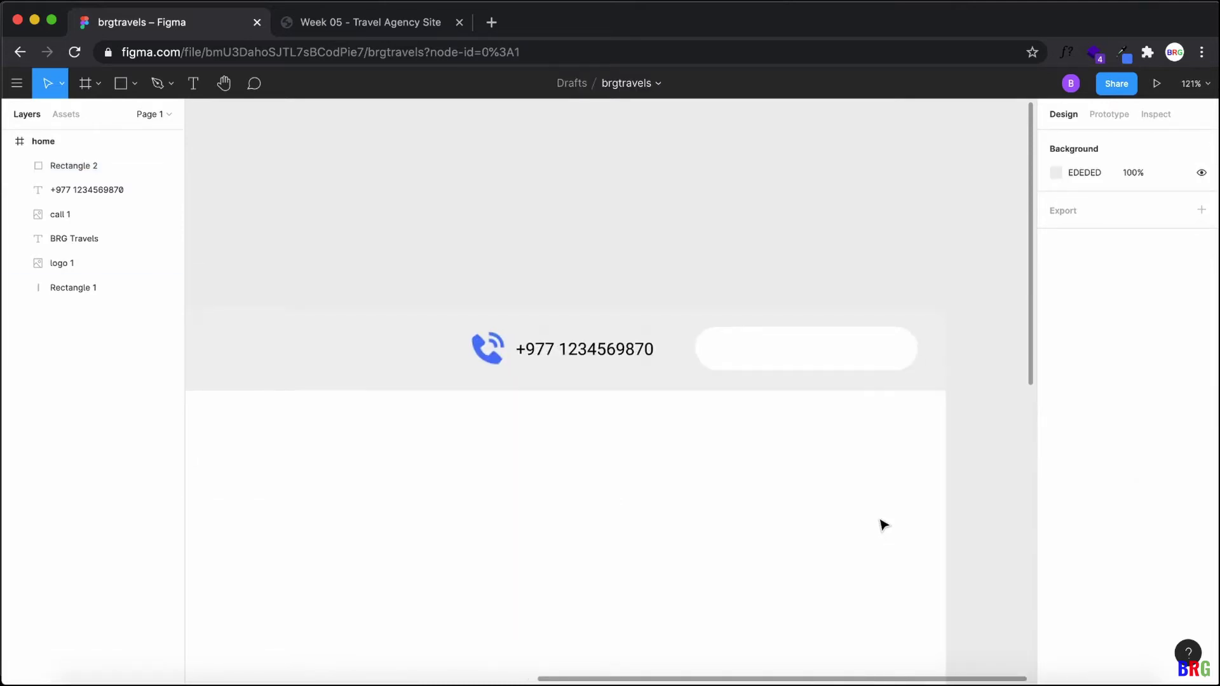
scroll(885, 528, down, 5)
scroll(802, 526, down, 5)
scroll(802, 526, up, 2)
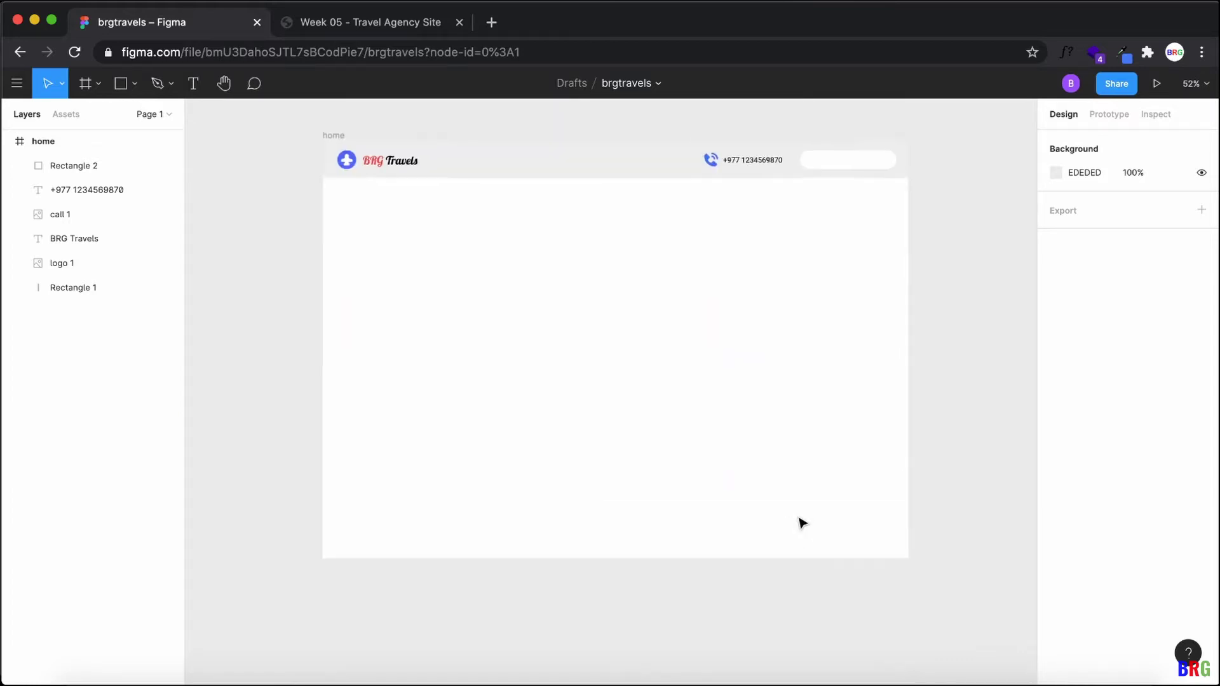
scroll(837, 472, up, 5)
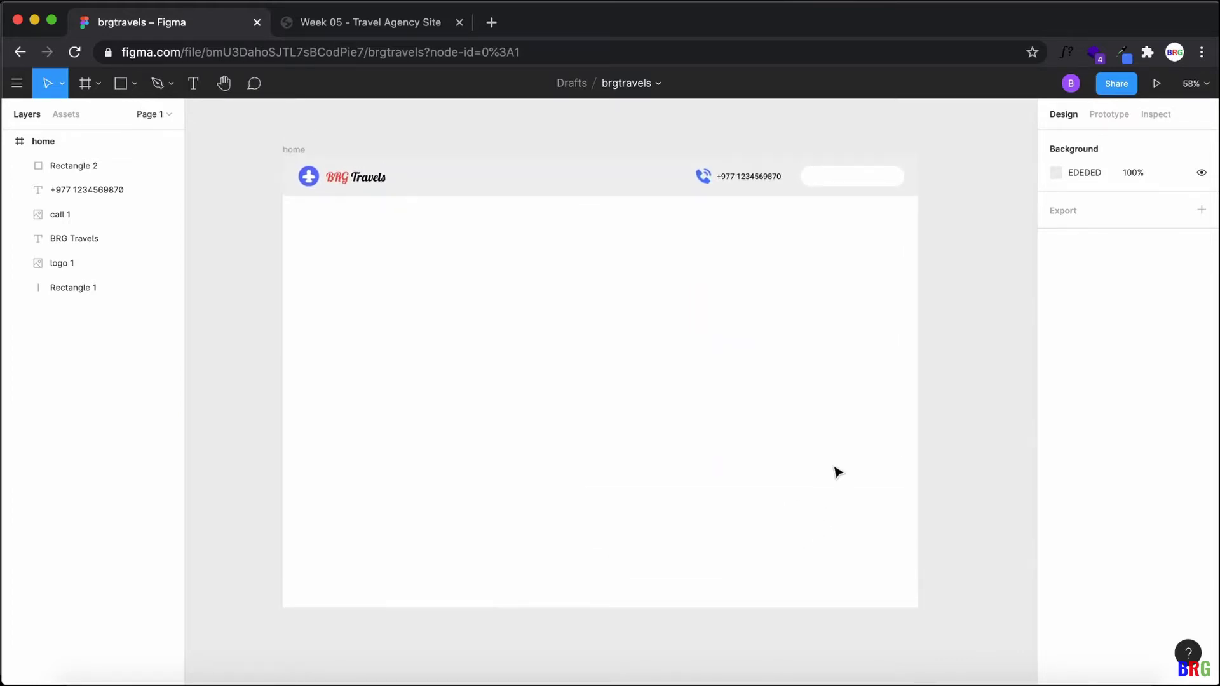
click(844, 178)
click(381, 23)
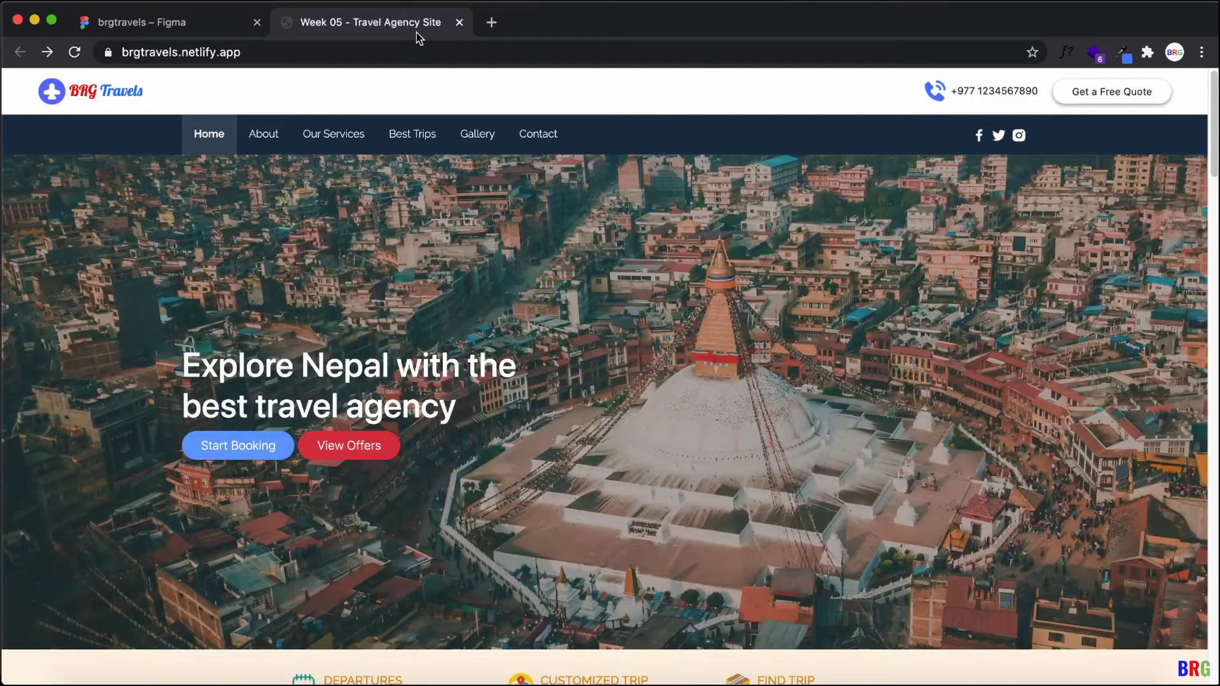
click(197, 25)
click(194, 83)
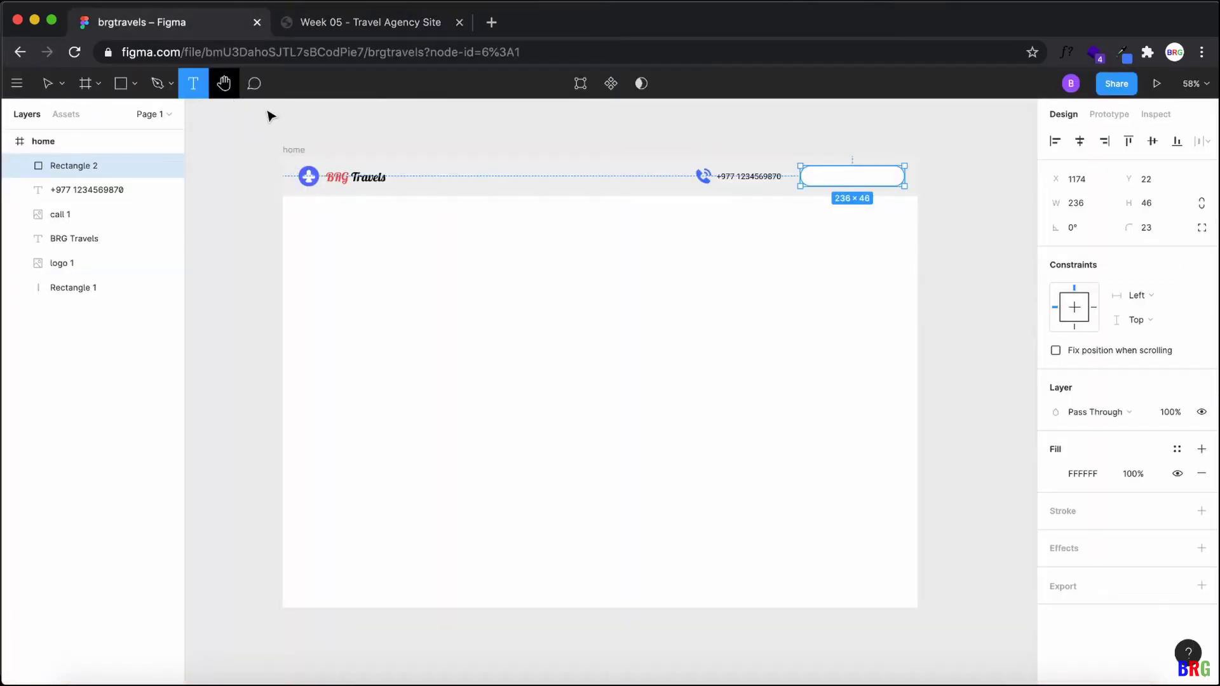
click(814, 177)
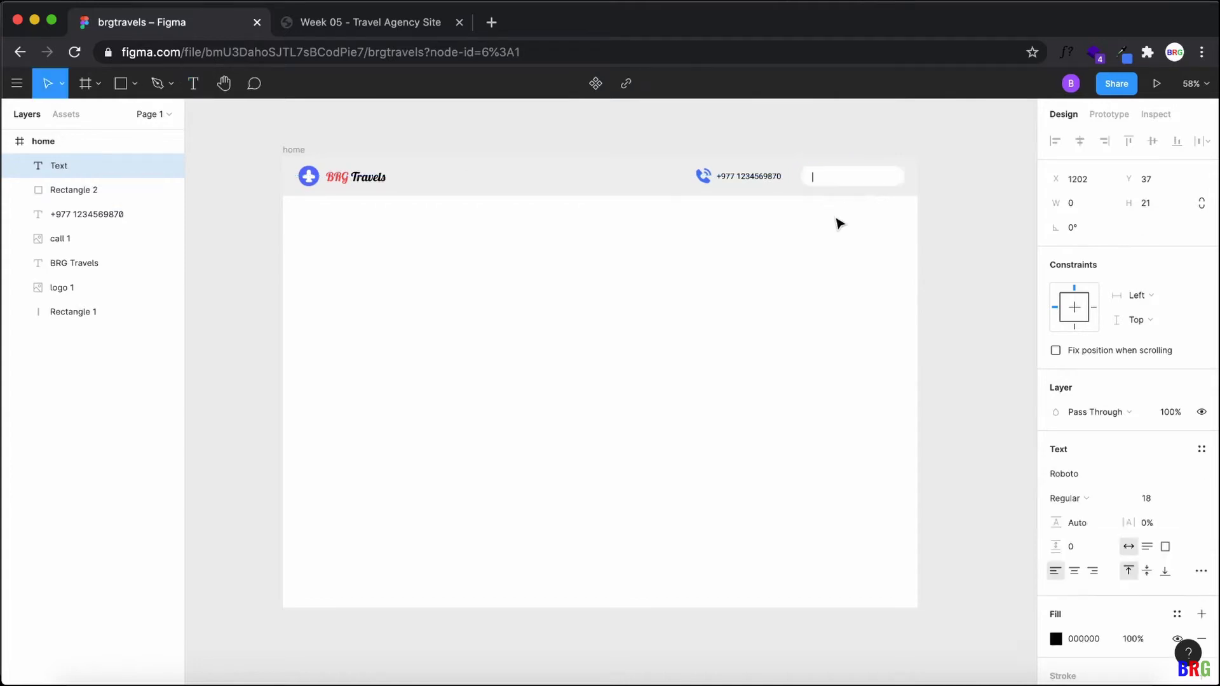
text(Get a Free Quote)
key(super+a)
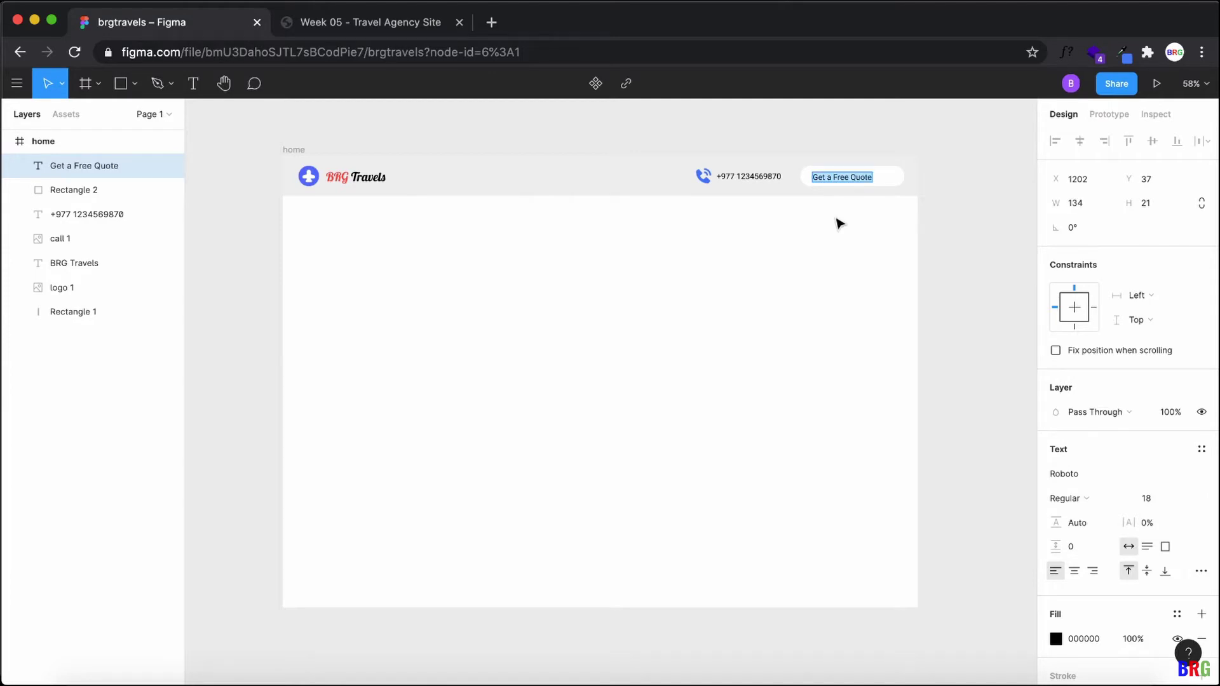
key(Escape)
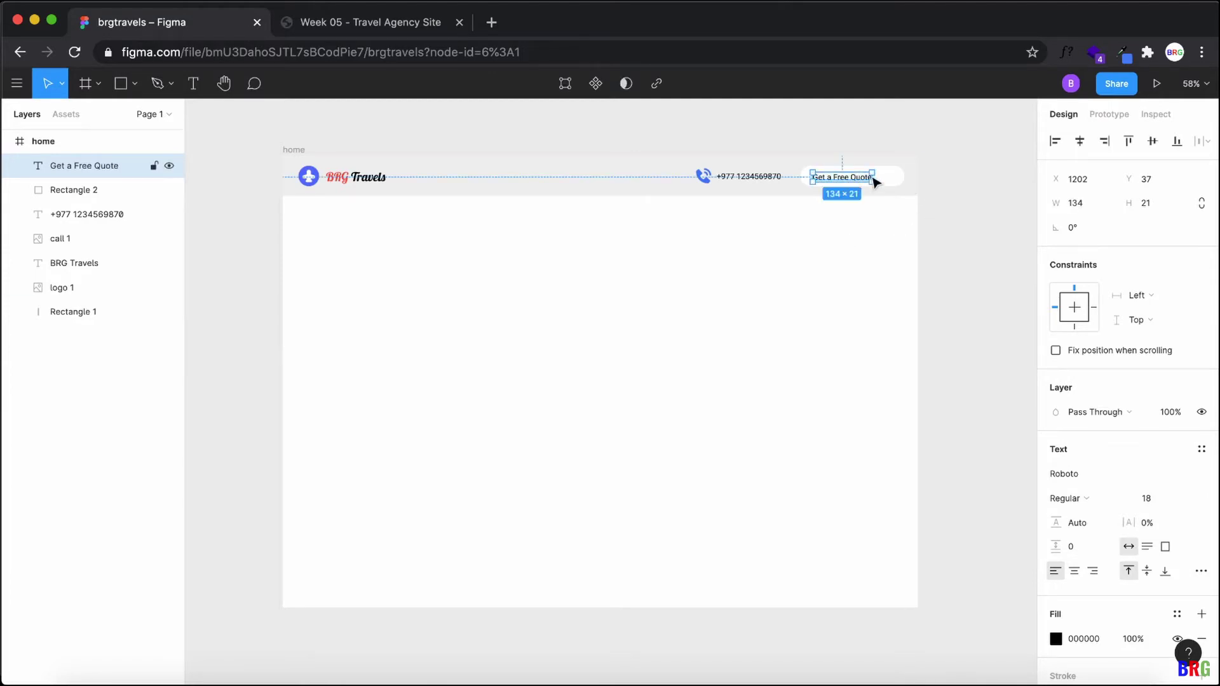
click(860, 303)
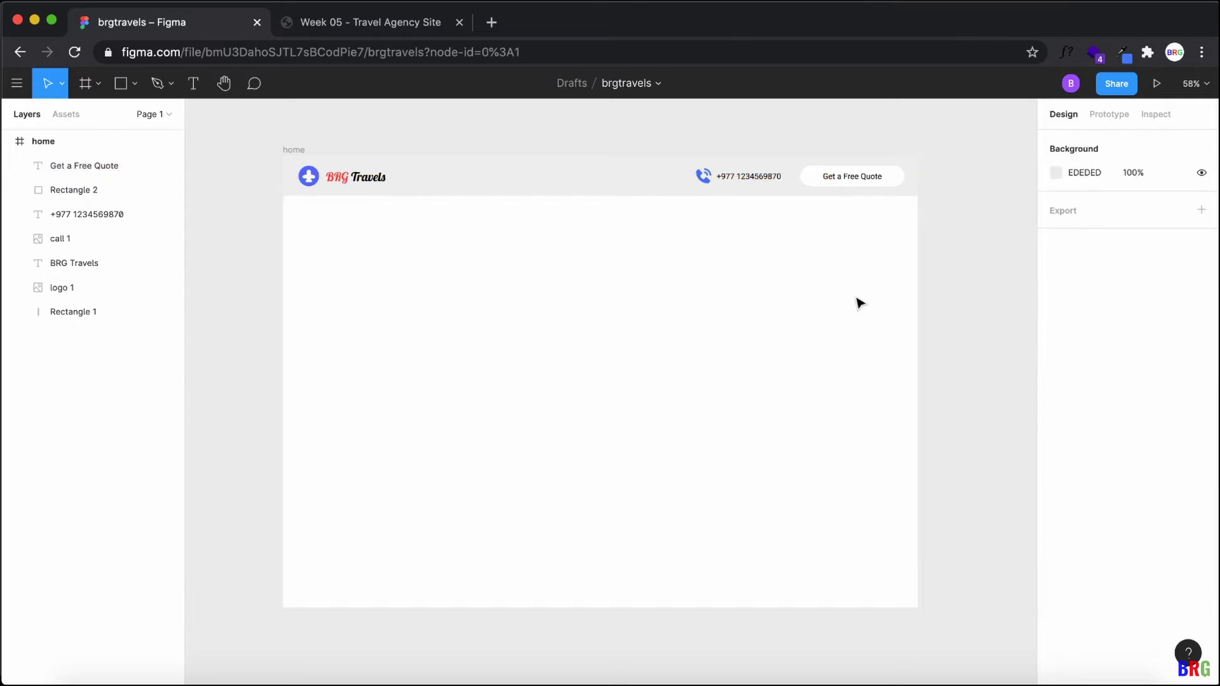
Step: Add a drop shadow effect to the white rounded rectangle behind Get a Free Quote
click(901, 185)
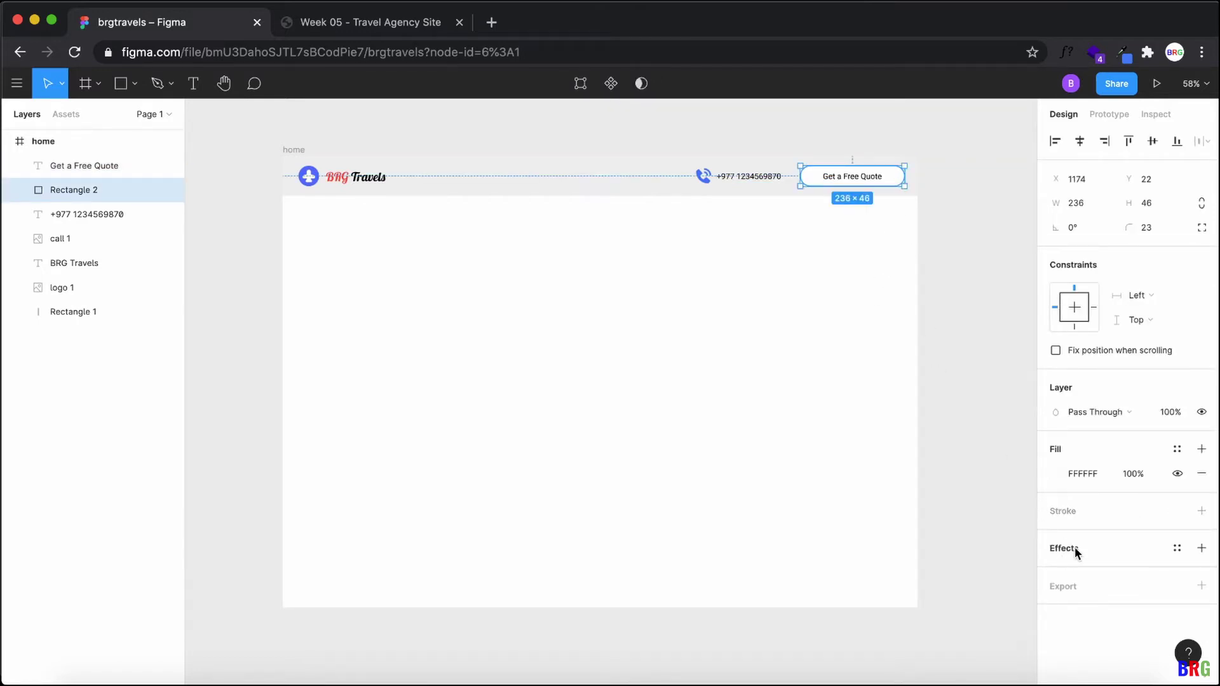
click(1202, 549)
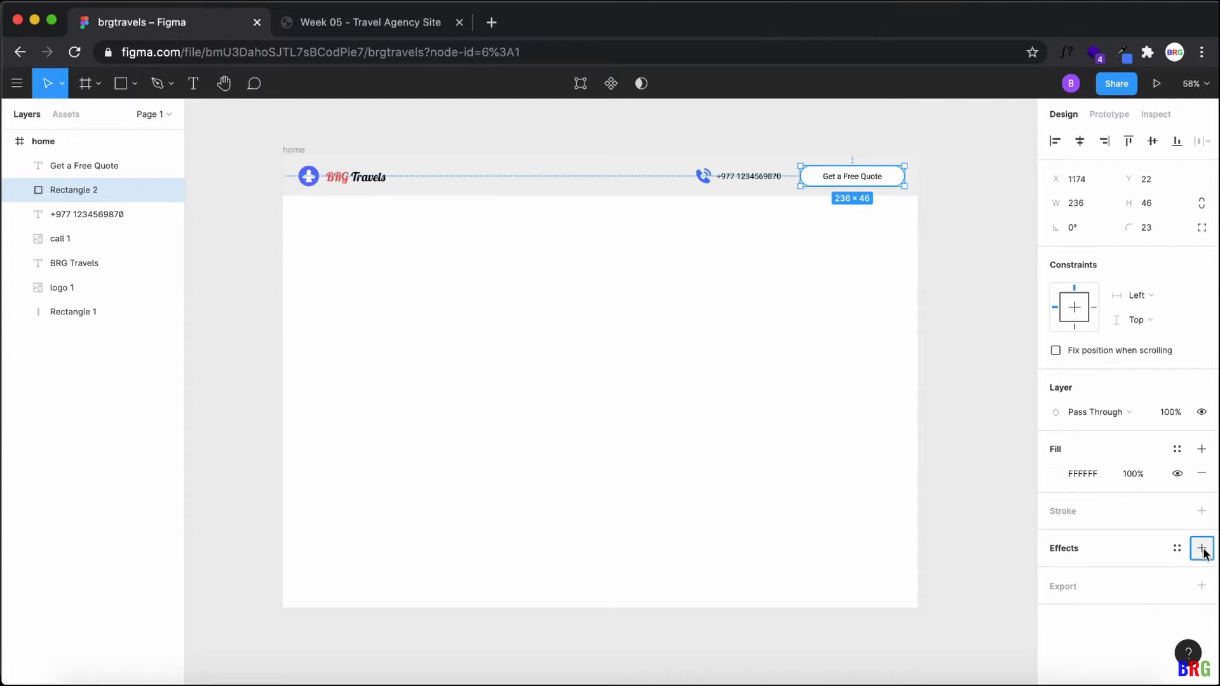
click(831, 312)
click(890, 185)
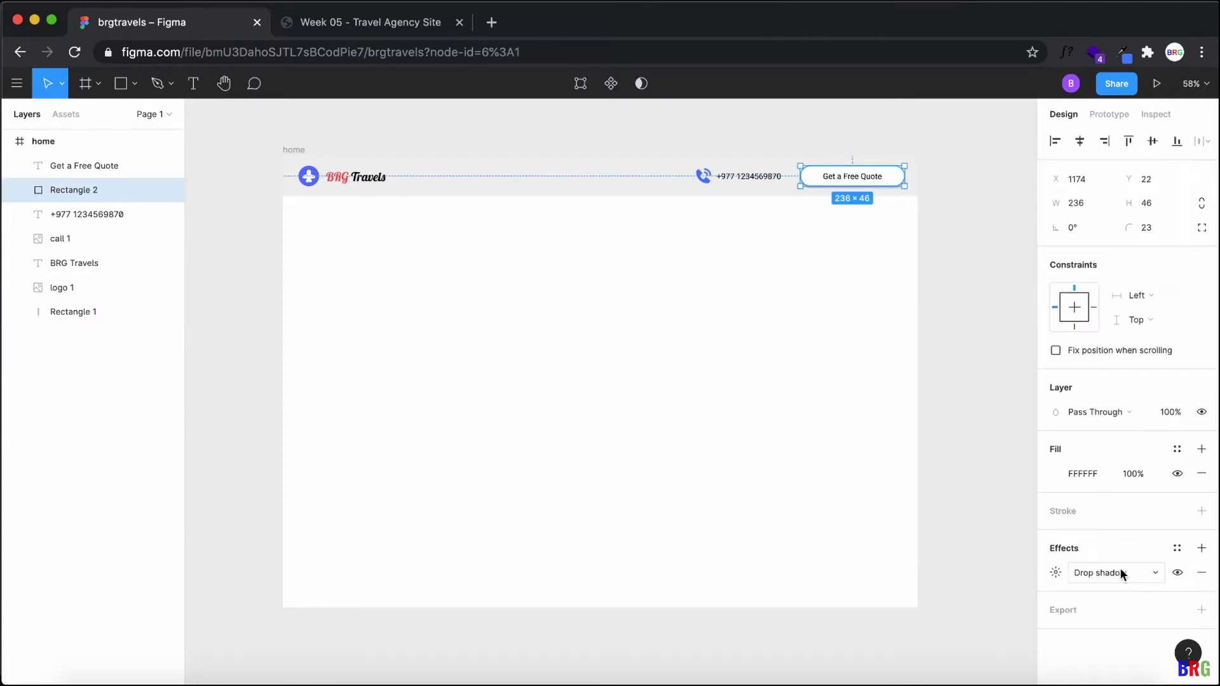
click(1156, 574)
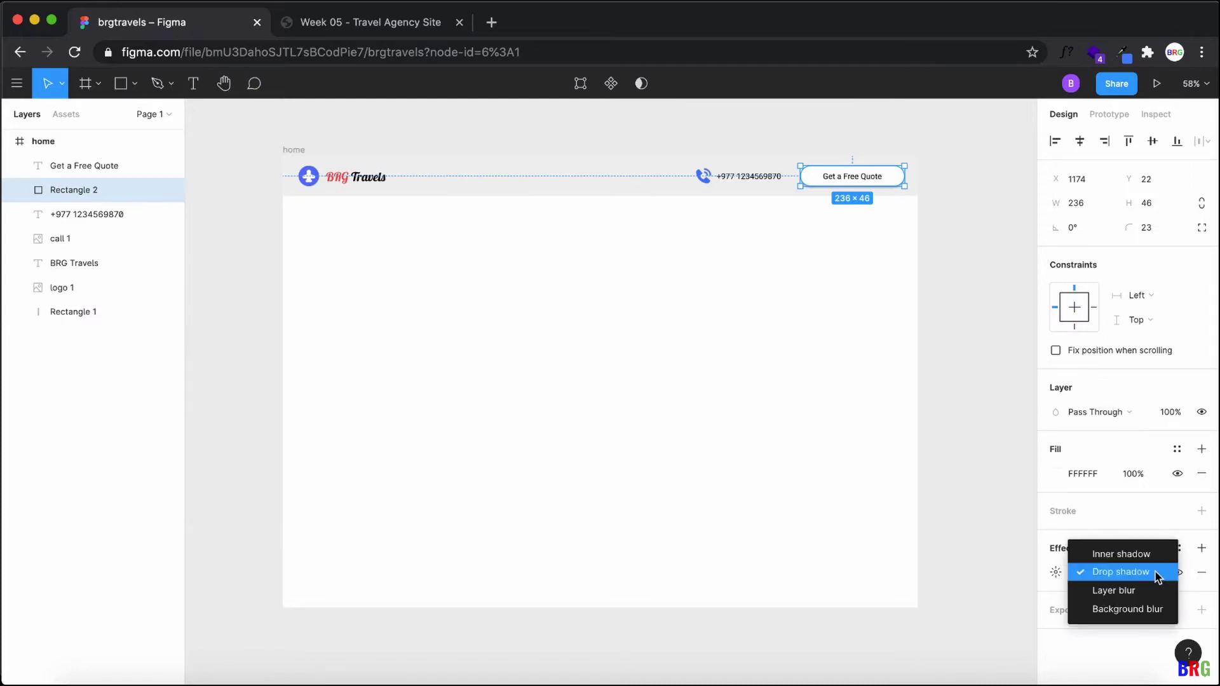
click(1158, 577)
click(1179, 573)
click(1179, 573)
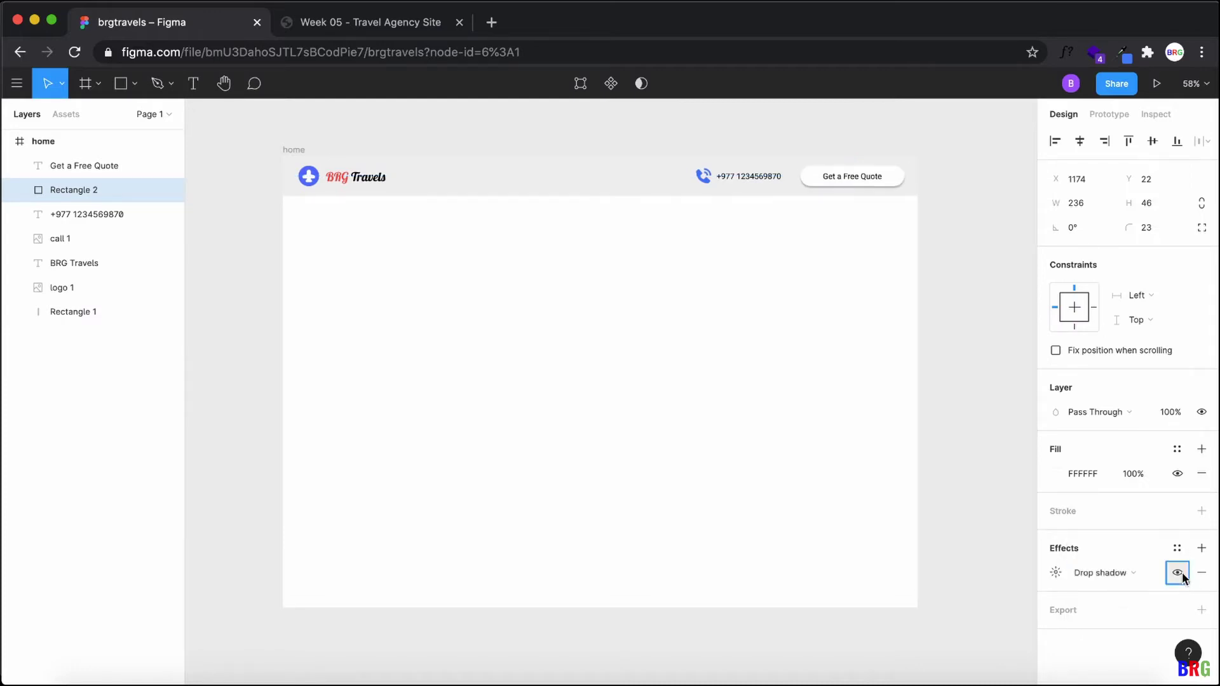
click(956, 294)
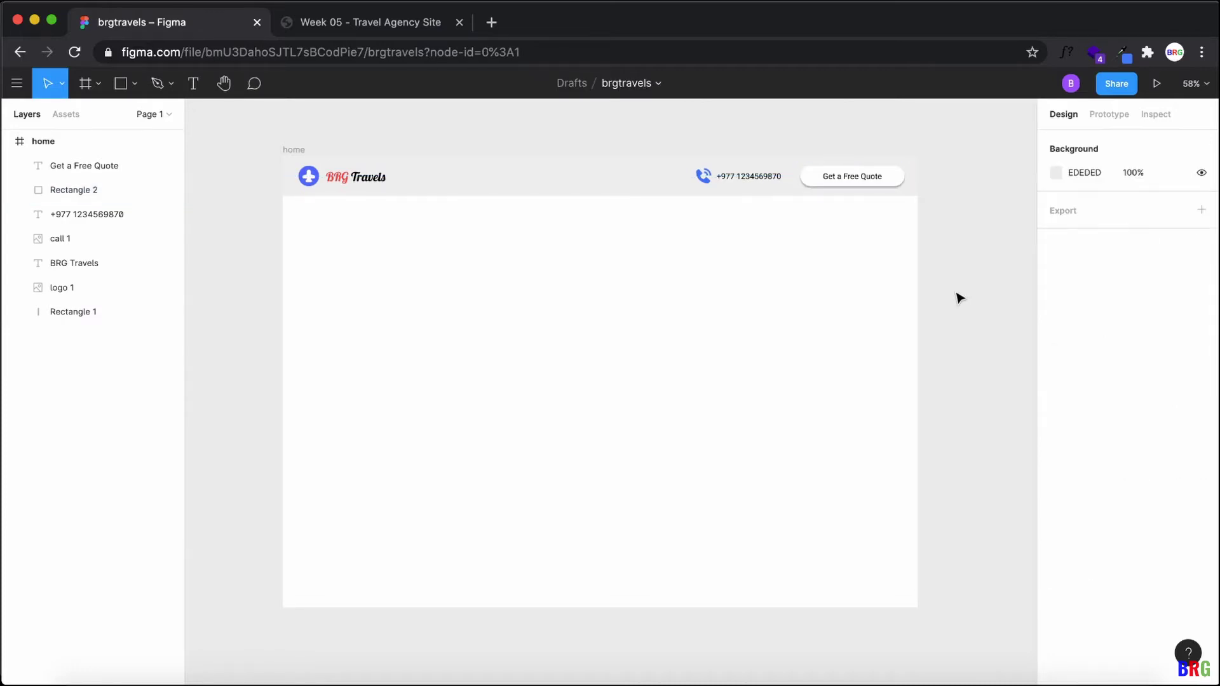
Step: Change the fill of the full-width header background rectangle to white, FFFFFF
click(434, 171)
click(403, 25)
click(163, 20)
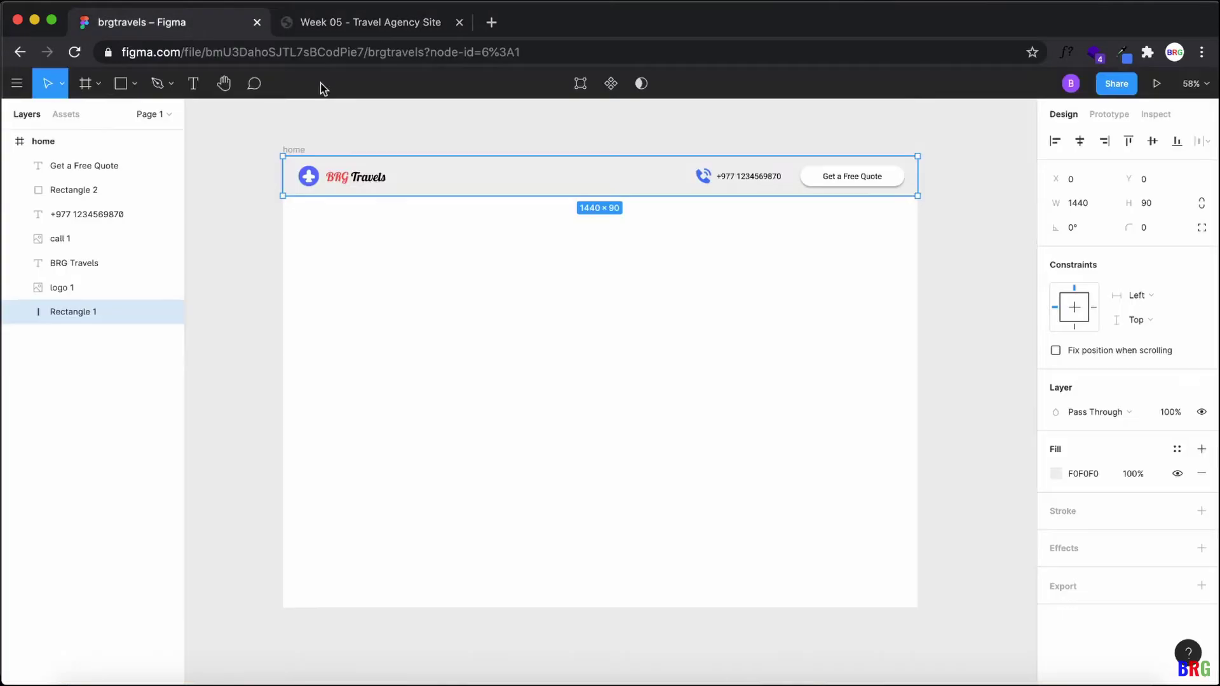
click(1062, 473)
click(1058, 474)
text(ffffff)
key(Return)
click(1022, 288)
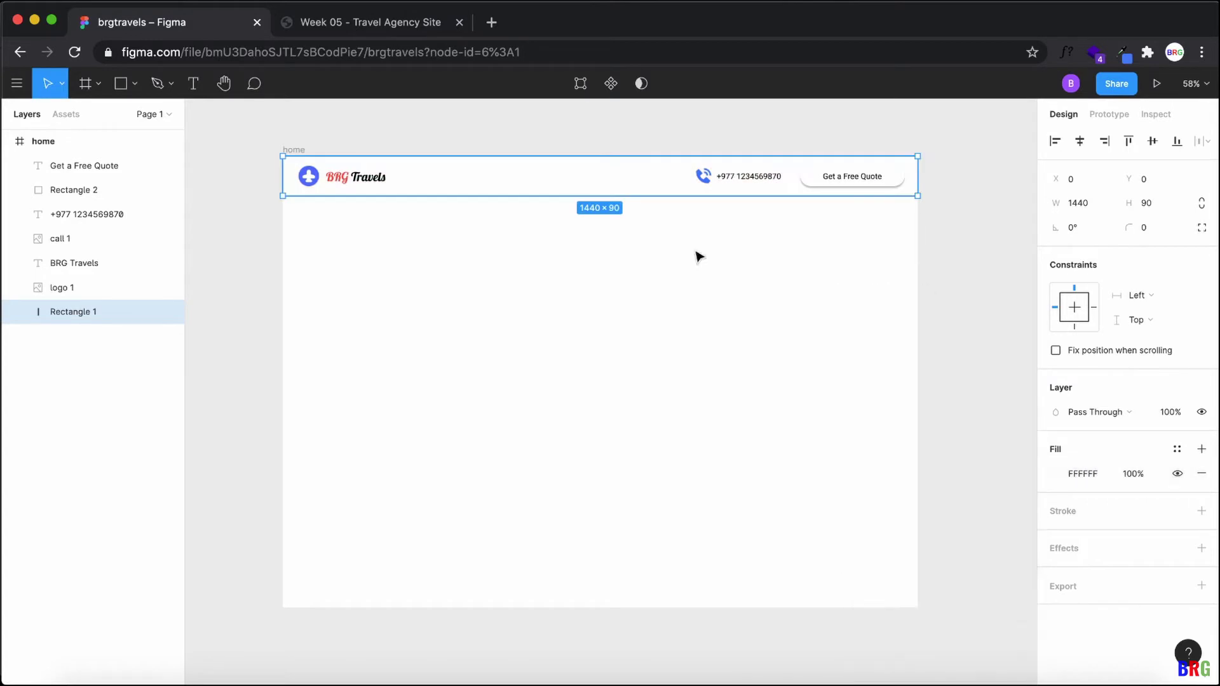
Step: Draw a full-width navigation bar rectangle of about 1440 × 95 just below the header, modelled on the reference website
click(351, 29)
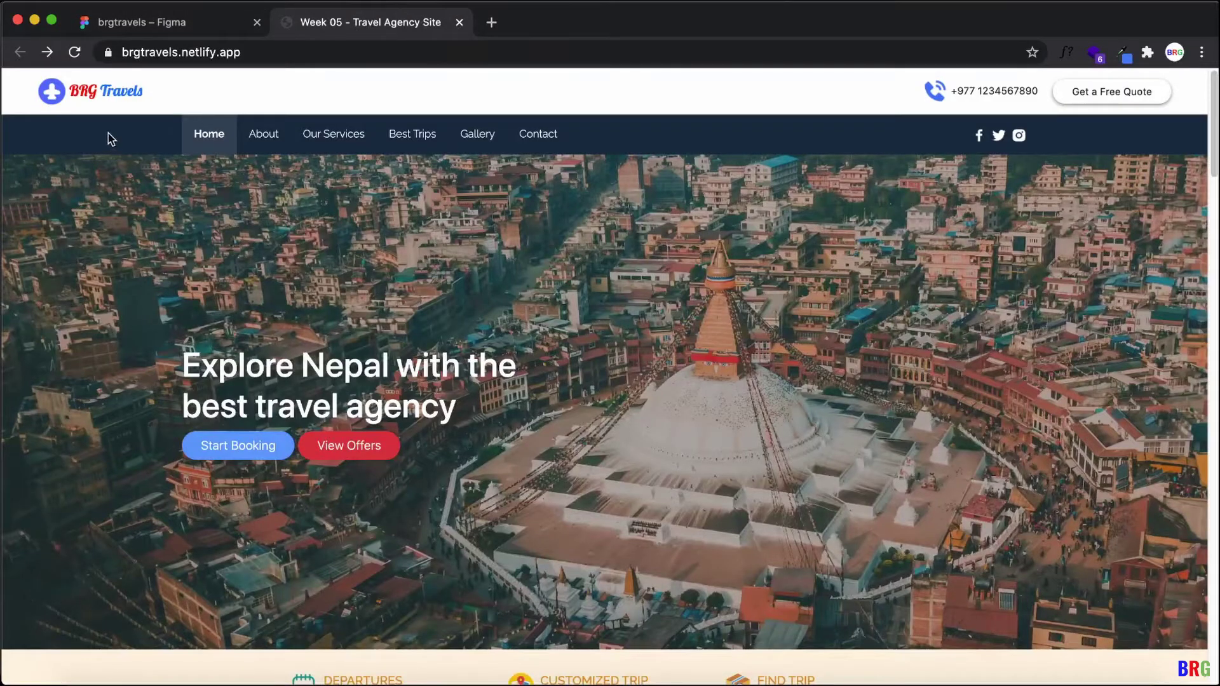
click(159, 23)
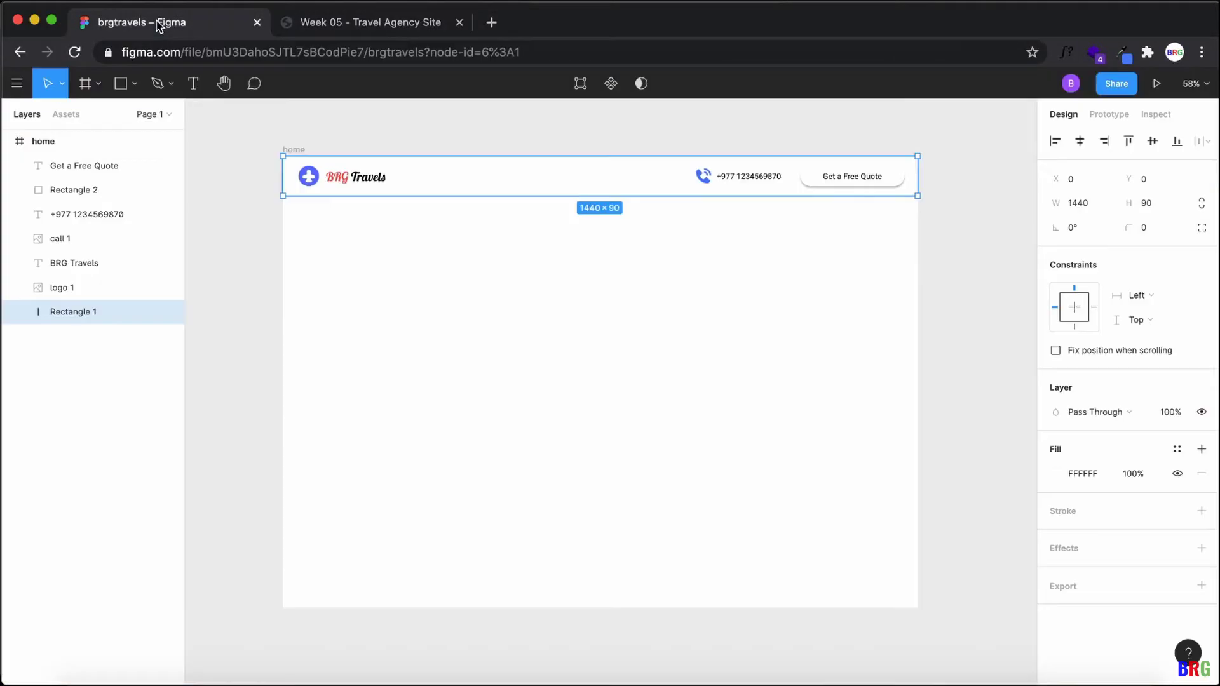
click(135, 84)
click(117, 118)
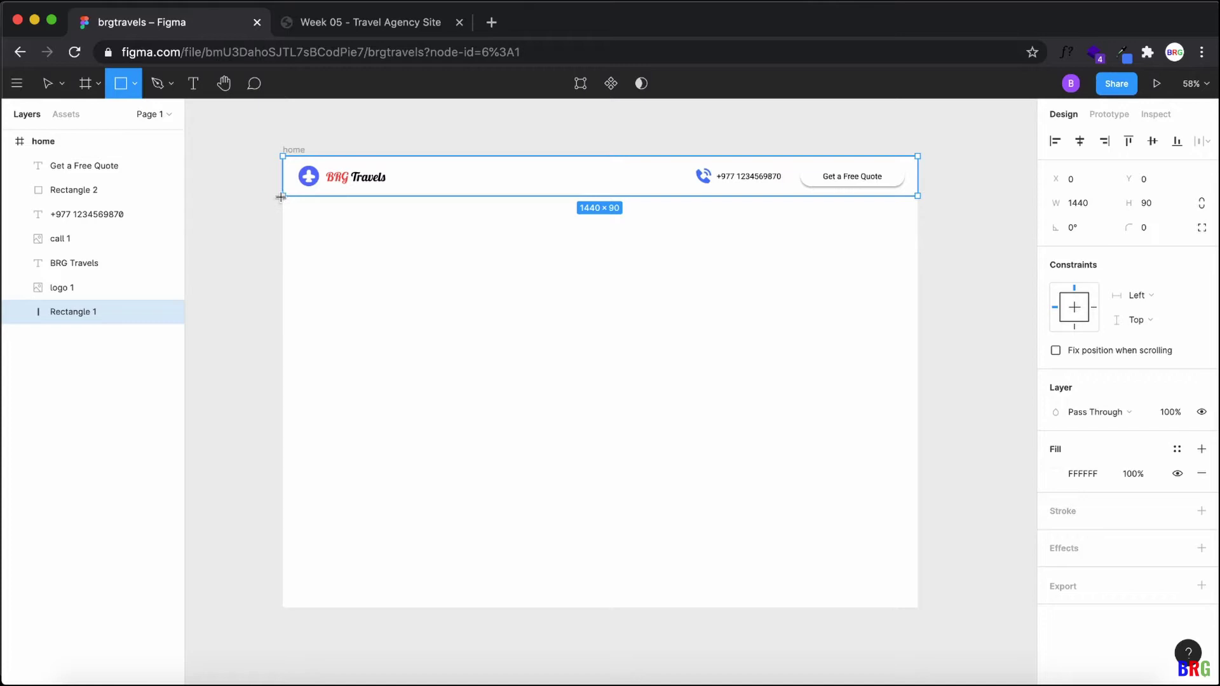
mouse_move(282, 196)
mouse_down()
mouse_move(396, 247)
mouse_move(915, 239)
mouse_up()
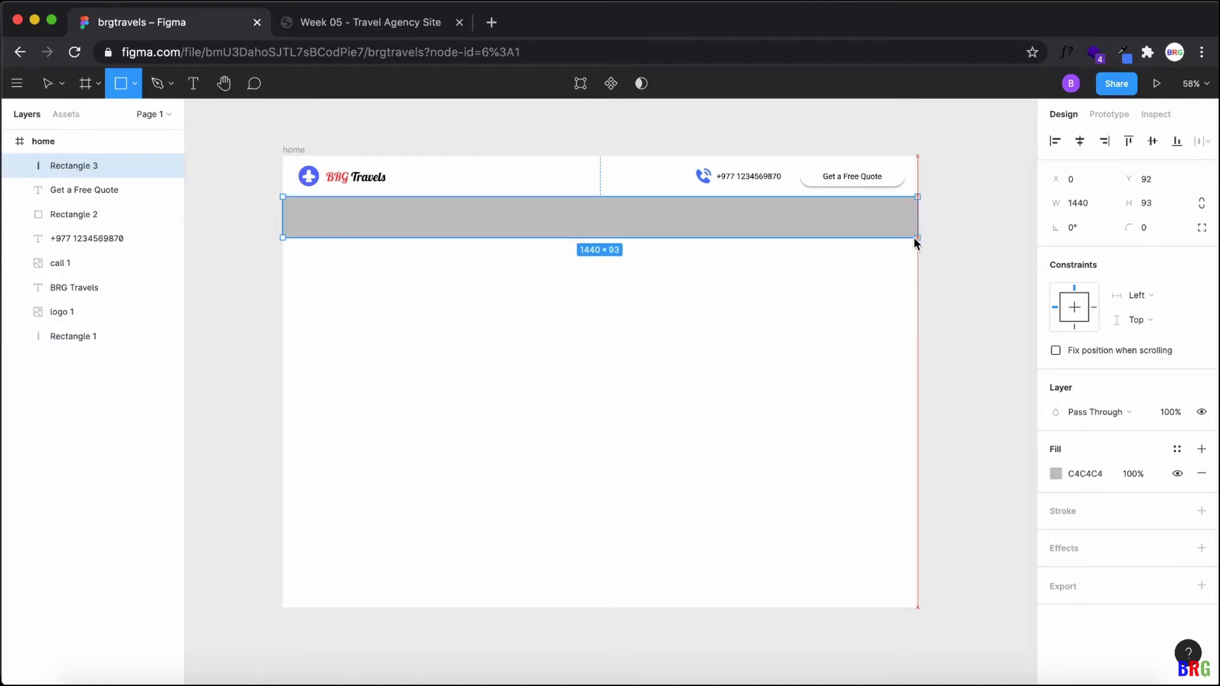
key(Escape)
click(881, 227)
Step: Sample the dark blue of the navigation bar on the reference website with the Eye Dropper extension
click(350, 14)
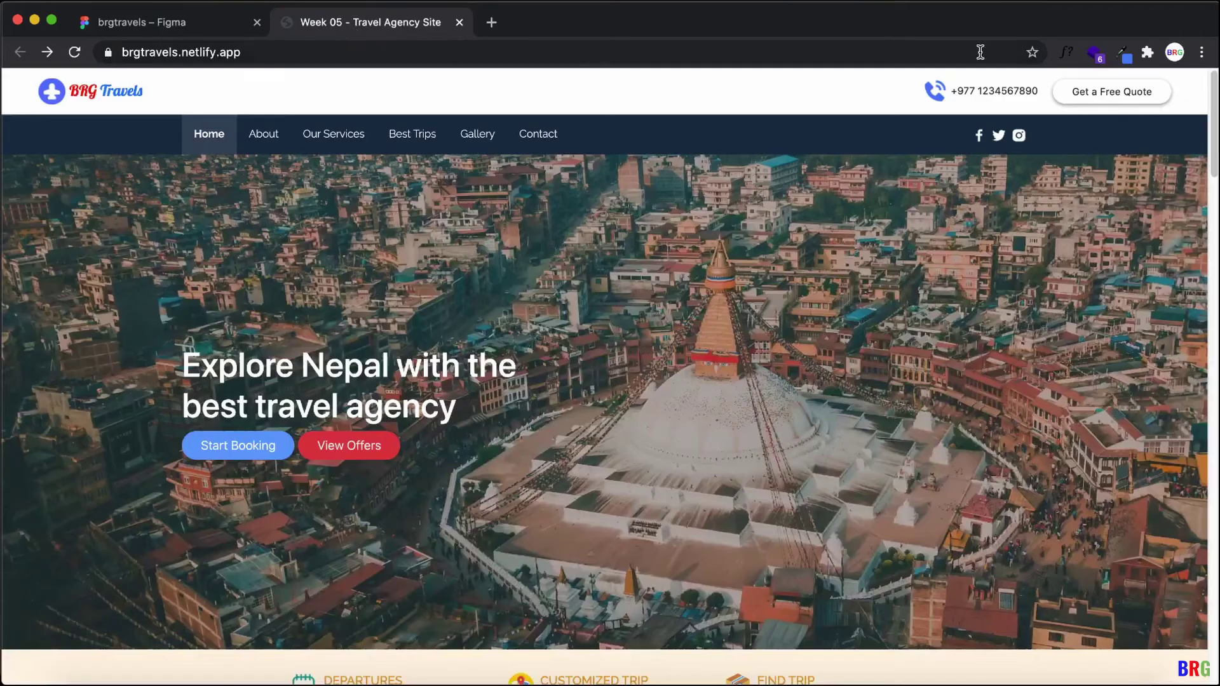
click(1123, 53)
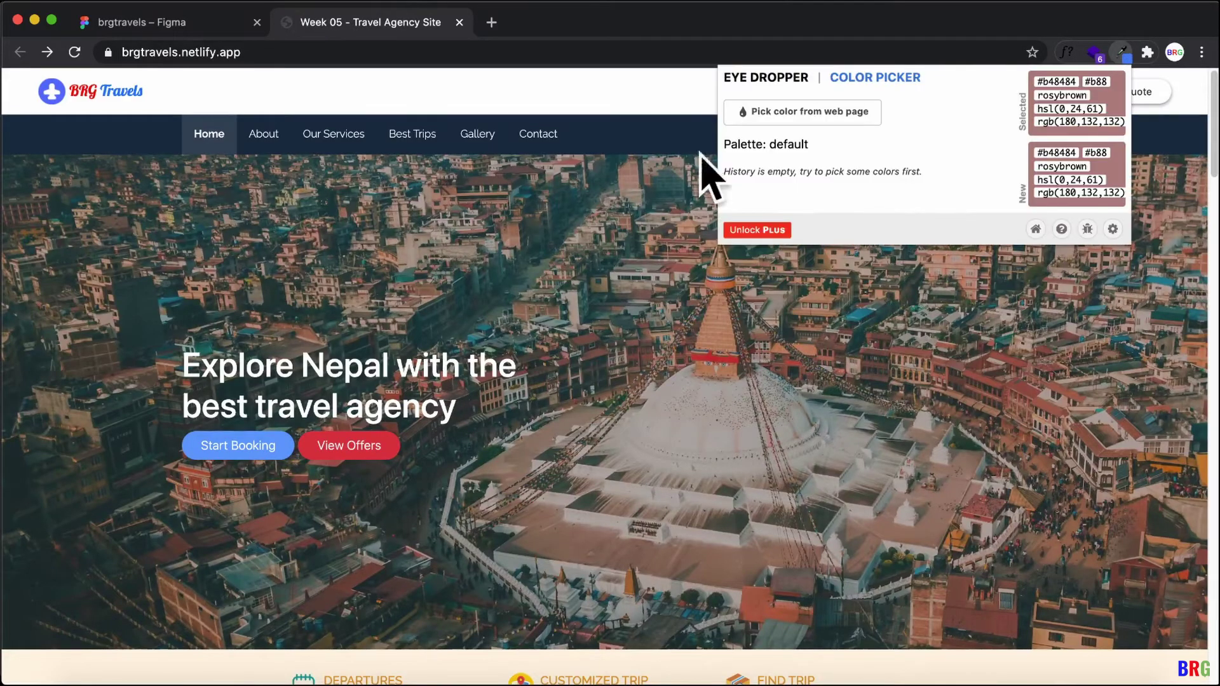
click(806, 111)
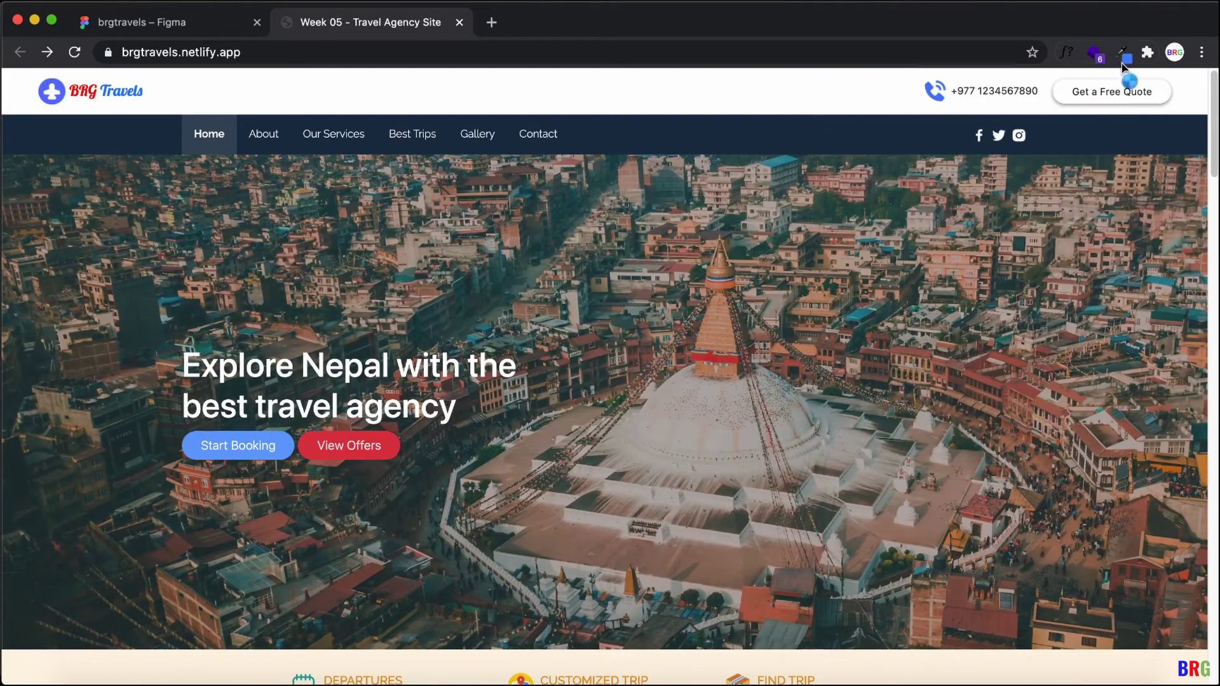
click(705, 127)
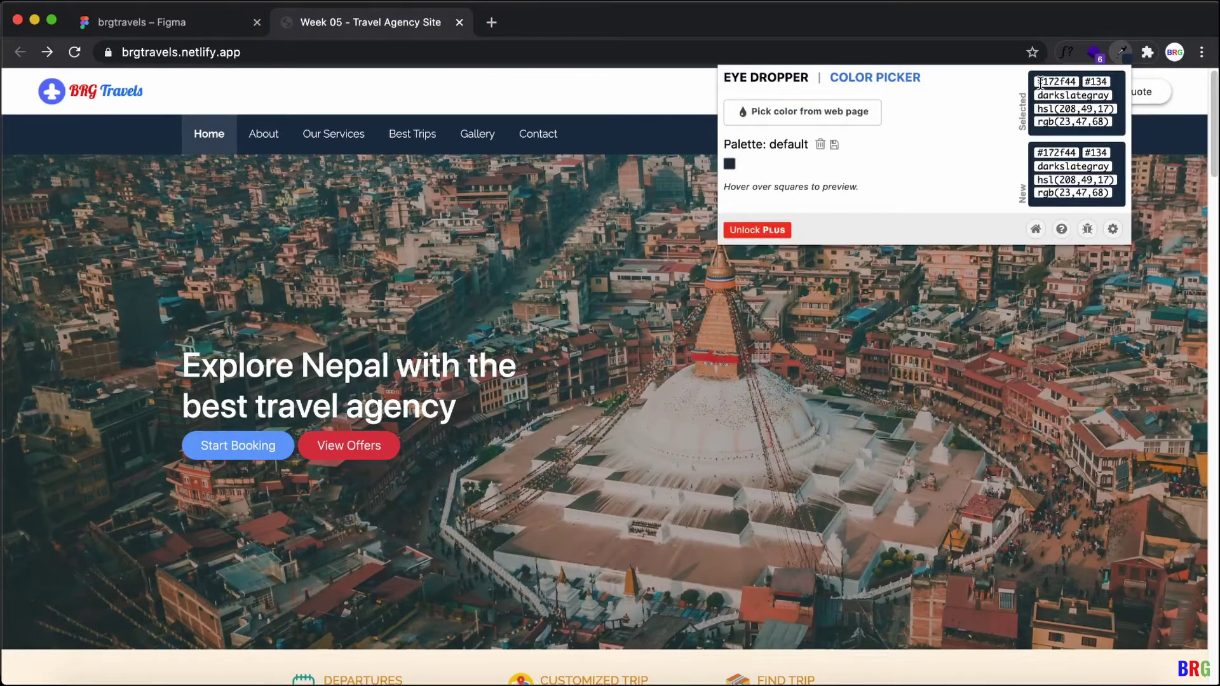
Step: Back in Figma, fill the navigation bar rectangle with the sampled dark blue, 172F44, rechecking the code in the Eye Dropper
click(175, 25)
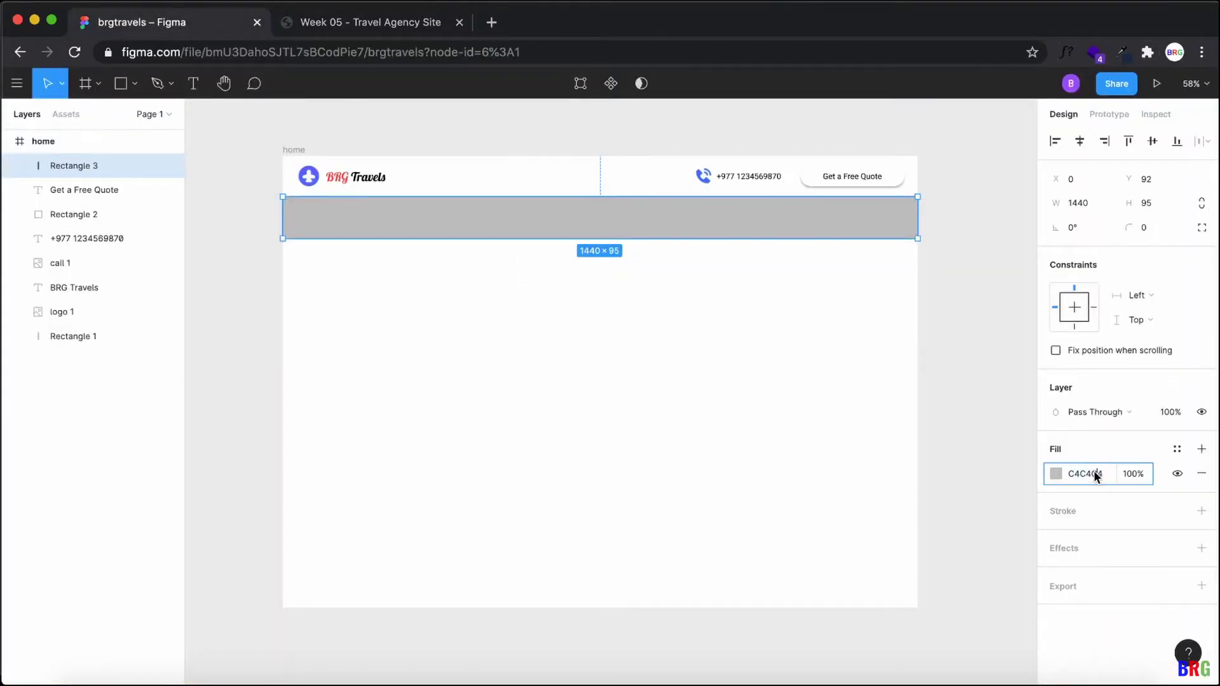
text(172)
key(Return)
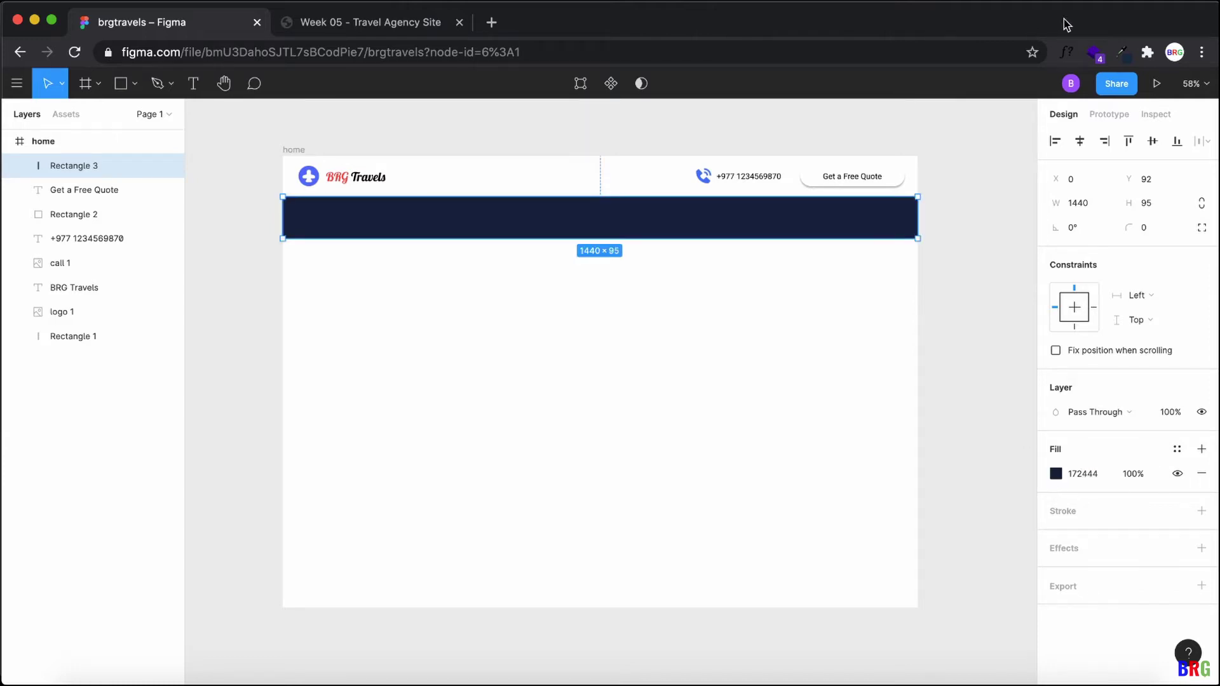
click(1123, 53)
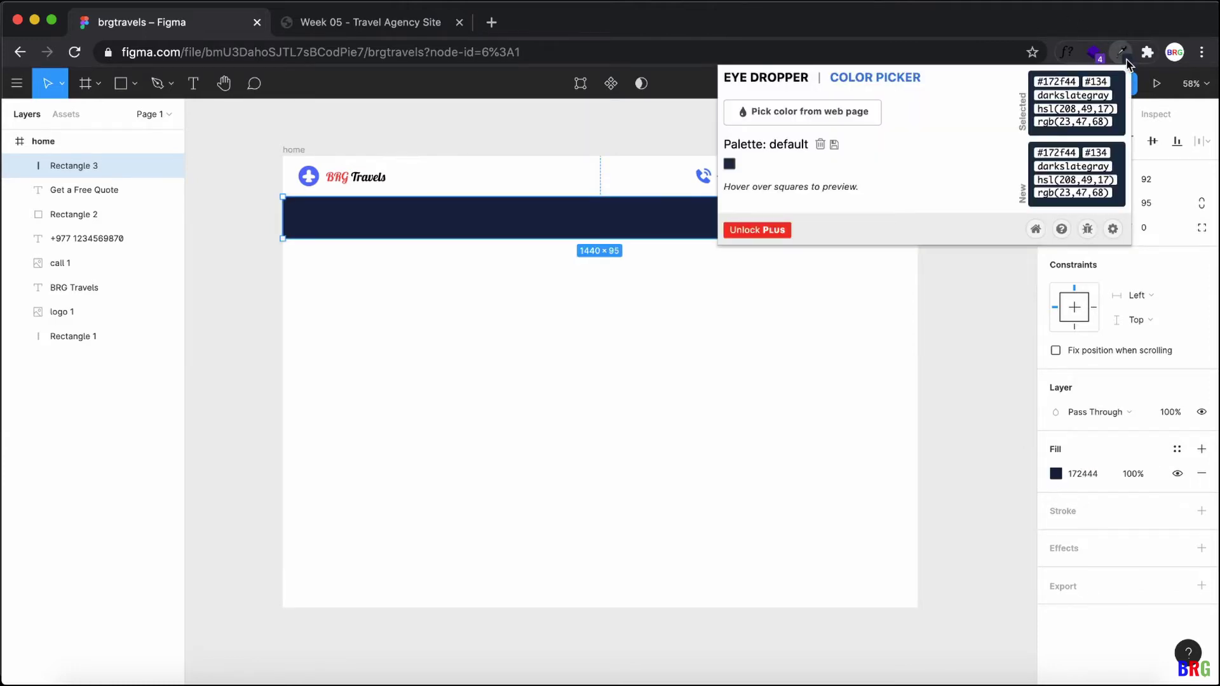
click(1092, 476)
click(1095, 477)
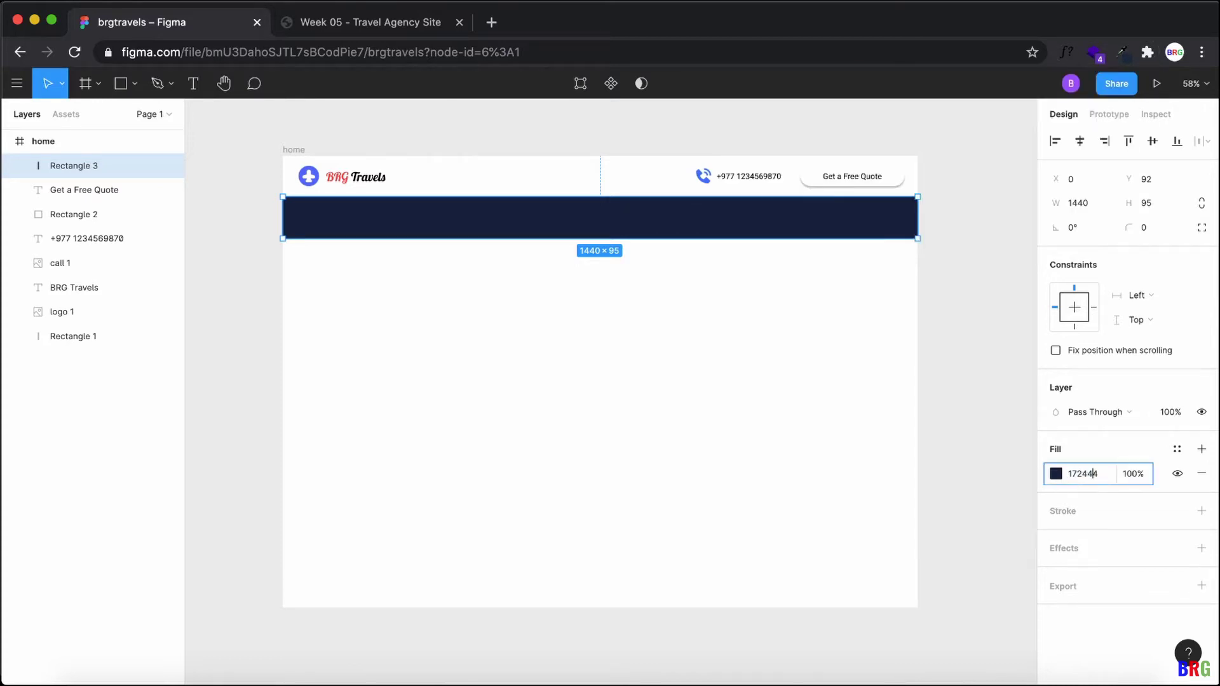
click(640, 317)
Step: Add a layout grid of 12 columns to the home frame and toggle its visibility off and on again
scroll(641, 316, up, 2)
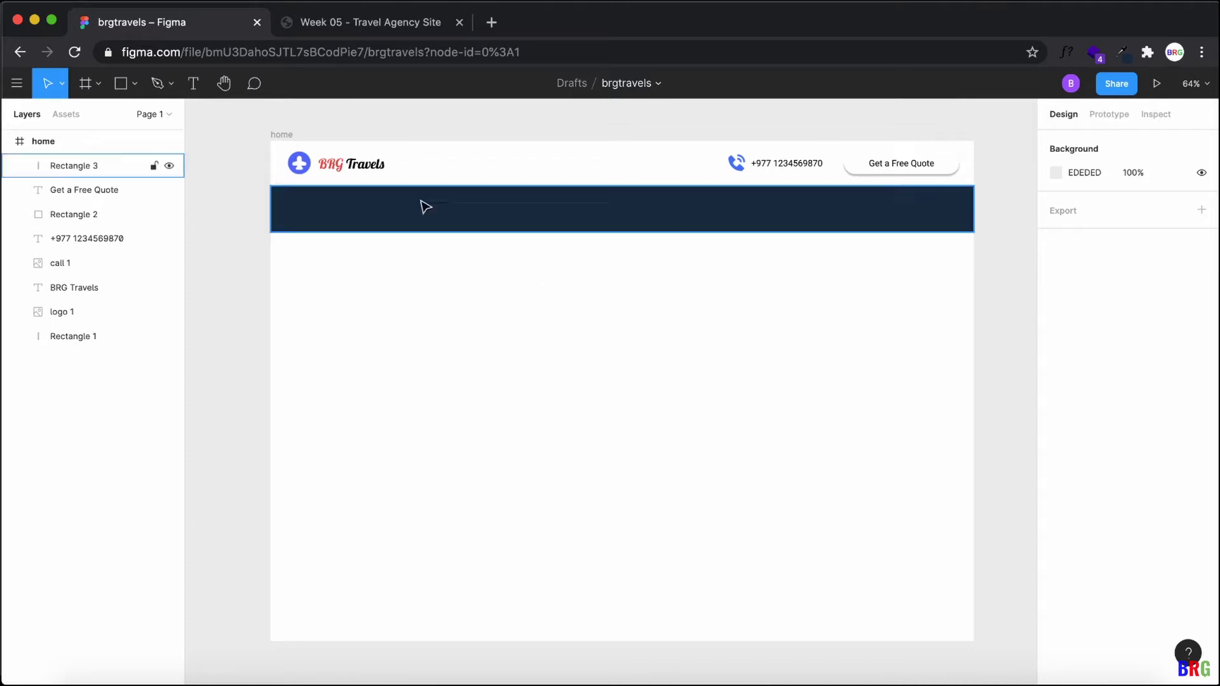
click(291, 135)
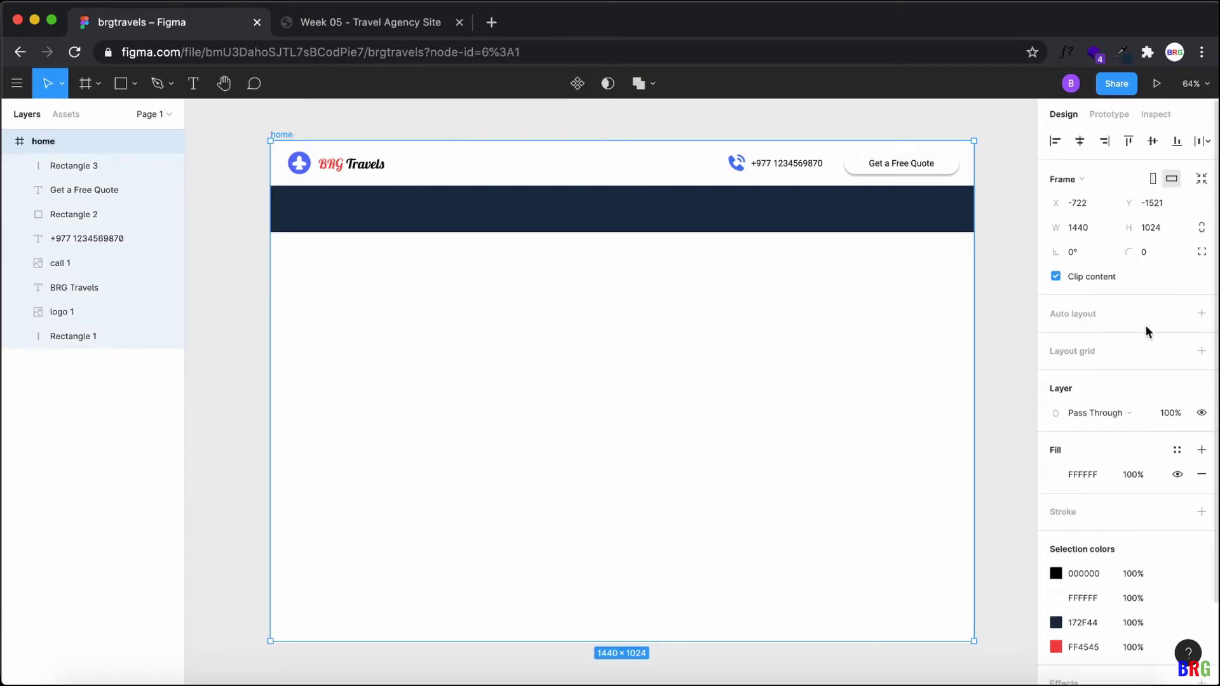
click(1202, 352)
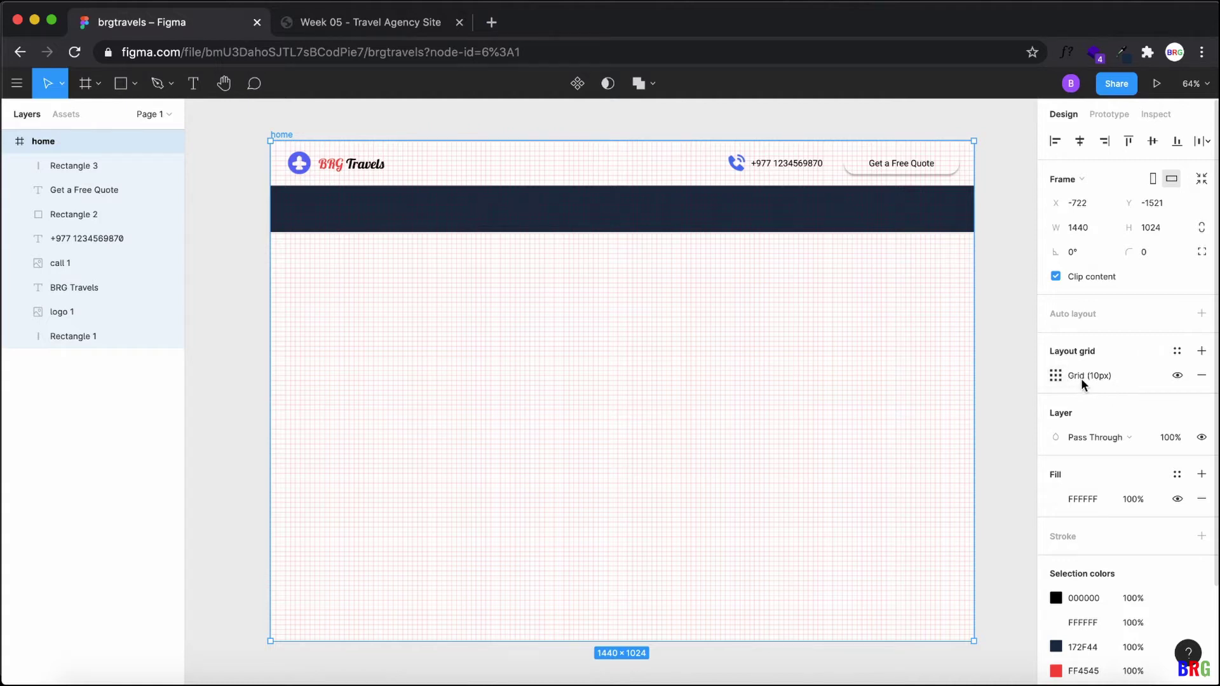
click(1057, 375)
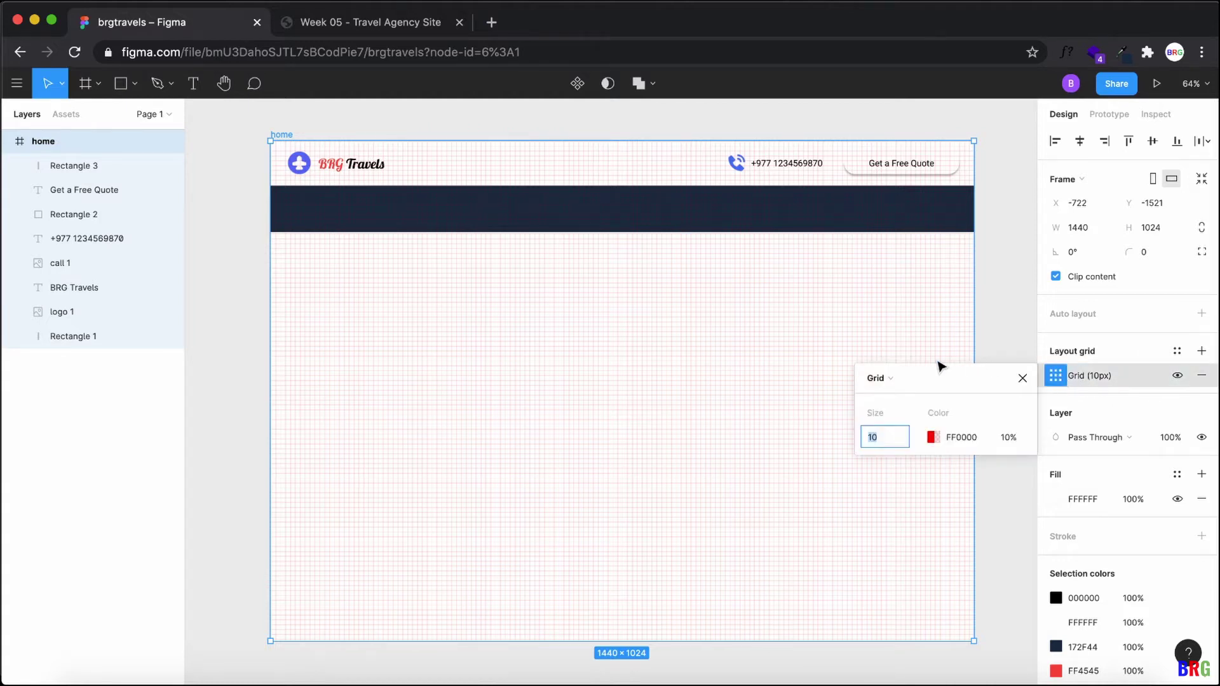
click(896, 378)
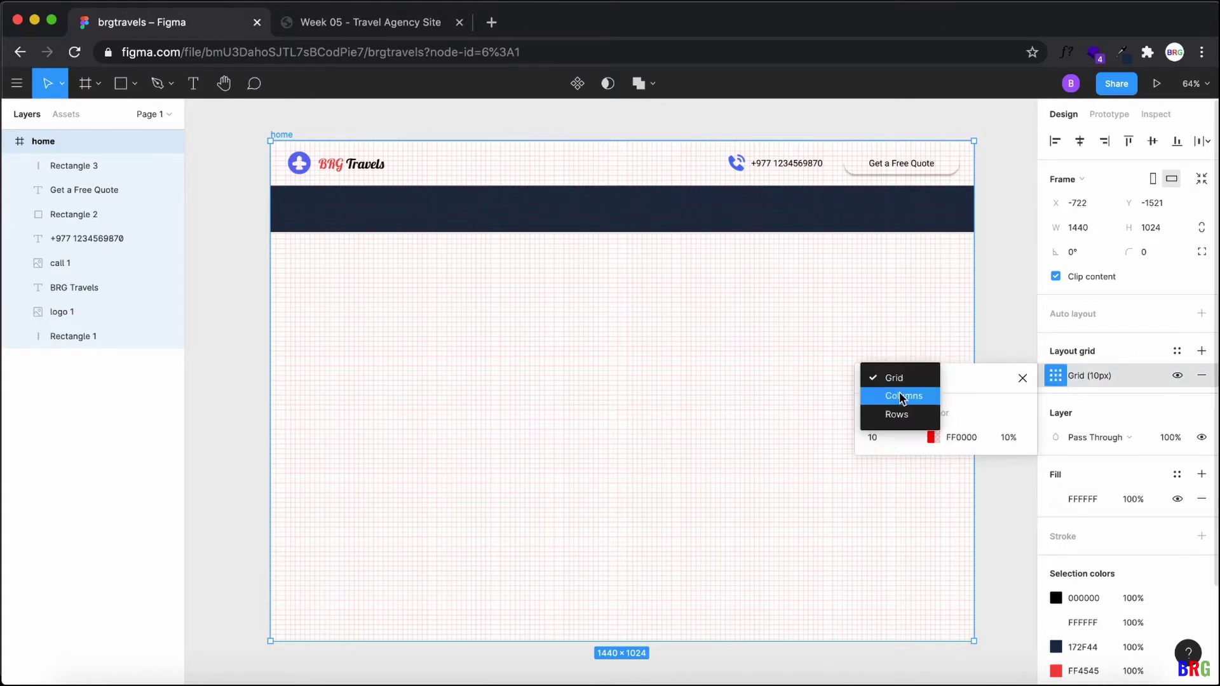
click(894, 392)
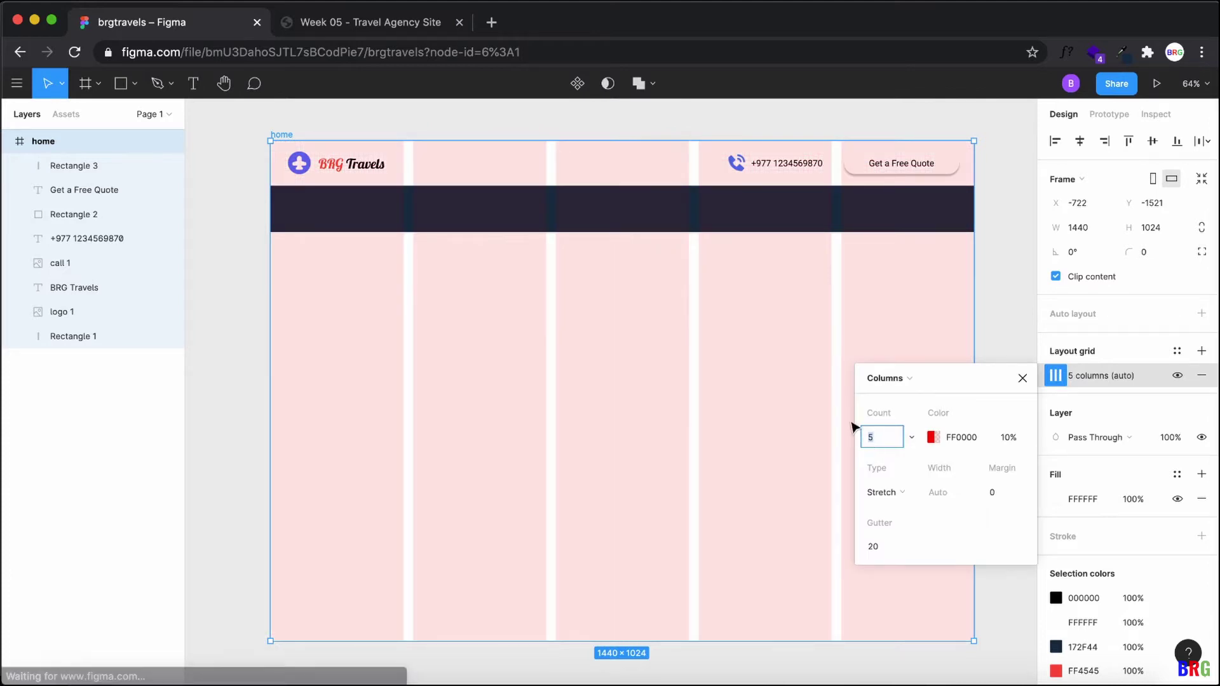
text(12)
key(Return)
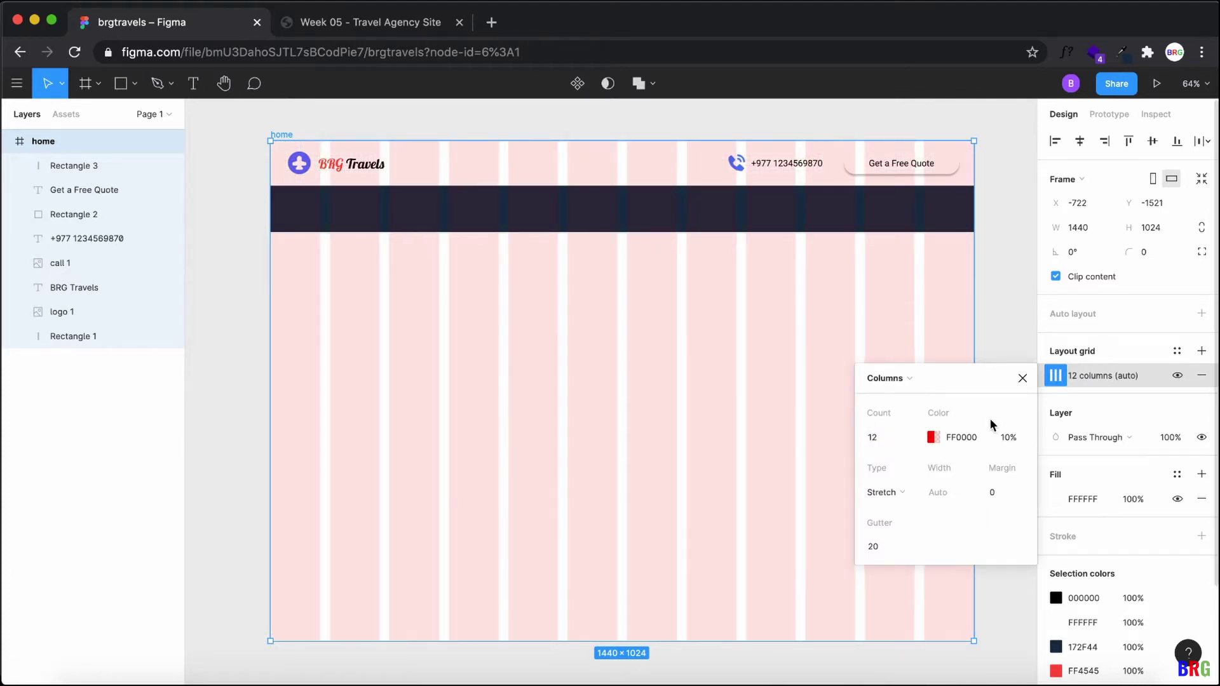
click(1023, 379)
click(1178, 375)
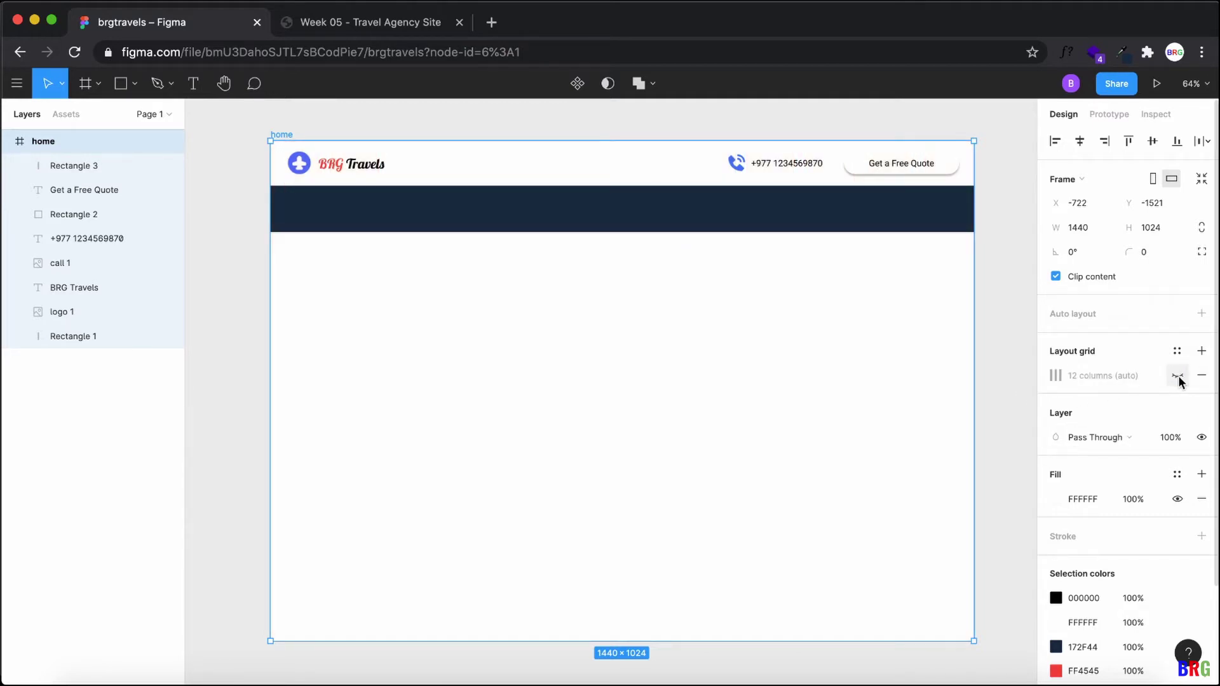
click(1178, 376)
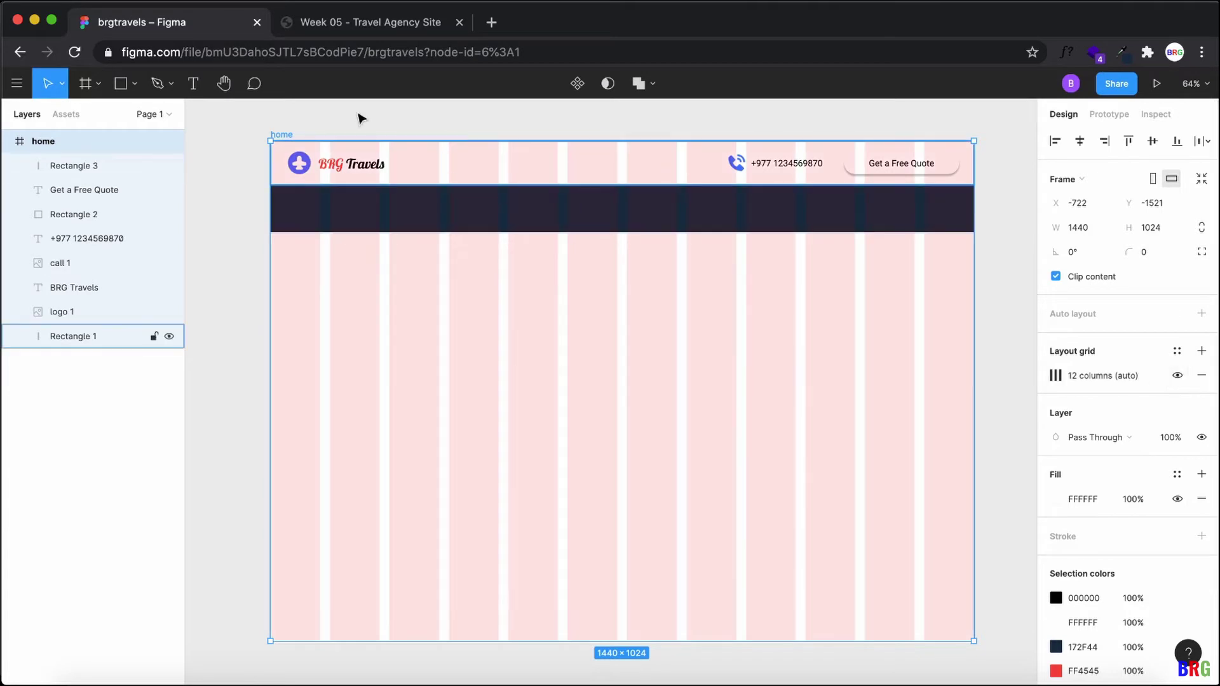
Step: Add the text Home on the dark navigation bar and colour it white, FFFFFF
click(193, 84)
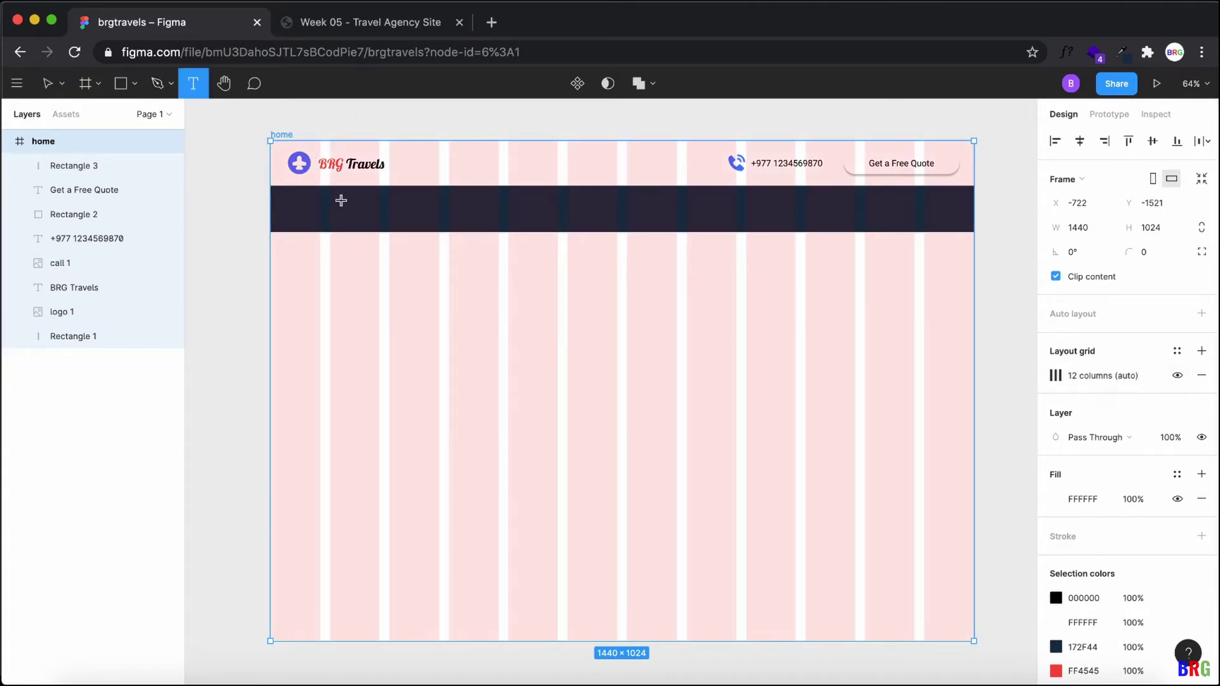
click(357, 203)
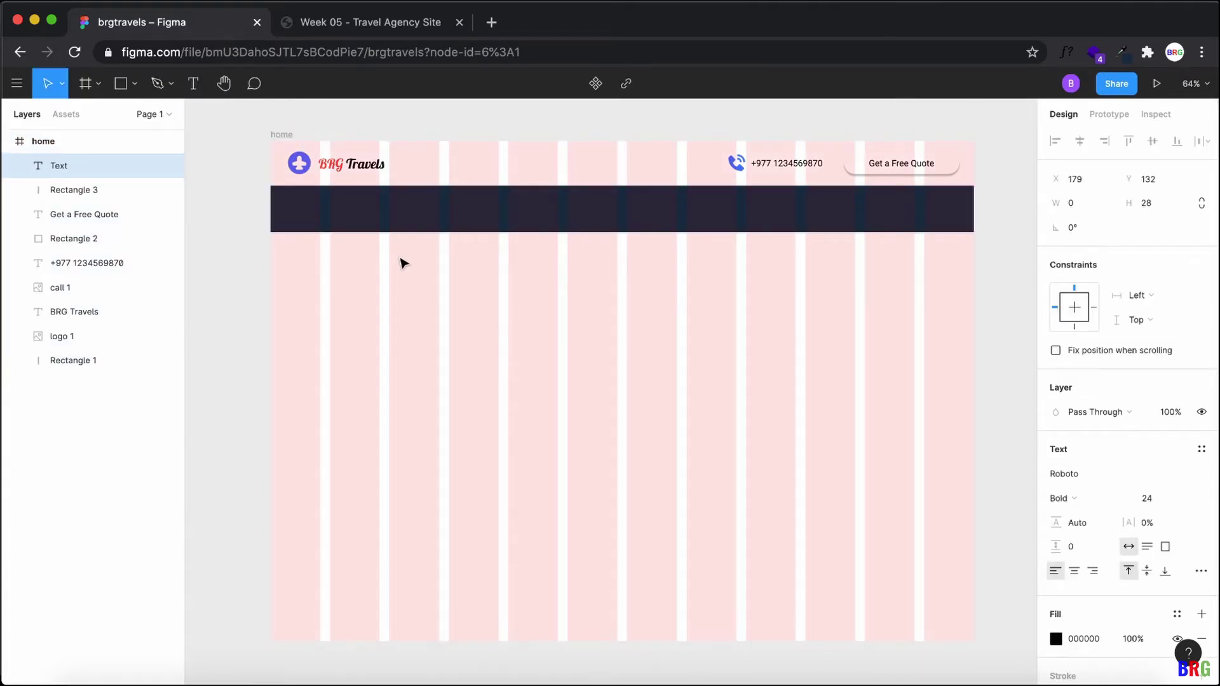
text(Home)
key(ctrl+a)
click(1056, 639)
drag(940, 403, 830, 287)
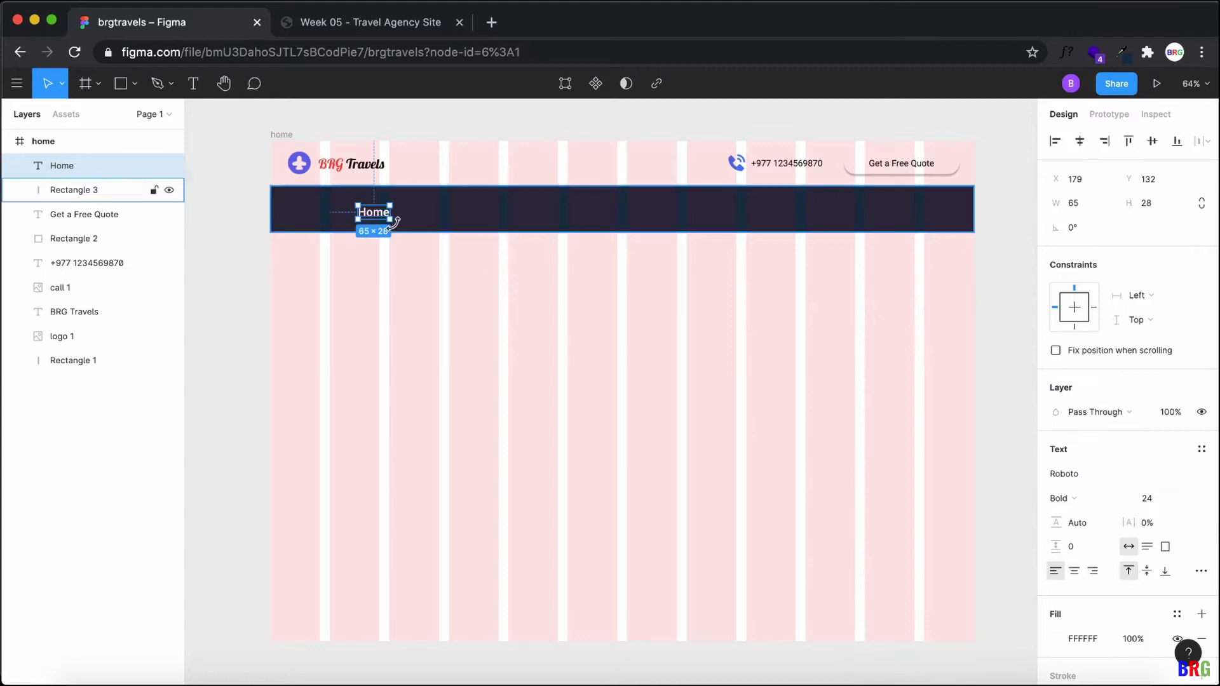
Step: Move the Home text along the navigation bar to about X 223, Y 125, vertically centred in the bar
drag(376, 214, 401, 213)
click(414, 235)
click(403, 213)
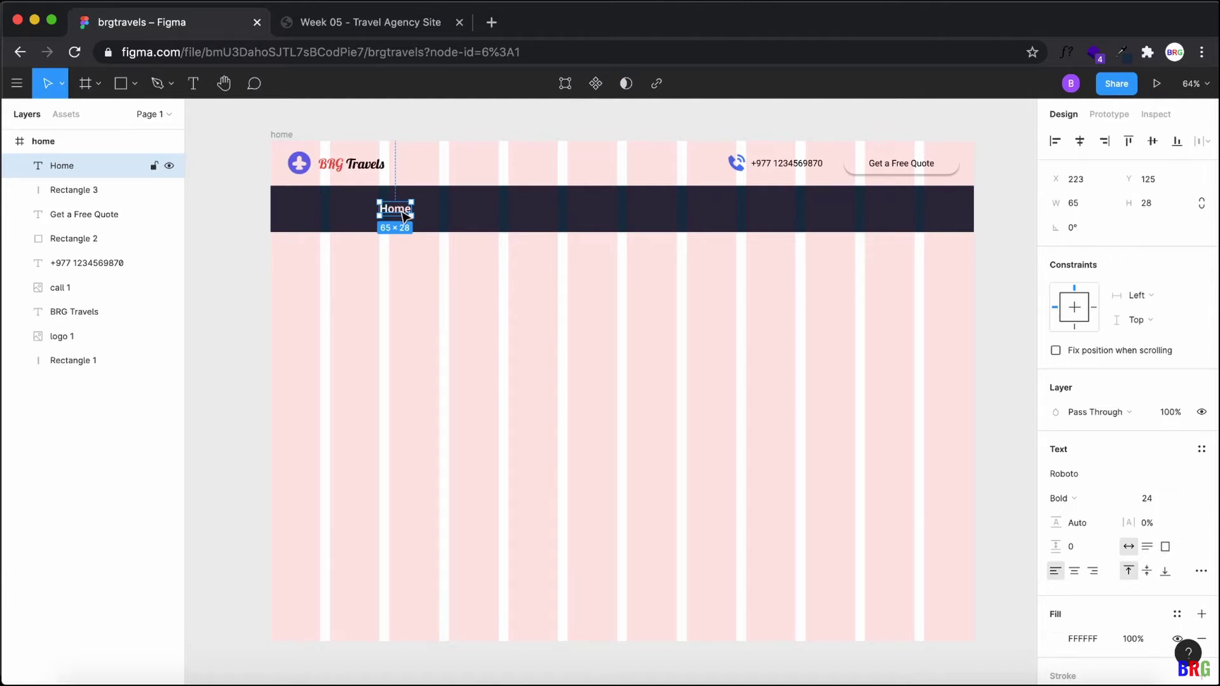
Step: Duplicate the Home text along the navigation bar, placing the copy beside it at about X 337, Y 125
drag(403, 213, 452, 215)
key(Escape)
click(455, 213)
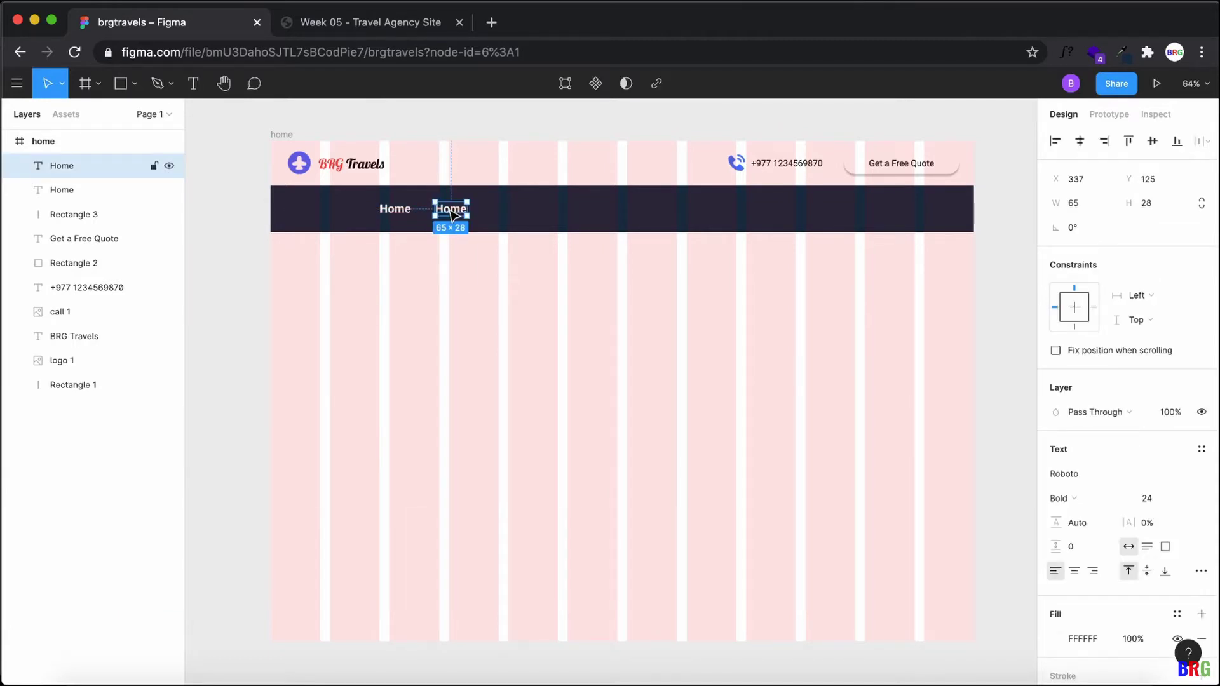
Step: Try the Regular weight on the copied Home text, then set its weight to Light
double_click(448, 209)
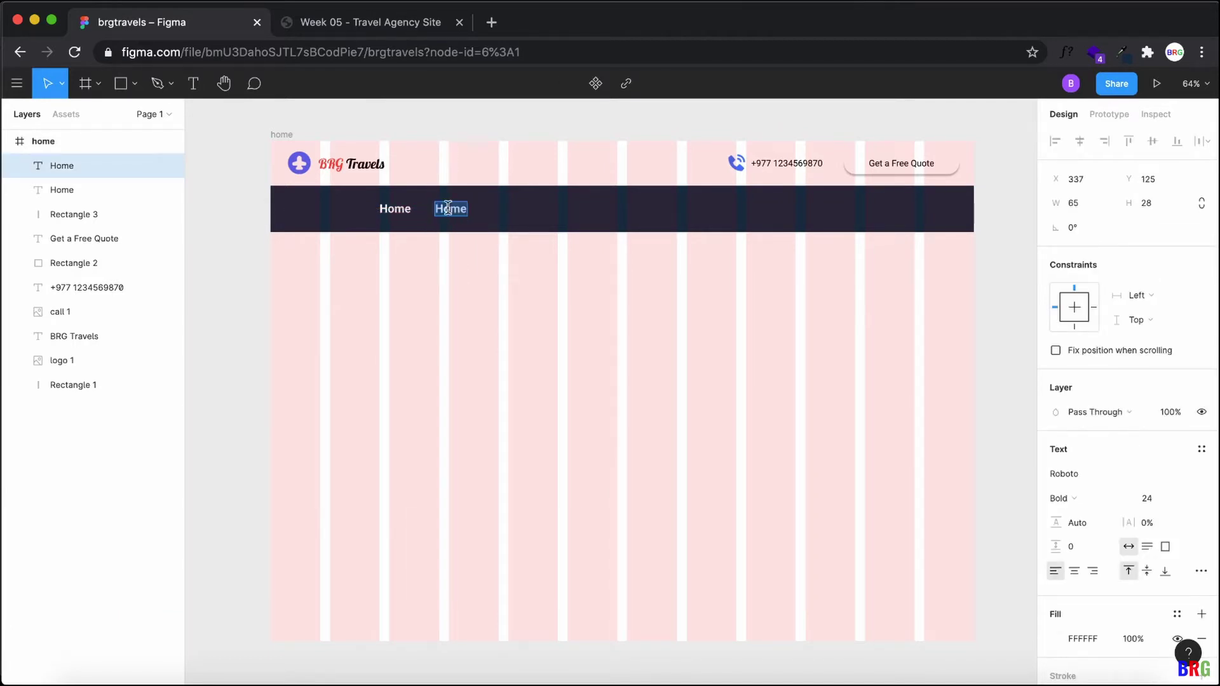
click(1080, 502)
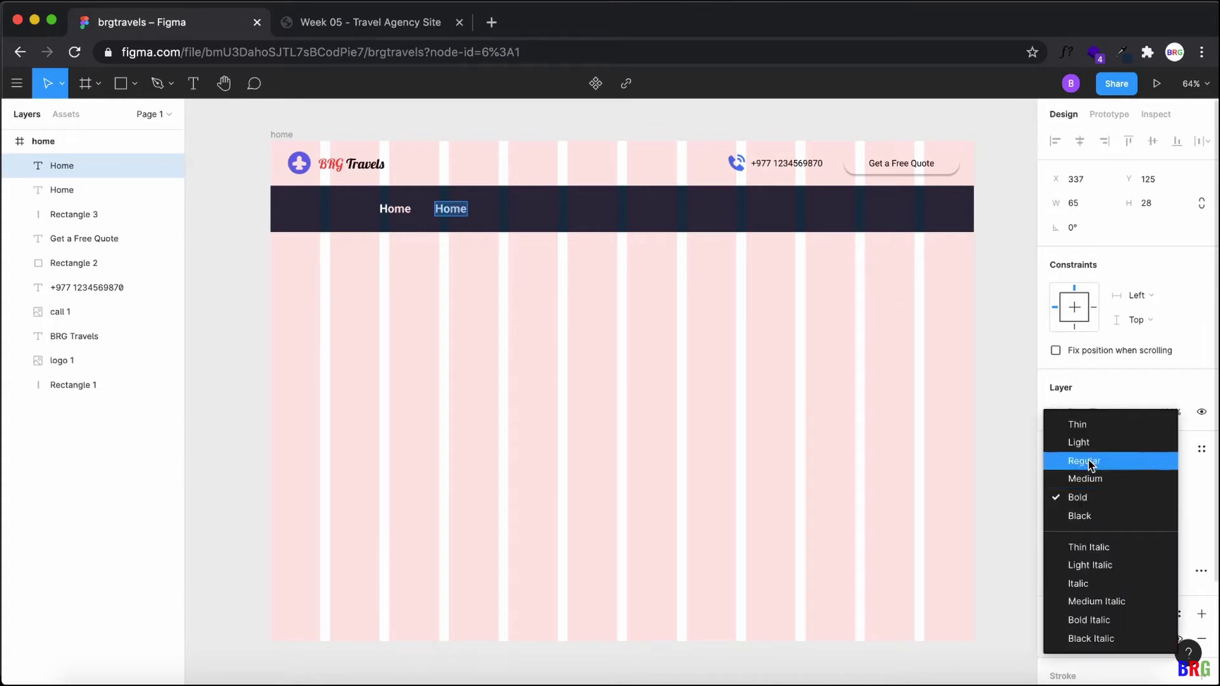
click(1088, 460)
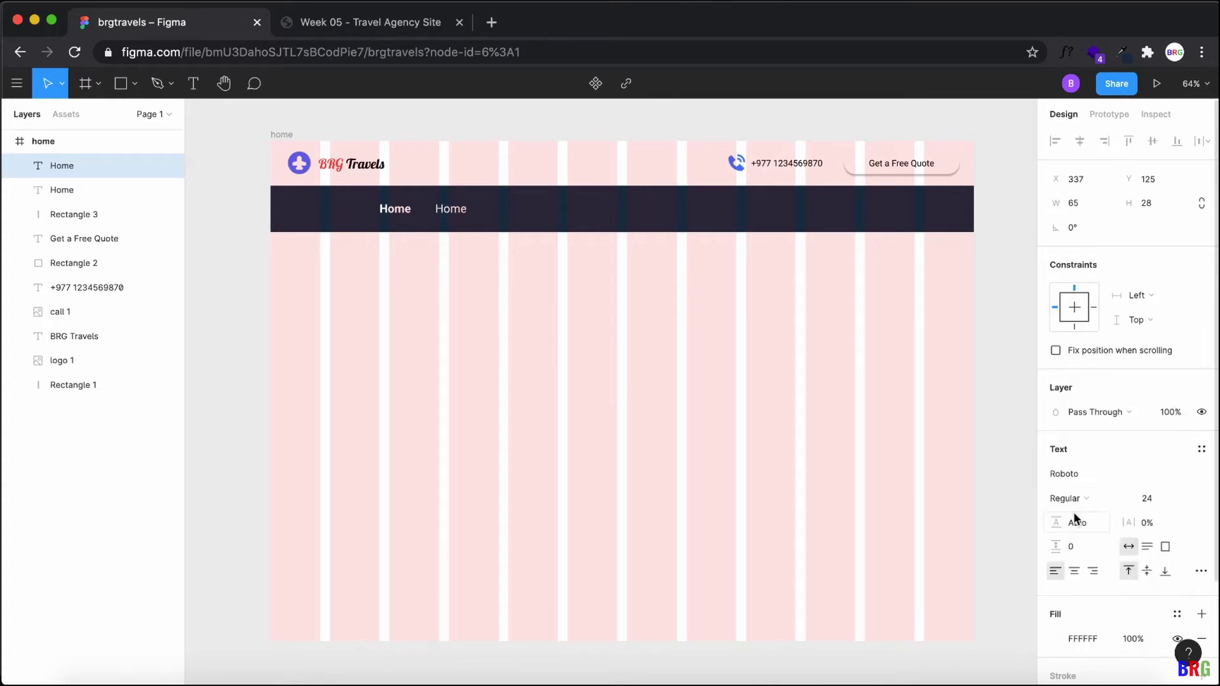
click(1078, 501)
click(1086, 480)
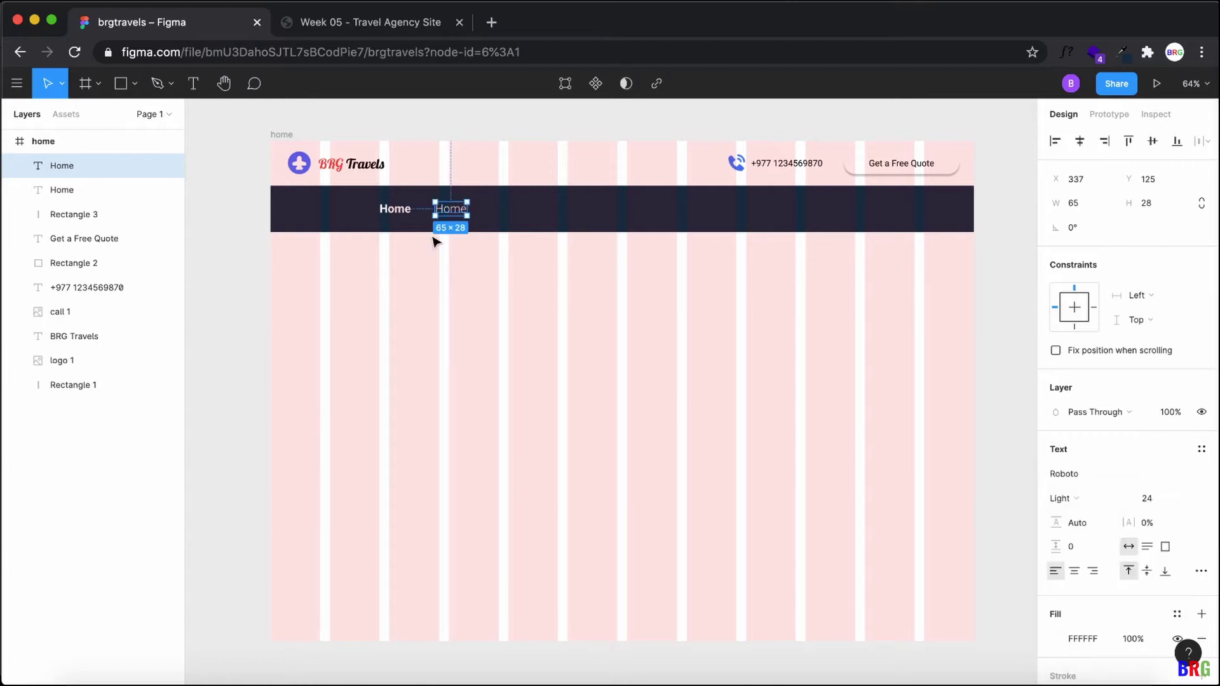
Step: Change the wording of the light-weight Home copy to About
double_click(446, 217)
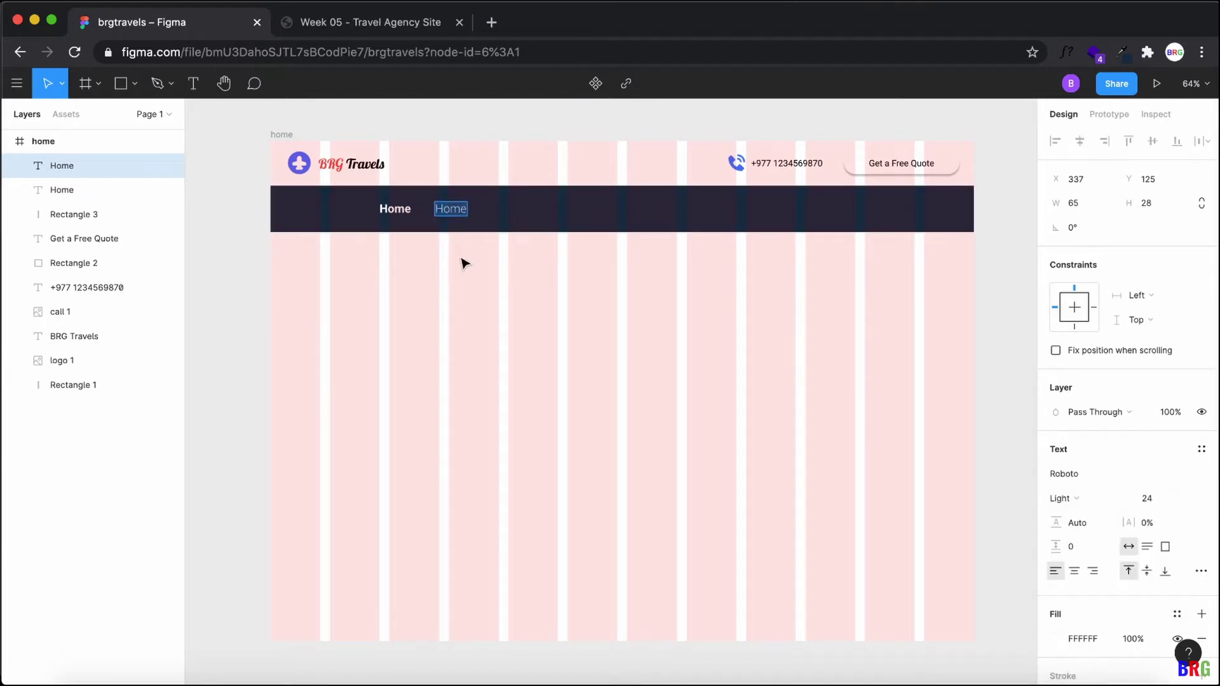
text(About)
key(Escape)
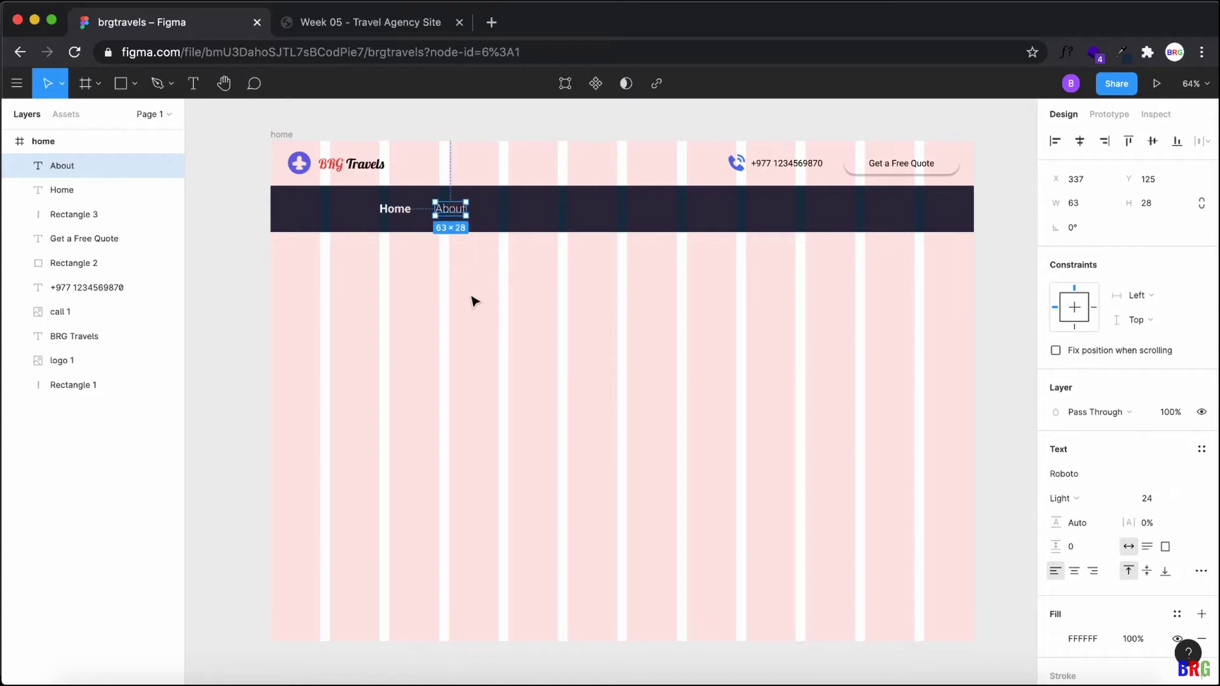
click(497, 325)
click(456, 216)
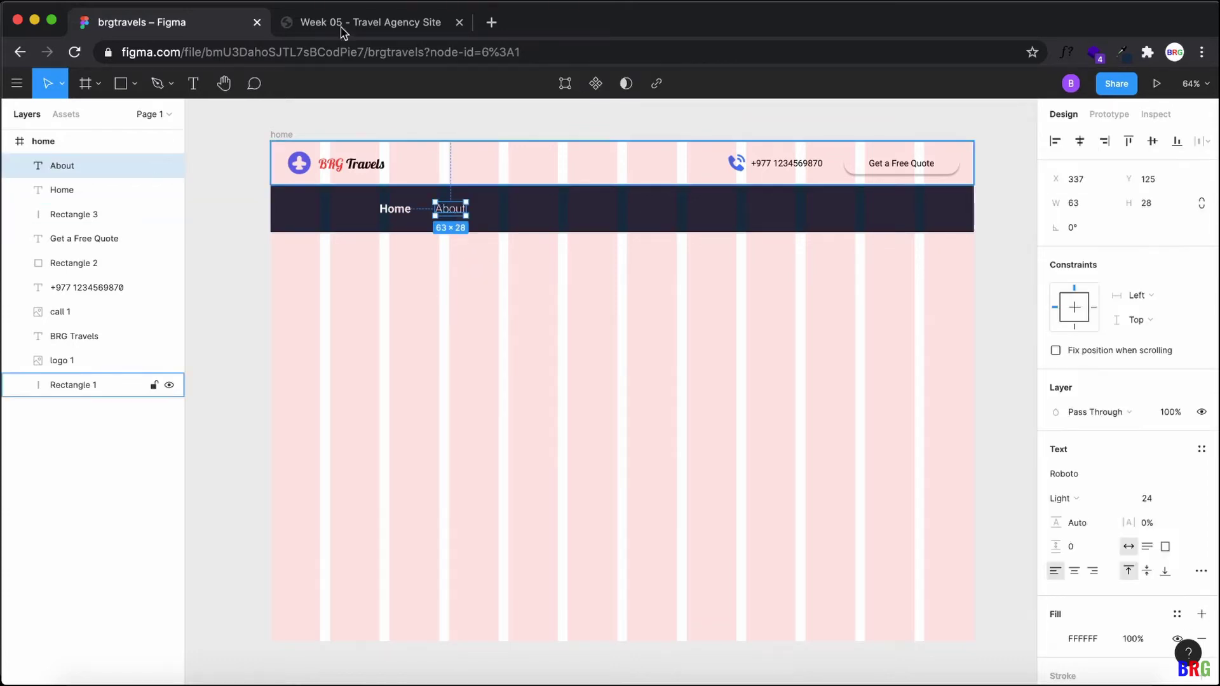
Step: Glance at the reference website, then in Figma try font size 22 and then 20 on Home, and 20 on About
click(331, 25)
click(169, 24)
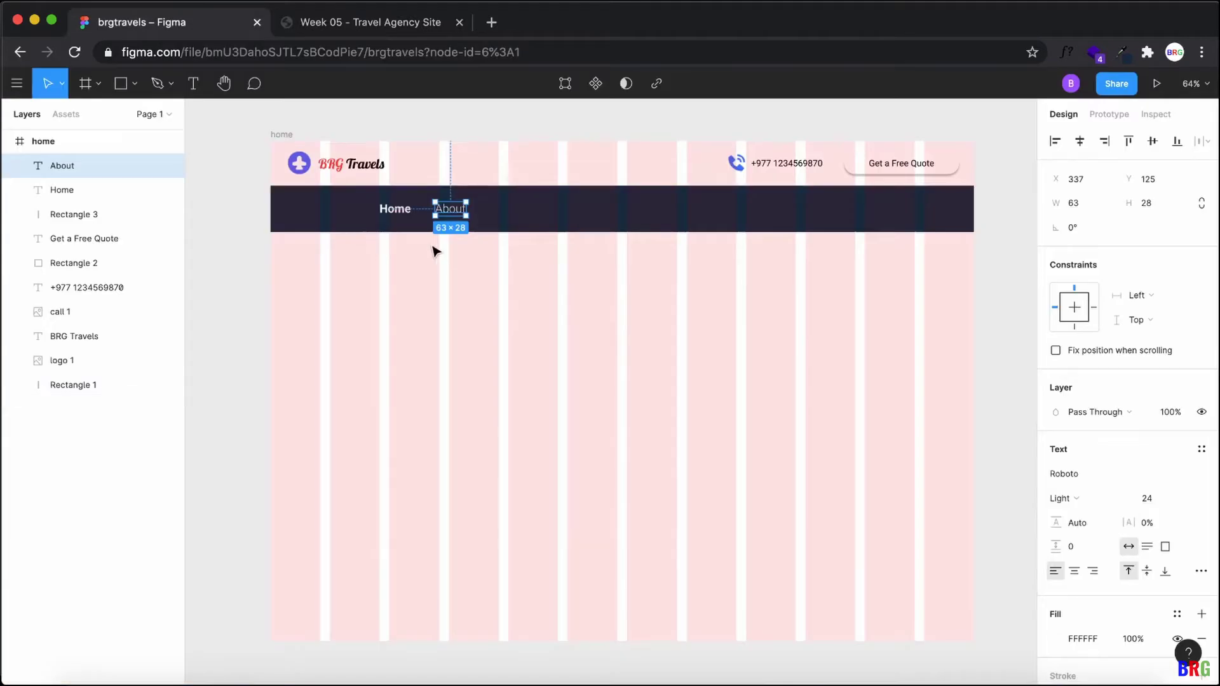
click(399, 214)
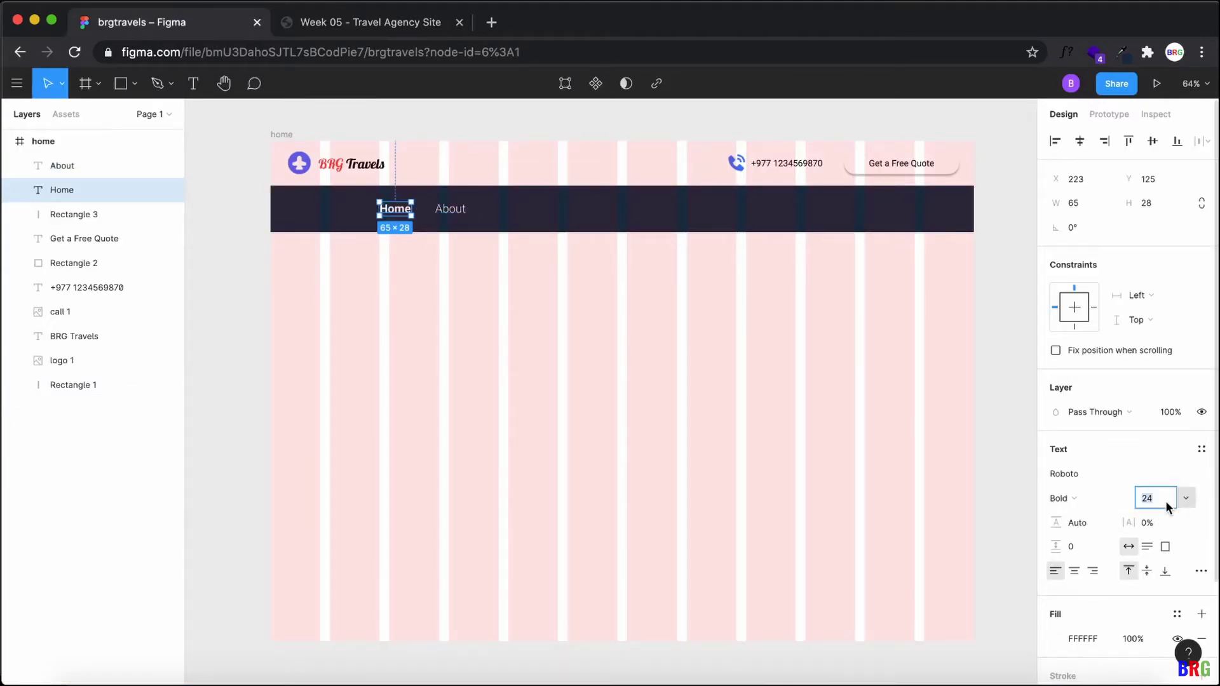
text(22)
key(Return)
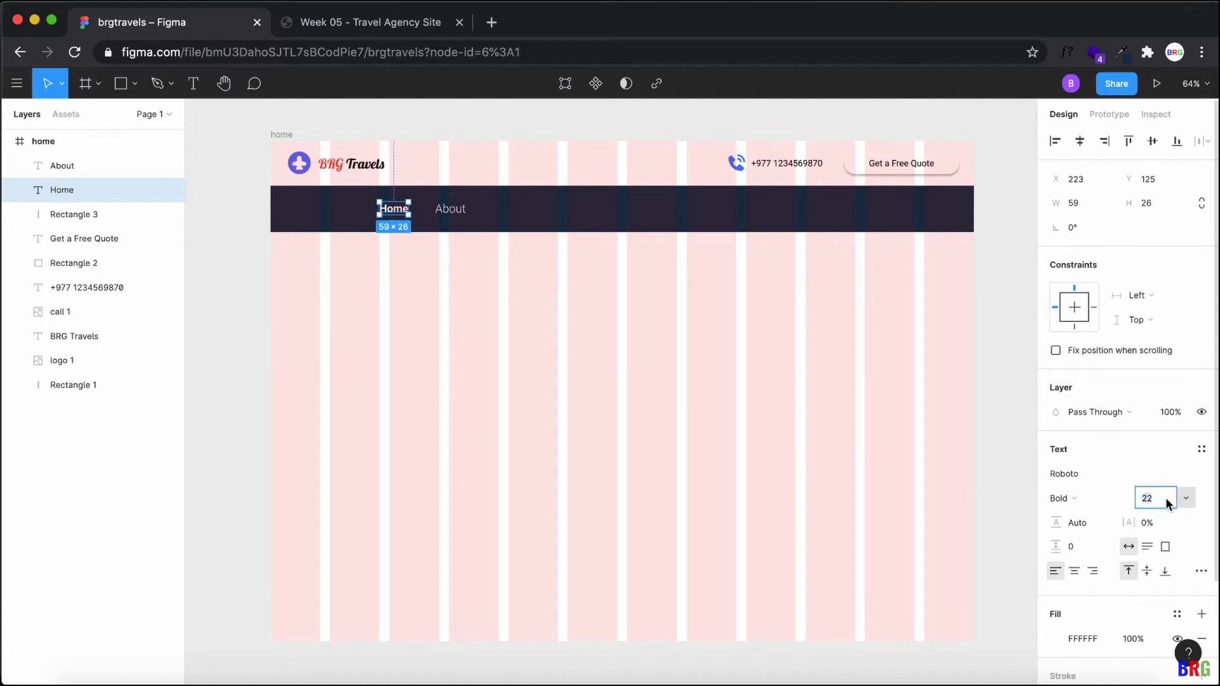
text(20)
key(Return)
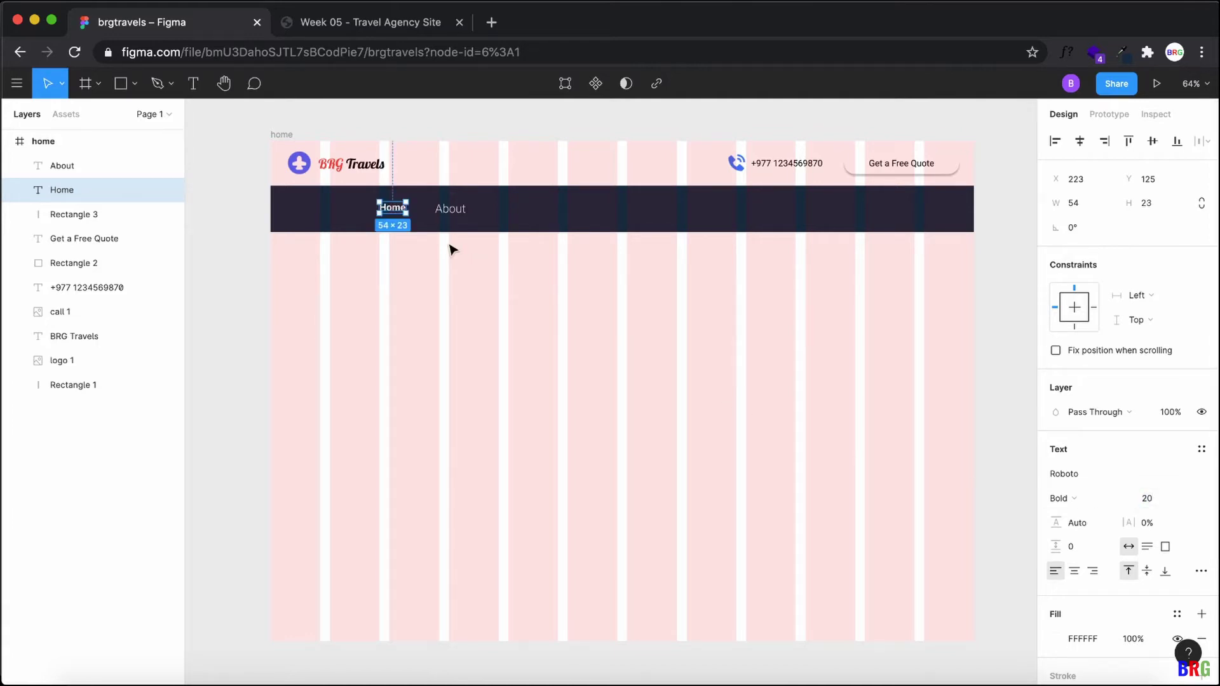
click(449, 248)
click(458, 219)
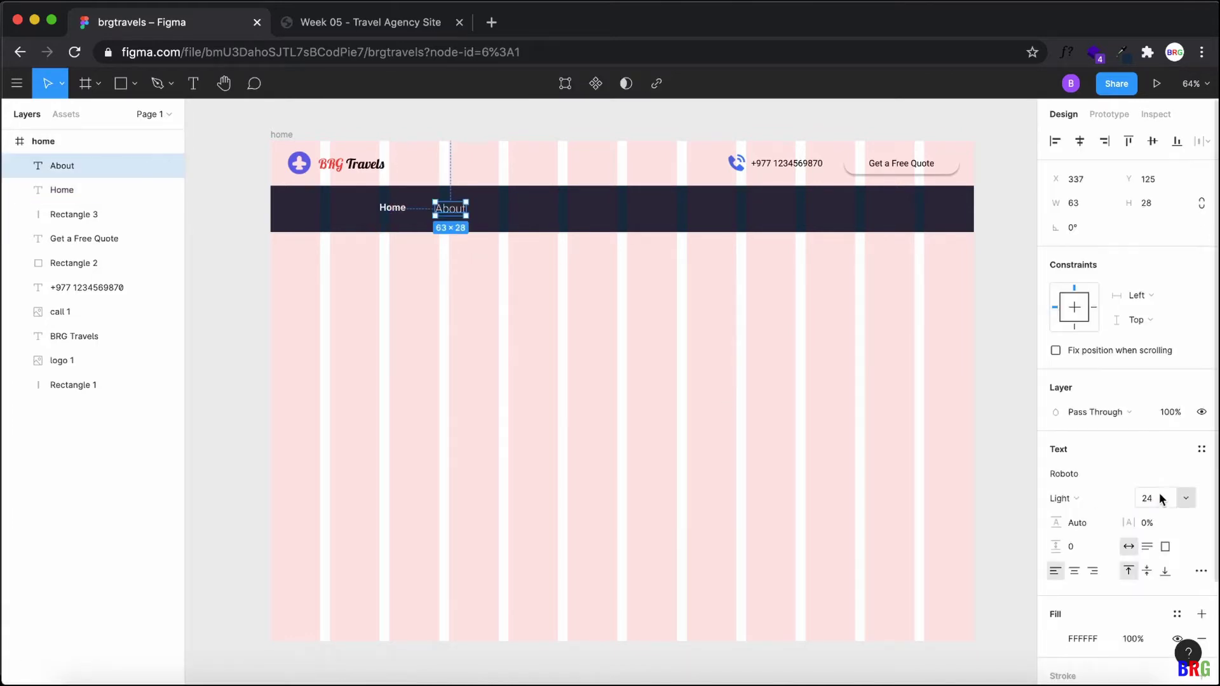
text(20)
key(Return)
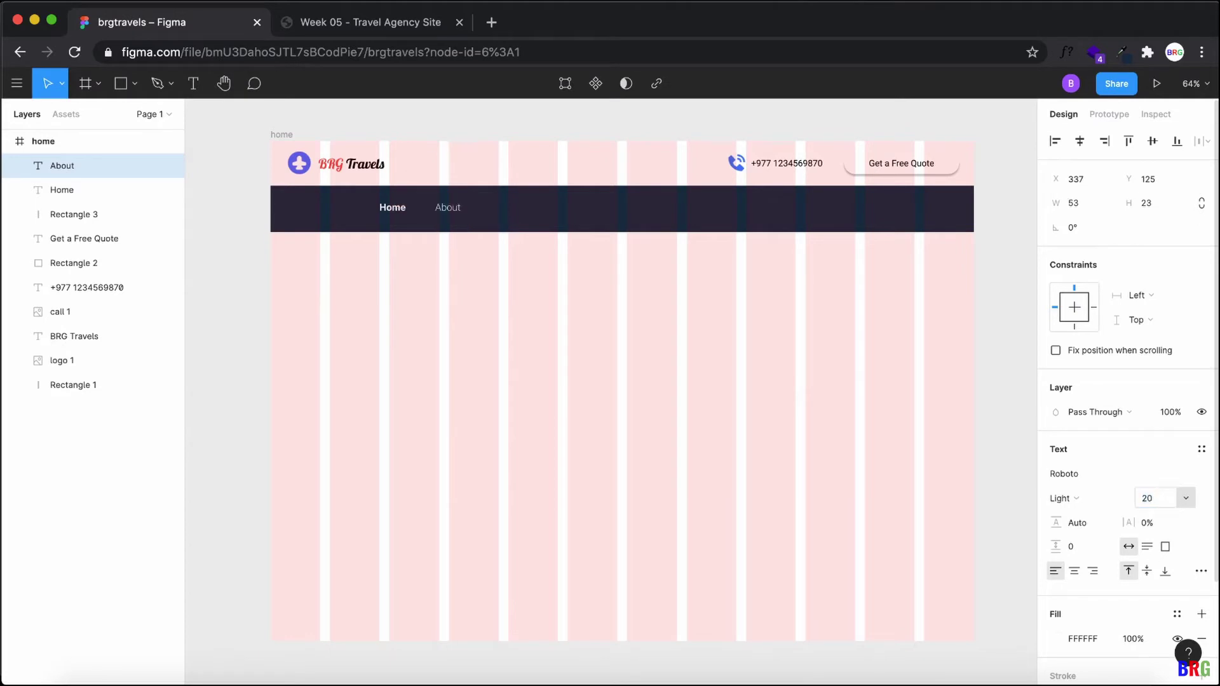
Step: Set the font size of both the About and Home menu texts to 22
click(1149, 502)
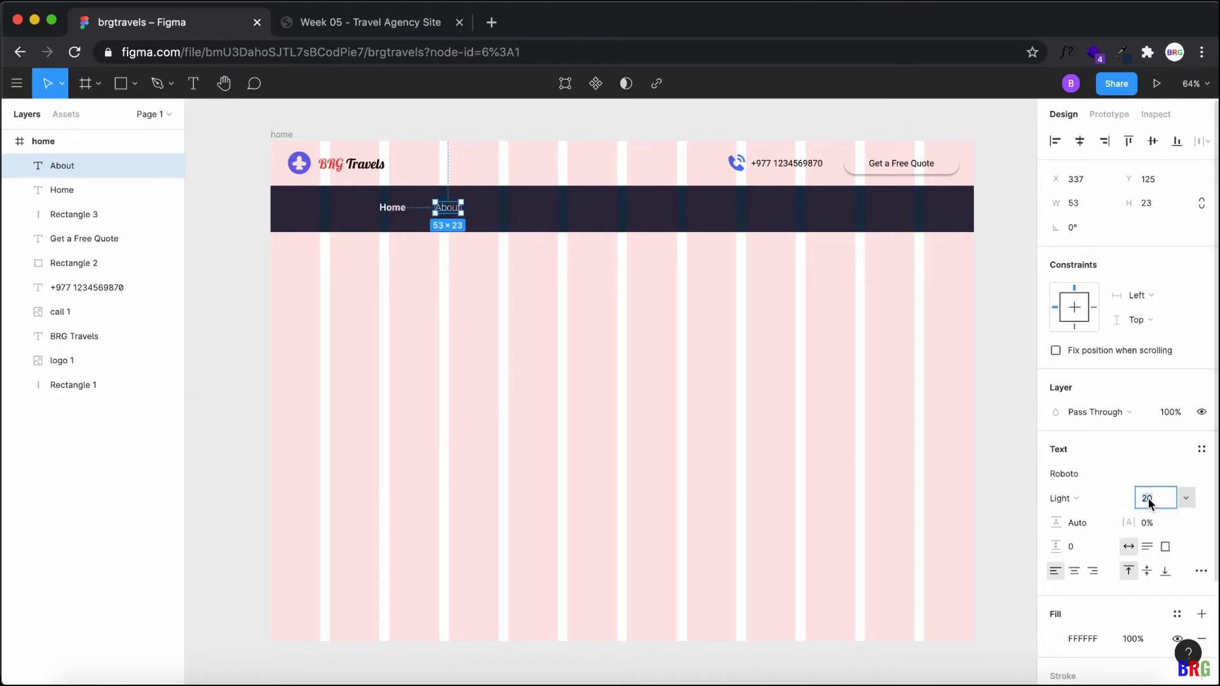
text(20)
key(Return)
click(392, 207)
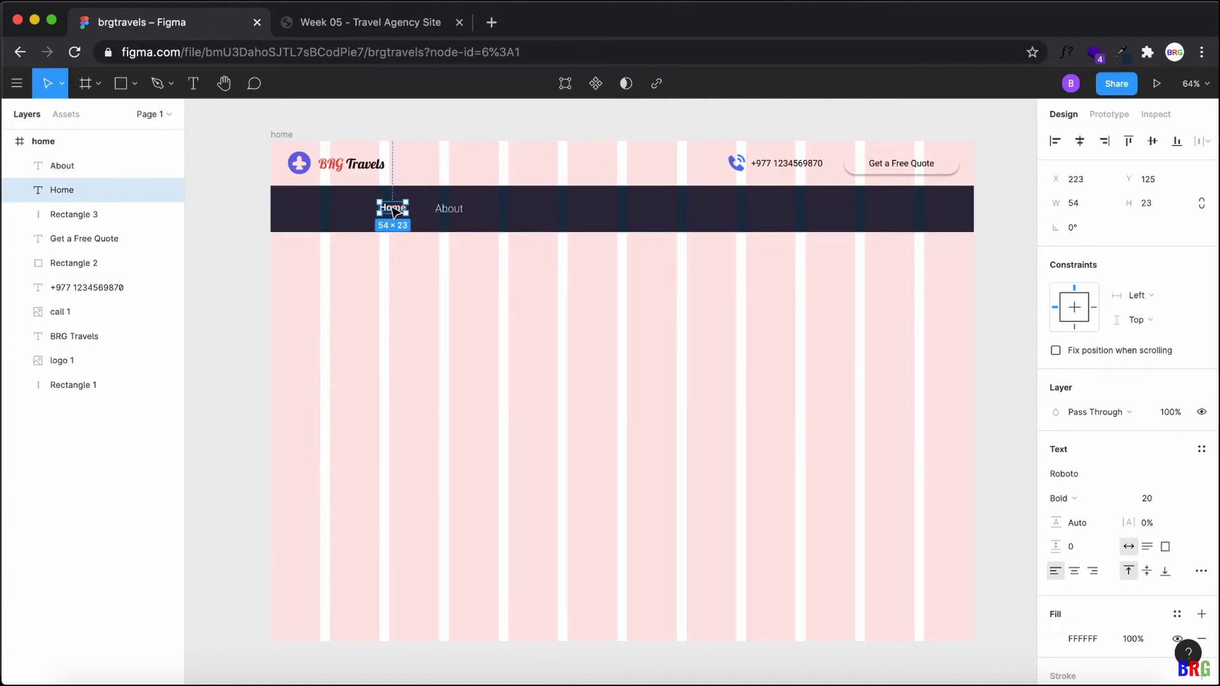
text(22)
key(Return)
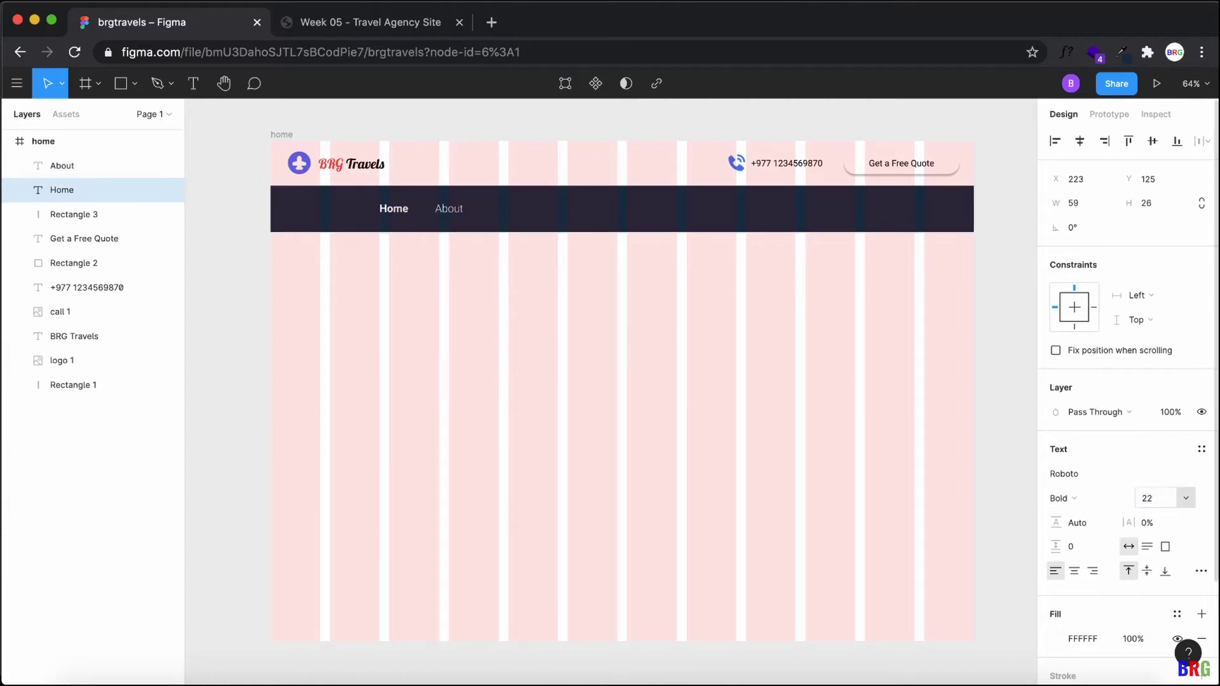
click(491, 258)
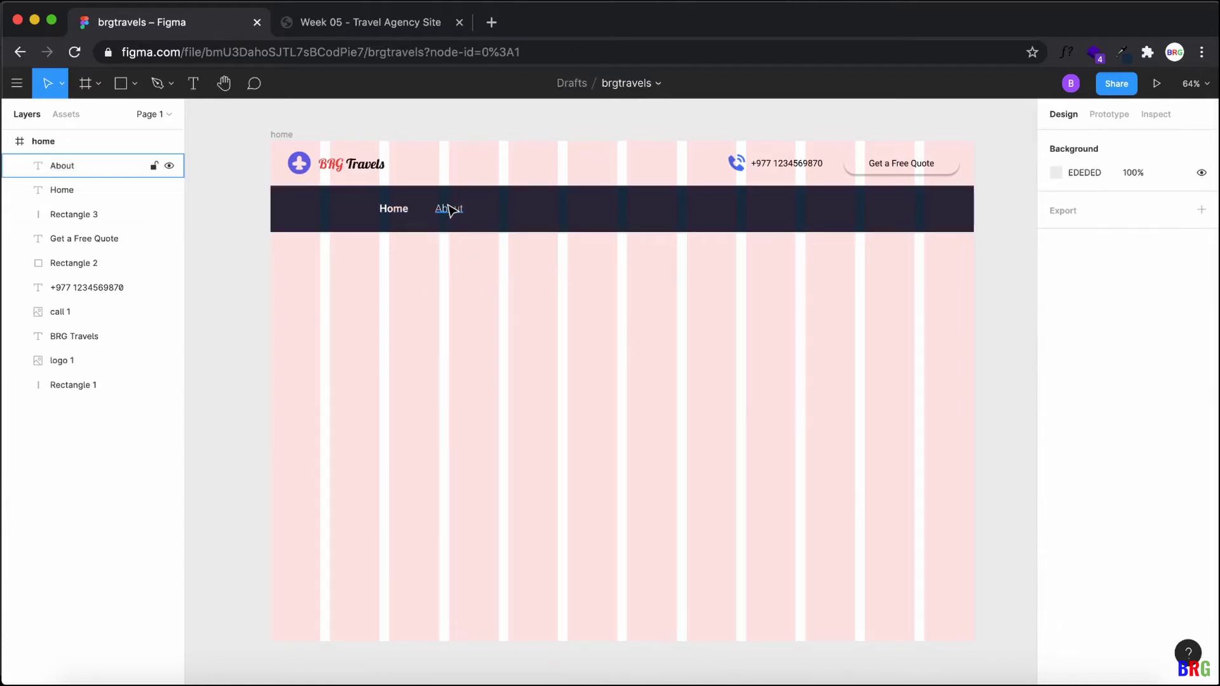
Step: Duplicate the About text twice along the navigation bar, placing the copies at about X 450 and X 563, Y 126
click(450, 213)
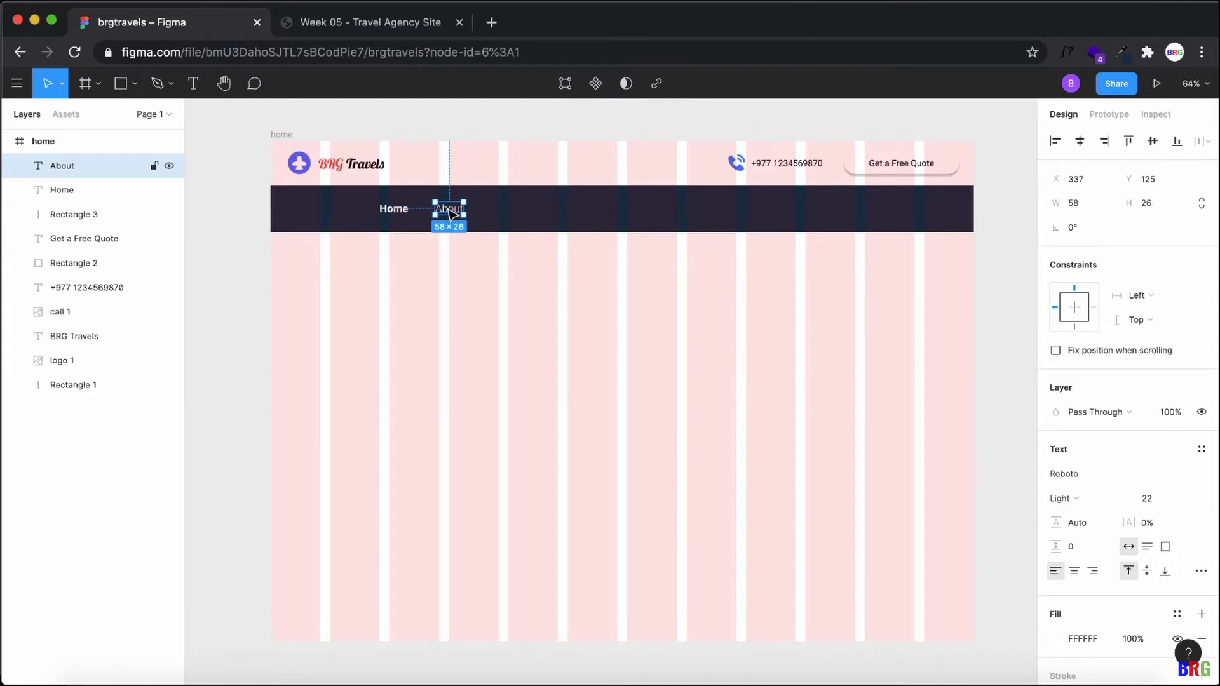
drag(451, 213, 506, 215)
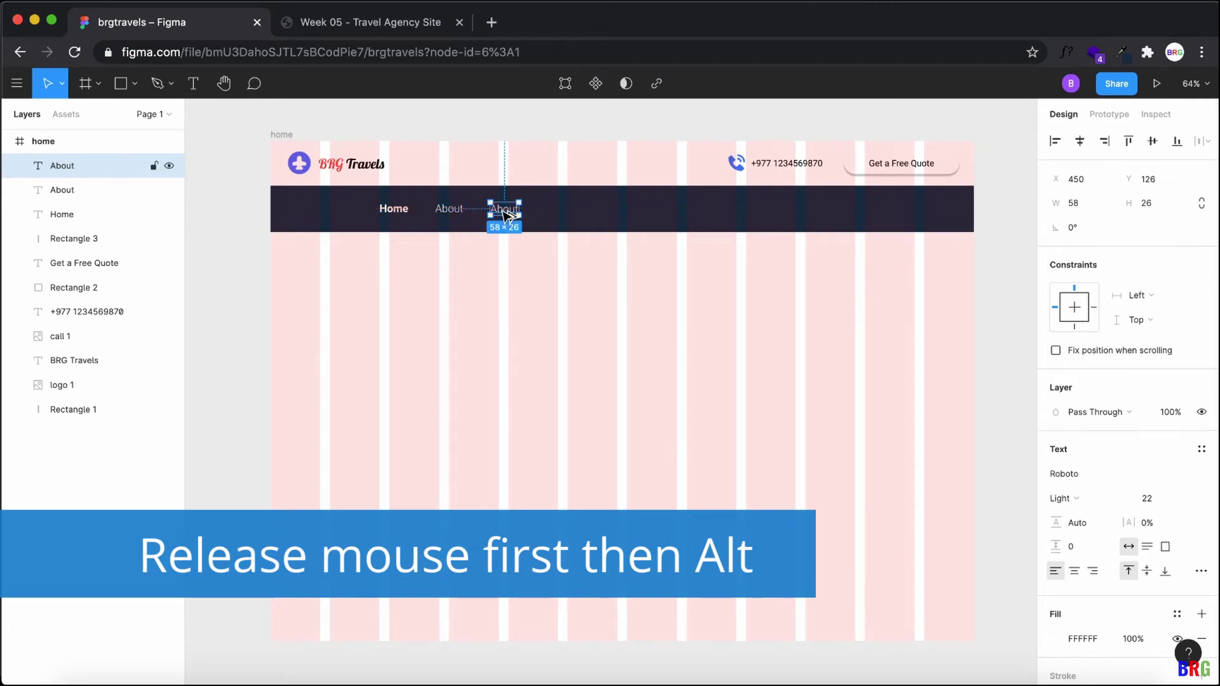
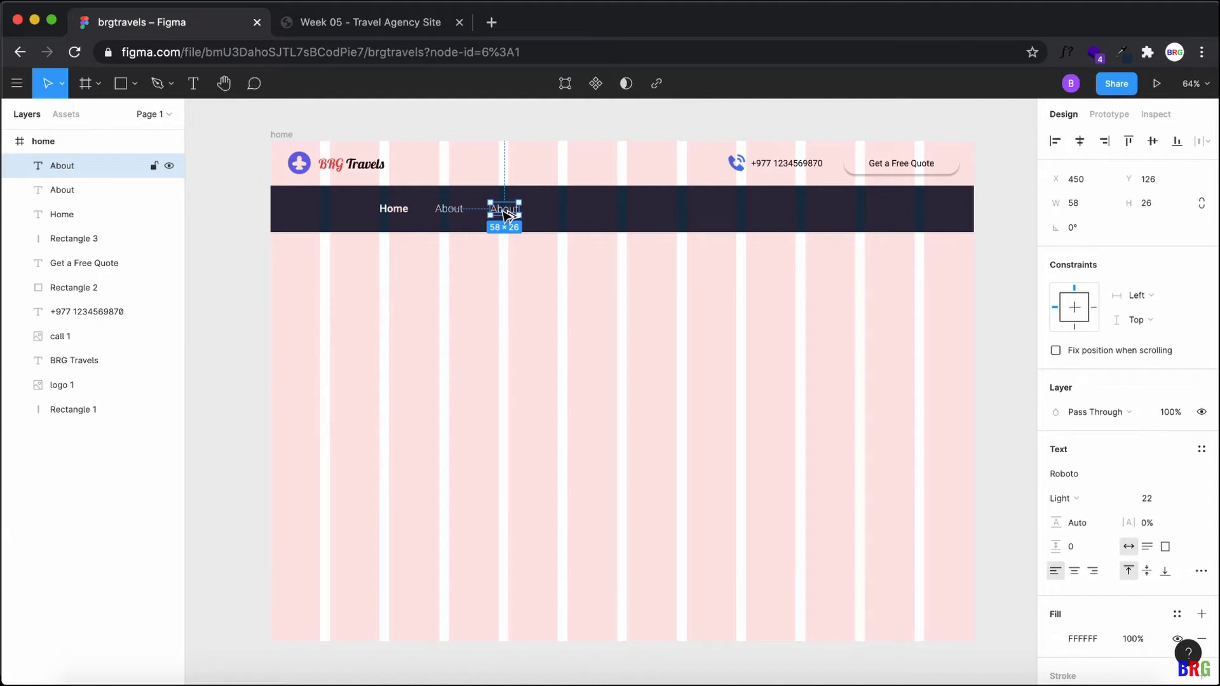
click(494, 292)
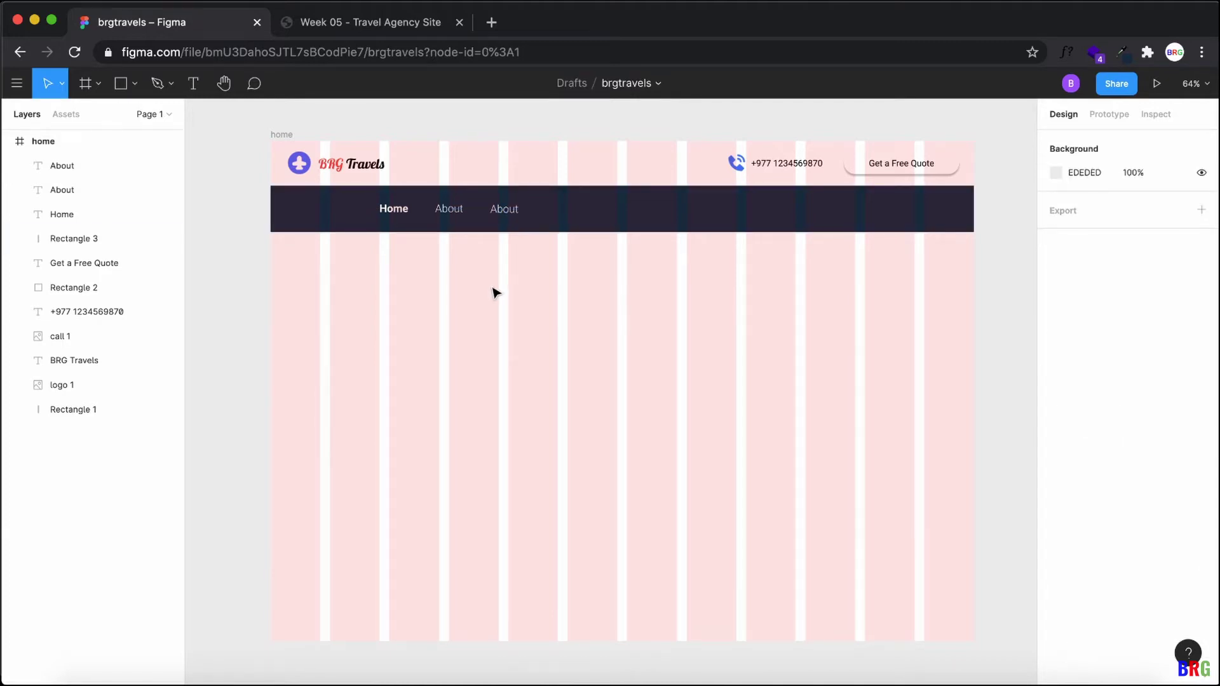
click(504, 216)
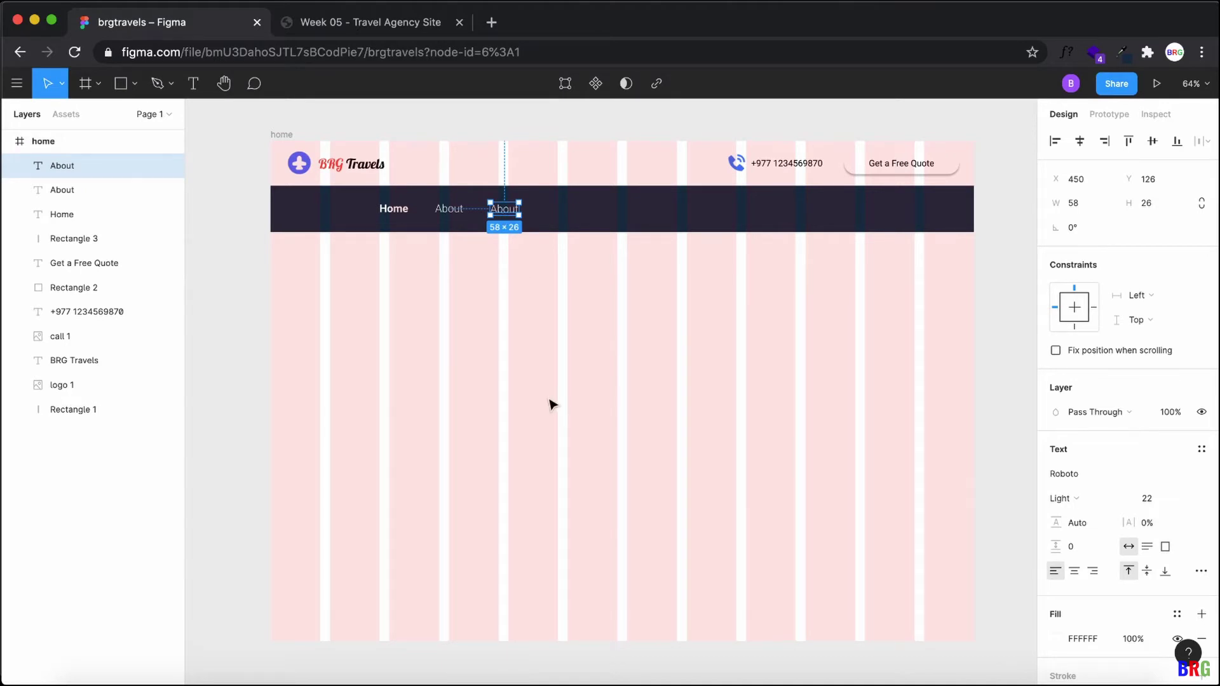
key(alt)
drag(508, 214, 565, 214)
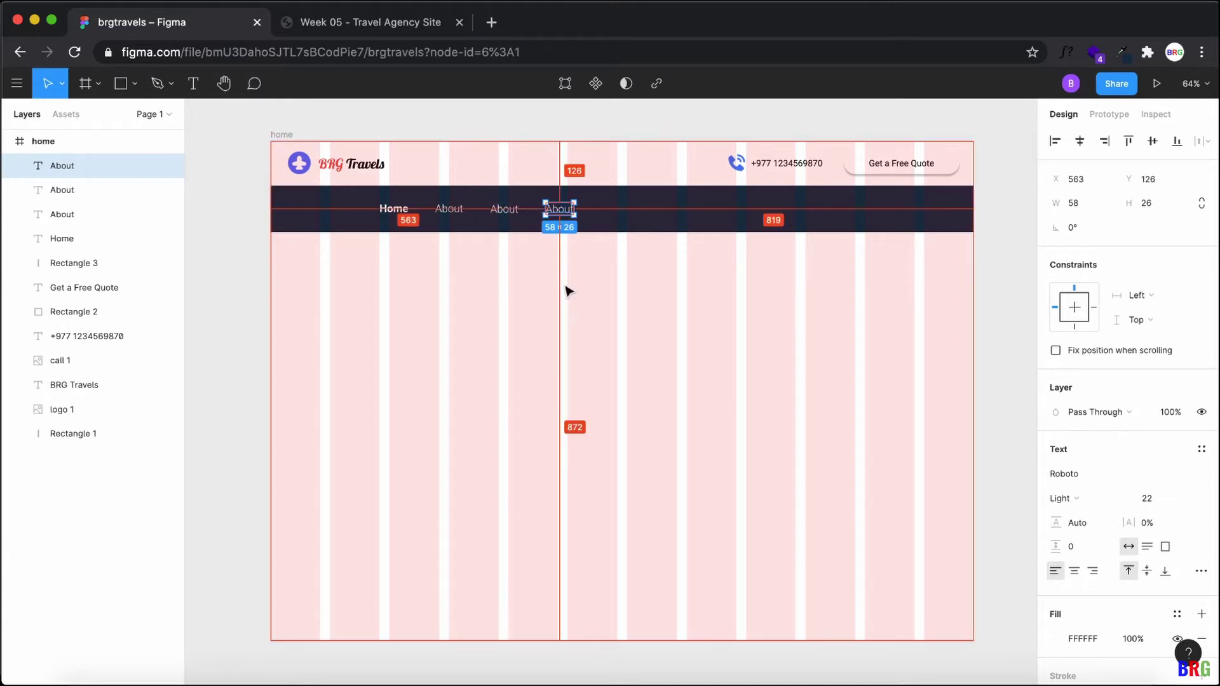
click(621, 292)
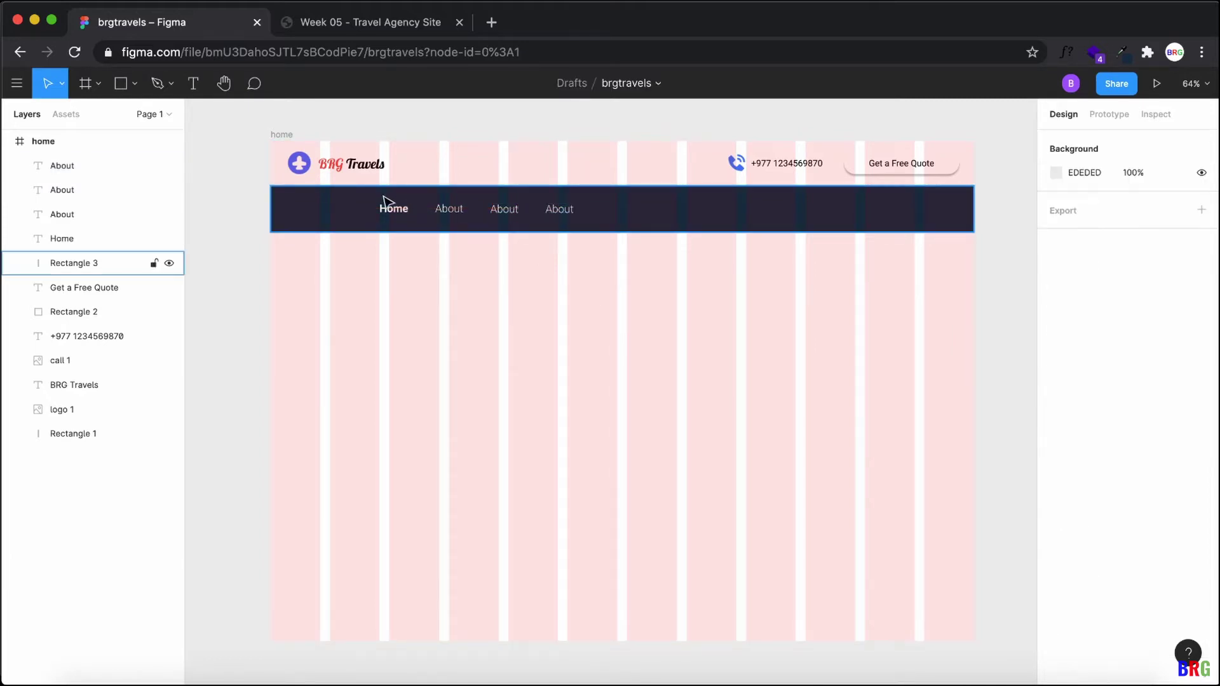
Step: Change the wording of the first copied About text, third in the menu, to Our Services
double_click(450, 209)
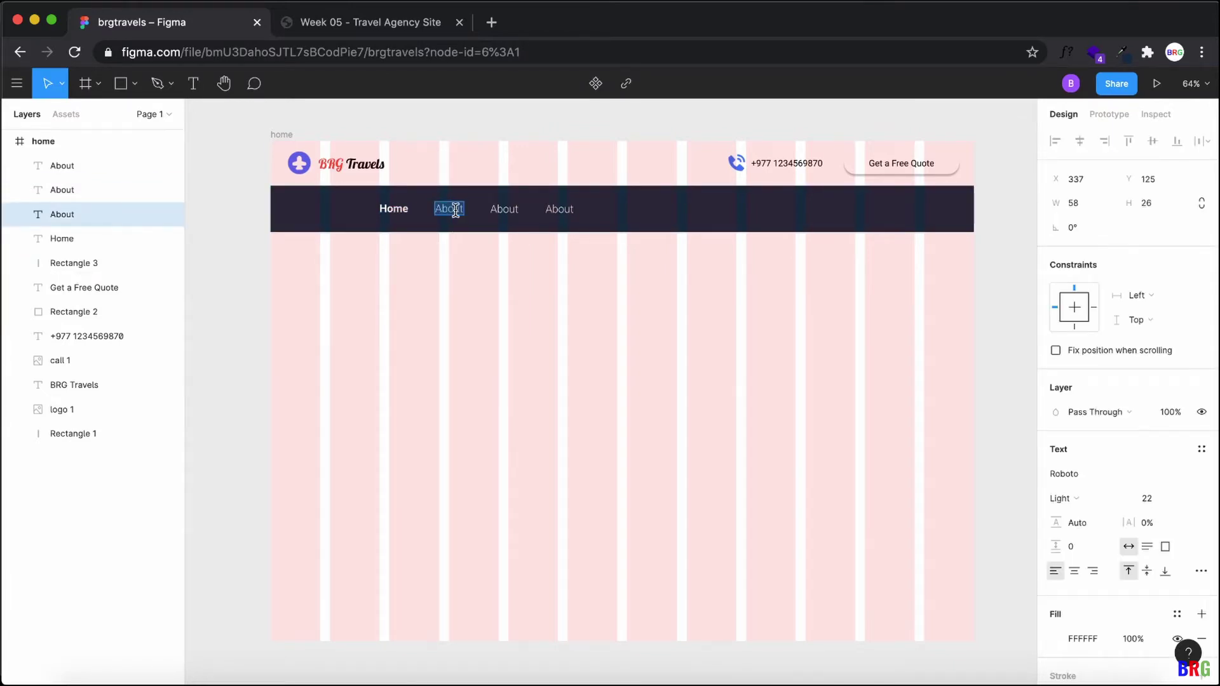
double_click(505, 210)
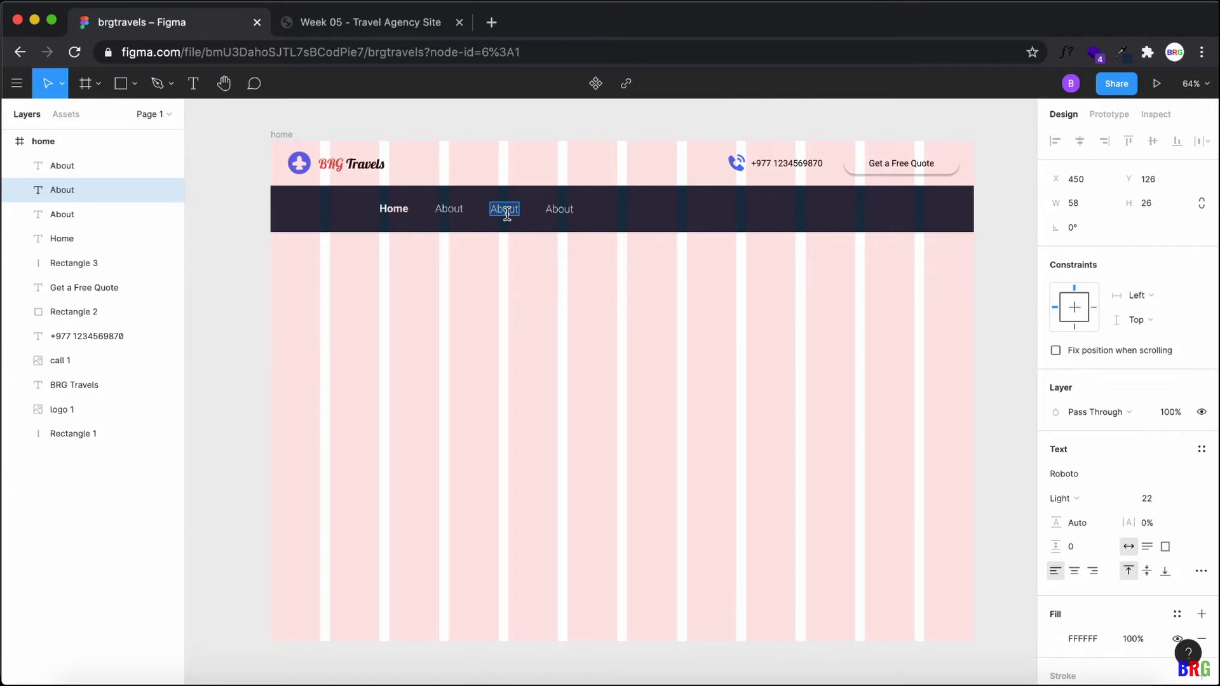
text(Our Services)
Step: Move the last About text clear of Our Services, to about X 627, Y 130
click(569, 213)
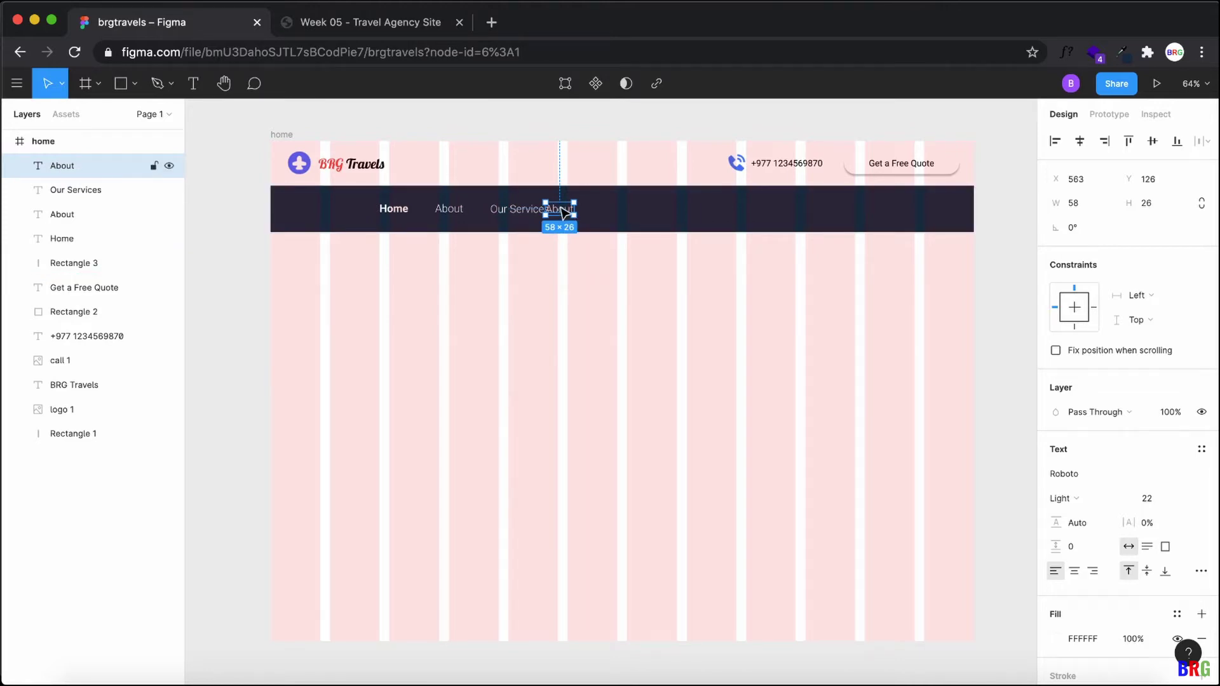
drag(565, 216, 595, 219)
click(600, 286)
Step: Check the reference website's menu, then in Figma change the last About text to Best Trips and raise it to Y 125
click(370, 25)
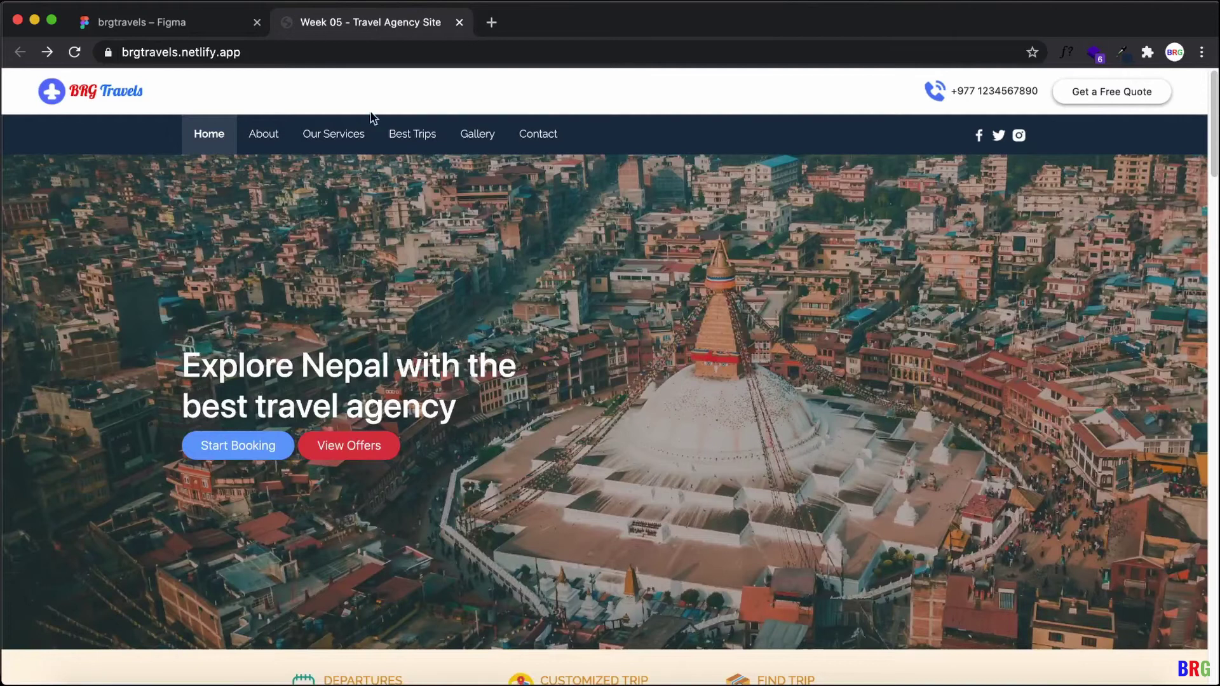
click(224, 24)
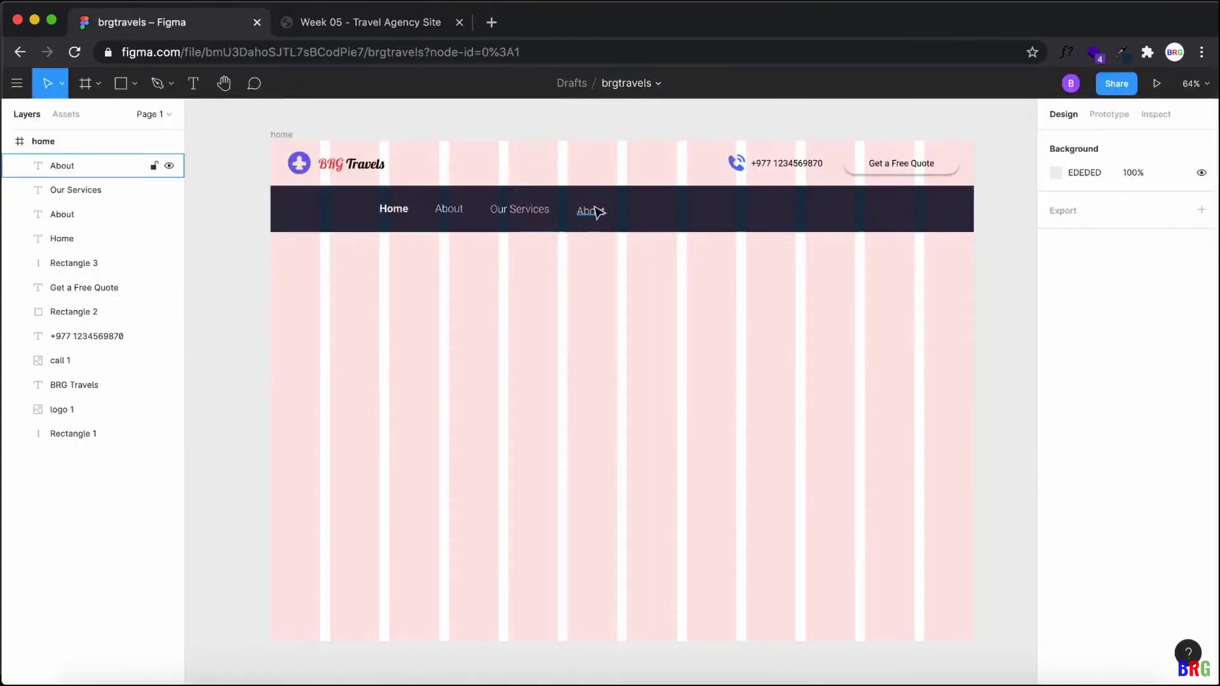
click(598, 212)
double_click(591, 215)
text(Best Trips)
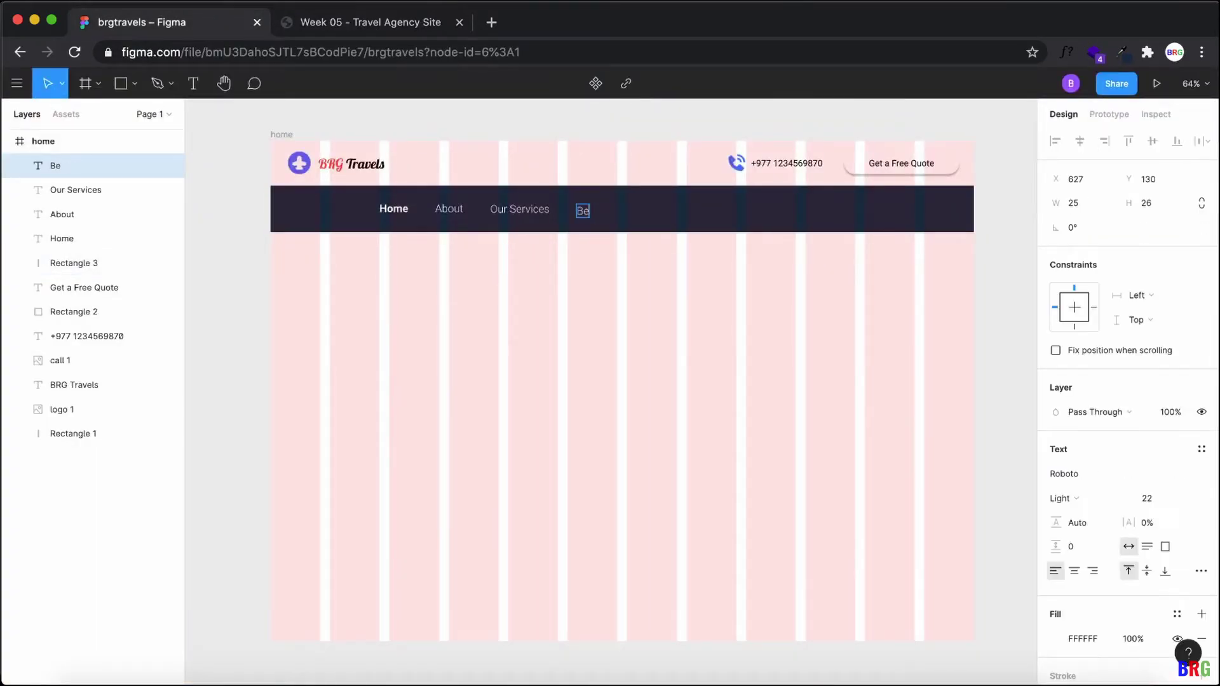
key(Escape)
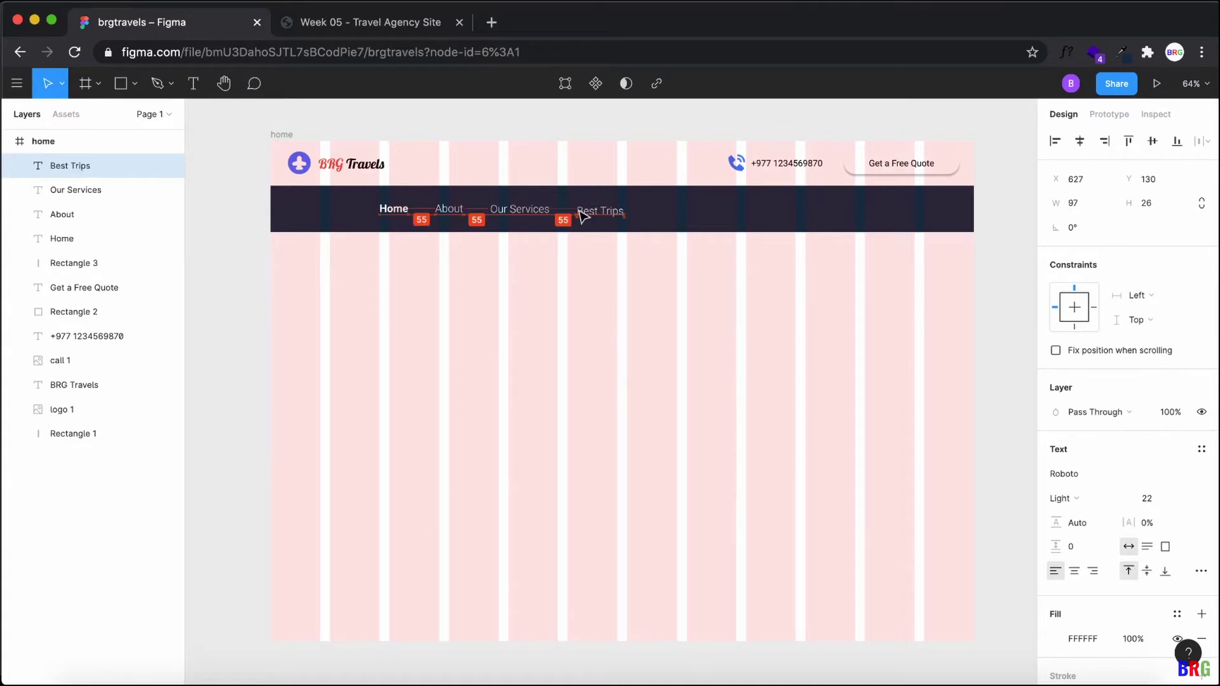
key(Escape)
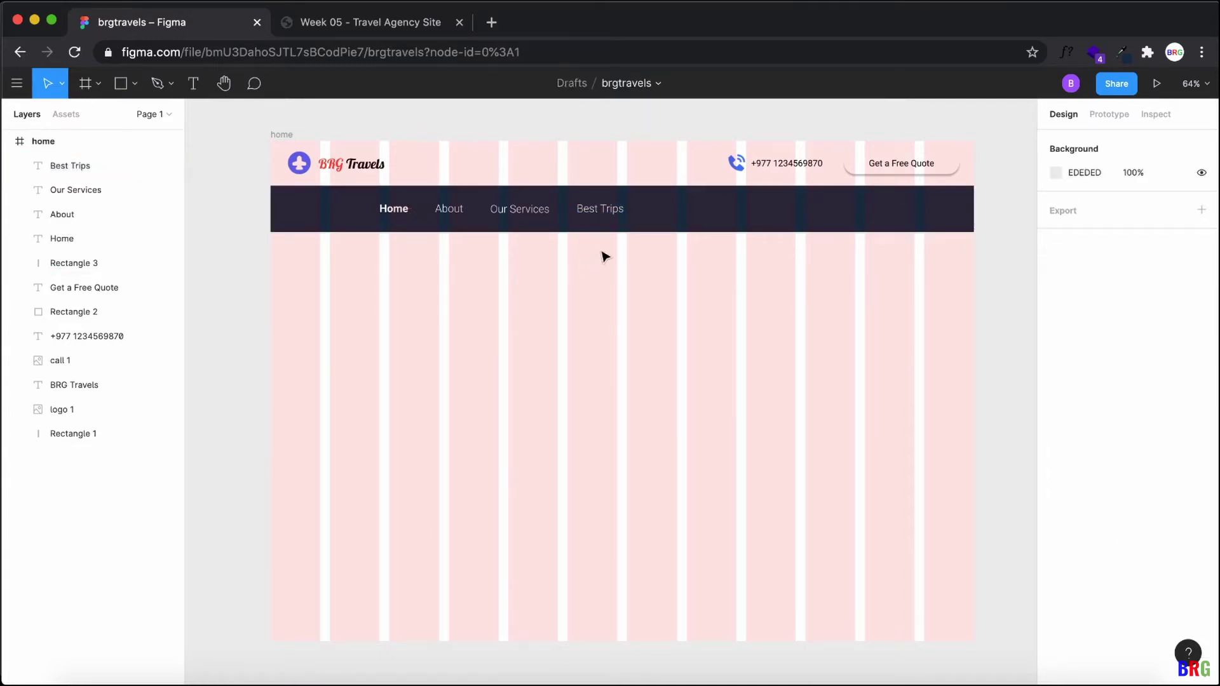
click(609, 214)
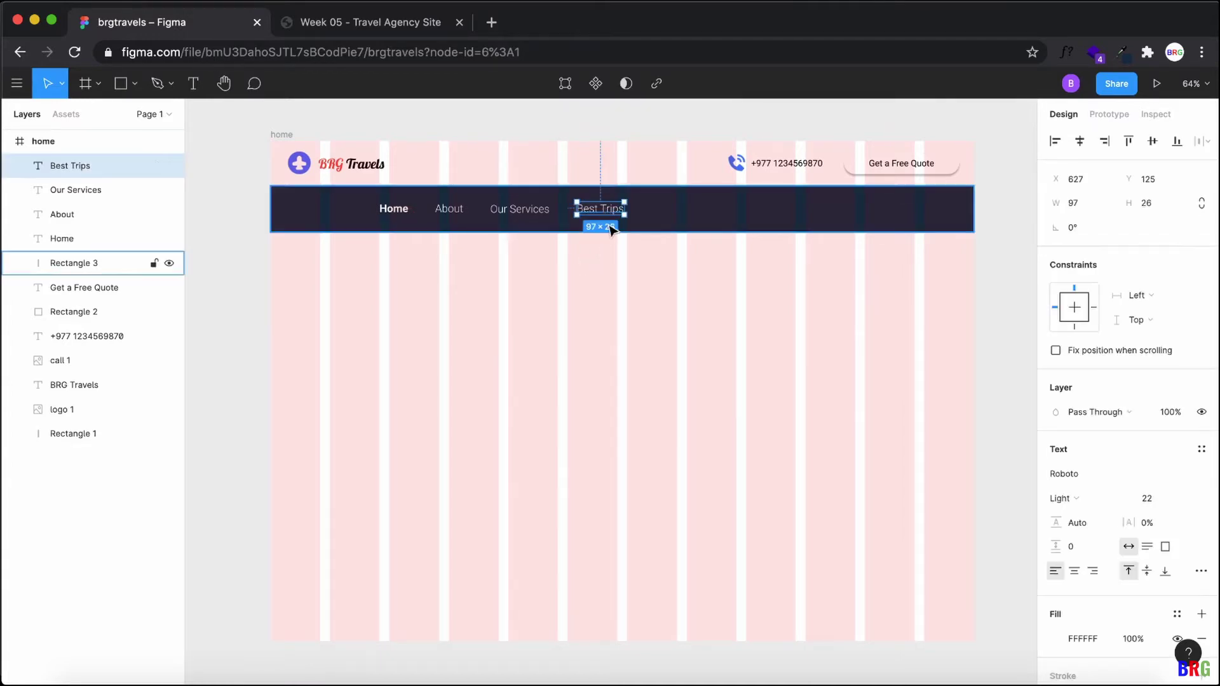
Step: Check the reference website's menu, then in Figma duplicate Best Trips to X 779, Y 125 and change the copy's wording to Gallery
click(387, 29)
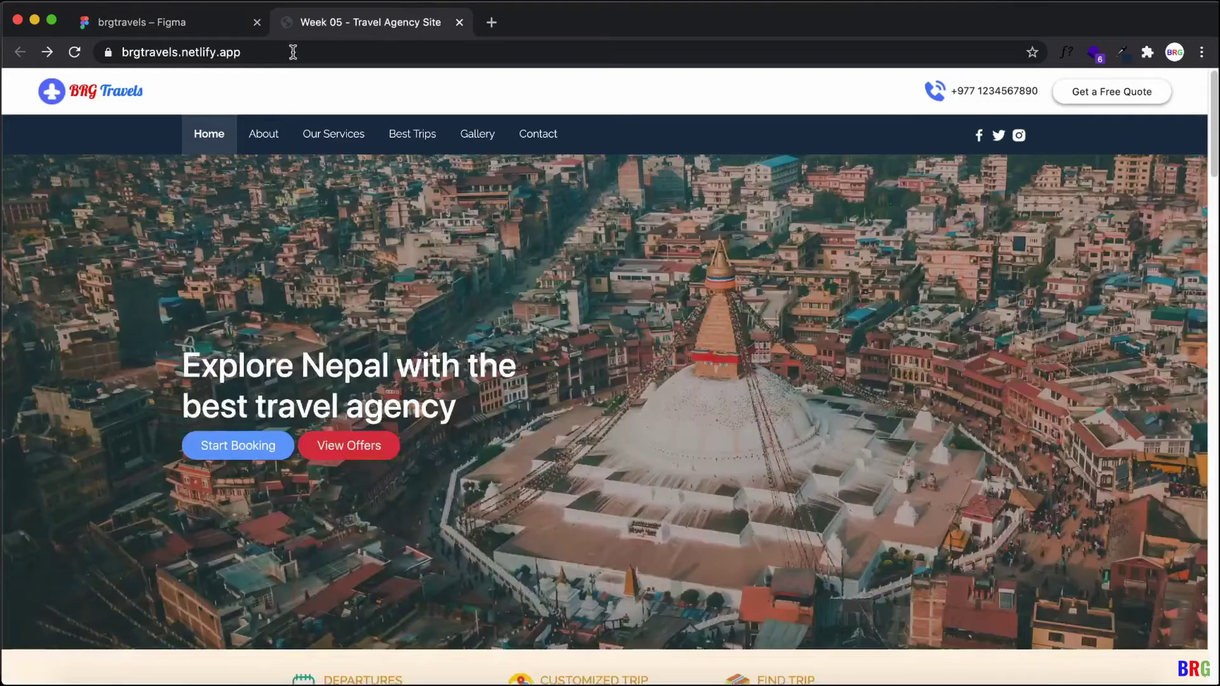
click(203, 32)
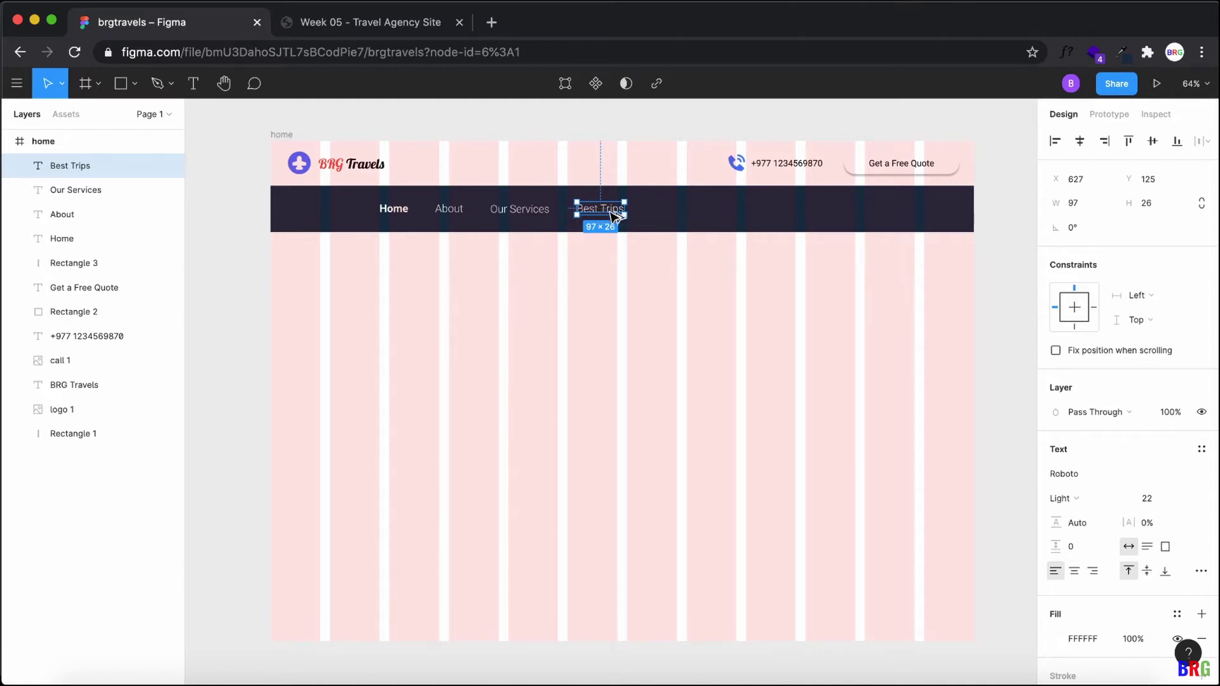
drag(602, 211, 676, 212)
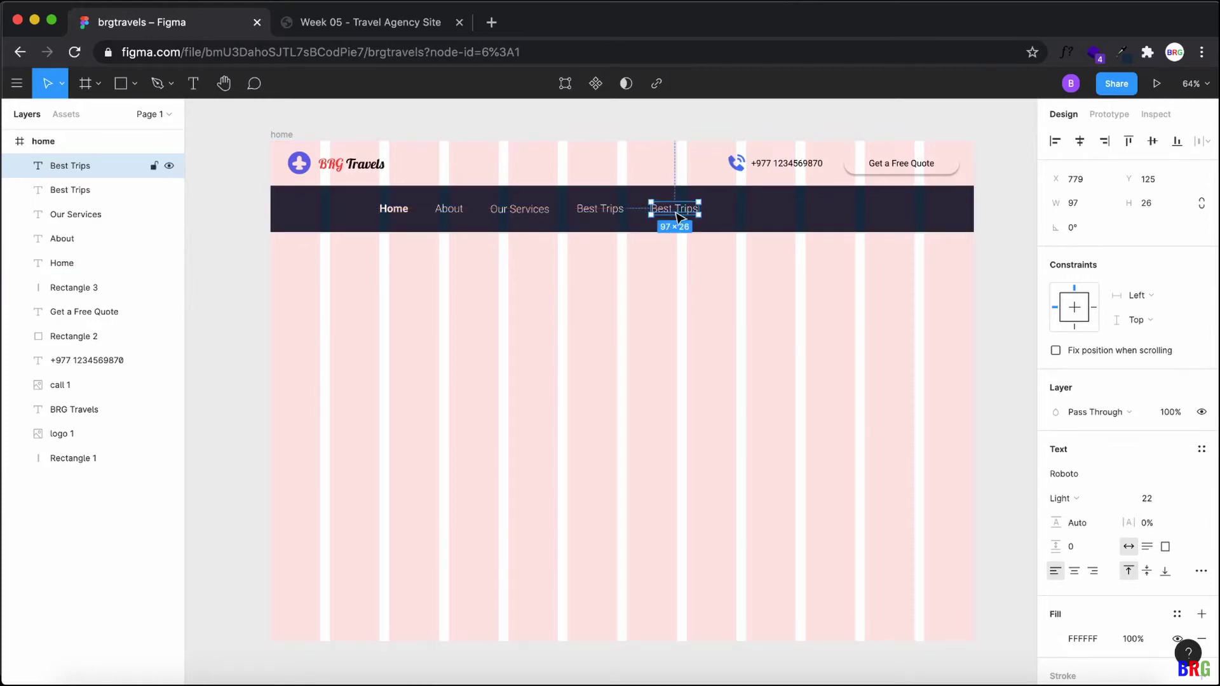
double_click(675, 210)
text(Gal)
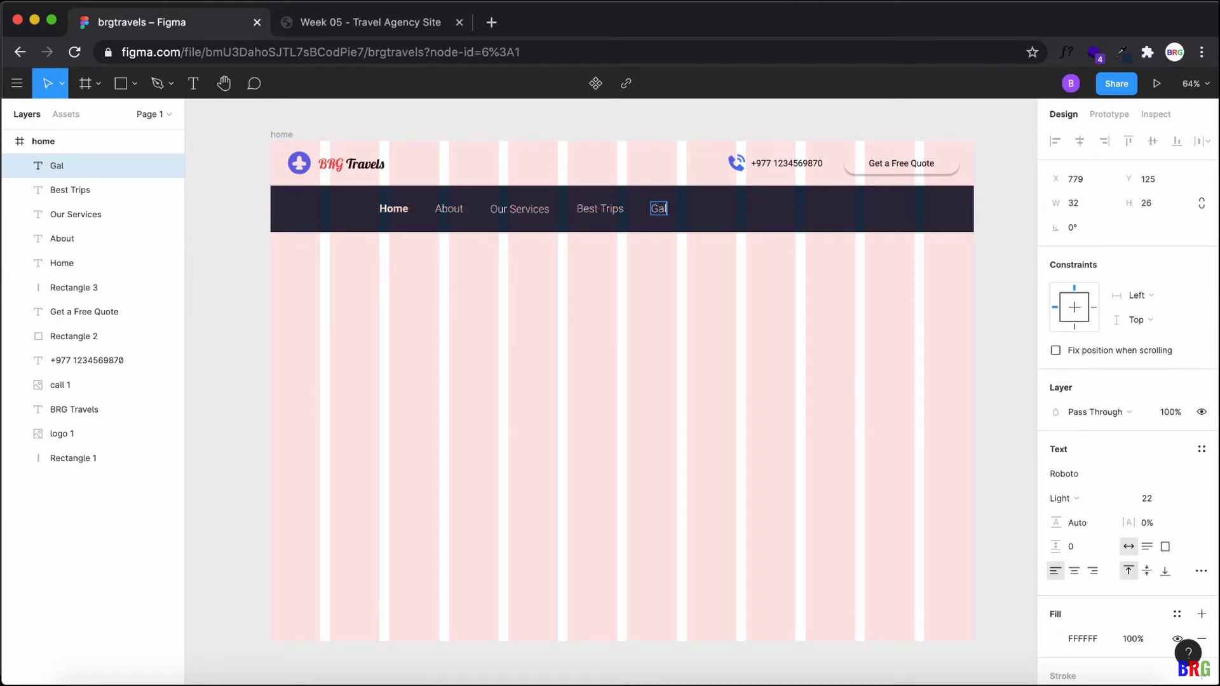
text(lery)
key(Escape)
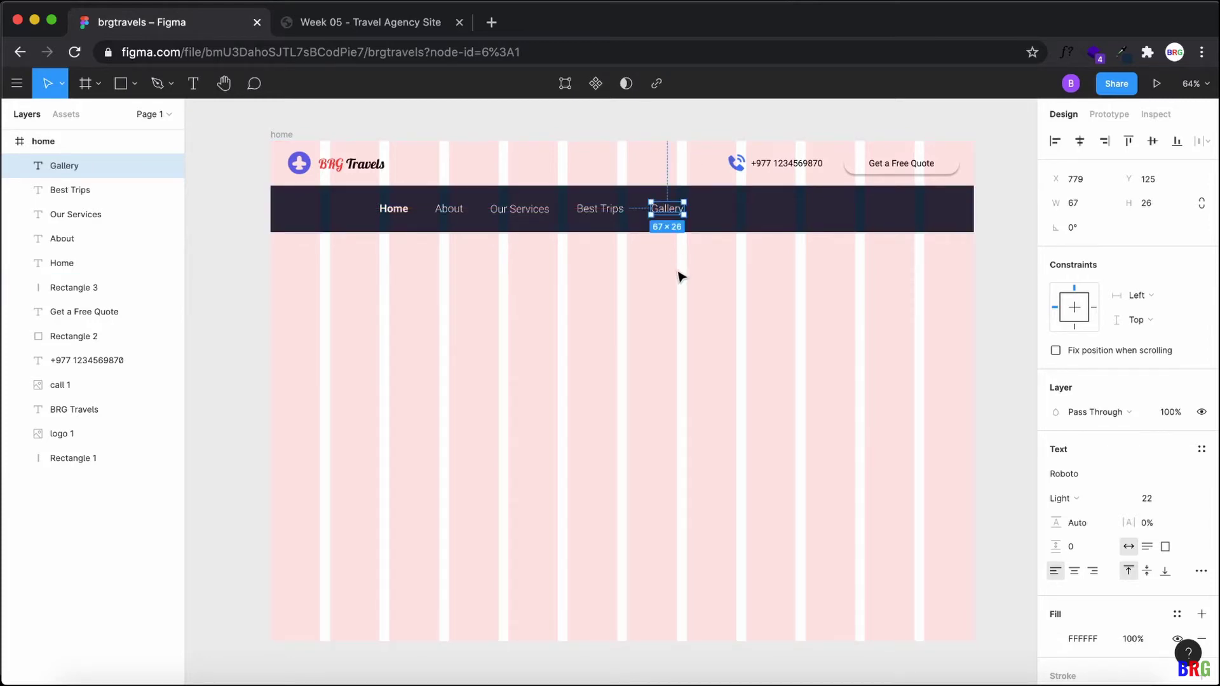
Step: Duplicate the Gallery text further along the navigation bar to about X 901, Y 126, and change the copy's wording to Contact
drag(668, 212, 737, 217)
double_click(722, 210)
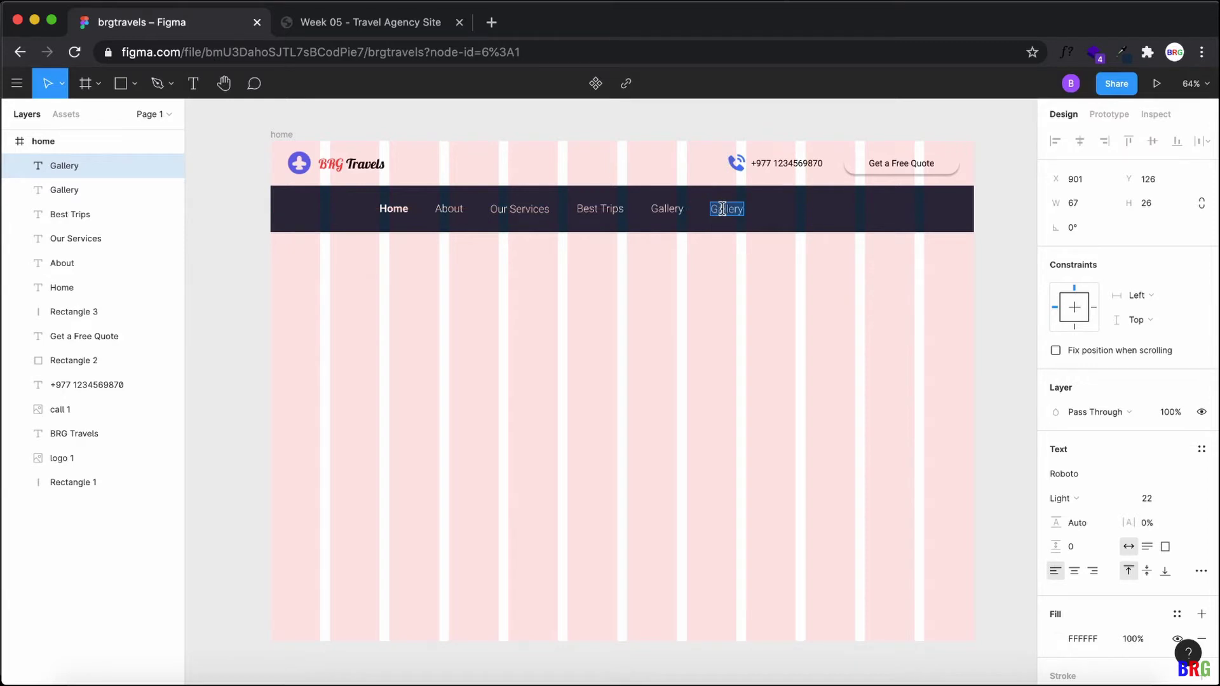
text(Contact)
key(Escape)
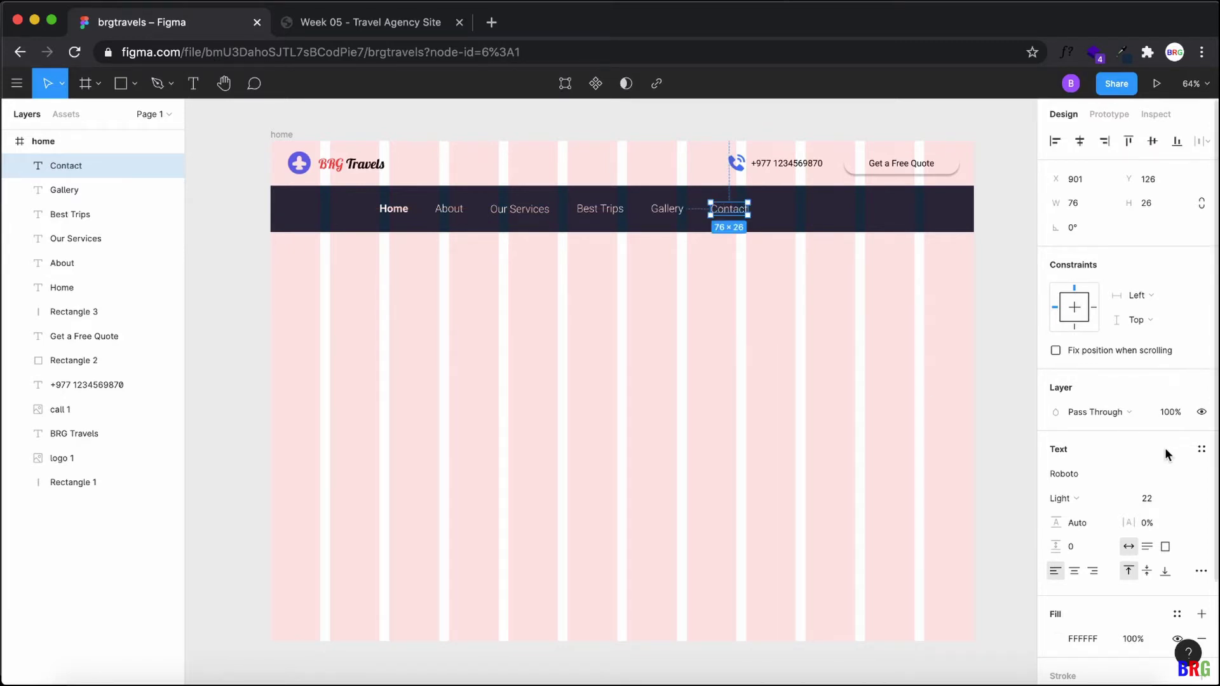
Step: Hide the 12-column layout grid of the home frame
click(43, 142)
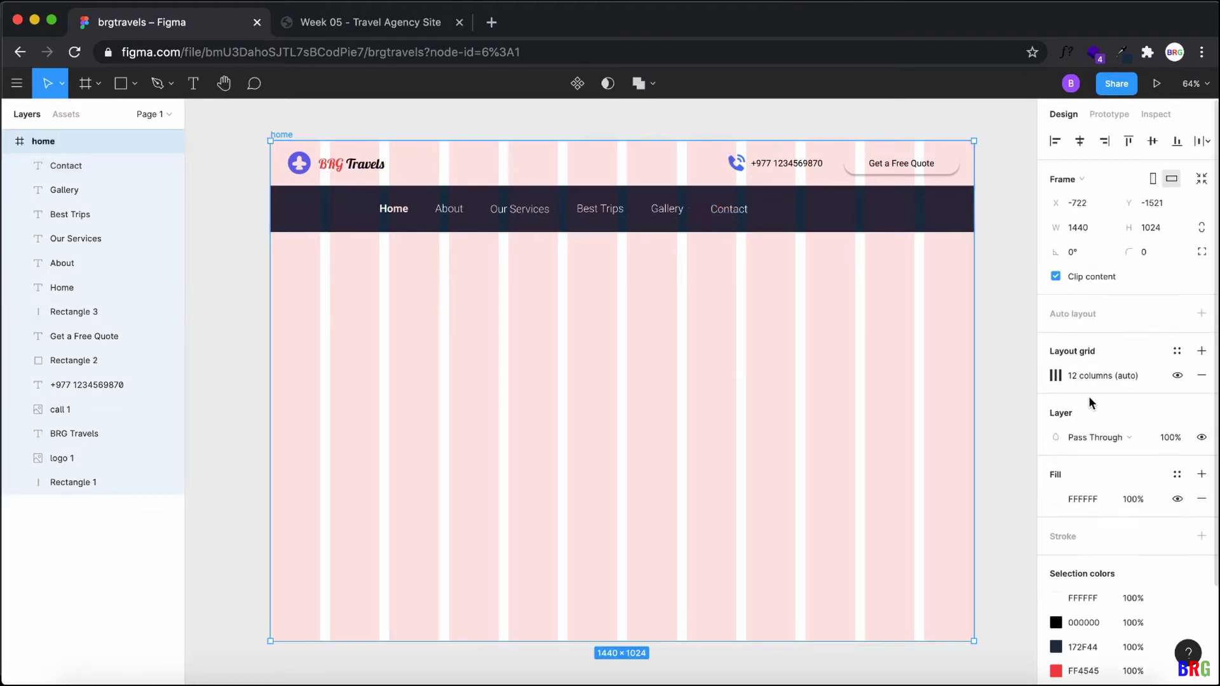
click(1177, 376)
click(799, 329)
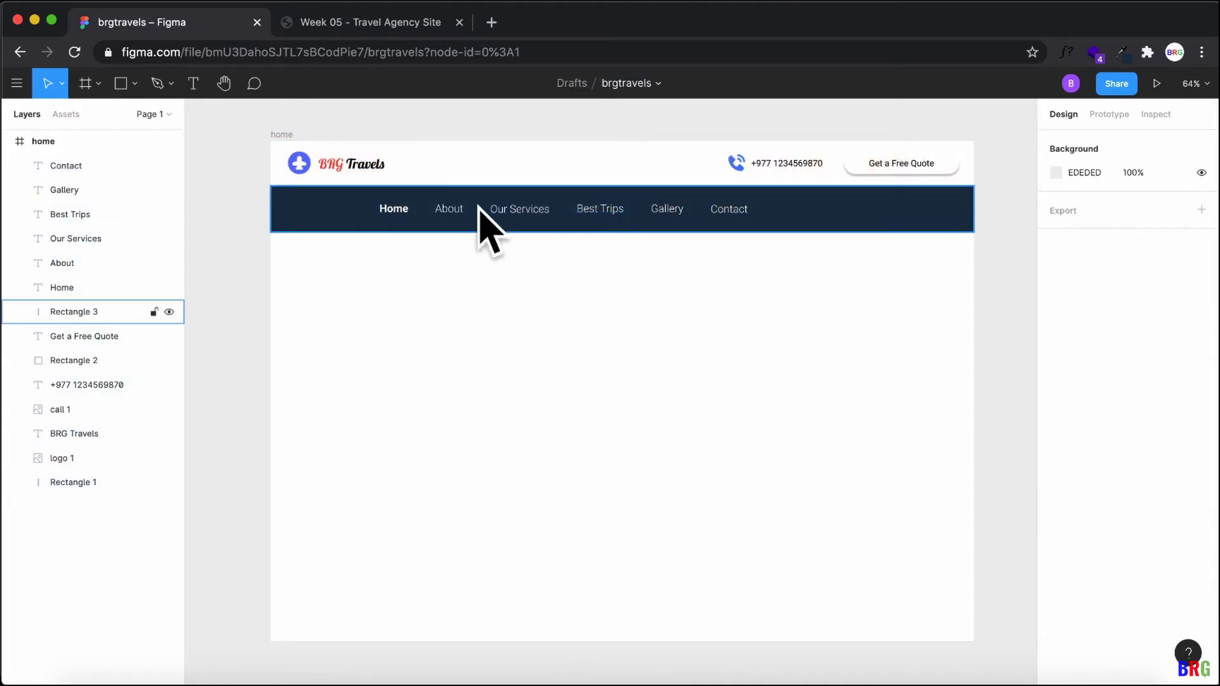
Step: Check the reference website's social icons, then in Figma place facebook.png on the navigation bar at about X 1225, Y 118, sized 32 × 34
click(362, 22)
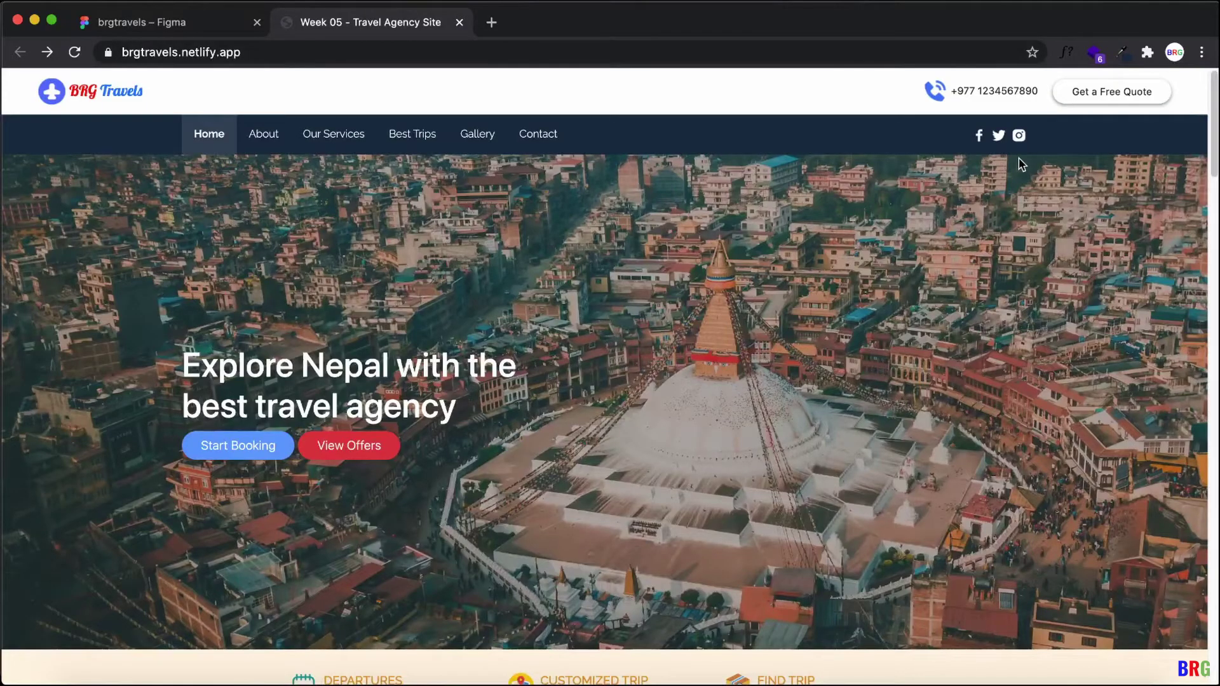
click(184, 24)
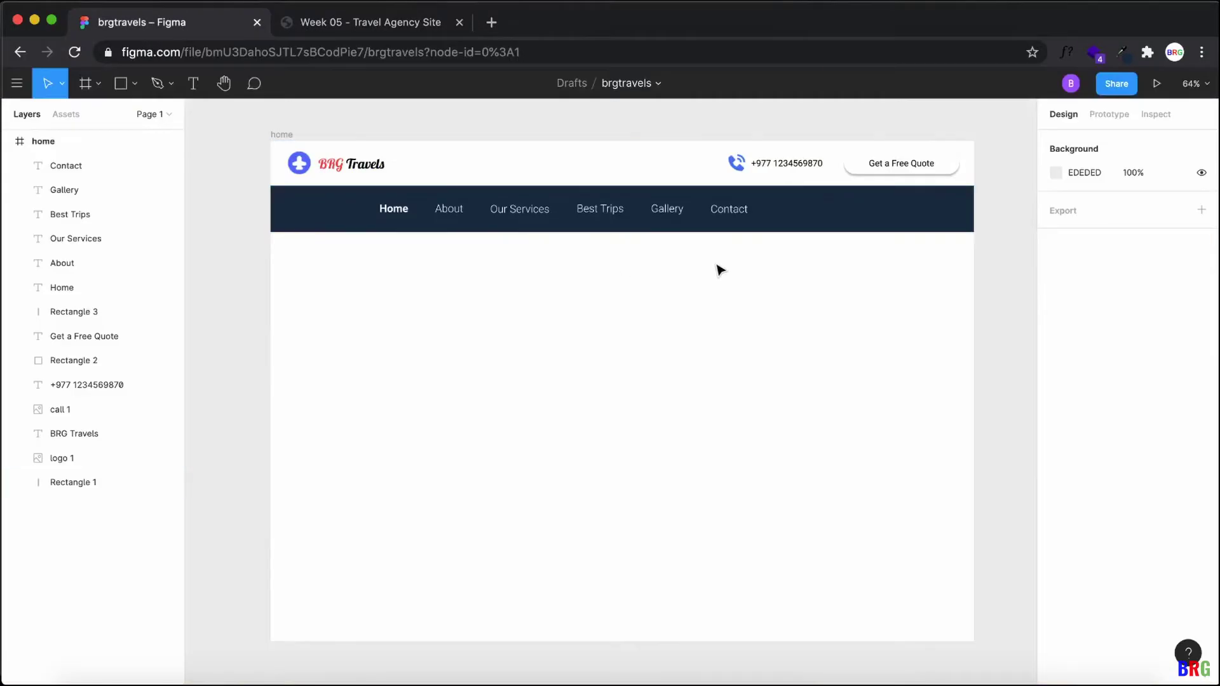
click(134, 84)
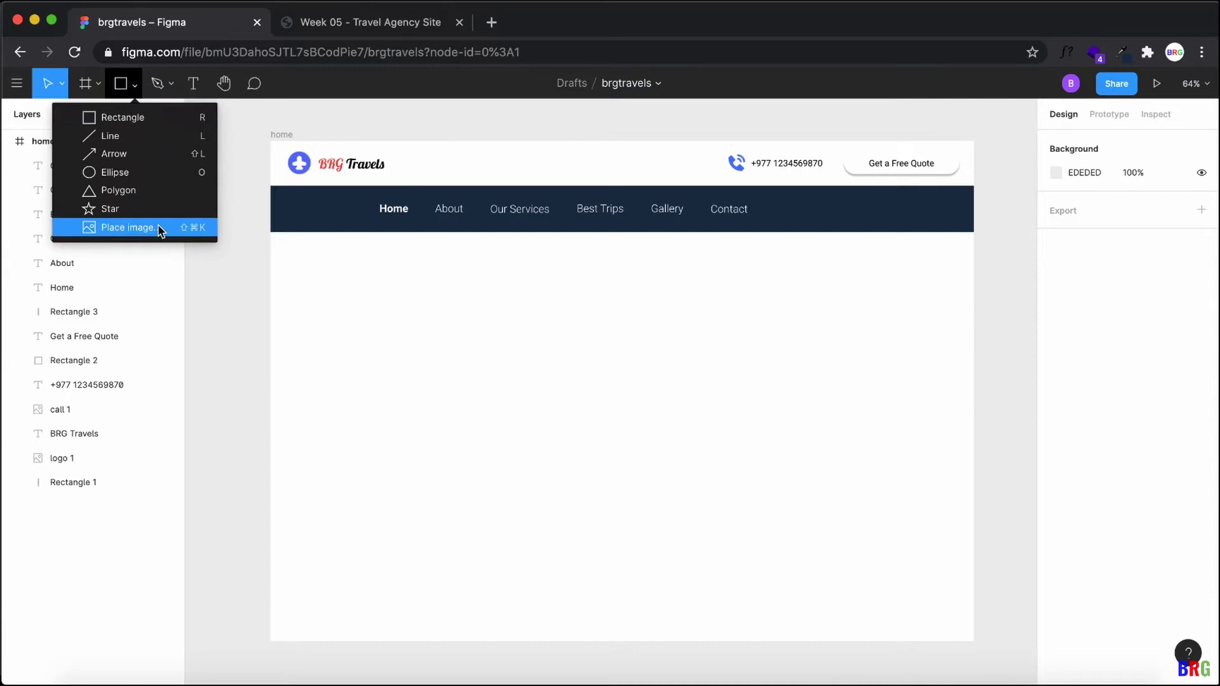
click(159, 228)
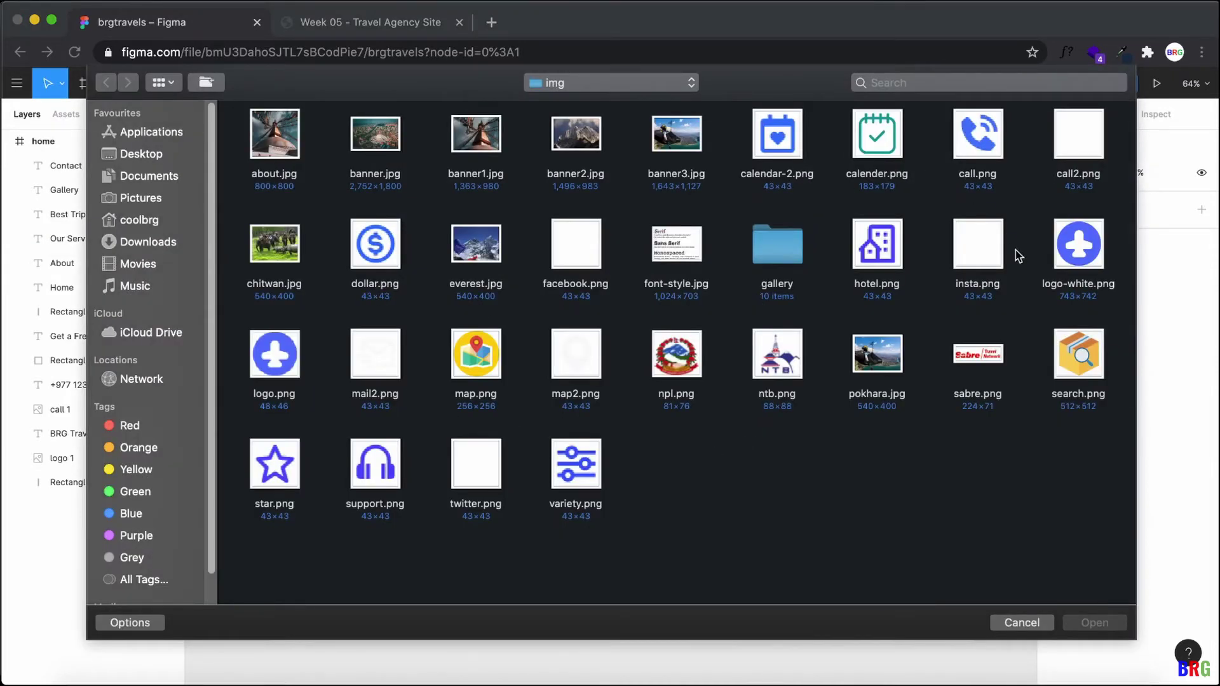
click(585, 244)
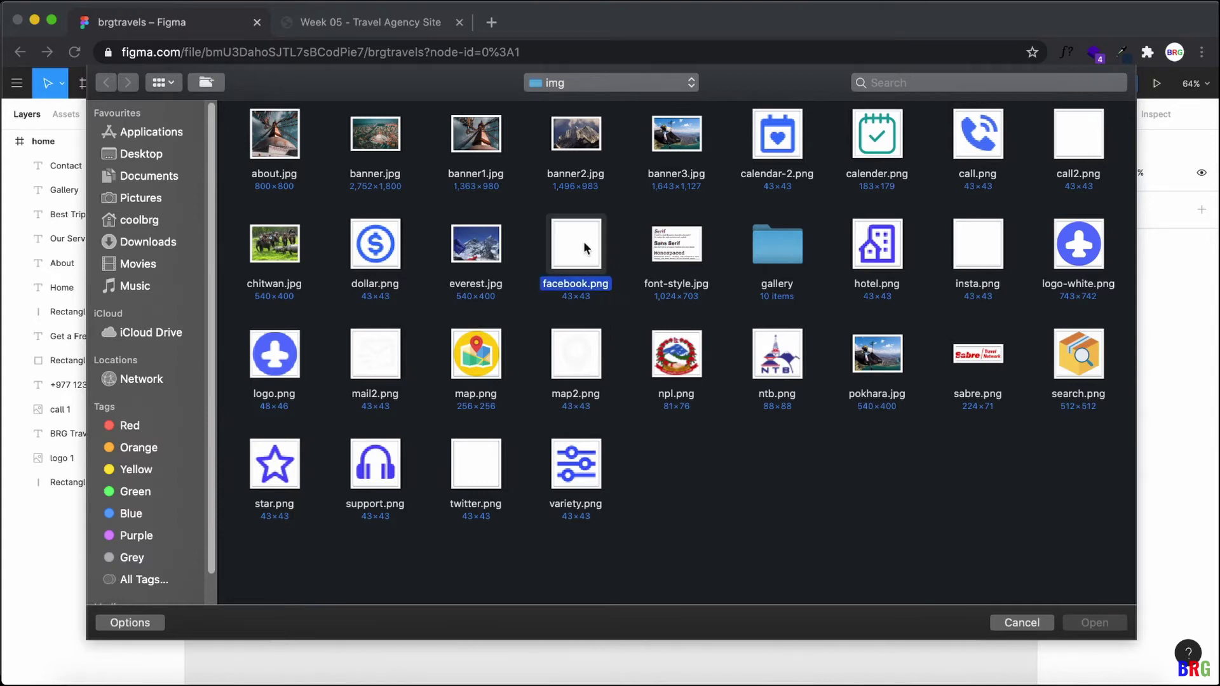
key(Return)
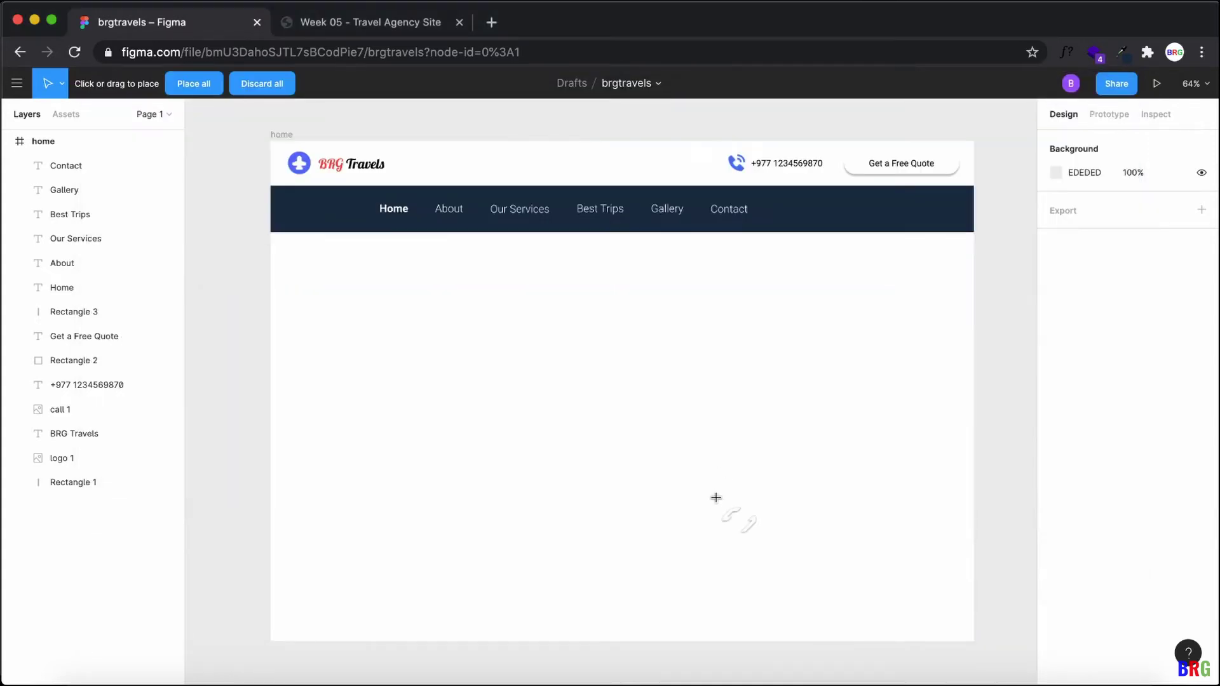
click(717, 506)
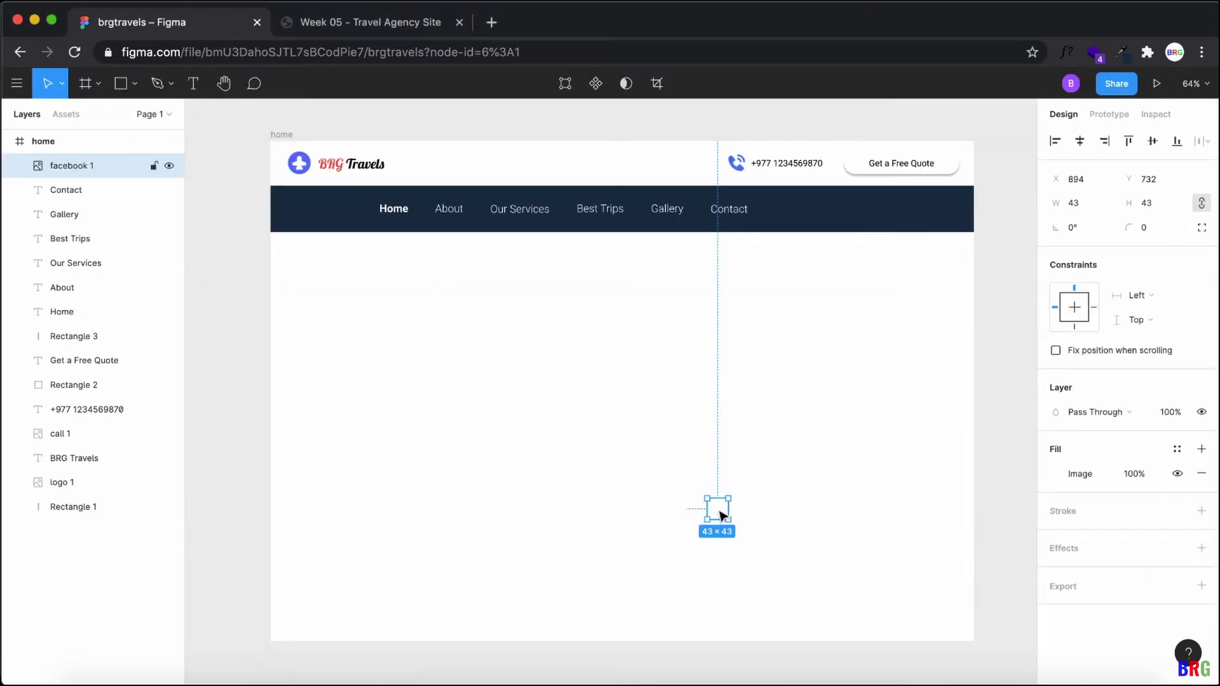
drag(722, 514, 884, 217)
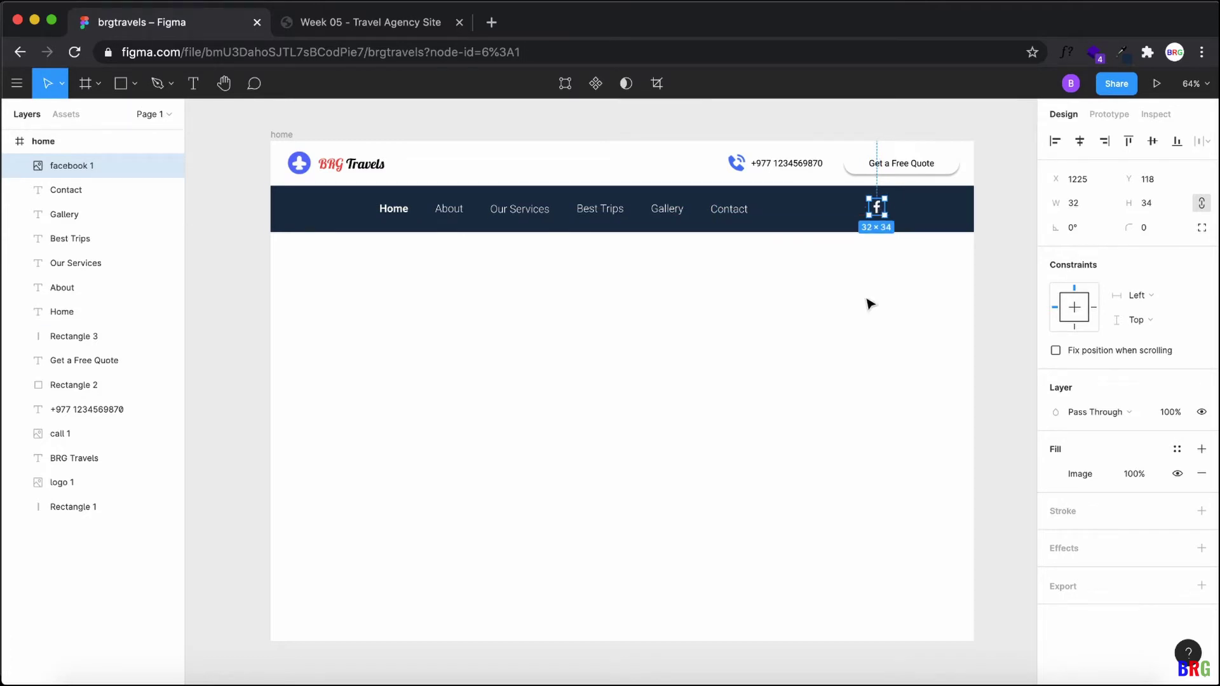
click(869, 303)
Step: Place twitter.png on the navigation bar just after the Facebook icon, at about X 1257, Y 114
click(135, 84)
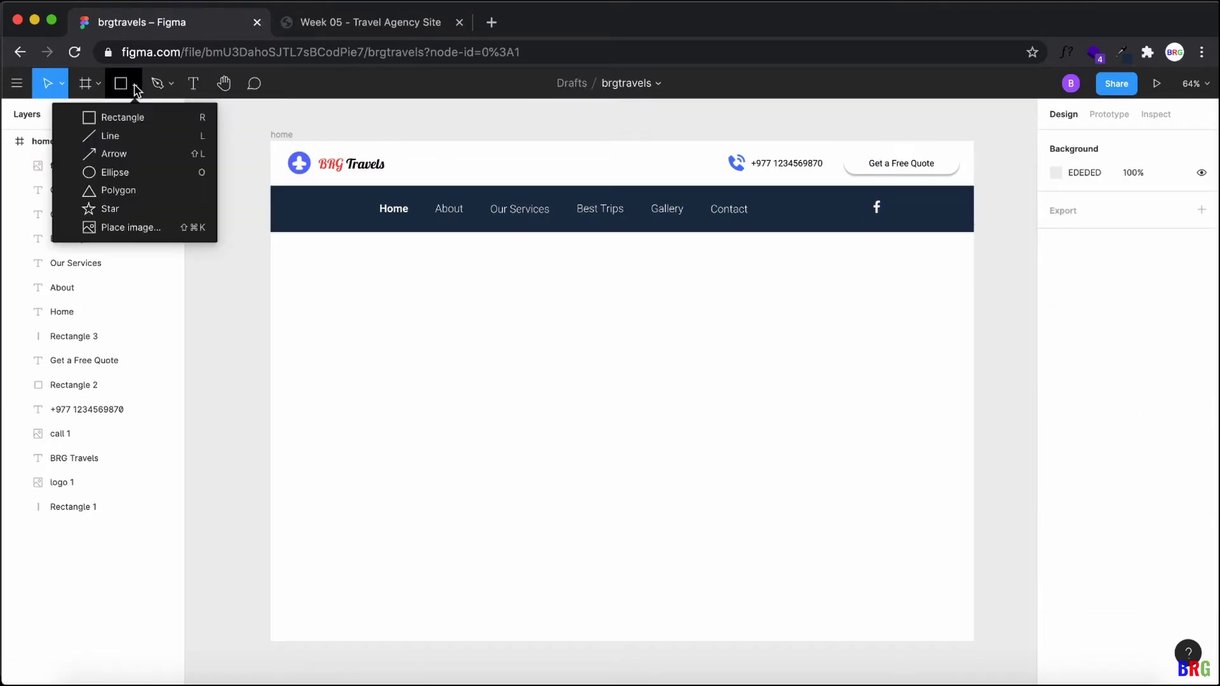
click(153, 231)
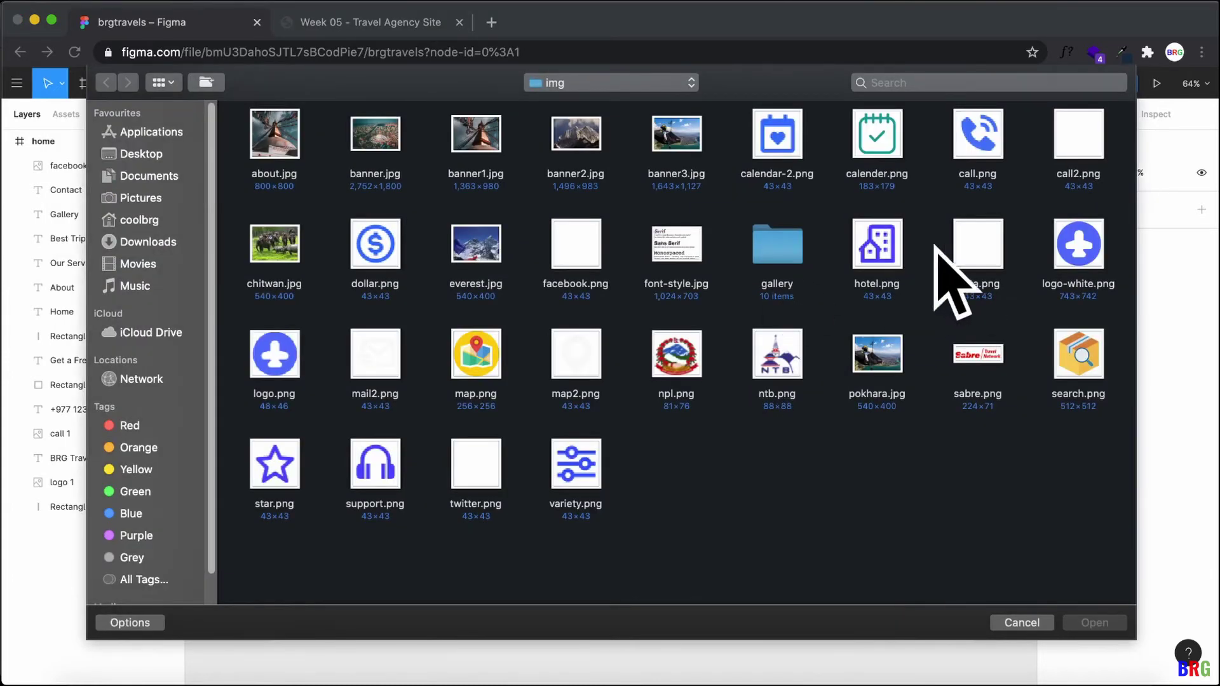
double_click(477, 463)
click(813, 505)
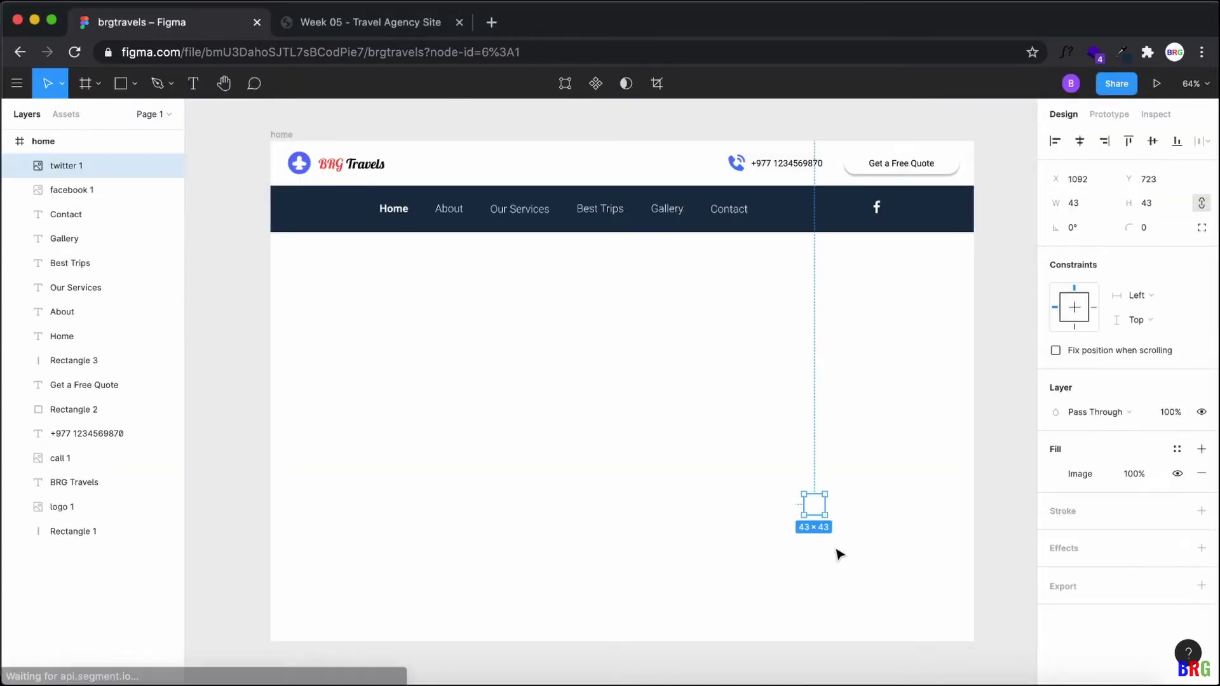
drag(824, 502, 896, 216)
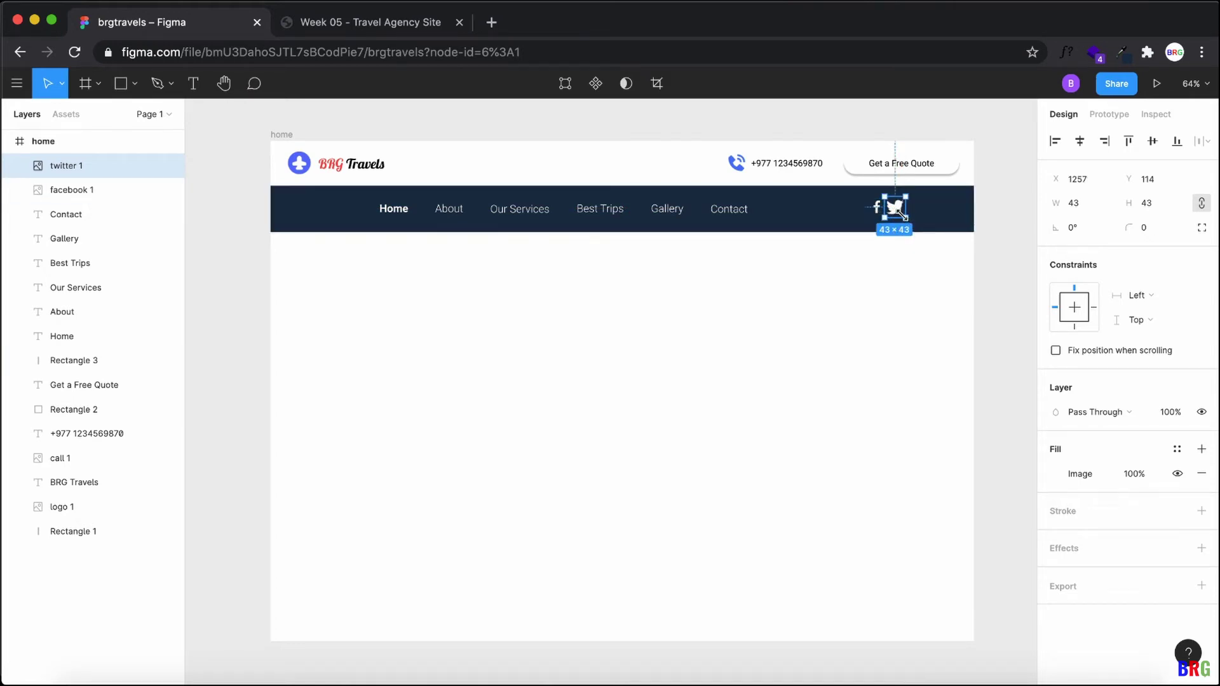
Step: Compare with the Facebook icon's size, then set the Twitter icon to 32 × 32 and lower it to Y 119
click(1078, 203)
click(858, 224)
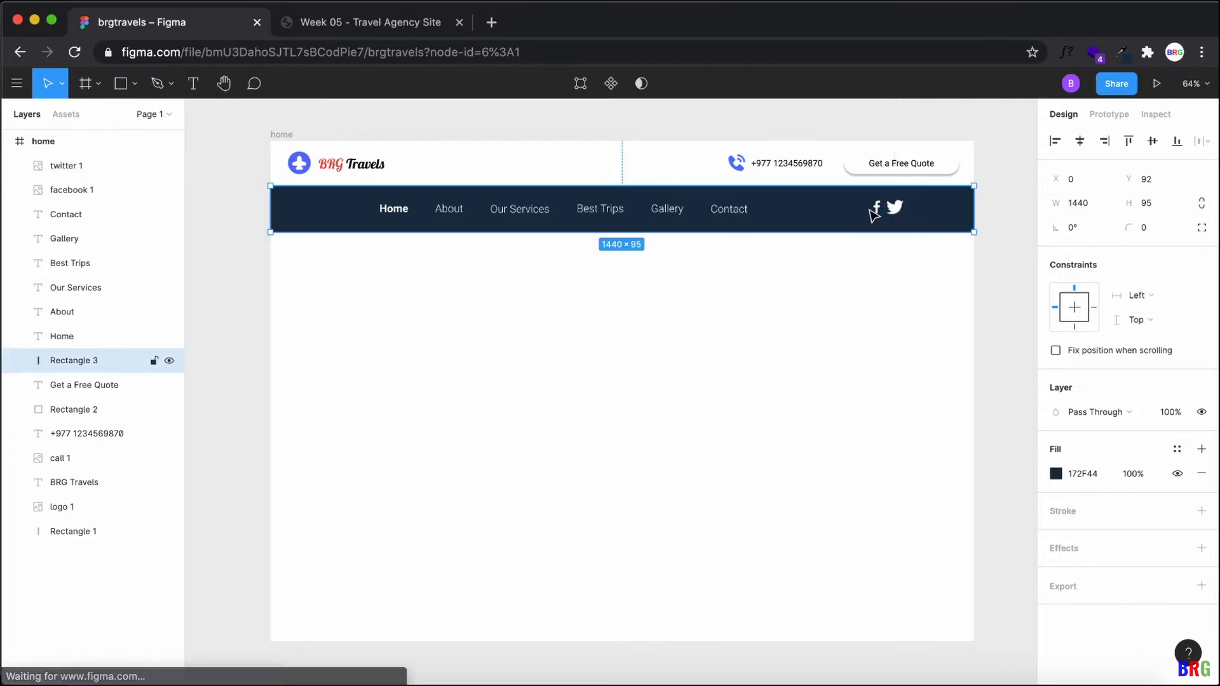
click(876, 207)
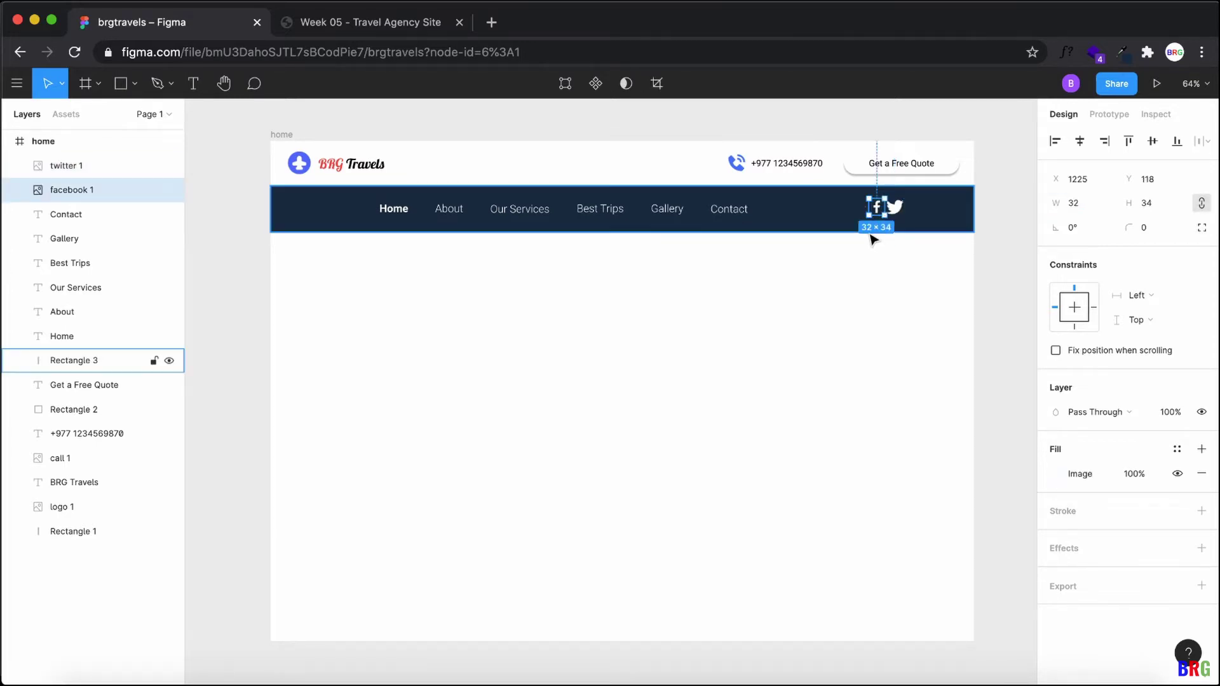
click(897, 211)
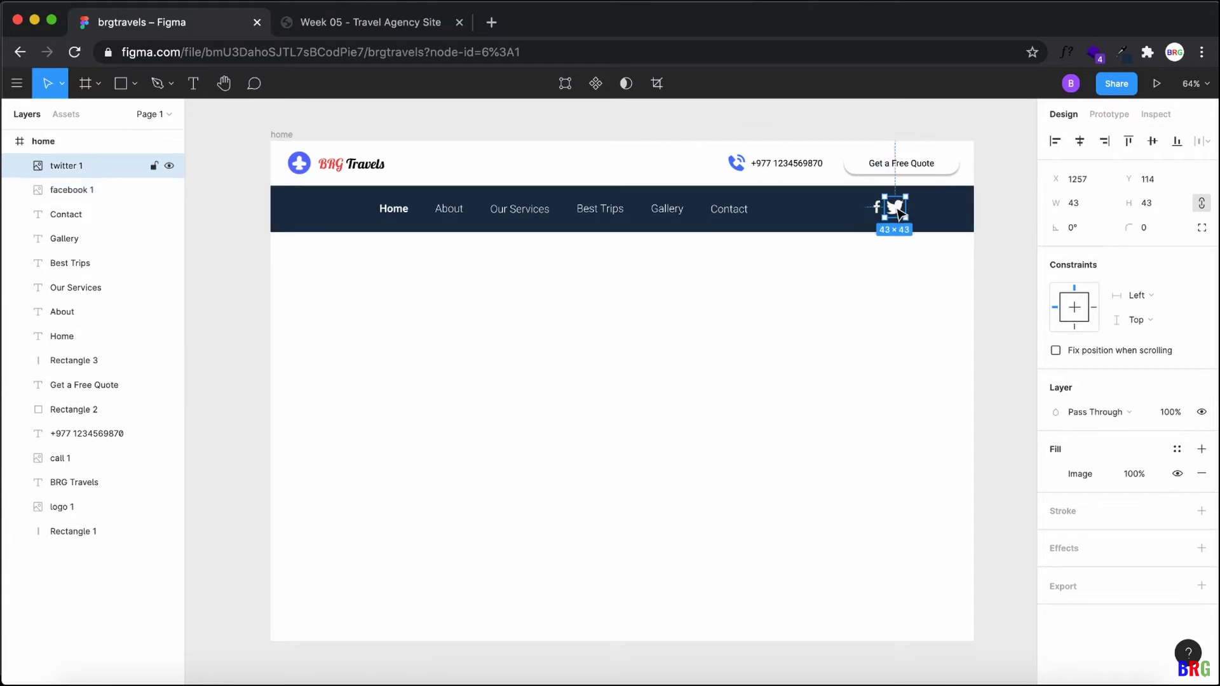
click(1077, 208)
click(1147, 203)
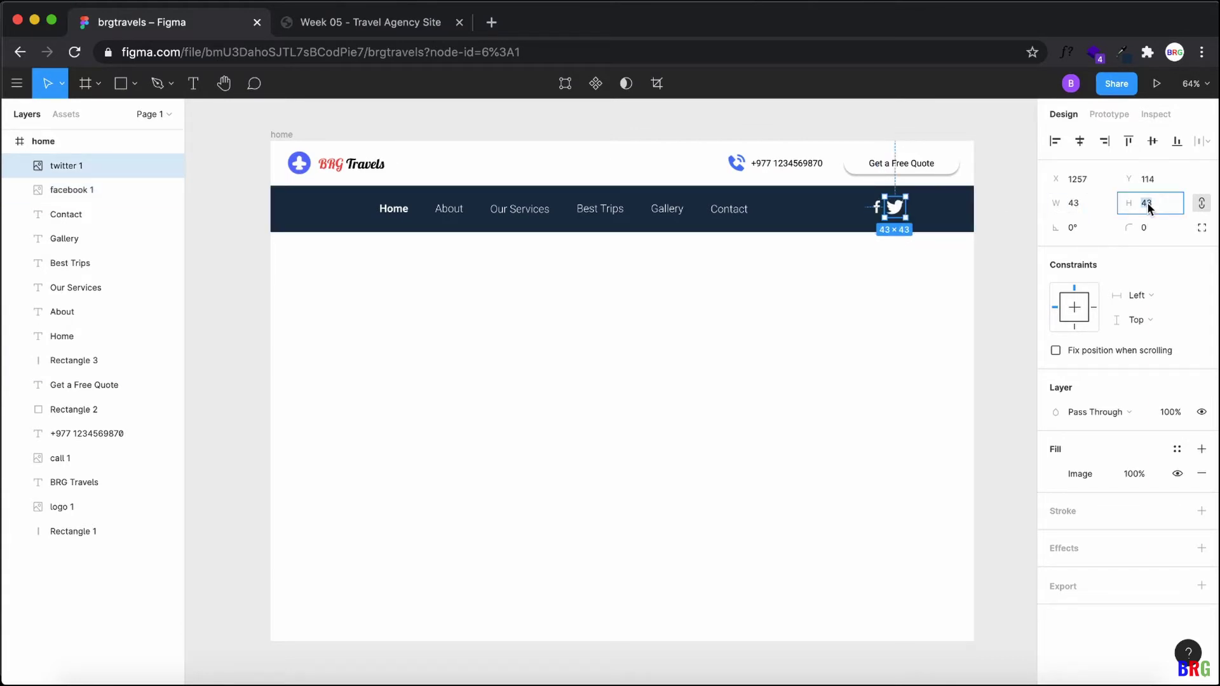
key(Return)
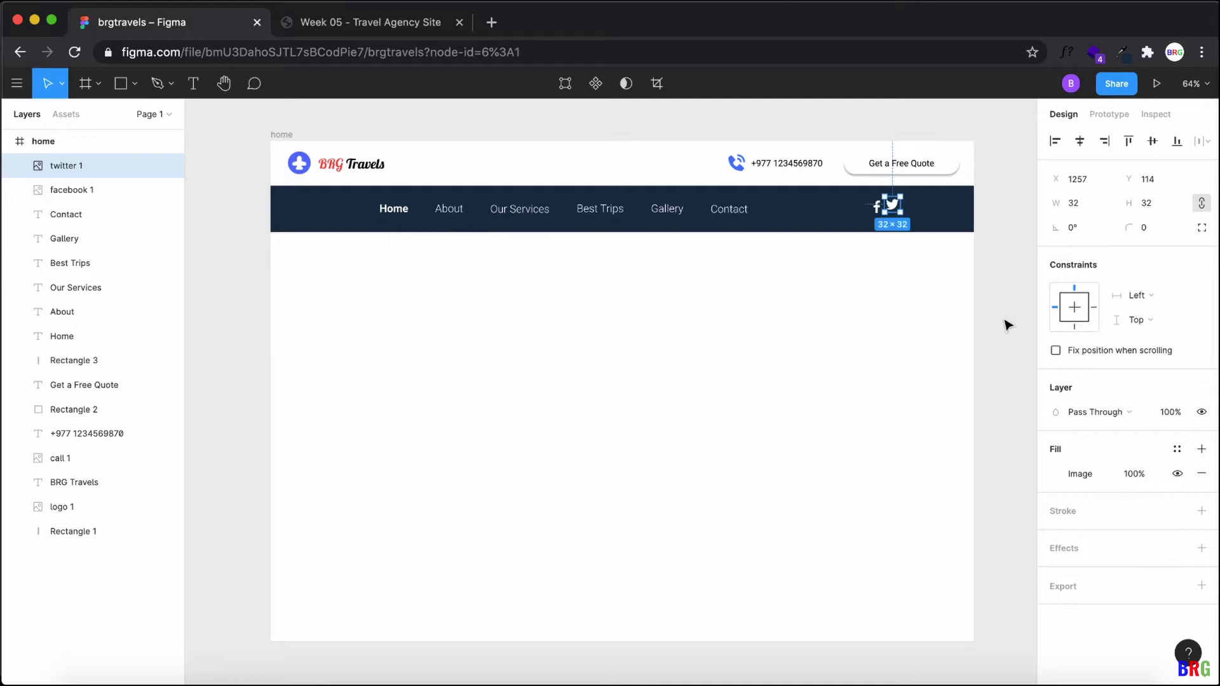
click(1002, 322)
click(898, 211)
drag(897, 205, 899, 212)
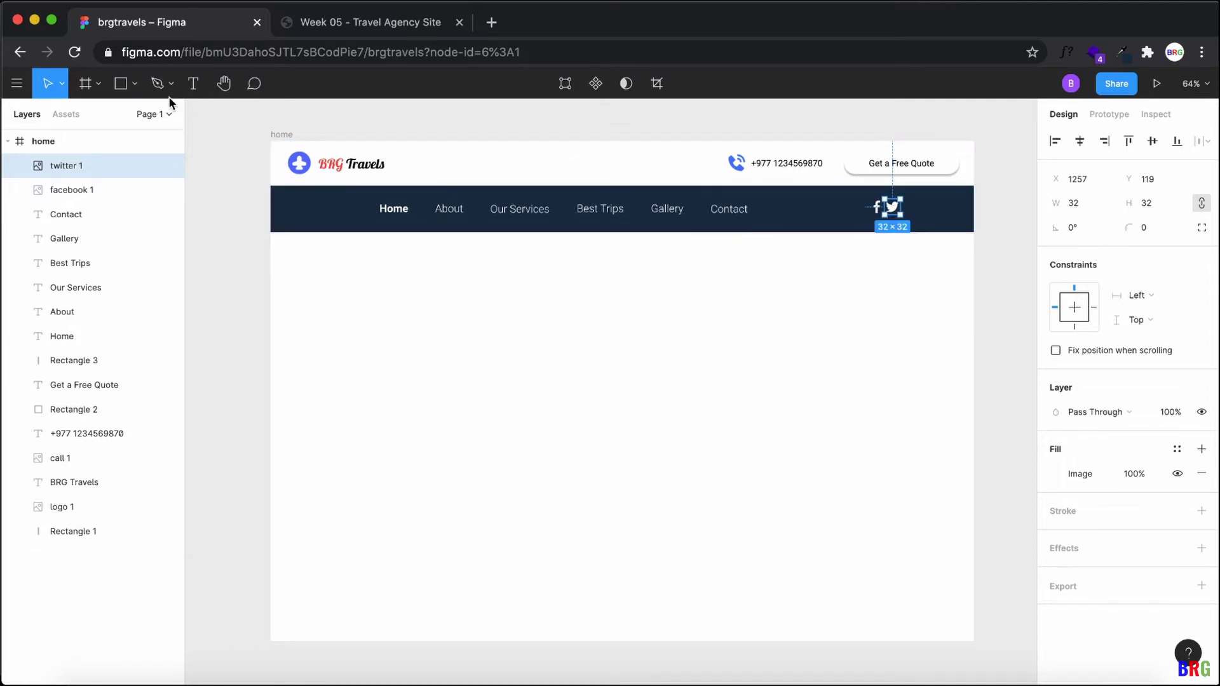
Step: Place insta.png on the navigation bar just after the Twitter icon, at about X 1292, Y 117
click(134, 83)
click(130, 229)
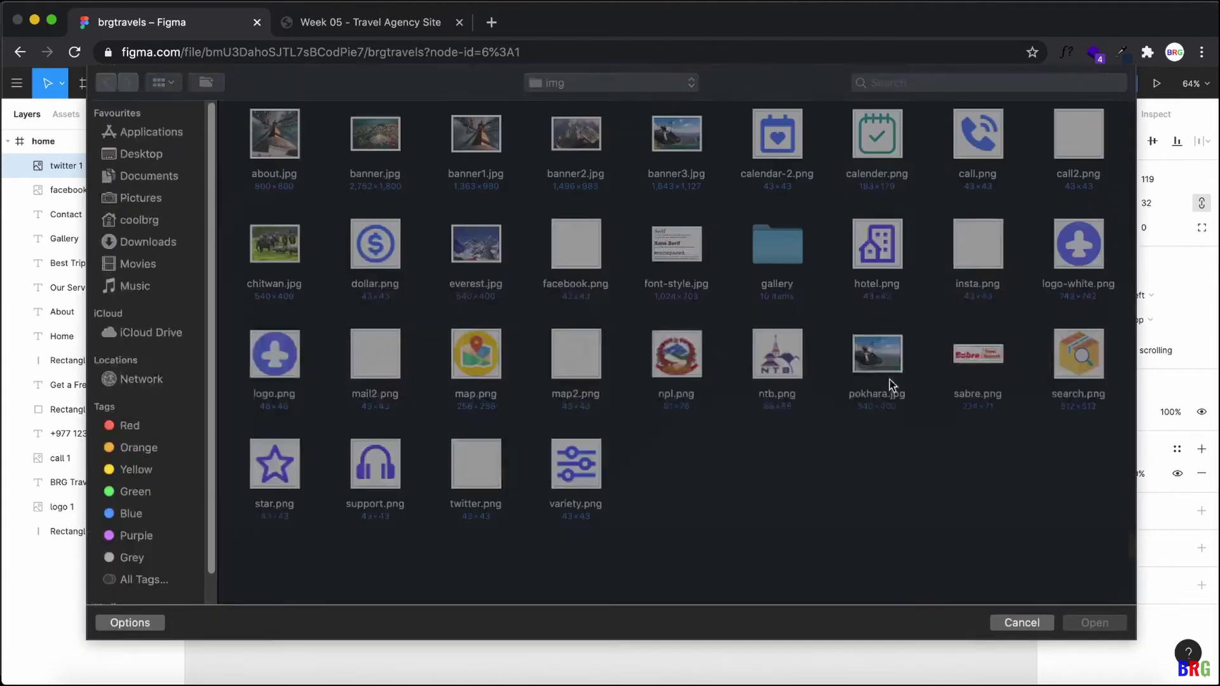
double_click(975, 249)
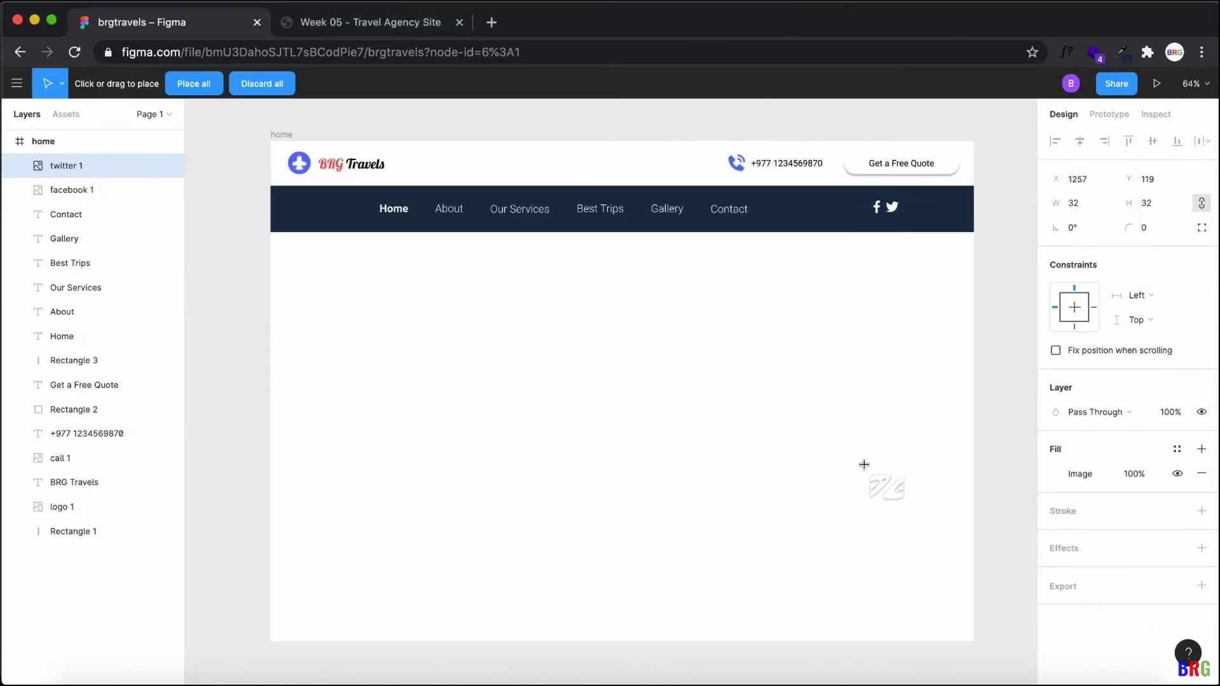
click(865, 465)
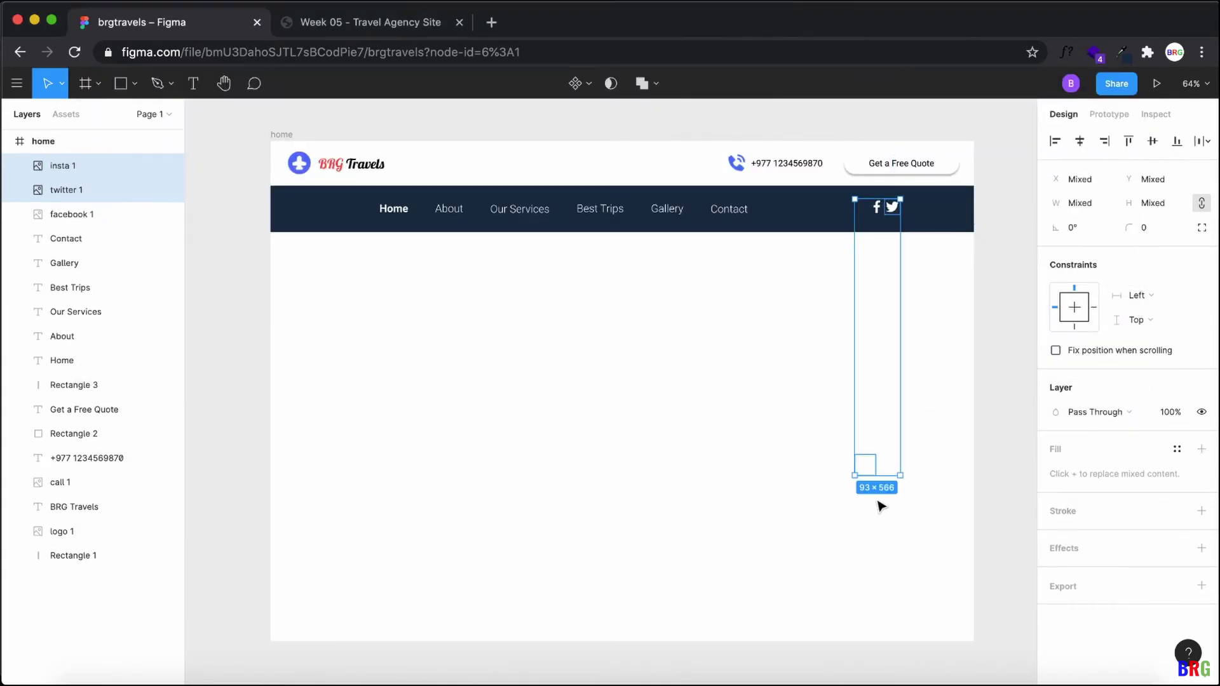
click(890, 531)
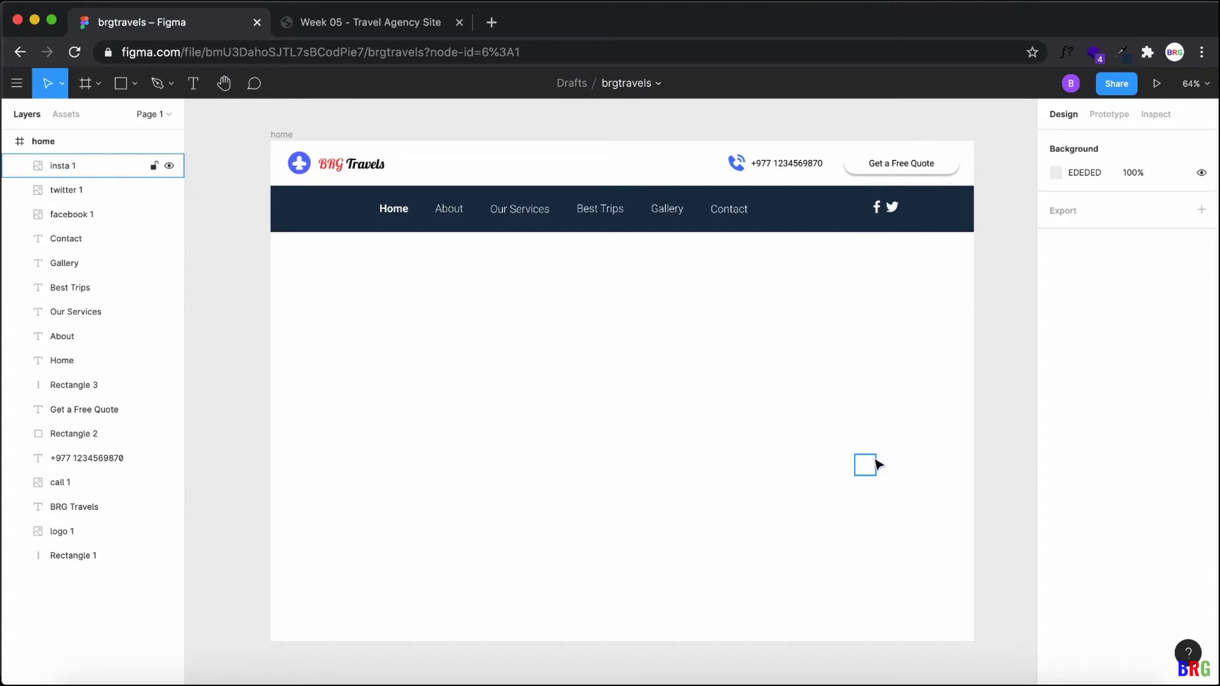
drag(876, 462, 917, 216)
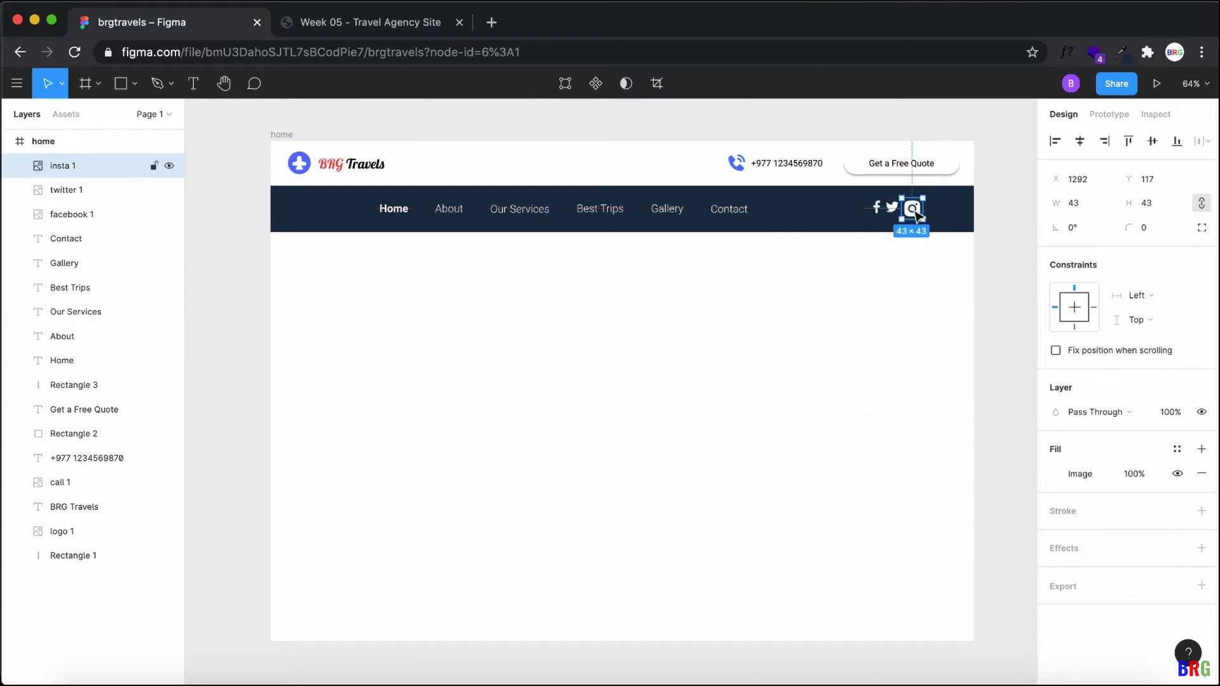
Step: Set the Instagram icon's size to 32 × 32 and nudge it down to Y 118
text(32)
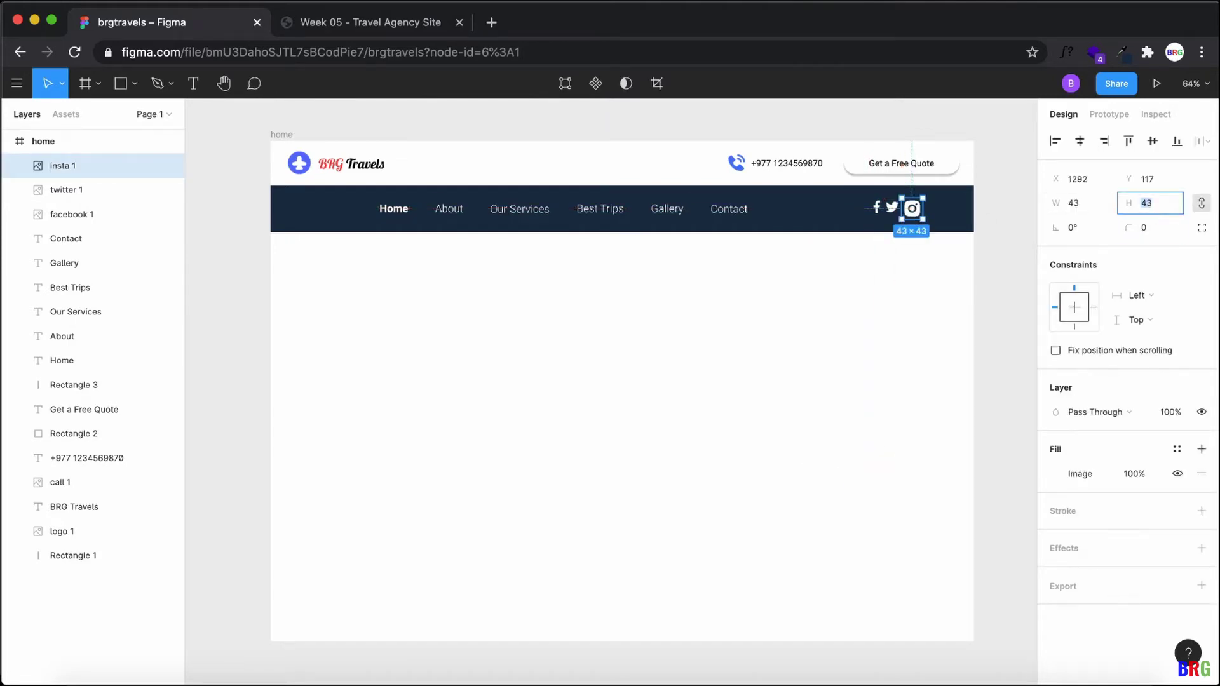
key(Return)
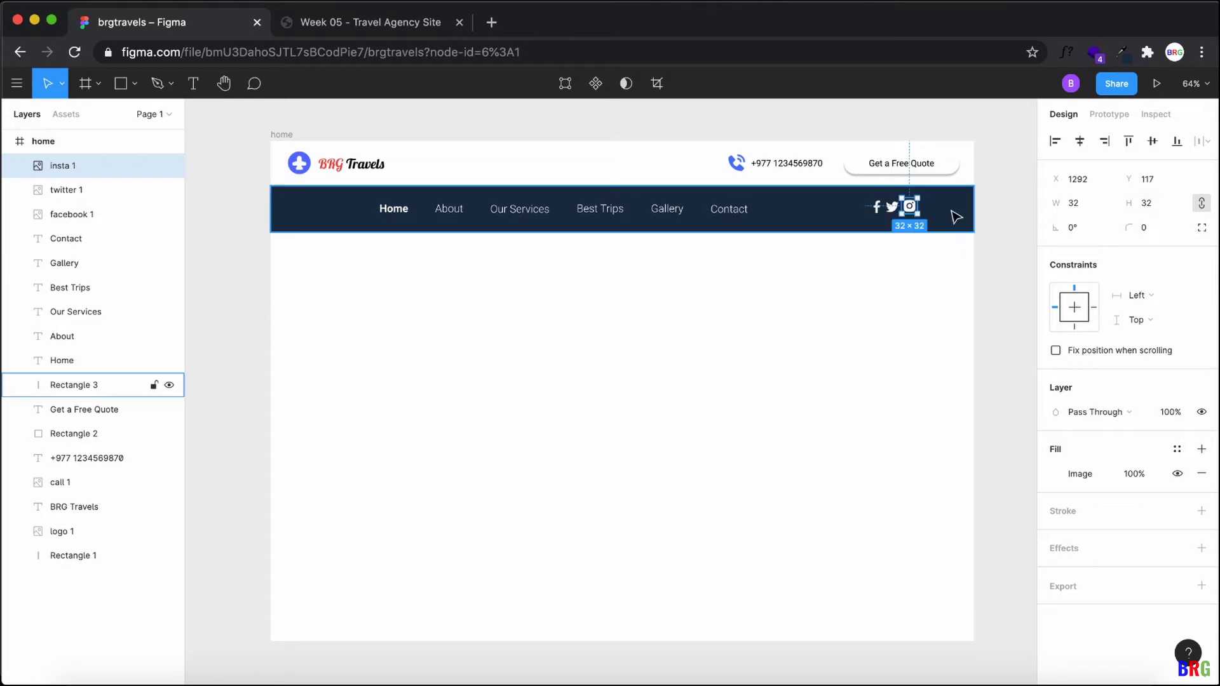
key(Down)
key(Down)
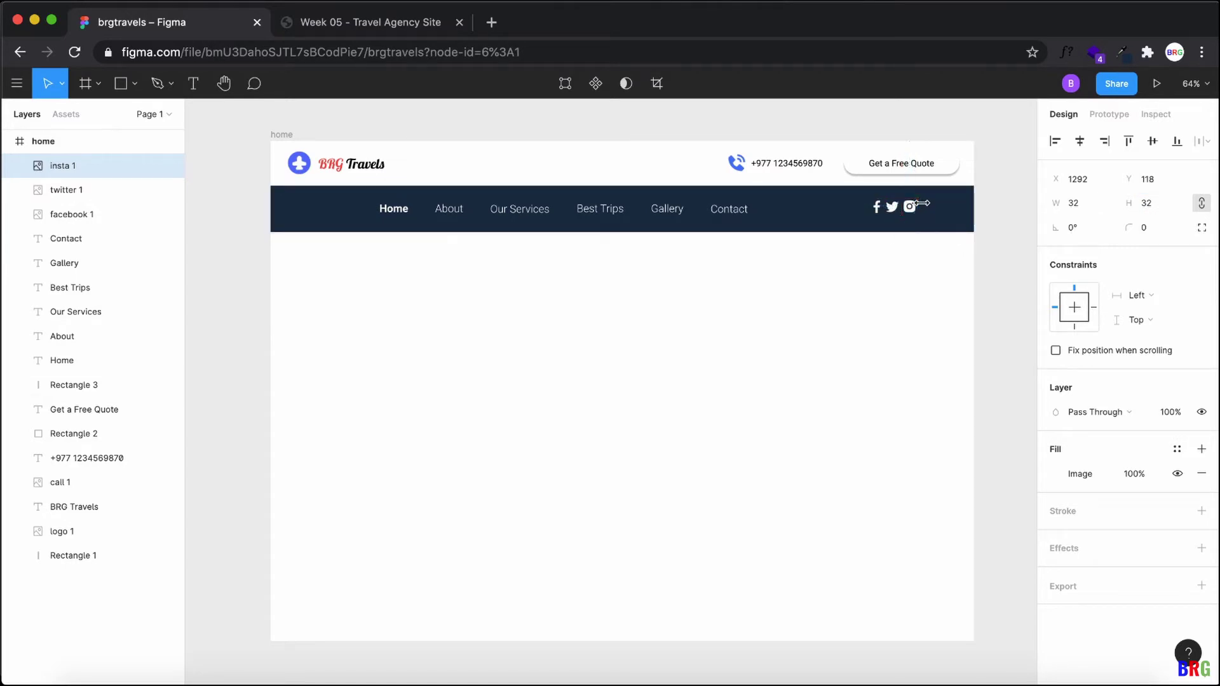
Step: Review the hero banner section on the reference travel site, then return to the Figma design
click(999, 254)
click(322, 24)
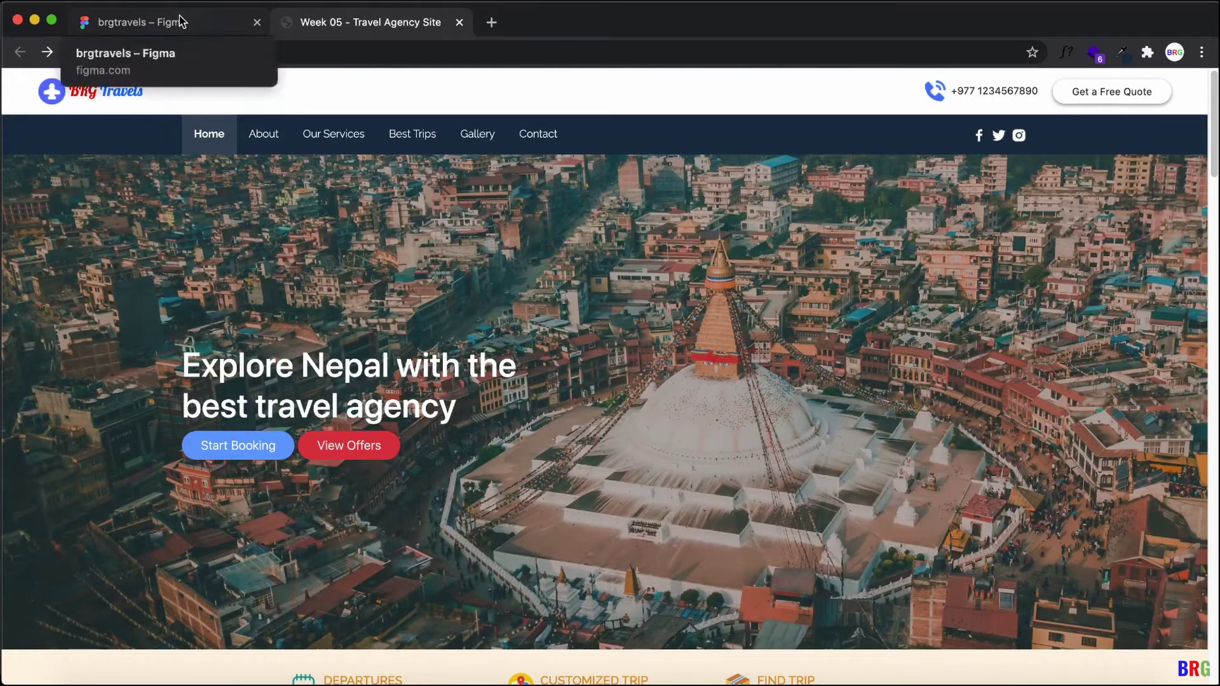
scroll(737, 431, down, 3)
key(ctrl+shift+Tab)
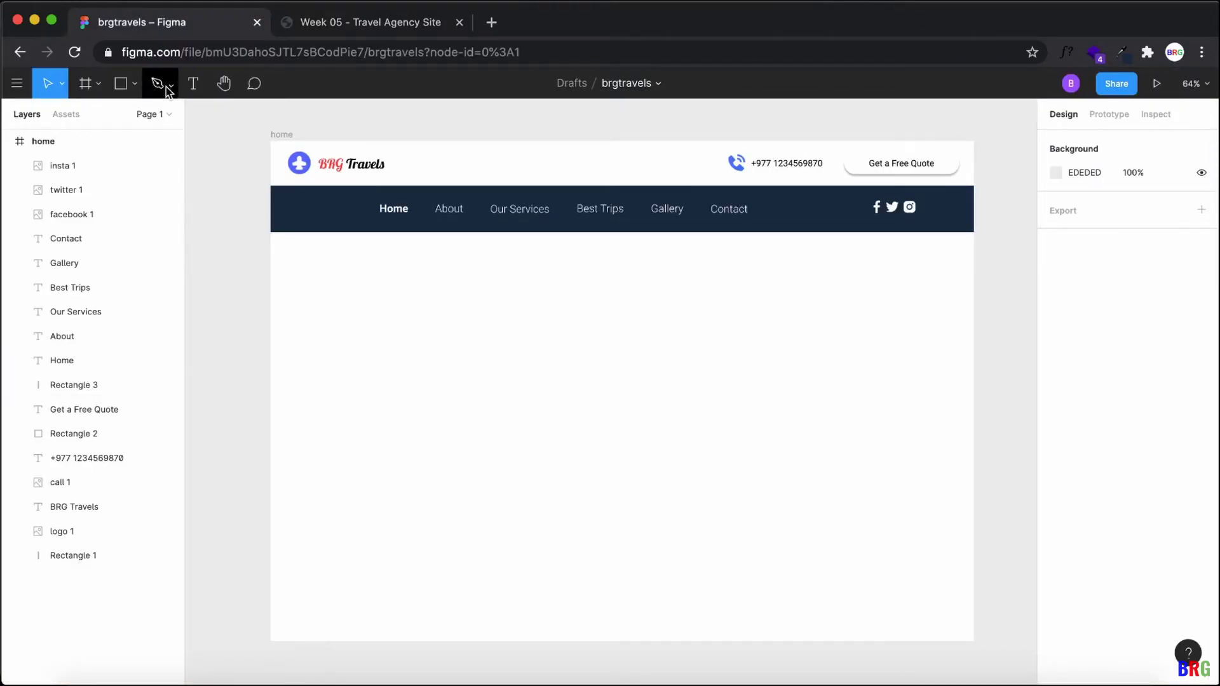
Step: Try placing banner.jpg at full size directly inside the home frame and inspect how far it extends
click(136, 88)
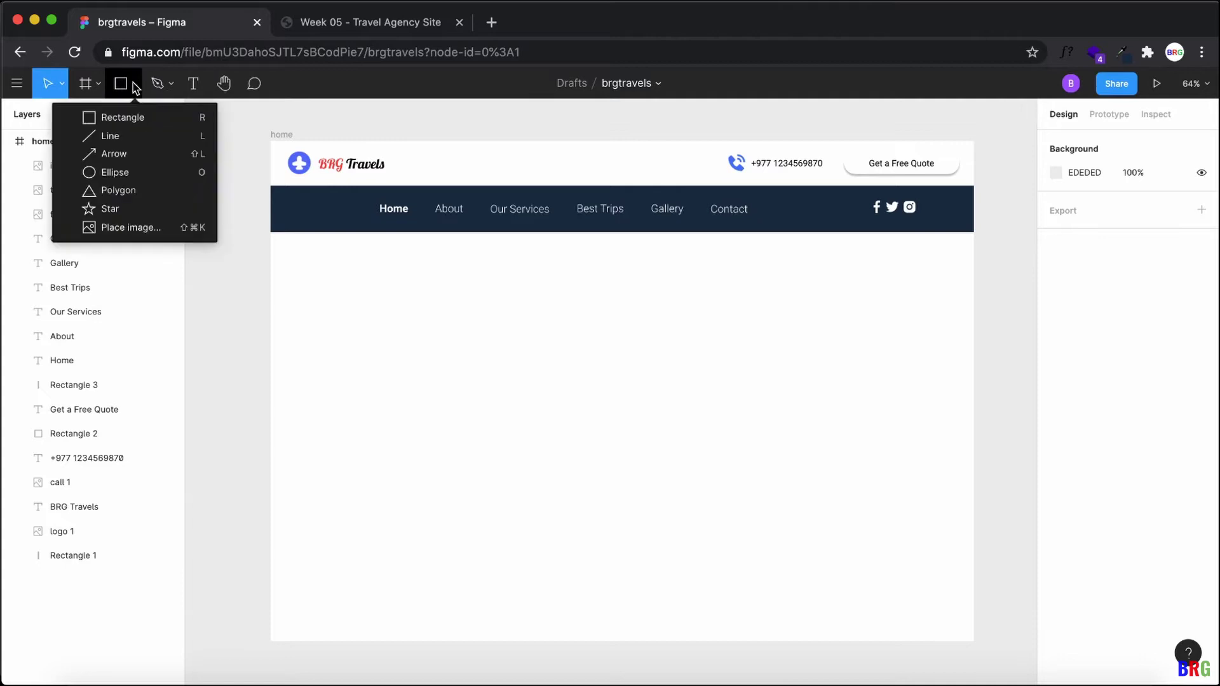
click(159, 229)
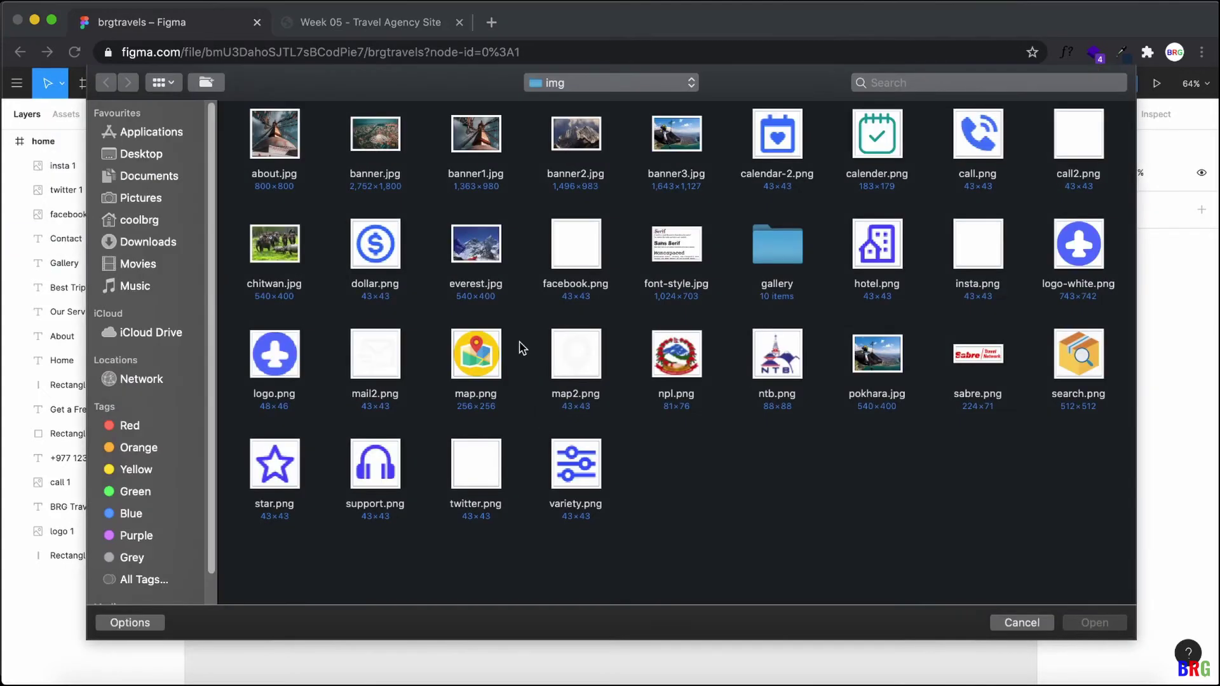
double_click(380, 141)
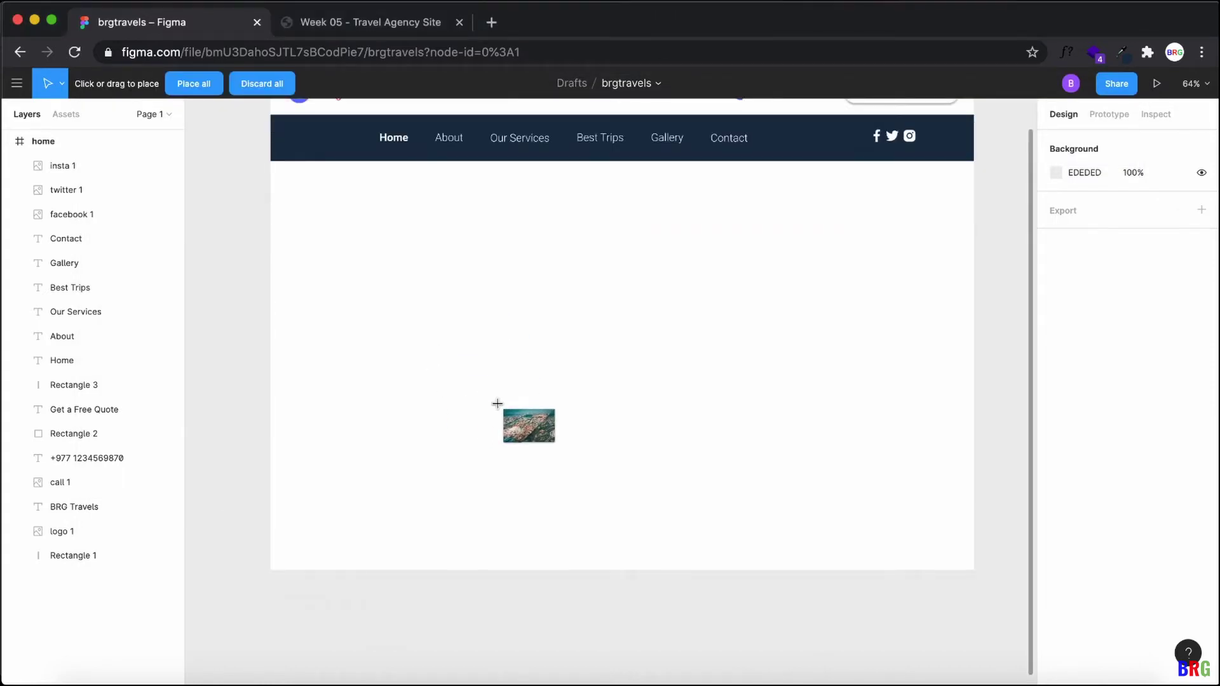
click(499, 402)
scroll(648, 416, up, 3)
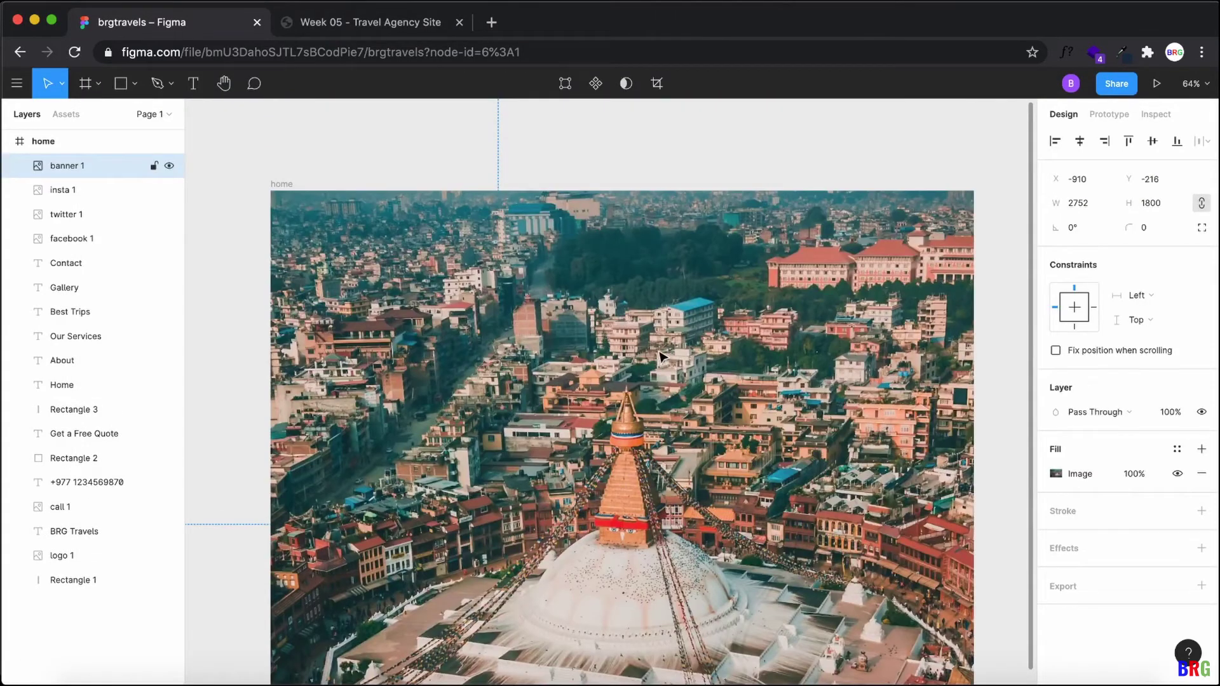
double_click(661, 389)
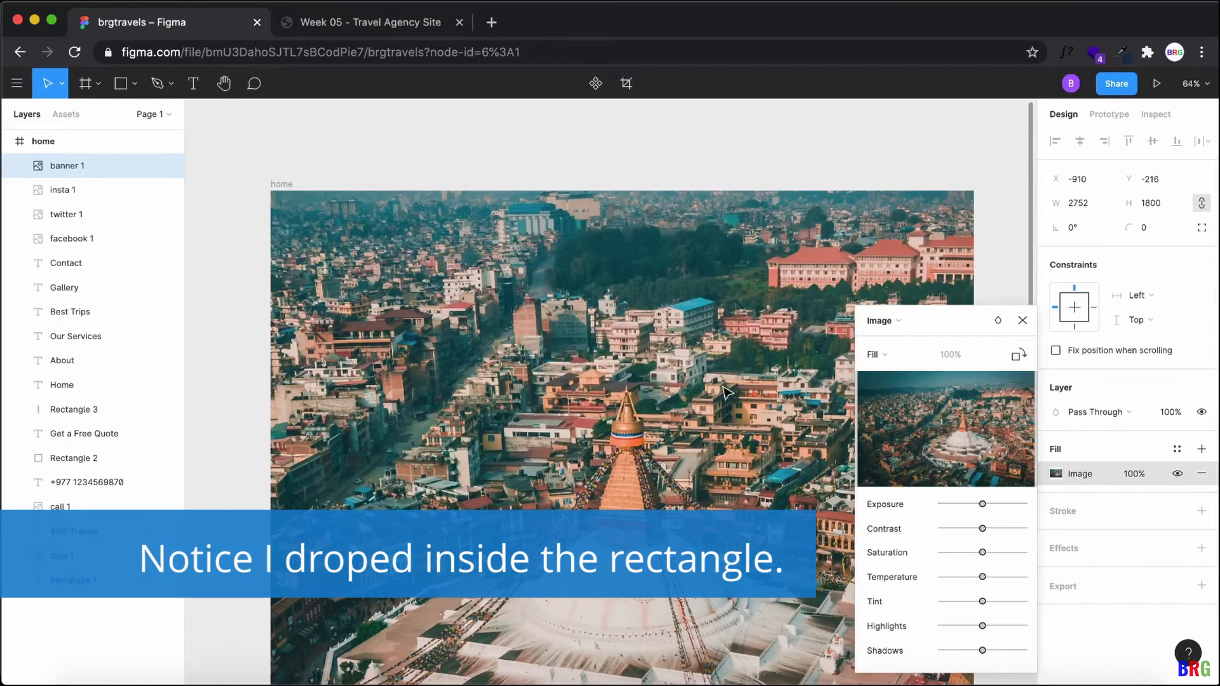
click(1023, 321)
scroll(540, 330, down, 1)
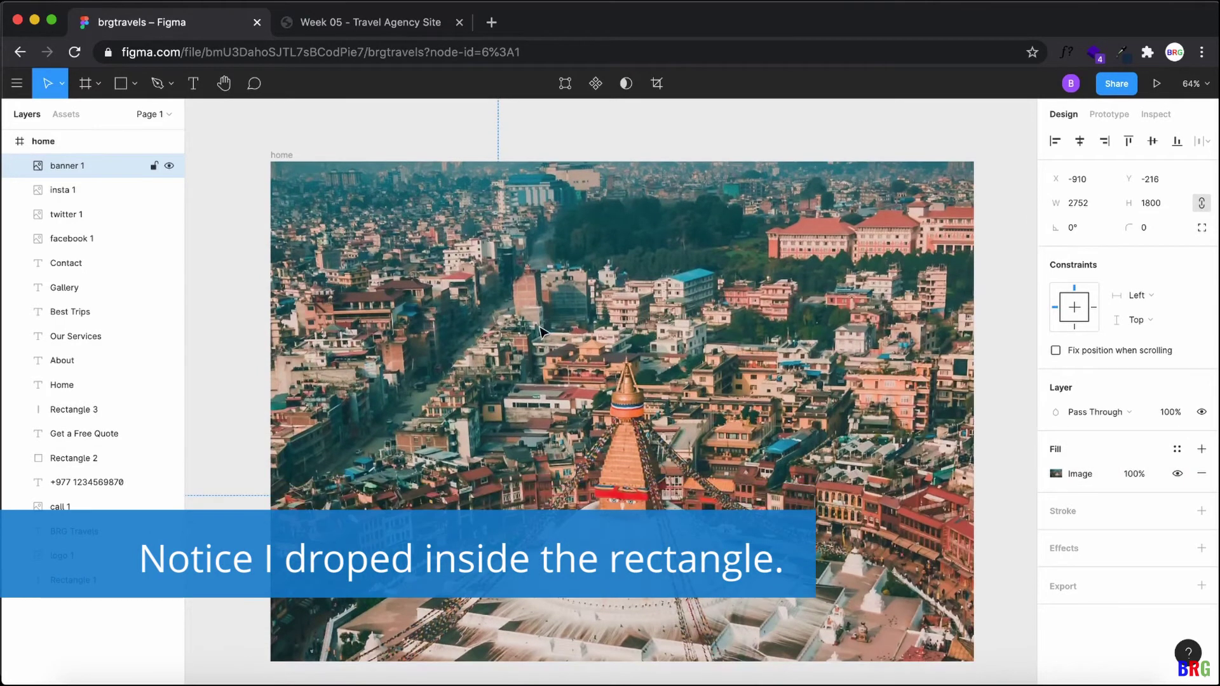
scroll(541, 330, down, 10)
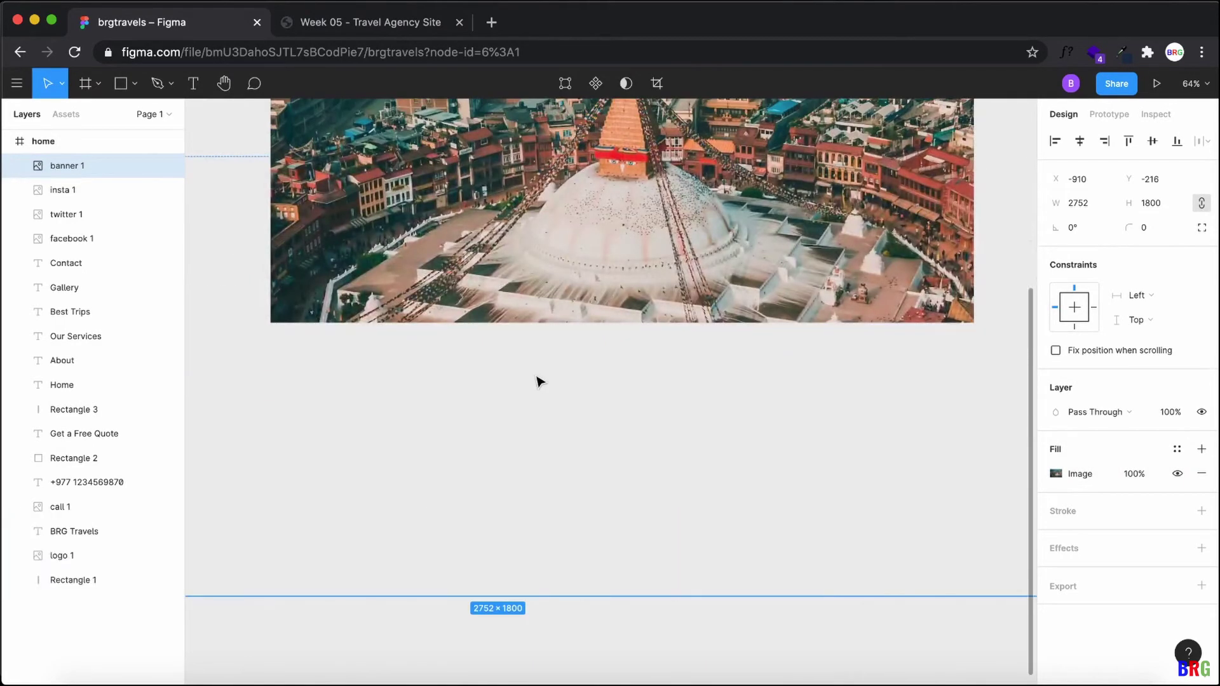
scroll(533, 379, up, 12)
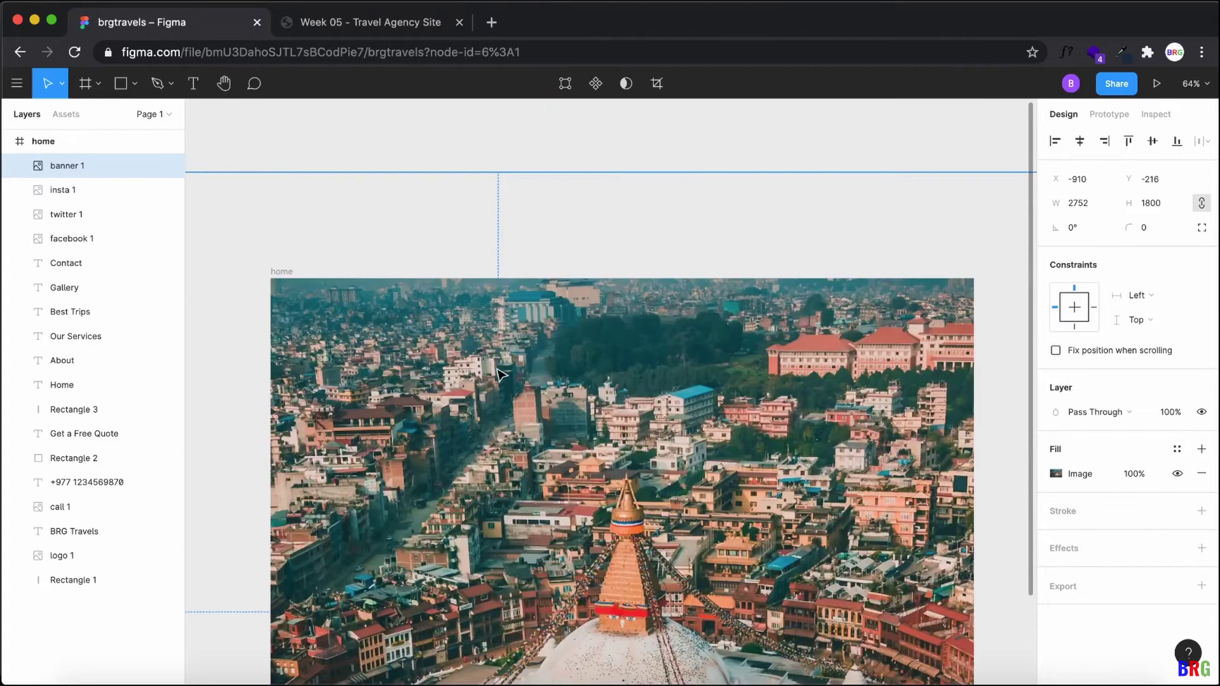
Step: Delete the oversized banner image from the home frame
double_click(500, 374)
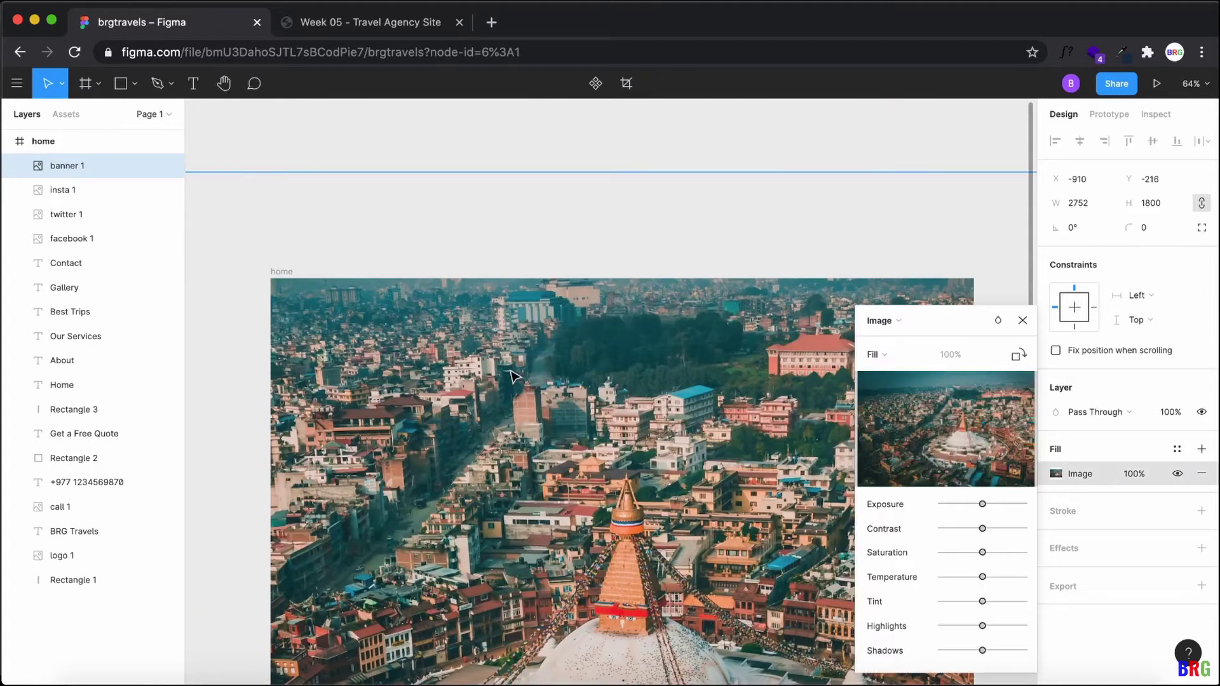
key(Escape)
key(Delete)
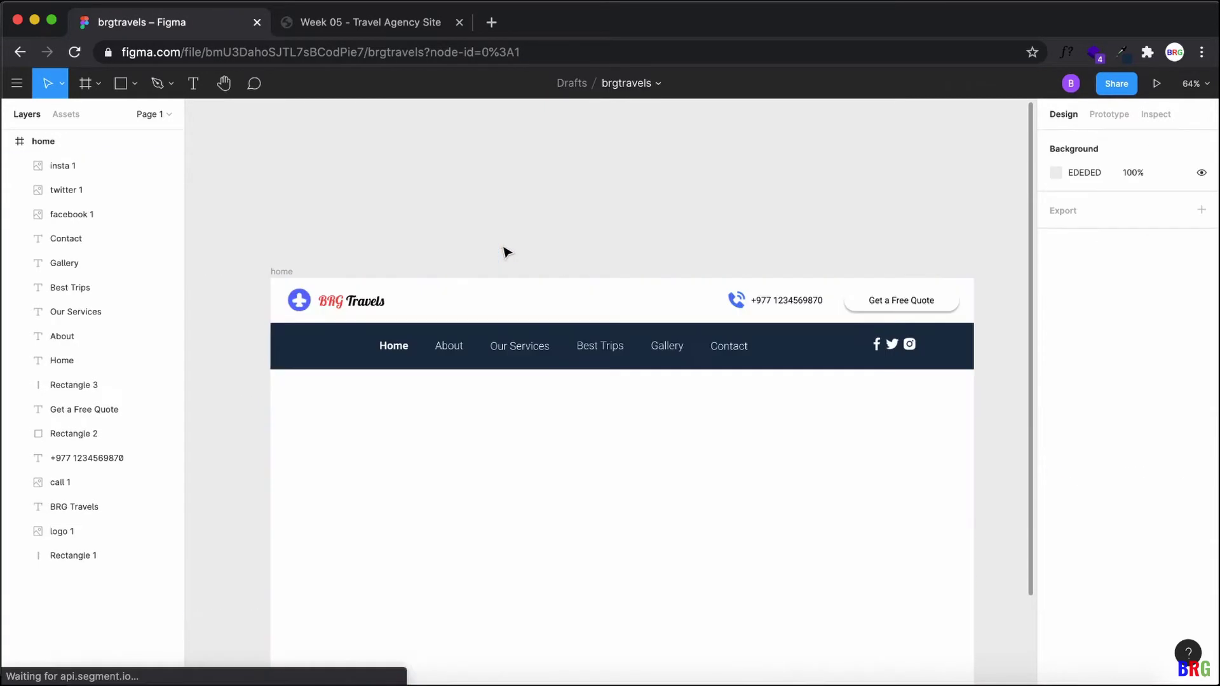
Step: Place banner.jpg on the empty canvas below the home frame
scroll(505, 355, down, 7)
scroll(501, 370, down, 1)
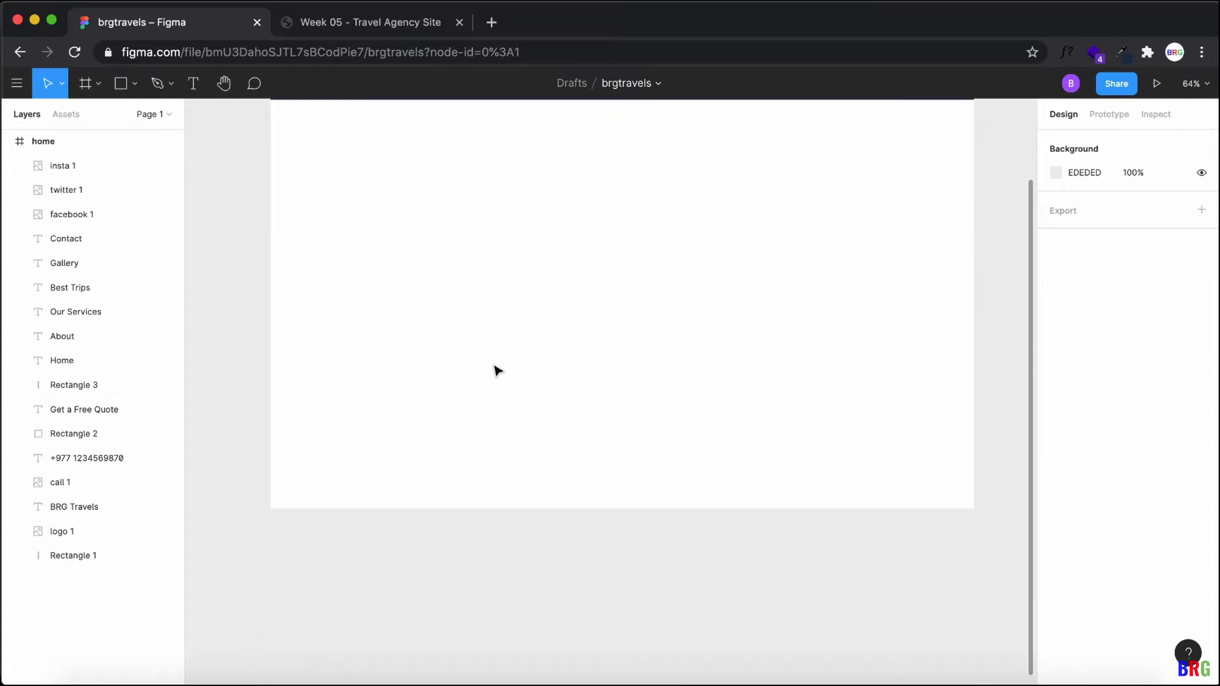
scroll(500, 370, down, 3)
scroll(498, 371, down, 1)
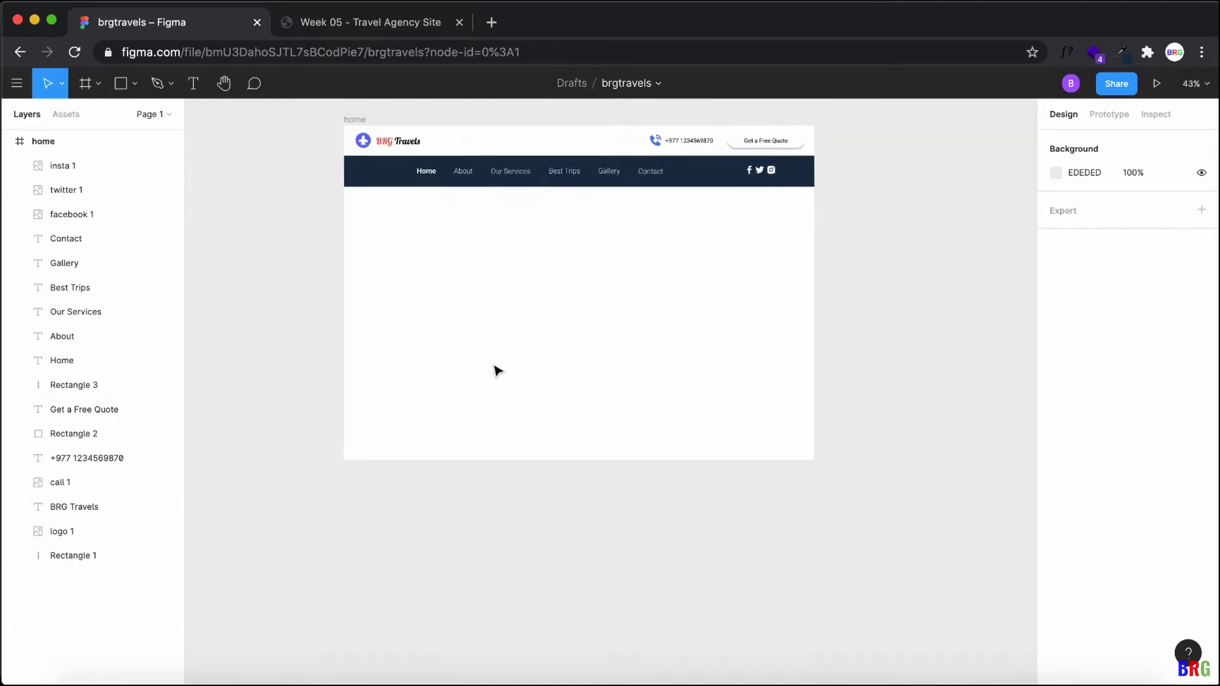
click(135, 88)
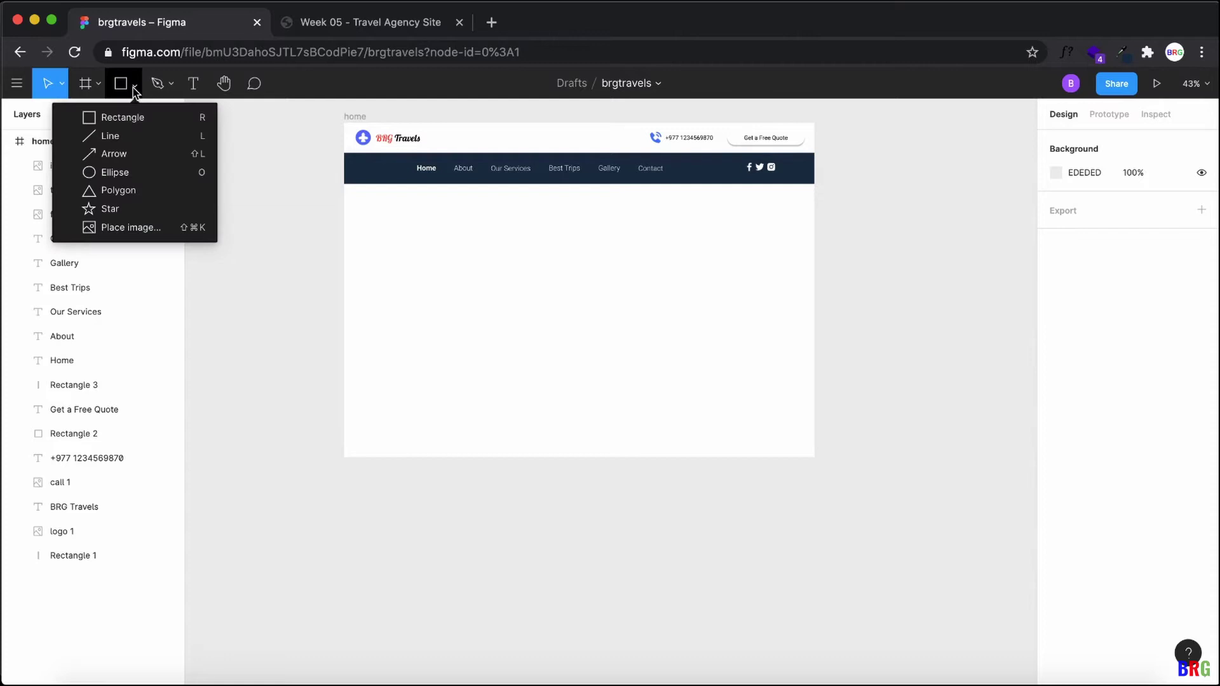
click(141, 228)
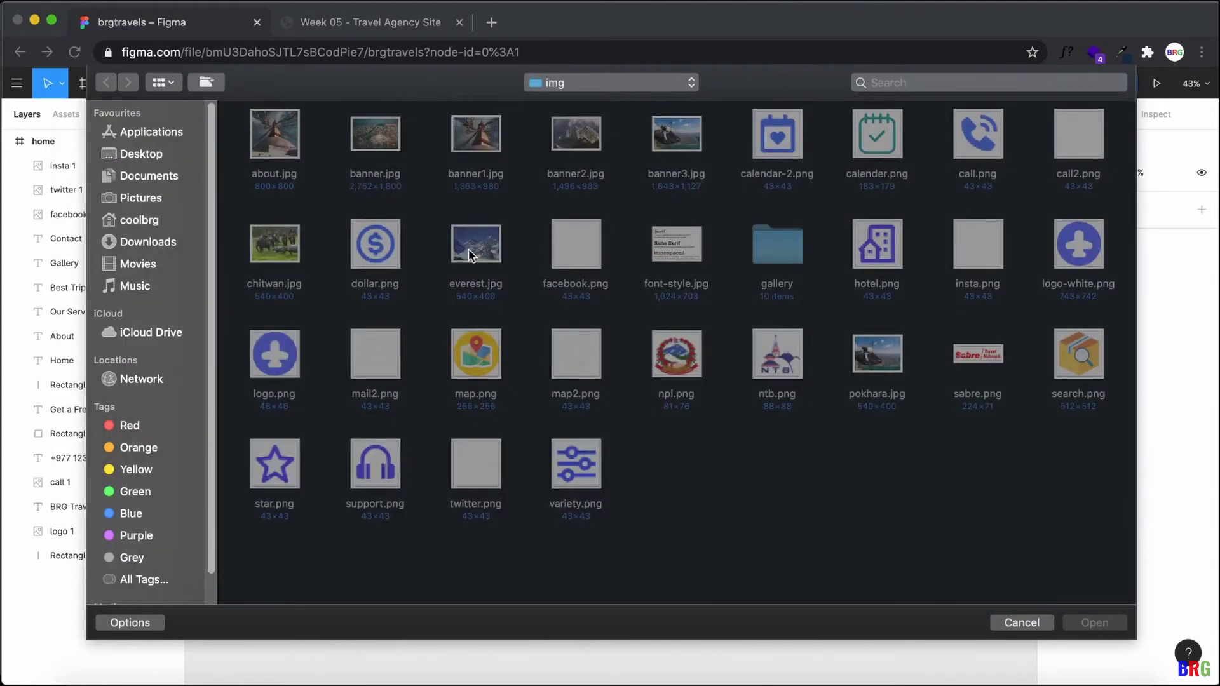
double_click(383, 148)
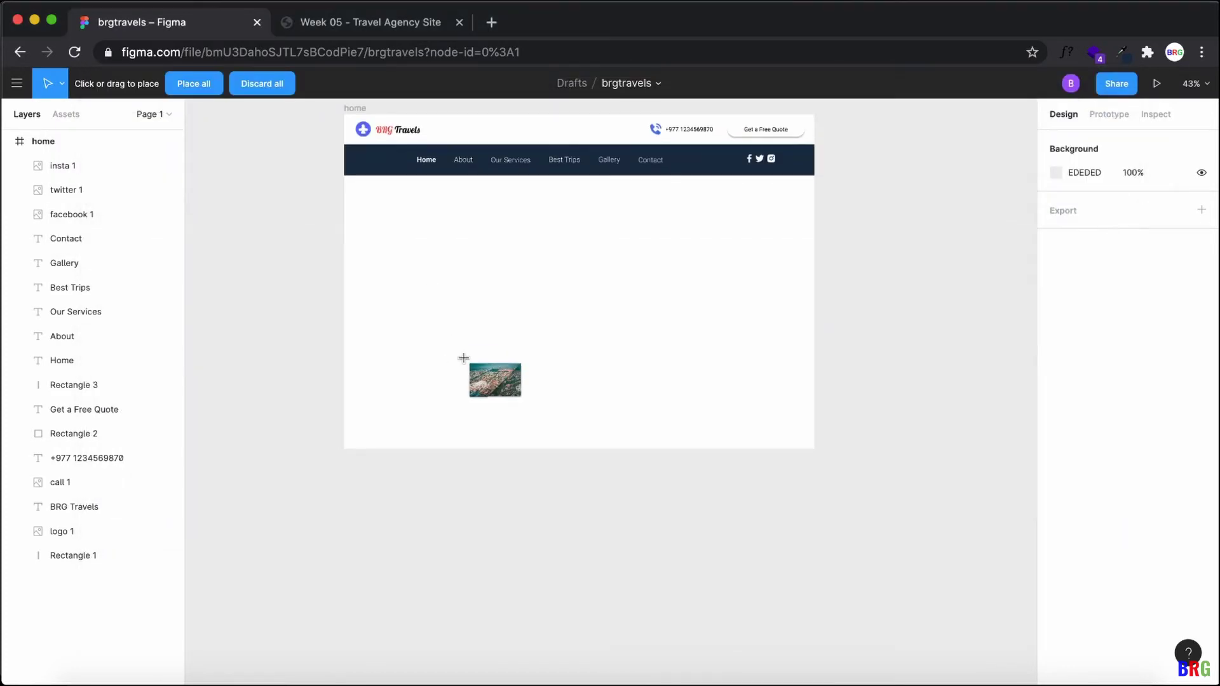
scroll(470, 494, down, 3)
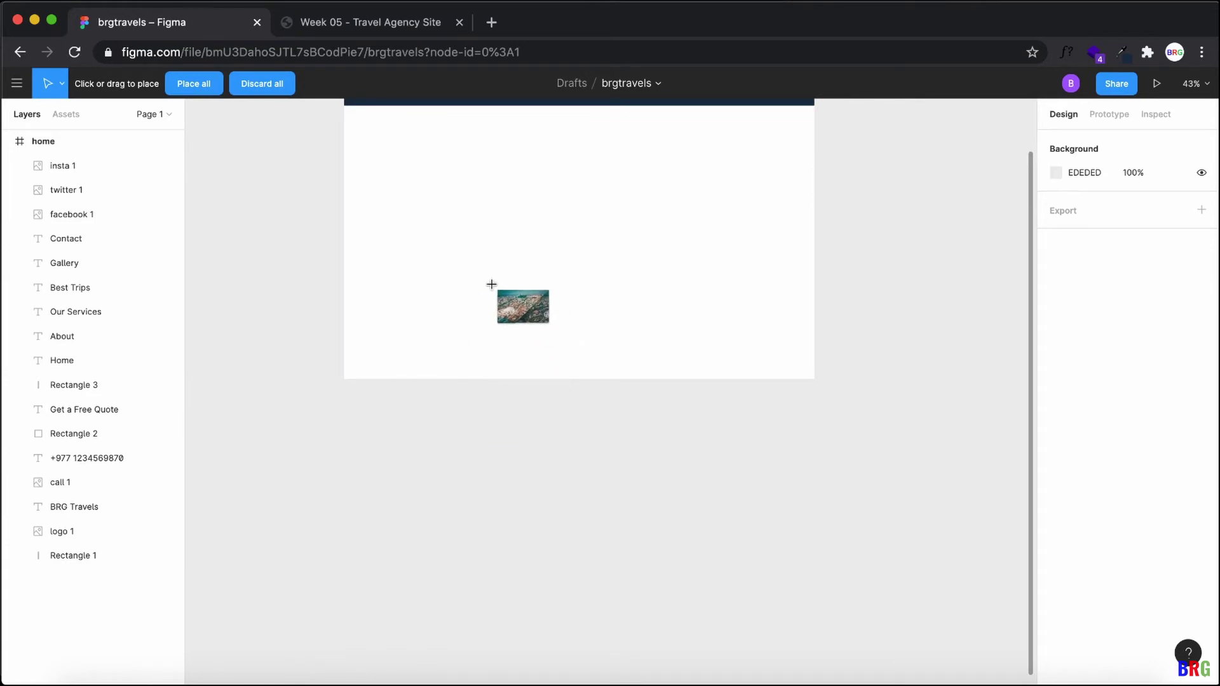
click(530, 570)
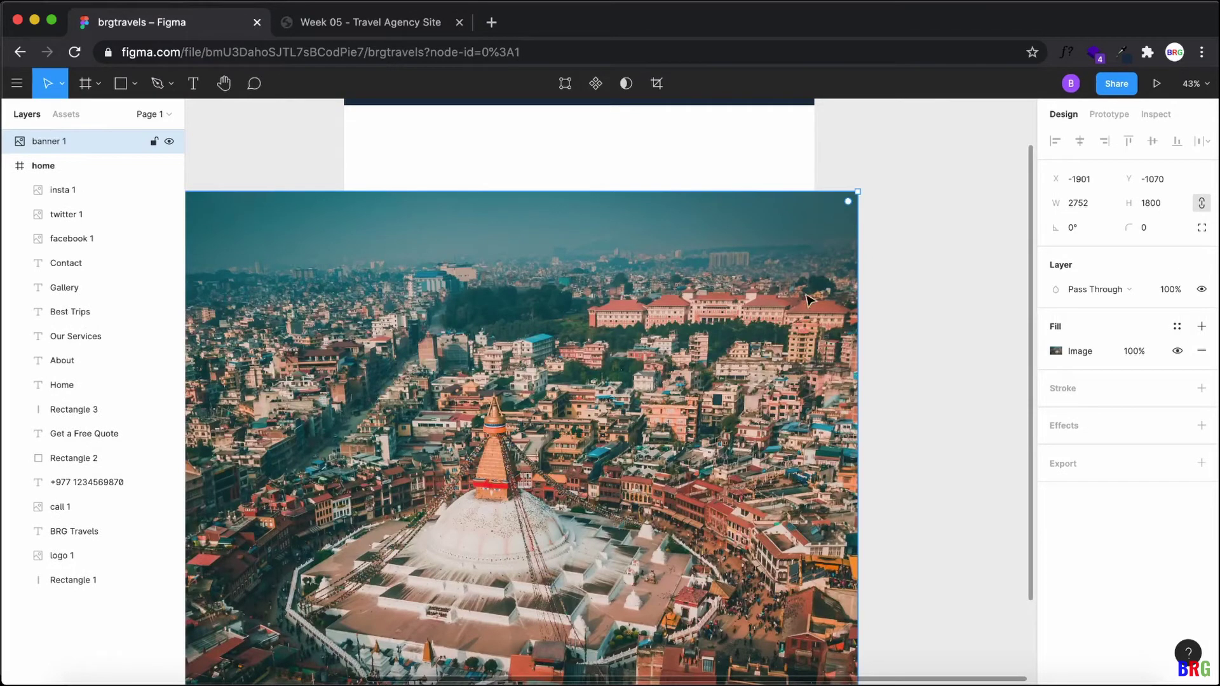
Step: Shrink the banner image to about 1546 × 539 and move it into the home frame under the navigation bar, at about X -106, Y 189
drag(856, 199, 698, 449)
drag(610, 547, 651, 243)
drag(769, 159, 537, 313)
drag(464, 354, 737, 185)
scroll(763, 254, up, 1)
scroll(856, 404, up, 3)
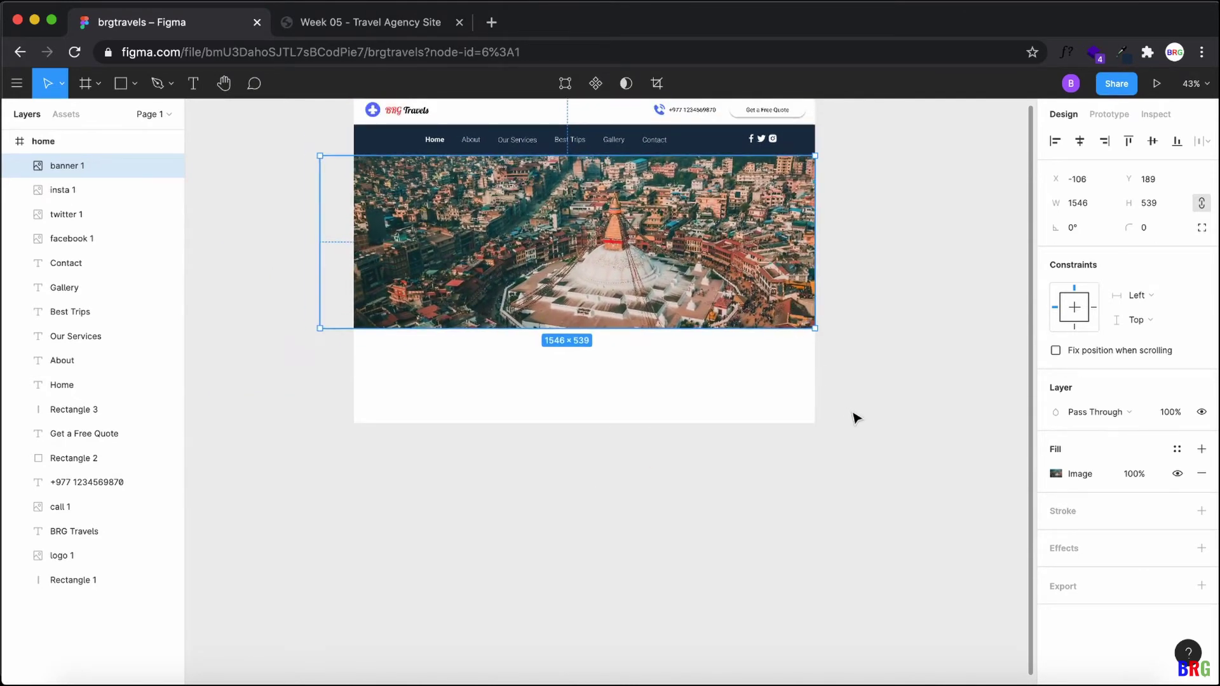
scroll(856, 417, up, 3)
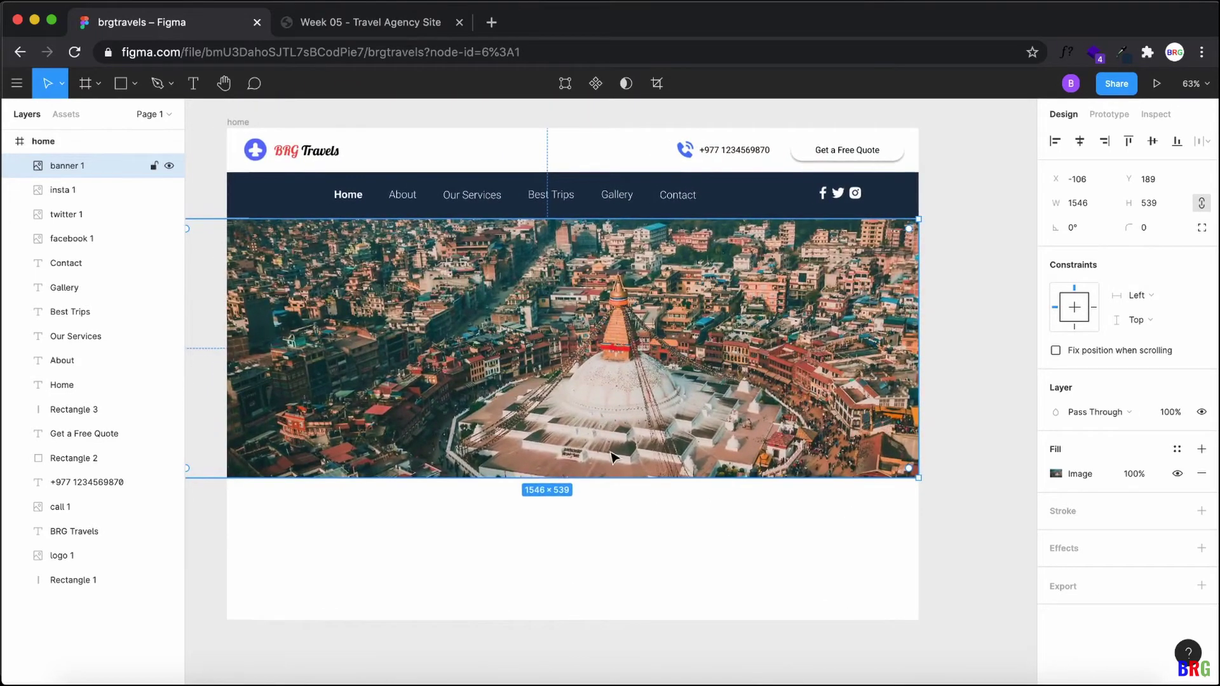
Step: Extend the banner image downward, set its height to 700, and raise it to Y 187 against the navigation bar
drag(622, 478, 628, 555)
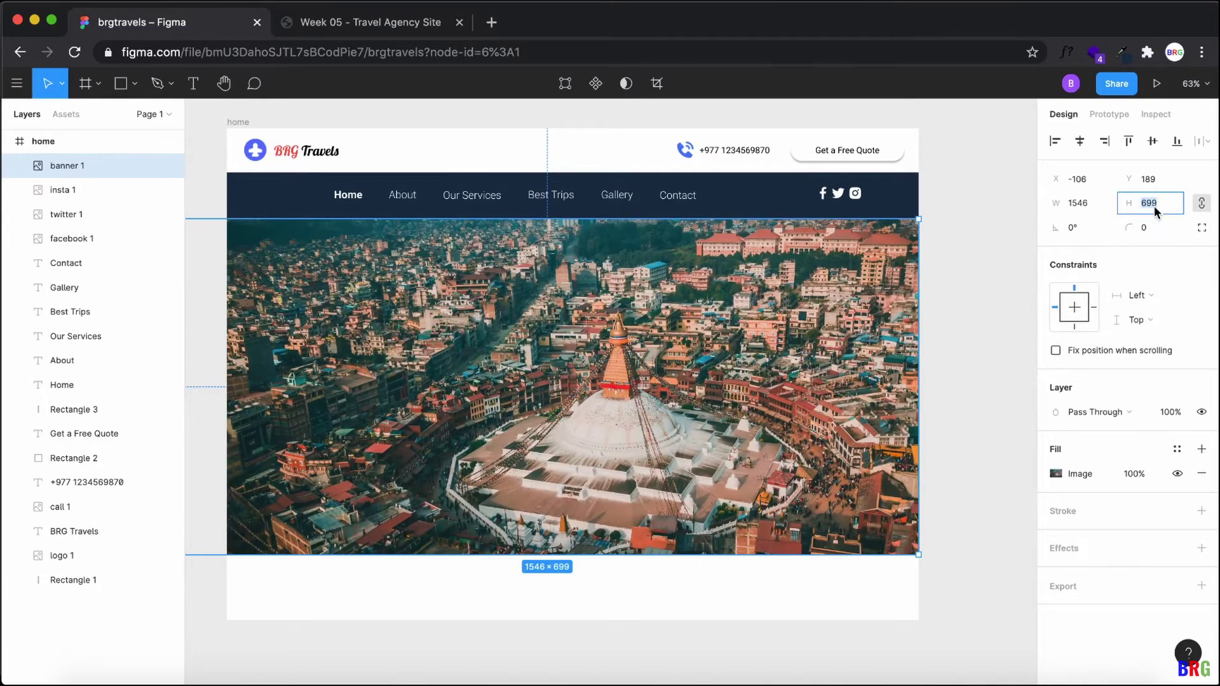
text(700)
key(Return)
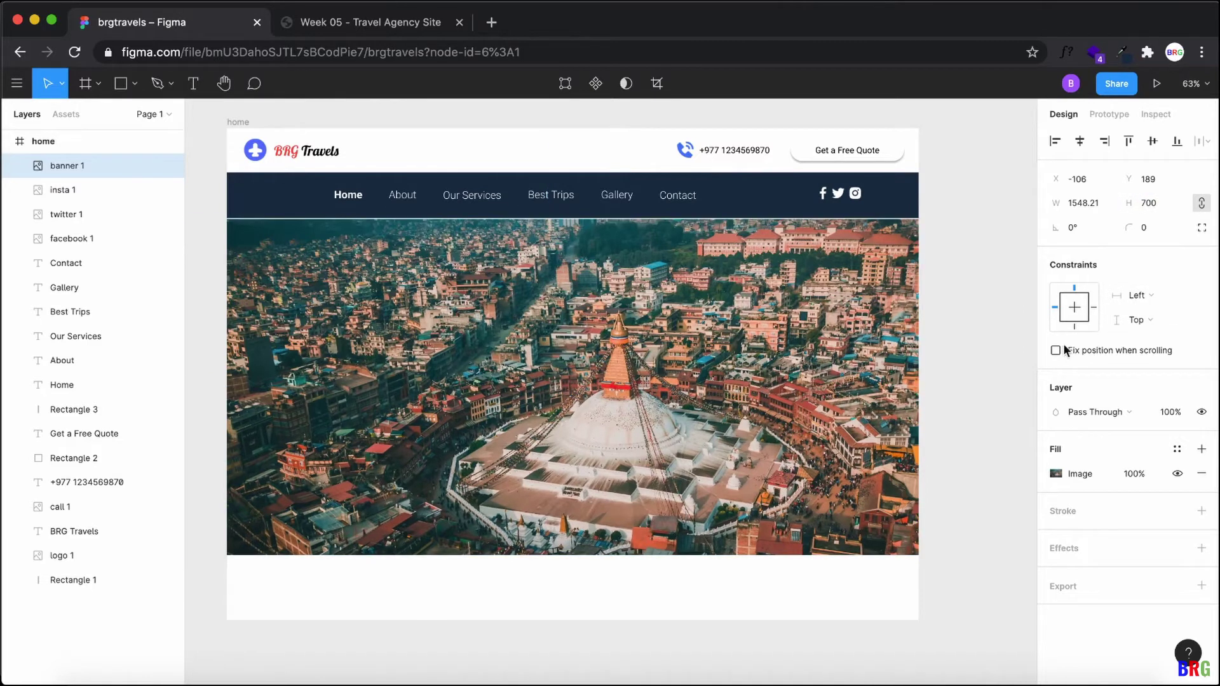
click(979, 356)
drag(819, 362, 800, 364)
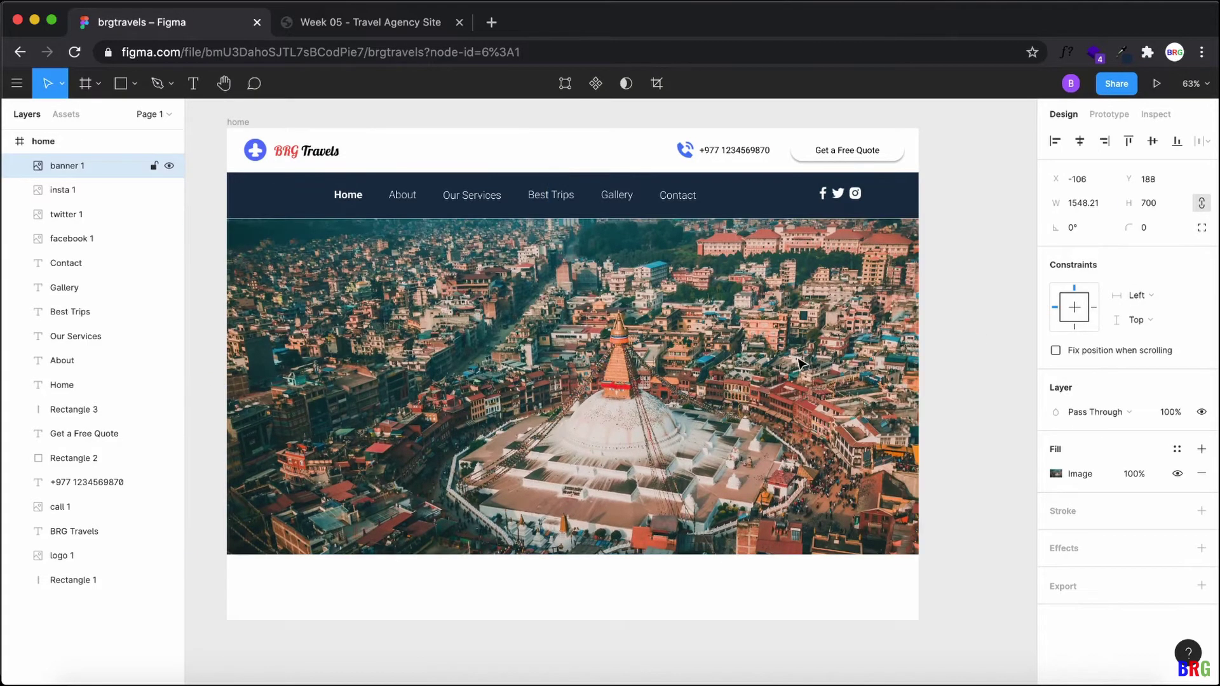
drag(654, 359, 653, 358)
Step: Darken the banner image by lowering its exposure moderately
double_click(654, 357)
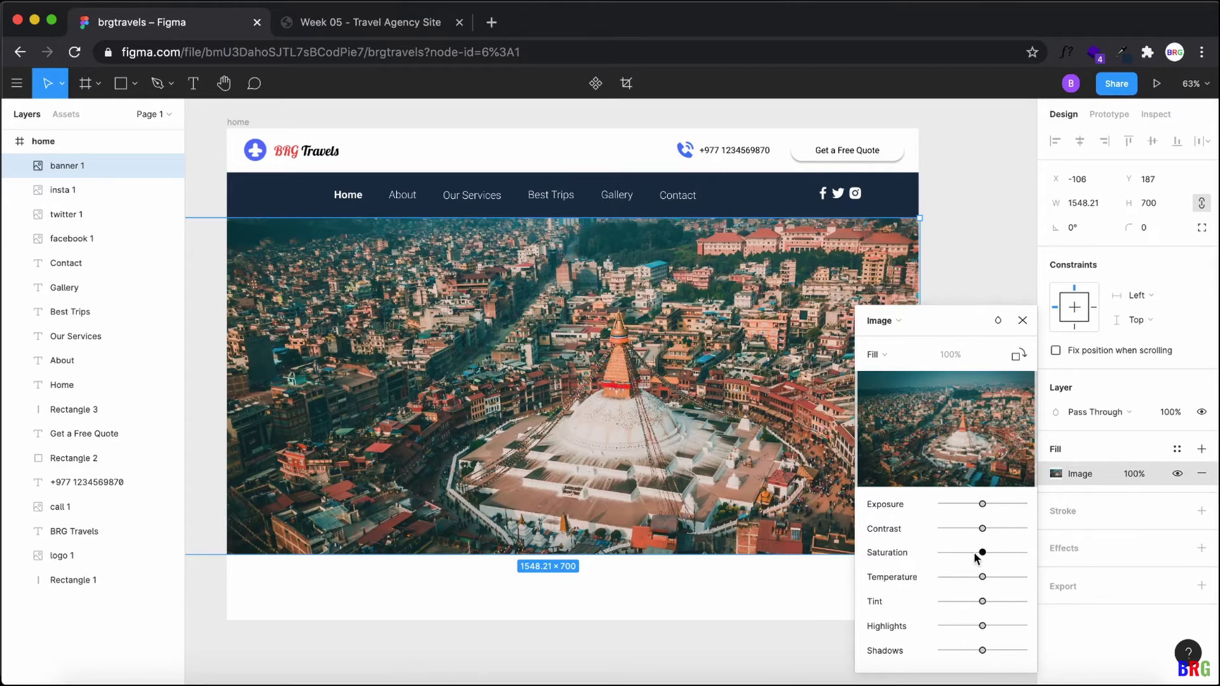
drag(983, 507, 970, 506)
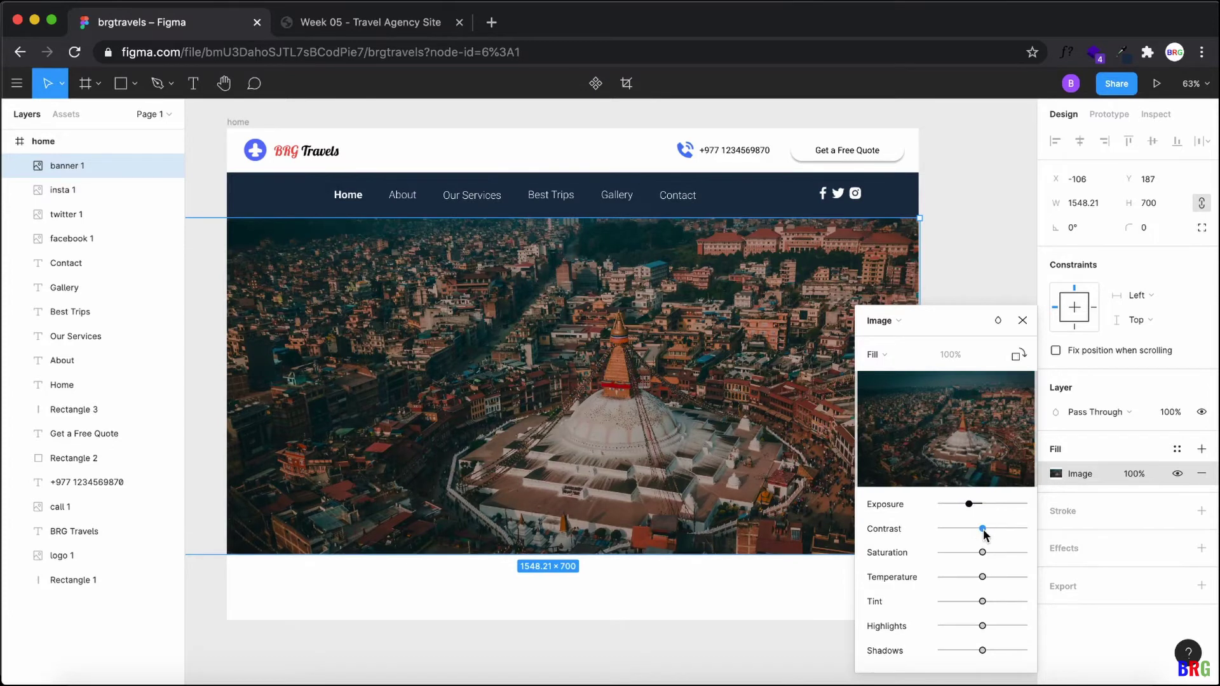
click(1023, 320)
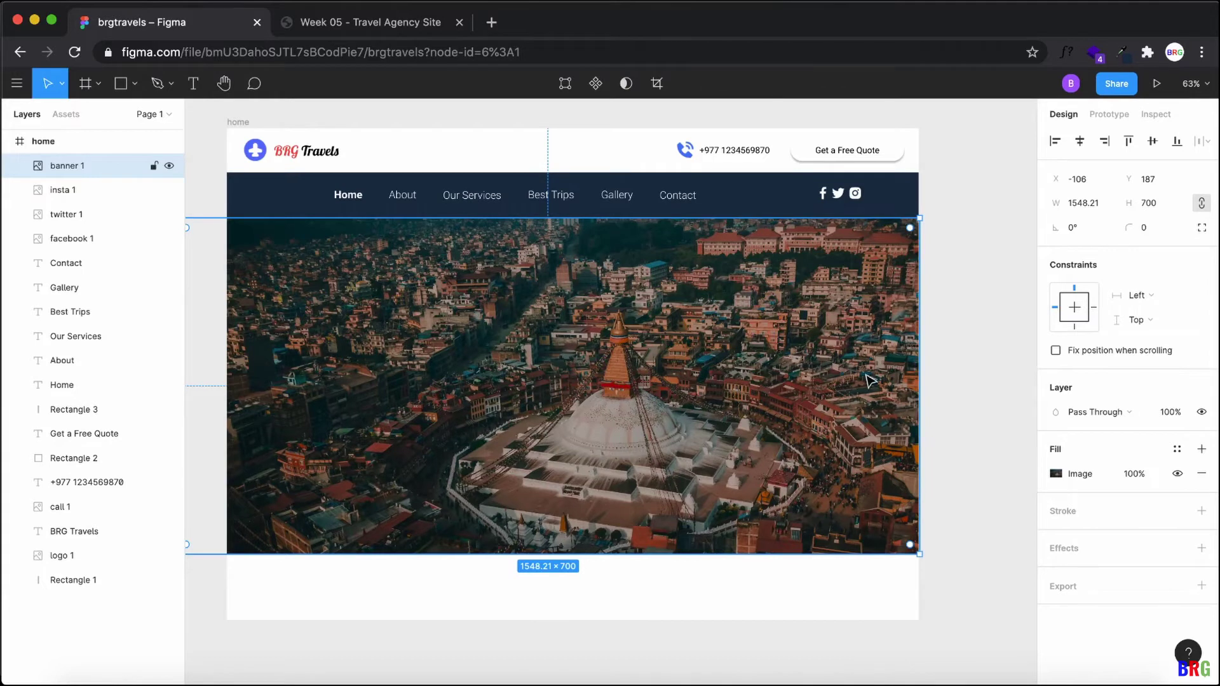
click(971, 384)
Step: Pull in the banner image's left edge to the home frame's edge at X 0, making it 1442 wide
click(614, 396)
scroll(362, 477, left, 2)
scroll(362, 477, down, 1)
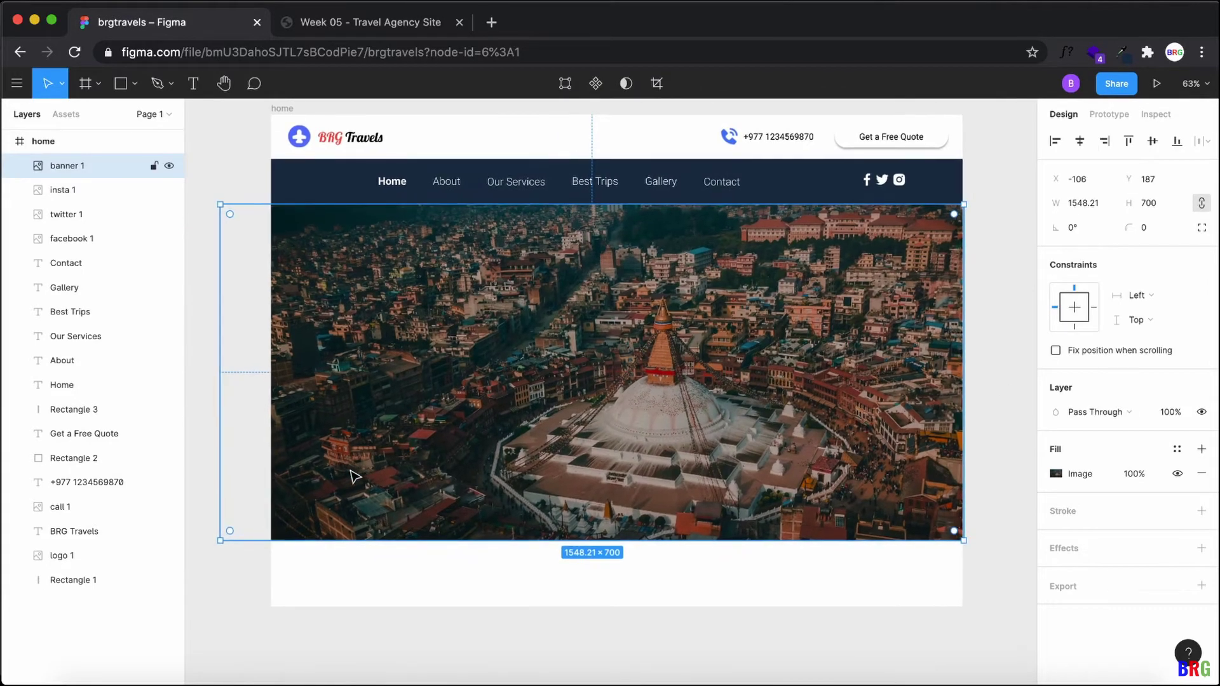
drag(216, 354, 274, 360)
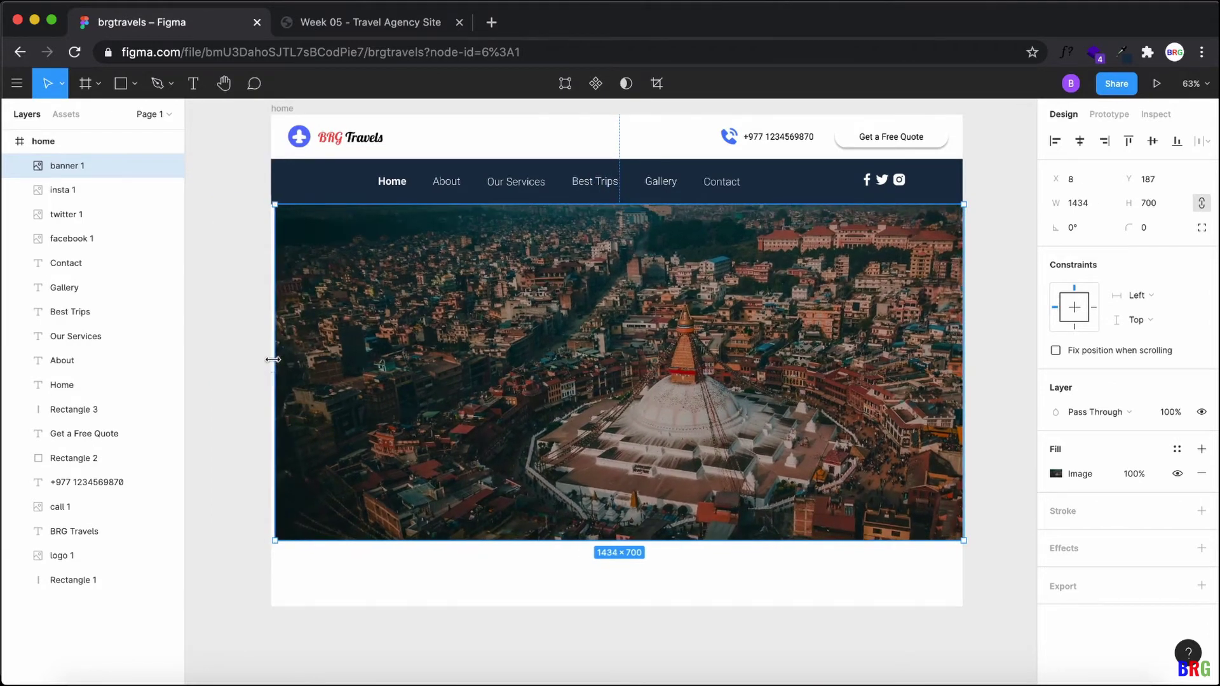
click(1000, 416)
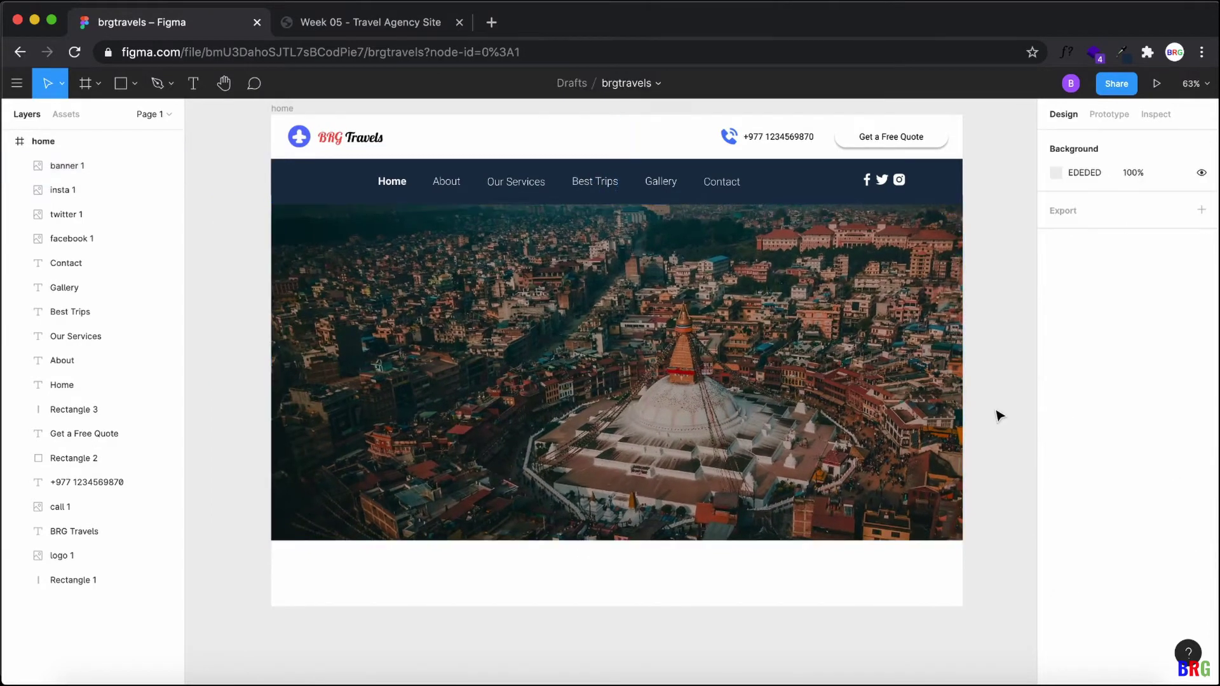
click(819, 386)
click(1008, 395)
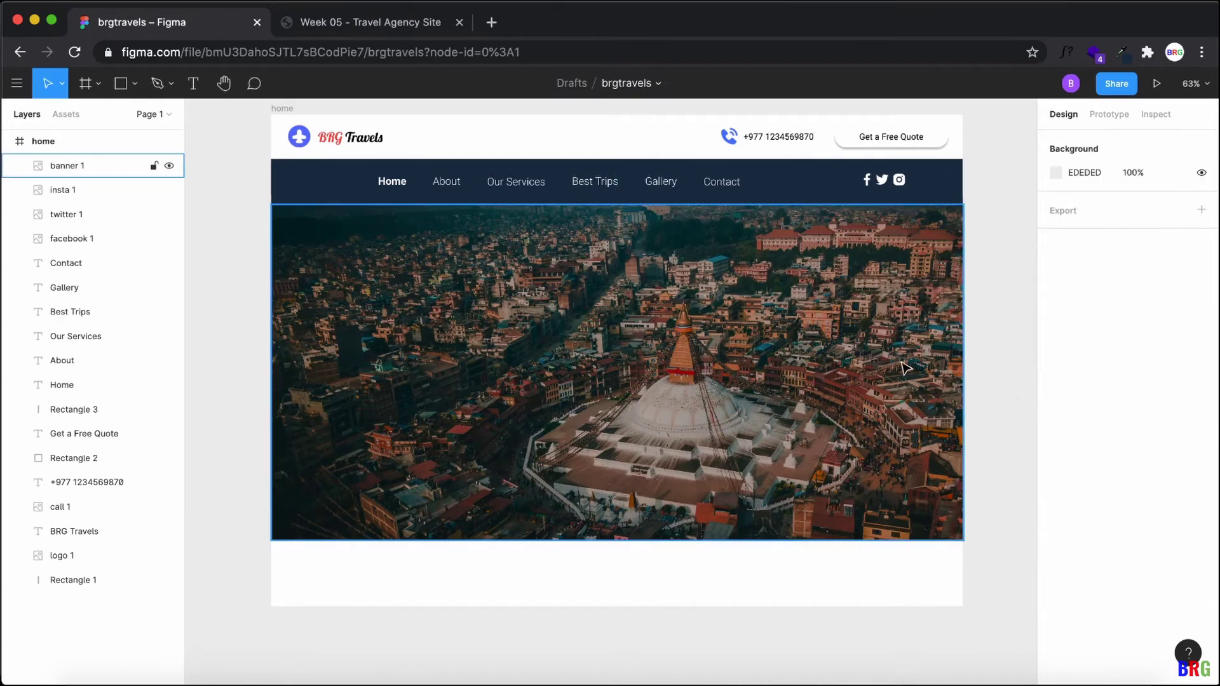
click(615, 299)
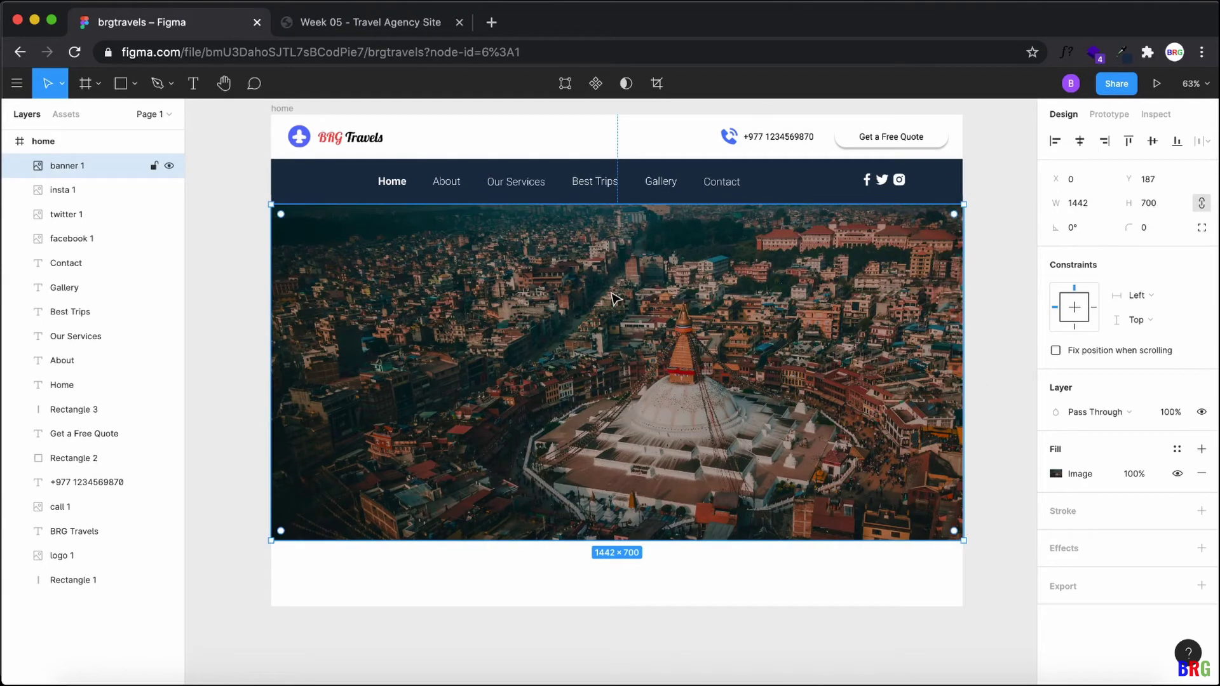
Step: Add a two-line text heading "Explore Nepal with / the best travel agency" on the banner at about X 146, Y 477
click(199, 82)
click(310, 26)
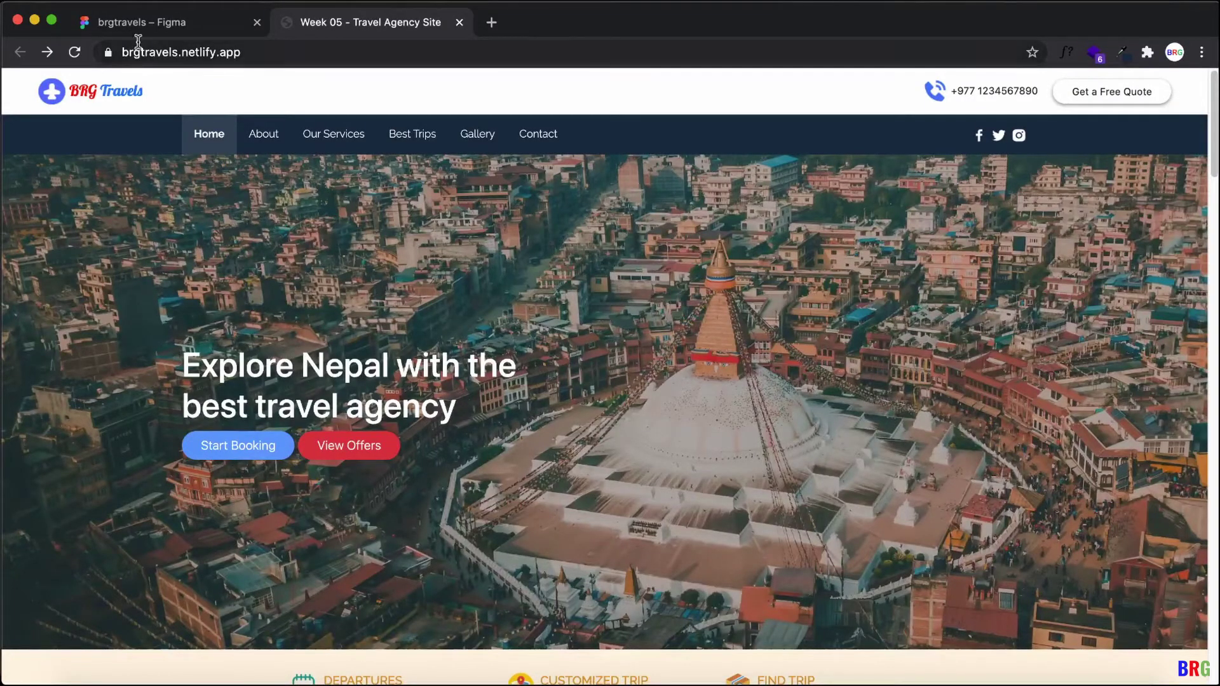
key(ctrl+shift+Tab)
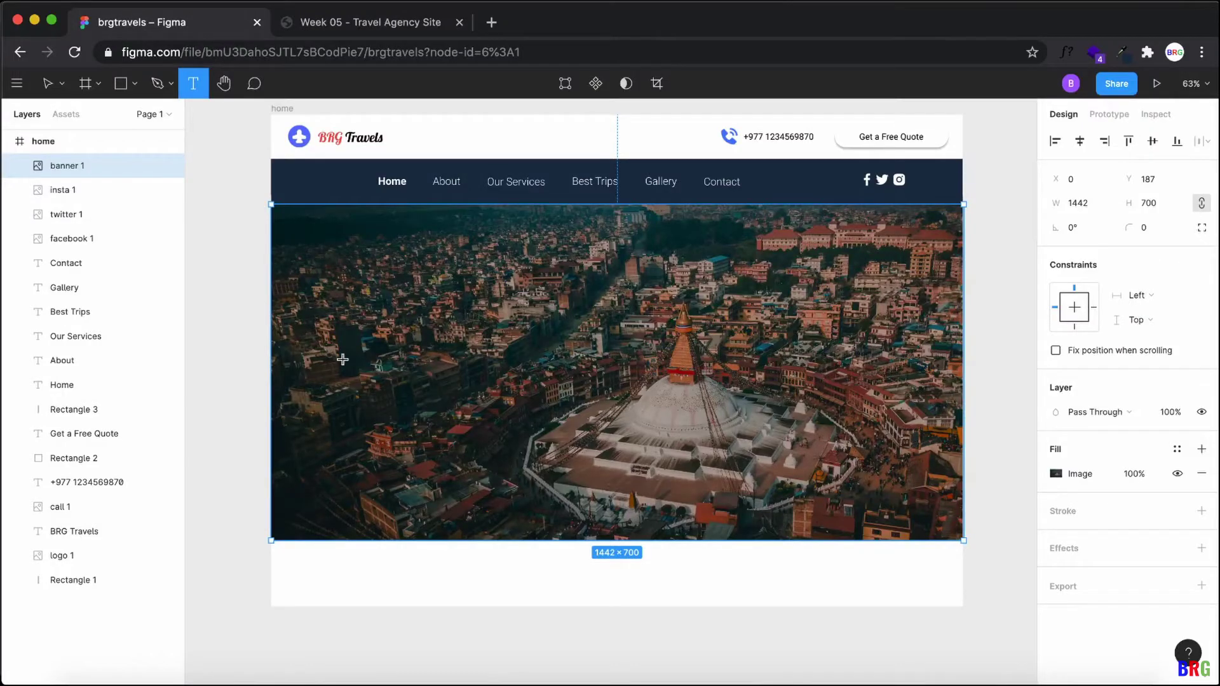
click(380, 399)
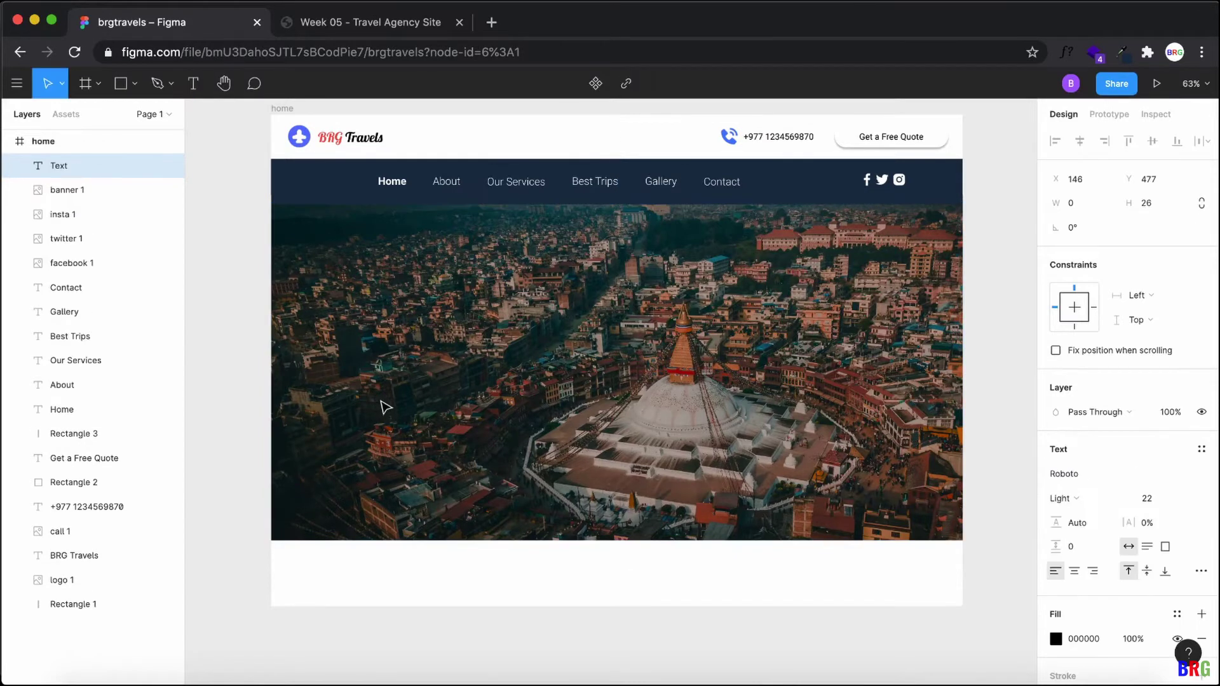
text(Ex)
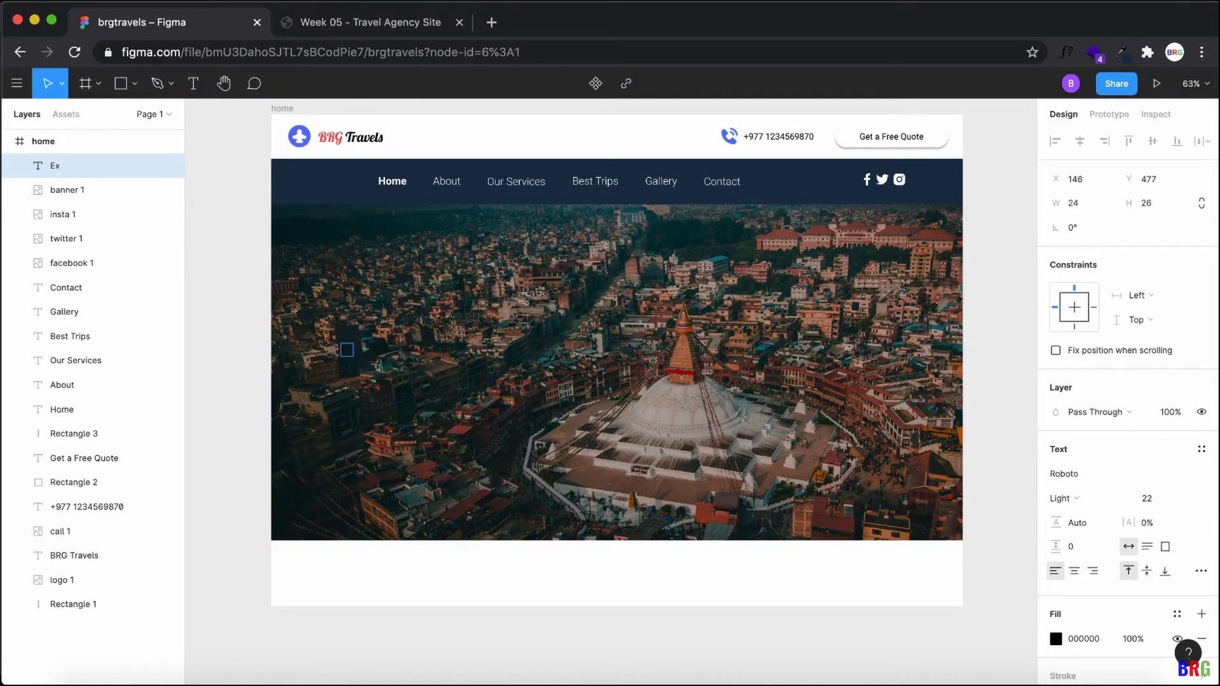
text(plore Nepal with)
key(Return)
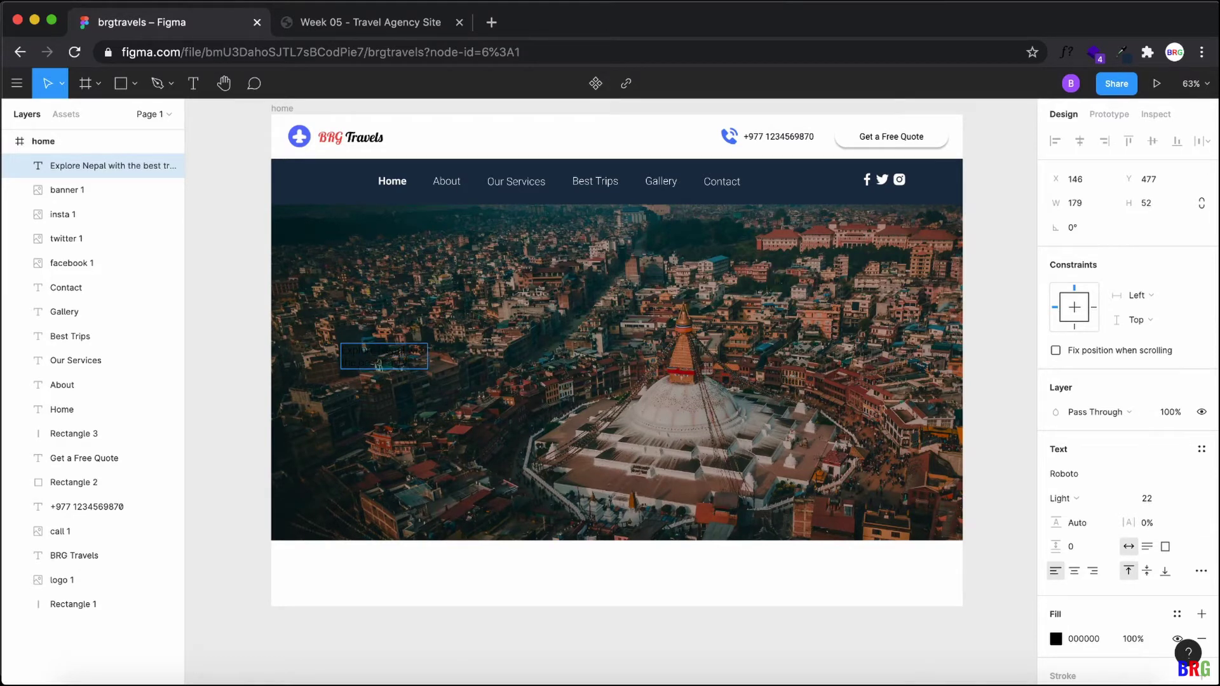
text(the best travel dest)
Step: Set the fill of all the banner heading text to white, FFFFFF
key(ctrl+a)
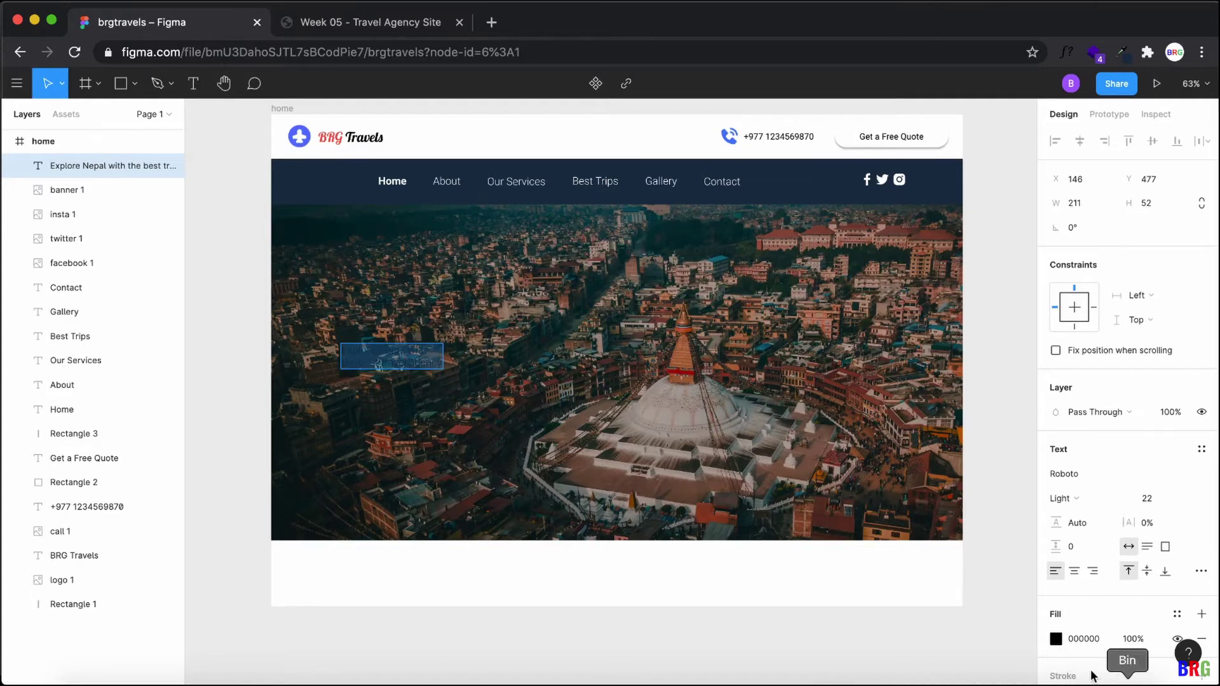
click(1057, 638)
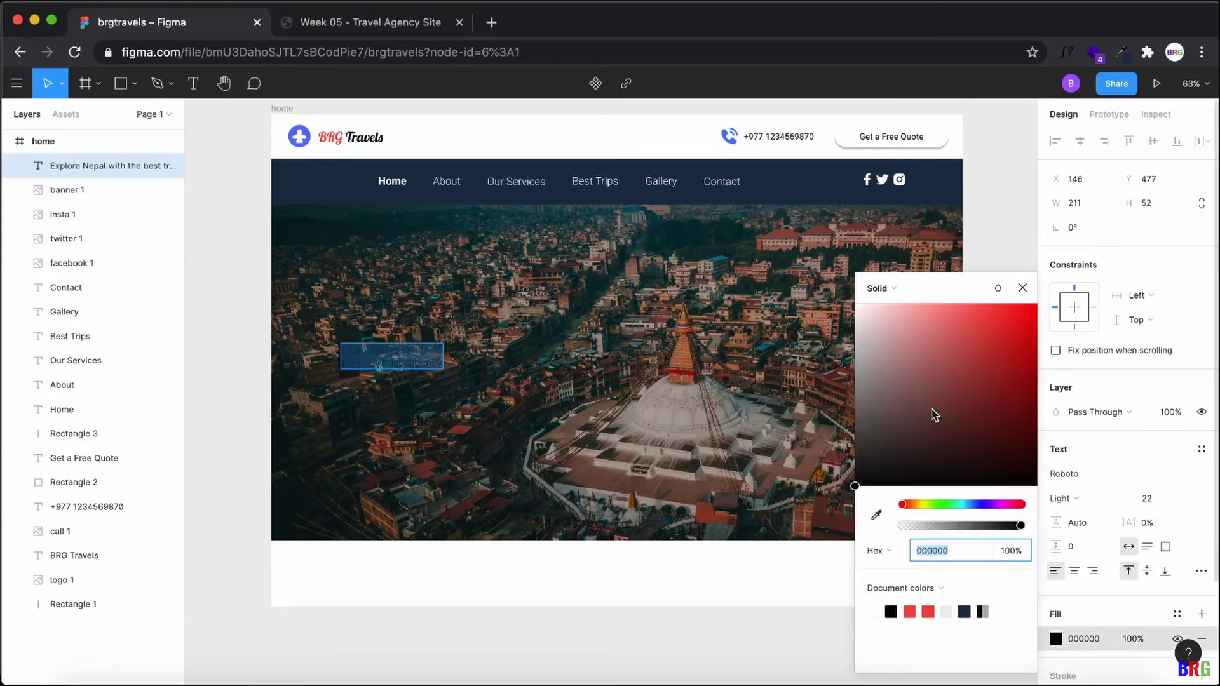
text(ffffff)
key(Return)
click(1023, 288)
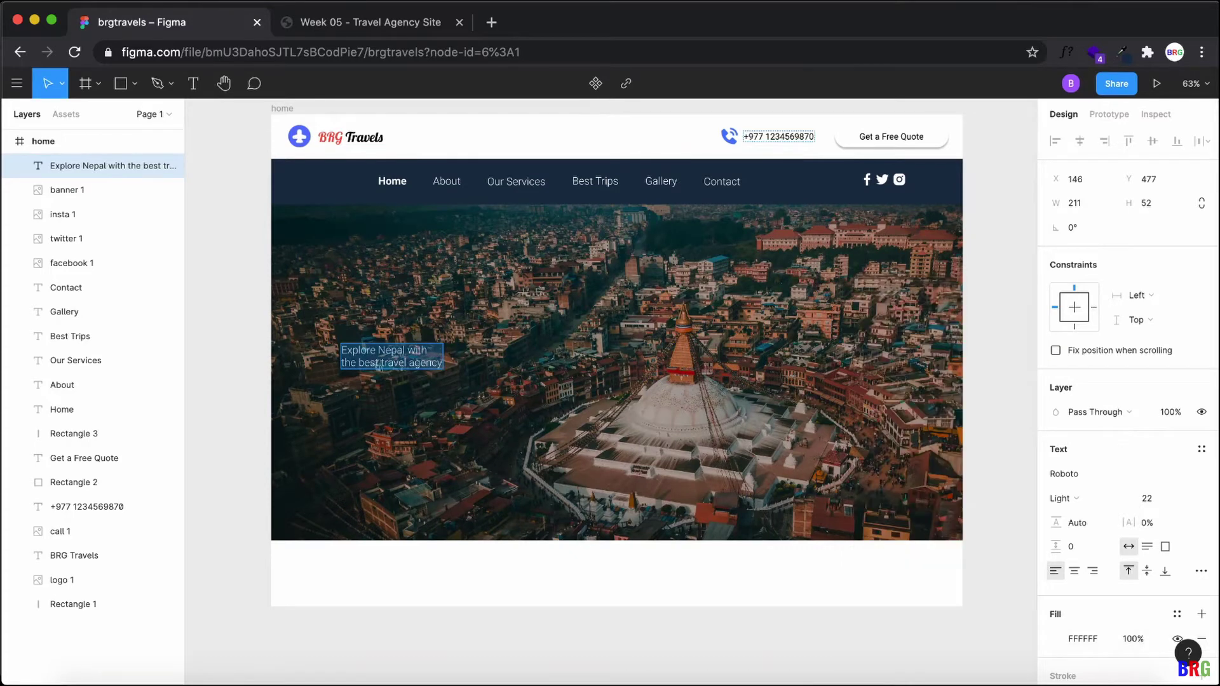
Step: Enlarge the banner heading to font size 48 and raise it to about Y 400
click(356, 22)
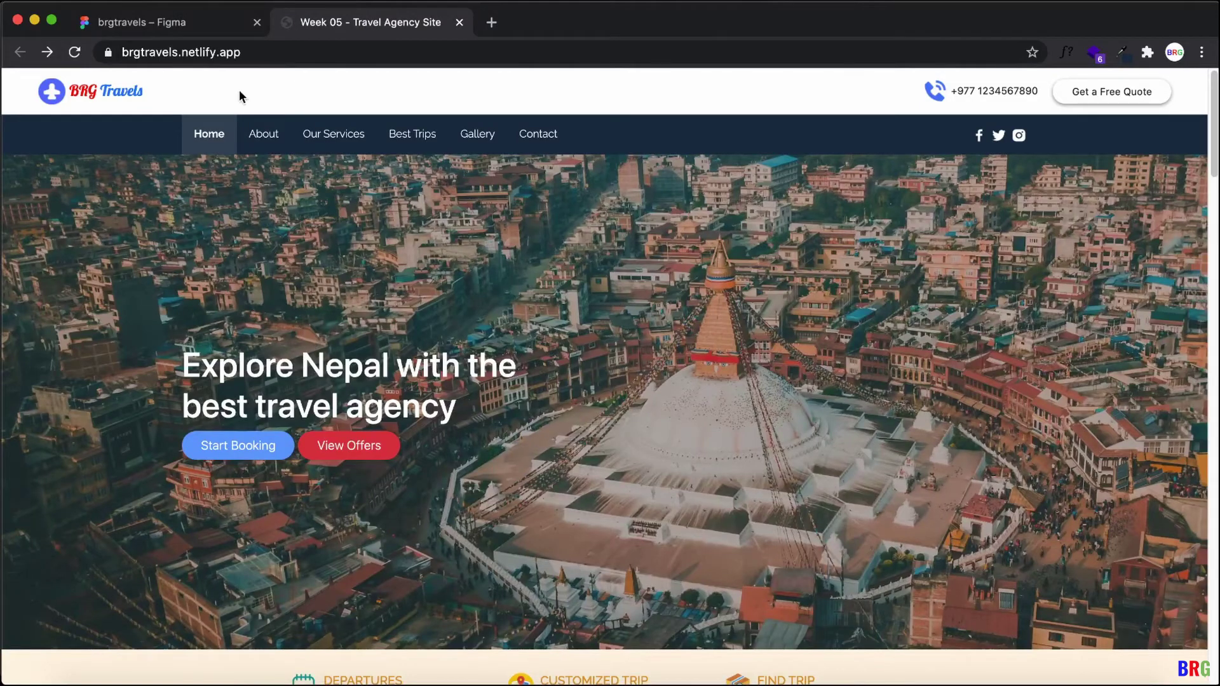
click(194, 23)
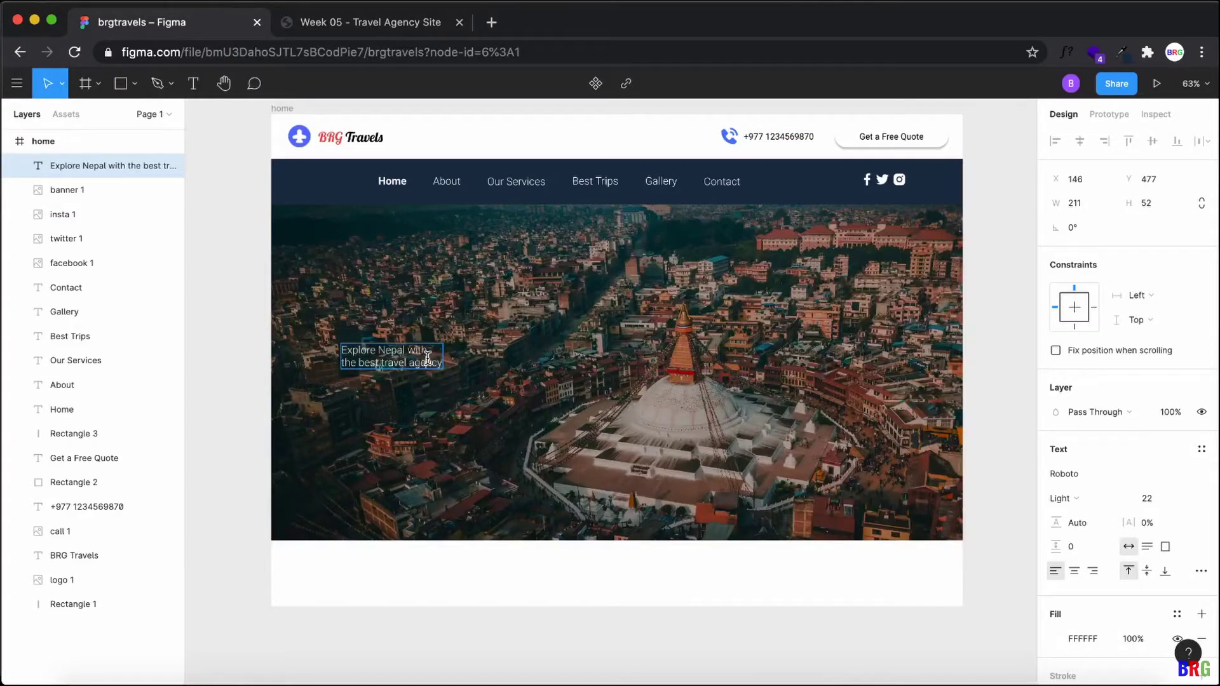
scroll(1154, 483, down, 1)
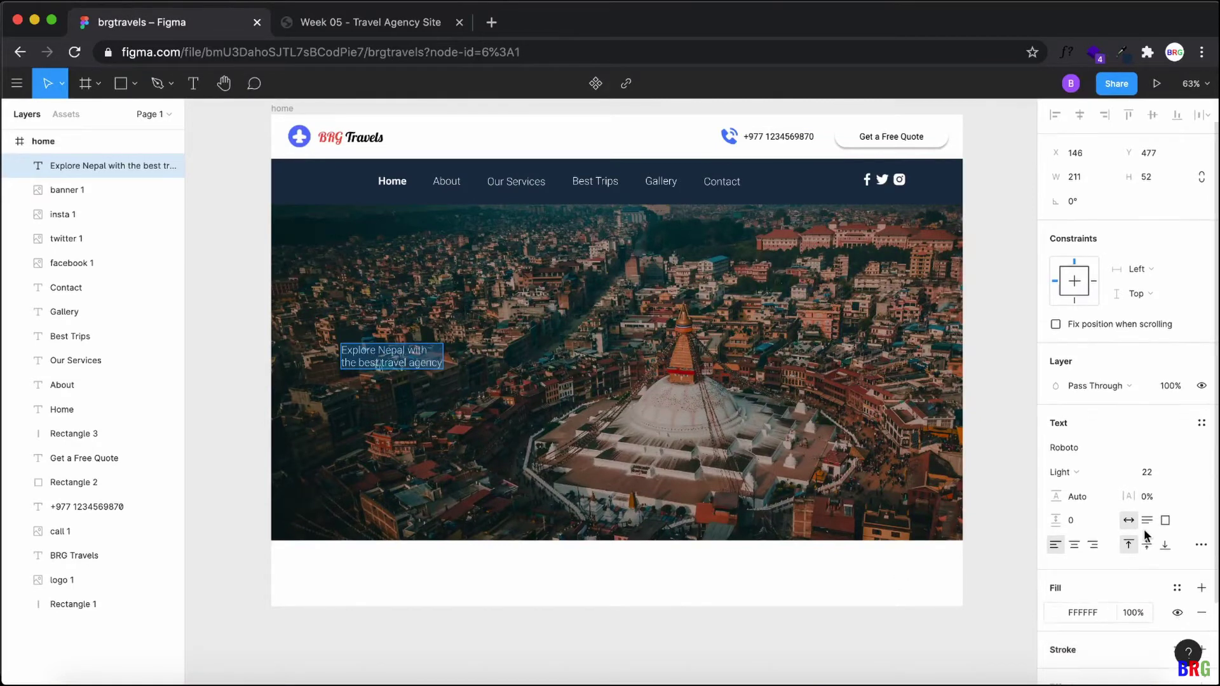
click(1188, 474)
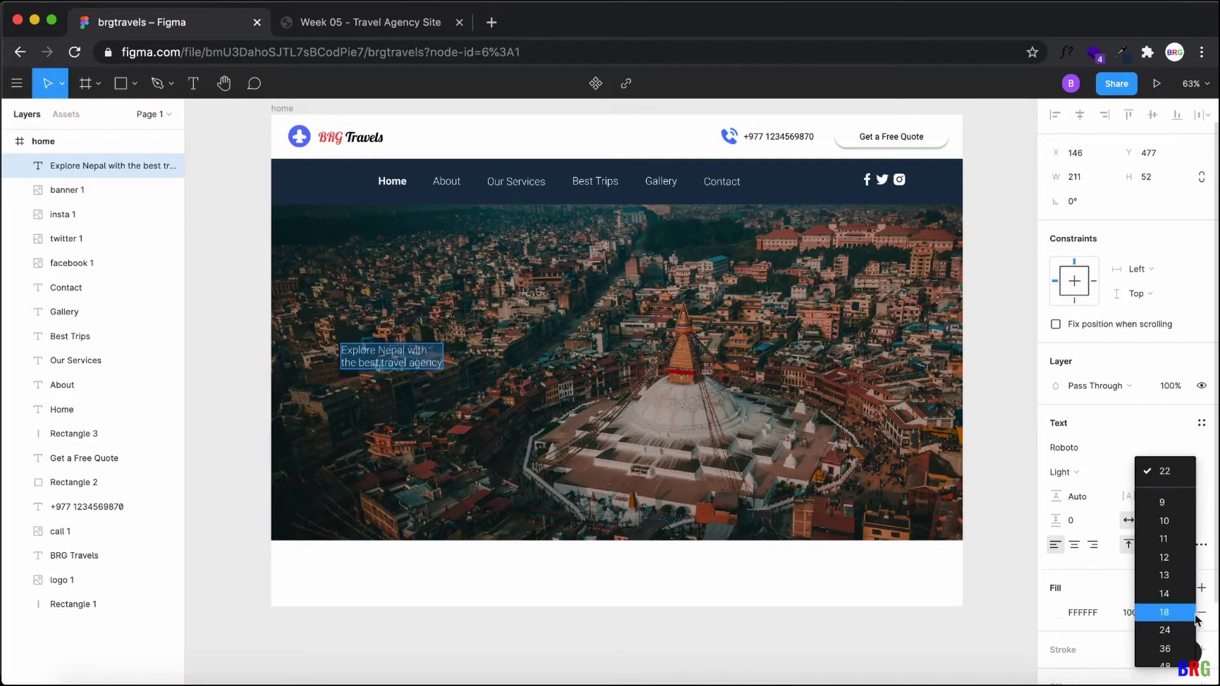
click(1165, 645)
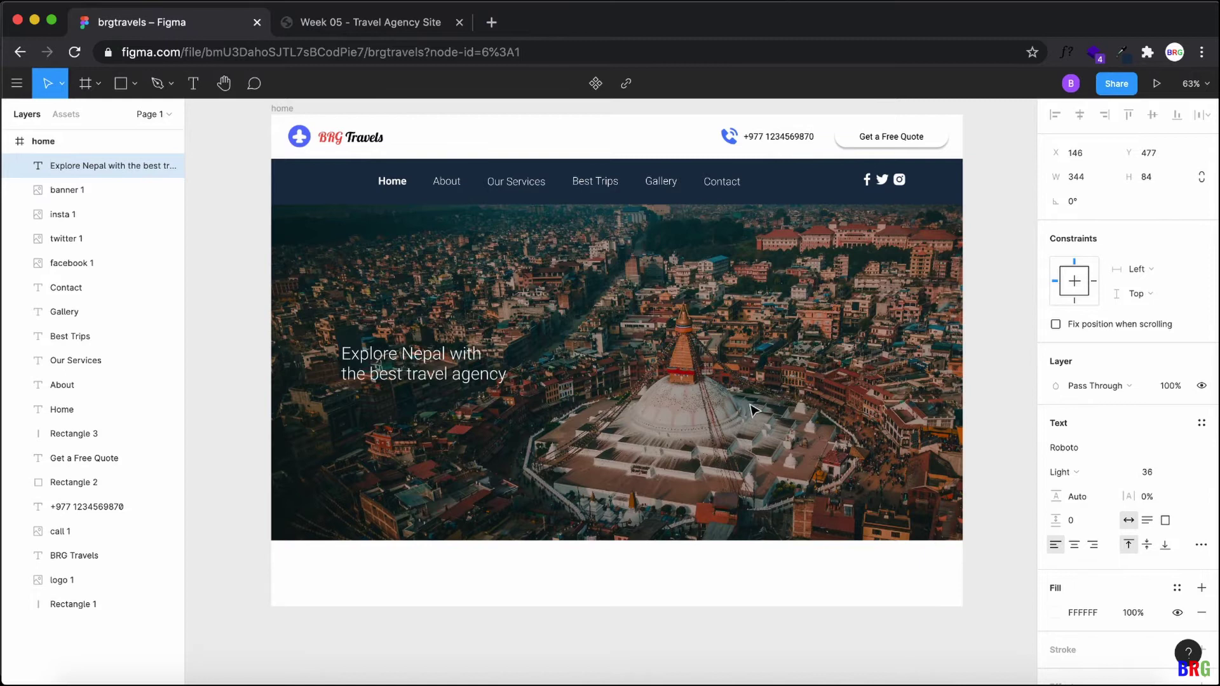
click(1188, 471)
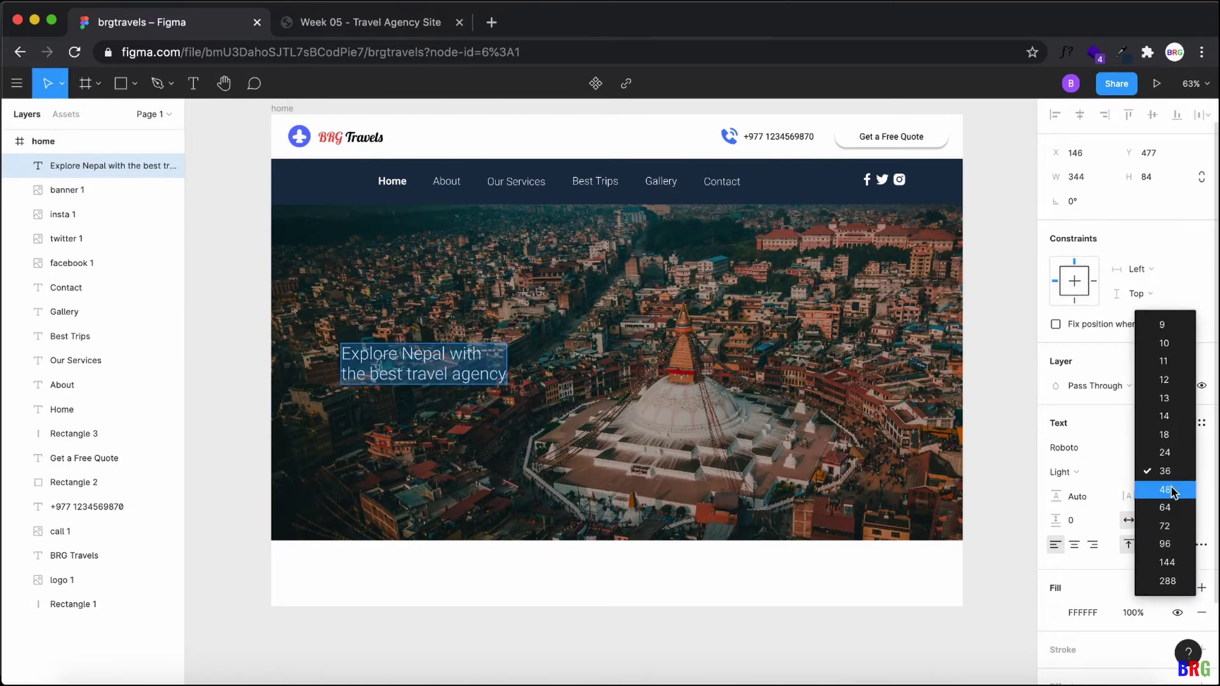
click(1165, 490)
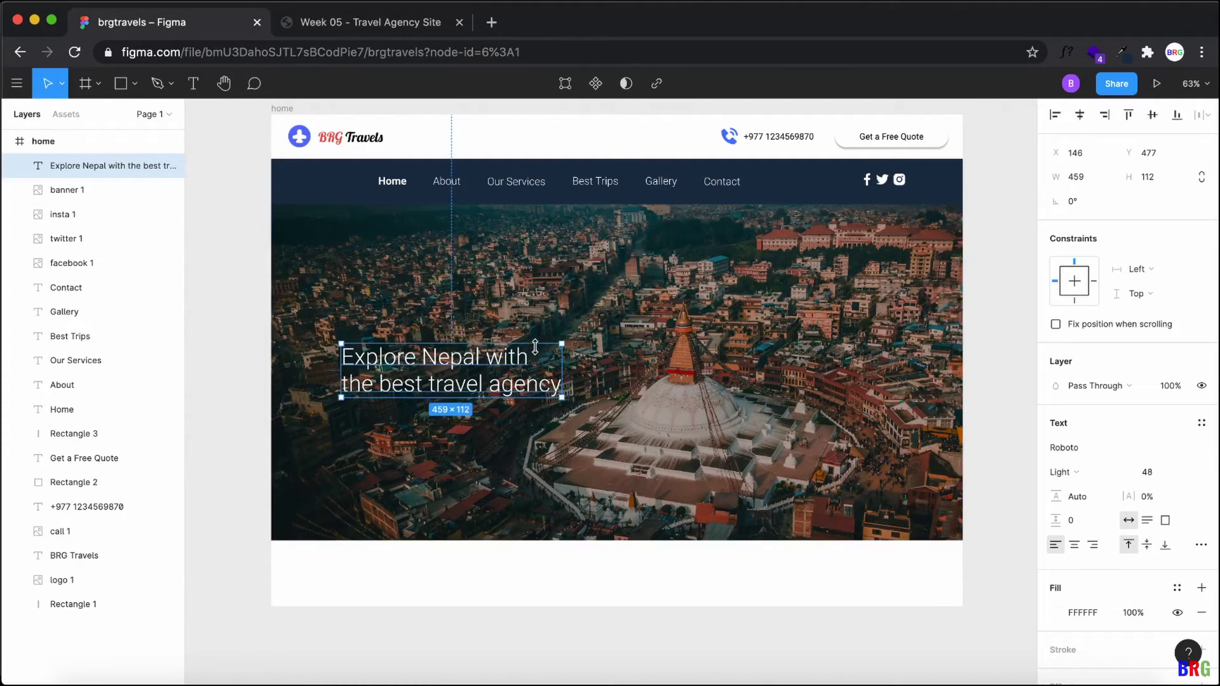
drag(552, 375, 551, 337)
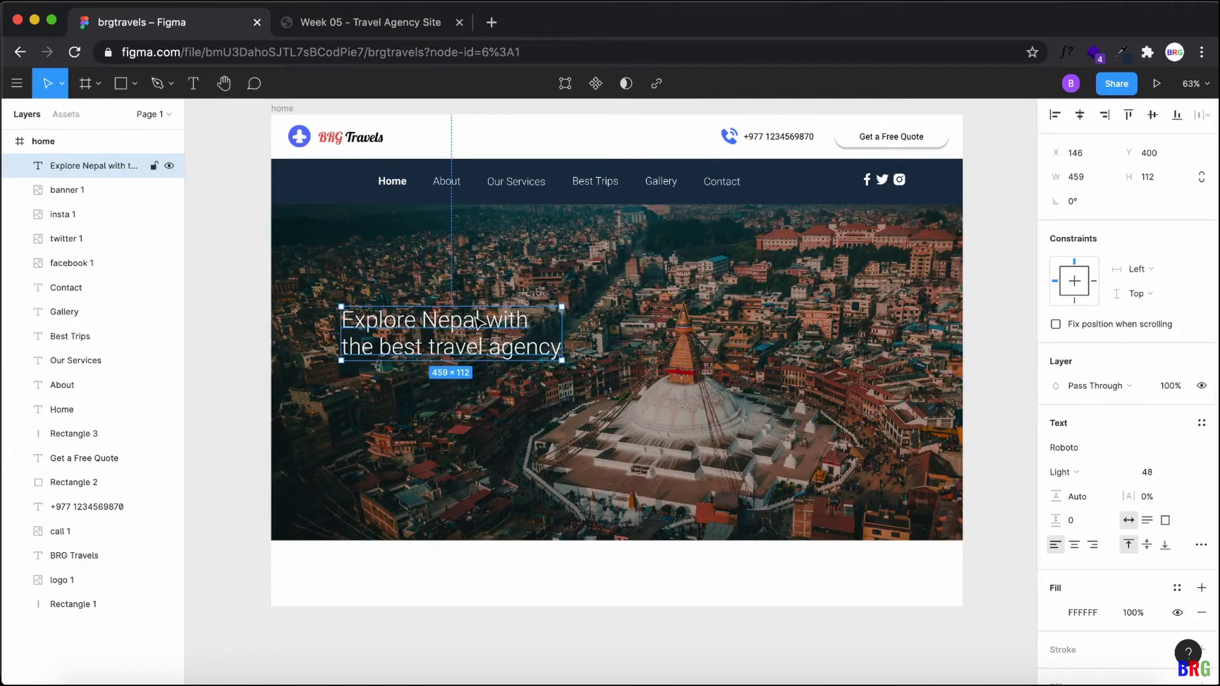
Step: Change the banner heading's font weight to Medium after trying Bold
key(ctrl+a)
click(514, 589)
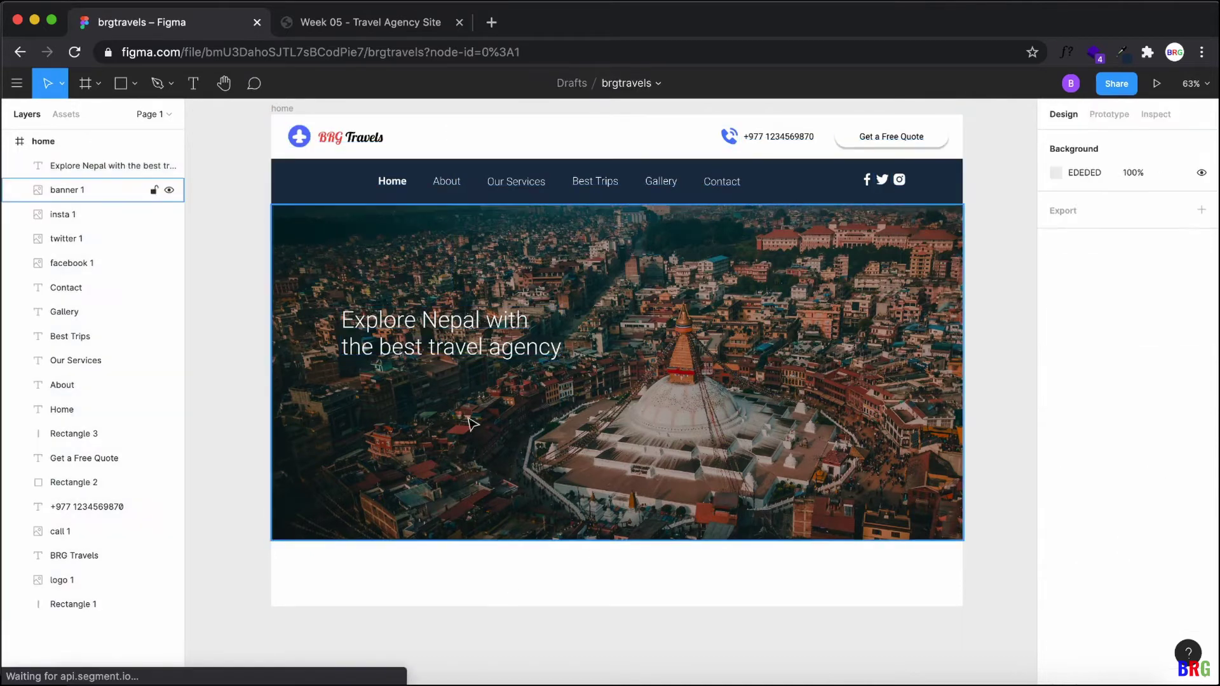
click(453, 344)
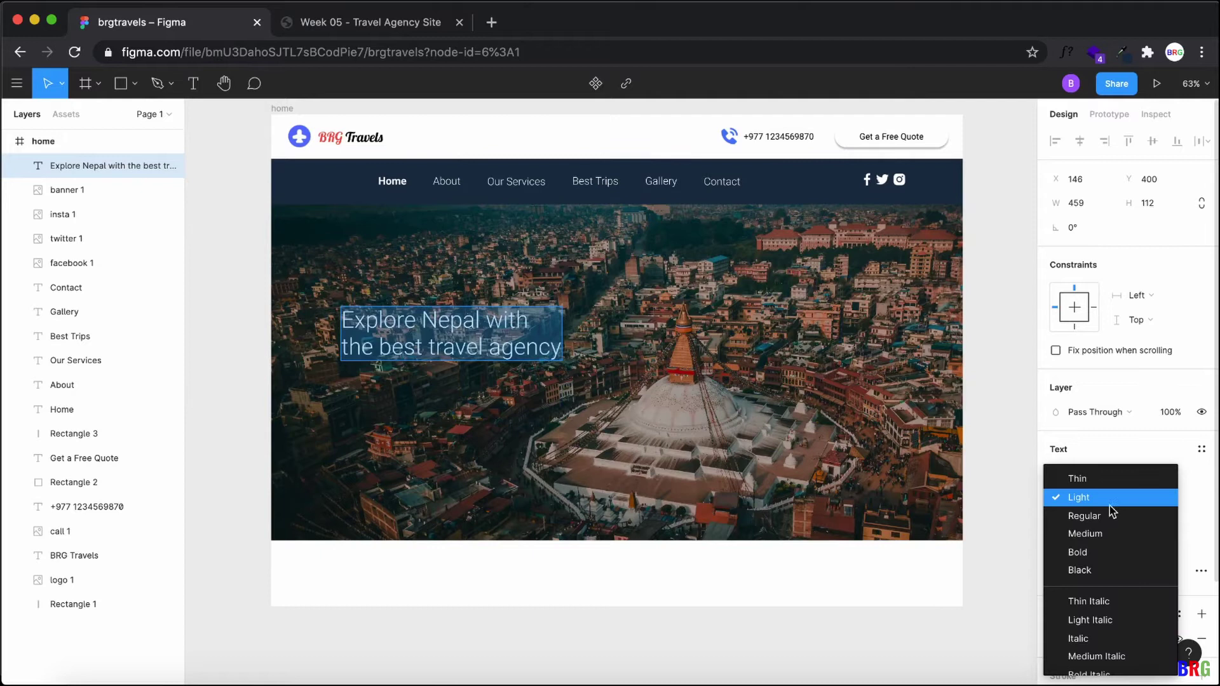
click(1116, 553)
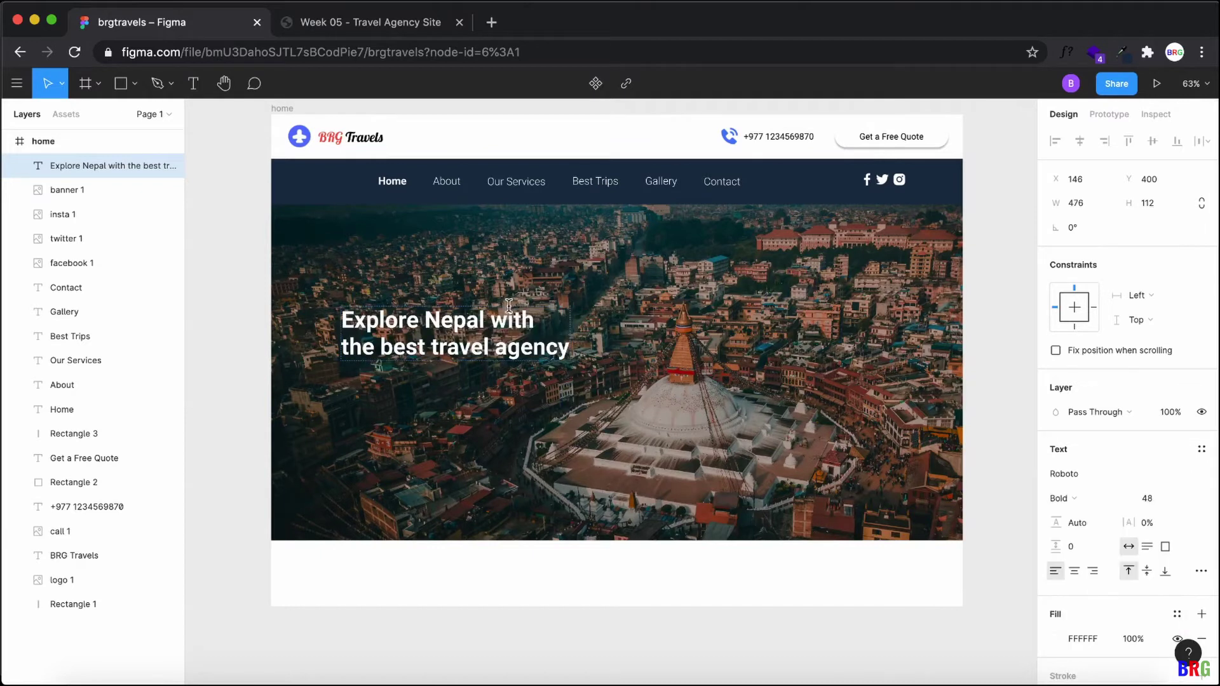
click(1068, 499)
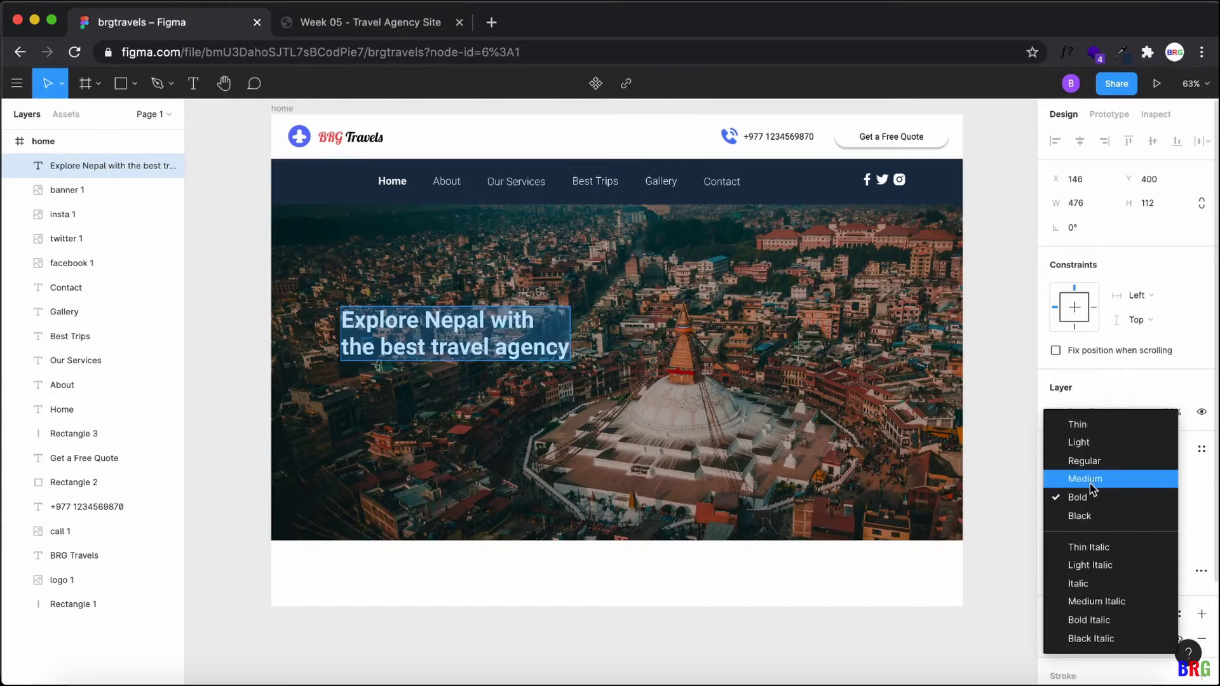
click(1090, 487)
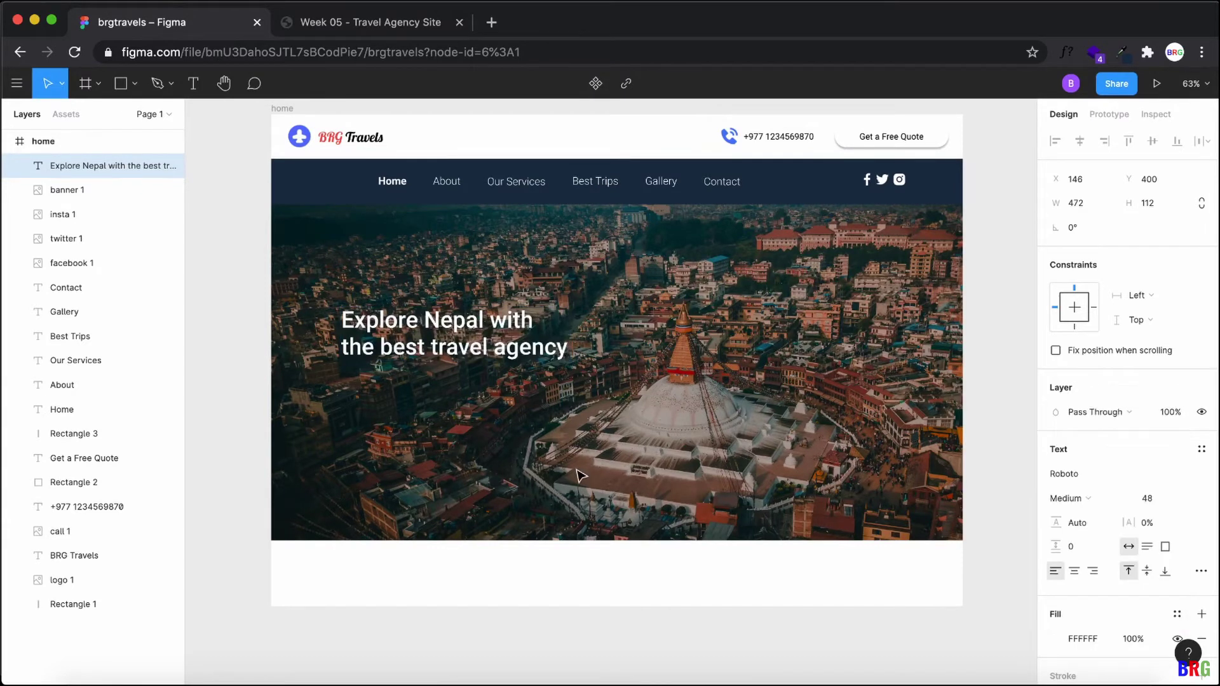
click(608, 436)
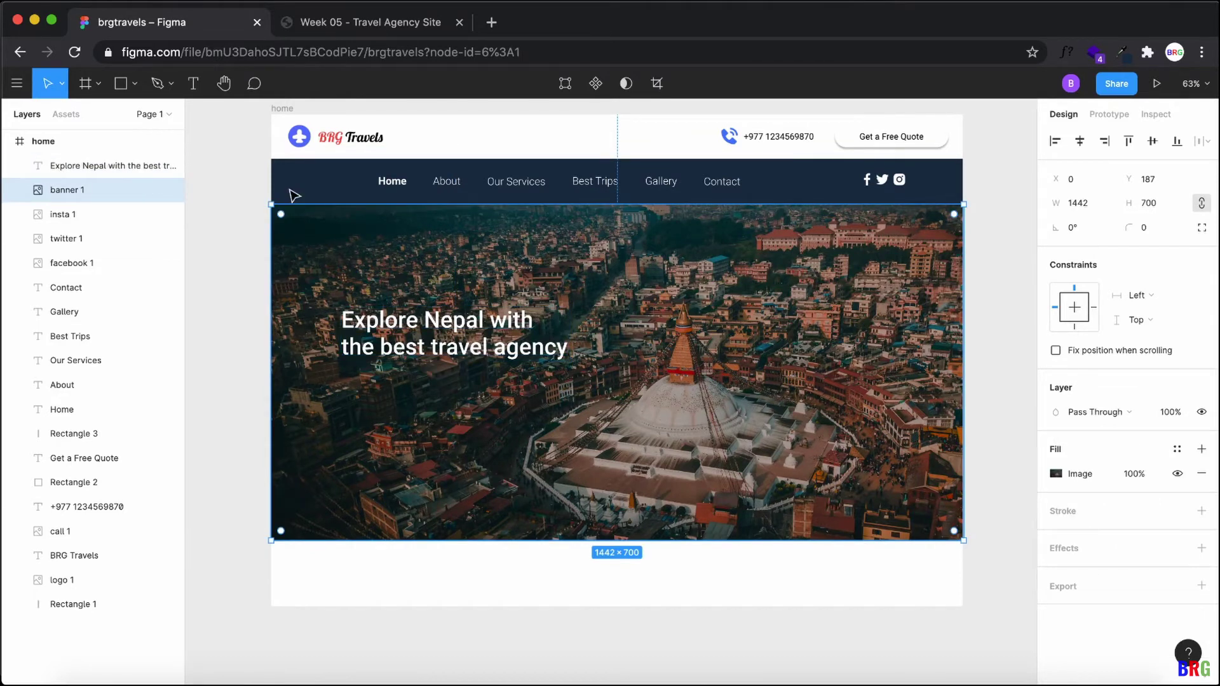
Step: Draw a button rectangle about 221 × 81 below the banner heading, as in the reference site, at about X 145, Y 560
click(352, 24)
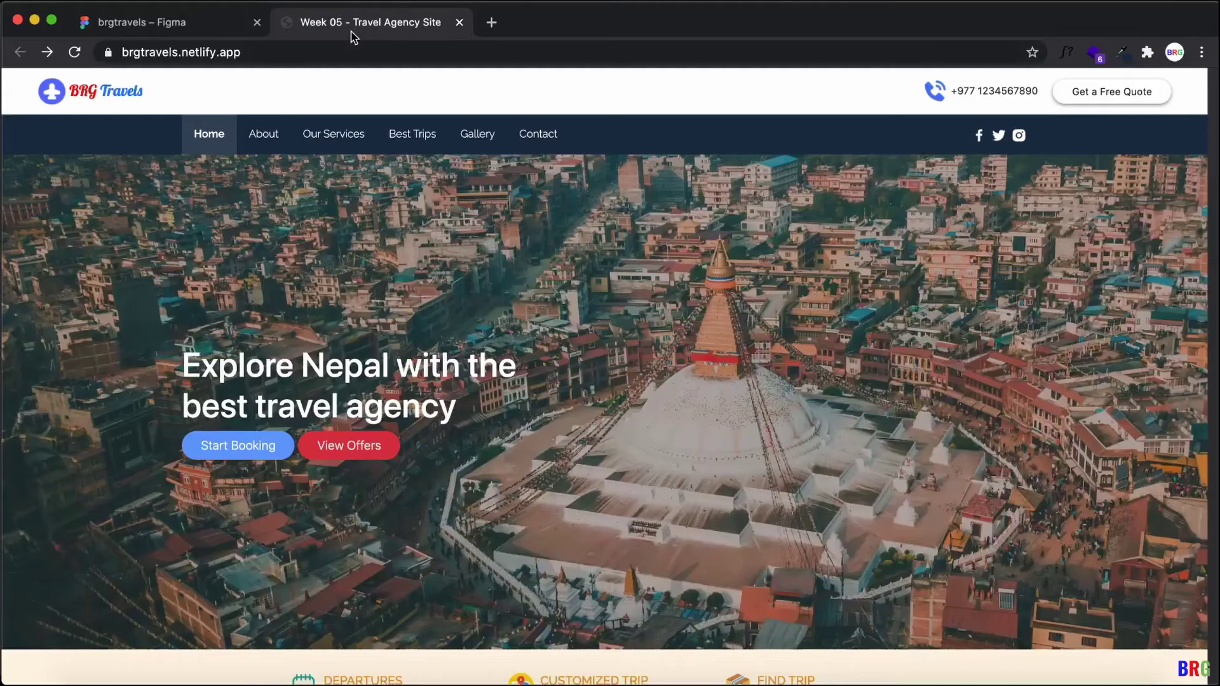
click(215, 24)
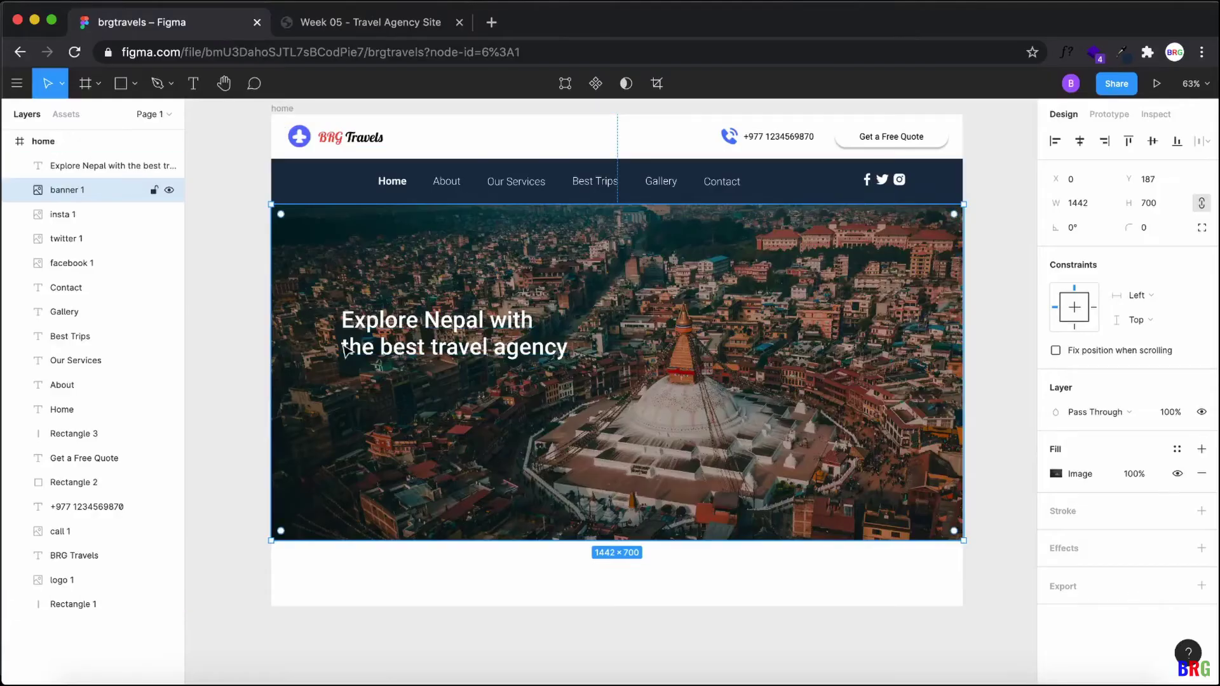
click(135, 85)
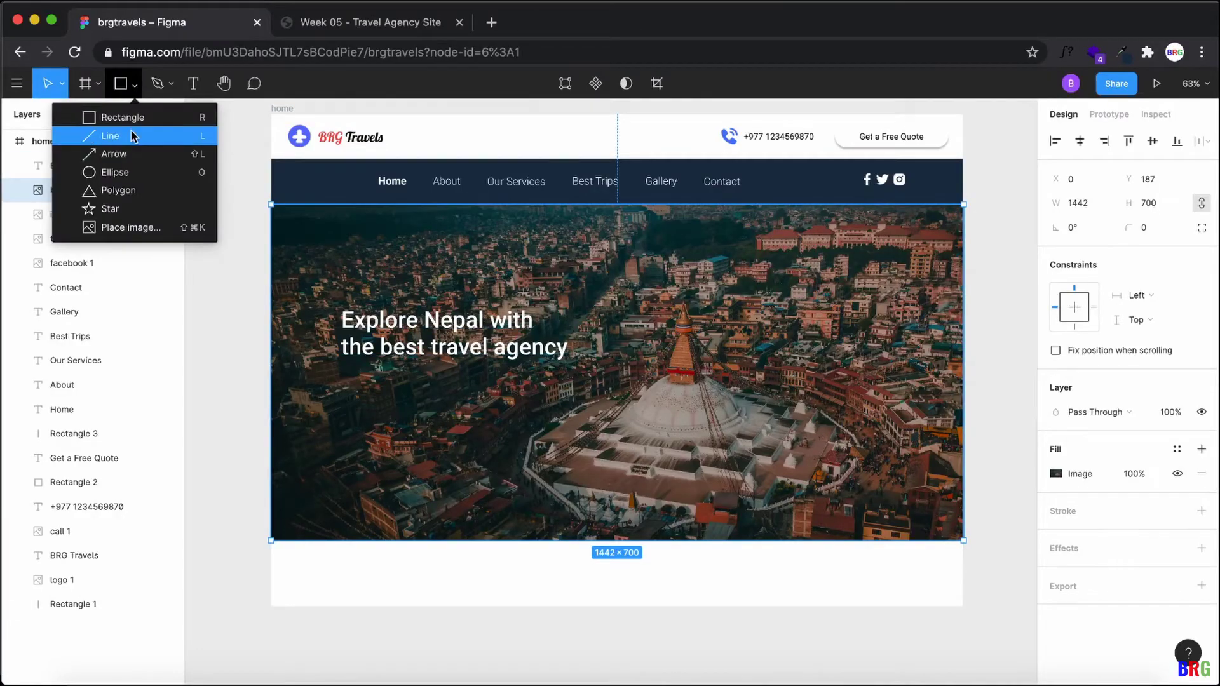
click(134, 115)
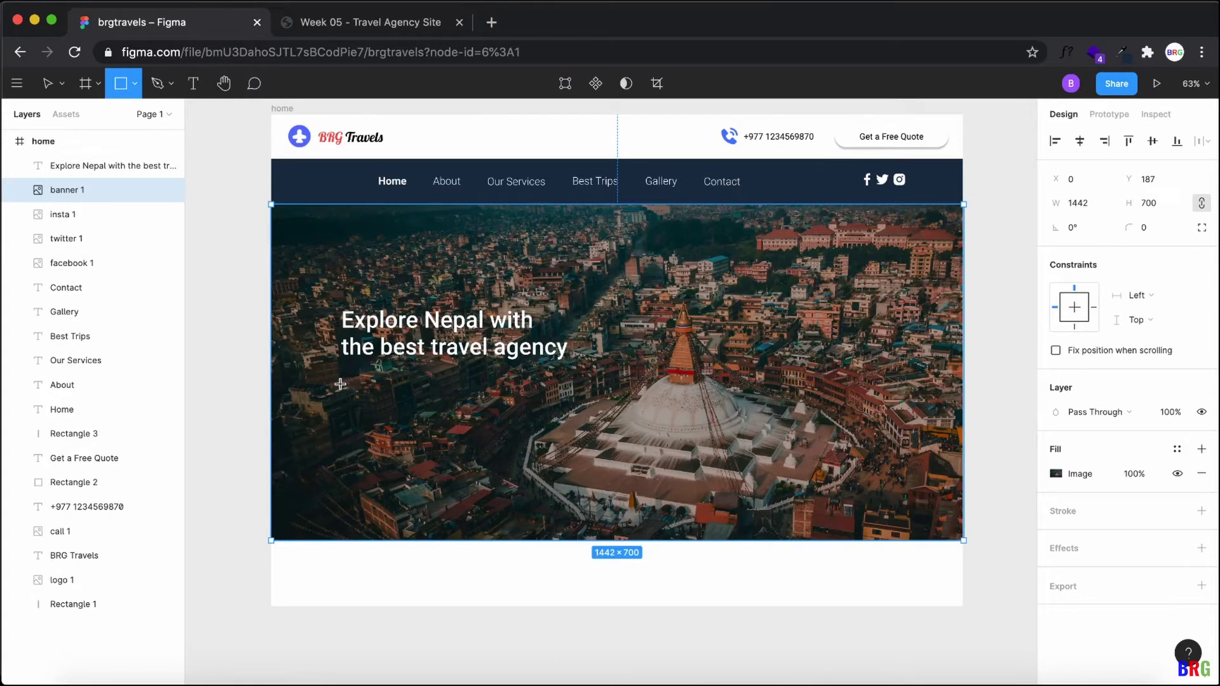
drag(340, 384, 448, 425)
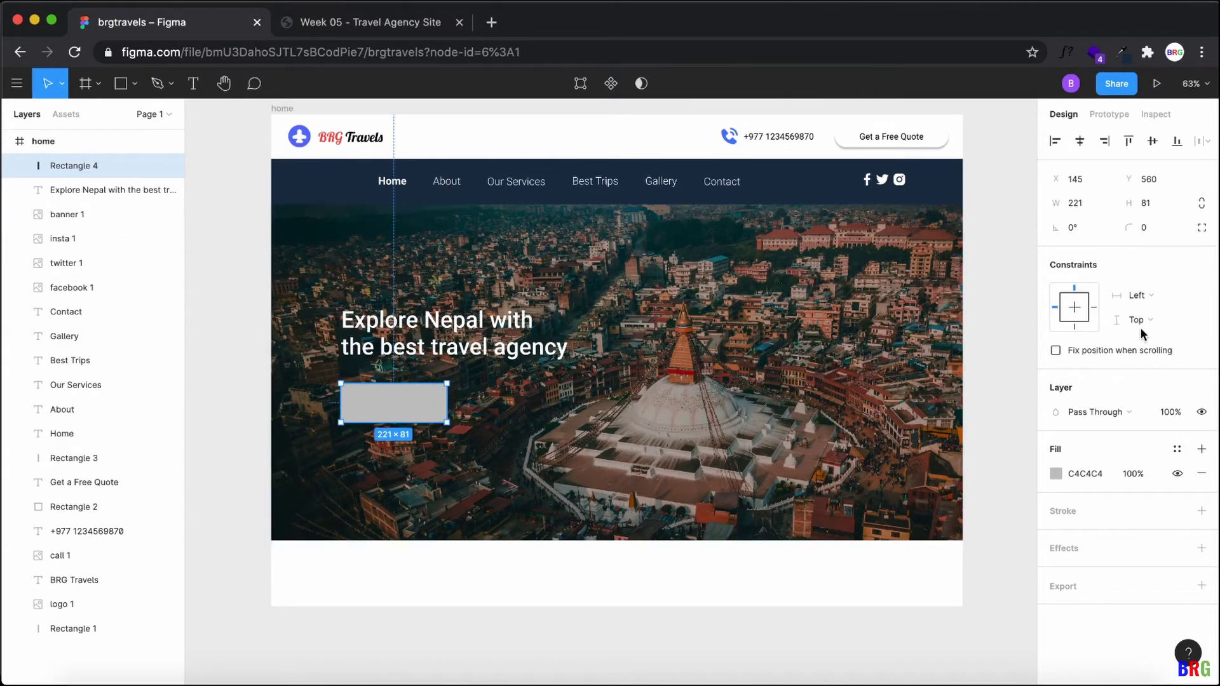
Step: Show the home frame's 12-column layout grid
click(282, 108)
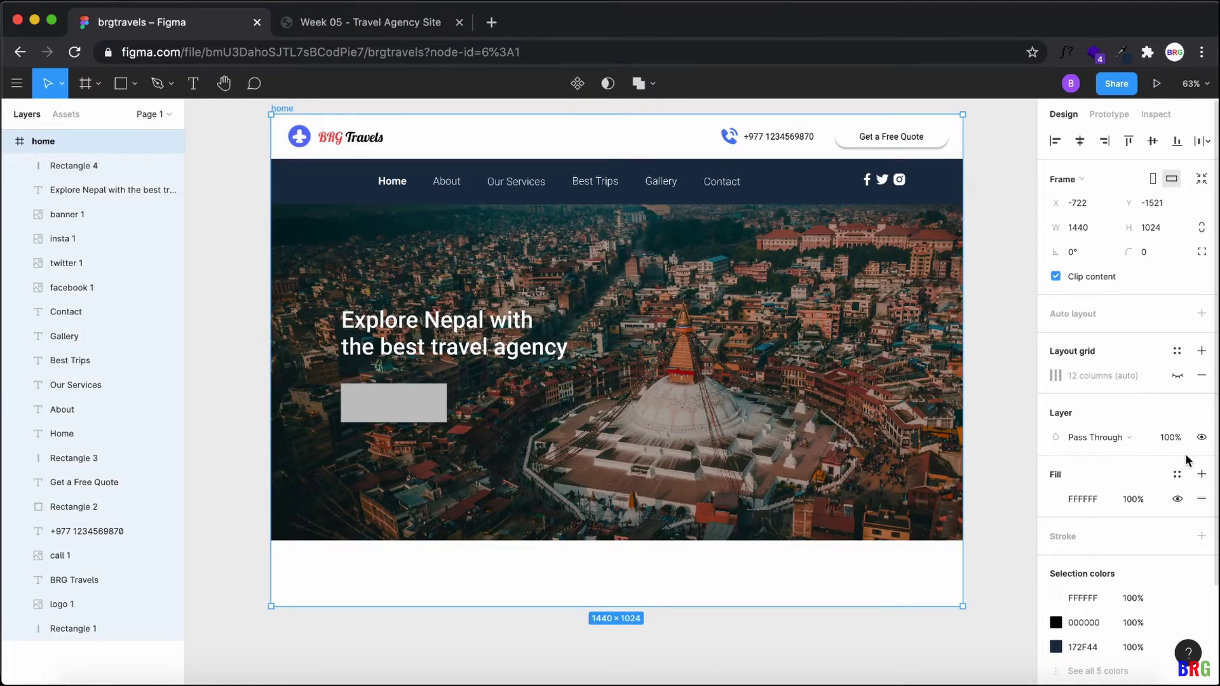
click(1175, 378)
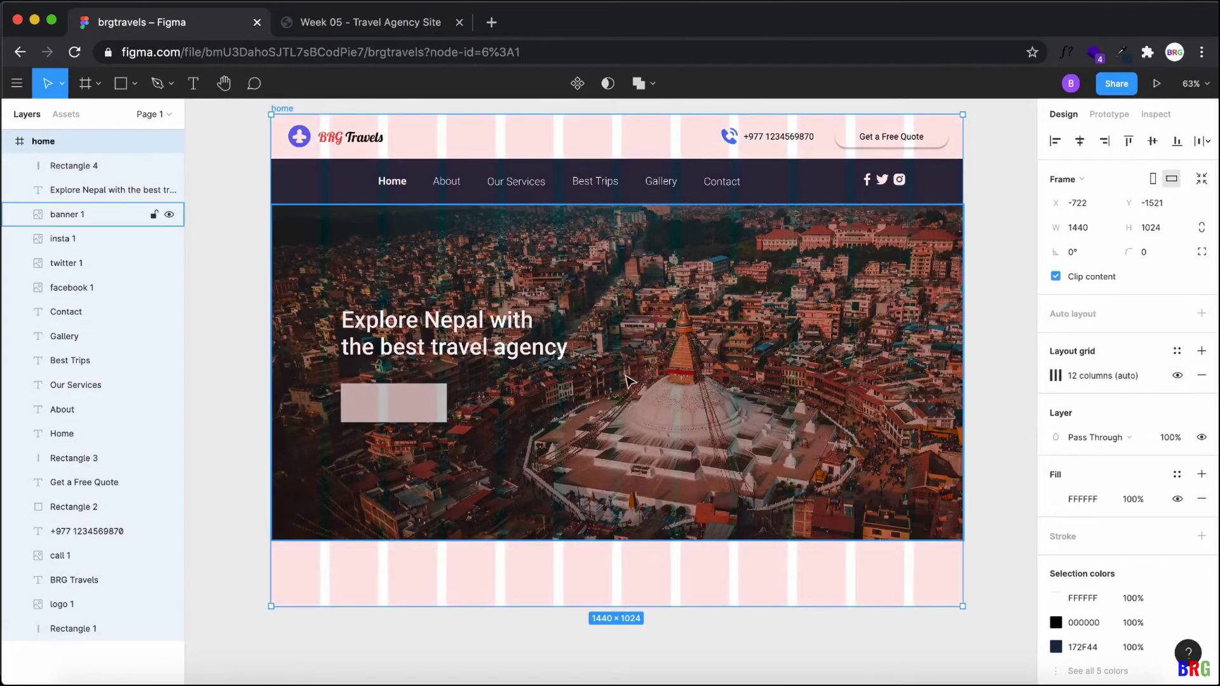
scroll(671, 413, up, 2)
scroll(645, 414, up, 2)
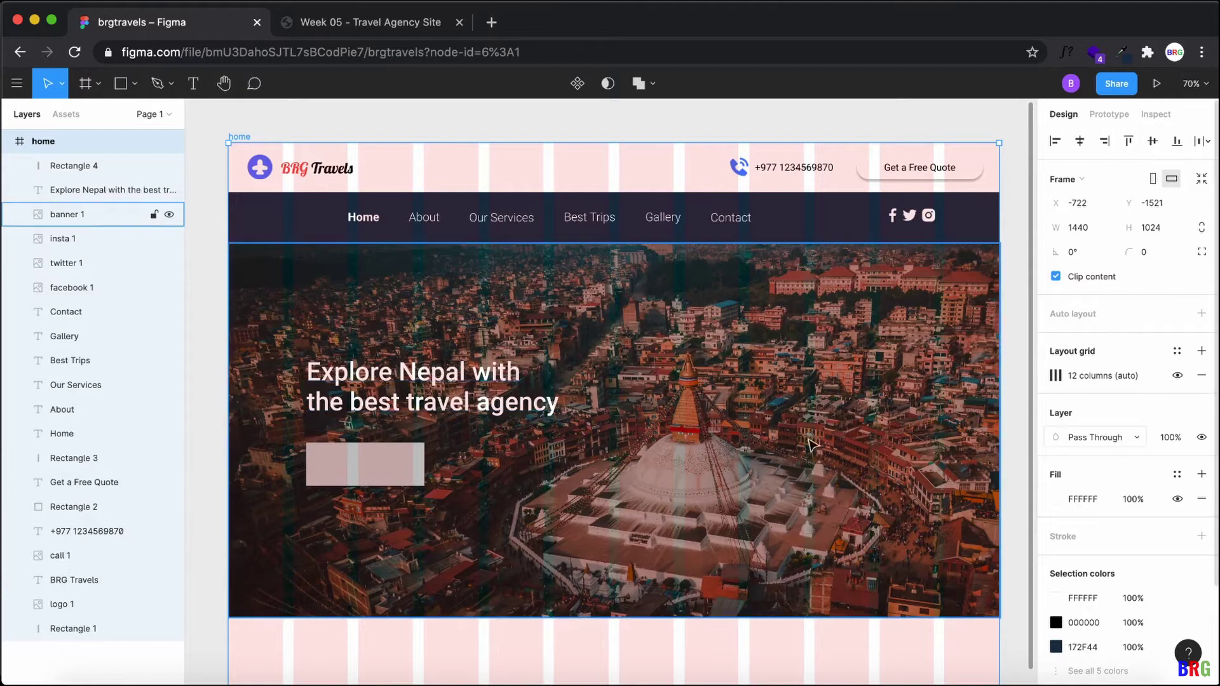
Step: Shift the banner heading to about X 117 on the column grid and move the button rectangle flush beneath it
drag(452, 381, 449, 378)
click(474, 377)
click(470, 376)
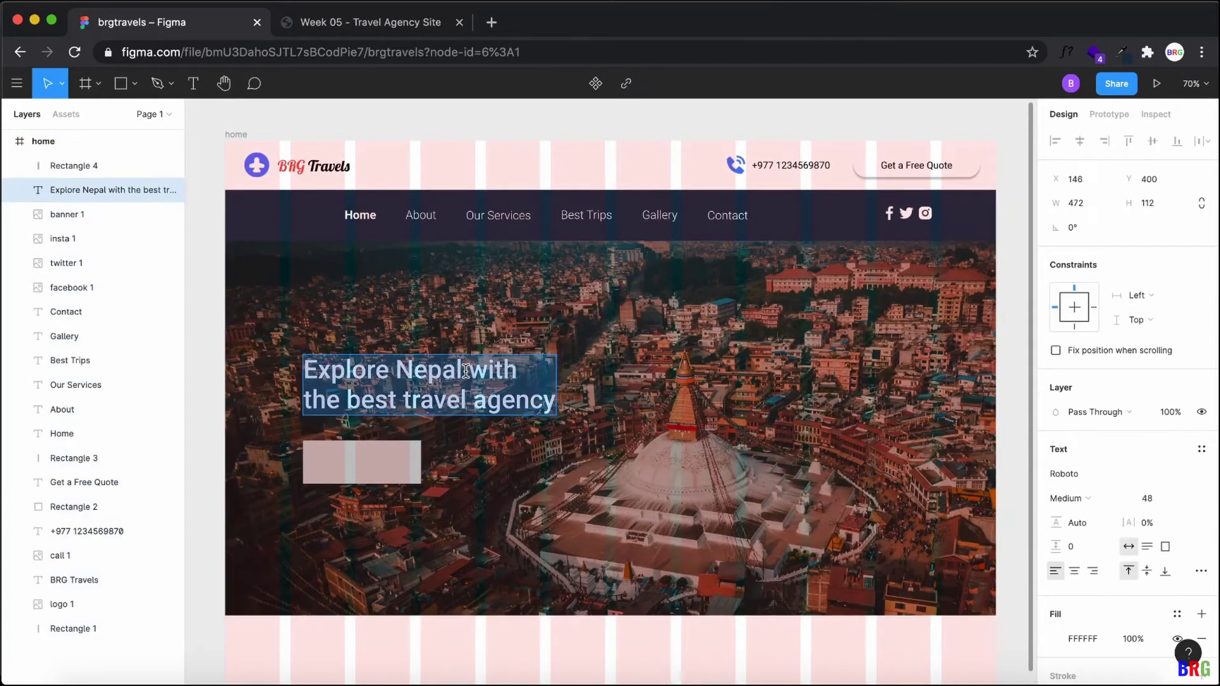
drag(467, 377, 453, 380)
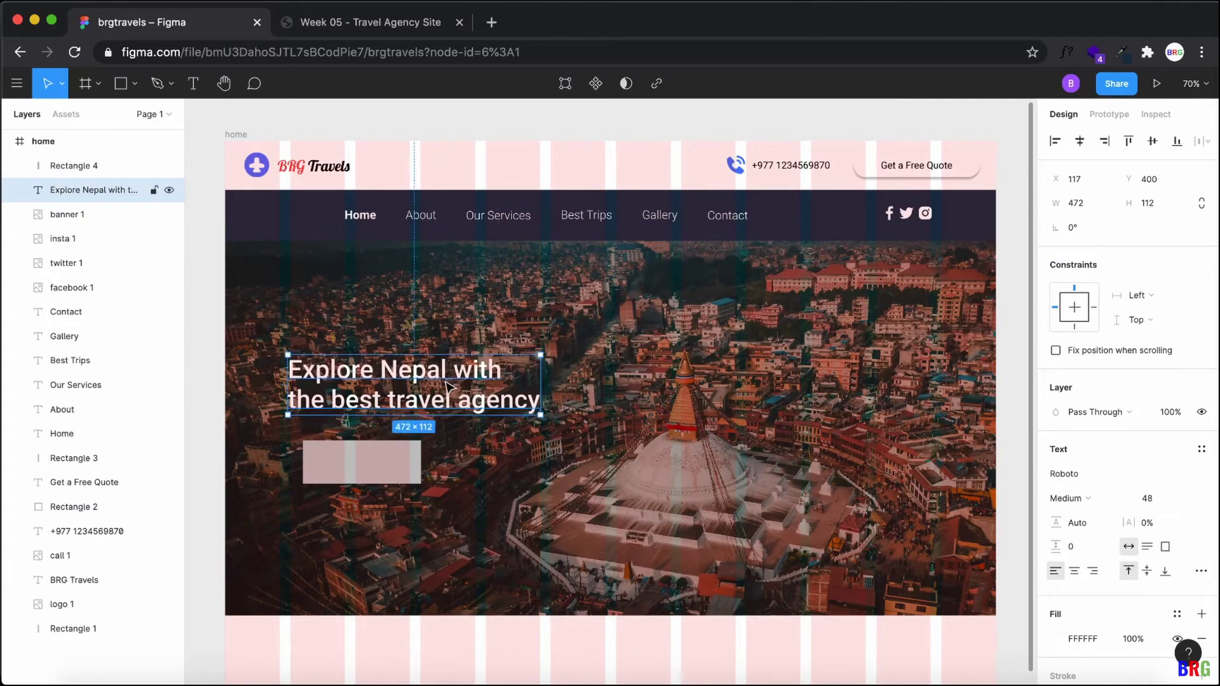
click(394, 459)
drag(392, 459, 378, 457)
Step: Move the banner image slightly to about X -2, Y 186 and lock its layer
click(490, 459)
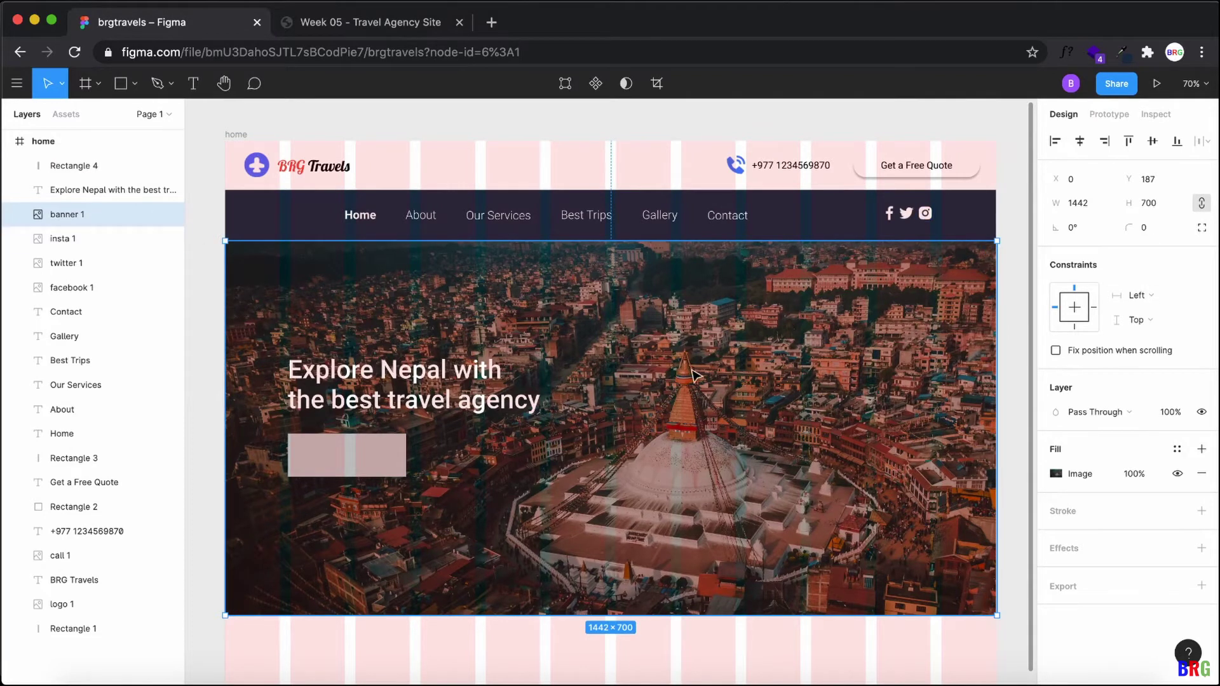
drag(693, 374, 761, 376)
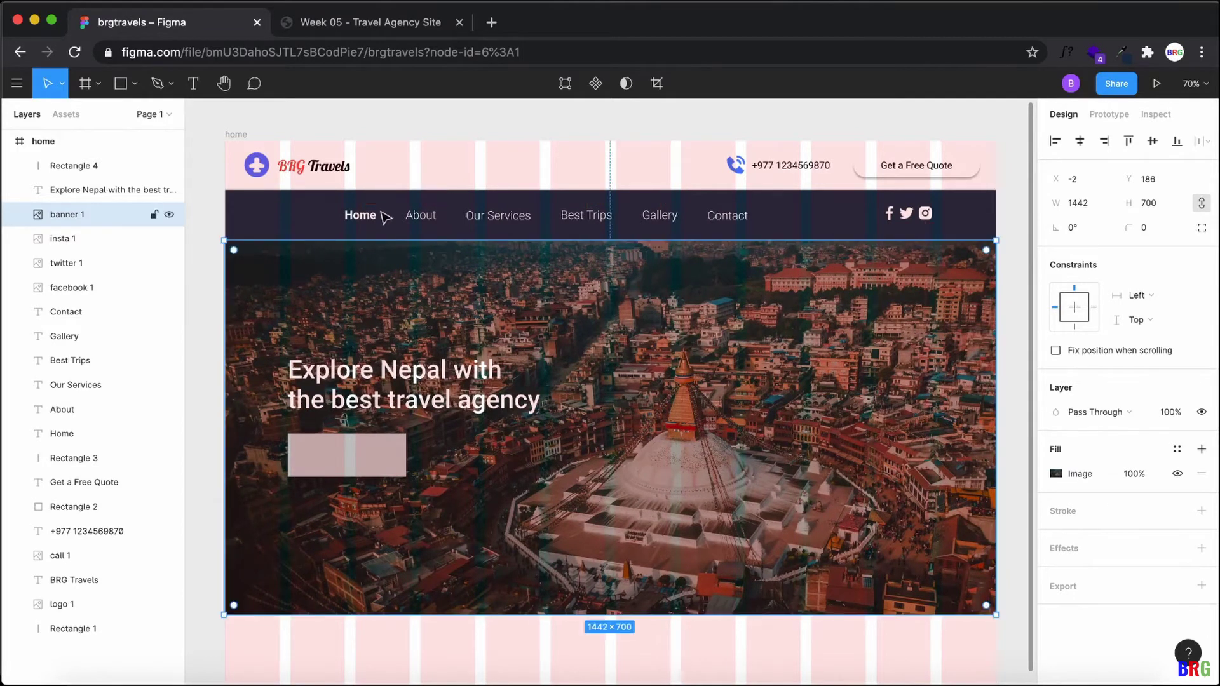
click(154, 214)
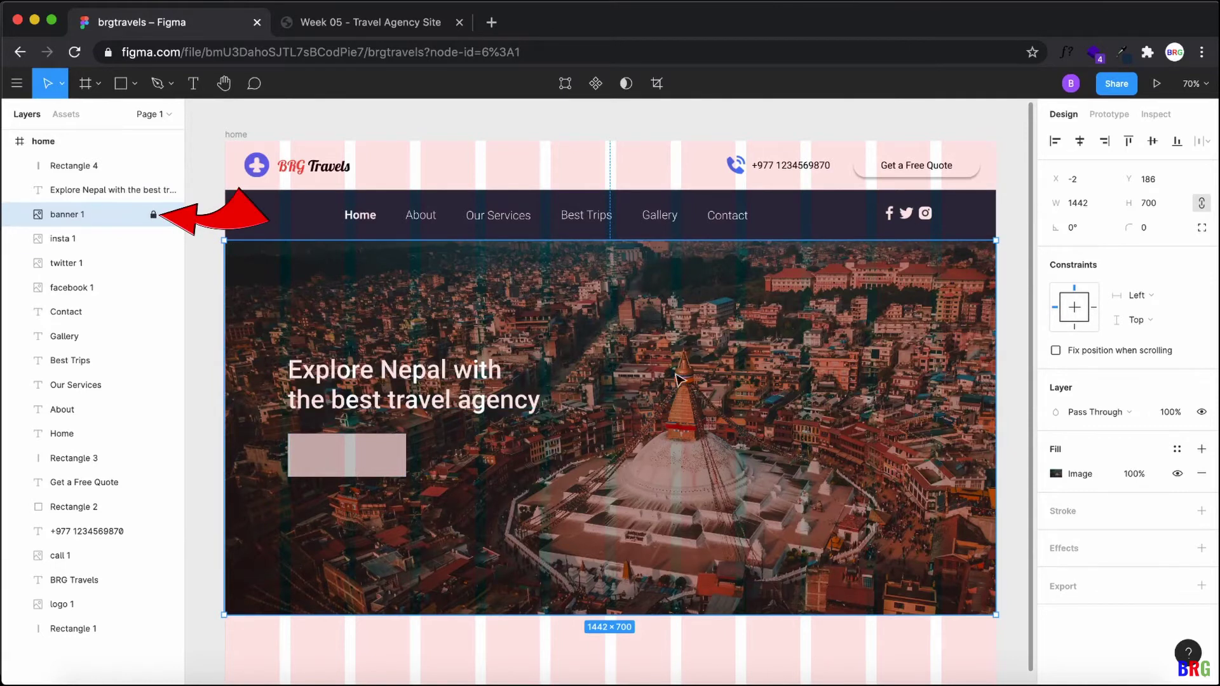
Step: Move the button rectangle slightly down from the banner heading to about X 122, Y 560 and hide the home frame's layout grid
click(348, 466)
drag(348, 466, 329, 448)
click(359, 488)
click(596, 434)
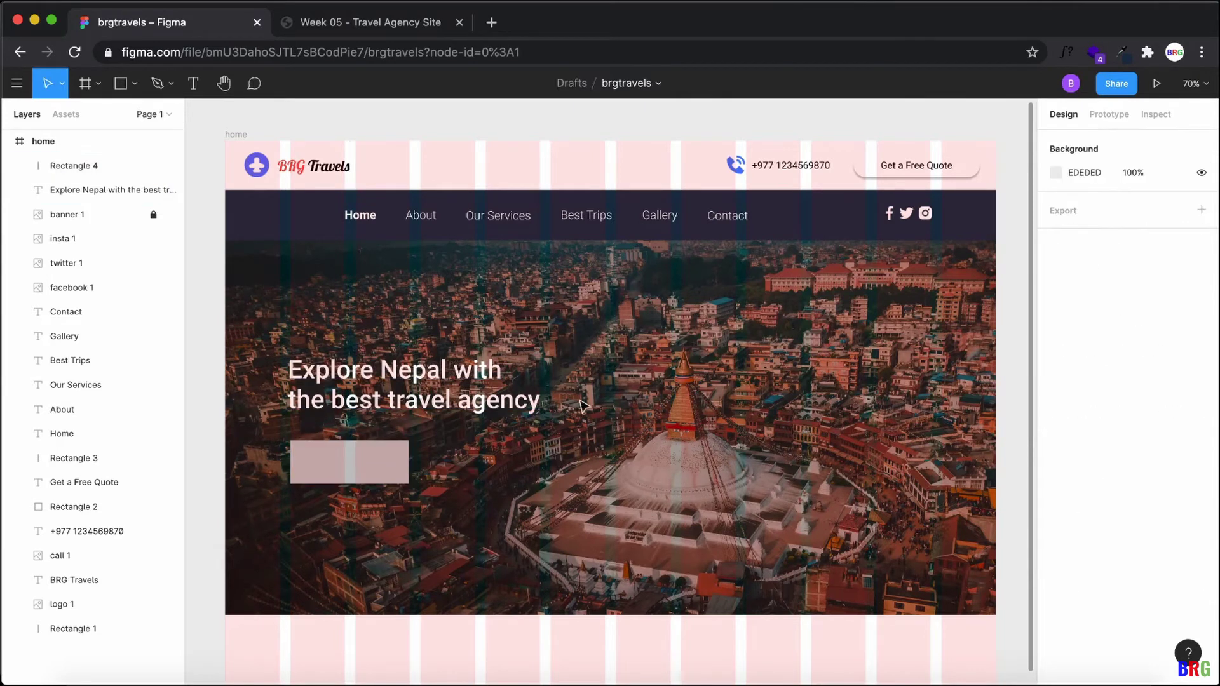
click(240, 134)
click(1176, 378)
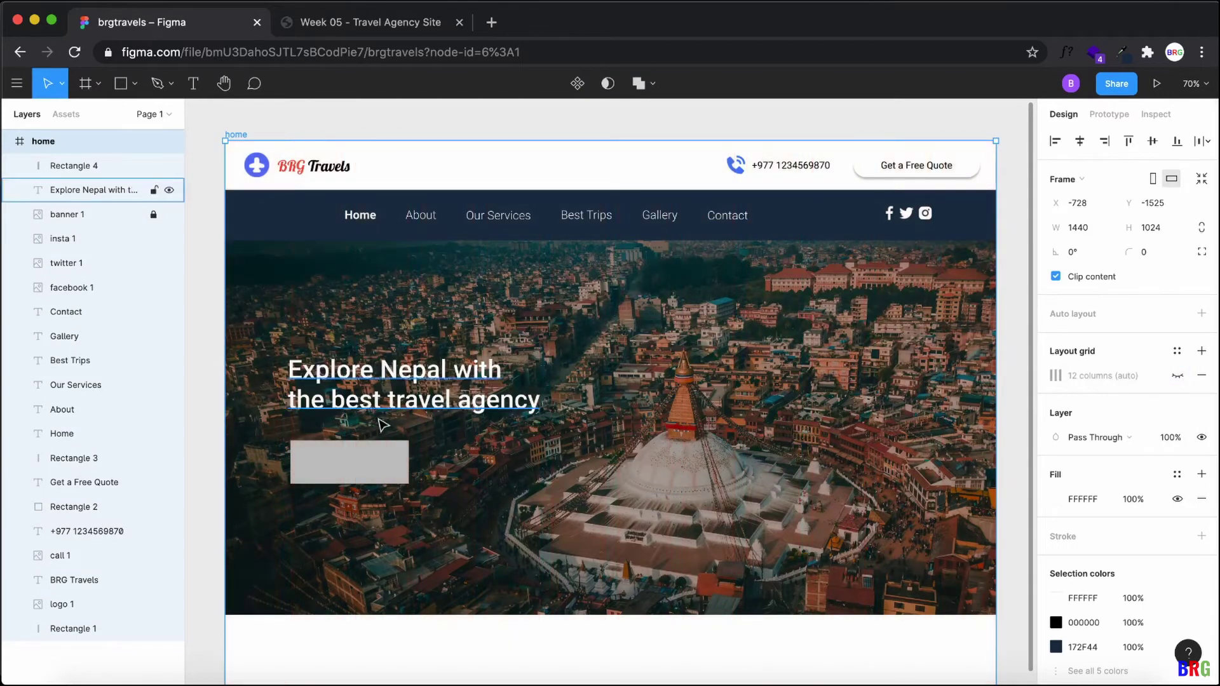
Step: Reduce the button rectangle's height to about 64 and glance at the reference site
click(363, 458)
drag(349, 484, 349, 475)
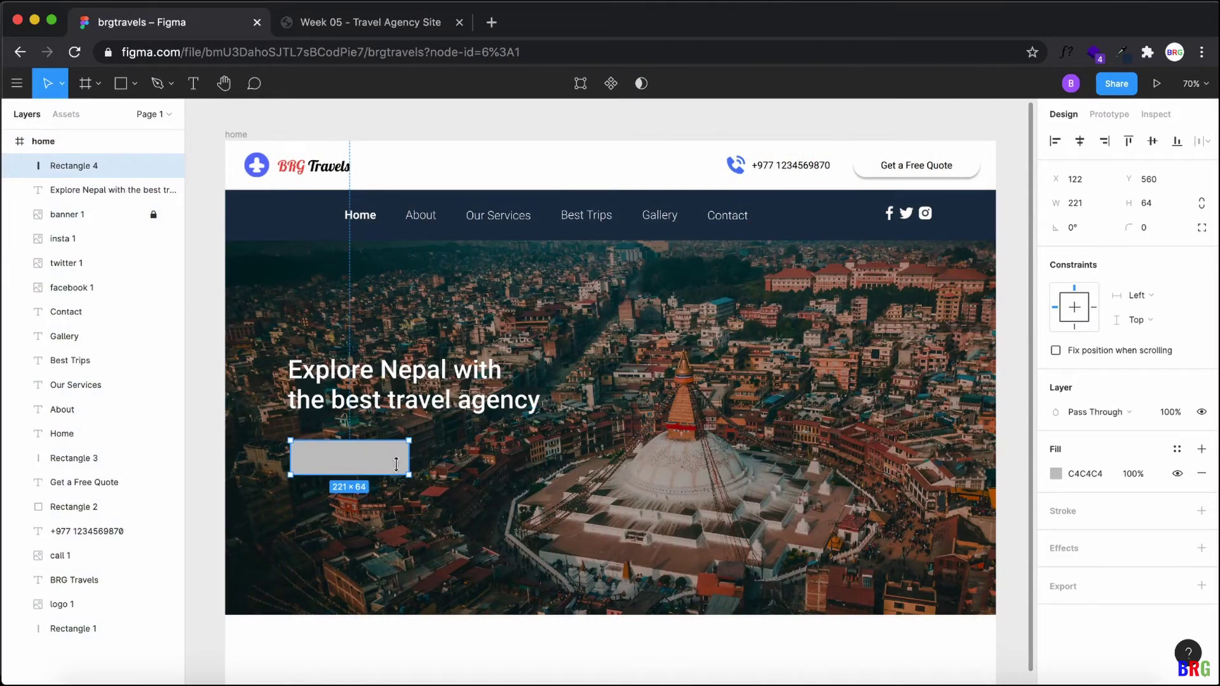
click(334, 24)
click(190, 26)
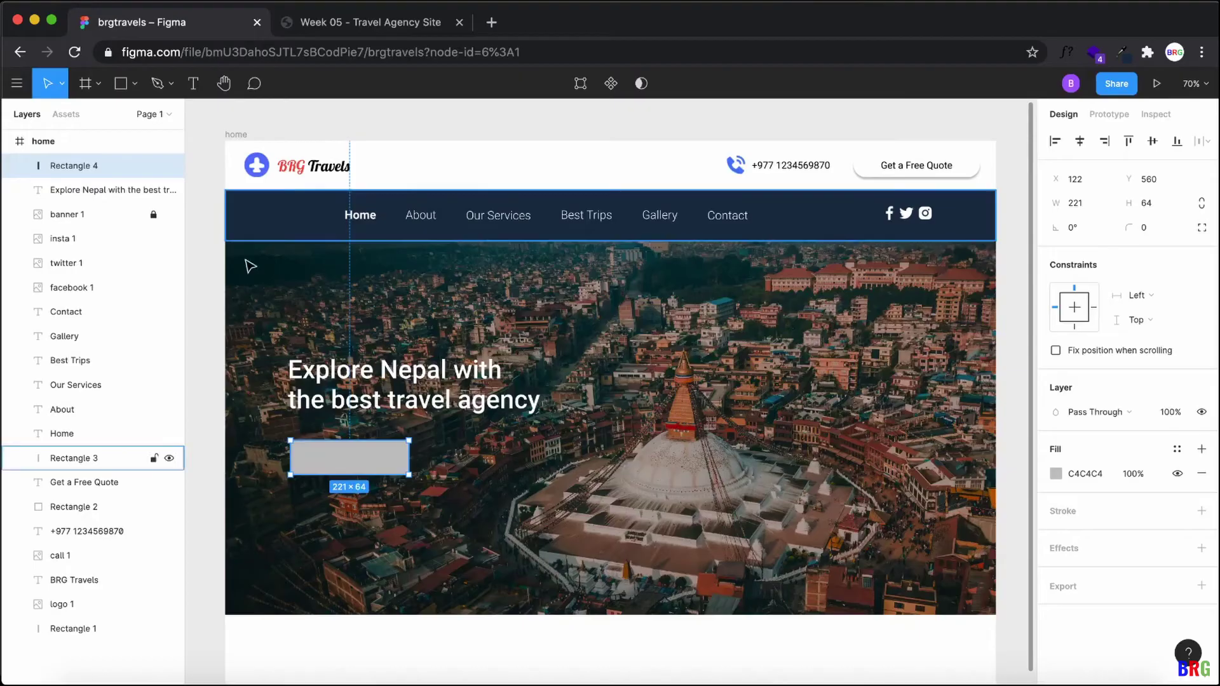
Step: Add the text label "Start Booking" over the button rectangle
click(198, 87)
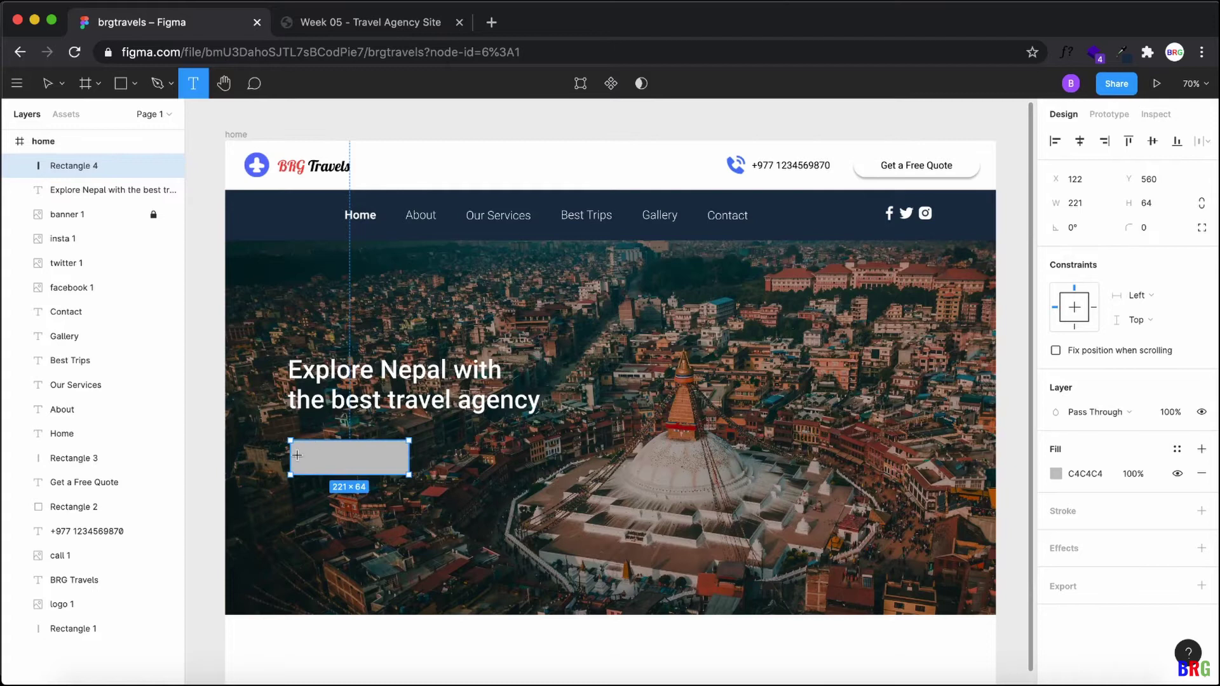
click(324, 476)
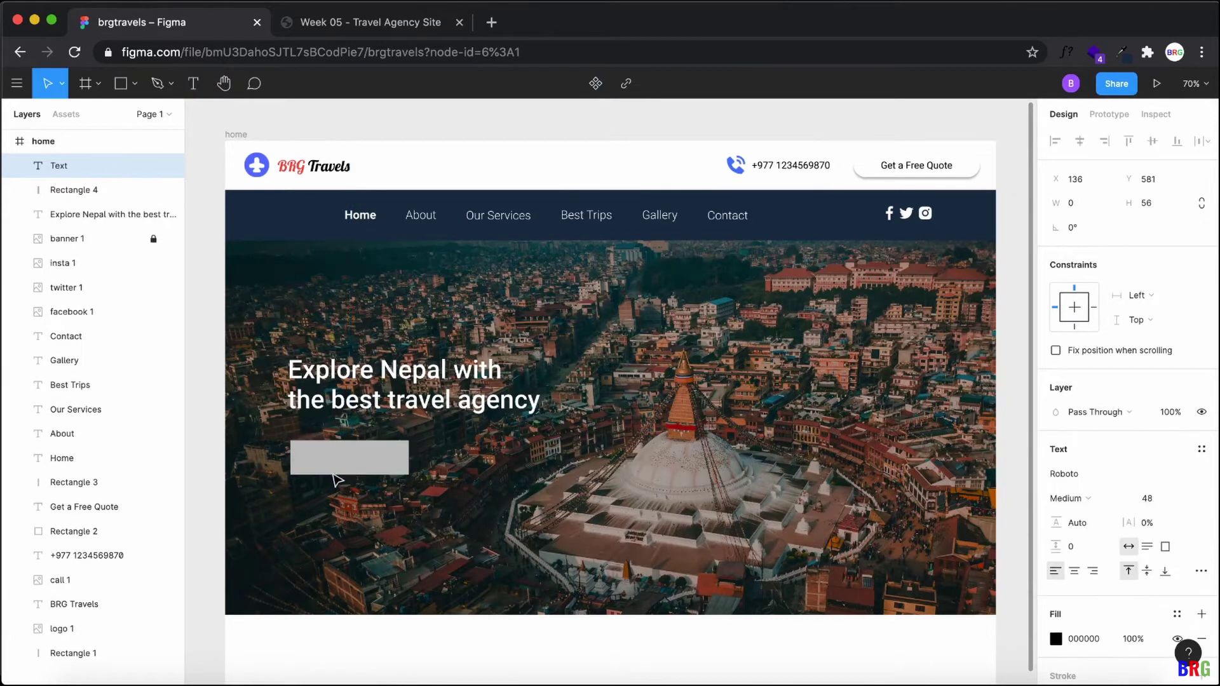
text(Start Booking)
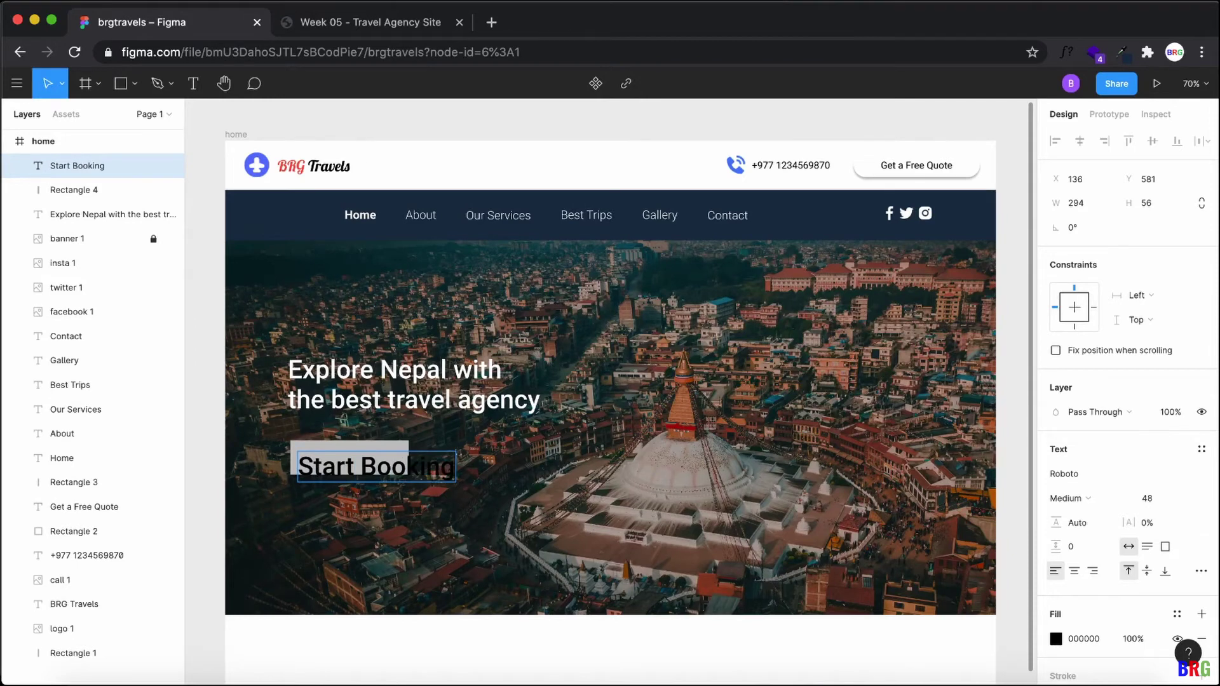
Step: Set the "Start Booking" label's font size to 24 and centre it on the button at about X 159, Y 578
key(ctrl+a)
scroll(1064, 622, down, 1)
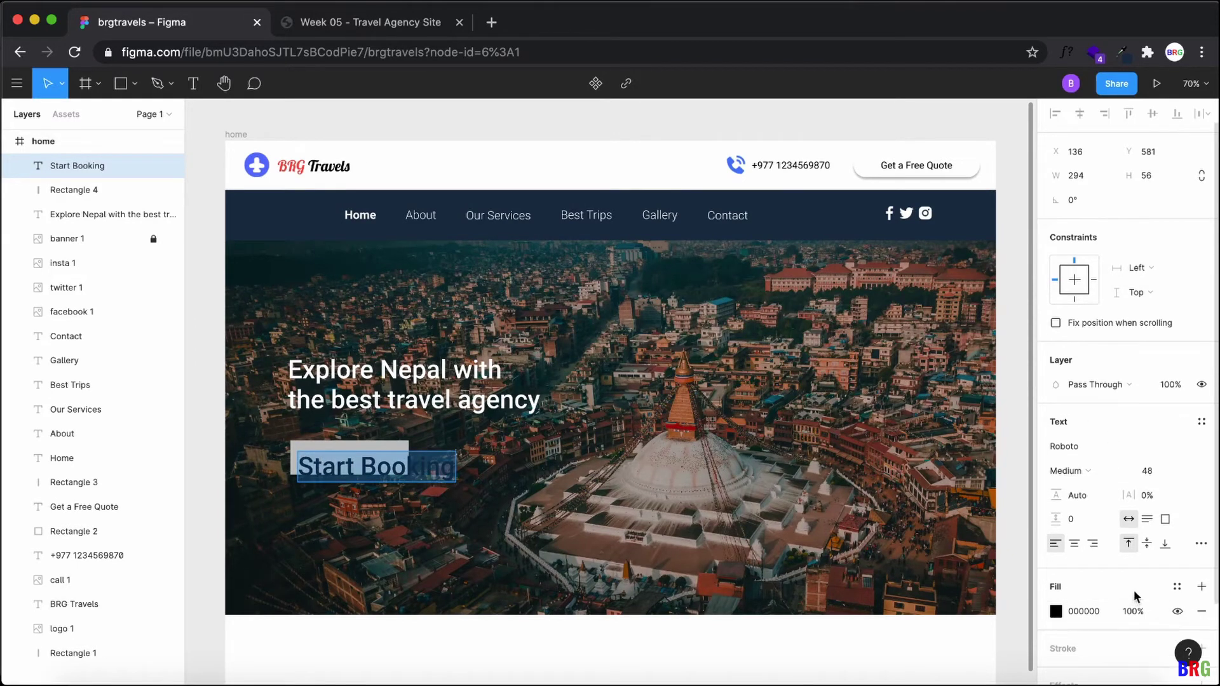
click(1186, 471)
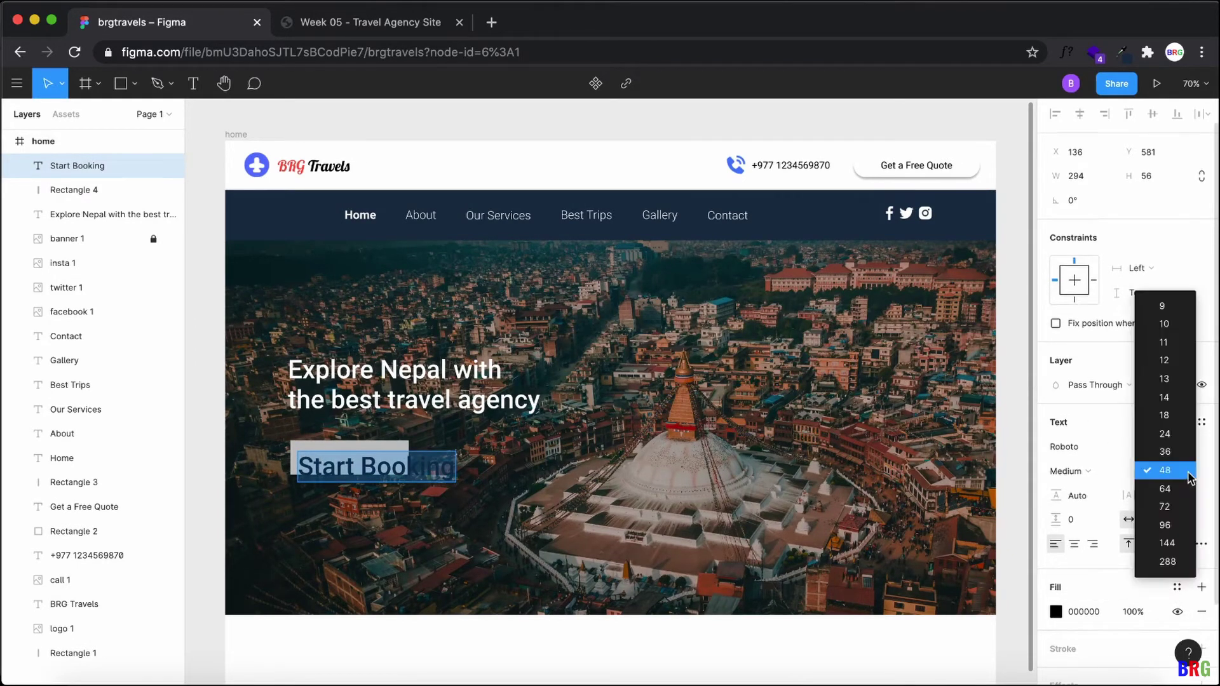
click(1173, 436)
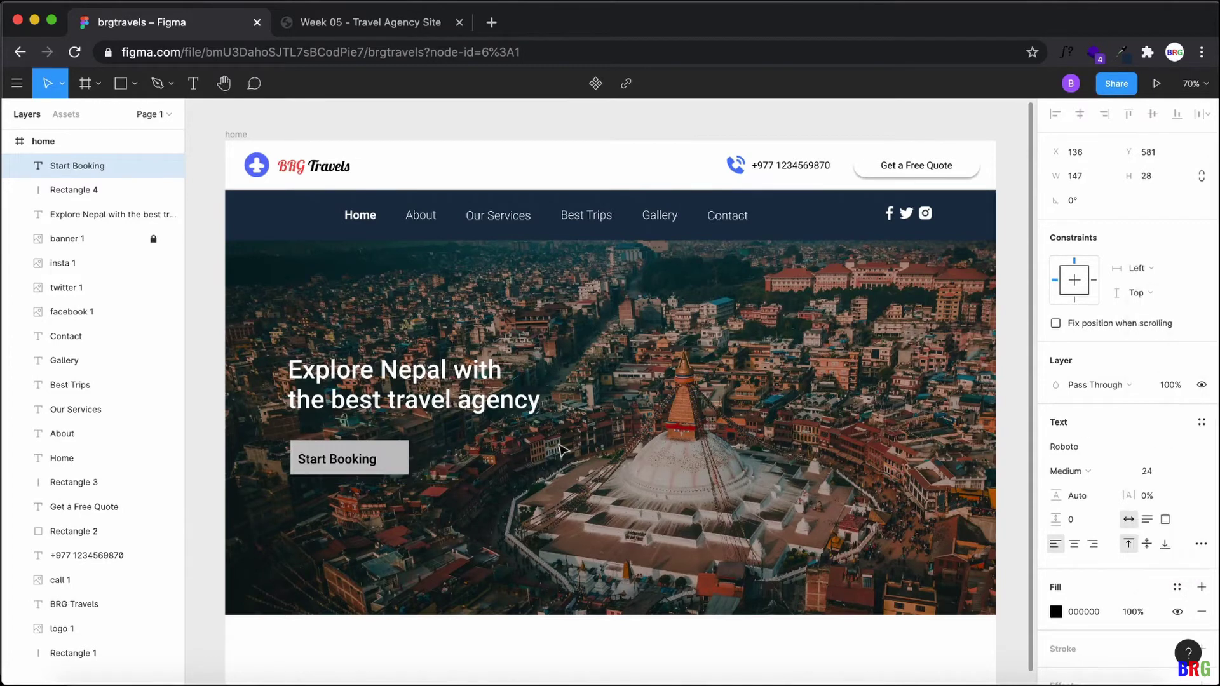
key(Escape)
drag(361, 462, 373, 462)
click(467, 470)
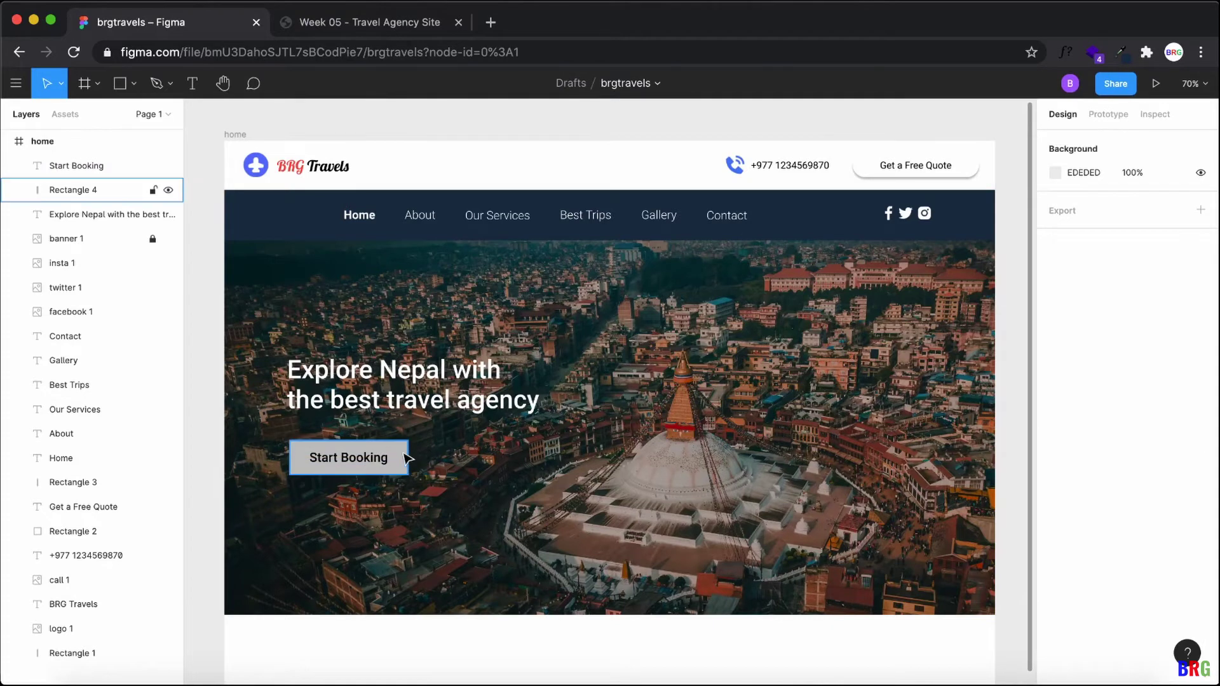
Step: Fill the button rectangle behind "Start Booking" with light blue 30B8F2
click(407, 457)
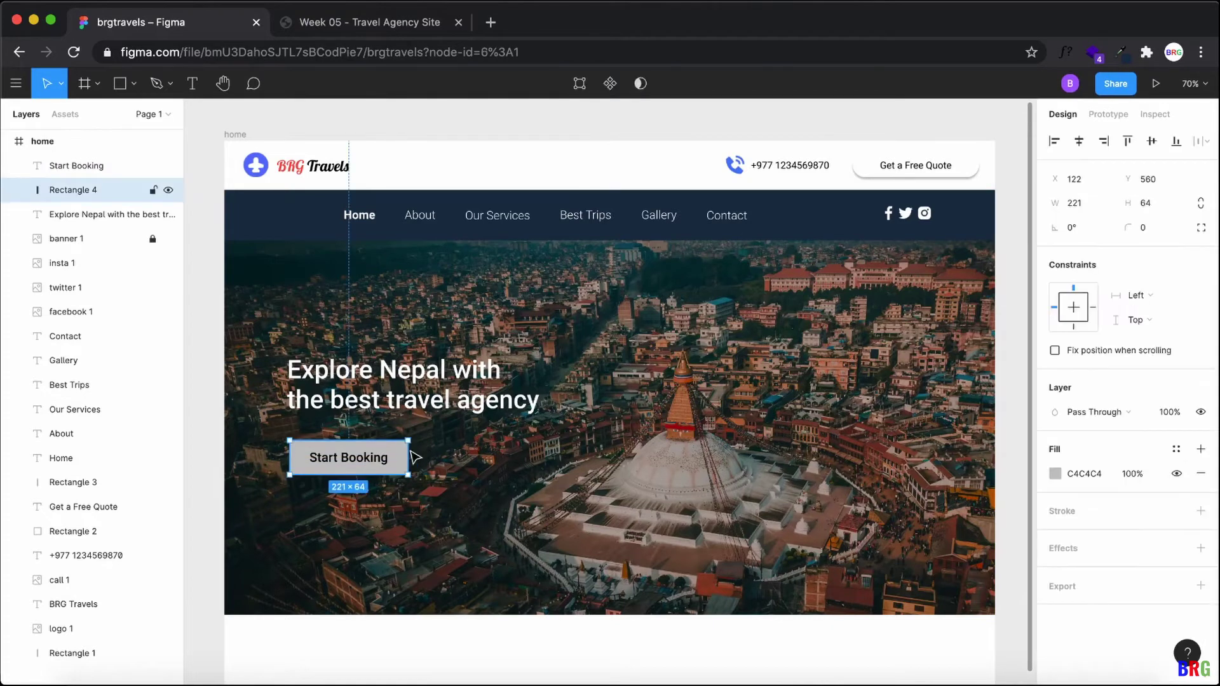
click(1055, 473)
click(974, 506)
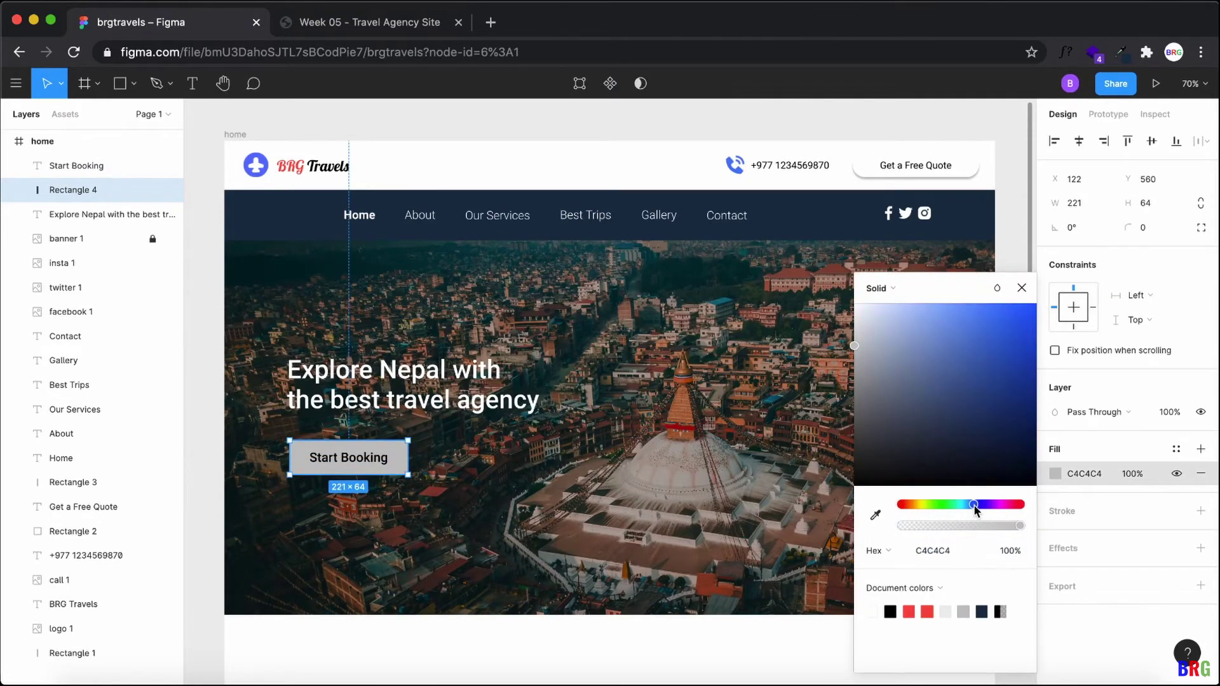
drag(964, 418, 1001, 318)
key(Escape)
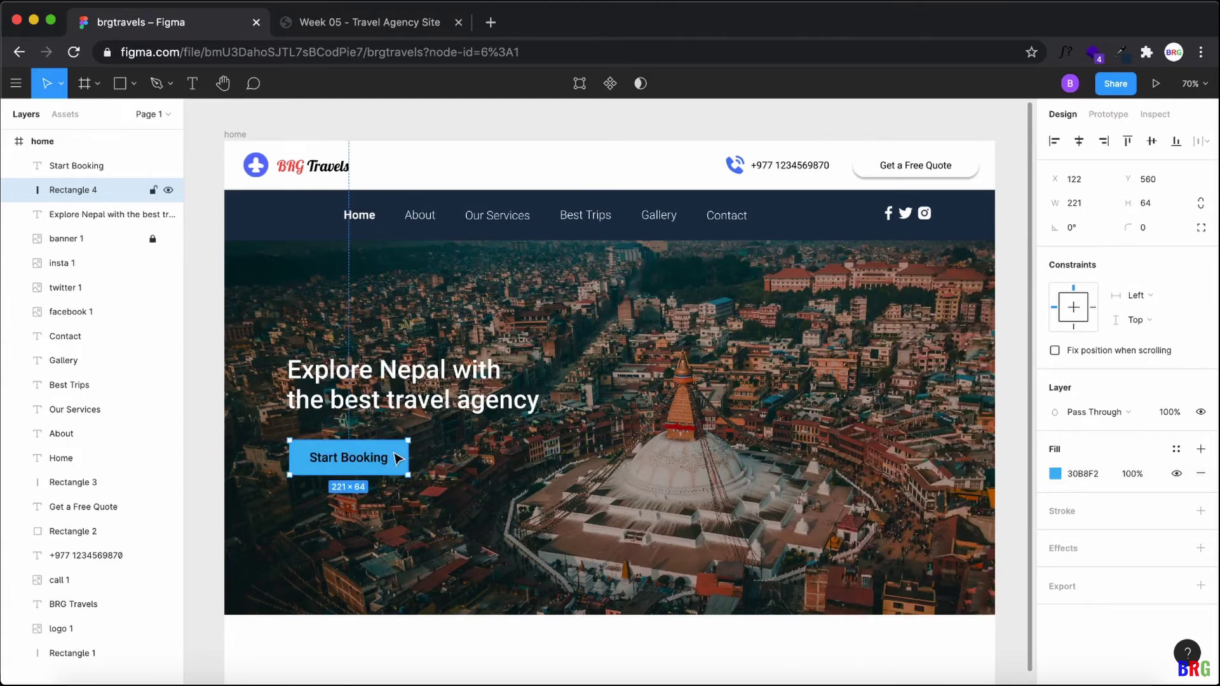
Step: Change the "Start Booking" label's text colour to white, FFFFFF
click(374, 455)
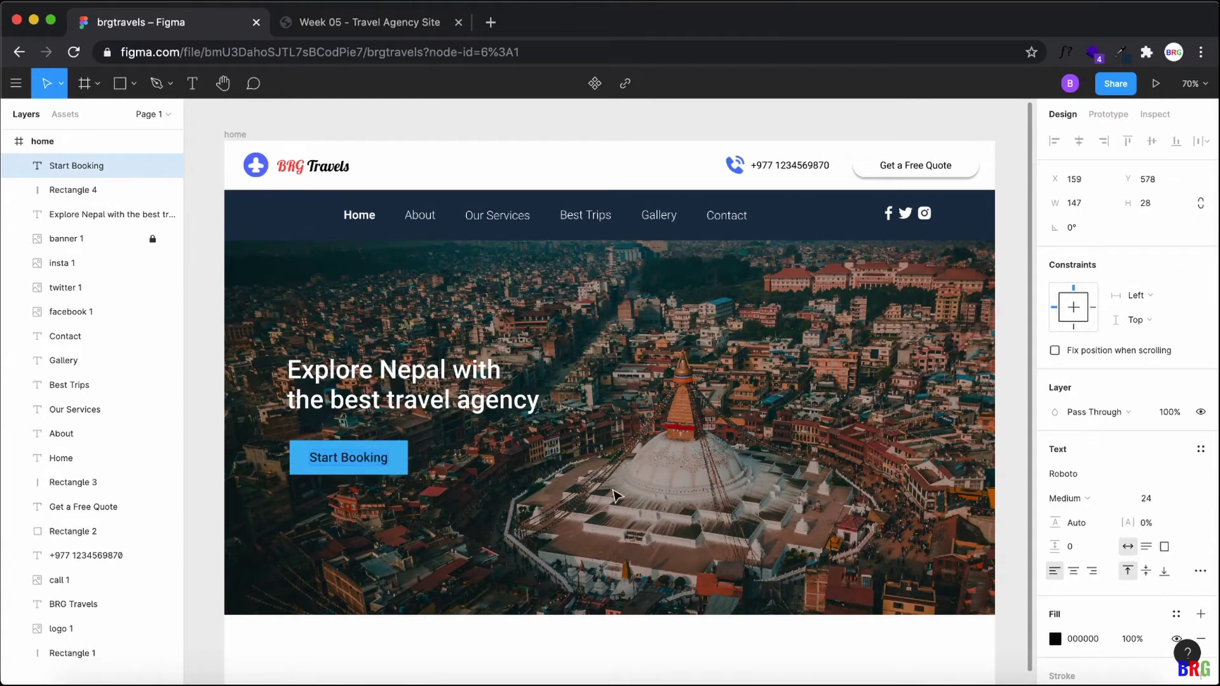
scroll(1081, 572, down, 1)
click(1056, 636)
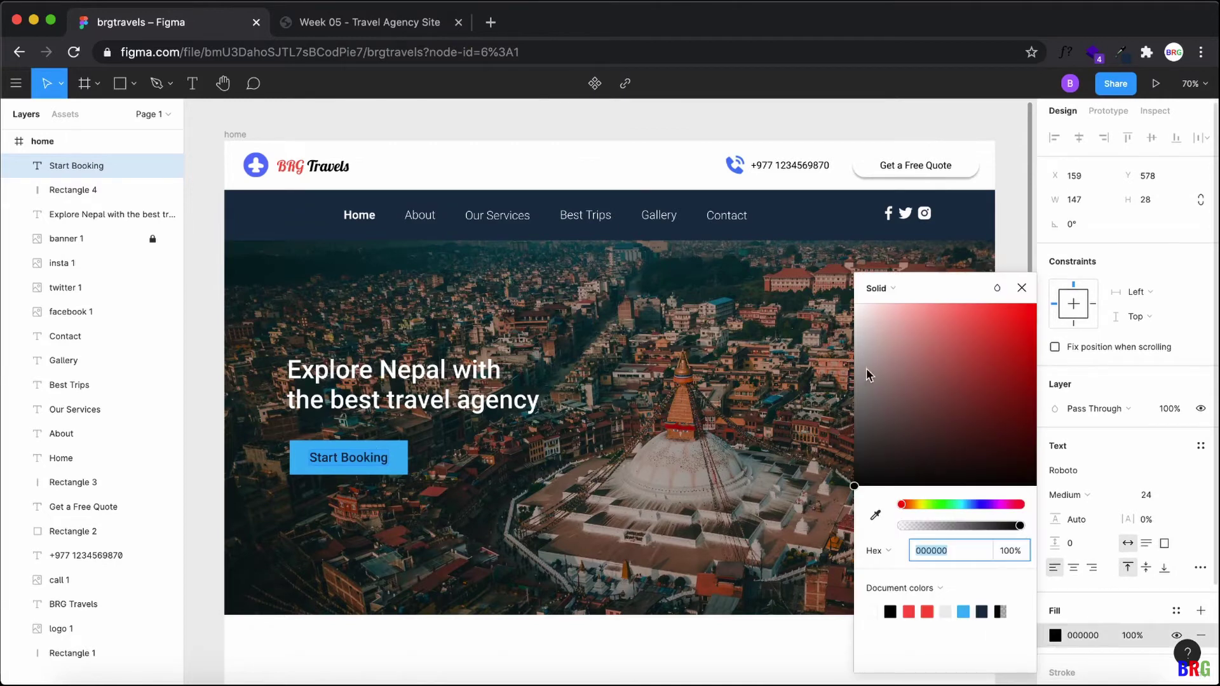
drag(871, 375, 798, 234)
click(1022, 287)
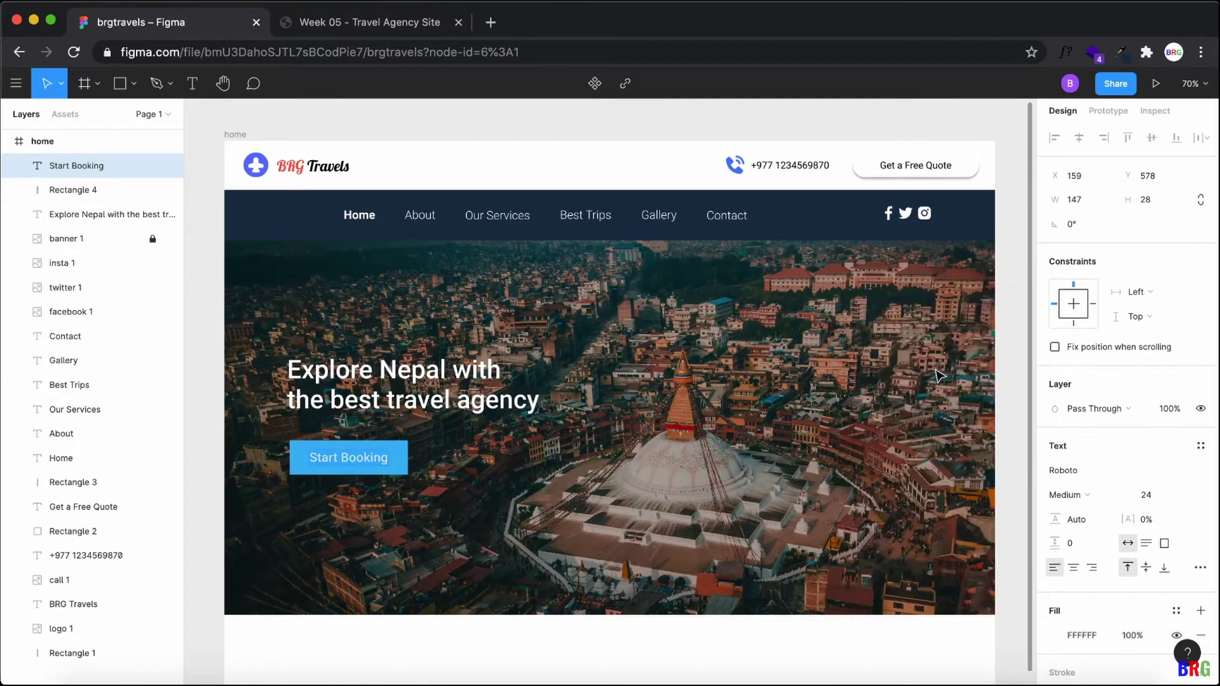
click(637, 412)
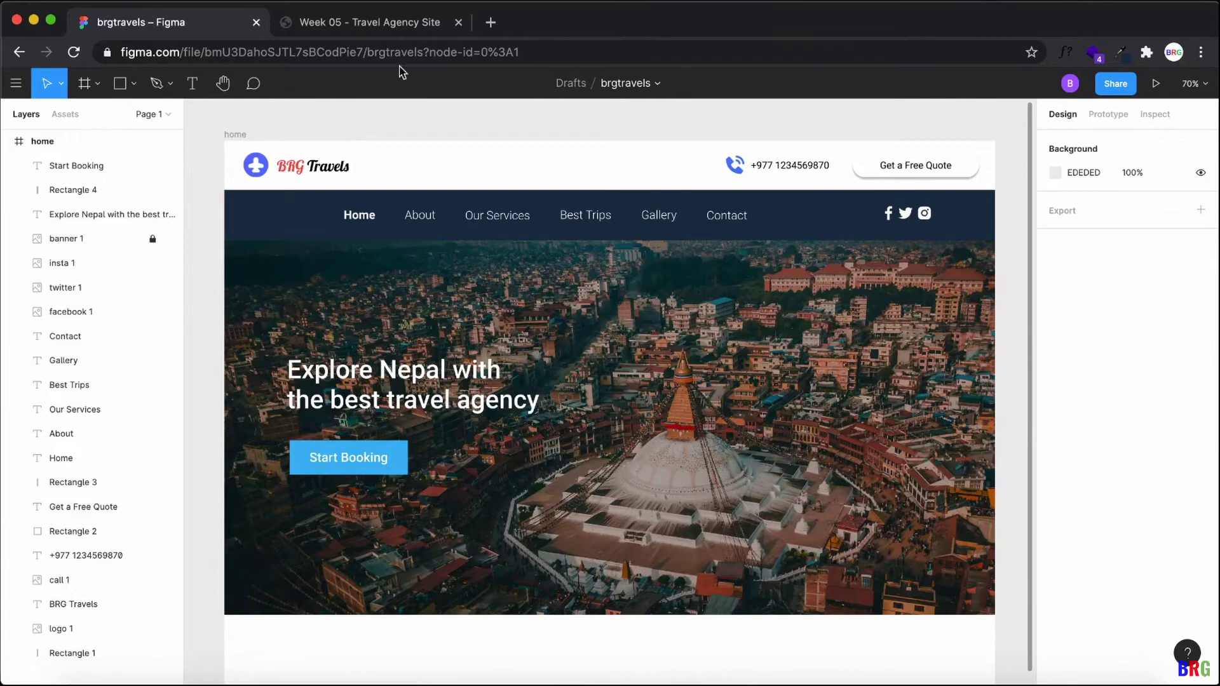
Step: Check the button colour on the reference site and set the button rectangle's fill to a deeper blue, 1A93EB
click(405, 24)
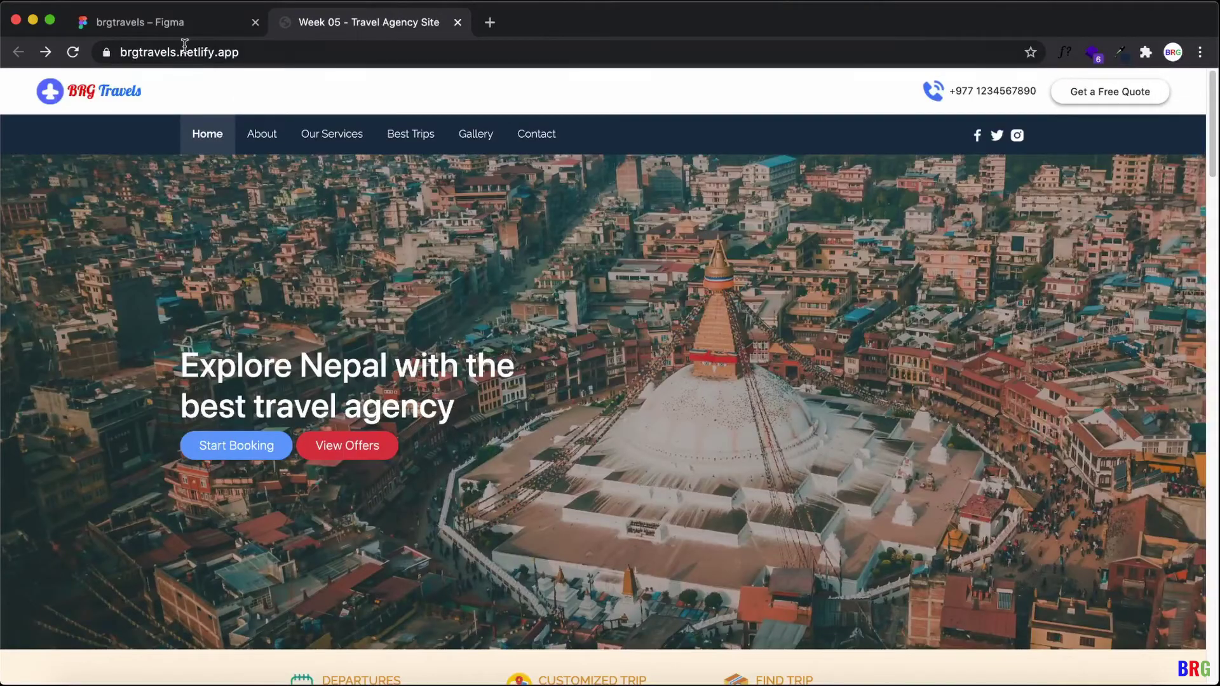
key(super+1)
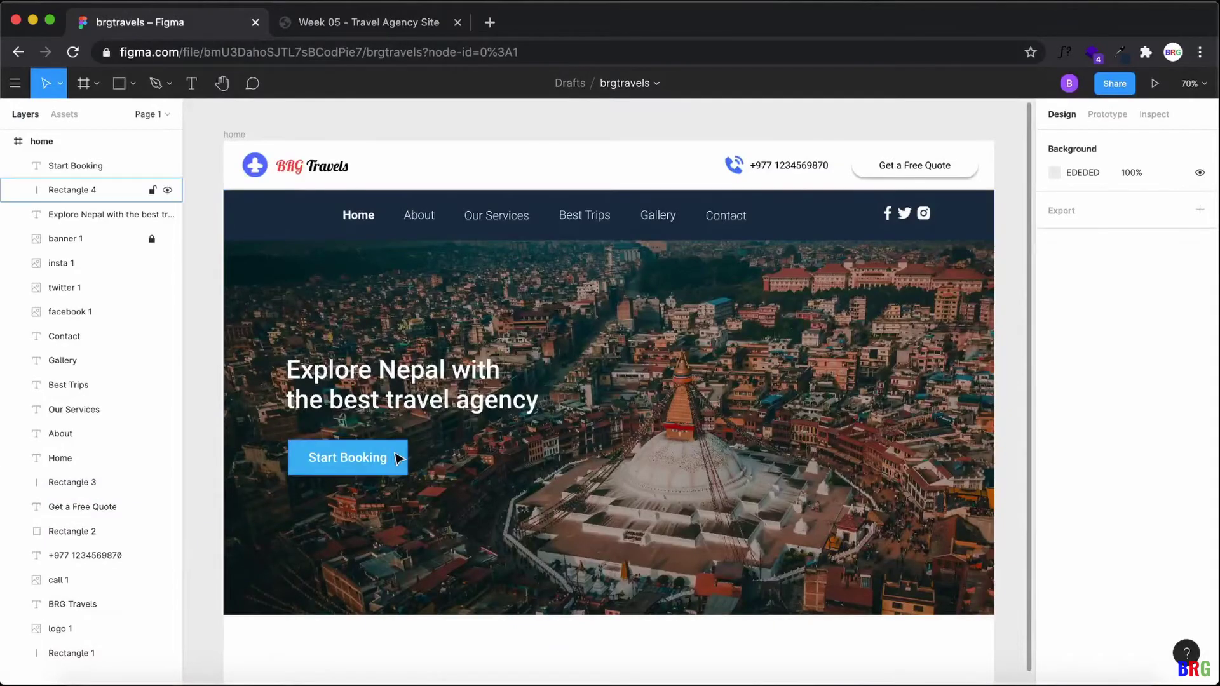
click(397, 456)
click(1056, 473)
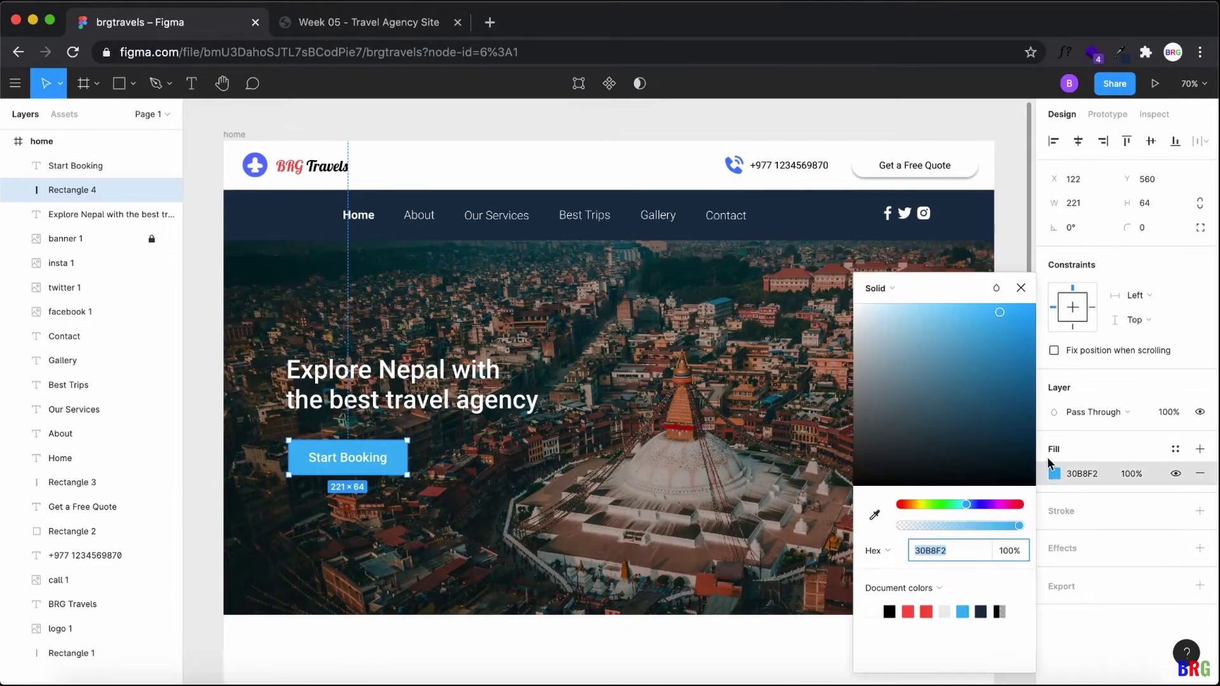
drag(973, 506, 969, 508)
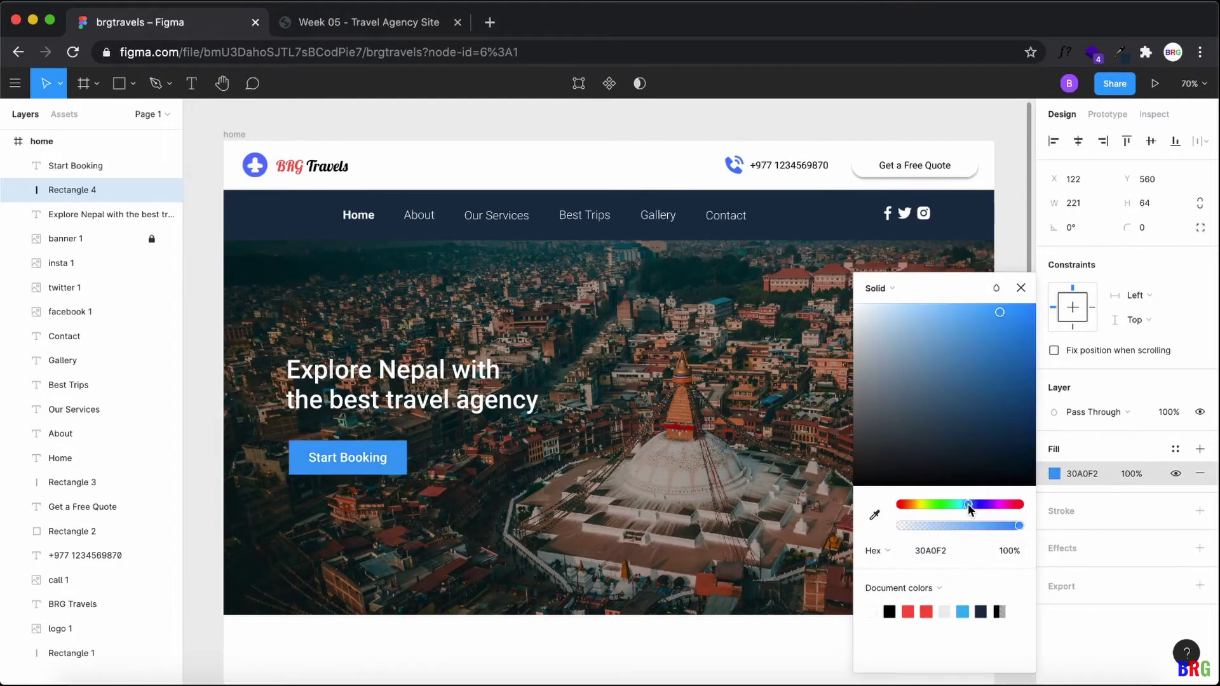
drag(1008, 326, 1016, 318)
click(1020, 290)
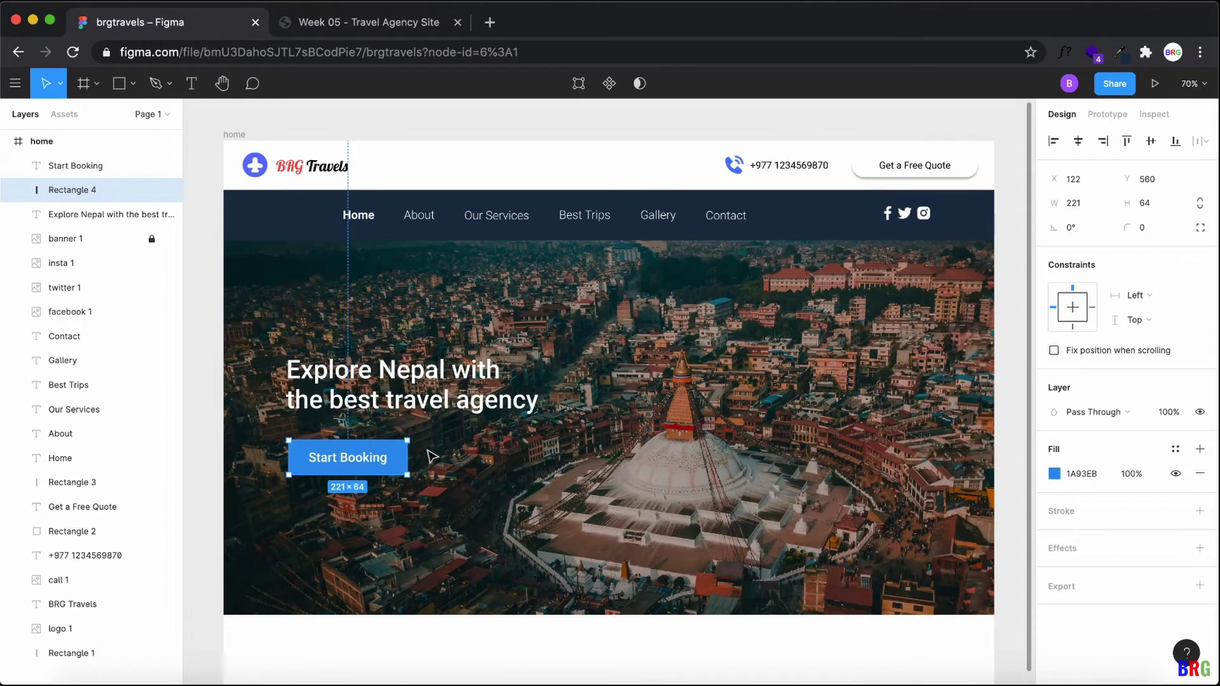
Step: Round the corners of the blue Start Booking button's rectangle to a pill shape with radius 32
scroll(496, 502, up, 5)
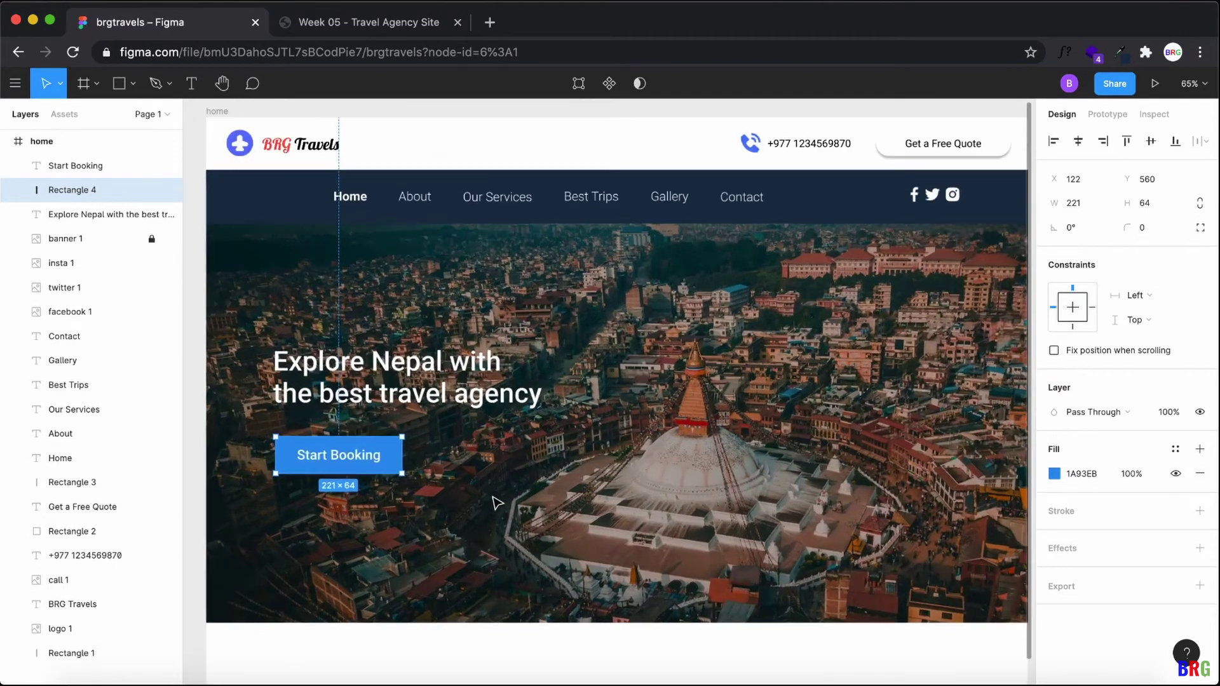
scroll(597, 468, up, 3)
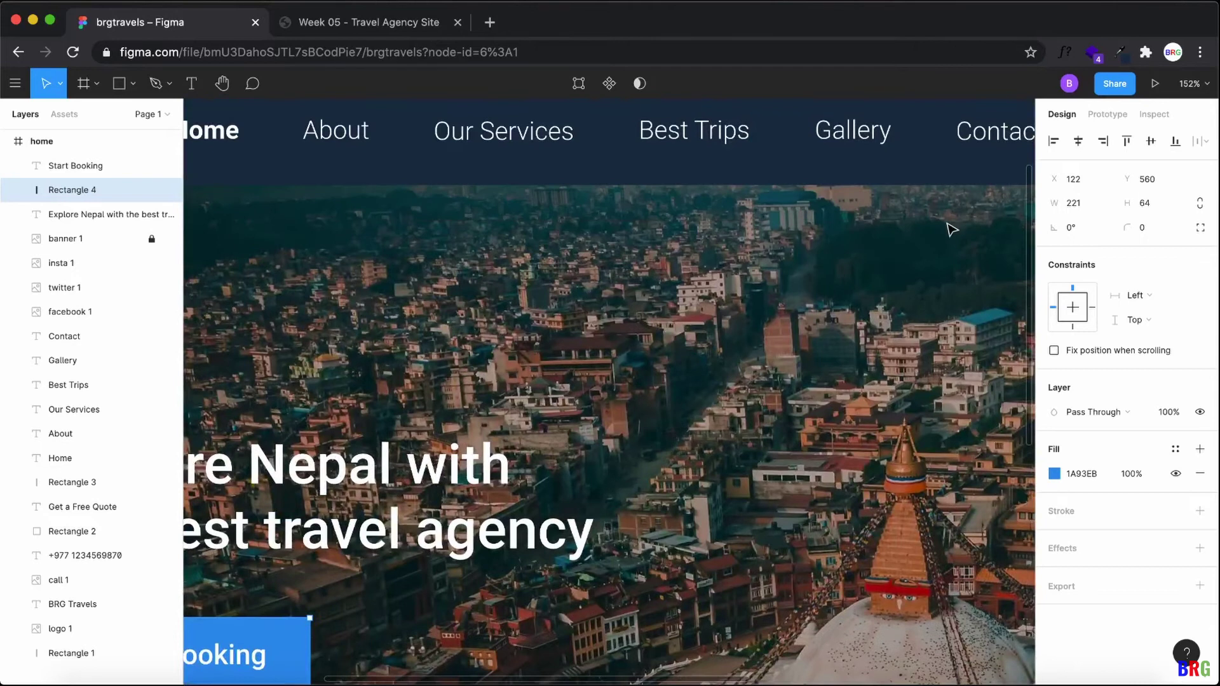
scroll(951, 230, up, 3)
scroll(952, 230, right, 3)
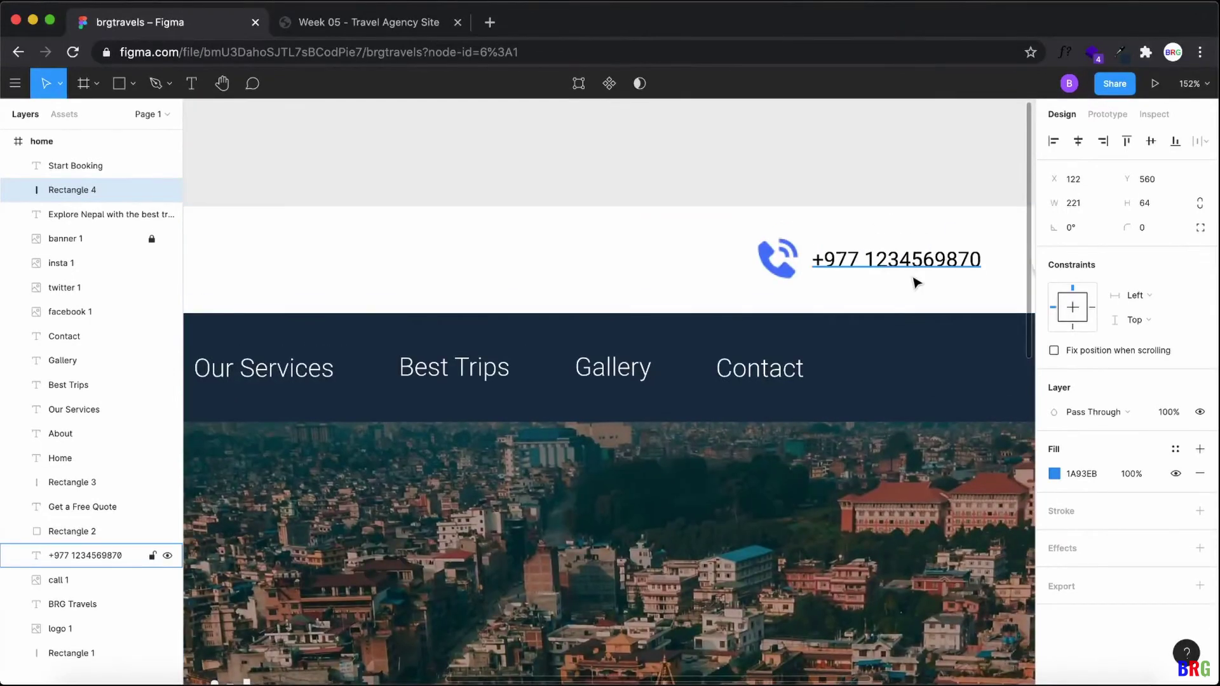
scroll(914, 281, right, 3)
scroll(872, 356, down, 7)
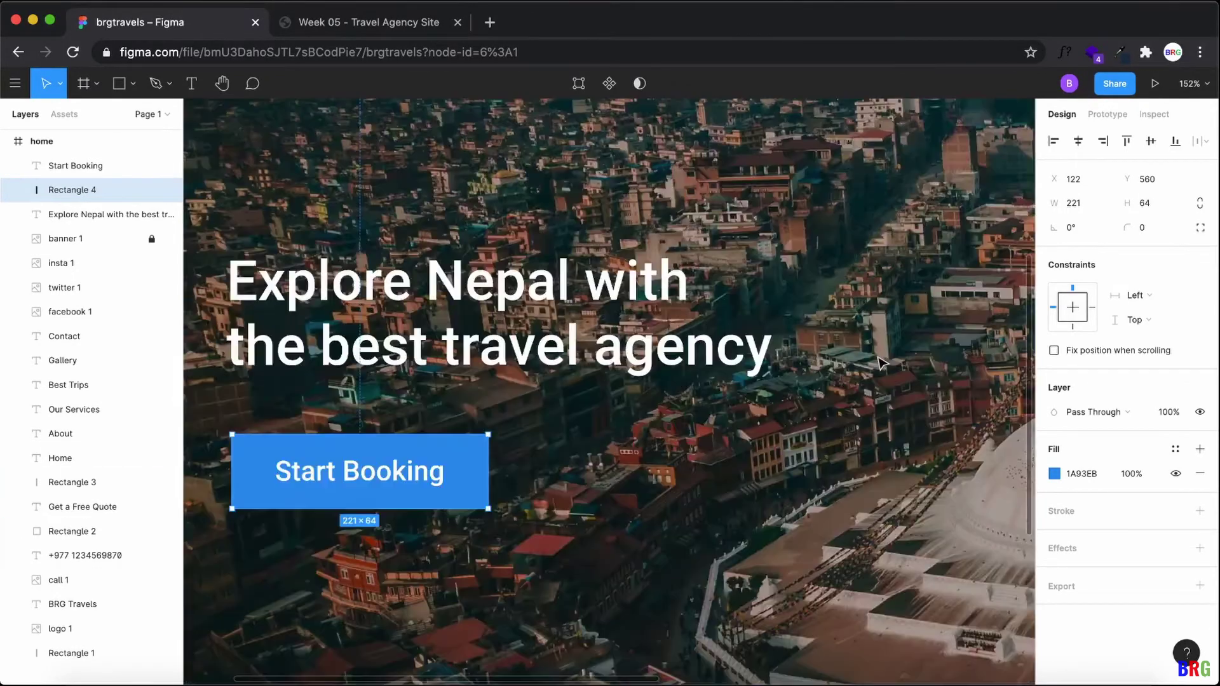
scroll(690, 447, left, 1)
scroll(722, 450, left, 1)
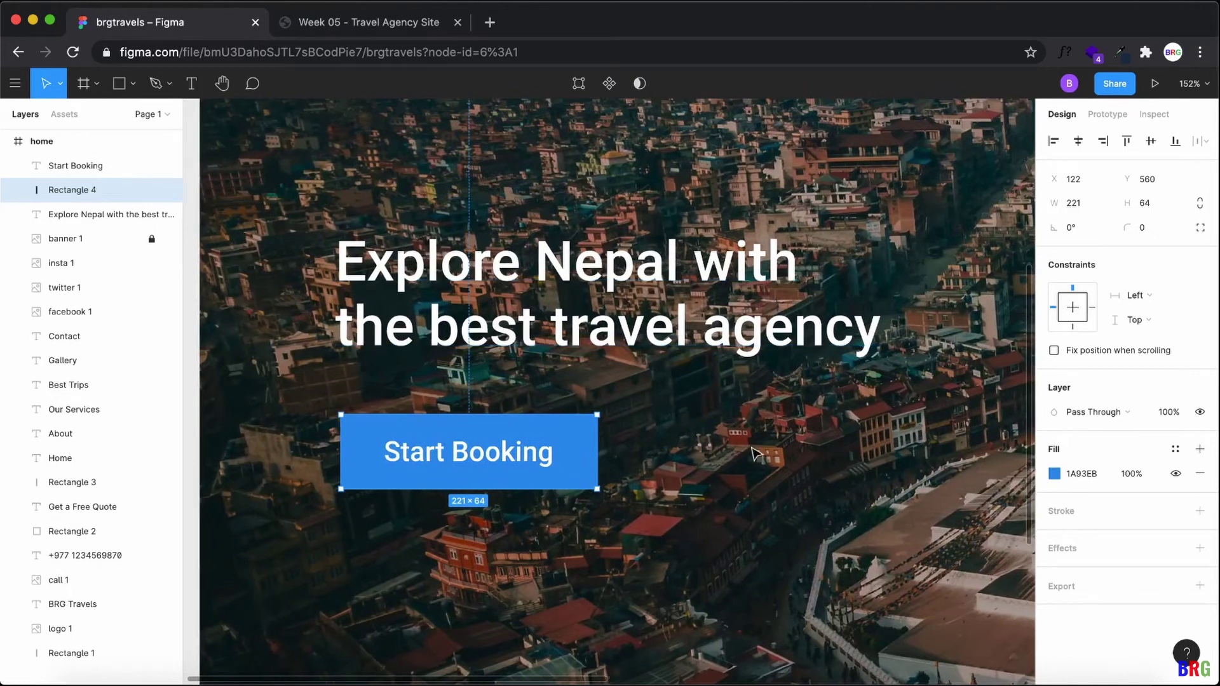
scroll(753, 453, up, 2)
scroll(629, 445, up, 3)
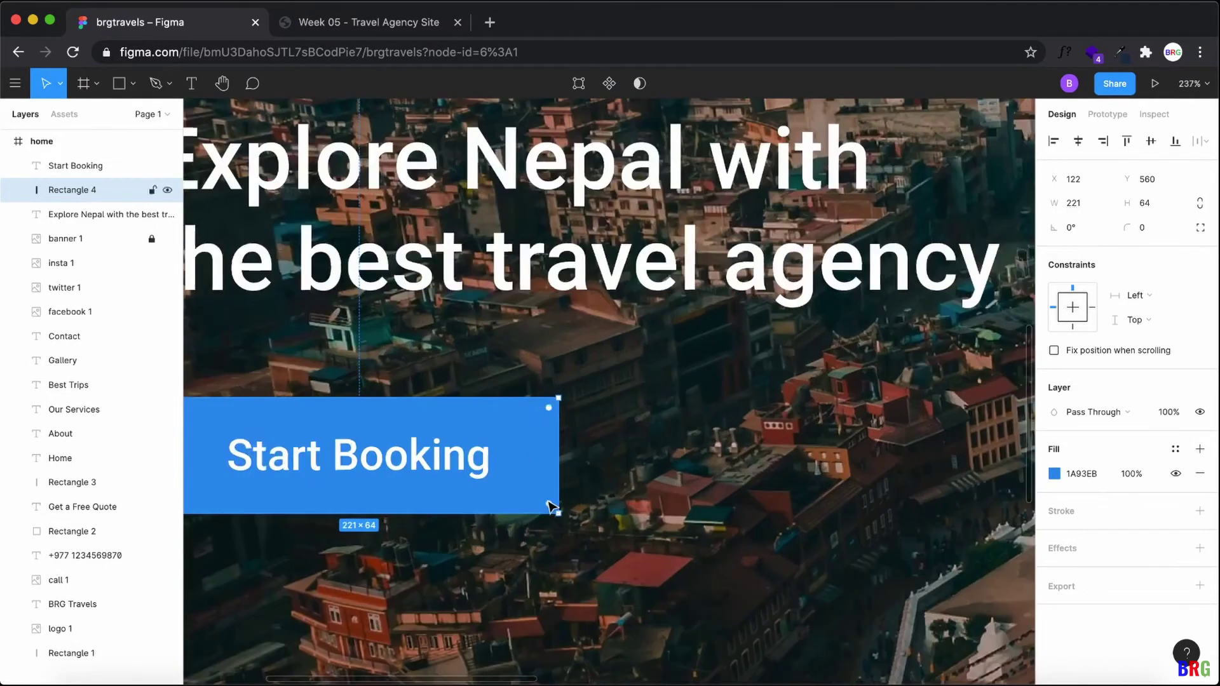
drag(548, 507, 464, 487)
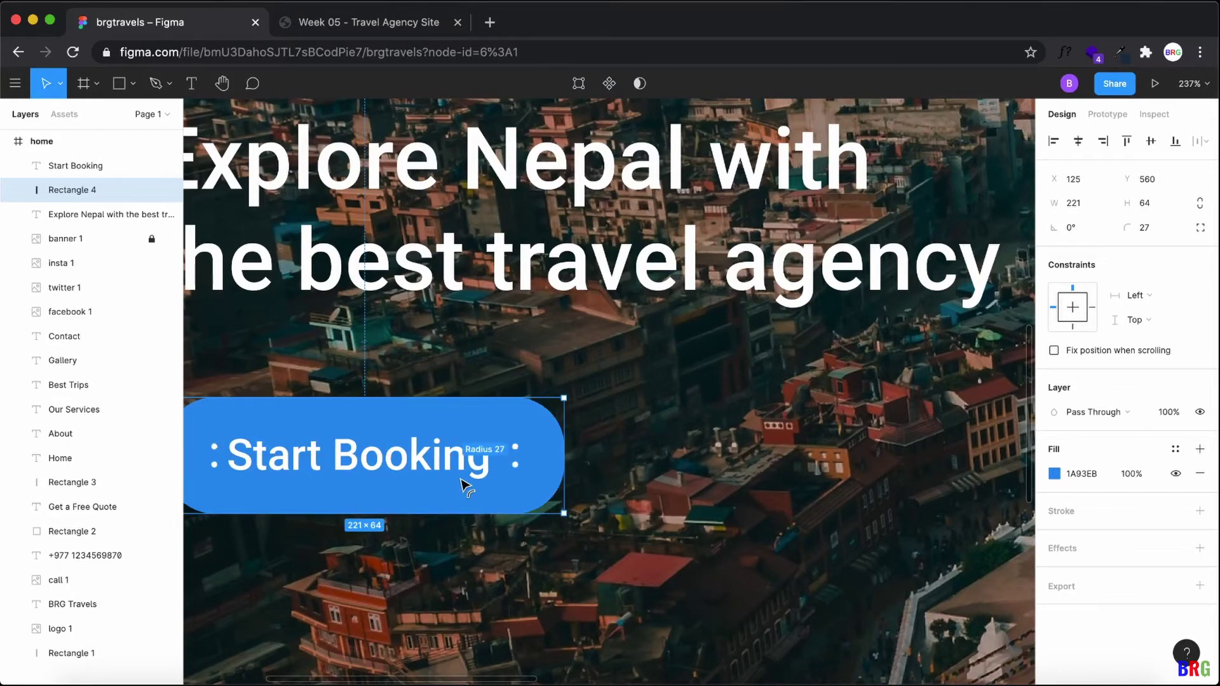
click(639, 471)
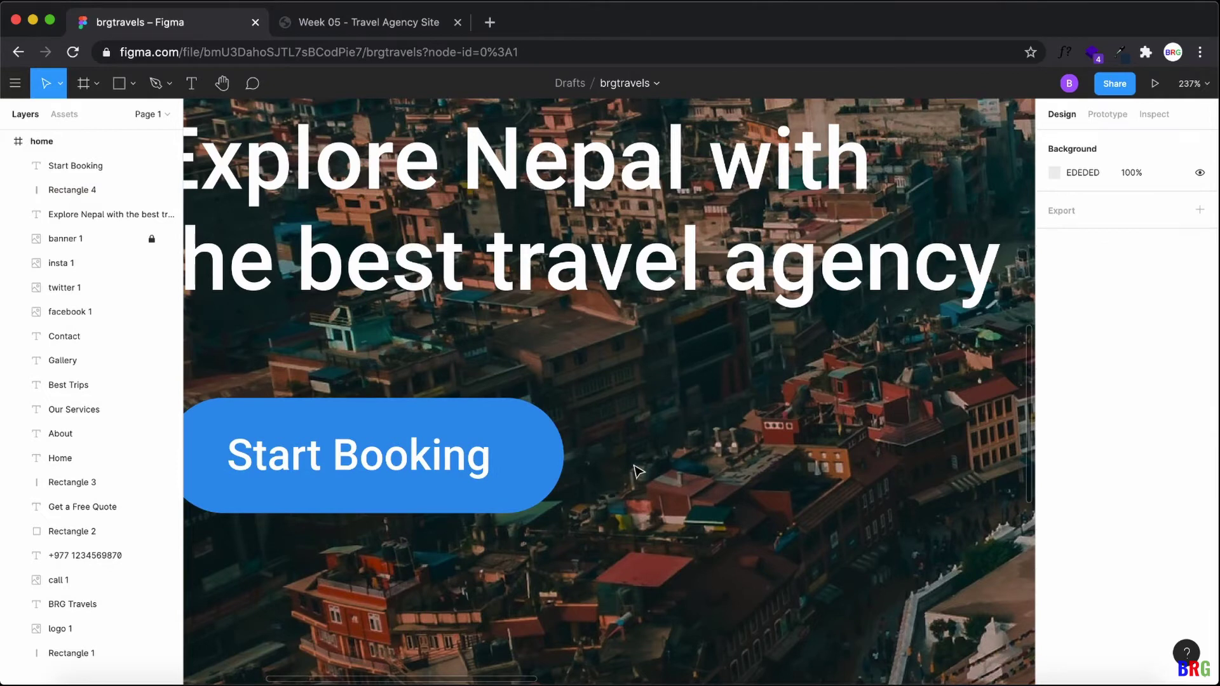
Step: Set the font size of the Start Booking button's label to 22
scroll(639, 471, down, 5)
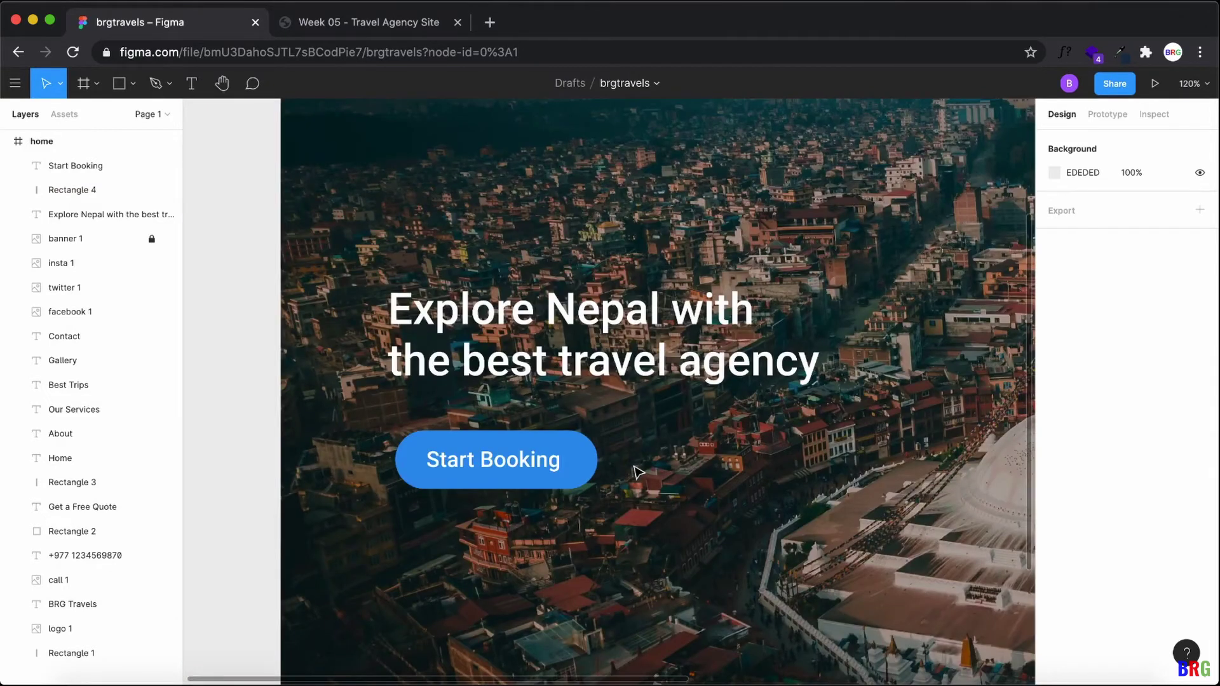
scroll(639, 472, down, 5)
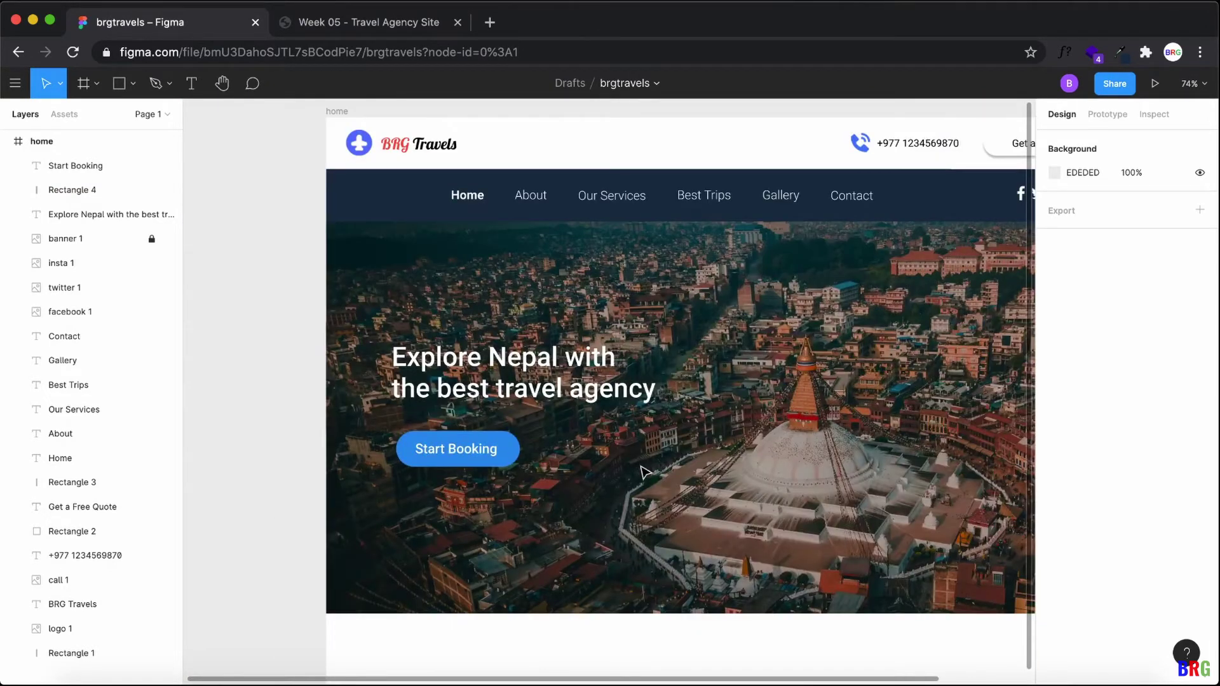
scroll(643, 472, down, 2)
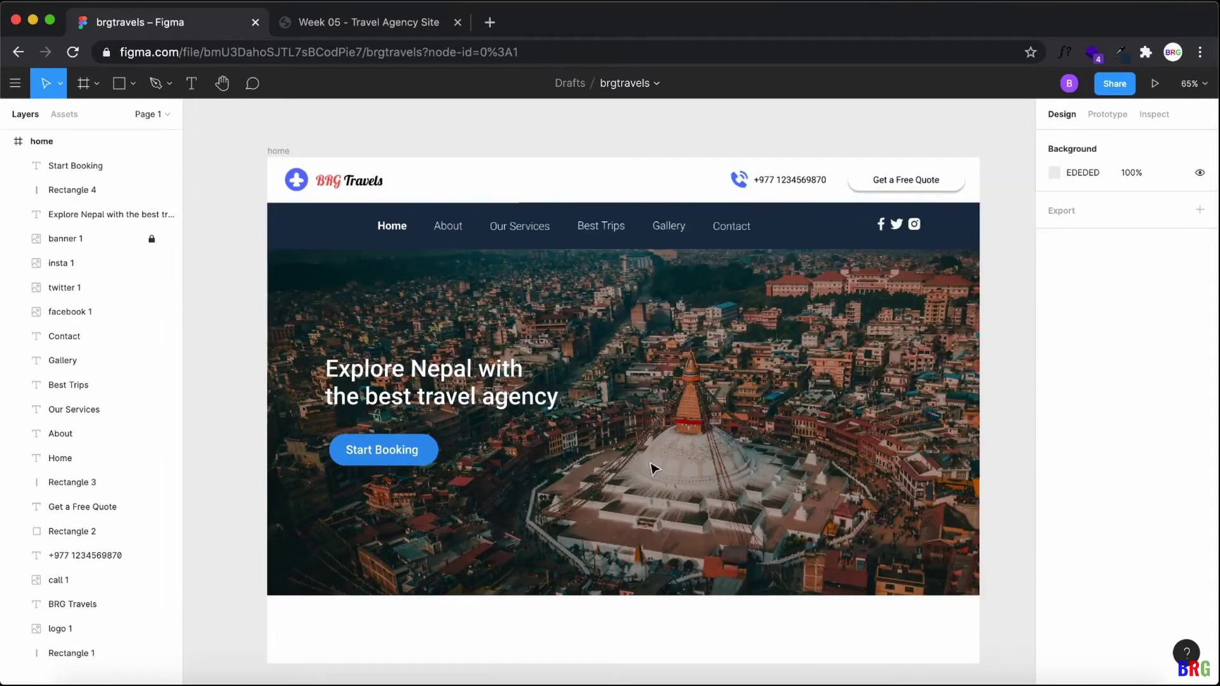
click(391, 450)
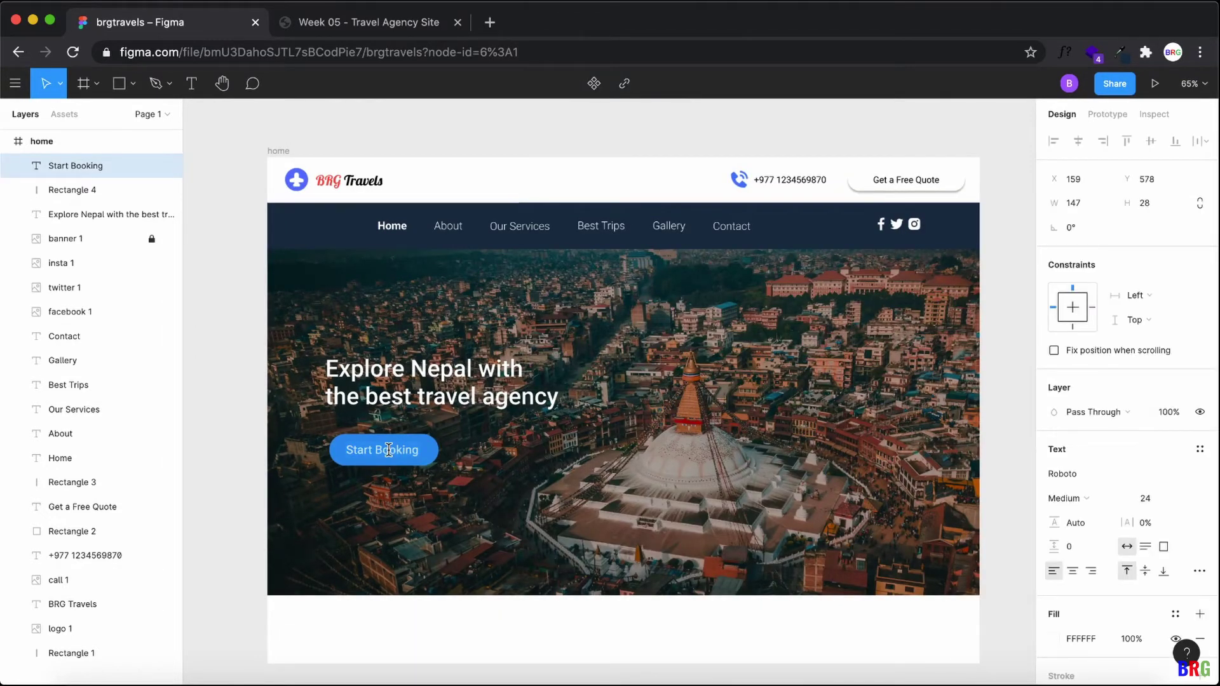
click(1156, 500)
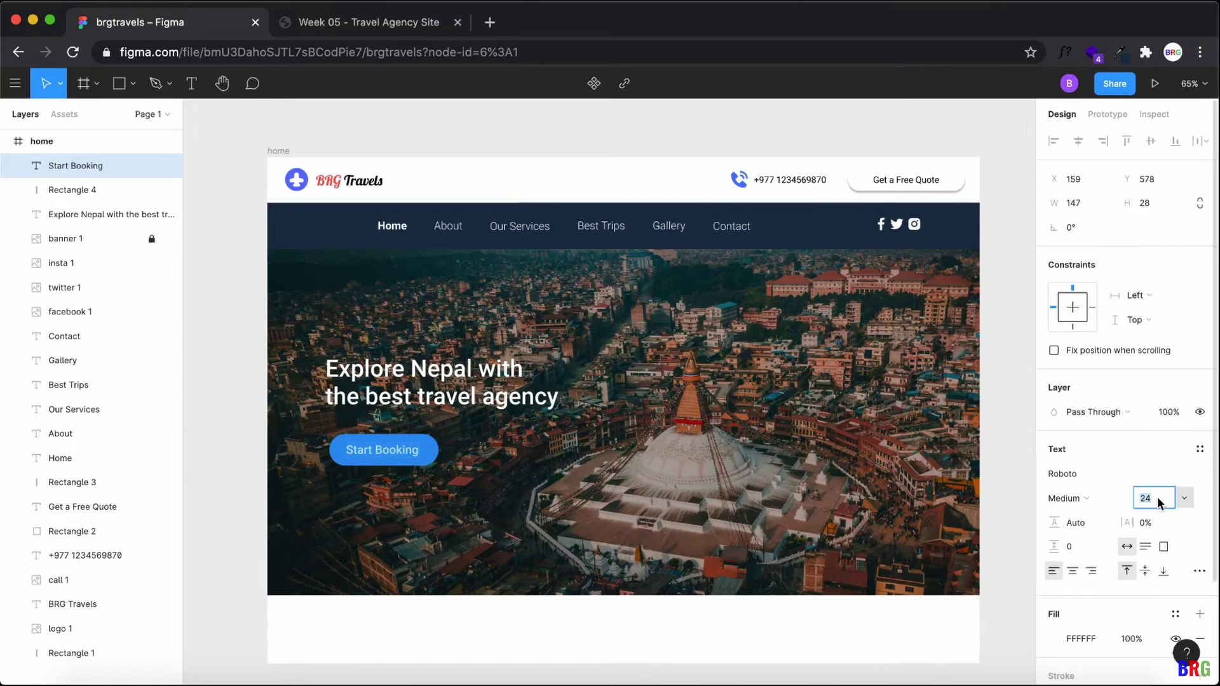
text(22)
key(Return)
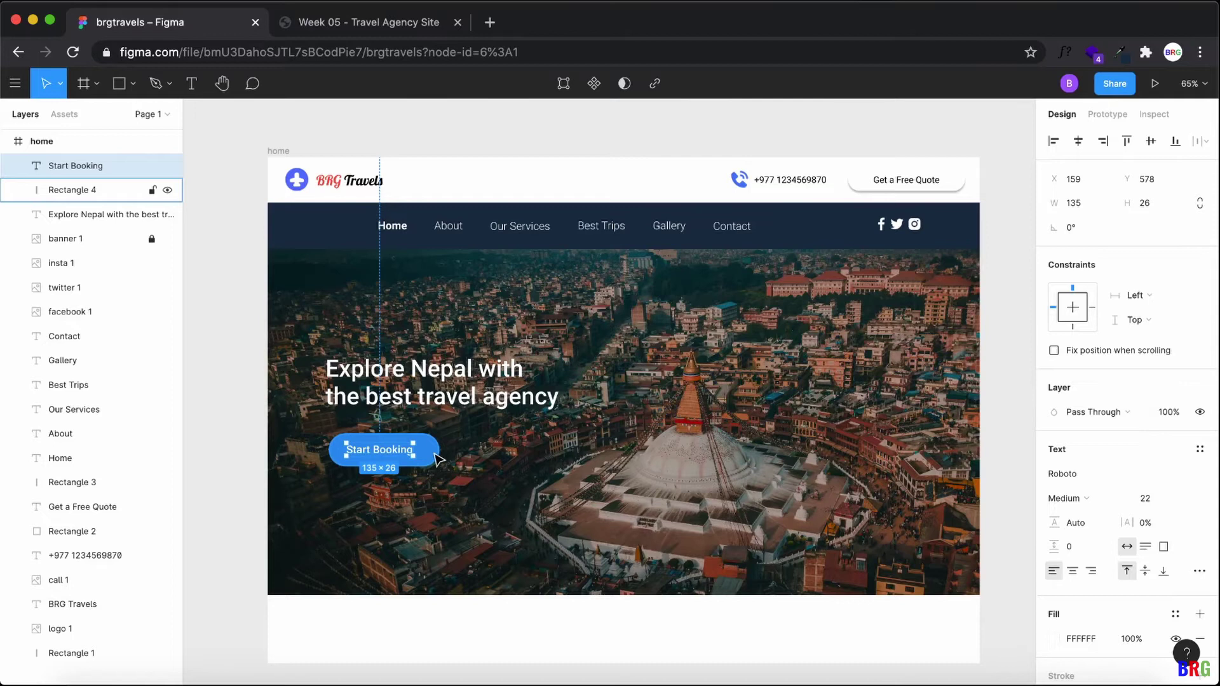
Step: Move the Start Booking label 9 px to the right, to X 168, centring it horizontally on the button
key(Right)
key(Right)
key(Right)
key(Right)
key(Right)
key(Right)
key(Right)
key(Right)
key(Right)
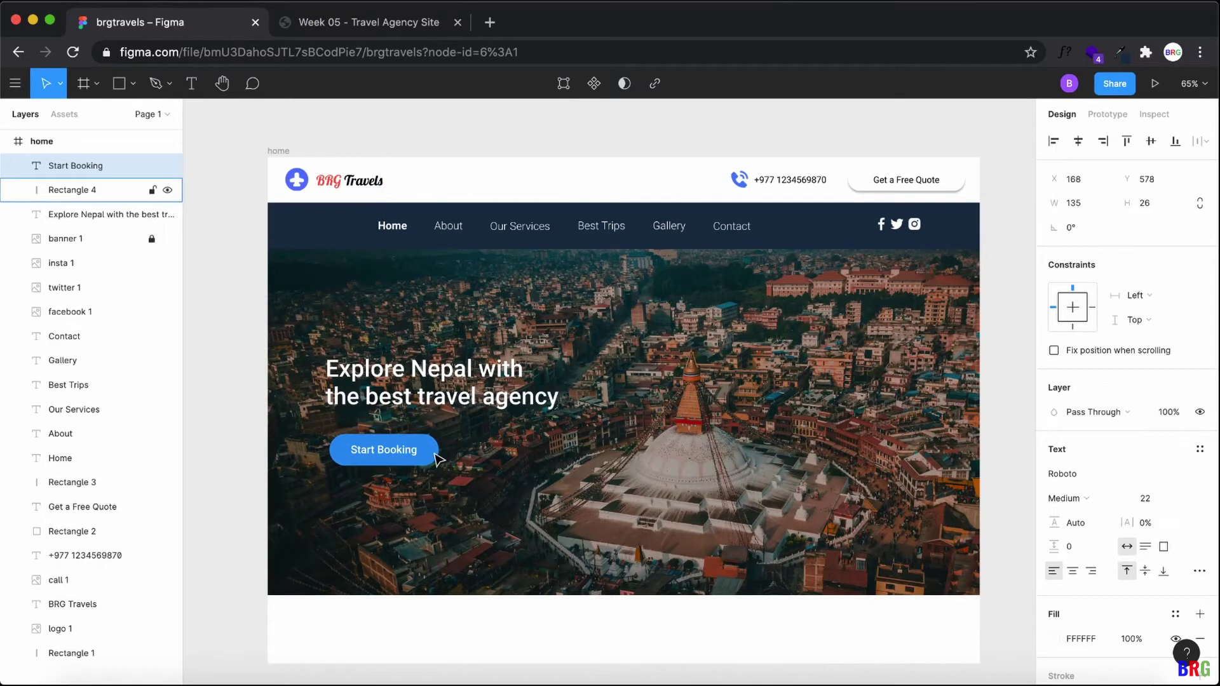
Step: Reduce the Start Booking button's rectangle to a height of 56 and move its label up 4 px to Y 574
click(382, 464)
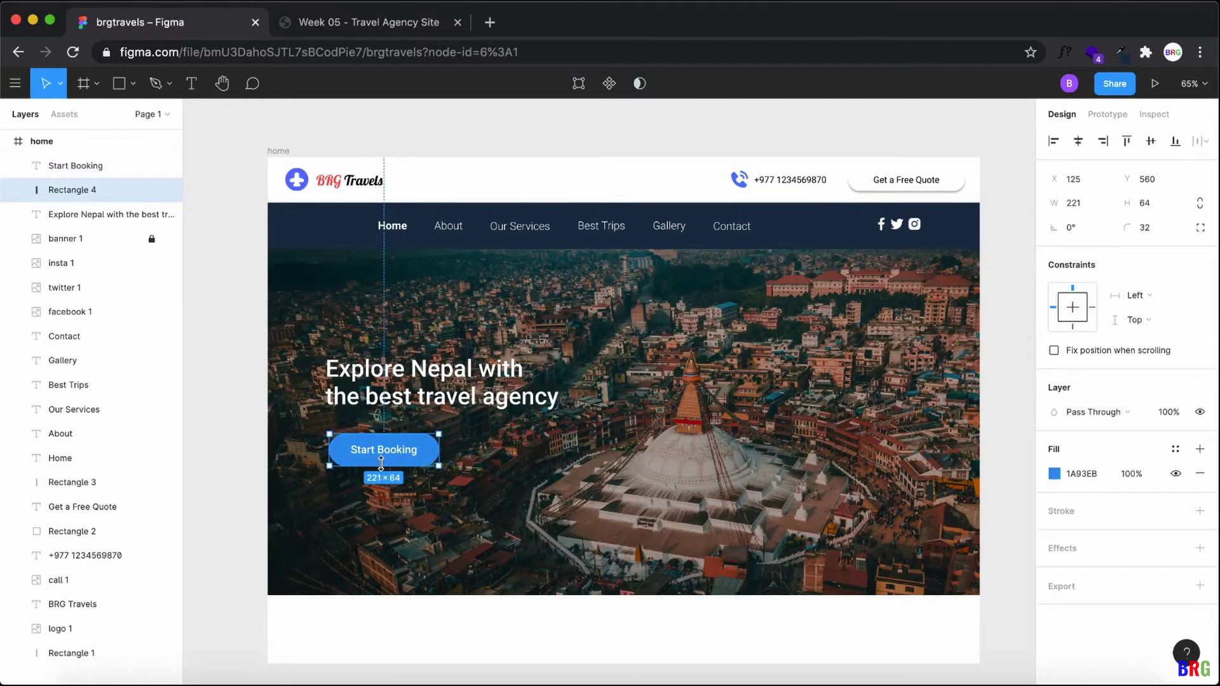
drag(381, 464, 381, 461)
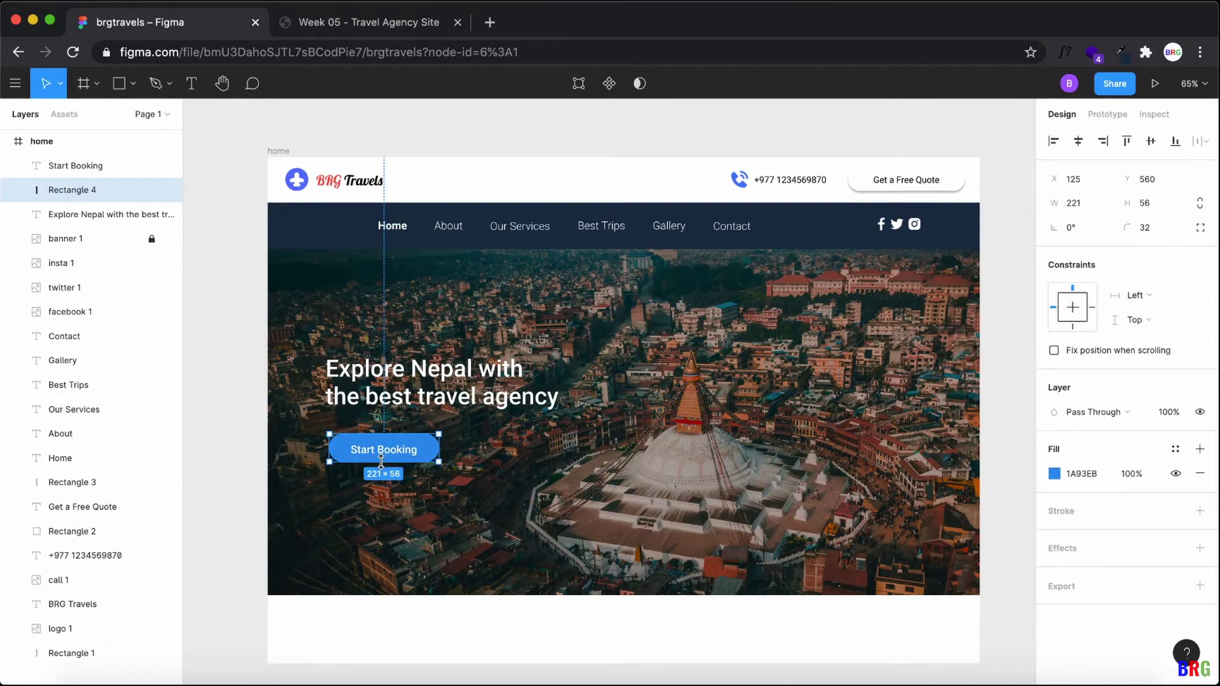
click(400, 453)
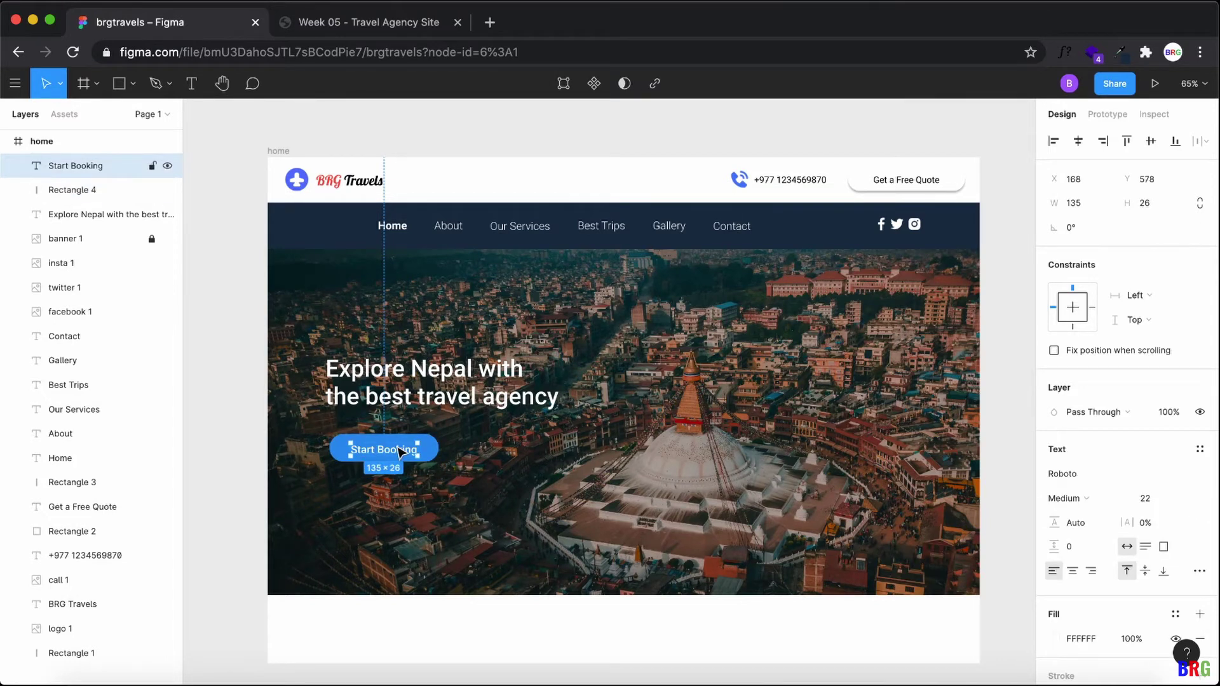
key(Up)
key(Up)
key(Up)
key(Up)
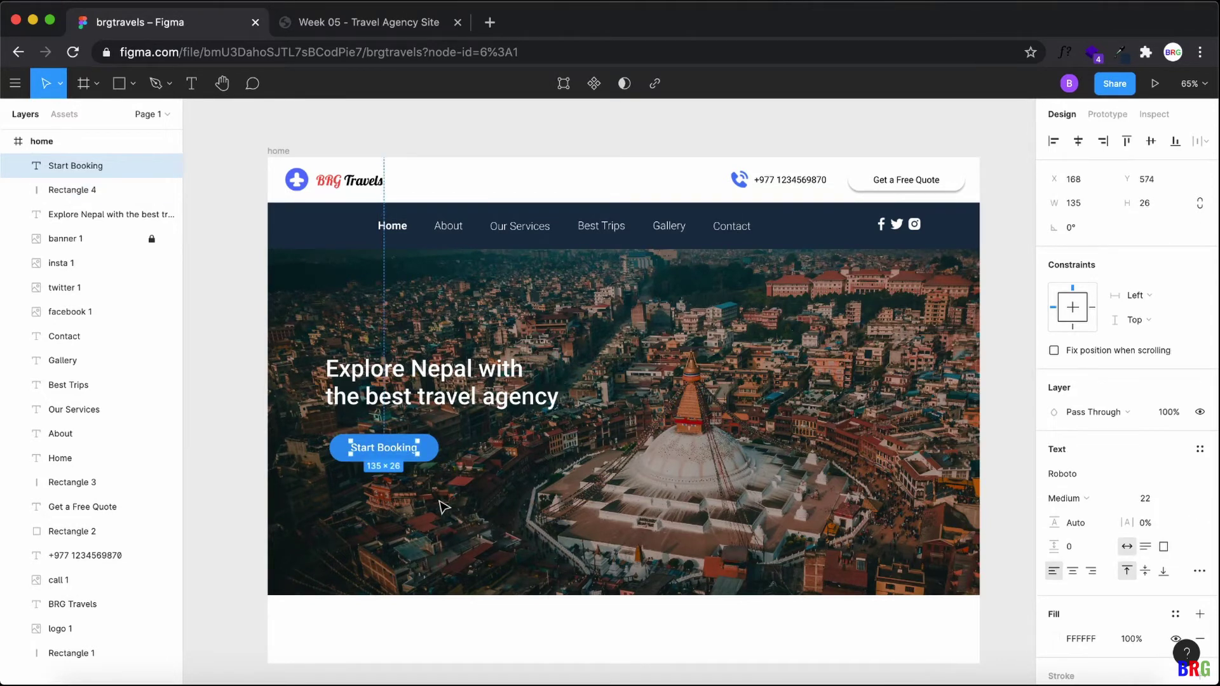
key(Escape)
Step: Group the Start Booking label with its blue button rectangle, Rectangle 4
click(432, 454)
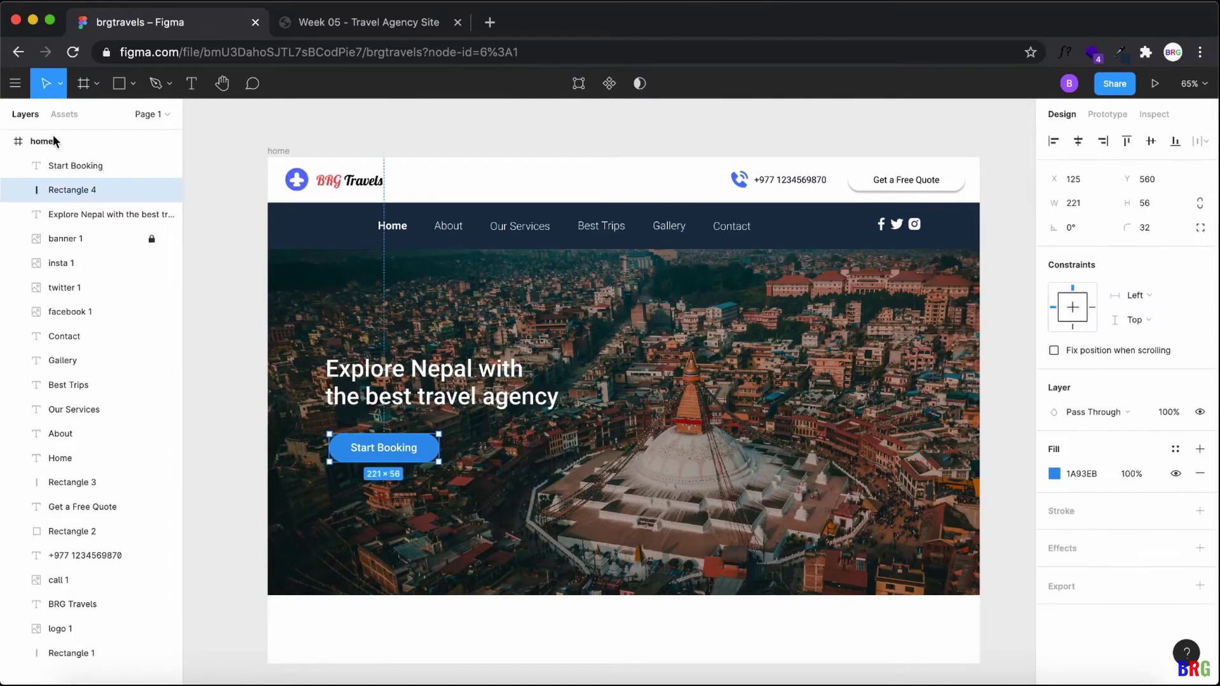
click(67, 174)
click(71, 190)
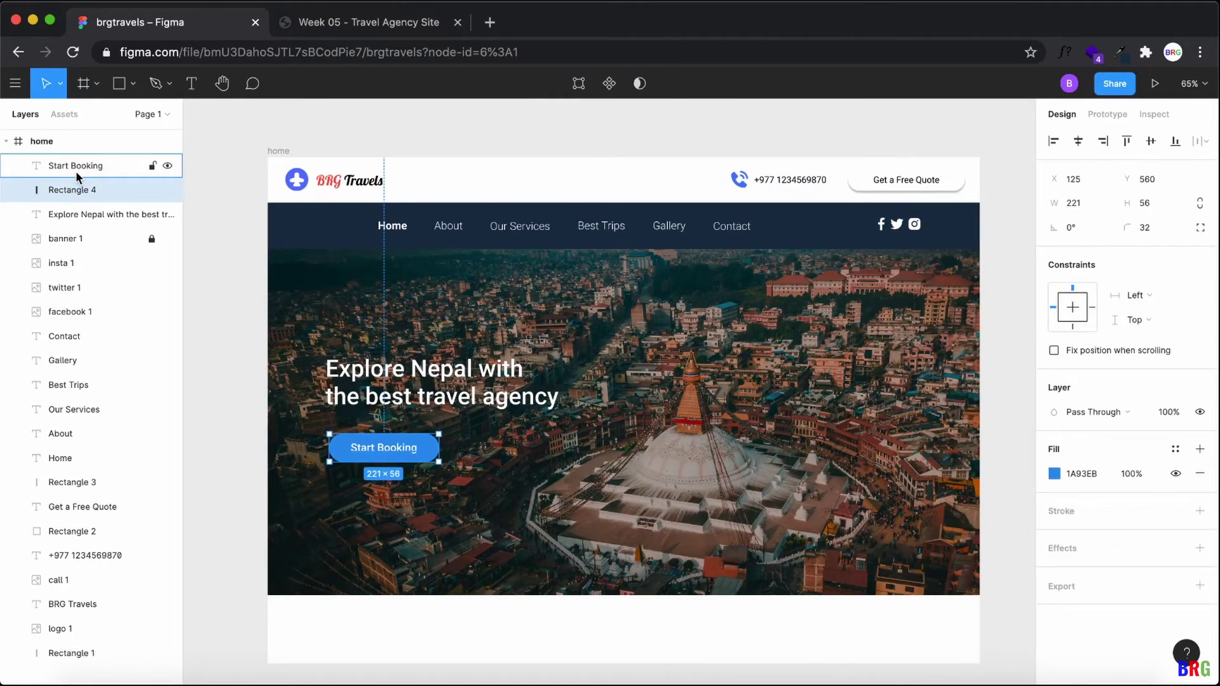
click(78, 173)
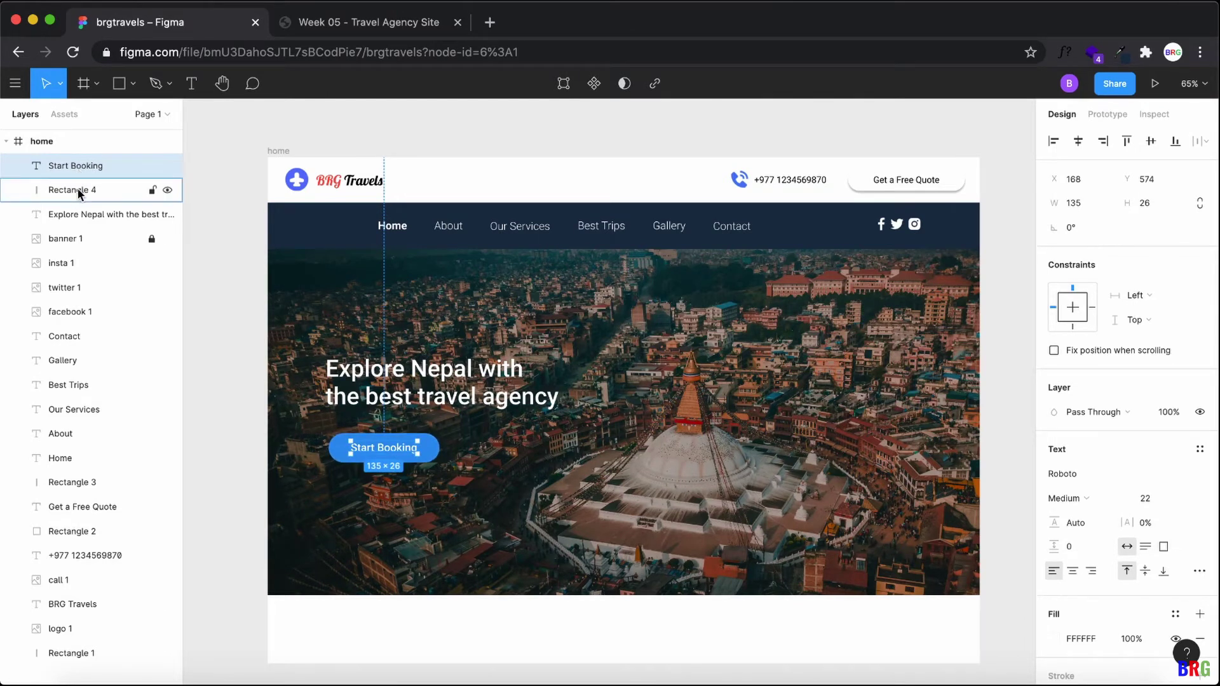
shift+click(80, 194)
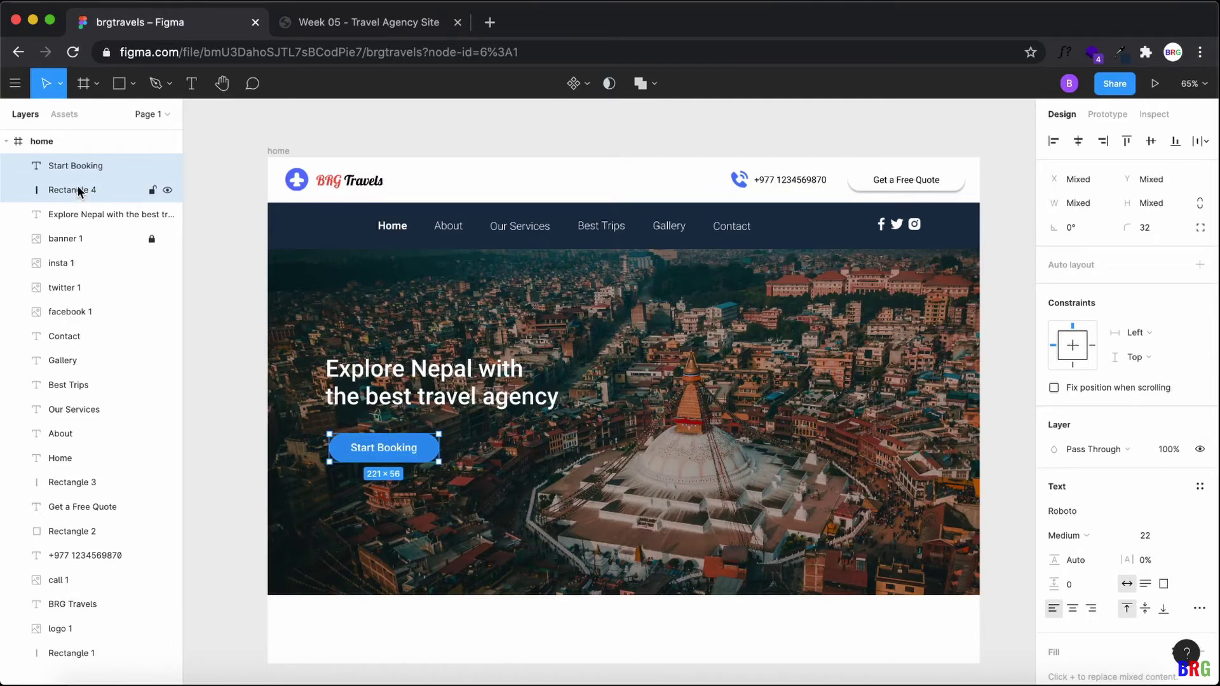
key(super+g)
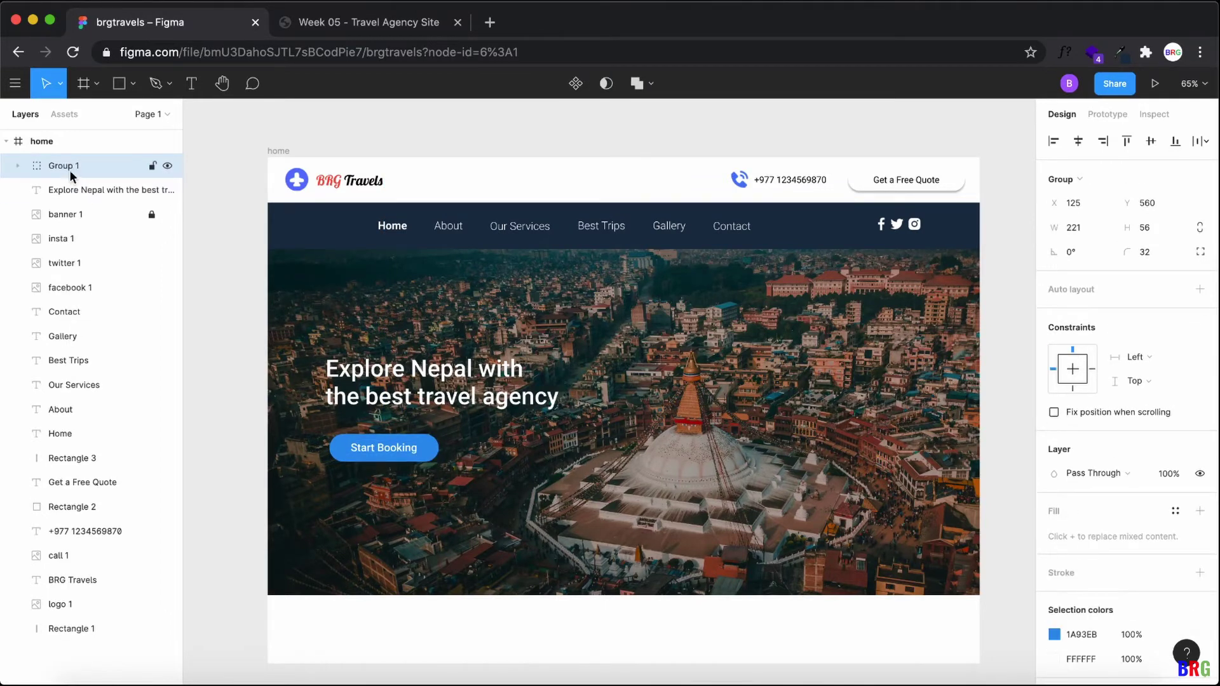
Step: Rename the new button group as "start booking"
double_click(64, 166)
text(st)
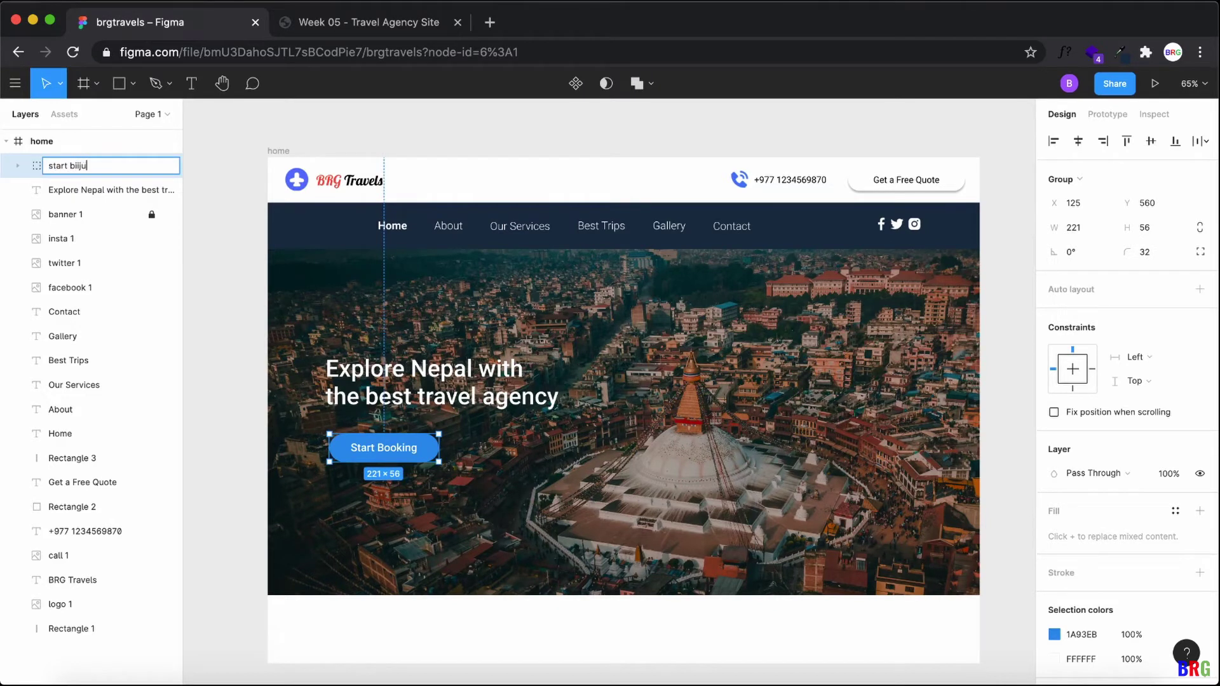
text(art booking)
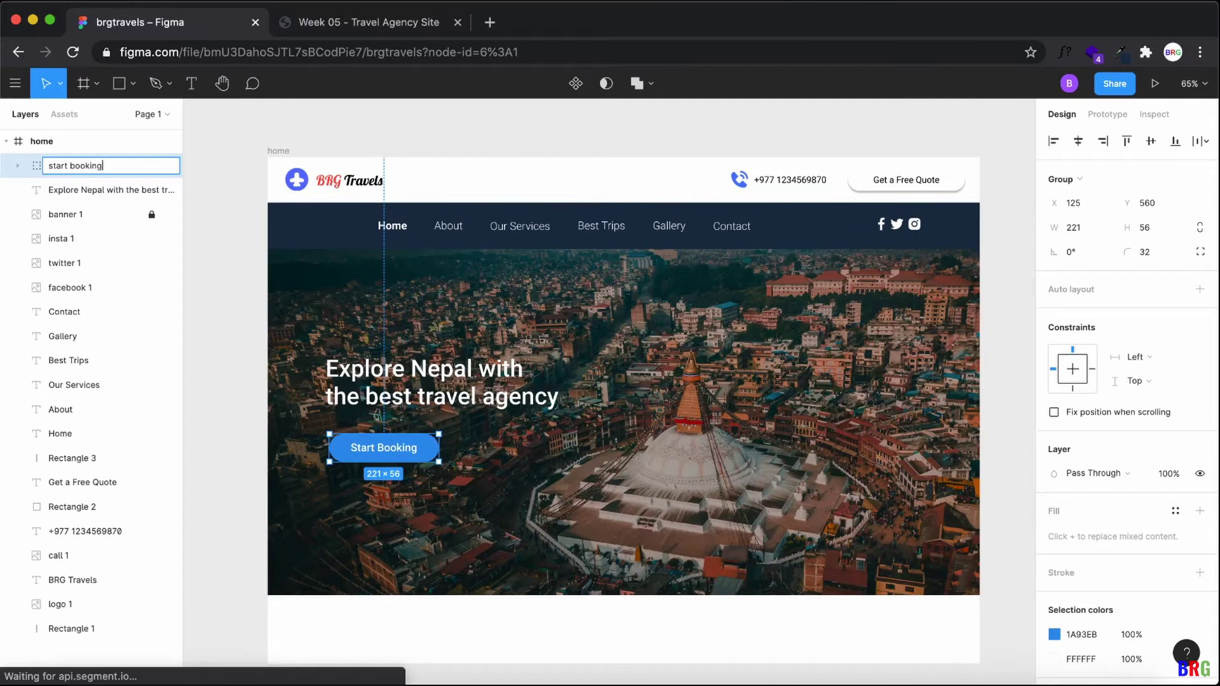
key(Return)
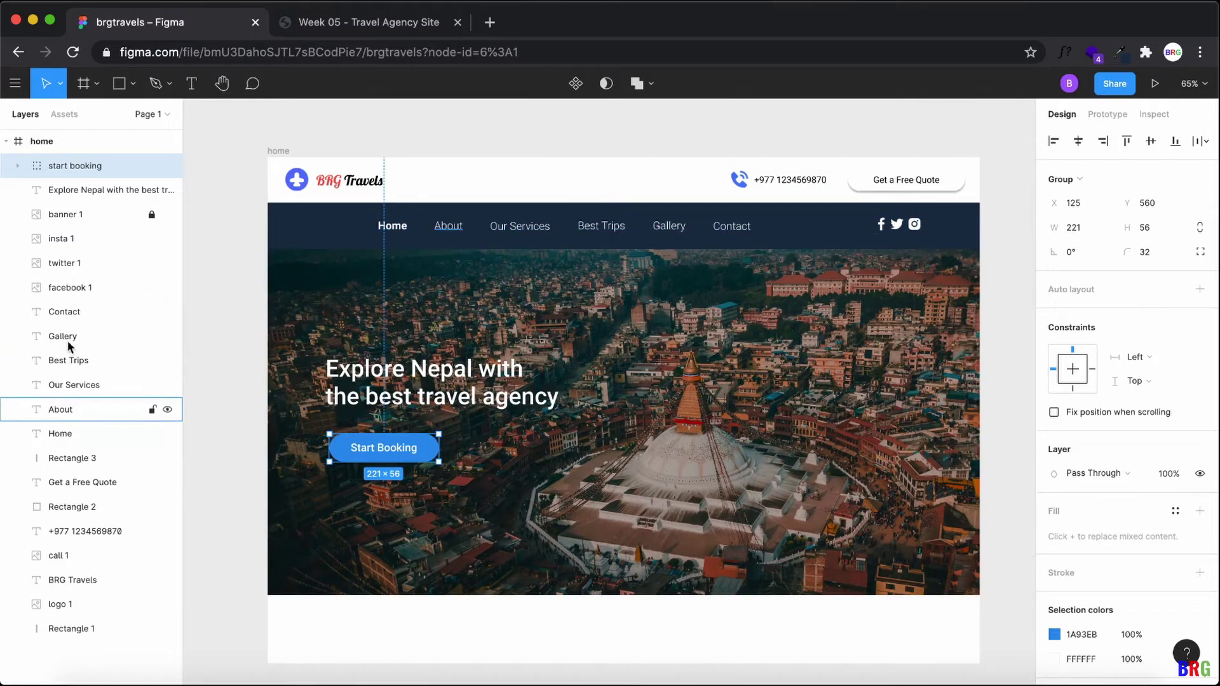
Step: Group the white header's layers: background rectangle, logo, BRG Travels text, call icon, phone number, and the quote button's rectangle and label
click(60, 629)
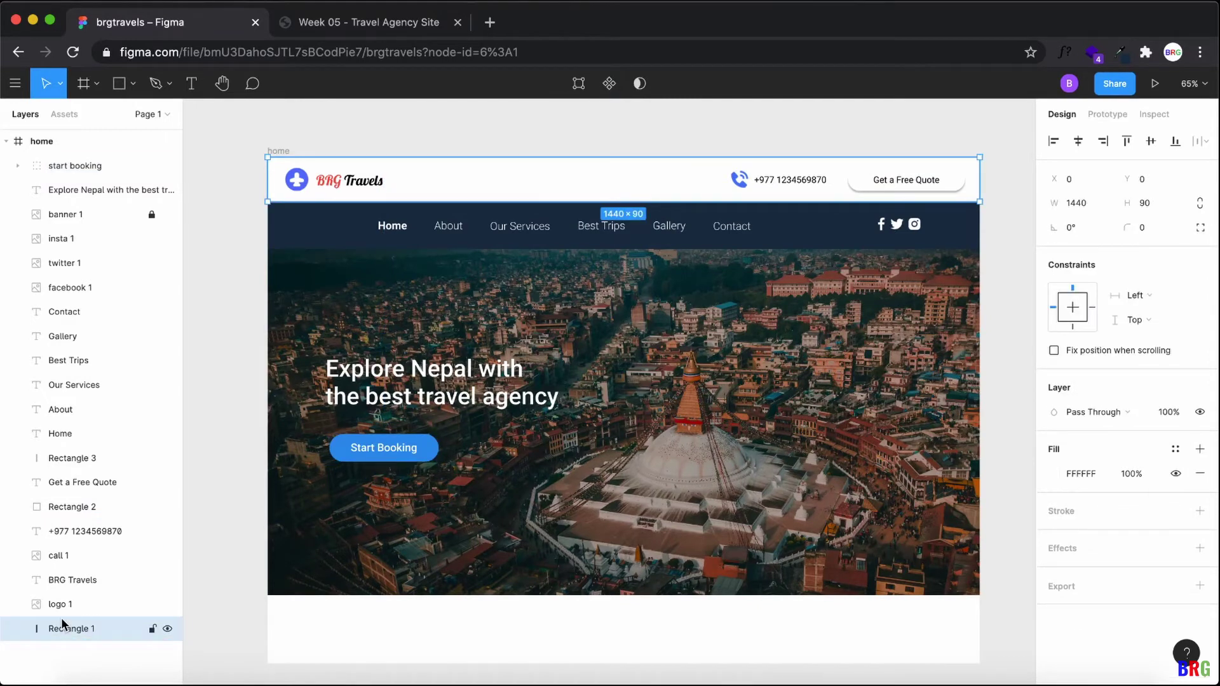
shift+click(69, 604)
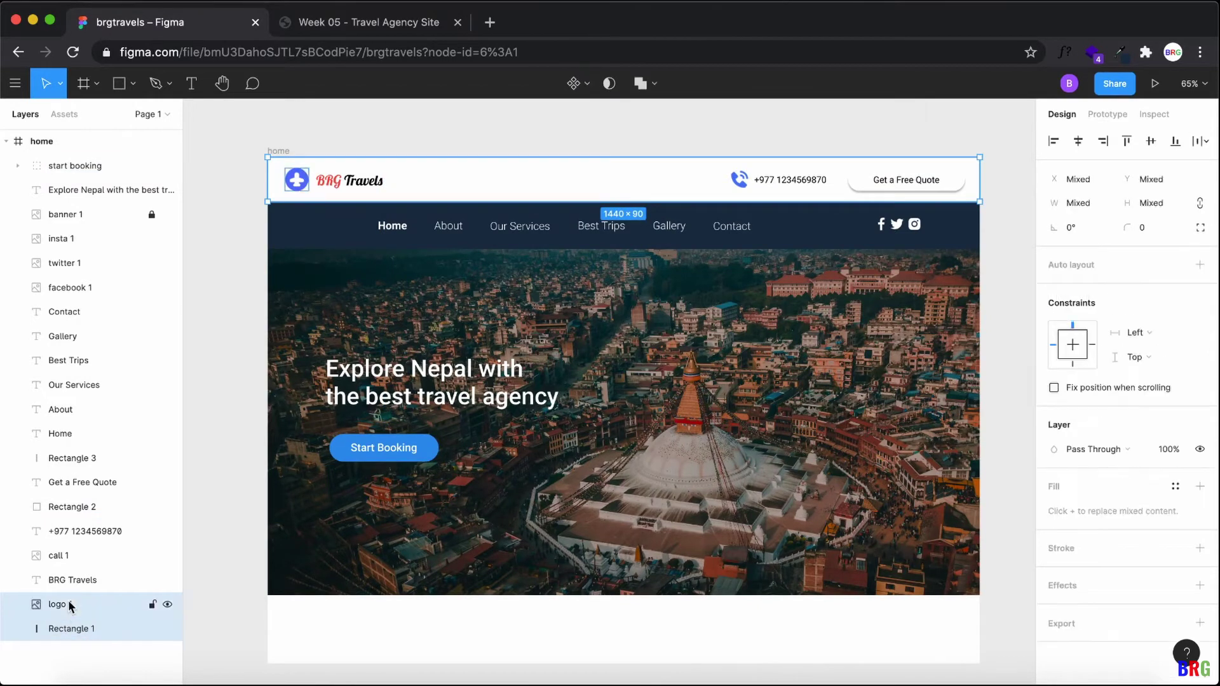
shift+click(71, 580)
shift+click(75, 556)
shift+click(78, 532)
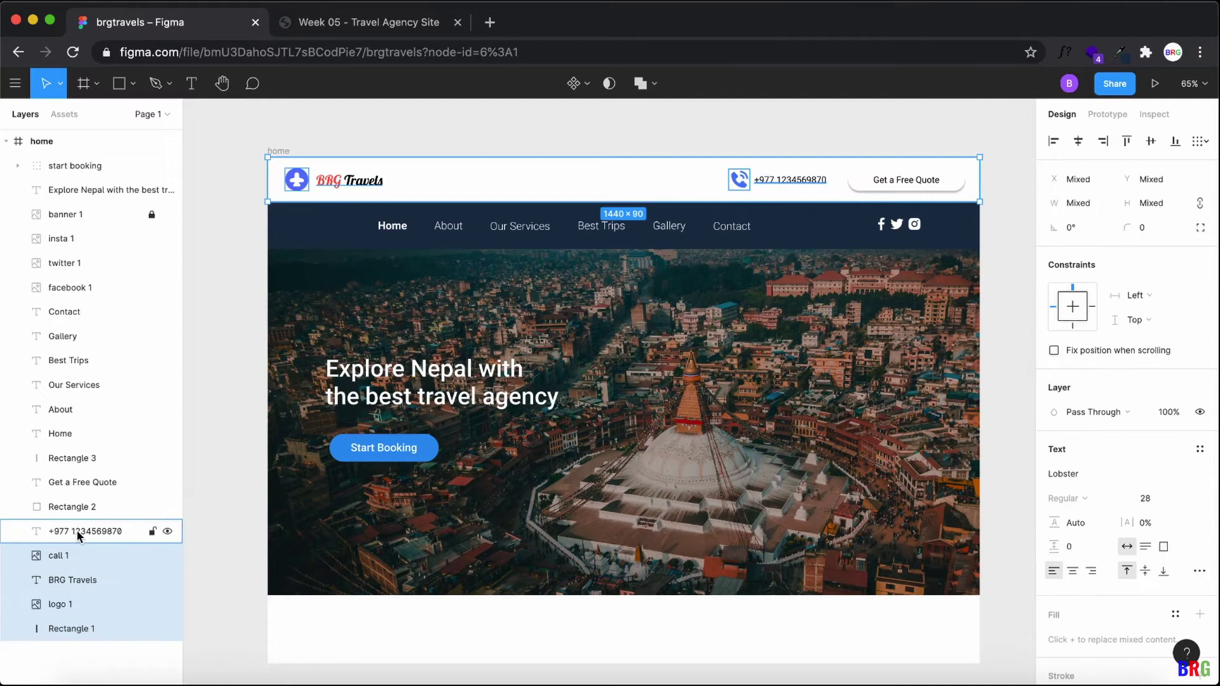
shift+click(74, 516)
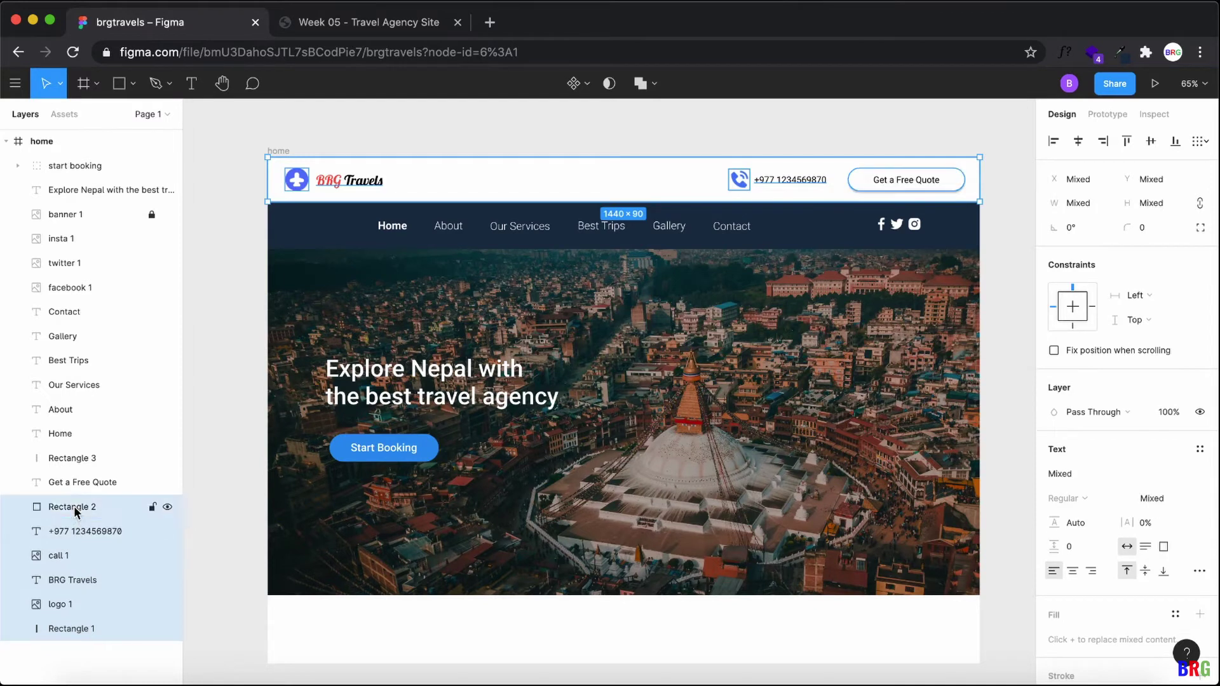
shift+click(73, 487)
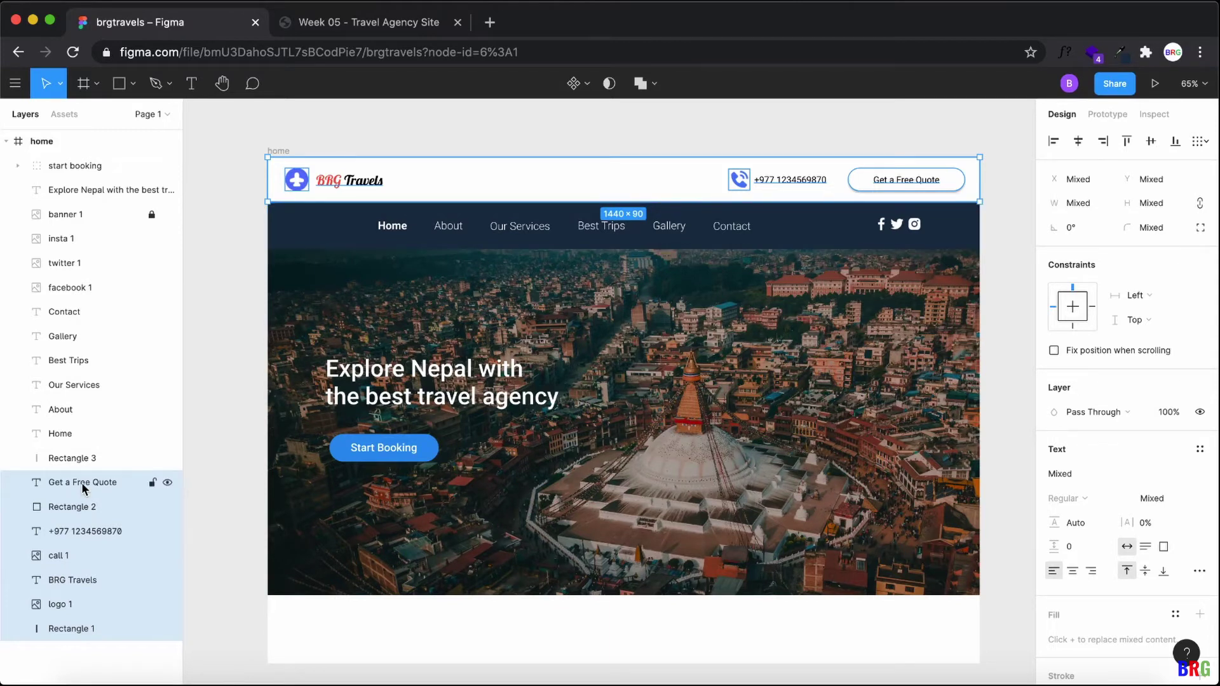
key(super+g)
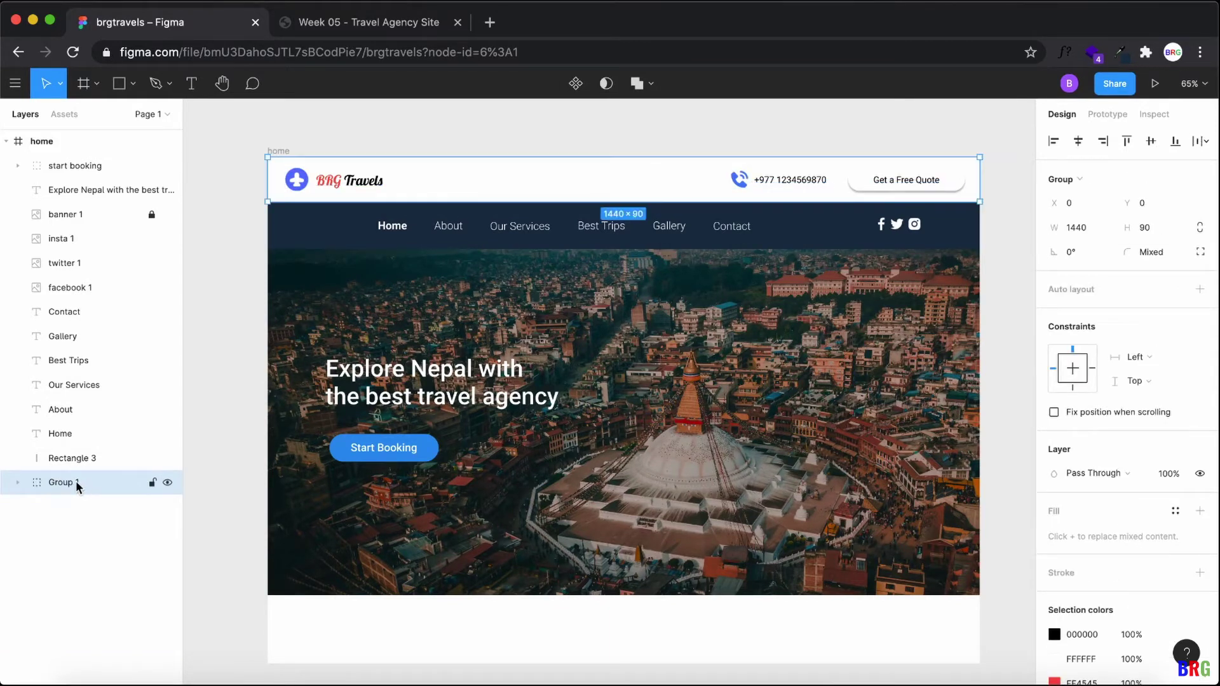
Step: Rename the new header group as "upper navbar"
double_click(79, 482)
text(upper navbar)
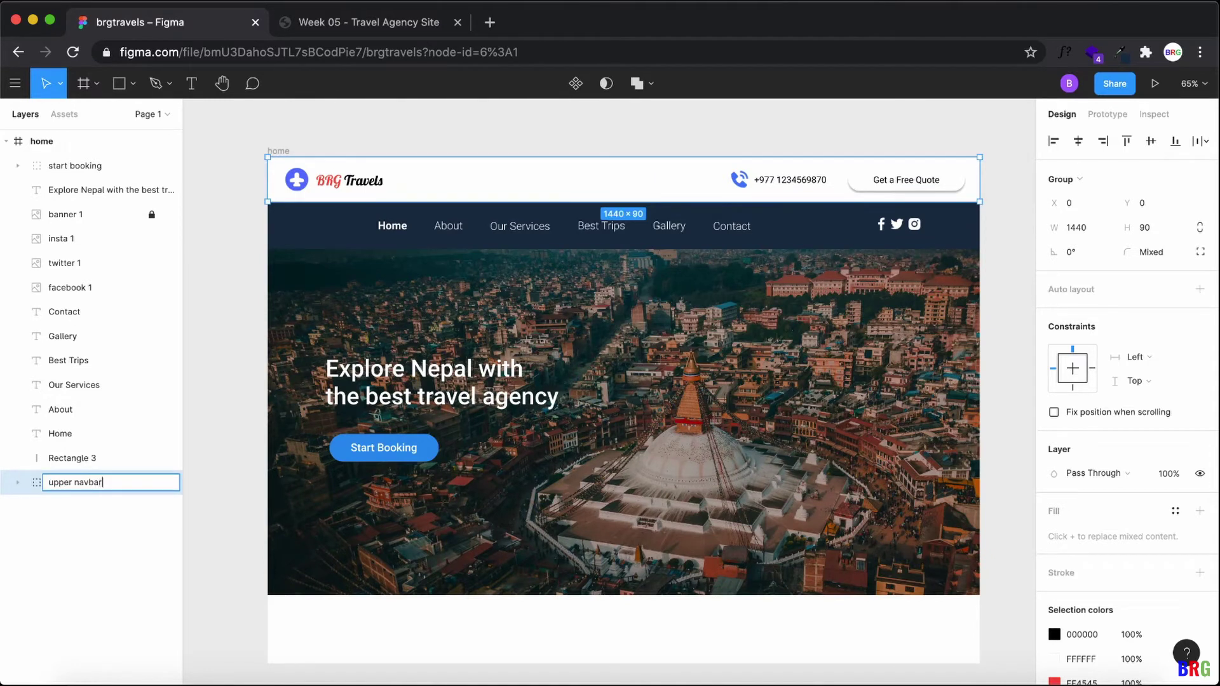
key(Return)
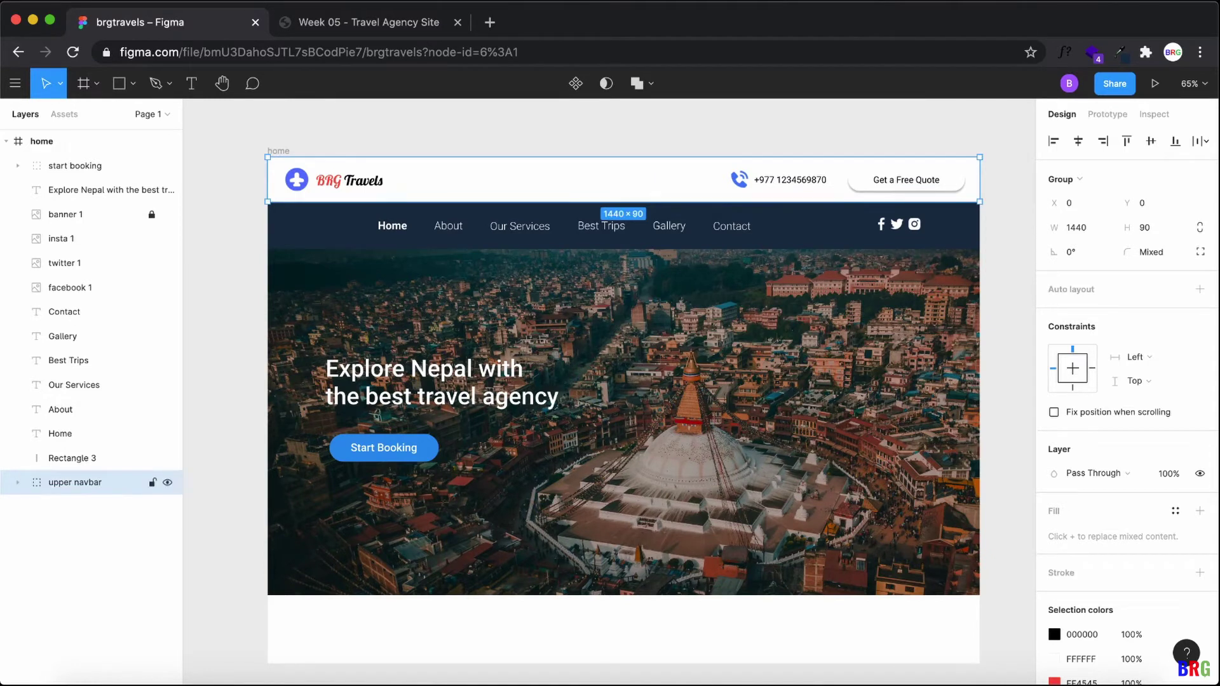
Step: Group the dark navigation bar's layers: Rectangle 3, the six menu texts from Home to Contact, and the facebook, twitter and insta icons
click(79, 460)
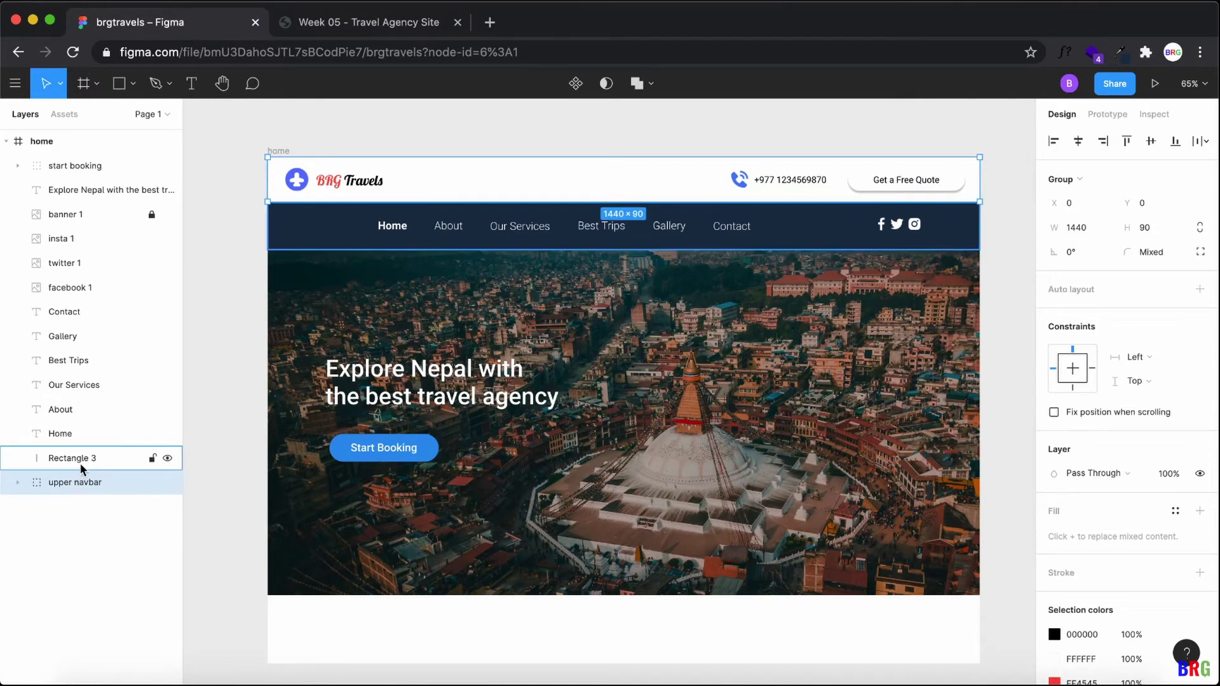
shift+click(75, 431)
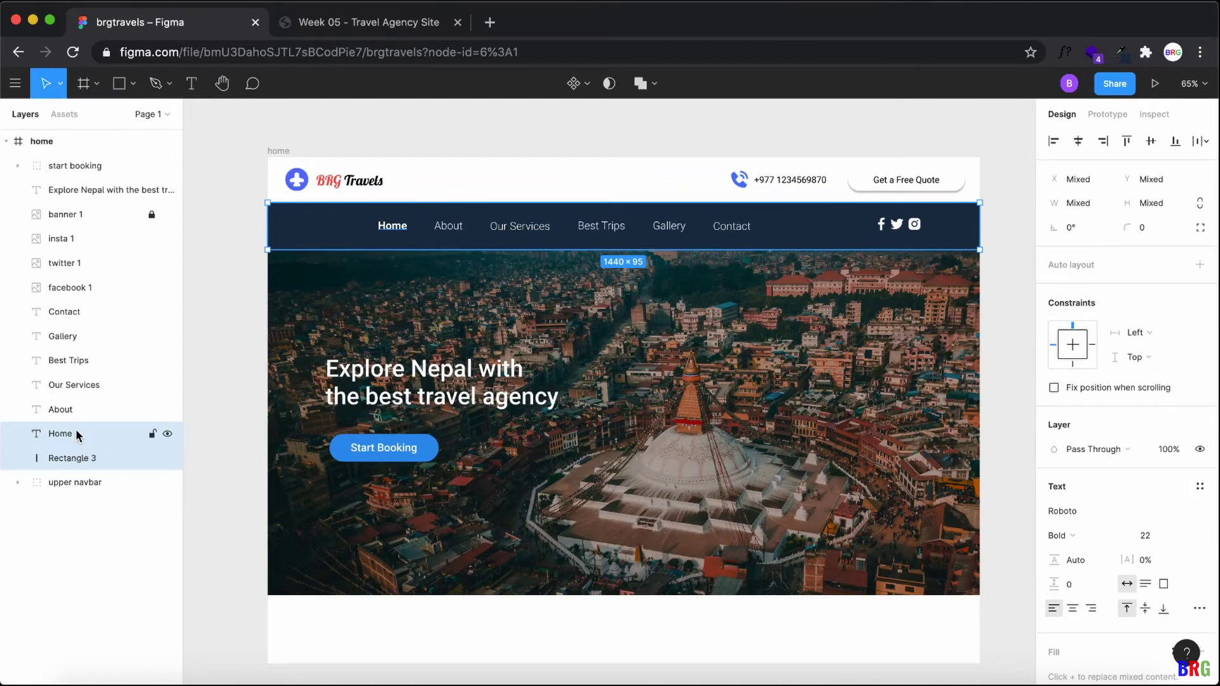
shift+click(77, 387)
shift+click(77, 360)
shift+click(78, 336)
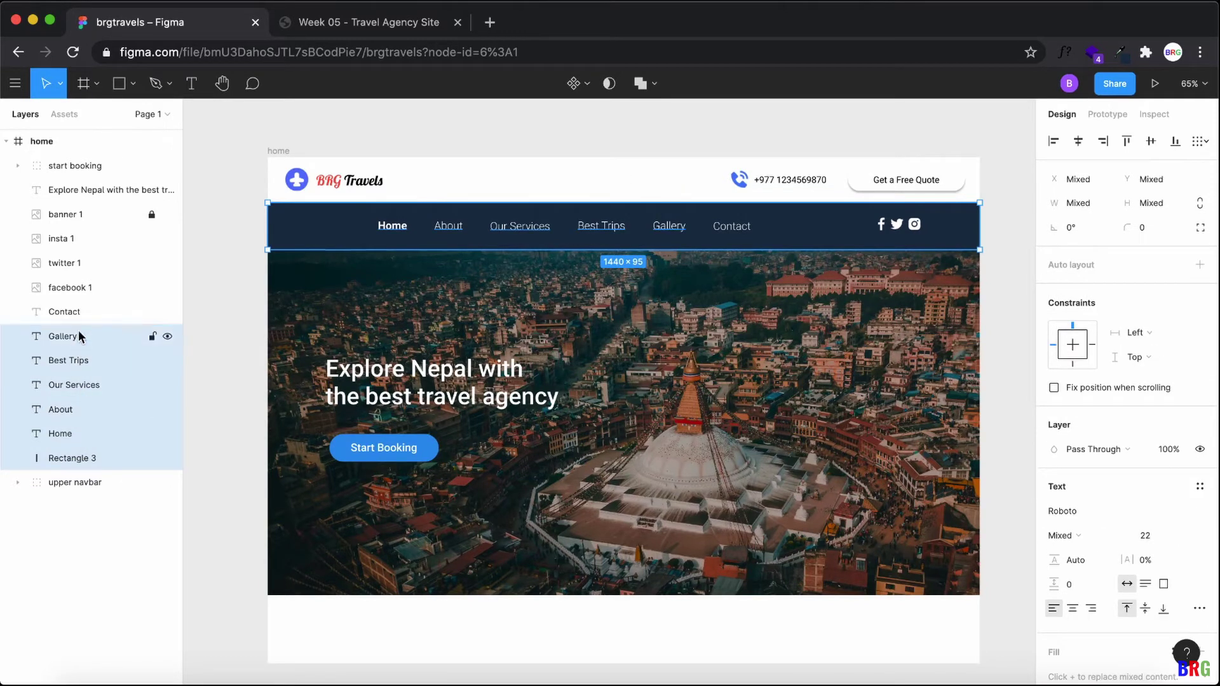
shift+click(81, 311)
shift+click(79, 287)
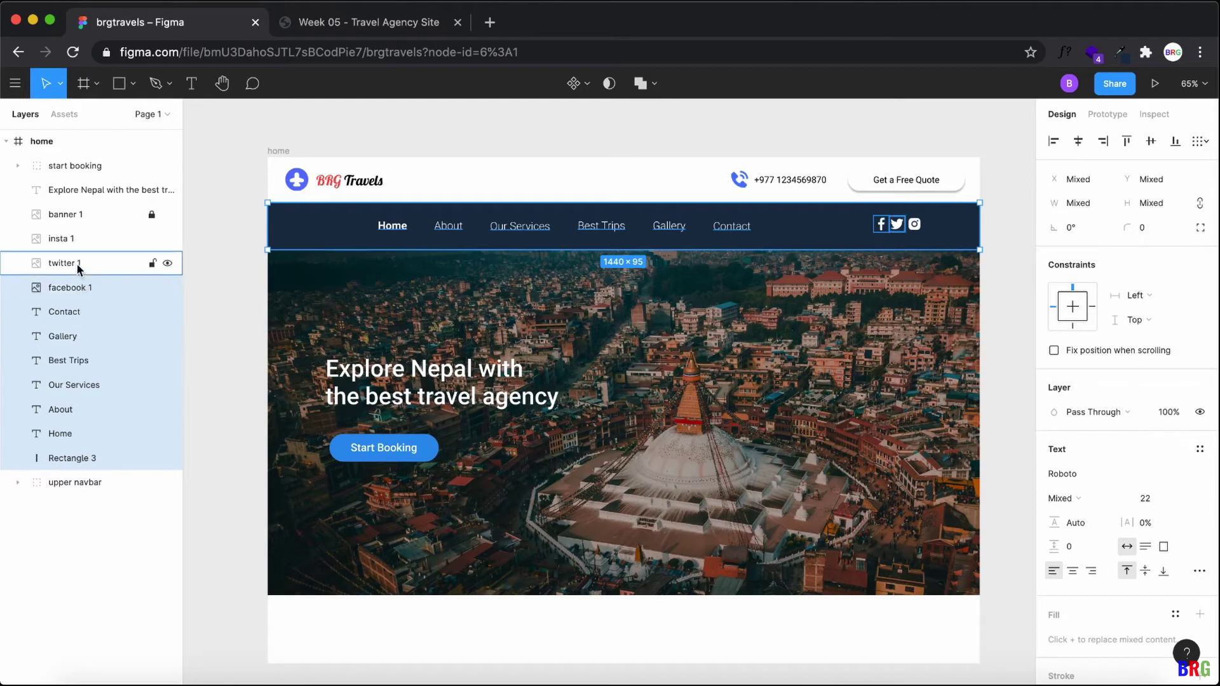
shift+click(78, 264)
shift+click(76, 239)
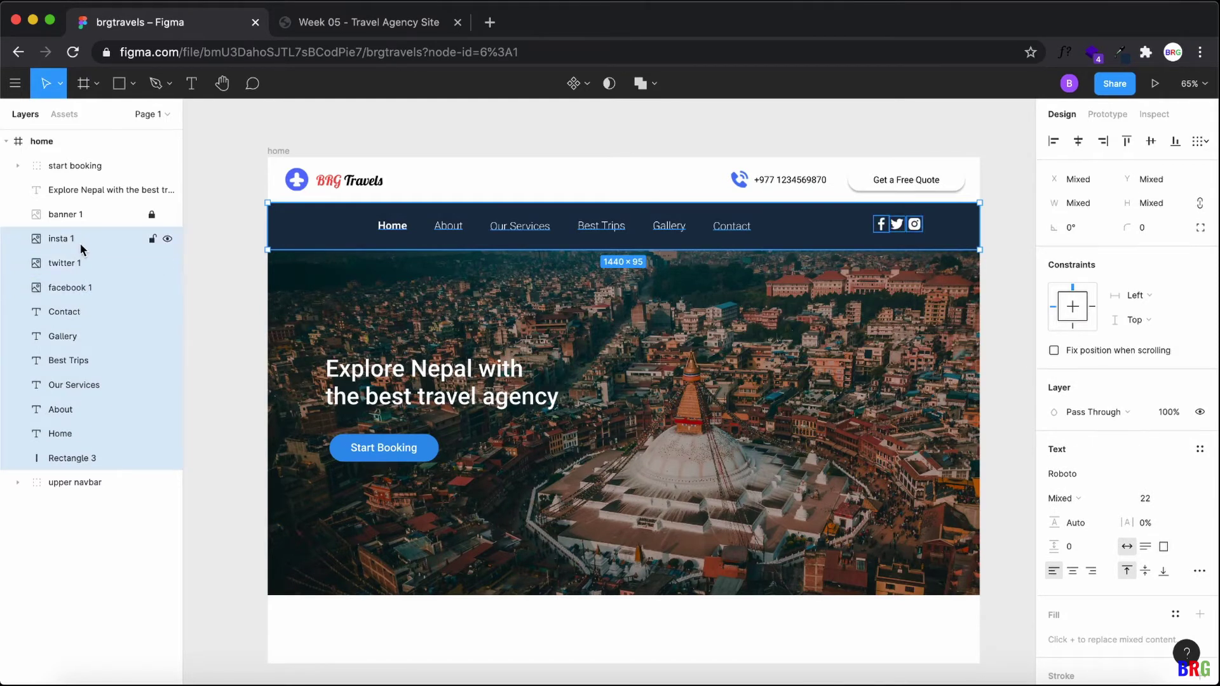
key(super+g)
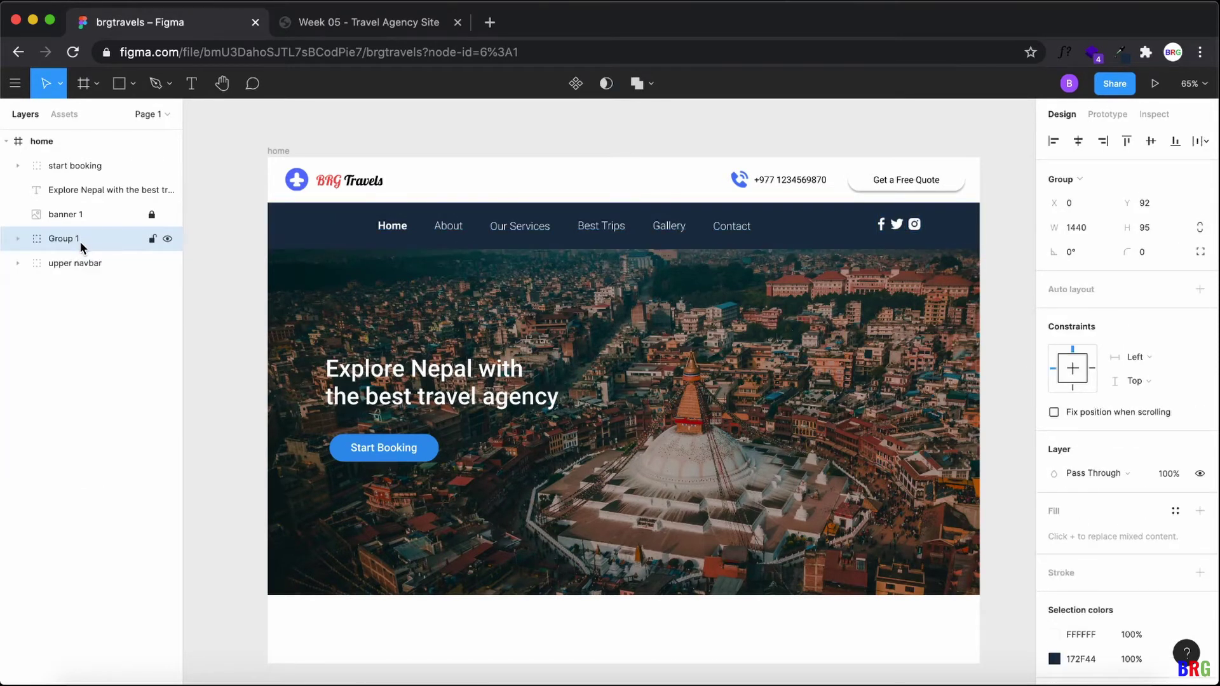
Step: Rename the new navigation bar group as "lower navbar"
double_click(80, 243)
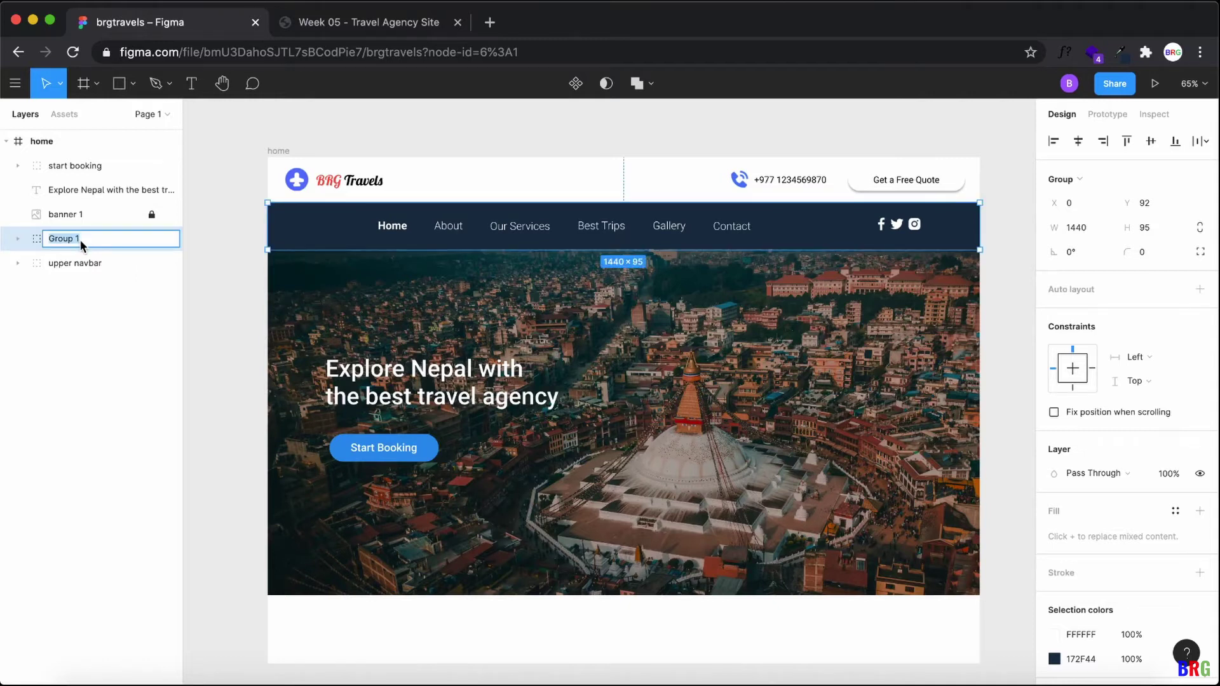
text(lower navbar)
key(Return)
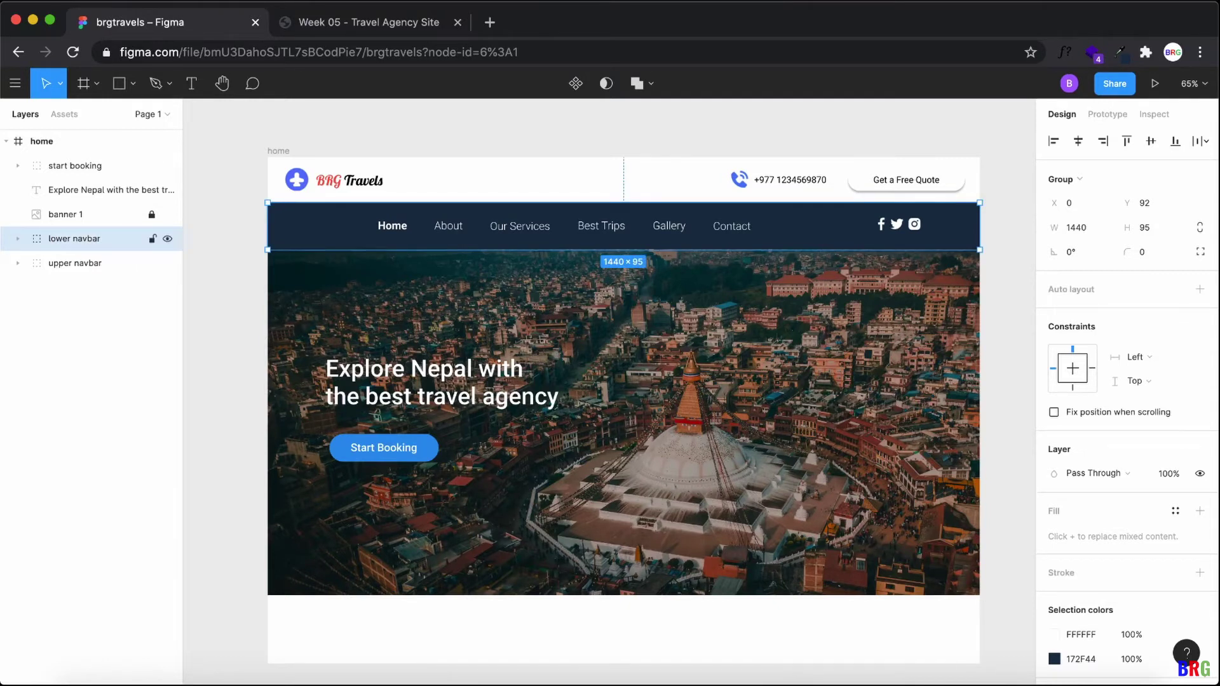
Step: Rename the hero picture layer "banner 1" as "banner image"
click(72, 212)
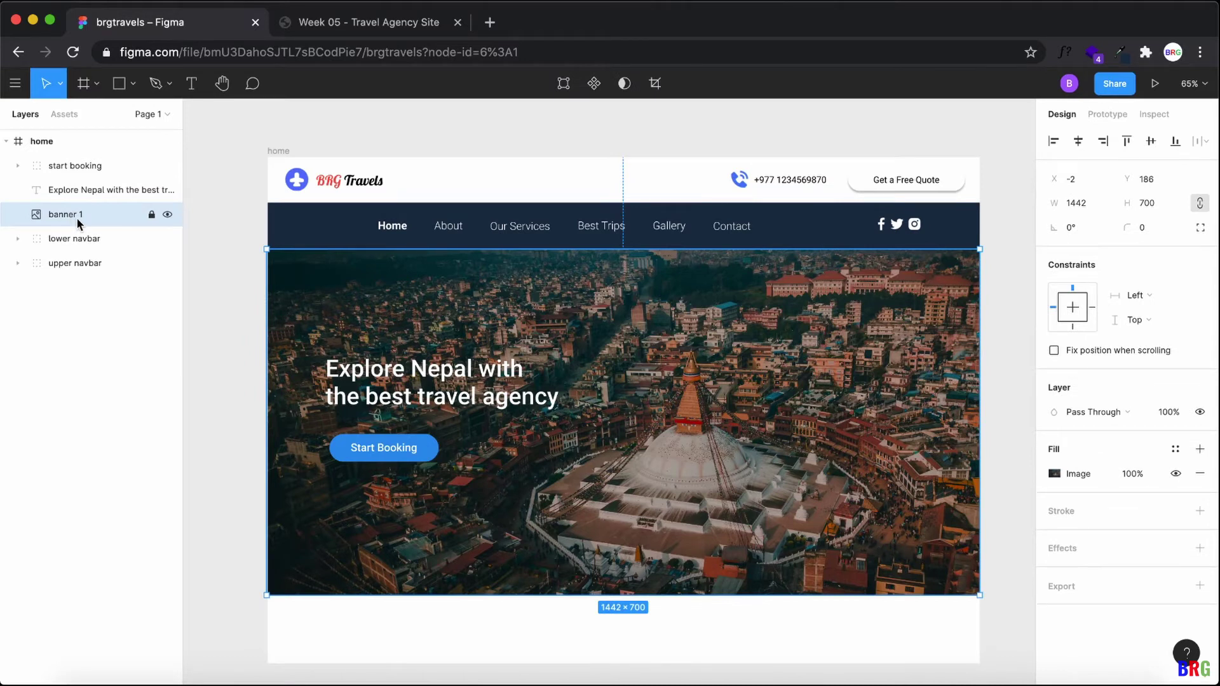
right_click(79, 215)
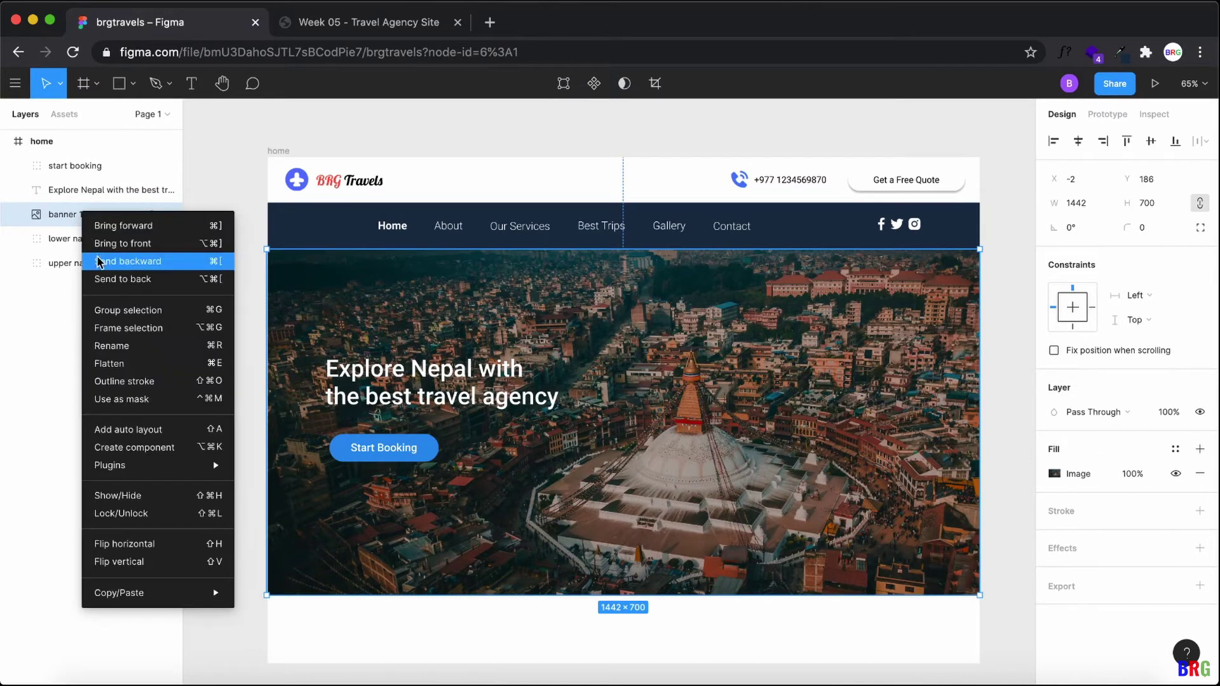
click(130, 349)
key(Right)
key(BackSpace)
text(im)
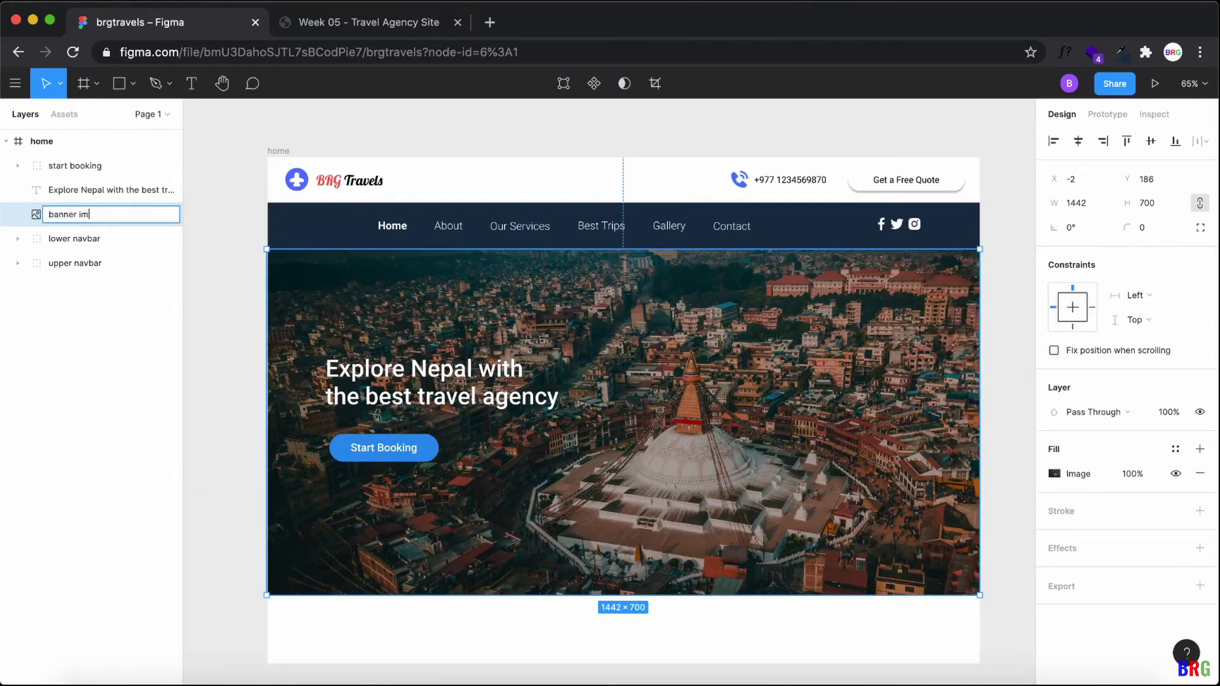
key(Return)
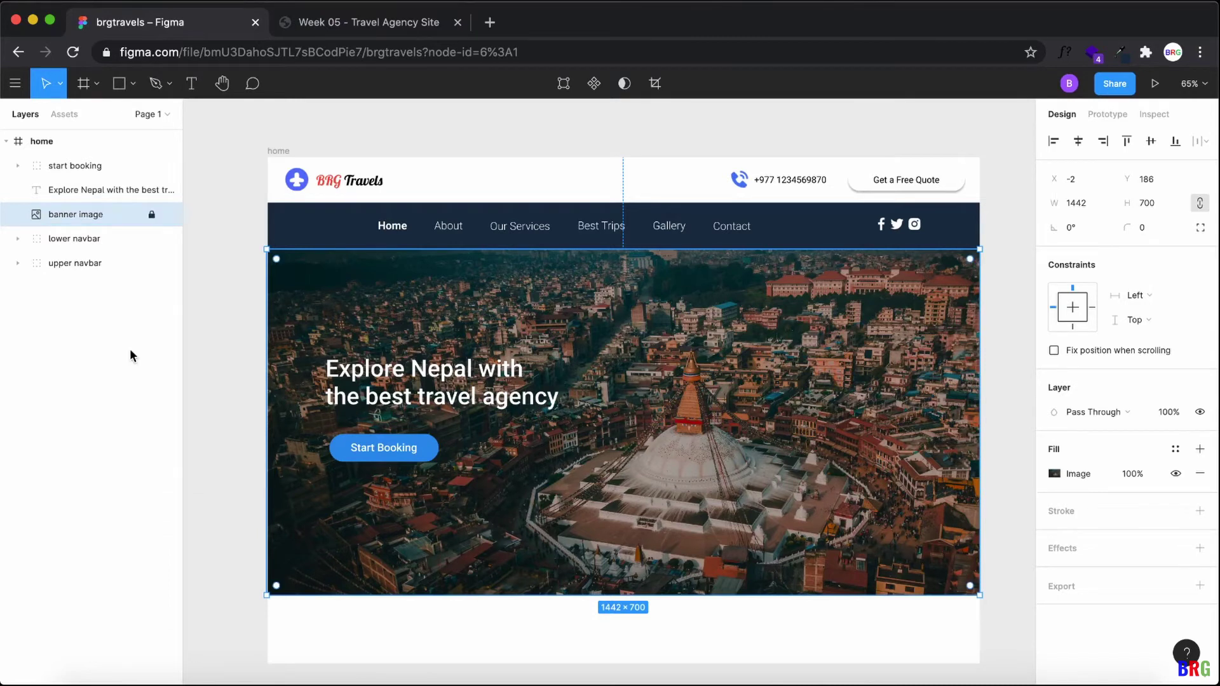
Step: Group the banner image, the Explore Nepal headline and the start booking group together
click(65, 187)
click(68, 214)
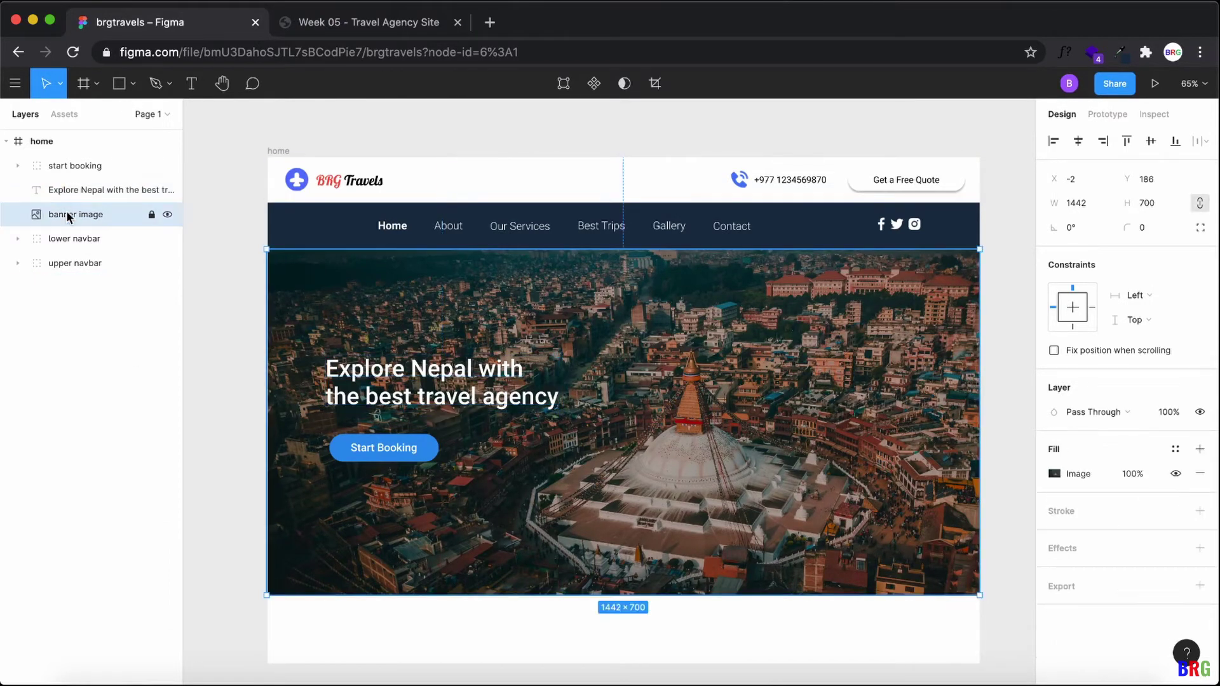
shift+click(66, 165)
key(super+g)
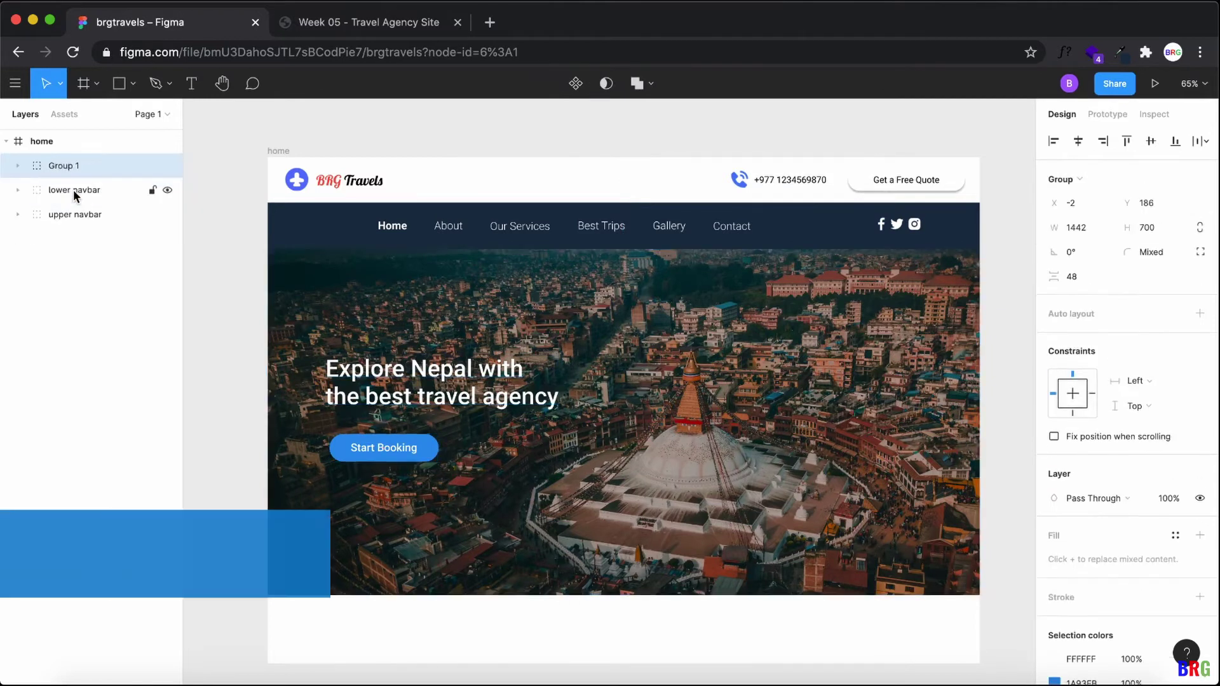
Step: Rename the new hero section group as "banner"
right_click(87, 167)
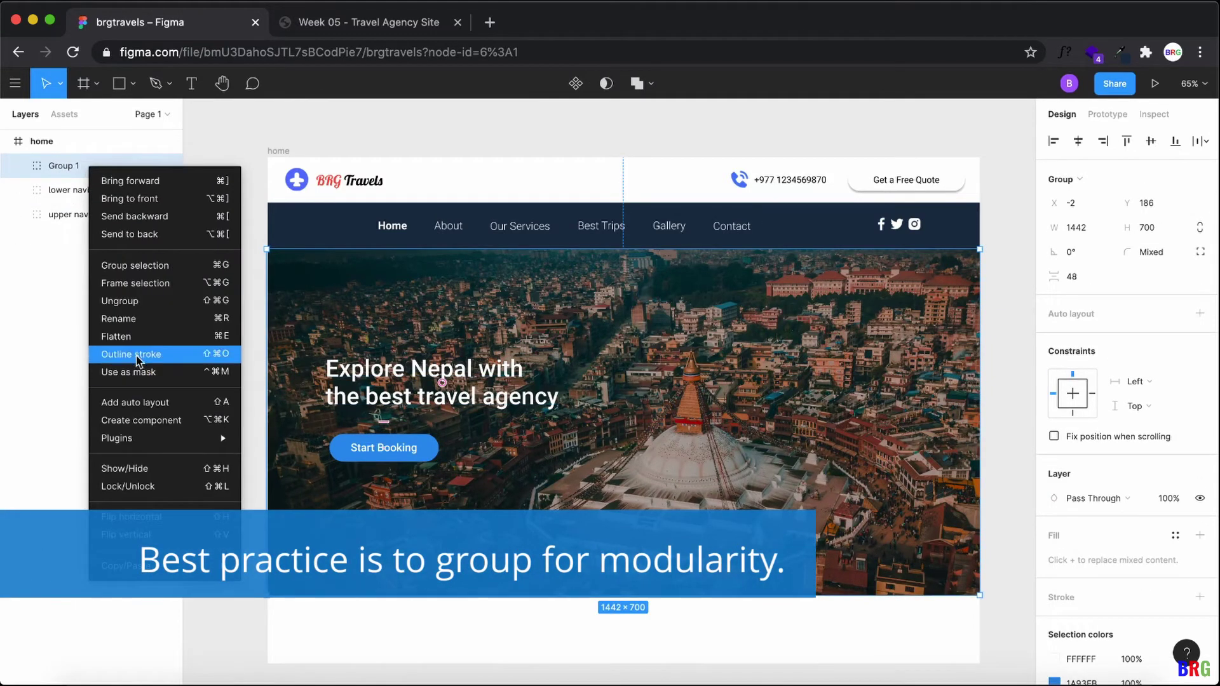
click(128, 318)
text(nanner)
key(Return)
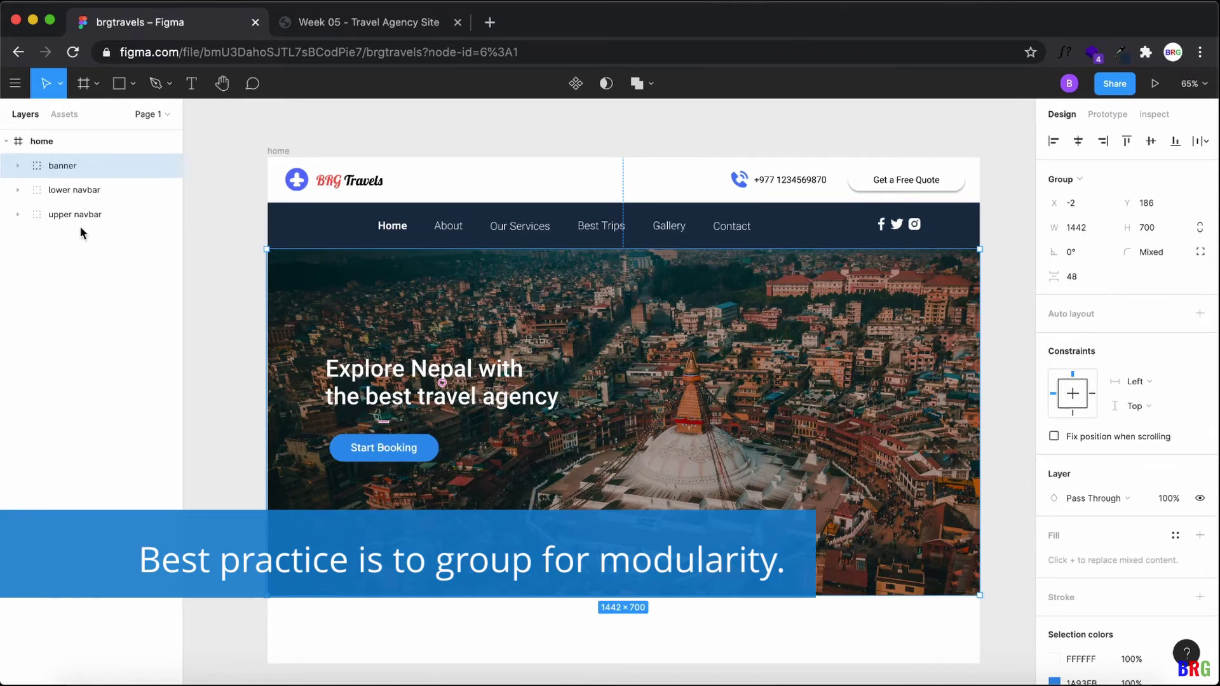
Step: Duplicate the start booking button inside the banner group, placing the copy level with it on its right at X 366, Y 560
click(18, 167)
click(400, 452)
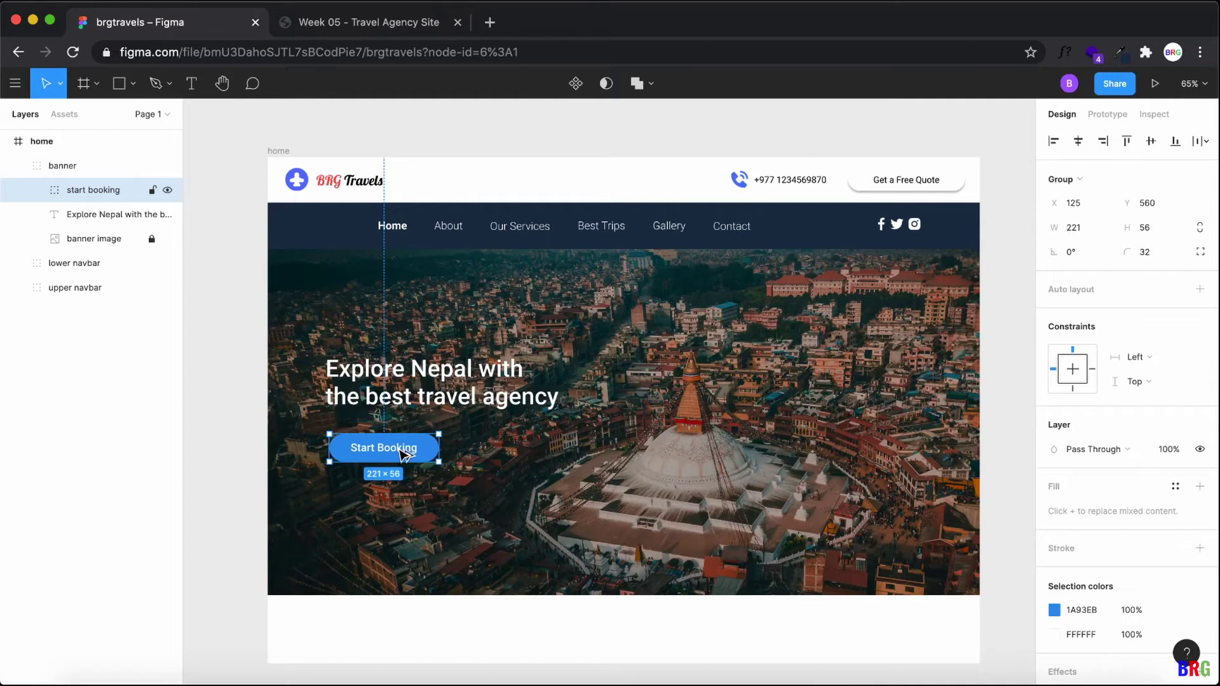
drag(406, 450, 521, 448)
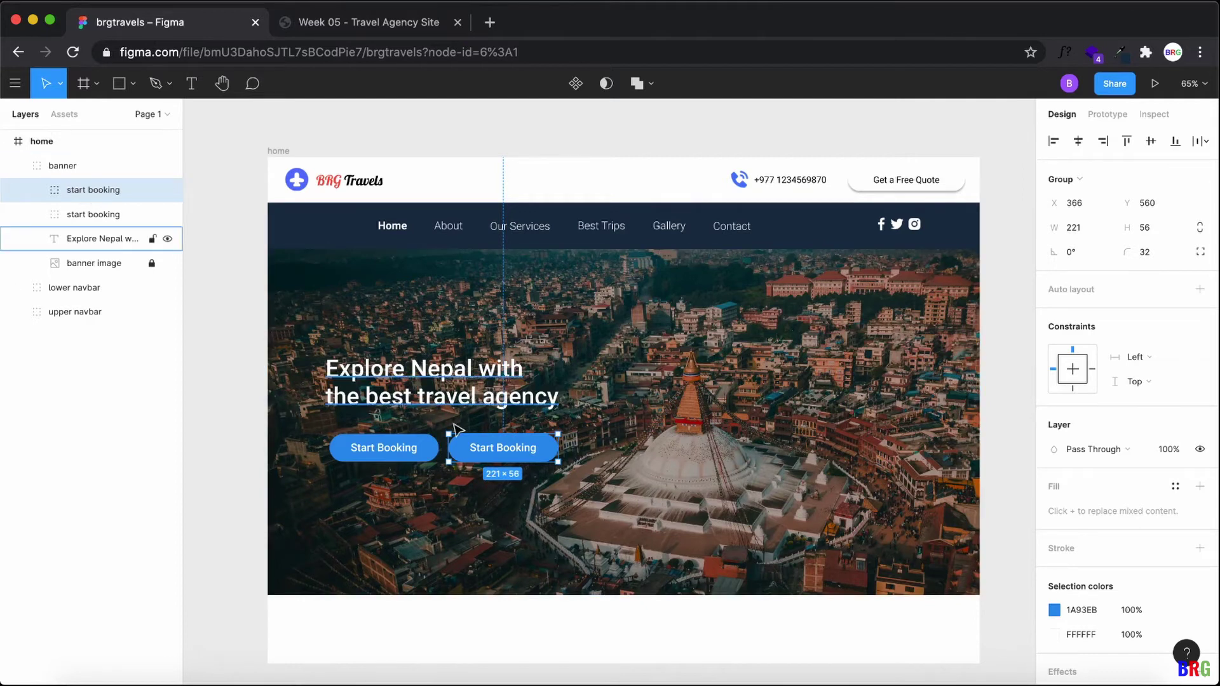
Step: Change the duplicated button's label to "View Offers" and centre the text on its blue rectangle
double_click(495, 455)
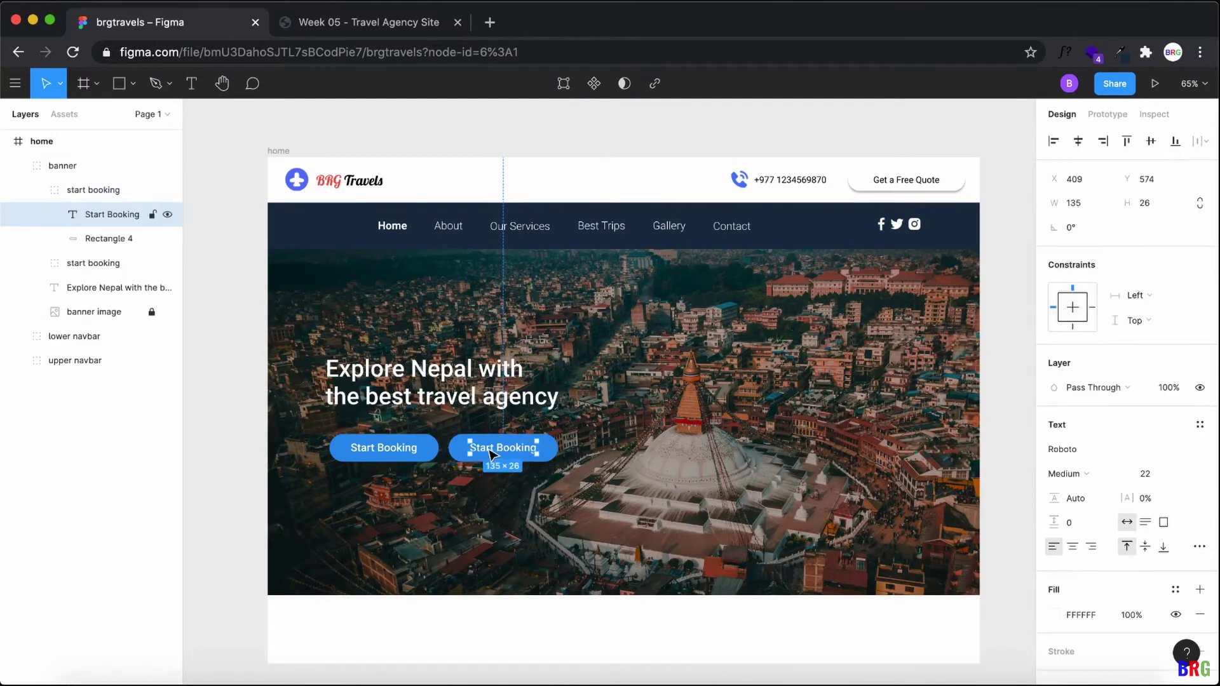
text(/vie)
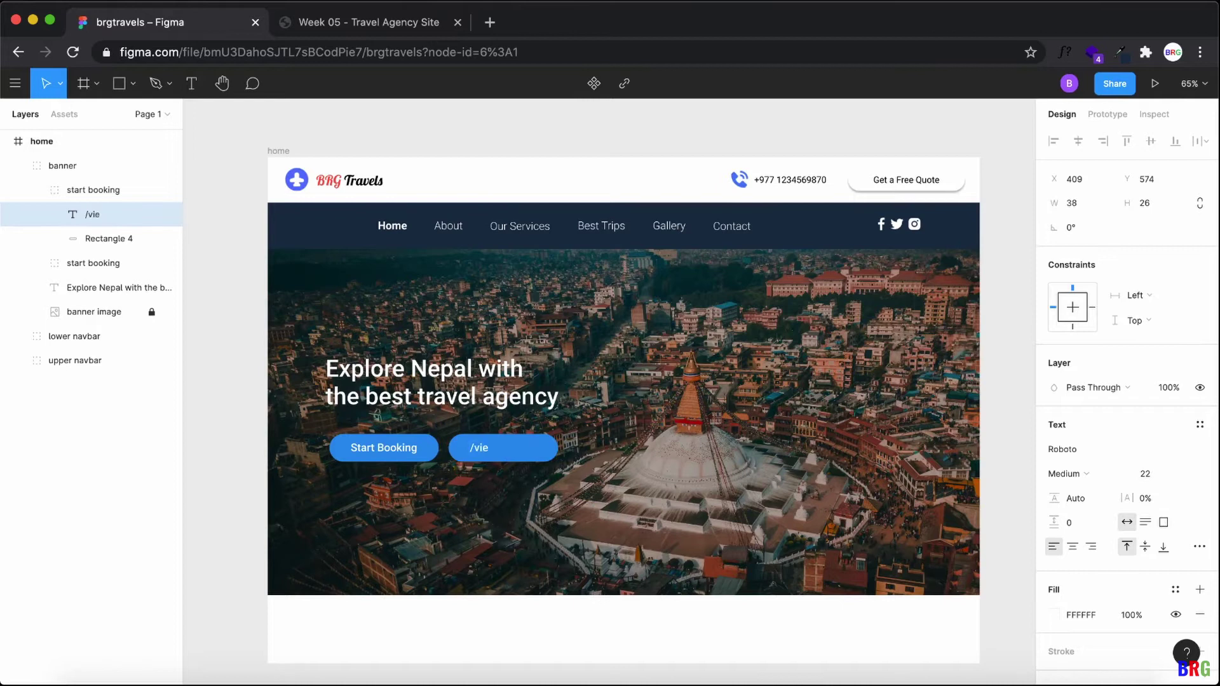
key(BackSpace)
text(View Offers)
drag(502, 454, 507, 453)
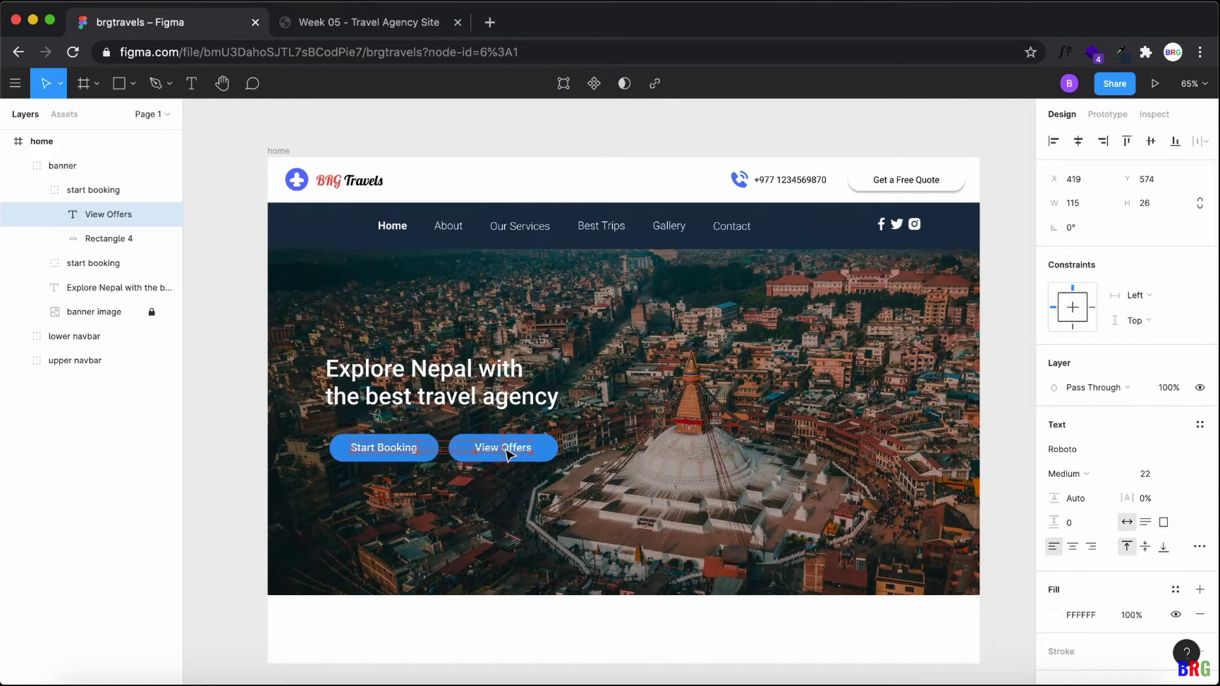
key(Escape)
click(438, 425)
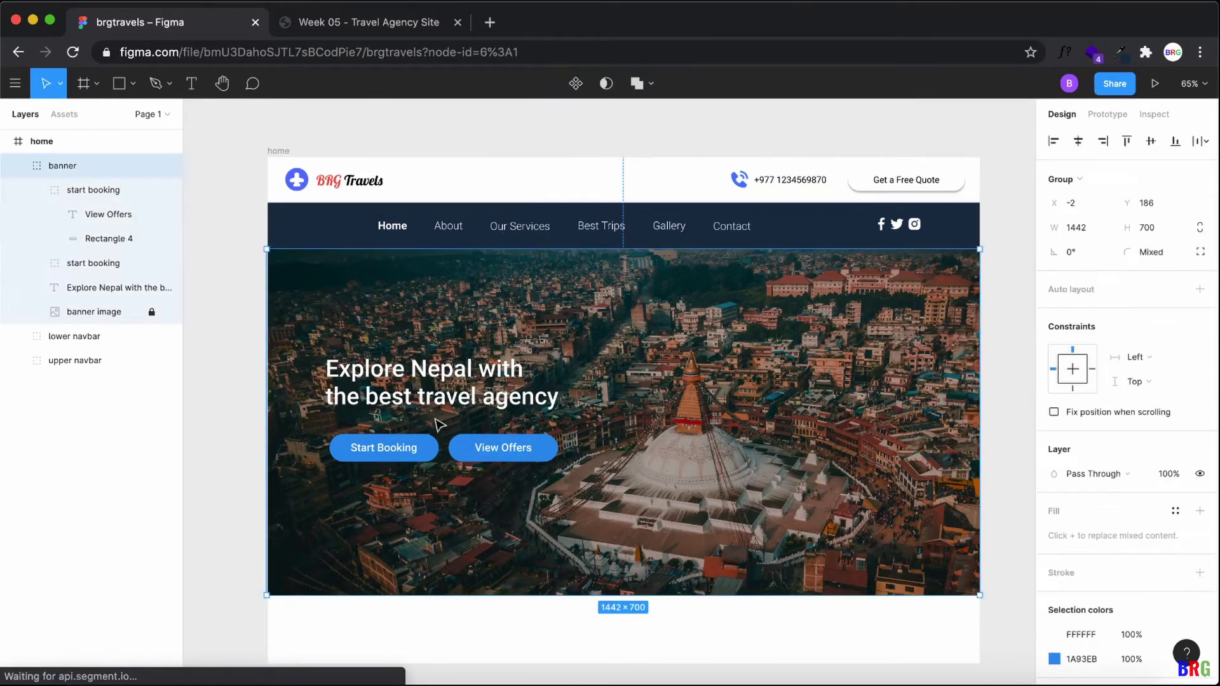
Step: Collapse the duplicated button's group in the banner and rename it as "view offers"
click(37, 191)
click(36, 191)
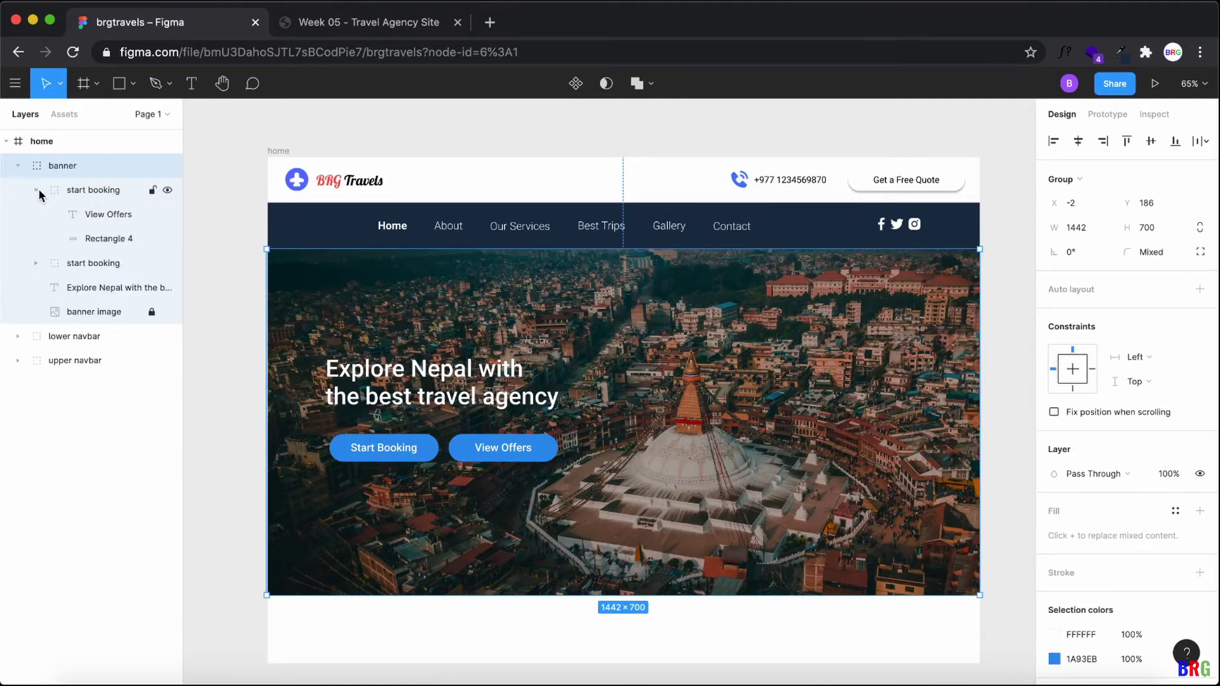
click(37, 191)
right_click(83, 194)
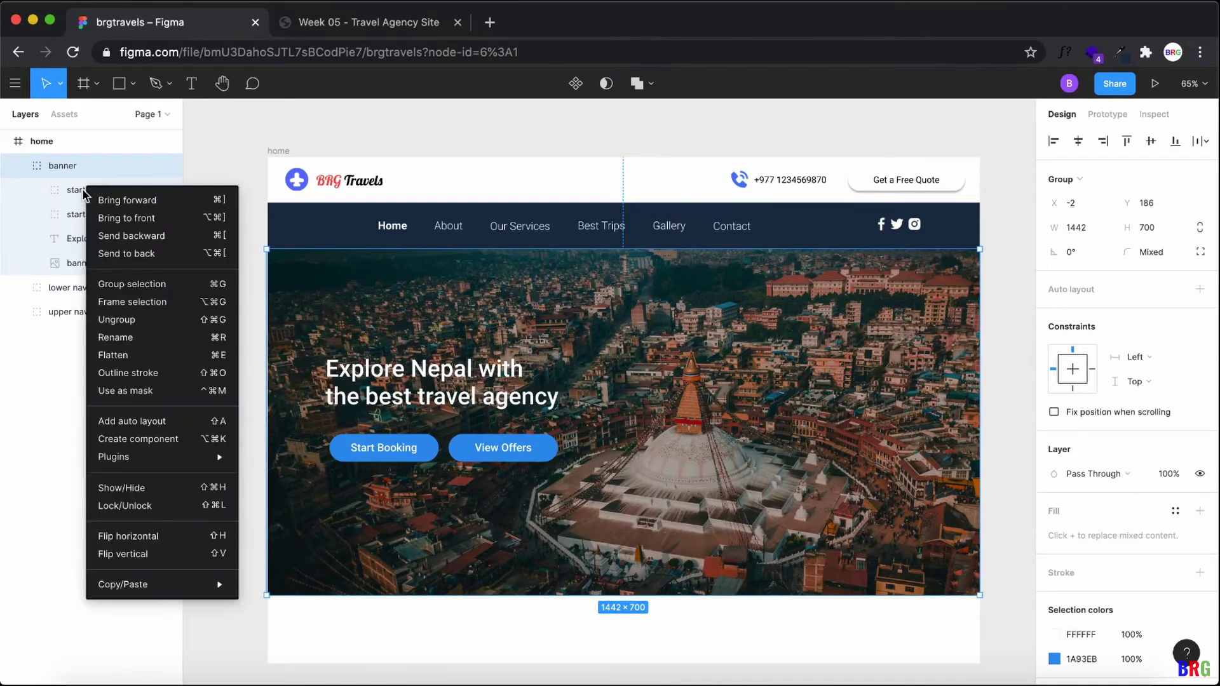
click(115, 337)
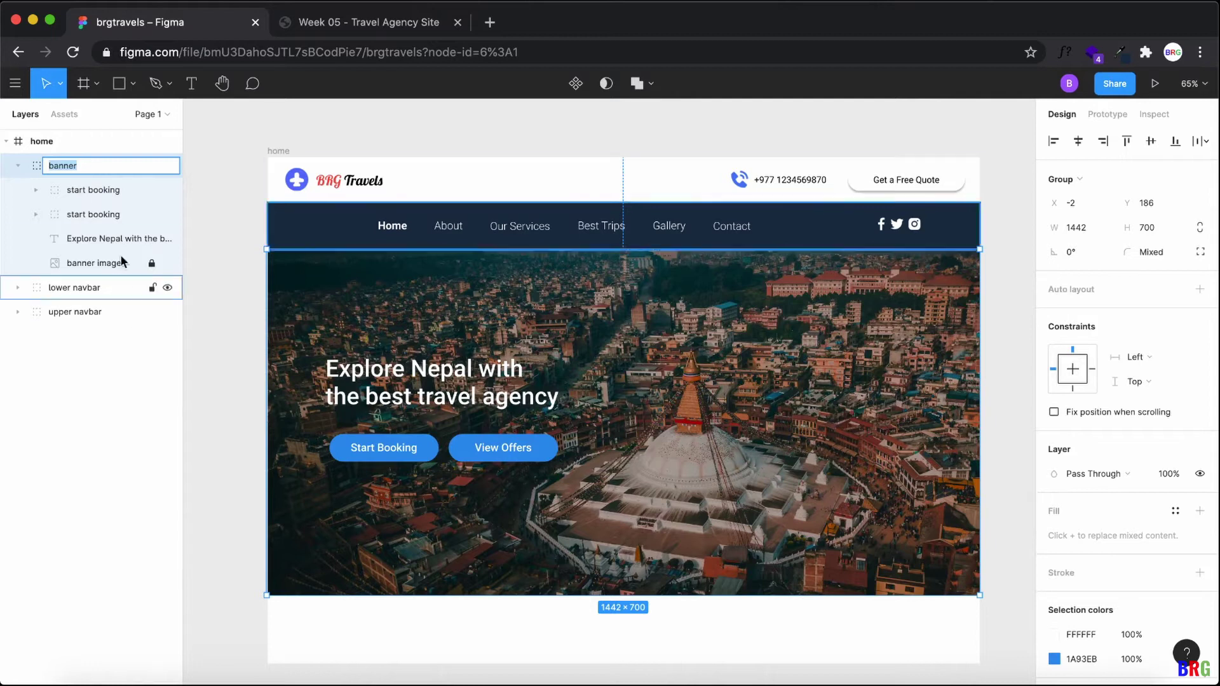
click(104, 198)
right_click(106, 188)
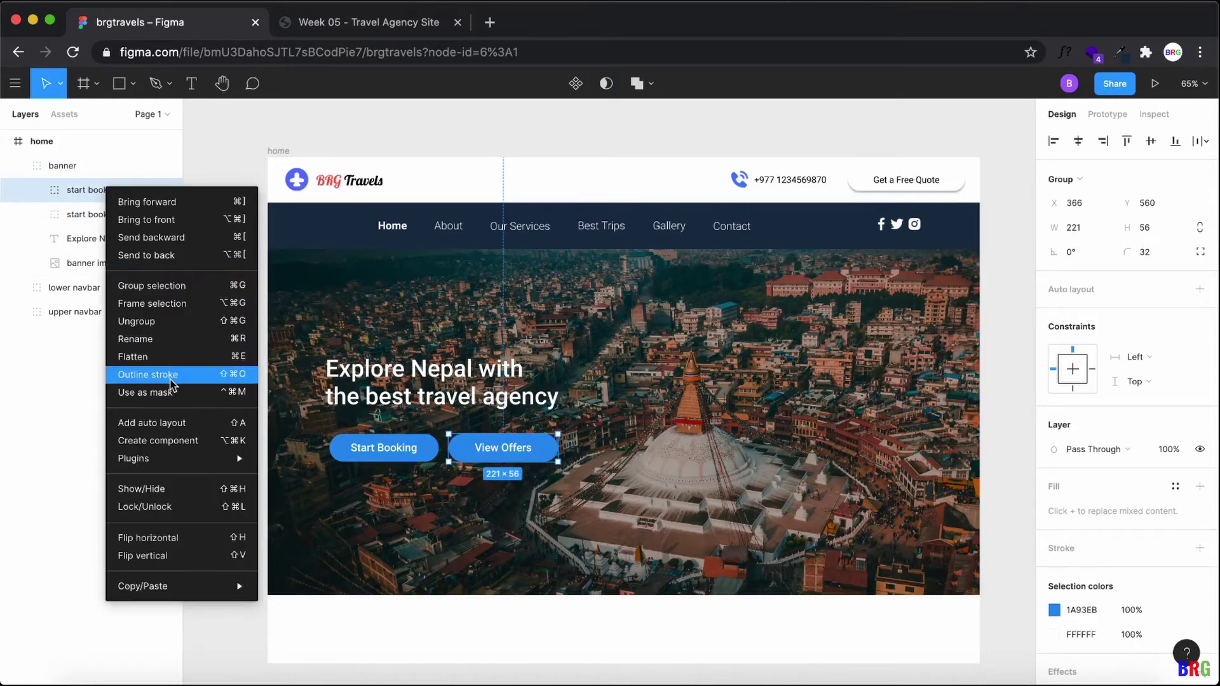
click(164, 340)
text(v)
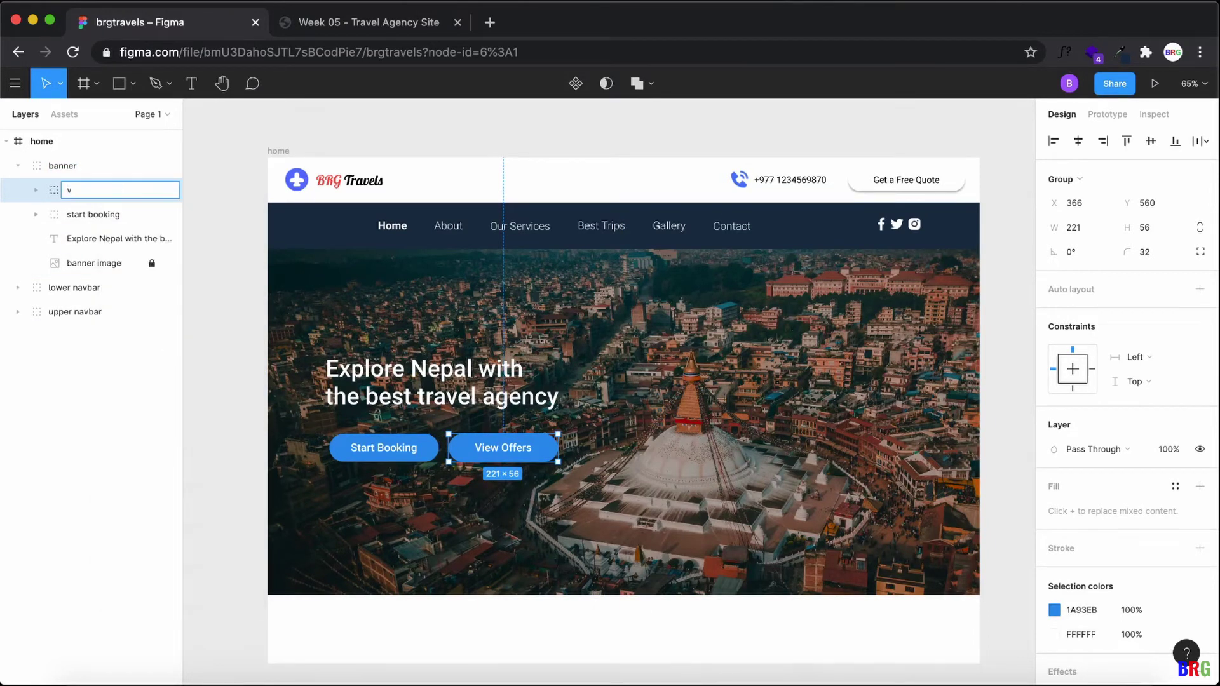
text(iew offers)
key(Return)
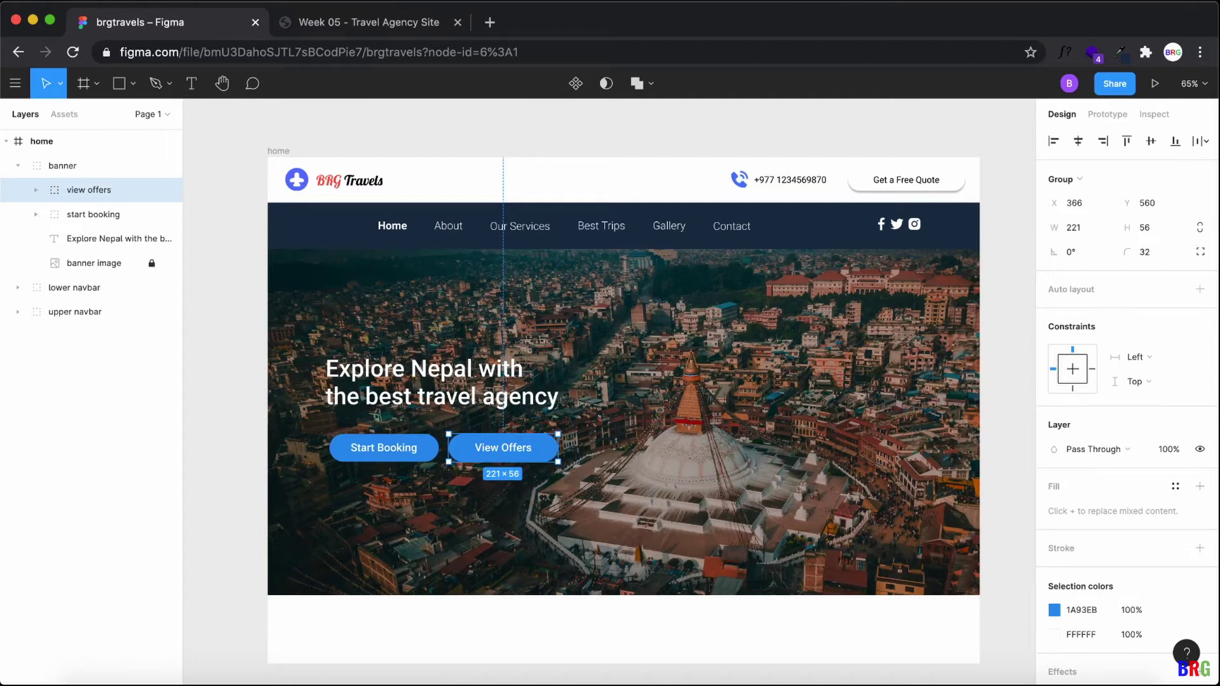
Step: Set the fill of the View Offers button's rectangle to the red FF5151
double_click(550, 453)
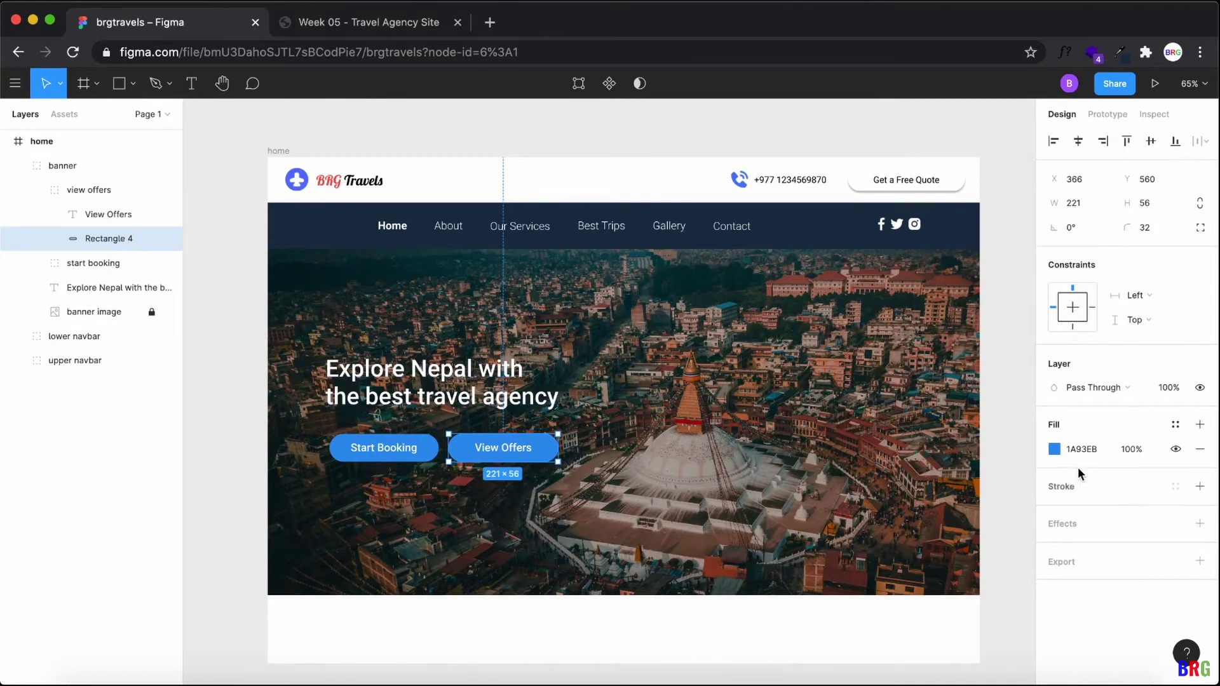
click(1056, 449)
click(913, 504)
drag(912, 505, 901, 505)
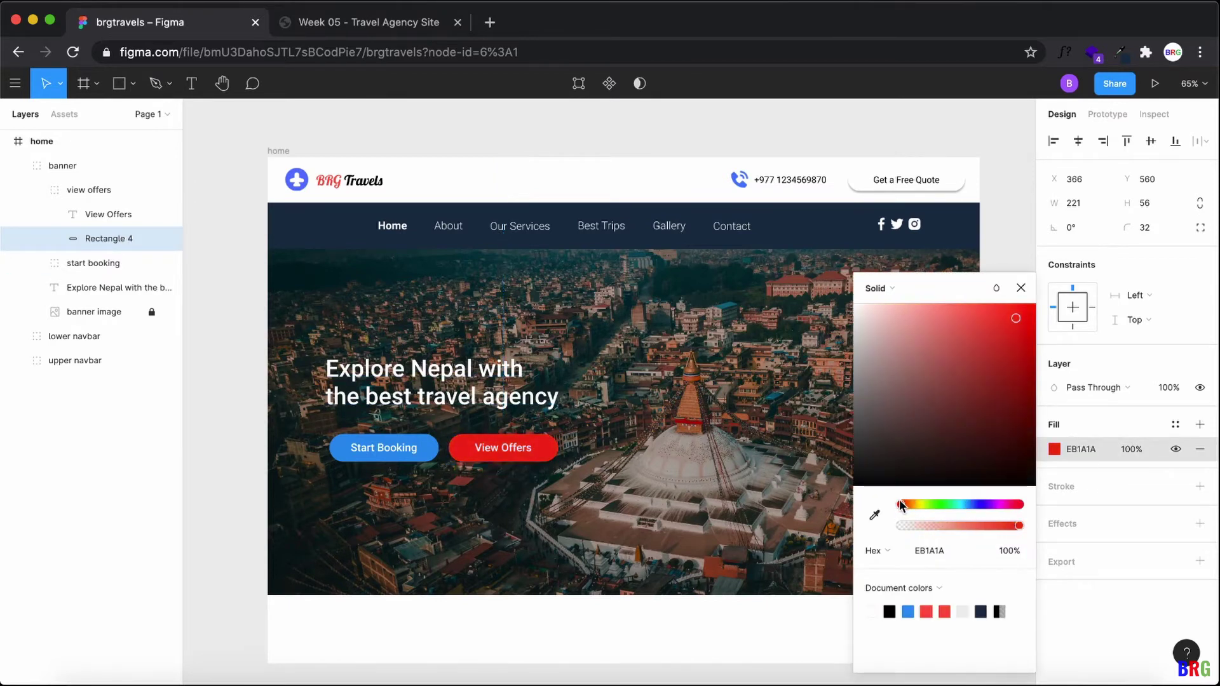
click(986, 315)
drag(987, 321, 978, 305)
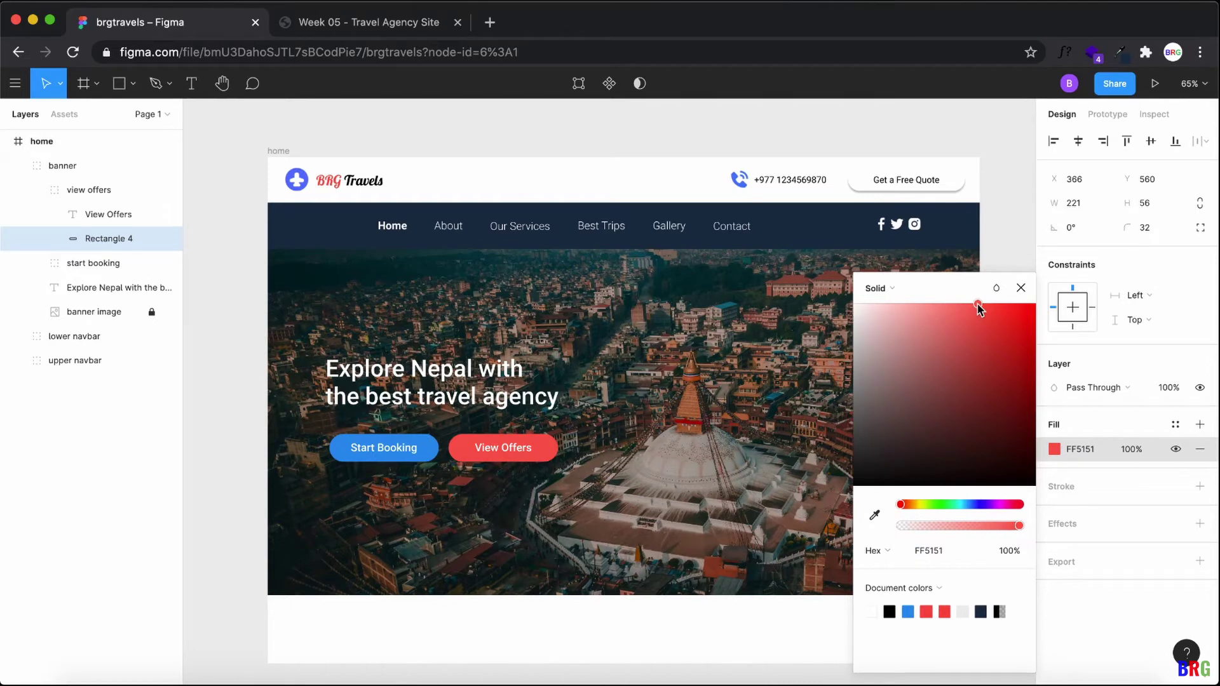
key(Escape)
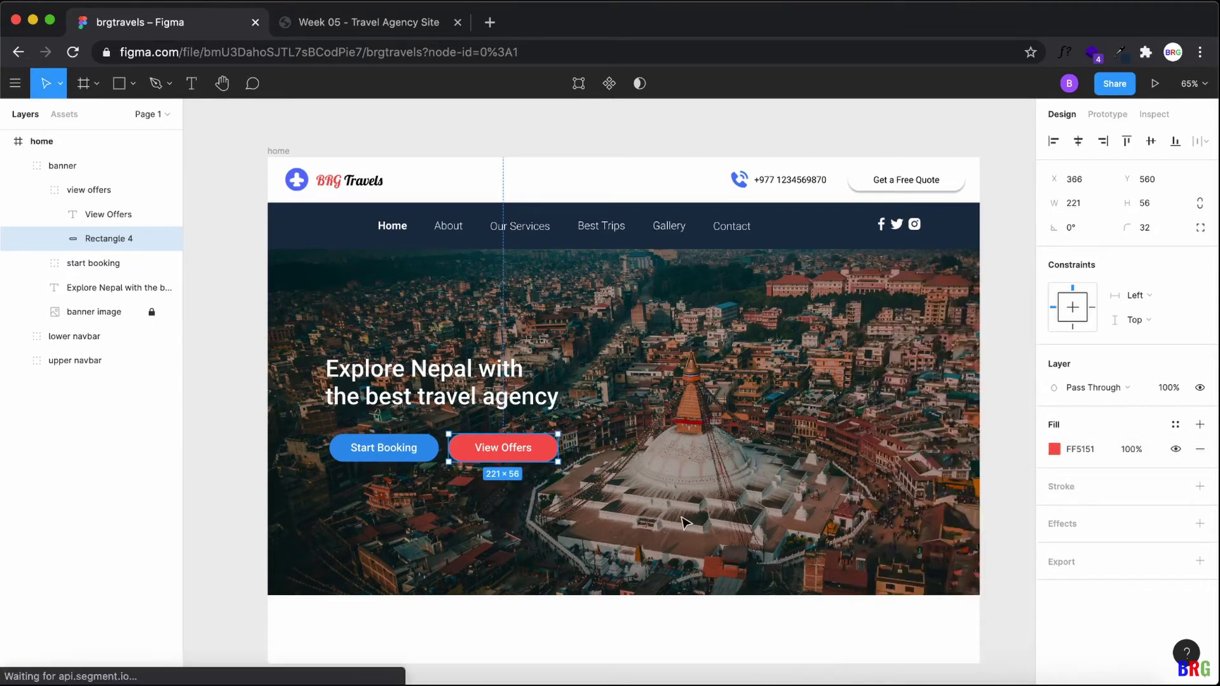
click(686, 520)
Step: Switch to the Week 05 - Travel Agency Site page to check its hero section against the design, and return to the Figma file
click(356, 29)
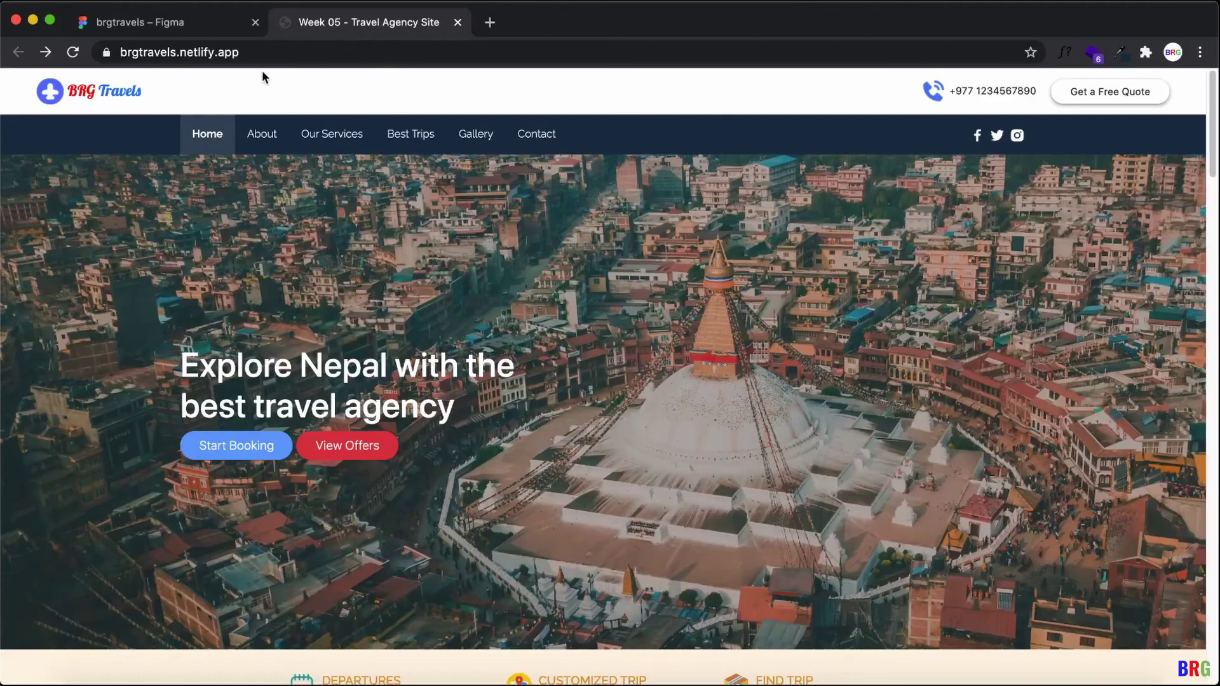
click(153, 26)
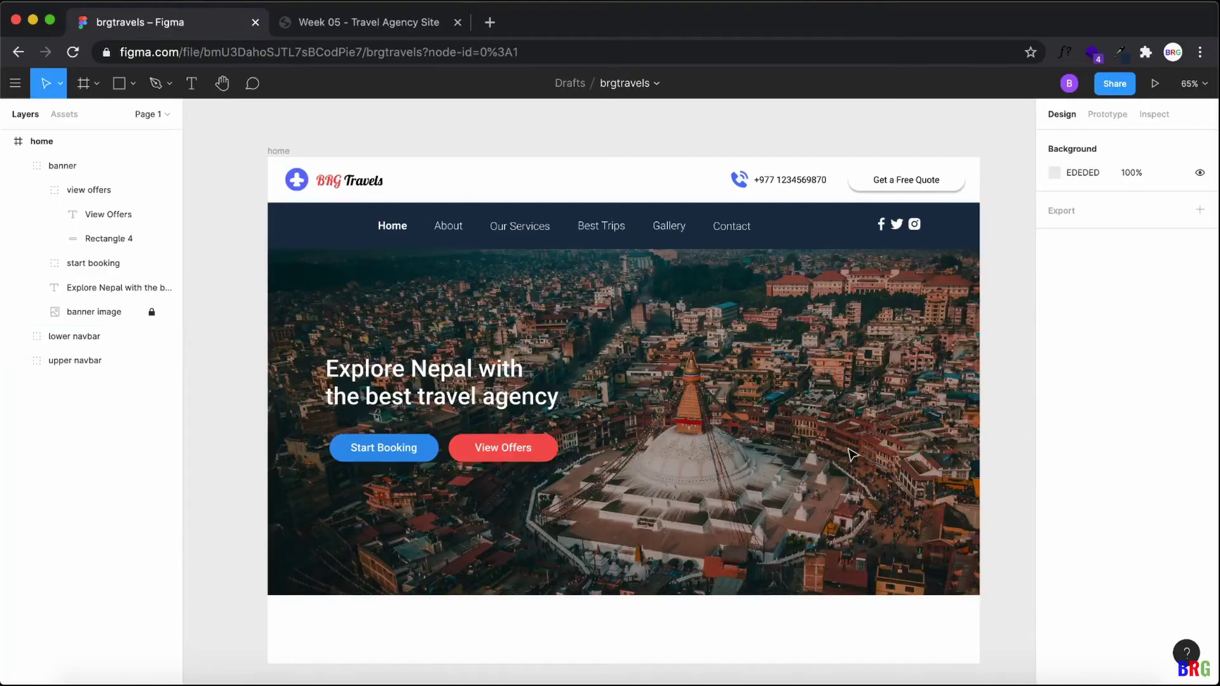
scroll(825, 435, down, 2)
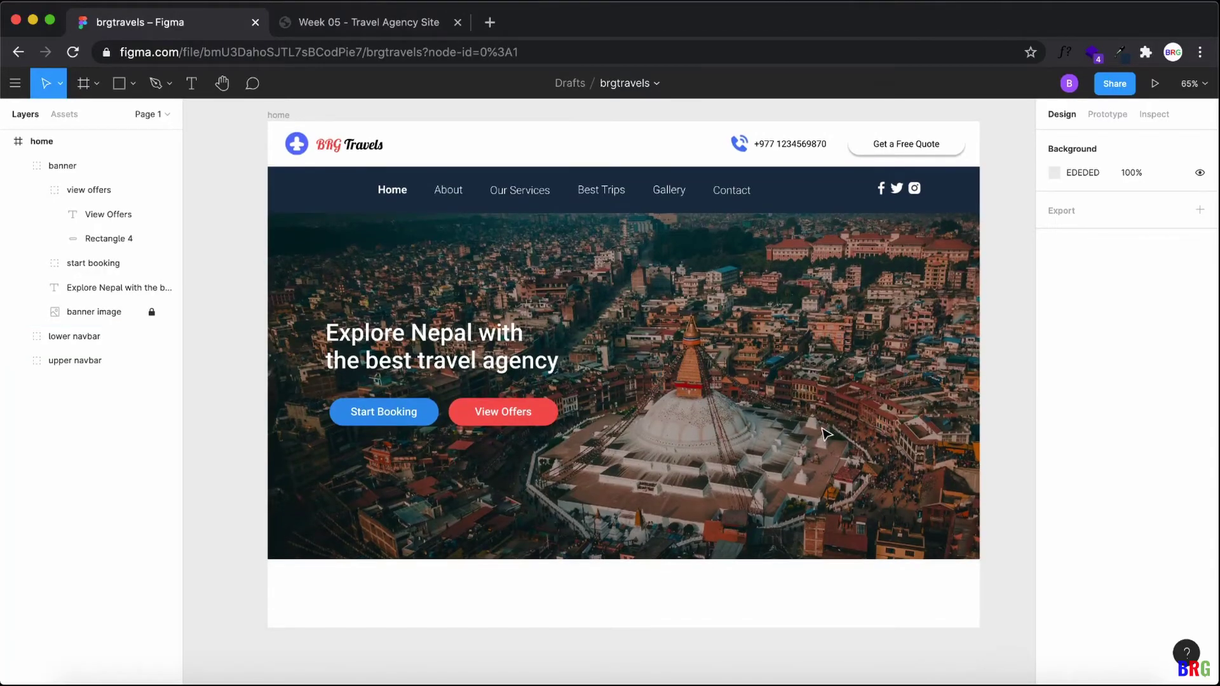
Step: Check the strip below the hero on the Week 05 - Travel Agency Site page and return to the Figma file
scroll(825, 434, up, 5)
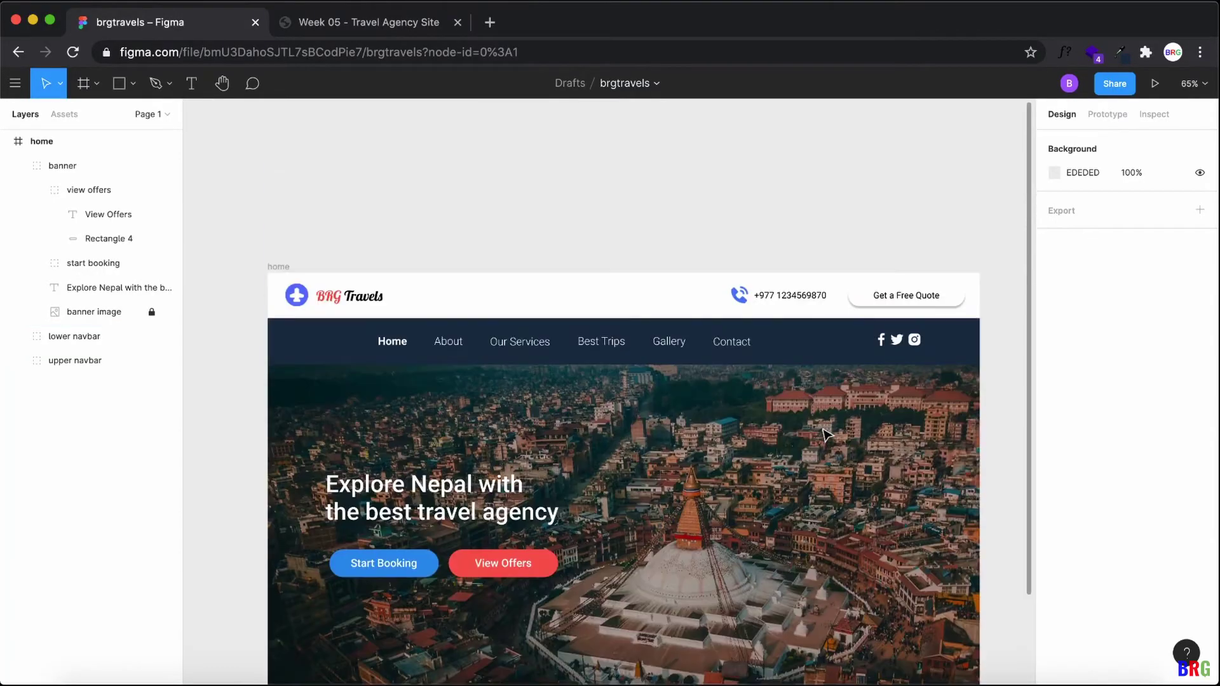
click(358, 24)
scroll(505, 341, down, 6)
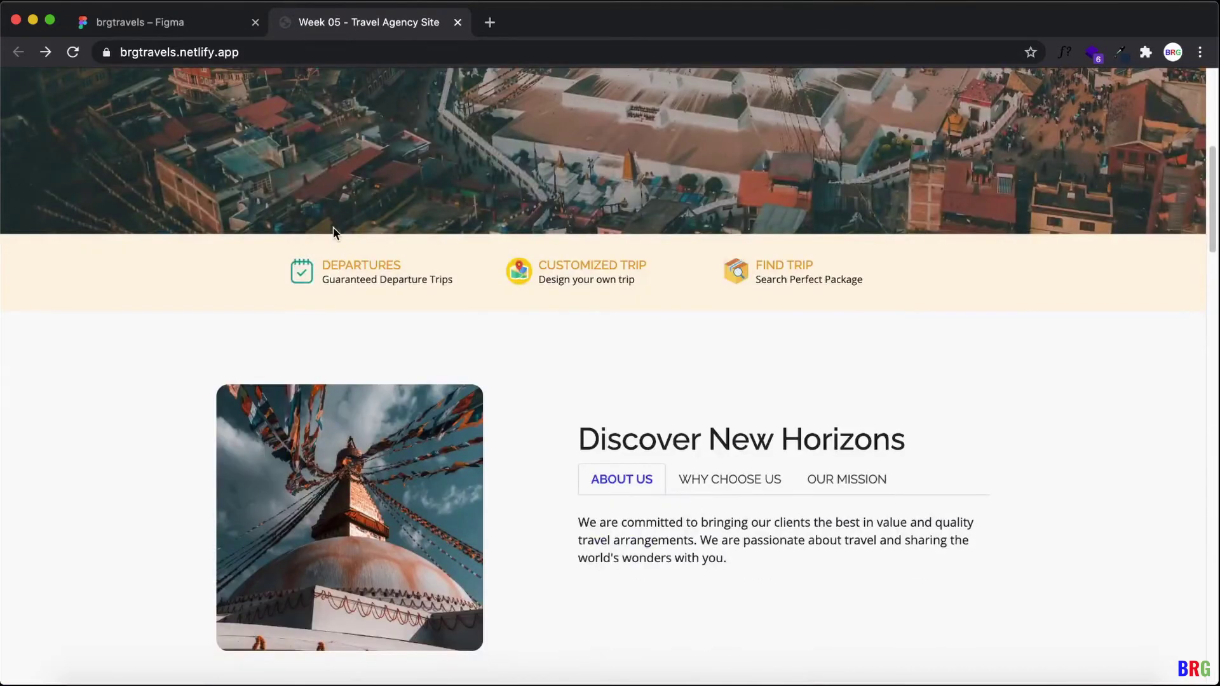
click(171, 26)
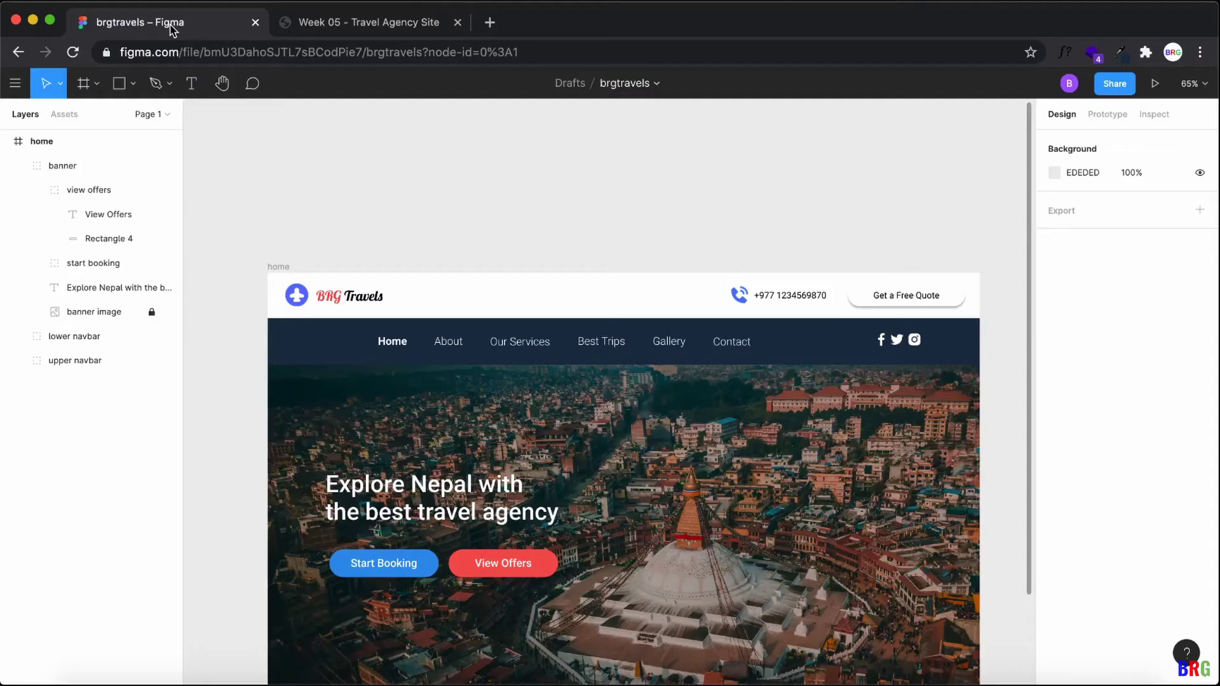
Step: Extend the home frame downward to a height of about 1850, keeping its 1440 width
scroll(496, 318, down, 3)
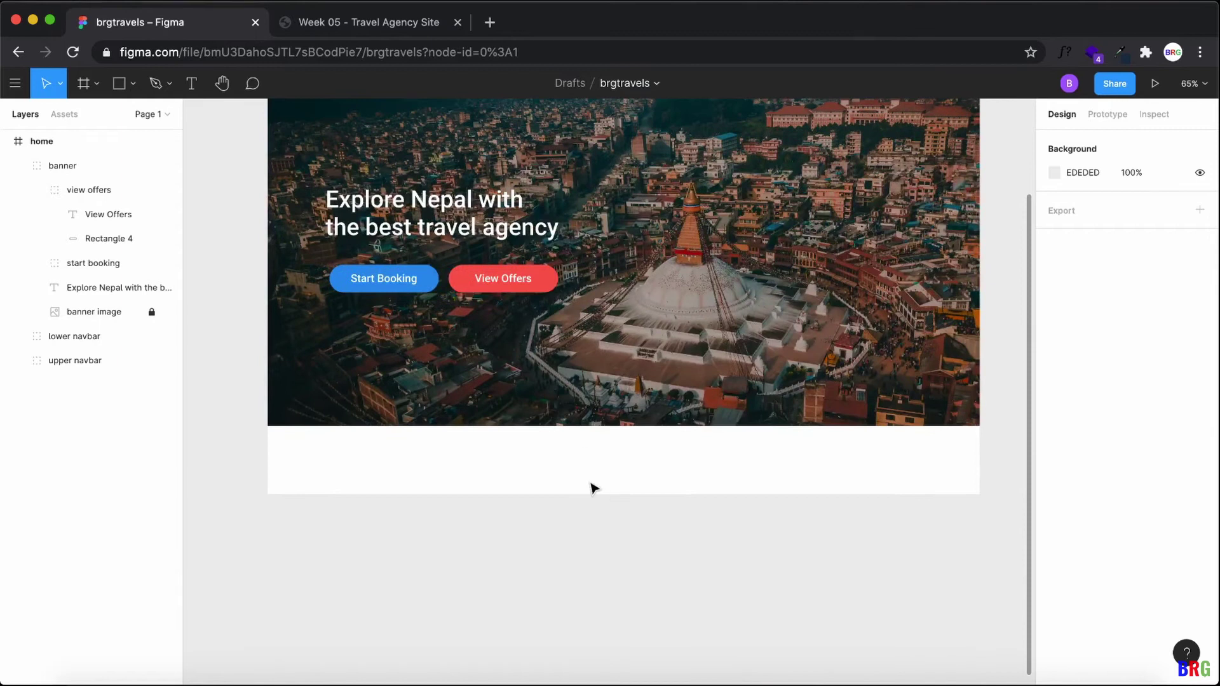
scroll(304, 290, up, 3)
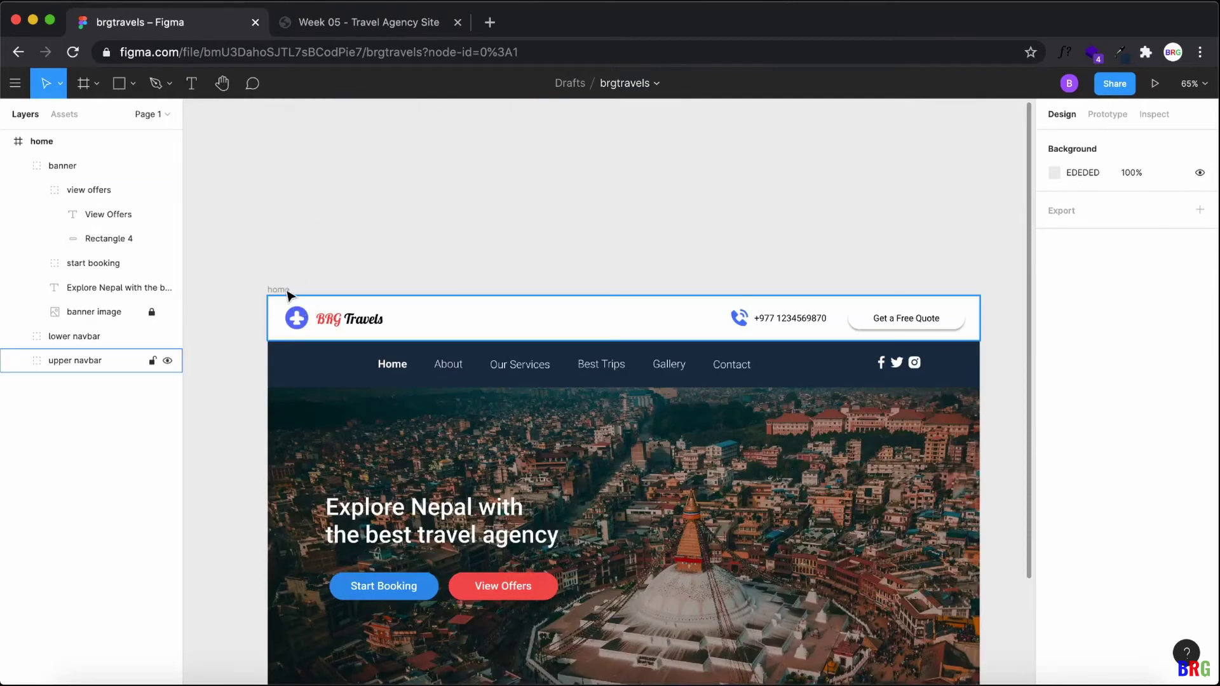
click(282, 290)
scroll(554, 414, down, 3)
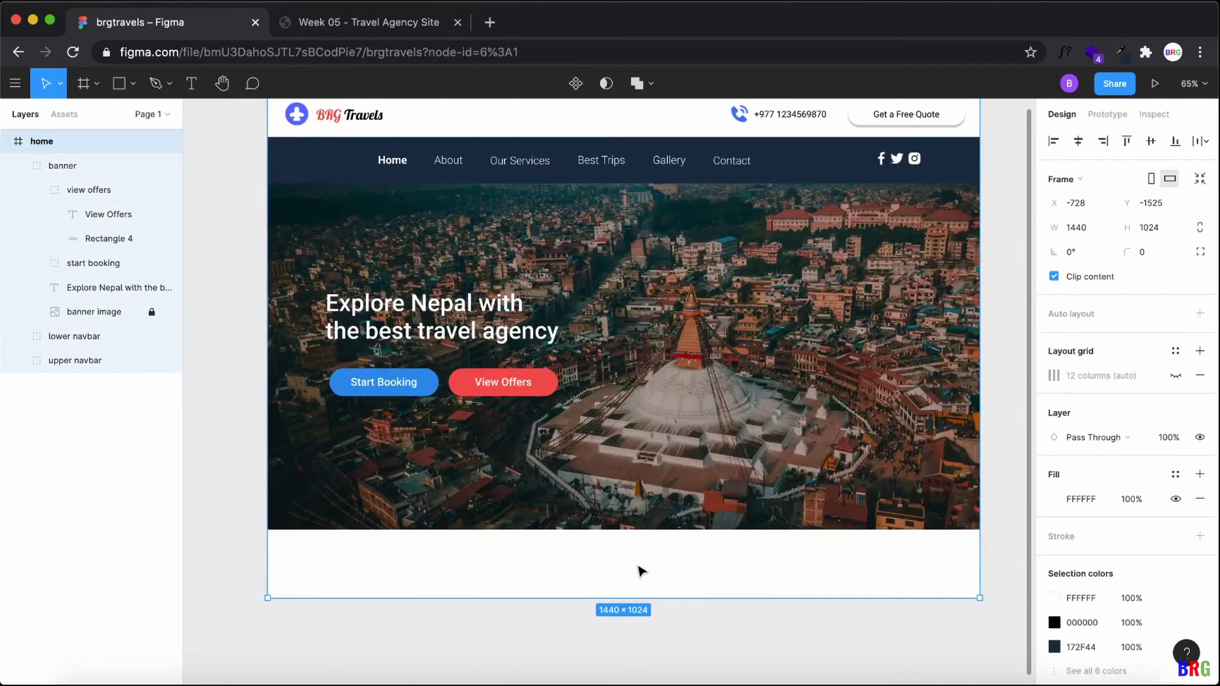
drag(629, 598, 626, 667)
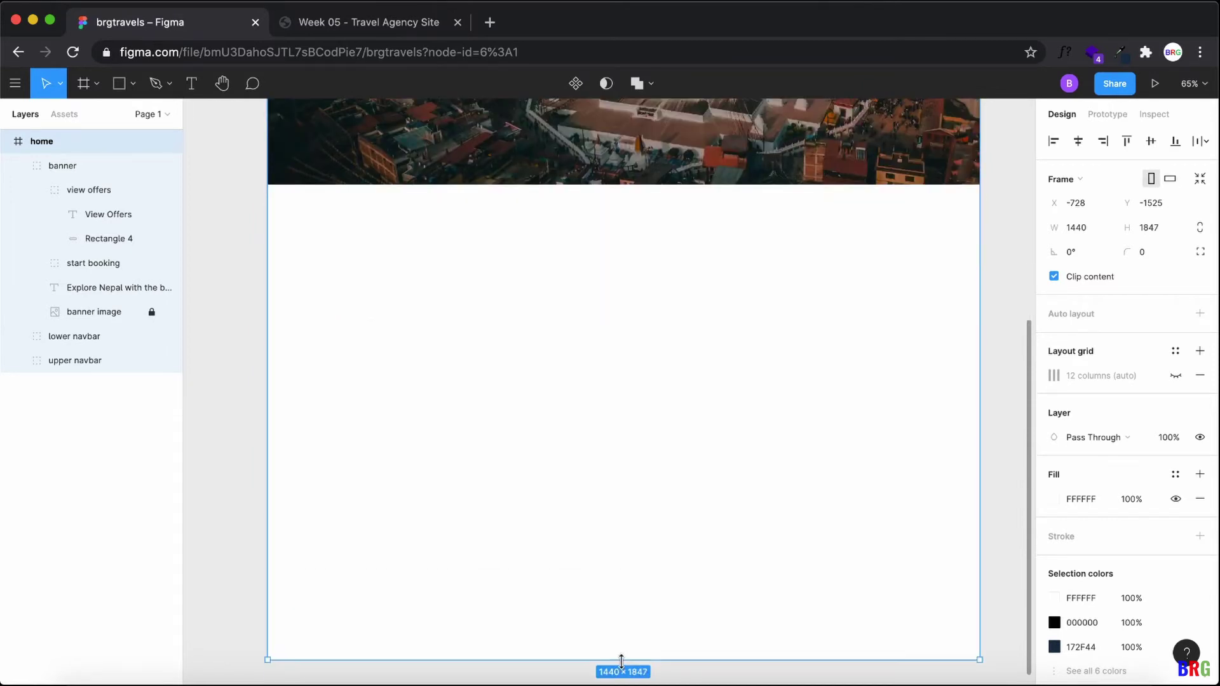
Step: Collapse the banner group and draw a full-width rectangle of about 1440 × 174 directly below the banner image
scroll(566, 488, up, 5)
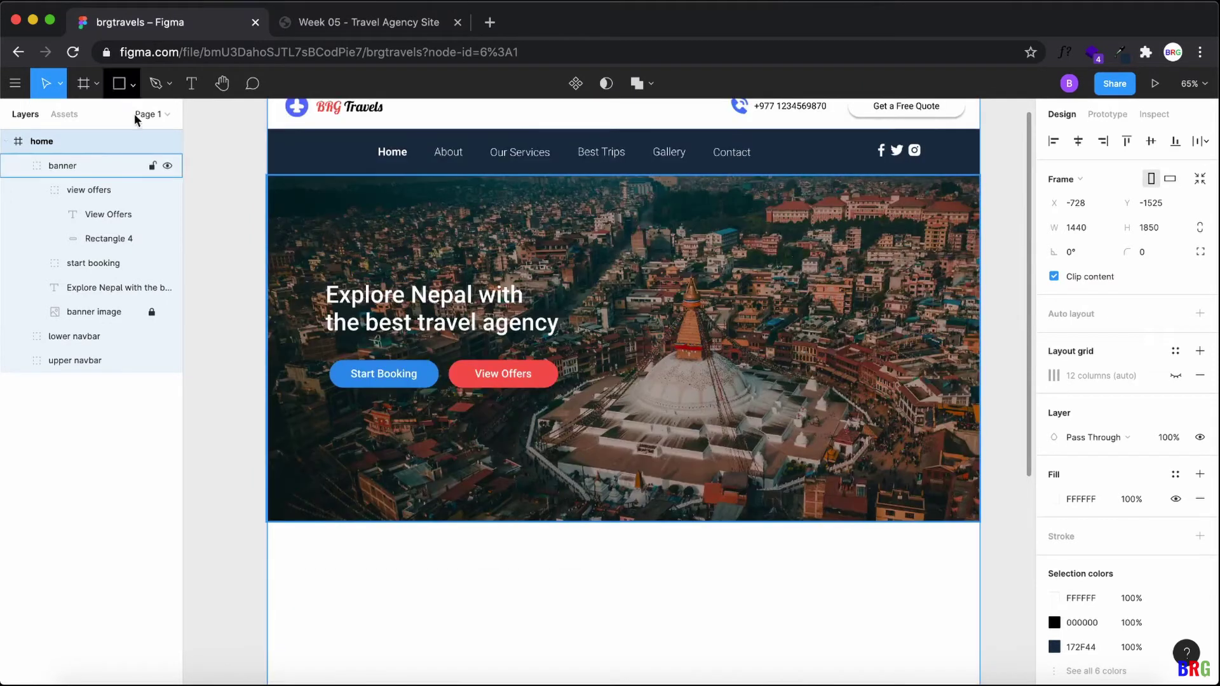
click(119, 89)
click(359, 81)
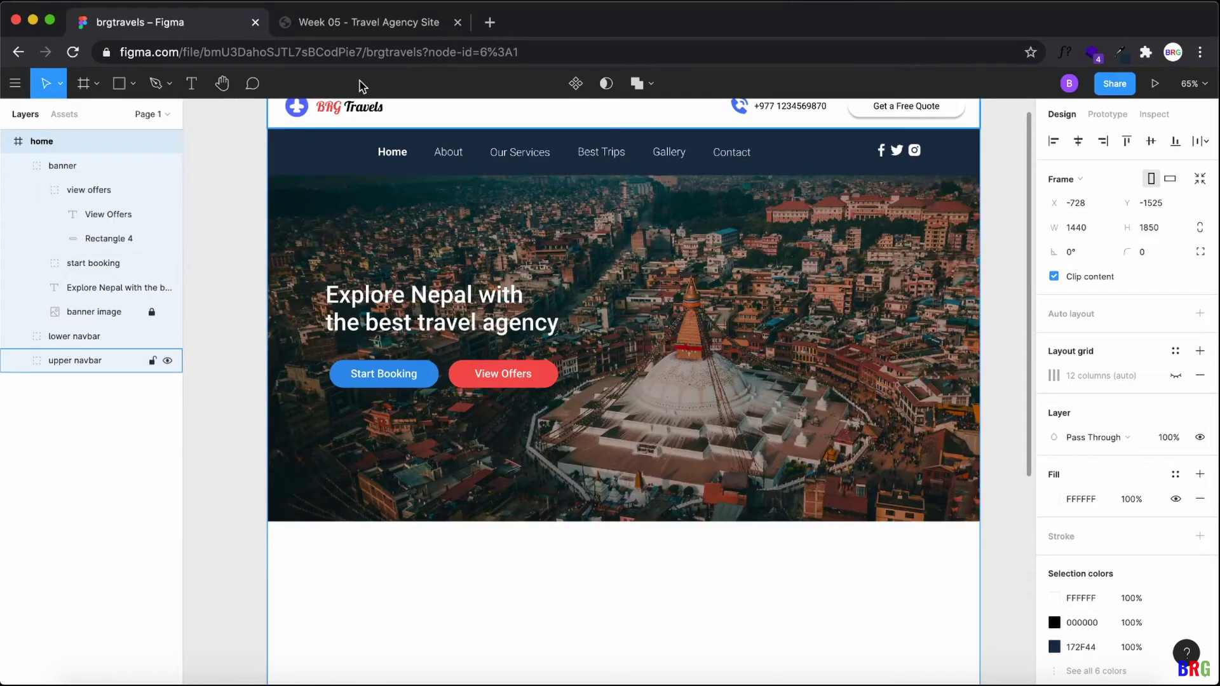
click(19, 166)
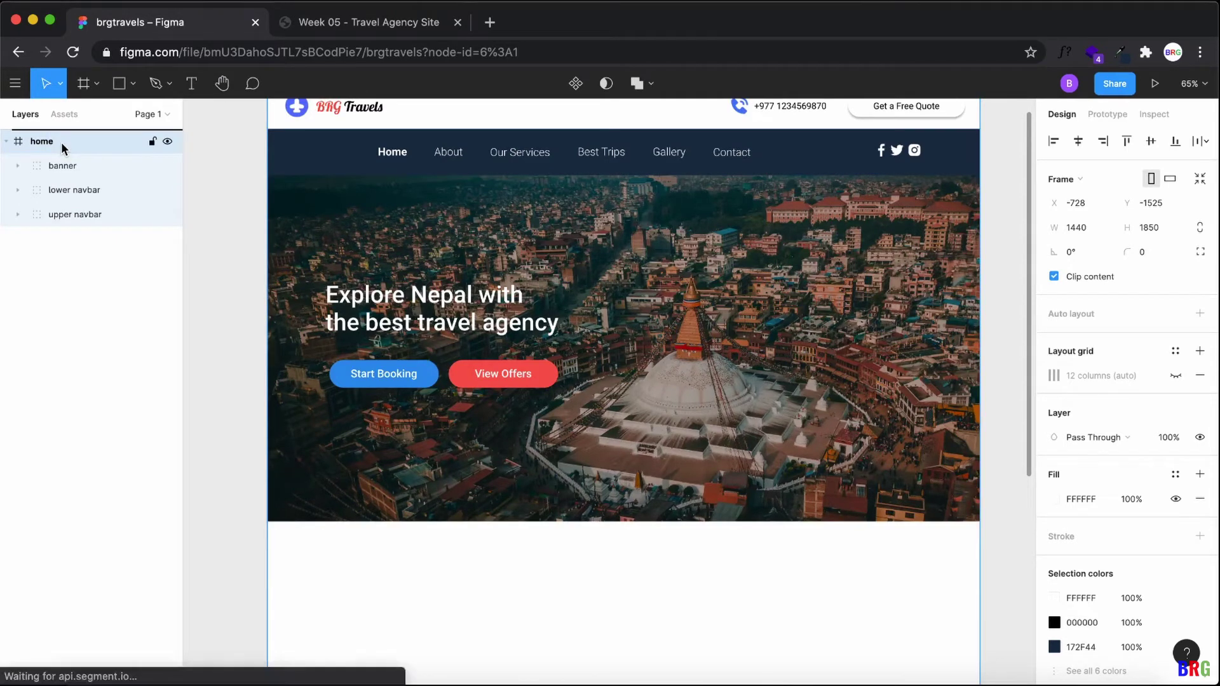
click(133, 83)
click(125, 117)
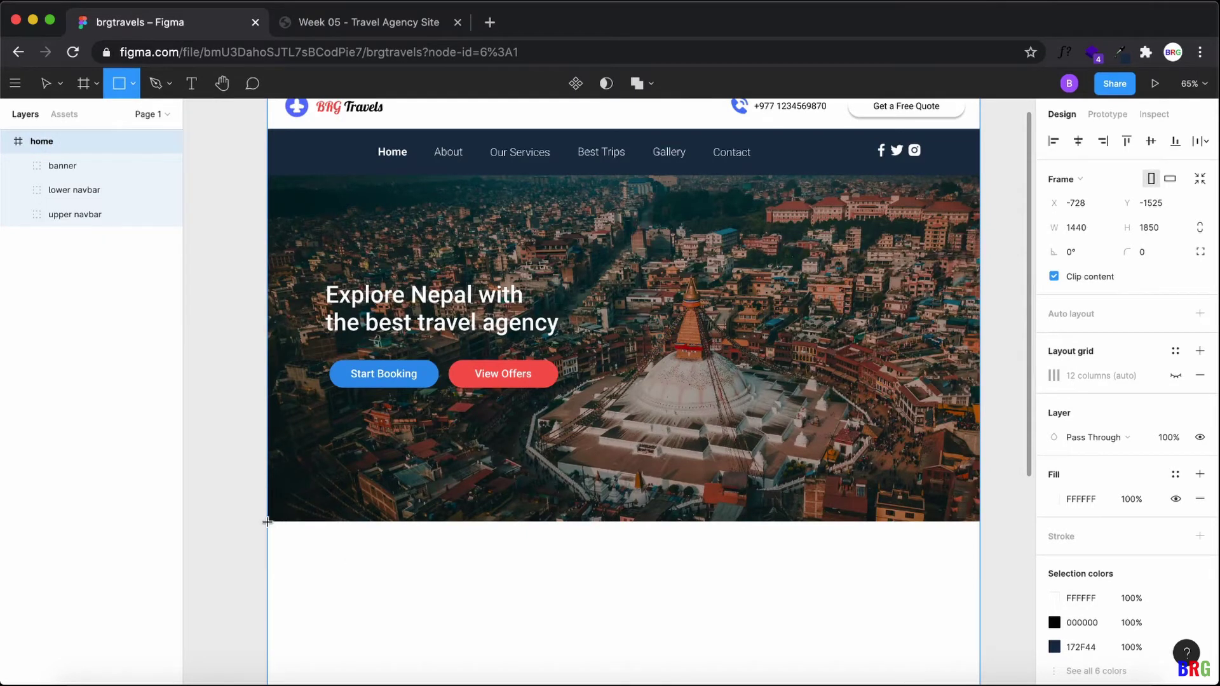
mouse_move(268, 522)
mouse_down()
mouse_move(597, 635)
mouse_move(810, 631)
mouse_move(981, 606)
mouse_up()
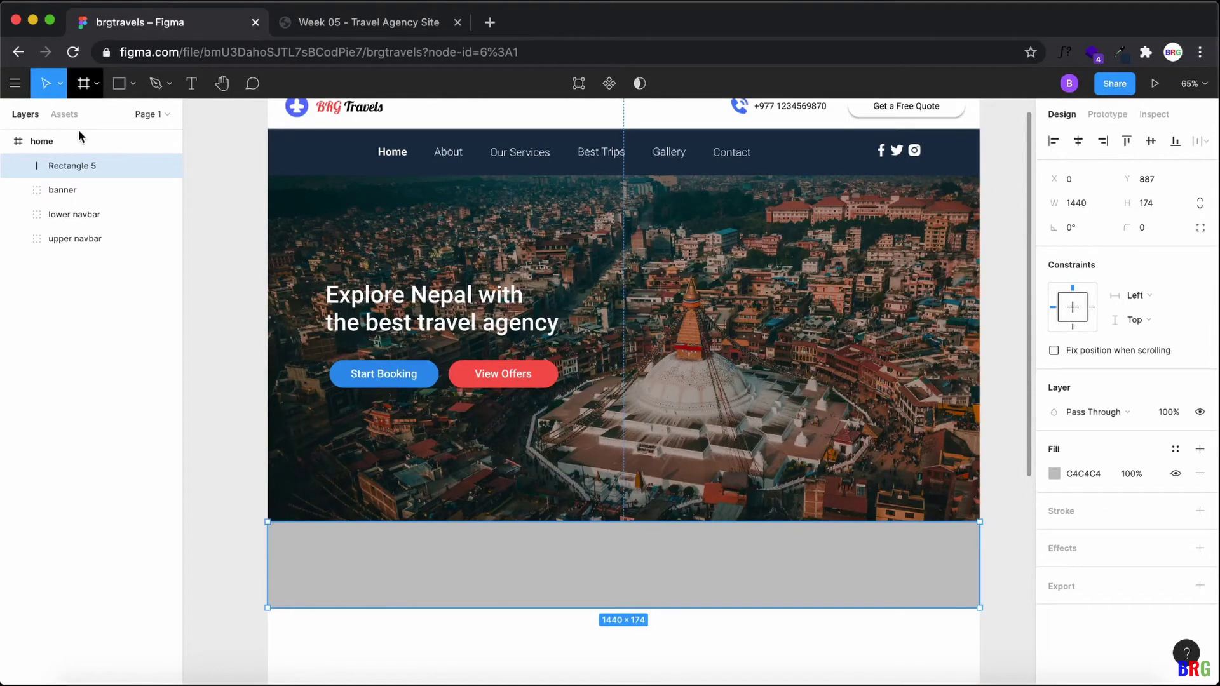
Step: Rename the new rectangle's layer below the banner as "highlights"
right_click(93, 158)
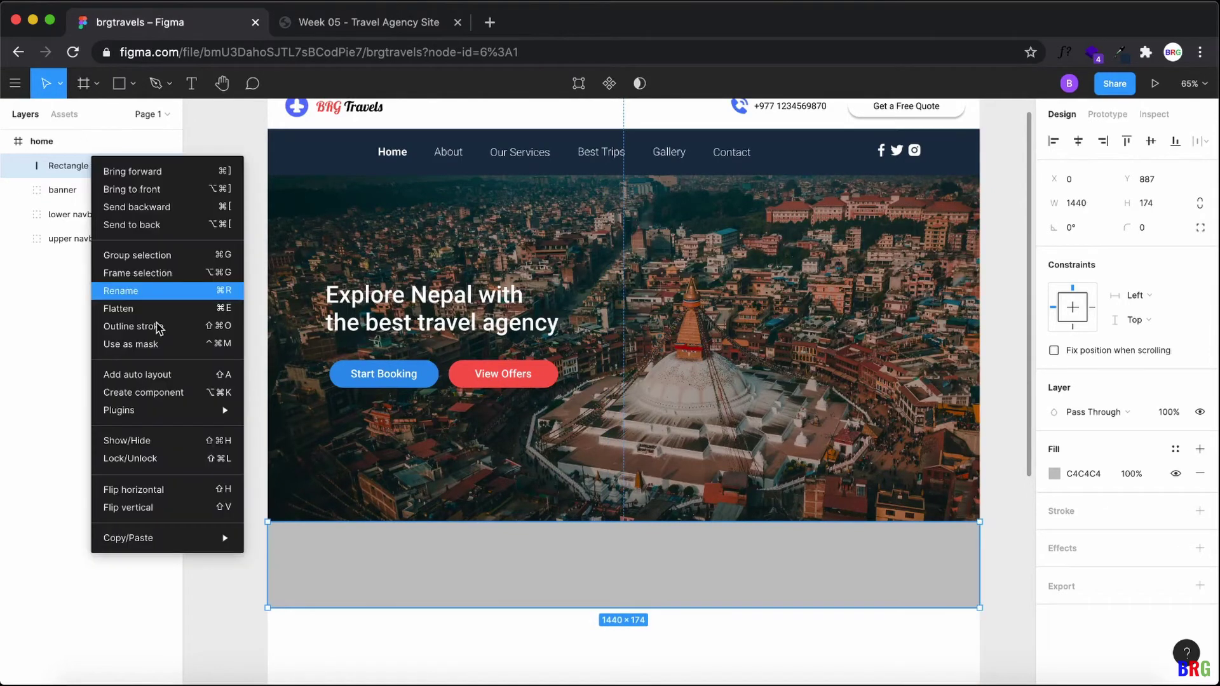
click(121, 291)
text(highlights)
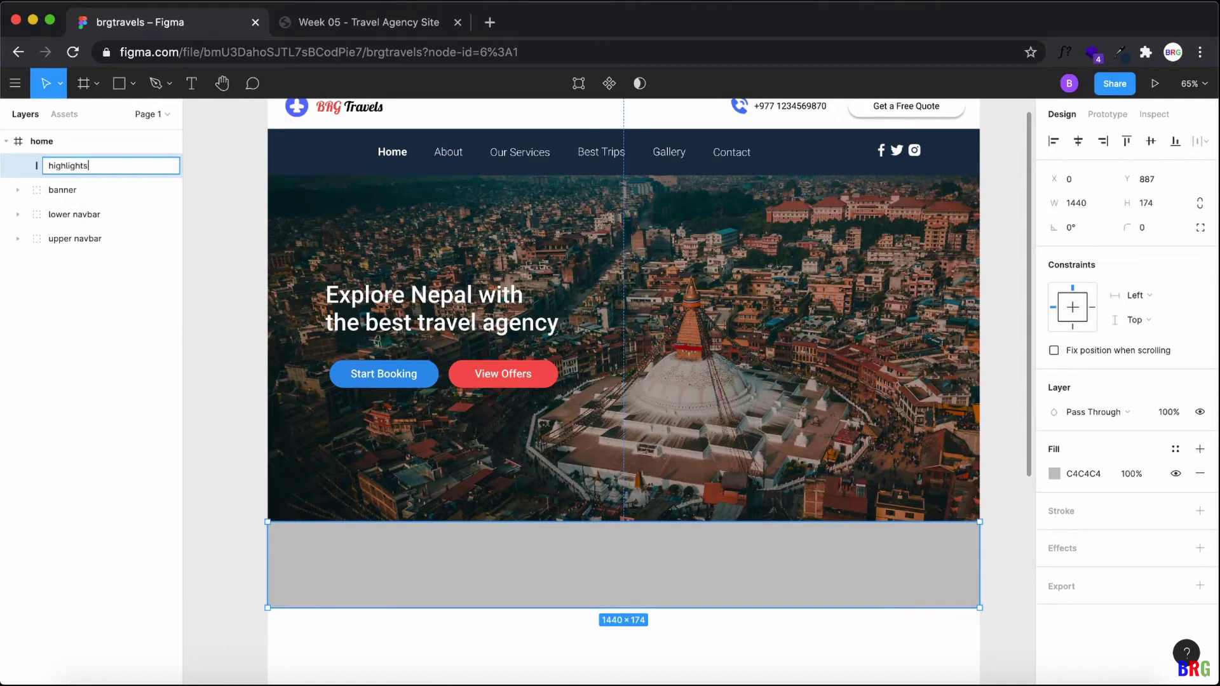
key(Return)
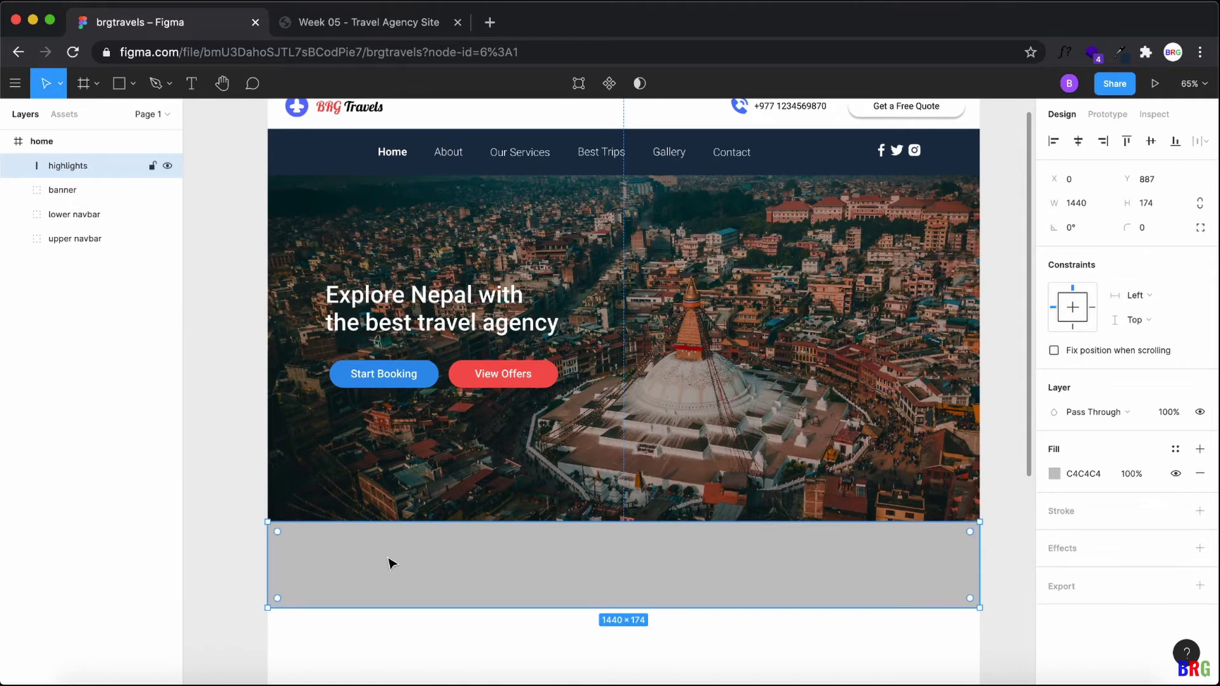
Step: Switch to the Week 05 - Travel Agency Site page, sample the cream strip's background with Eye Dropper and copy its hex code #fff4e3
click(379, 25)
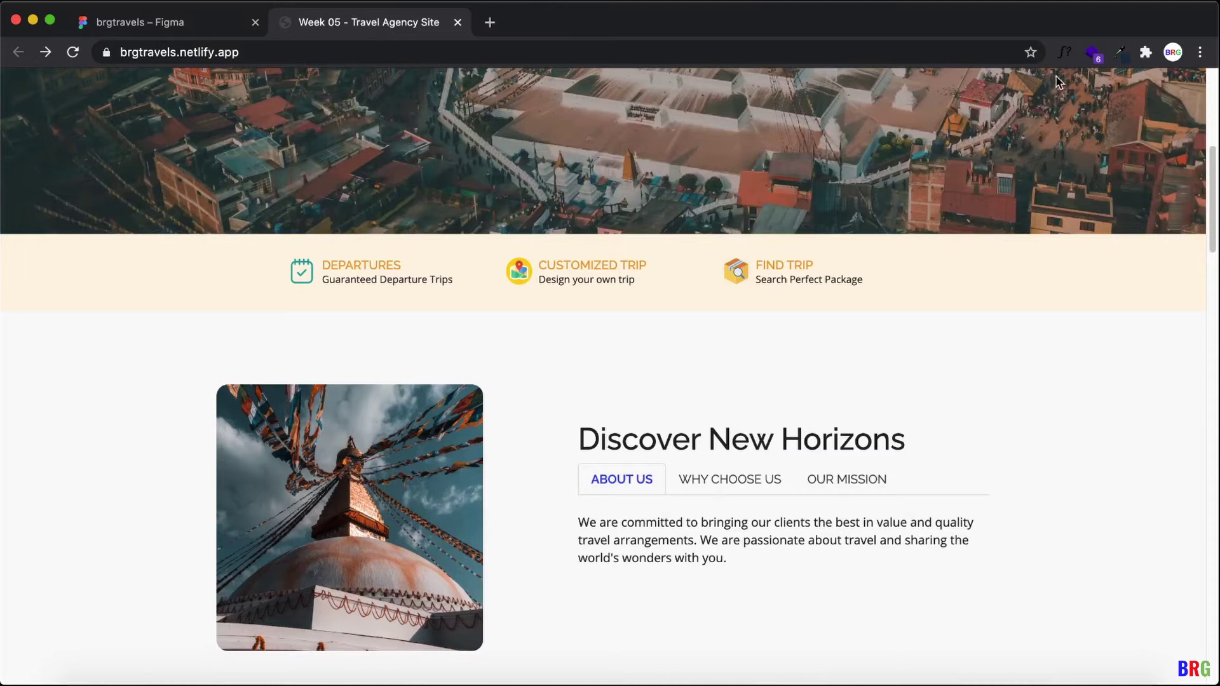
click(1122, 54)
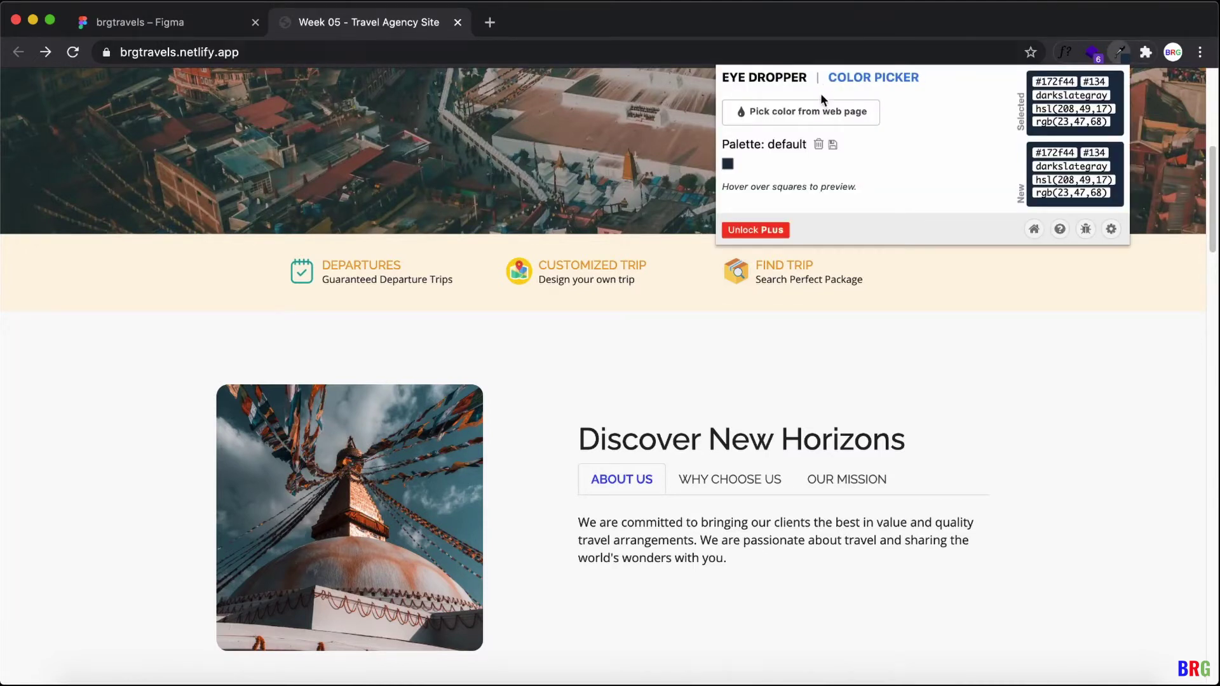
click(804, 112)
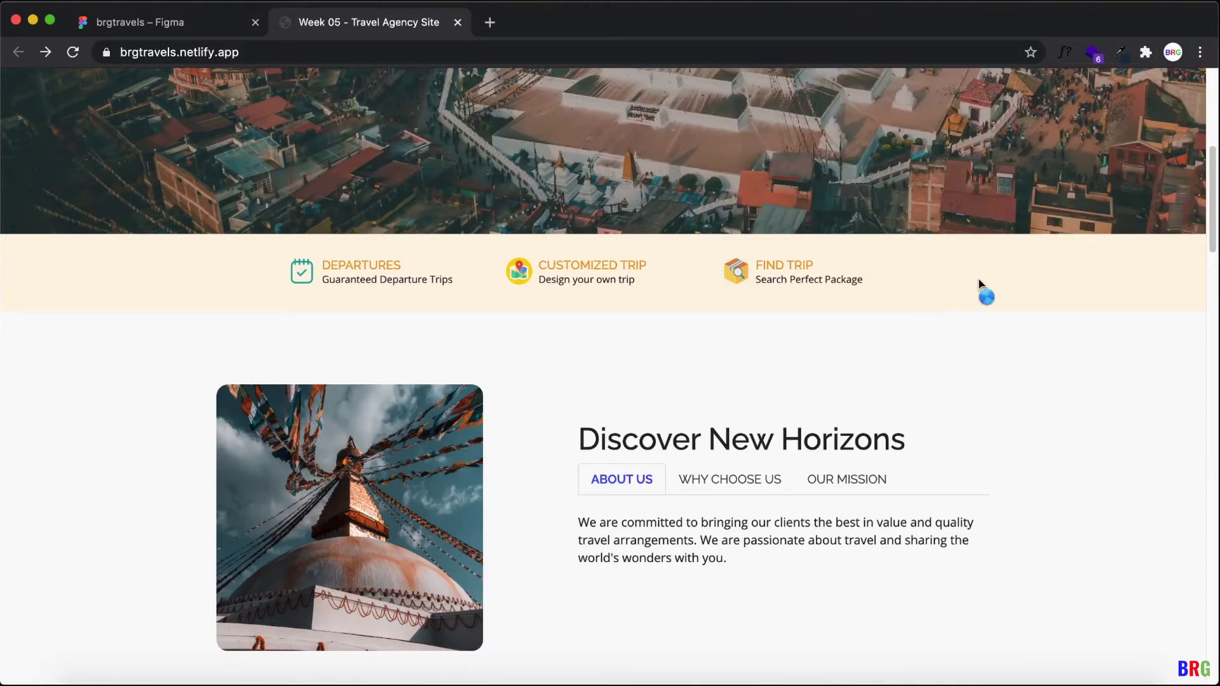
click(999, 287)
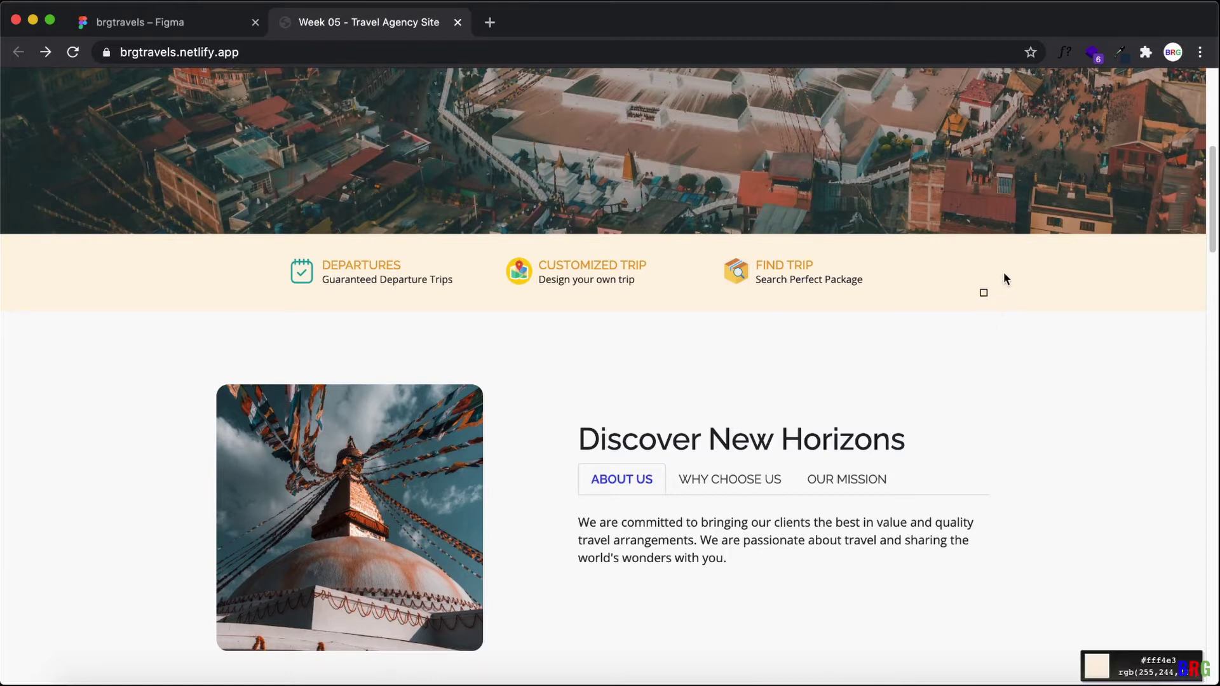
click(1118, 55)
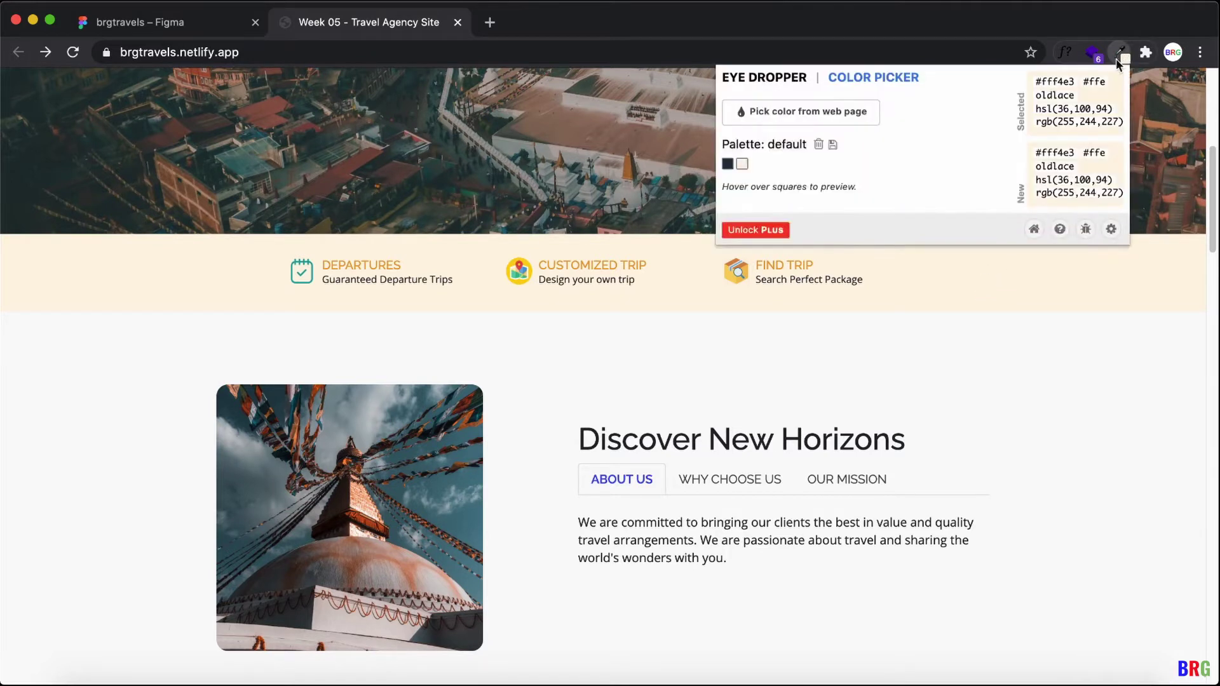
double_click(1053, 81)
click(933, 323)
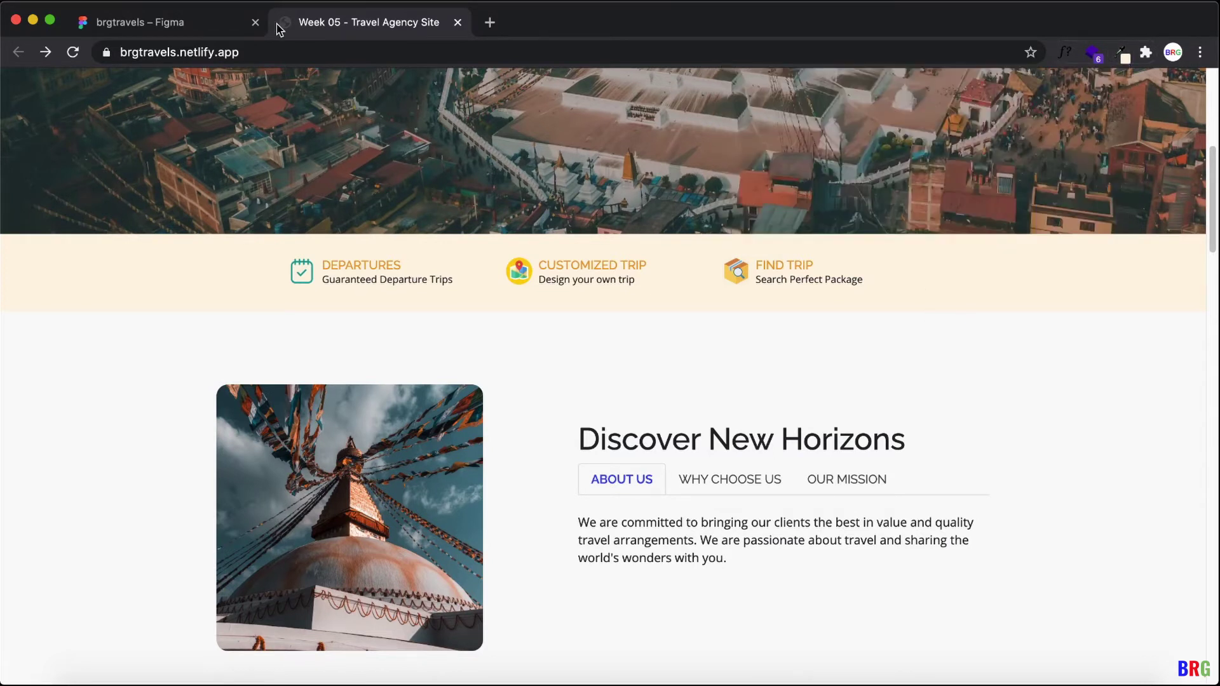
Step: Return to the Figma file and set the highlights rectangle's fill to FFF4E3
click(194, 24)
click(1081, 476)
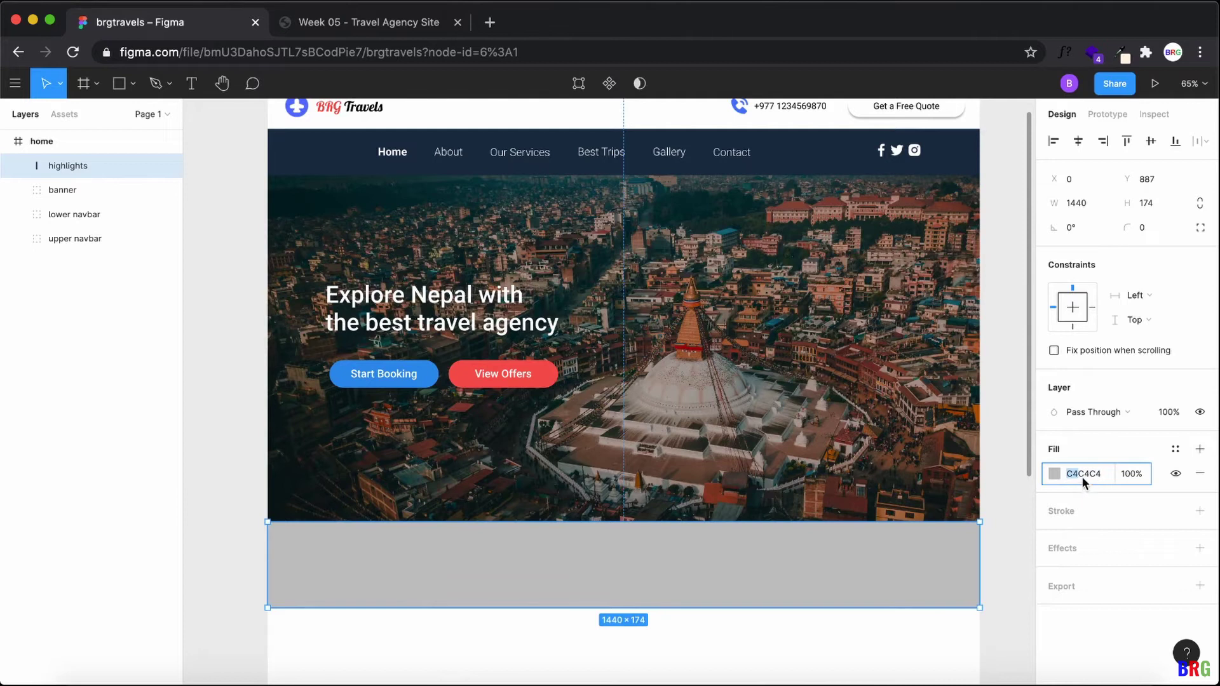
text(fff4e3)
key(Return)
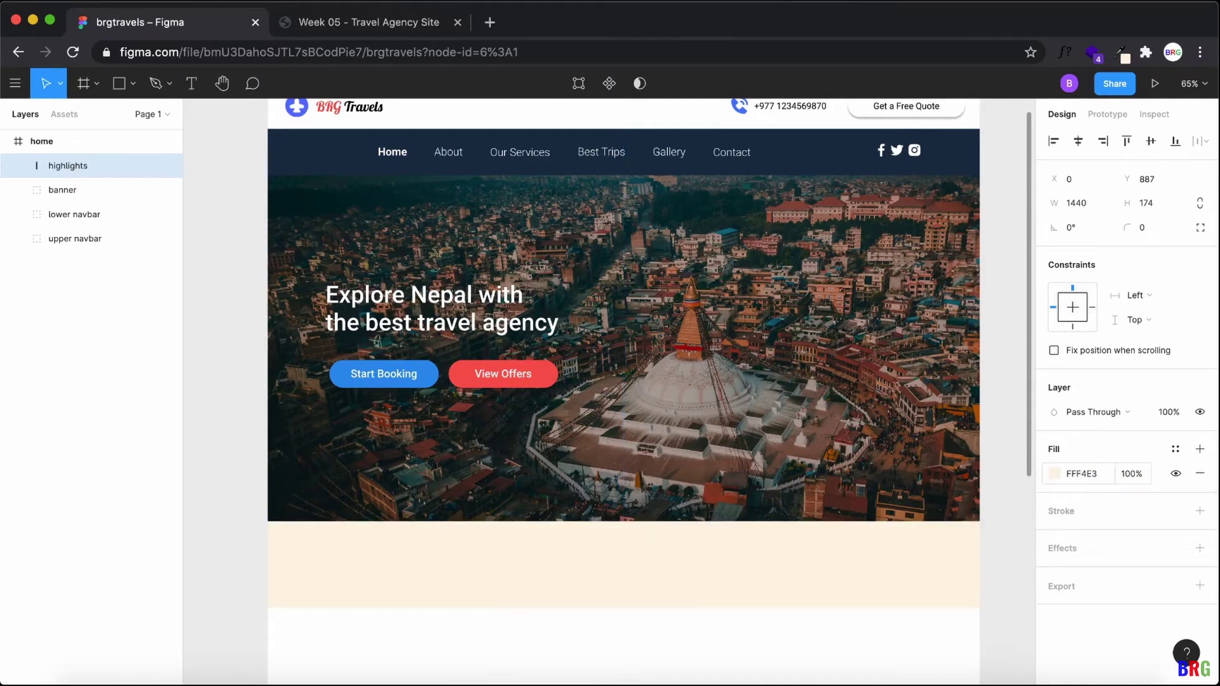
scroll(1004, 552, down, 4)
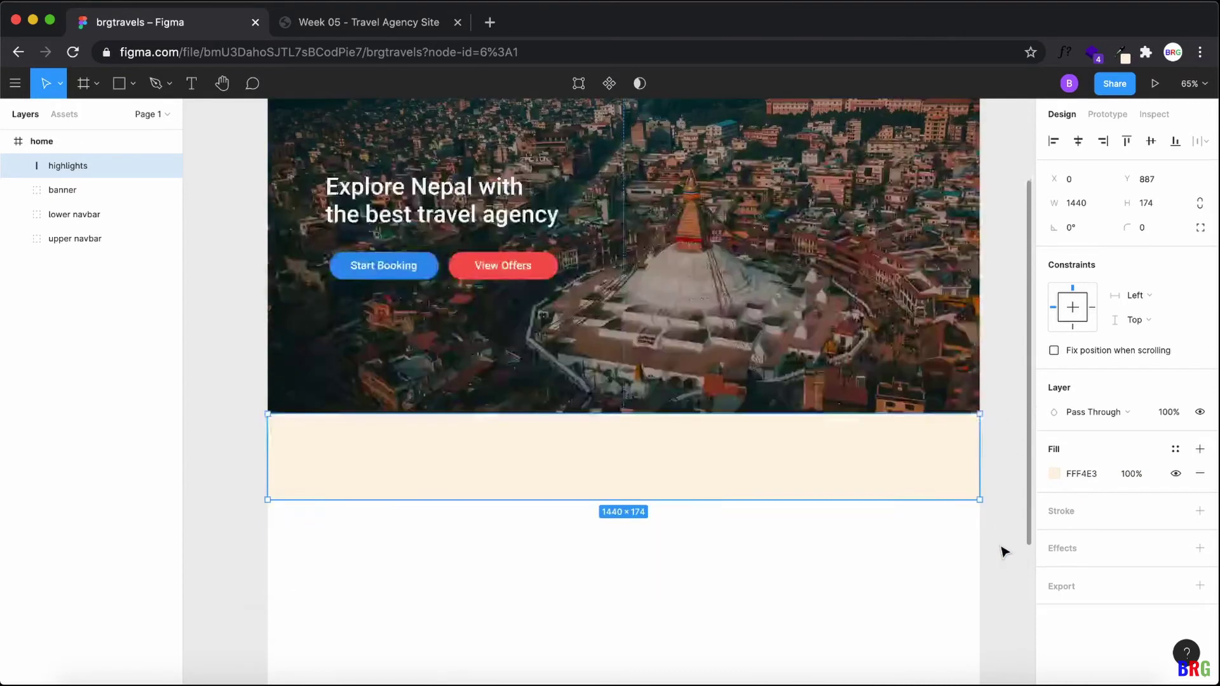
click(693, 534)
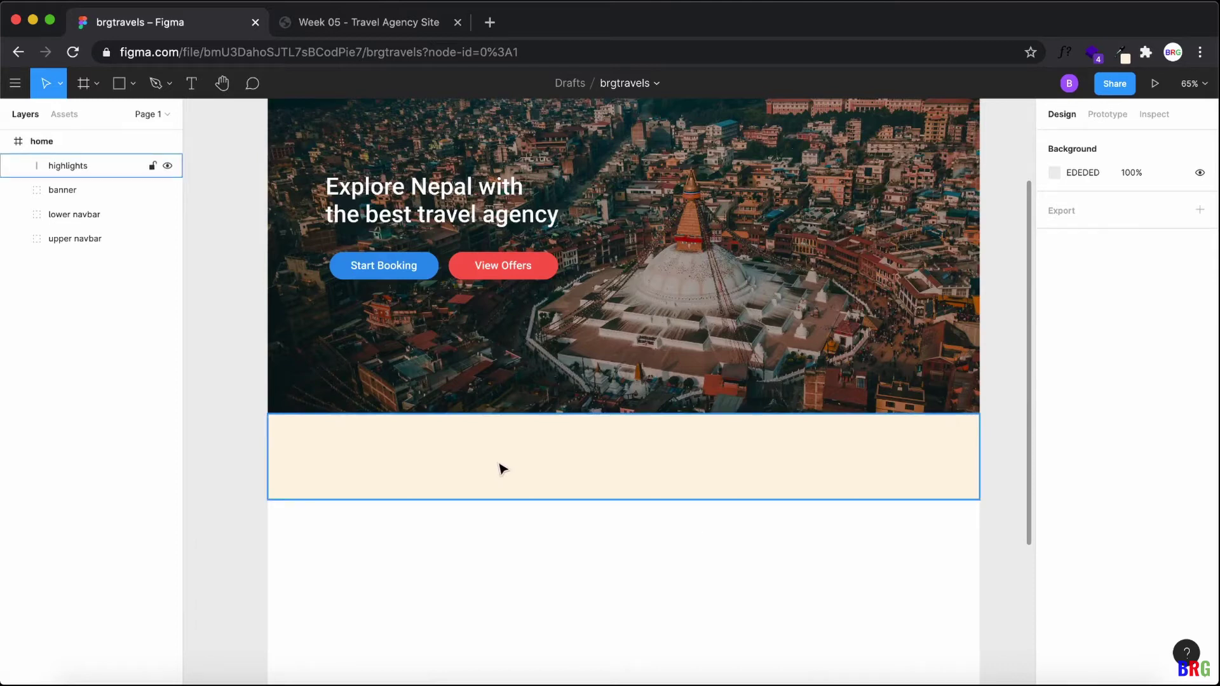
Step: Place the image calender.png in the blank area of the home frame below the highlights rectangle
click(84, 165)
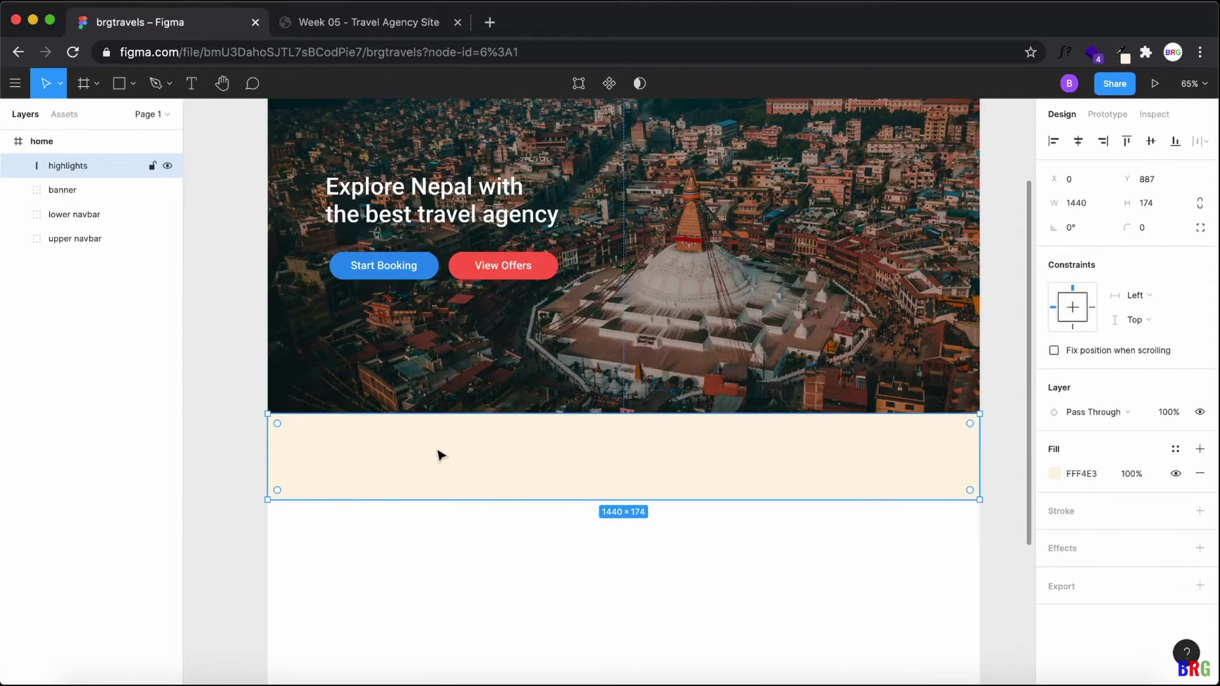
click(133, 84)
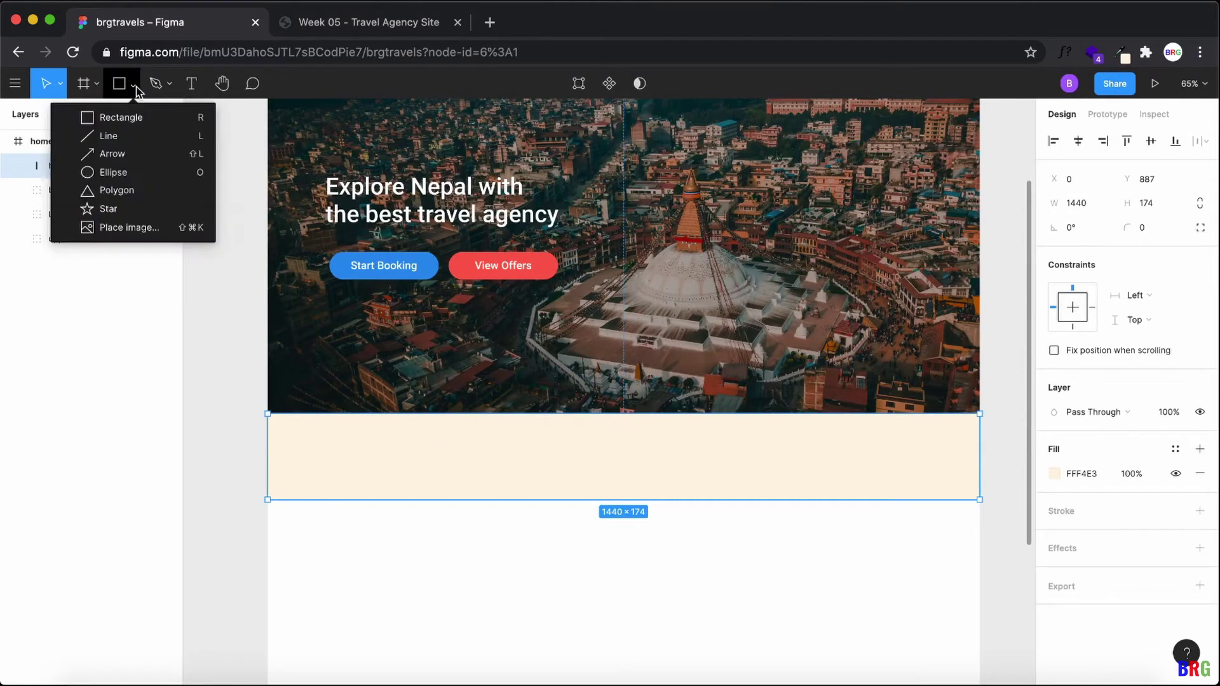
click(163, 226)
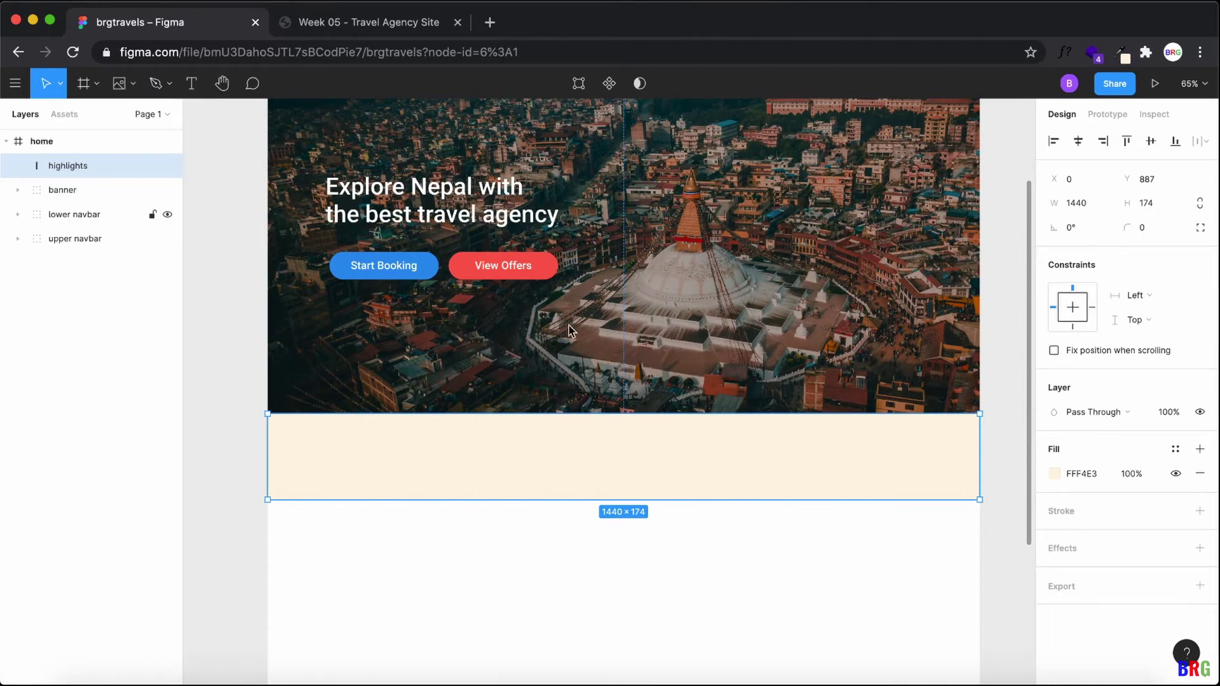
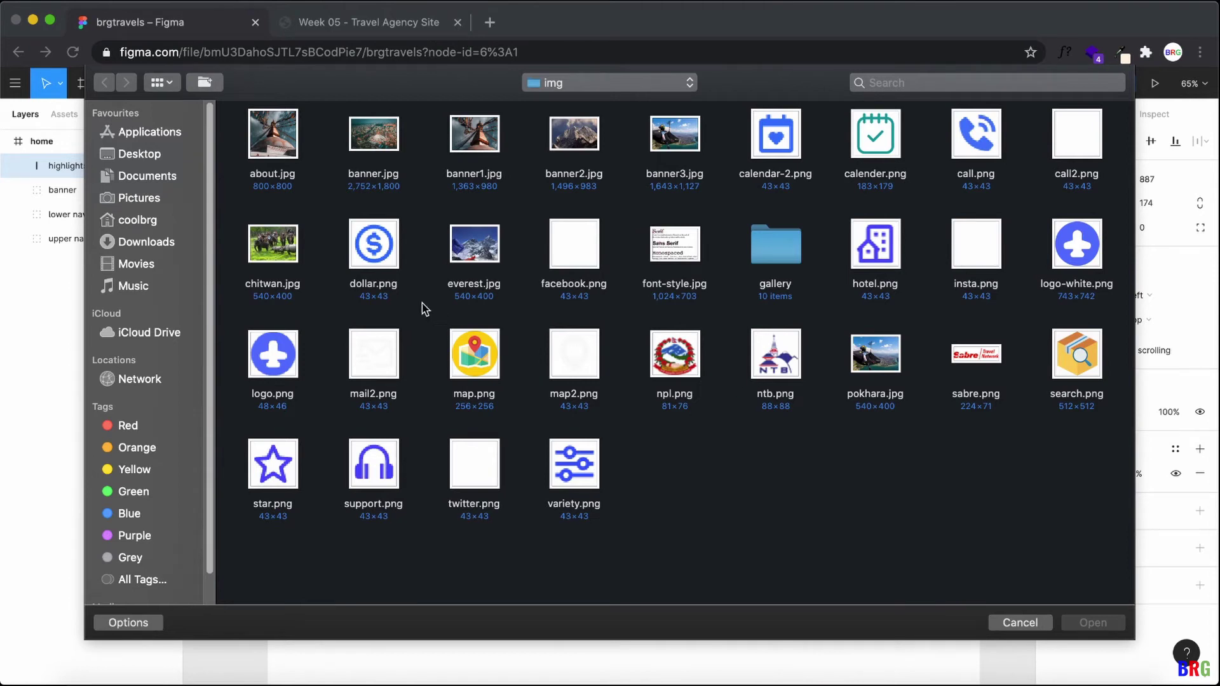
double_click(883, 144)
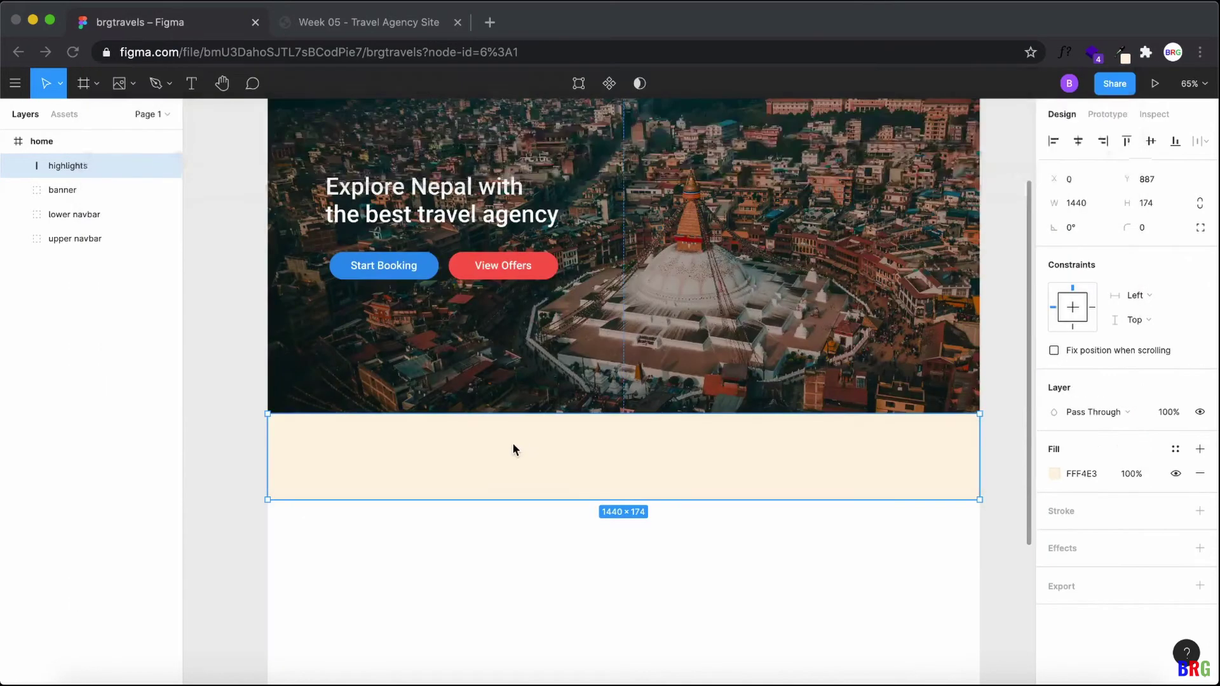
scroll(518, 572, down, 5)
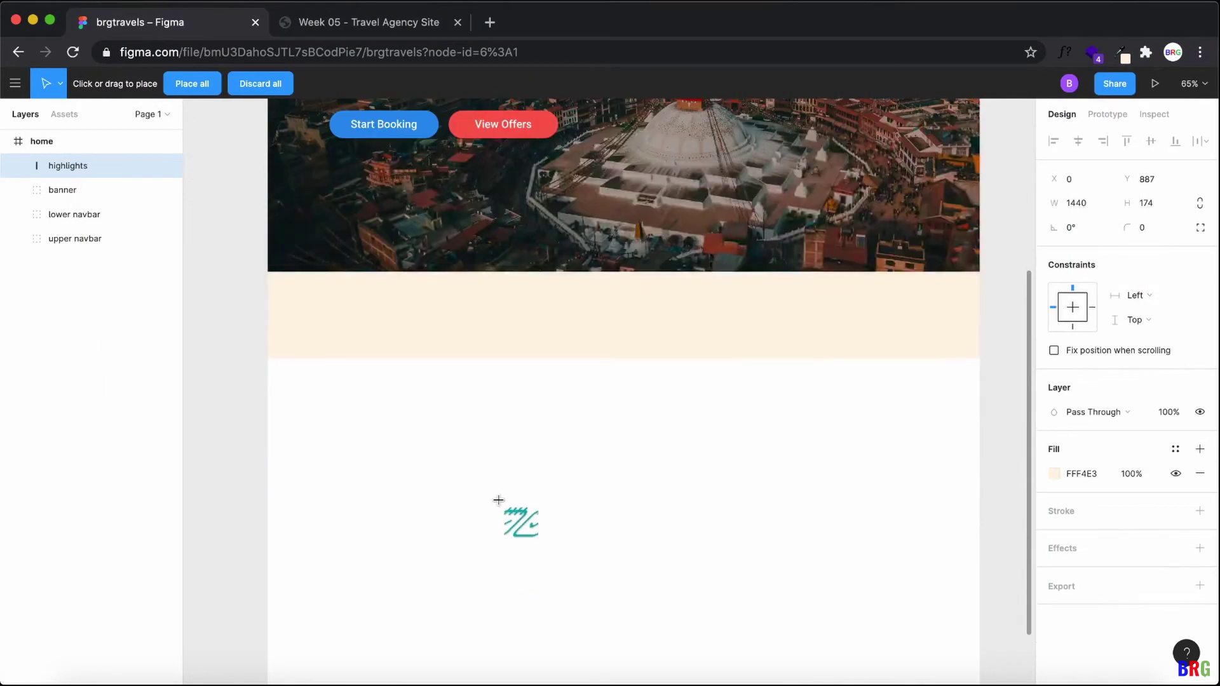
click(499, 500)
Step: Lock the highlights rectangle's layer so that it stays fixed behind the icons
mouse_move(529, 520)
mouse_down()
mouse_move(452, 373)
mouse_move(507, 473)
mouse_move(582, 555)
mouse_move(520, 510)
mouse_up()
click(551, 309)
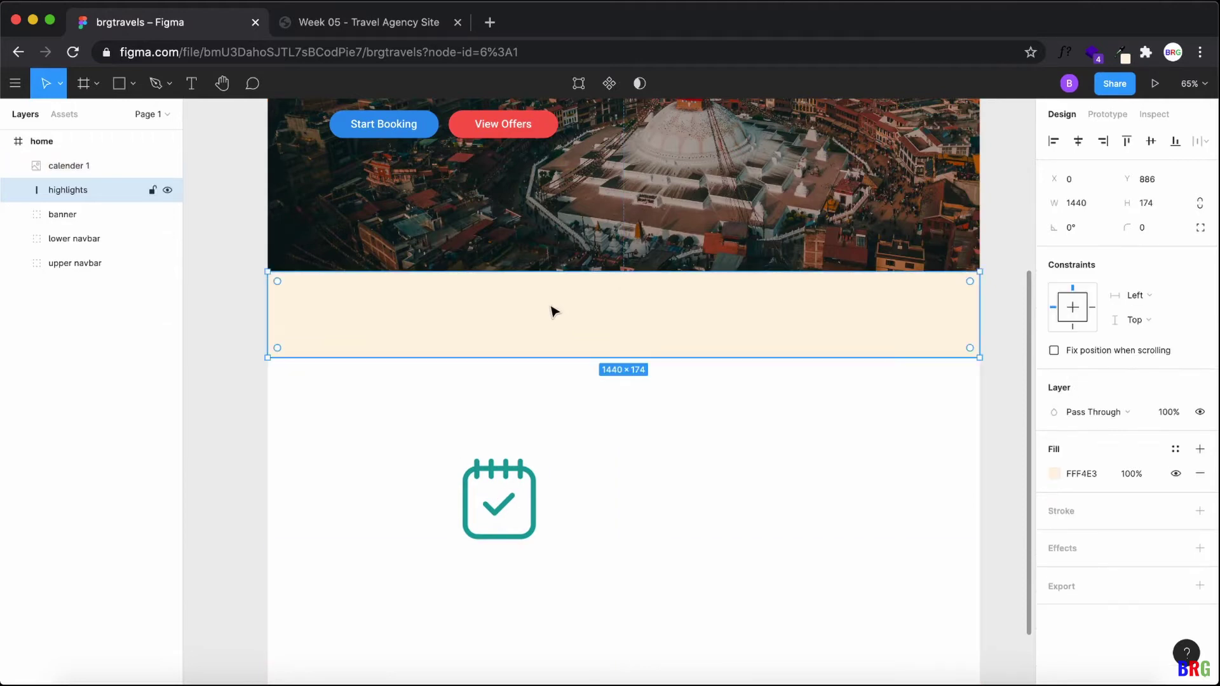
click(153, 190)
Step: Move the calendar icon onto the highlights strip below the Start Booking button and shrink it to about 39 × 51
click(498, 501)
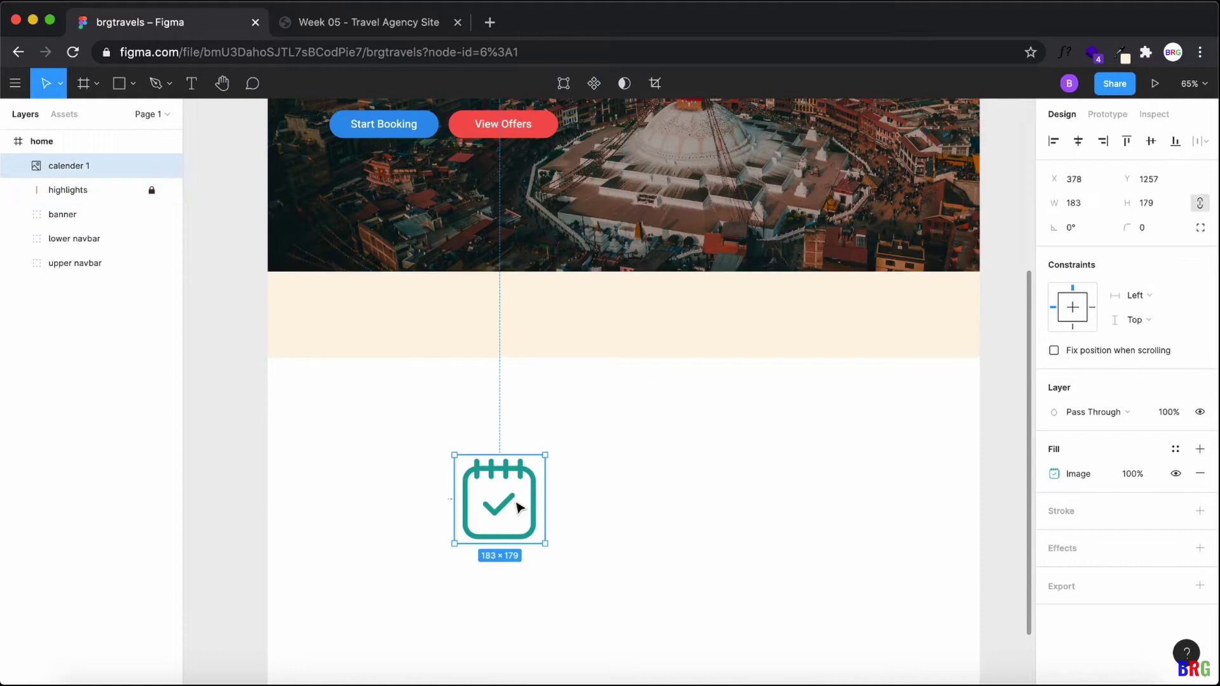
drag(499, 502, 421, 328)
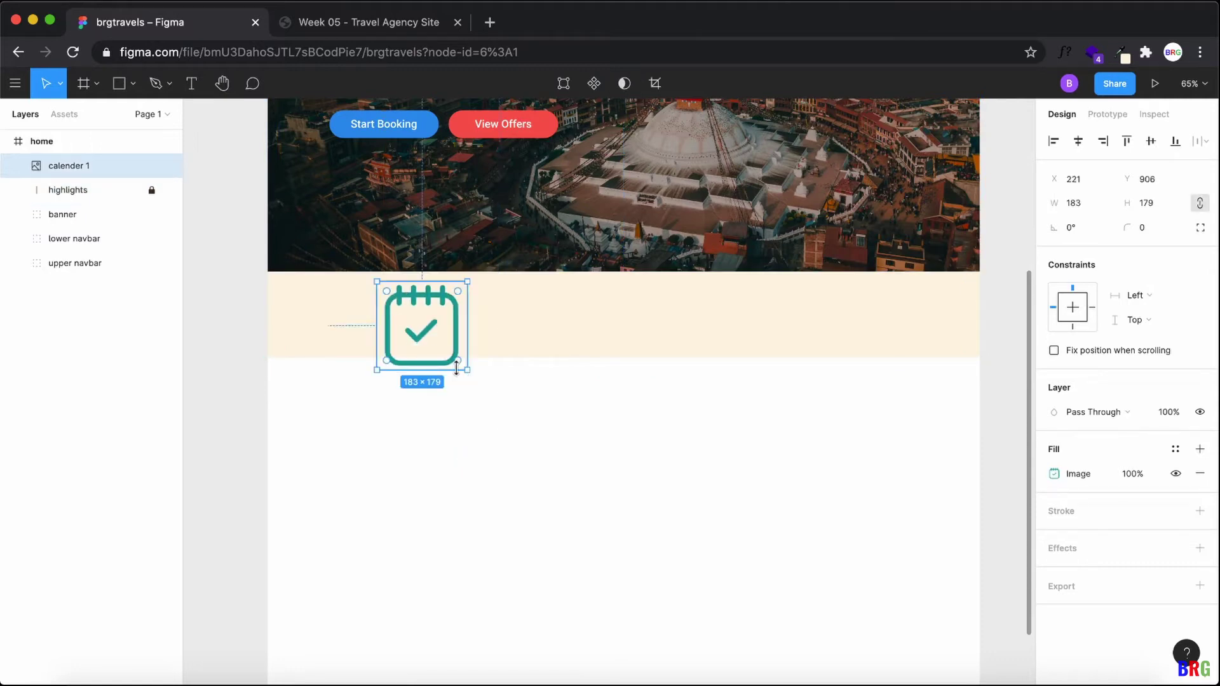
drag(467, 372, 395, 306)
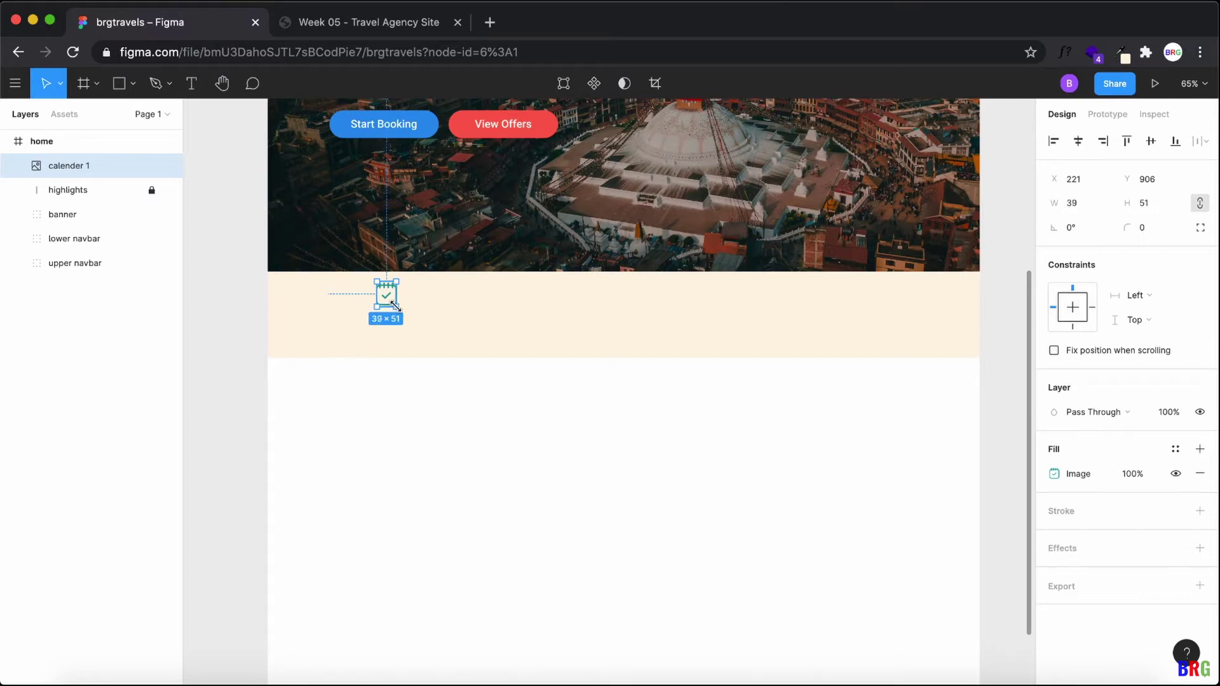
Step: Set the calendar icon's height to 45 with its proportions kept and move it down to about X 227, Y 940 on the highlights strip
click(1158, 214)
text(45)
key(Return)
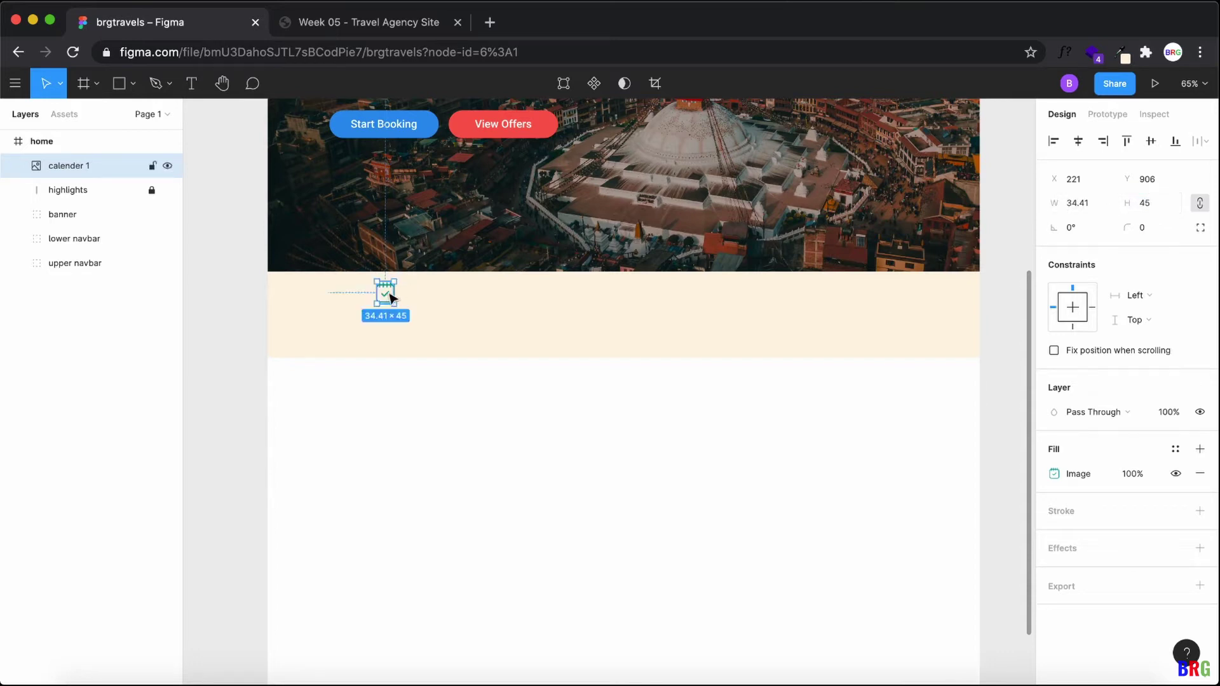
drag(389, 300, 392, 314)
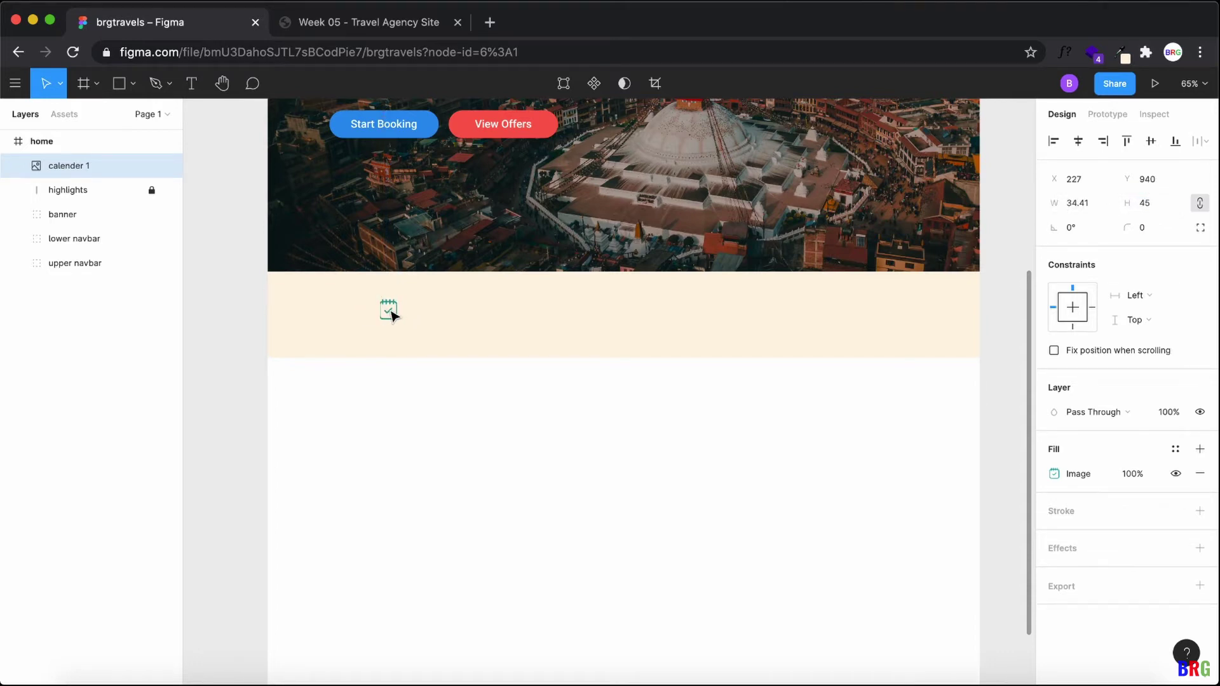
Step: Switch to the reference travel site, sample the DEPARTURES heading's colour with the Eye Dropper extension and copy its hex code f0c078
click(365, 25)
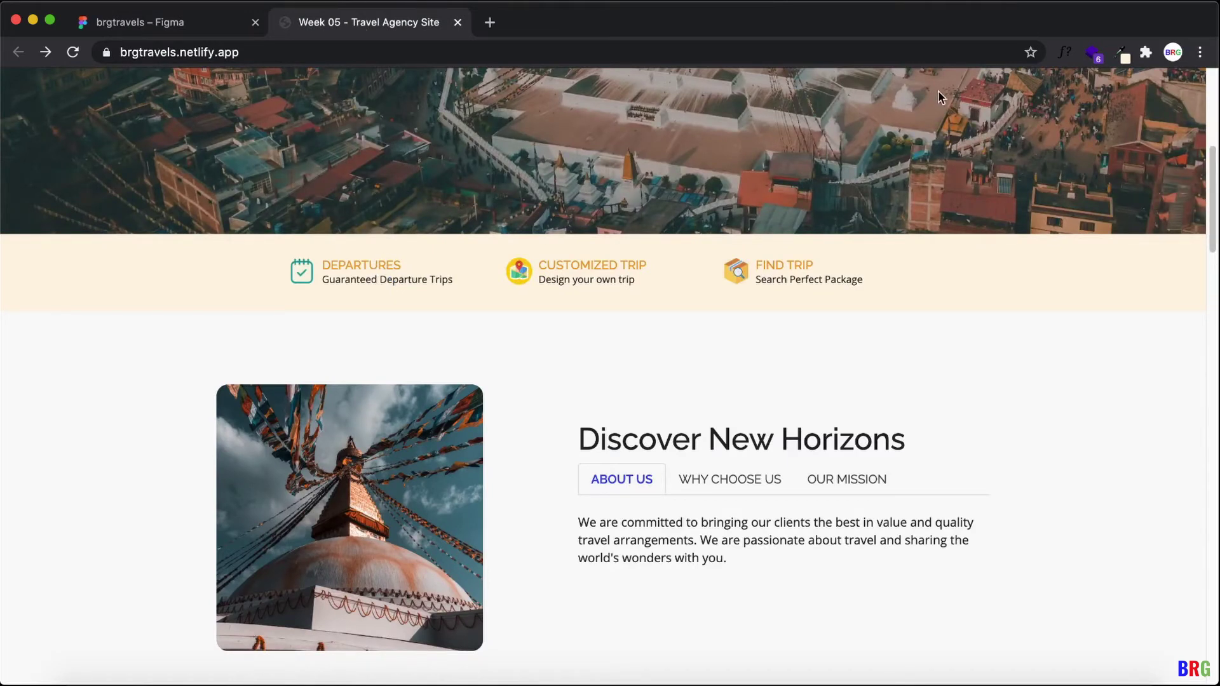
click(1123, 57)
click(802, 114)
click(368, 264)
click(1121, 53)
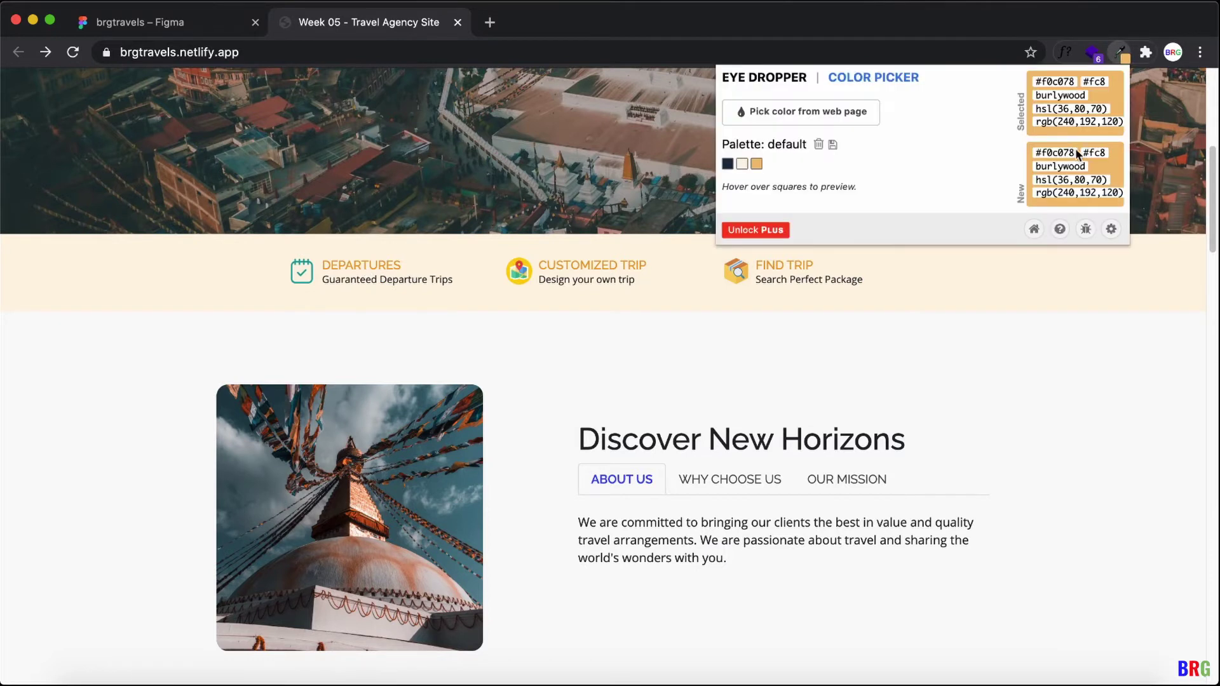
double_click(1066, 80)
Step: Return to the Figma file and add the text DEPARTURES beside the calendar icon on the highlights strip
click(178, 24)
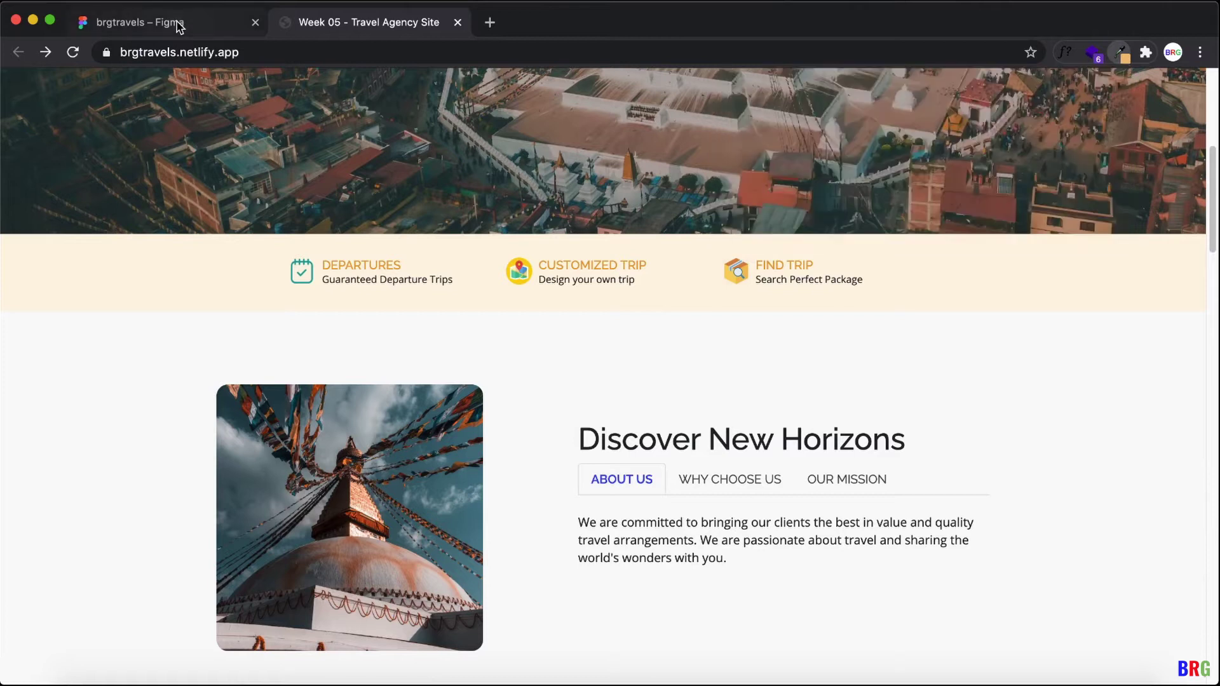
click(471, 356)
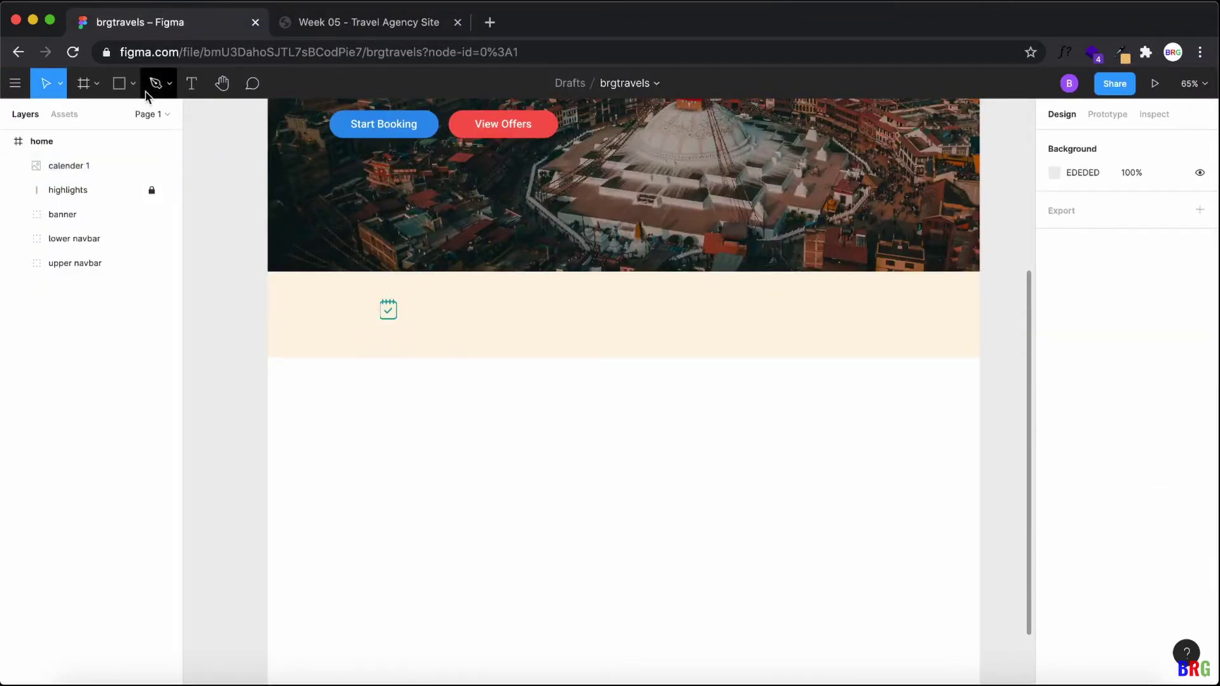
click(192, 84)
click(407, 300)
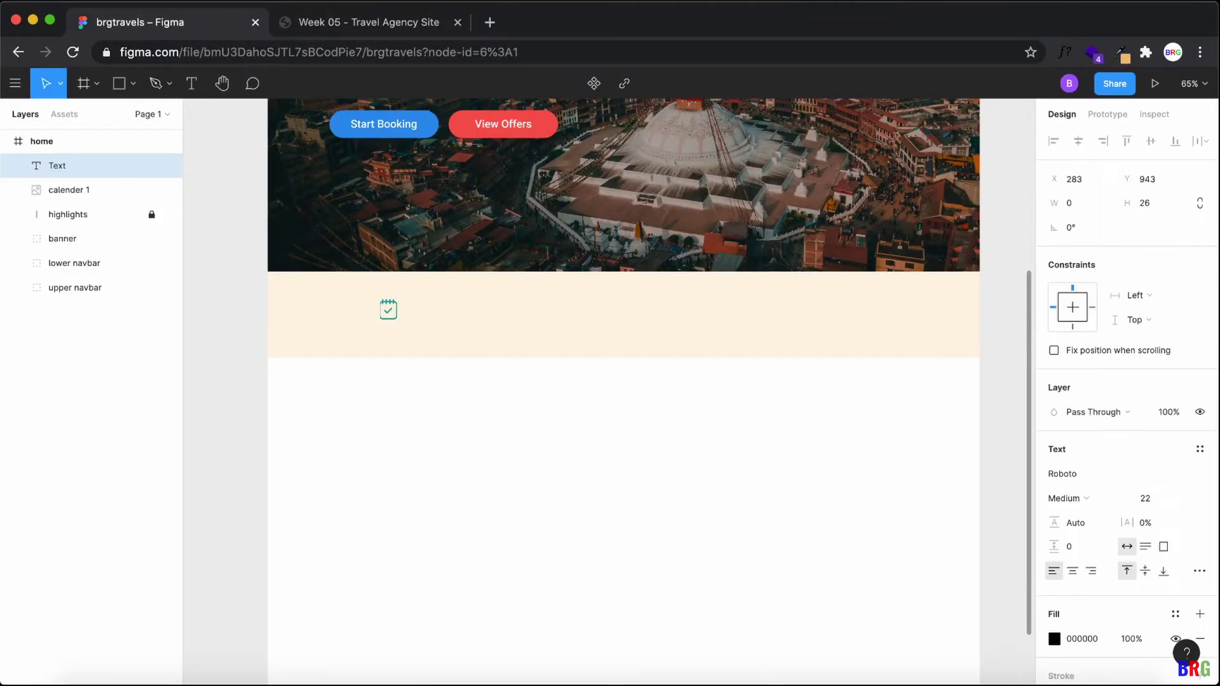
text(DEPARTURES)
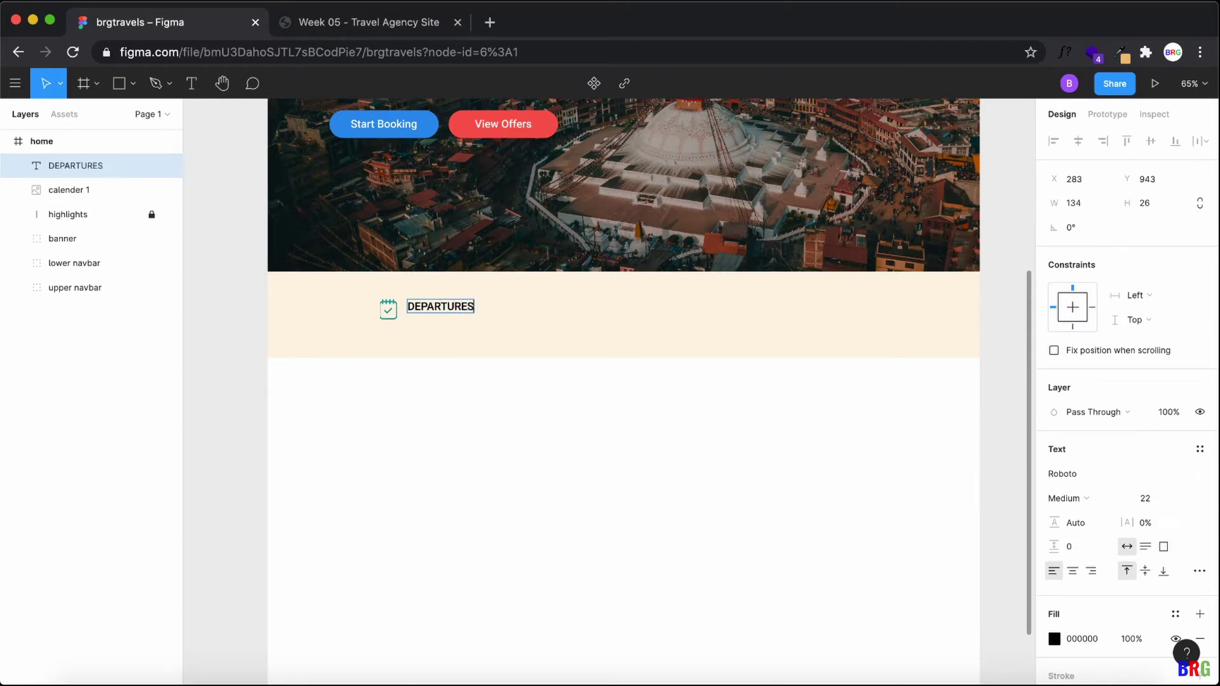
Step: Set the DEPARTURES text's fill to F0C078
key(super+a)
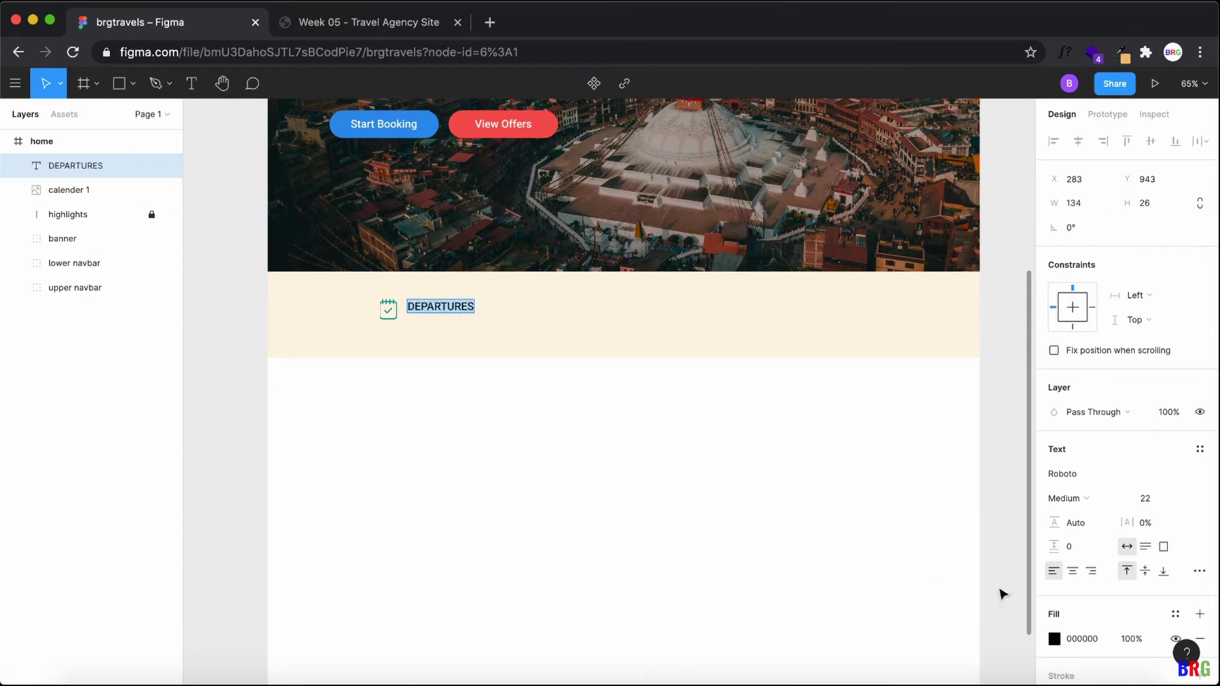
click(1080, 639)
text(ff0078)
key(Return)
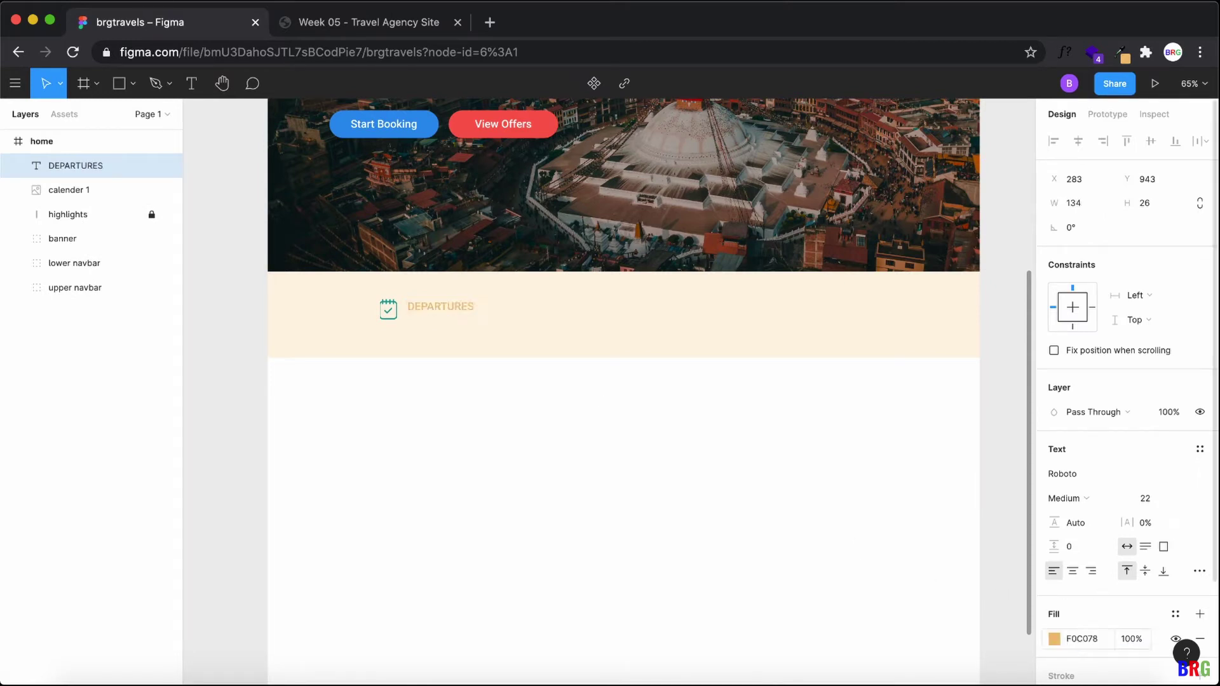
key(Escape)
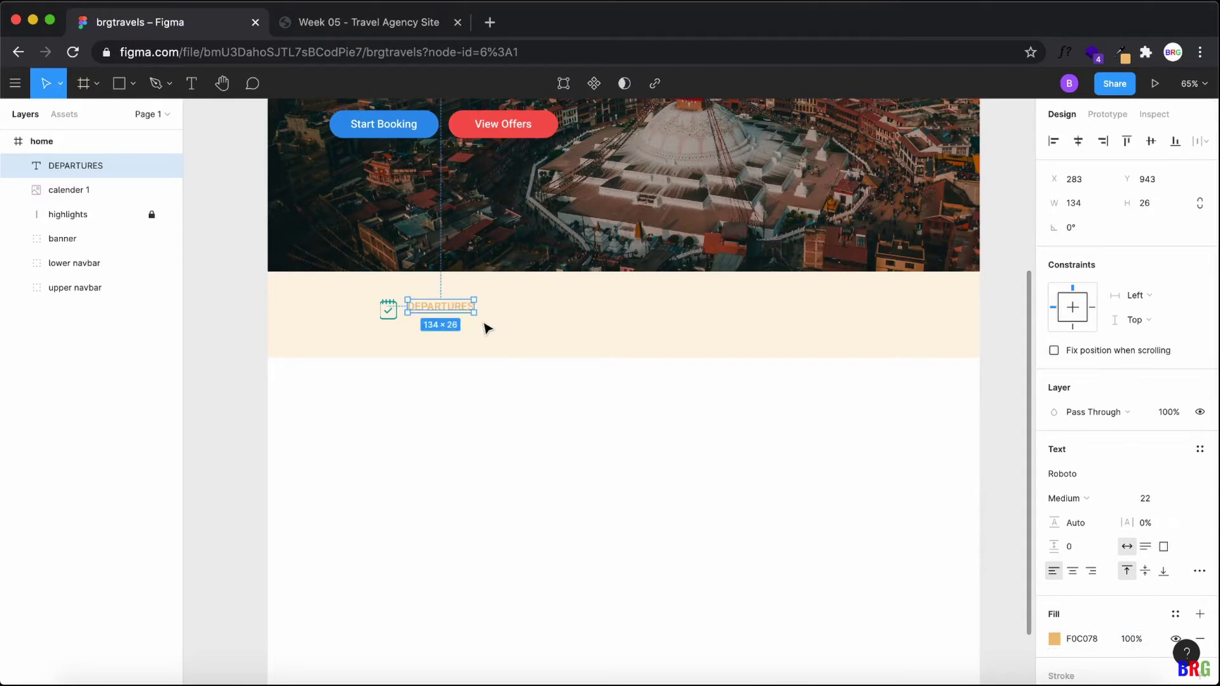
Step: Set the DEPARTURES text's font size to 20
key(Return)
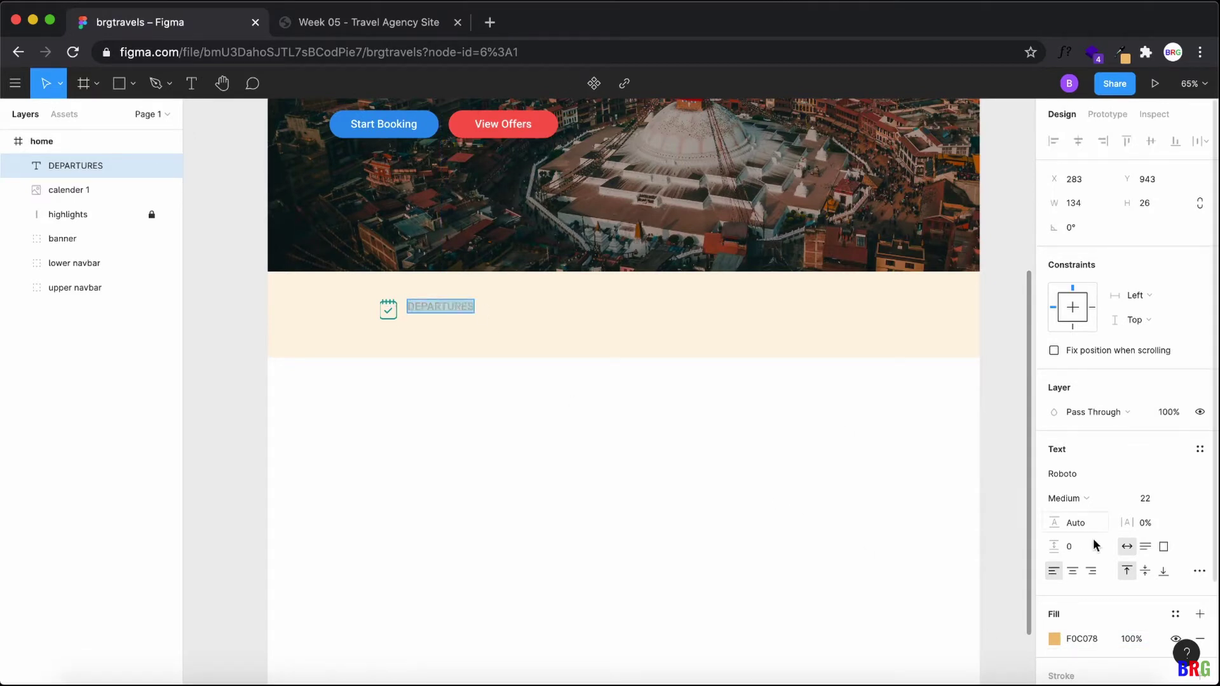
click(1155, 503)
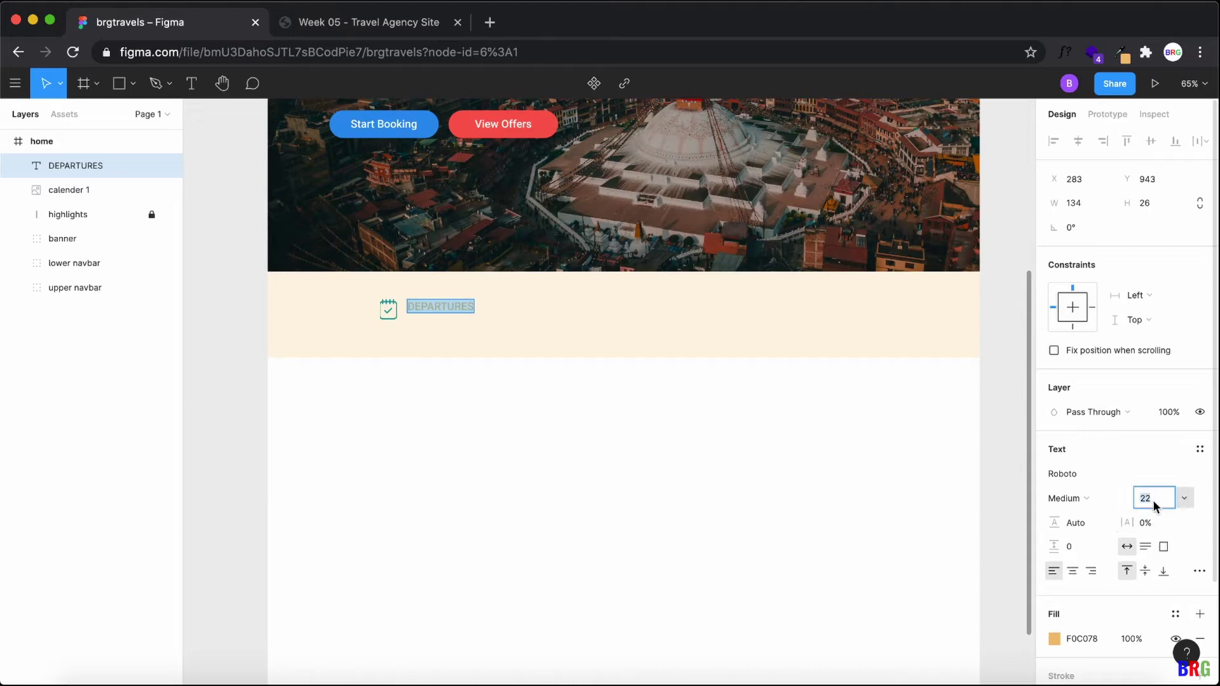
text(20)
key(Return)
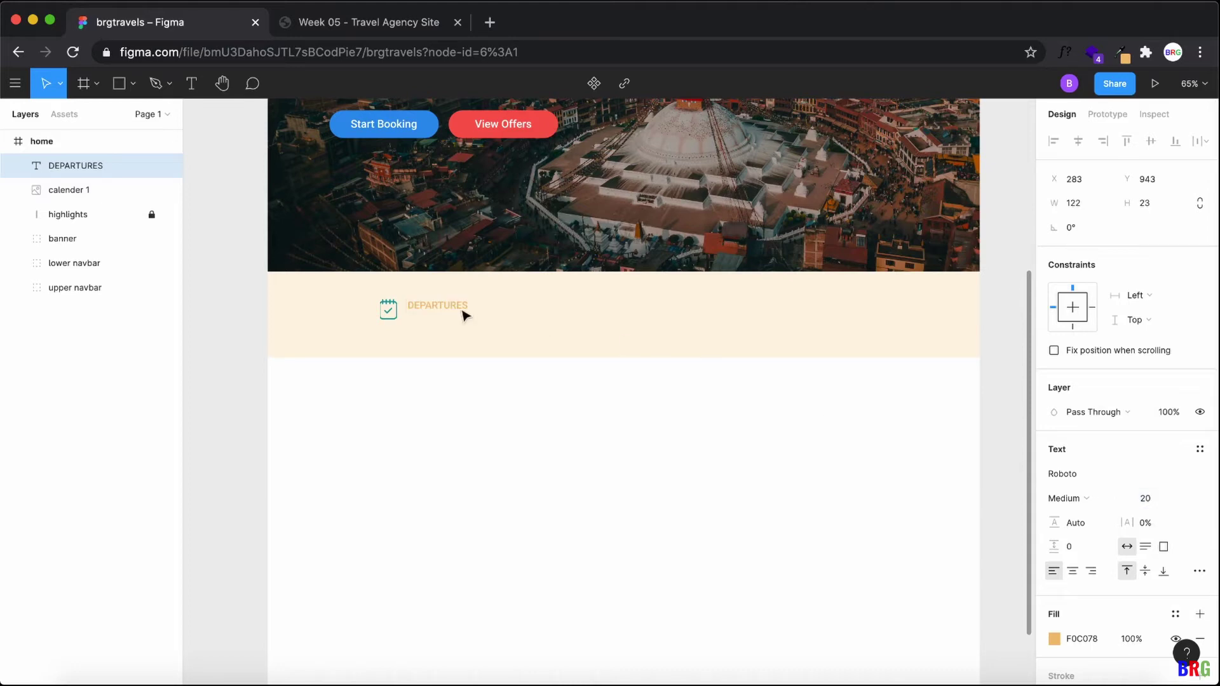
click(499, 372)
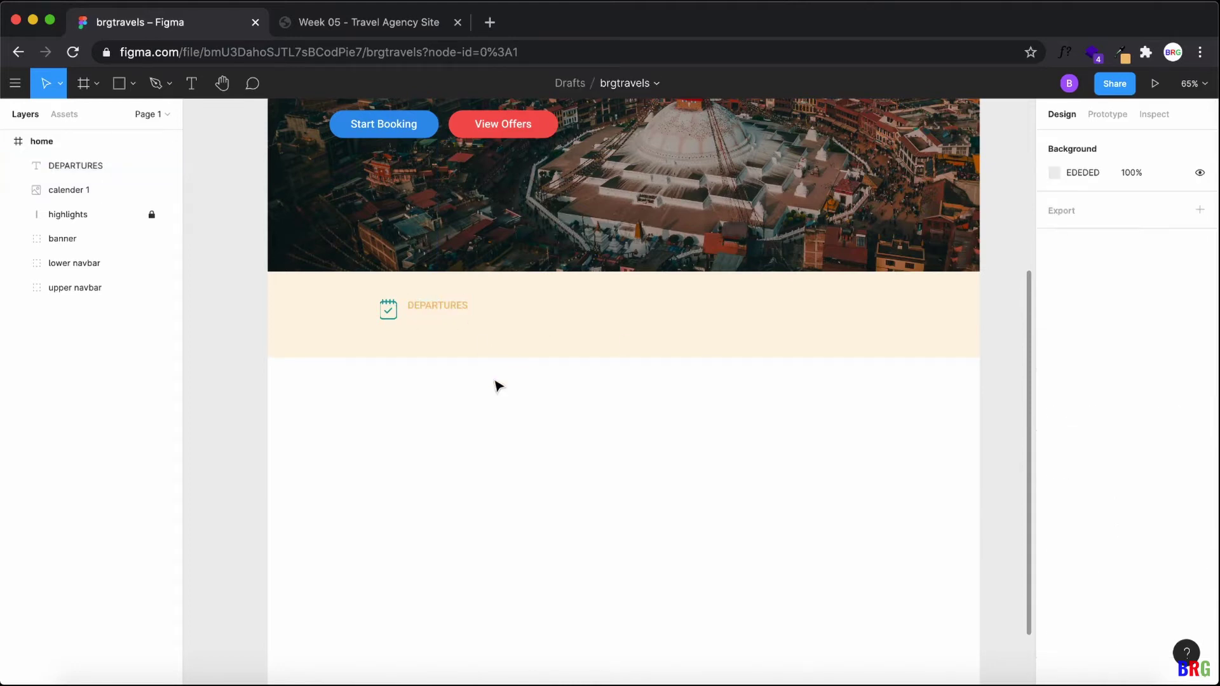
Step: Duplicate the DEPARTURES text directly below itself and replace the copy's wording with "Guaranteed Departure Trip" copied from the reference site
click(450, 311)
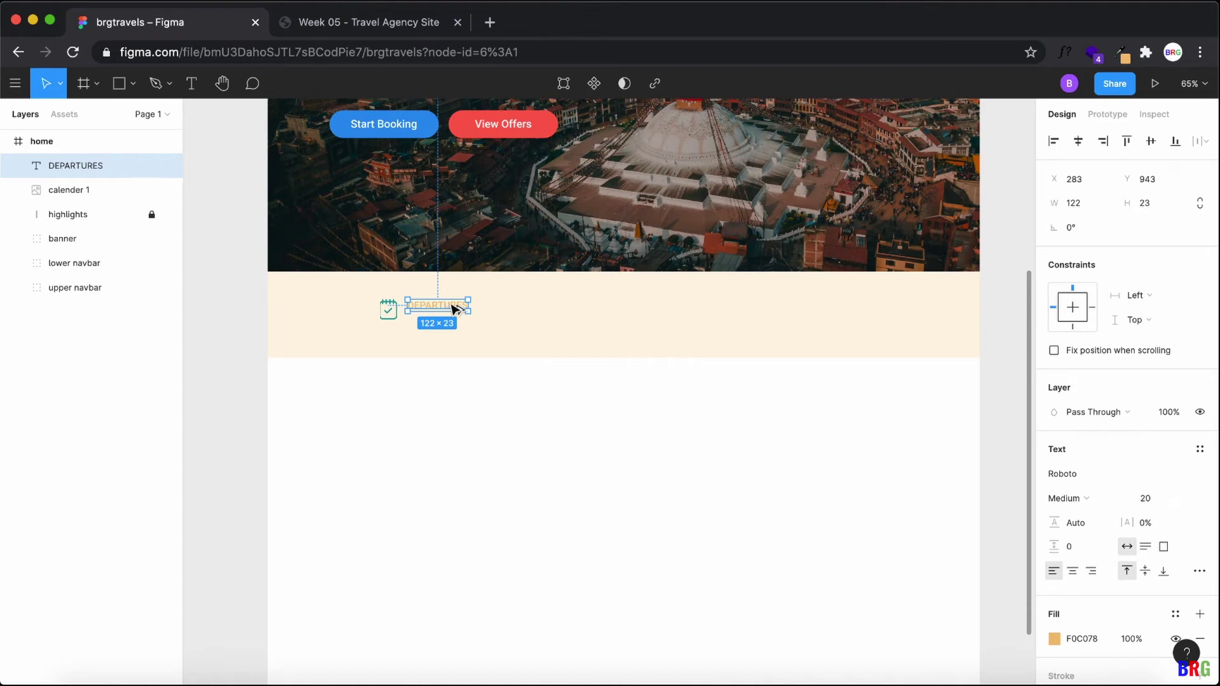
drag(454, 310, 454, 322)
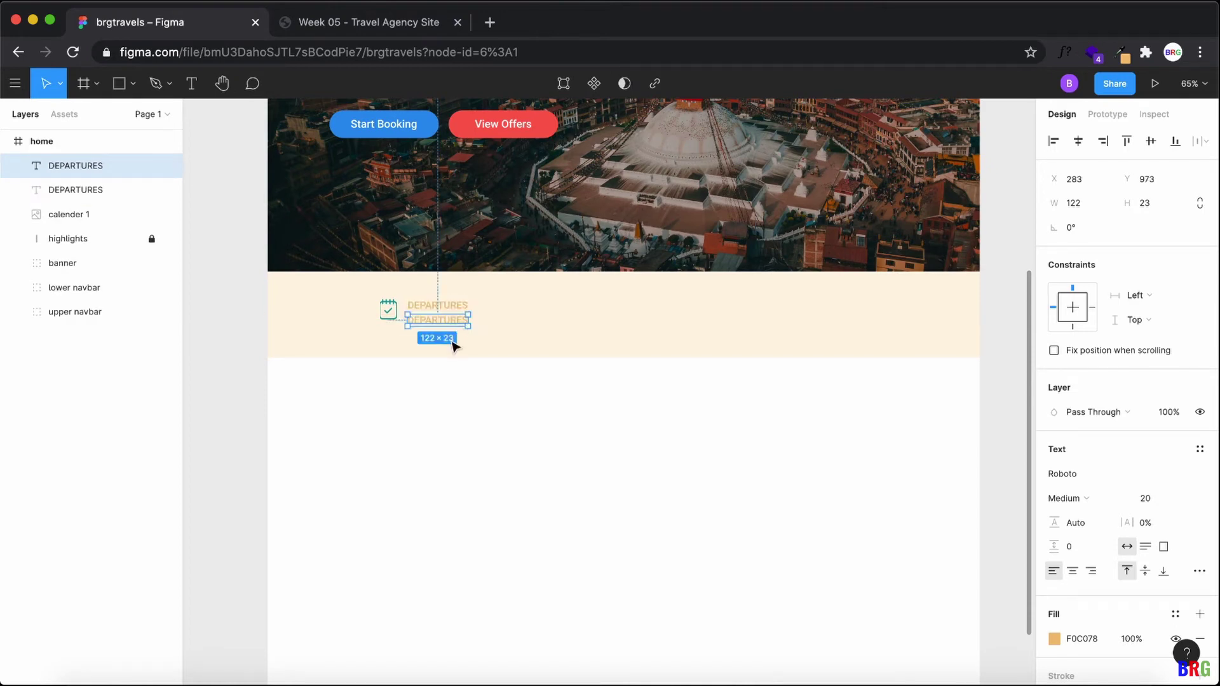
key(Return)
click(340, 15)
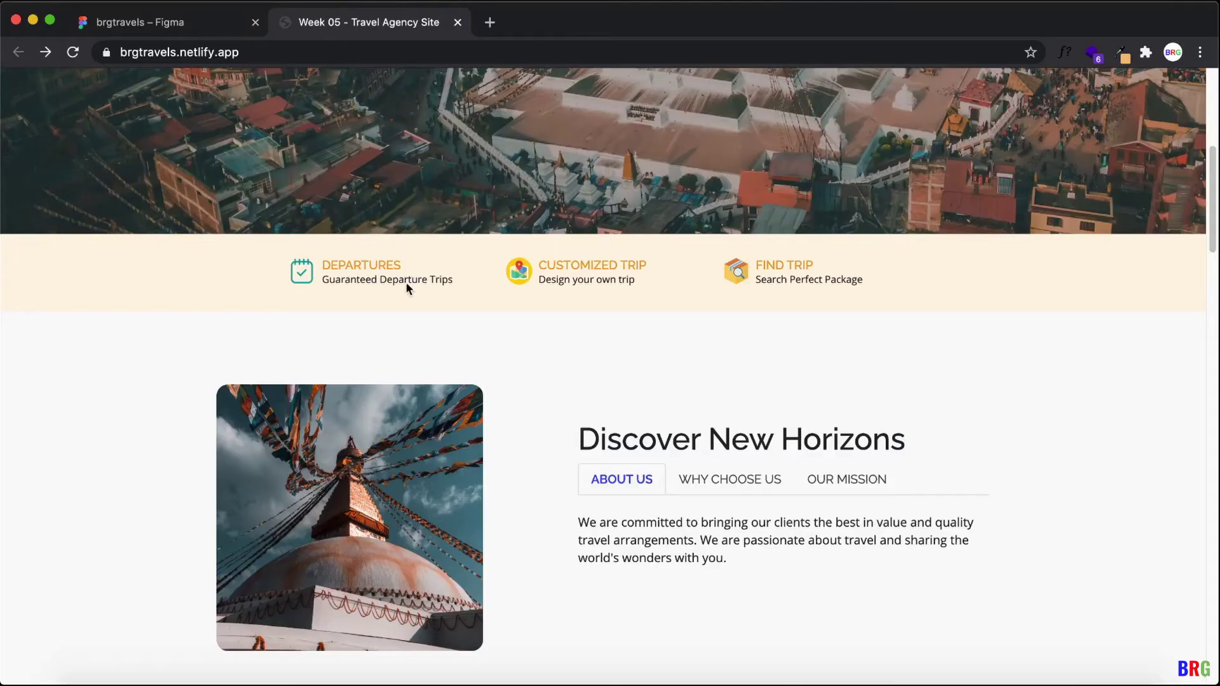
drag(324, 281, 448, 280)
key(super+c)
click(178, 22)
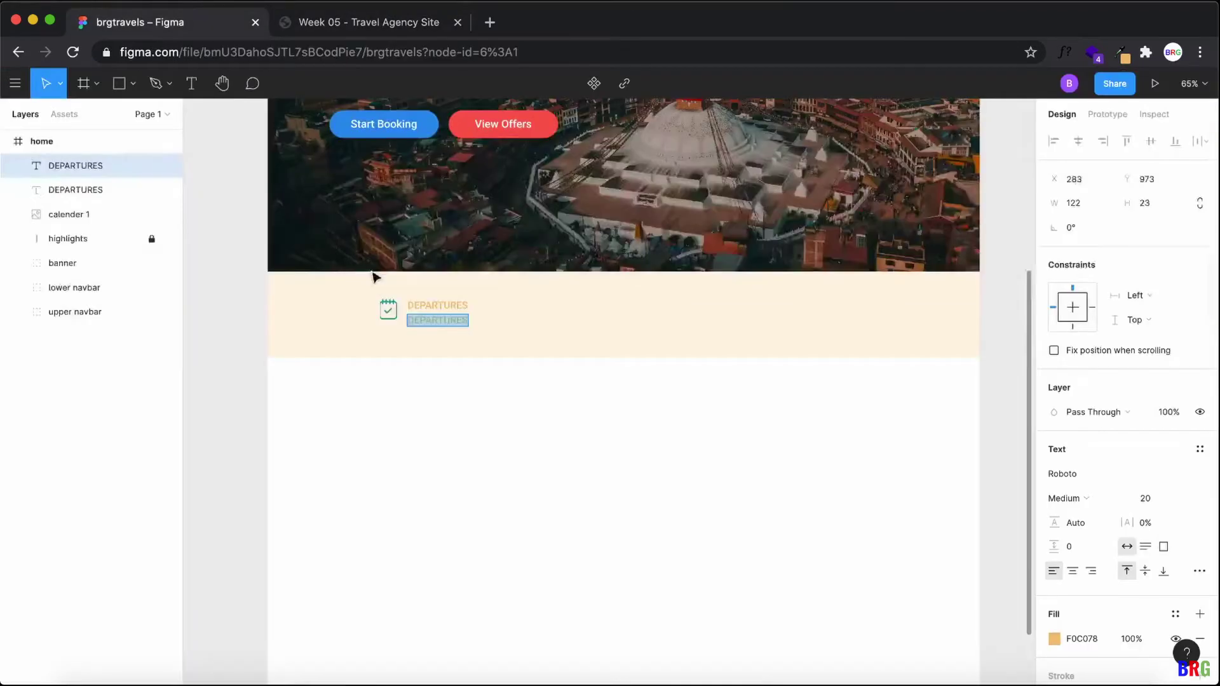
key(super+v)
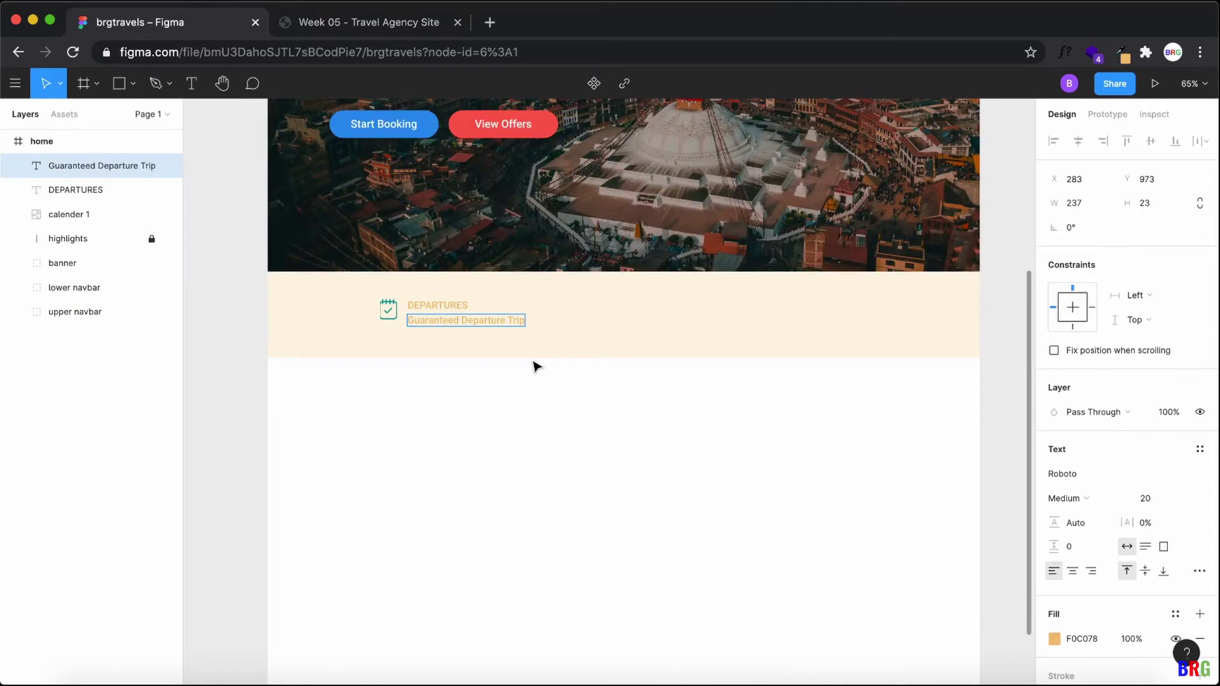
Step: Change the fill of the "Guaranteed Departure Trip" text to the dark grey 646464
click(1080, 639)
click(1060, 639)
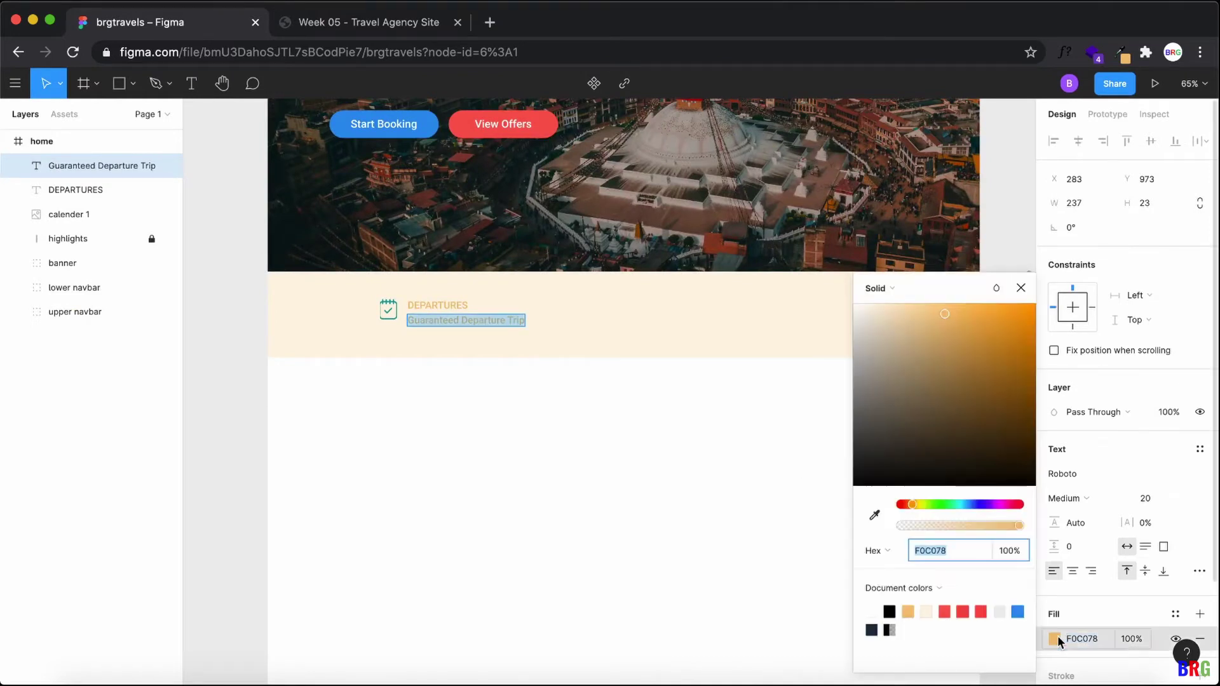
drag(910, 350, 849, 422)
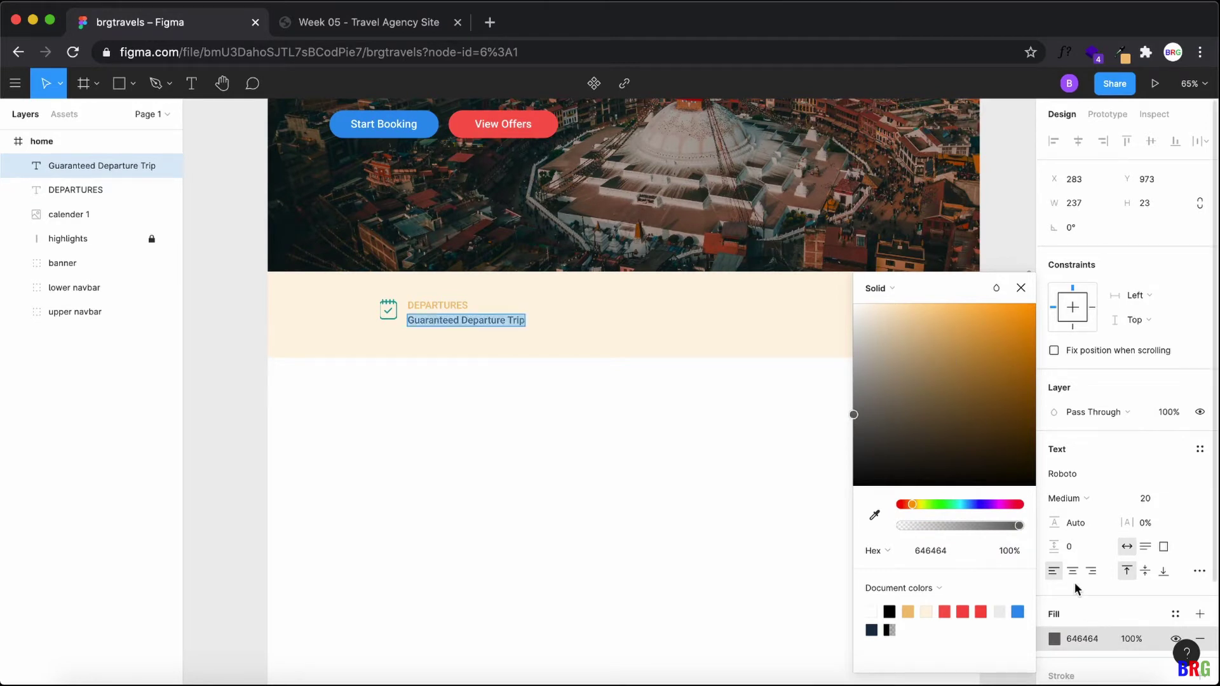
Step: Try the Light weight on the "Guaranteed Departure Trip" text and settle on Regular
click(1079, 501)
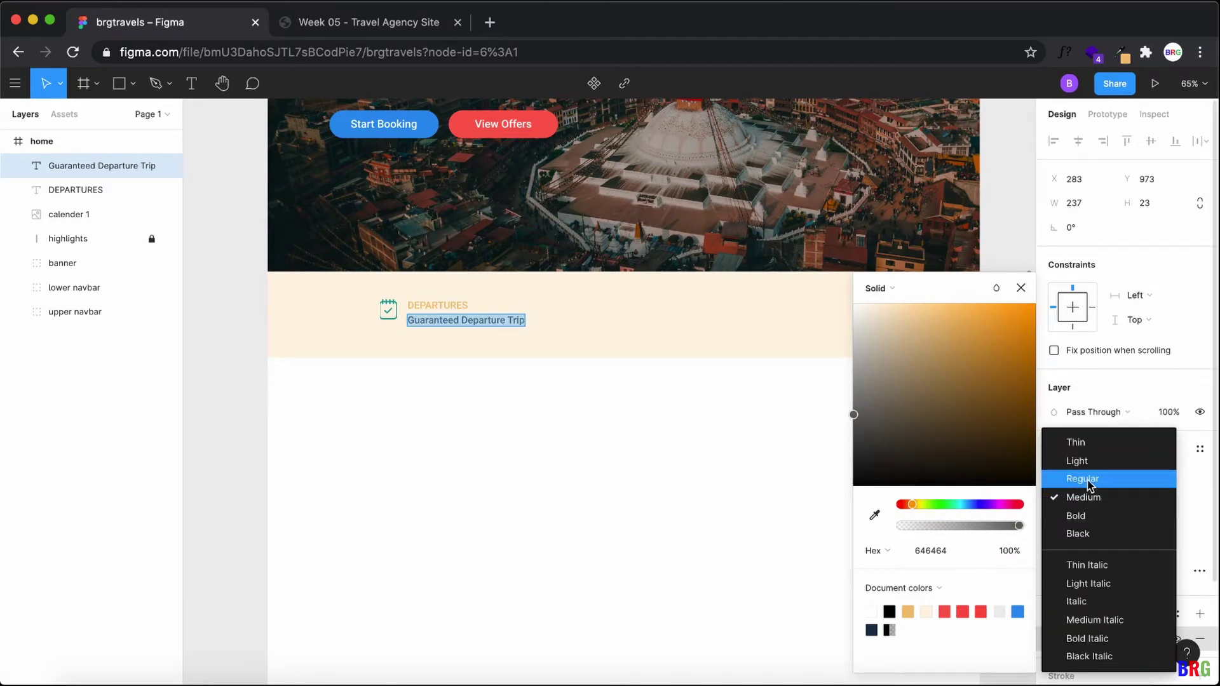
click(1087, 471)
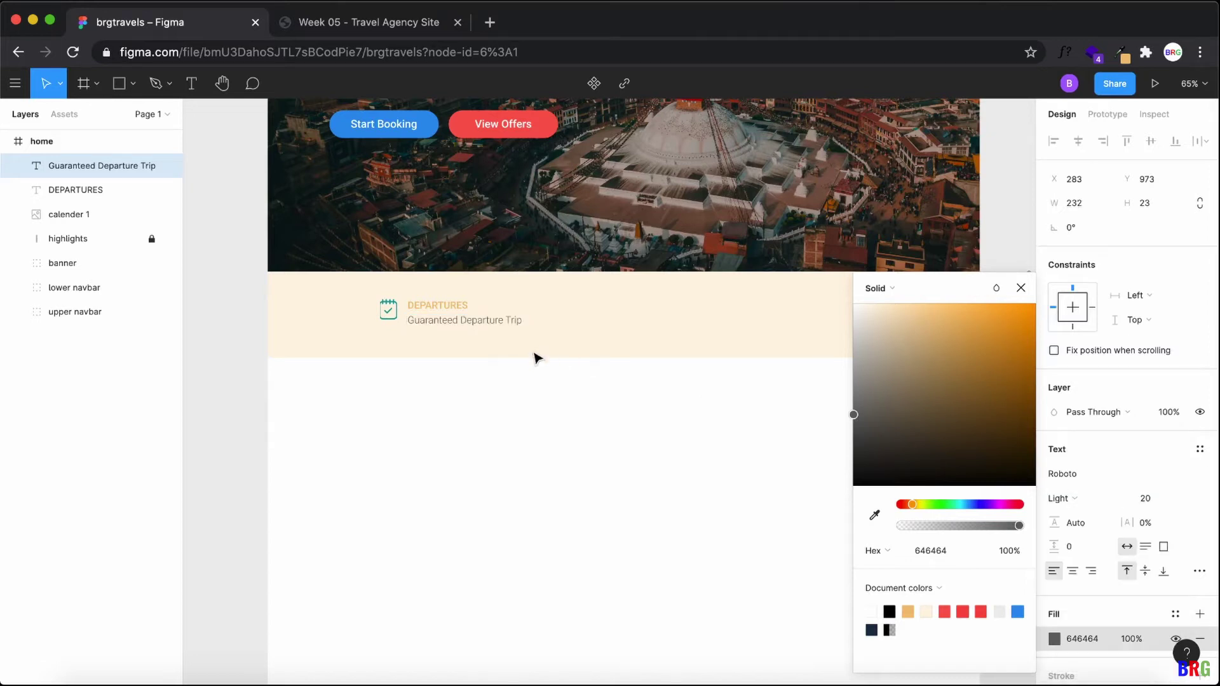
click(1081, 497)
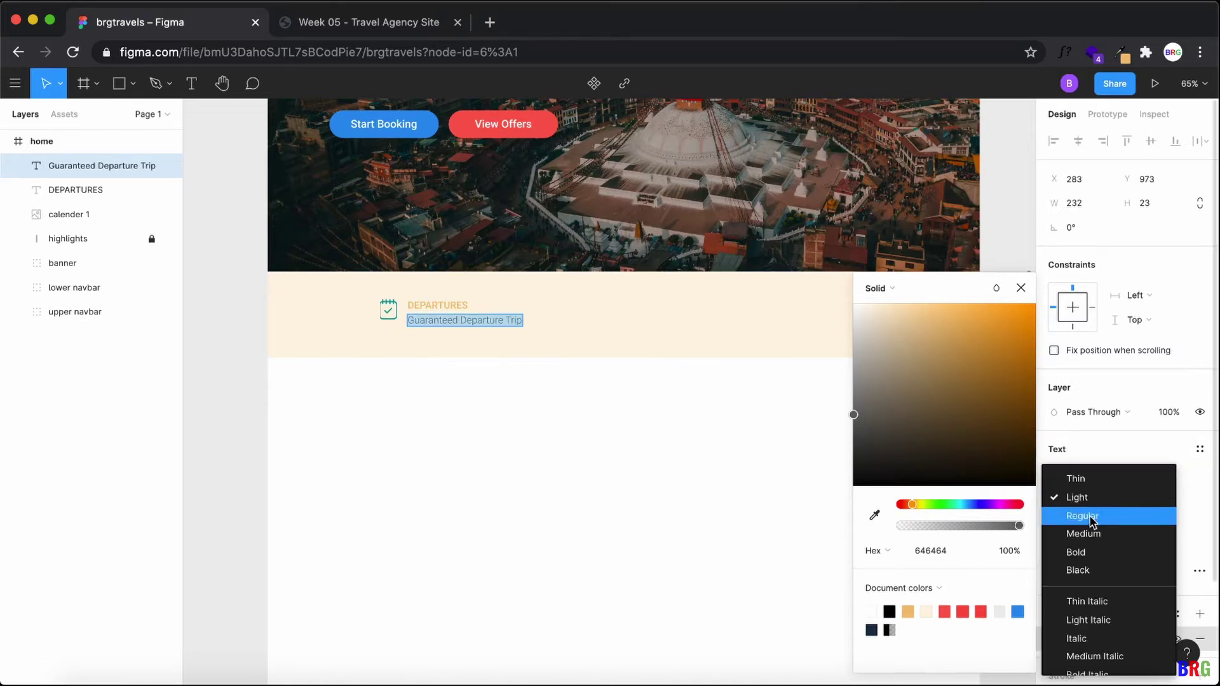
click(1088, 516)
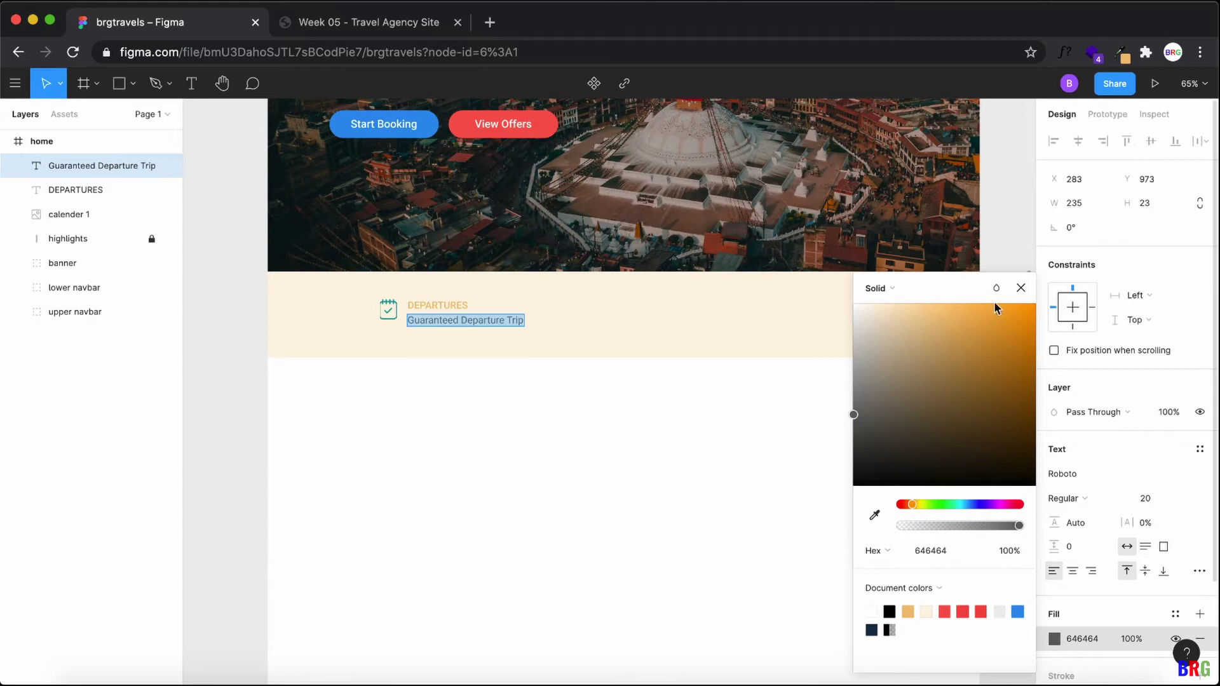
click(1019, 289)
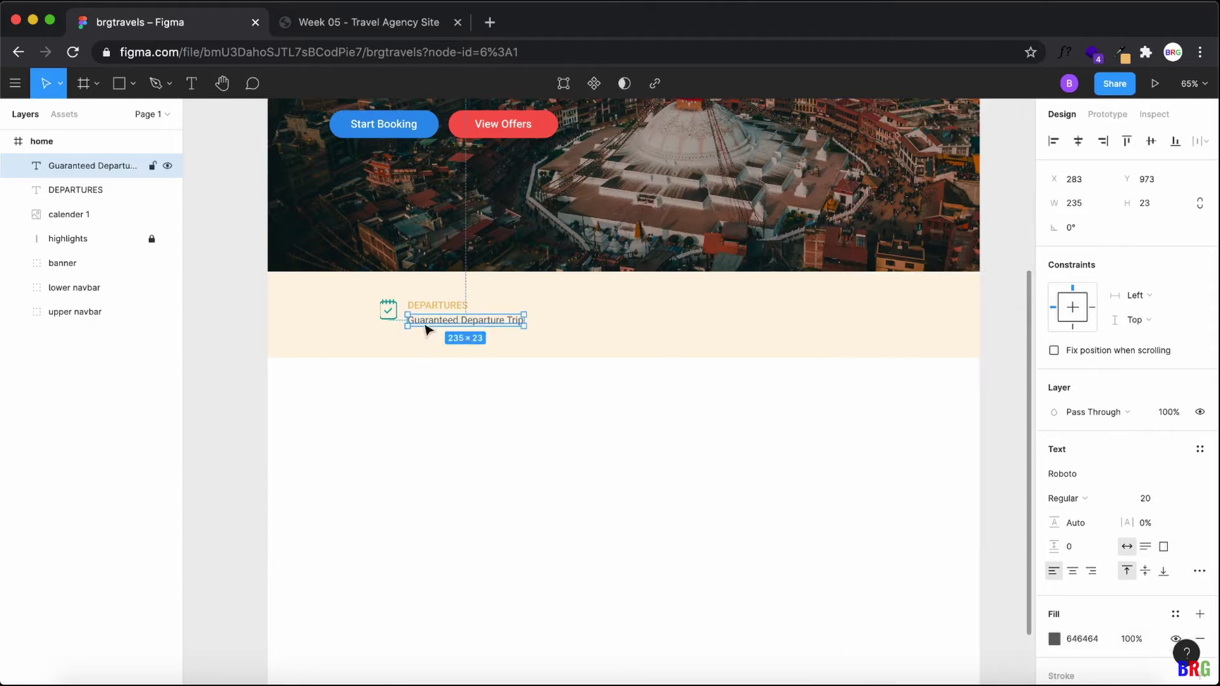
Step: Move both text lines closer to the calendar icon, placing DEPARTURES at about X 277, Y 939 and its subtitle at about X 275, Y 966
click(388, 314)
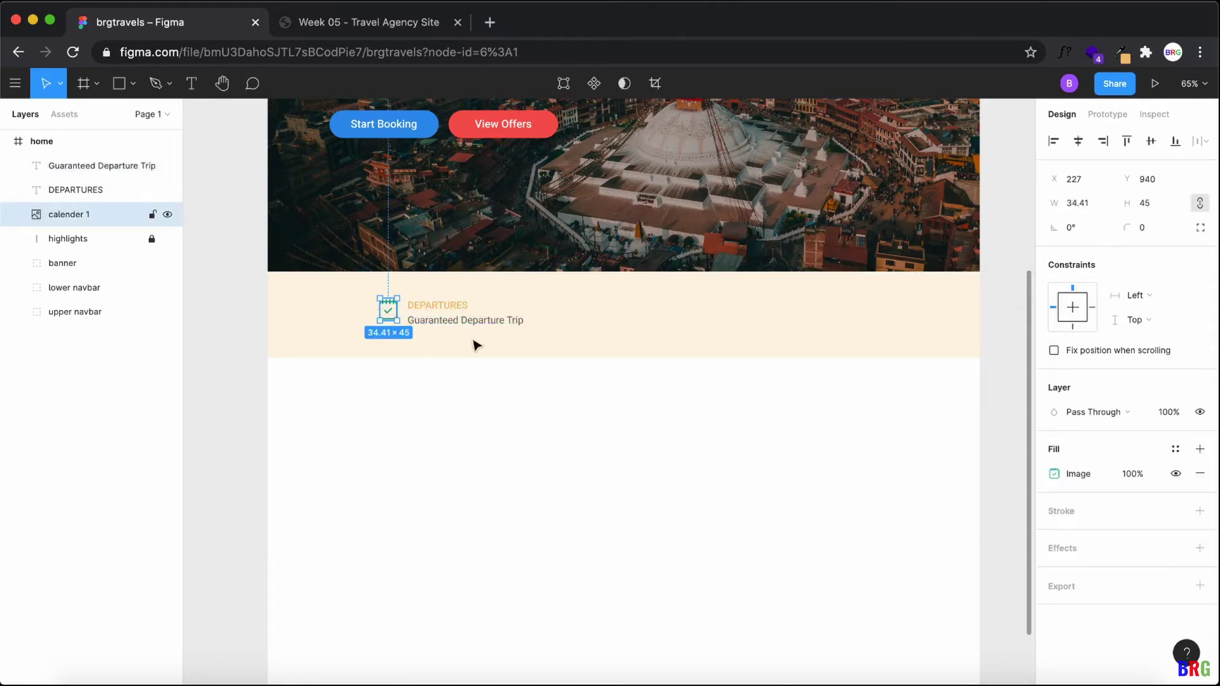
click(447, 320)
mouse_move(447, 320)
mouse_down()
mouse_move(436, 312)
mouse_move(457, 315)
mouse_up()
click(439, 307)
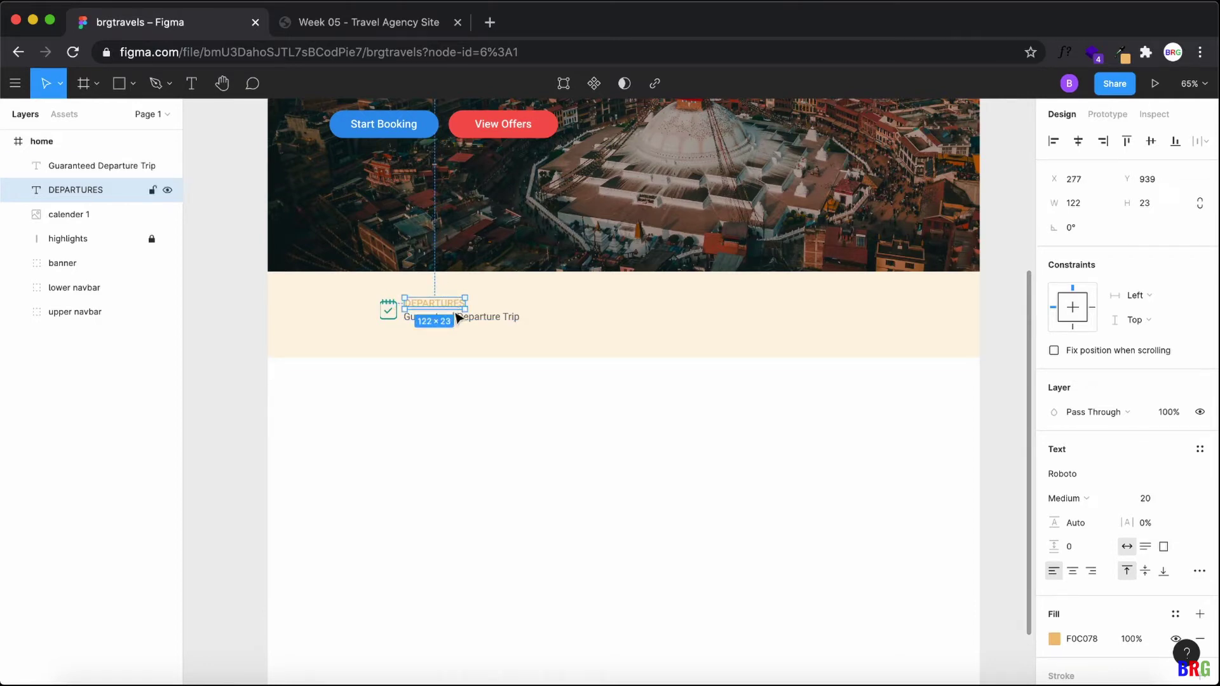
Step: Set the font size of the "Guaranteed Departure Trip" text to 18
click(460, 318)
double_click(486, 324)
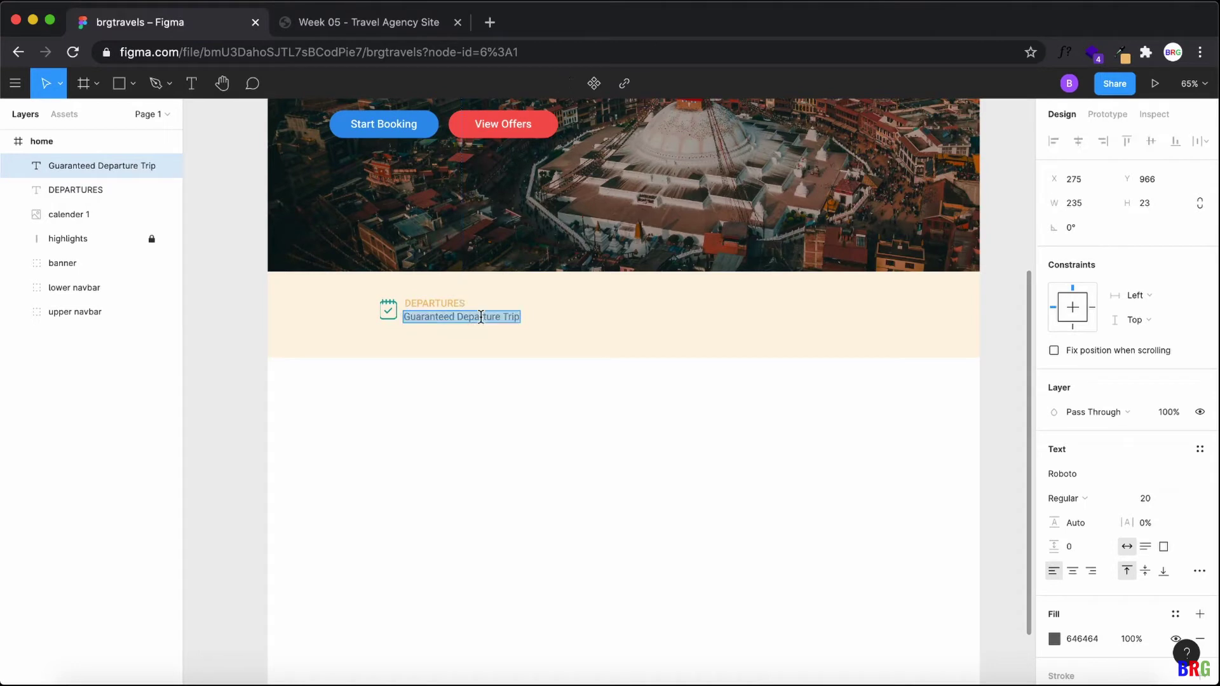
click(1164, 504)
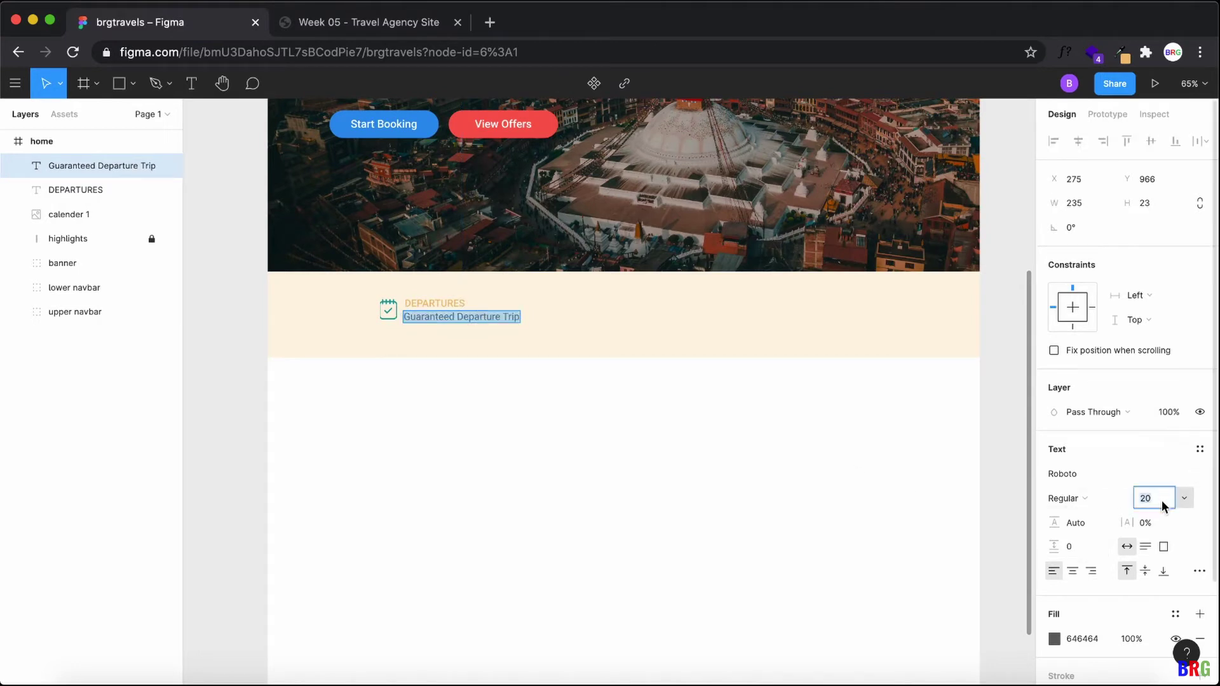
text(18)
key(Return)
key(Escape)
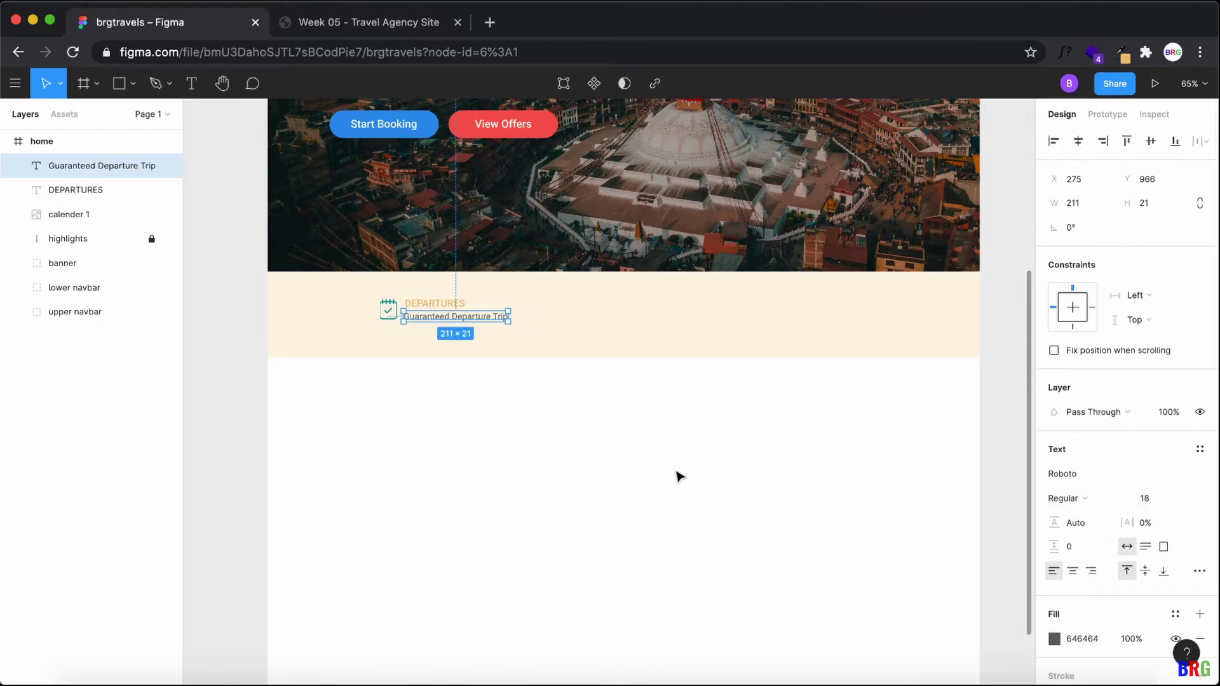
click(644, 417)
click(308, 26)
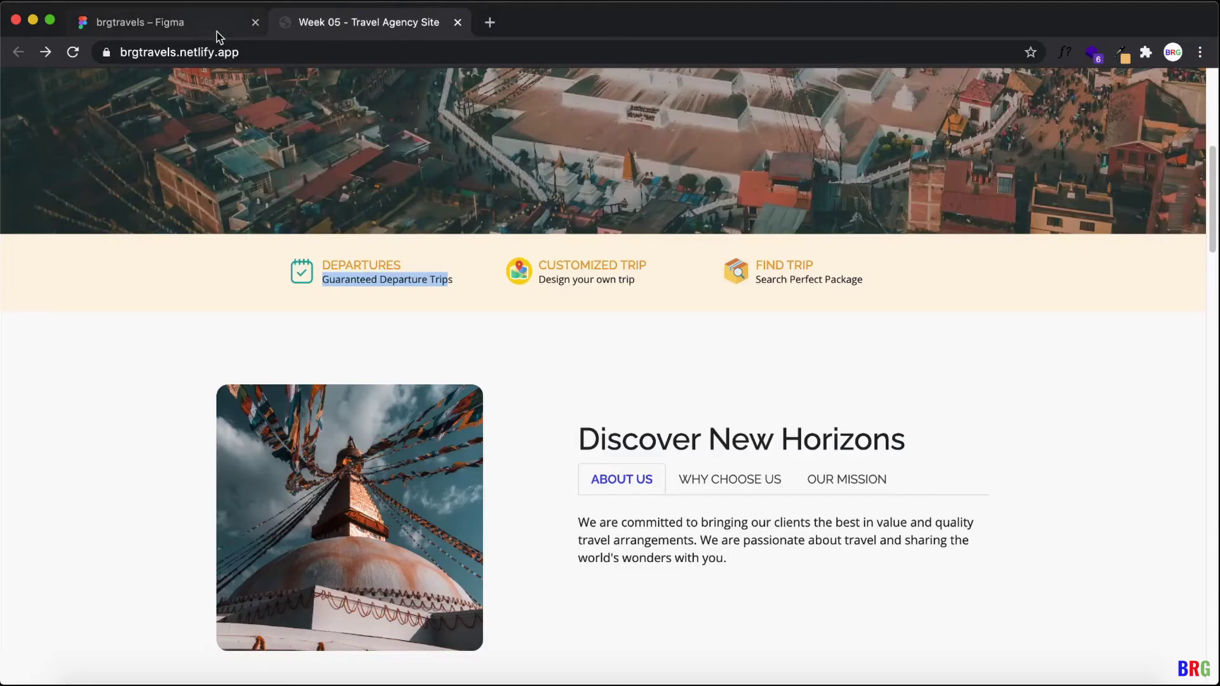
click(185, 23)
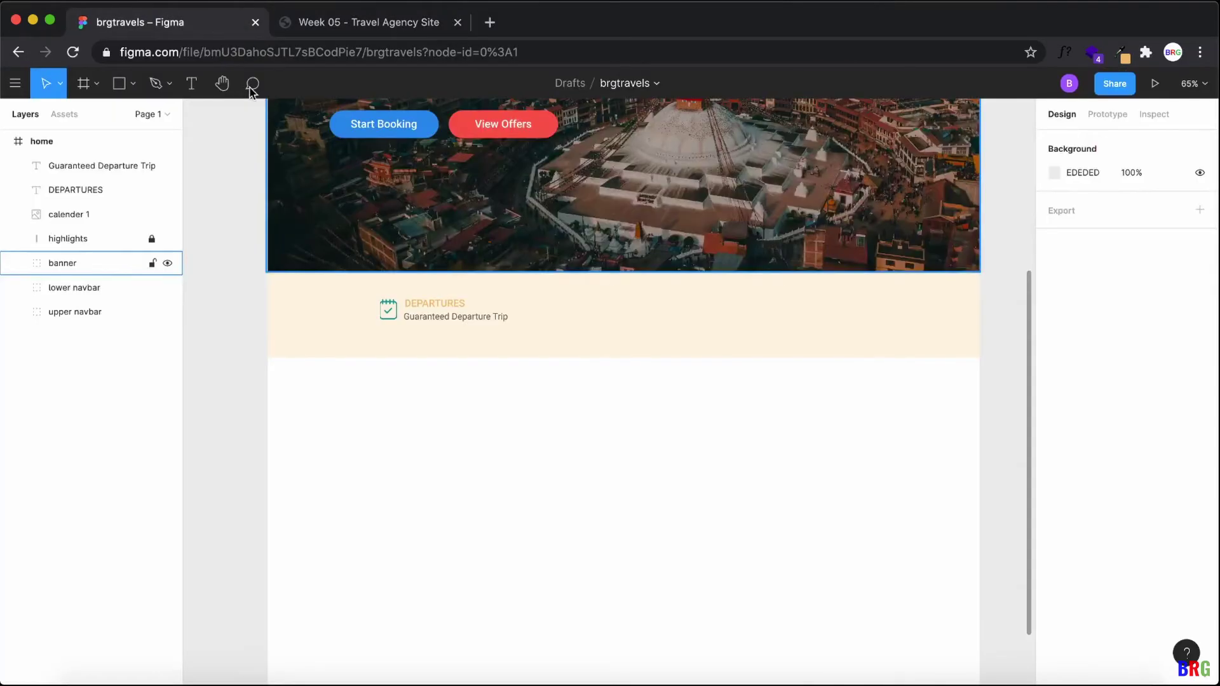
click(390, 313)
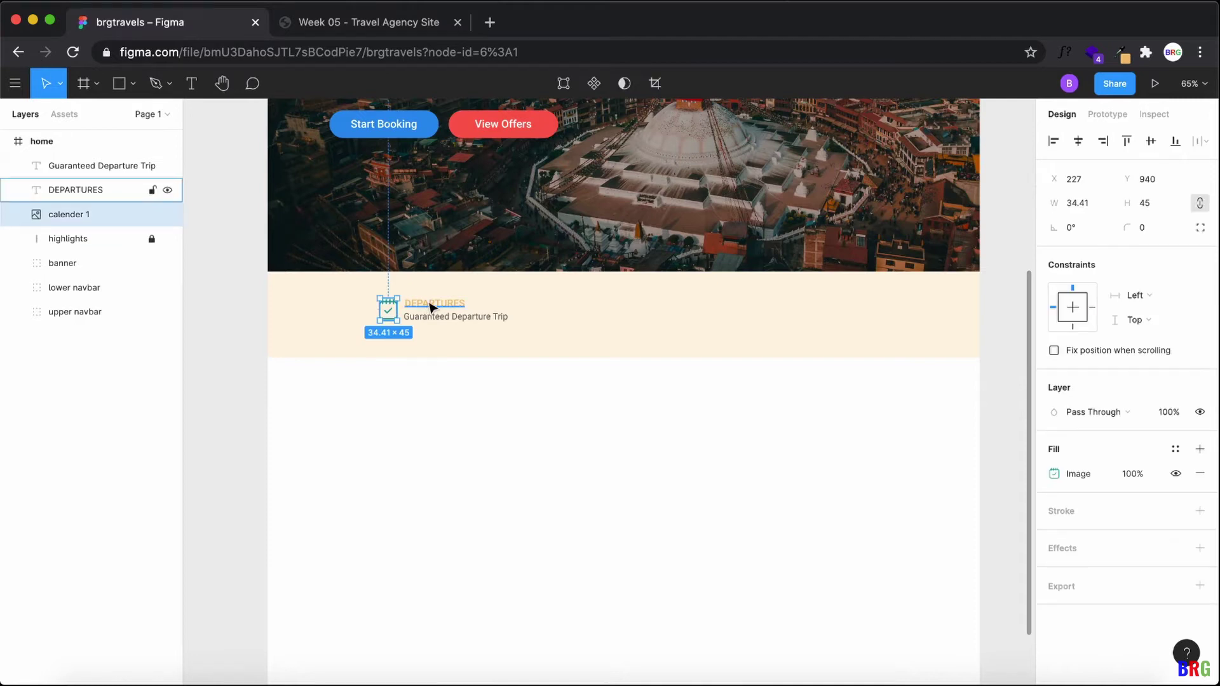
shift+click(431, 307)
shift+click(432, 317)
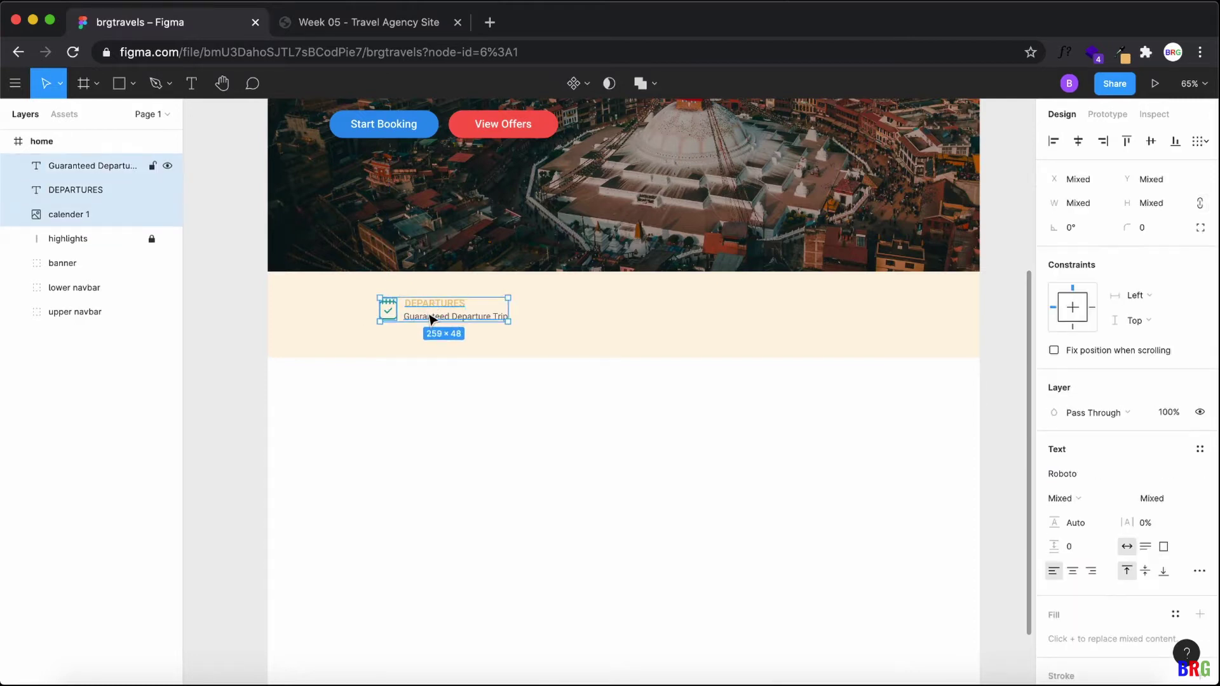
click(387, 404)
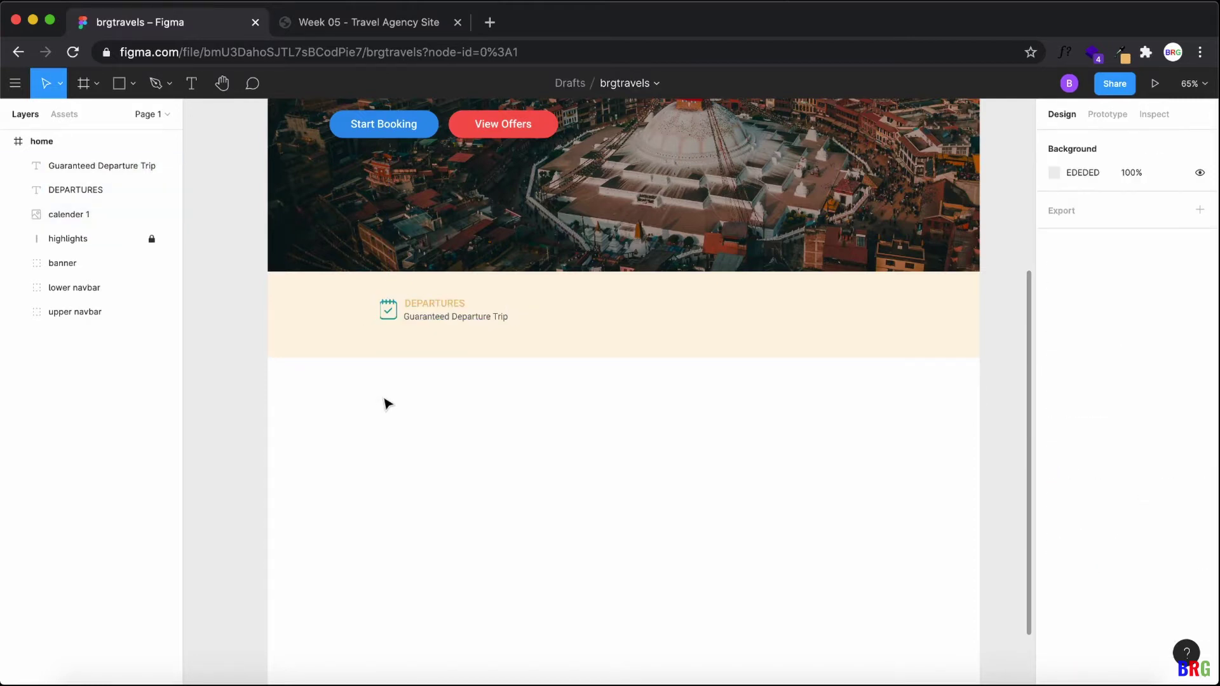
Step: Duplicate the calendar icon with its DEPARTURES heading and subtitle to the middle of the cream strip, the copied icon at about X 587, Y 938
click(390, 313)
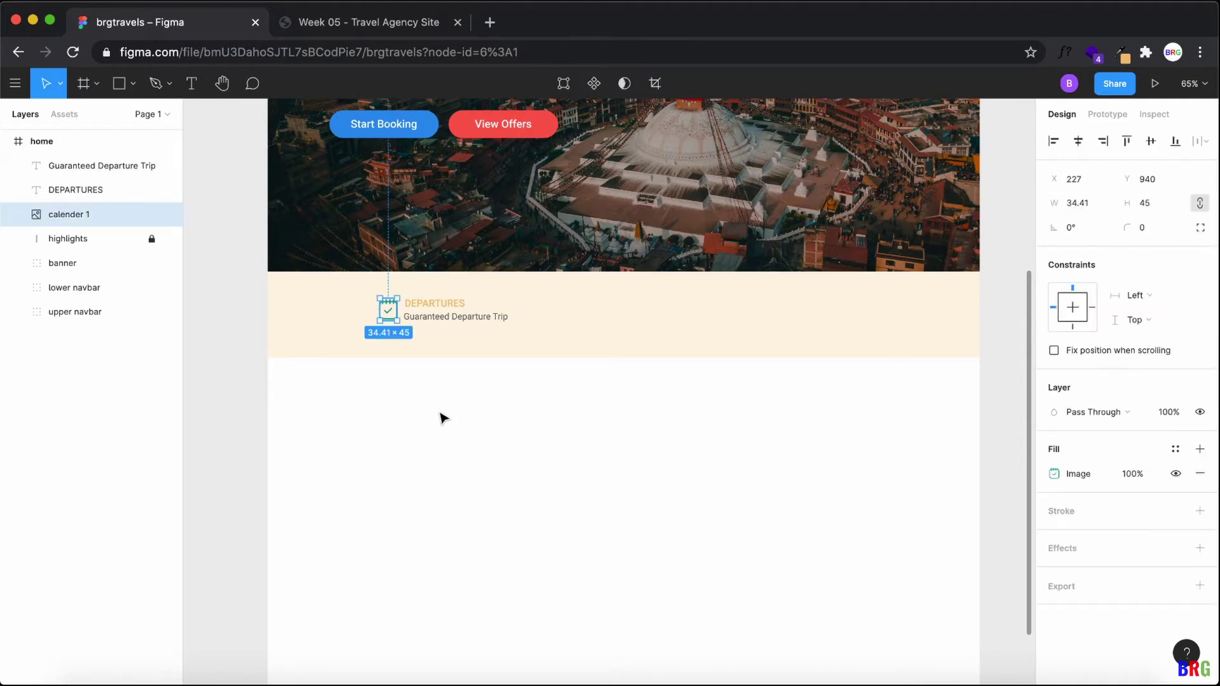
shift+click(438, 298)
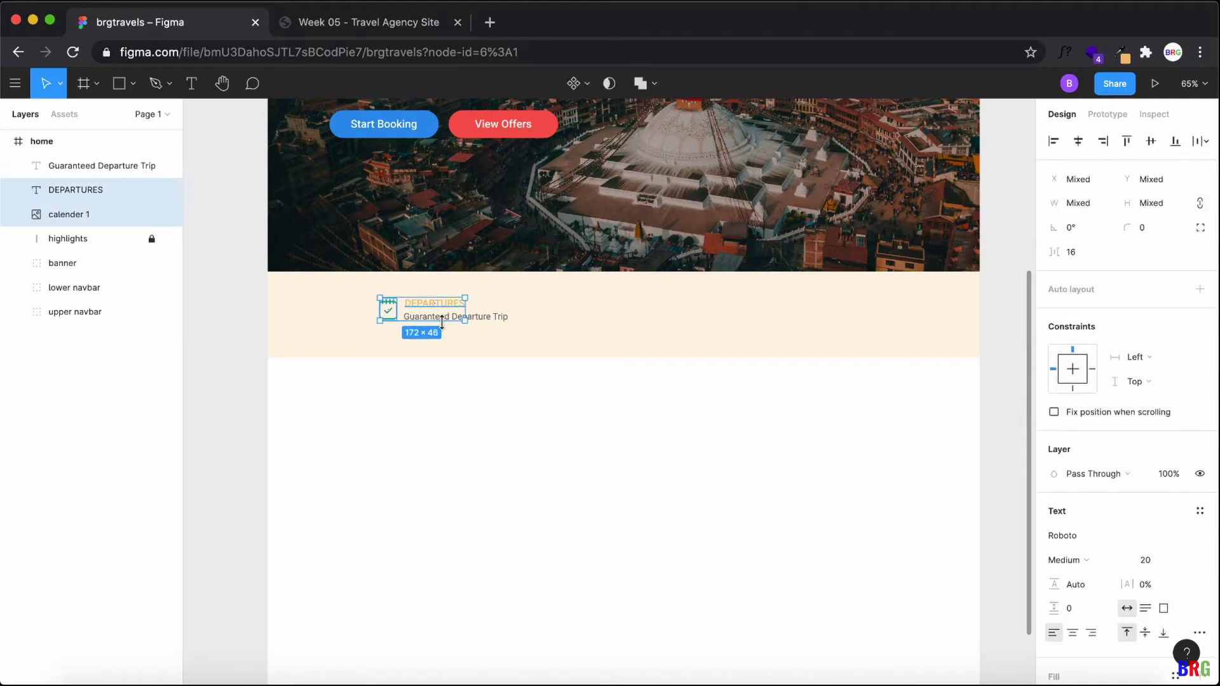
shift+click(489, 318)
shift+click(505, 319)
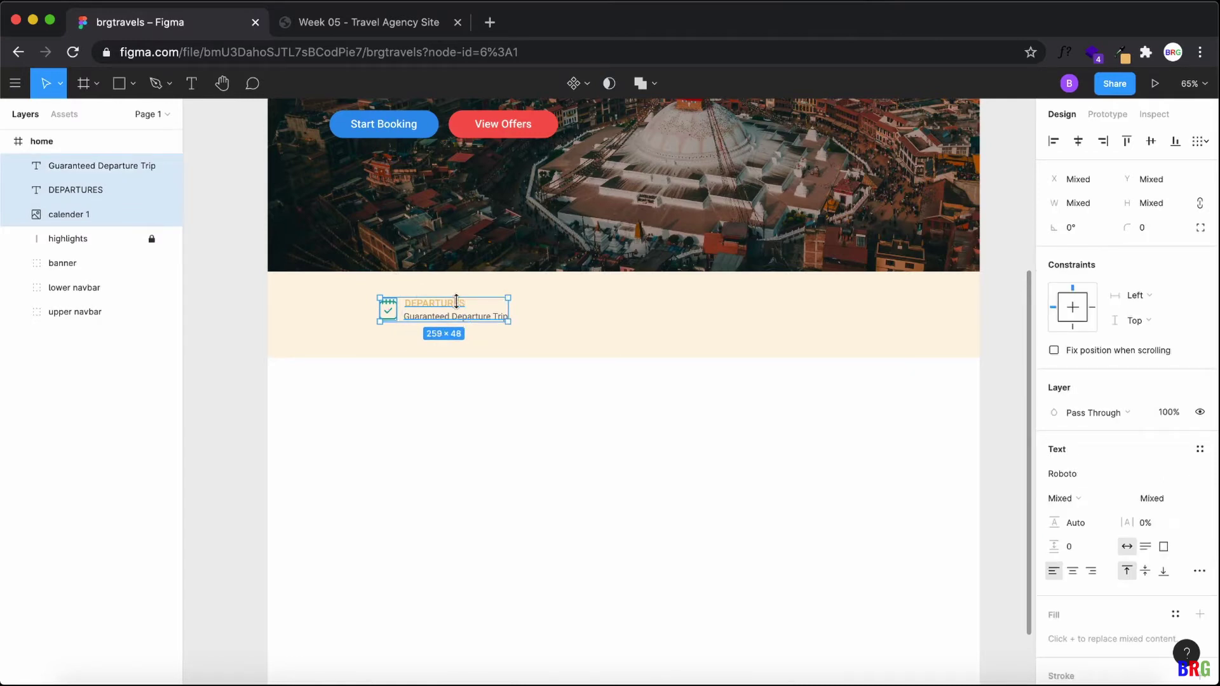
drag(479, 315, 658, 314)
click(695, 434)
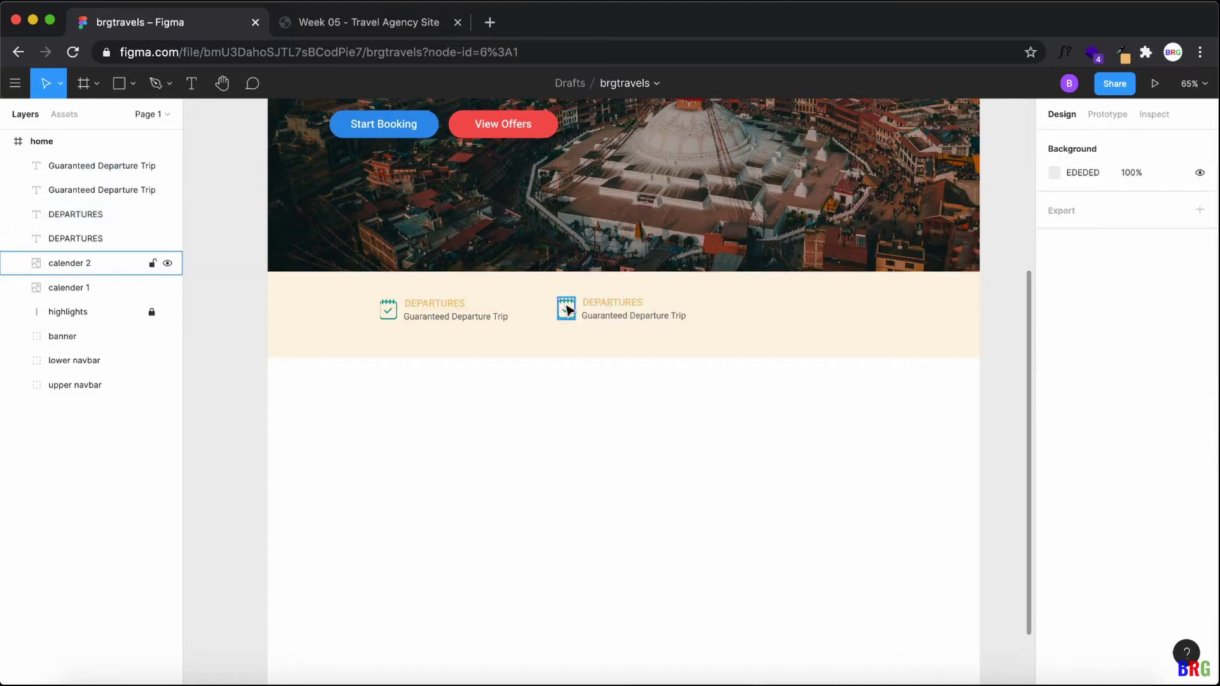
Step: Duplicate the middle DEPARTURES item farther along the strip as a third item, its icon at about X 947, Y 940
click(567, 310)
shift+click(604, 303)
shift+click(613, 316)
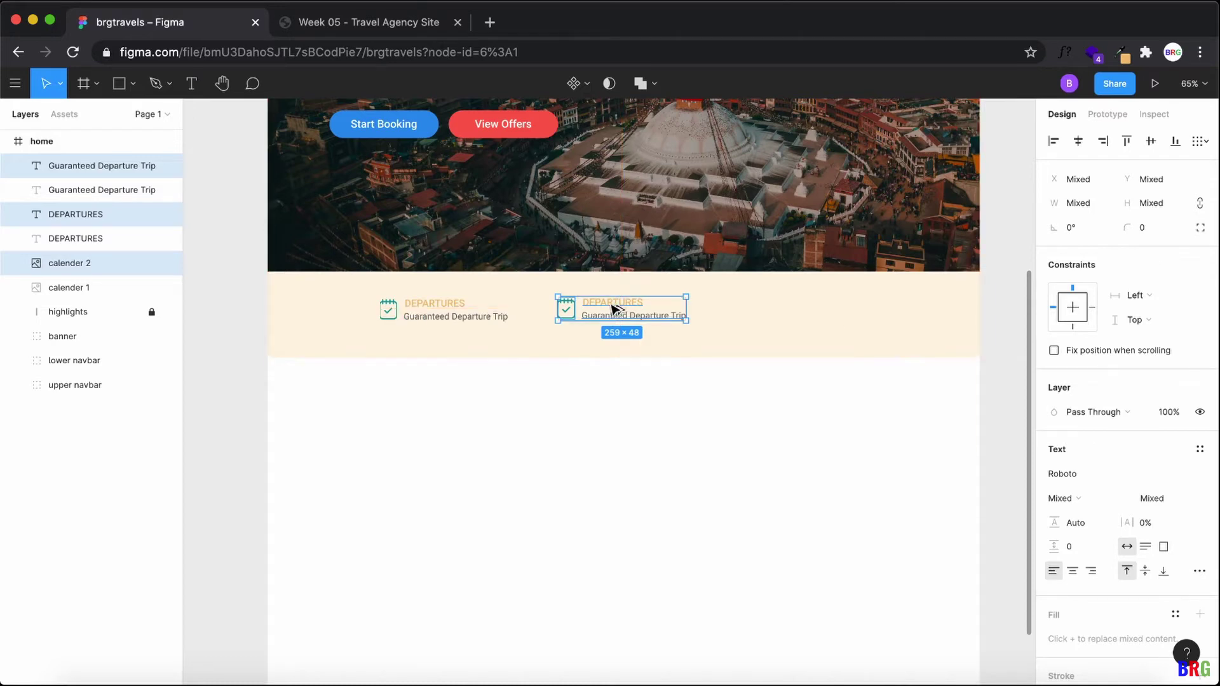
drag(661, 314, 836, 316)
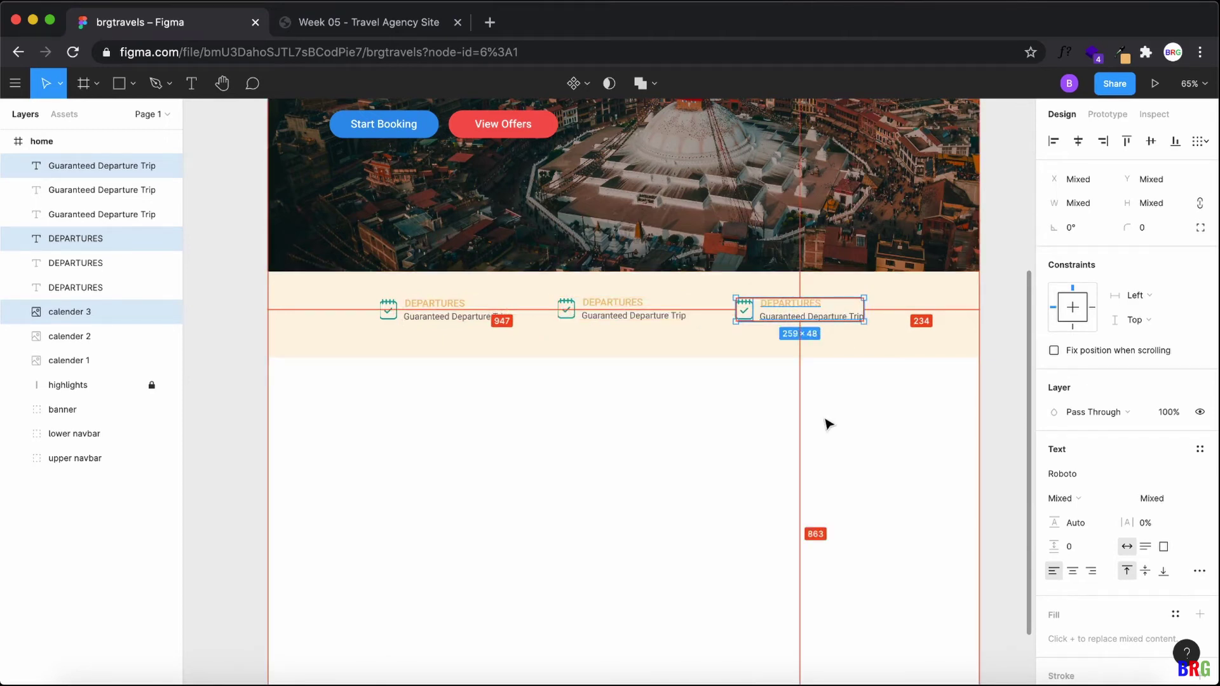
click(806, 415)
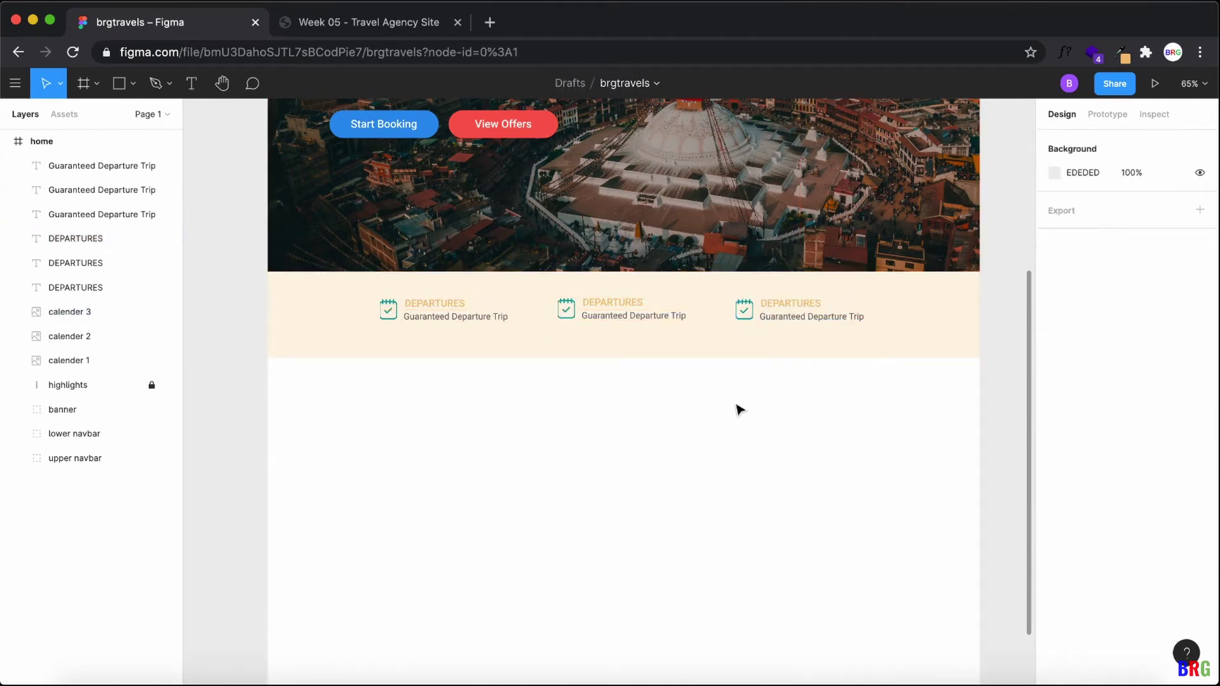
Step: Replace the middle item's calendar image with map.png and widen the icon to about 46 × 45
click(570, 312)
click(1054, 474)
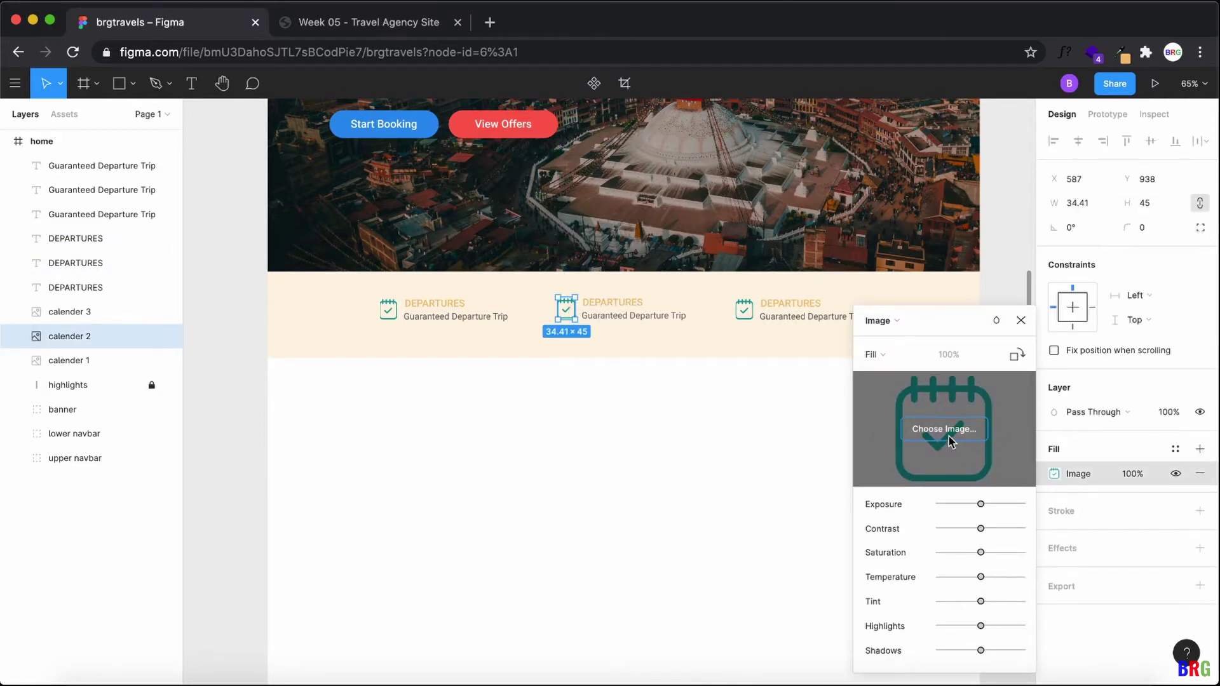
click(948, 431)
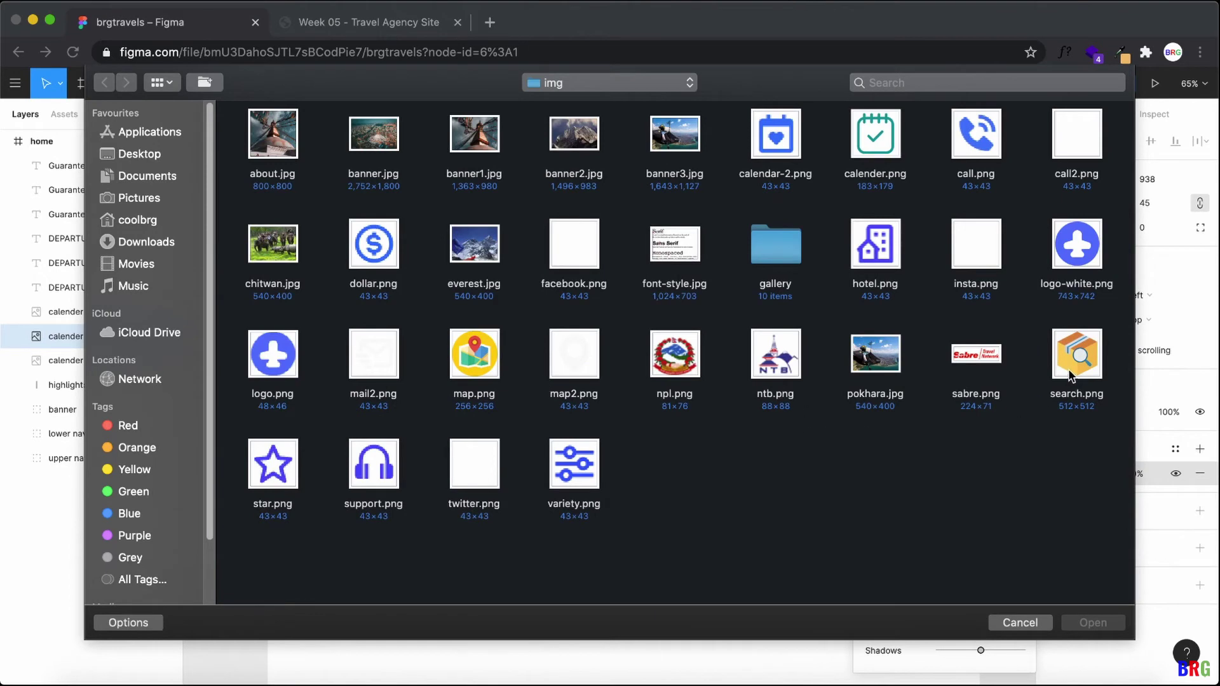
double_click(481, 348)
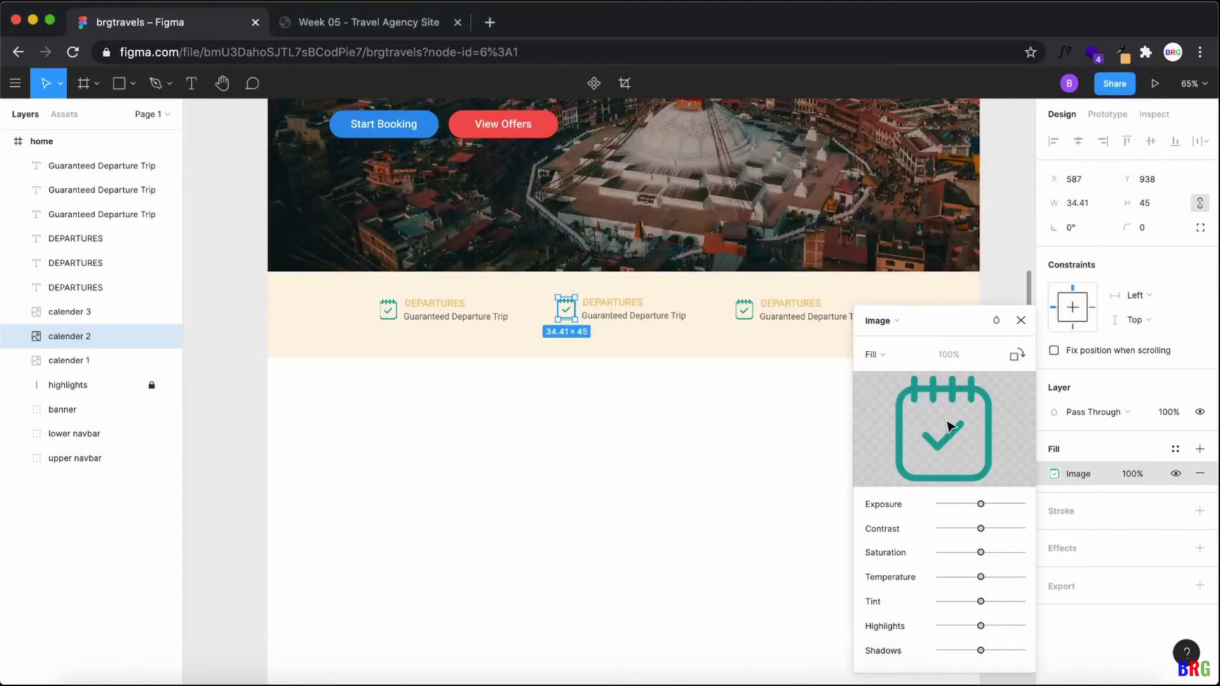
click(1021, 321)
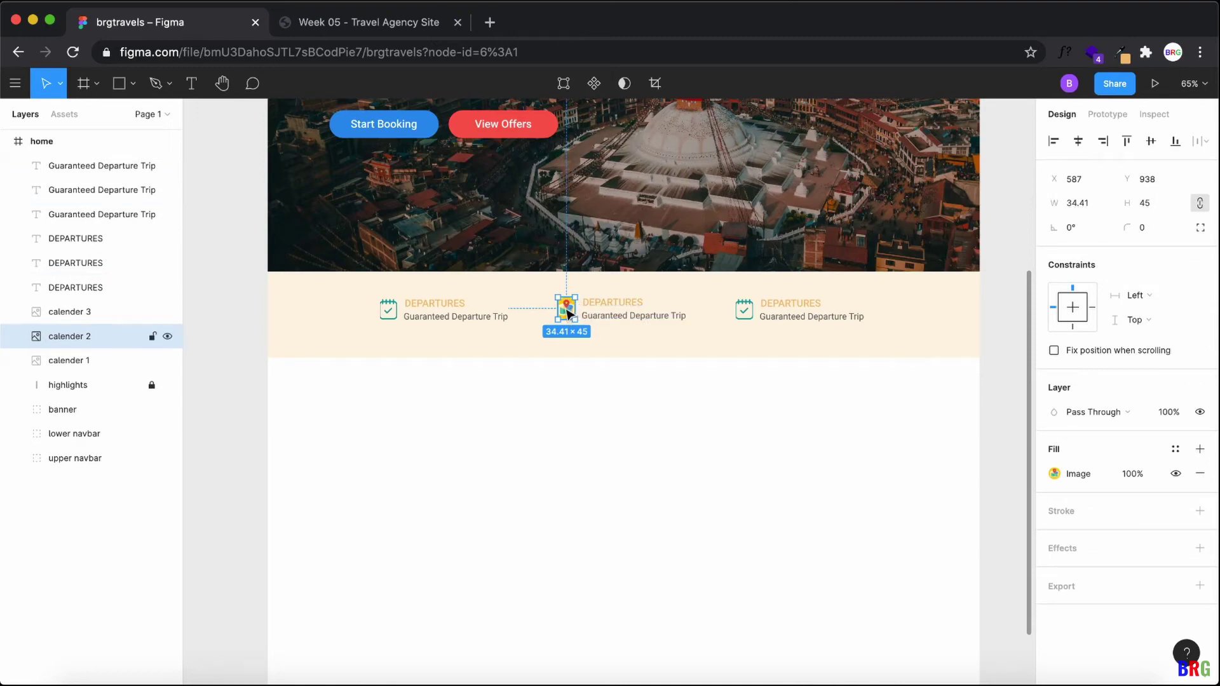
drag(553, 306, 550, 306)
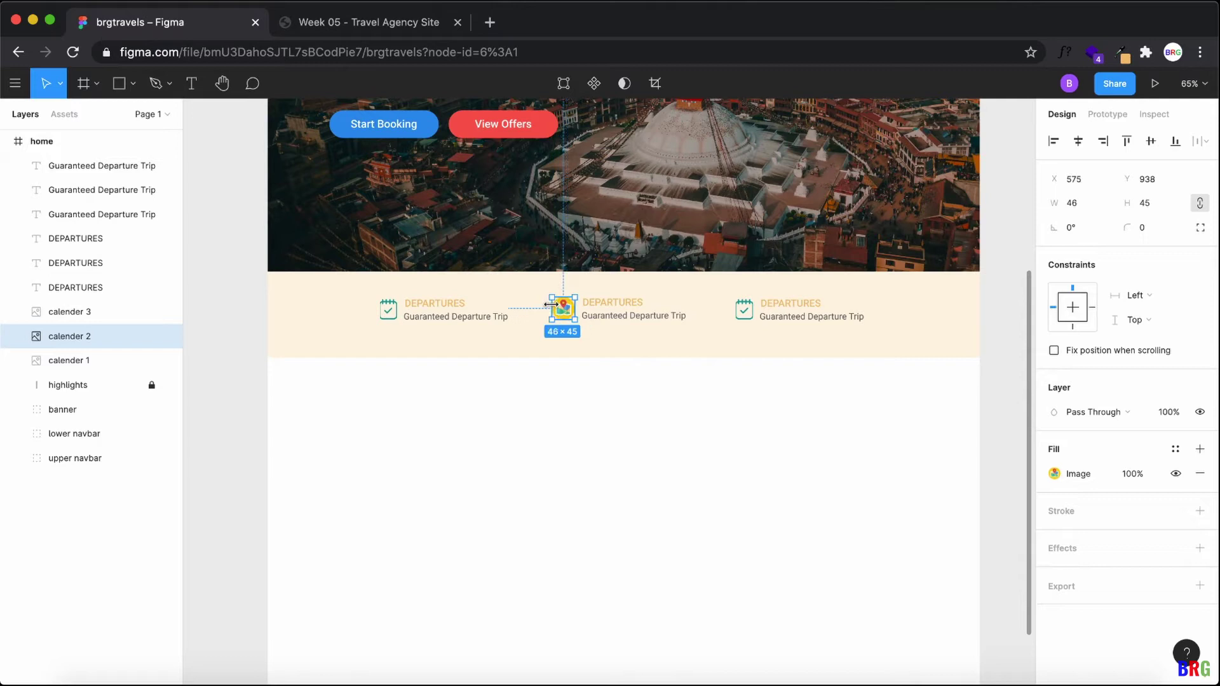
click(645, 341)
Step: Change the middle item's heading to CUSTOMIZED TRIPS, using the reference site as a guide
click(632, 317)
double_click(616, 301)
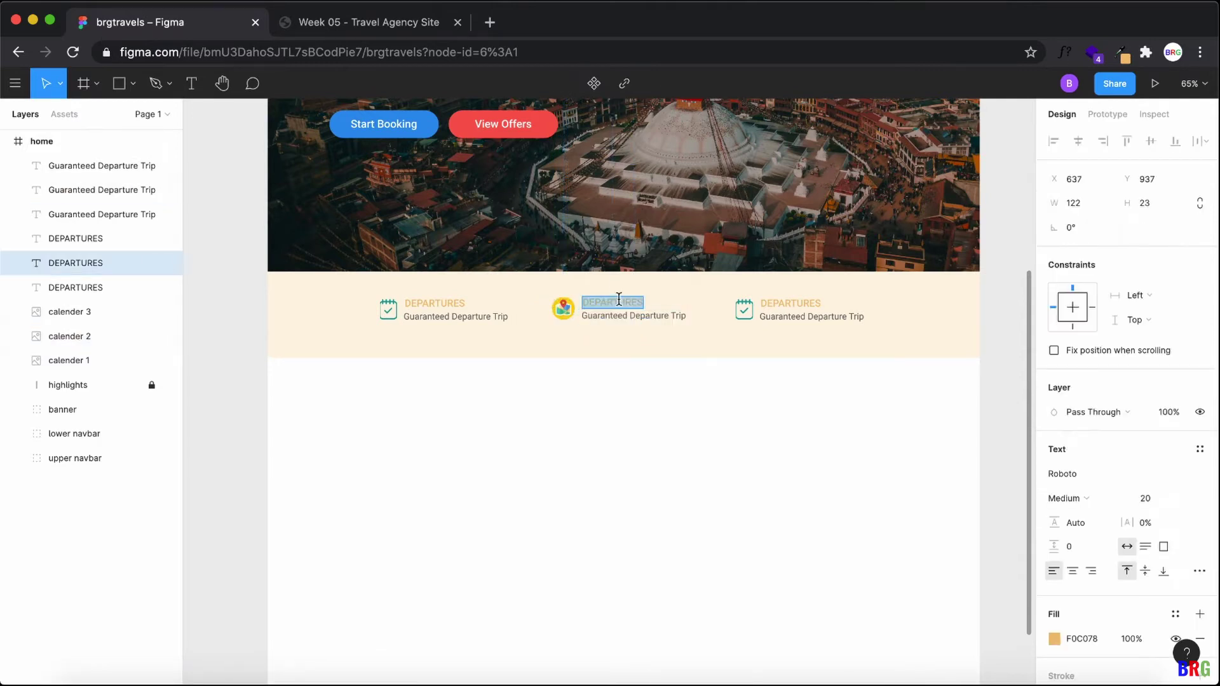
click(366, 18)
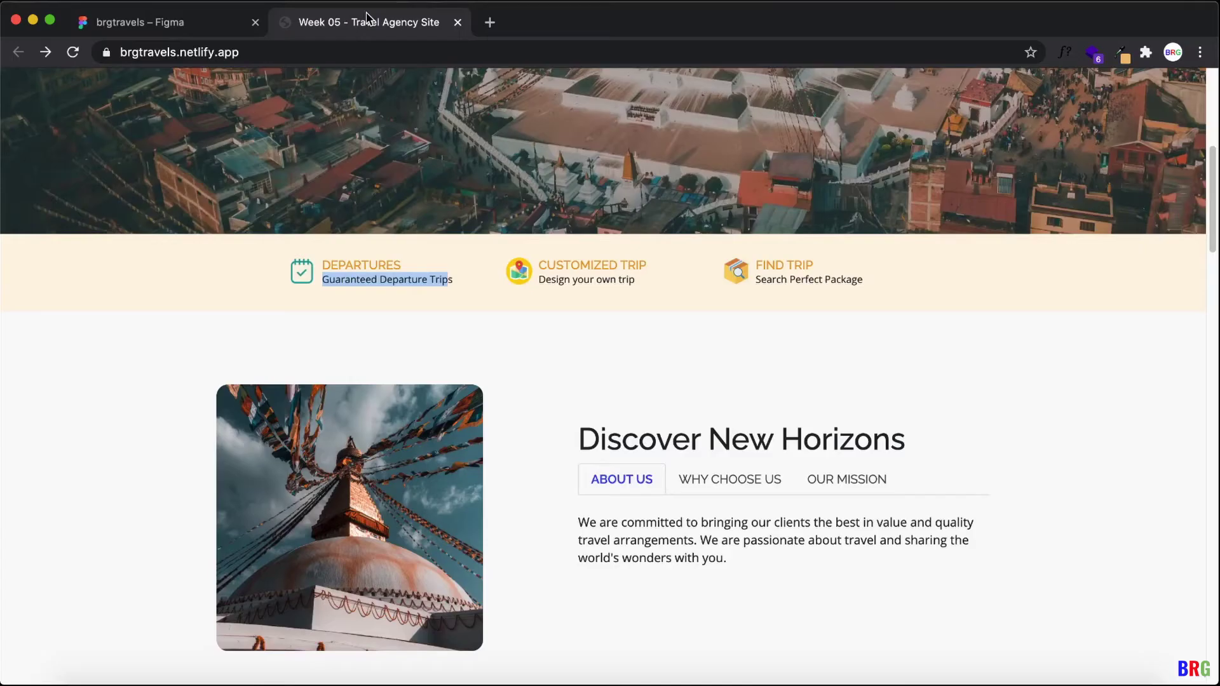
click(190, 19)
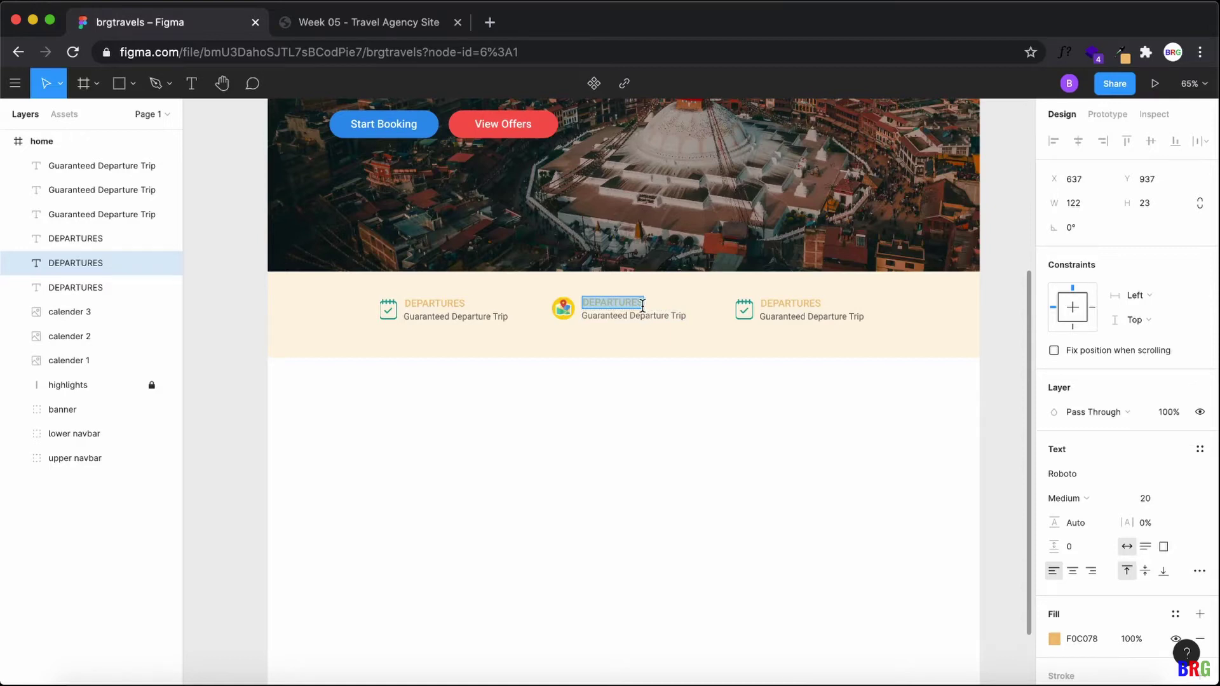
text(CUSTOMIZE)
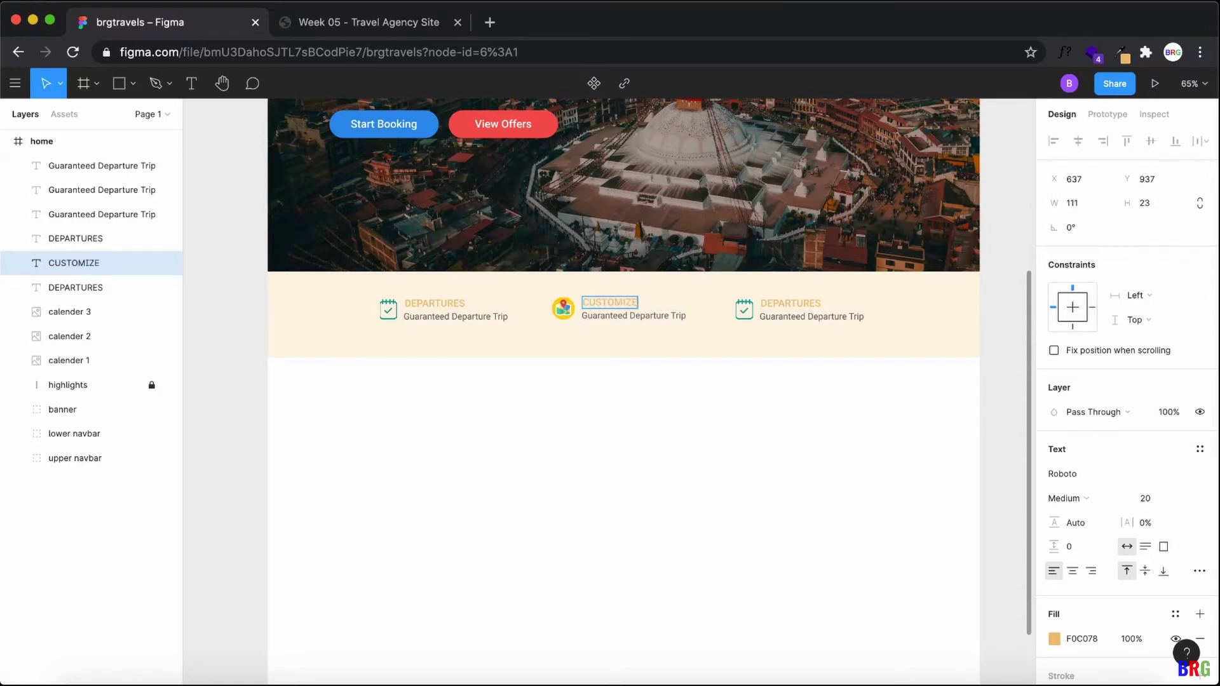
text(D TRIPS)
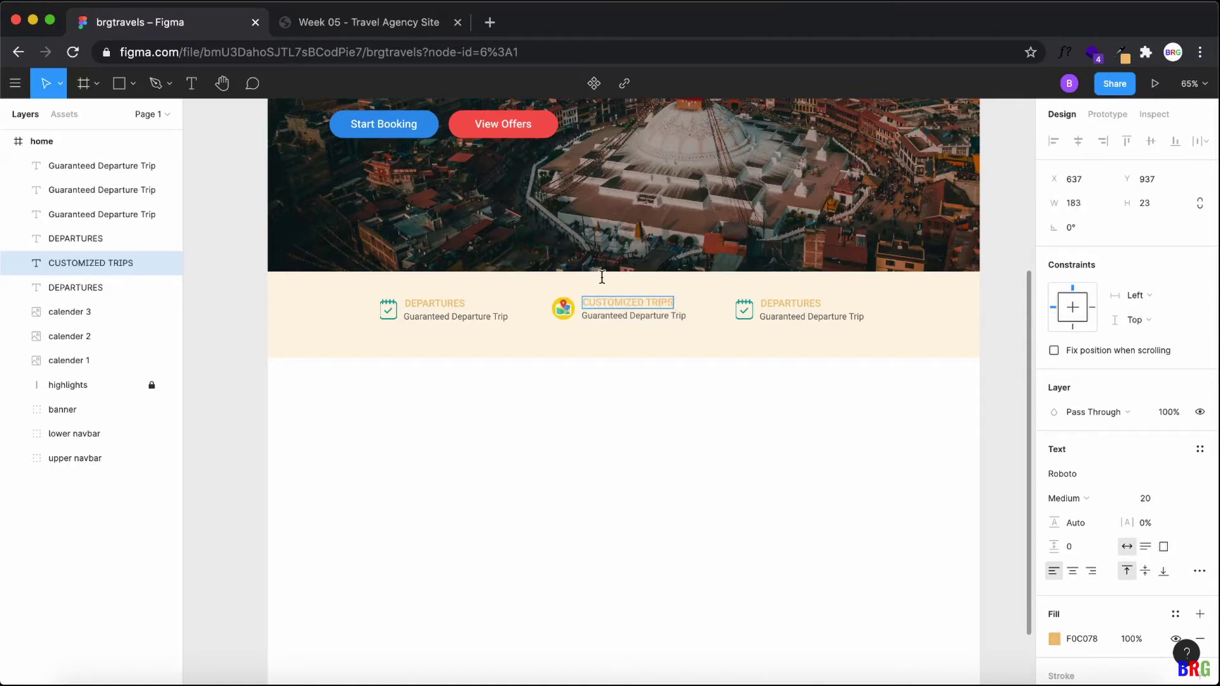
Step: Copy "Design your own trip" from the reference site and use it as the middle item's subtitle
click(348, 24)
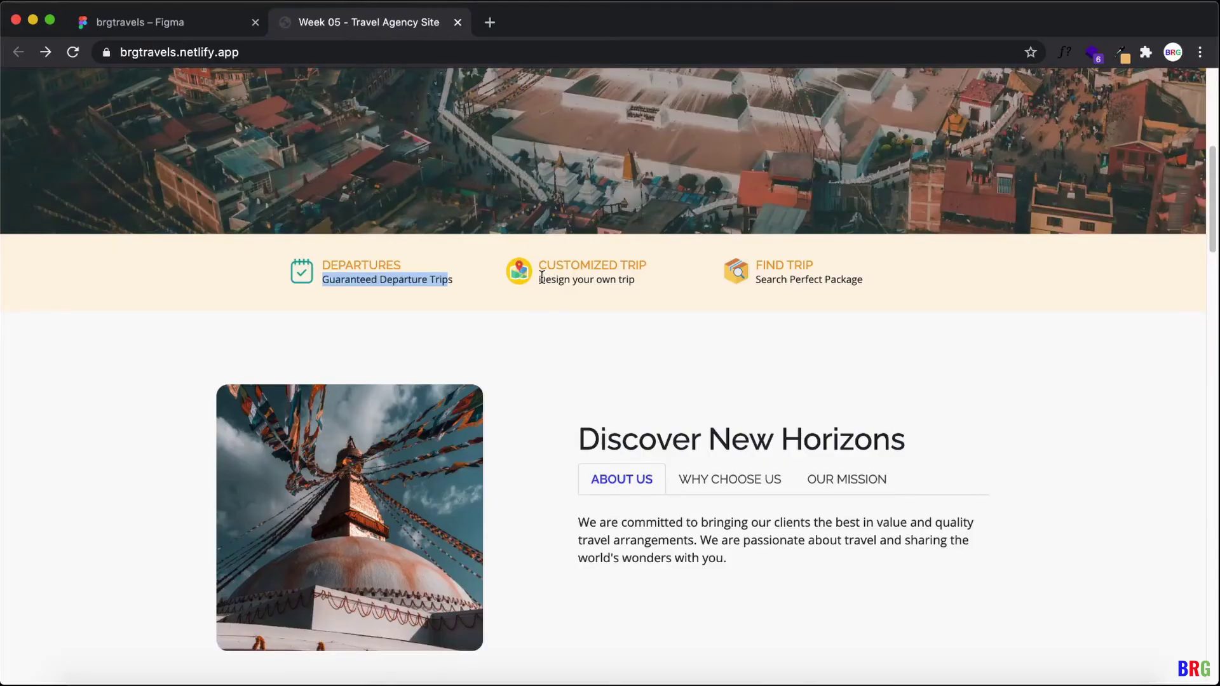
drag(542, 278, 649, 290)
key(ctrl+c)
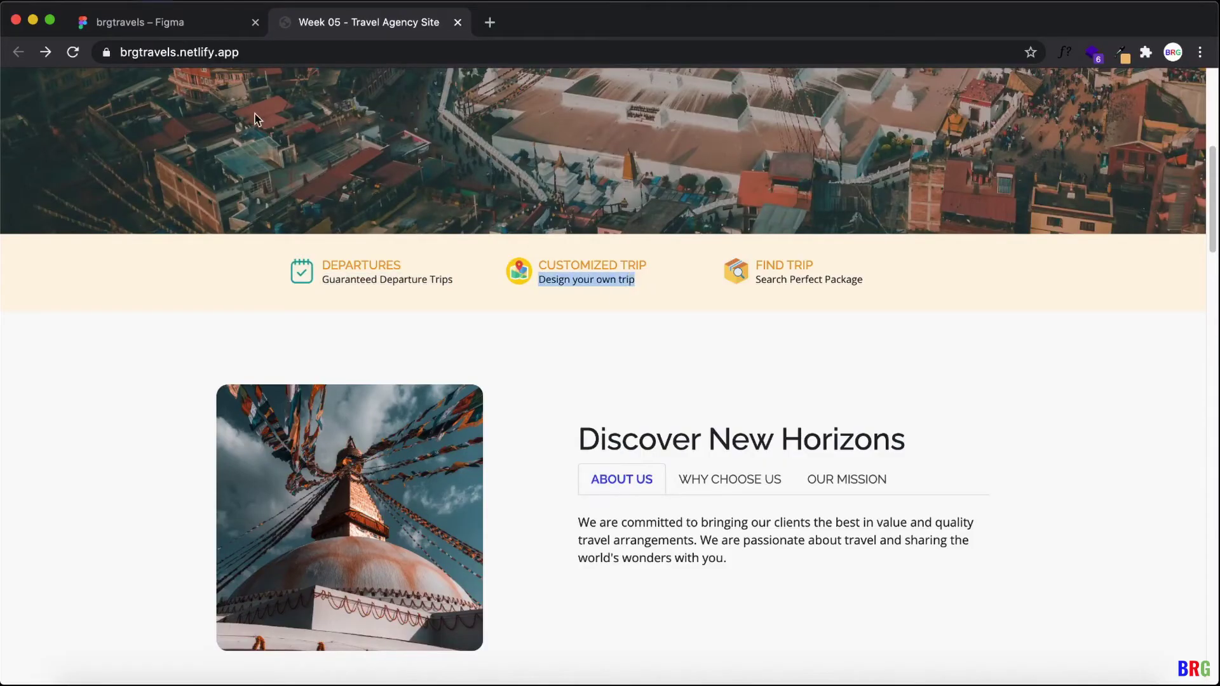
click(180, 23)
double_click(616, 316)
key(ctrl+v)
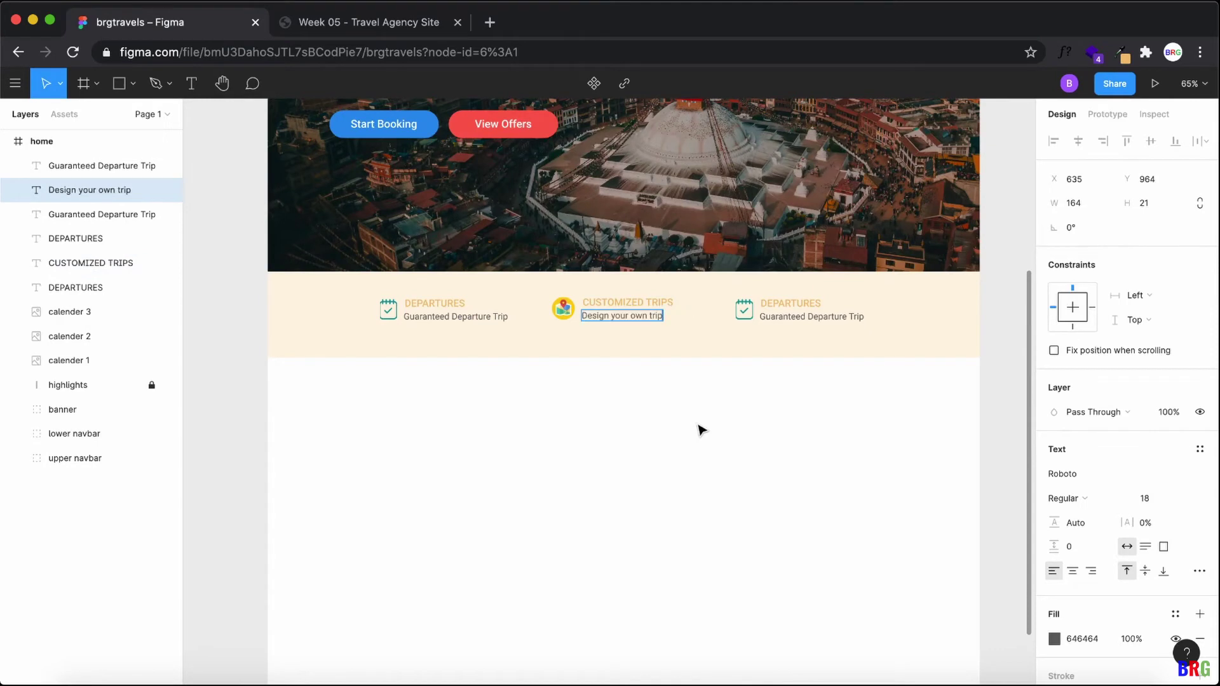
key(Escape)
click(686, 402)
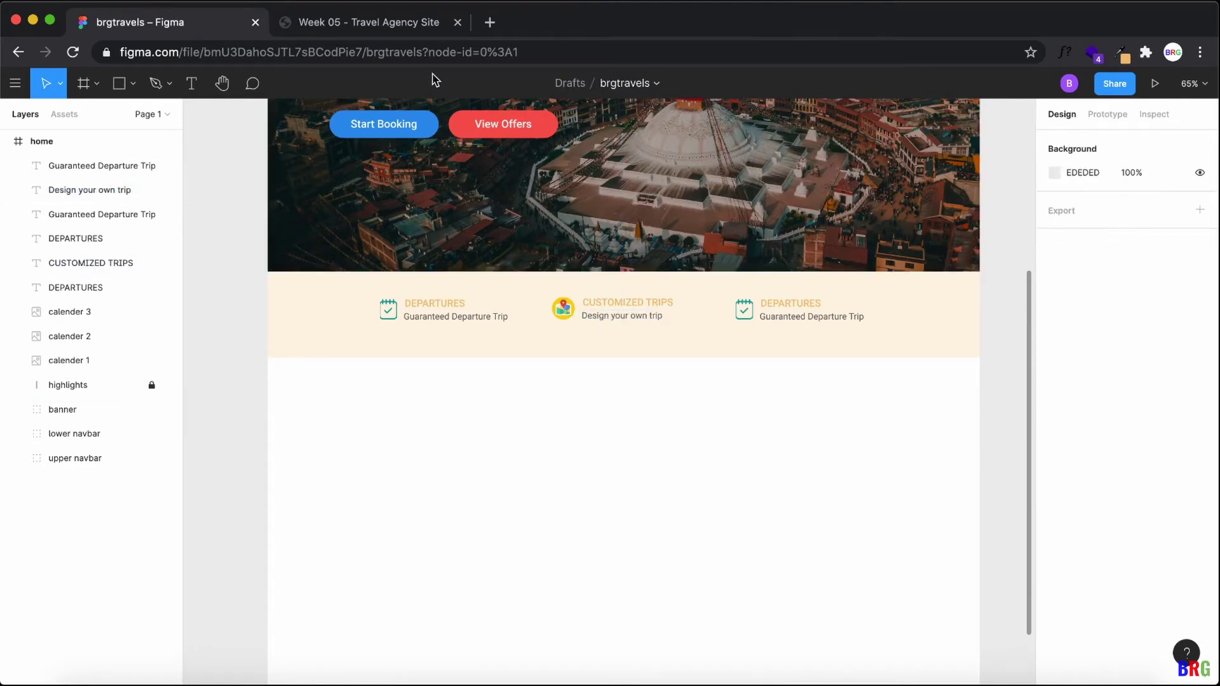
Step: Replace the third item's calendar image with search.png
click(747, 315)
double_click(746, 315)
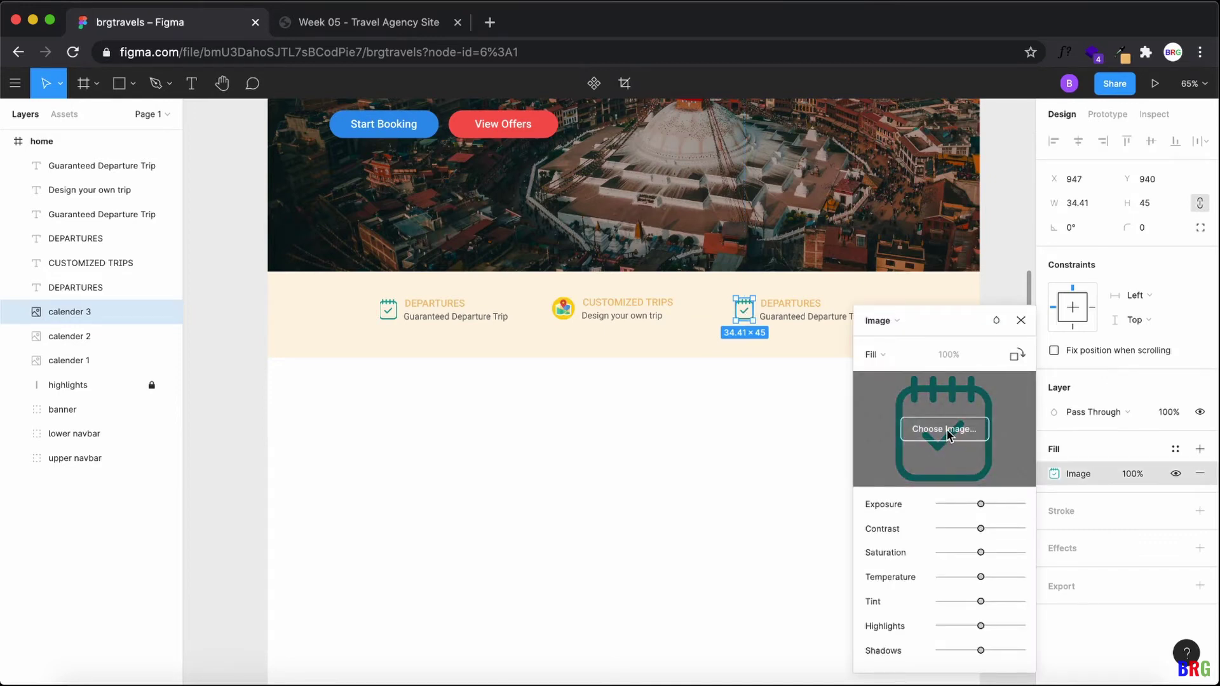
click(947, 430)
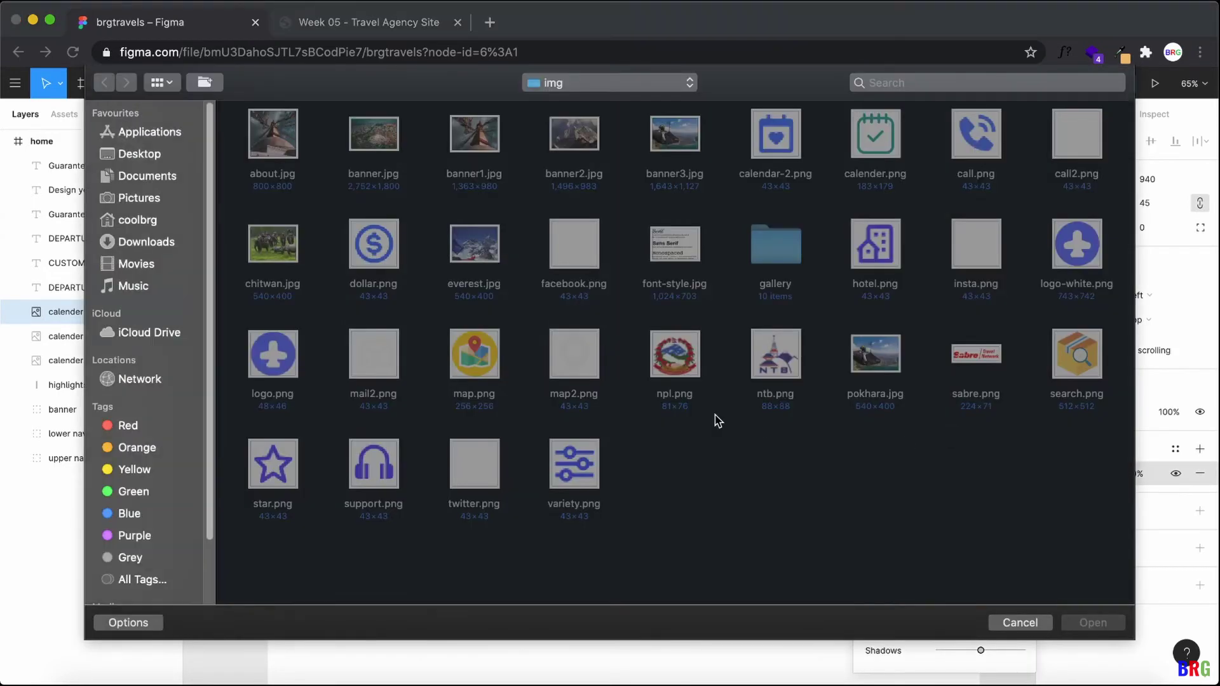
click(1084, 372)
double_click(1083, 372)
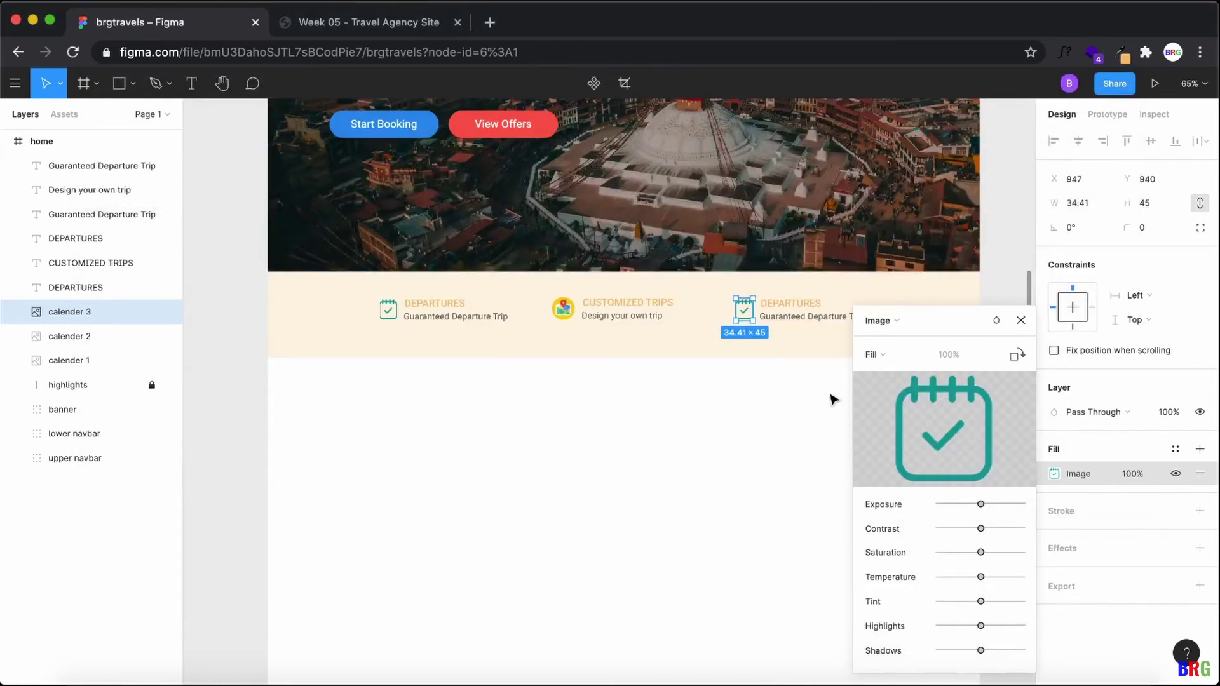
click(1020, 321)
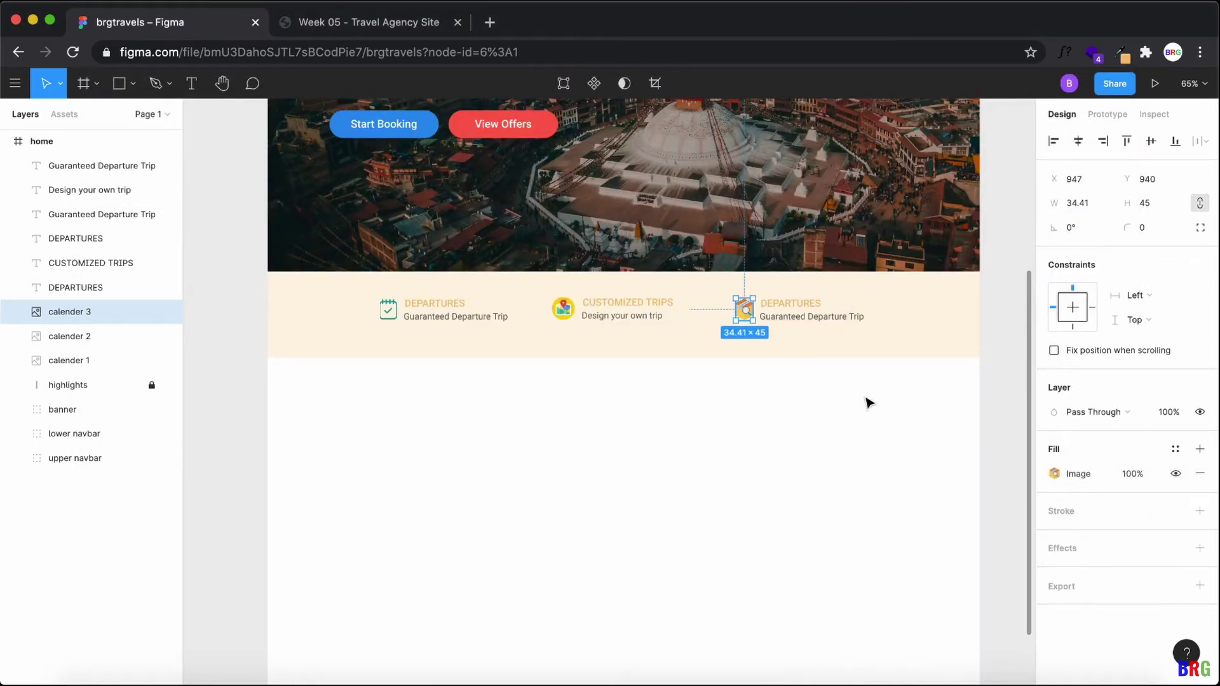
Step: Change the third item's heading to FIND TRIPS
double_click(801, 300)
text(FIND)
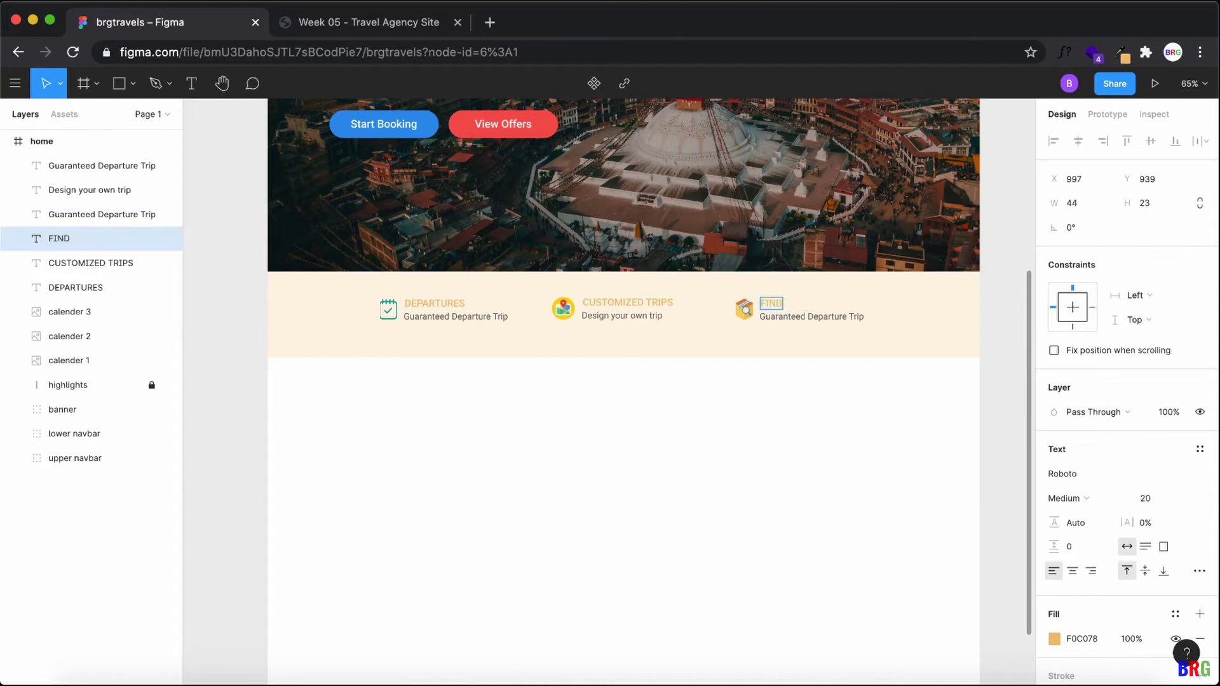
text( TRIPS)
Step: Copy "Search Perfect Package" from the reference site and use it as the third item's subtitle
click(807, 316)
key(ctrl+Tab)
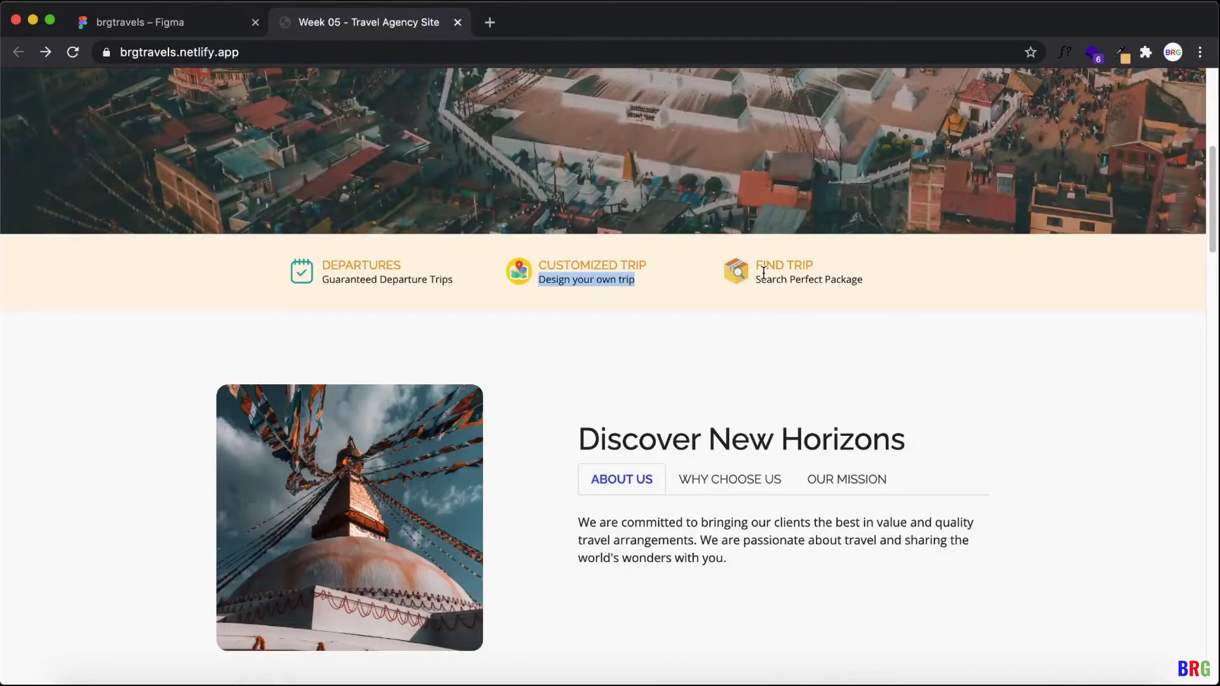
drag(755, 280, 874, 286)
key(super+c)
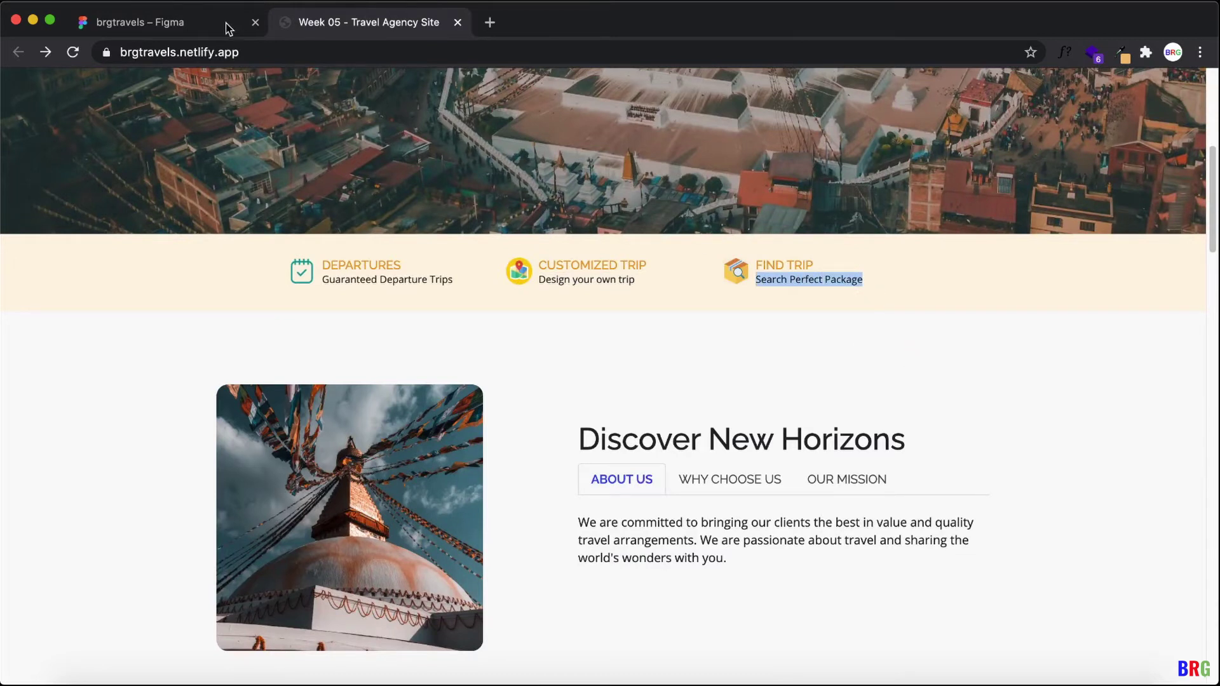
key(ctrl+Tab)
double_click(818, 317)
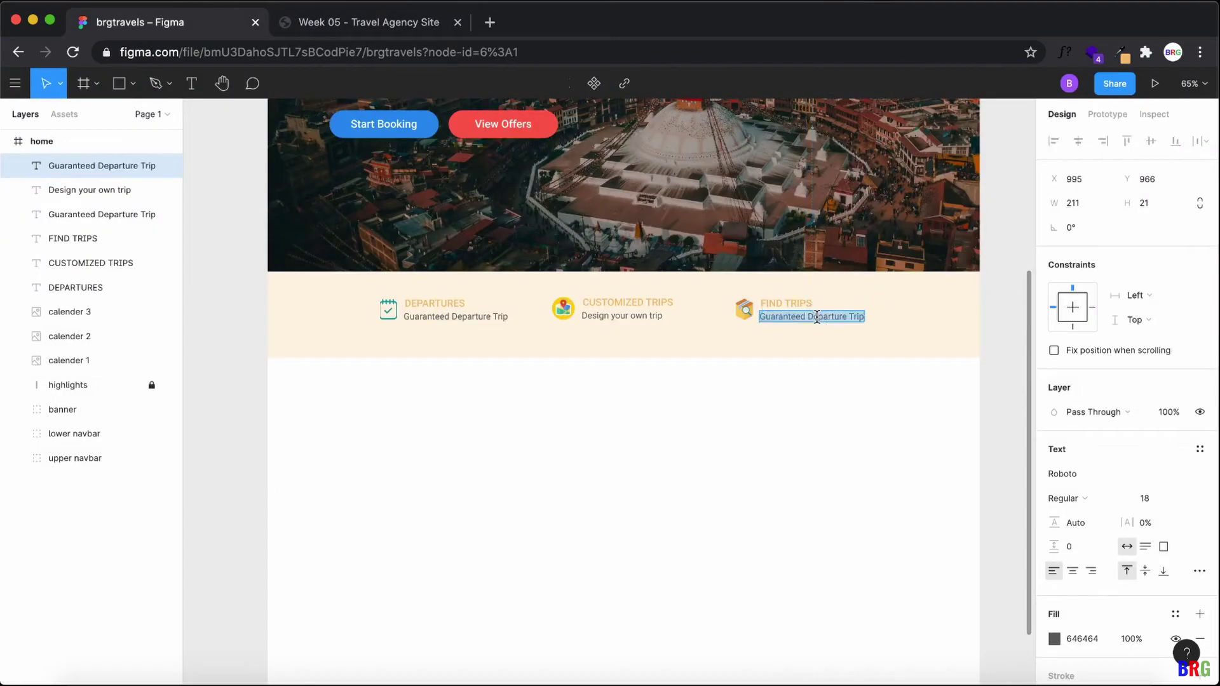
key(super+v)
click(855, 449)
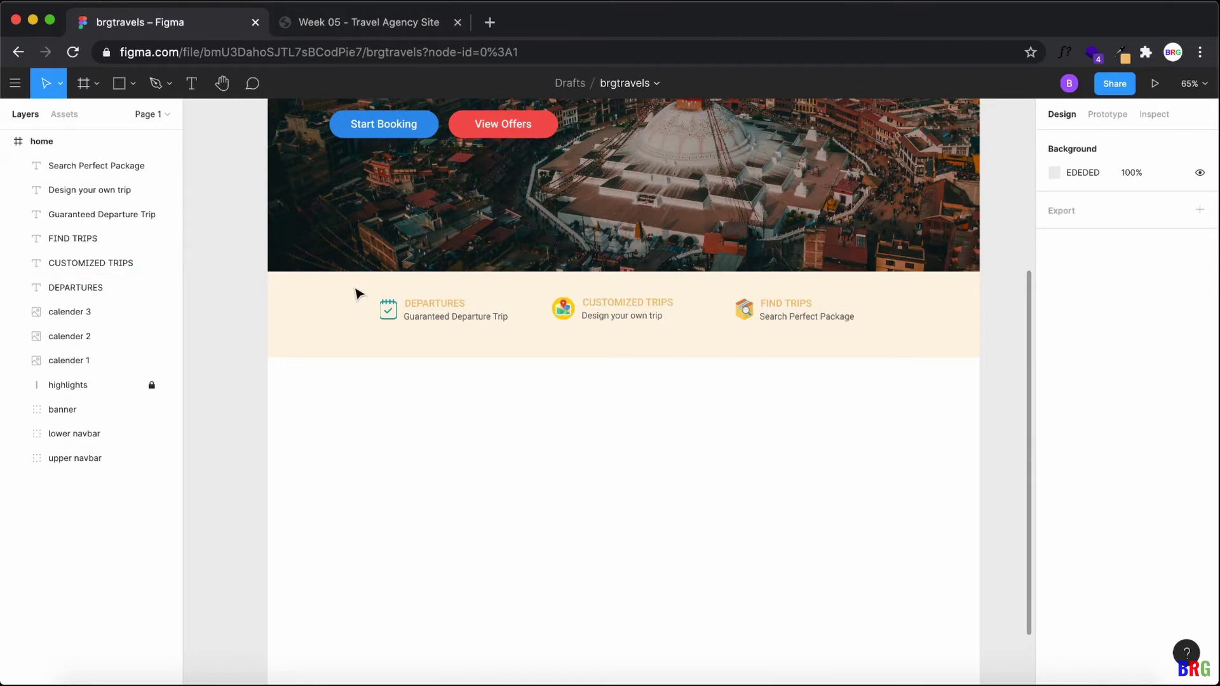
Step: Nudge all three highlights items slightly down within the cream strip, and shift the DEPARTURES calendar icon slightly left
drag(352, 284, 895, 351)
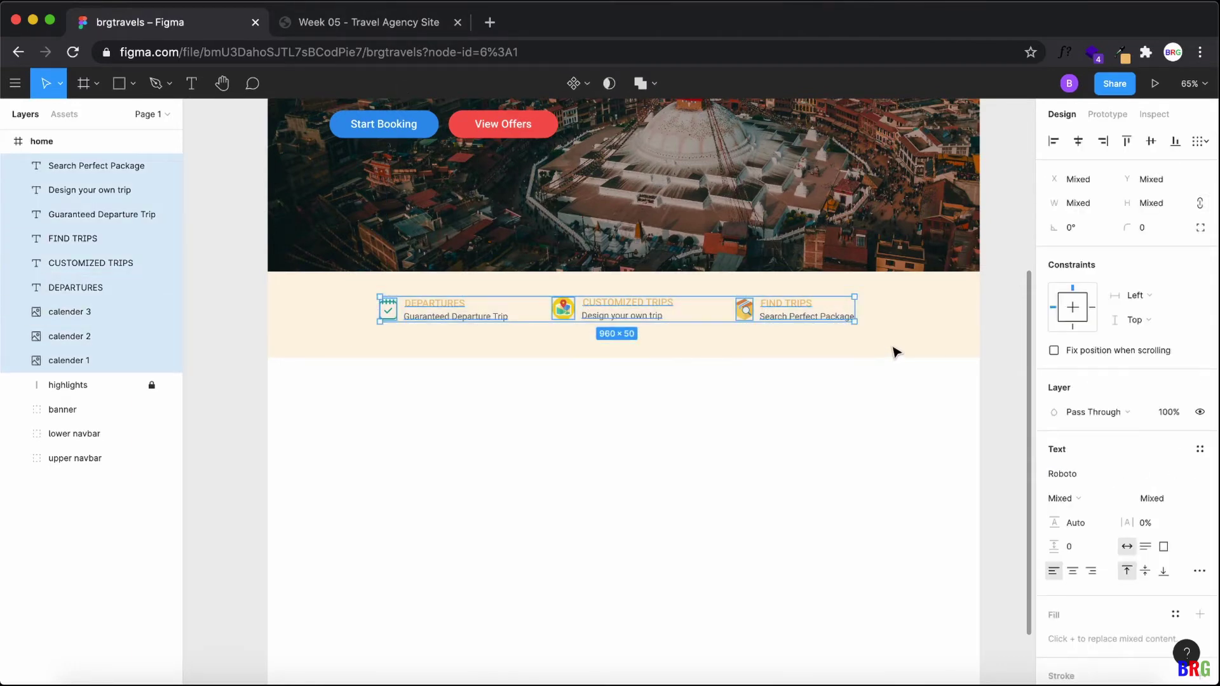
key(Down)
key(Down)
key(Down)
key(Down)
key(Down)
key(Down)
key(Down)
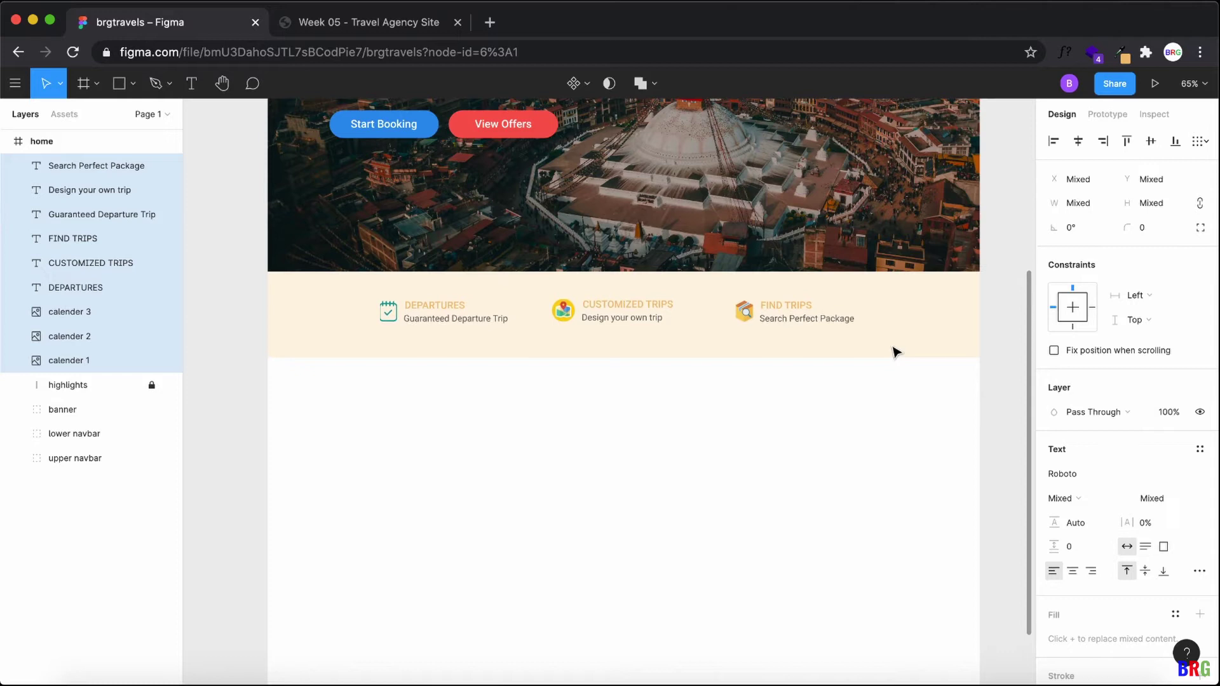
click(866, 495)
click(393, 320)
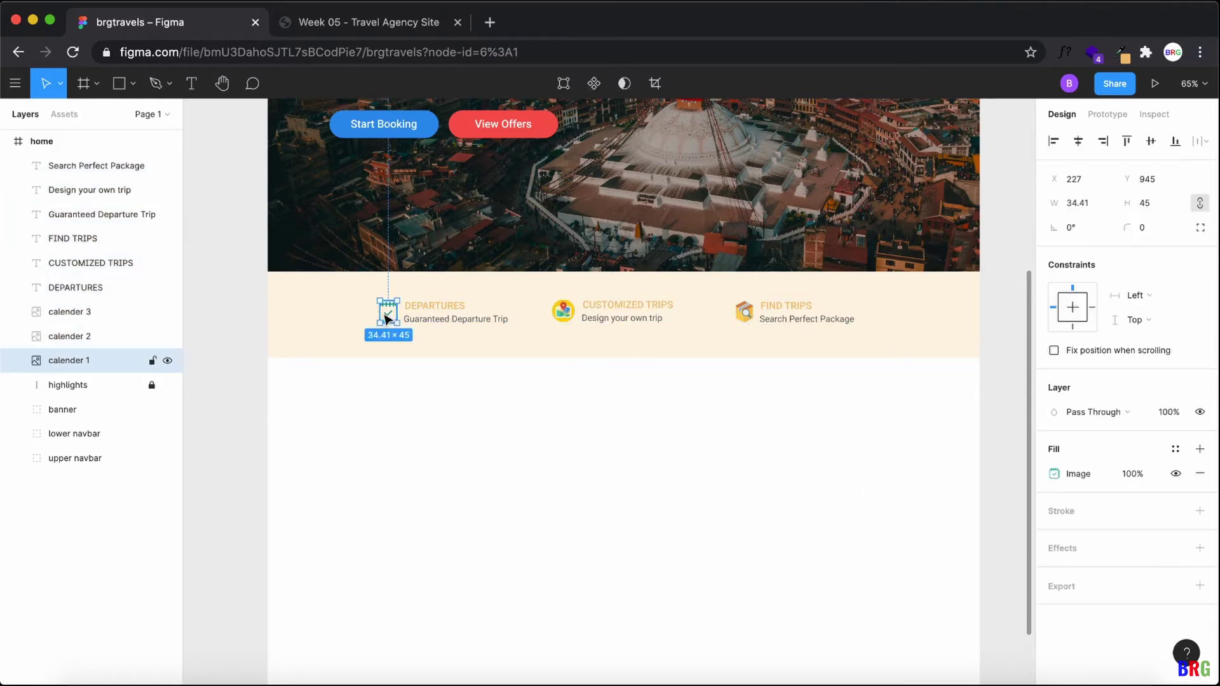
click(470, 402)
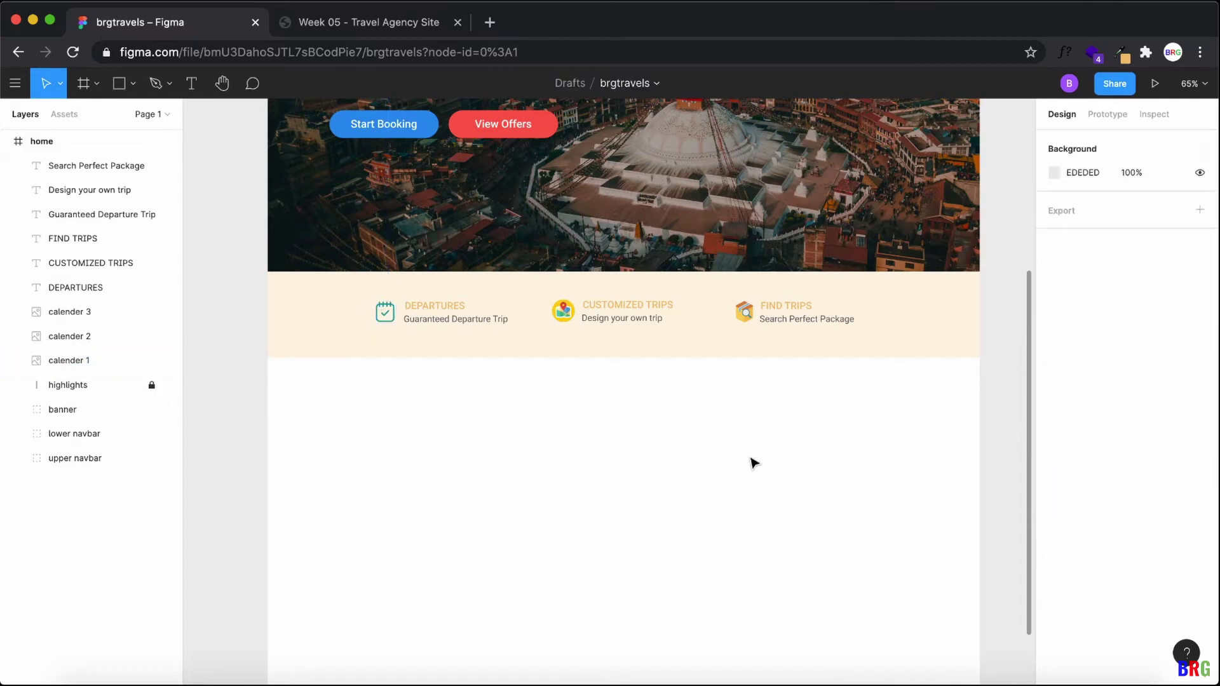
Step: Group the cream strip with all its icons and texts, and rename the group highlights
click(387, 31)
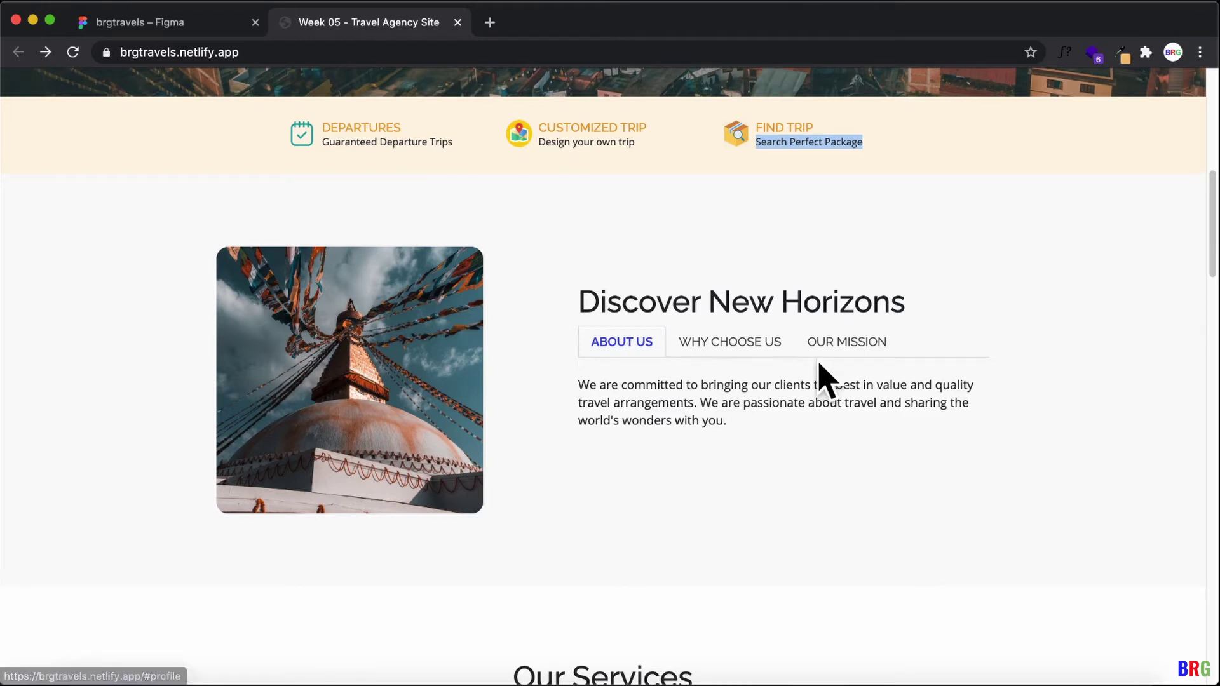
click(168, 28)
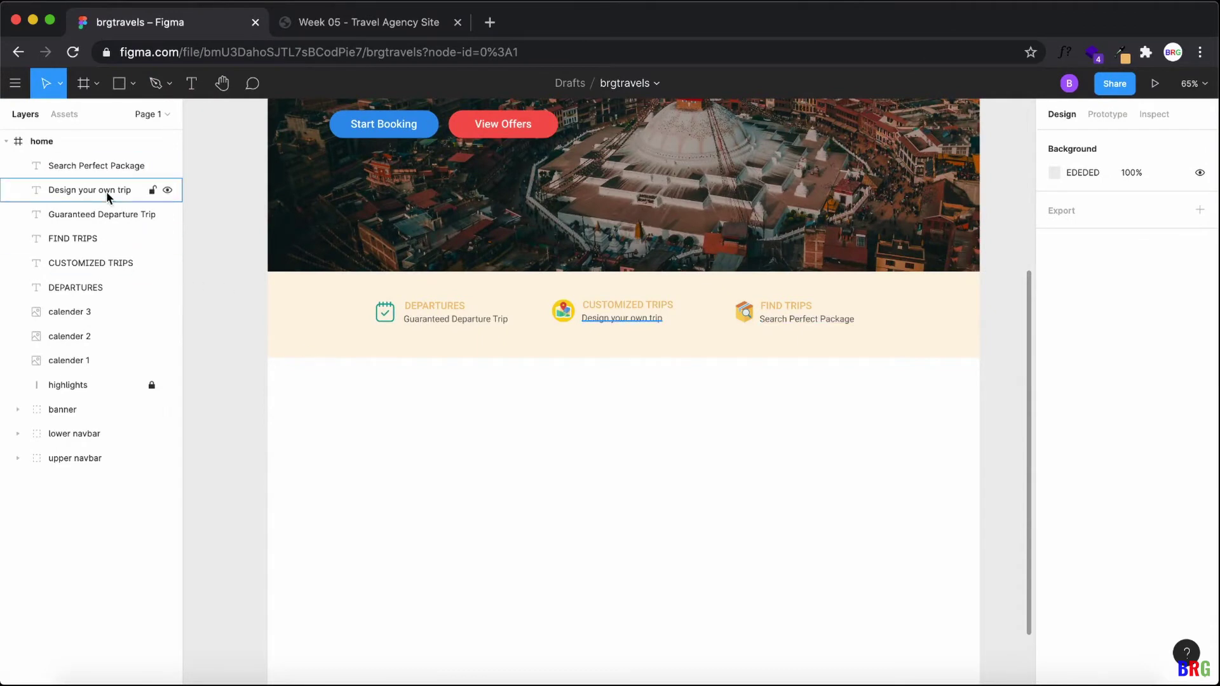
click(89, 395)
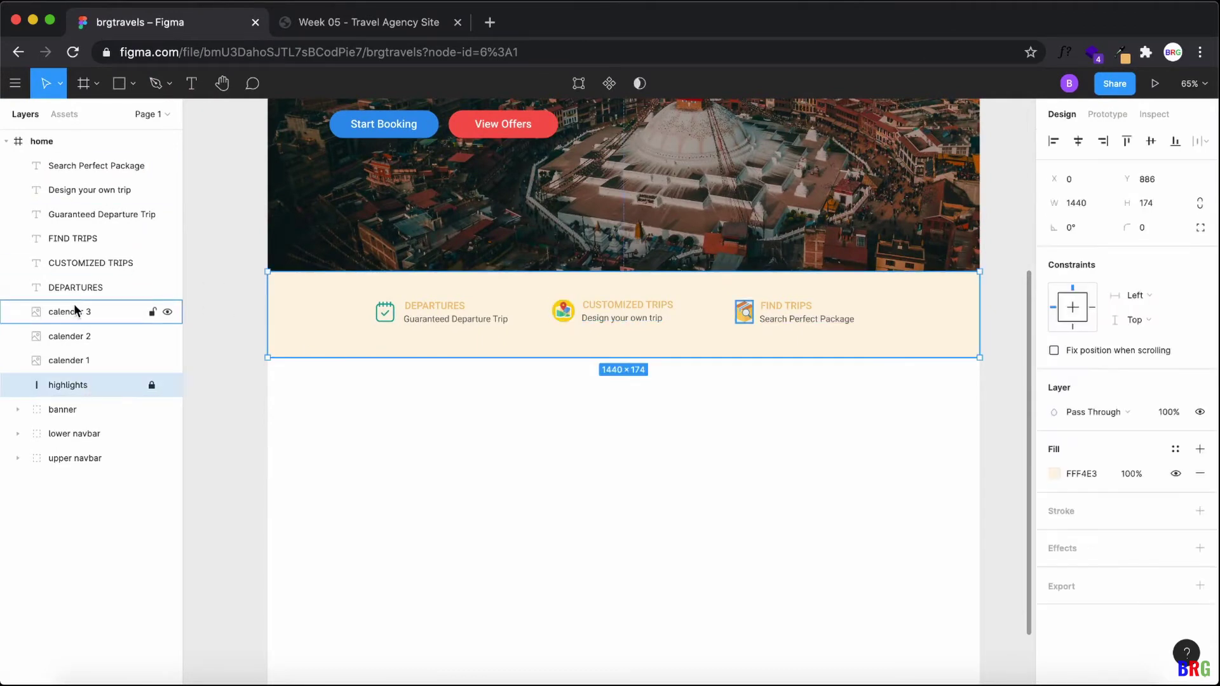
shift+click(71, 170)
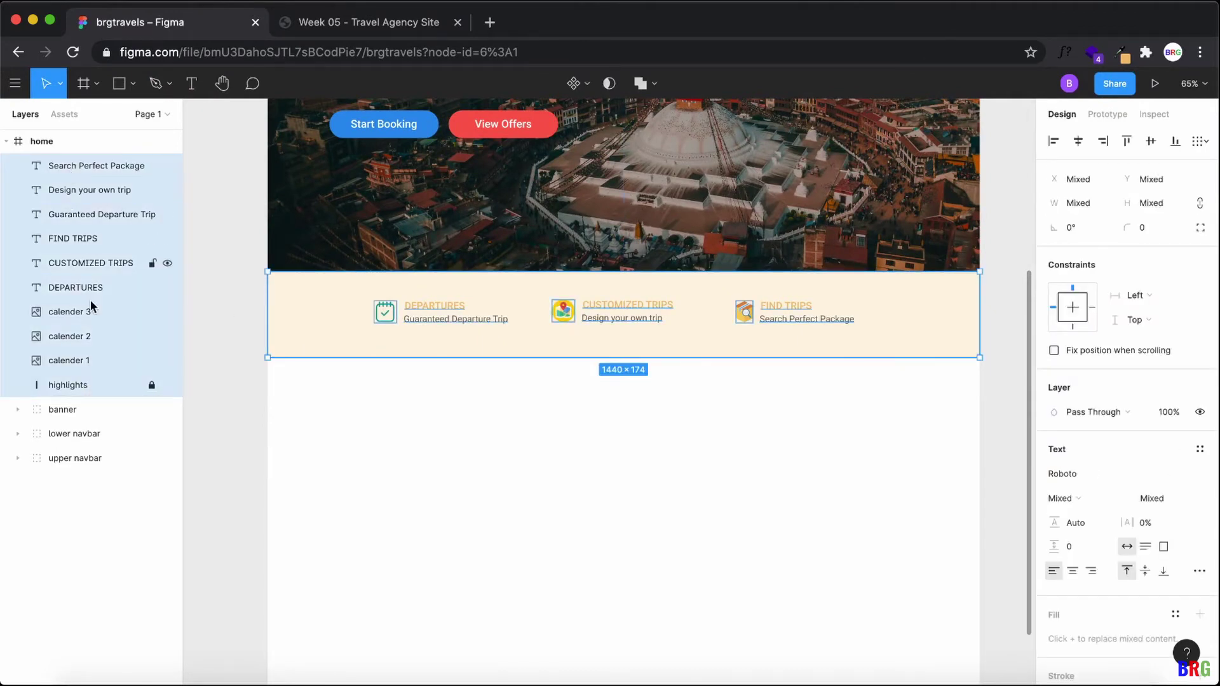
key(super+g)
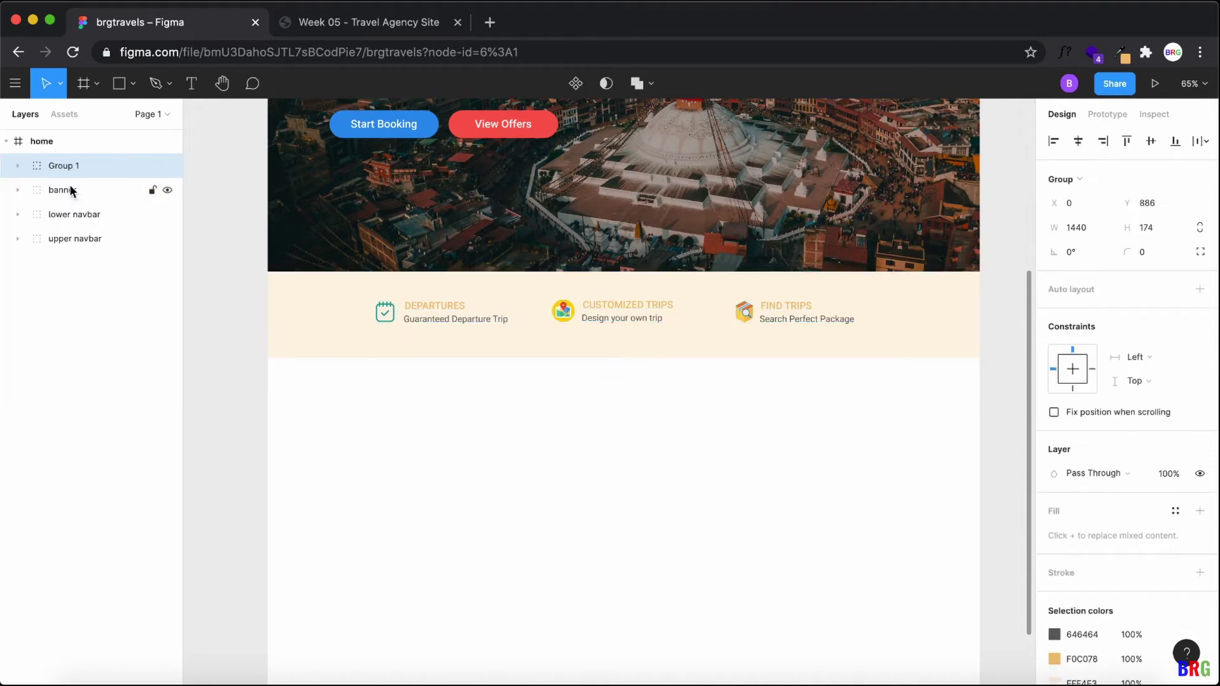
right_click(70, 169)
click(117, 315)
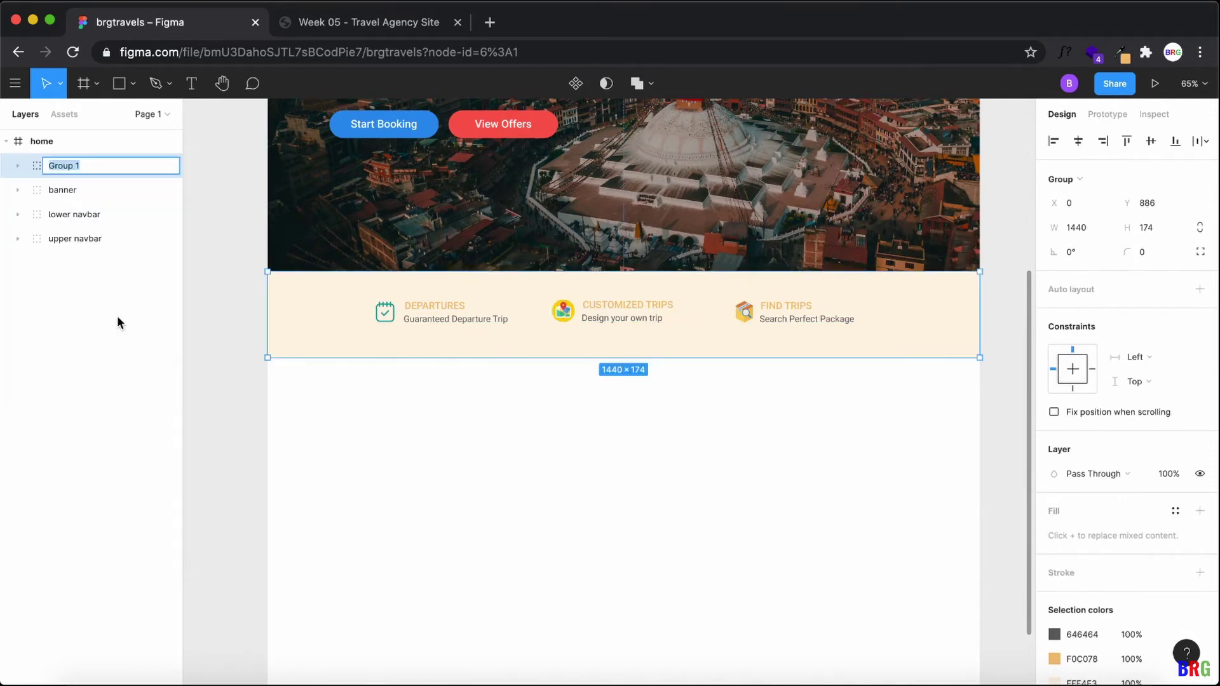
text(highlights)
click(265, 258)
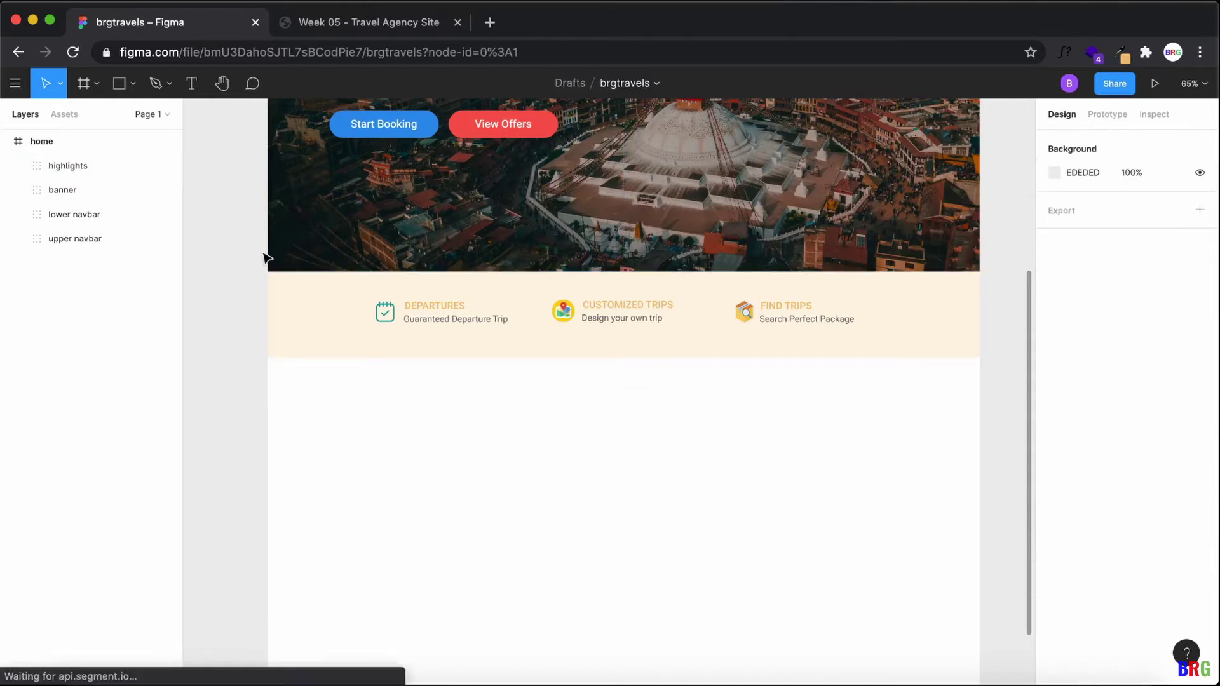
Step: Draw a rectangle across the full 1440 page width directly below the highlights strip and extend its height to about 723
click(132, 83)
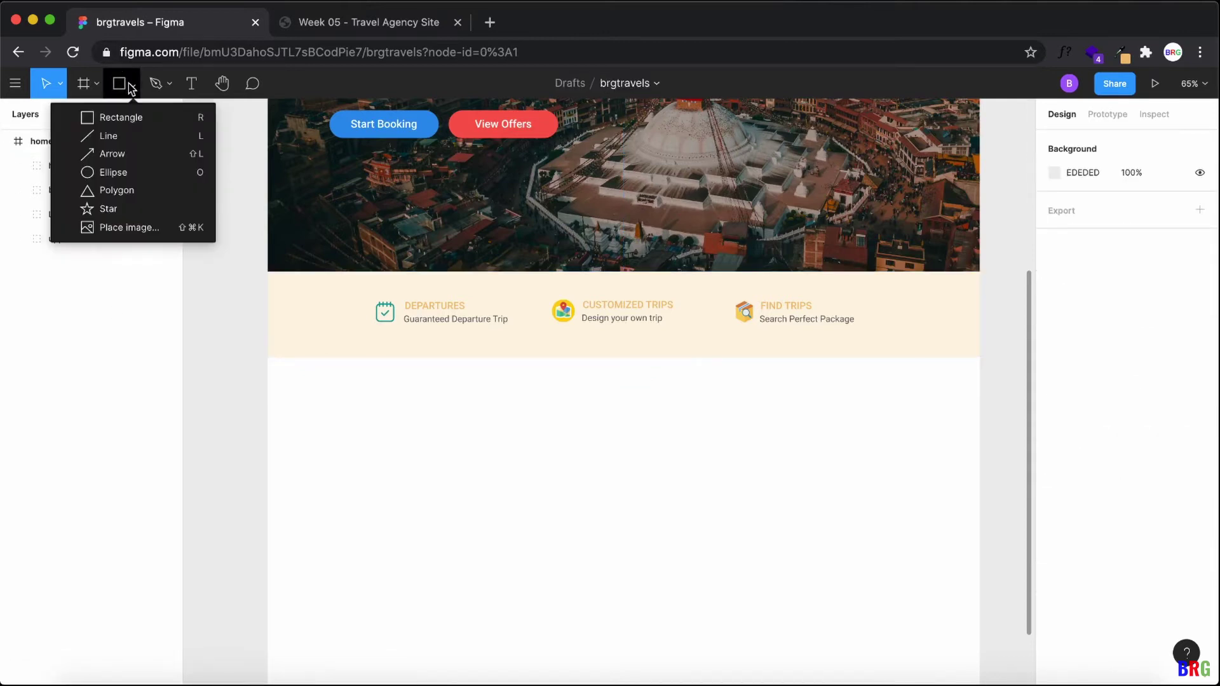
click(139, 122)
scroll(269, 360, down, 2)
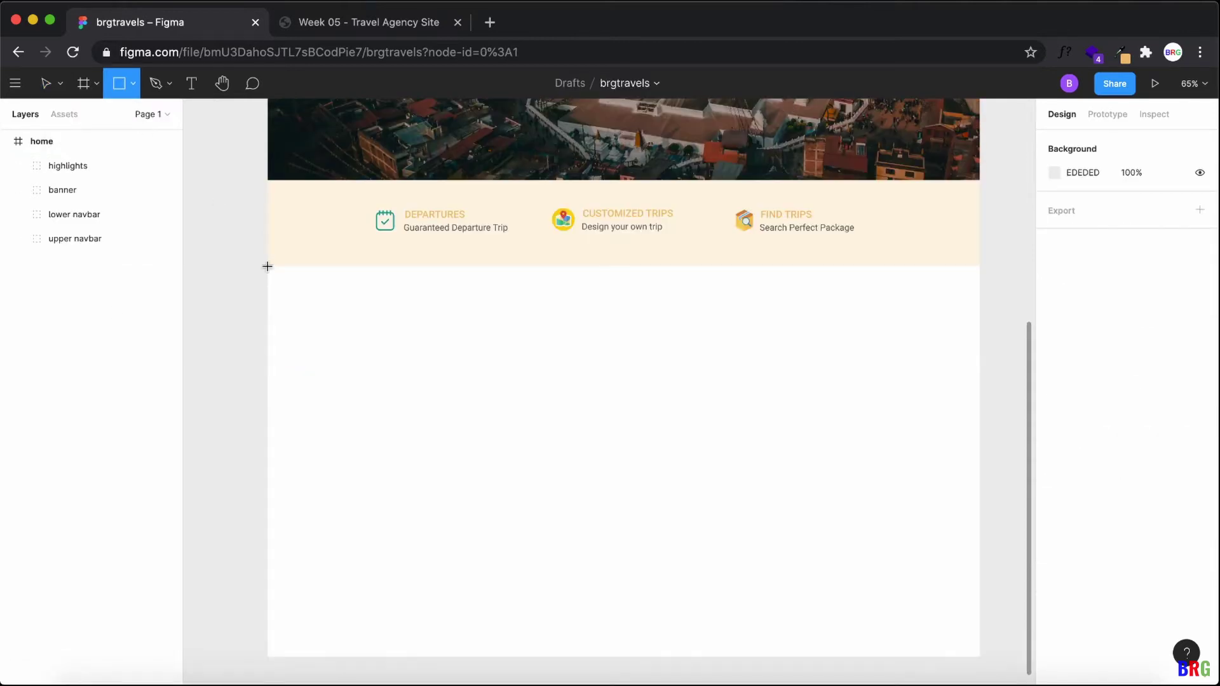
mouse_move(267, 264)
mouse_down()
mouse_move(689, 523)
mouse_move(940, 526)
mouse_move(844, 397)
mouse_move(929, 338)
mouse_up()
scroll(769, 397, up, 4)
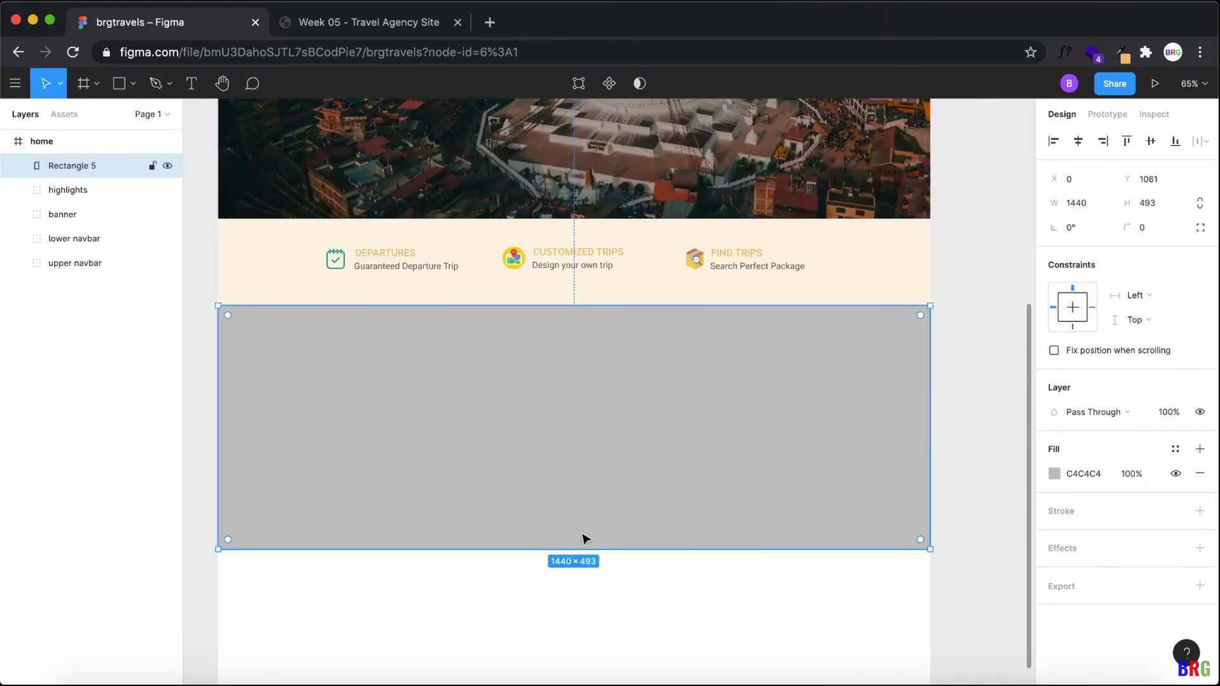
drag(572, 552, 574, 658)
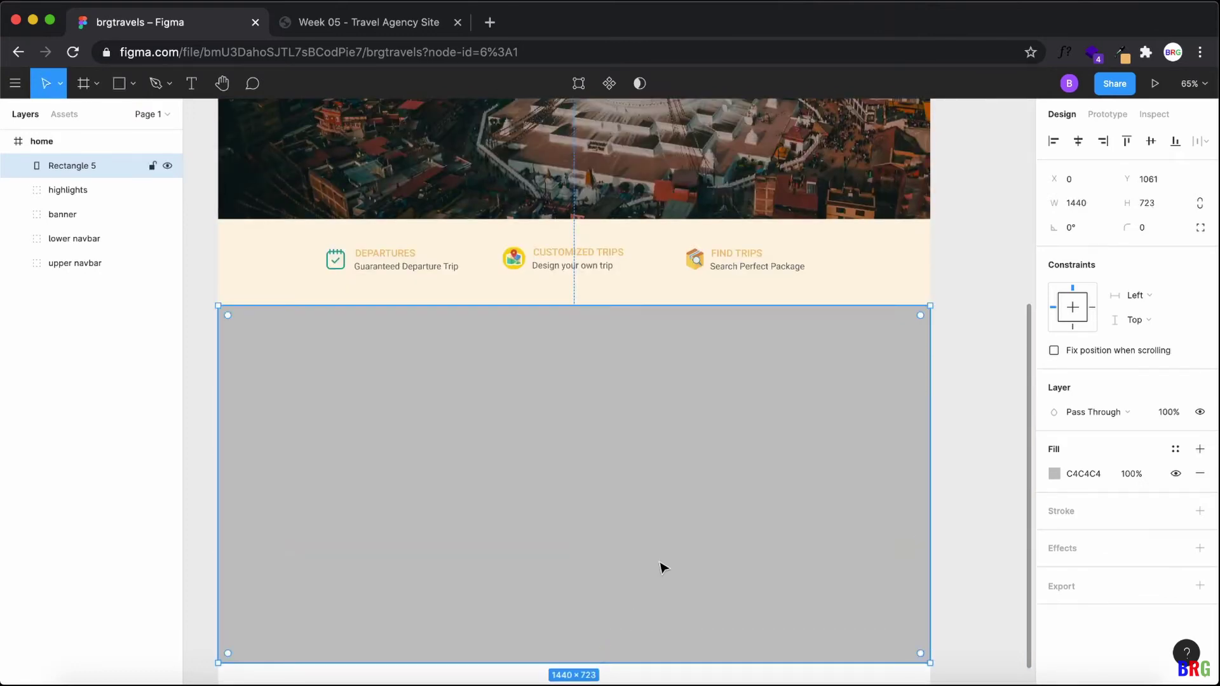
Step: Sample the Discover New Horizons section's background colour on the reference site and fill the new rectangle with F9F9F9
click(369, 22)
click(1120, 52)
click(812, 121)
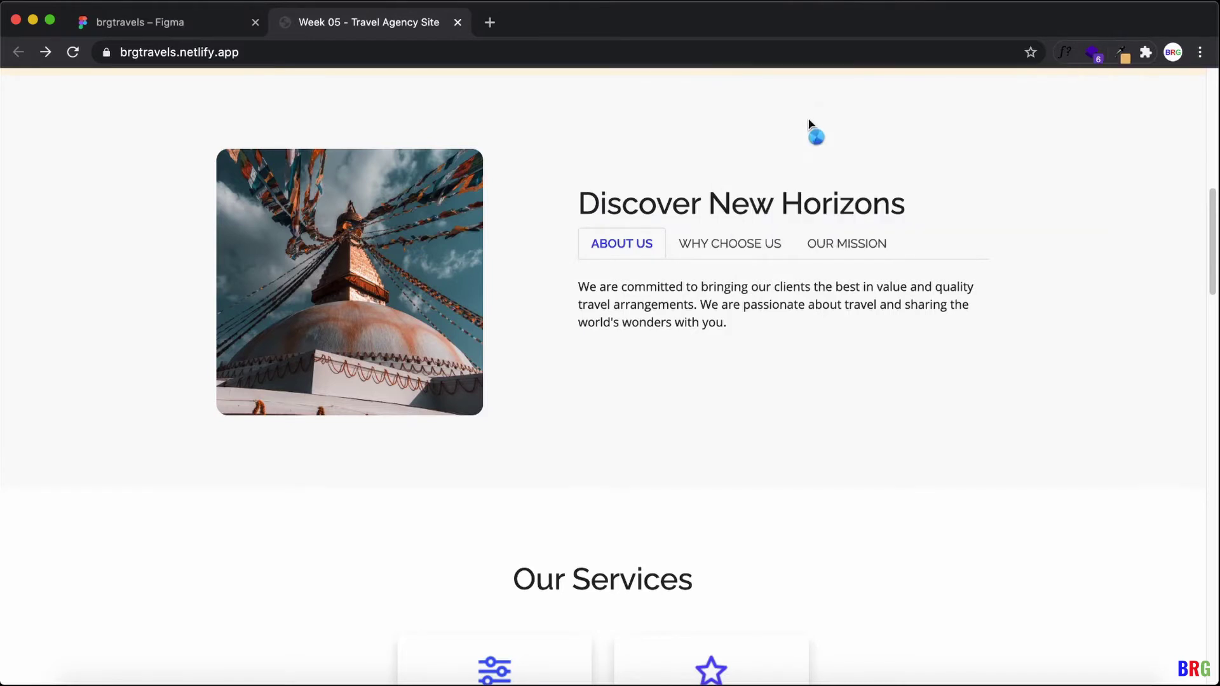
click(1072, 186)
click(1122, 53)
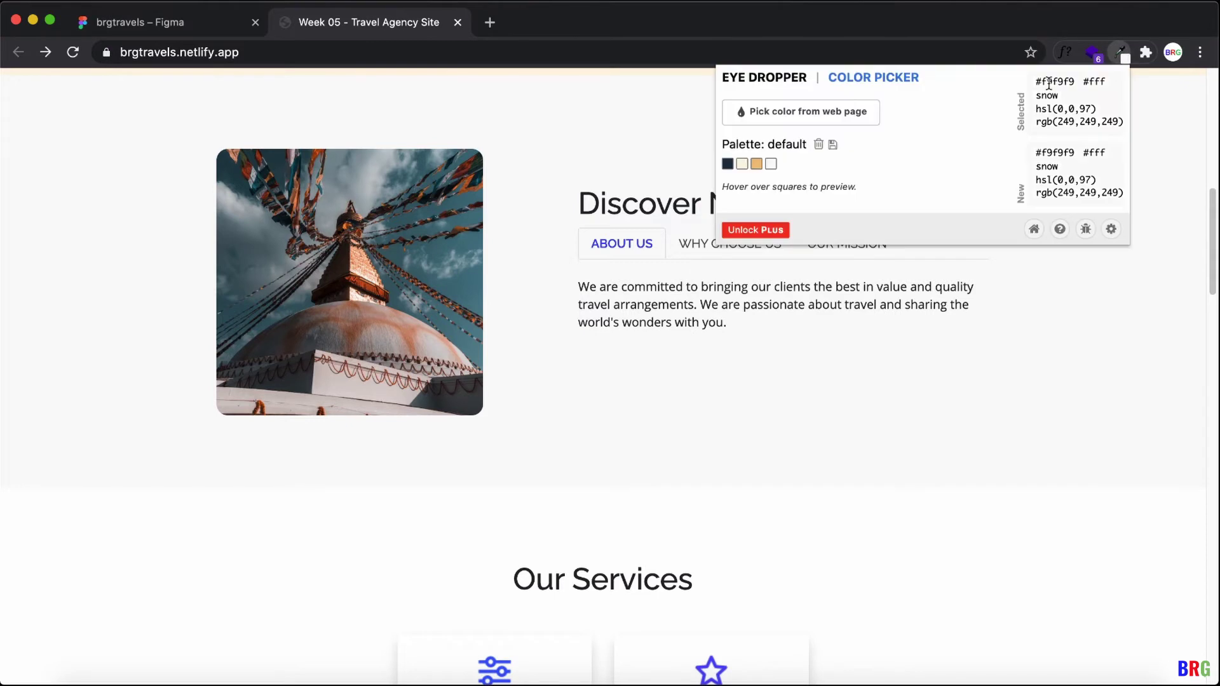
click(113, 28)
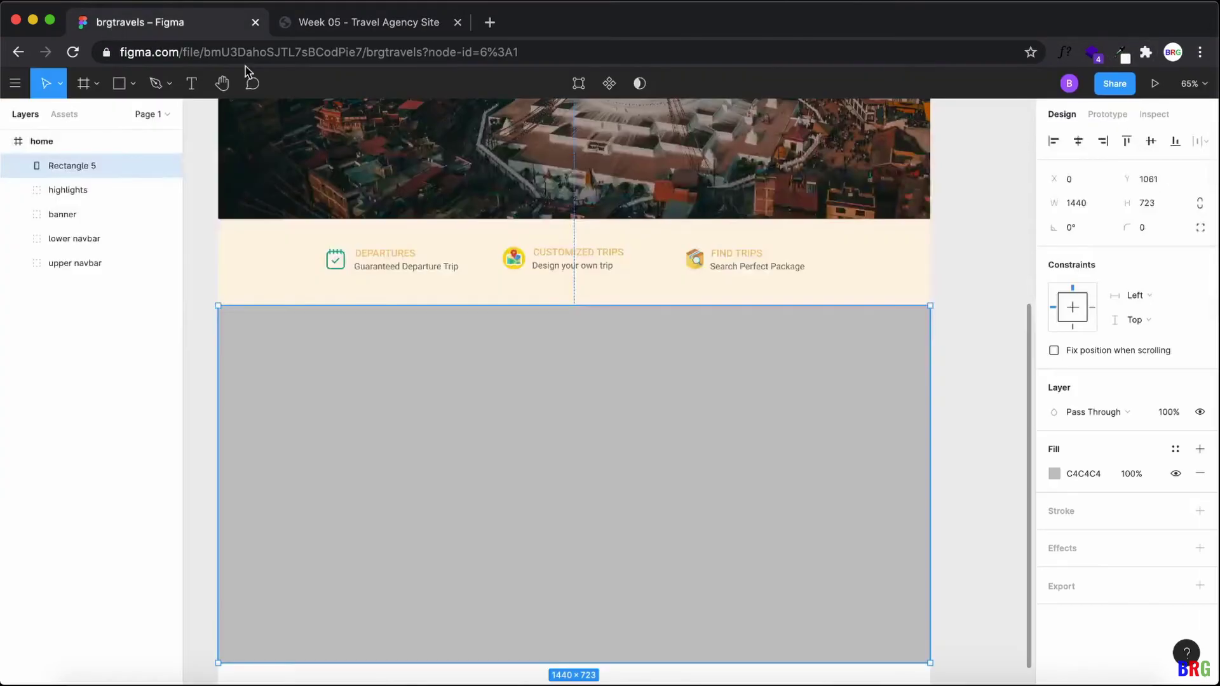
click(1071, 476)
text(f9f9f)
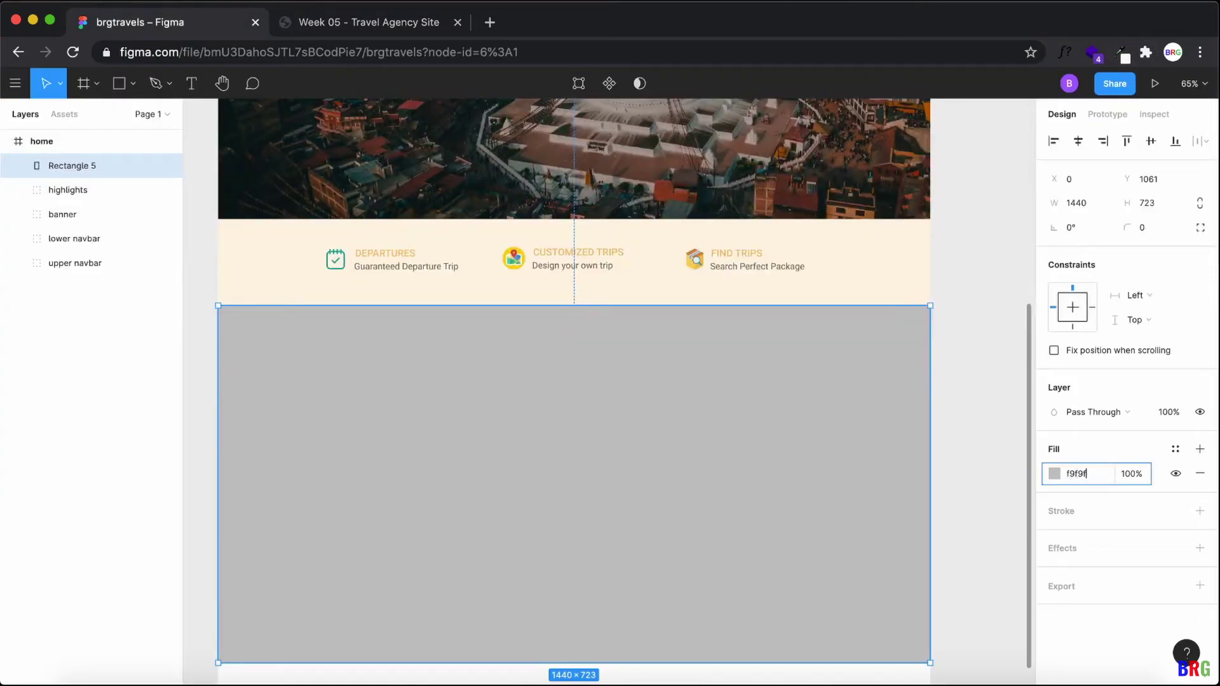
text(9)
key(Return)
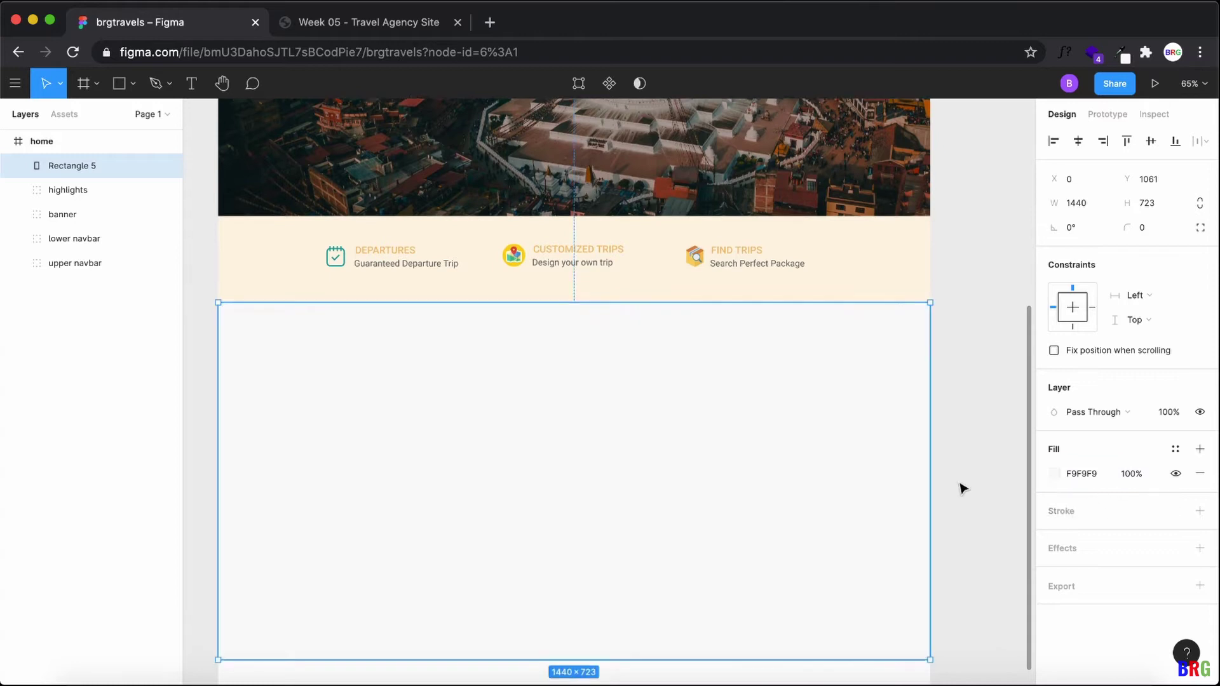
Step: Extend the home frame downward to a height of about 3269
scroll(958, 487, down, 3)
click(650, 584)
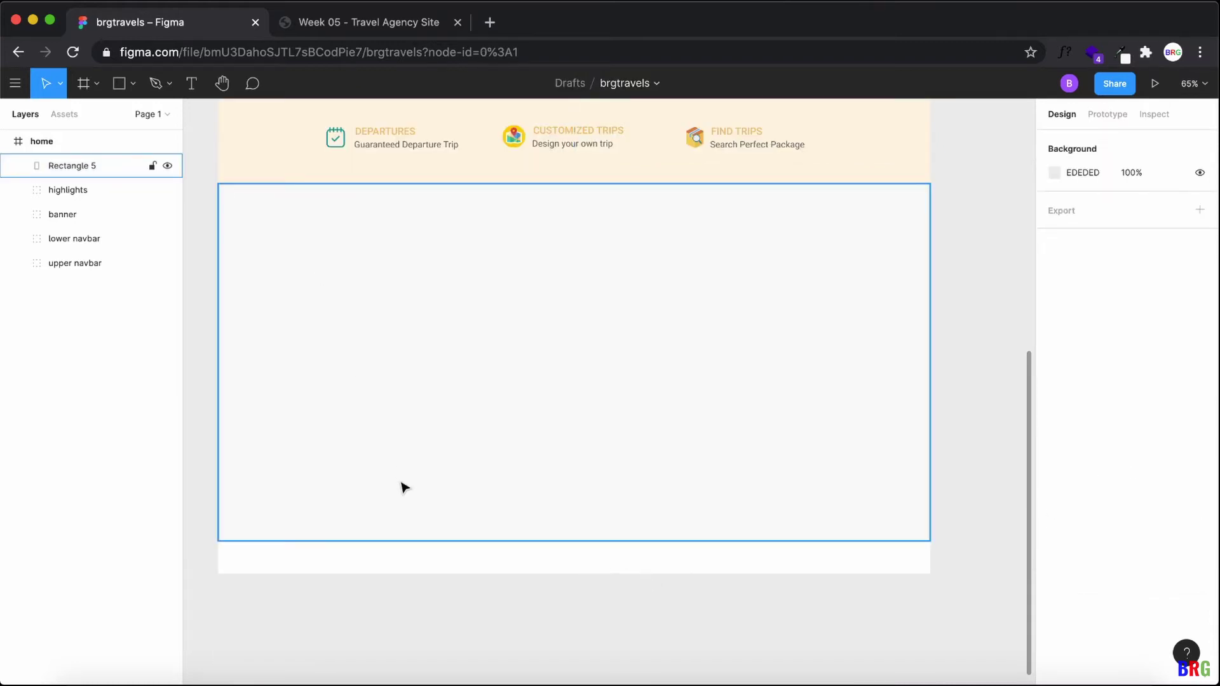
scroll(356, 445, up, 5)
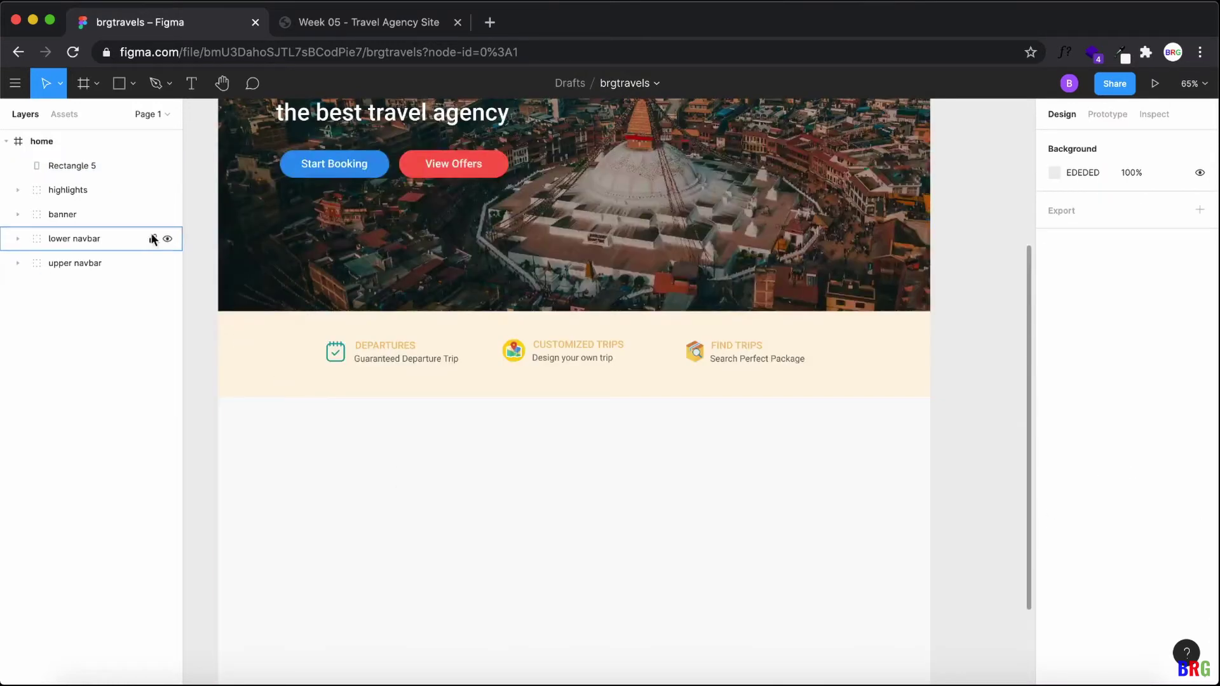
click(66, 141)
scroll(354, 459, down, 5)
scroll(354, 459, down, 3)
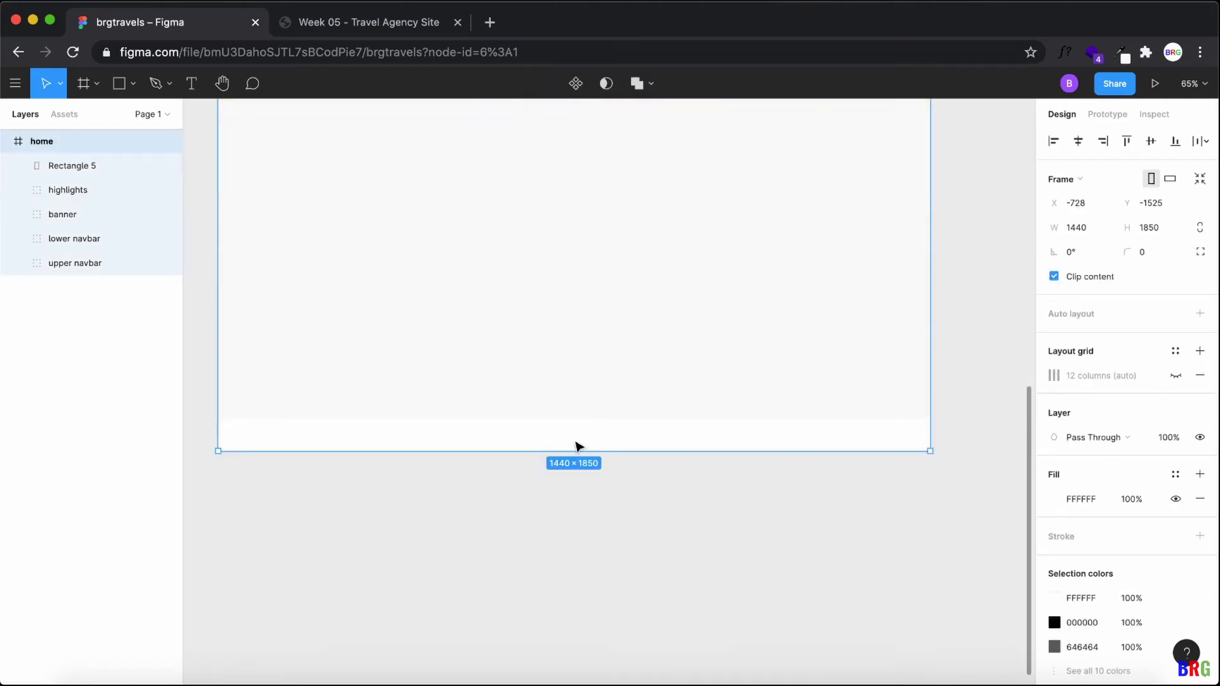
drag(572, 445, 613, 648)
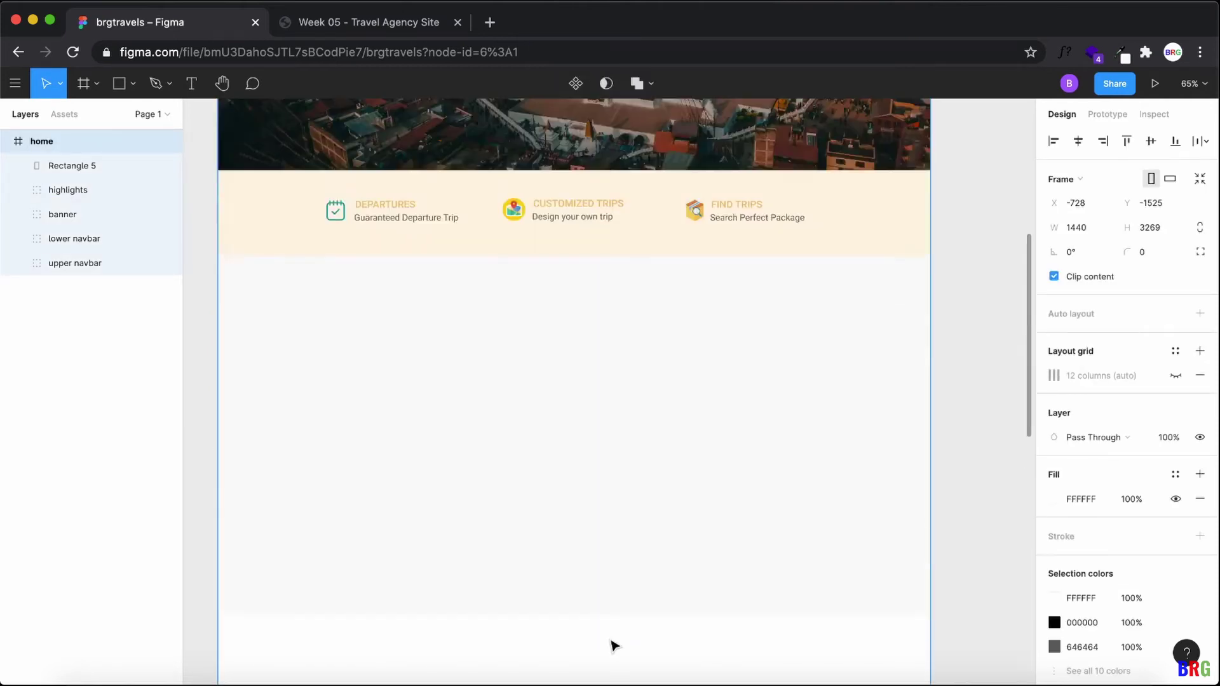
click(562, 471)
click(349, 31)
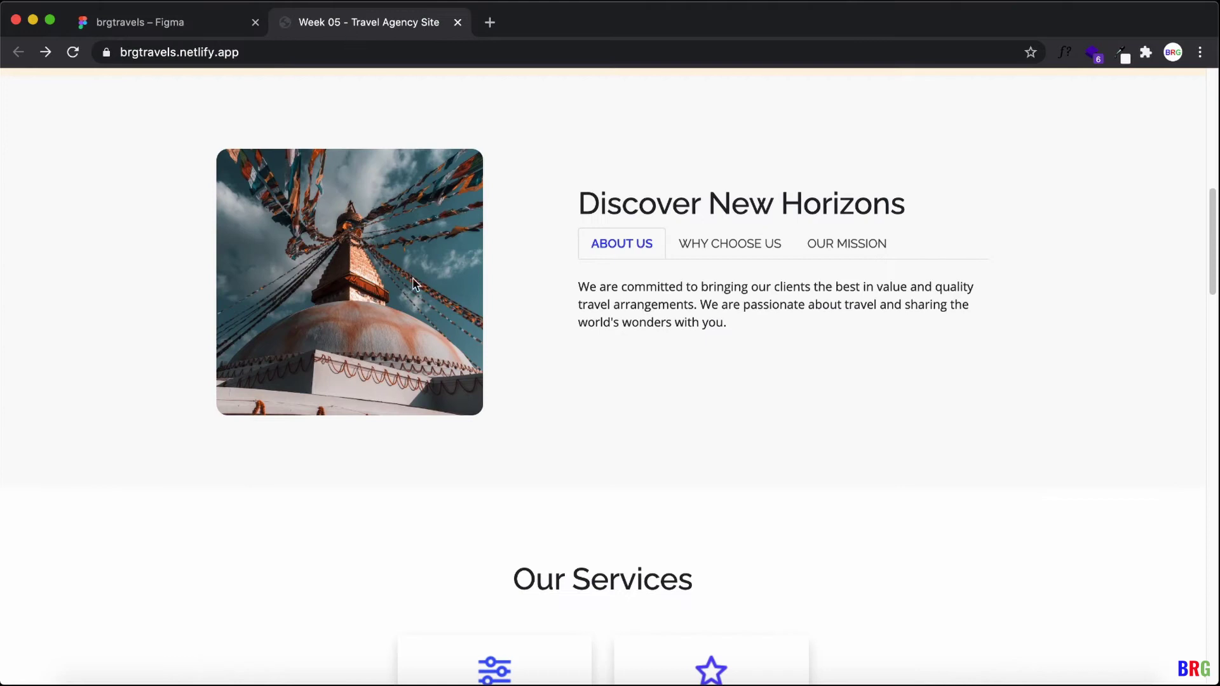
scroll(414, 283, up, 2)
click(167, 22)
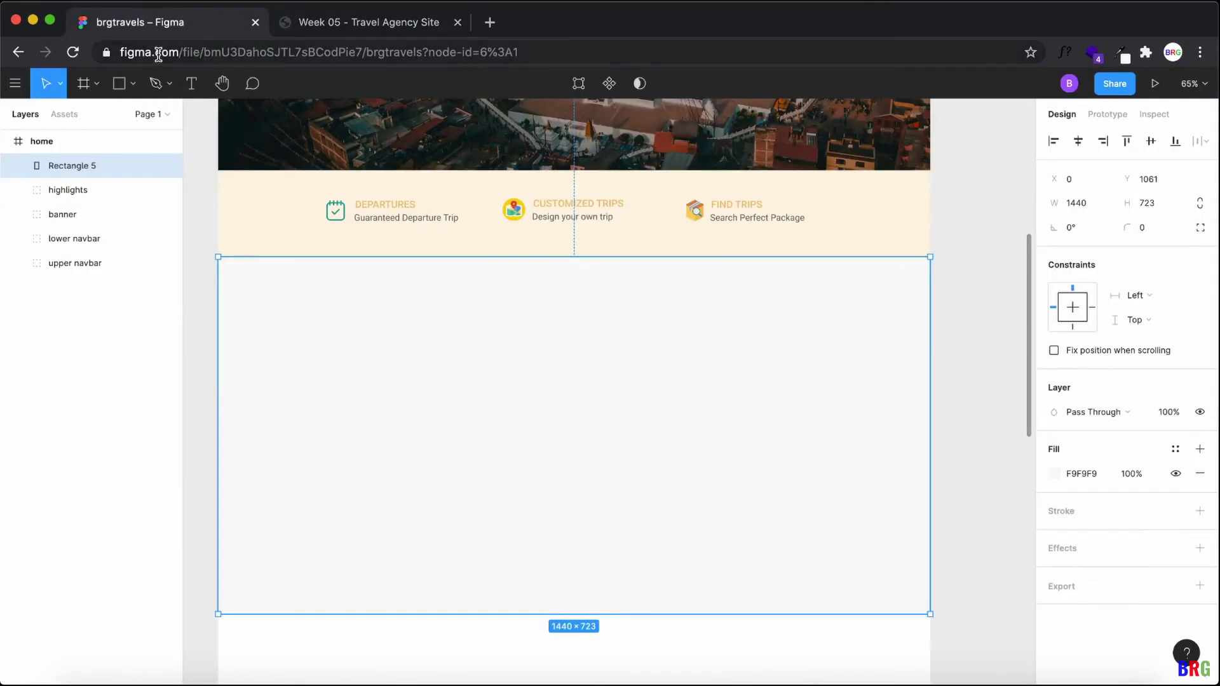
click(133, 84)
click(150, 228)
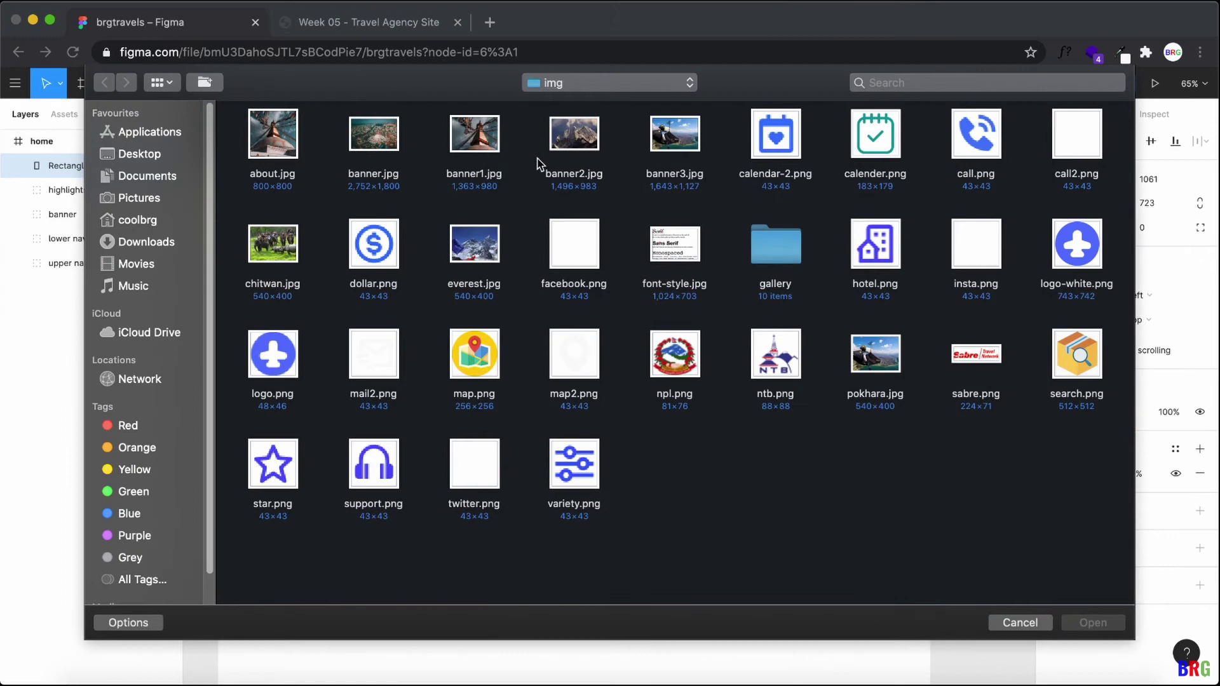
double_click(475, 134)
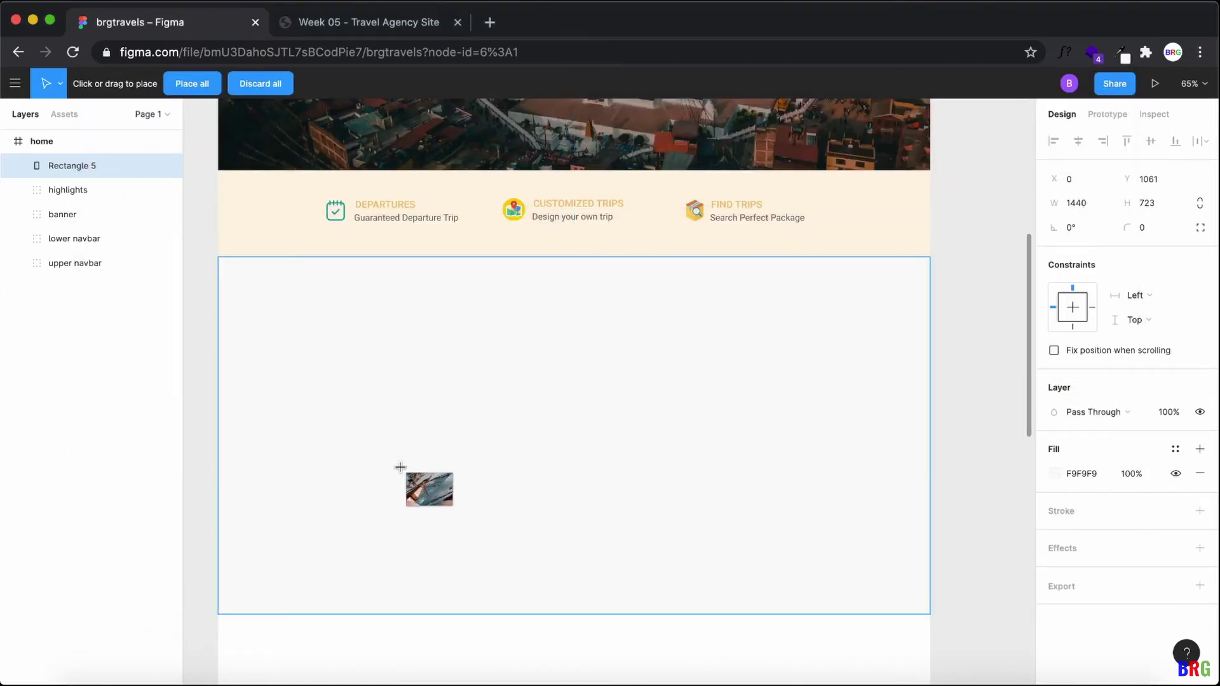
key(Escape)
Step: Place the about.jpg image on the page at the lower edge of the pale grey rectangle, dropping it outside the rectangle
click(133, 85)
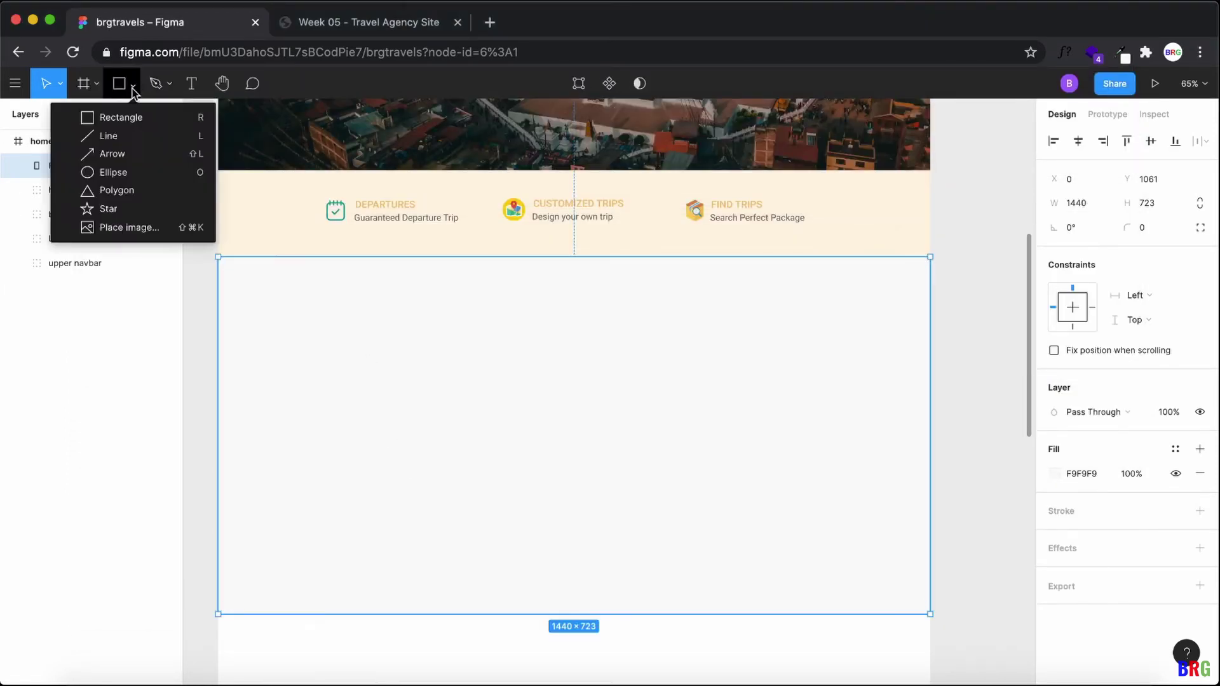
click(131, 227)
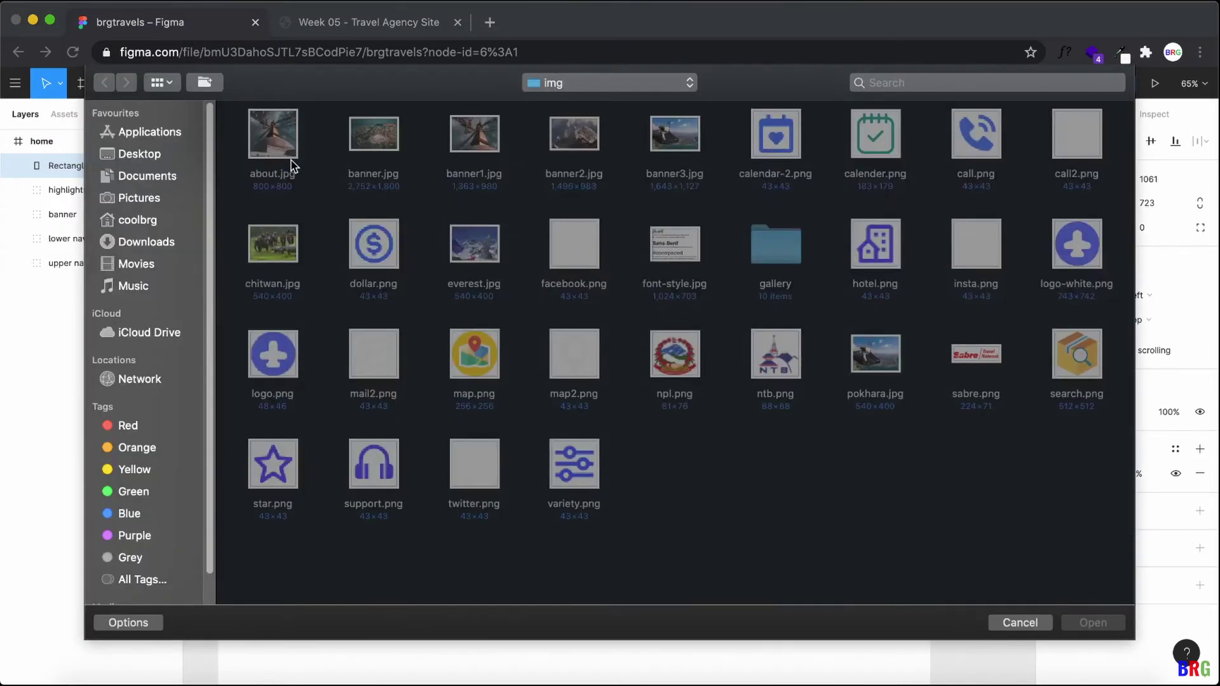
double_click(288, 176)
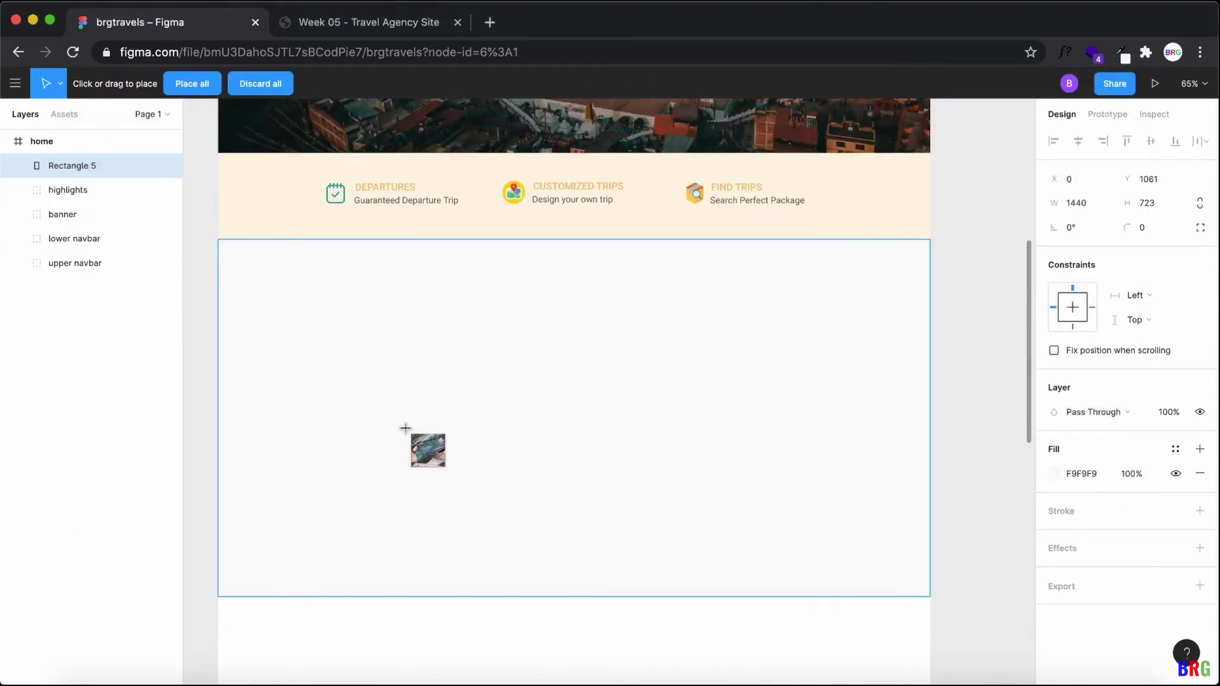
scroll(419, 483, down, 3)
scroll(430, 508, down, 2)
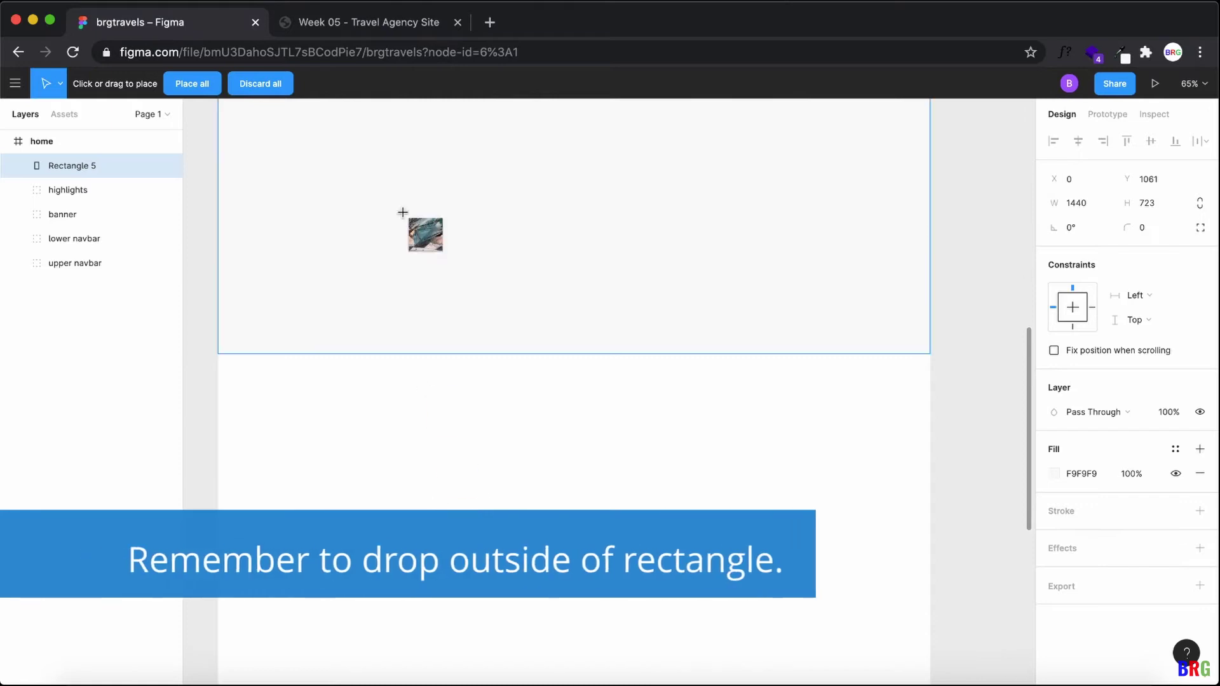
click(424, 473)
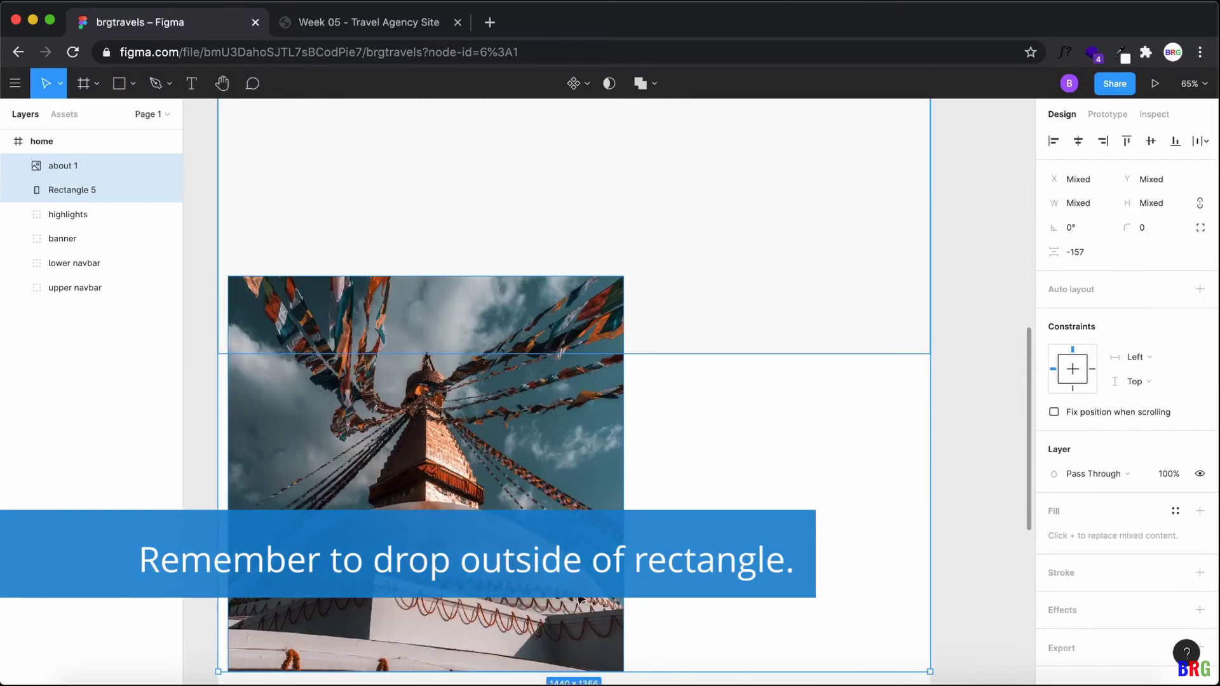
scroll(581, 599, down, 2)
Step: Resize the temple image to about 377 × 377 and move it into the left half of the pale grey section
click(613, 538)
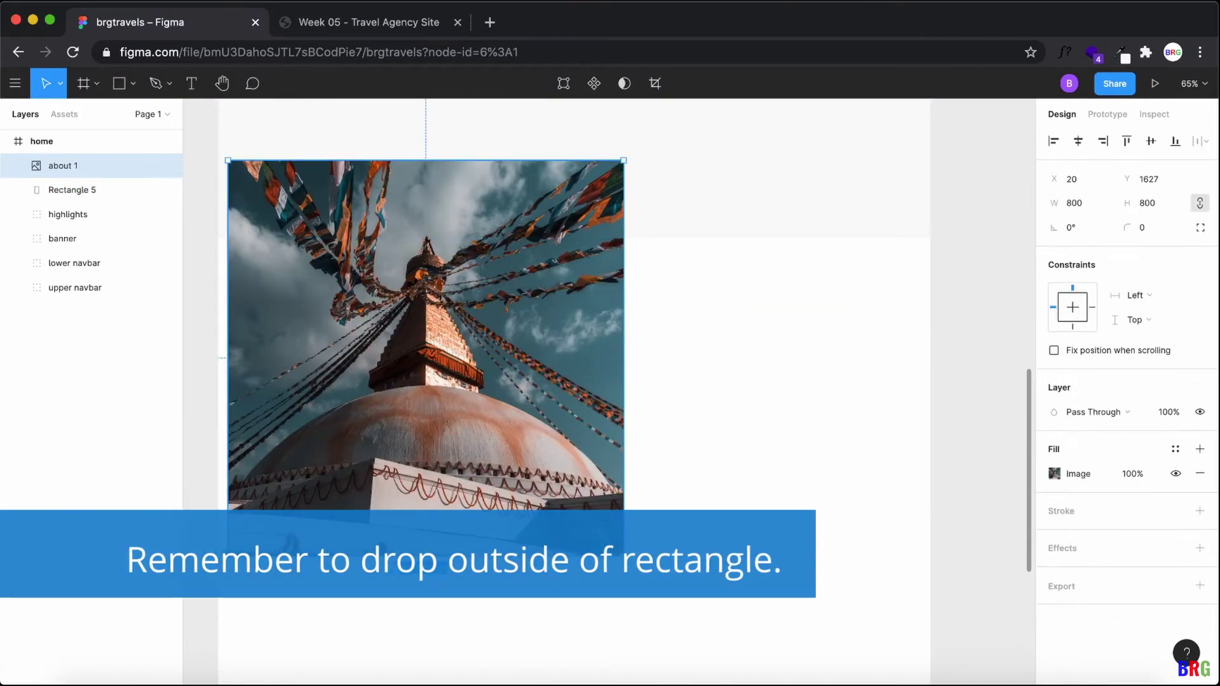
drag(623, 556, 415, 311)
scroll(442, 417, up, 4)
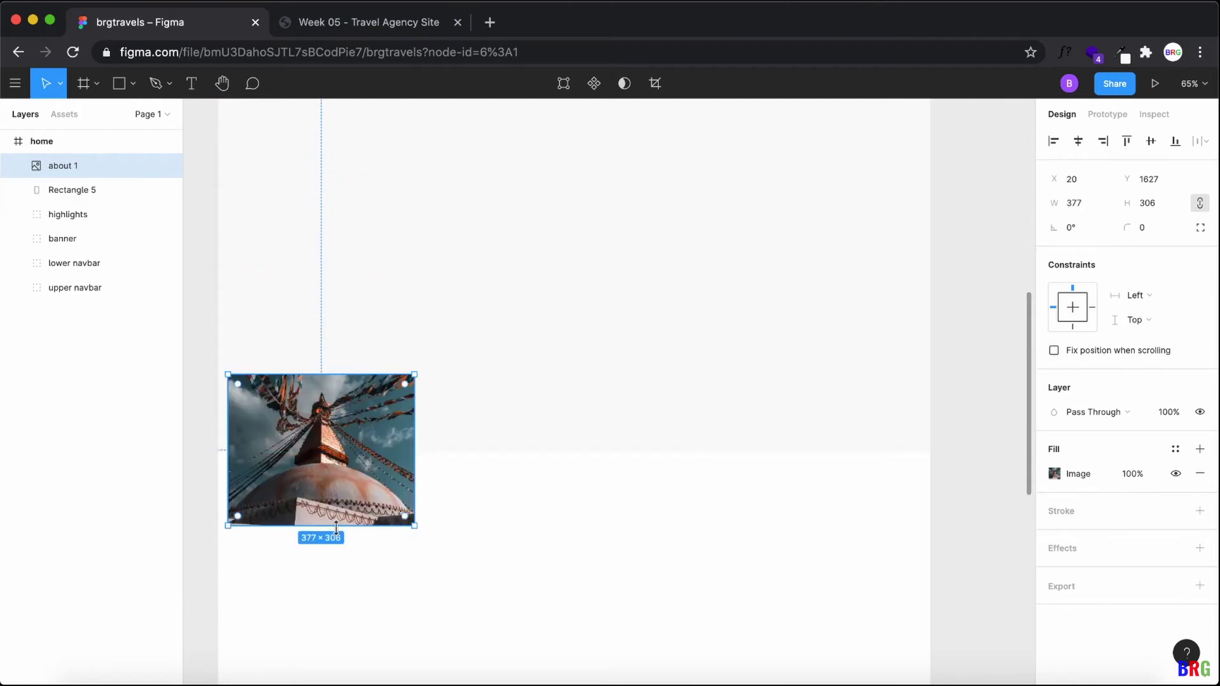
drag(337, 529, 336, 559)
drag(341, 485, 435, 234)
scroll(558, 373, up, 2)
drag(468, 355, 470, 396)
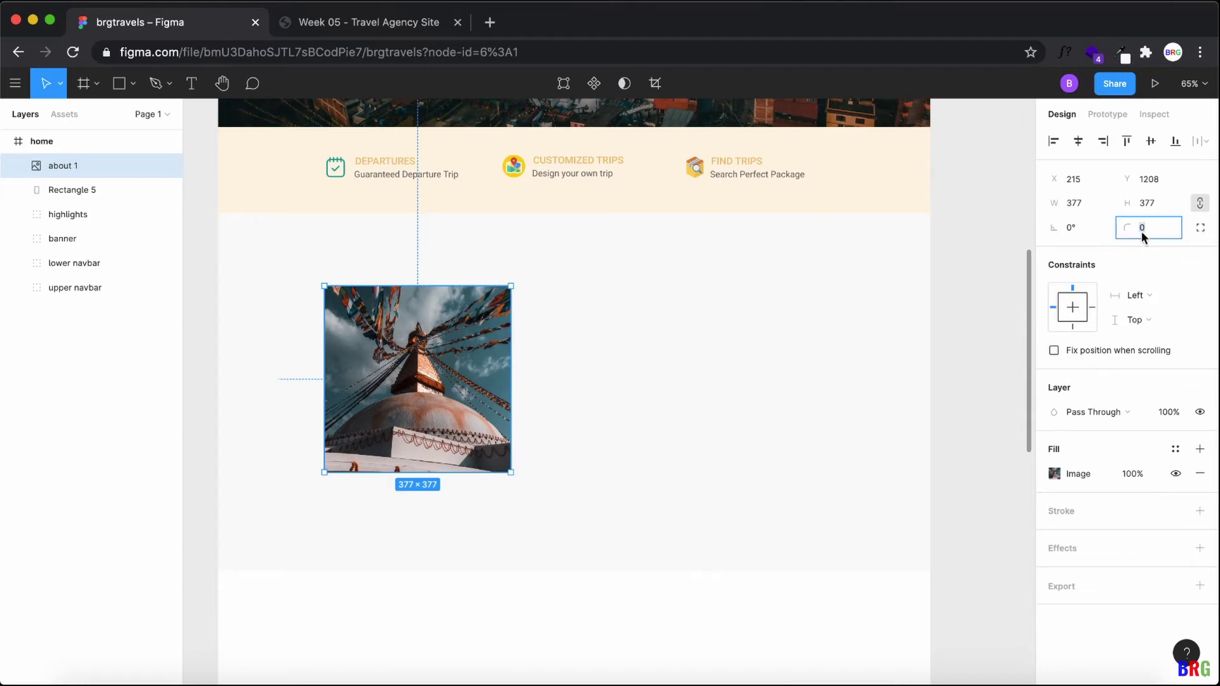
Step: Round the temple image's corners with a radius of 20
text(20)
key(Return)
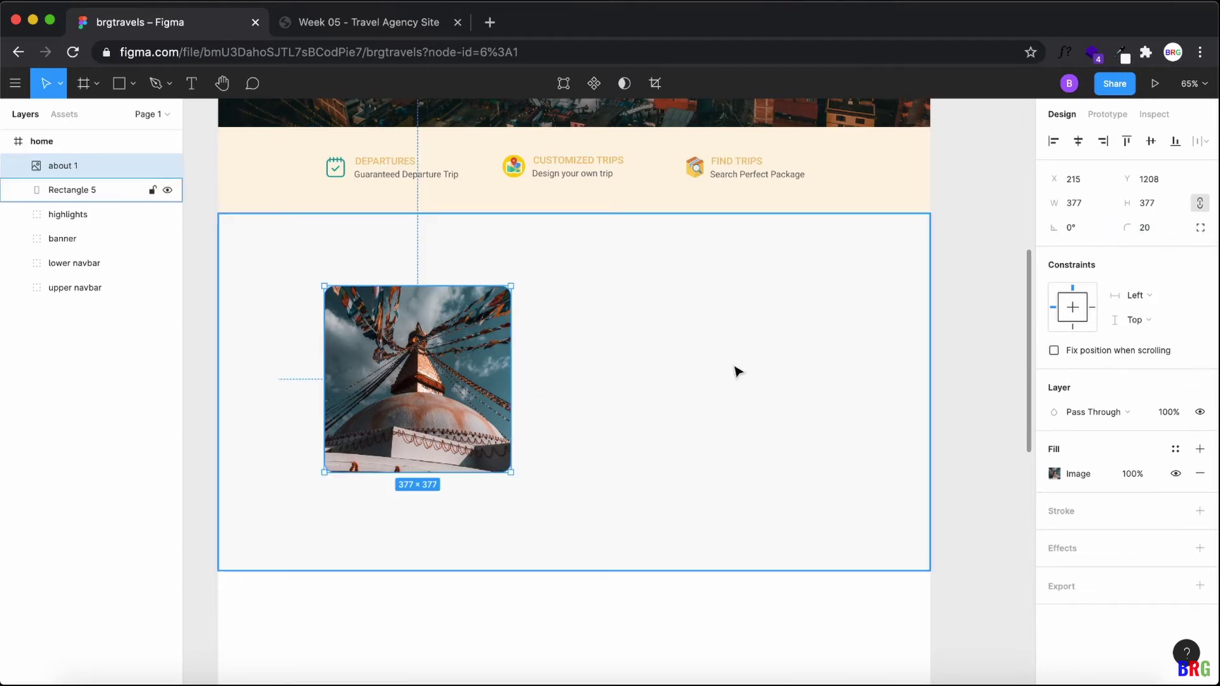
click(738, 372)
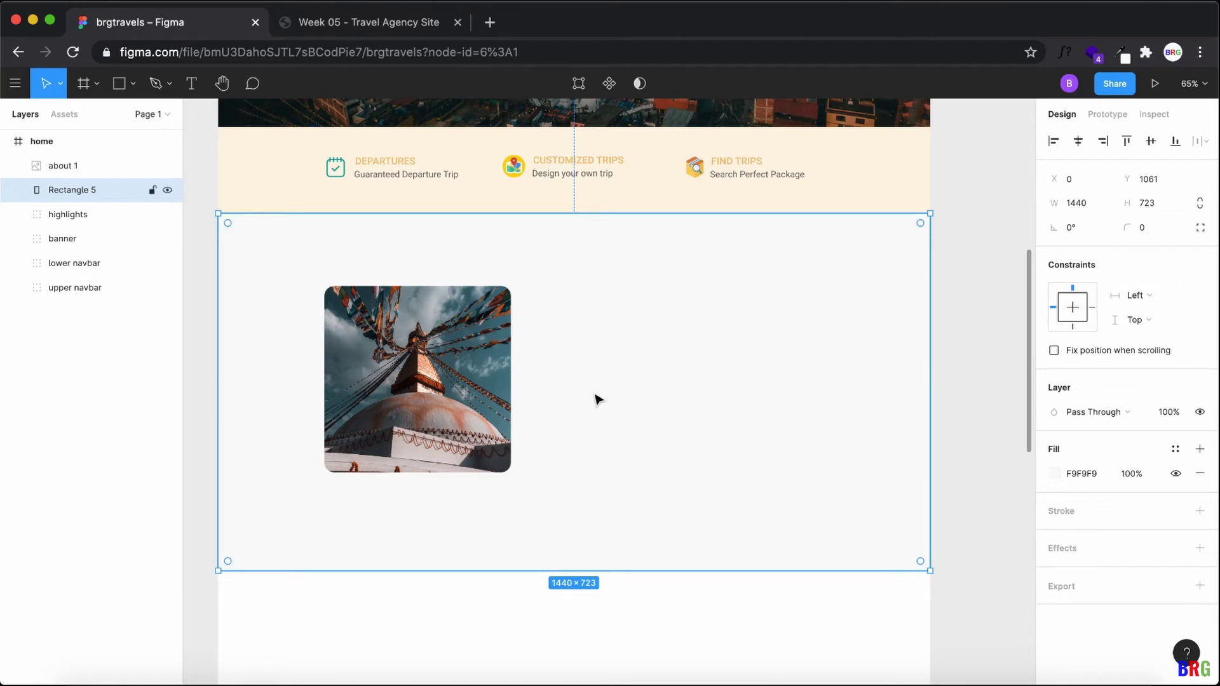
Step: Copy the "Discover New Horizons" heading from the reference site and add it as text beside the temple image
key(ctrl+Tab)
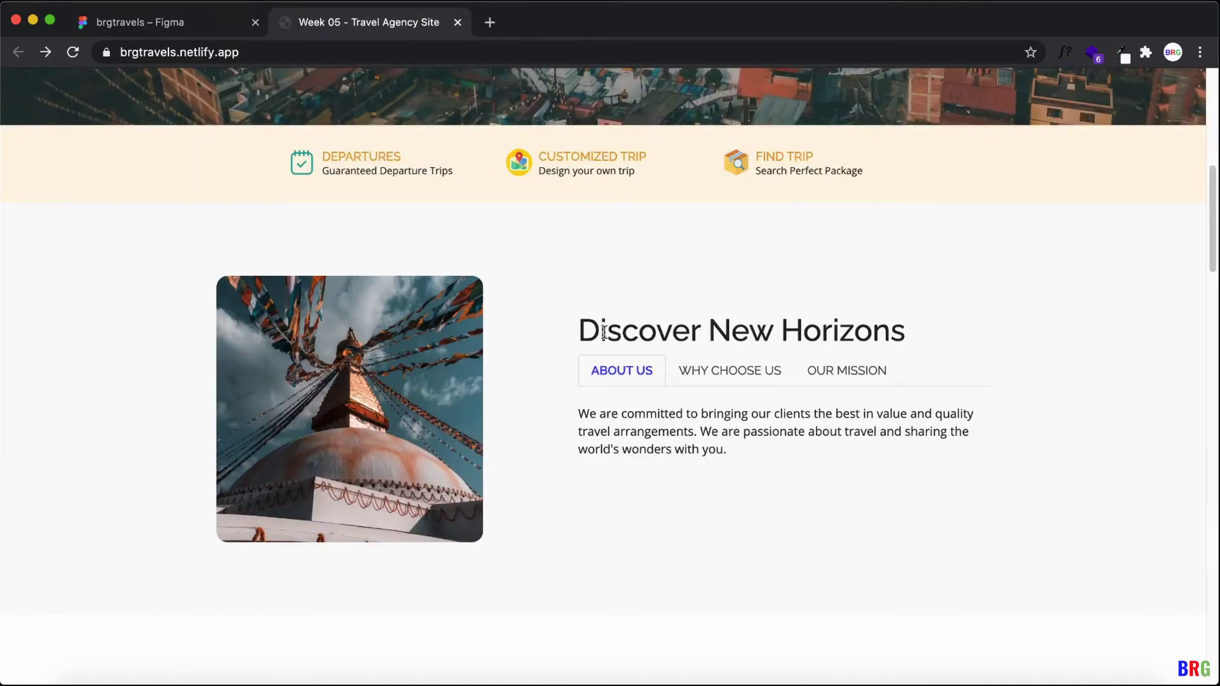
drag(584, 328, 905, 339)
key(super+c)
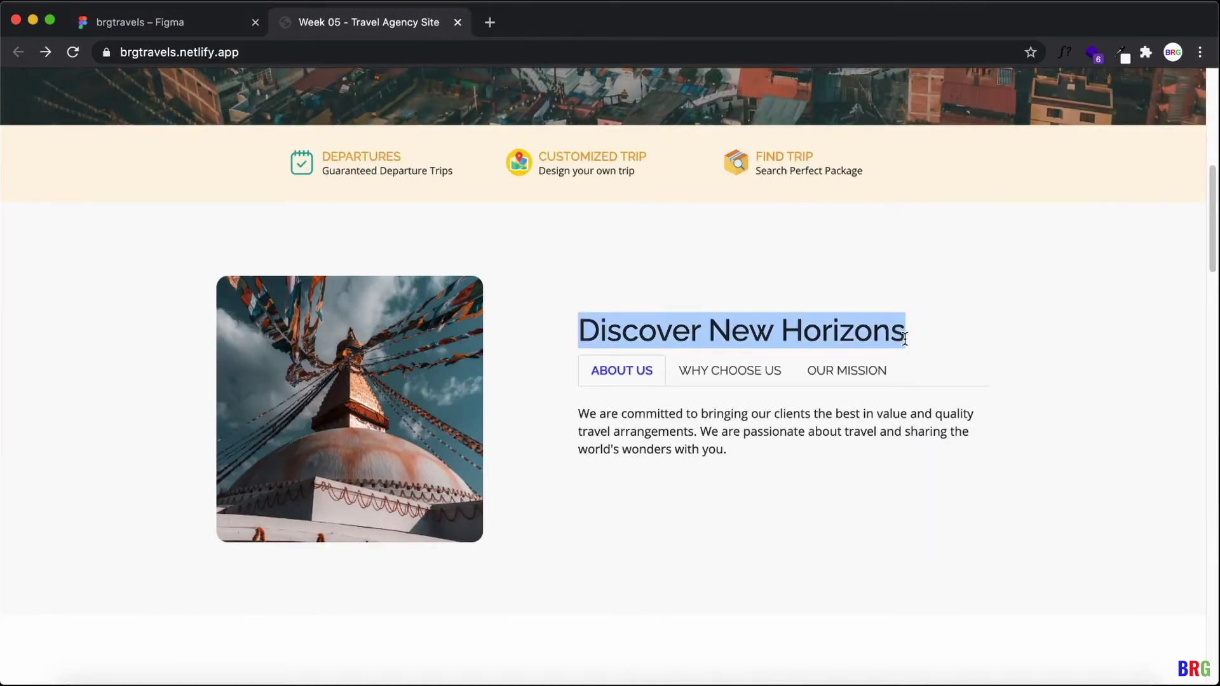
click(147, 19)
click(191, 84)
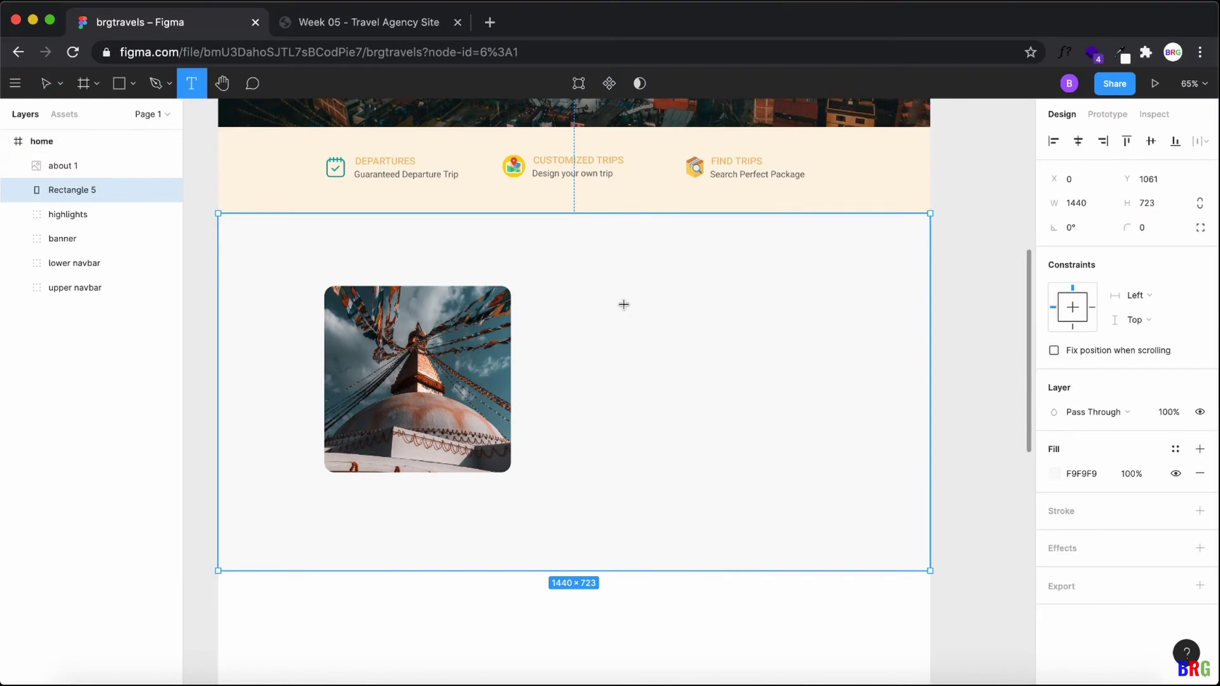
click(605, 328)
key(super+v)
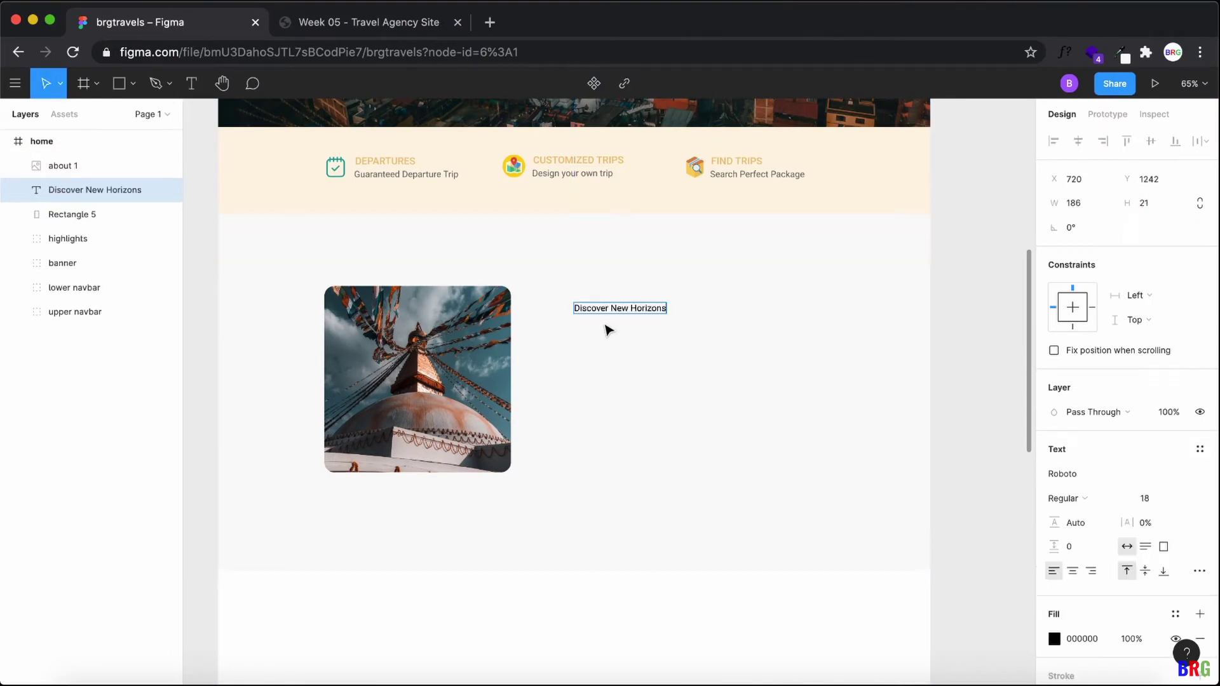
Step: Set the Discover New Horizons heading to Medium weight and font size 40
key(super+a)
scroll(1088, 633, down, 1)
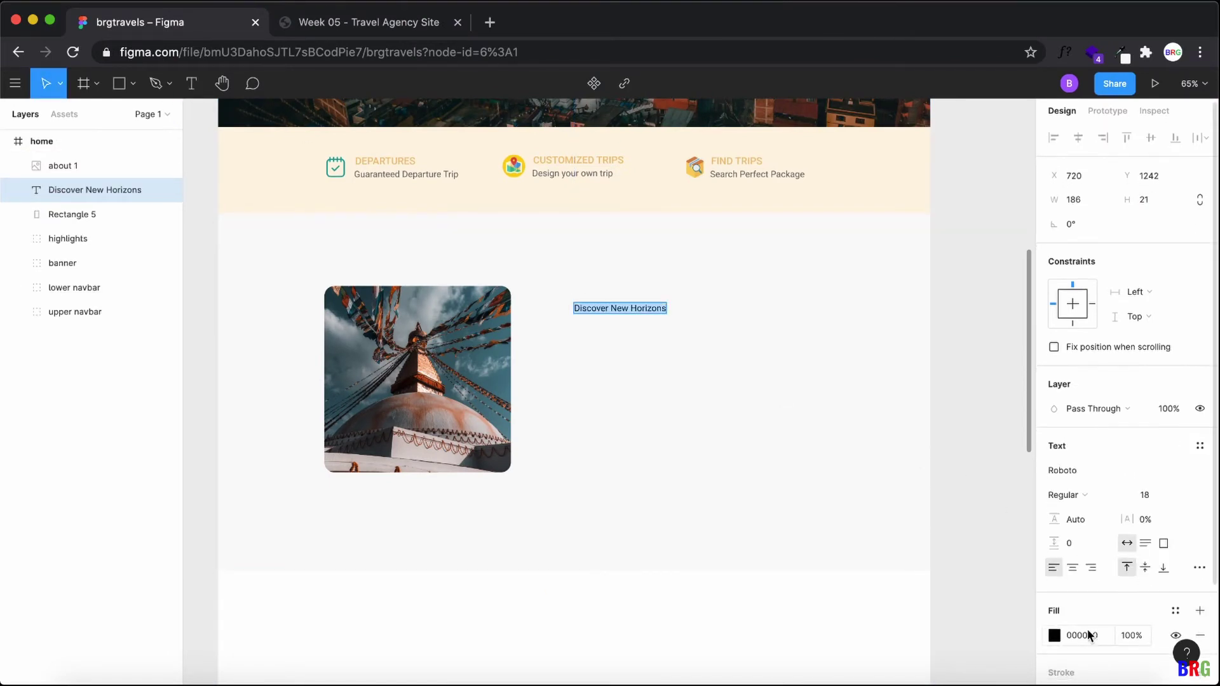
click(1068, 495)
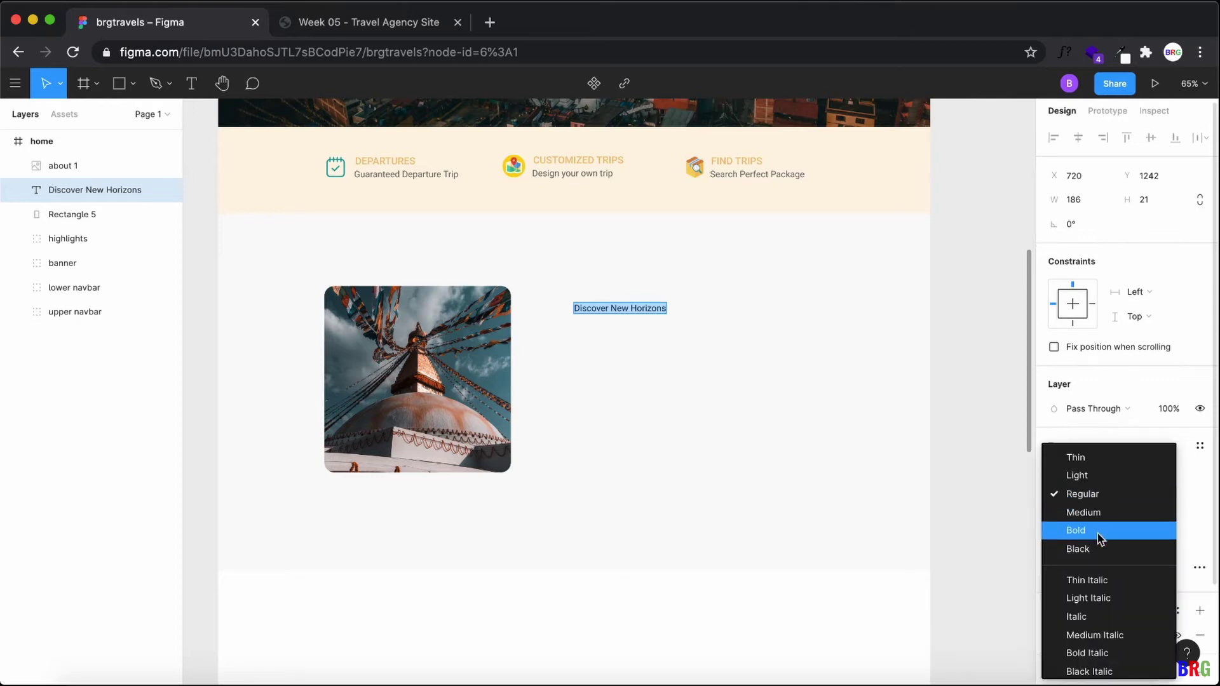
click(1099, 533)
click(1081, 495)
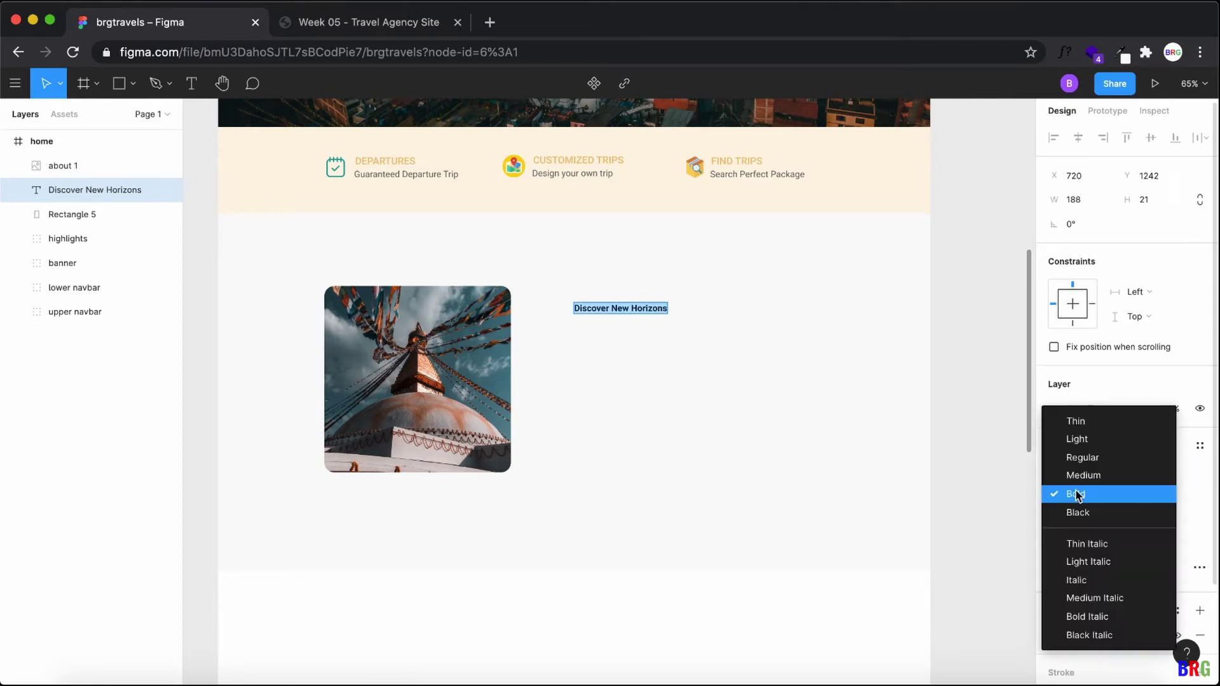
click(1089, 491)
click(1087, 486)
click(1093, 477)
click(1166, 501)
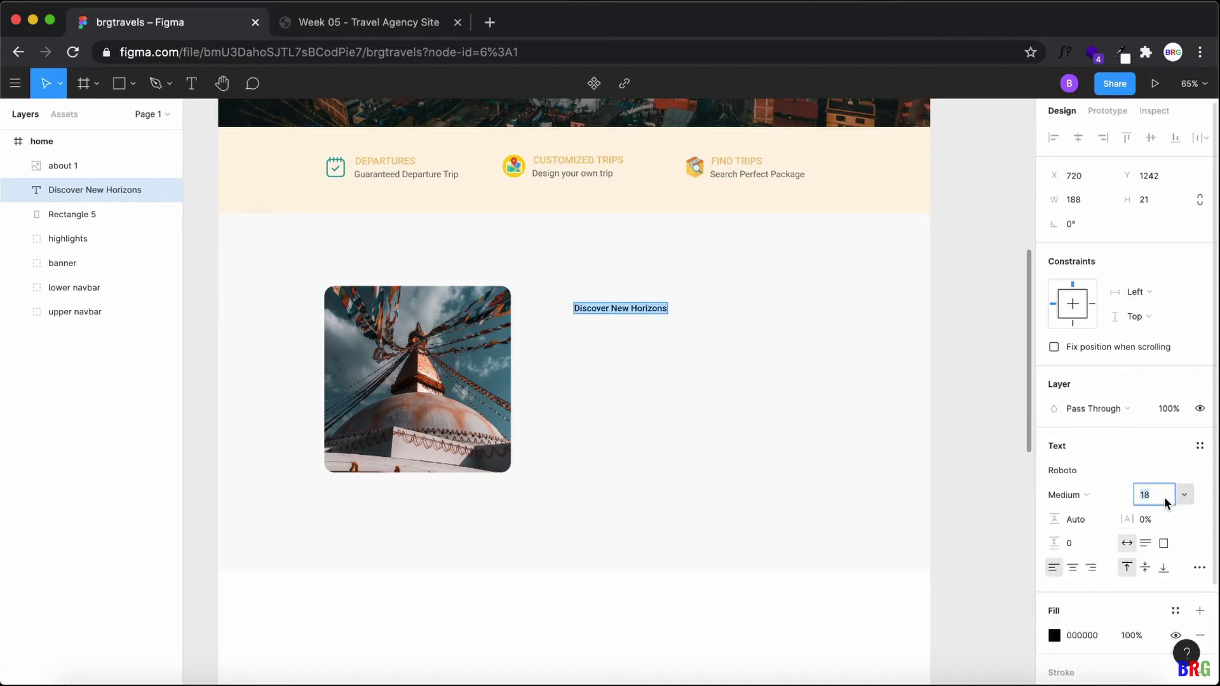
text(40)
key(Return)
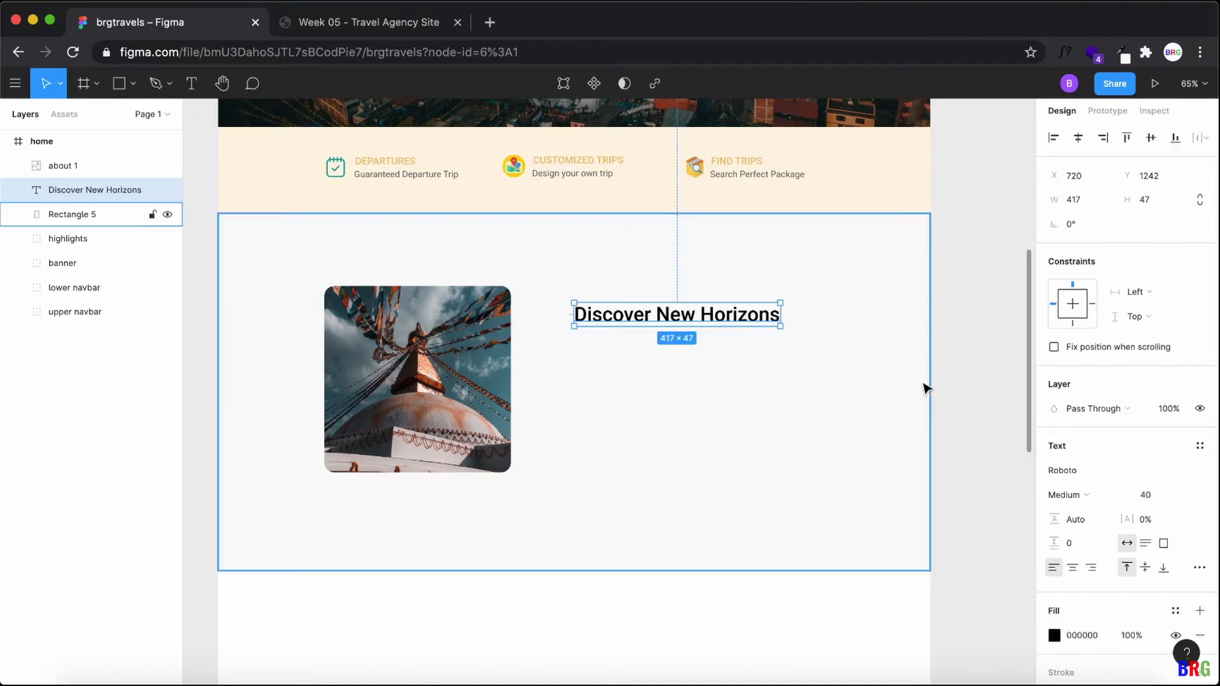
click(766, 412)
Step: Check the reference site's tab row and draw a rectangle about 131 × 47 directly beneath the Discover New Horizons heading
click(386, 26)
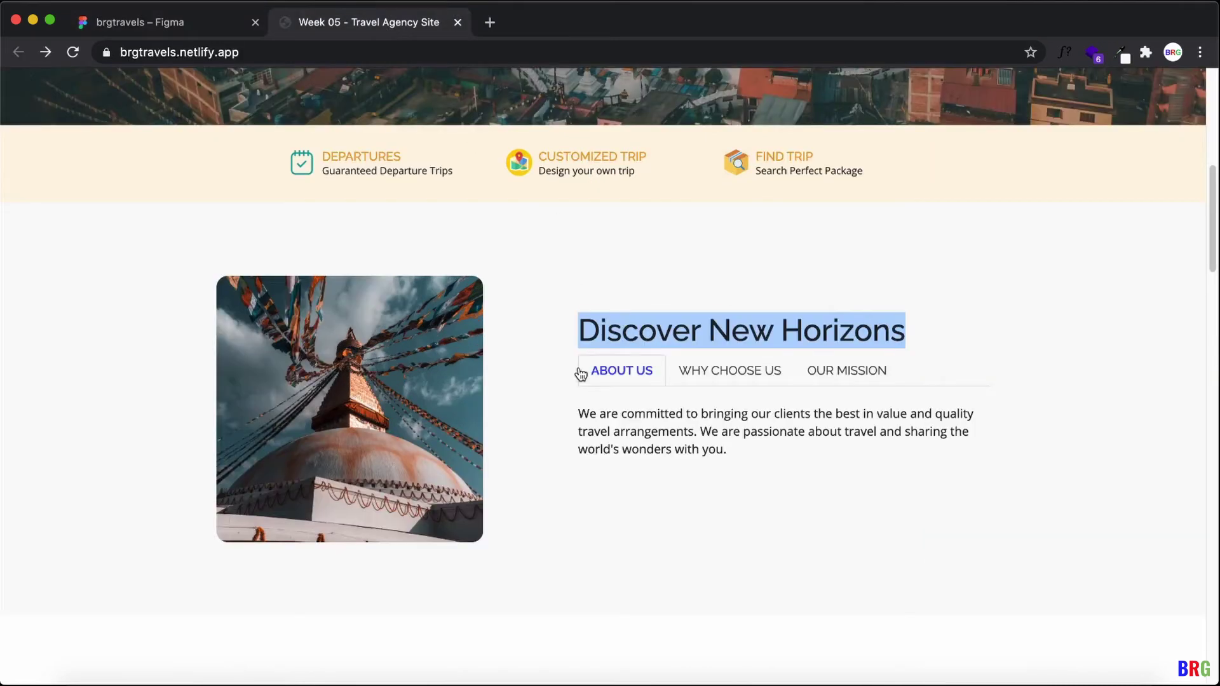
key(ctrl+Tab)
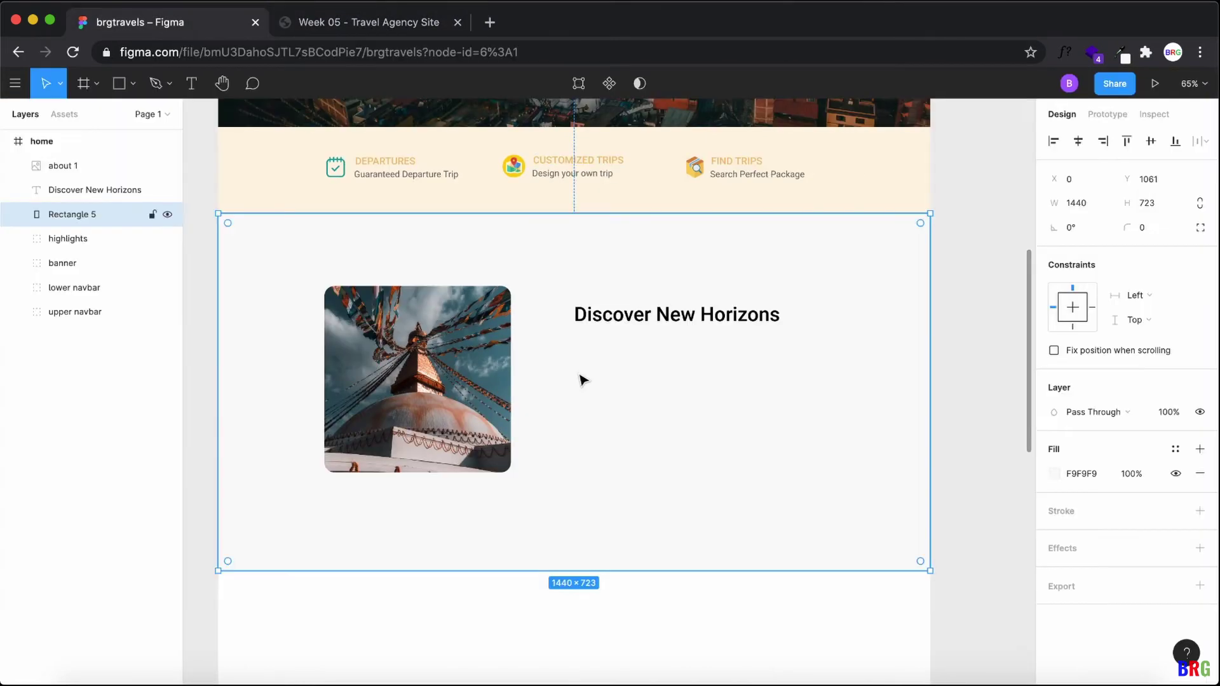
click(375, 31)
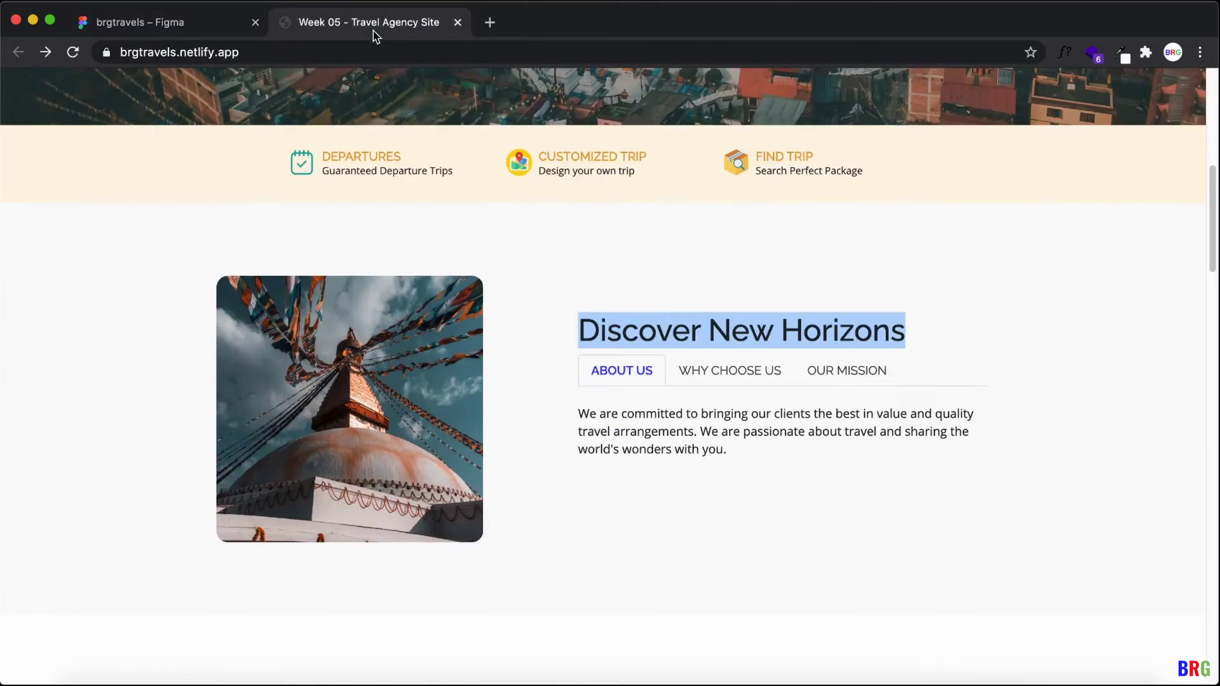
click(183, 25)
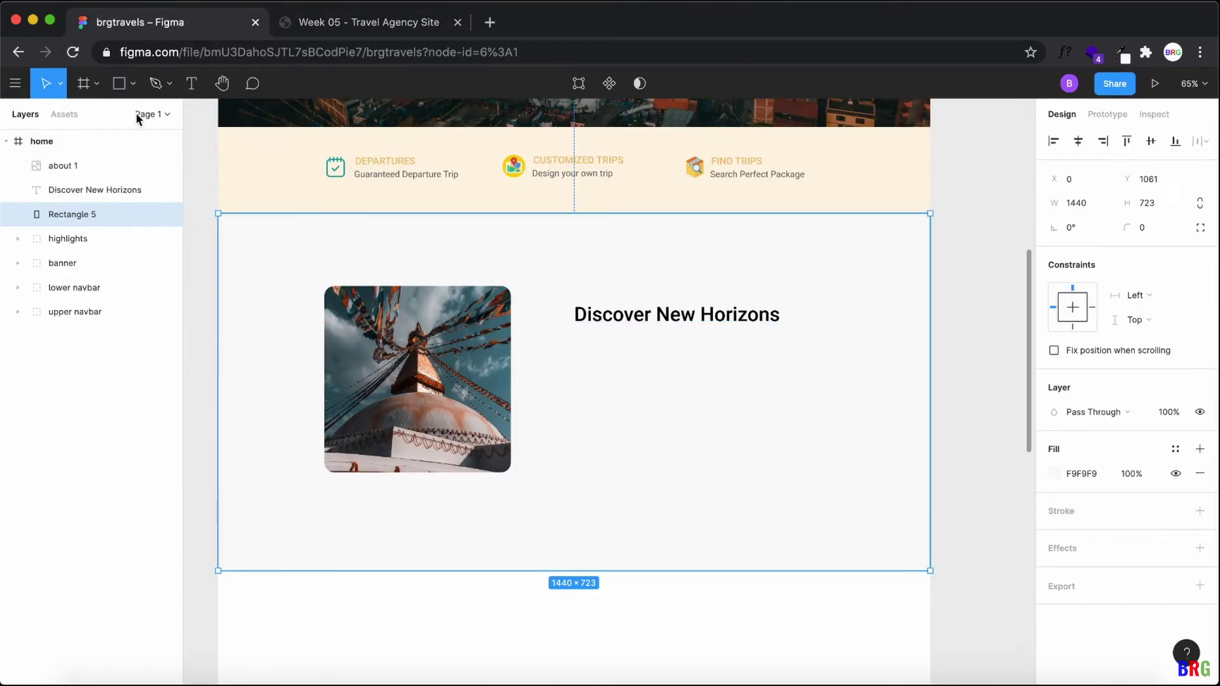
click(134, 83)
click(102, 112)
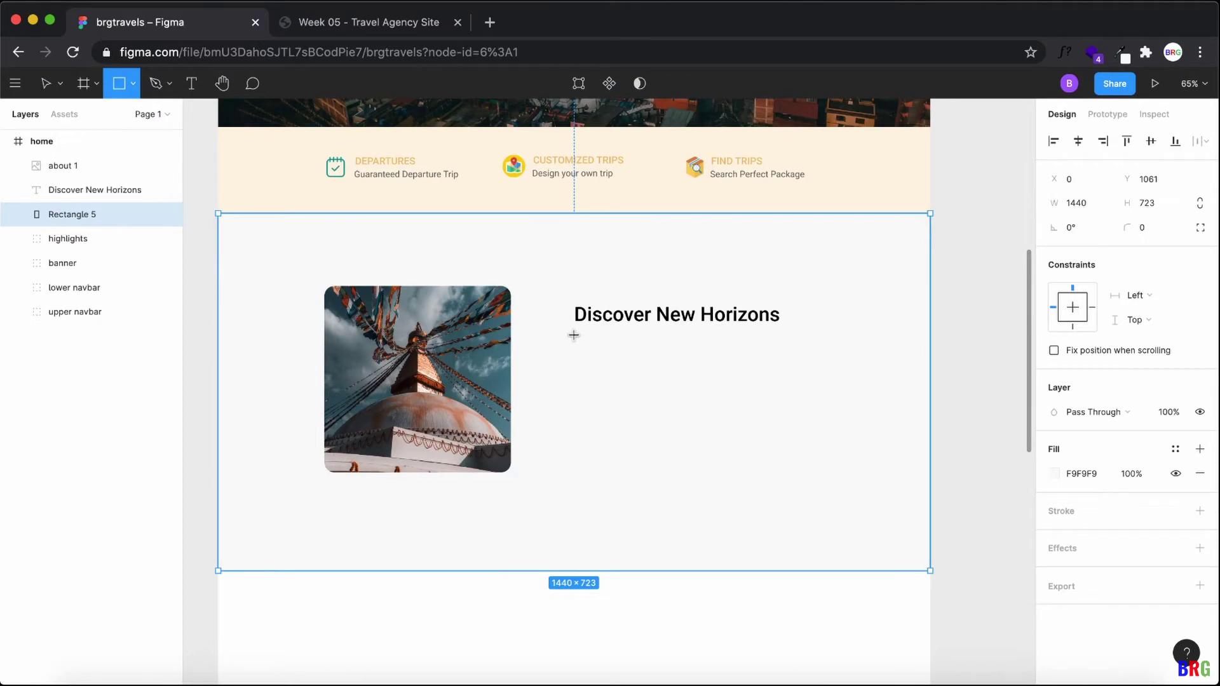
drag(578, 334, 639, 357)
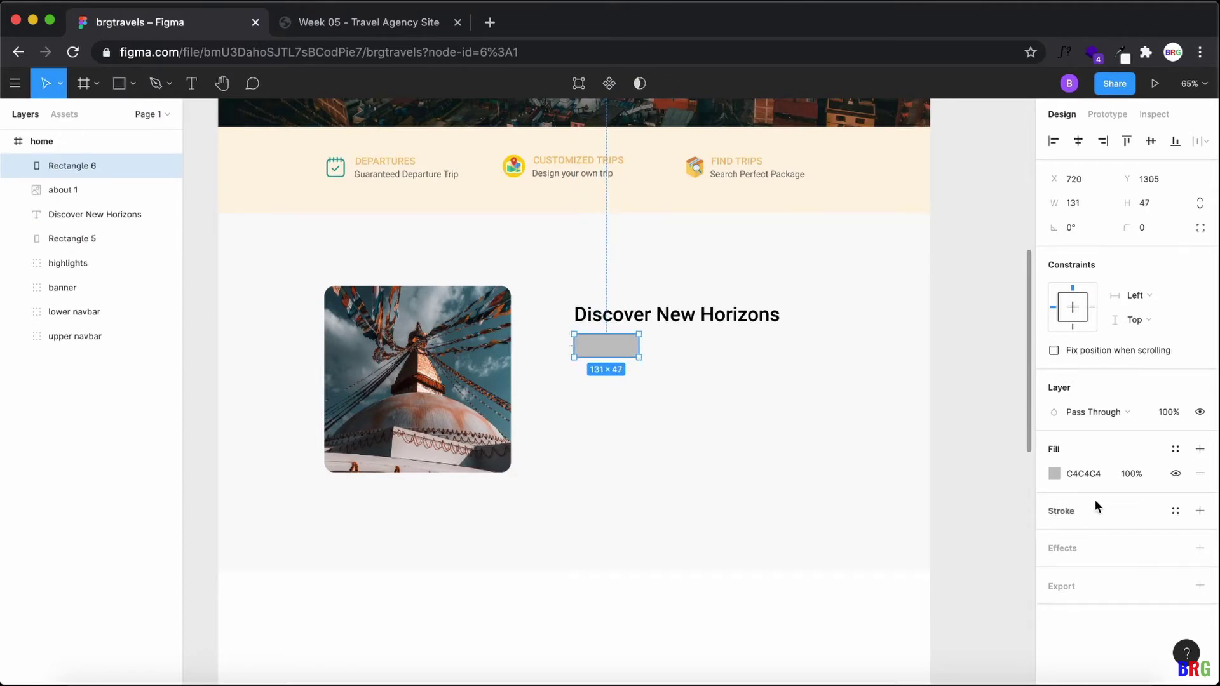
Step: Fill the small tab rectangle with F9F9F9 and add a light grey CFCFCF stroke
click(1055, 474)
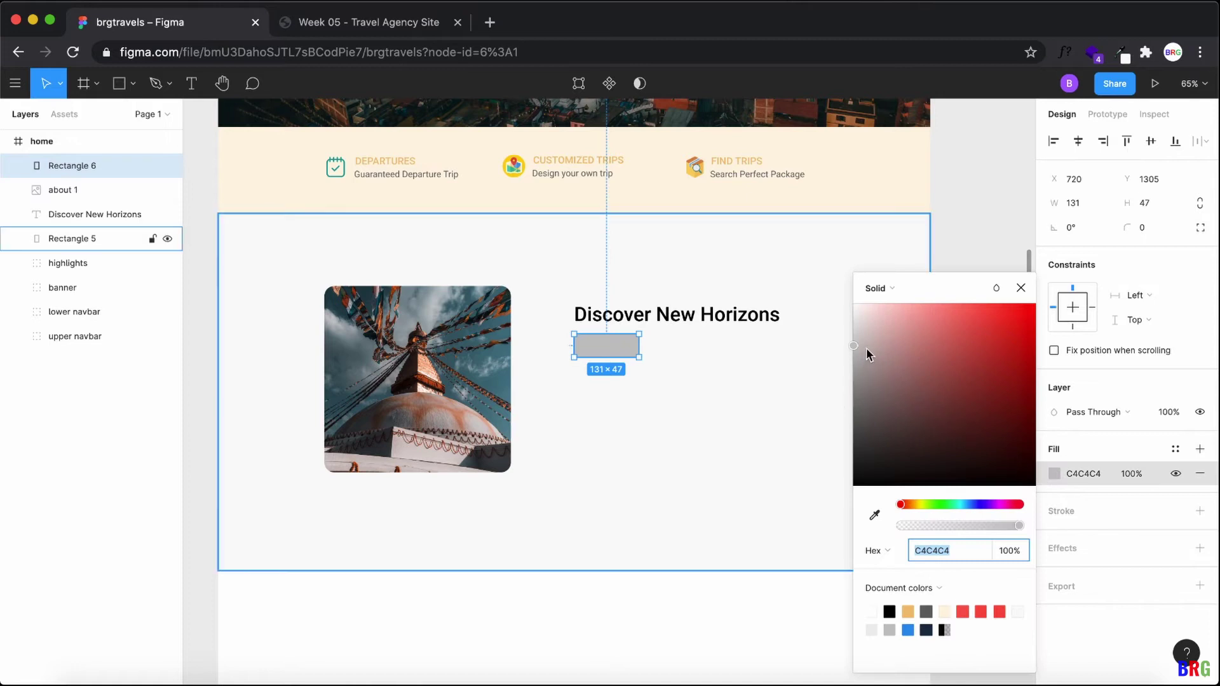
text(f9f9f9)
click(1112, 648)
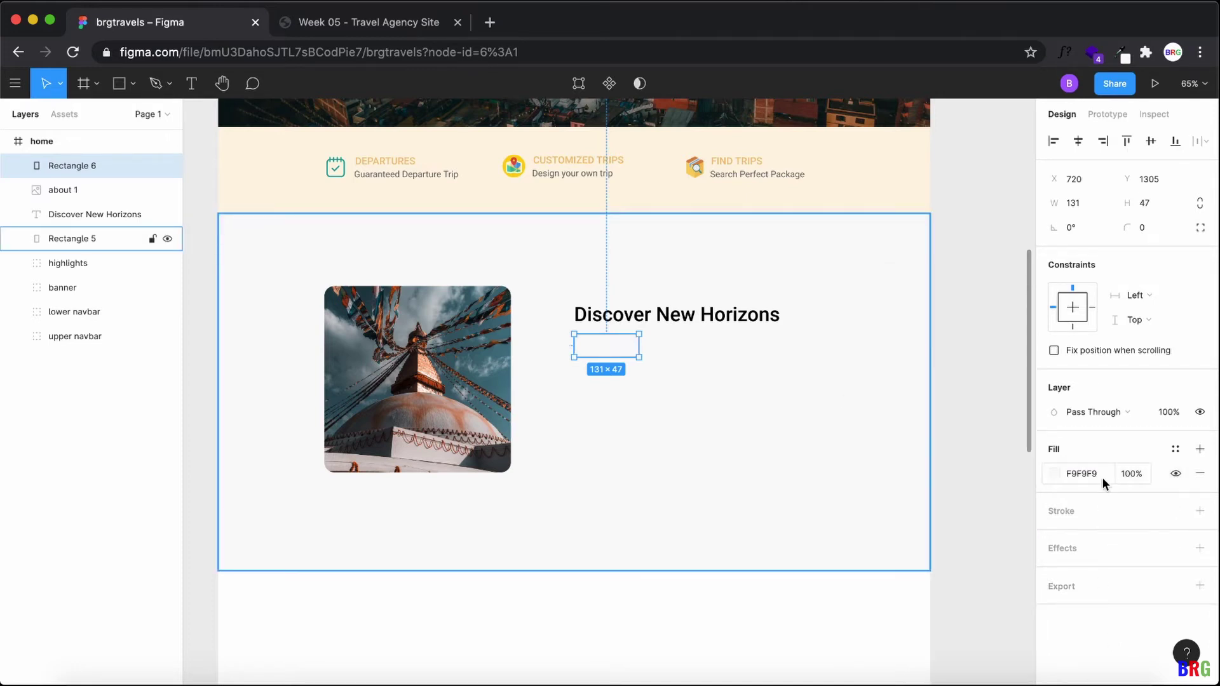
click(1087, 509)
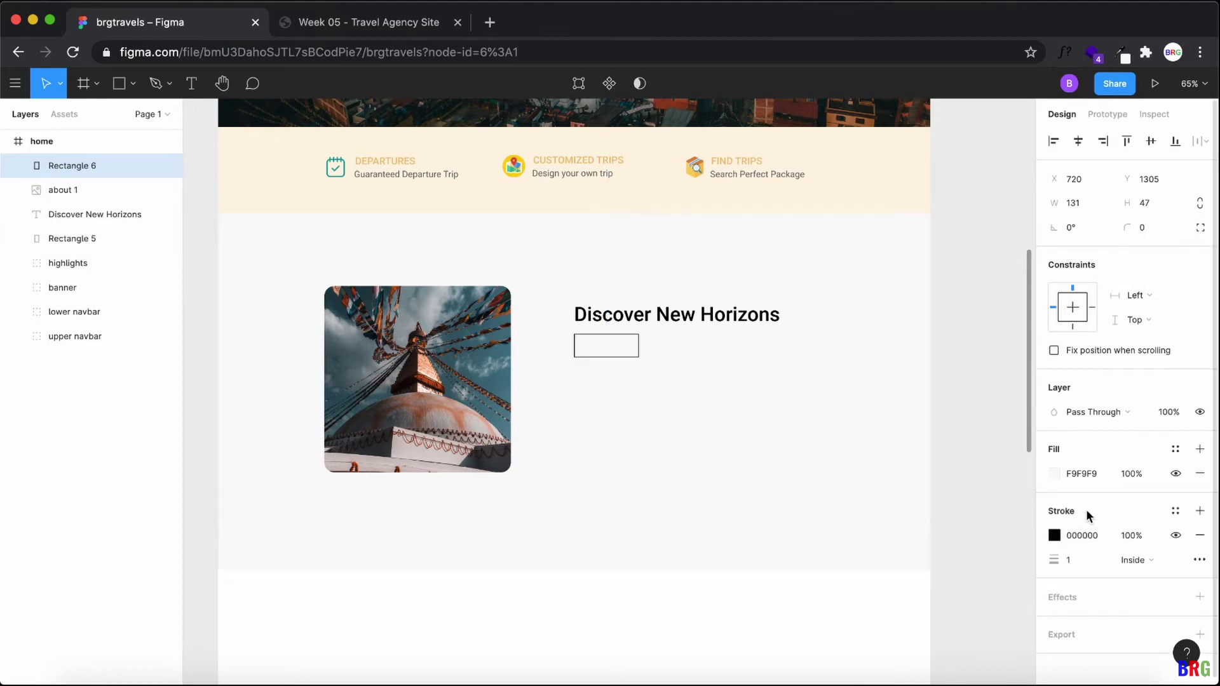
click(1055, 535)
mouse_move(874, 341)
mouse_down()
mouse_move(853, 323)
mouse_move(853, 345)
mouse_up()
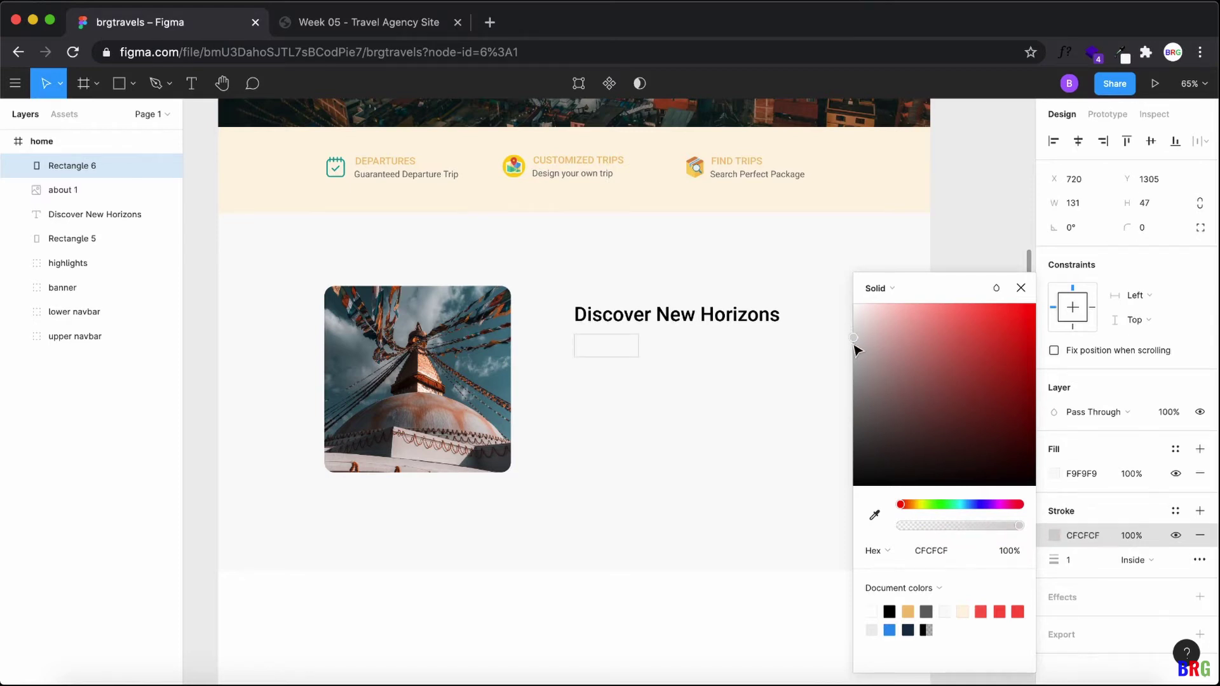
click(1021, 288)
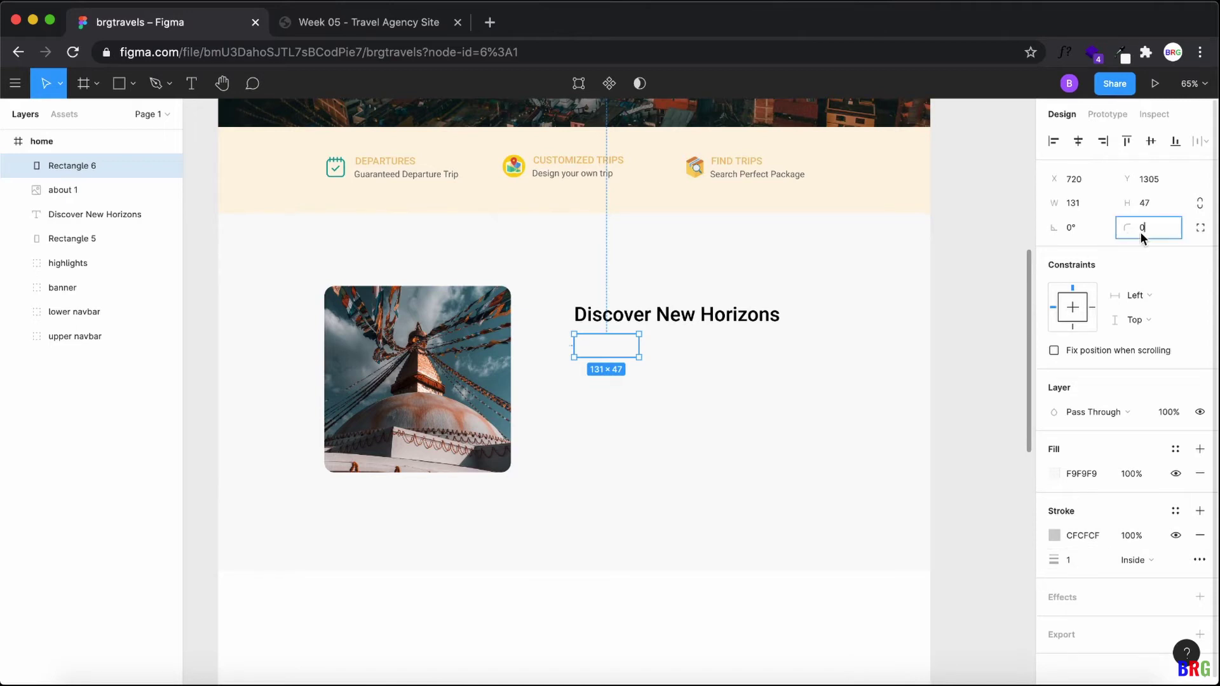
Step: Give the small tab rectangle a corner radius of 5, with its two bottom corners set to 0 as on the reference site
text(5)
key(Return)
click(327, 22)
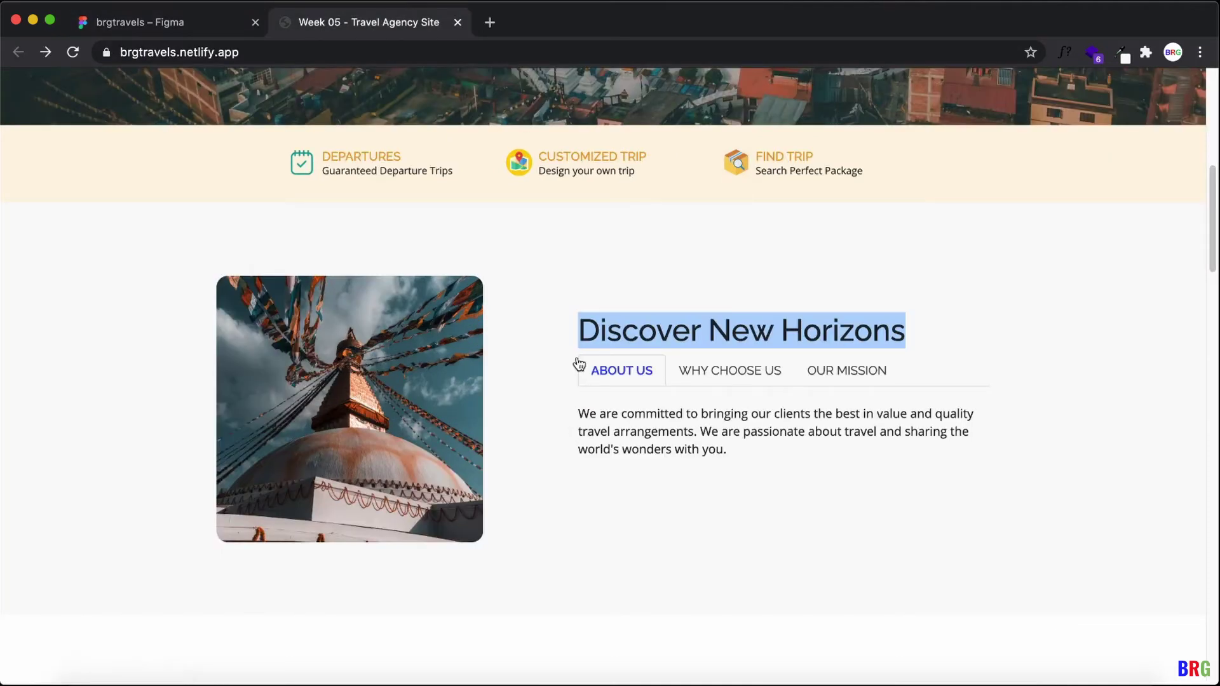
click(206, 26)
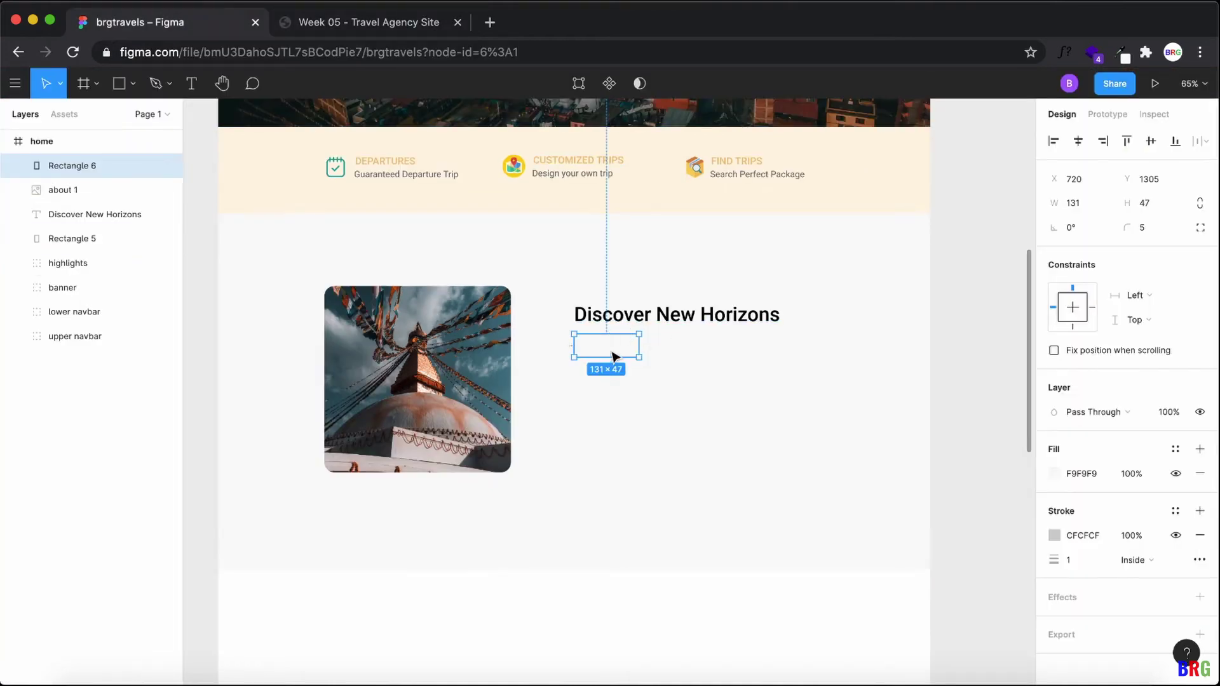
click(1201, 229)
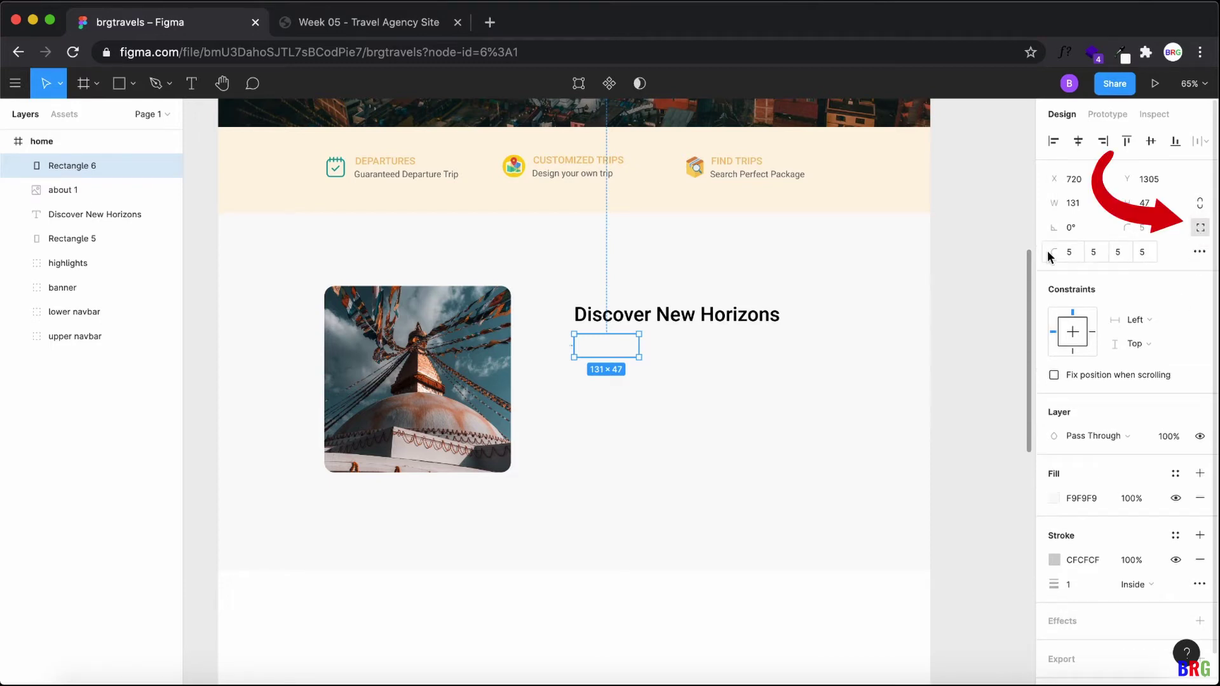
click(1124, 253)
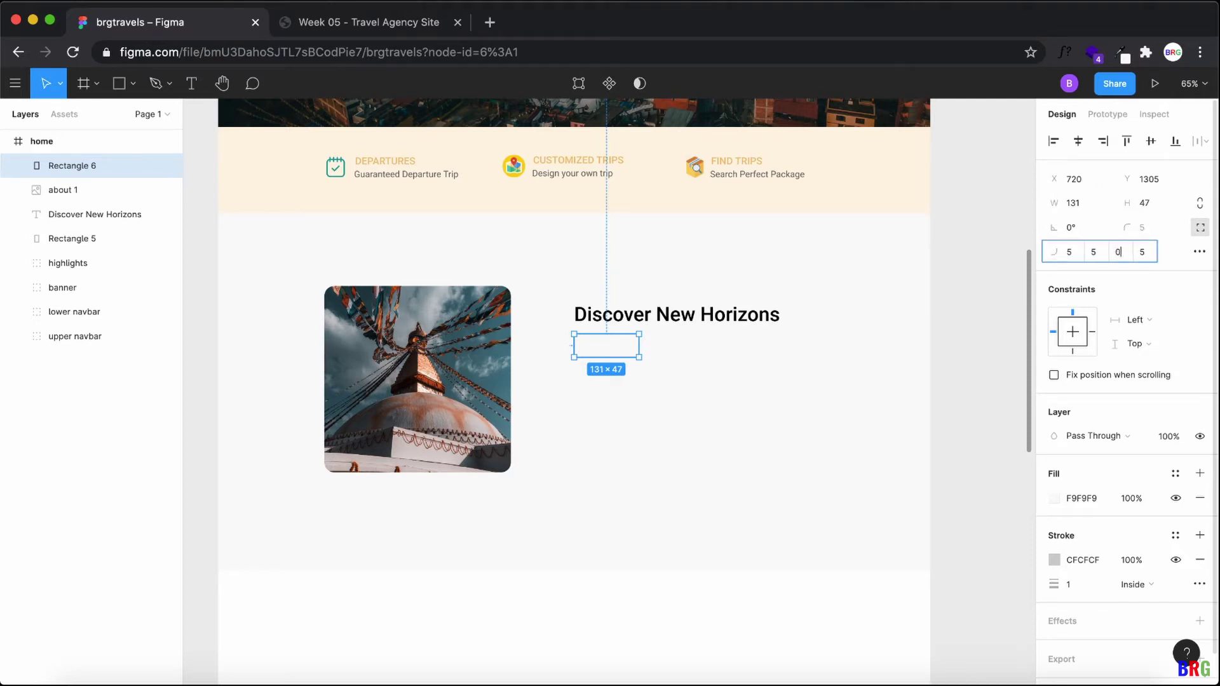
text(0)
click(1142, 254)
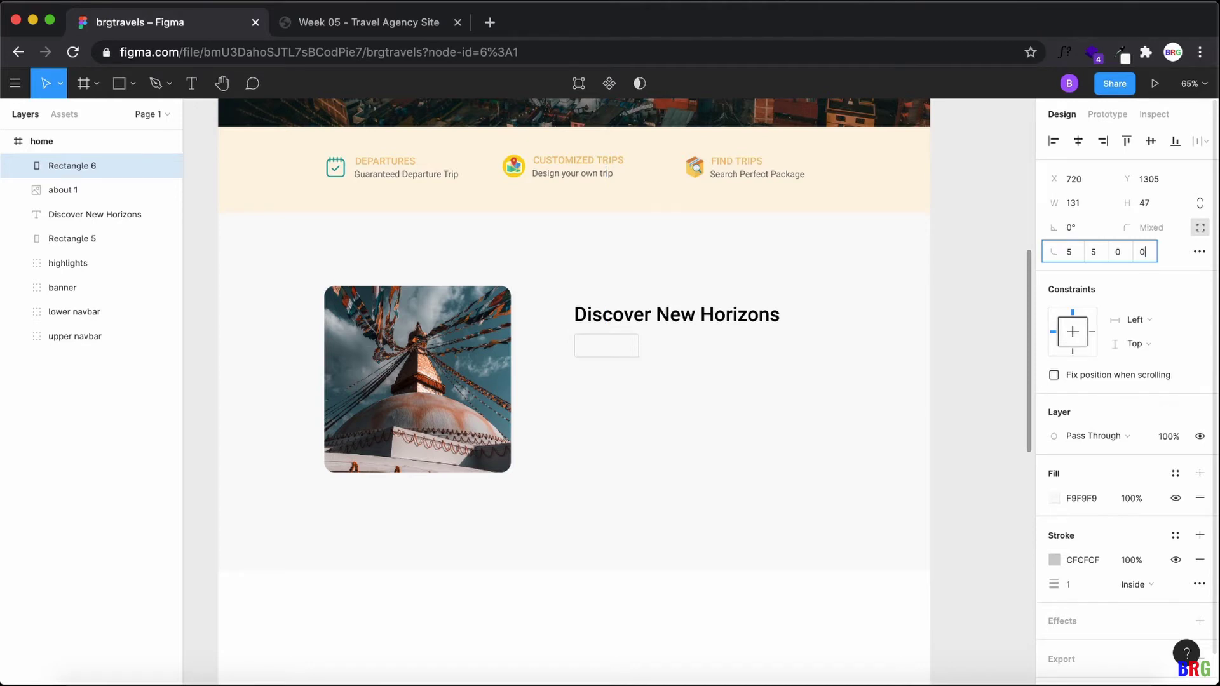
key(Return)
click(859, 330)
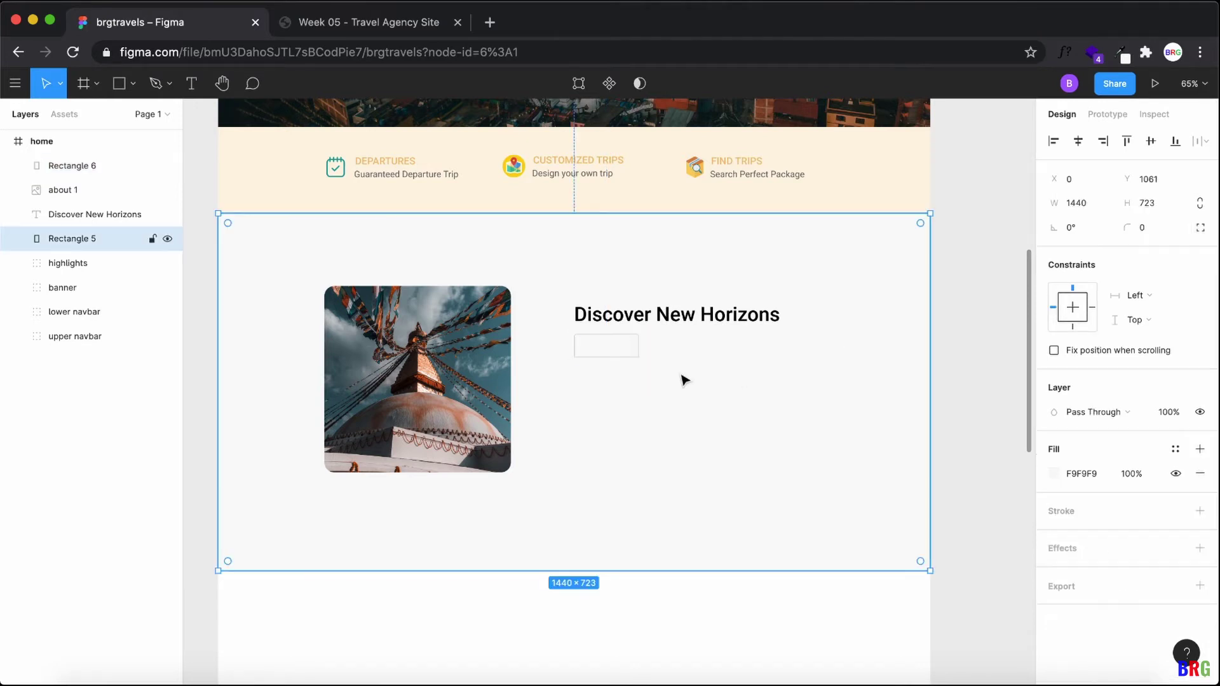
Step: Check the reference site's tab row and add the text About Us inside the small tab rectangle
click(627, 354)
click(377, 27)
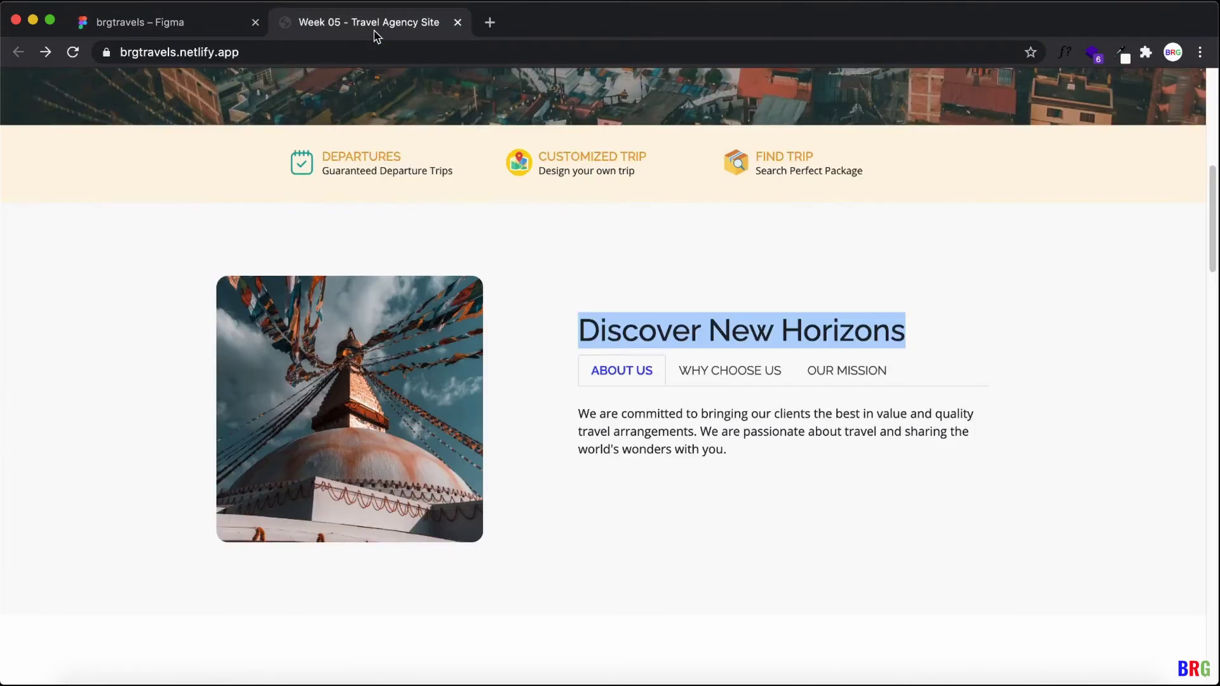
click(223, 31)
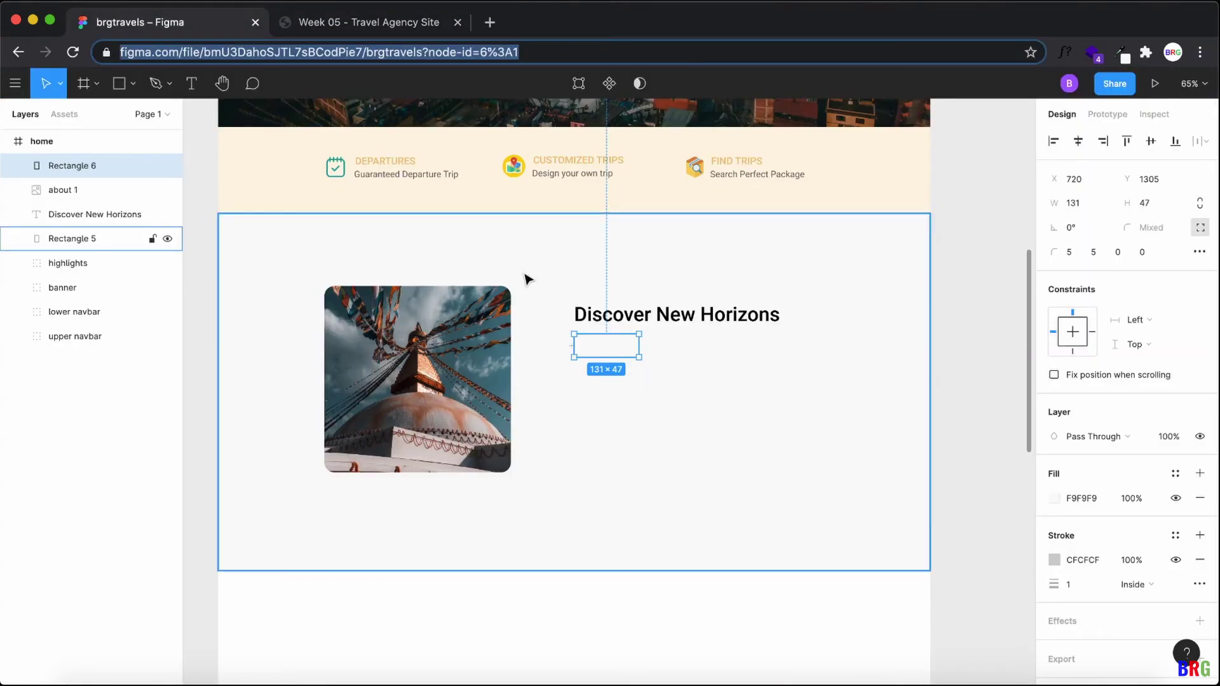
click(191, 83)
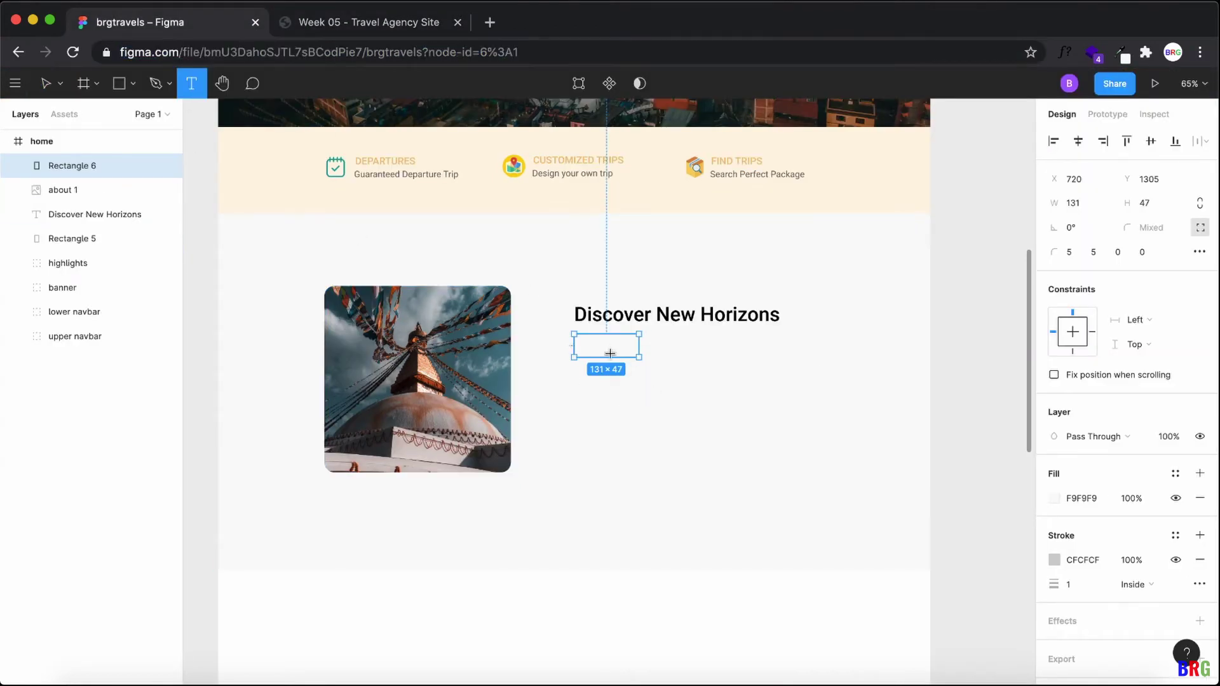
click(582, 341)
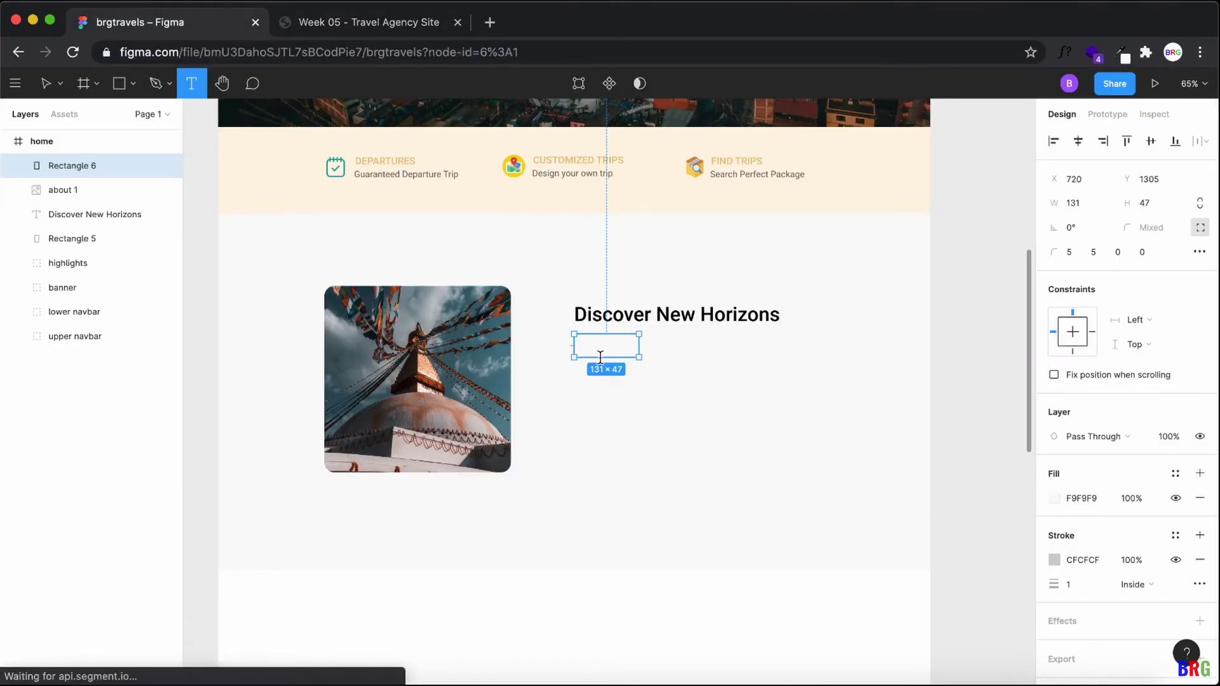
text(About Us)
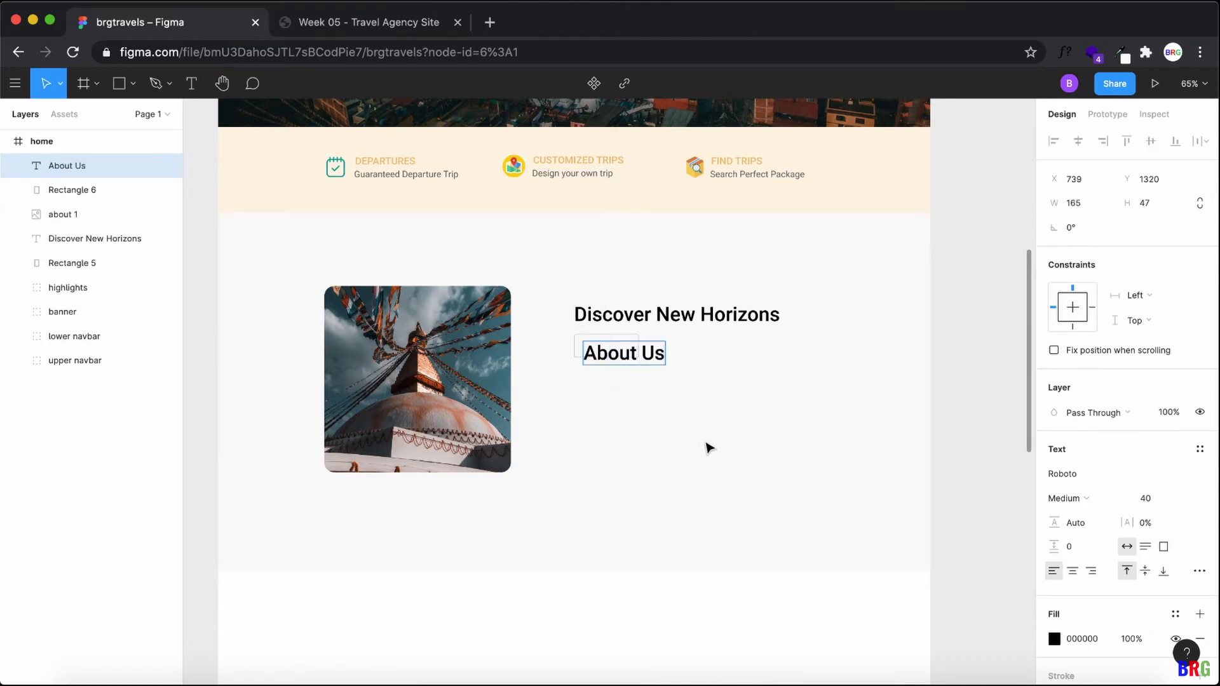
Step: Fill the About Us text with dark grey 555555
key(super+a)
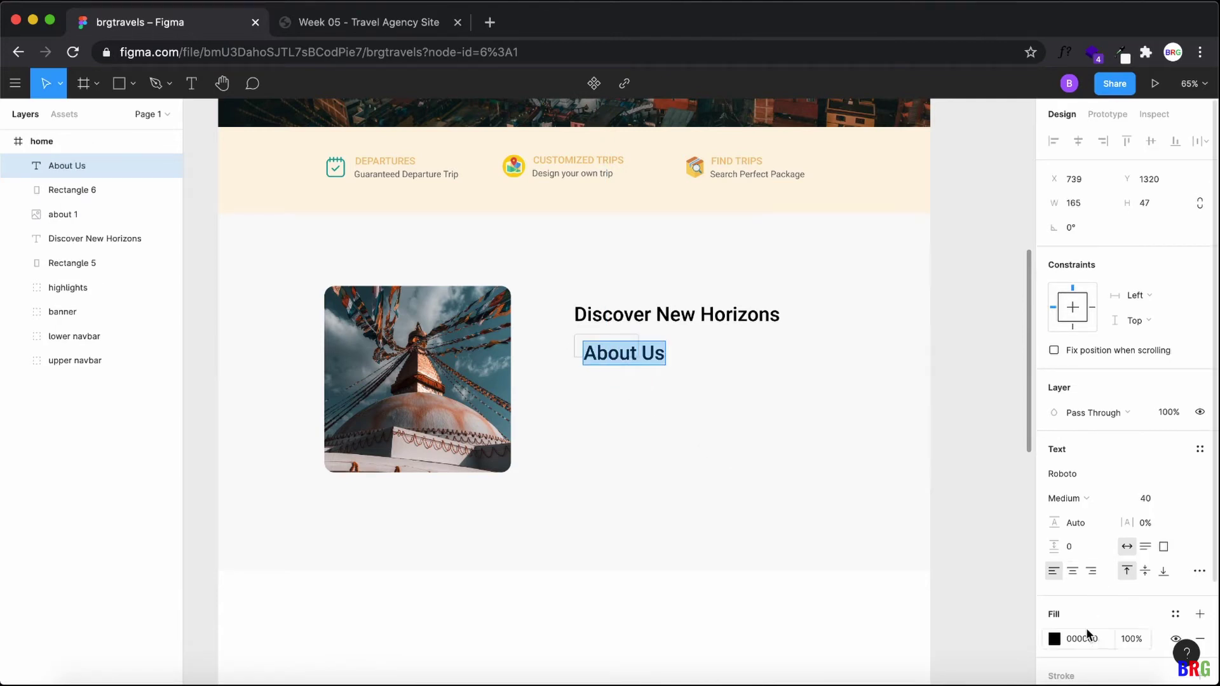
scroll(1086, 628, down, 2)
click(1053, 513)
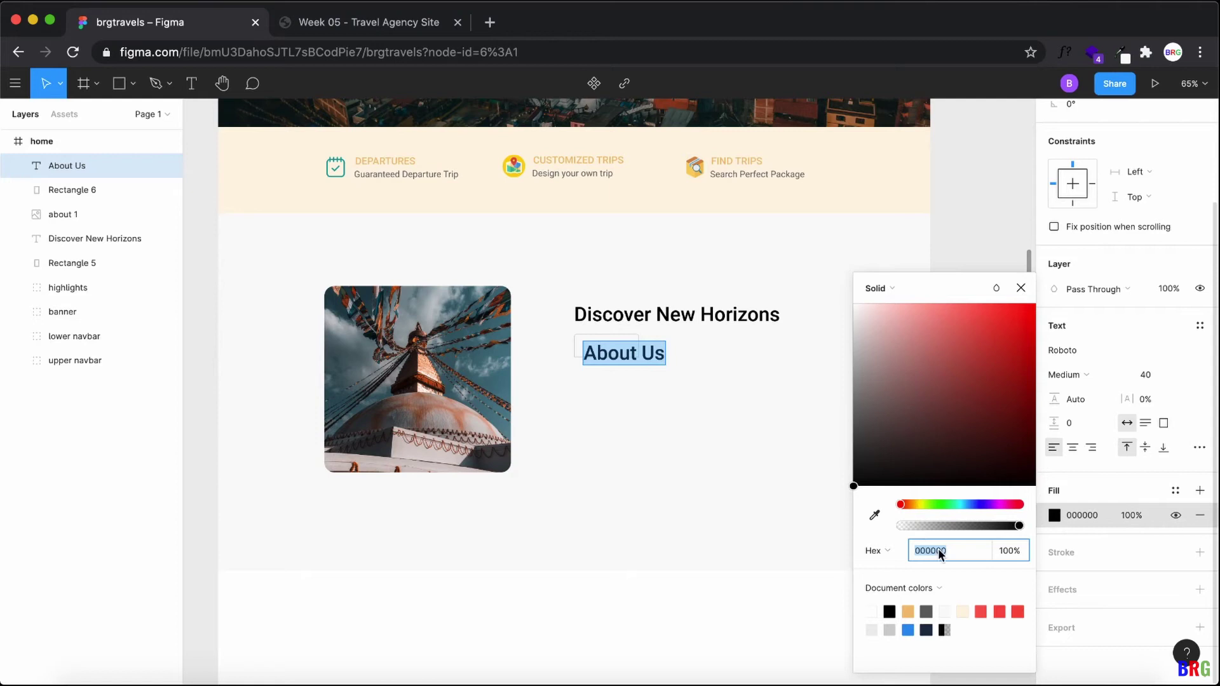
text(555)
key(Return)
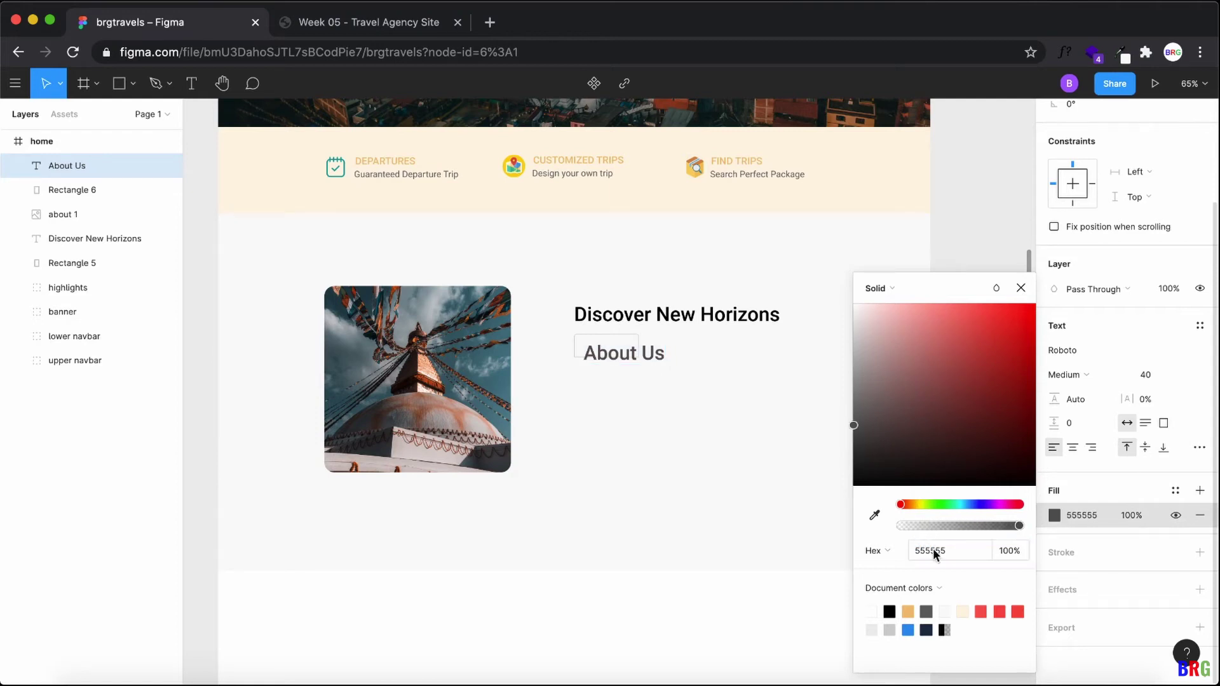
click(1020, 288)
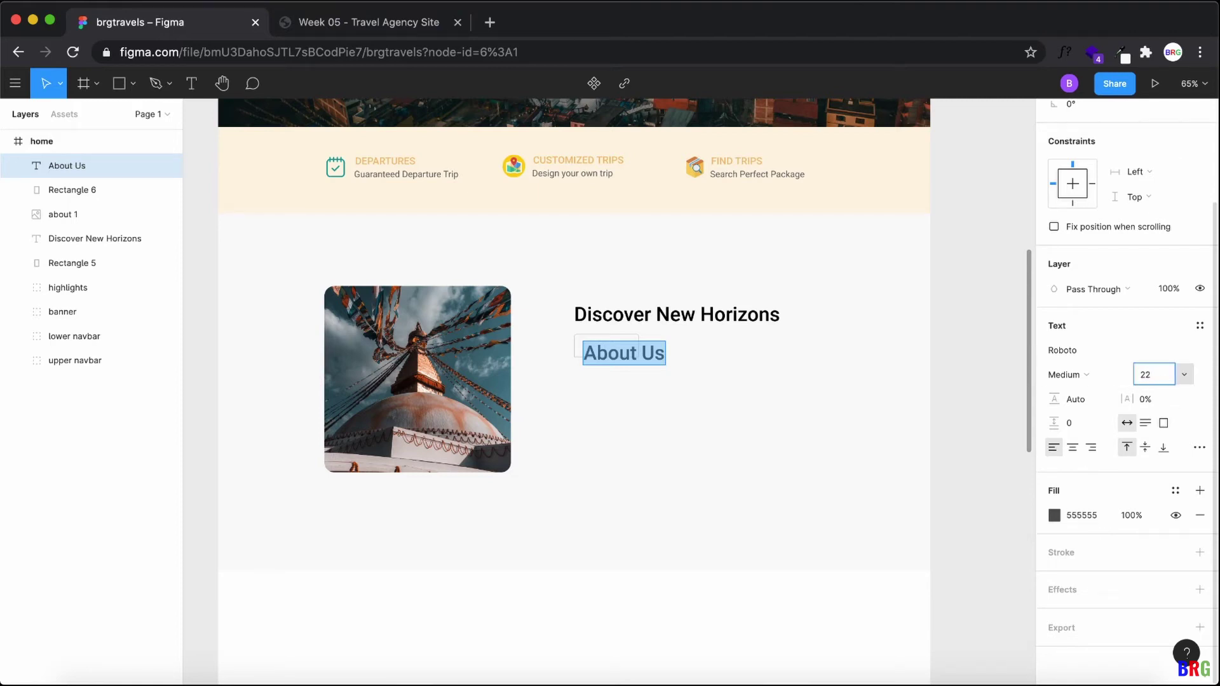
Step: Set the About Us text to font size 22 with Medium weight
text(22)
key(Return)
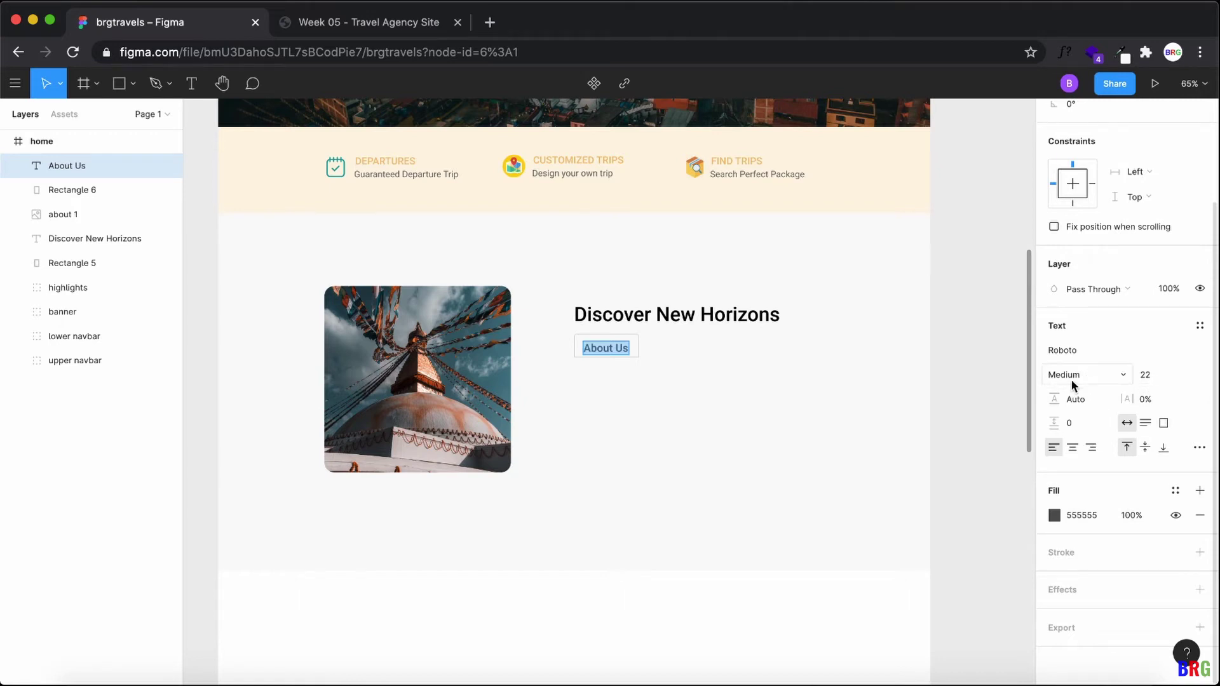
click(1090, 376)
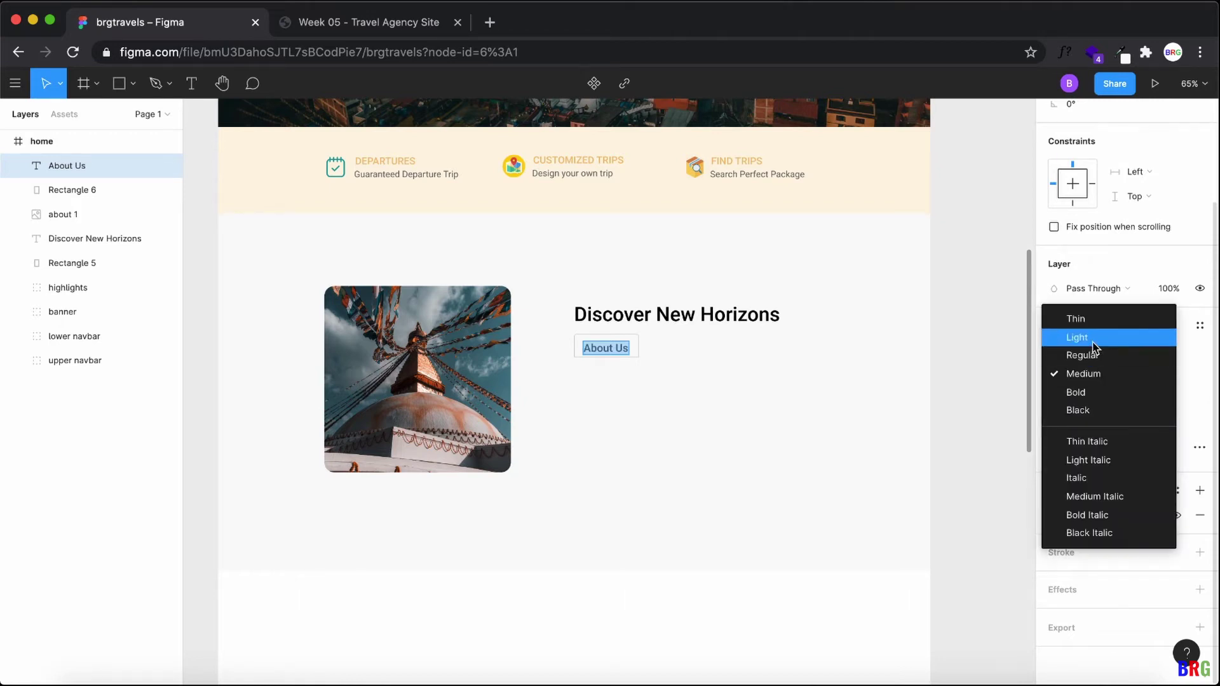
click(1094, 376)
key(Escape)
click(646, 384)
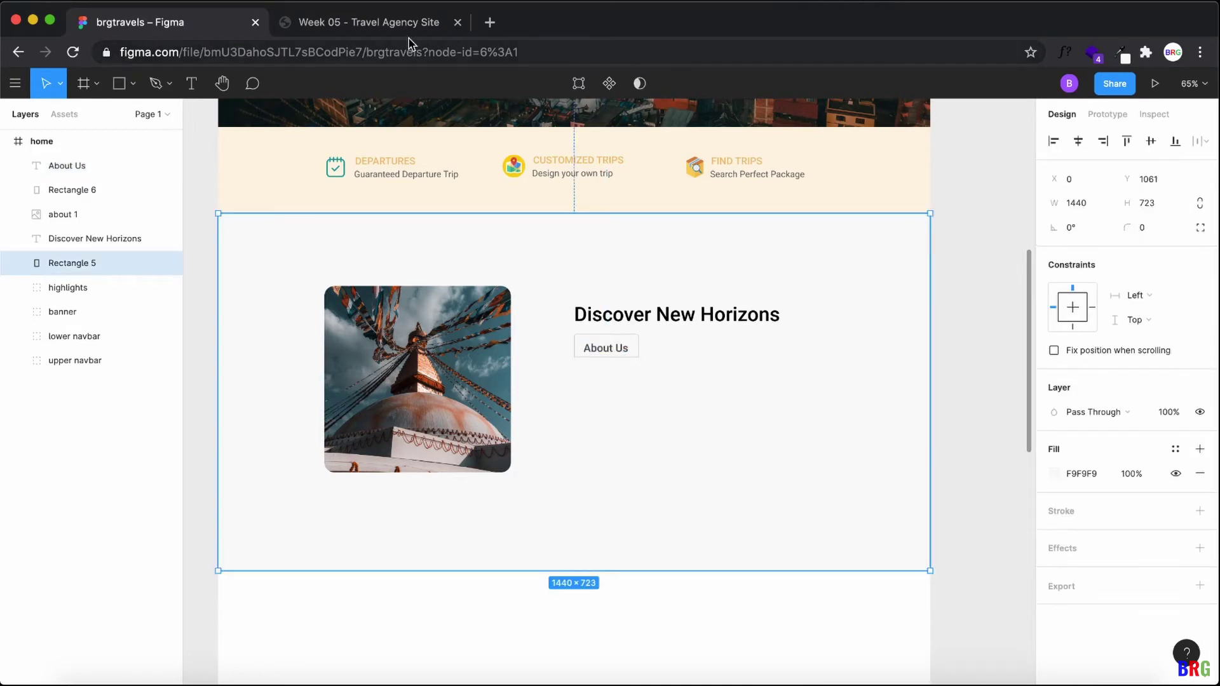
Step: Centre the About Us label vertically in its tab rectangle and place two copies of it in a row to its right
click(607, 347)
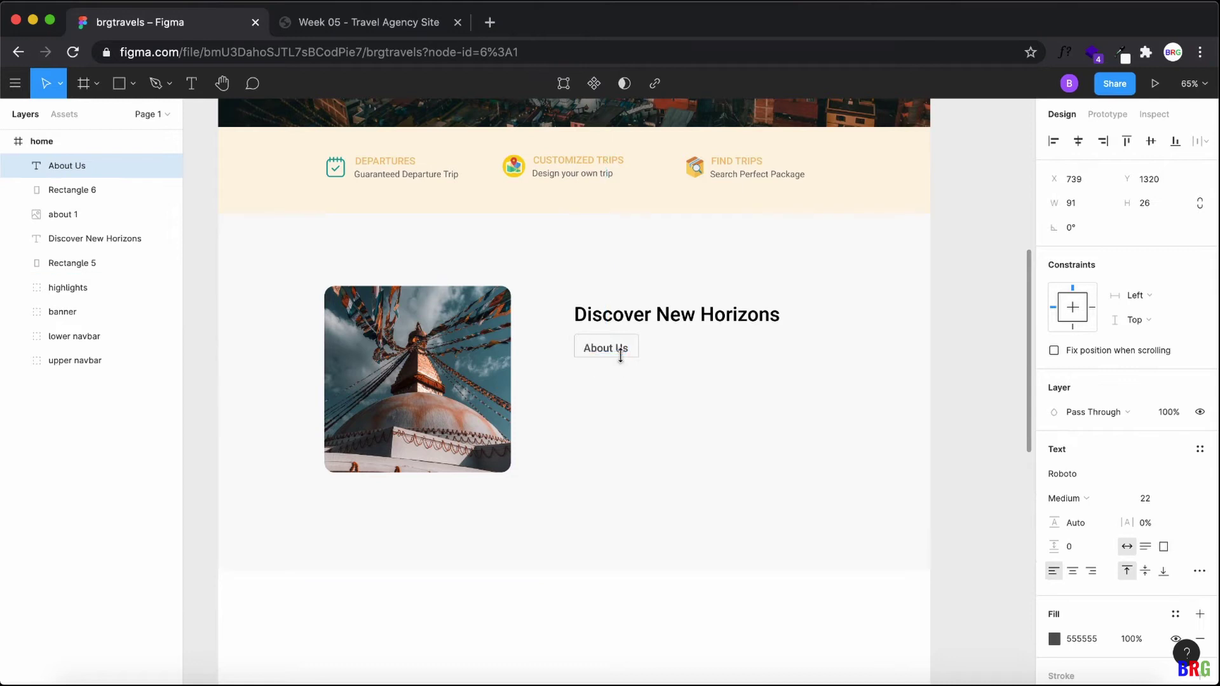
drag(621, 354, 621, 354)
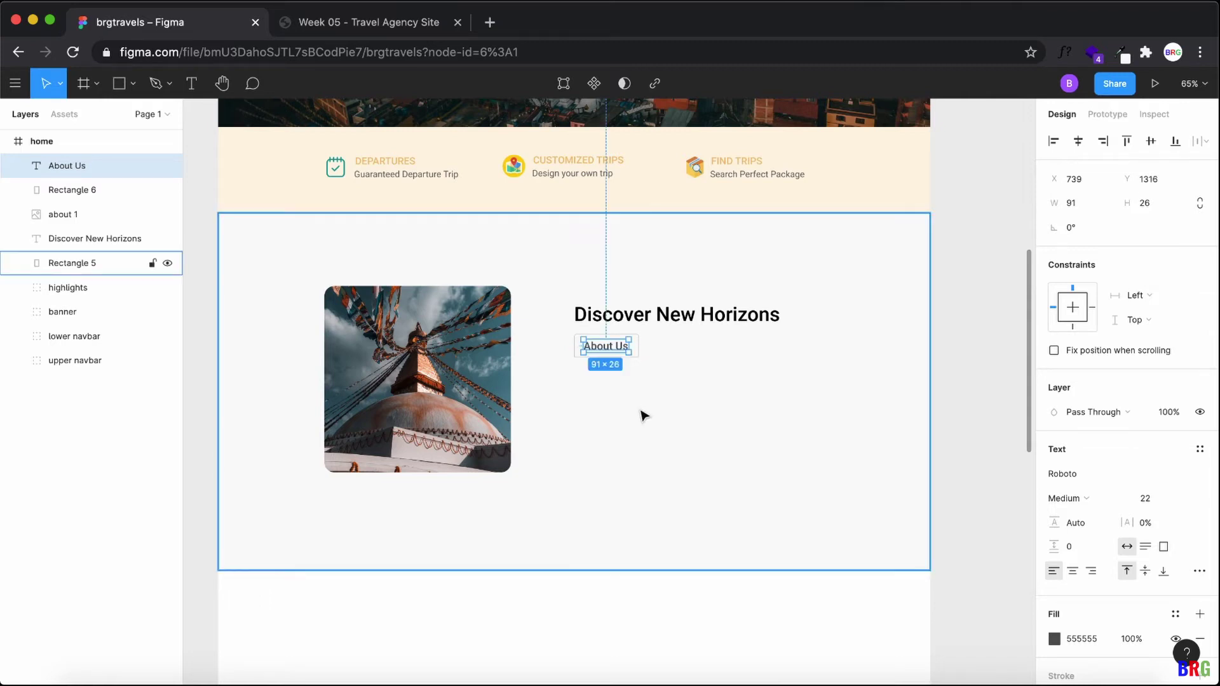
drag(620, 350, 695, 349)
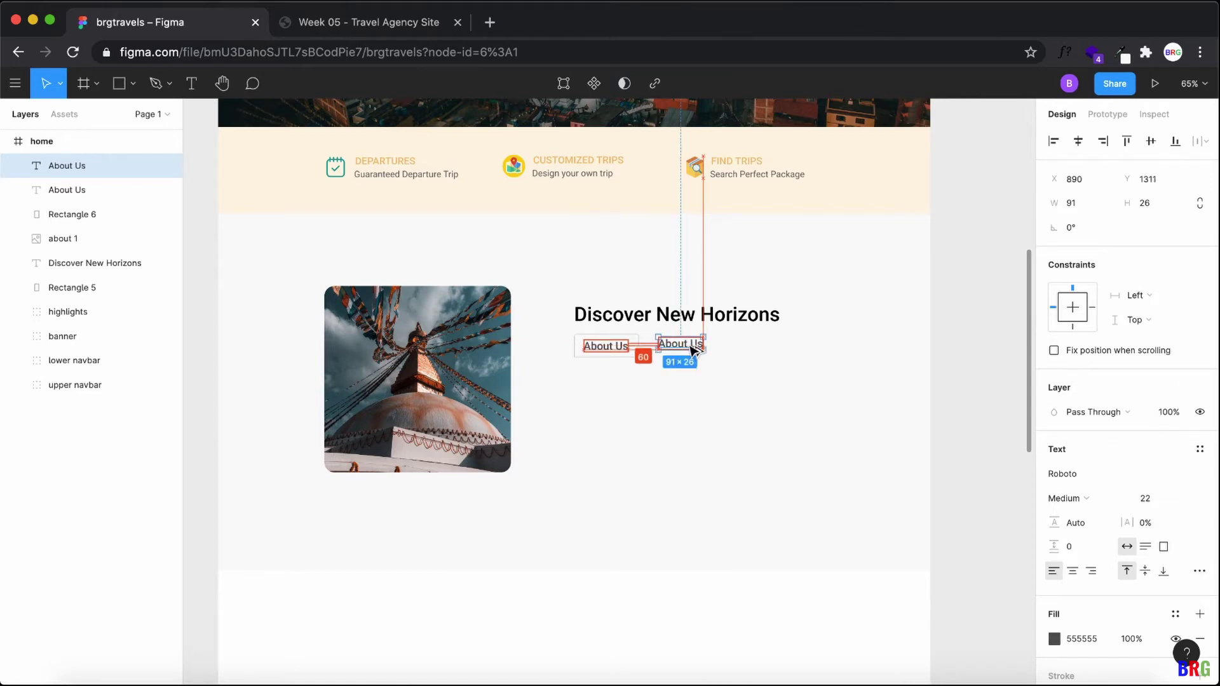
shift+click(689, 348)
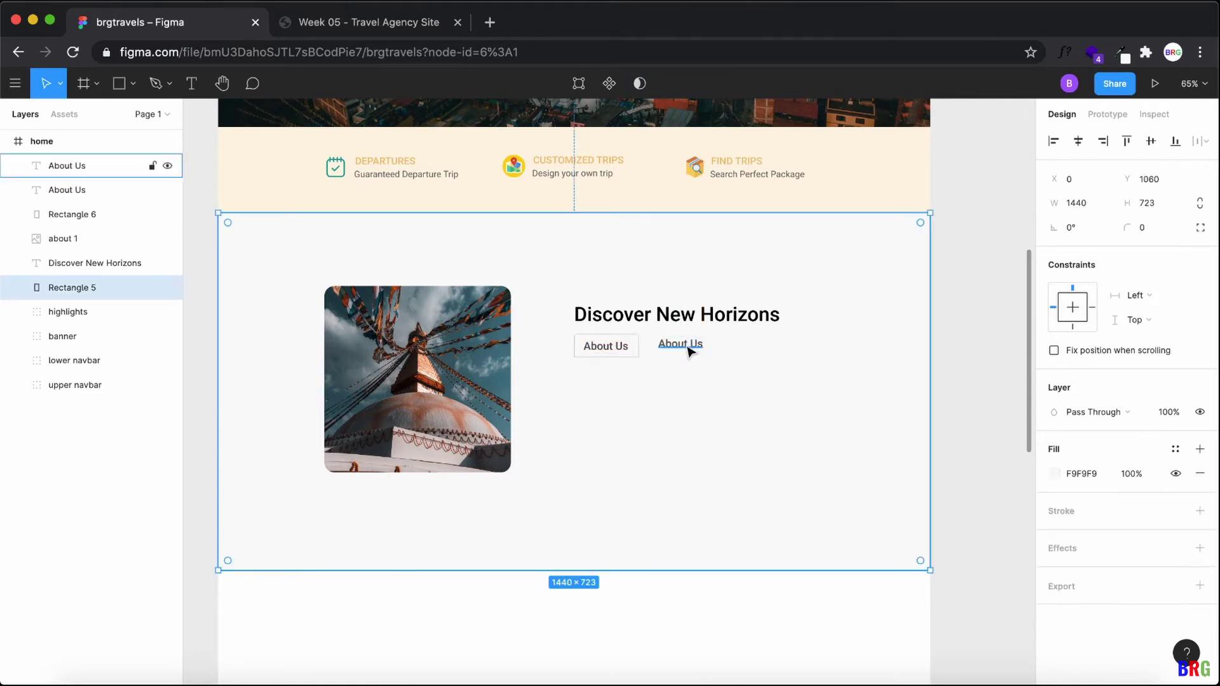
click(691, 349)
drag(688, 344, 761, 346)
click(759, 381)
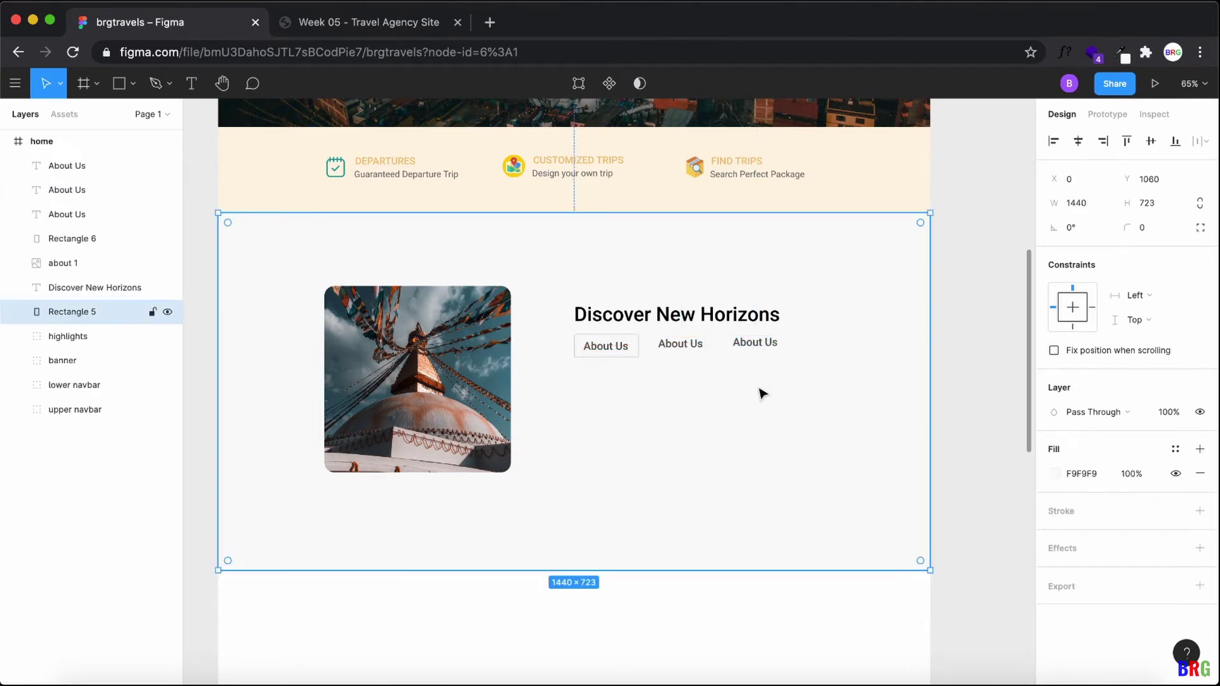
Step: Check the tab labels on the reference site and lock the section's large background rectangle in its original position
click(410, 29)
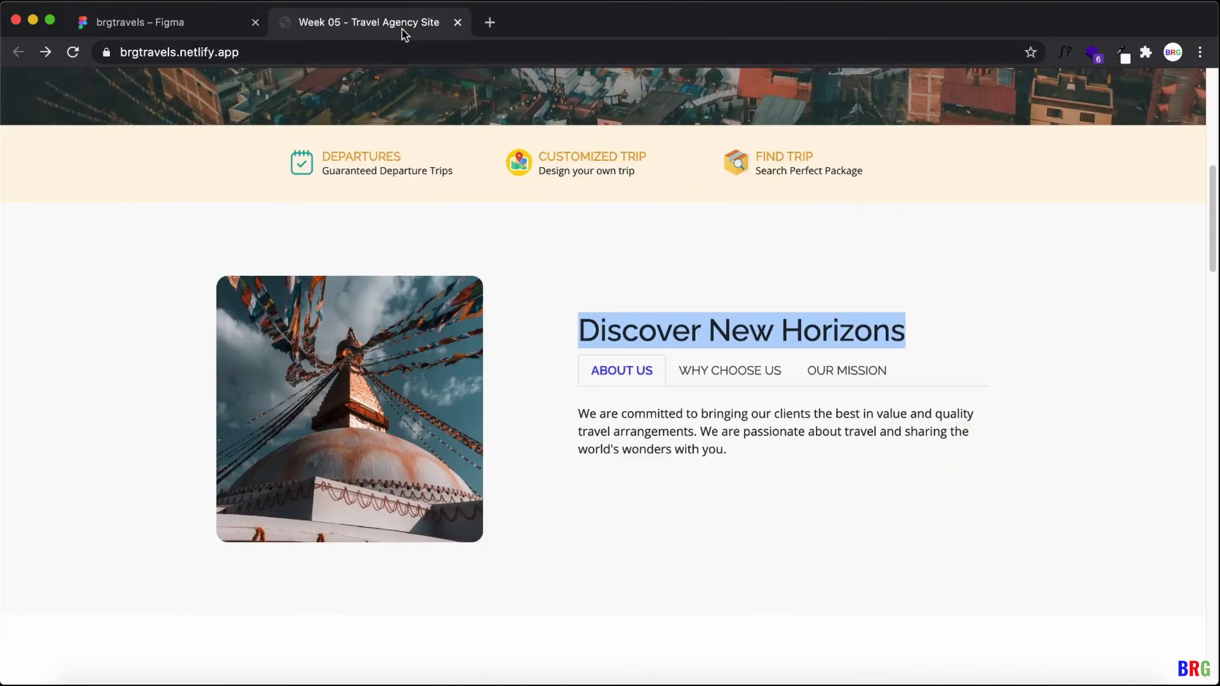
click(210, 26)
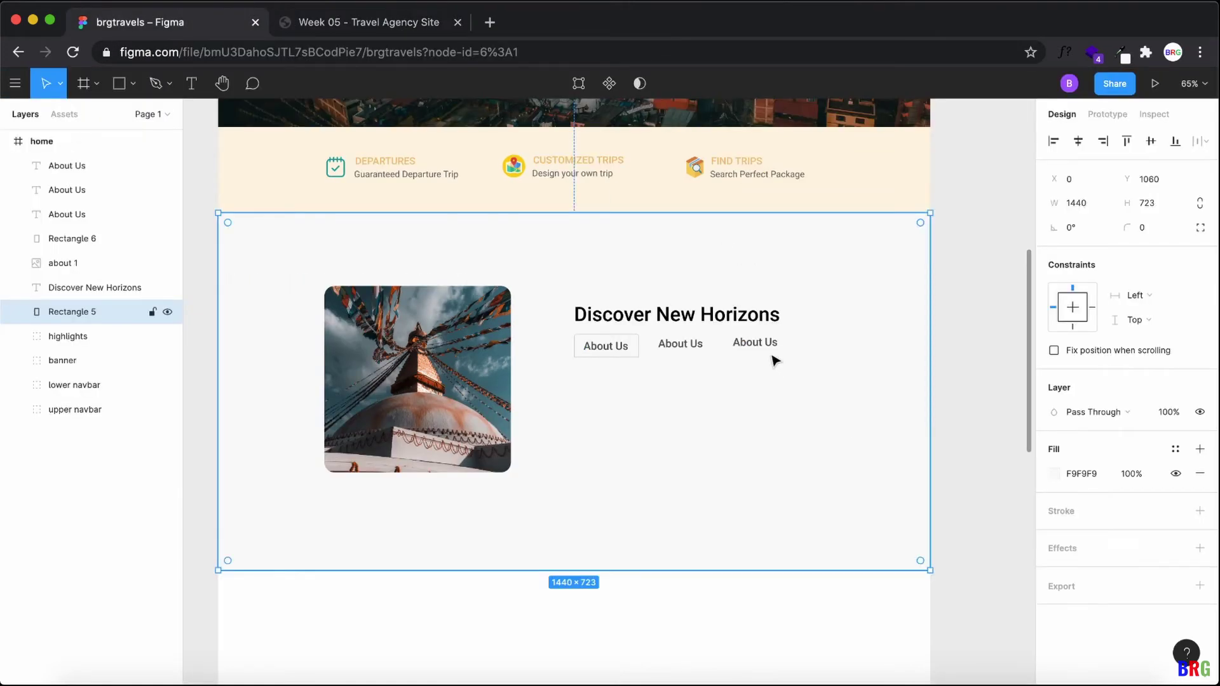
mouse_move(757, 343)
mouse_down()
mouse_move(807, 343)
mouse_move(776, 345)
mouse_up()
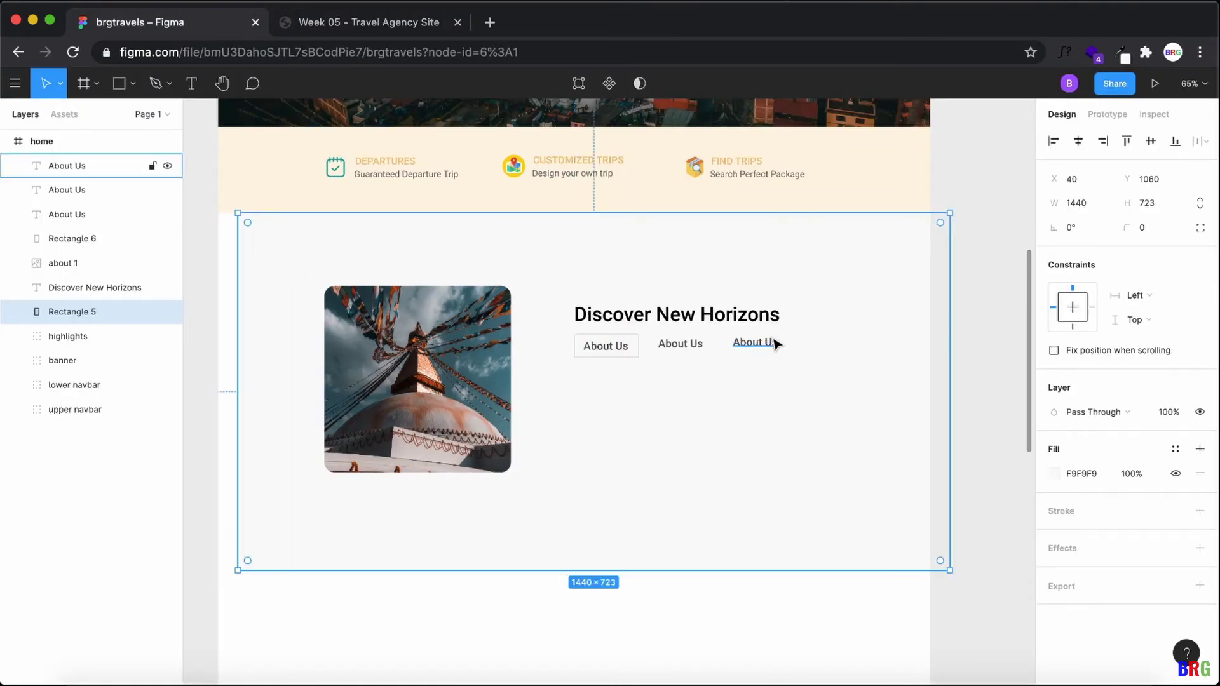
key(super+z)
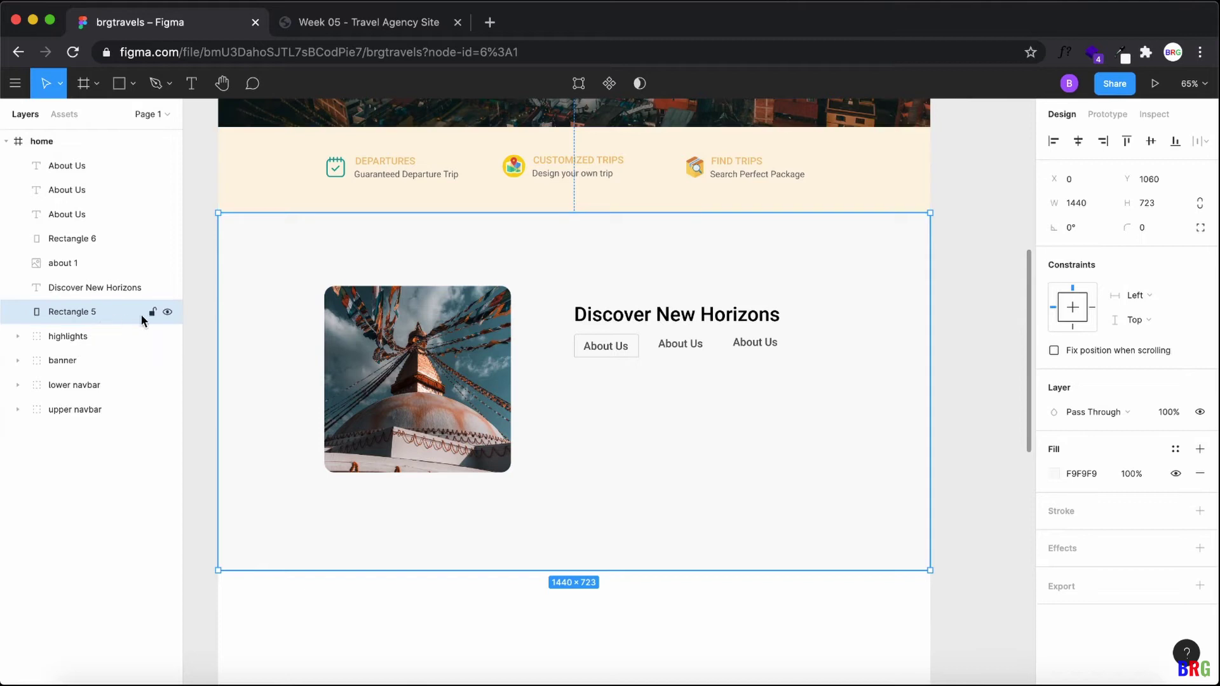
click(153, 311)
click(809, 432)
Step: Change the second tab label's text to Why Choose Us
click(693, 343)
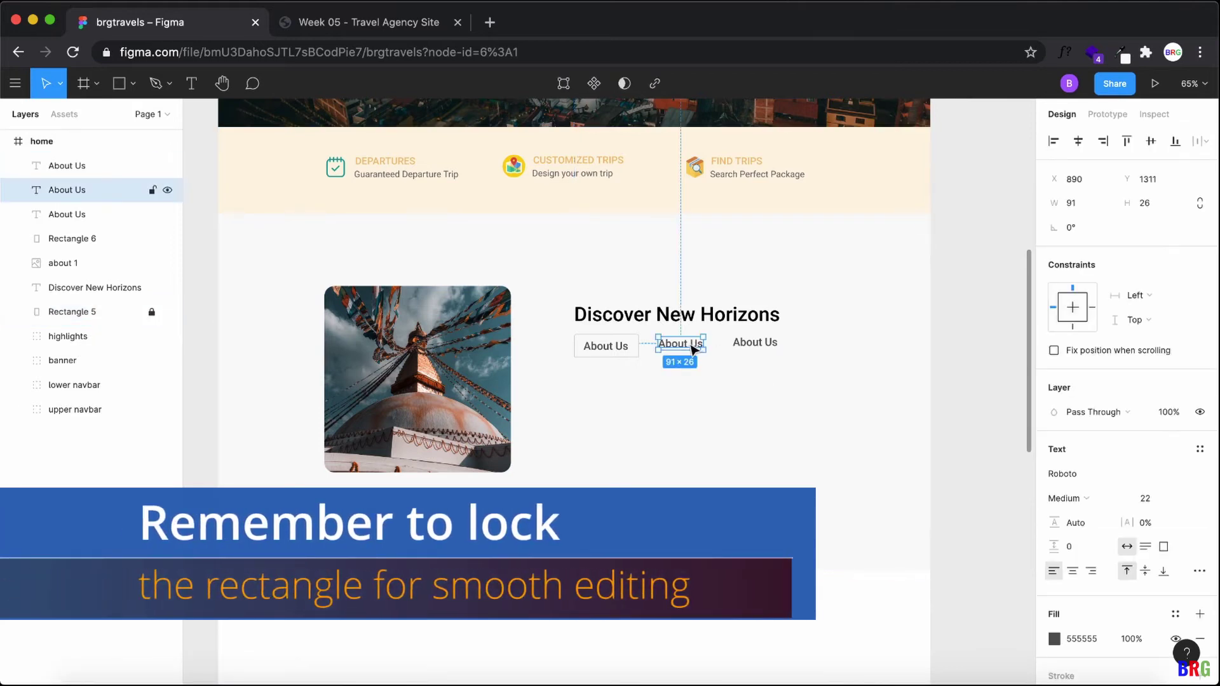
double_click(688, 343)
text(Why)
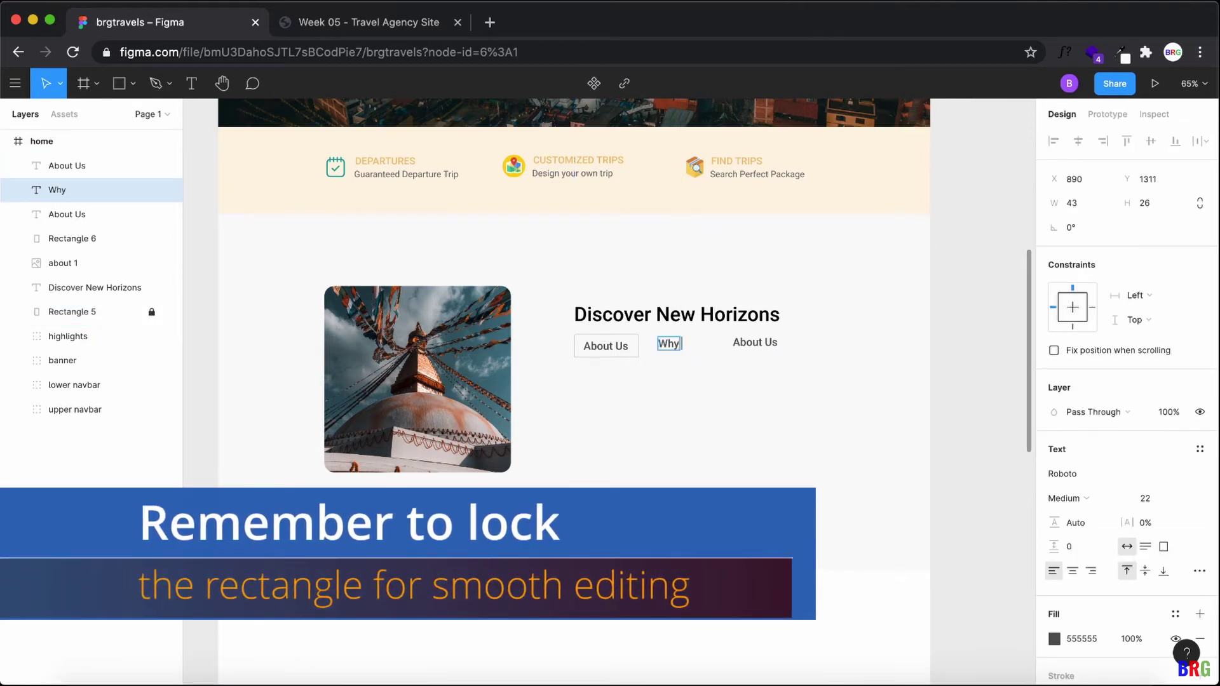
text( Choose U)
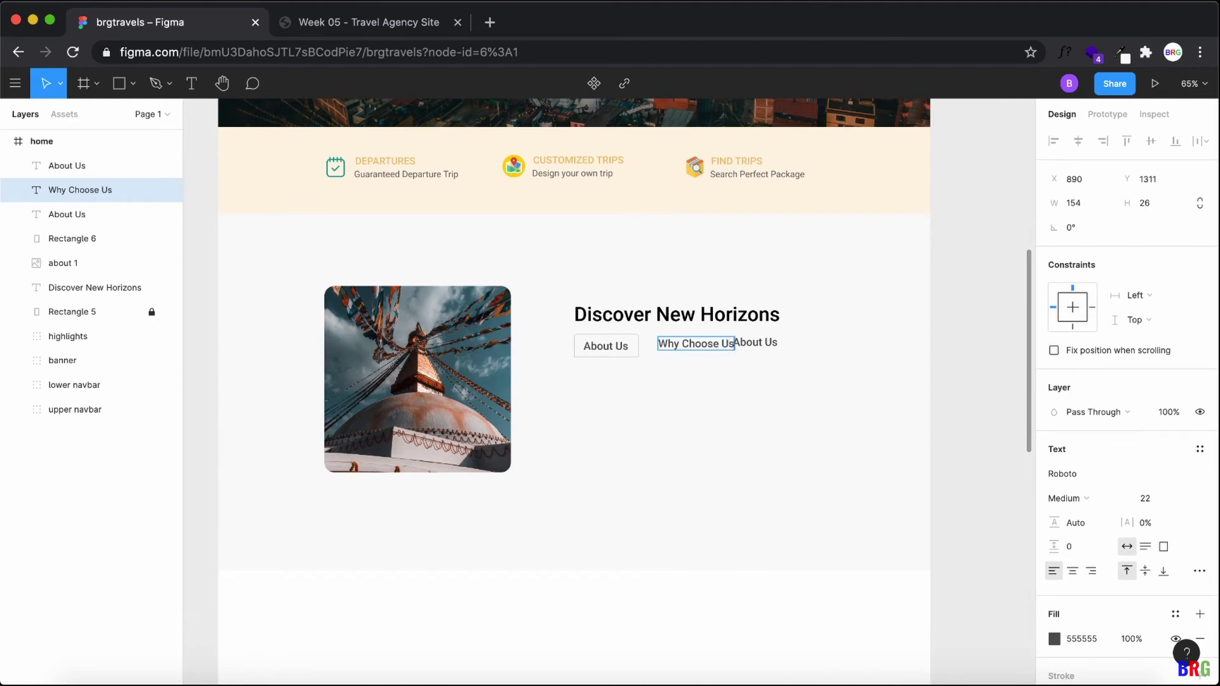
text(s)
Step: Move the third tab label further right, clear of the second one, and change its text to OUR MISSION
drag(763, 344, 802, 348)
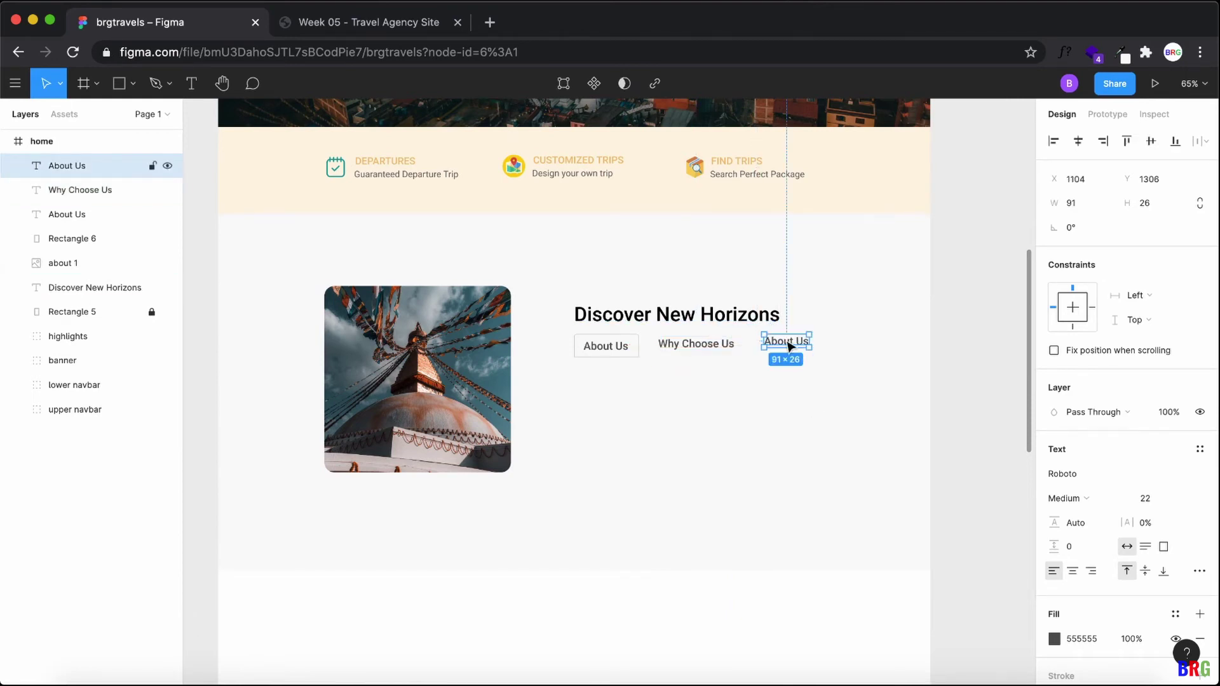
double_click(786, 339)
text(OU)
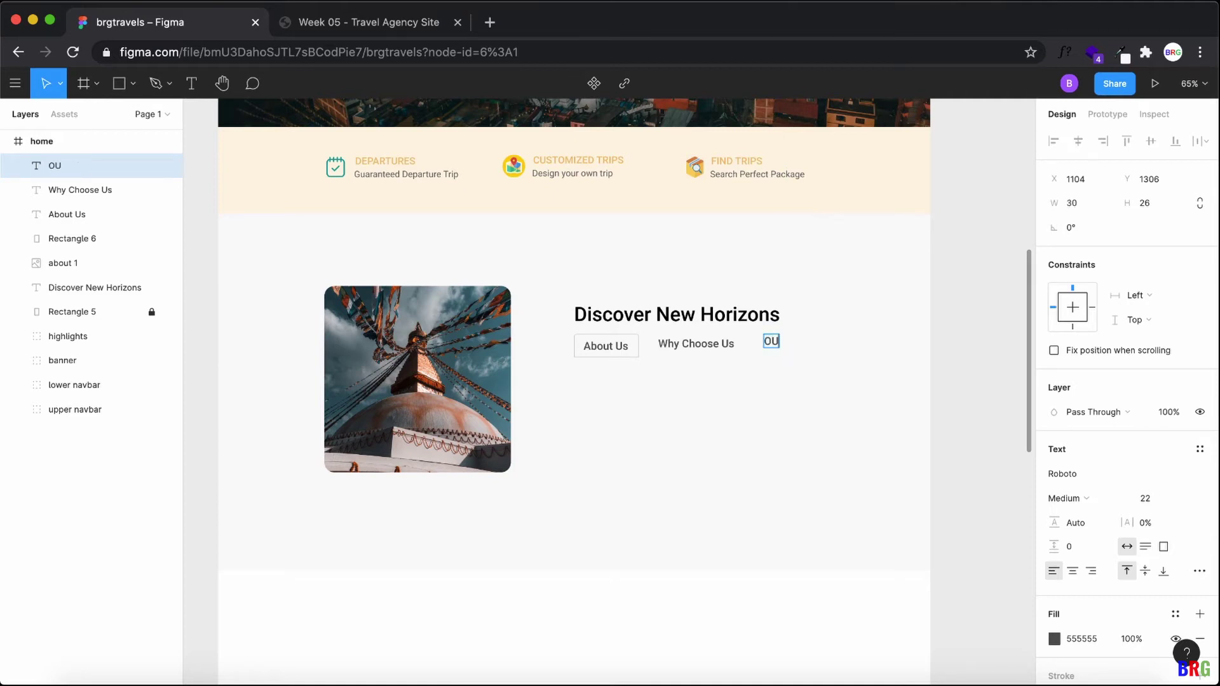
text(R MISSION)
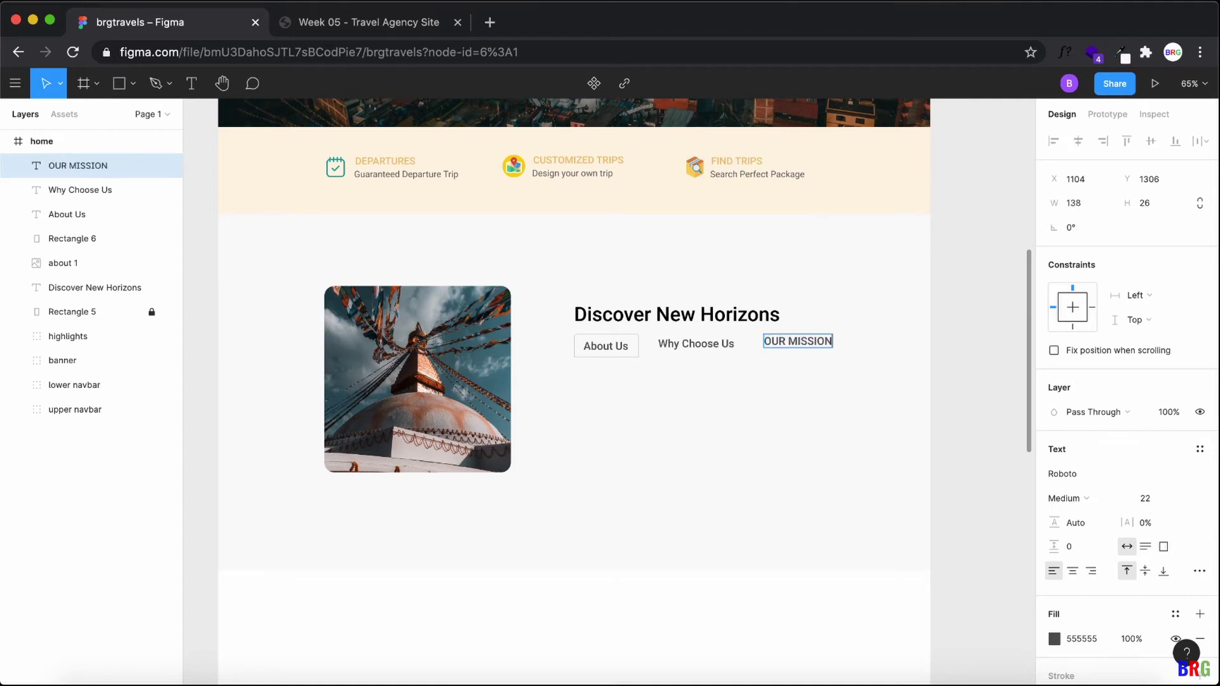
Step: Fill the OUR MISSION label with grey 777777 and set its weight to Regular
key(ctrl+a)
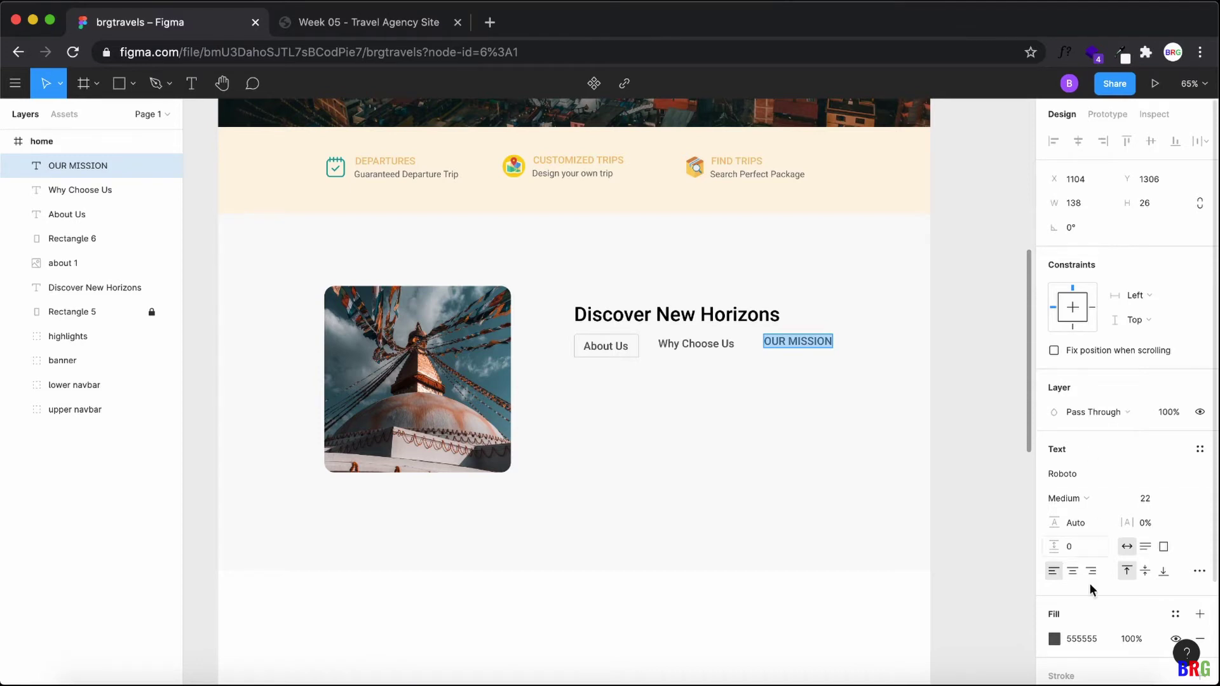
scroll(1073, 630, down, 3)
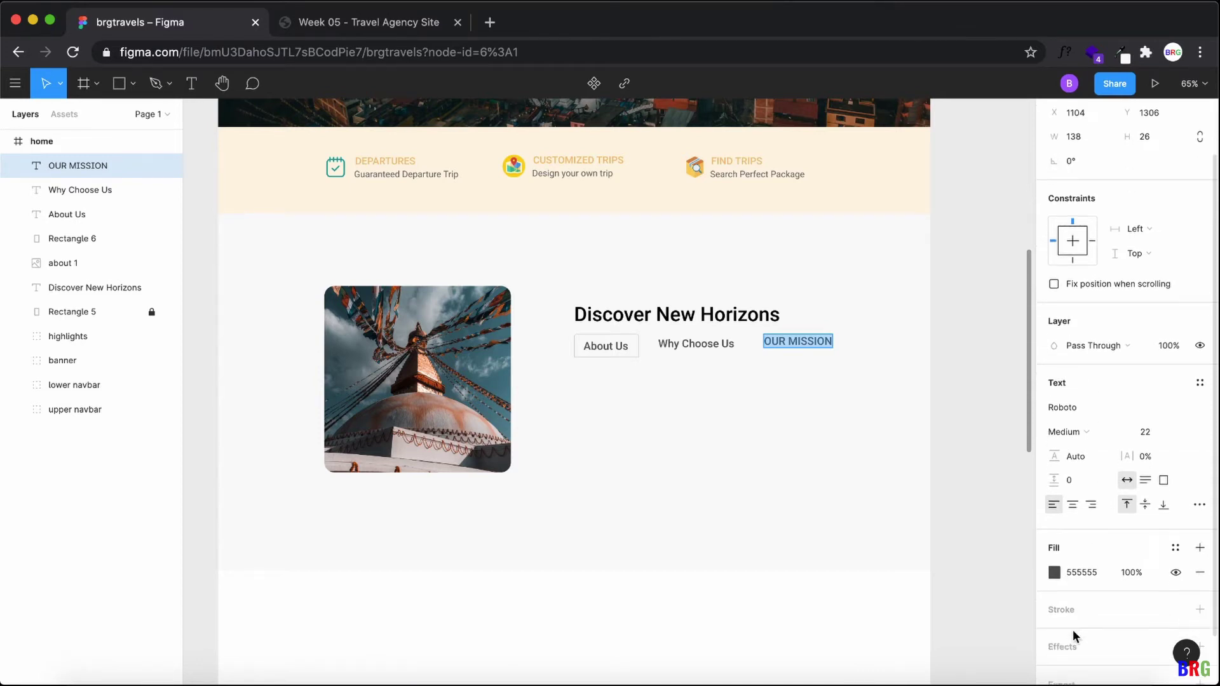
click(1055, 555)
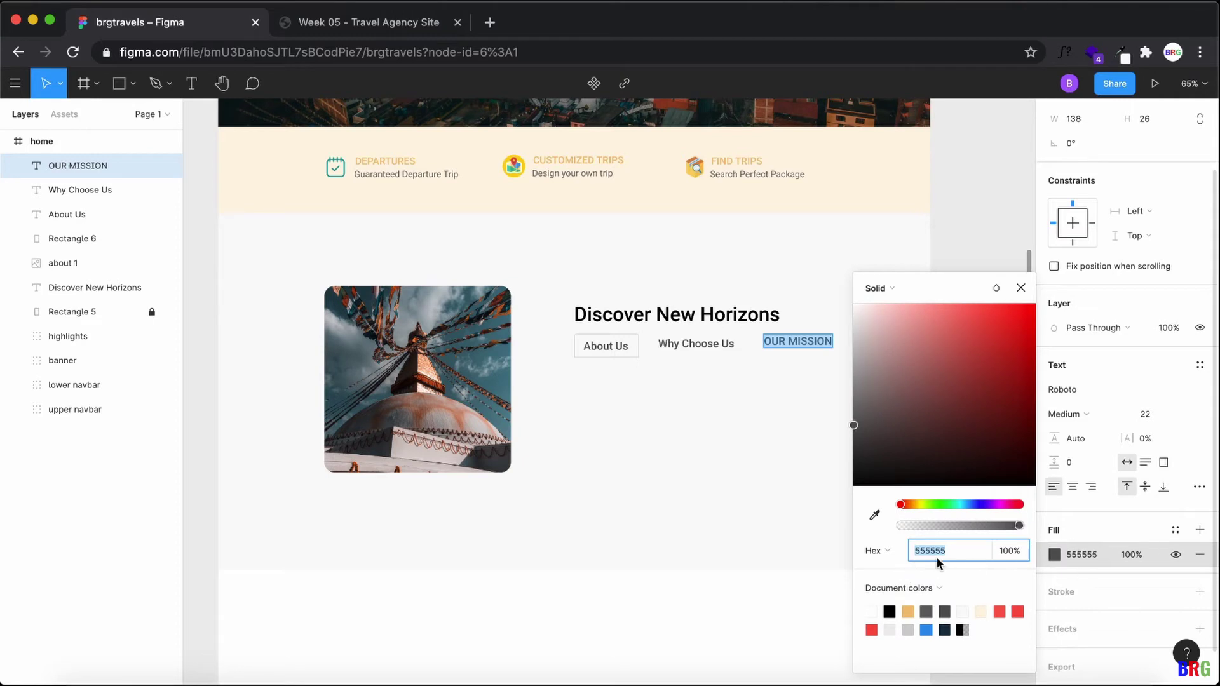
text(777)
key(Return)
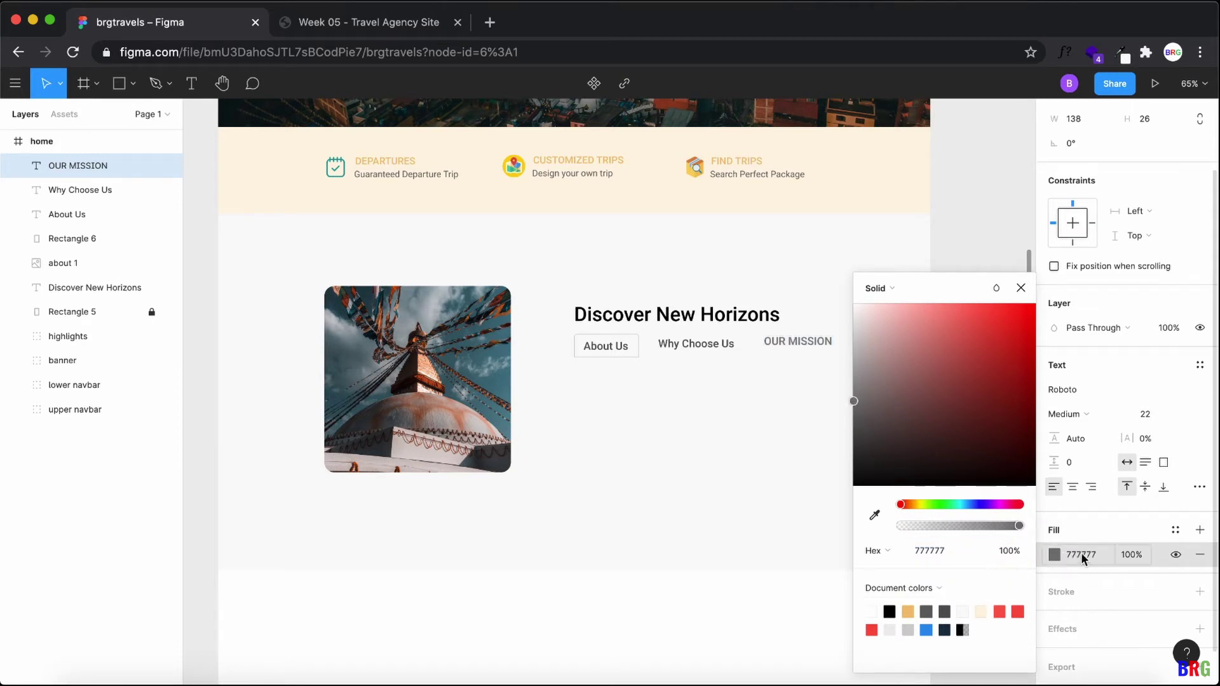
click(1088, 419)
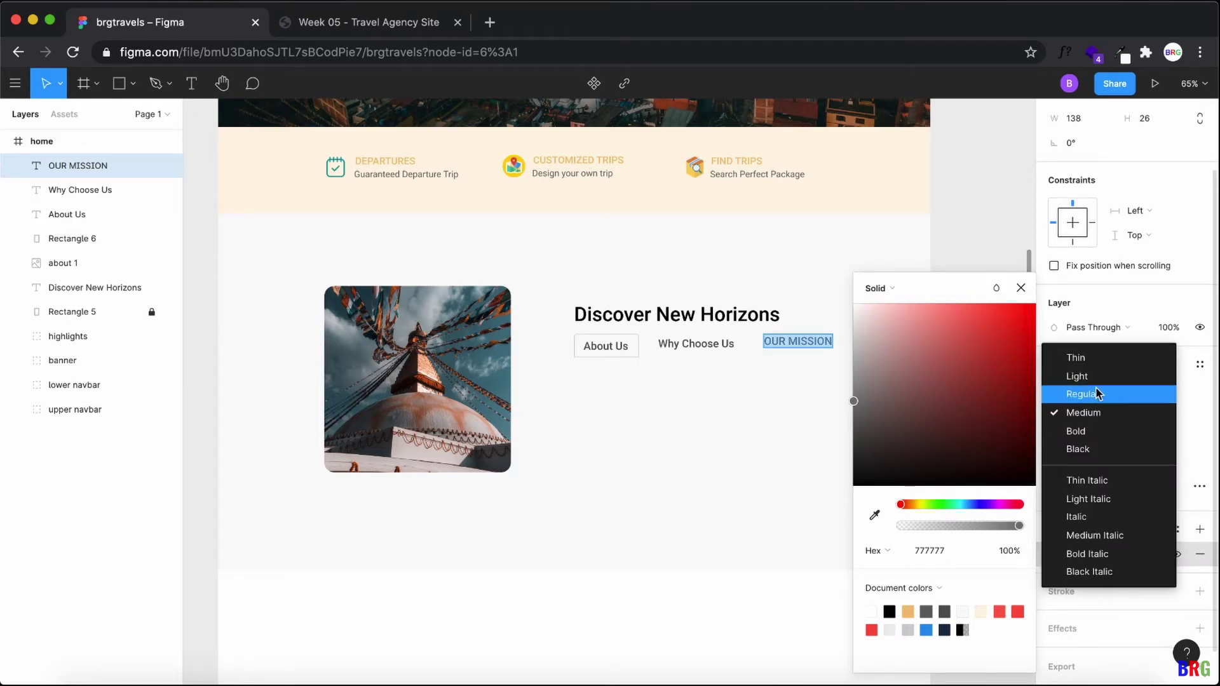
click(1095, 395)
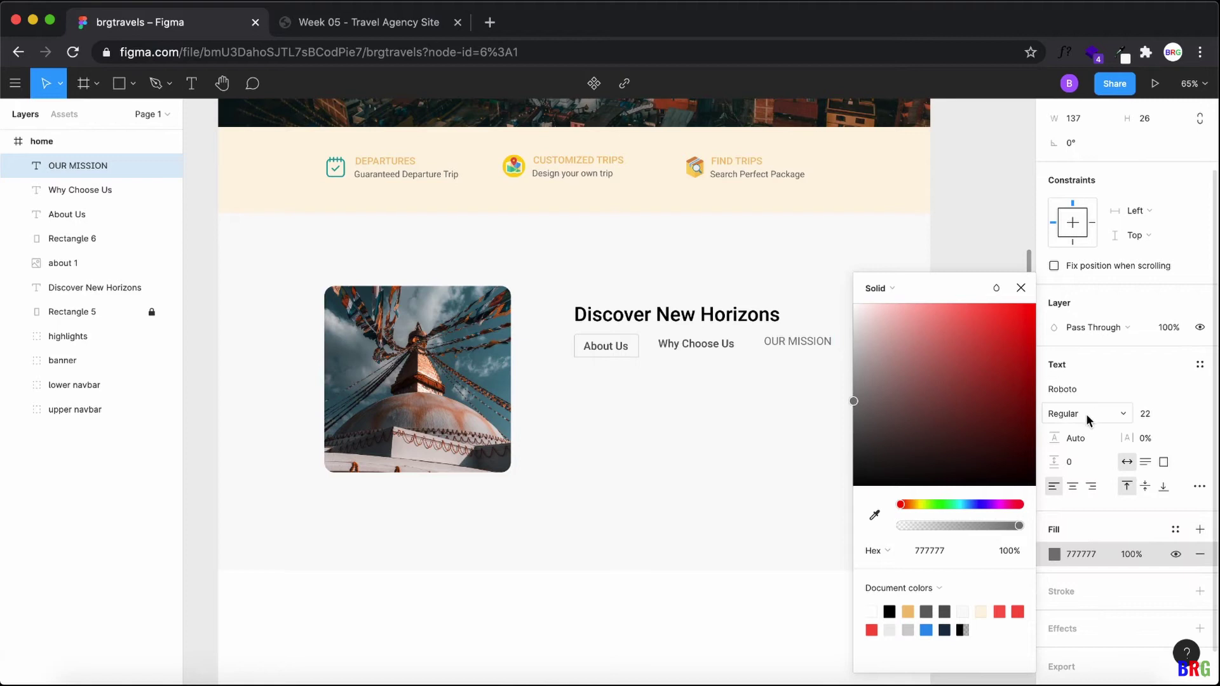
Step: Replace the second tab label's text with the all-capitals WHY CHOOSE US
click(696, 352)
double_click(692, 344)
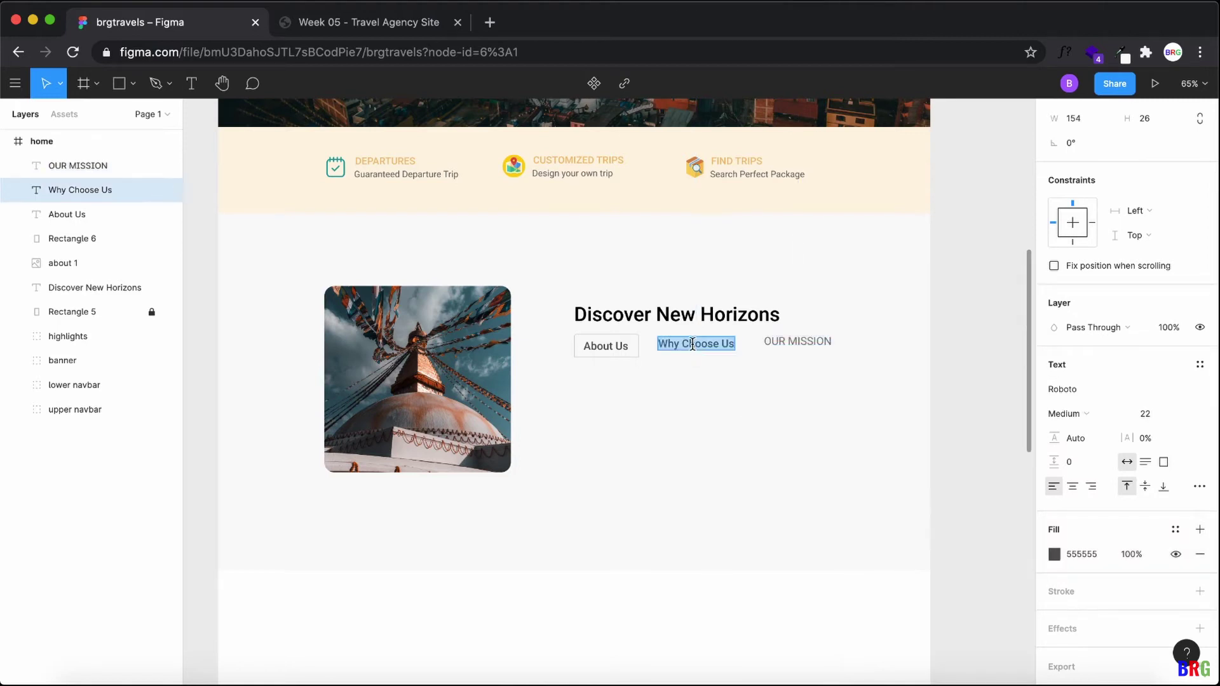
text(WHY CHOOSE US)
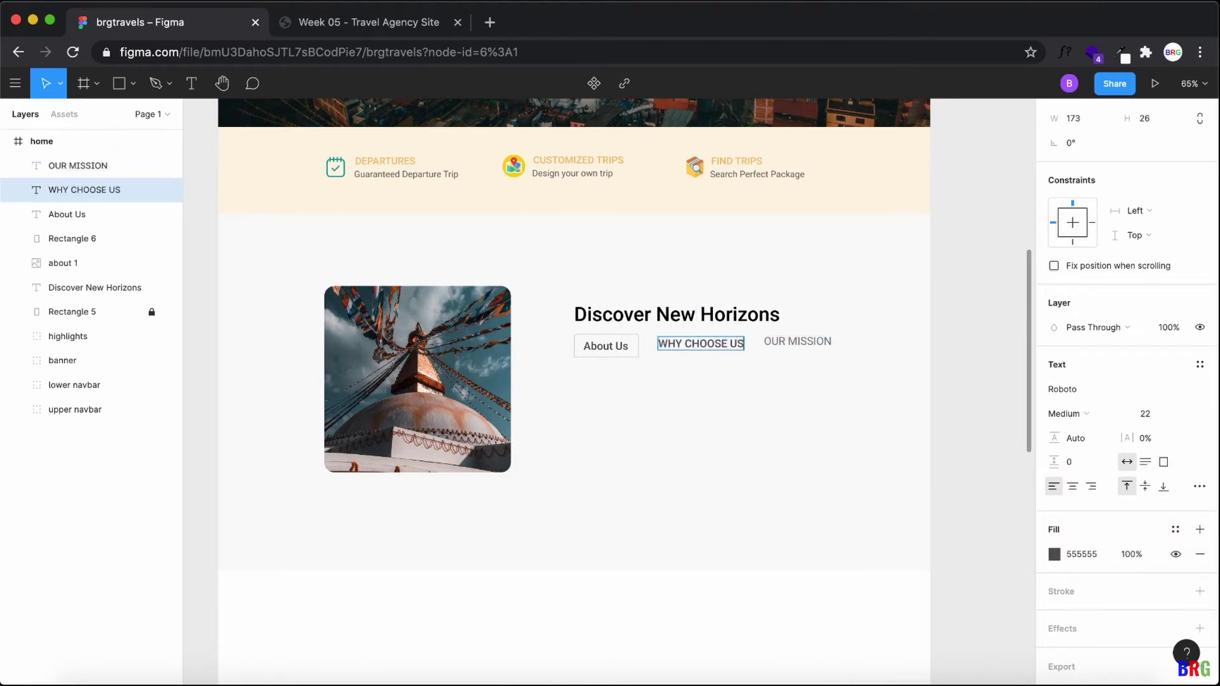
Step: Fill the WHY CHOOSE US label with grey 777777 and set its weight to Regular
key(super+a)
click(1054, 555)
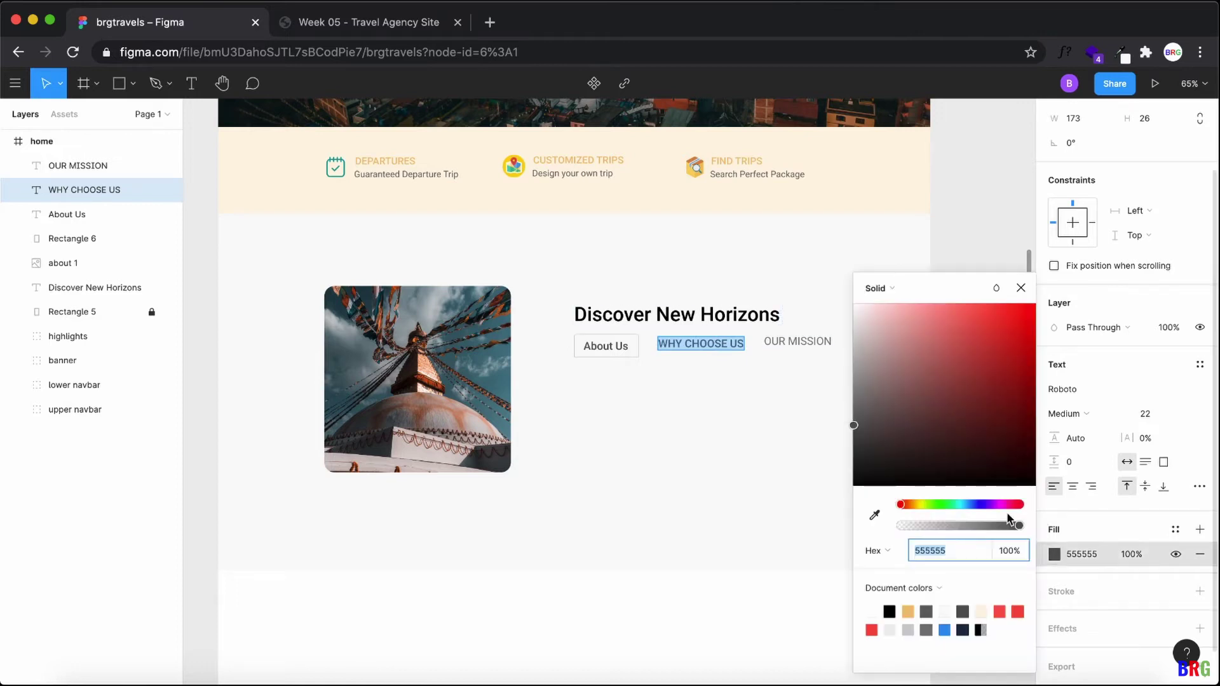
text(777)
key(Return)
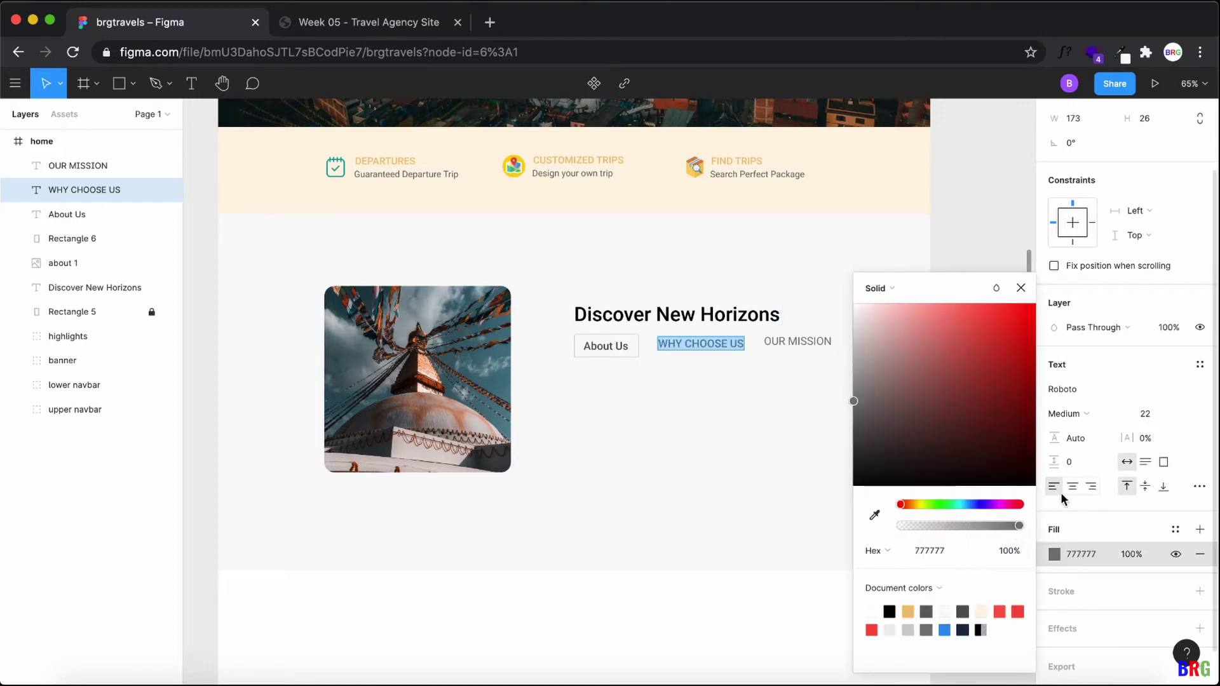
click(1092, 414)
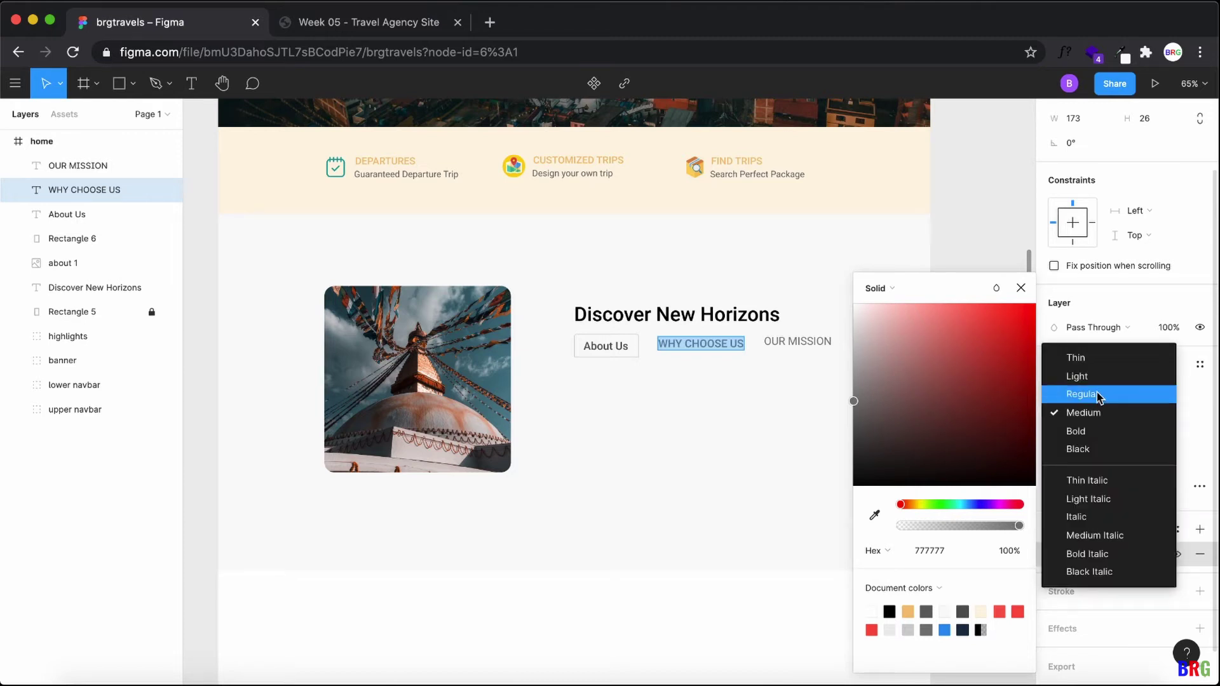
click(1098, 395)
click(1021, 288)
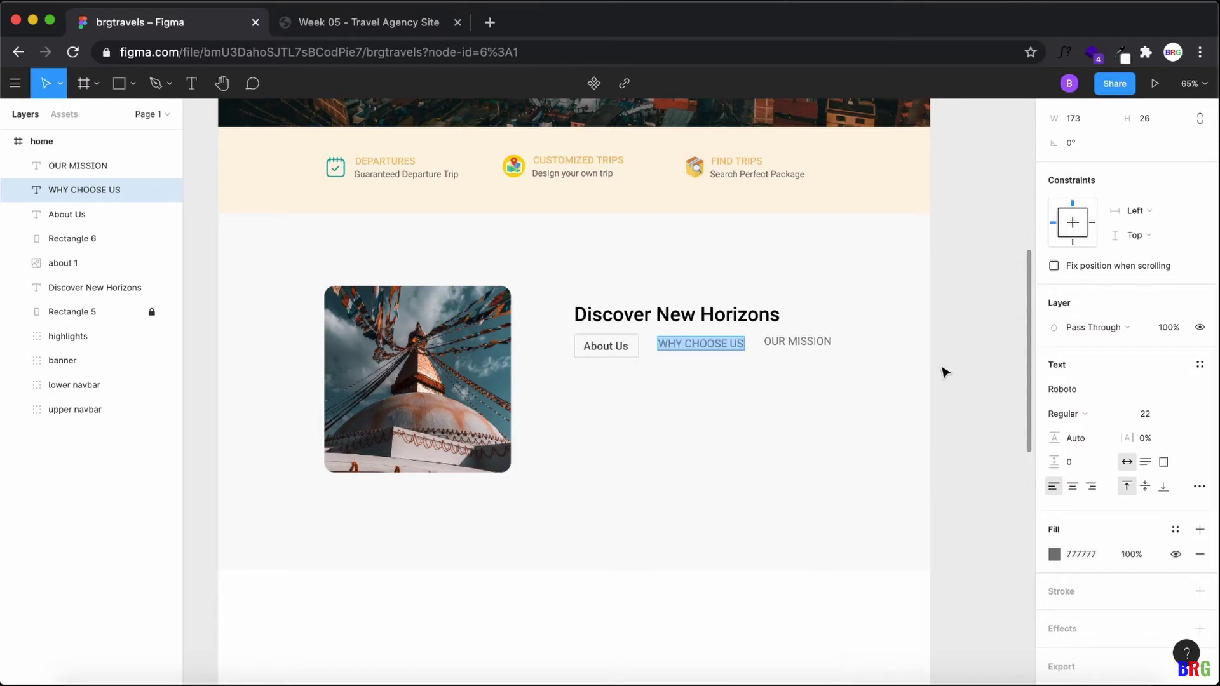
key(Escape)
click(766, 429)
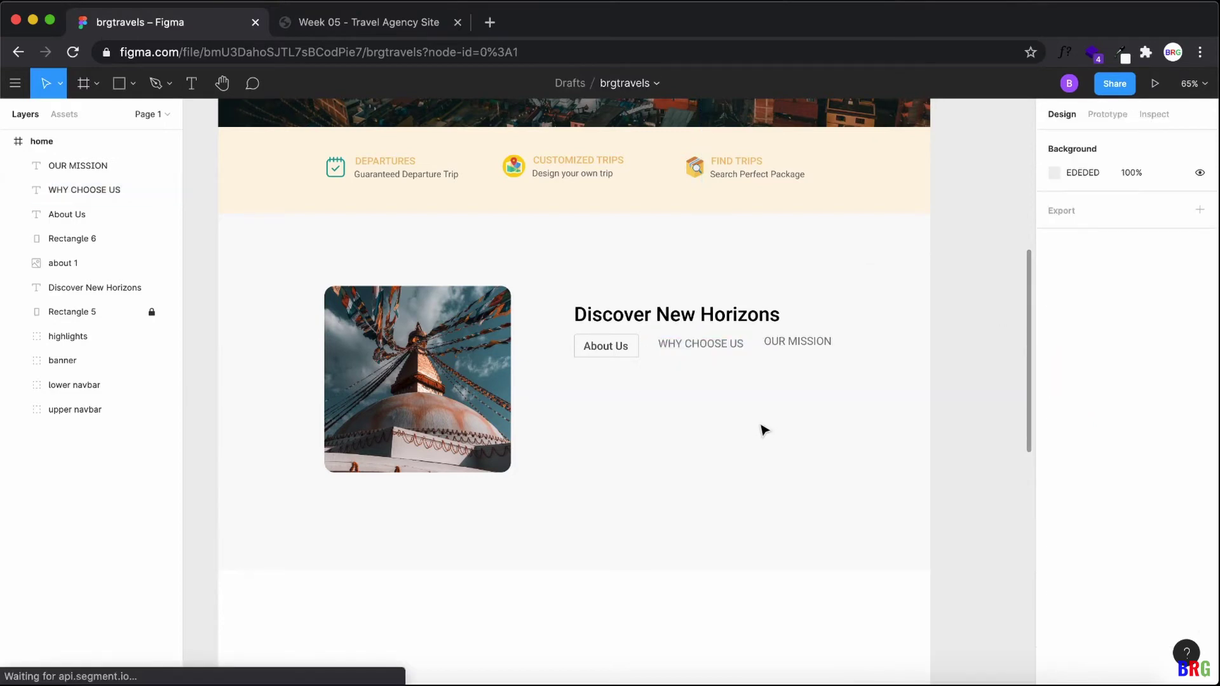
Step: Replace the first tab label's text with the all-capitals ABOUT US and centre it inside its box
click(705, 349)
double_click(604, 345)
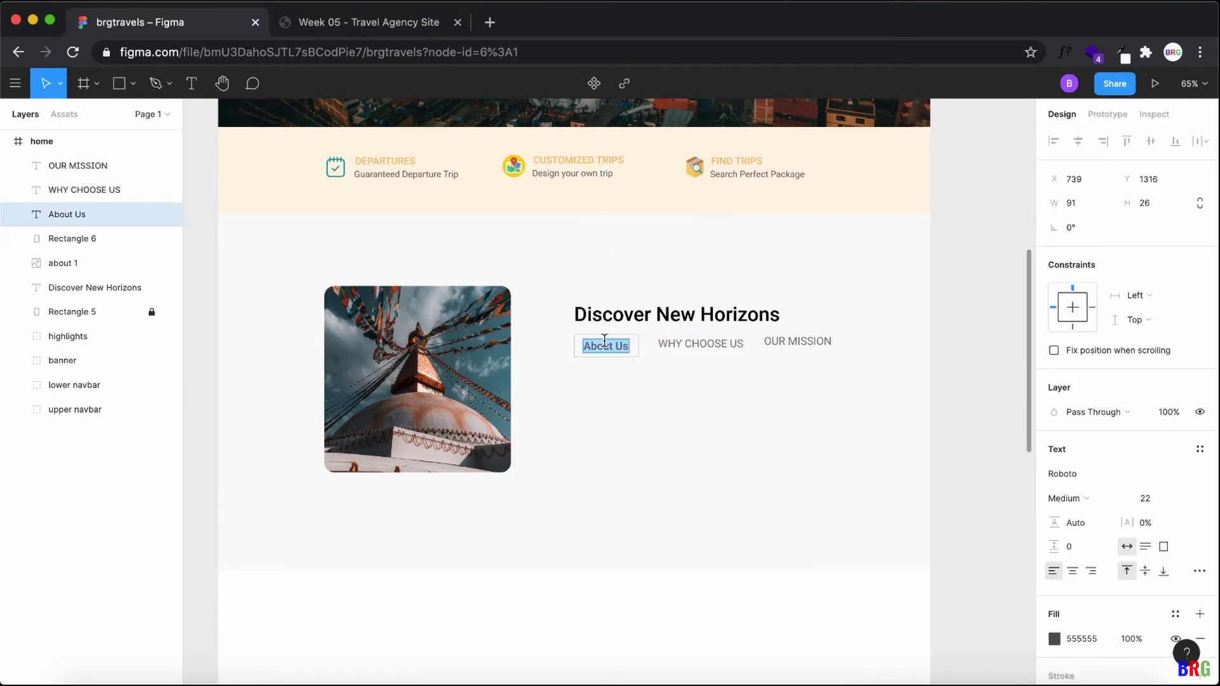
text(ABOUT US)
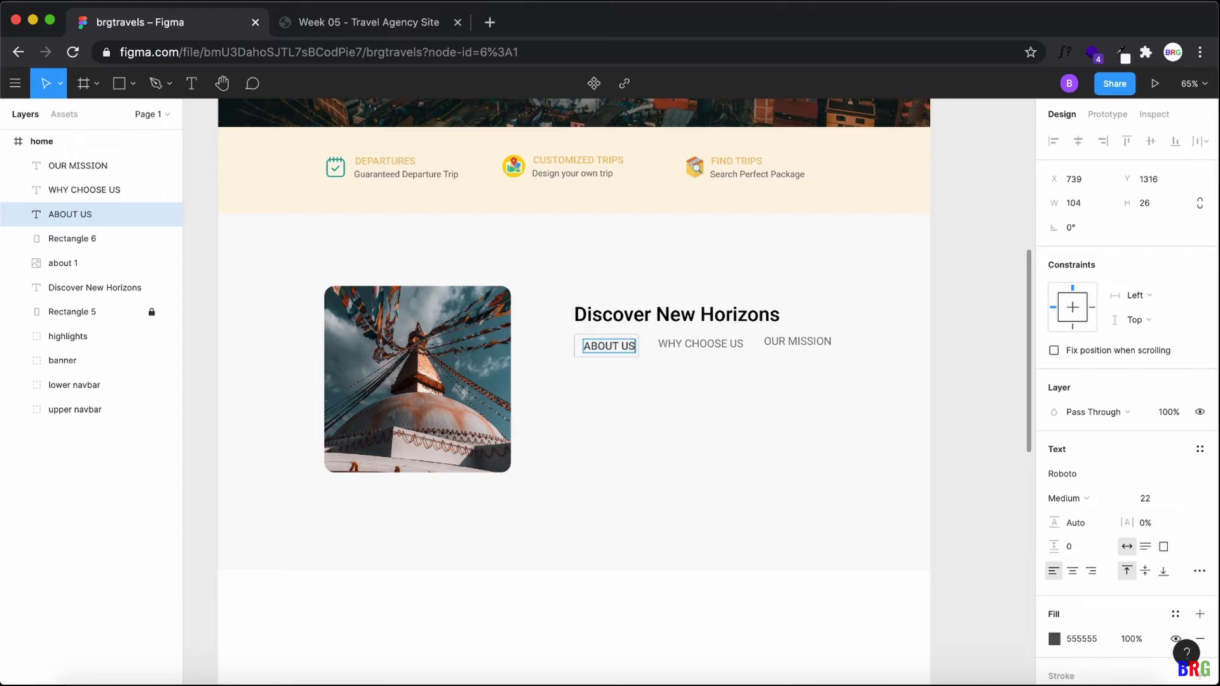
key(super+a)
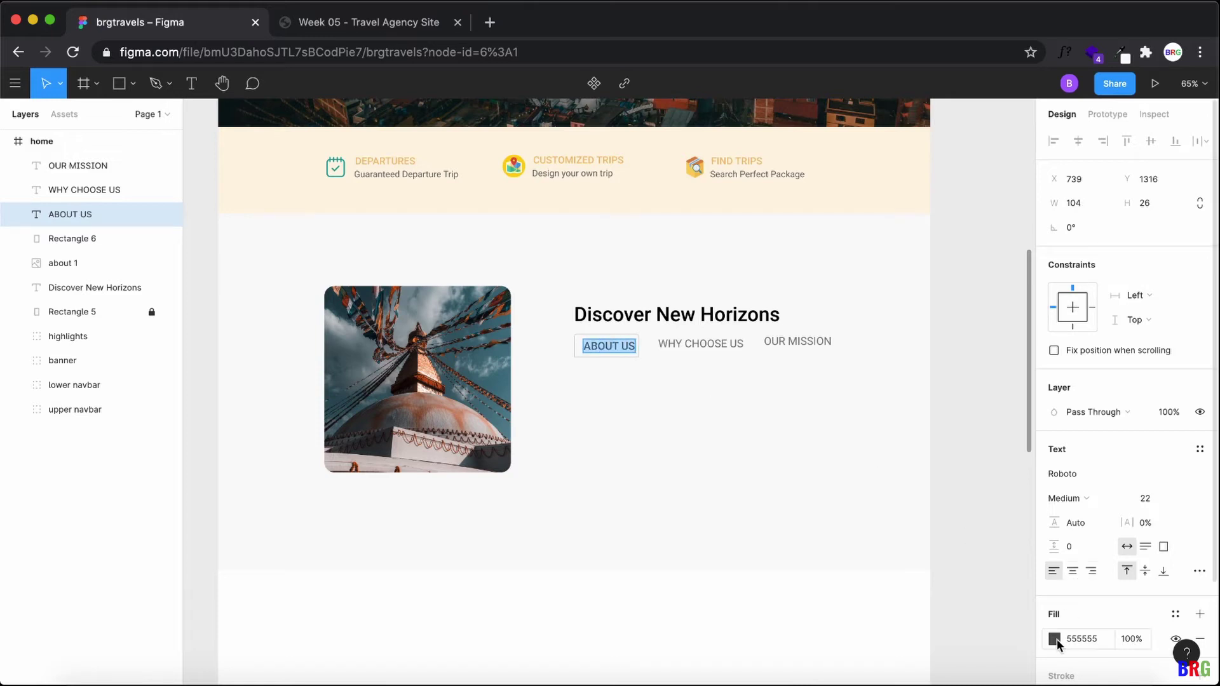
key(Escape)
key(Escape)
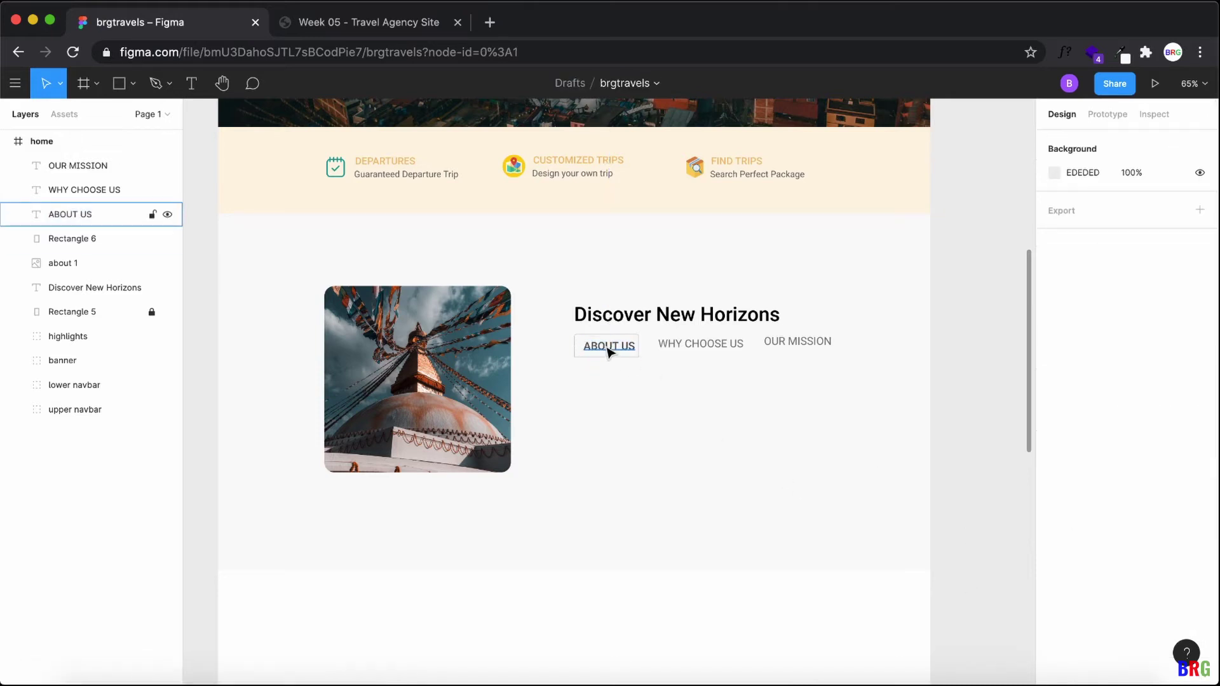
drag(608, 352, 608, 351)
key(Escape)
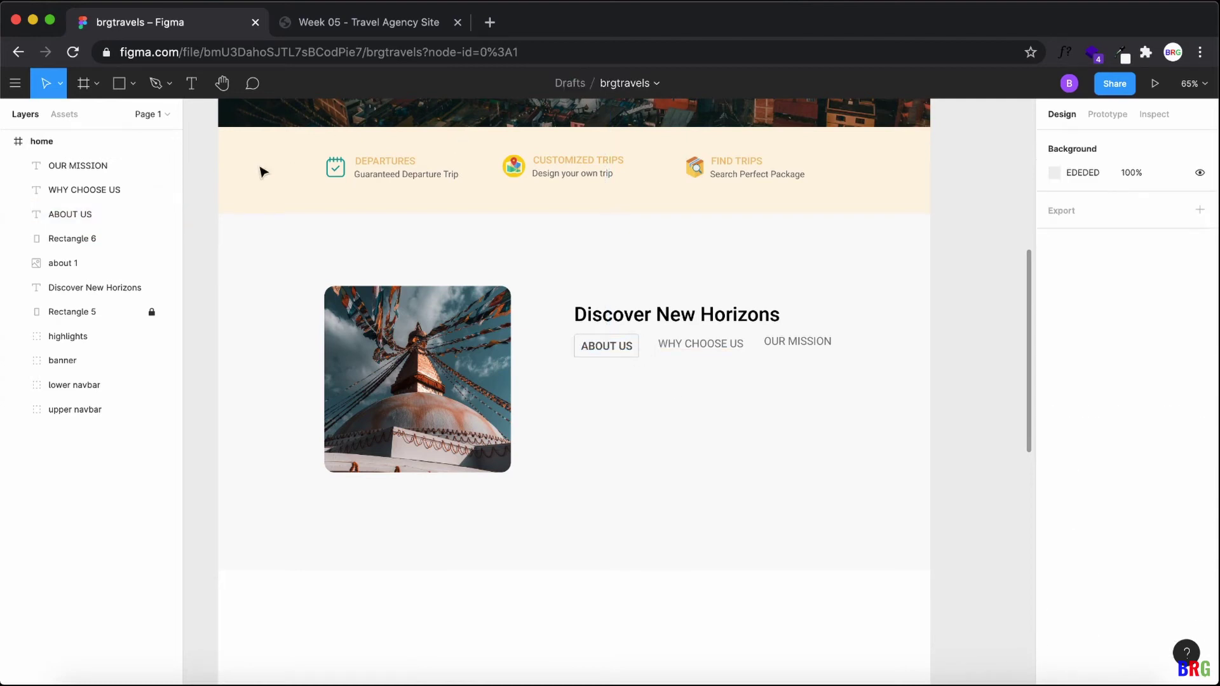
Step: Draw a line about 408 px long beneath WHY CHOOSE US and OUR MISSION, starting at the ABOUT US box's right edge
click(133, 83)
click(115, 138)
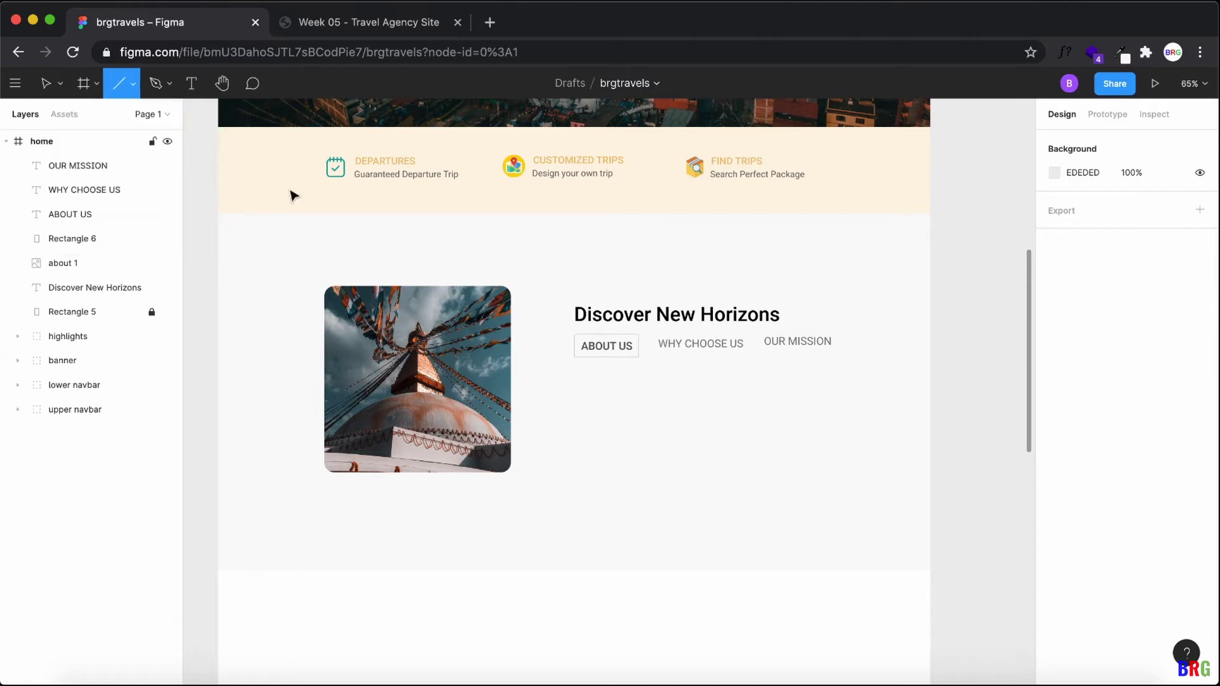
drag(646, 355, 841, 357)
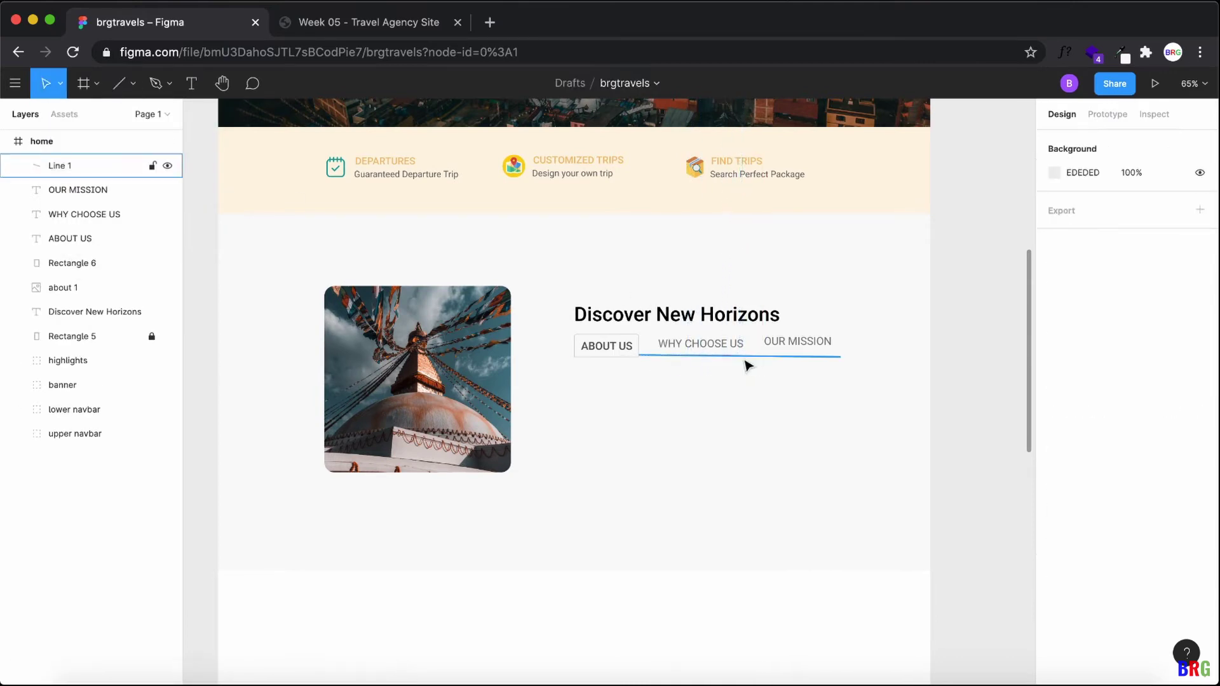
Step: Make the line under the tabs horizontal, level with the bottom edge of the ABOUT US box
click(674, 357)
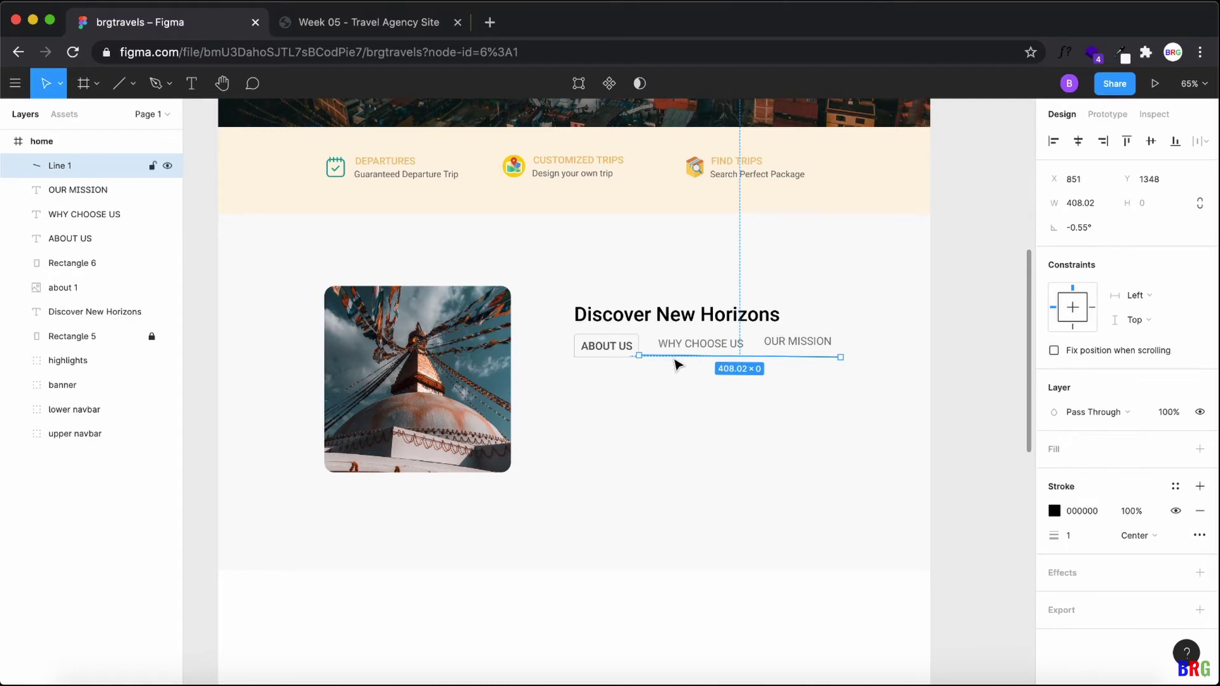
scroll(678, 359, up, 10)
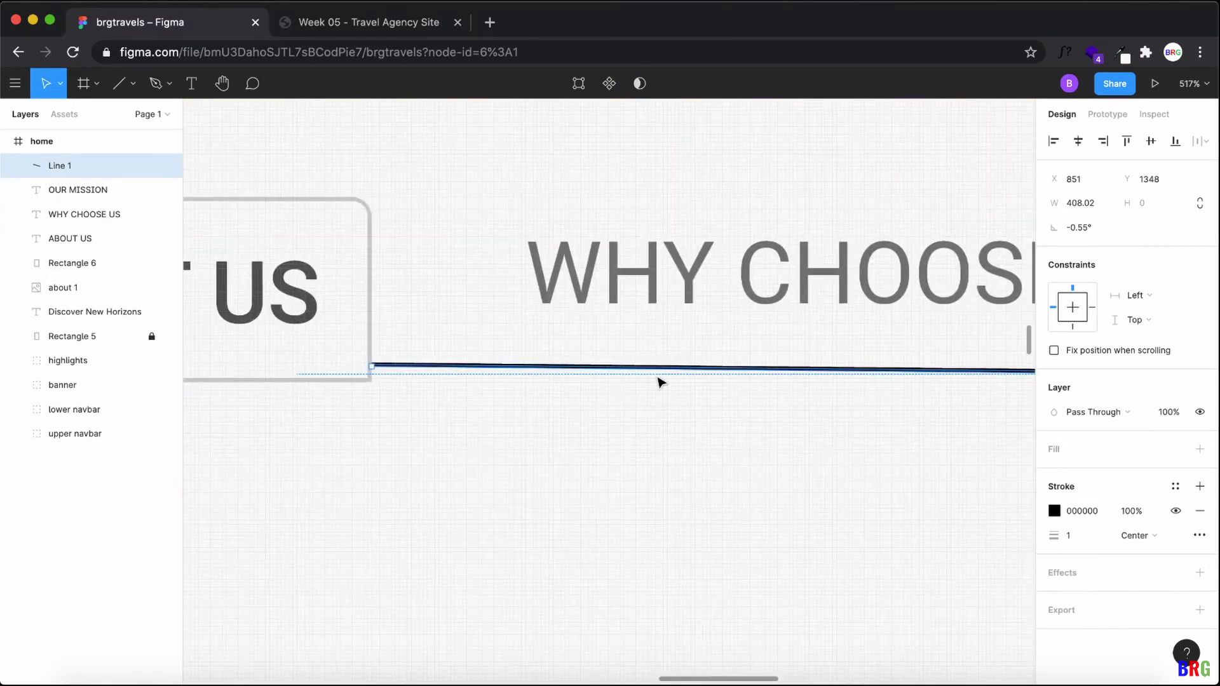
drag(372, 366, 373, 381)
click(413, 420)
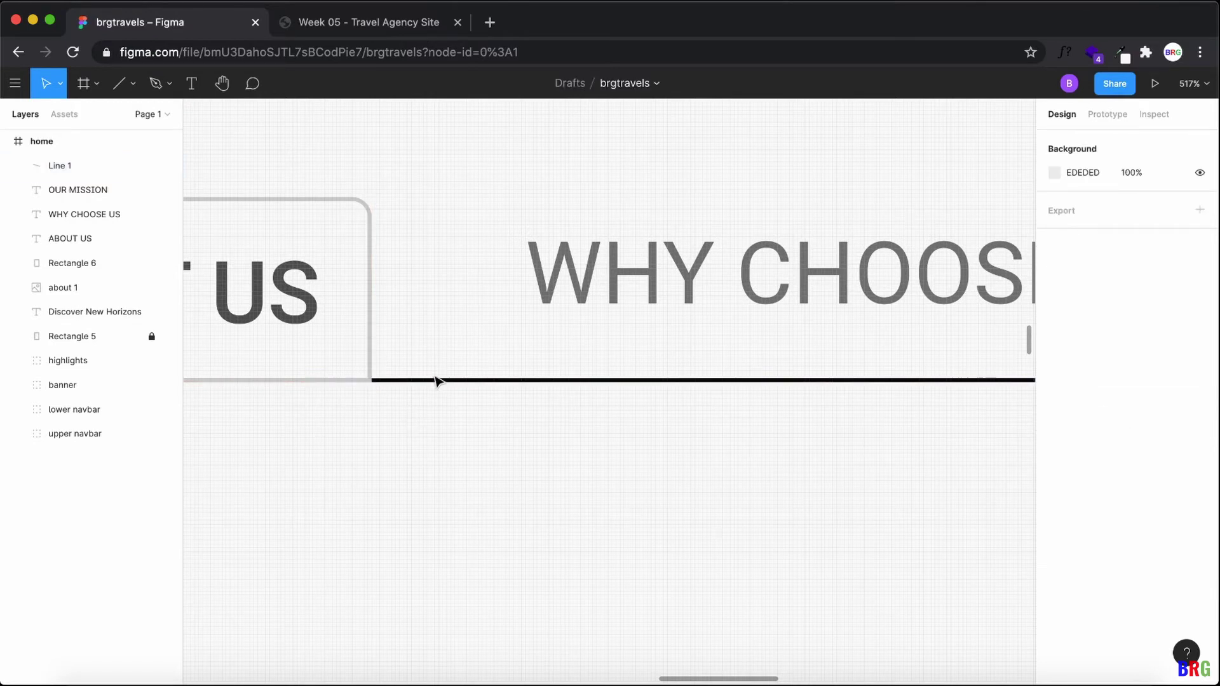
scroll(438, 381, down, 5)
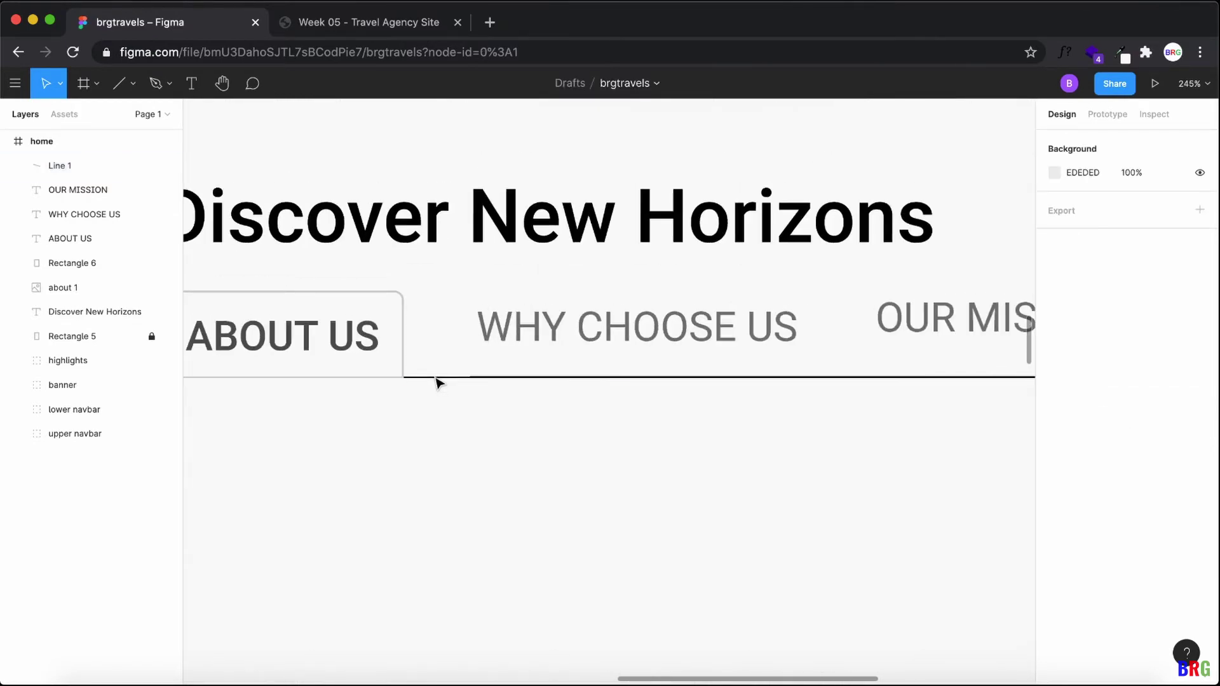
scroll(551, 402, down, 3)
click(949, 384)
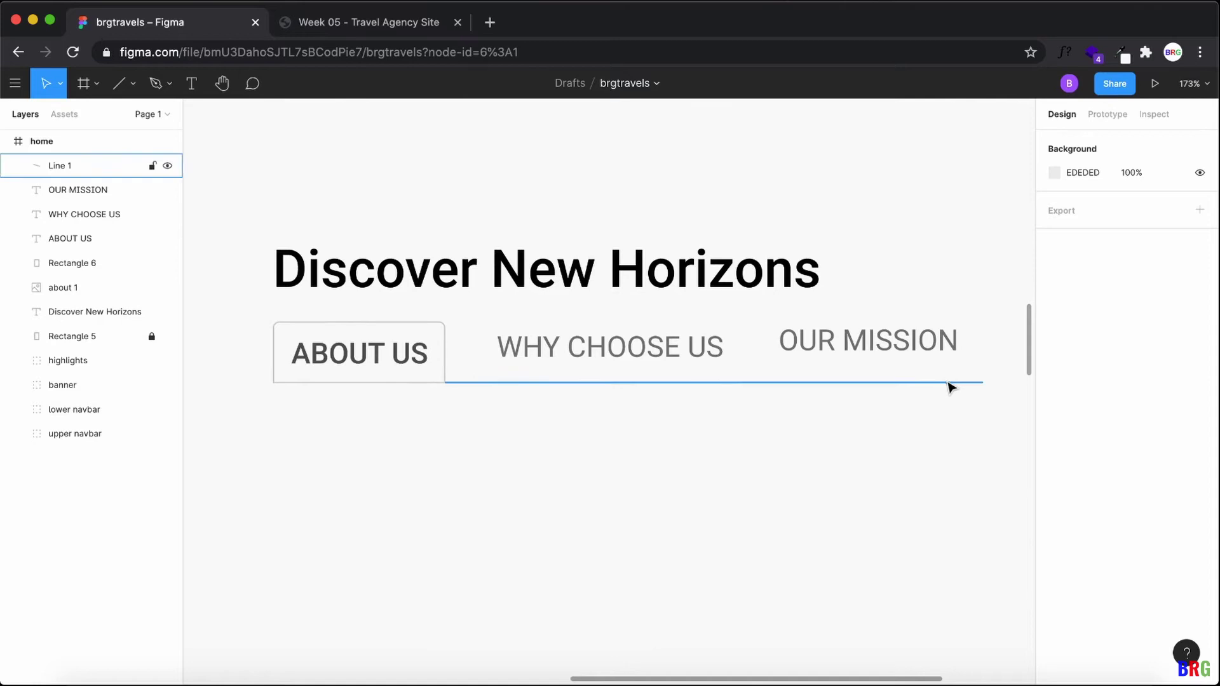
drag(983, 380, 982, 379)
click(962, 450)
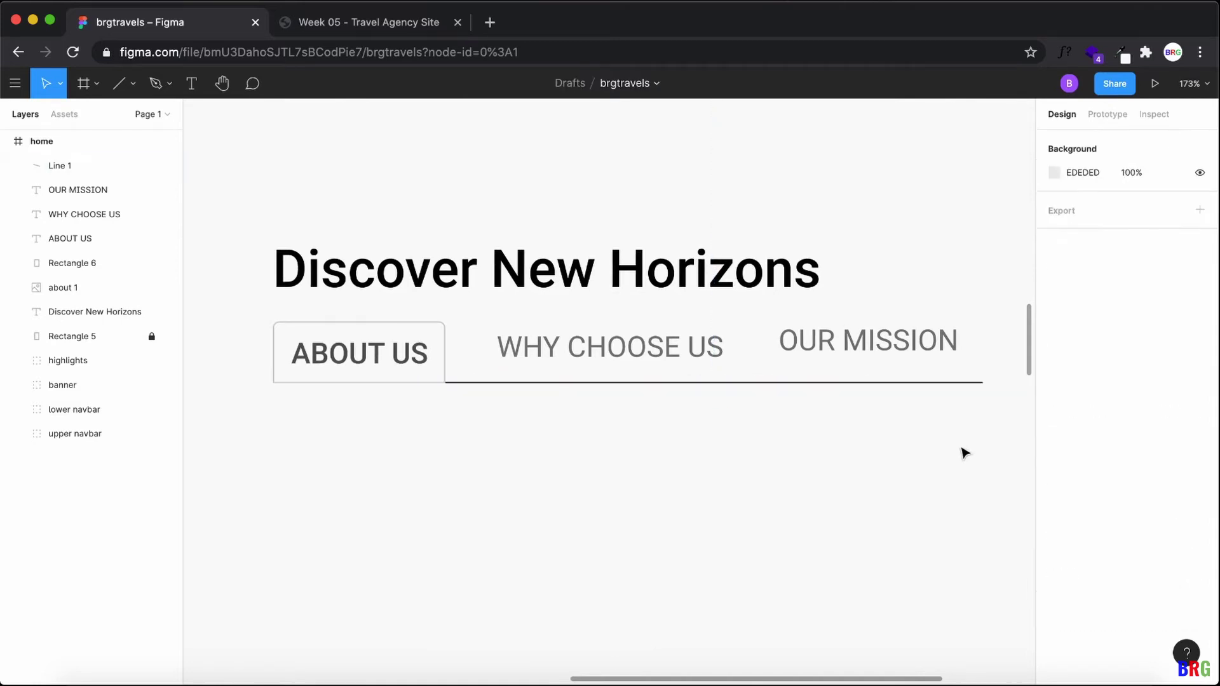
scroll(965, 452, down, 5)
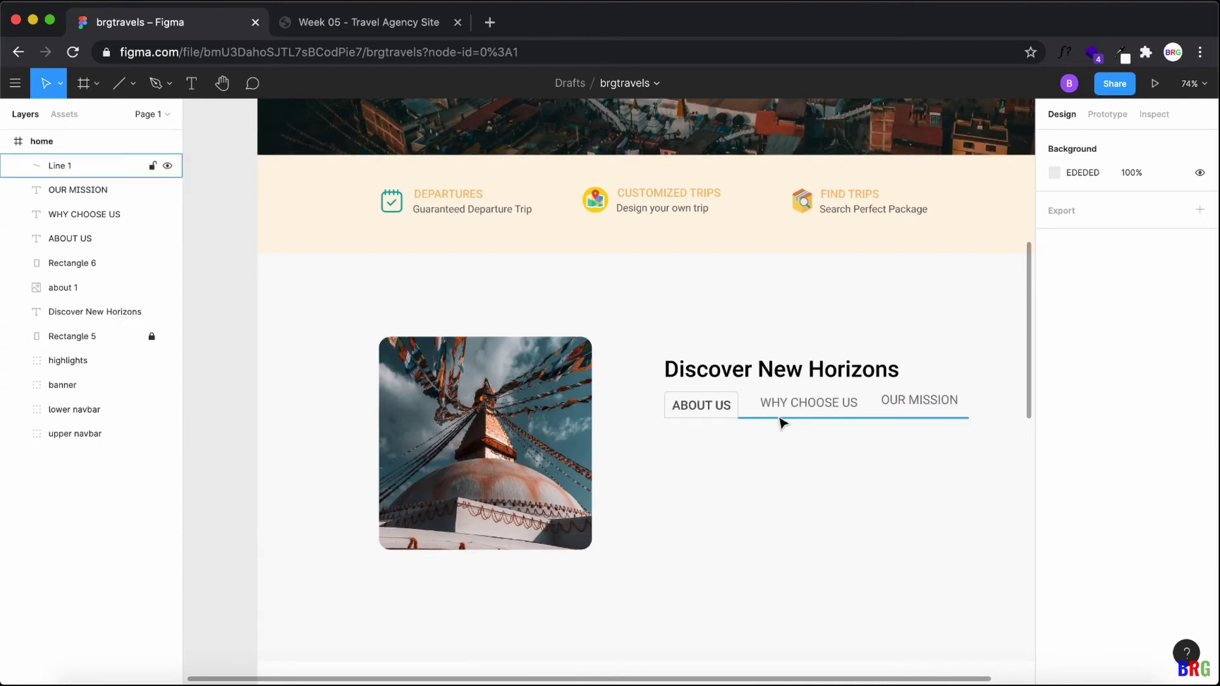
Step: Copy the ABOUT US box's stroke colour CFCFCF and apply it to the line under the tabs
click(729, 395)
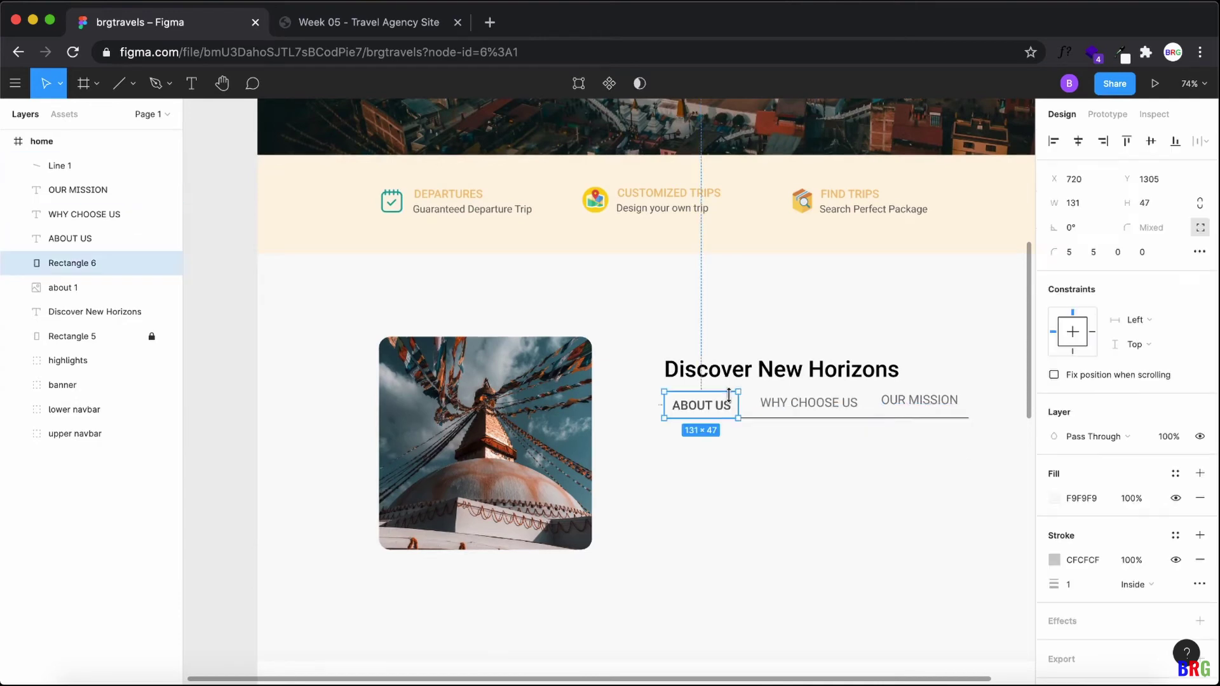
drag(1084, 560, 1055, 542)
double_click(1087, 562)
key(ctrl+c)
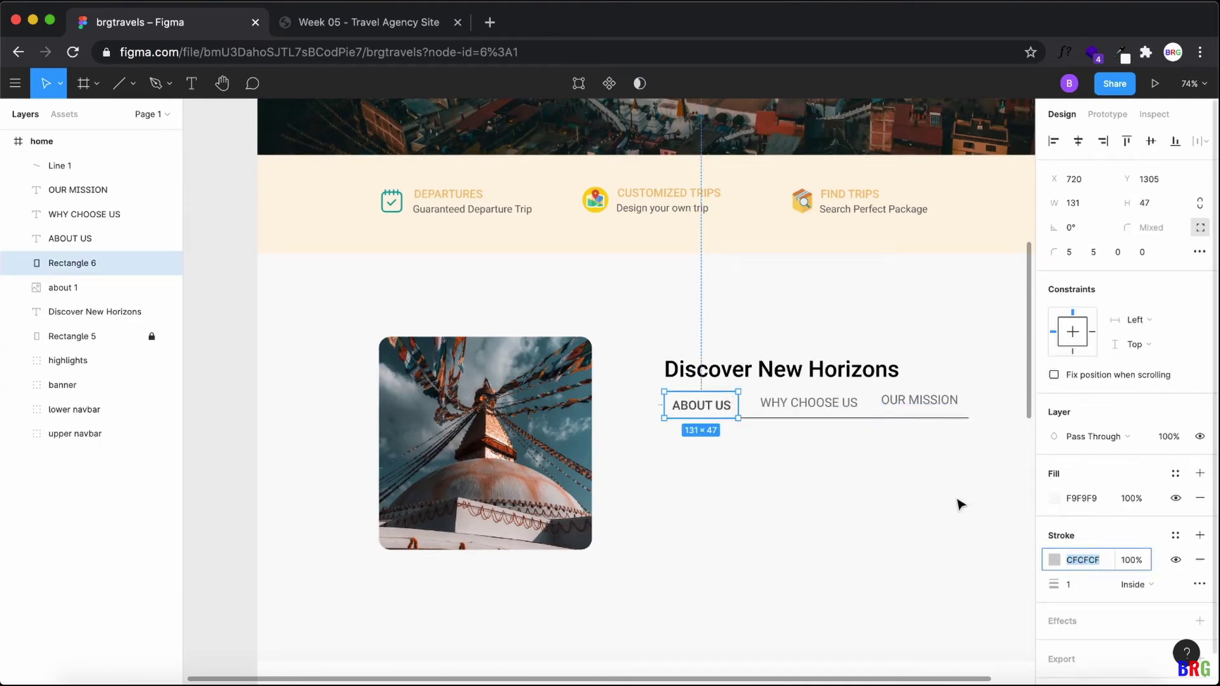
click(899, 419)
click(1082, 512)
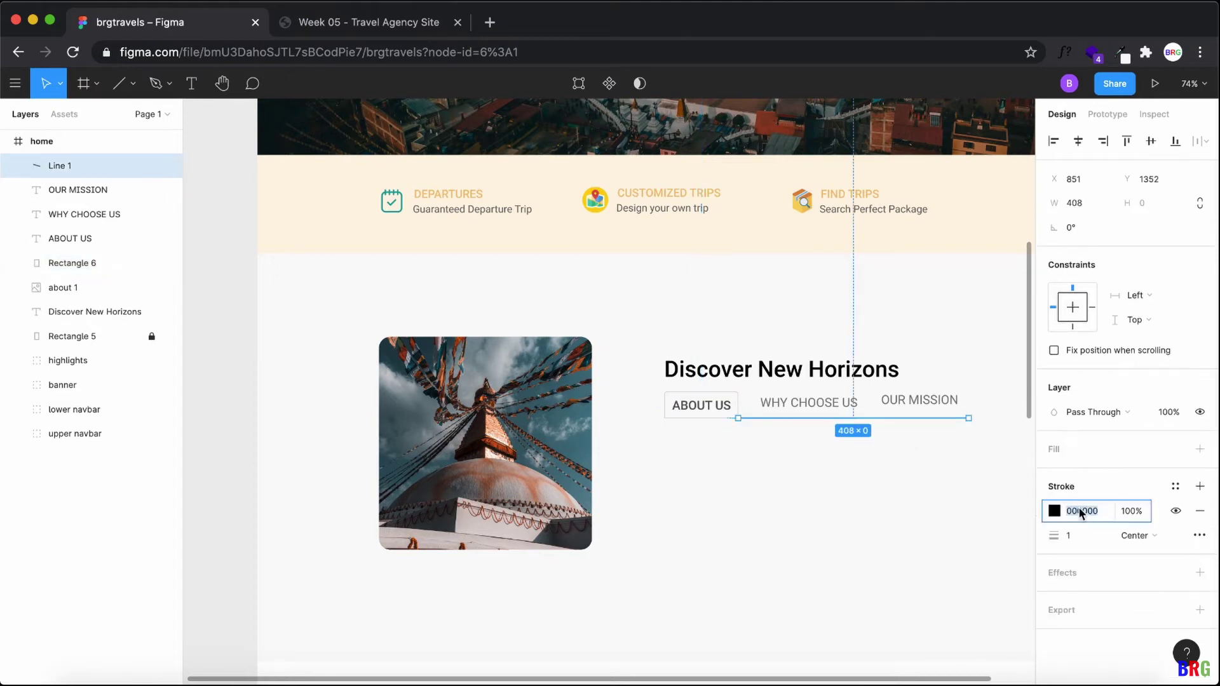
key(ctrl+v)
click(887, 508)
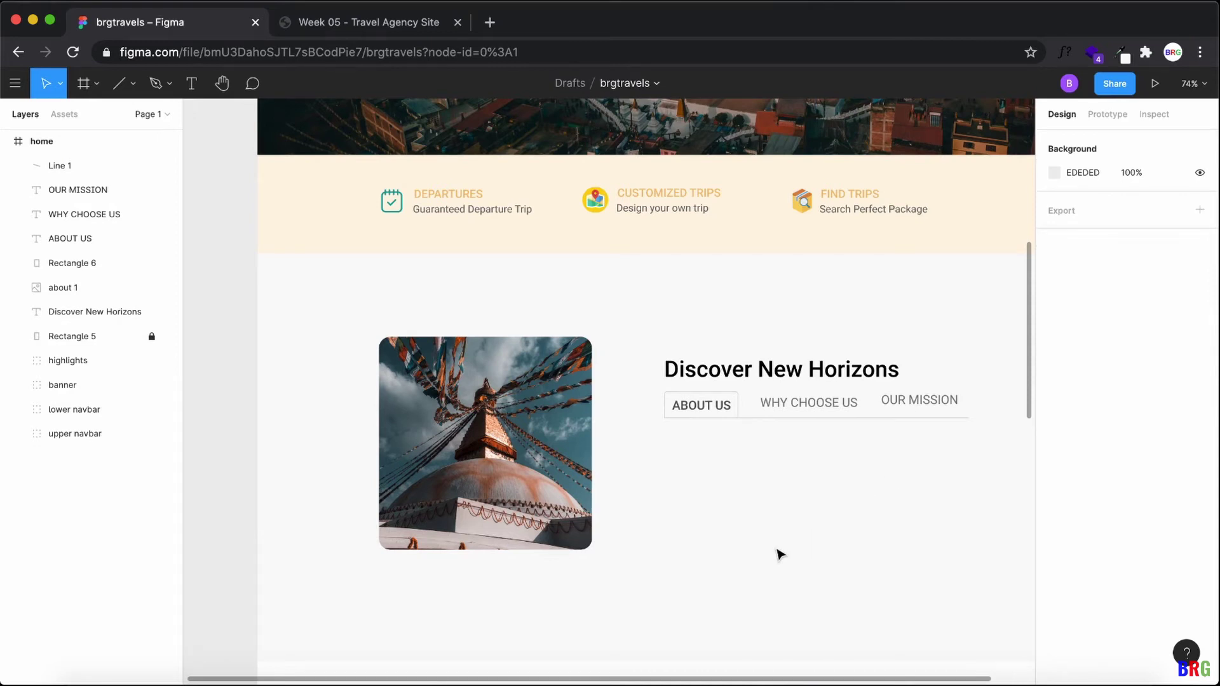
Step: Copy the About Us paragraph from the reference travel site and paste it as new text below the tabs in Figma
drag(757, 683, 809, 684)
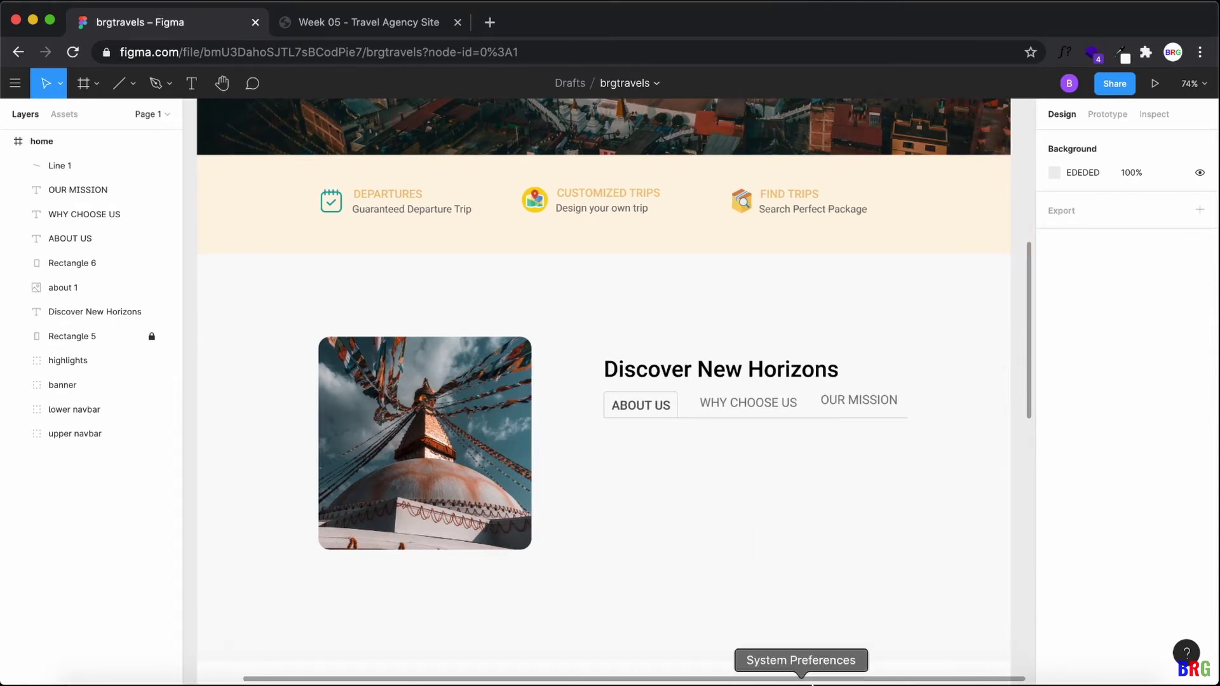
click(408, 33)
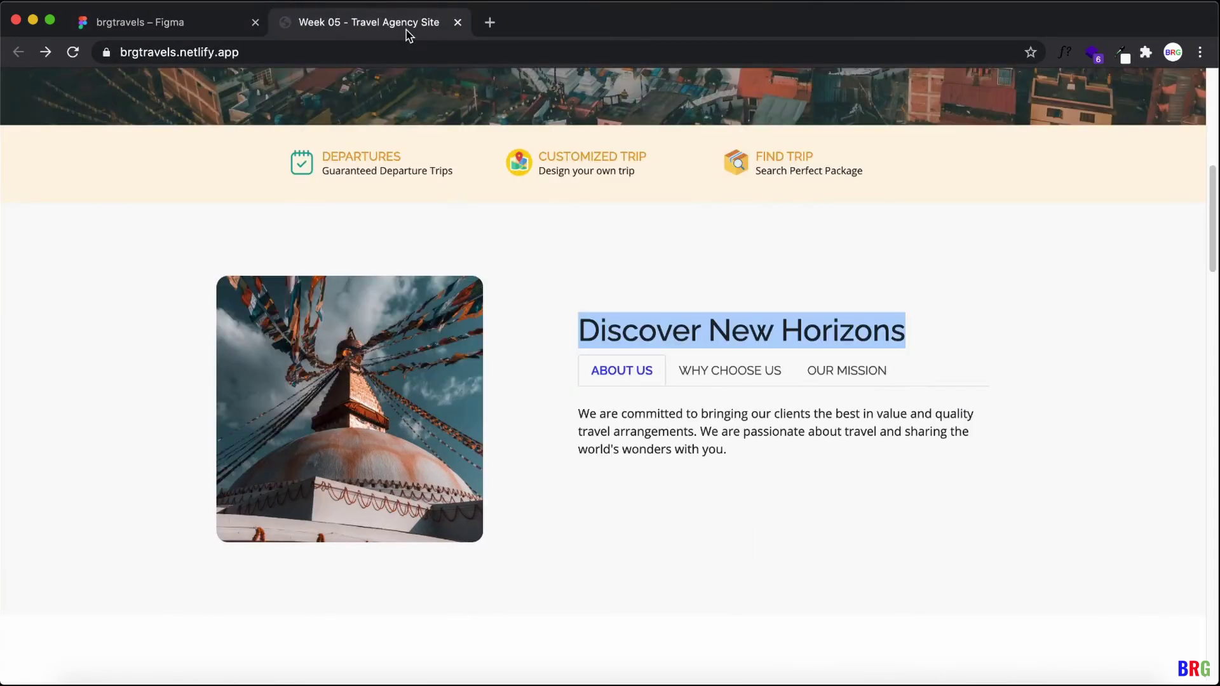
click(191, 32)
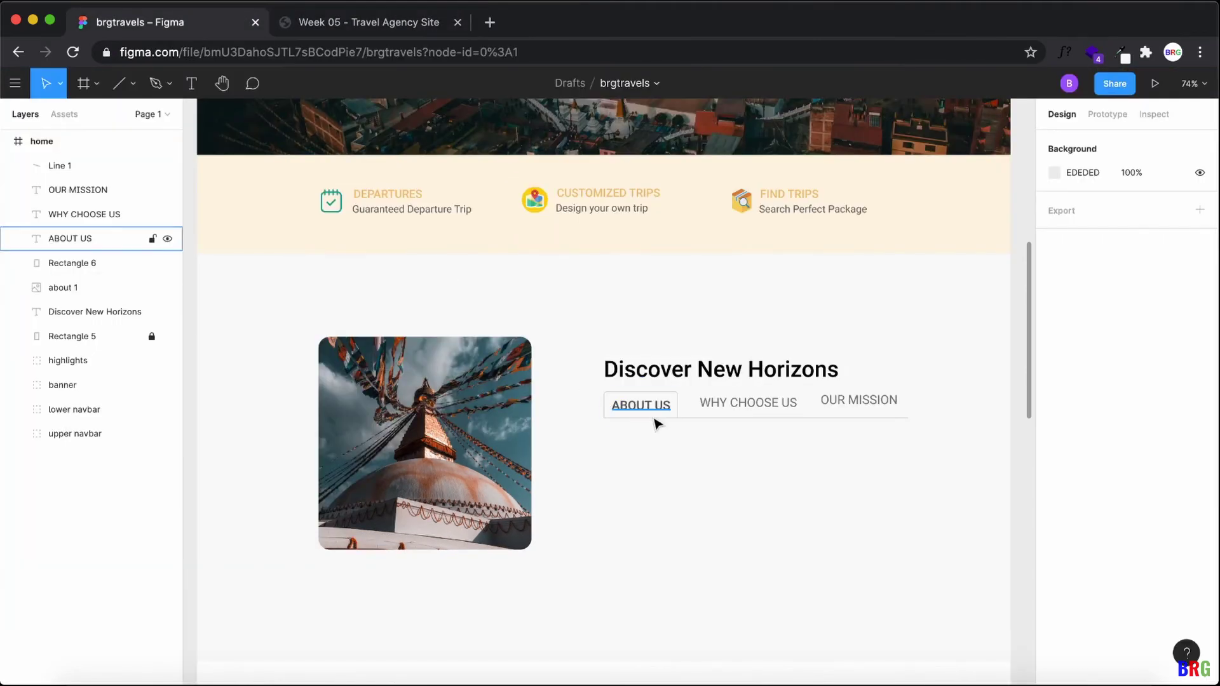
click(337, 24)
drag(580, 416, 729, 466)
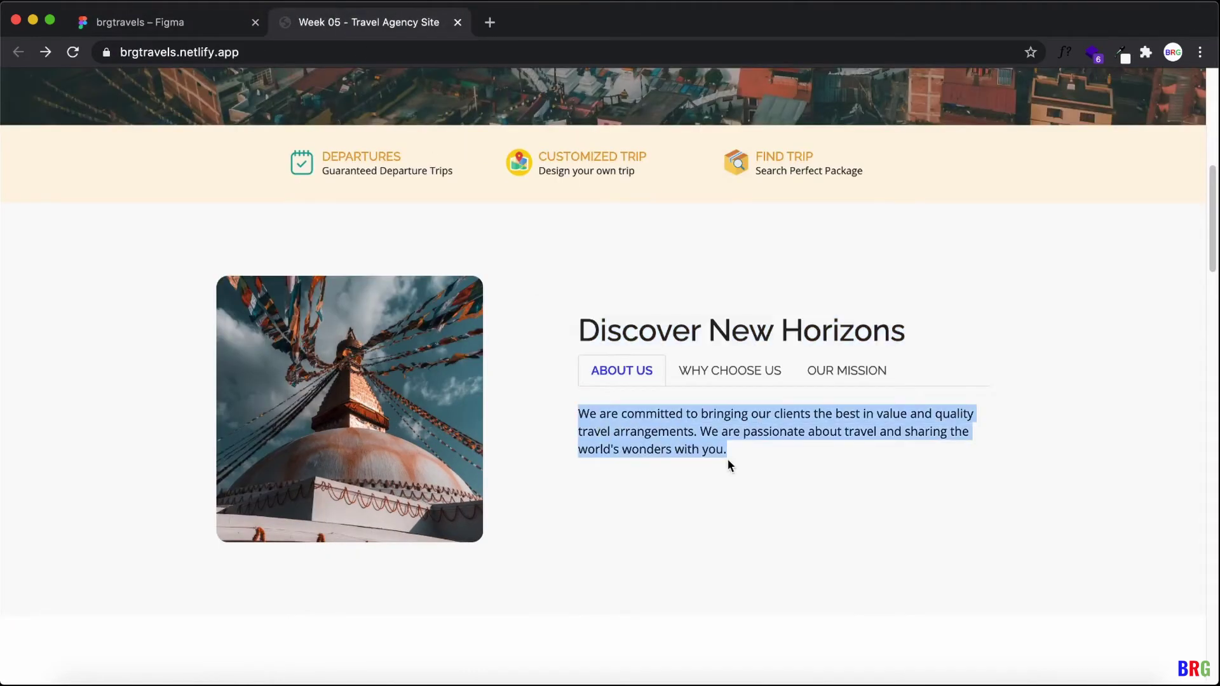
click(204, 28)
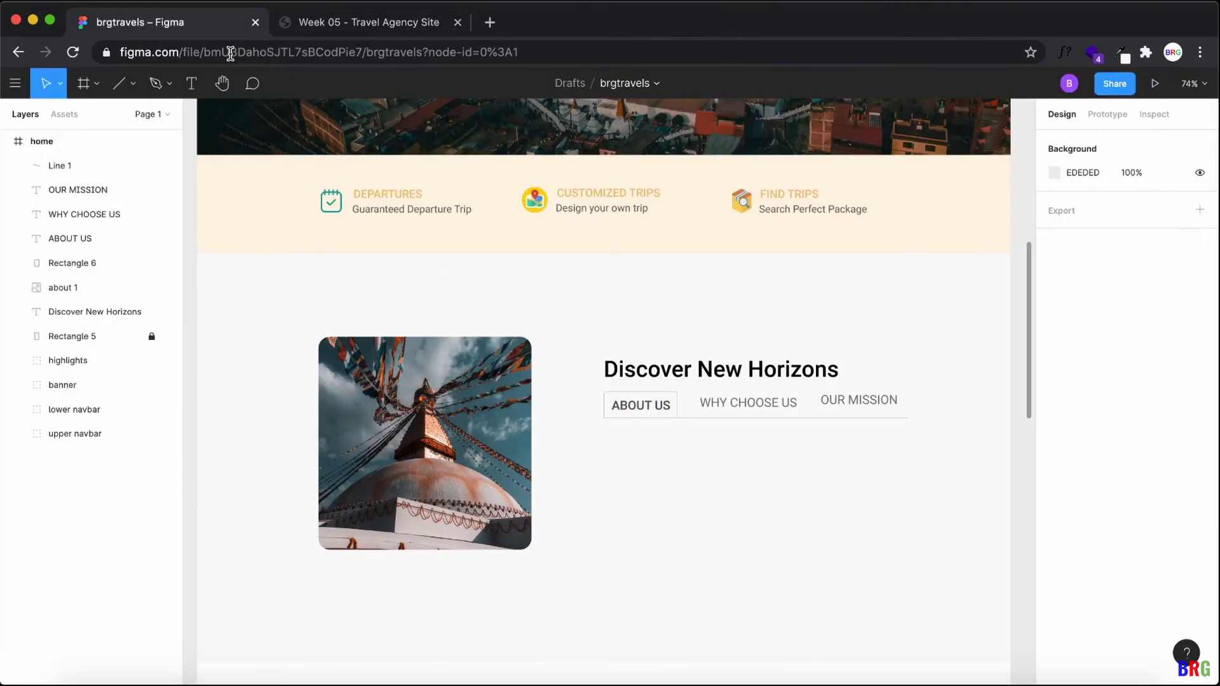
scroll(734, 526, down, 1)
click(191, 83)
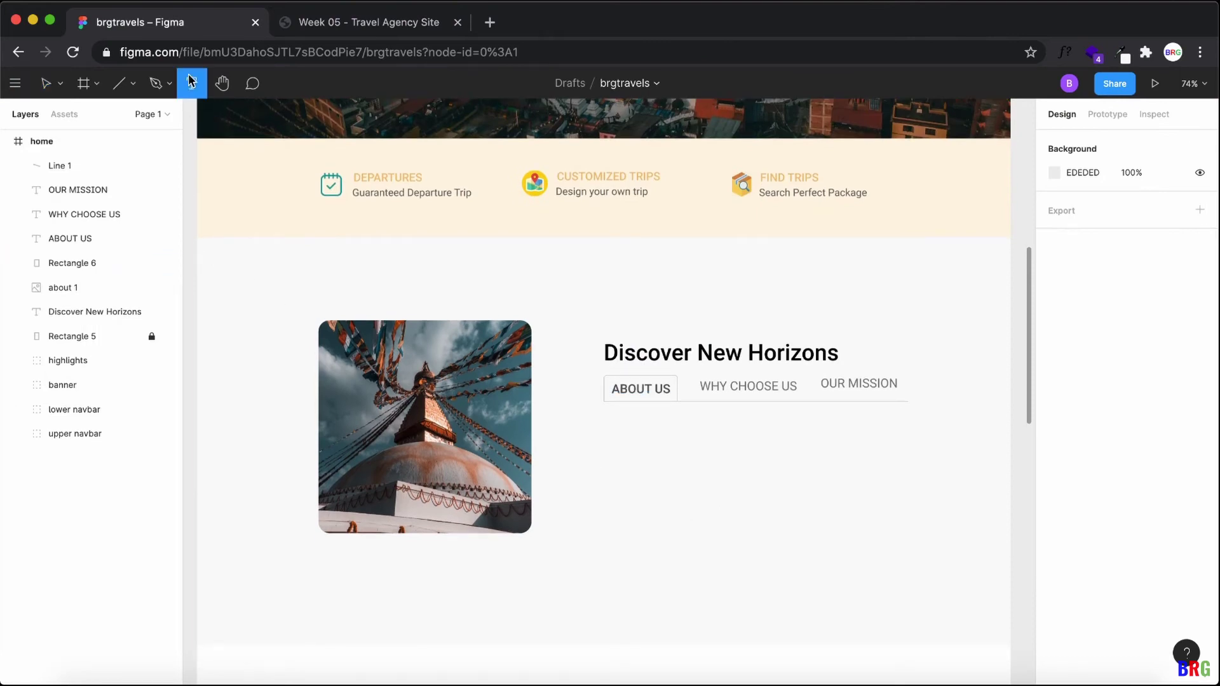
click(605, 421)
key(ctrl+v)
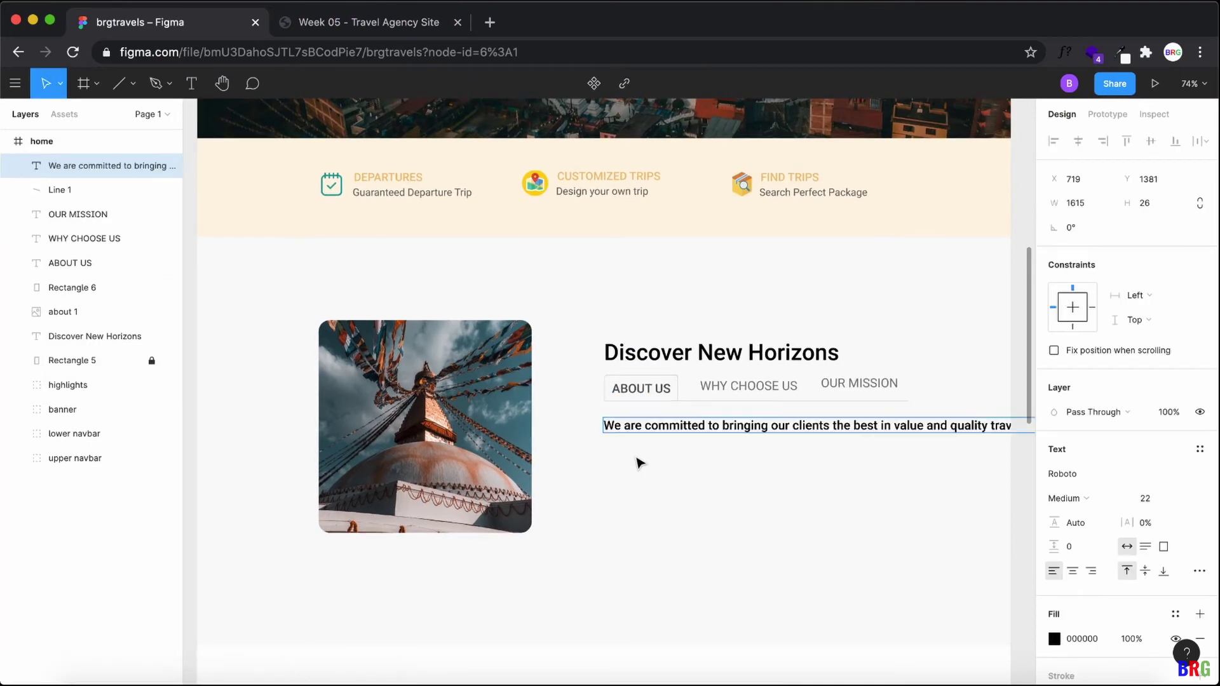
Step: Fill the pasted paragraph with light grey CFCFCF
key(ctrl+a)
click(1081, 641)
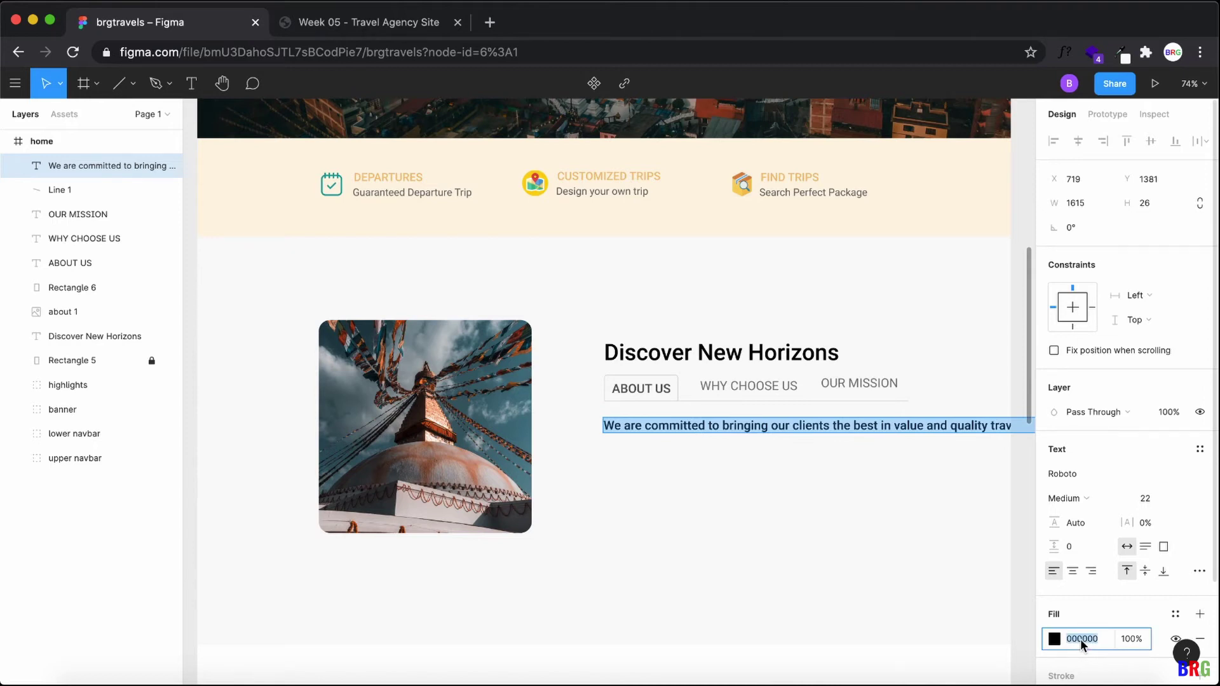
text(CFCFCF)
key(Return)
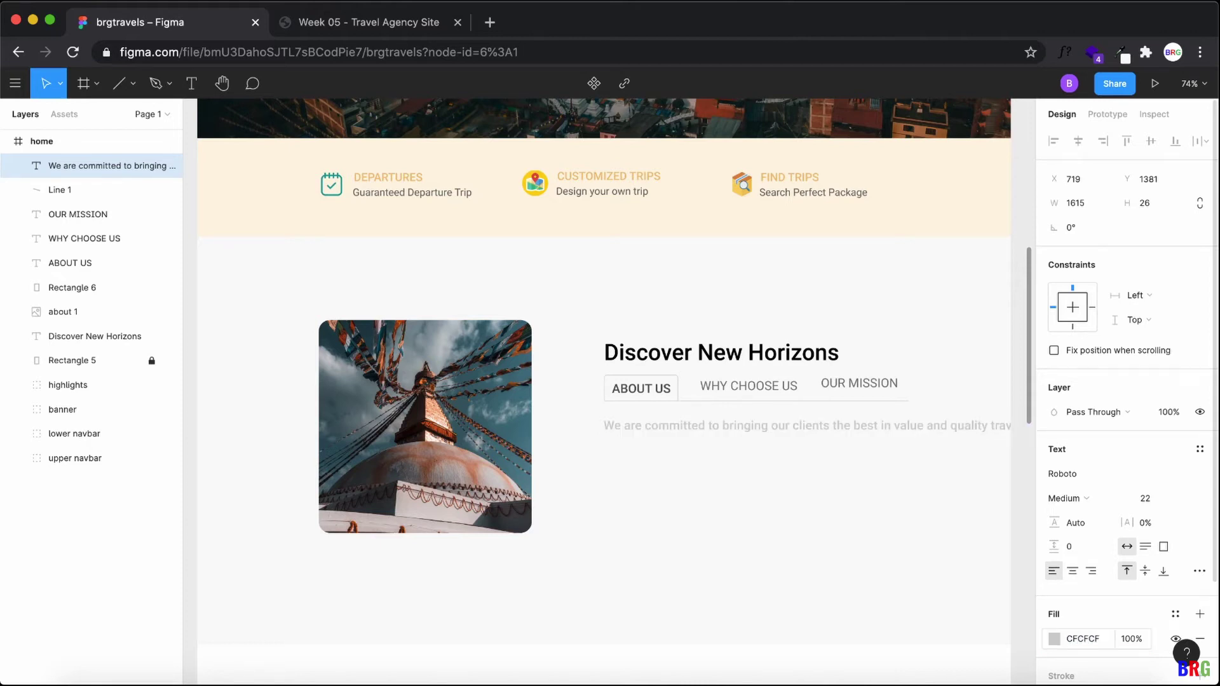
Step: Set the pasted paragraph's fill to dark grey 666666
click(1098, 640)
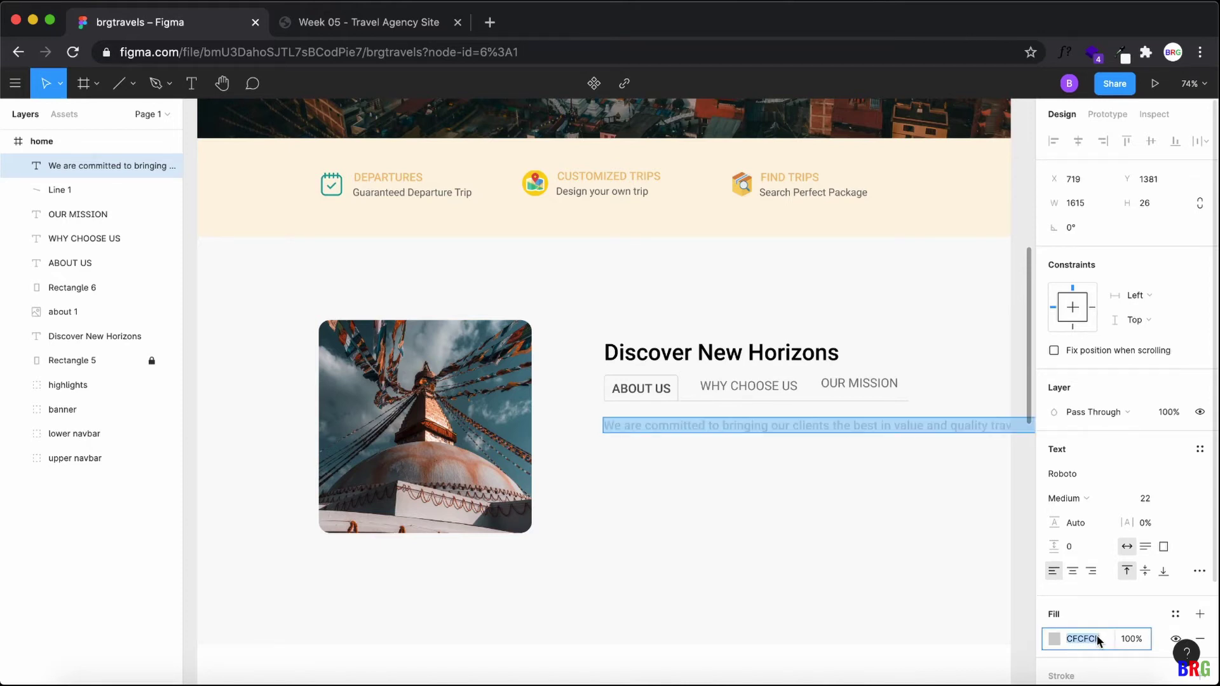
text(666)
key(Return)
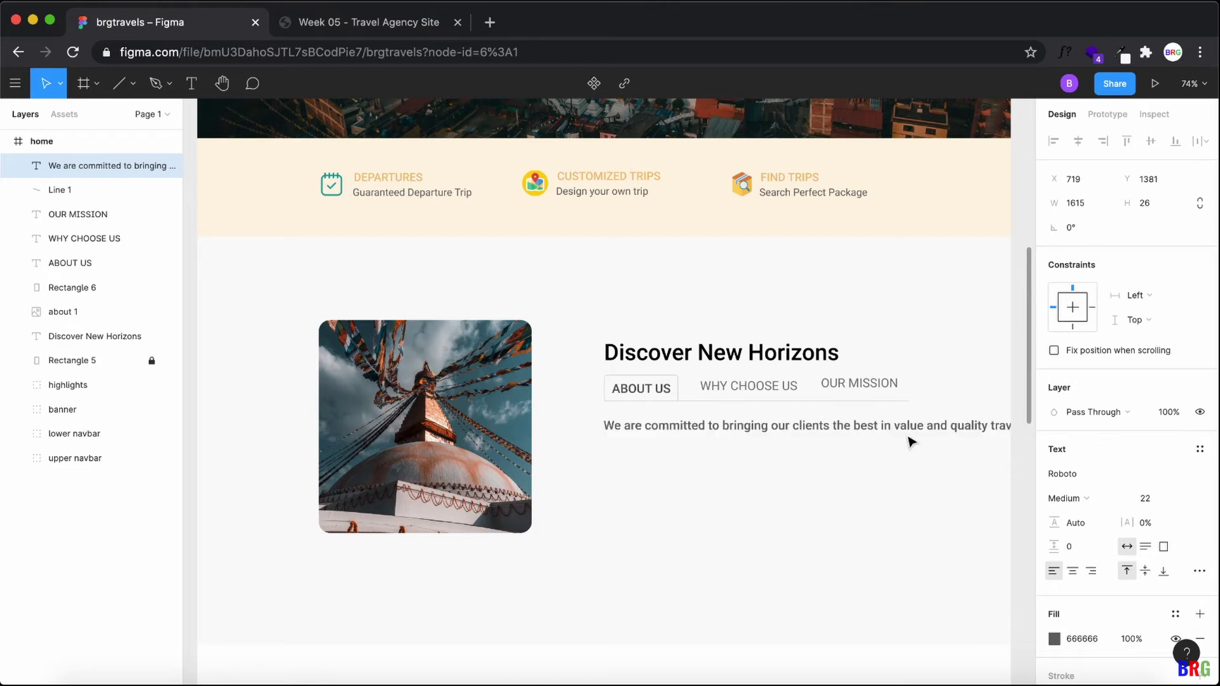
Step: Set the About Us paragraph below the tabs to Roboto Light at size 18
double_click(910, 426)
key(super+a)
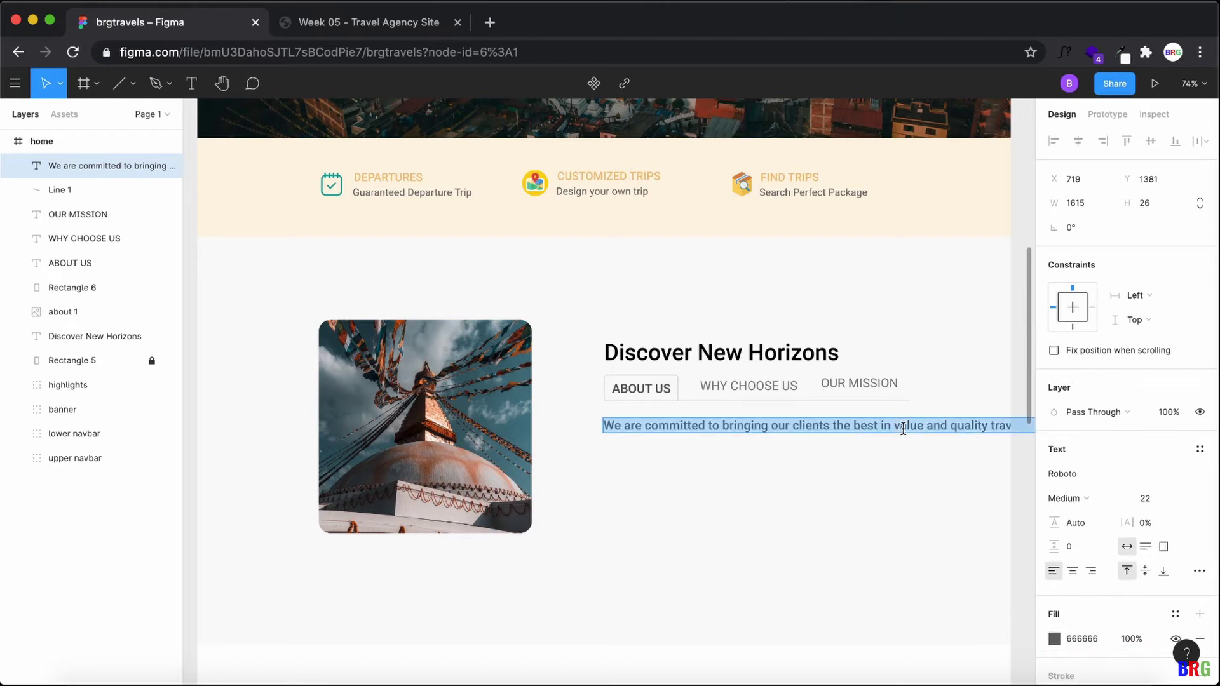
click(1092, 498)
click(1090, 464)
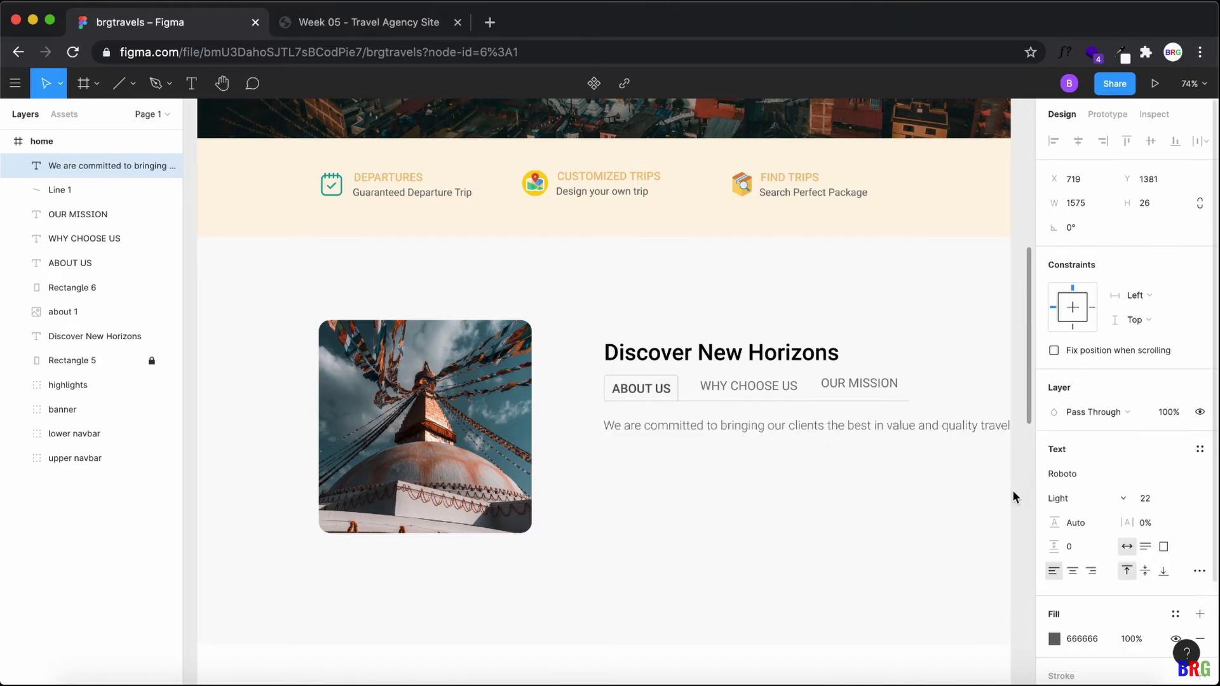
triple_click(911, 425)
click(1148, 498)
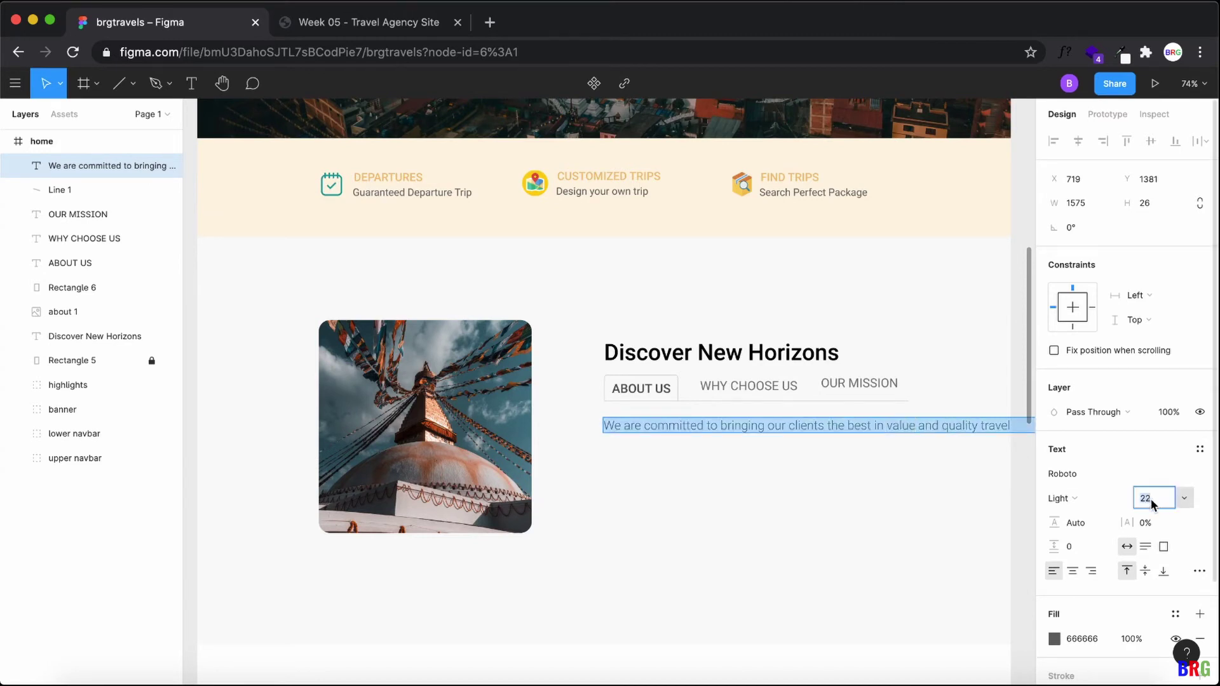
text(18)
key(Return)
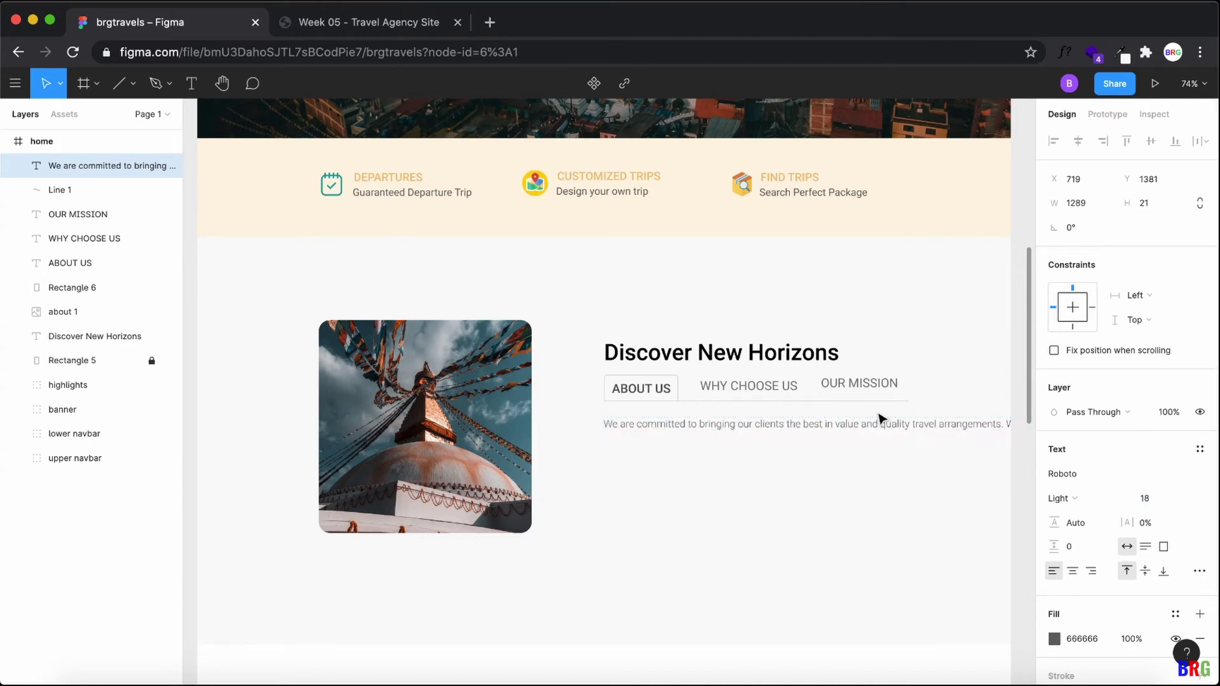
Step: Break the About Us paragraph into three lines, after "quality" and after "sharing the"
double_click(897, 426)
click(904, 426)
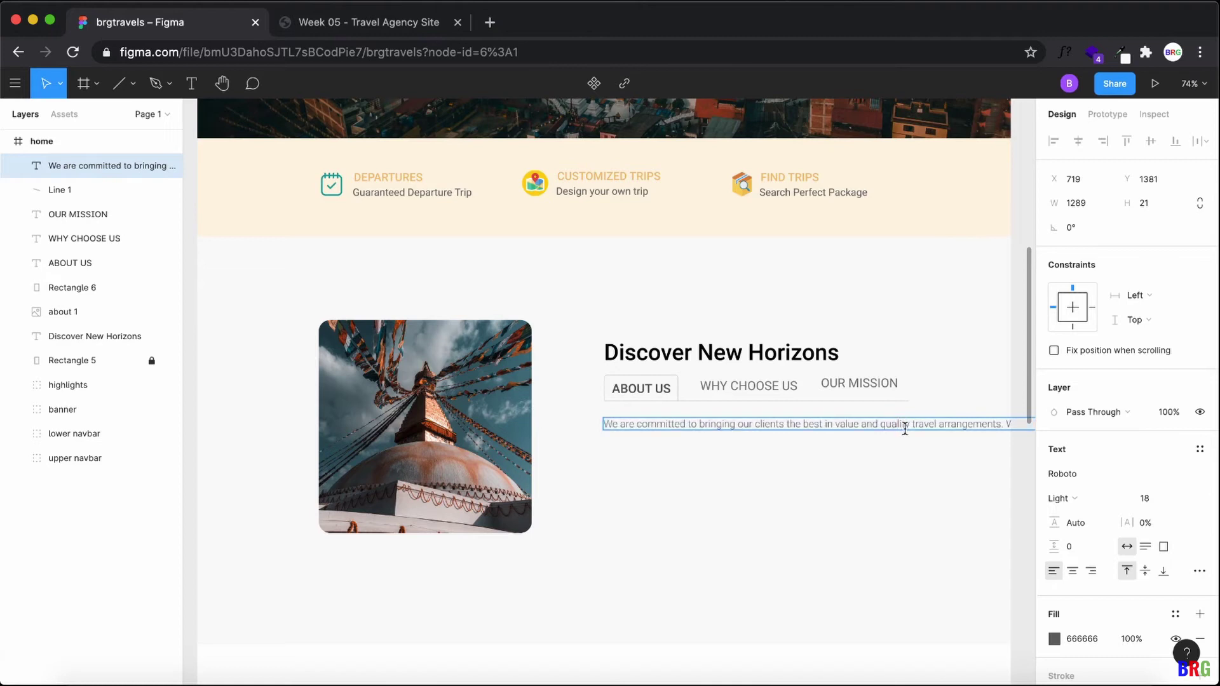
key(Return)
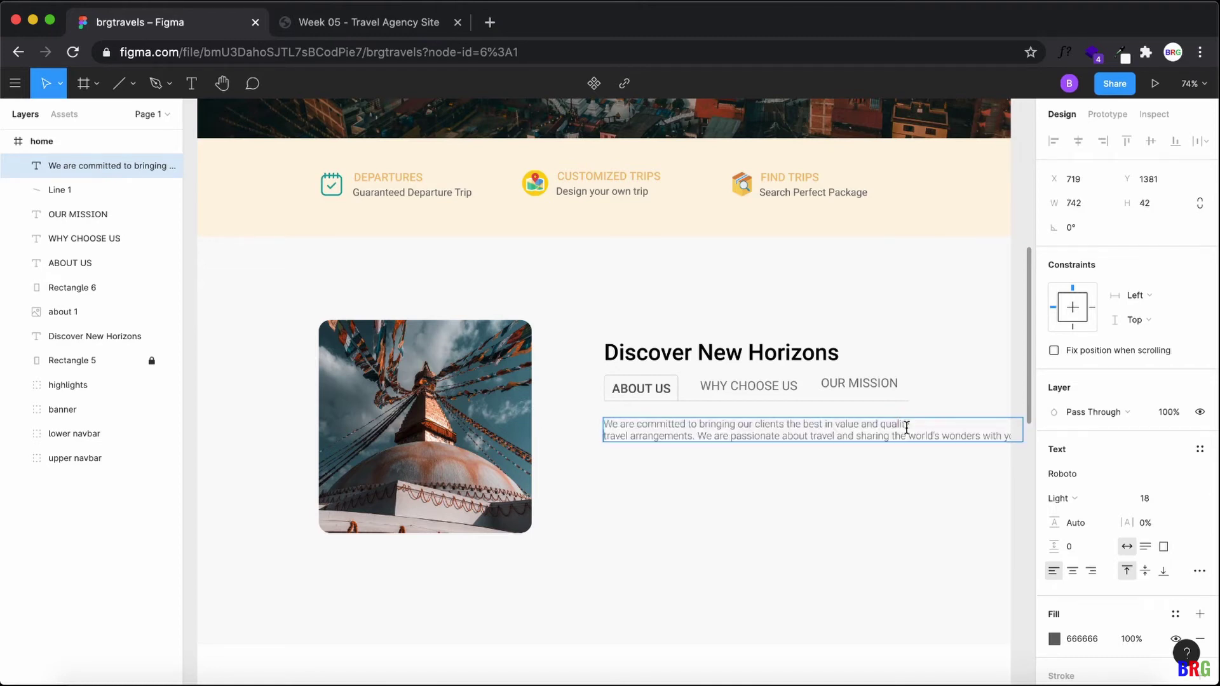
click(880, 516)
Step: Set the About Us text's paragraph spacing to 1.5, then raise it to 2
double_click(834, 437)
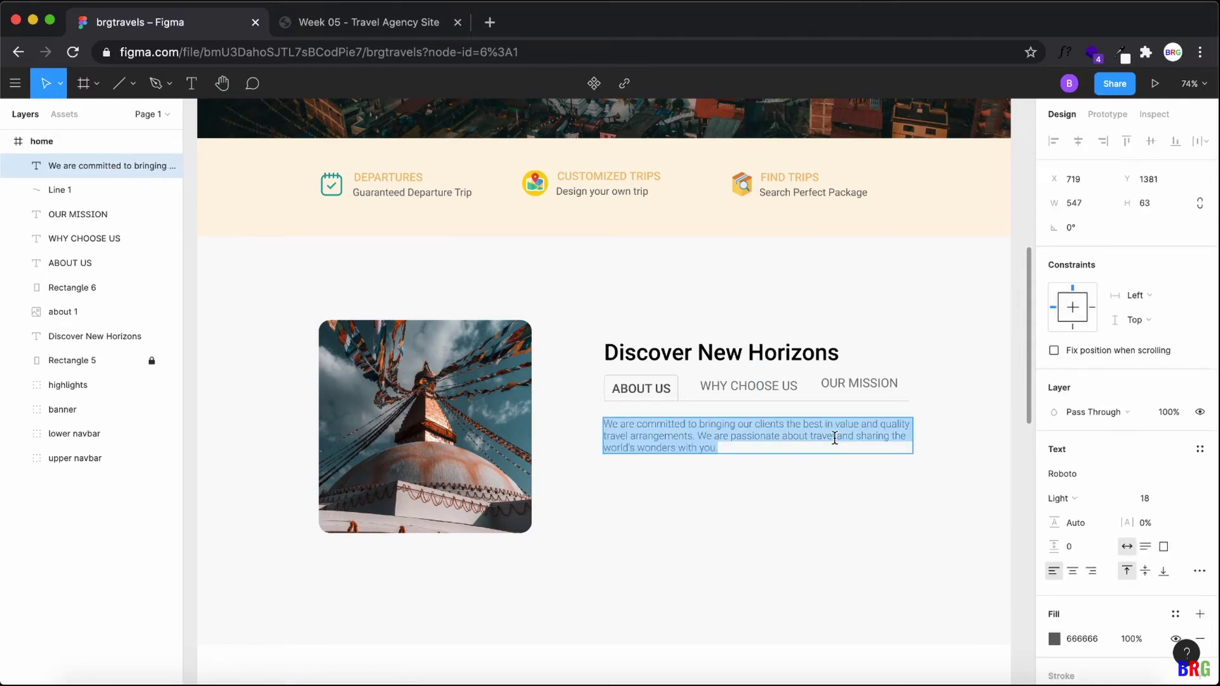
scroll(1080, 505, down, 3)
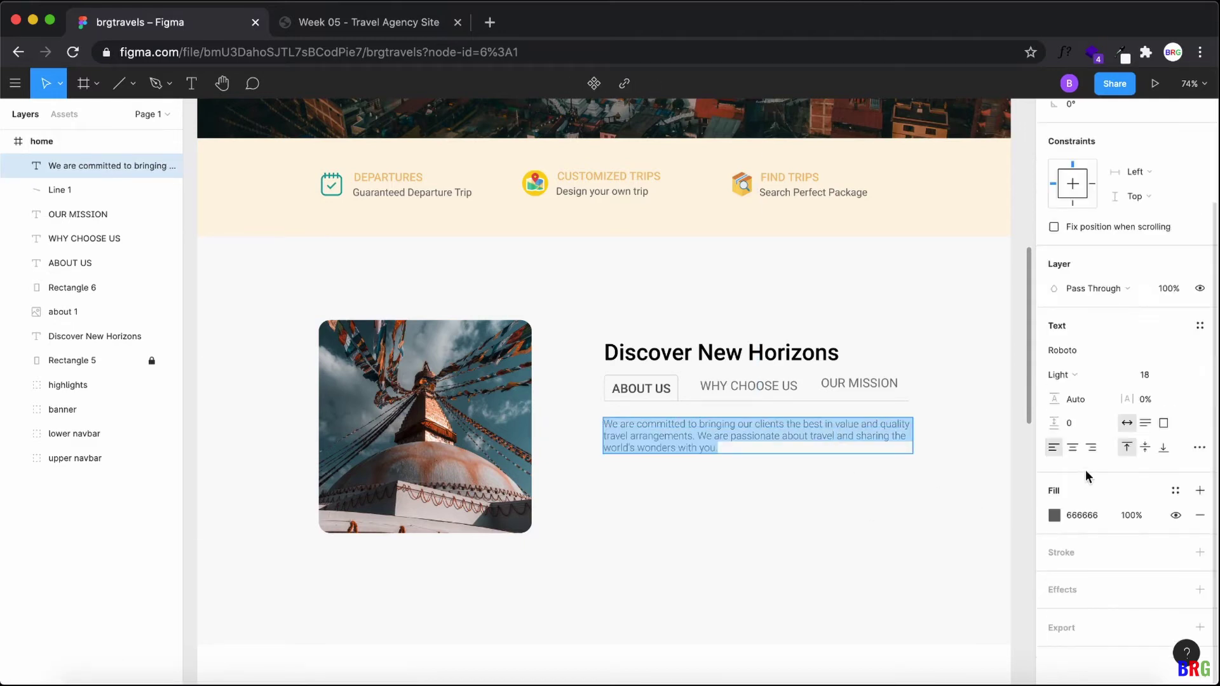
click(1058, 422)
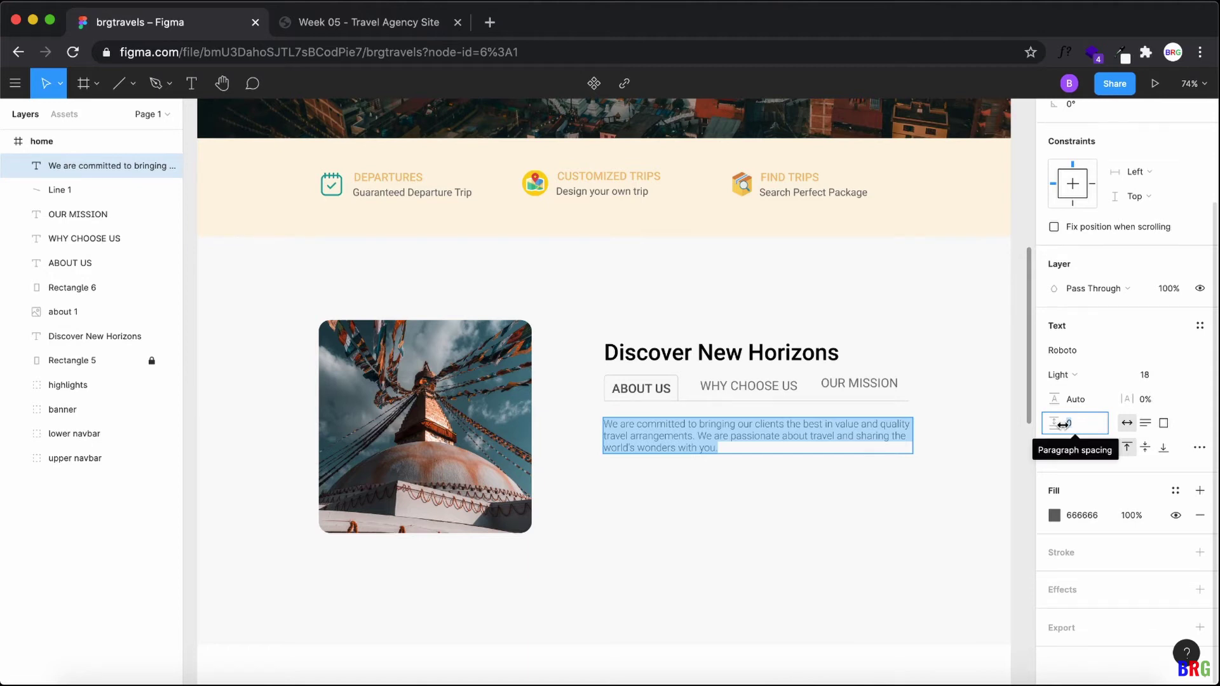
text(1.5)
key(Return)
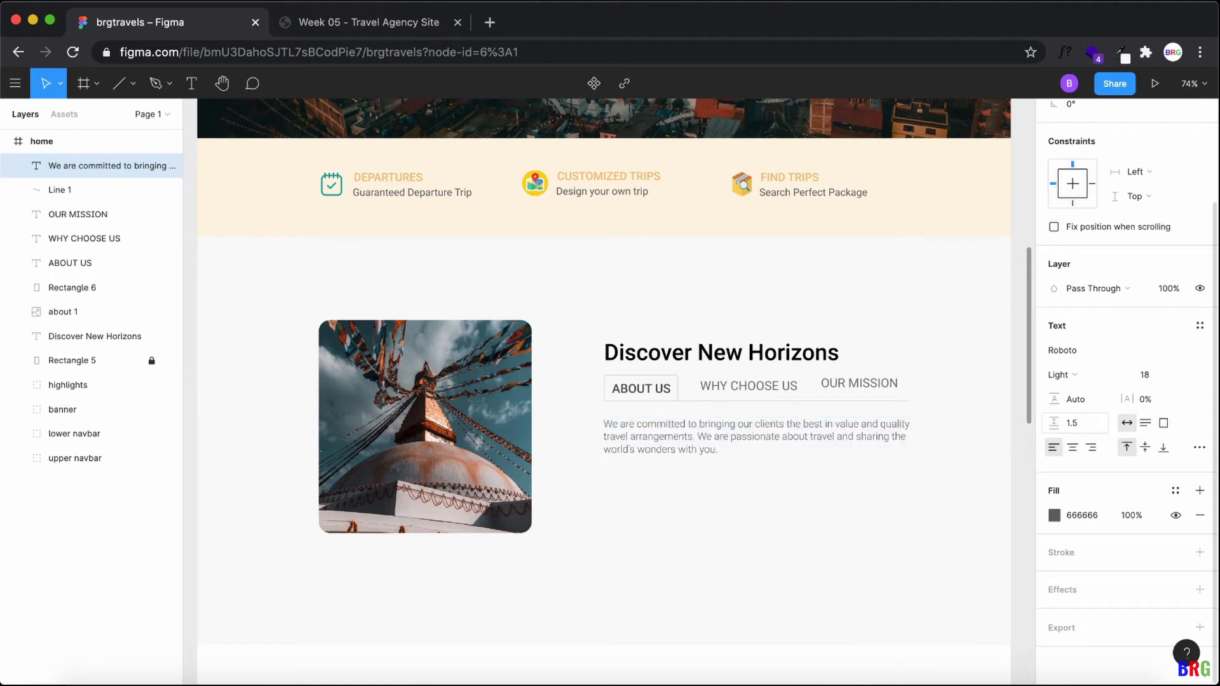
click(1079, 430)
text(2)
key(Return)
click(1068, 423)
click(836, 532)
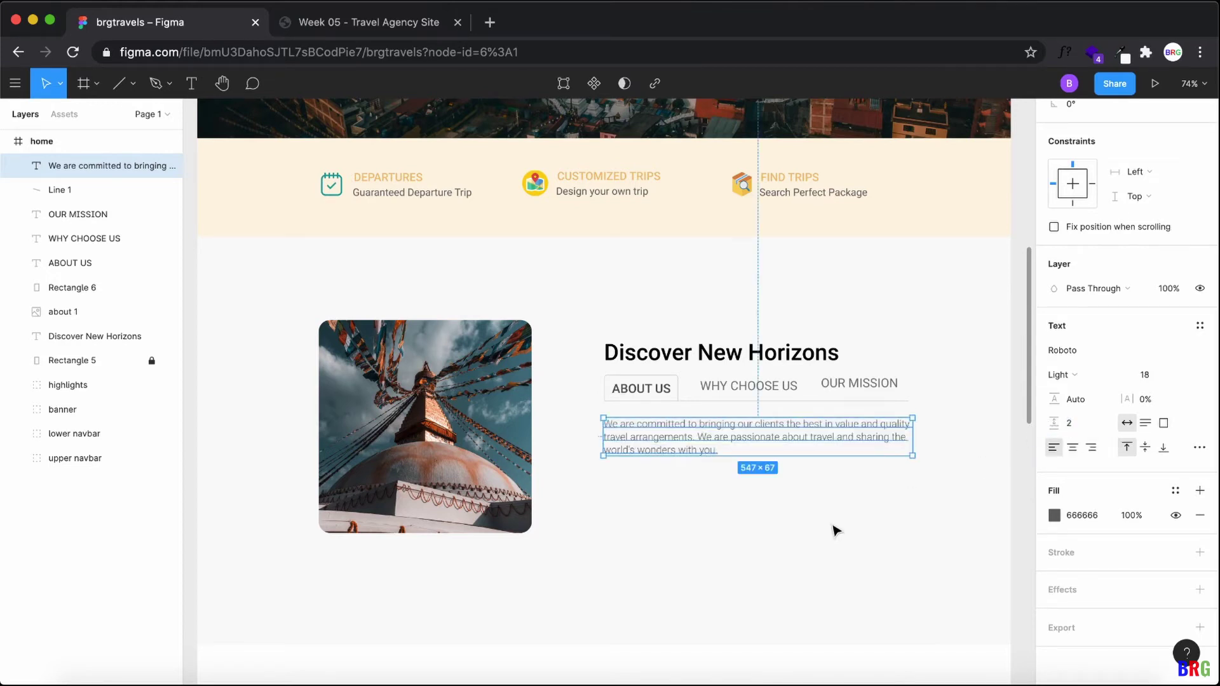
click(836, 534)
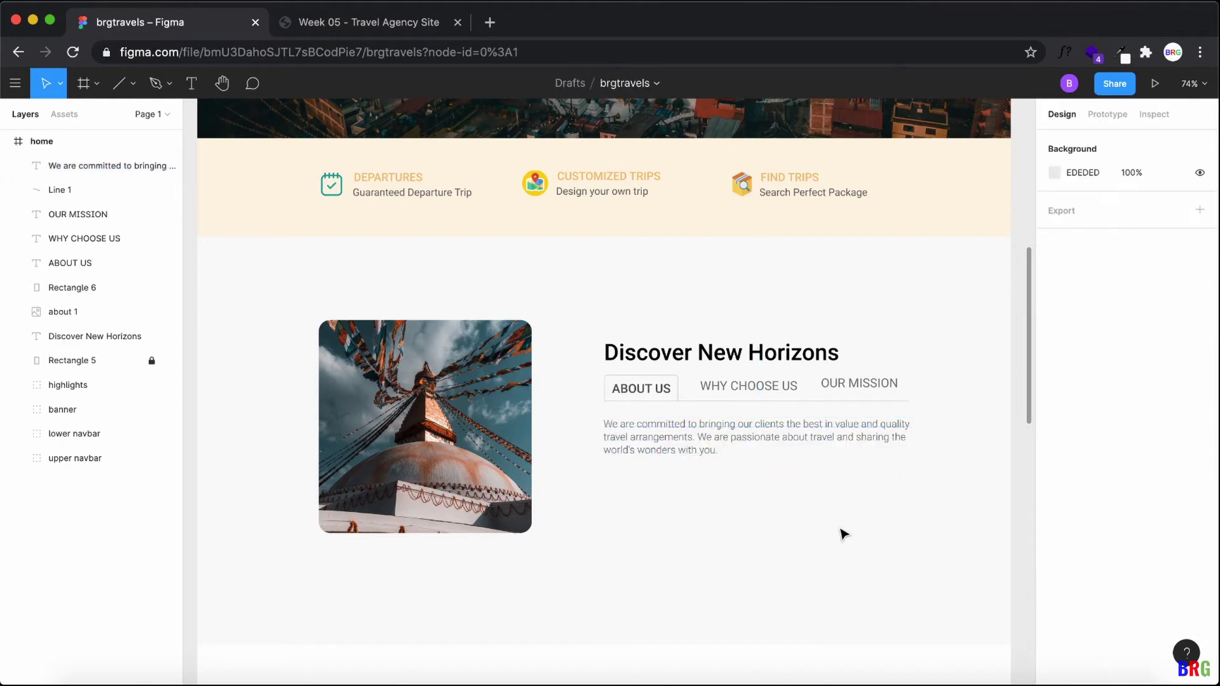
Step: Compare the section with the reference site, then unlock its background rectangle in Figma and shorten it to a height of 658
click(399, 31)
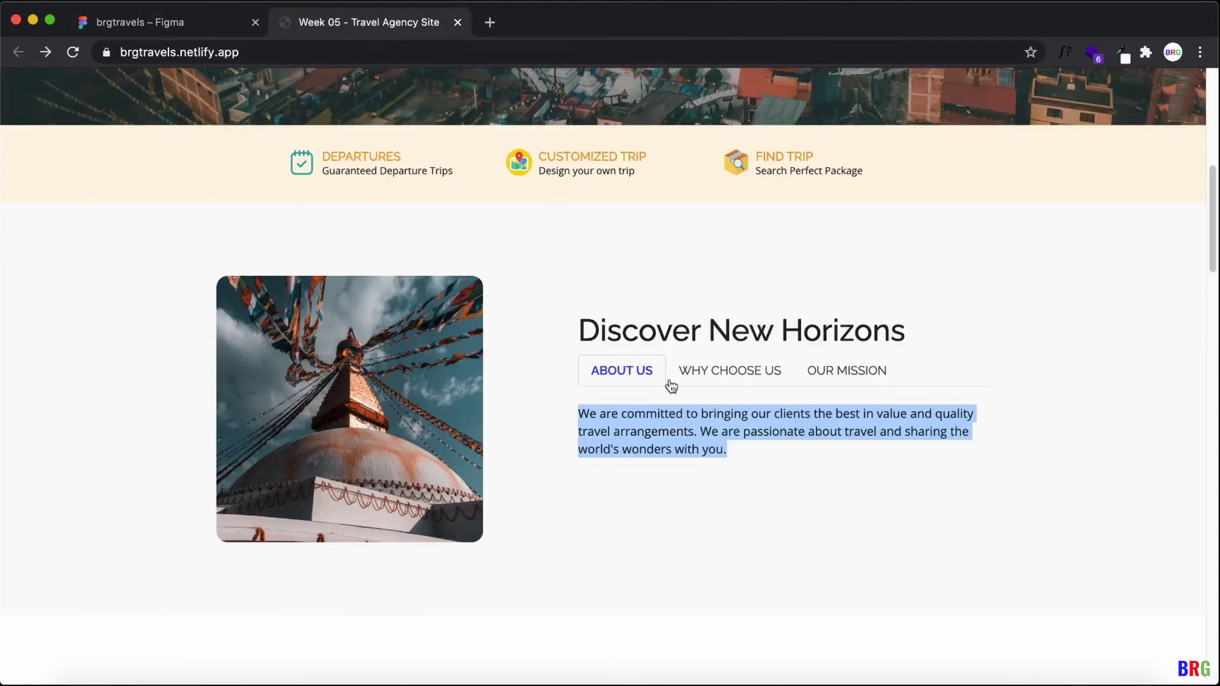
click(182, 25)
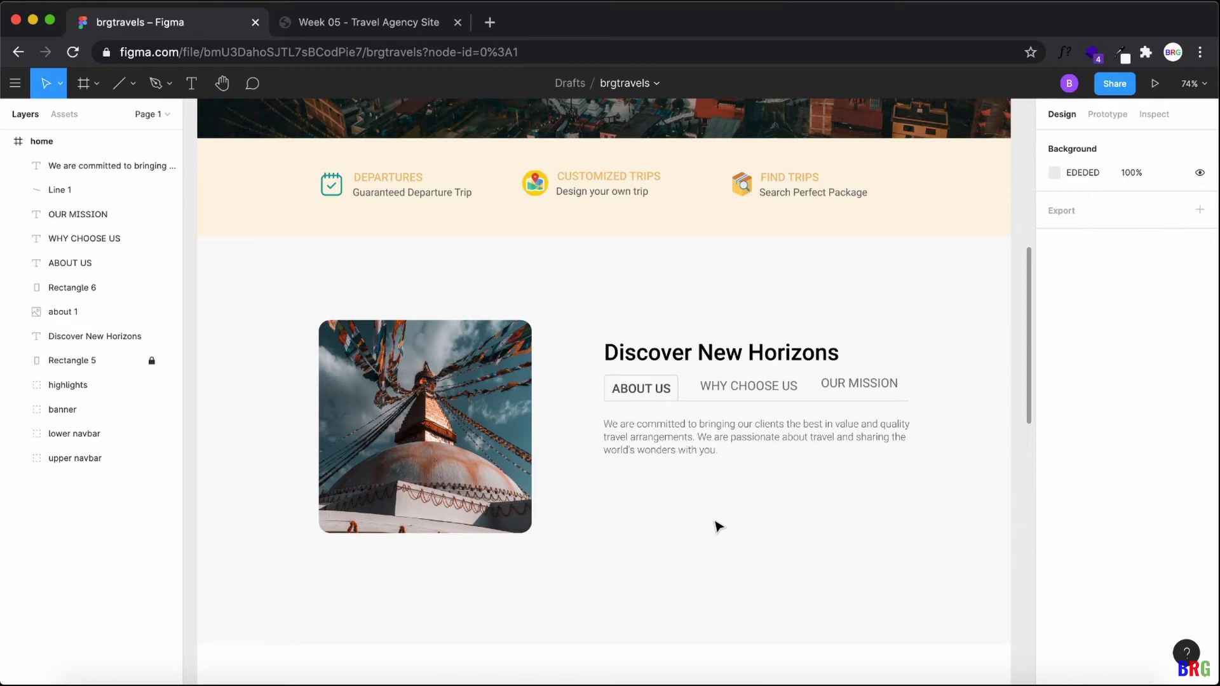
scroll(720, 526, down, 3)
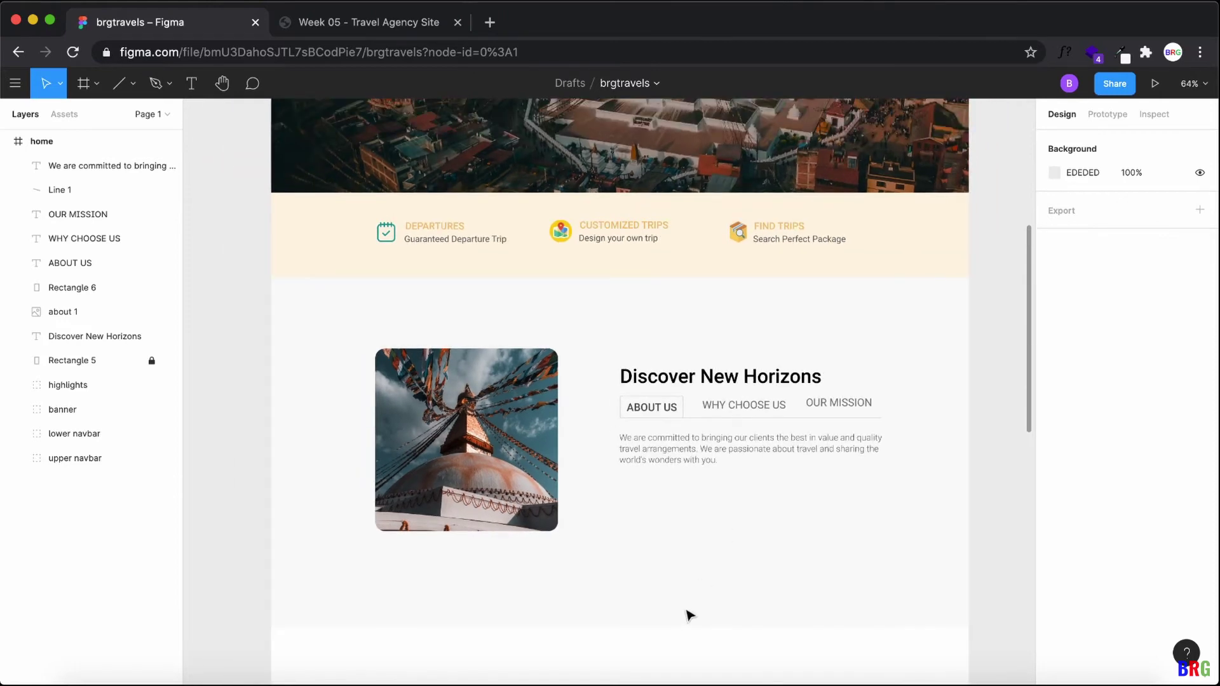
click(152, 360)
click(659, 591)
drag(626, 626, 634, 595)
click(766, 633)
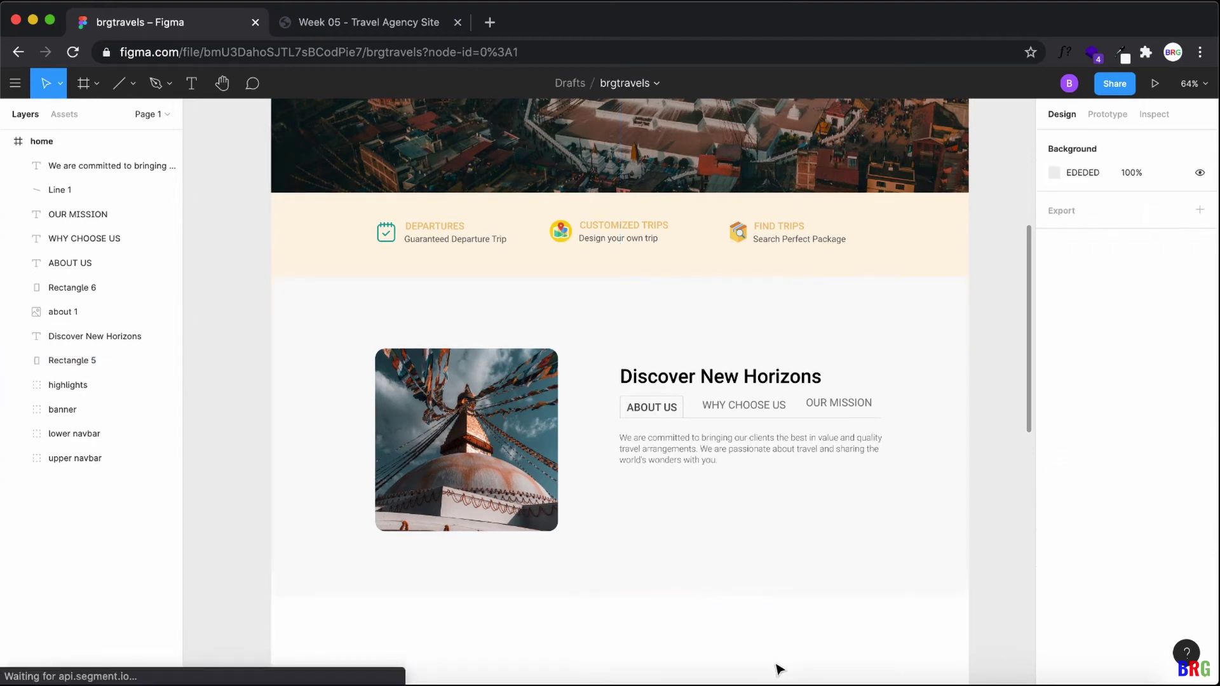
Step: Group all layers of the Discover New Horizons section, from the background rectangle up to the About Us paragraph
click(689, 551)
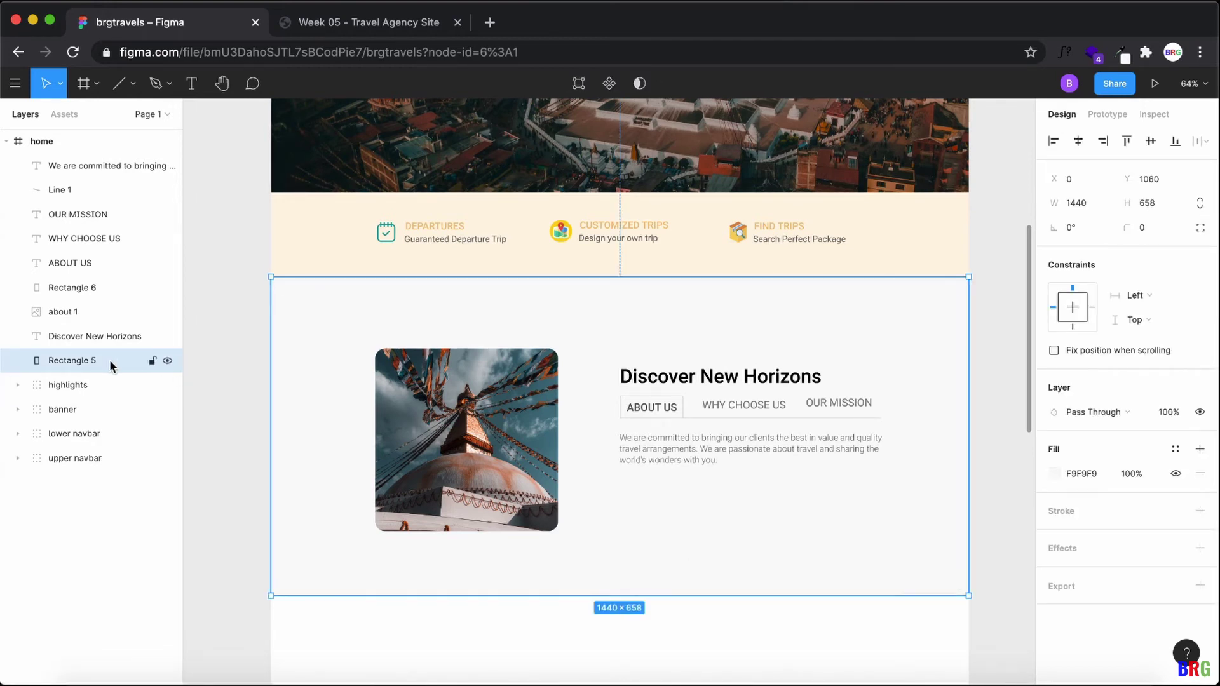
click(100, 291)
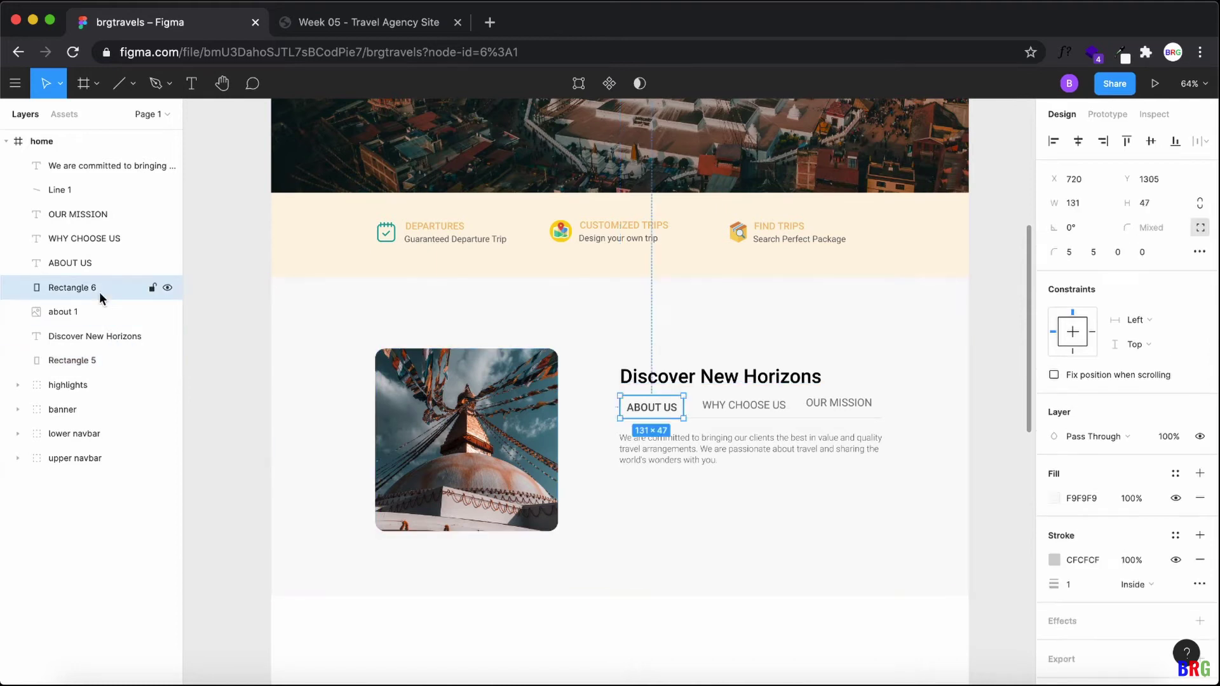
shift+click(89, 312)
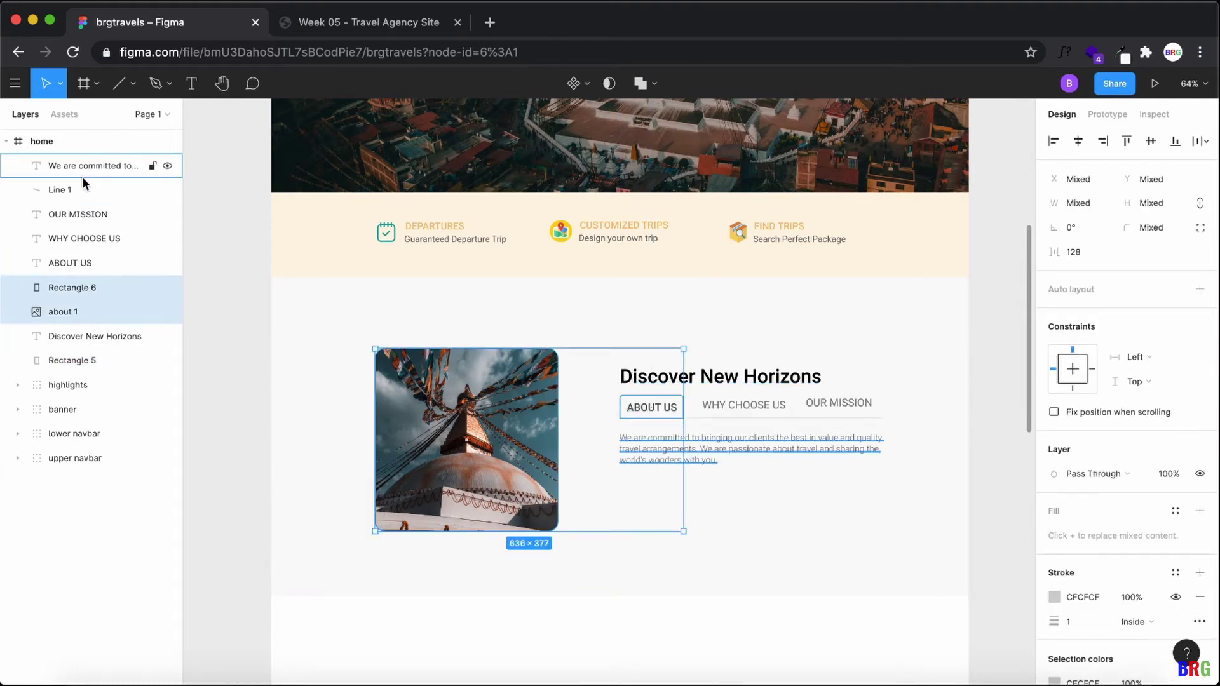
click(89, 361)
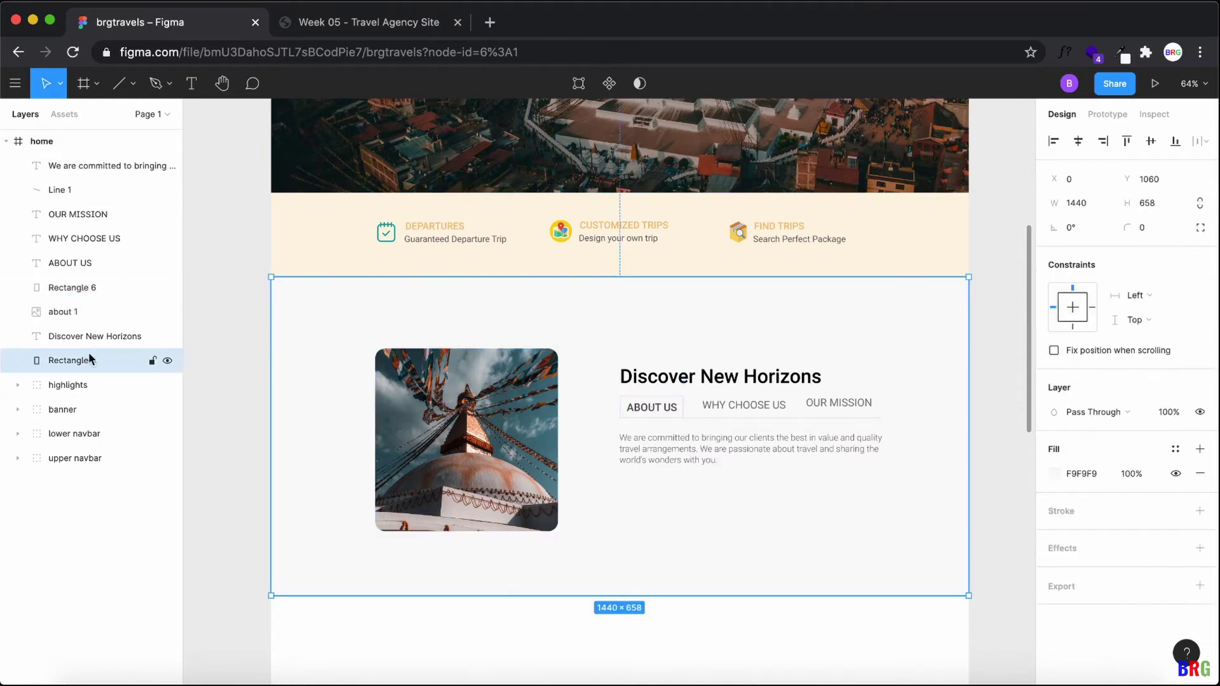
shift+click(89, 336)
shift+click(89, 311)
shift+click(84, 289)
shift+click(78, 264)
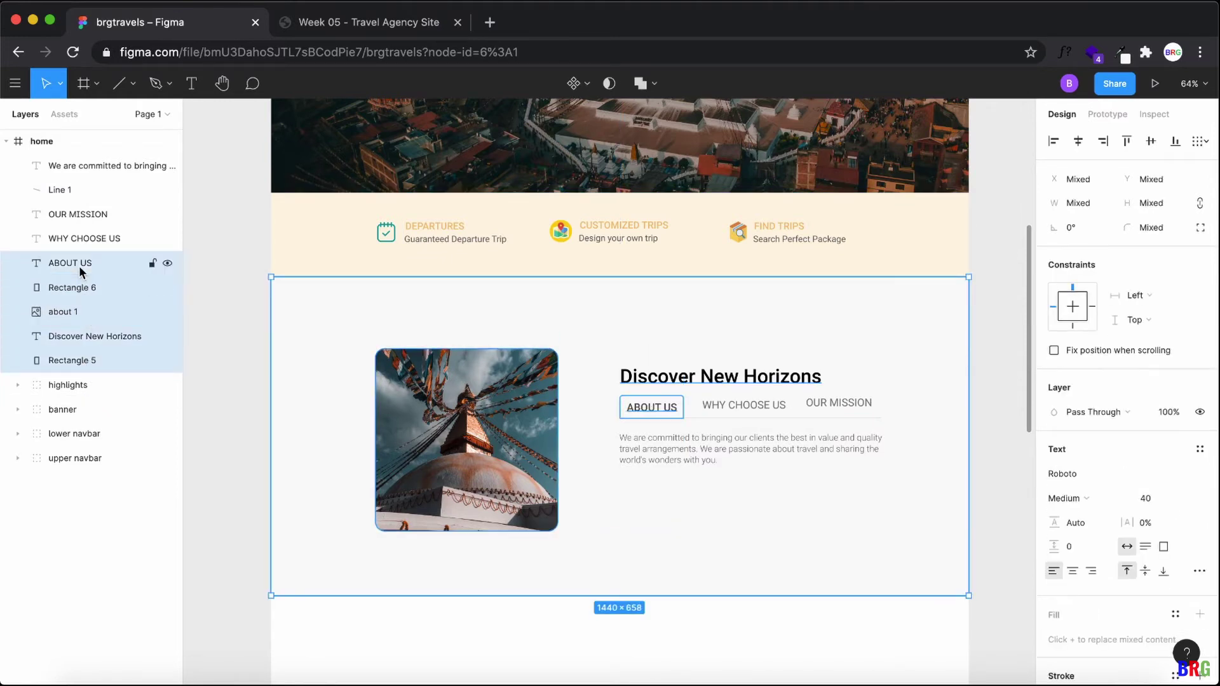
shift+click(78, 238)
shift+click(78, 214)
shift+click(77, 189)
shift+click(80, 173)
shift+click(80, 172)
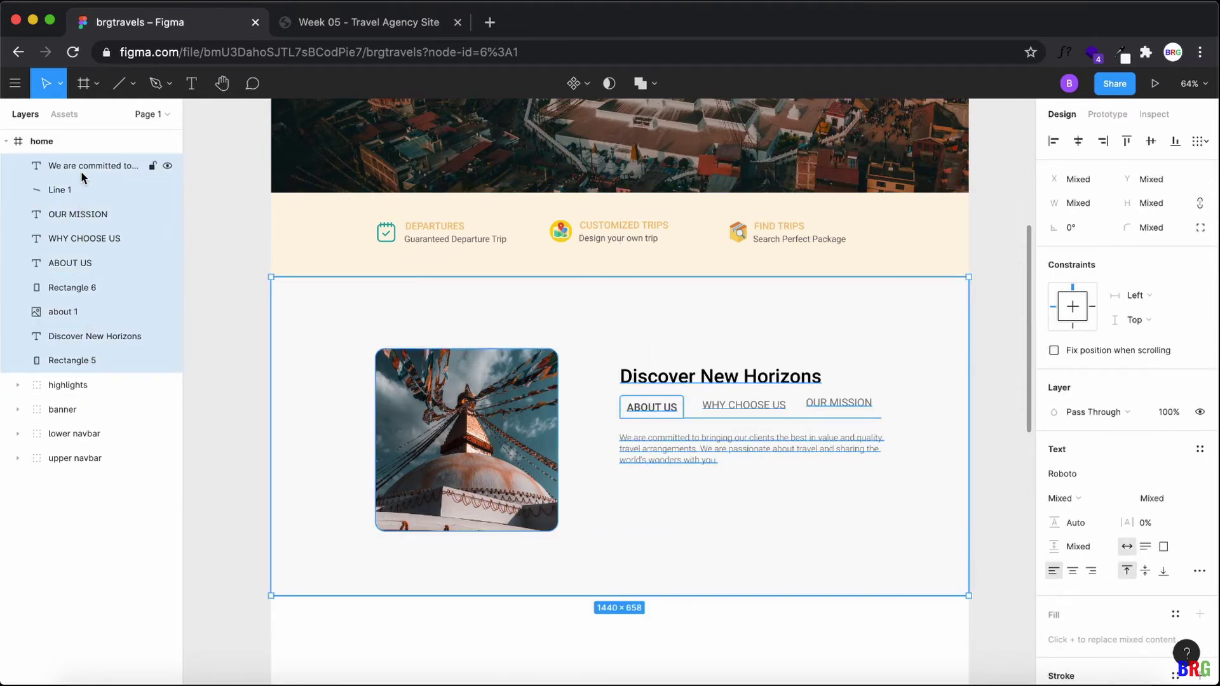
key(super+g)
Step: Rename the new section group as "about"
right_click(80, 166)
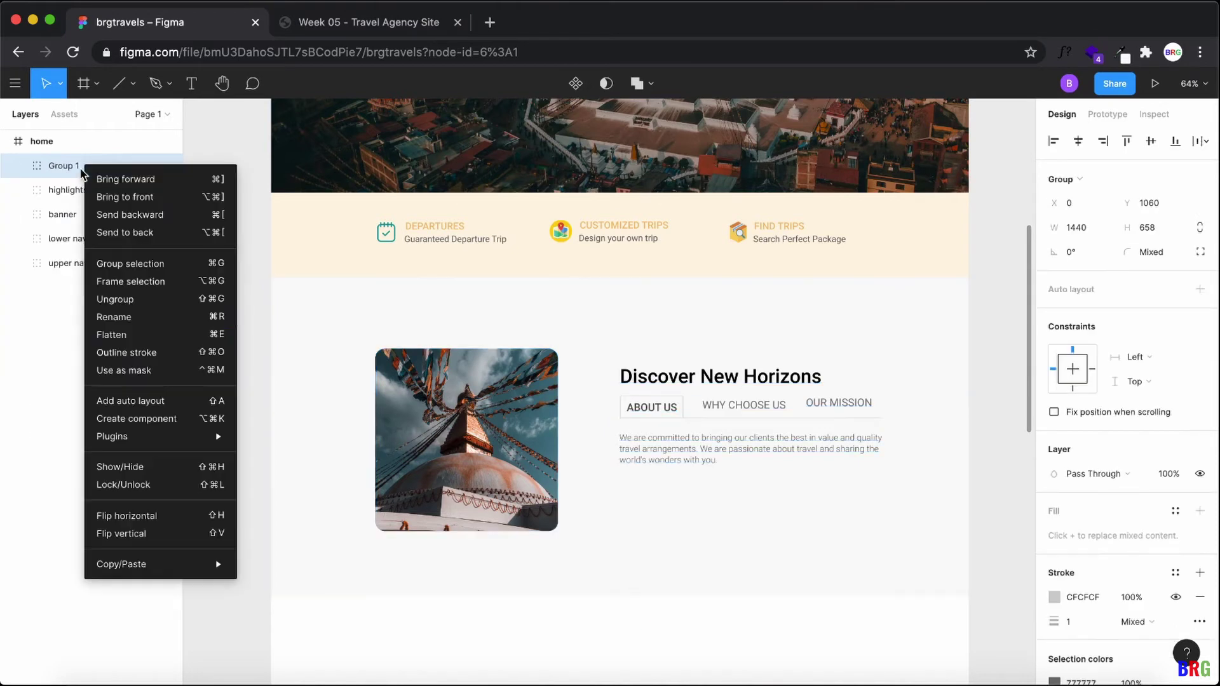
click(130, 317)
text(a)
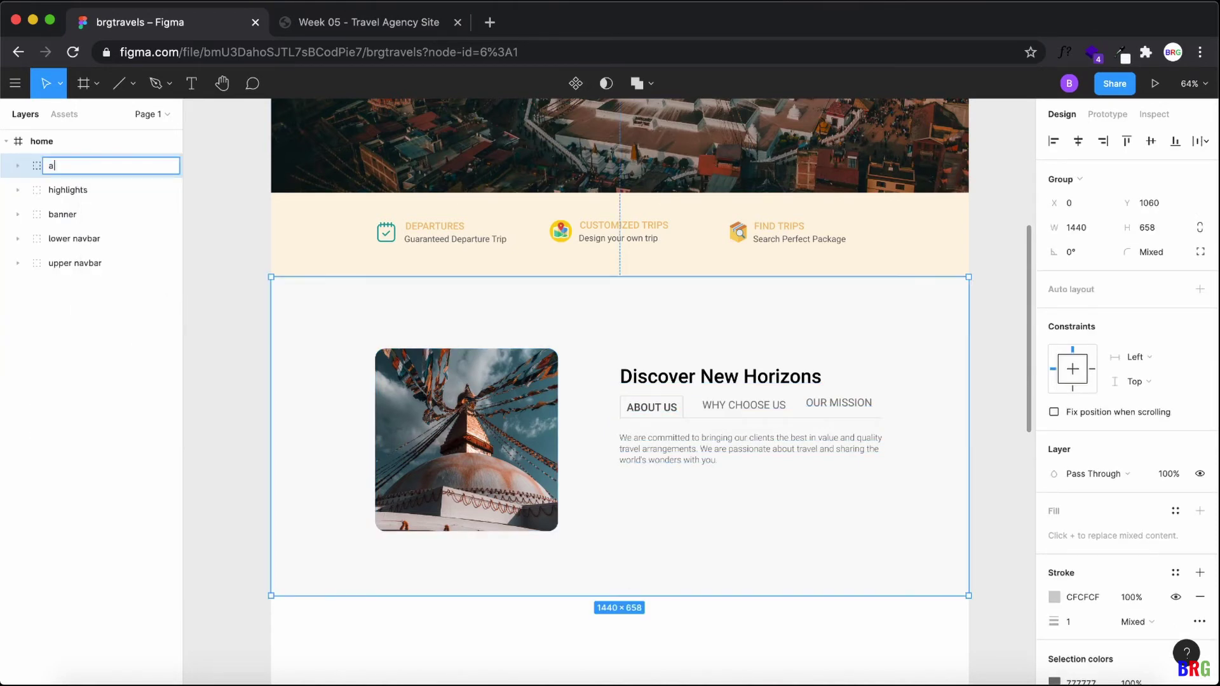
text(bout)
key(Return)
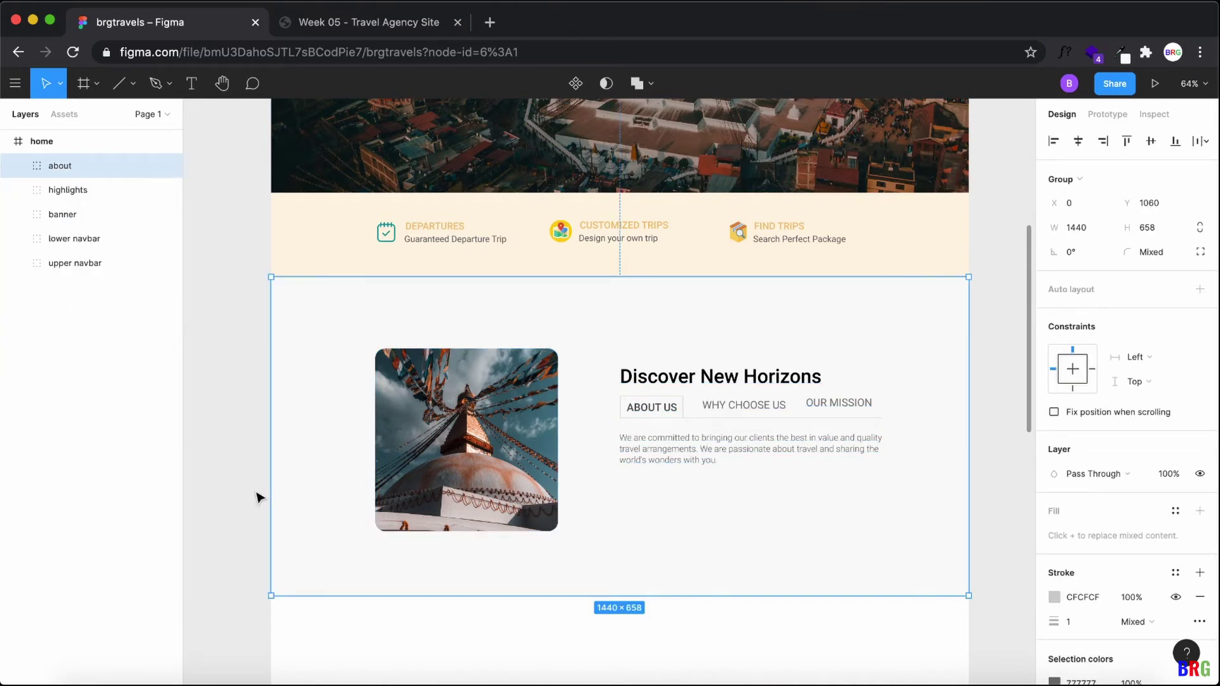
Step: Examine the heading and card layout of the Our Services section on the reference travel site
scroll(431, 502, down, 5)
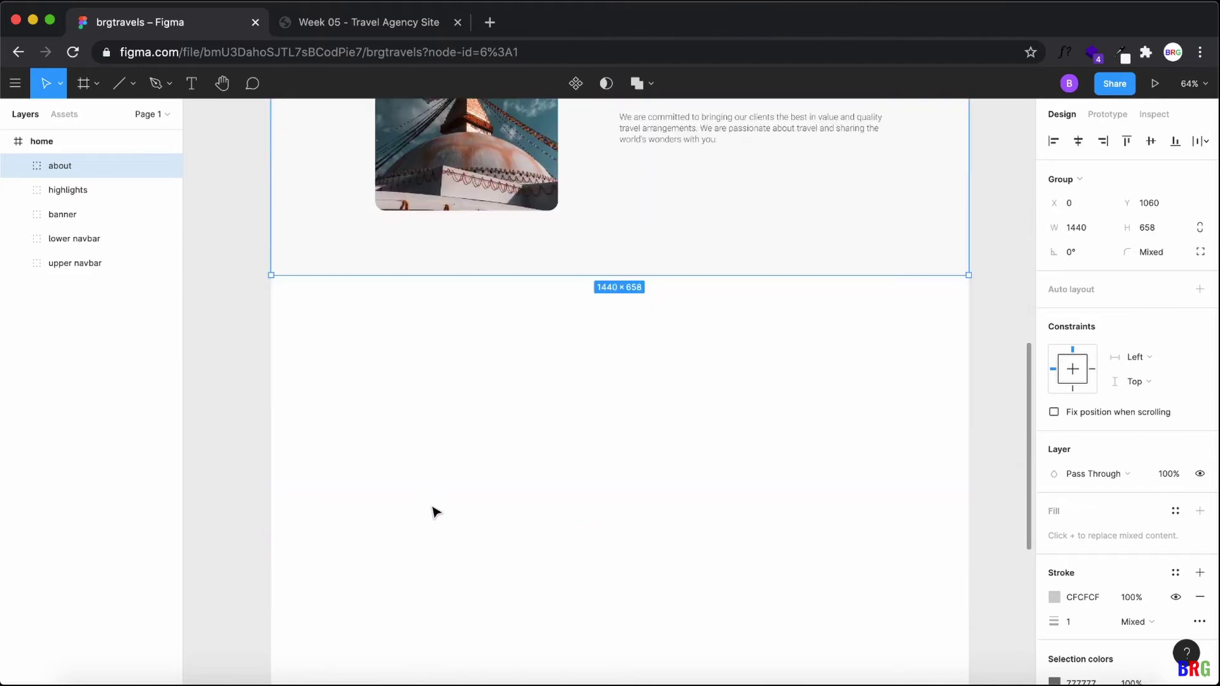
scroll(435, 512, up, 2)
click(321, 19)
scroll(569, 487, down, 7)
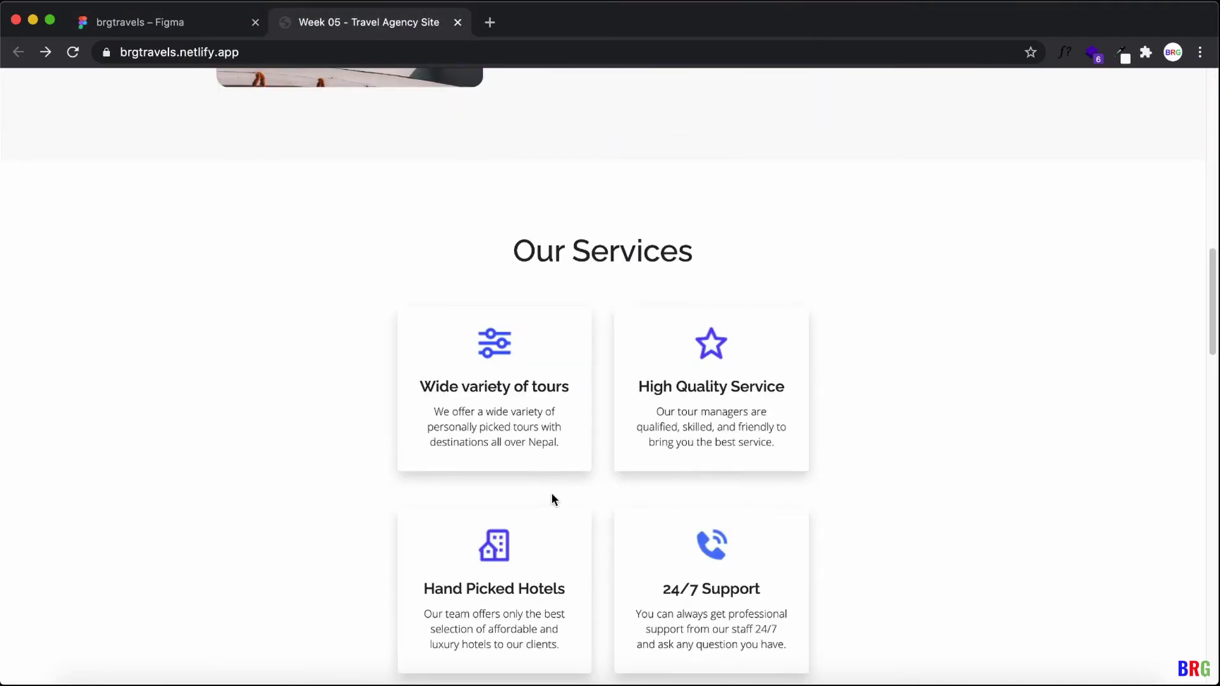
scroll(551, 495, down, 2)
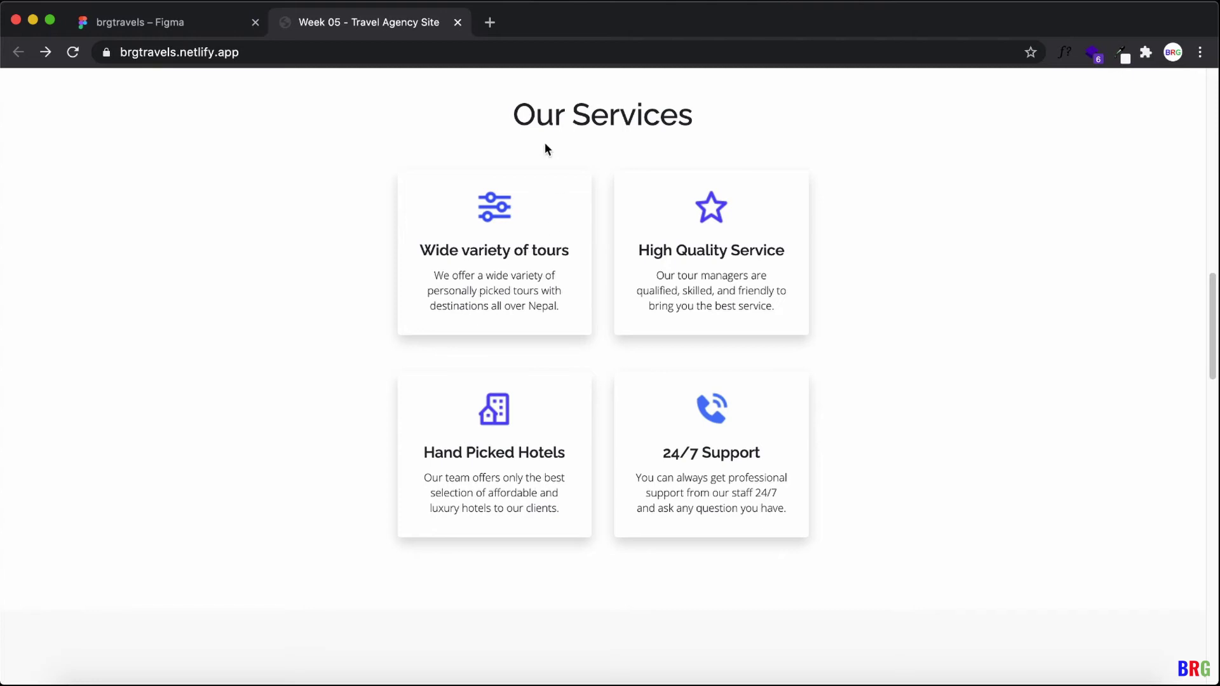
scroll(544, 150, up, 3)
scroll(558, 330, down, 2)
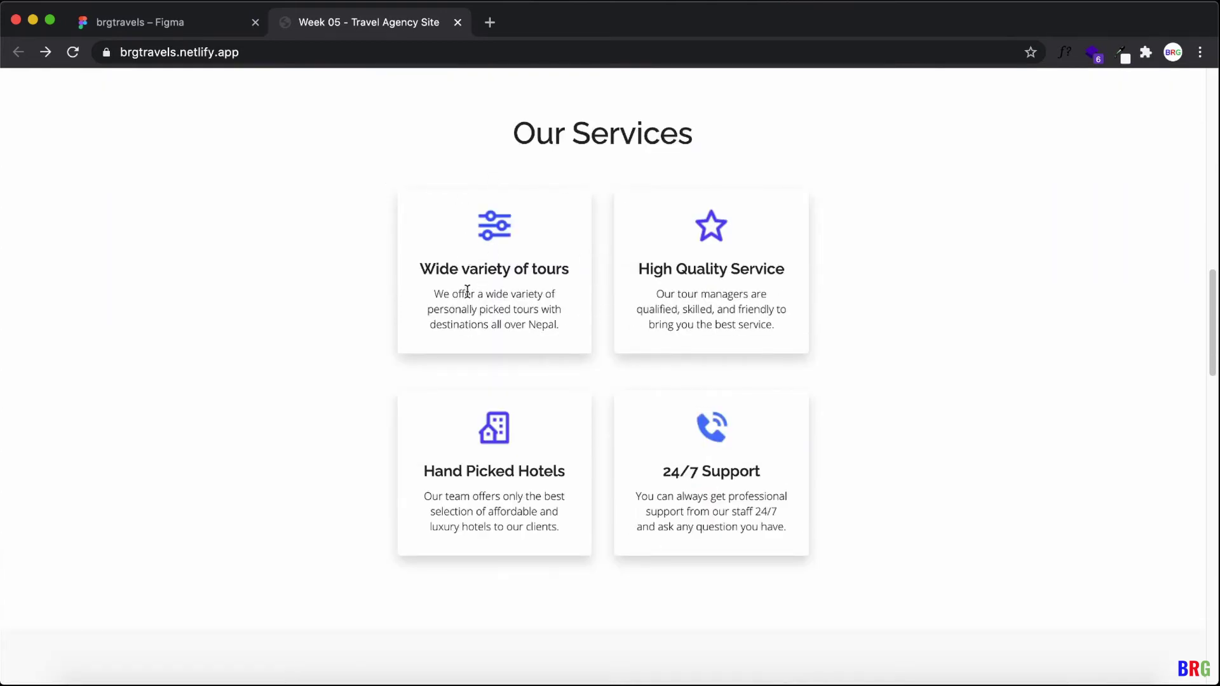
Step: Back in Figma, draw a full-width rectangle of about 1440 × 733 directly below the about section
click(118, 26)
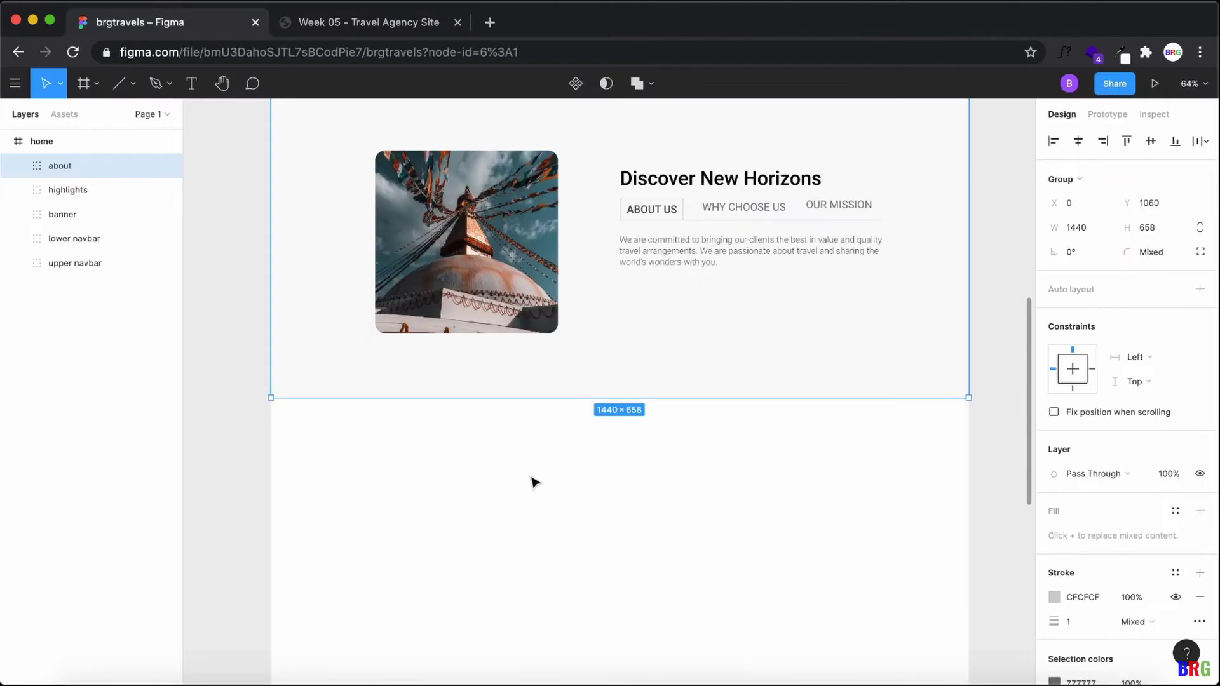
click(133, 83)
click(121, 115)
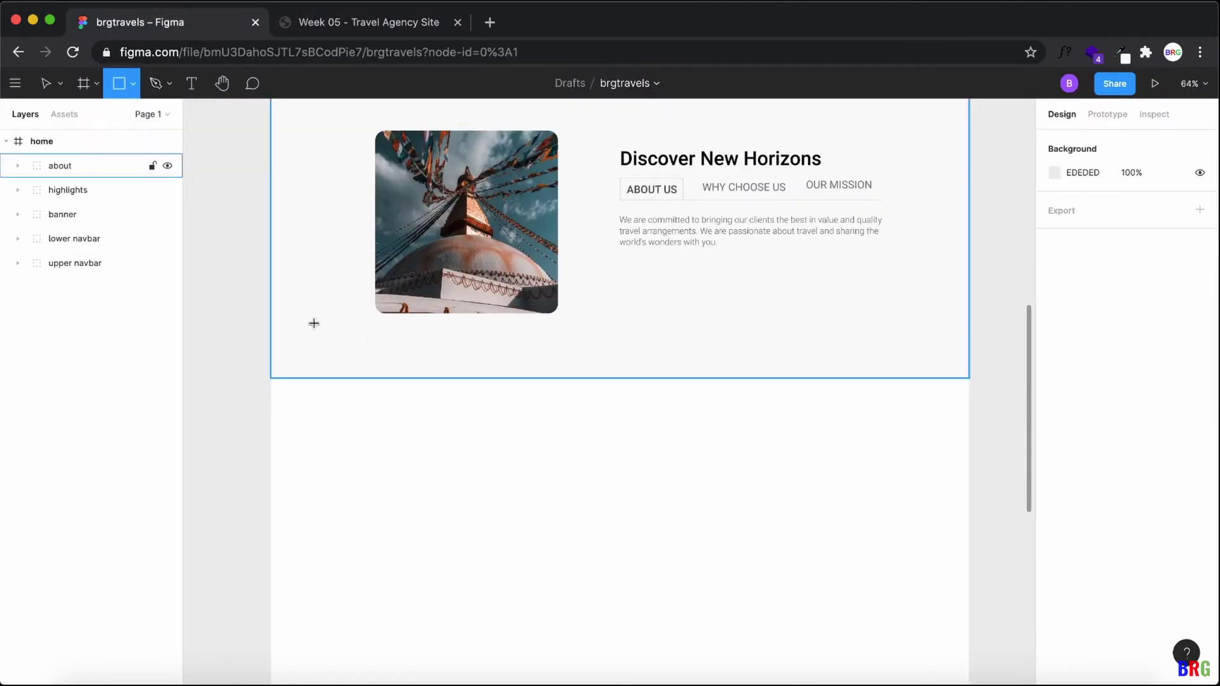
scroll(274, 381, down, 3)
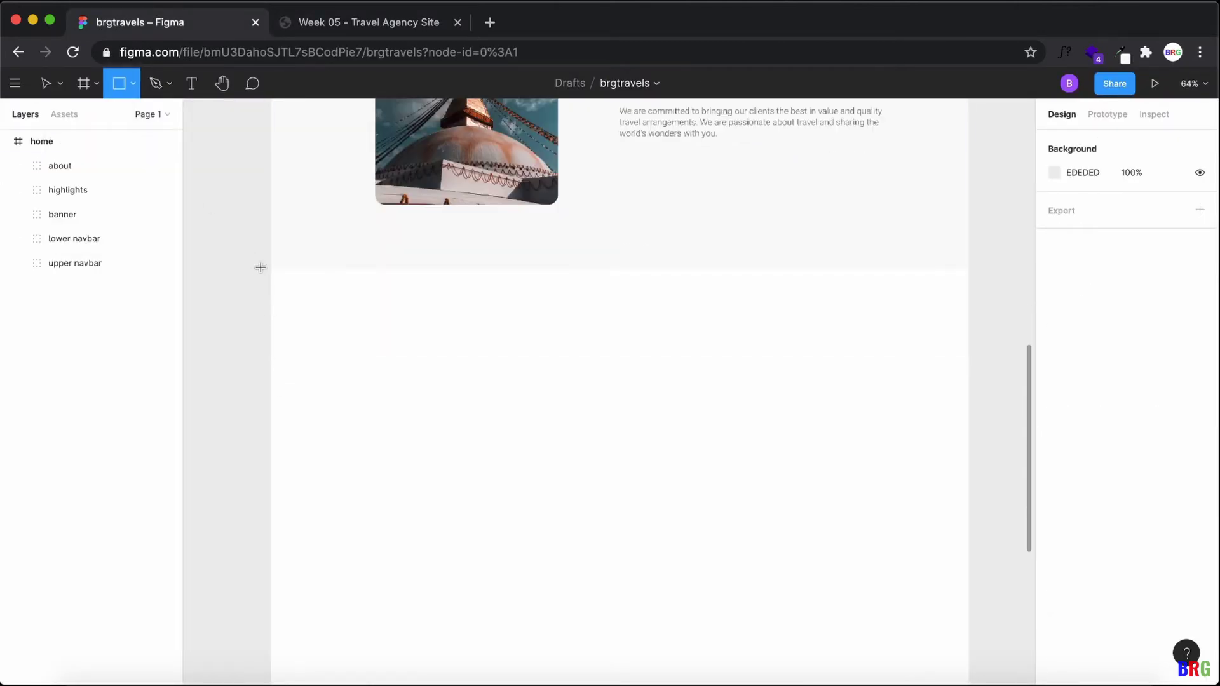
mouse_move(271, 268)
mouse_down()
mouse_move(659, 562)
mouse_move(967, 604)
mouse_move(980, 616)
mouse_move(967, 623)
mouse_up()
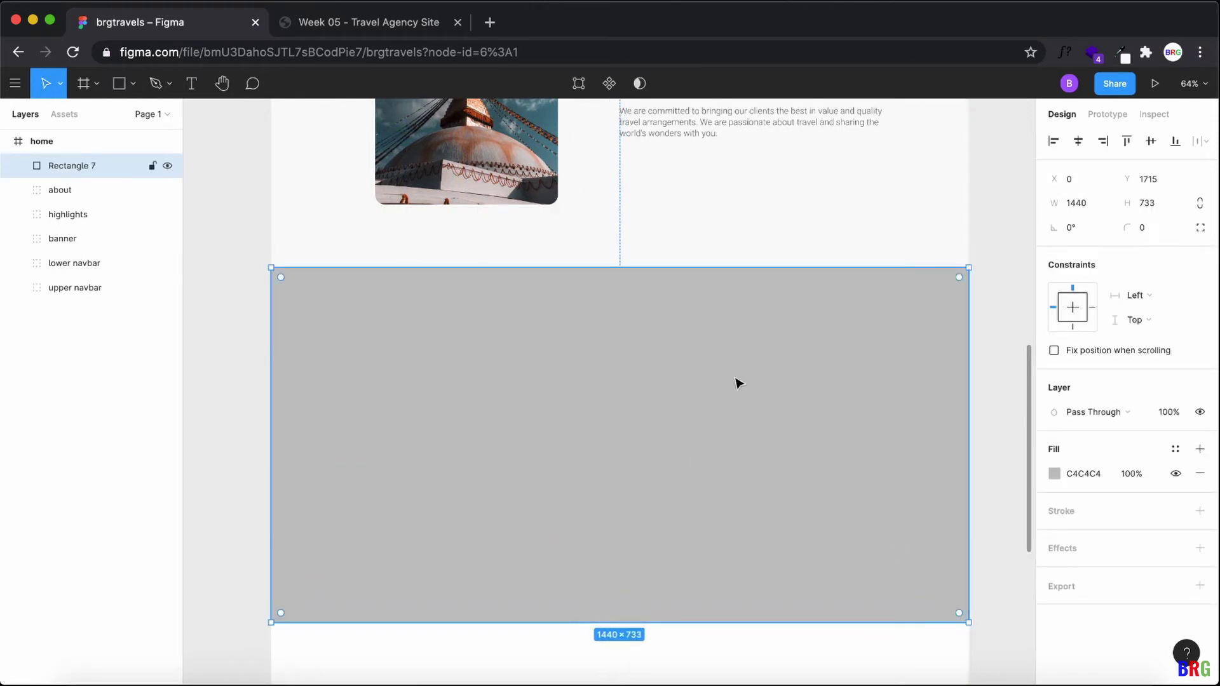
Step: Fill the new rectangle below the about section with white FFFFFF
click(1054, 473)
click(901, 329)
drag(819, 286, 823, 284)
click(1021, 288)
scroll(963, 350, up, 2)
scroll(966, 351, up, 2)
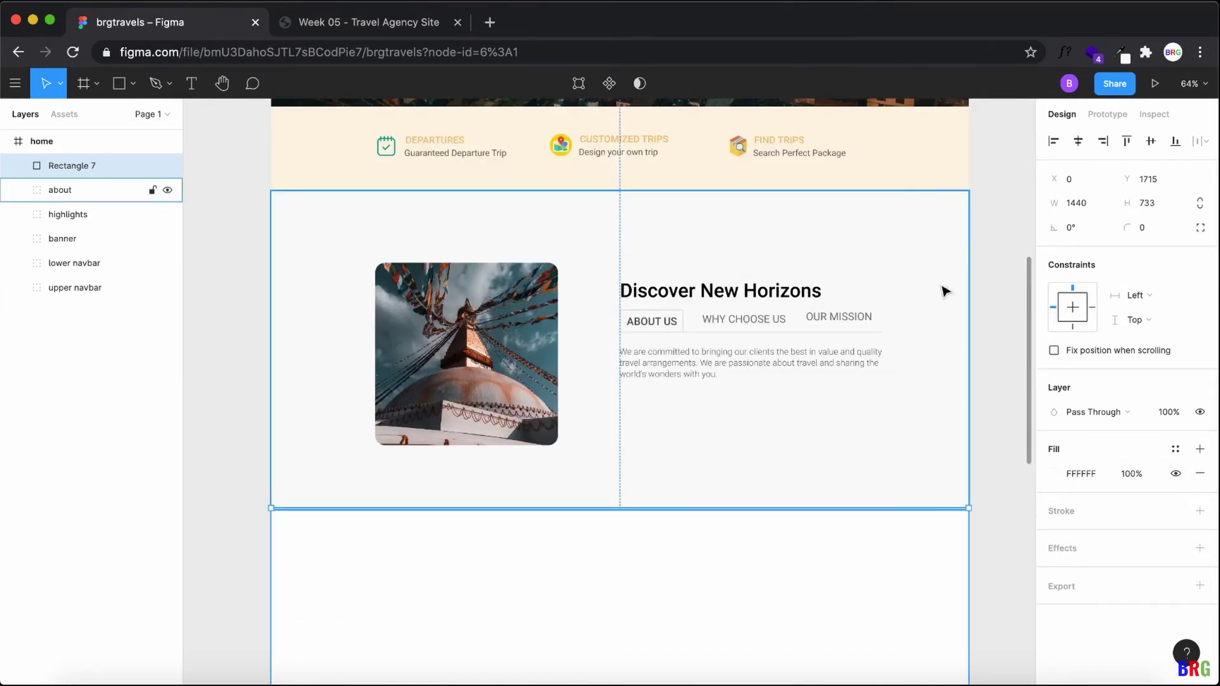
click(943, 286)
scroll(925, 375, down, 4)
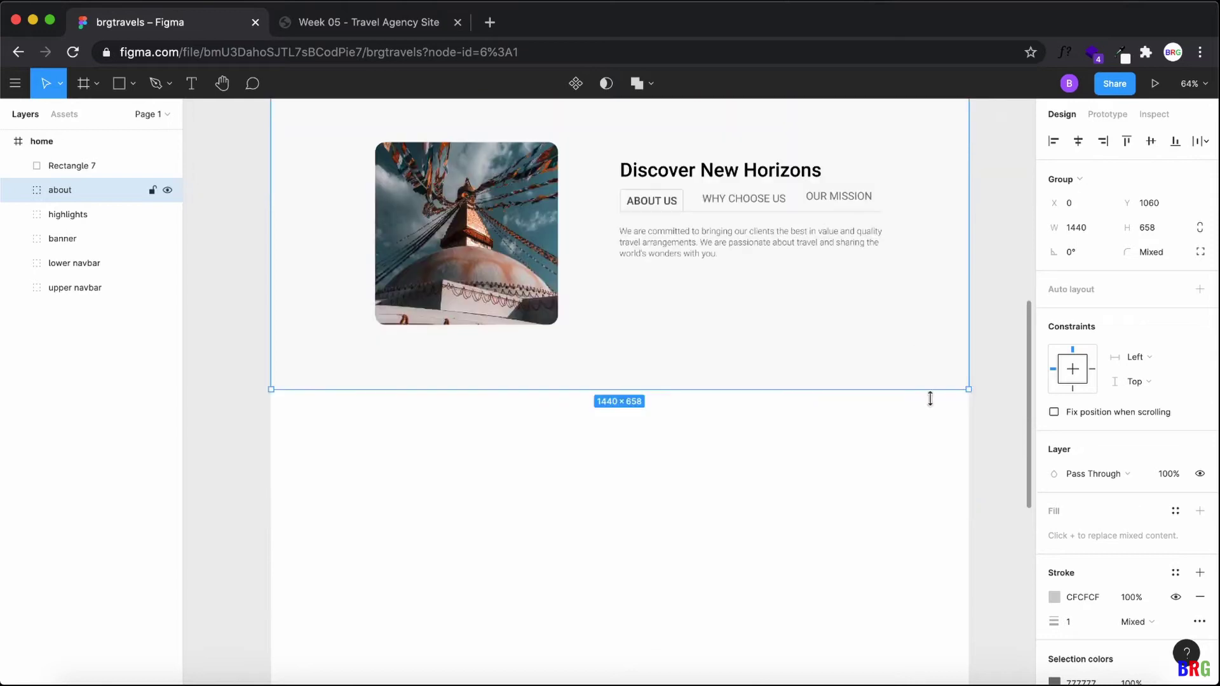
Step: Nudge the white rectangle below the about section to Y 1716 and lock its layer
click(905, 417)
click(878, 230)
click(891, 370)
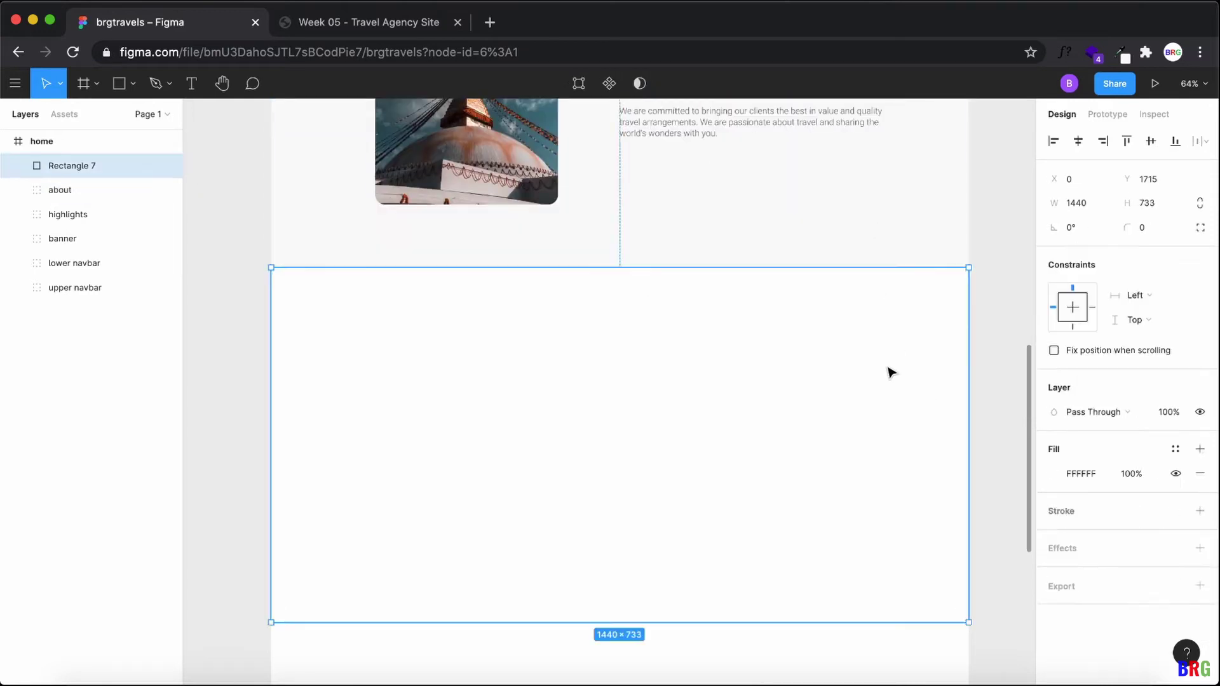
key(Escape)
click(736, 354)
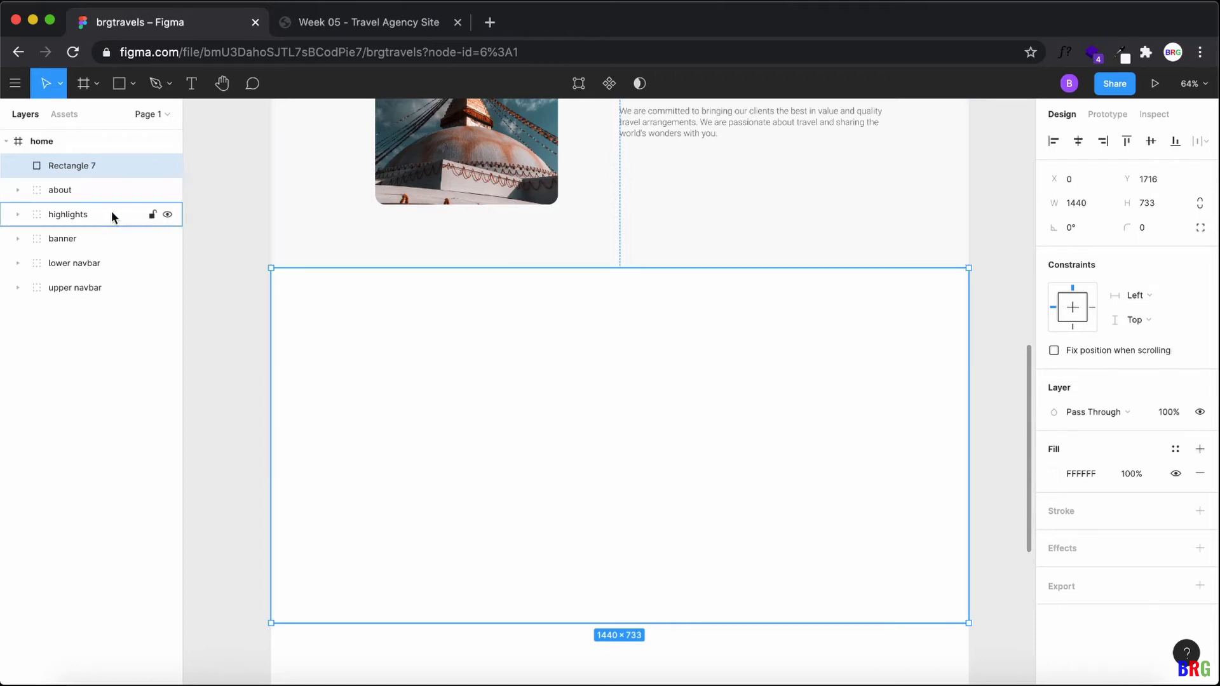
click(151, 165)
Step: Switch to the reference travel site and copy the "Our Services" heading text
click(325, 25)
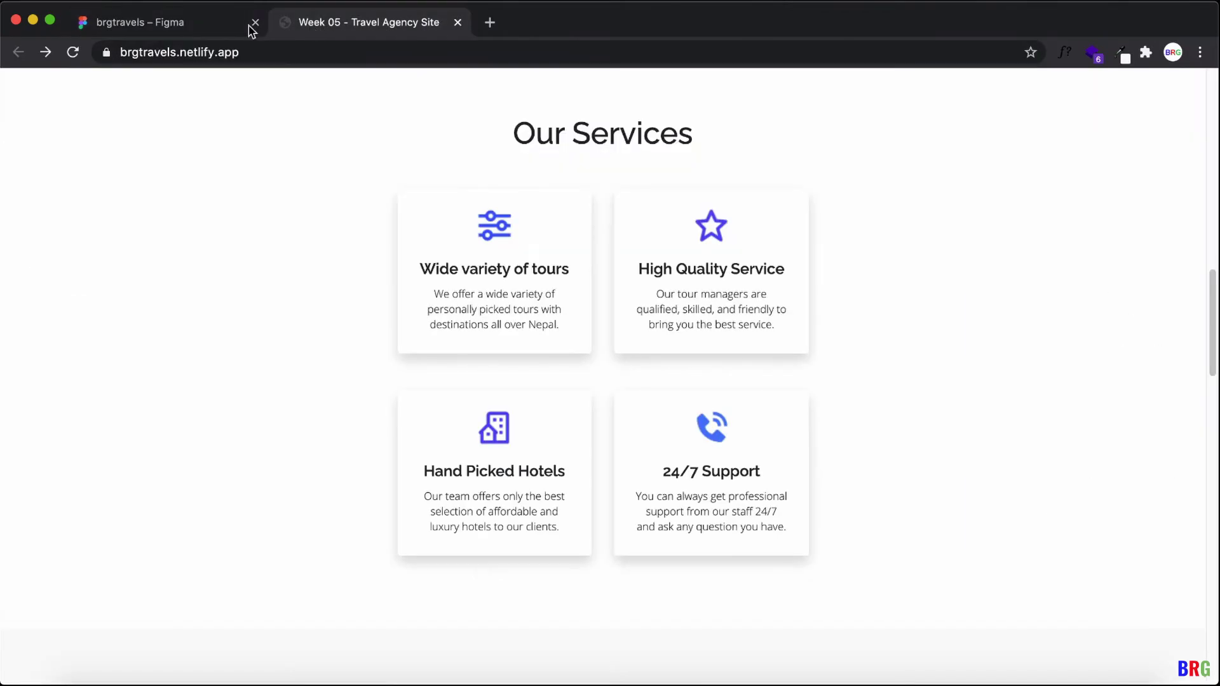
drag(513, 150, 699, 150)
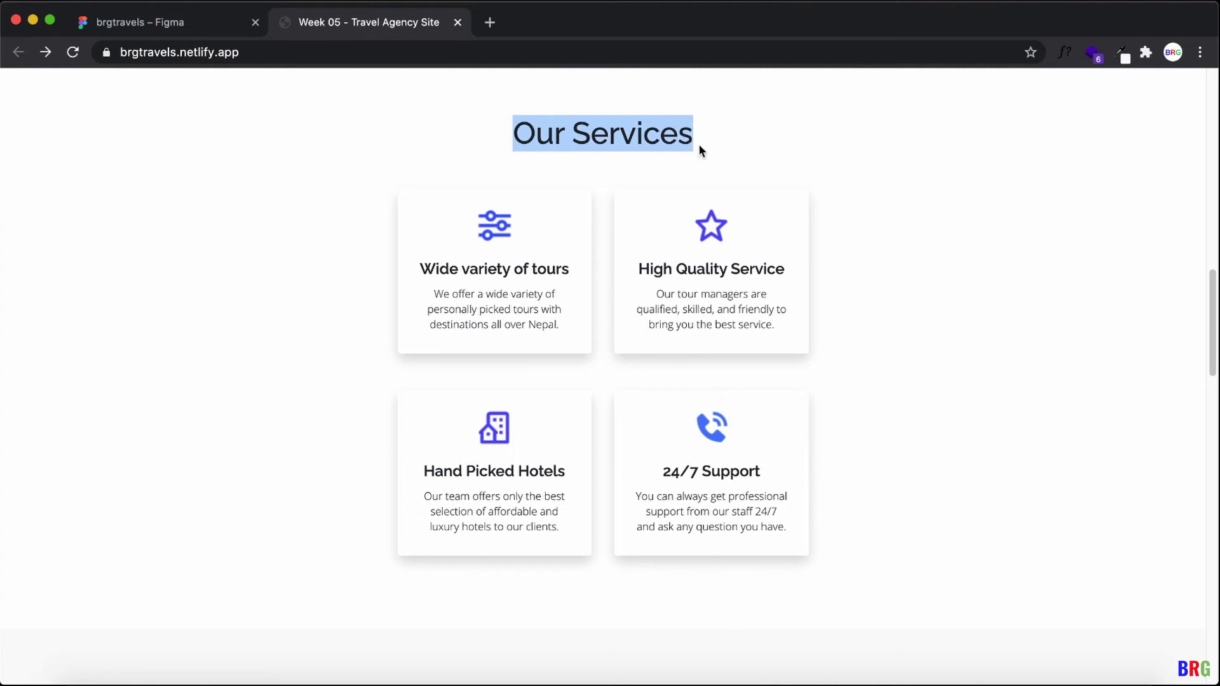
scroll(700, 150, down, 10)
scroll(634, 425, up, 15)
scroll(633, 425, down, 1)
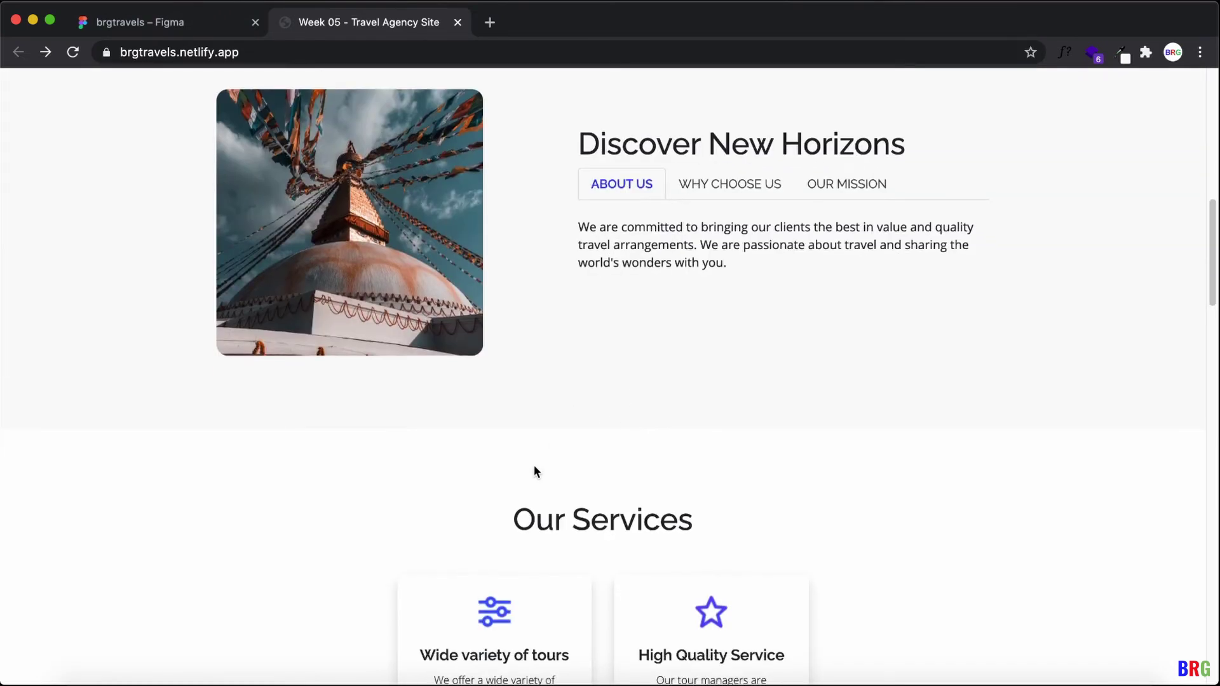
drag(514, 523, 701, 519)
key(super+c)
scroll(693, 512, down, 10)
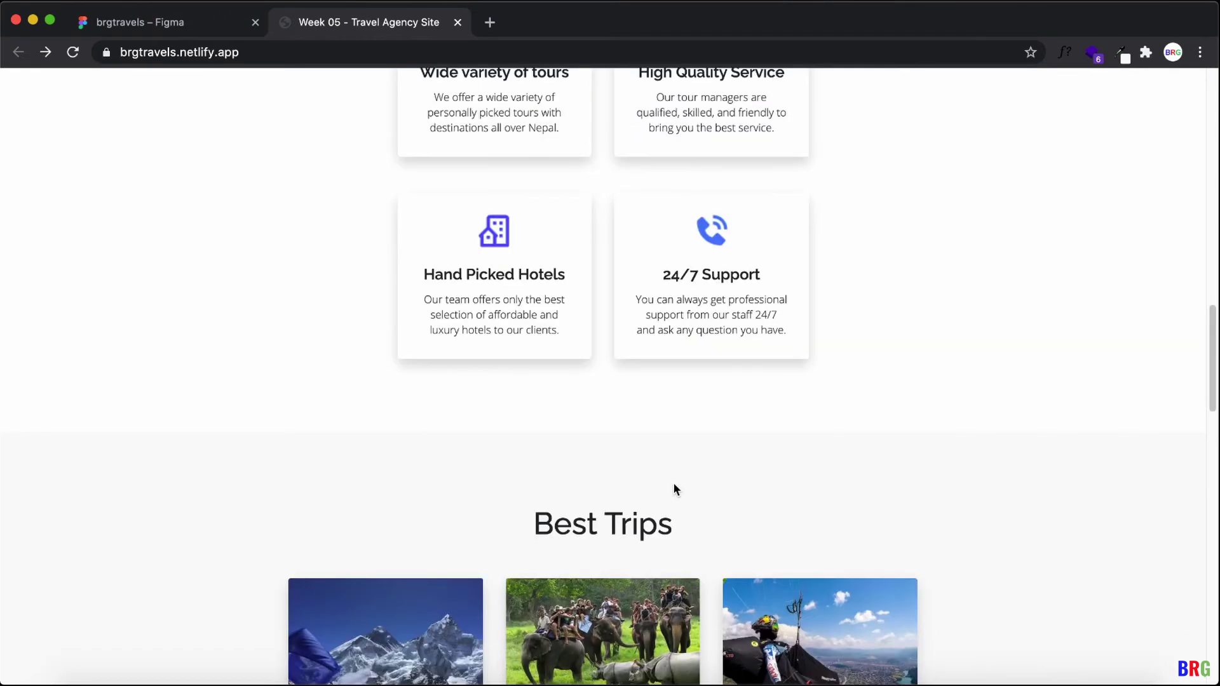
scroll(674, 486, up, 15)
scroll(670, 476, down, 6)
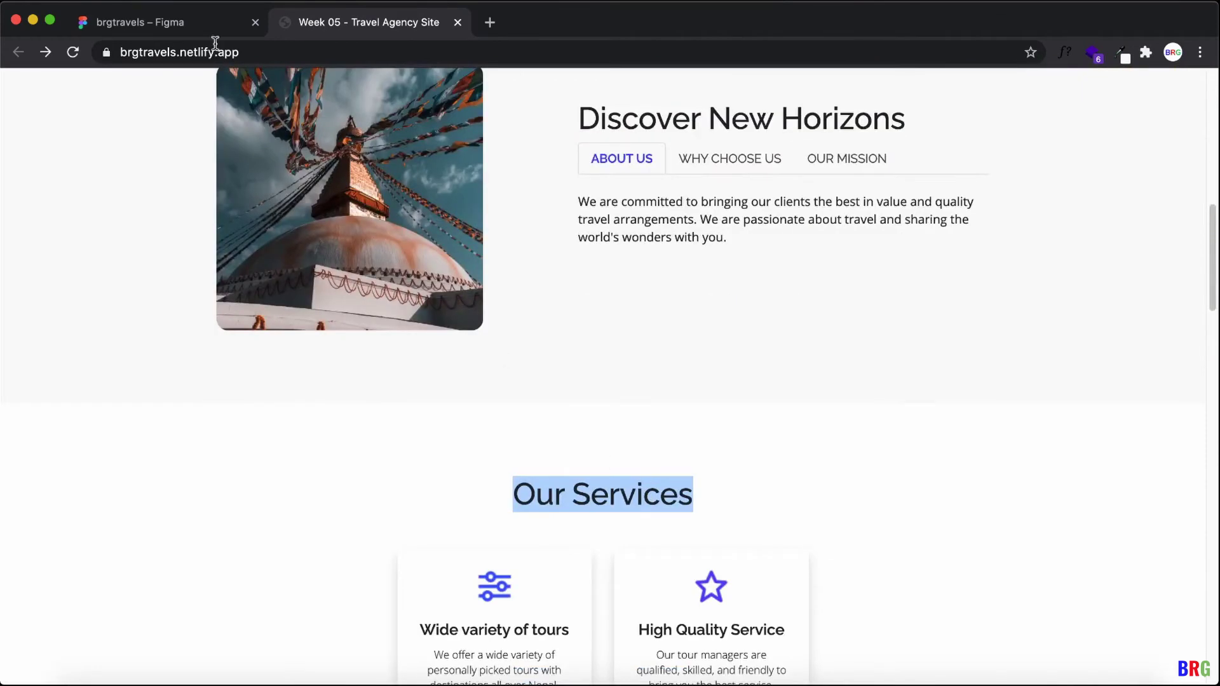
Step: Back in Figma, paste "Our Services" as a new text near the middle of the white section's upper part and shift it slightly down
click(171, 21)
key(t)
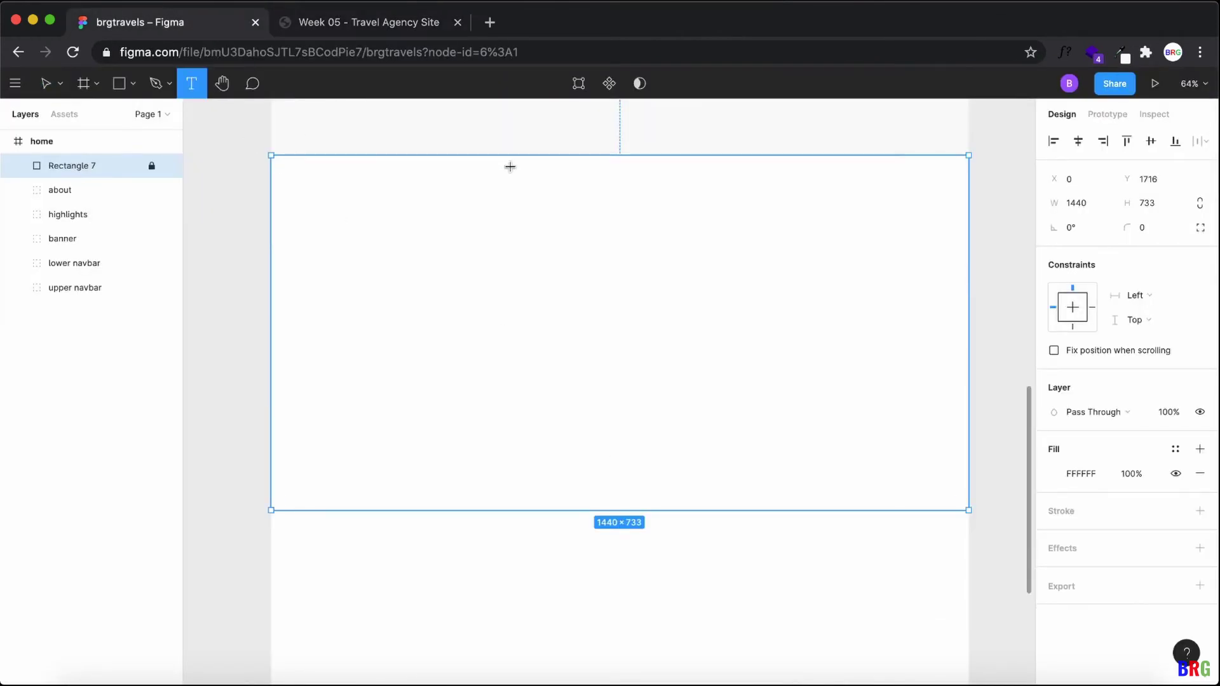
click(537, 188)
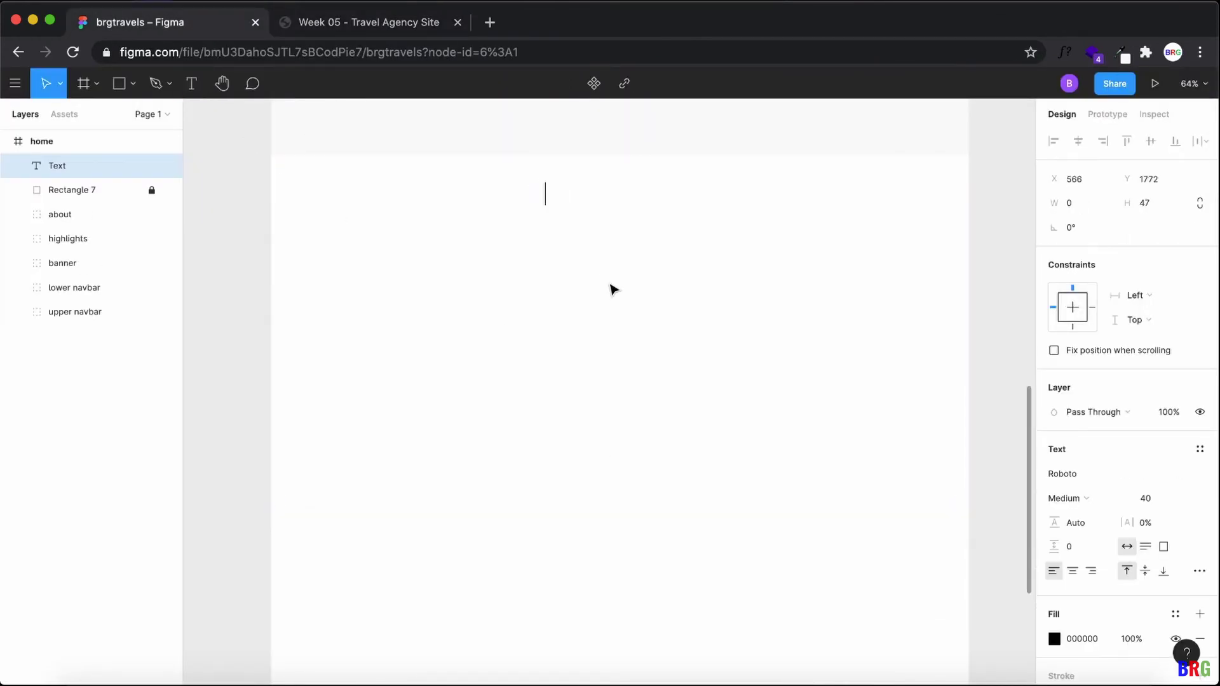
key(super+v)
key(Escape)
scroll(642, 407, up, 4)
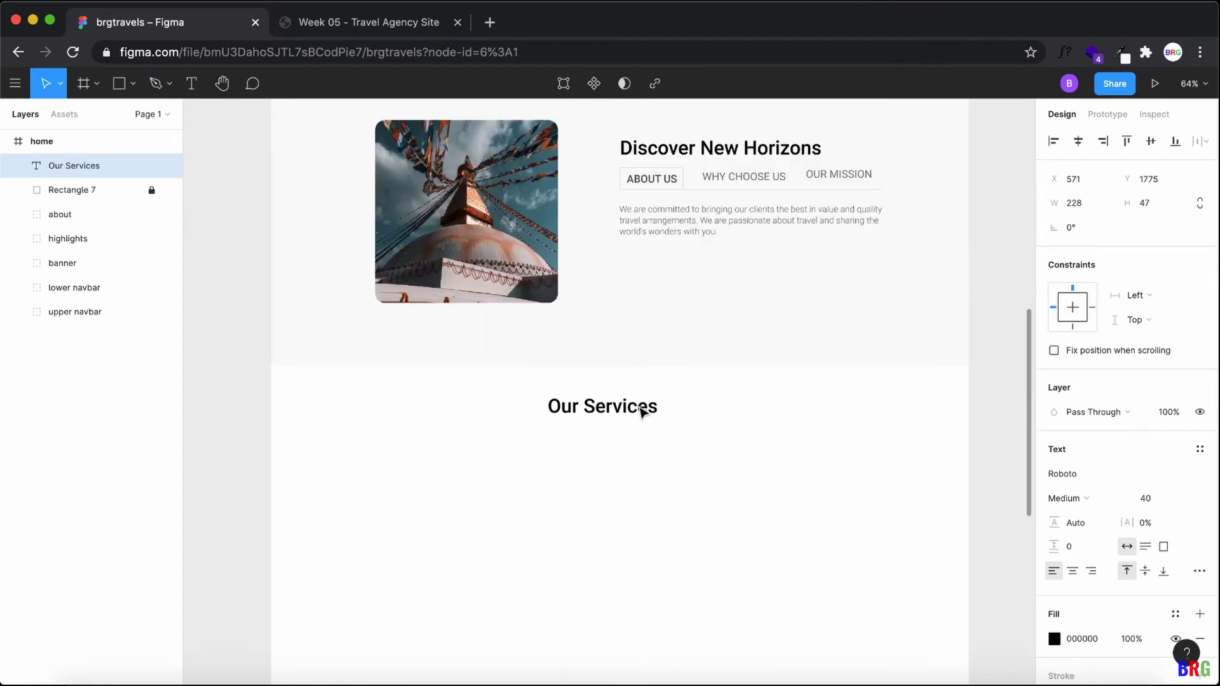
mouse_move(643, 411)
mouse_down()
mouse_move(667, 452)
mouse_move(645, 415)
mouse_move(642, 431)
mouse_up()
click(713, 466)
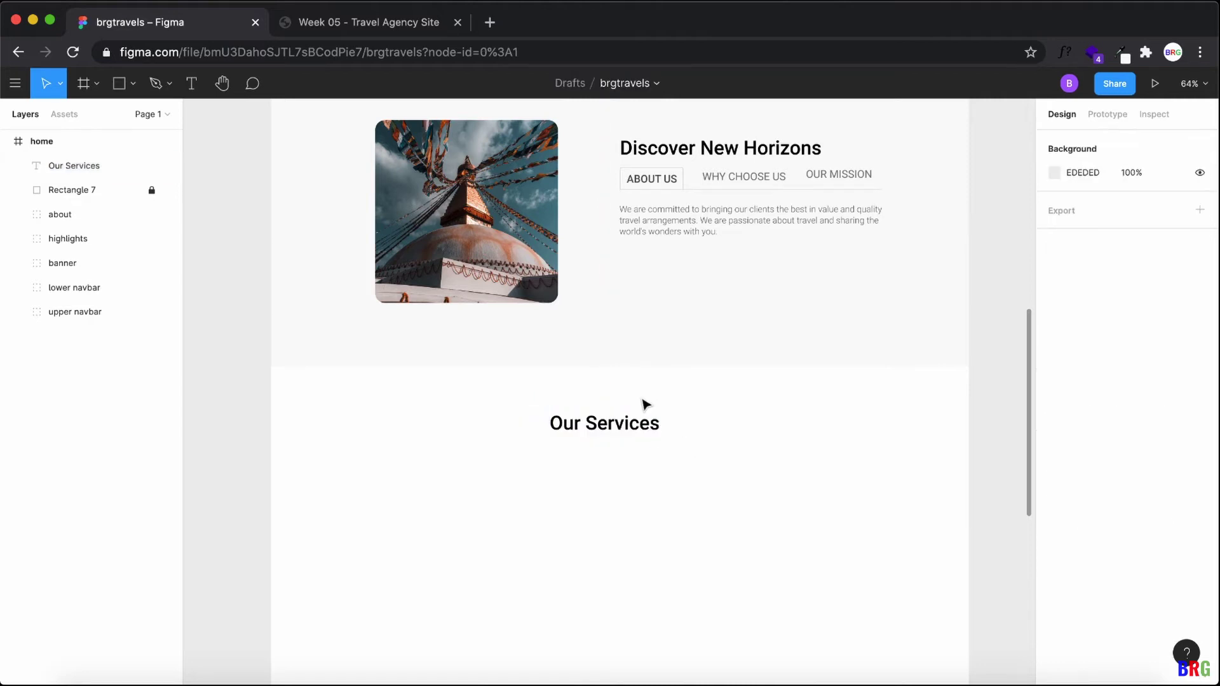
Step: Draw a rectangle of about 309 × 283 below the Our Services heading as the first service card, checking the reference site's card layout
scroll(645, 410, down, 2)
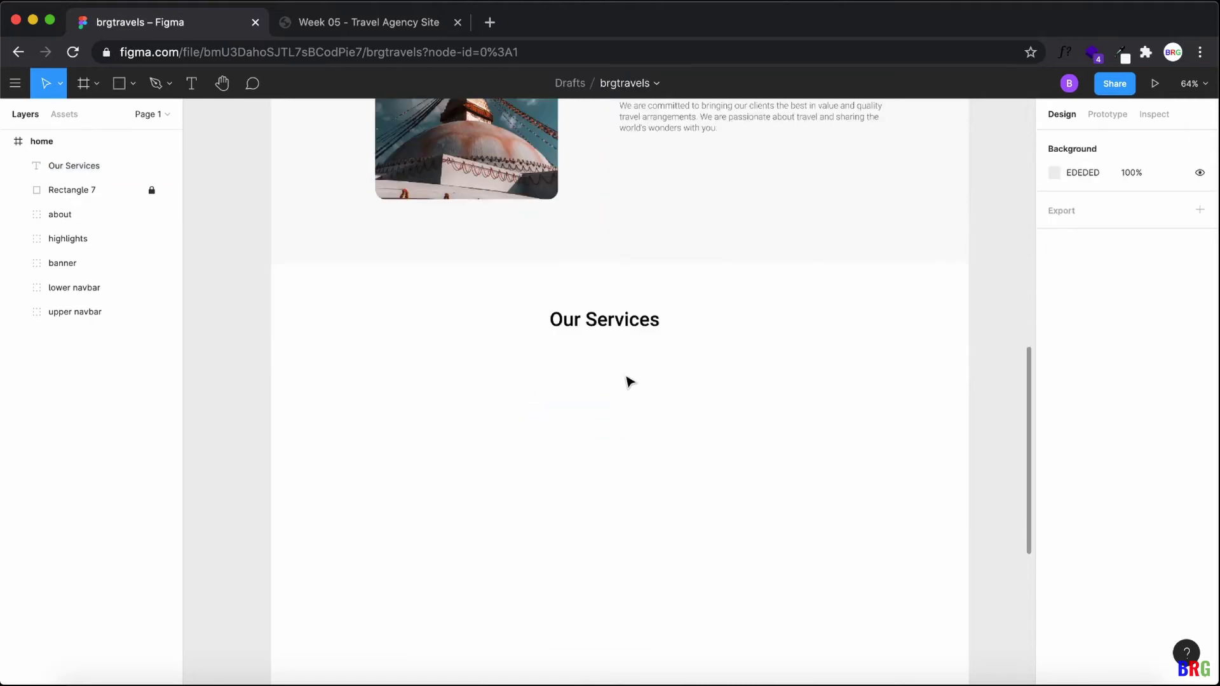
click(367, 28)
scroll(451, 375, down, 3)
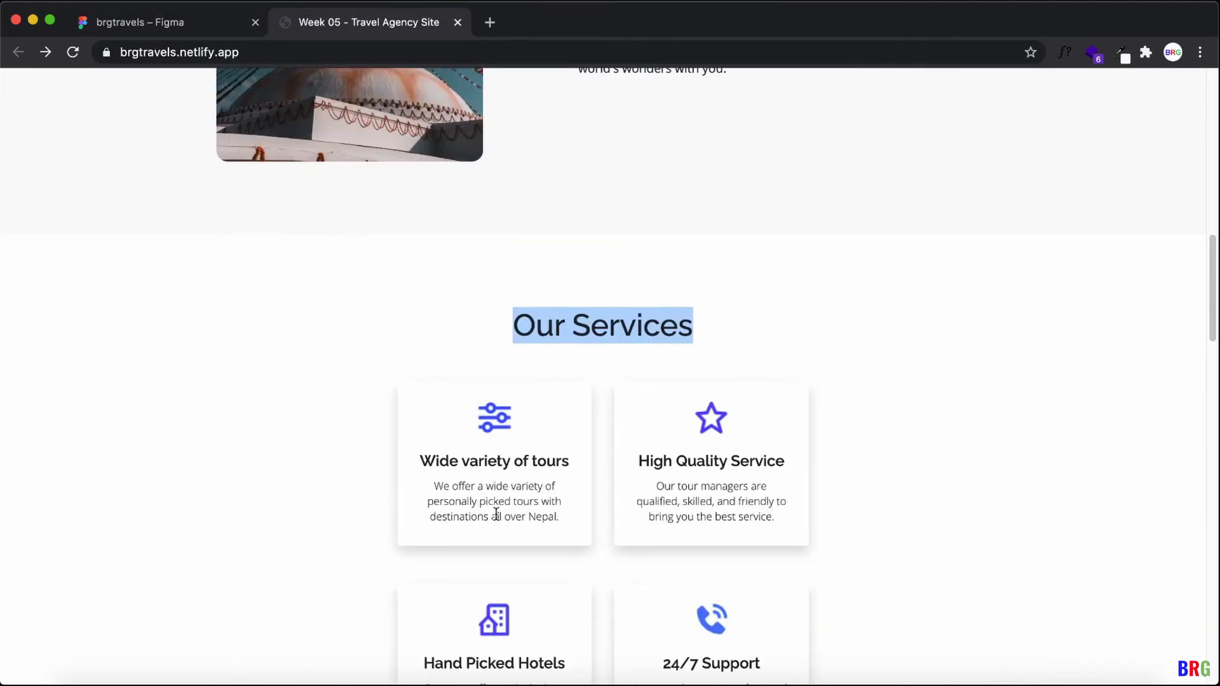
scroll(585, 438, down, 1)
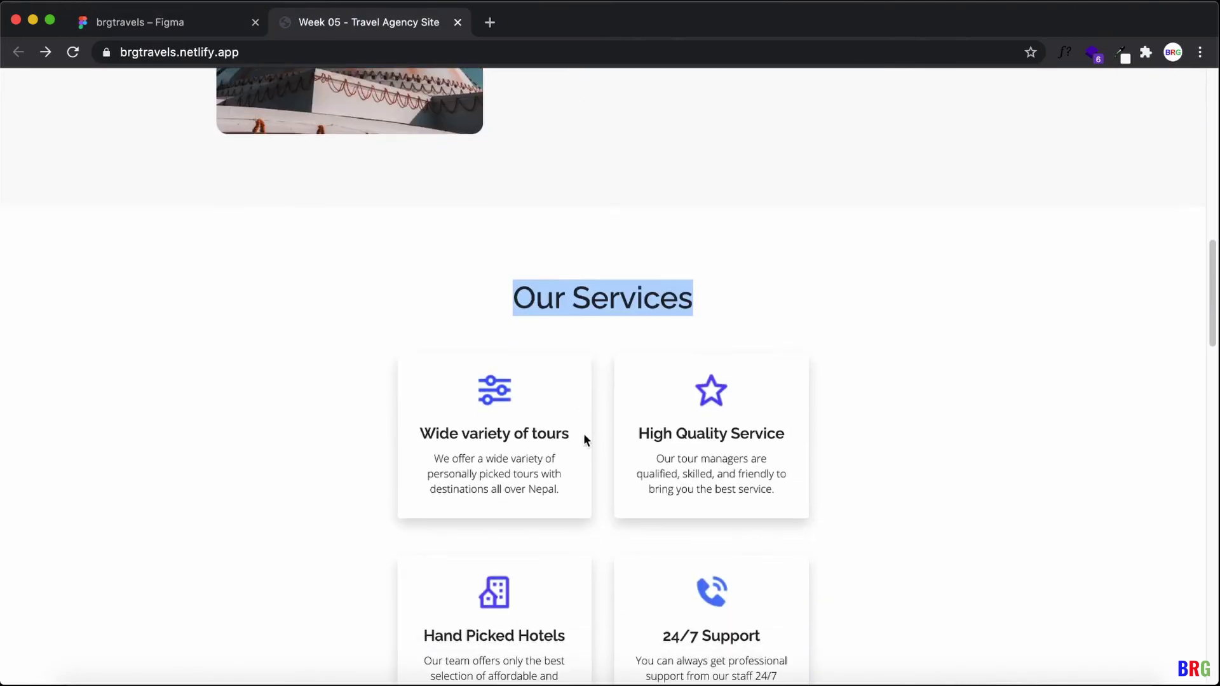
click(212, 28)
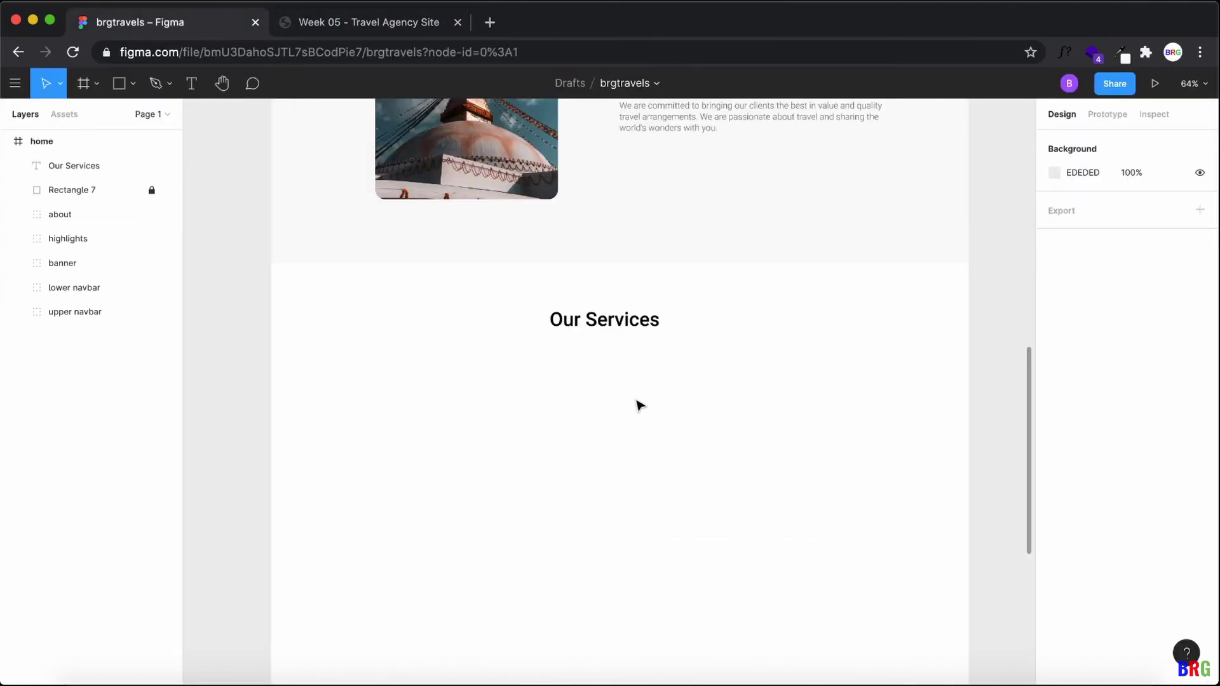
click(133, 83)
click(124, 117)
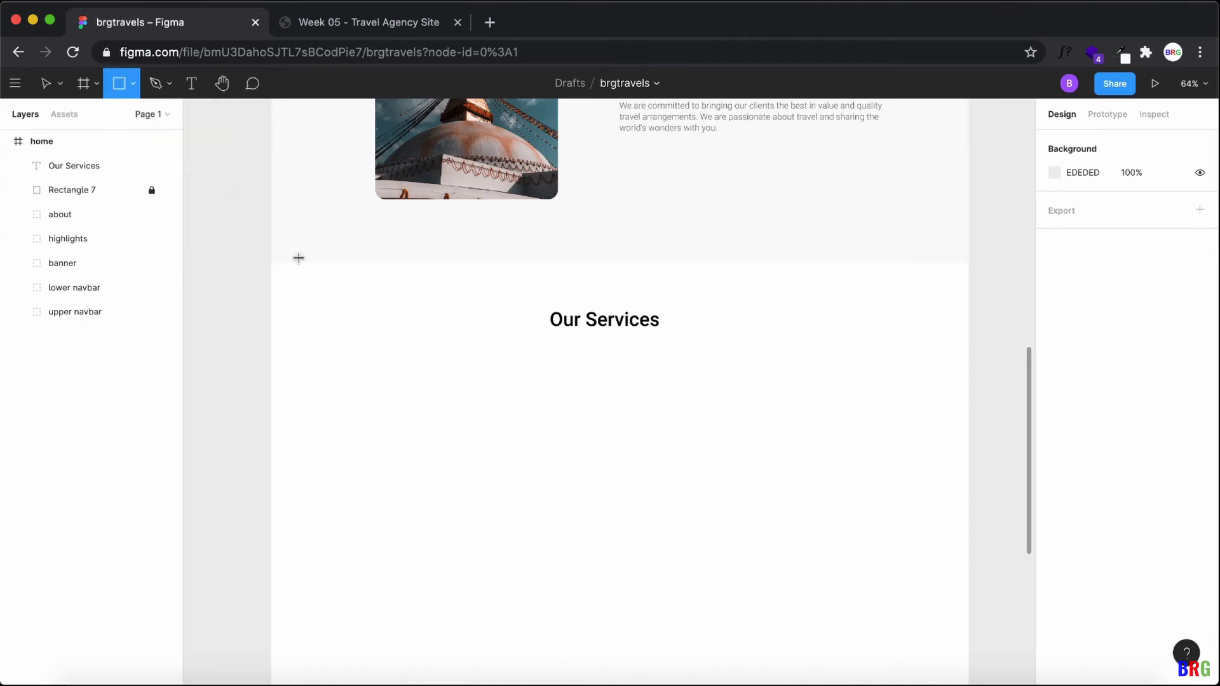
mouse_move(427, 387)
mouse_down()
mouse_move(534, 512)
mouse_move(579, 524)
mouse_up()
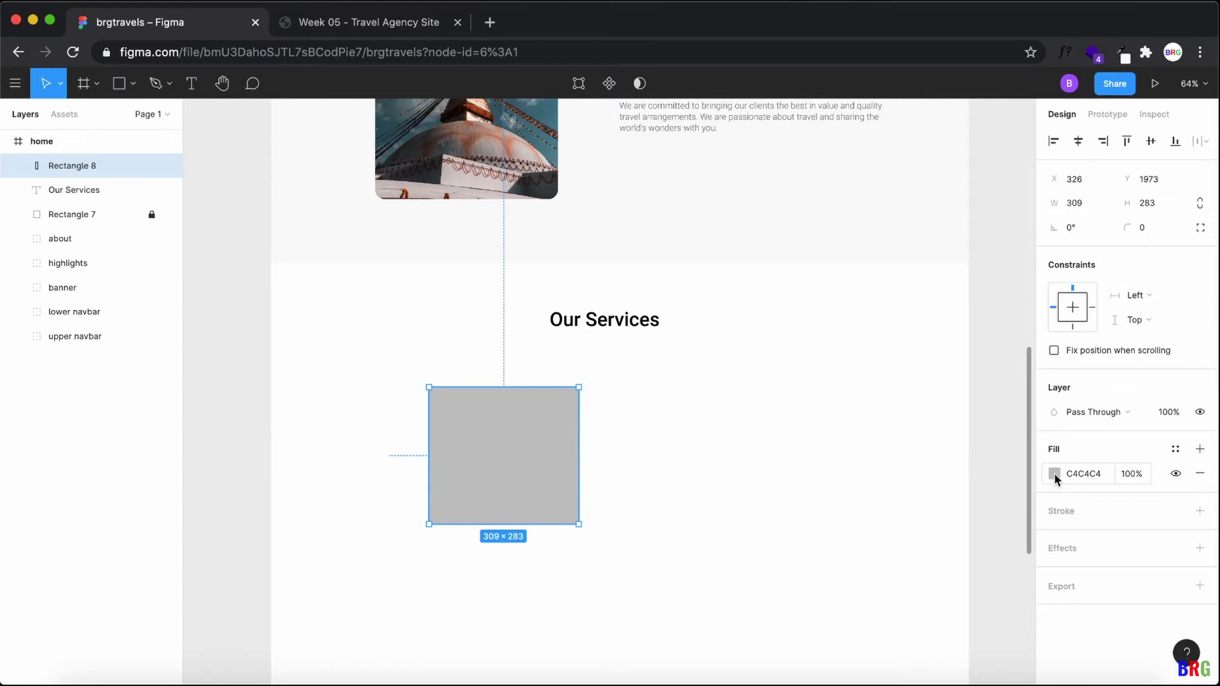
click(407, 32)
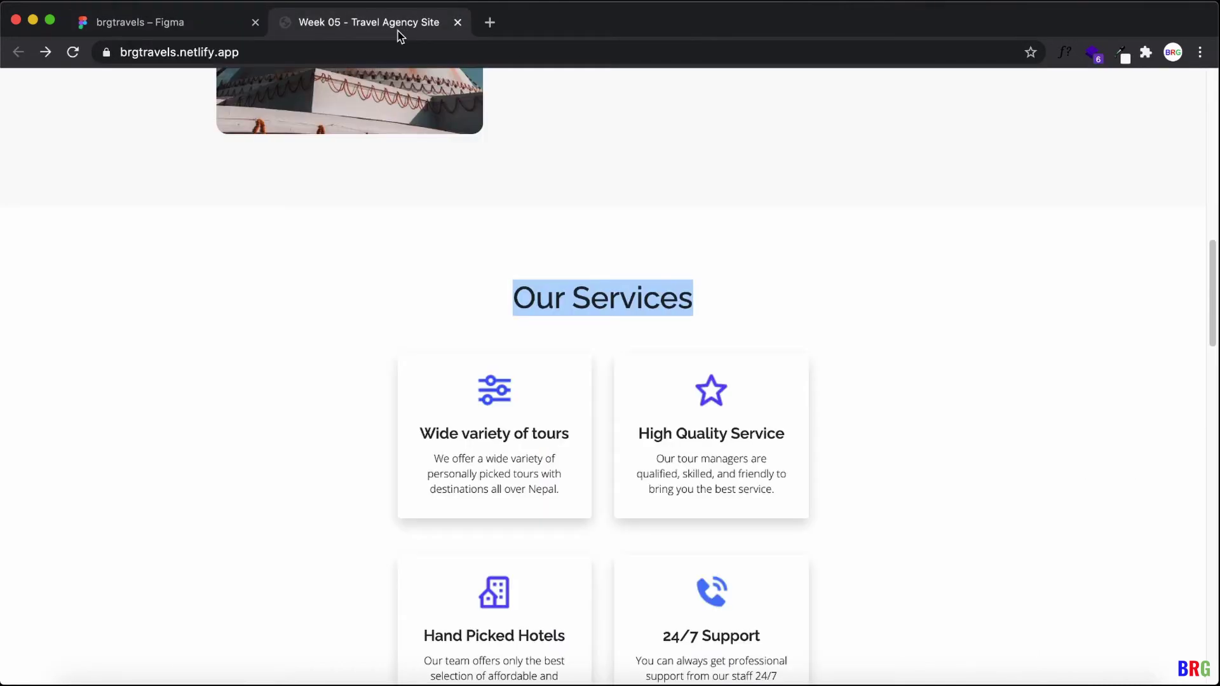
click(169, 19)
scroll(1030, 464, down, 1)
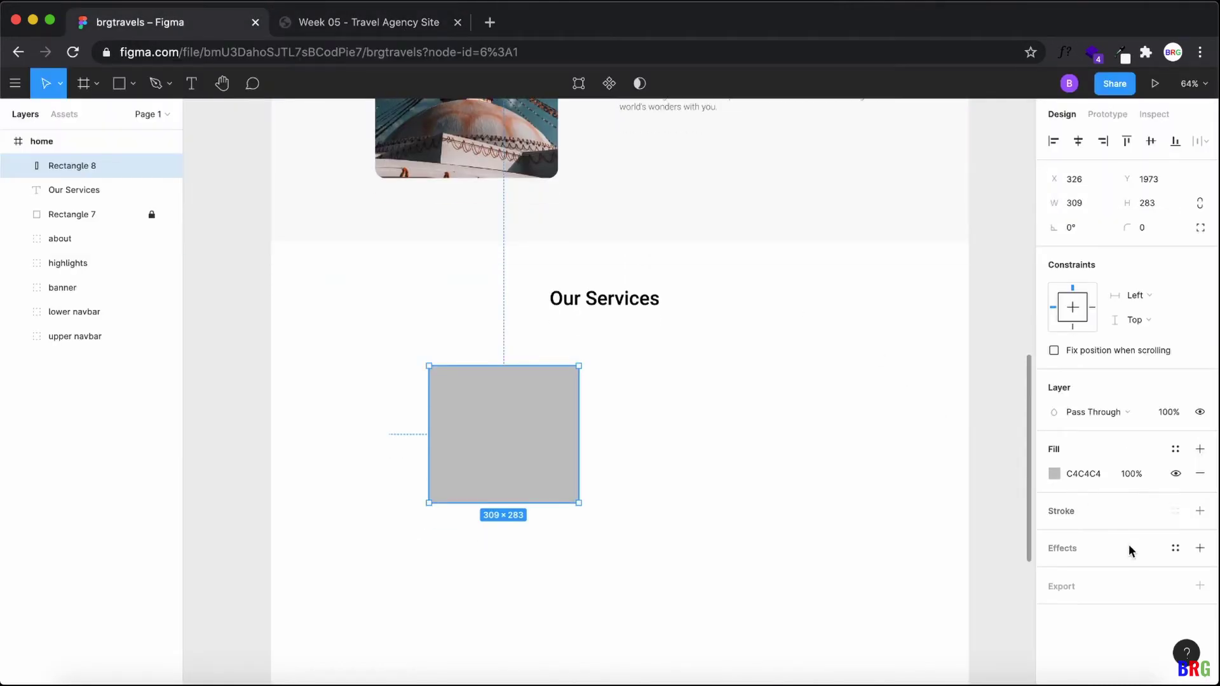
Step: Add a drop shadow effect to the grey rectangle below the Our Services heading
click(1200, 548)
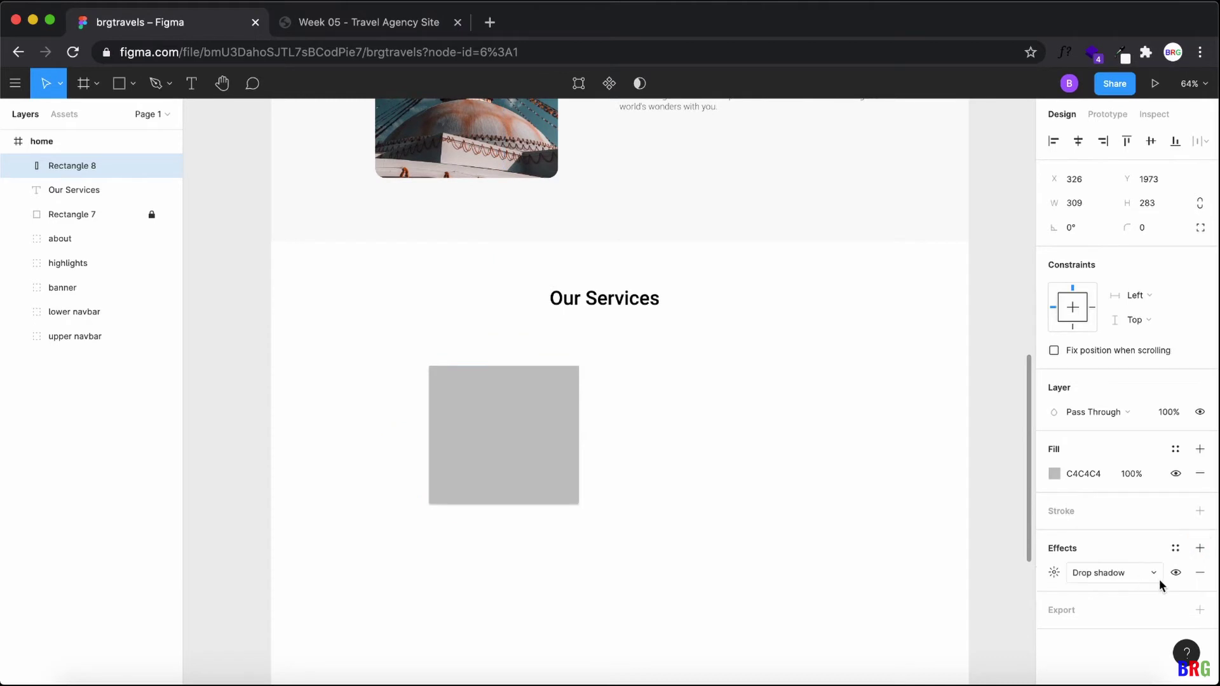
click(676, 484)
click(566, 445)
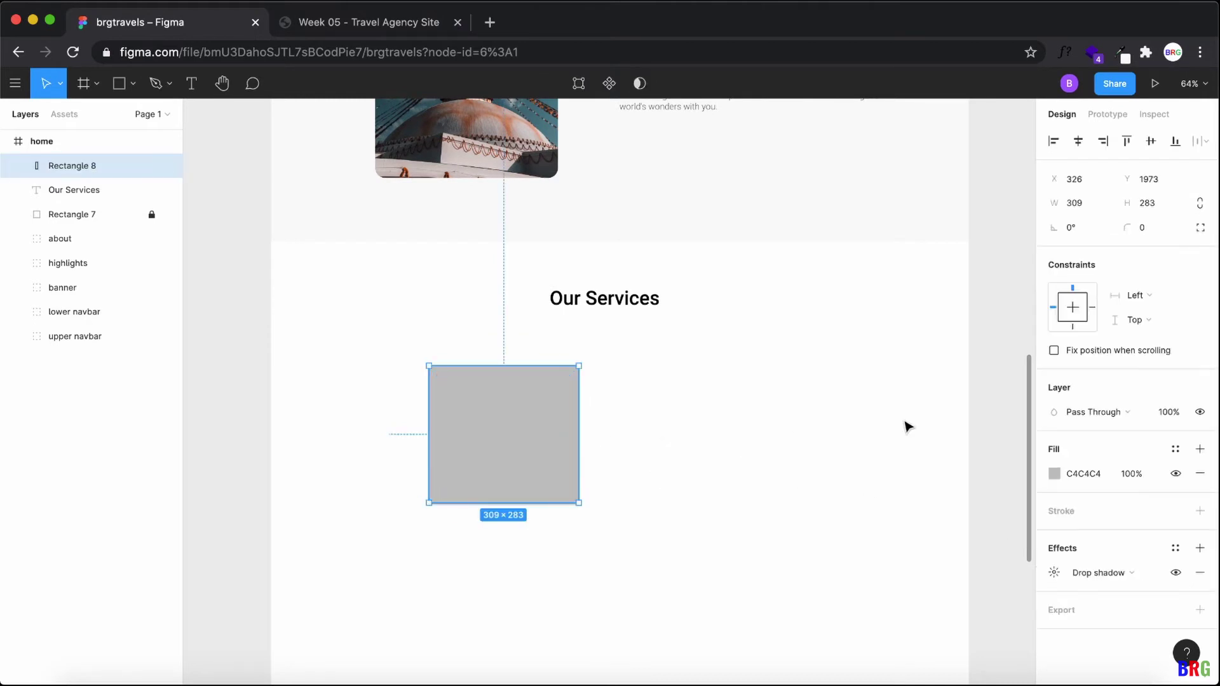
Step: Change the fill colour of the service card rectangle to white, FFFFFF
click(1055, 474)
drag(902, 414, 773, 291)
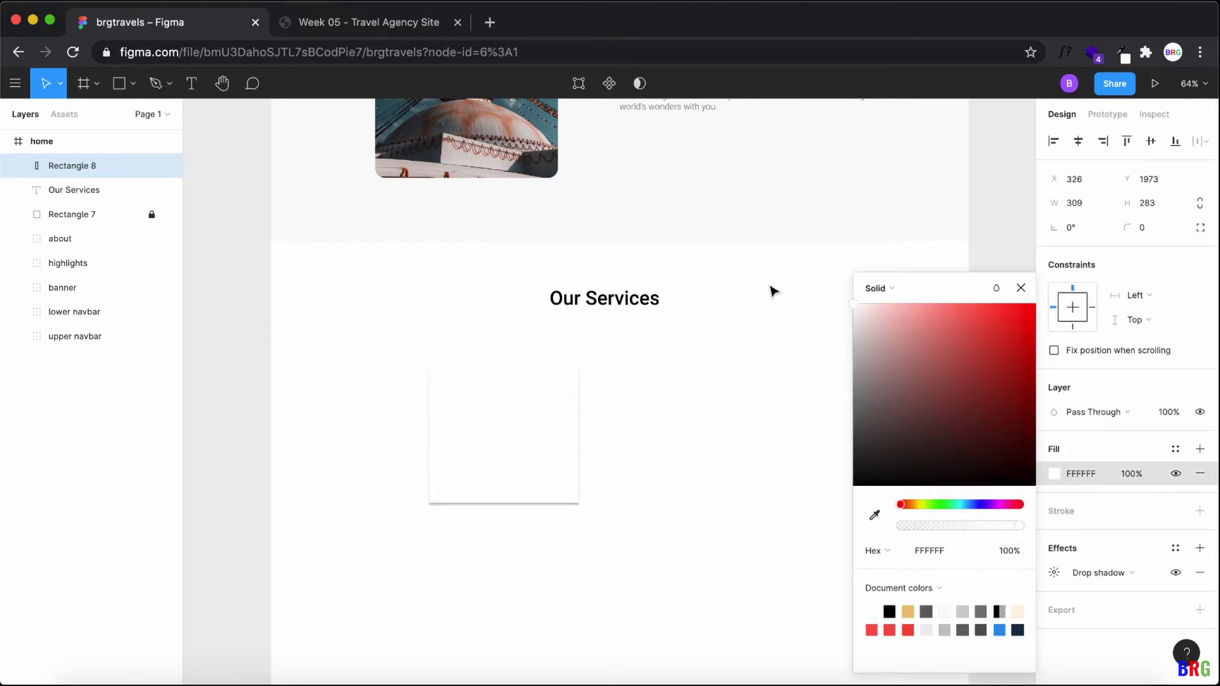
click(1021, 288)
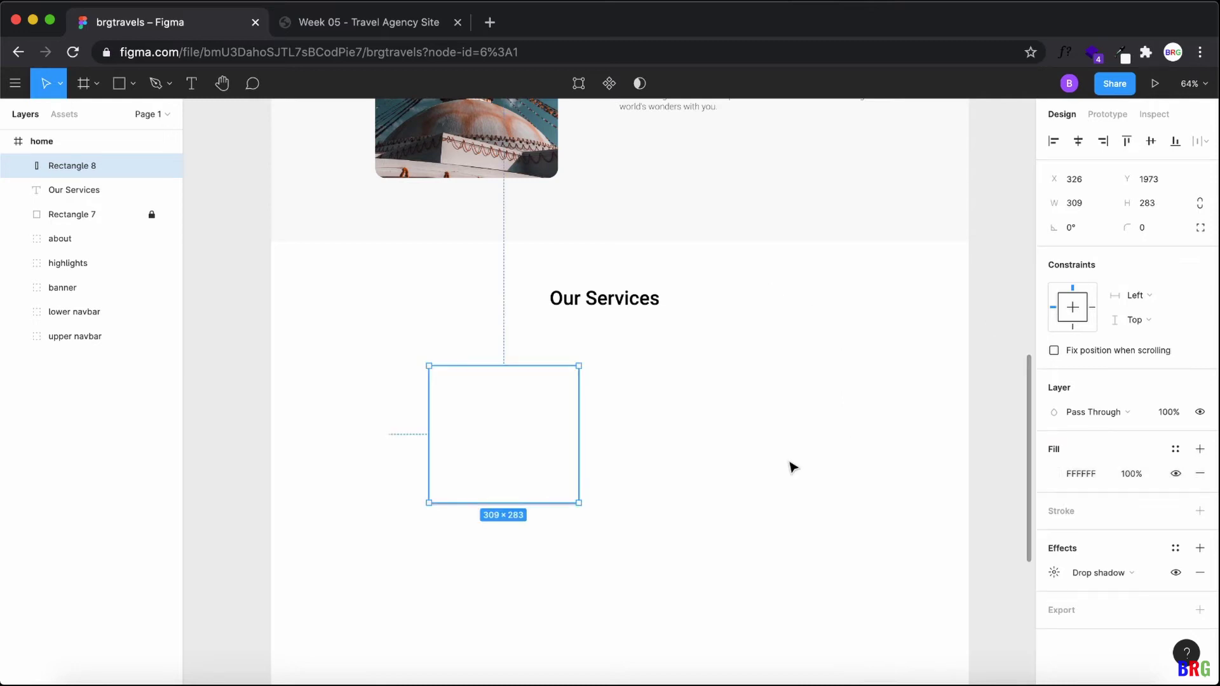
click(757, 476)
click(555, 442)
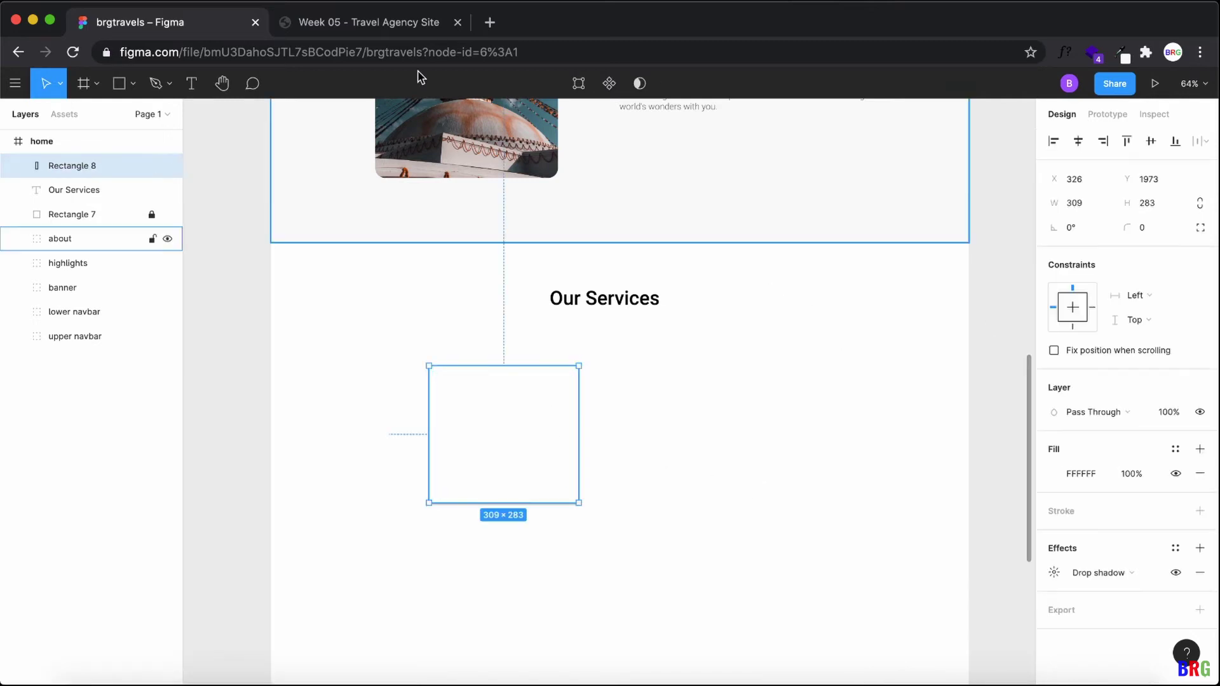
Step: Round the service card's corners to a radius of 10 and resize it to about 312 × 294
click(324, 29)
click(195, 27)
click(1149, 230)
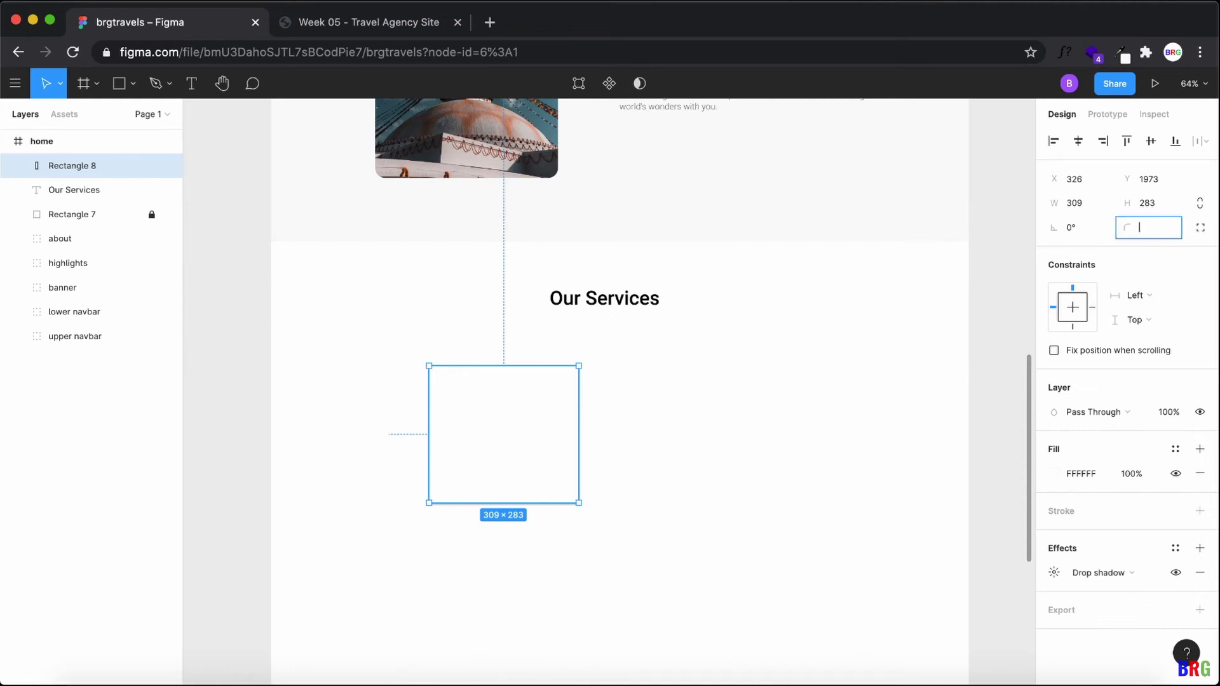
text(10)
key(Return)
click(774, 420)
click(543, 467)
drag(579, 503, 583, 511)
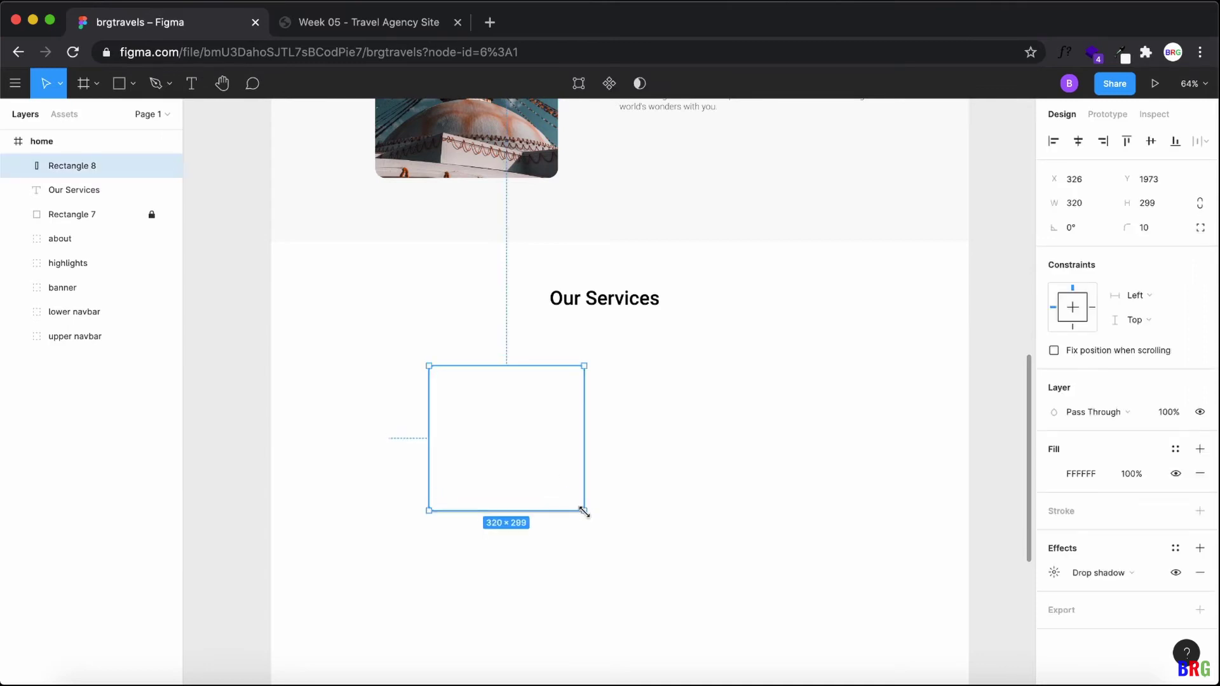
Step: Copy the heading "Wide variety of tours" from the first service card on the reference Travel Agency Site, and return to Figma
click(362, 28)
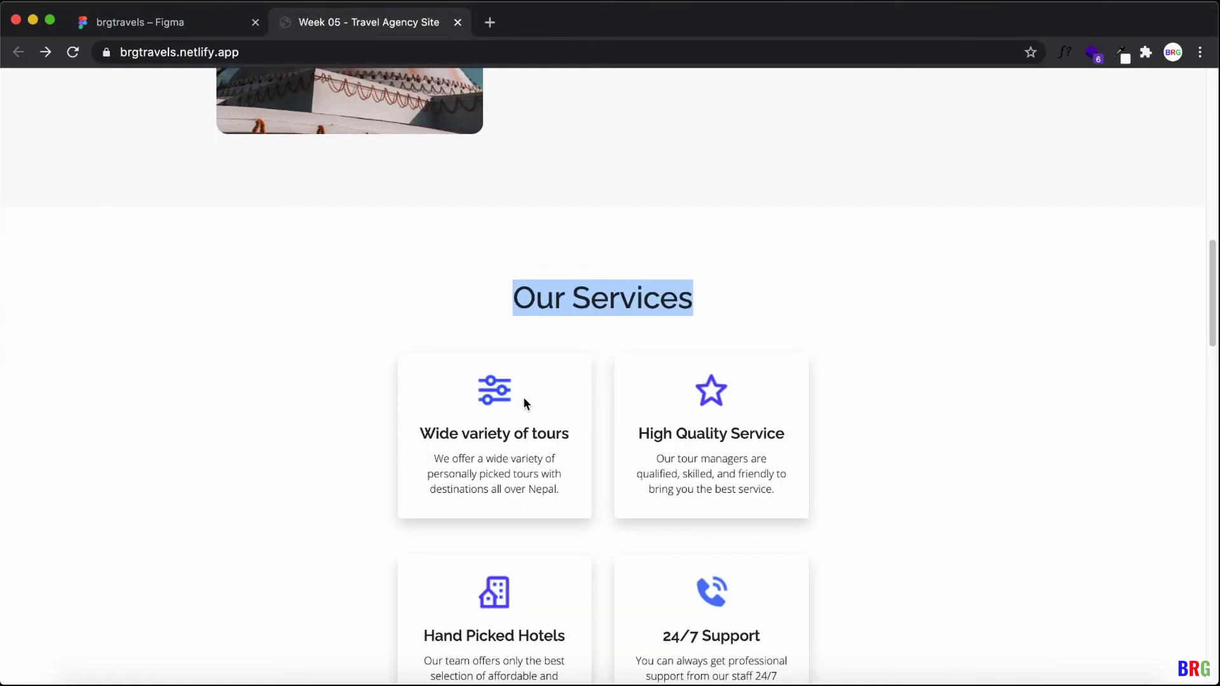
drag(418, 433, 567, 434)
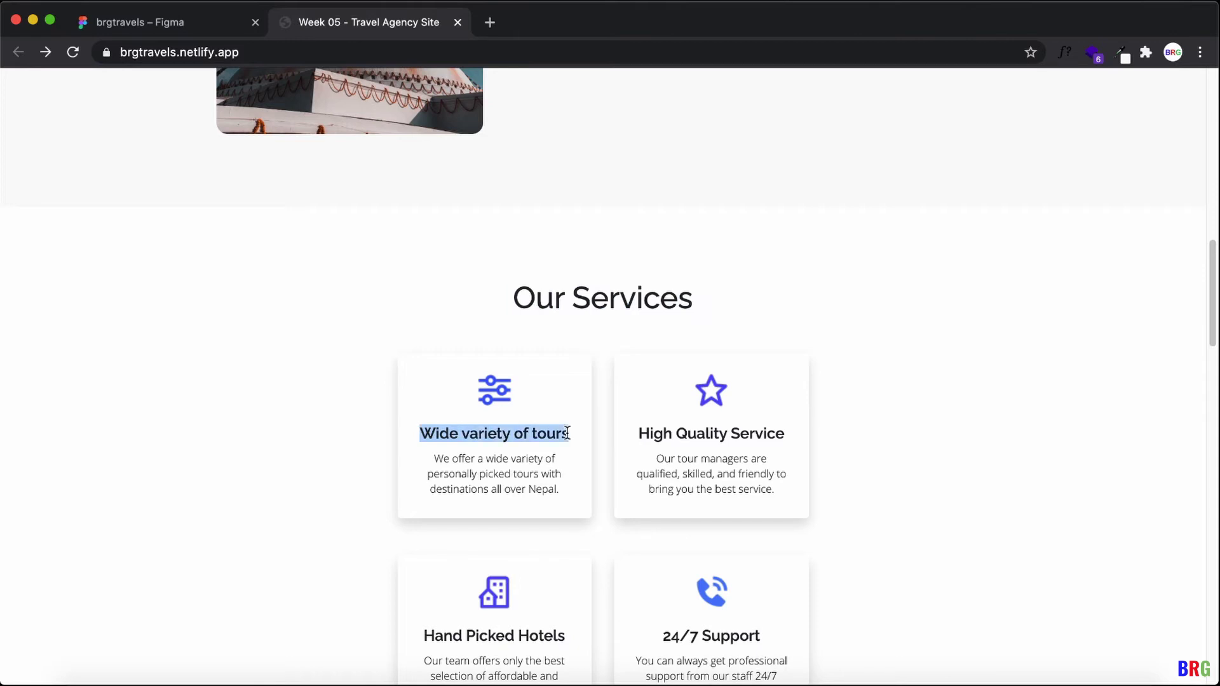
click(138, 20)
Step: Try to place the variety.png image in the Our Services section, and undo the placement
click(133, 85)
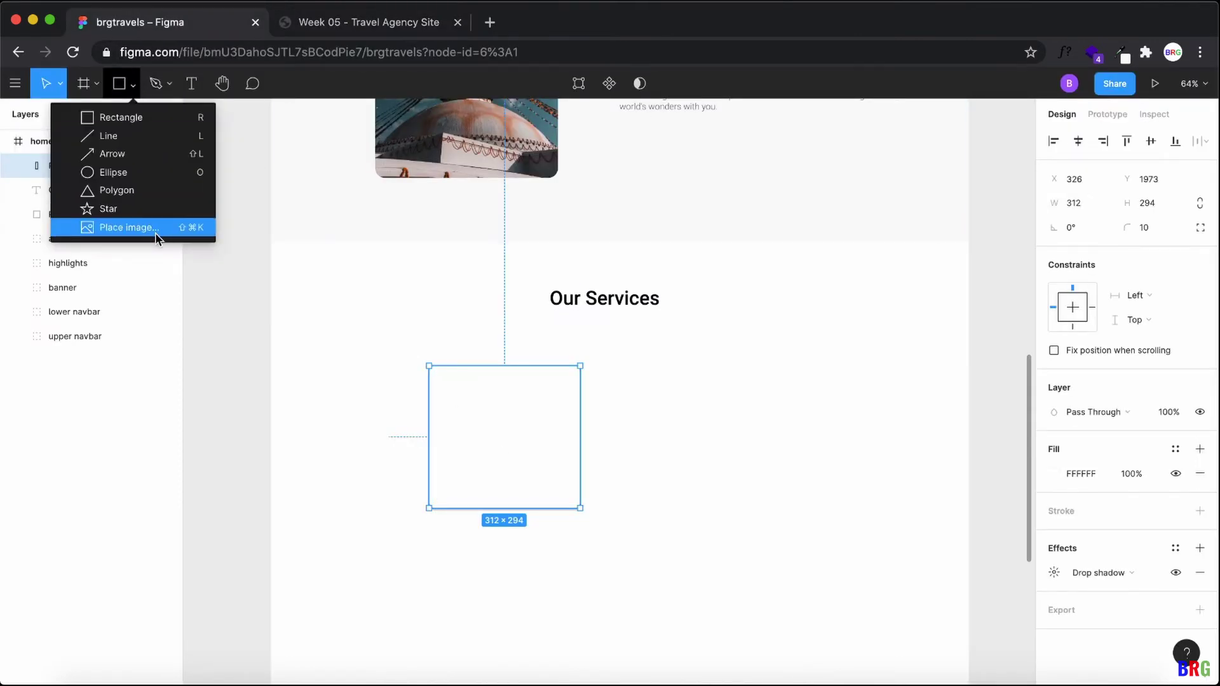
click(155, 229)
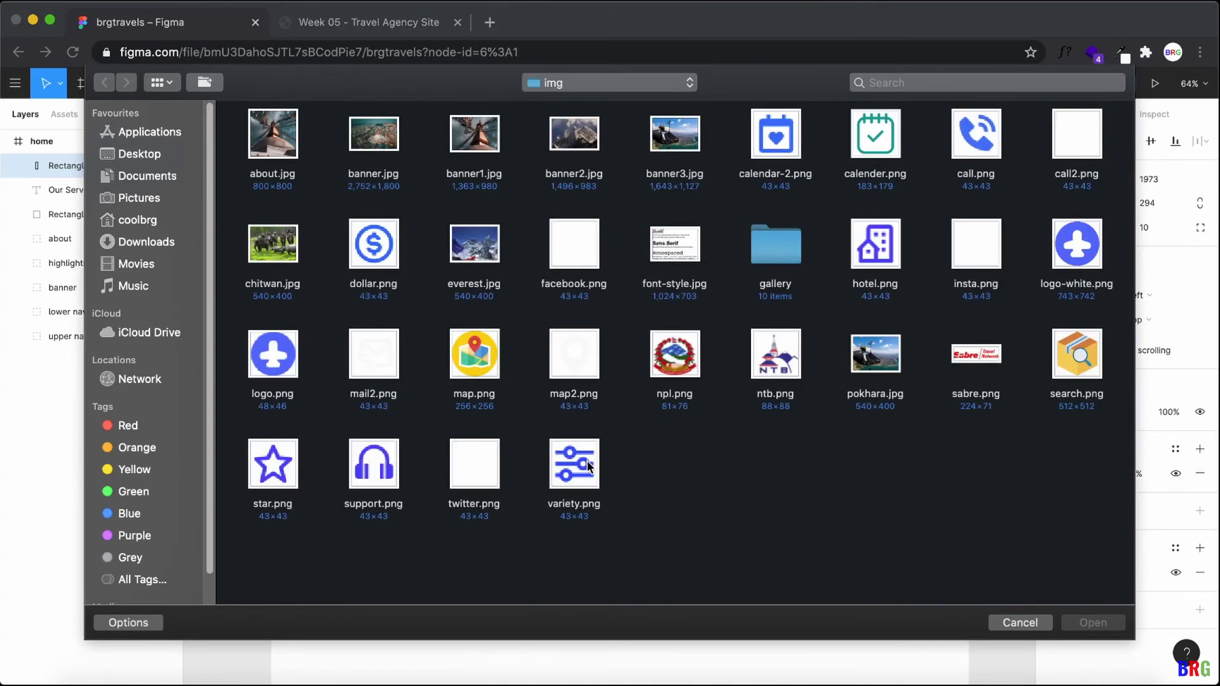
double_click(574, 465)
click(663, 526)
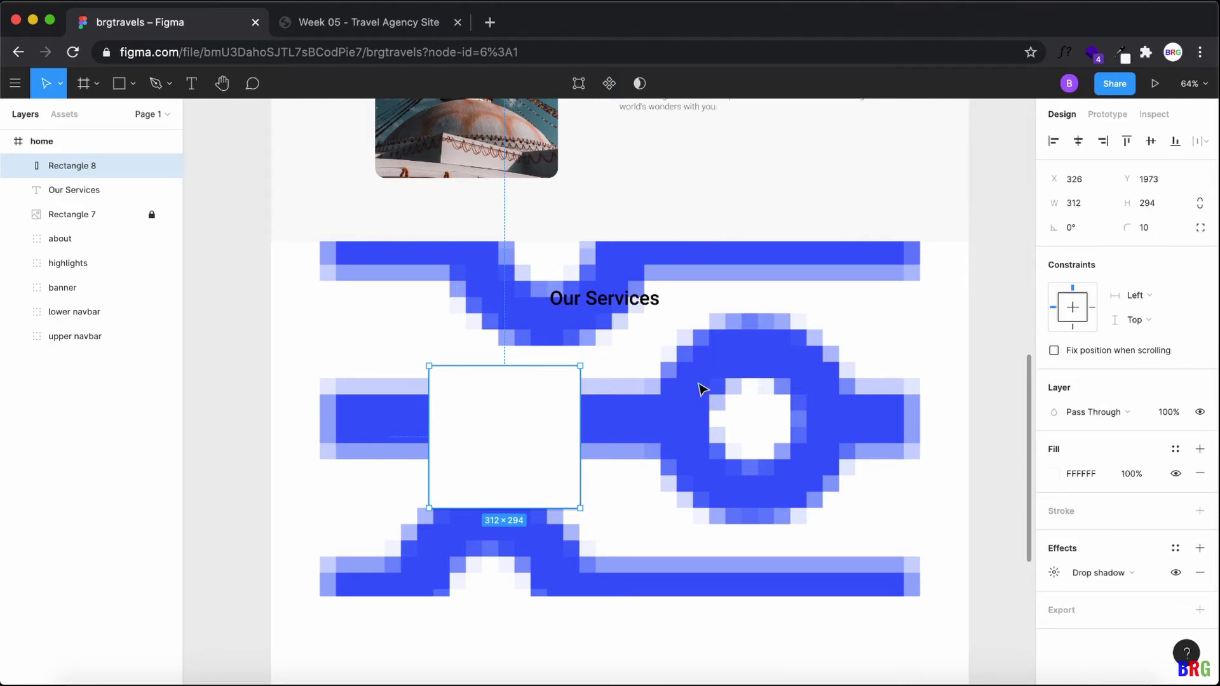
key(super+z)
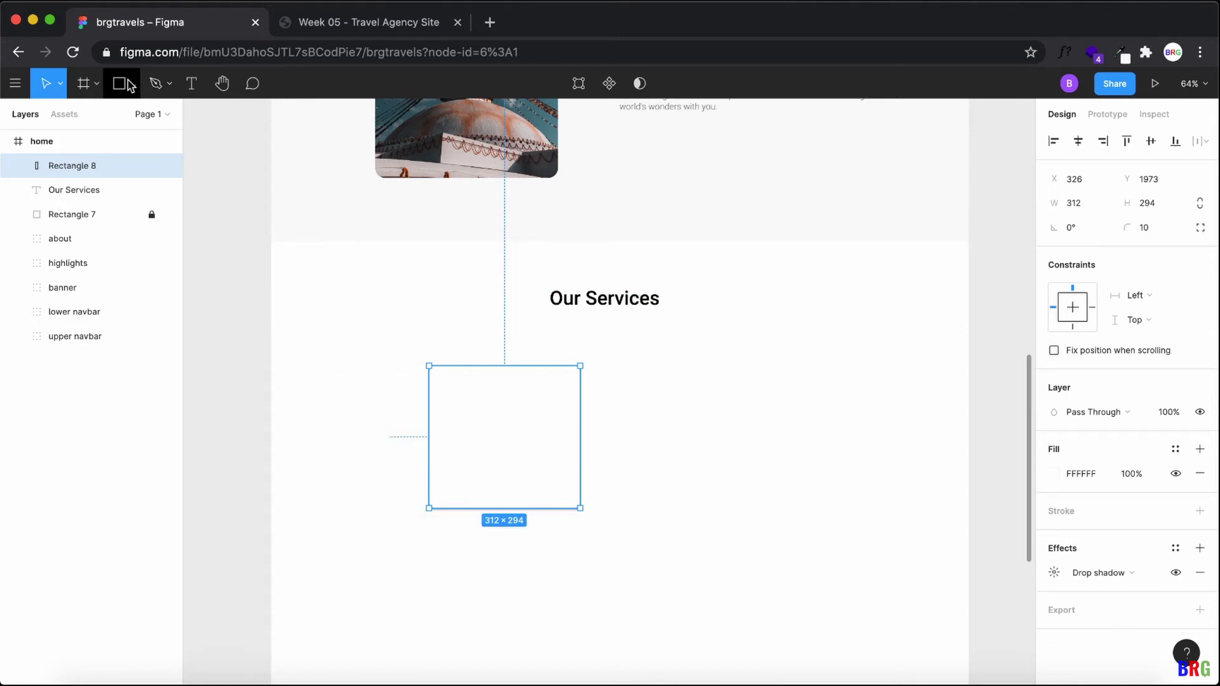
Step: Place the variety.png icon on an empty area of the home frame well below the service card
click(133, 84)
click(134, 228)
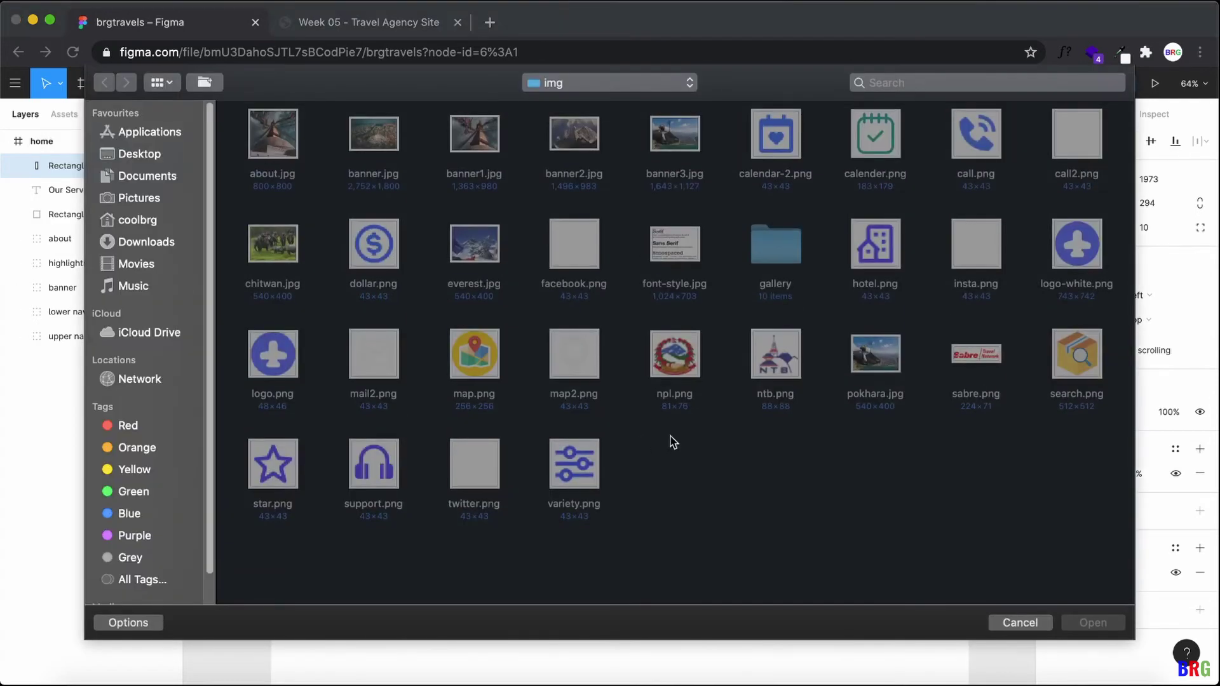
double_click(575, 463)
scroll(588, 454, down, 10)
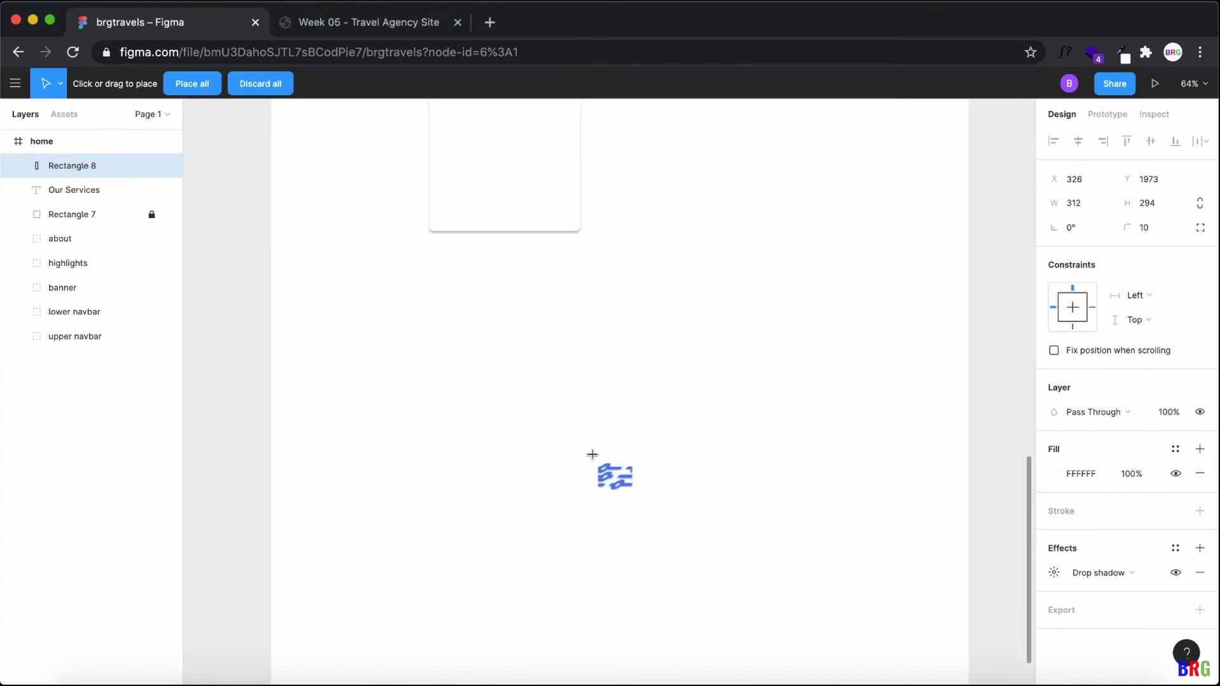
click(608, 414)
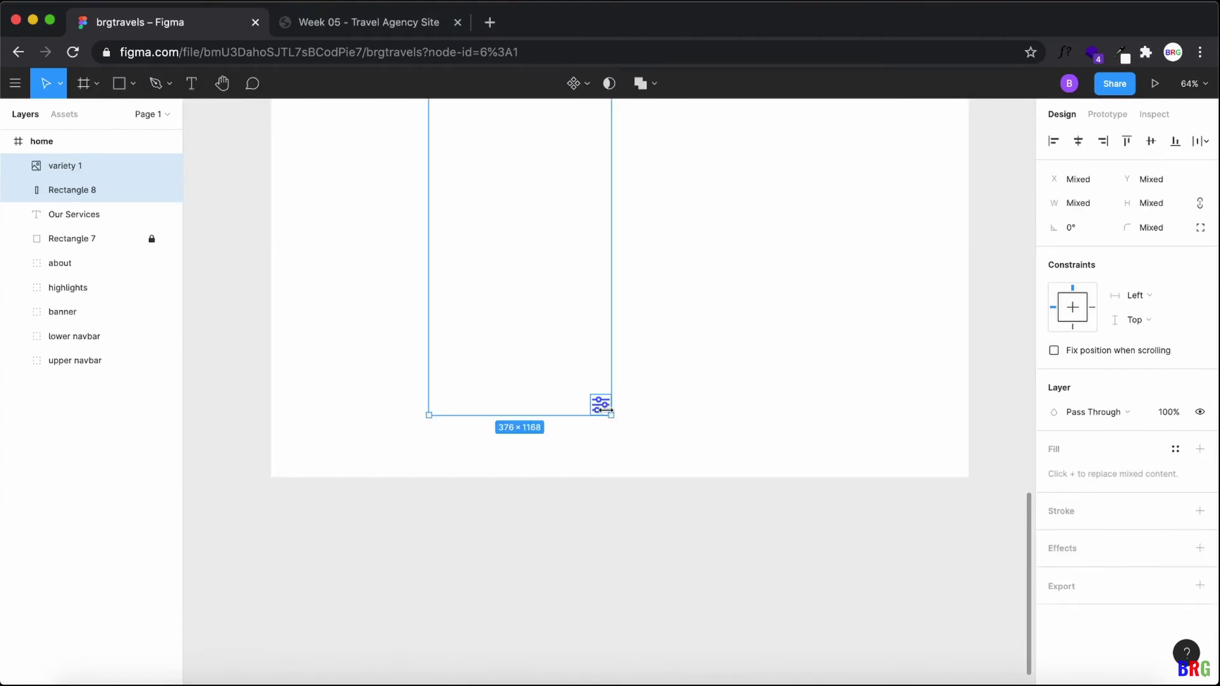
Step: Select only the variety icon and move it up onto the white service card
scroll(610, 416, up, 5)
click(655, 489)
click(602, 621)
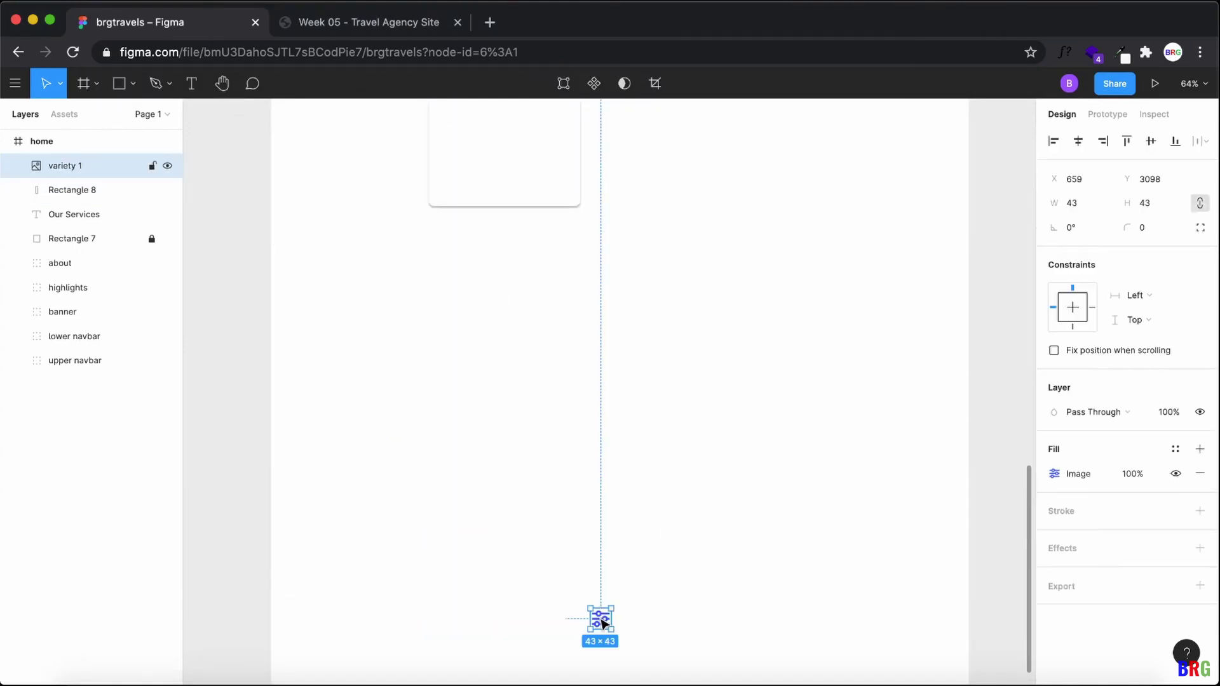
drag(606, 623, 537, 180)
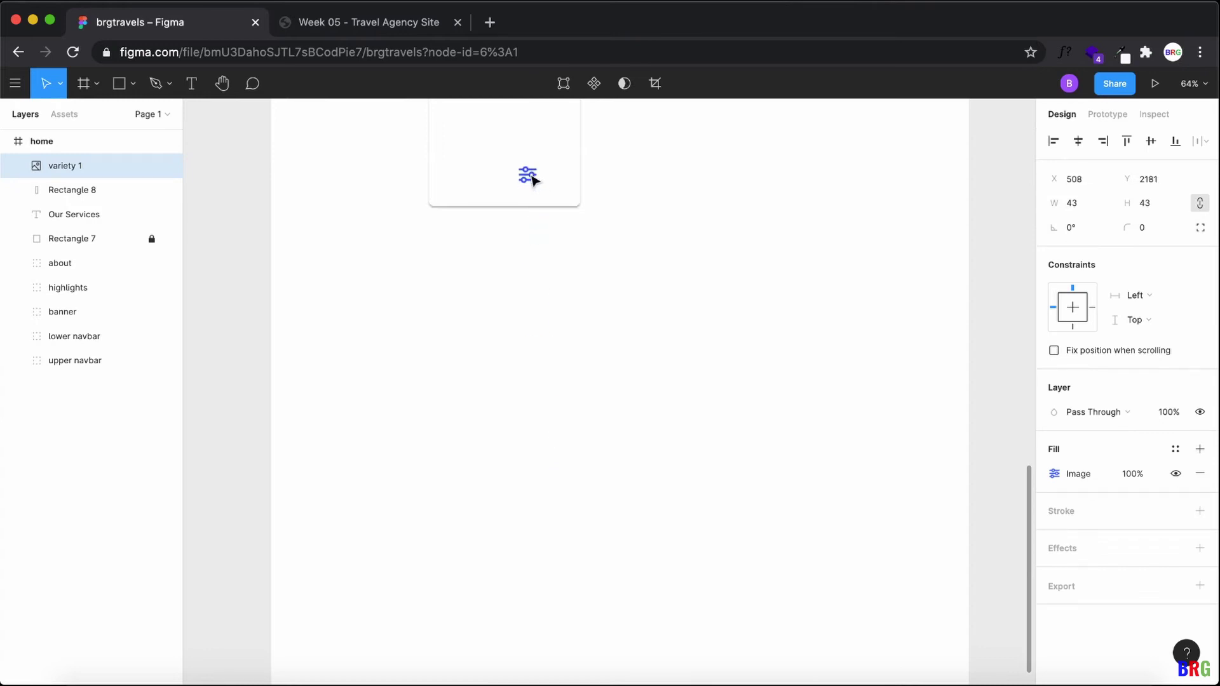
click(562, 353)
scroll(636, 331, up, 2)
scroll(708, 389, up, 2)
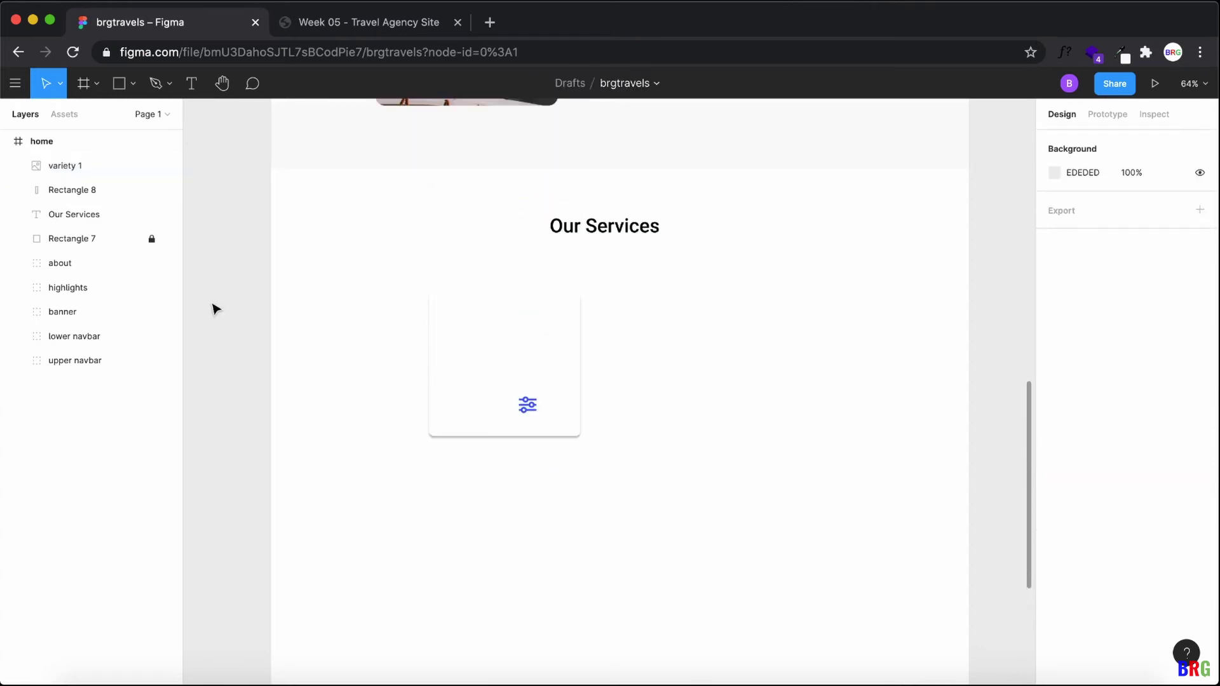
Step: Move the variety icon to the upper middle of the service card and enlarge it to about 74 × 72
click(90, 238)
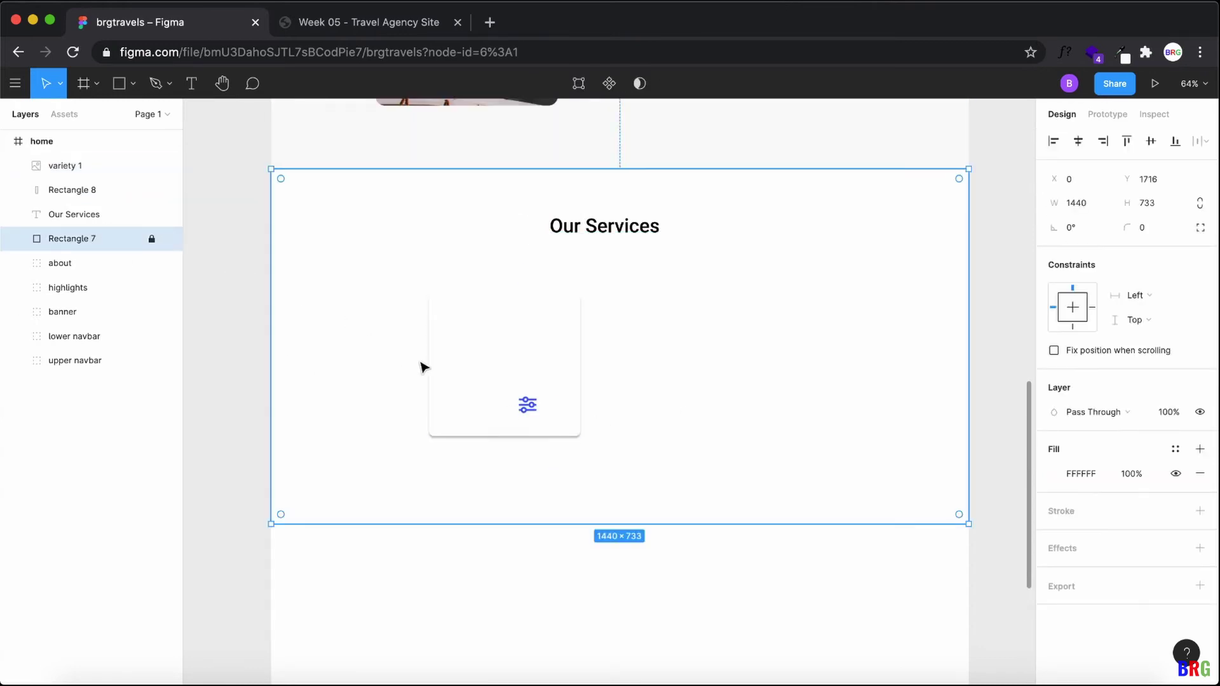
click(597, 419)
drag(527, 405, 519, 342)
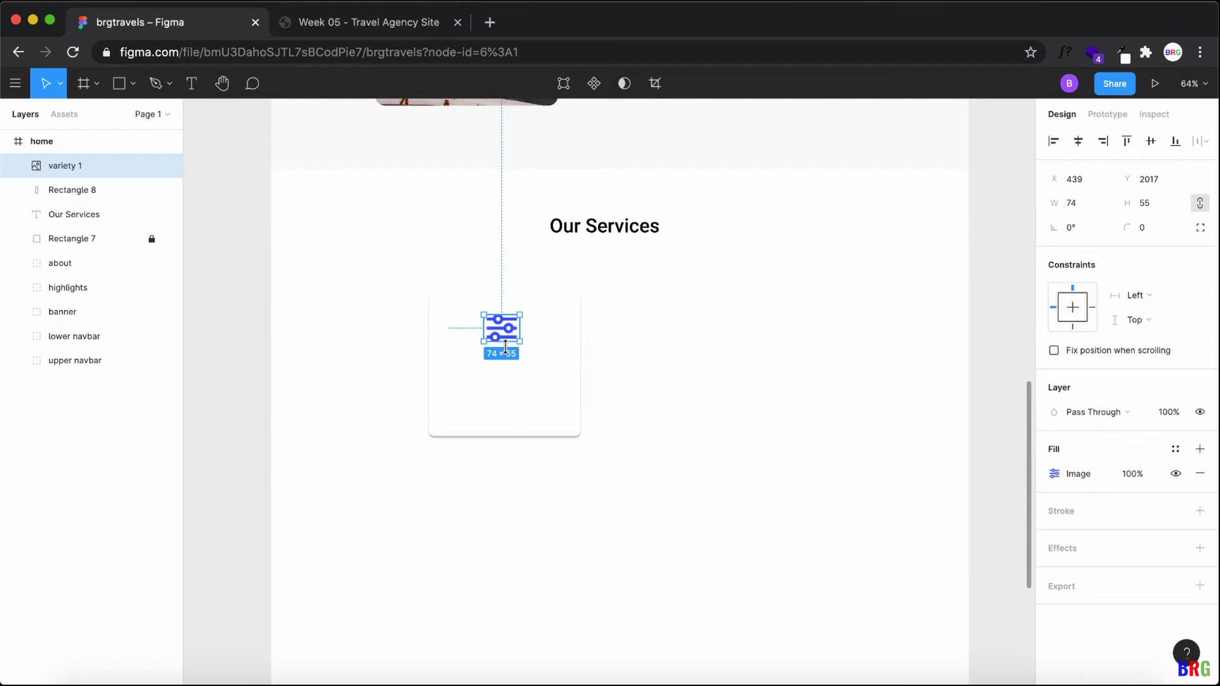
click(599, 354)
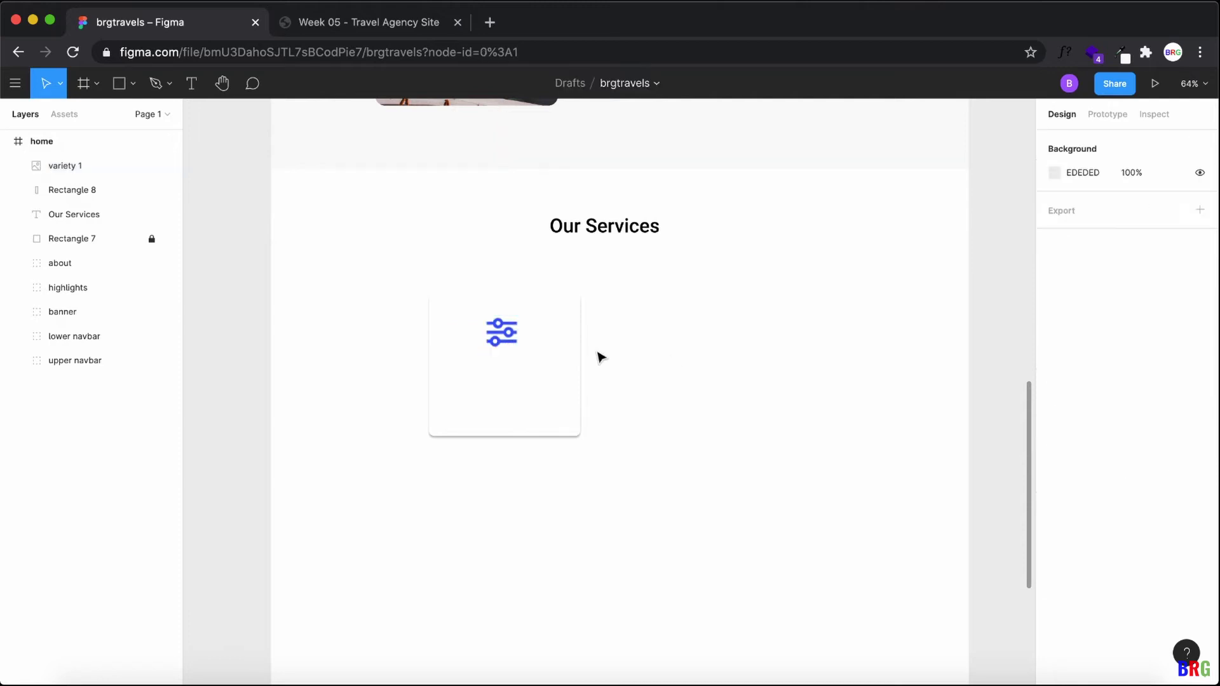
click(508, 331)
Step: Add the text "Wide variety of tours" below the icon on the card and remove its empty second line
click(191, 83)
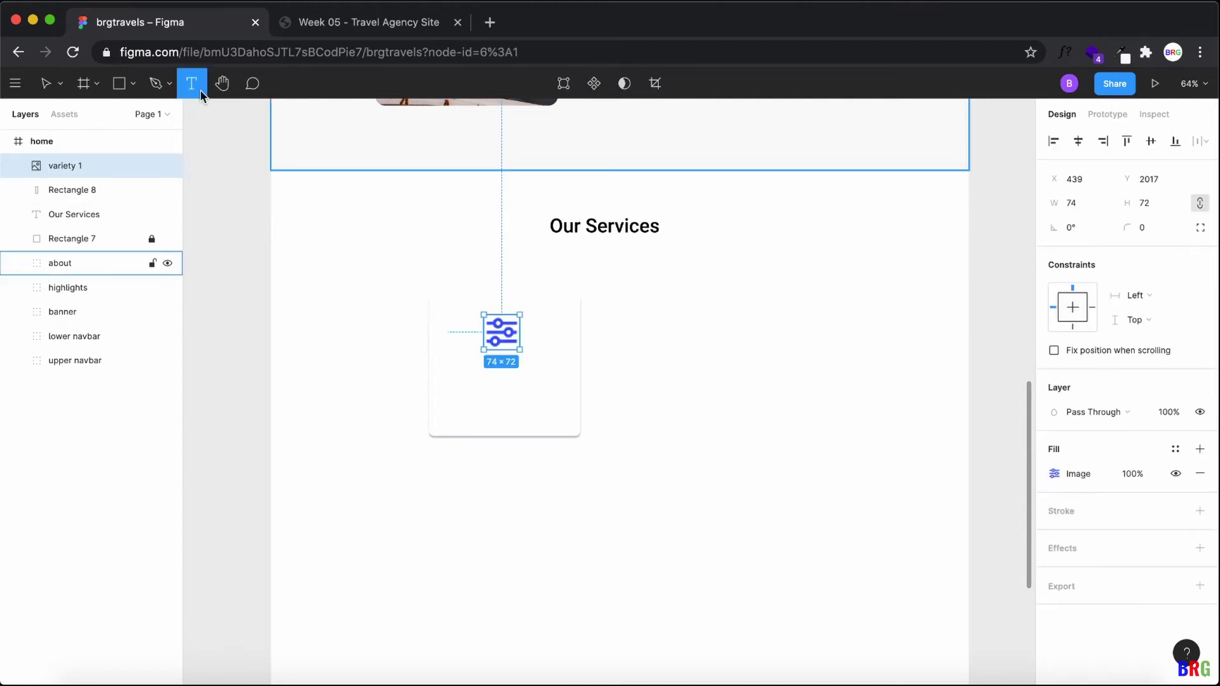
click(442, 367)
text(Wide variety of tours)
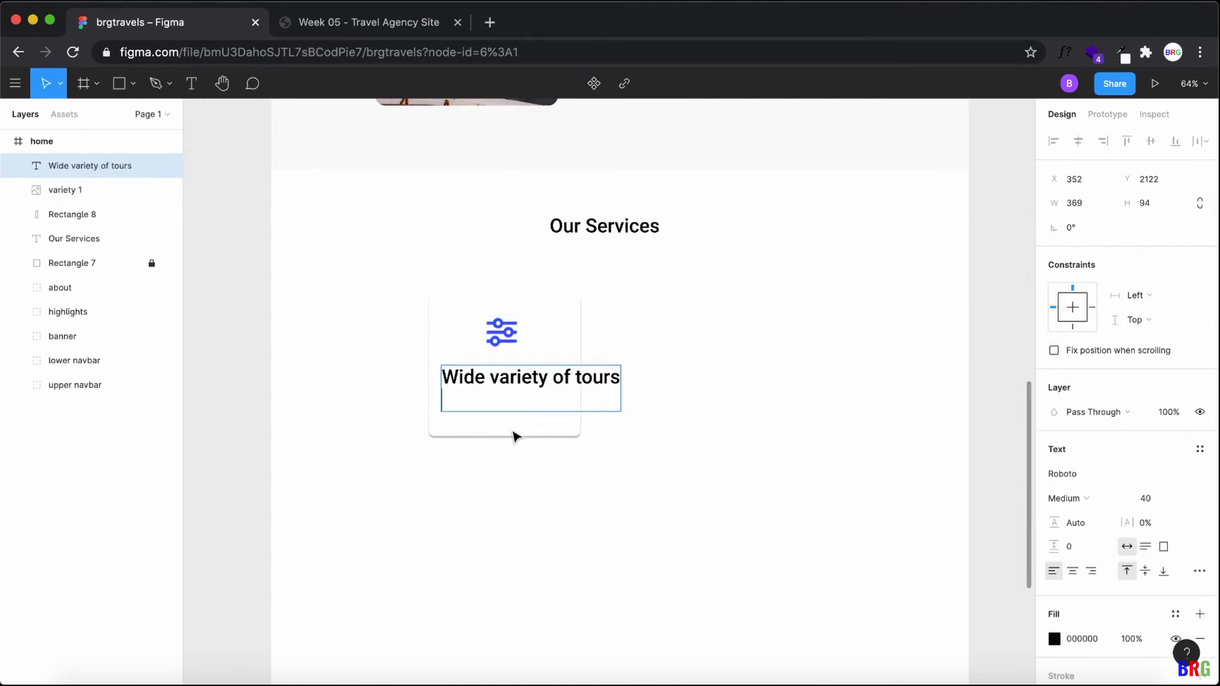
key(ctrl+a)
click(525, 400)
key(BackSpace)
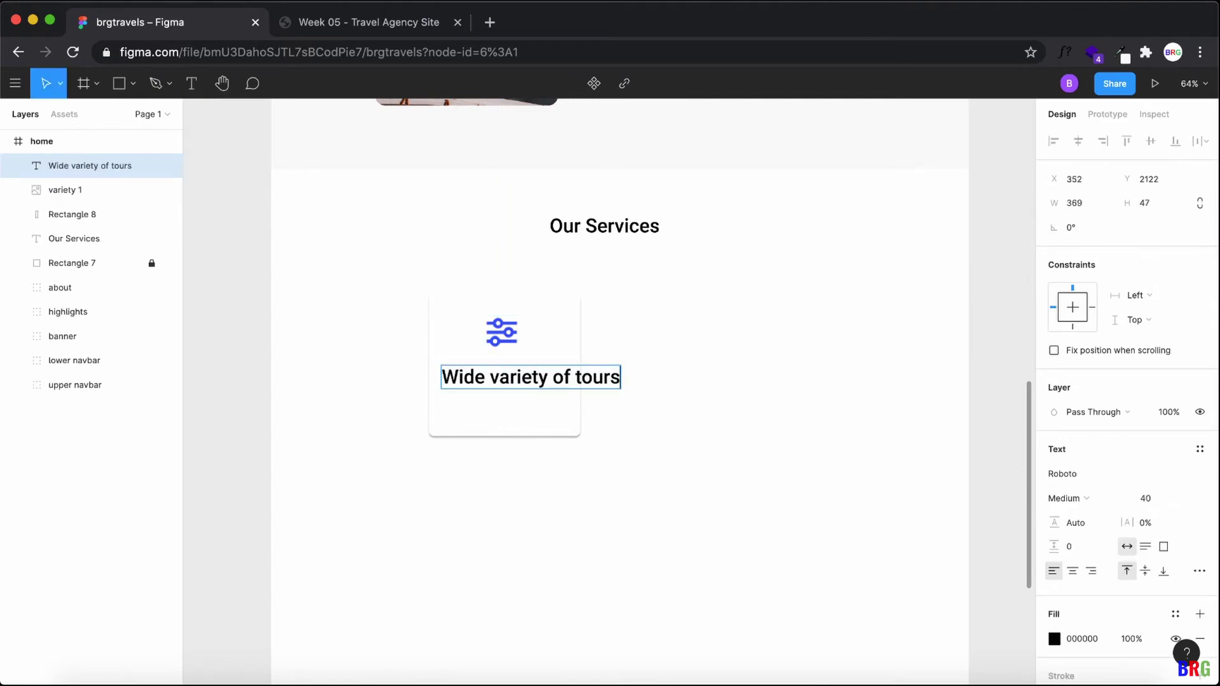
Step: Set the "Wide variety of tours" heading's font size to 26 and centre it horizontally on the card
key(ctrl+a)
click(347, 22)
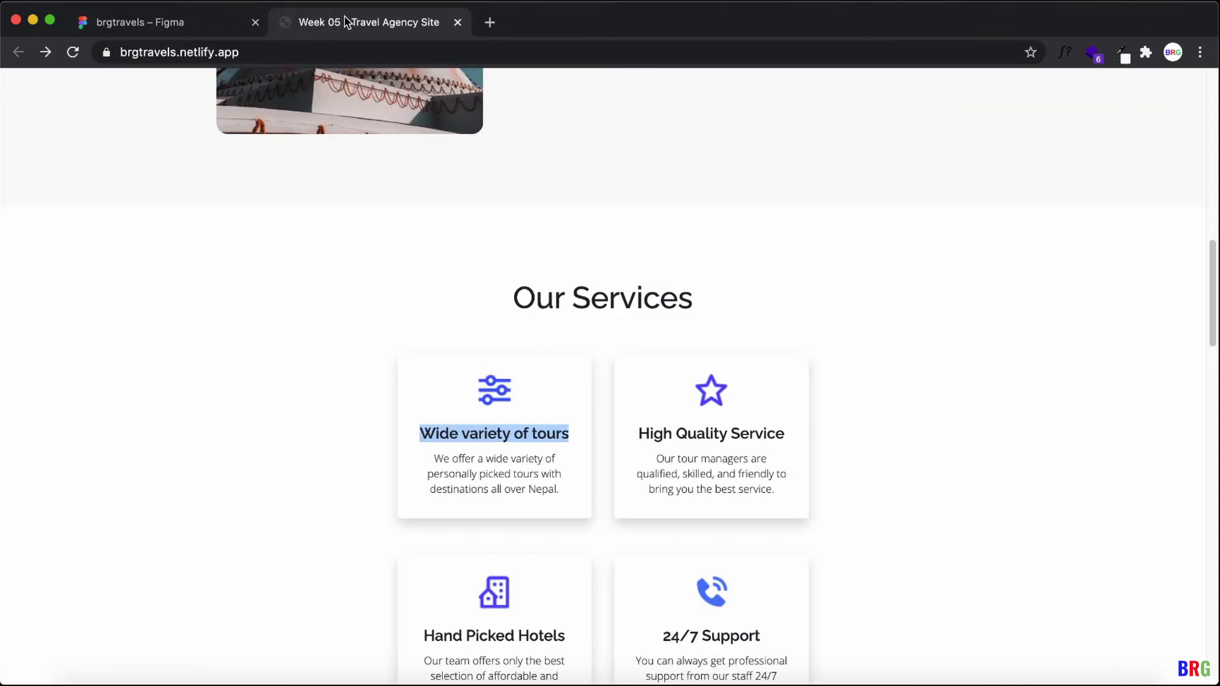
key(ctrl+shift+Tab)
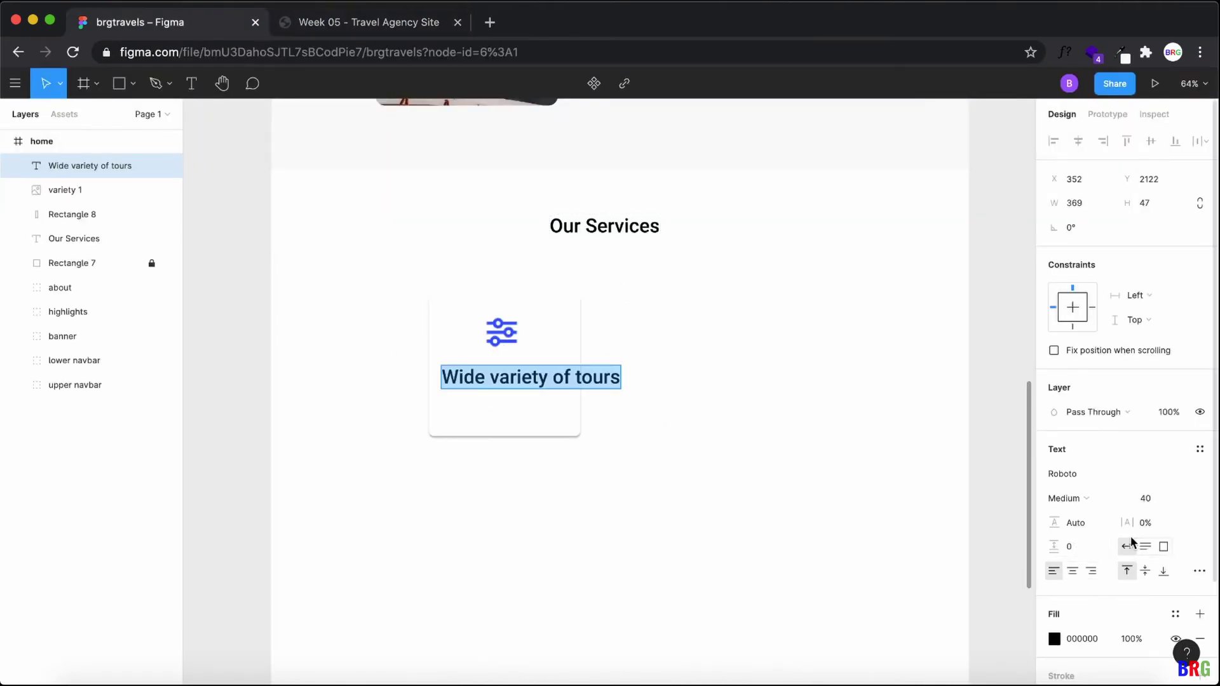
click(1149, 500)
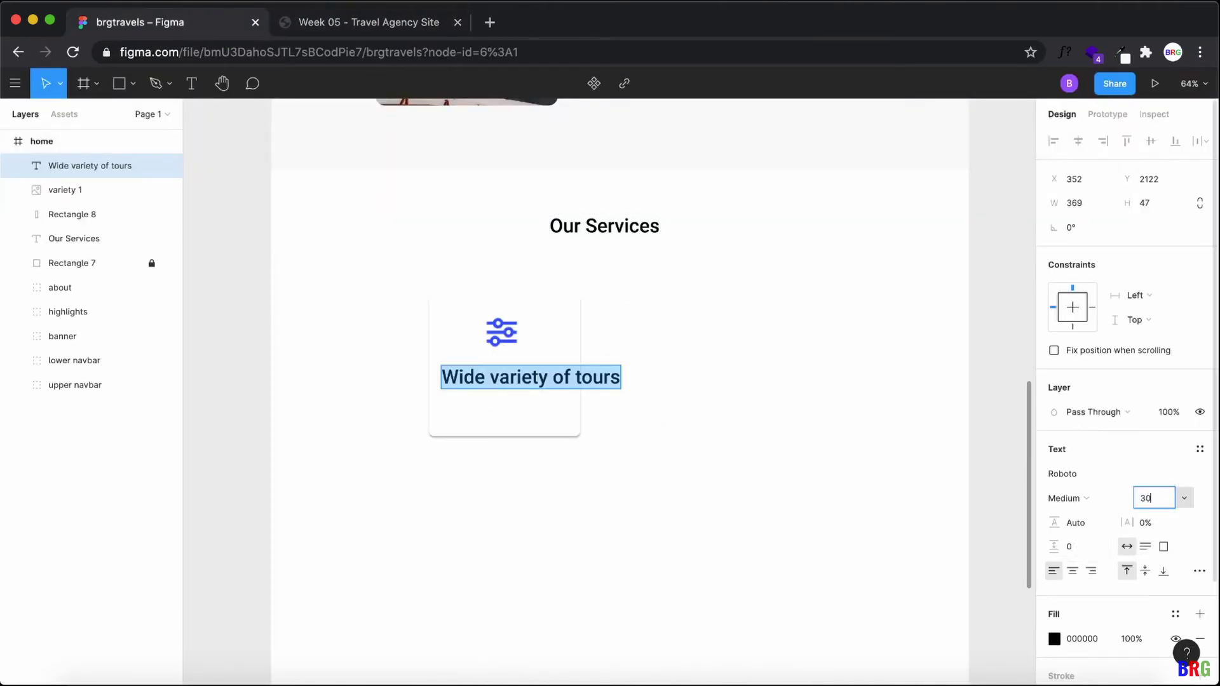
key(Return)
click(1154, 502)
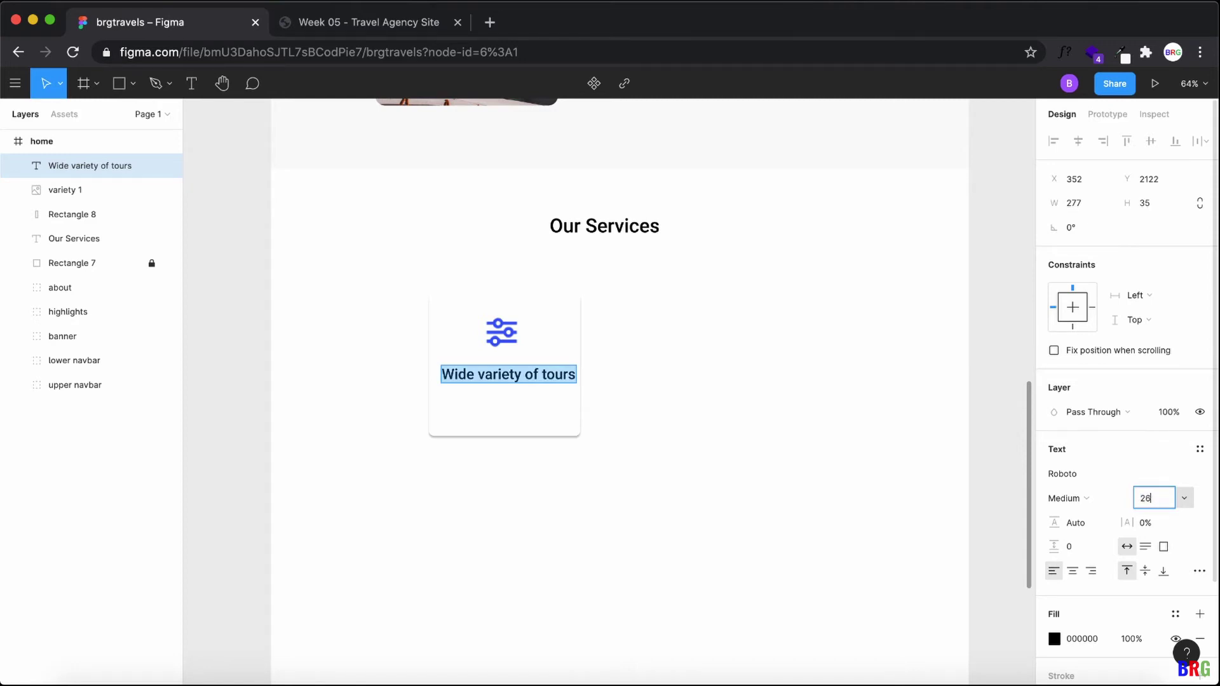
key(Return)
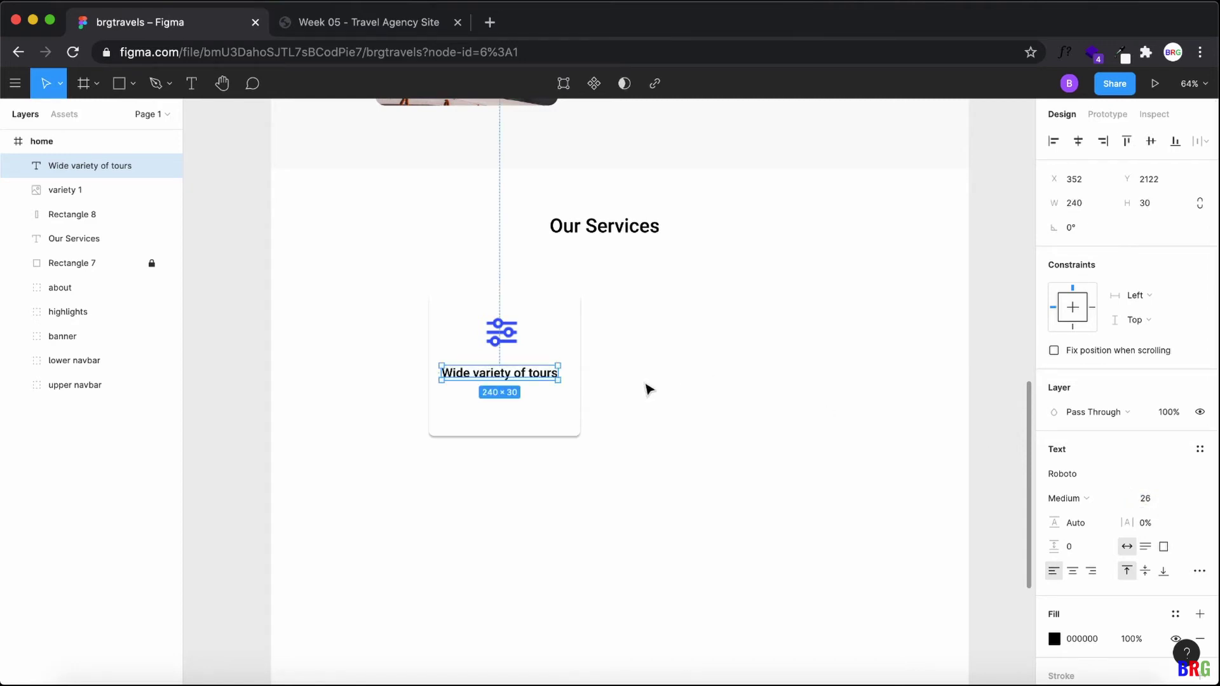
double_click(533, 375)
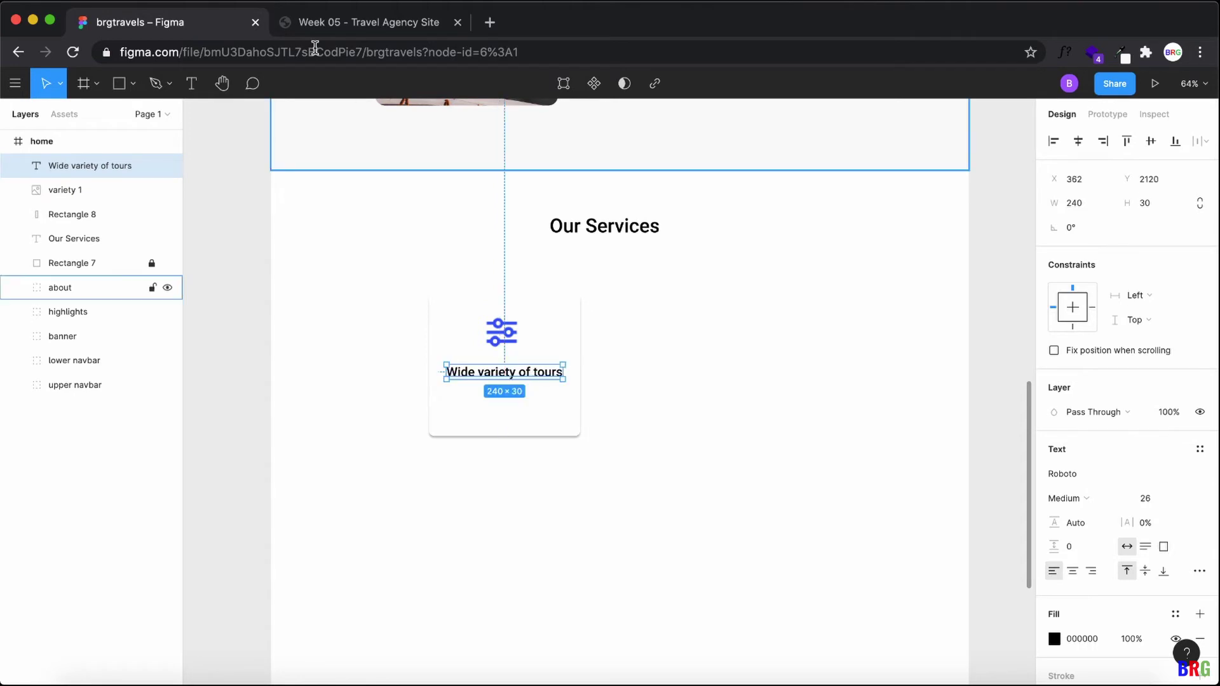
Step: Copy the description paragraph of the "Wide variety of tours" card from the reference site, and return to Figma
click(311, 23)
drag(432, 459, 567, 503)
key(ctrl+c)
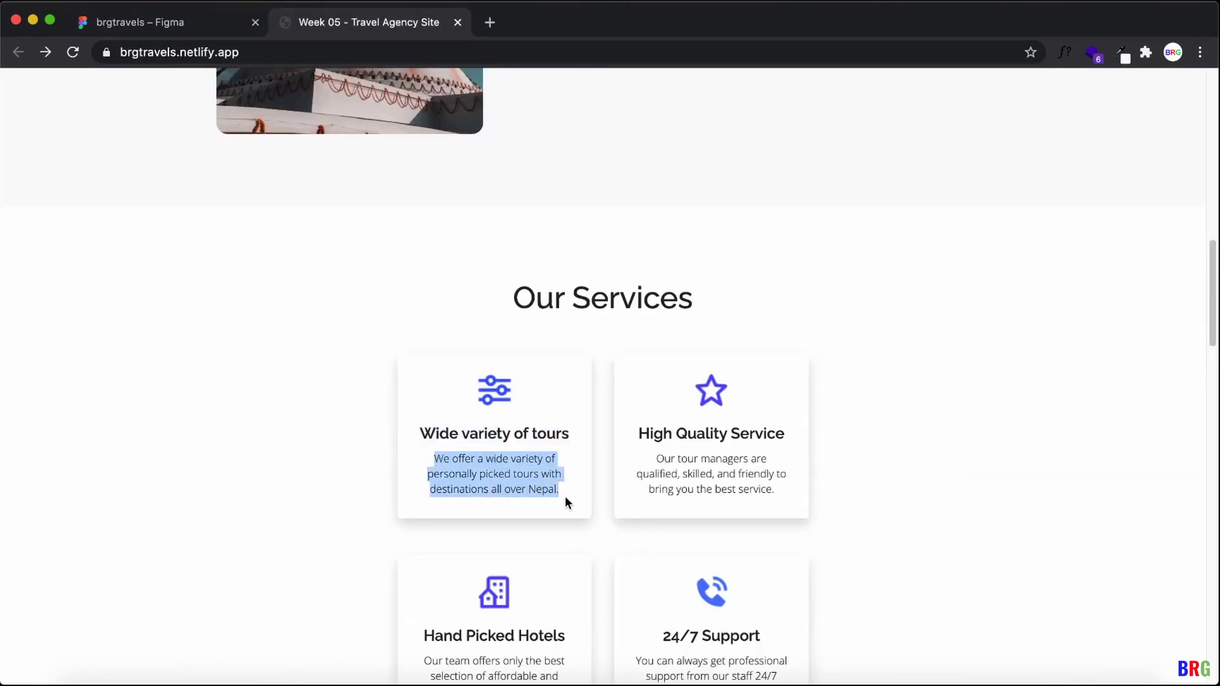
click(187, 22)
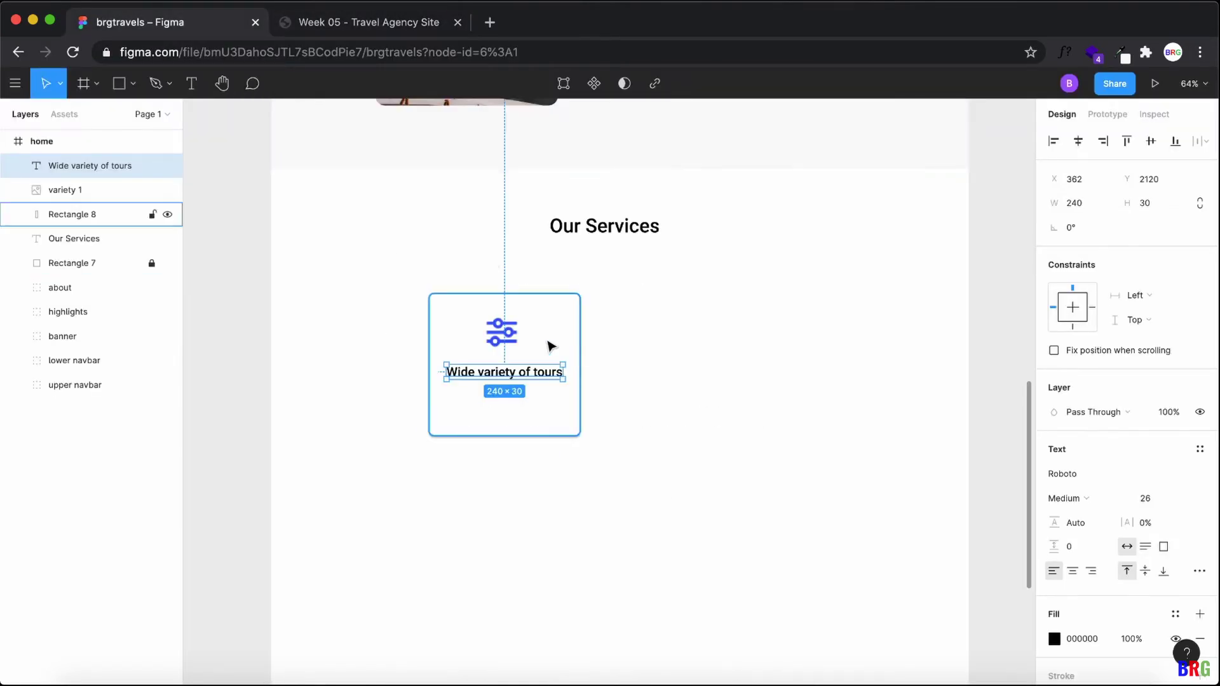
Step: Add the copied description as a new text below the card's heading and select all of its content
click(191, 87)
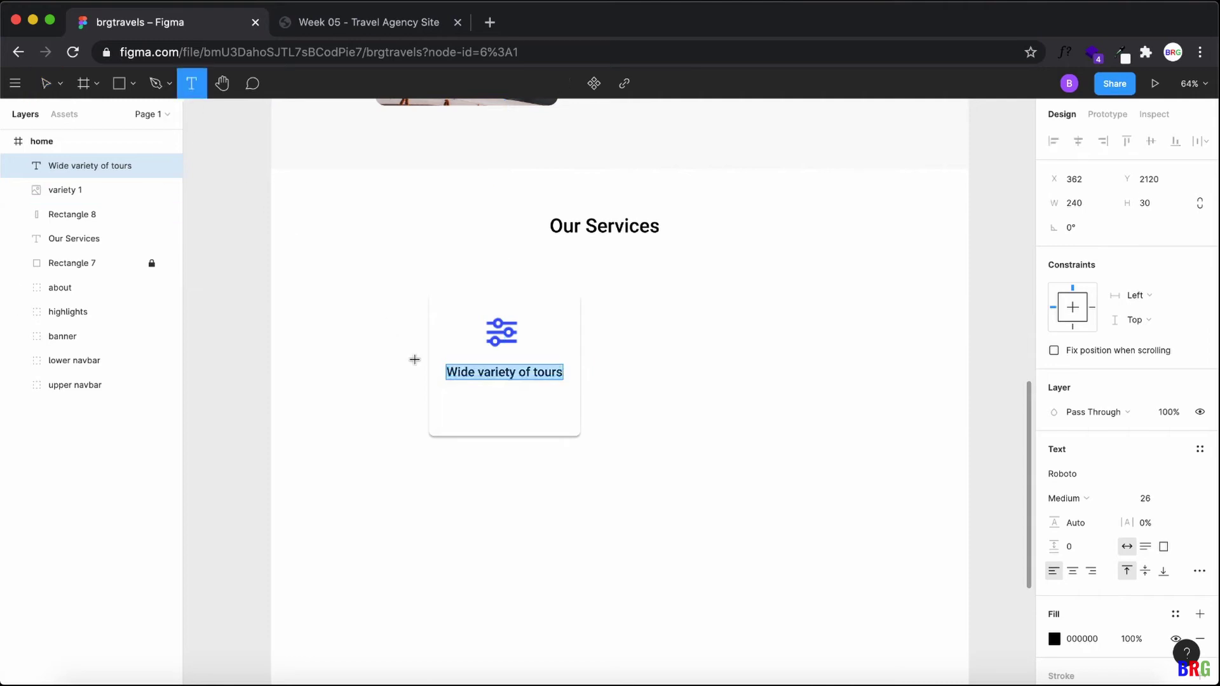
click(448, 401)
key(ctrl+v)
key(ctrl+a)
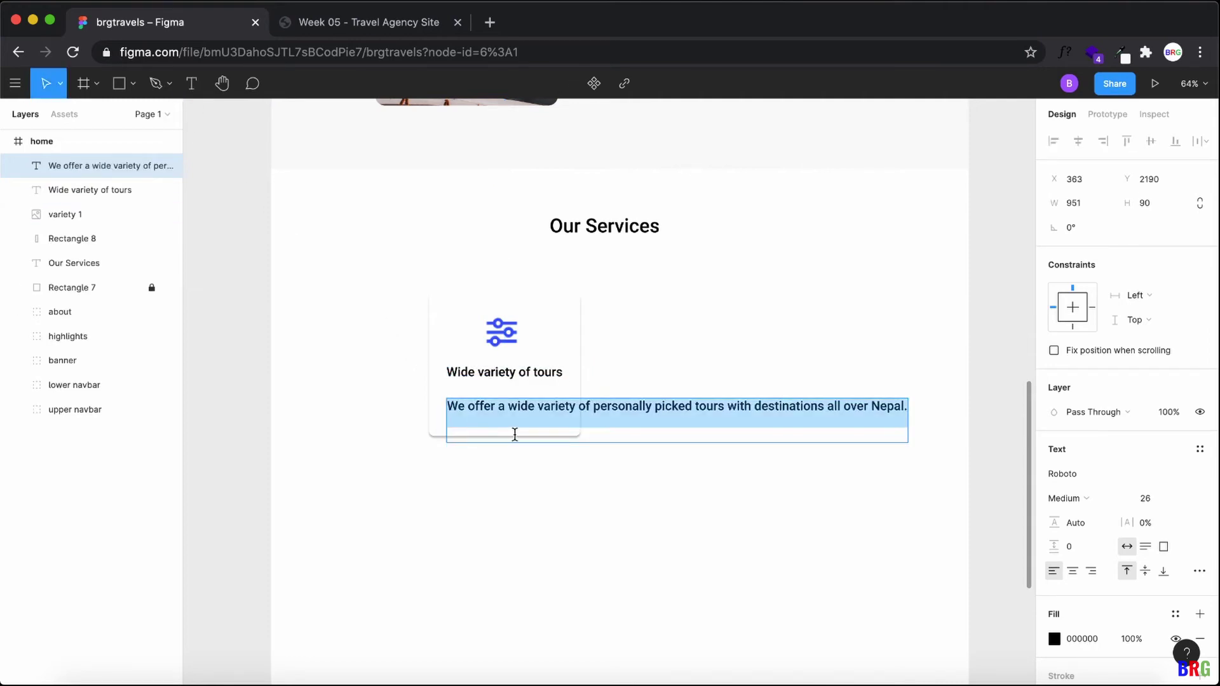
Step: Remove the empty lines after the card's description text and set its font size to 18
key(Right)
key(Return)
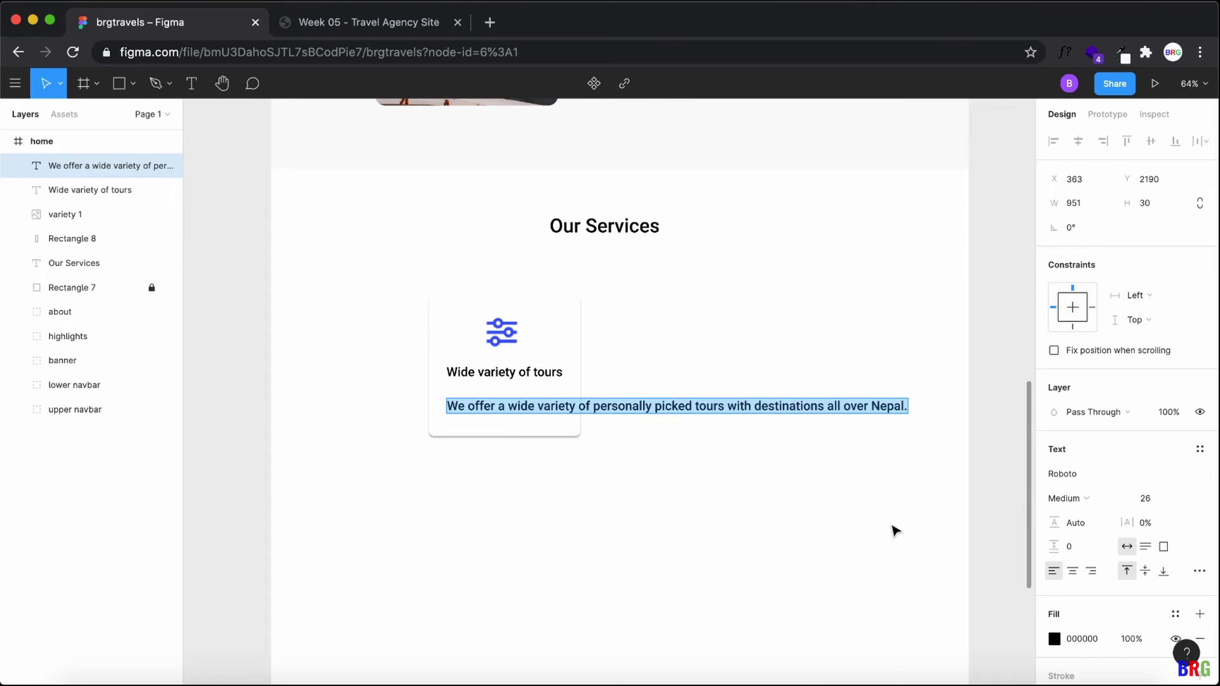
text(18)
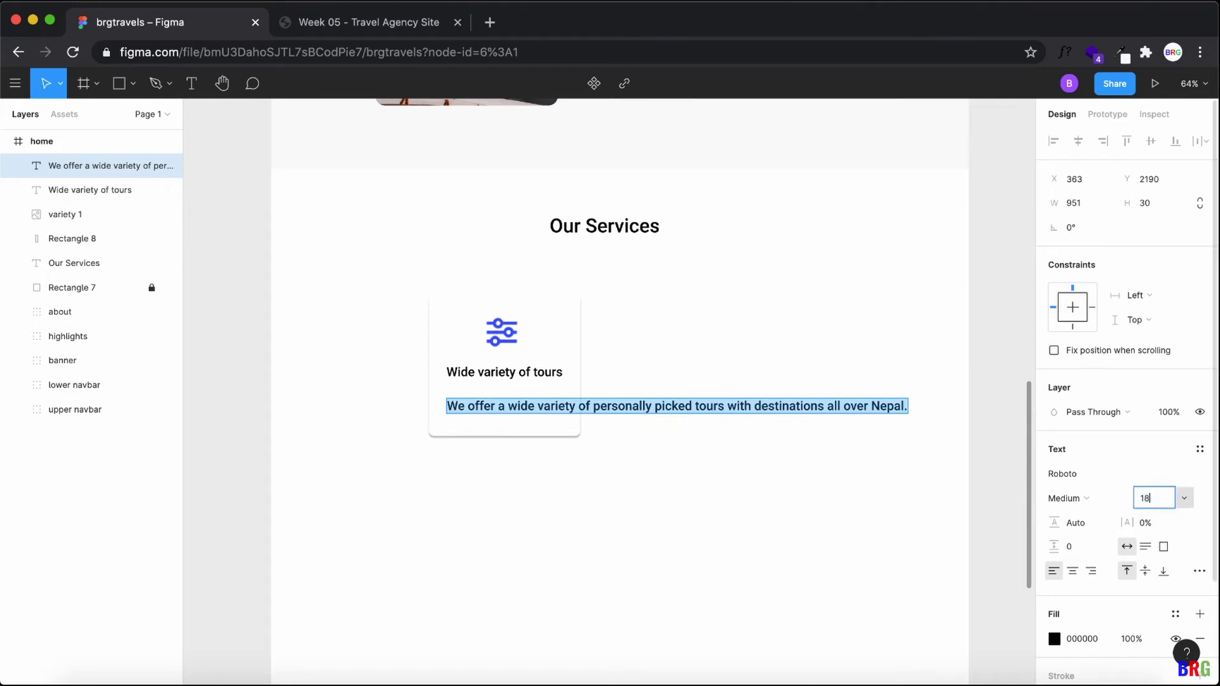
key(Return)
key(Return)
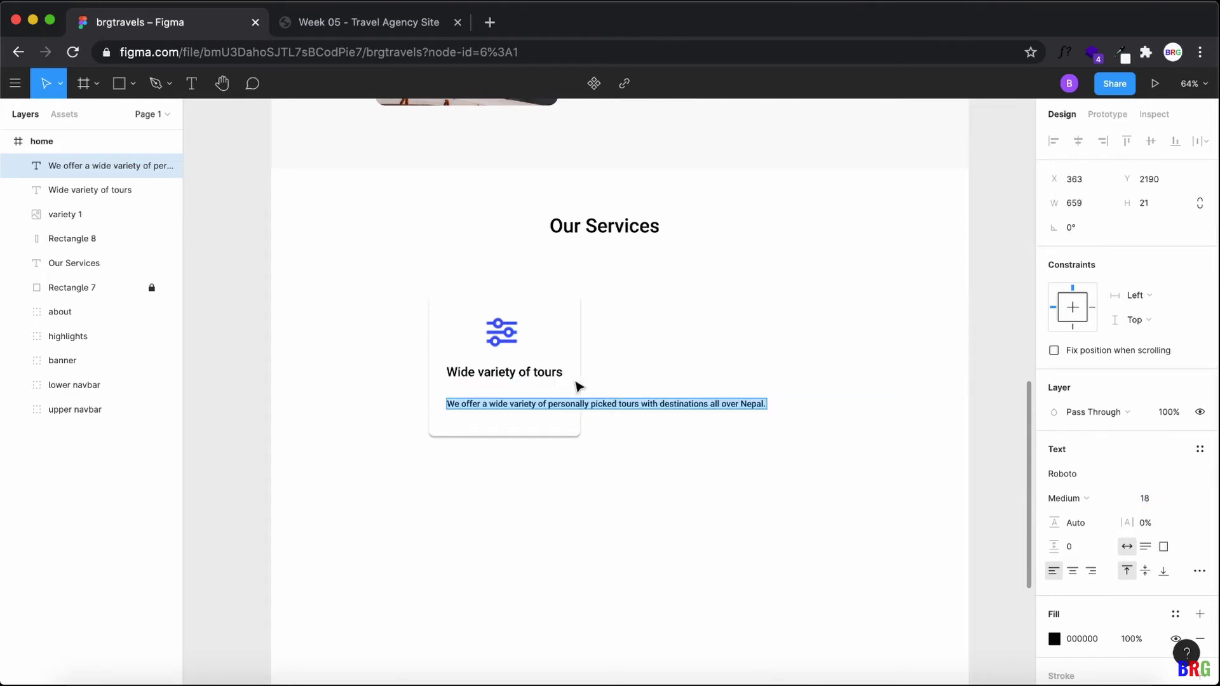
Step: Check the description's wrapping on the reference site and break the Figma text into three lines, after "variety of" and after "tours with"
click(347, 32)
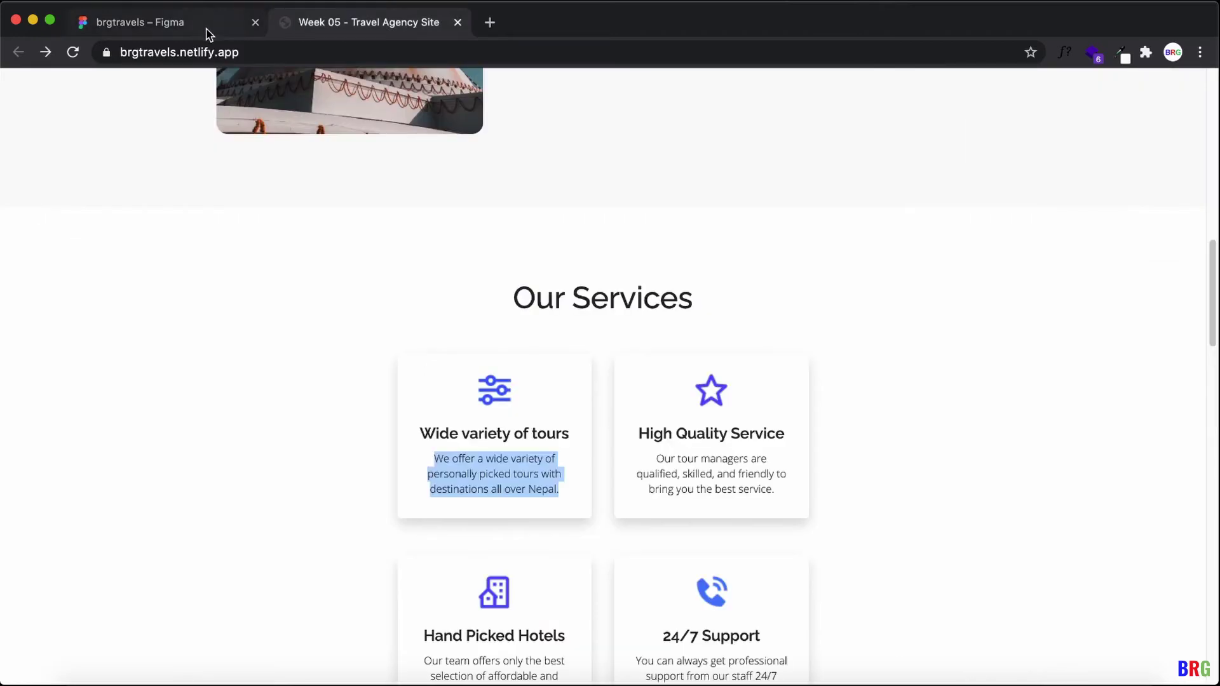
click(207, 35)
click(290, 35)
click(210, 39)
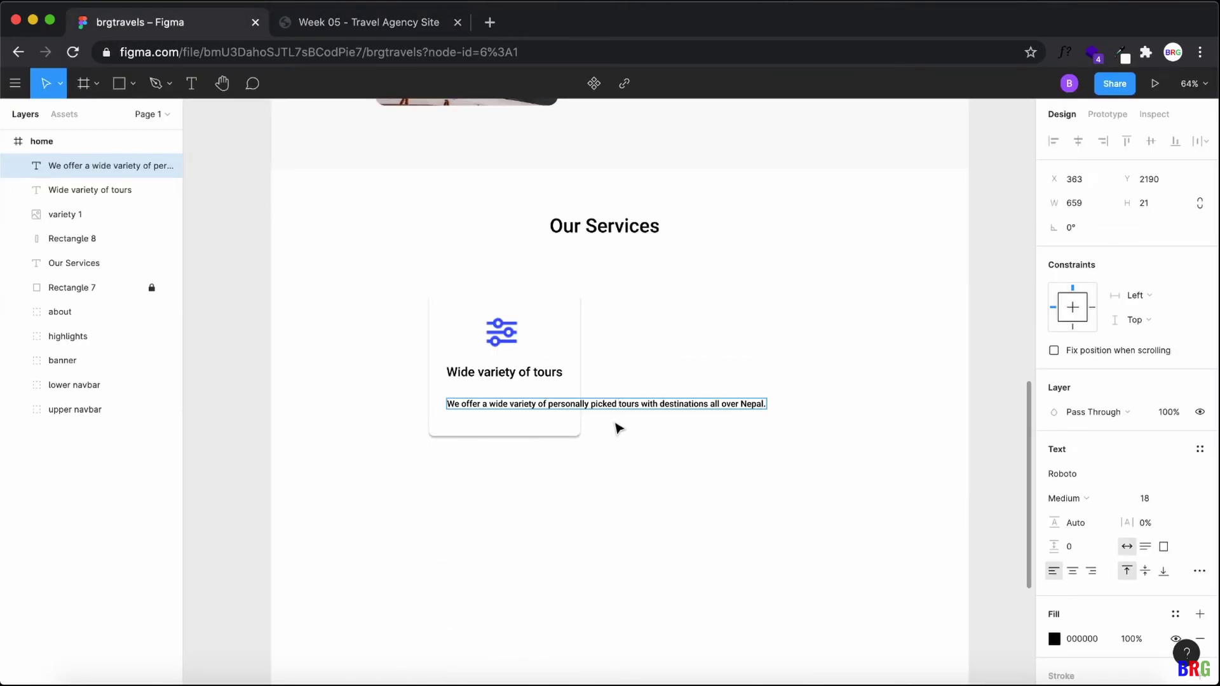
drag(767, 404, 665, 409)
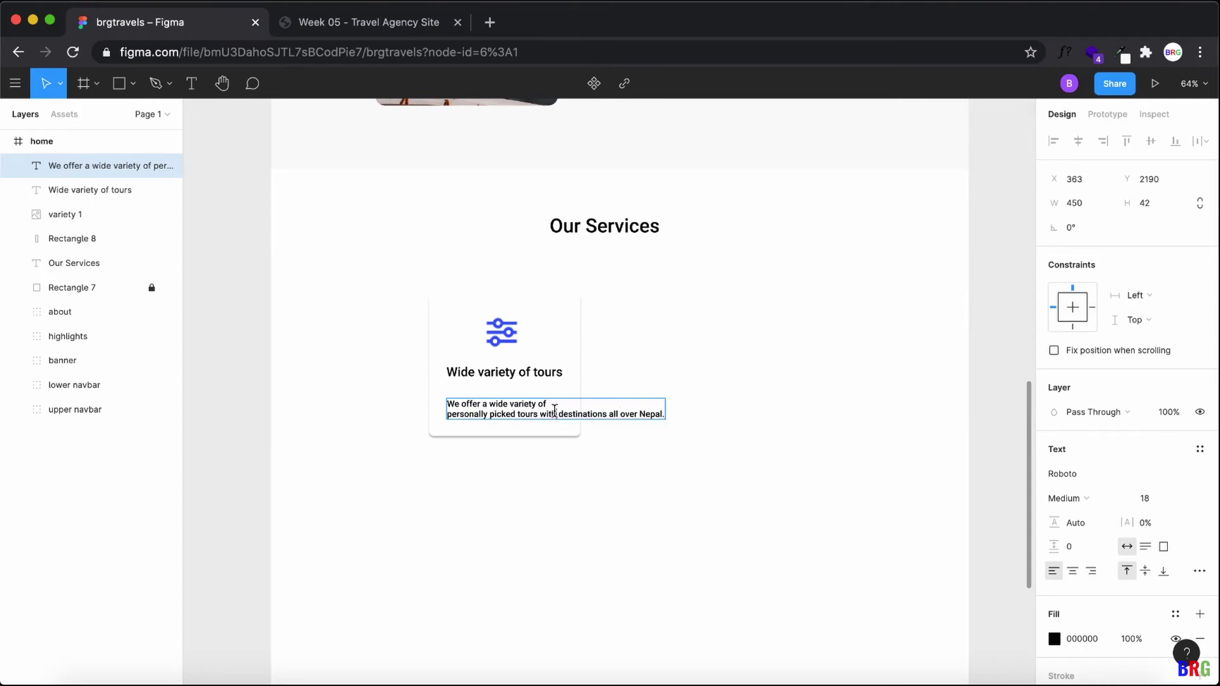
drag(555, 411, 559, 413)
key(Return)
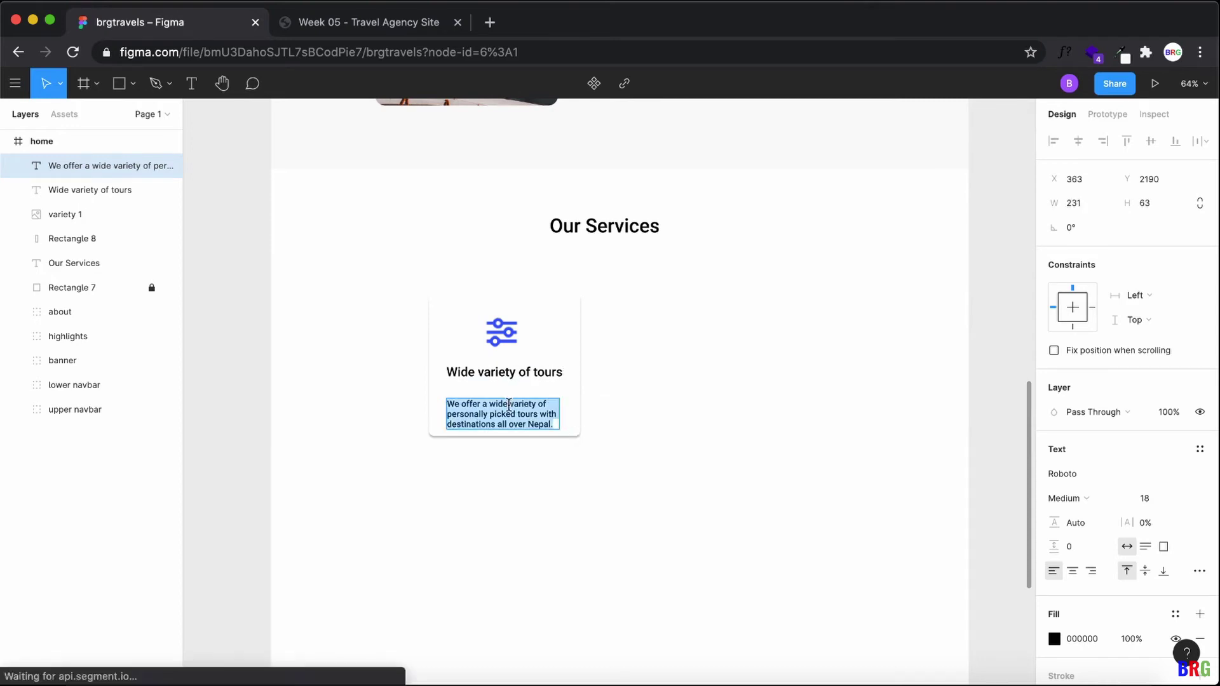
Step: Set the font weight of the card's description text to Light
click(1092, 497)
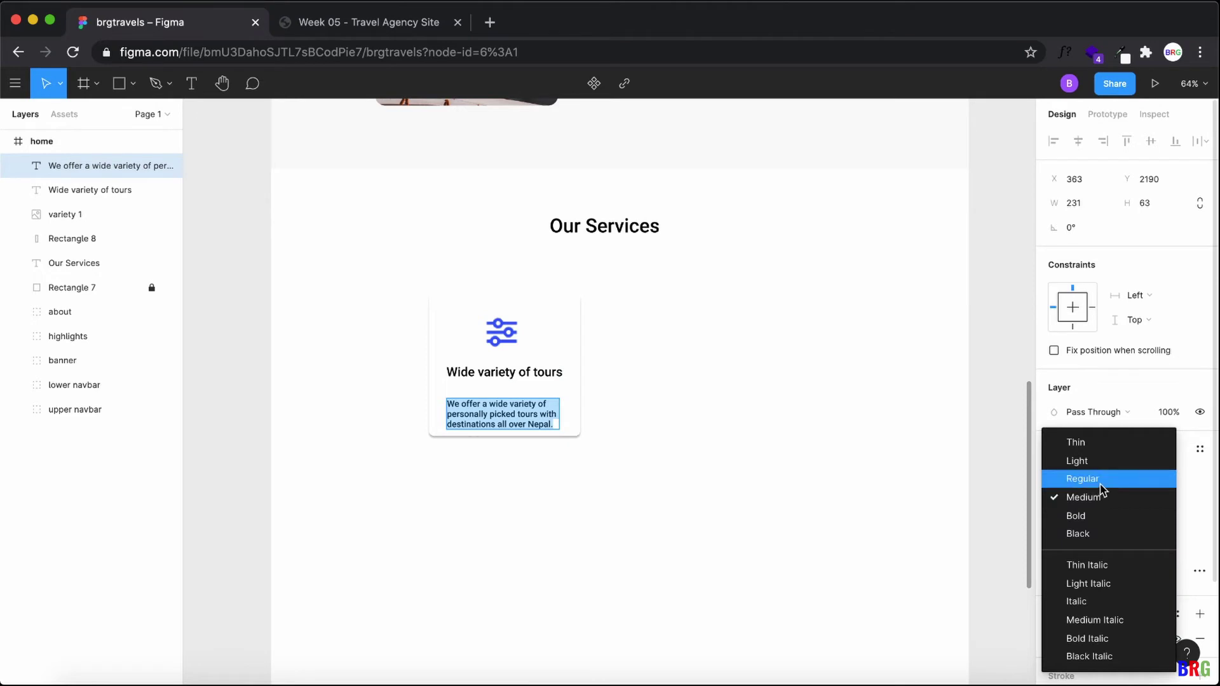
click(1092, 478)
click(1095, 494)
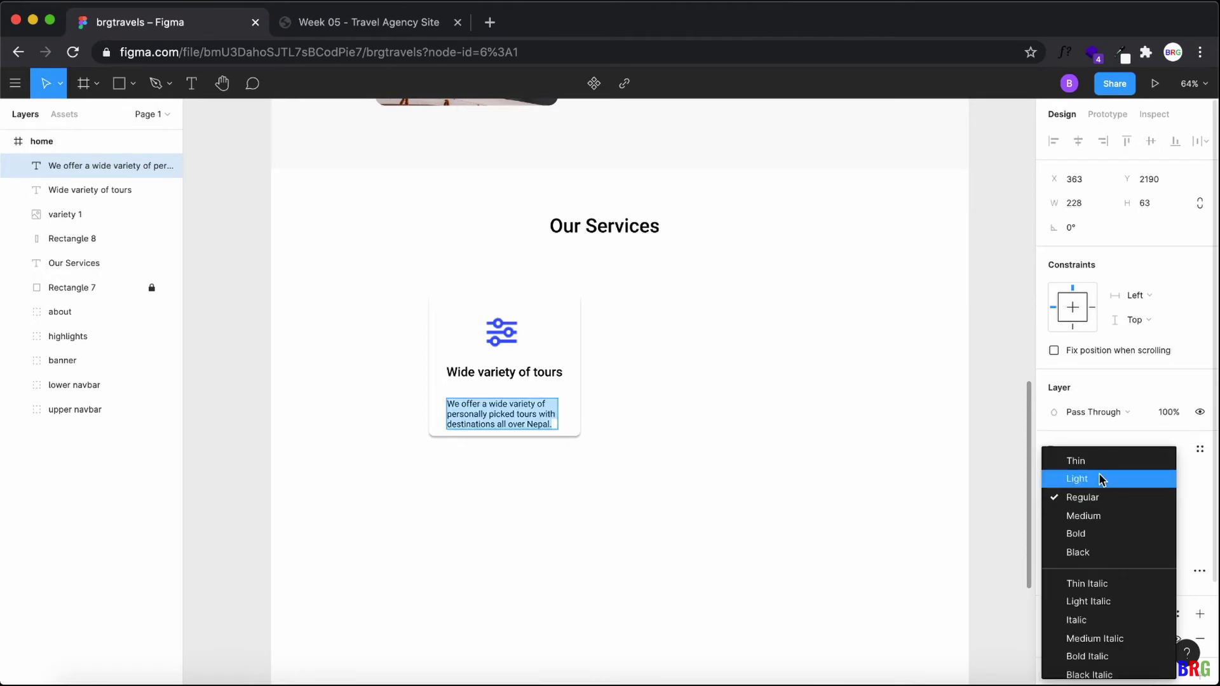
click(1100, 474)
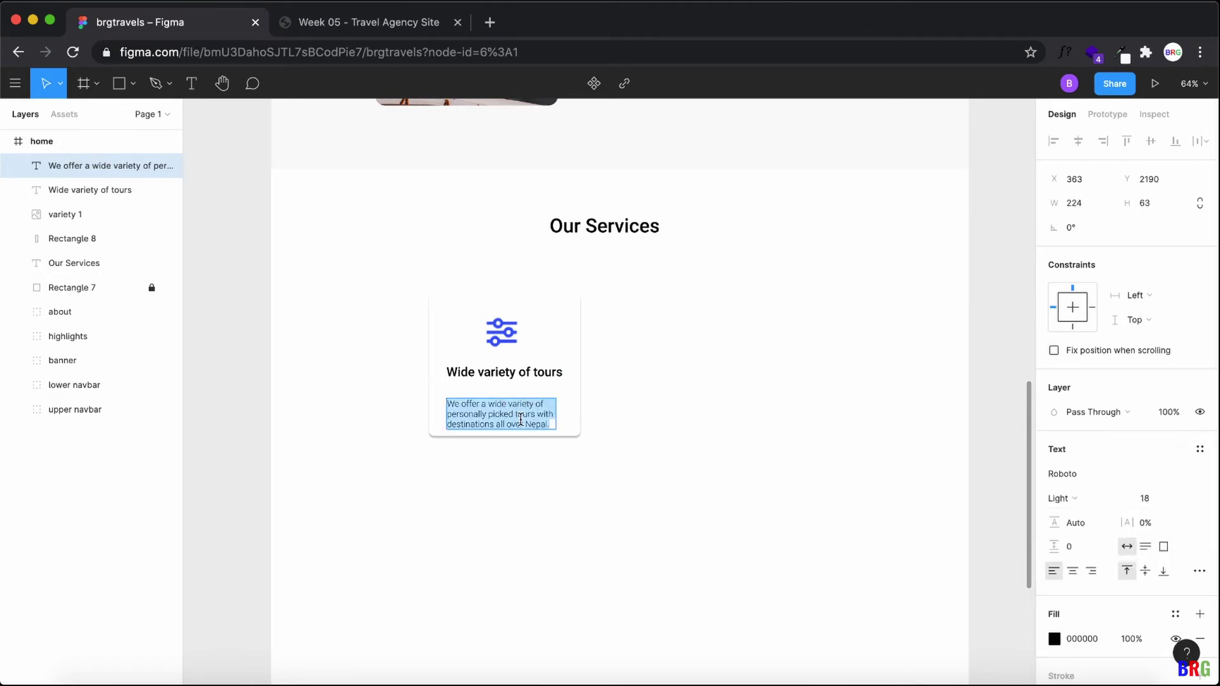
key(Escape)
Step: Tighten the card's layout by moving the icon to about X 434, Y 2011, the heading slightly up, and the description to about X 368, Y 2157
drag(537, 424, 539, 408)
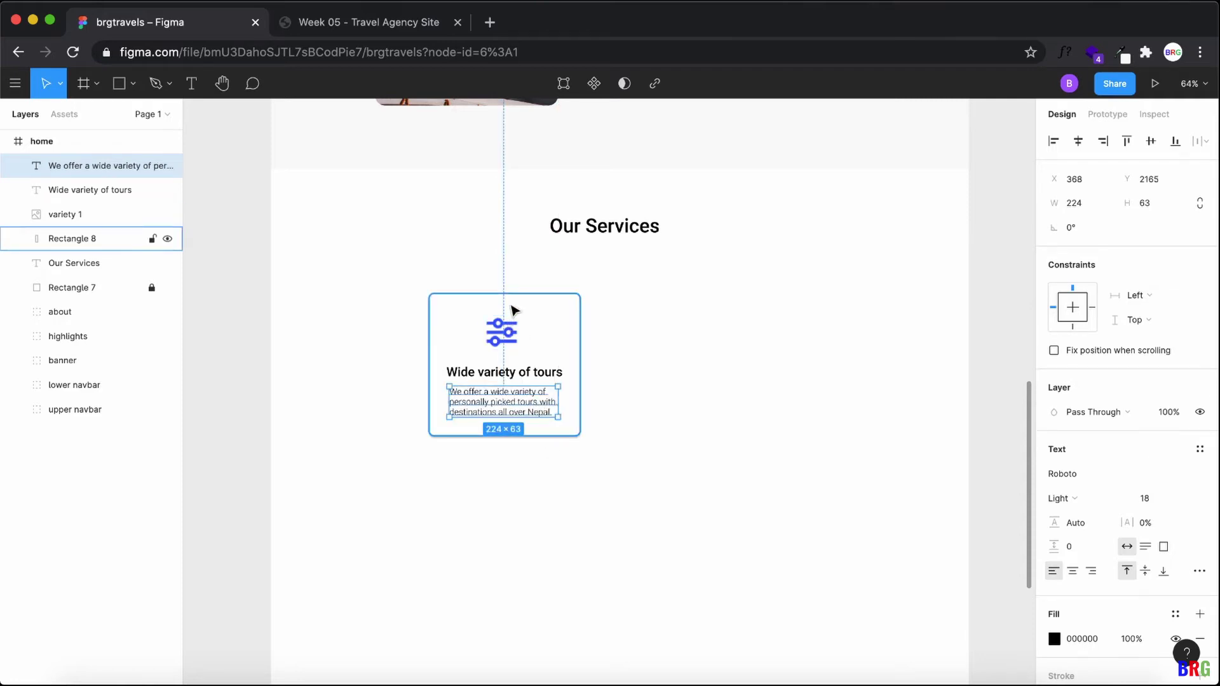
drag(505, 325, 502, 320)
click(545, 477)
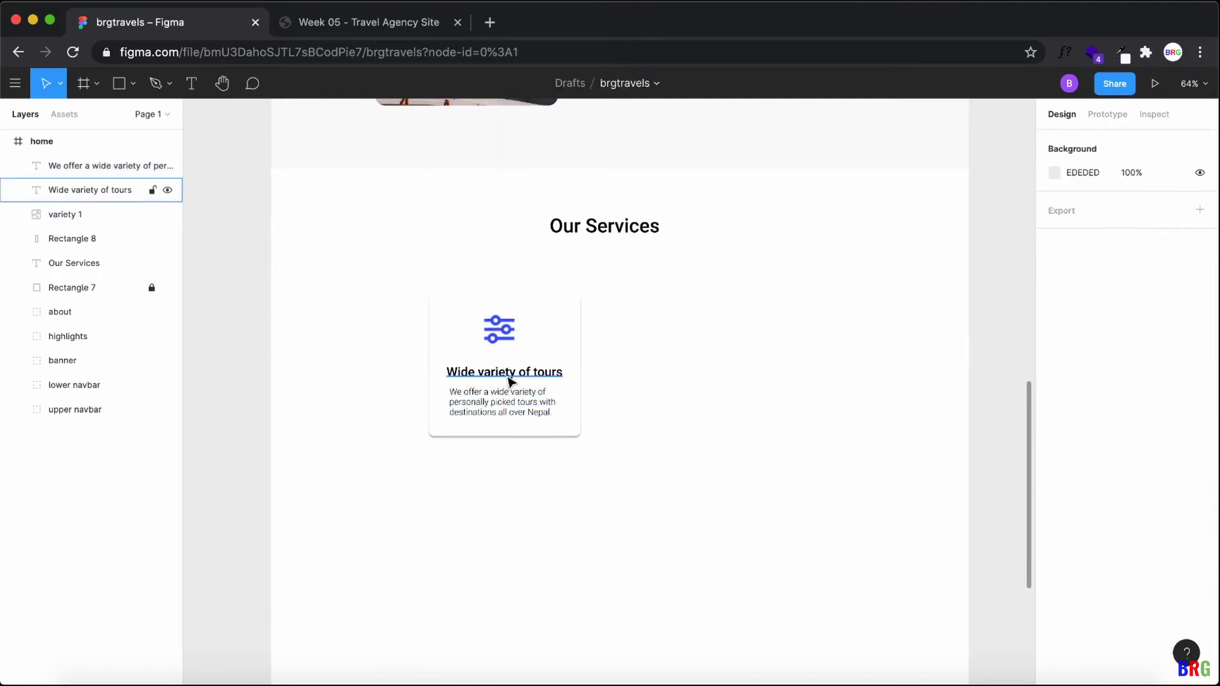
drag(512, 384, 518, 403)
click(694, 435)
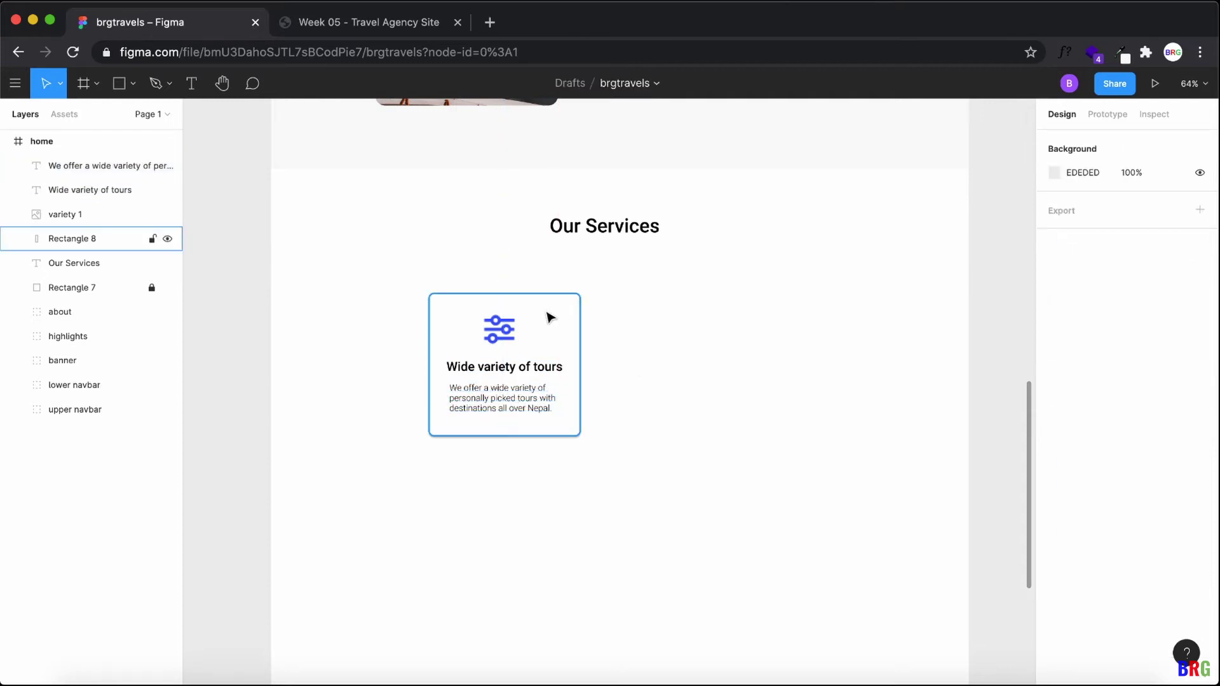
click(522, 305)
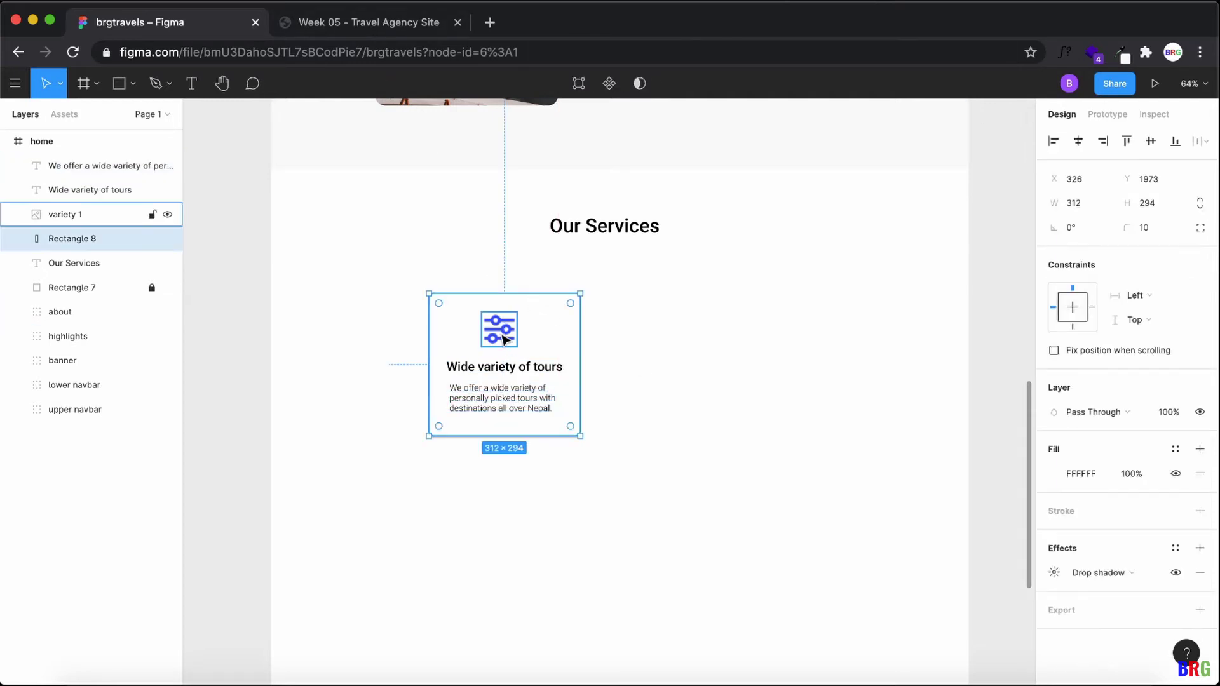
click(660, 370)
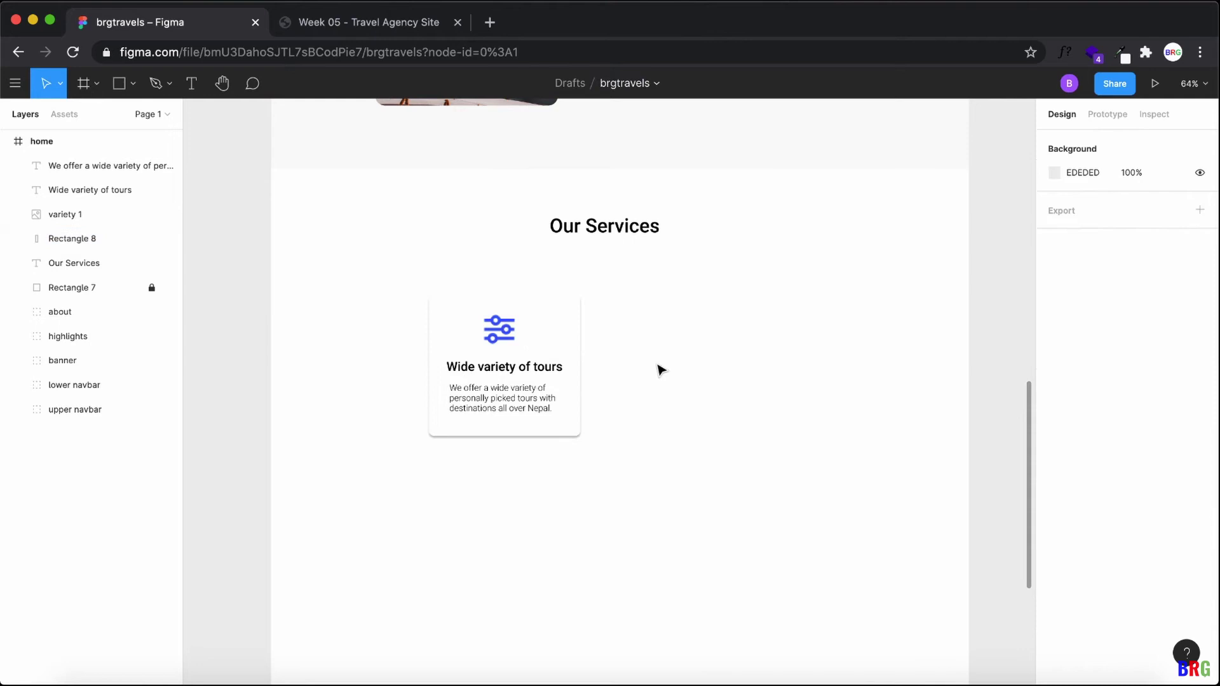
Step: Group the card's background rectangle, icon, heading and description, and rename the group "variety card"
click(83, 219)
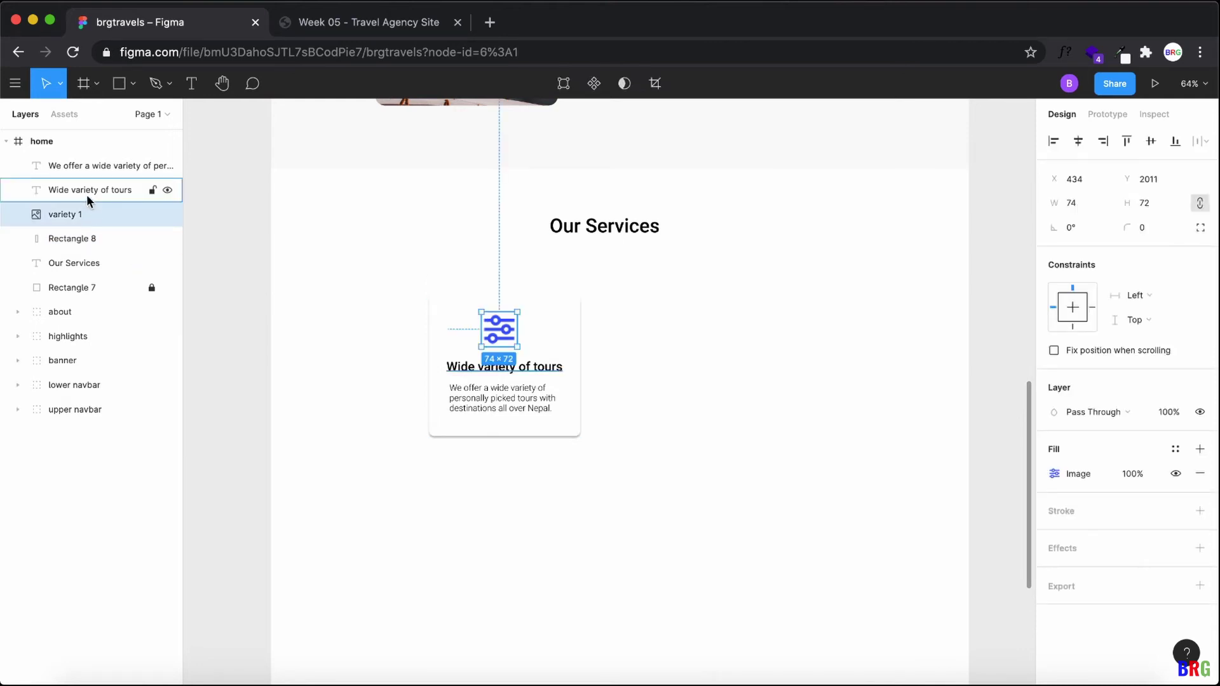
click(87, 192)
click(85, 167)
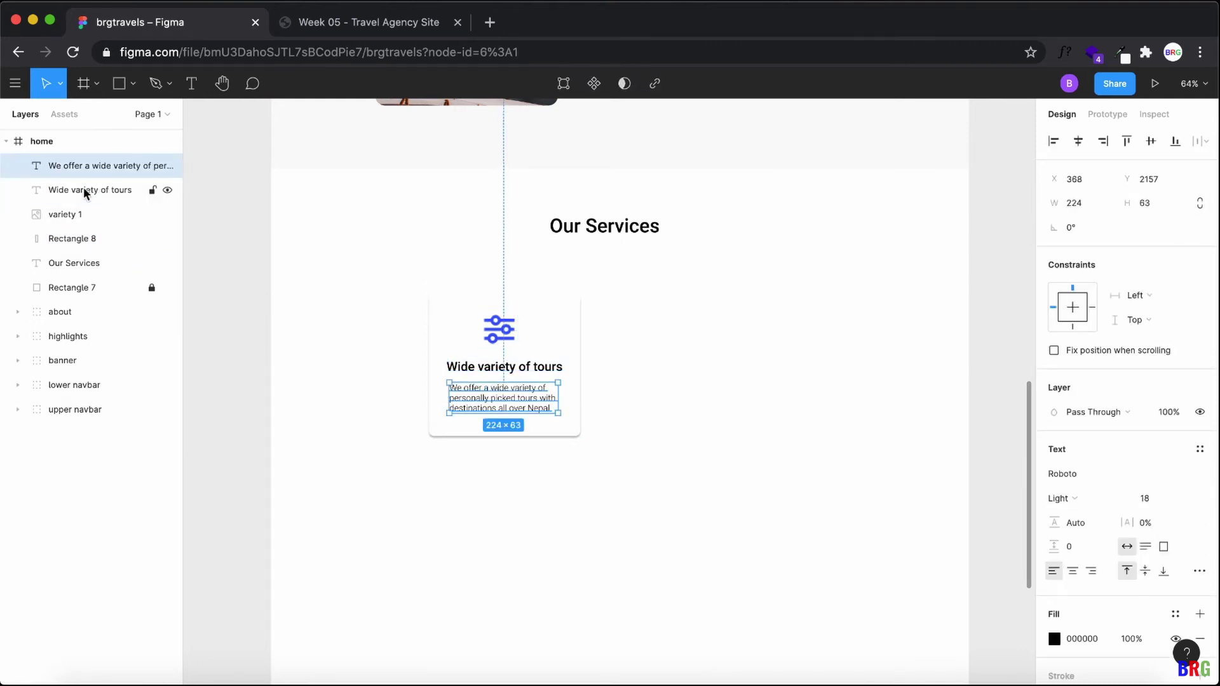
shift+click(83, 188)
shift+click(77, 238)
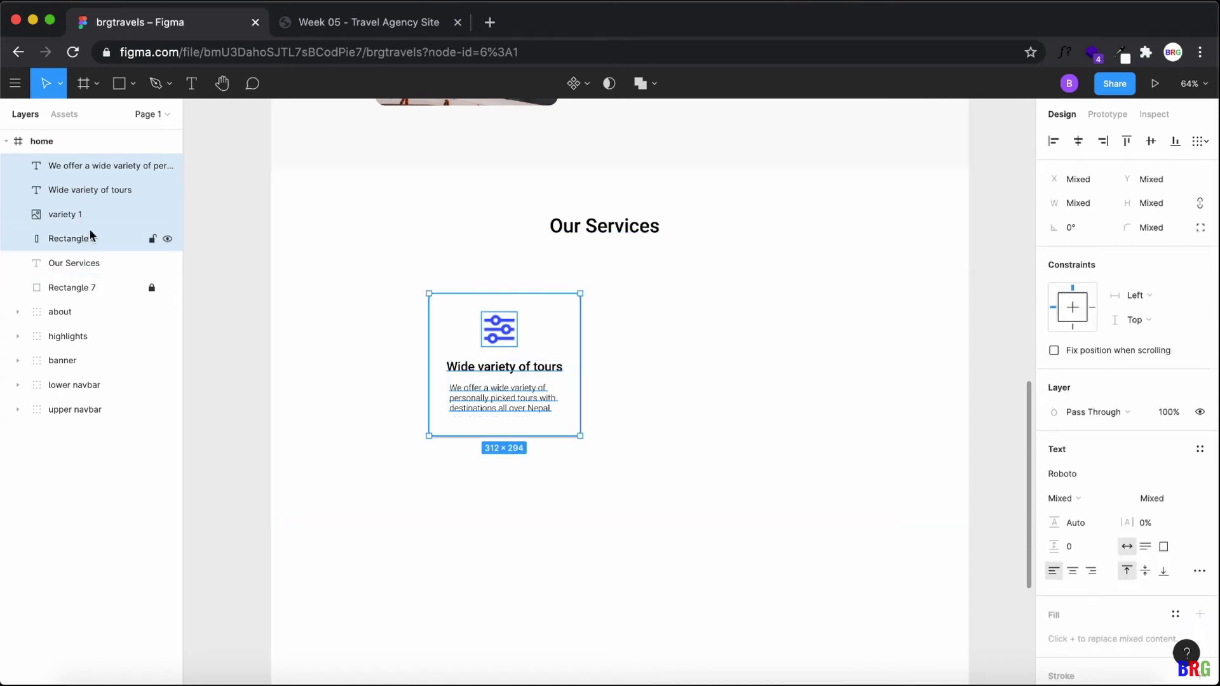
key(super+g)
right_click(64, 169)
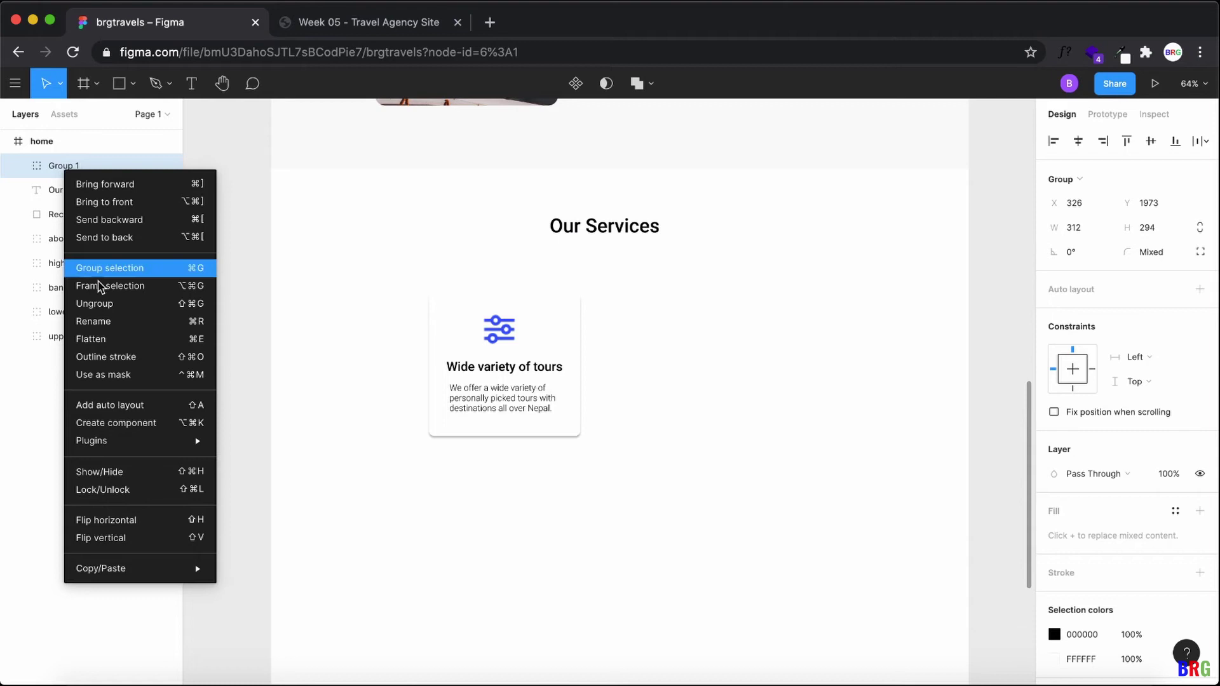
click(117, 321)
text(variety card)
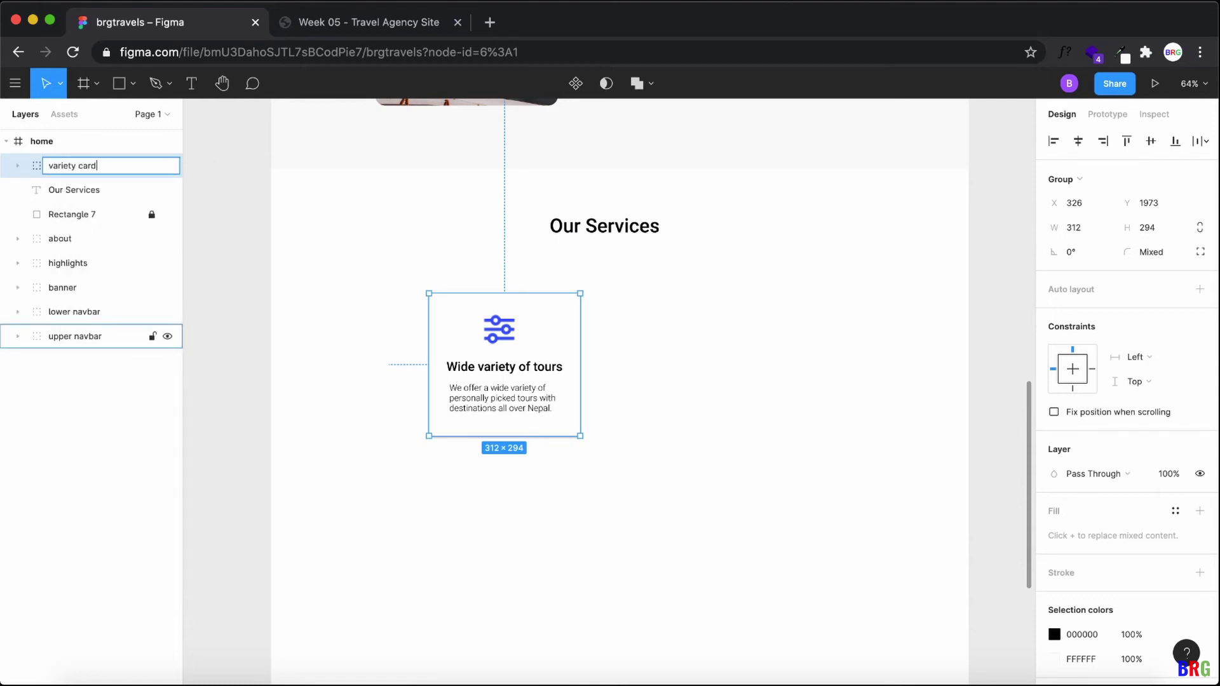
key(Return)
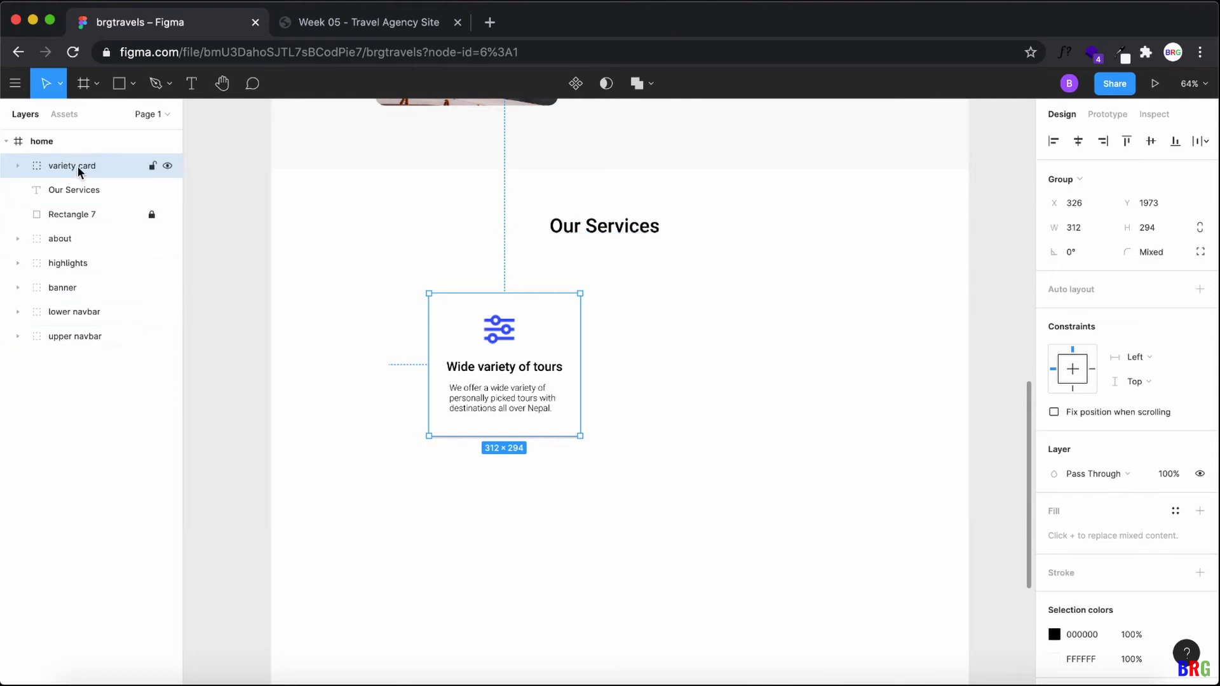
Step: Duplicate the variety card group and place one card beside the other at the same height, at about X 803
key(Escape)
click(94, 169)
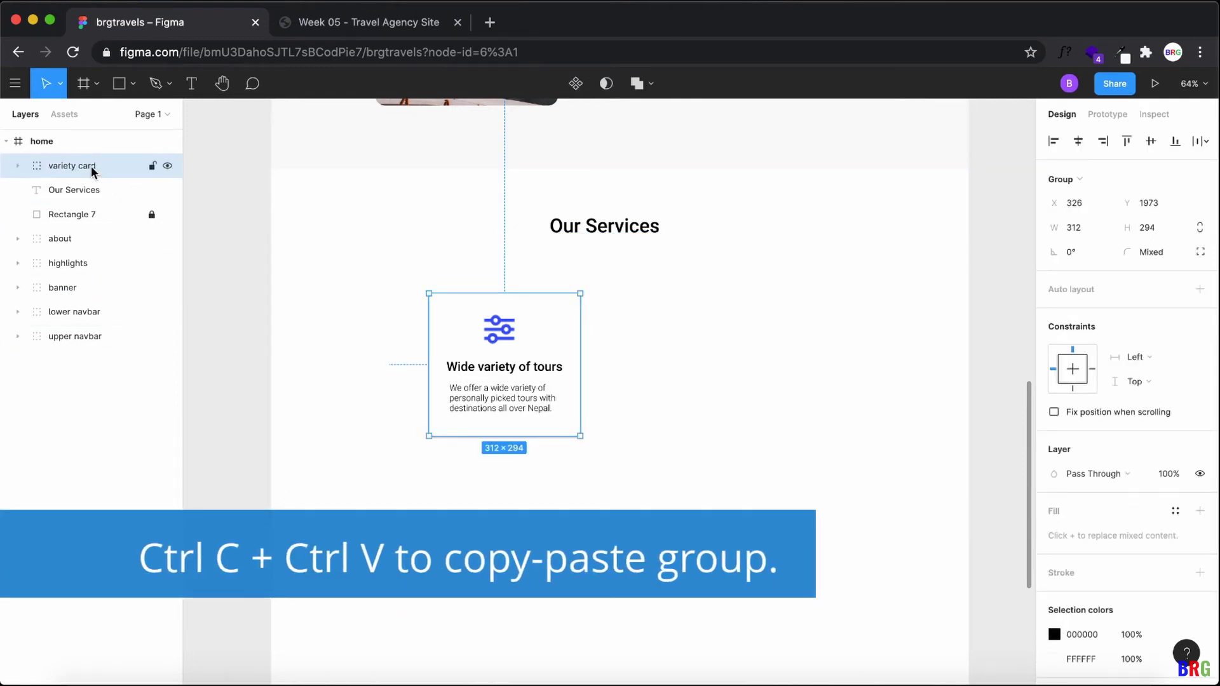
key(ctrl+v)
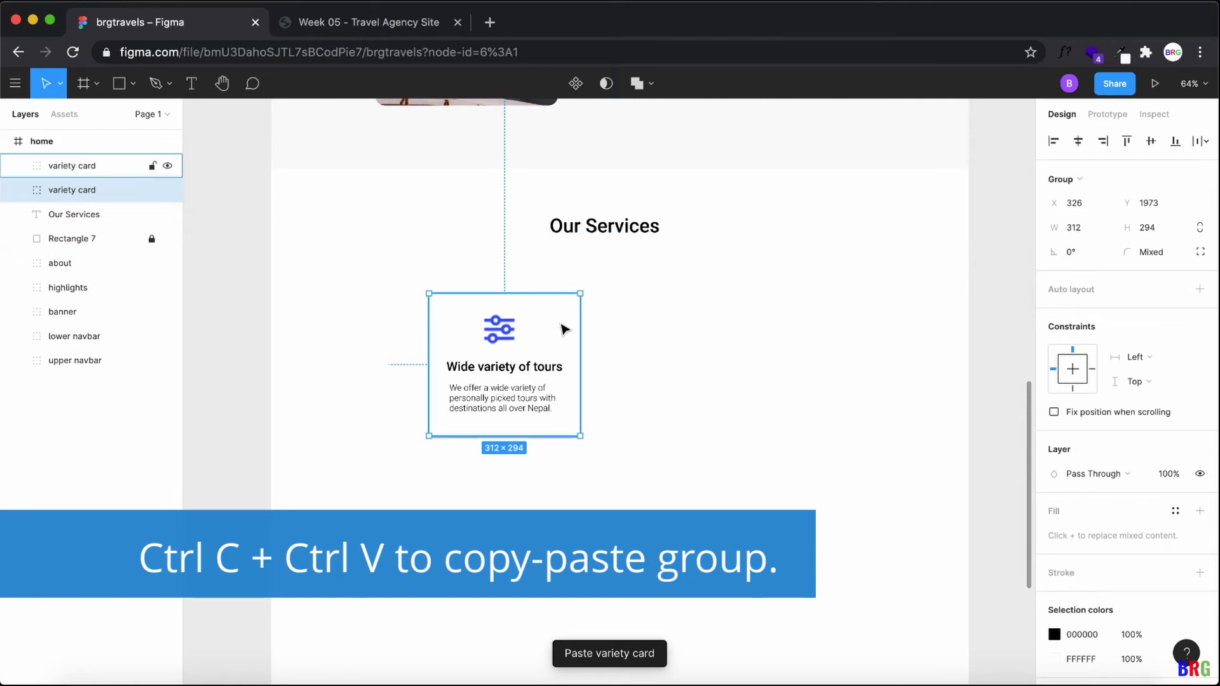
drag(560, 352, 789, 352)
click(811, 349)
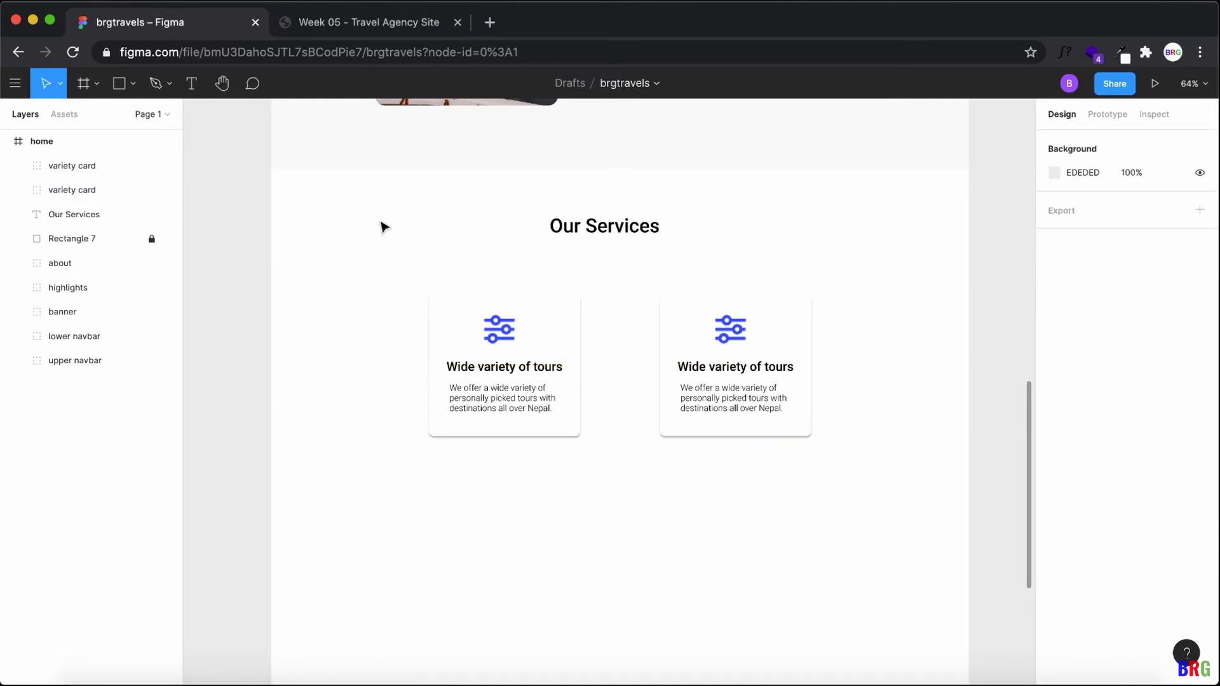
Step: Show the home frame's 12-column layout grid and align the left card to a column edge at X 365
click(161, 152)
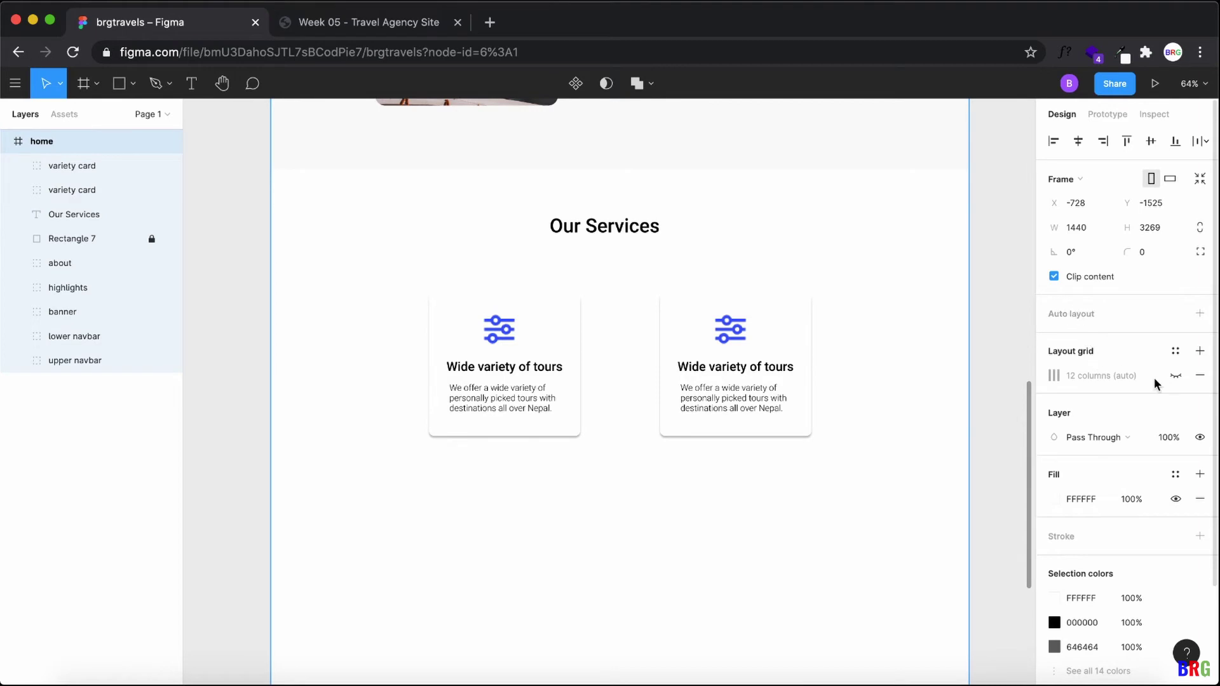
click(1175, 376)
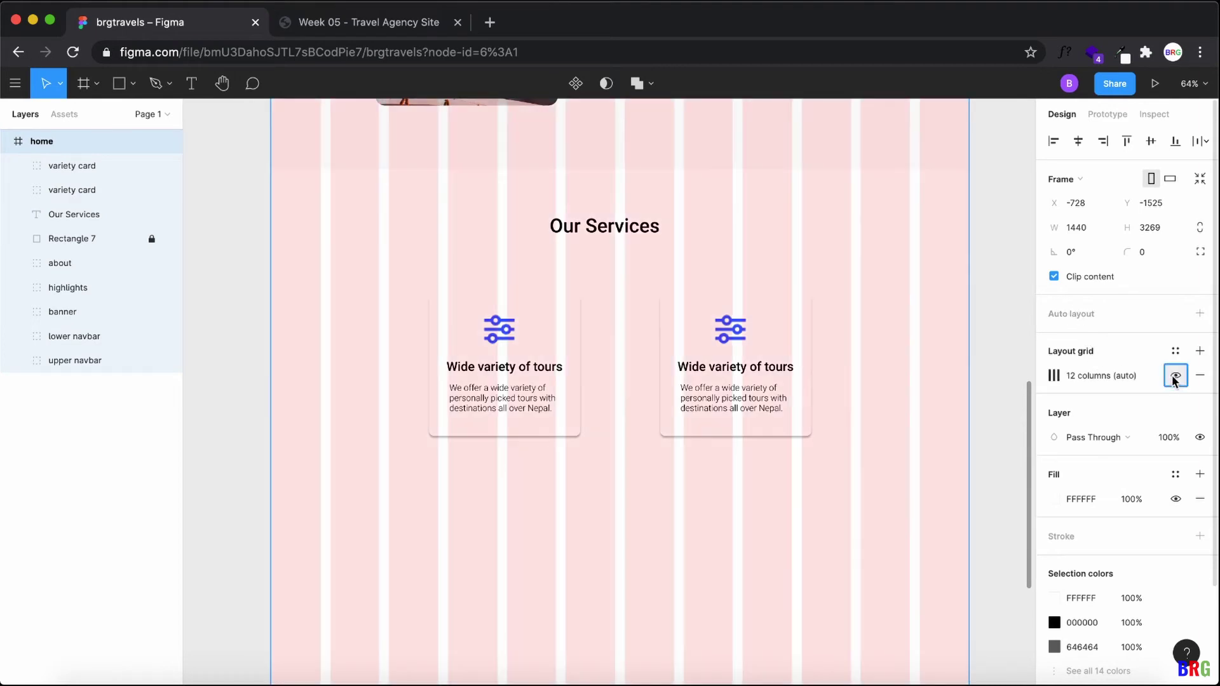
click(555, 336)
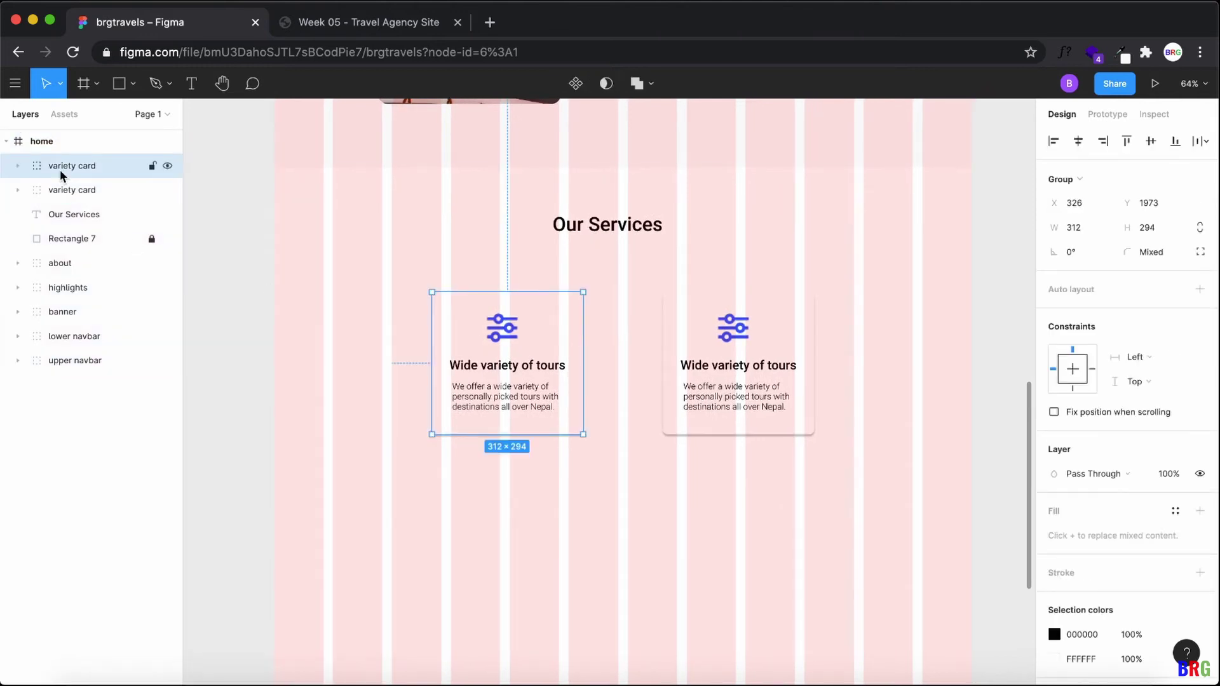
click(90, 190)
click(95, 166)
drag(555, 324, 574, 321)
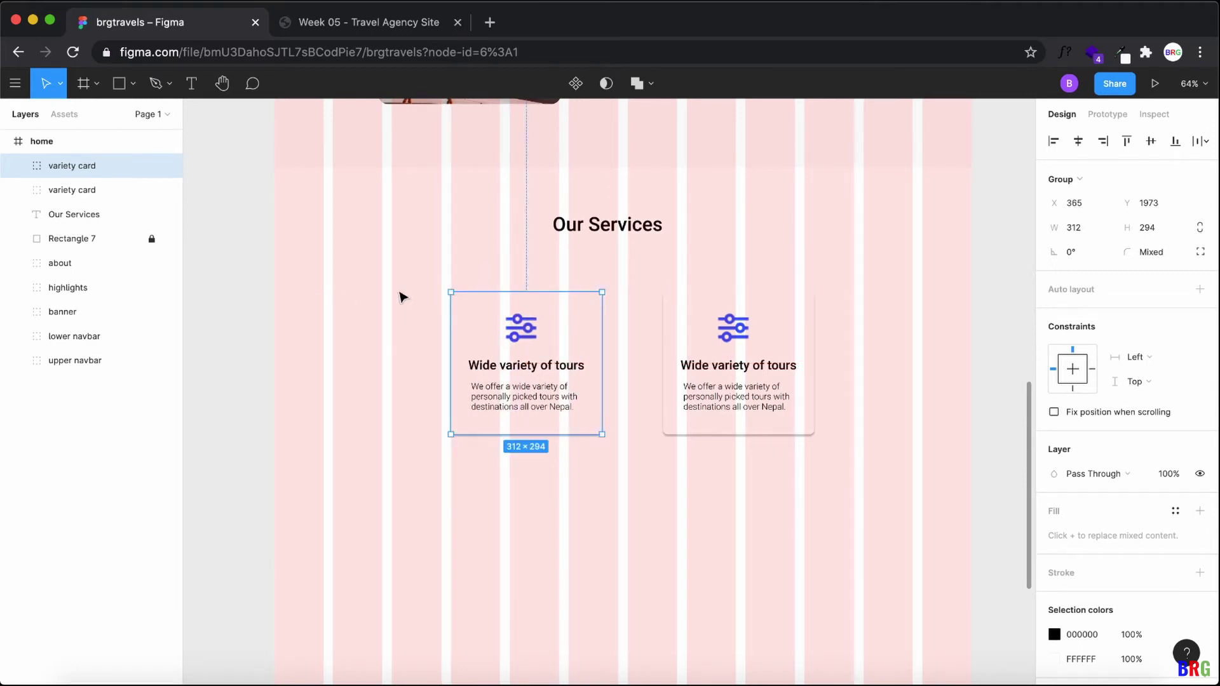
Step: Reposition the right card horizontally against the grid, closer to the left card, at about X 763
click(682, 398)
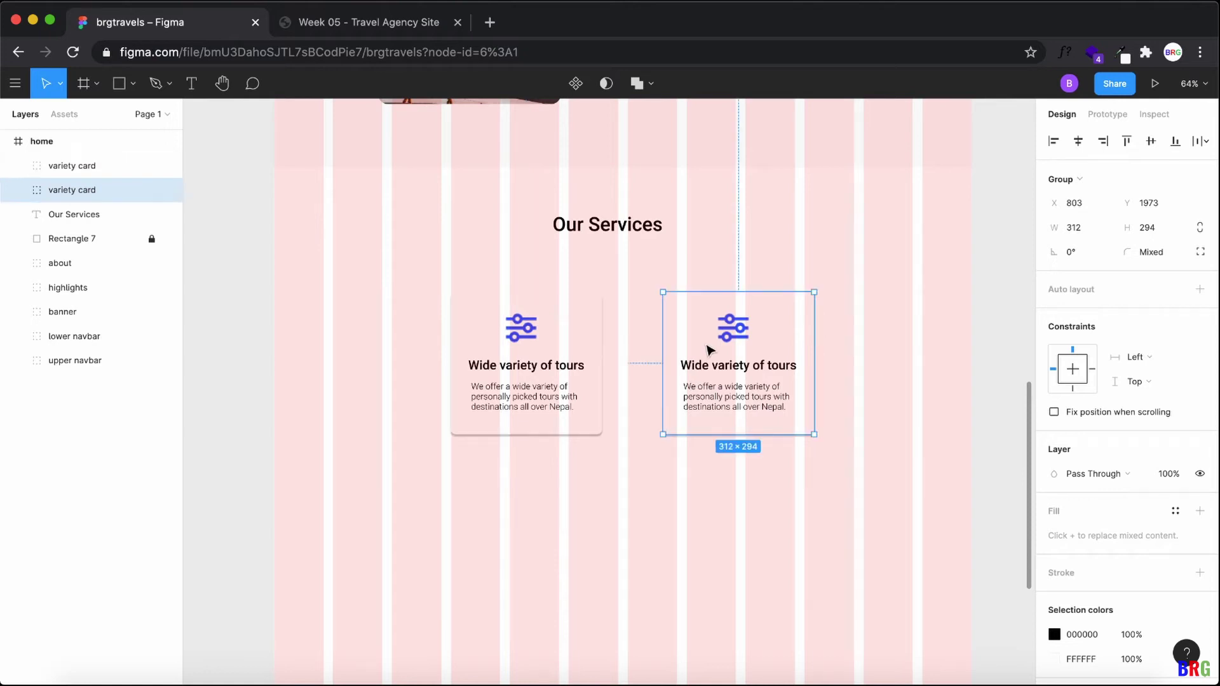
drag(714, 341, 733, 334)
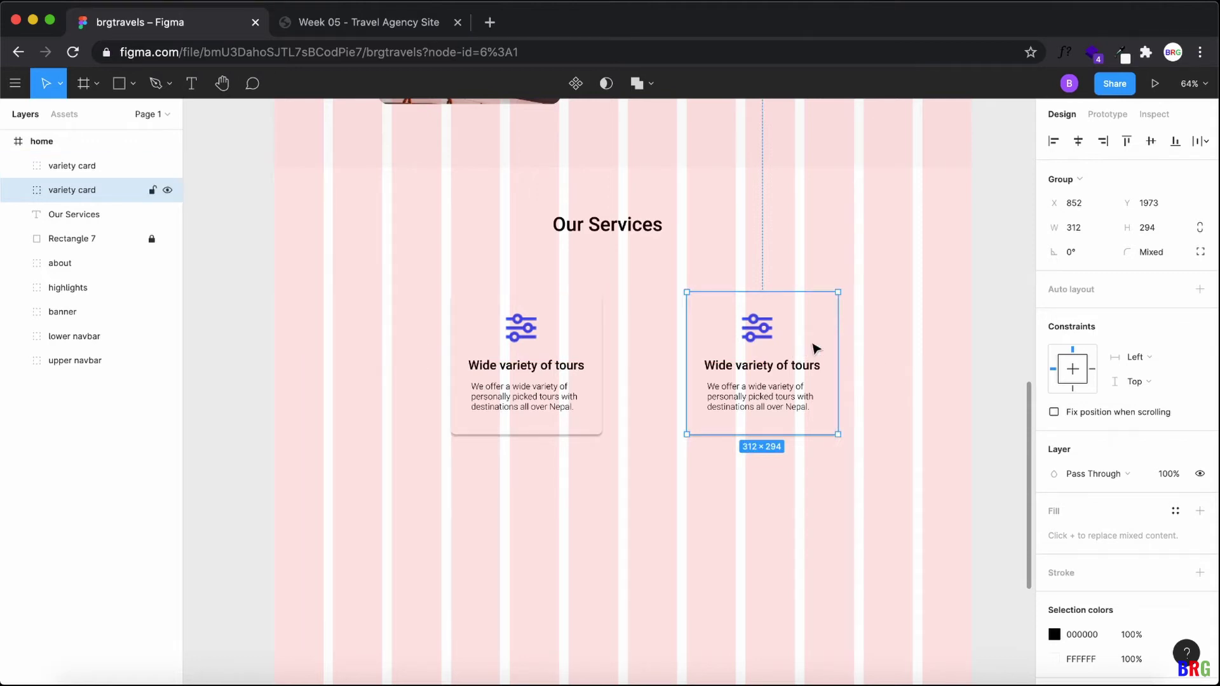
drag(811, 349, 775, 349)
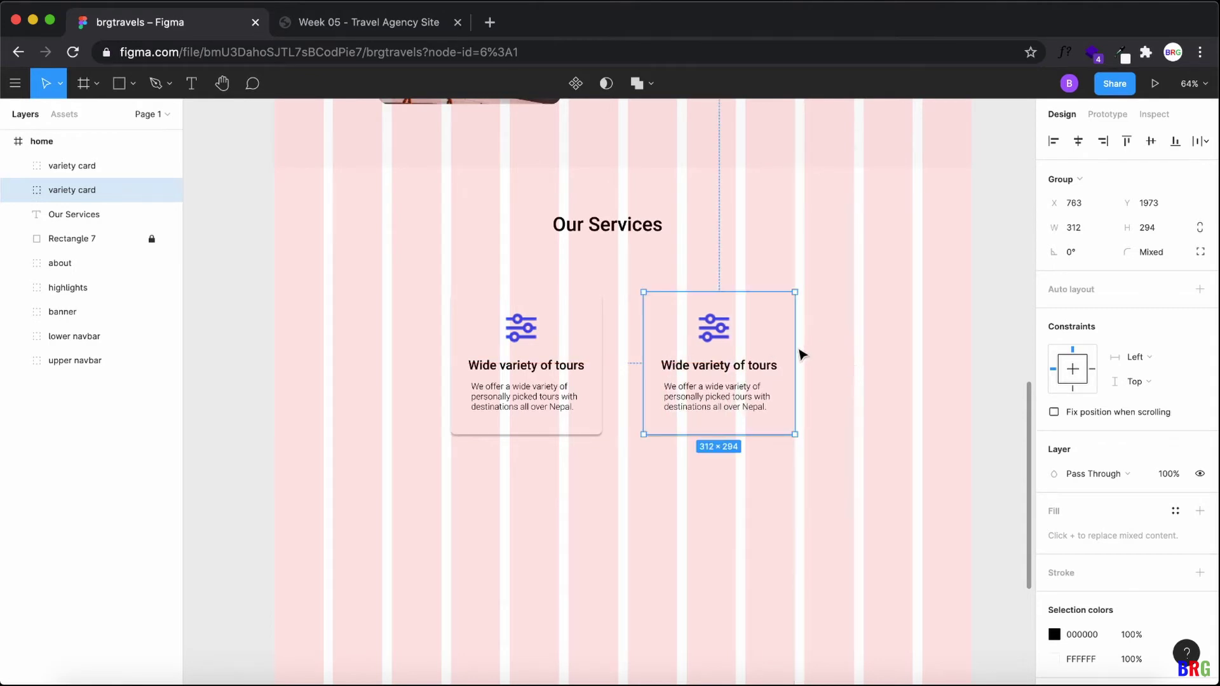
click(869, 356)
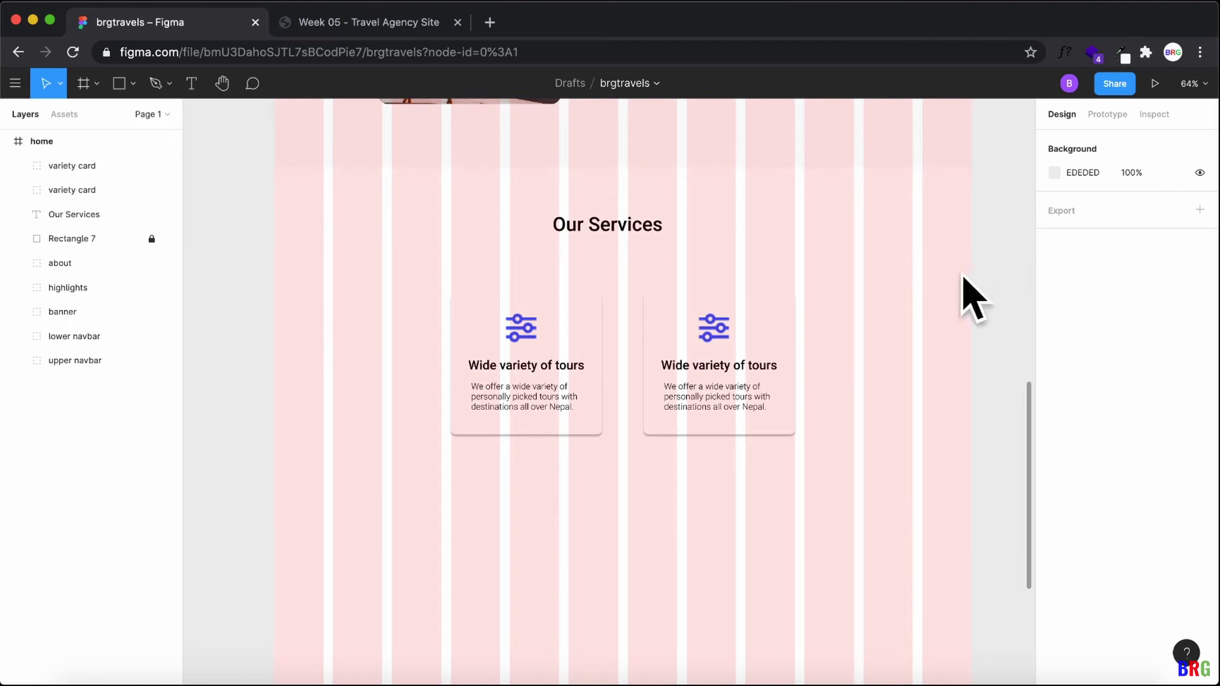
Step: Hide the home frame's 12-column layout grid and clear the selection
click(37, 141)
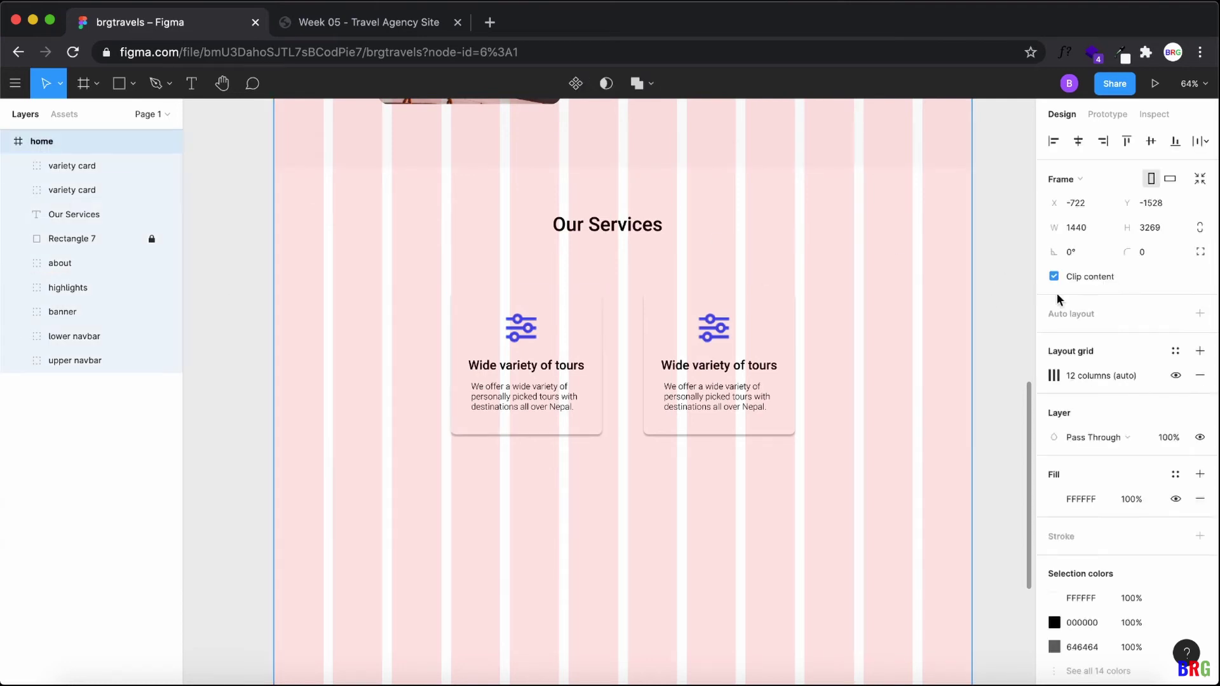
click(1176, 375)
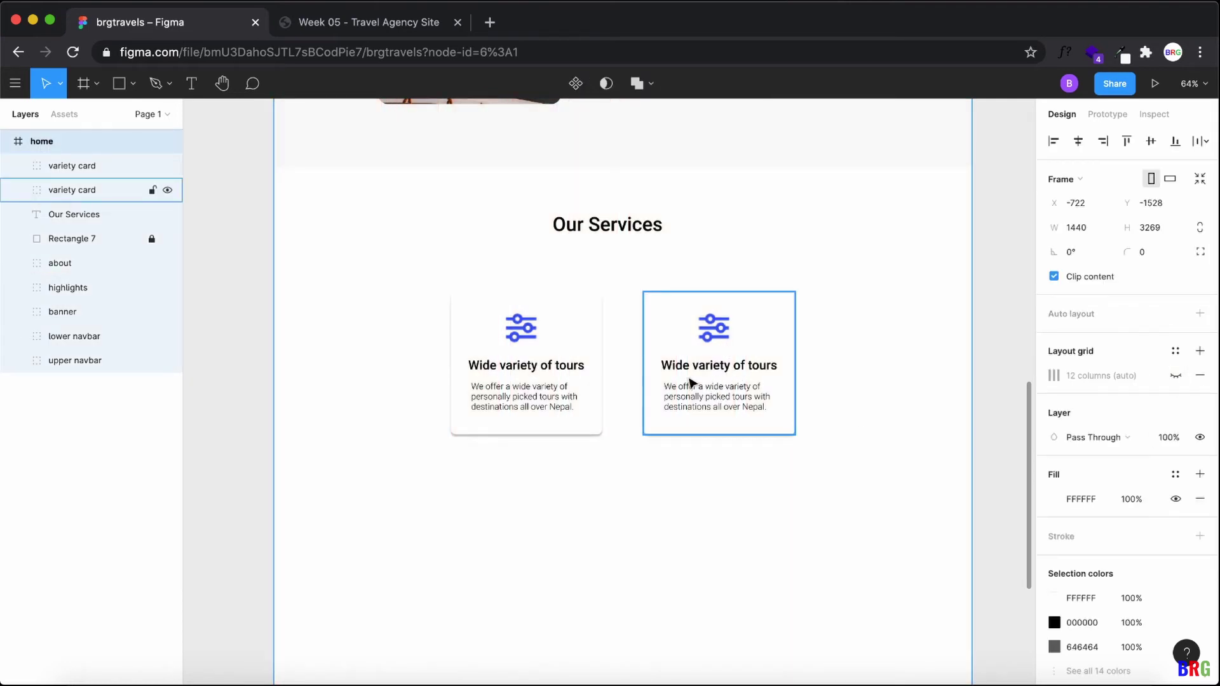
click(539, 478)
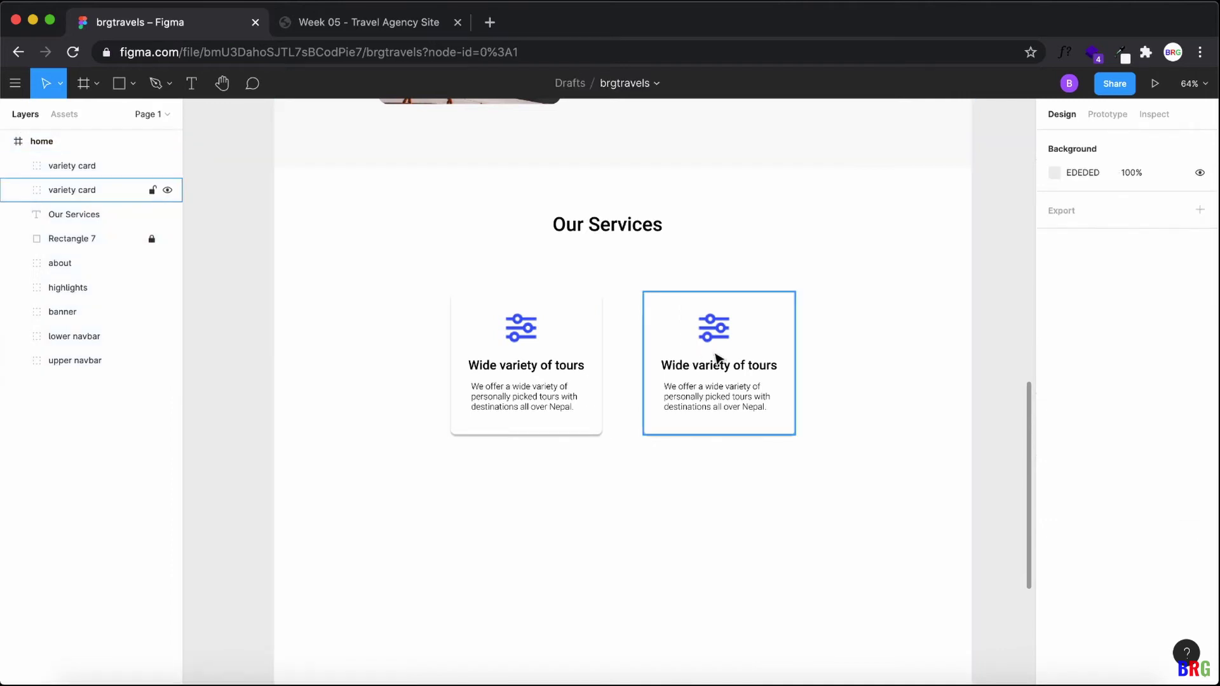
Step: Rename the group of the card at X 763 as "quality card", checking the service's name on the Travel Agency Site reference tab
click(708, 376)
right_click(97, 192)
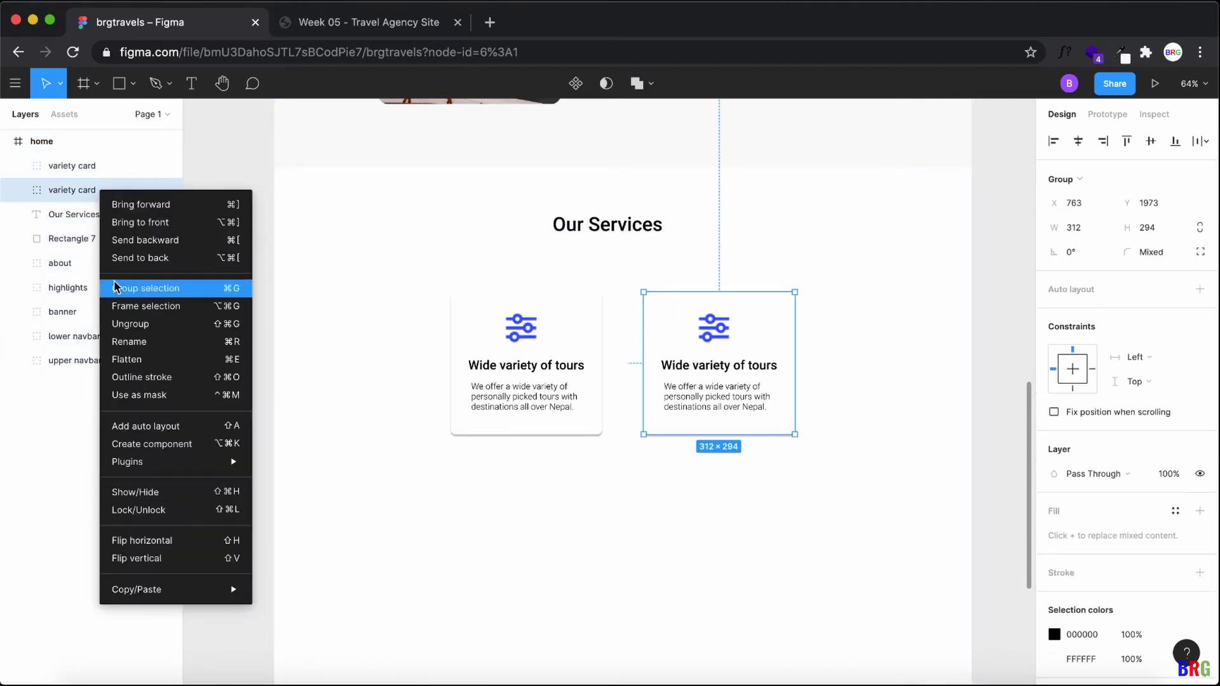
click(305, 52)
click(321, 26)
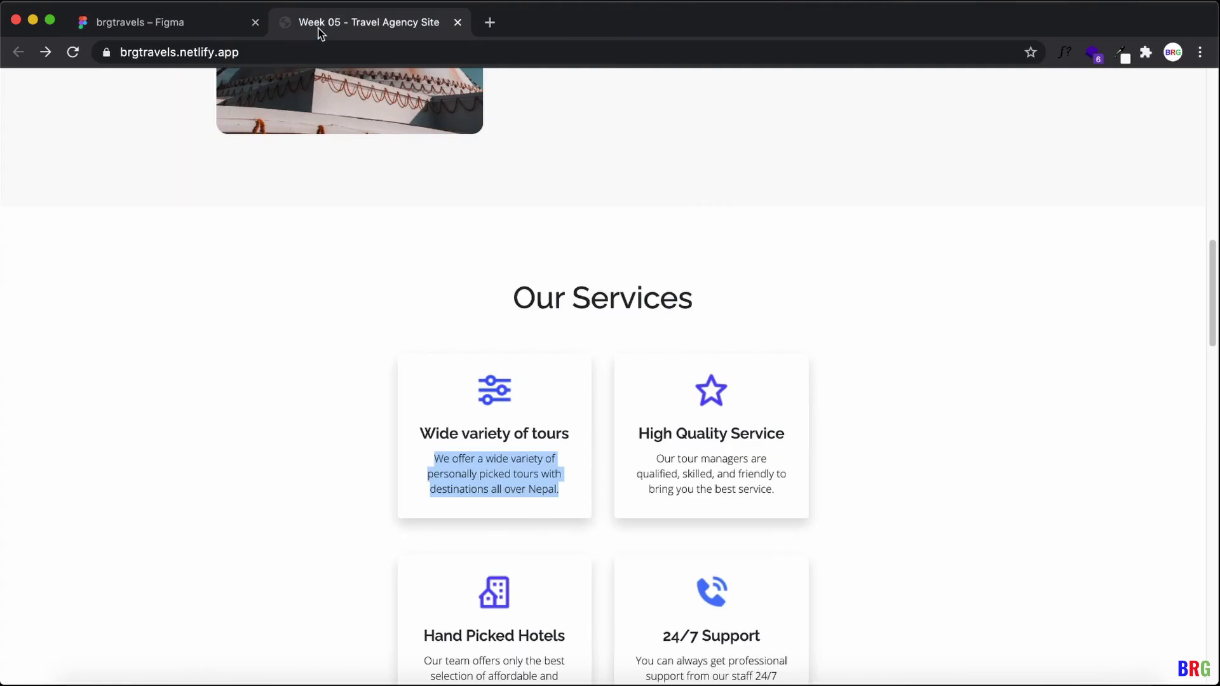
click(175, 29)
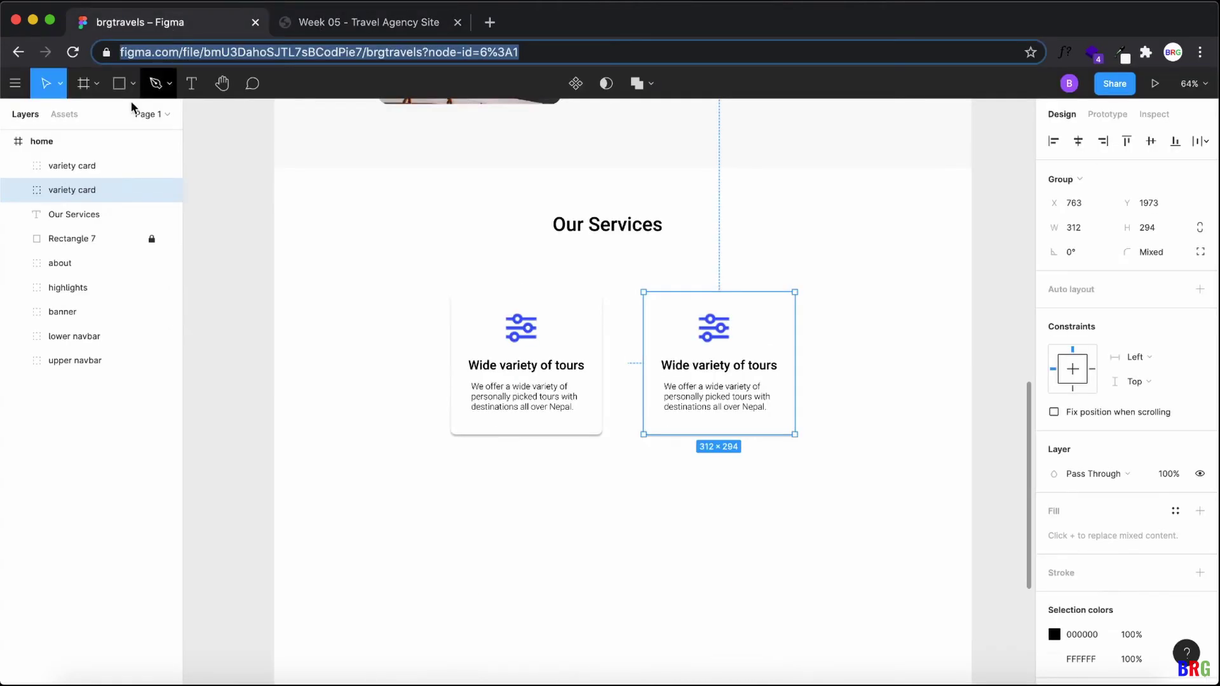
right_click(88, 190)
click(124, 337)
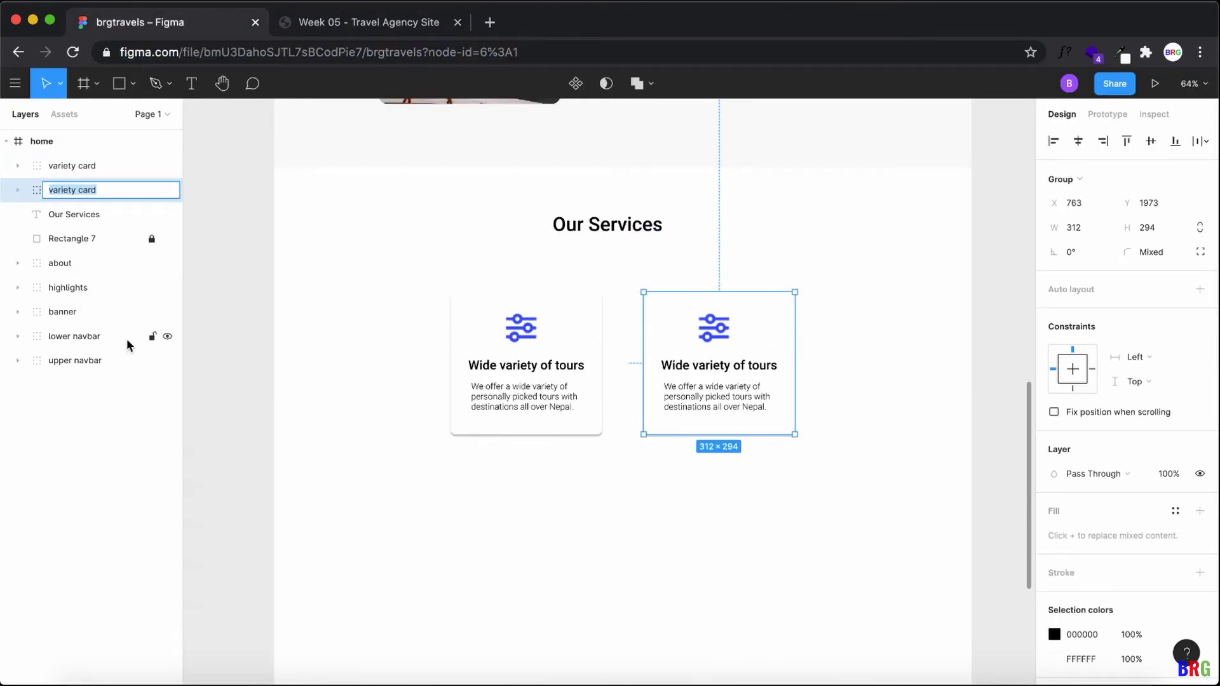
text(quality card)
key(Return)
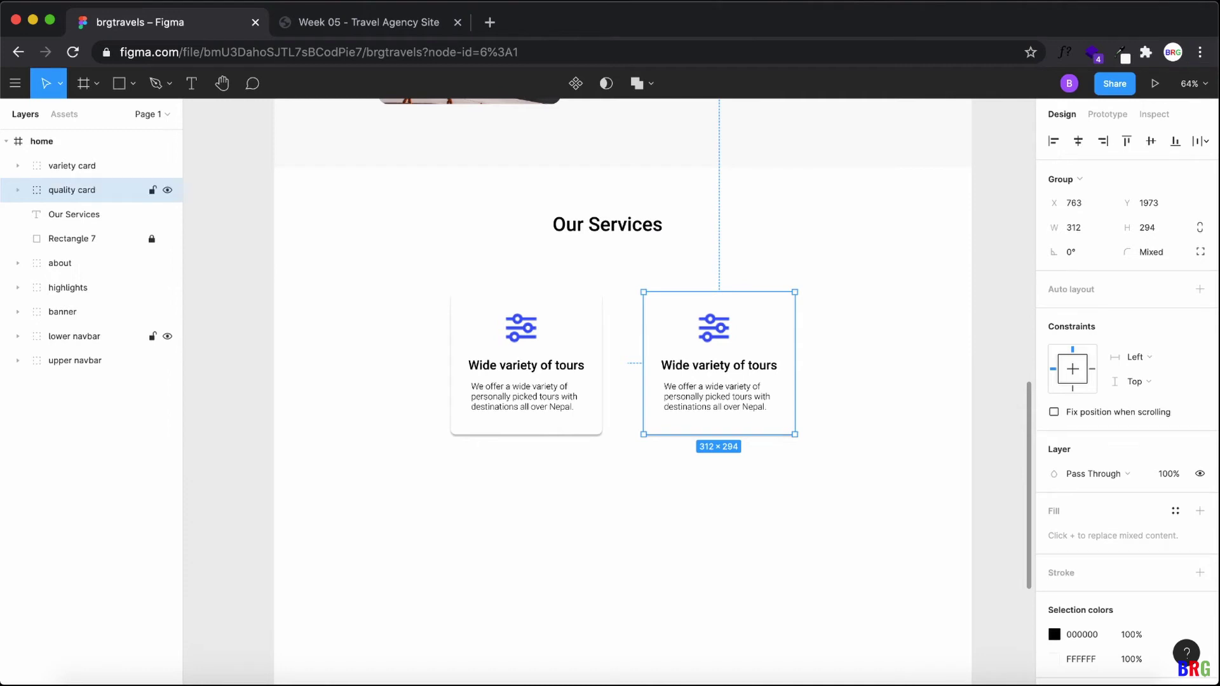
Step: Copy the "High Quality Service" heading from the reference site and replace the quality card's title with it in Figma
click(394, 32)
click(672, 448)
drag(640, 432, 792, 447)
key(ctrl+c)
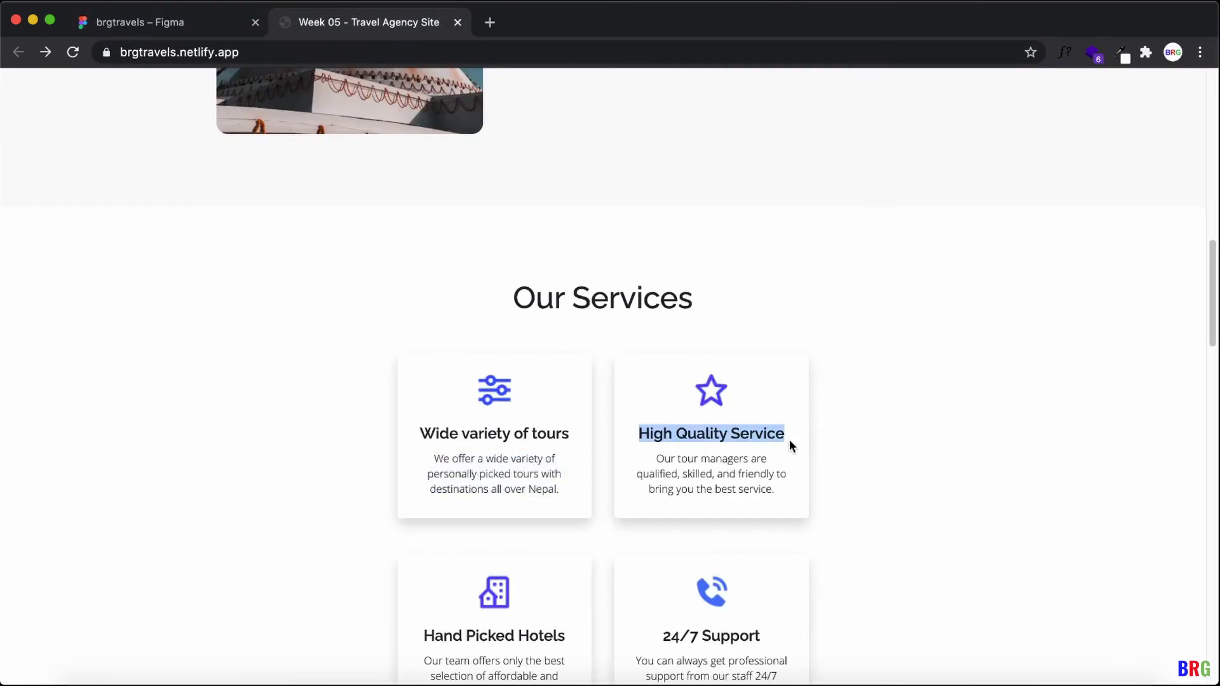
key(ctrl+shift+Tab)
double_click(723, 368)
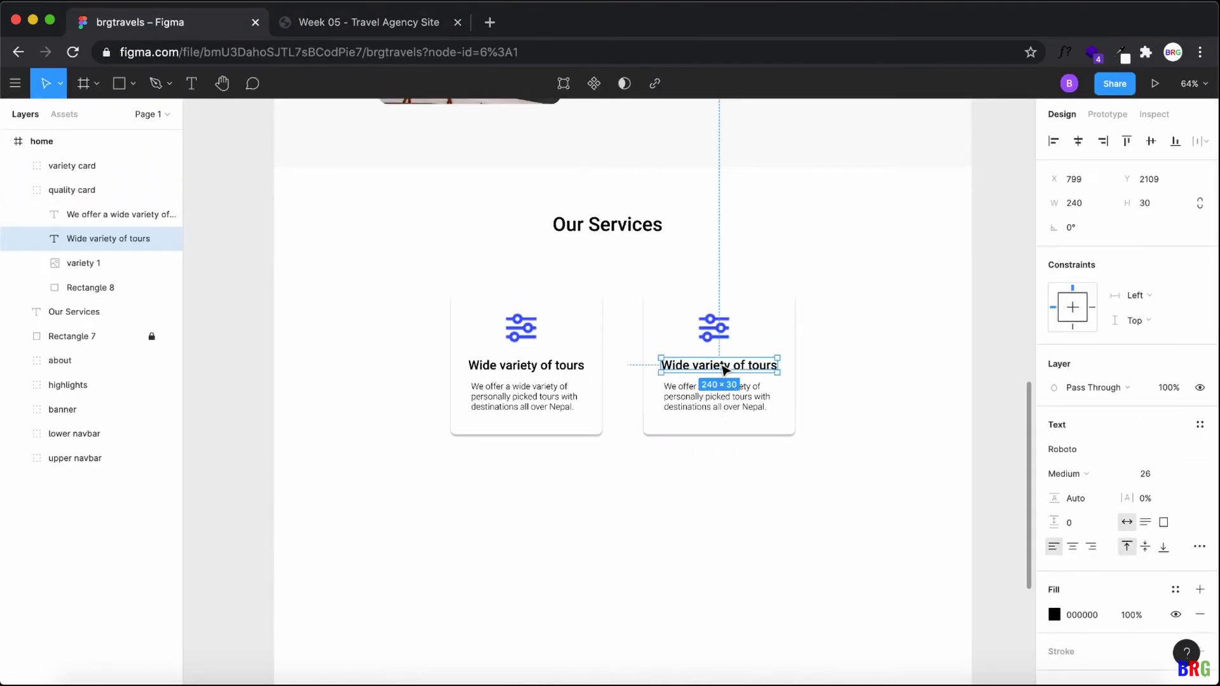
double_click(720, 363)
key(ctrl+v)
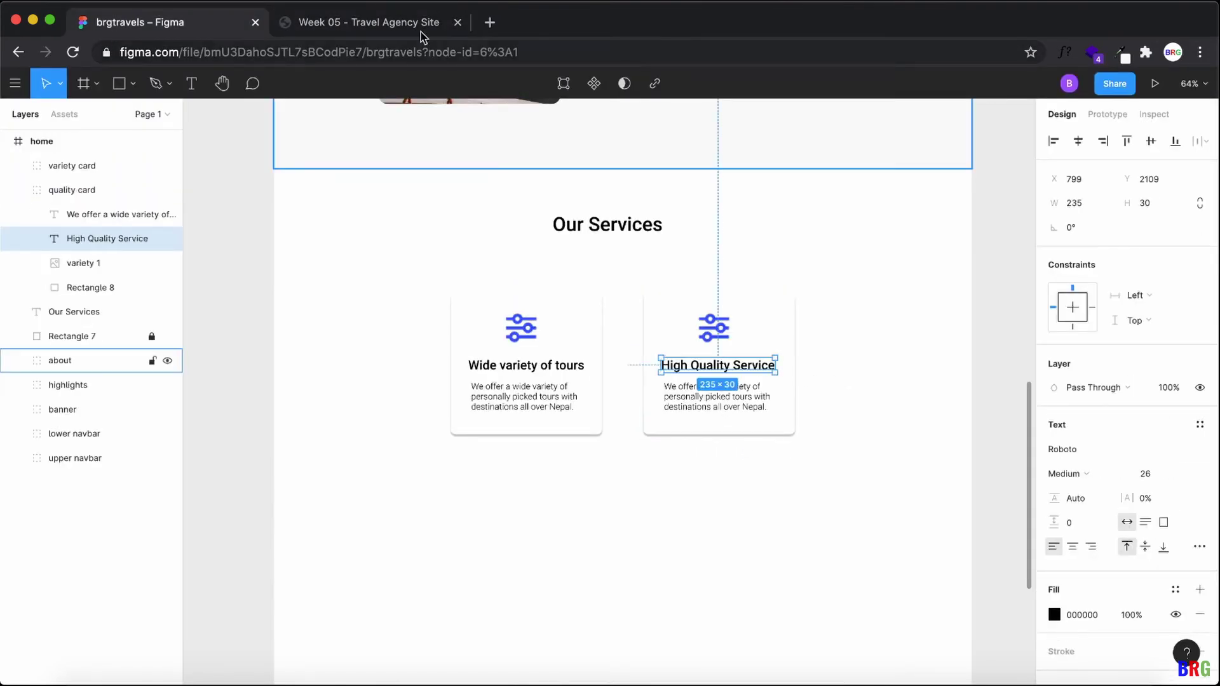
Step: Copy the High Quality Service description from the reference site and paste it over the quality card's description in Figma
key(ctrl+Tab)
drag(660, 463, 780, 501)
key(super+c)
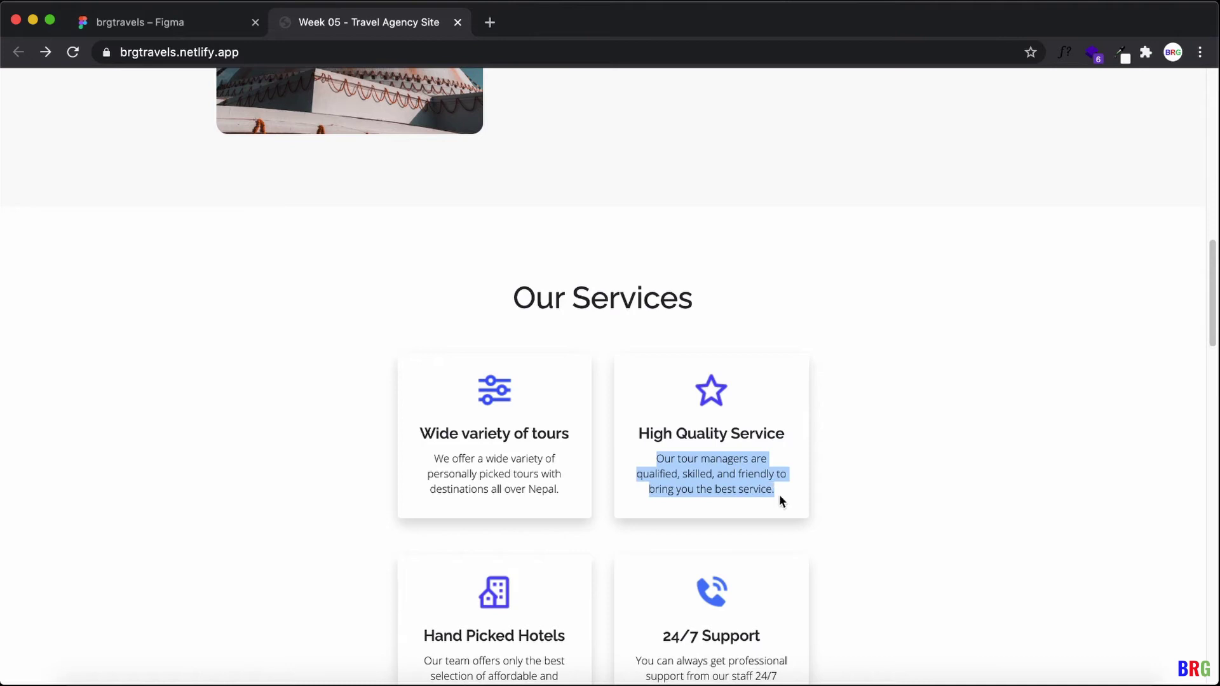
click(210, 30)
click(672, 390)
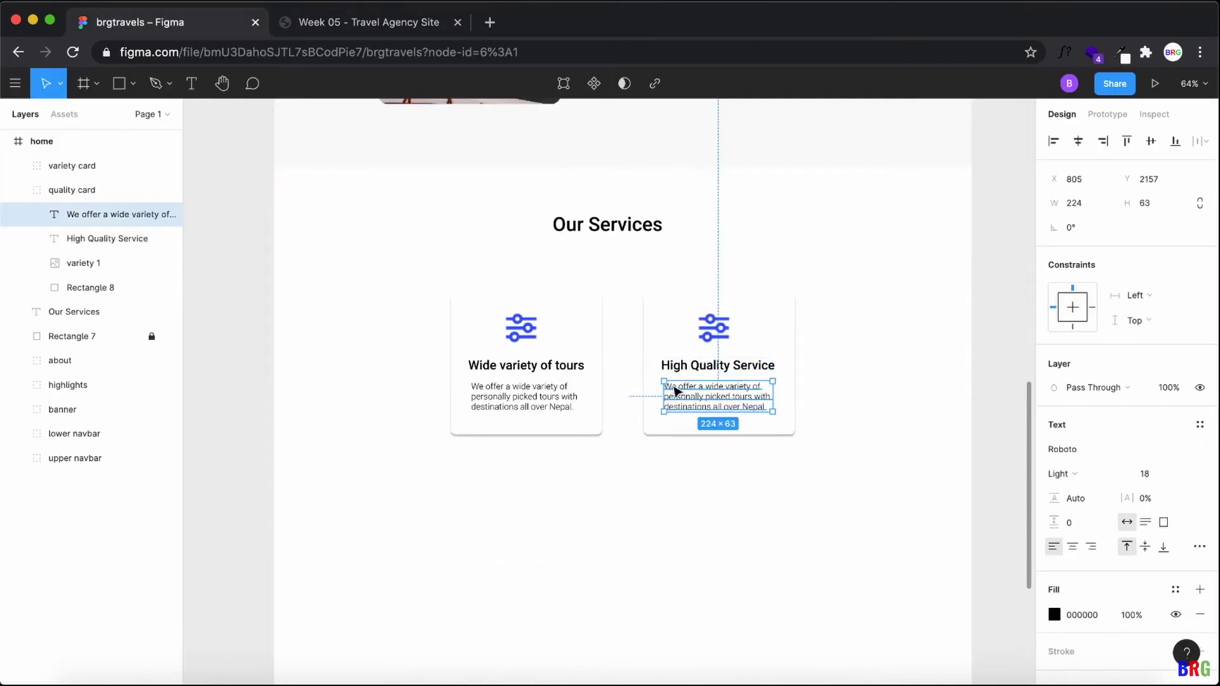
double_click(671, 385)
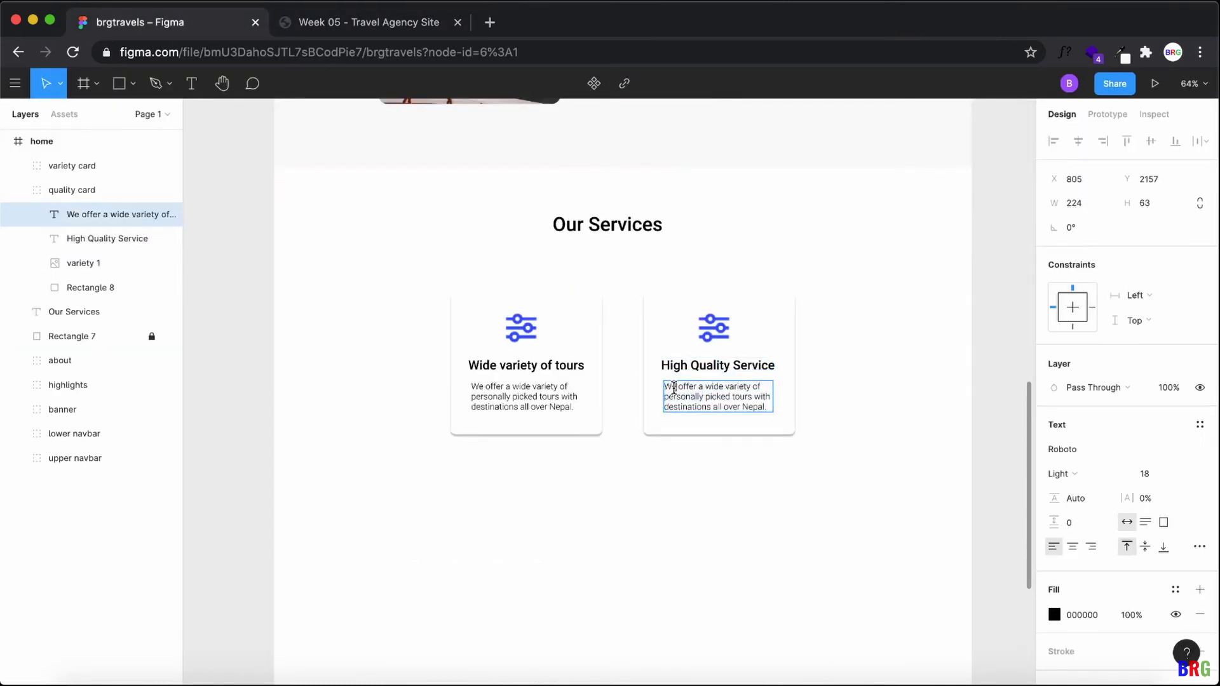
triple_click(673, 388)
key(super+v)
Step: Break the quality card's description into three lines, after "Our tour managers are" and after "qualified, skilled, and friendly"
click(793, 386)
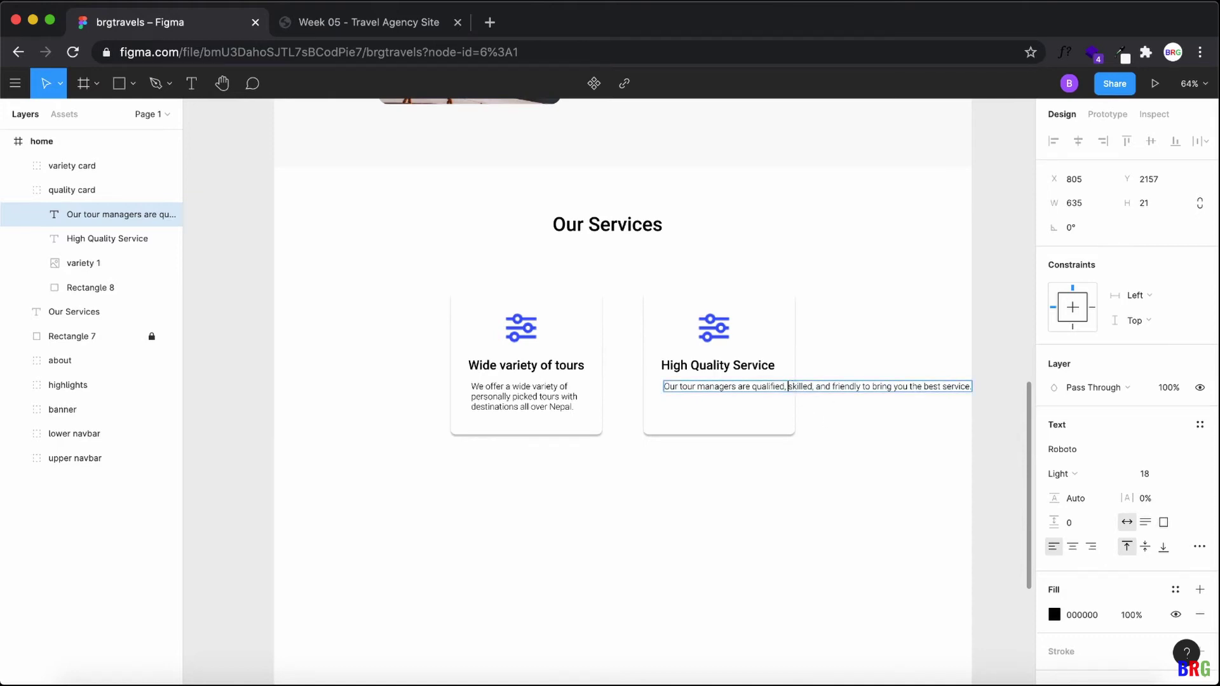
key(Return)
key(BackSpace)
key(Return)
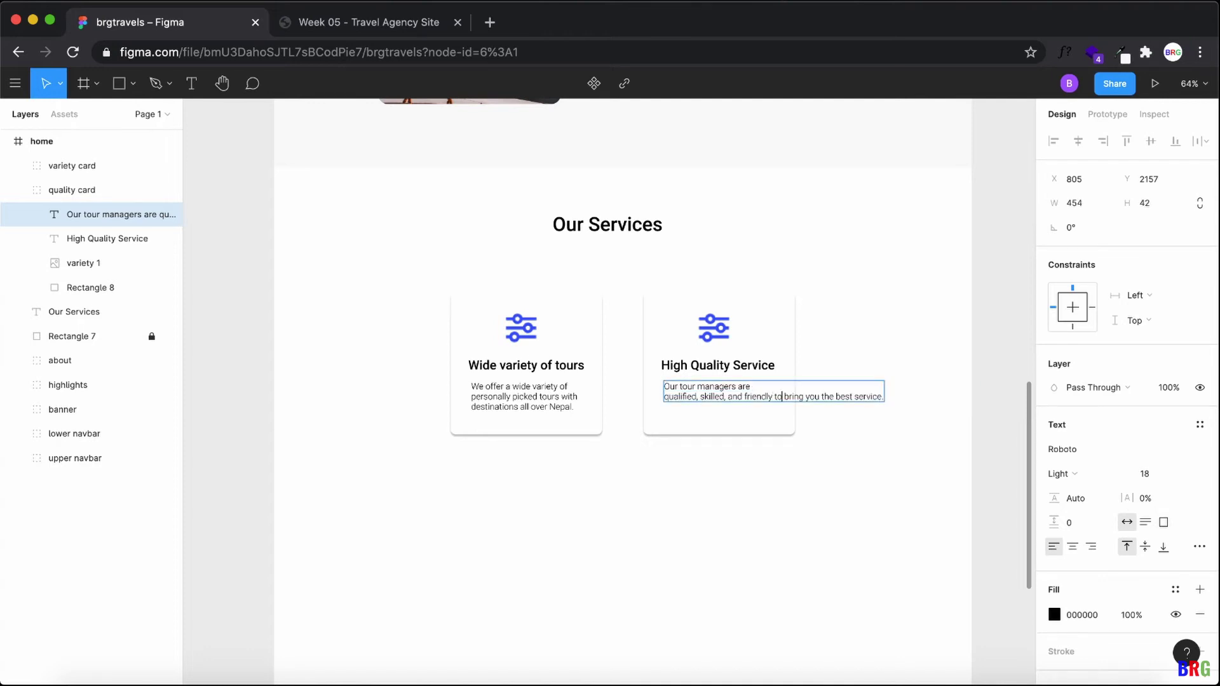
key(Return)
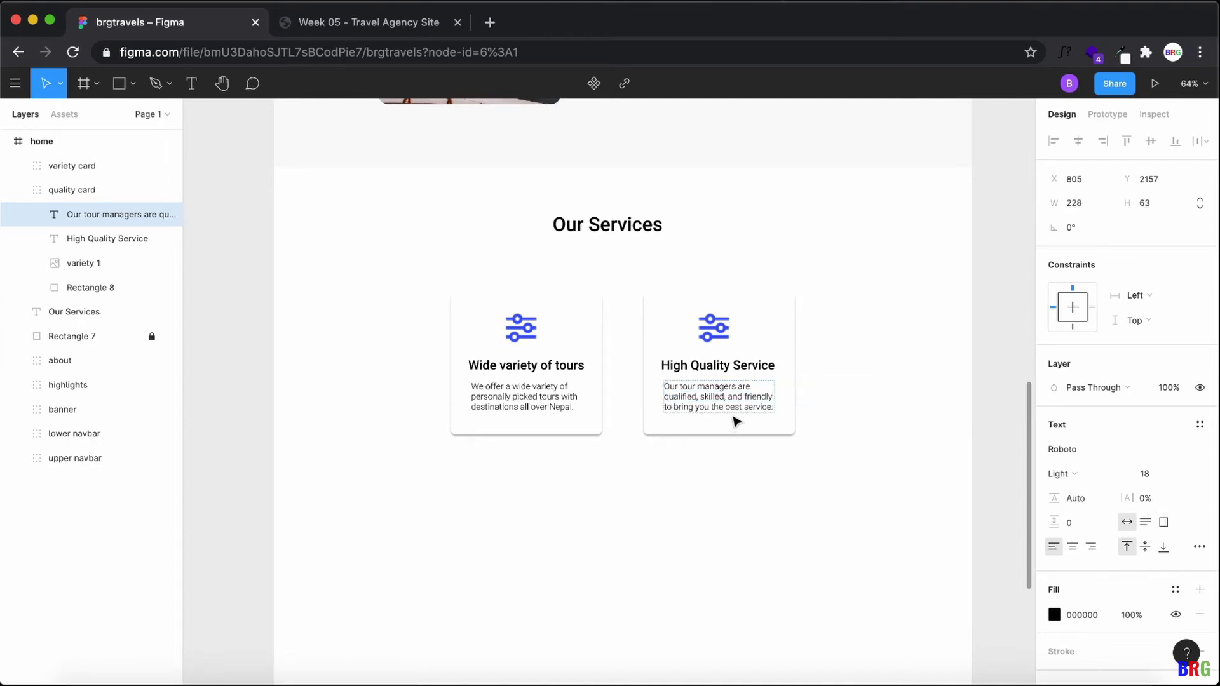
Step: Centre-align the description text of both the quality card and the variety card, and clear the selection
key(ctrl+a)
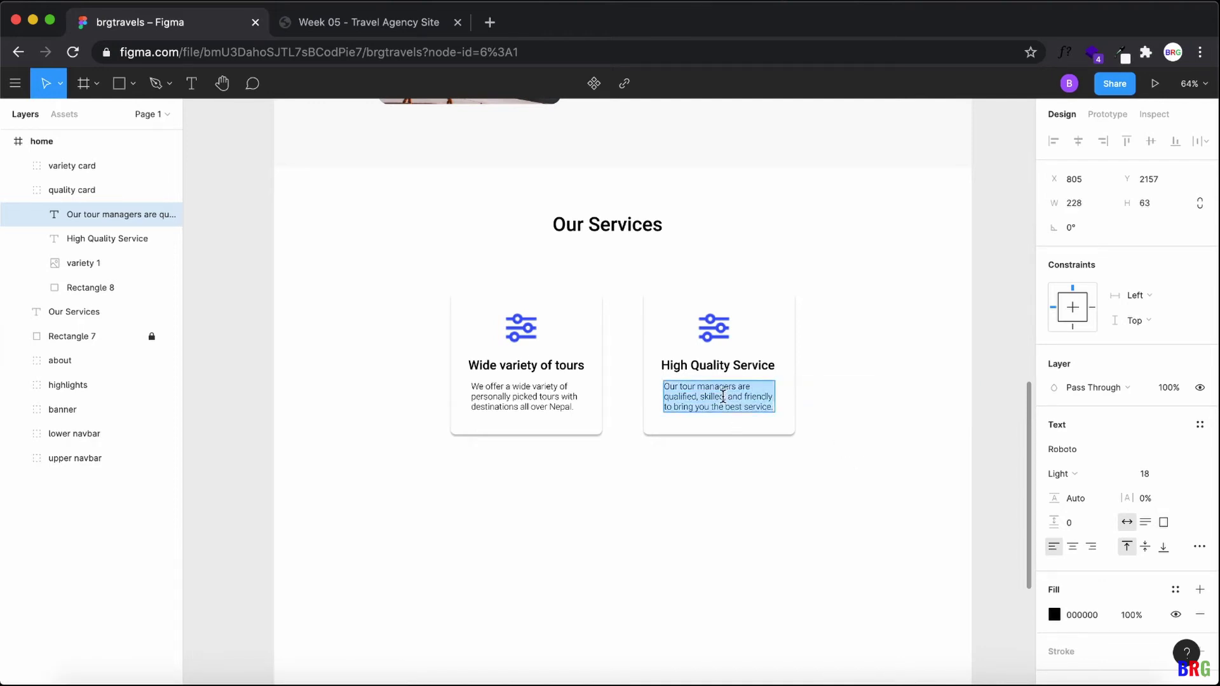
click(1073, 547)
double_click(535, 397)
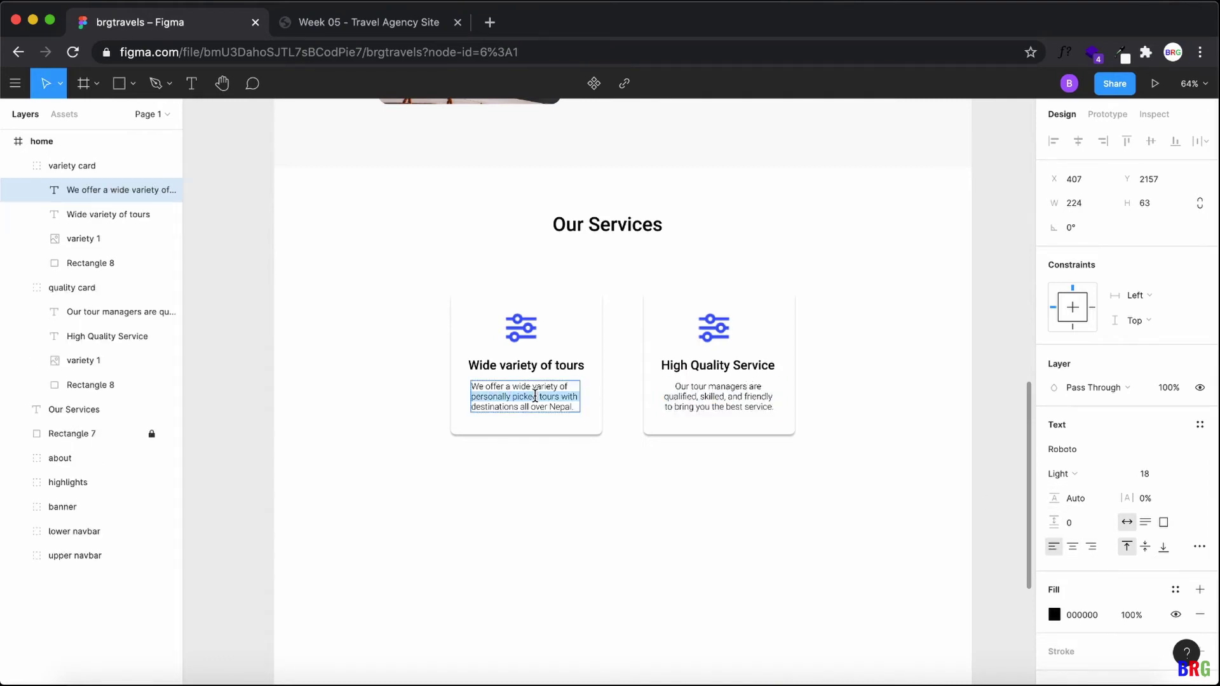
triple_click(545, 395)
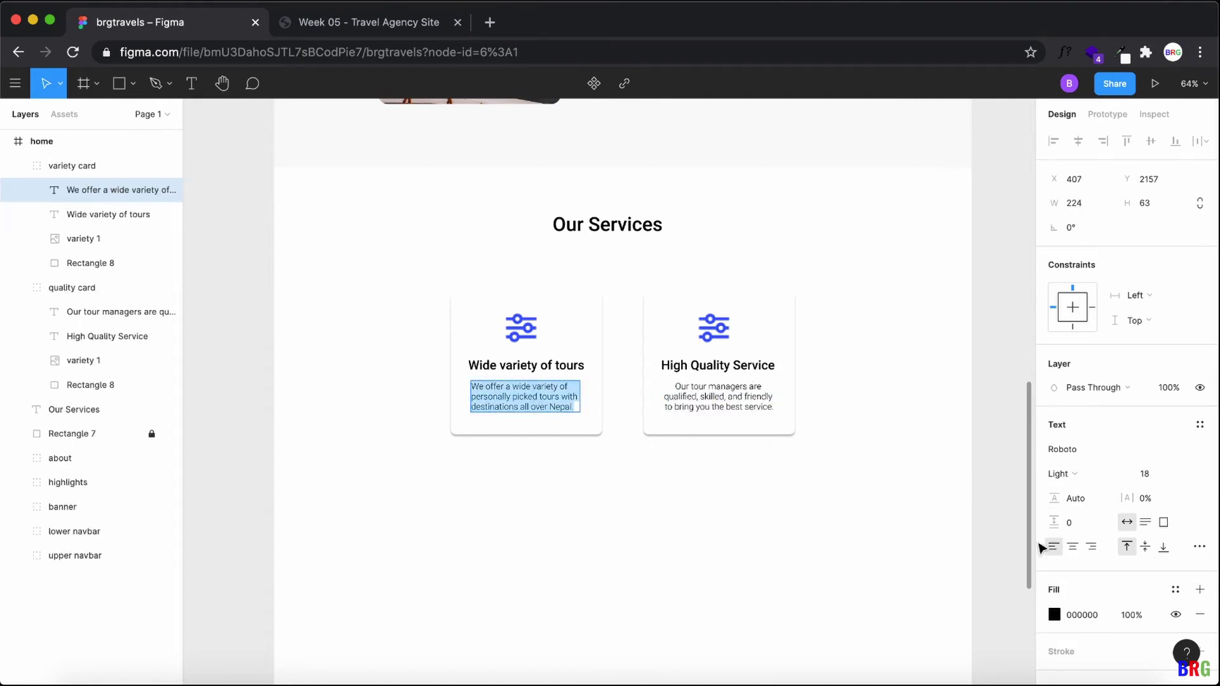
click(1073, 548)
key(Escape)
click(732, 407)
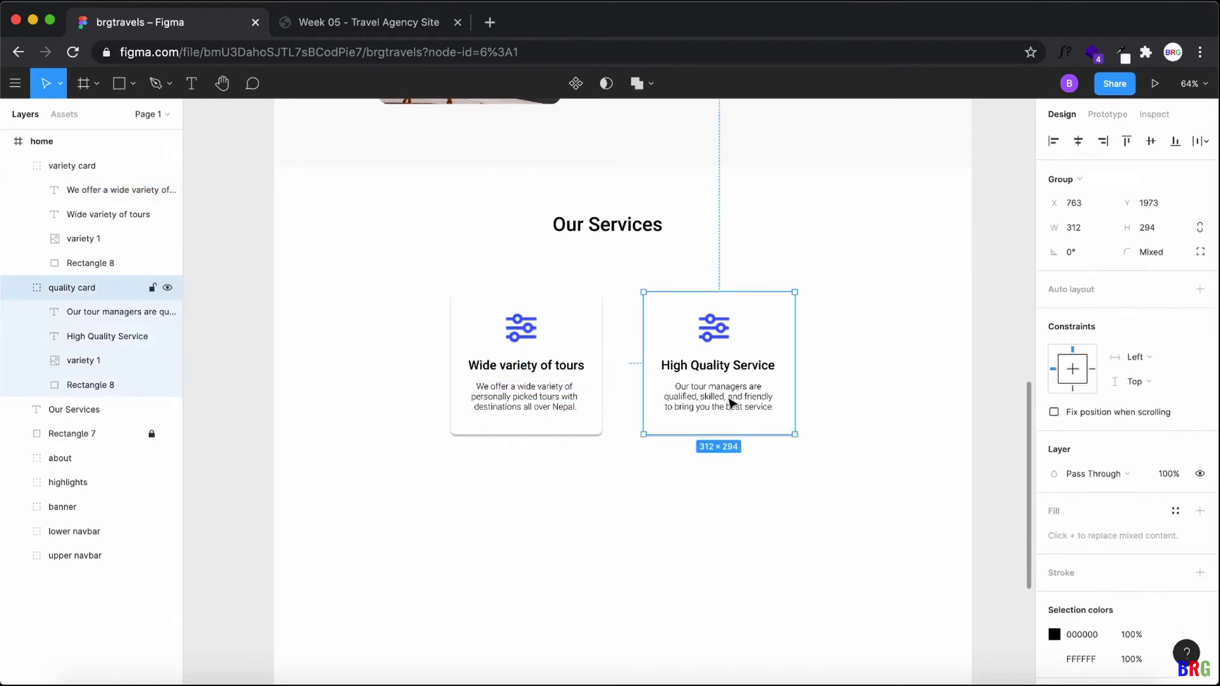
click(763, 509)
Step: Duplicate the variety card group straight below the original, at X 365 and Y 2327
click(576, 357)
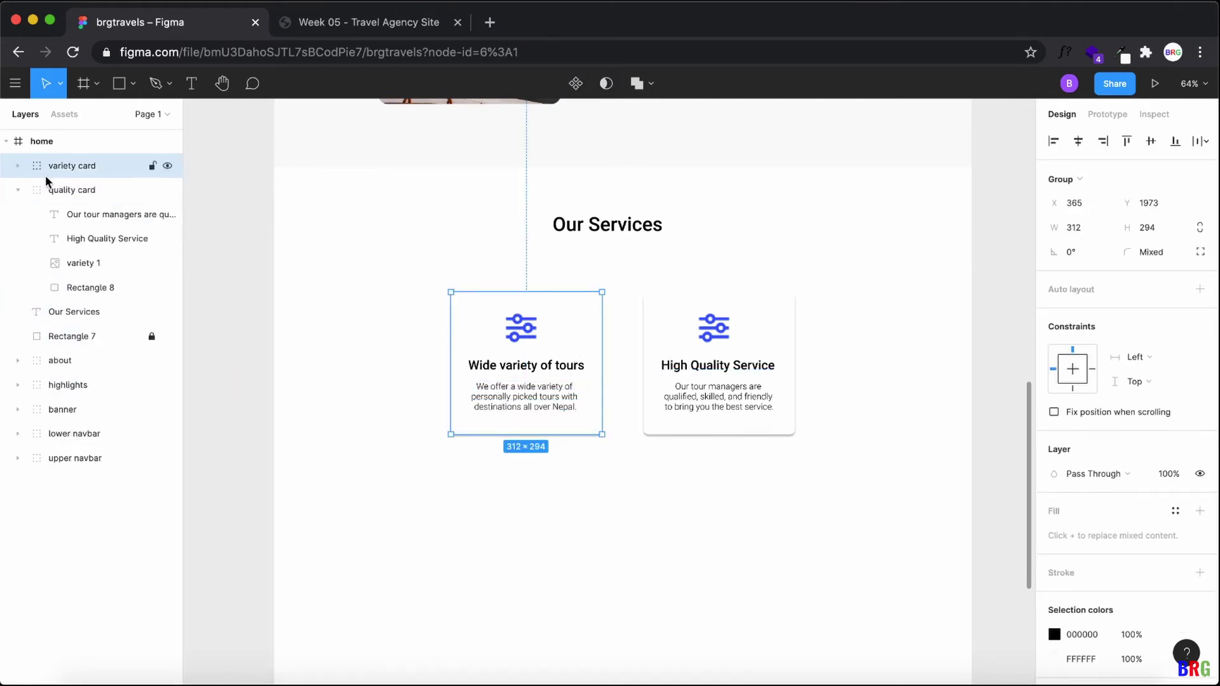
click(17, 190)
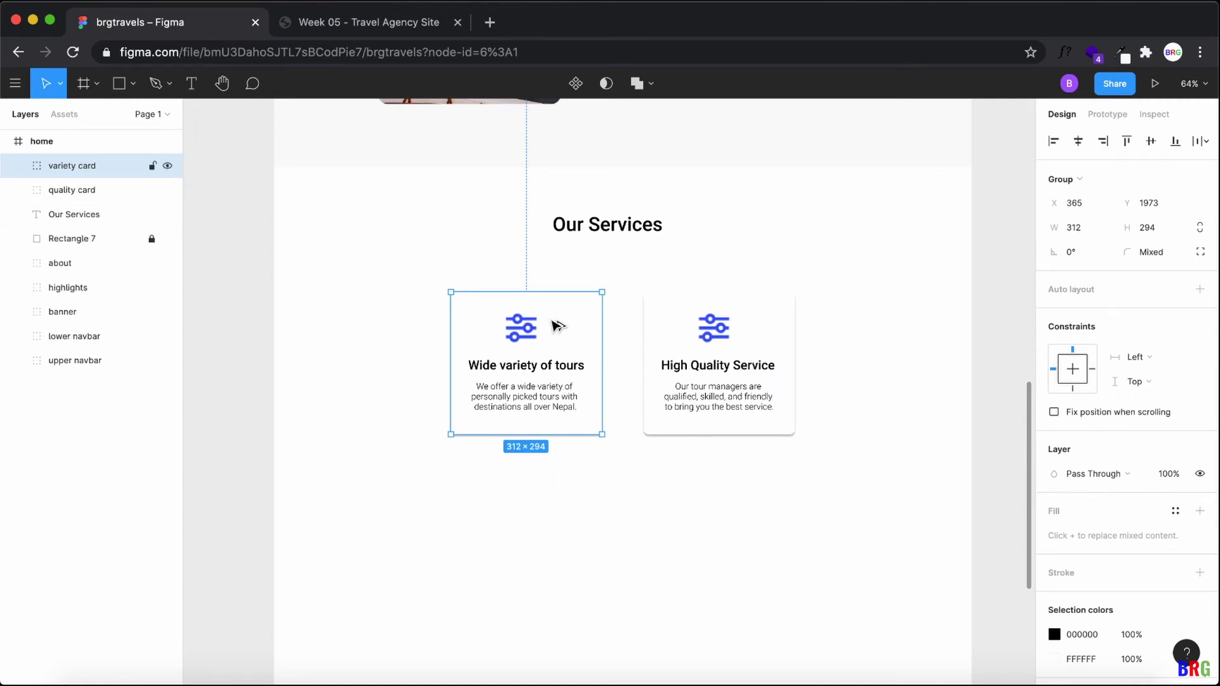
drag(558, 327, 559, 497)
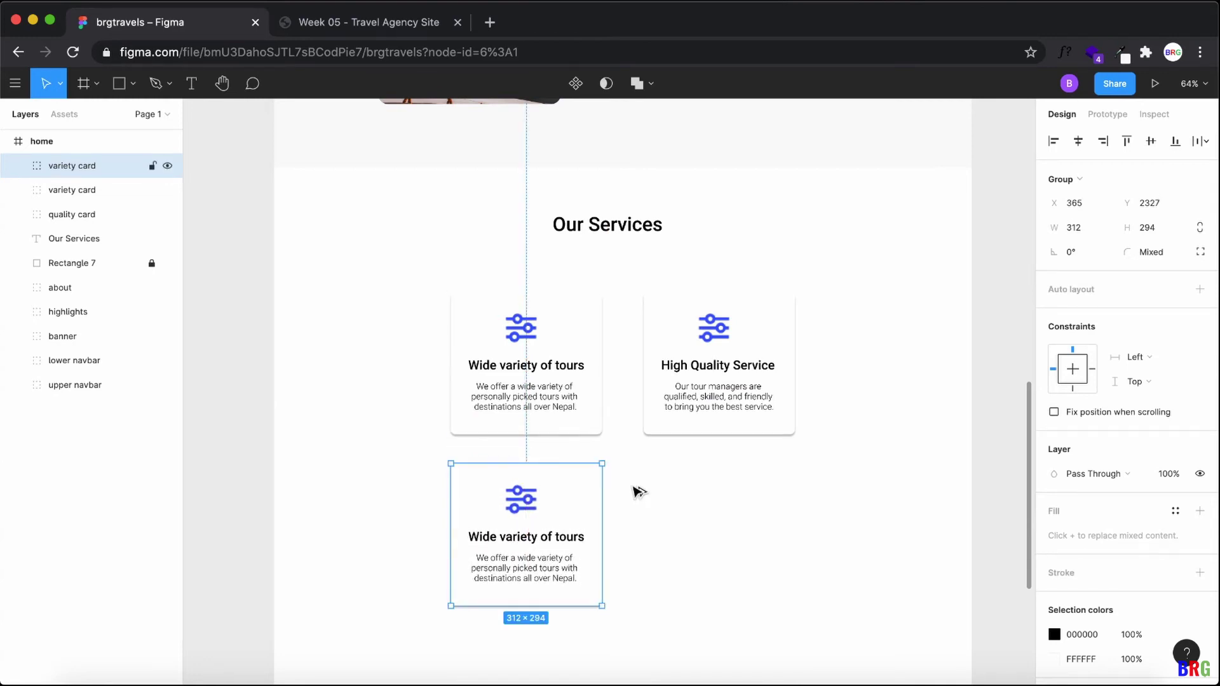
Step: Duplicate the quality card group straight below the original, at X 763 and Y 2327, and clear the selection
scroll(697, 495, down, 2)
click(722, 313)
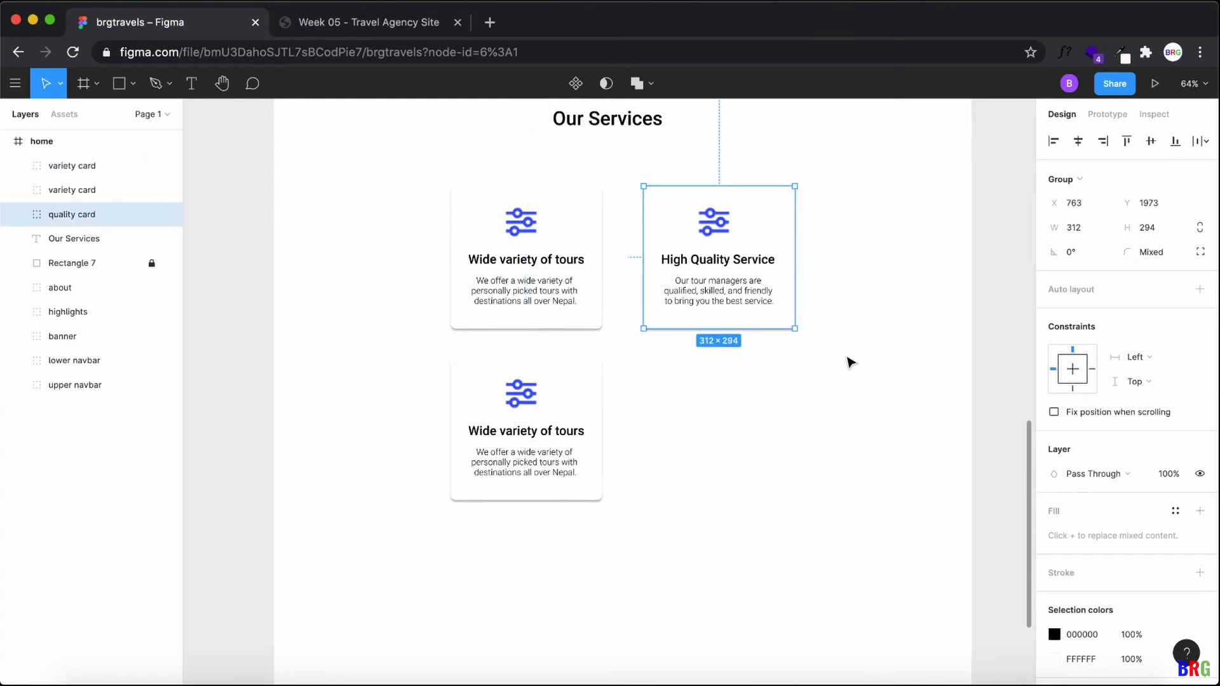
click(852, 363)
click(757, 234)
drag(757, 239, 760, 405)
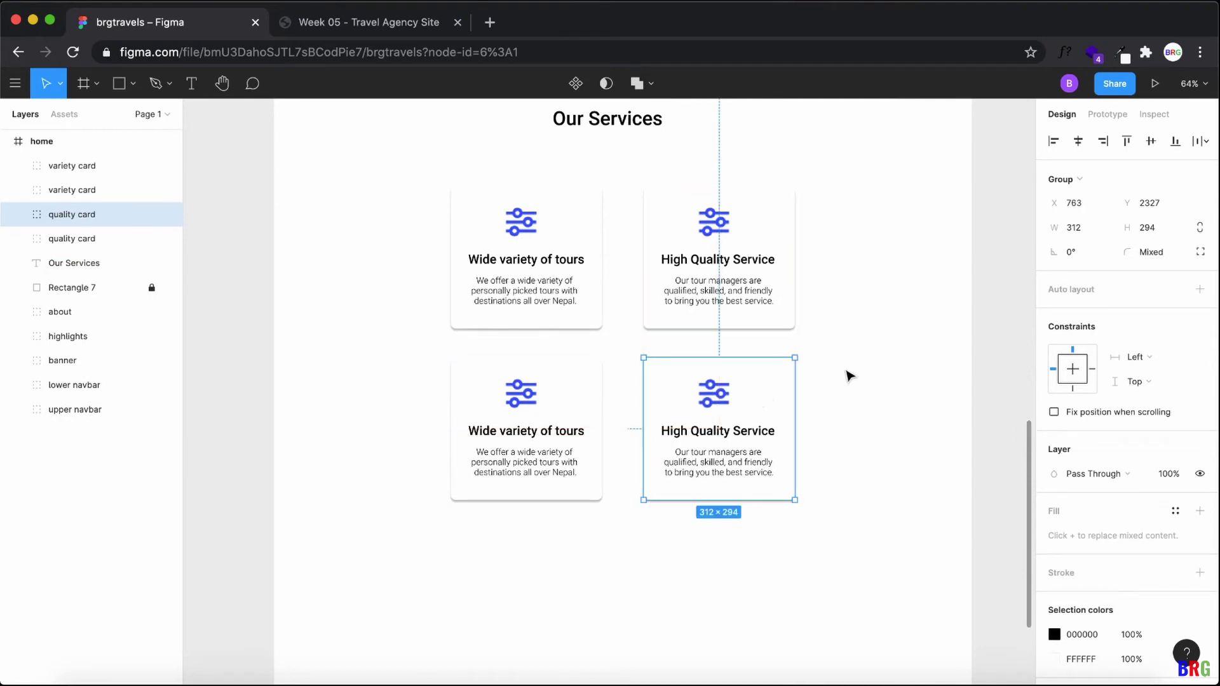
click(858, 373)
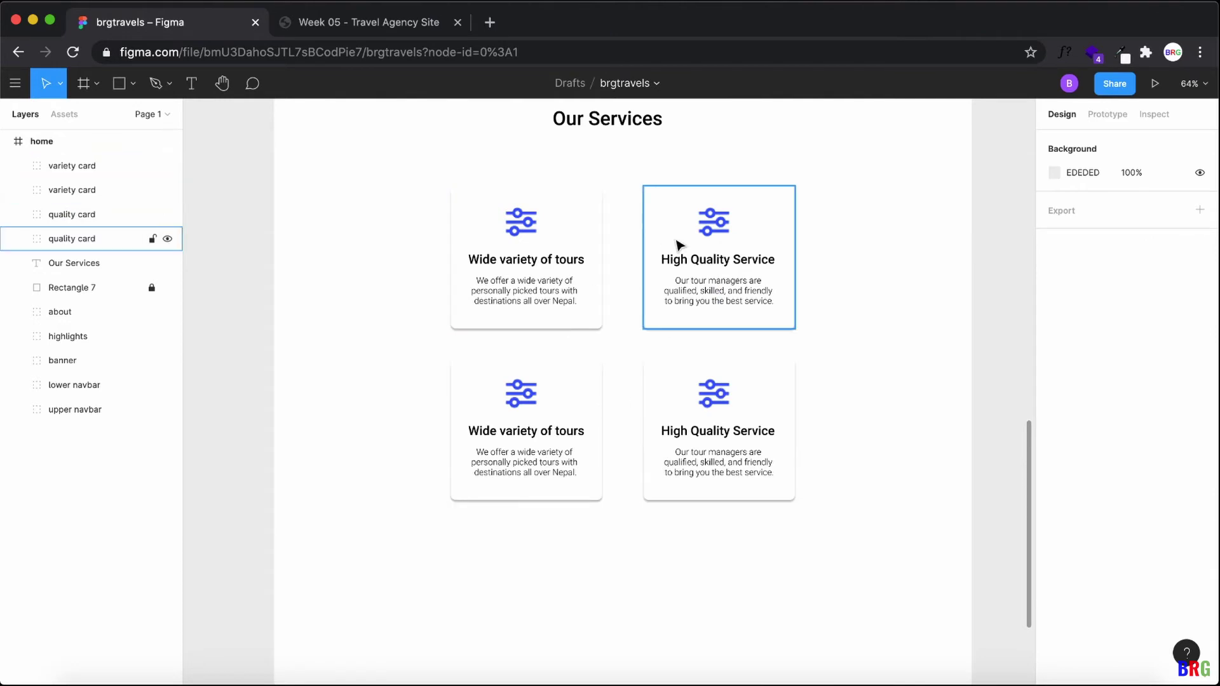
Step: Replace the image fill of the upper quality card's icon with star.png, after checking the icon on the reference site
click(705, 236)
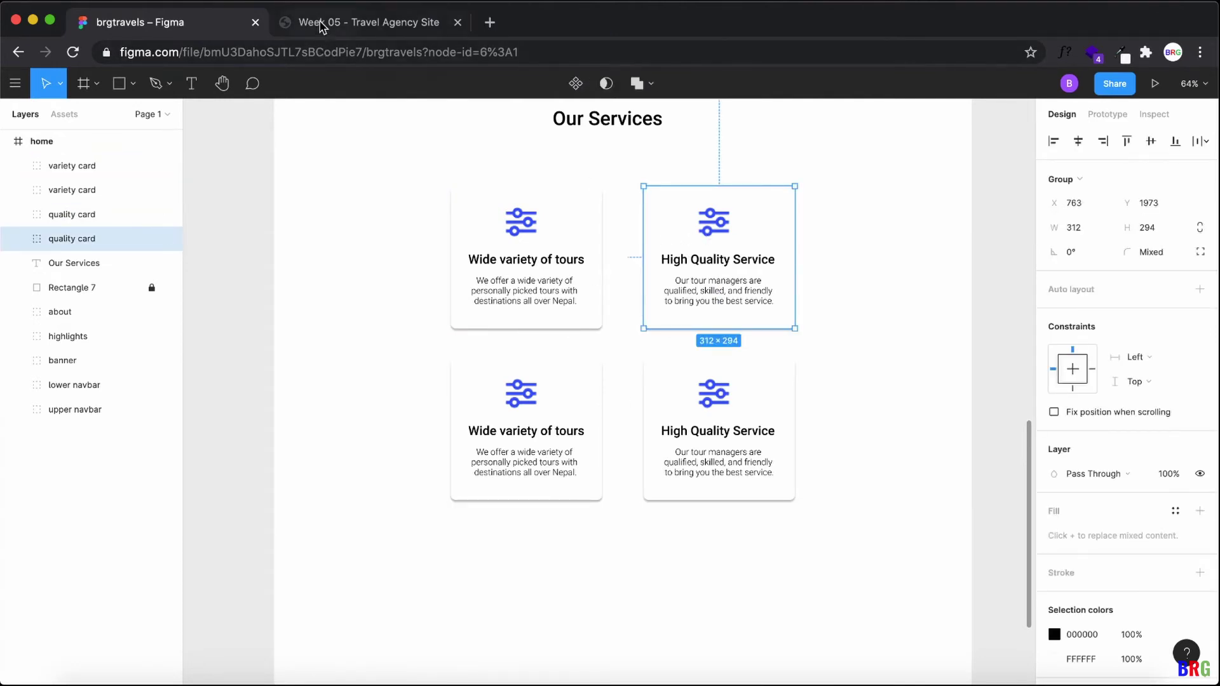
click(324, 23)
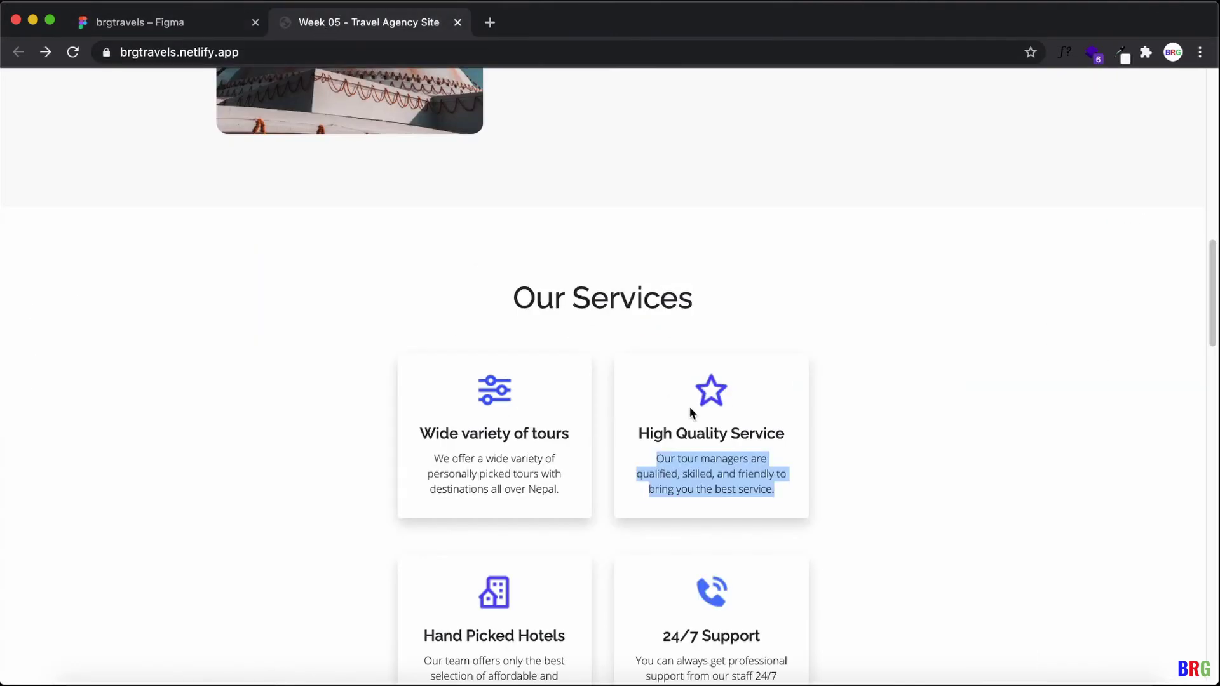
click(162, 21)
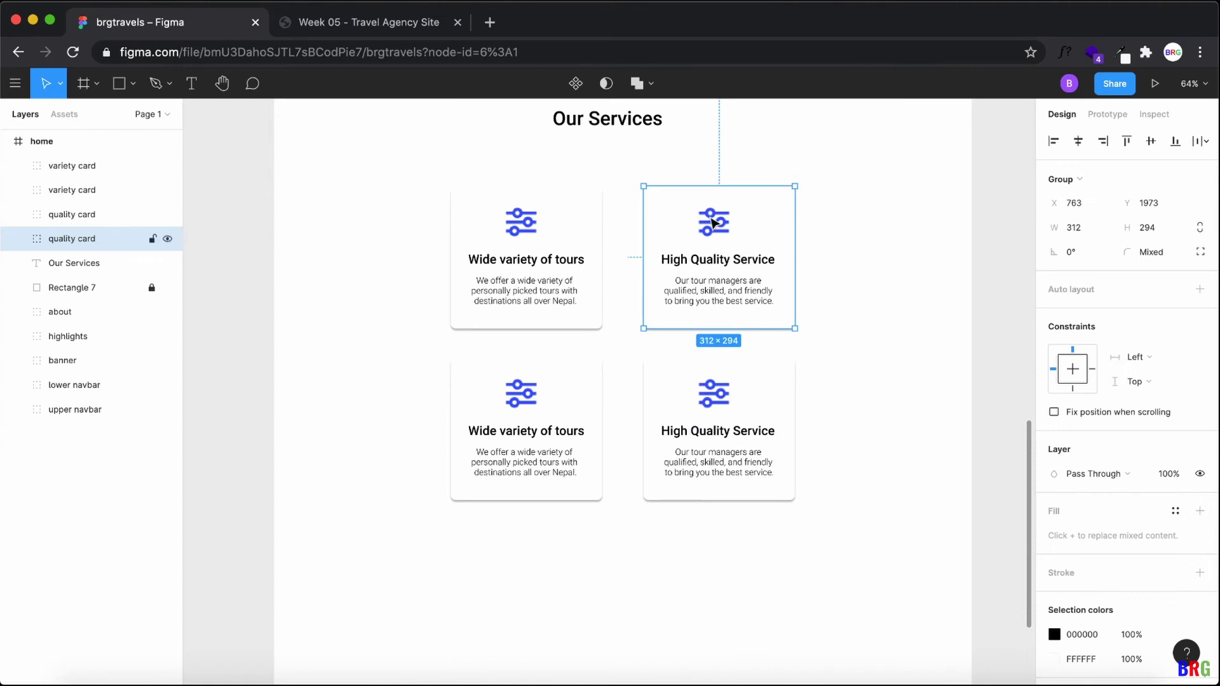
double_click(713, 222)
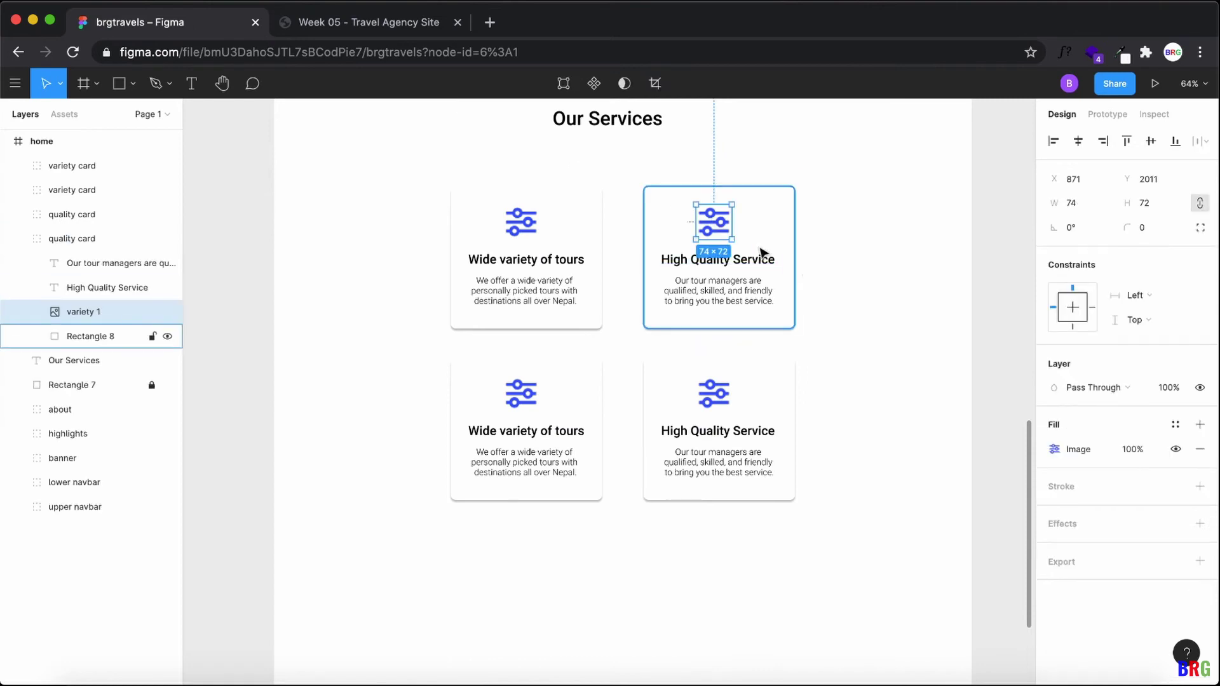
double_click(716, 227)
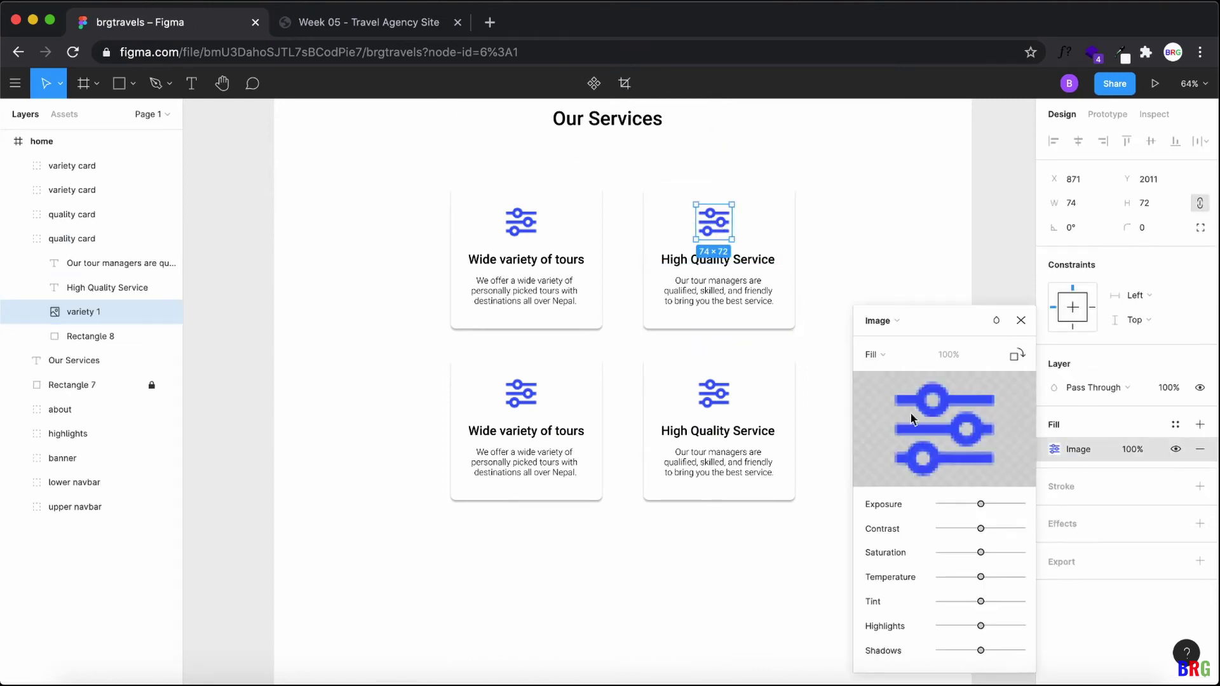
click(951, 427)
click(256, 475)
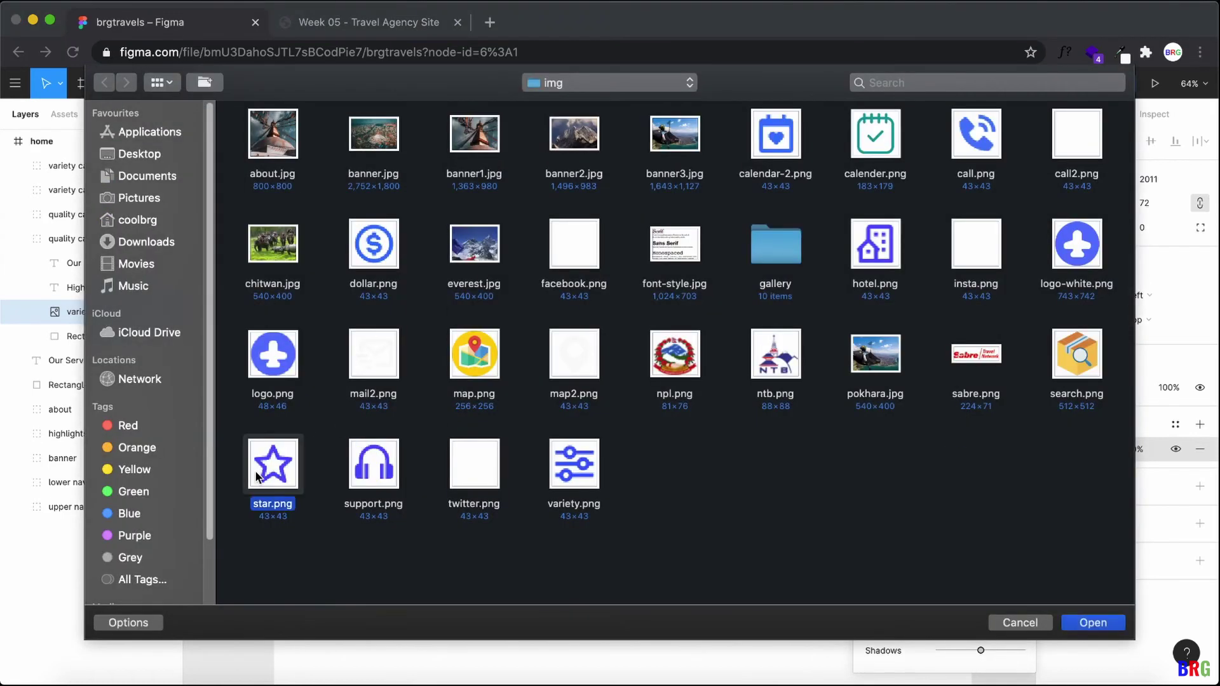
double_click(256, 476)
click(1022, 318)
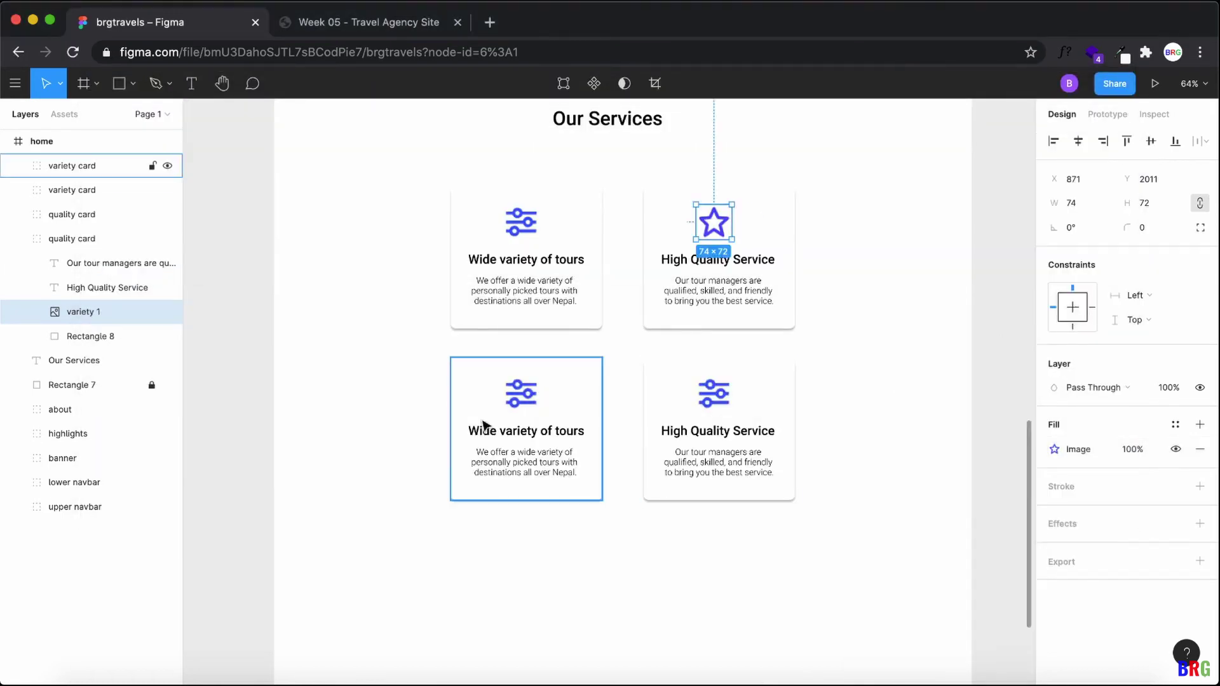
Step: Replace the image fill of the lower variety card's icon with hotel.png, after checking the icon on the reference site
click(377, 21)
scroll(444, 232, down, 5)
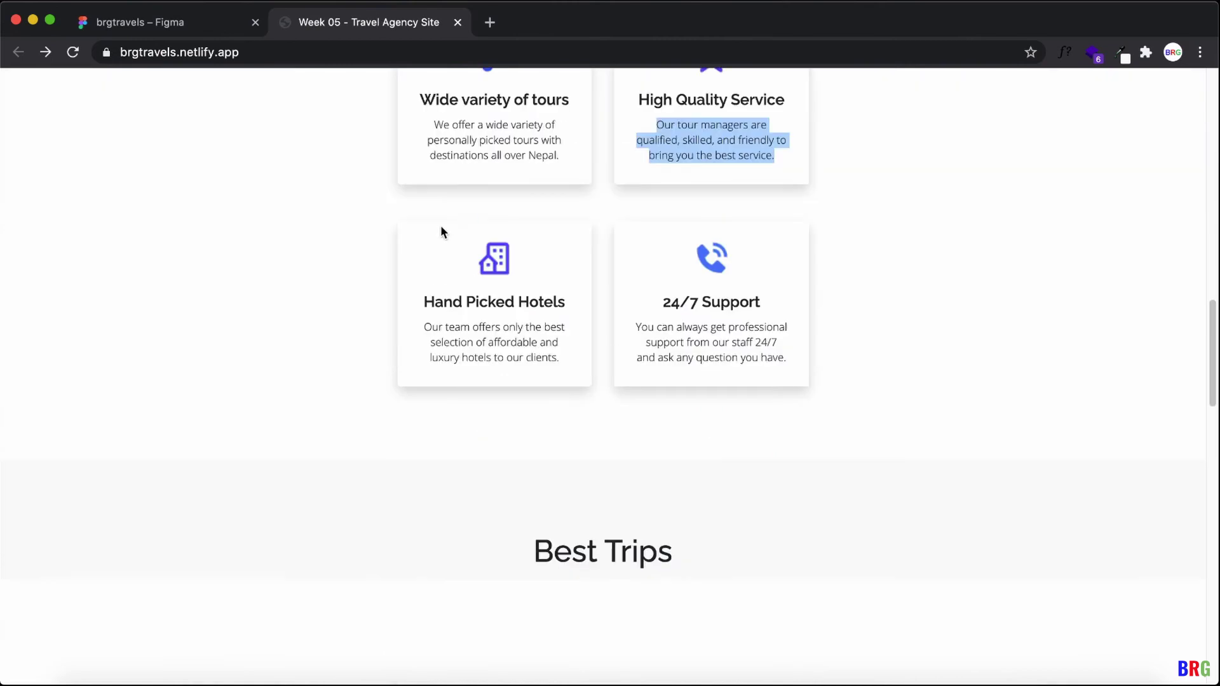
click(168, 21)
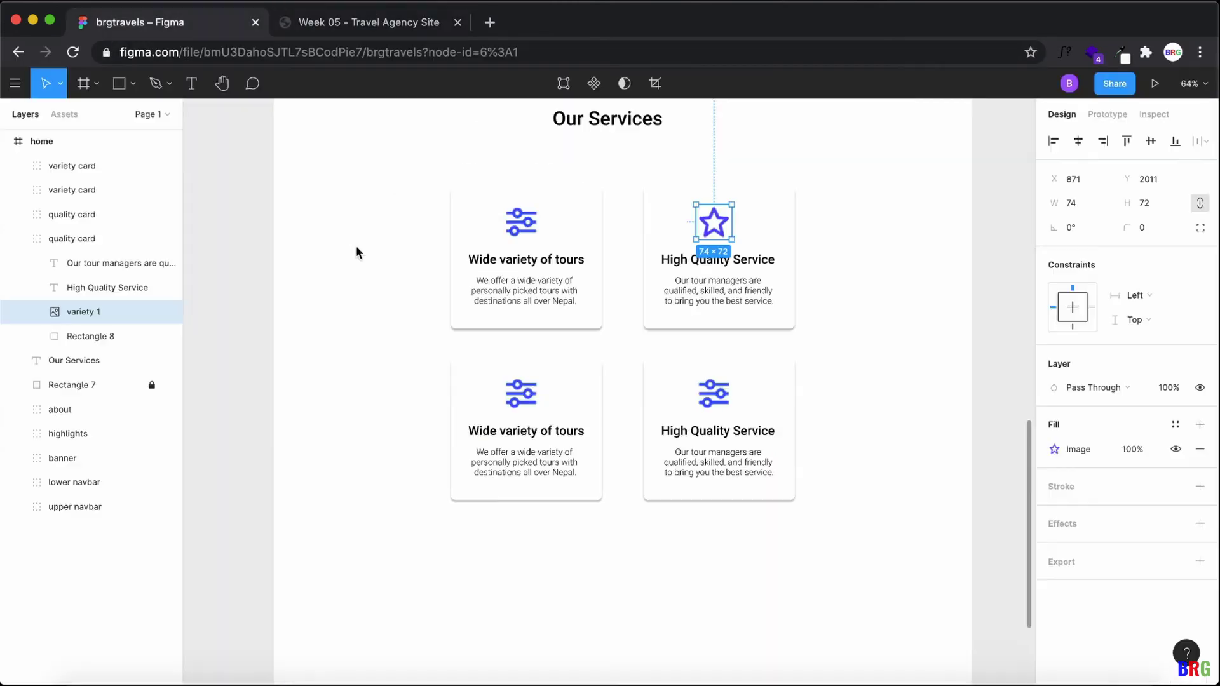
click(520, 395)
click(521, 398)
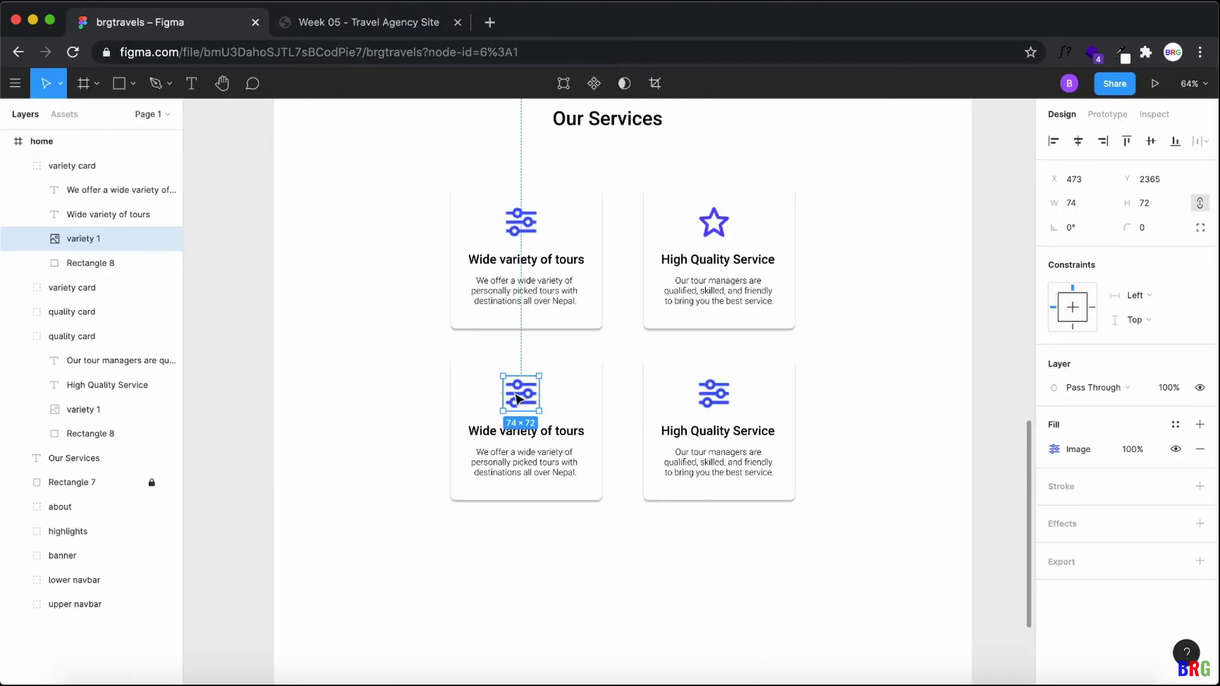
click(1055, 449)
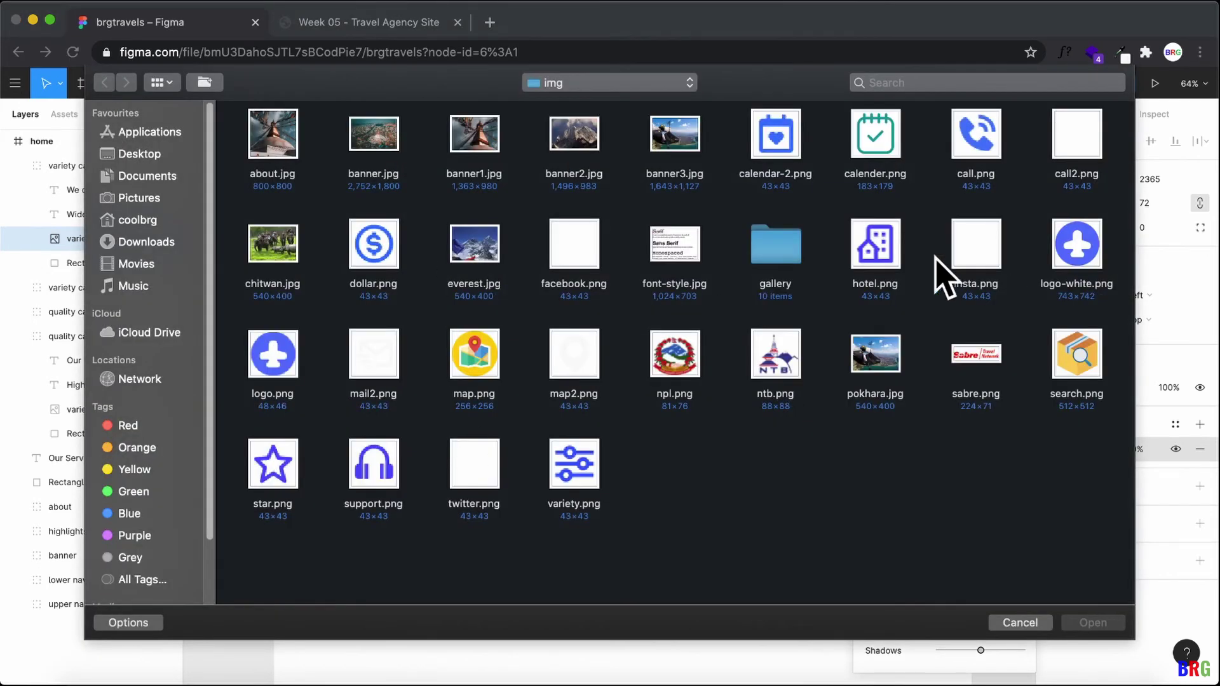
double_click(876, 244)
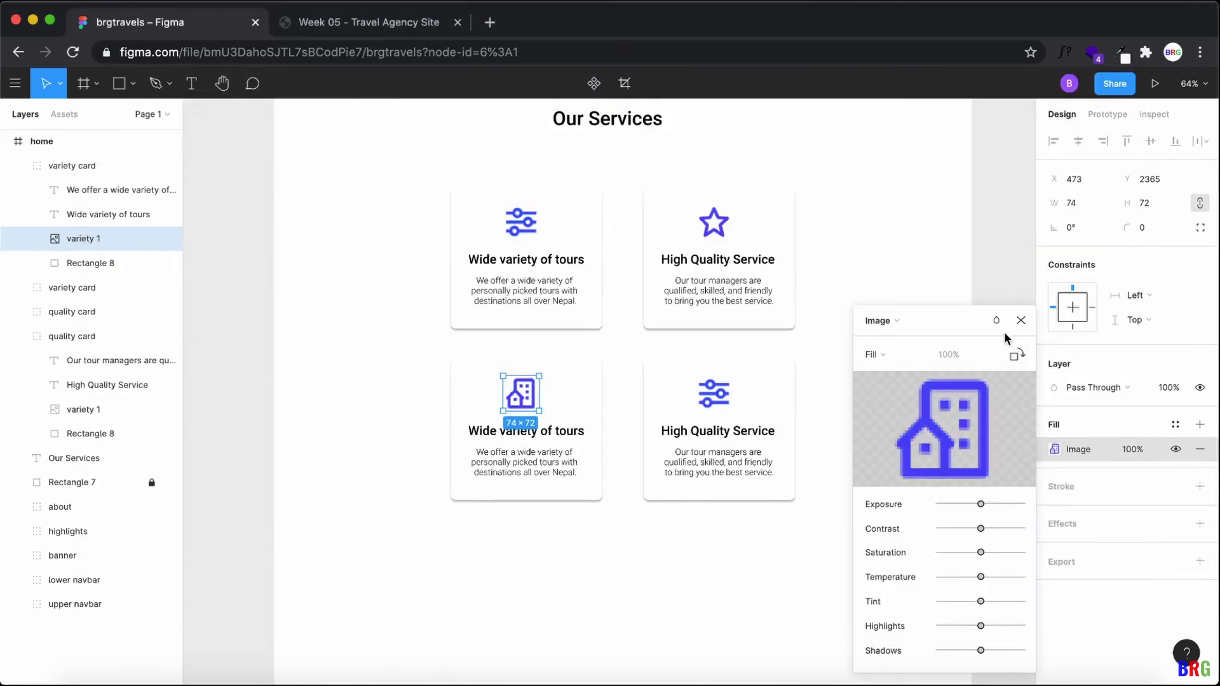
click(1021, 320)
Step: Replace the image fill of the lower quality card's icon with call.png, and clear the selection
click(716, 396)
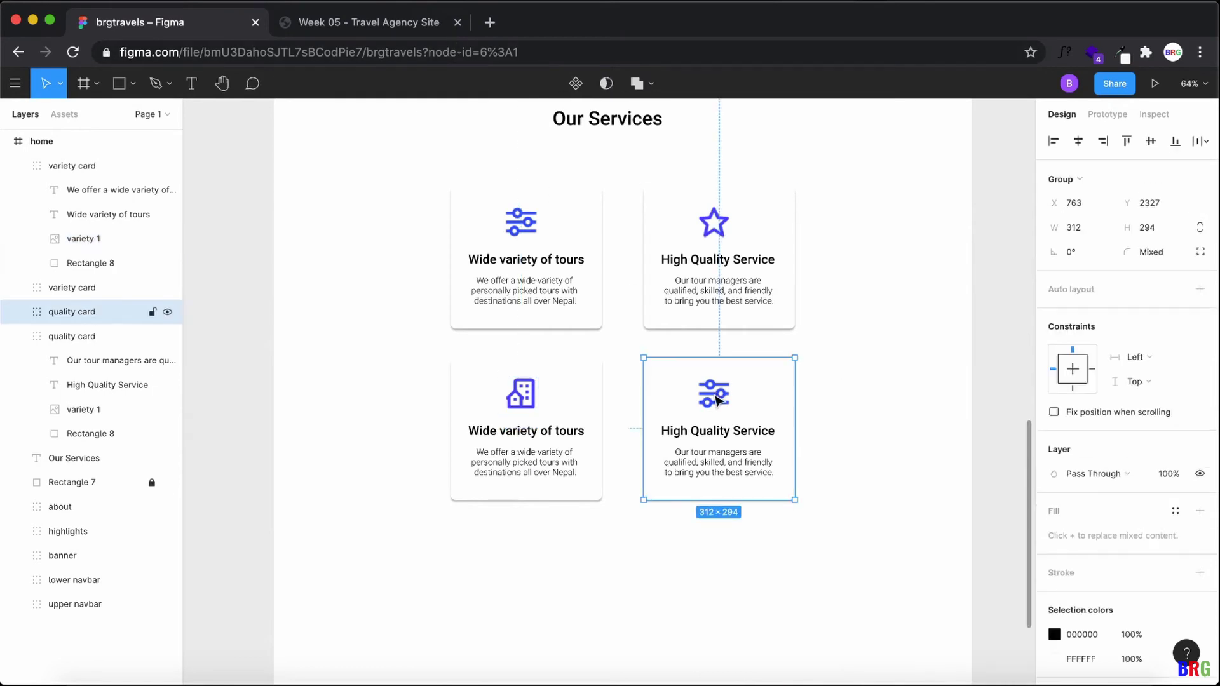
double_click(717, 399)
double_click(717, 399)
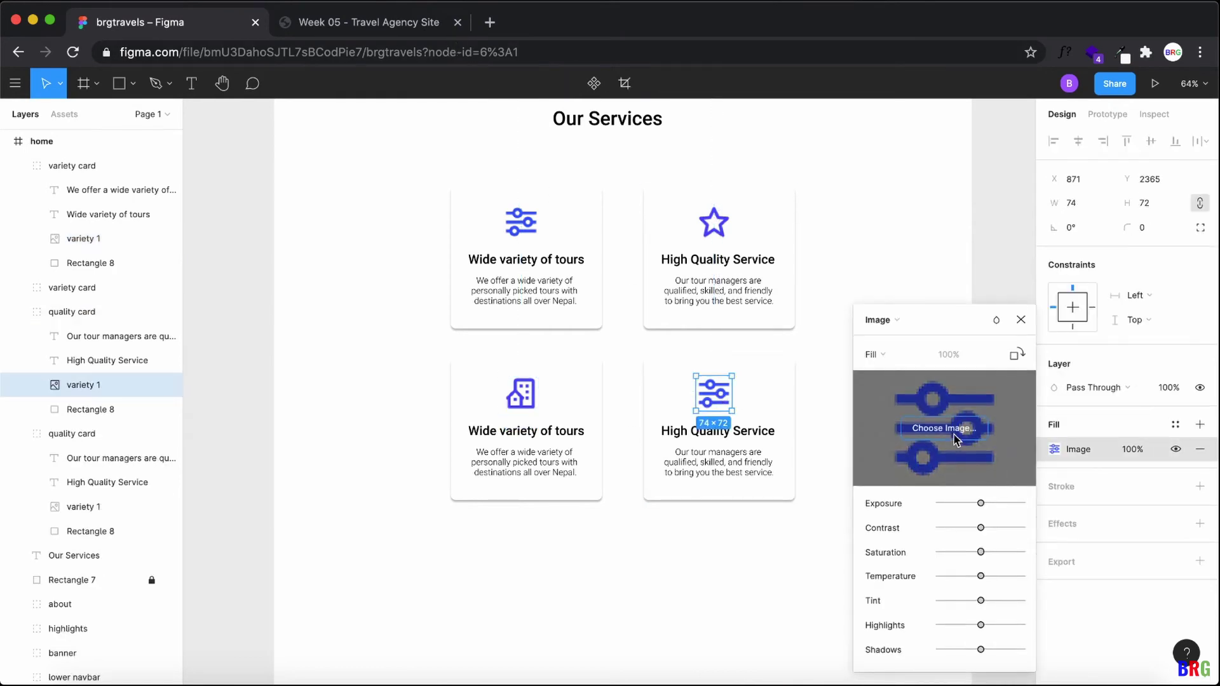
click(947, 429)
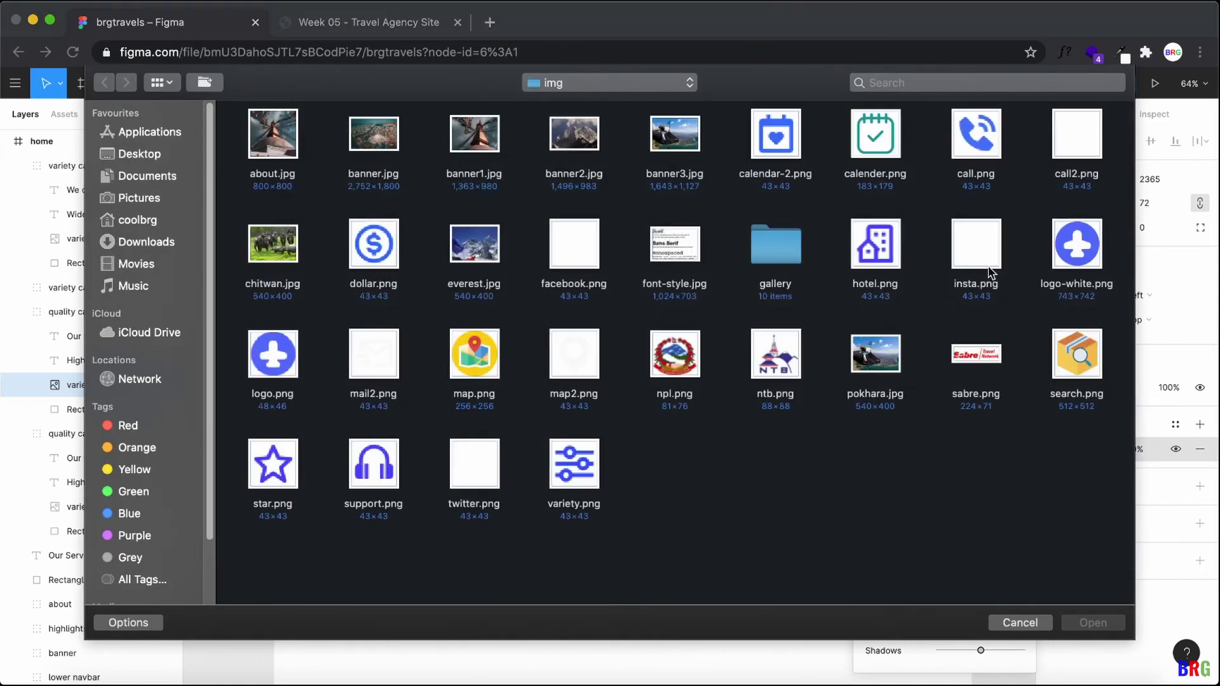
double_click(965, 159)
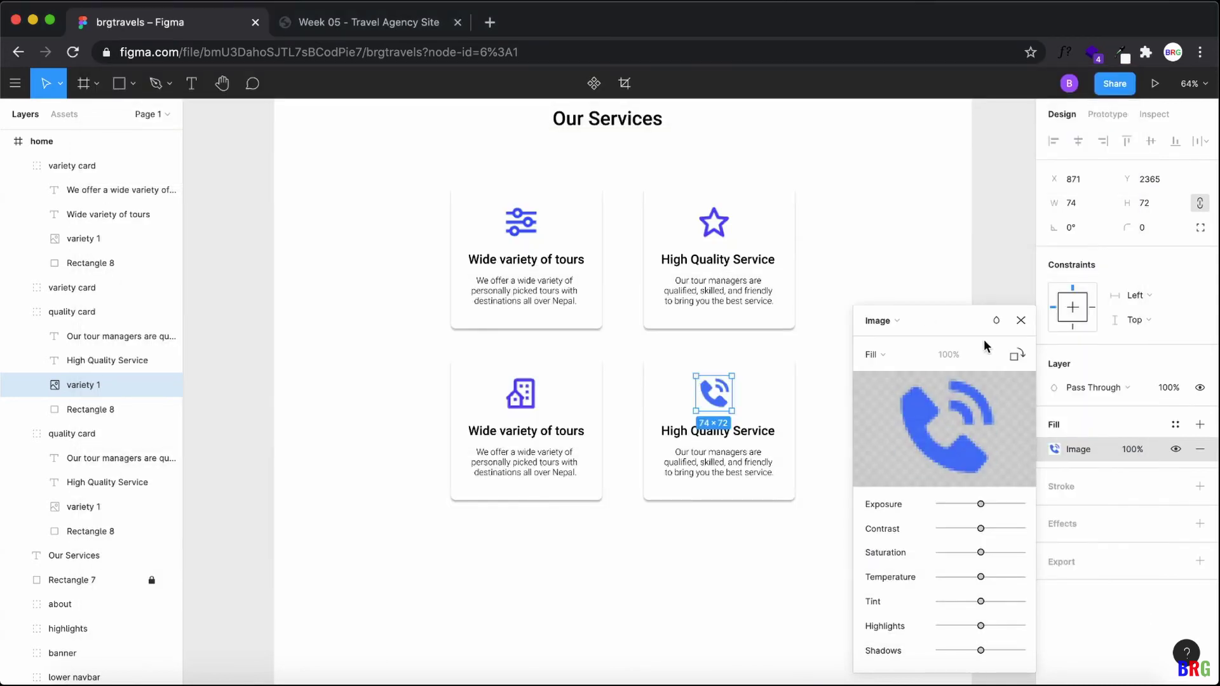
click(1021, 321)
click(932, 430)
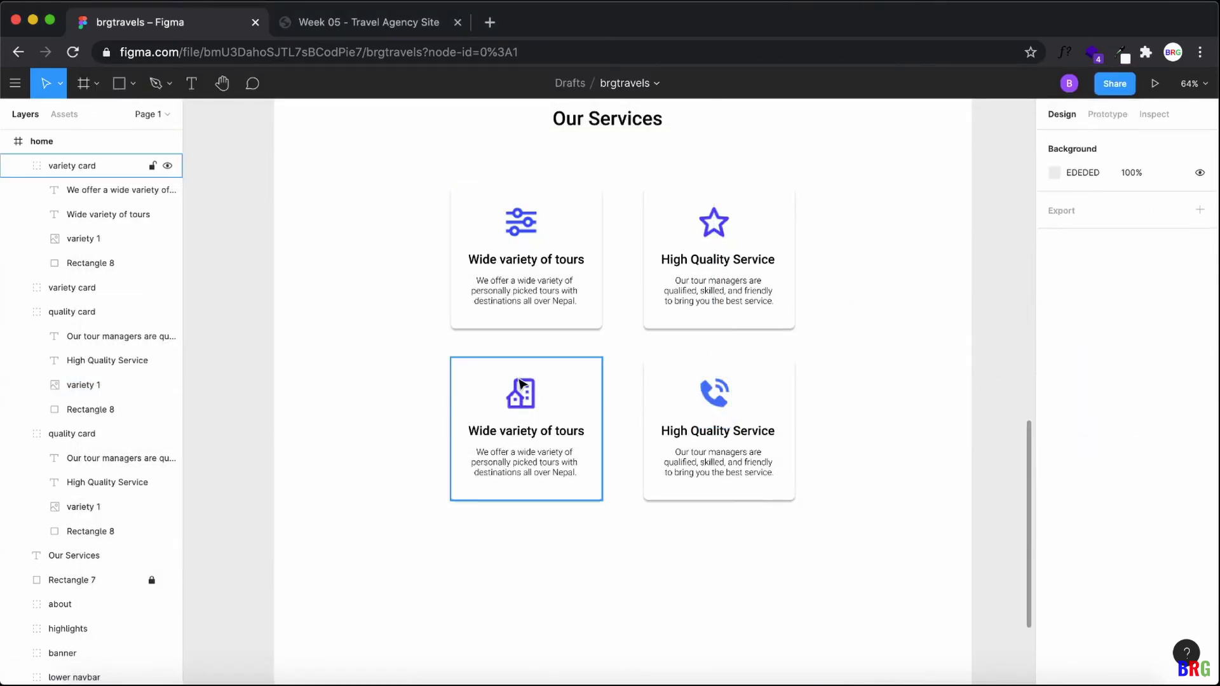
Step: Replace the title of the lower variety card with "Hand Picked Hotels" copied from the reference site
click(397, 24)
drag(425, 307, 562, 300)
key(super+c)
click(199, 26)
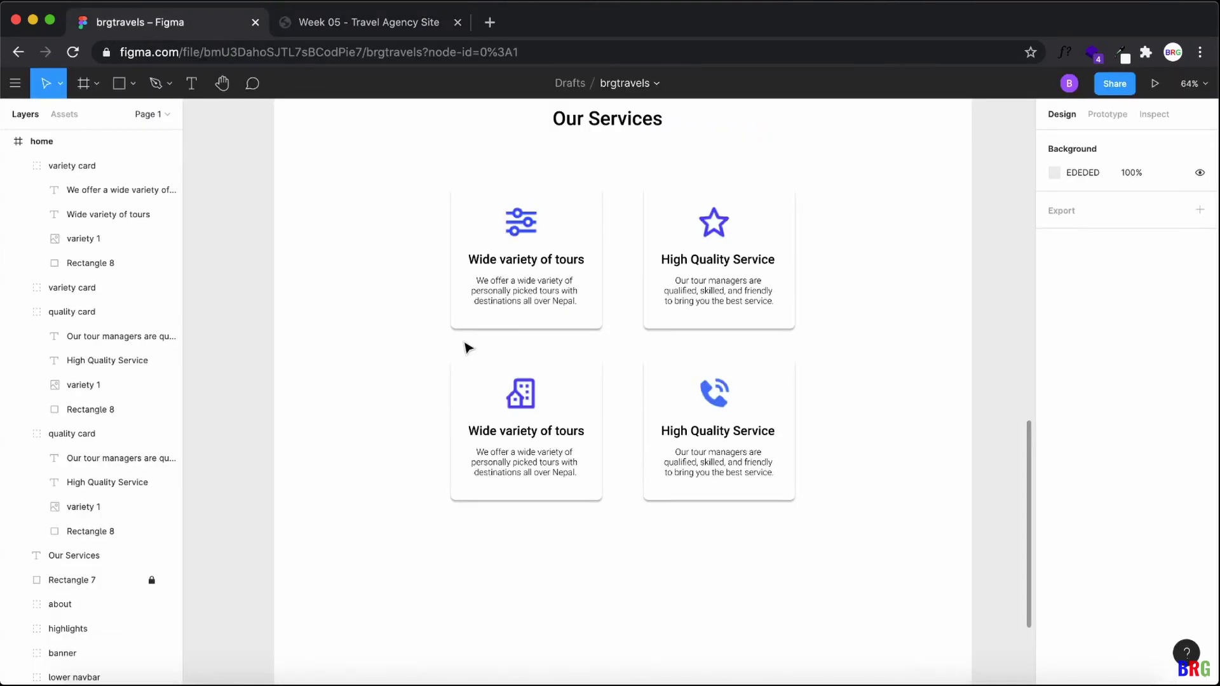
double_click(502, 434)
double_click(503, 436)
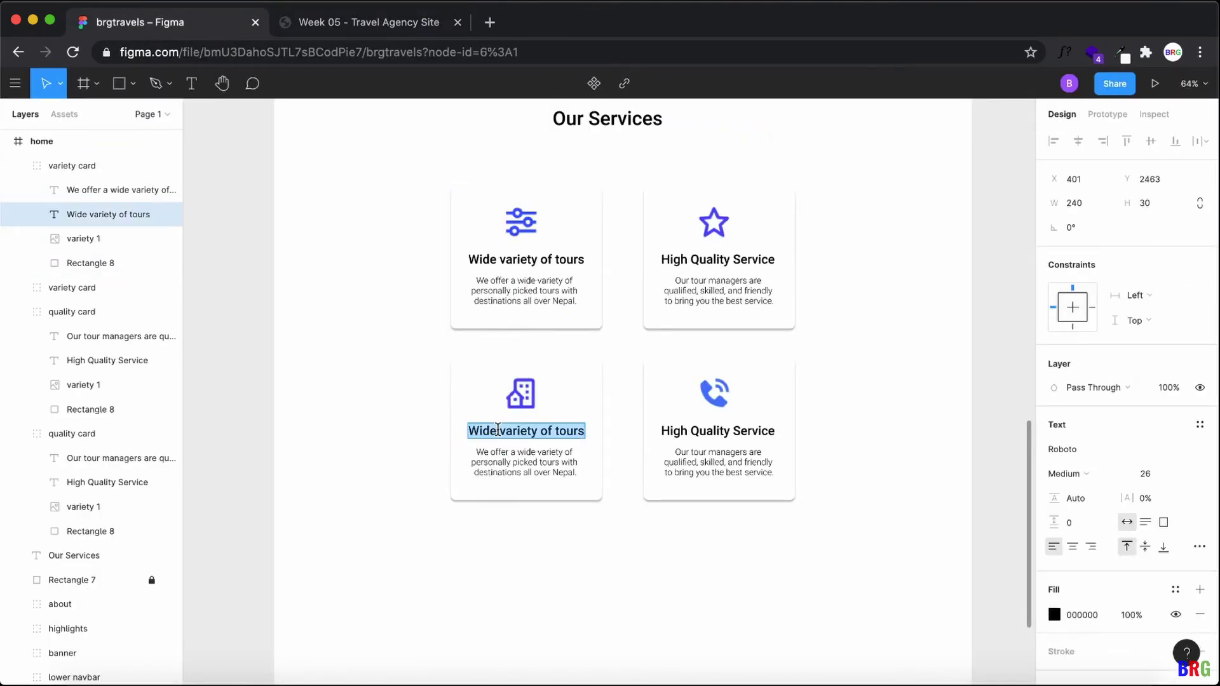
key(super+v)
Step: Replace the Hand Picked Hotels card's description with the reference site's text, broken into three lines after "only the" and "affordable"
click(402, 27)
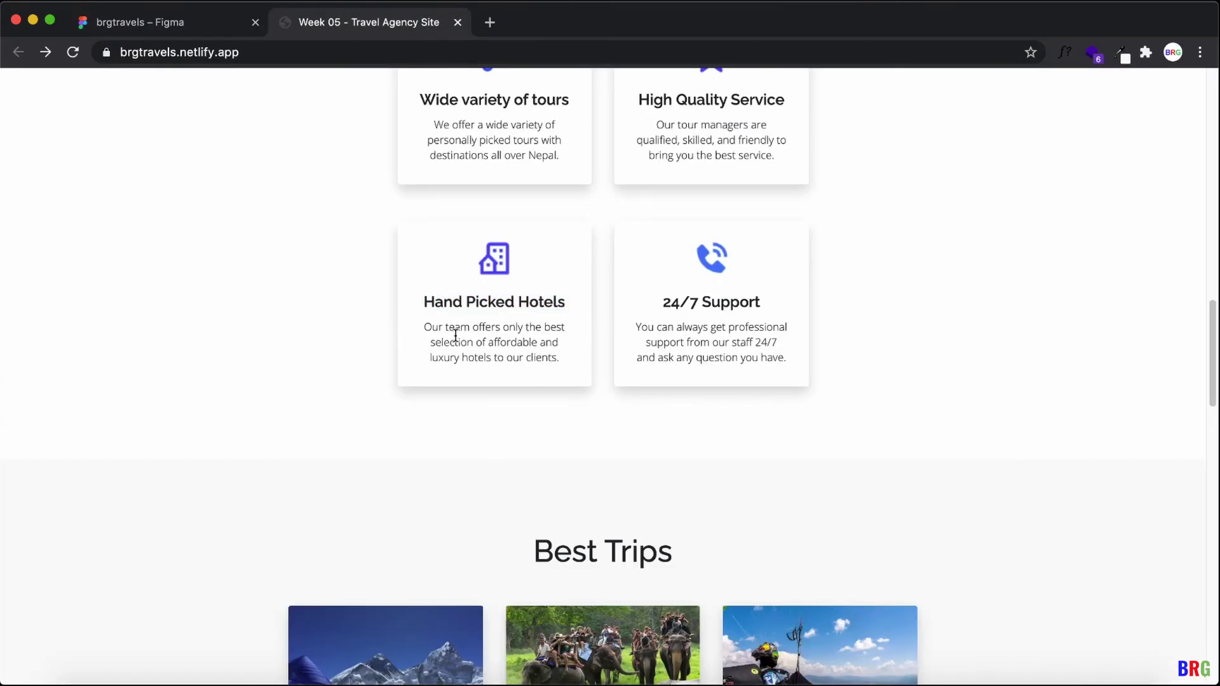
drag(426, 327, 566, 359)
key(super+c)
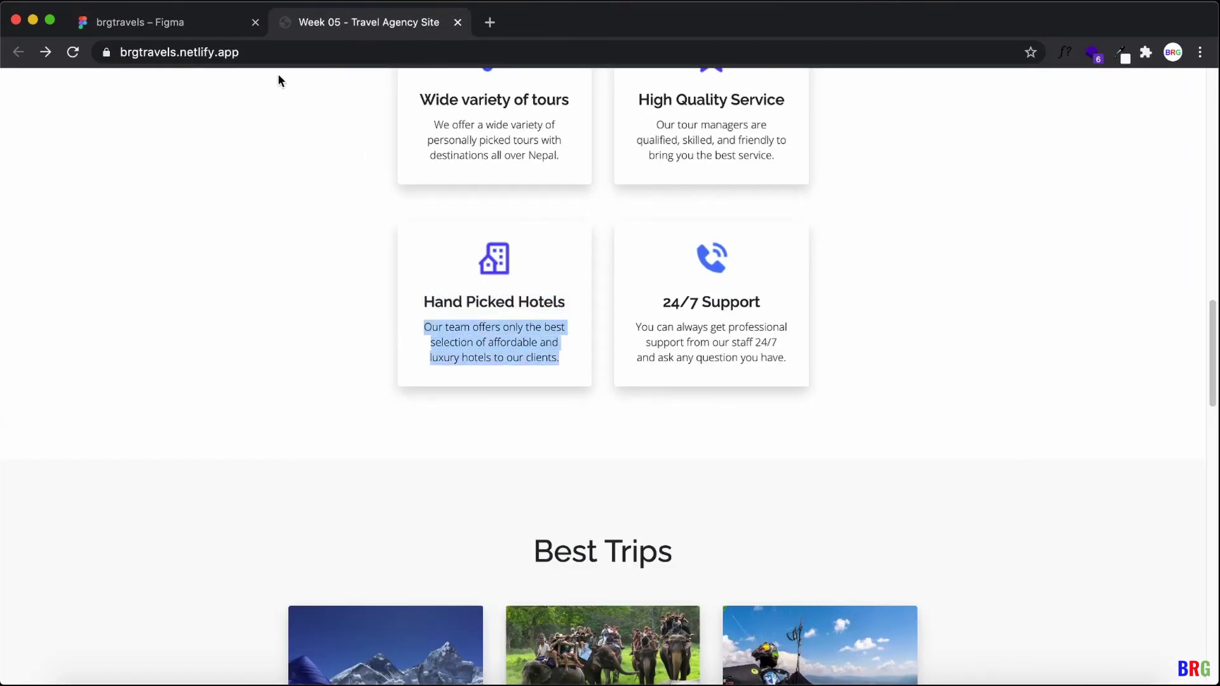
click(188, 25)
click(516, 456)
double_click(509, 456)
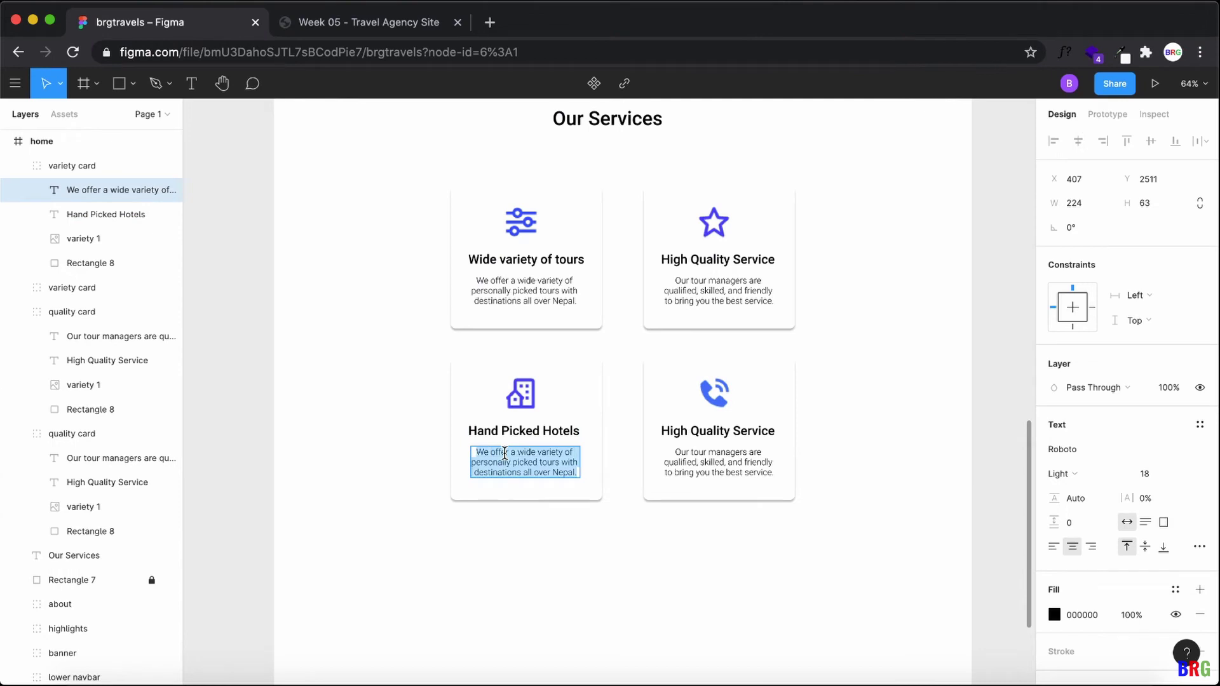
key(super+v)
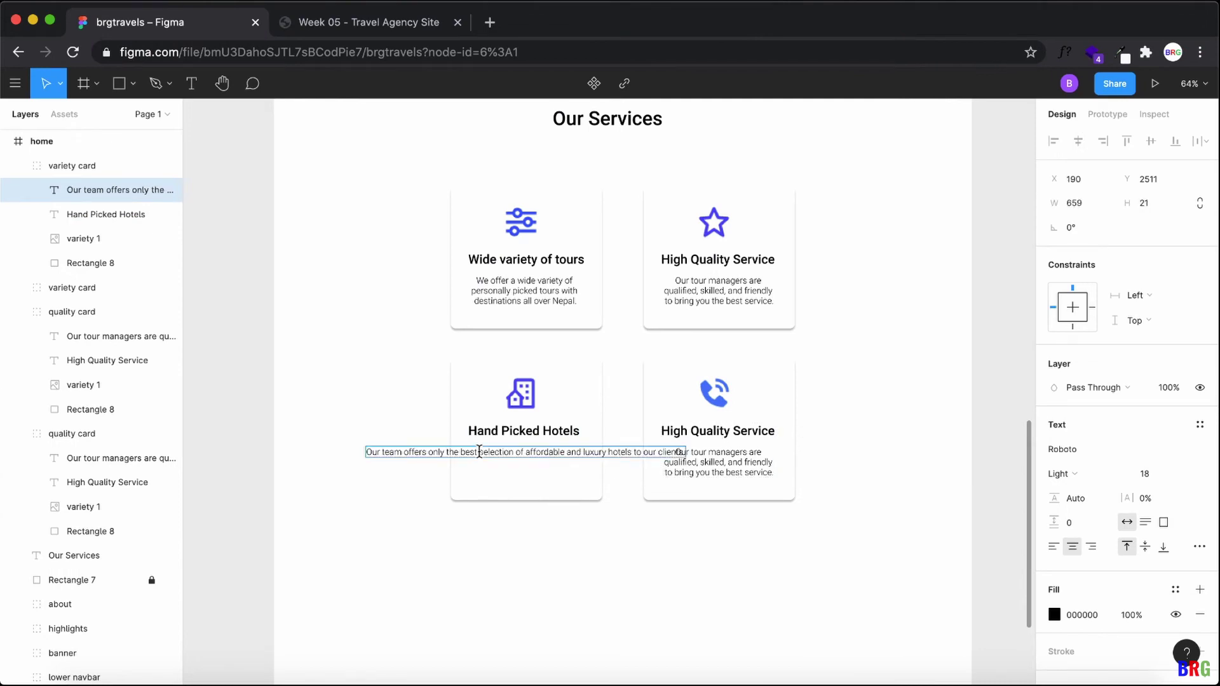
key(Return)
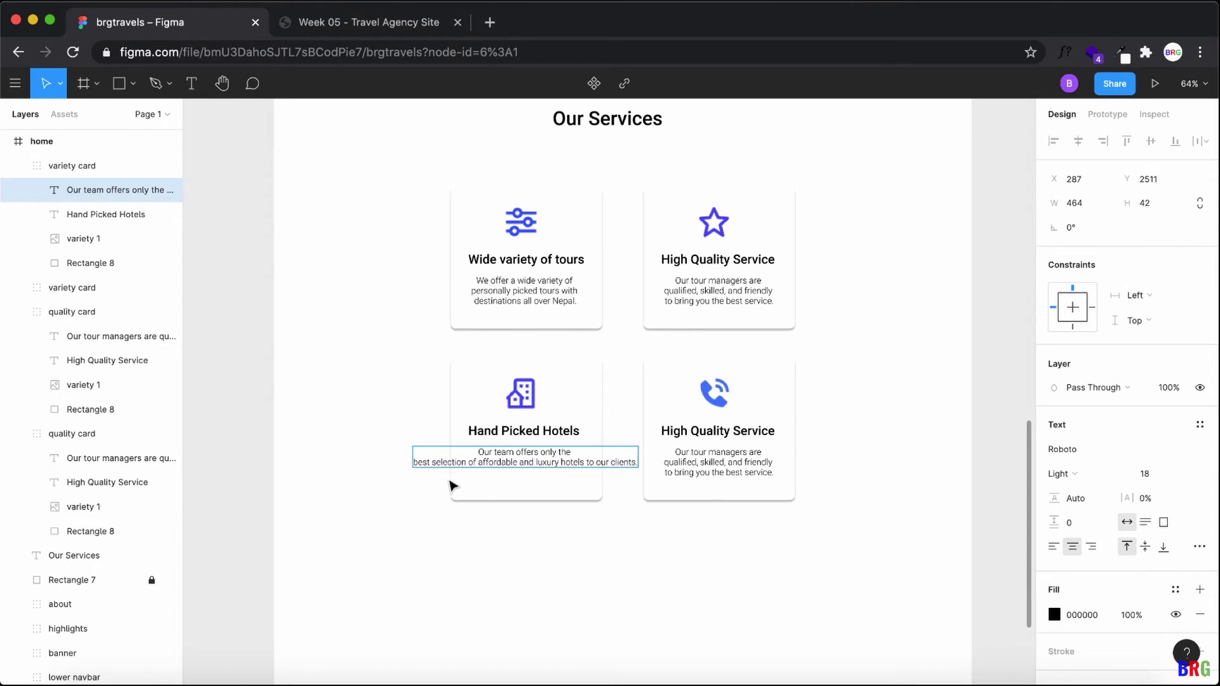
click(521, 462)
key(Return)
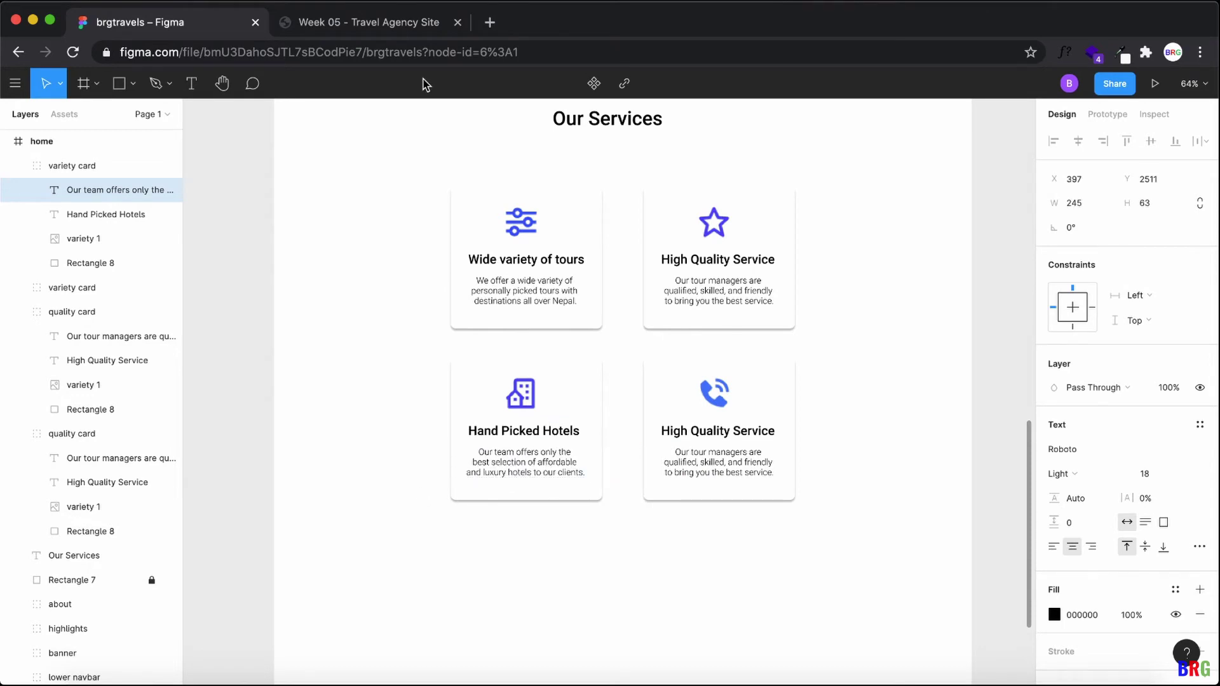
Step: Replace the lower quality card's title with "24/7 Support" from the reference site and centre it in the card at X 842
click(399, 25)
click(699, 358)
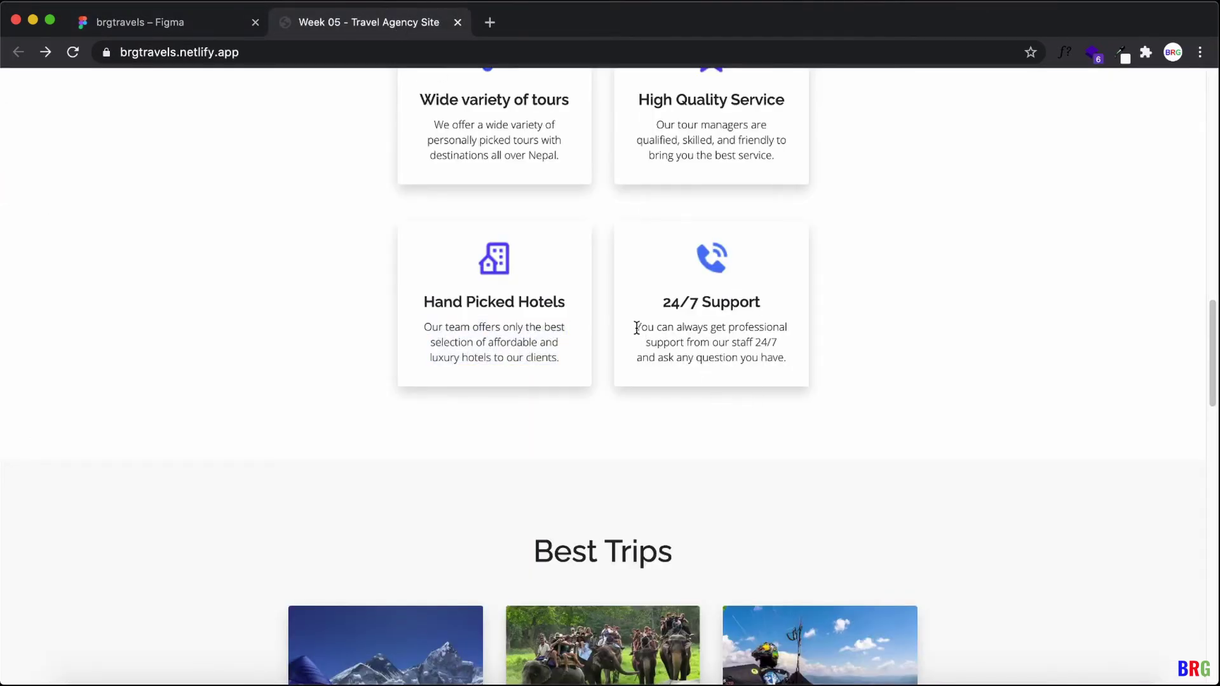
drag(637, 328, 786, 360)
drag(663, 304, 756, 305)
click(169, 24)
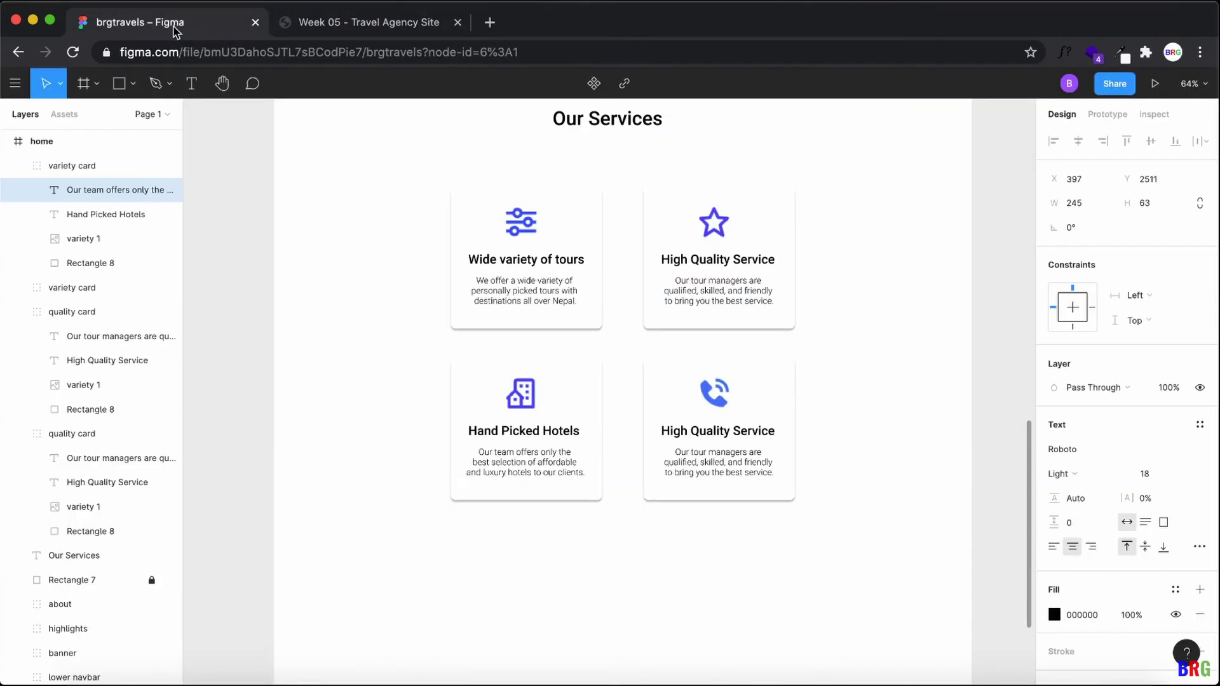
double_click(681, 431)
text(24/7 Support)
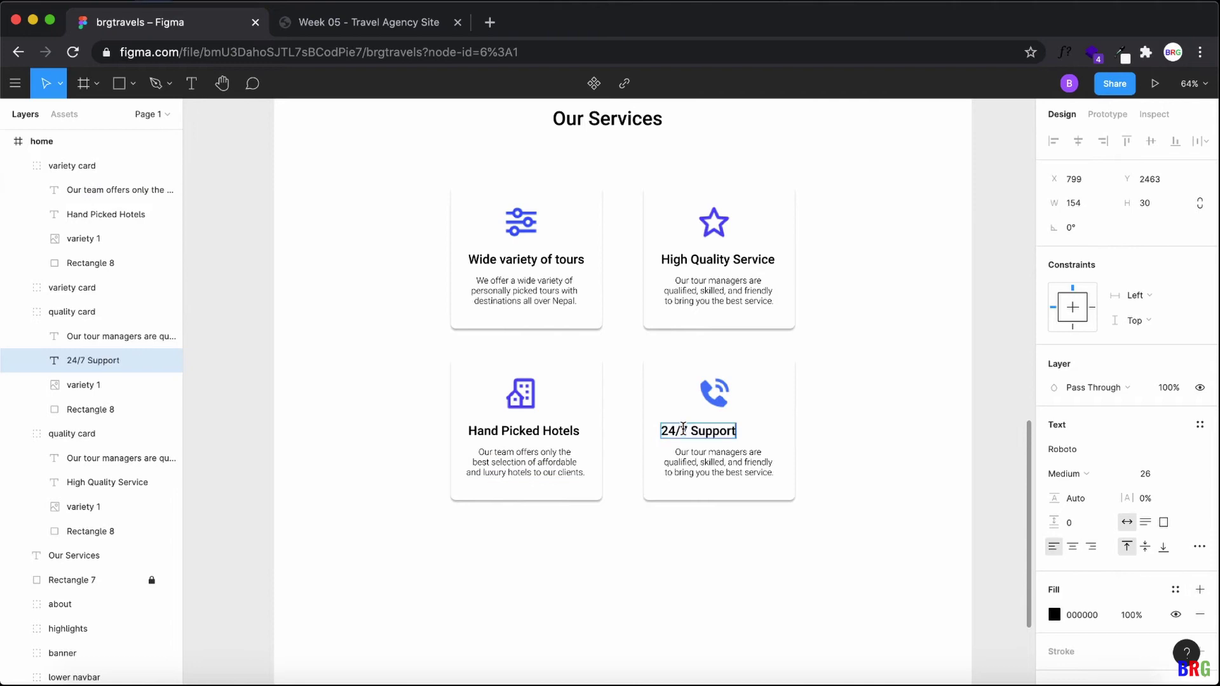
click(693, 431)
key(Escape)
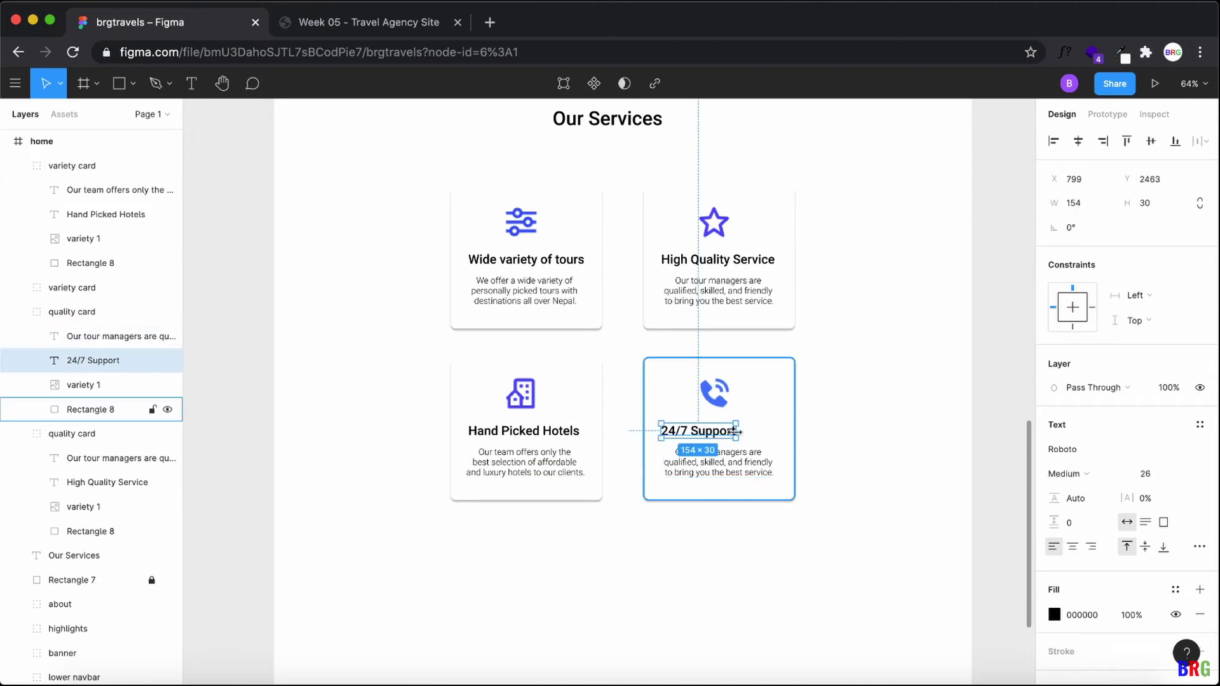
drag(725, 434, 747, 434)
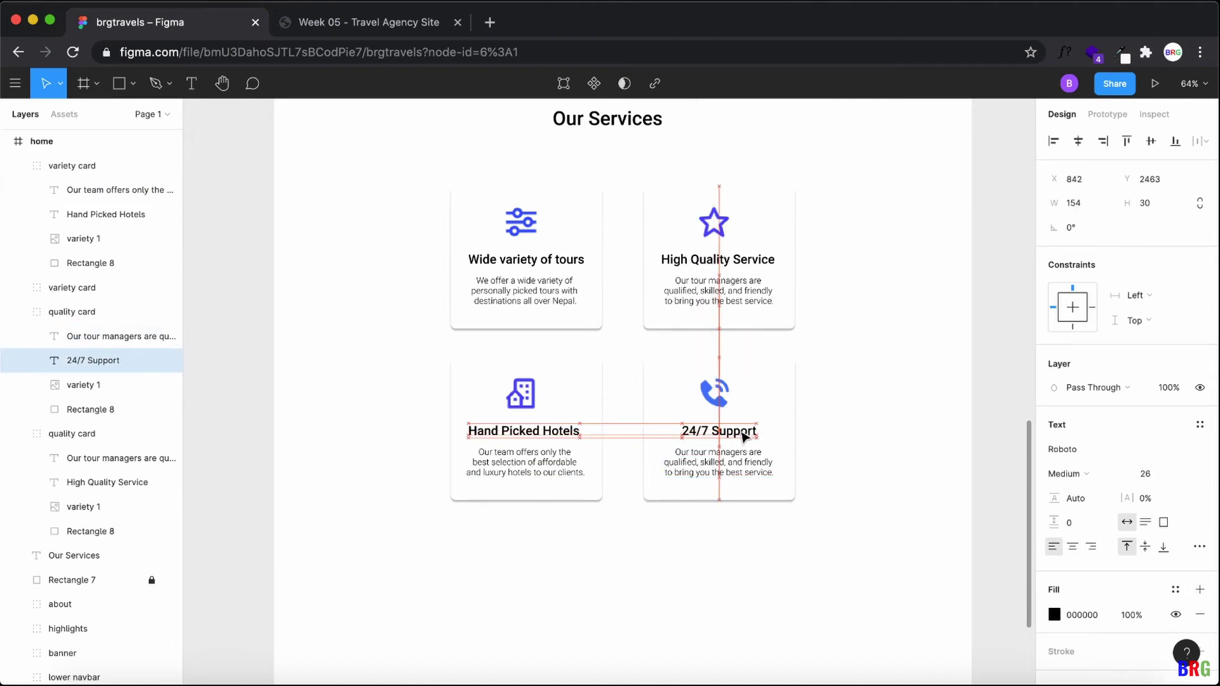
Step: Replace the 24/7 Support card's description with the reference site's text, broken into three lines after "professional" and "24/7", and clear the selection
click(719, 462)
click(387, 21)
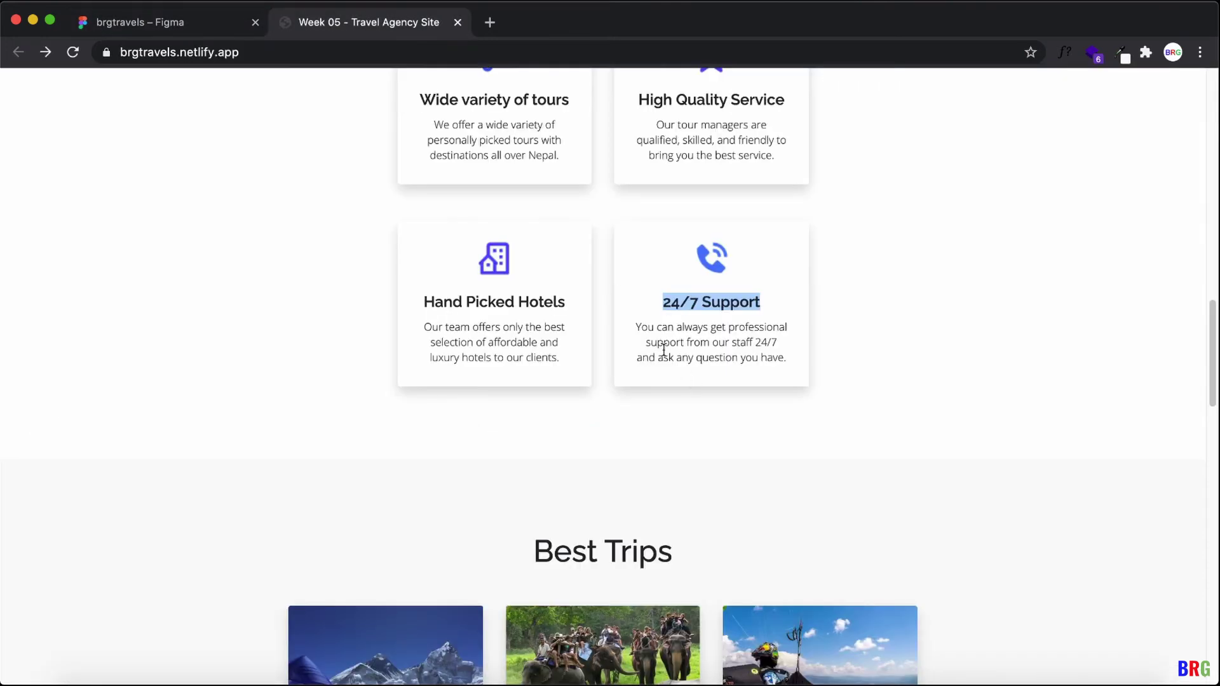
drag(638, 330, 799, 370)
key(ctrl+c)
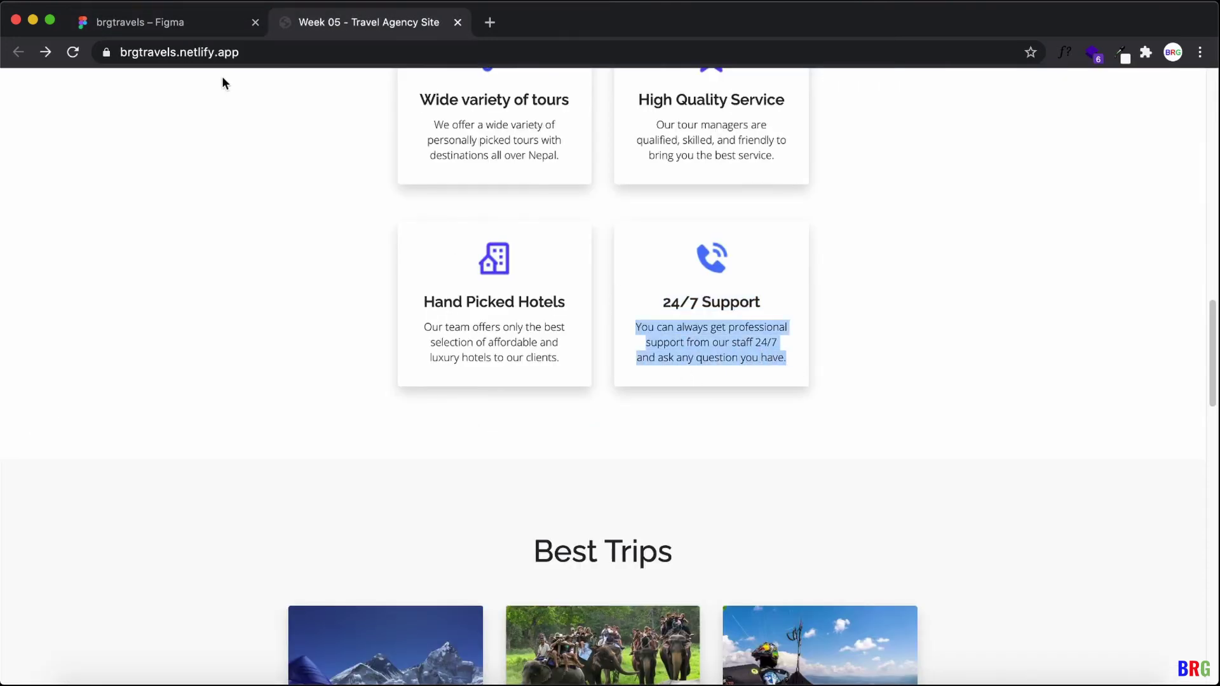
click(165, 22)
double_click(707, 460)
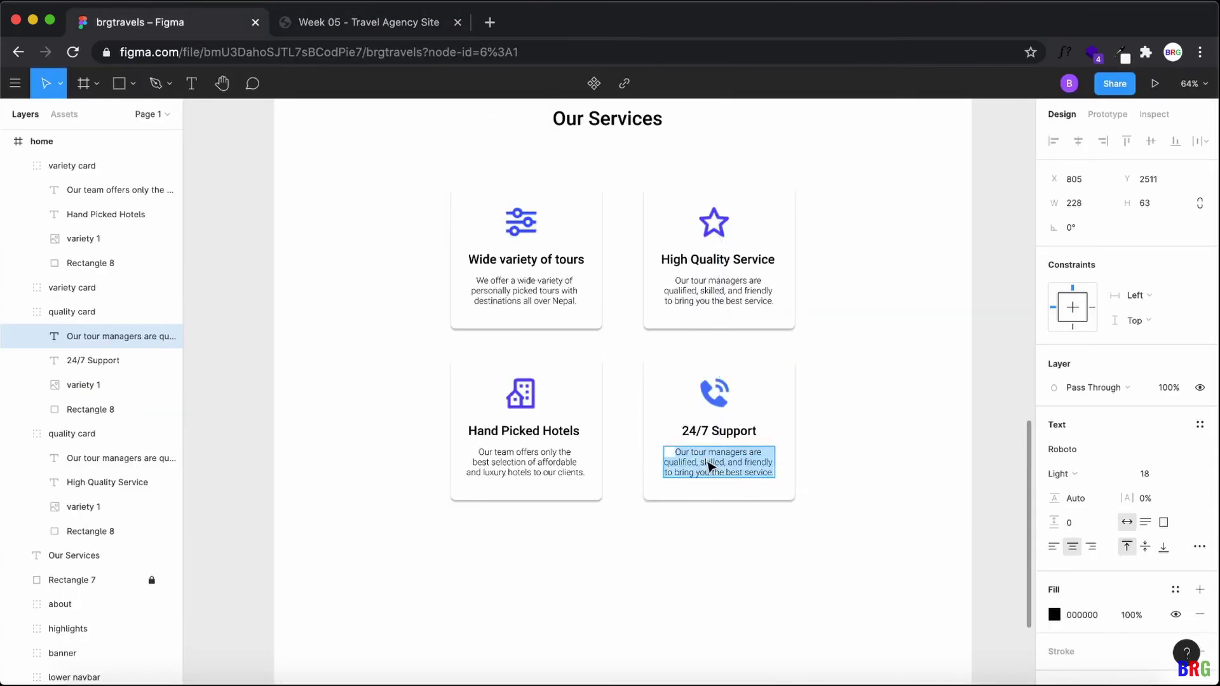
triple_click(706, 460)
click(705, 459)
key(ctrl+a)
key(ctrl+v)
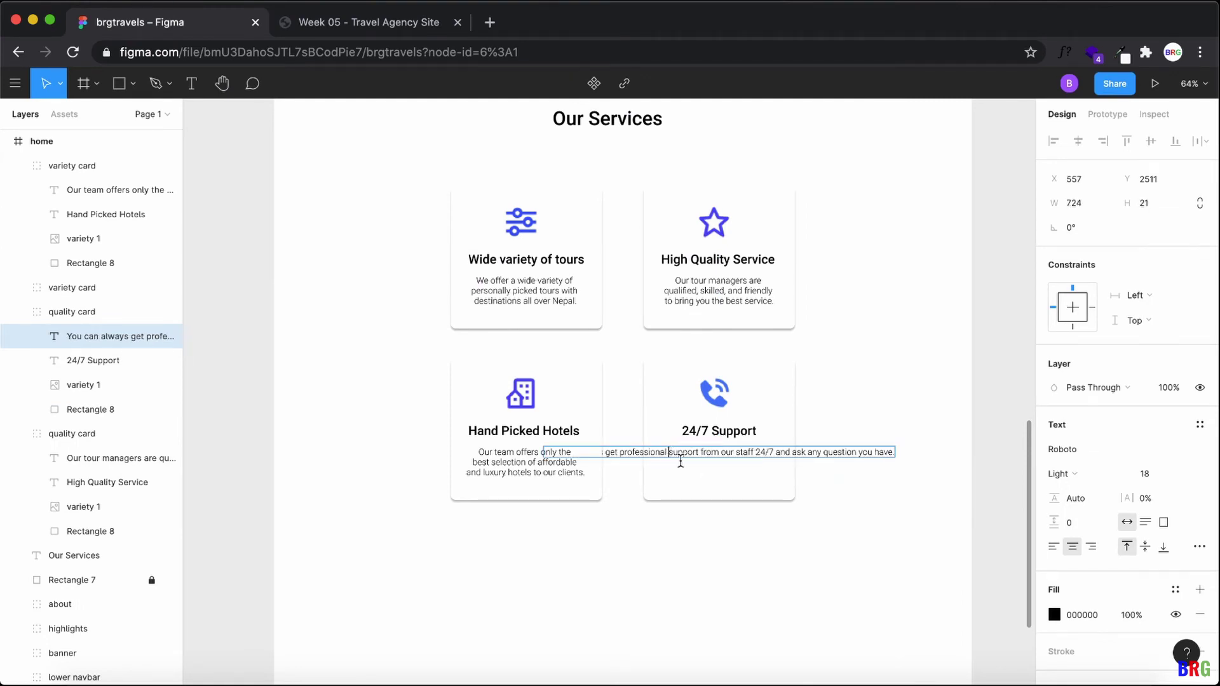
click(368, 31)
click(213, 28)
key(Return)
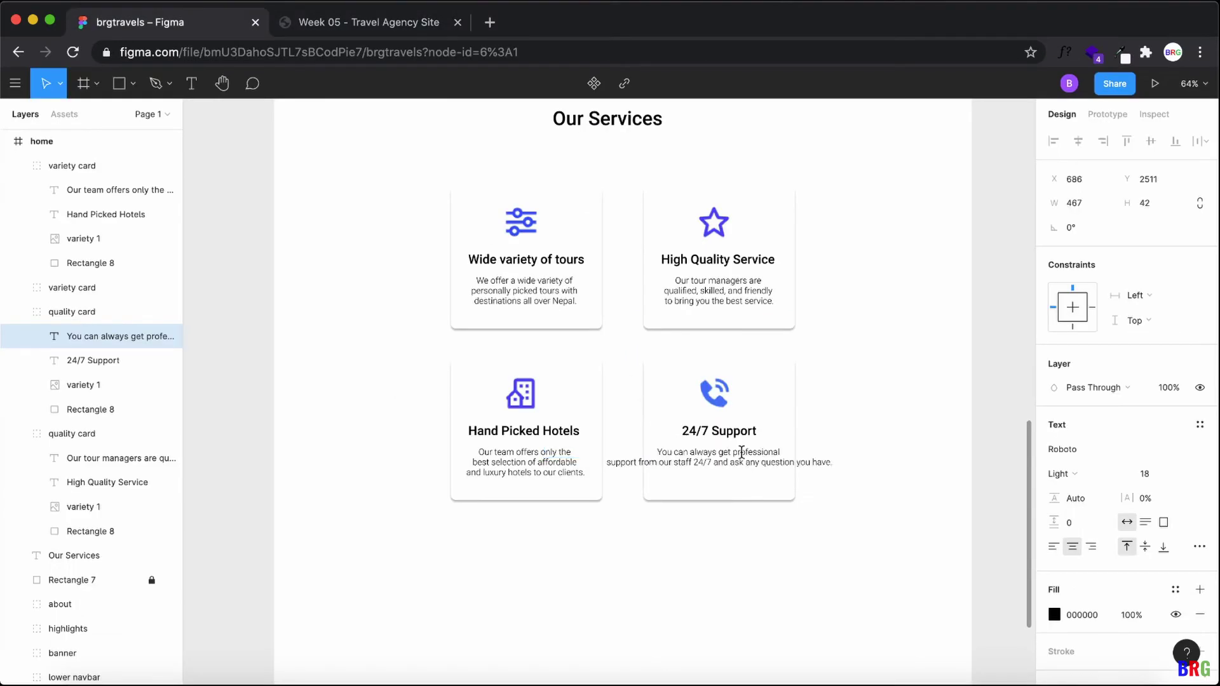
key(Return)
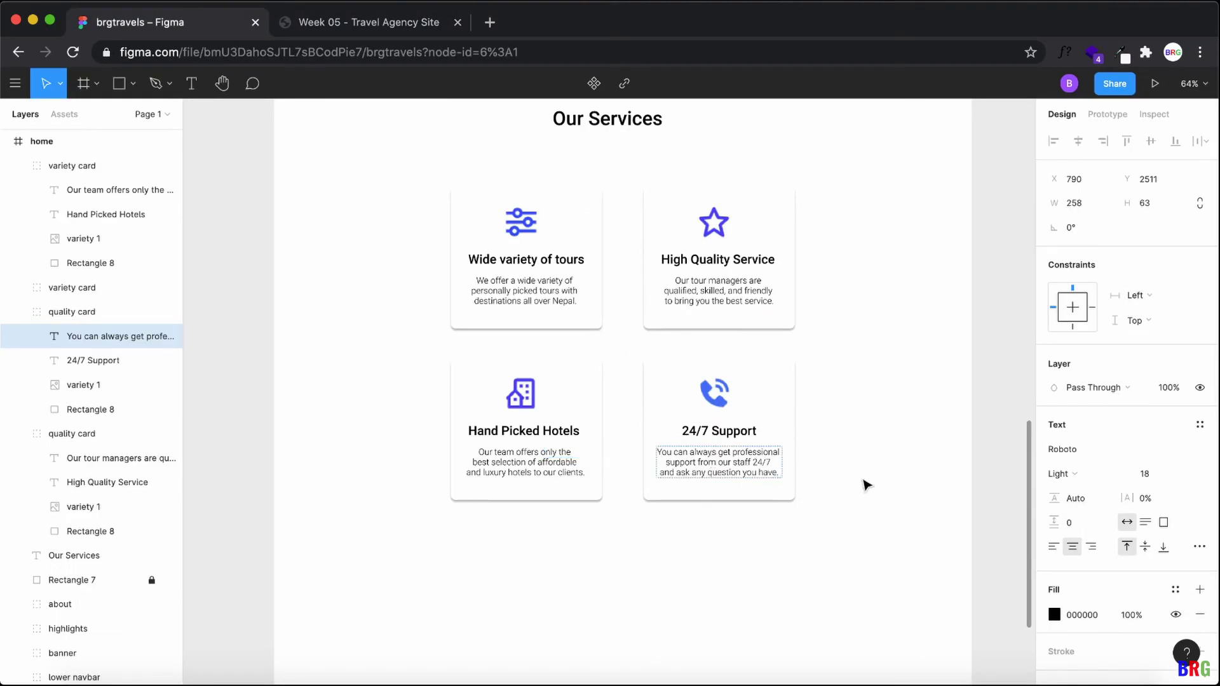
key(Escape)
scroll(898, 478, up, 3)
click(899, 480)
scroll(898, 490, down, 2)
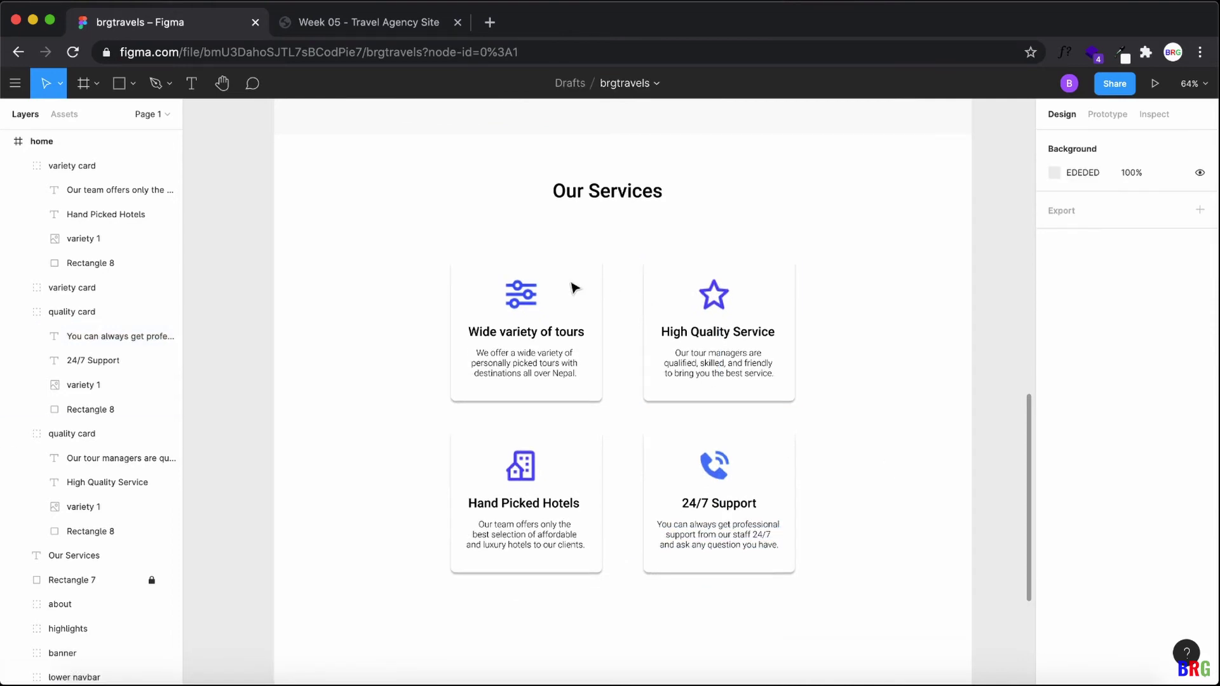
Step: Collapse the expanded variety card and quality card groups in the layer list
click(18, 165)
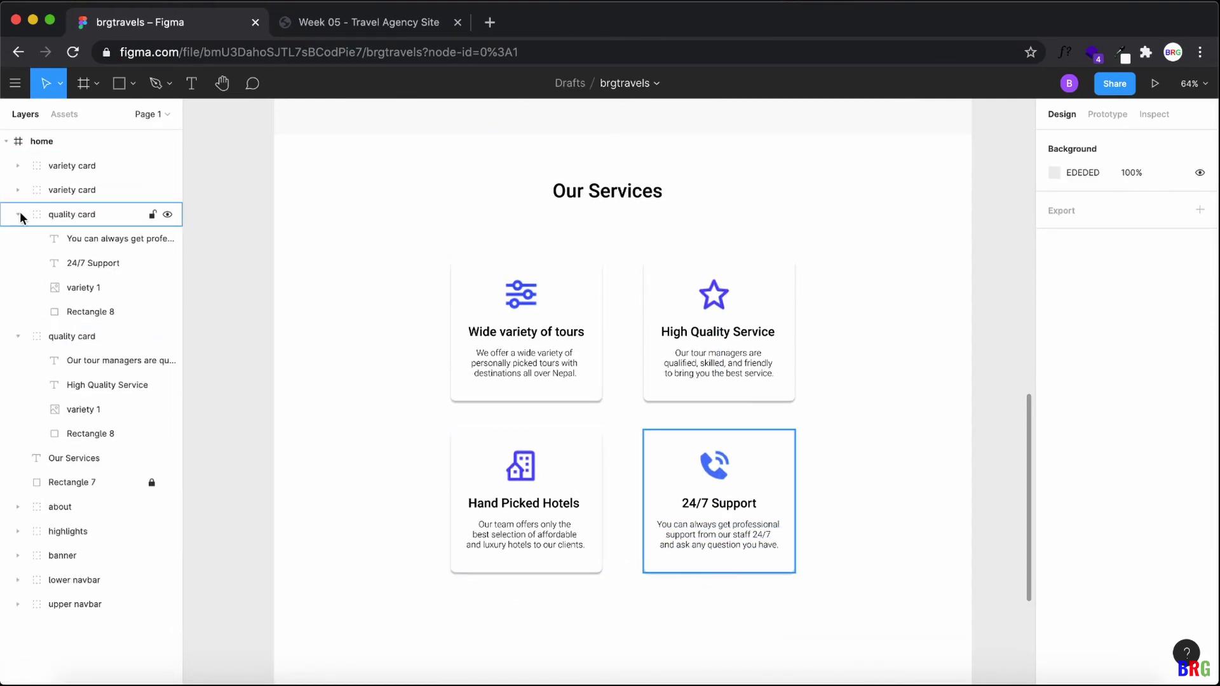
click(17, 214)
click(18, 238)
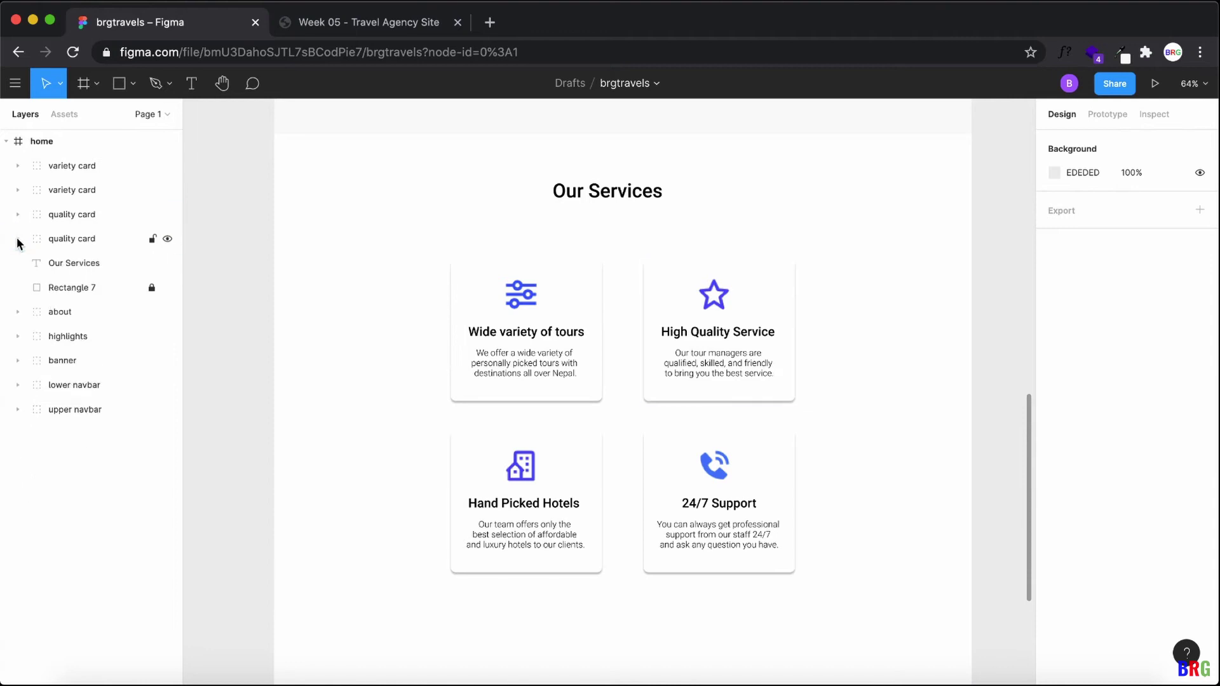
Step: Rename the 24/7 Support card's layer group as "support card"
click(59, 214)
right_click(58, 215)
click(104, 350)
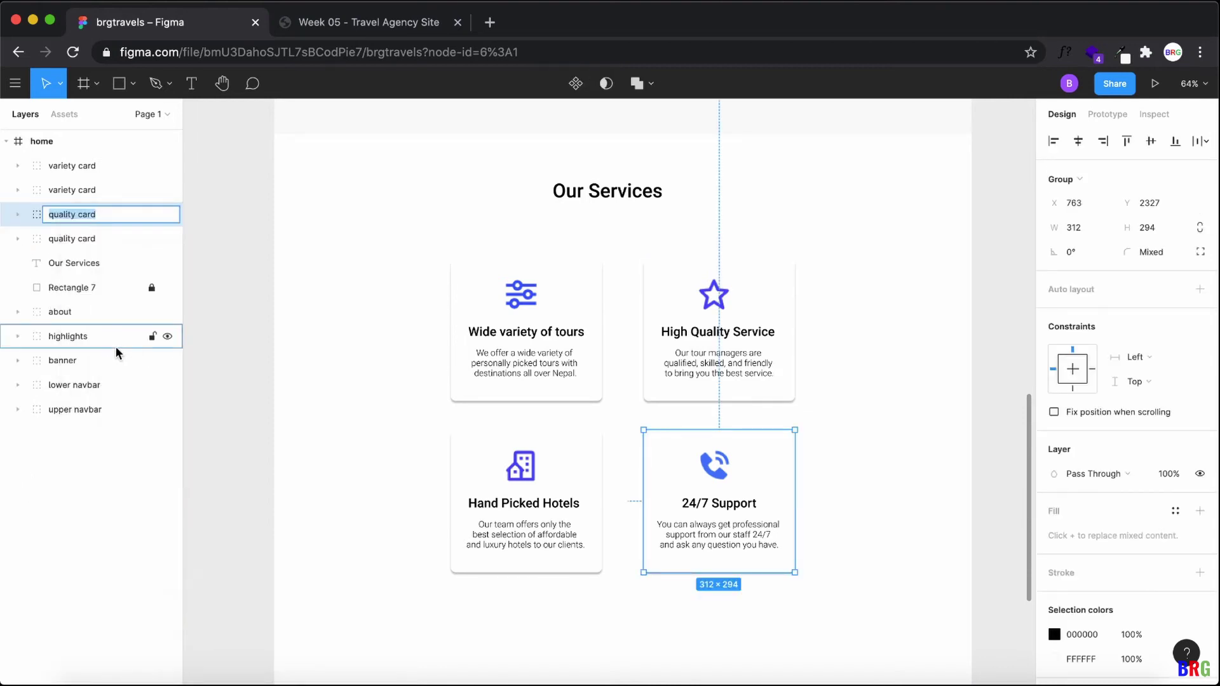
text(4/7 Support)
key(Return)
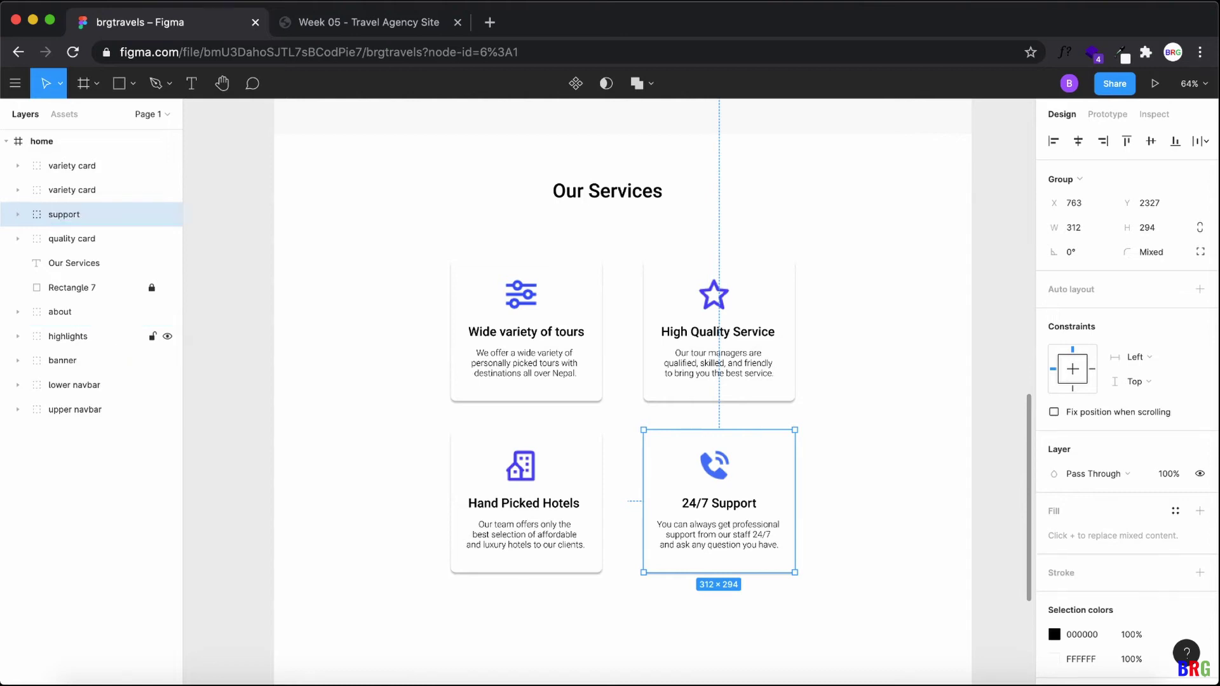
right_click(73, 214)
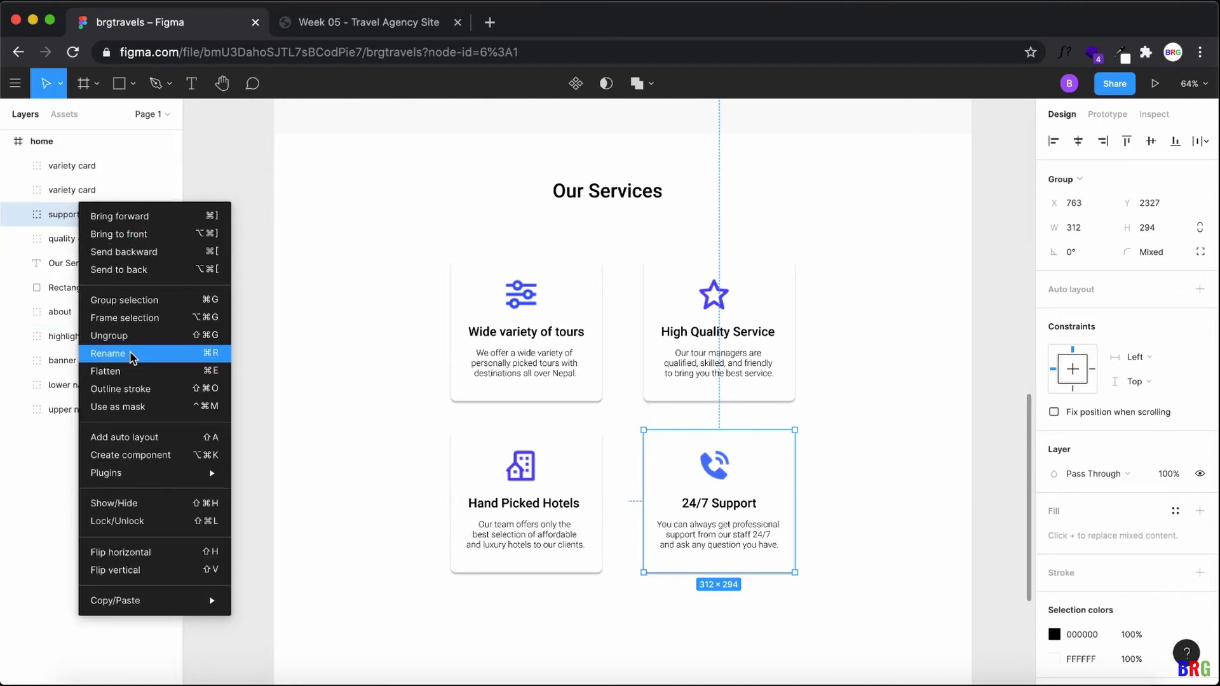
click(135, 356)
key(Right)
text(card)
key(Return)
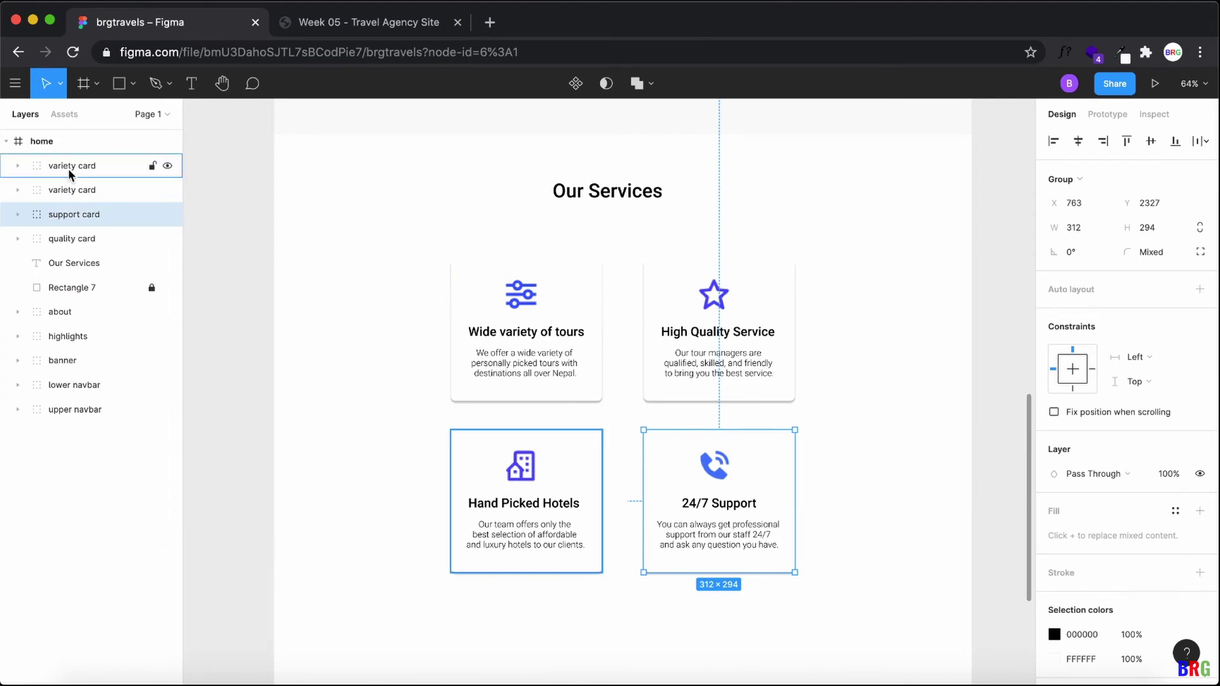
Step: Rename the Hand Picked Hotels card's layer group as "hotel card"
right_click(70, 164)
click(124, 320)
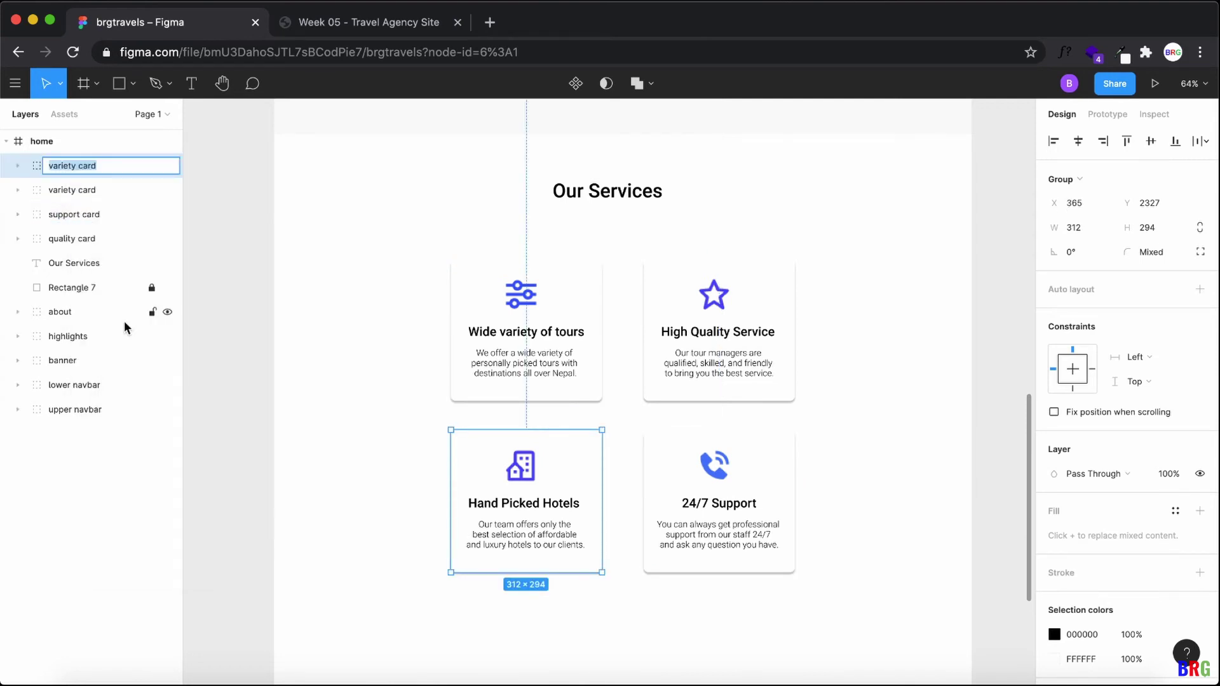
text(hotel card)
key(Return)
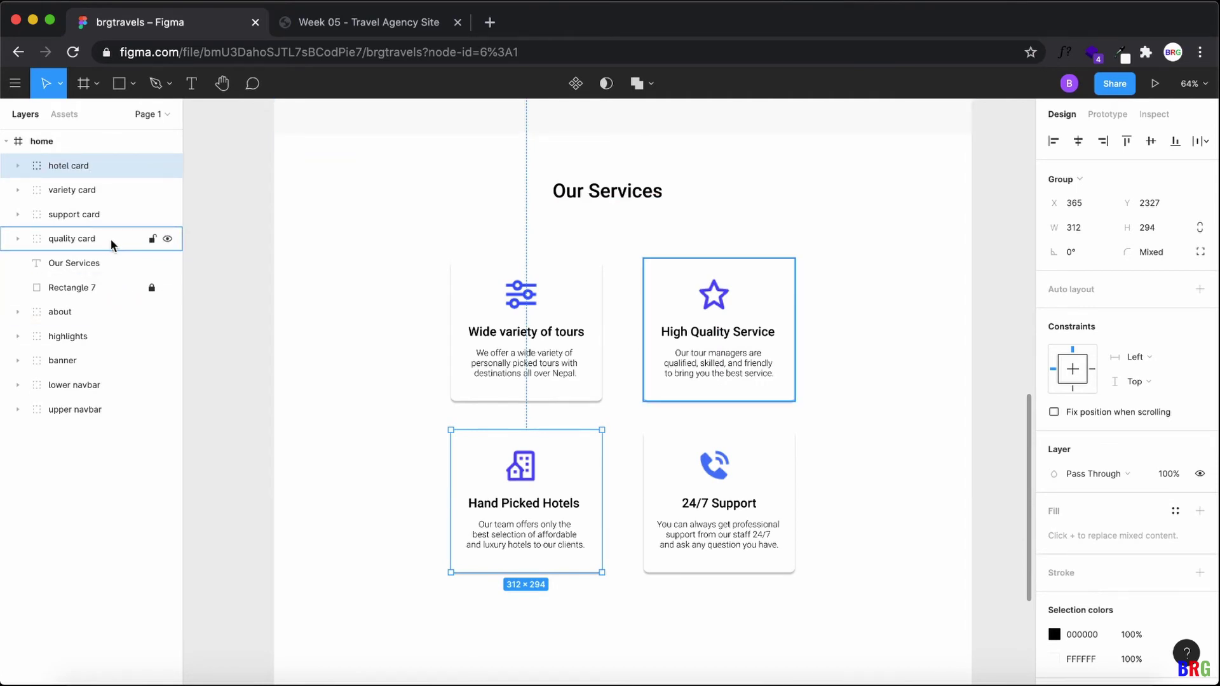
Step: Reorder the card groups in the layer list as variety, quality, hotel and support, and clear the selection
key(super+bracketleft)
click(67, 214)
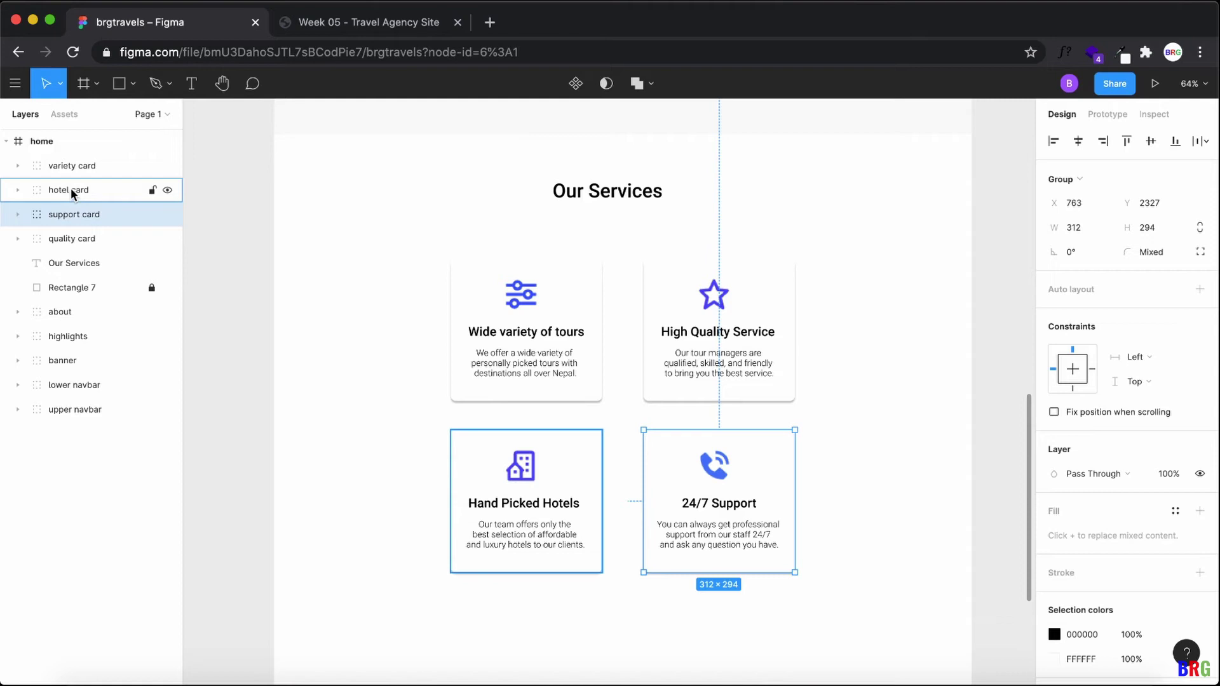
click(71, 188)
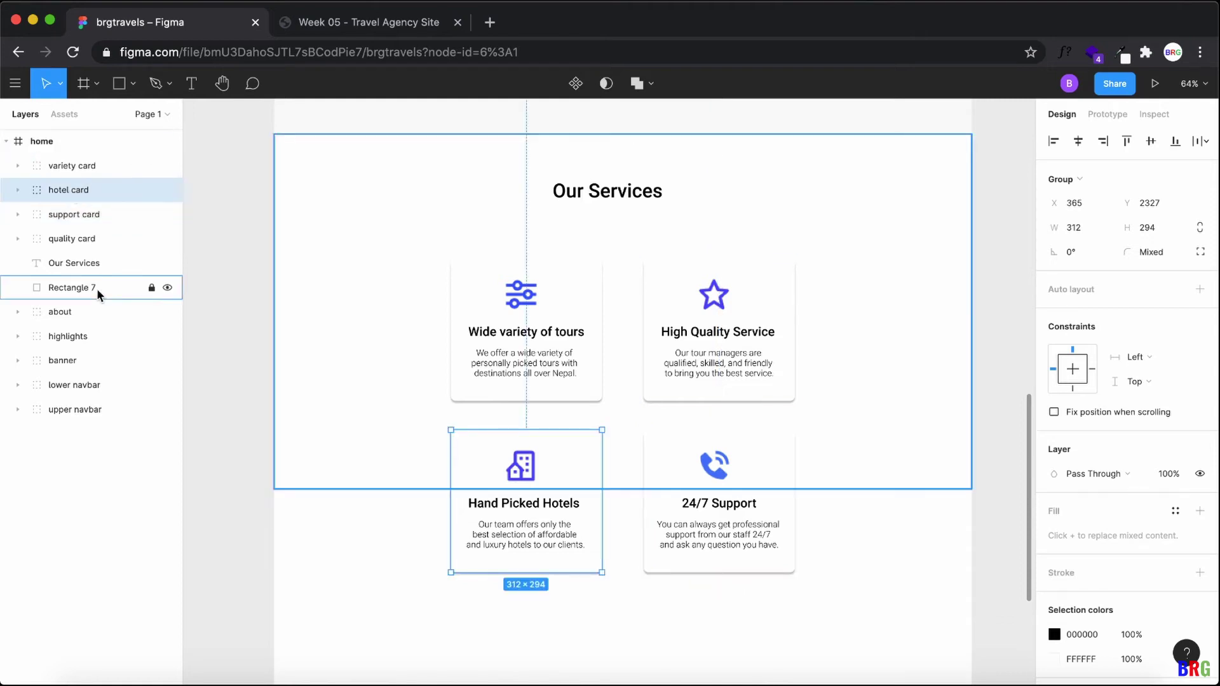
click(89, 214)
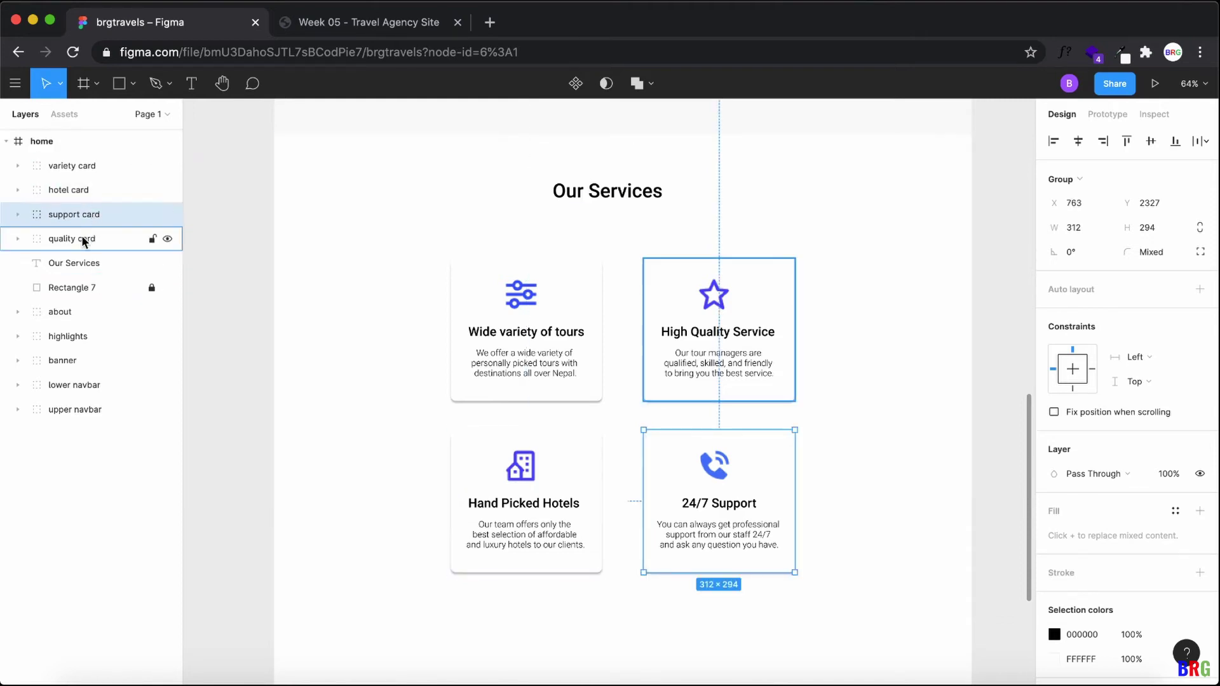
drag(81, 238, 99, 181)
click(84, 164)
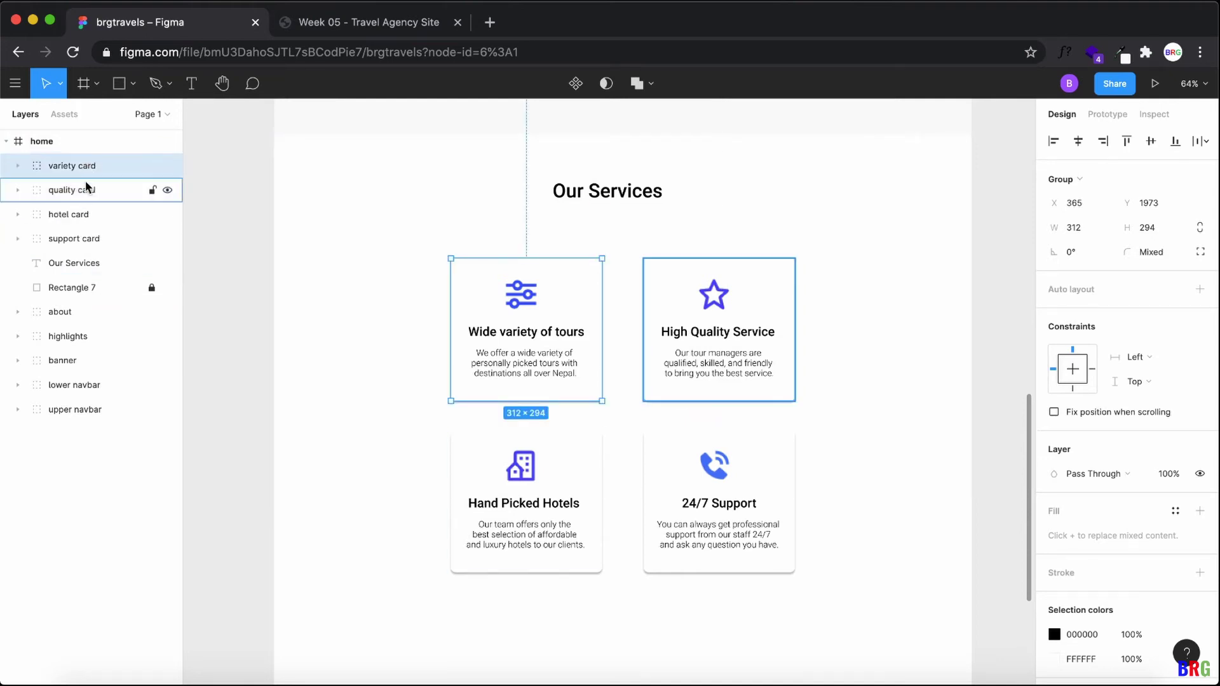
click(85, 186)
click(81, 214)
click(84, 240)
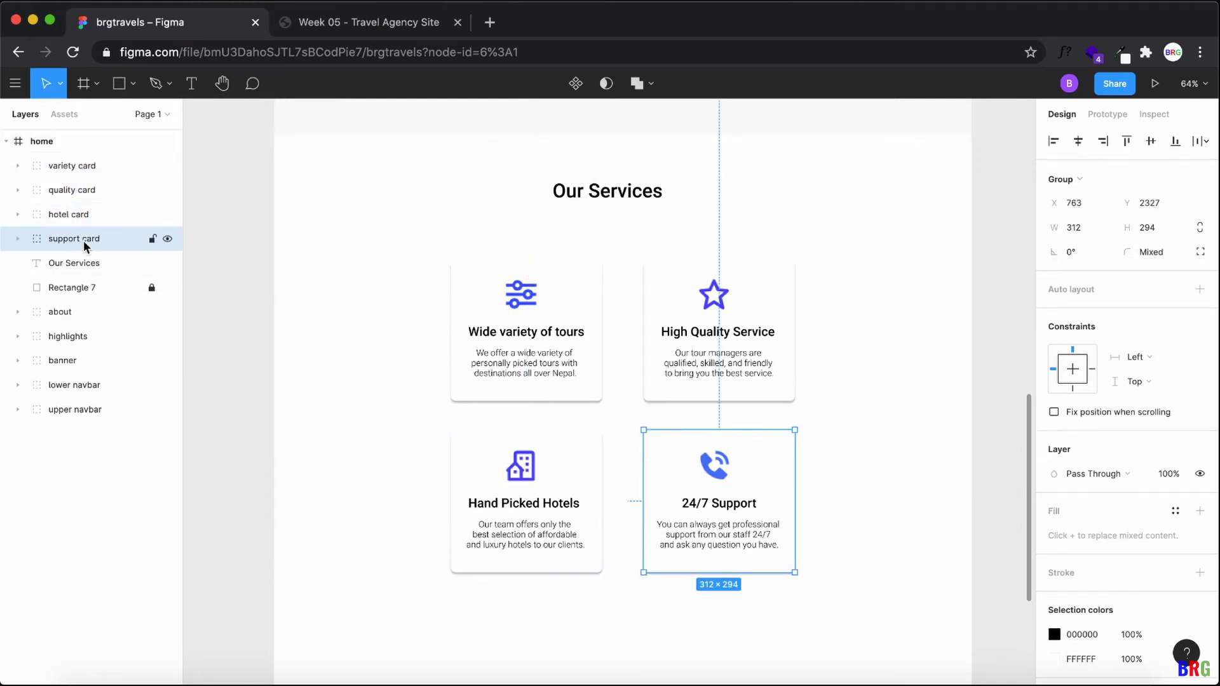
click(79, 165)
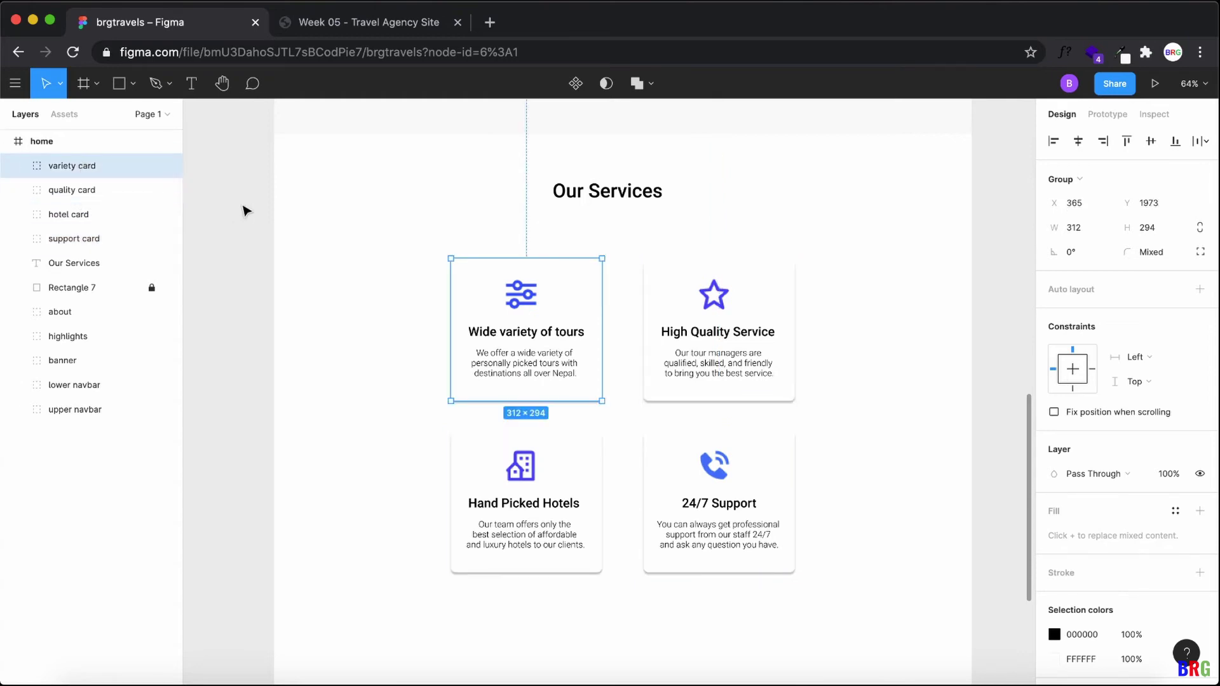
click(604, 253)
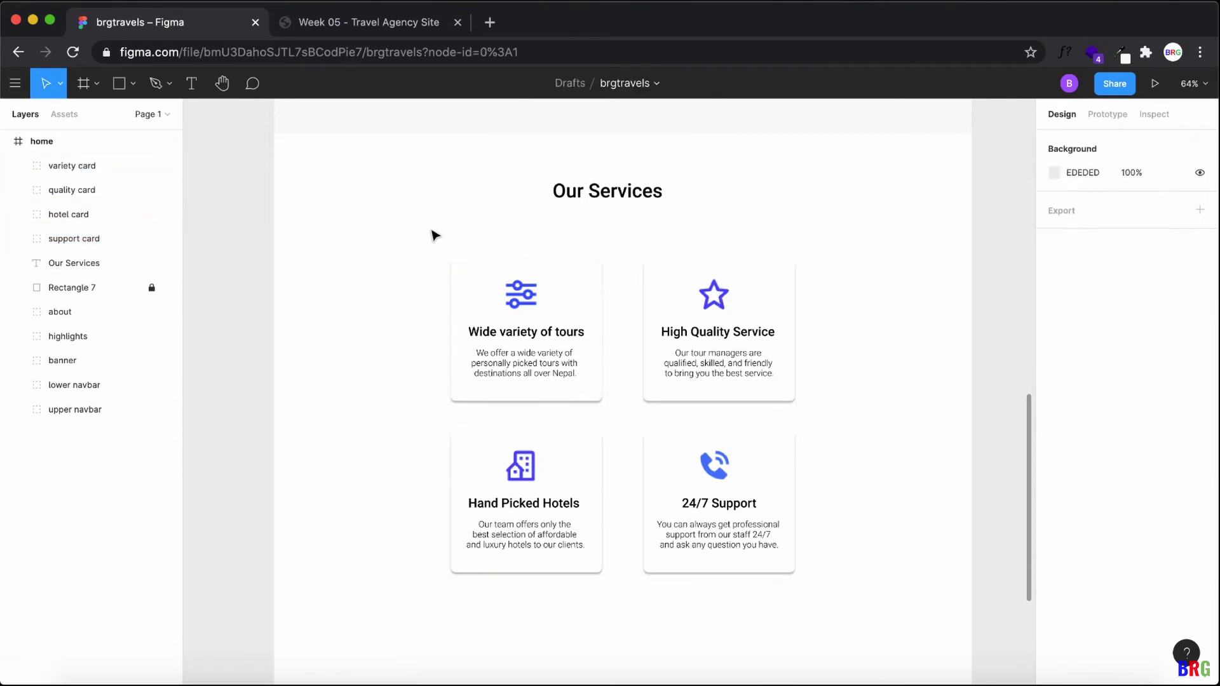
Step: Move all four service cards together straight up, closer to the Our Services heading, and deselect them
drag(434, 236, 849, 588)
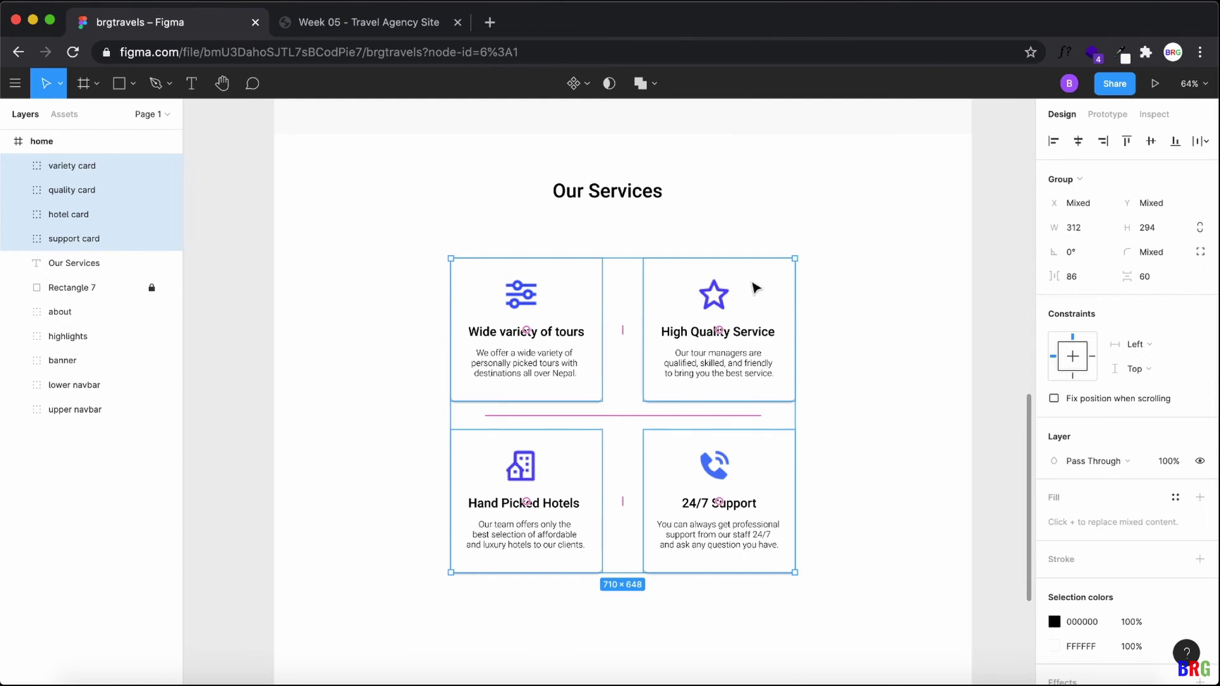
drag(755, 288, 758, 255)
click(883, 379)
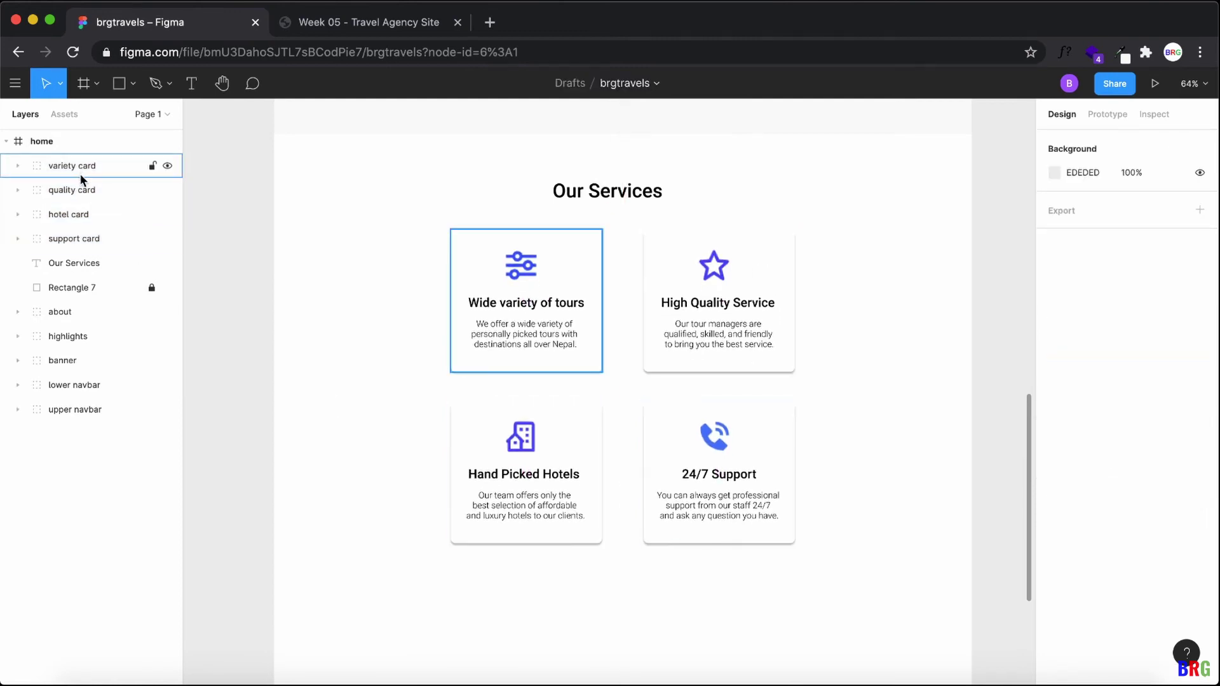
Step: Unlock the white background rectangle behind the services cards, extend it downward to a height of 974, and lock it again
drag(80, 175, 83, 283)
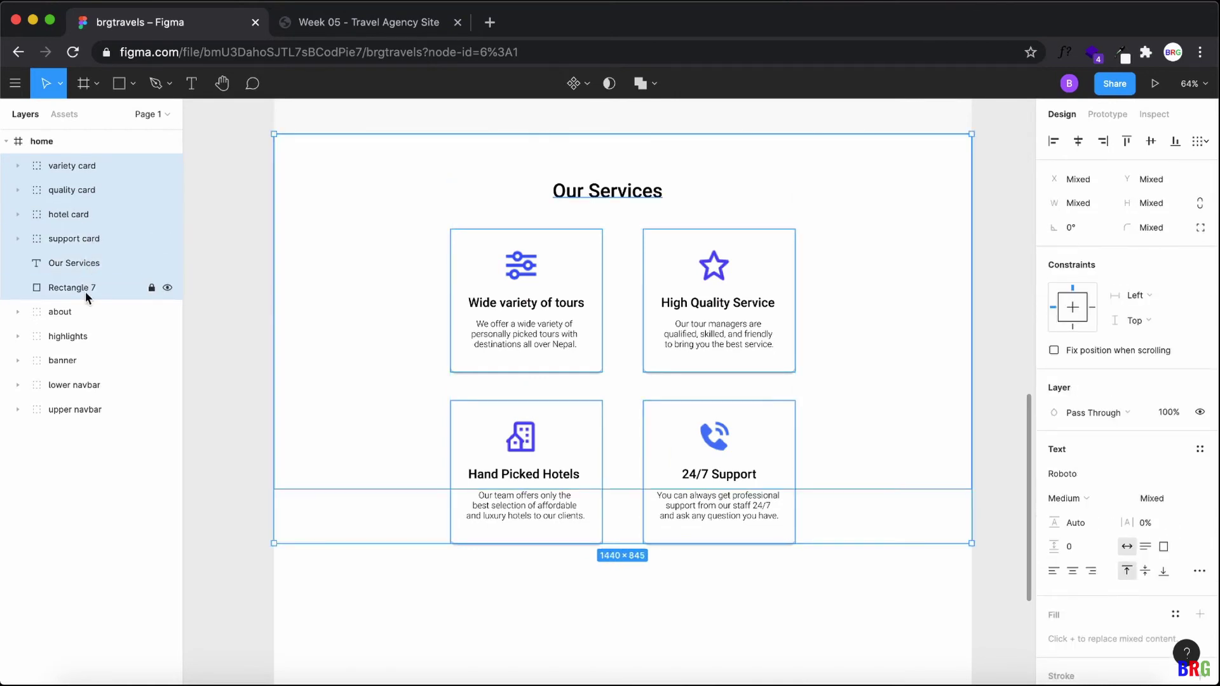
click(764, 656)
click(150, 291)
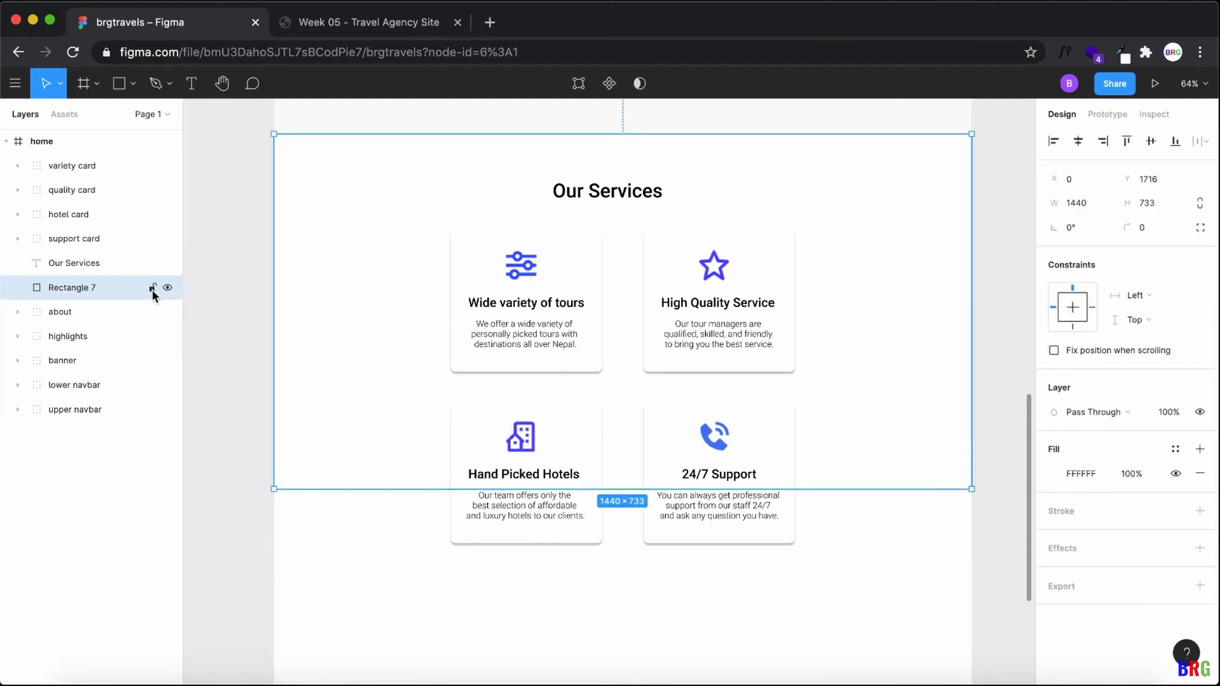
drag(826, 489, 850, 606)
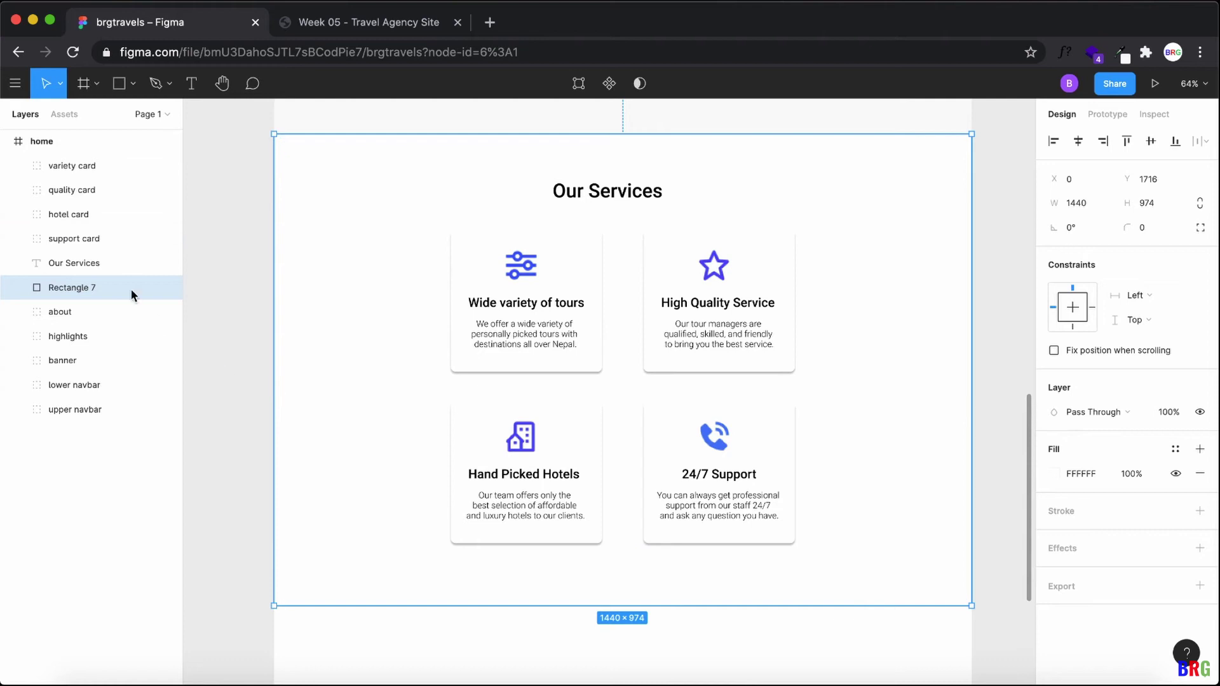
click(152, 288)
Step: Group the four cards, the Our Services heading and the background rectangle, and name the group "services"
shift+click(82, 167)
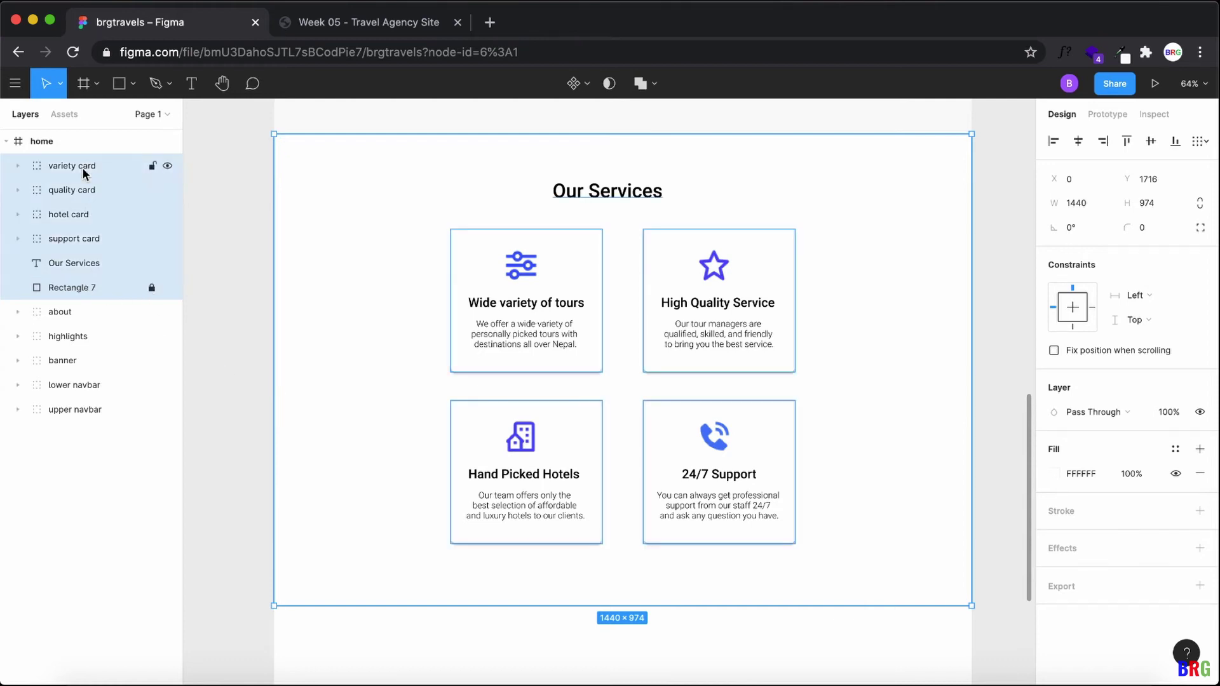
key(super+g)
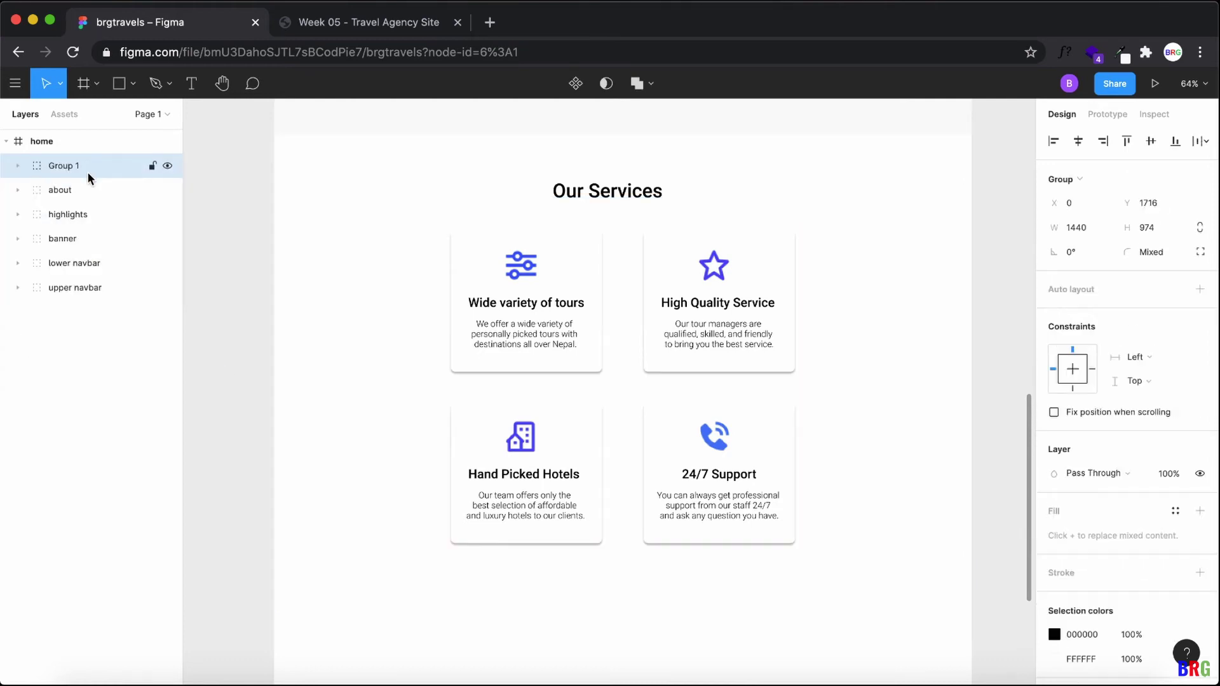
right_click(83, 166)
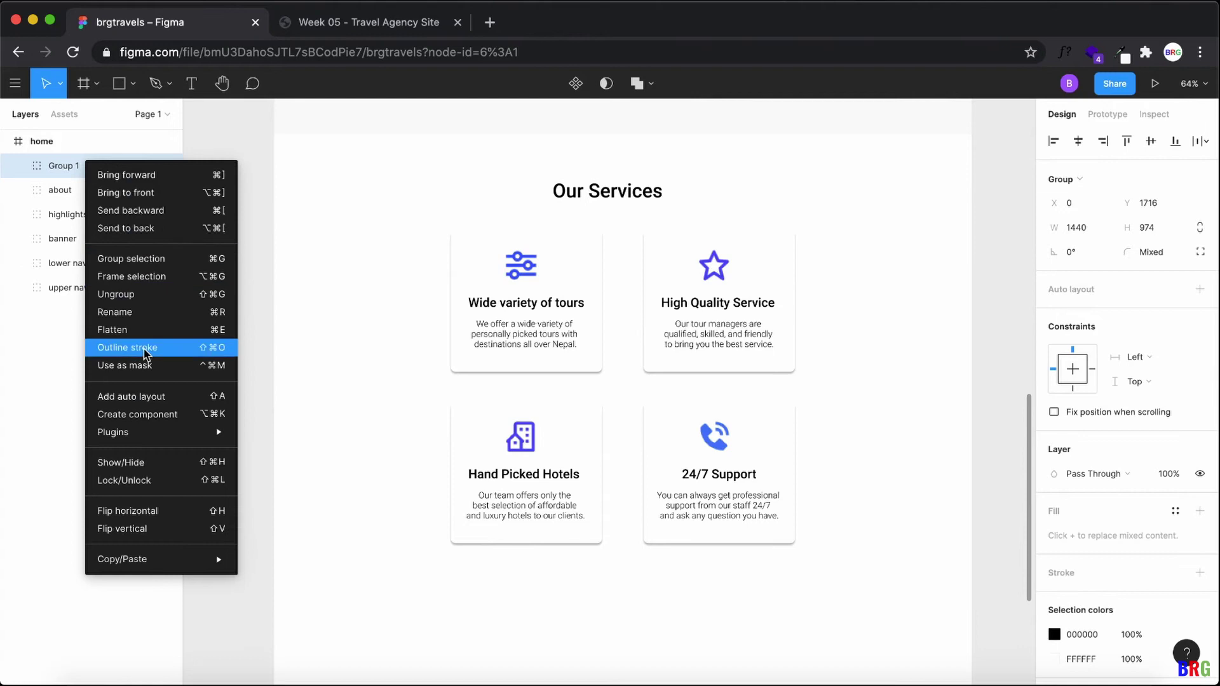
click(147, 312)
text(services)
key(Return)
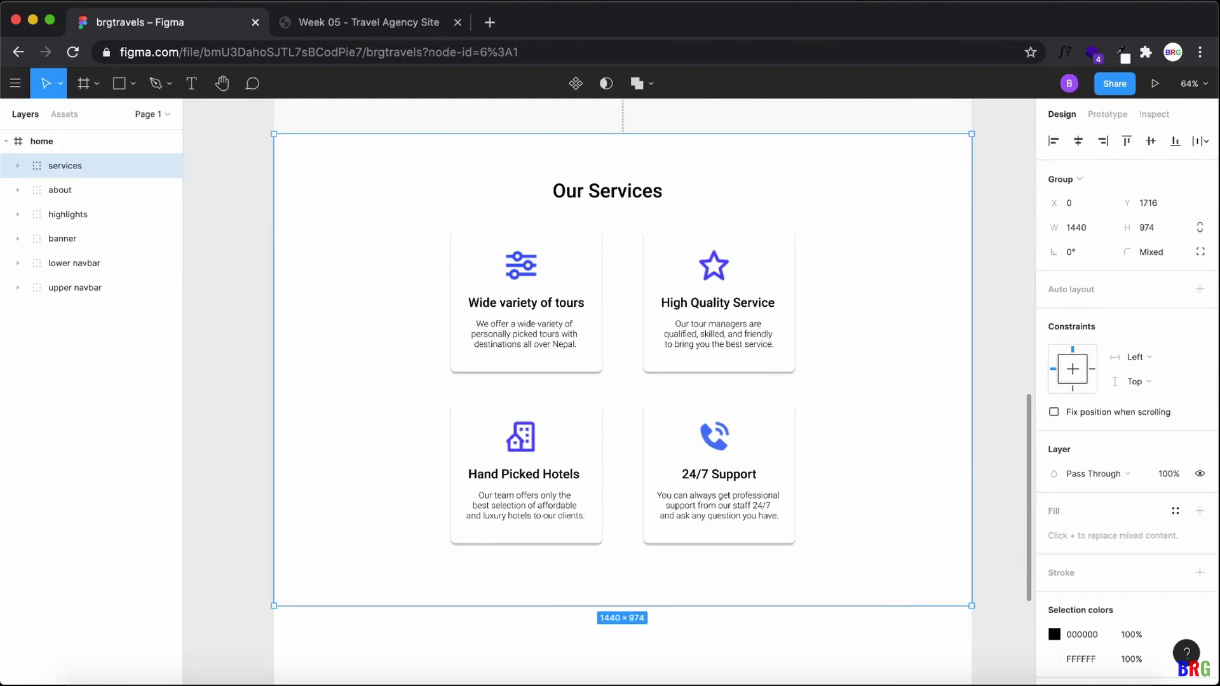
Step: Extend the home frame downward to a height of 4553 to make room below the services section
scroll(770, 497, up, 7)
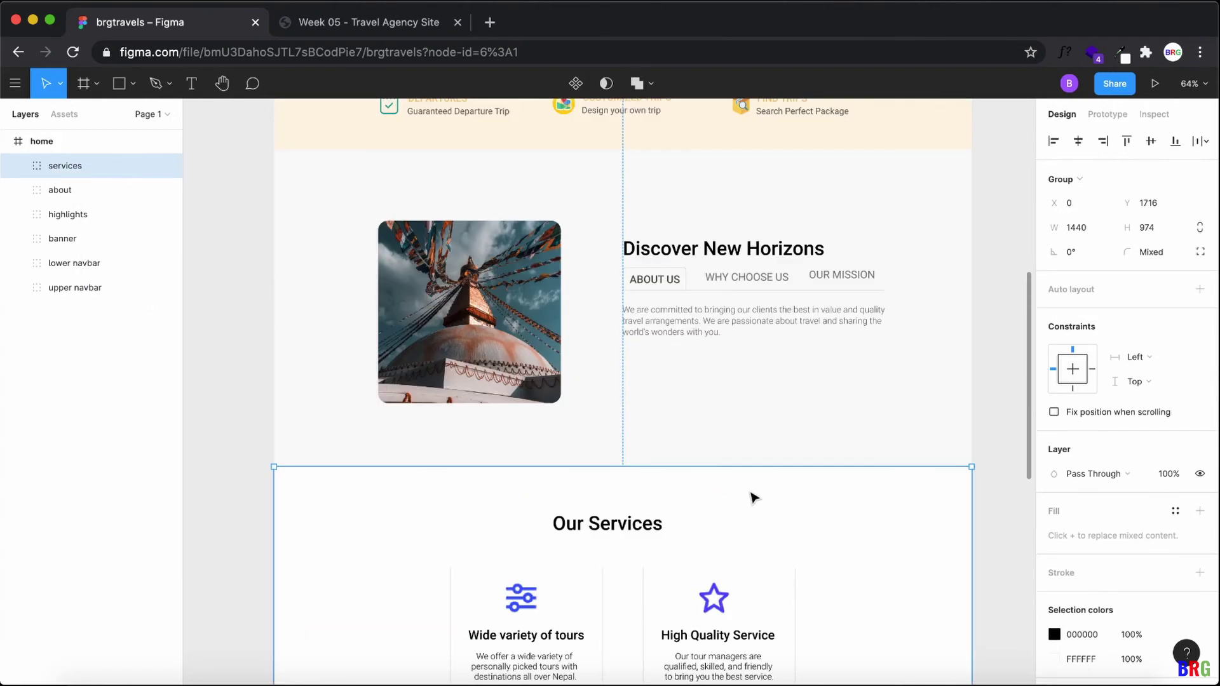
scroll(754, 496, up, 5)
scroll(755, 497, down, 12)
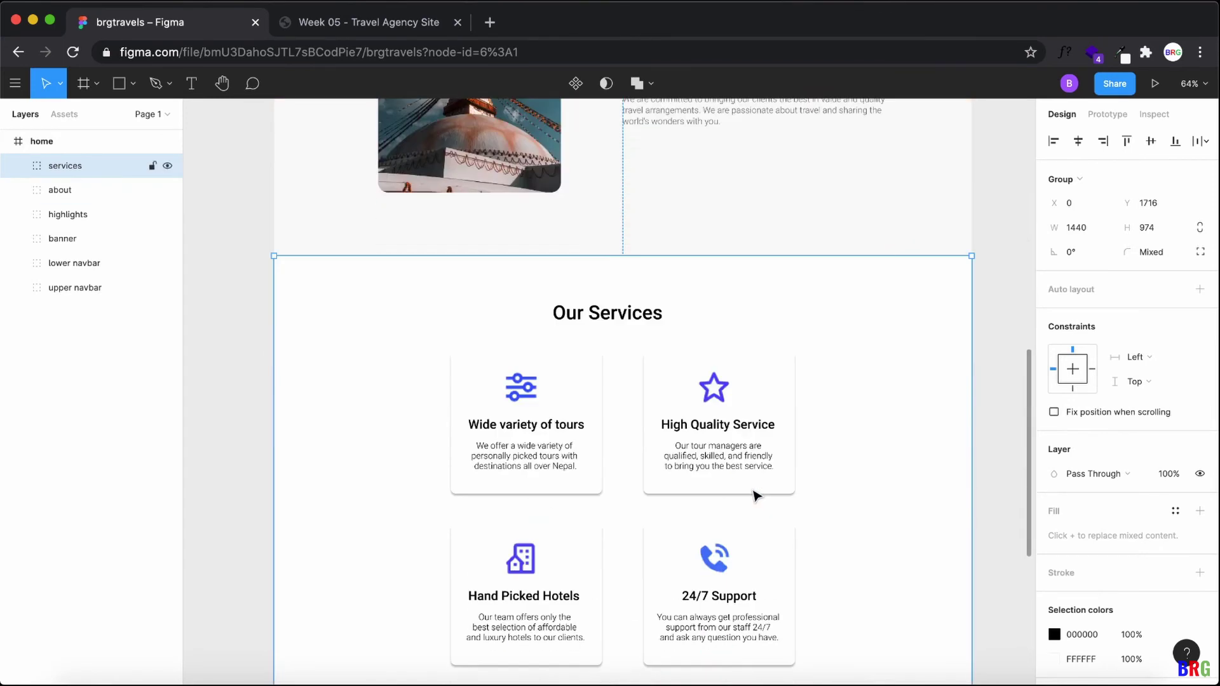
click(755, 496)
scroll(630, 438, down, 2)
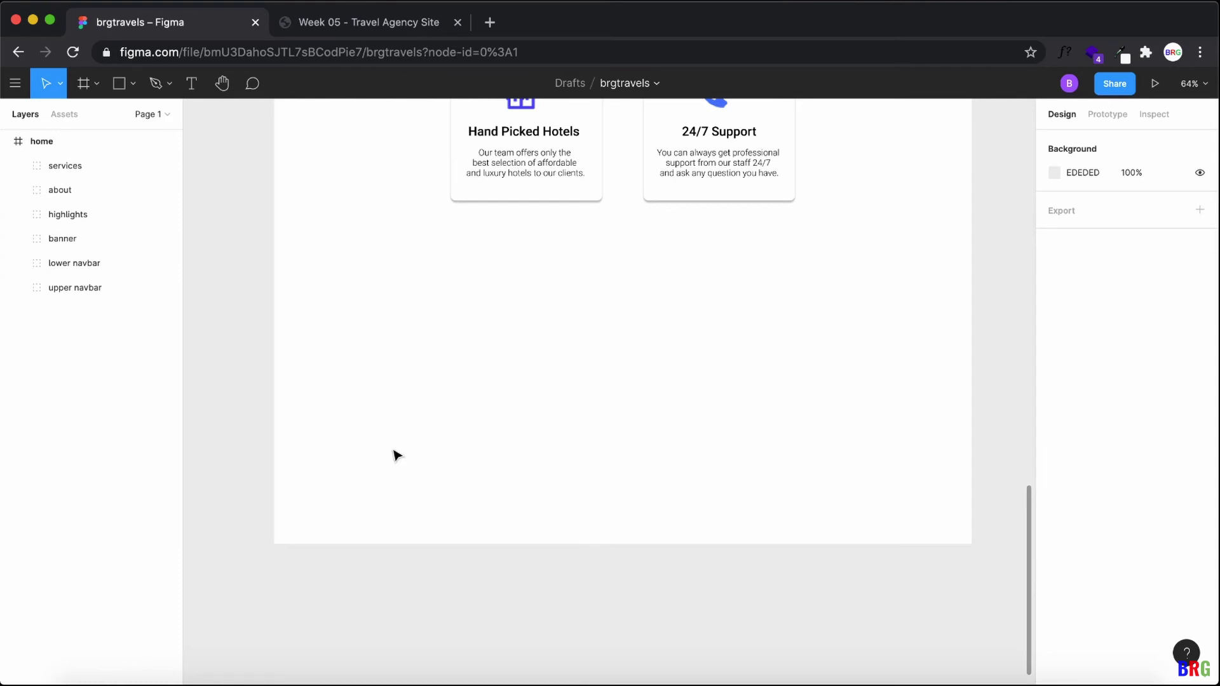
click(72, 144)
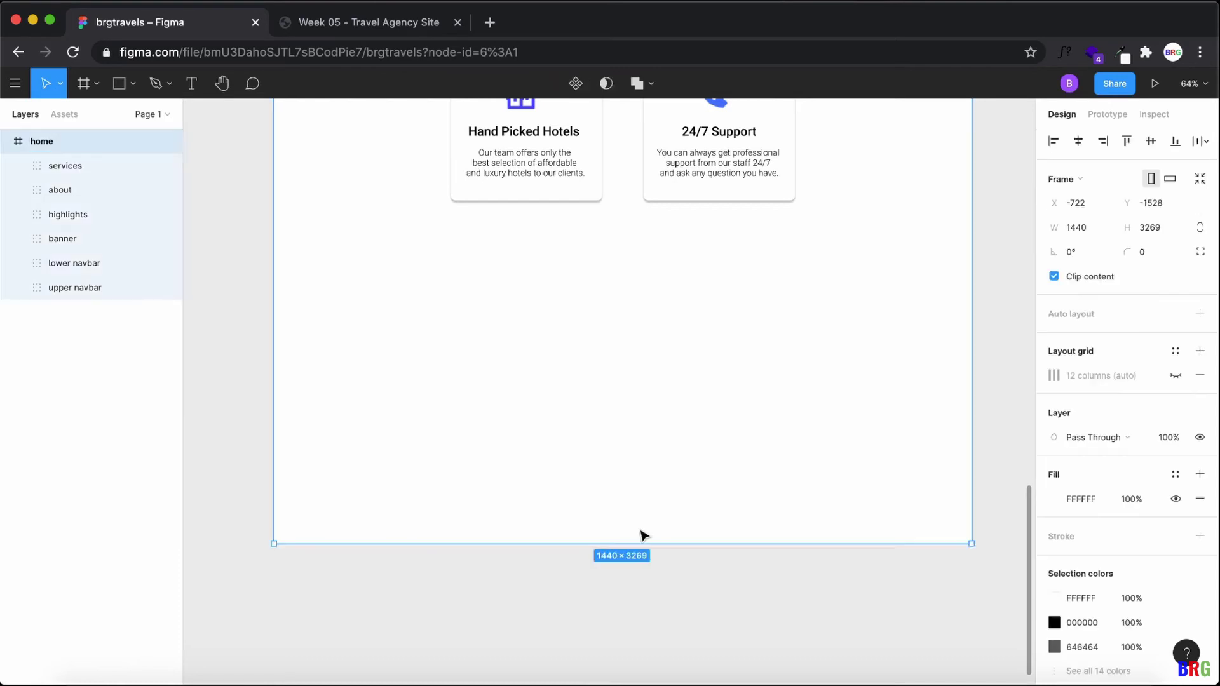
drag(644, 539, 643, 683)
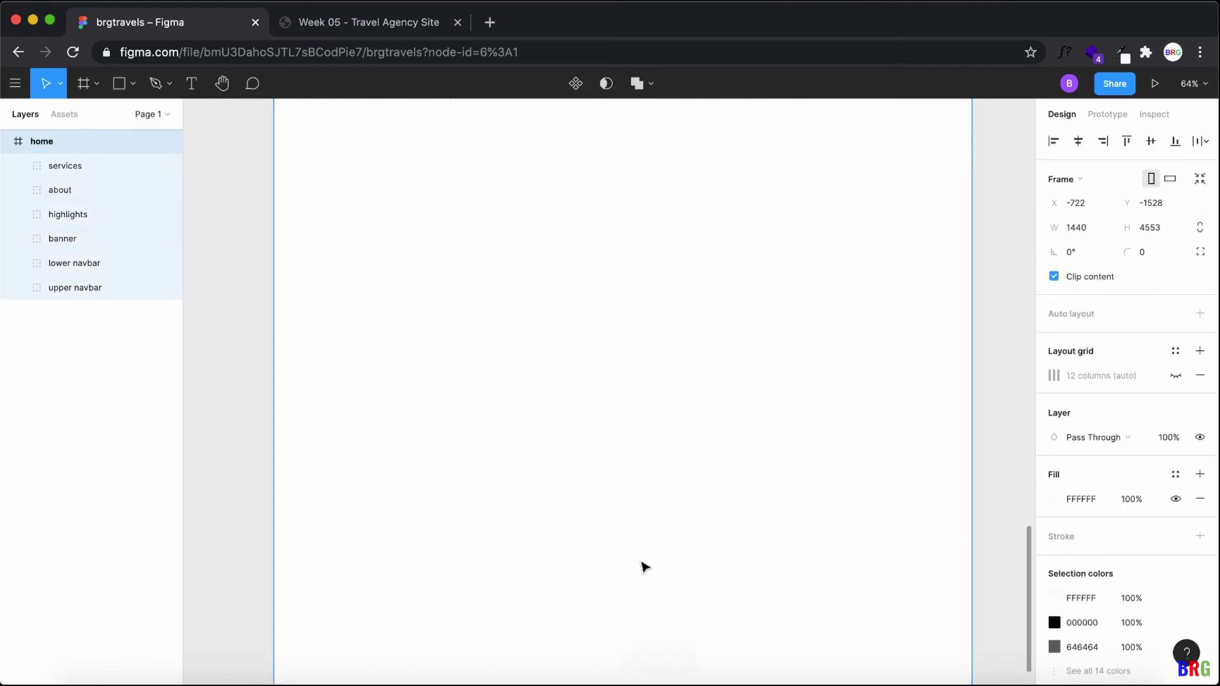
scroll(643, 566, up, 5)
Step: Switch to the reference travel site, select the "Best Trips" heading text, and return to the Figma file
click(368, 24)
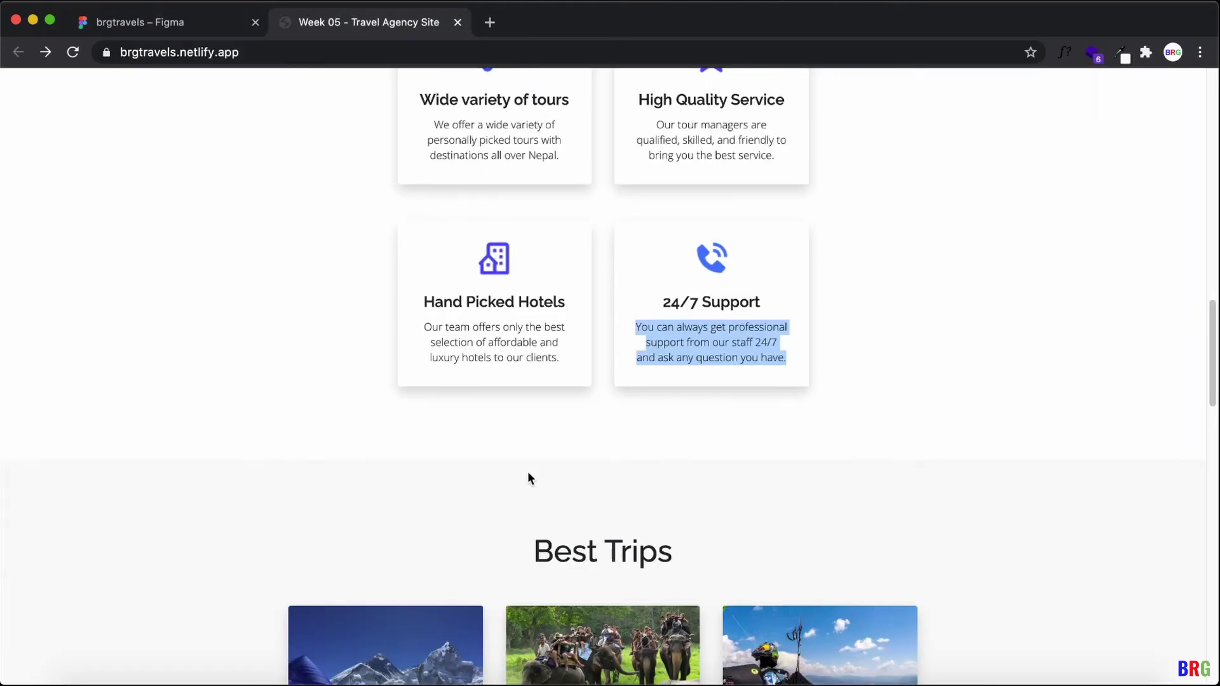
scroll(529, 477, down, 5)
drag(532, 207, 669, 208)
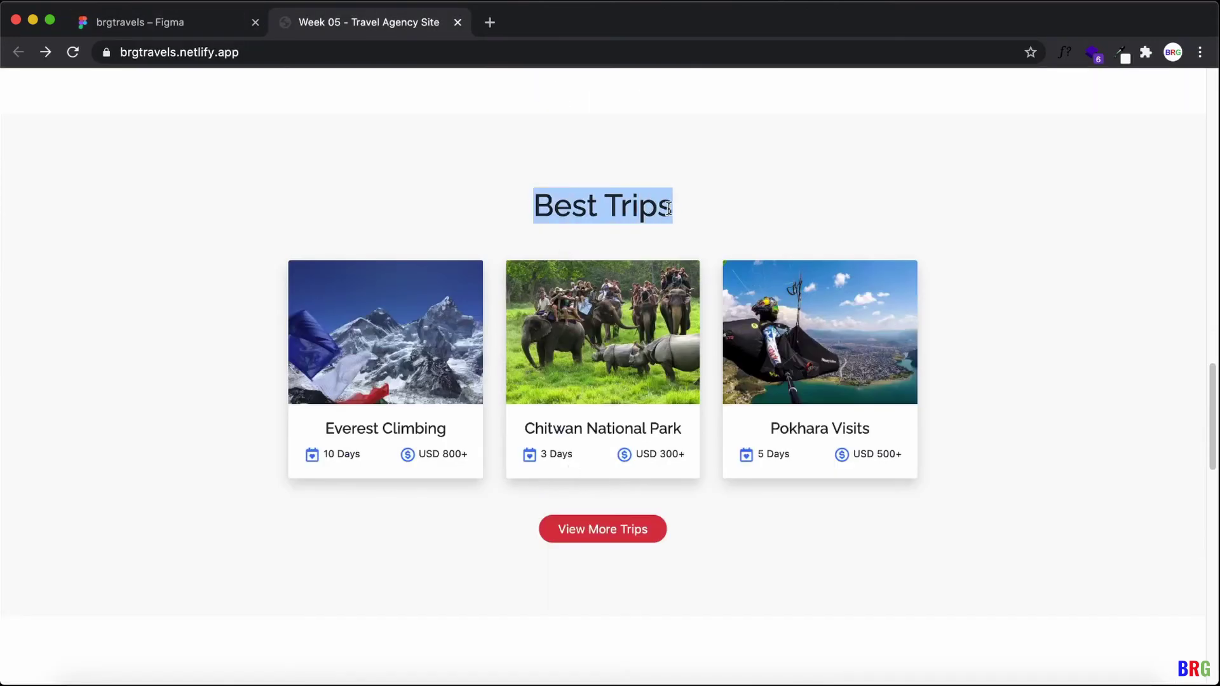
click(212, 30)
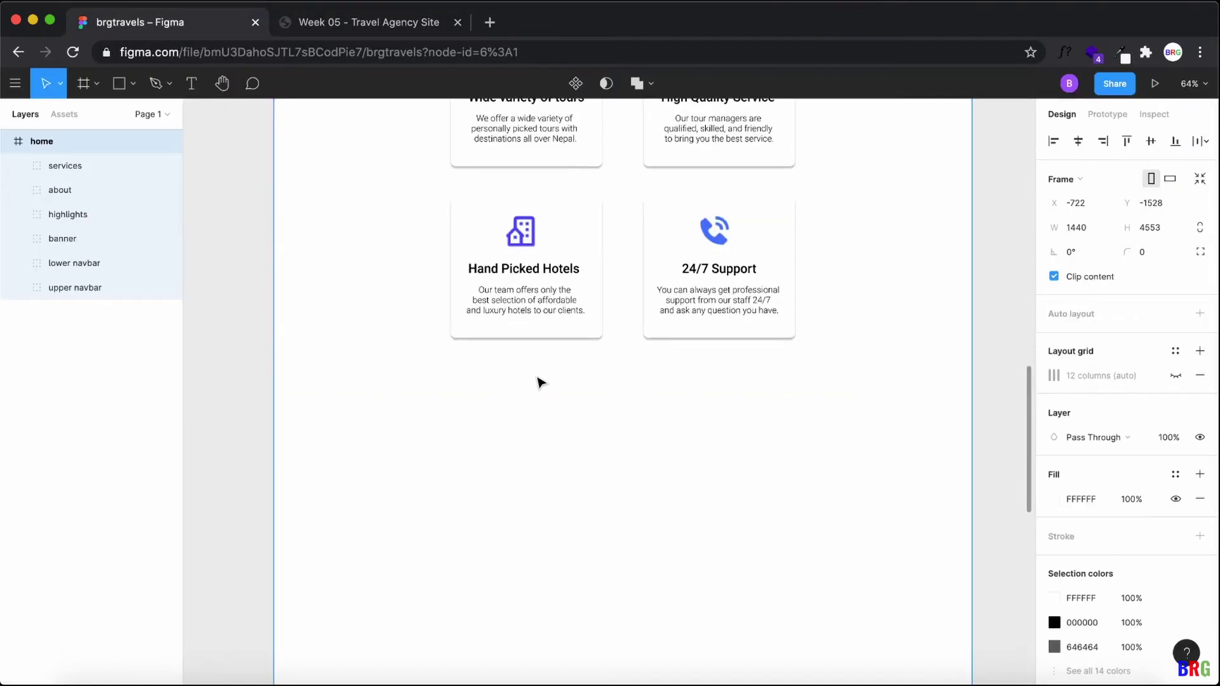
Step: Draw a full-width rectangle of 1440 × 728 at Y 2685 directly below the services section and keep it selected
click(546, 384)
click(119, 84)
click(133, 83)
click(114, 117)
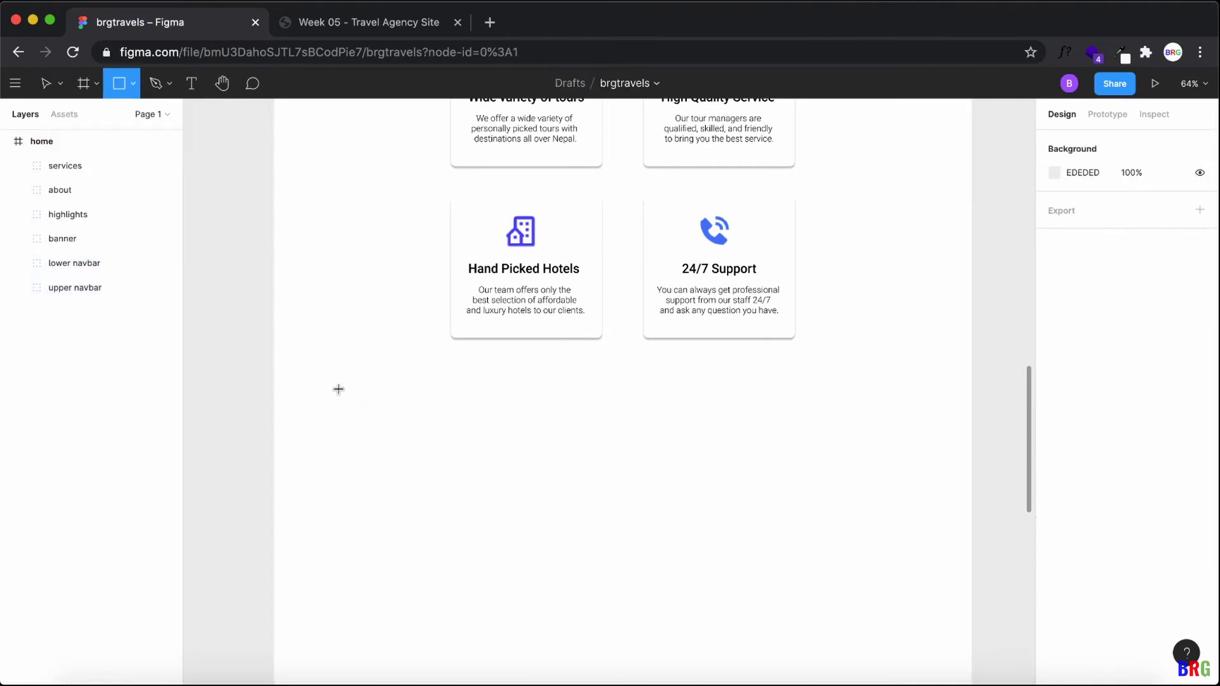
mouse_move(275, 400)
mouse_down()
mouse_move(705, 646)
mouse_move(928, 680)
mouse_move(928, 540)
mouse_move(973, 551)
mouse_up()
scroll(810, 307, up, 3)
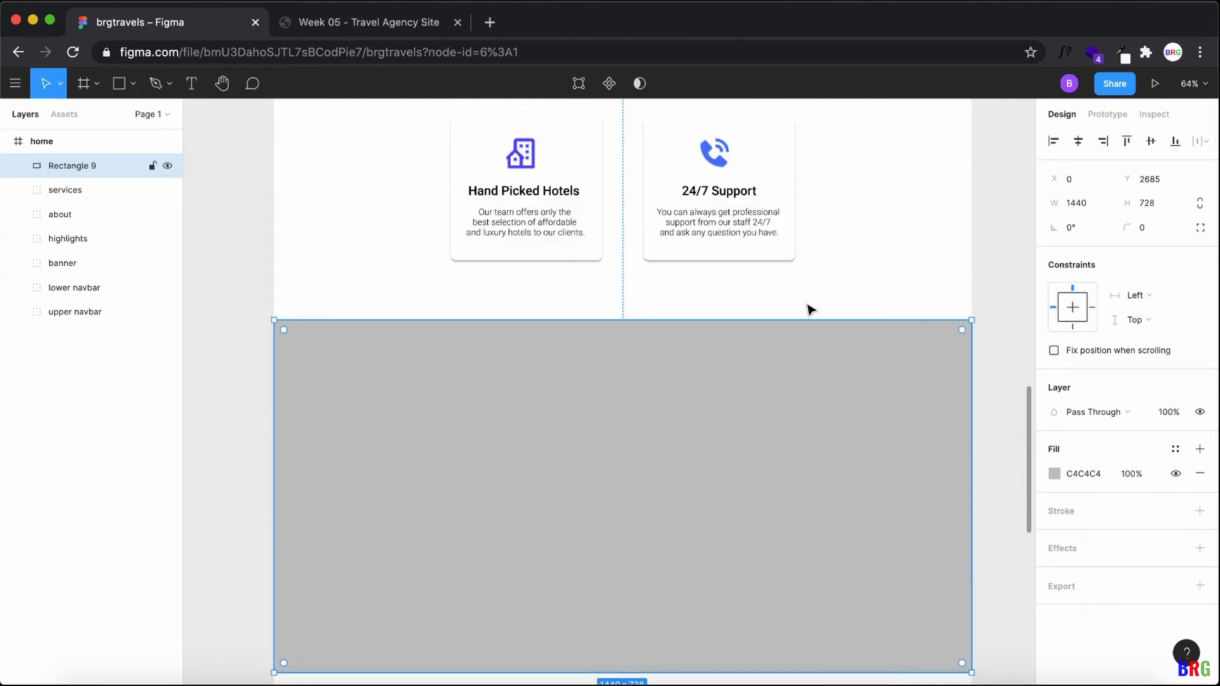
click(809, 294)
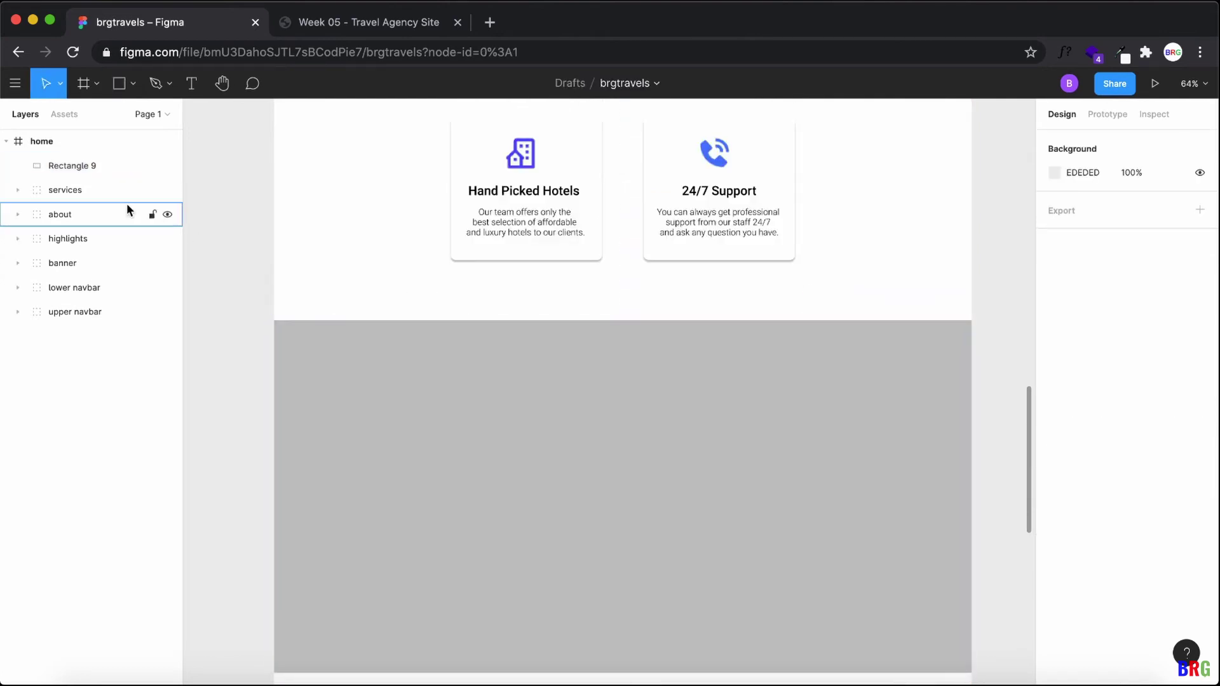
click(71, 189)
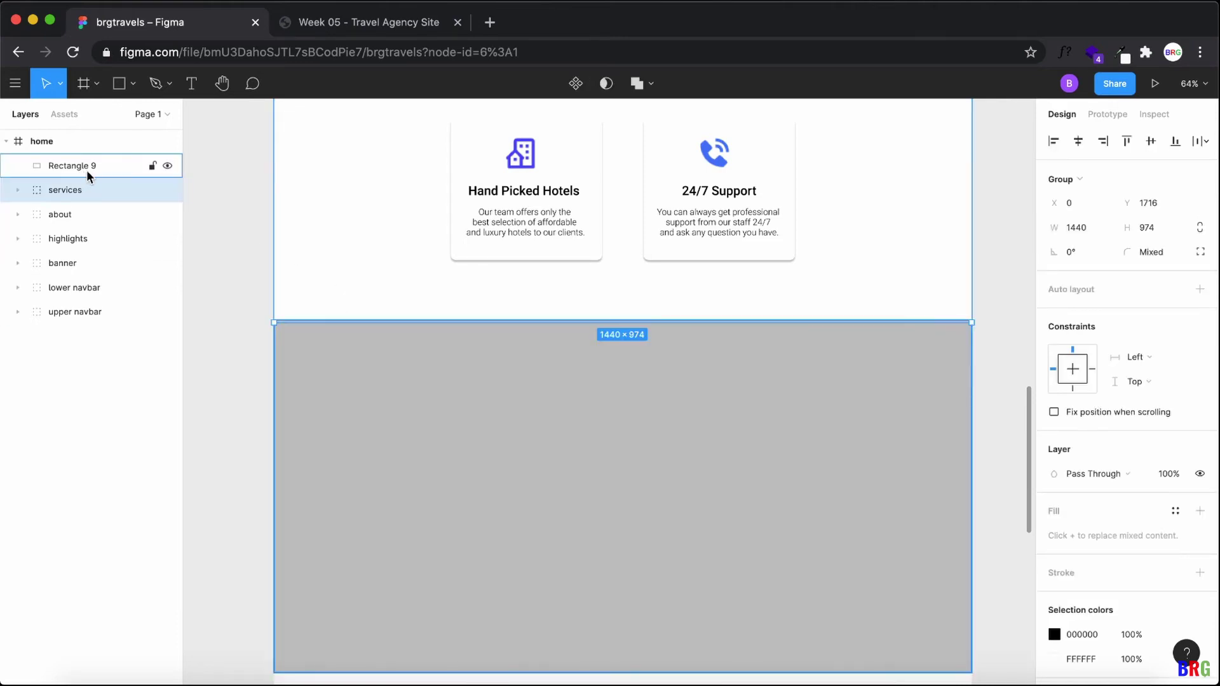
click(341, 350)
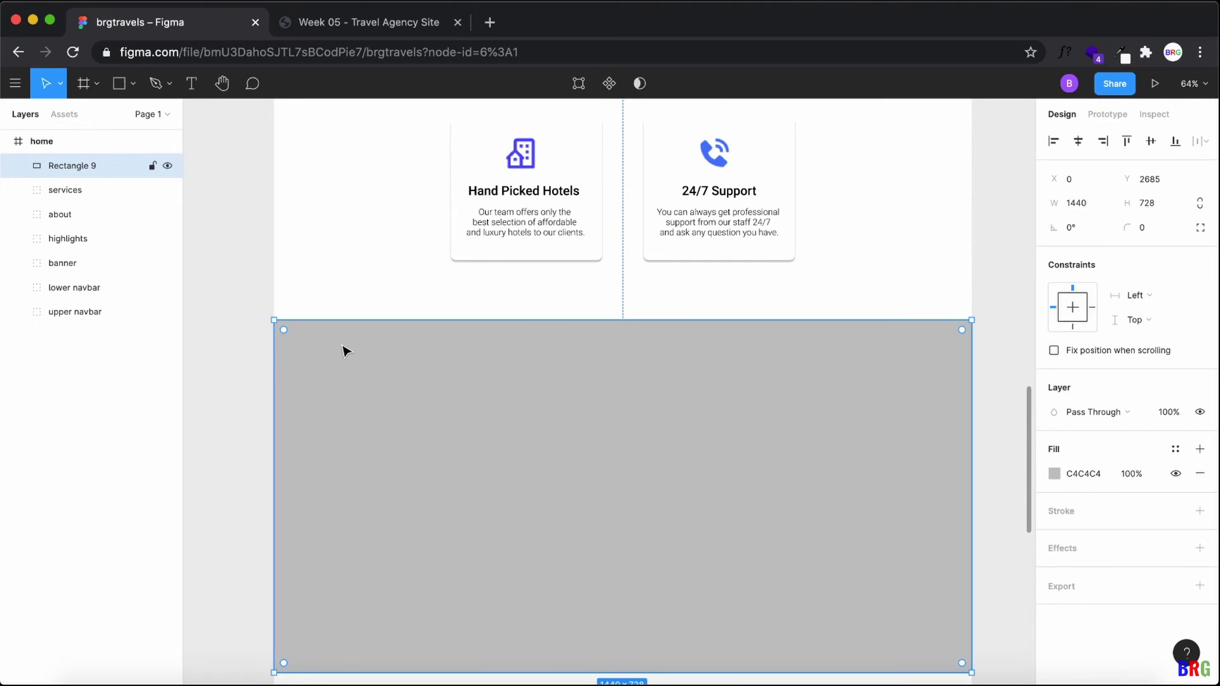
Step: Nudge the full-width rectangle below the services section down to Y 2690 and keep it selected
key(Up)
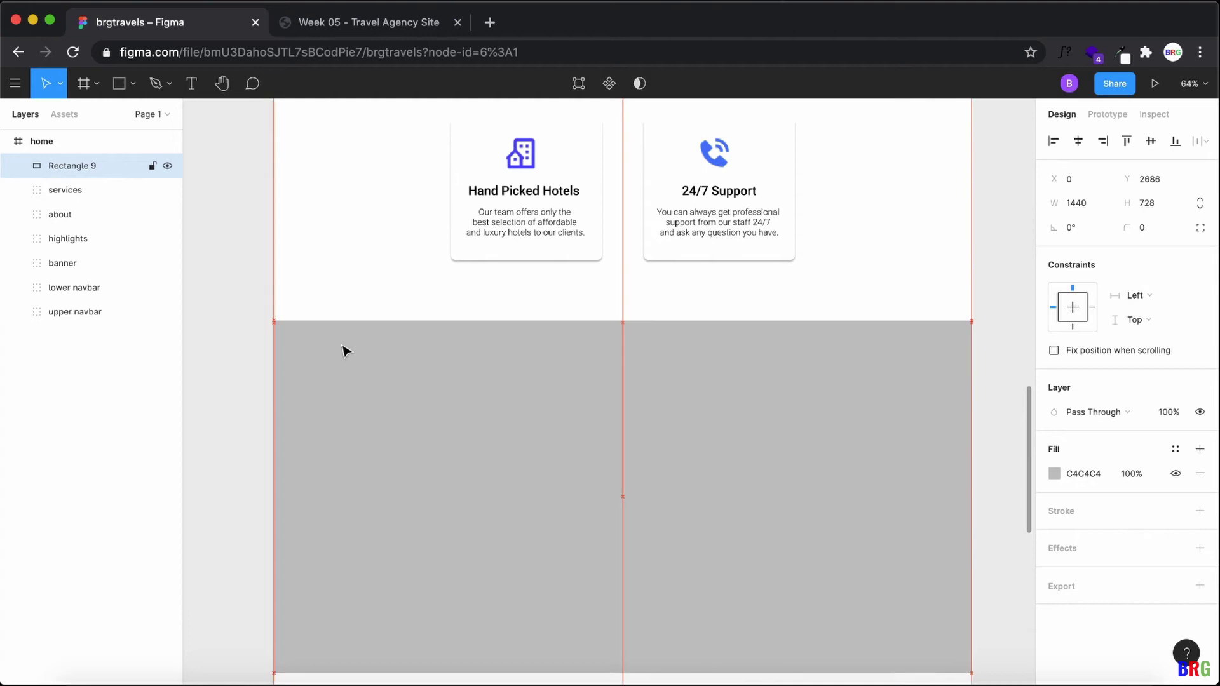
key(Down)
key(Down)
key(Down)
key(Down)
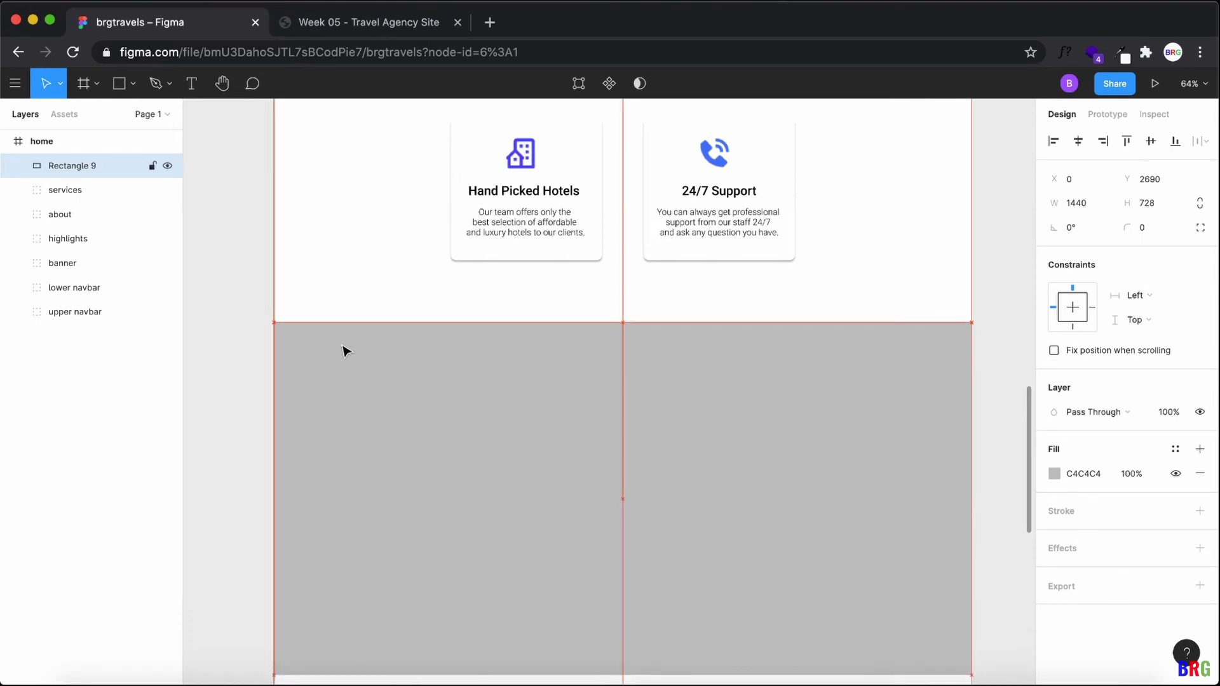
key(Down)
key(Down)
key(Down)
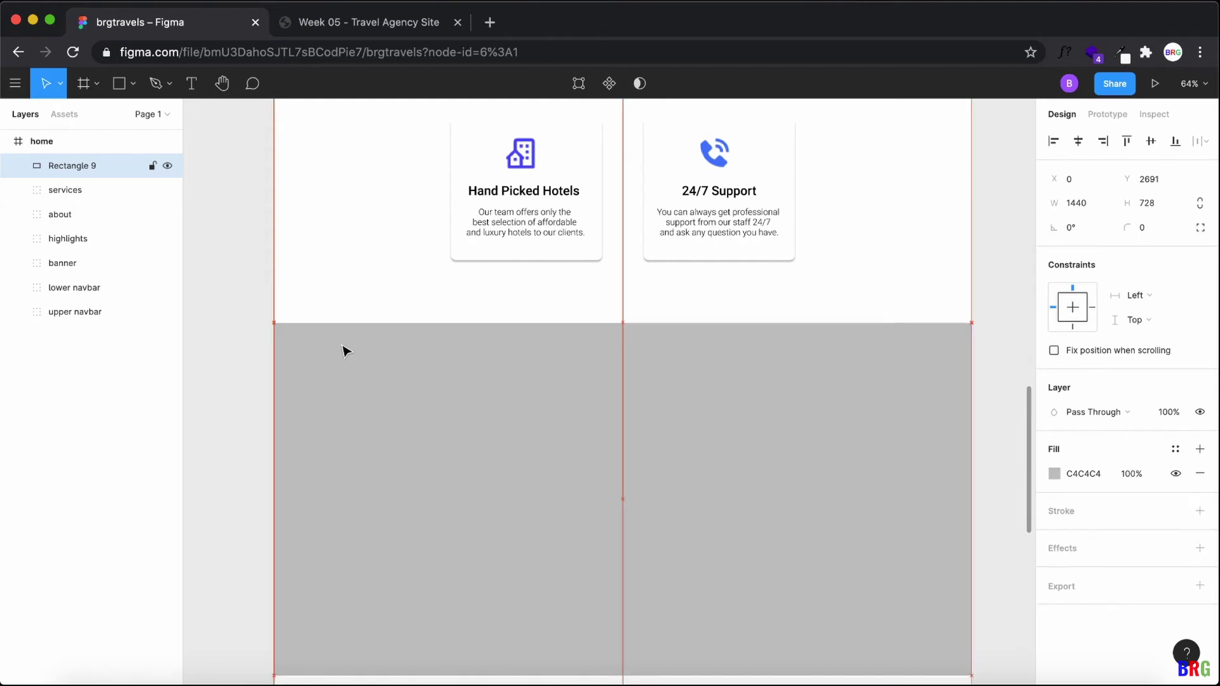
key(Up)
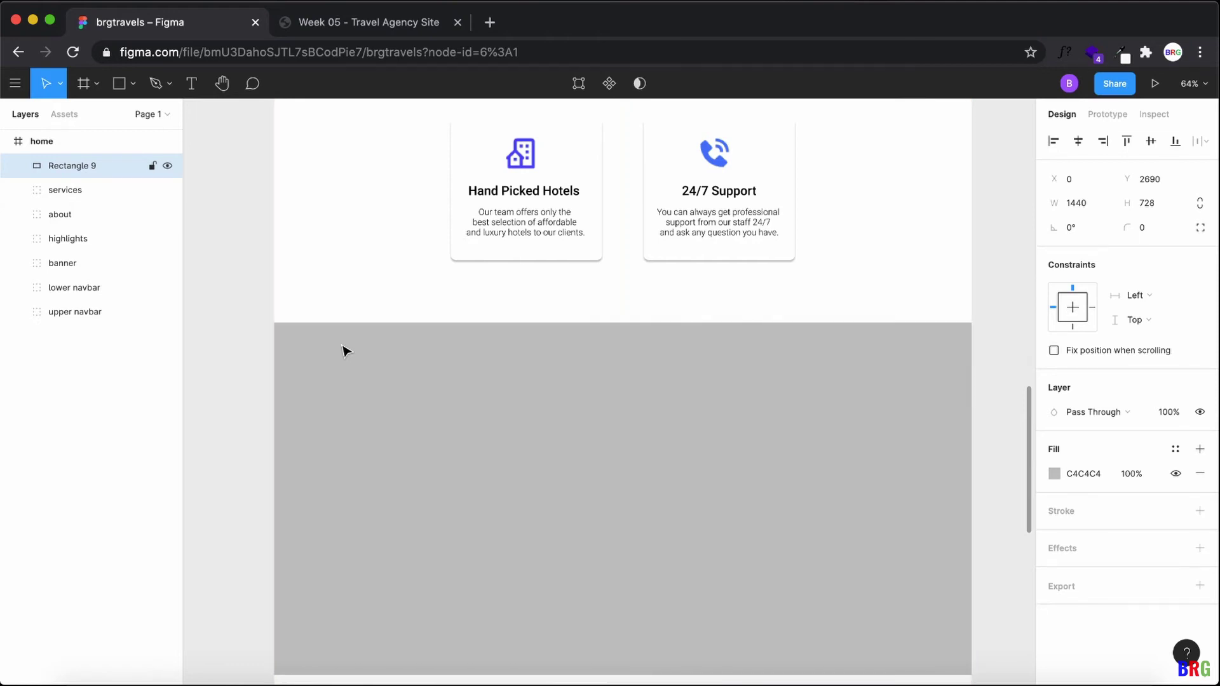
click(344, 218)
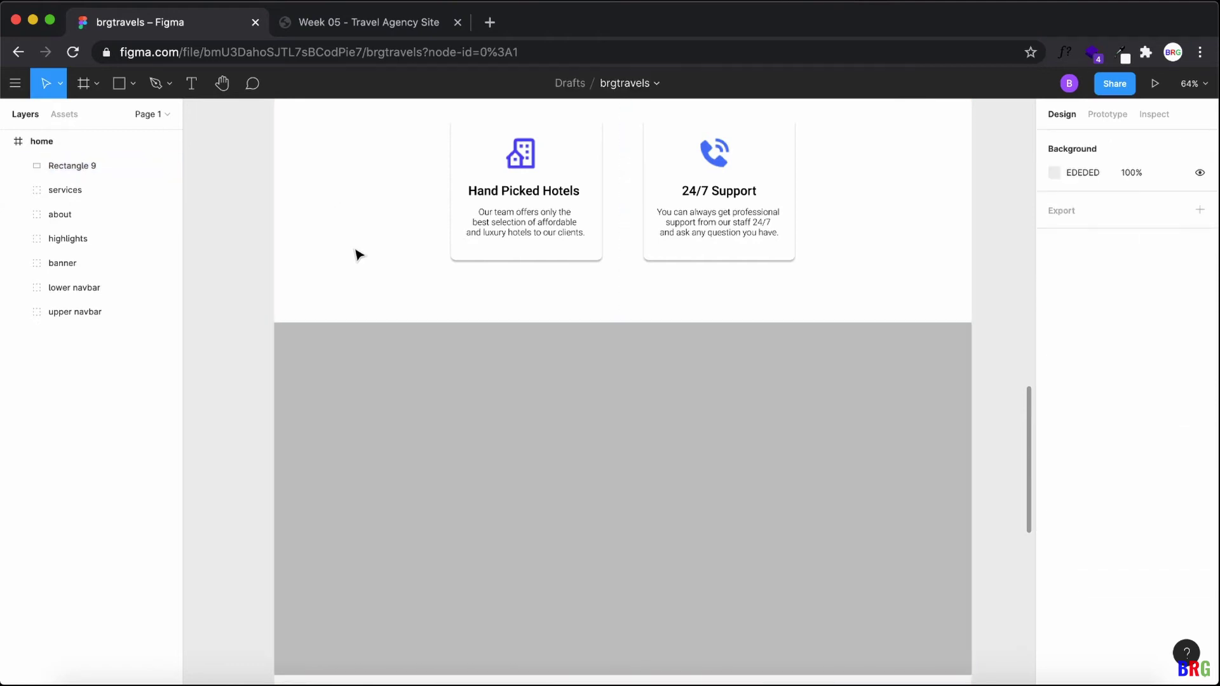
scroll(376, 306, up, 3)
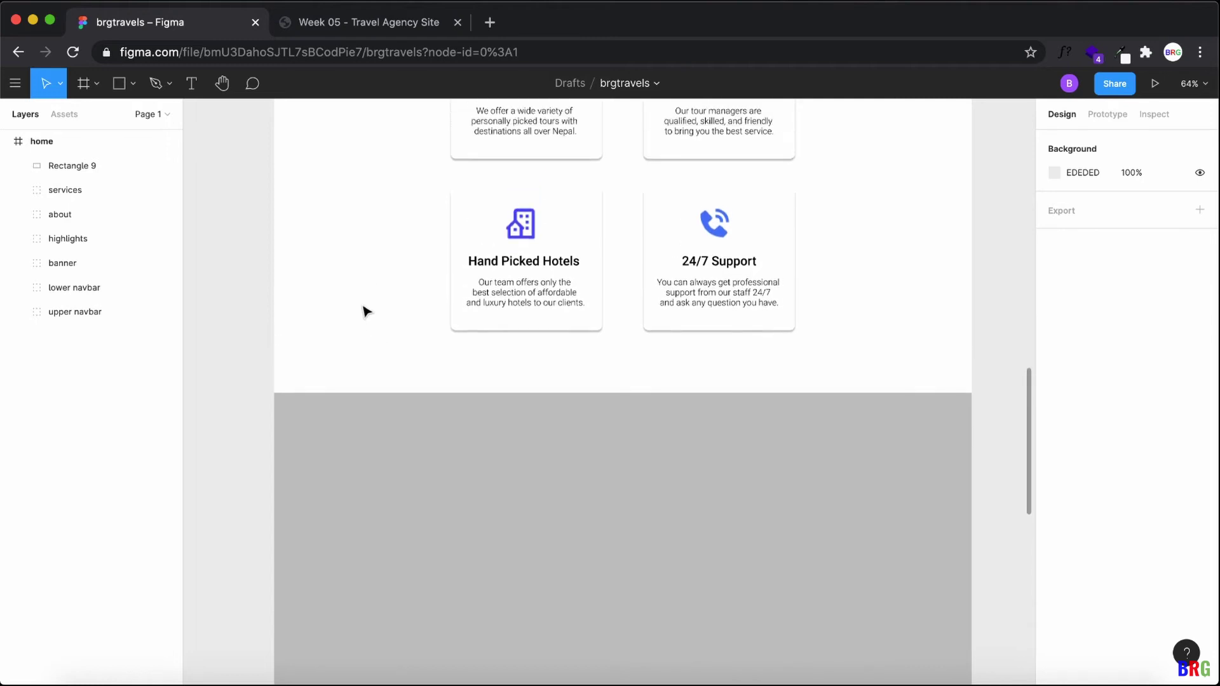
scroll(365, 310, down, 5)
click(515, 354)
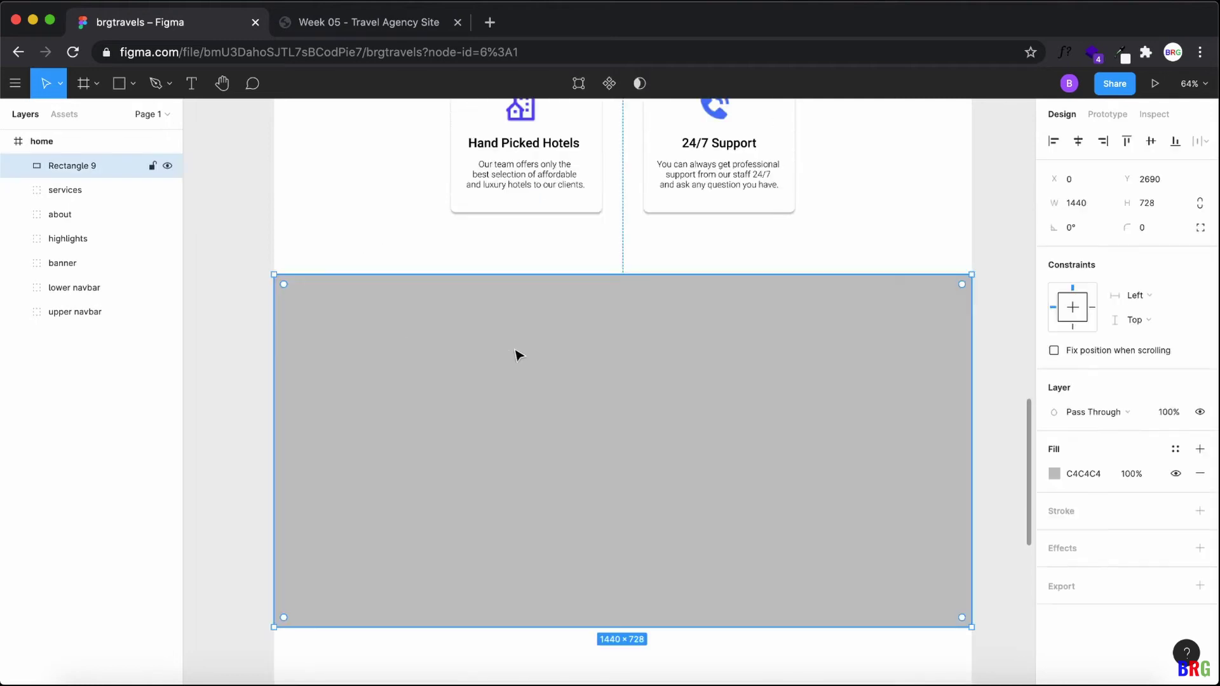
Step: Check the about section's colours and set the new rectangle's fill to CFCFCF
scroll(525, 363, up, 15)
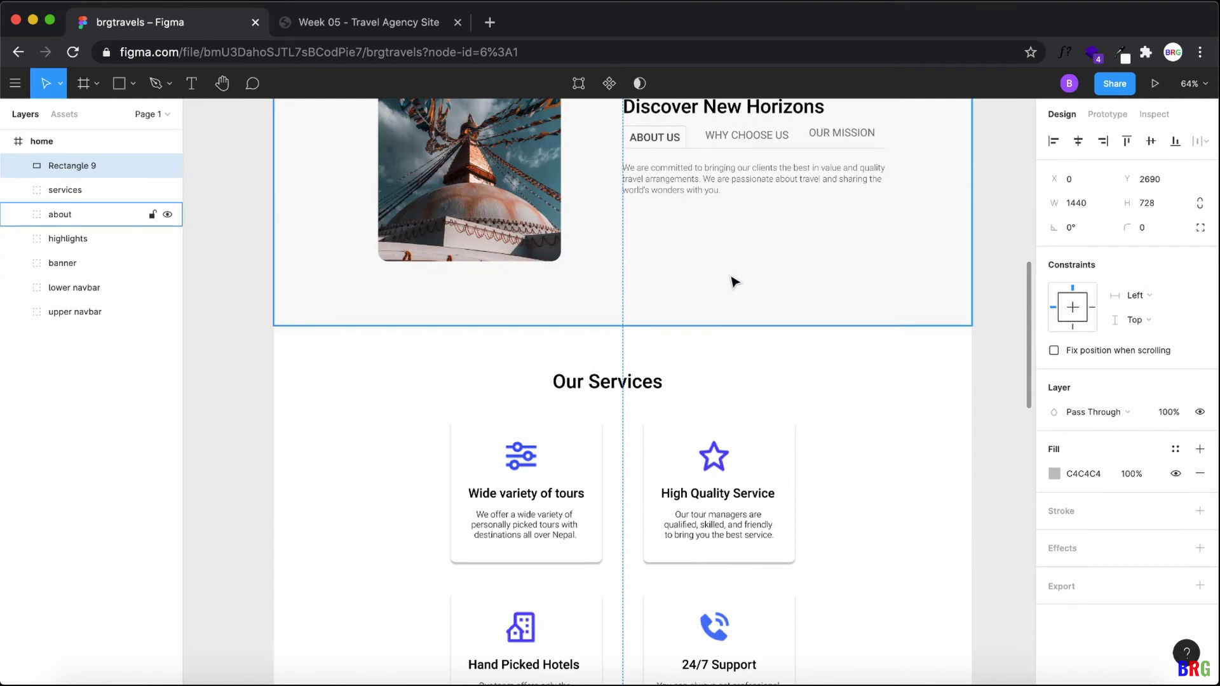
click(733, 281)
scroll(750, 407, down, 12)
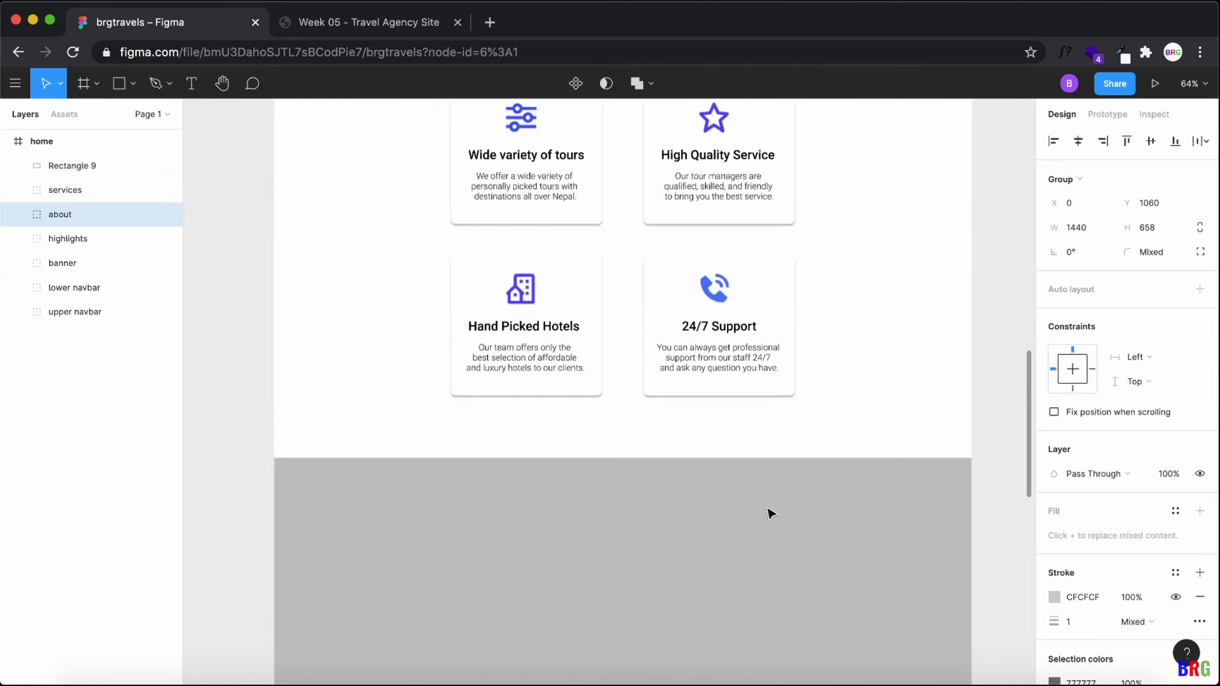
scroll(771, 512, down, 8)
click(749, 430)
click(1082, 473)
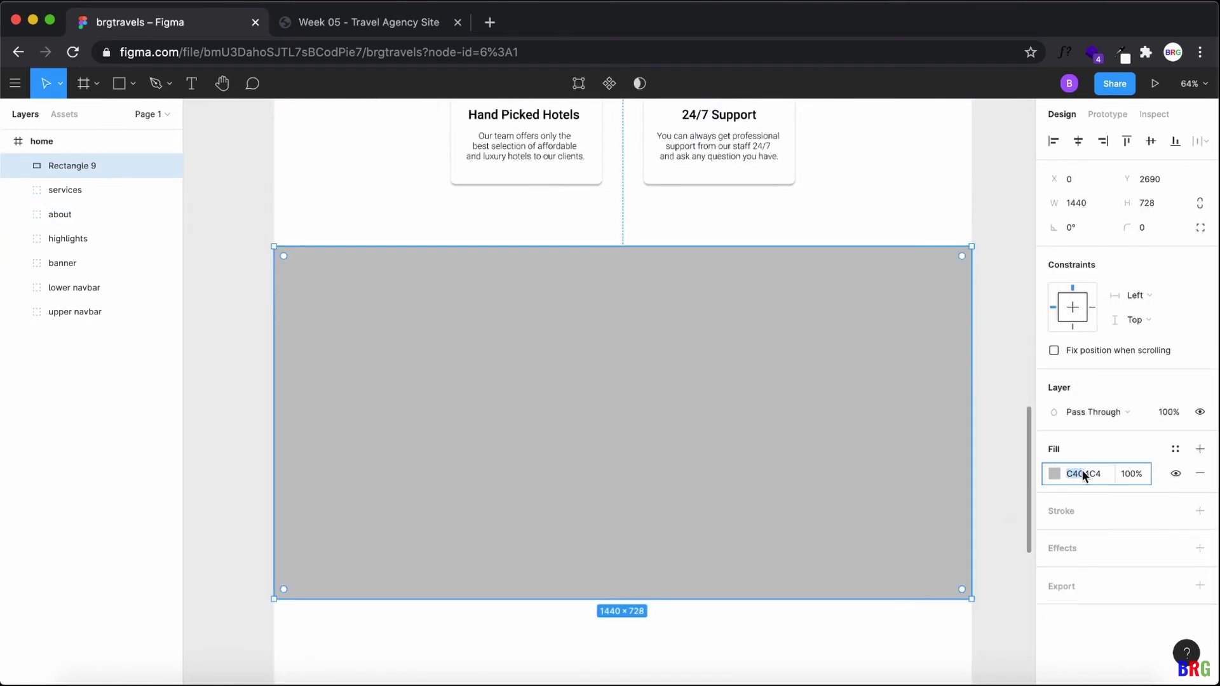
text(CFCF)
key(Return)
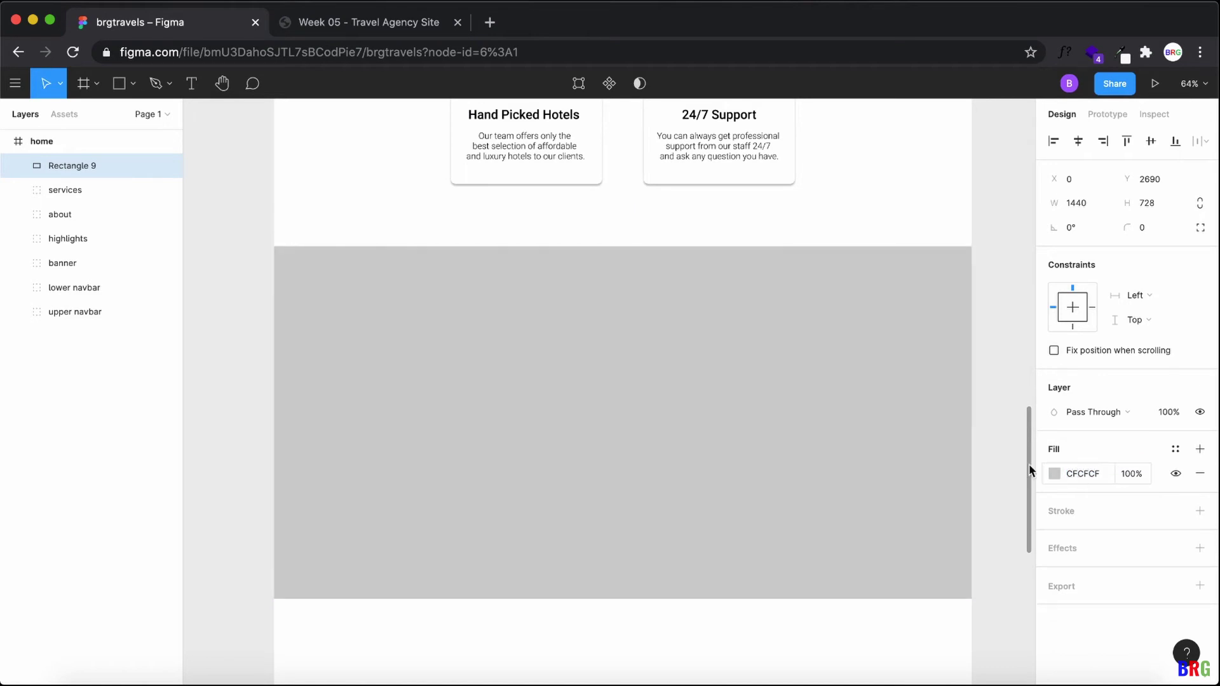
Step: Expand the about group, select its background Rectangle 5, and copy that rectangle's fill colour code
scroll(929, 463, up, 8)
click(860, 277)
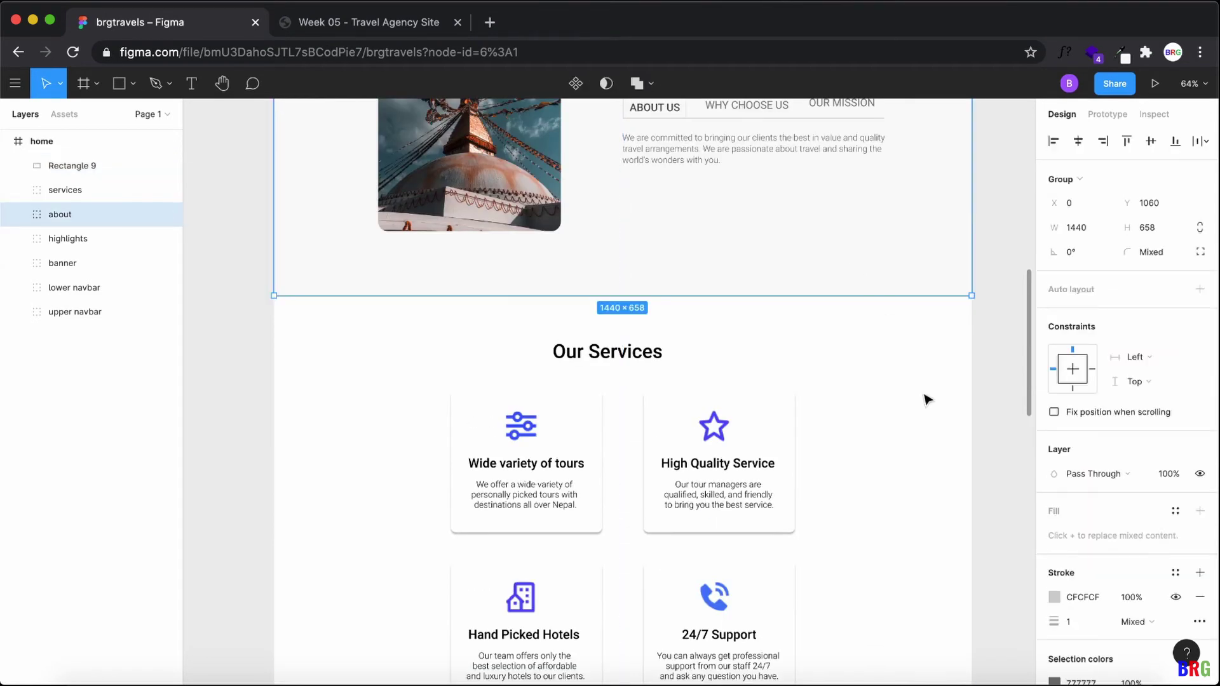
scroll(1103, 414, down, 4)
scroll(322, 250, up, 2)
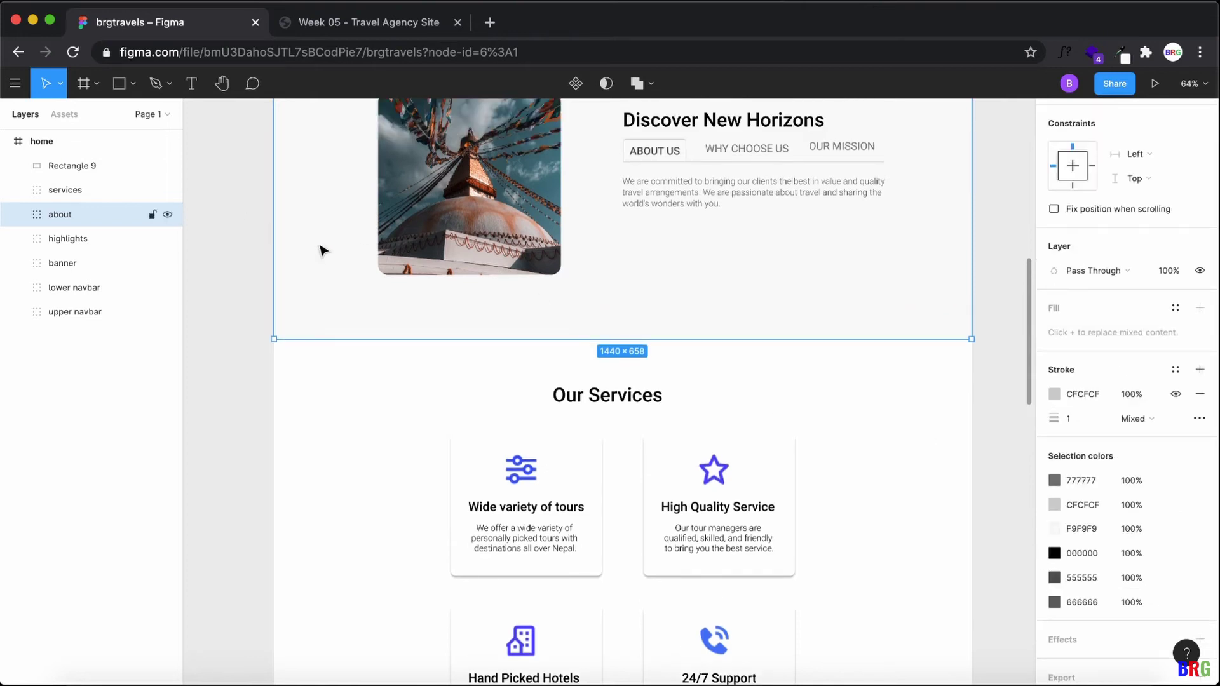
scroll(322, 250, up, 10)
click(19, 214)
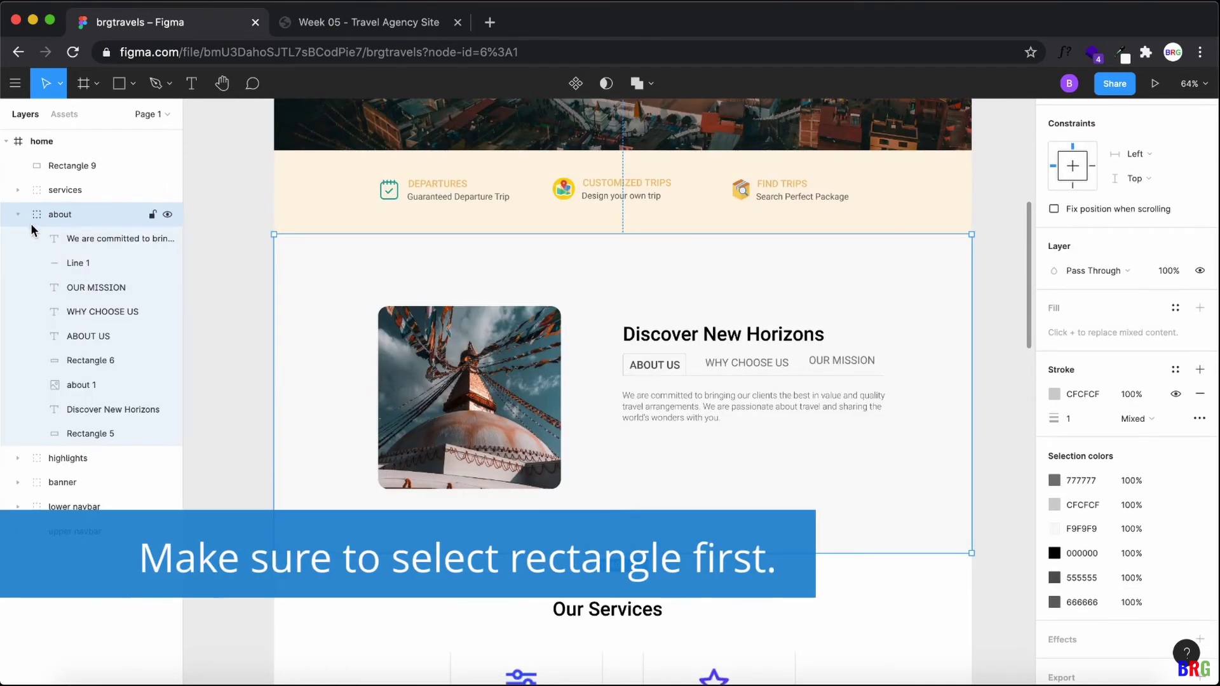
click(100, 438)
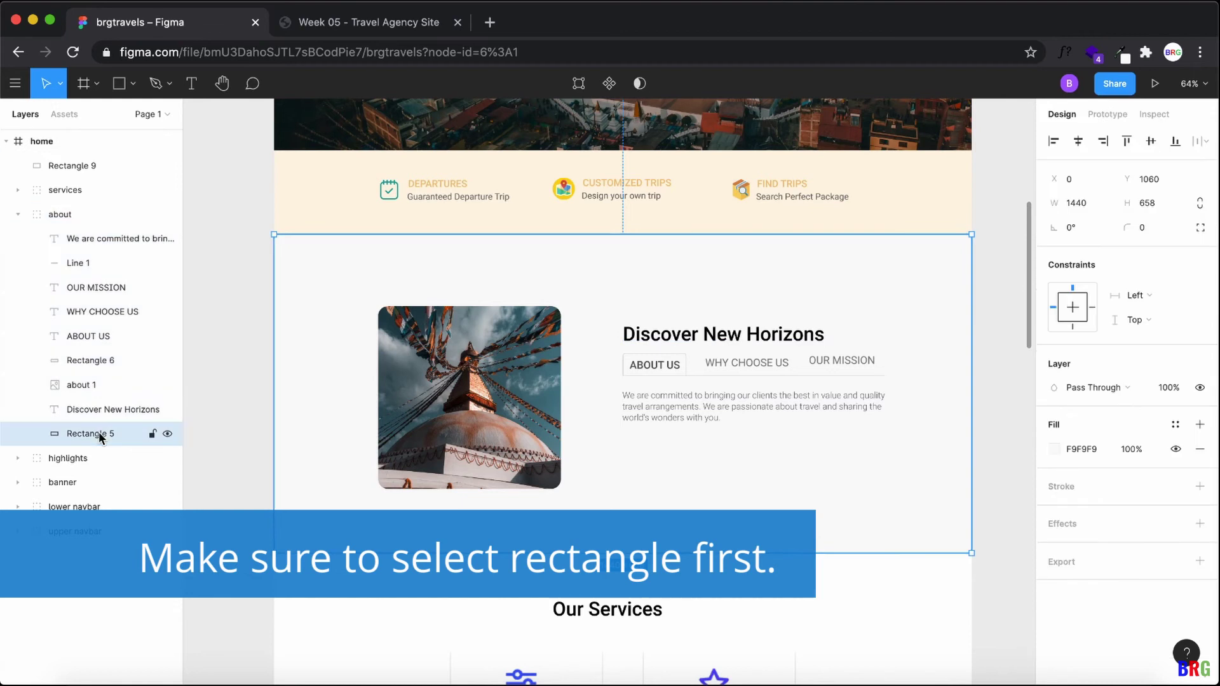
click(1094, 450)
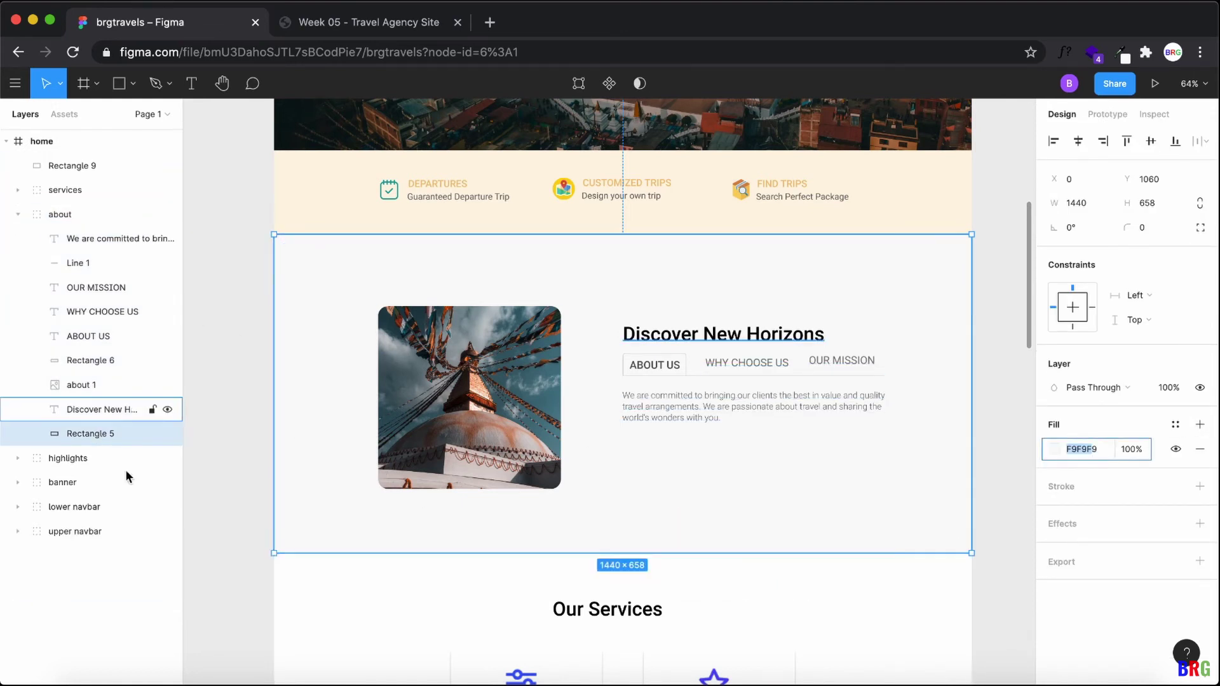
double_click(737, 255)
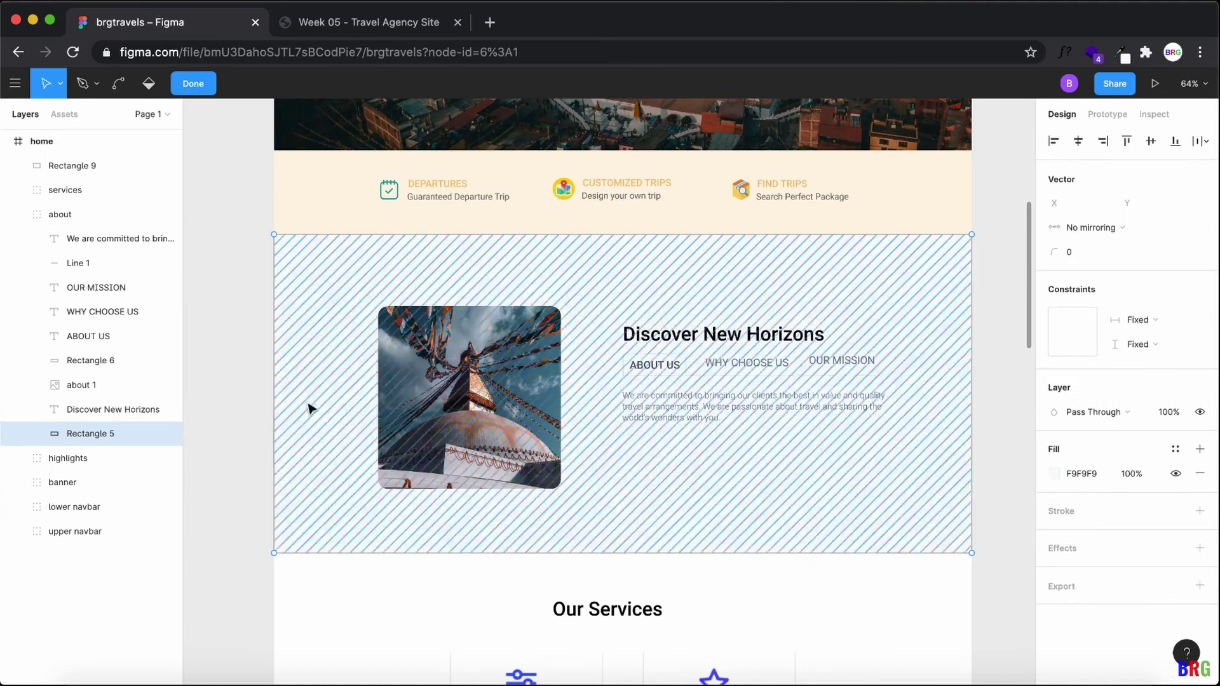
click(990, 457)
Step: Set the fill of Rectangle 9 below the services section to F9F9F9
scroll(990, 457, down, 10)
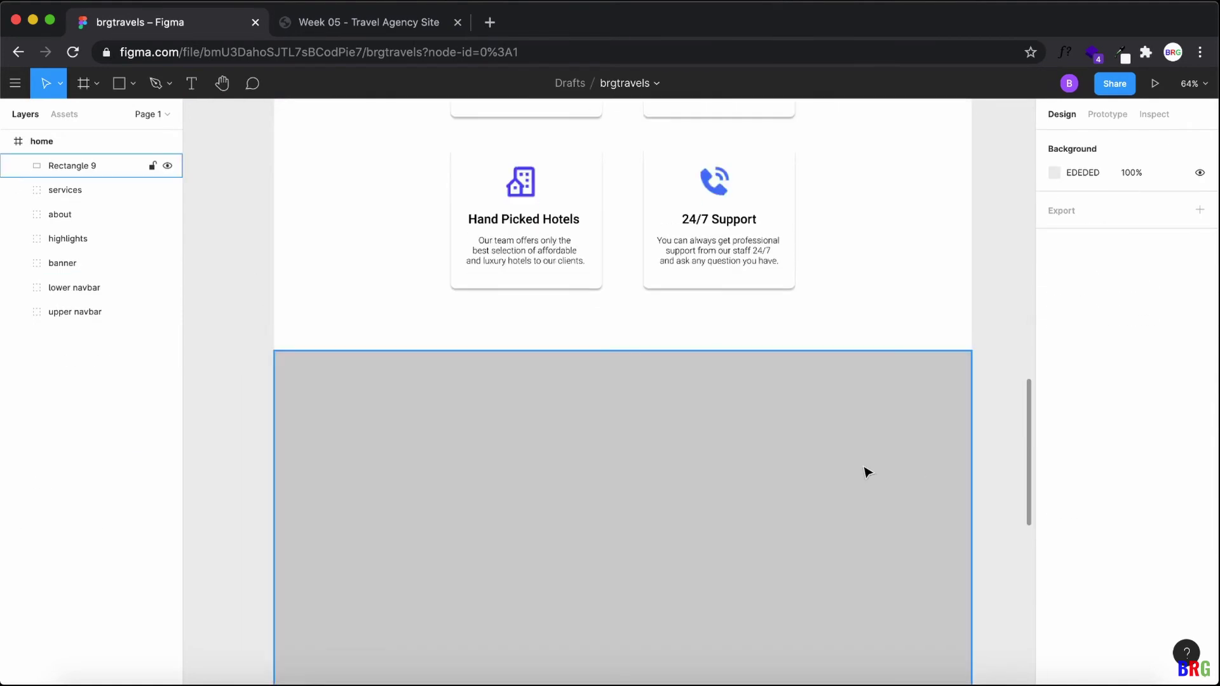
click(865, 467)
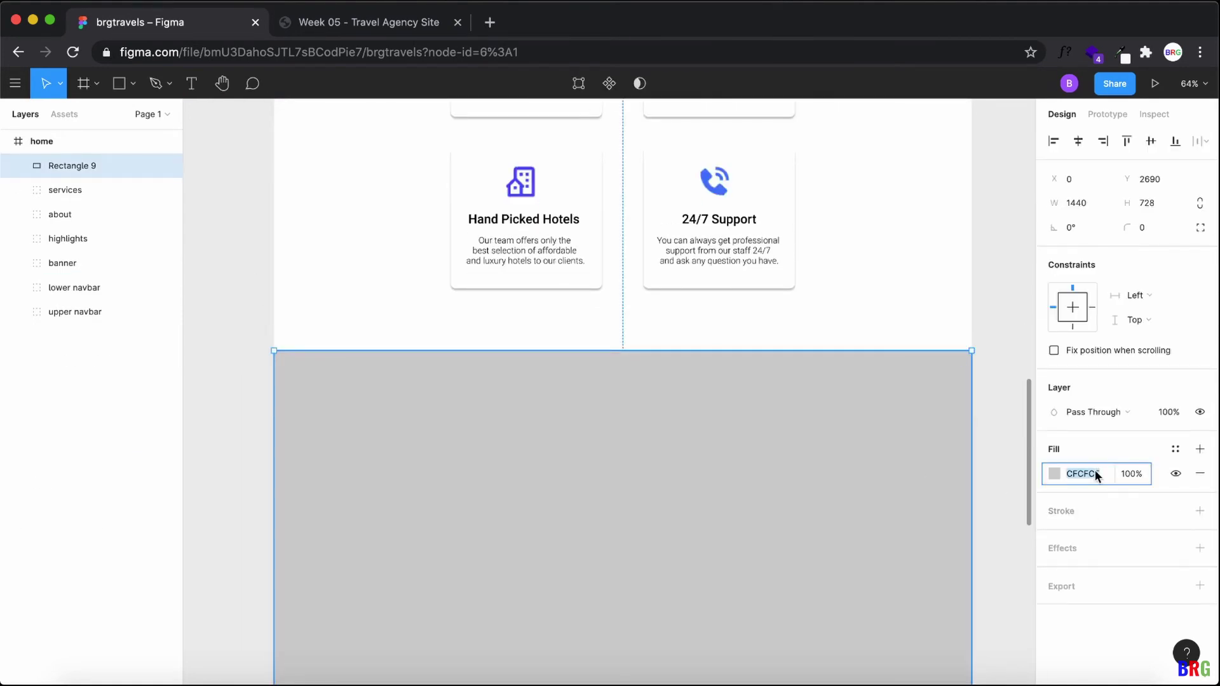
text(f9f9f9)
key(Return)
scroll(901, 441, down, 5)
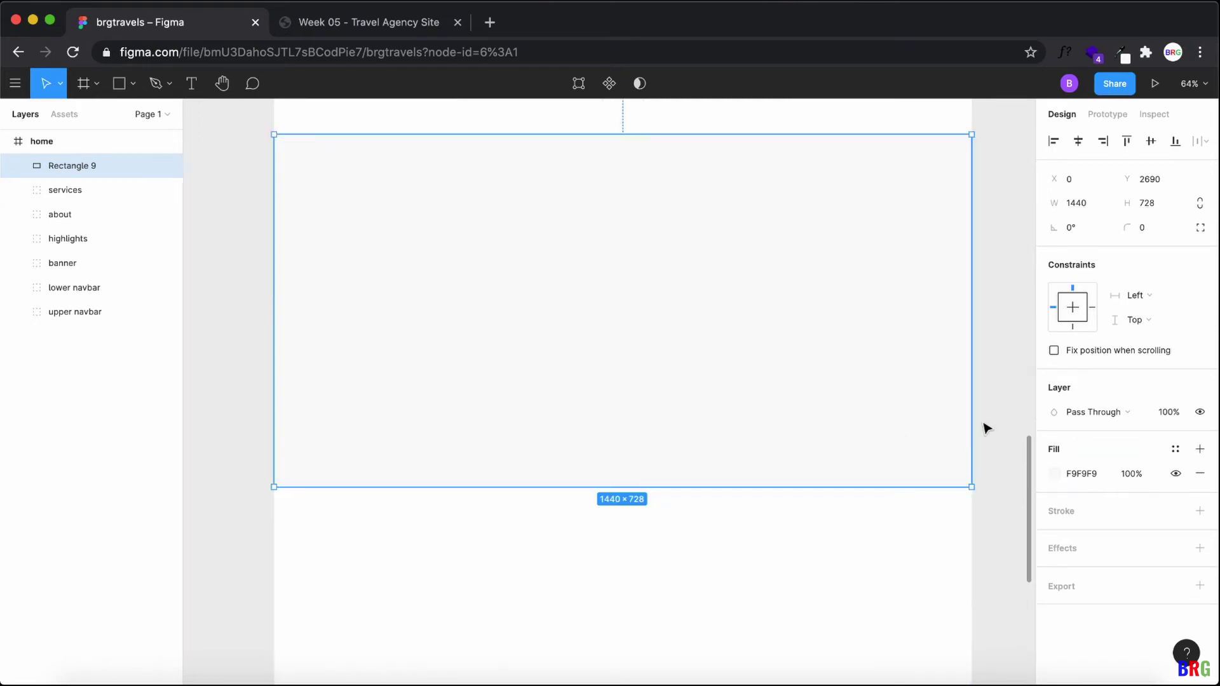
Step: Review the Best Trips section on the reference travel site and return to the Figma file
click(986, 425)
click(855, 376)
scroll(854, 375, up, 3)
click(403, 30)
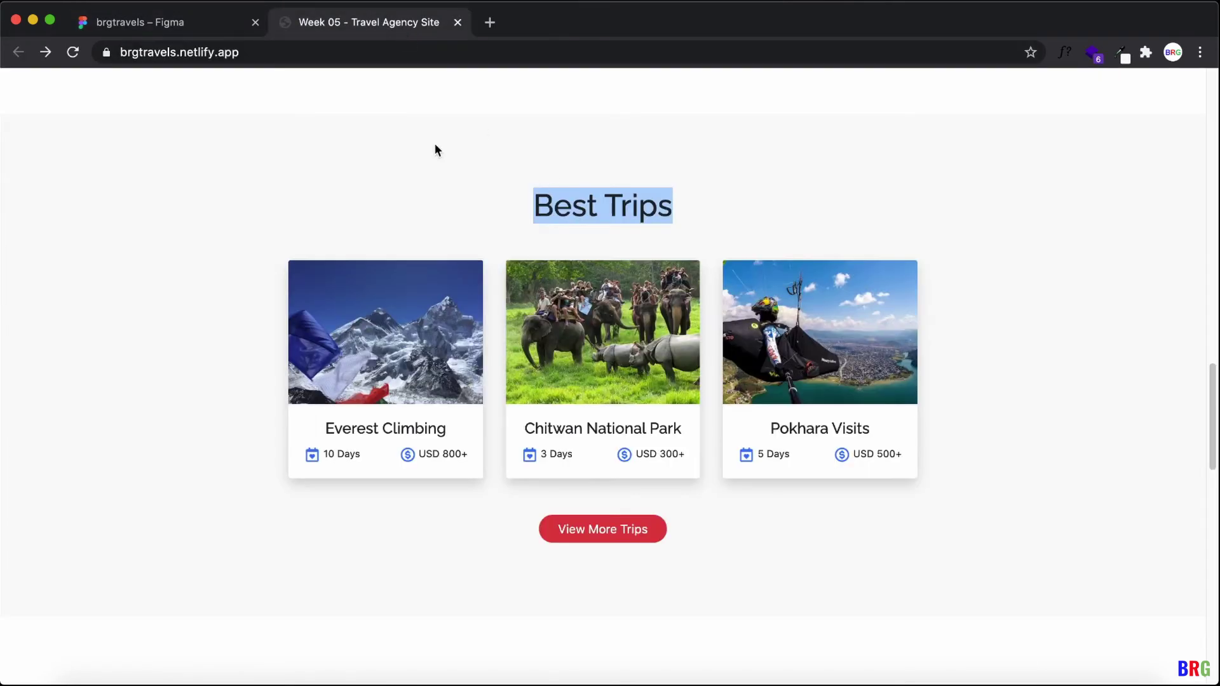
click(209, 52)
key(super+1)
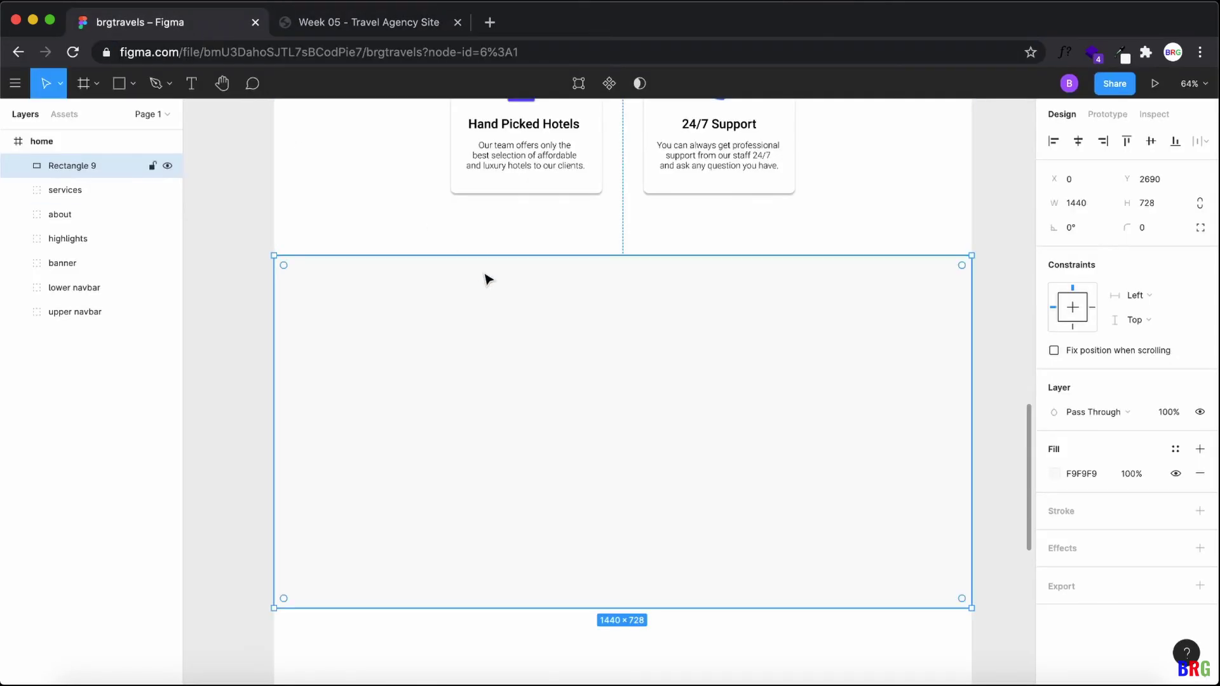
Step: Try adding a separate "Best Trips" text on the new section's rectangle, compare it with the Our Services heading, and undo it
click(195, 92)
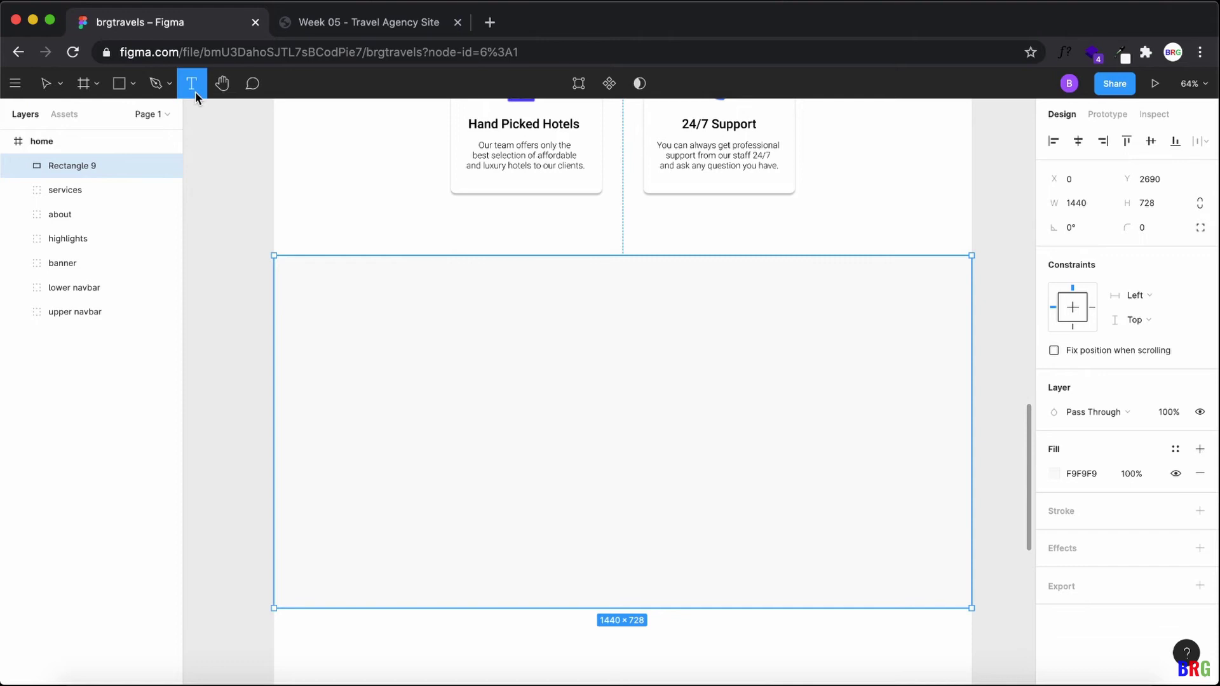
click(549, 305)
text(Best Trips)
key(super+a)
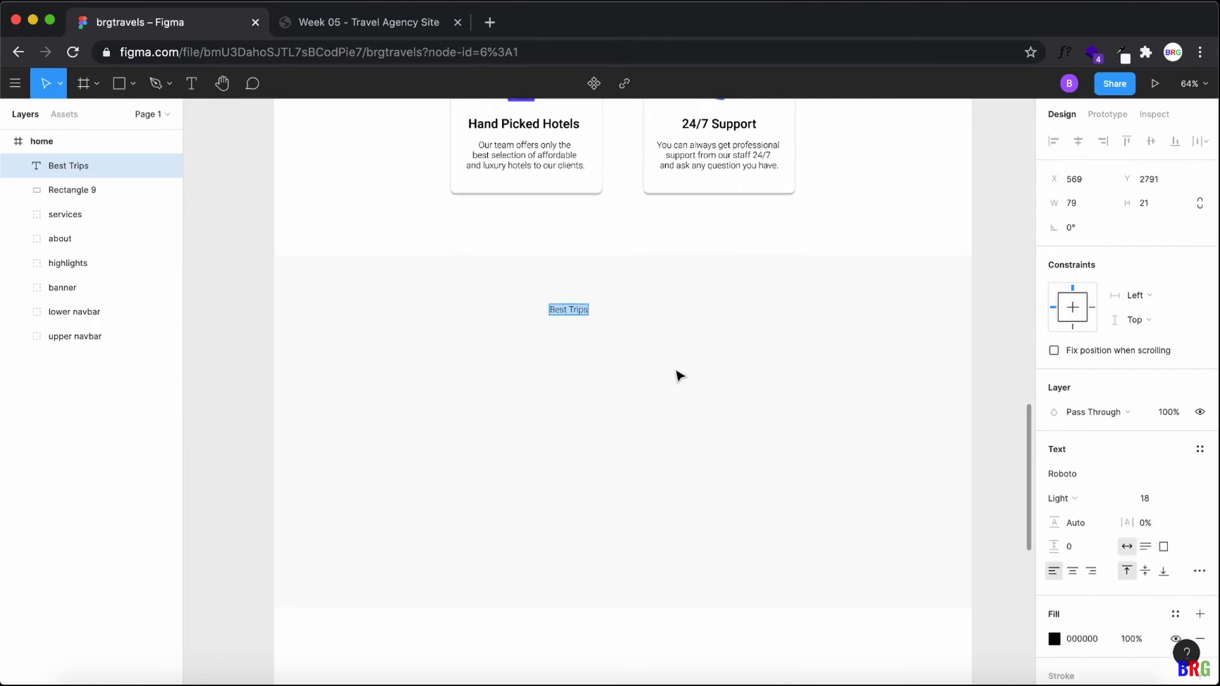
scroll(662, 251, up, 5)
click(621, 140)
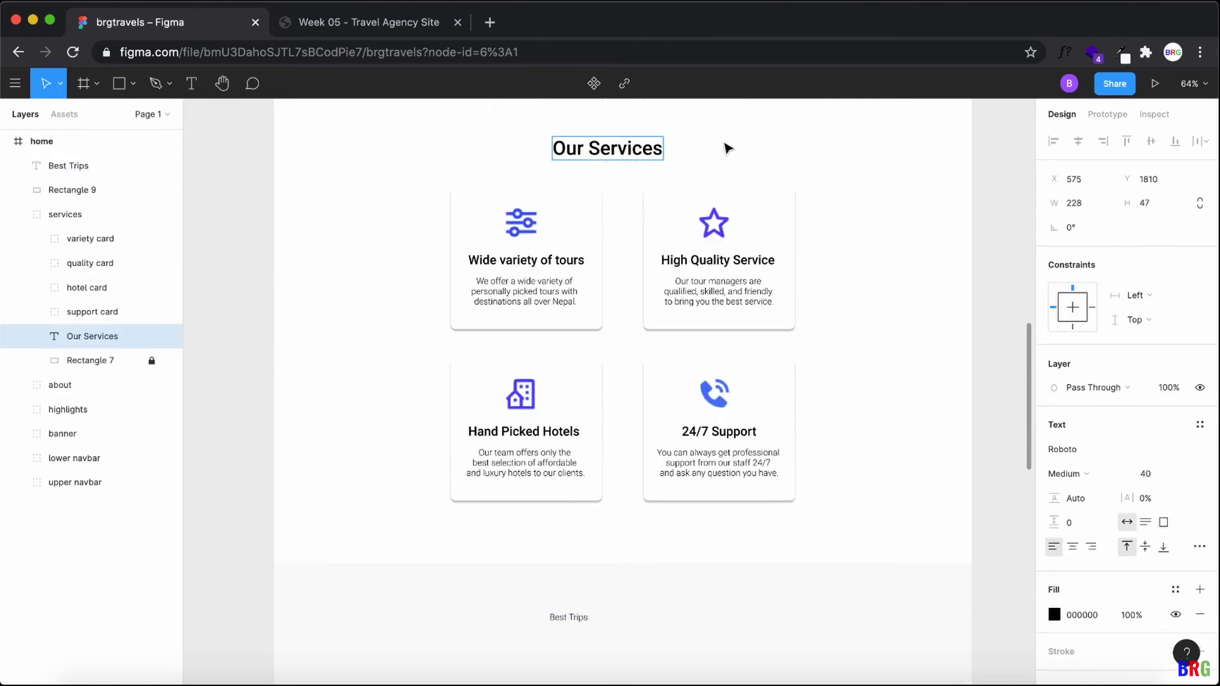
key(super+z)
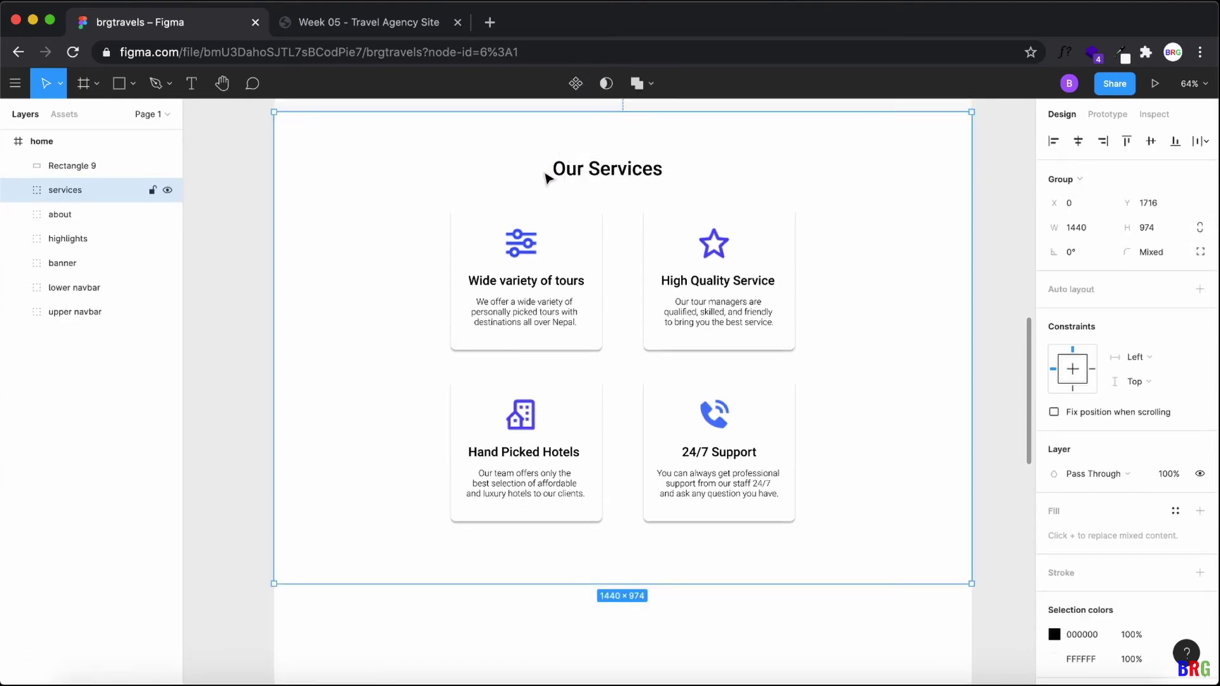
Step: Duplicate the Our Services heading and place the copy below the service cards at about X 562, Y 2805
double_click(552, 172)
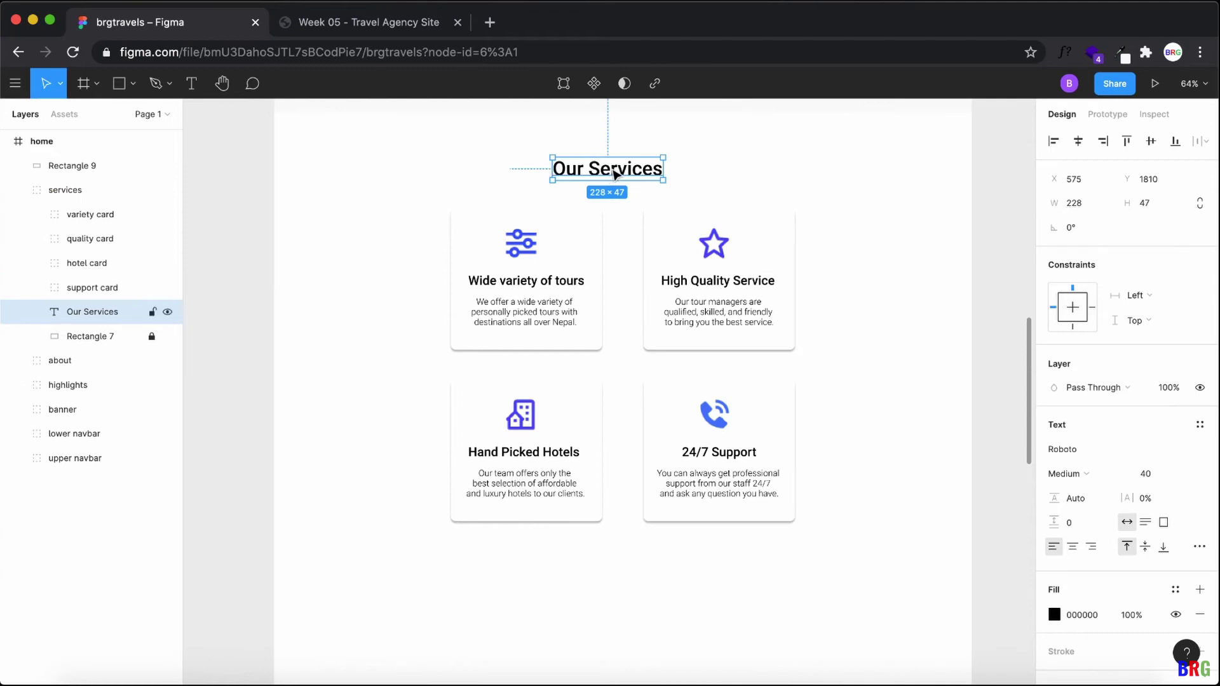
scroll(616, 173, down, 1)
drag(618, 153, 609, 636)
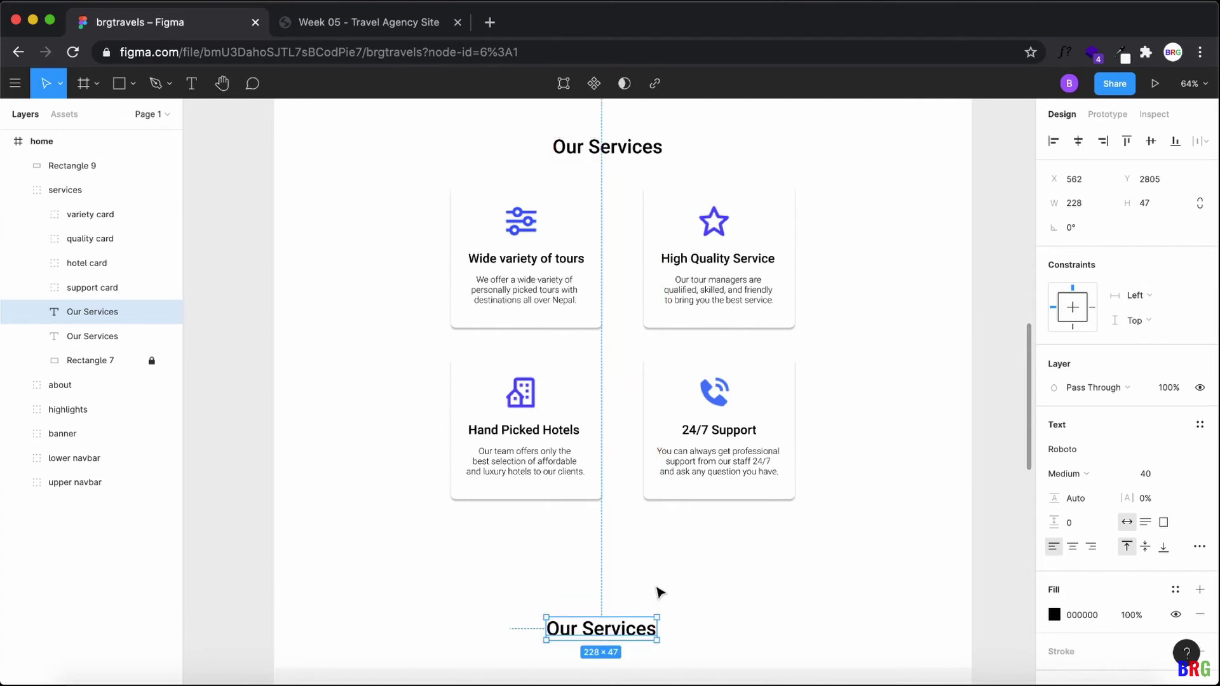
Step: Move Rectangle 9 down to about X 8, Y 2860 to uncover the duplicated heading
scroll(659, 592, down, 5)
click(637, 489)
drag(685, 510, 677, 402)
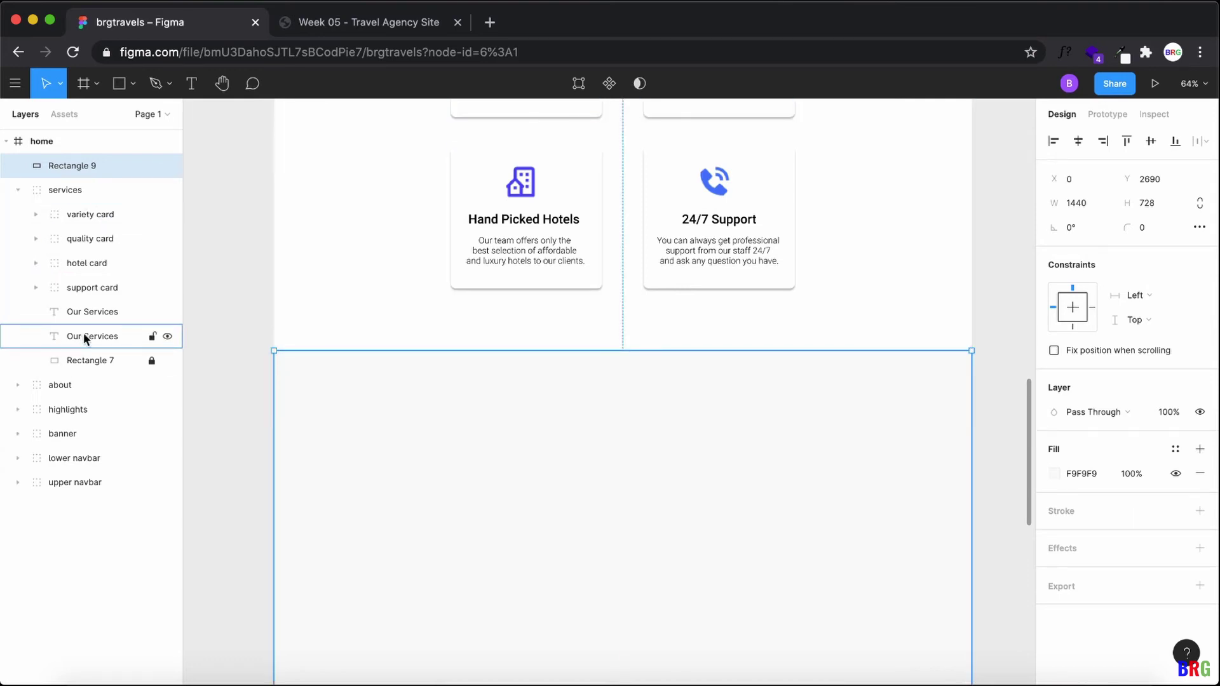
drag(651, 470, 654, 535)
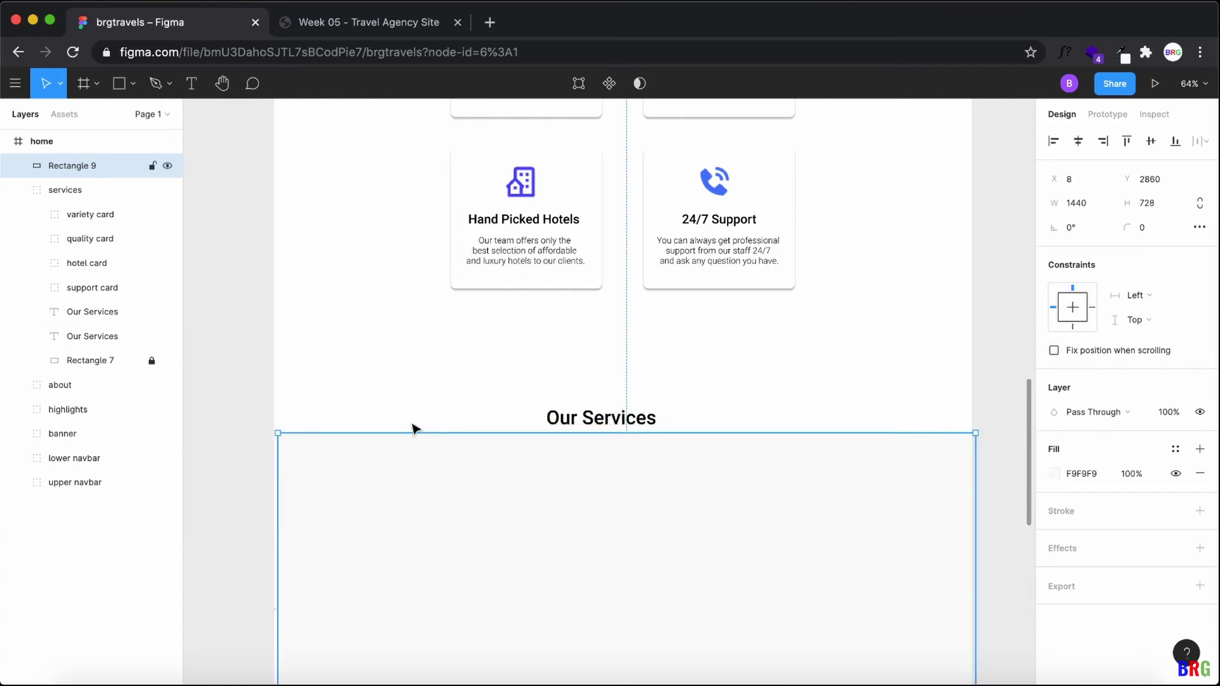
Step: Send the duplicated Our Services heading one layer backward within the services group and keep the copy selected
click(107, 312)
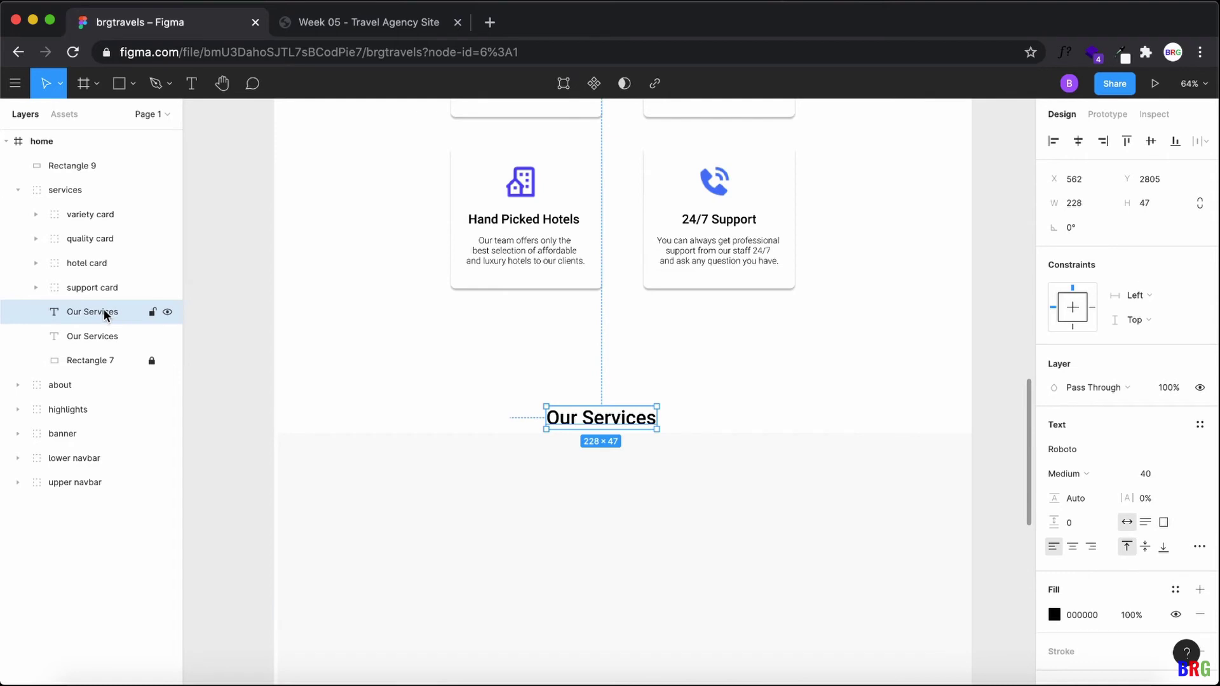
right_click(104, 309)
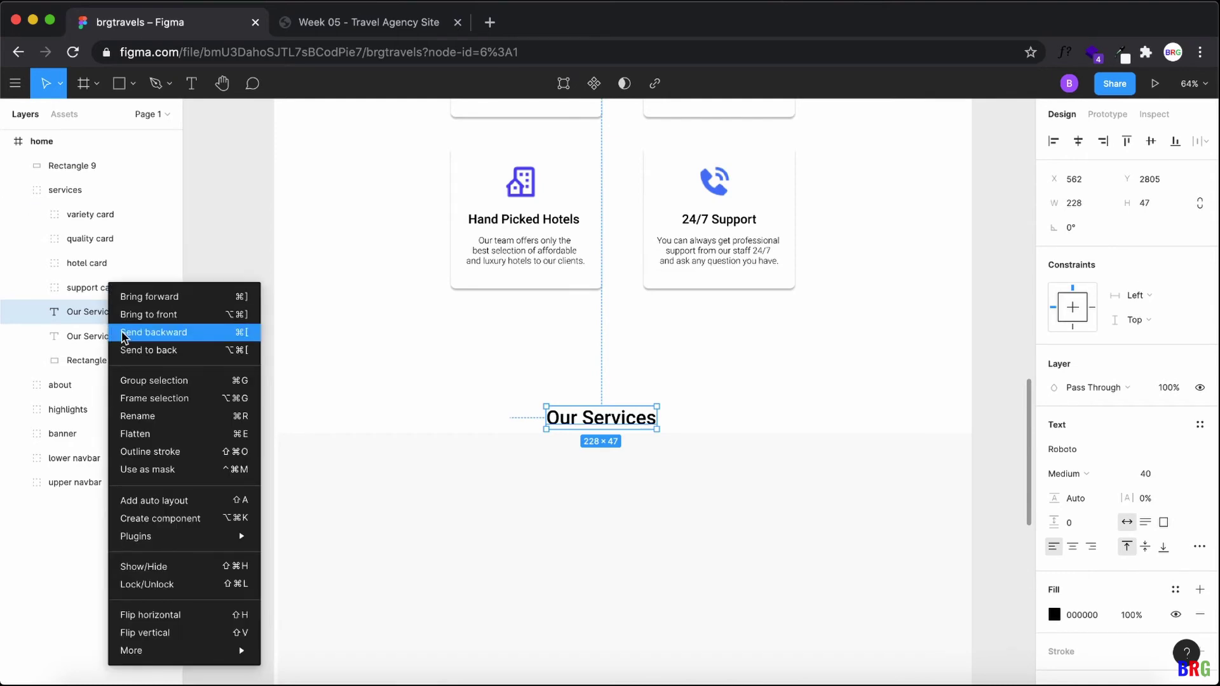
click(126, 333)
double_click(107, 335)
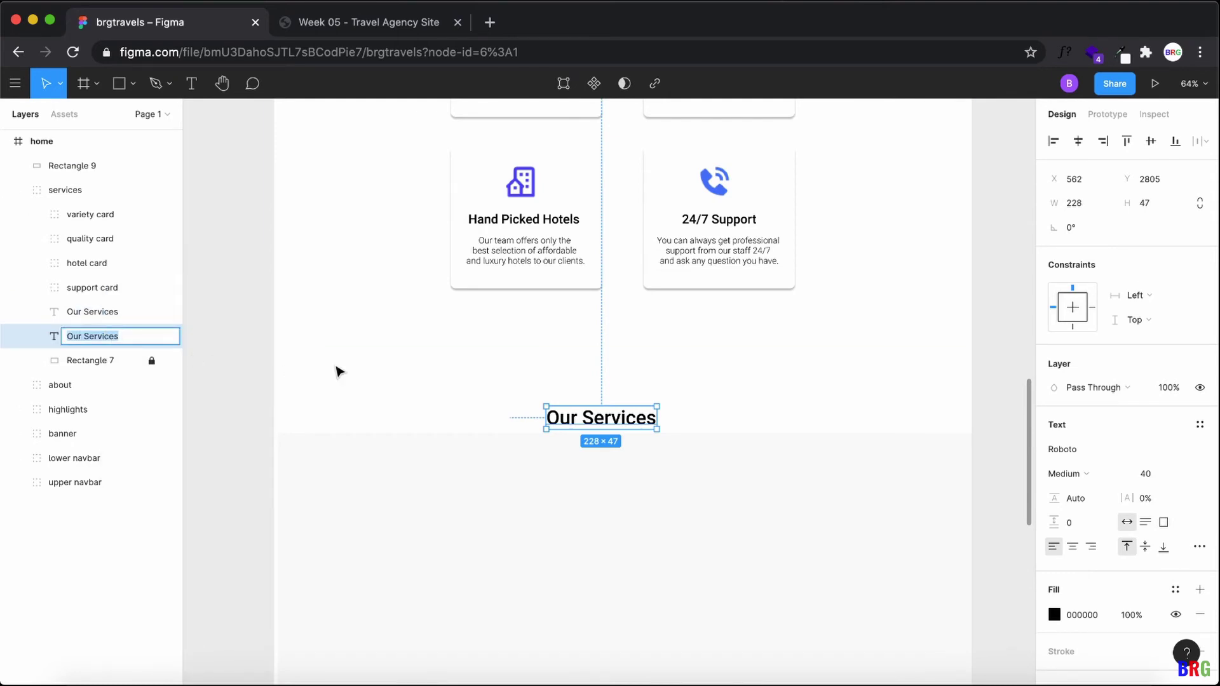
click(338, 372)
click(114, 314)
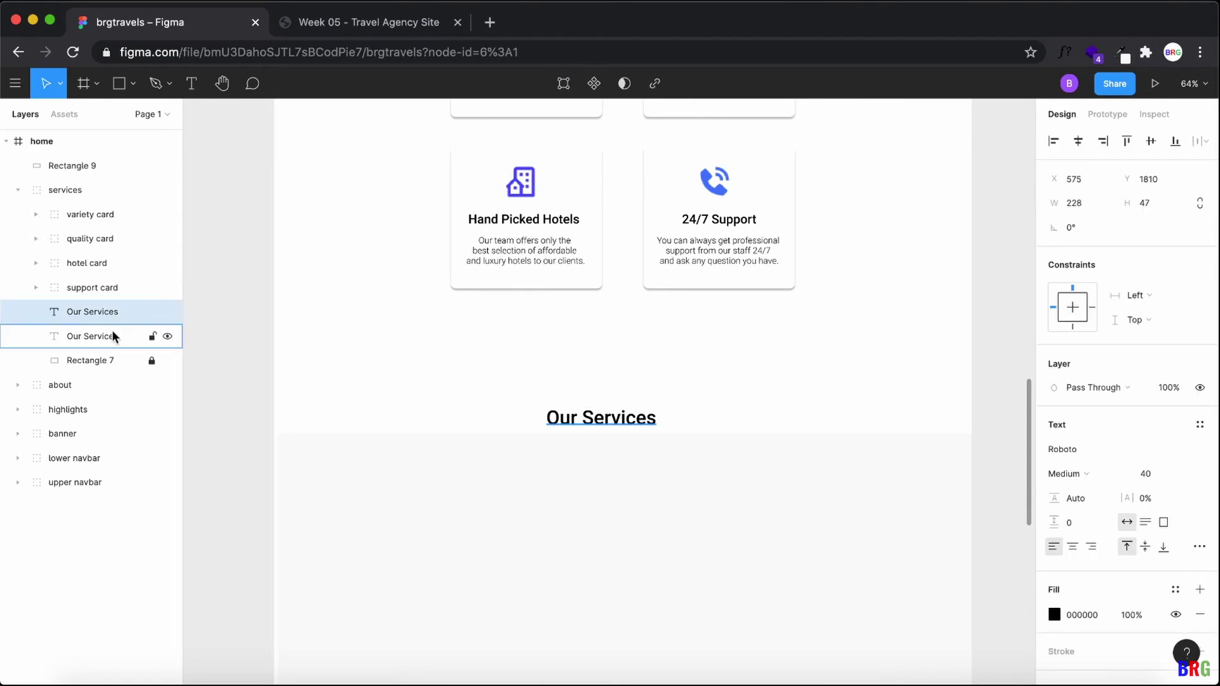
click(111, 326)
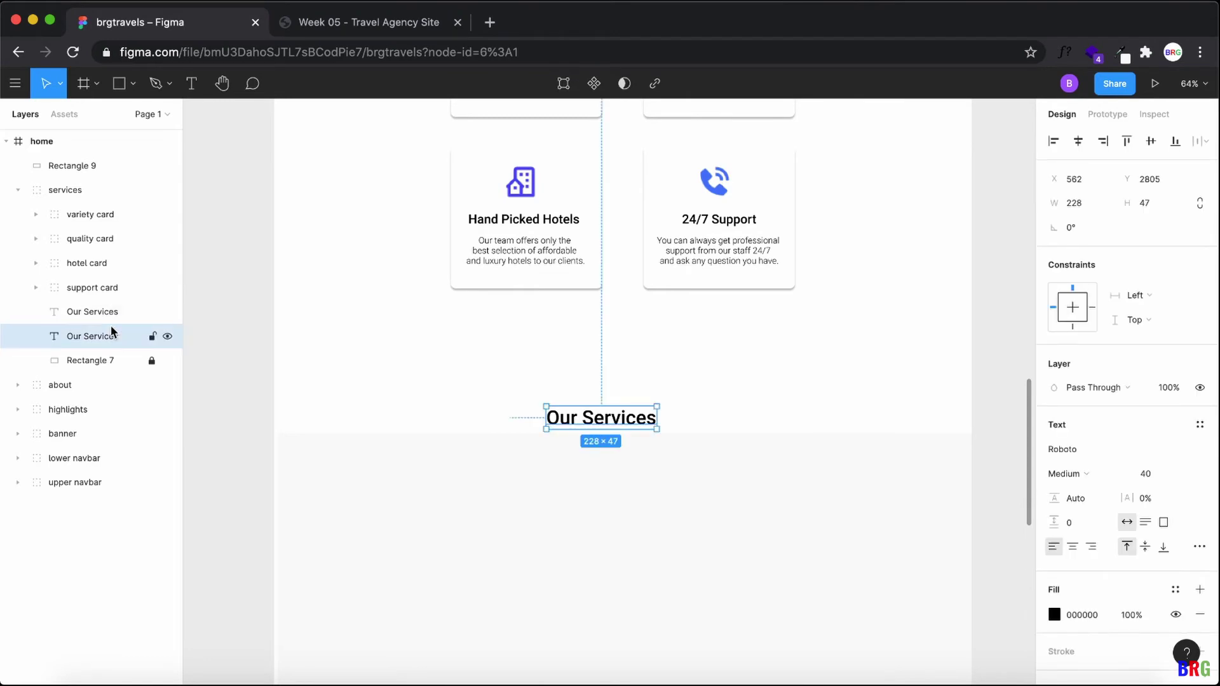
Step: Bring the duplicated Our Services heading to the front of the services group and move Rectangle 9 to about X 21, Y 2829
right_click(112, 333)
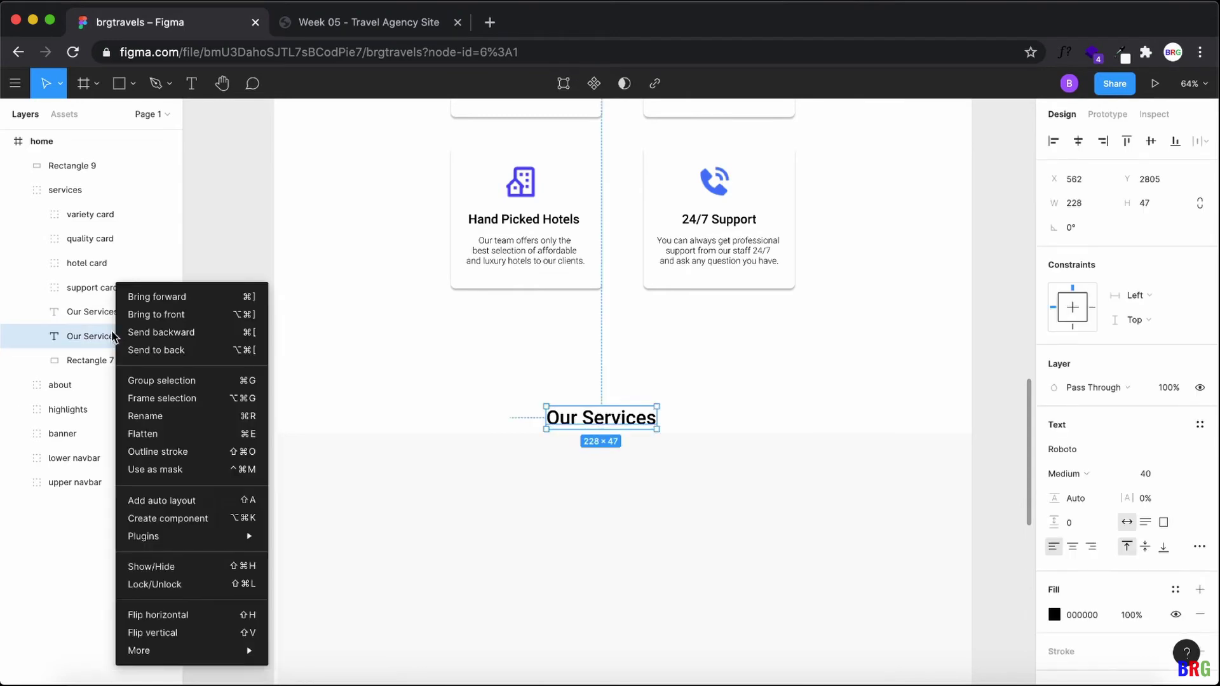
click(184, 321)
drag(727, 513, 718, 490)
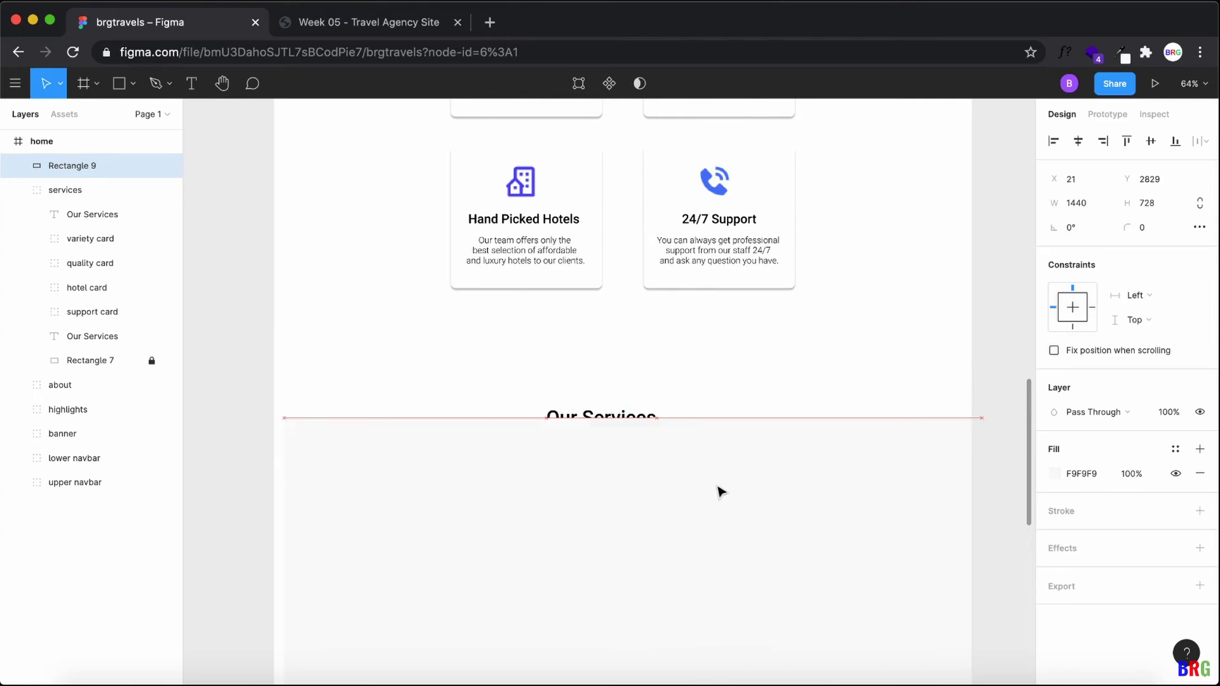
Step: Move the duplicated Our Services heading out of the services group and bring it to the front, above Rectangle 9
click(79, 329)
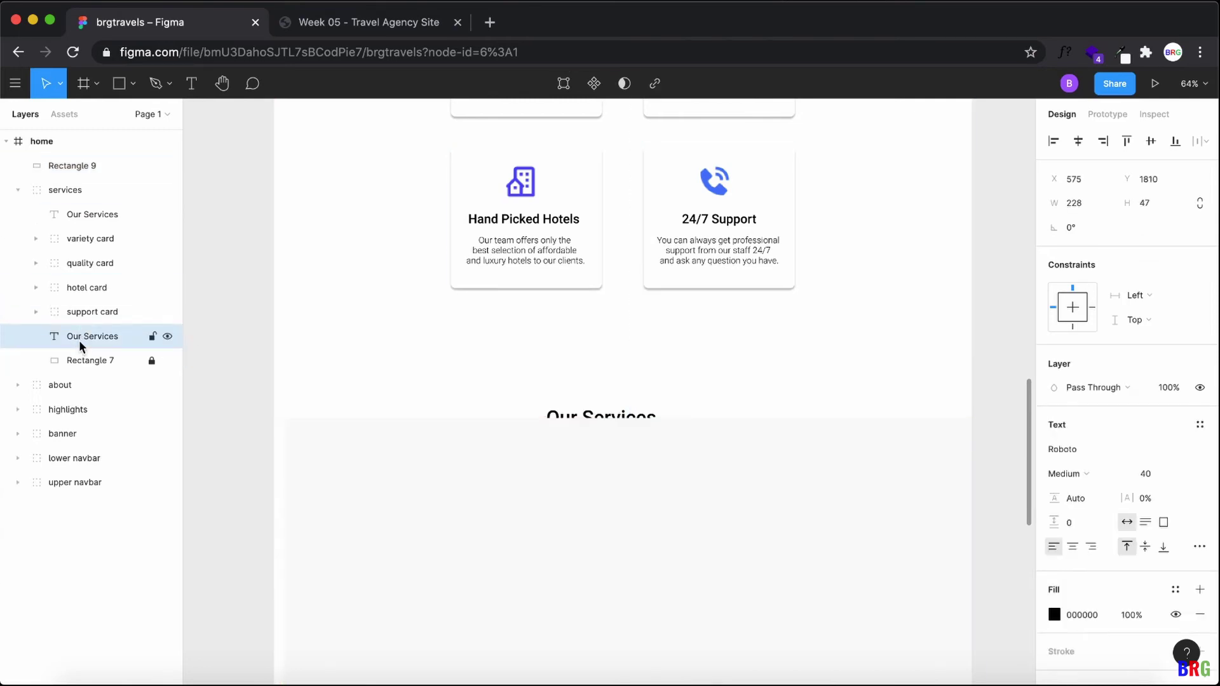
drag(87, 212, 96, 179)
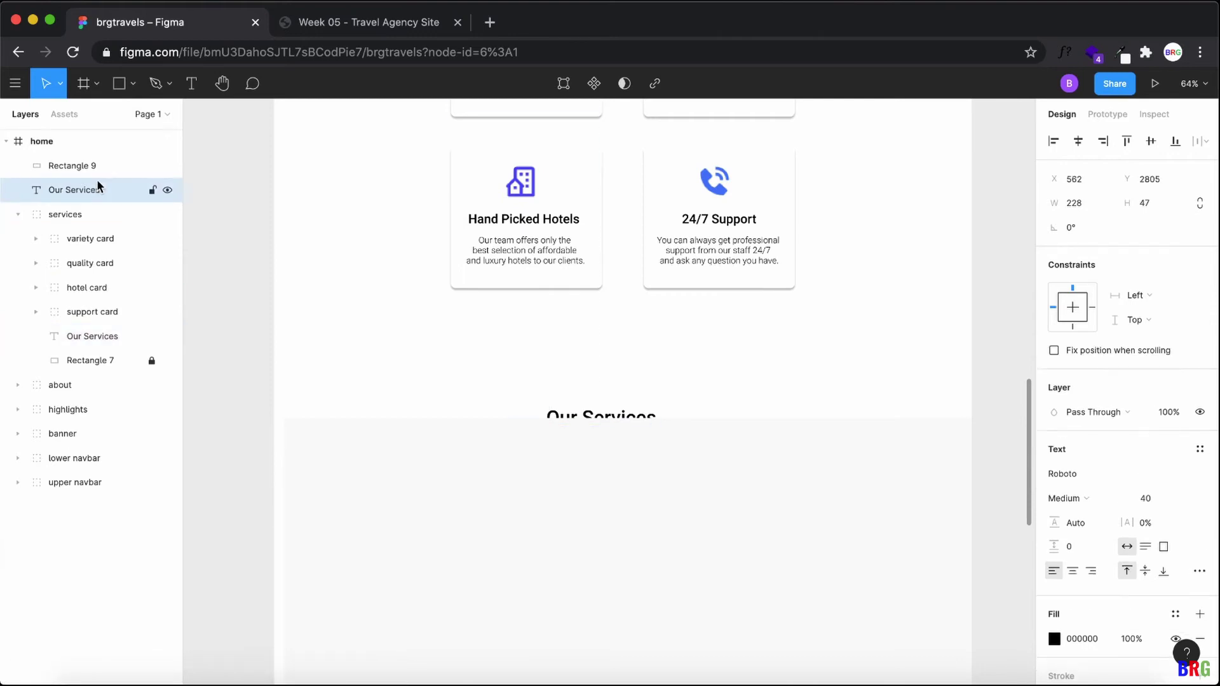
click(18, 214)
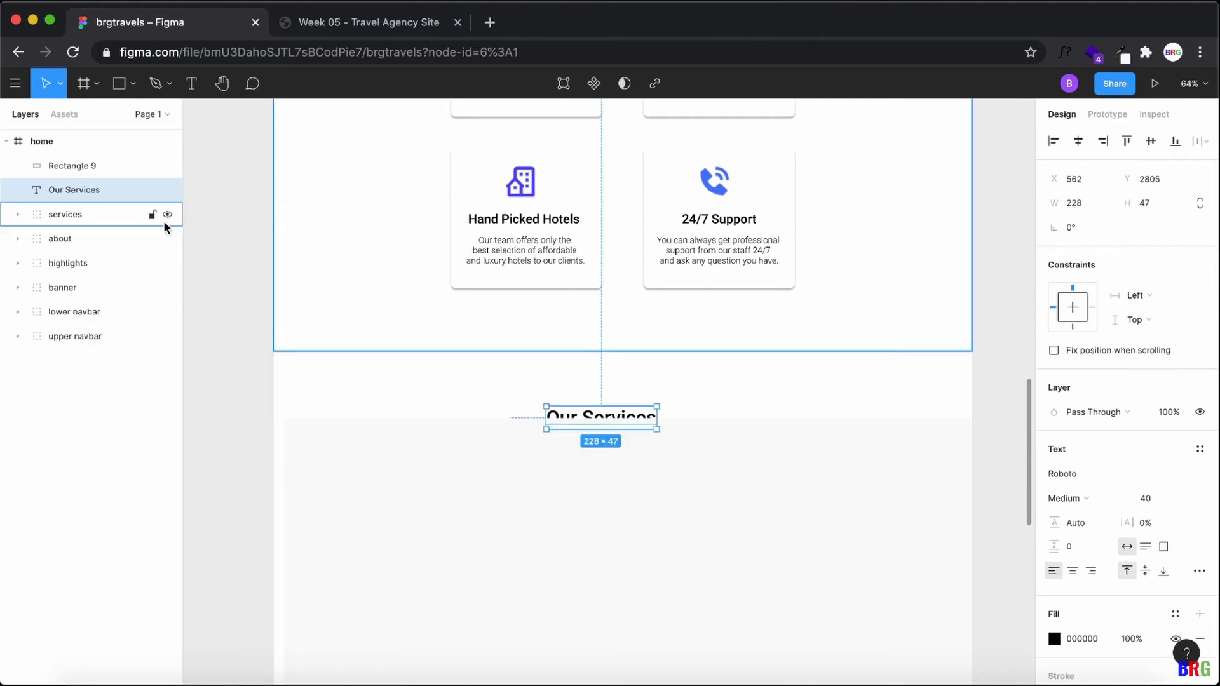
right_click(73, 190)
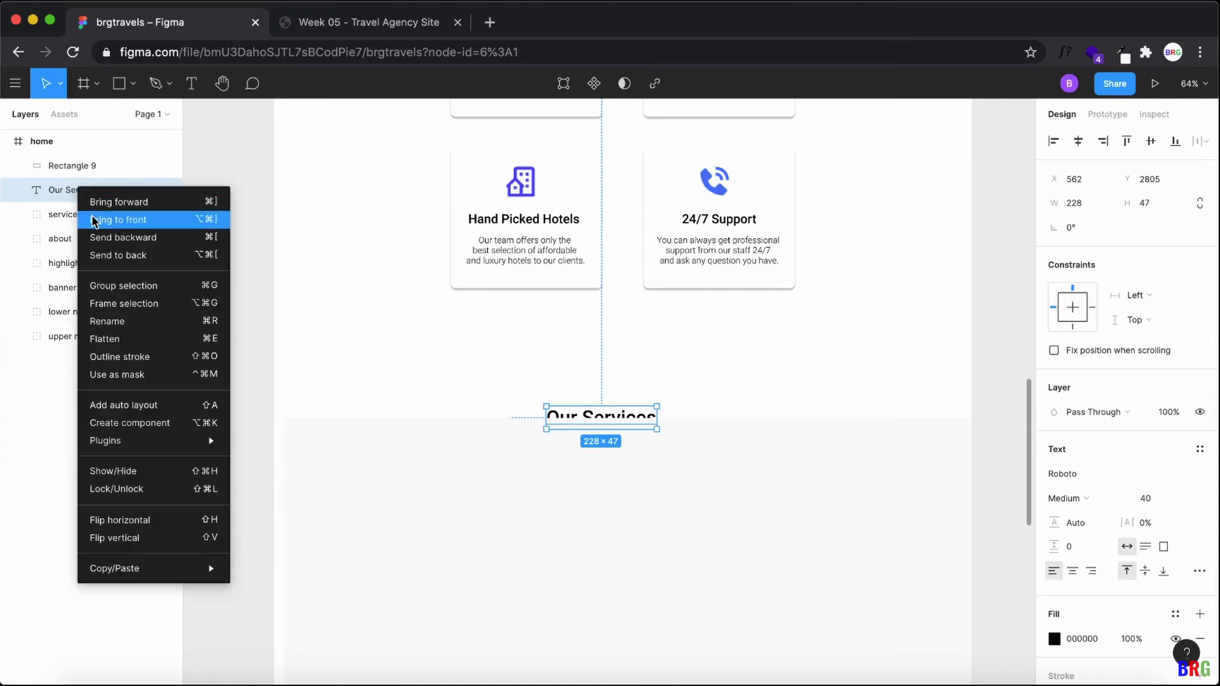
click(99, 220)
Step: Align Rectangle 9 directly below the services section at X 0, Y 2690, and deselect it
click(736, 534)
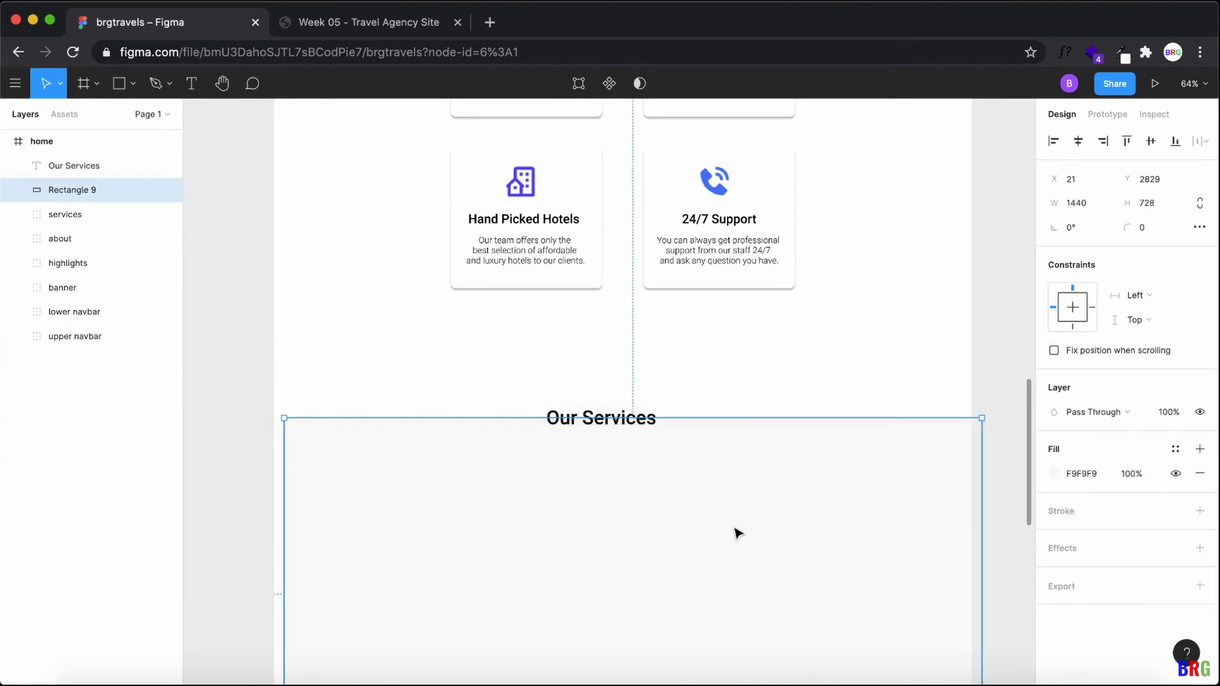
drag(734, 514, 733, 479)
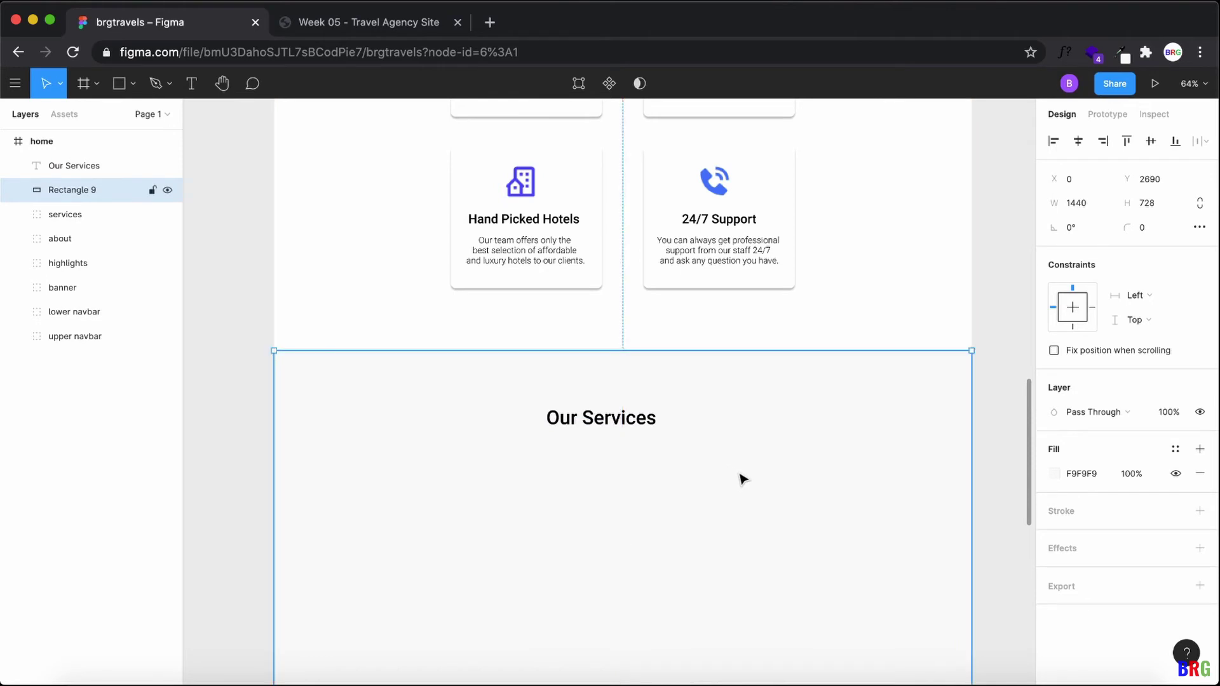
click(989, 458)
click(907, 452)
click(1007, 444)
Step: Change the duplicated heading's text on Rectangle 9 to "Best Trips"
scroll(1006, 445, up, 2)
scroll(968, 453, up, 2)
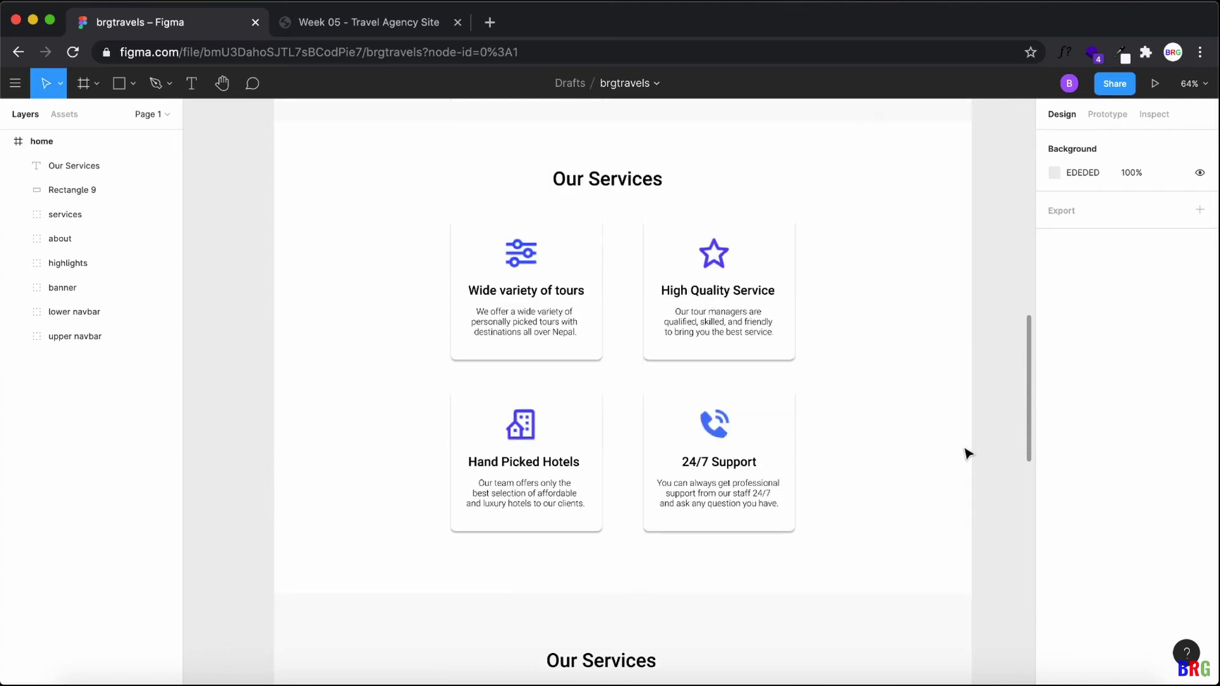
scroll(967, 453, down, 4)
click(604, 425)
double_click(601, 422)
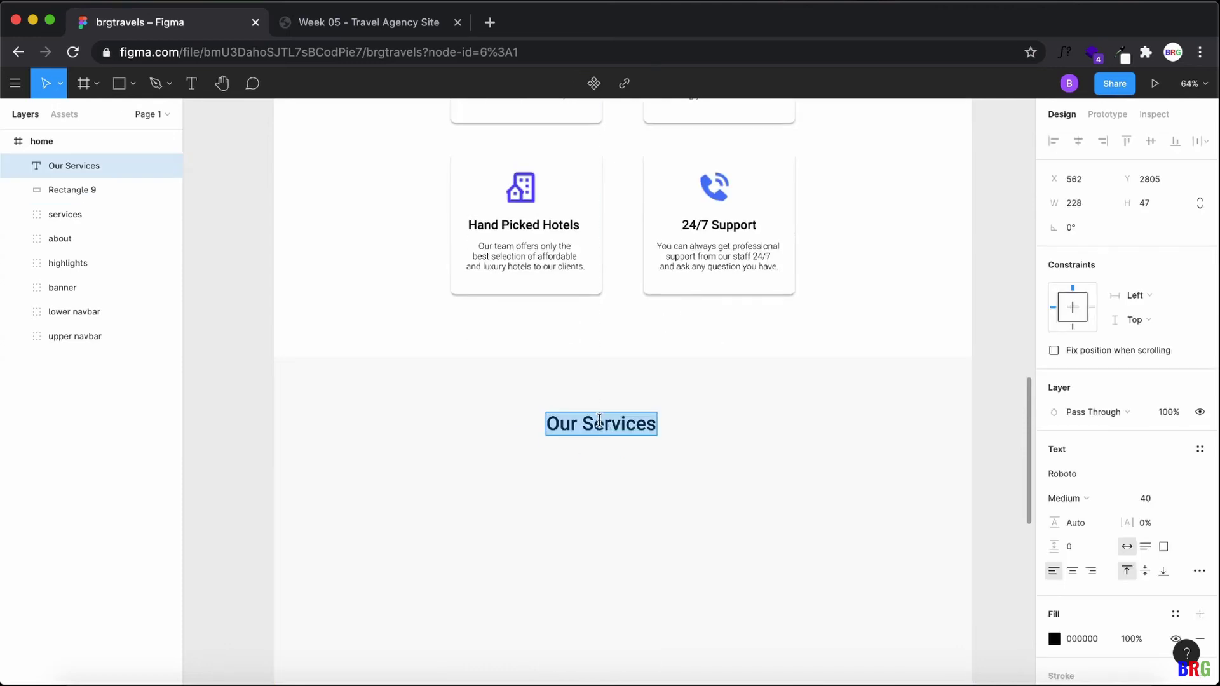
text(Best Trips)
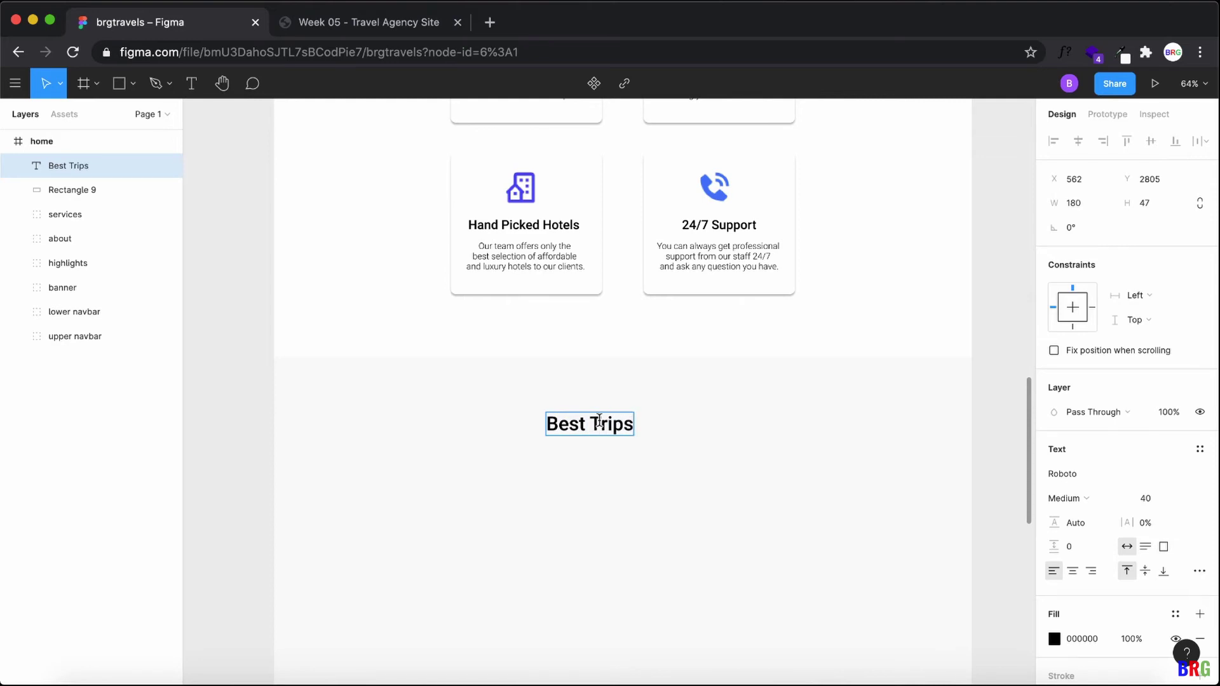
key(Escape)
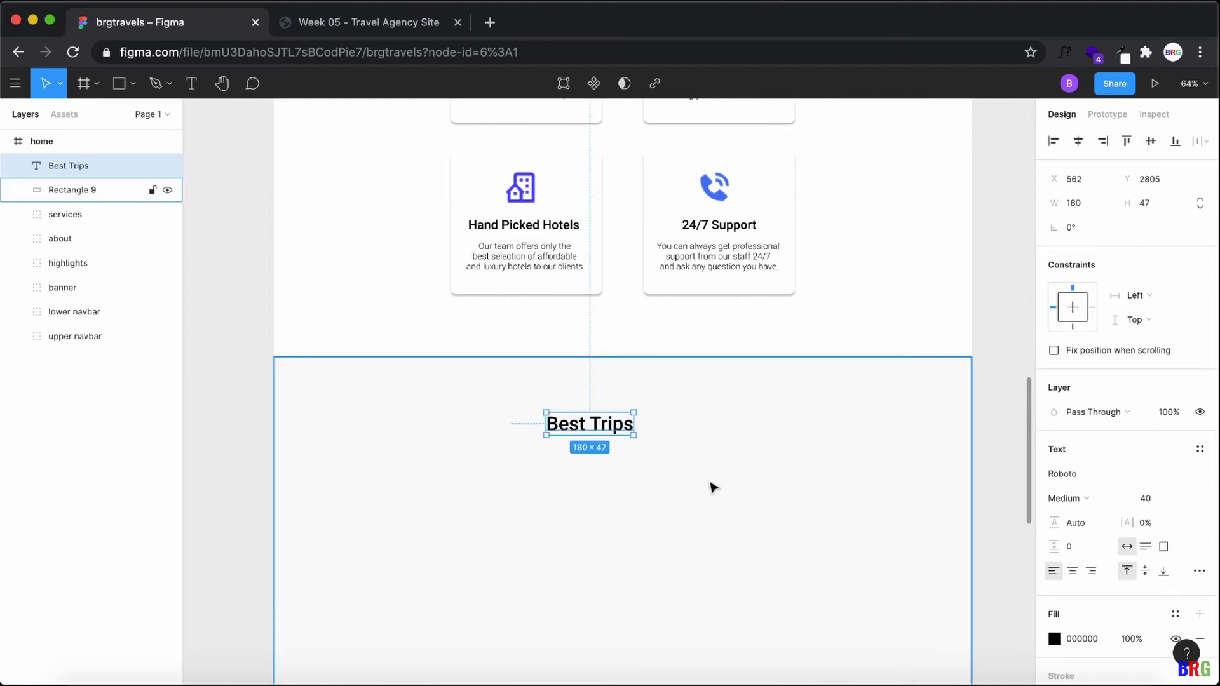
Step: Lock Rectangle 9 and reposition the Best Trips heading to about X 587, Y 2798, in line with the Our Services heading
click(700, 438)
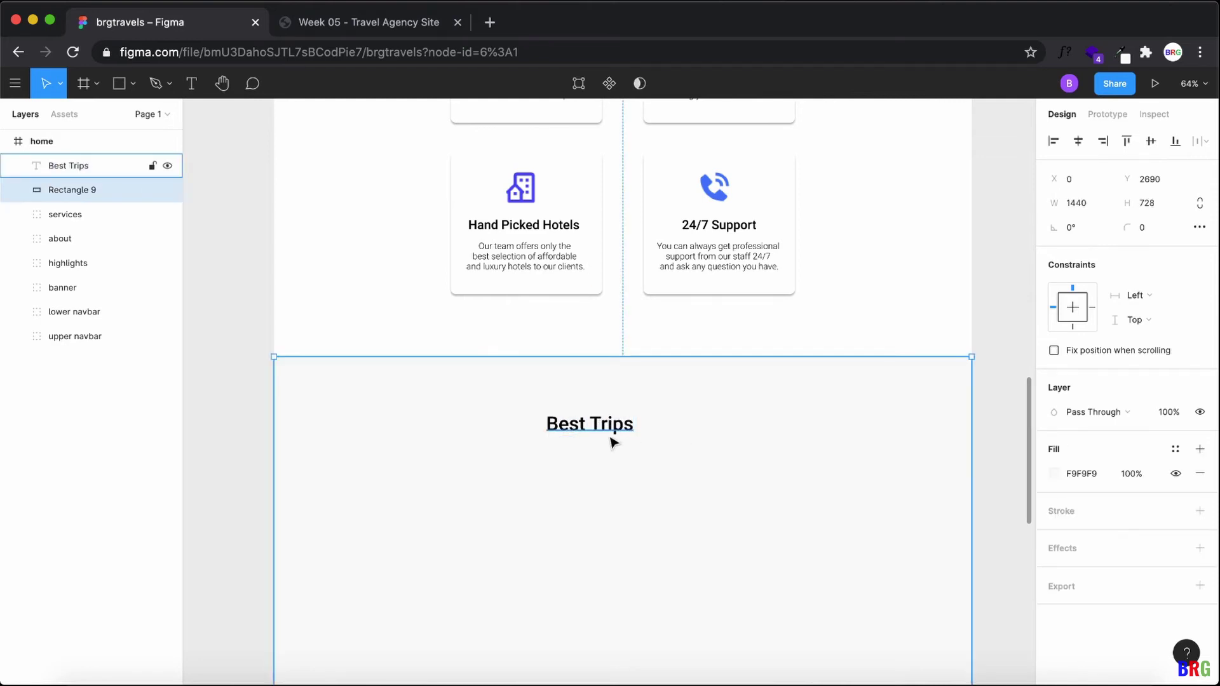
drag(622, 429, 600, 426)
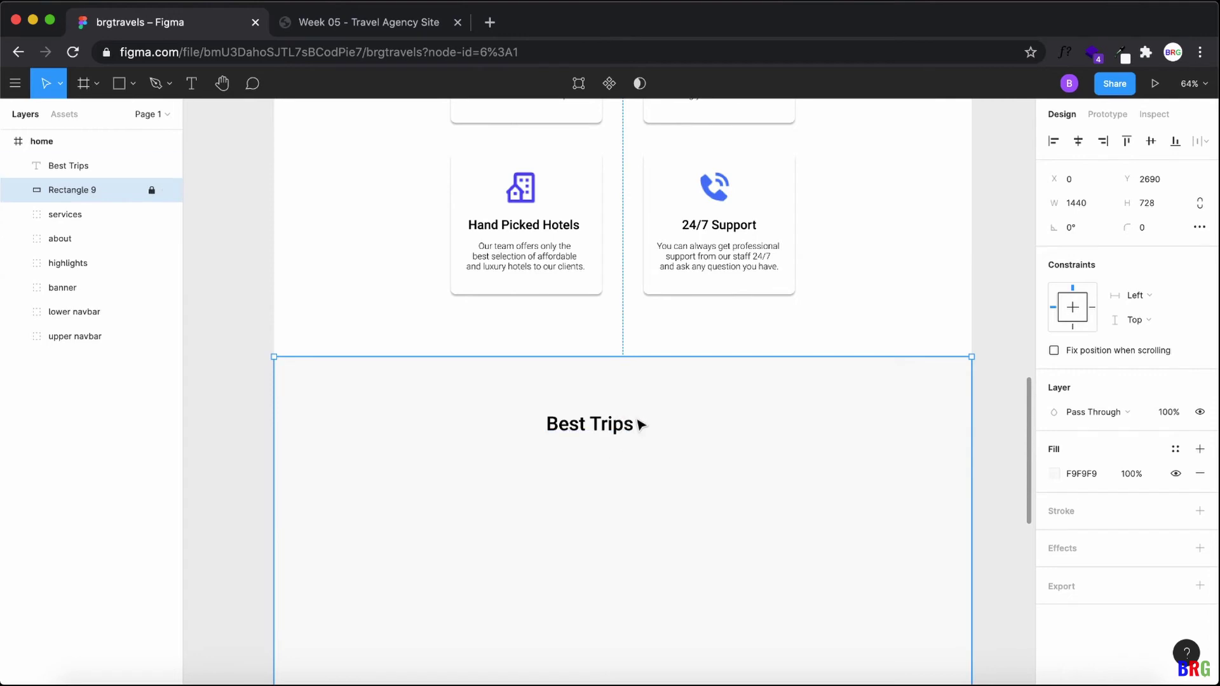
click(594, 429)
drag(604, 427, 617, 429)
click(661, 465)
click(617, 428)
scroll(616, 429, up, 3)
scroll(636, 384, up, 3)
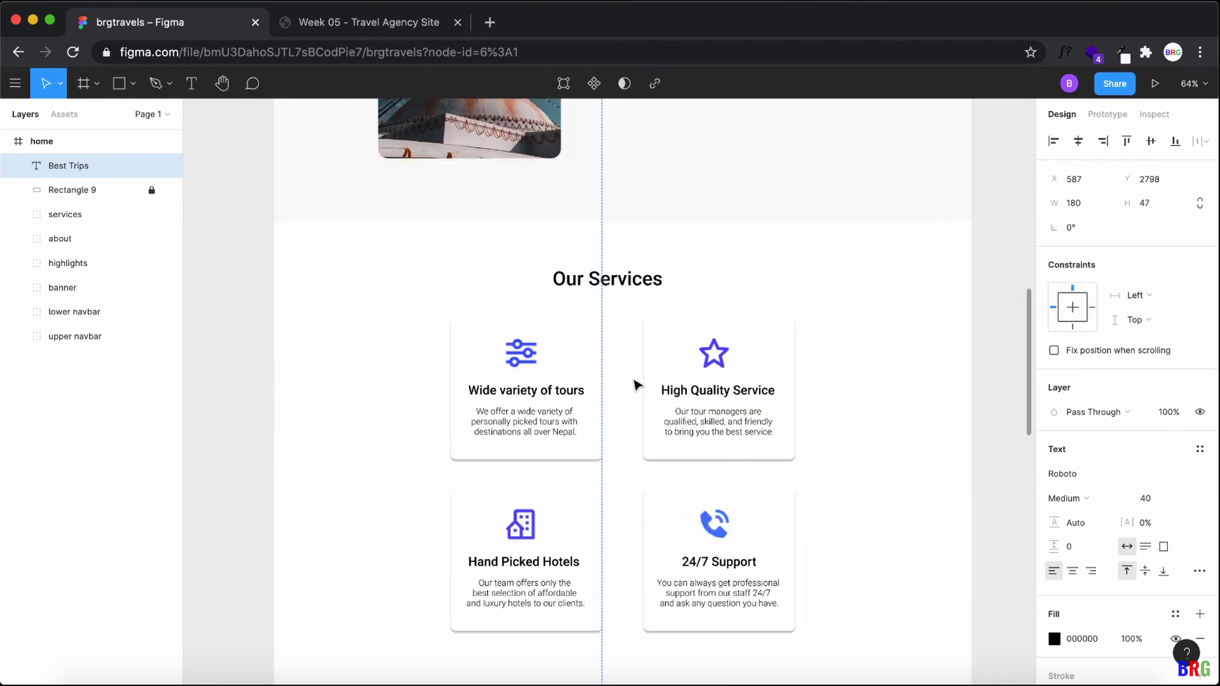
scroll(610, 389, up, 3)
scroll(613, 391, down, 10)
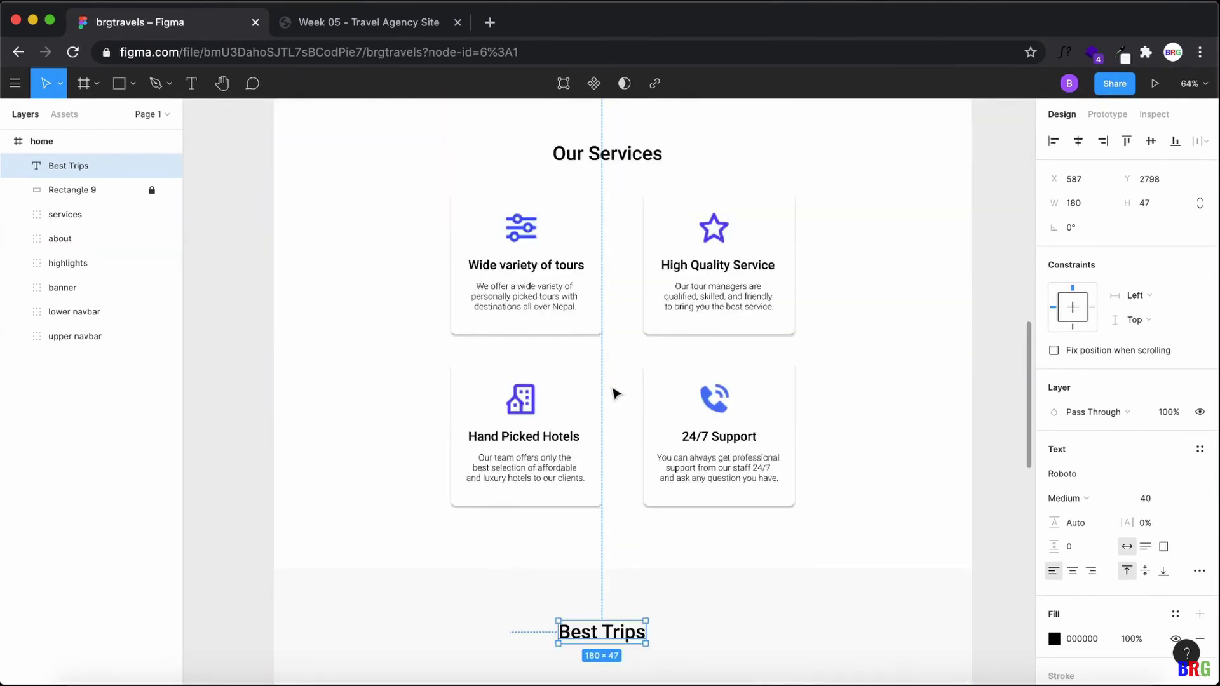
click(684, 450)
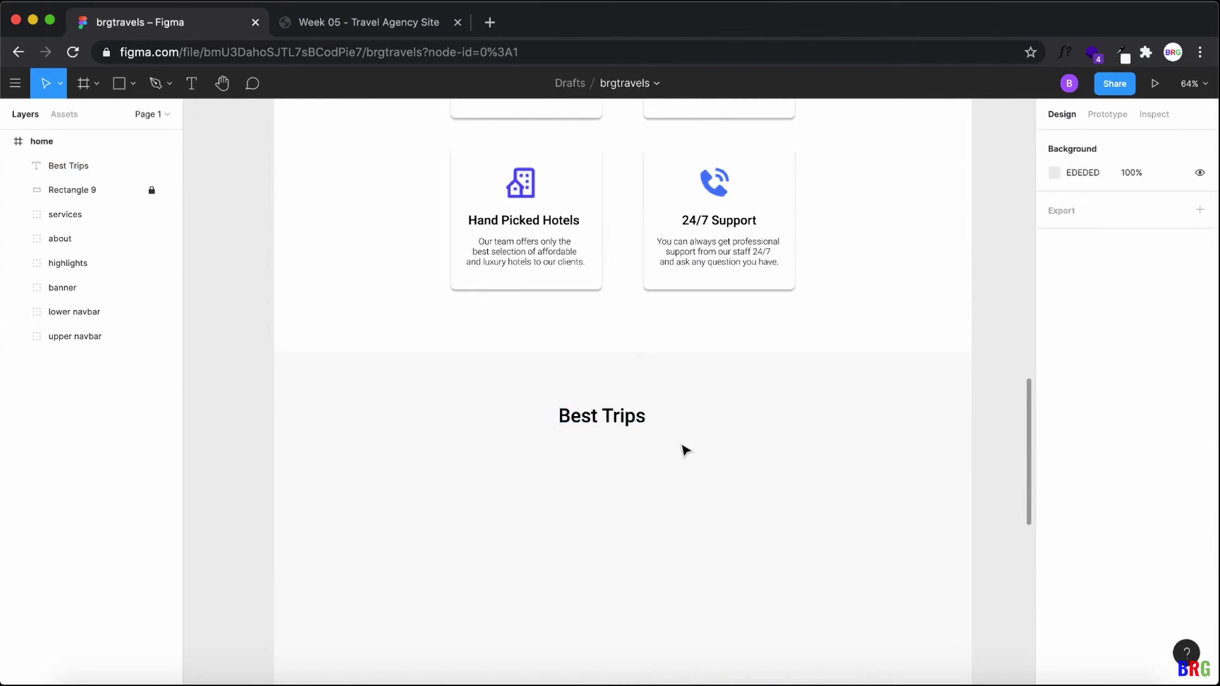
click(628, 429)
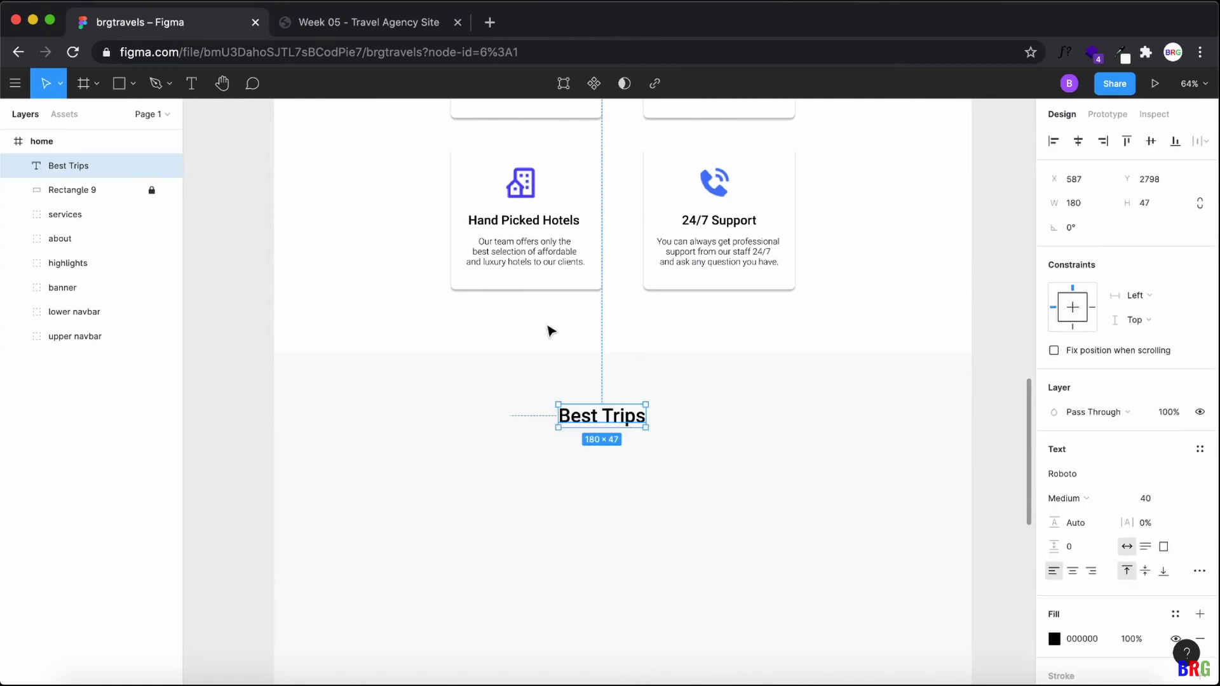
Step: Check the Best Trips section on the reference site and draw a card rectangle of about 331 × 341 under the Best Trips heading
click(380, 21)
scroll(424, 436, down, 3)
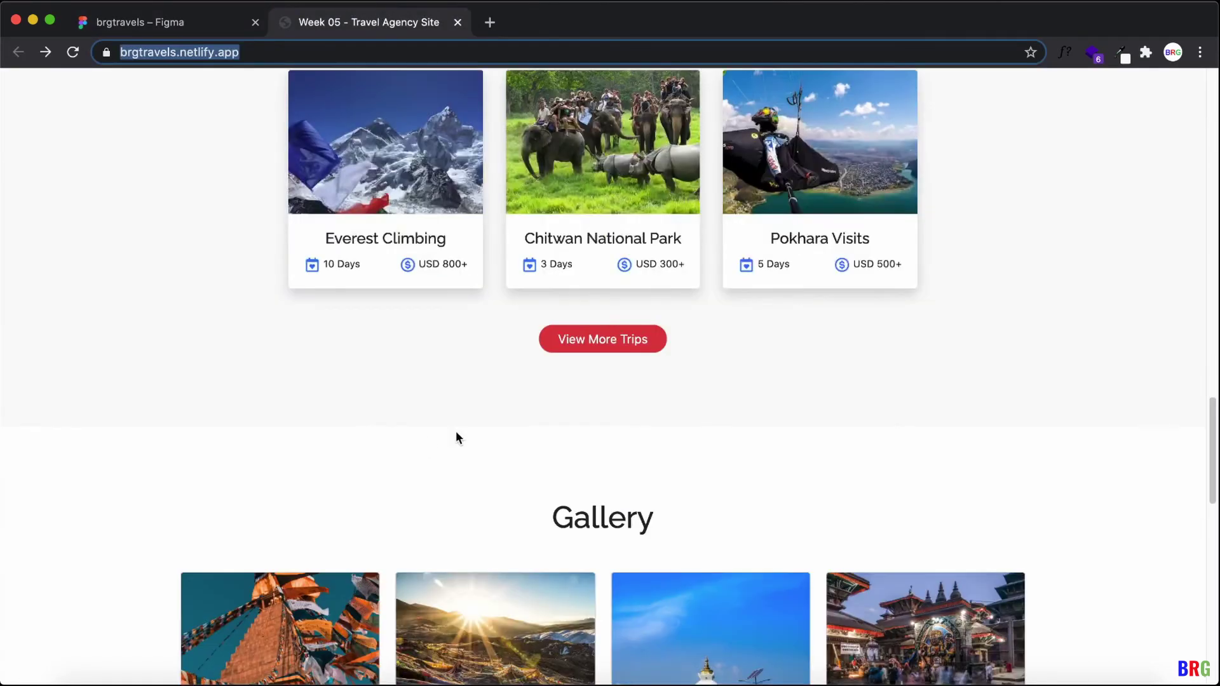
scroll(456, 436, up, 2)
key(ctrl+Tab)
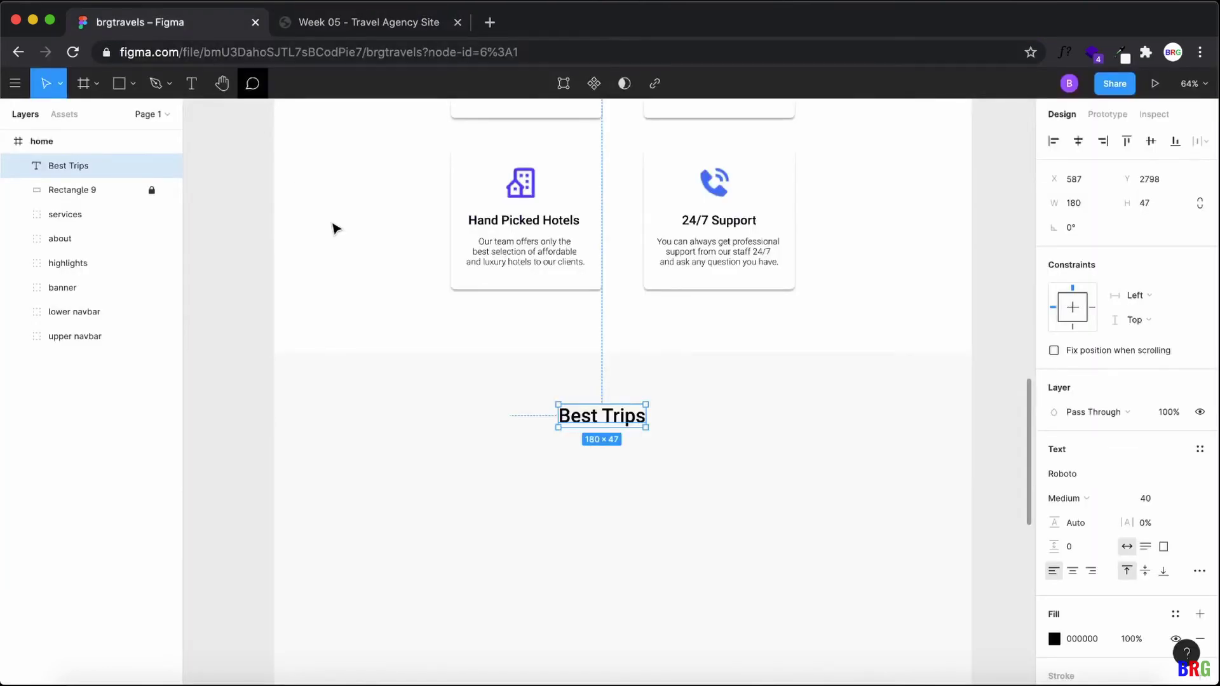
scroll(510, 425, up, 5)
click(372, 337)
scroll(372, 337, down, 5)
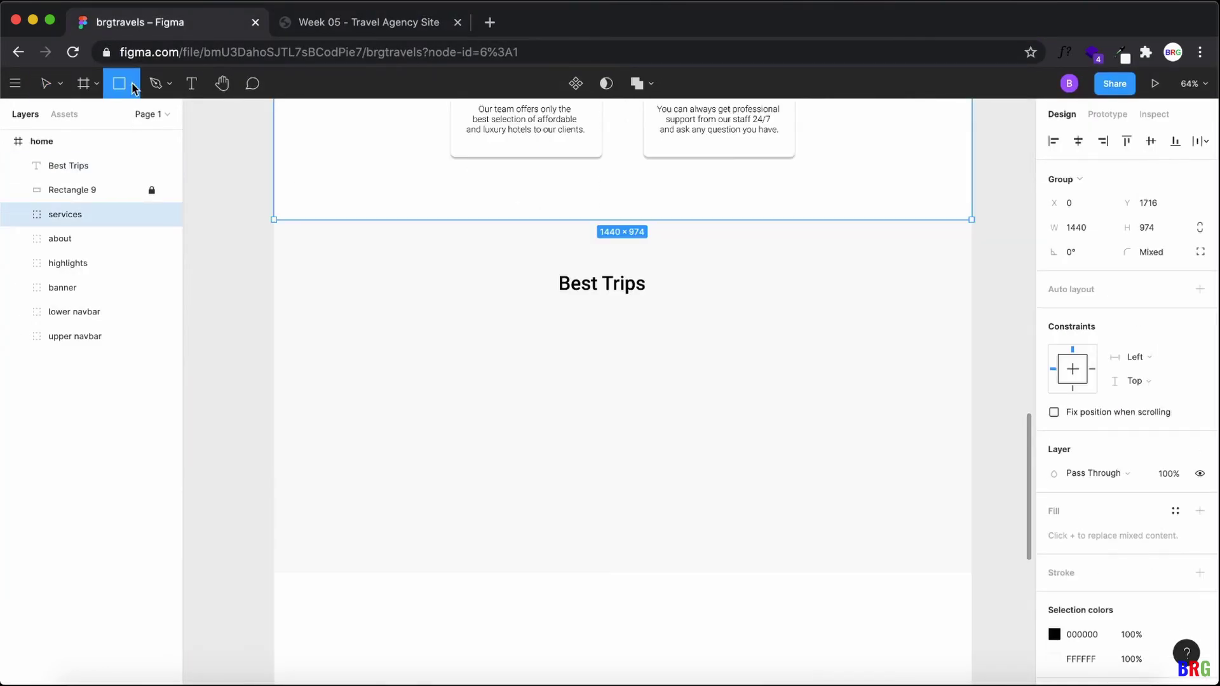
click(132, 83)
click(135, 117)
mouse_move(403, 341)
mouse_down()
mouse_move(563, 486)
mouse_move(564, 507)
mouse_up()
Step: Following the reference site's trip cards, set the card rectangle's fill to white (FFFFFF) and its corner radius to 5
click(386, 30)
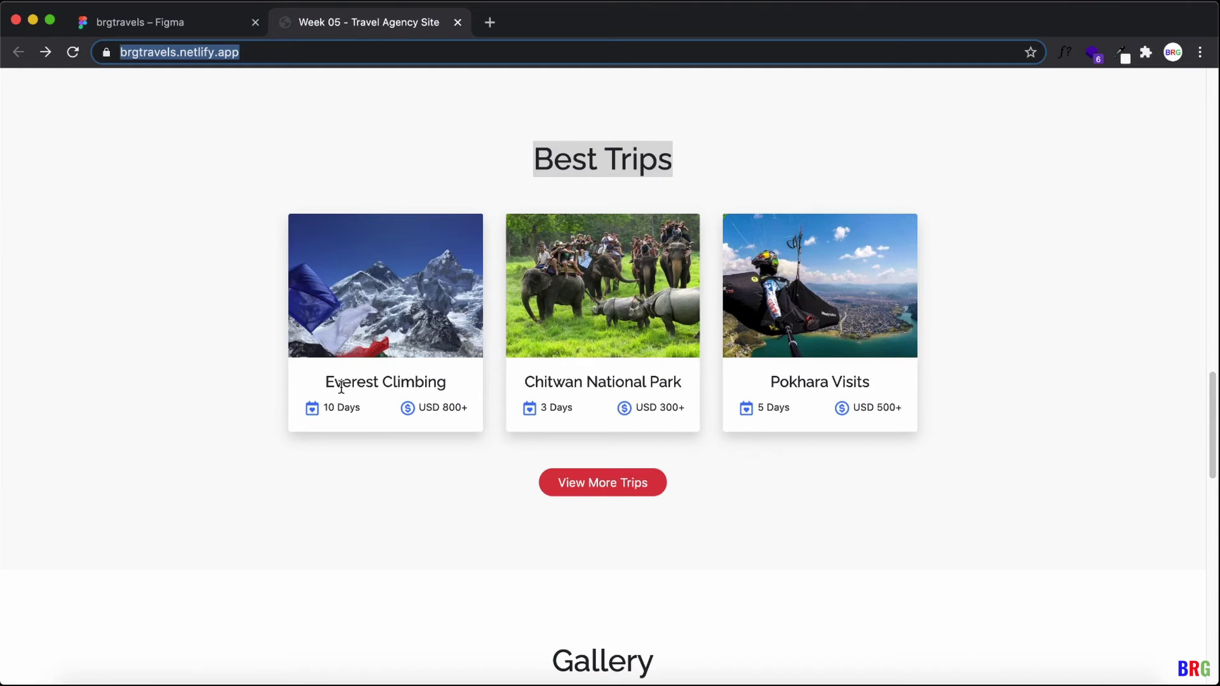
click(173, 26)
scroll(619, 476, down, 1)
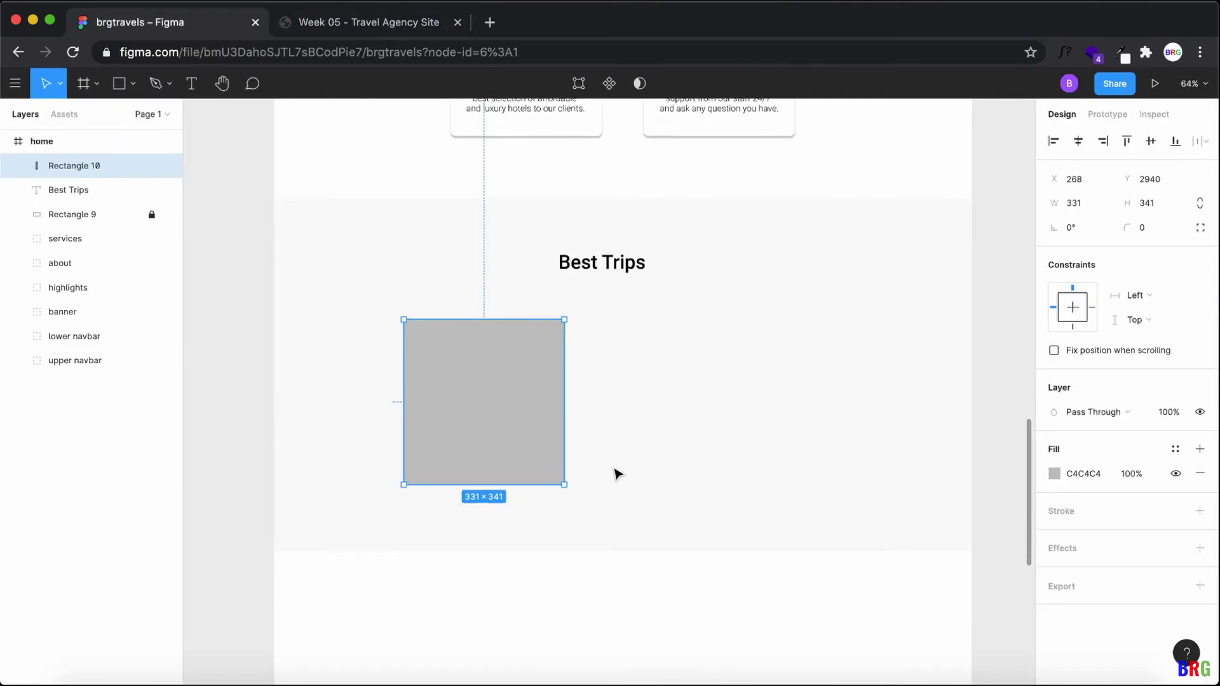
click(1068, 475)
click(1054, 473)
drag(964, 417, 791, 291)
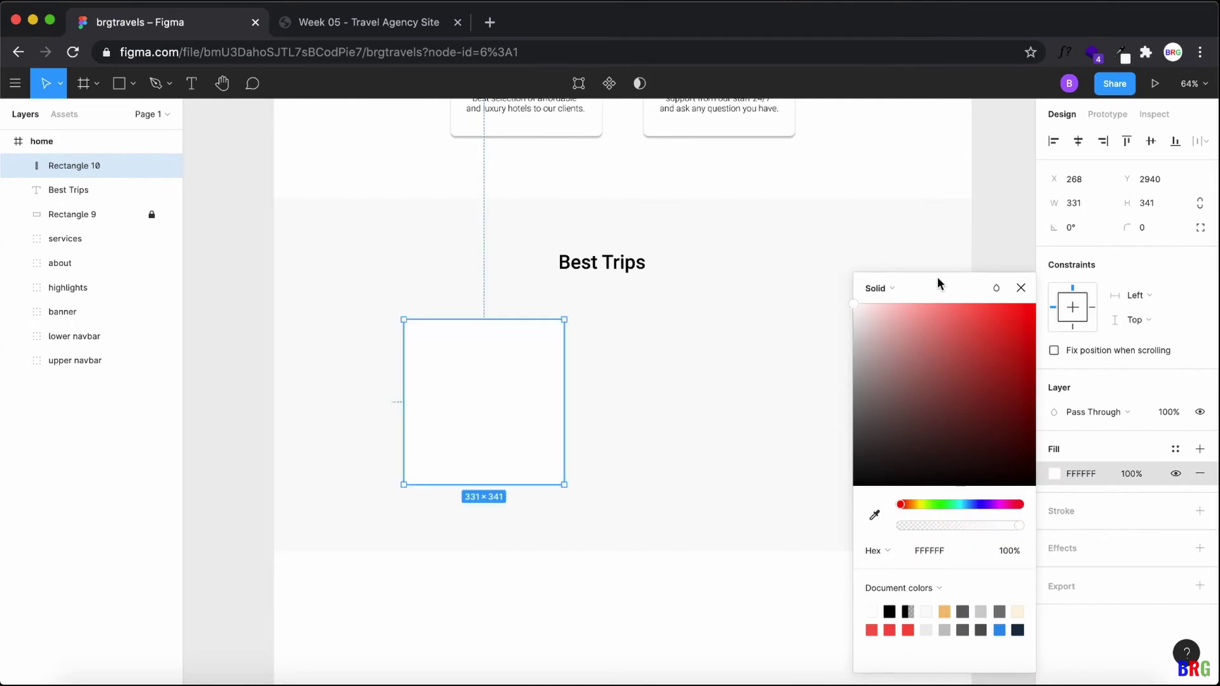
click(997, 288)
click(1019, 284)
key(Escape)
click(1148, 233)
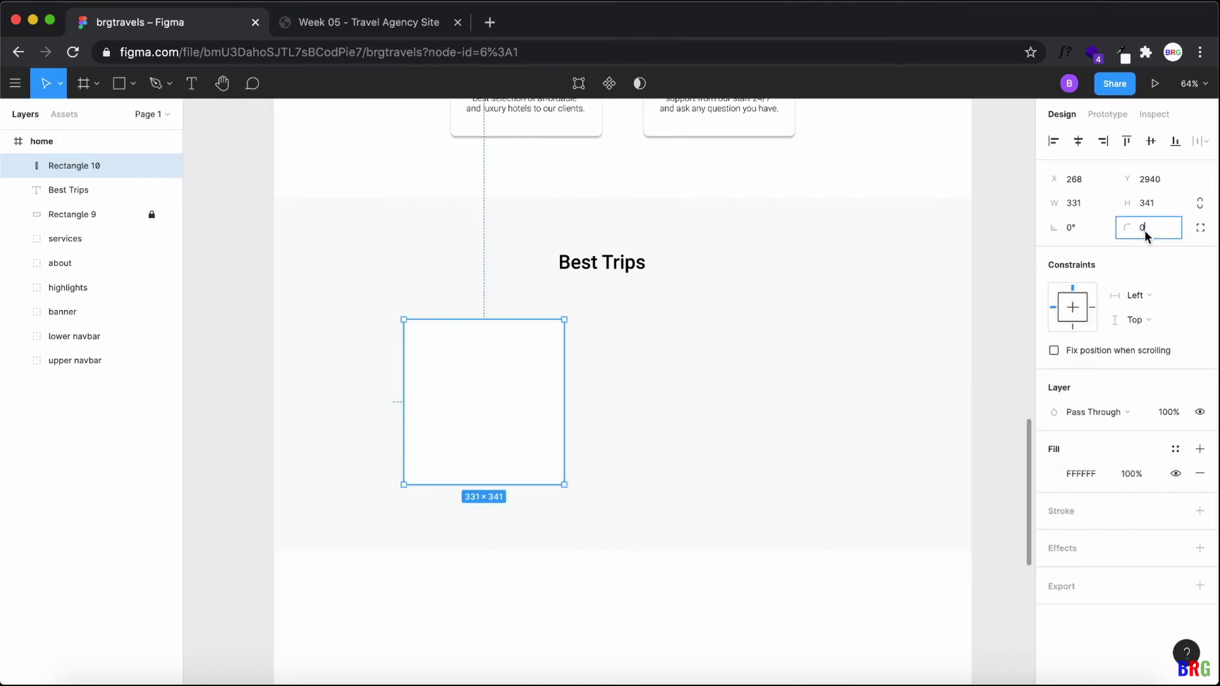
key(Return)
Step: Place the everest.jpg image below the Best Trips background and scale it together with the card rectangle to about 696 × 970 overall
click(132, 84)
click(135, 227)
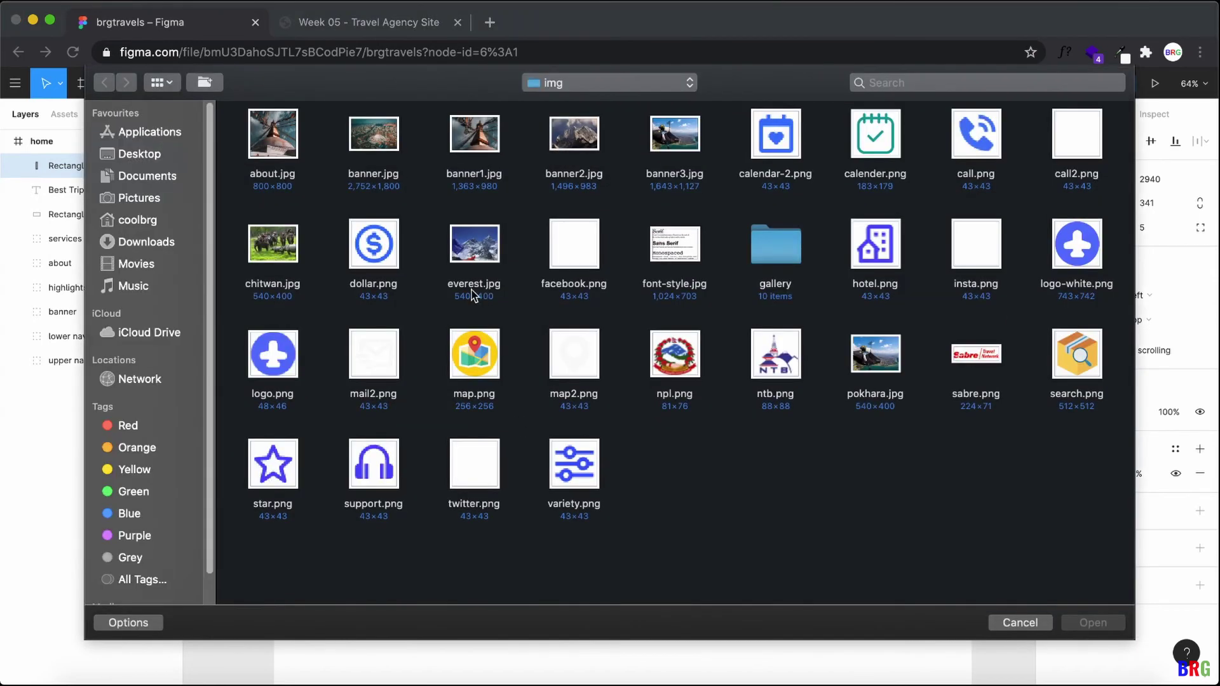
click(476, 250)
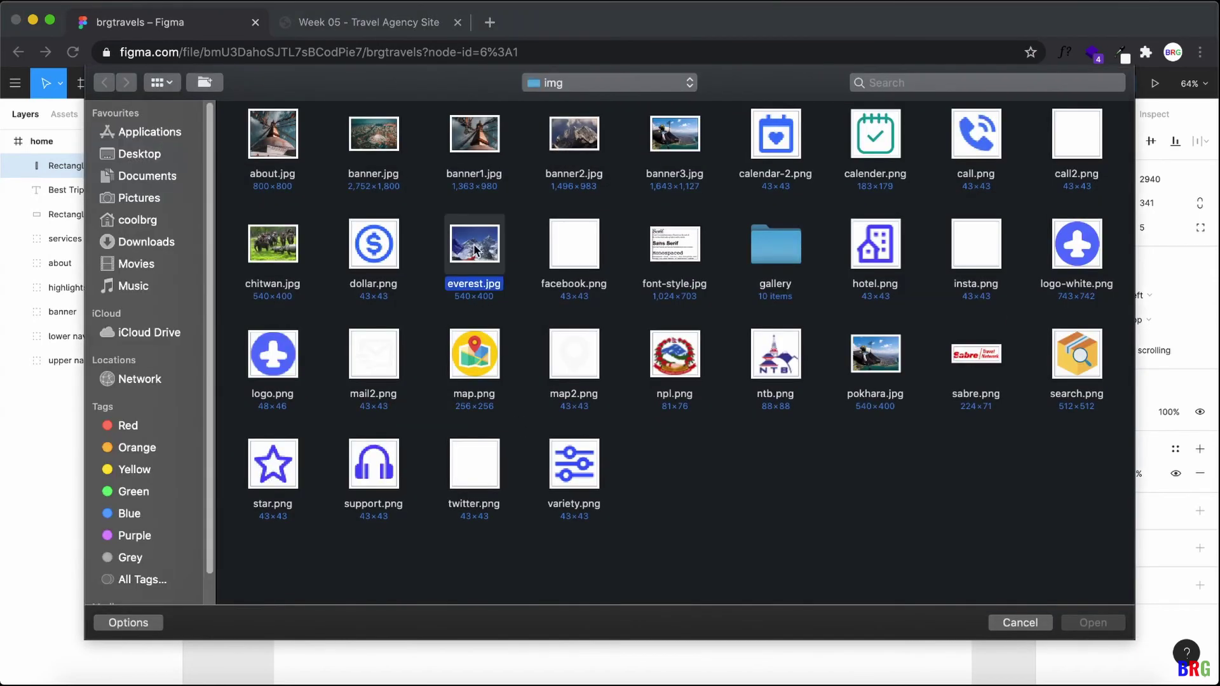
double_click(475, 250)
scroll(674, 474, down, 3)
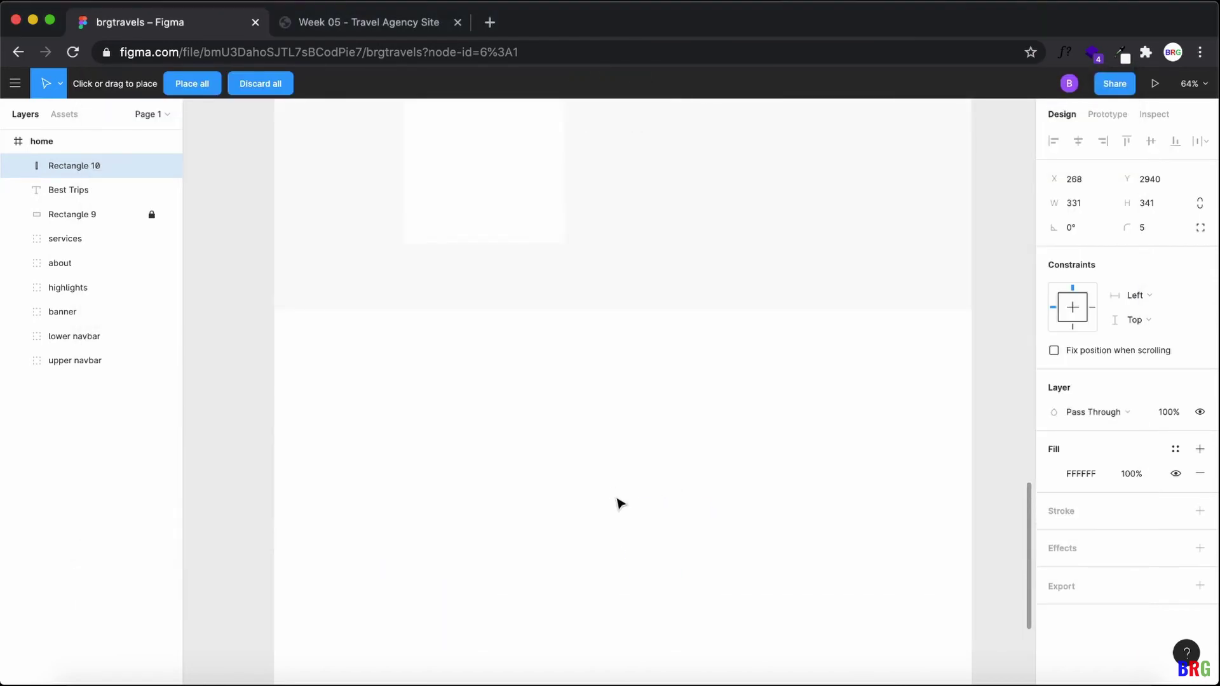
click(620, 503)
drag(744, 590, 741, 548)
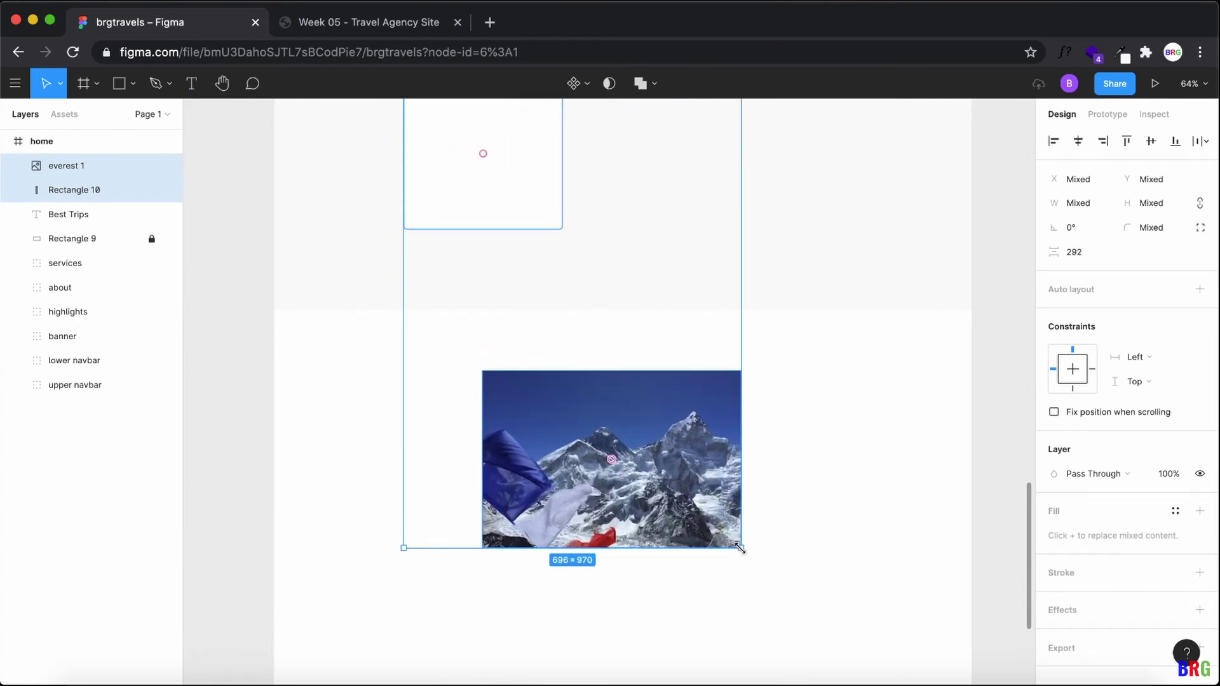
click(820, 558)
Step: Resize the Everest image to about 330 × 204 and fit it over the upper part of the card rectangle
click(95, 166)
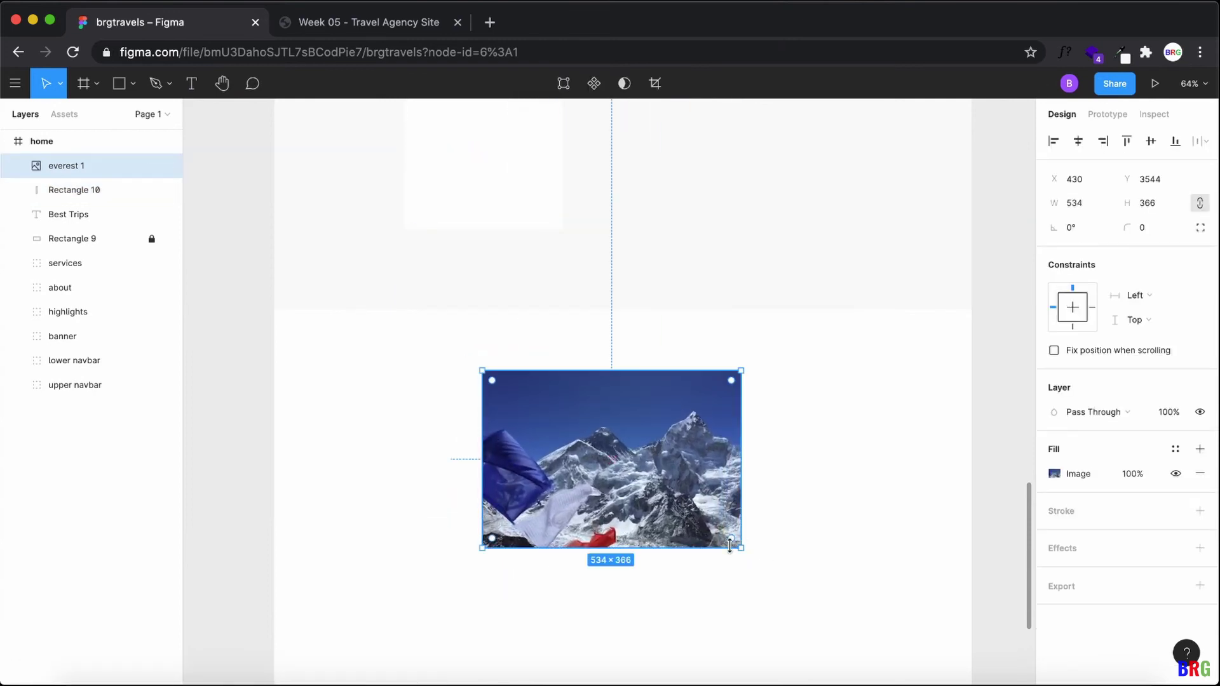
drag(745, 550, 644, 470)
drag(581, 431, 531, 261)
scroll(534, 254, up, 3)
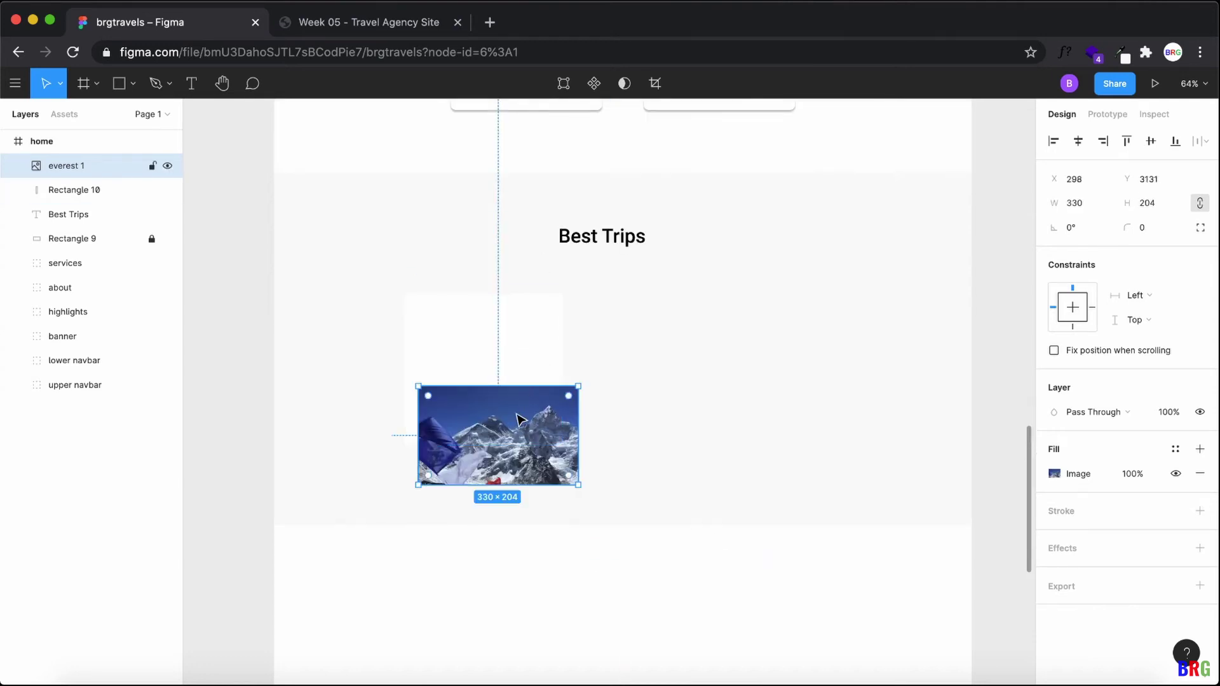
drag(521, 417, 504, 327)
click(656, 349)
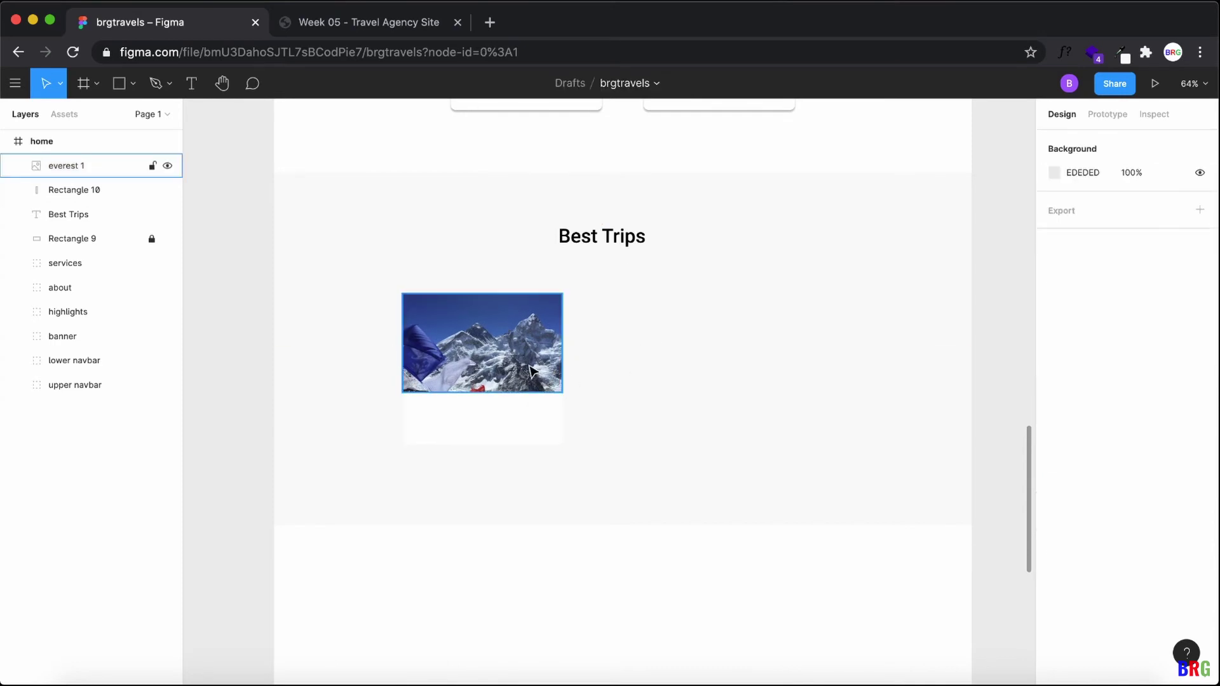
Step: Extend the card rectangle's lower edge below the Everest image and compare it with the trip cards on the reference site
click(512, 436)
double_click(512, 438)
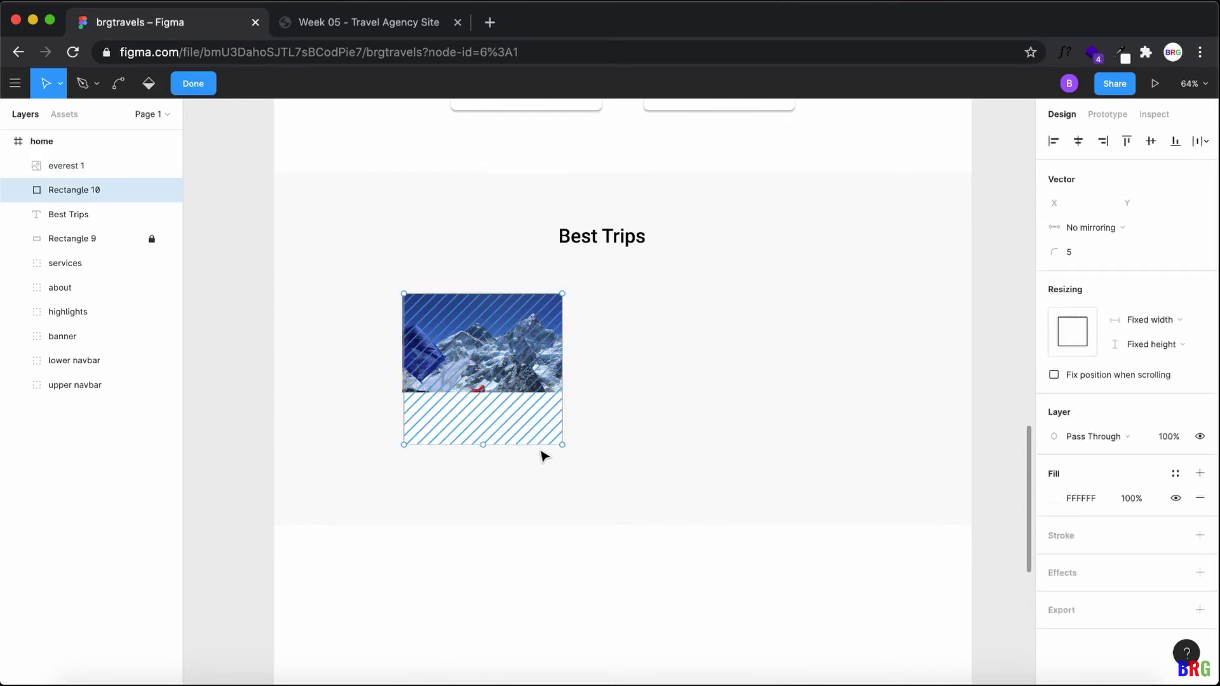
key(Escape)
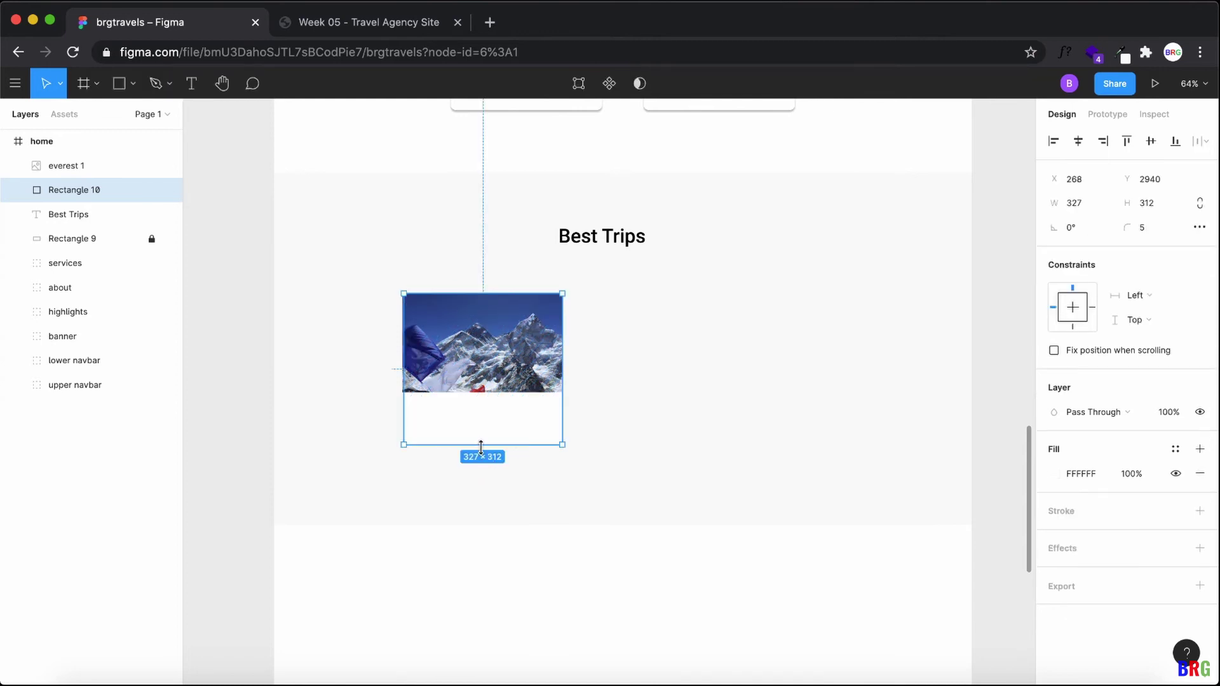
drag(481, 445, 481, 466)
click(407, 29)
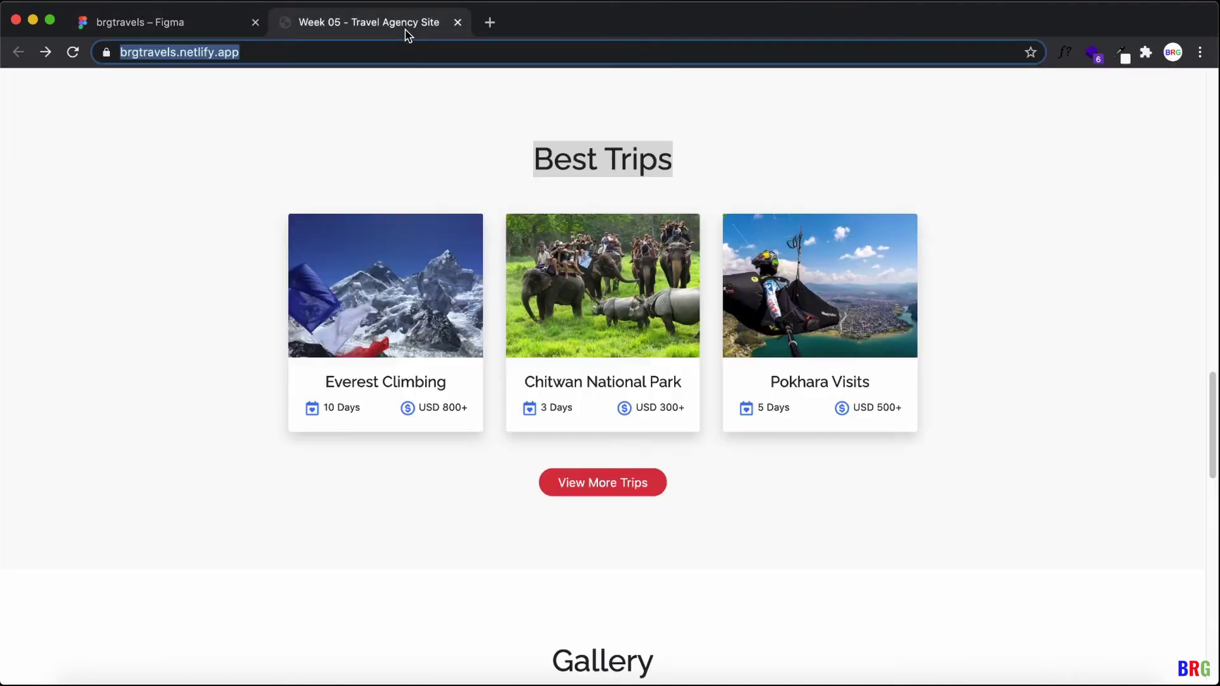
Step: Stretch the Everest image's lower edge down so the image measures about 330 × 240 over the card rectangle
click(177, 23)
click(495, 389)
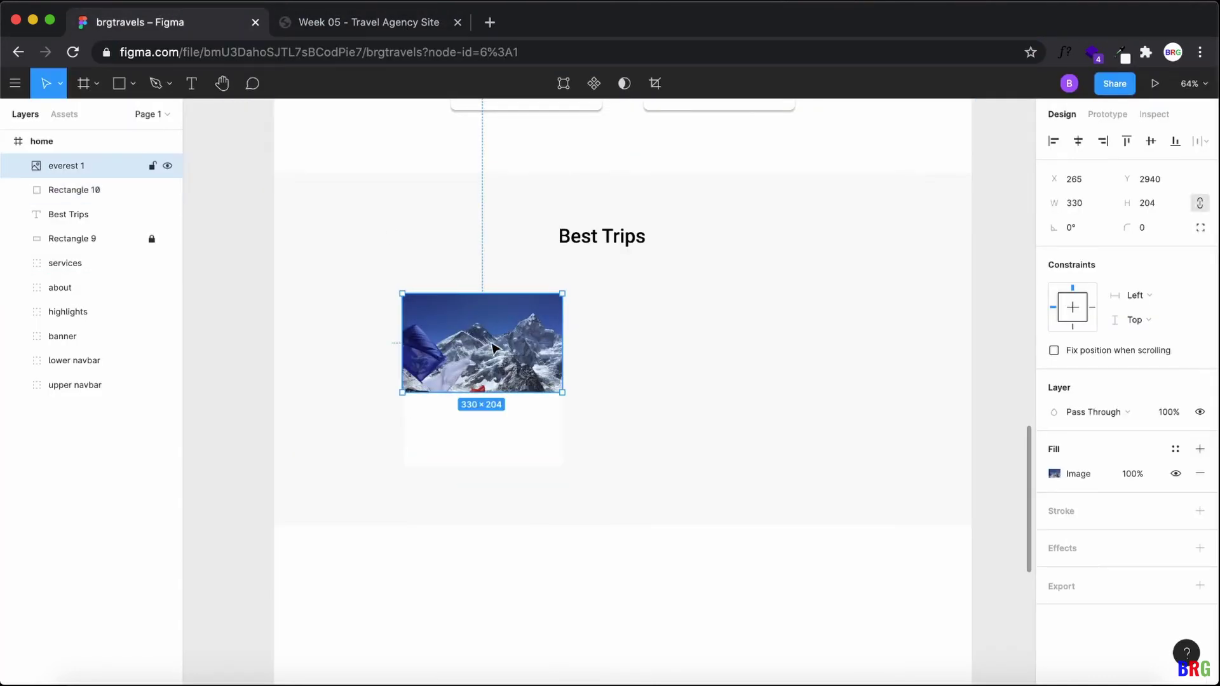
double_click(496, 389)
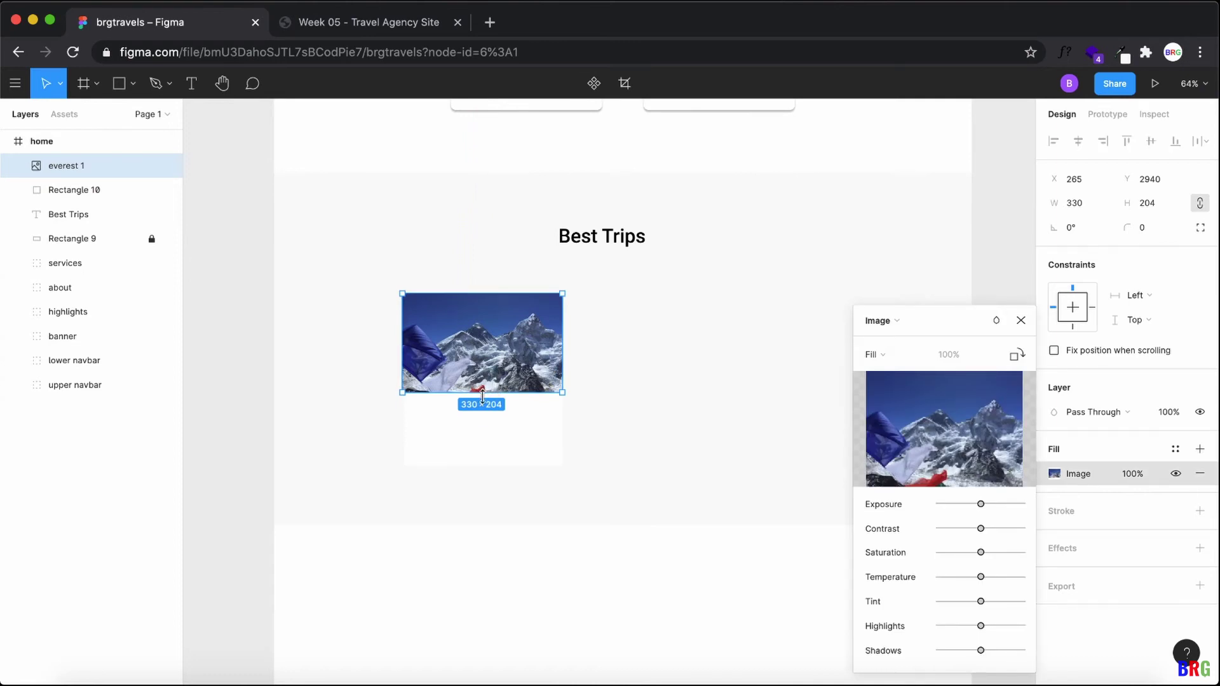
drag(482, 397, 483, 410)
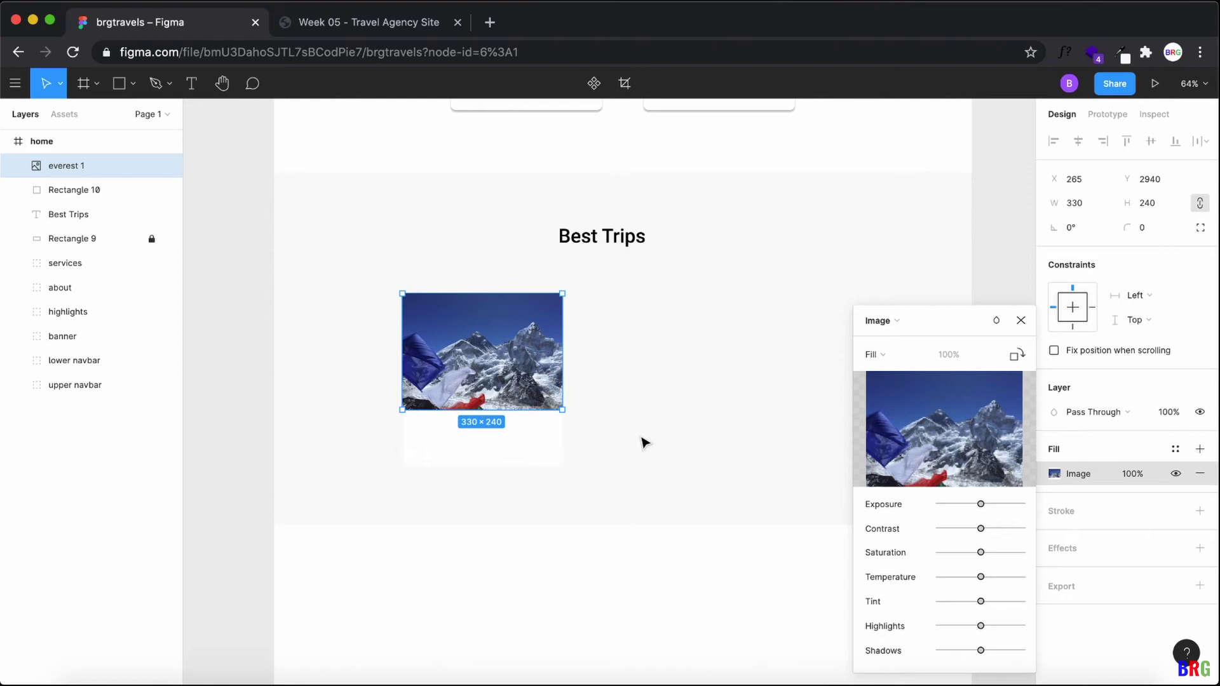
click(1021, 320)
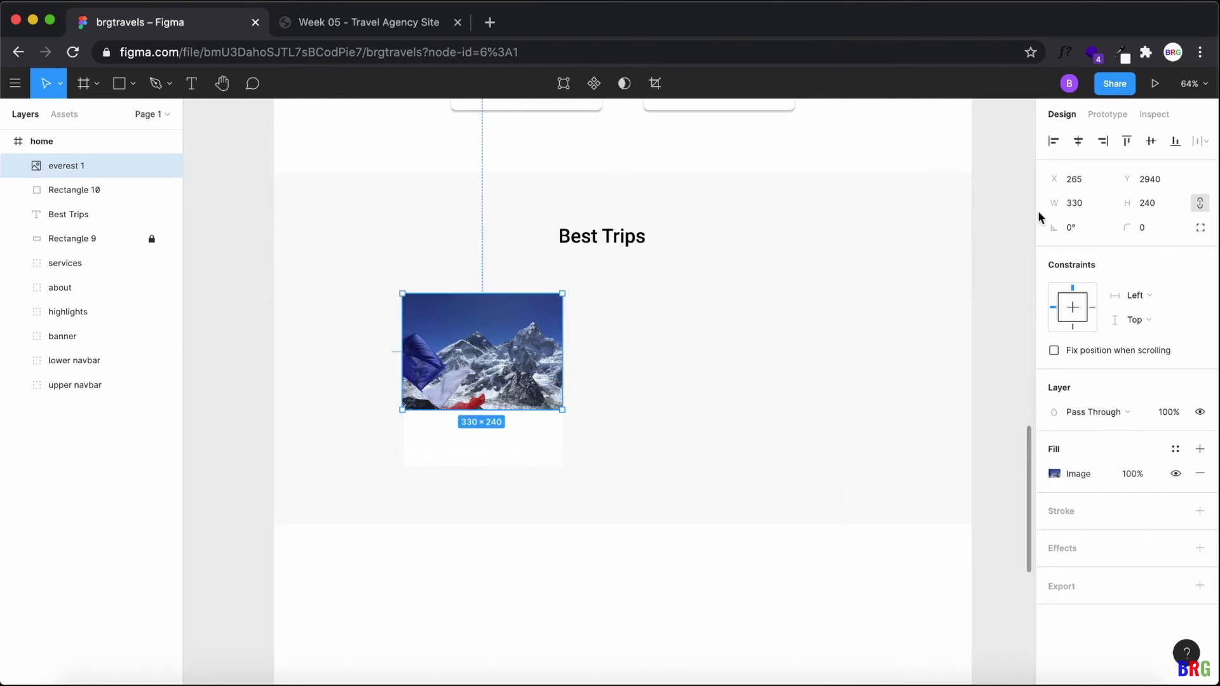
Step: Round only the two upper corners of the Everest image with individual corner radii of 5
click(1140, 230)
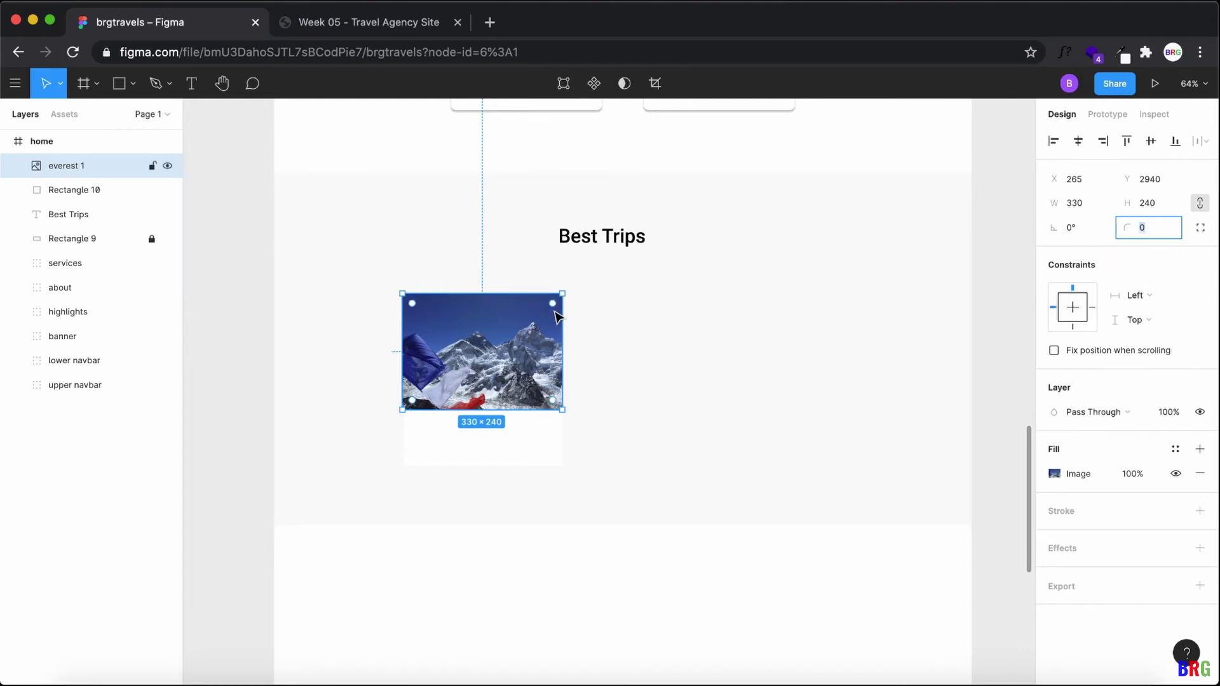
scroll(557, 316, up, 10)
click(615, 235)
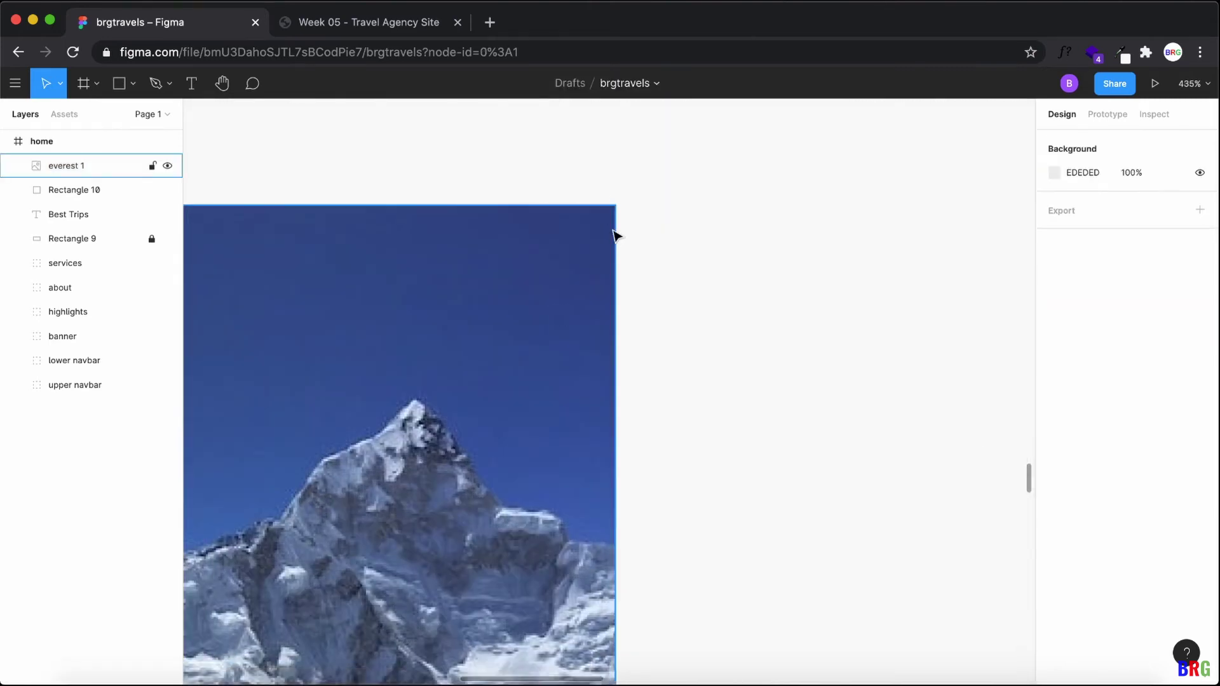
click(599, 287)
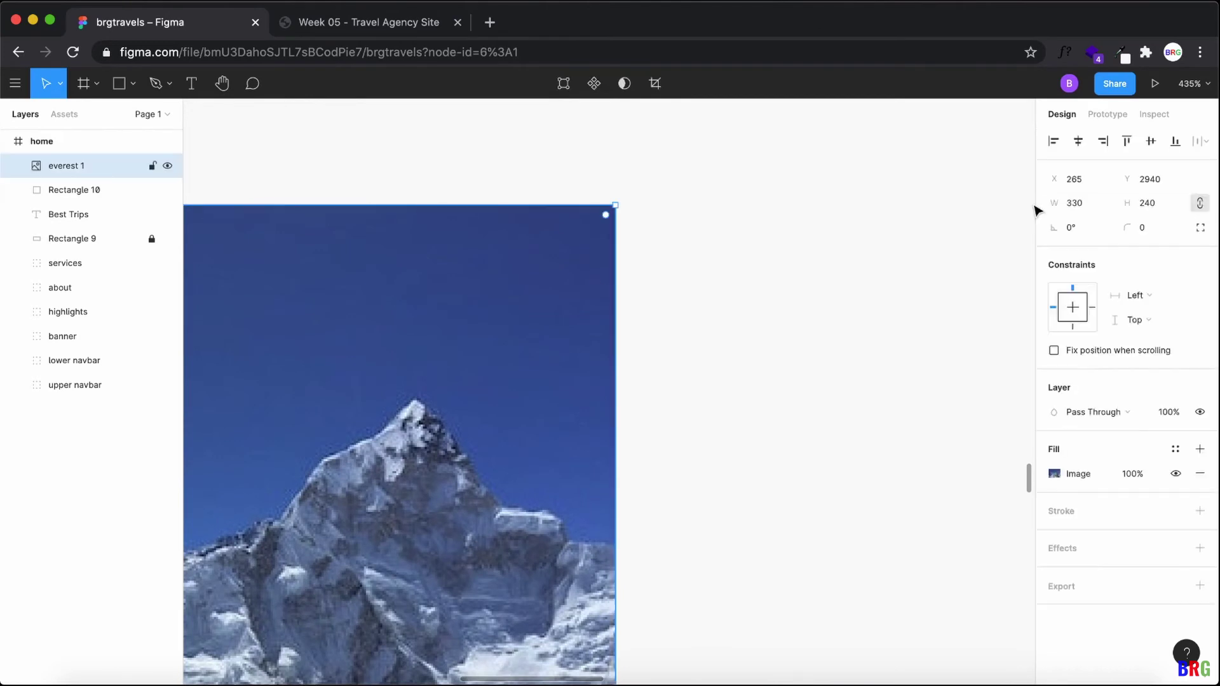
click(1206, 231)
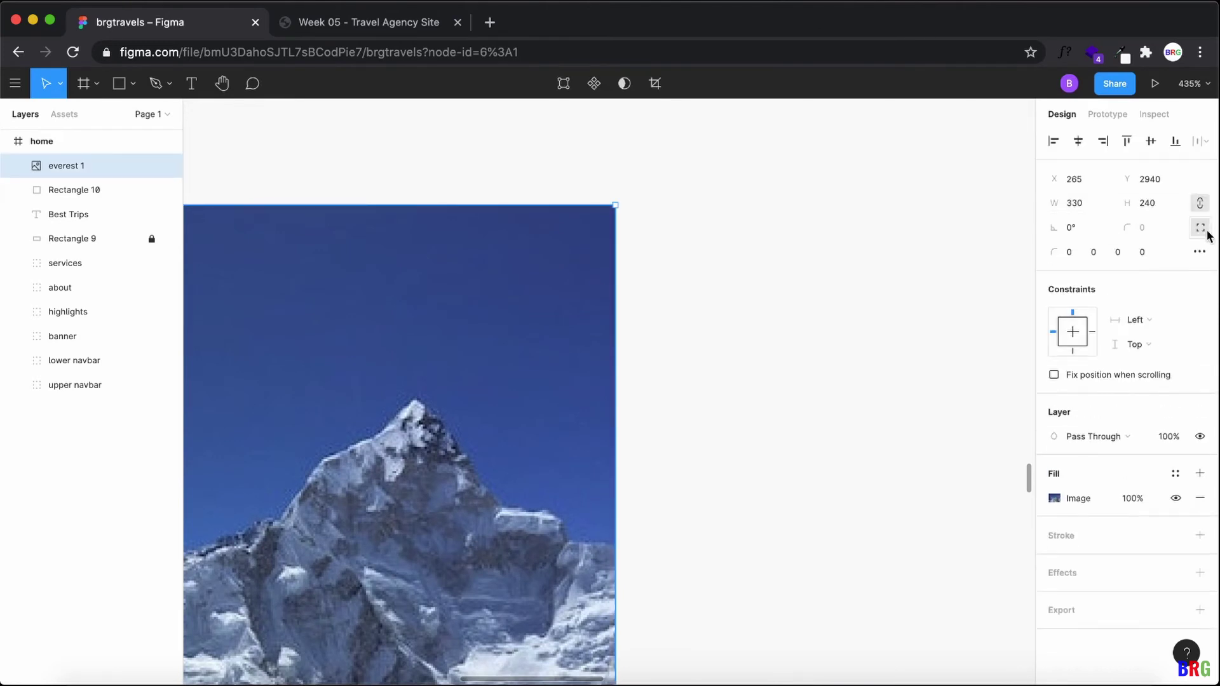
click(1066, 252)
text(5)
key(Tab)
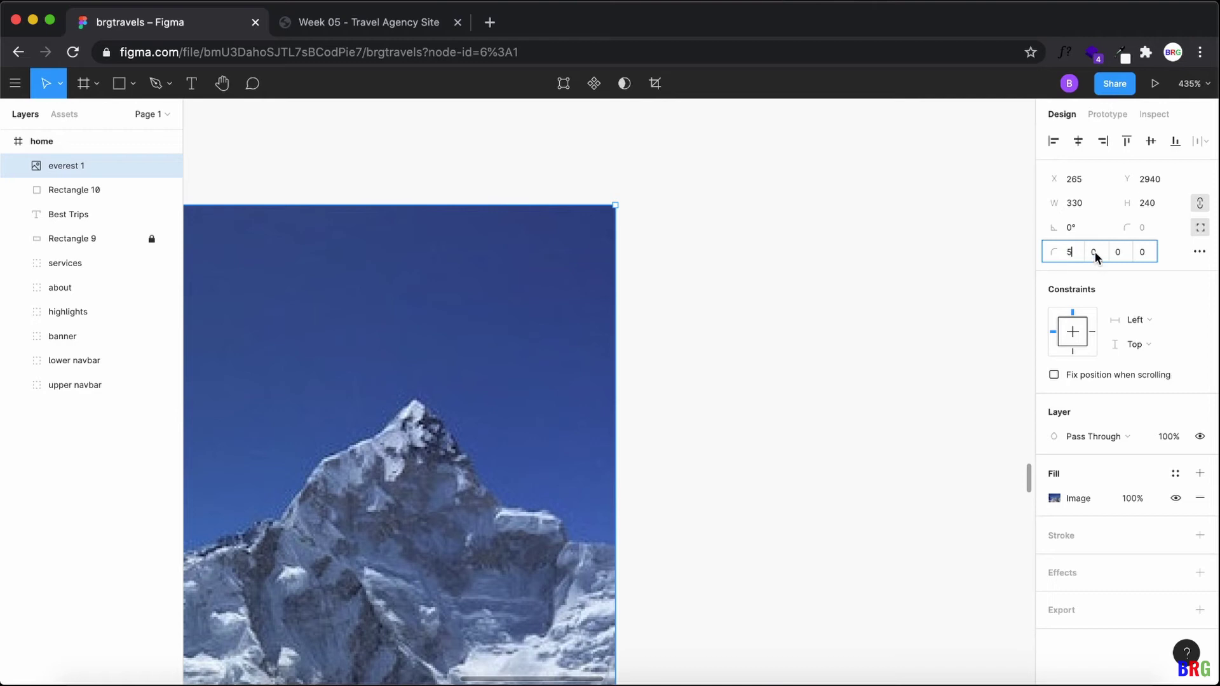
text(5)
key(Return)
click(687, 321)
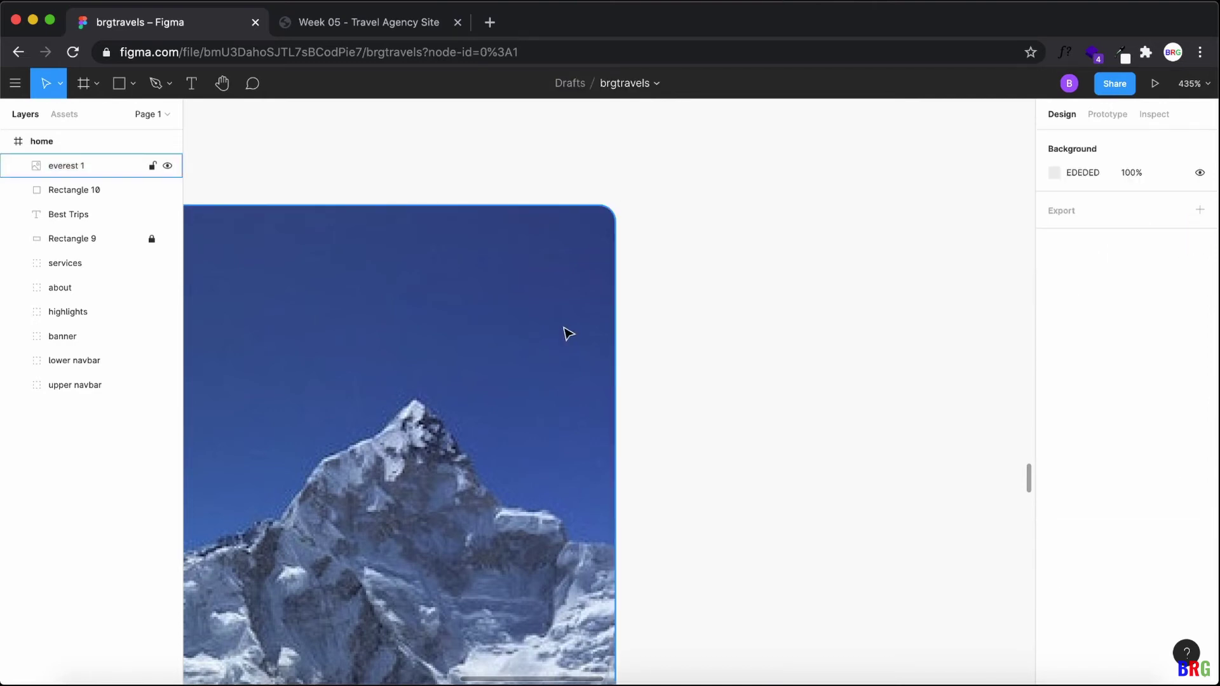
scroll(581, 286, down, 1)
scroll(667, 248, up, 5)
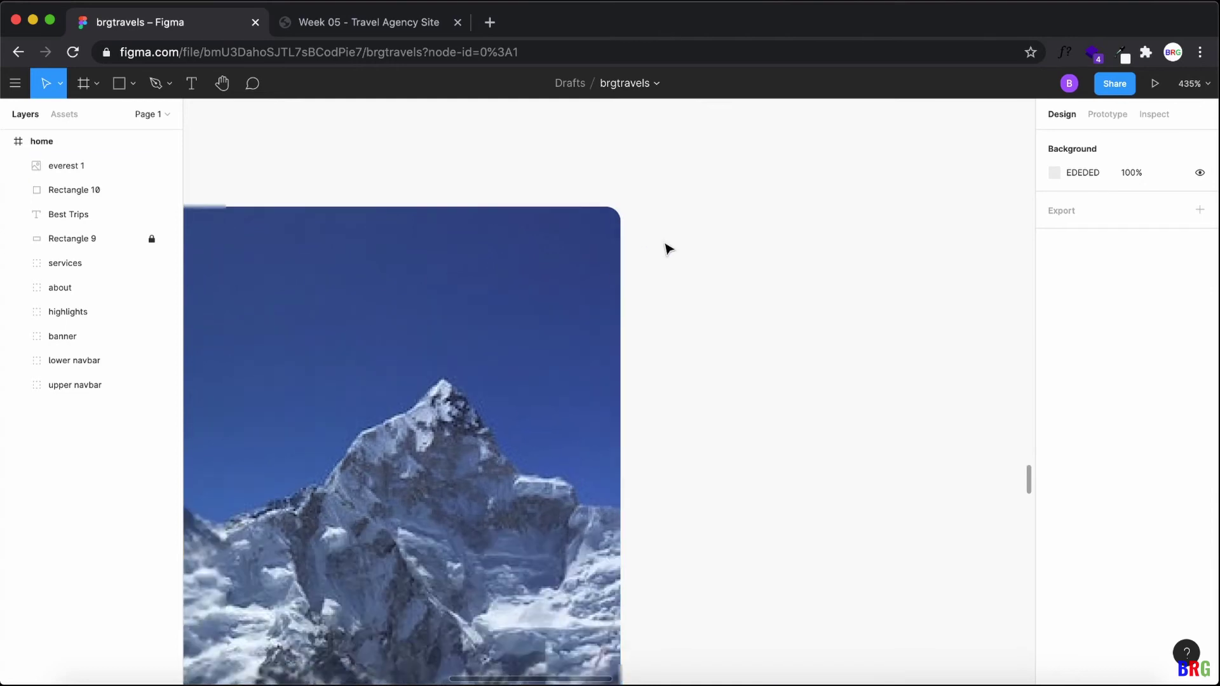
Step: Examine the corner rounding of the card rectangle against the Everest image's upper and lower corners
click(106, 195)
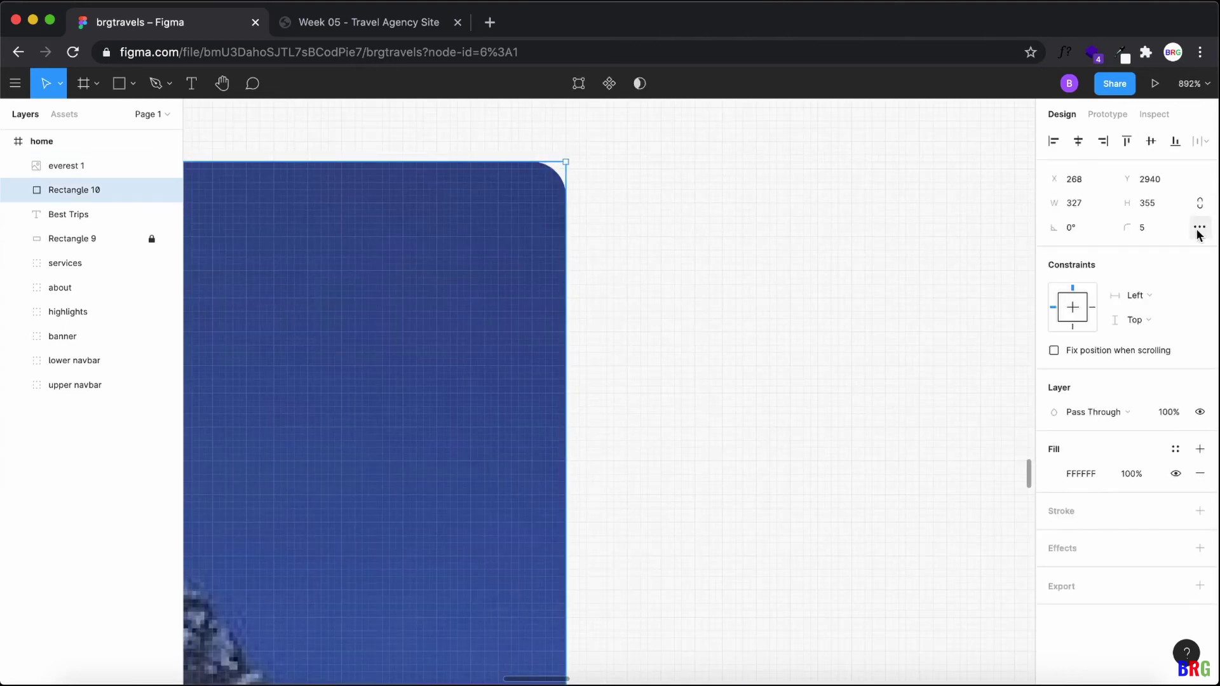
scroll(613, 427, down, 10)
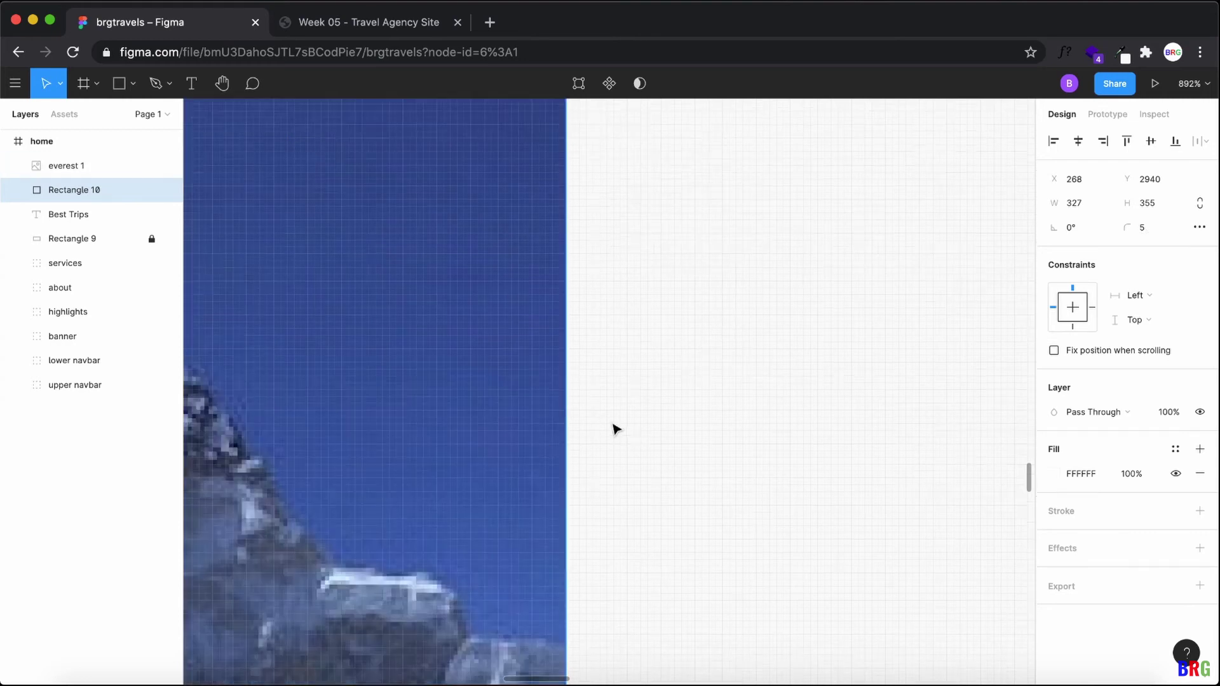
scroll(614, 427, down, 15)
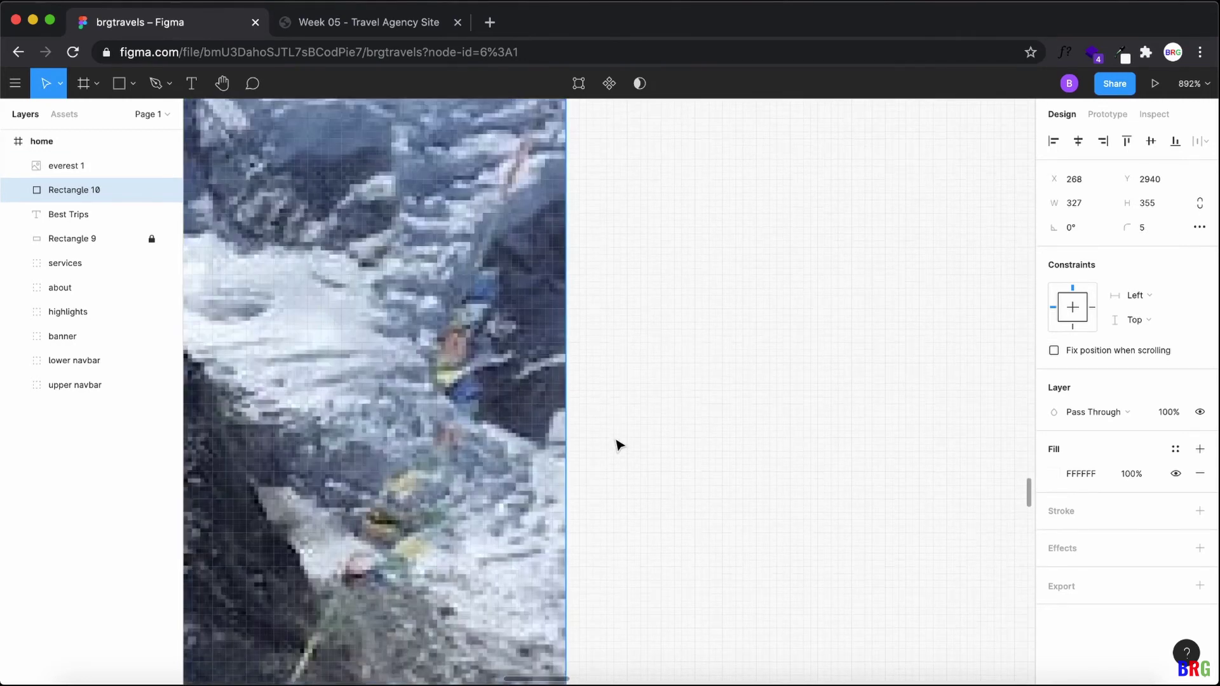
scroll(610, 476, down, 5)
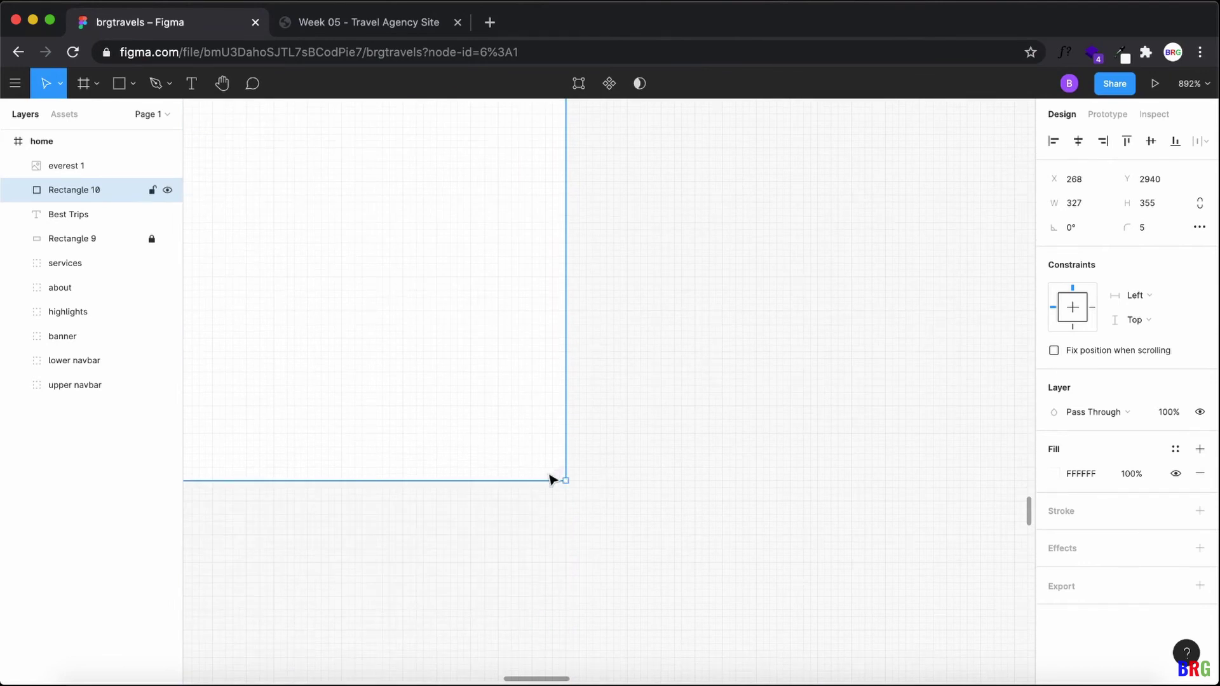
click(615, 490)
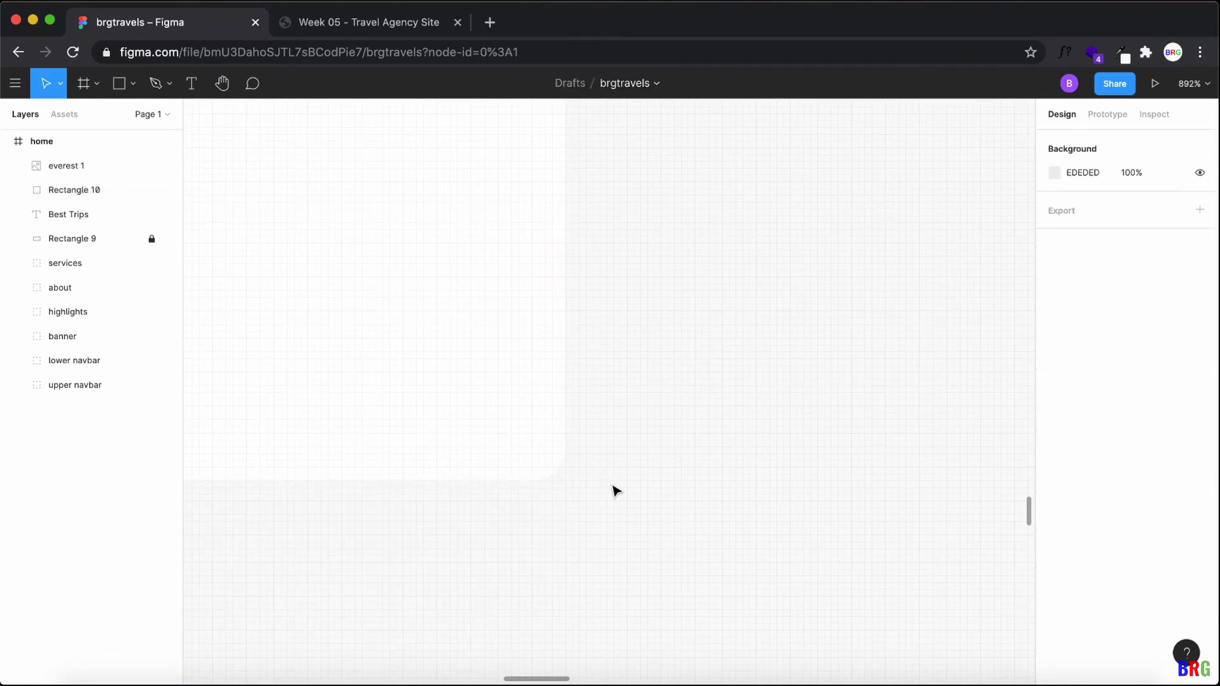
click(555, 480)
click(643, 487)
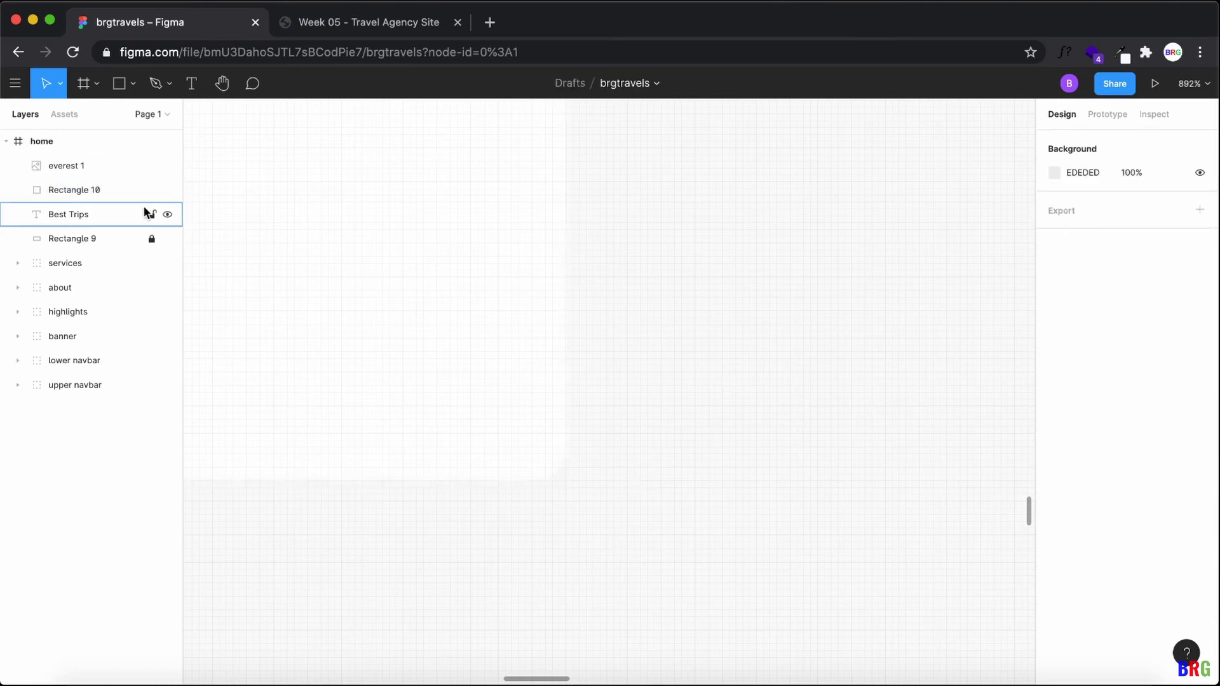
click(120, 173)
scroll(585, 368, up, 3)
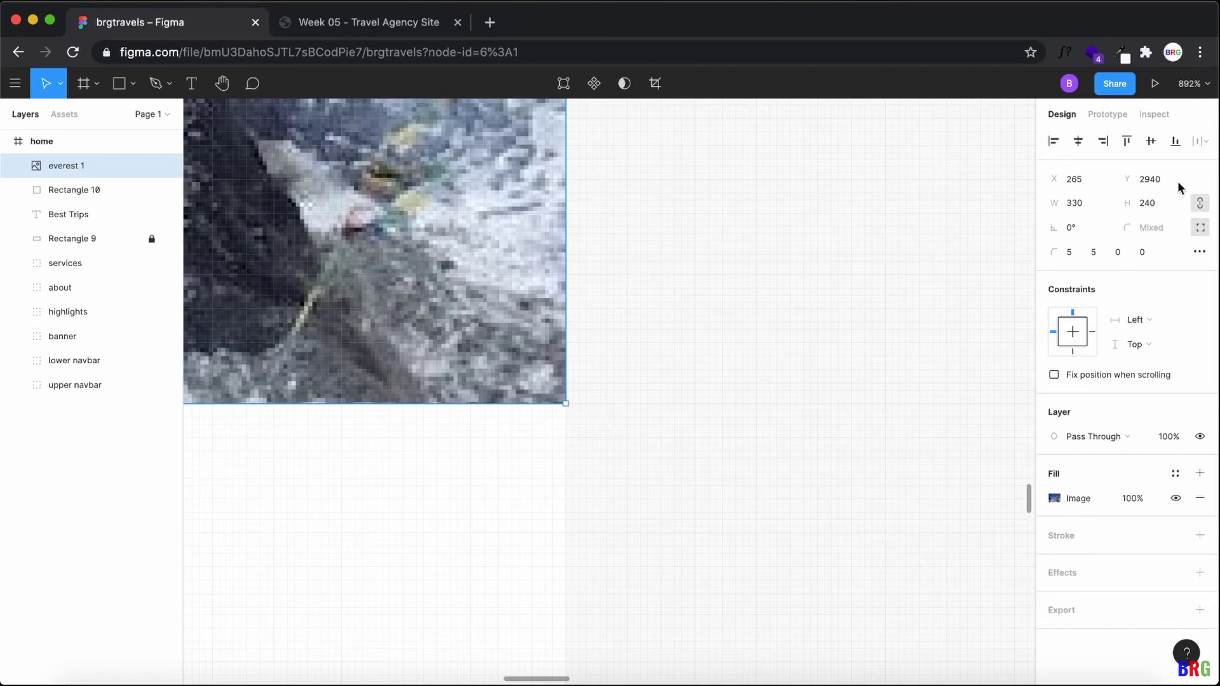
scroll(739, 376, down, 10)
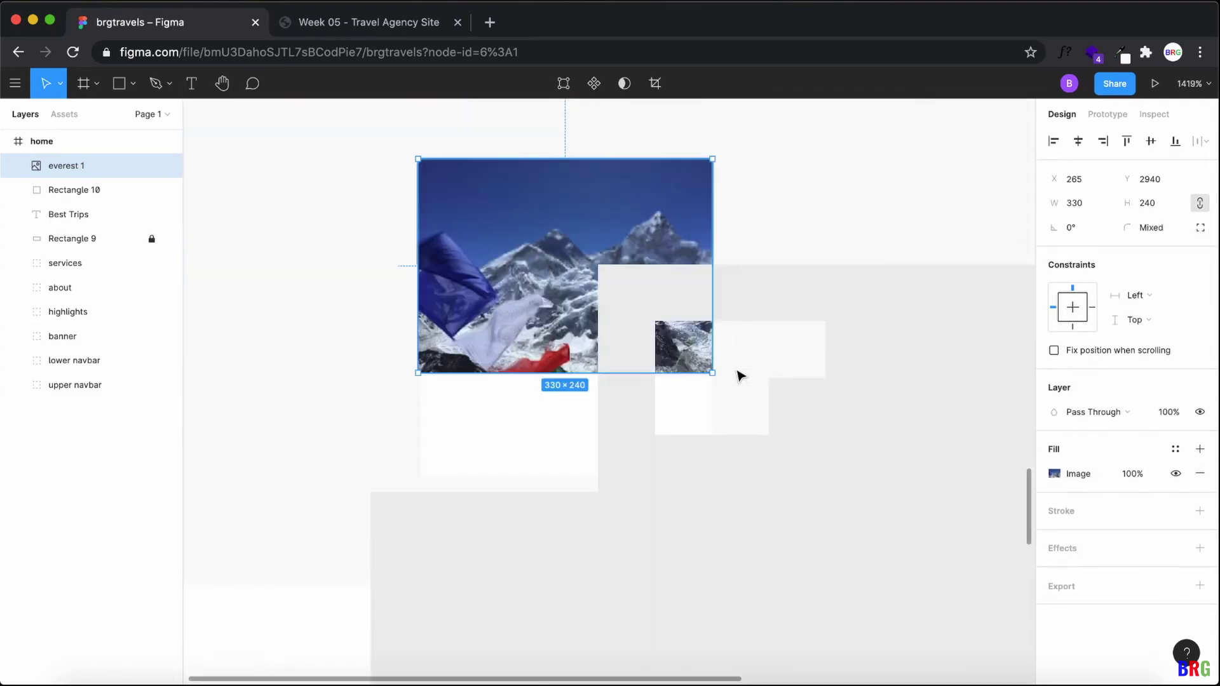
click(818, 378)
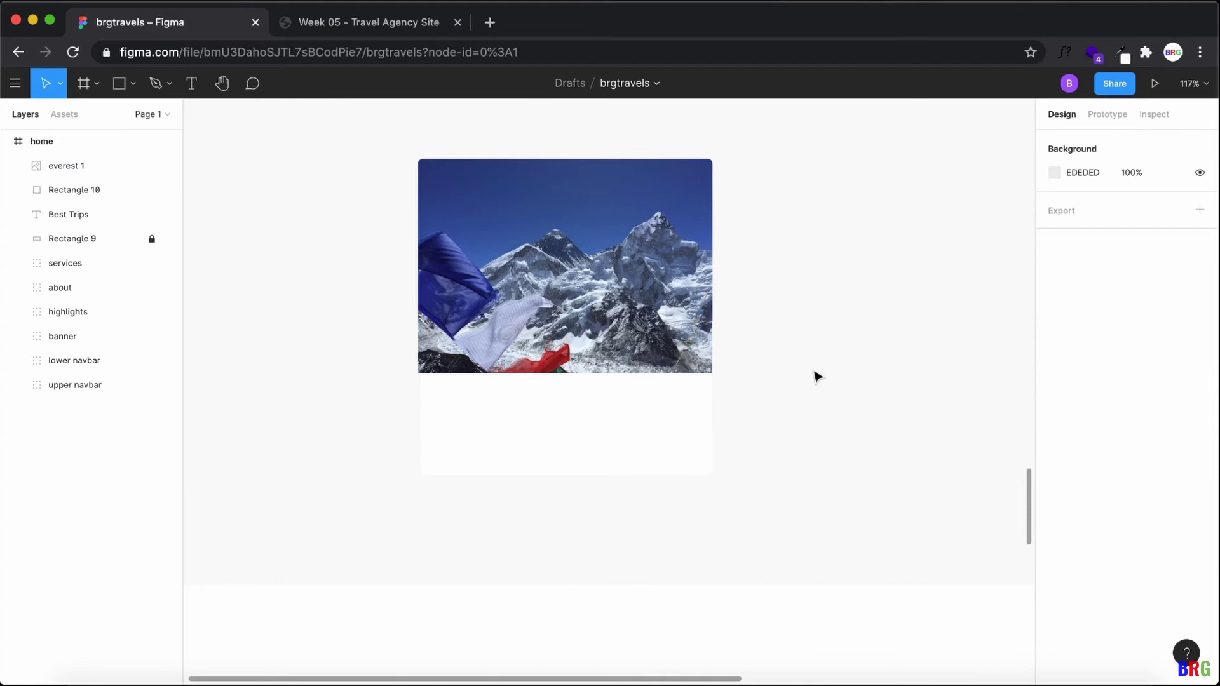
Step: Copy the "Everest Climbing" title from the reference site and add it as text below the Everest image in Figma
click(314, 24)
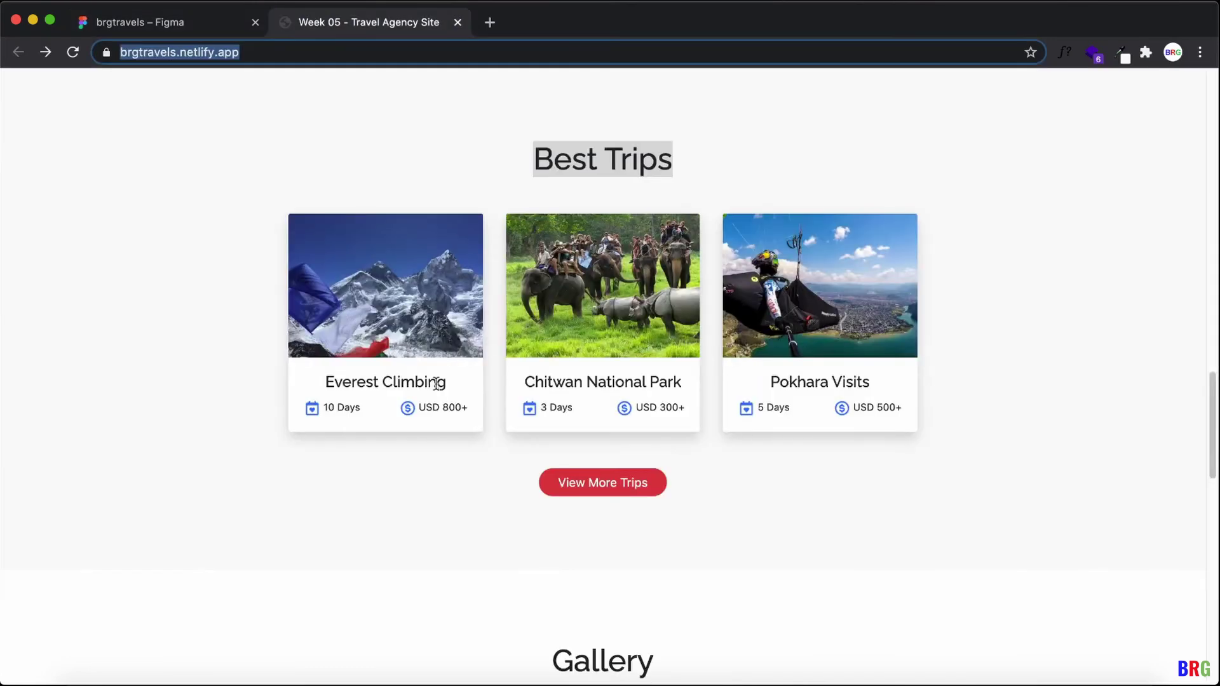
triple_click(389, 378)
key(super+c)
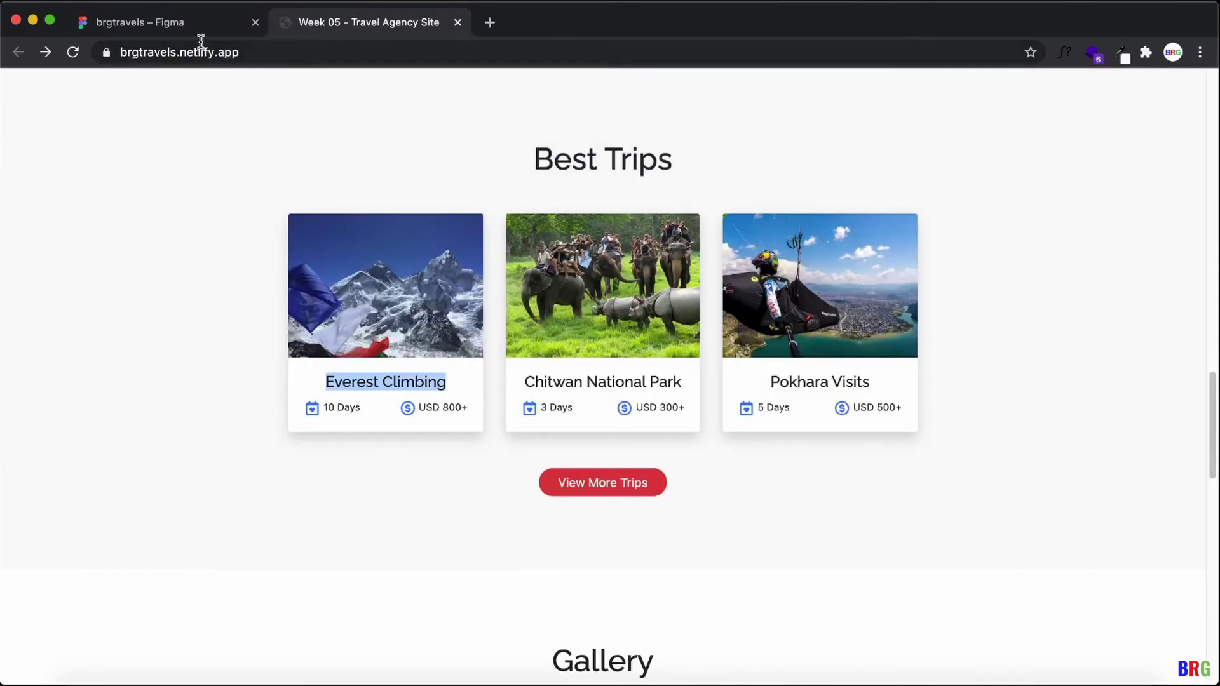
click(199, 23)
click(191, 83)
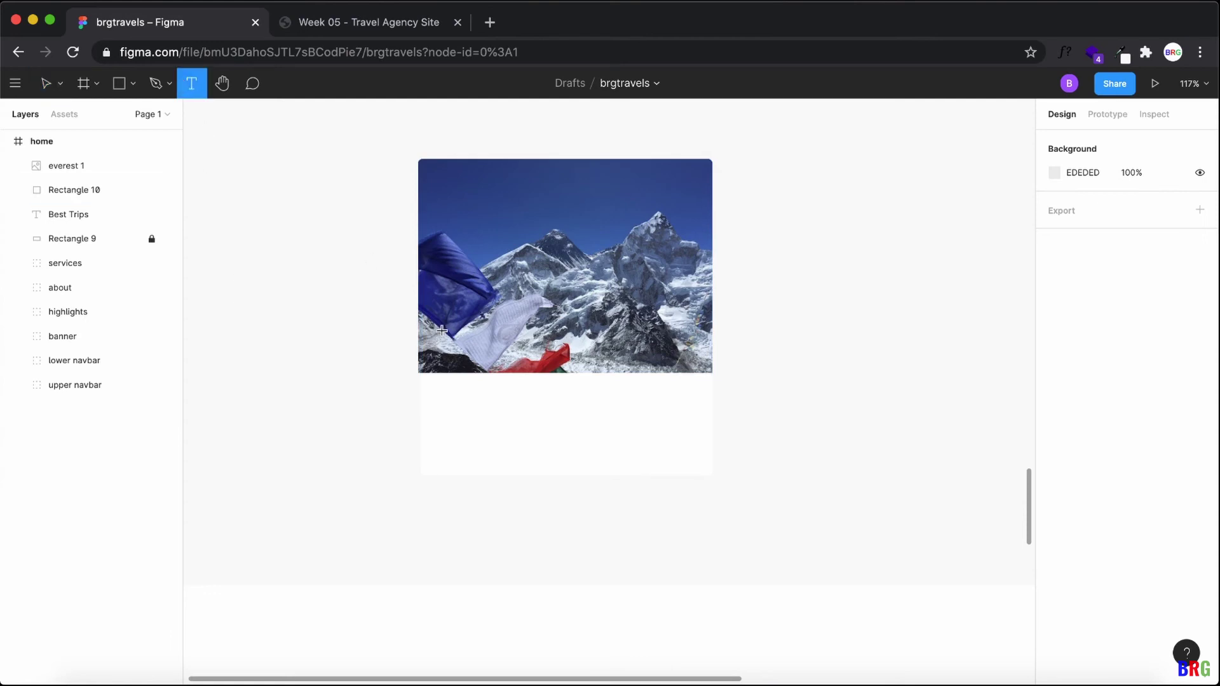
click(498, 391)
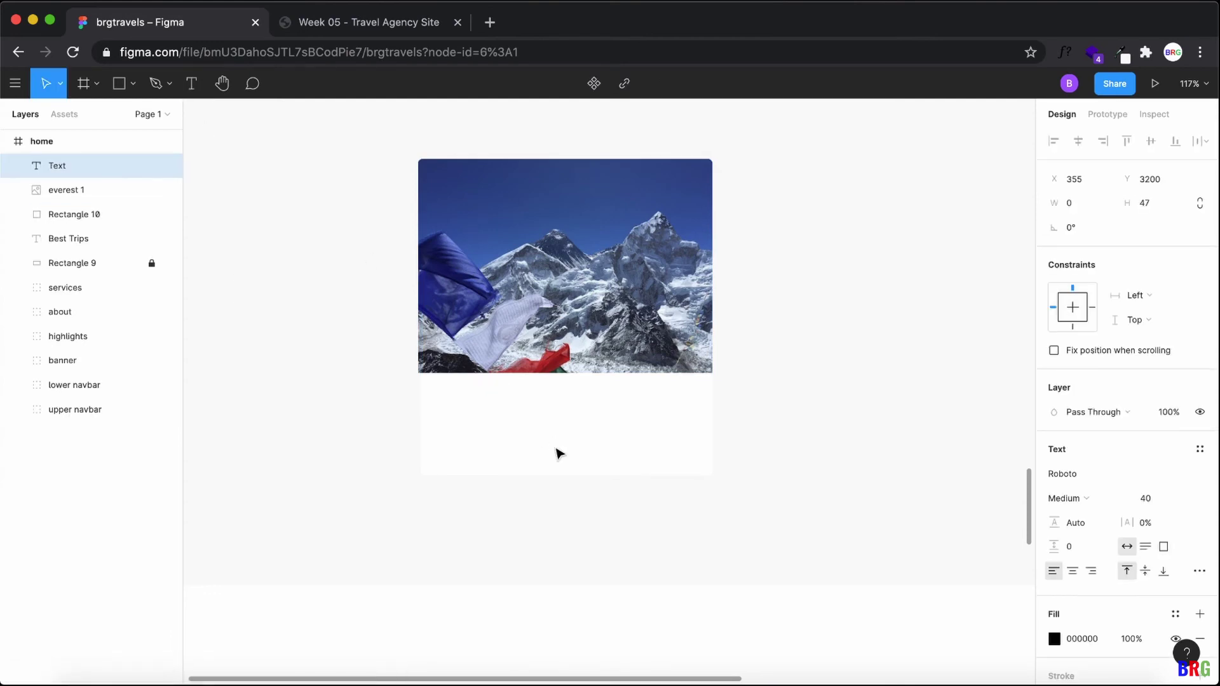
key(super+v)
key(super+a)
click(664, 457)
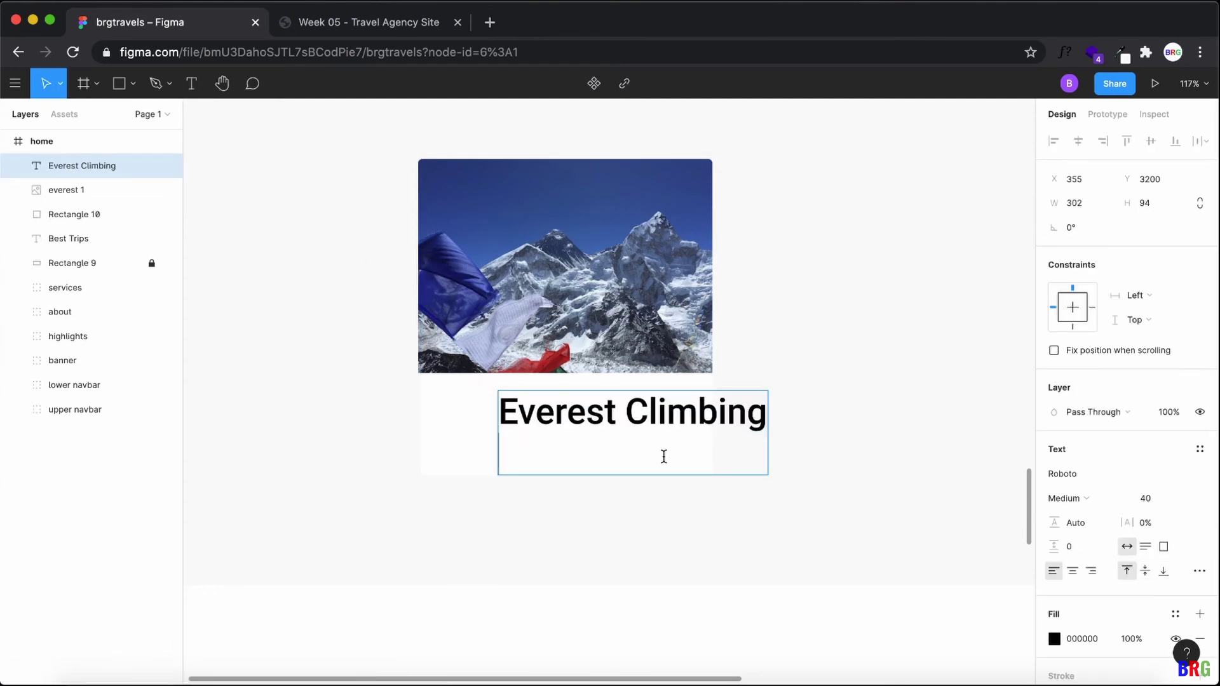
Step: Set the "Everest Climbing" title's font size to 22 and centre it beneath the Everest image
key(super+a)
click(1156, 502)
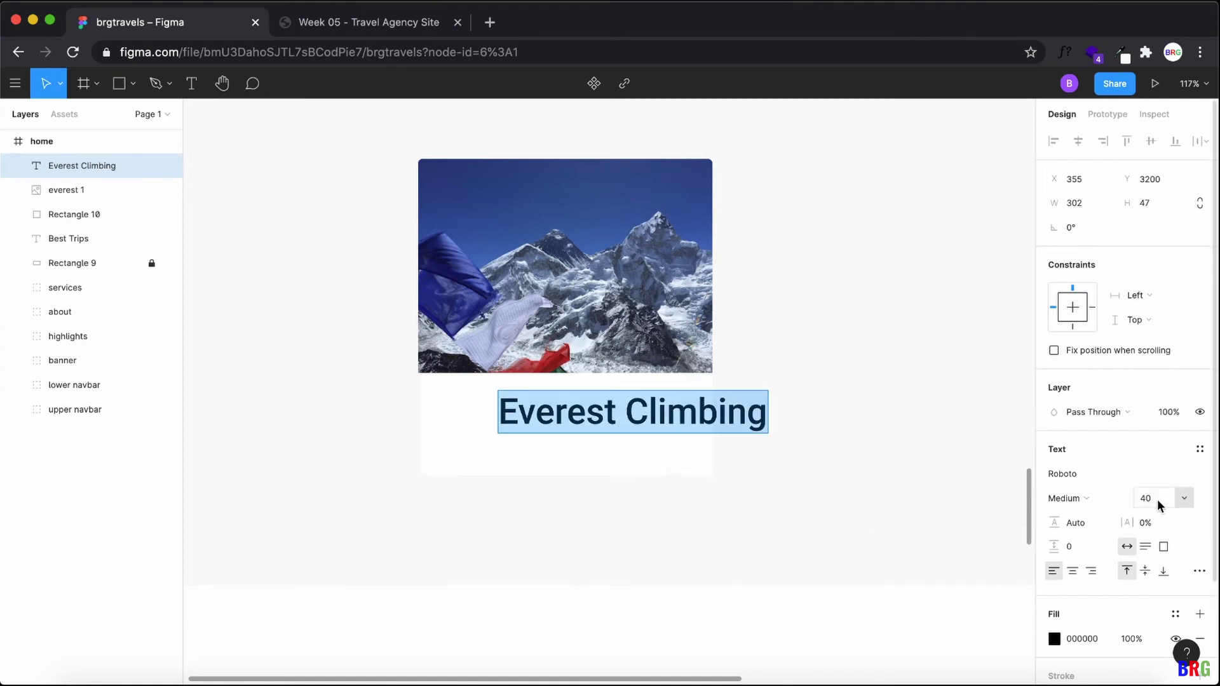
text(22)
key(Return)
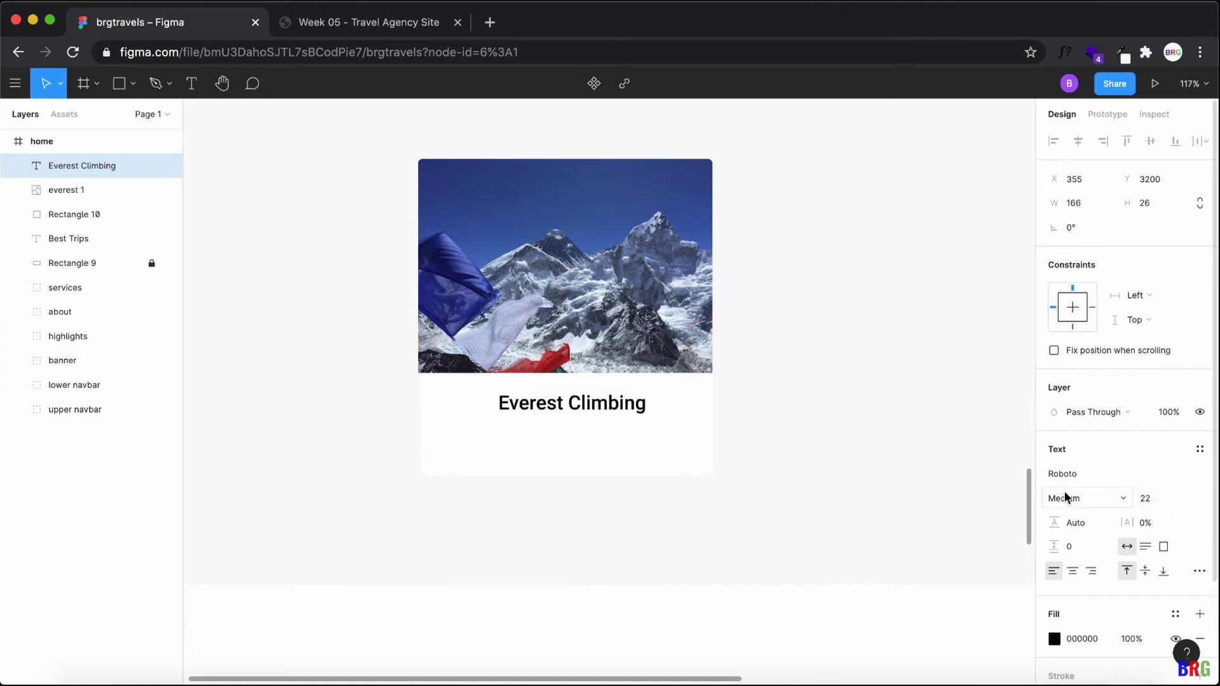
key(Escape)
drag(610, 410, 604, 407)
scroll(647, 407, down, 5)
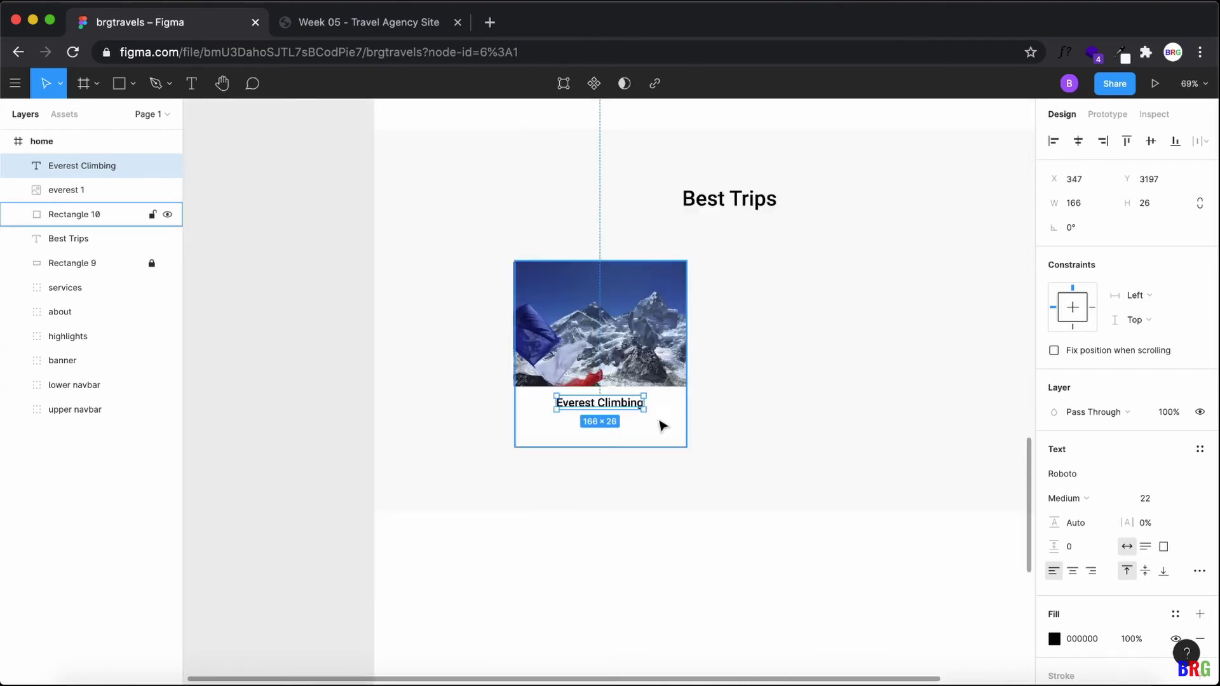
scroll(644, 418, up, 5)
click(349, 136)
Step: Following the reference site's trip cards, place the calendar-2.png icon below the Best Trips background
click(341, 25)
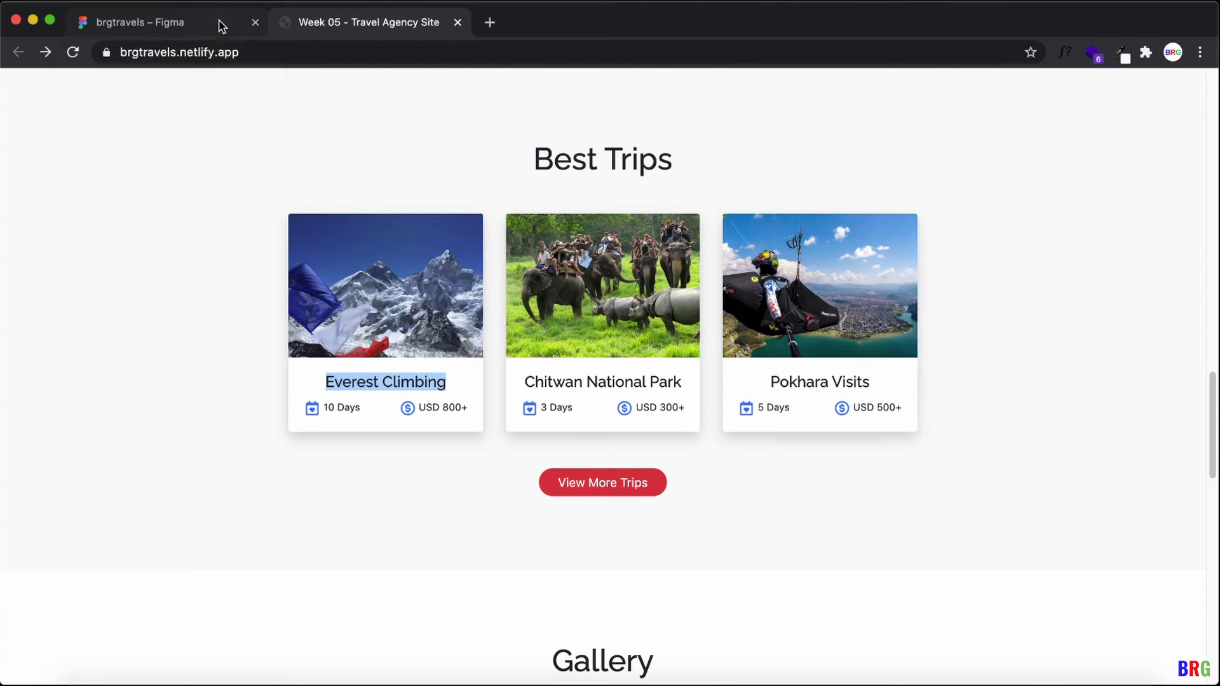
click(221, 24)
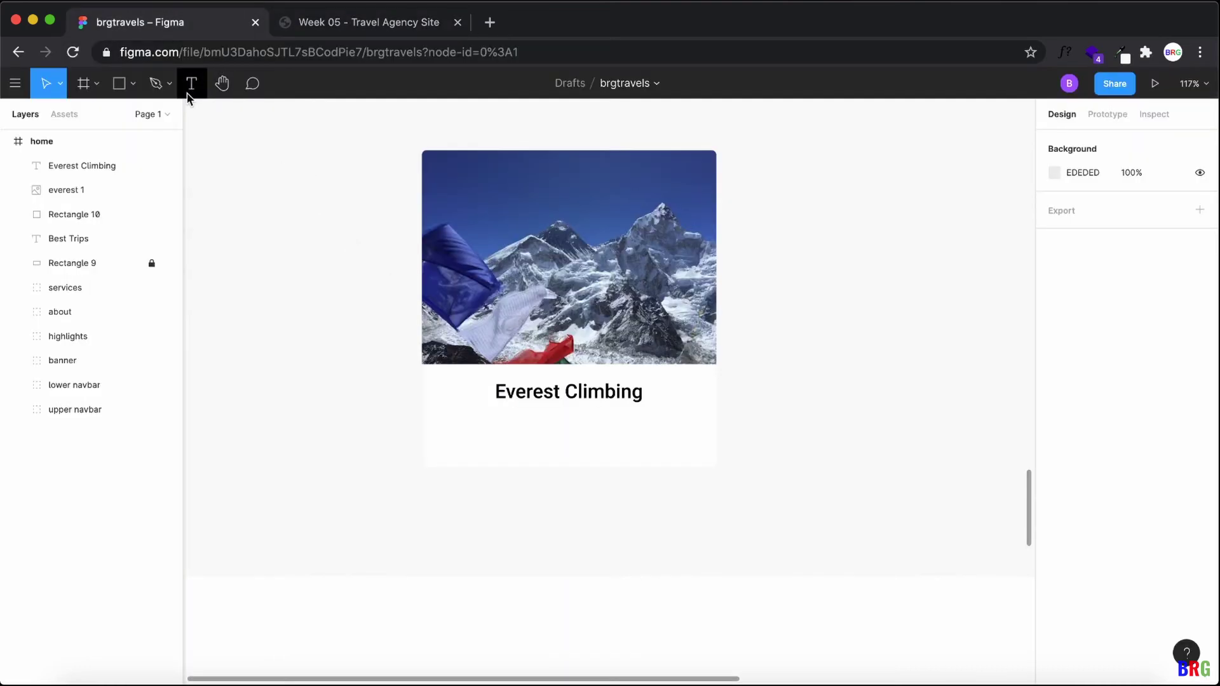
click(133, 84)
click(159, 230)
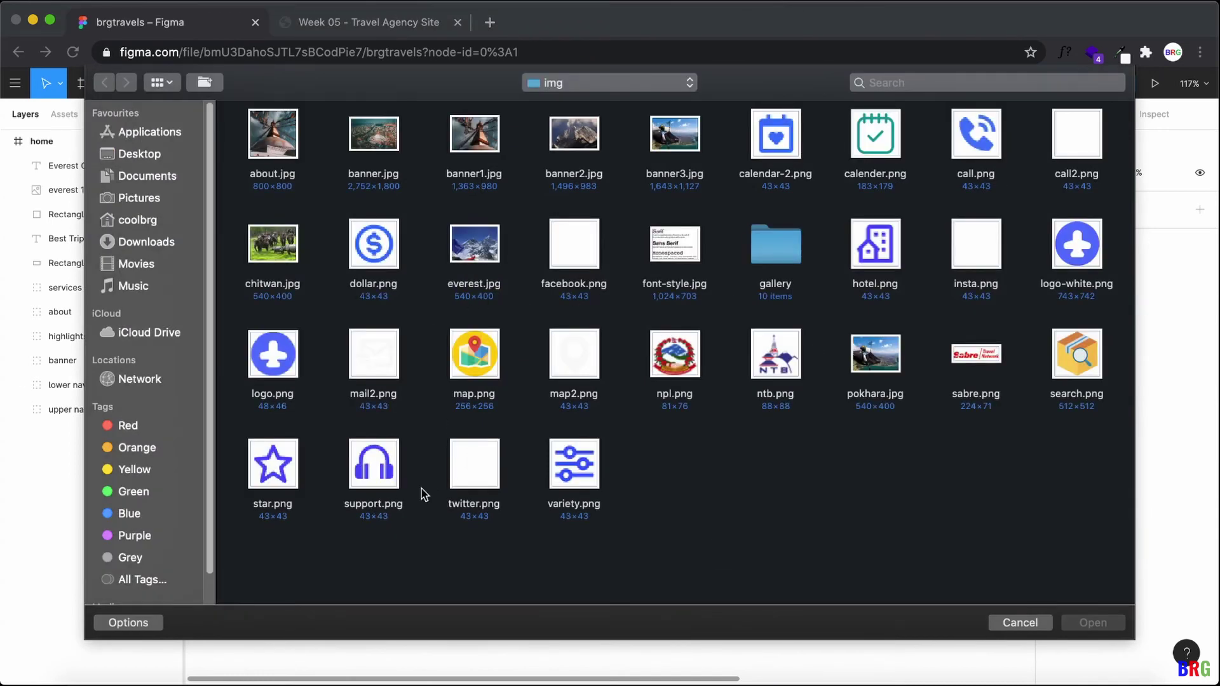
double_click(777, 135)
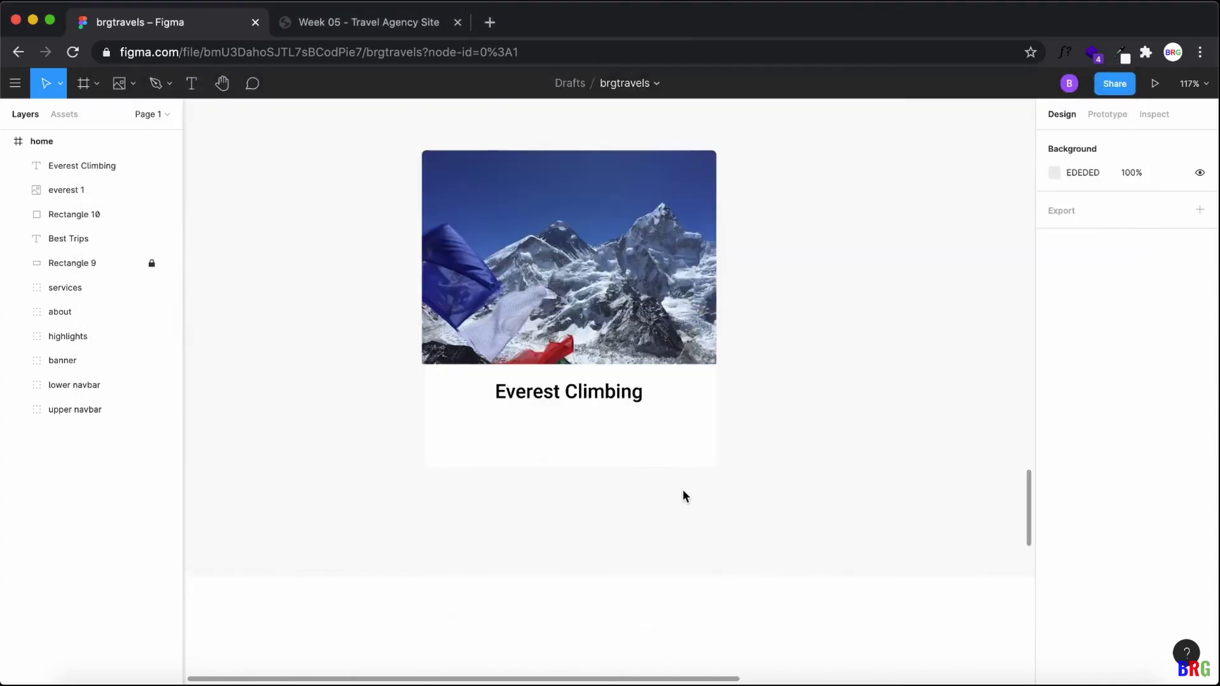
scroll(635, 490, down, 3)
click(536, 483)
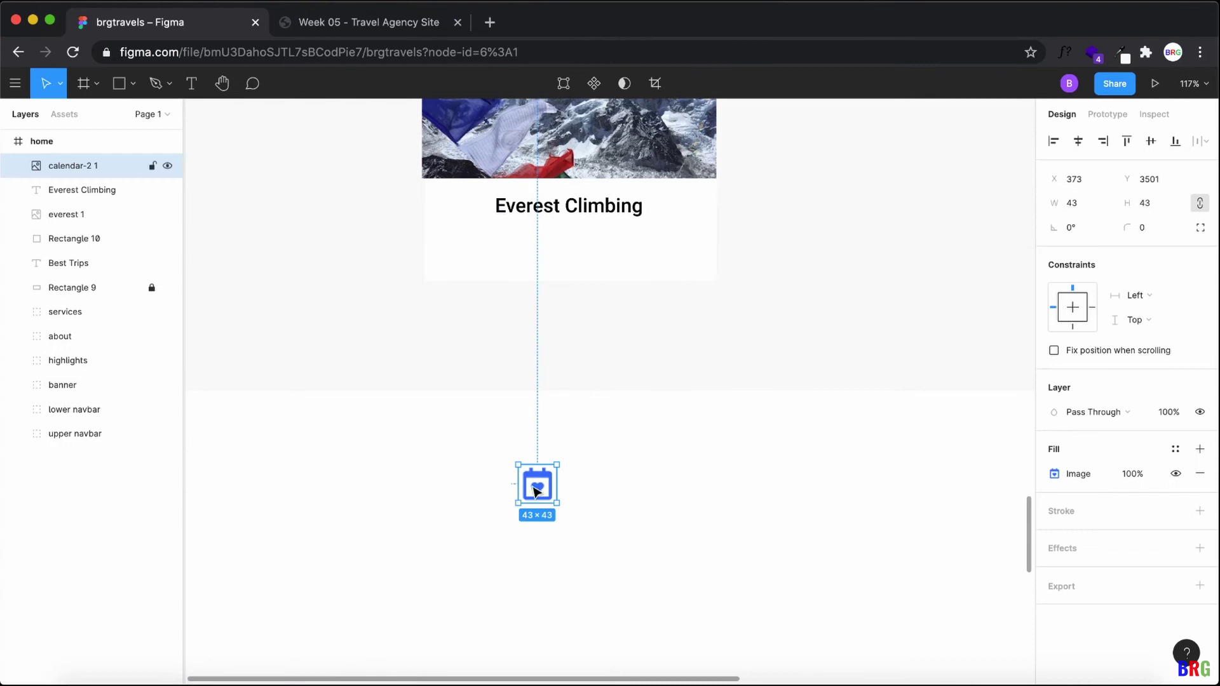
Step: Scale the calendar icon proportionally to a height of 24
click(1156, 211)
text(2)
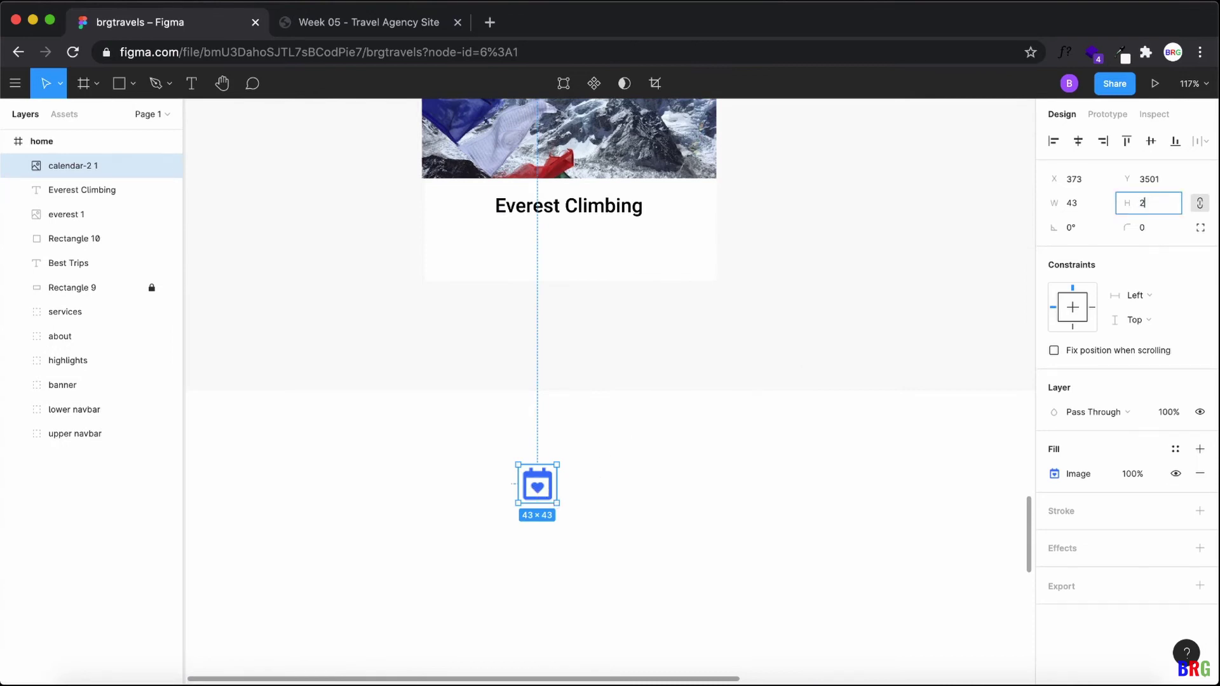
text(4)
key(Return)
click(543, 488)
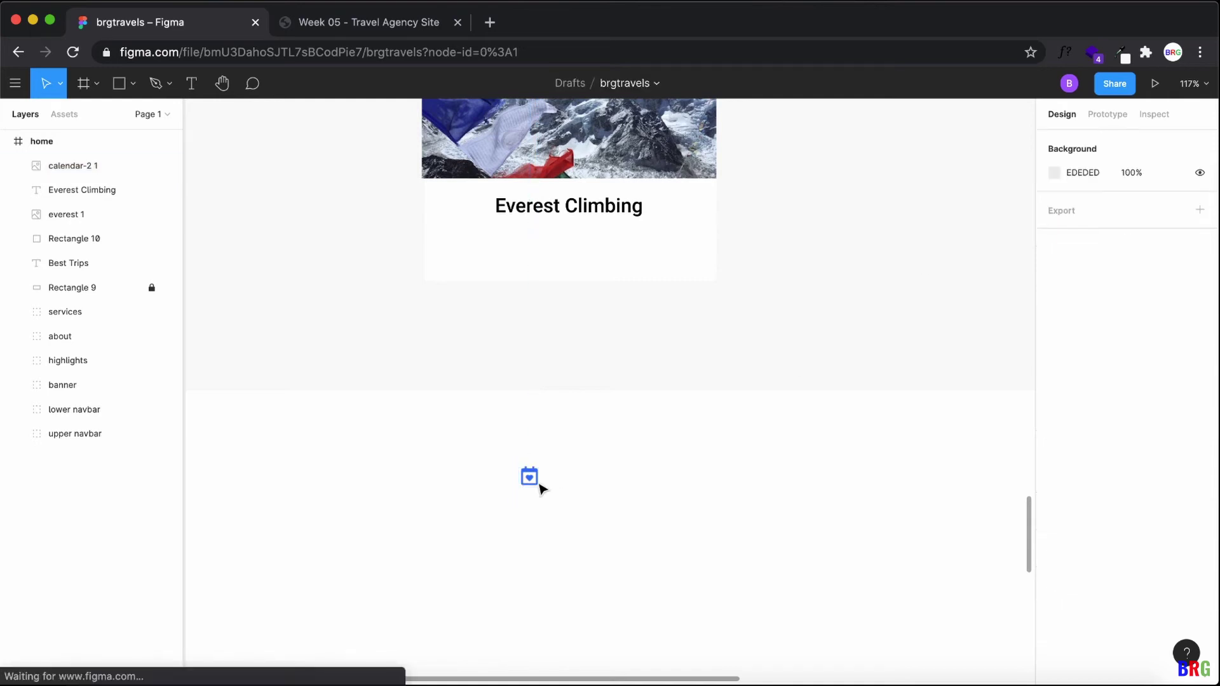
Step: Move the calendar icon into the Everest card below the title, and trim the image's left edge to line up with the card
drag(533, 478, 462, 253)
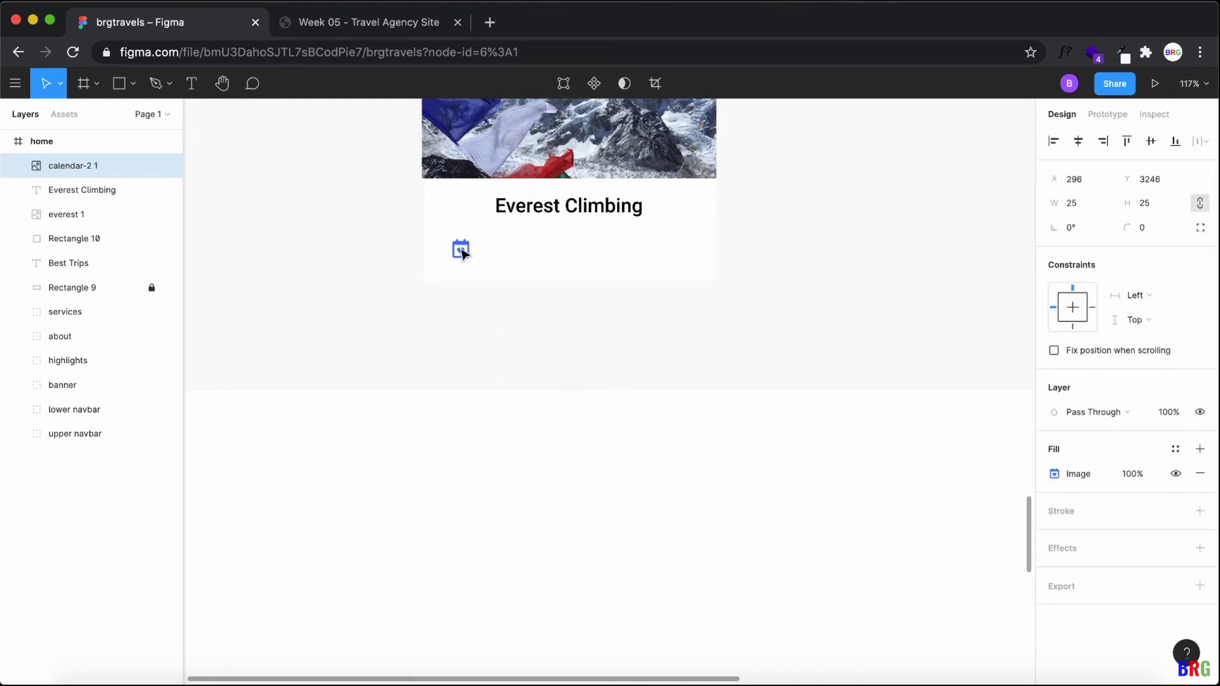
click(496, 323)
scroll(497, 321, up, 3)
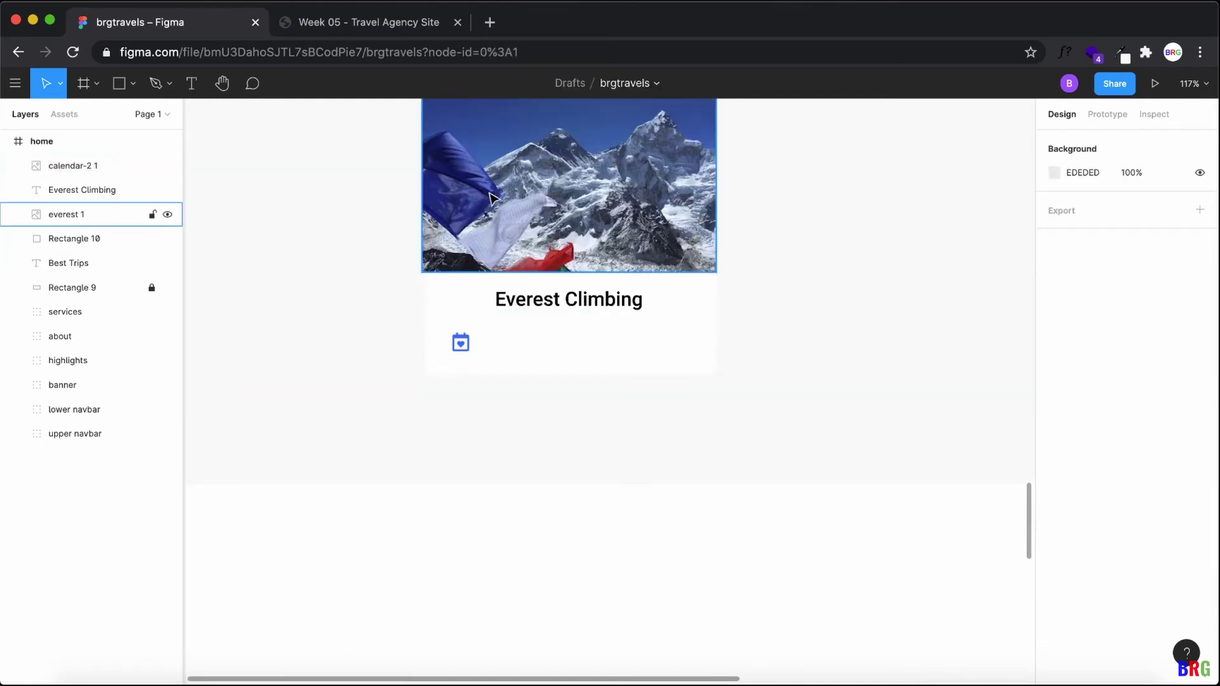
click(439, 212)
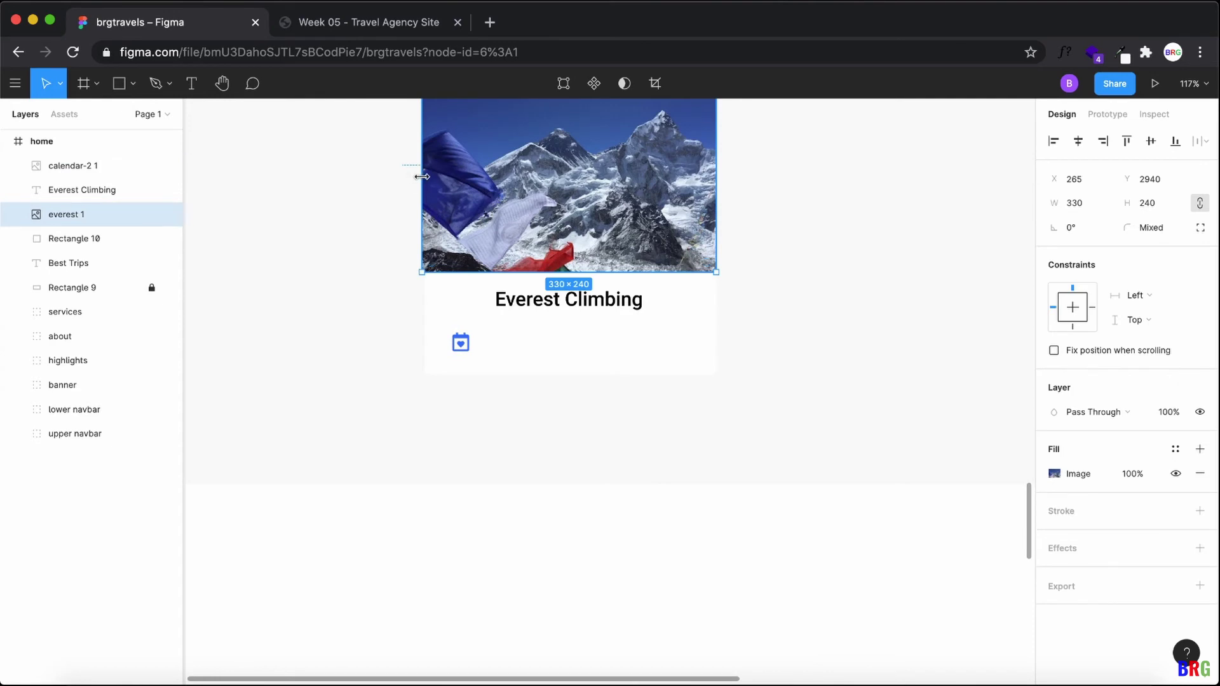
drag(422, 176, 424, 177)
click(509, 450)
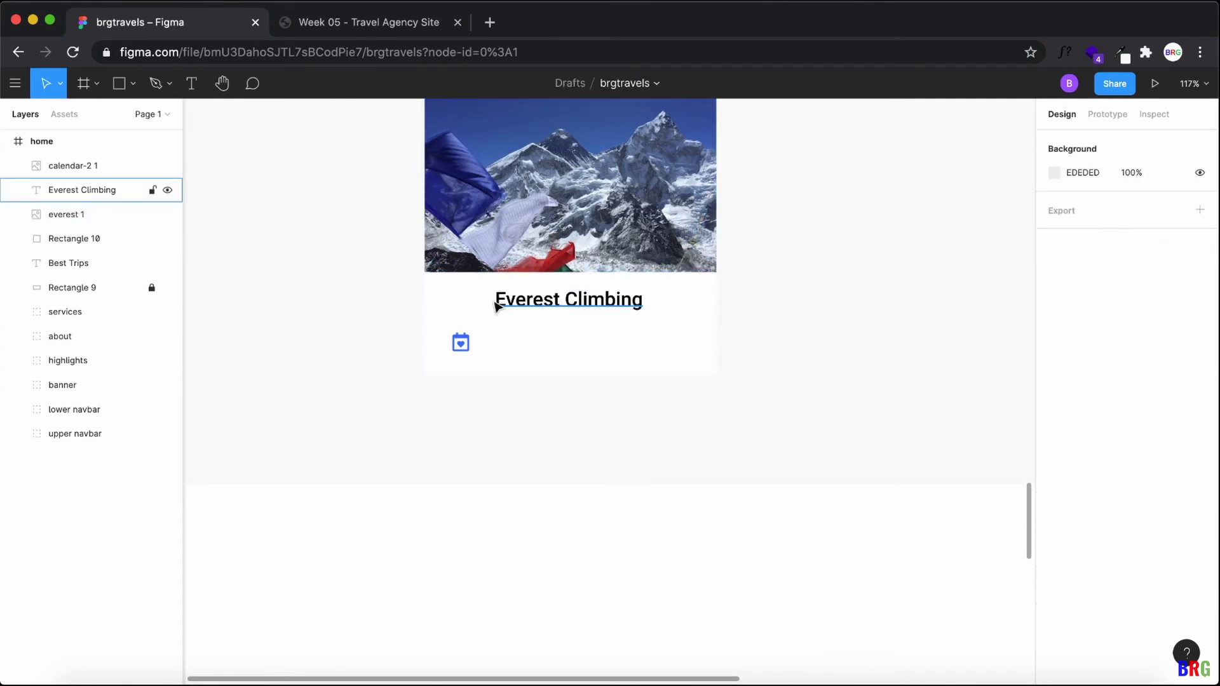
Step: Add the text "10 Days" beside the calendar icon in the Everest card
click(460, 344)
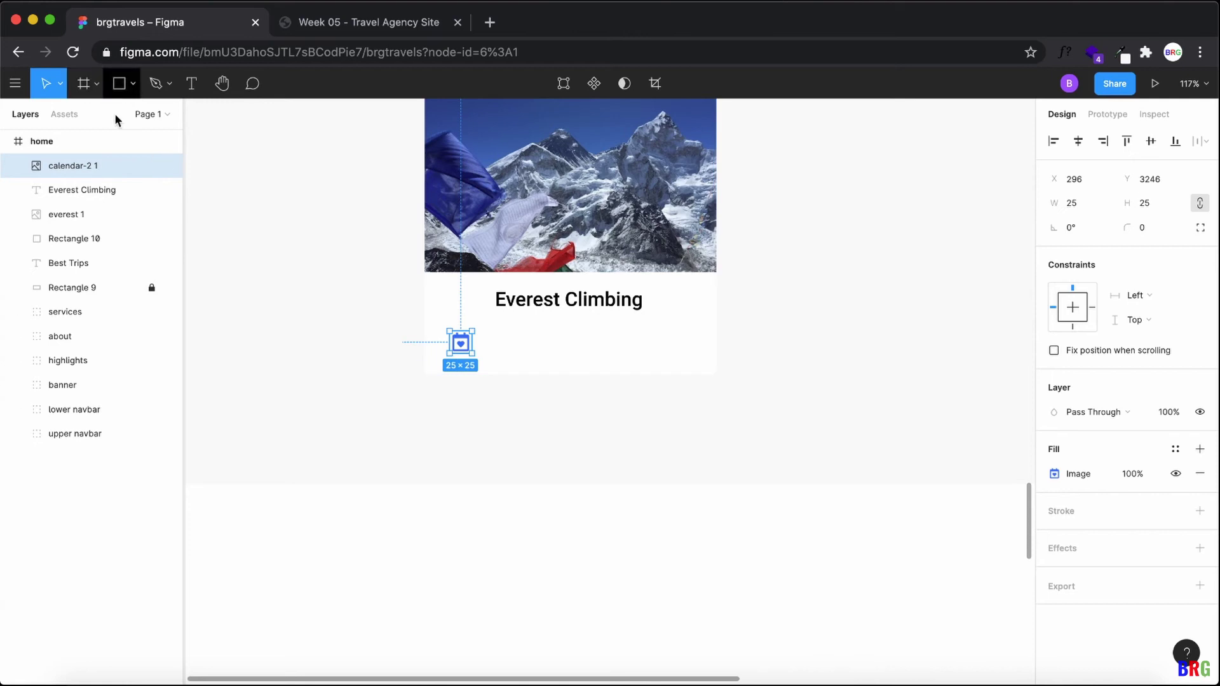
click(191, 83)
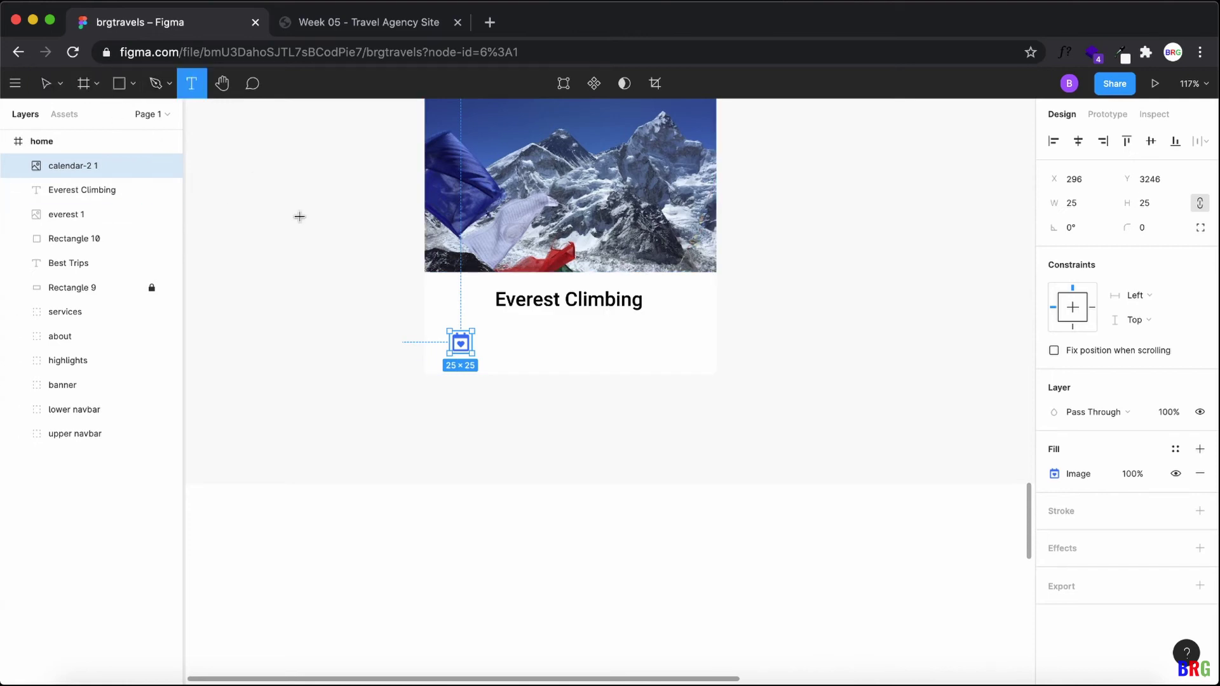
click(484, 337)
text(1)
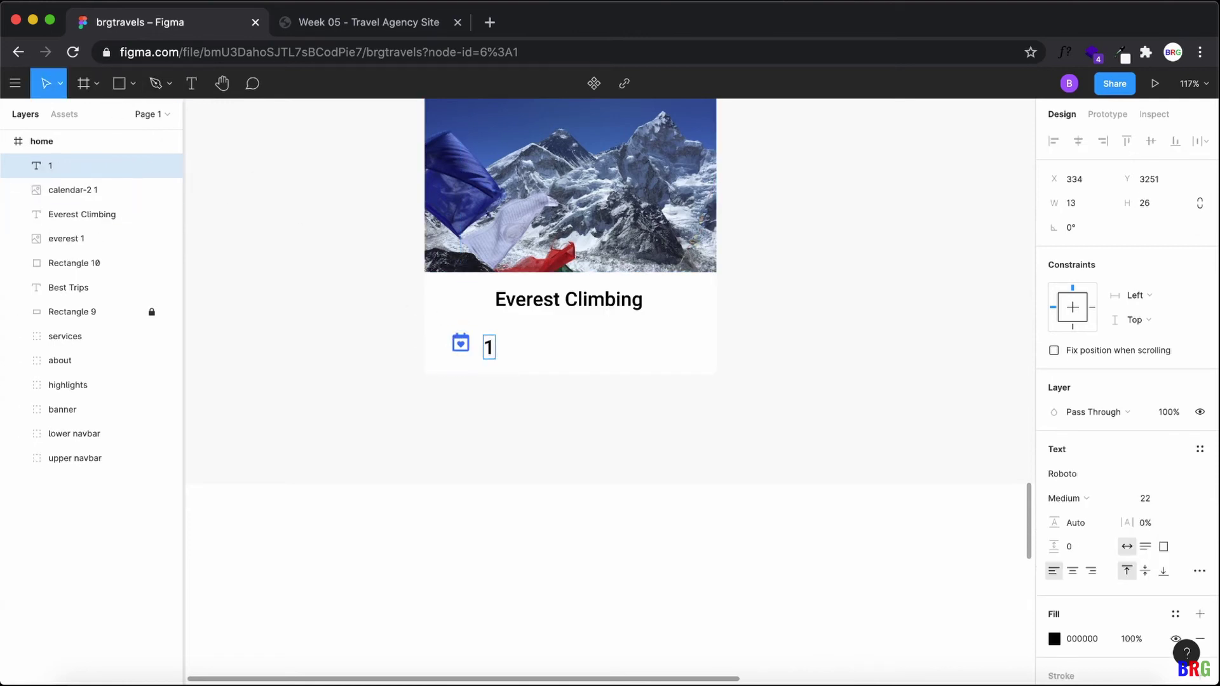
text(0 Days)
Step: Set the "10 Days" text to font size 16 with Regular weight
key(super+a)
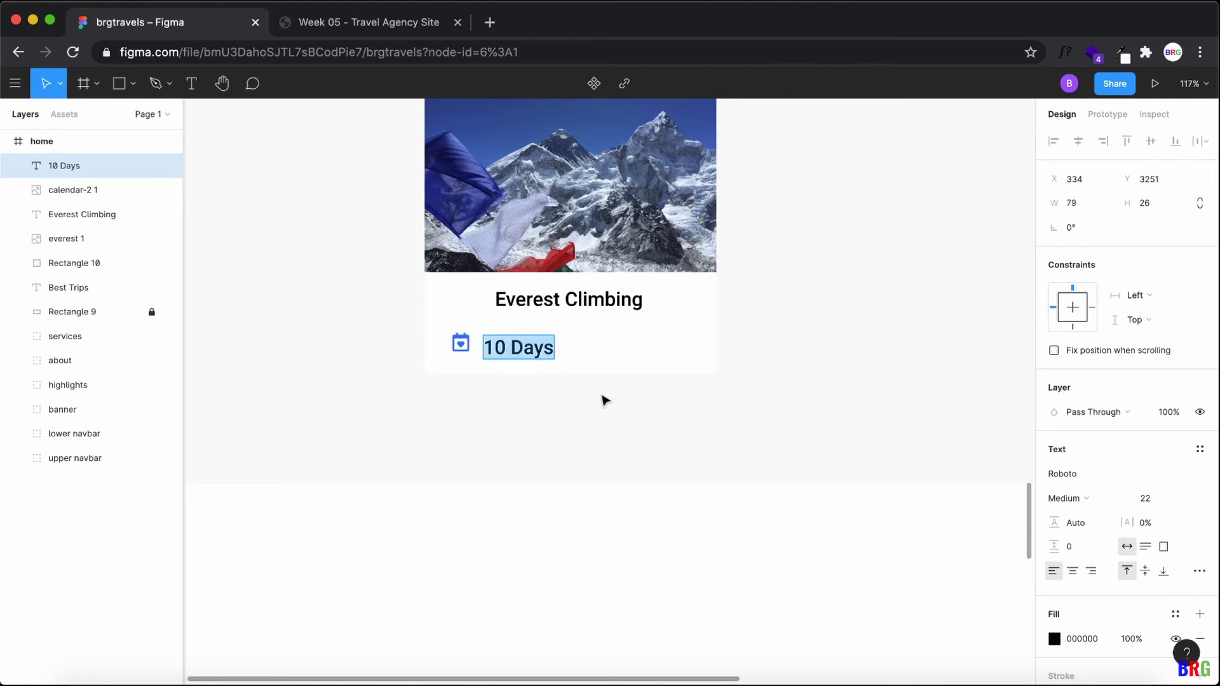
click(1154, 502)
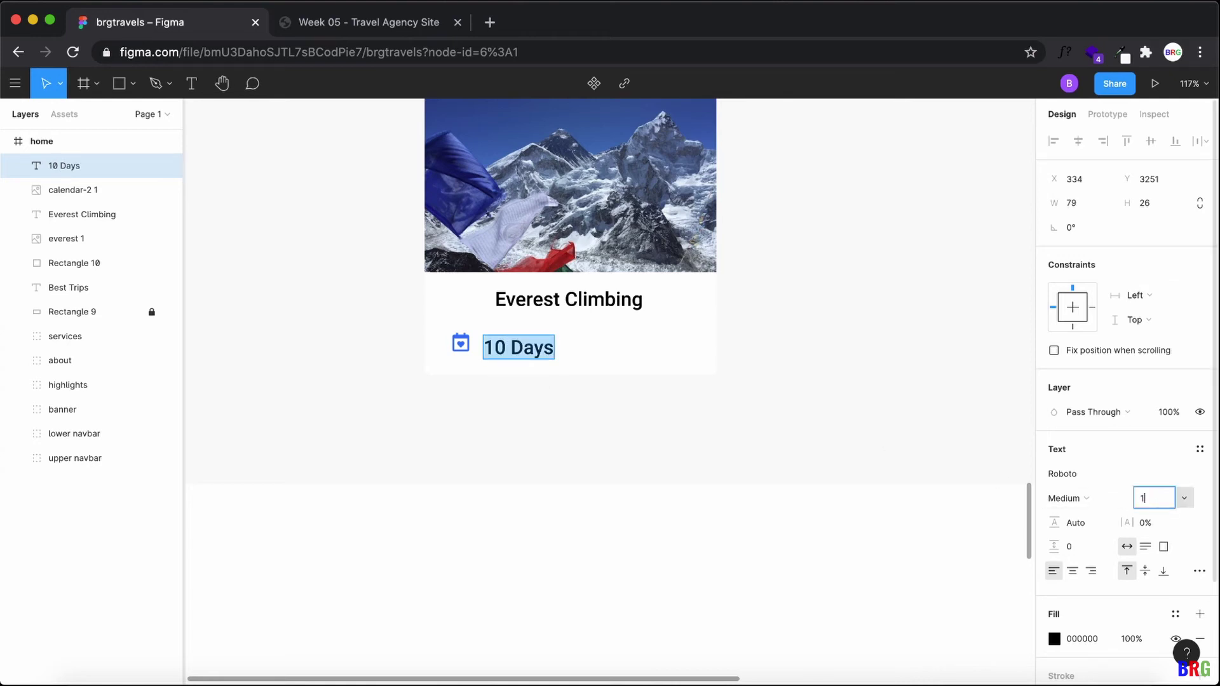
text(18)
key(Return)
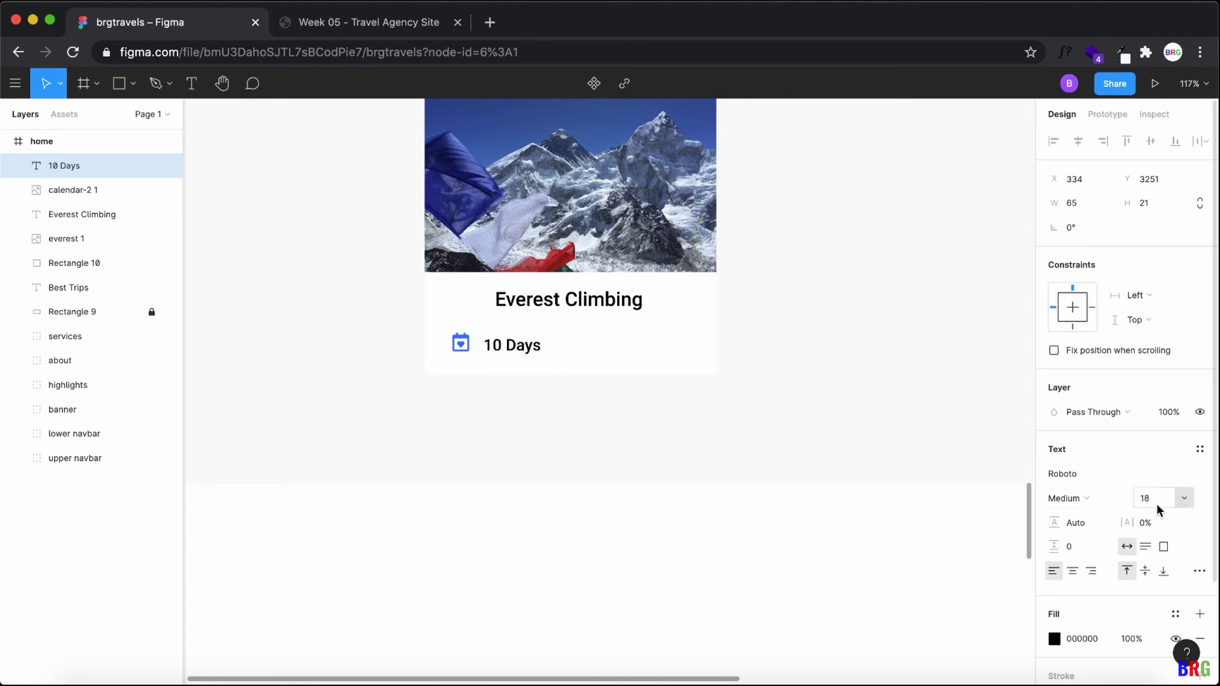
text(16)
key(Return)
click(1080, 501)
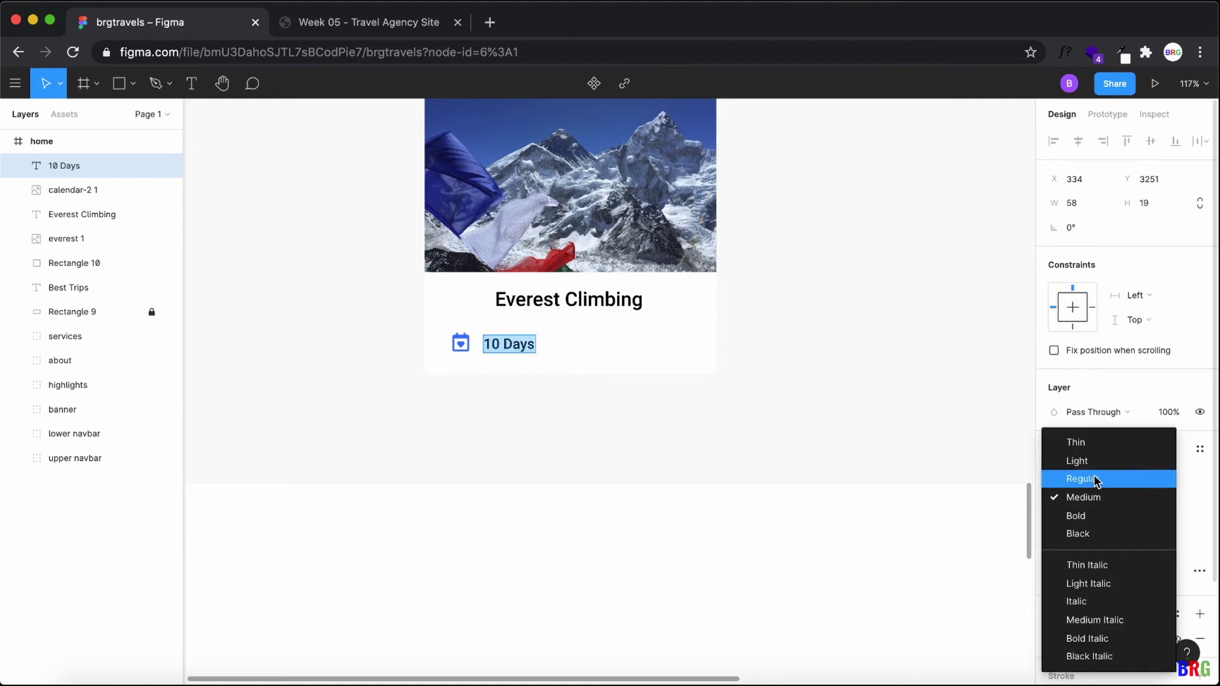
click(1095, 480)
key(Escape)
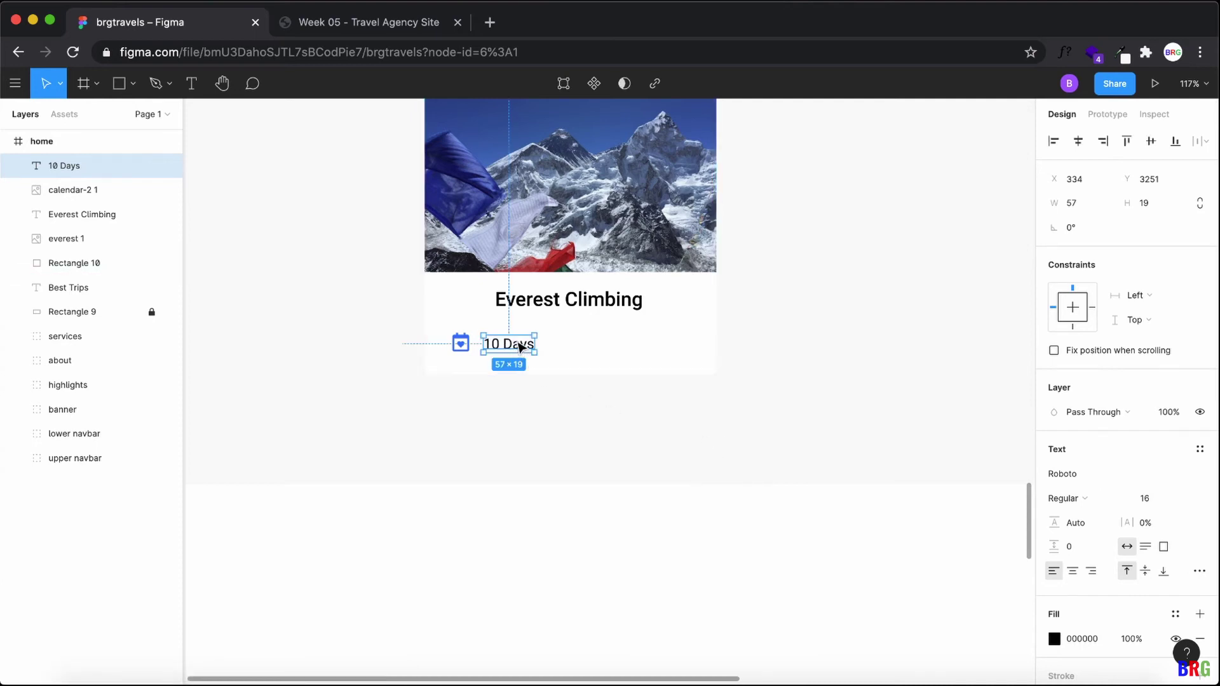
Step: Move the "10 Days" text closer to the calendar icon, vertically centred with it, and compare against the reference site's Everest card
drag(520, 346, 515, 344)
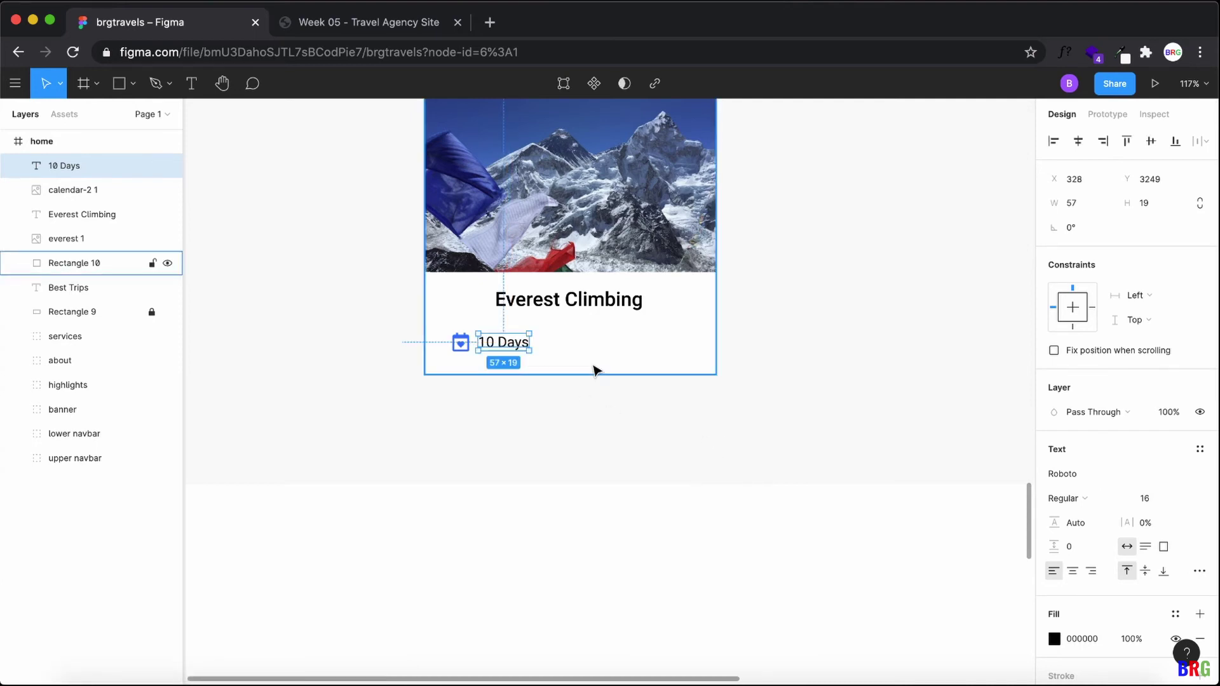
click(608, 395)
click(327, 25)
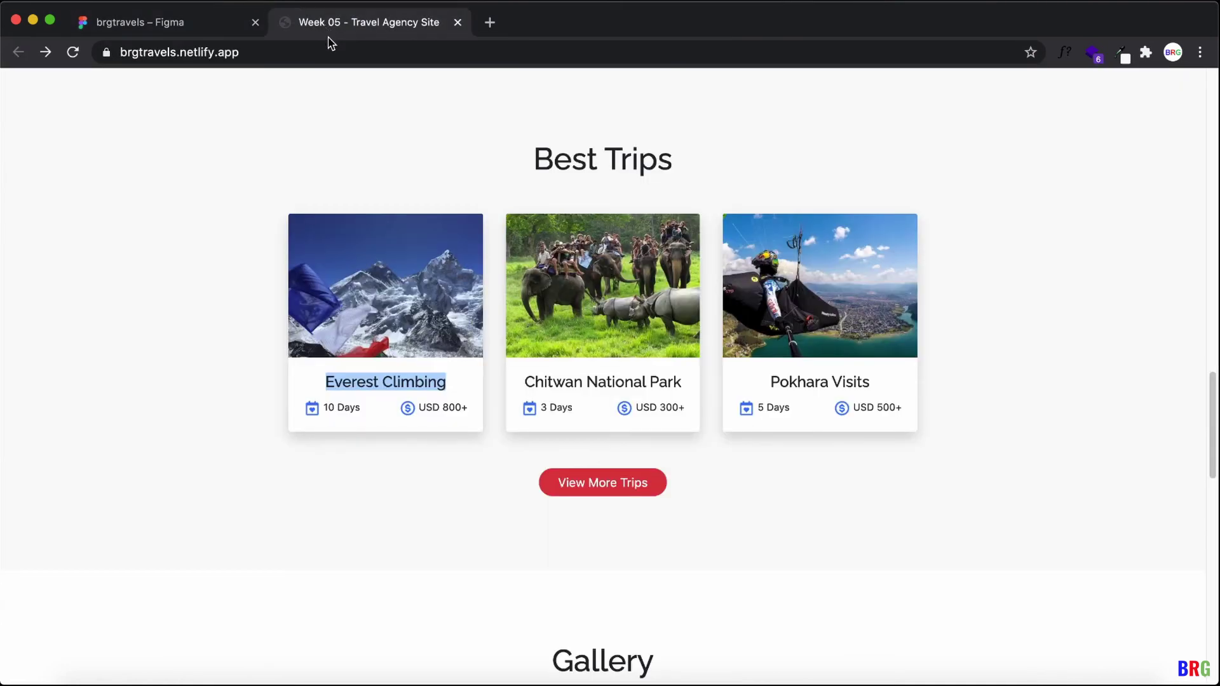
click(222, 25)
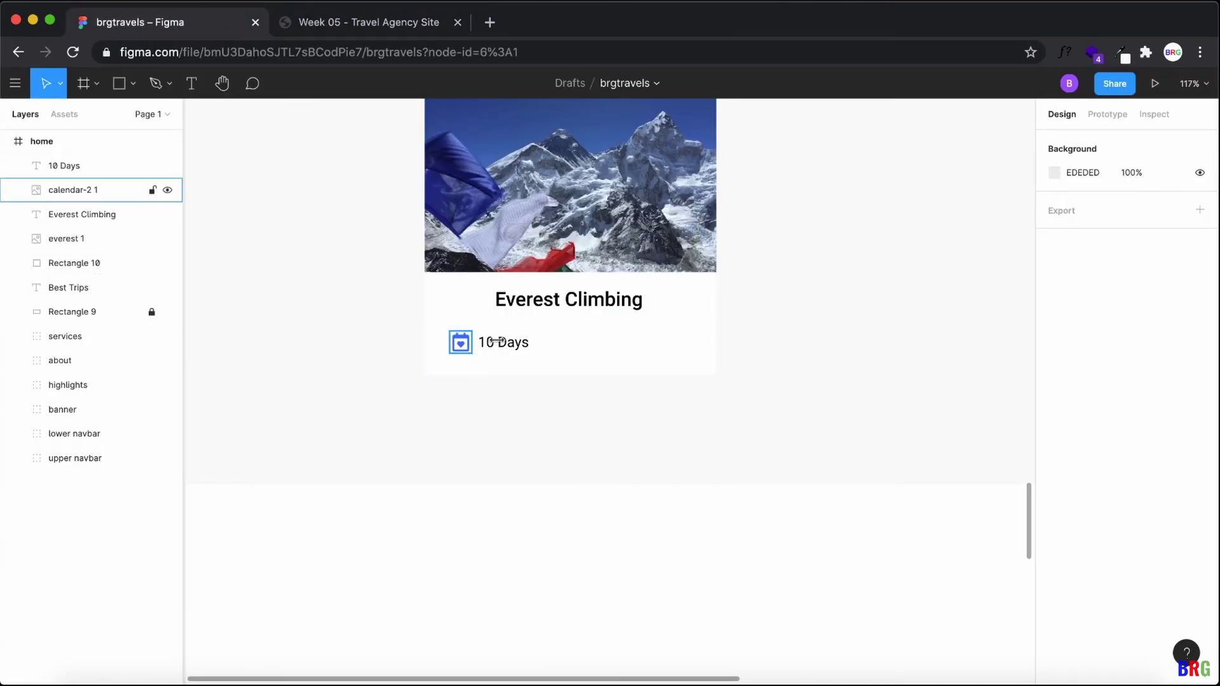
click(461, 343)
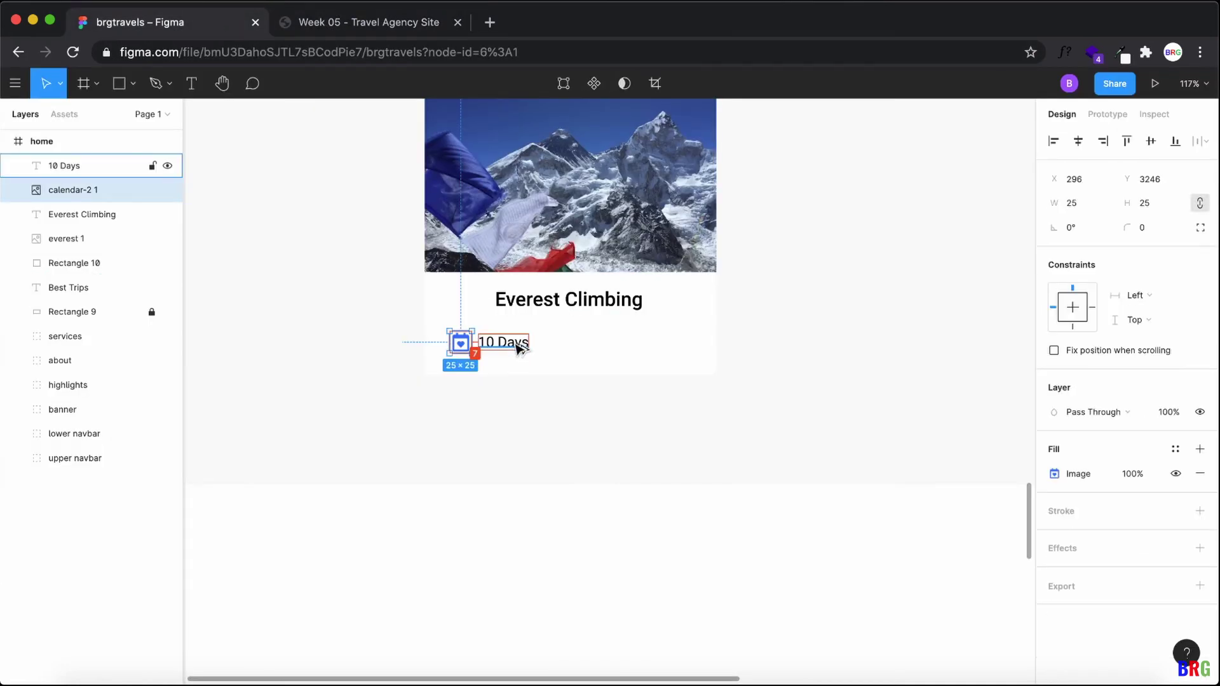
mouse_move(515, 346)
mouse_down()
mouse_move(684, 352)
mouse_move(528, 346)
mouse_up()
key(ctrl+z)
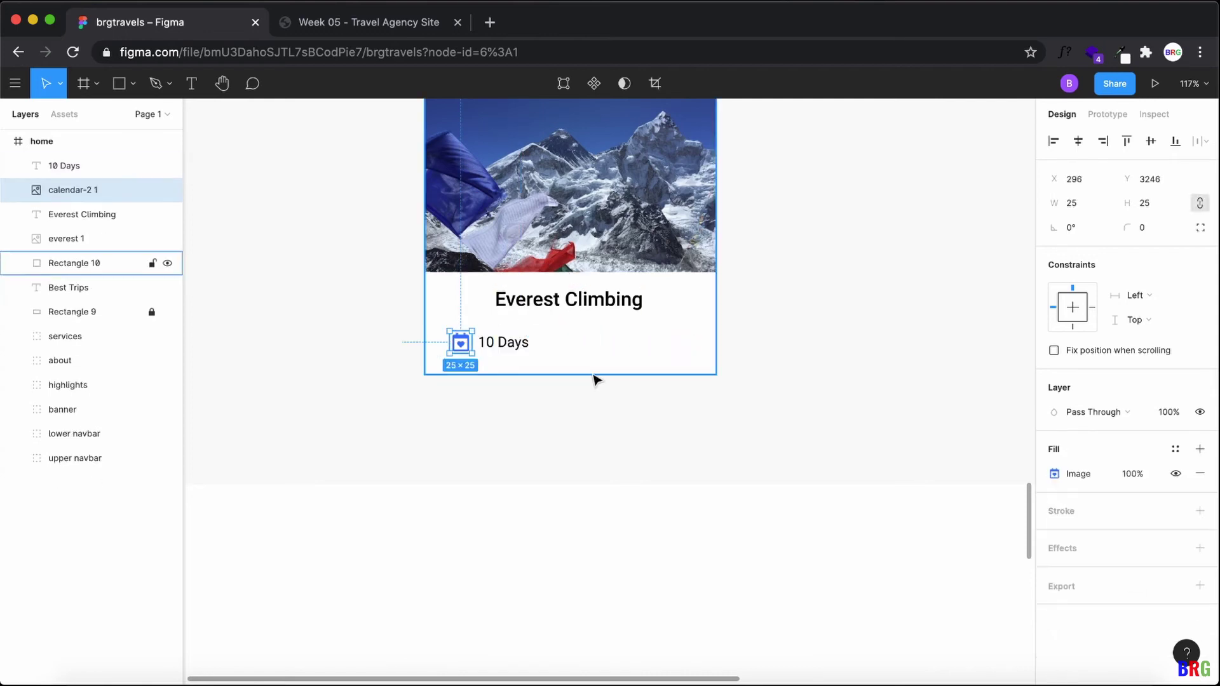
click(509, 427)
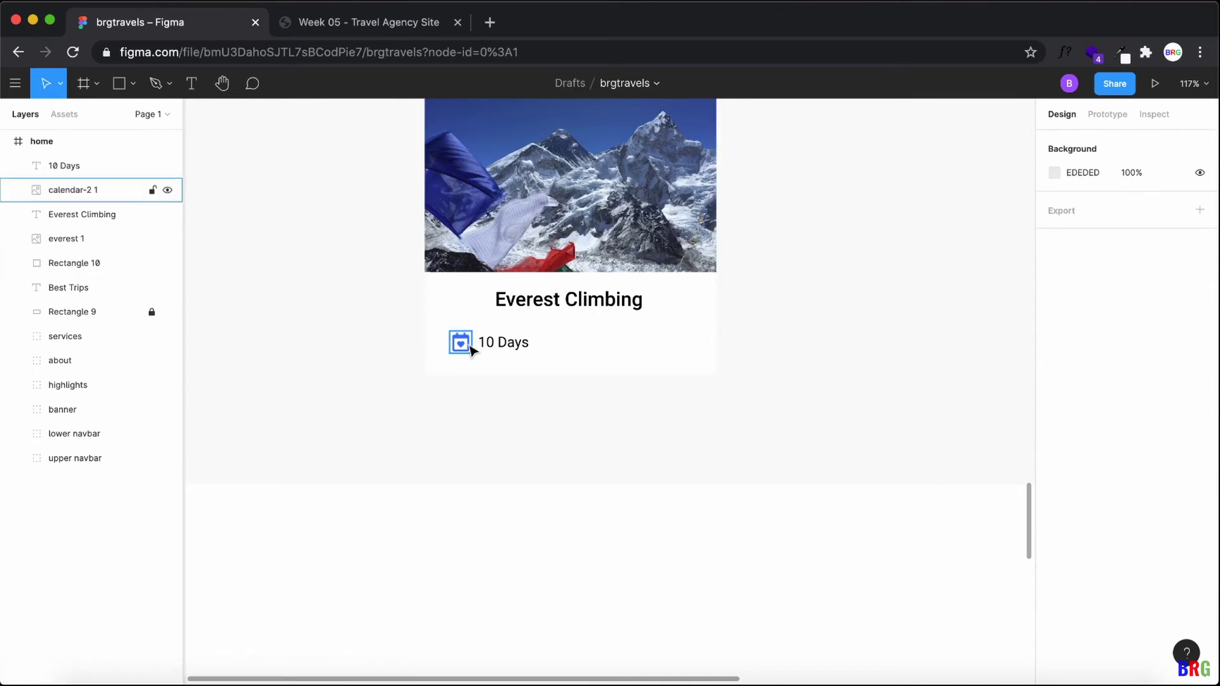
Step: Duplicate the calendar icon and "10 Days" text together, placing the copy on the same row at the right side of the Everest card
click(462, 343)
click(512, 347)
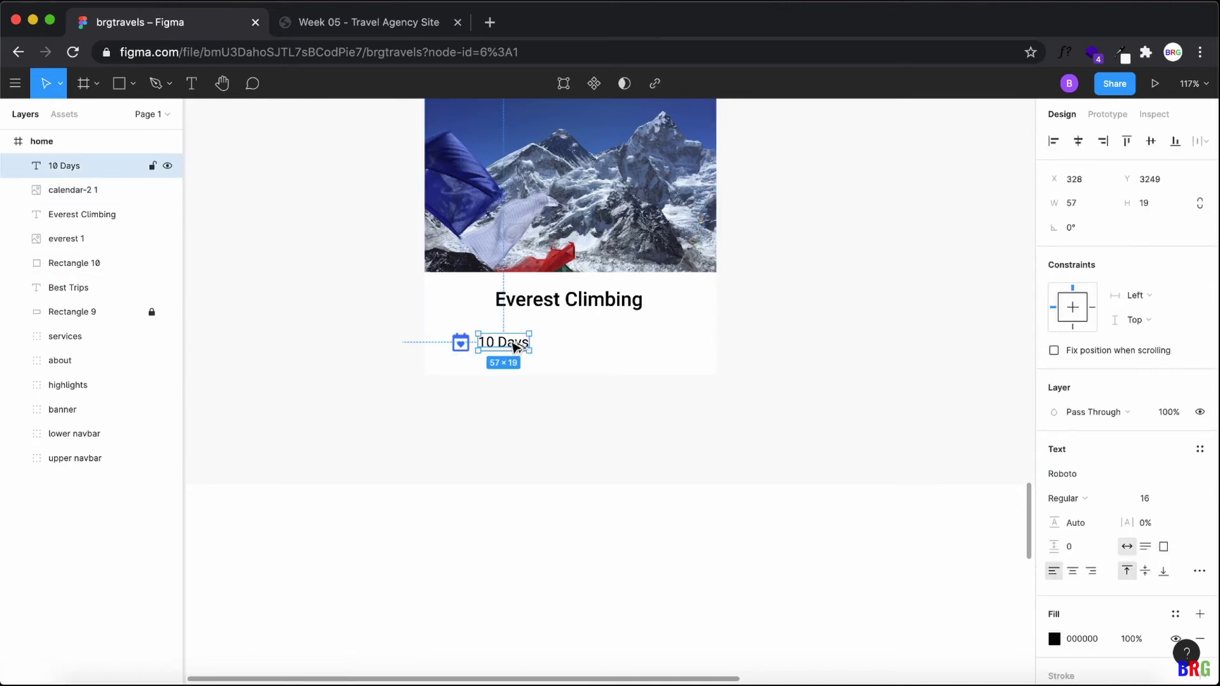
click(468, 350)
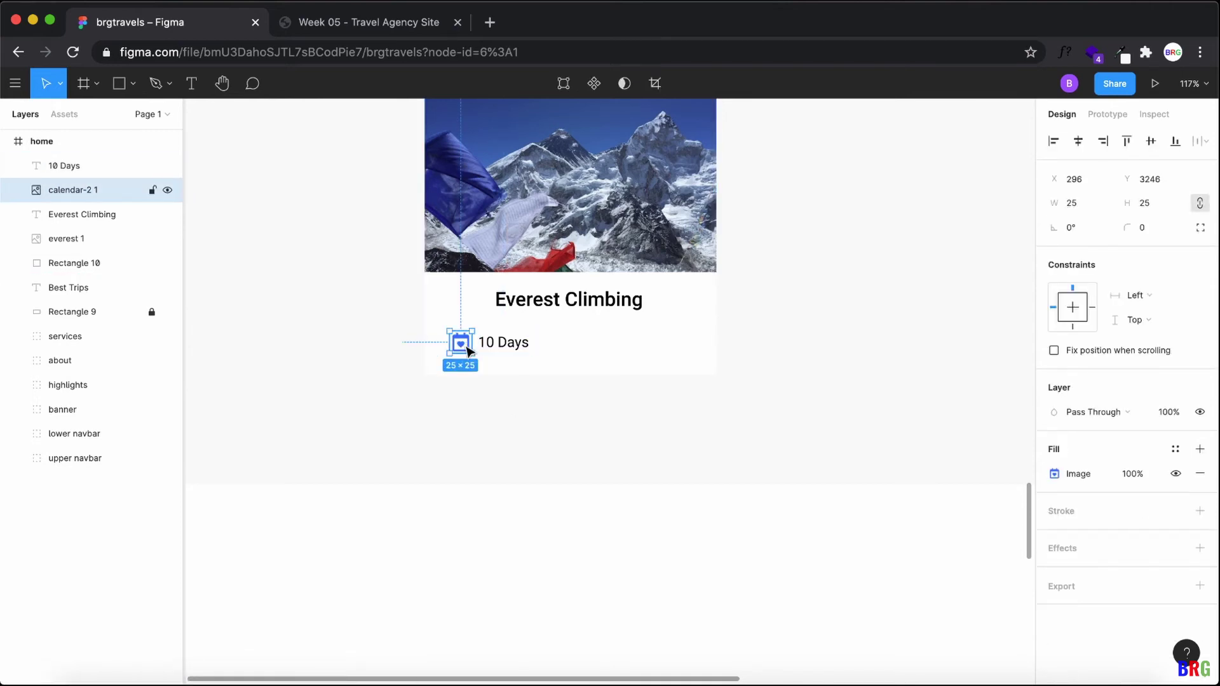
shift+click(505, 343)
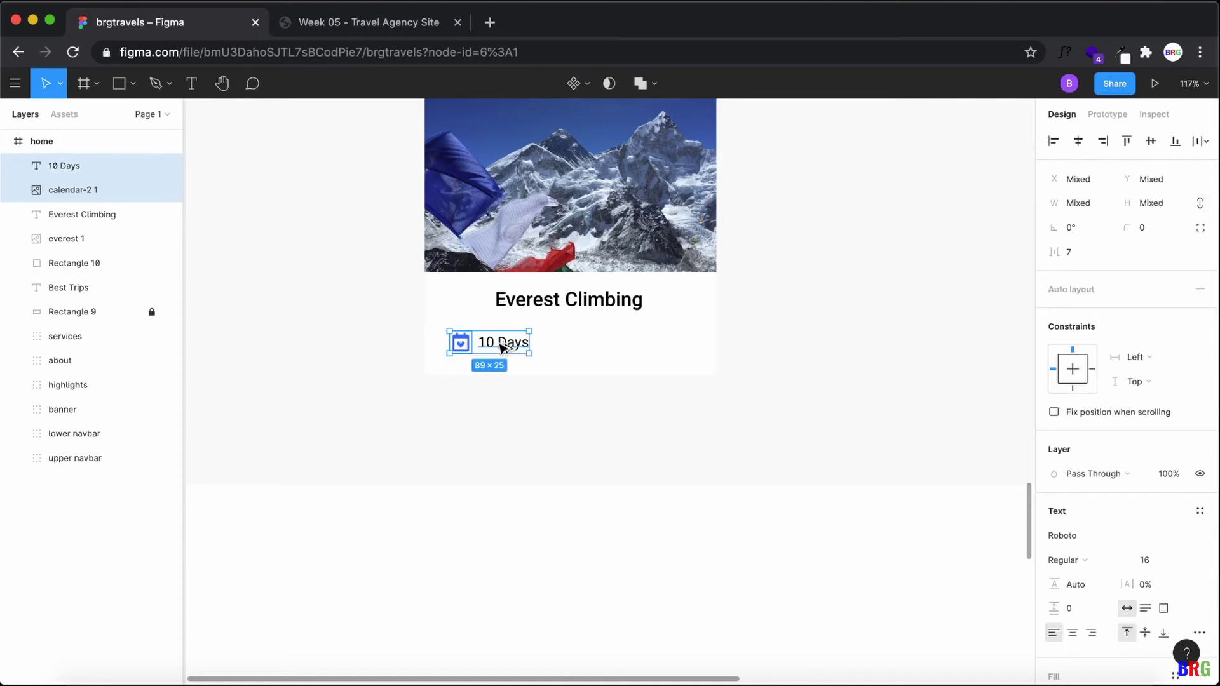
drag(509, 349, 665, 344)
click(692, 386)
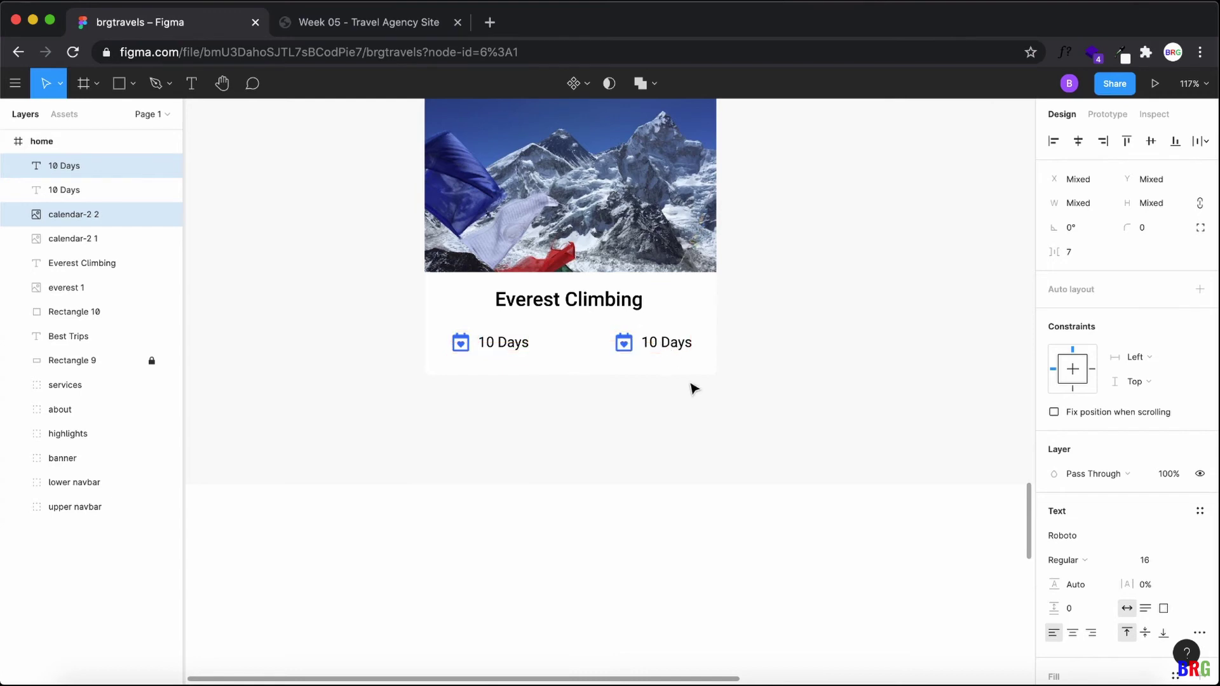
Step: Change the copied "10 Days" text to "800+ USD"
double_click(668, 344)
text(800= U)
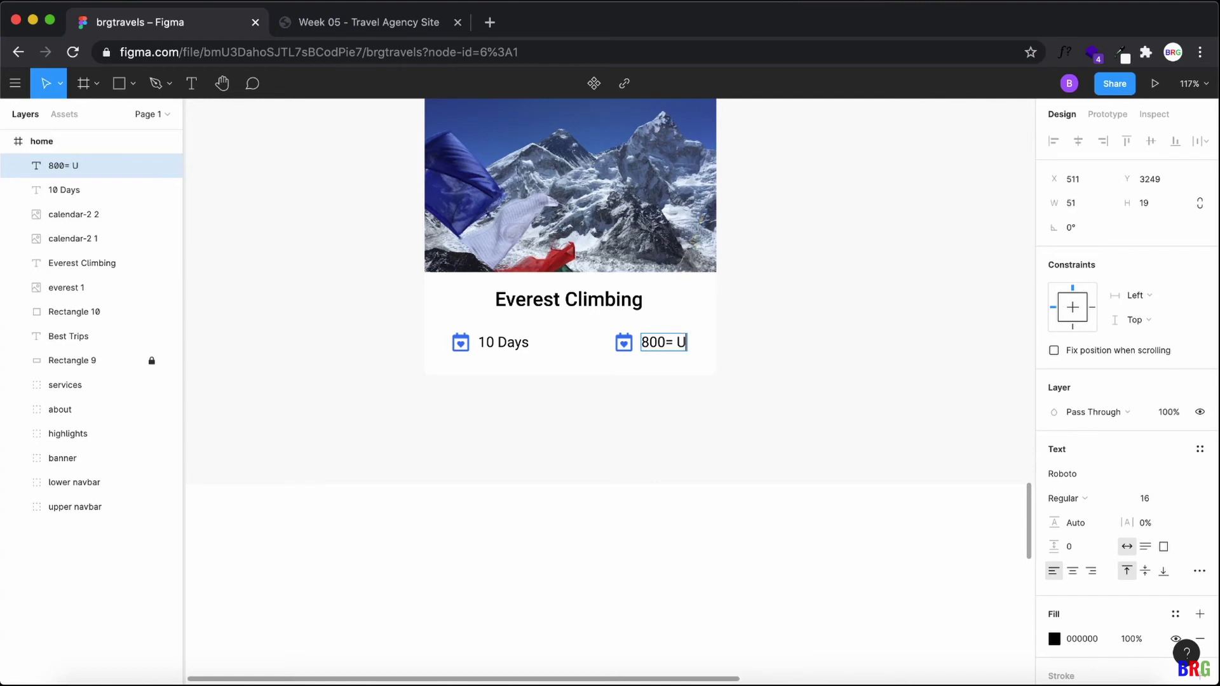
key(BackSpace)
text(+ USD)
key(Escape)
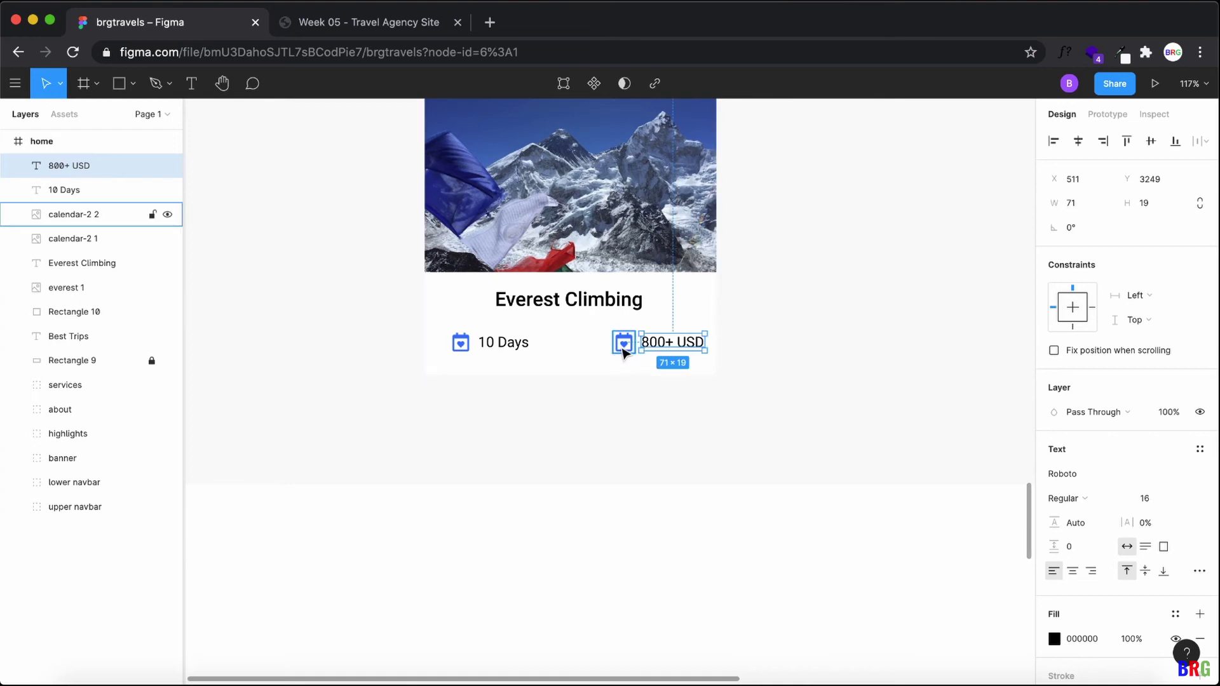
Step: Shift the copied calendar icon left to about X 464 and bring the "800+ USD" text left beside it
click(625, 346)
key(Left)
key(Left)
key(Left)
key(Left)
key(Left)
key(Left)
key(Left)
key(Left)
key(Left)
key(Left)
key(Left)
key(Left)
key(Left)
key(Left)
key(Left)
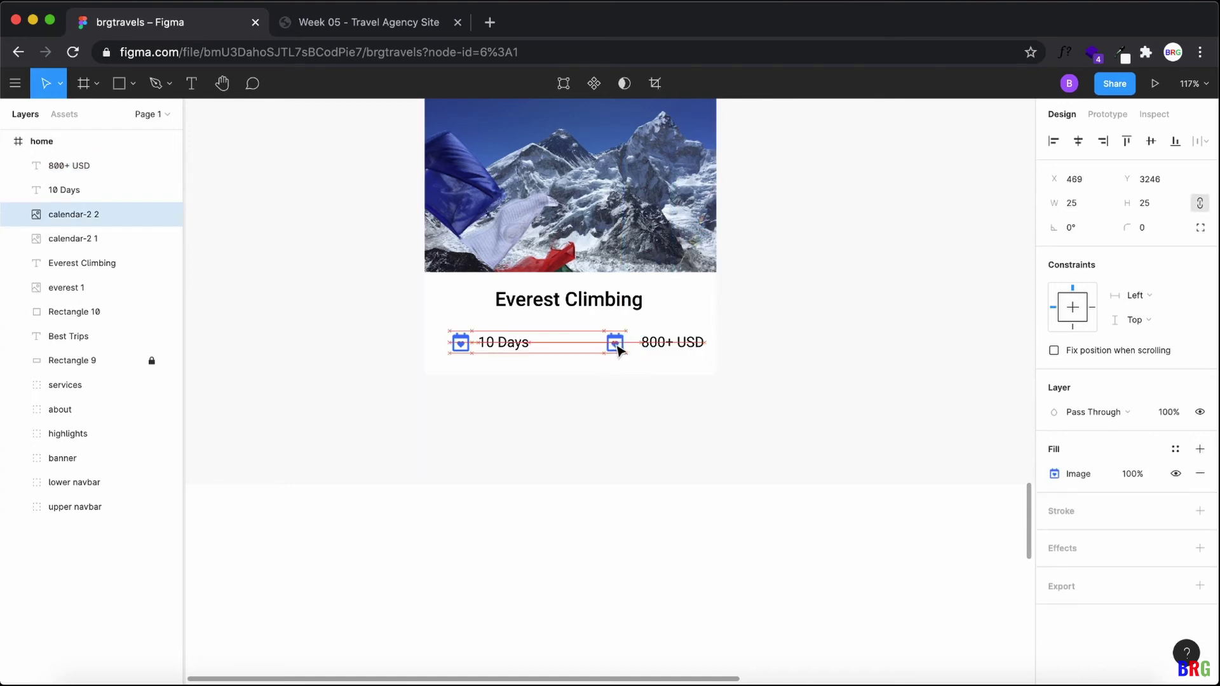
click(646, 344)
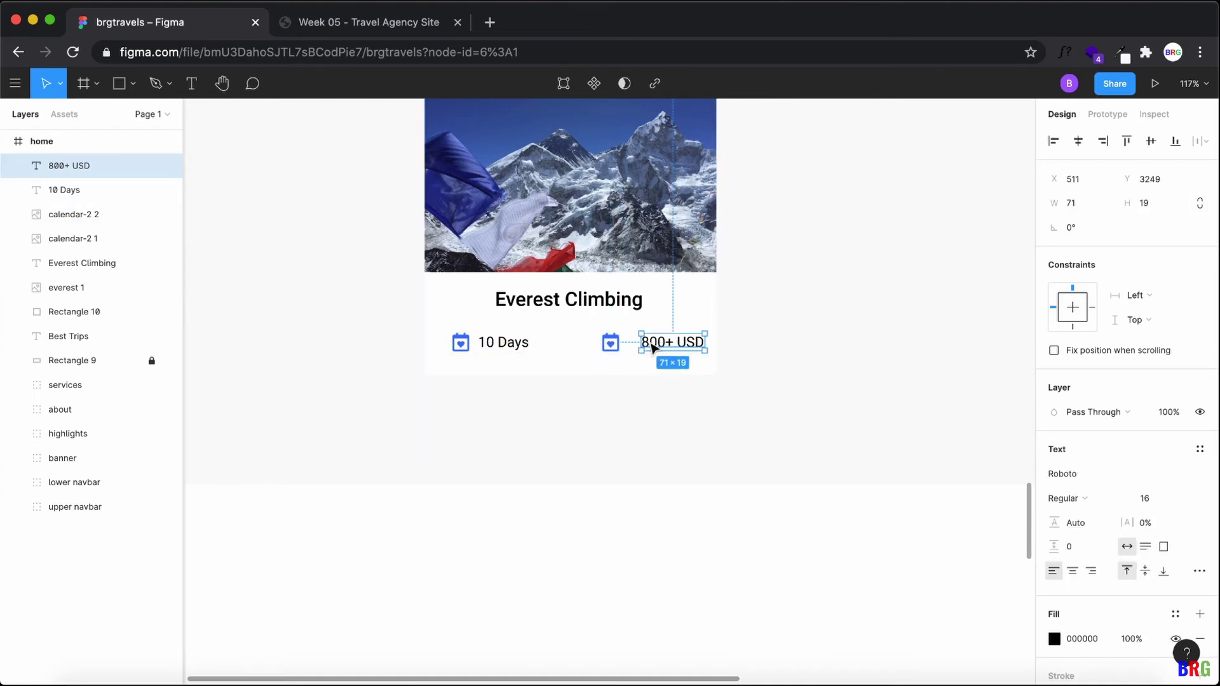
click(656, 422)
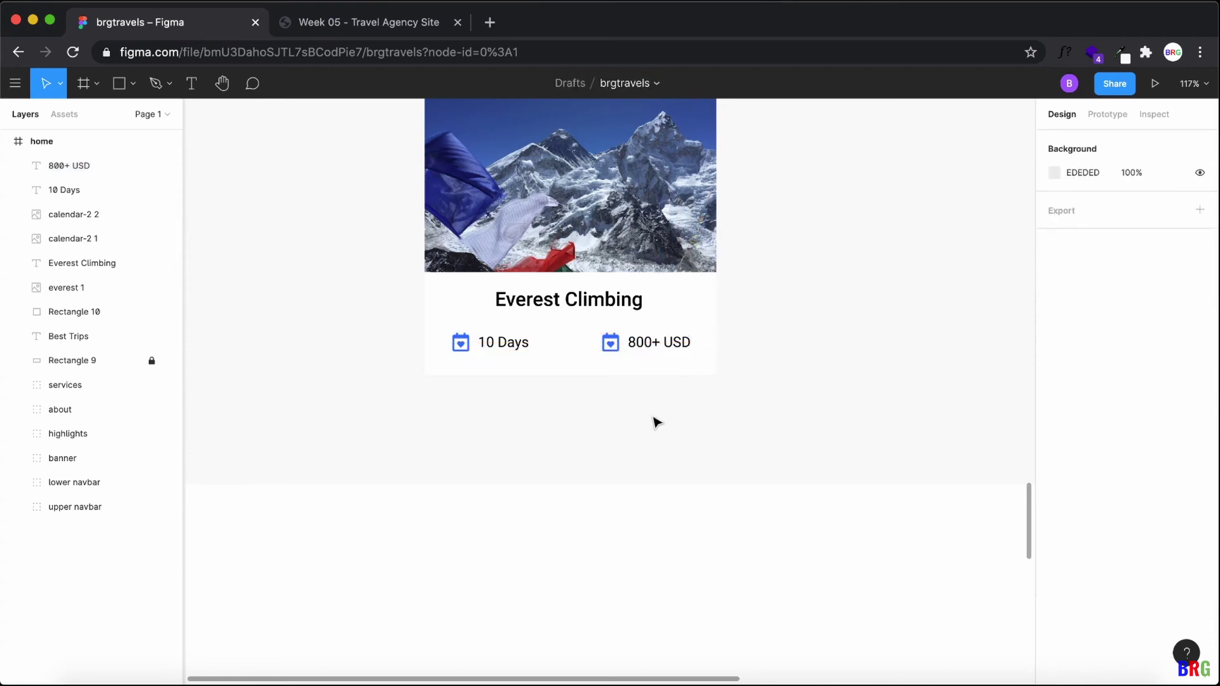
Step: Replace the image fill of the icon beside "800+ USD" with dollar.png
double_click(610, 343)
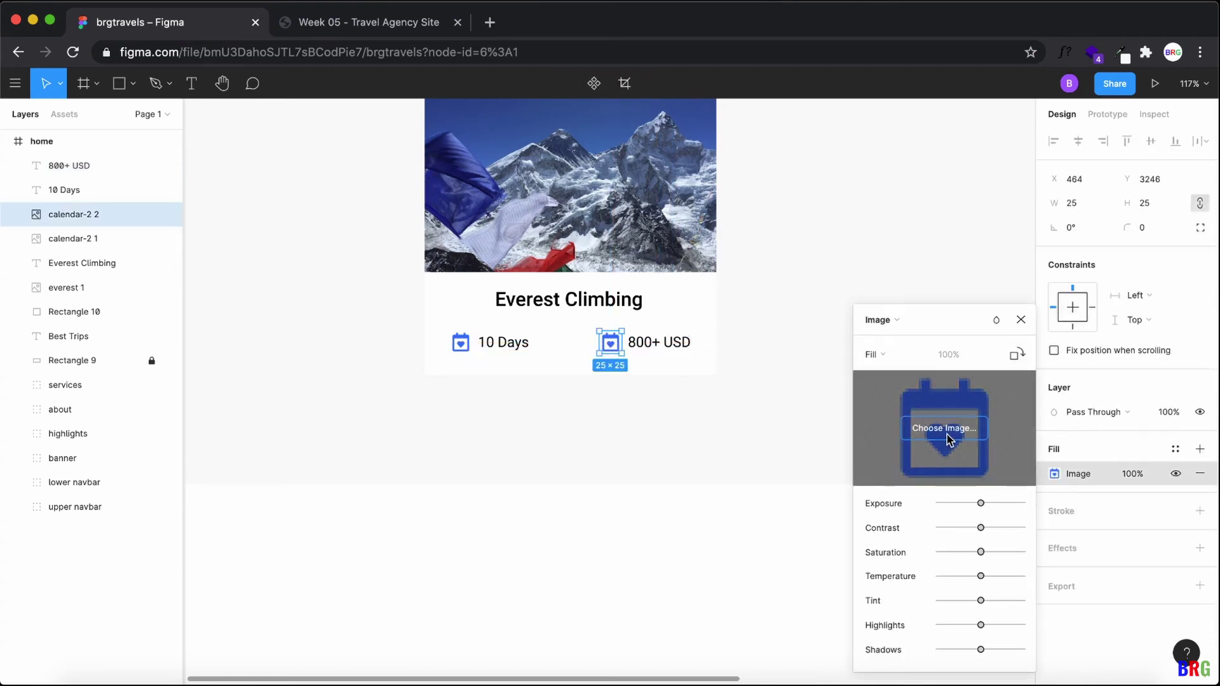
click(945, 427)
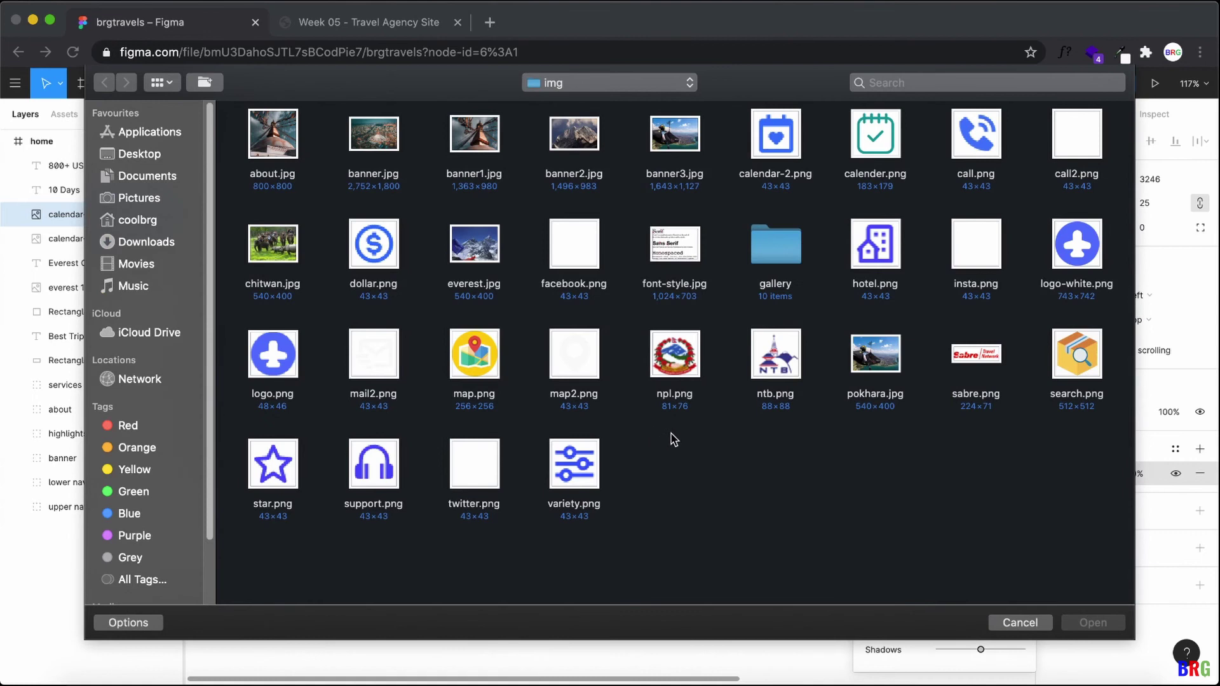
double_click(382, 254)
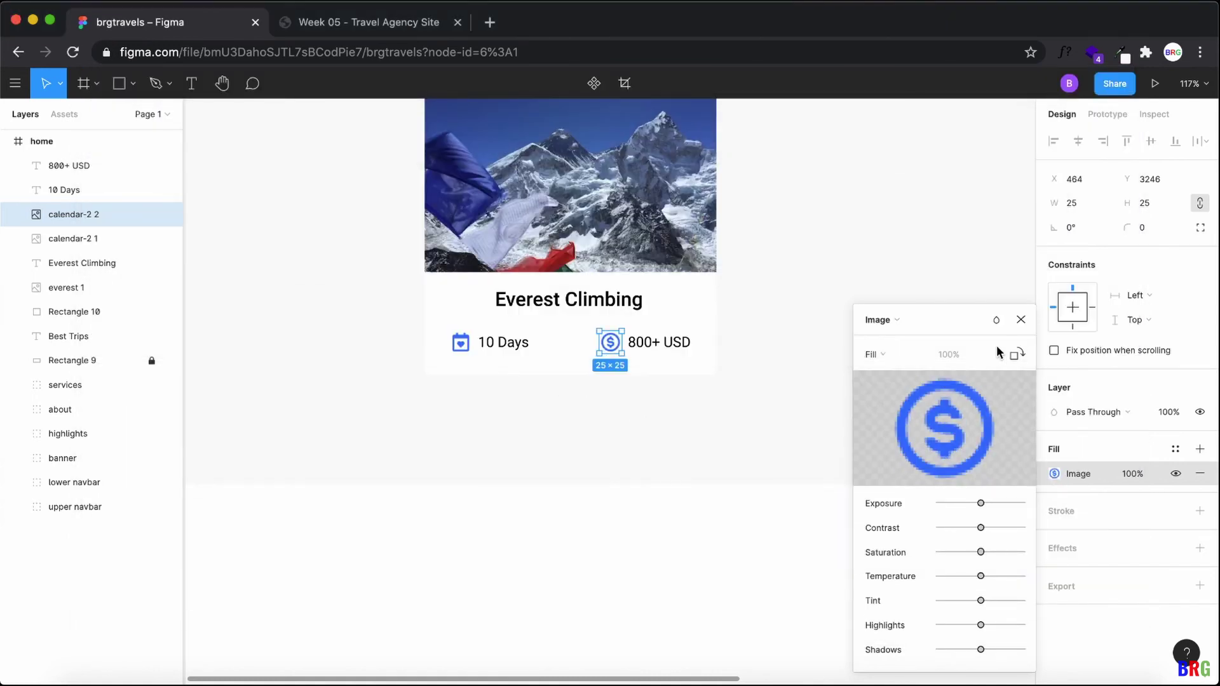
click(1021, 320)
click(703, 438)
Step: After checking the reference site, move the "Everest Climbing" title slightly down to about Y 3202, keeping it centred under the image
scroll(706, 453, down, 1)
scroll(708, 453, down, 5)
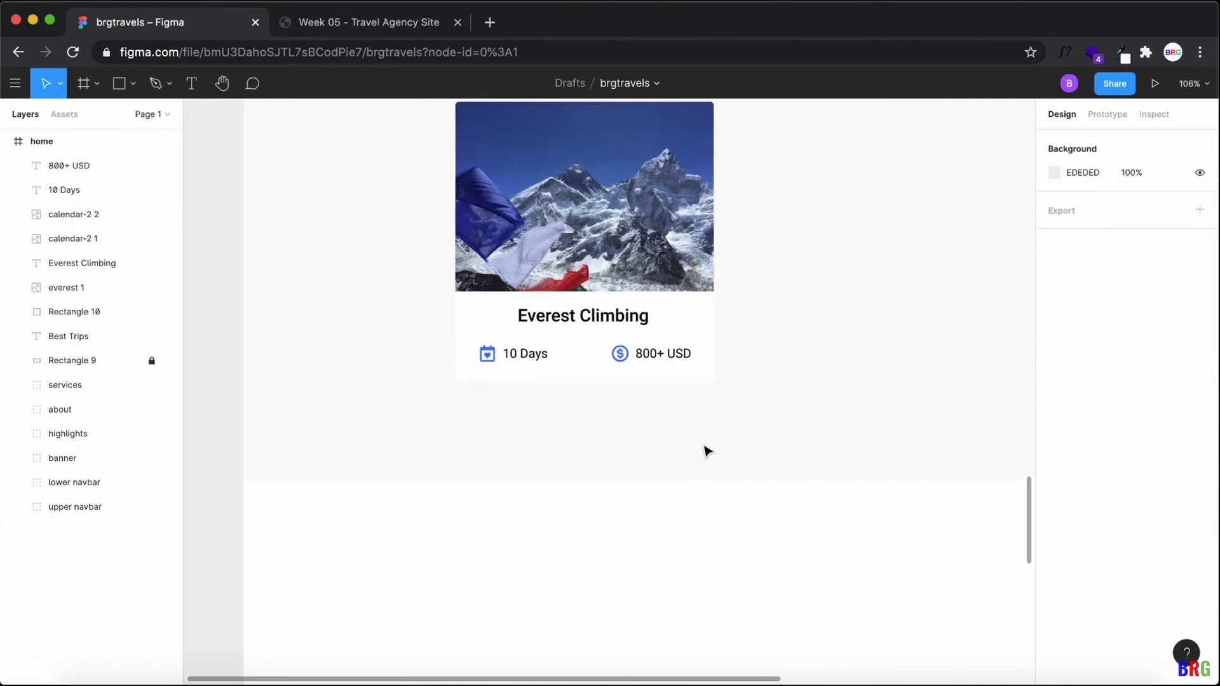
click(384, 26)
key(ctrl+shift+Tab)
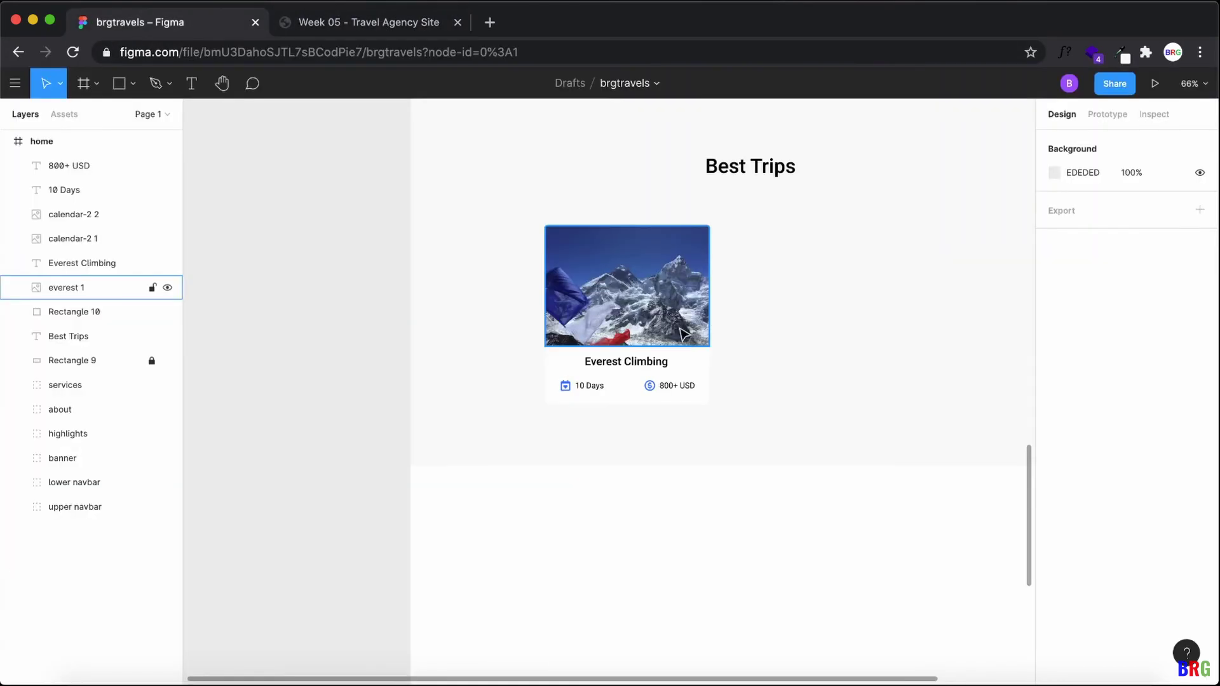
drag(649, 368, 649, 370)
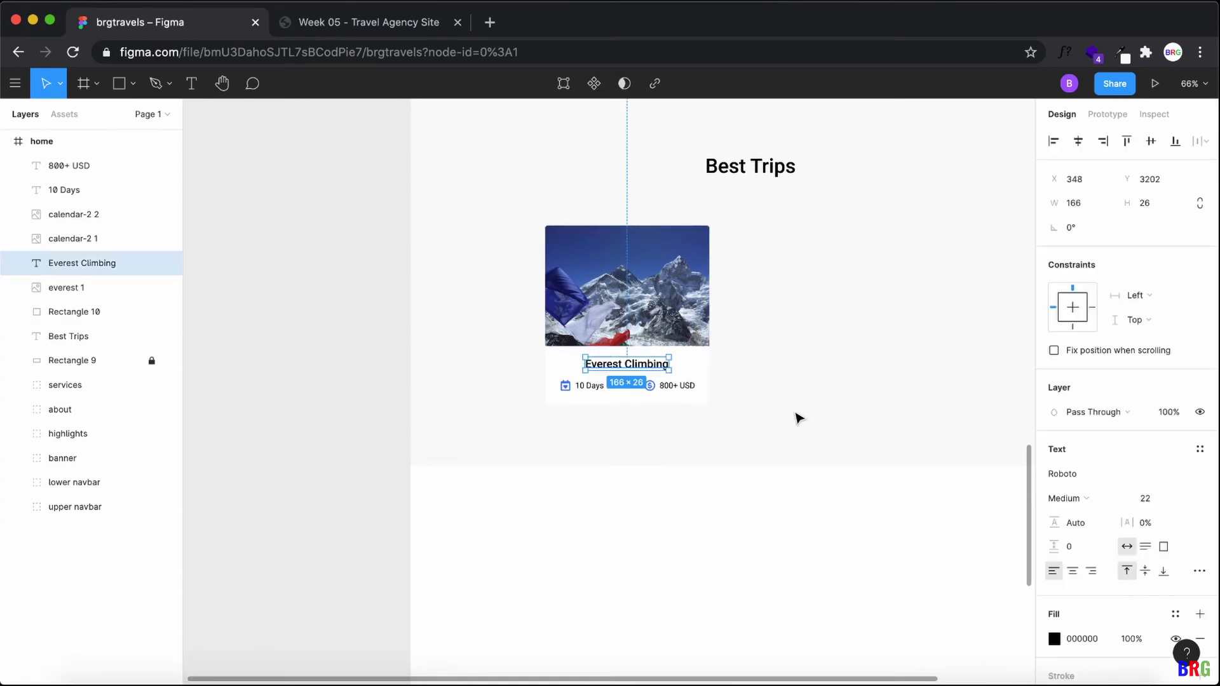
click(800, 409)
scroll(800, 409, right, 5)
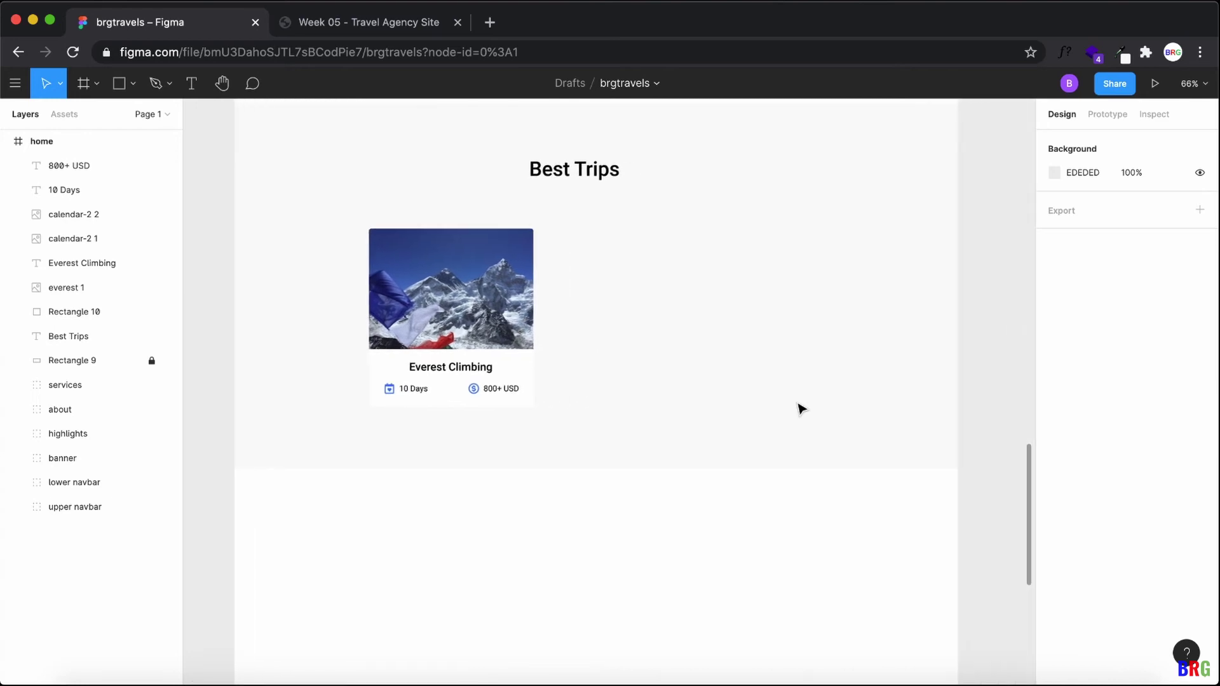
scroll(816, 410, down, 3)
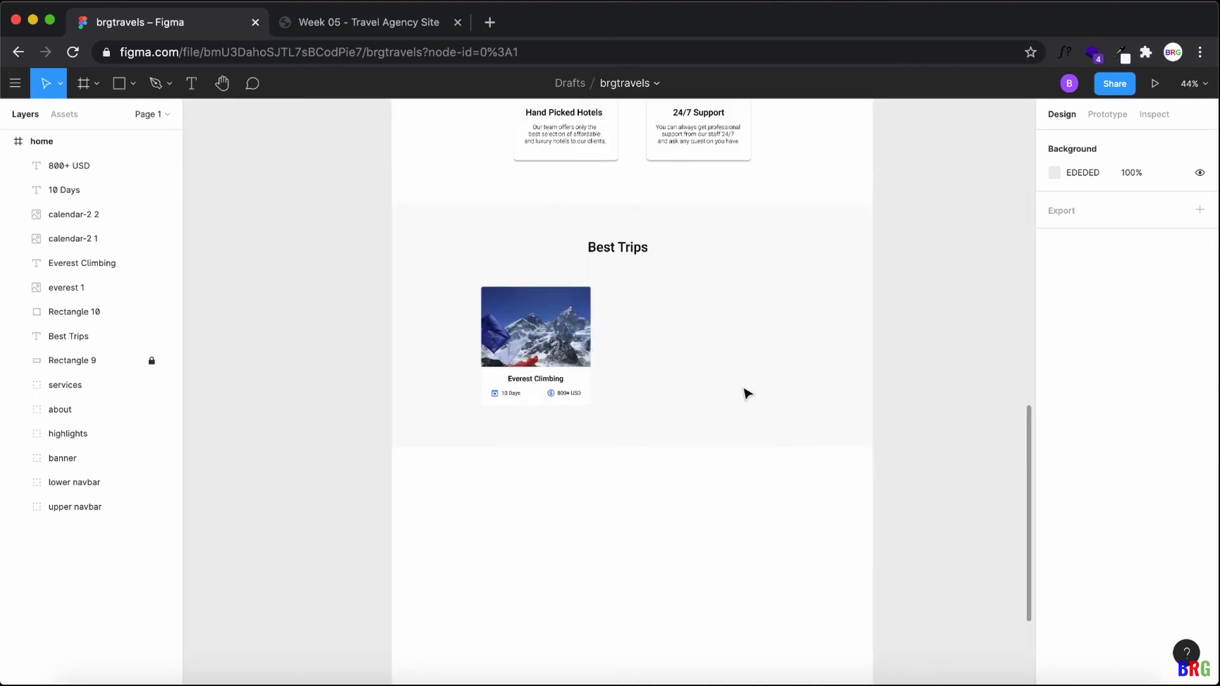
scroll(747, 393, up, 2)
scroll(746, 393, up, 3)
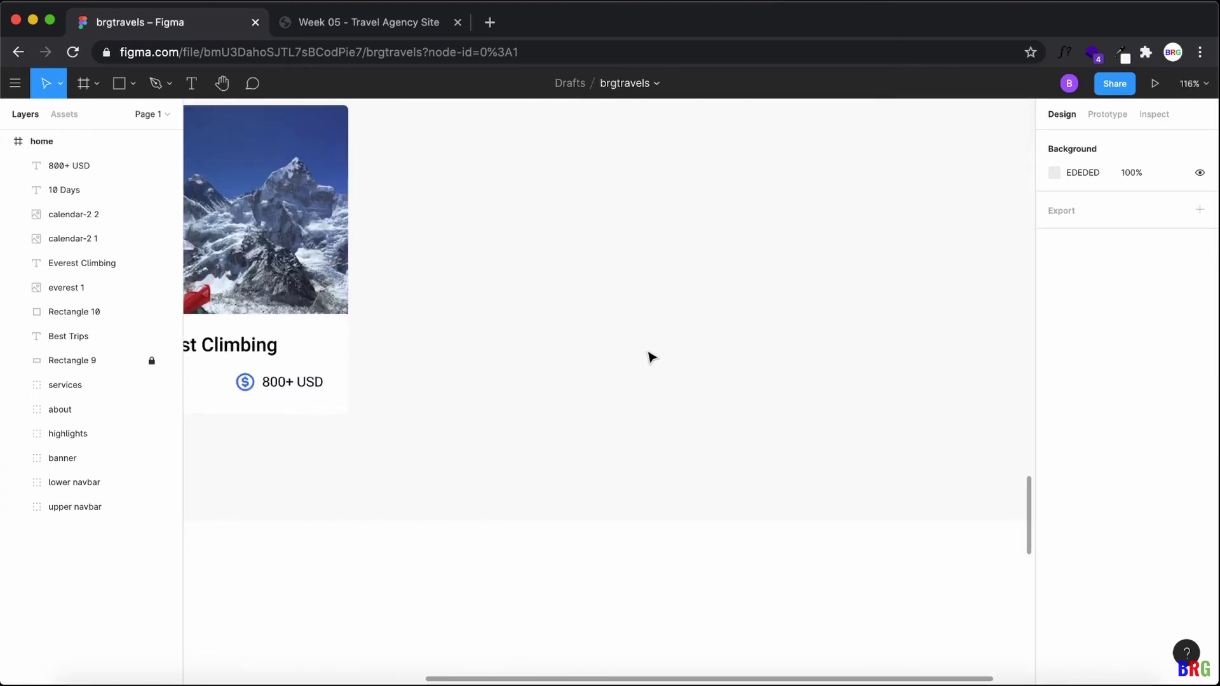
scroll(648, 356, right, 2)
scroll(652, 357, down, 3)
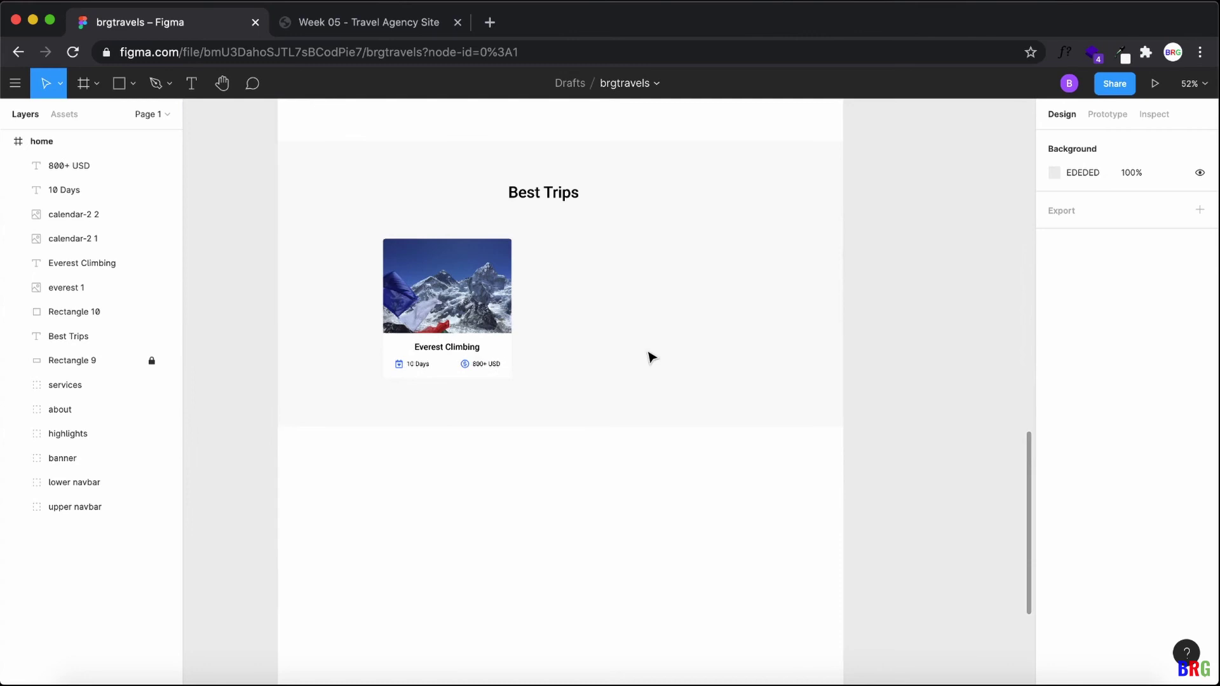
click(70, 166)
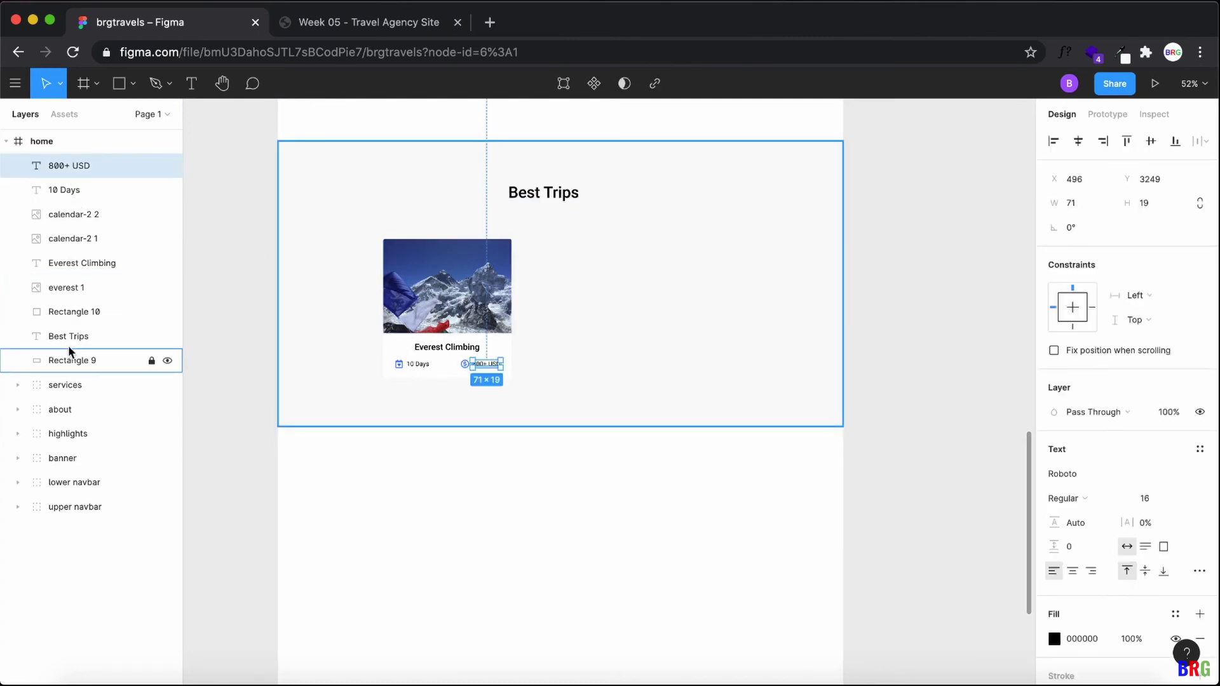
shift+click(72, 335)
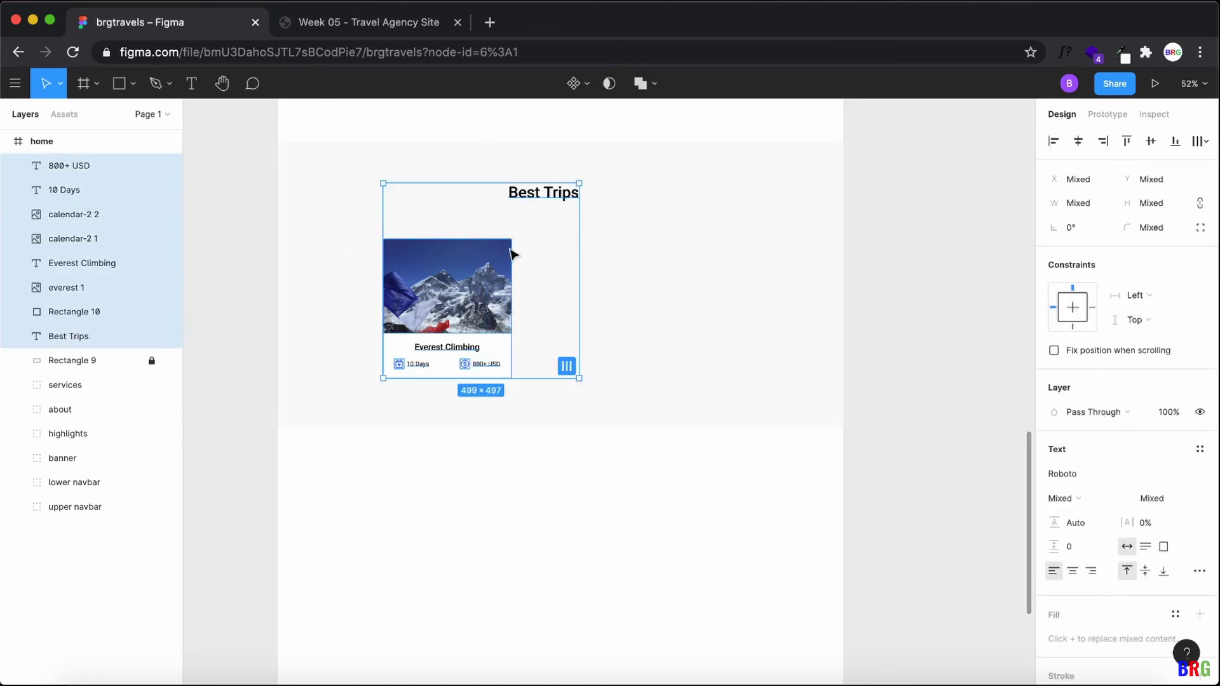
click(89, 343)
click(87, 362)
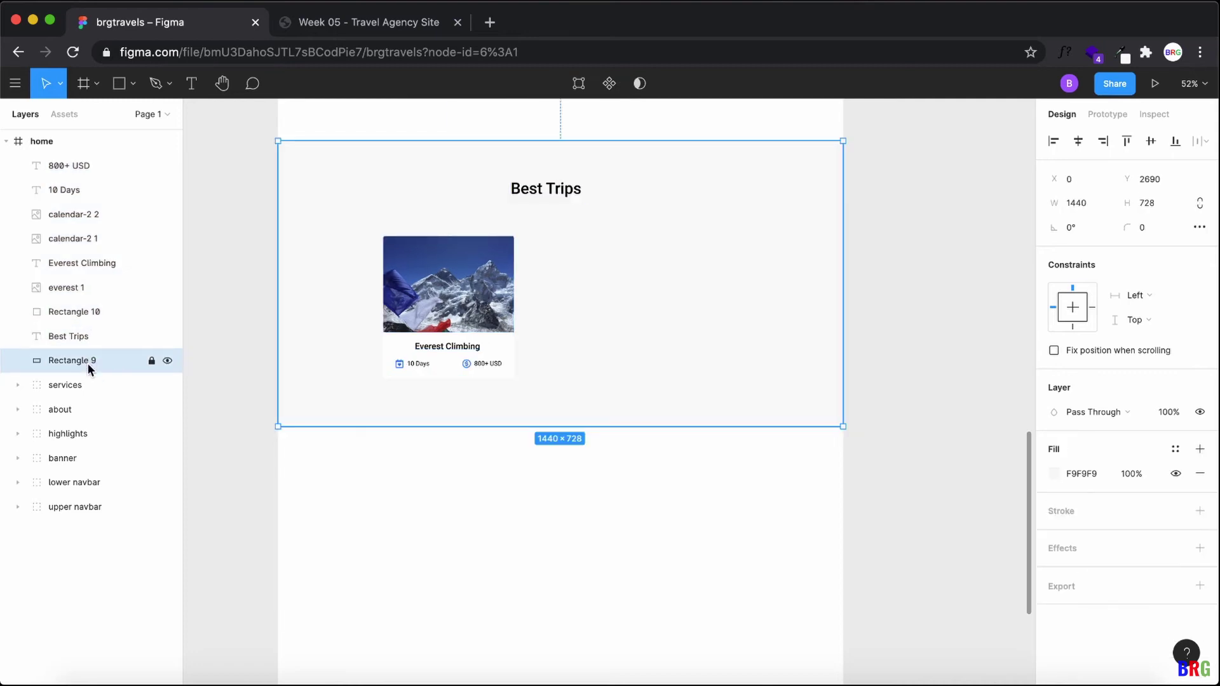
click(87, 338)
Step: Group the Everest card's background rectangle, image, title, both icons, "10 Days" and "800+ USD" texts, leaving out the Best Trips heading and section background
click(87, 318)
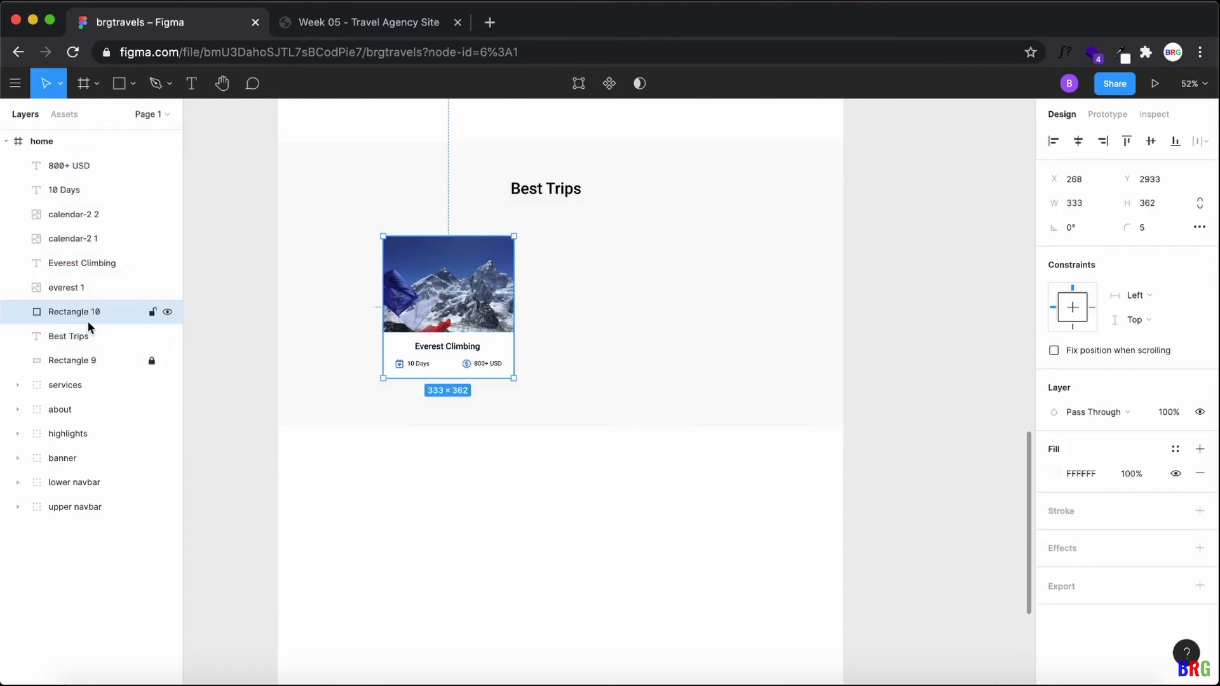
shift+click(81, 287)
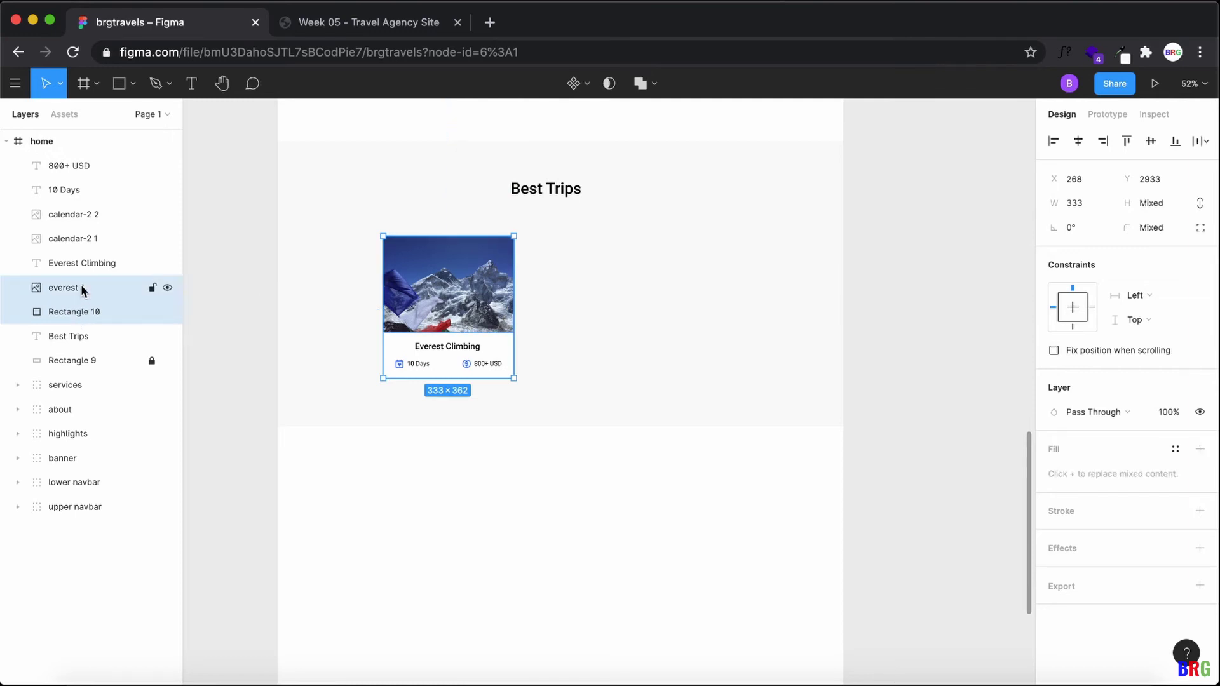
shift+click(83, 264)
shift+click(80, 239)
shift+click(79, 216)
shift+click(75, 191)
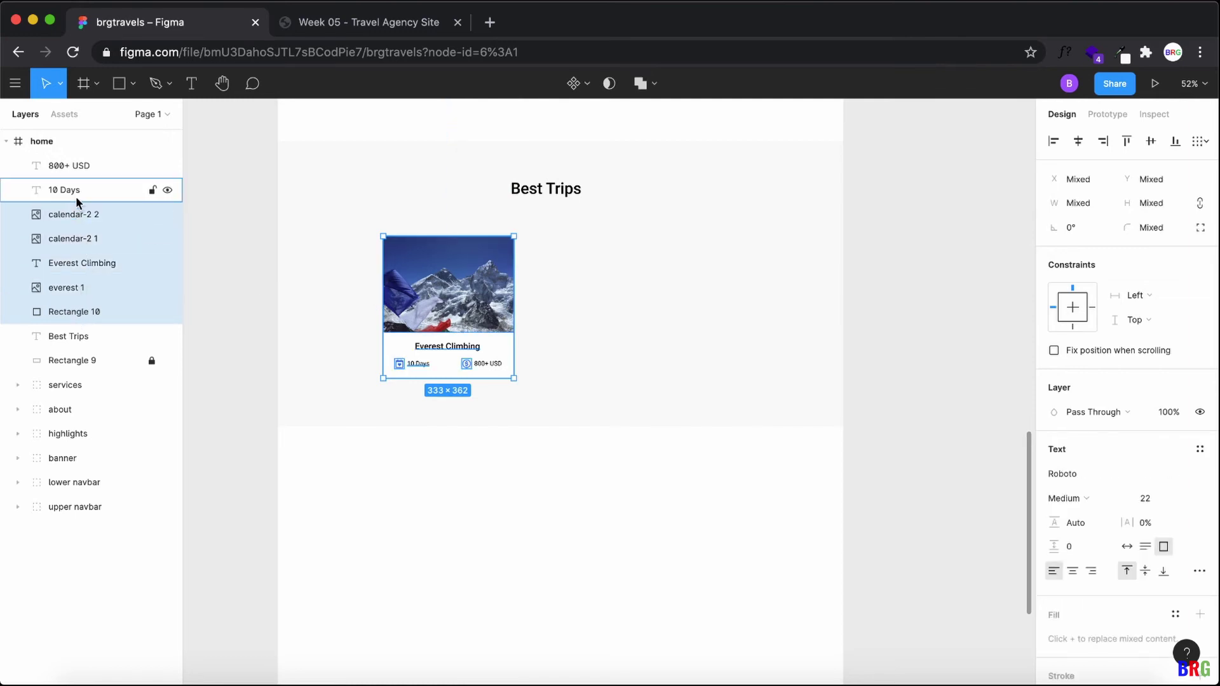
shift+click(78, 162)
key(super+g)
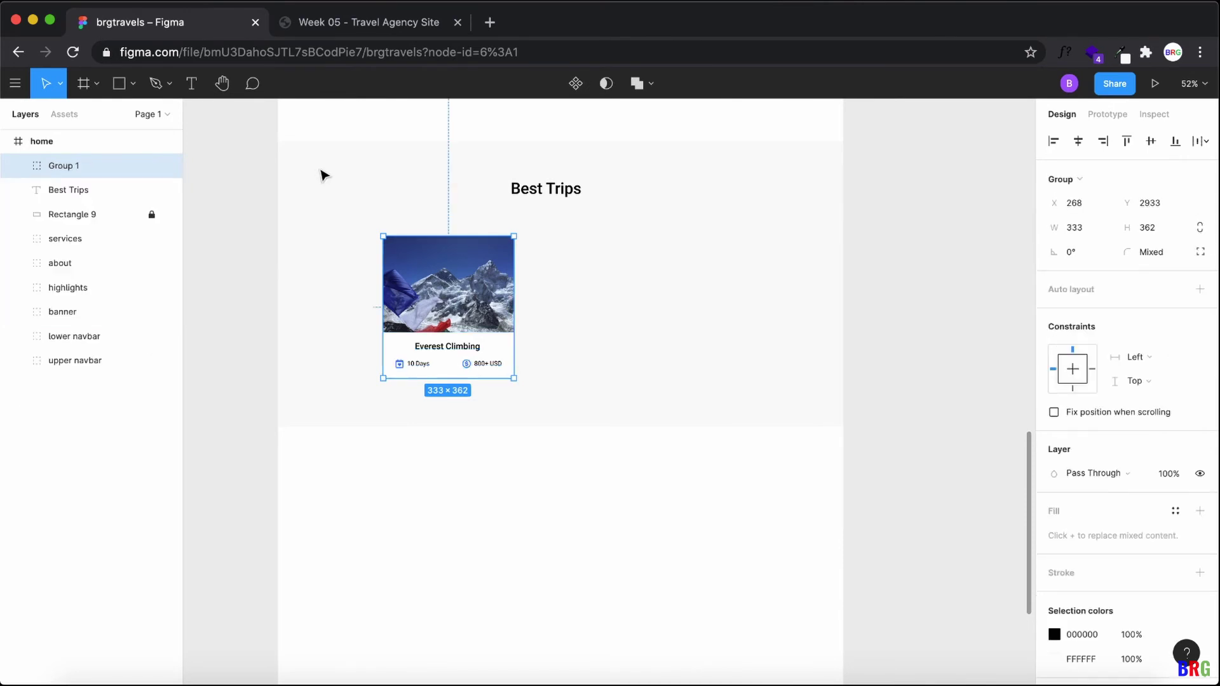
Step: Rename the new card group as "everest card"
right_click(71, 163)
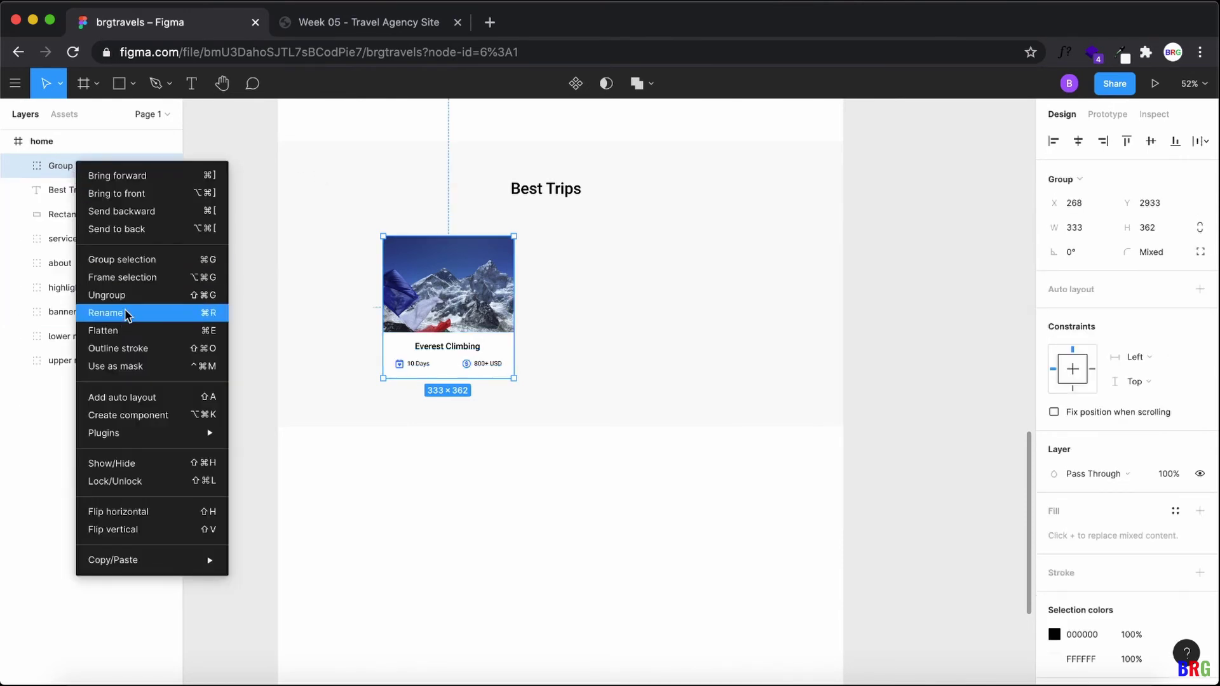
click(124, 315)
text(g)
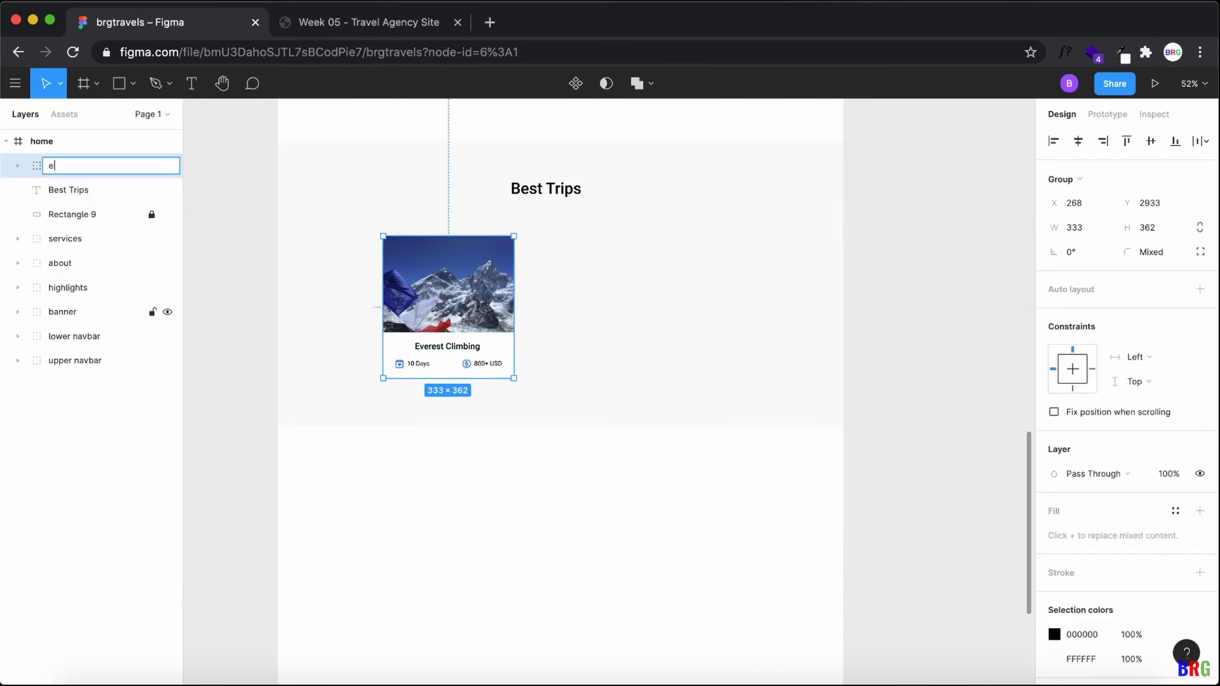
text(verest card)
key(Return)
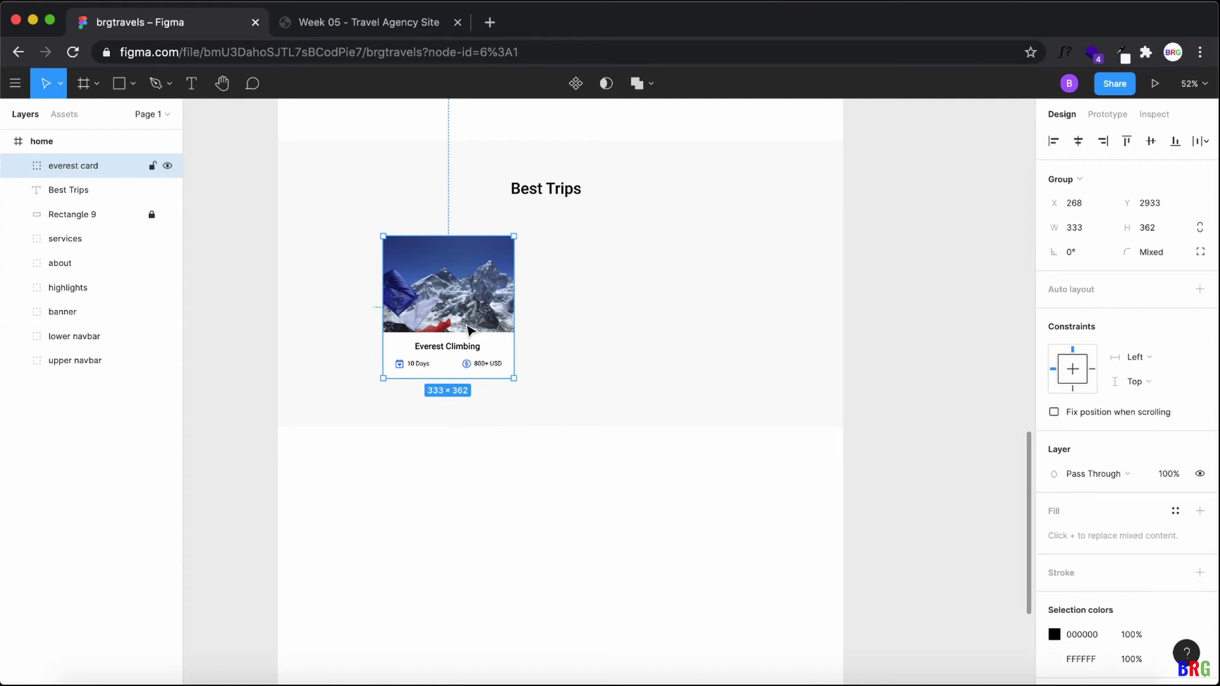
Step: Duplicate the Everest card into a row of three with 30 px gaps, and centre the row in the section at about Y 2904
drag(467, 323, 733, 304)
click(349, 227)
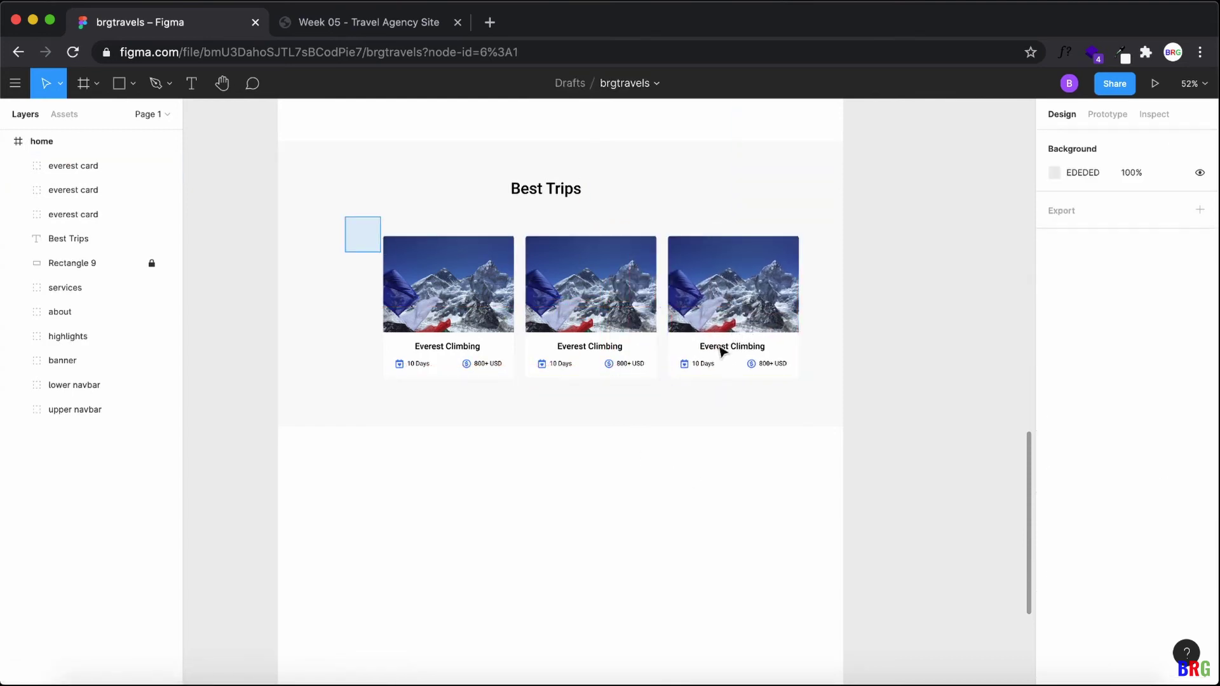
drag(723, 352, 792, 381)
drag(736, 319, 712, 309)
click(738, 477)
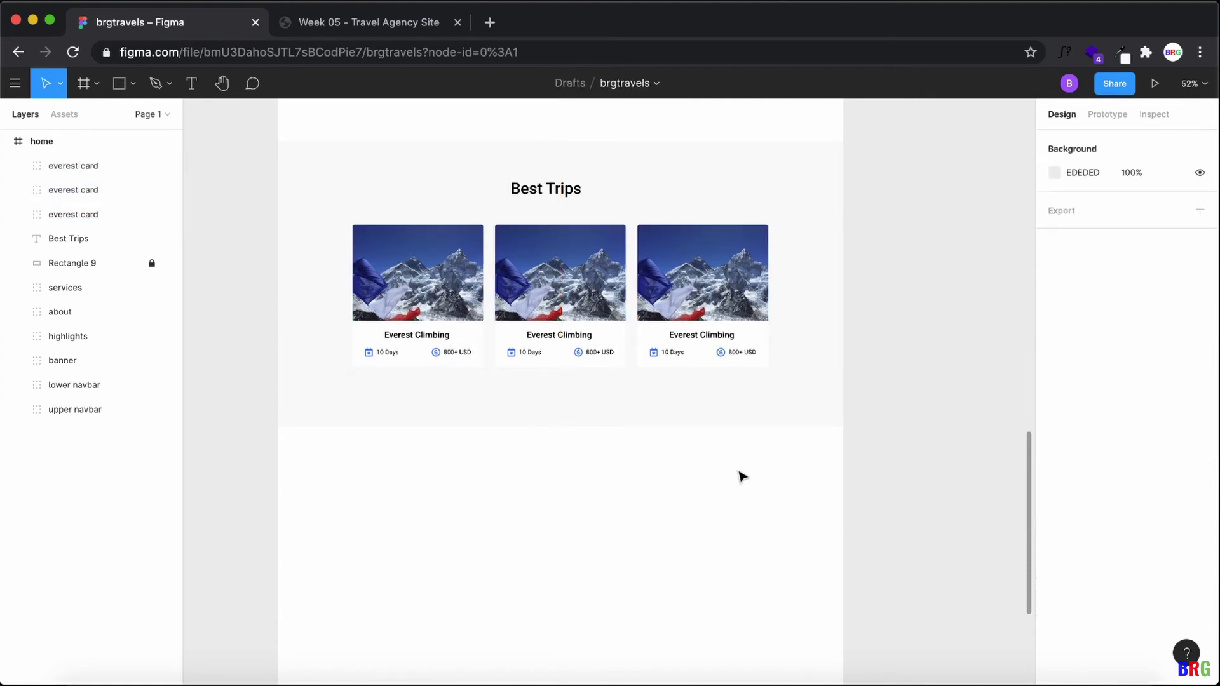
click(578, 318)
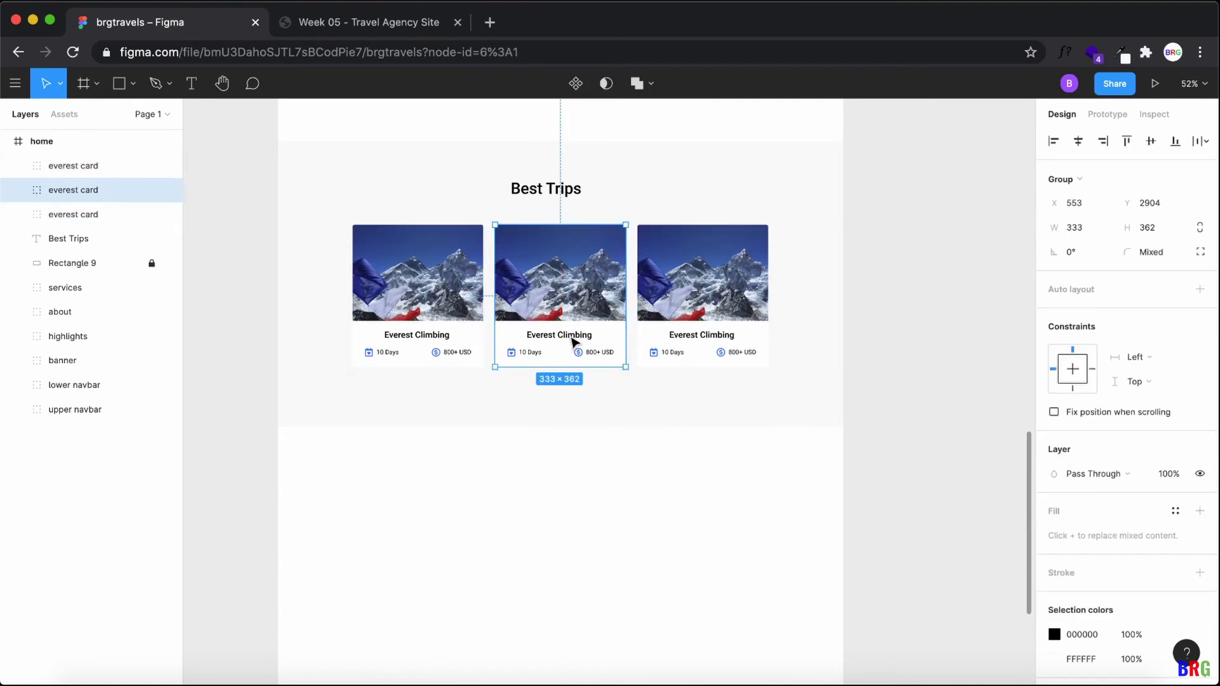
double_click(572, 342)
click(311, 22)
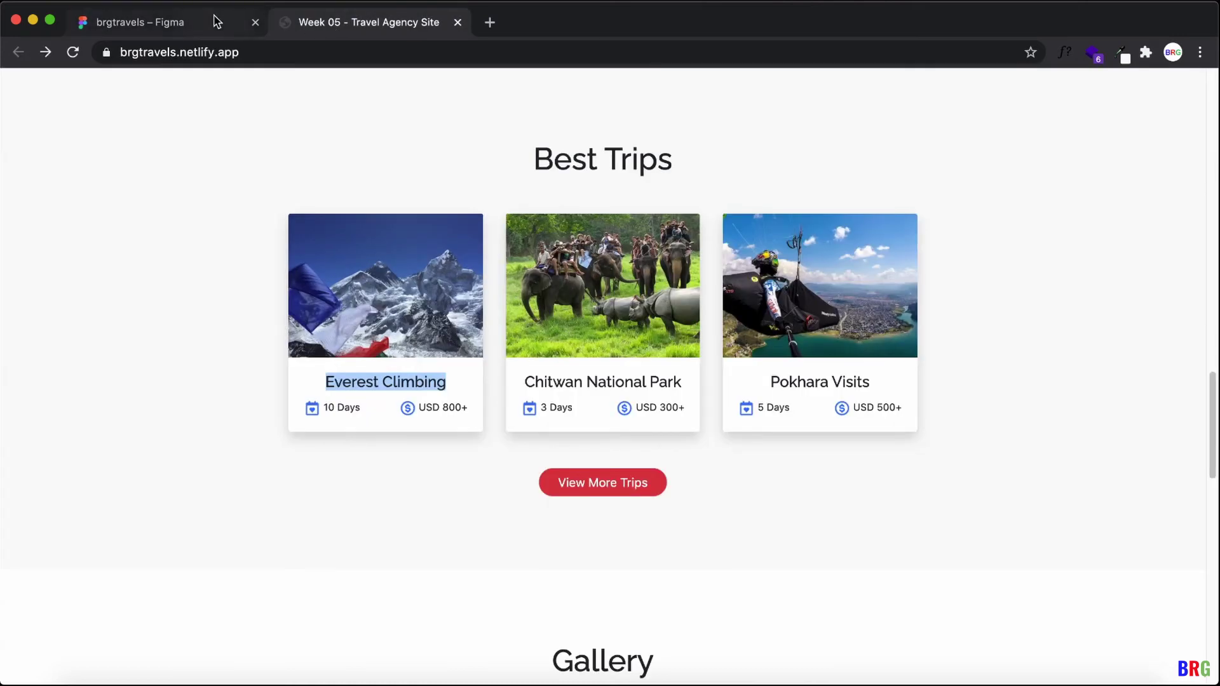
click(216, 23)
key(i)
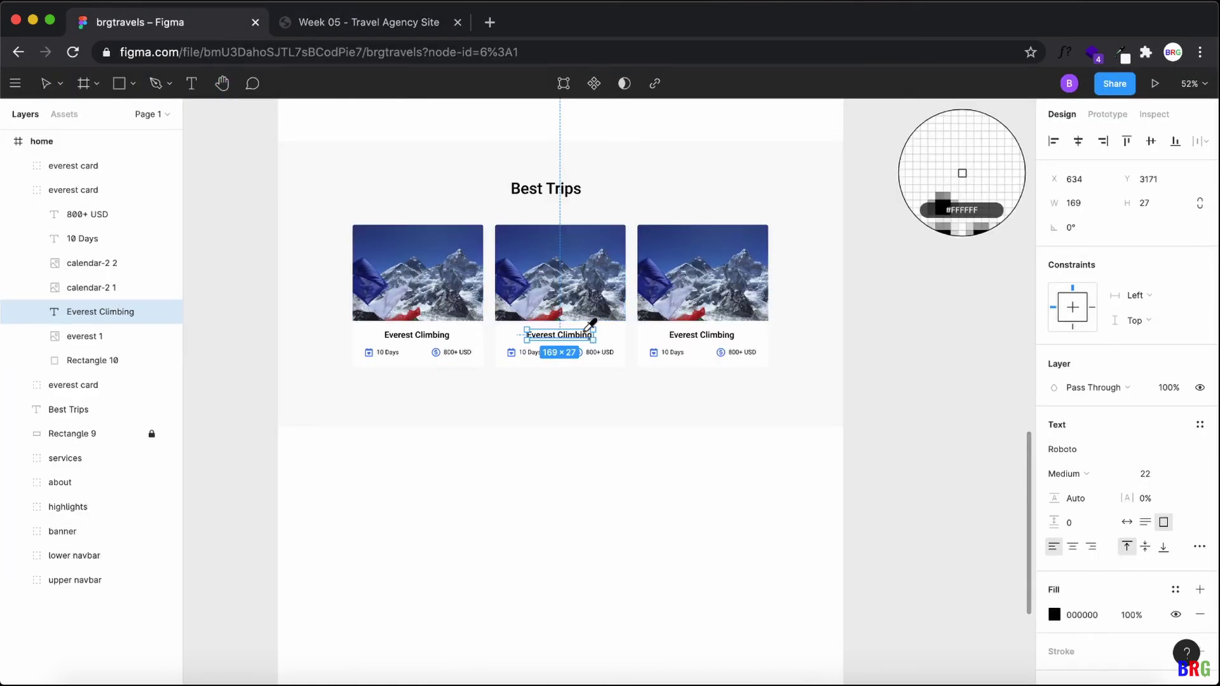
key(Escape)
click(700, 493)
click(554, 356)
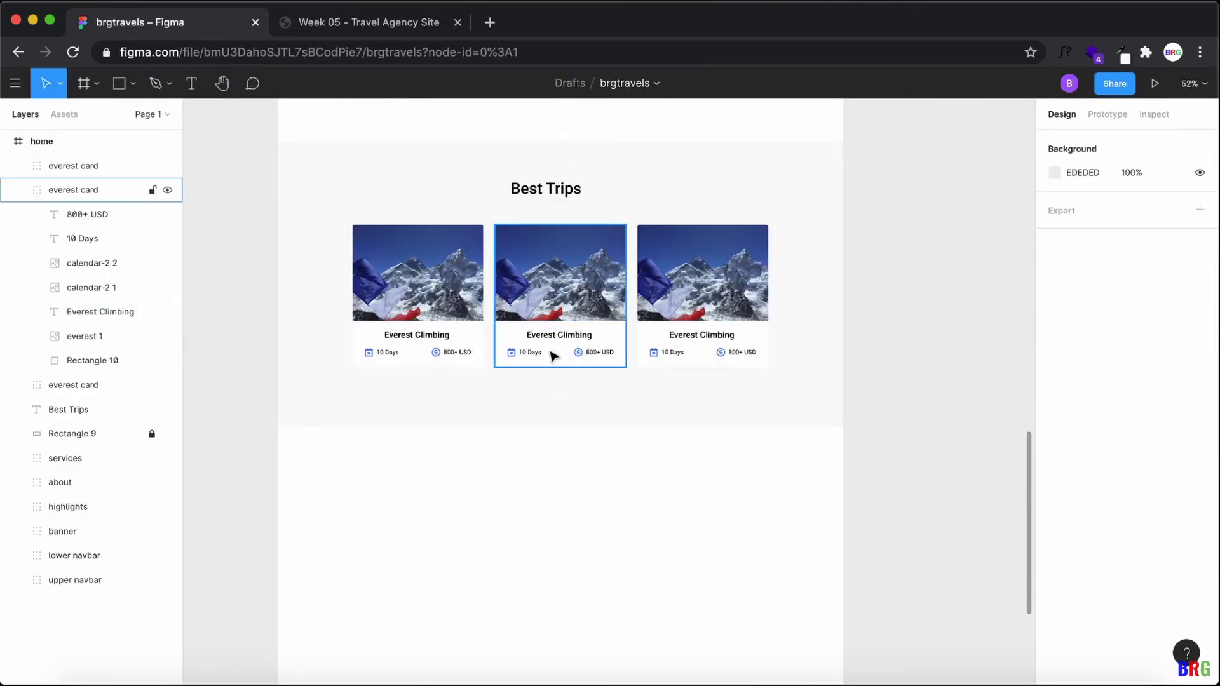
ctrl+scroll(556, 347, up, 5)
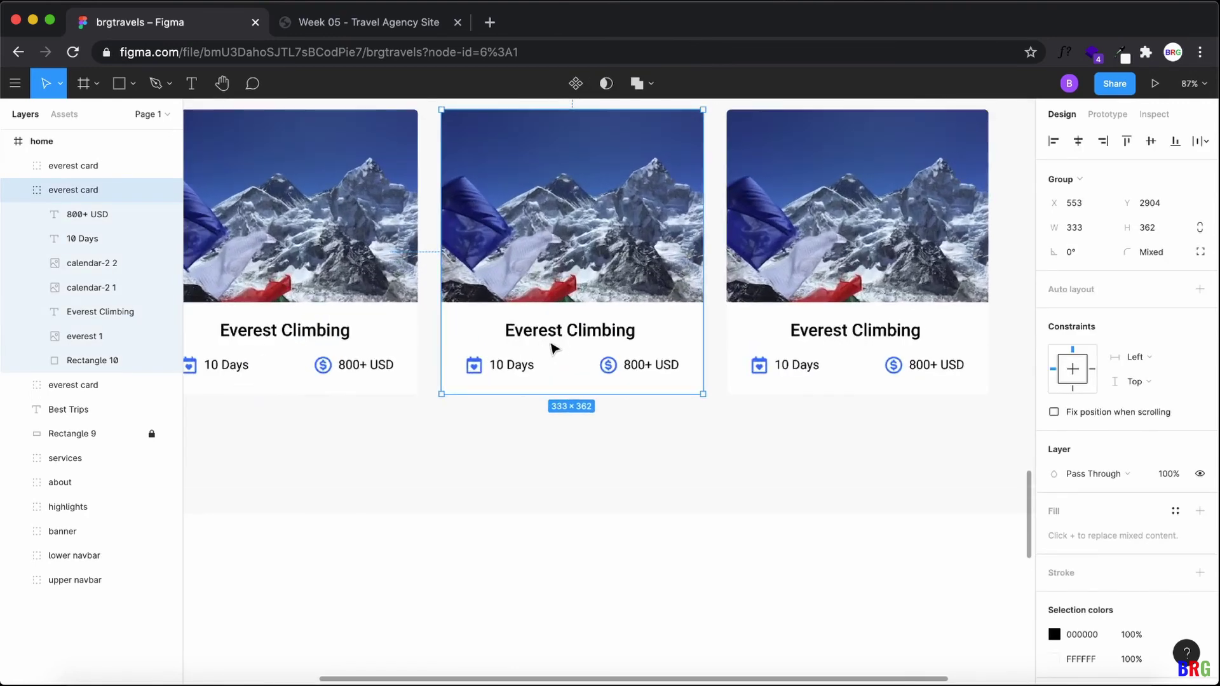
double_click(556, 336)
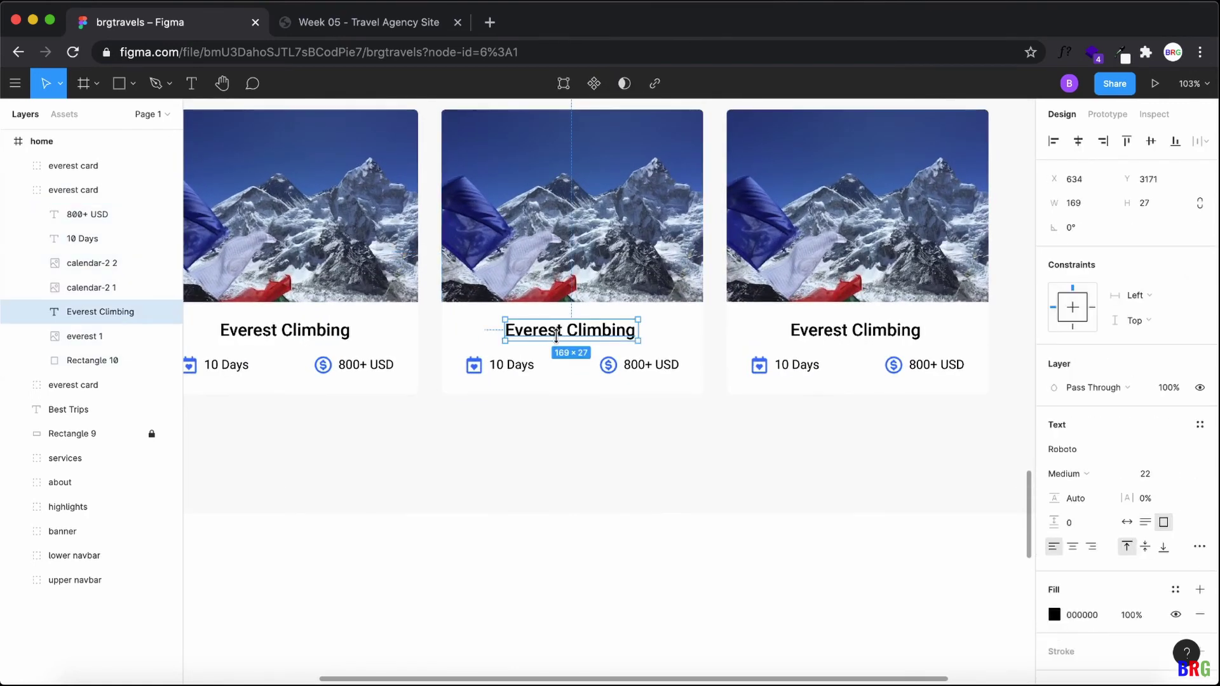
key(super+a)
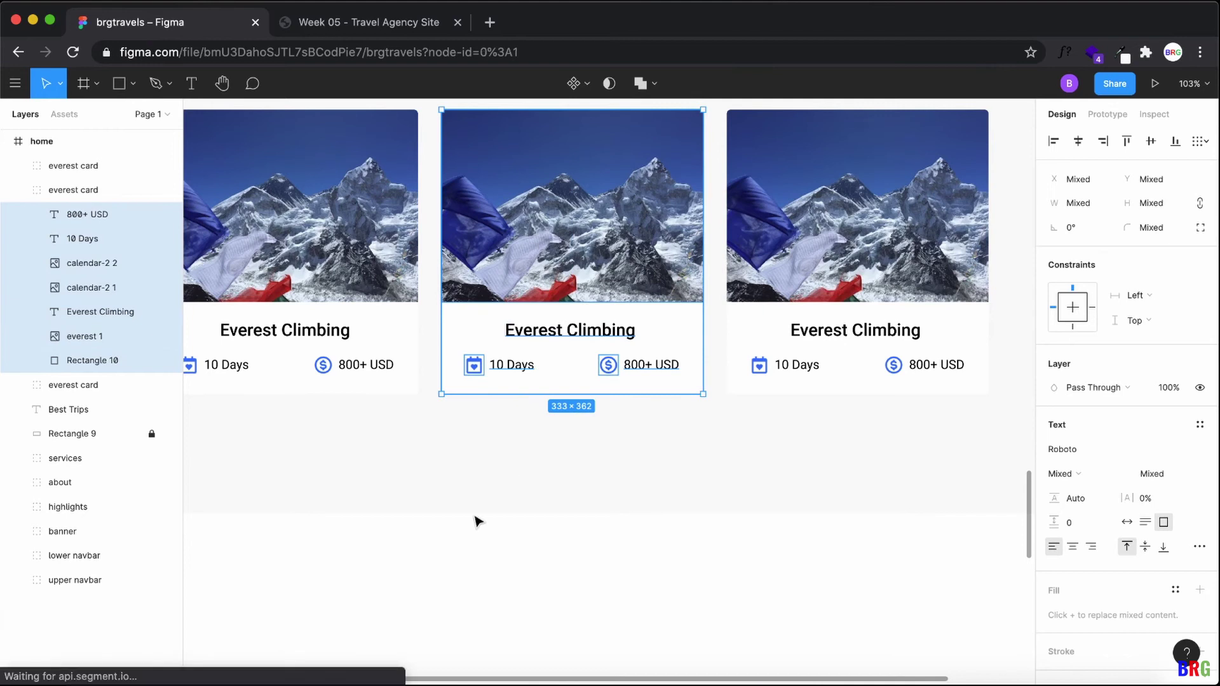
click(476, 520)
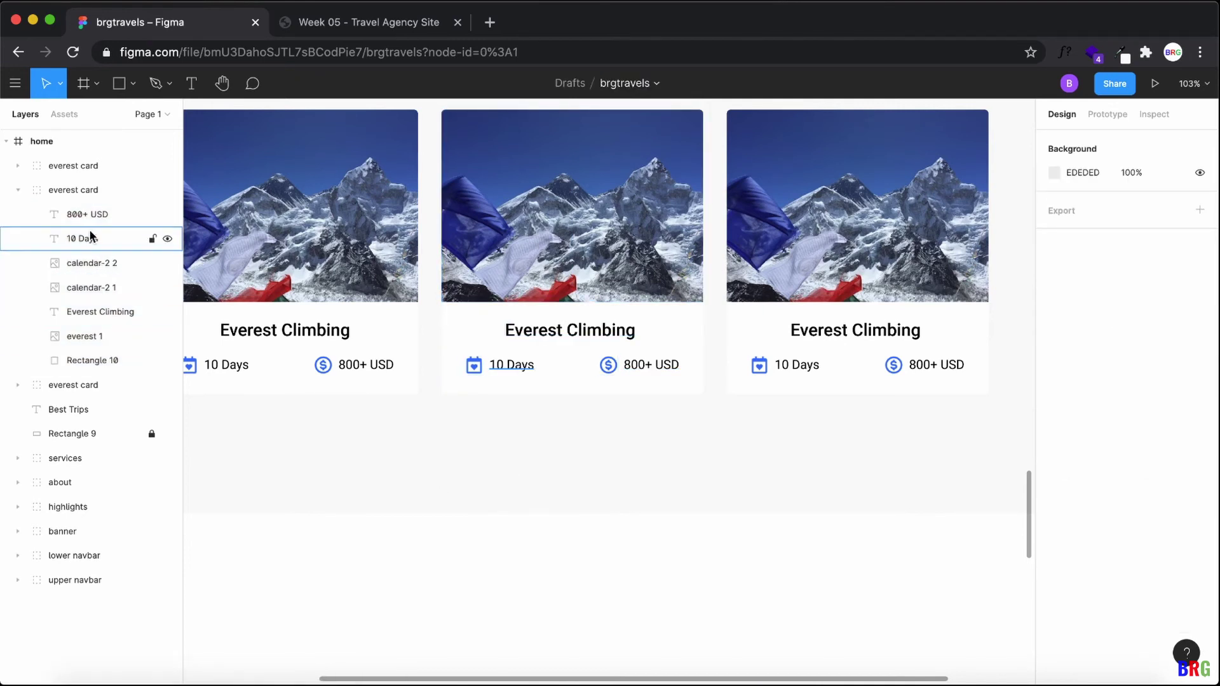
Step: Change the middle card's title to "Chitwan National Park"
click(100, 311)
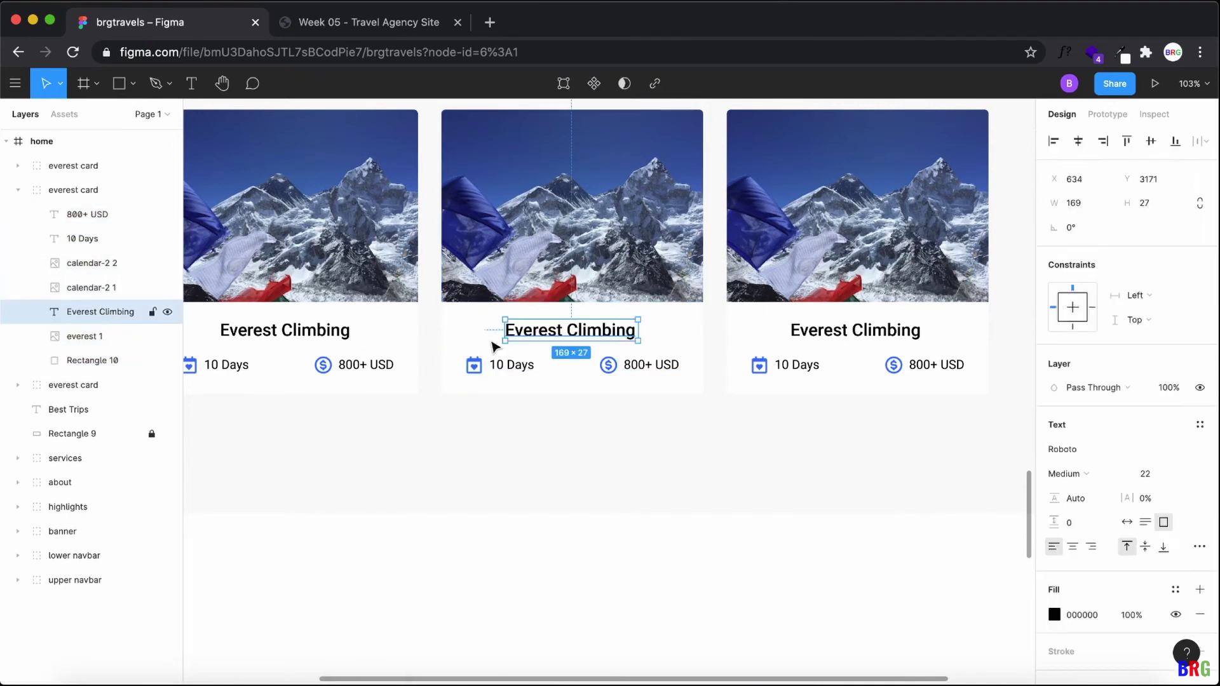
double_click(548, 329)
text(Chitw)
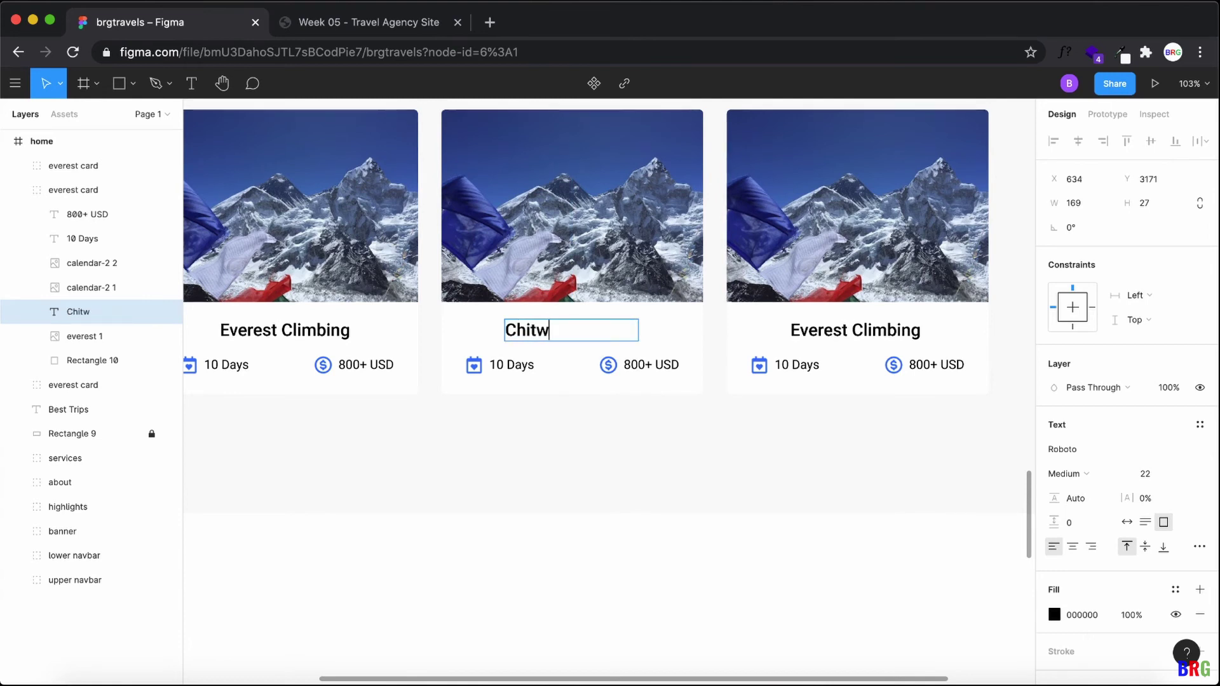
text(an Nationl )
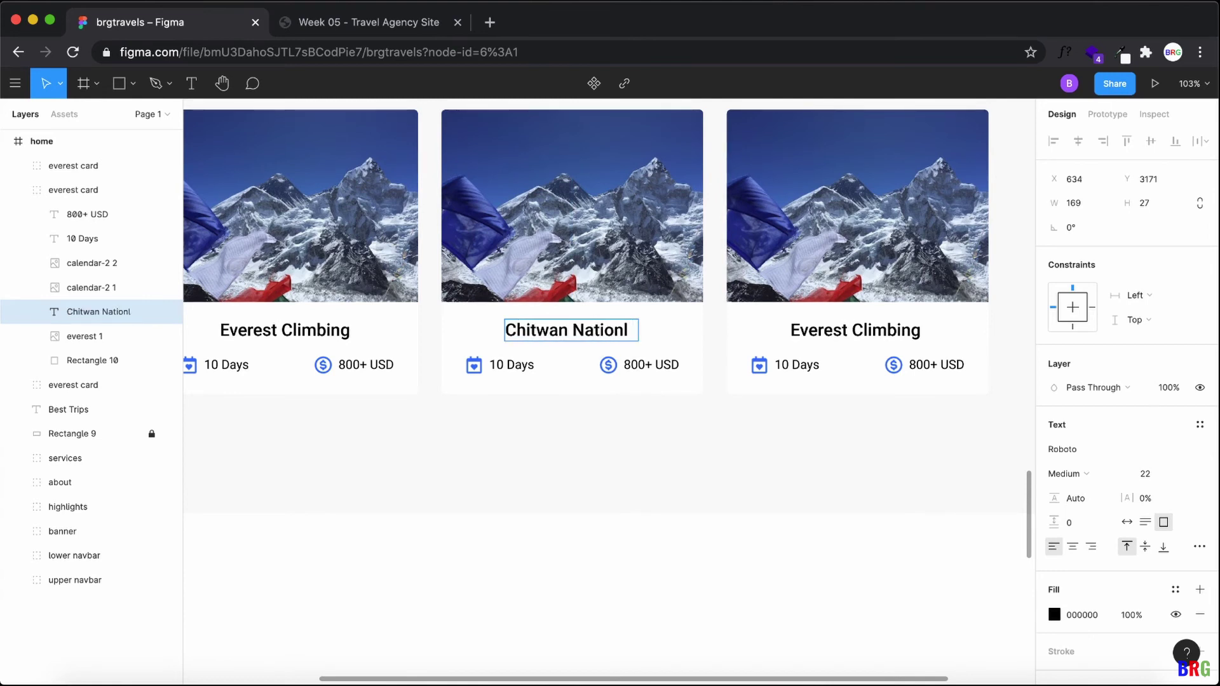
text(a)
key(BackSpace)
key(BackSpace)
text(a)
key(BackSpace)
text(al Par)
key(Escape)
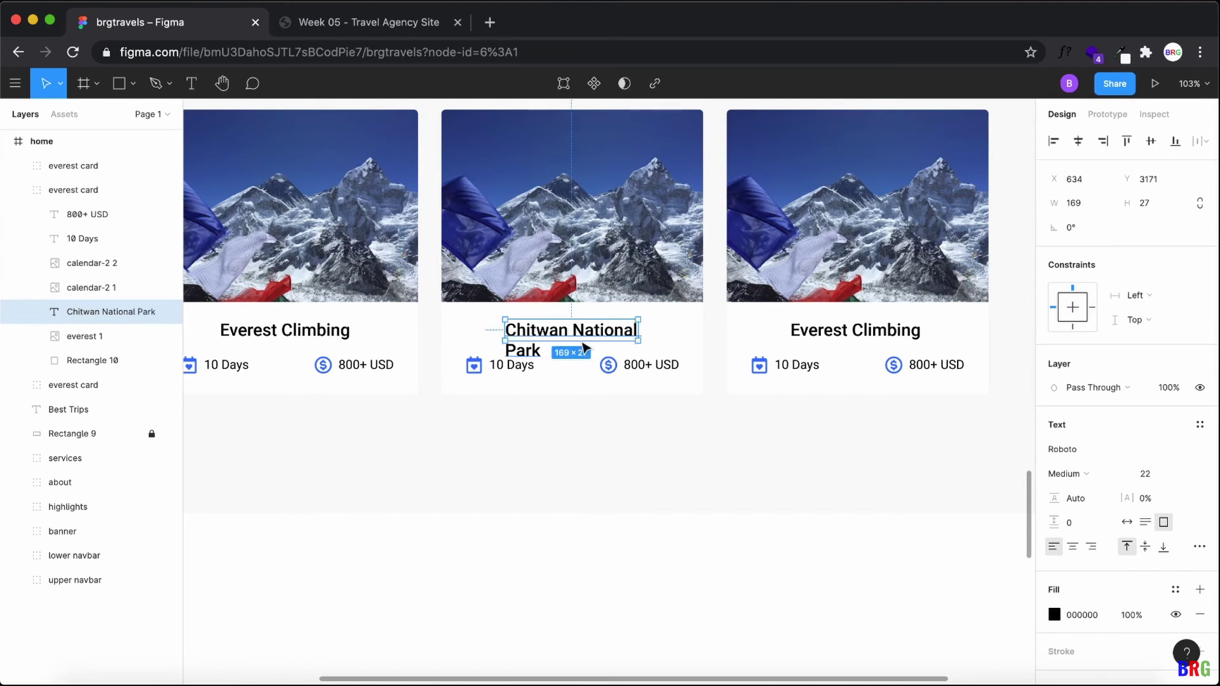
Step: Widen the "Chitwan National Park" text box on both sides so the title fits on one line
drag(640, 328, 672, 328)
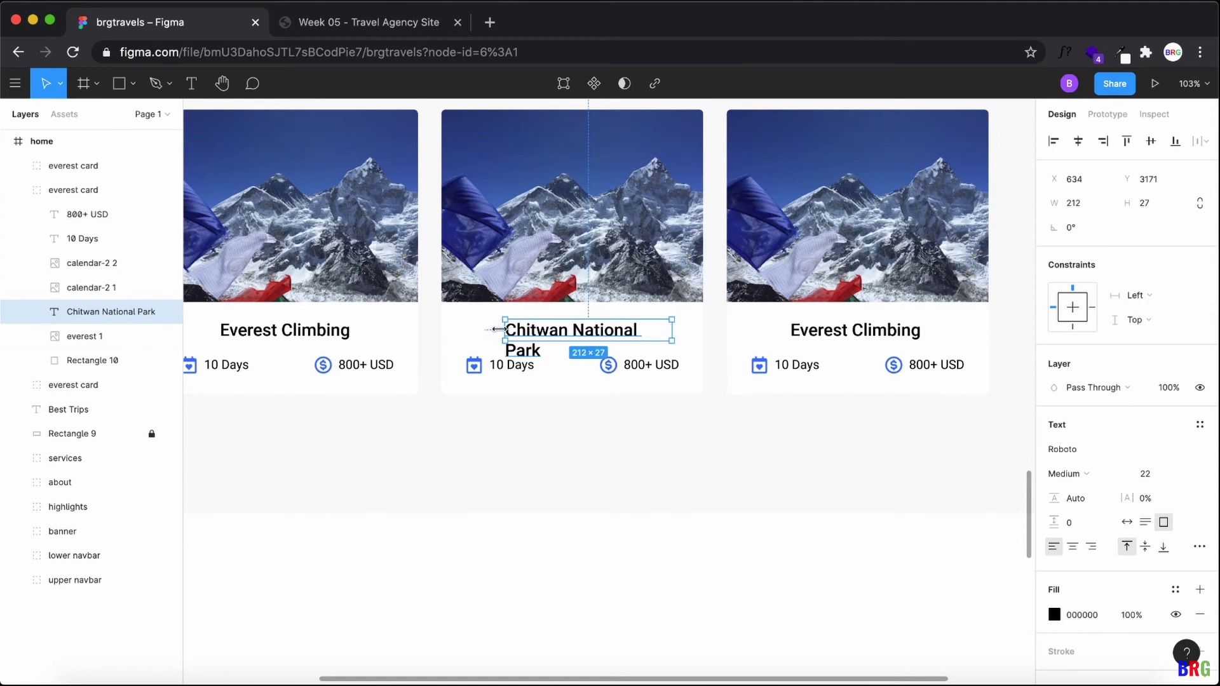
drag(498, 329, 491, 329)
click(545, 430)
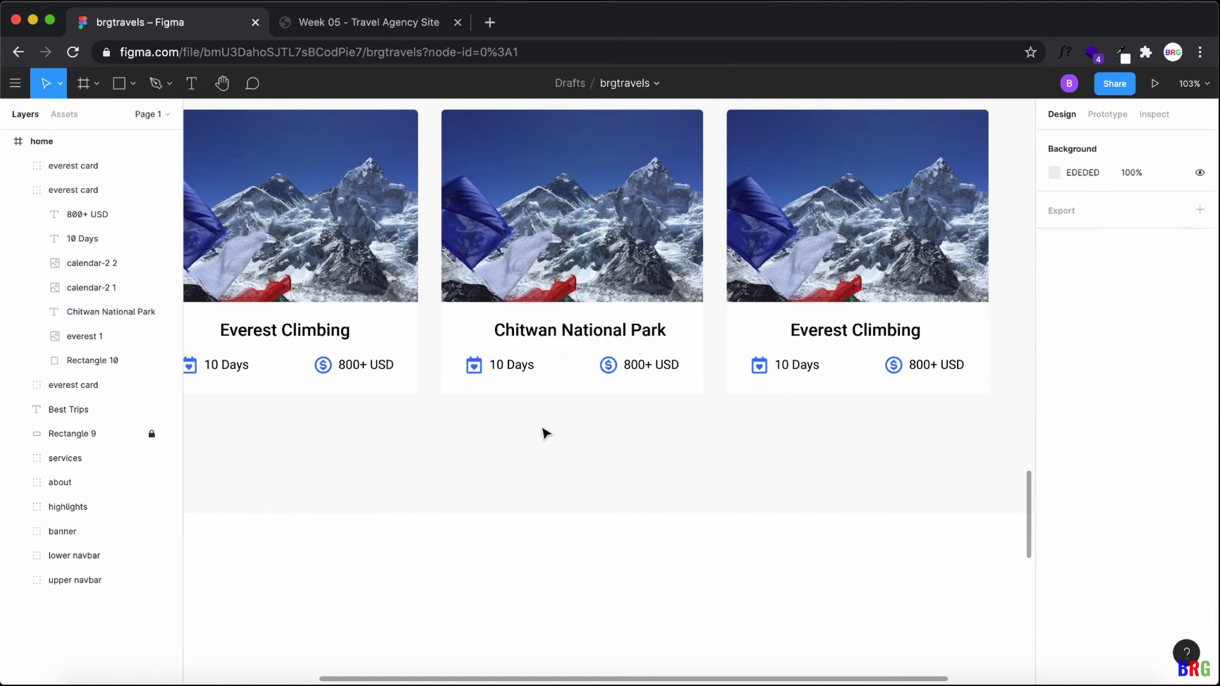
Step: Rename the middle card's group as "national park"
click(862, 334)
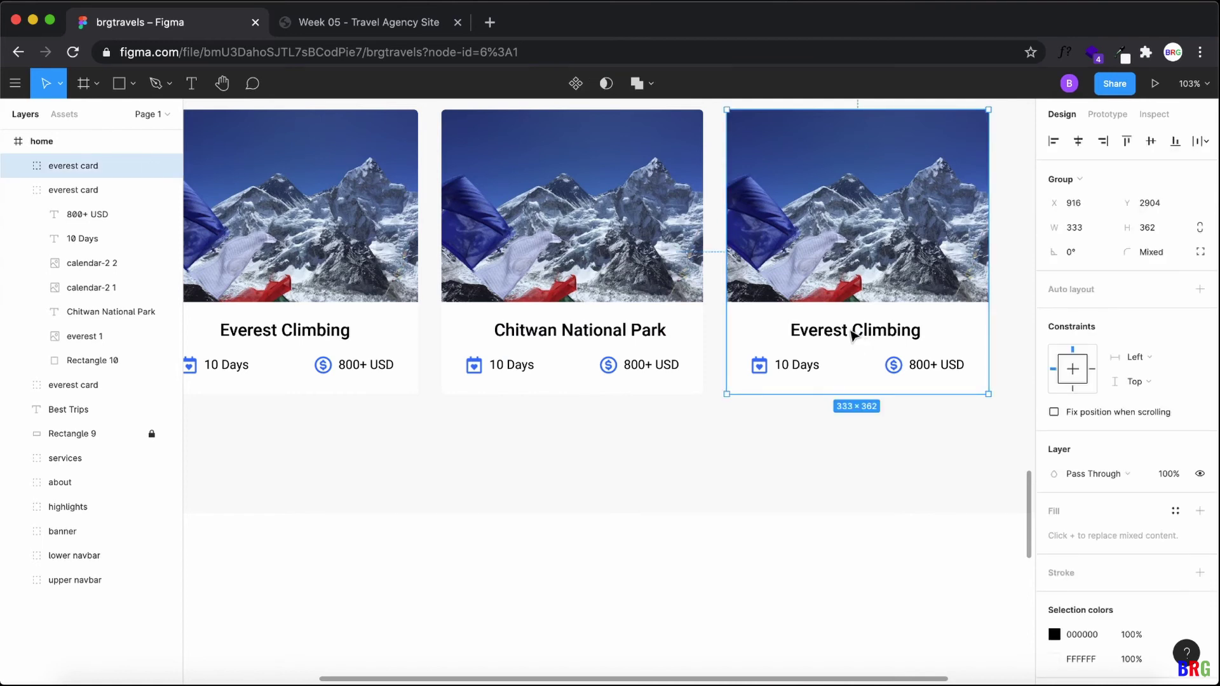
click(20, 190)
click(62, 189)
right_click(64, 190)
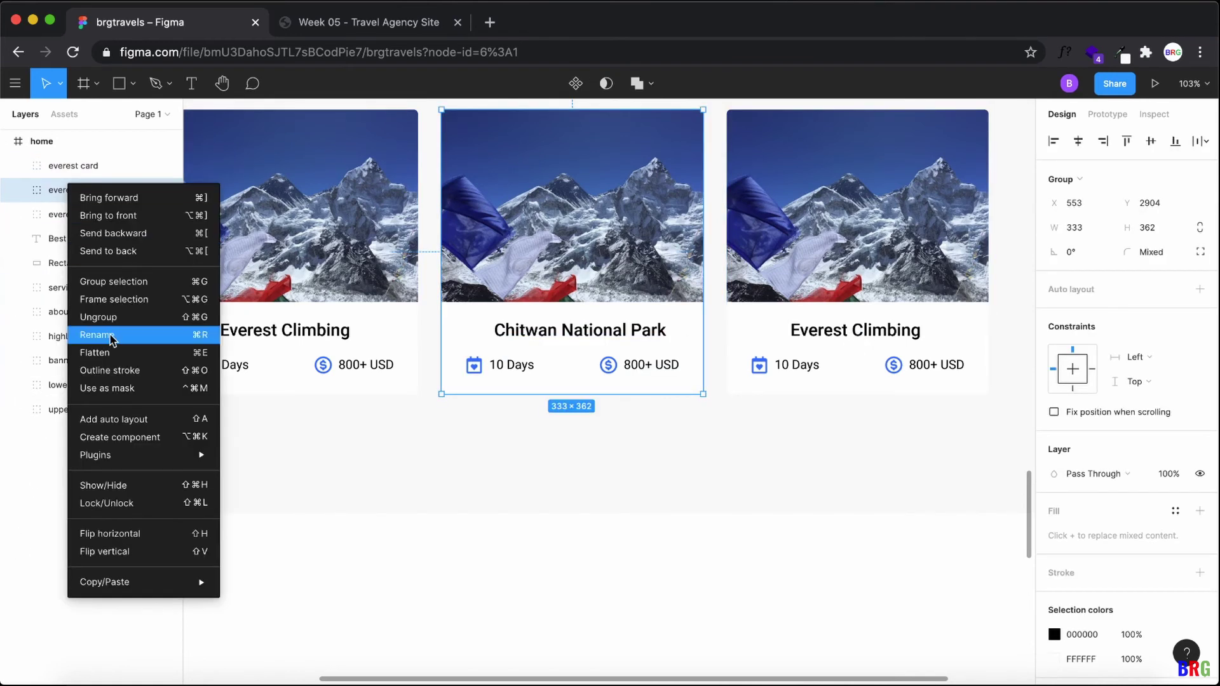
click(109, 337)
key(BackSpace)
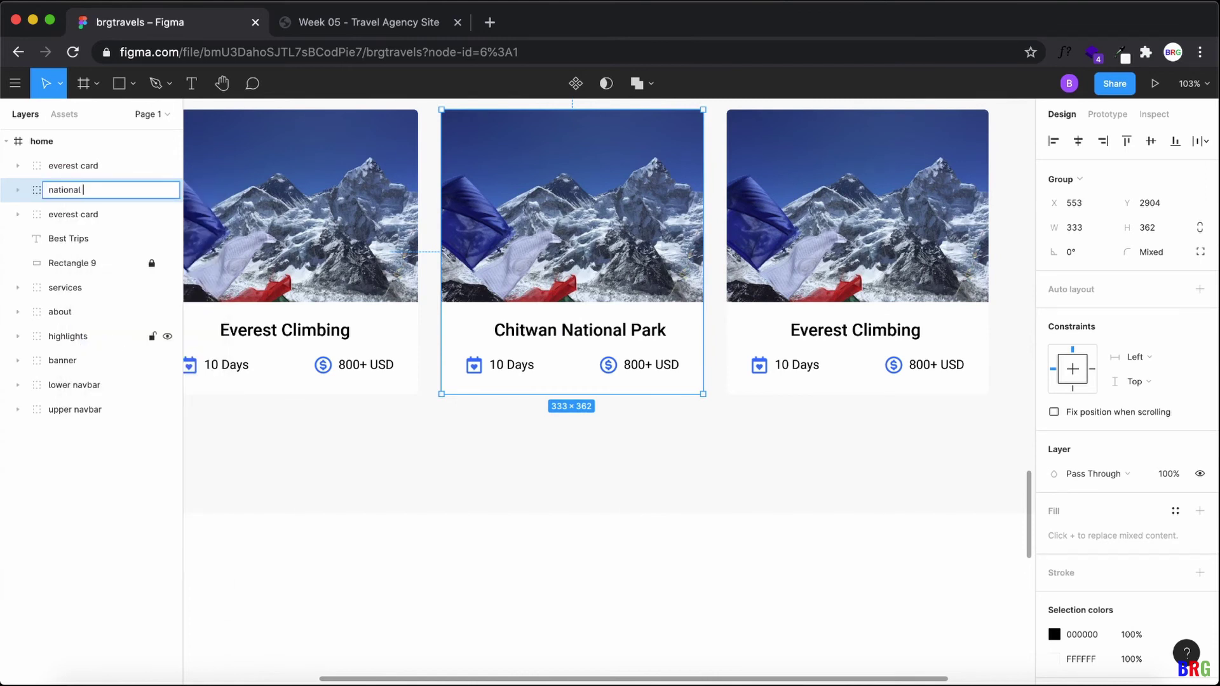
key(Return)
Step: Rename the third card's group, at X 916, as "pokhara"
click(86, 216)
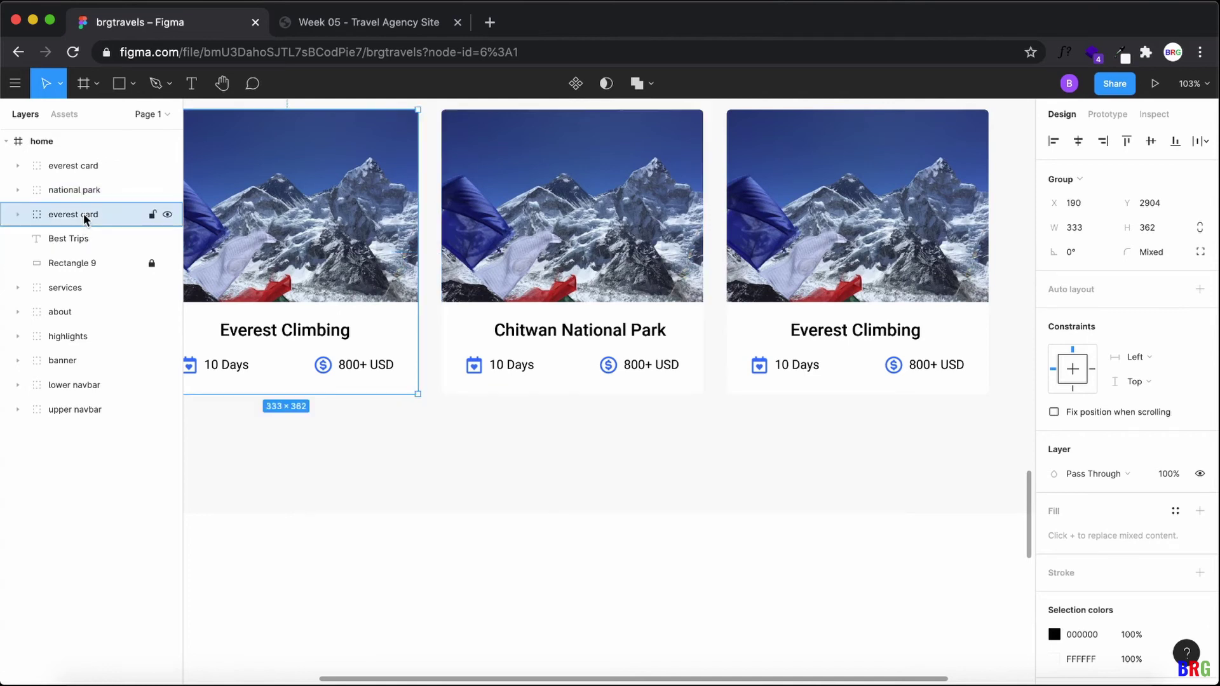
click(72, 171)
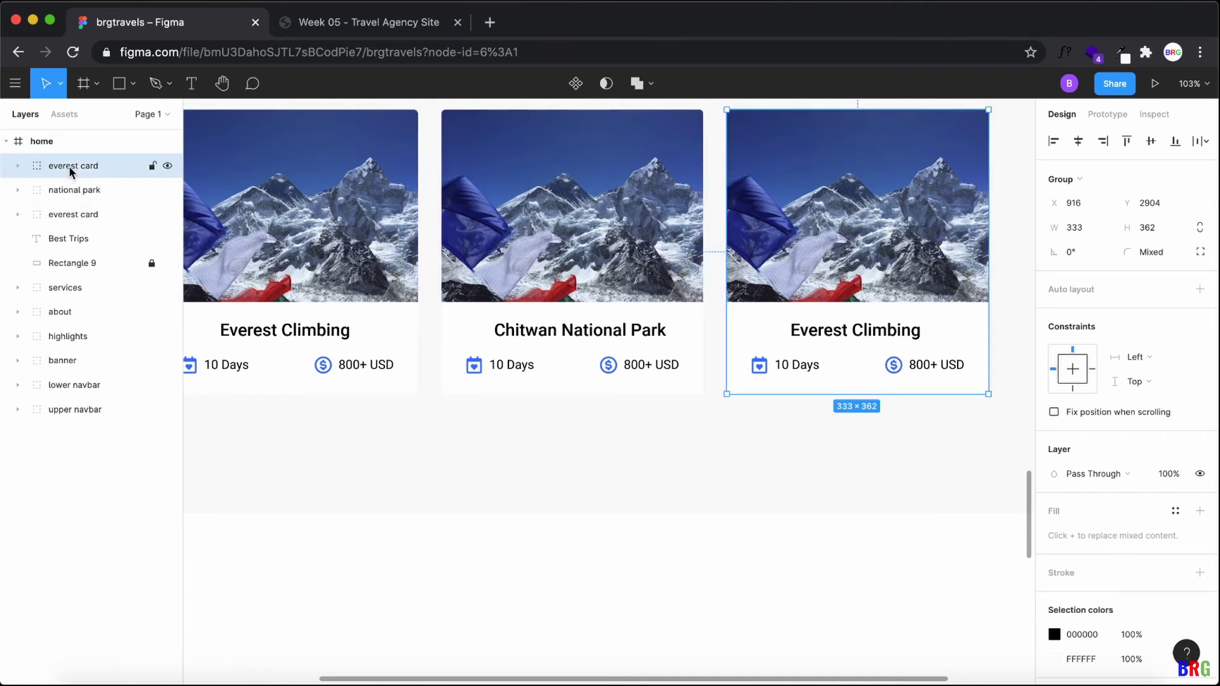
right_click(71, 170)
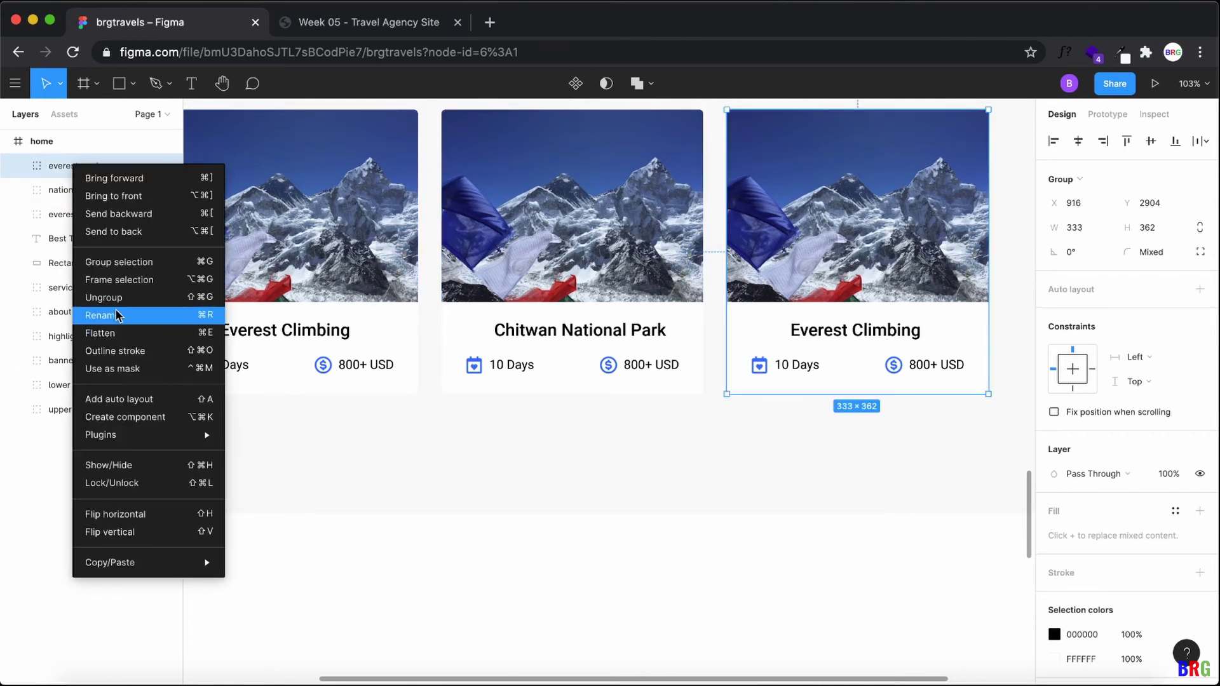
click(117, 315)
text(pokhara)
key(Return)
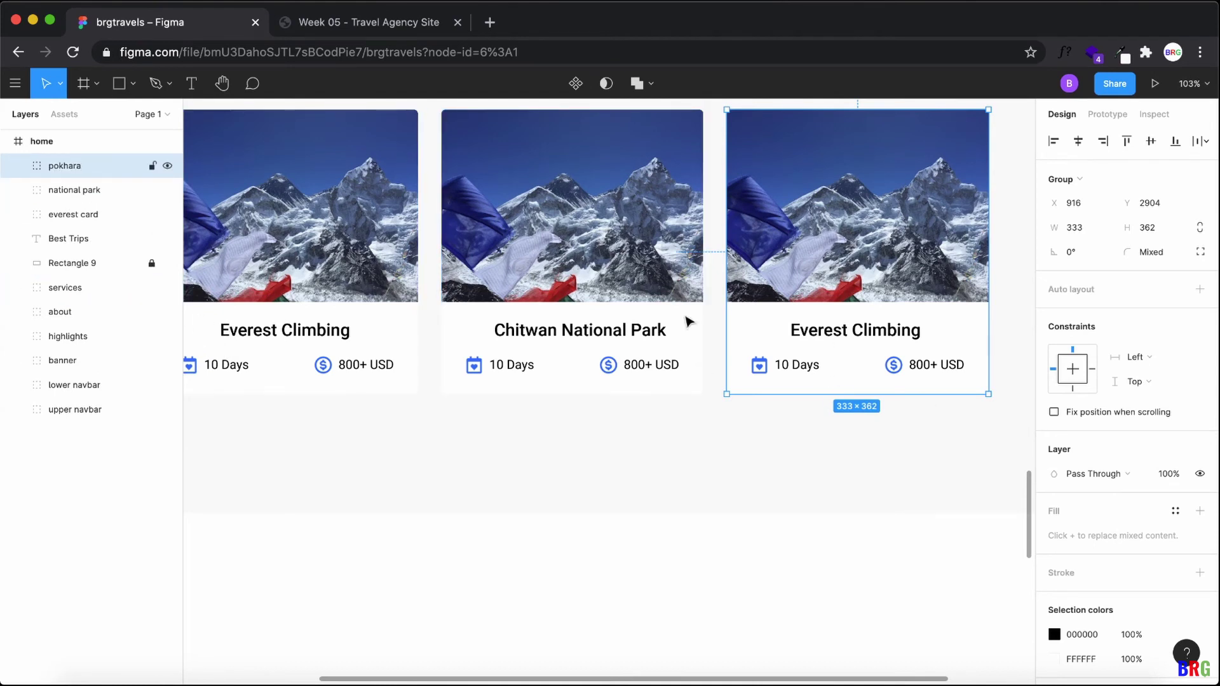
Step: Change the pokhara card's title to "Pokhara Visits" and narrow its text box from the left edge to about 147 wide
click(18, 167)
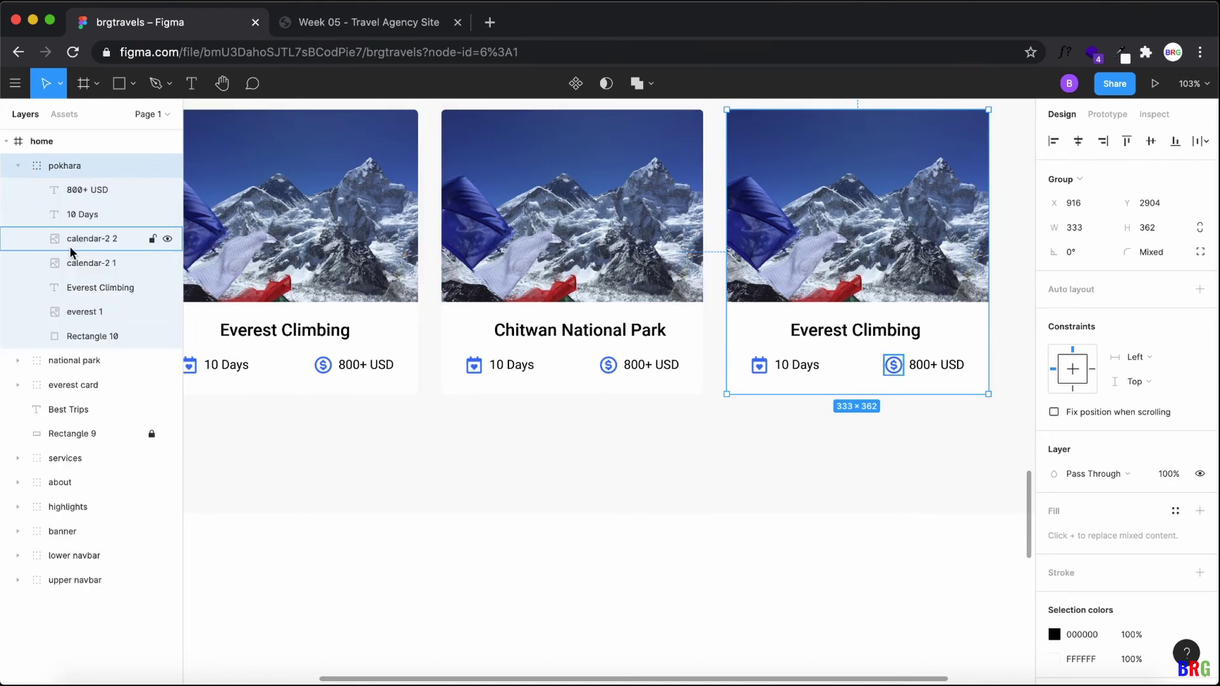
click(83, 310)
double_click(82, 288)
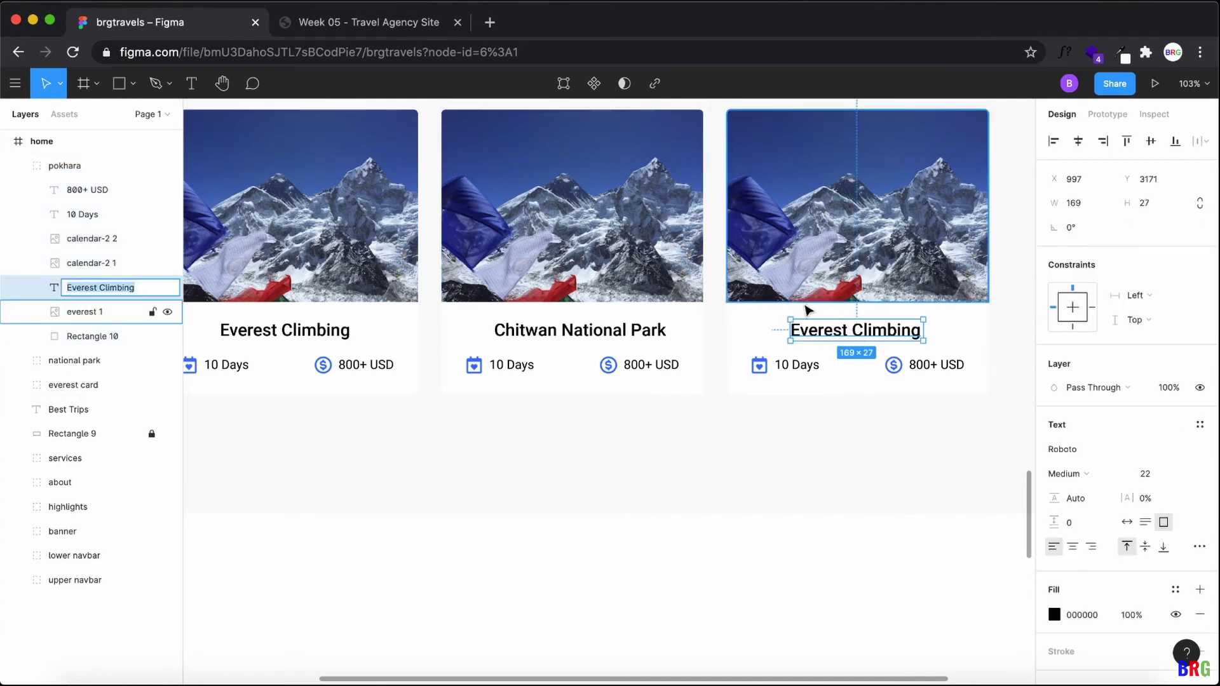
double_click(827, 331)
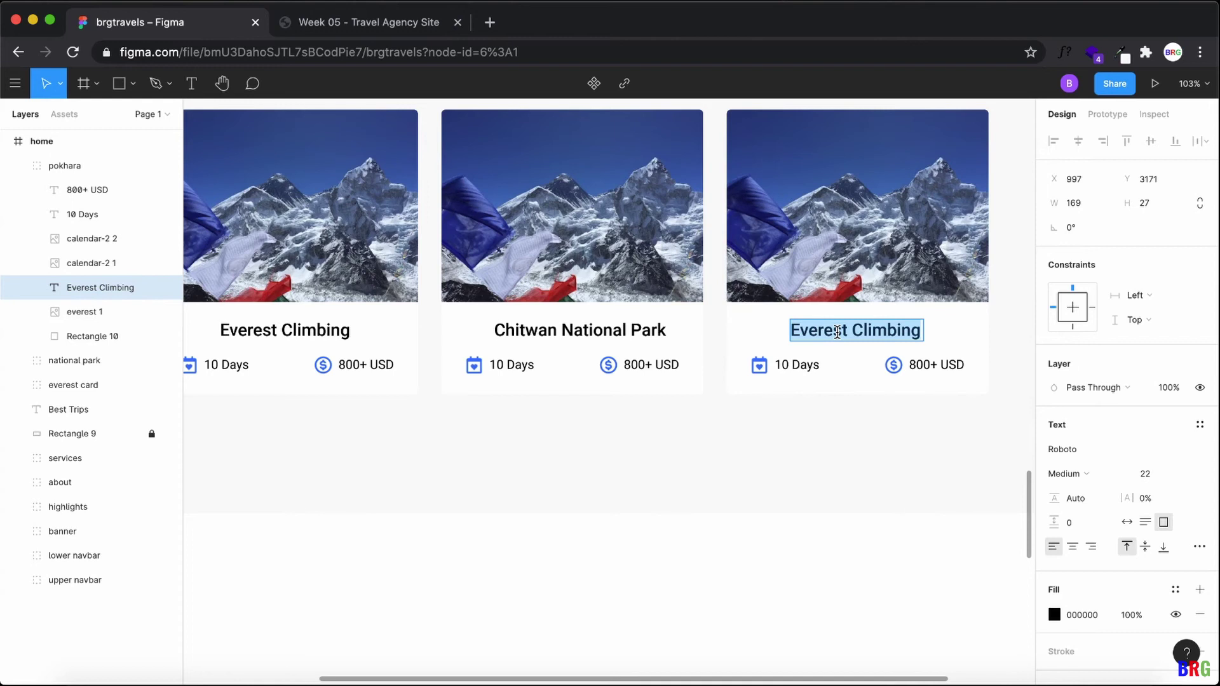
text(Pokhara Vii)
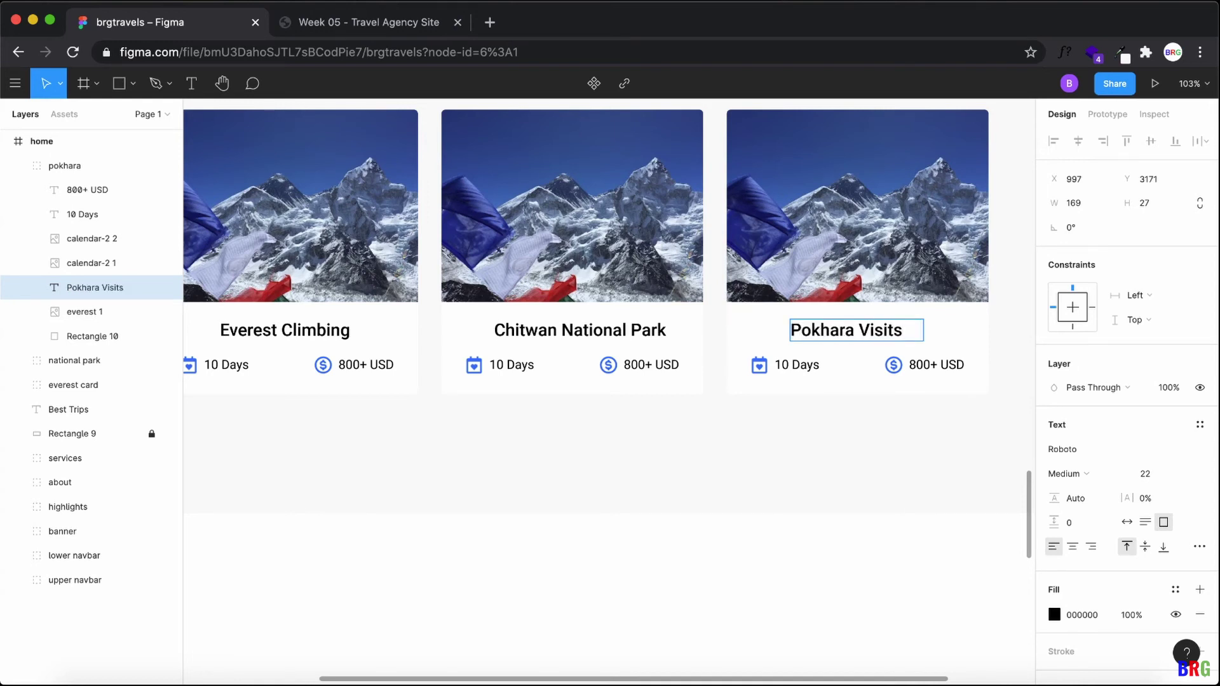
key(Escape)
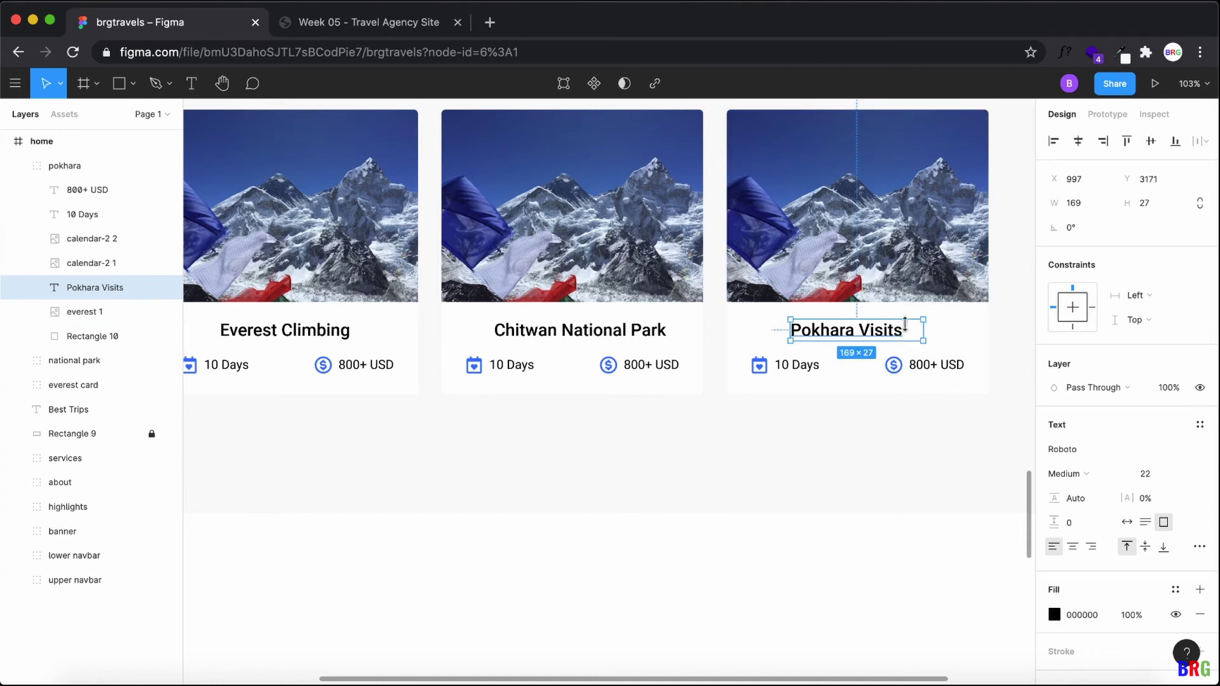
drag(791, 319, 809, 318)
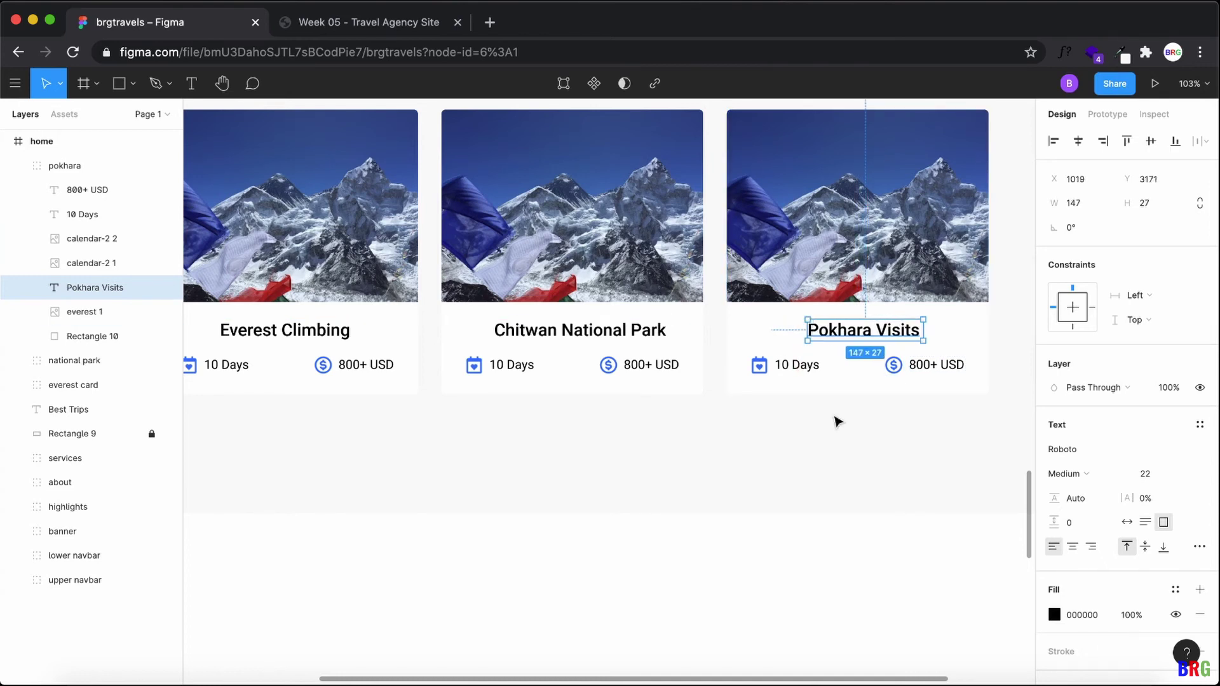
click(843, 467)
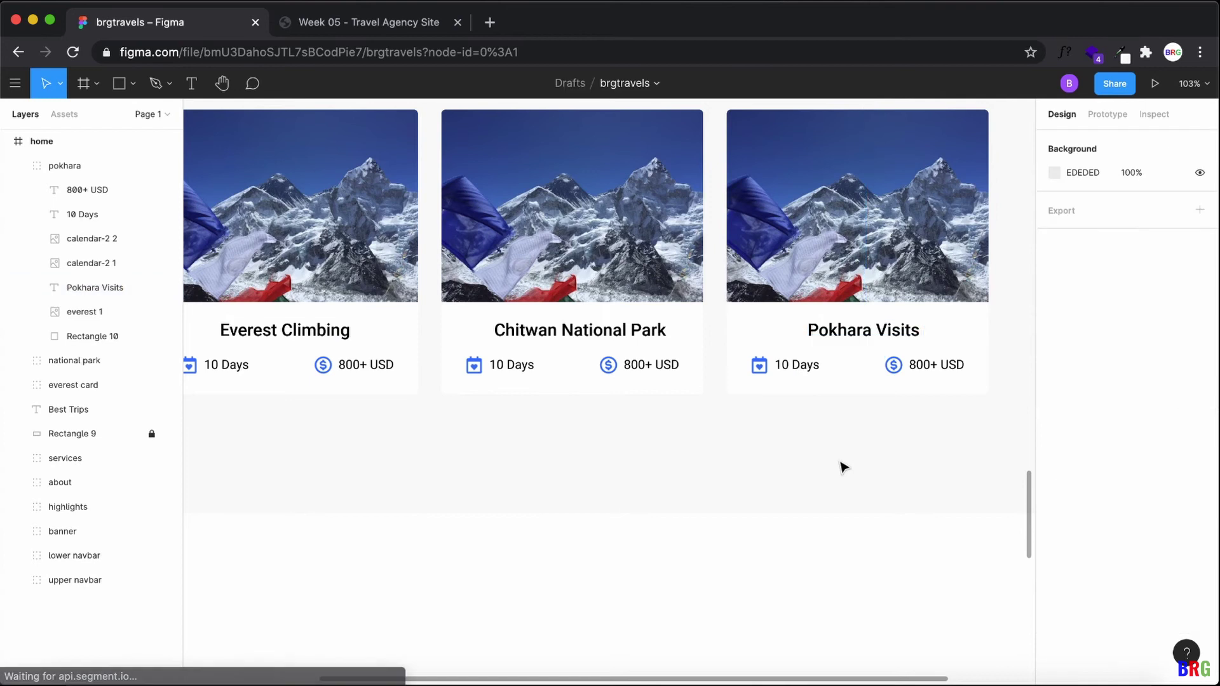
Step: Replace the image fill of the Chitwan National Park card's photo with chitwan.jpg from the img folder
click(534, 191)
double_click(609, 237)
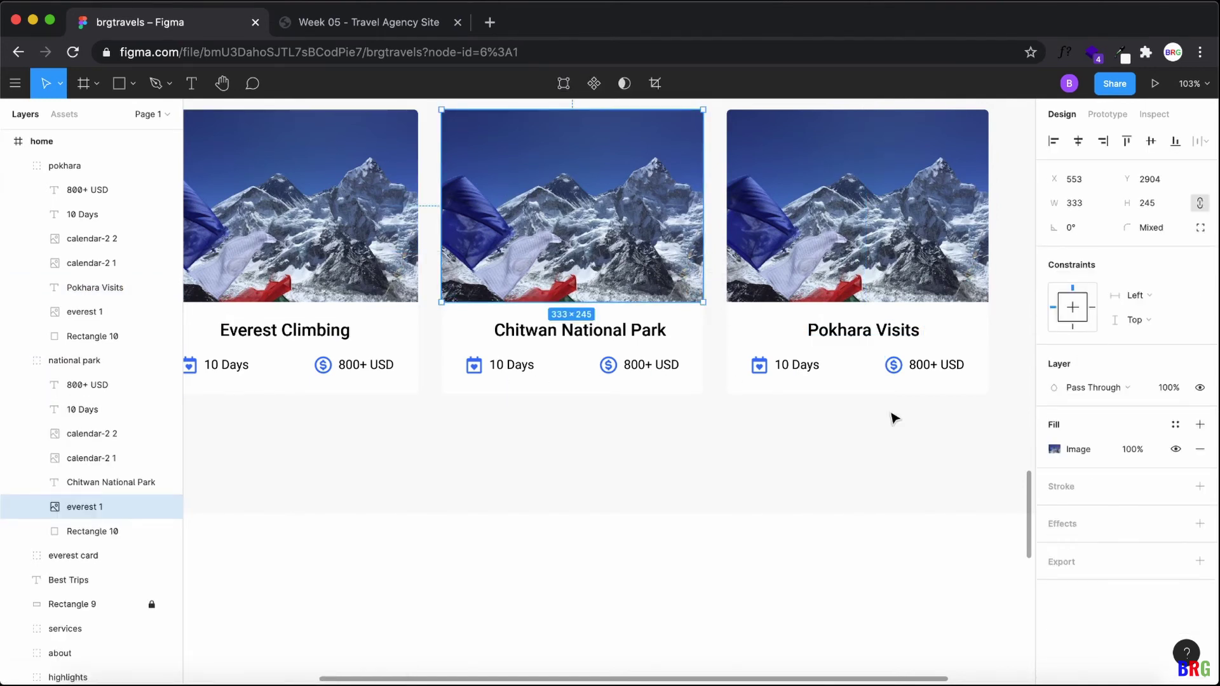
double_click(644, 272)
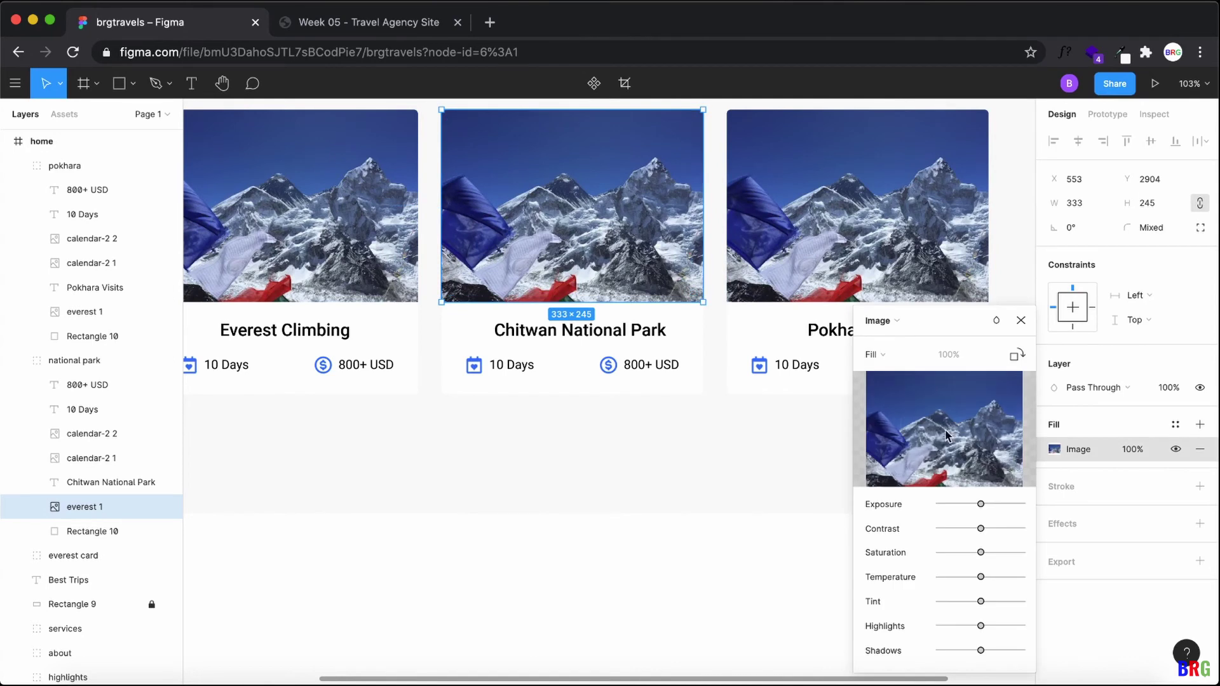
click(945, 429)
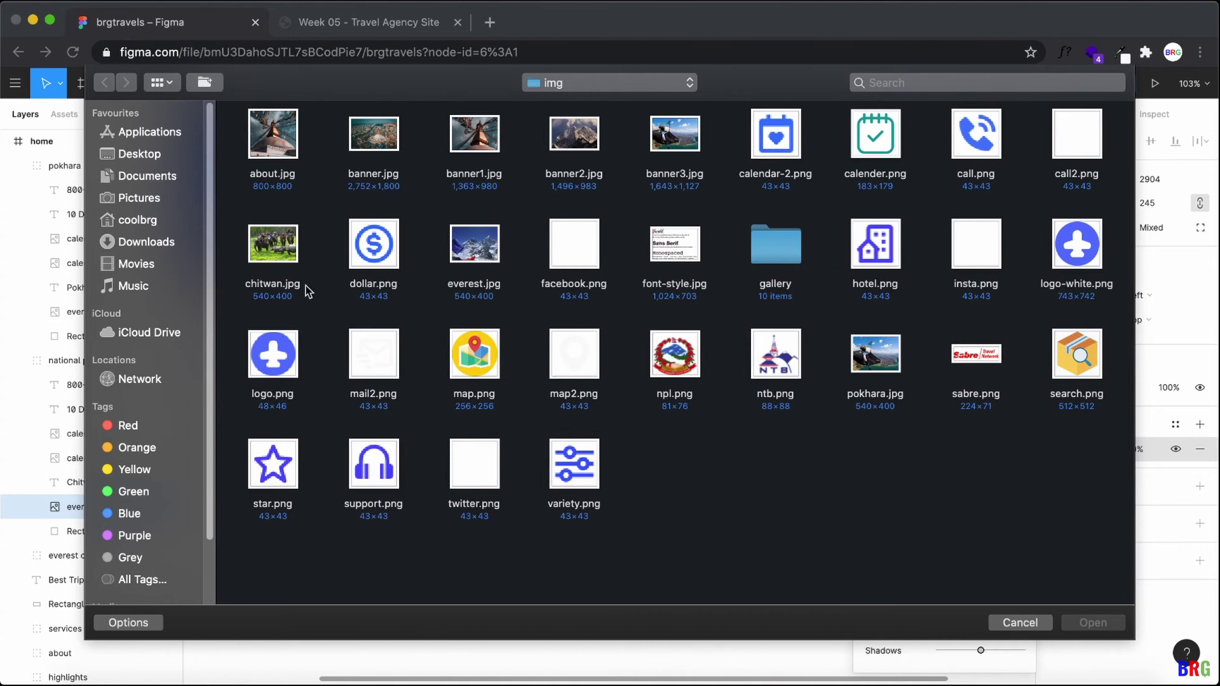
double_click(282, 260)
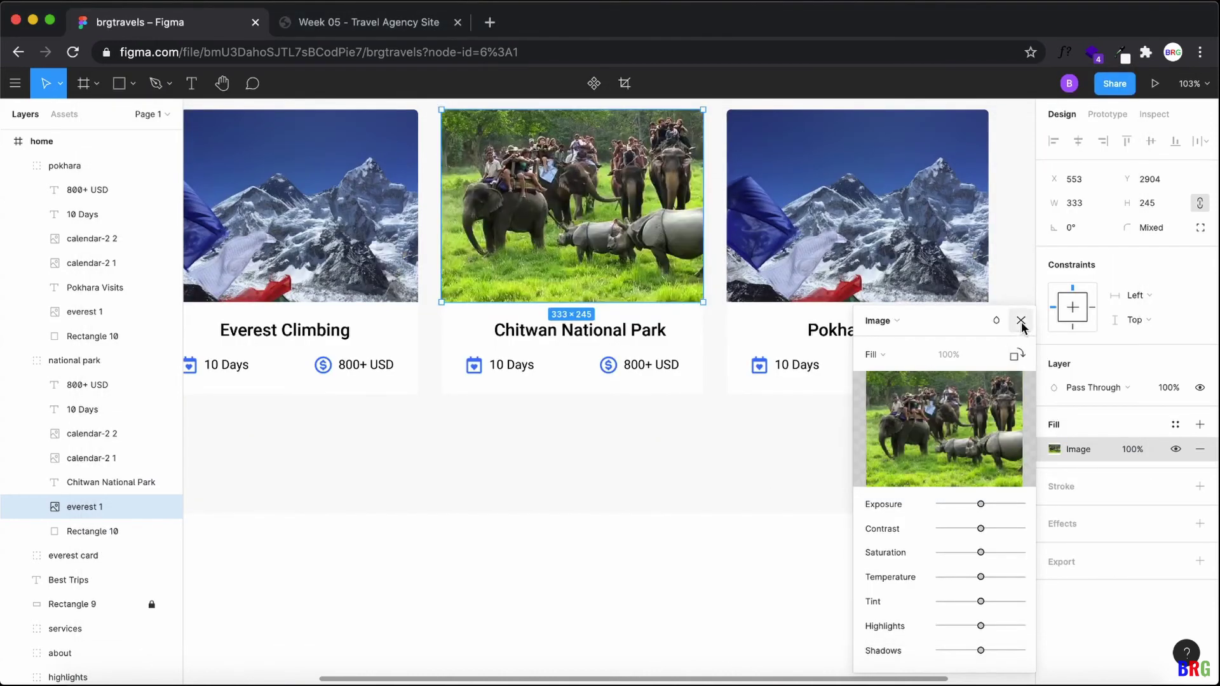
click(1022, 321)
Step: Replace the image fill of the Pokhara Visits card's photo with pokhara.jpg from the img folder
click(836, 216)
click(844, 227)
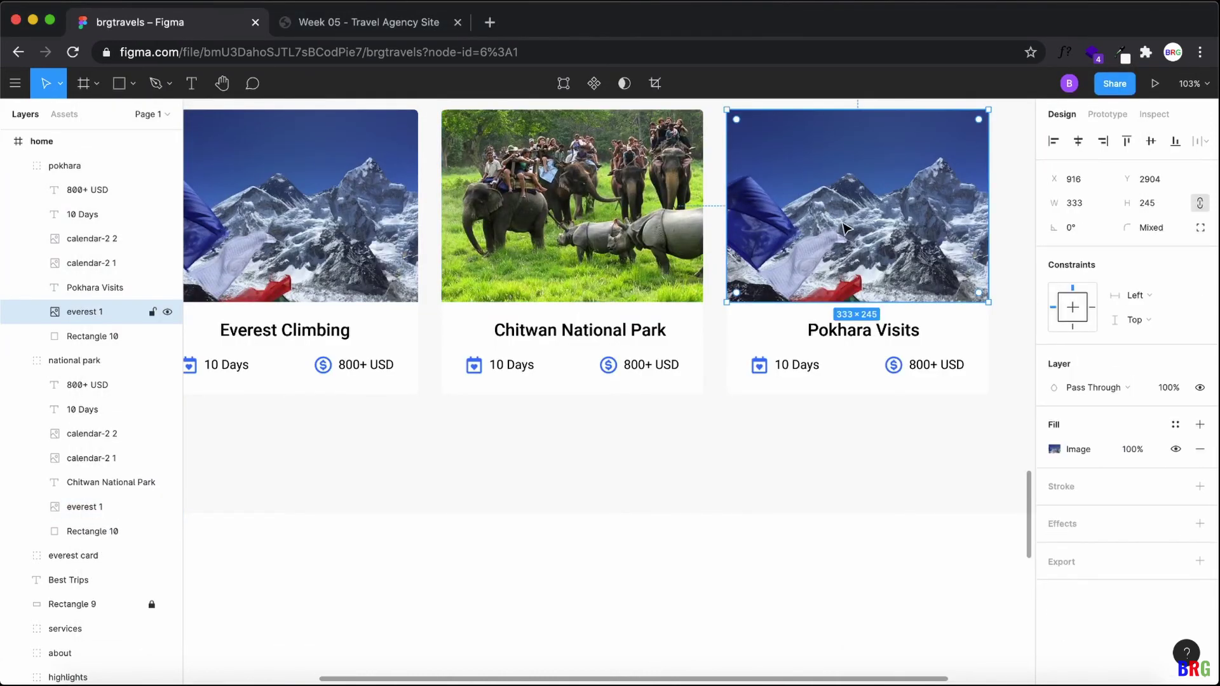
click(1055, 449)
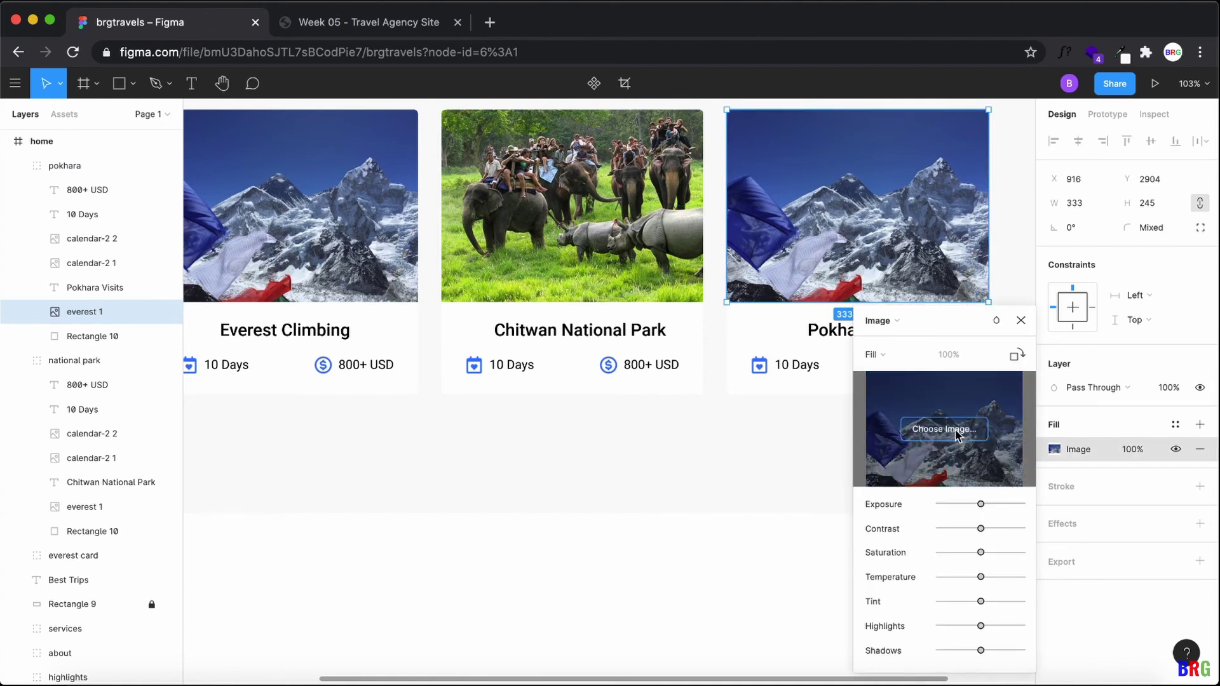
click(955, 431)
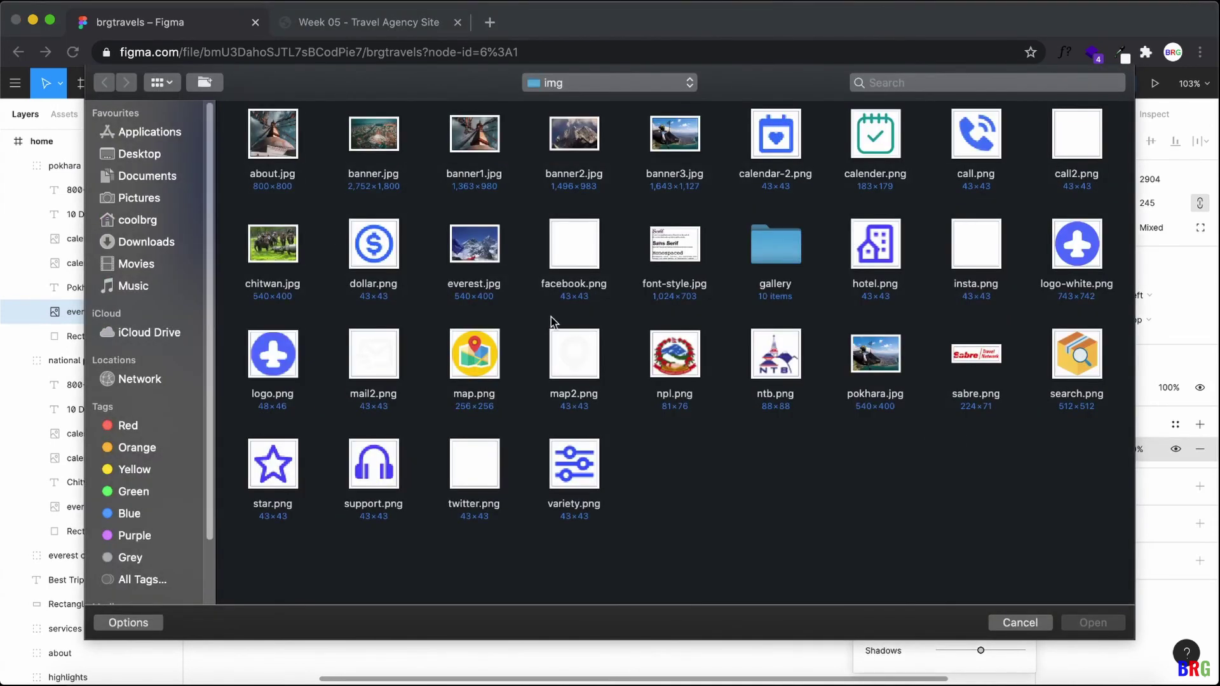
double_click(866, 363)
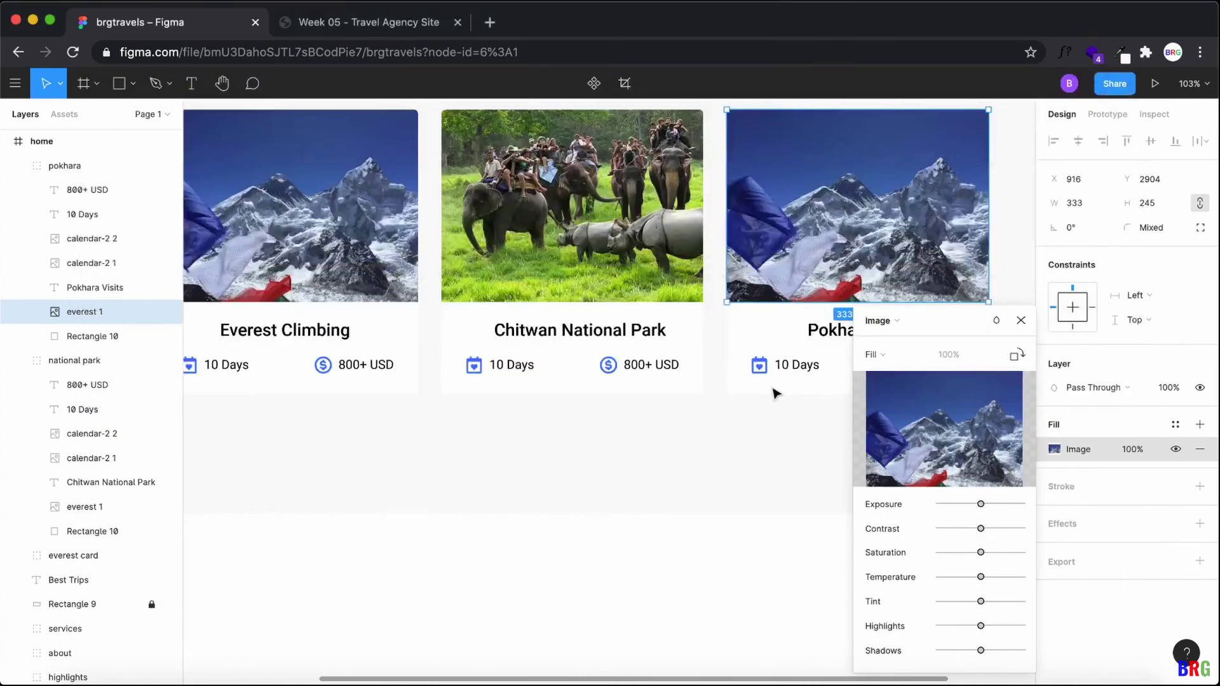
click(1017, 327)
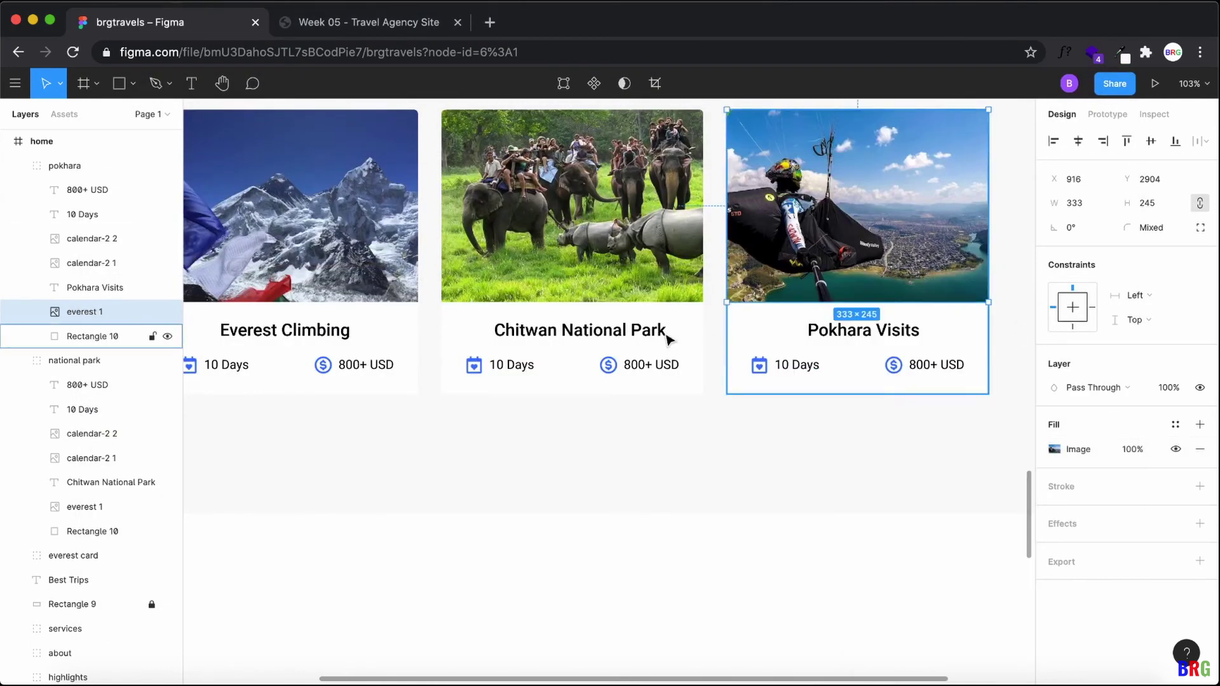
Step: On the Chitwan National Park card, set the duration to 3 Days and the price to 300+ USD, following the reference site
click(374, 28)
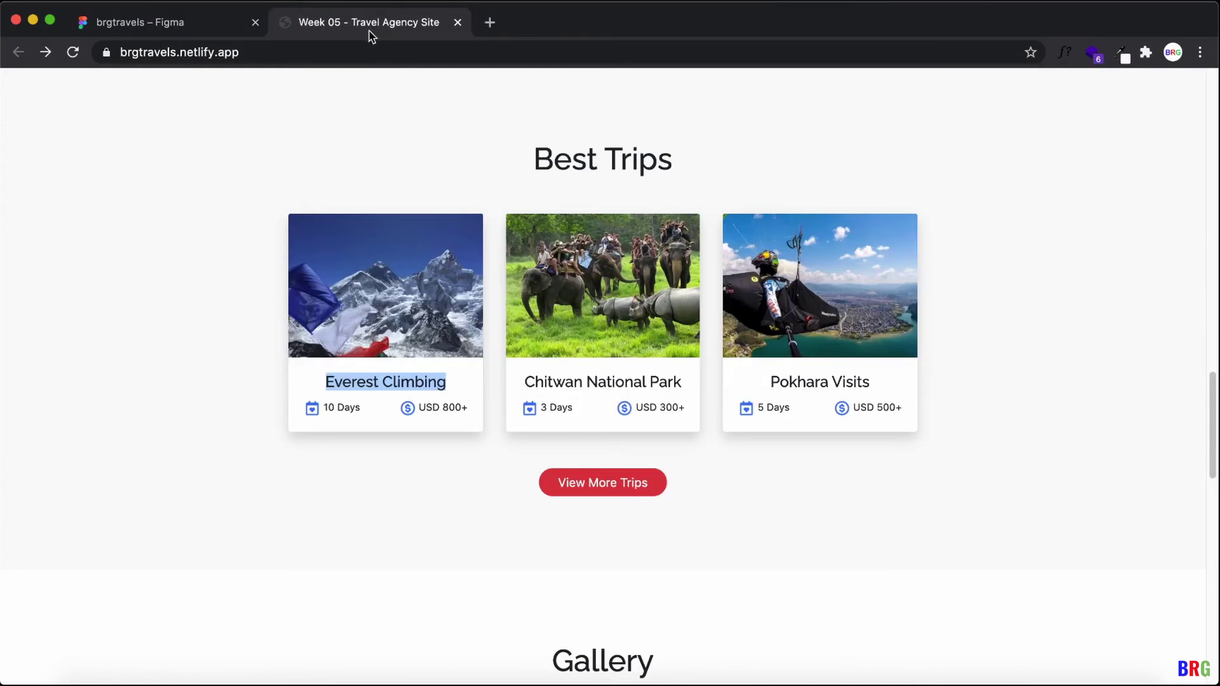
click(215, 27)
click(499, 373)
double_click(504, 372)
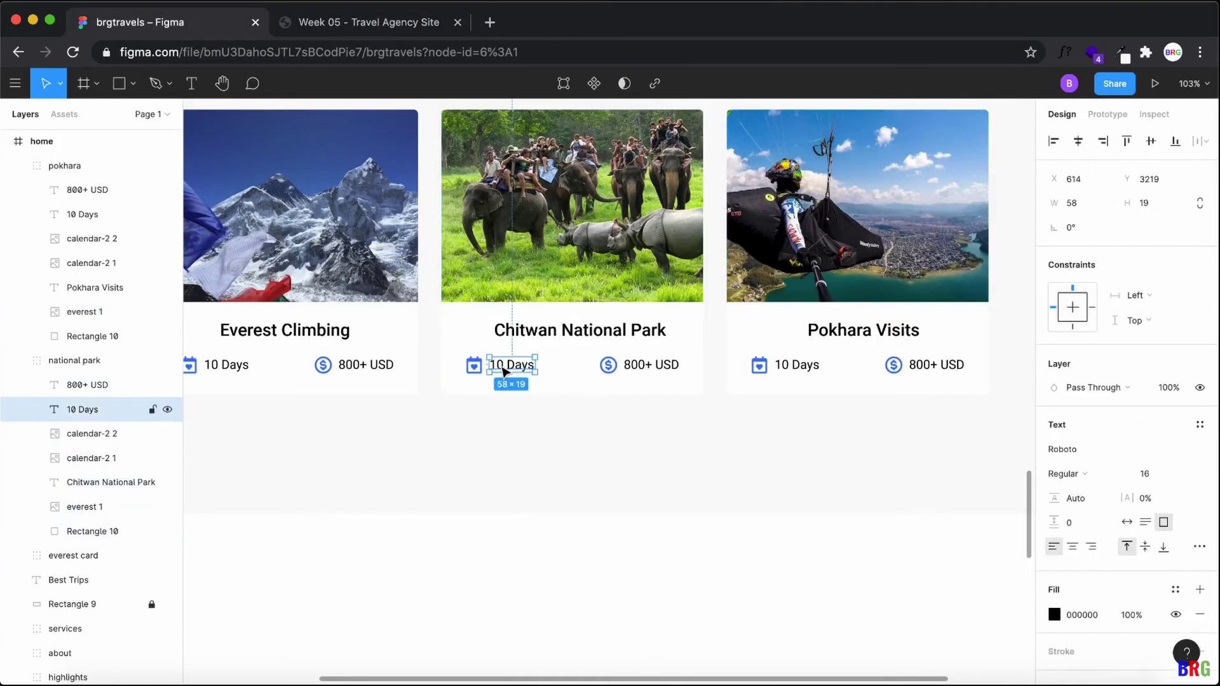
double_click(501, 370)
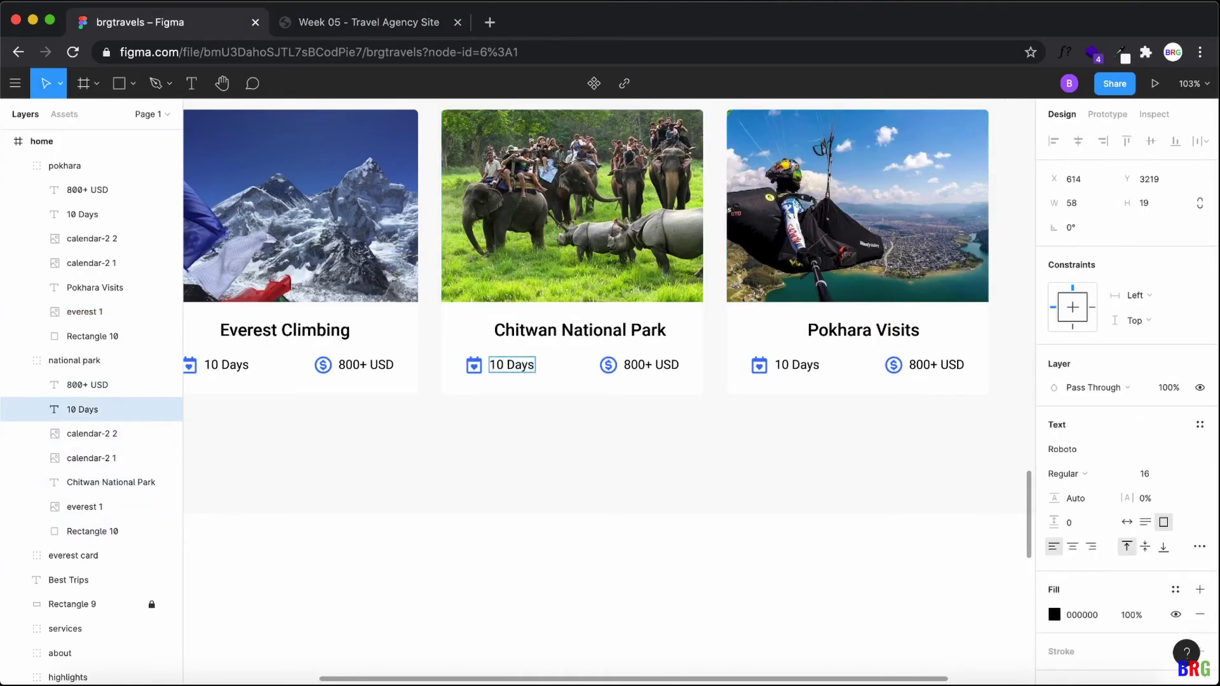
key(BackSpace)
key(BackSpace)
text(3)
double_click(642, 367)
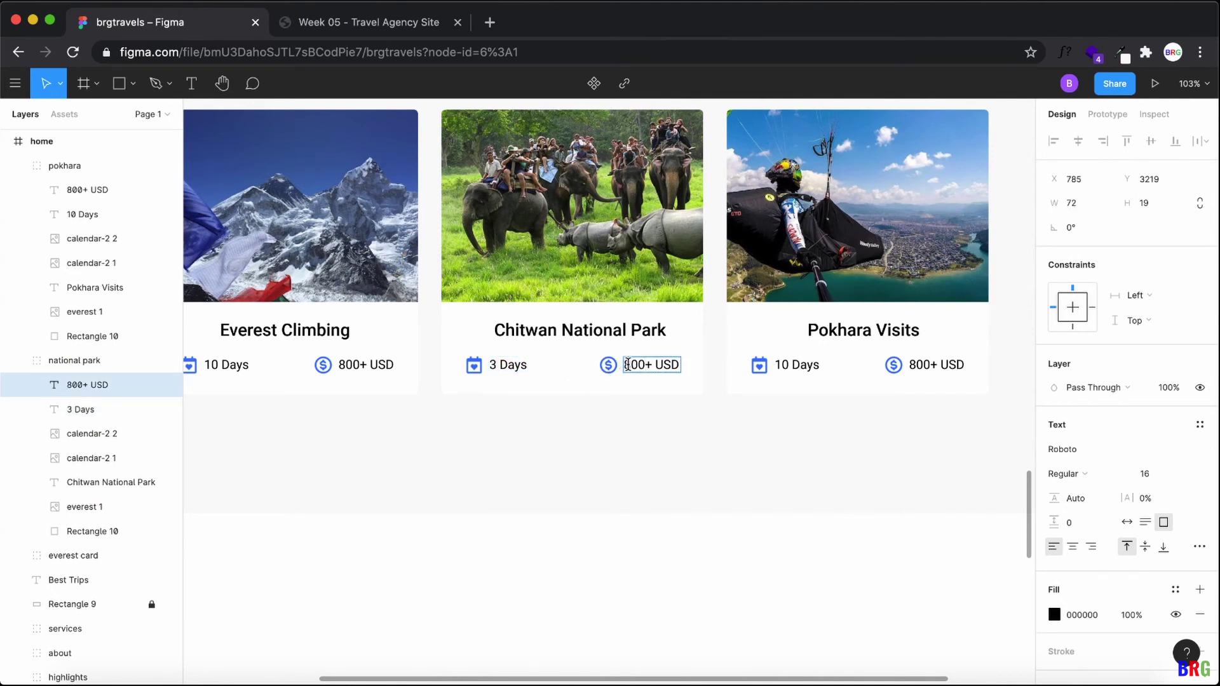
key(BackSpace)
text(3)
Step: On the Pokhara Visits card, set the duration to 5 Days and the price to 500+ USD
double_click(780, 363)
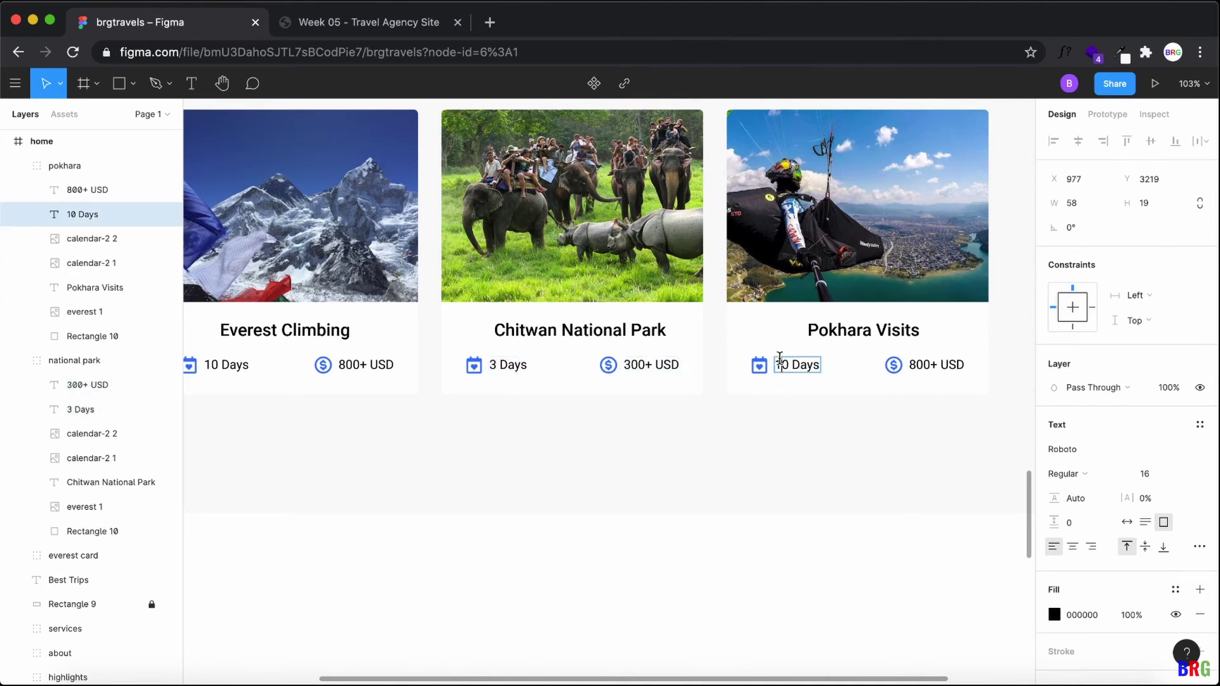
key(BackSpace)
key(BackSpace)
text(5)
double_click(916, 363)
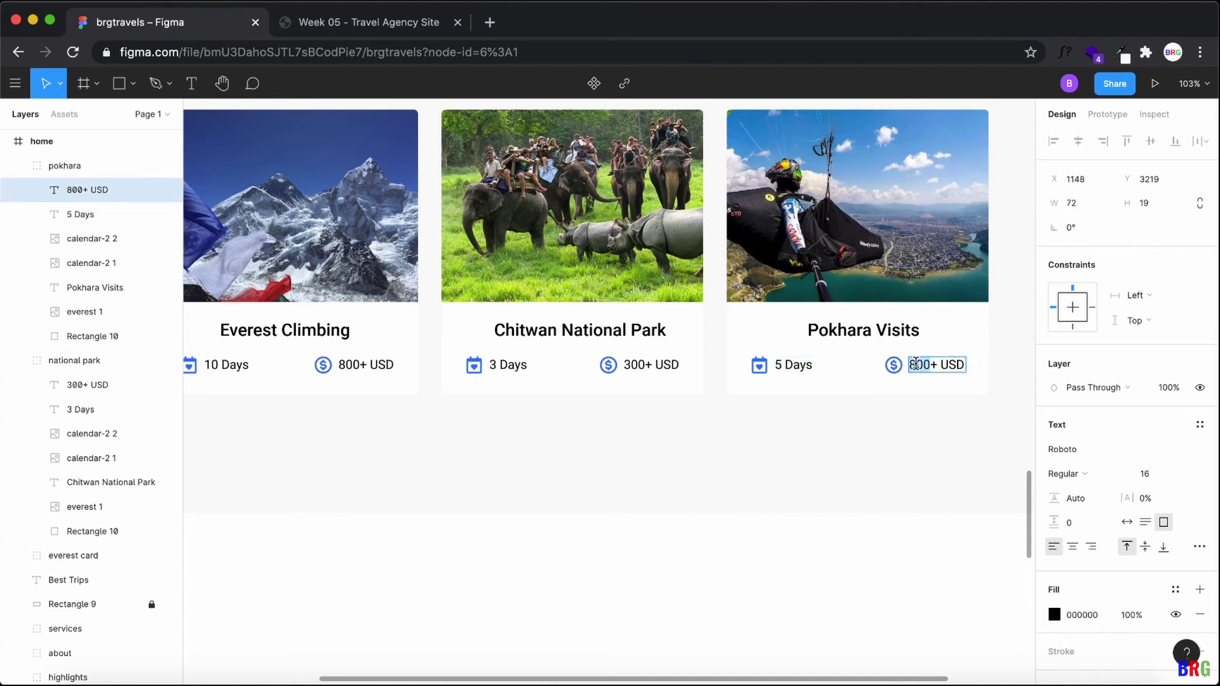
text(500)
key(Escape)
ctrl+scroll(921, 469, down, 5)
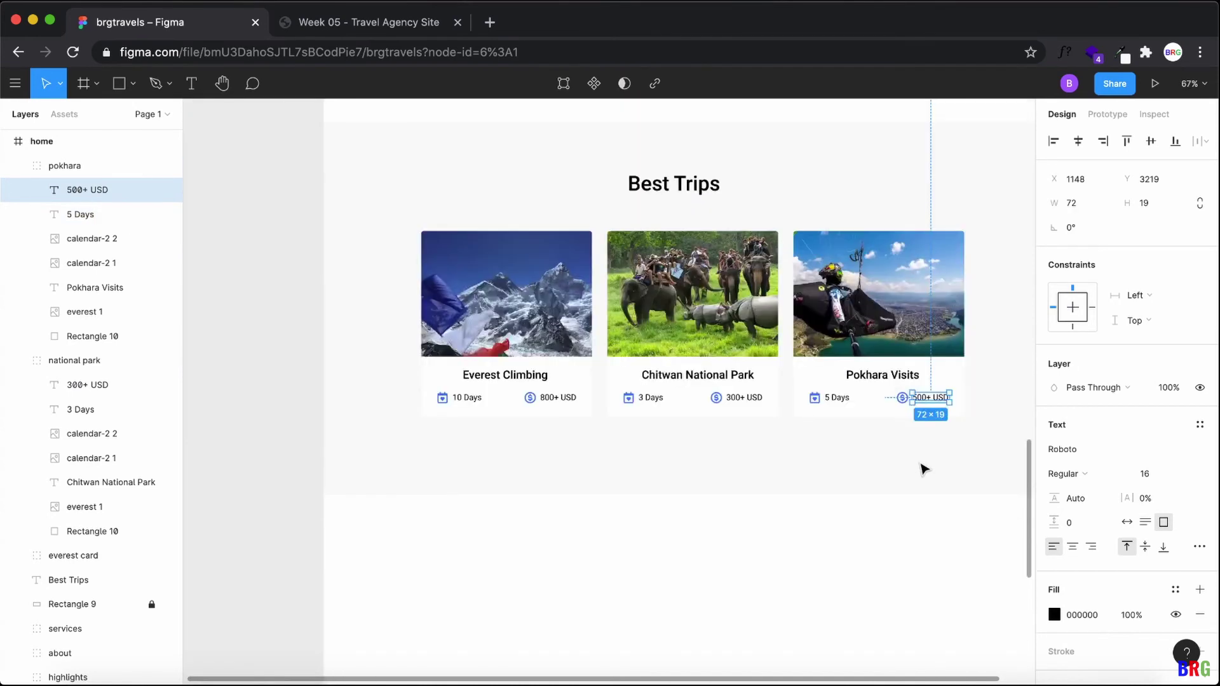
click(888, 553)
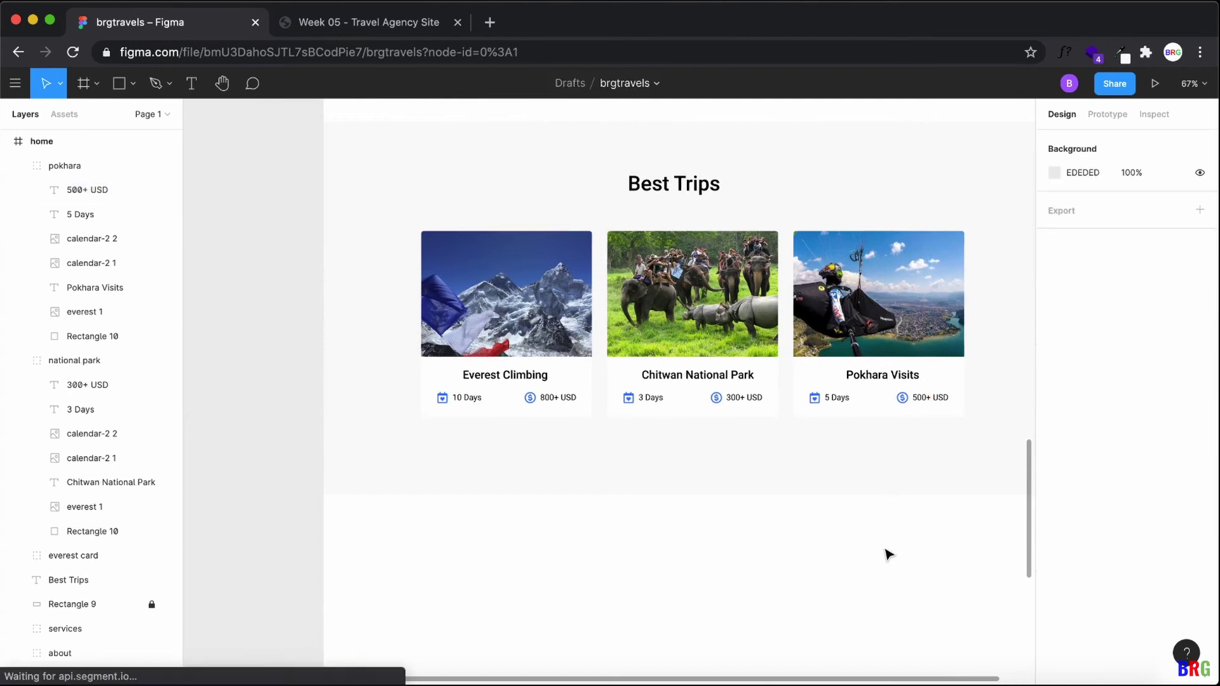
Step: Compare the price format with the reference site and change the Everest Climbing card's price text to USD 800+
click(421, 22)
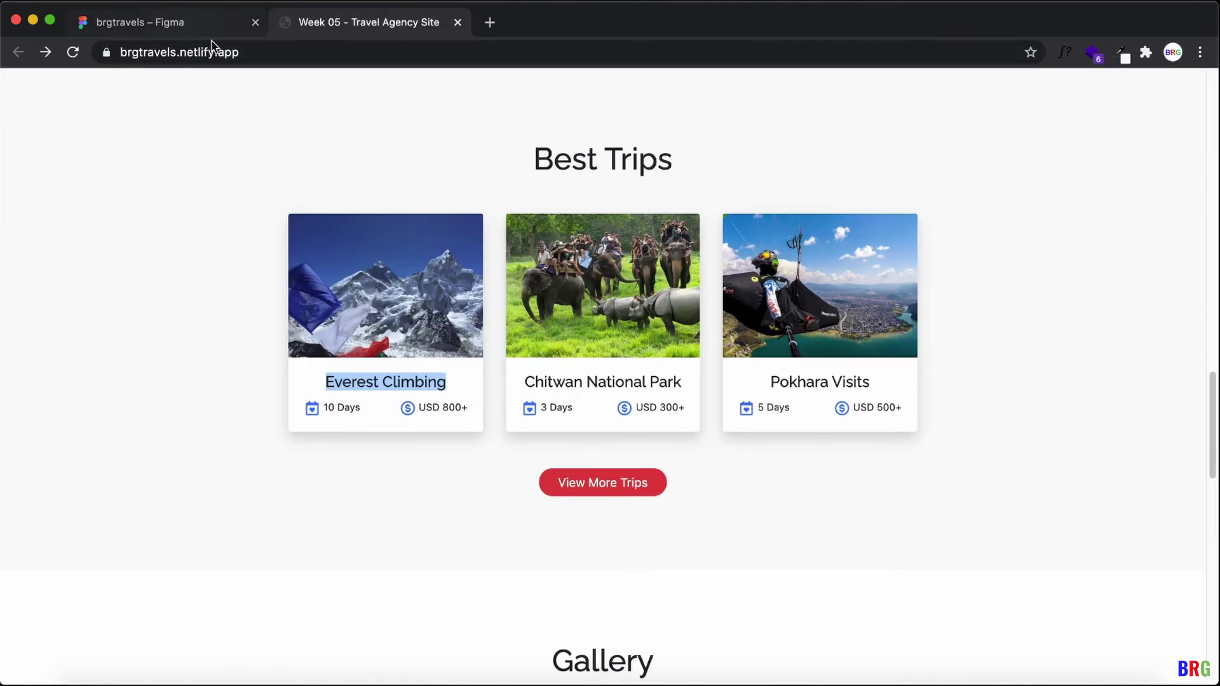
click(211, 24)
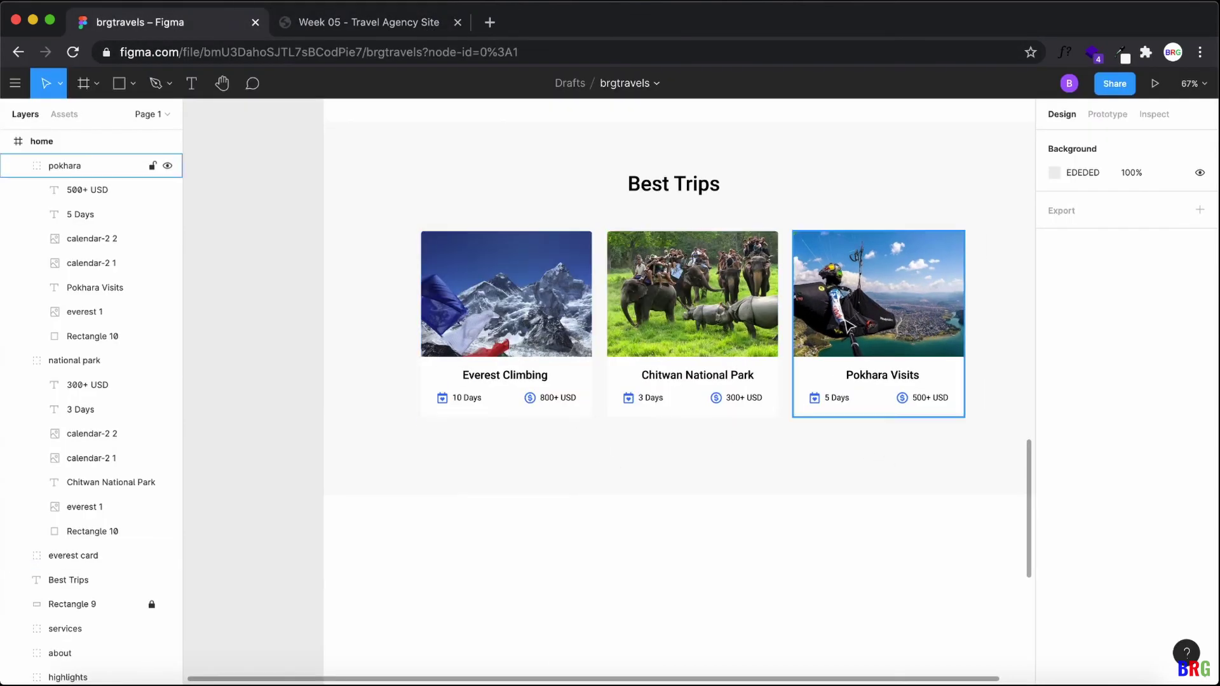
scroll(623, 680, right, 3)
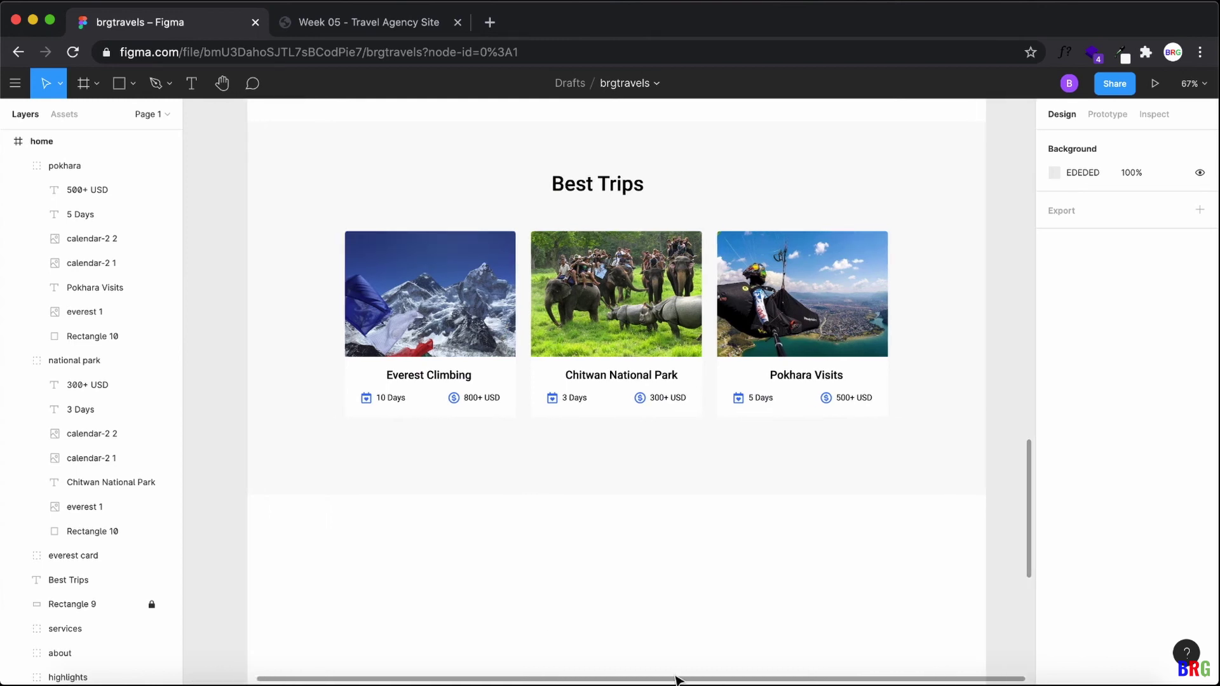
click(502, 393)
click(507, 402)
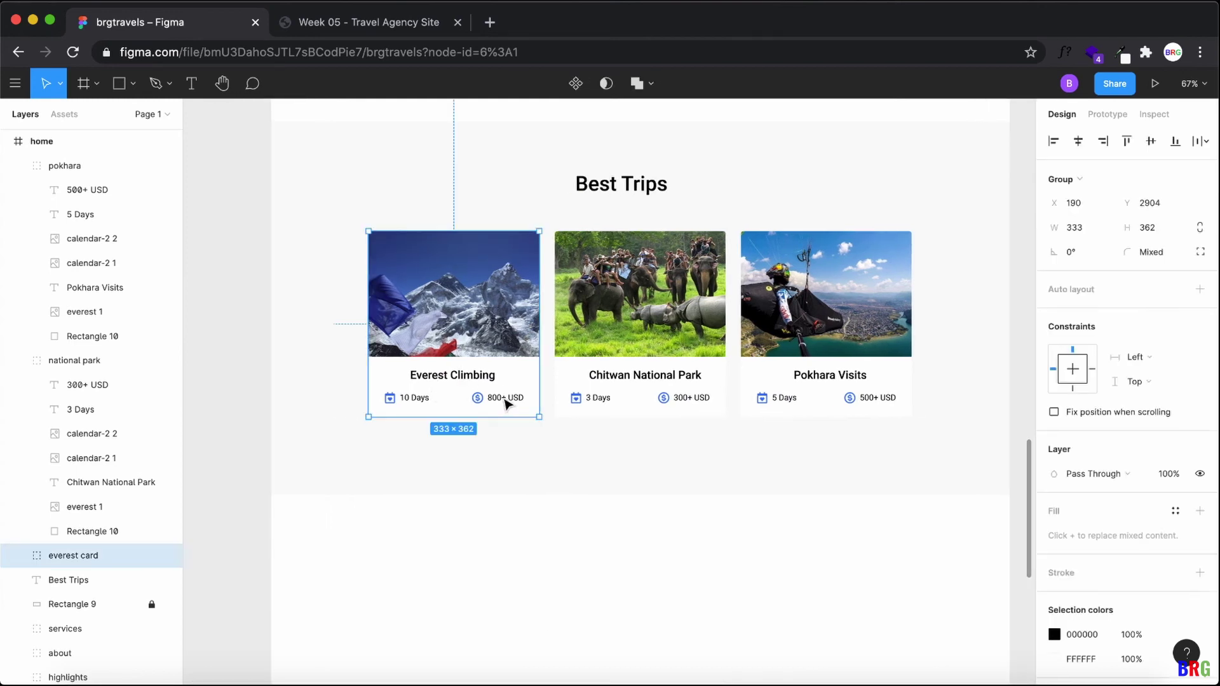
click(508, 400)
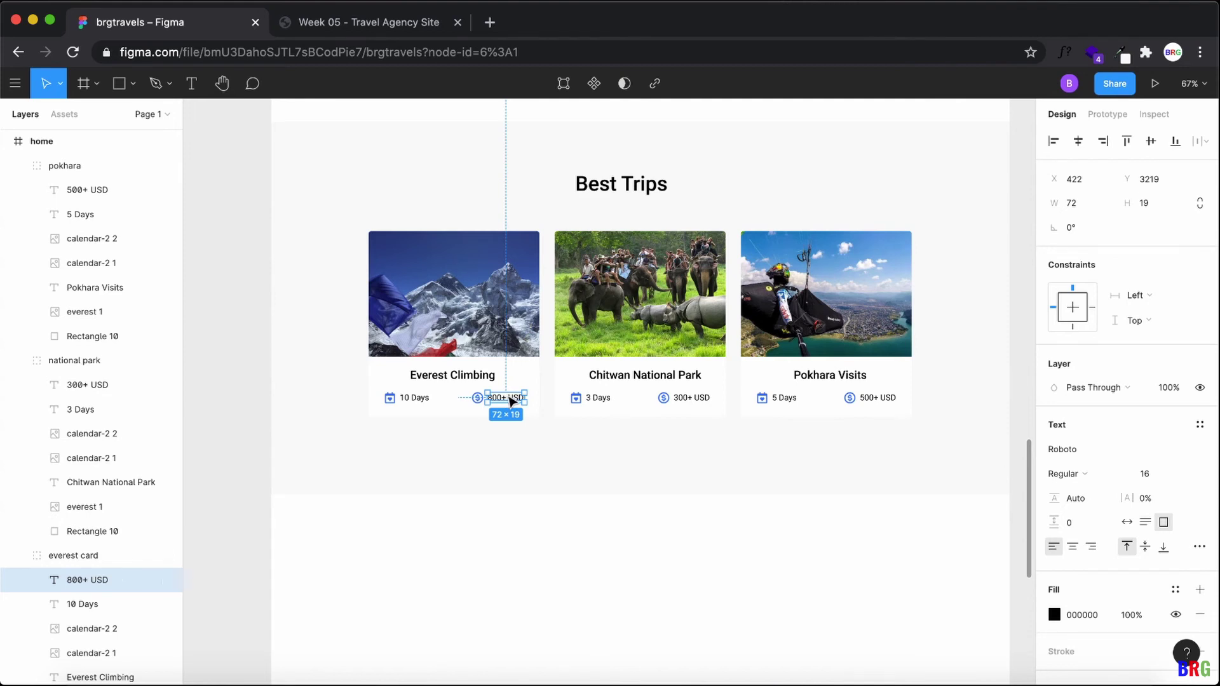
key(Return)
key(Left)
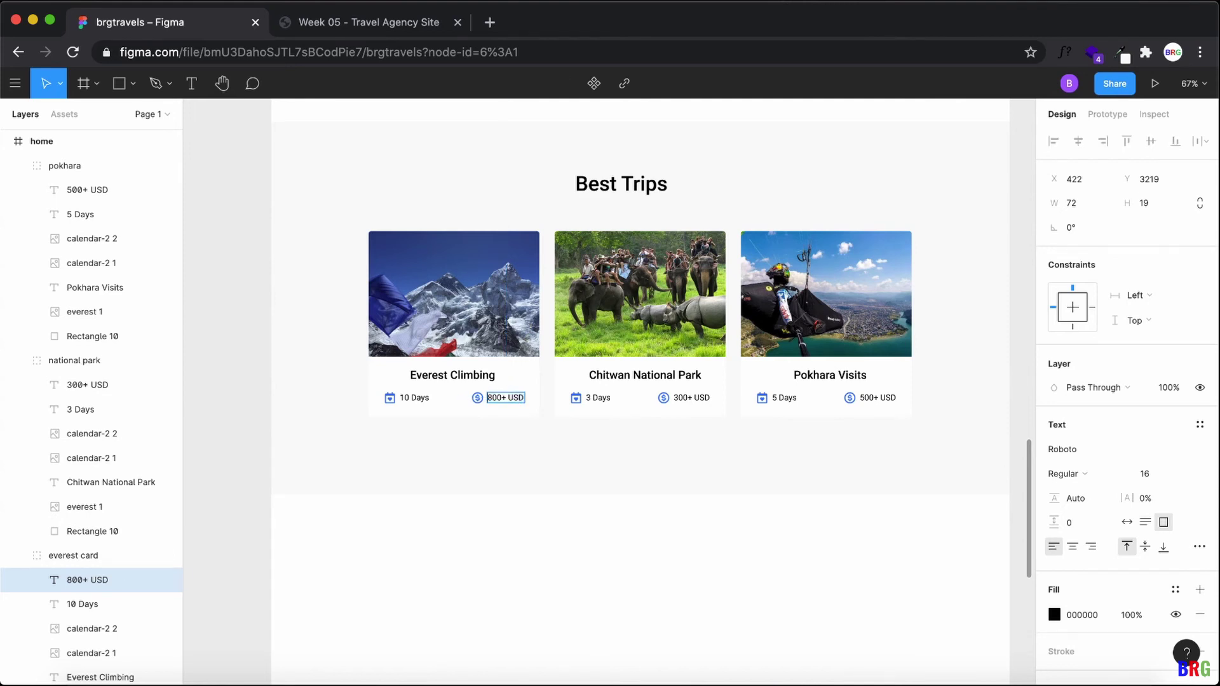
text(USD)
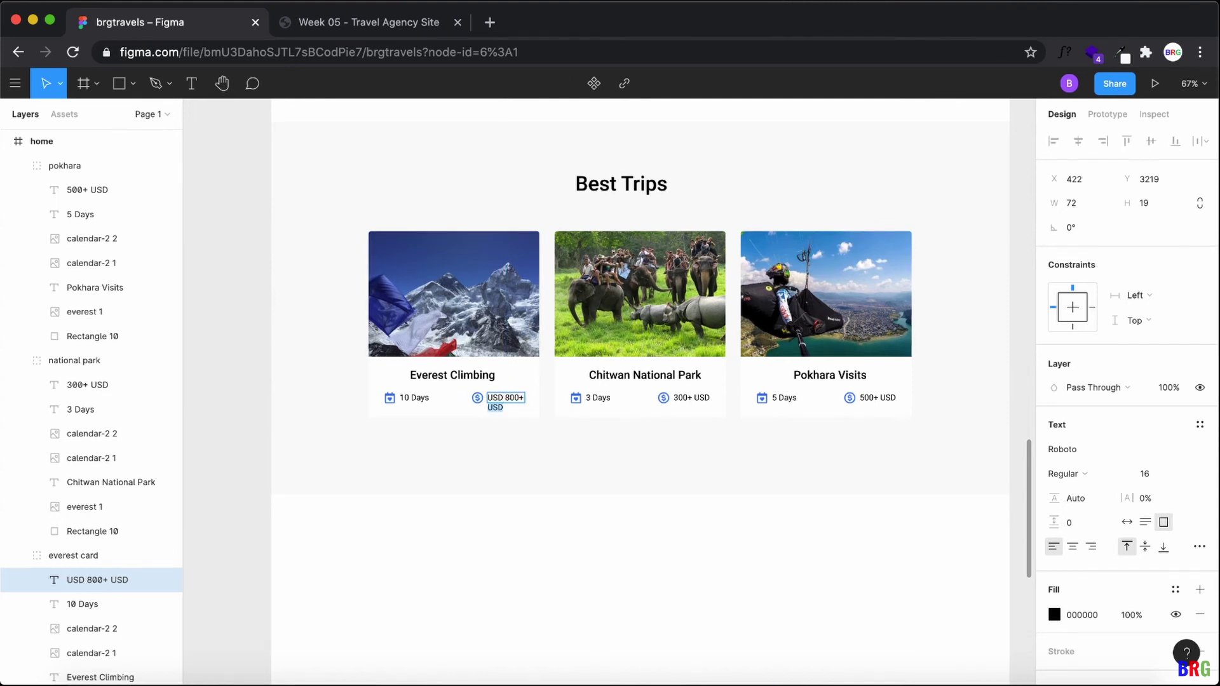
key(End)
key(BackSpace)
key(BackSpace)
key(BackSpace)
key(BackSpace)
Step: Change the Chitwan National Park card's price text to USD 300+
click(684, 397)
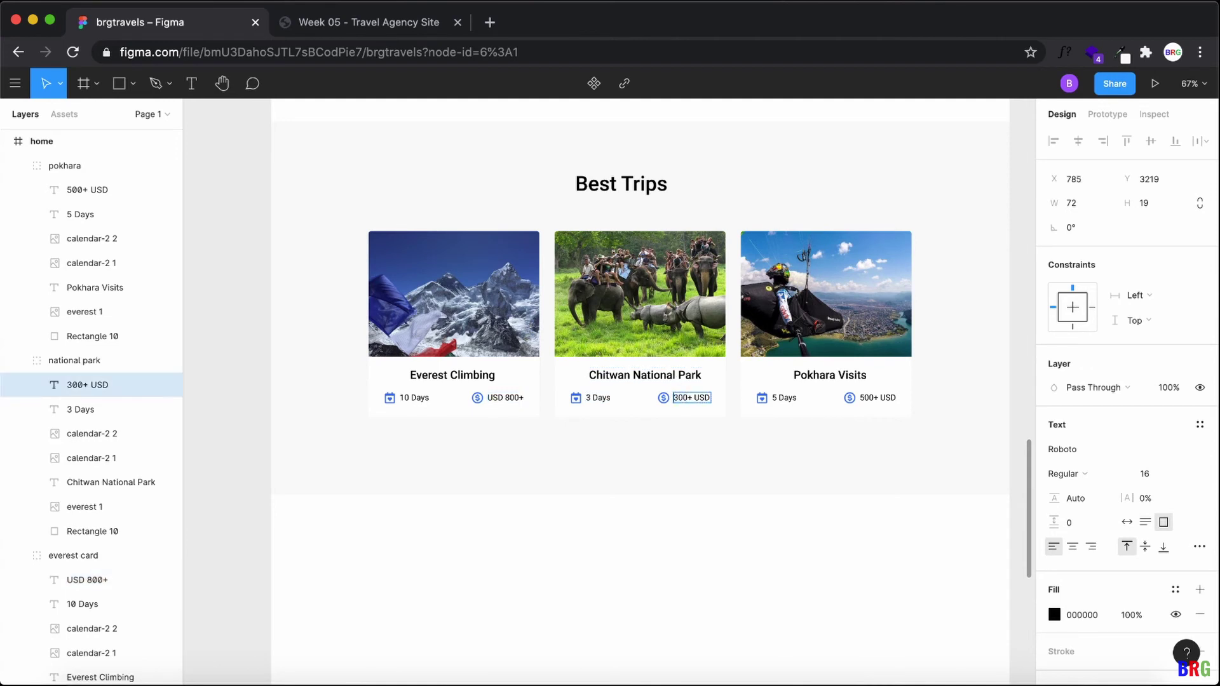
key(Return)
key(Left)
text(USD)
key(End)
key(BackSpace)
key(BackSpace)
key(BackSpace)
key(BackSpace)
Step: Change the Pokhara Visits card's price text to USD 500+ and clear the selection
click(875, 398)
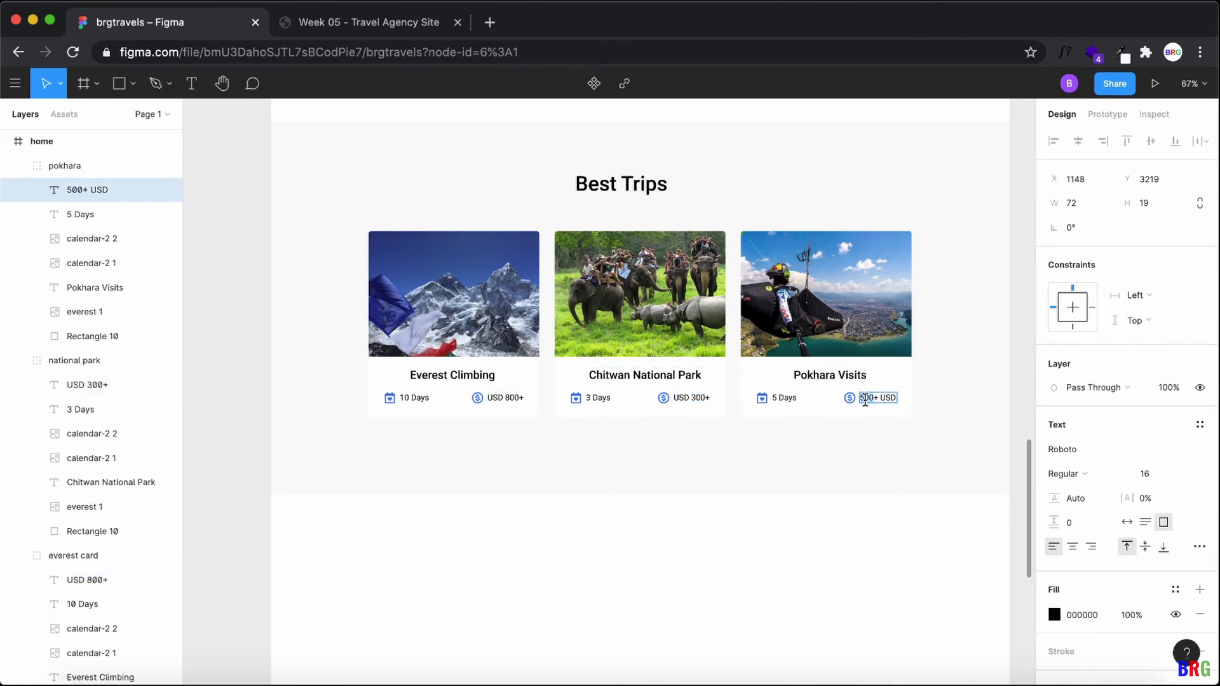
text(USD)
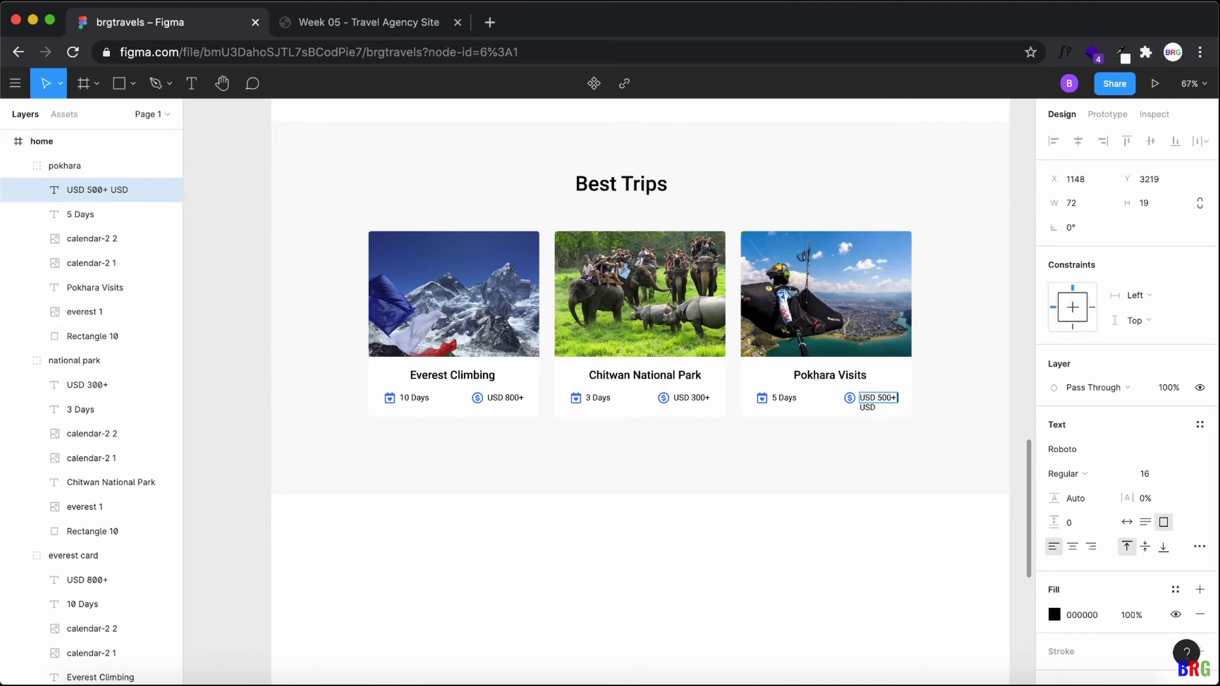
key(BackSpace)
key(Escape)
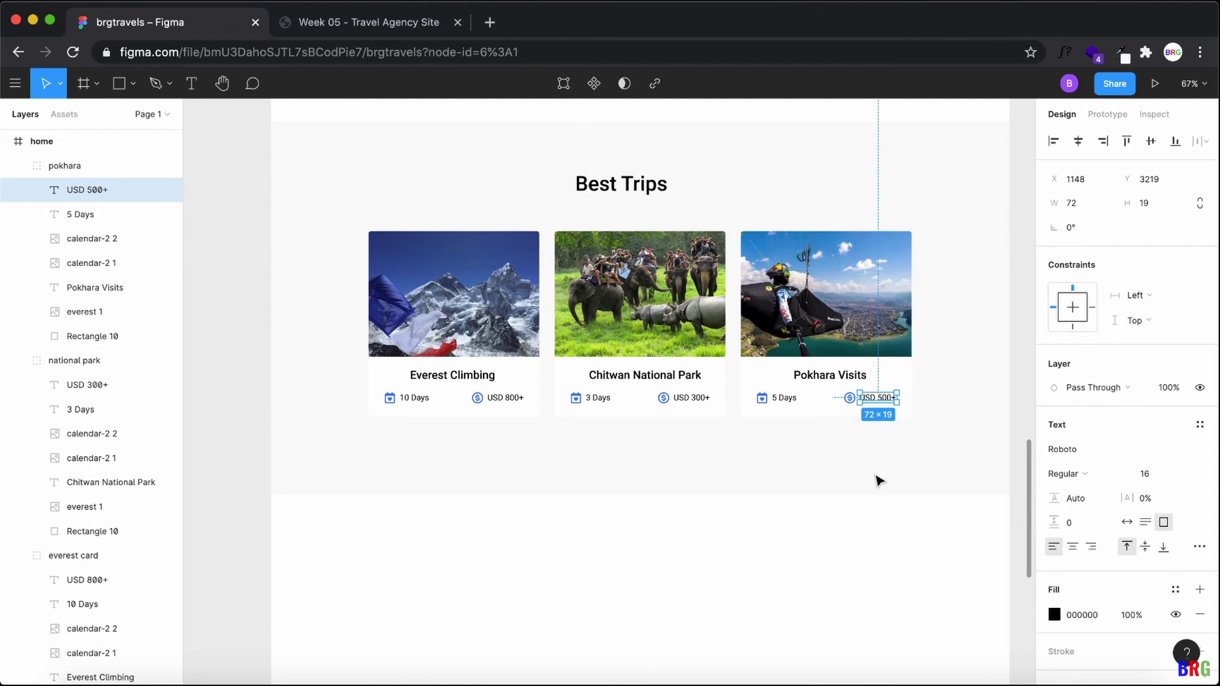
scroll(877, 482, up, 1)
click(634, 555)
scroll(634, 555, down, 1)
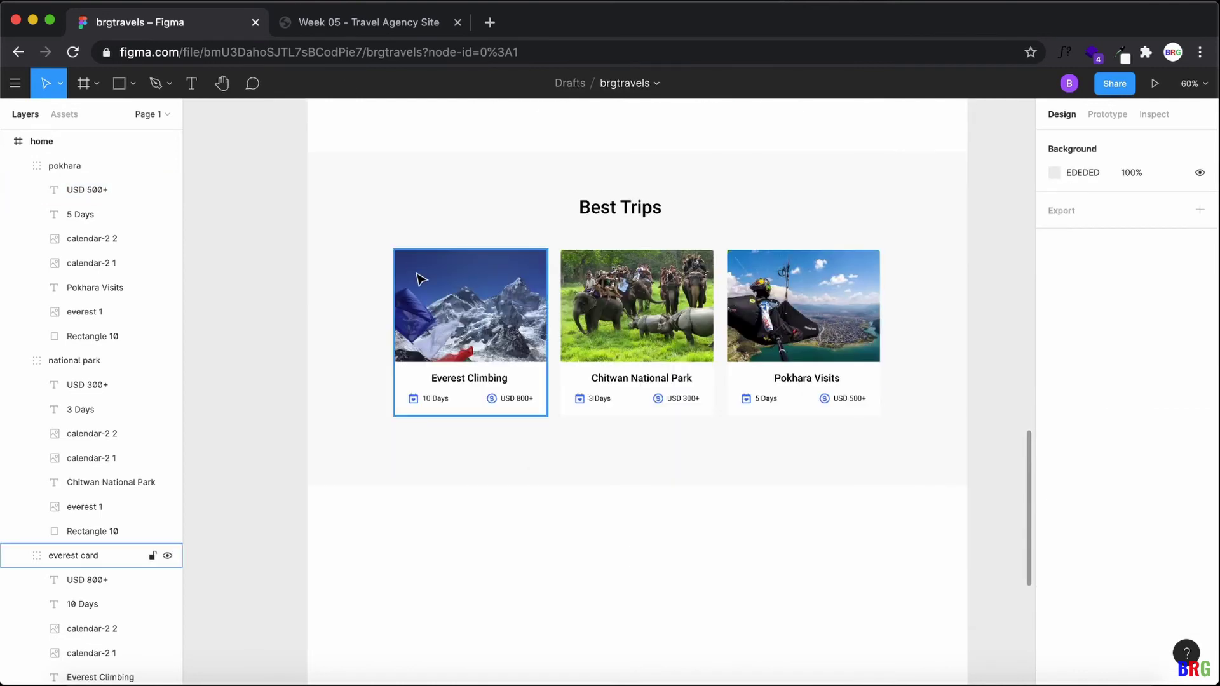
Step: Look at the reference site's Gallery section, and collapse the pokhara, national park and everest card groups in the design's layer list
click(375, 27)
scroll(507, 271, down, 8)
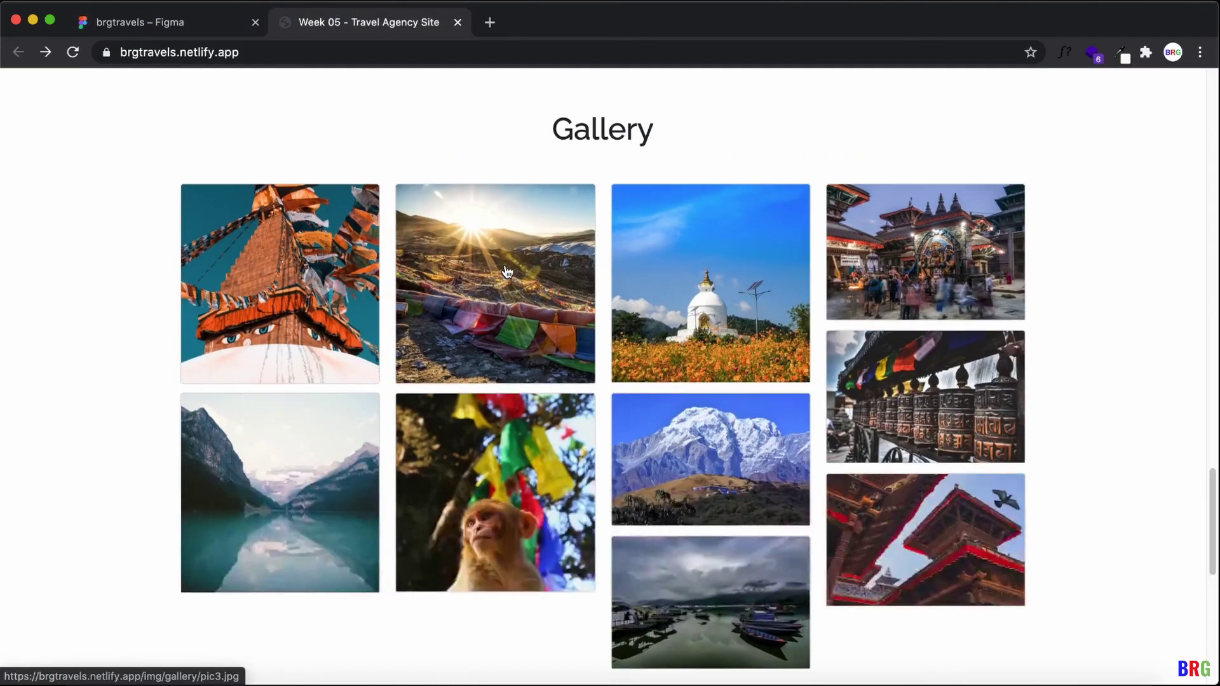
click(214, 3)
scroll(545, 382, up, 5)
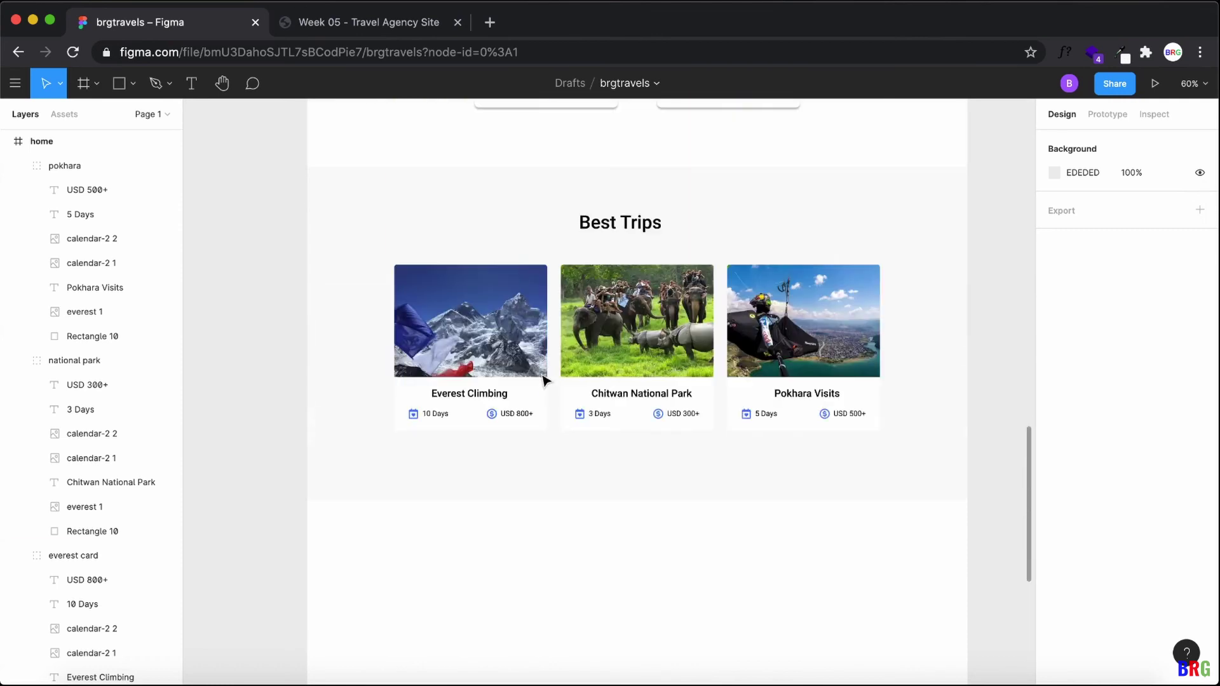
click(640, 223)
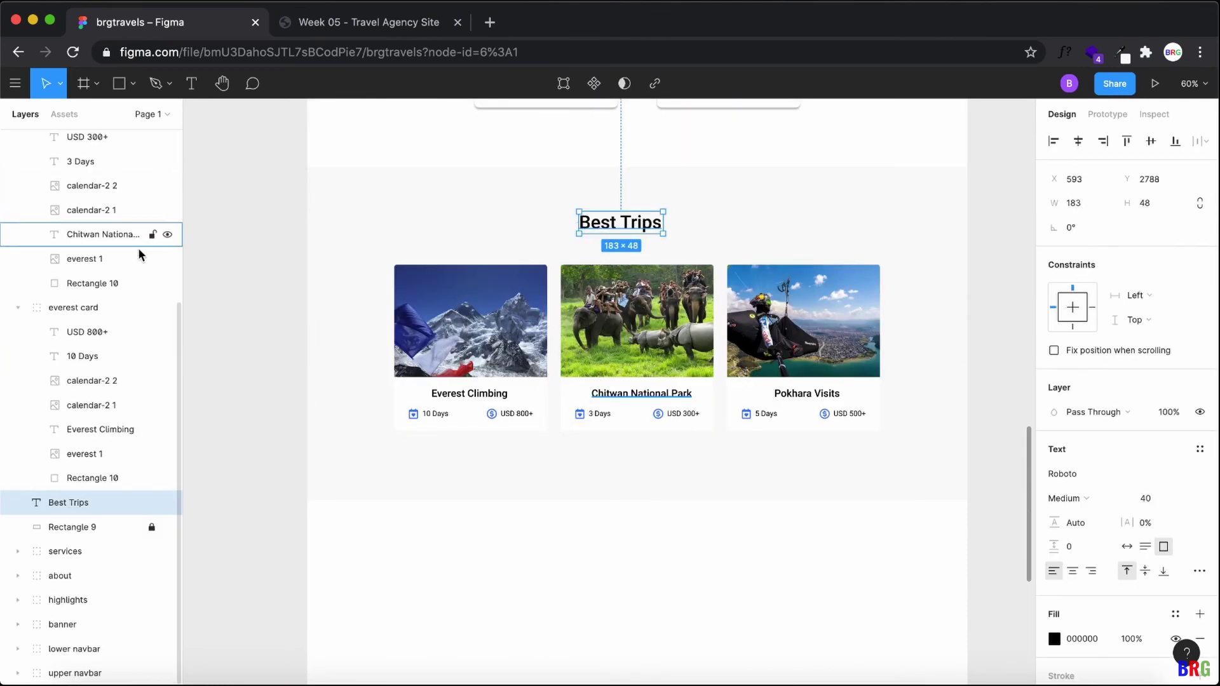
scroll(95, 254, up, 5)
click(17, 160)
click(18, 189)
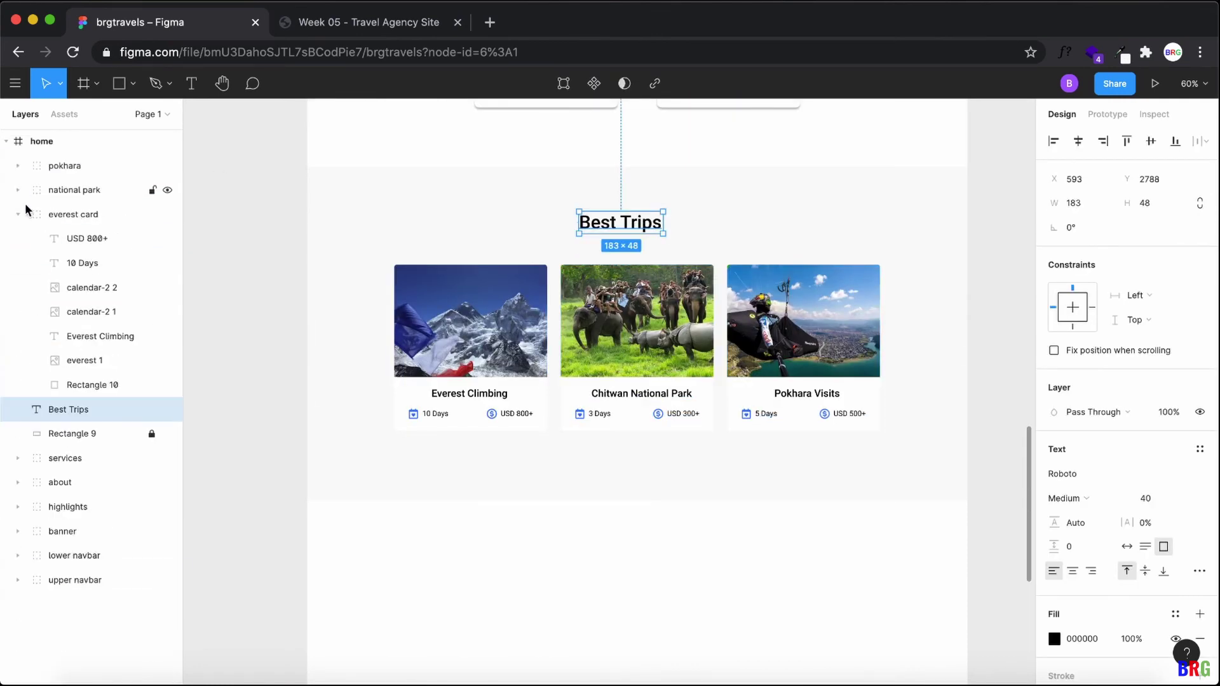
click(18, 214)
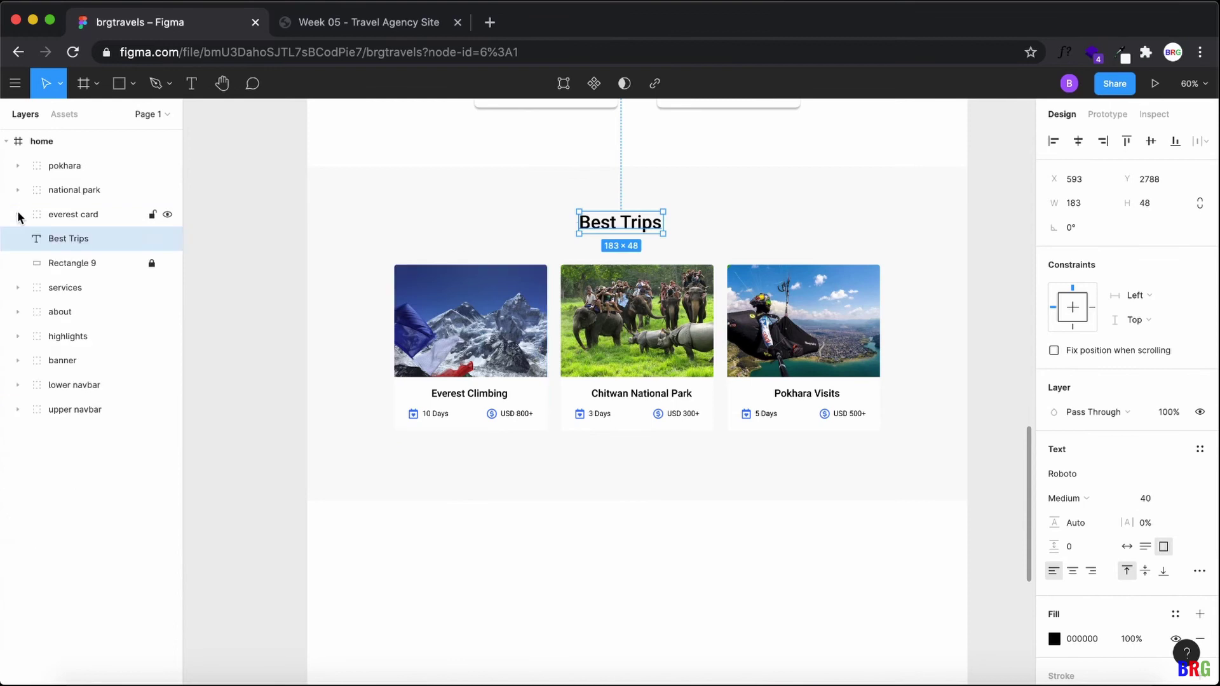
Step: Group Rectangle 9, the Best Trips heading and the three trip card groups, and name the group best trips
click(66, 260)
shift+click(70, 214)
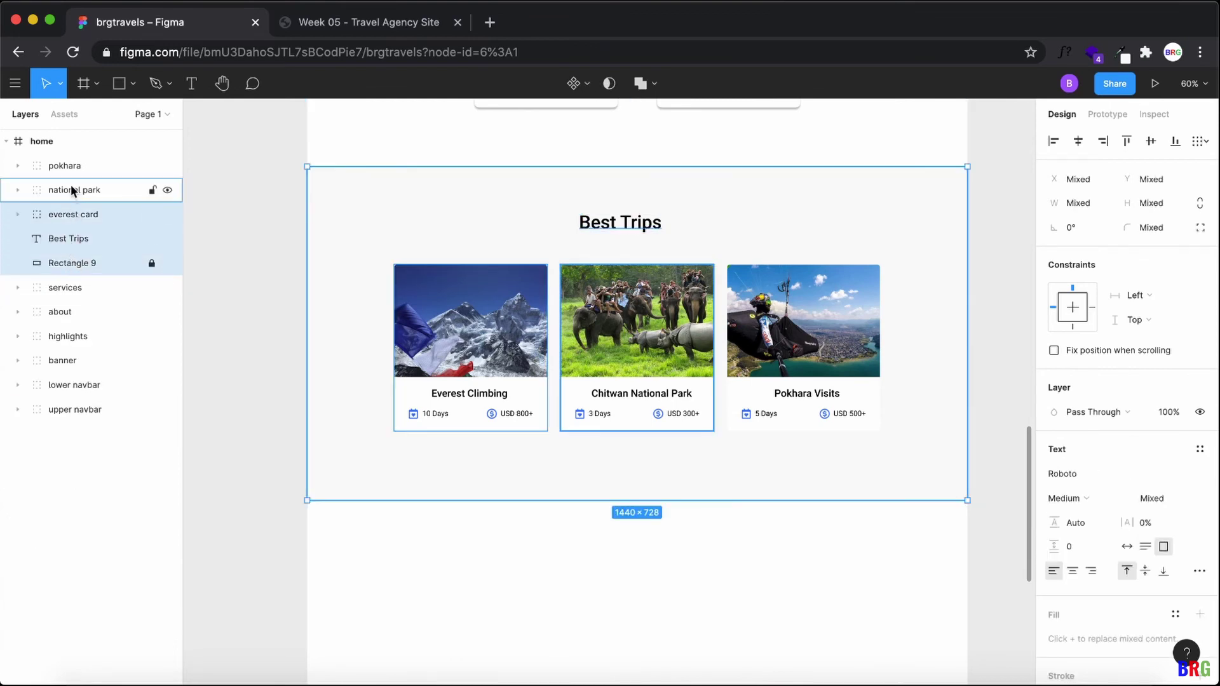
shift+click(70, 189)
shift+click(69, 165)
key(super+g)
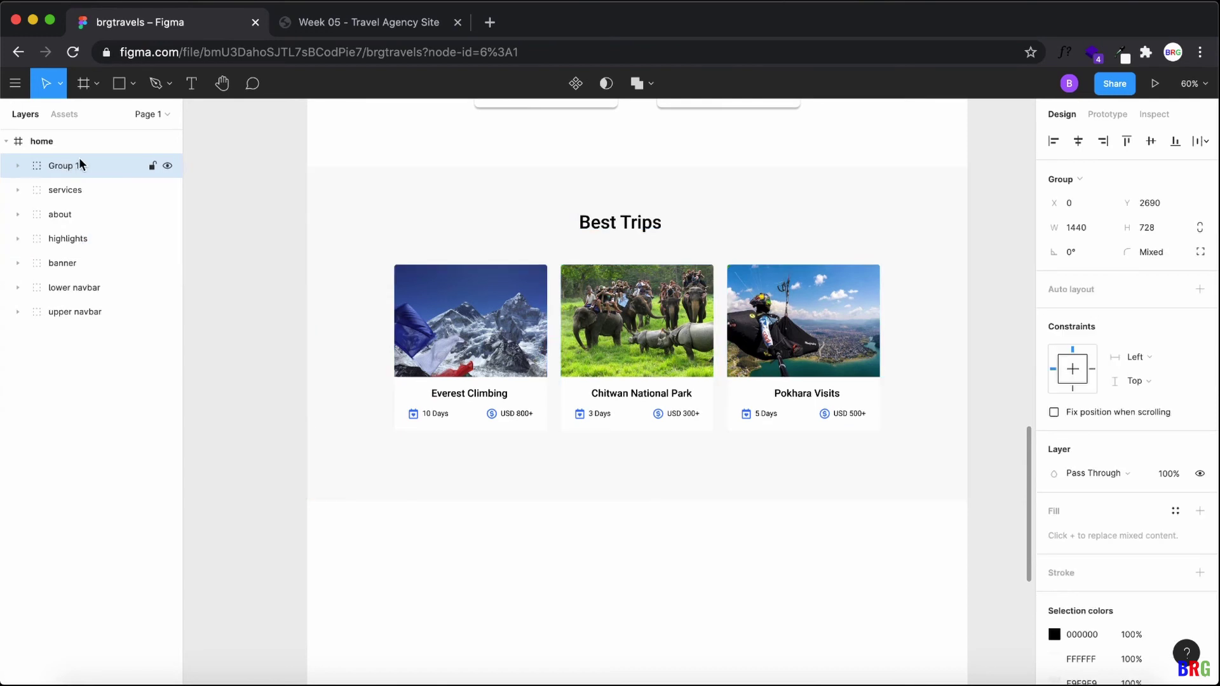
right_click(73, 163)
click(122, 314)
text(best trips)
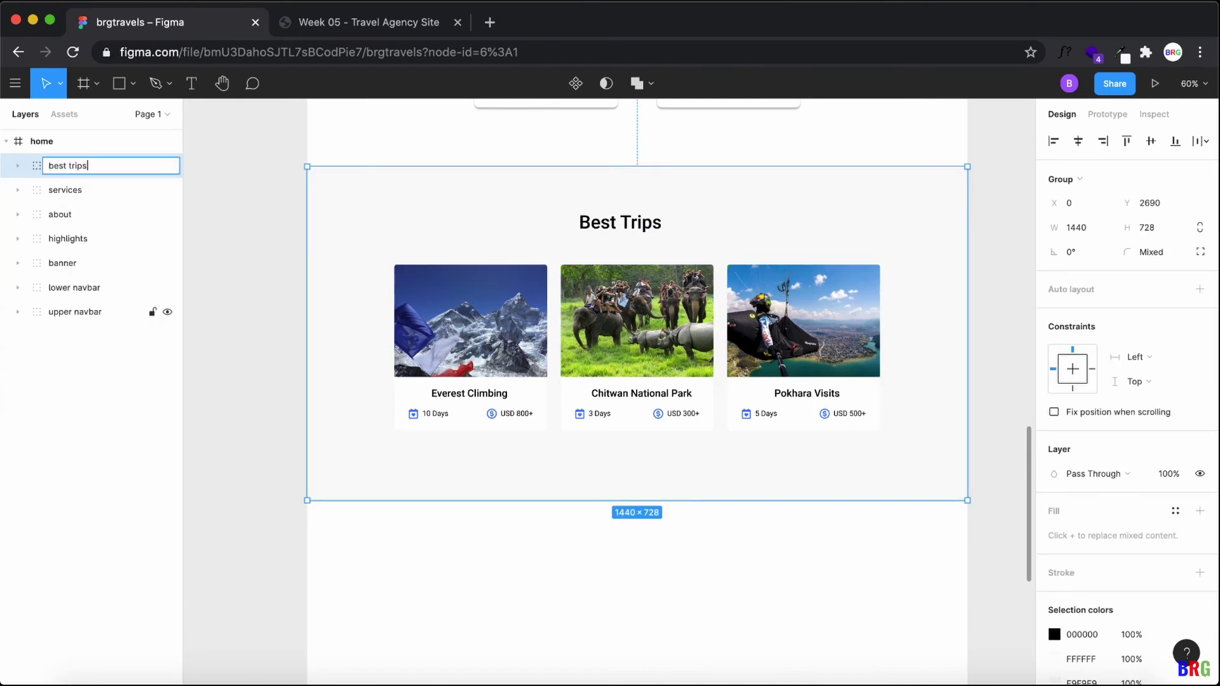
key(Return)
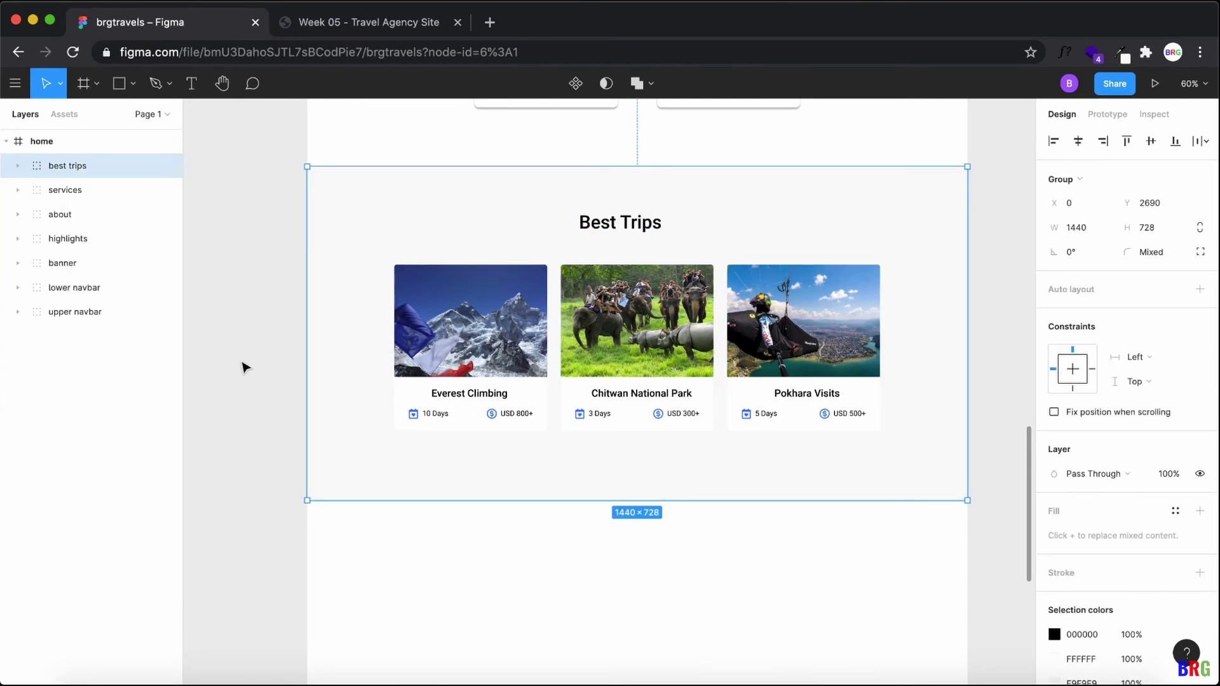
click(474, 585)
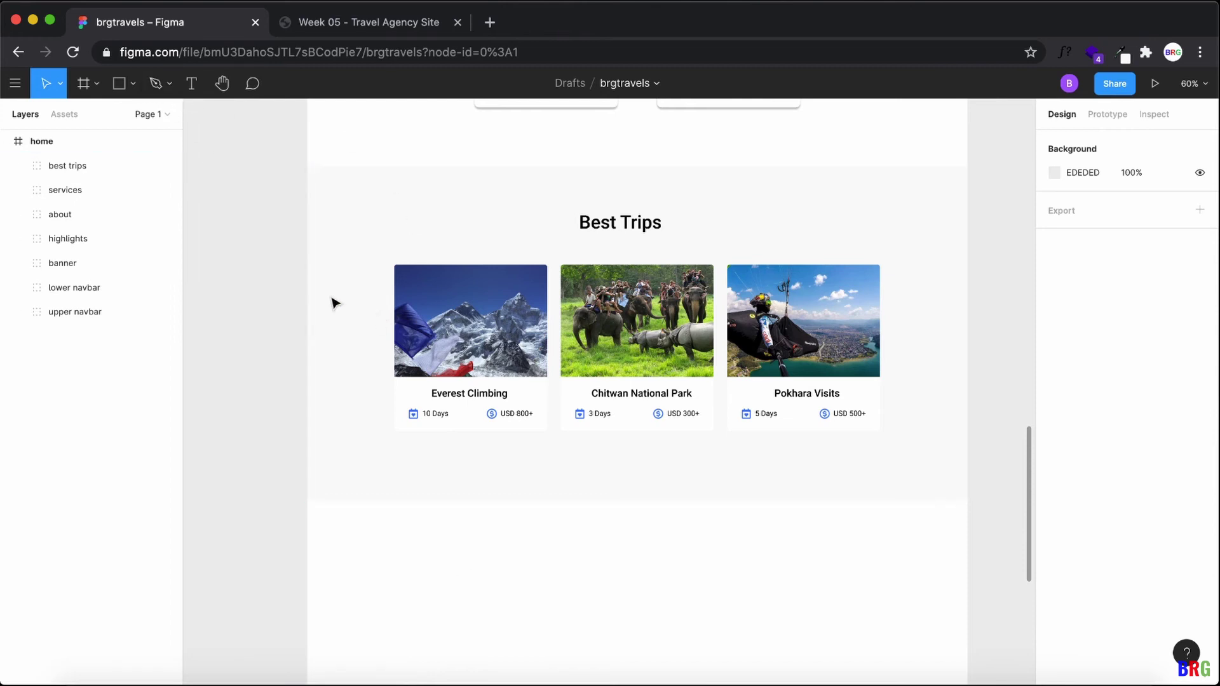
Step: Draw a full-width rectangle about 1440 × 796 directly below the Best Trips section
click(133, 83)
click(120, 117)
scroll(425, 429, down, 3)
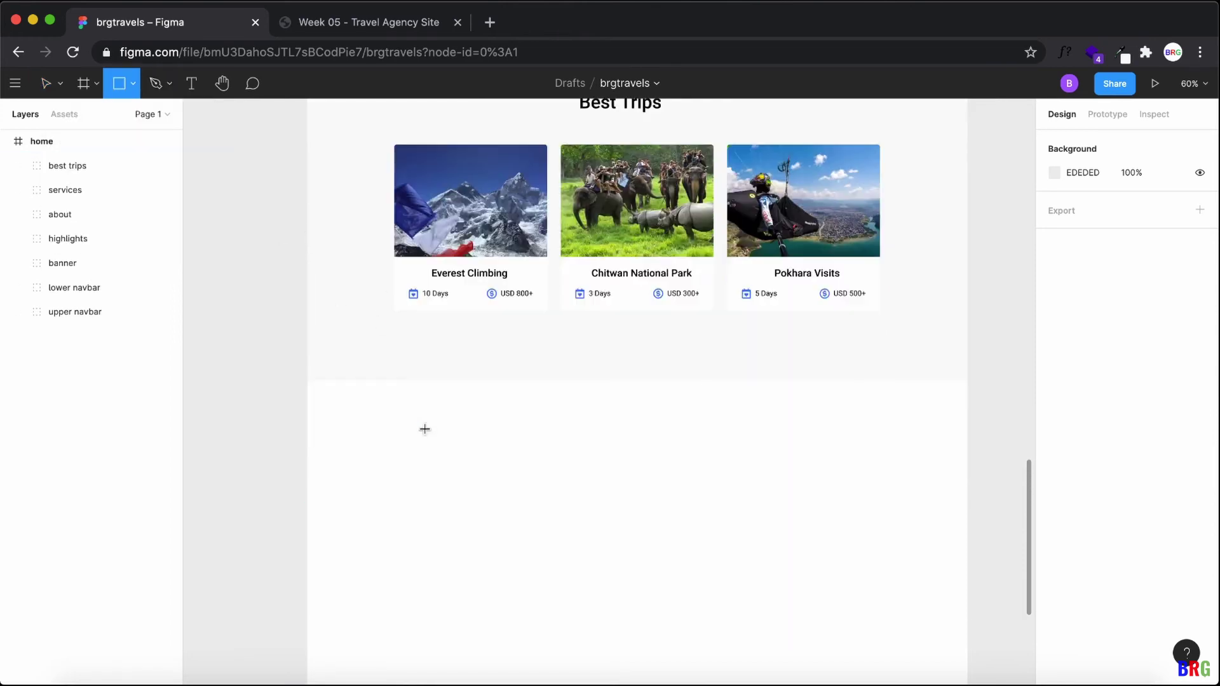
scroll(394, 394, down, 3)
mouse_move(306, 256)
mouse_down()
mouse_move(787, 601)
mouse_move(964, 620)
mouse_up()
Step: Fill the new rectangle with white (FFFFFF) and shift it down to Y 3418, flush with the Best Trips section
click(1079, 476)
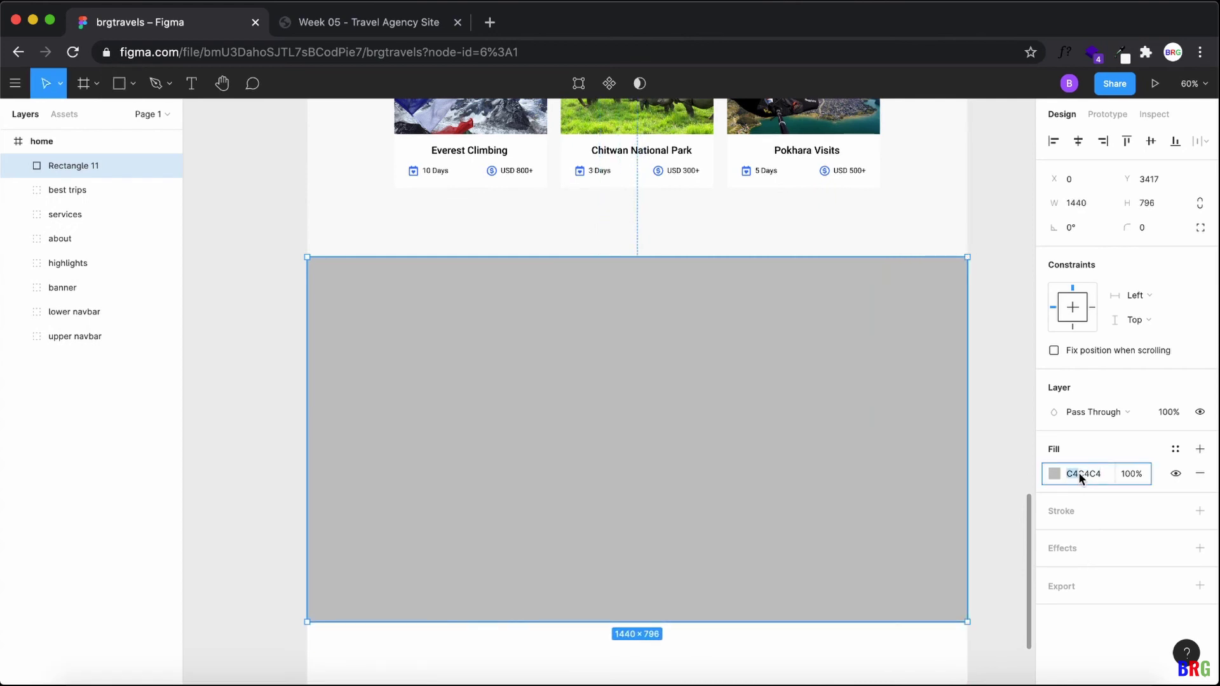
text(fff)
key(Return)
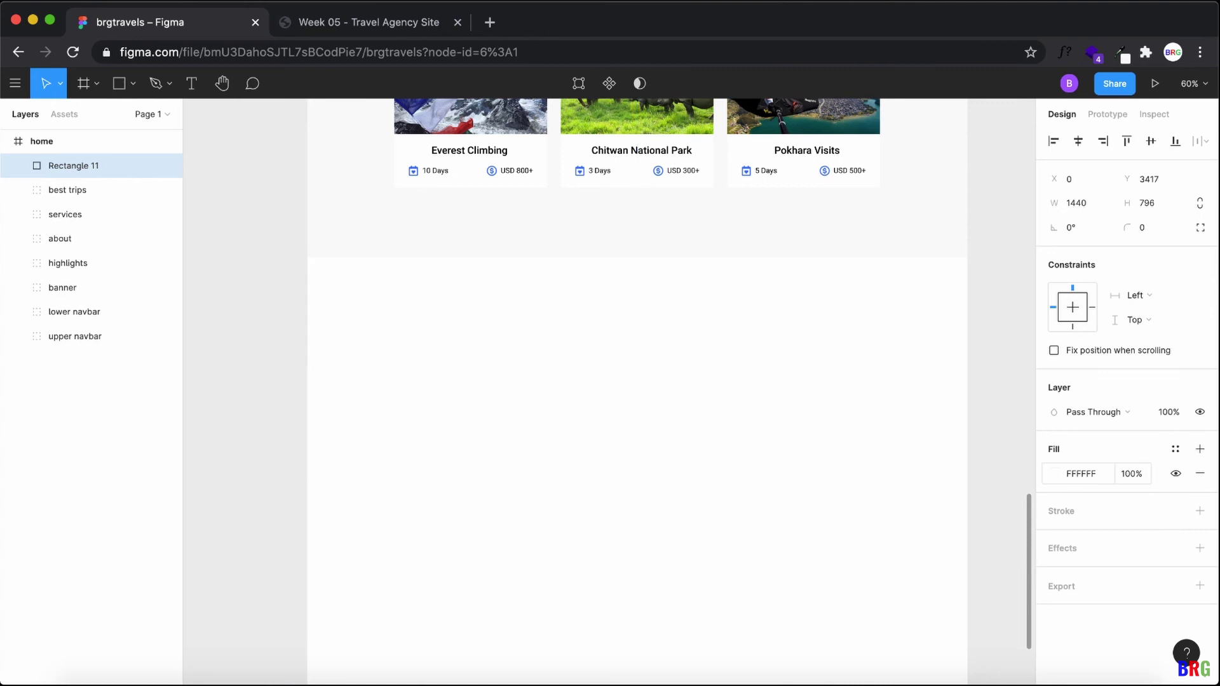
key(Down)
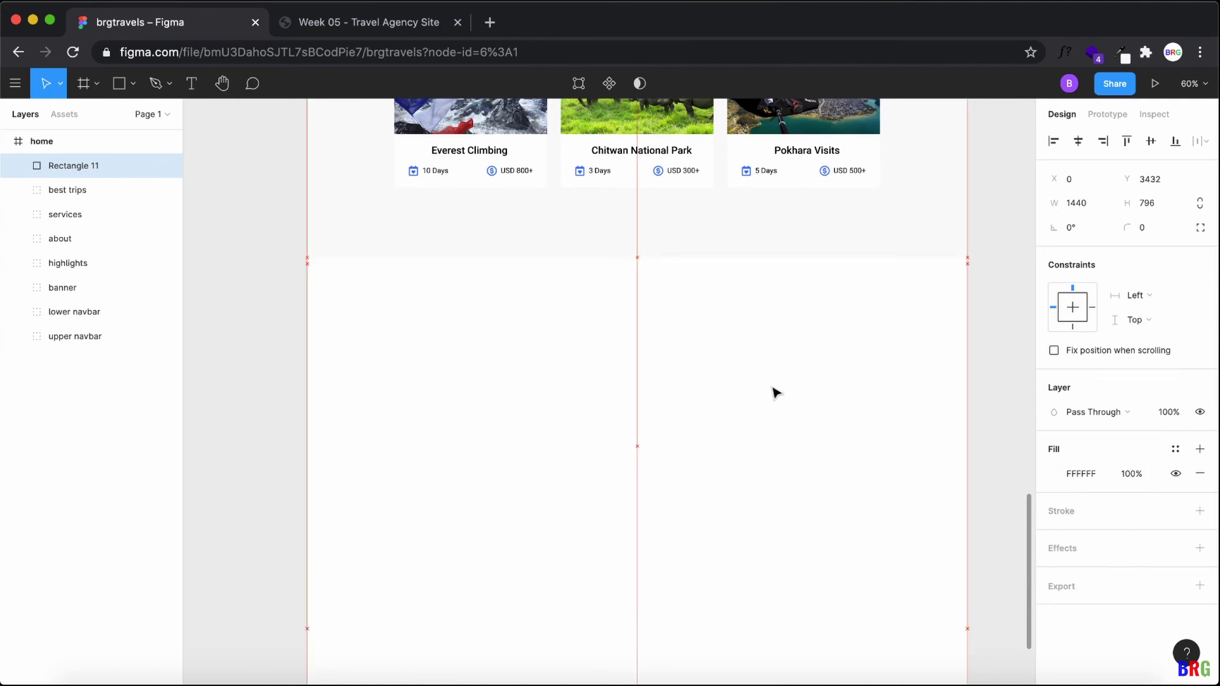
scroll(813, 356, up, 5)
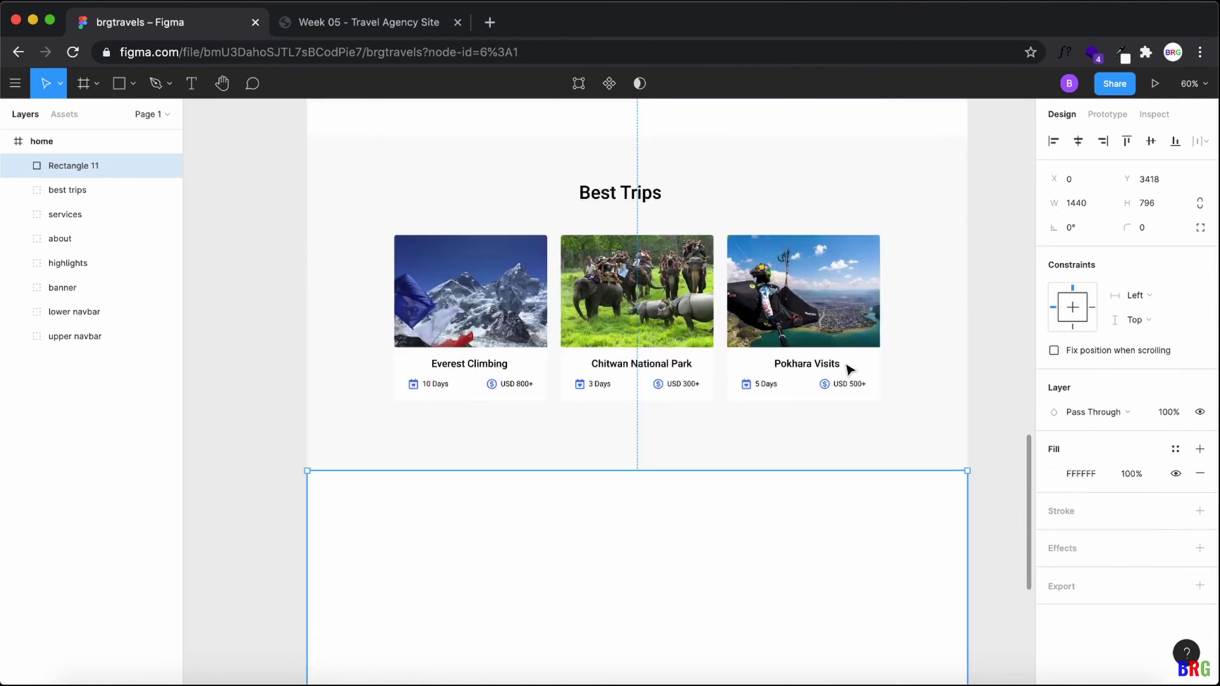
Step: Expand the best trips group in the layer list and paste a copy of its Best Trips heading
click(662, 196)
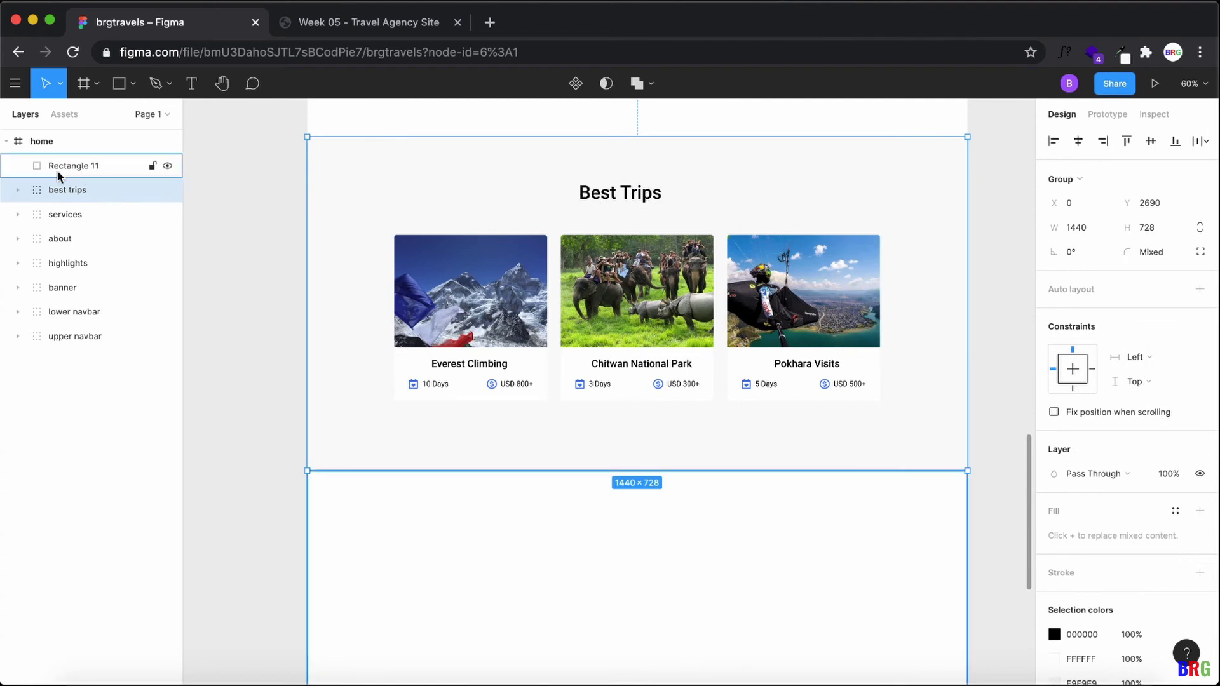
click(191, 83)
key(v)
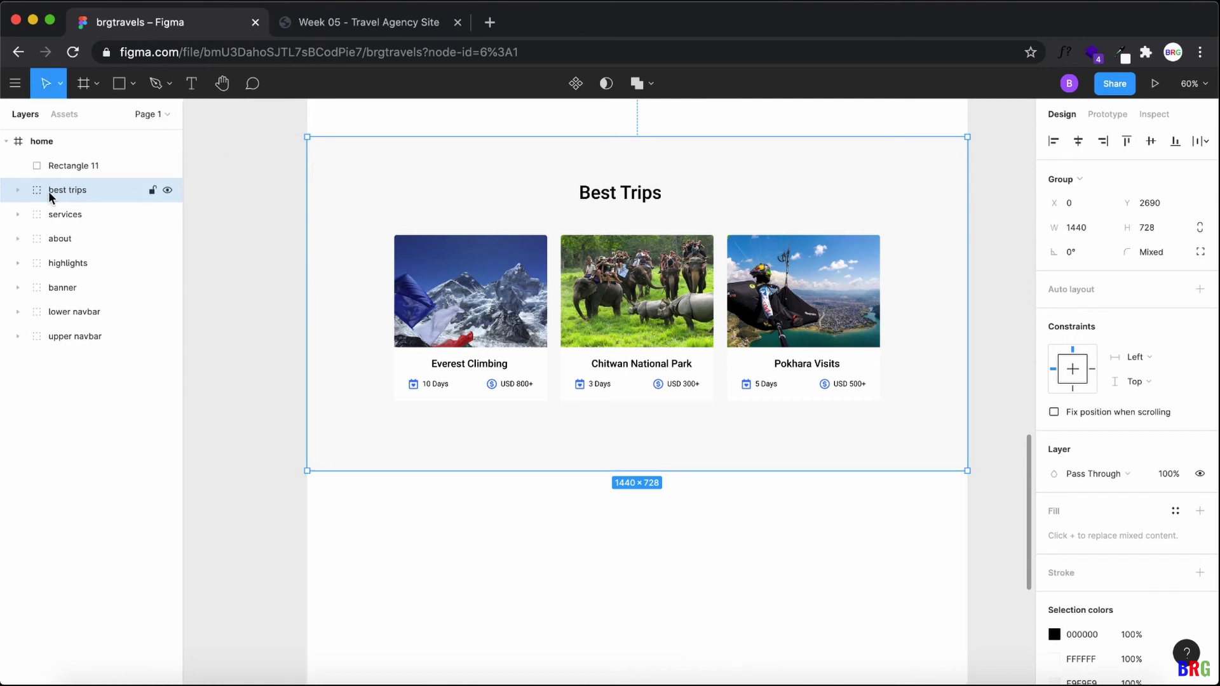
click(17, 190)
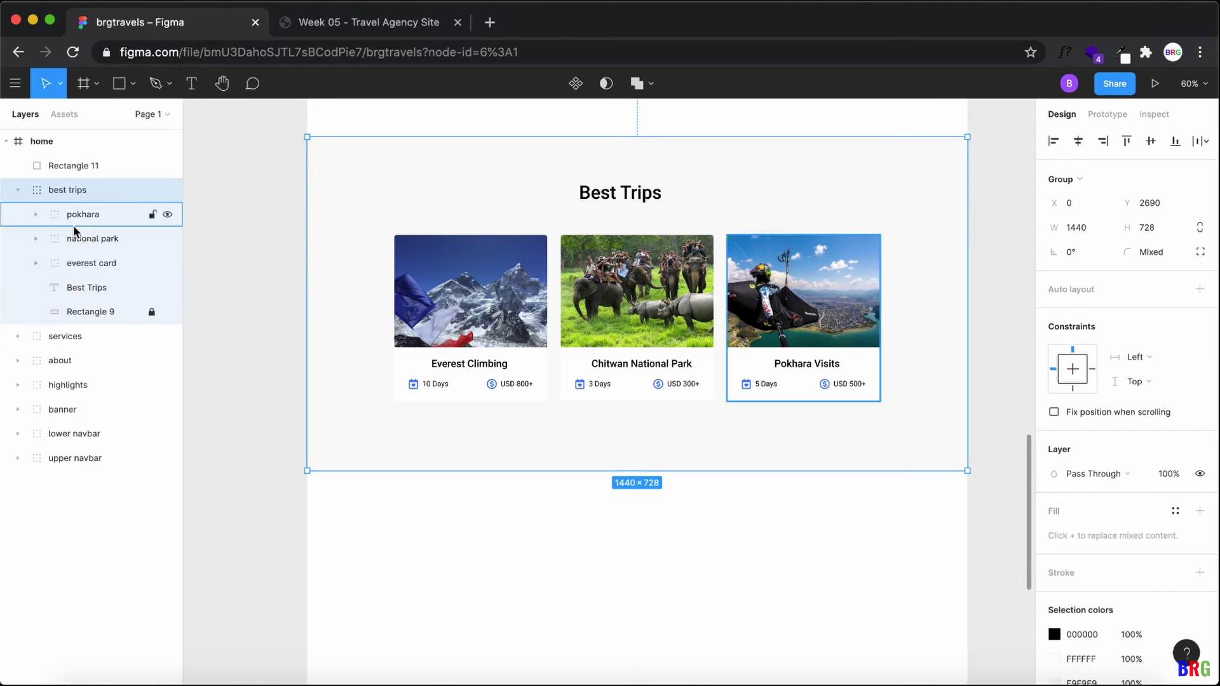
click(82, 288)
right_click(82, 287)
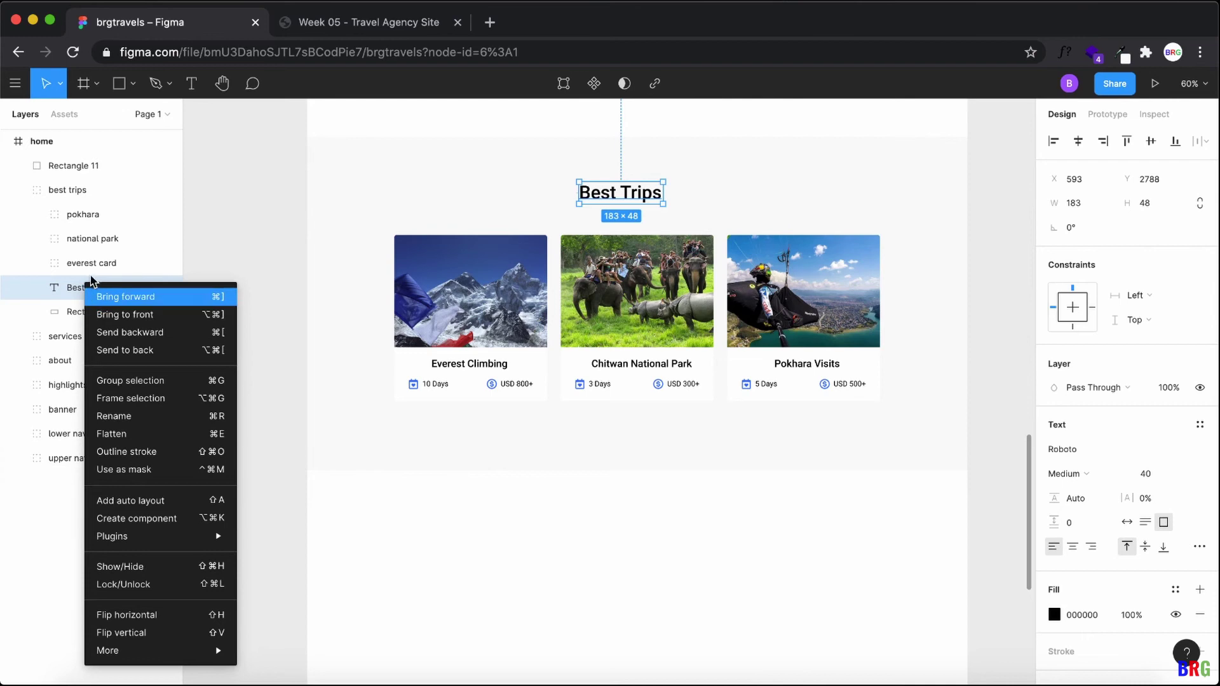
click(75, 293)
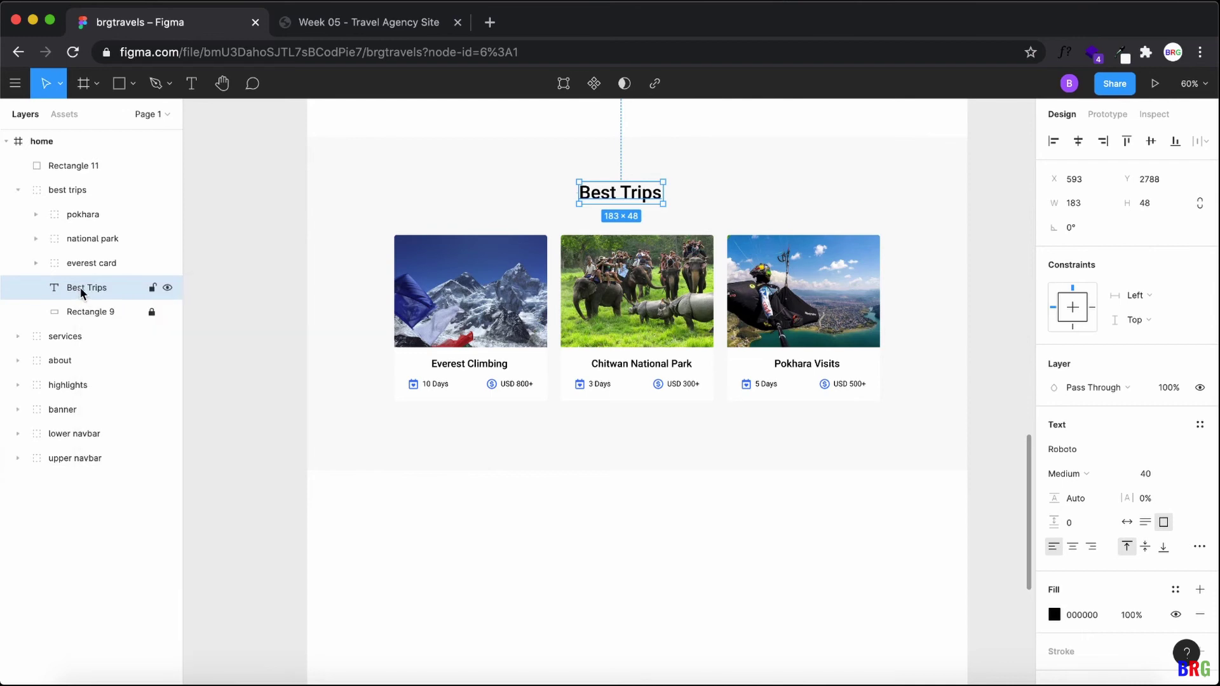
key(super+v)
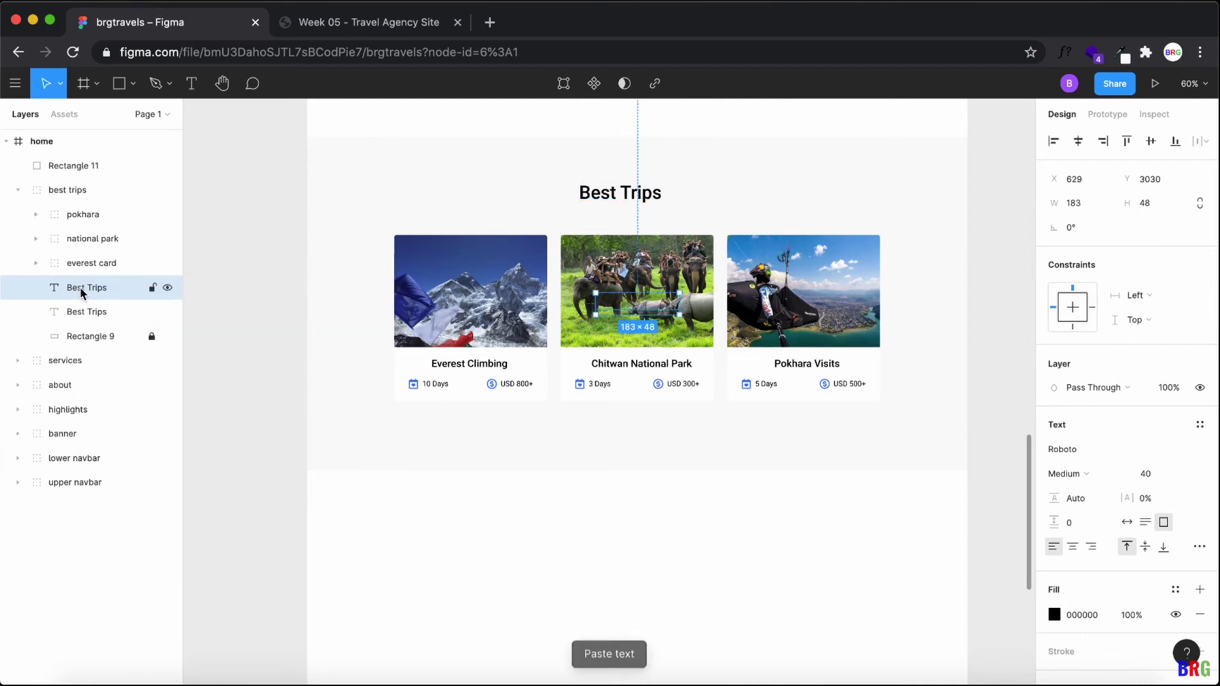
Step: Move the copied Best Trips heading out of the best trips group to sit just above it, and collapse the group
click(89, 311)
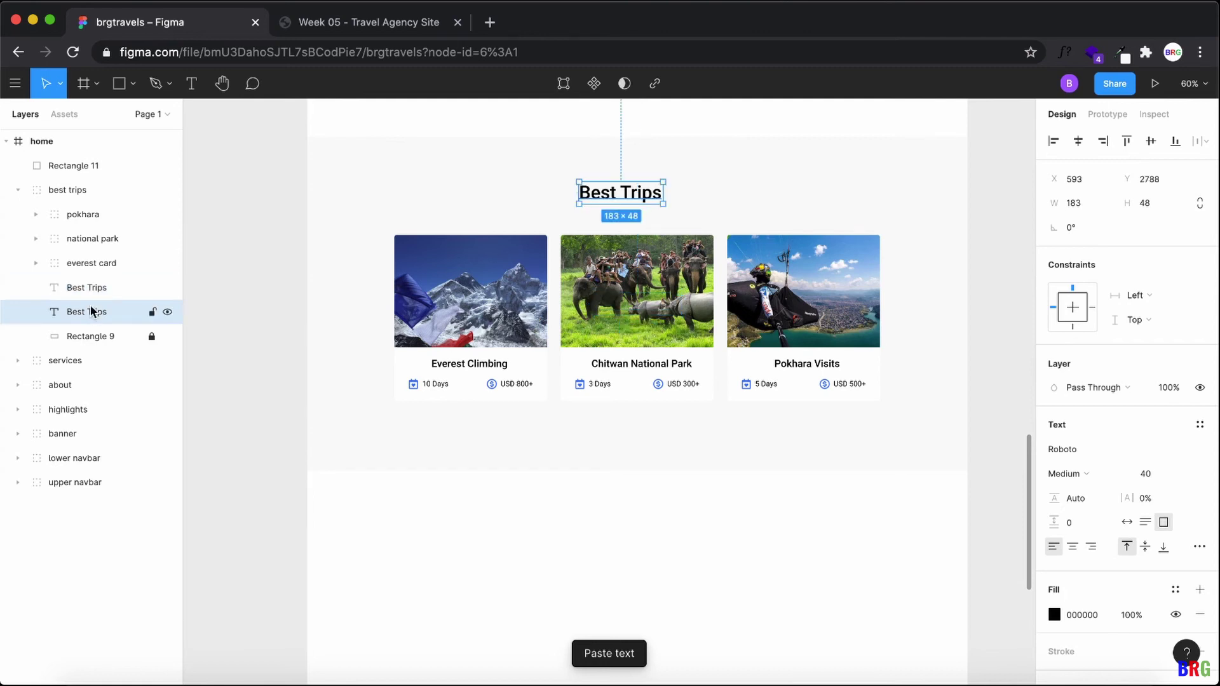
click(91, 295)
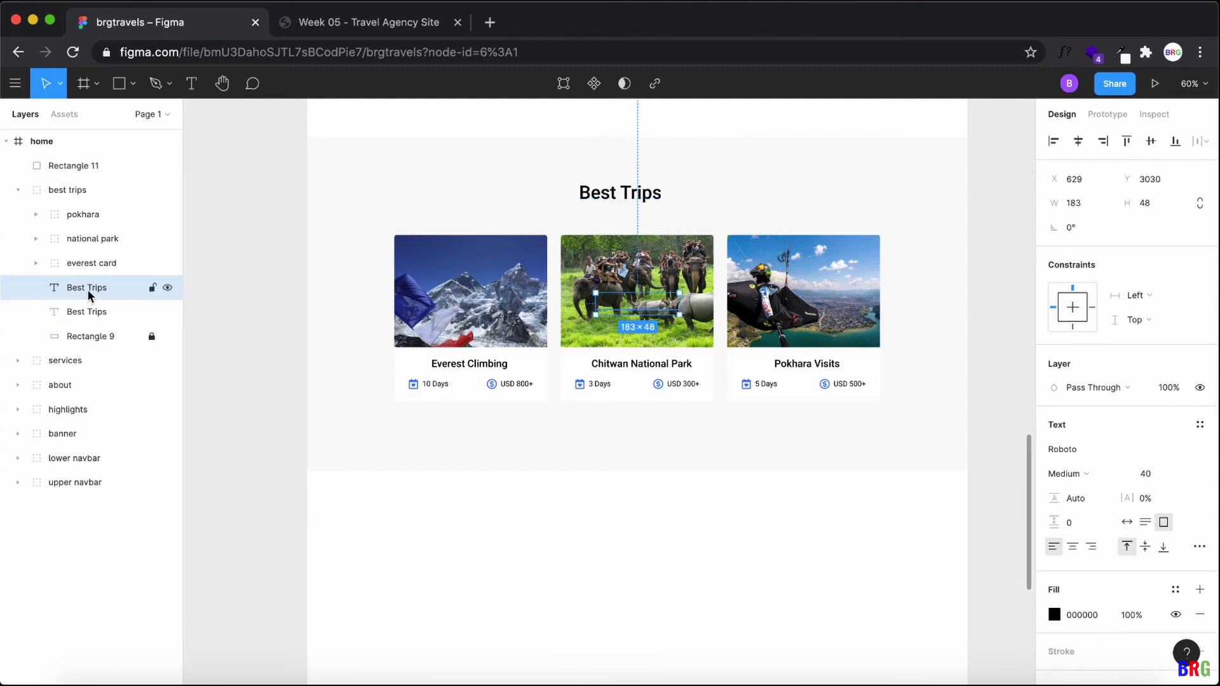
drag(89, 288, 99, 183)
click(19, 215)
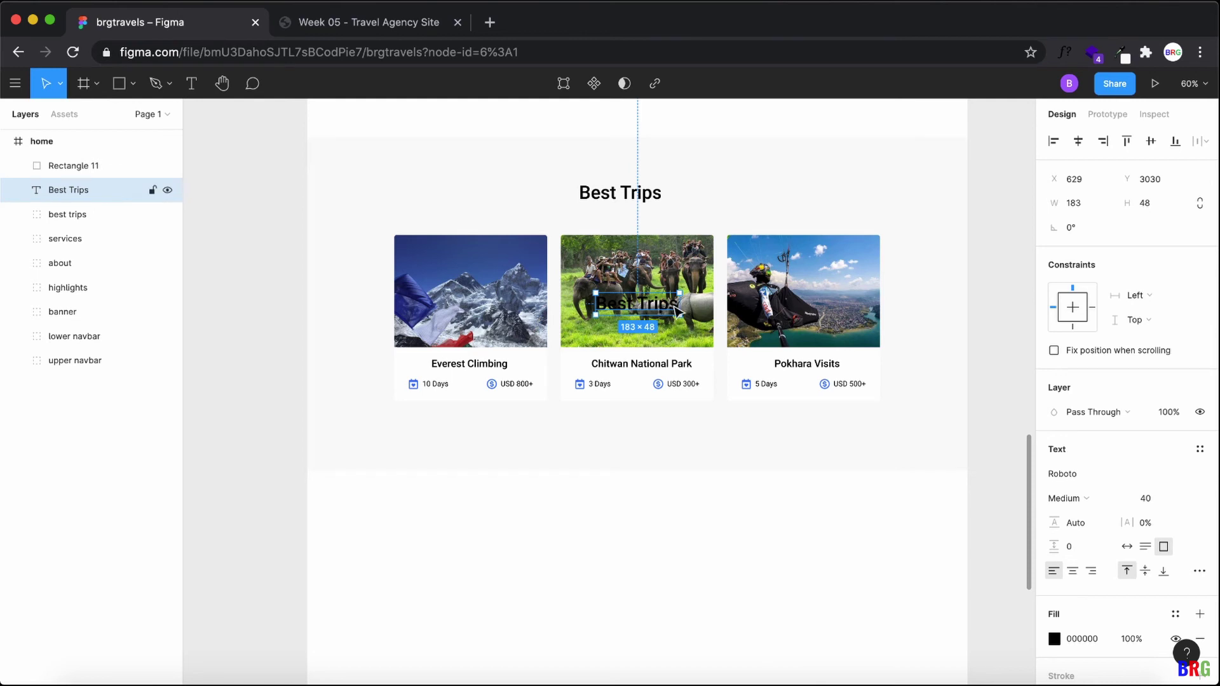
Step: Bring the copied heading to the front and position it in the white section below the trips, at about X 586, Y 3527
drag(677, 309, 654, 485)
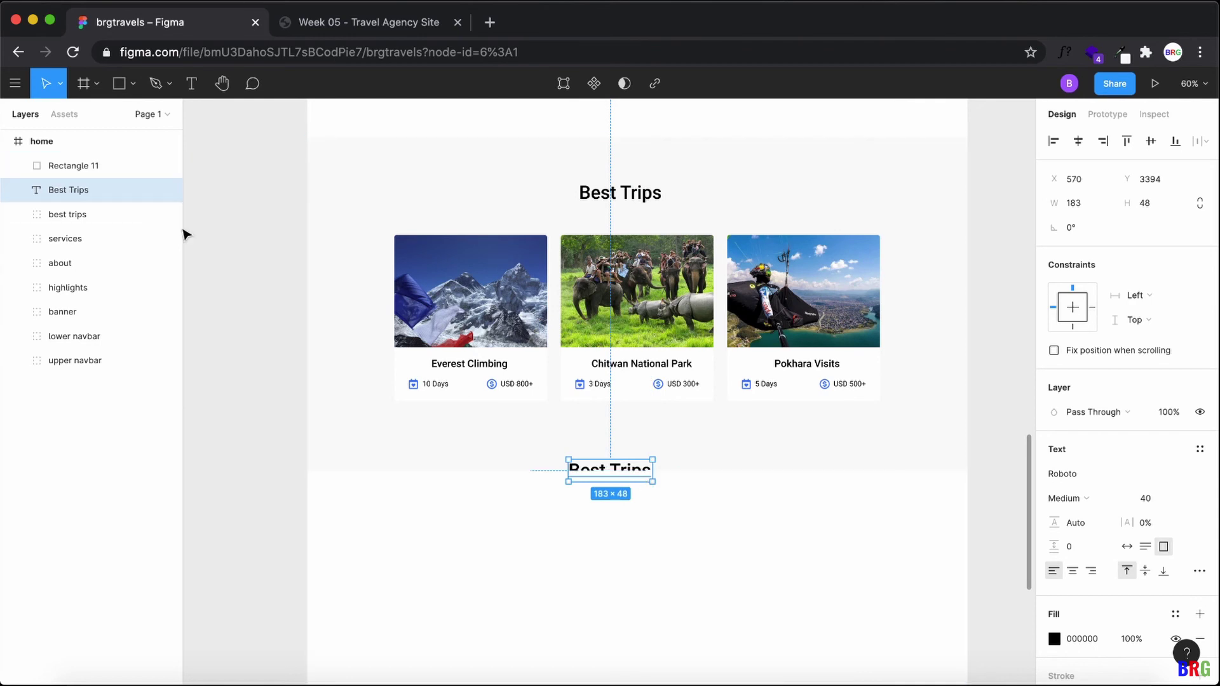
right_click(83, 188)
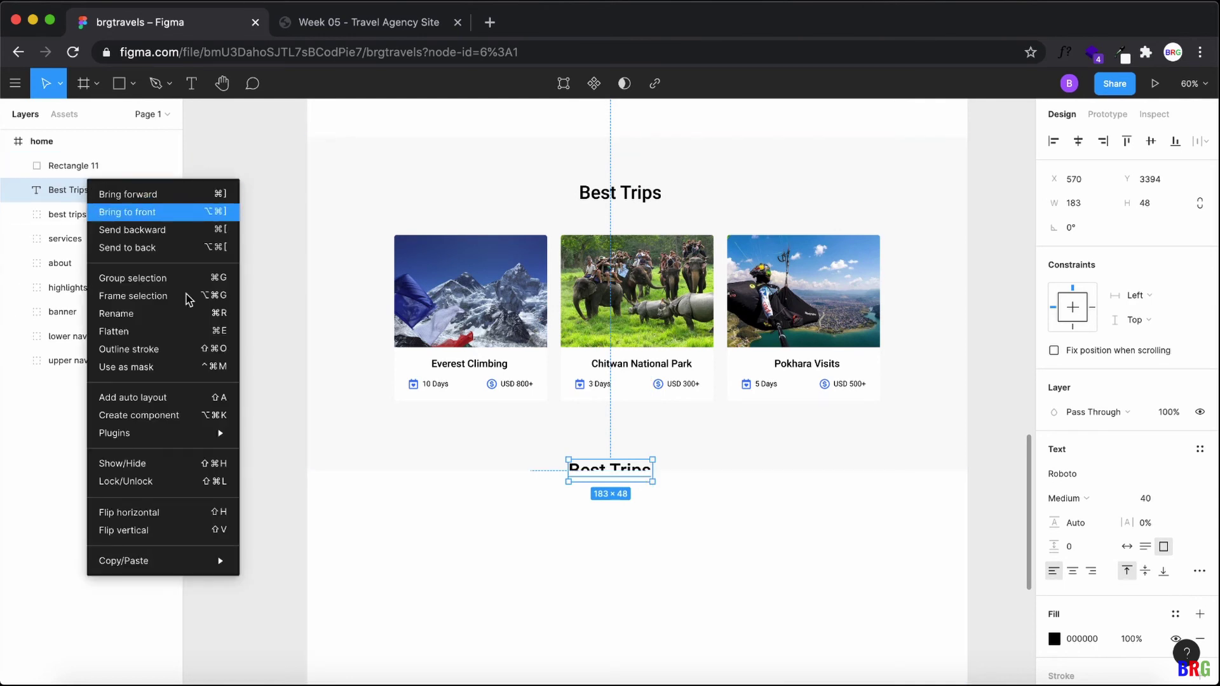
key(Return)
drag(634, 476, 648, 518)
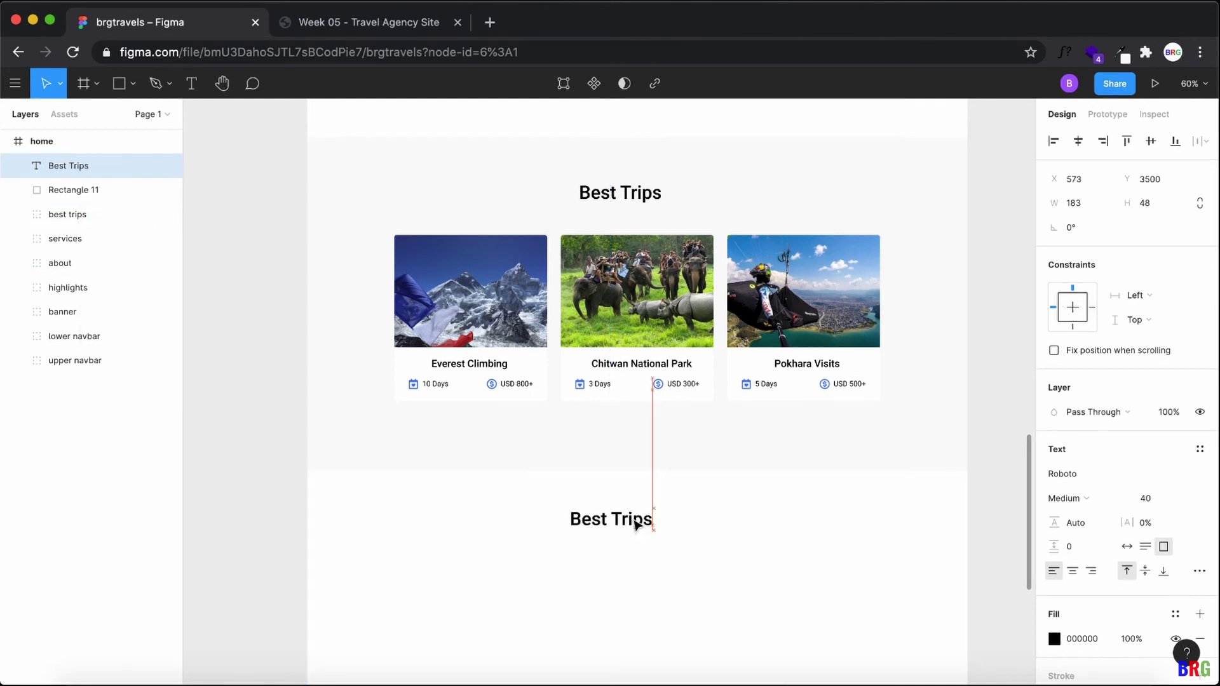
scroll(636, 518, down, 3)
mouse_move(634, 418)
mouse_down()
mouse_move(653, 430)
mouse_move(642, 433)
mouse_up()
scroll(642, 433, up, 2)
scroll(642, 432, up, 3)
scroll(643, 433, down, 1)
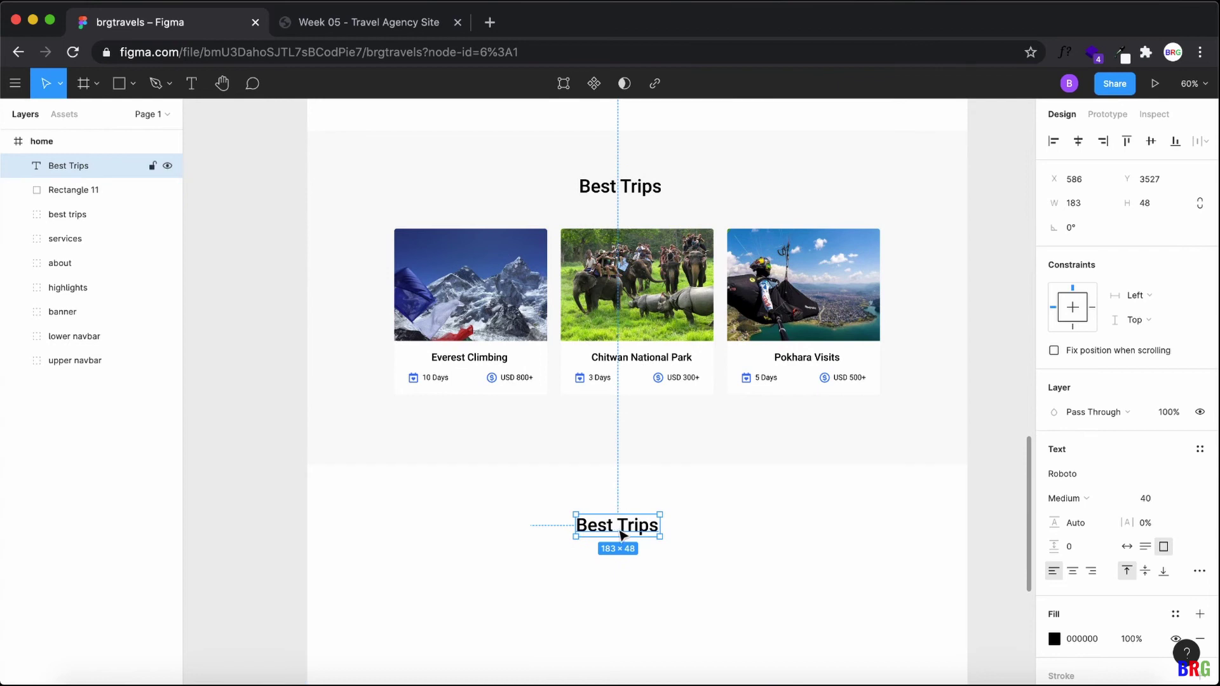
Step: Change the copied heading's text to Gallery
double_click(621, 529)
text(Galler)
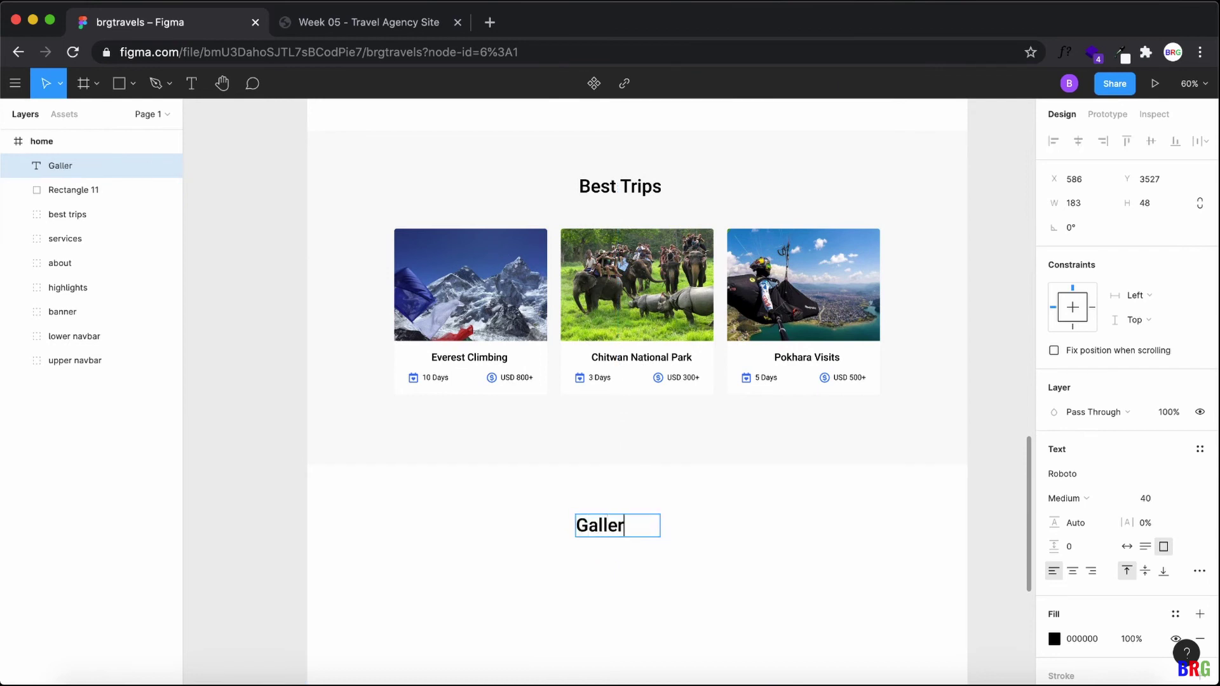
text(y)
key(super+a)
key(Escape)
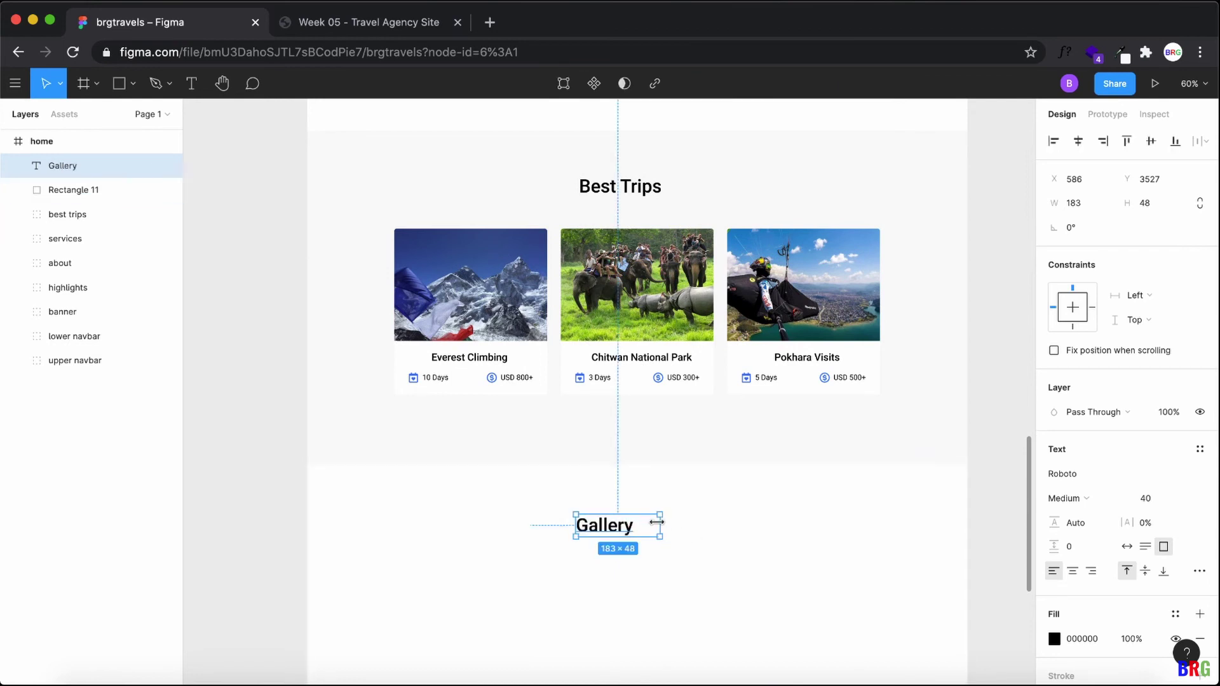
Step: Lock Rectangle 11, the white background behind the Gallery heading
click(657, 540)
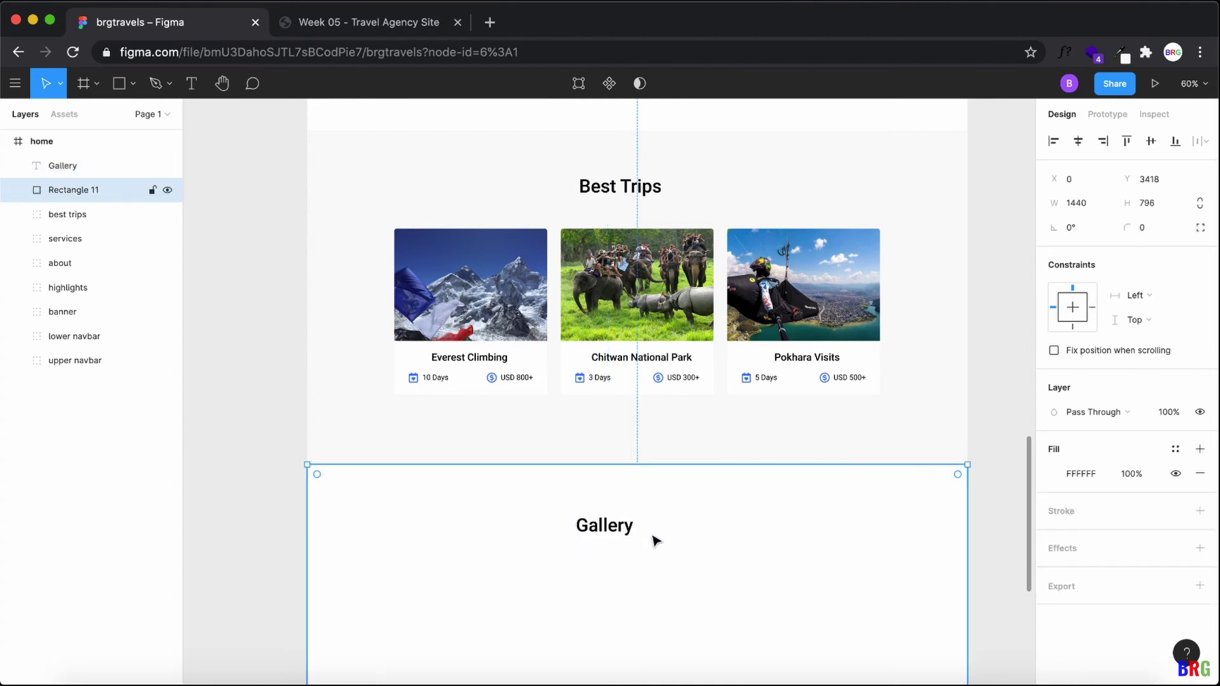
drag(631, 531, 622, 523)
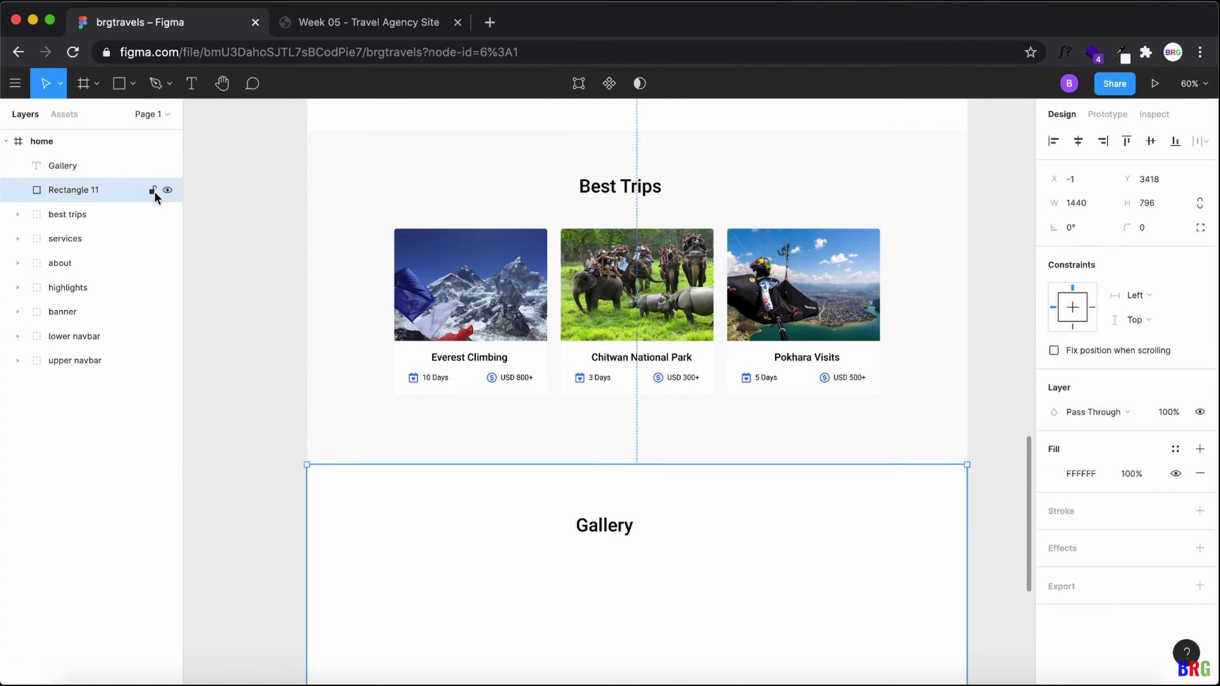
scroll(703, 572, down, 3)
Step: Narrow the Gallery heading's text box to about 138 wide and shift it to about X 608, Y 3534
click(626, 525)
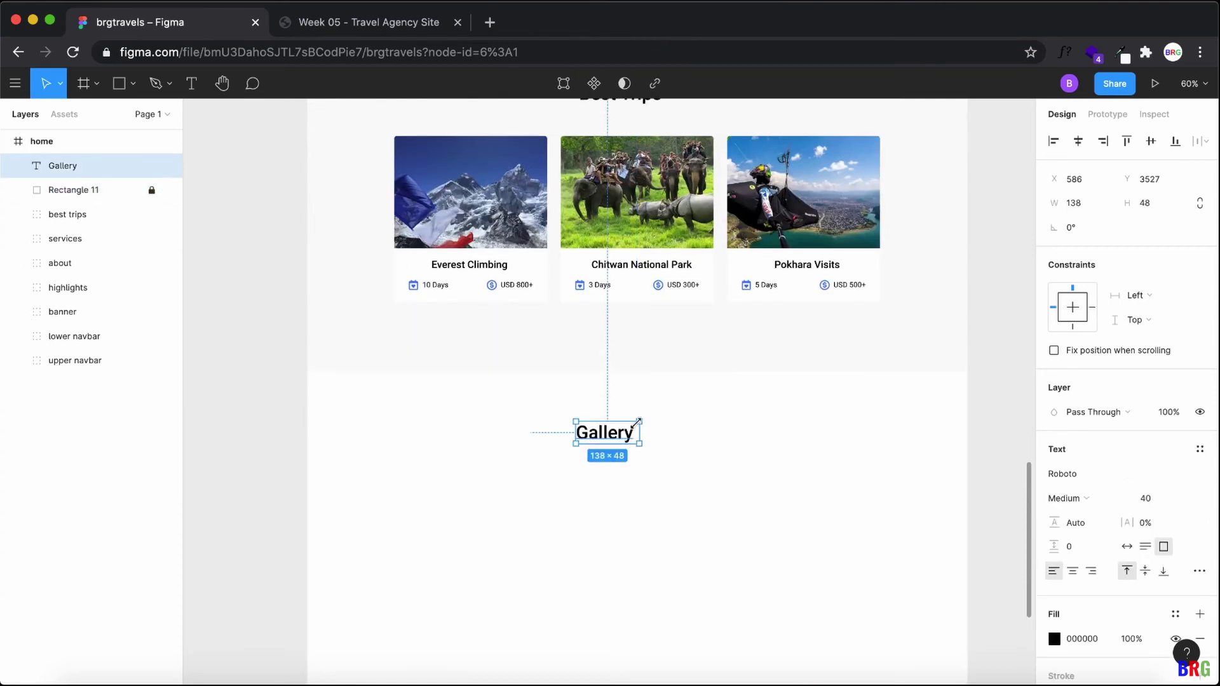
drag(630, 437, 639, 440)
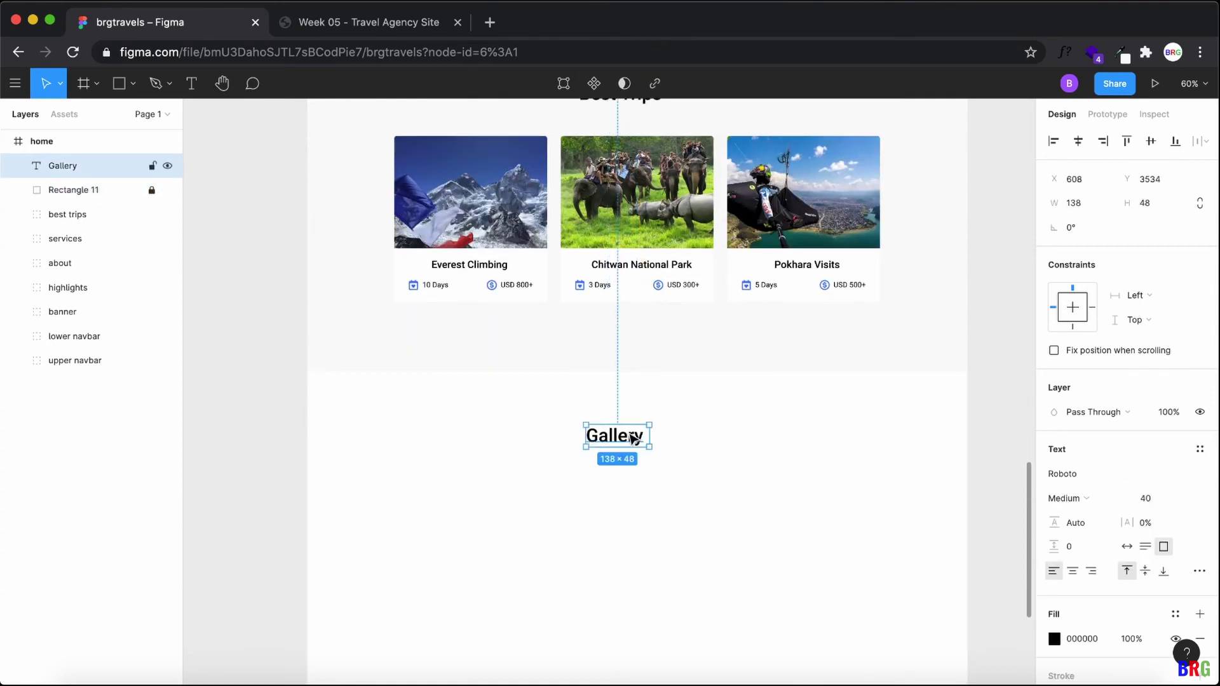
scroll(638, 452, up, 1)
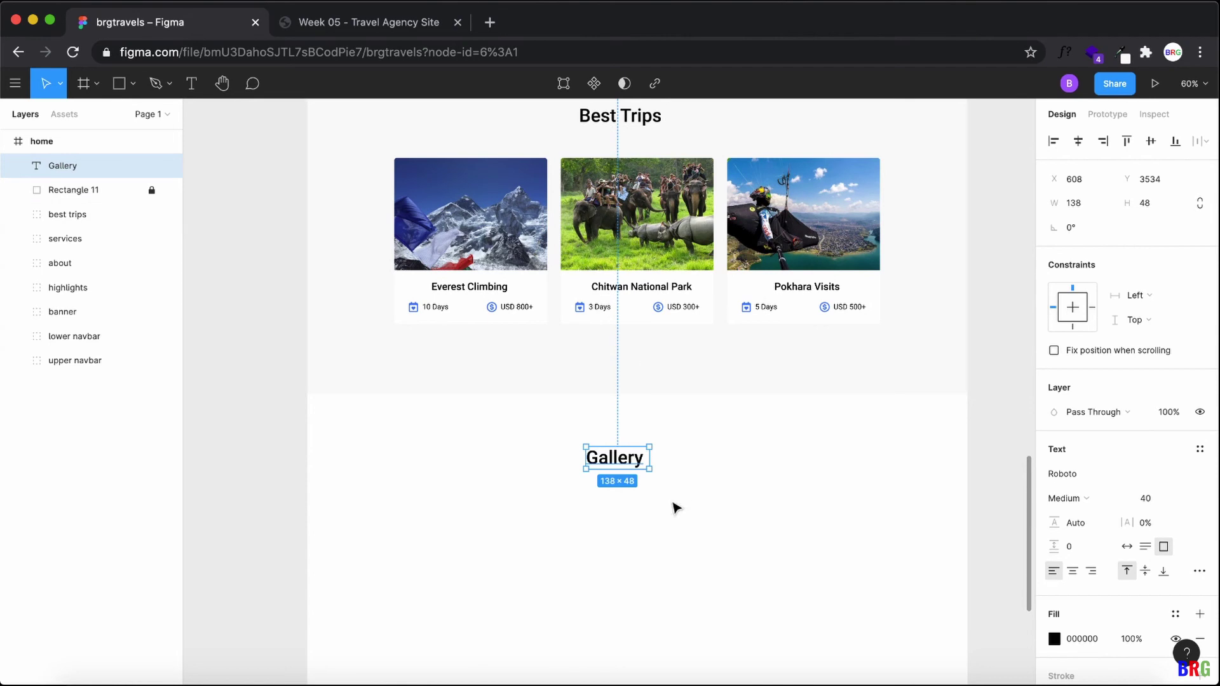
scroll(705, 467, down, 5)
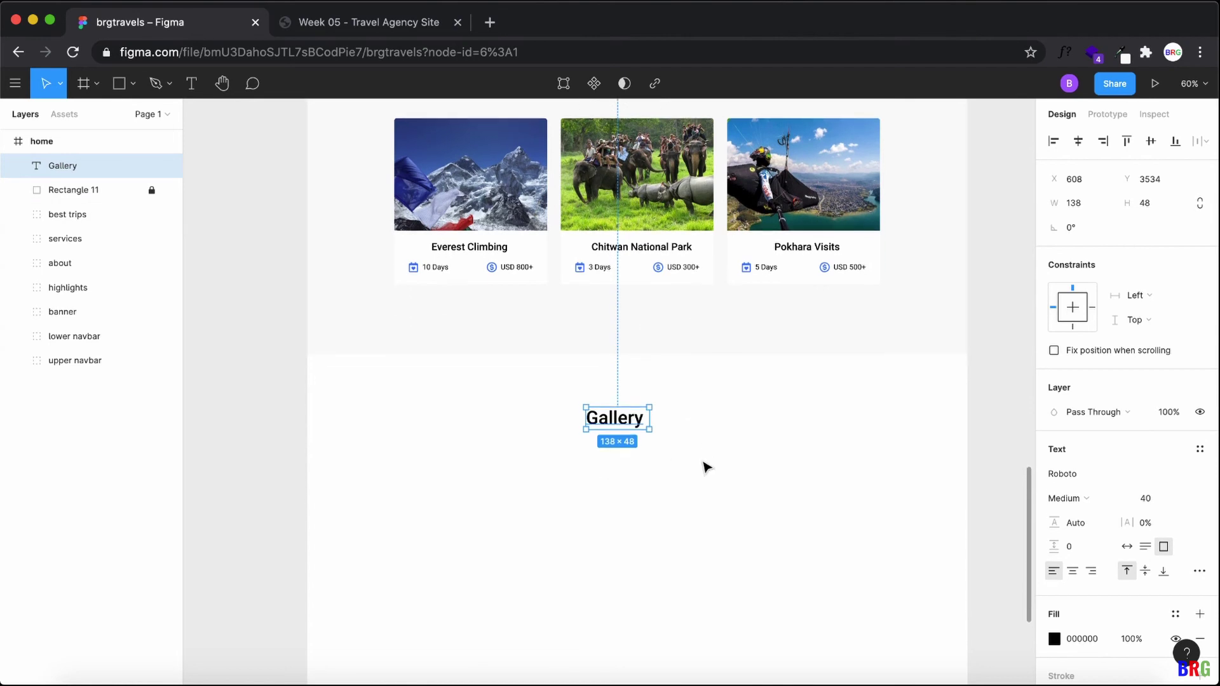
click(699, 416)
Step: Check the reference site's Gallery grid, and place the pic1 image from the gallery folder below the Gallery heading
click(332, 24)
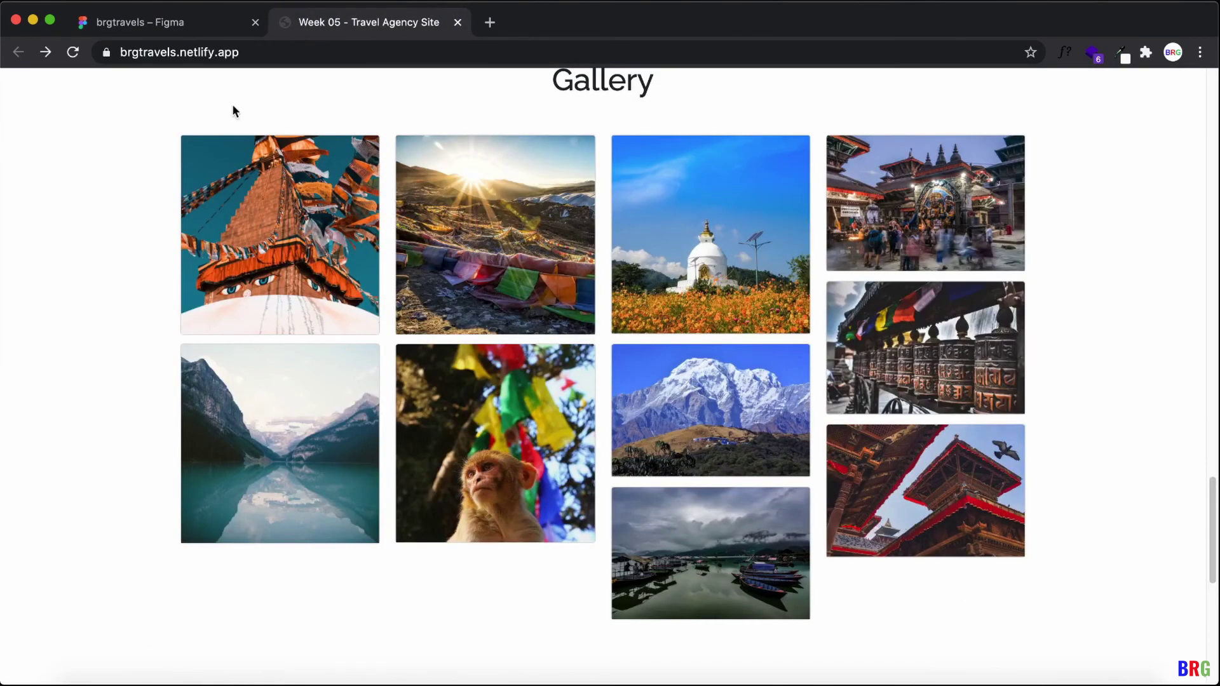
click(162, 24)
scroll(520, 362, down, 2)
click(133, 83)
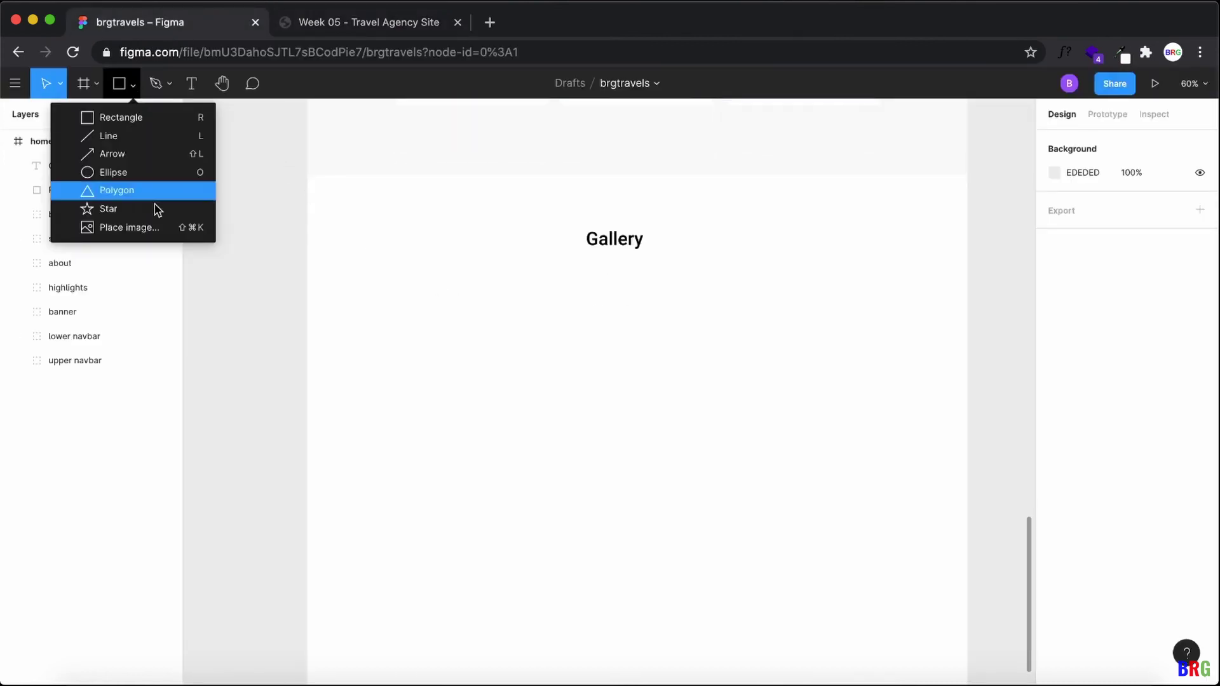
click(155, 226)
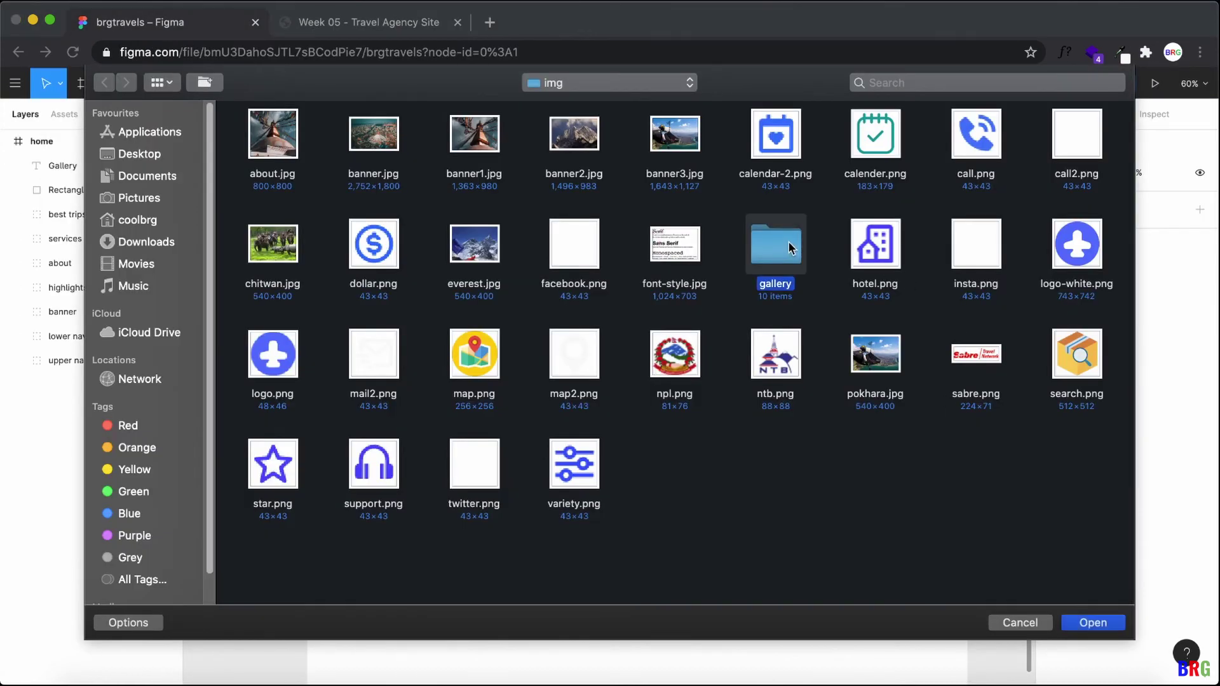
double_click(776, 244)
double_click(298, 157)
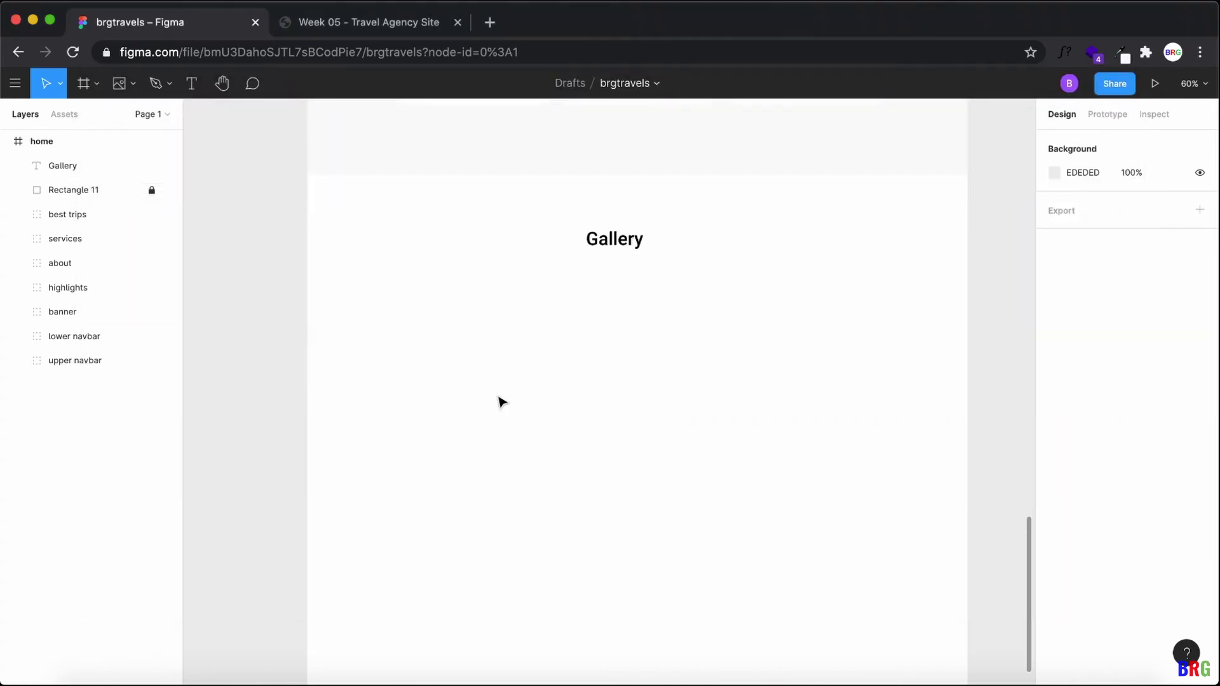
click(518, 483)
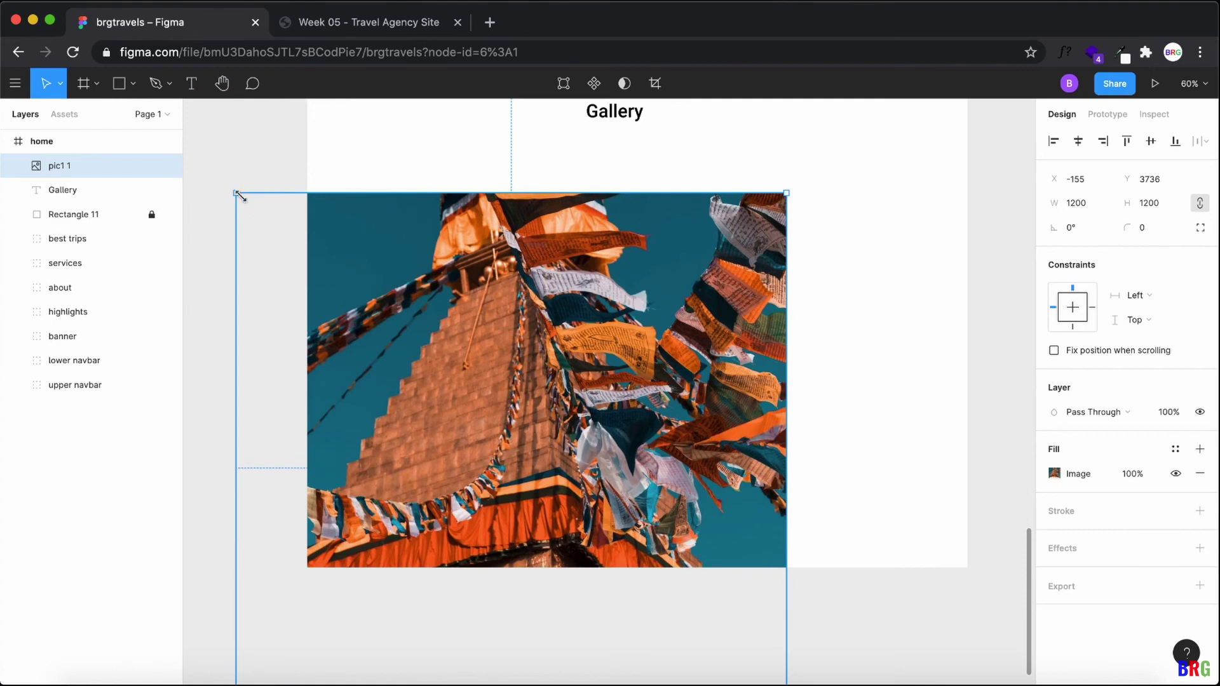
Step: Shrink the placed pic1 image to about 529 × 486 and set its width to 300 with proportions locked
drag(240, 196, 517, 422)
drag(652, 553, 569, 330)
drag(593, 430, 593, 453)
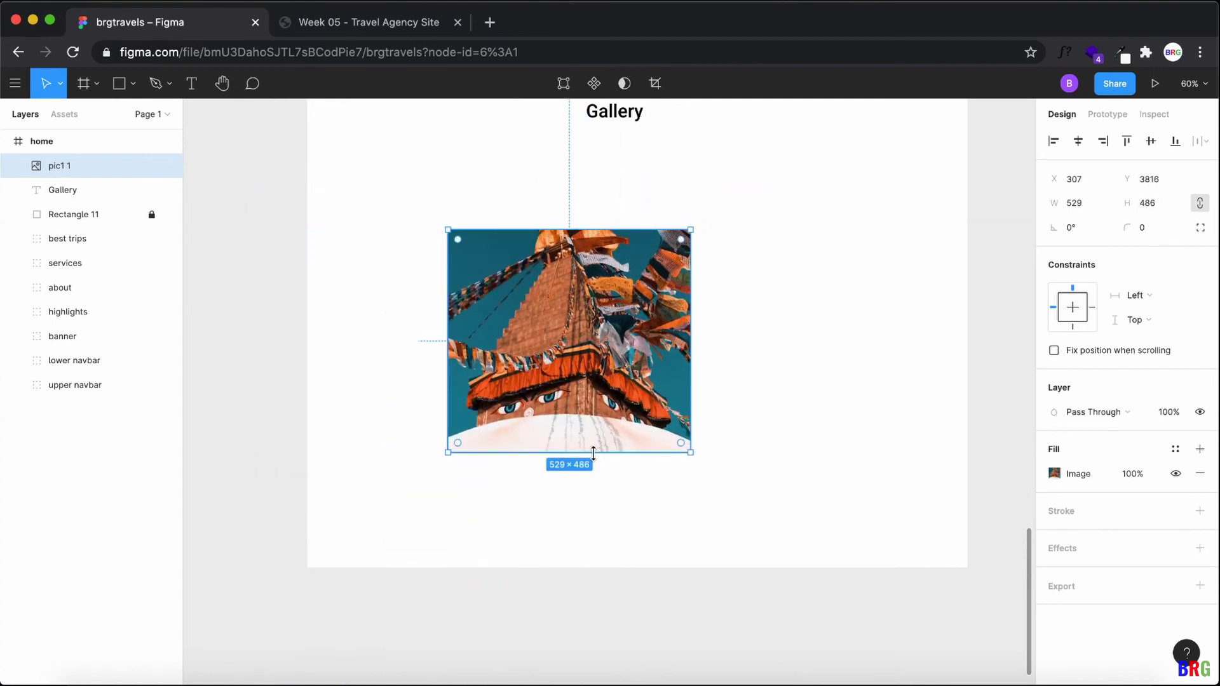
click(1082, 205)
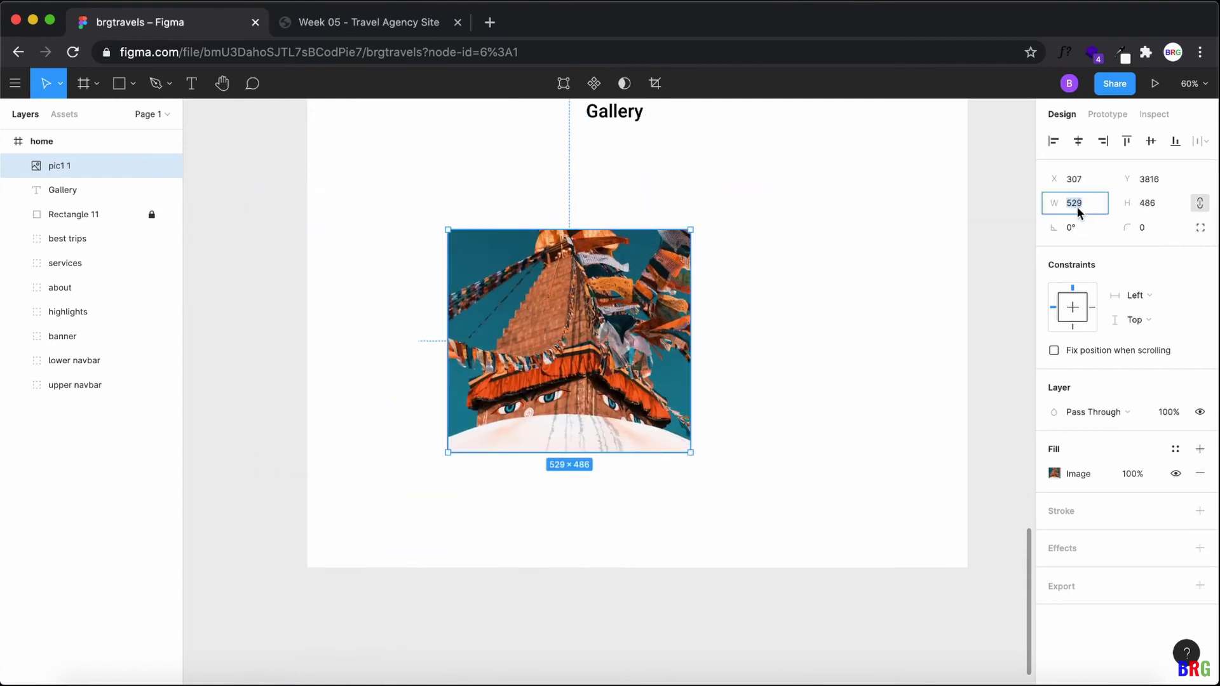
key(Tab)
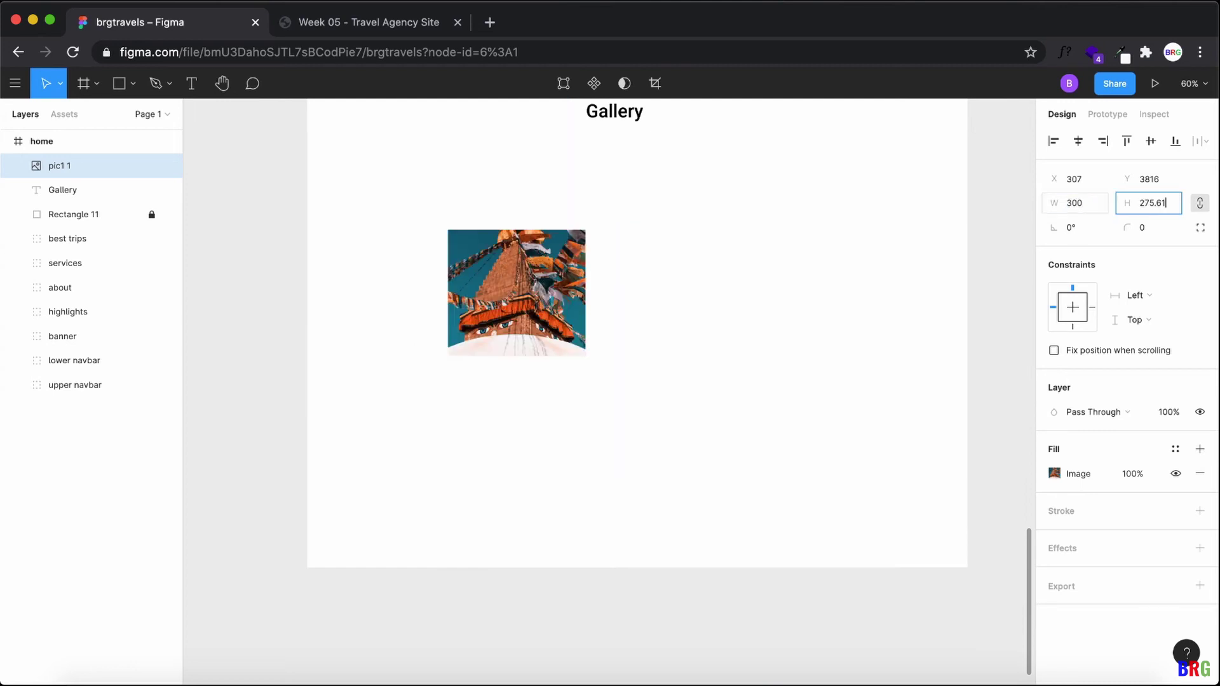
key(Return)
click(1019, 326)
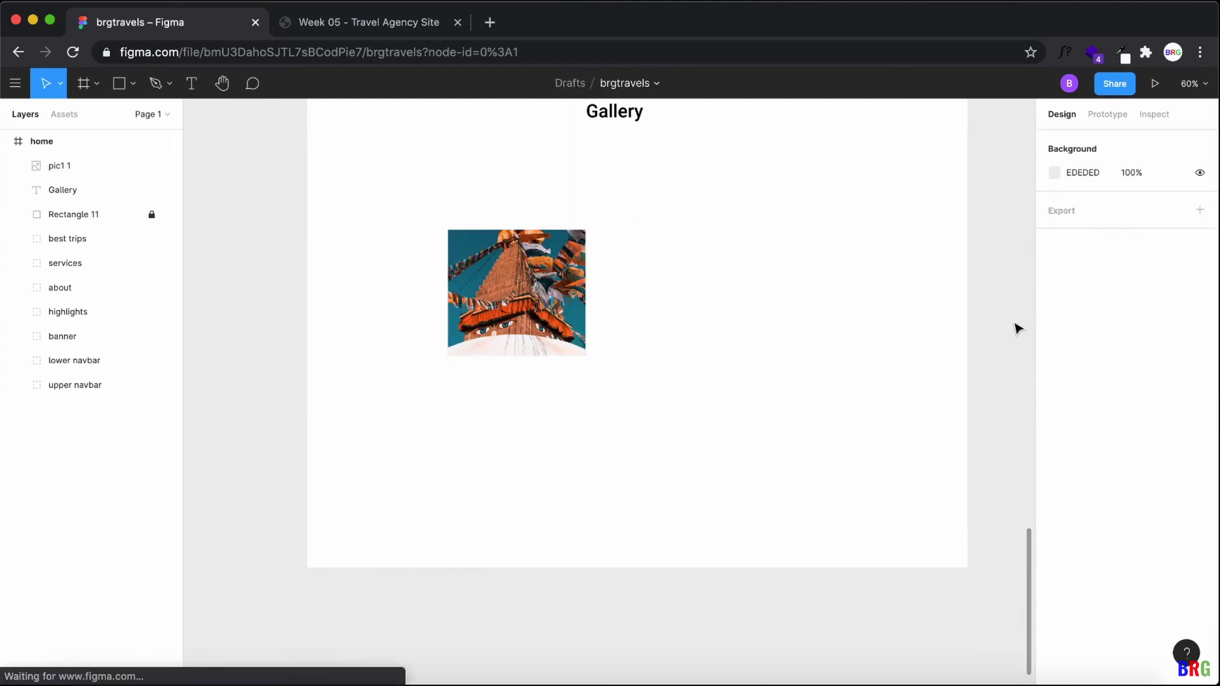
Step: Resize the pic1 image to about 229 × 221 and position it below the Gallery heading at X 171, Y 3678
click(518, 289)
scroll(518, 289, up, 1)
drag(537, 336, 477, 277)
drag(520, 316, 490, 293)
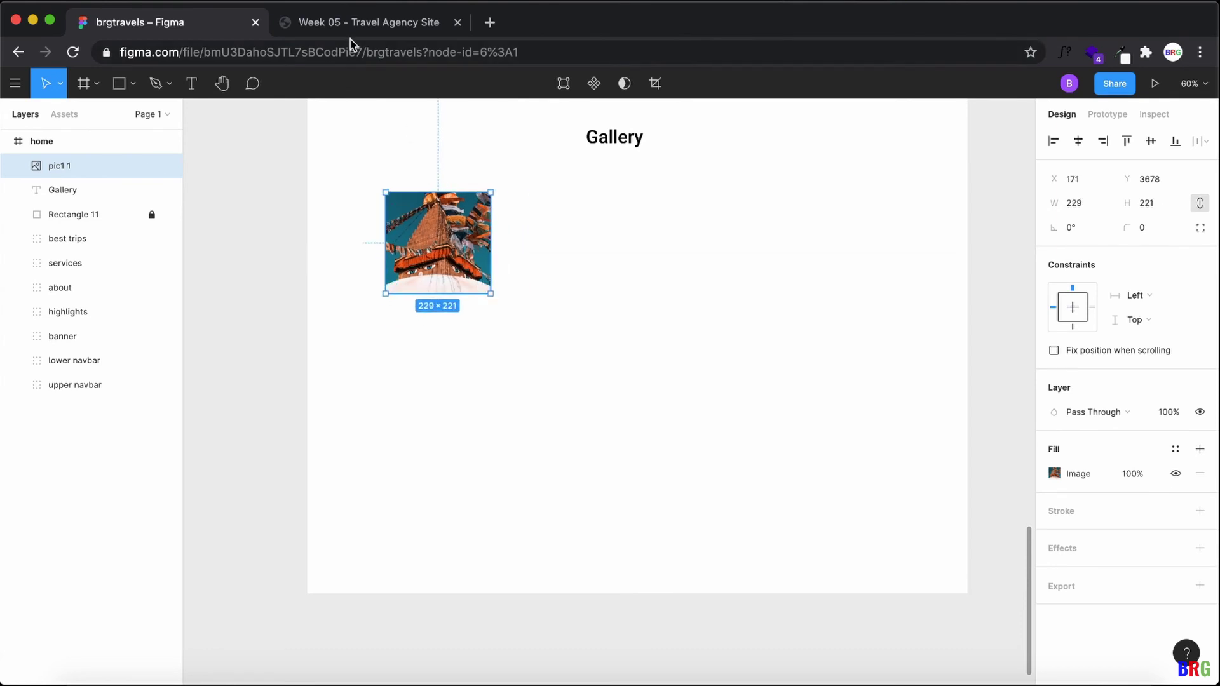
Step: Recheck the reference site's grid, and duplicate the pic1 image three times to form a row of four below the Gallery heading
click(319, 29)
click(178, 29)
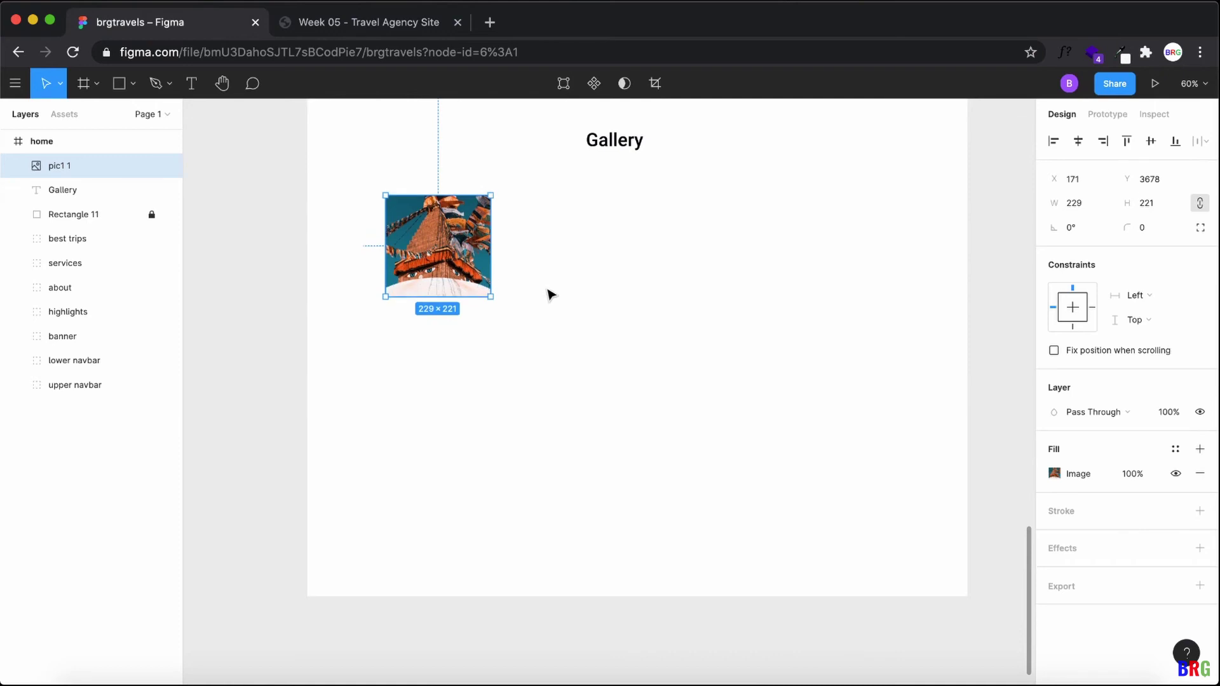
scroll(550, 292, up, 1)
click(252, 136)
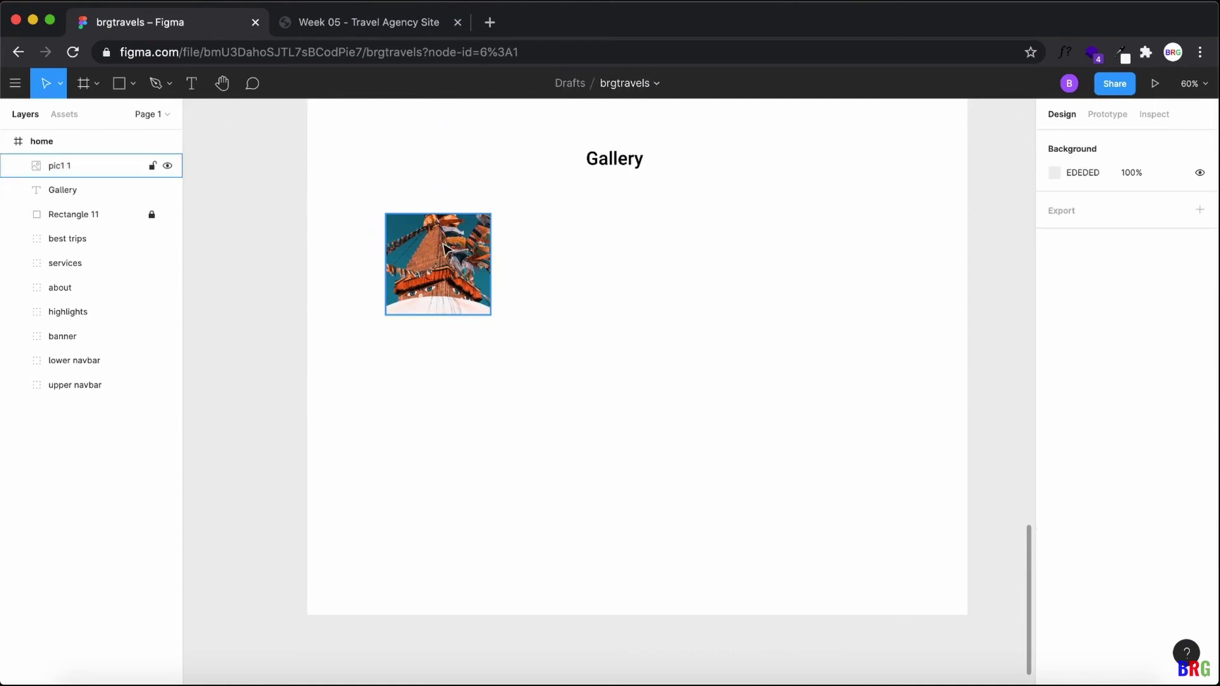
click(445, 248)
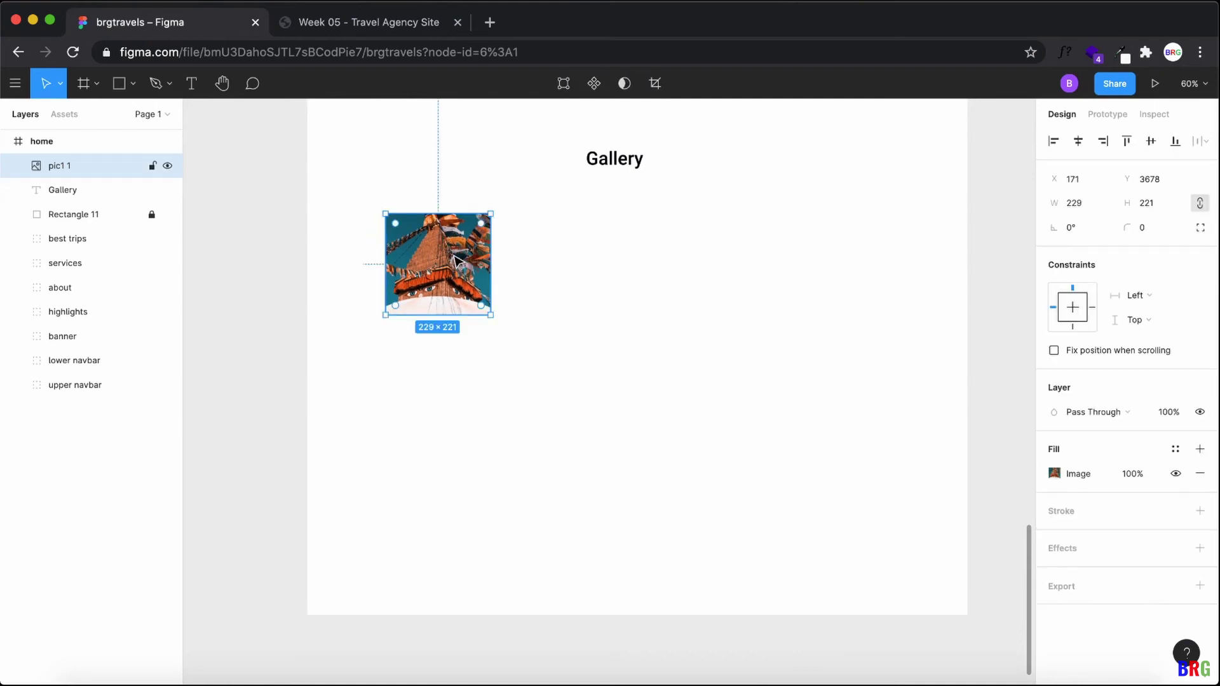
drag(457, 259, 783, 256)
click(844, 424)
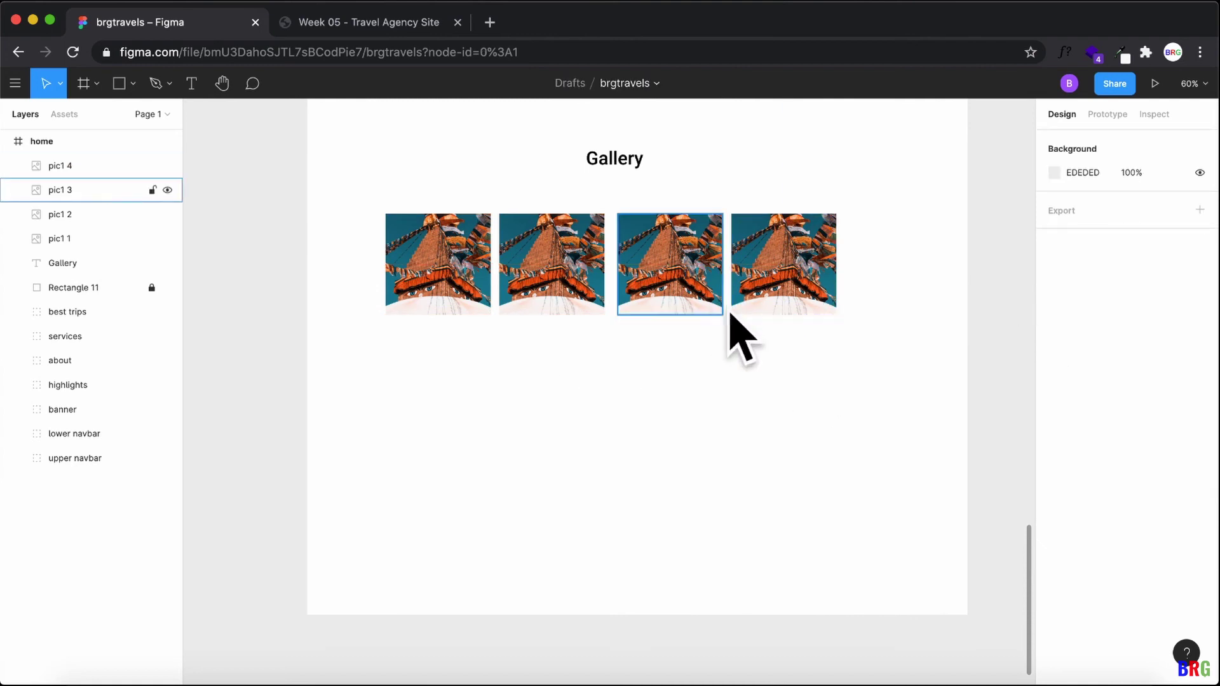
Step: Move the row of four gallery pictures to about X 228, Y 3673 and duplicate it as a second row at about Y 3927
scroll(737, 340, up, 1)
drag(872, 455, 391, 296)
drag(451, 271, 477, 268)
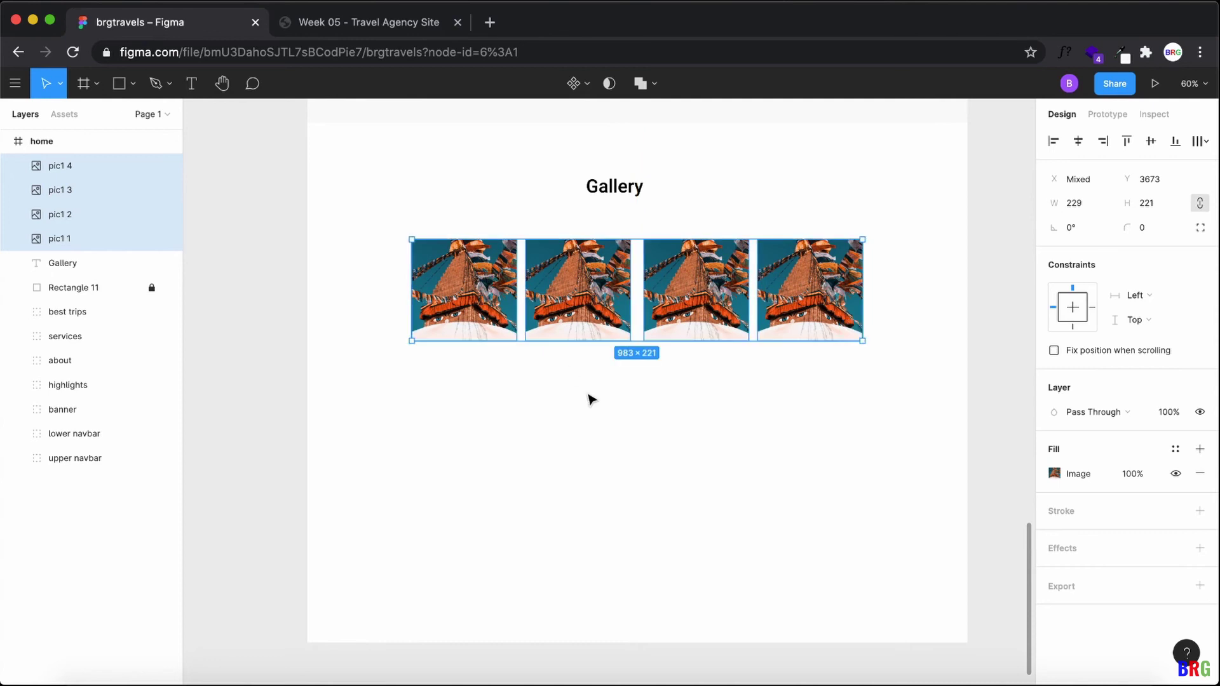
drag(853, 433, 409, 248)
drag(575, 315, 578, 426)
click(934, 389)
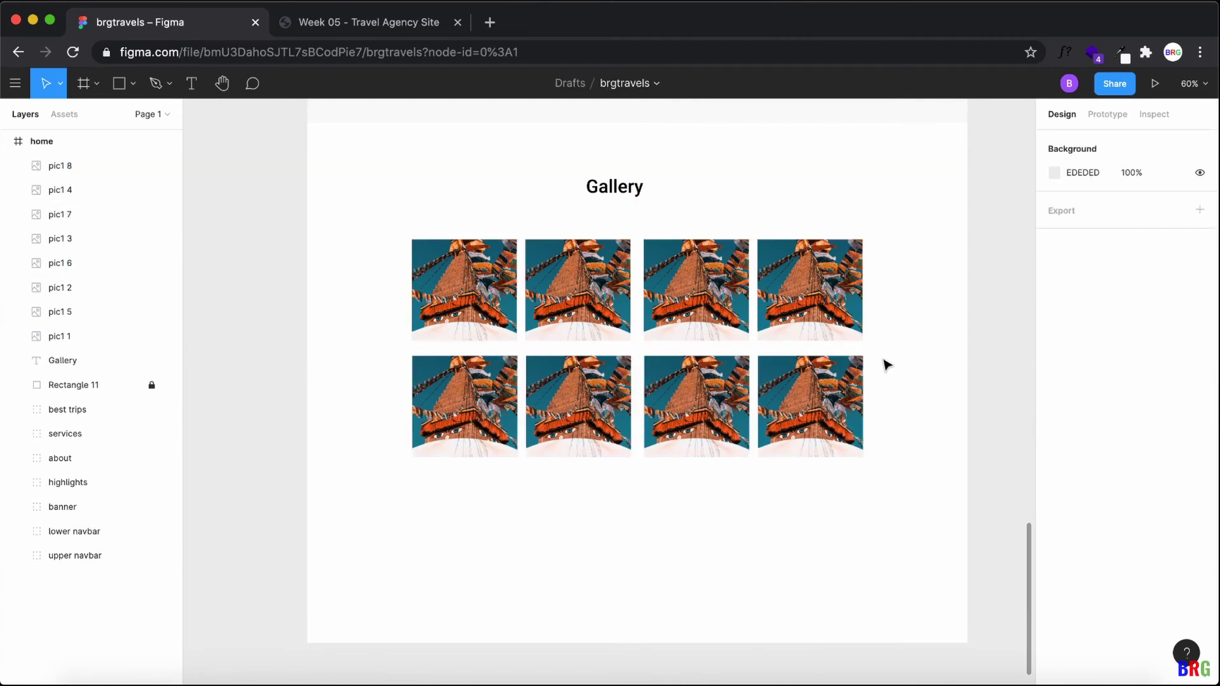
Step: Replace the first gallery picture's image fill with pic2.jpg and swap the other duplicates for pic3.jpg to pic8.jpg, keeping pic1 in second place
click(467, 293)
double_click(481, 299)
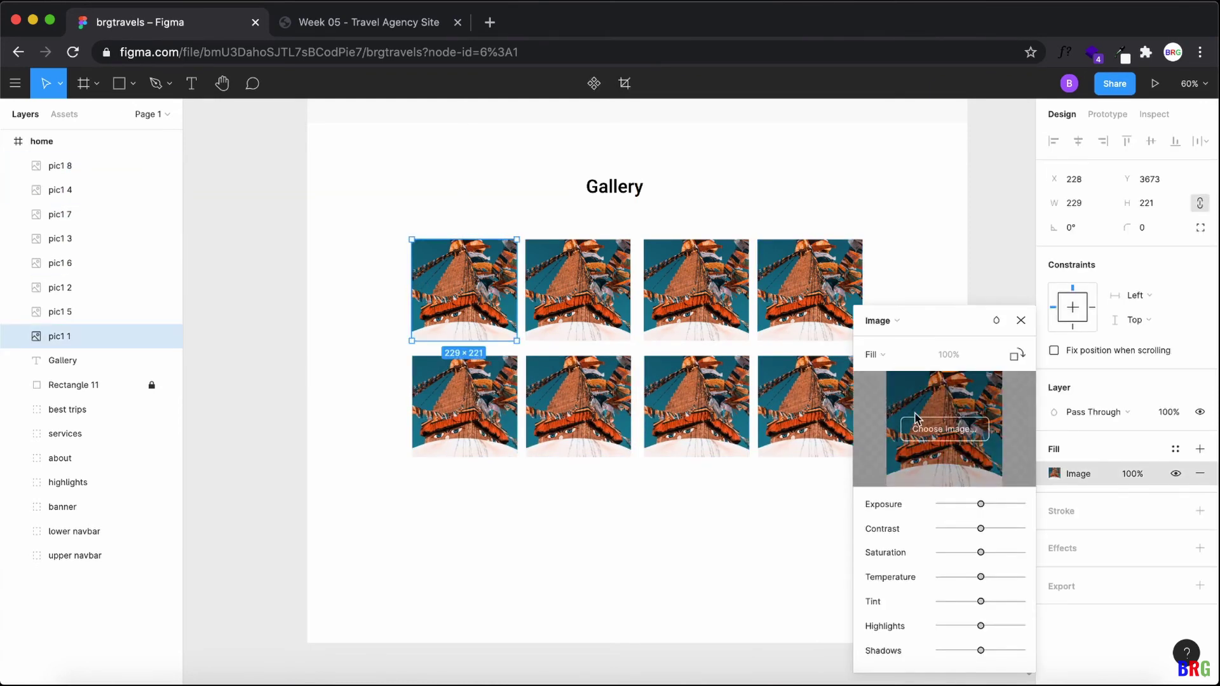
click(936, 432)
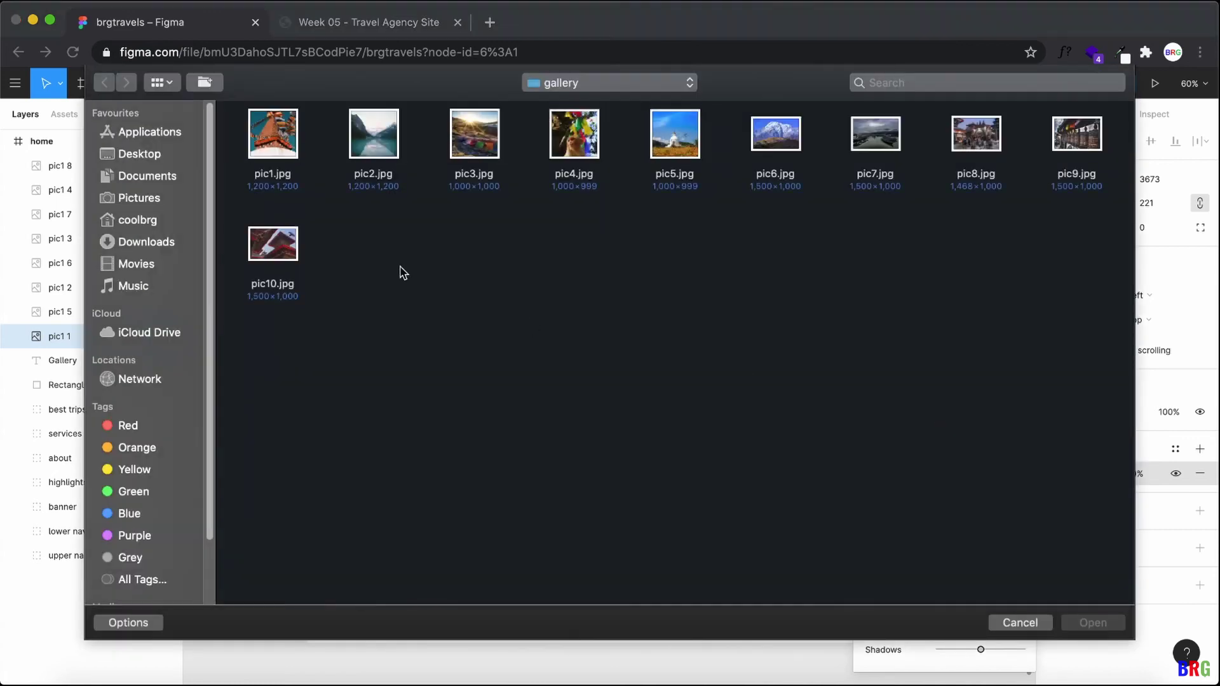
double_click(380, 146)
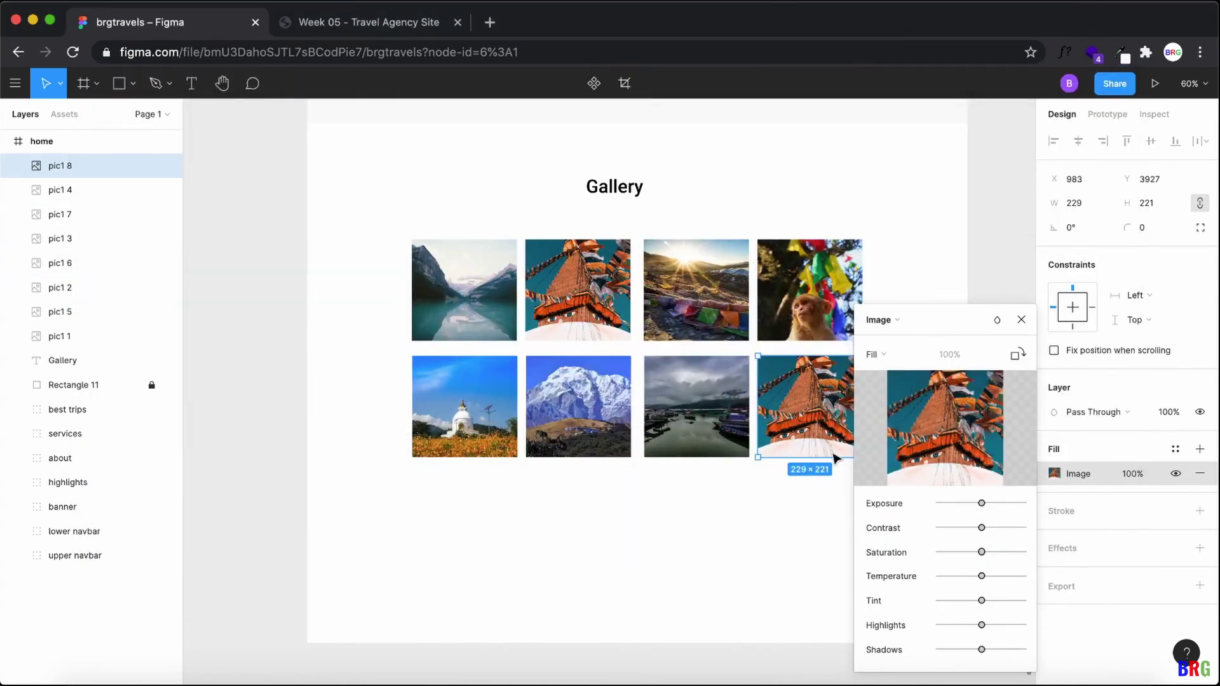
click(1021, 321)
Step: Replace the image fill of the fourth picture in the upper gallery row with pic10.jpg
double_click(834, 294)
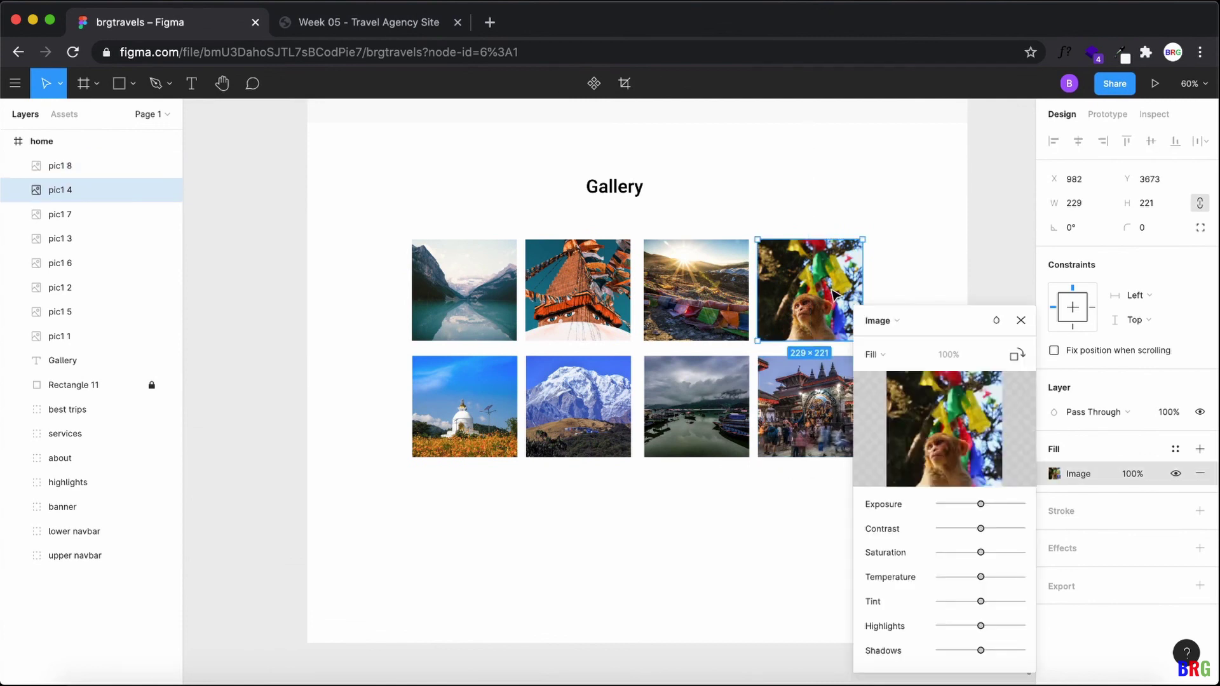
click(916, 426)
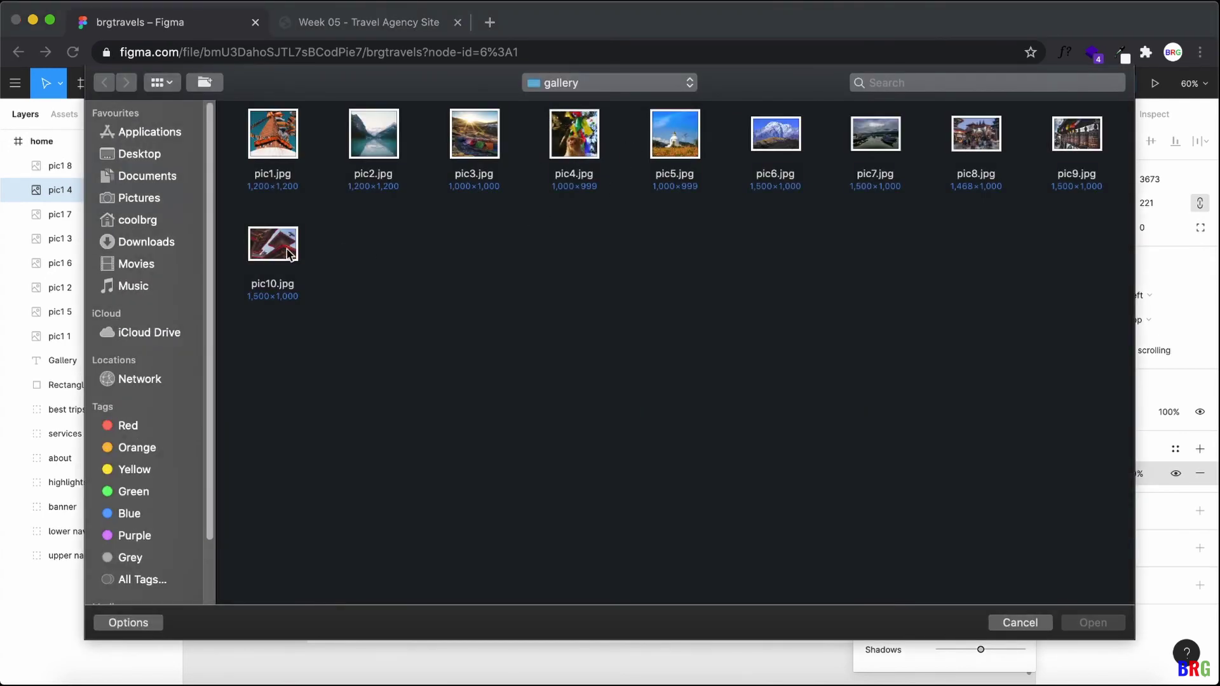
double_click(287, 253)
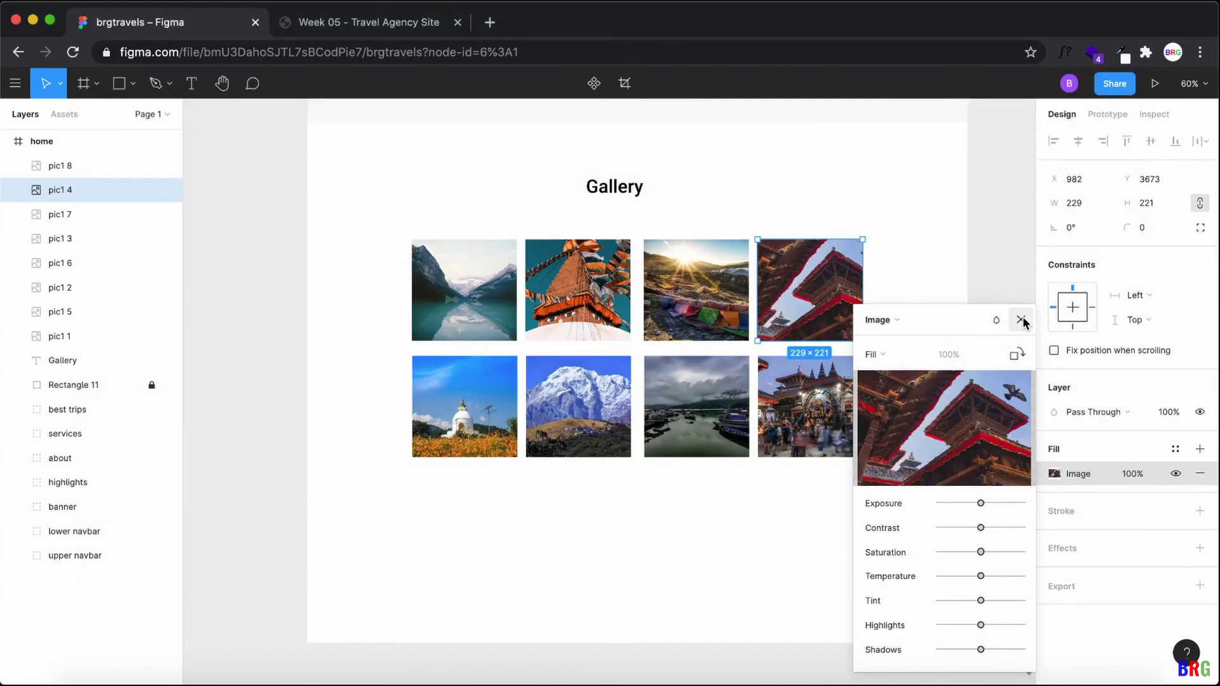
click(1022, 321)
click(855, 528)
Step: Check the reference site's View More Trips button, and unlock and stretch the Best Trips background Rectangle 9 downward to a height of about 827
click(436, 26)
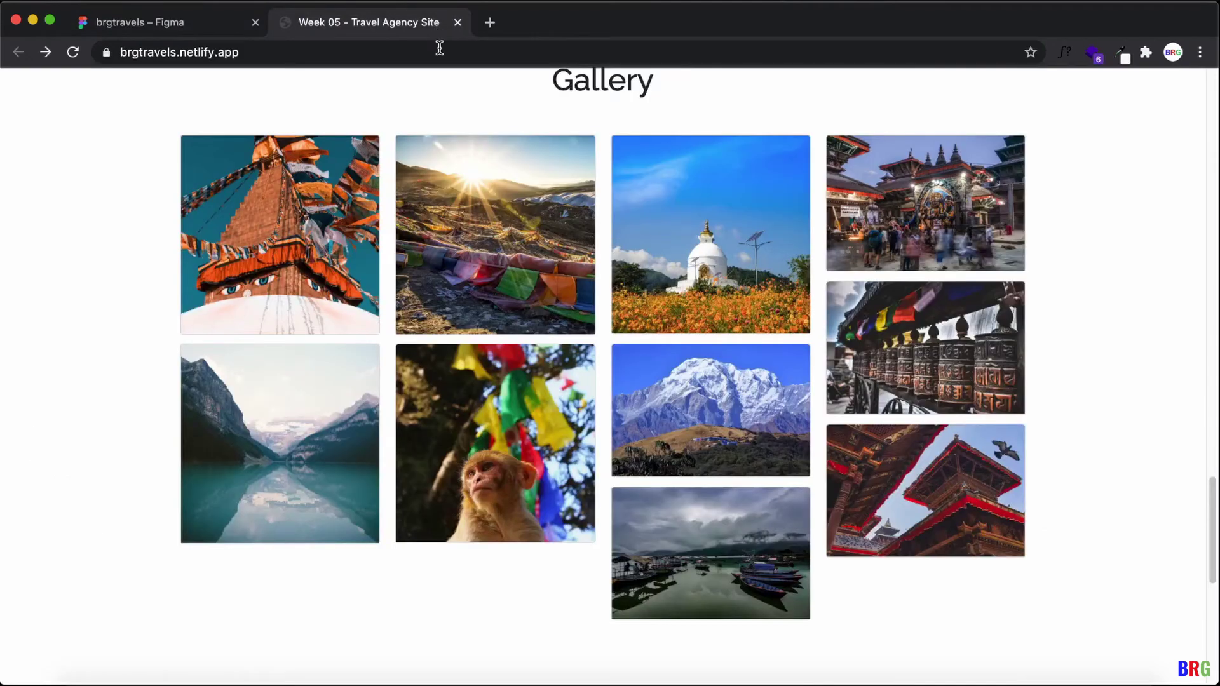
scroll(686, 443, down, 5)
scroll(586, 376, up, 9)
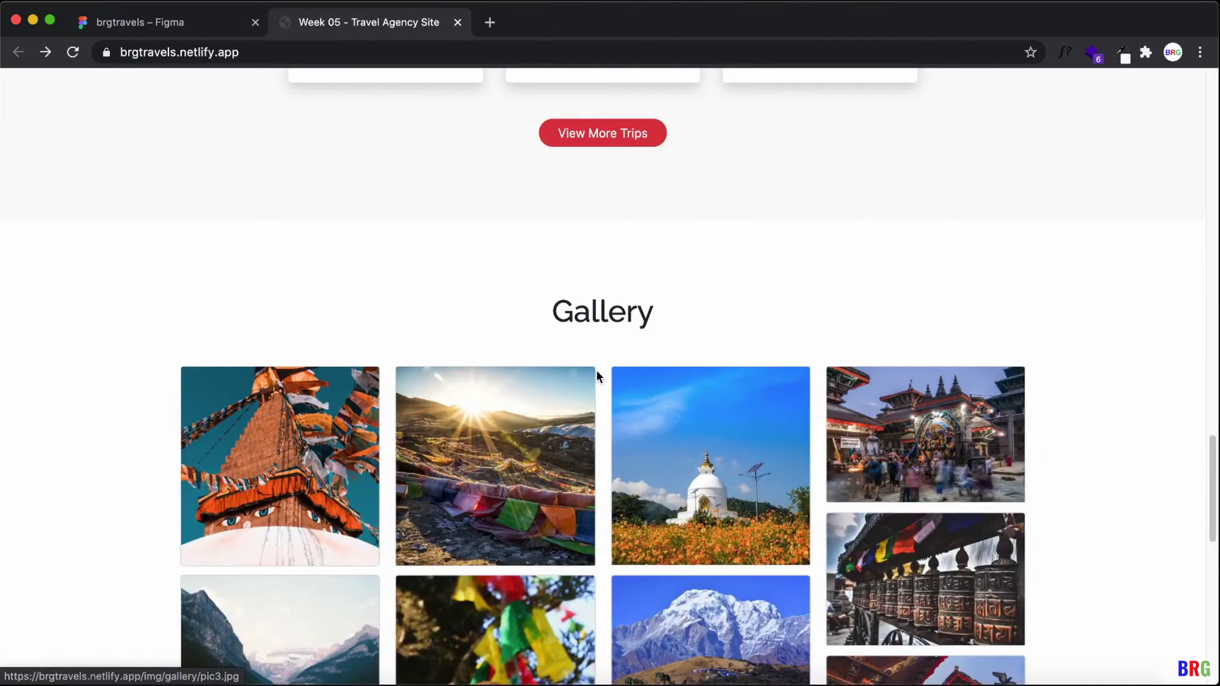
scroll(610, 371, up, 3)
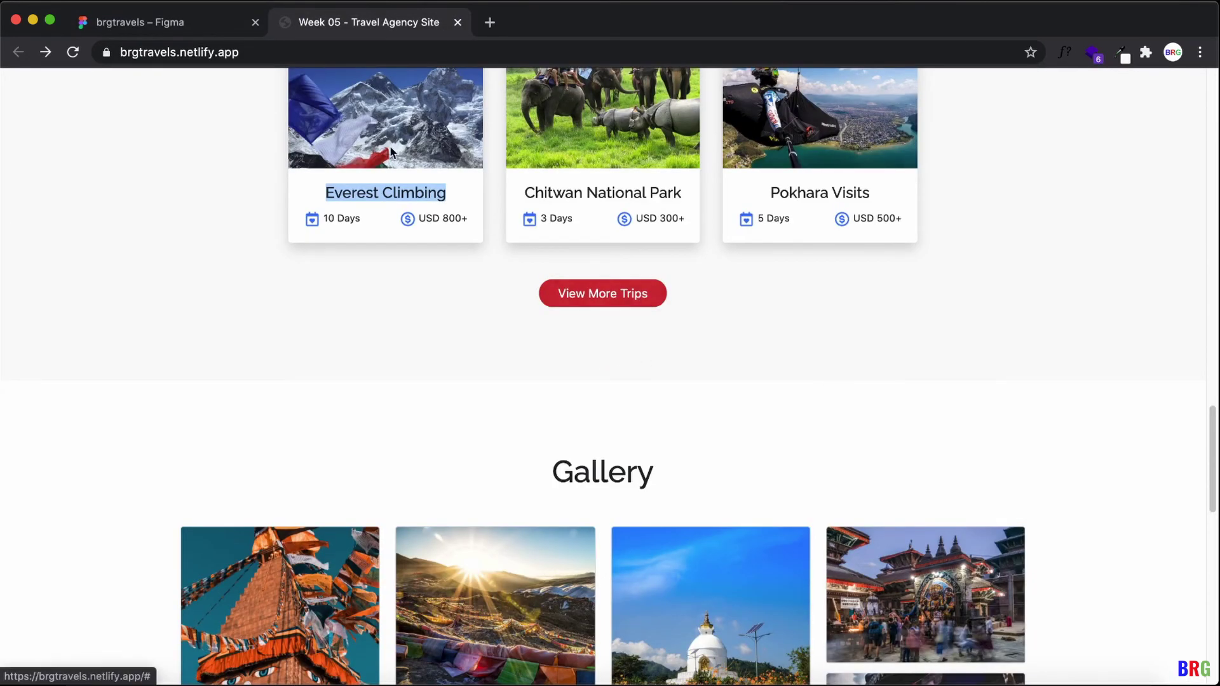
click(179, 32)
scroll(643, 398, up, 5)
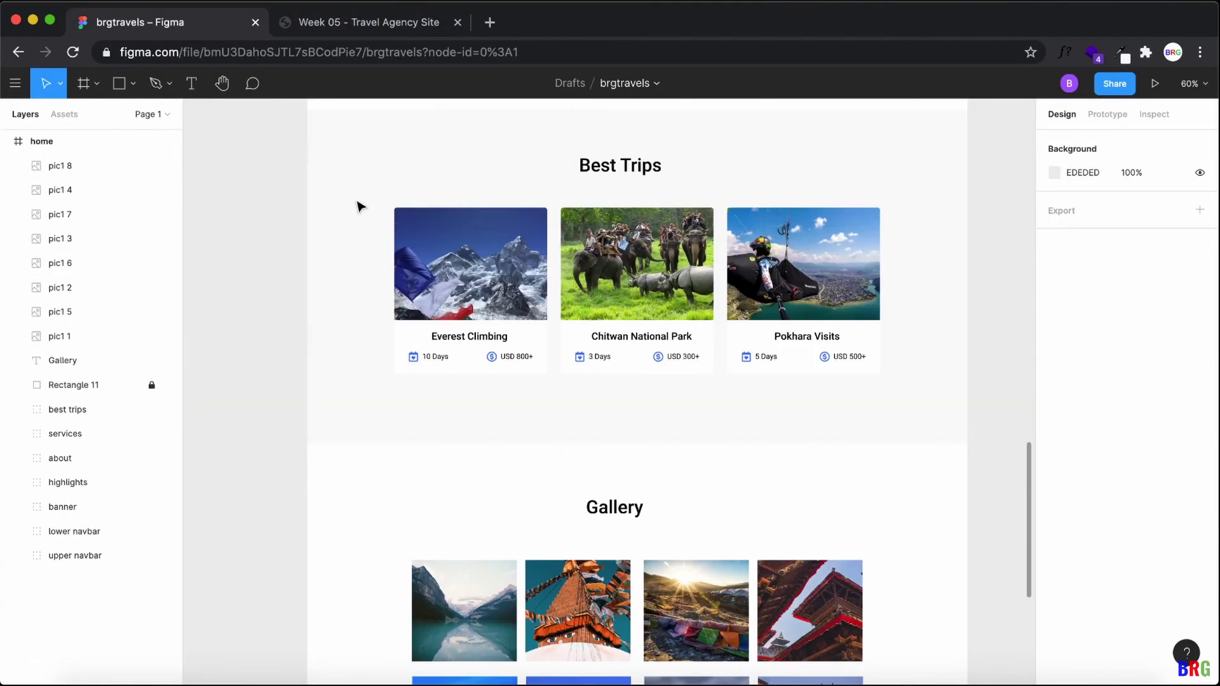
click(60, 407)
click(17, 410)
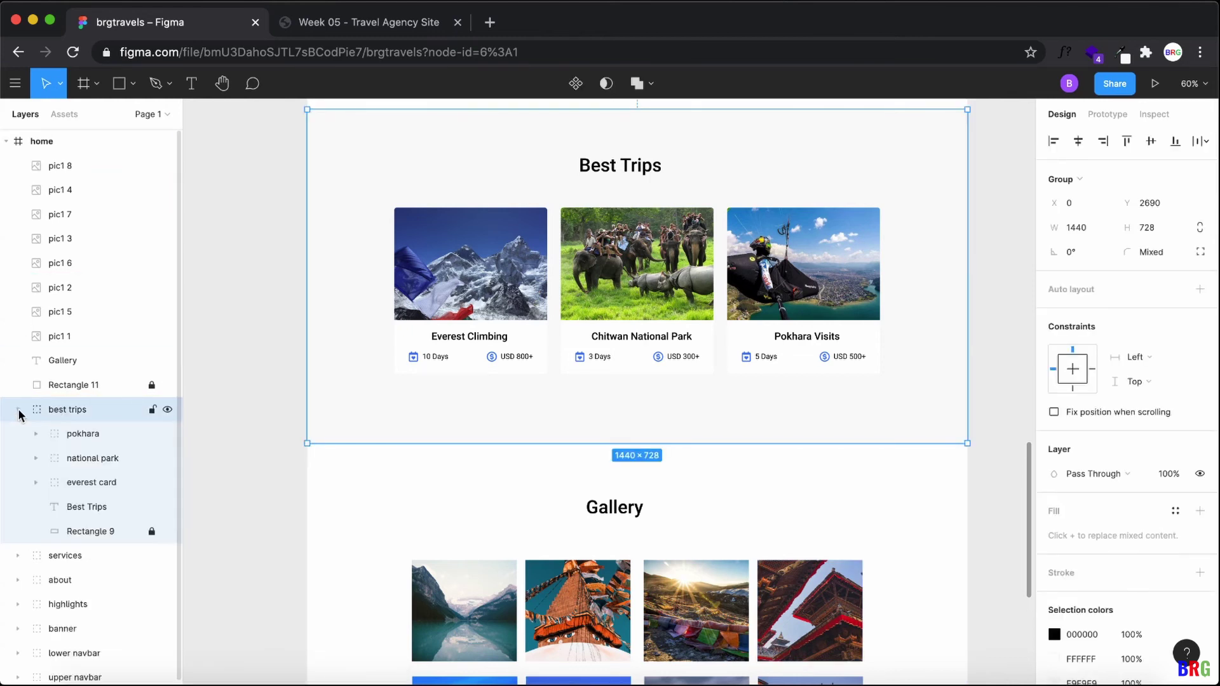
click(89, 527)
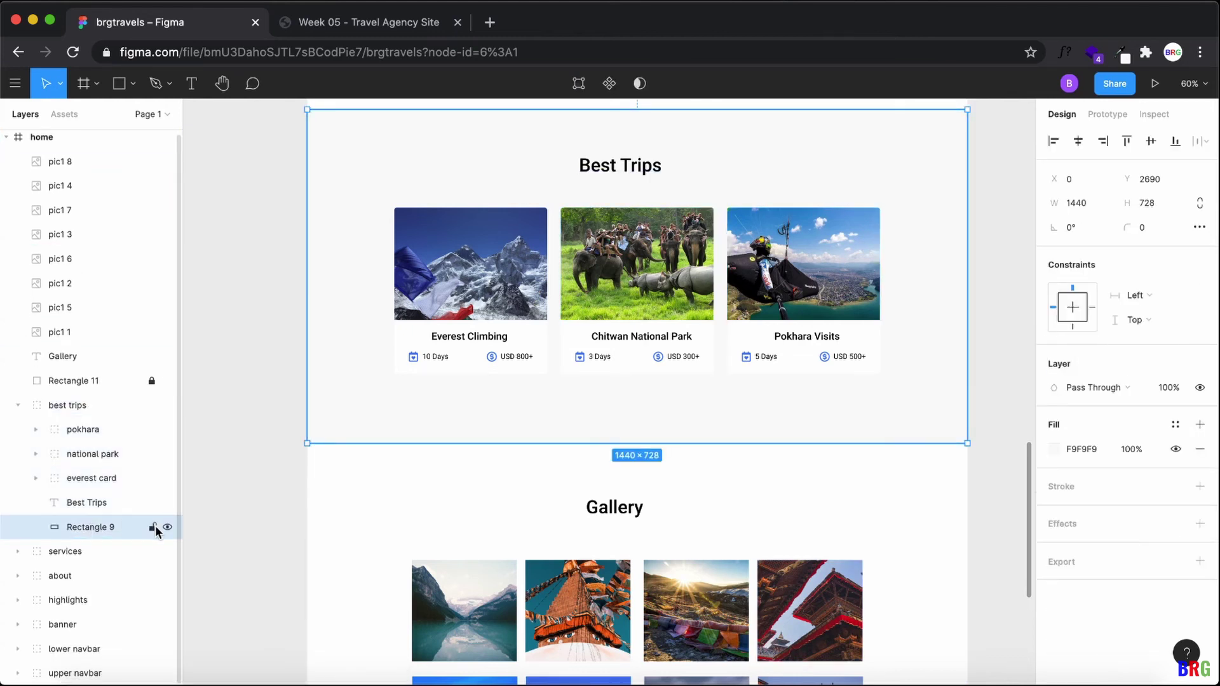
scroll(639, 467, down, 3)
drag(660, 335, 659, 363)
click(912, 418)
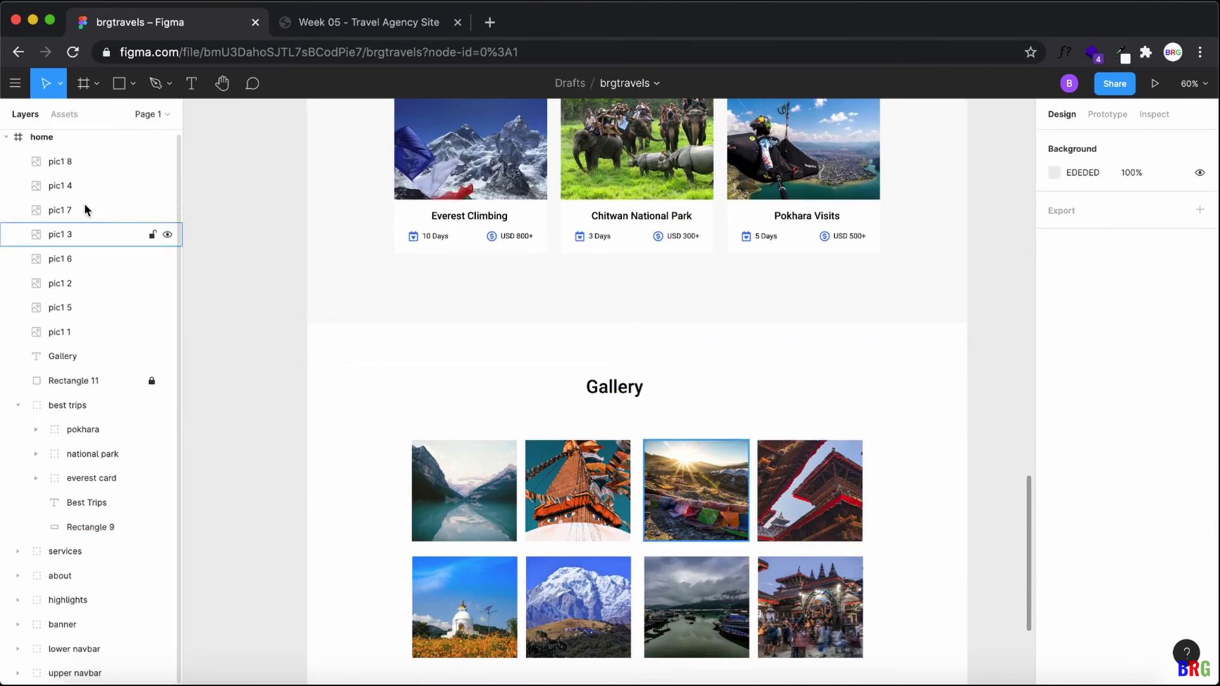
Step: Unlock the Gallery background Rectangle 11 and move it down to X 0, Y 3517, directly below the Best Trips section
click(71, 379)
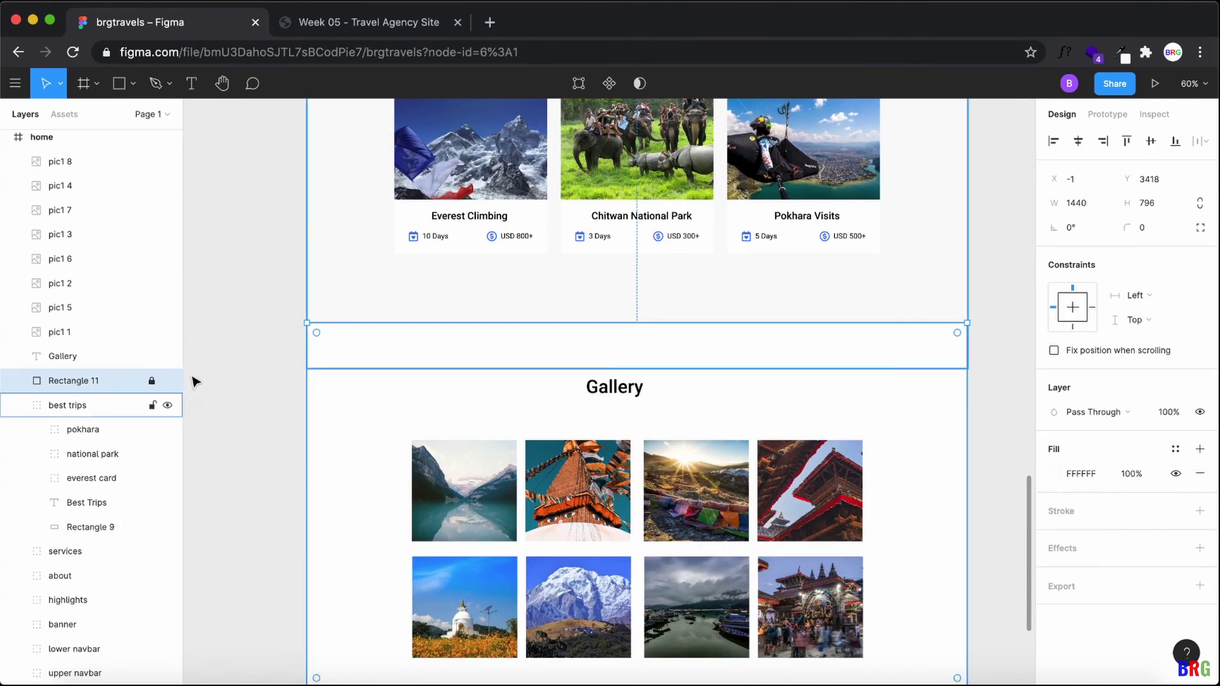
drag(841, 400, 845, 444)
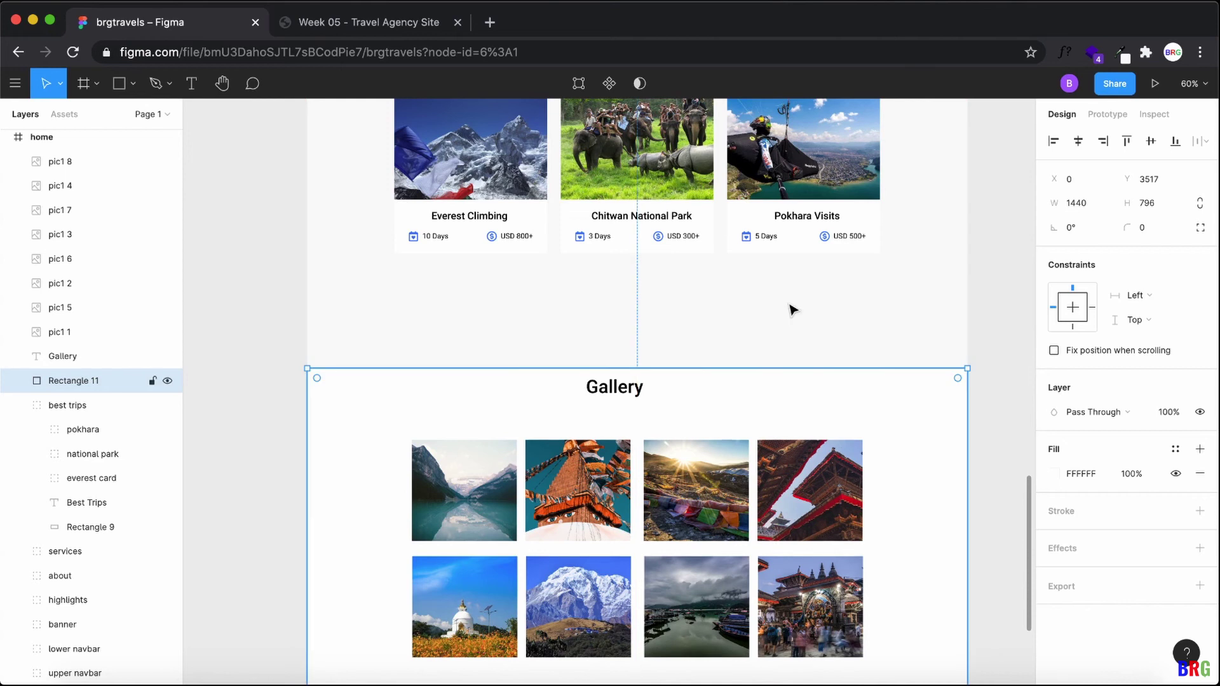
click(793, 308)
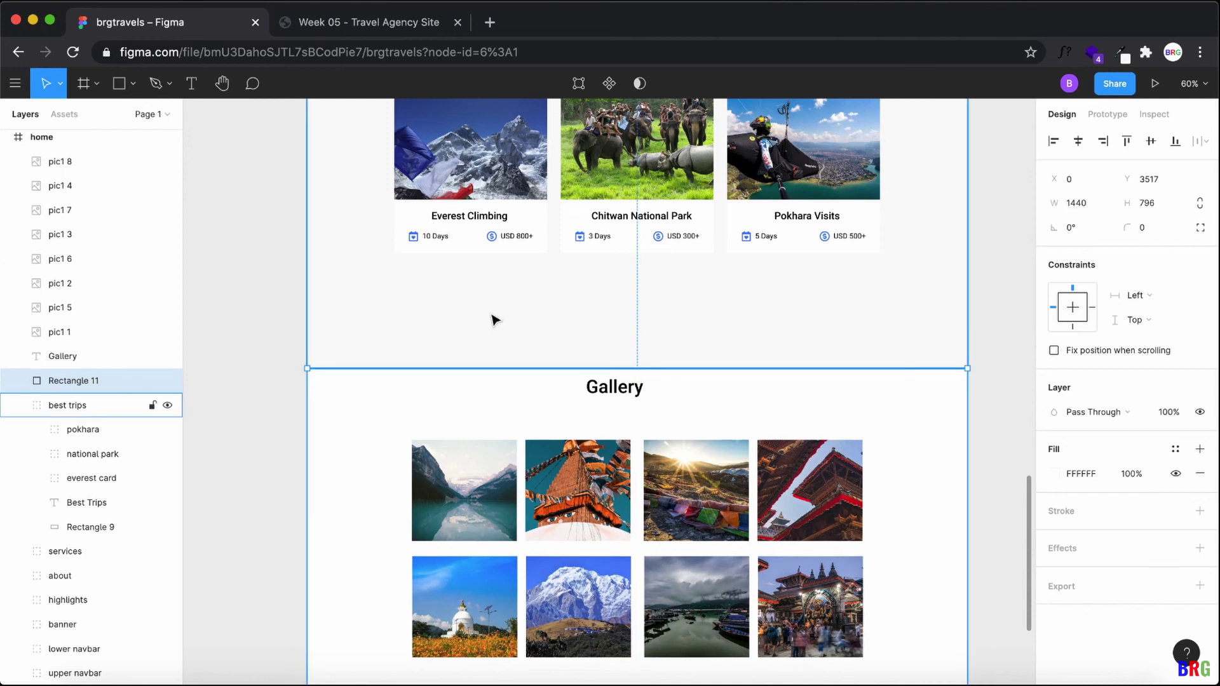
click(18, 405)
Step: Draw a button rectangle about 296 × 75 below the Best Trips cards and center it horizontally at about X 572, Y 3316
click(123, 91)
click(133, 84)
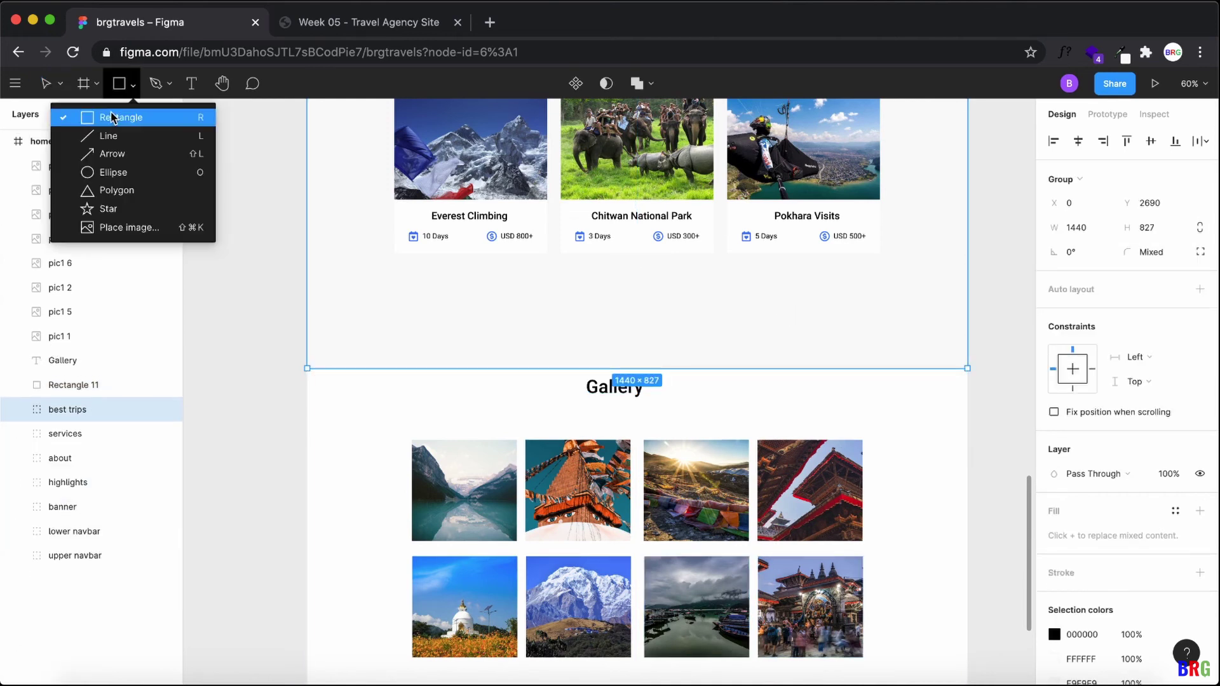
click(123, 117)
mouse_move(545, 282)
mouse_down()
mouse_move(771, 333)
mouse_move(758, 317)
mouse_up()
drag(546, 300, 594, 300)
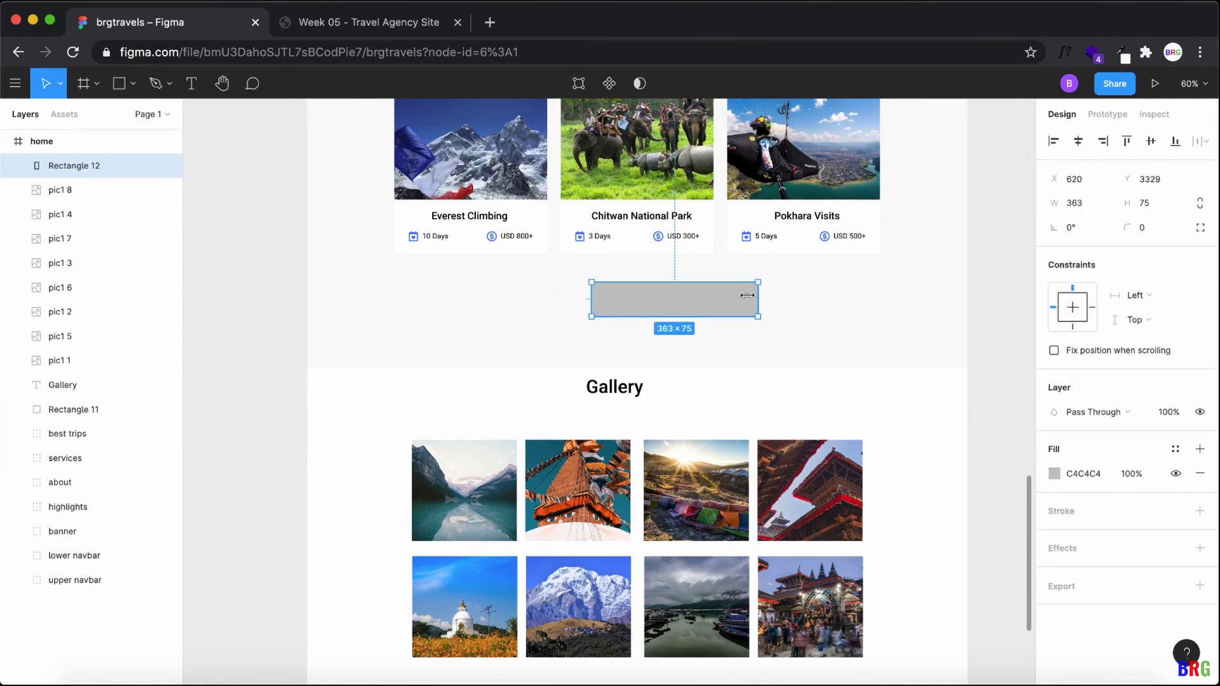
drag(748, 296, 650, 302)
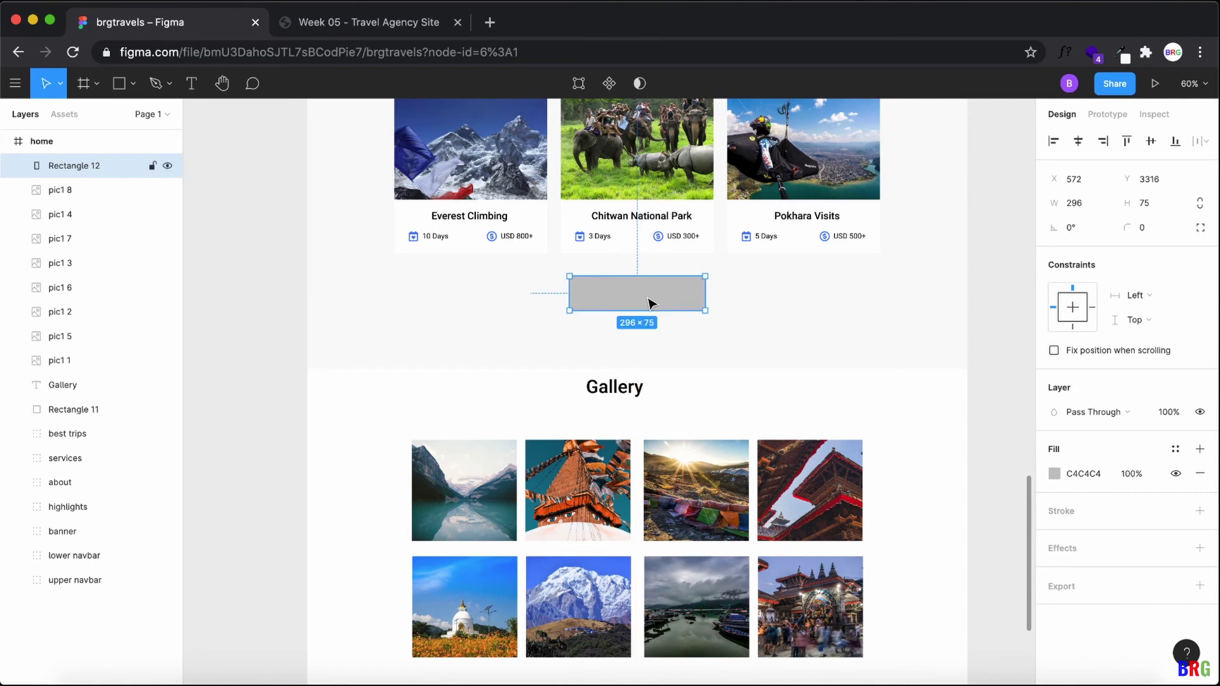
Step: Set the fill of the new button rectangle to red EF5454
click(1055, 474)
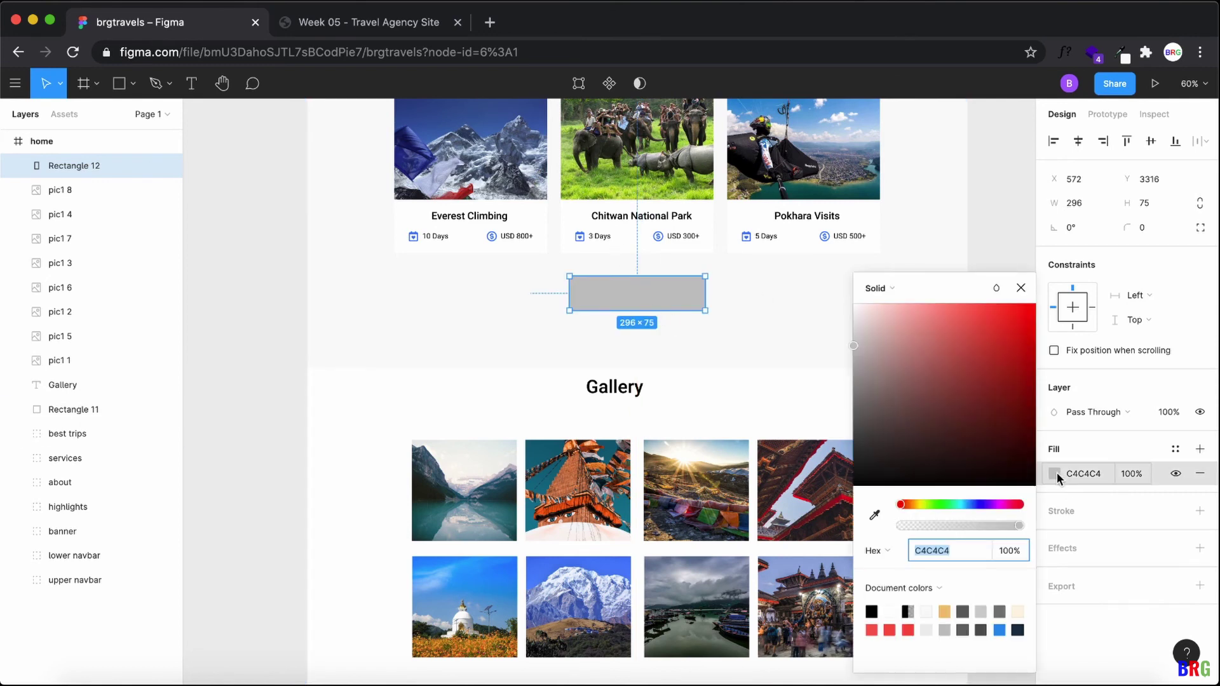
drag(949, 347, 972, 318)
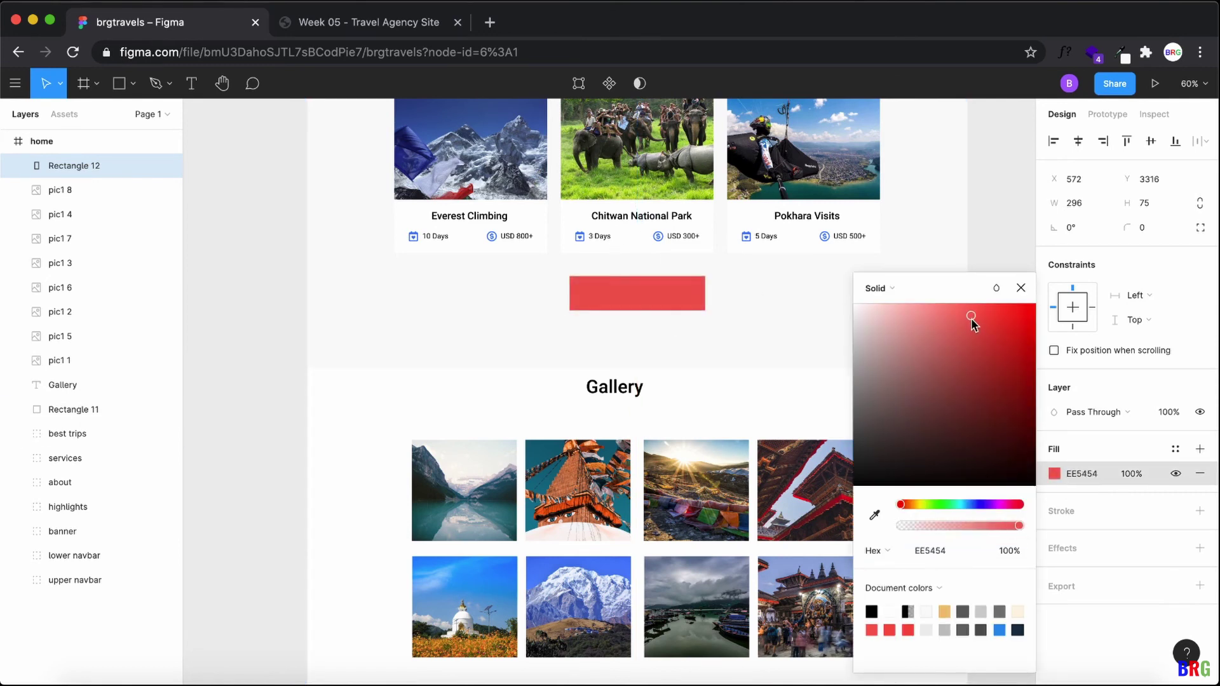
click(1022, 288)
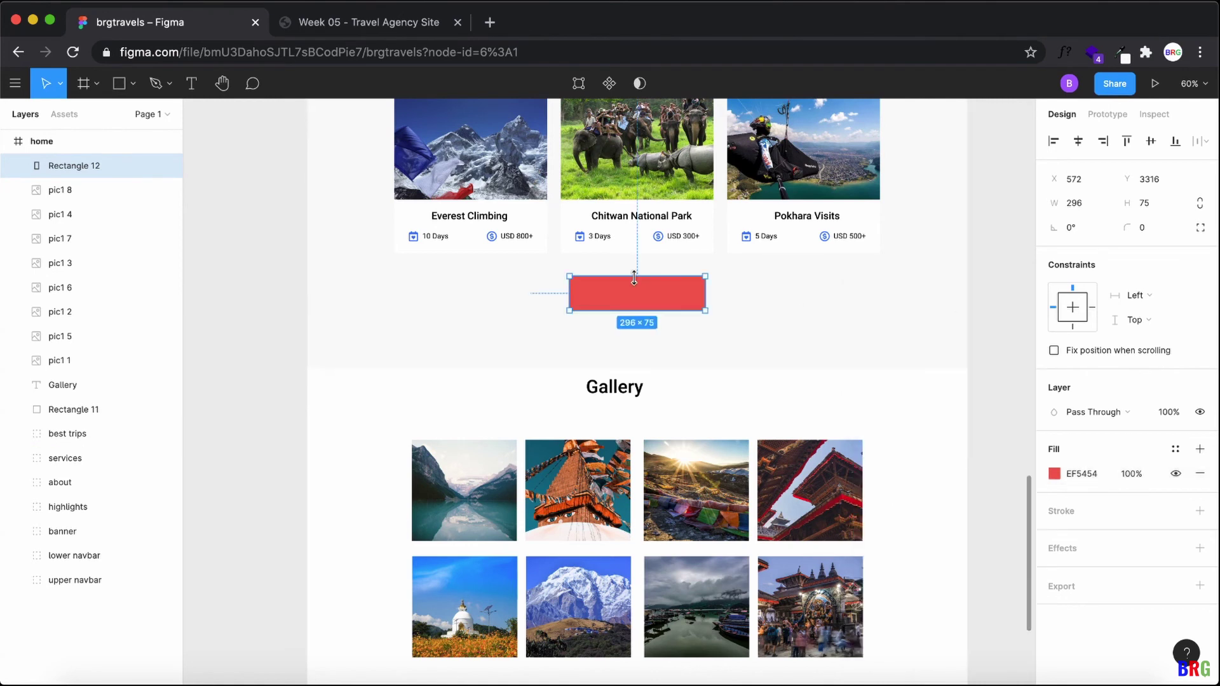
Step: Round the red button's corners fully to a radius of 37.5
ctrl+scroll(790, 357, up, 10)
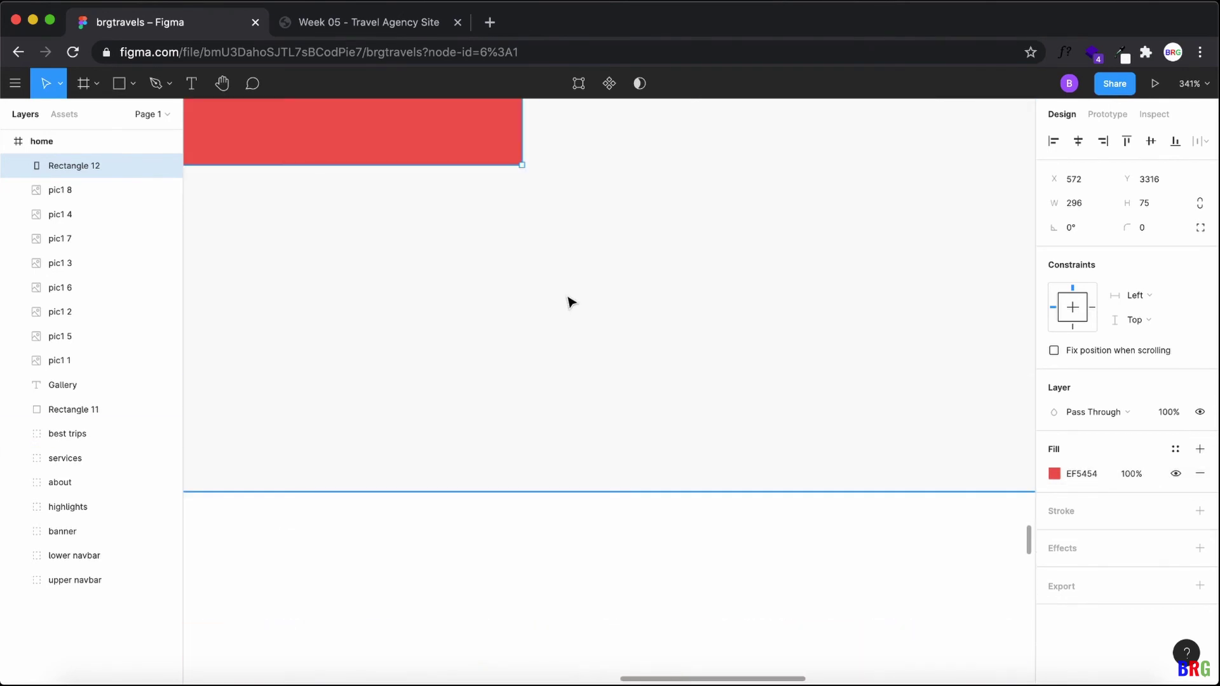
scroll(572, 302, up, 5)
scroll(572, 303, left, 4)
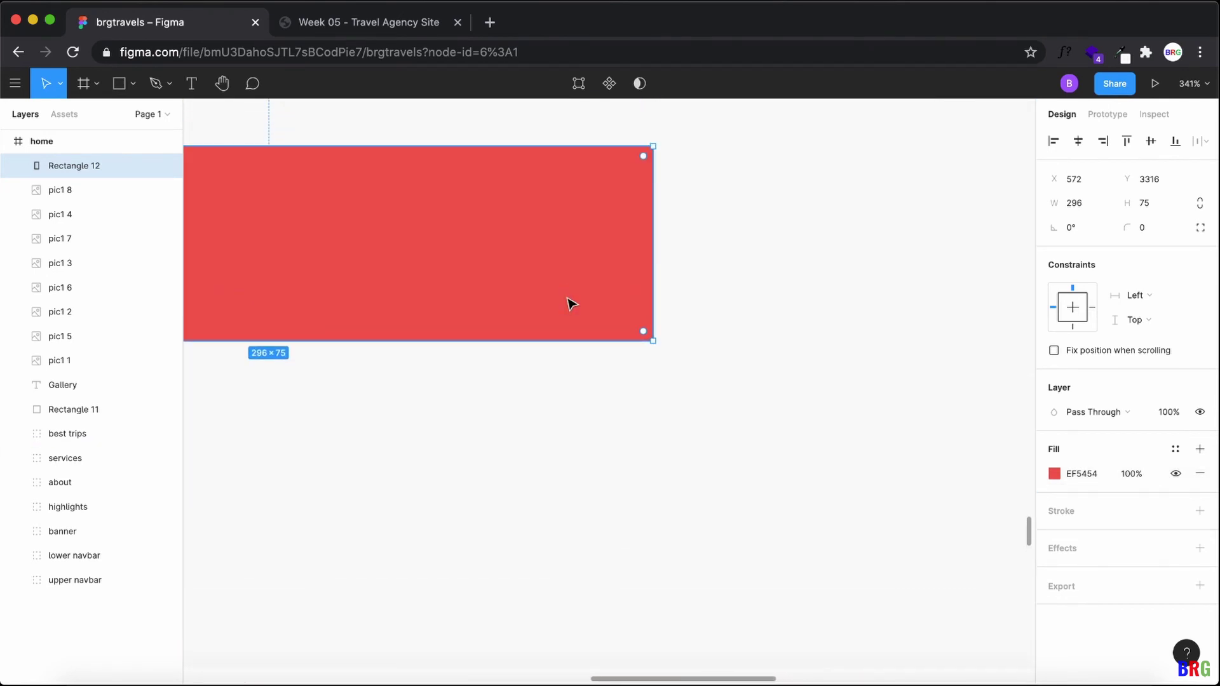
drag(643, 331, 458, 283)
scroll(581, 390, down, 5)
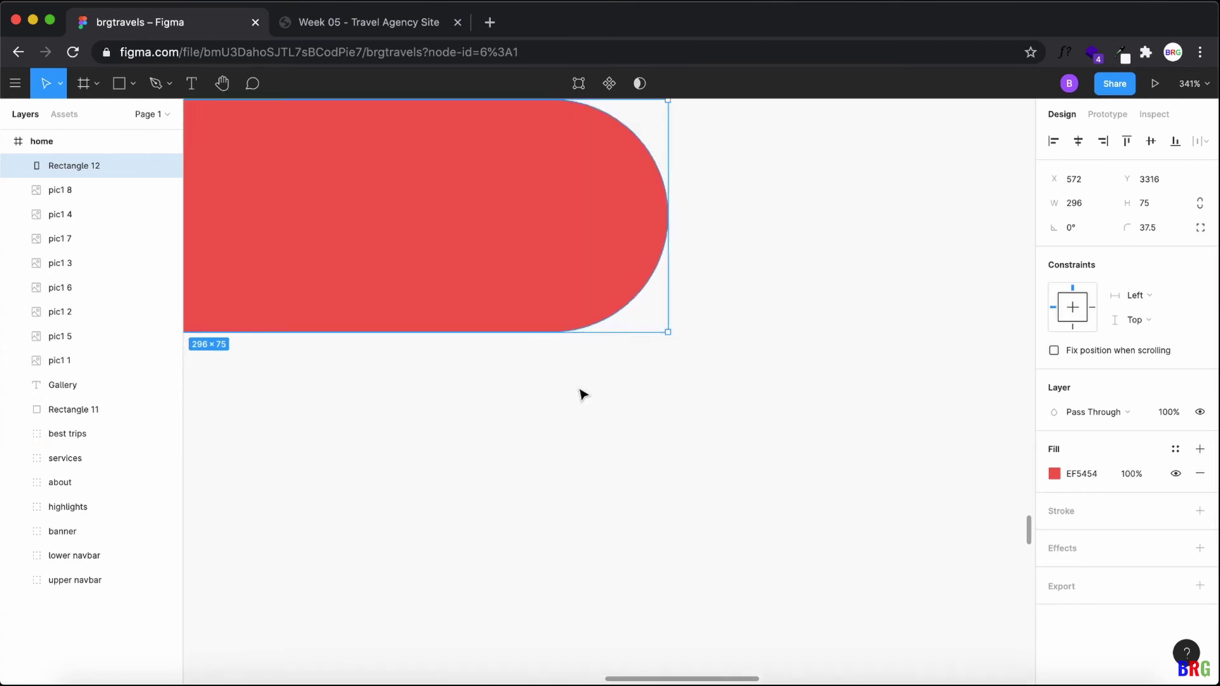
scroll(582, 395, left, 5)
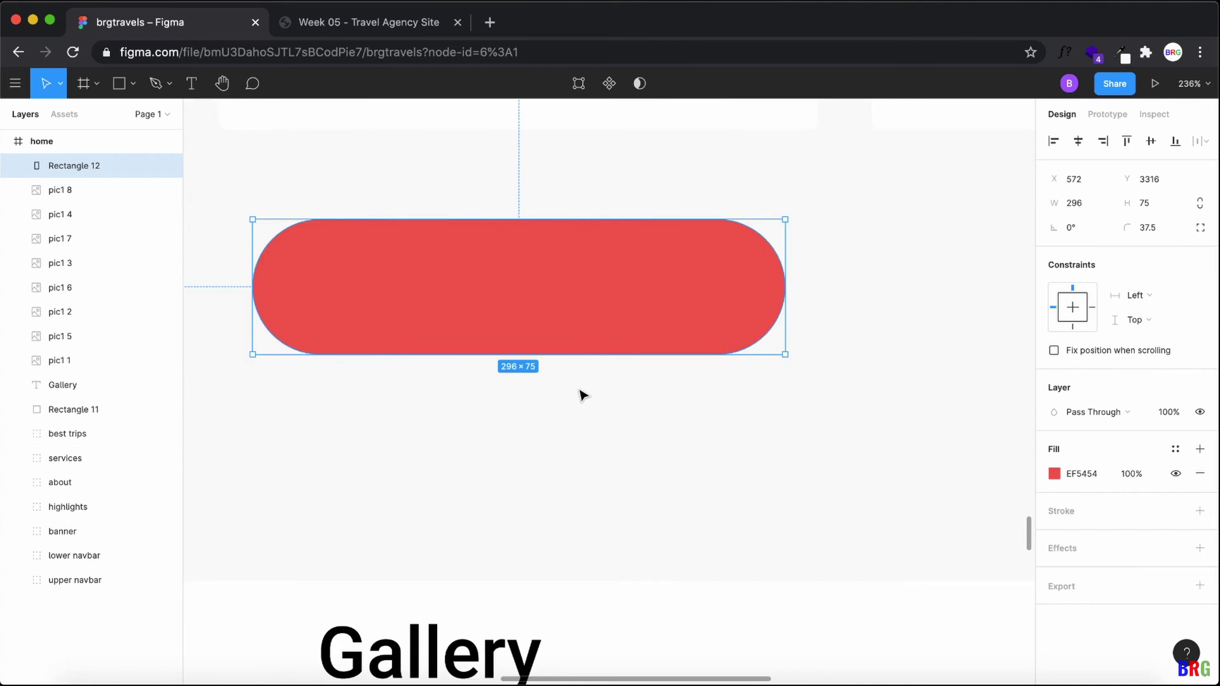
Step: Add the text "View More Trips" on the red button
click(191, 83)
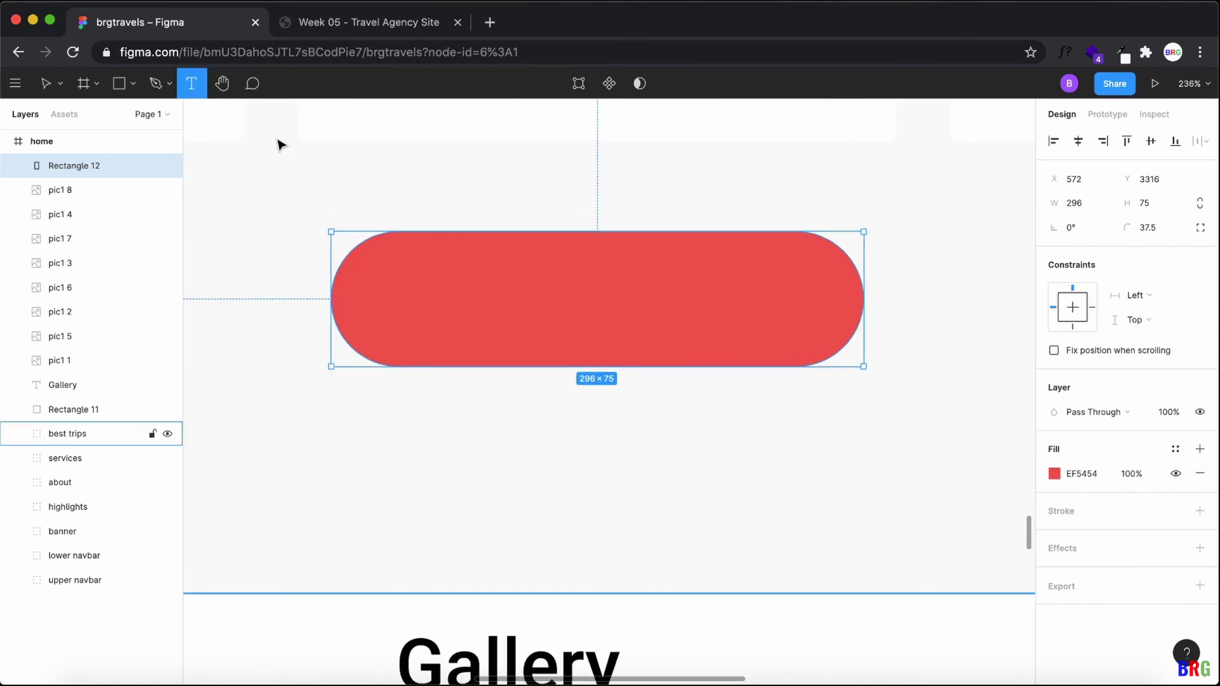
click(486, 309)
text(Vi)
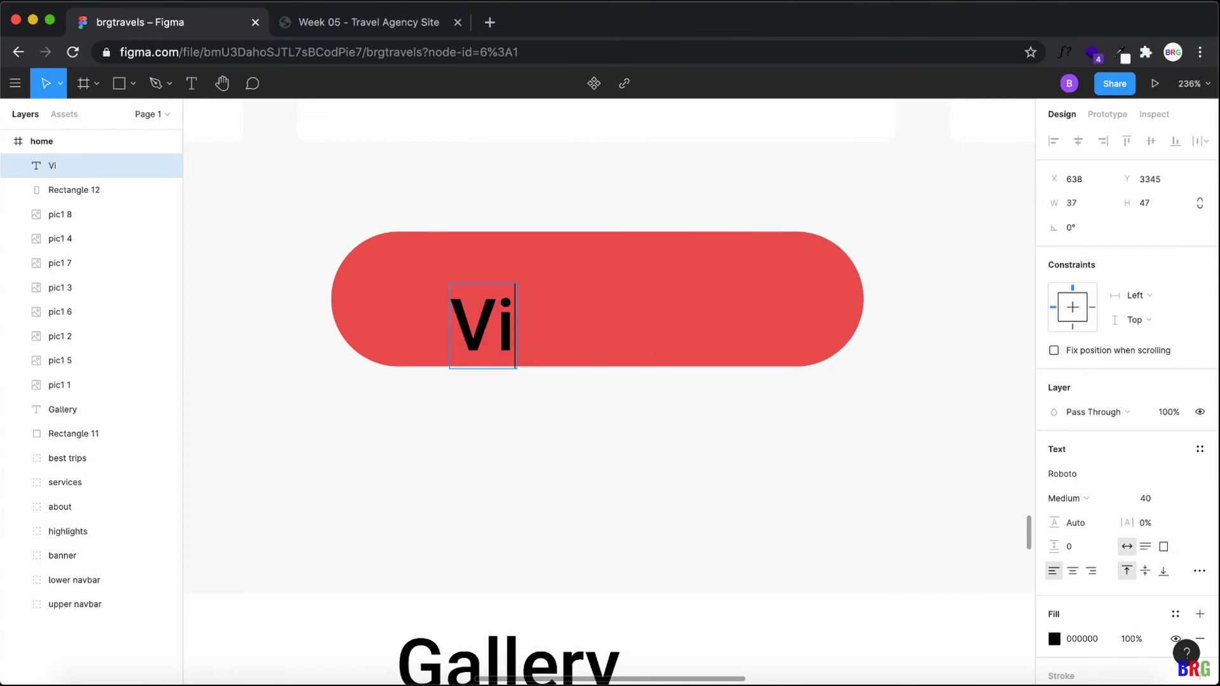
text(ew More Trips)
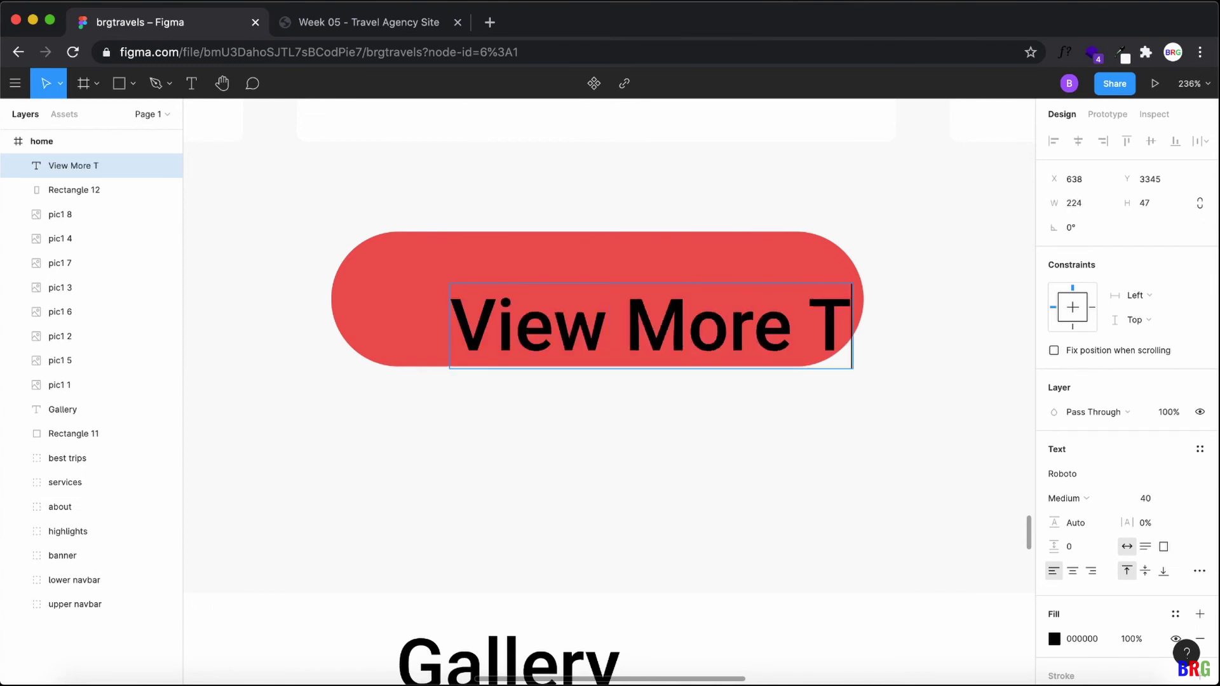
Step: Set the font size of the "View More Trips" label to 22
key(ctrl+a)
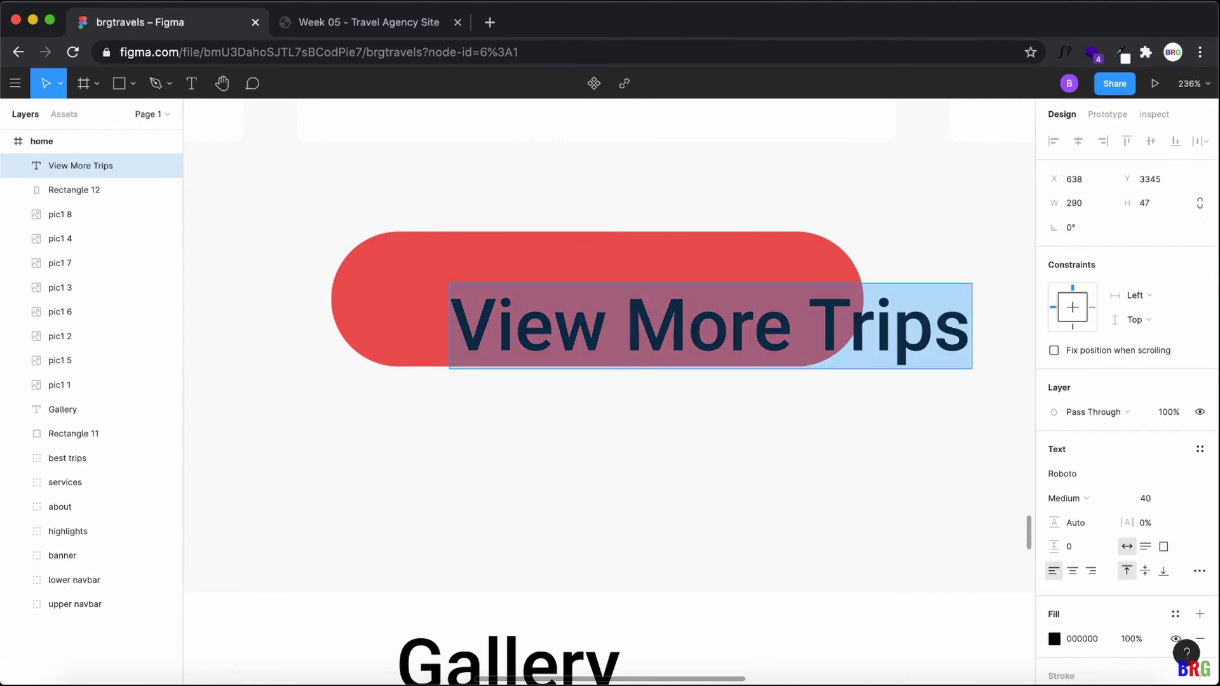
click(1160, 500)
text(22)
key(Return)
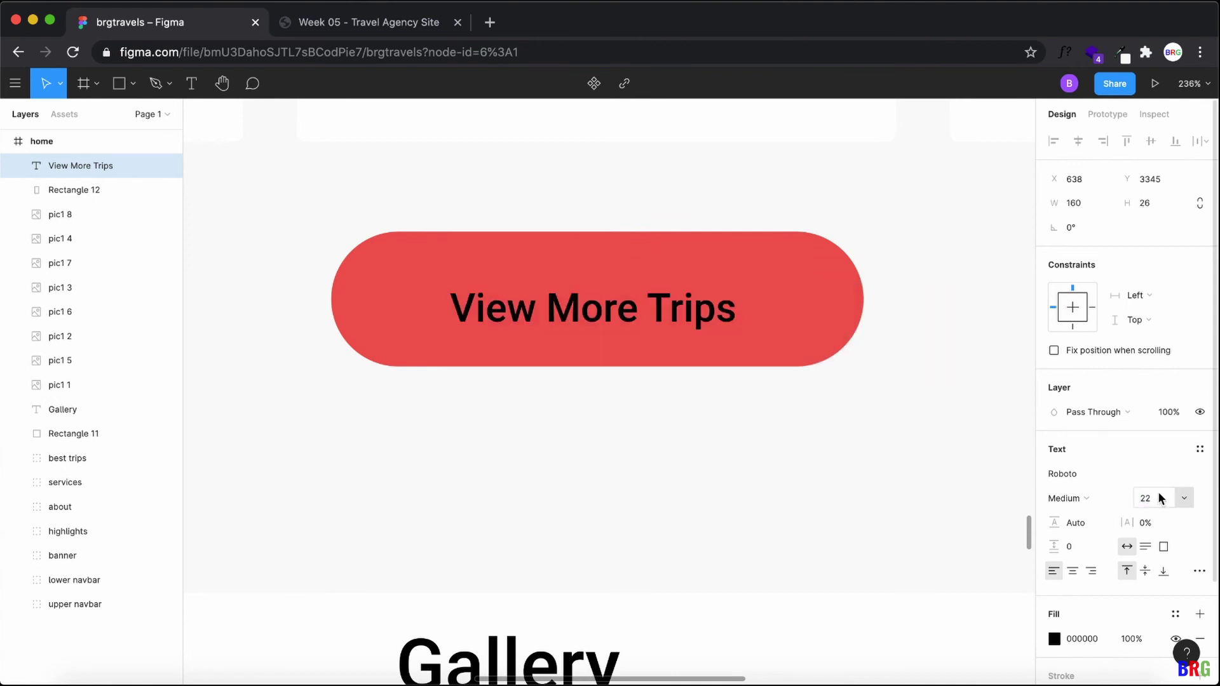
key(Escape)
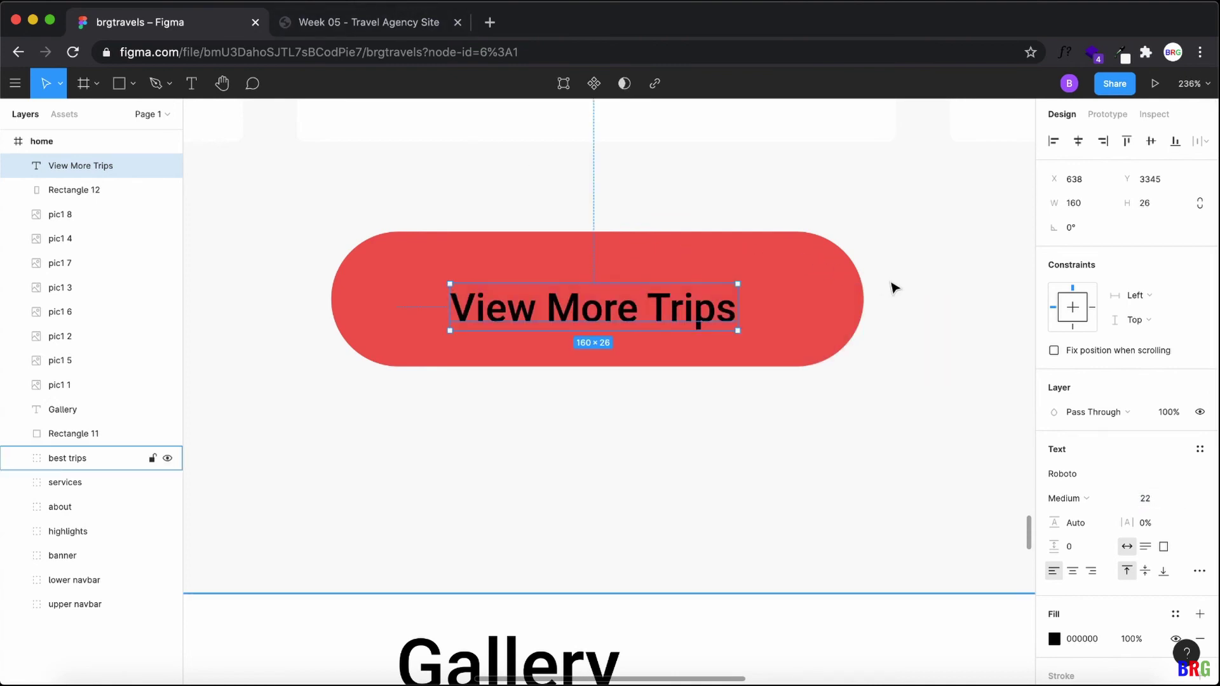
scroll(895, 288, down, 10)
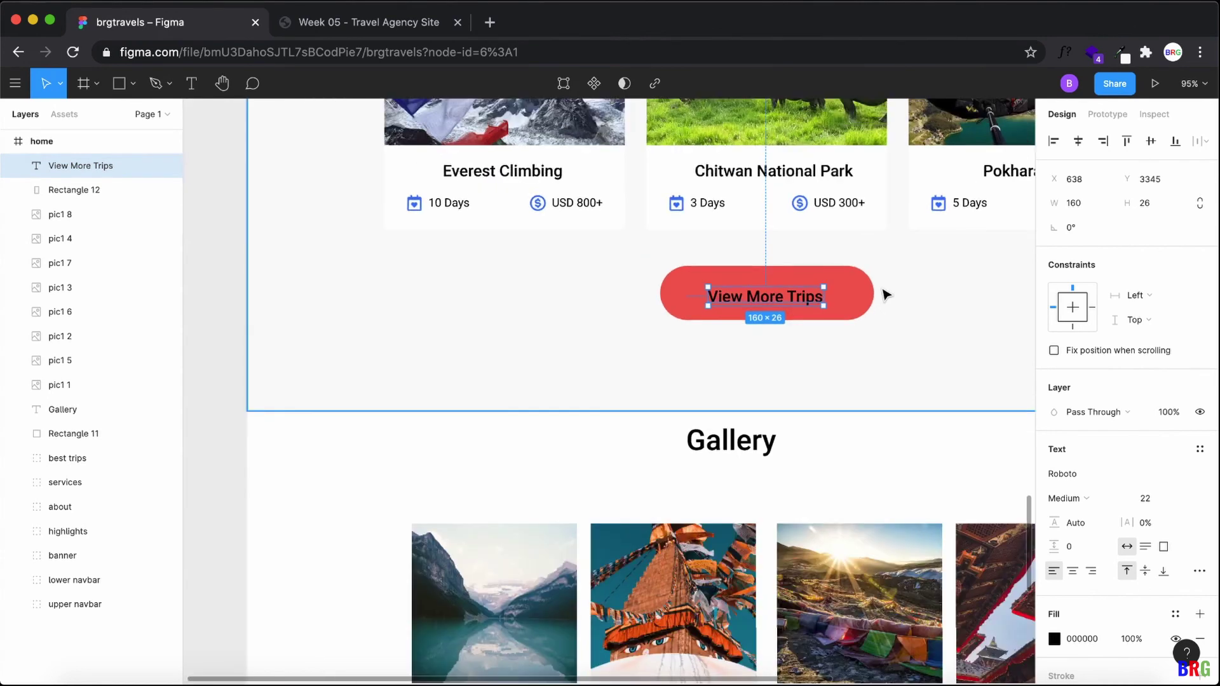
Step: Compare the View More Trips button with the reference site and move its label up to X 639, Y 3333
scroll(886, 295, down, 3)
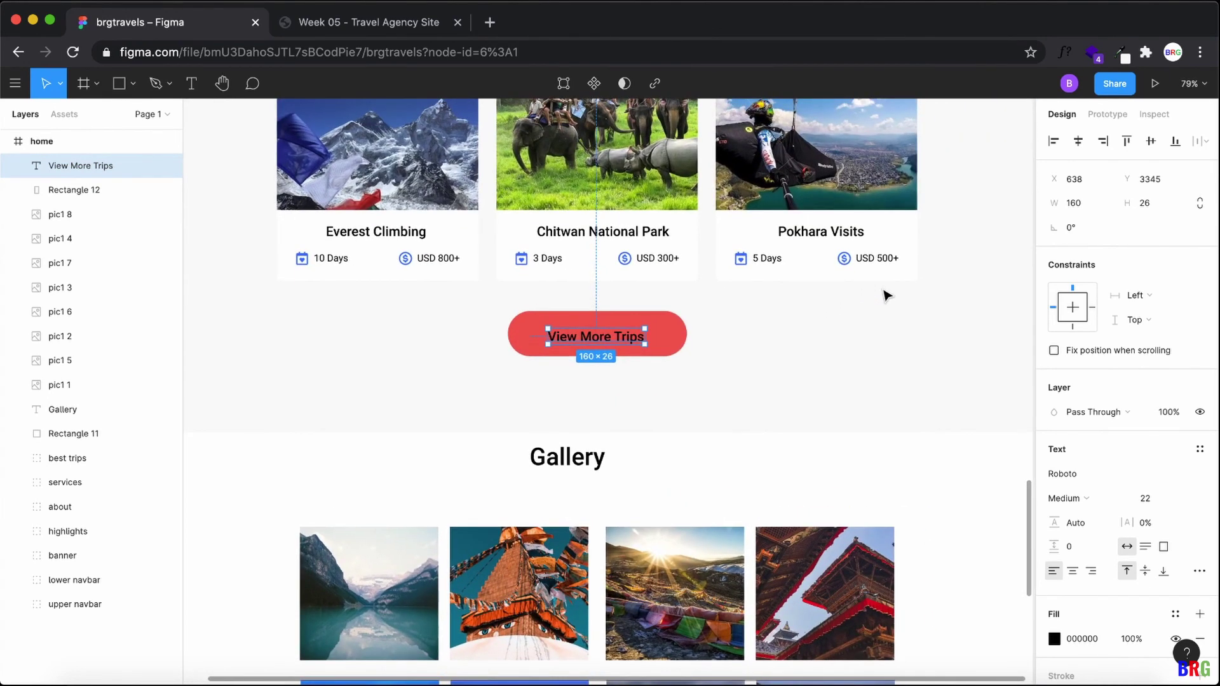
scroll(905, 304, down, 4)
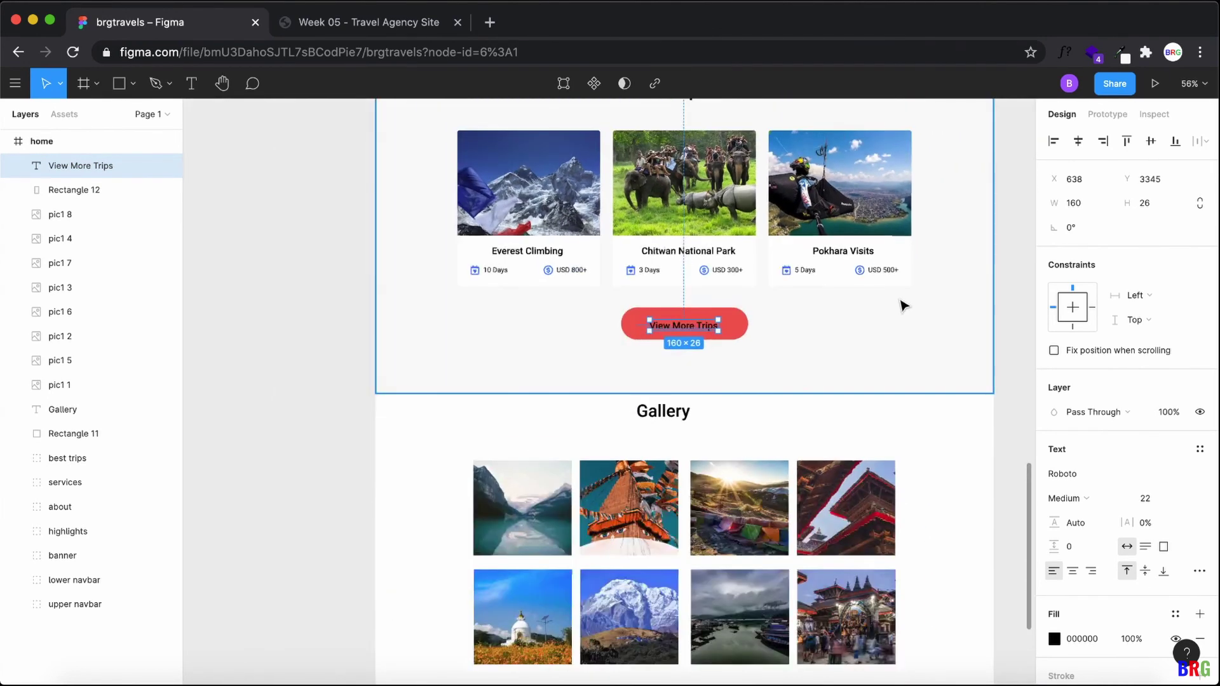
click(370, 29)
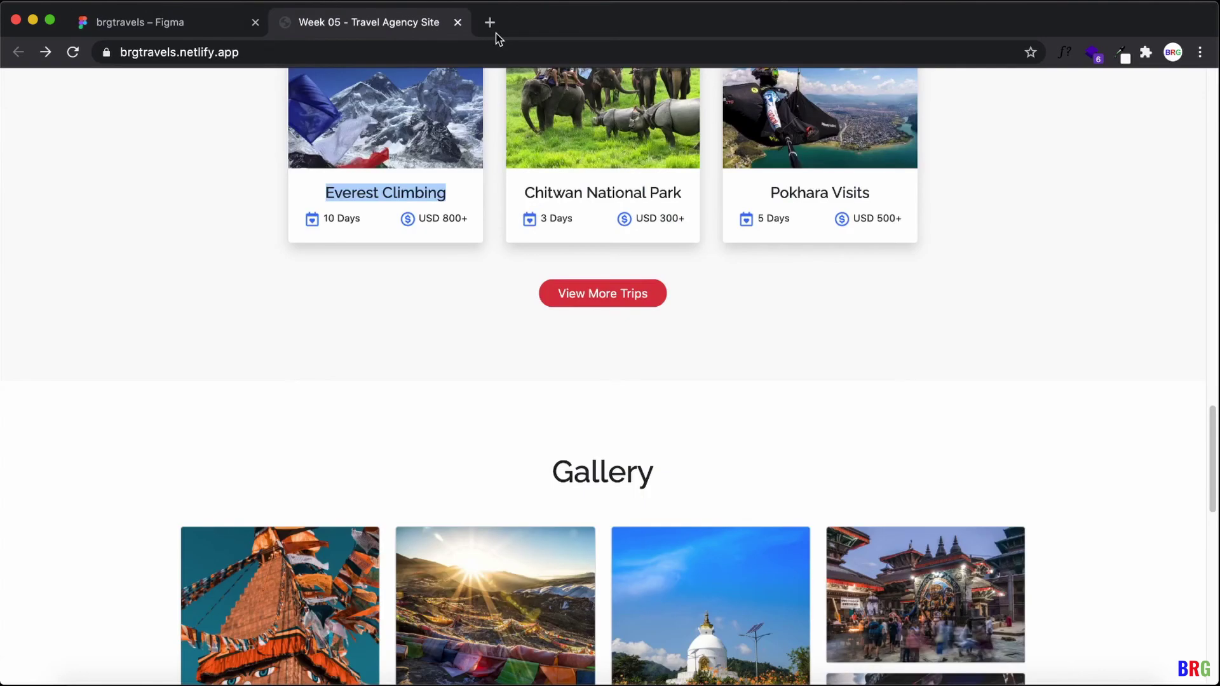
click(222, 48)
click(215, 29)
click(814, 352)
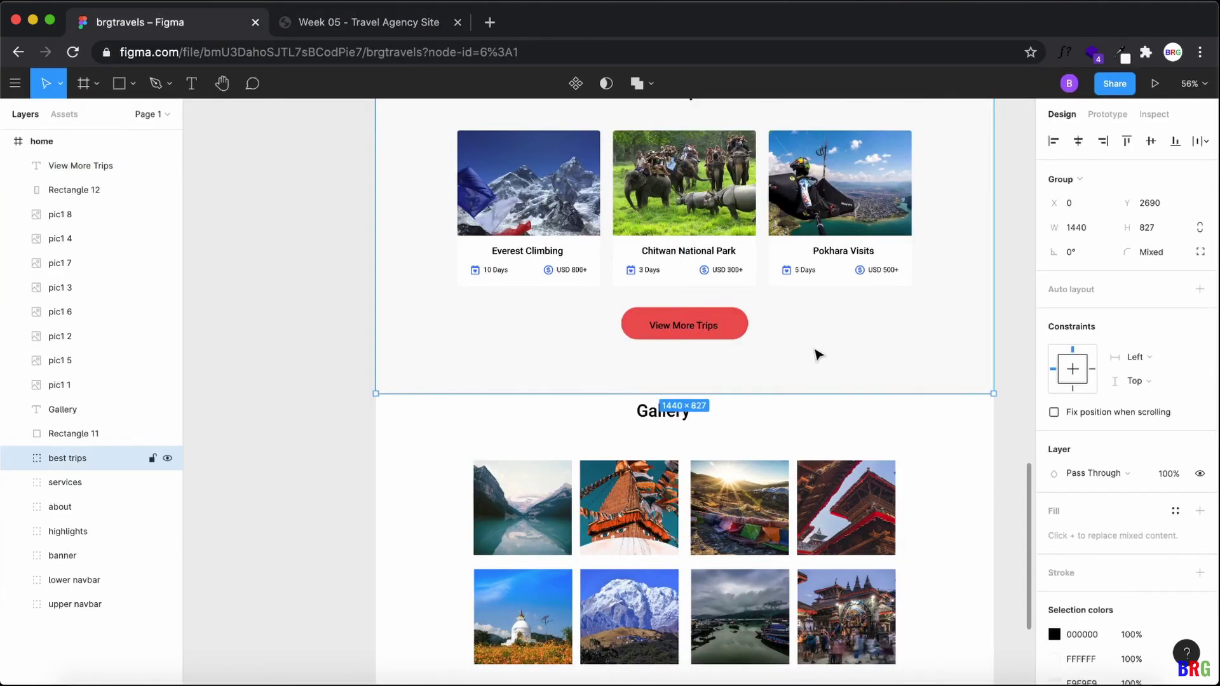
click(708, 324)
drag(709, 325, 705, 318)
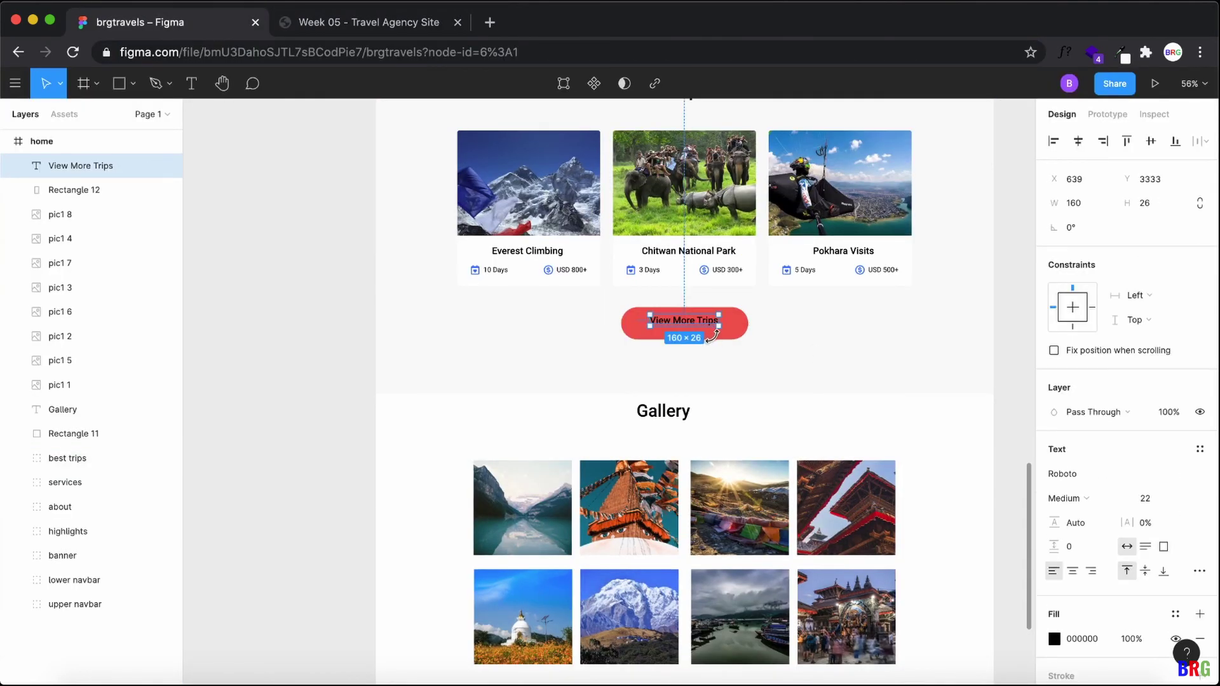
Step: Reduce the height of the red View More Trips button rectangle to 60
click(736, 349)
click(731, 340)
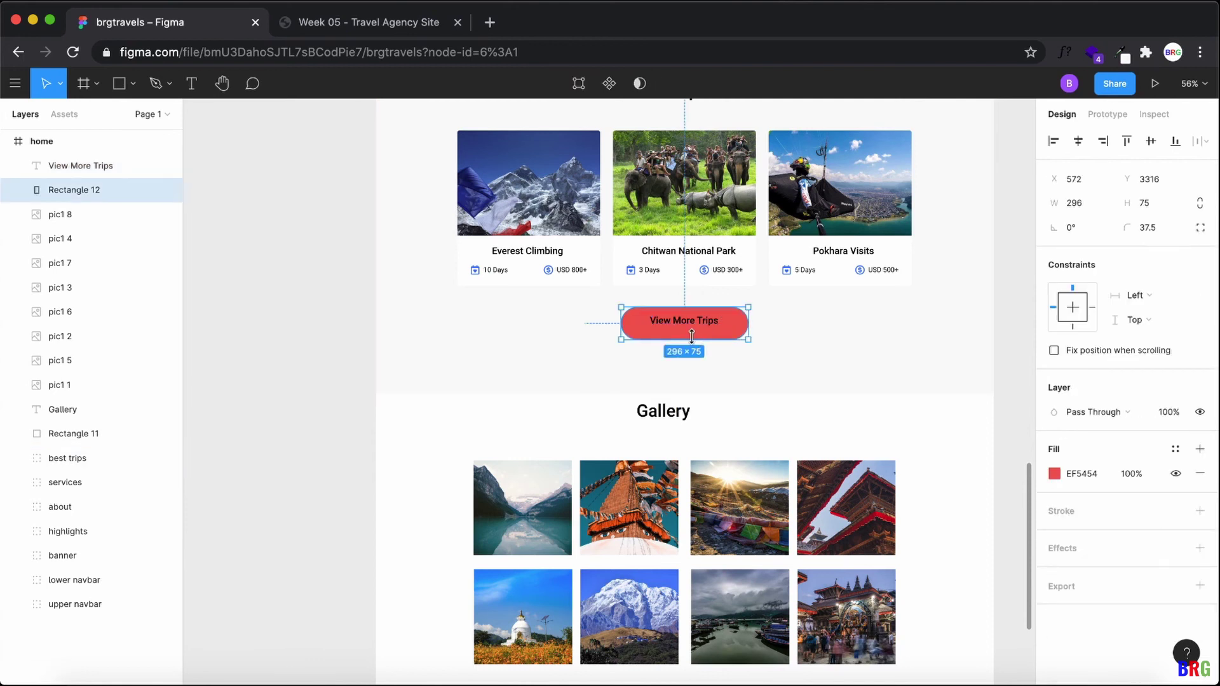
click(806, 380)
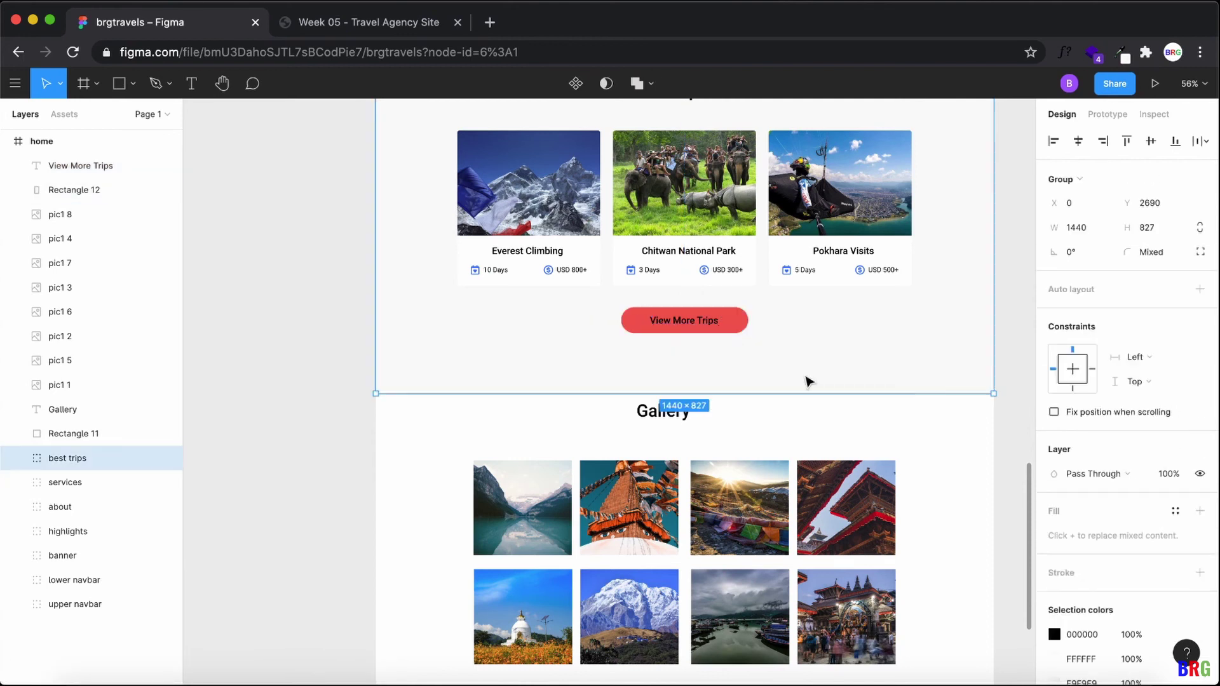
Step: Set the text color of the "View More Trips" label to white FFFFFF
double_click(702, 321)
double_click(701, 321)
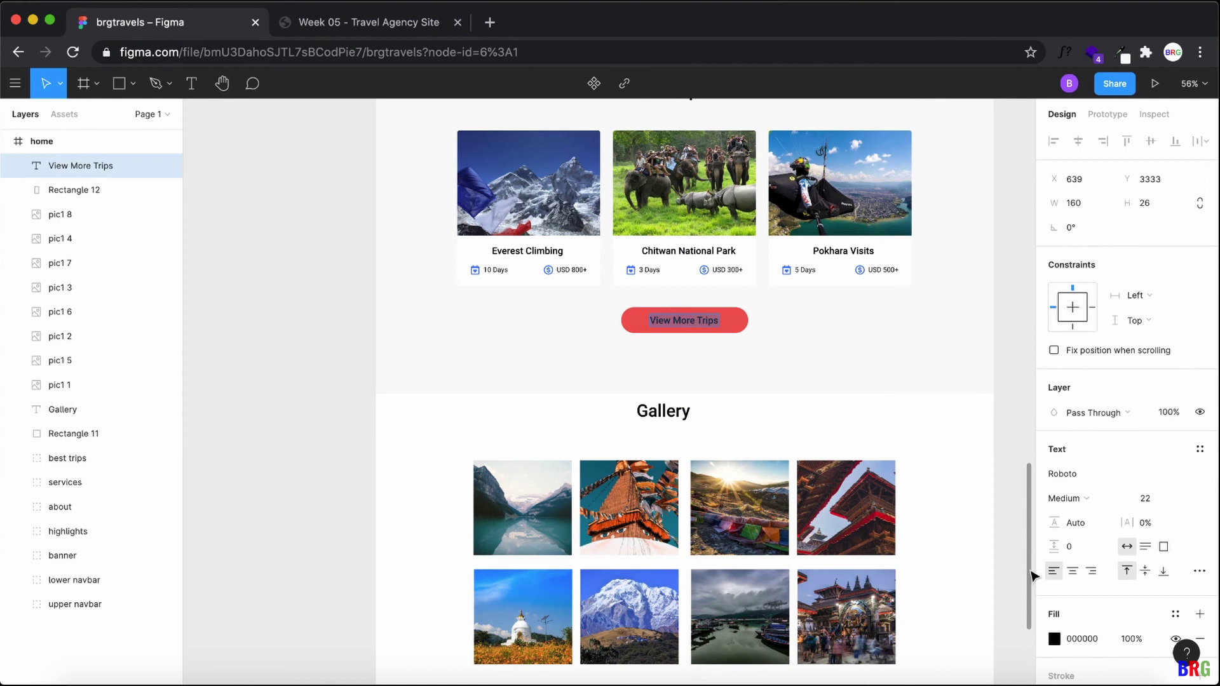
click(1073, 639)
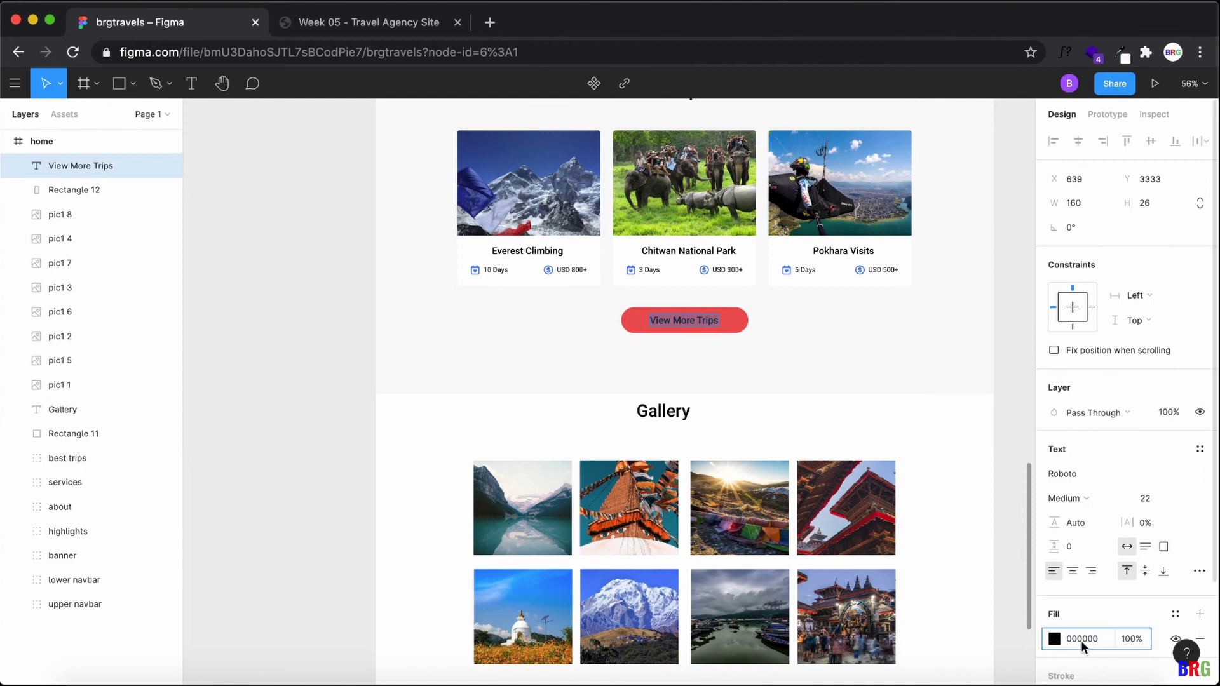
double_click(1083, 641)
key(BackSpace)
text(ff)
key(Return)
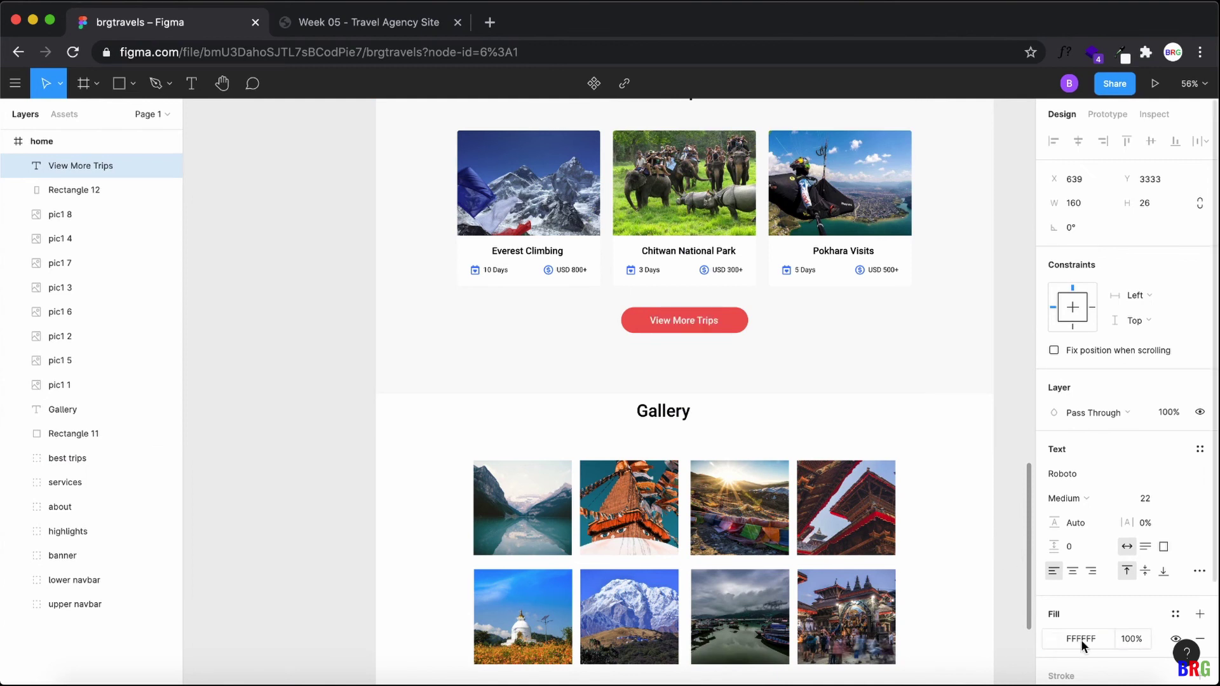
key(Escape)
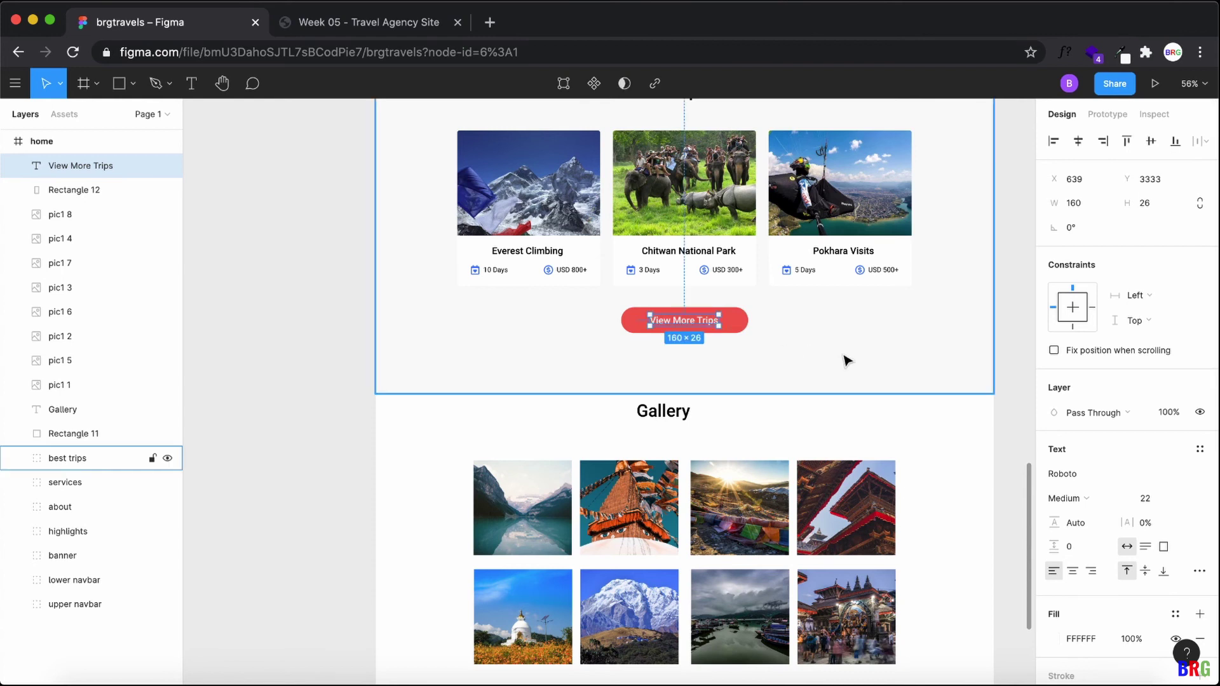
Step: Review the page's existing sections and set the font weight of the "View More Trips" label to Regular
scroll(833, 335, up, 15)
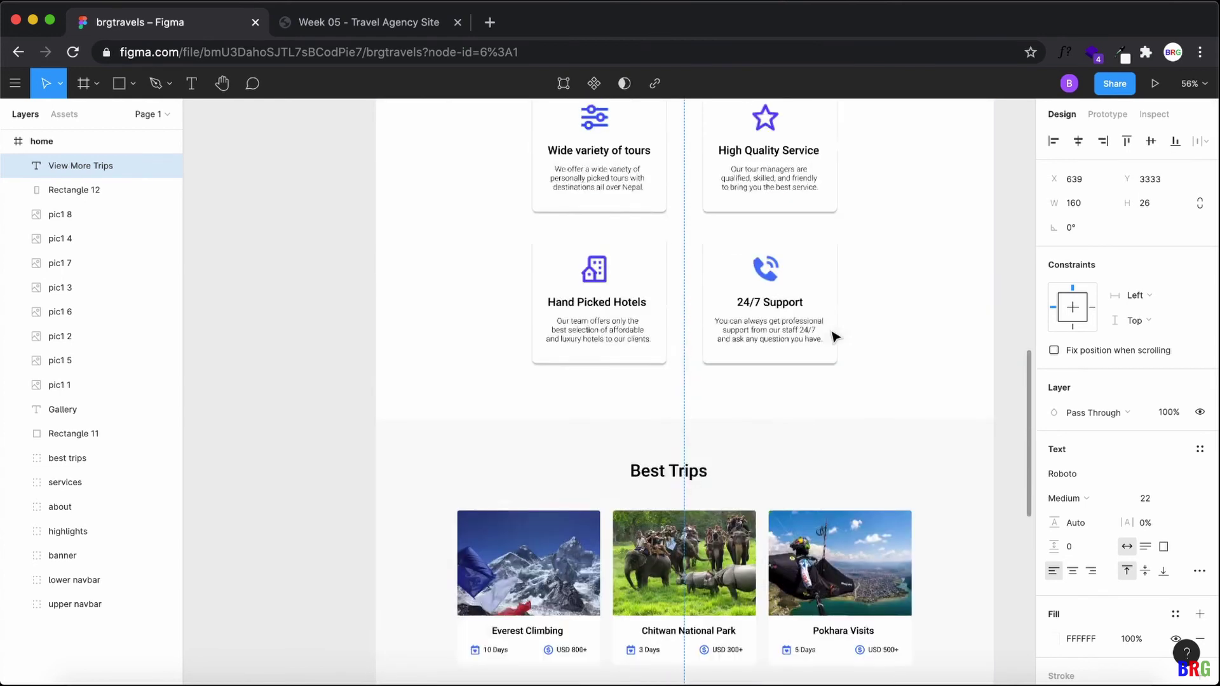
scroll(833, 335, up, 8)
scroll(834, 335, down, 15)
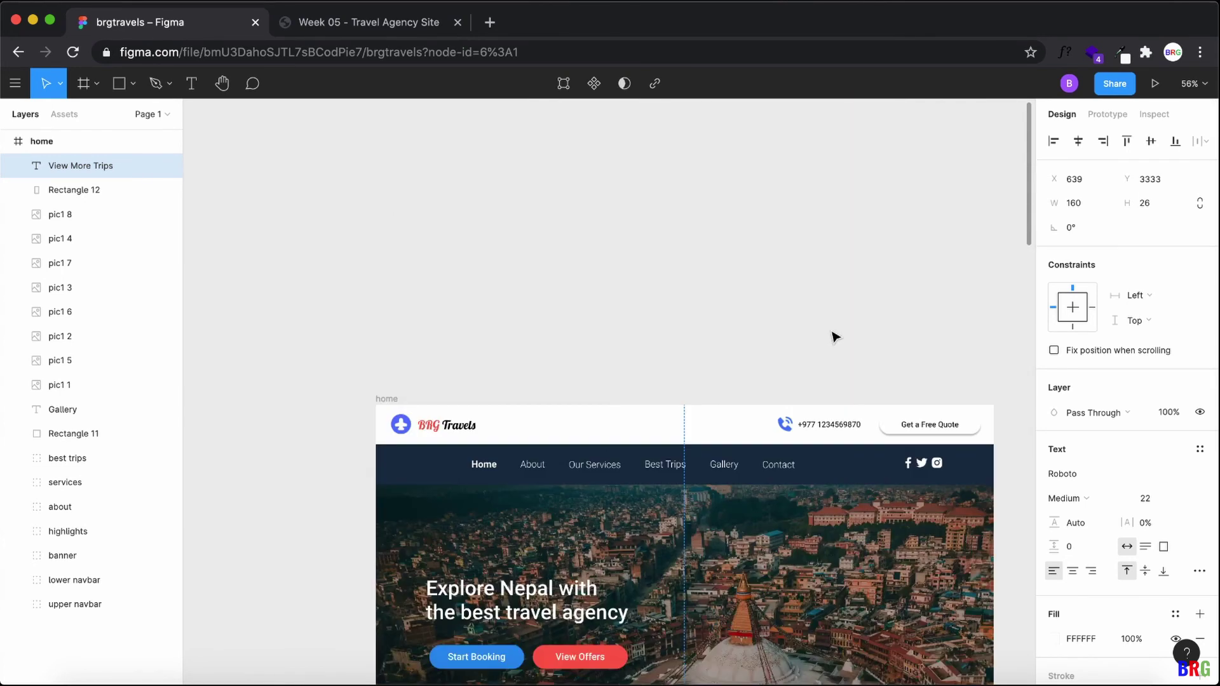
scroll(833, 335, down, 10)
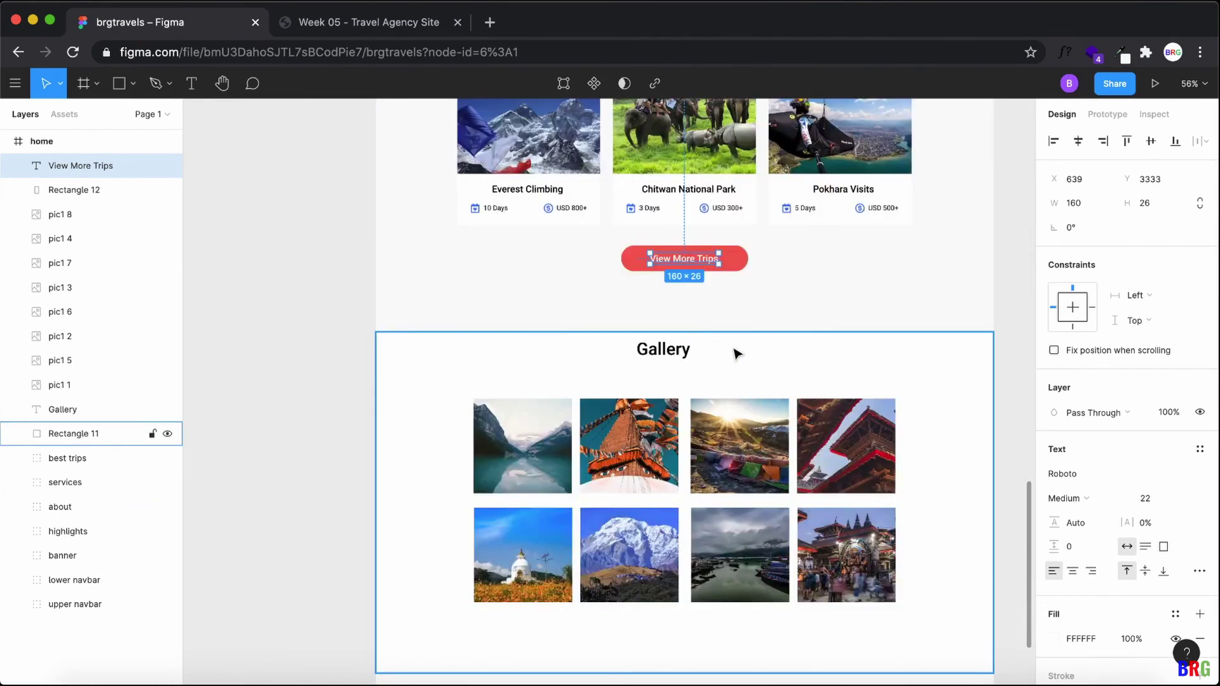
scroll(1085, 572, down, 4)
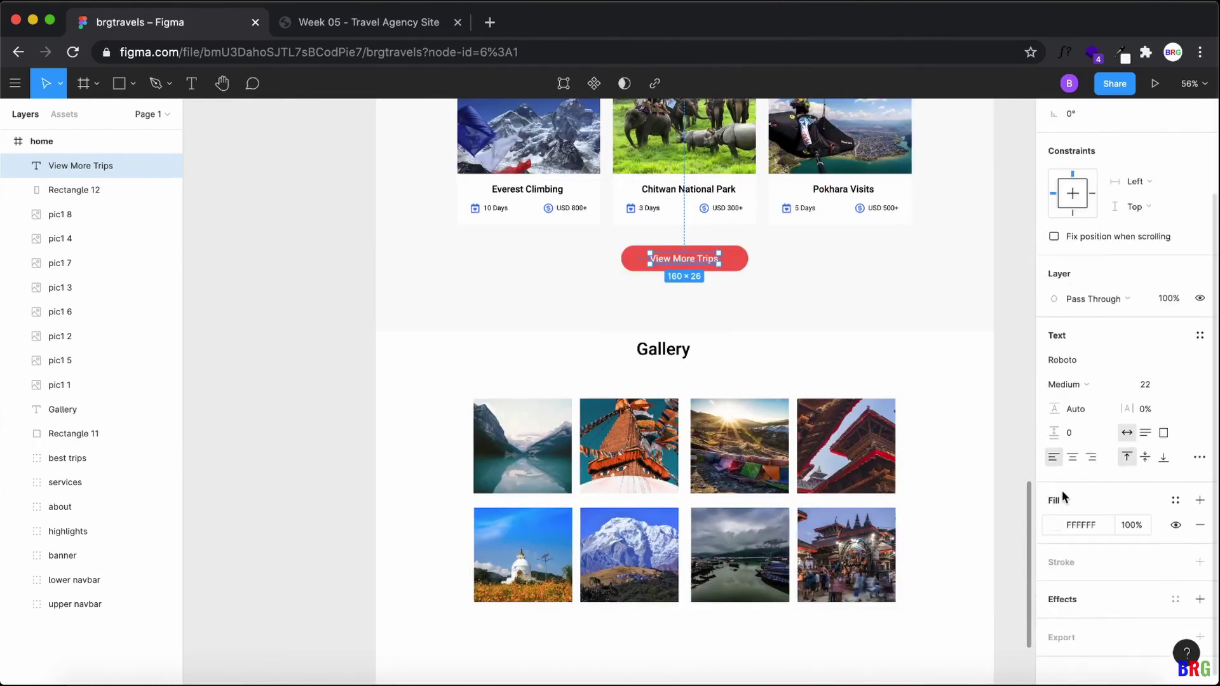
click(1101, 389)
click(861, 277)
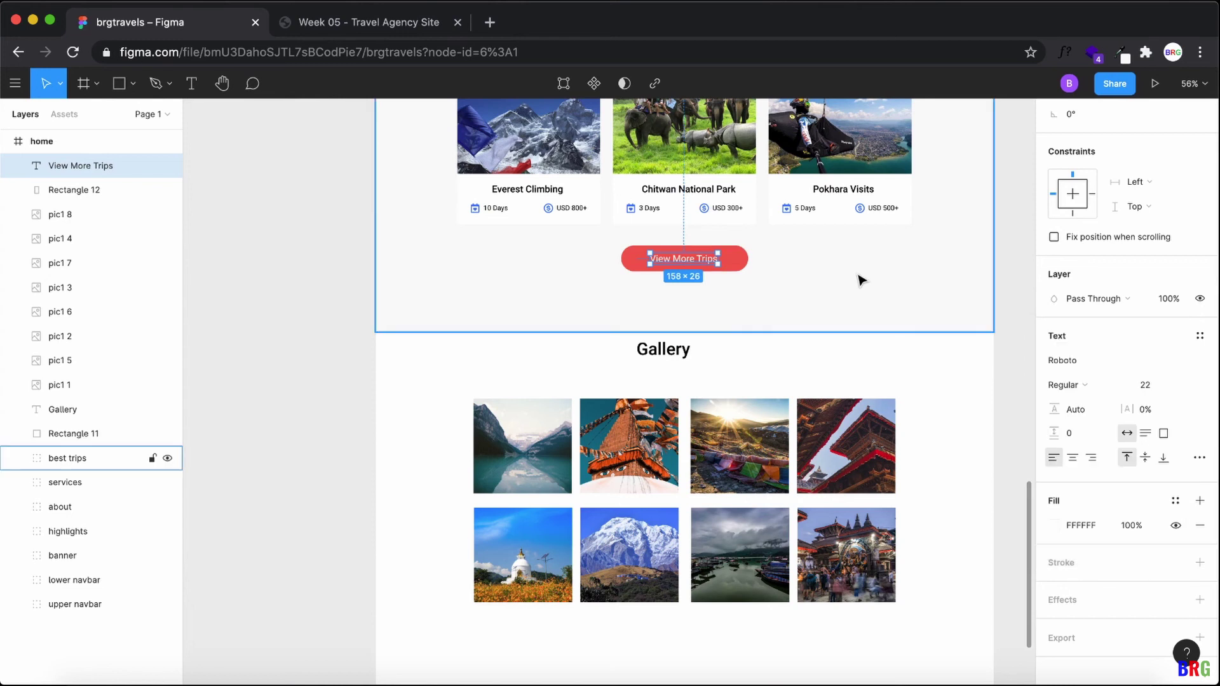
Step: Extend the Gallery section's white background rectangle downward to a height of 871
click(984, 389)
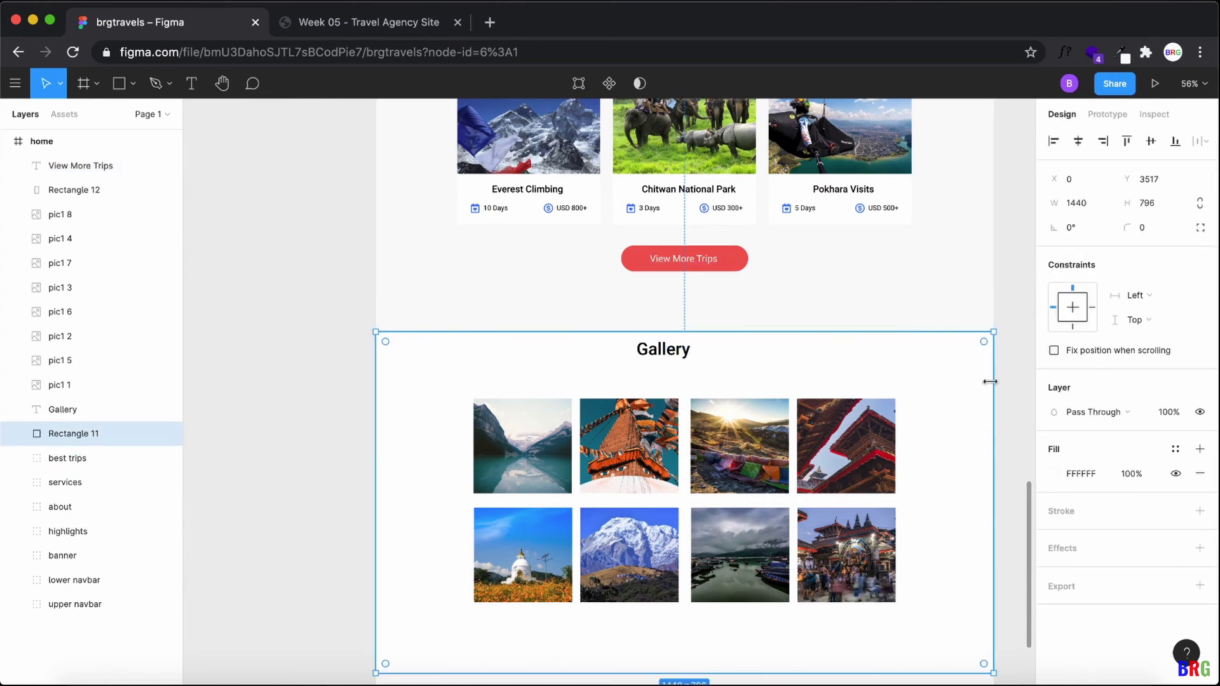
scroll(990, 382, down, 3)
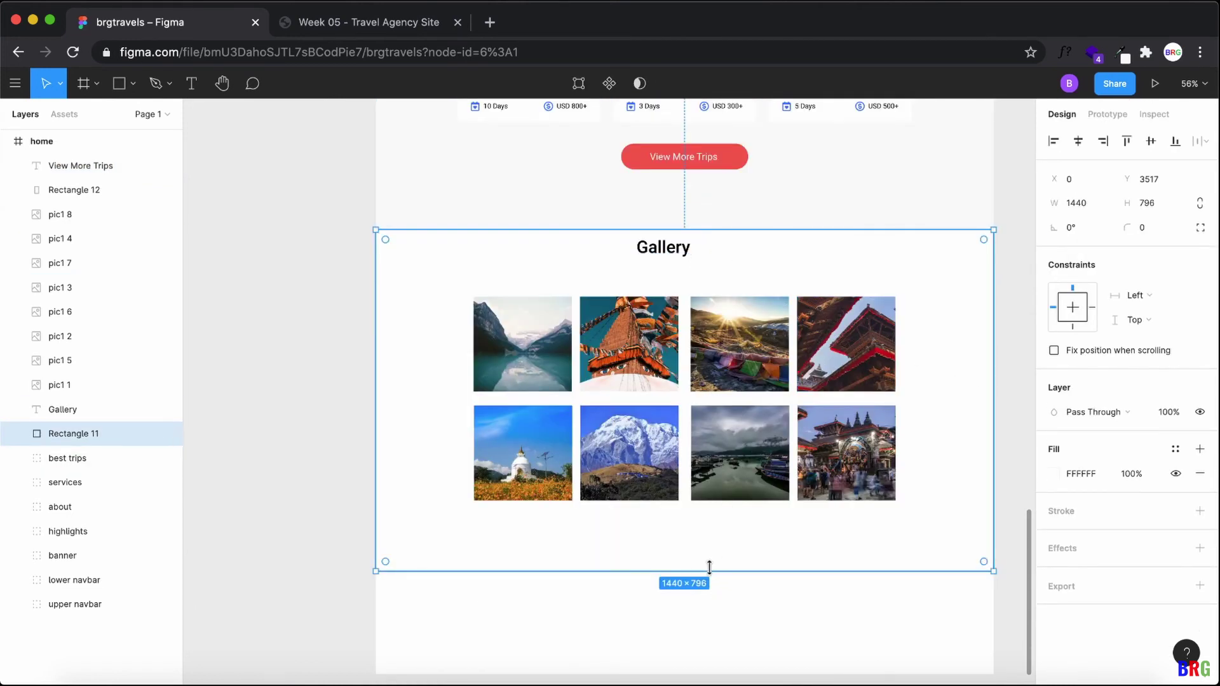
drag(710, 567, 711, 604)
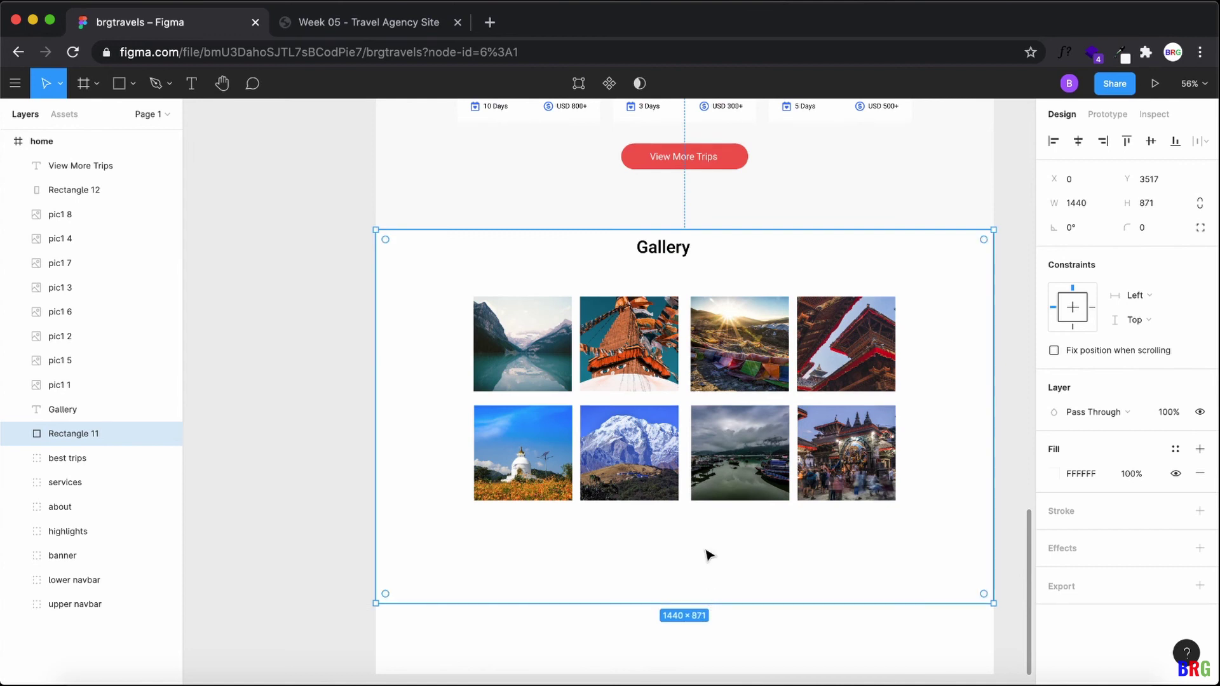
Step: Move the Gallery heading down and center it above the pictures at X 647, Y 3619
mouse_move(666, 261)
mouse_down()
mouse_move(675, 275)
mouse_move(663, 251)
mouse_up()
click(690, 252)
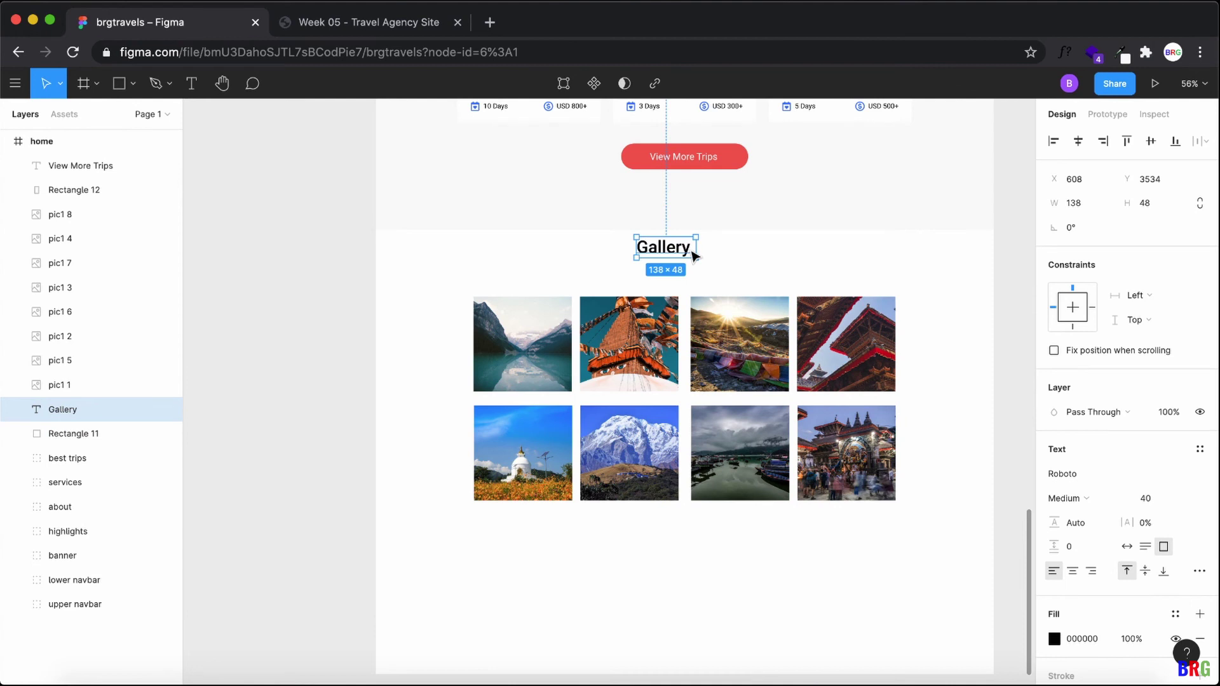
drag(694, 256, 715, 292)
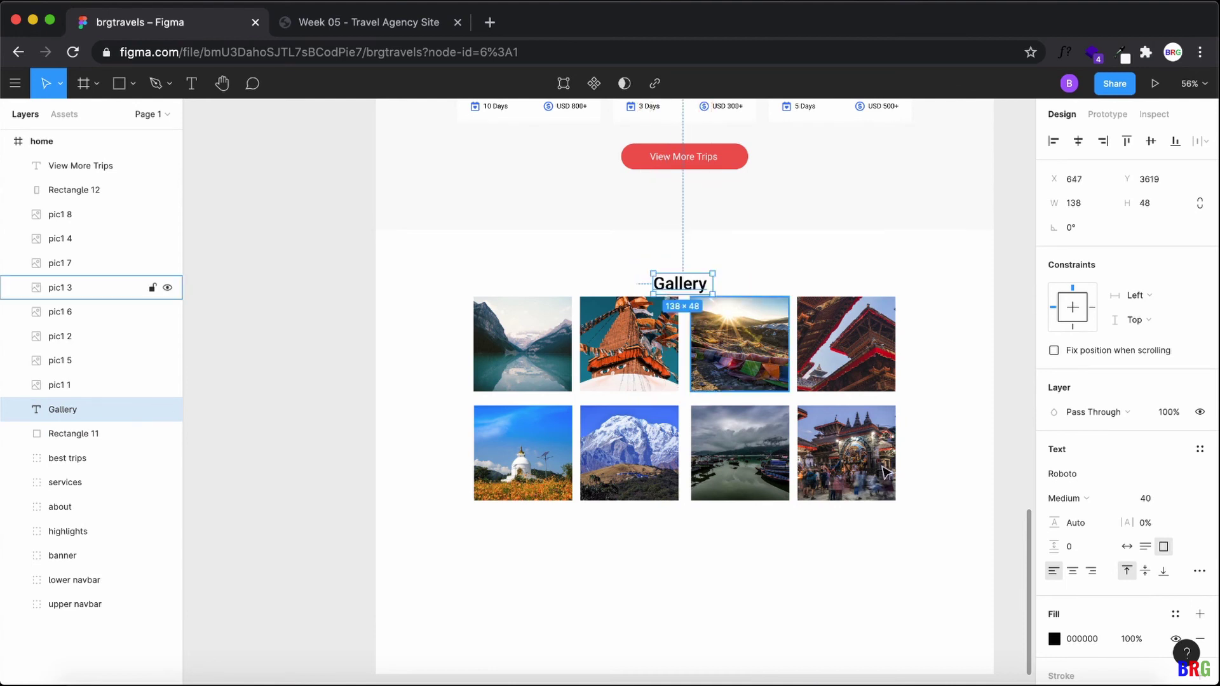
Step: Lock the Gallery background rectangle and move all eight pictures down to leave a gap below the heading
click(926, 545)
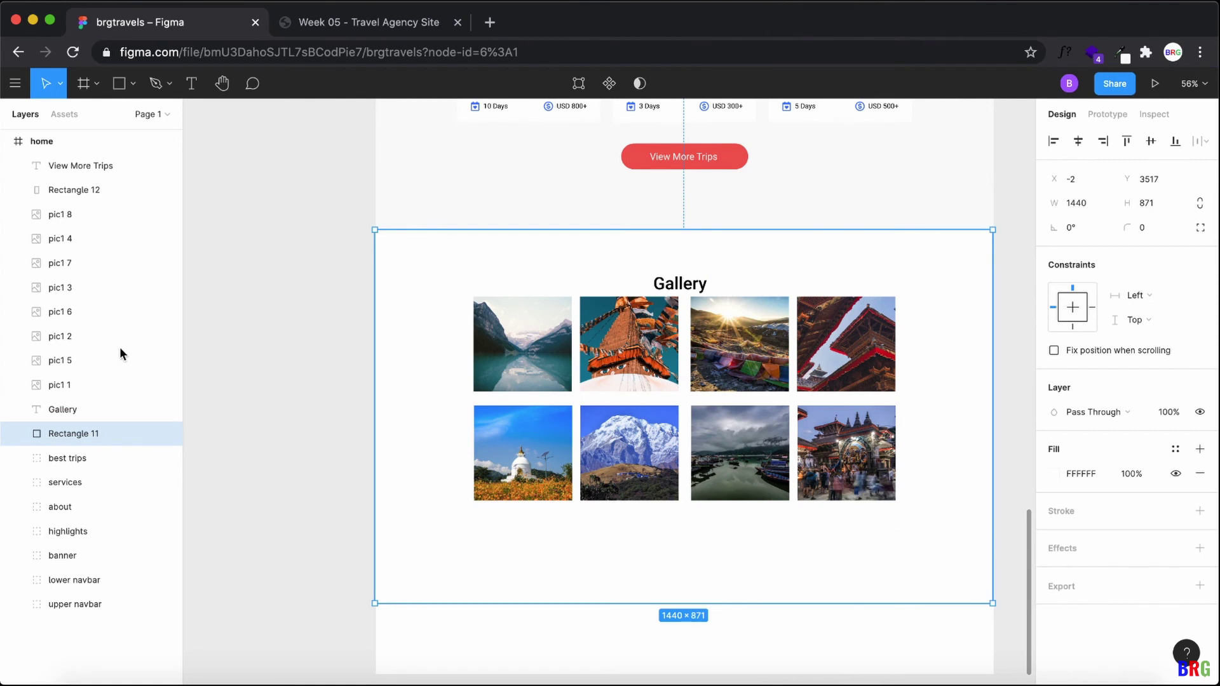
click(153, 433)
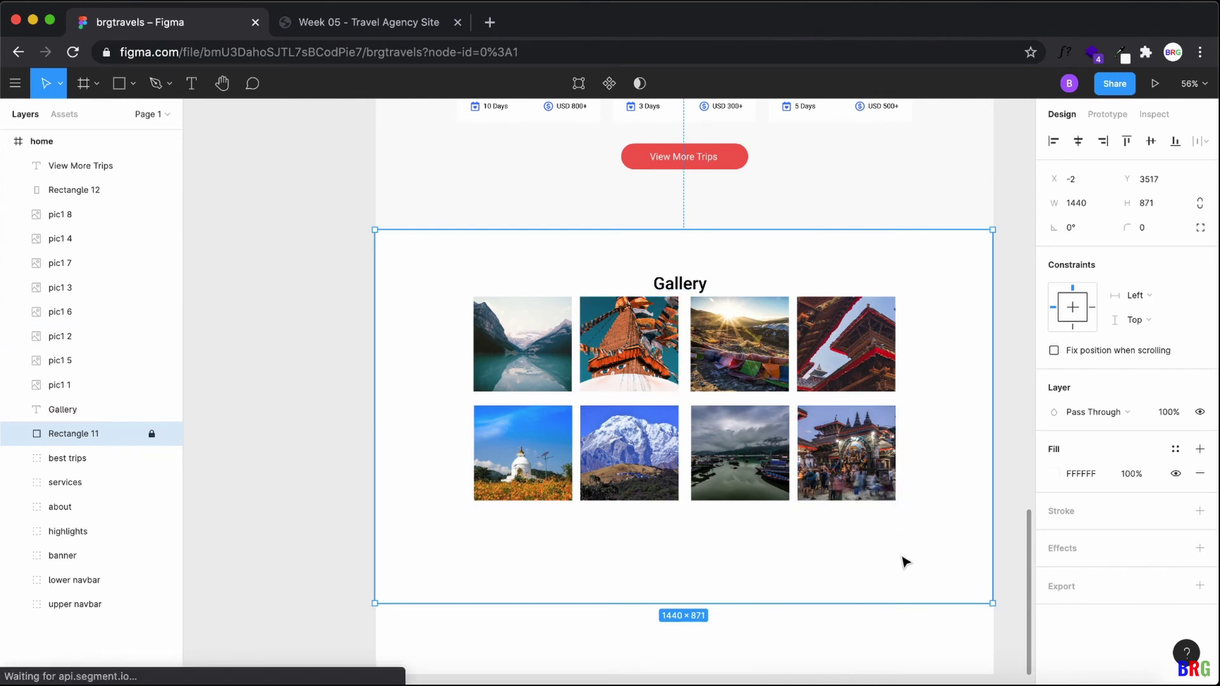
drag(913, 530, 463, 348)
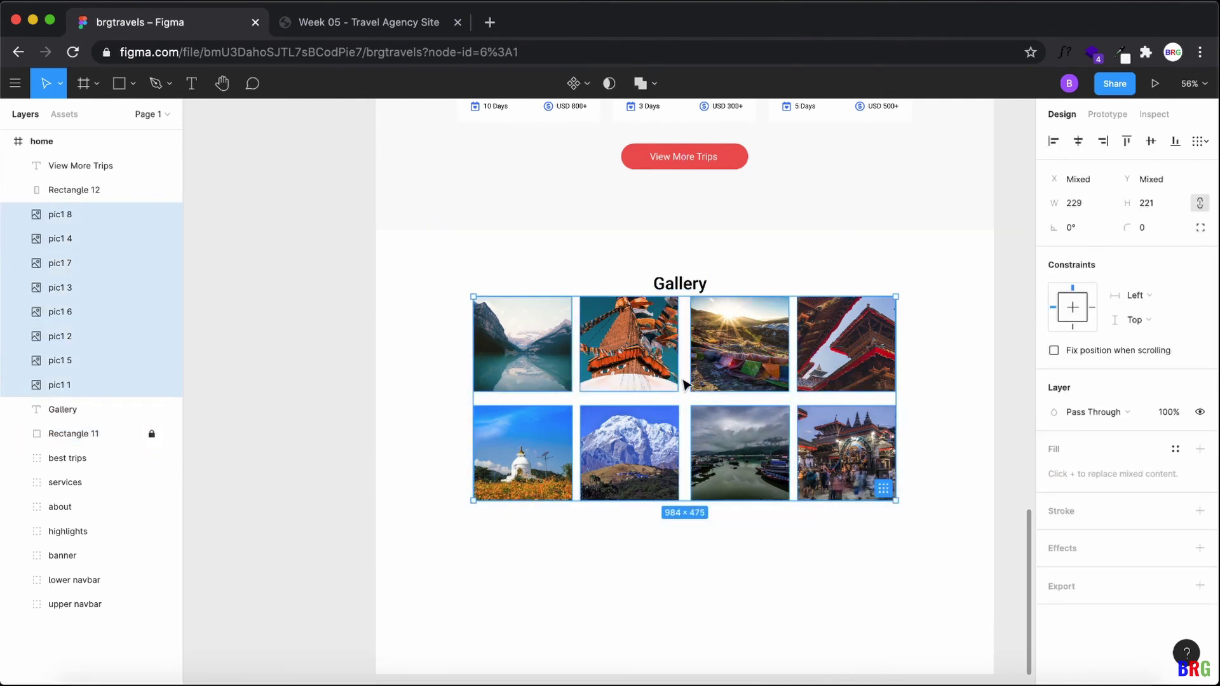
drag(735, 349, 732, 375)
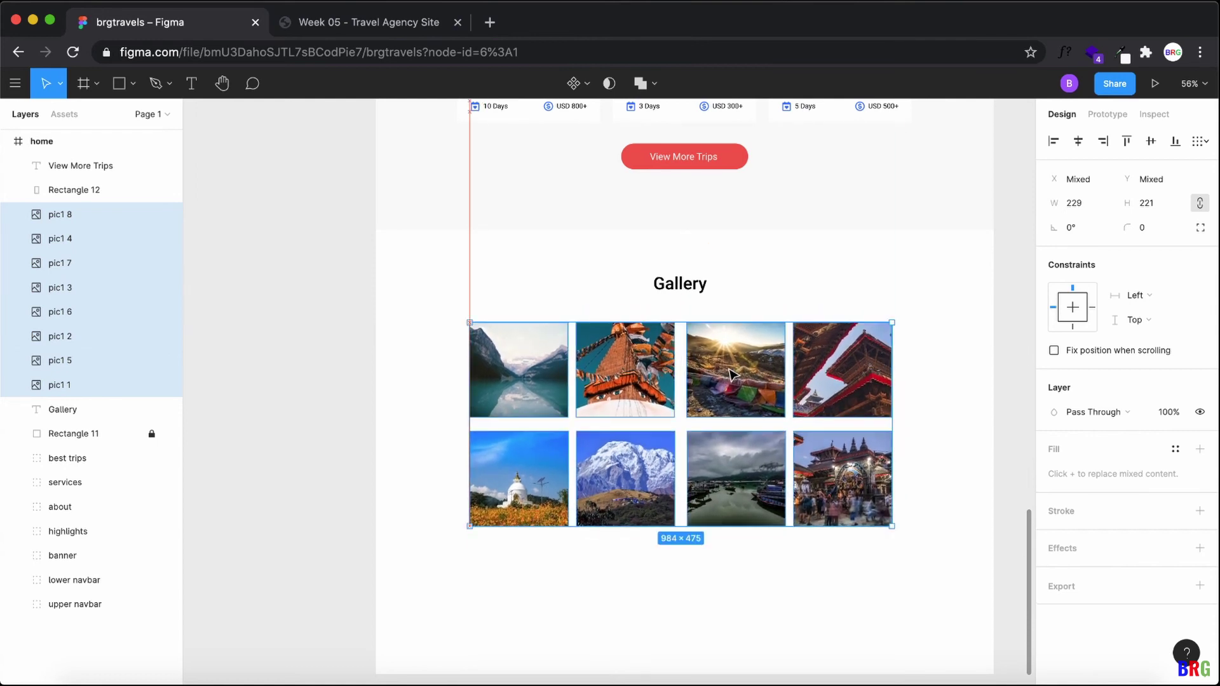
click(930, 467)
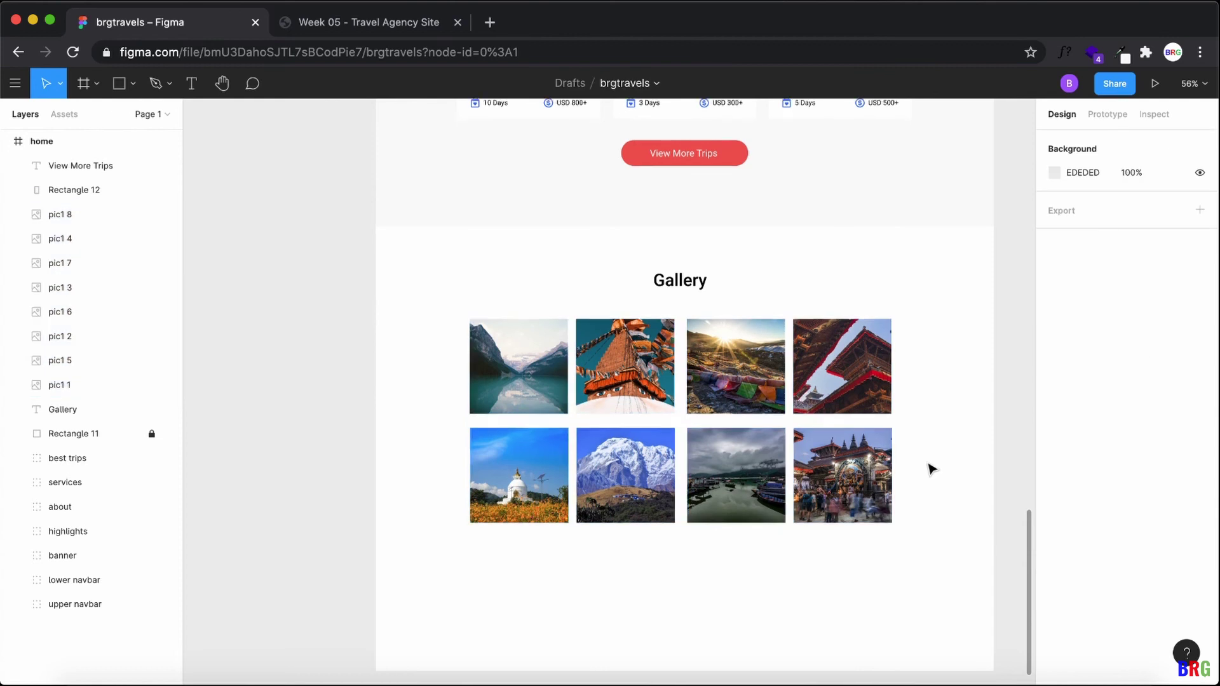
Step: Duplicate the View More Trips button together with its label and place the copy centered below the Gallery pictures
scroll(783, 545, down, 3)
click(89, 432)
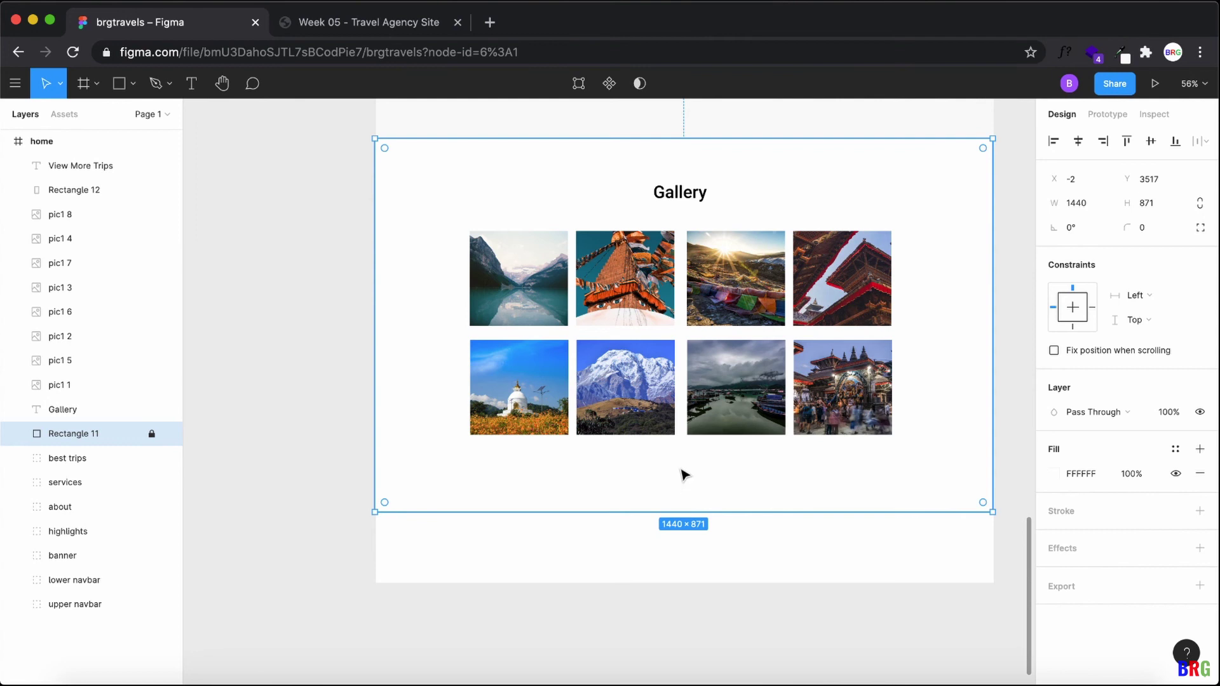
scroll(699, 391, up, 3)
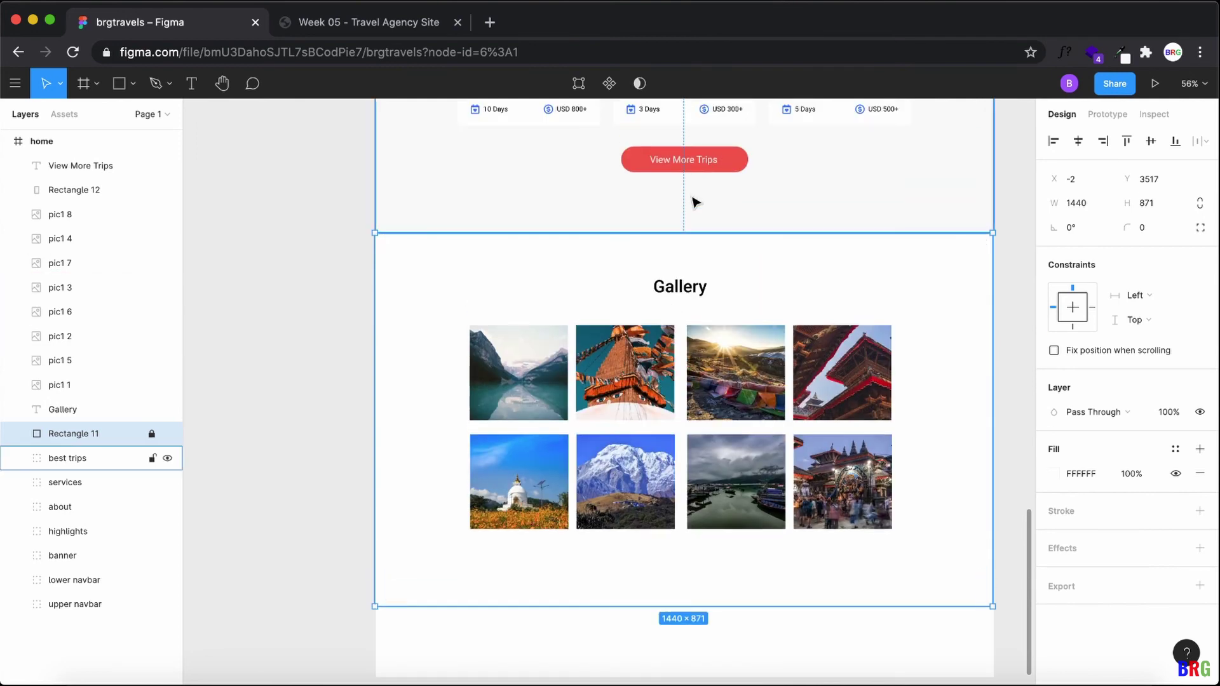
click(693, 170)
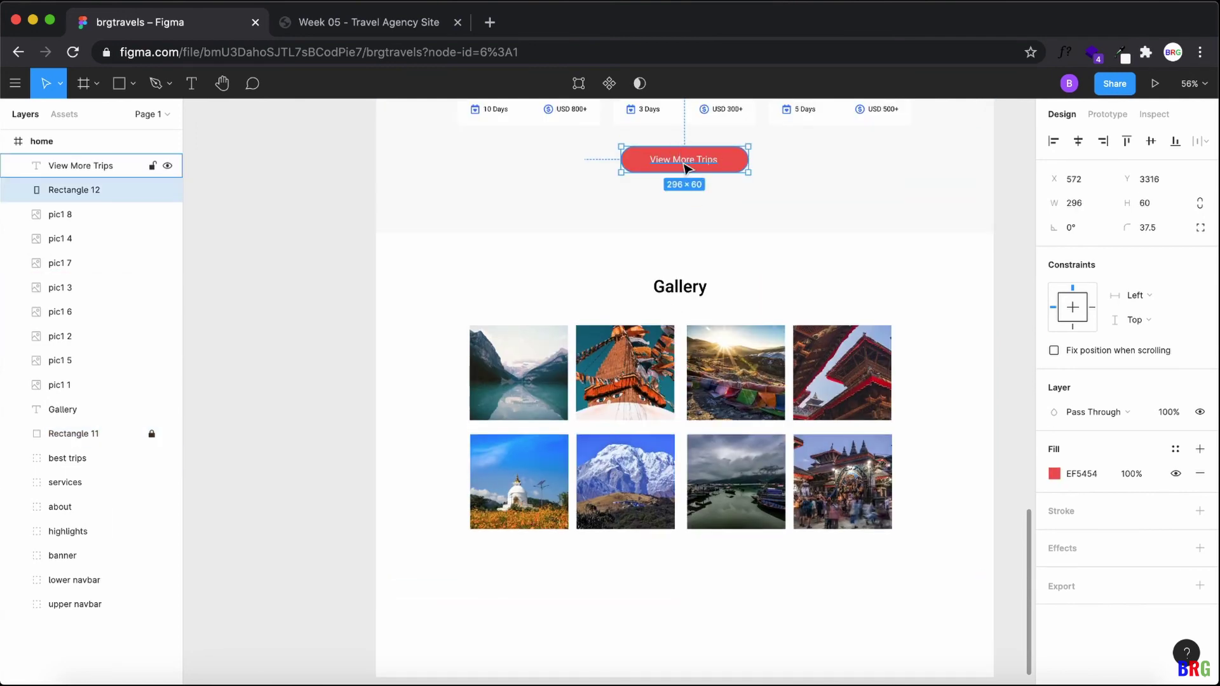
shift+click(678, 153)
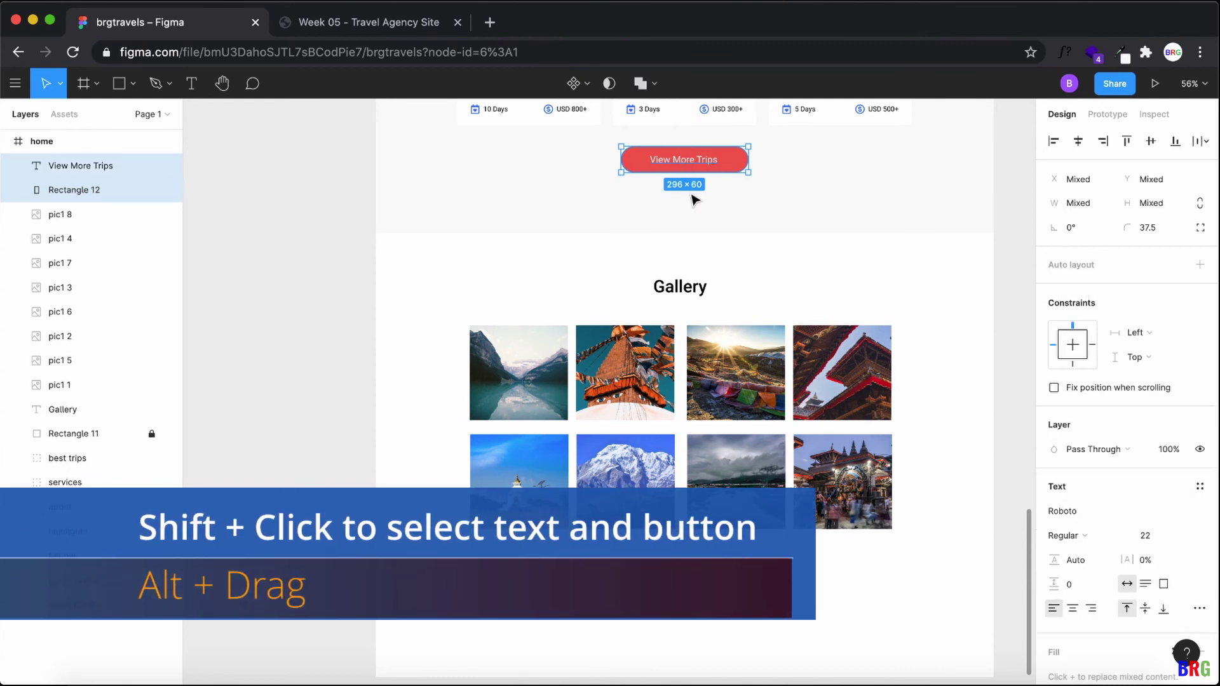
scroll(708, 180, down, 1)
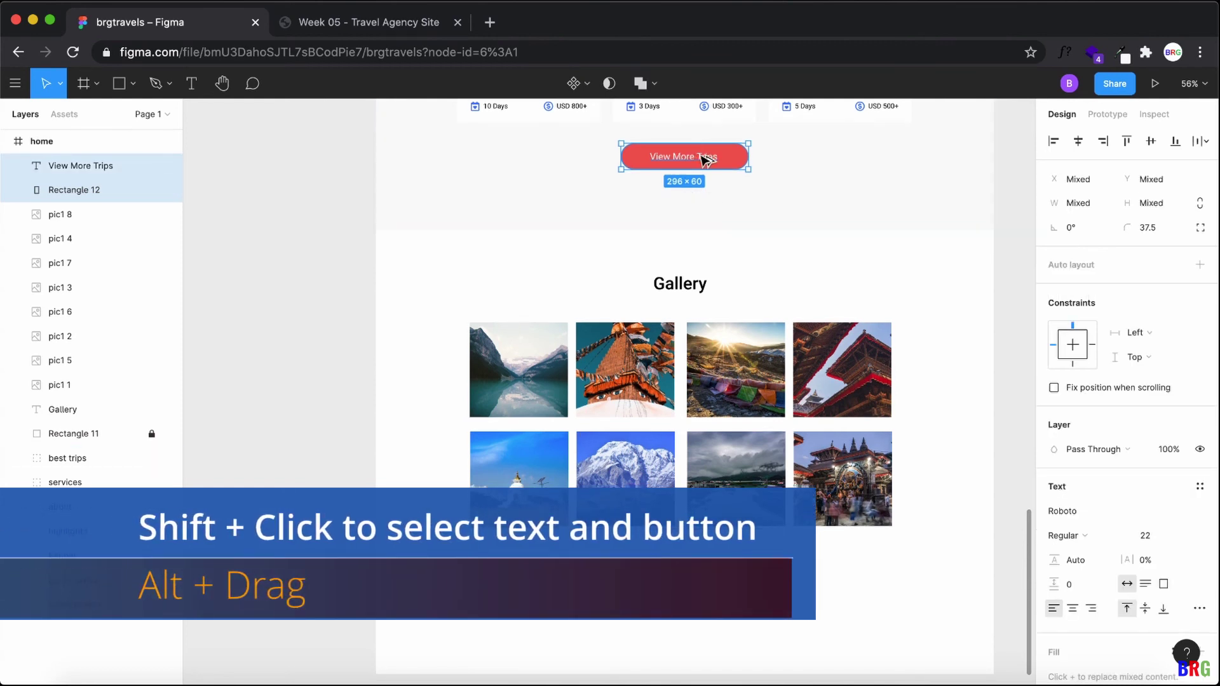
drag(705, 158, 701, 561)
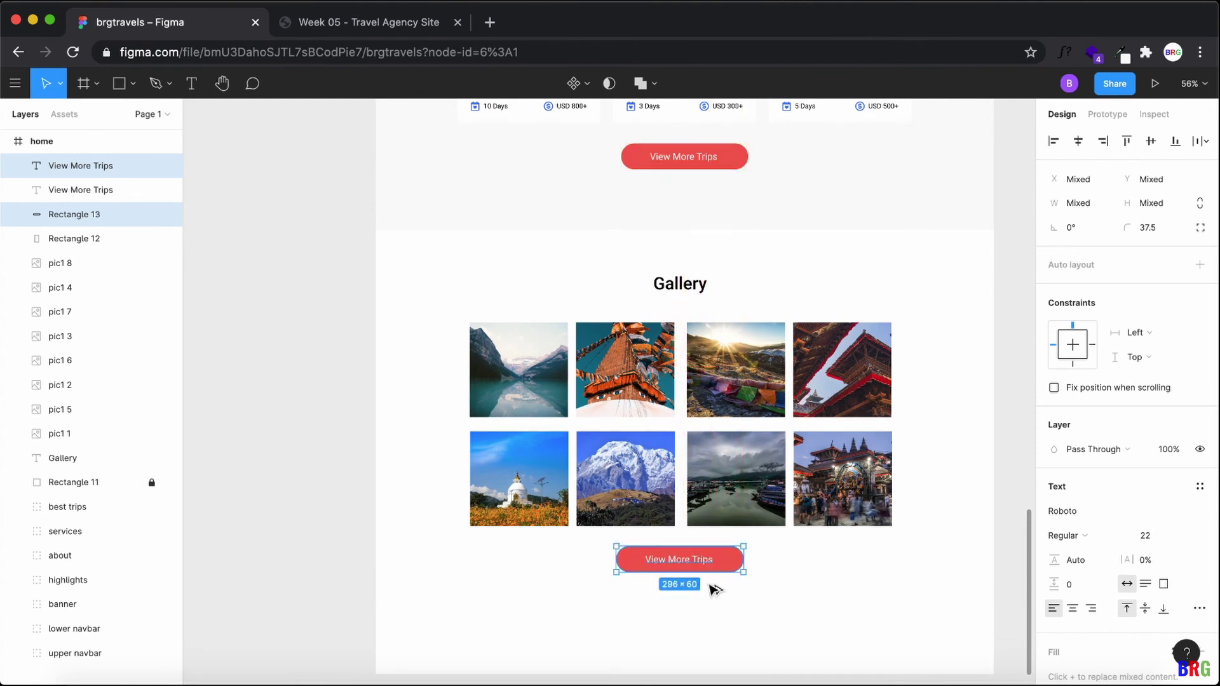
Step: Change the copied button's label to "View More" and center it on the red button
click(703, 575)
click(697, 563)
double_click(703, 559)
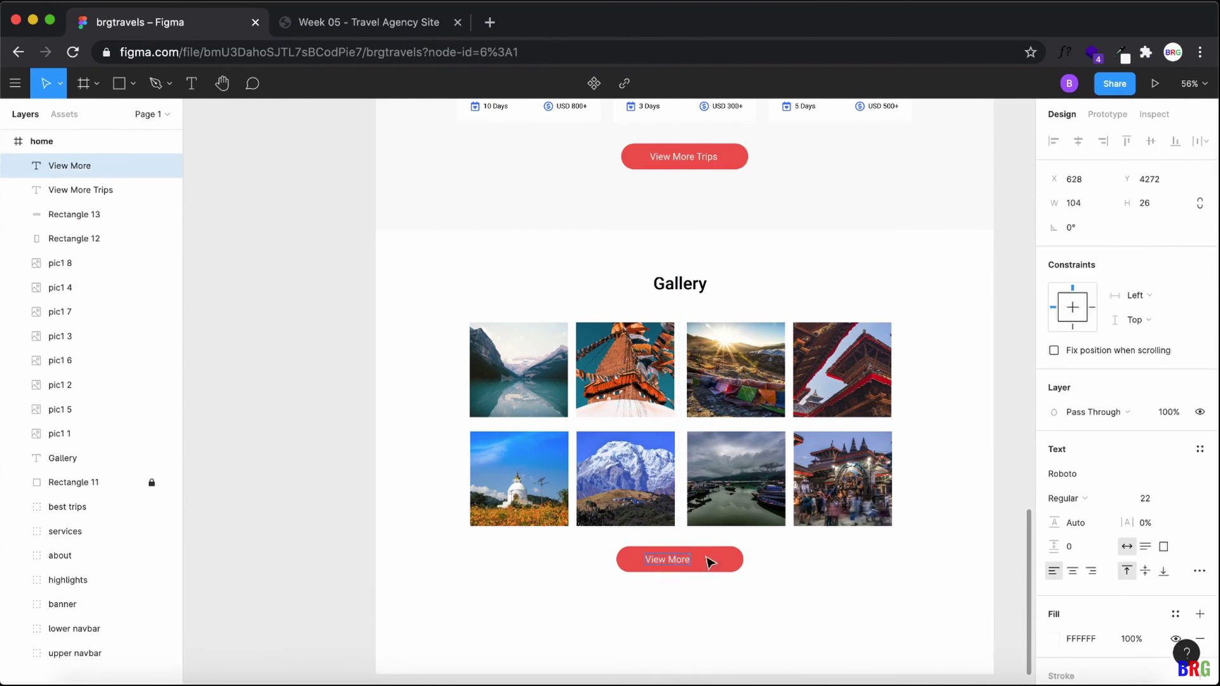
key(Escape)
drag(682, 563, 688, 560)
click(685, 606)
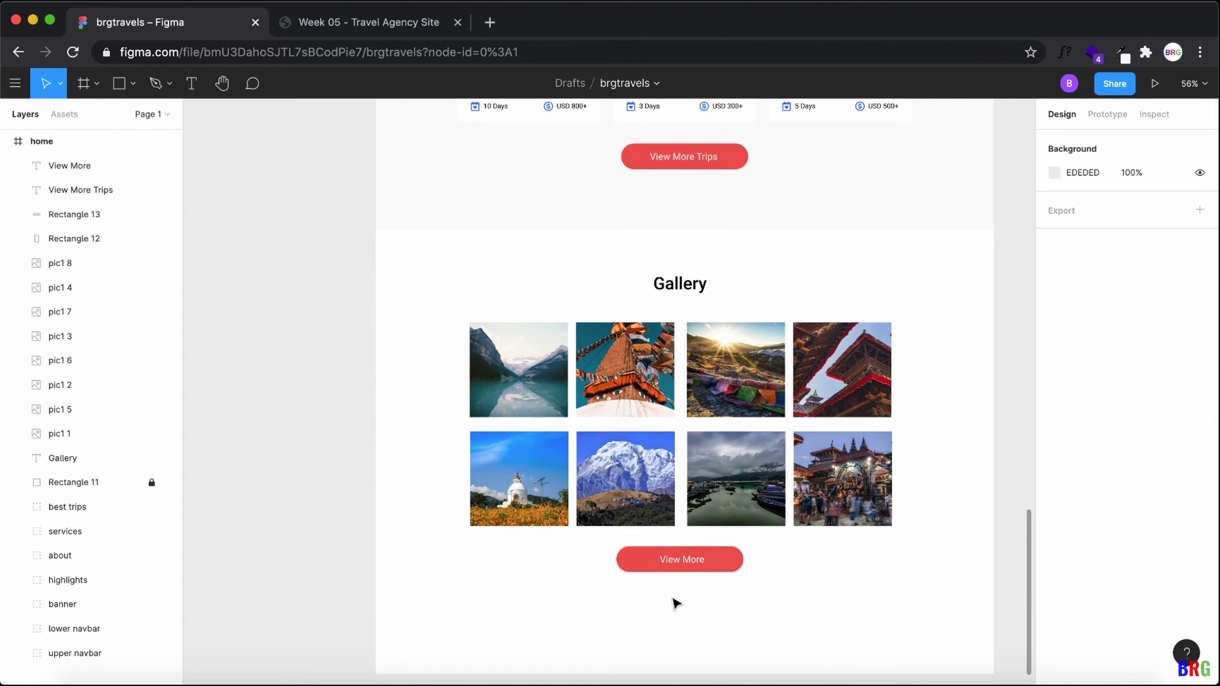
Step: Unlock the Gallery section's white background rectangle and extend its lower edge to a height of 912
scroll(676, 604, down, 3)
click(97, 486)
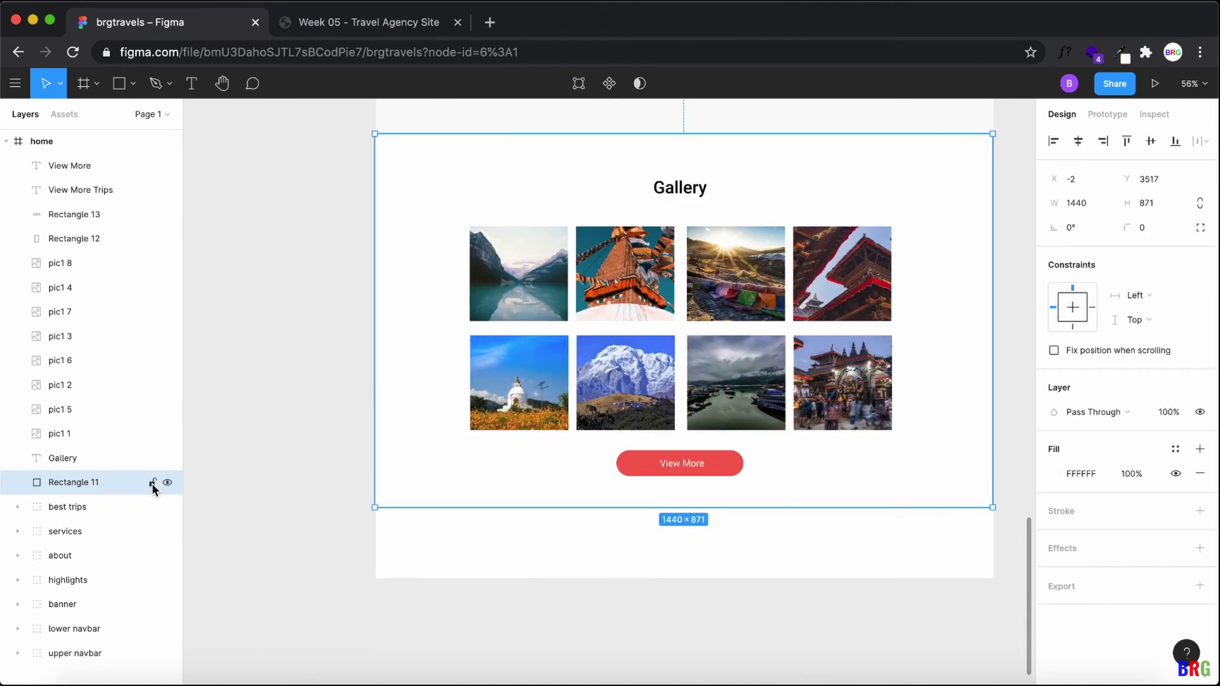
drag(704, 507, 708, 525)
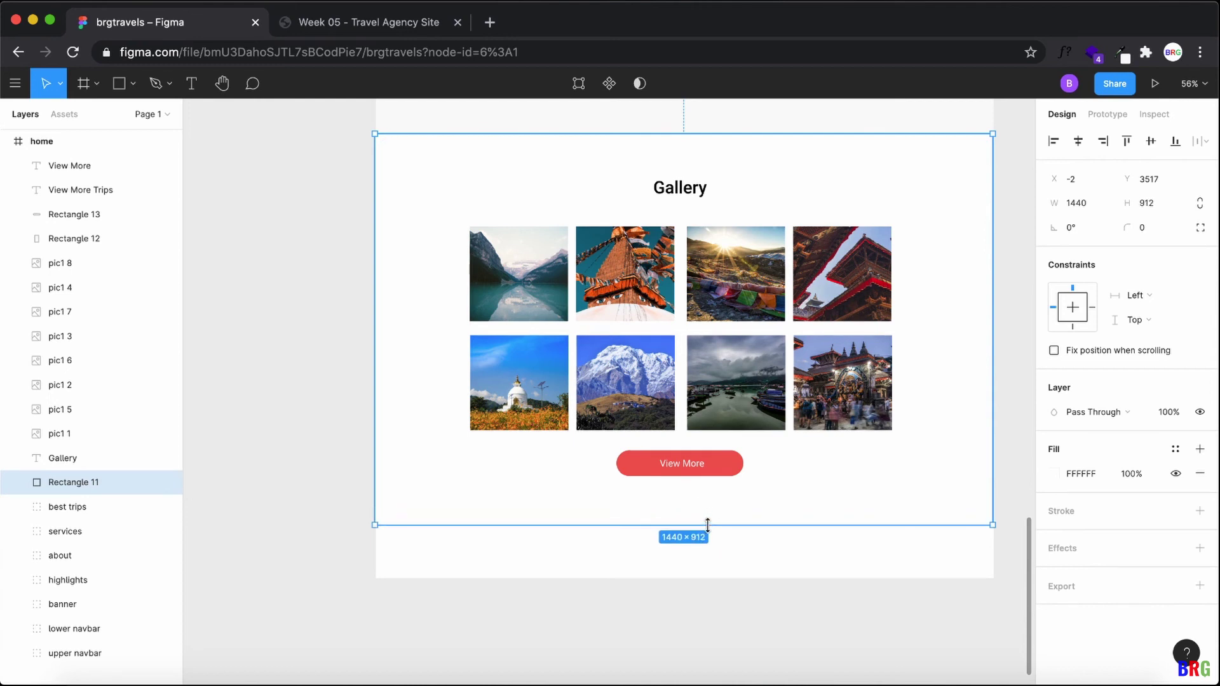
click(749, 597)
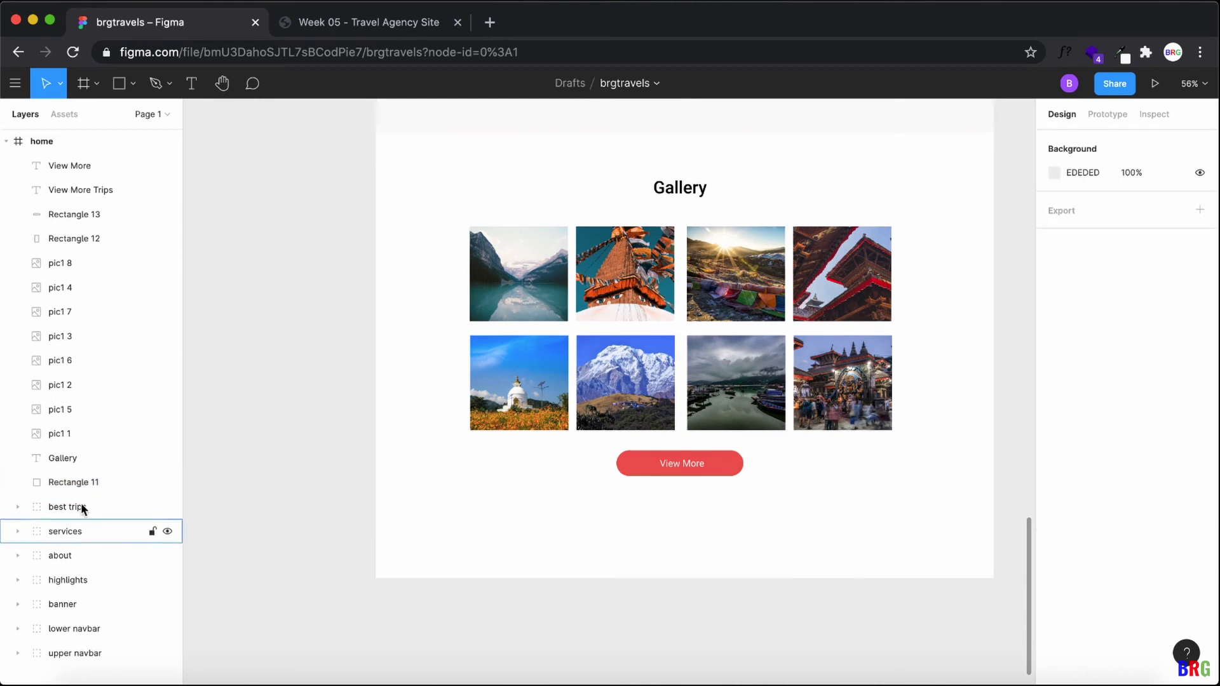
Step: Group all the Gallery section layers, from the View More label to the background rectangle, and name the group "gallery"
click(56, 169)
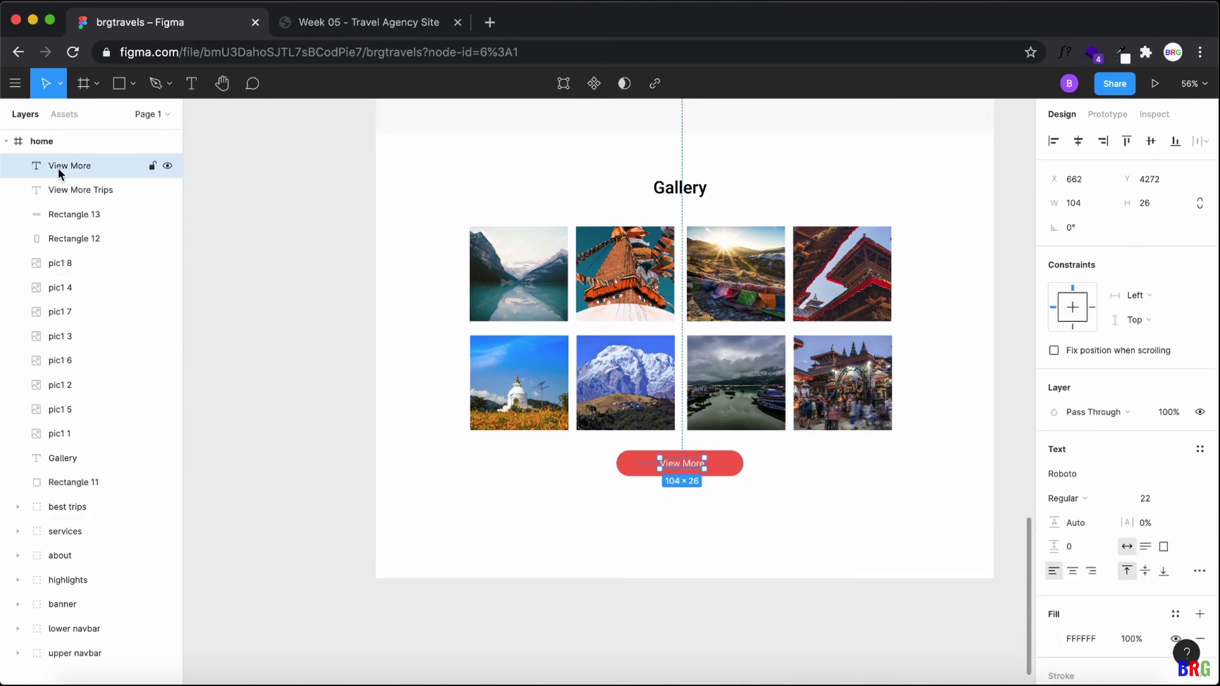
shift+click(64, 187)
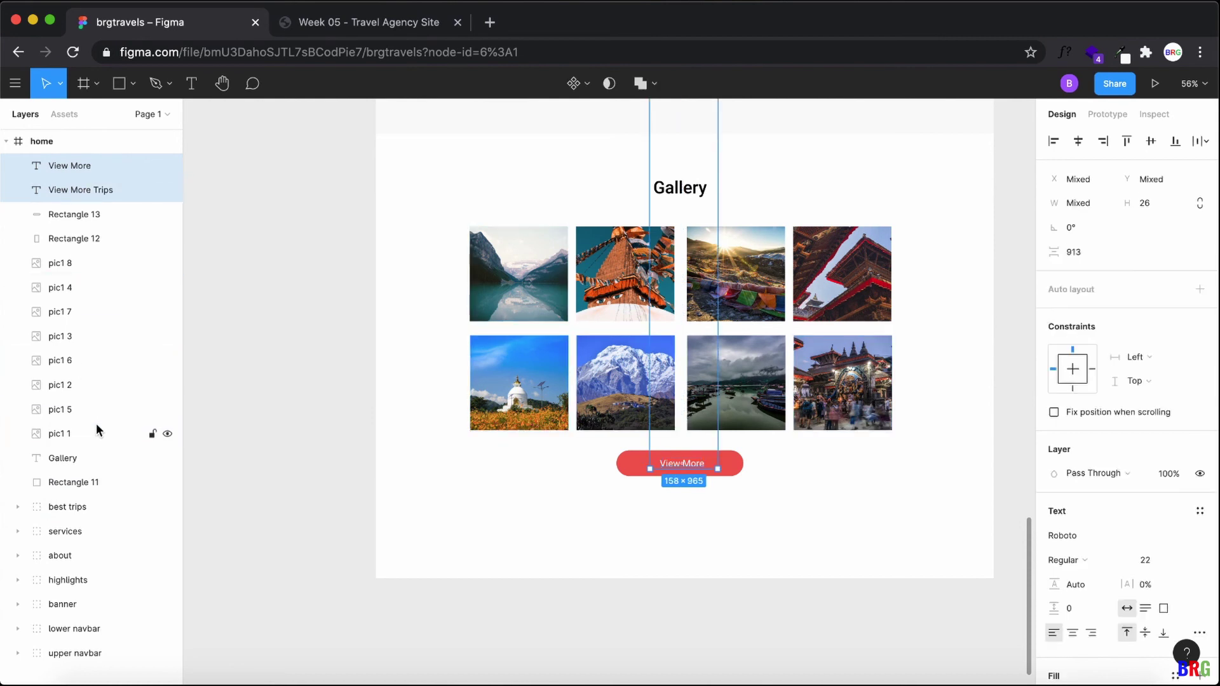
shift+click(79, 483)
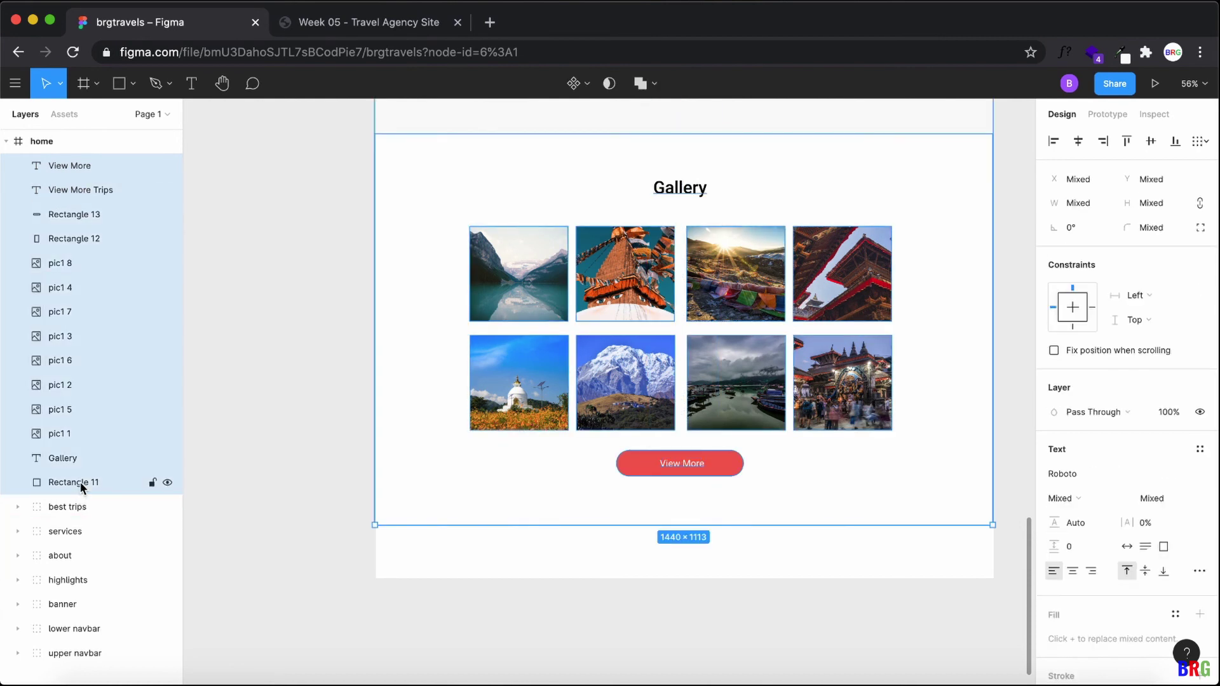
key(super+g)
right_click(71, 164)
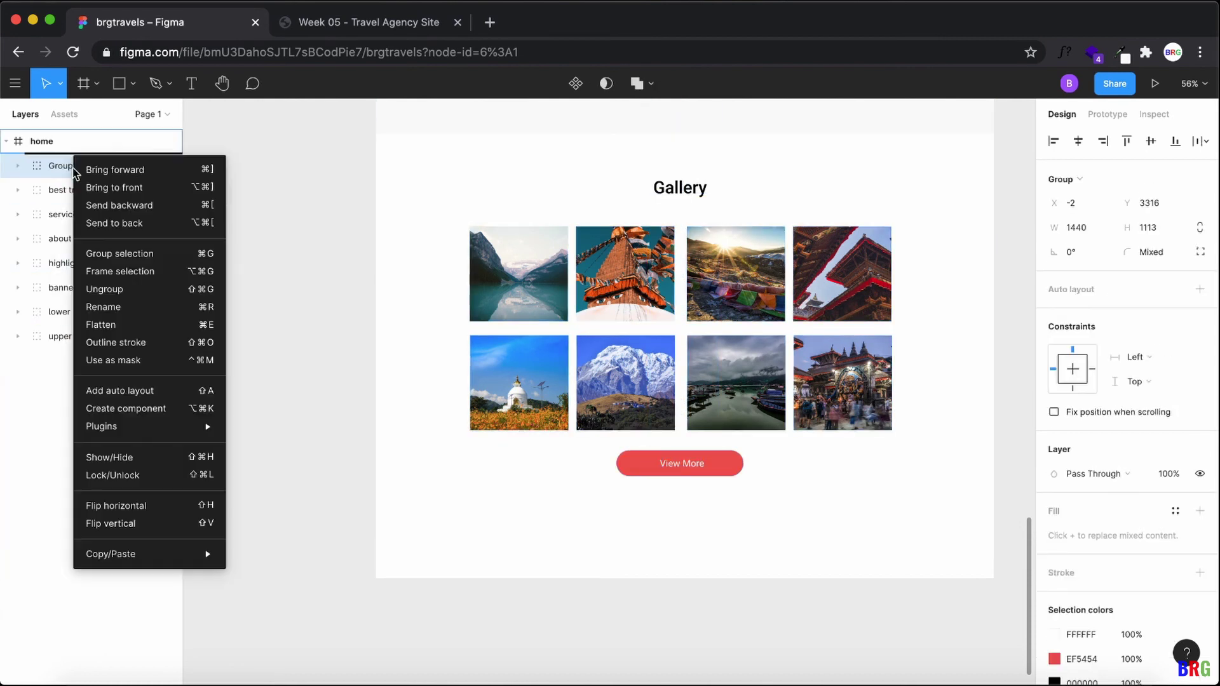
click(121, 308)
text(gallery)
key(Return)
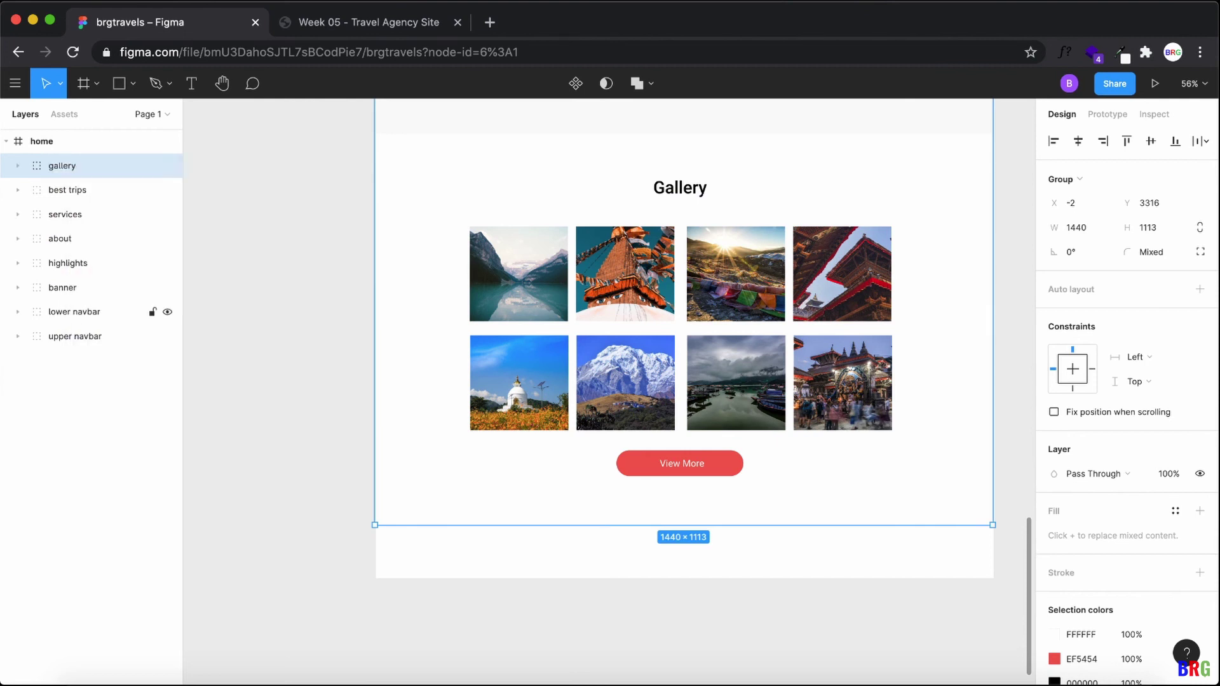
Step: Check the Partners and footer sections on the reference site, and extend the home frame in Figma downward to a height of 5443
click(347, 28)
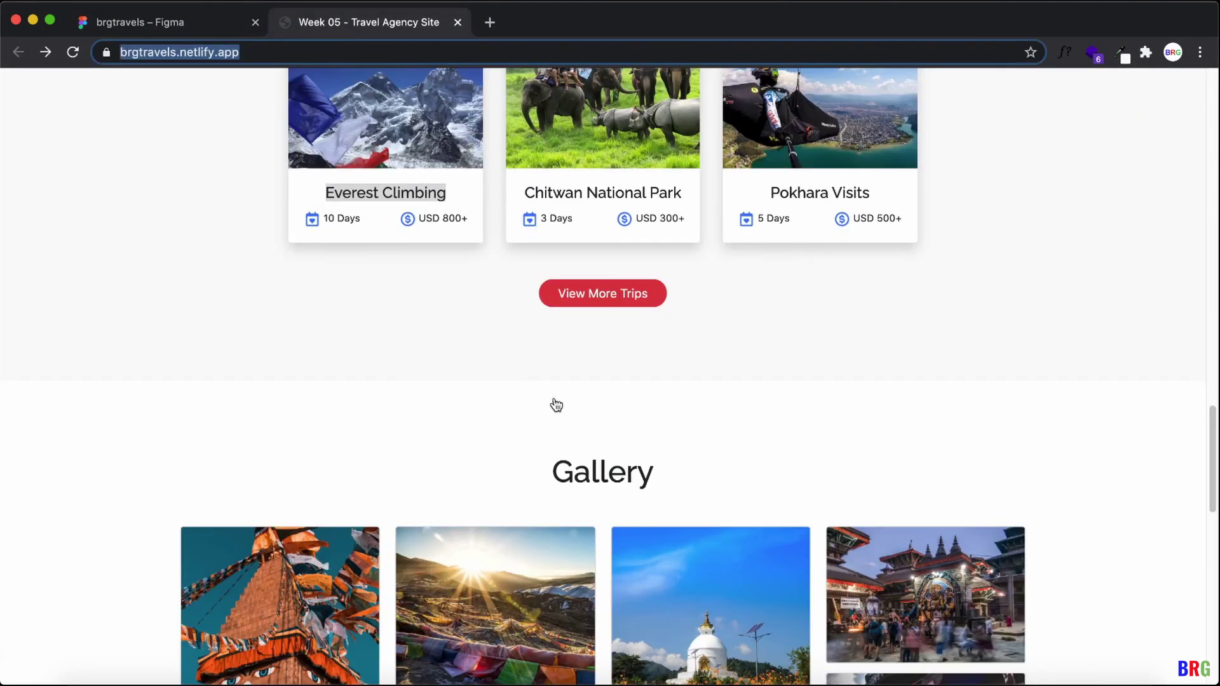
scroll(557, 405, down, 10)
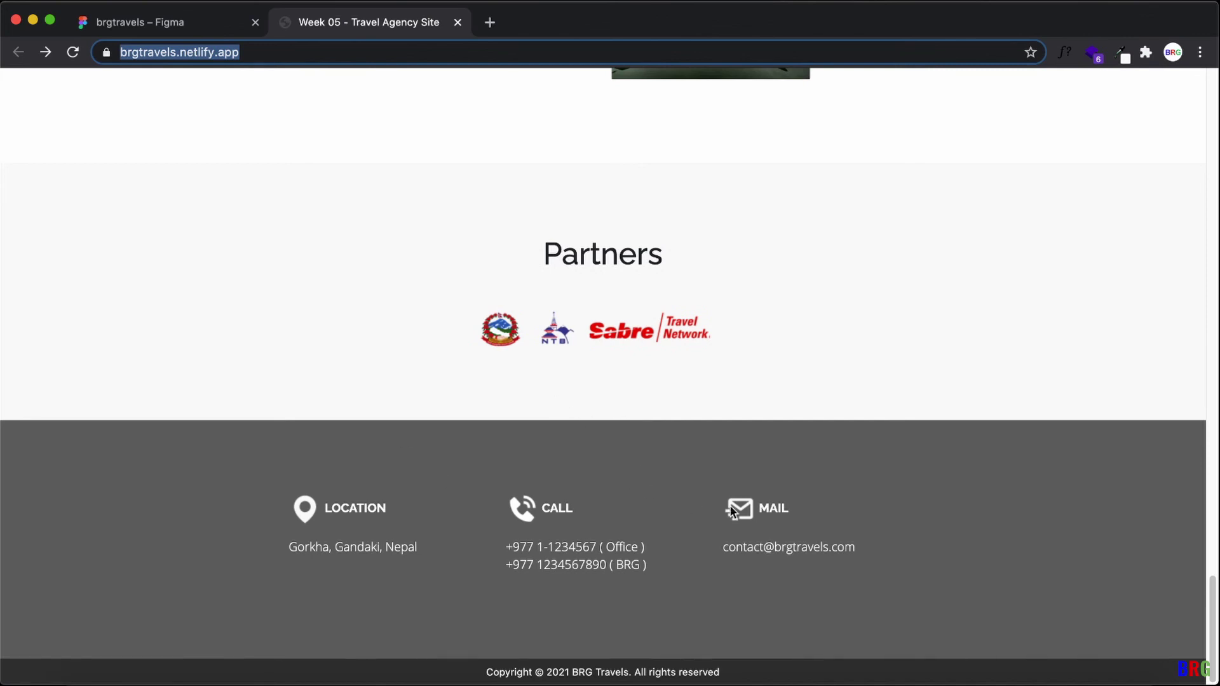
click(141, 26)
scroll(457, 384, down, 4)
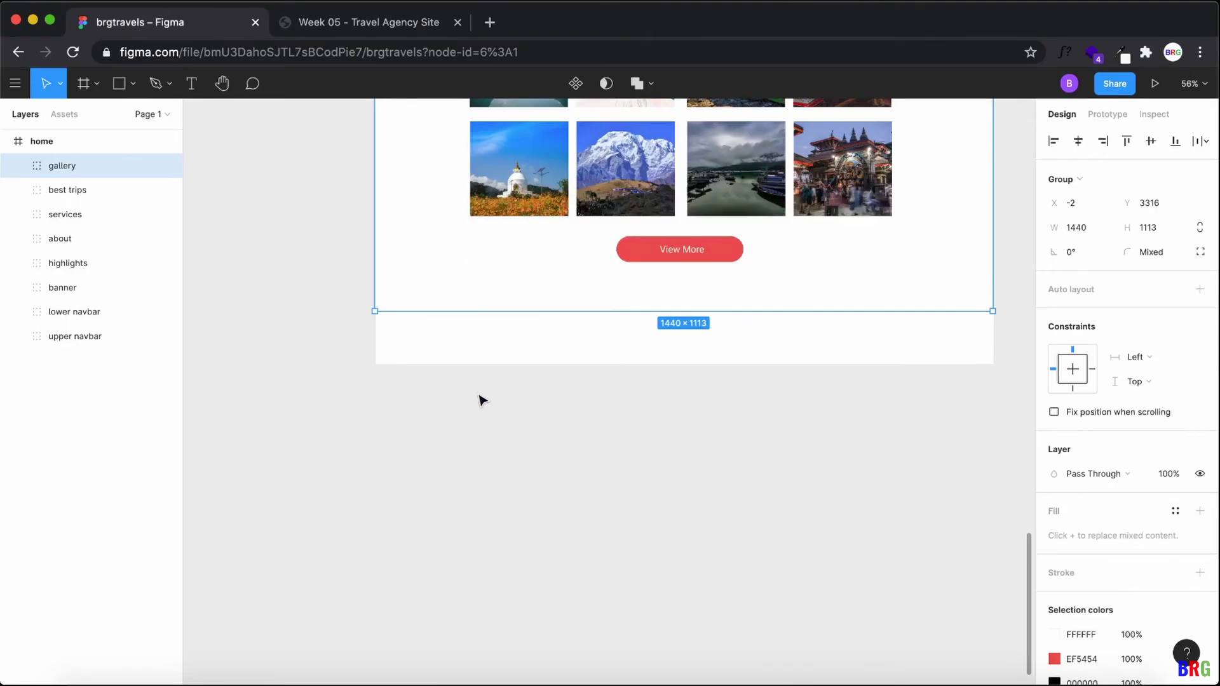
click(477, 368)
click(52, 143)
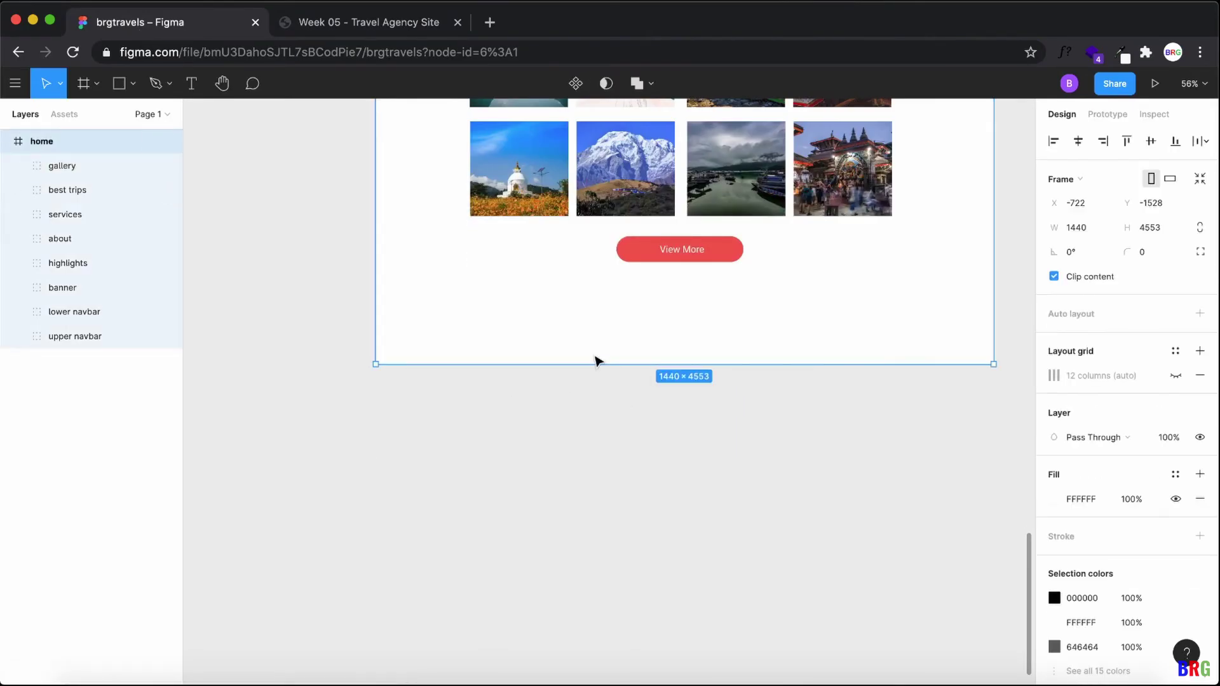
drag(714, 368, 716, 572)
scroll(708, 425, down, 3)
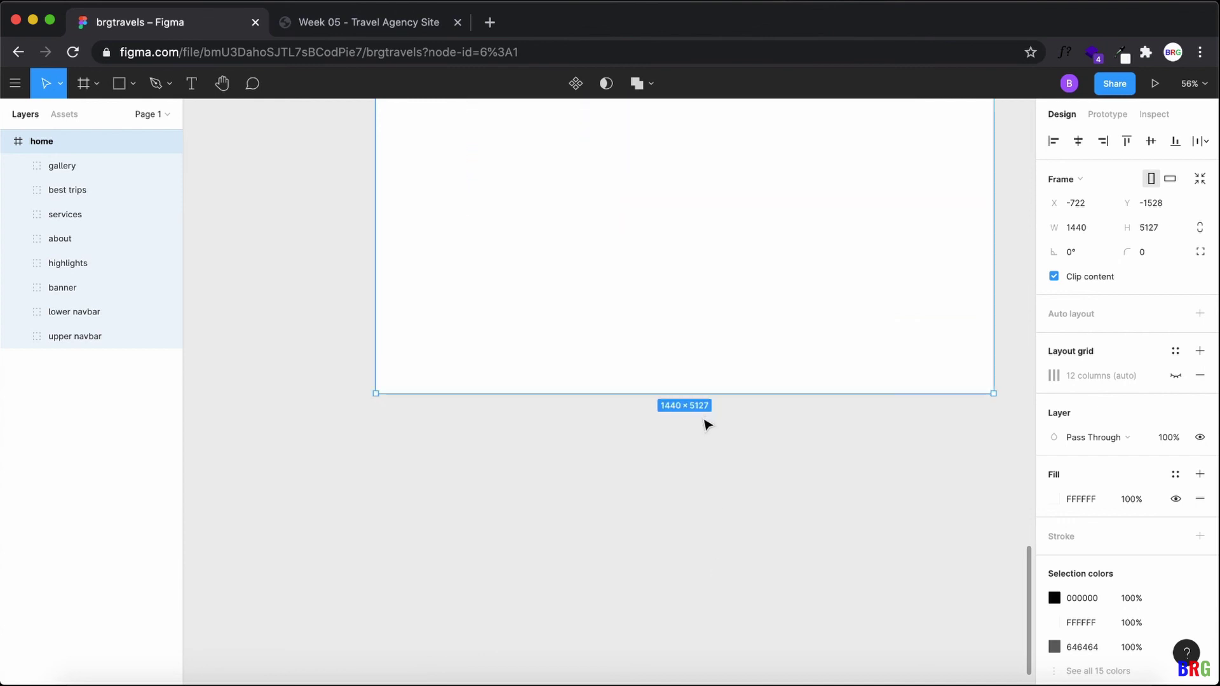
drag(713, 397, 730, 528)
scroll(667, 487, up, 3)
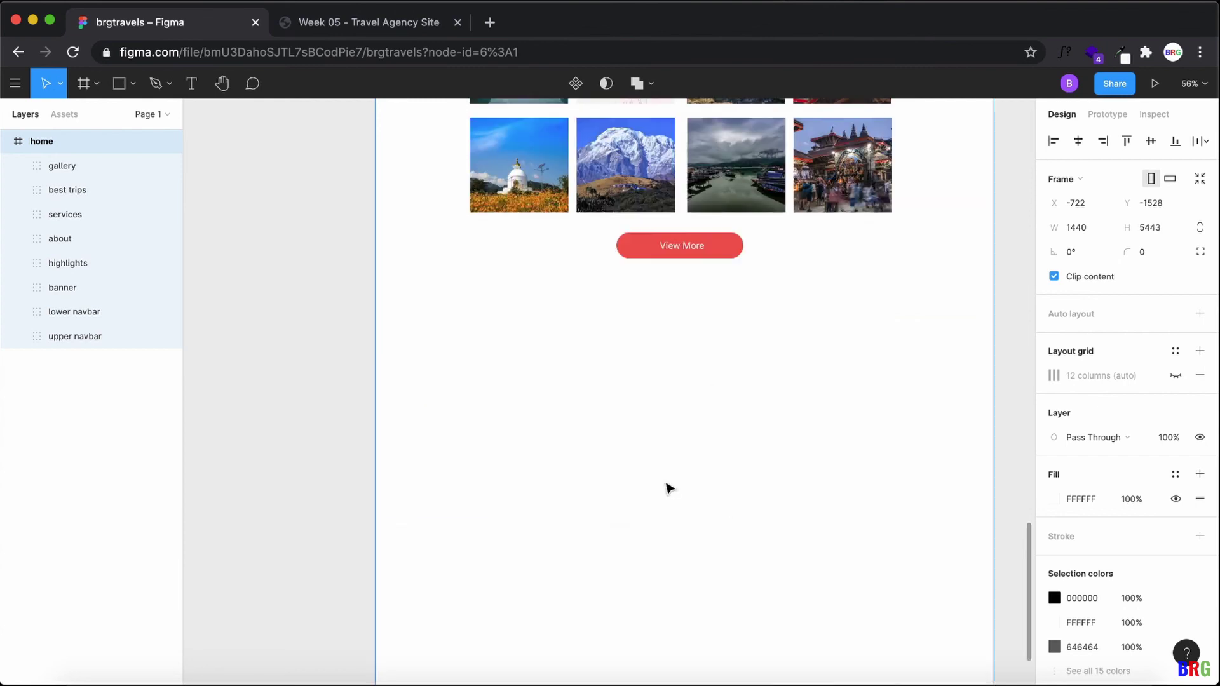
Step: Draw a rectangle about 1438 × 680 directly below the Gallery section and fill it with F9F9F9
click(421, 269)
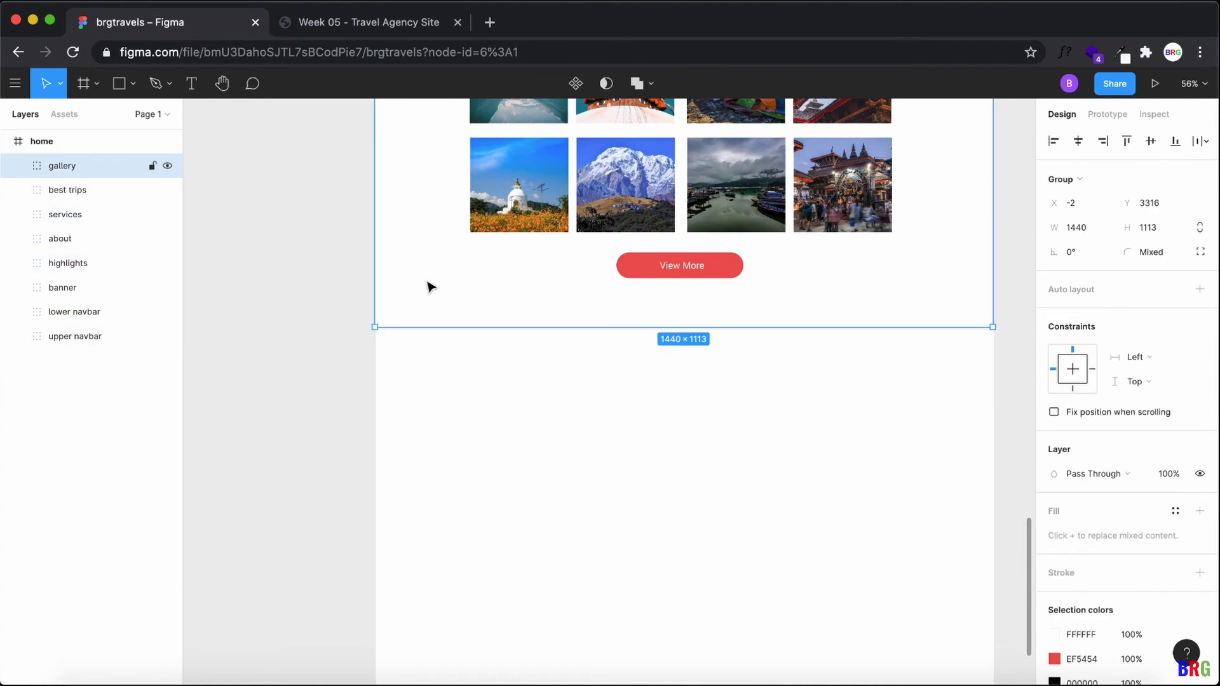
scroll(403, 345, up, 2)
scroll(403, 345, down, 2)
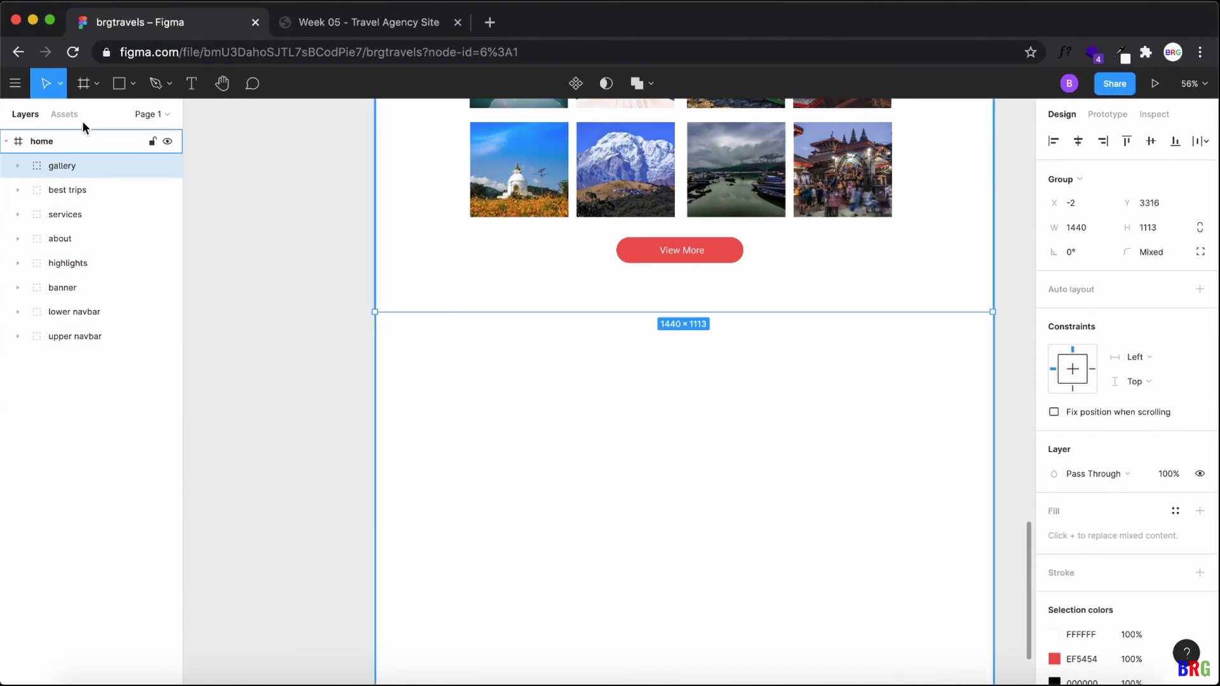
click(131, 83)
click(125, 119)
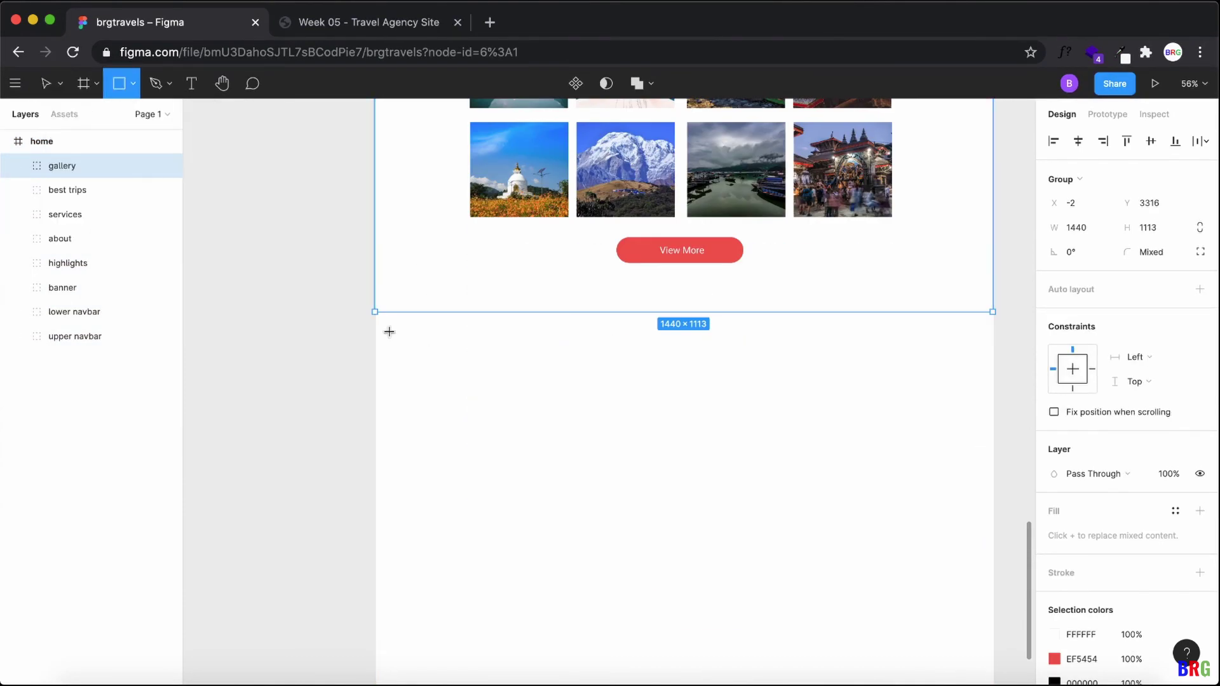
mouse_move(376, 313)
mouse_down()
mouse_move(708, 526)
mouse_move(964, 613)
mouse_move(993, 608)
mouse_up()
key(shift+Up)
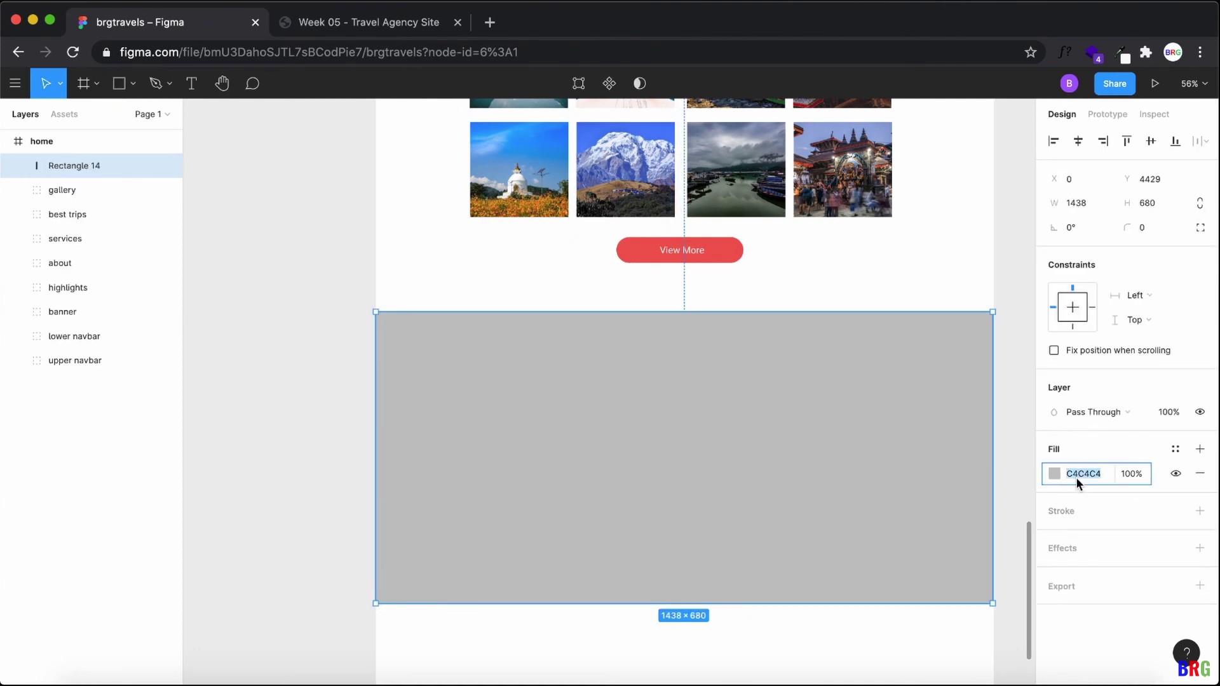
text(F9F9F9)
key(Return)
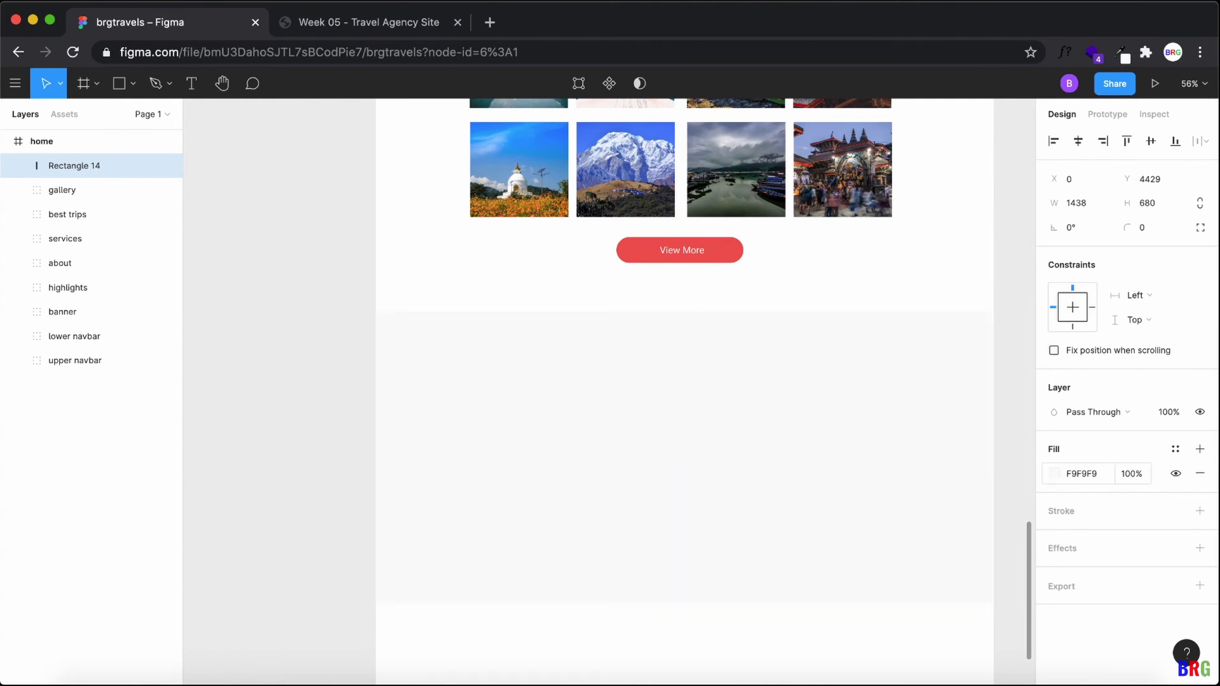
Step: Duplicate the Gallery heading inside the gallery group and place the copy below the View More button
click(369, 26)
click(191, 26)
scroll(610, 399, up, 4)
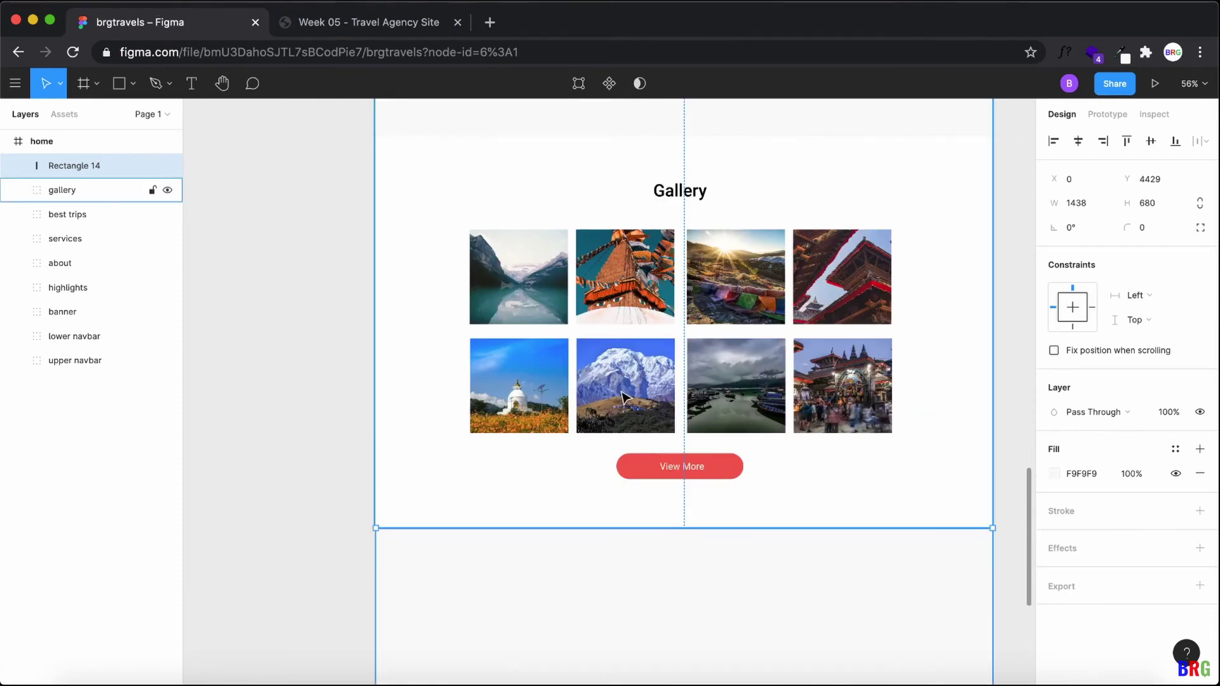
click(663, 209)
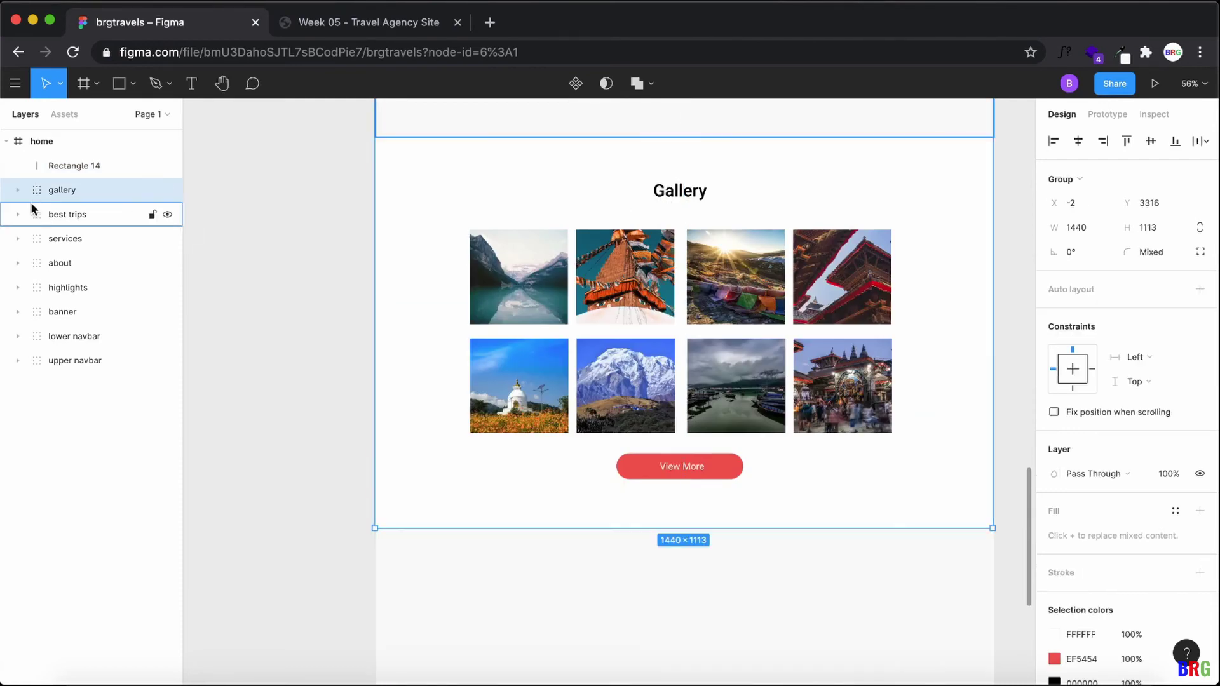
click(17, 190)
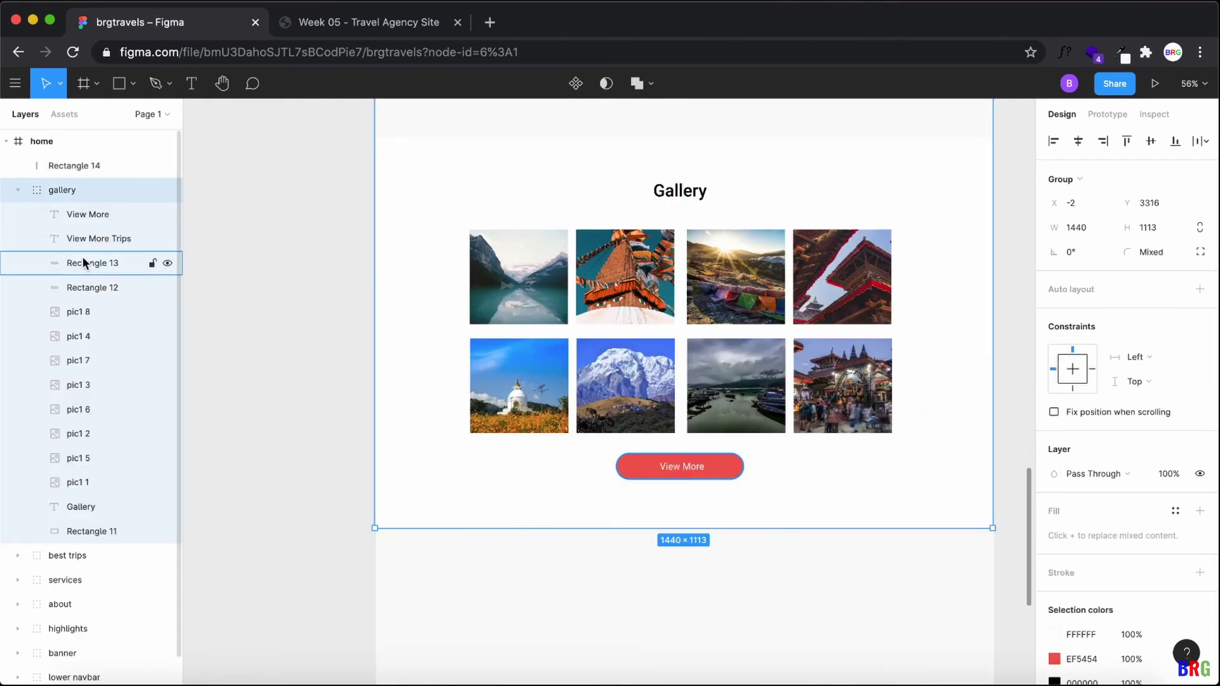
click(91, 513)
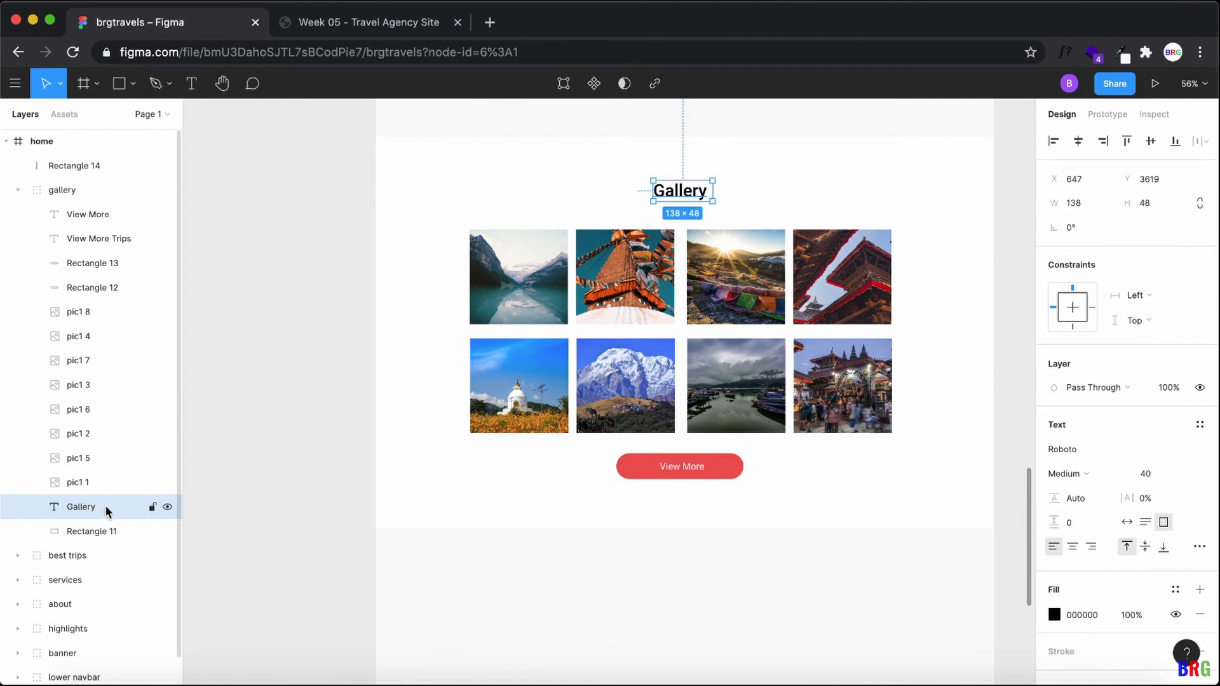
key(alt)
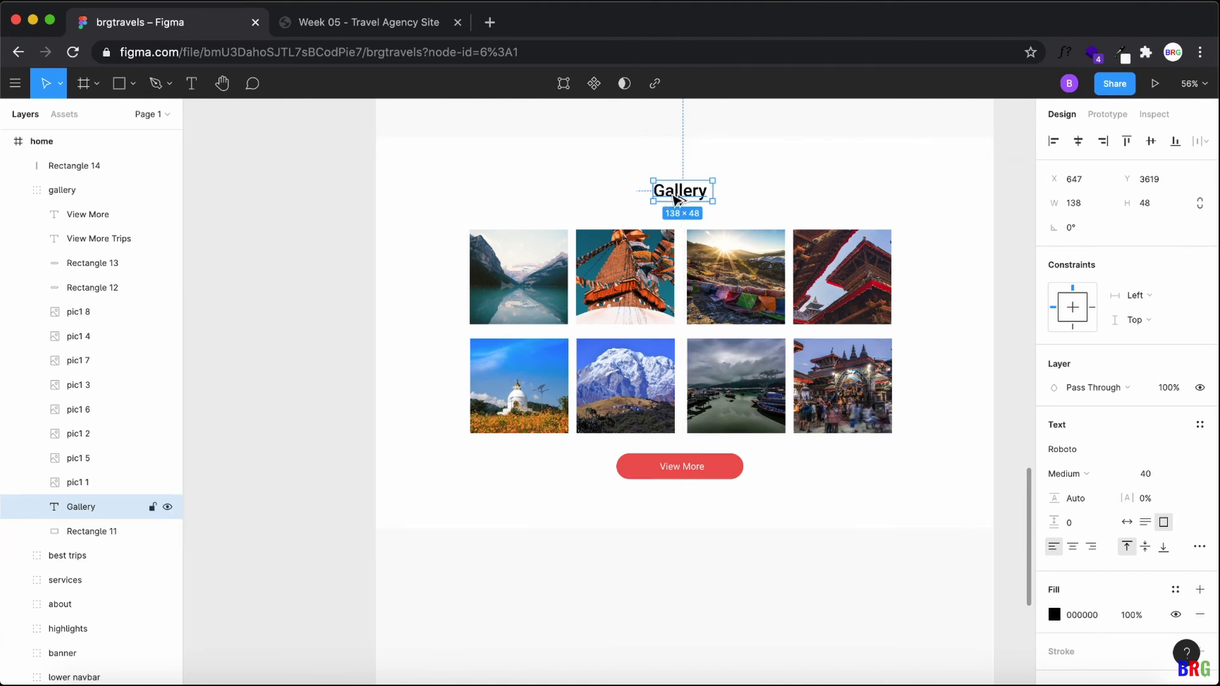
drag(675, 197, 672, 522)
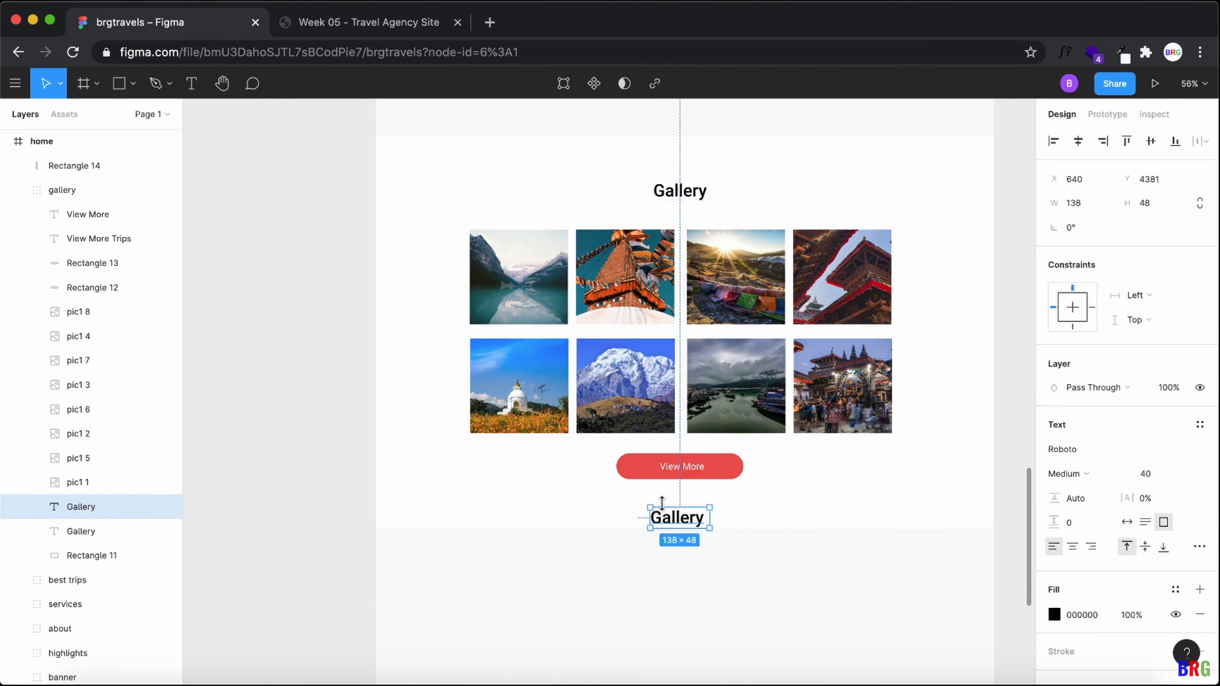
Step: Take the copied Gallery heading out of the gallery group and bring it to the front of the home frame
click(81, 531)
drag(81, 507, 111, 171)
click(18, 214)
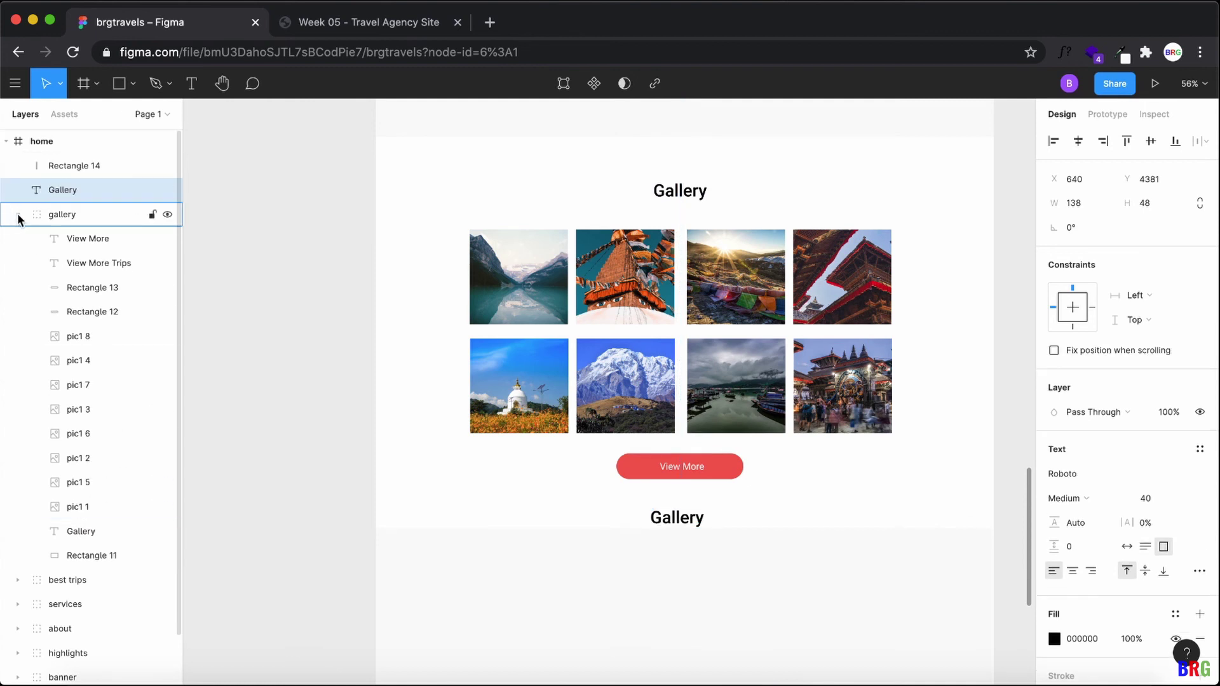
right_click(78, 188)
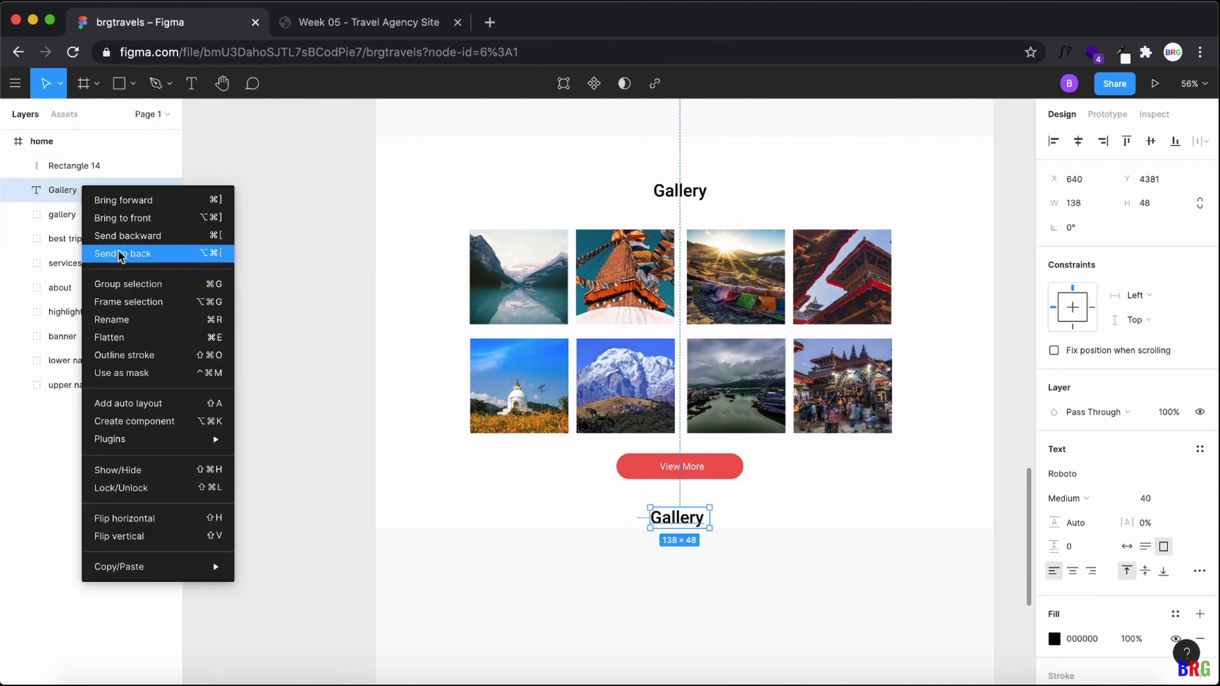
click(127, 216)
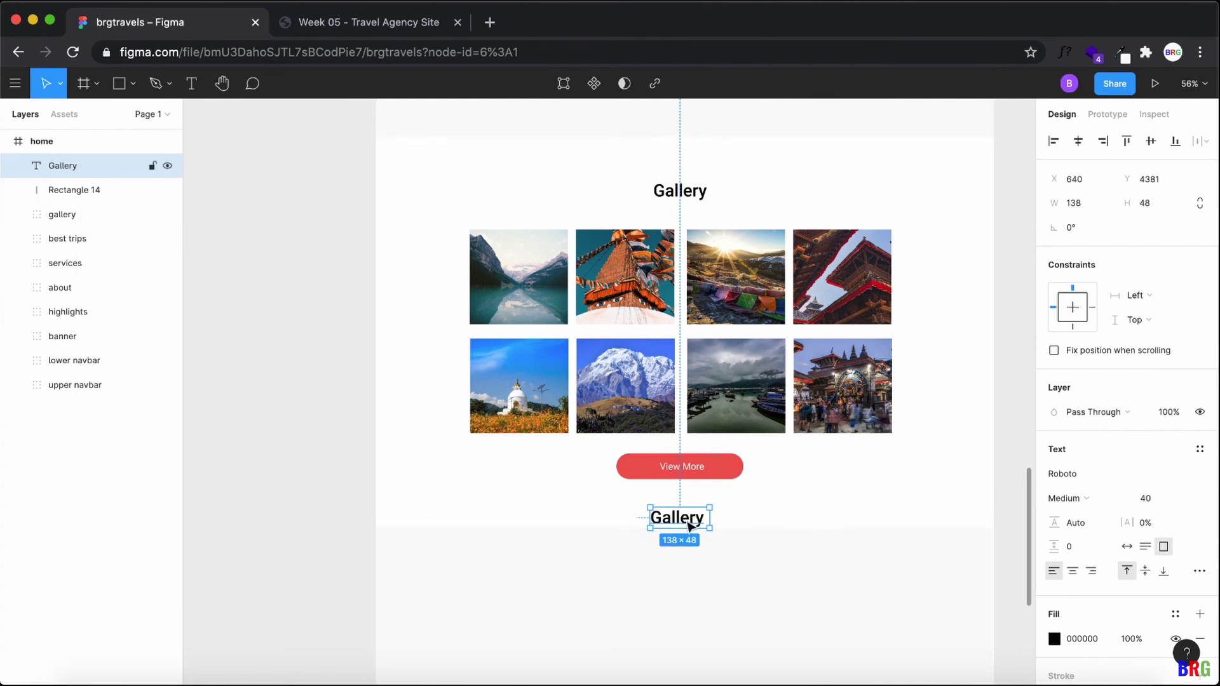
Step: Move the copied heading onto the new light grey section, centered under the View More button at X 640, Y 4546
drag(689, 526, 684, 585)
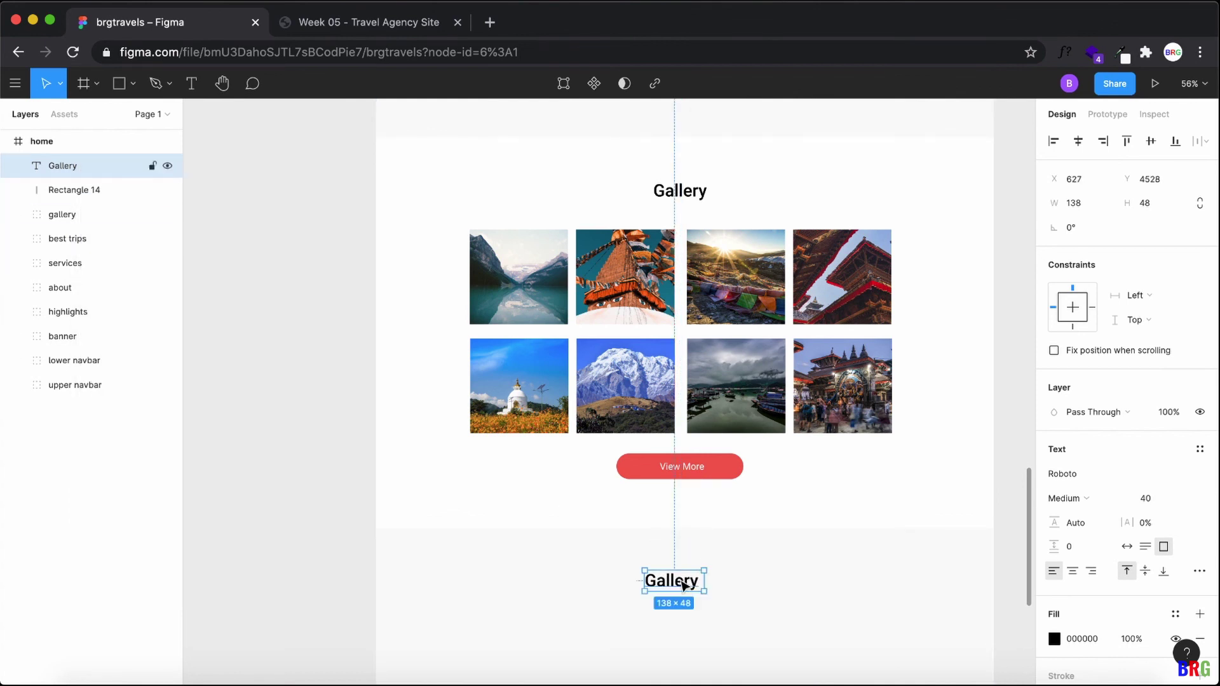
scroll(728, 585, down, 3)
click(756, 494)
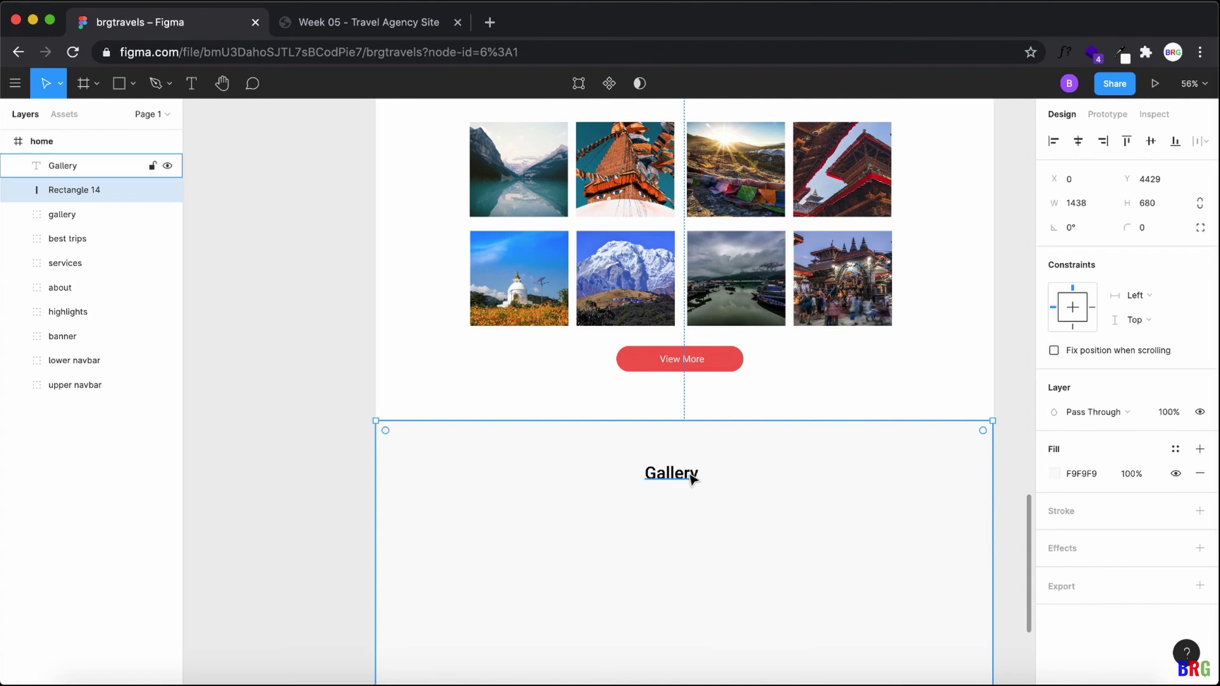
key(alt)
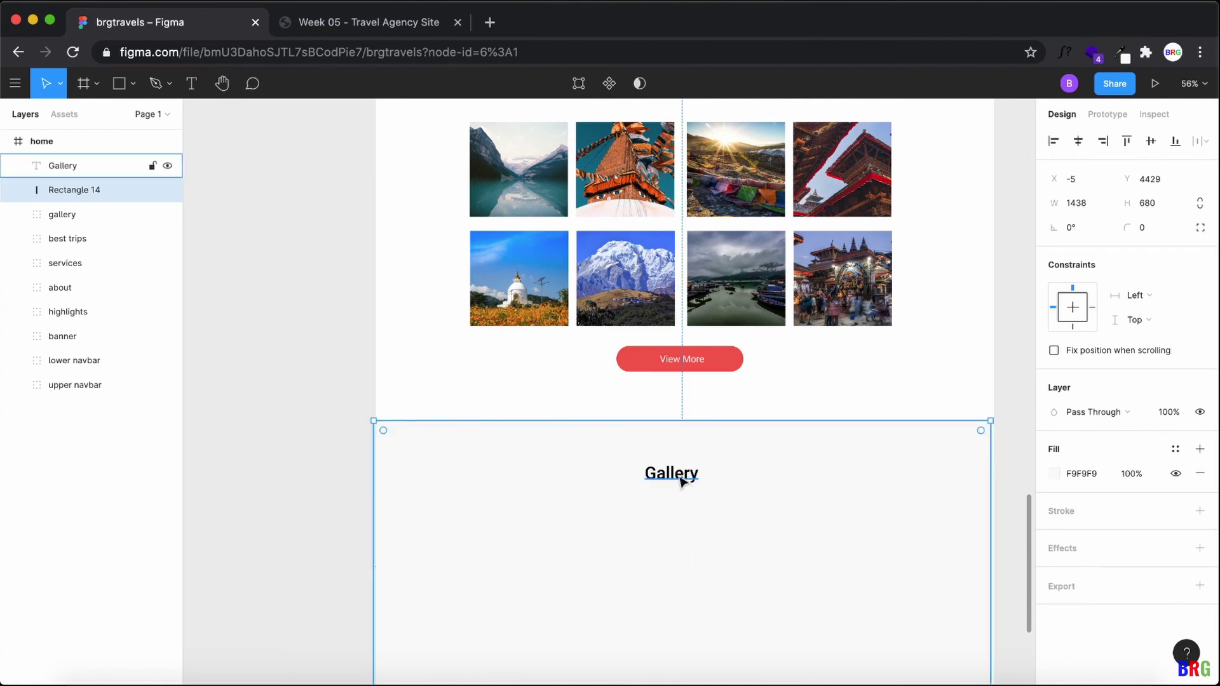
click(681, 480)
drag(681, 481, 686, 489)
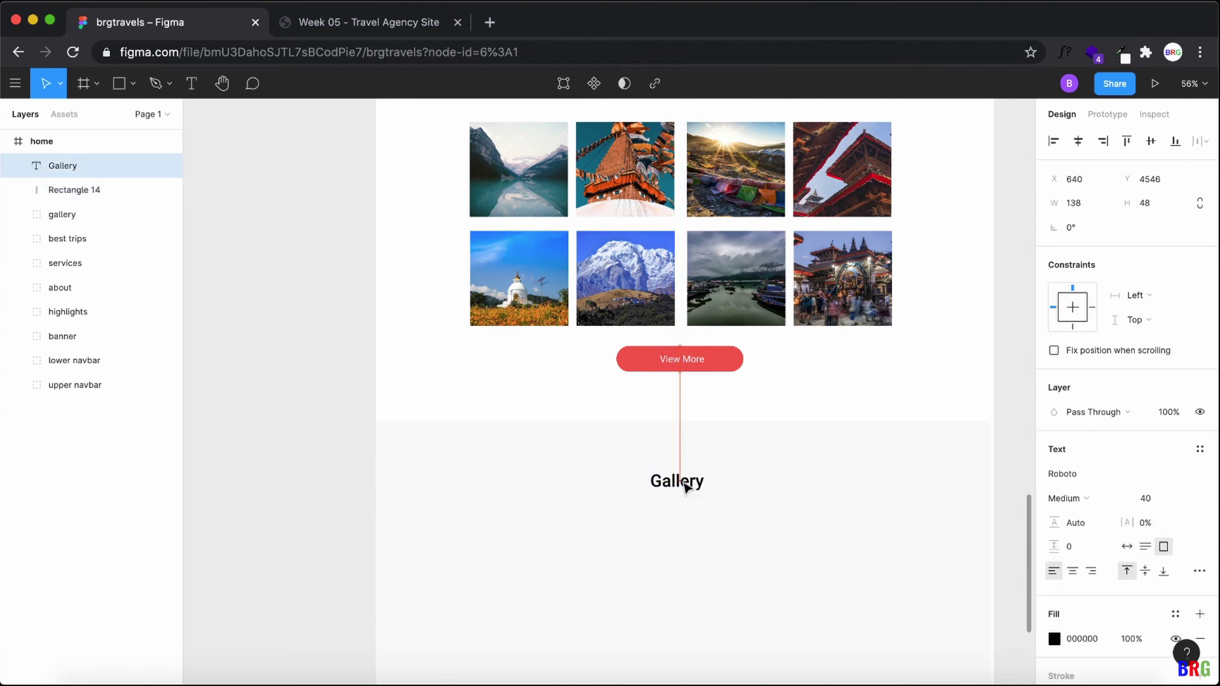
Step: Change the copied heading's text to "Partners" and widen its text box so the word fits on one line
scroll(809, 512, down, 3)
click(809, 506)
click(682, 375)
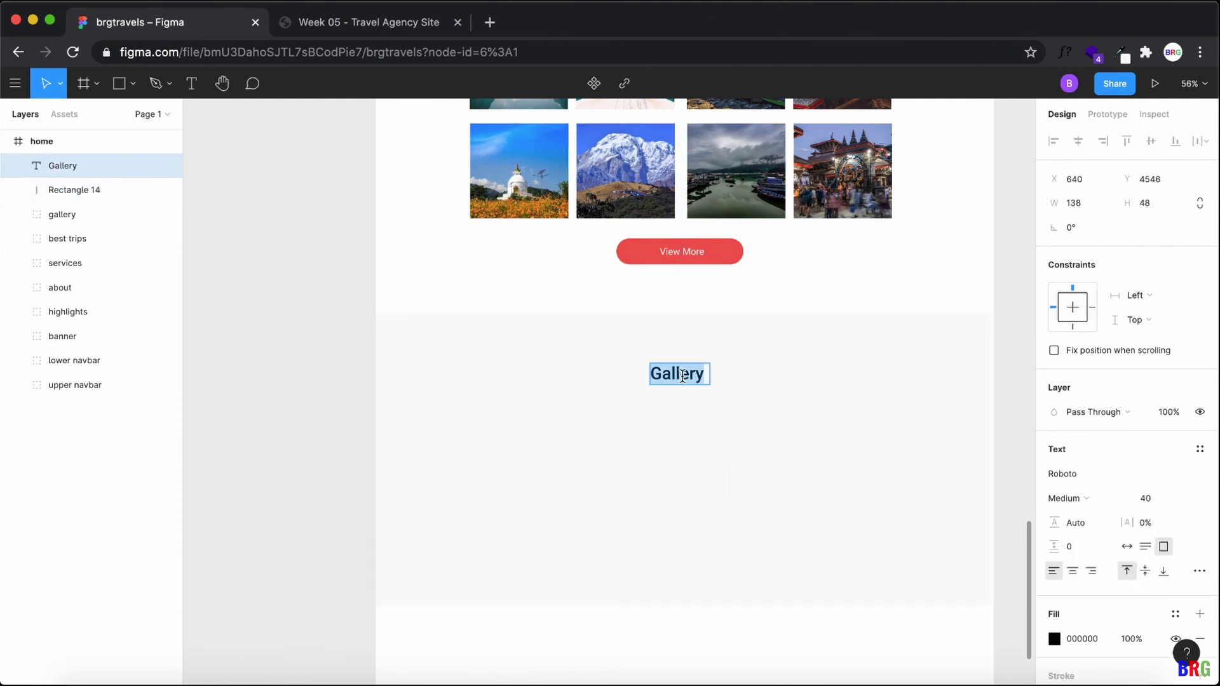
text(Partners)
key(Escape)
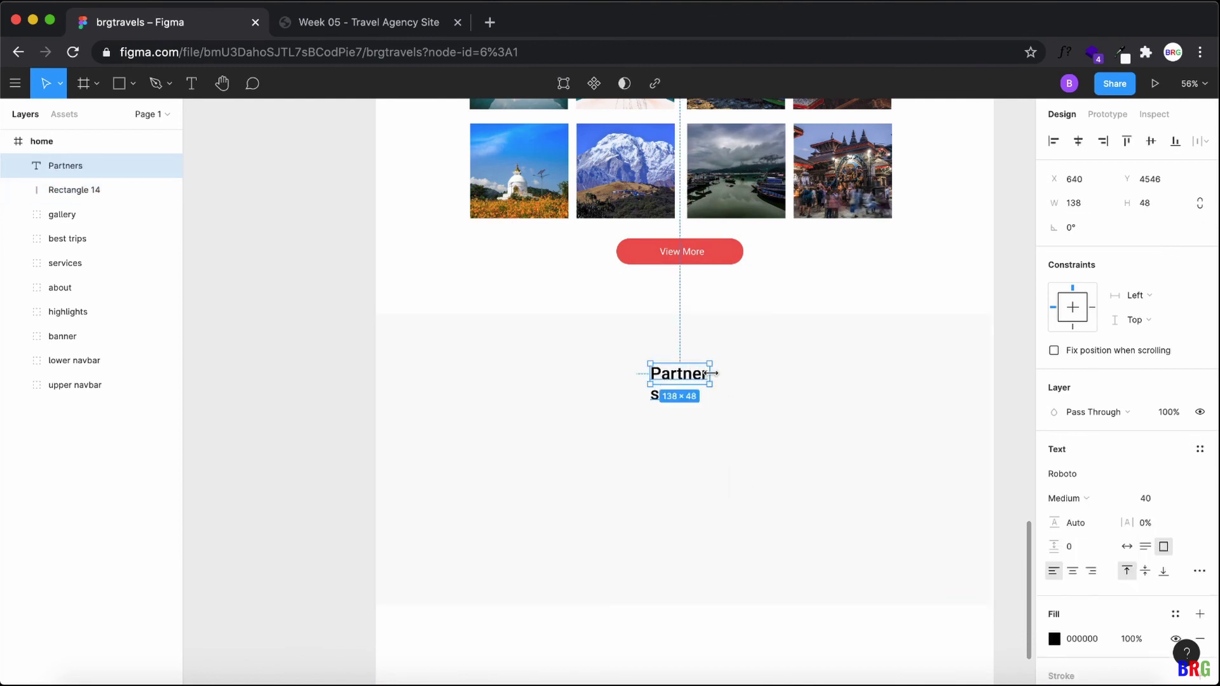
drag(712, 373, 718, 374)
click(732, 424)
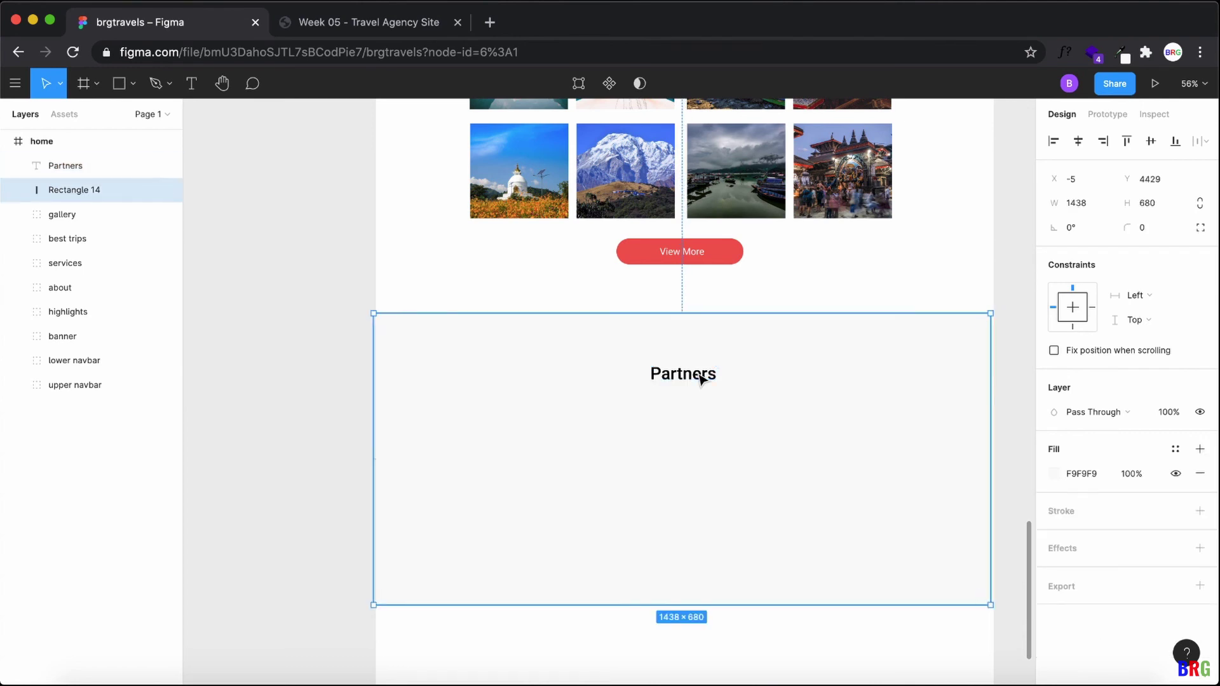
Step: Check the Partners section on the reference site, then place npl.png from the img folder on the white area below the grey section
click(702, 380)
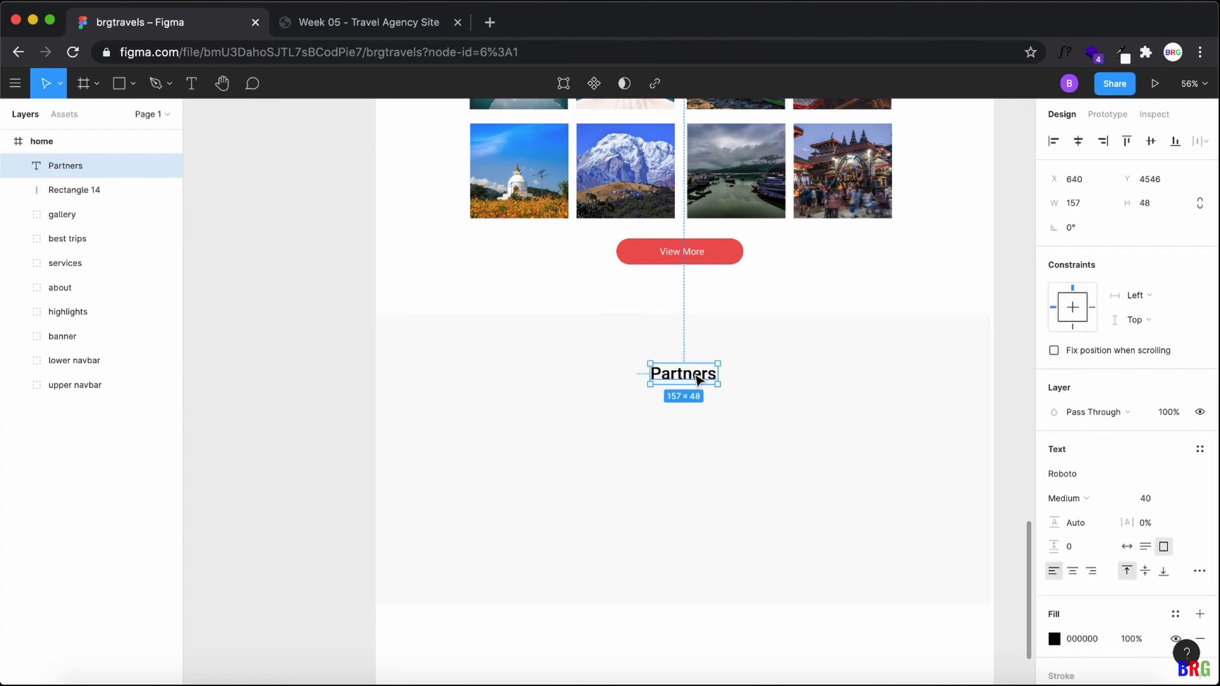
click(733, 482)
click(412, 24)
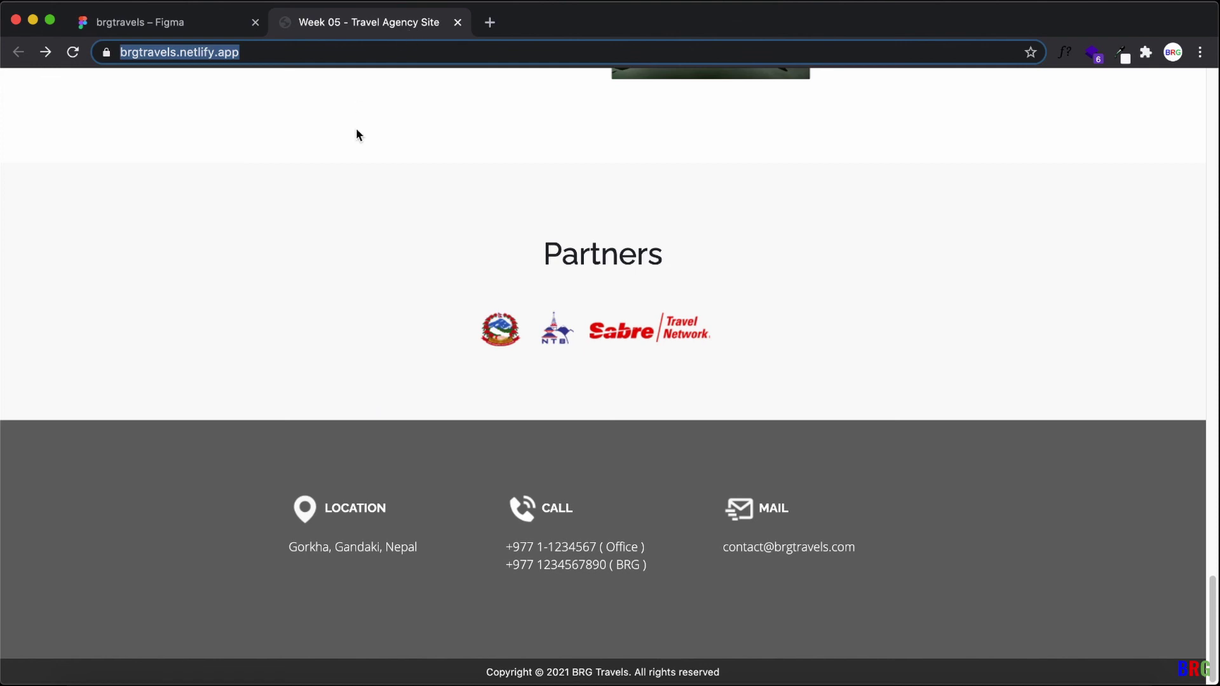
click(167, 21)
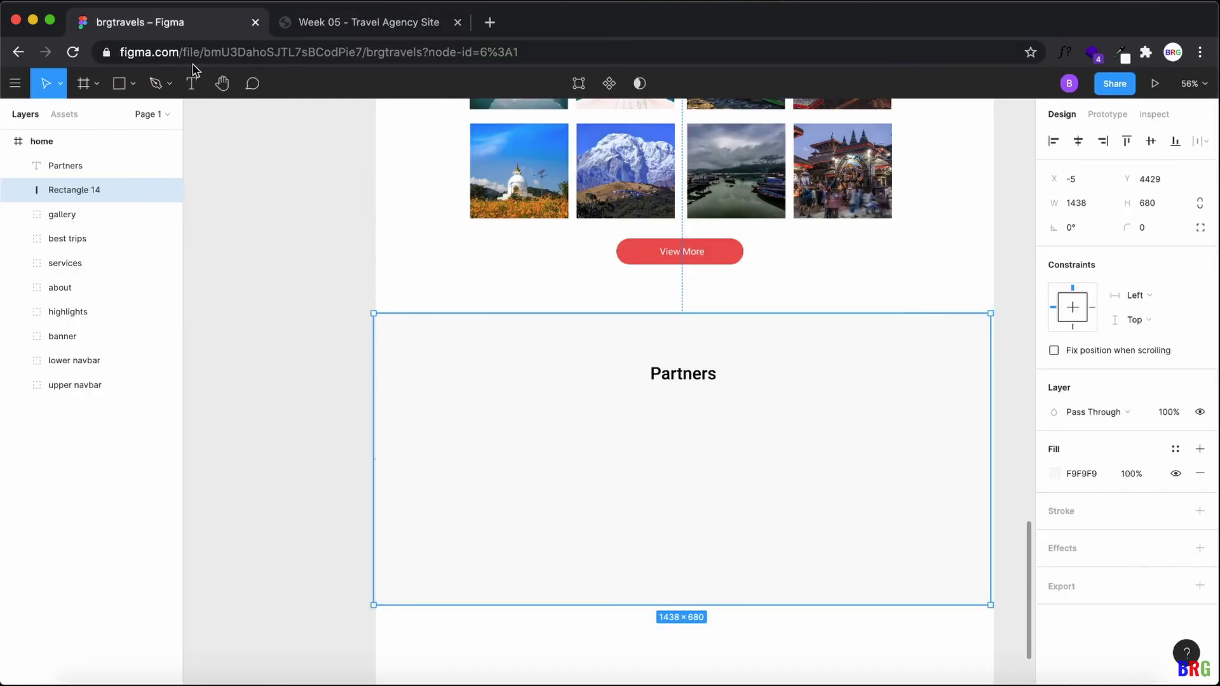
click(133, 84)
click(144, 229)
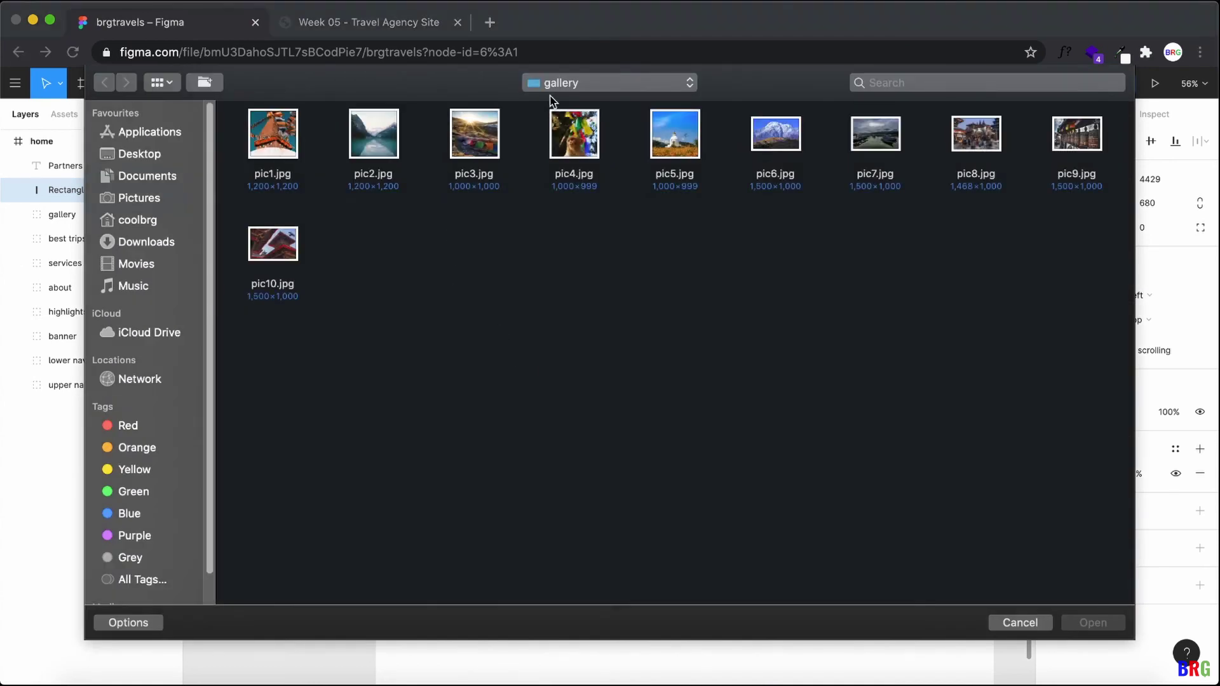
click(552, 93)
click(553, 101)
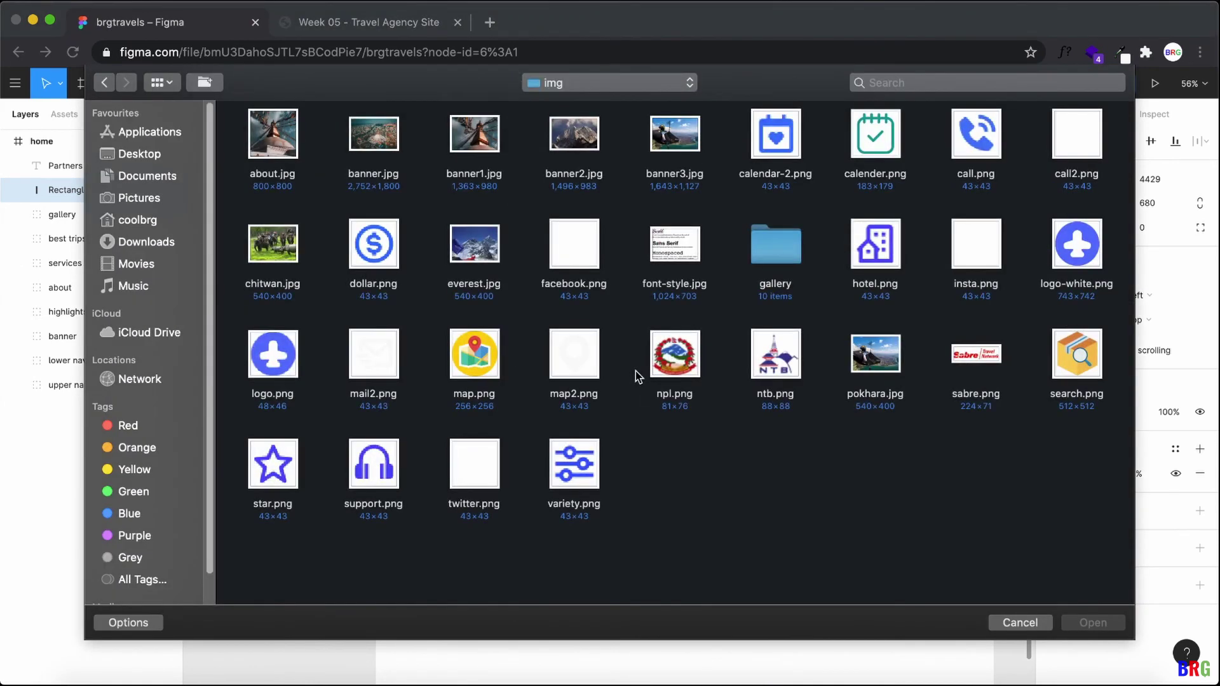
double_click(677, 399)
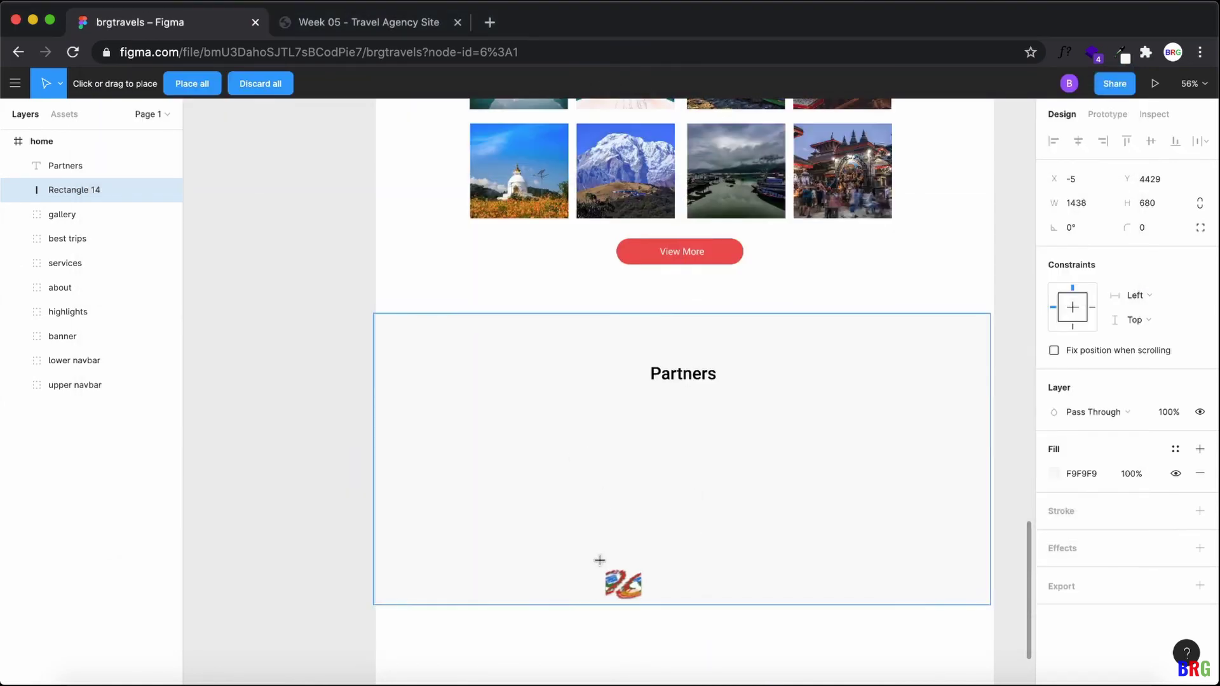
scroll(572, 509, down, 5)
click(540, 458)
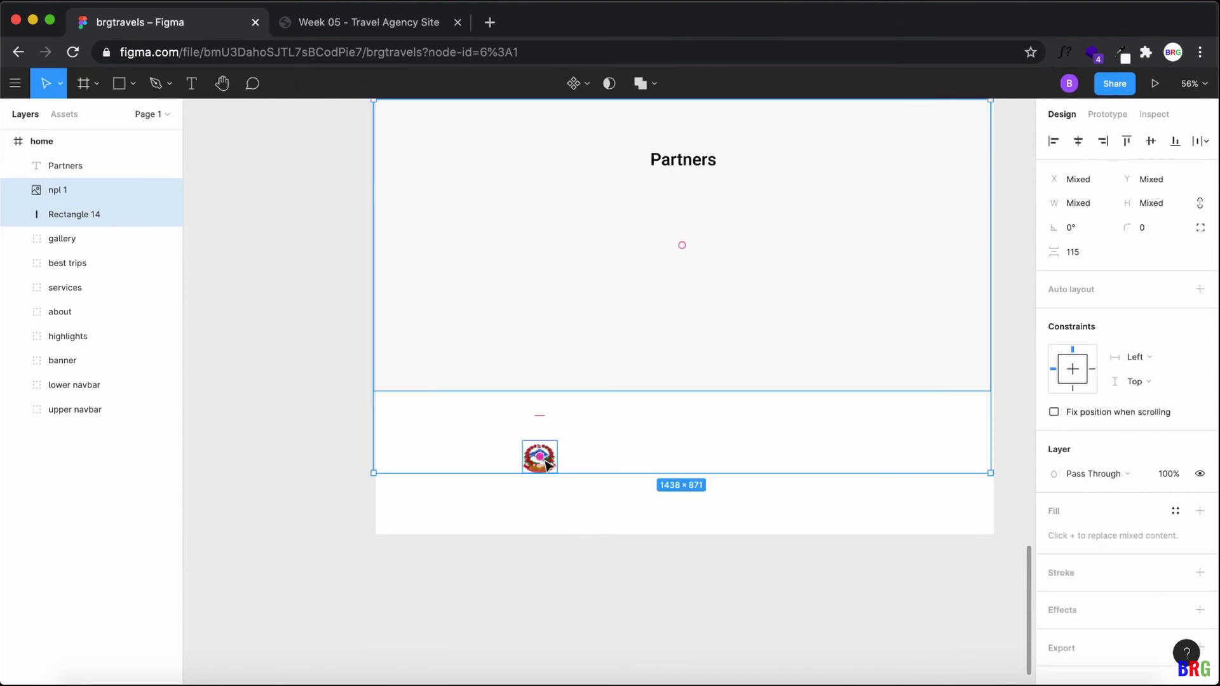
Step: Shift the light grey Partners background rectangle to X -2, Y 4429 and lock its layer
drag(553, 464, 555, 415)
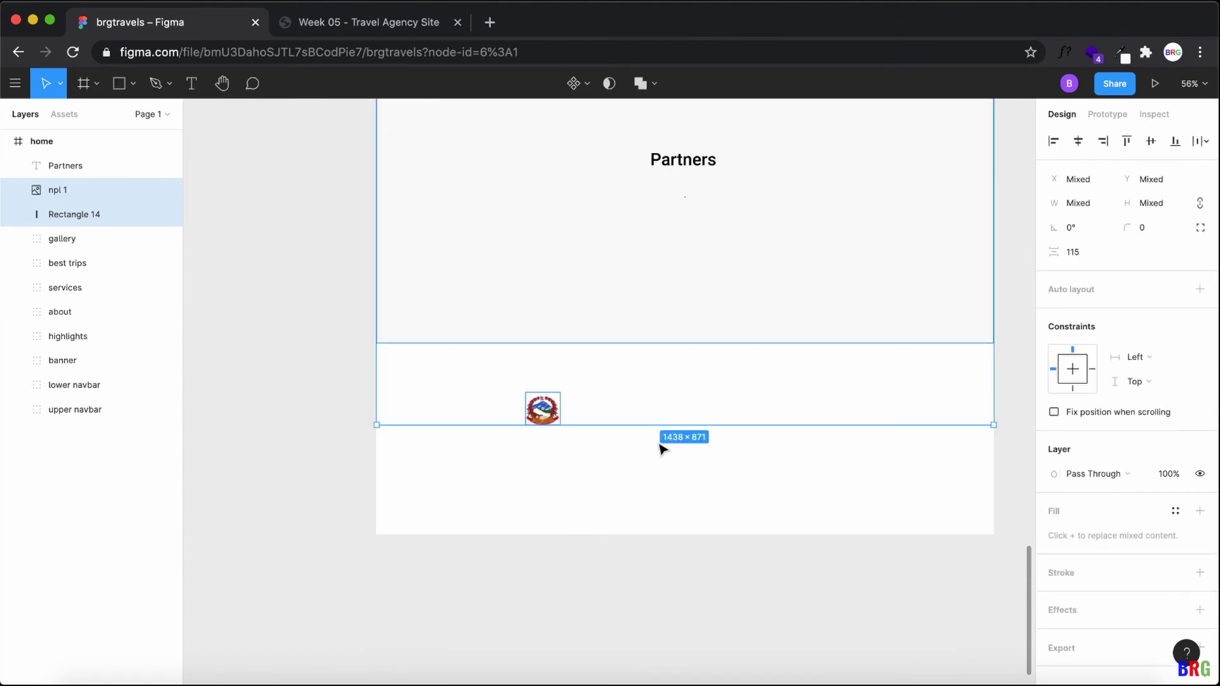
scroll(692, 450, up, 2)
drag(717, 441, 717, 490)
click(75, 214)
click(152, 214)
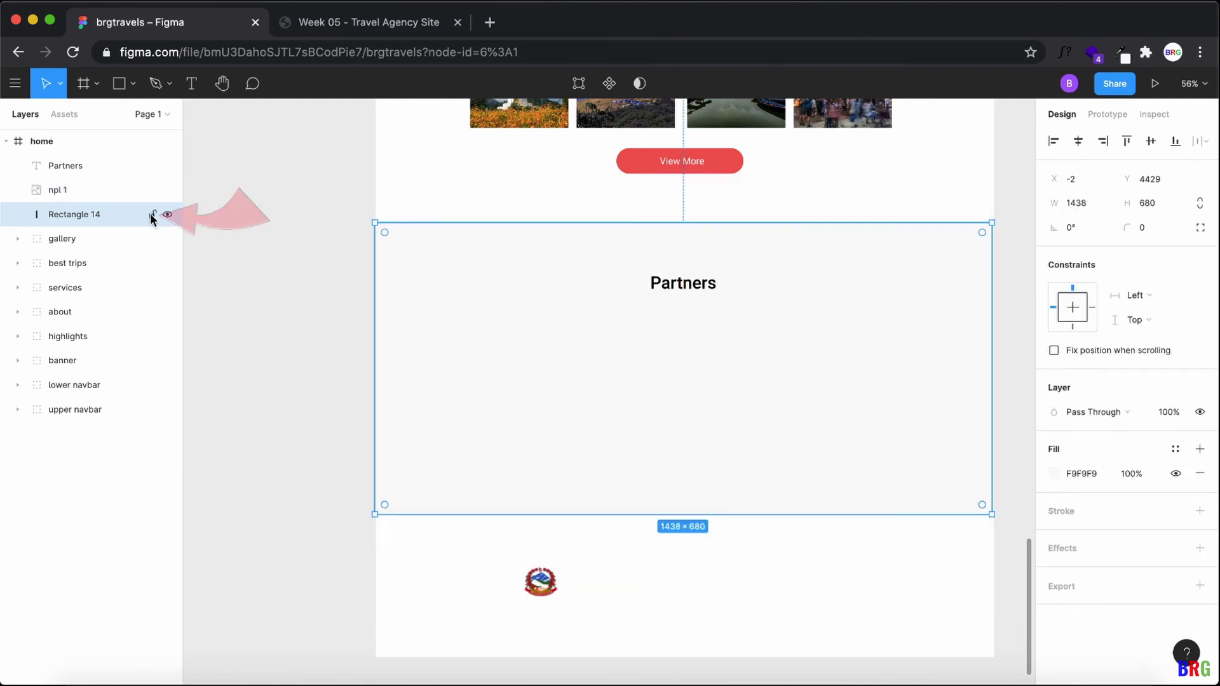
Step: Move the Nepal emblem logo below and left of the Partners heading, at X 468, Y 4683, and enlarge it to about 93 × 94
click(543, 582)
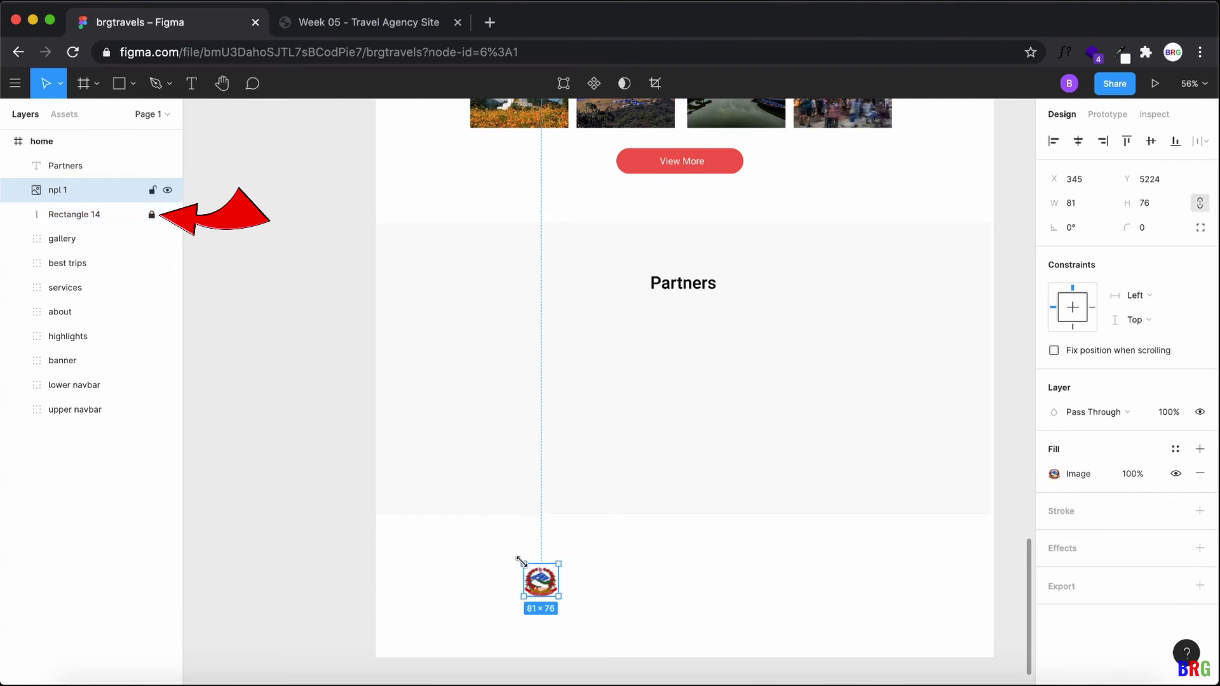
drag(544, 589, 616, 374)
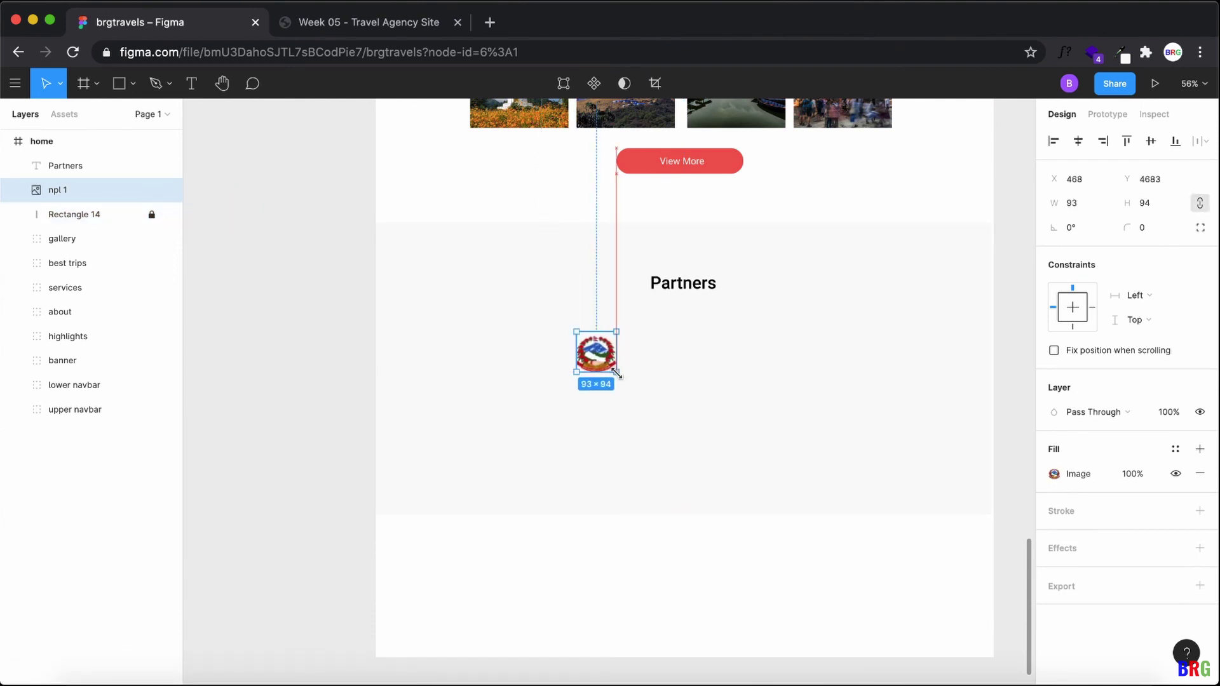
click(654, 412)
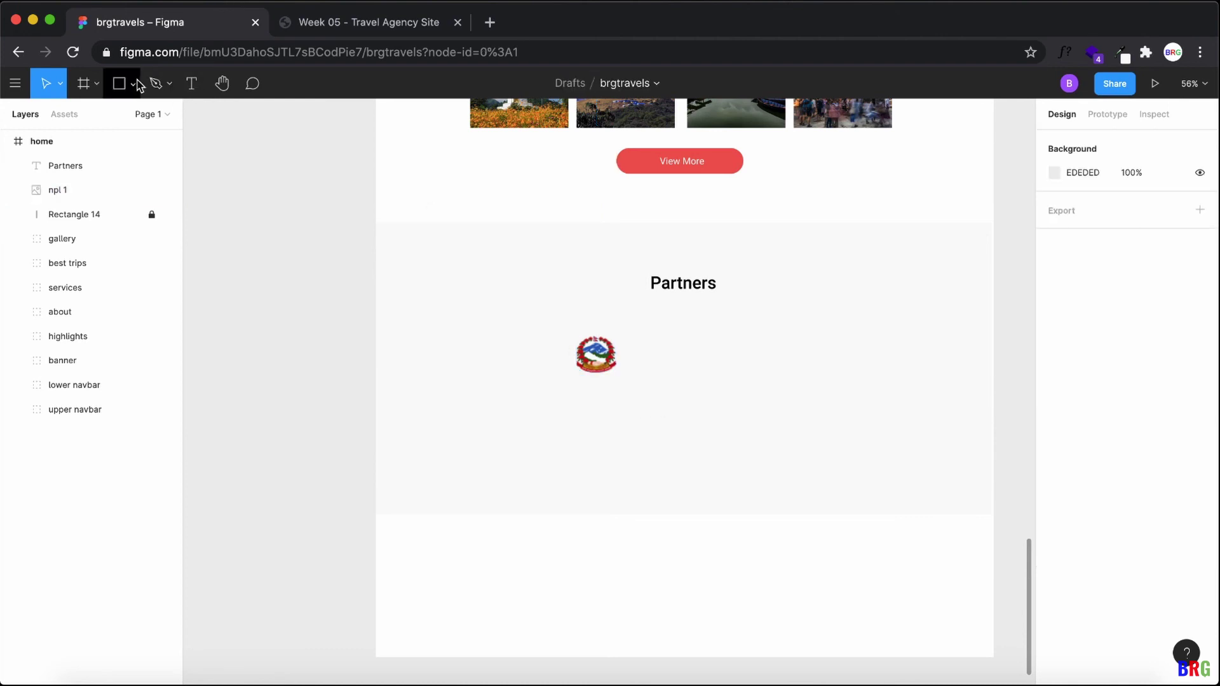
Step: Place ntb.png and move it to the right of the Nepal emblem at X 608, Y 4683, enlarged to about 94 × 96
click(133, 83)
click(137, 227)
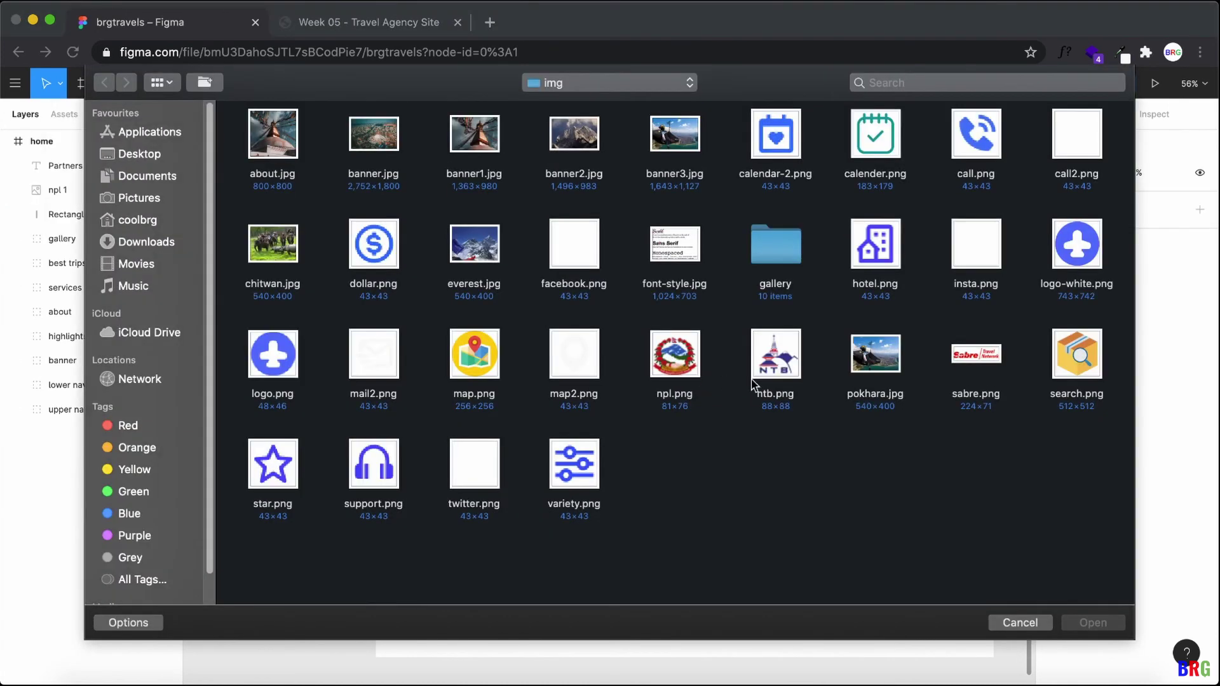
click(773, 363)
double_click(773, 363)
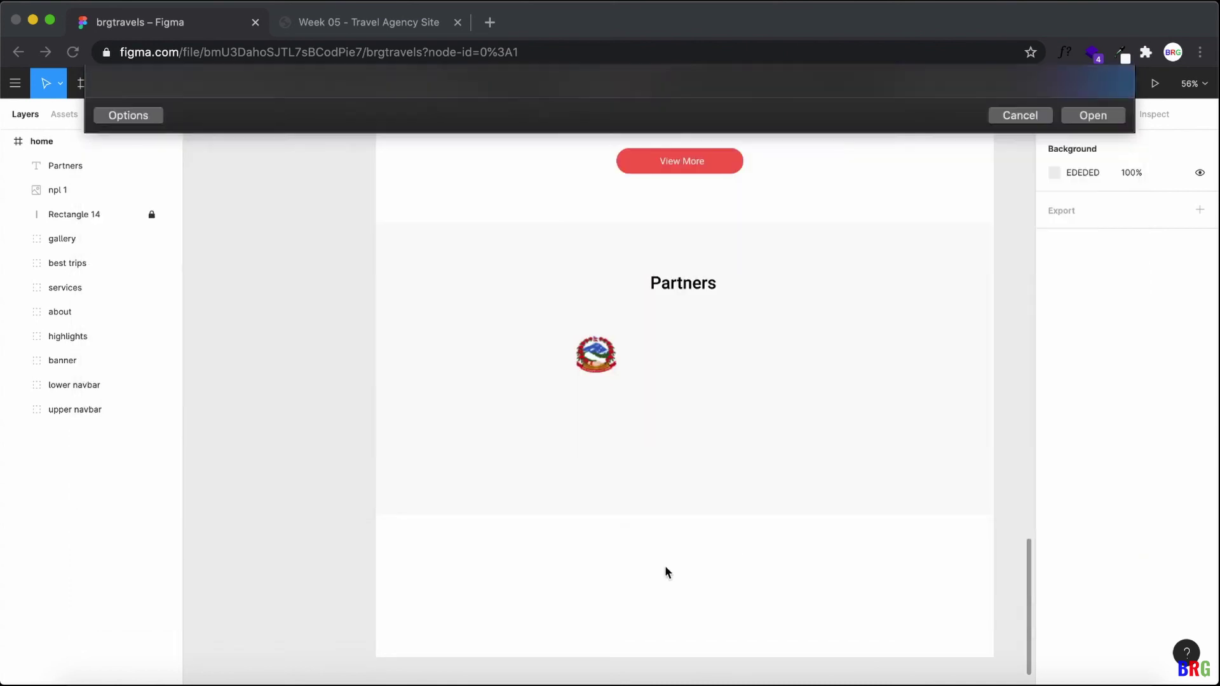
scroll(665, 565, down, 3)
click(699, 495)
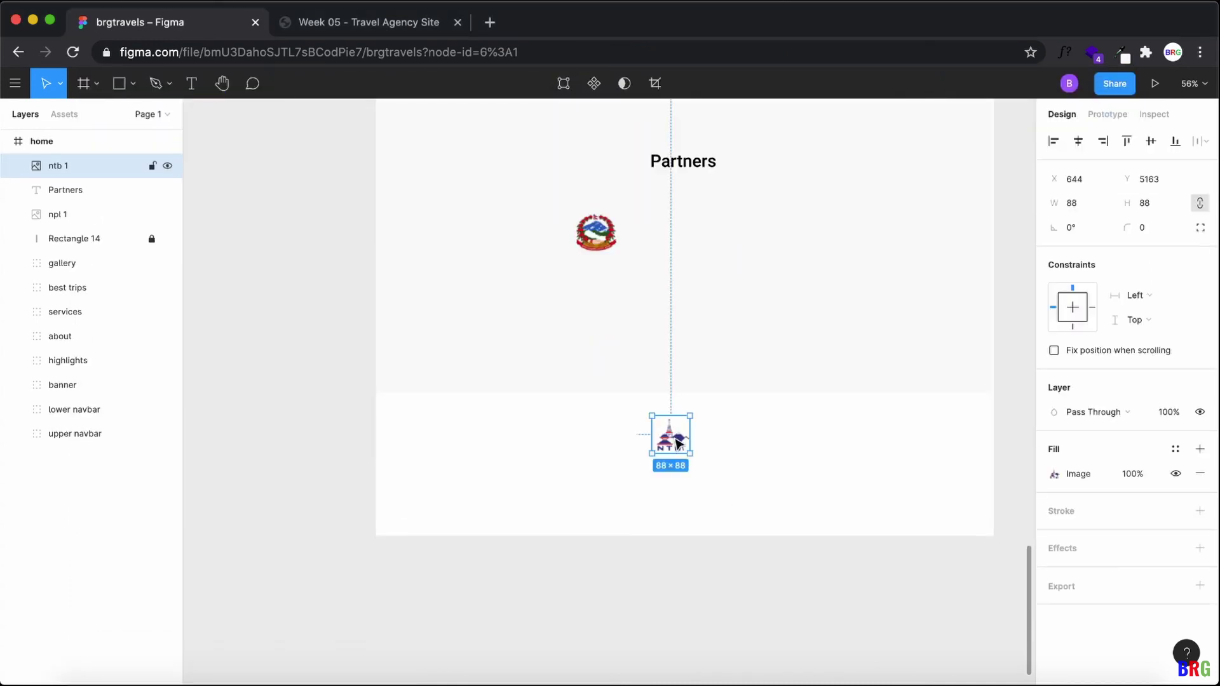
drag(679, 443, 676, 253)
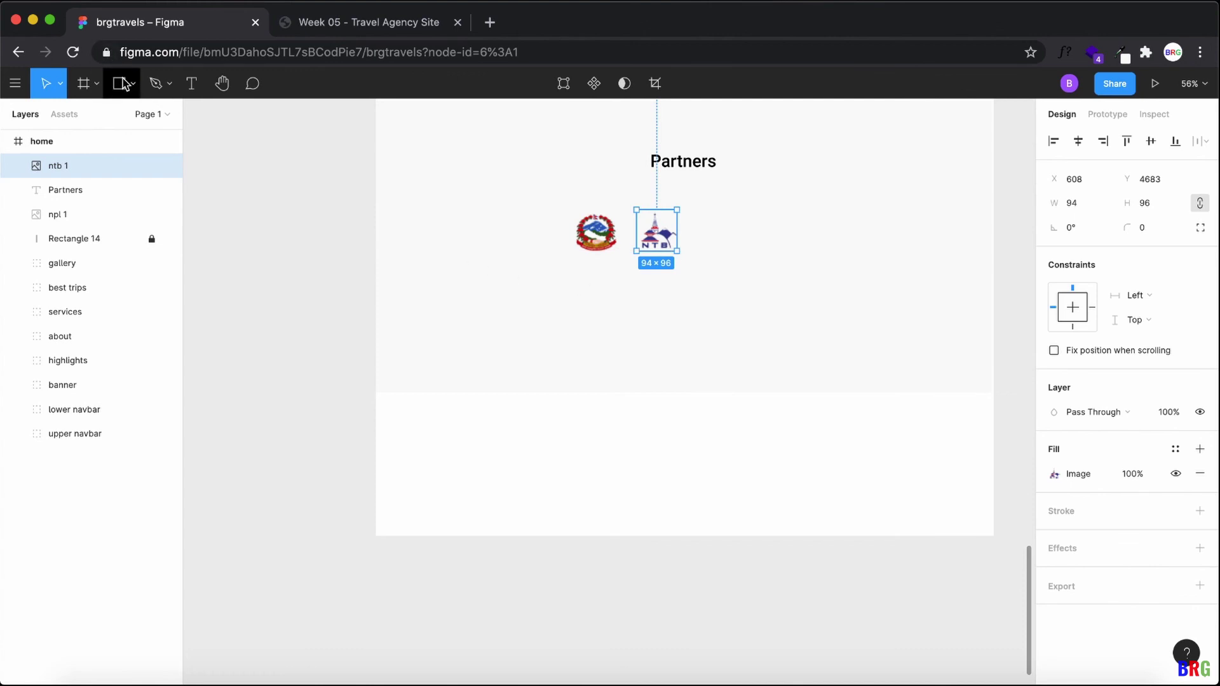
Step: Place sabre.png and move it to the right of the NTB logo at X 749, Y 4698
click(119, 83)
click(132, 84)
click(147, 227)
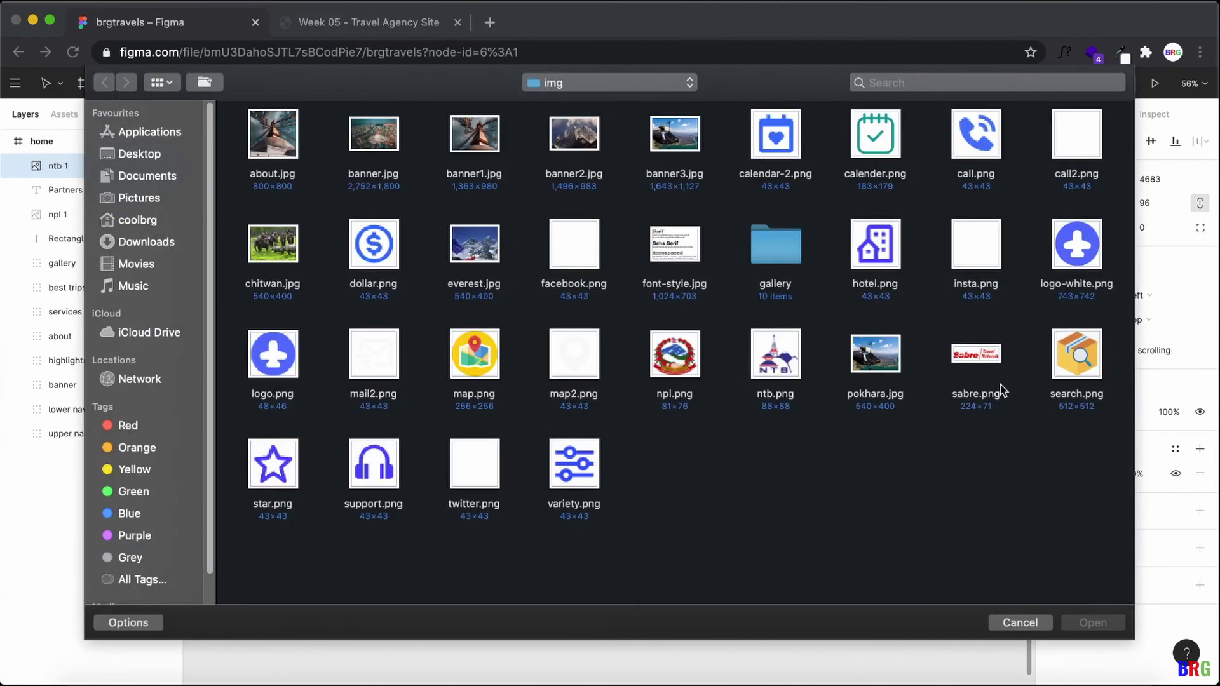
click(975, 354)
key(Return)
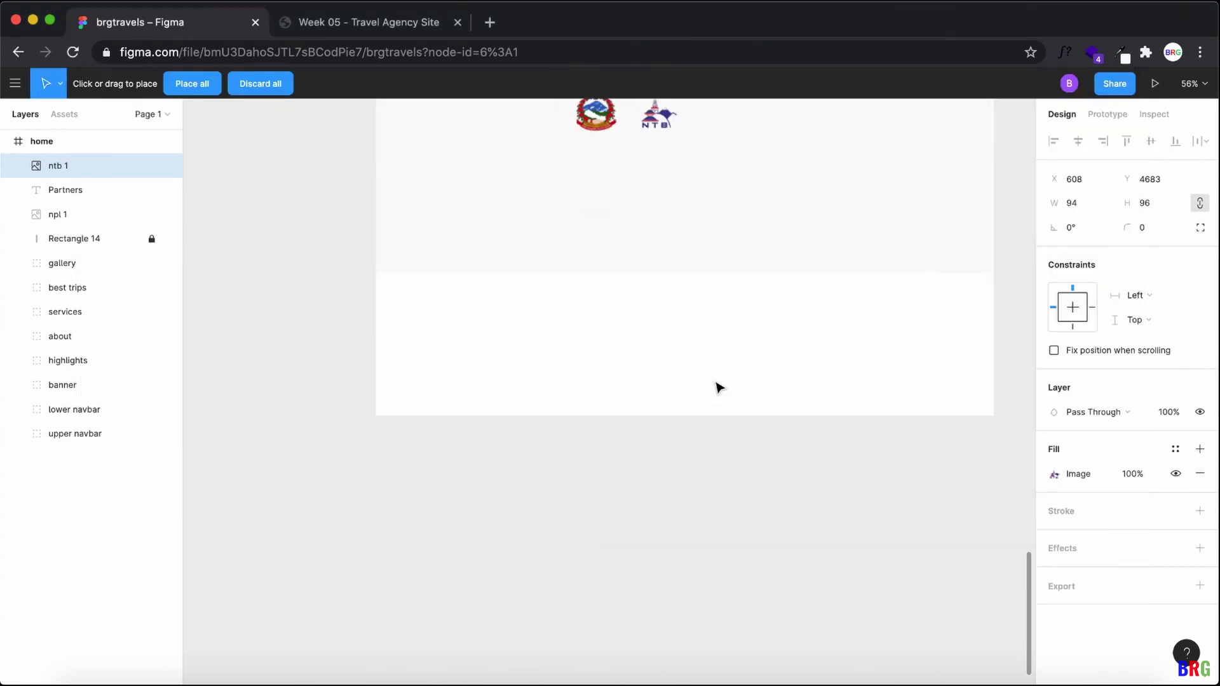
click(719, 387)
scroll(738, 420, up, 1)
click(793, 428)
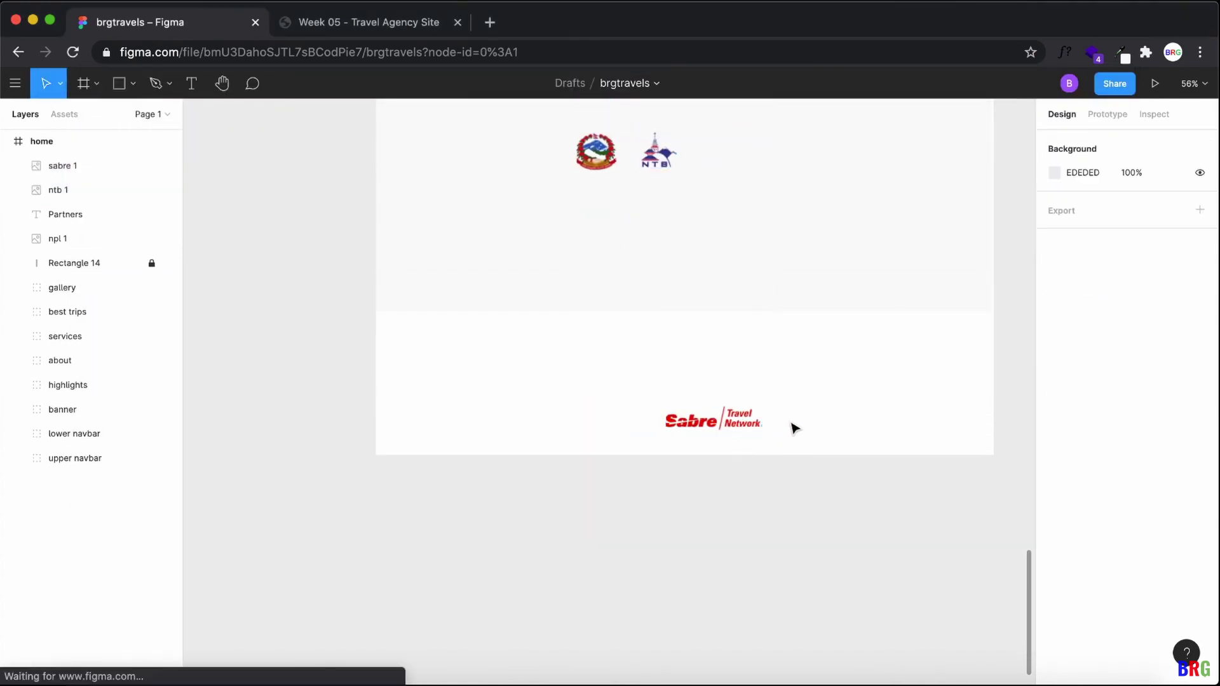
drag(741, 428, 776, 164)
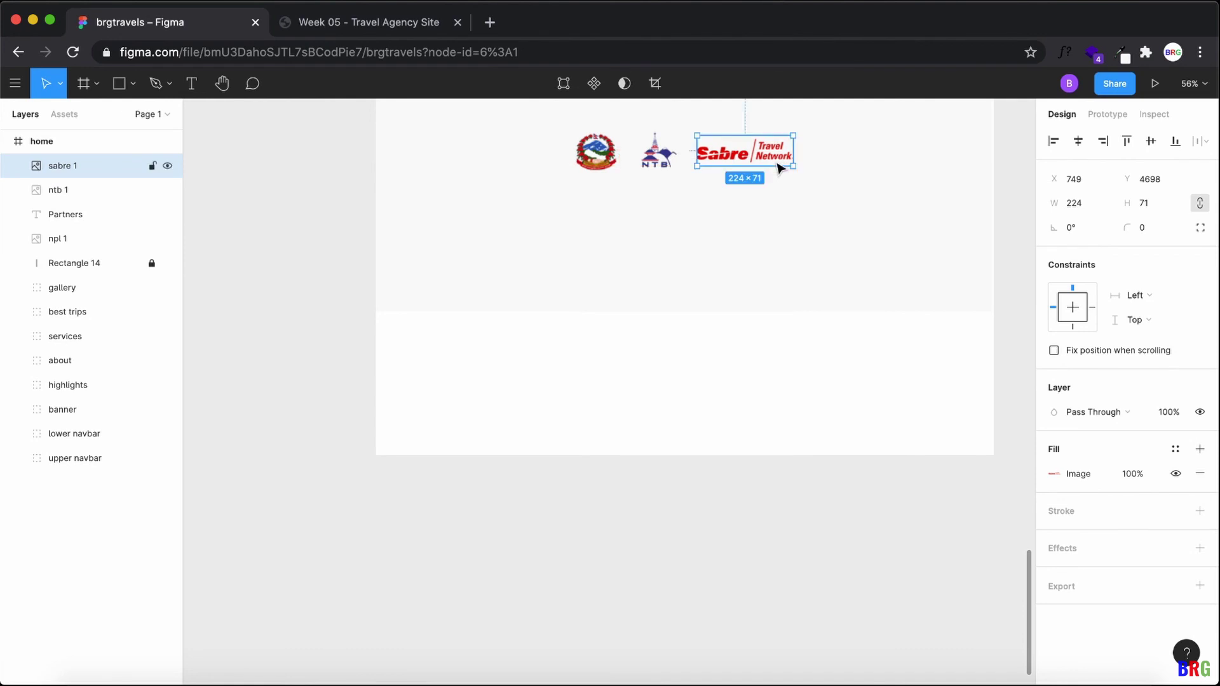
click(806, 357)
Step: Enlarge the Sabre logo to about 284 × 86 so its full artwork fits in the image box
scroll(808, 359, up, 5)
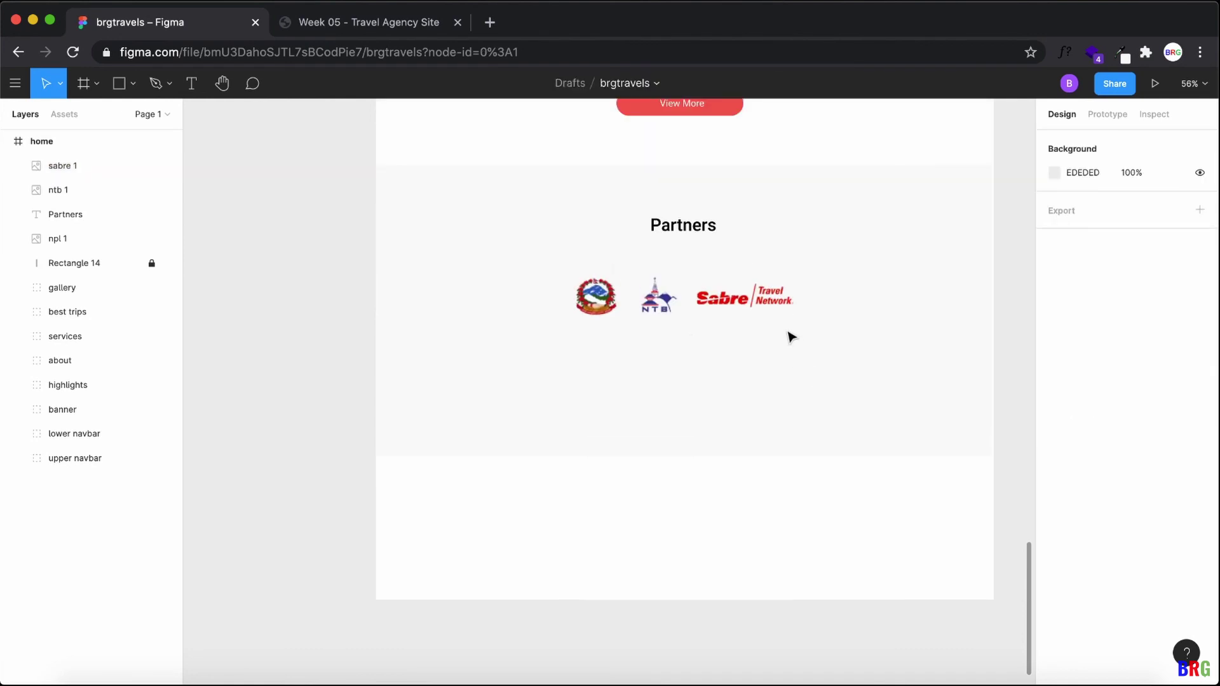
click(773, 303)
drag(698, 277, 695, 274)
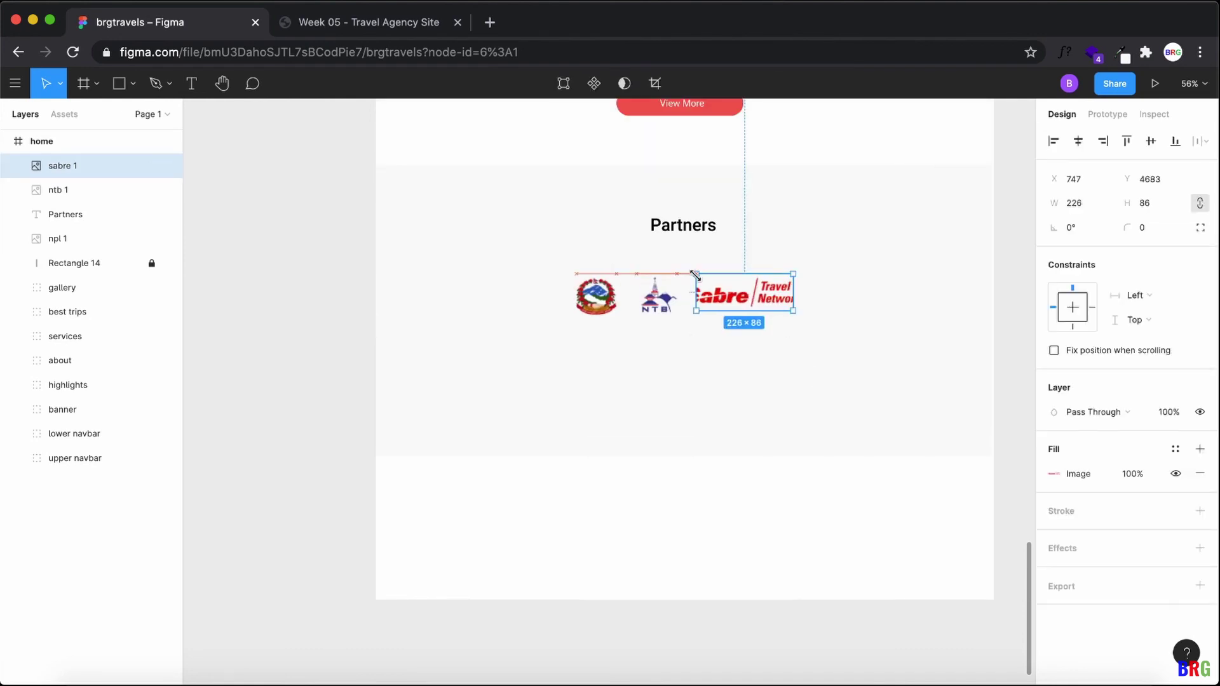
drag(793, 289, 817, 287)
Step: Move the three partner logos up together, closer to the Partners heading, with the Sabre logo at Y 4642
drag(845, 379, 611, 303)
drag(749, 306, 766, 288)
click(766, 329)
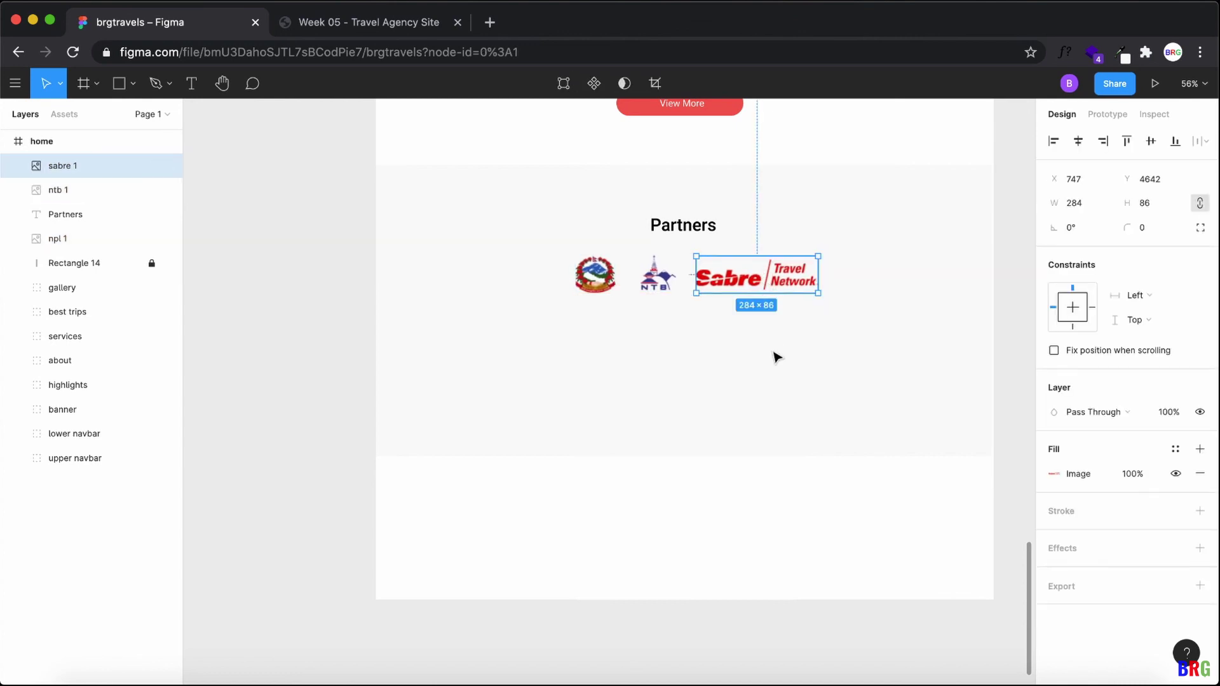
click(795, 425)
Step: Compare with the reference site, then unlock the grey Partners background and reduce its height to 442
scroll(800, 425, up, 2)
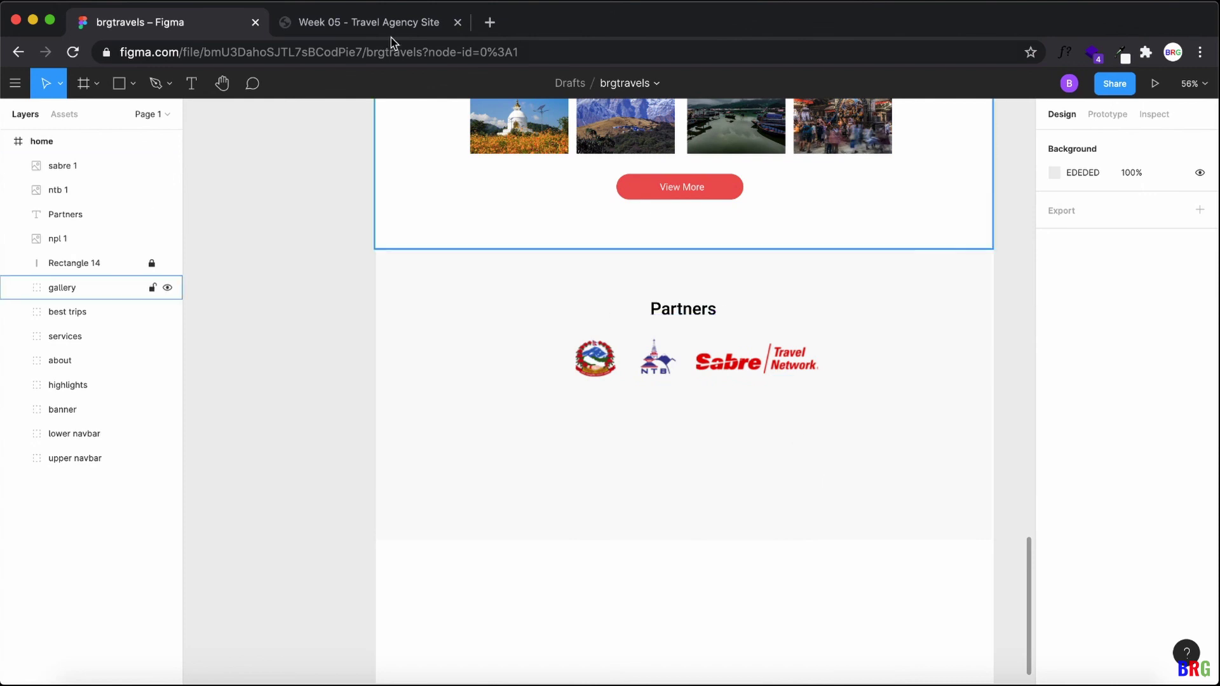
click(385, 21)
click(169, 25)
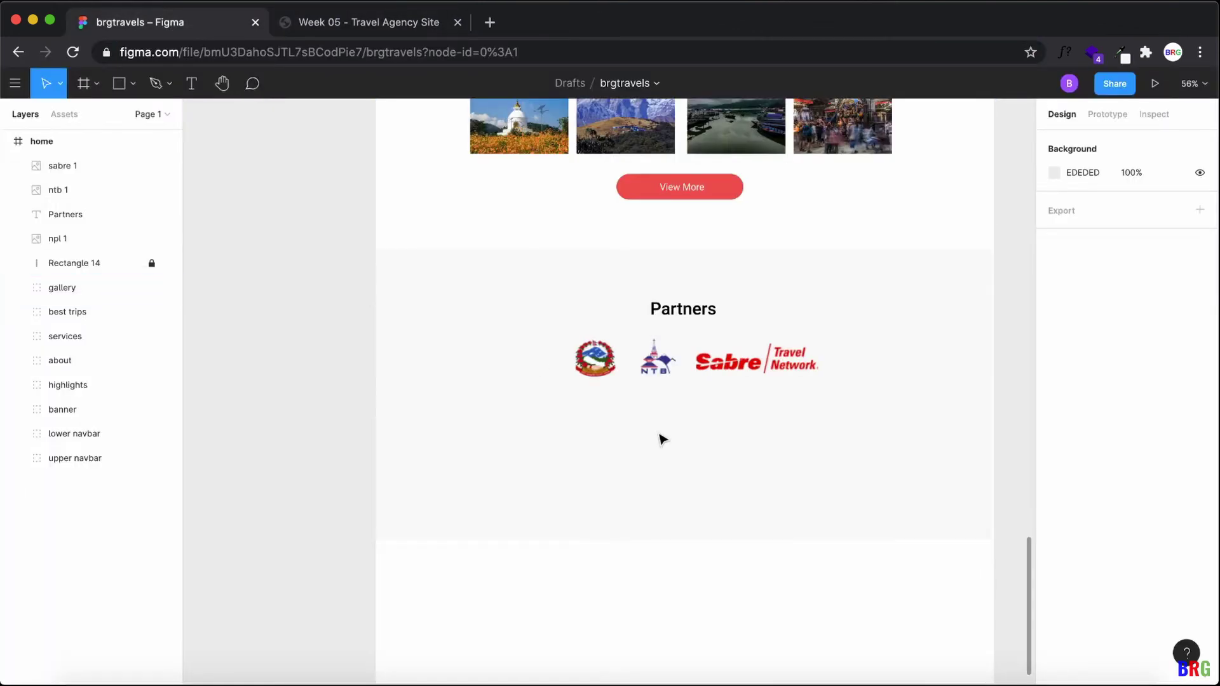
click(108, 263)
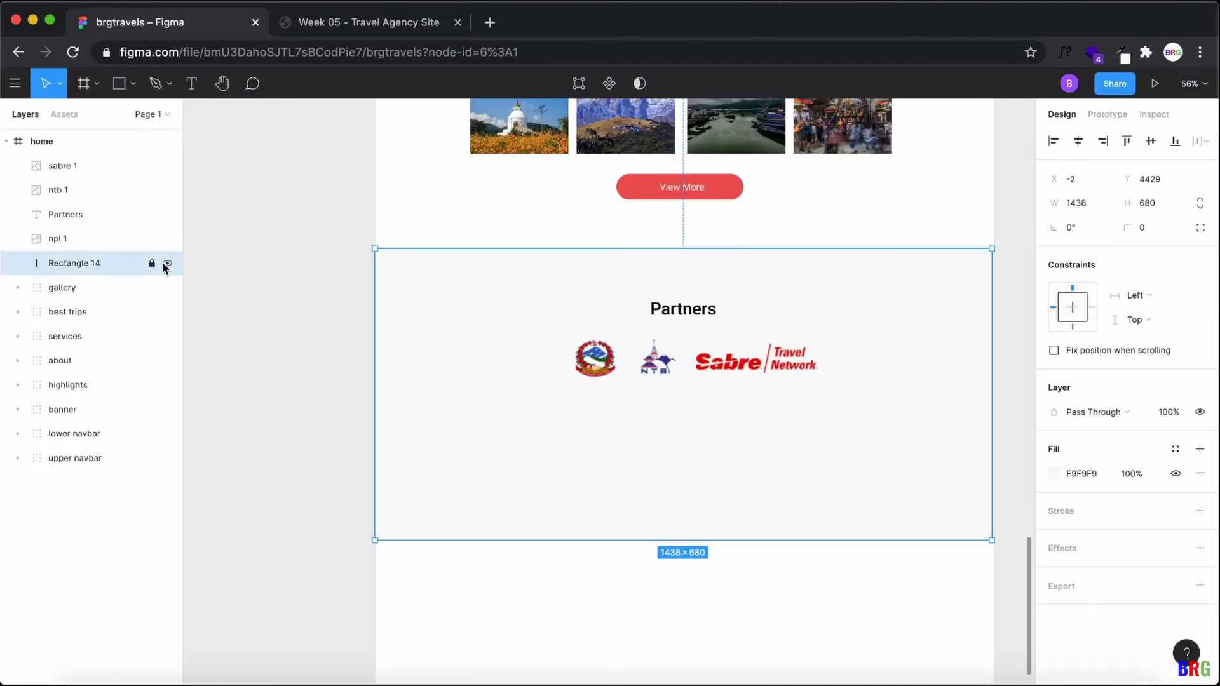
click(152, 263)
drag(702, 541, 698, 438)
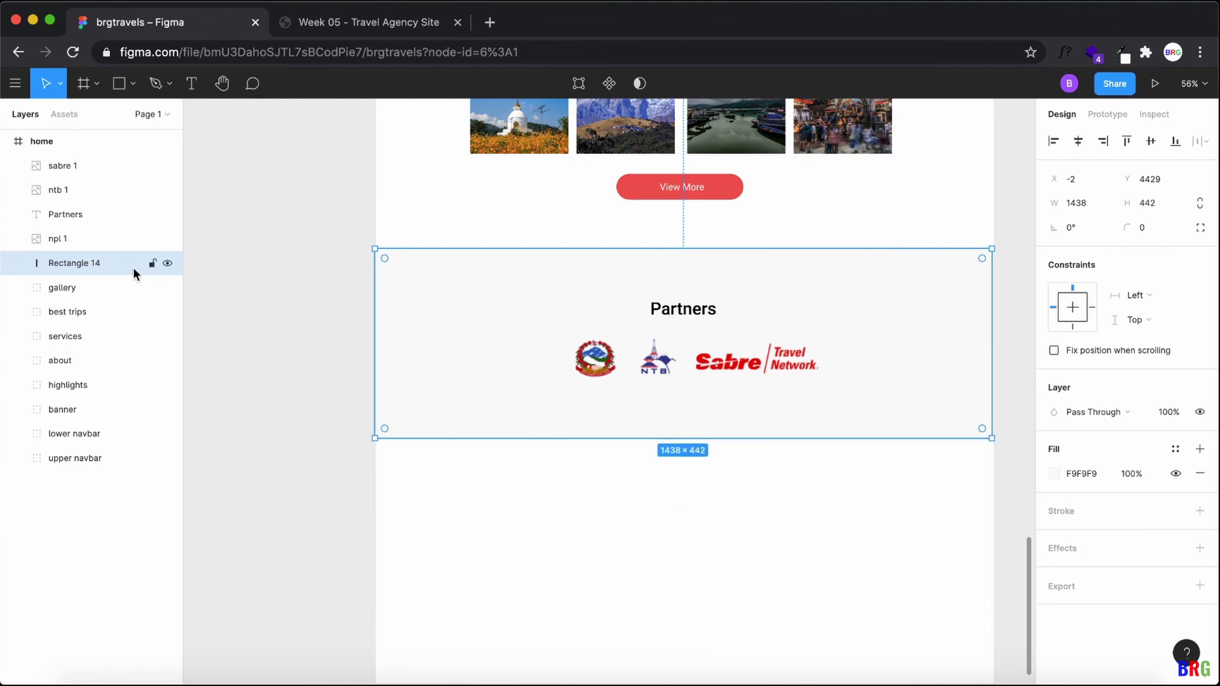
Step: Group the three logos, the Partners heading and the grey background, and rename the group "partners"
click(64, 166)
shift+click(82, 261)
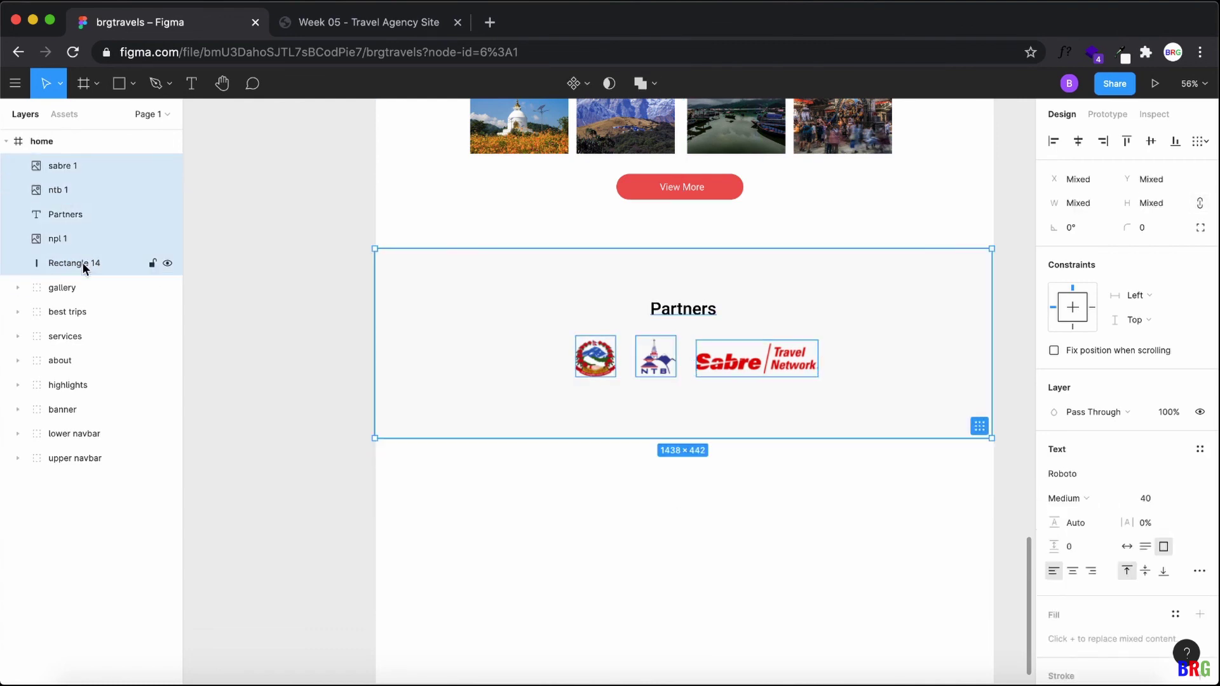
key(super+g)
right_click(97, 173)
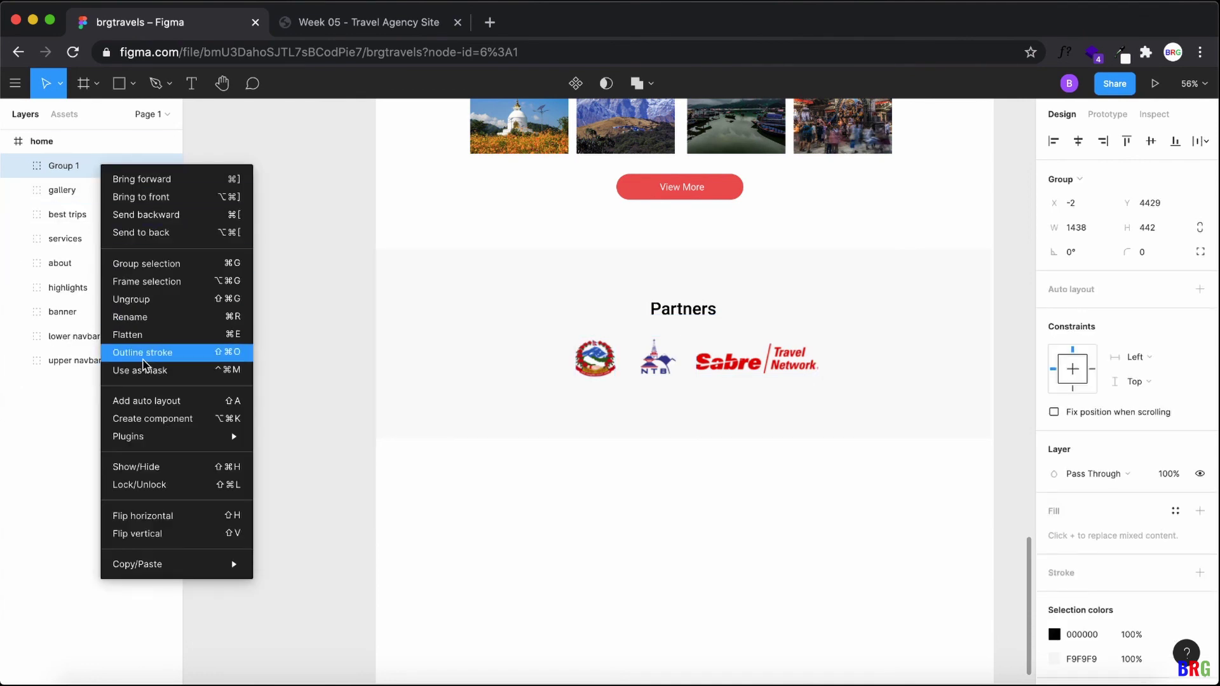
click(150, 322)
text(partners)
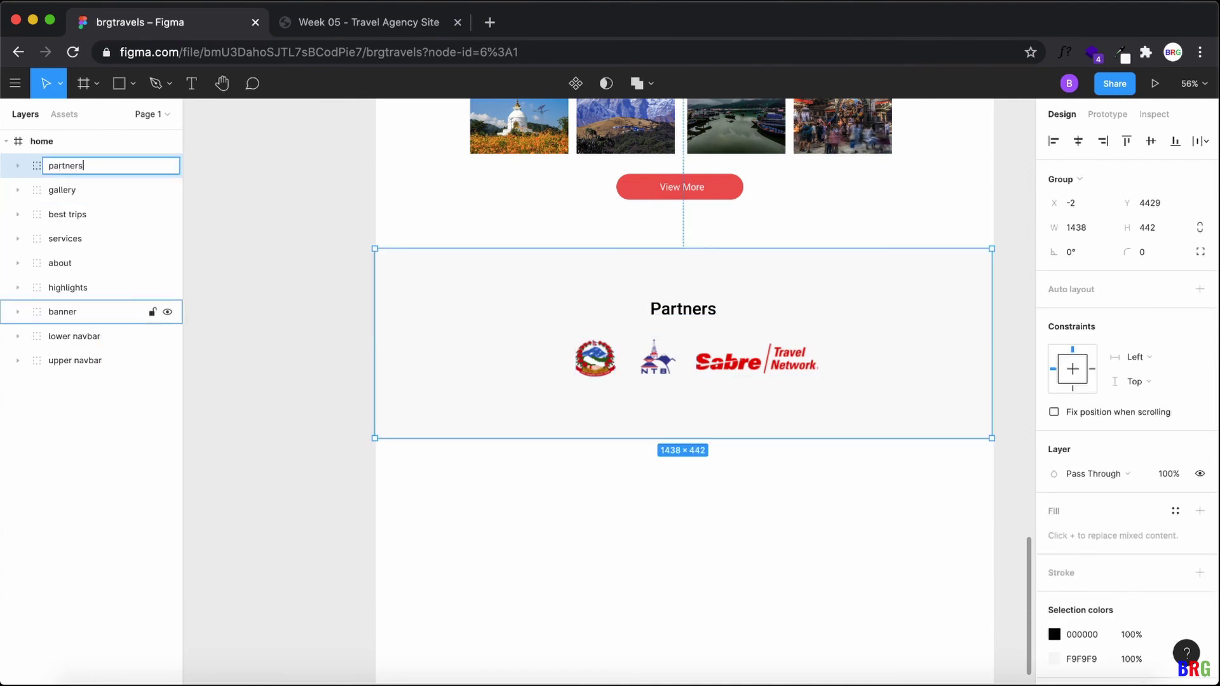
key(Return)
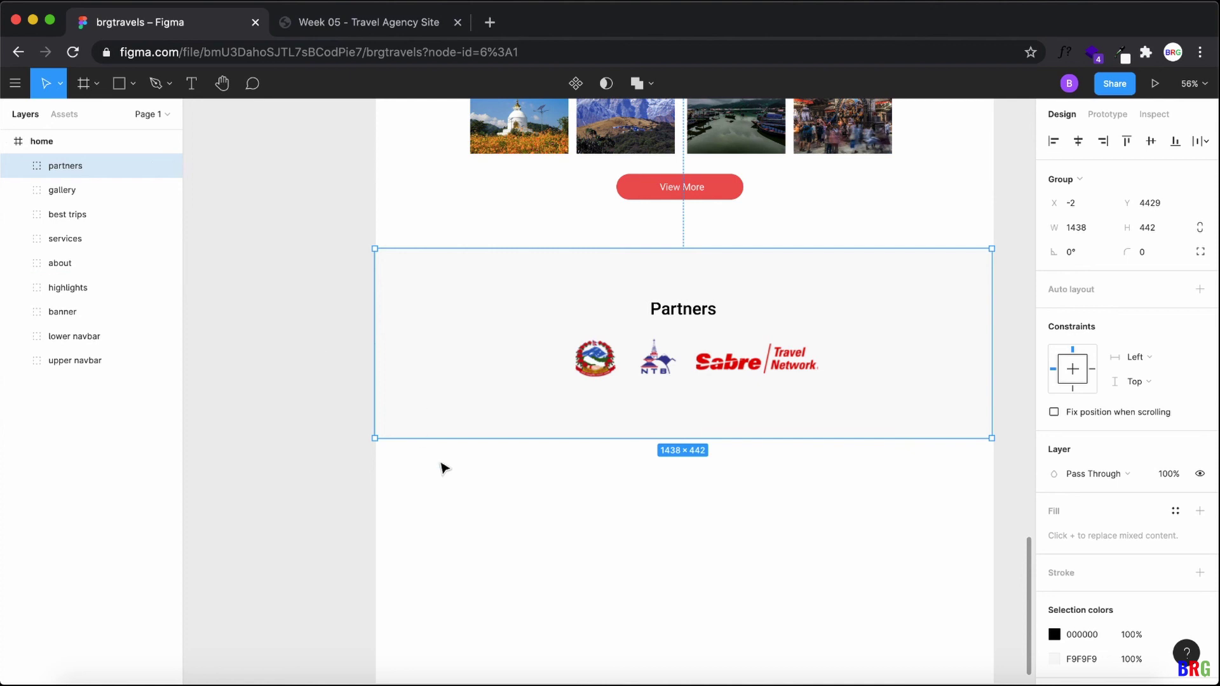
Step: Check the reference site's footer and draw a full-width rectangle of 1440 × 464 directly below the Partners section at X 0, Y 4871
click(392, 26)
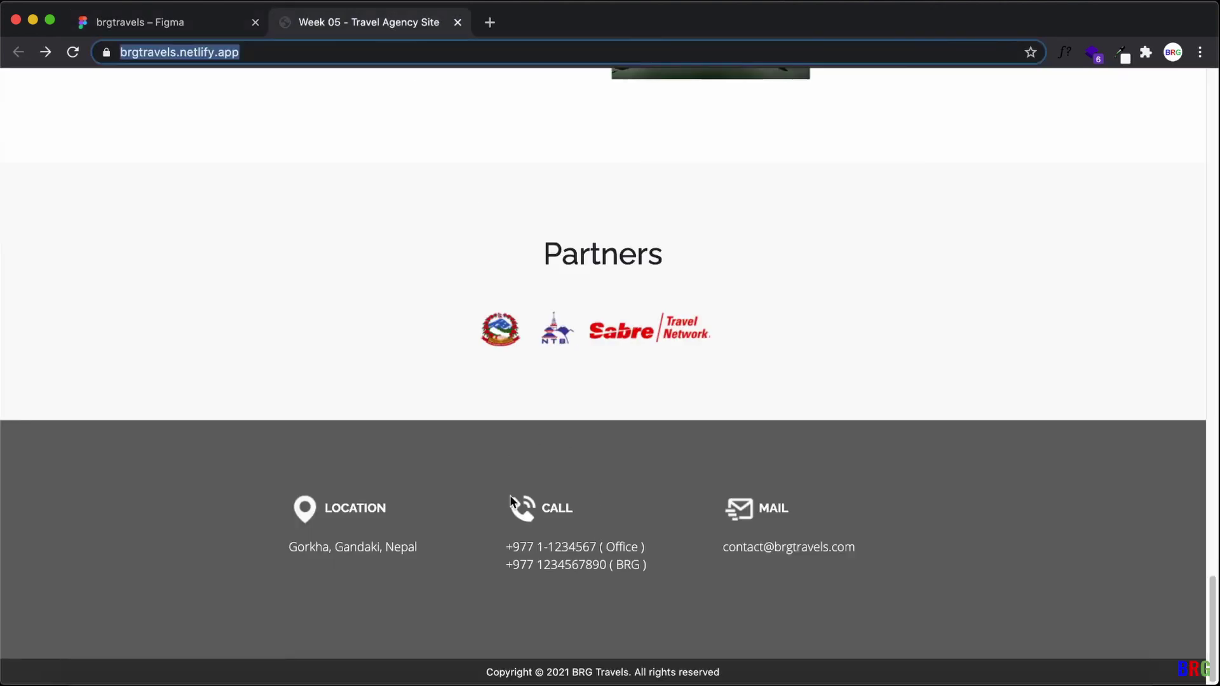
click(140, 24)
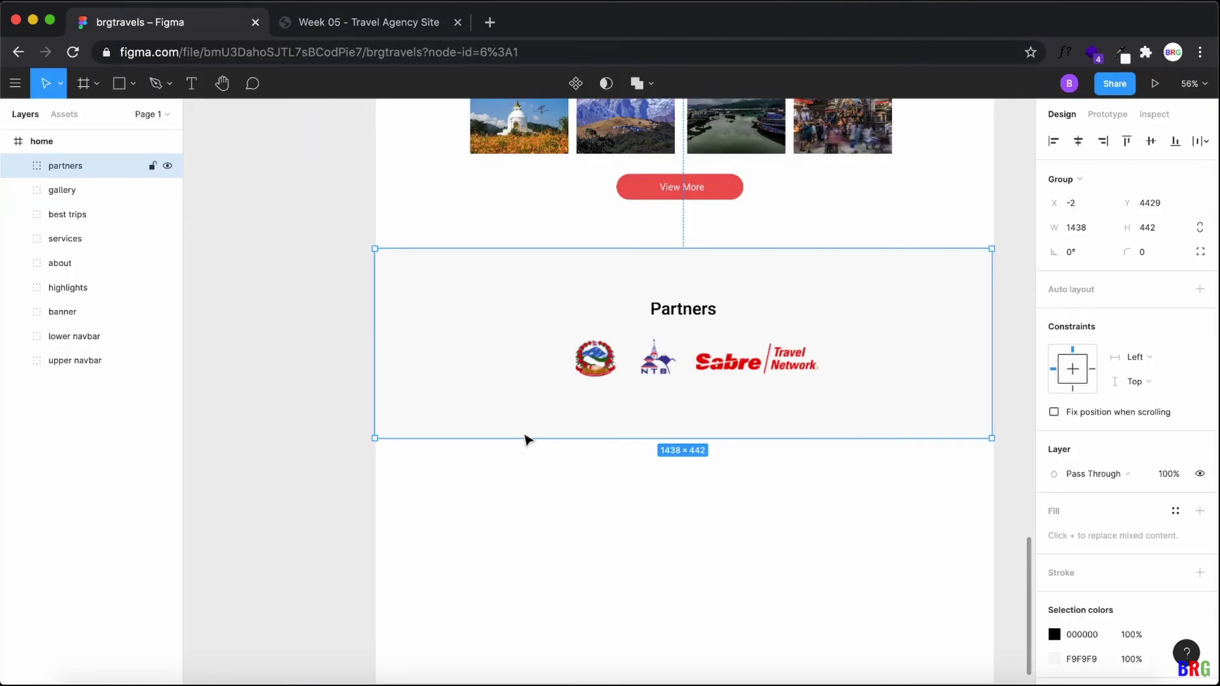
click(231, 253)
click(132, 83)
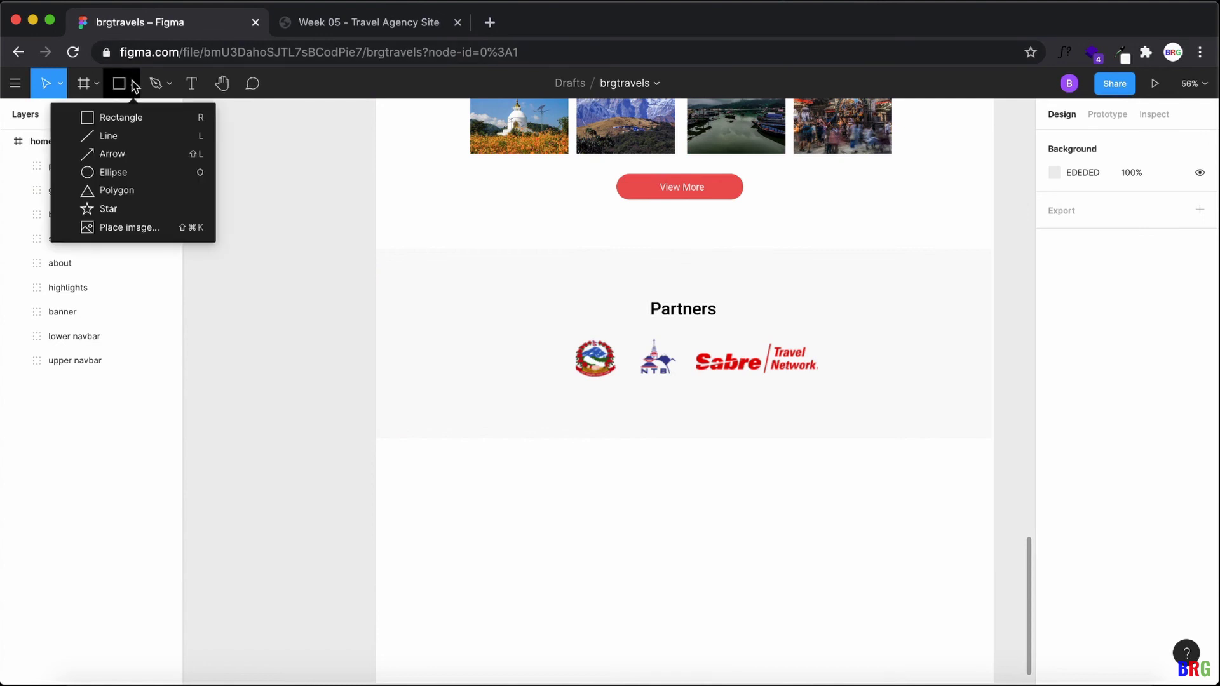
click(127, 117)
scroll(500, 504, down, 4)
drag(376, 225, 996, 427)
scroll(960, 570, up, 3)
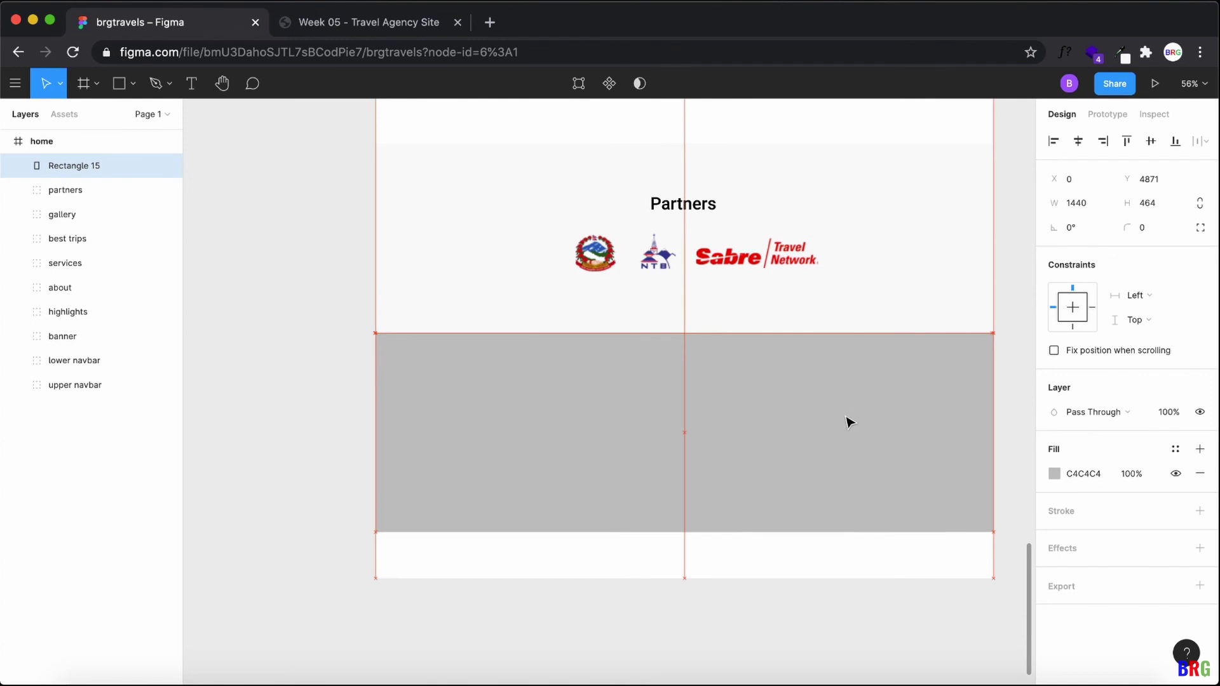
Step: Compare the footer area with the reference site, then shift the partners group to X 2 to meet the page's right edge
click(383, 23)
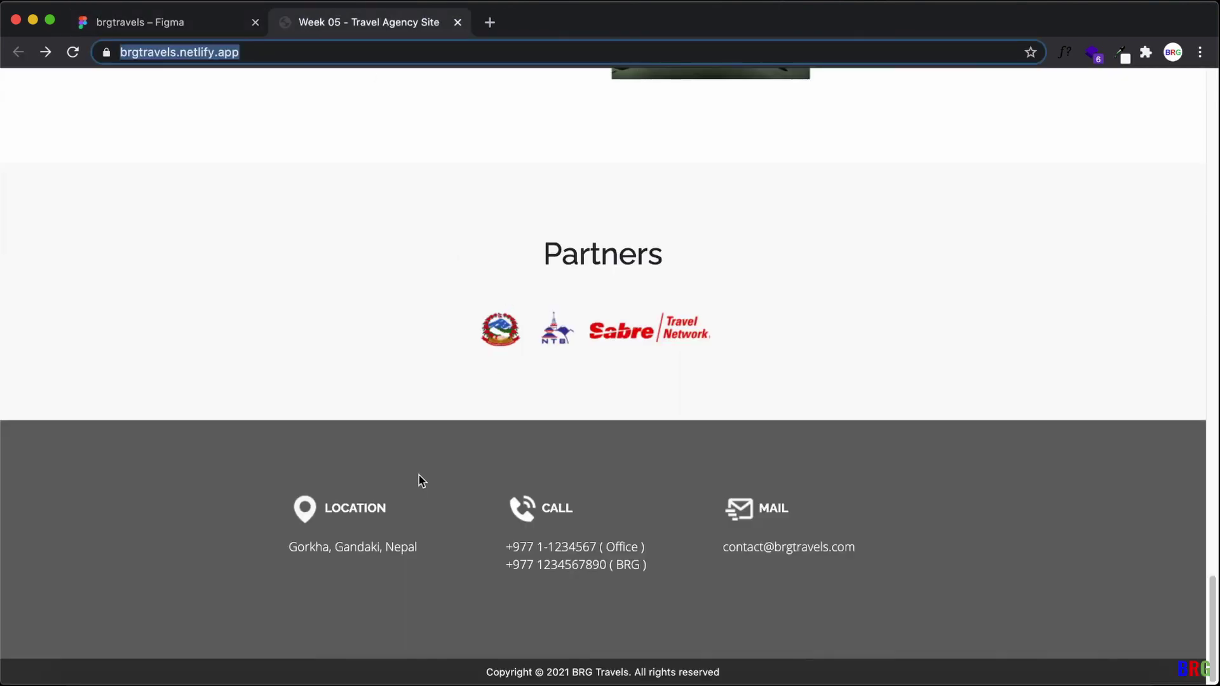
click(191, 22)
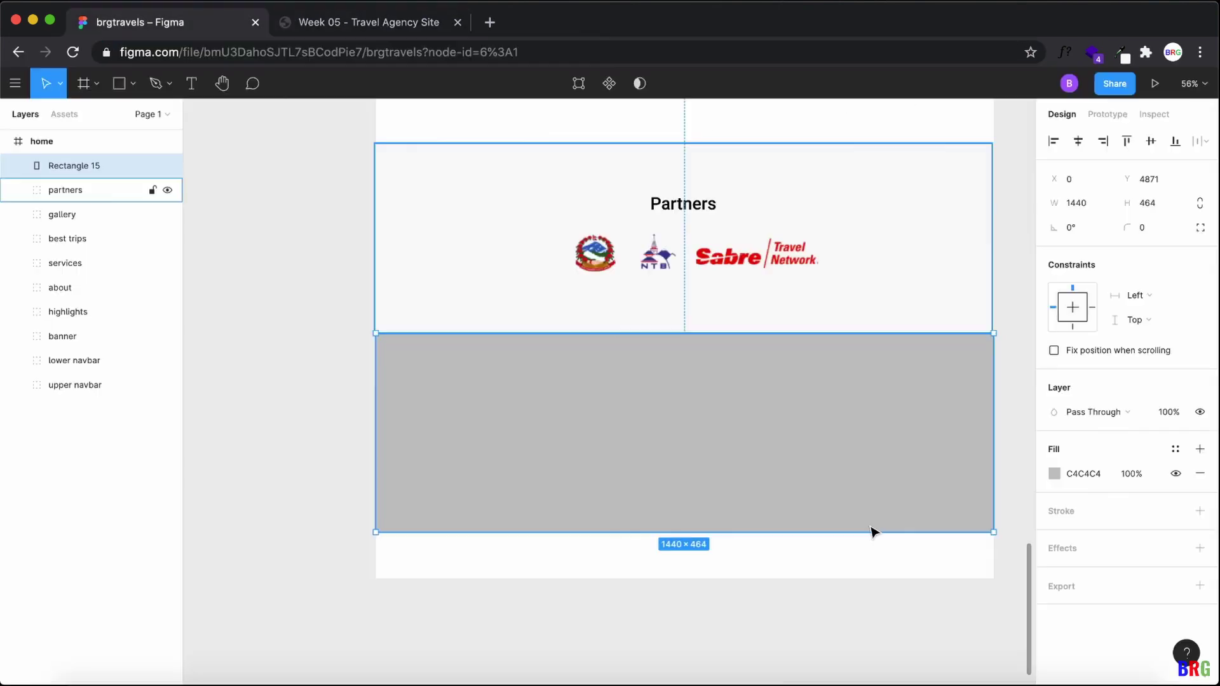
click(764, 561)
click(757, 428)
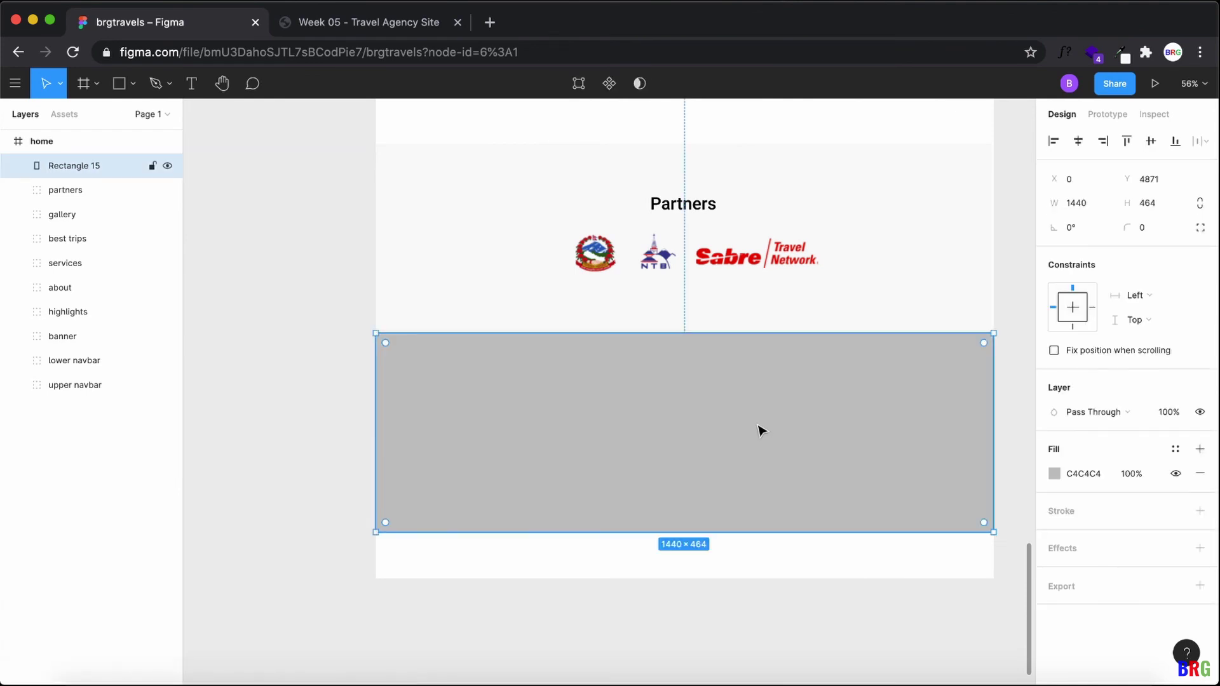
click(801, 217)
drag(852, 219, 853, 220)
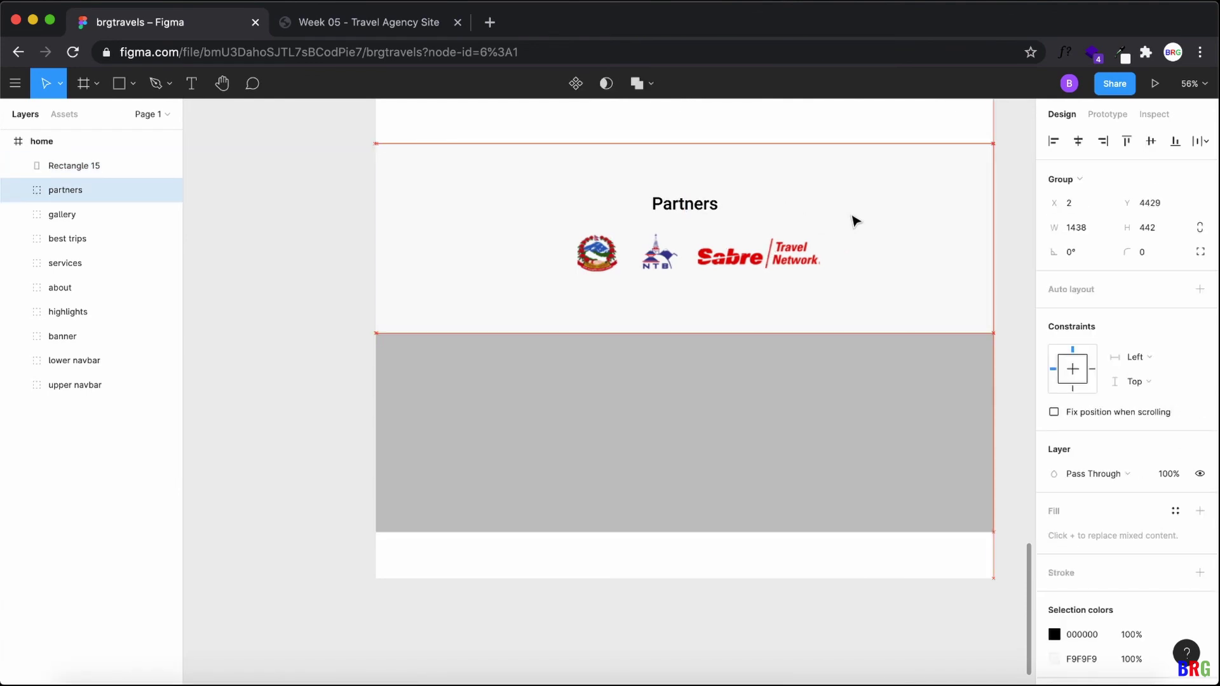
click(844, 395)
click(844, 282)
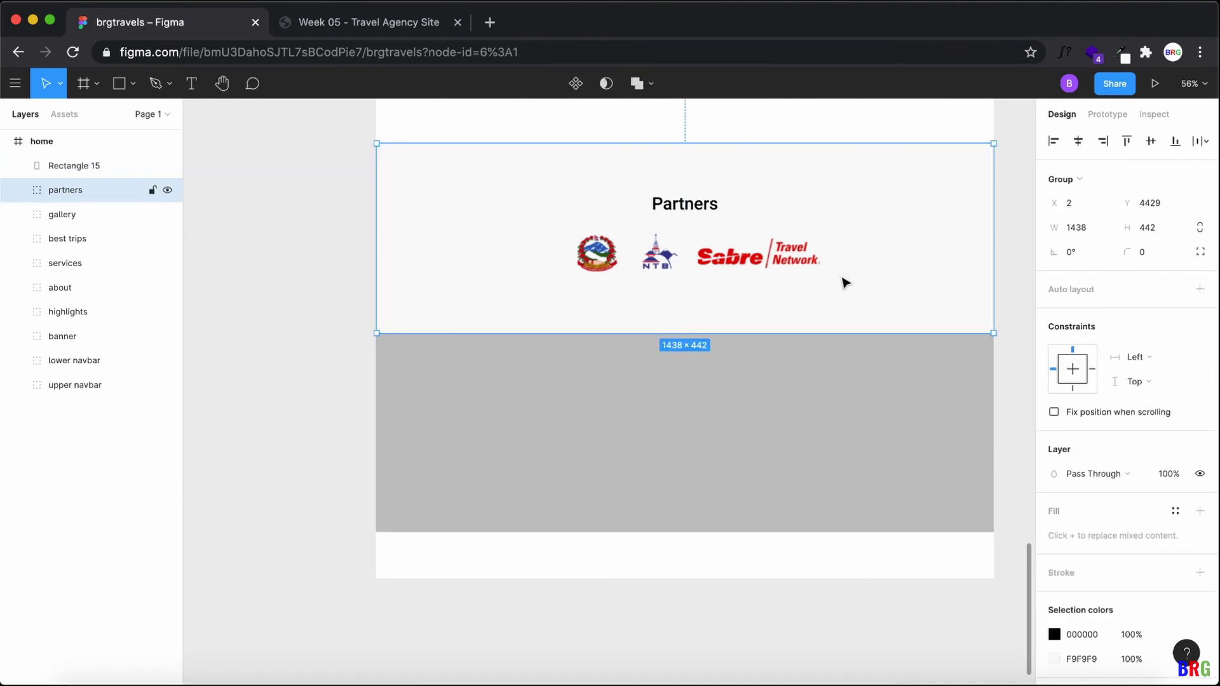
Step: Set the footer rectangle's fill to dark grey 515151 and compare it with the reference site's footer
click(855, 398)
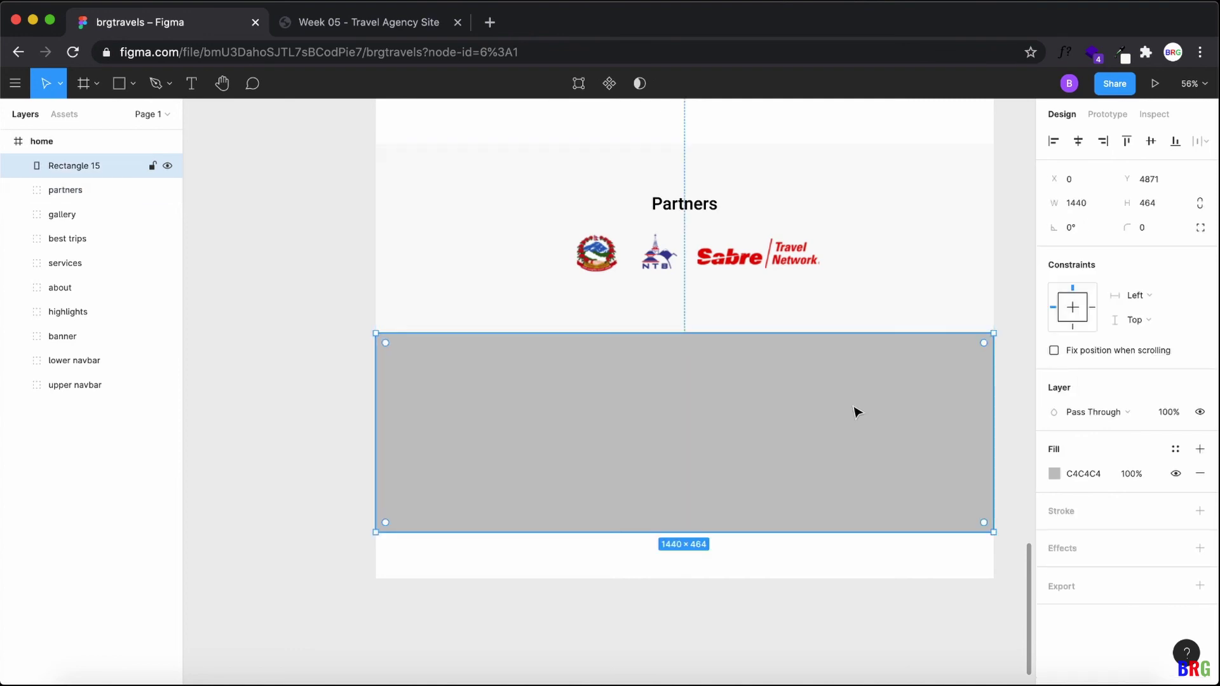
click(1055, 475)
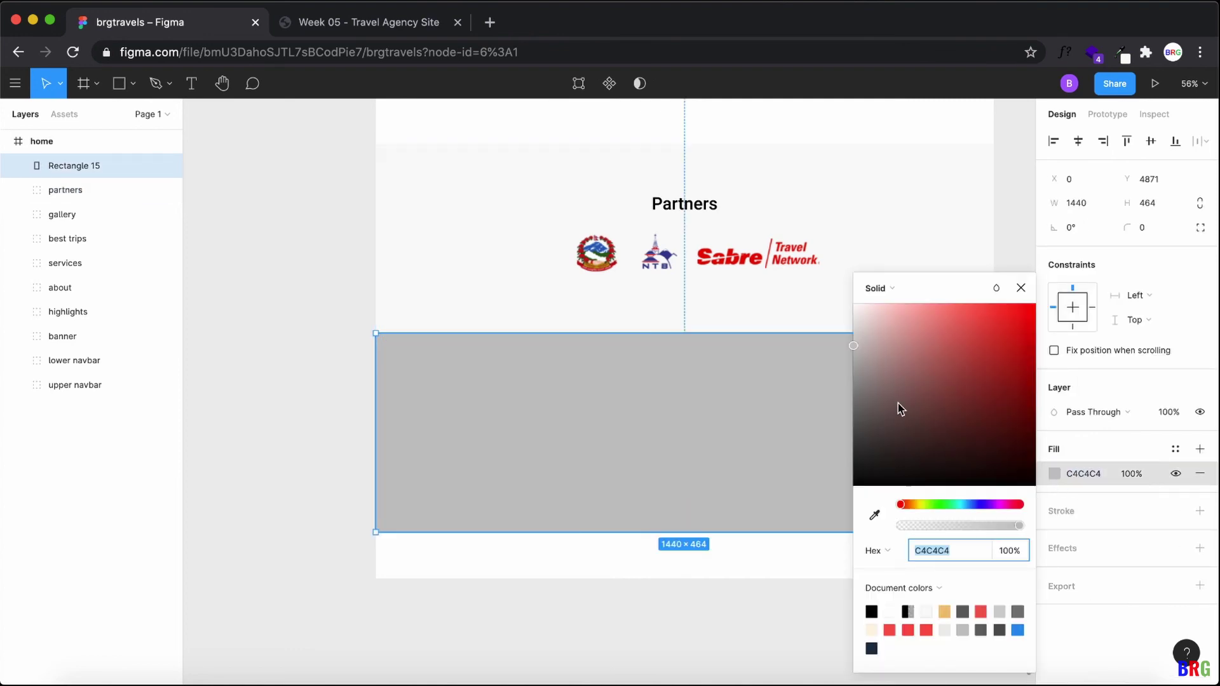
drag(899, 409, 868, 371)
drag(848, 417, 831, 440)
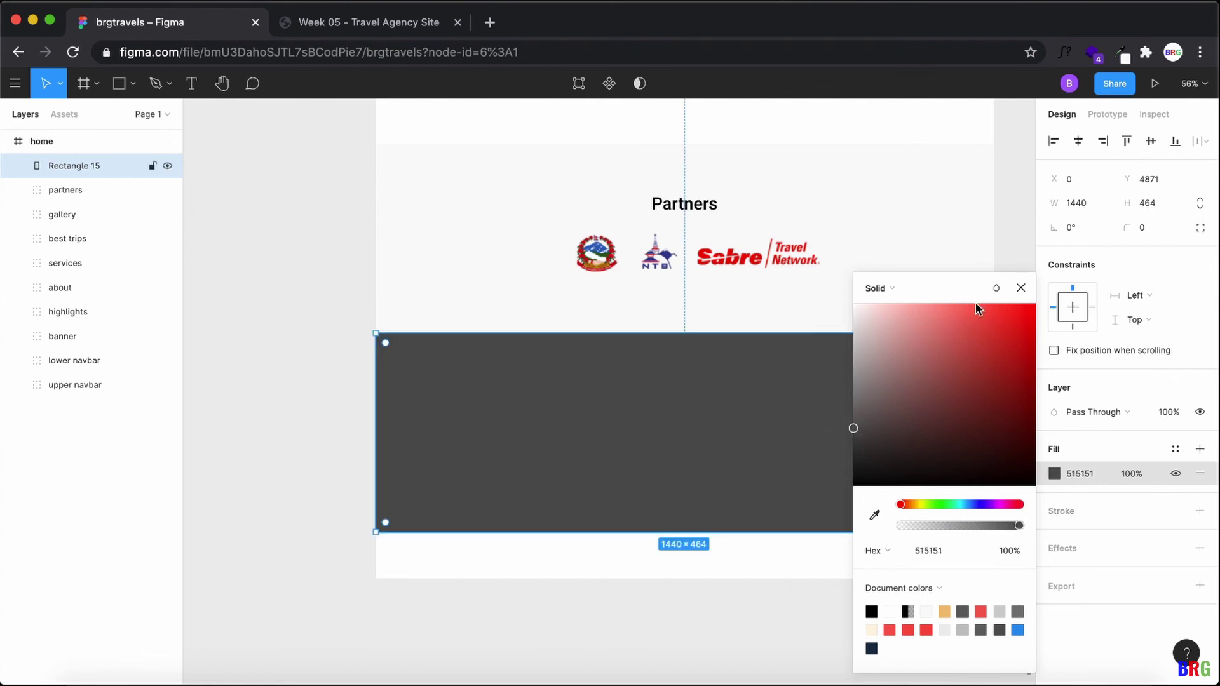
click(1022, 290)
click(349, 29)
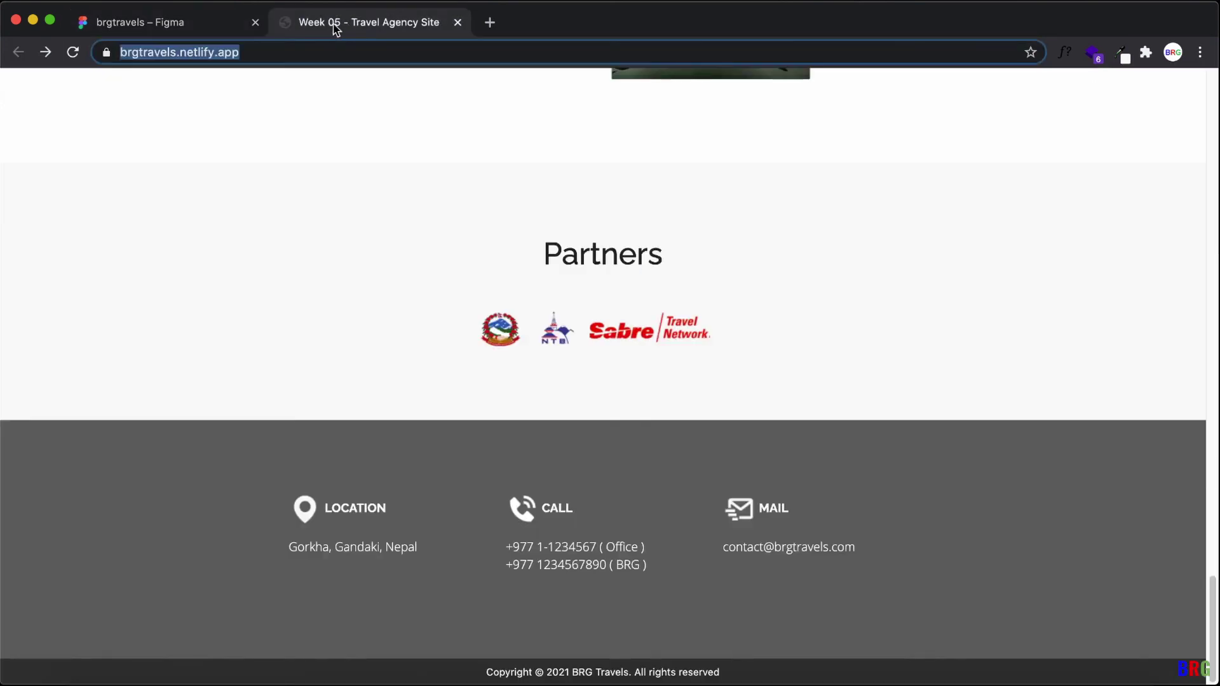
click(183, 23)
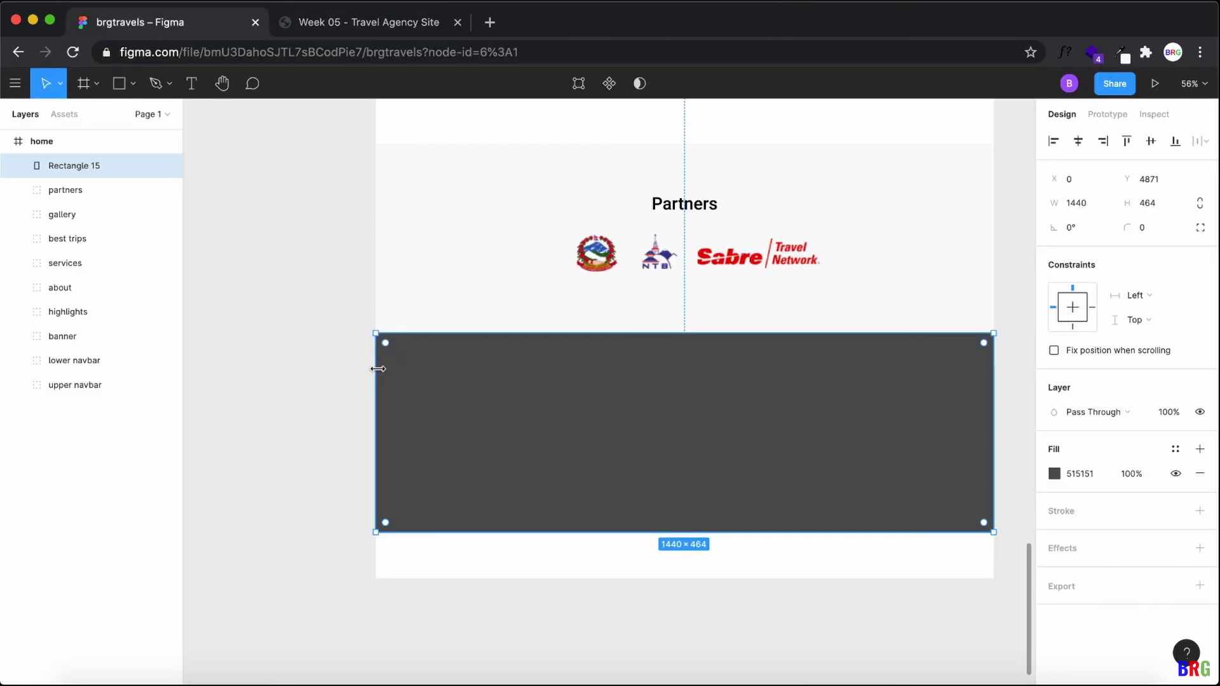
Step: Try to place map2.png directly on the dark footer rectangle, then undo the placement
click(135, 85)
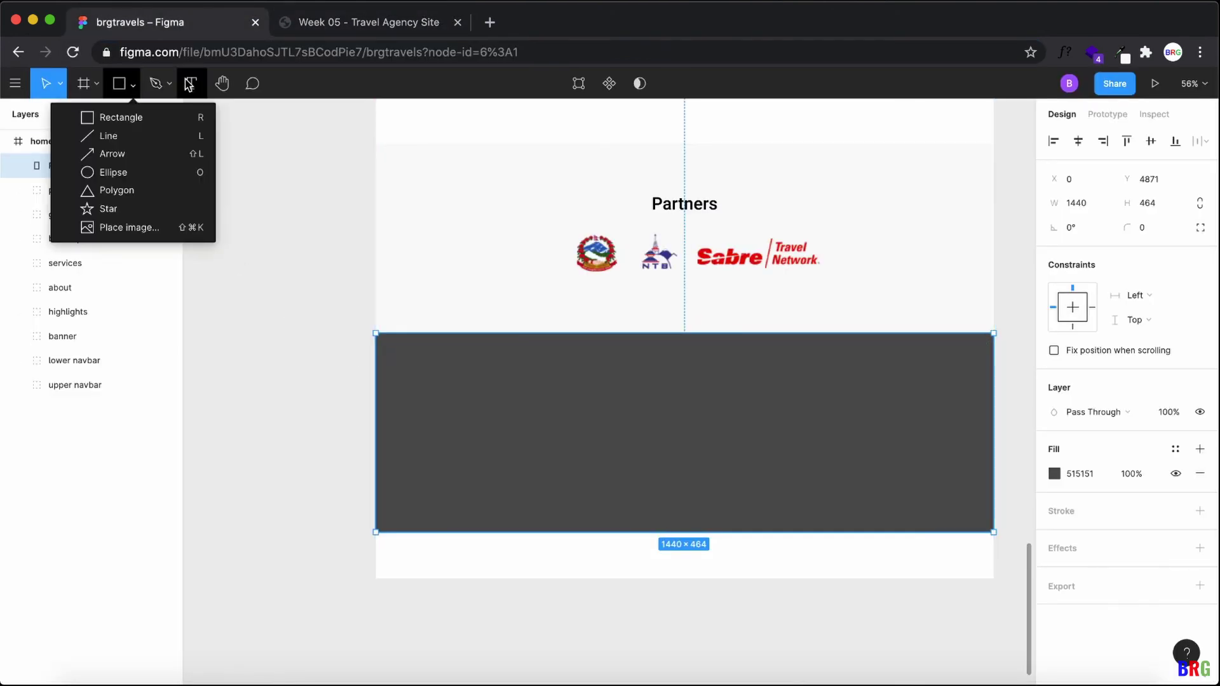
click(141, 240)
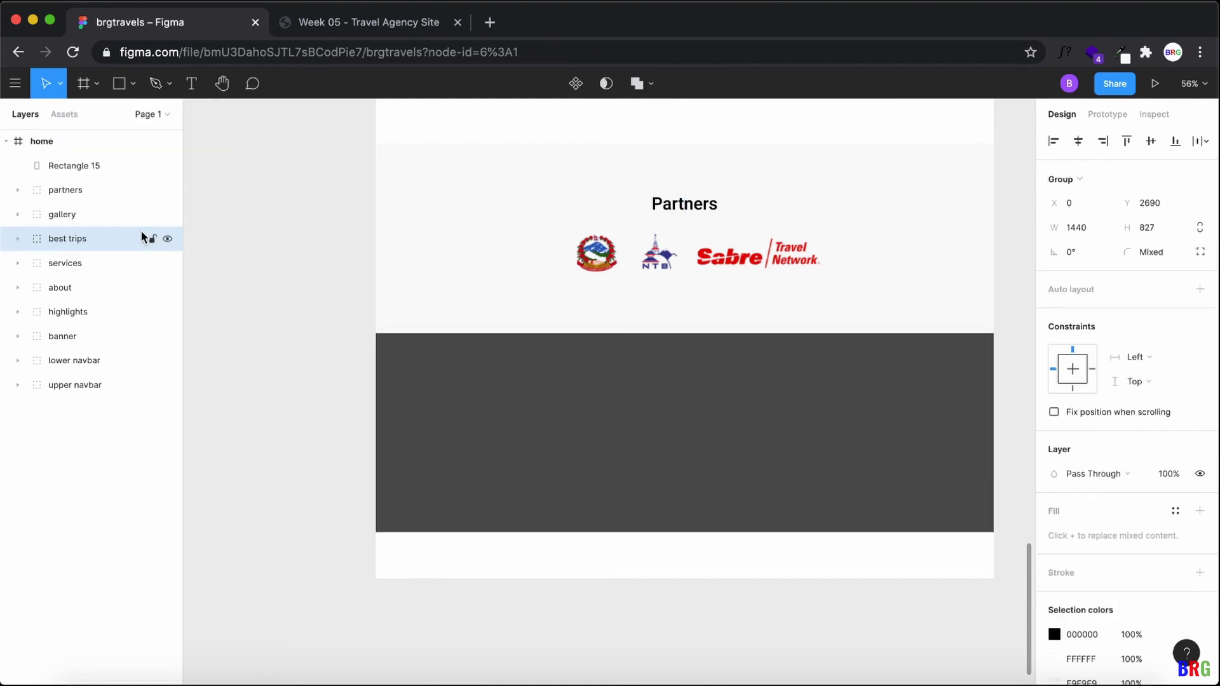
click(81, 164)
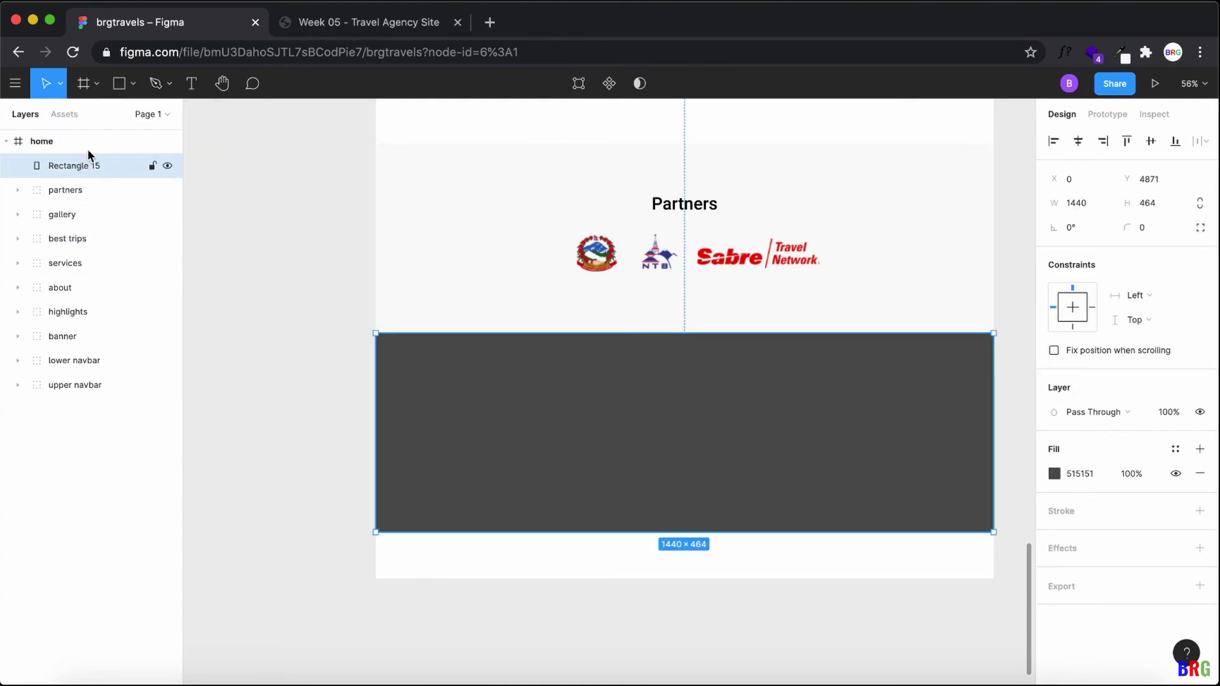
click(135, 86)
click(141, 235)
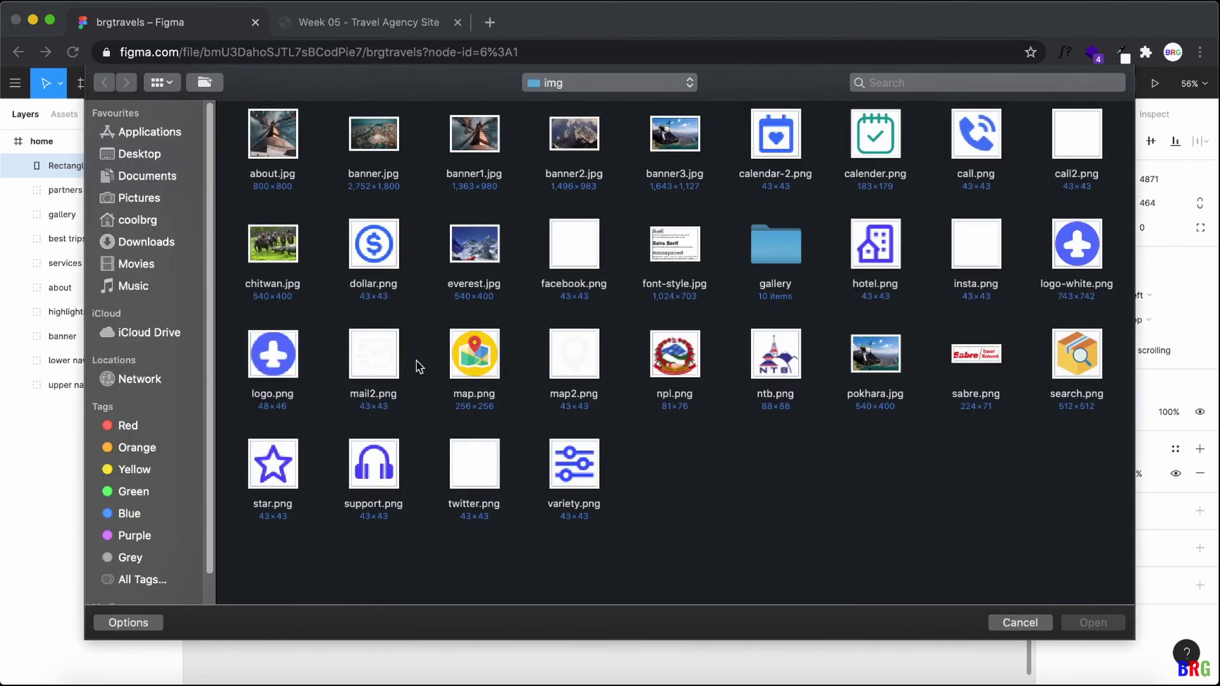
click(574, 254)
double_click(586, 336)
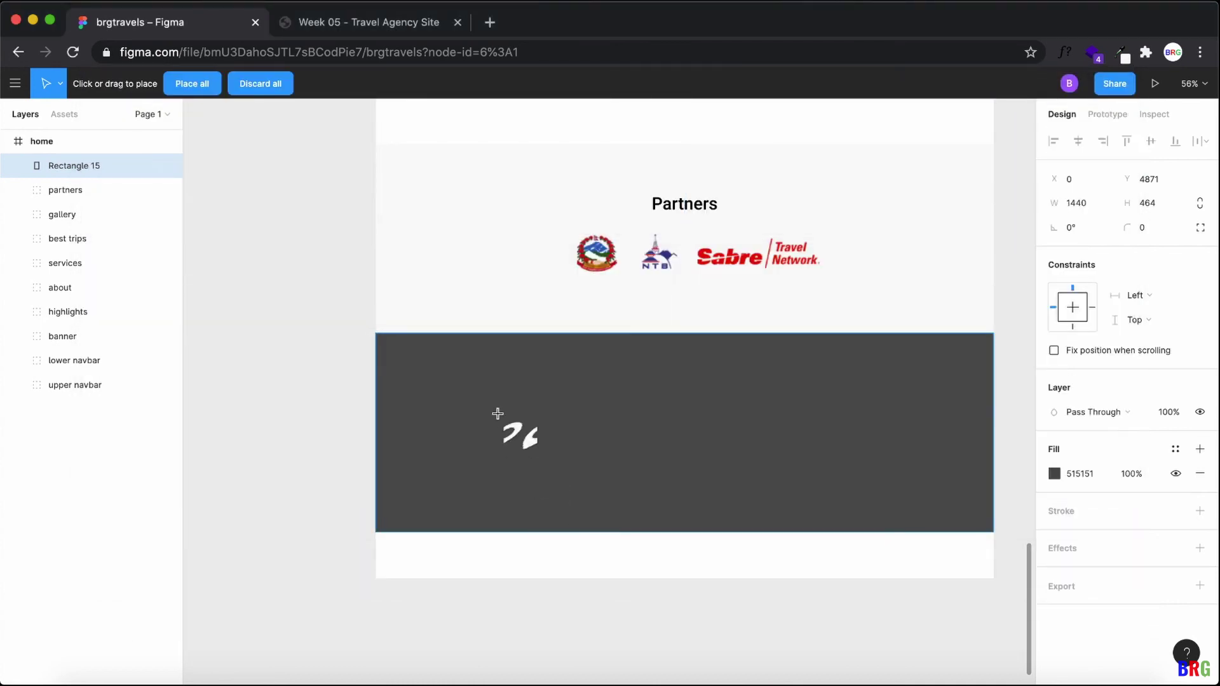
click(498, 414)
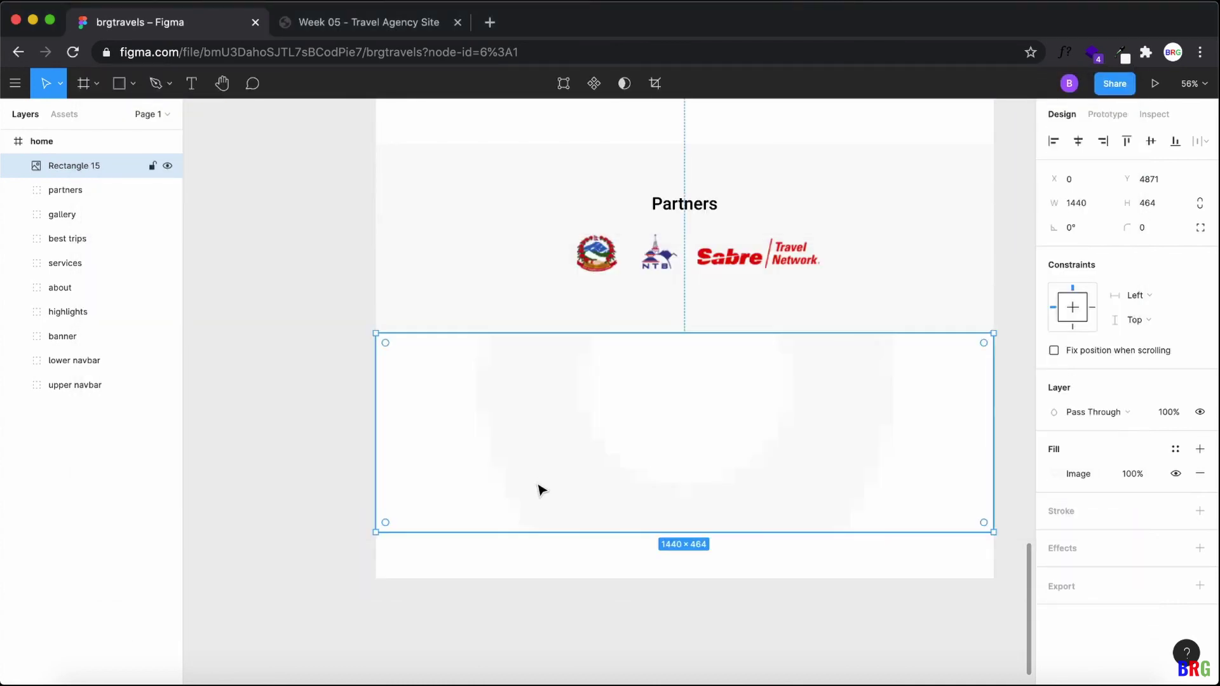
key(super+z)
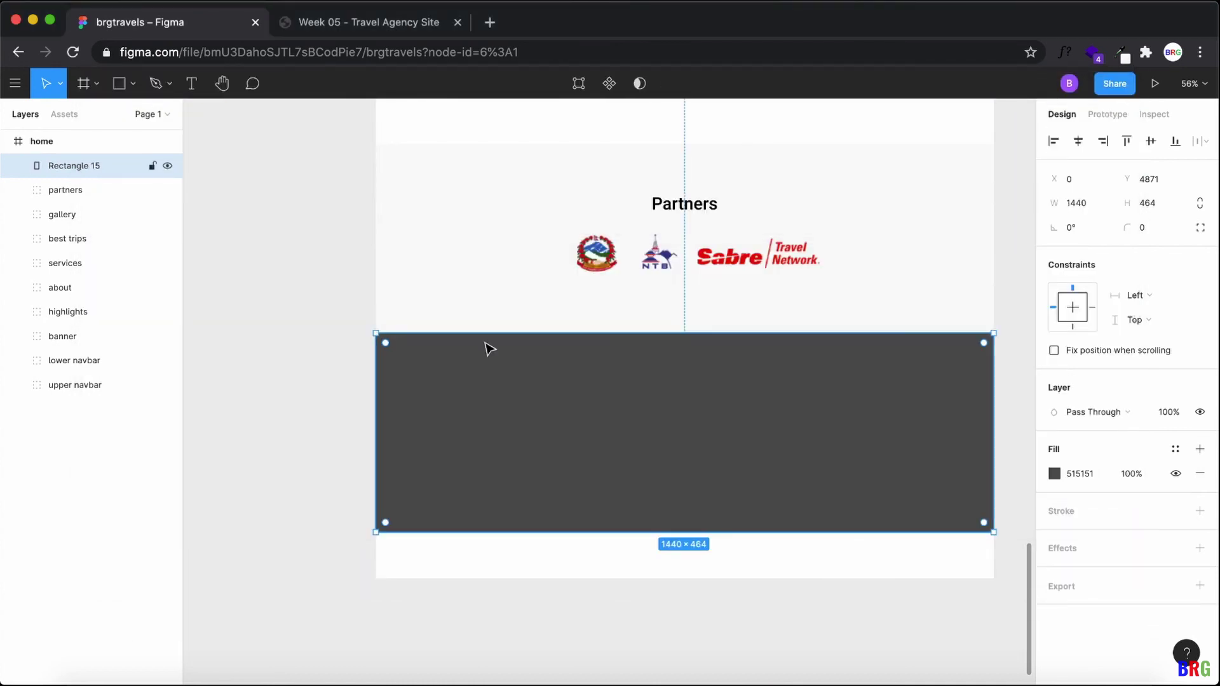
Step: Place map2.png on the blank strip below the footer rectangle and move it onto the footer at about X 227, Y 5007
click(153, 84)
click(134, 85)
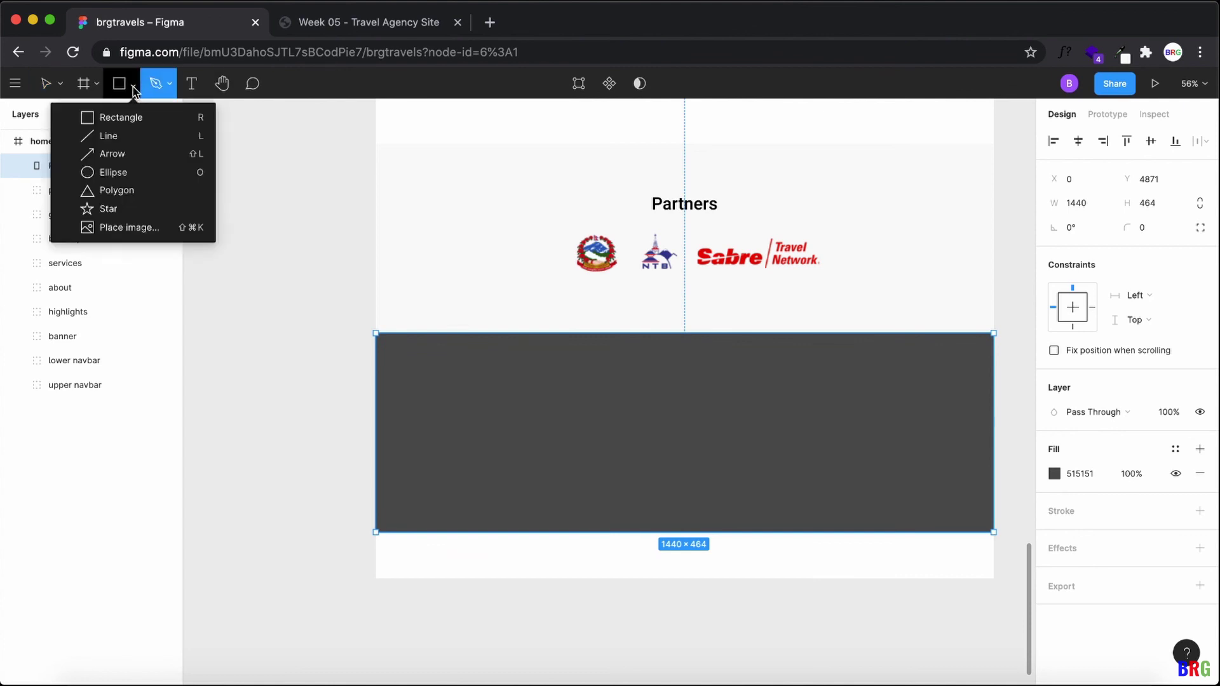
click(134, 86)
click(134, 86)
click(130, 227)
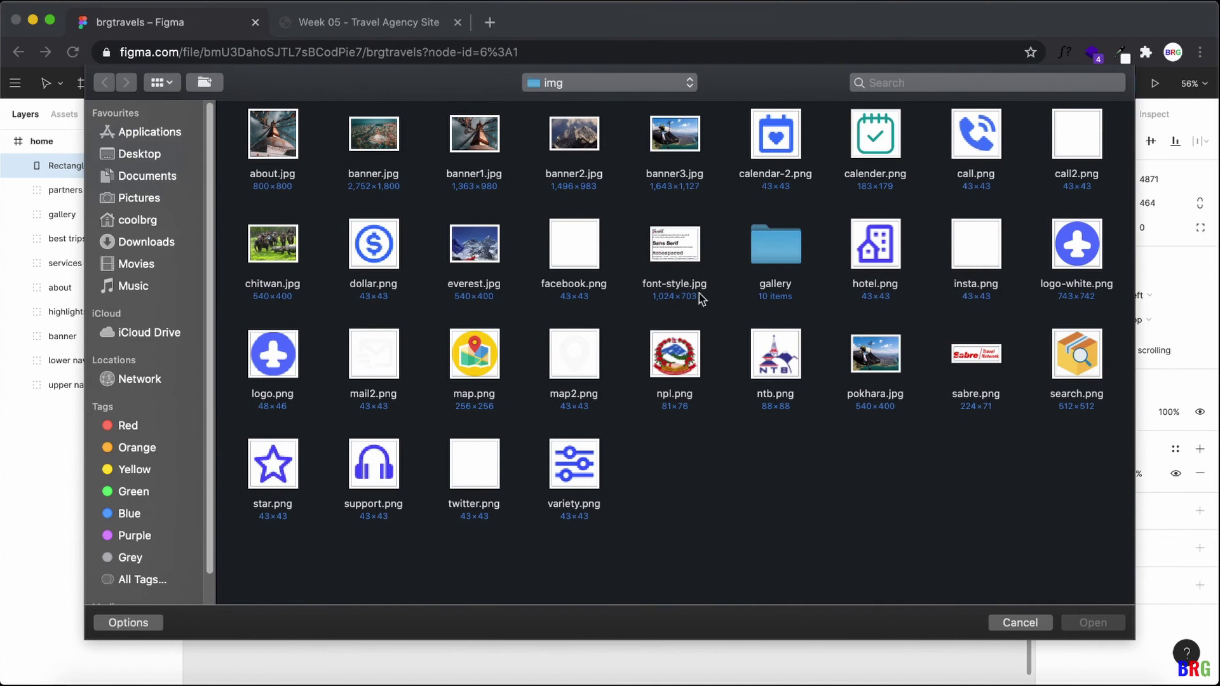
double_click(576, 363)
scroll(558, 509, down, 2)
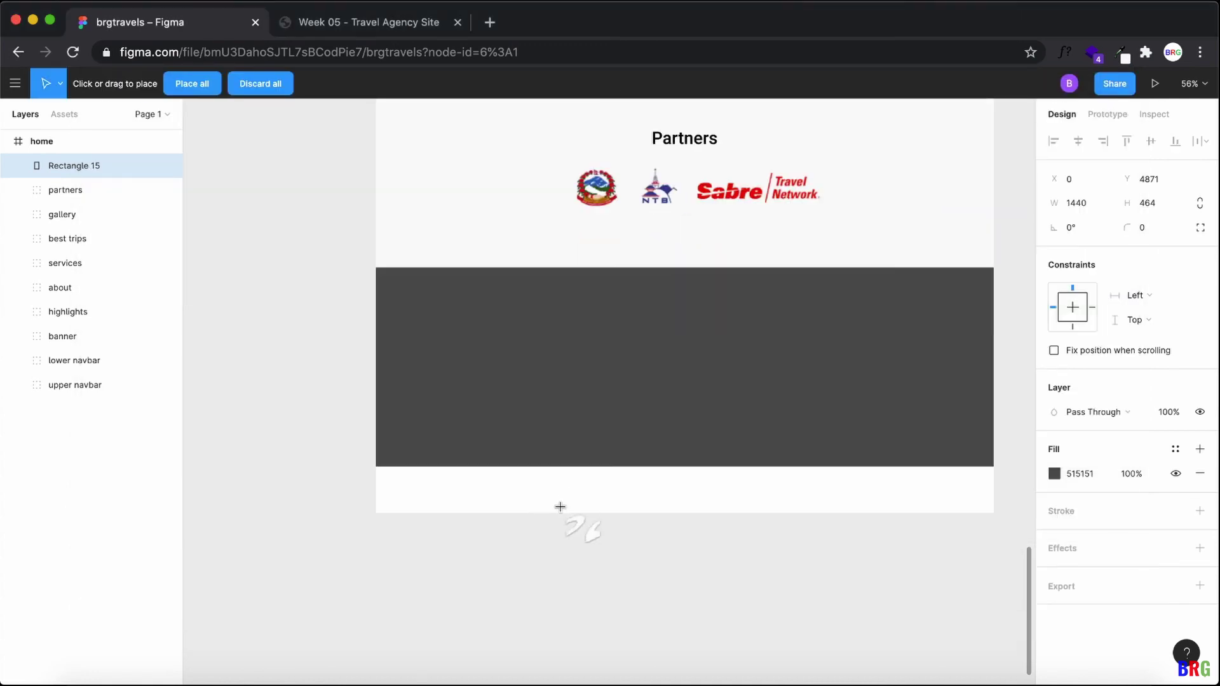
click(546, 485)
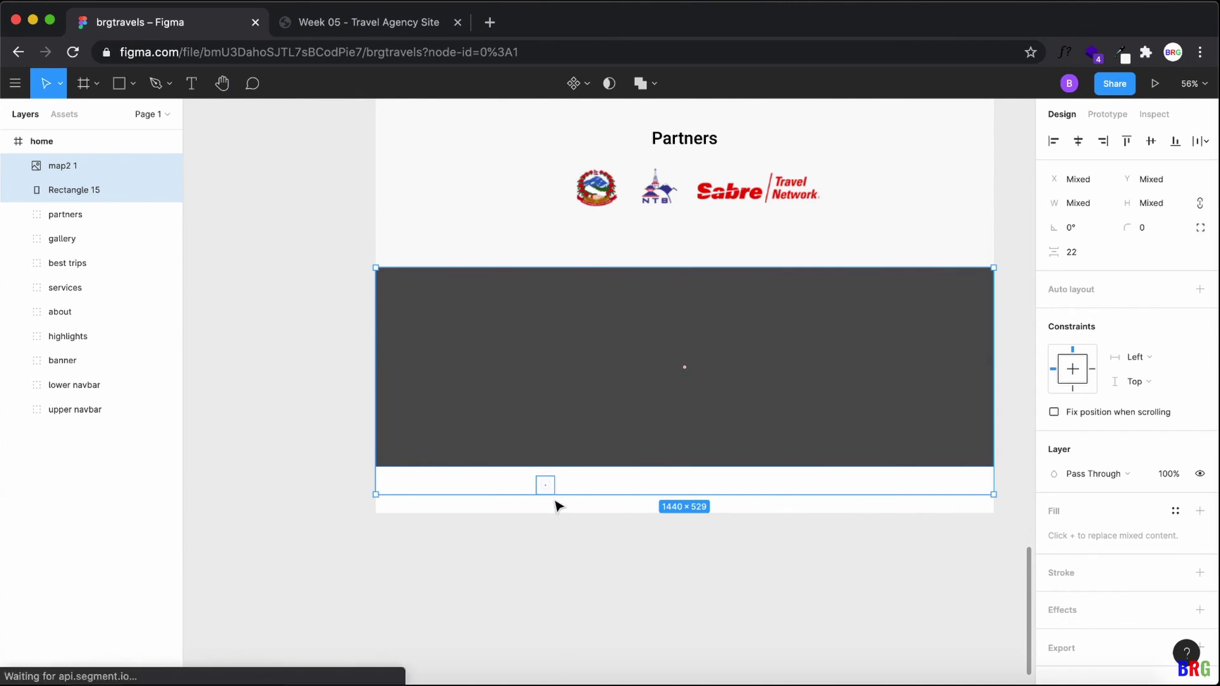
click(557, 503)
drag(546, 490, 484, 338)
Step: Lock the footer rectangle and move the map pin icon to X 273, Y 5016
click(536, 373)
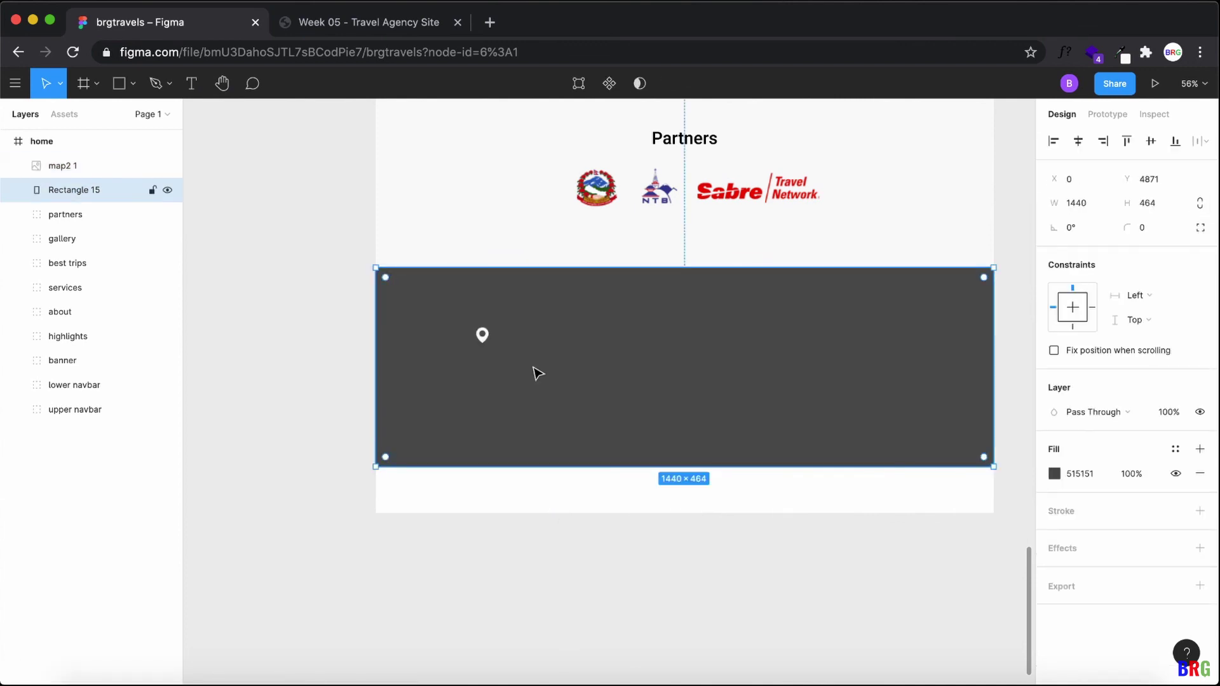
click(482, 336)
click(536, 351)
mouse_move(158, 190)
click(481, 336)
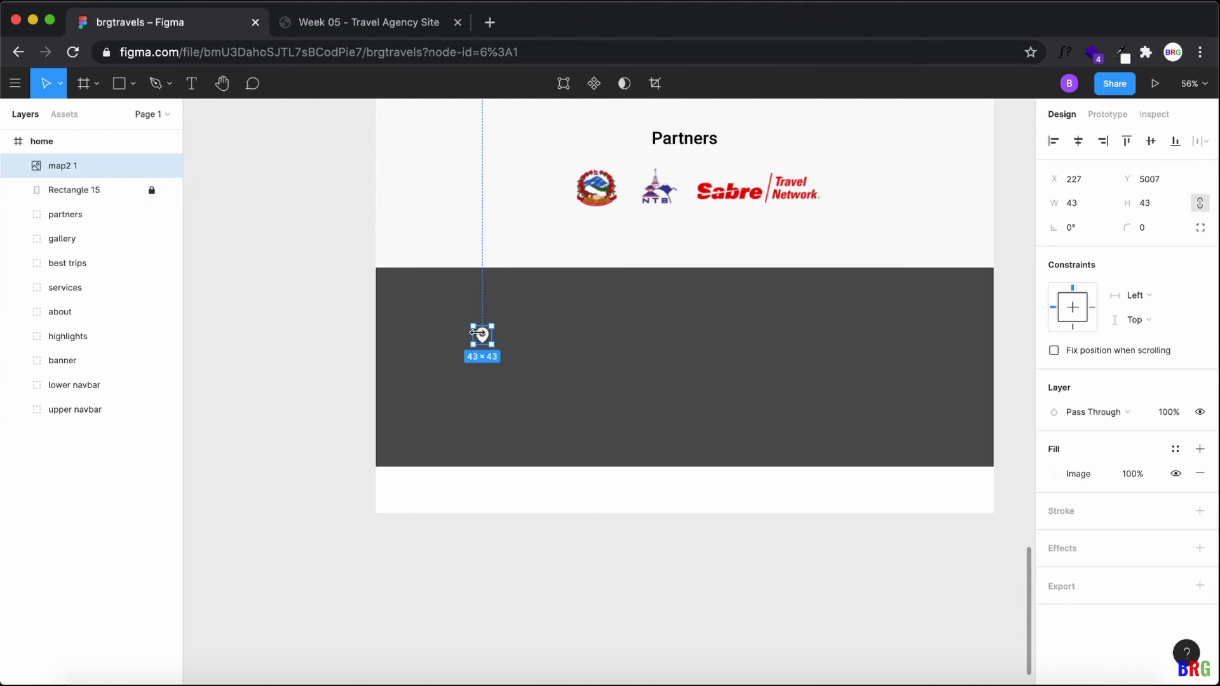
drag(487, 342, 503, 345)
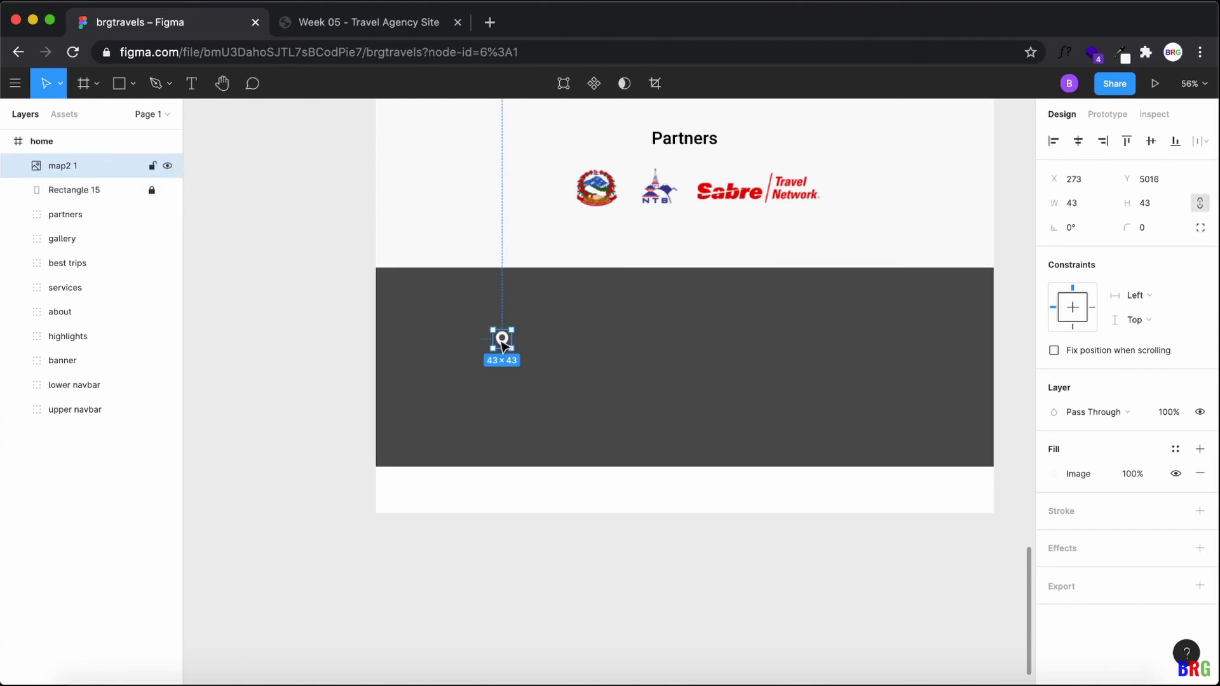
Step: Add the text "LOCATION" beside the map pin icon and colour it white (FFFFFF)
click(193, 87)
click(516, 336)
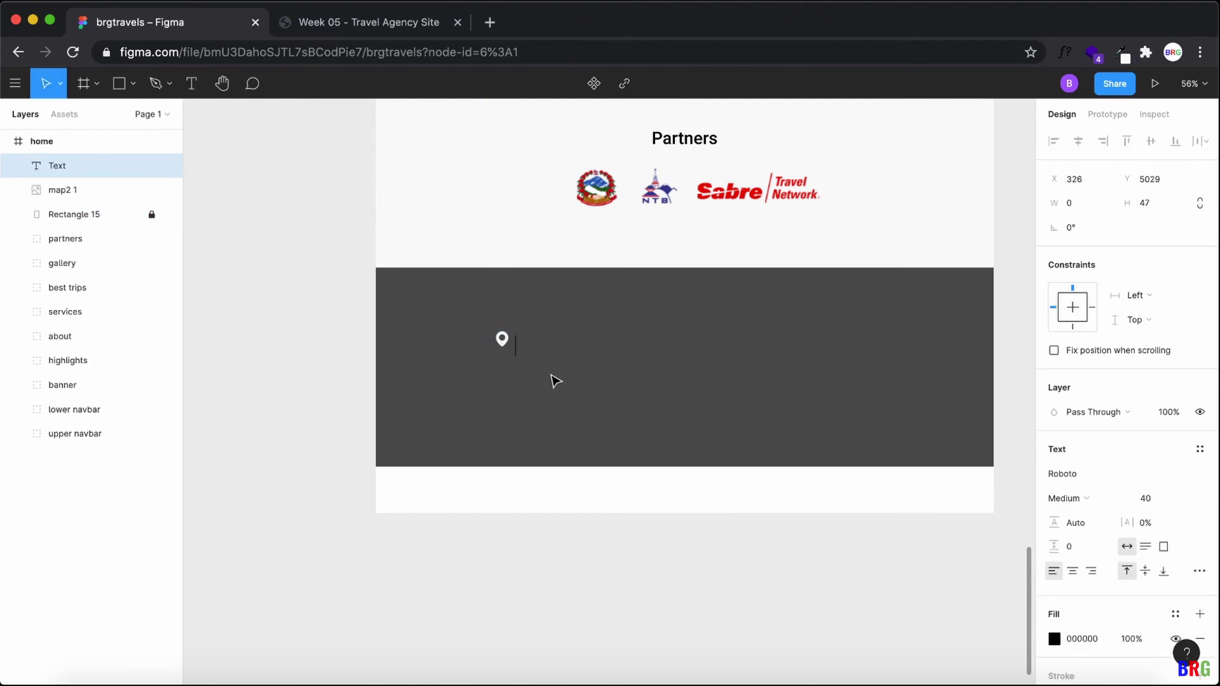
text(LOCATION)
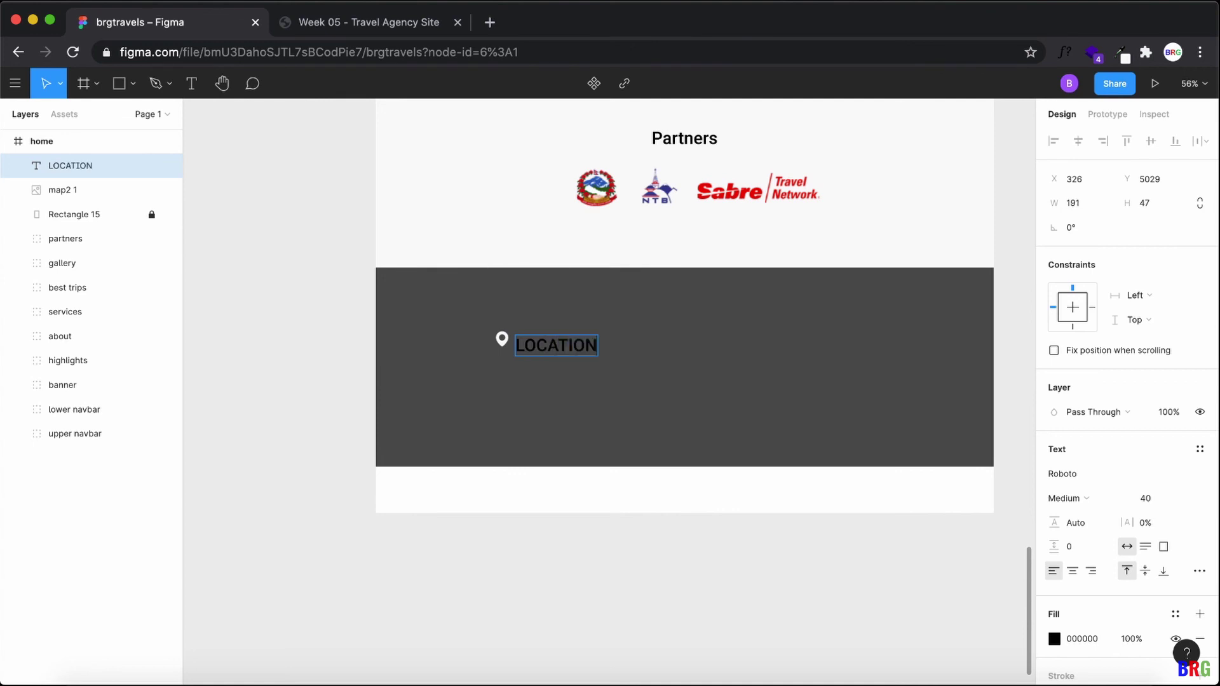
key(super+a)
click(1054, 639)
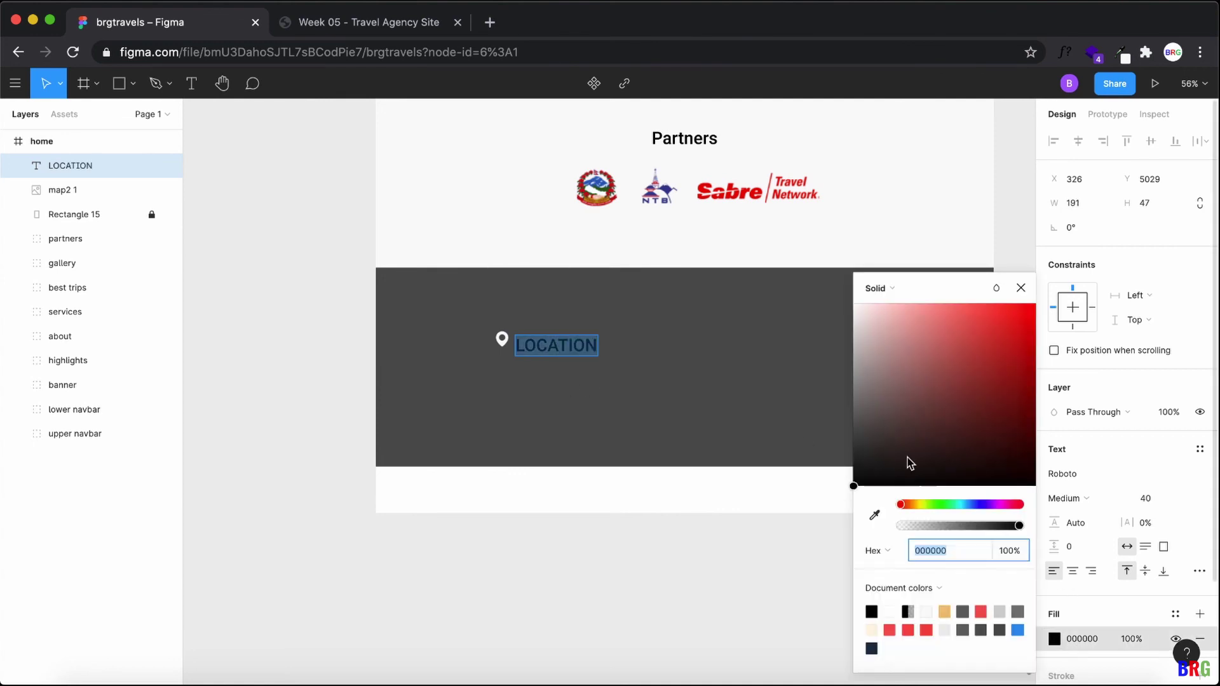
drag(910, 463, 857, 354)
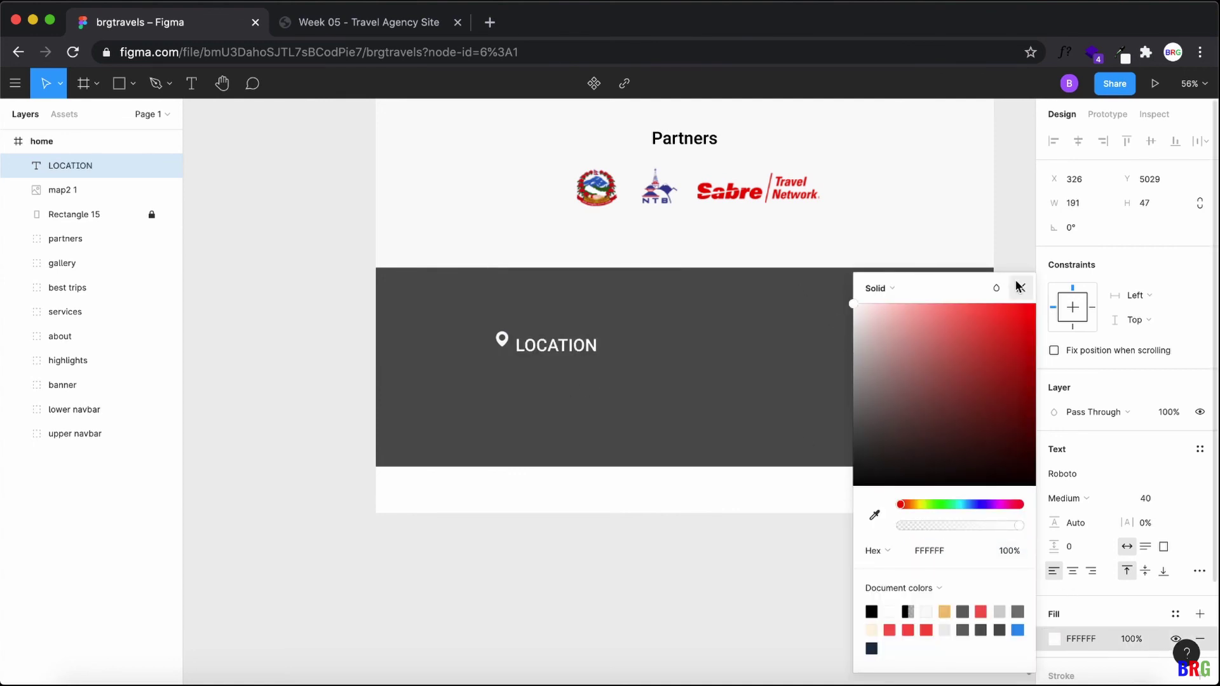
click(1020, 287)
Step: Set the LOCATION text to size 30 and Regular weight, and align it vertically with the map pin icon
click(1153, 501)
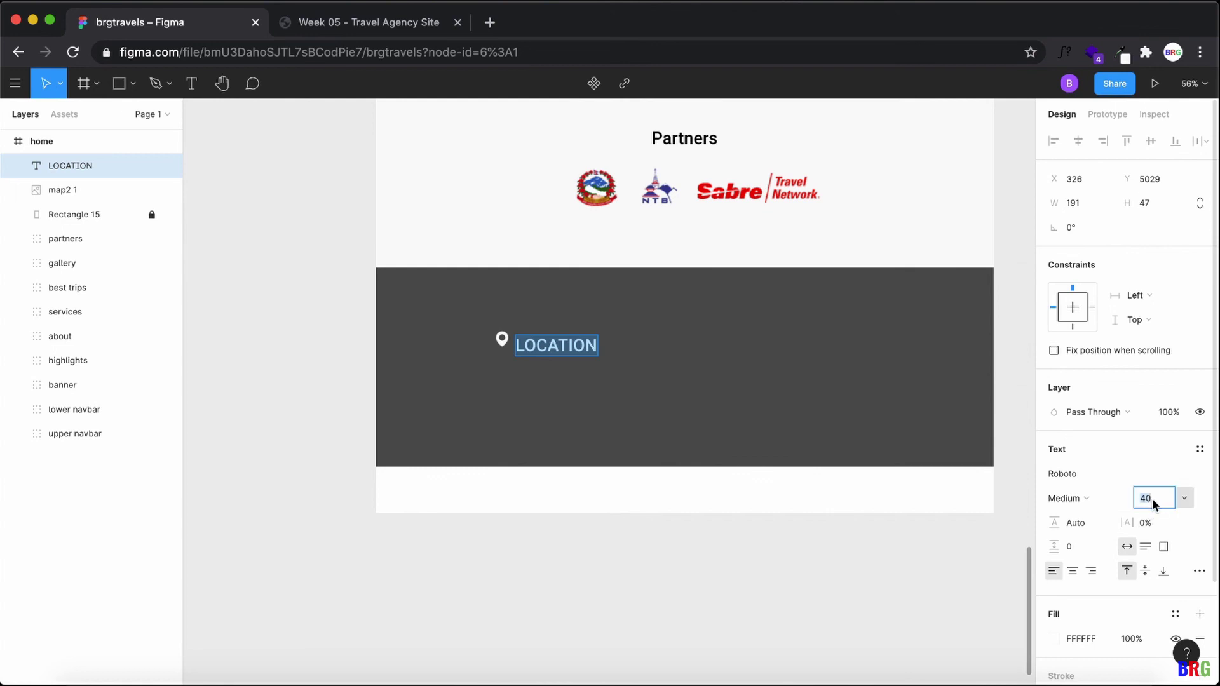
key(Return)
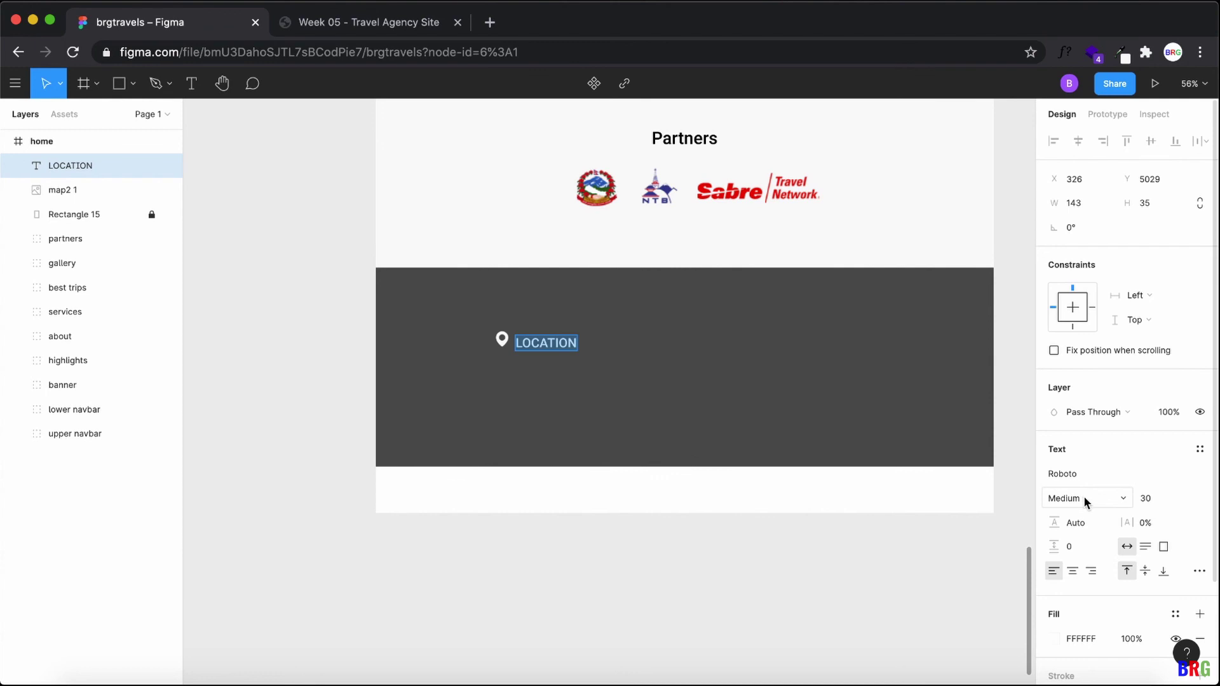
click(1121, 506)
click(1125, 482)
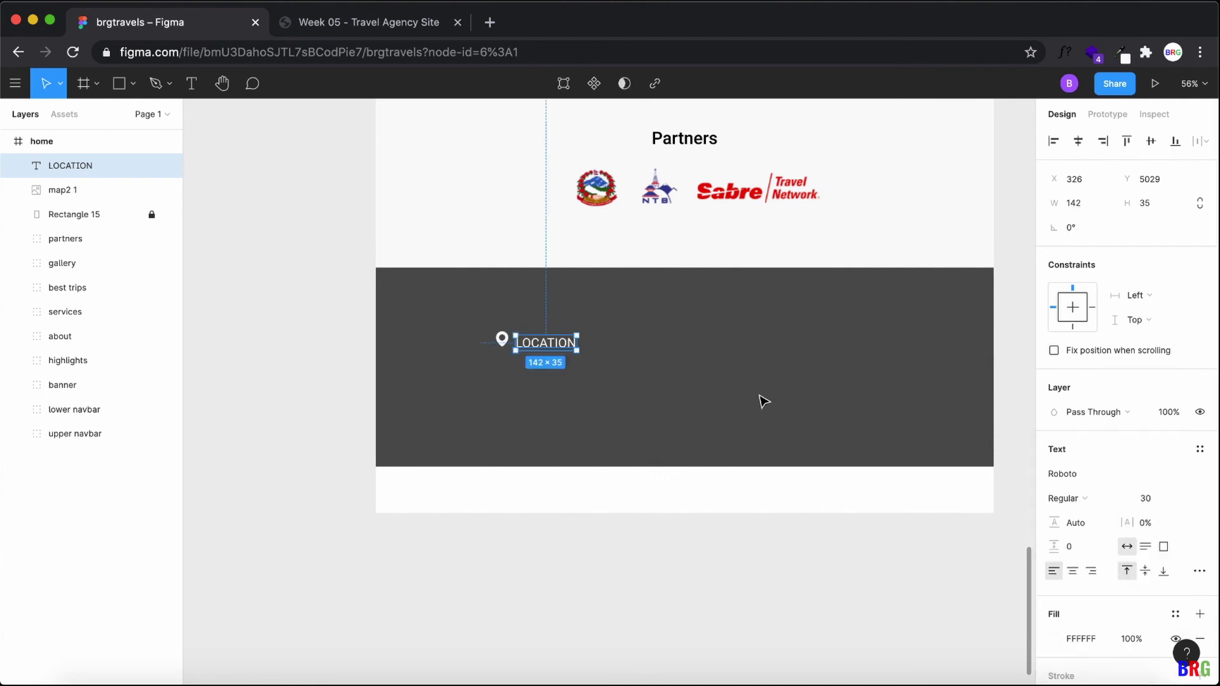
drag(559, 346, 564, 343)
click(626, 363)
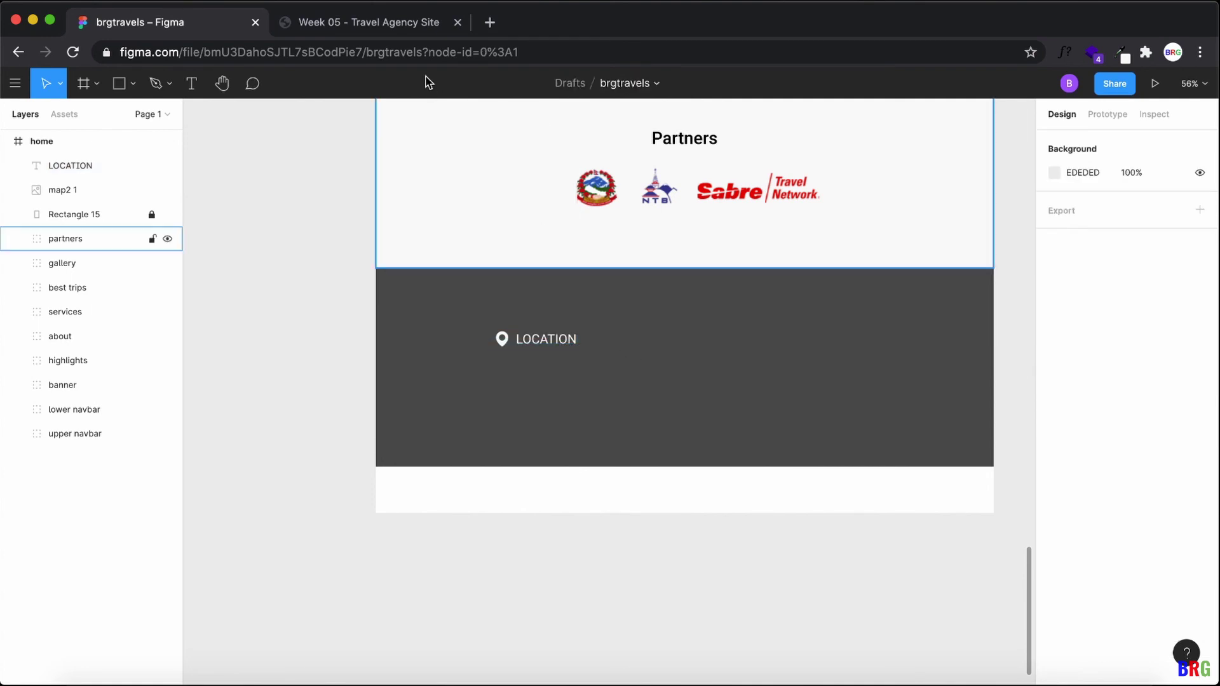
Step: Copy the address line from the reference site's footer and add it as a text layer below the LOCATION label
click(389, 33)
drag(287, 546, 415, 538)
click(151, 31)
click(192, 82)
click(492, 355)
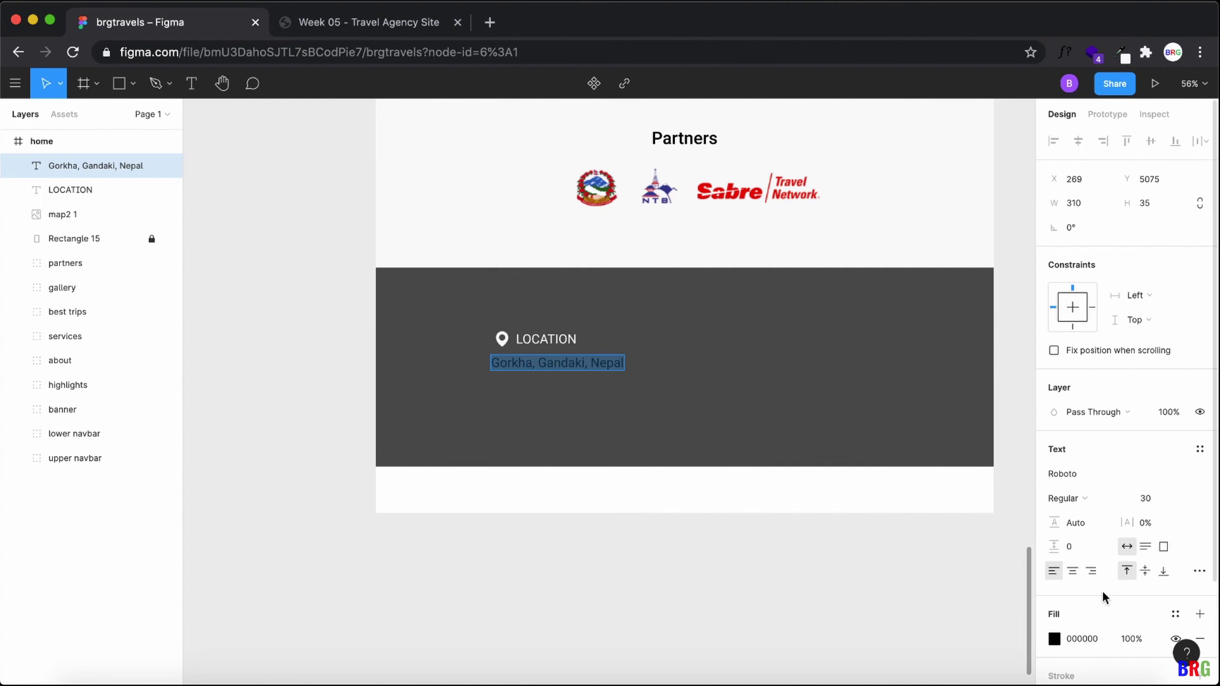
Step: Set the address line's font weight to Light
scroll(1094, 598, down, 3)
click(1072, 379)
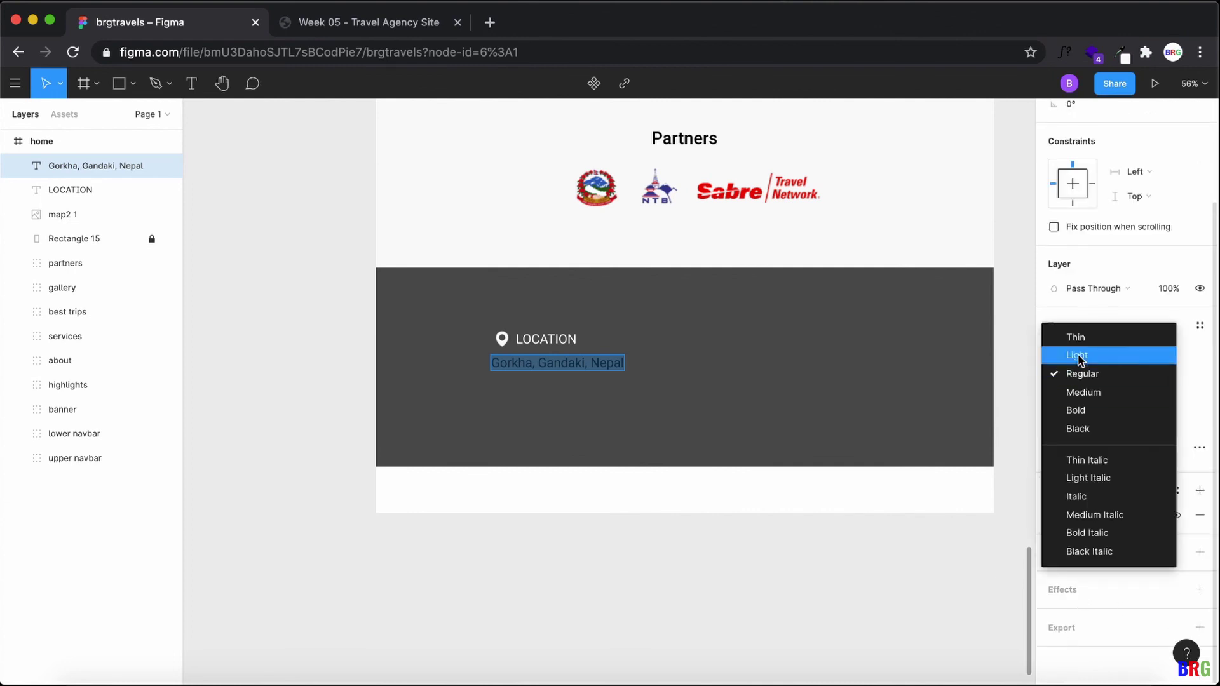
click(1081, 355)
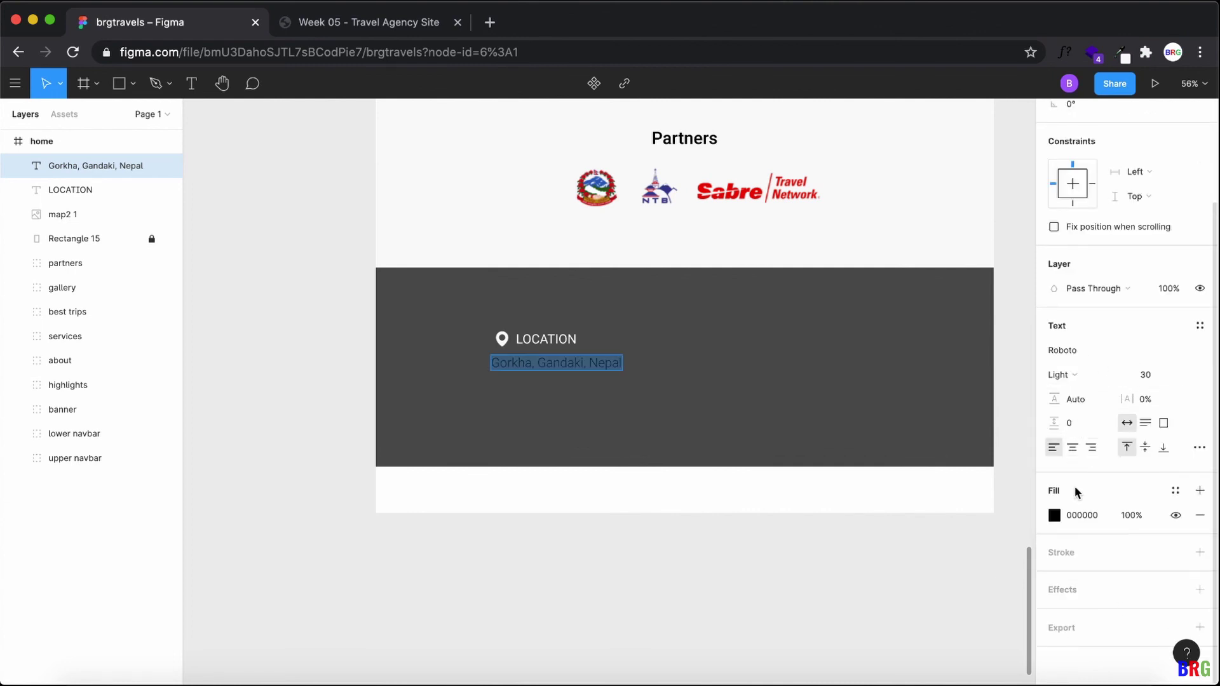
Step: Colour the address line below the LOCATION label near-white (FEFEFE)
click(1054, 515)
drag(896, 330, 821, 280)
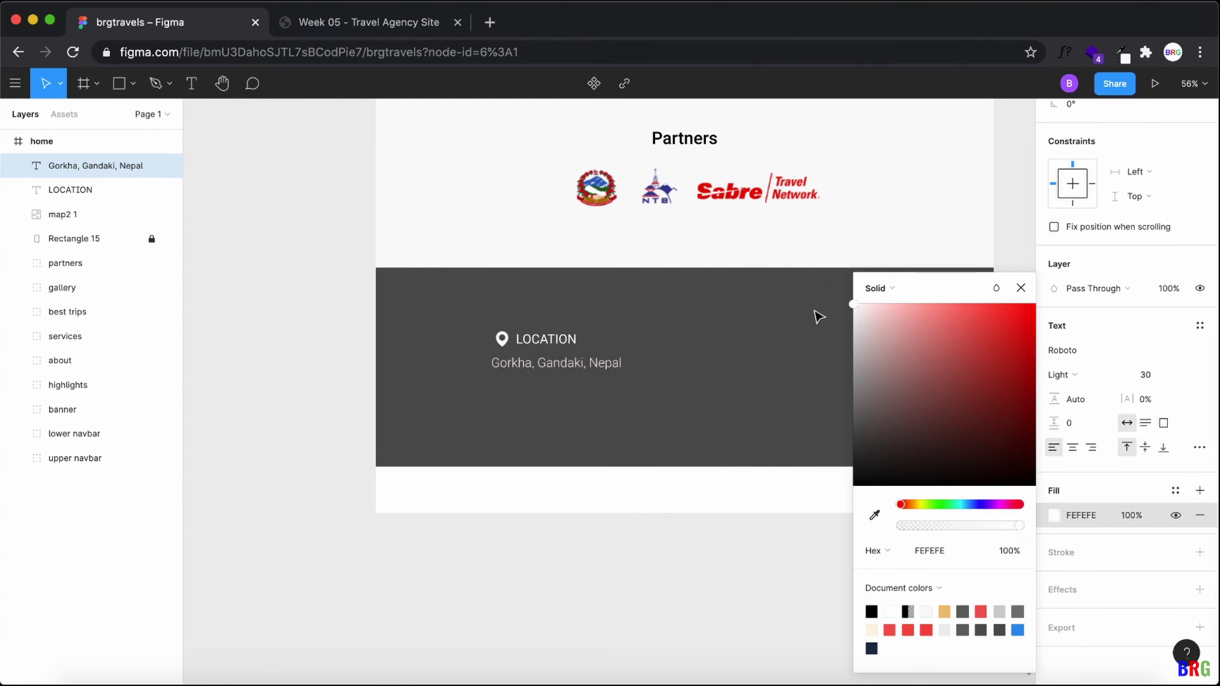
click(1022, 287)
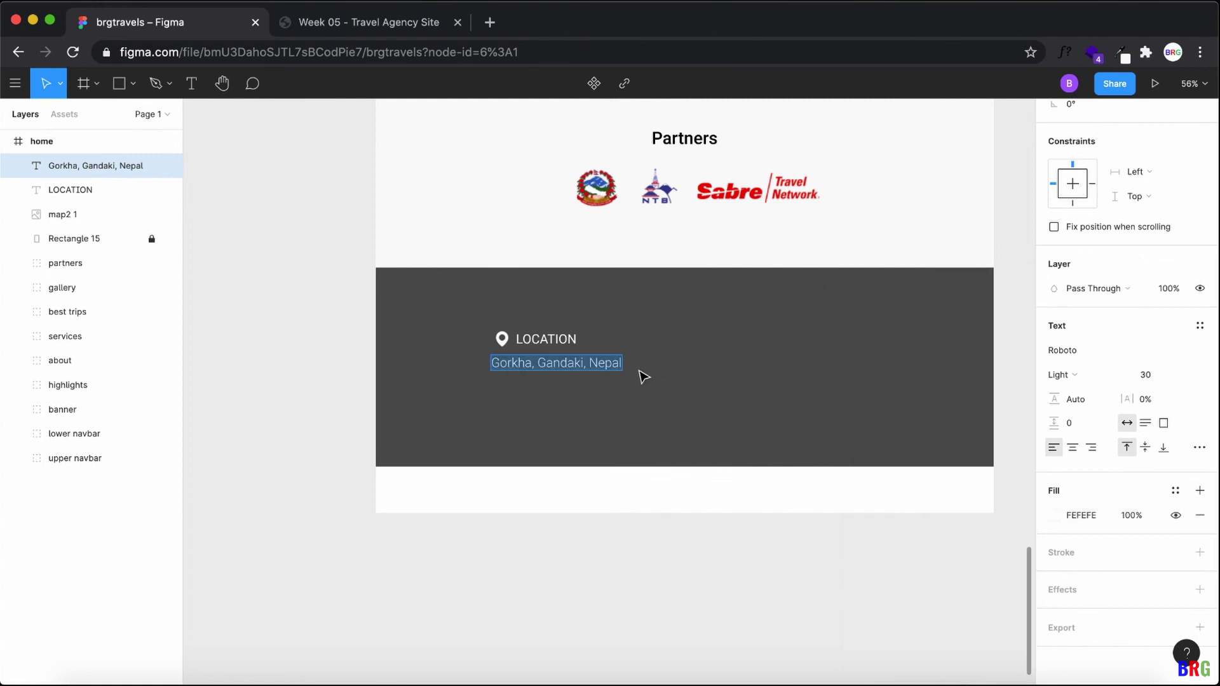
Step: Set the address line's font size to 22
click(615, 370)
double_click(613, 368)
click(1151, 378)
text(2)
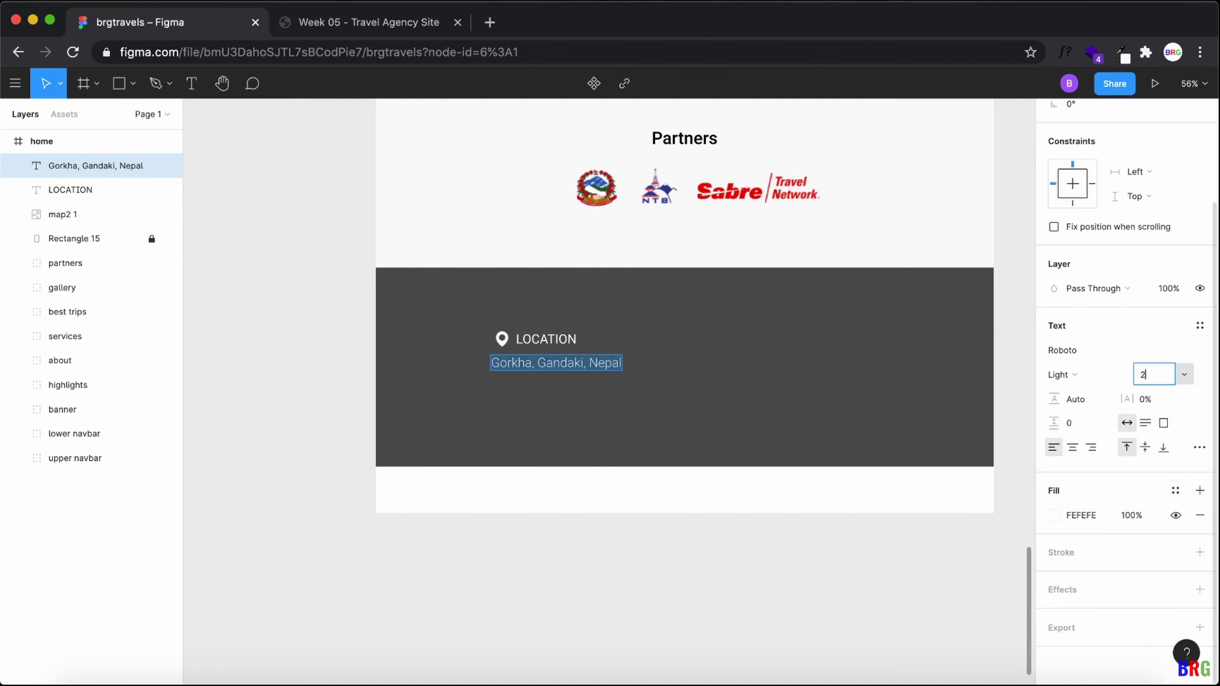
text(2)
key(Return)
click(612, 389)
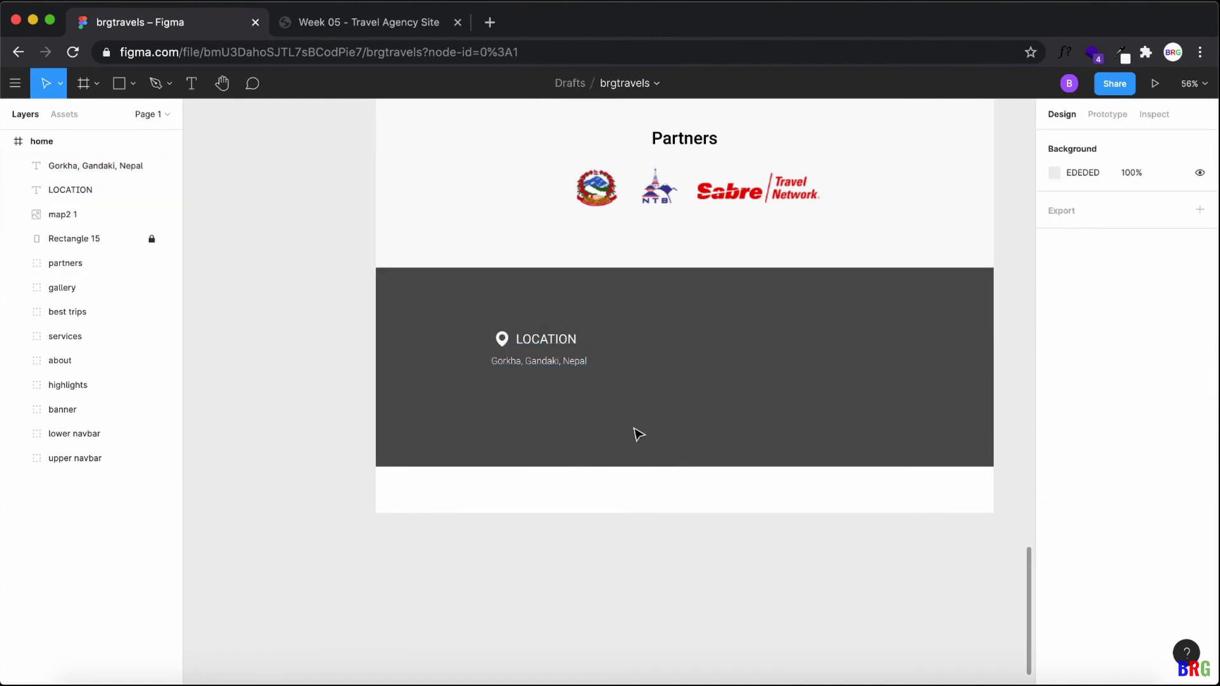
Step: Duplicate the location block, with its icon, label and address line, twice to form a row of three evenly spaced blocks
drag(610, 400, 495, 344)
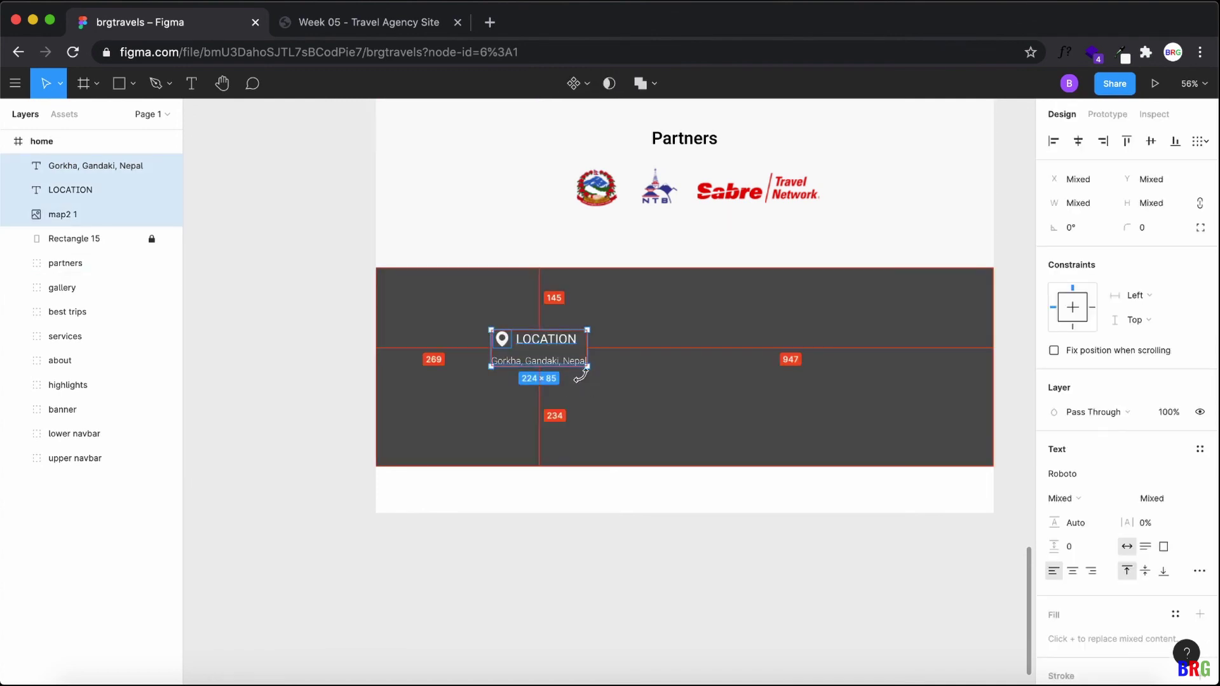
drag(579, 359, 728, 354)
click(741, 399)
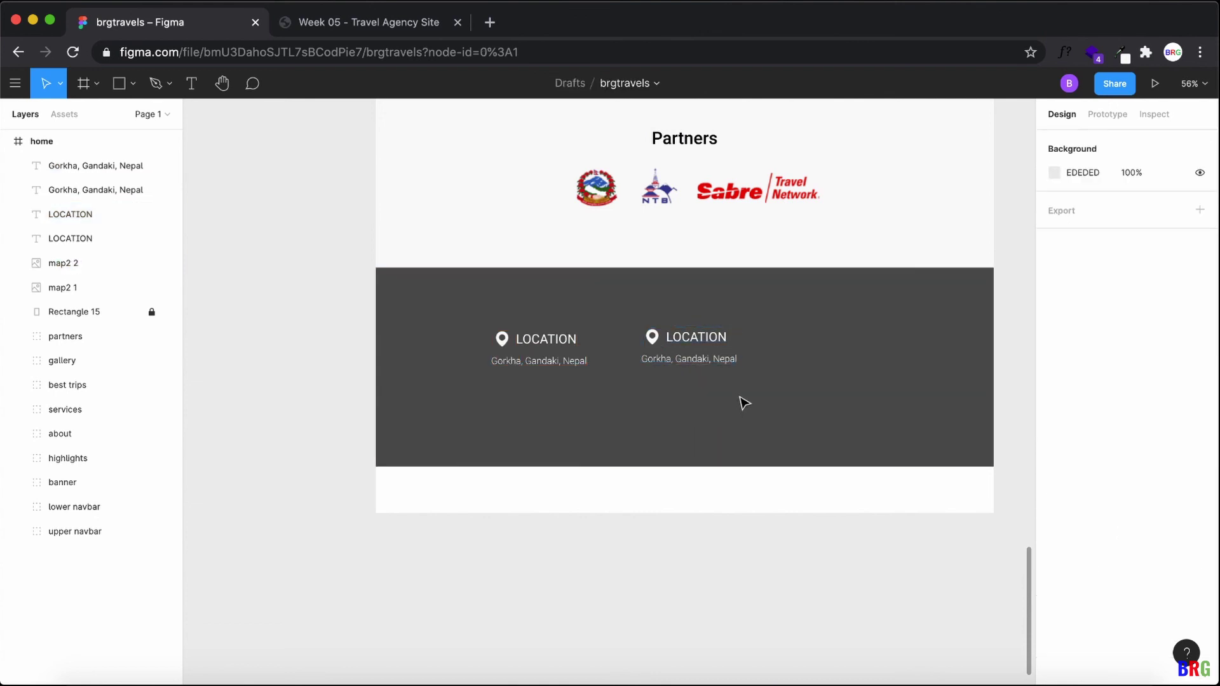
drag(740, 394, 680, 366)
drag(632, 318, 851, 340)
click(809, 422)
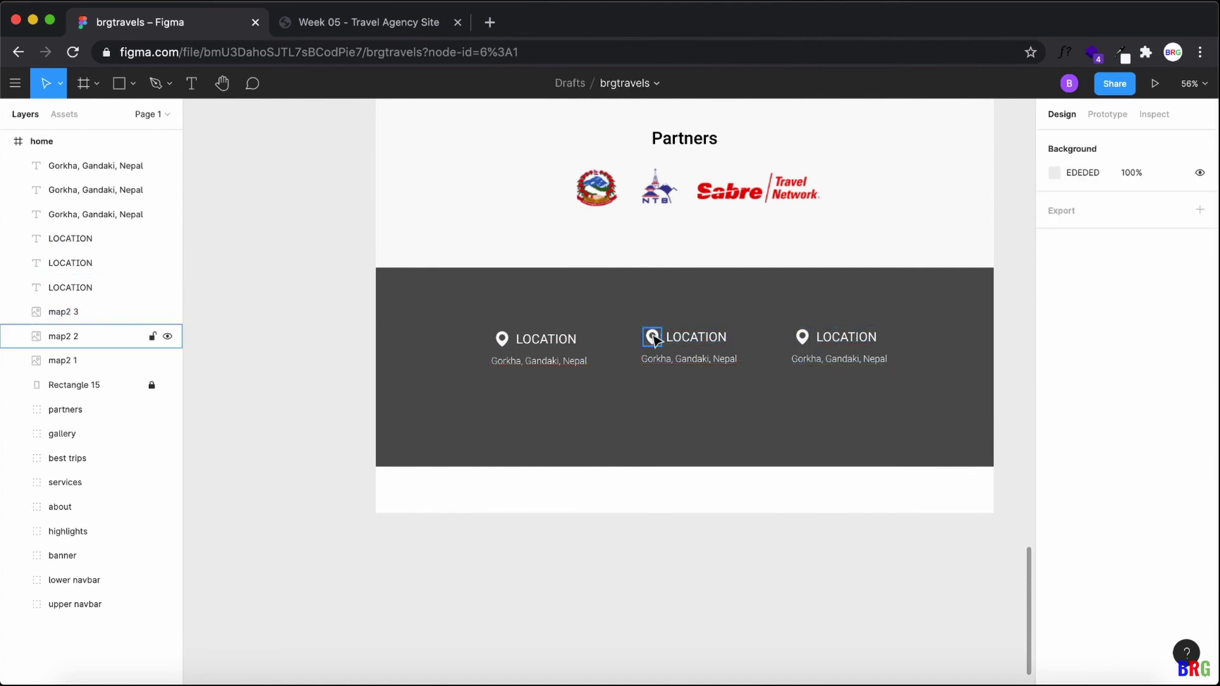
Step: Replace the map pin image in the middle footer block with call2.png
double_click(653, 337)
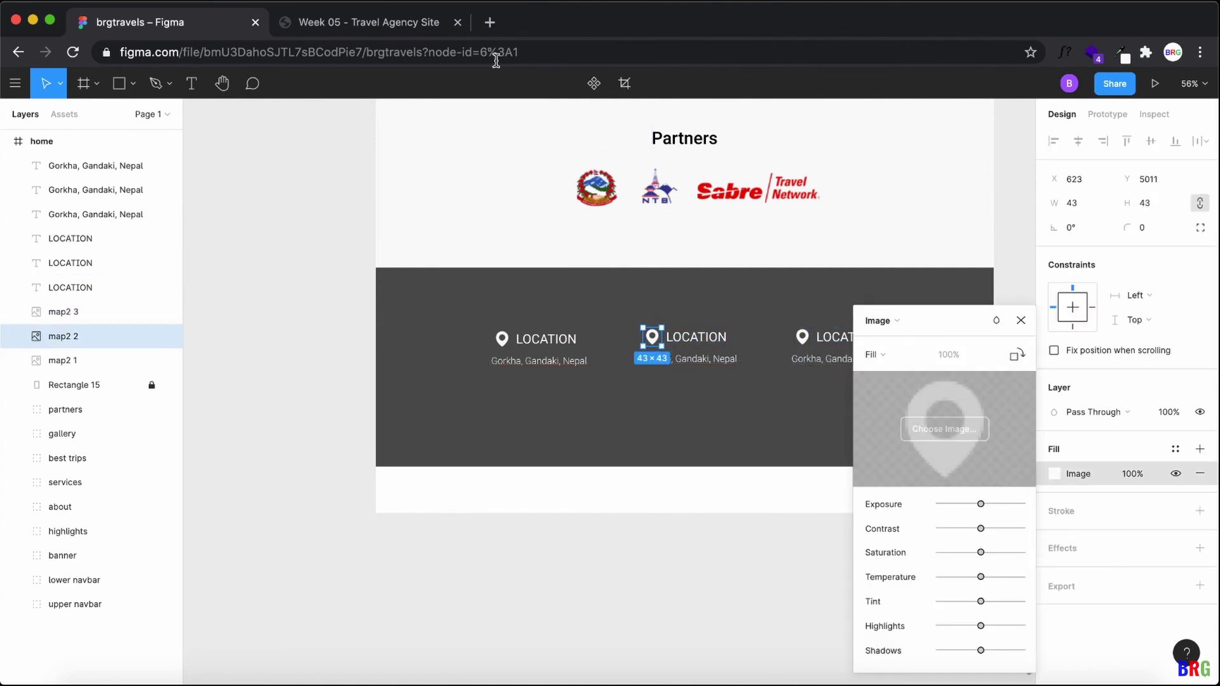
click(356, 21)
click(167, 26)
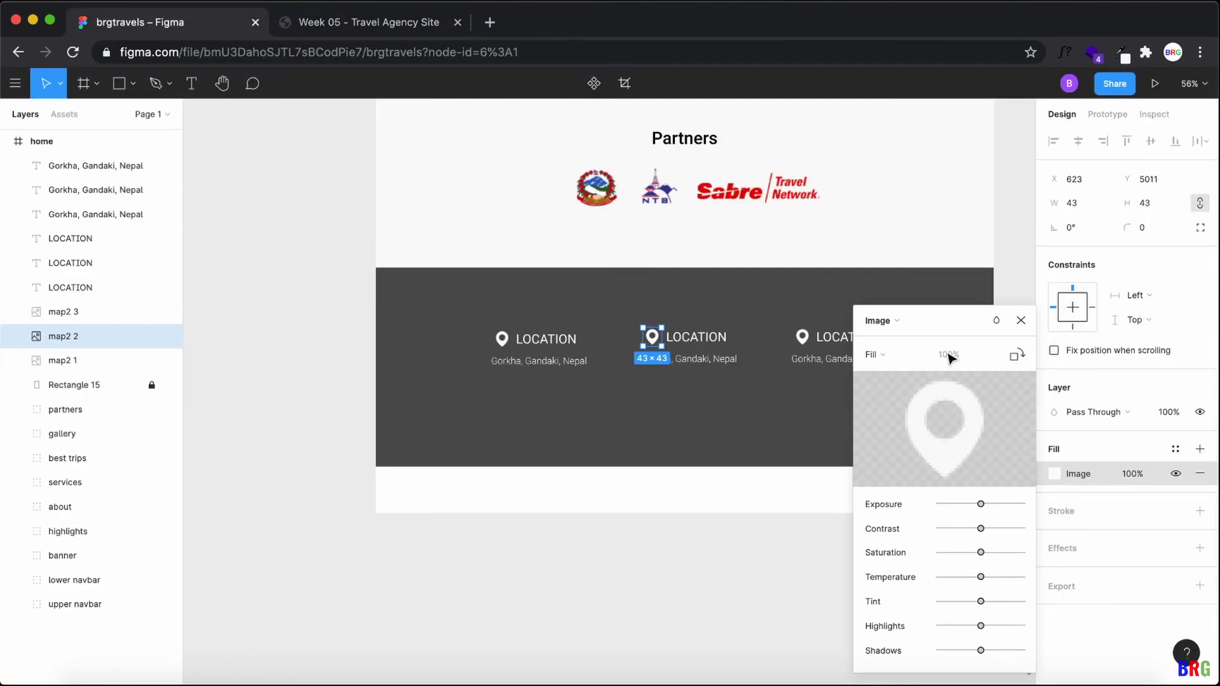
mouse_move(951, 437)
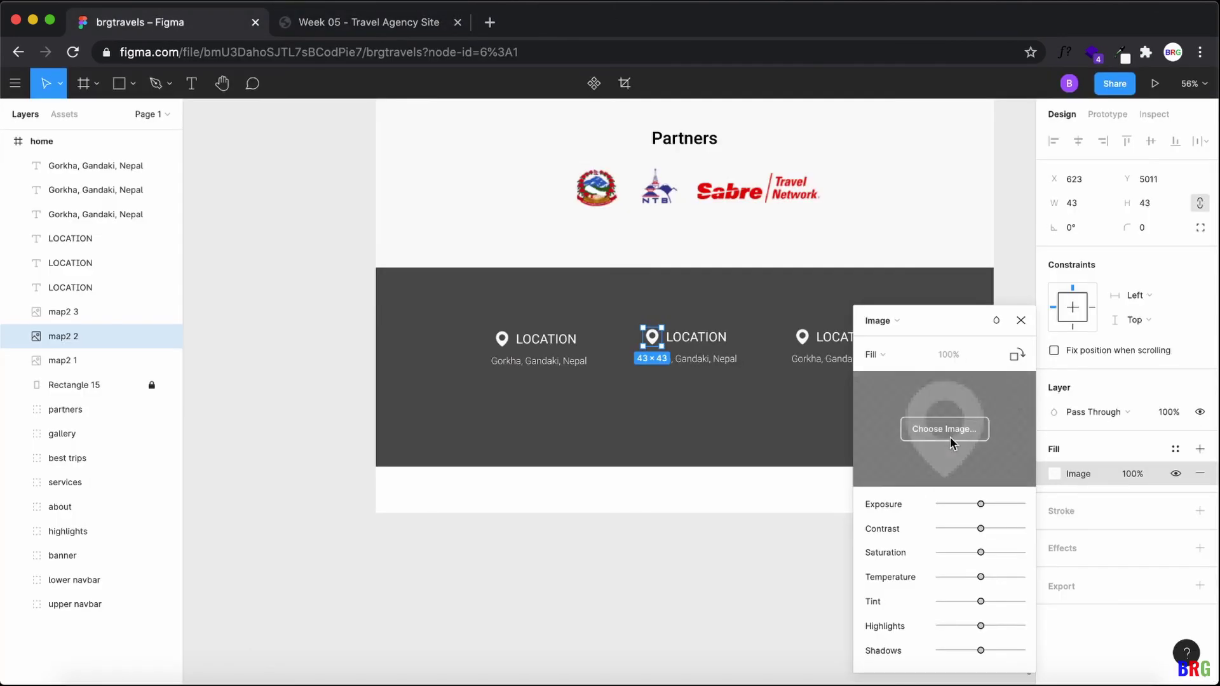
click(860, 381)
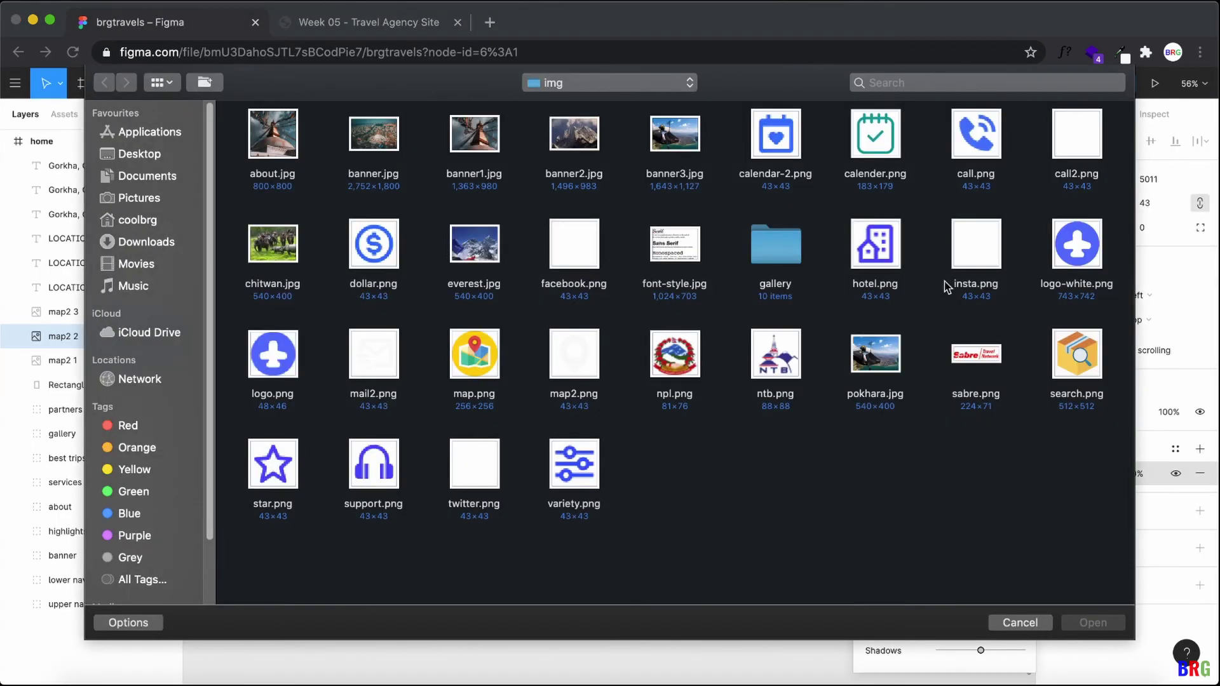
double_click(1067, 139)
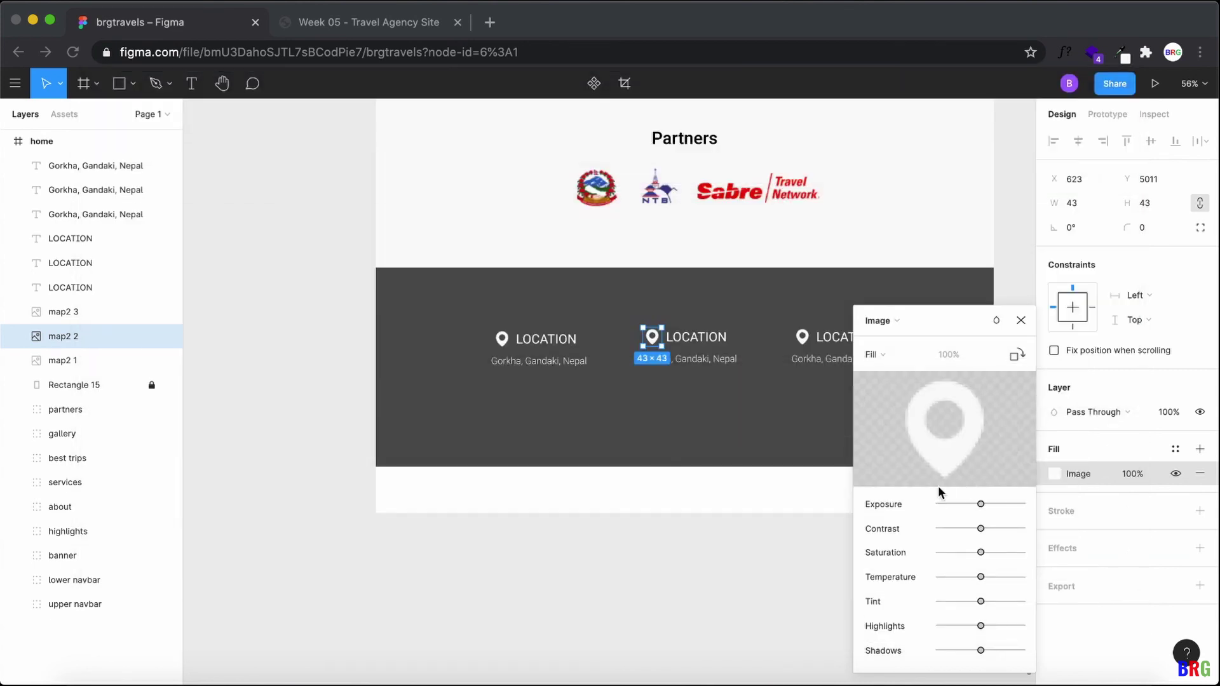
click(1022, 321)
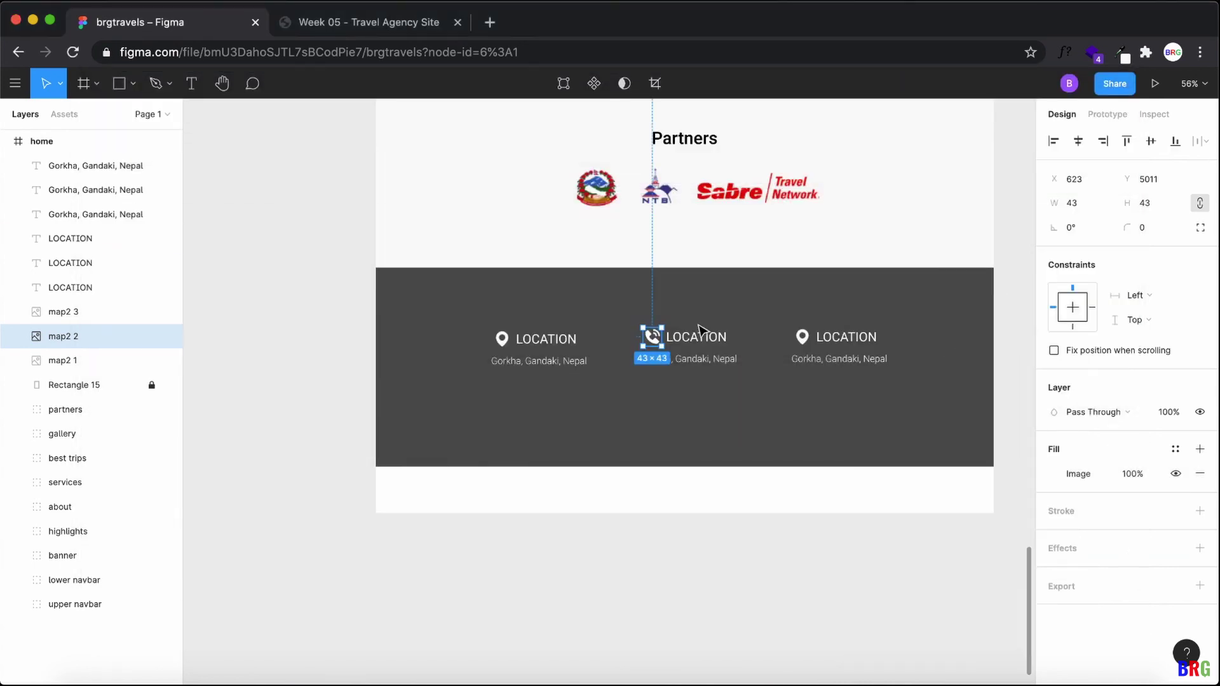
Step: Change the middle block's LOCATION label to "CALL"
click(697, 337)
double_click(696, 336)
text(CALL)
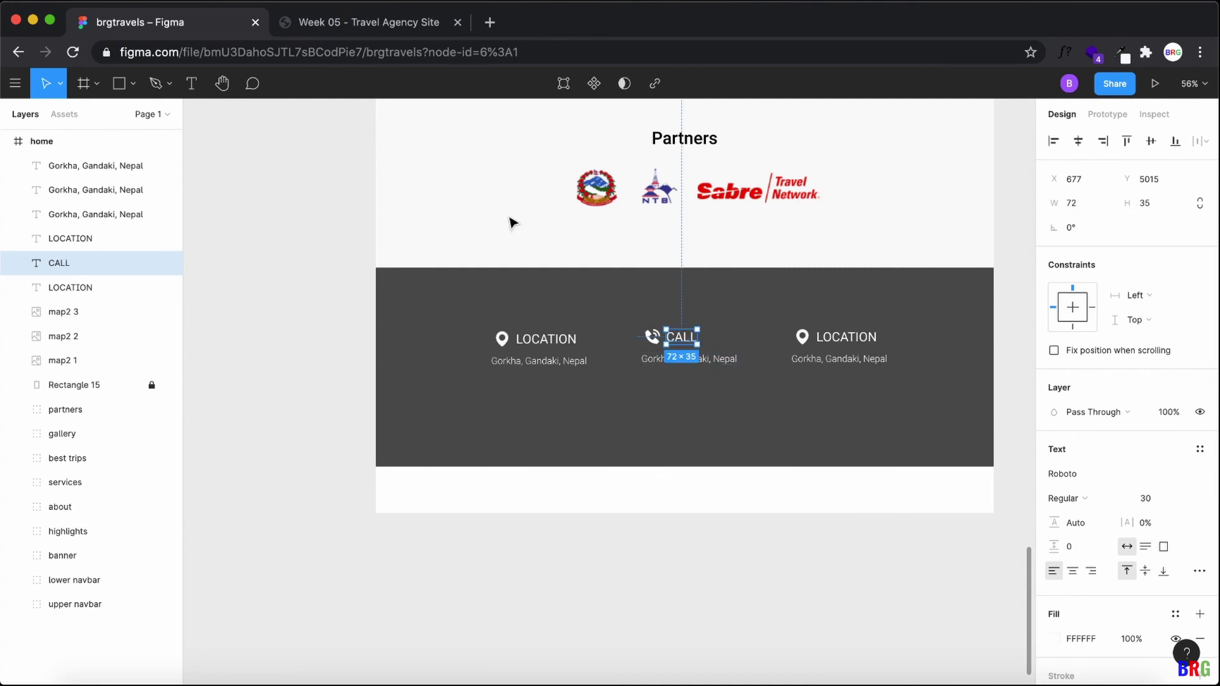
Step: Copy the two phone number lines from the reference site's footer and paste them over the address line below CALL
click(392, 24)
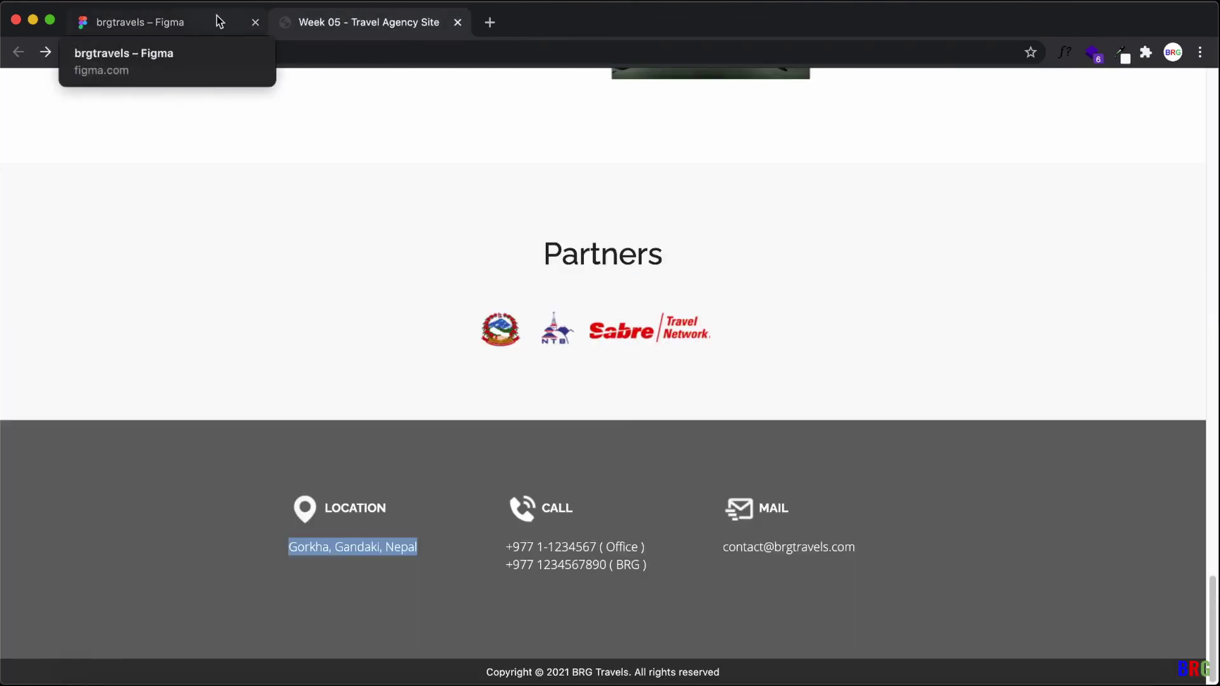
drag(508, 540, 658, 573)
key(super+c)
click(185, 25)
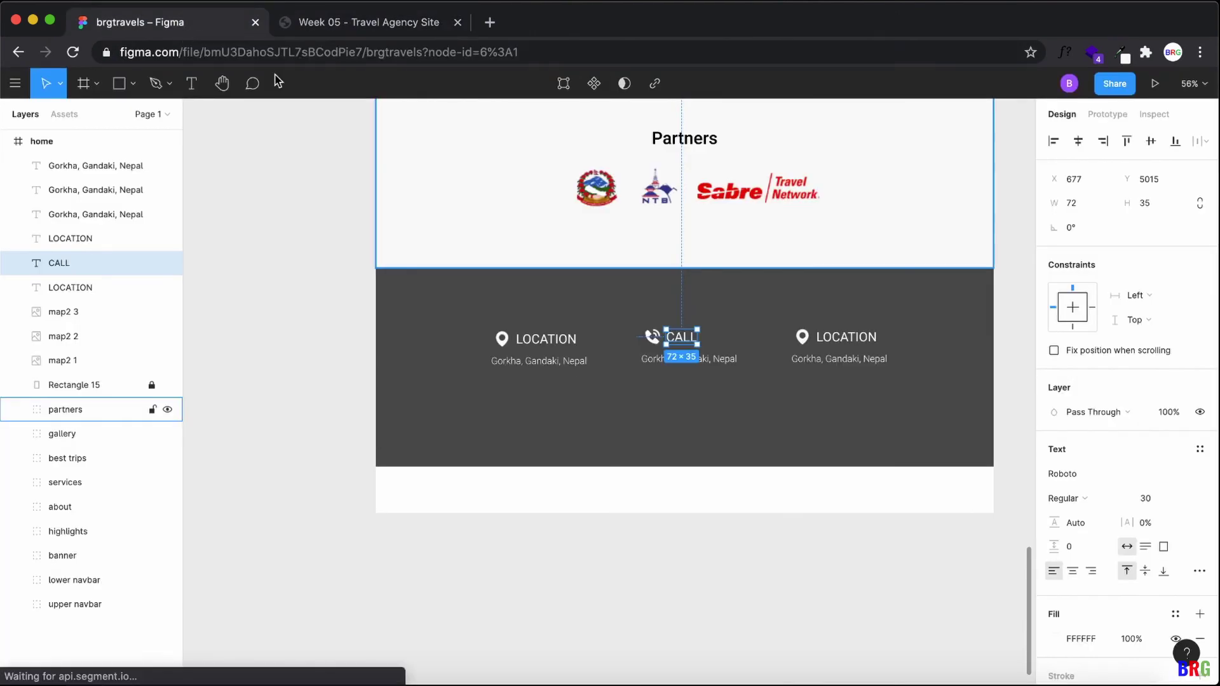
click(714, 436)
double_click(688, 357)
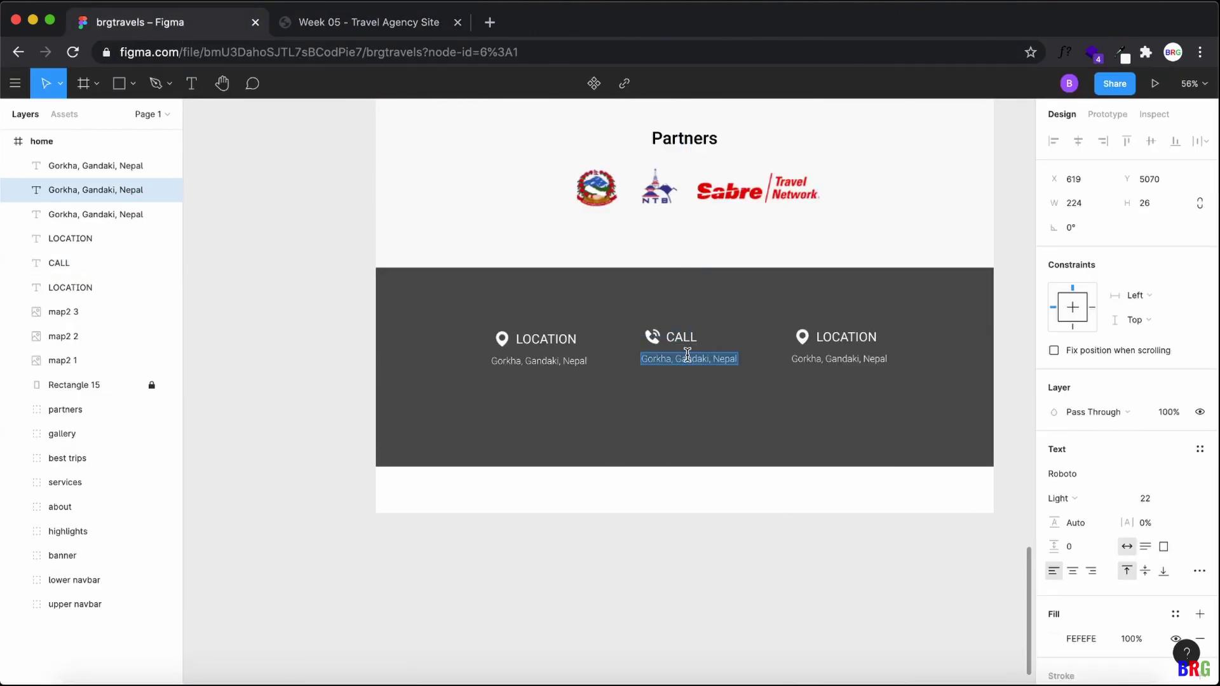
key(super+v)
key(Escape)
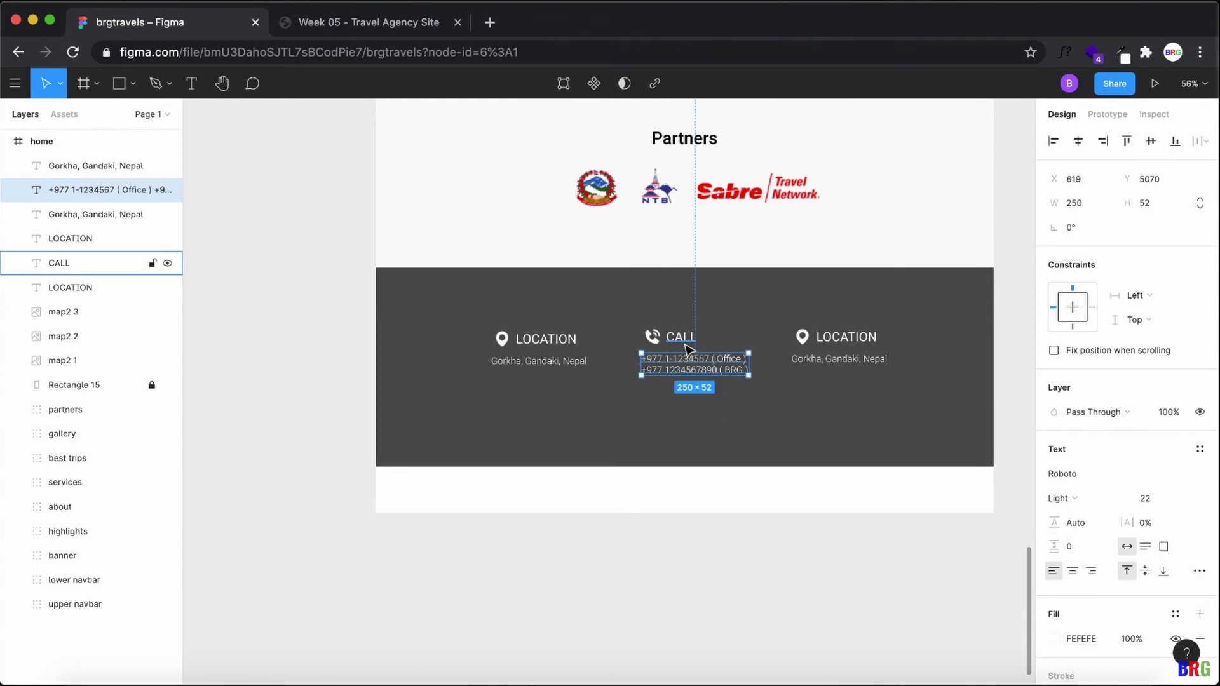
Step: Shift the phone icon and CALL label together slightly right above the phone number lines
click(659, 343)
shift+click(684, 341)
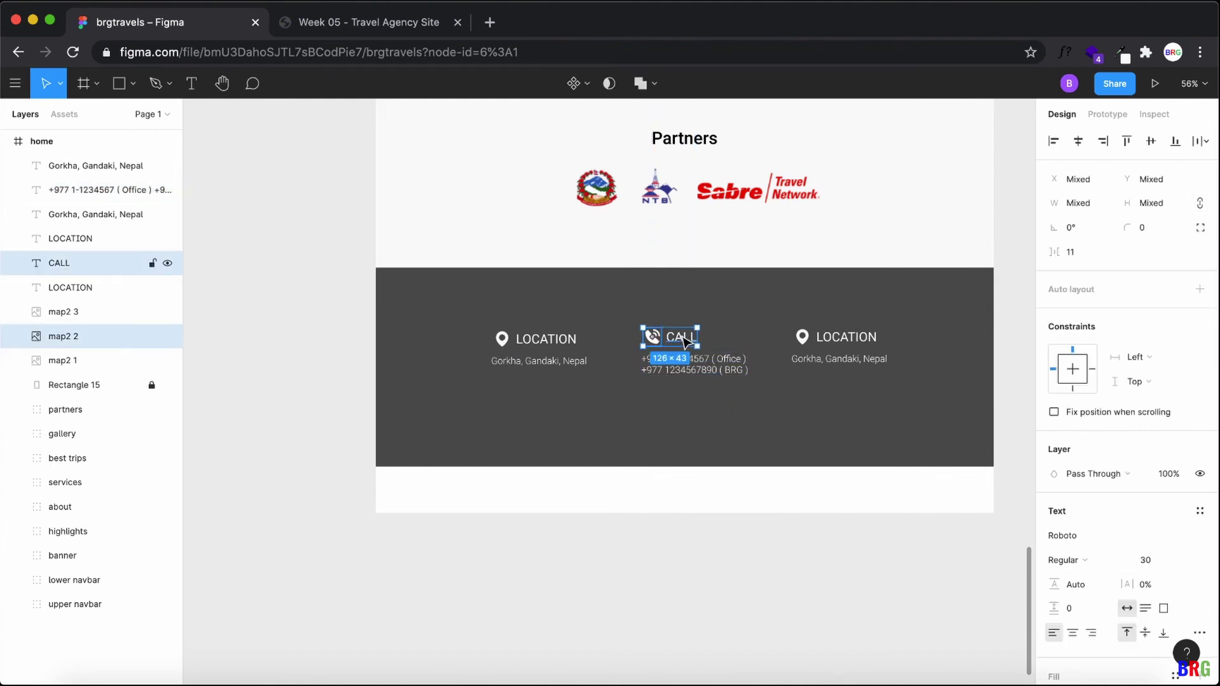
drag(687, 342, 702, 342)
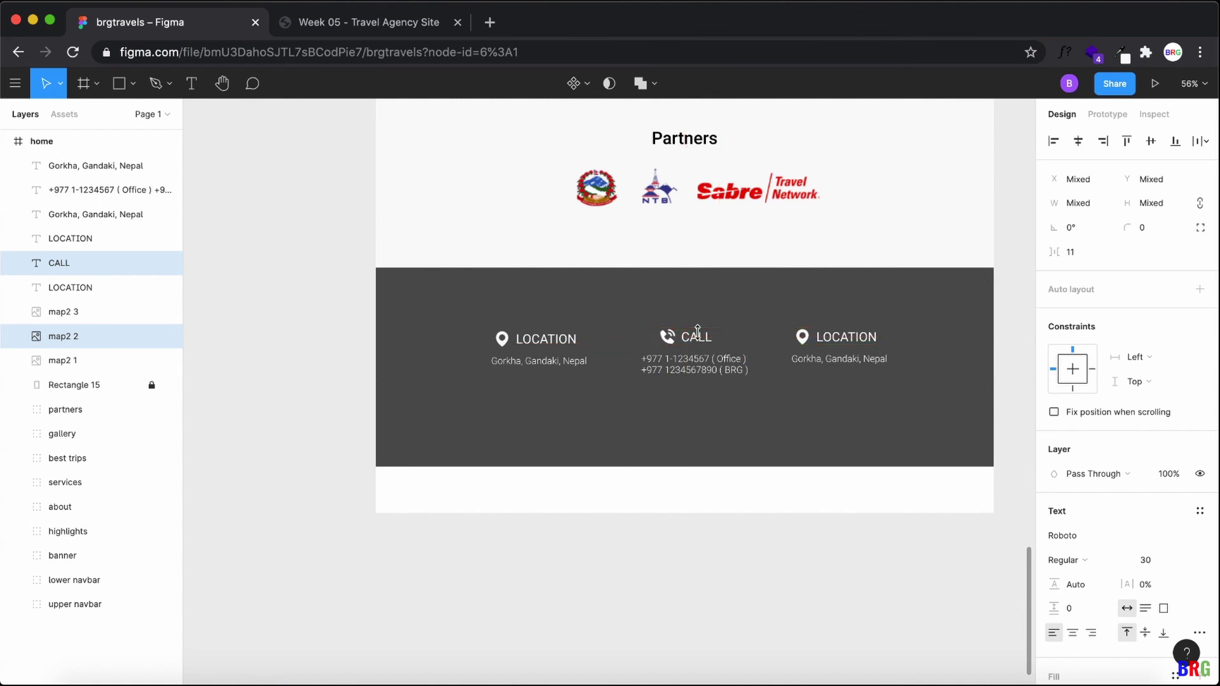
click(720, 406)
Step: Replace the map pin image in the third footer block with mail2.png
click(826, 345)
click(802, 337)
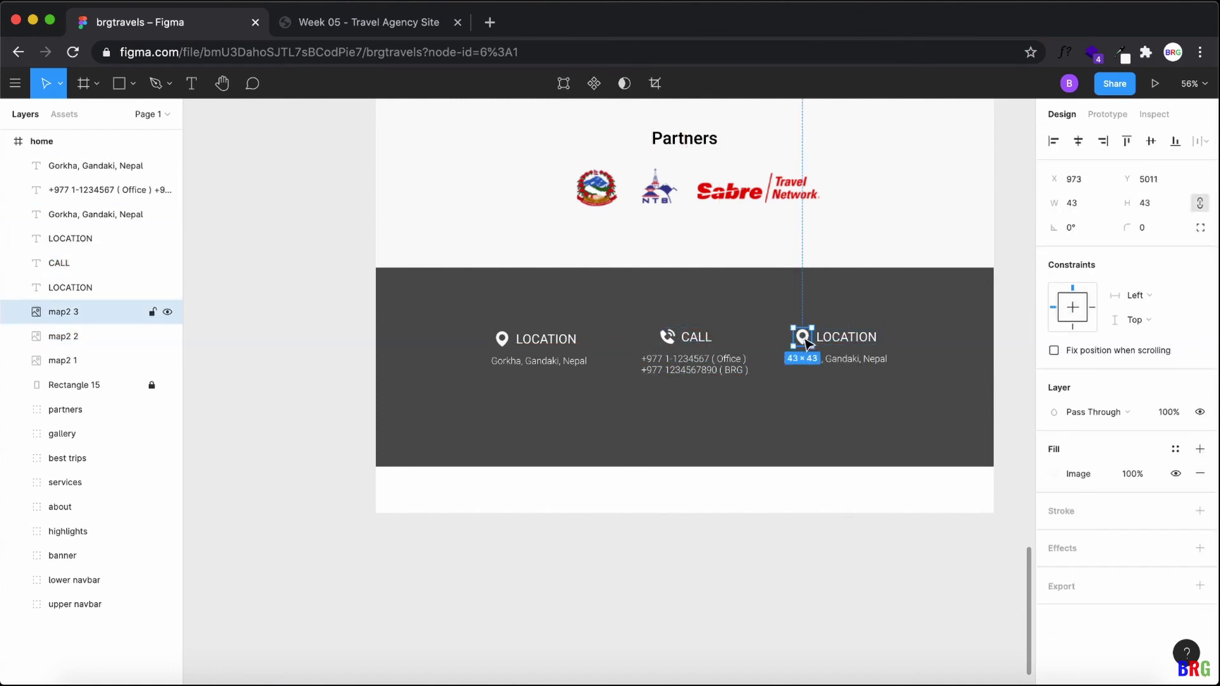
double_click(803, 337)
click(955, 430)
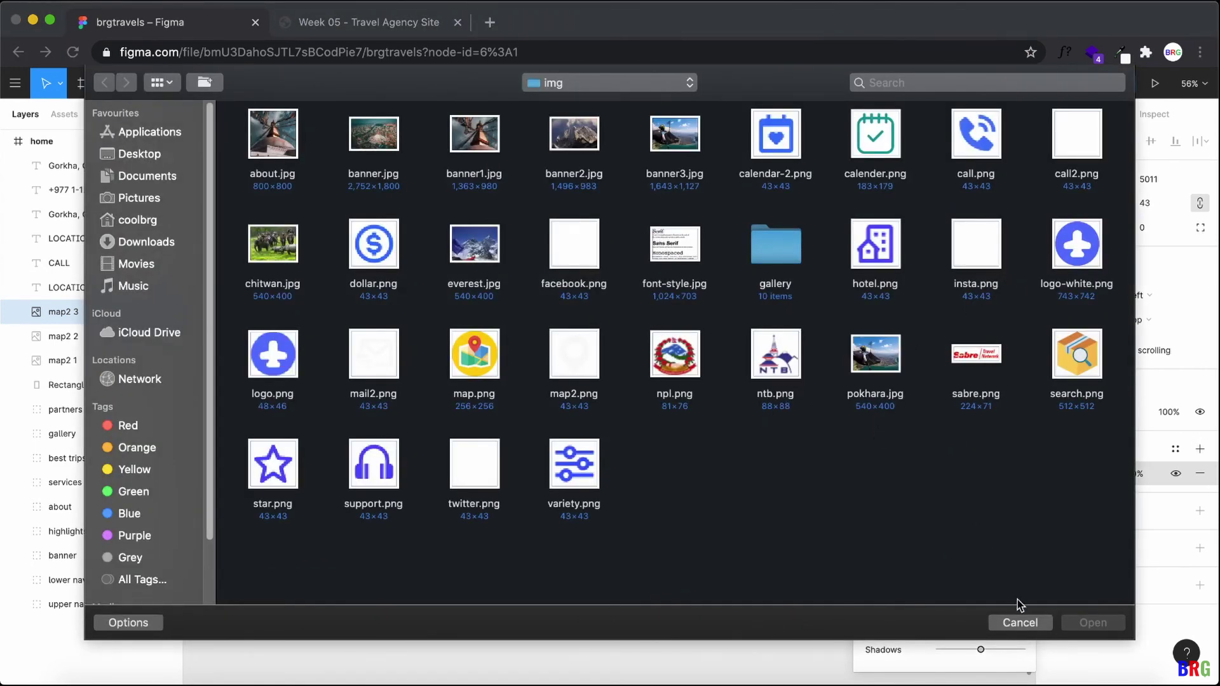
double_click(383, 353)
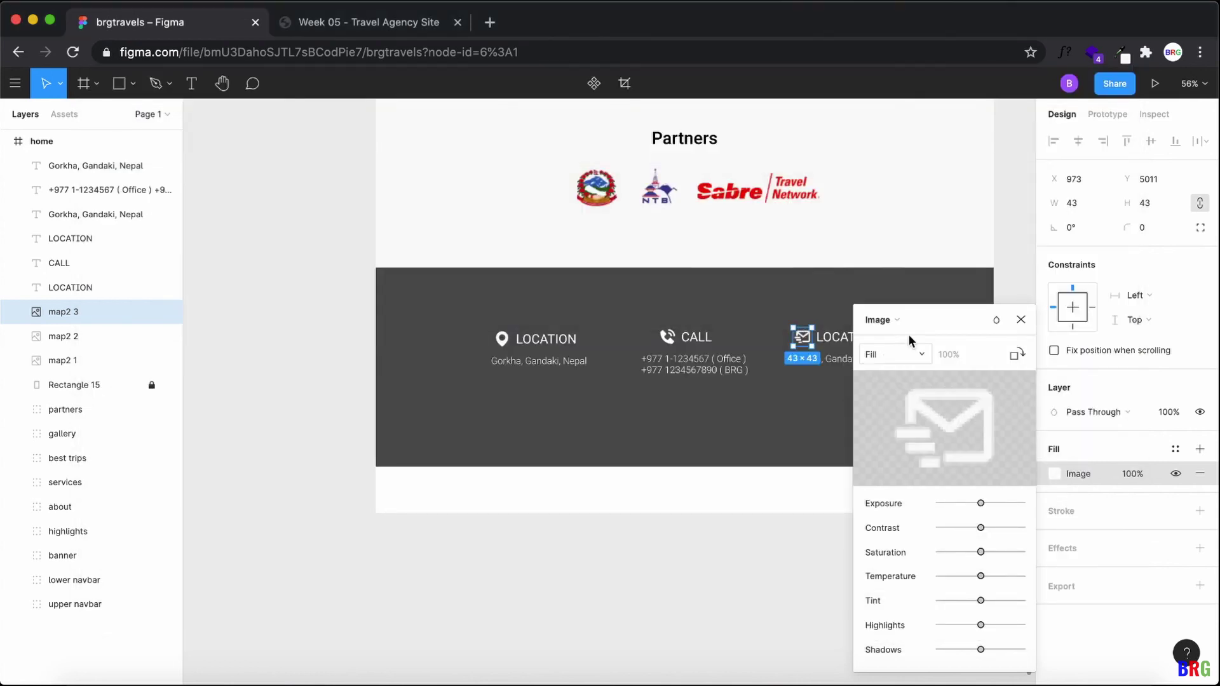
click(1022, 321)
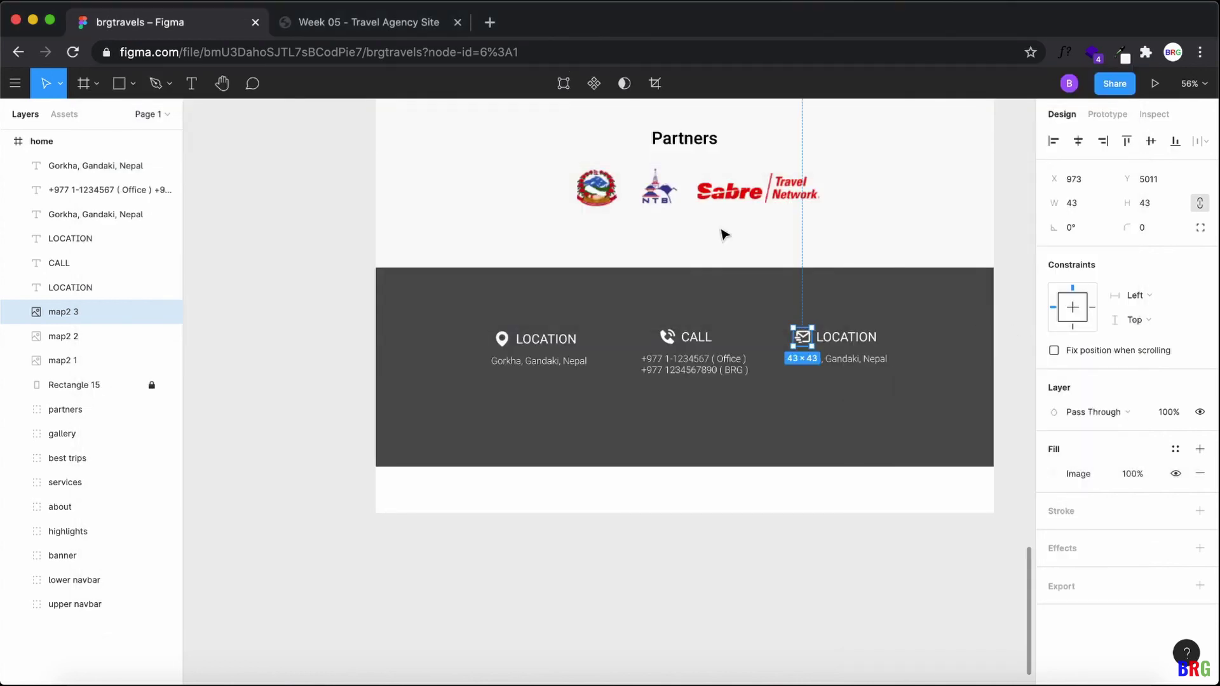
Step: Change the third block's LOCATION label to "MAIL"
click(846, 337)
text(ma)
key(BackSpace)
key(BackSpace)
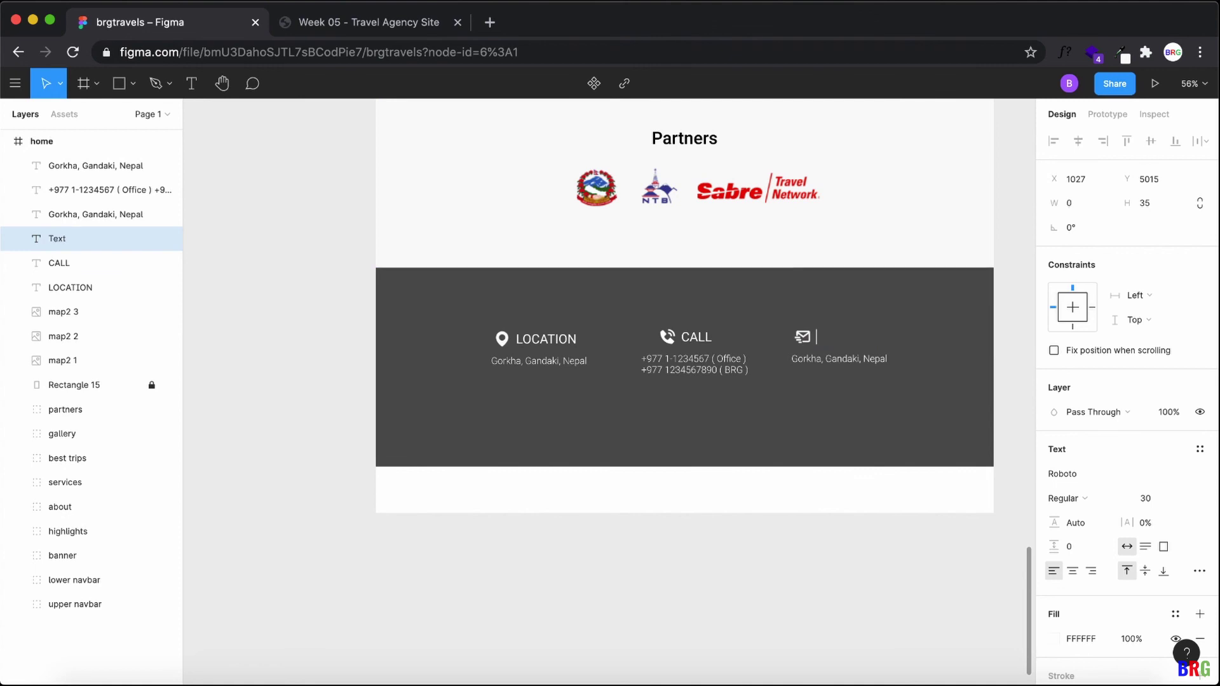
text(MAIL)
Step: Set the MAIL, CALL and LOCATION labels to Medium font weight
key(super+a)
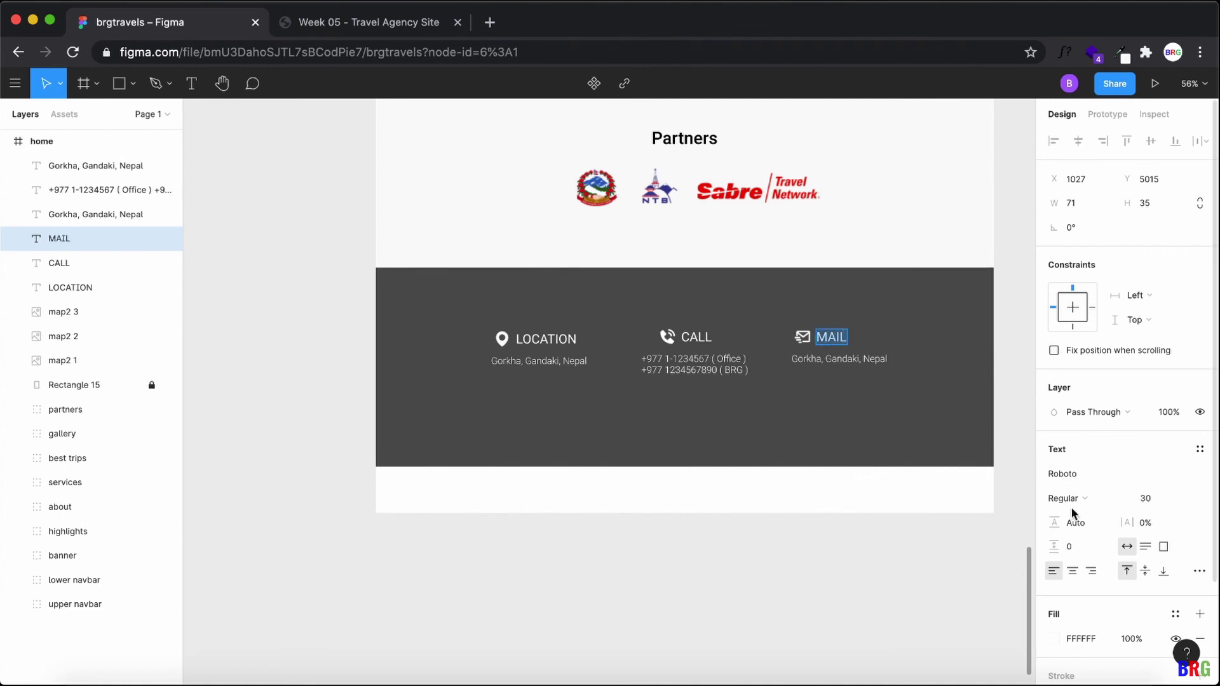
click(1093, 504)
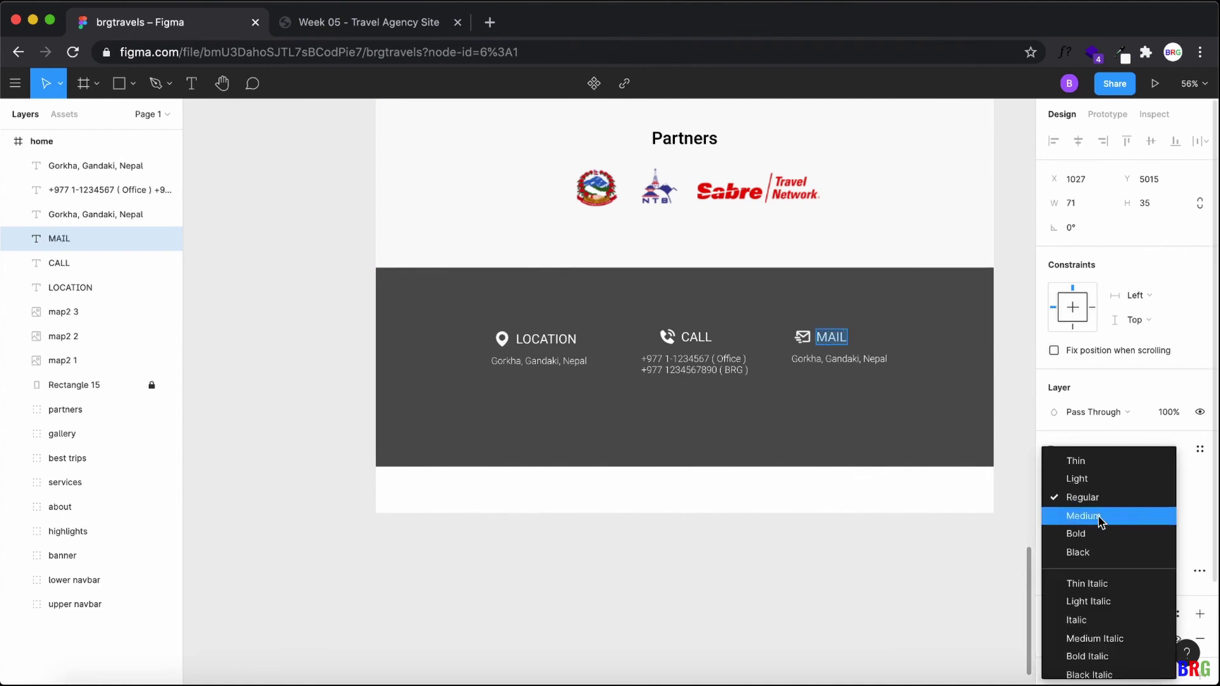
click(1101, 519)
double_click(688, 336)
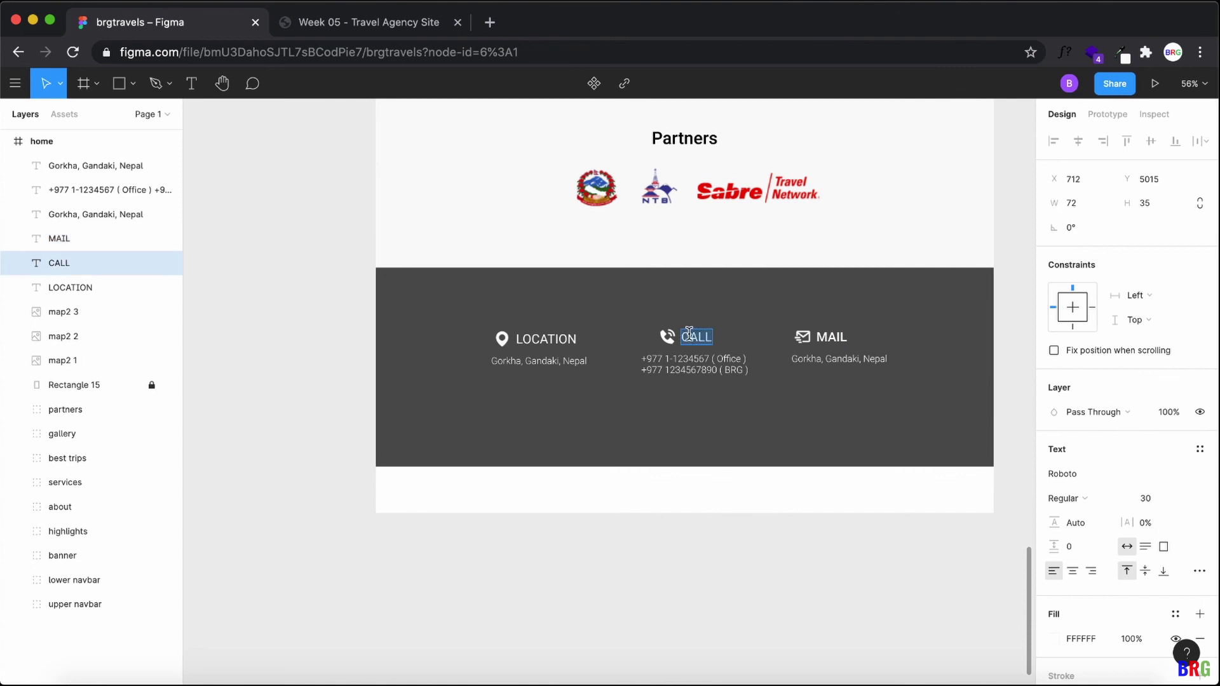
click(1079, 499)
click(1086, 515)
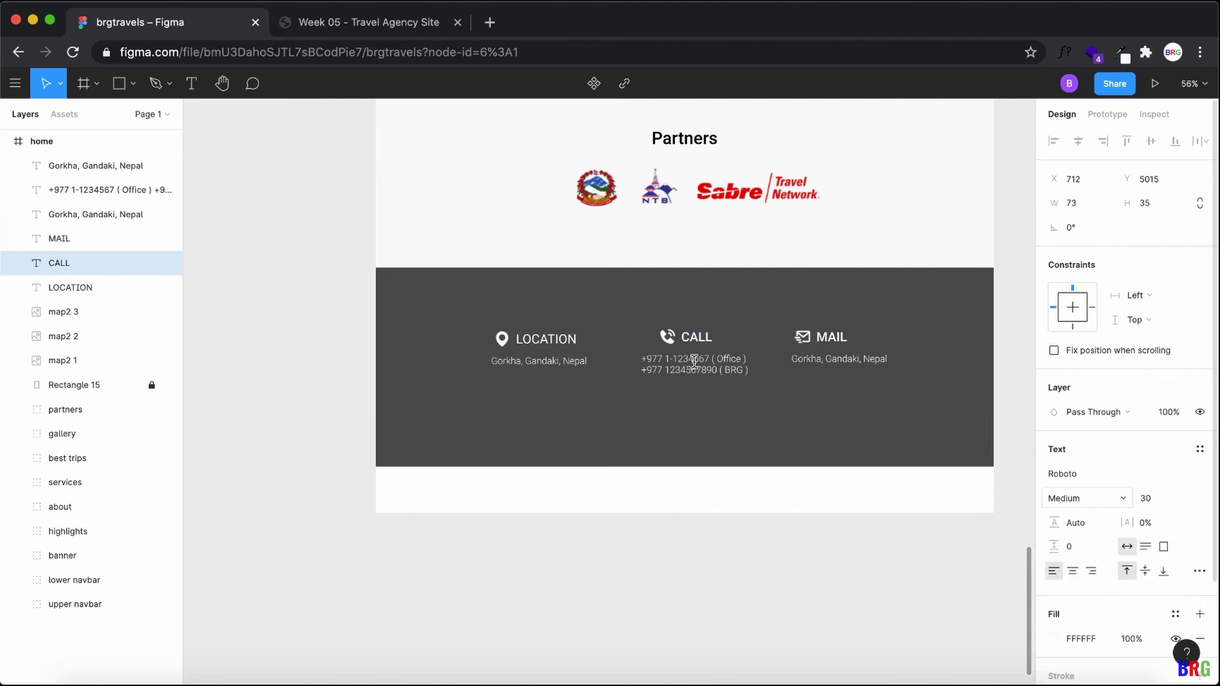
double_click(546, 337)
click(1080, 498)
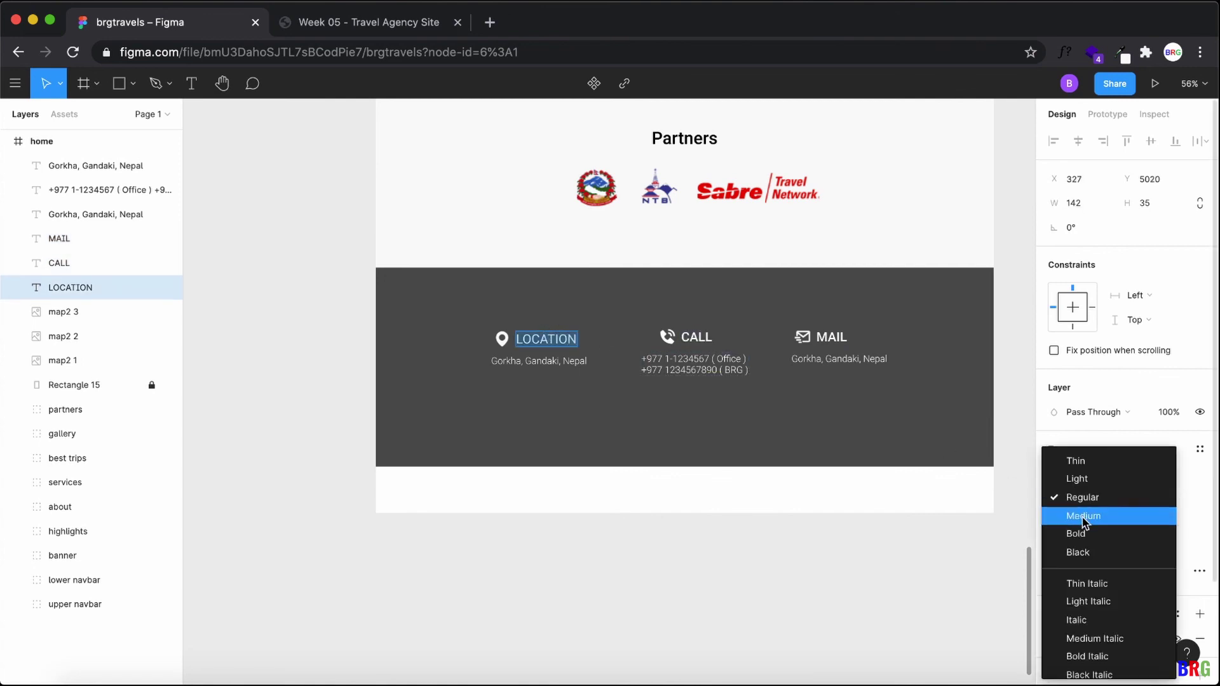
click(1082, 520)
Step: Copy the contact e-mail from the reference site's footer, paste it over the address line below MAIL, and remove the trailing blank lines
click(402, 25)
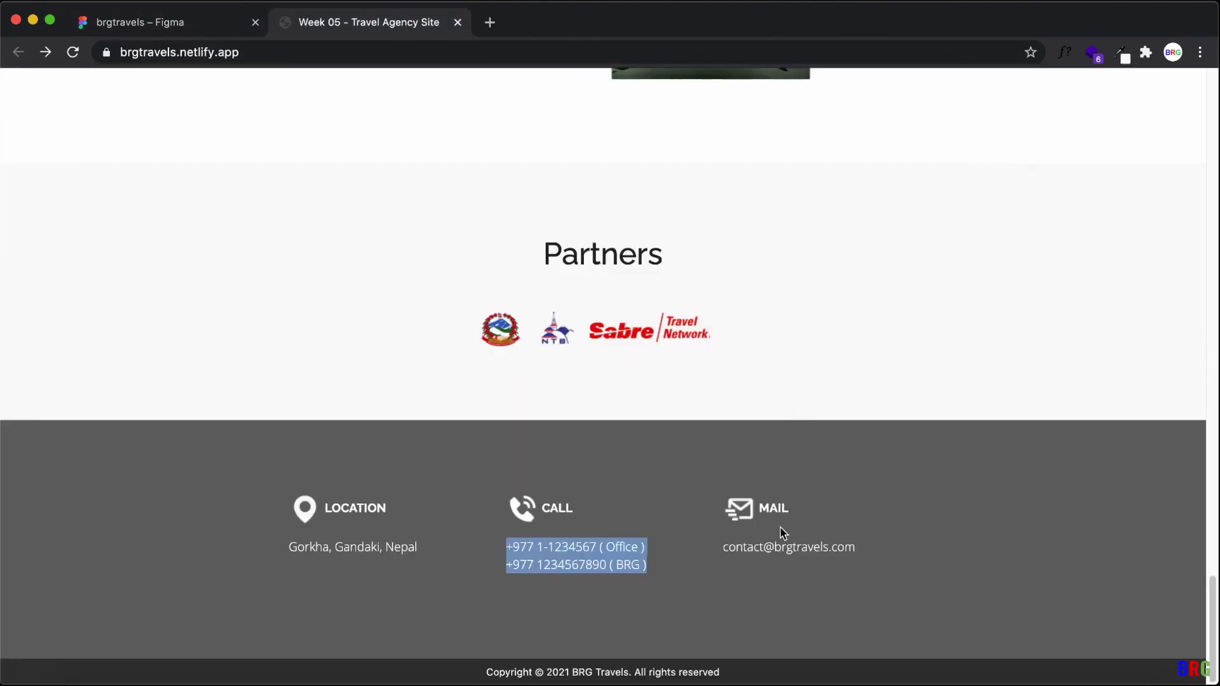
drag(708, 551, 746, 540)
key(super+c)
click(877, 555)
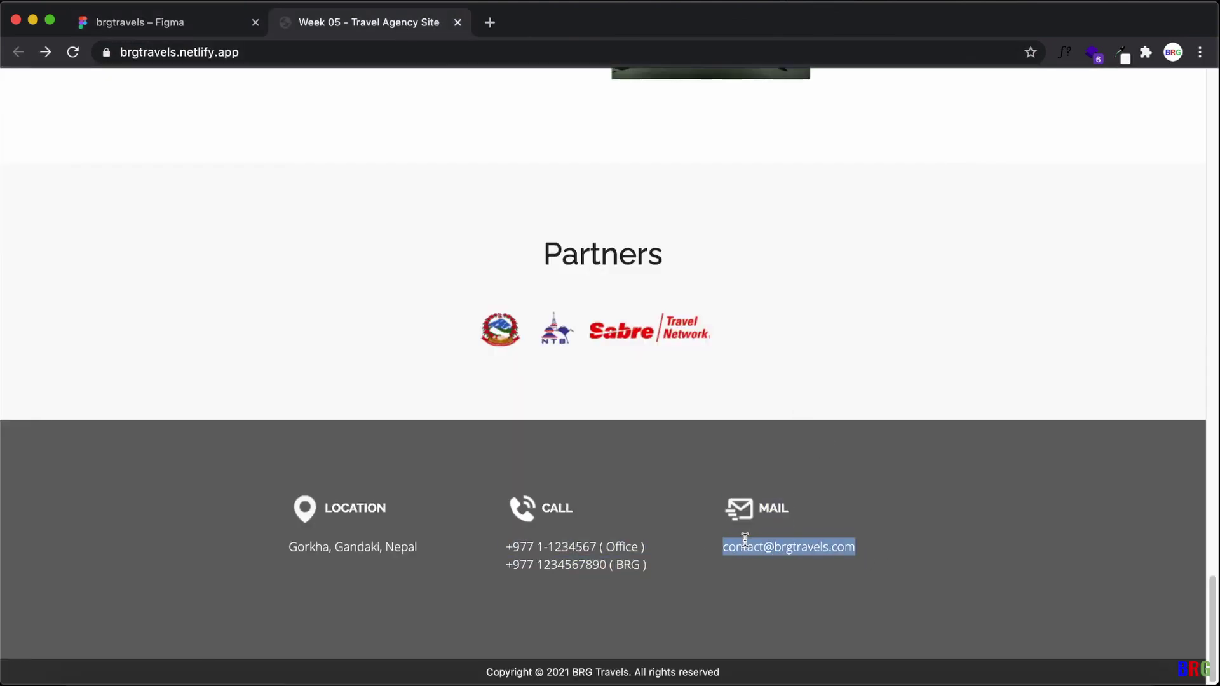
click(219, 29)
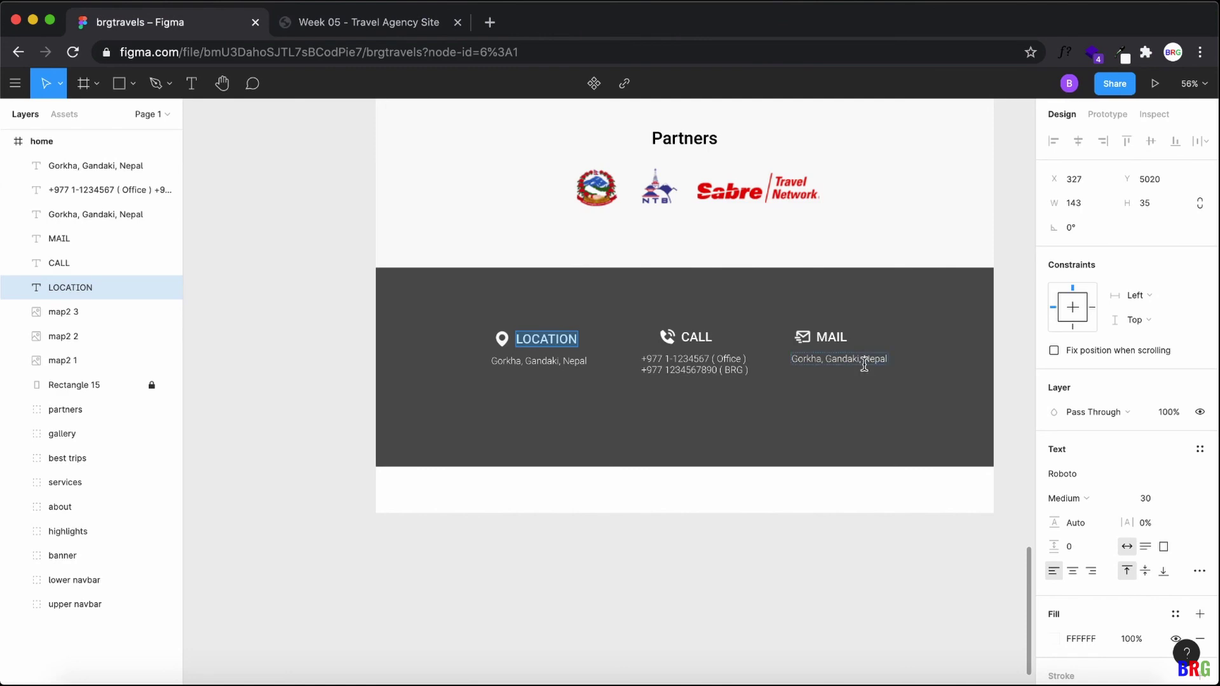
click(863, 362)
key(super+v)
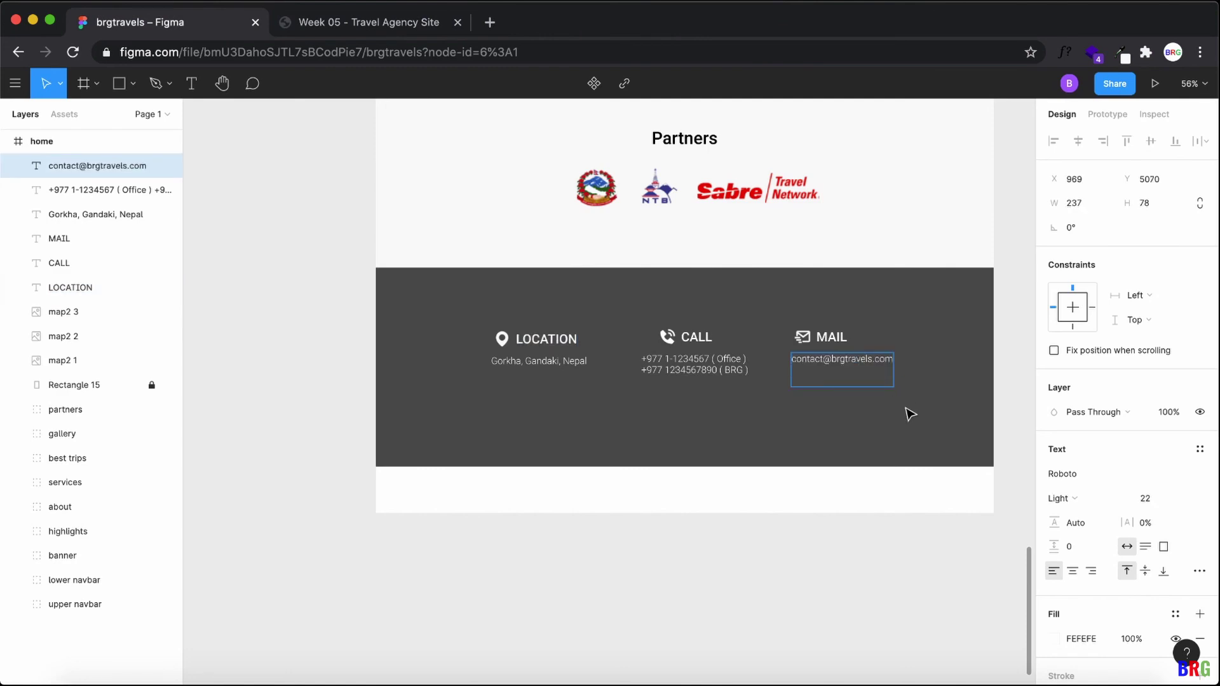
key(BackSpace)
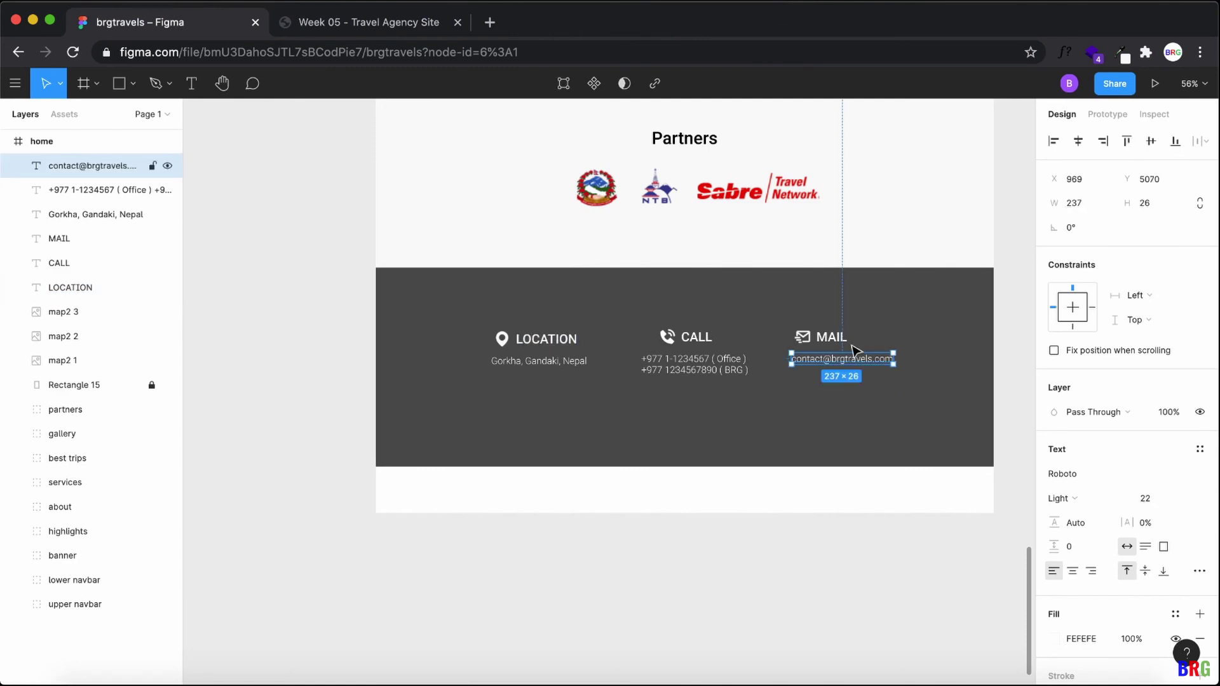
Step: Move the mail icon and MAIL label together so they sit centred above the contact e-mail in the footer
click(803, 337)
shift+click(834, 334)
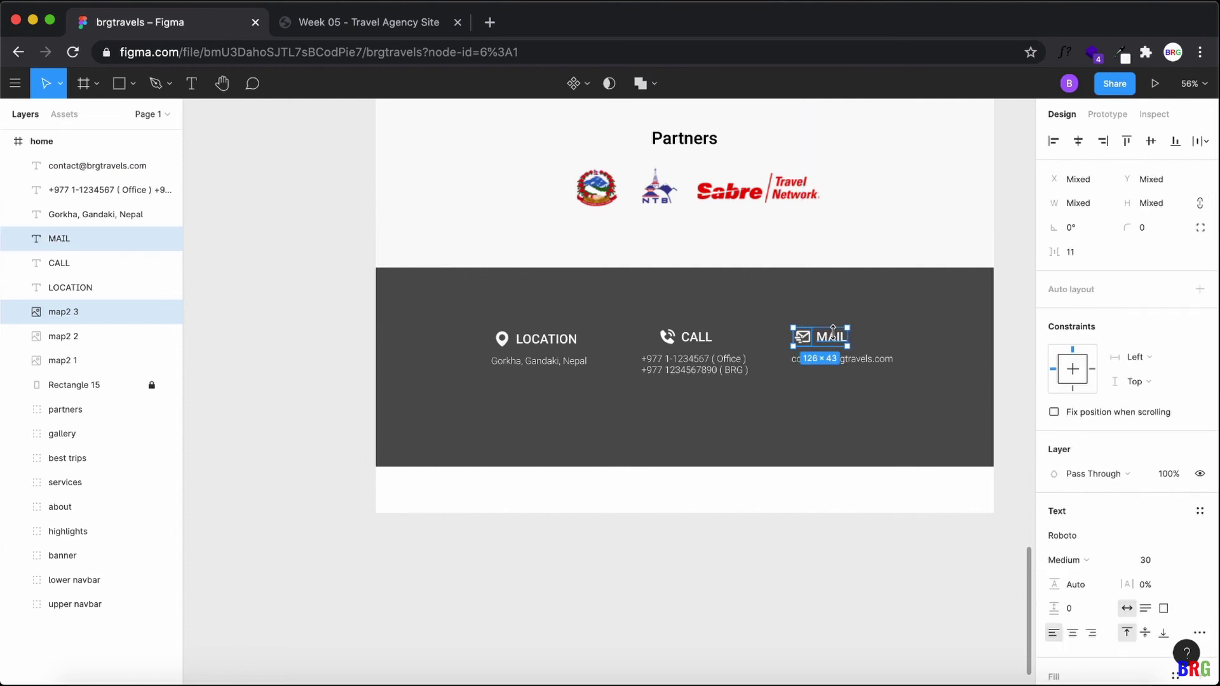
drag(833, 330, 846, 328)
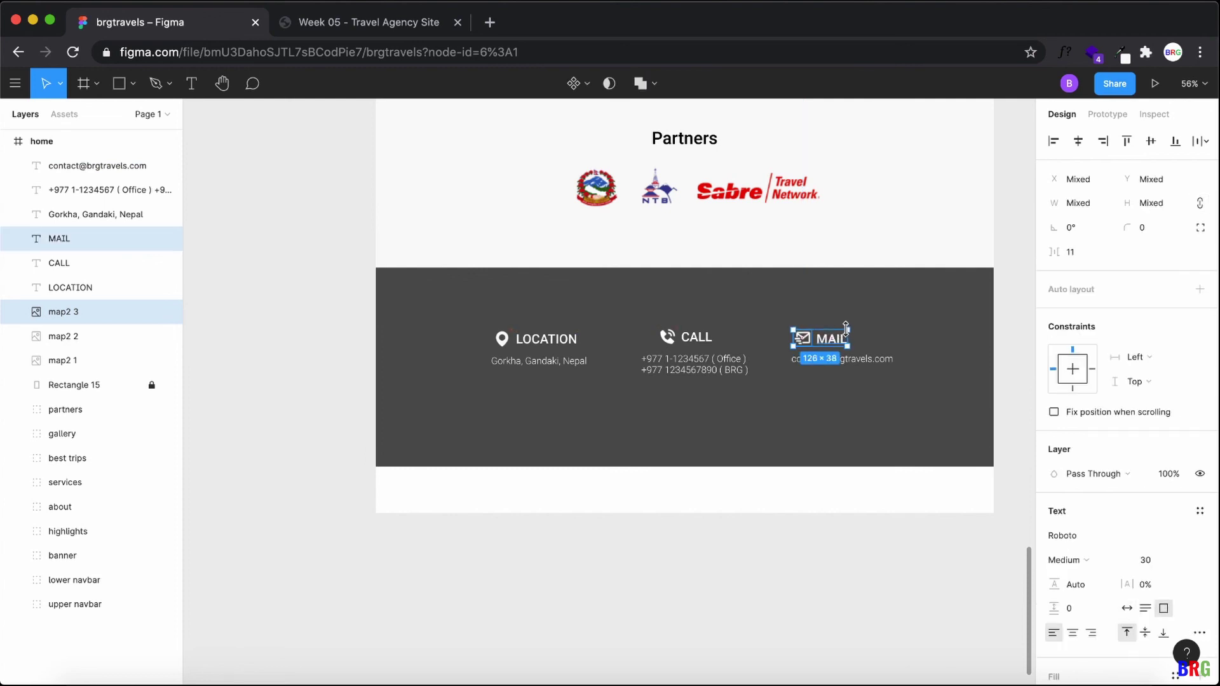
click(850, 347)
click(803, 337)
shift+click(831, 340)
drag(832, 341, 855, 342)
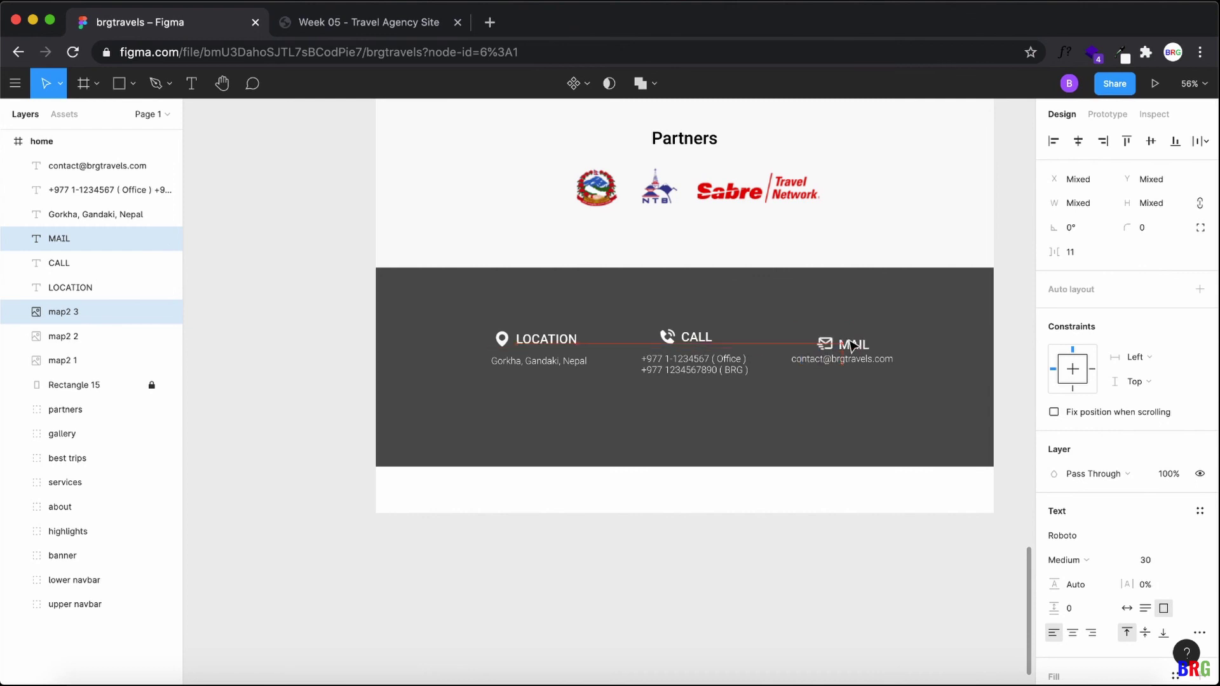
click(858, 388)
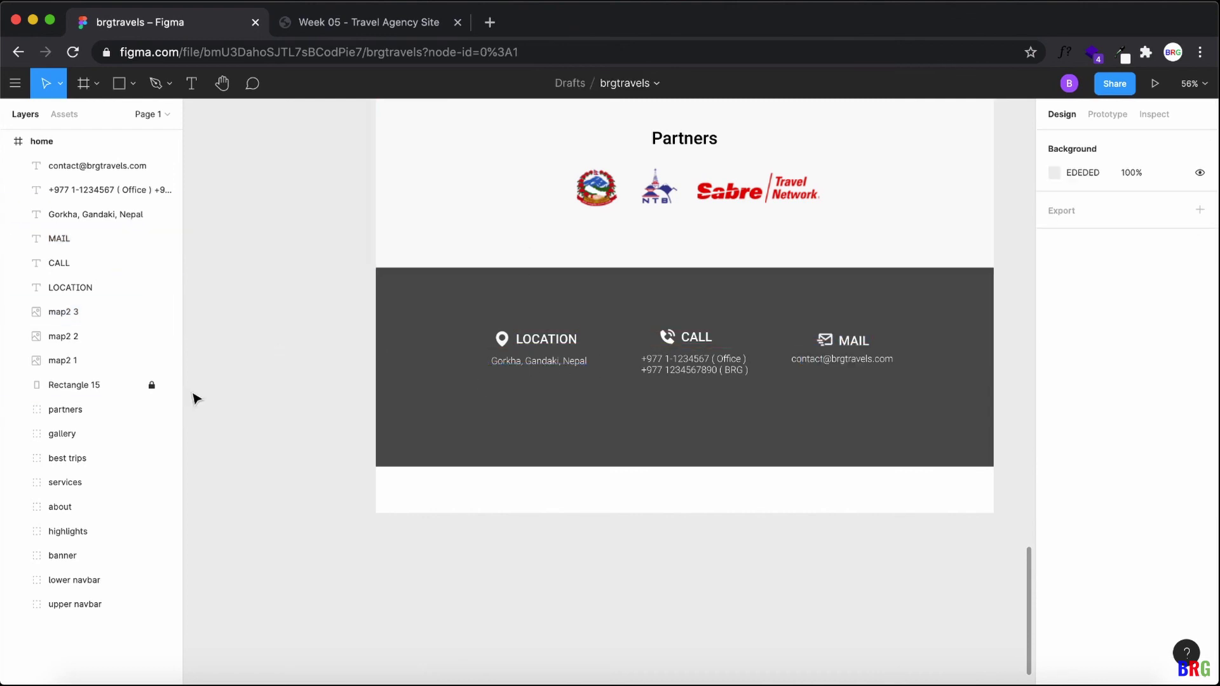
Step: Shorten the footer's dark background rectangle from its lower edge to a height of about 412
click(112, 385)
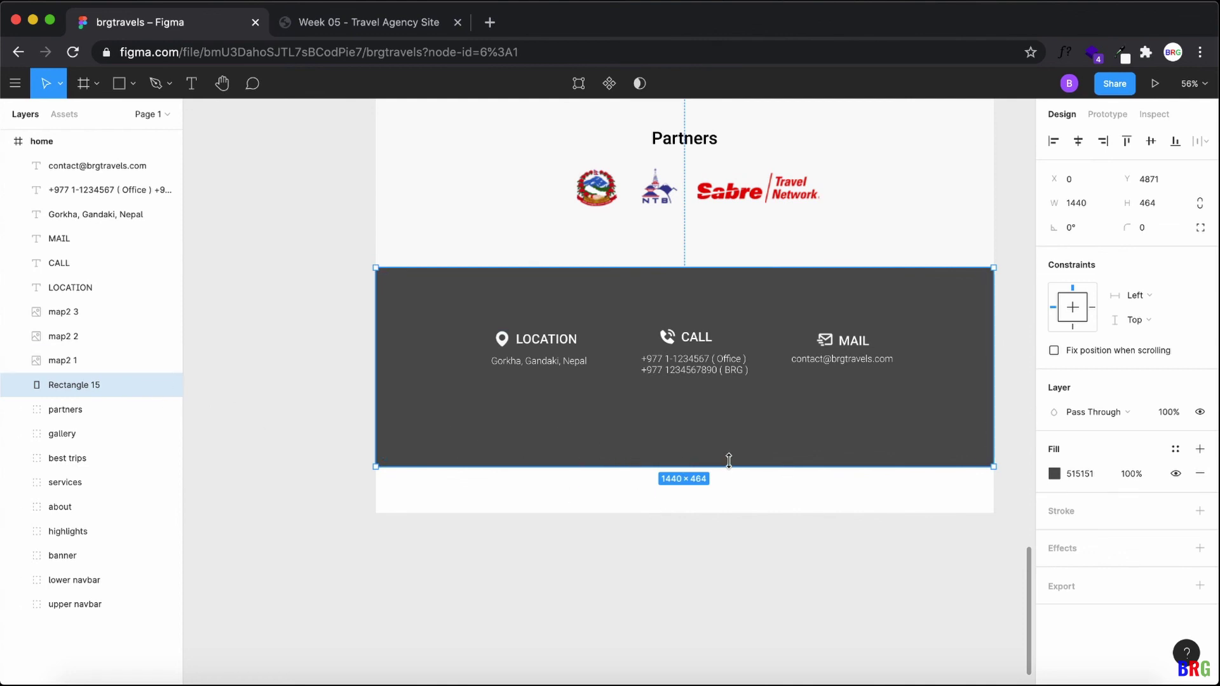
drag(731, 466, 737, 443)
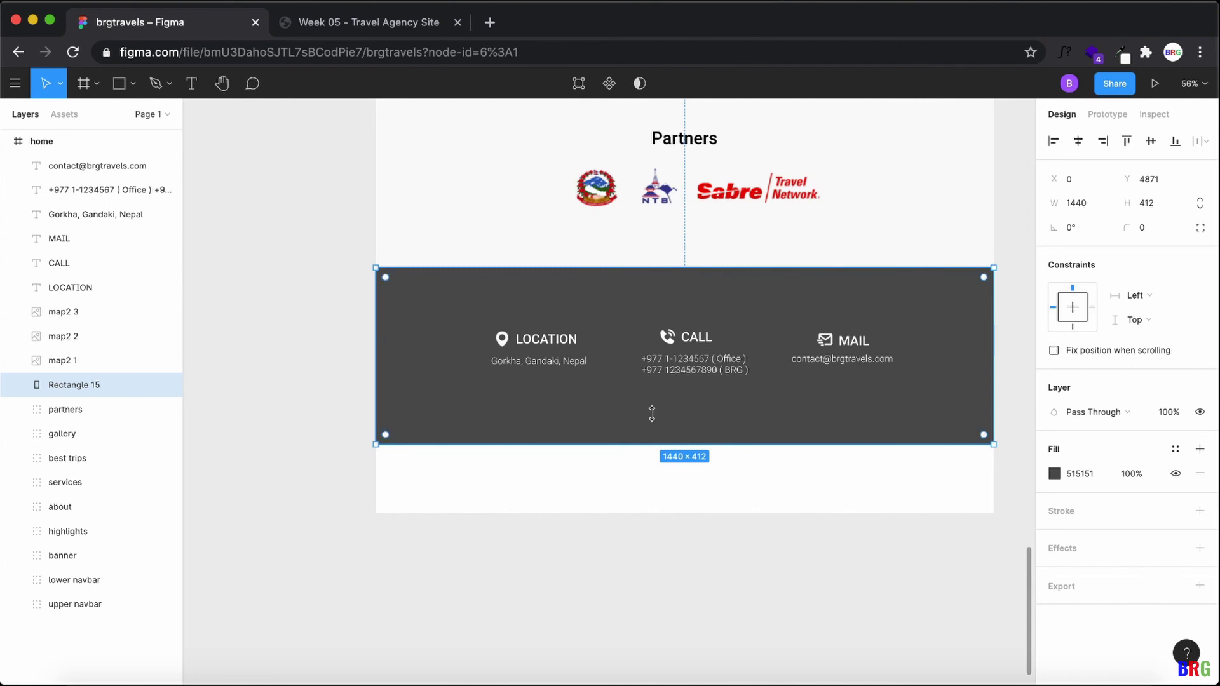
Step: Group the footer's contact texts, icons and dark background rectangle, and rename the group "location"
click(44, 164)
shift+click(66, 384)
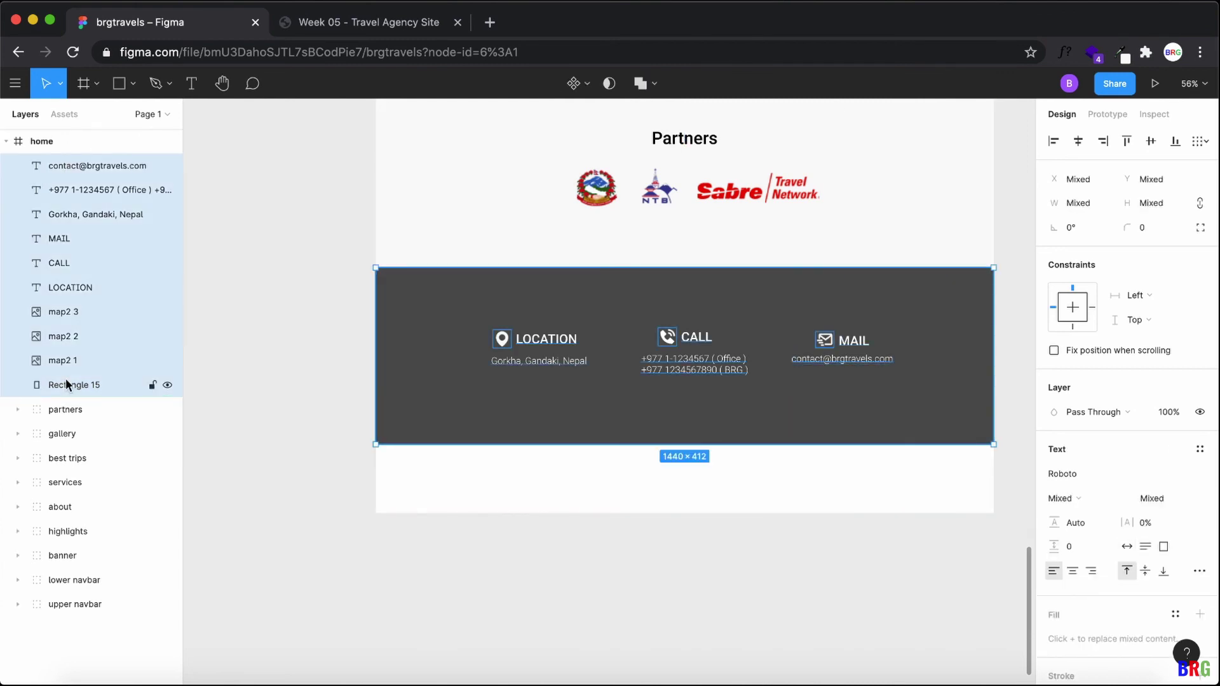
key(super+g)
right_click(78, 167)
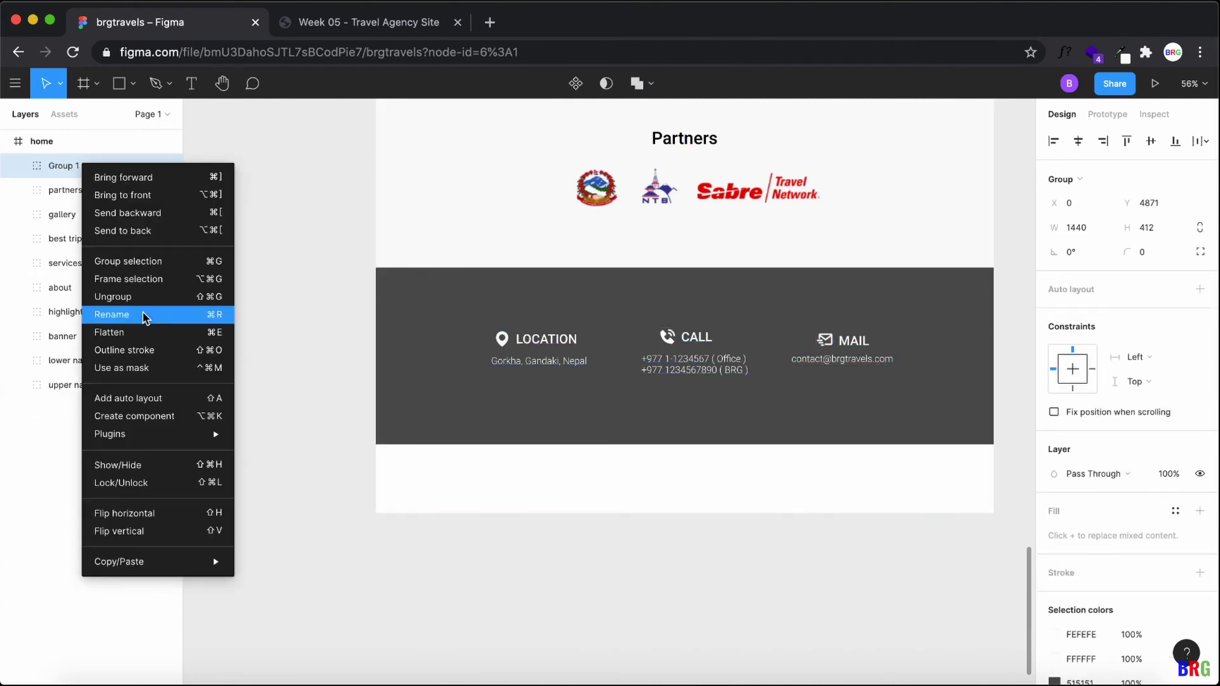
click(141, 314)
text(locaton)
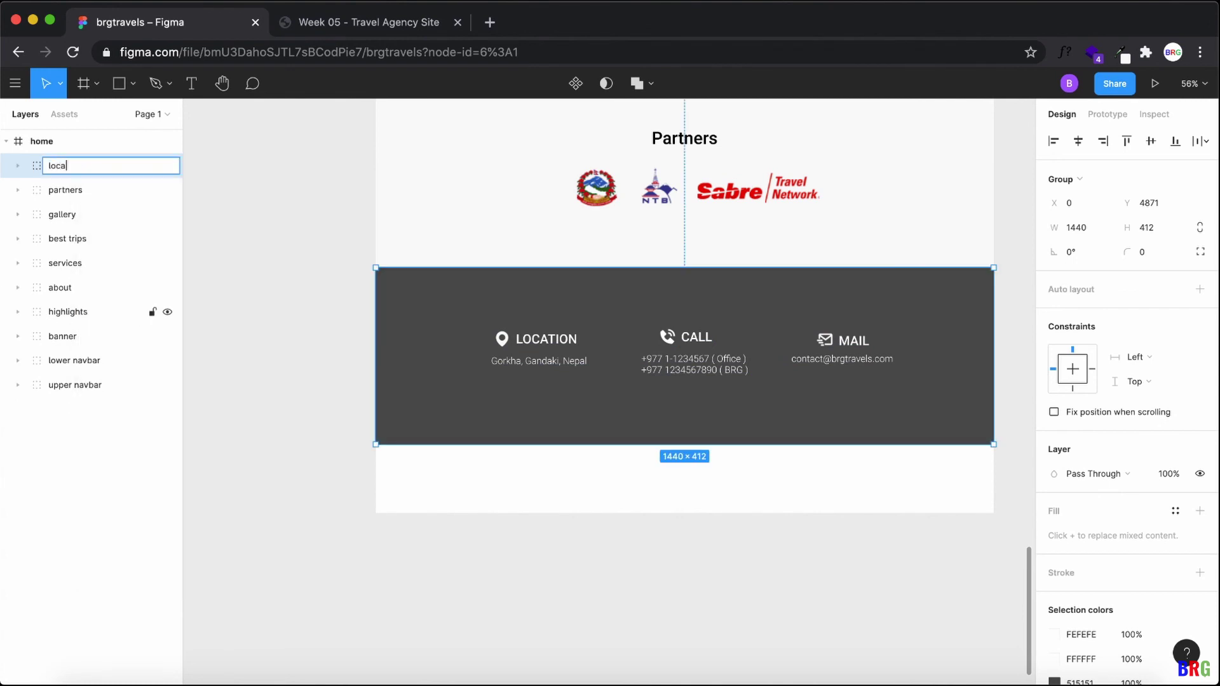
key(Return)
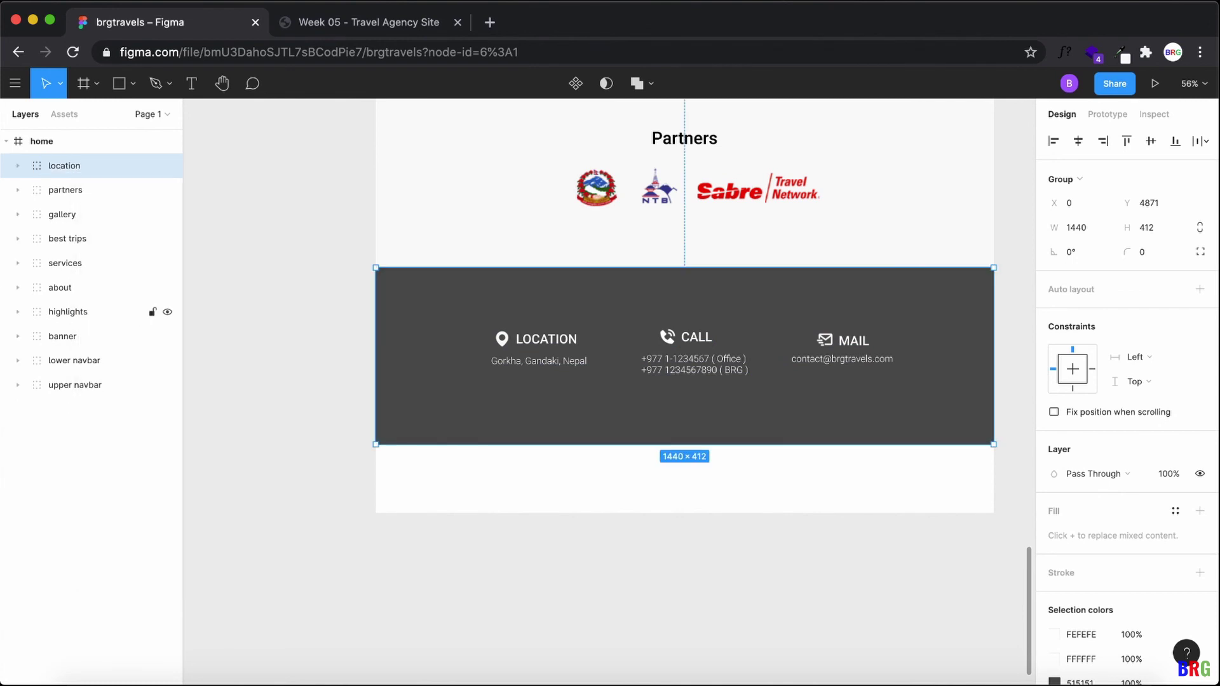
click(628, 494)
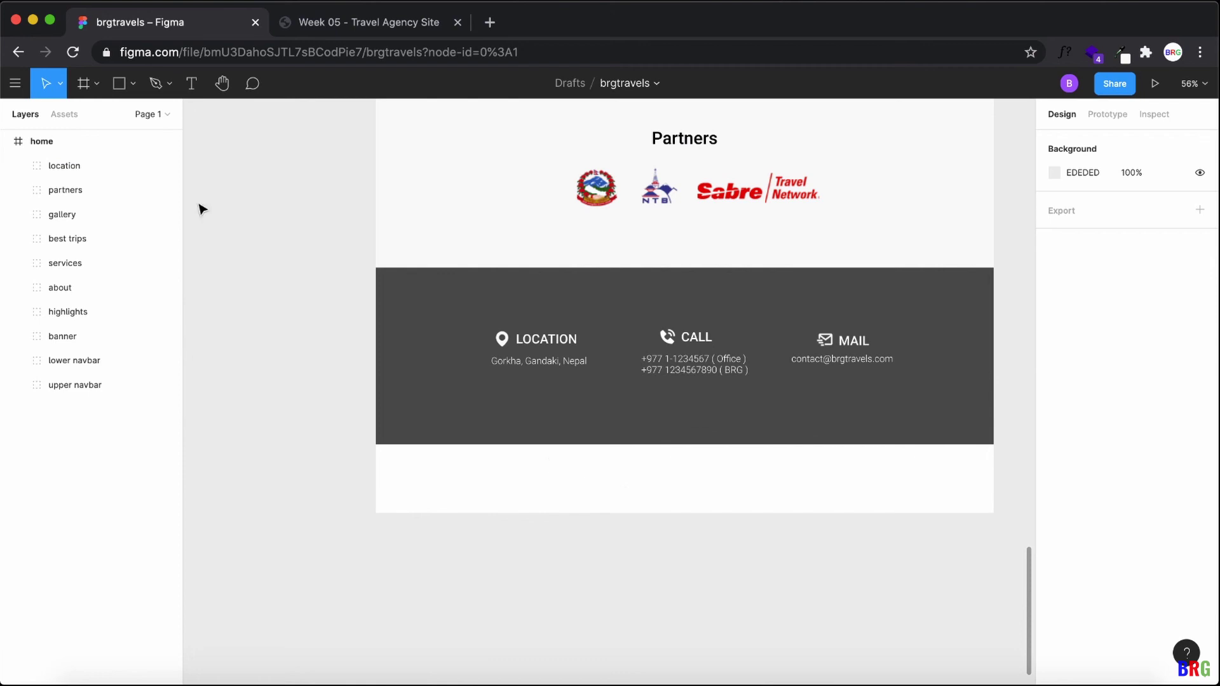
Step: Raise the home frame's lower edge, leaving a strip about 71 high below the dark footer section
click(63, 141)
drag(705, 504, 713, 474)
click(795, 466)
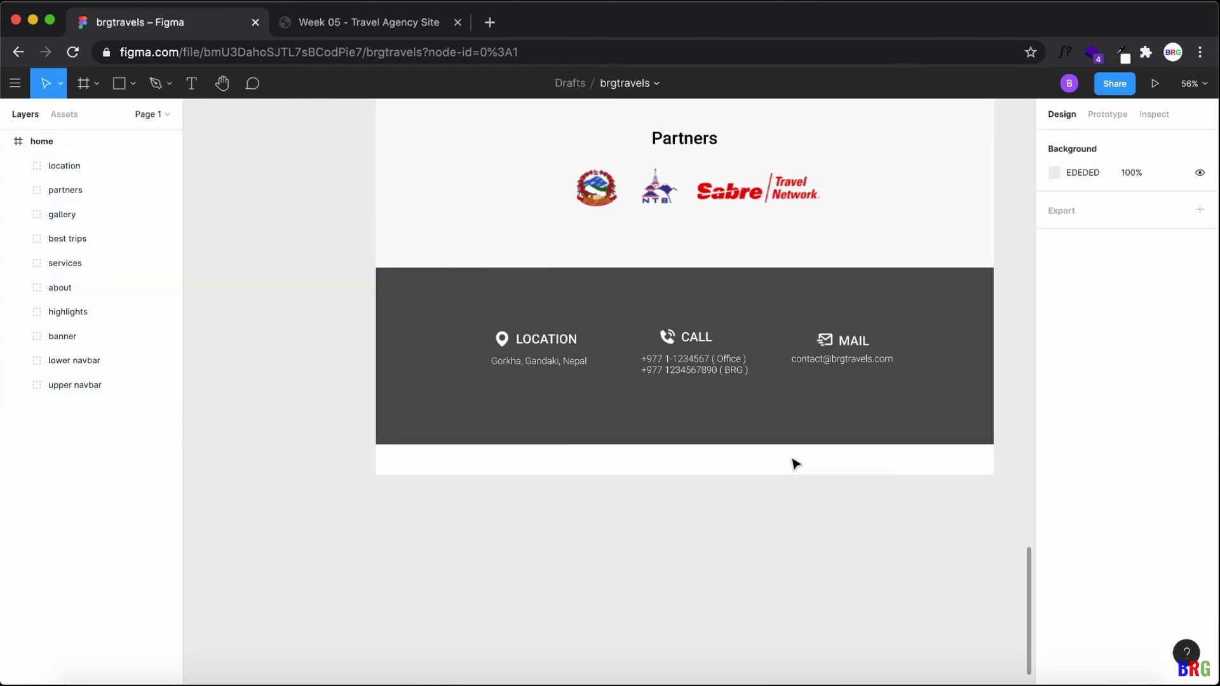
Step: Draw a rectangle of about 1440 × 71 across the empty strip below the footer and fill it near-black
click(123, 95)
click(130, 116)
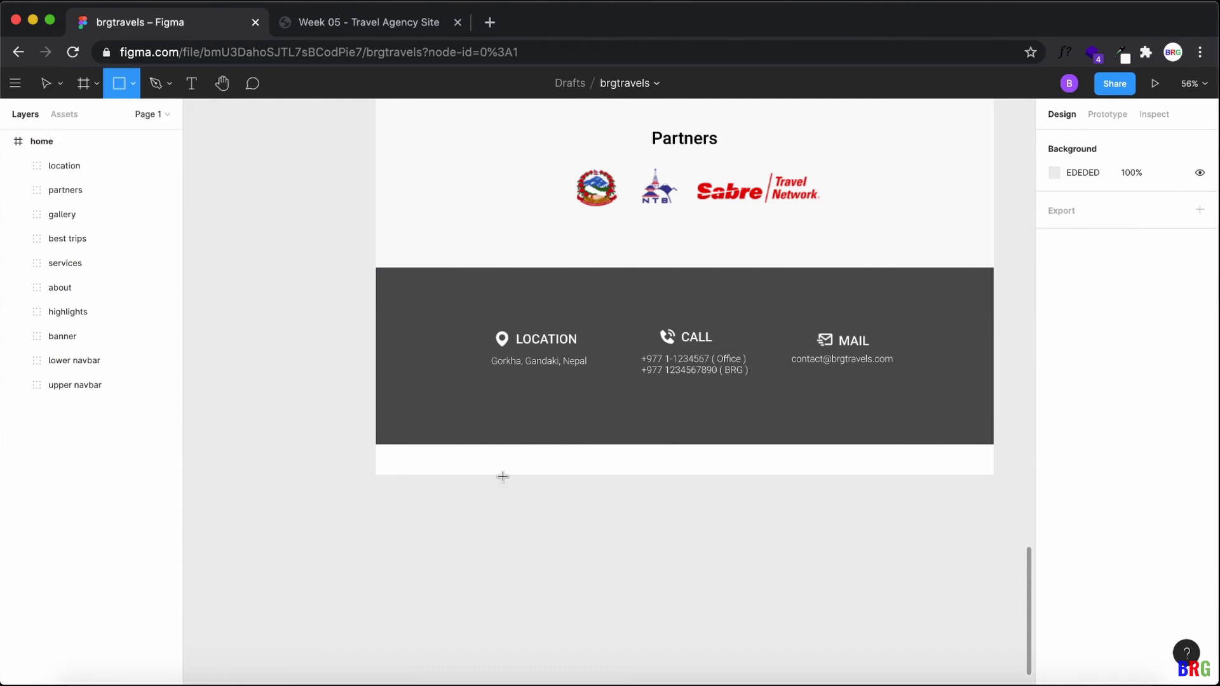
drag(375, 445, 995, 478)
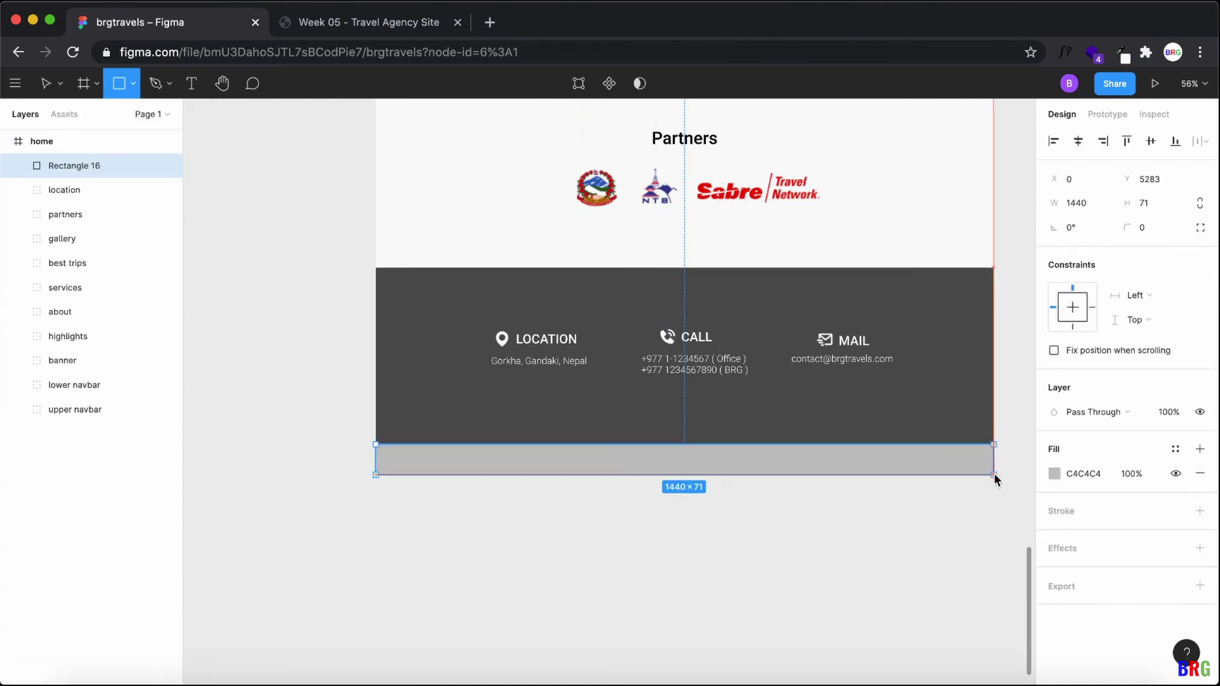
click(1054, 473)
drag(933, 433, 839, 457)
click(684, 491)
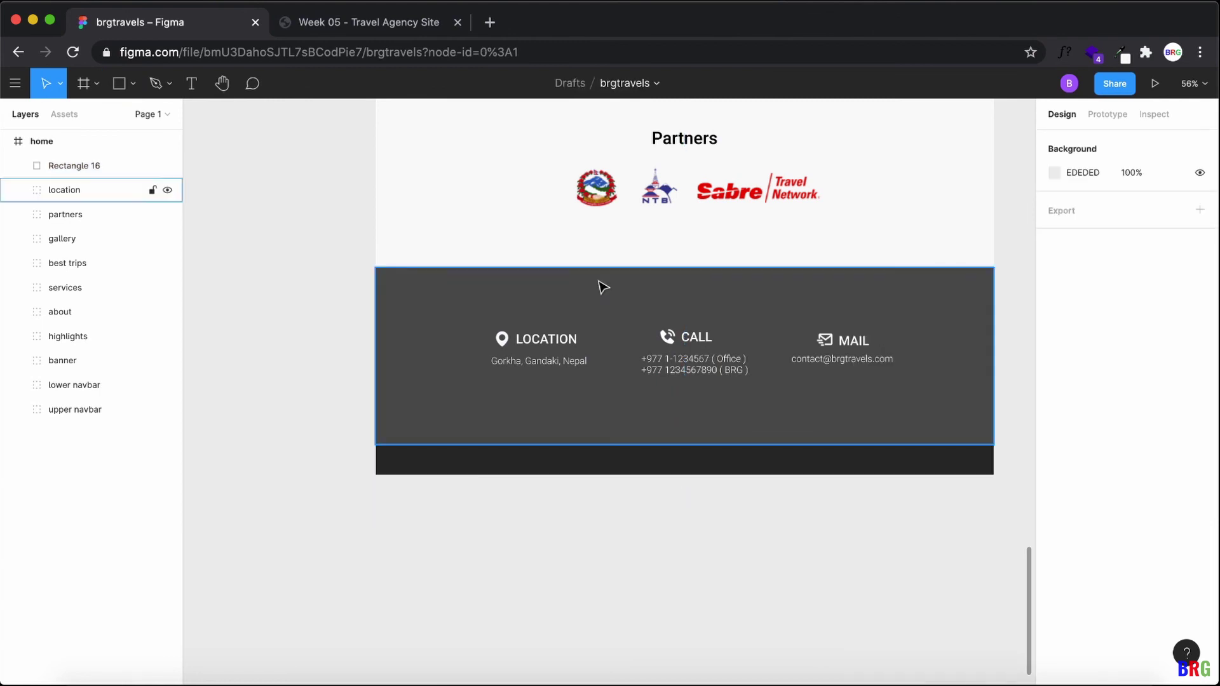
Step: Copy the copyright line from the reference site and add it to the near-black strip as text: "Copyright © 2021 BRG Travels. All rights reserved"
click(340, 26)
drag(486, 673, 661, 684)
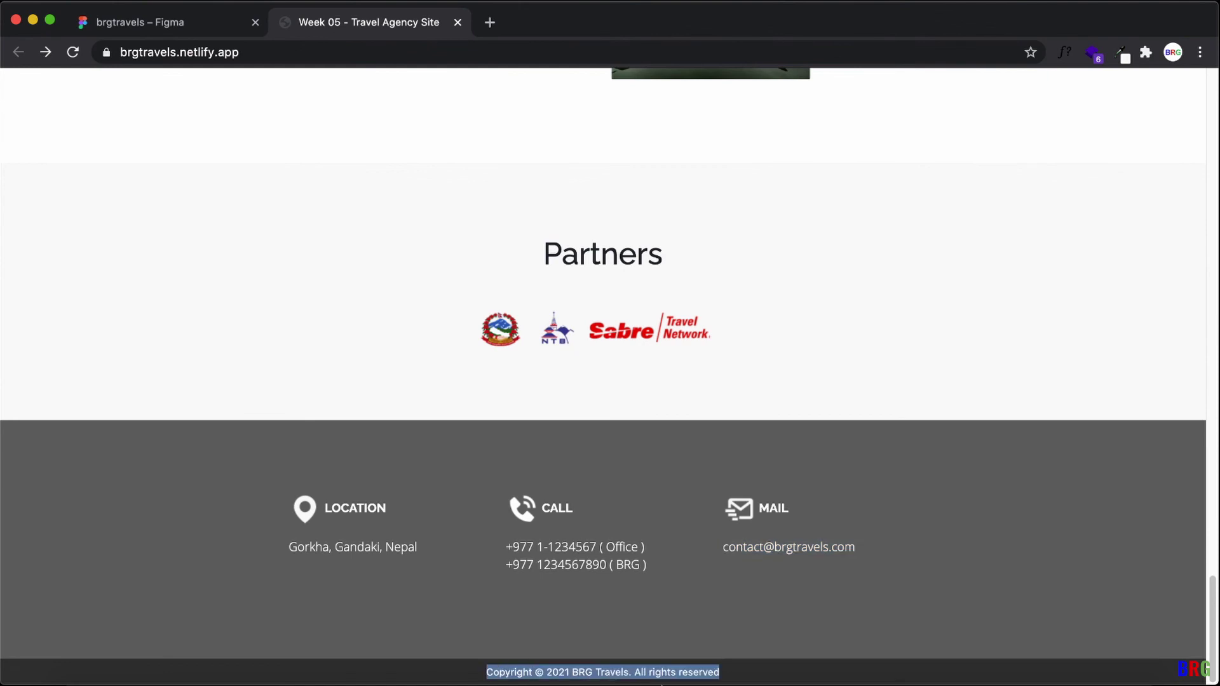
click(135, 29)
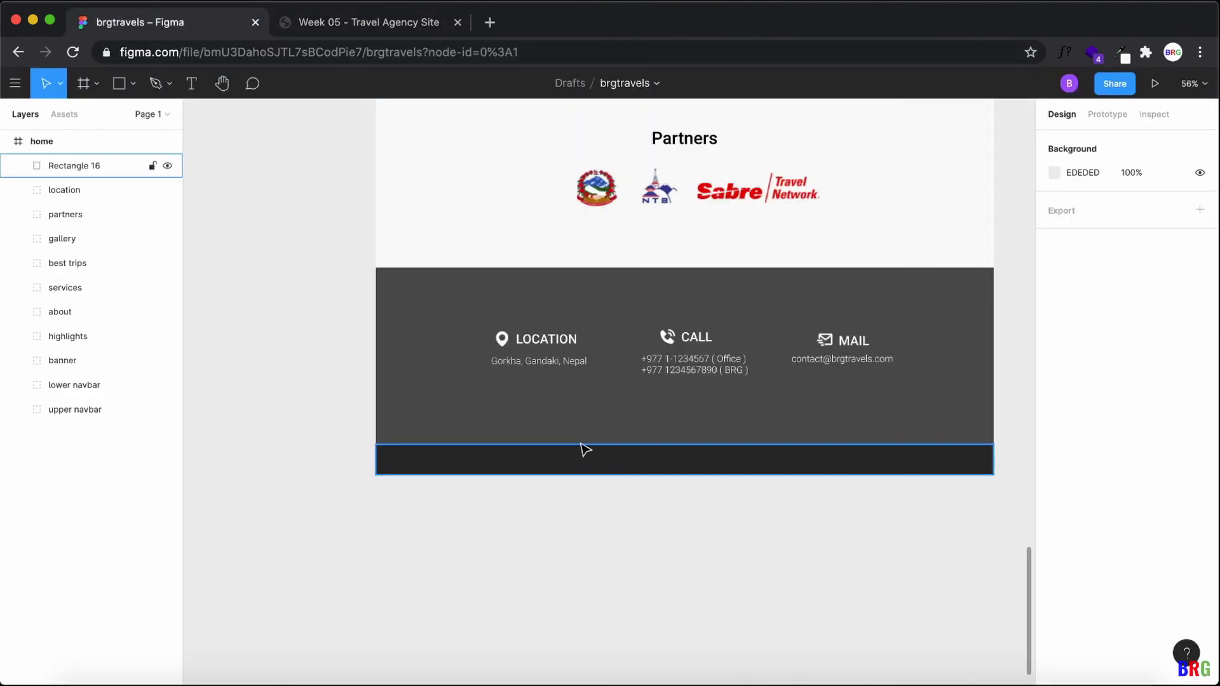
click(193, 83)
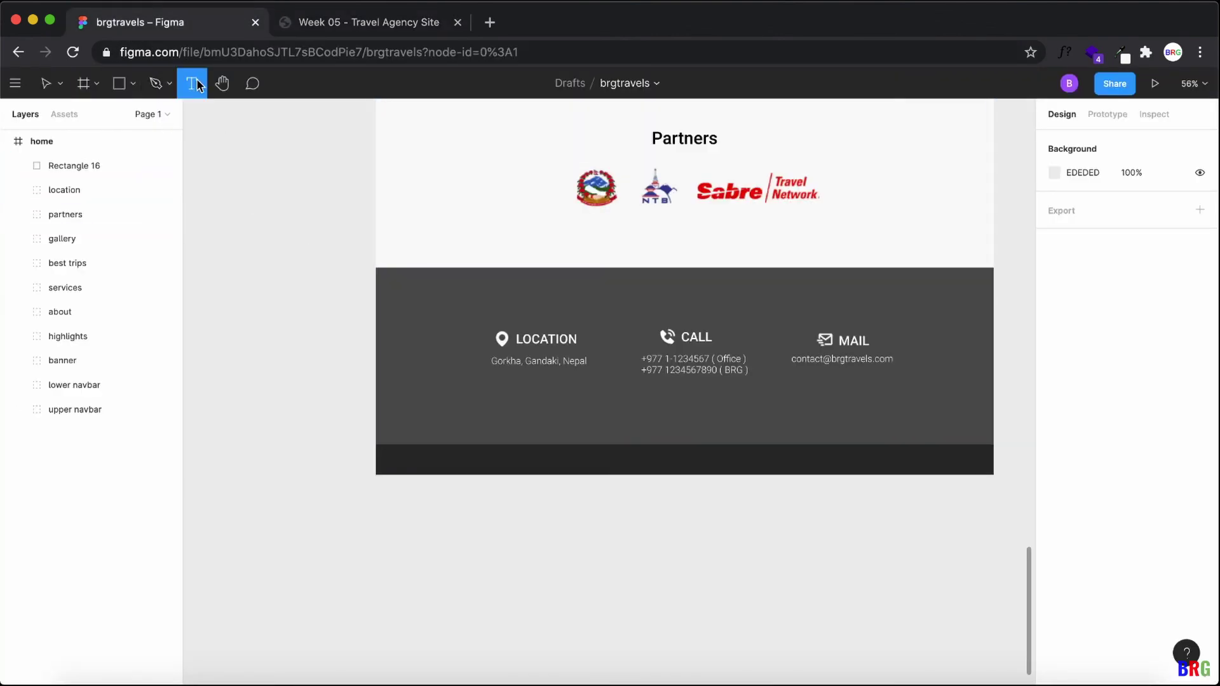
click(600, 454)
text(Copyright © 2021 BRG Travels. All rights reserved.)
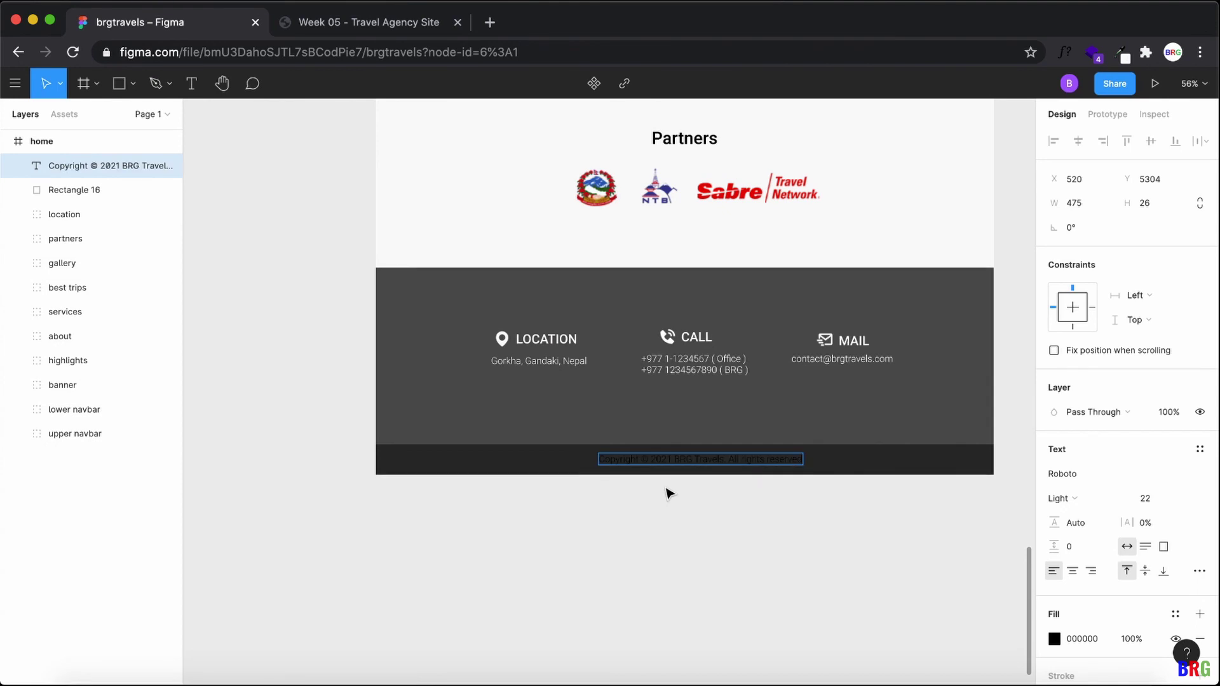
key(Escape)
Step: Change the copyright text's fill colour to white (FFFFFF)
click(1055, 639)
drag(903, 457, 815, 281)
click(1021, 287)
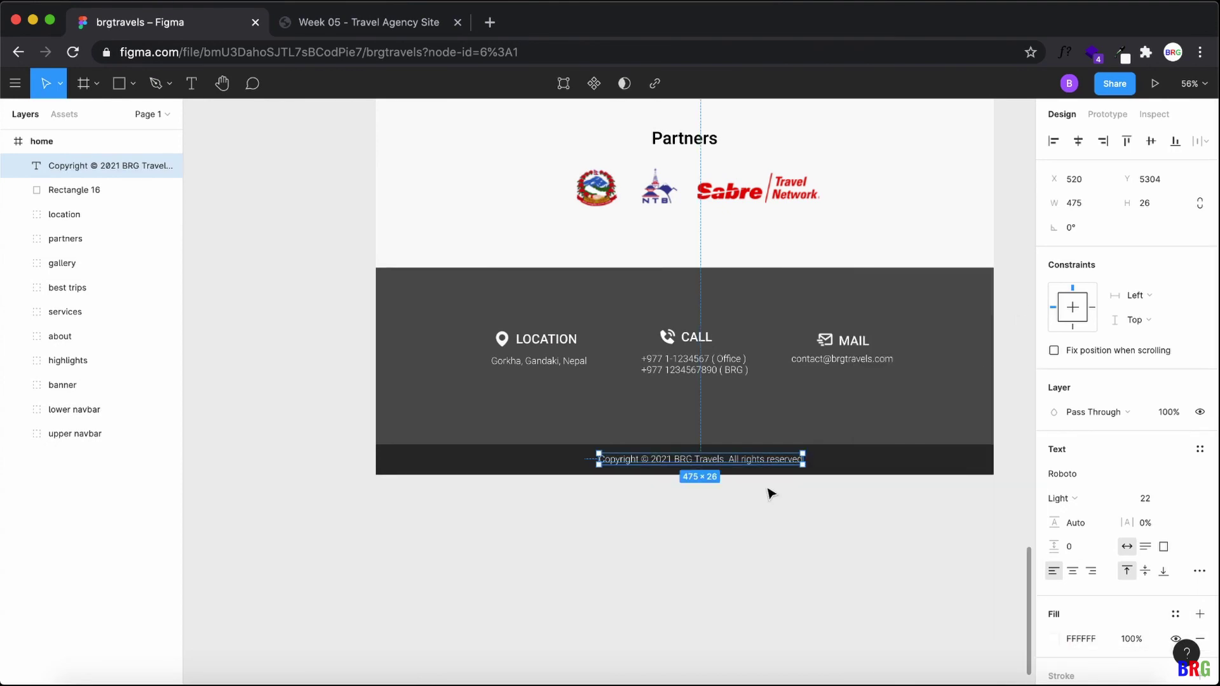
click(769, 545)
Step: Examine the whole home page design from the footer up to the banner and navigation bars
scroll(800, 578, down, 10)
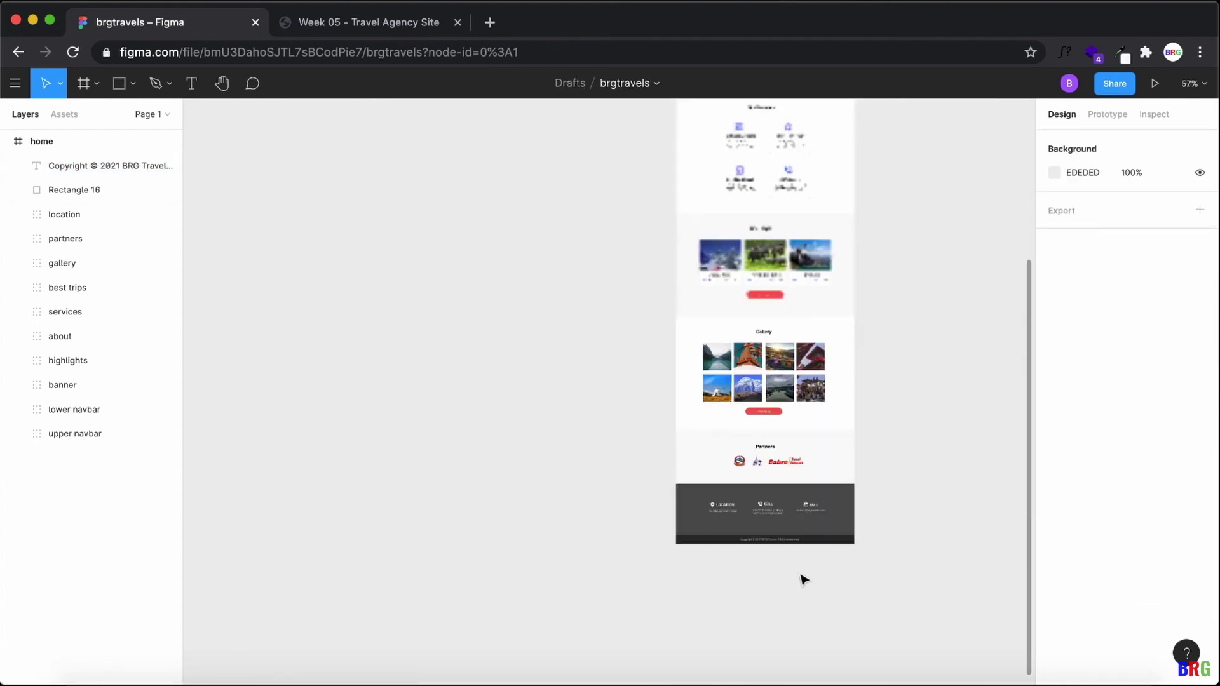
scroll(804, 579, up, 6)
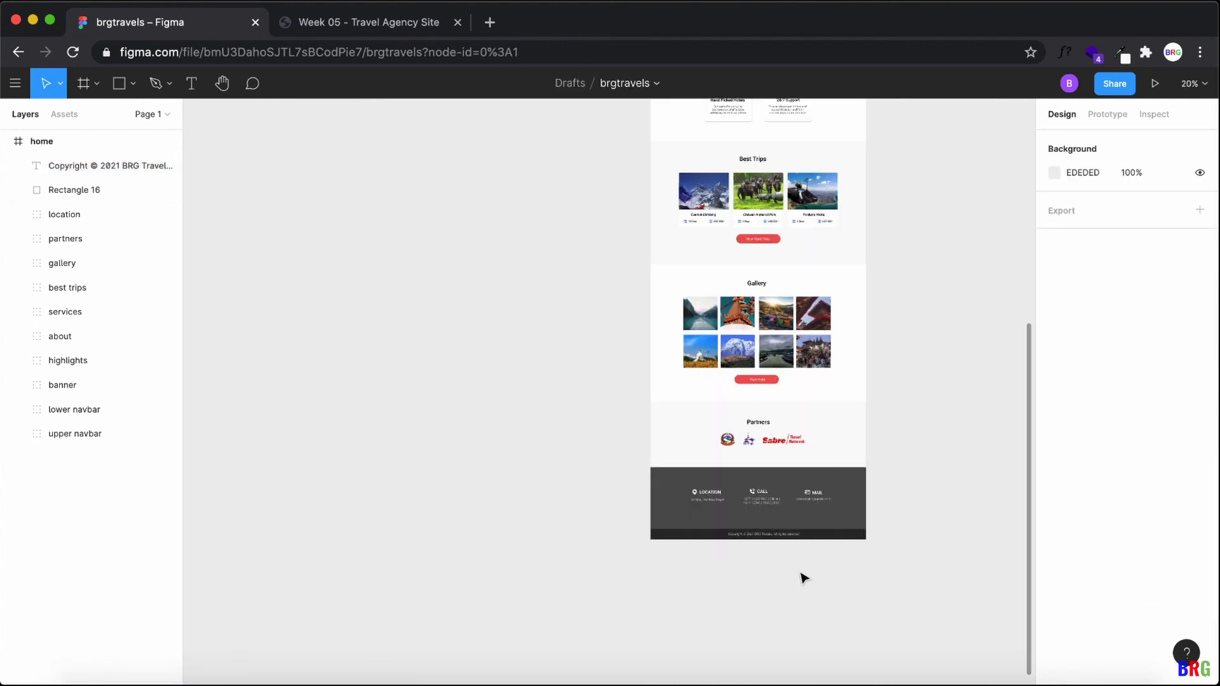
scroll(811, 403, up, 5)
scroll(812, 403, right, 4)
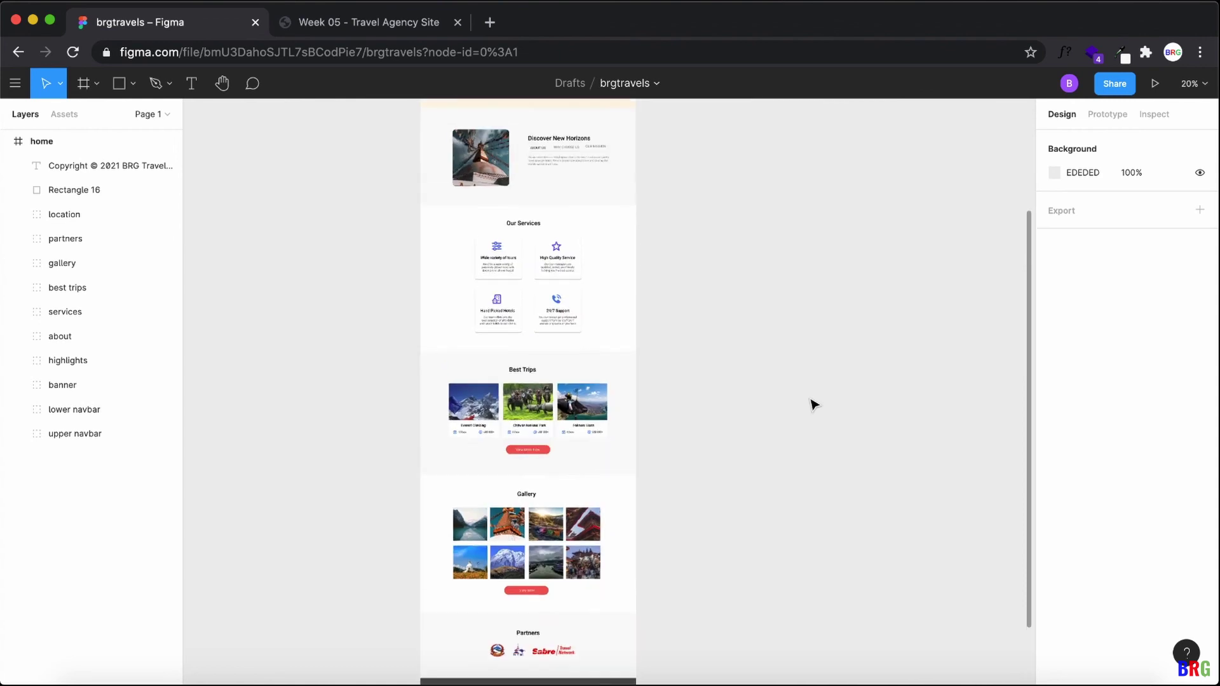
scroll(814, 405, left, 2)
scroll(813, 405, down, 1)
scroll(814, 405, up, 4)
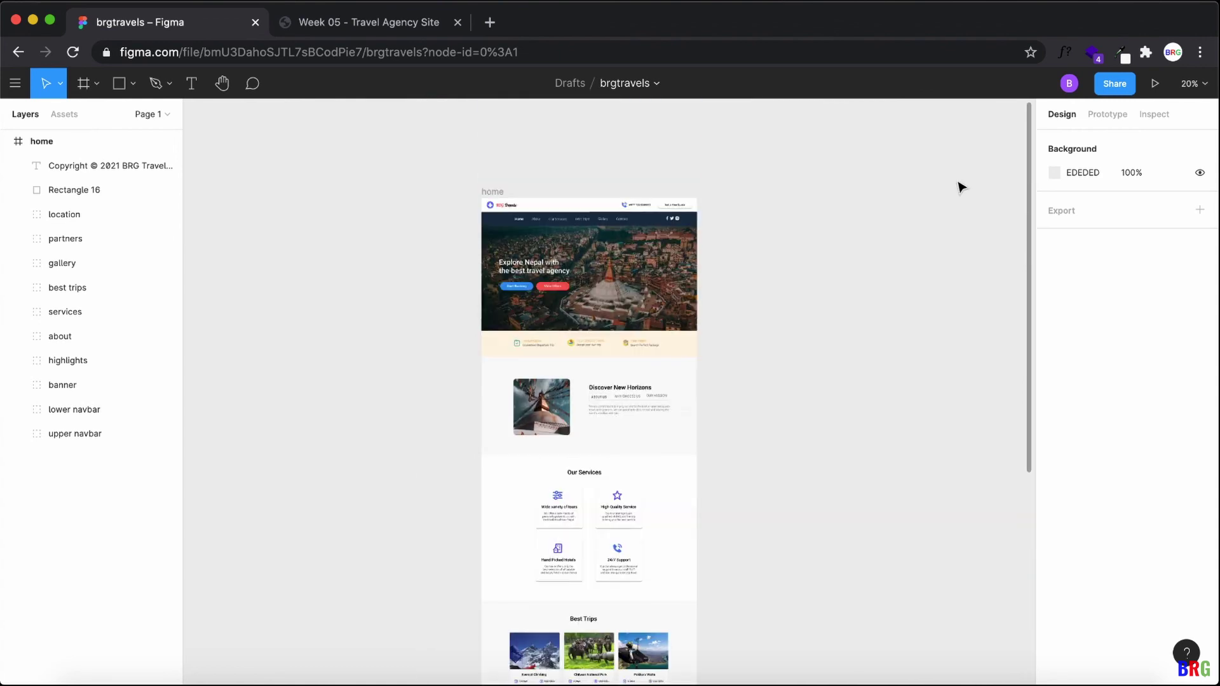
scroll(797, 257, up, 5)
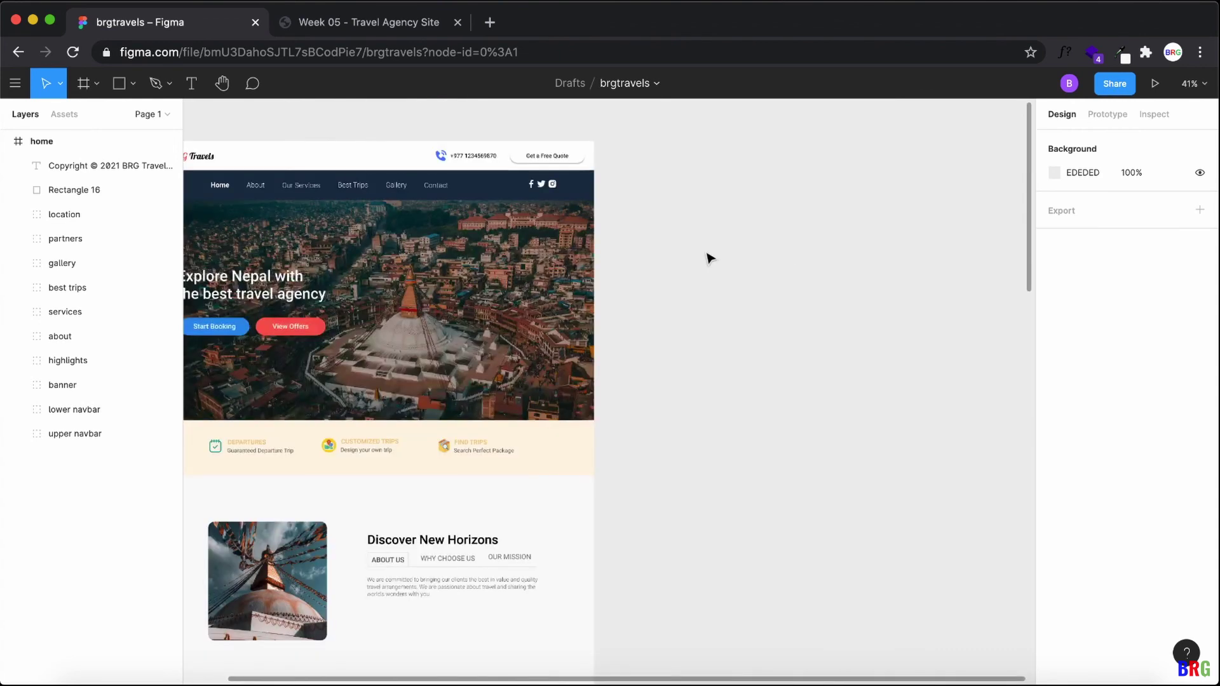
scroll(634, 274, left, 5)
scroll(634, 275, up, 1)
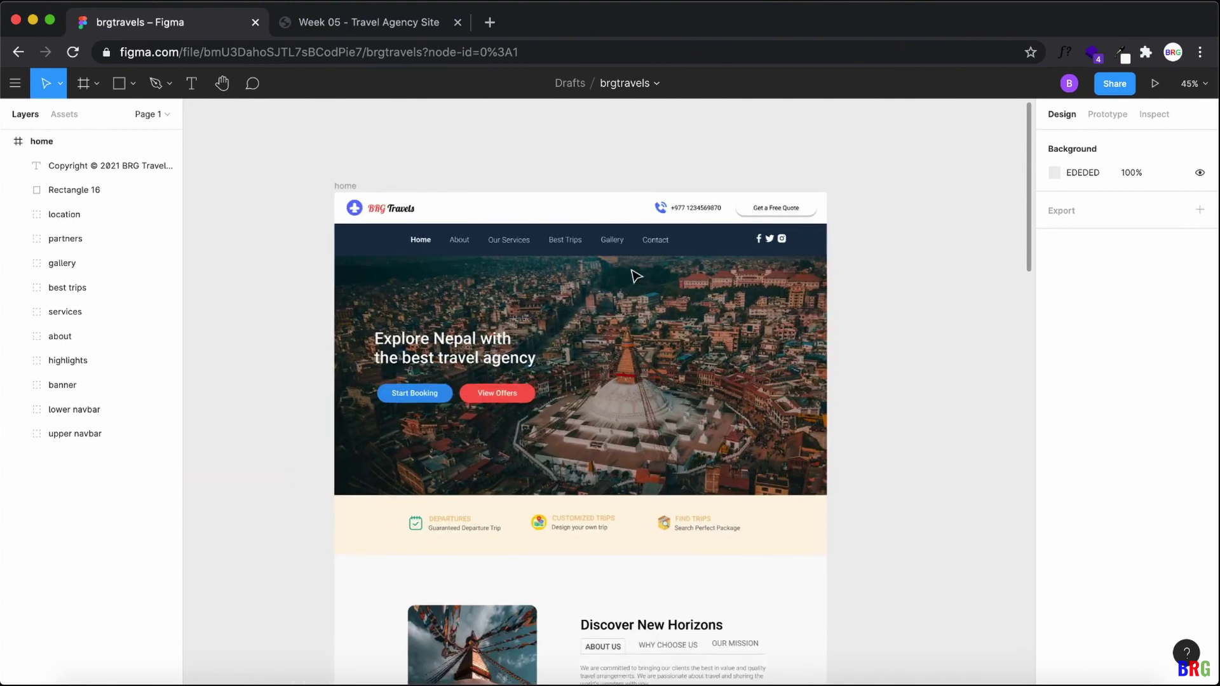
scroll(637, 276, up, 5)
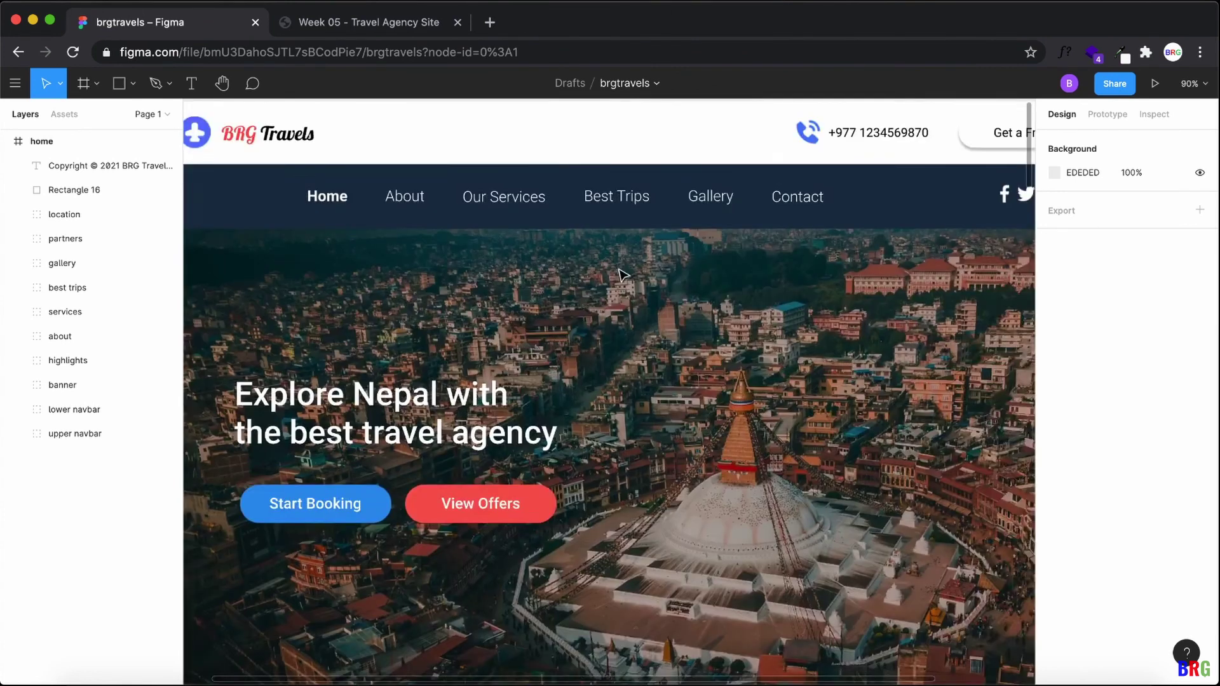
scroll(630, 275, left, 2)
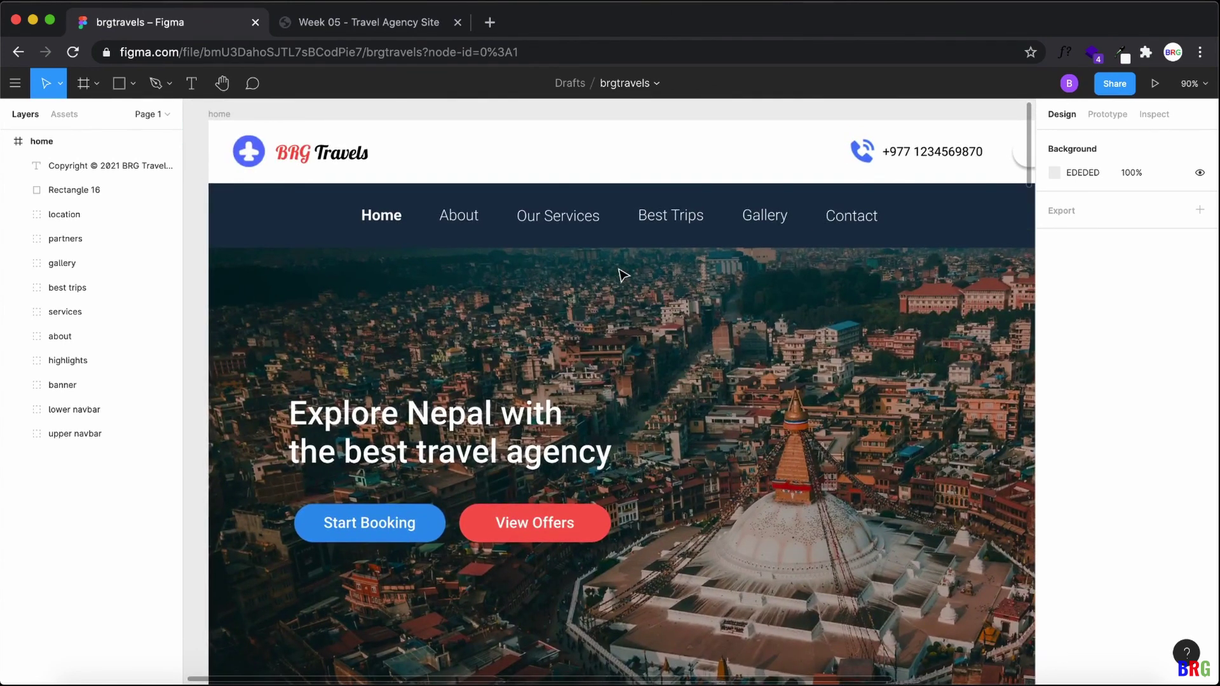
Step: Check the Home item's highlight on the reference site and draw a matching rectangle of about 110 × 95 over Home in the lower navbar
key(ctrl+Tab)
scroll(395, 260, up, 10)
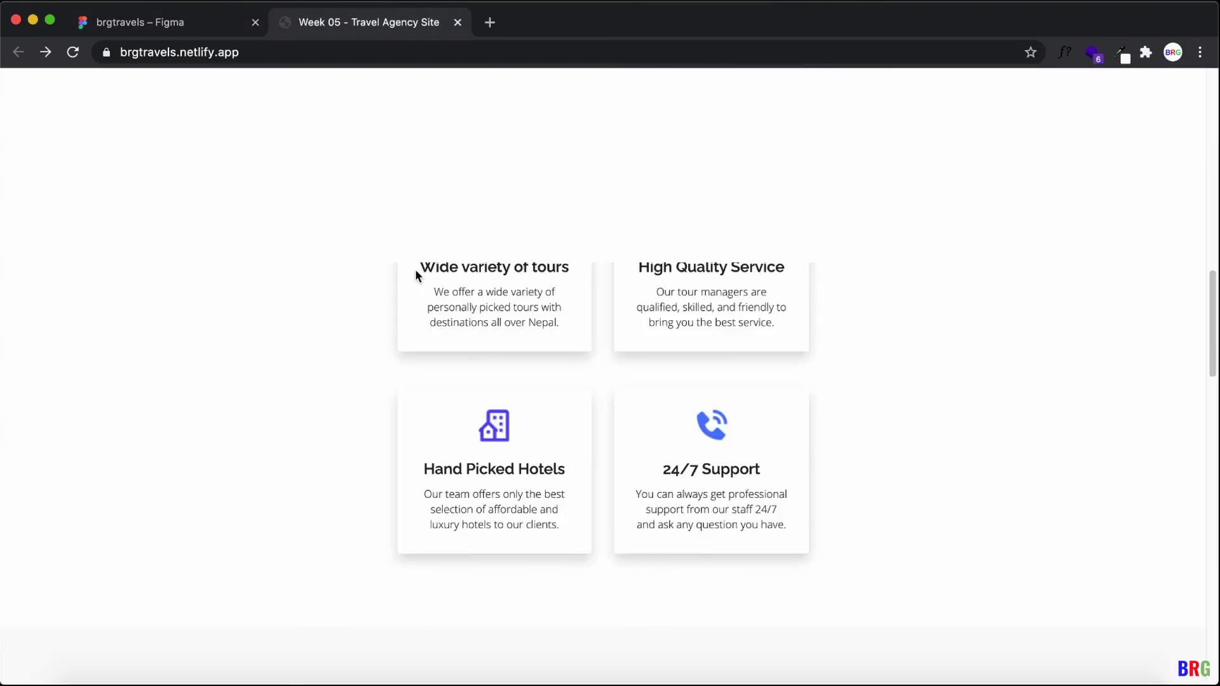
scroll(416, 273, up, 15)
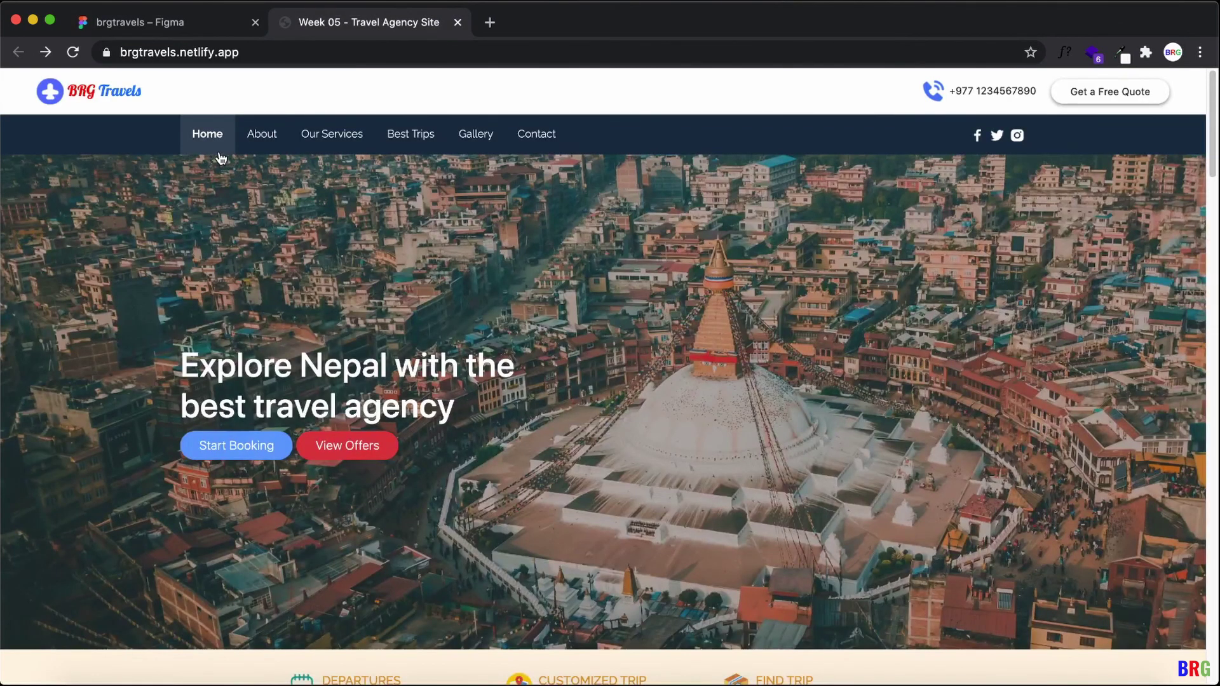
click(155, 22)
click(133, 83)
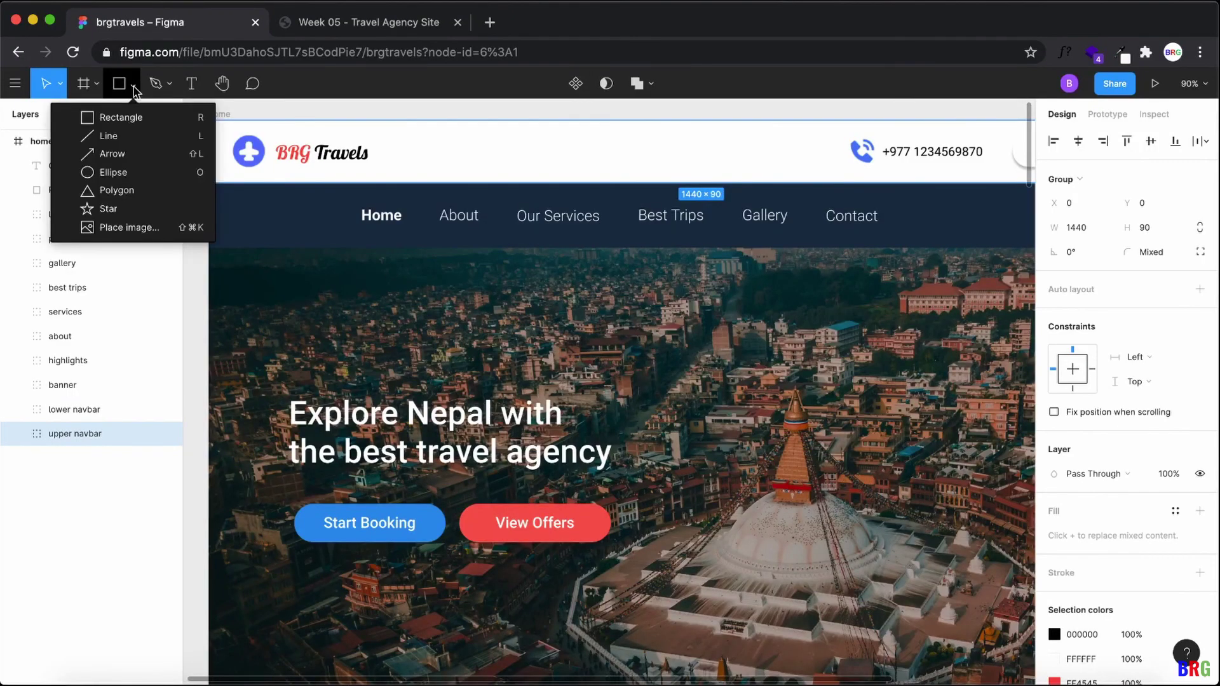
click(122, 119)
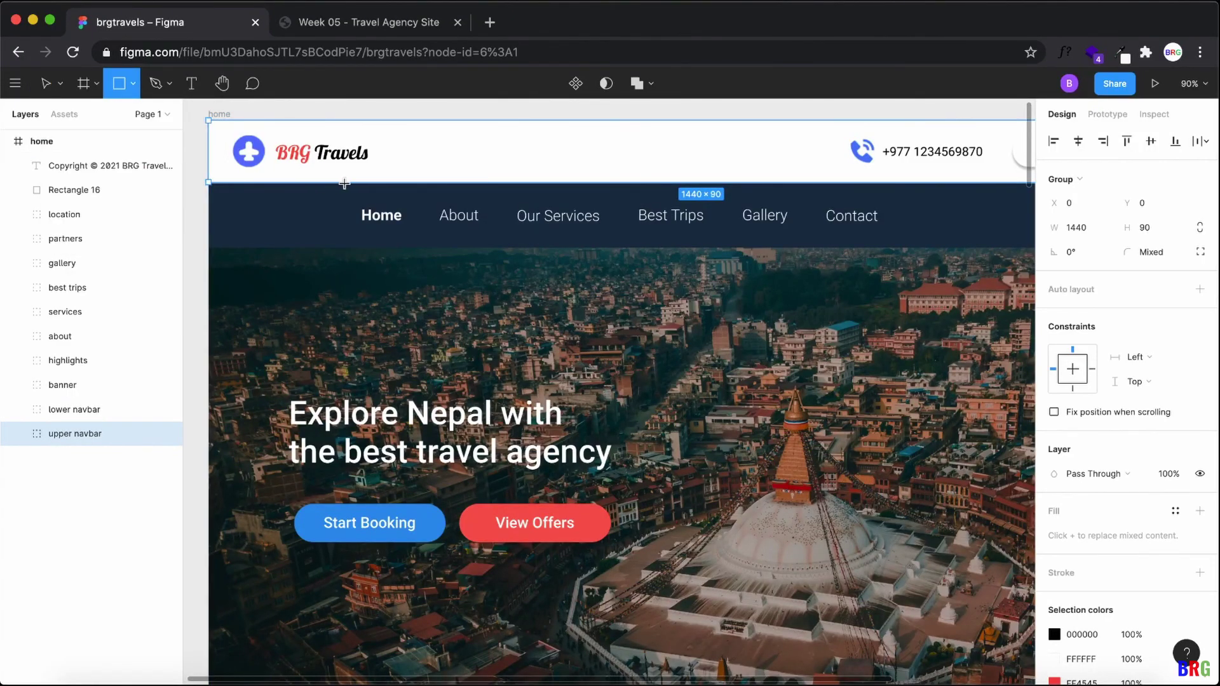
drag(344, 184, 420, 251)
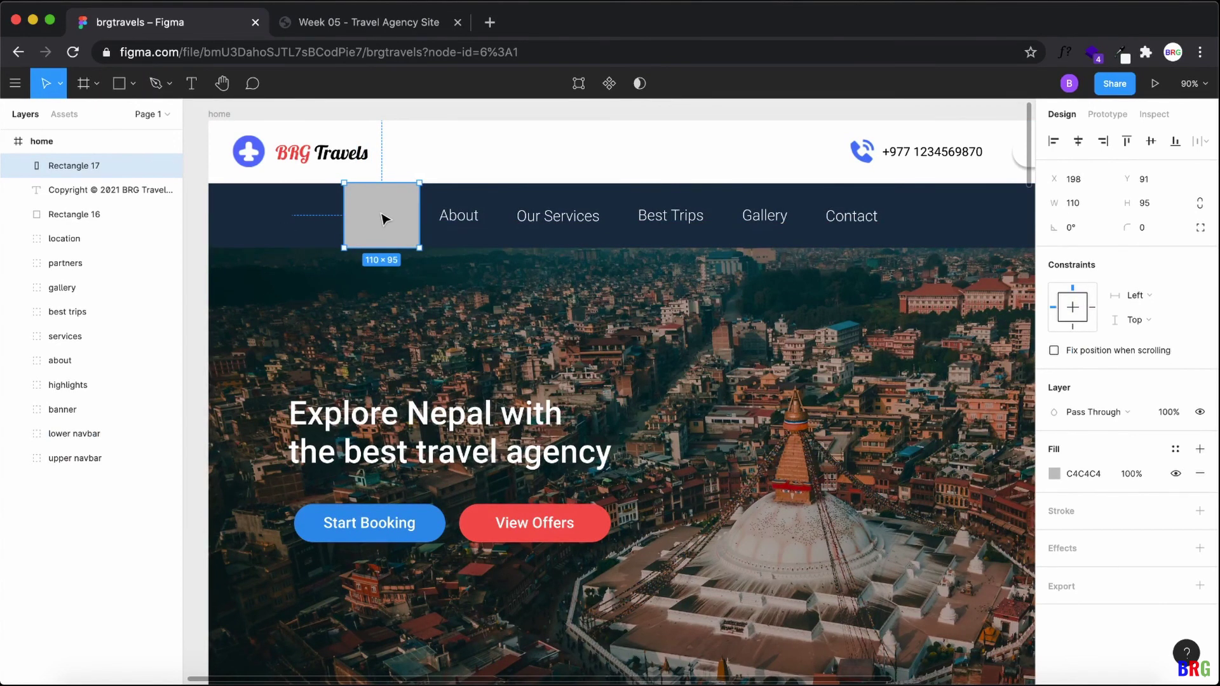
double_click(385, 219)
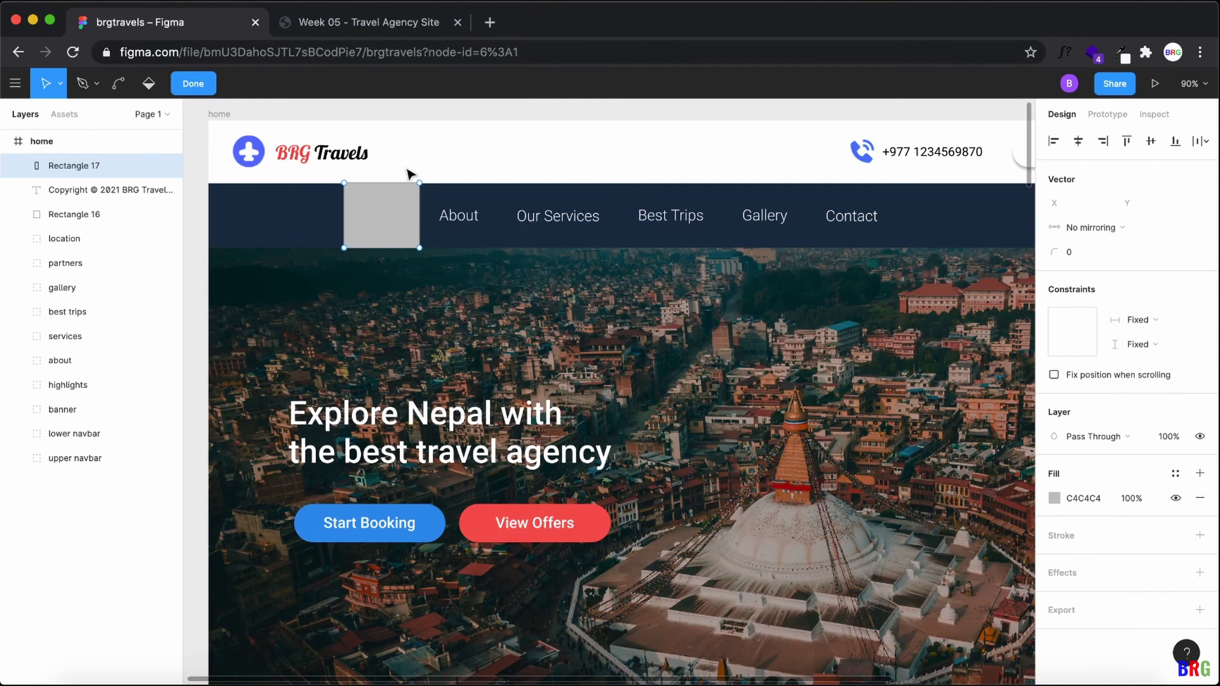
click(189, 86)
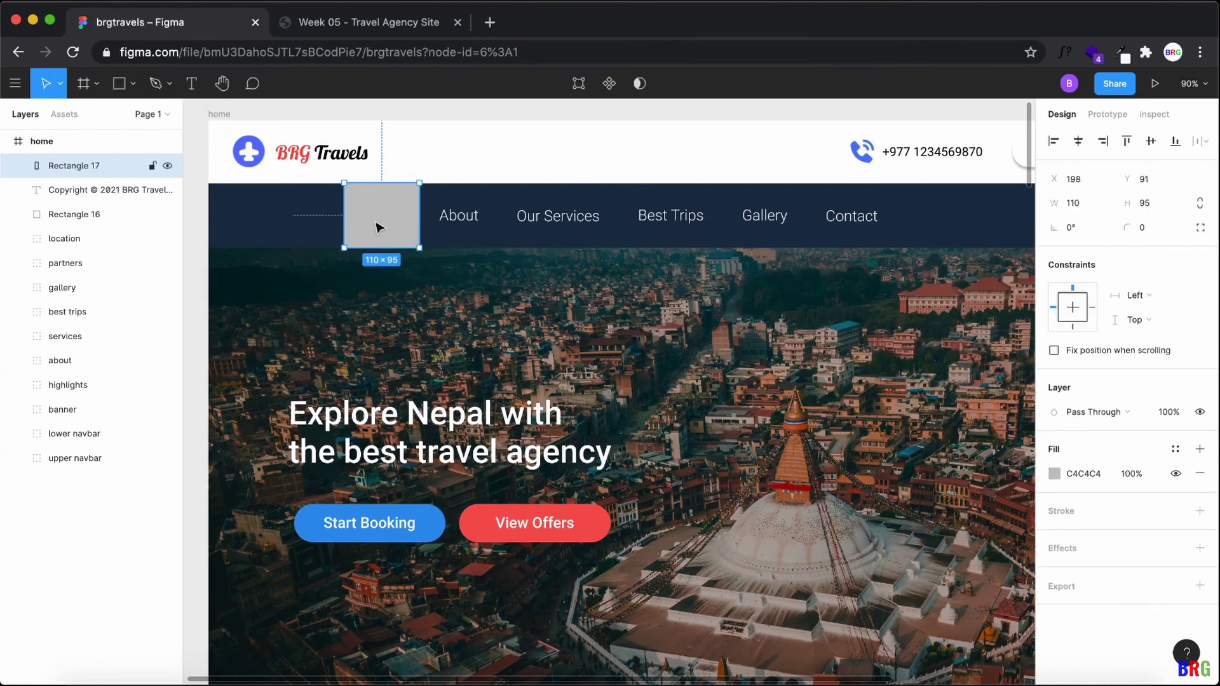
Step: Try a 30% fill opacity on the Home highlight rectangle and settle on 50%
click(1137, 474)
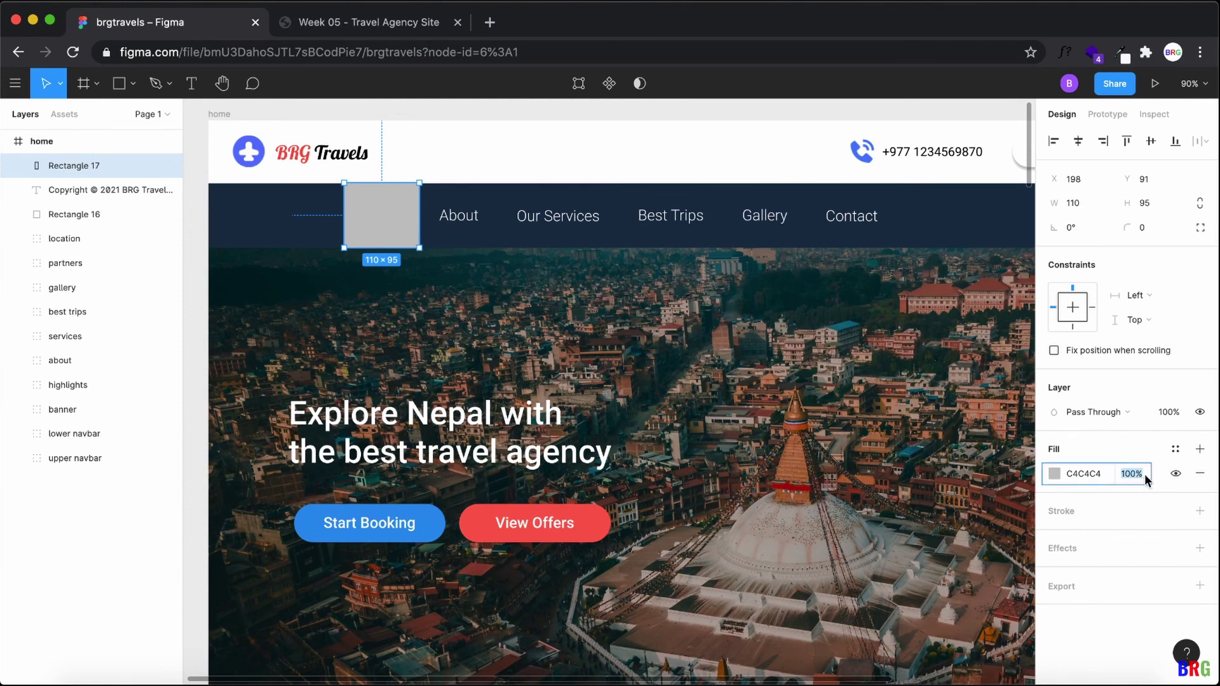
text(30)
key(Return)
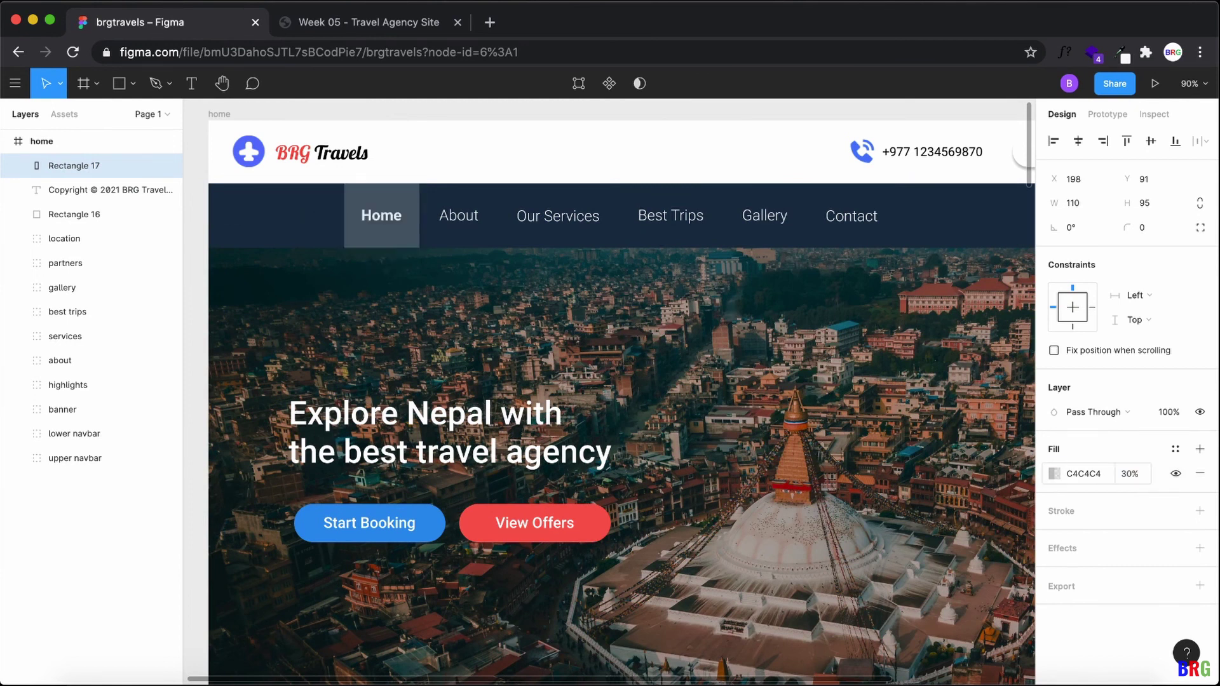
click(1134, 478)
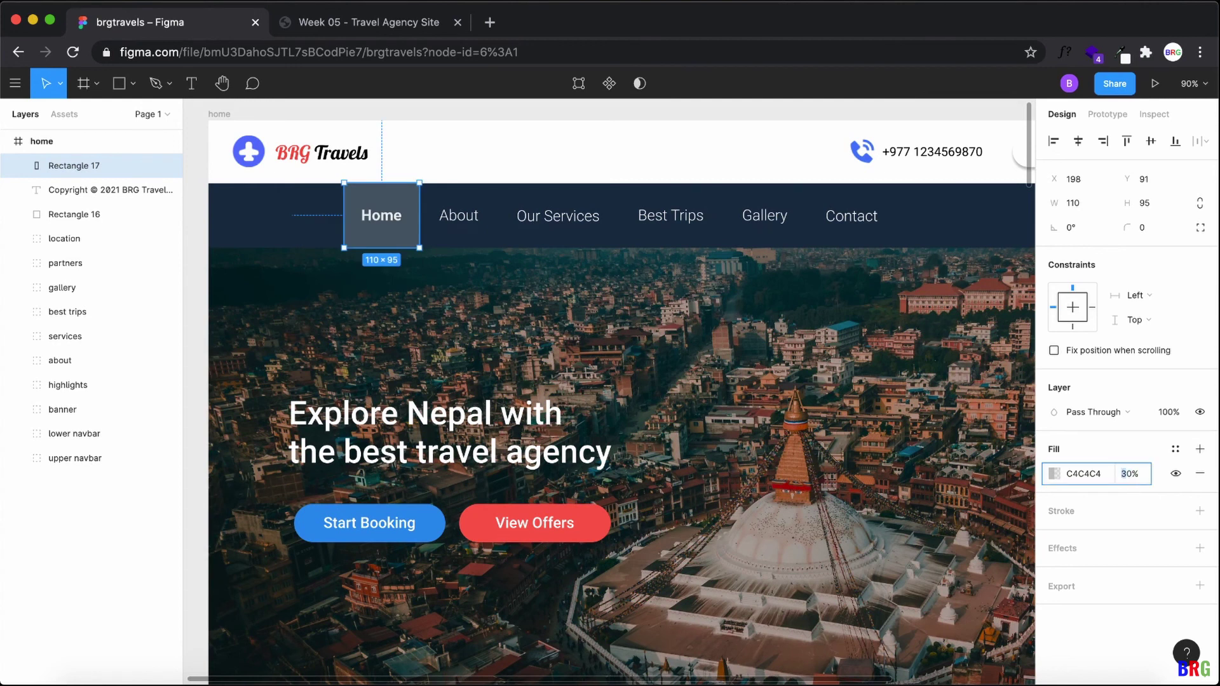
text(5)
key(Return)
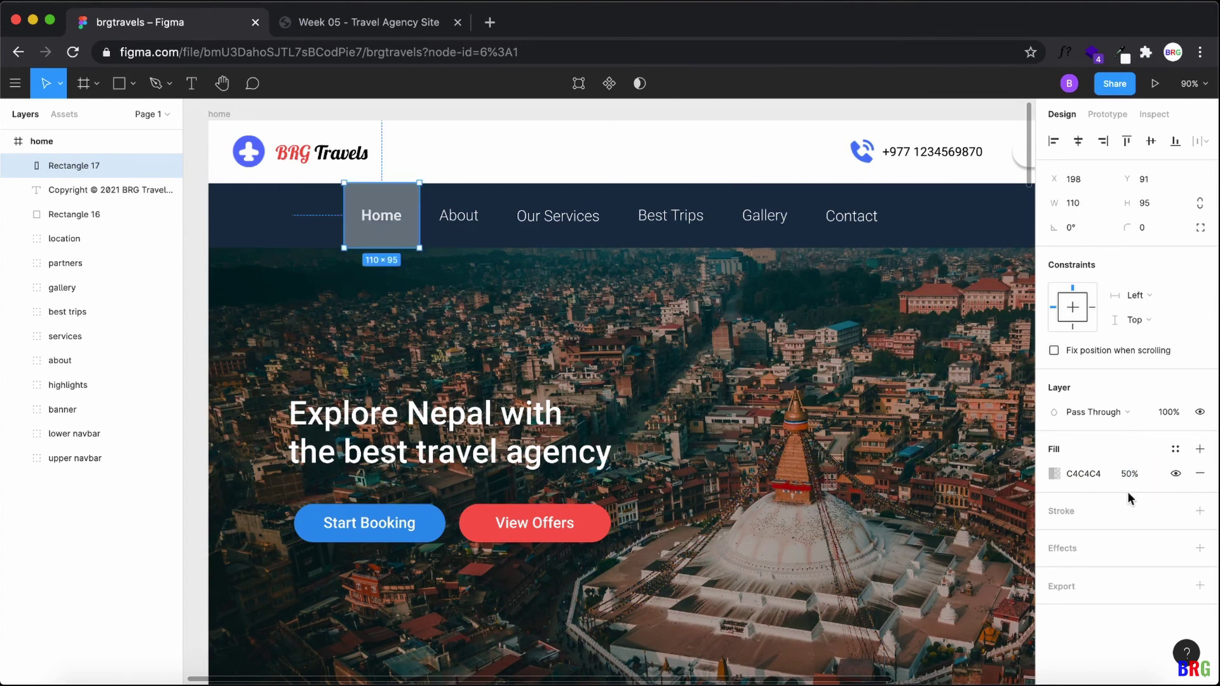
key(Escape)
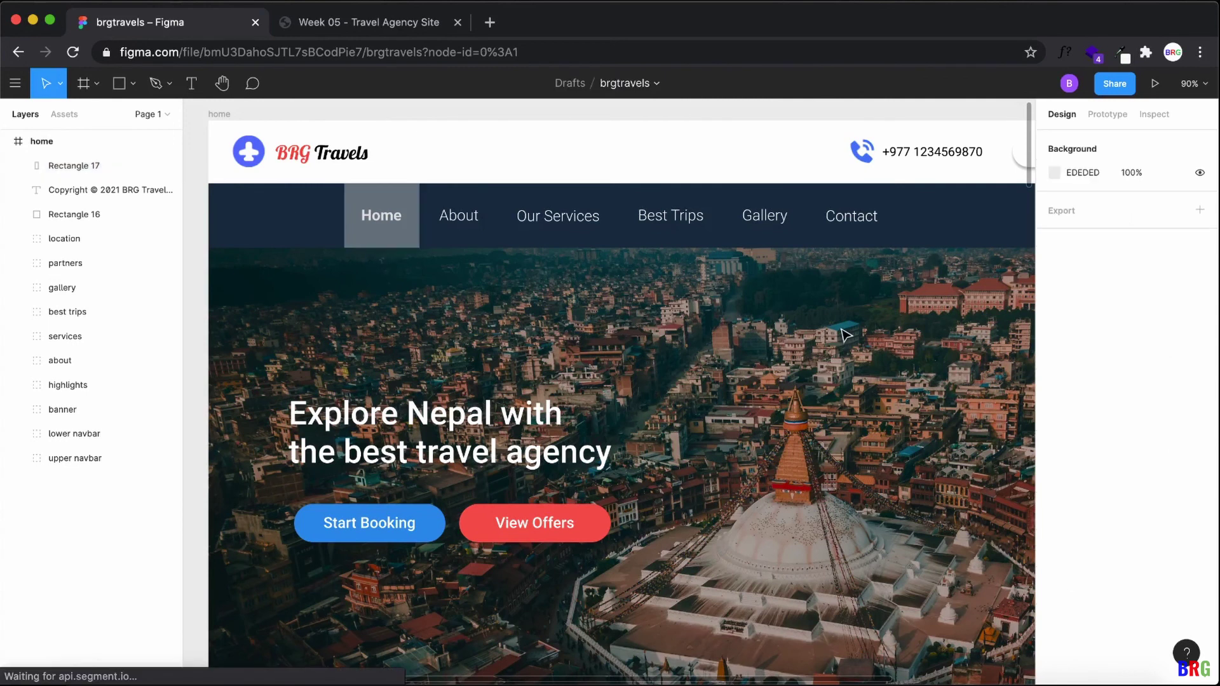
Step: Send the Home highlight rectangle backward one level and move it into the lower navbar group
right_click(407, 241)
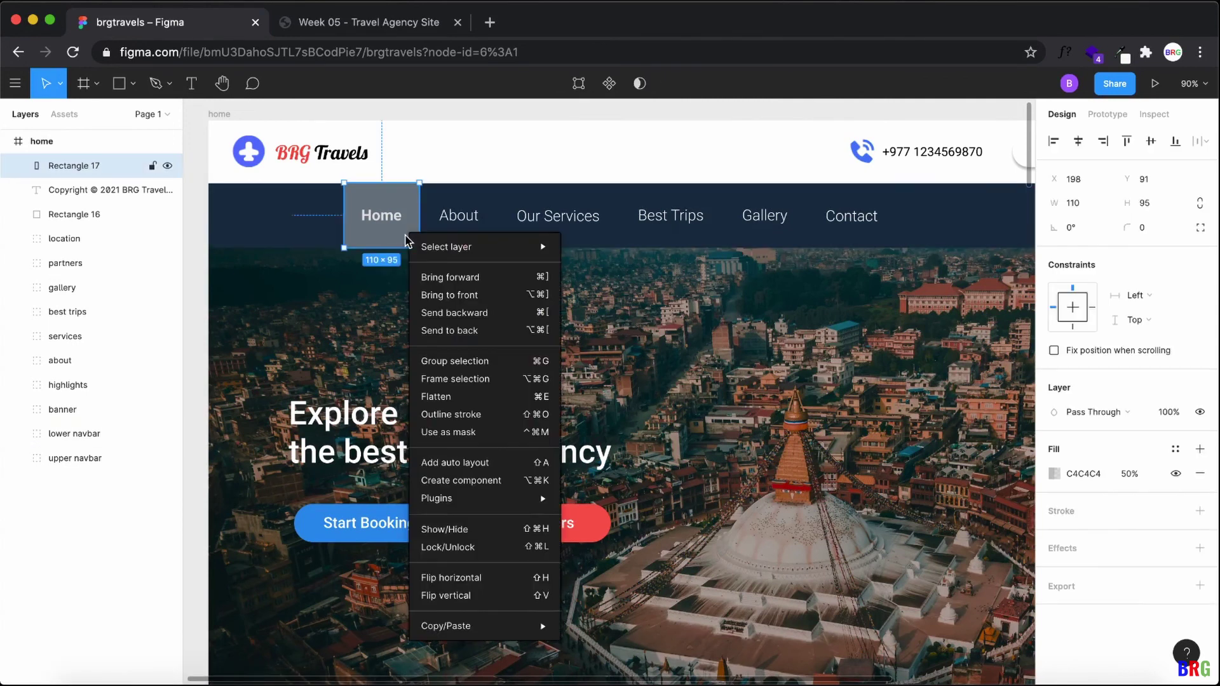
click(454, 313)
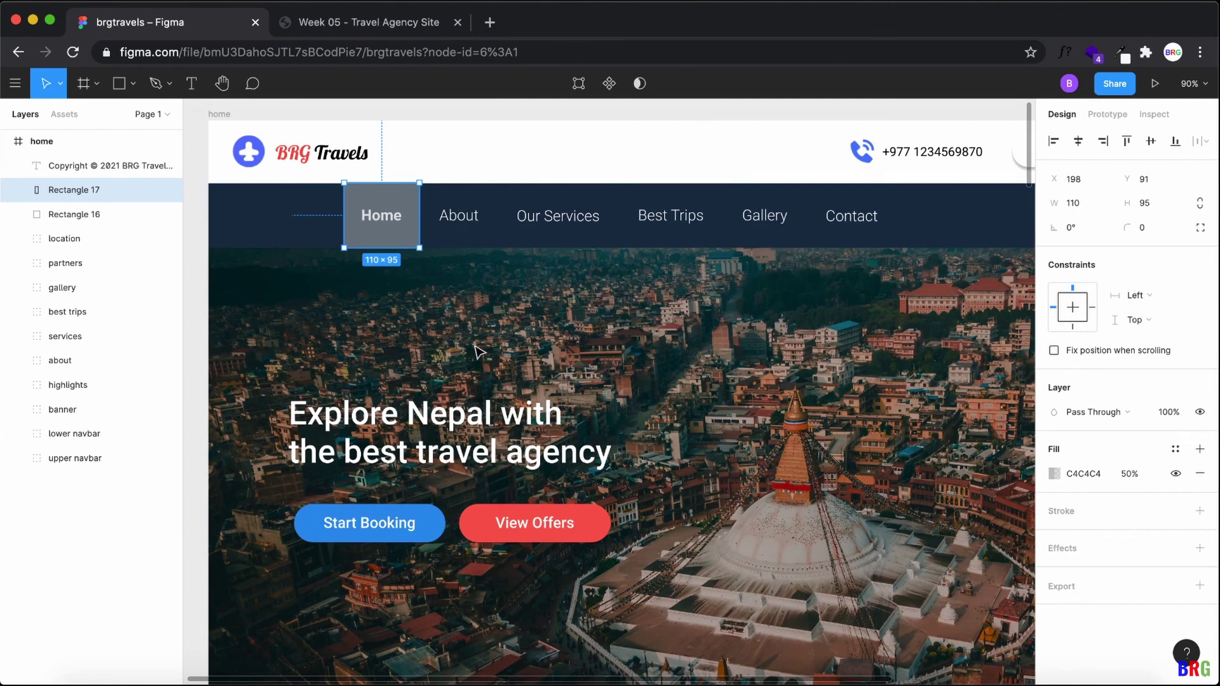
key(Escape)
click(384, 220)
drag(87, 194, 77, 435)
scroll(31, 428, down, 1)
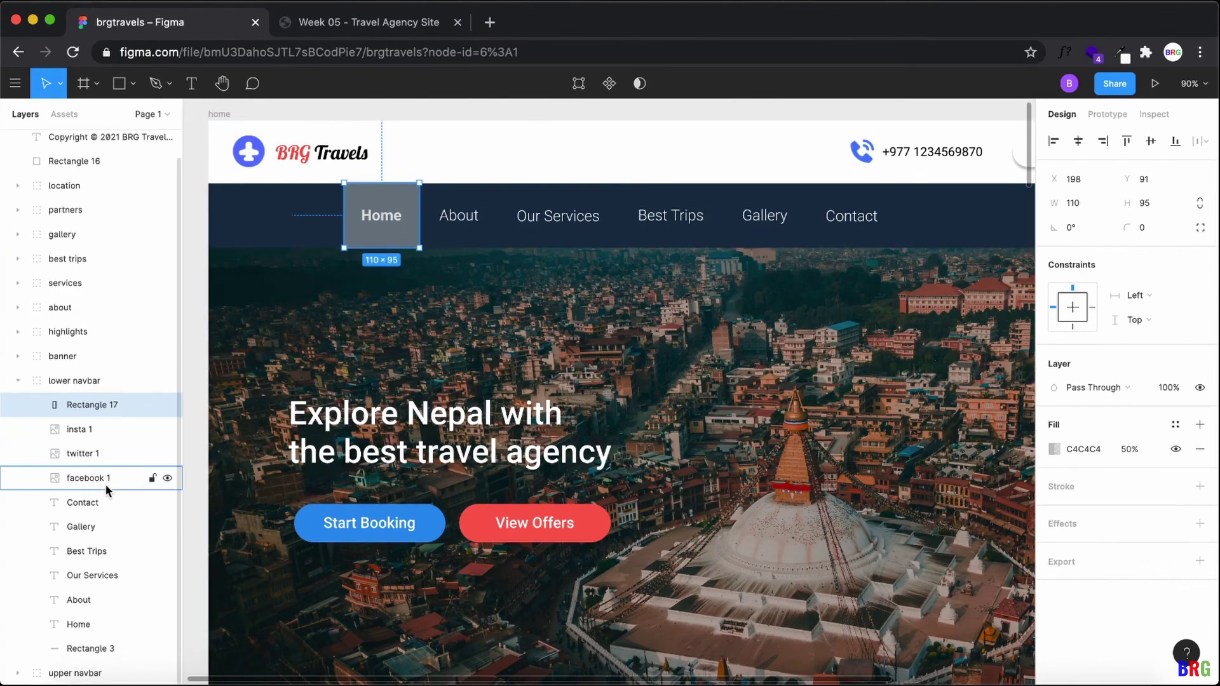
Step: Send the highlight rectangle two levels backward inside the lower navbar group, below the insta and twitter icons
right_click(107, 412)
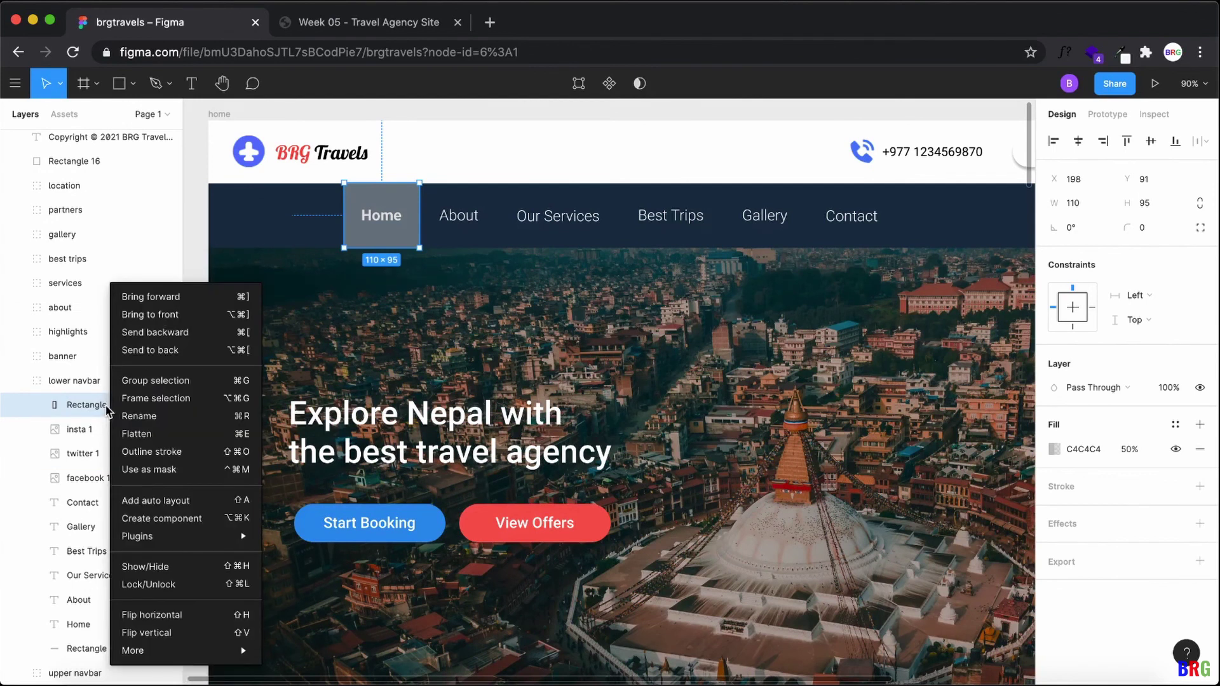
click(139, 348)
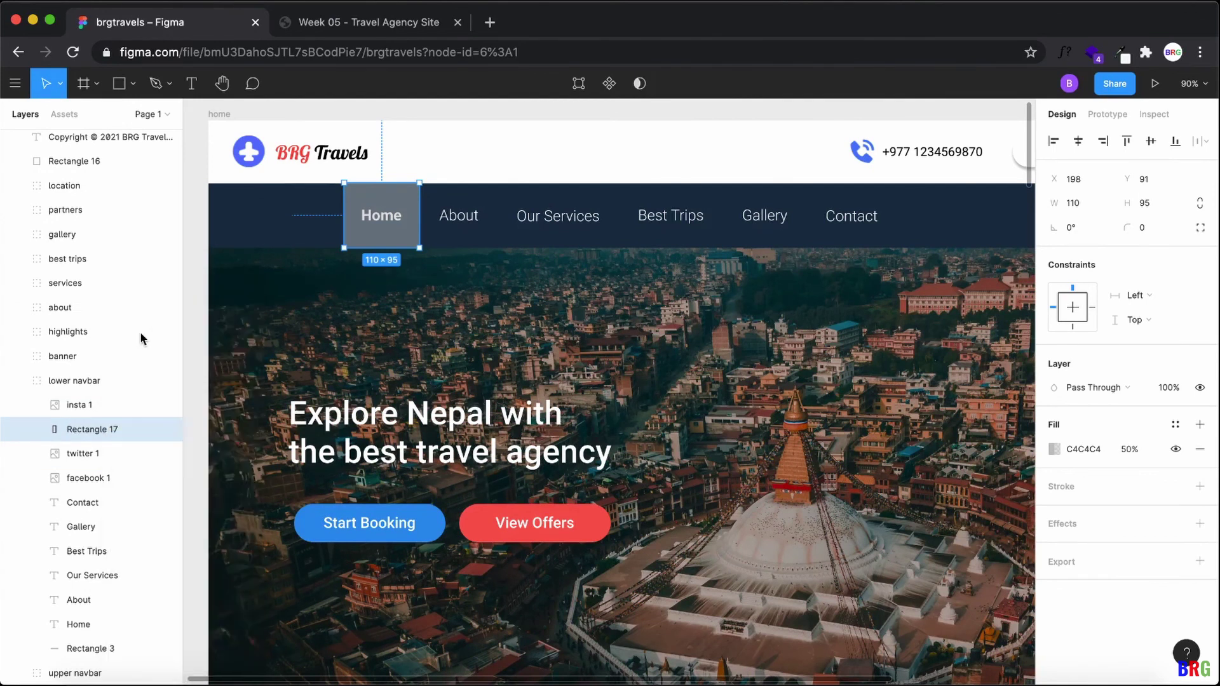
right_click(108, 430)
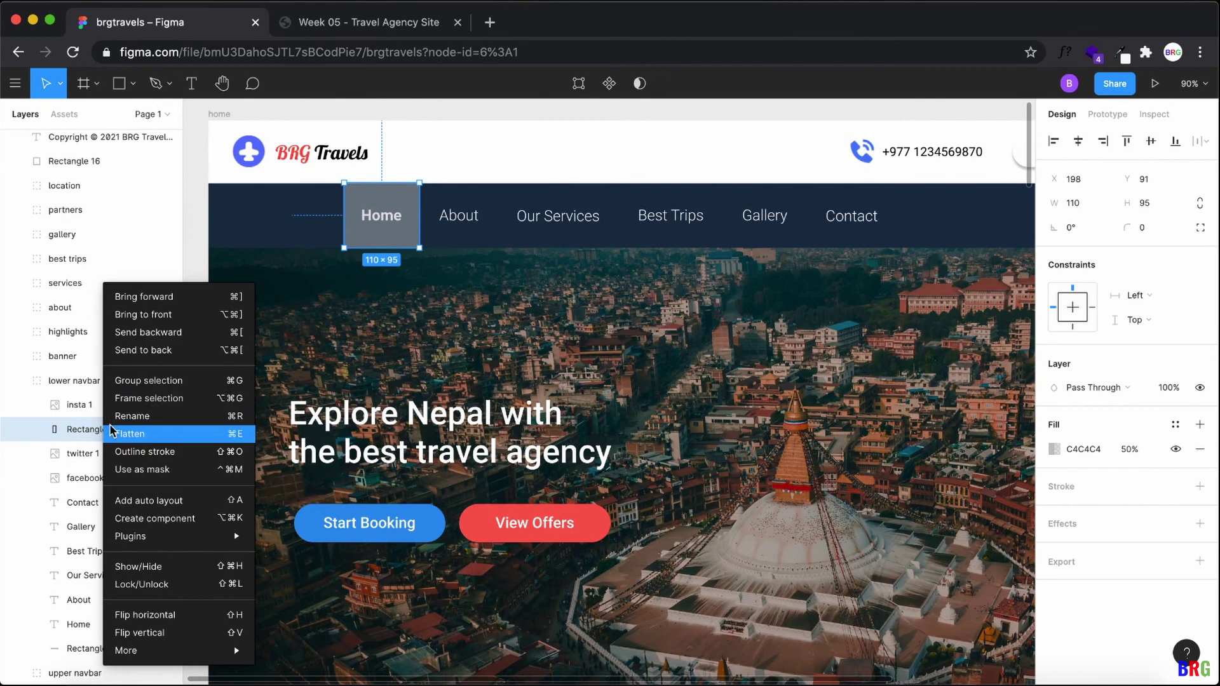
click(147, 332)
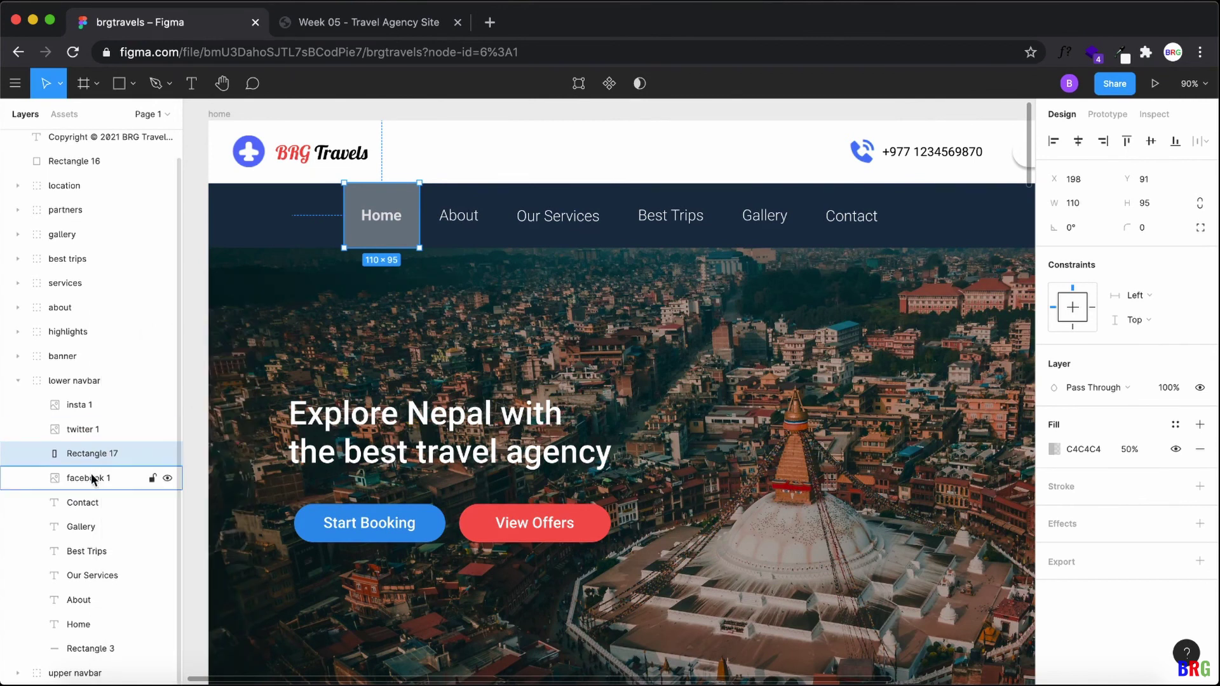
Step: Bring the Home text to the front of the lower navbar group and compare the highlight with the reference site
click(83, 623)
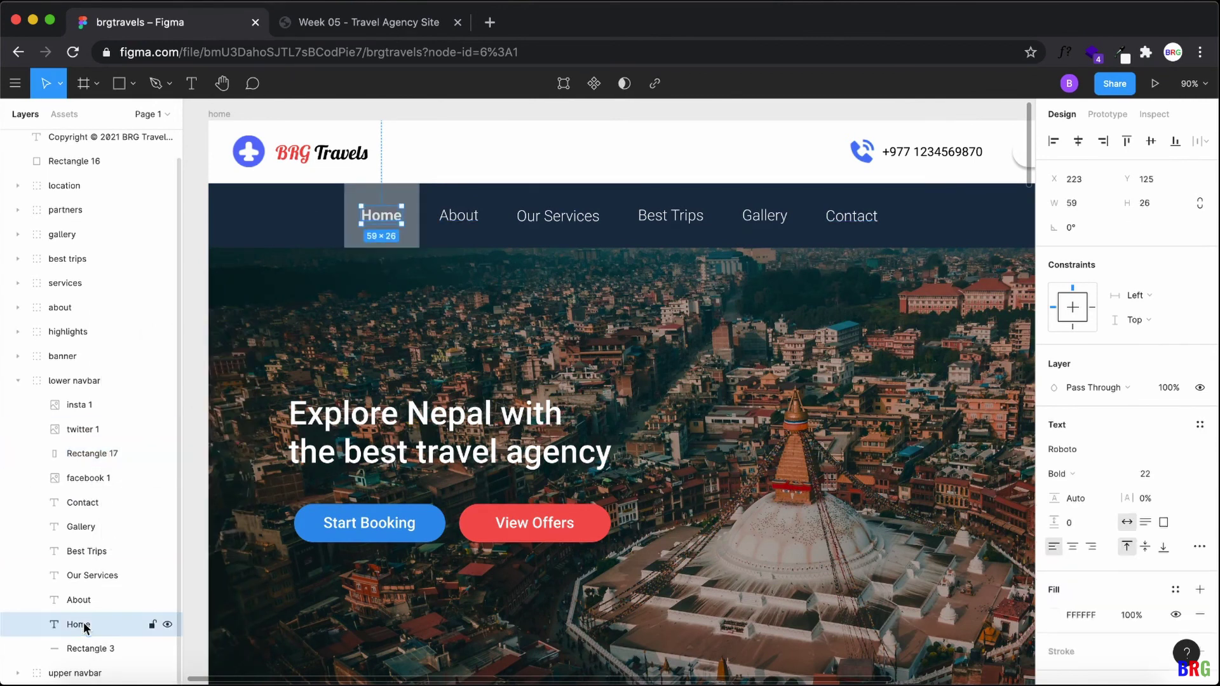
right_click(83, 623)
click(155, 314)
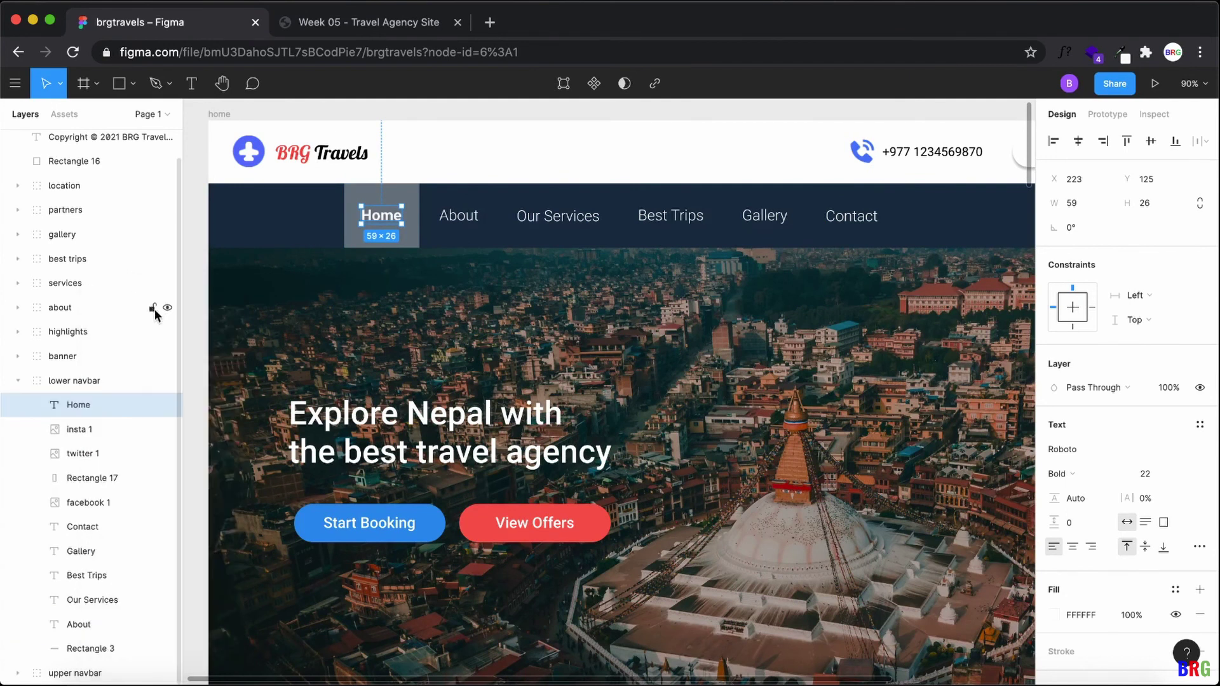
key(Escape)
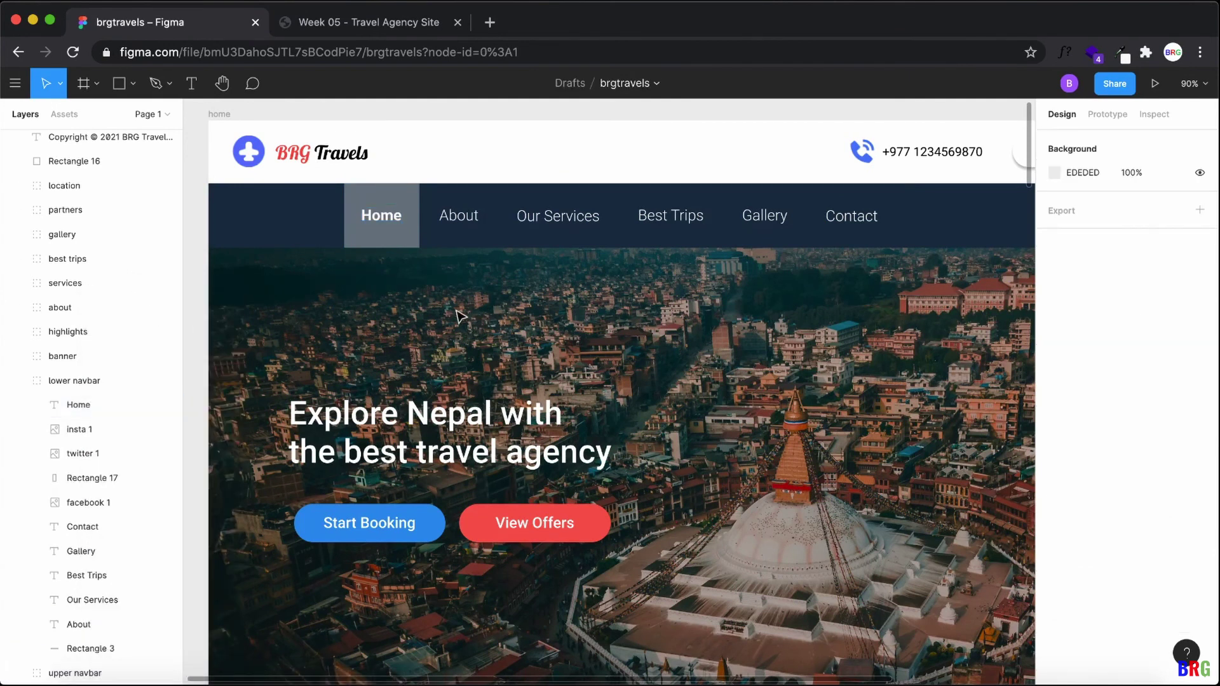
click(422, 241)
key(Escape)
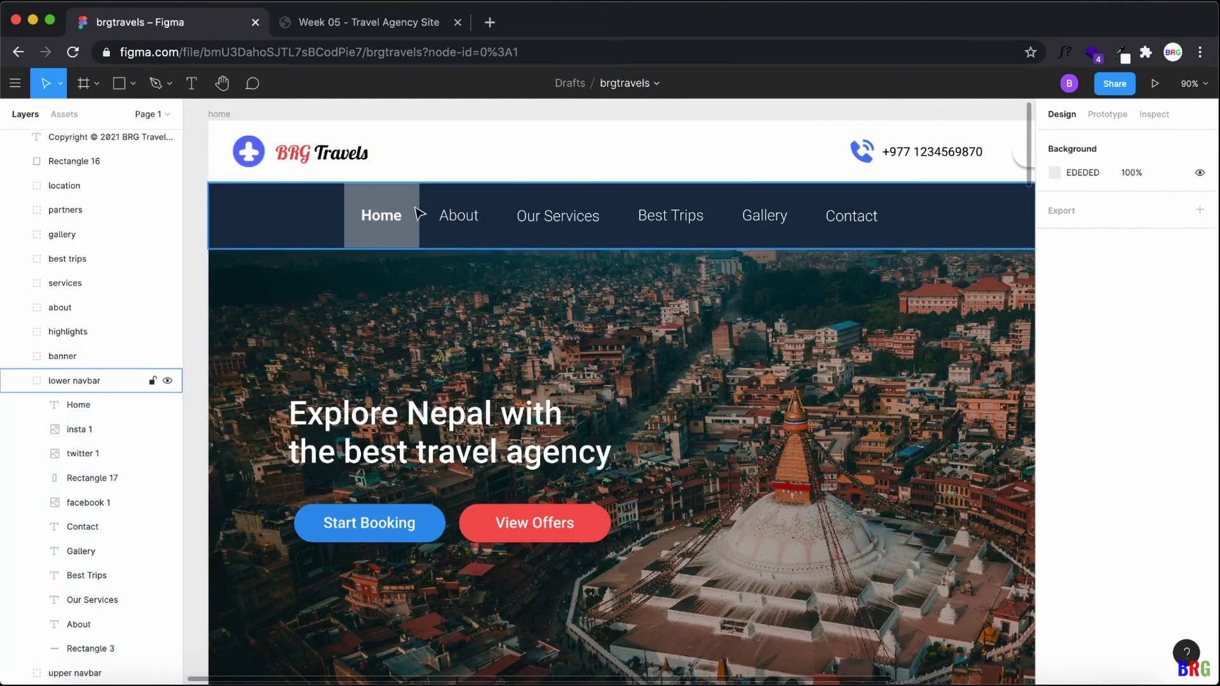
click(368, 22)
click(197, 29)
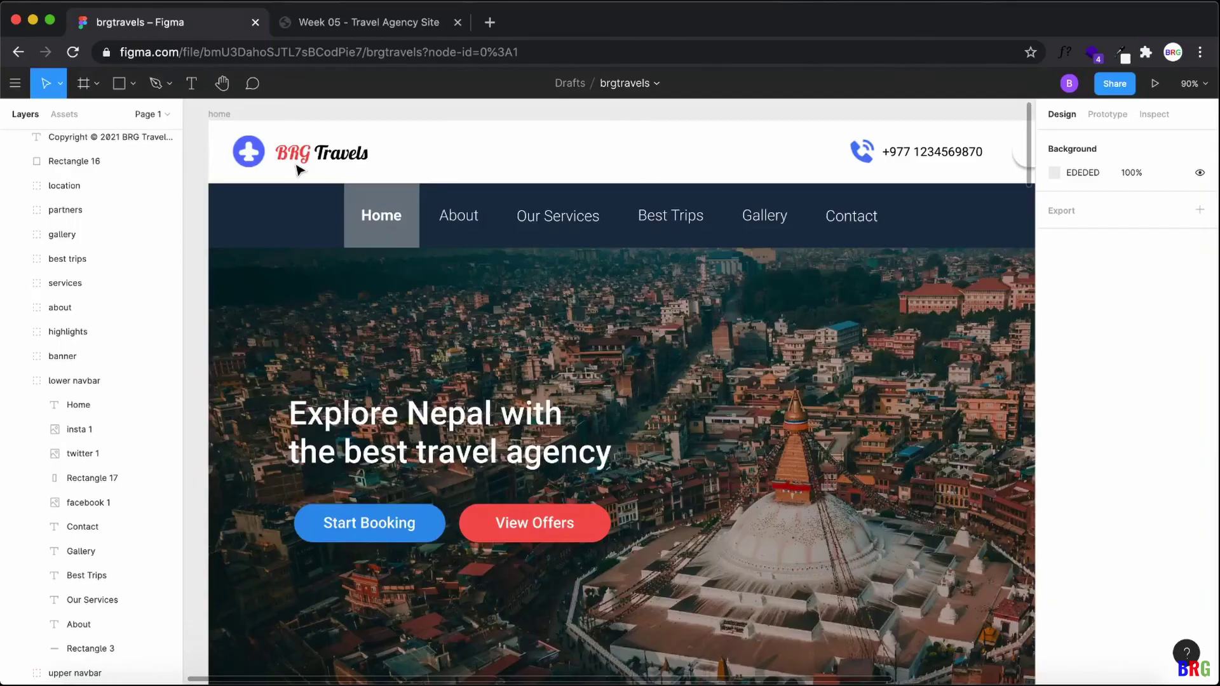
Step: Recolour the Home highlight rectangle to a muted slate blue (59657B), keeping the 50% opacity
click(403, 239)
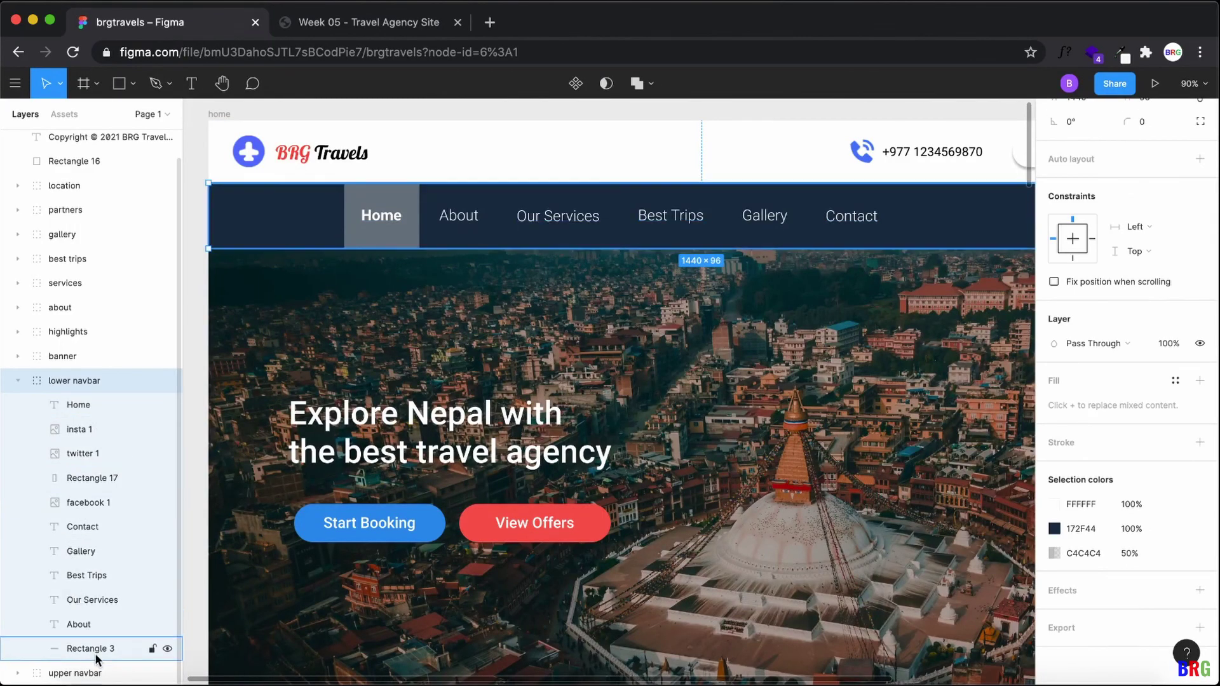
click(99, 479)
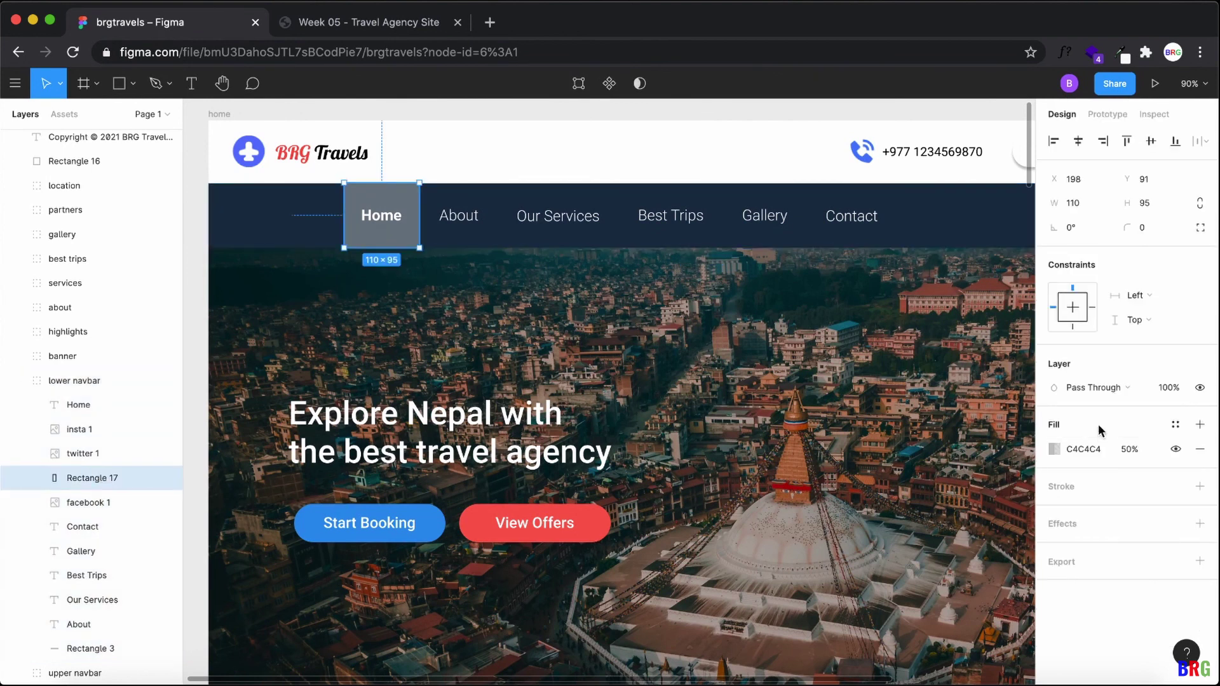
click(402, 222)
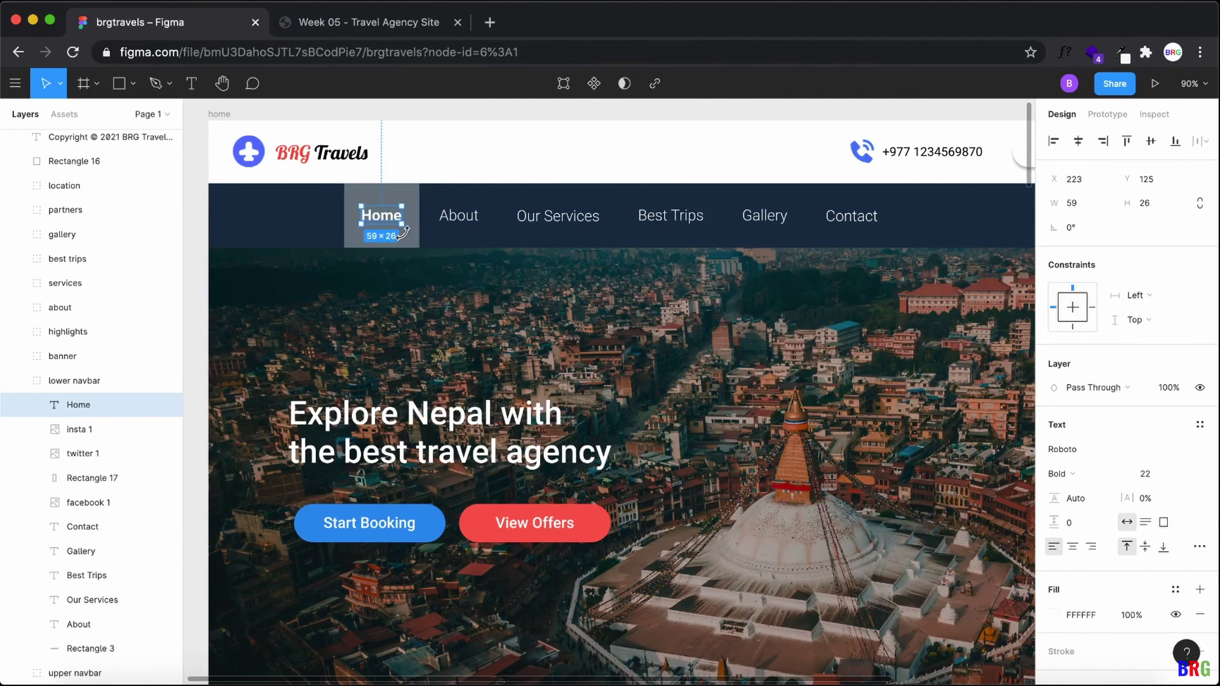
click(419, 246)
click(417, 240)
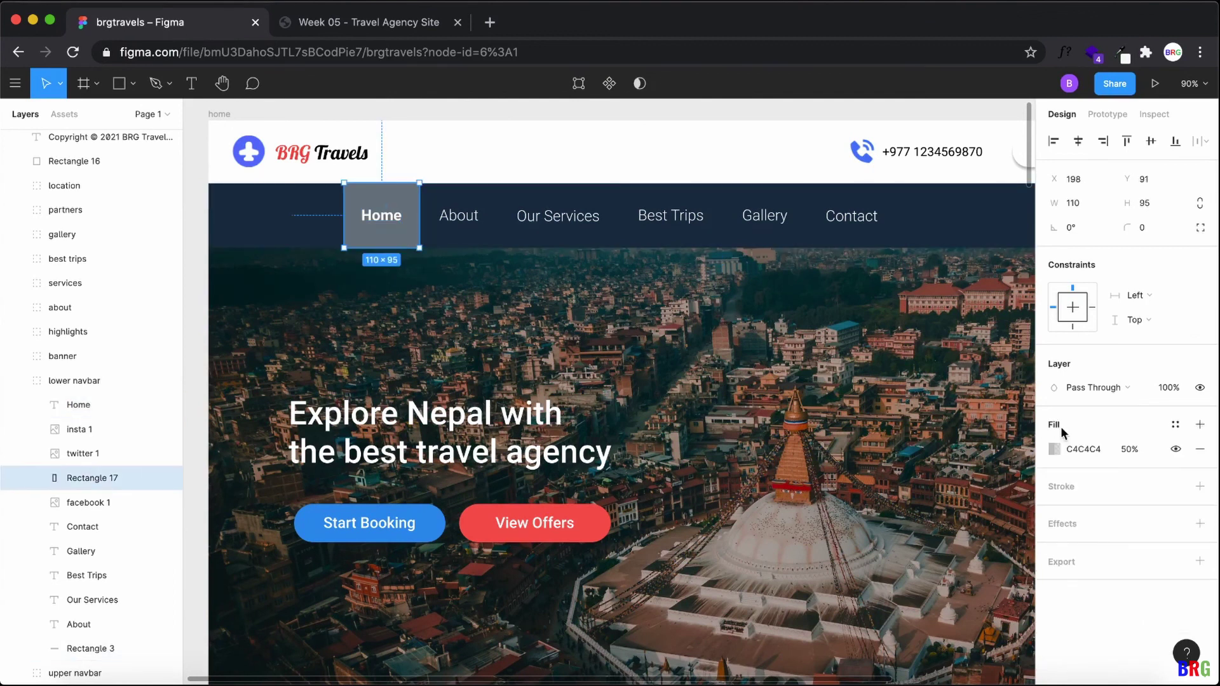
click(1127, 450)
click(1055, 450)
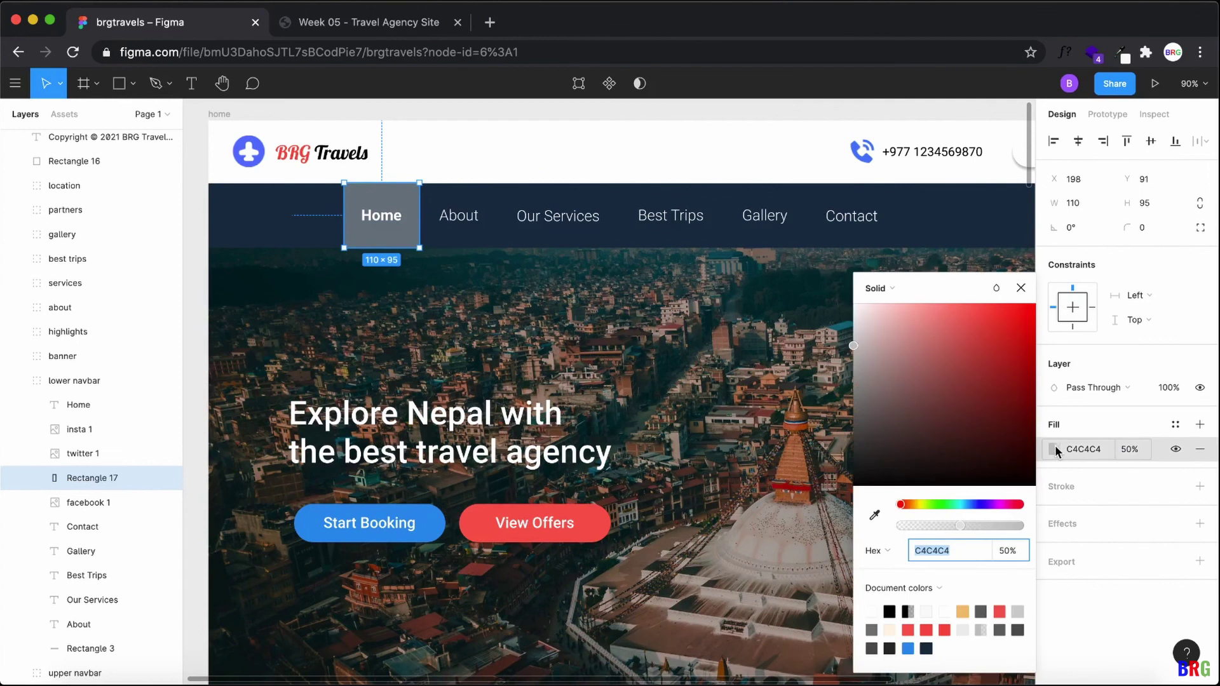
click(971, 504)
click(912, 359)
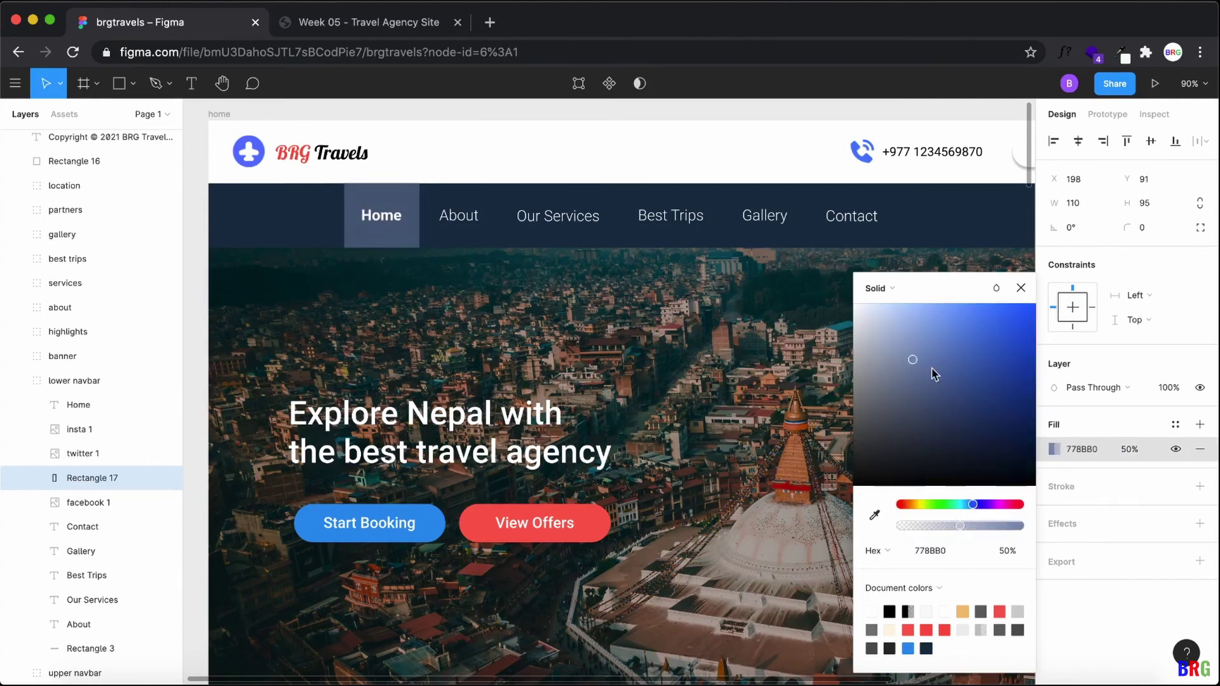
mouse_move(933, 370)
mouse_down()
mouse_move(940, 345)
mouse_move(885, 389)
mouse_move(916, 385)
mouse_move(905, 407)
mouse_up()
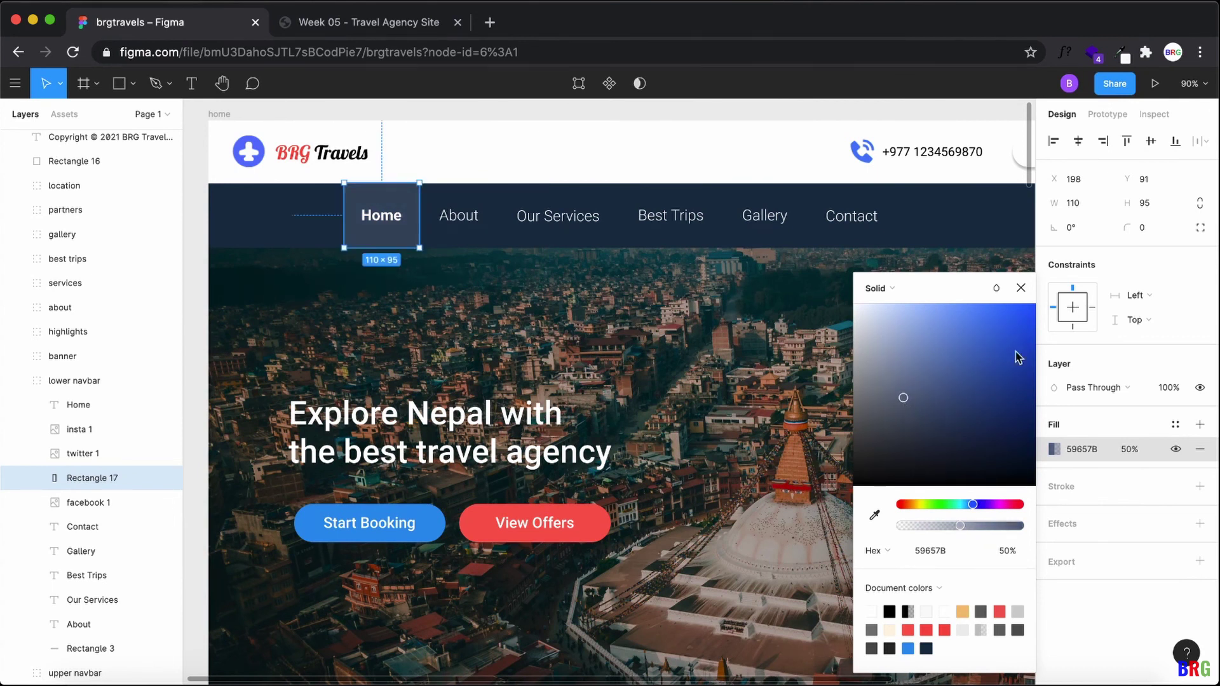
click(1021, 288)
key(Escape)
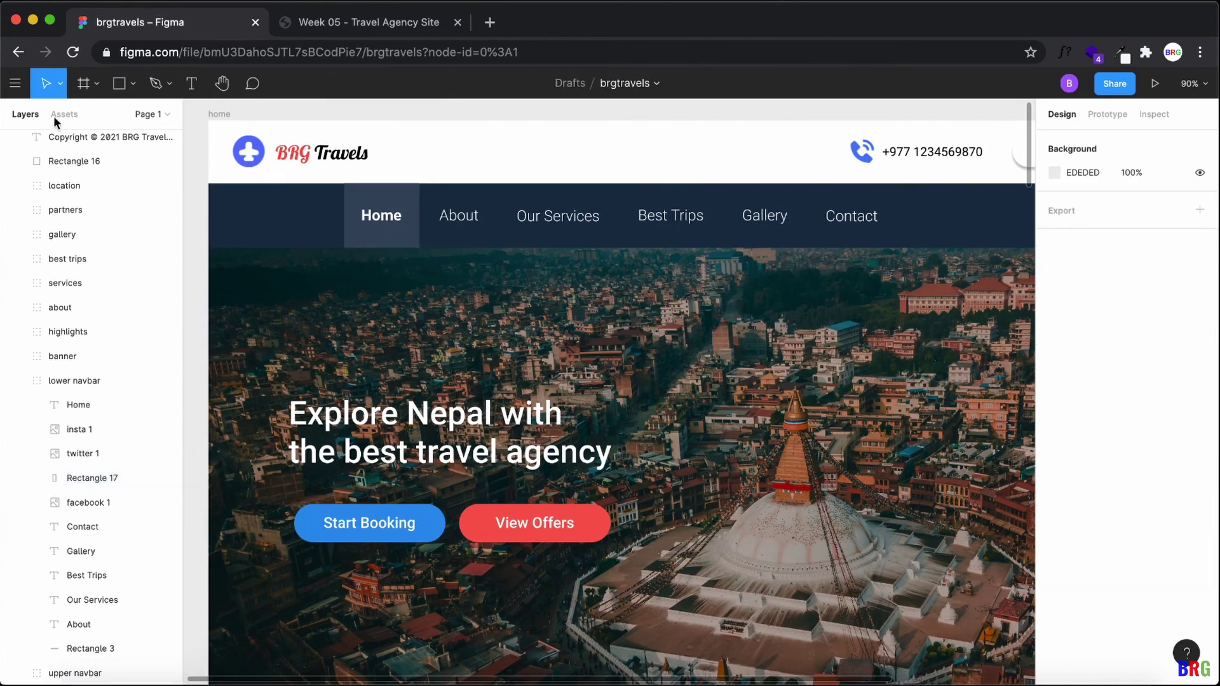
Step: Group the copyright text with its background rectangle, Rectangle 16, and rename the group copyrights
click(17, 381)
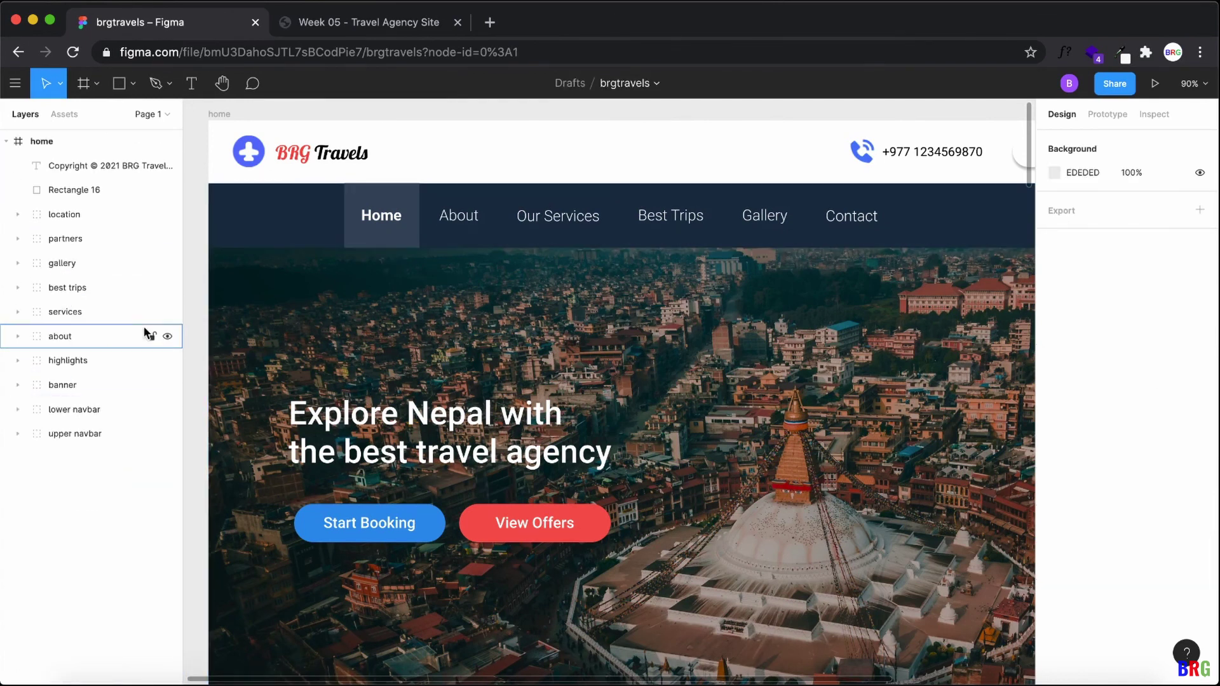
click(38, 165)
shift+click(66, 190)
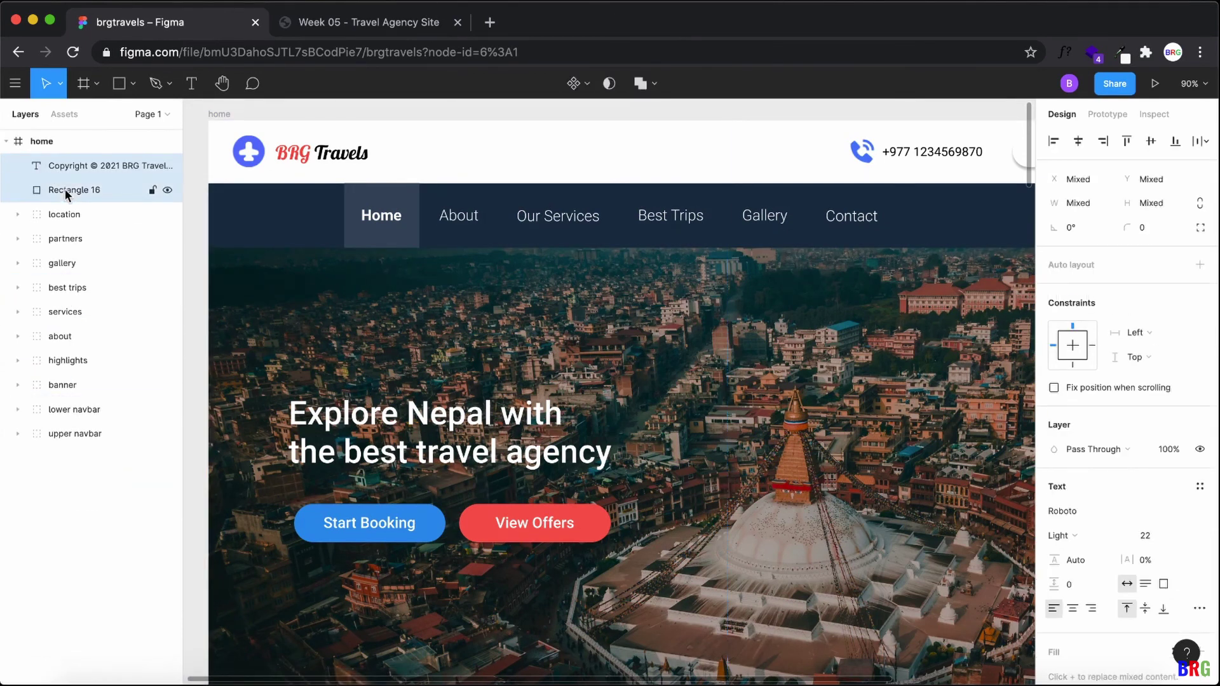
key(super+g)
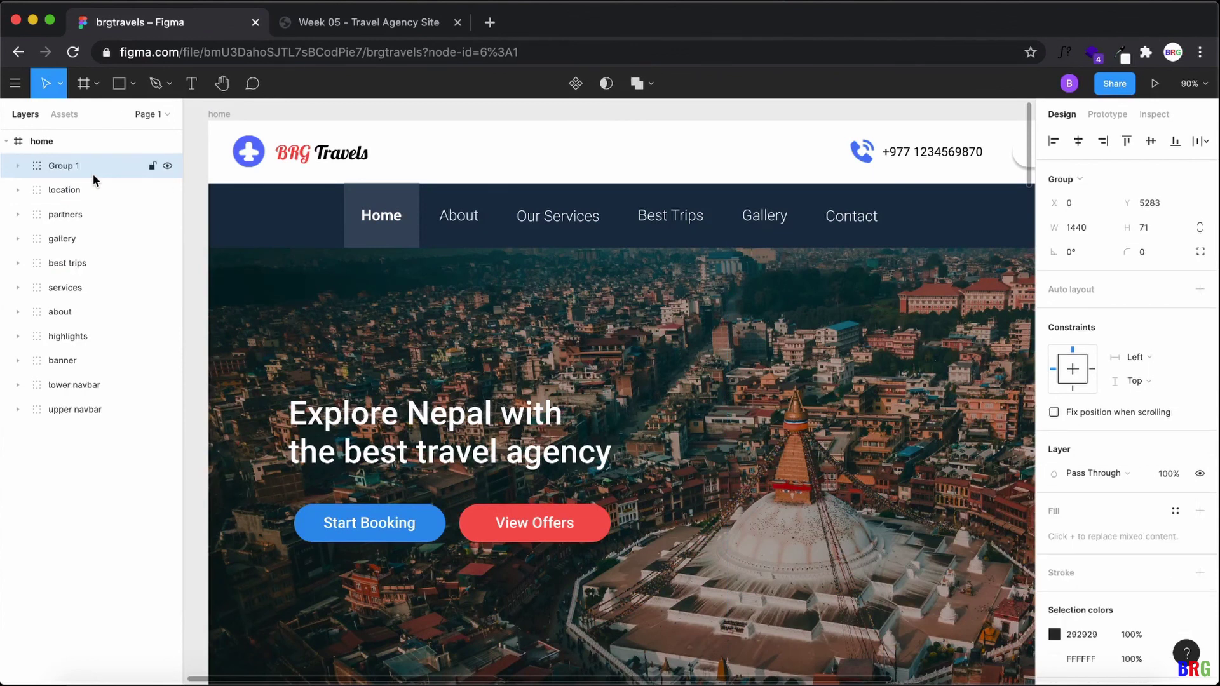
right_click(89, 165)
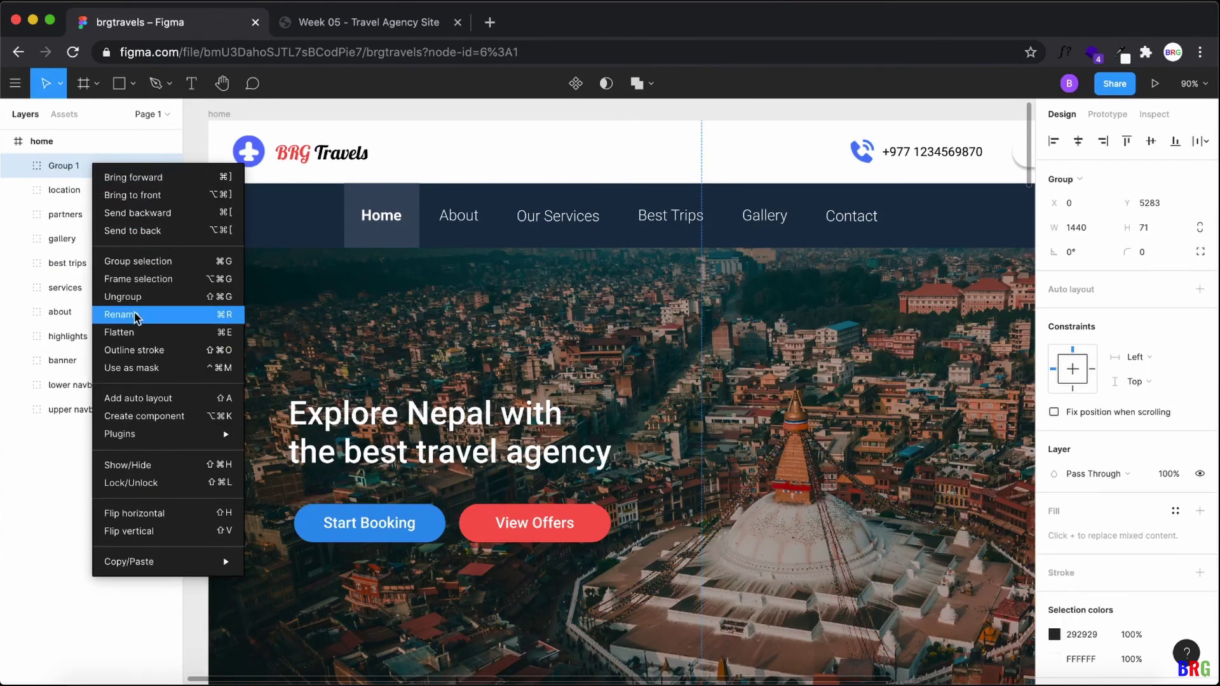
click(135, 314)
text(copyr)
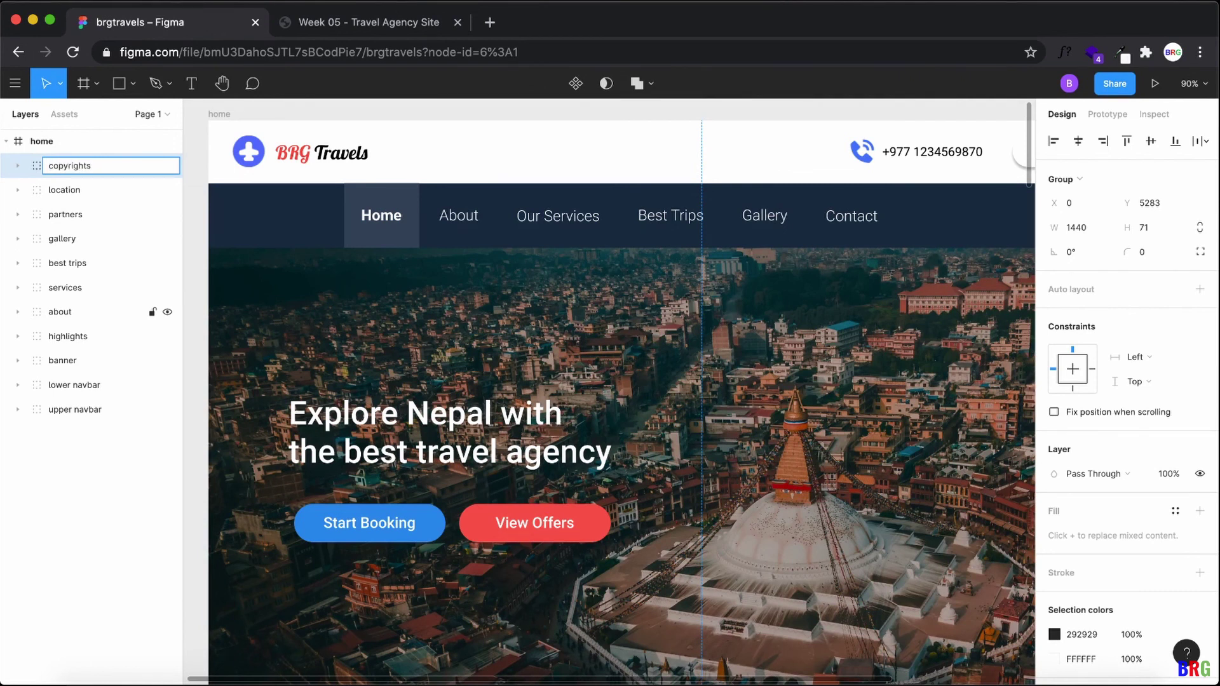
text(ights)
key(Return)
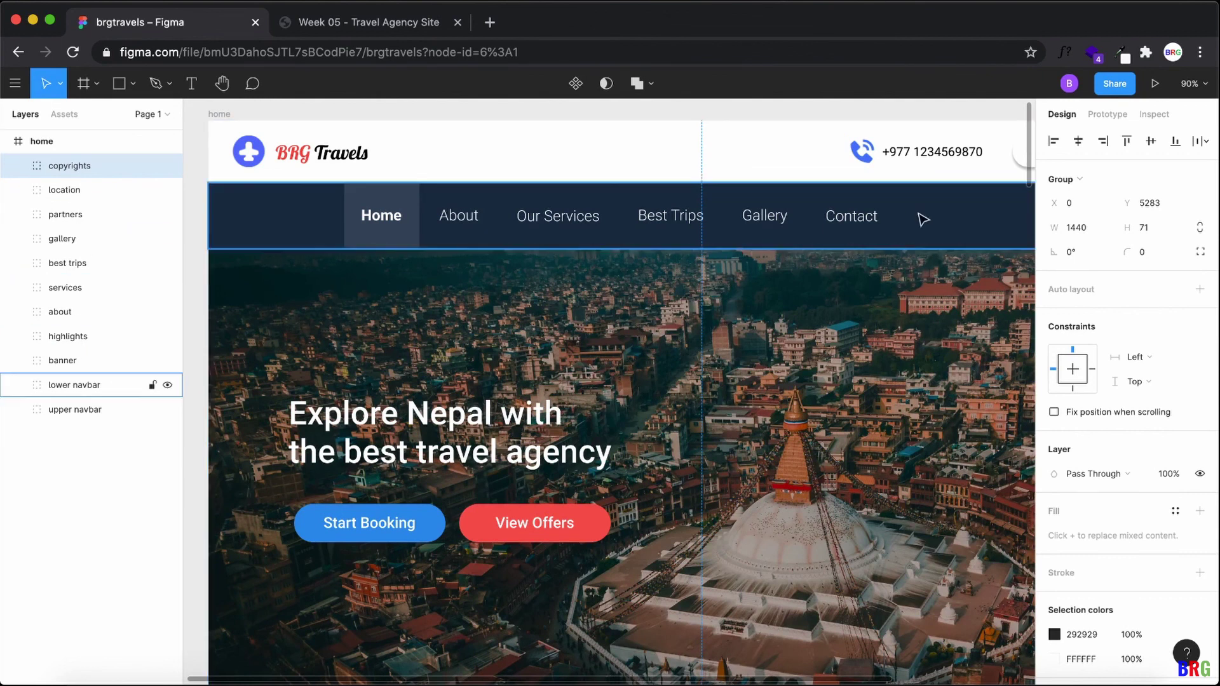
Step: Present the home frame as a prototype and try the Fit and Fill scaling options
click(1155, 83)
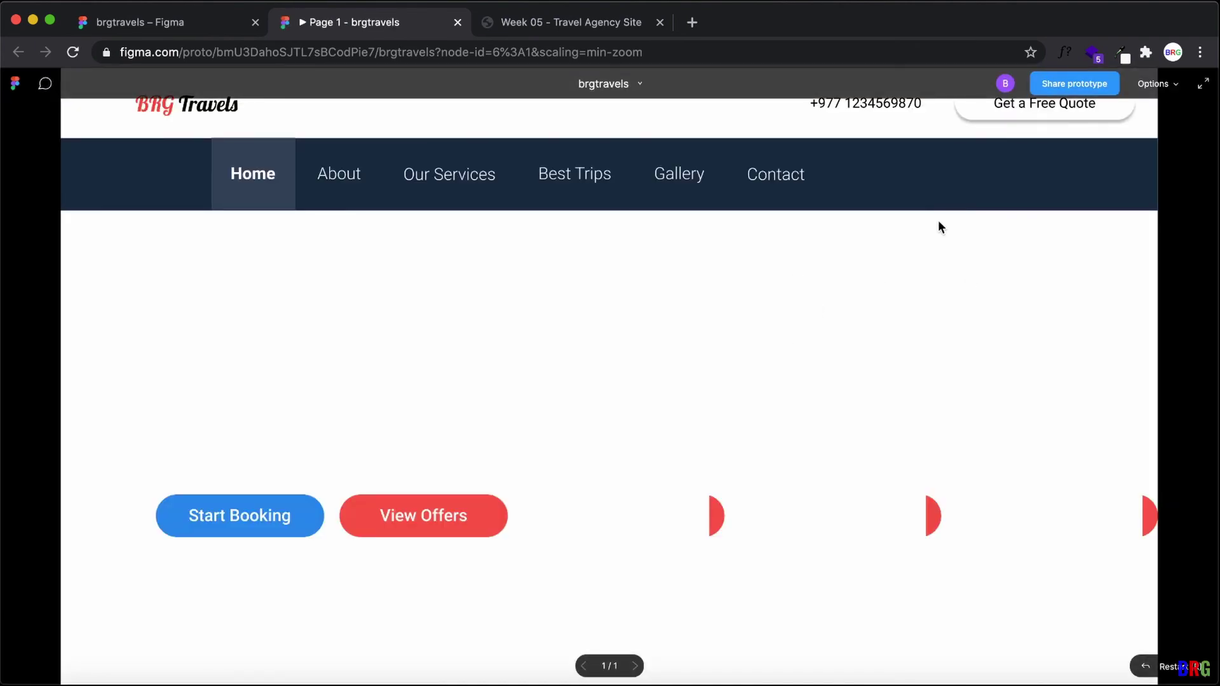
click(1173, 84)
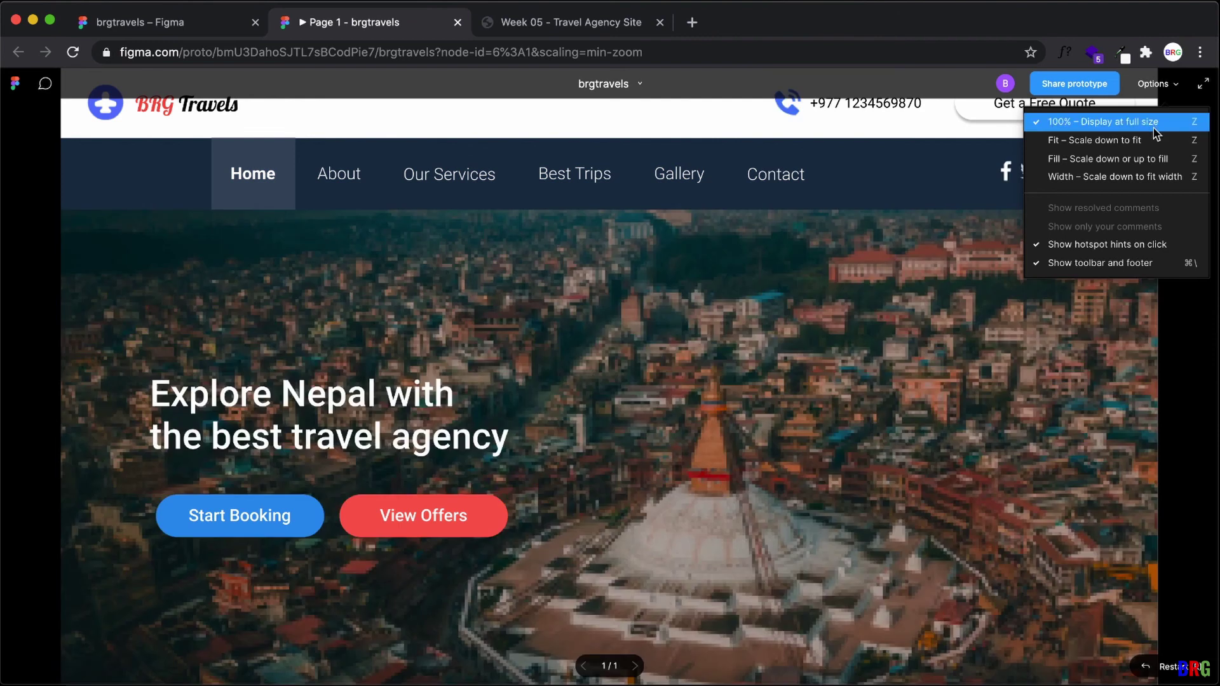
click(1154, 141)
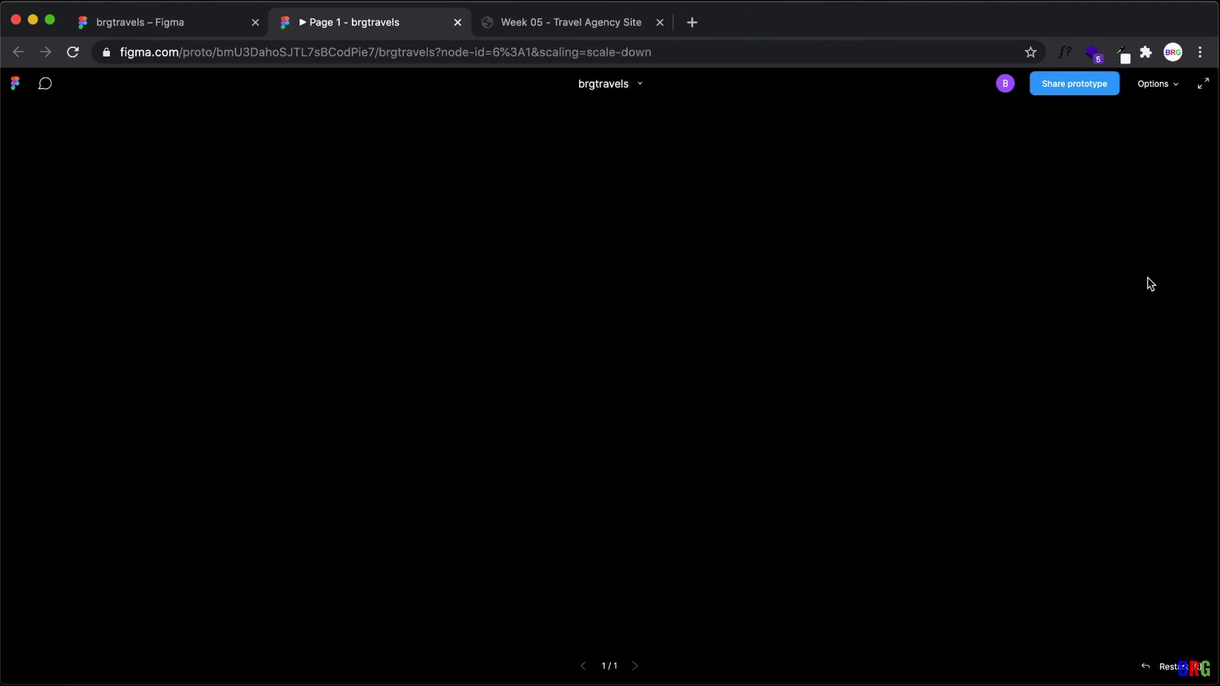
click(1162, 89)
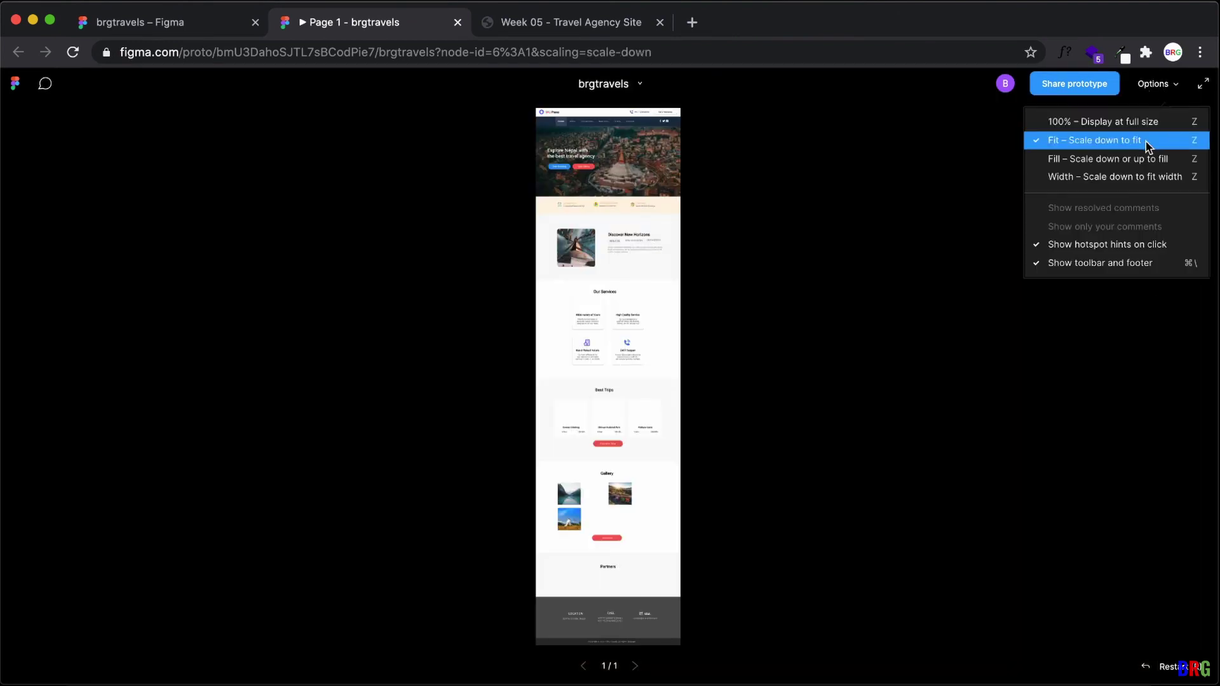
click(1145, 156)
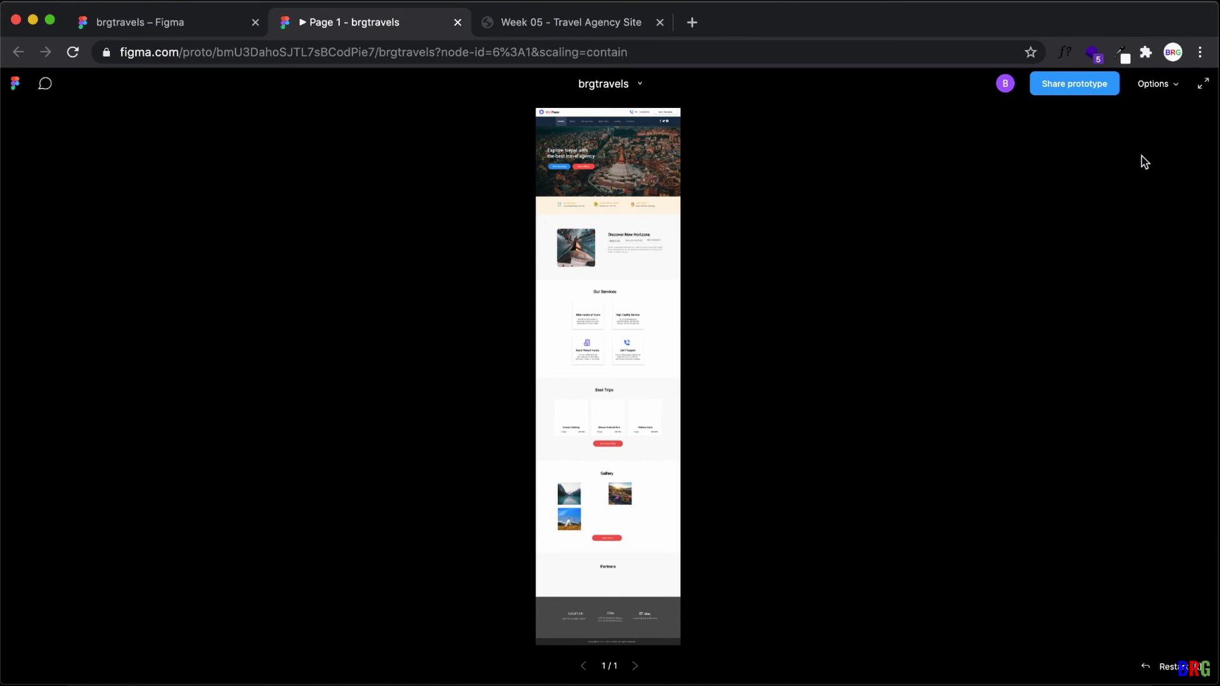
Step: Set the prototype preview's scaling to Width – Scale down to fit width
click(1167, 85)
click(1184, 179)
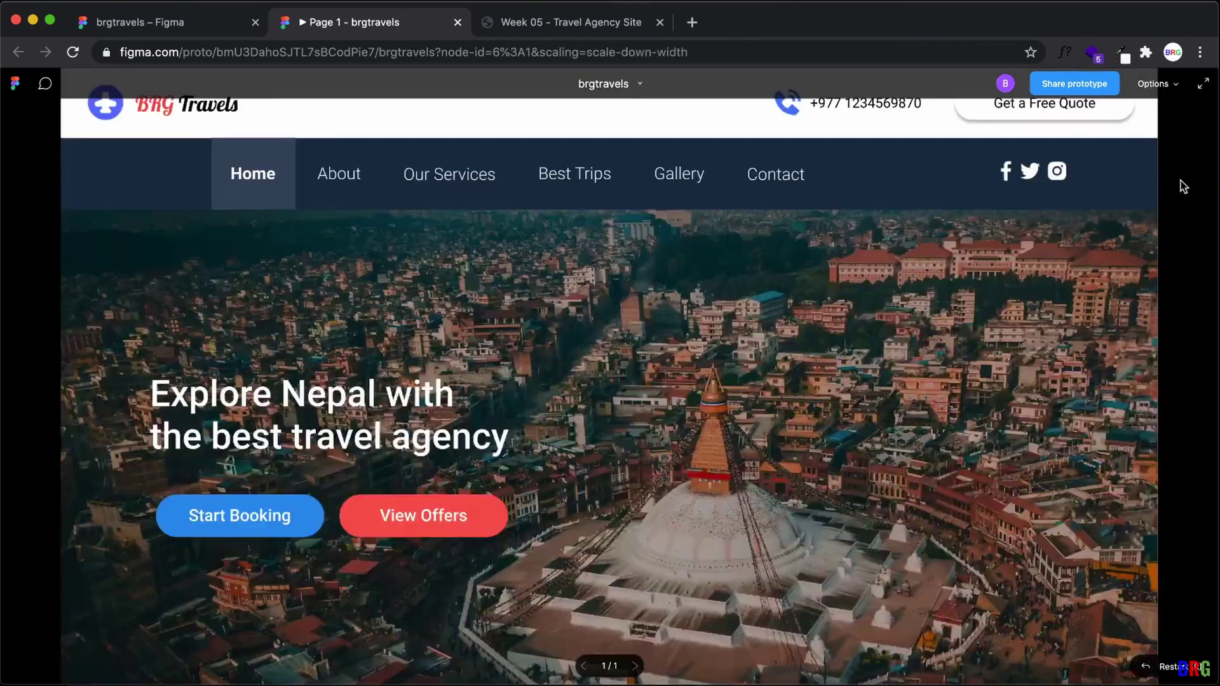
click(1170, 87)
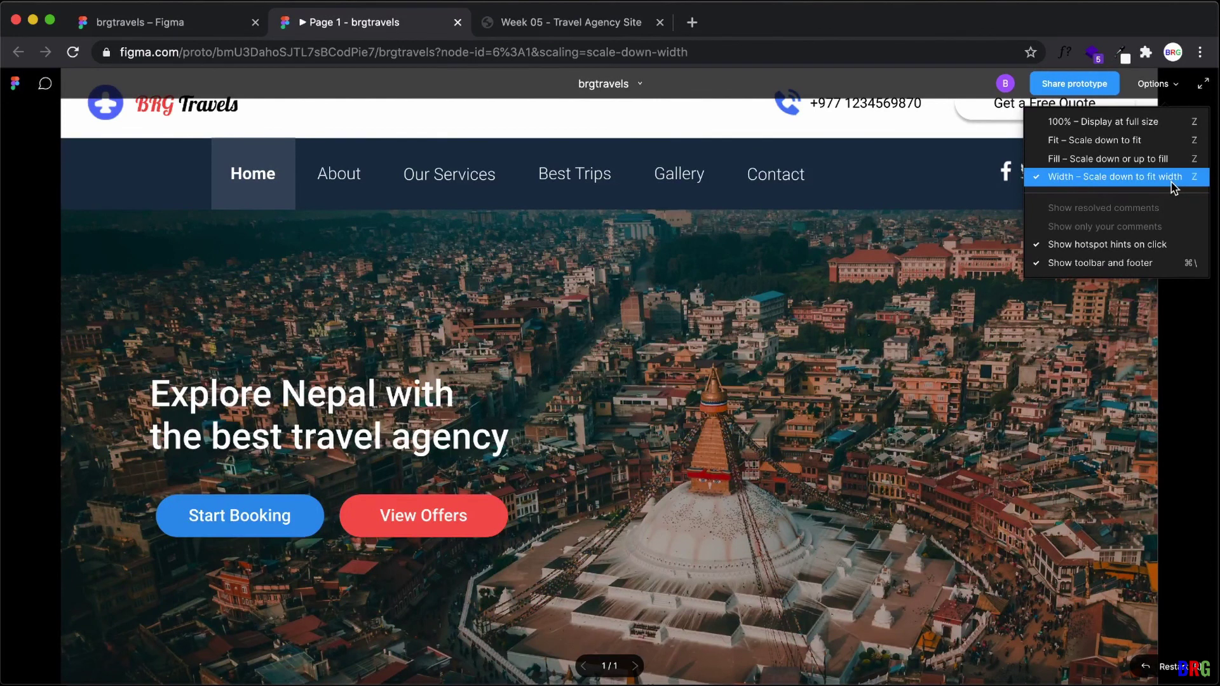
click(727, 250)
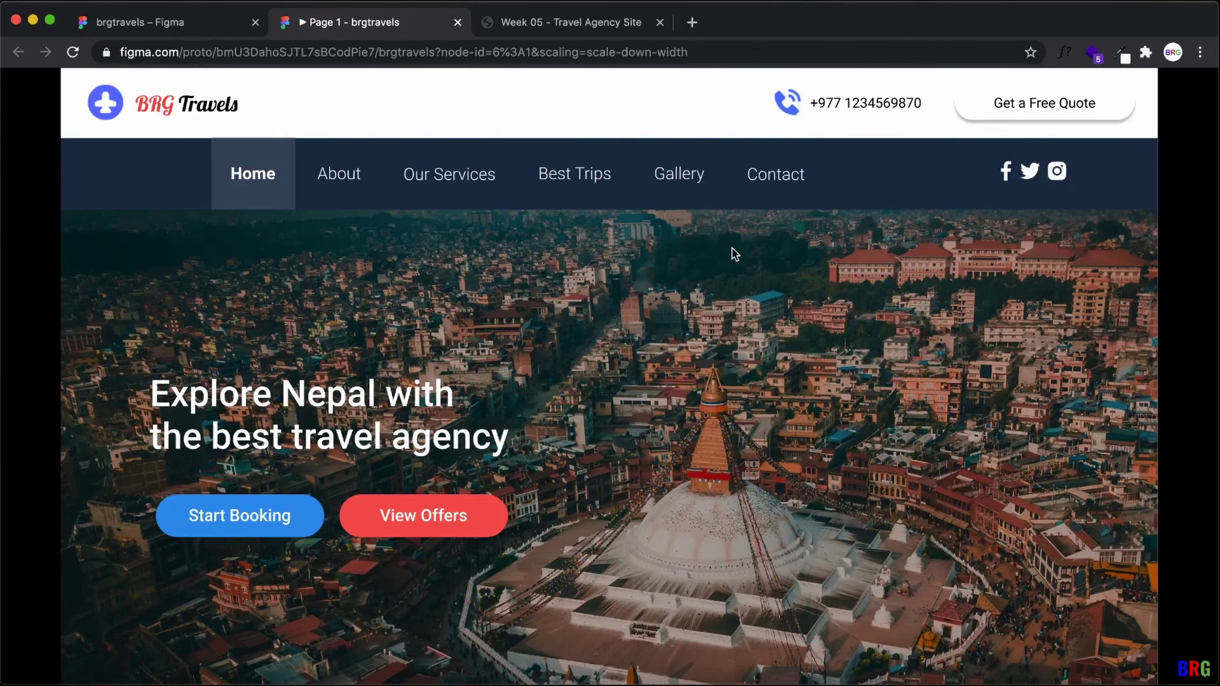
Step: Review the previewed home page from the banner through the trips, gallery and partners sections, and return to its beginning
scroll(769, 306, down, 4)
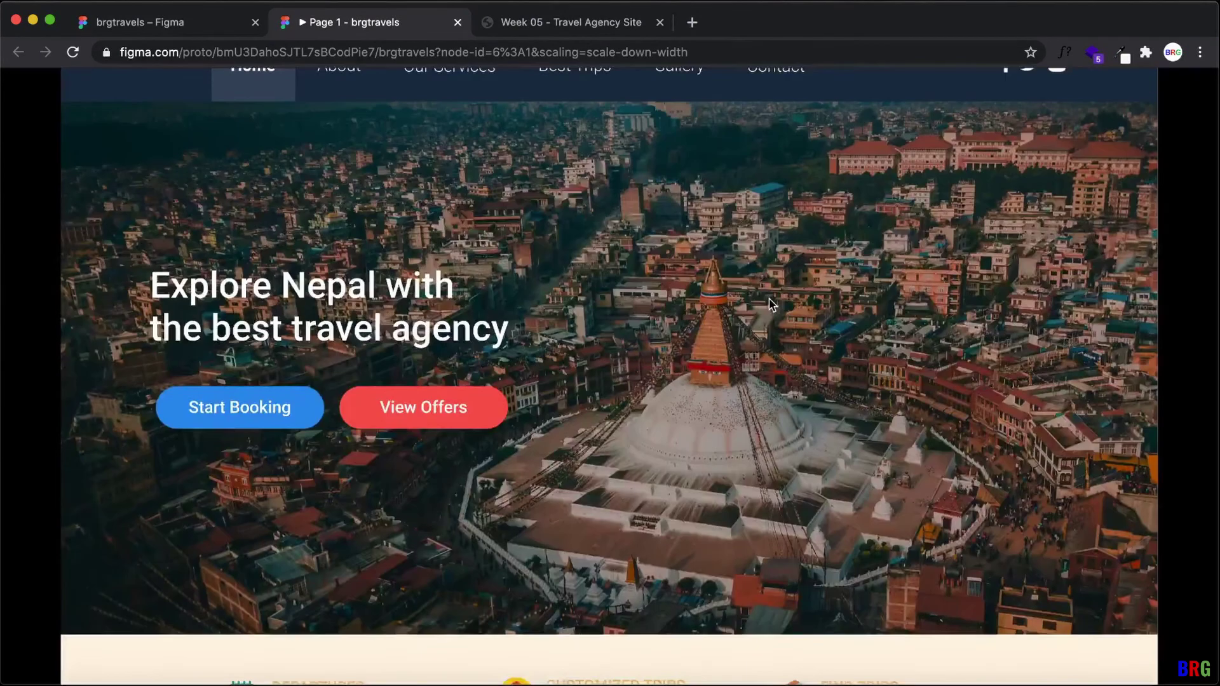
scroll(771, 304, down, 5)
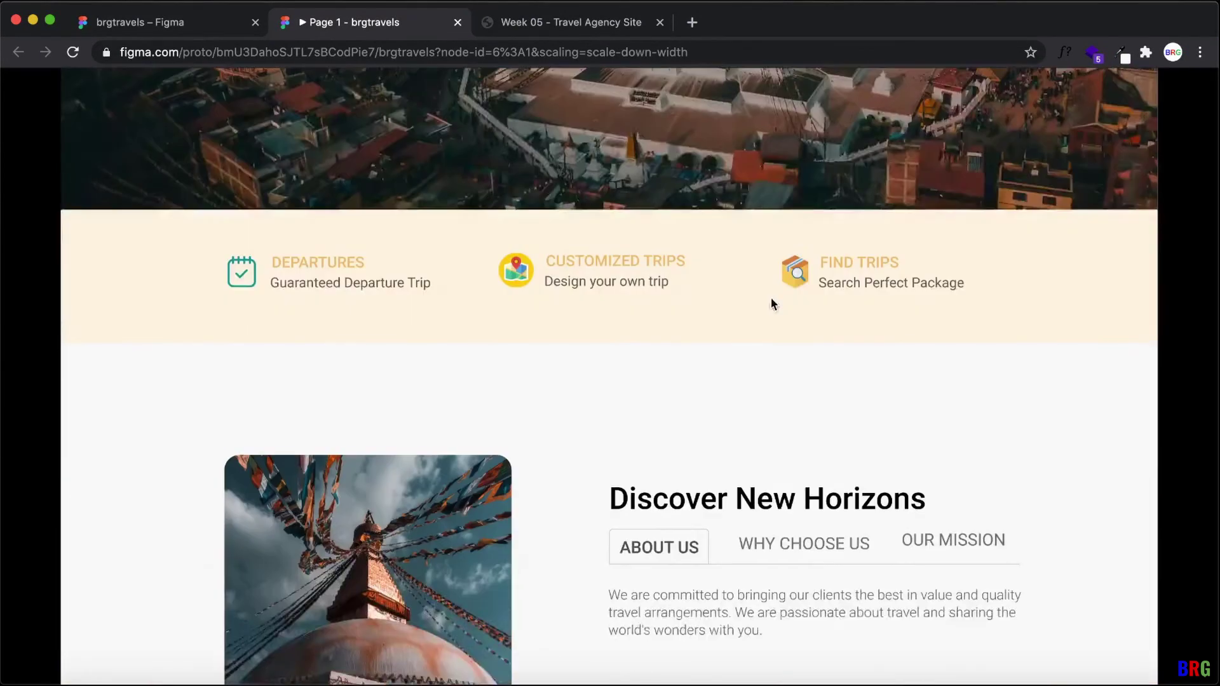
scroll(771, 299, down, 4)
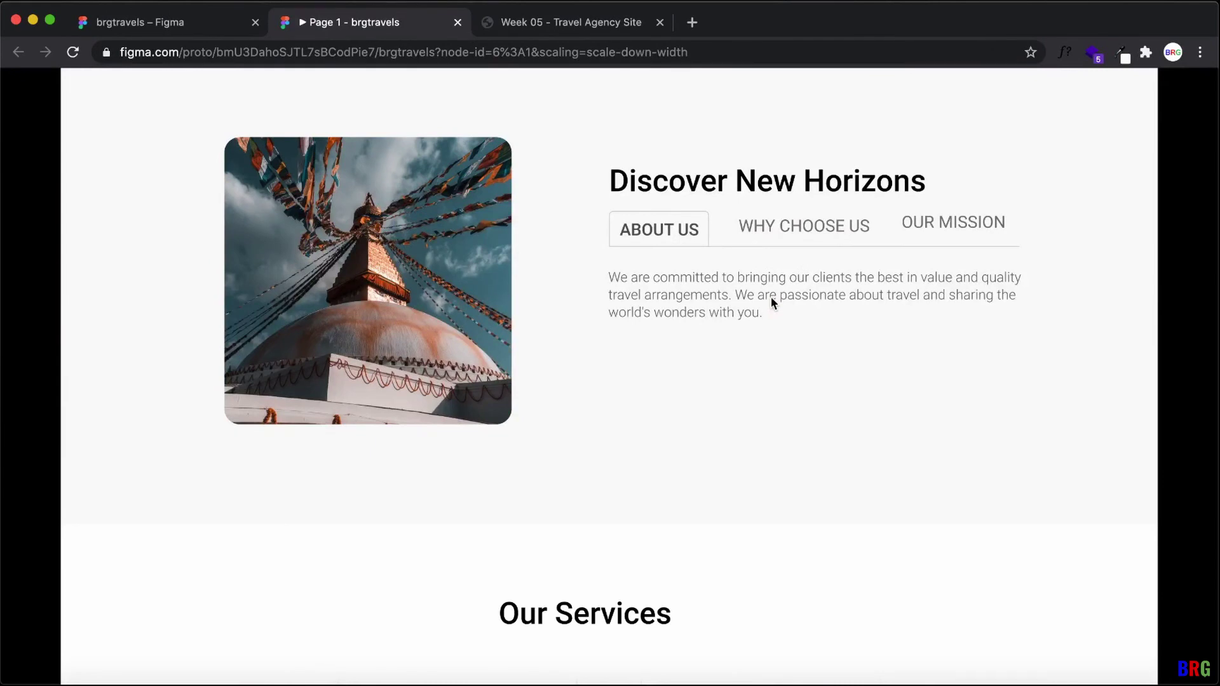
scroll(772, 297, down, 10)
scroll(772, 296, down, 10)
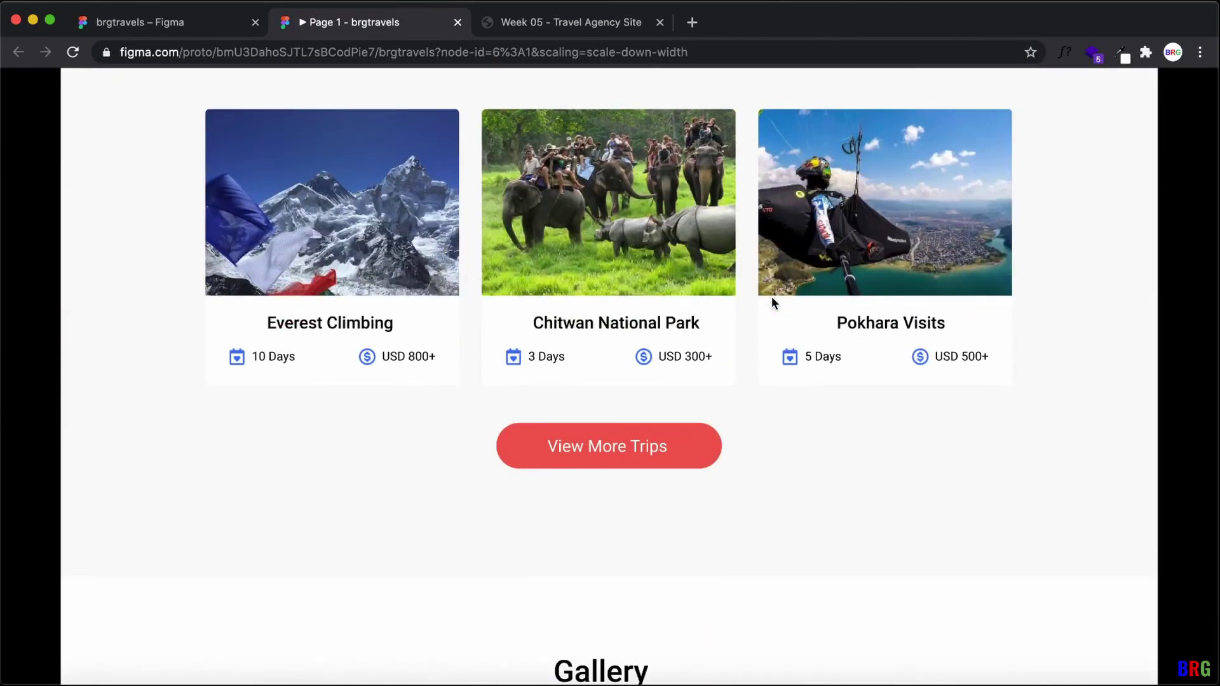
scroll(772, 300, down, 10)
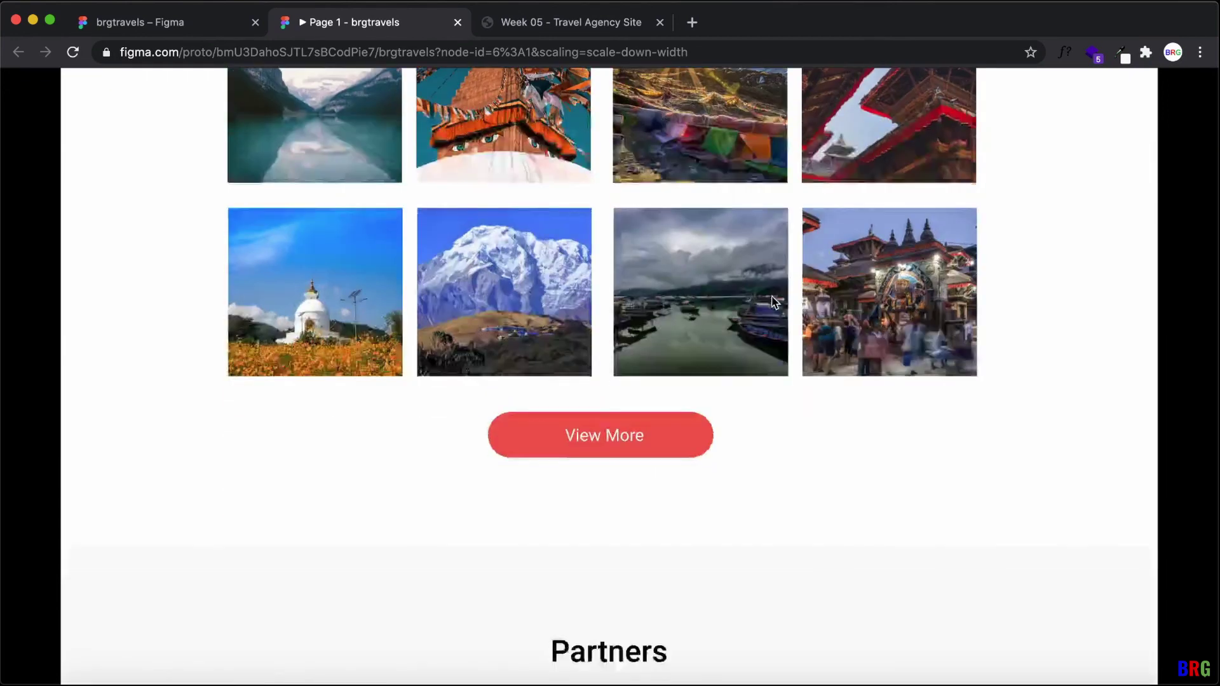
scroll(771, 296, down, 5)
scroll(772, 296, down, 1)
scroll(771, 297, up, 6)
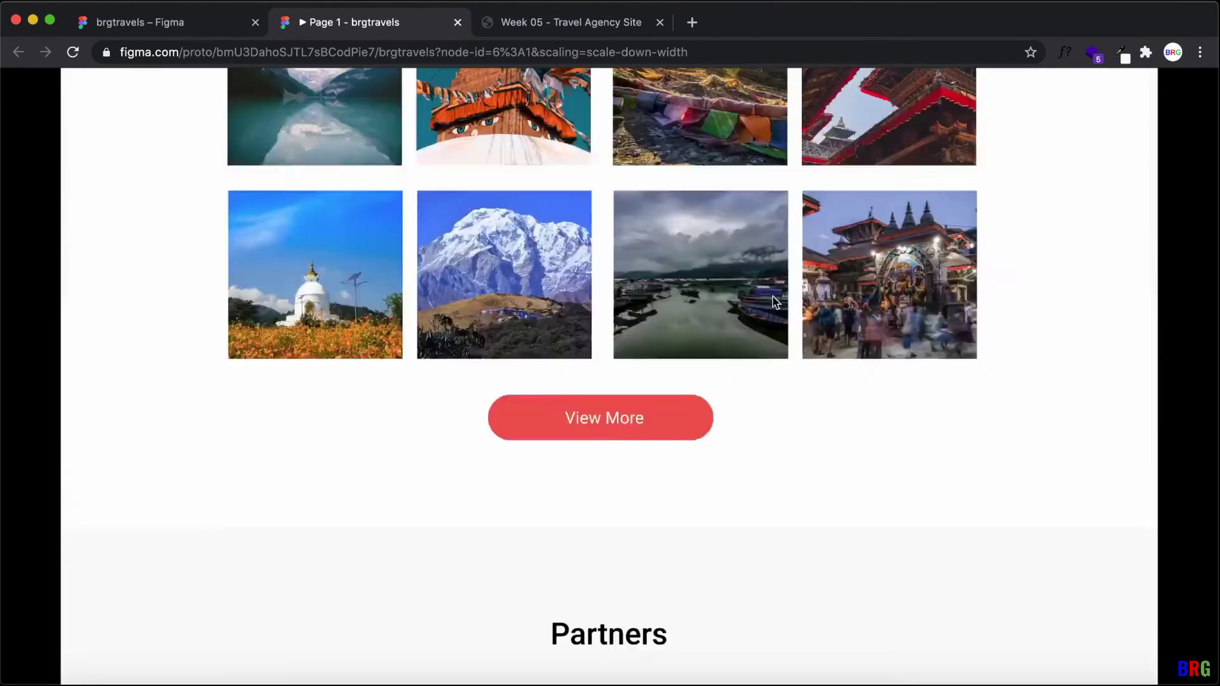
scroll(776, 301, up, 20)
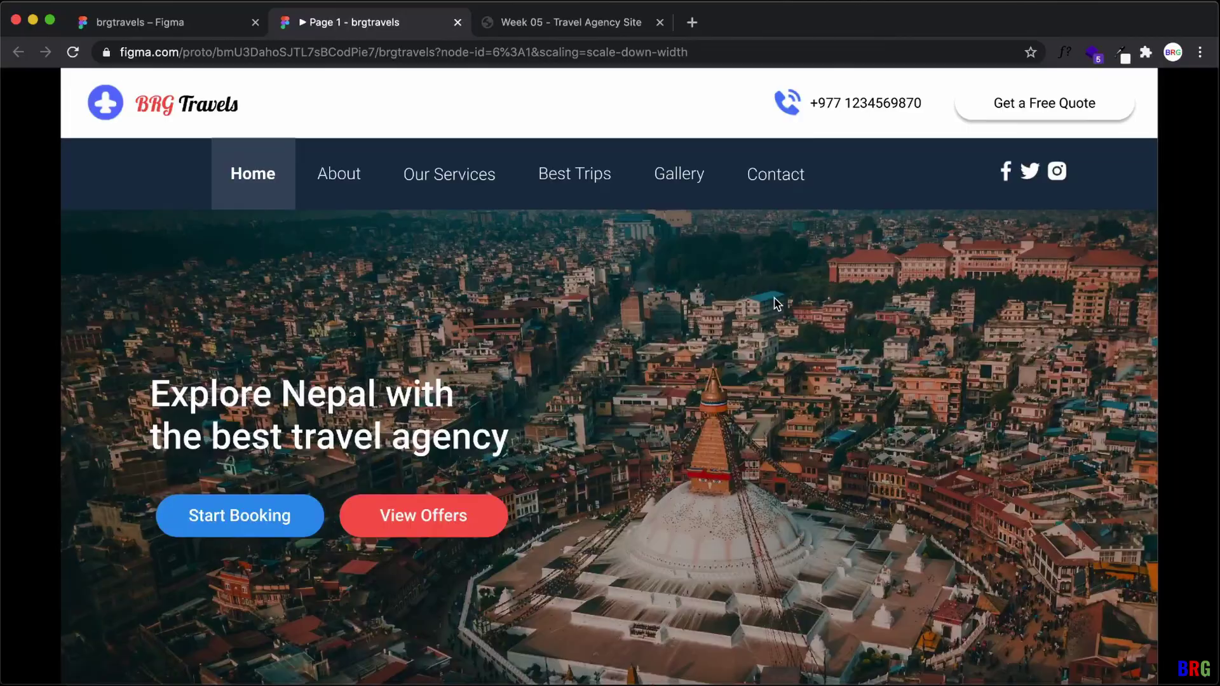